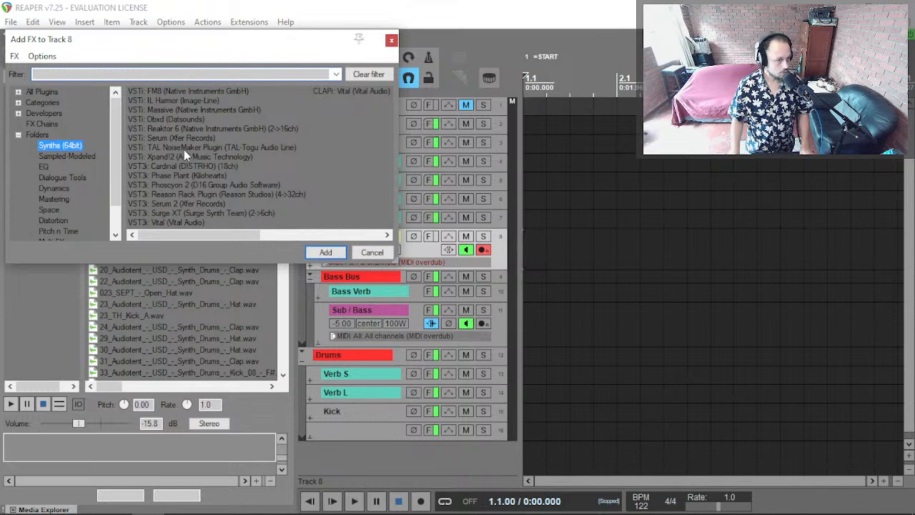
Insert the VST3i Serum 2 instrument on Track 8 and bring its FX window into view.
{"action": "left_click", "coordinate": [205, 206]}
{"action": "double_click", "coordinate": [205, 203]}
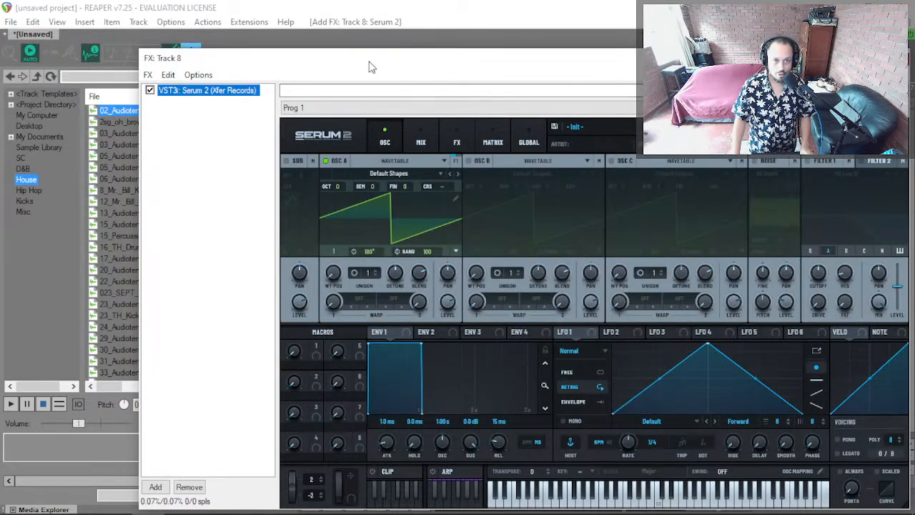
{"action": "left_click_drag", "start_coordinate": [368, 61], "coordinate": [292, 32]}
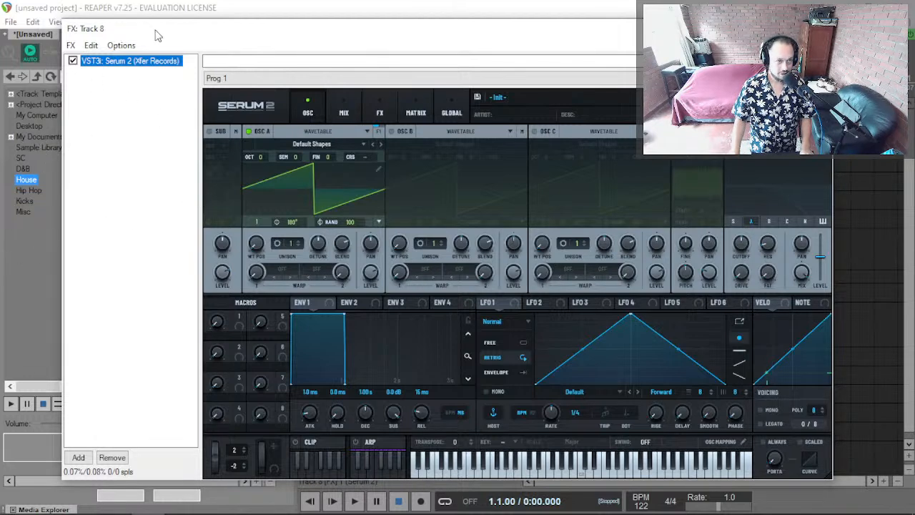
{"action": "left_click_drag", "start_coordinate": [157, 35], "coordinate": [220, 38]}
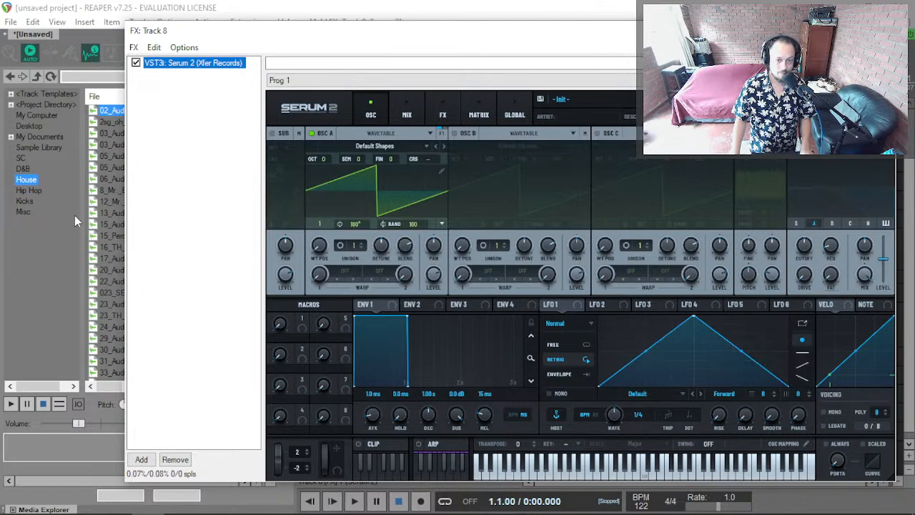
{"action": "left_click_drag", "start_coordinate": [312, 30], "coordinate": [292, 169]}
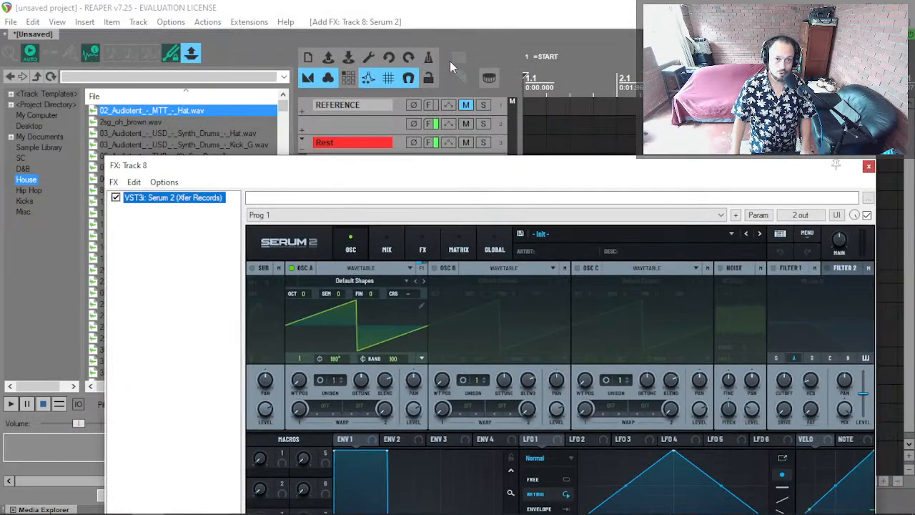
{"action": "left_click", "coordinate": [489, 77]}
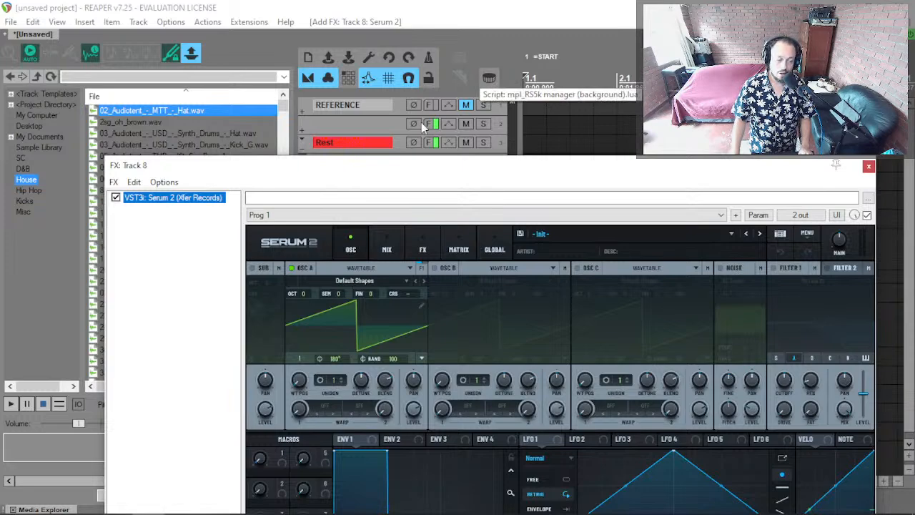
{"action": "left_click_drag", "start_coordinate": [228, 171], "coordinate": [179, 53]}
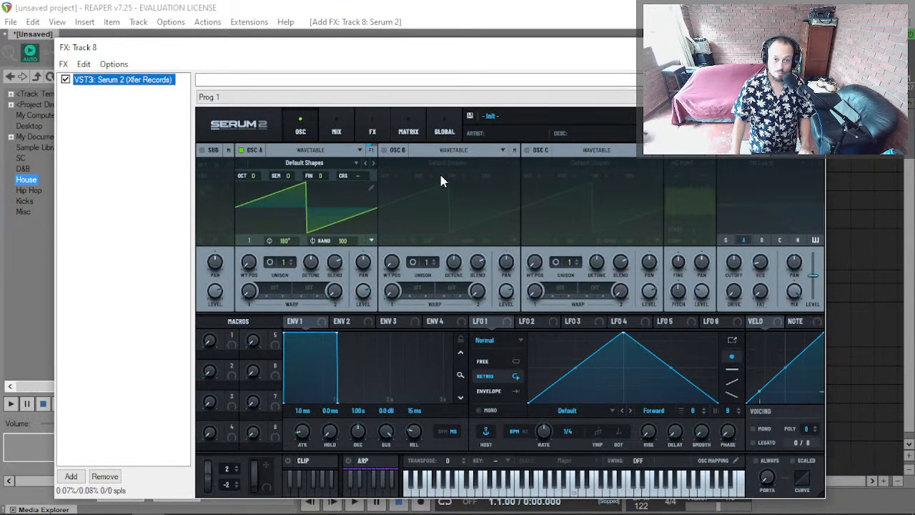
Load the user preset BA 1 Phat Sub in Serum 2.
{"action": "left_click", "coordinate": [284, 151]}
{"action": "left_click", "coordinate": [527, 134]}
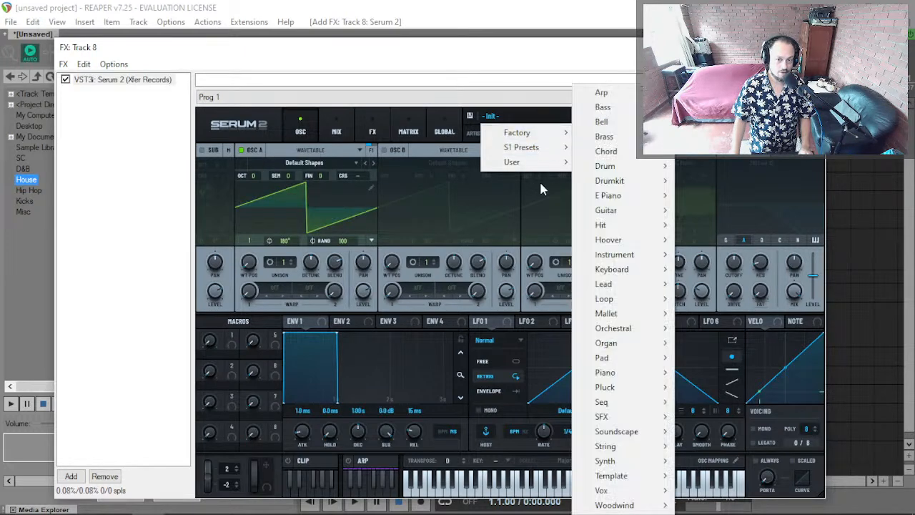
{"action": "mouse_move", "coordinate": [547, 165]}
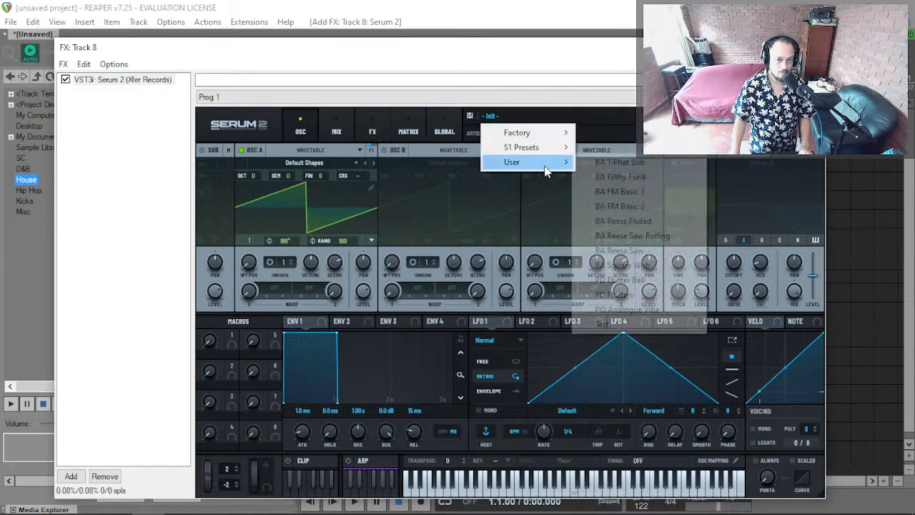
{"action": "left_click", "coordinate": [668, 162]}
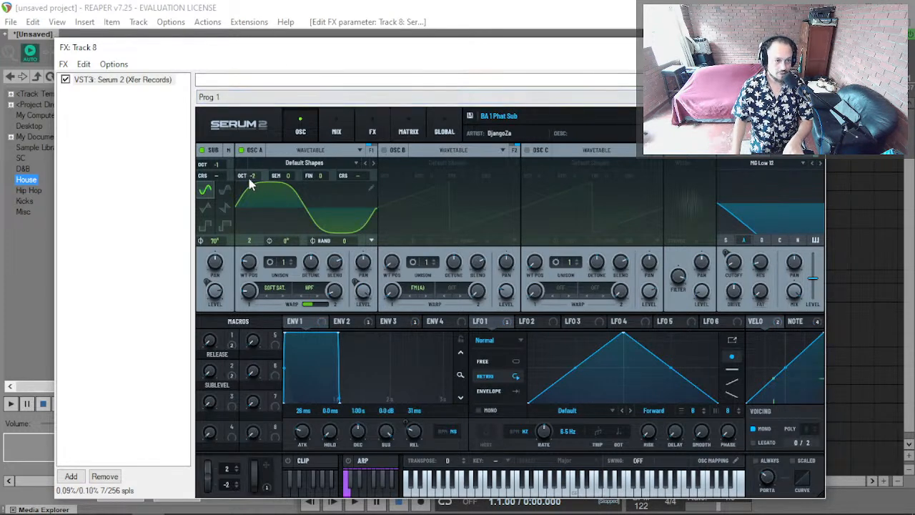
Audition the sub oscillator with oscillator A off, and swap them so only oscillator A is enabled.
{"action": "left_click", "coordinate": [241, 150]}
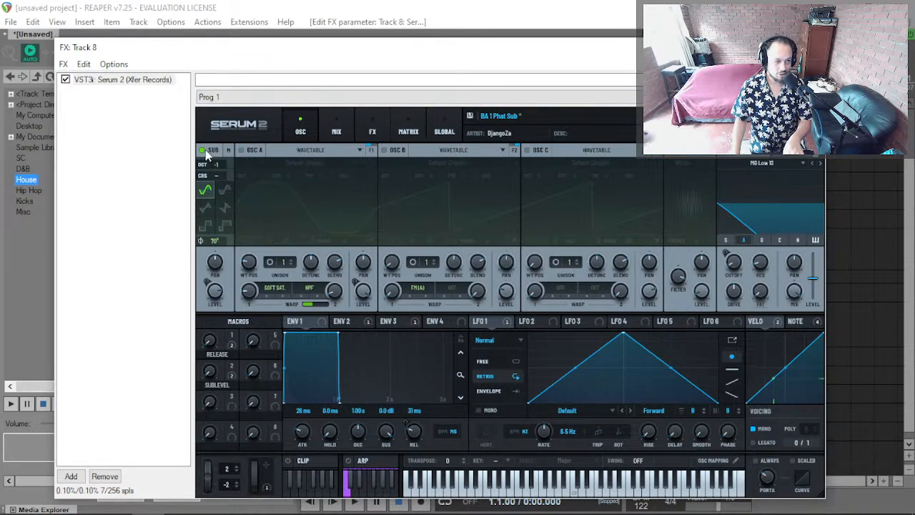
{"action": "left_click", "coordinate": [220, 152]}
{"action": "left_click", "coordinate": [243, 150]}
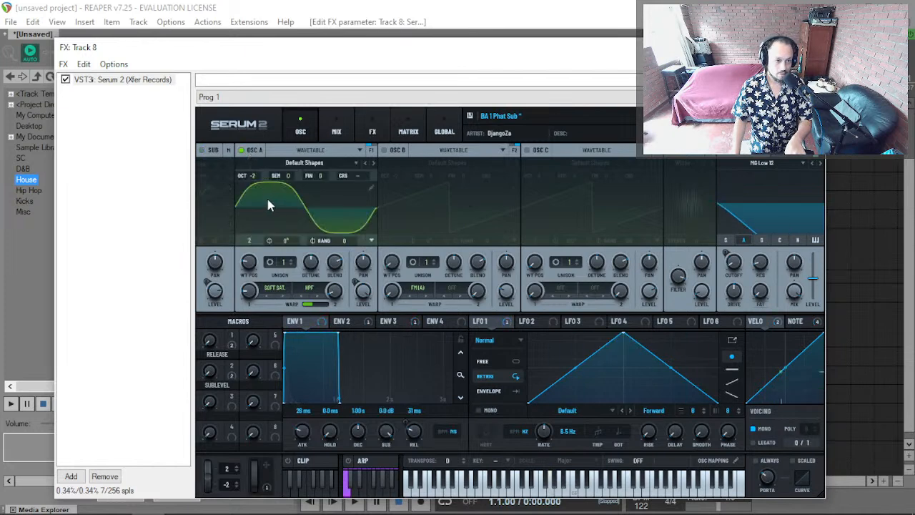
Check the distortion types for oscillator A's first warp, keep Soft Sat., and raise its amount strongly.
{"action": "left_click", "coordinate": [278, 293]}
{"action": "mouse_move", "coordinate": [336, 360]}
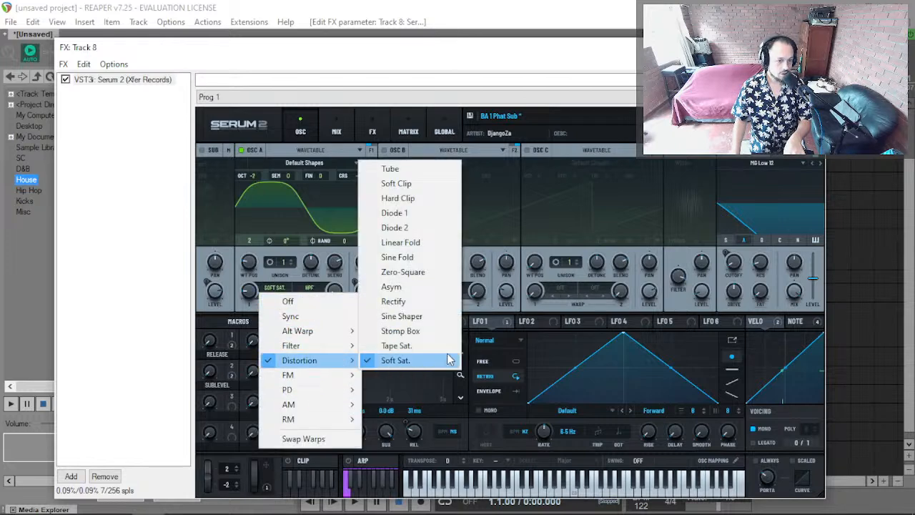
{"action": "left_click", "coordinate": [284, 275]}
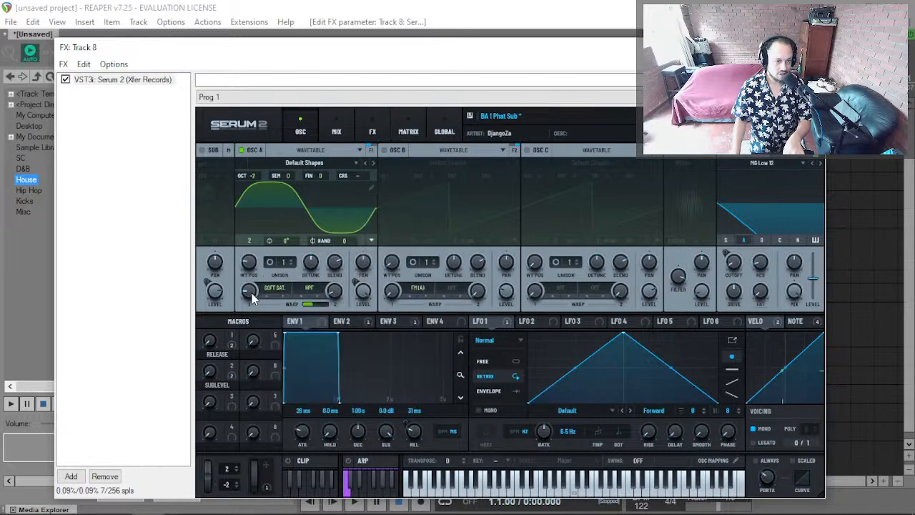
{"action": "left_click_drag", "start_coordinate": [251, 293], "coordinate": [269, 308]}
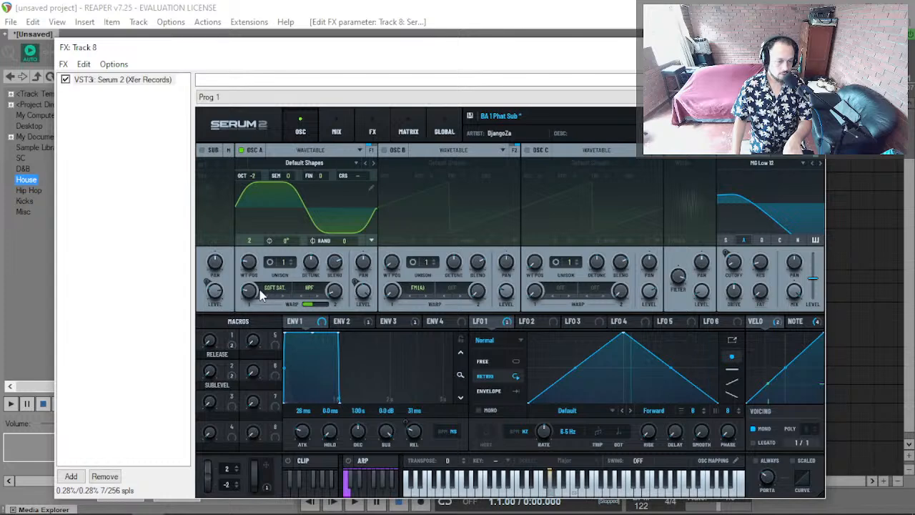
{"action": "left_click_drag", "start_coordinate": [250, 293], "coordinate": [266, 252]}
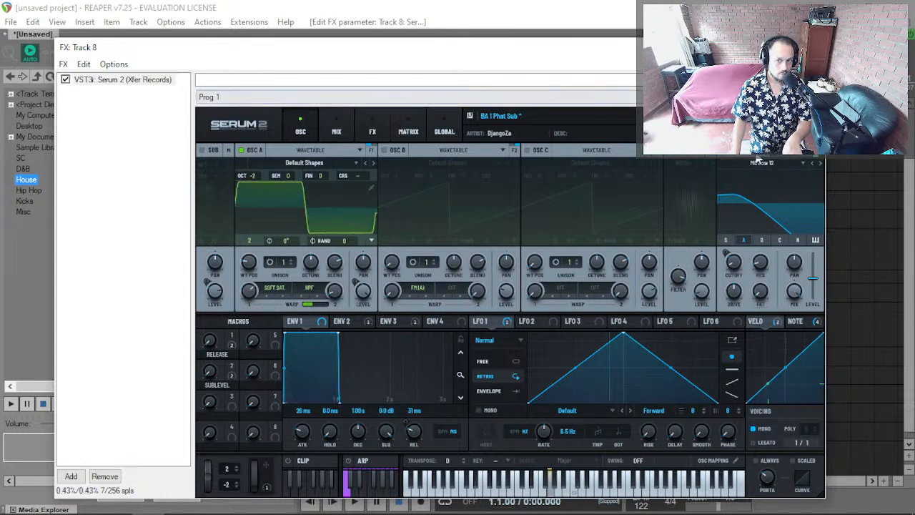
Toggle filter 1 to compare the sound, ending with it off, and turn oscillator A's Soft Sat. amount back down.
{"action": "left_click", "coordinate": [723, 151]}
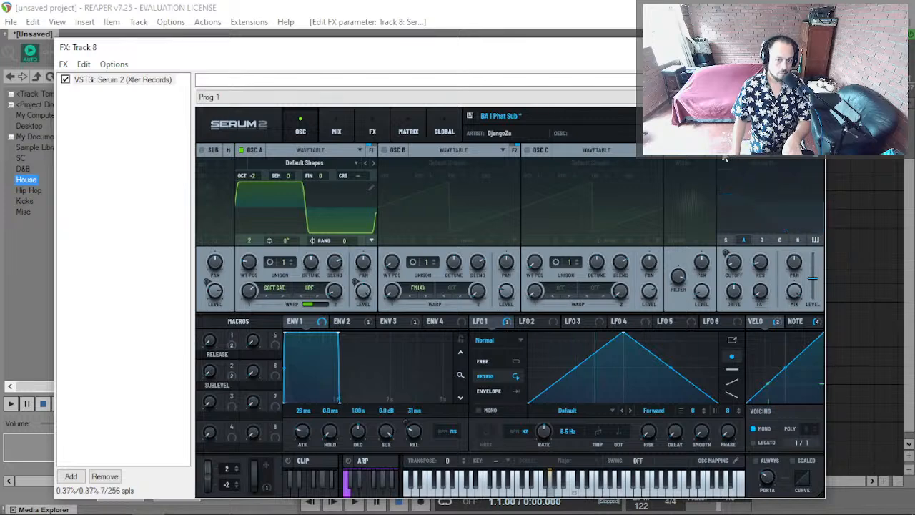
{"action": "left_click", "coordinate": [723, 151]}
{"action": "left_click", "coordinate": [723, 151]}
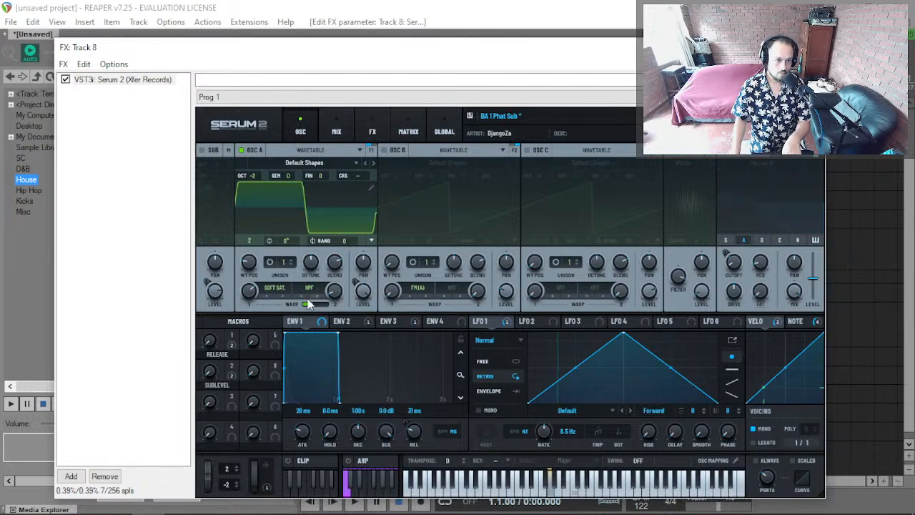
{"action": "left_click_drag", "start_coordinate": [248, 290], "coordinate": [251, 353]}
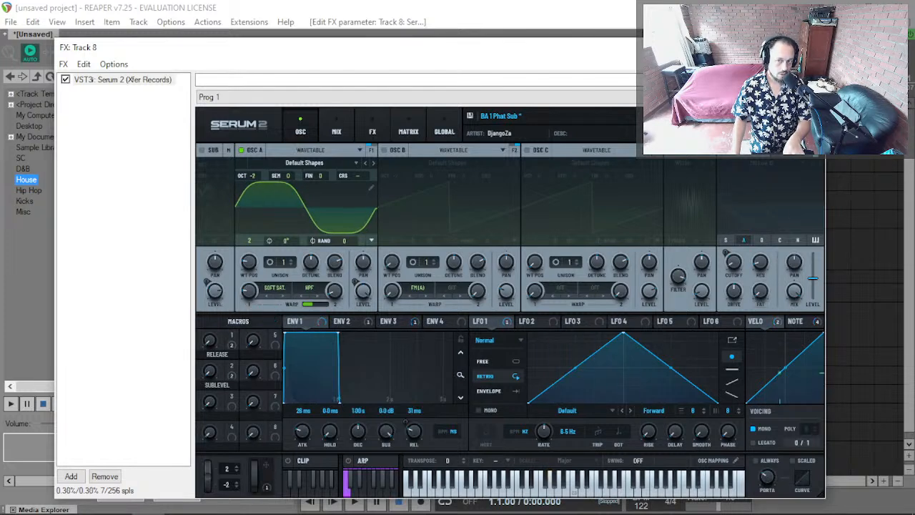
Reload the user preset BA 1 Phat Sub to discard the oscillator and filter edits.
{"action": "left_click", "coordinate": [612, 116]}
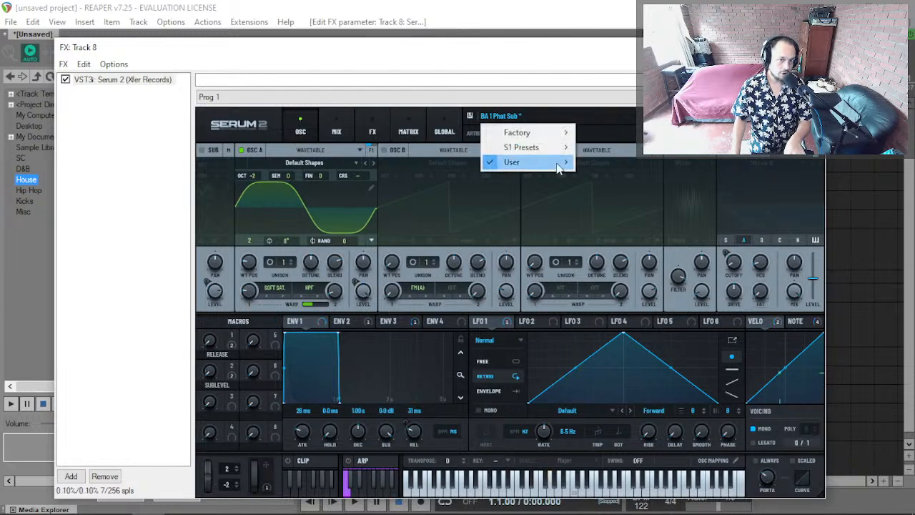
{"action": "mouse_move", "coordinate": [513, 162]}
{"action": "left_click", "coordinate": [678, 165]}
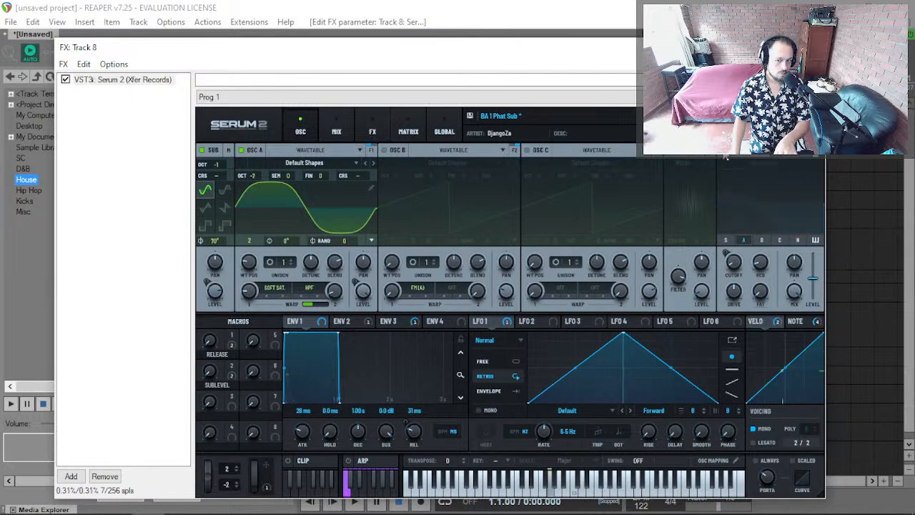
Switch off the sub oscillator, lower filter 1's level, and compare the sound with filter 1 off and on.
{"action": "left_click", "coordinate": [208, 149]}
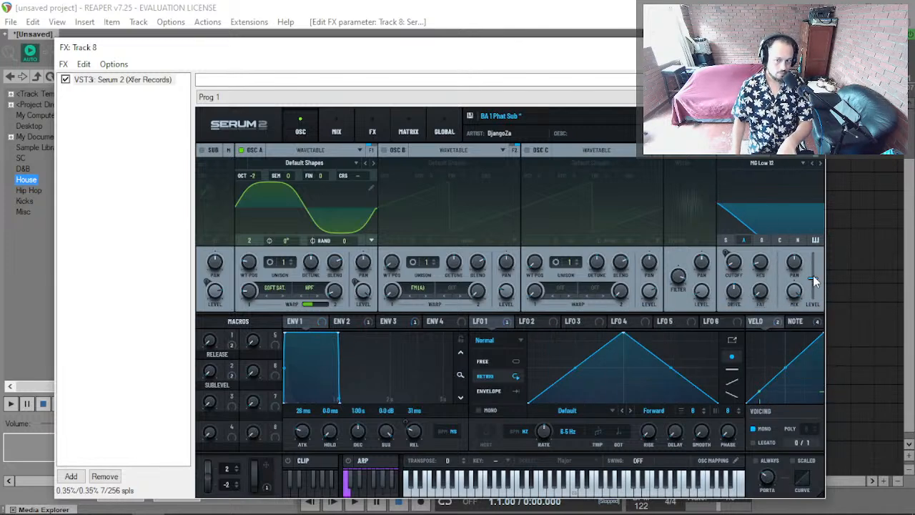
{"action": "left_click_drag", "start_coordinate": [814, 278], "coordinate": [812, 300]}
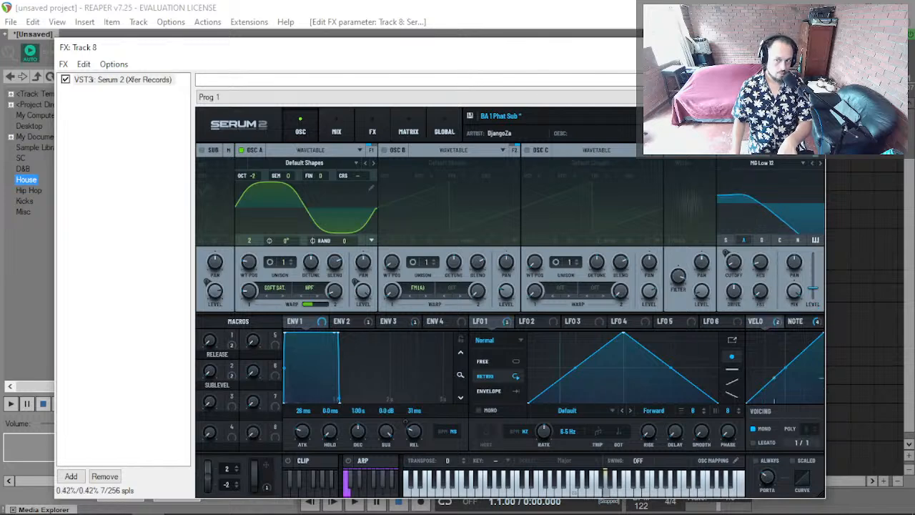
{"action": "left_click", "coordinate": [724, 164]}
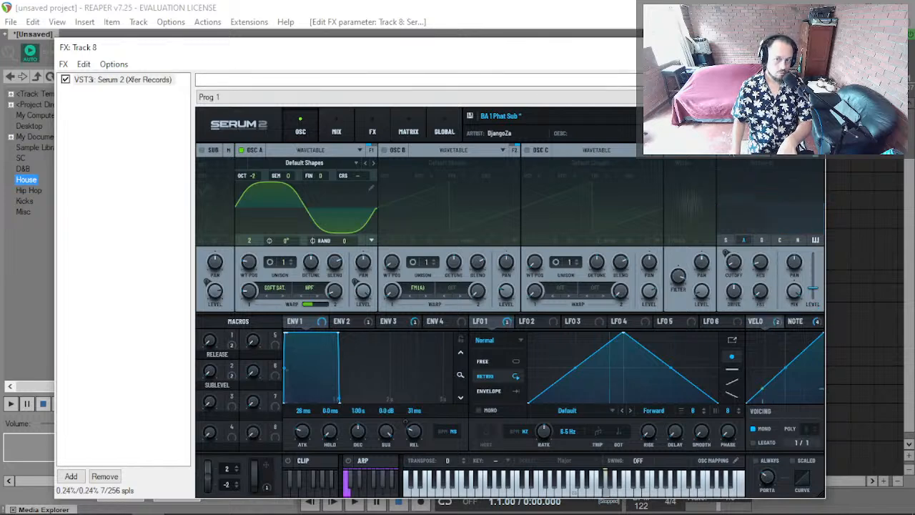
{"action": "left_click", "coordinate": [727, 151]}
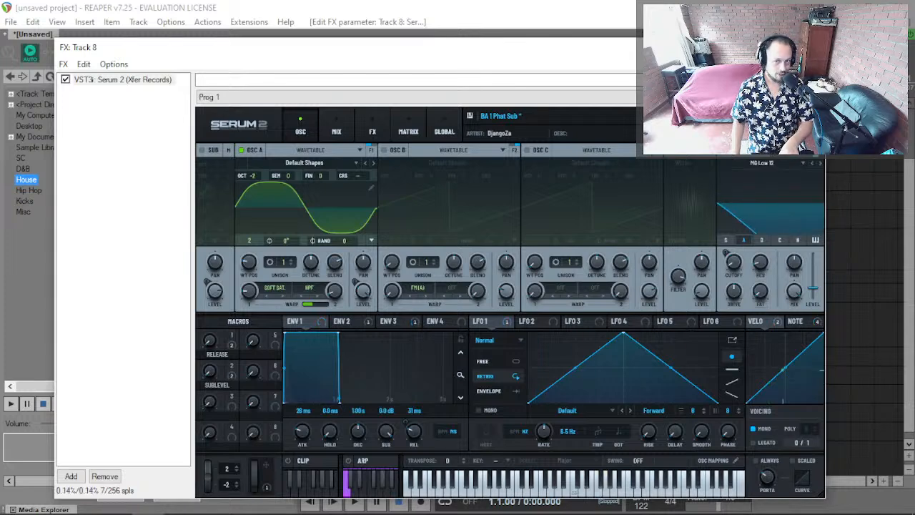
Restore the saved BA 1 Phat Sub preset by stepping to the next preset and back, and enable oscillator B.
{"action": "left_click", "coordinate": [706, 116]}
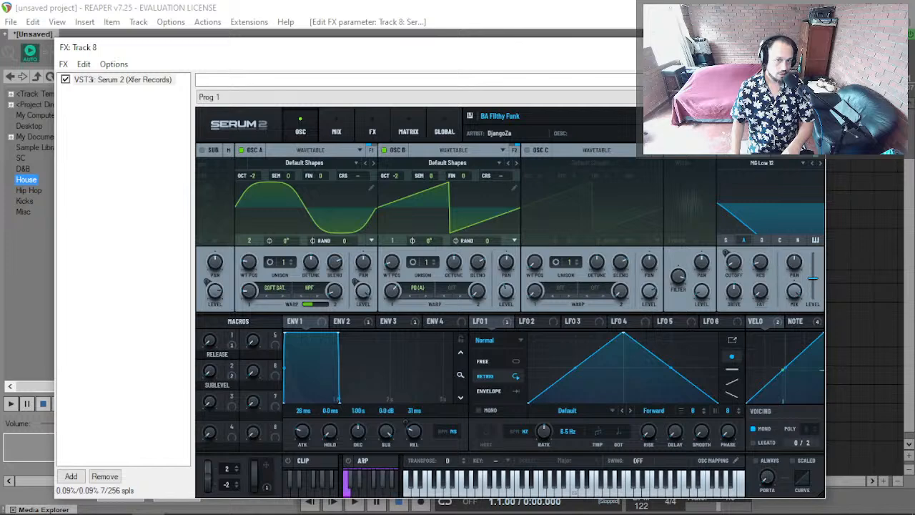
{"action": "left_click", "coordinate": [695, 115]}
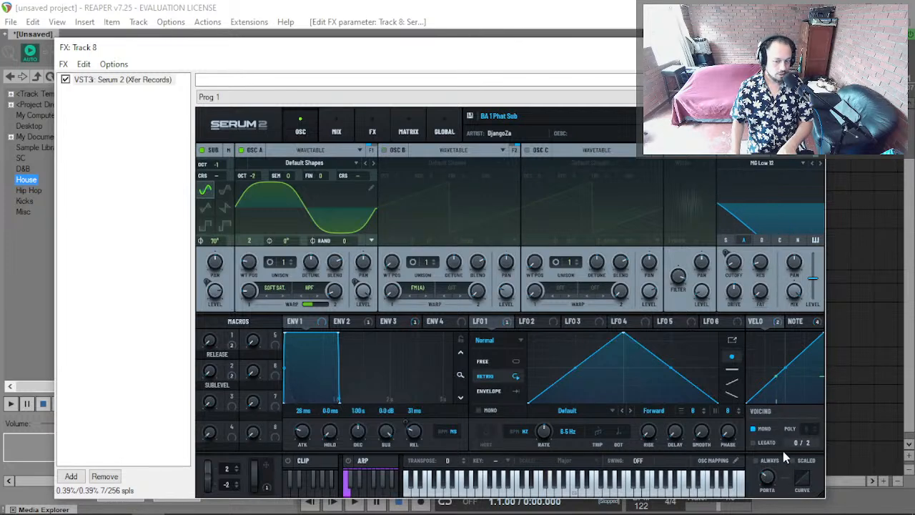
{"action": "left_click", "coordinate": [386, 151]}
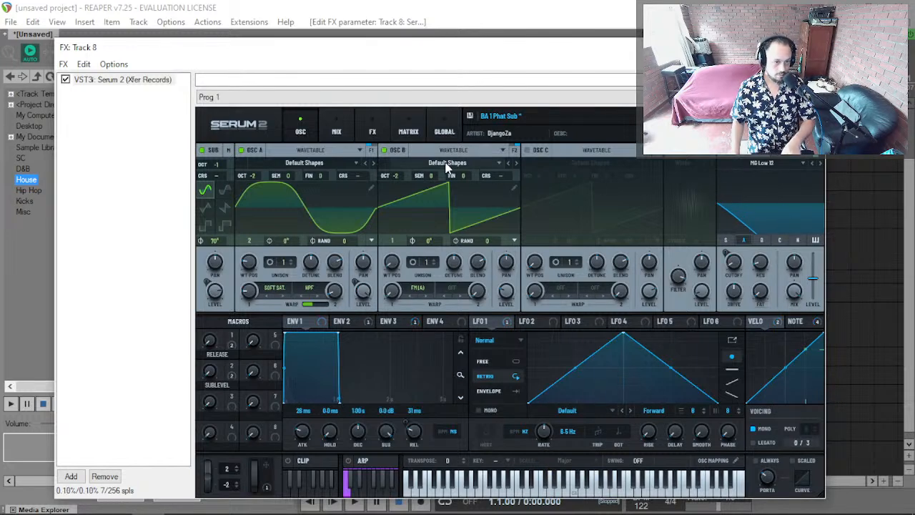
Inspect the filter 2 settings routed to oscillator B, followed by the shapes of envelopes 2 and 3.
{"action": "left_click", "coordinate": [787, 152]}
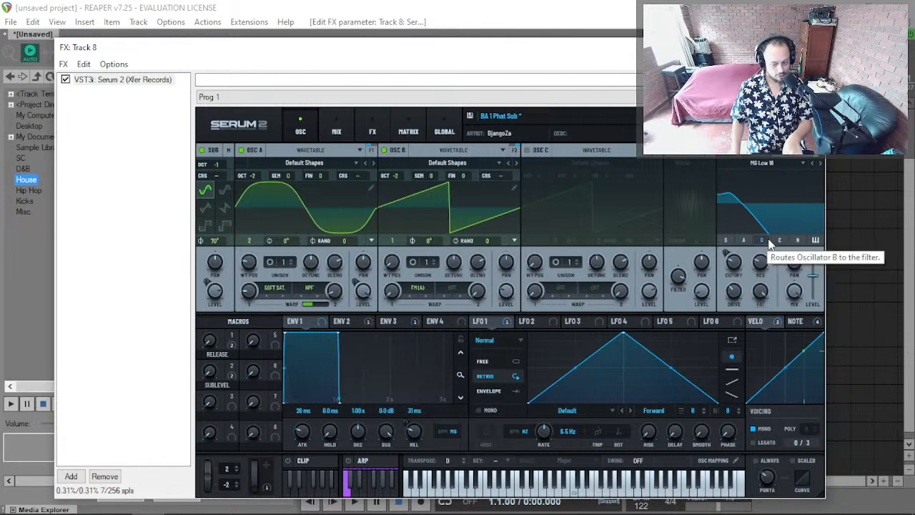
{"action": "left_click", "coordinate": [349, 321]}
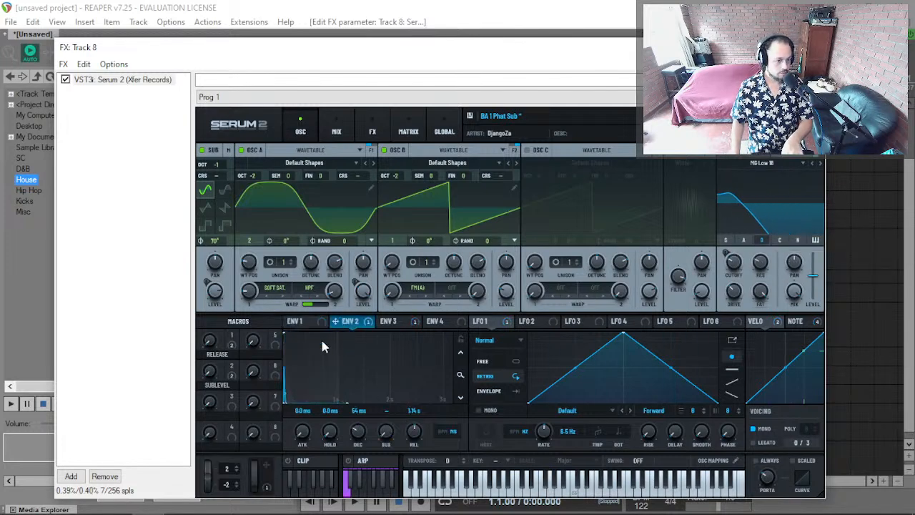
{"action": "left_click", "coordinate": [393, 321]}
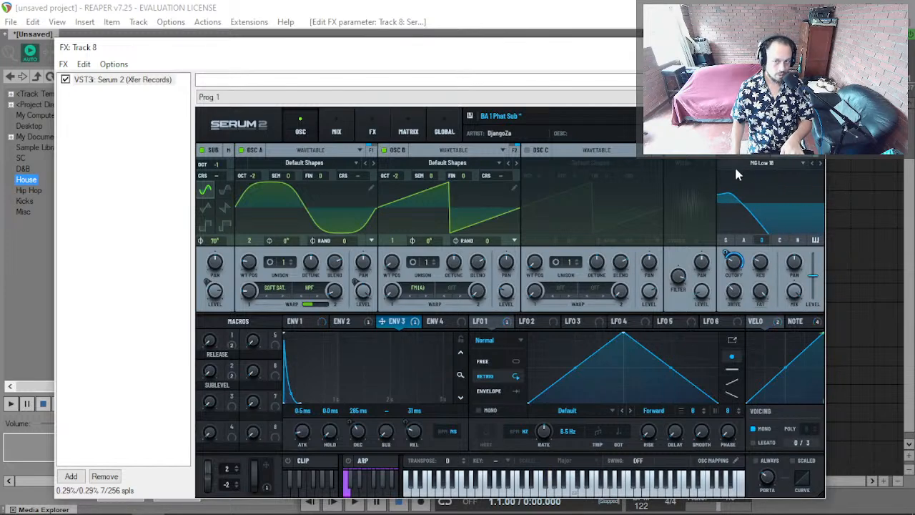
In the Bus 1 effects chain, audition with Distortion bypassed, re-enable it, switch off Hyper/Dimension, and return to the oscillator page.
{"action": "left_click", "coordinate": [372, 127]}
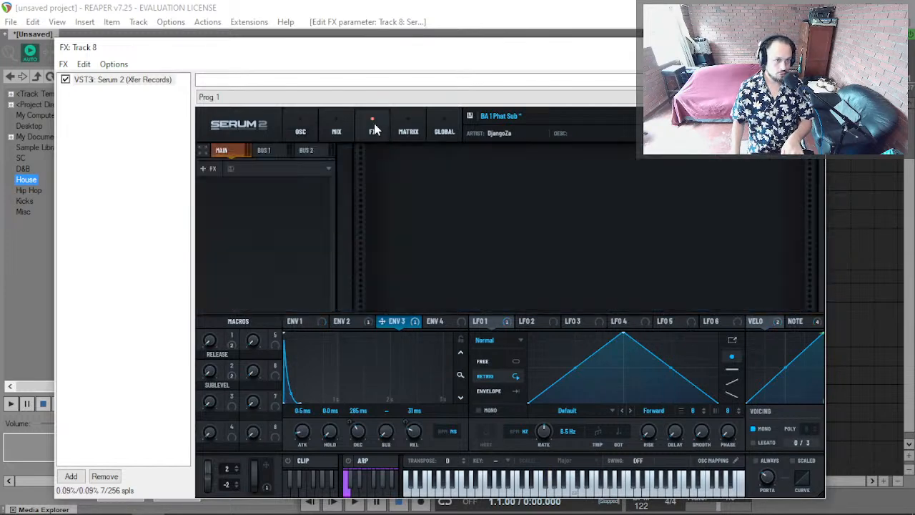
{"action": "left_click", "coordinate": [264, 151]}
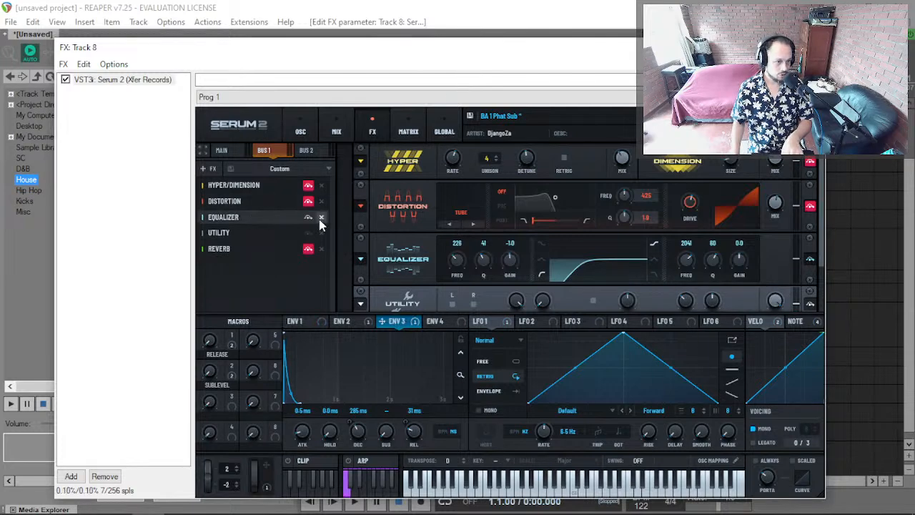
{"action": "left_click", "coordinate": [307, 203]}
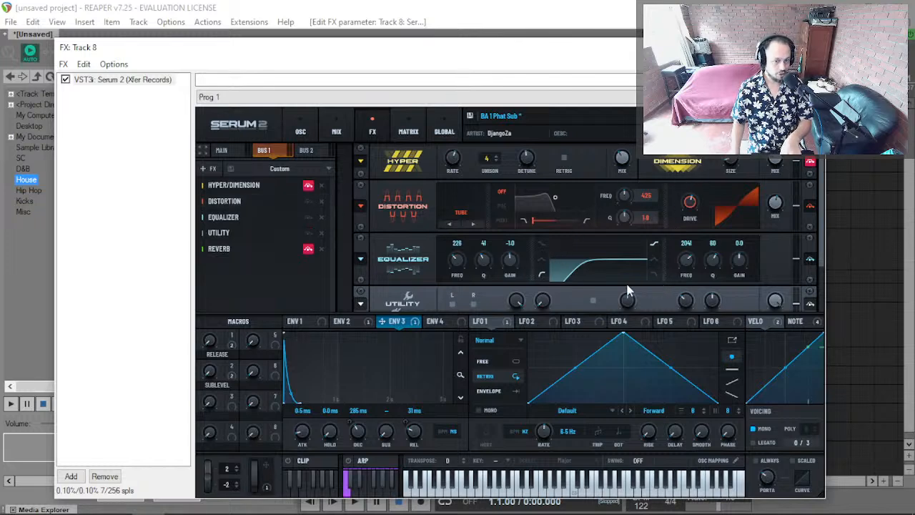
{"action": "left_click", "coordinate": [309, 186]}
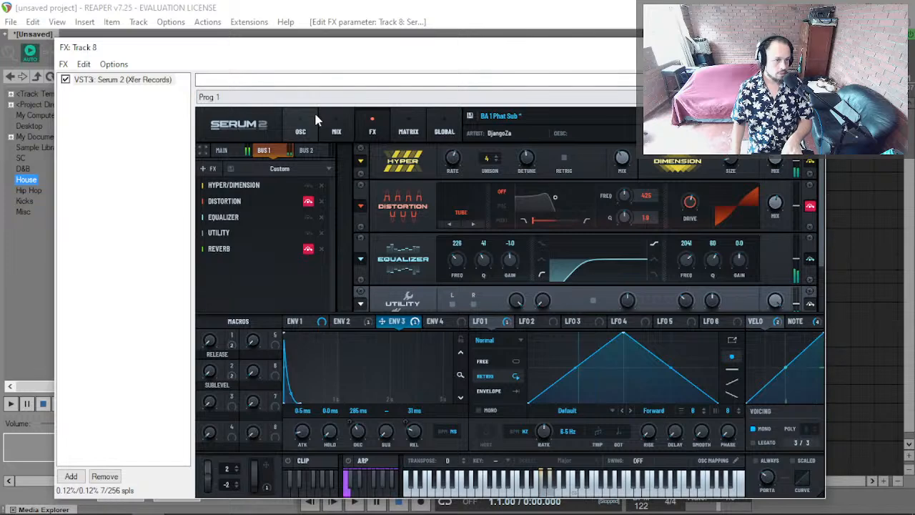
{"action": "left_click", "coordinate": [303, 130]}
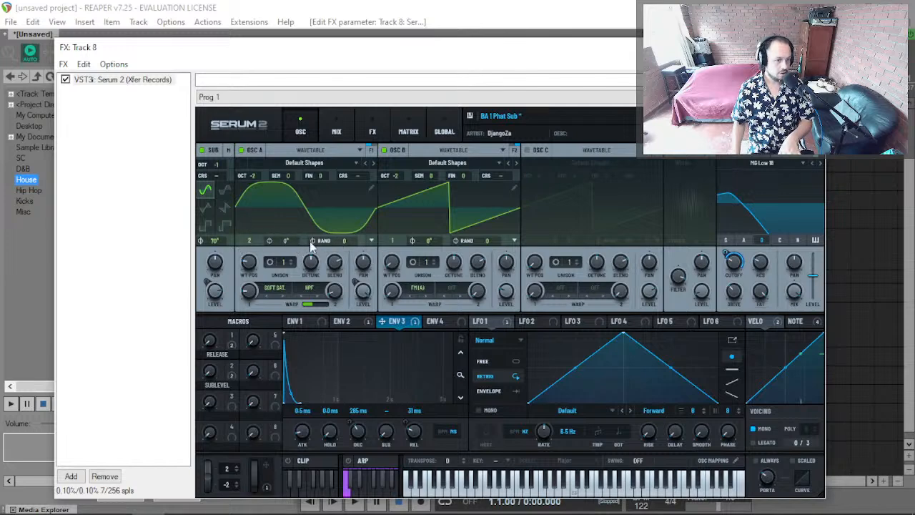
Set oscillator A's phase memory to Per Voice, show its per-voice phase editor, and raise its unison to 4 voices.
{"action": "left_click", "coordinate": [371, 241]}
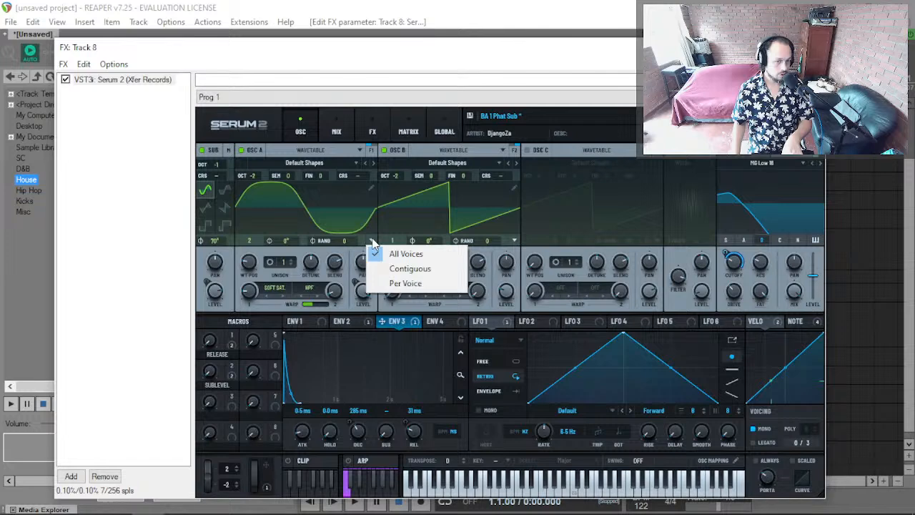
{"action": "left_click", "coordinate": [405, 284]}
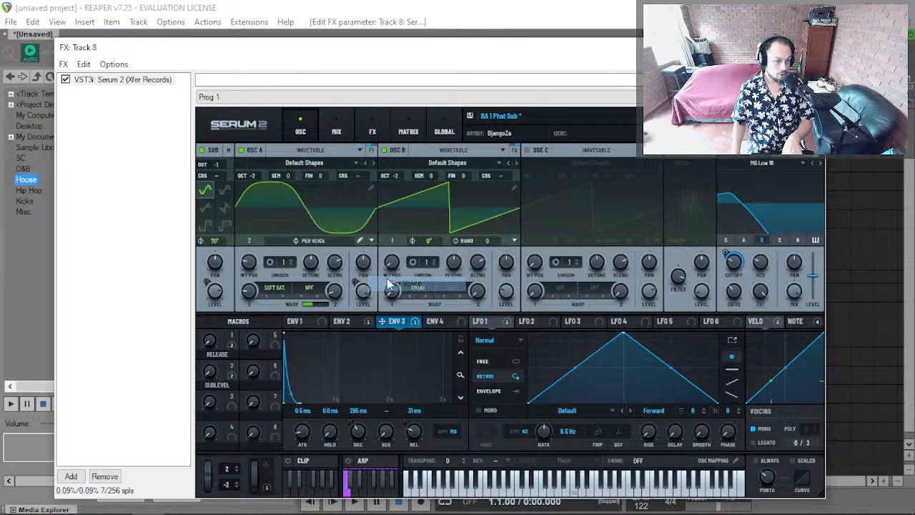
{"action": "left_click", "coordinate": [360, 241]}
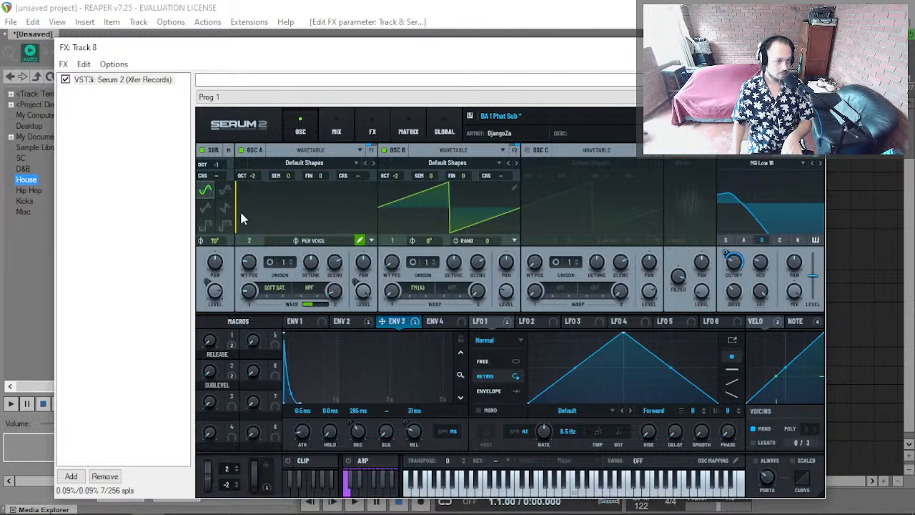
{"action": "left_click_drag", "start_coordinate": [287, 265], "coordinate": [287, 251]}
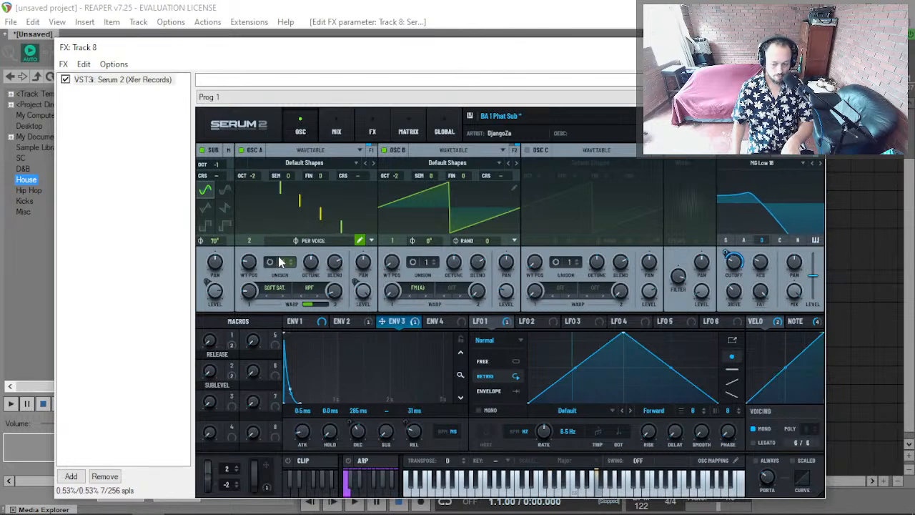
{"action": "scroll", "coordinate": [275, 262], "scroll_direction": "up", "scroll_amount": 3}
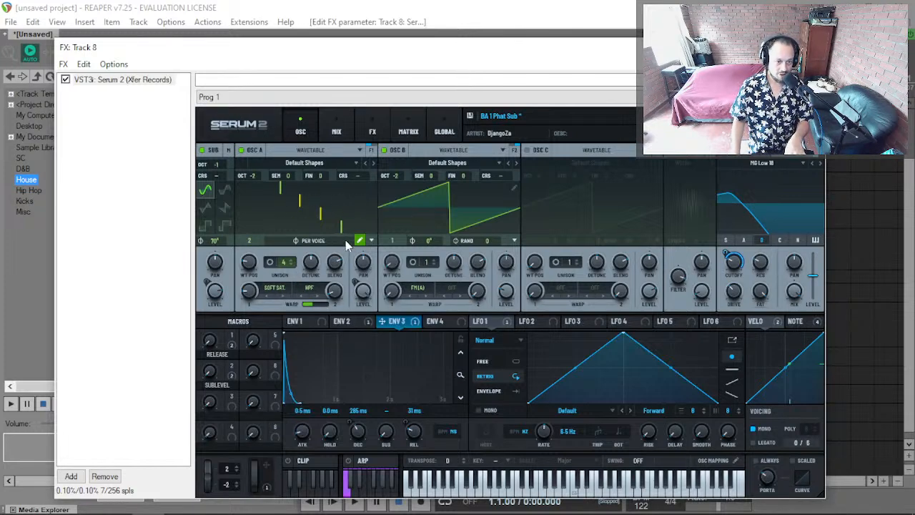
Review oscillator A's phase memory modes and switch from Per Voice to All Voices.
{"action": "left_click", "coordinate": [370, 241]}
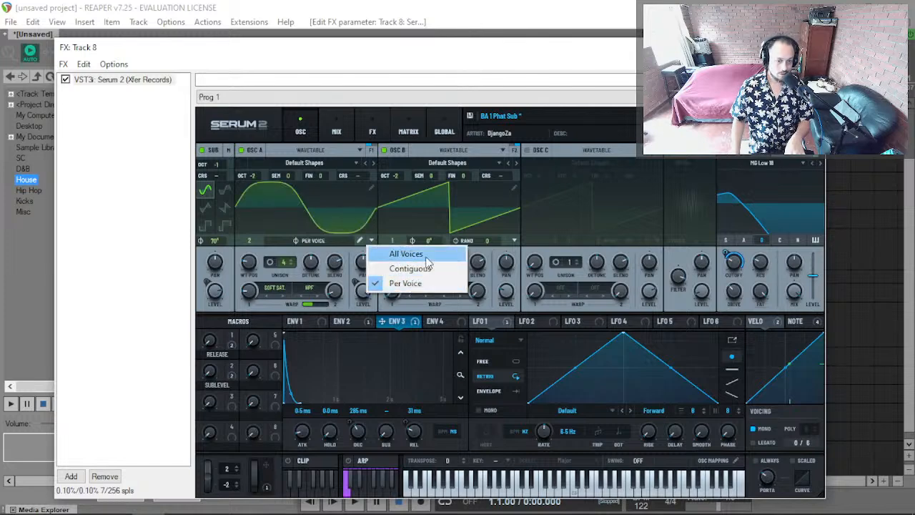
{"action": "left_click", "coordinate": [408, 284]}
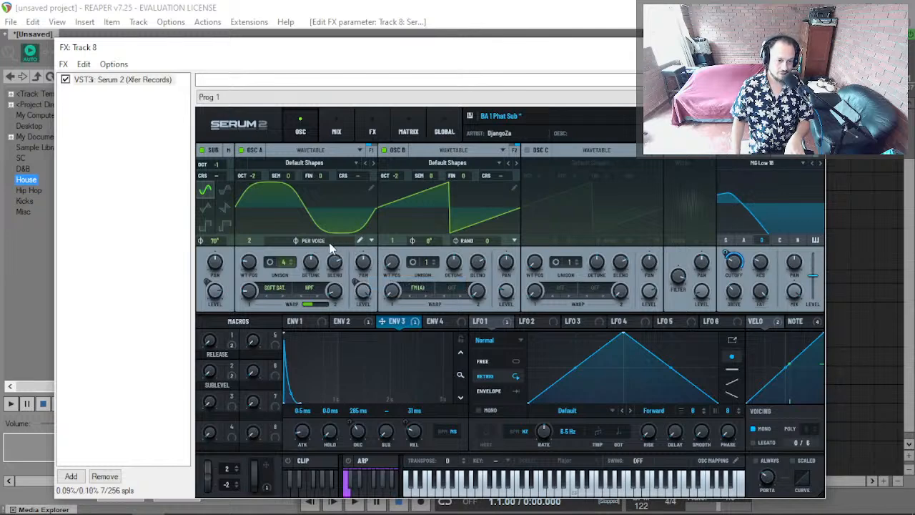
{"action": "left_click", "coordinate": [372, 240]}
{"action": "left_click", "coordinate": [379, 254]}
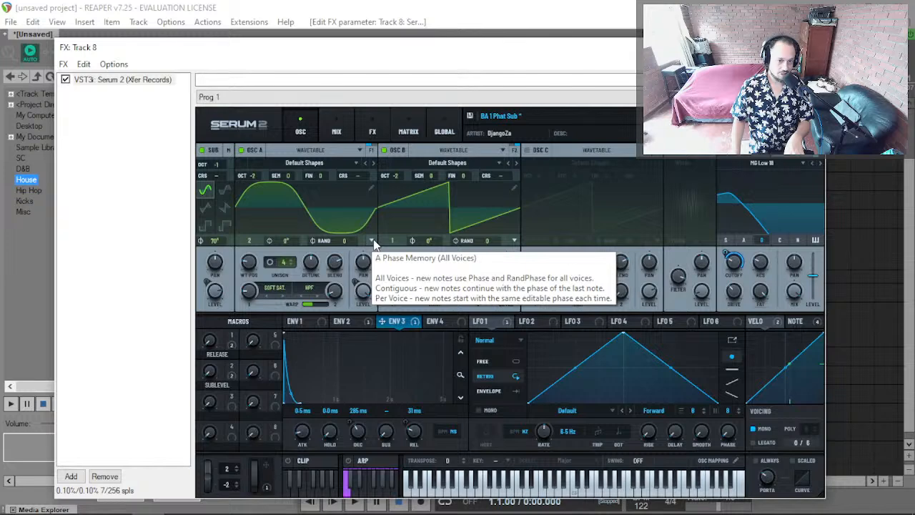
{"action": "left_click", "coordinate": [372, 242]}
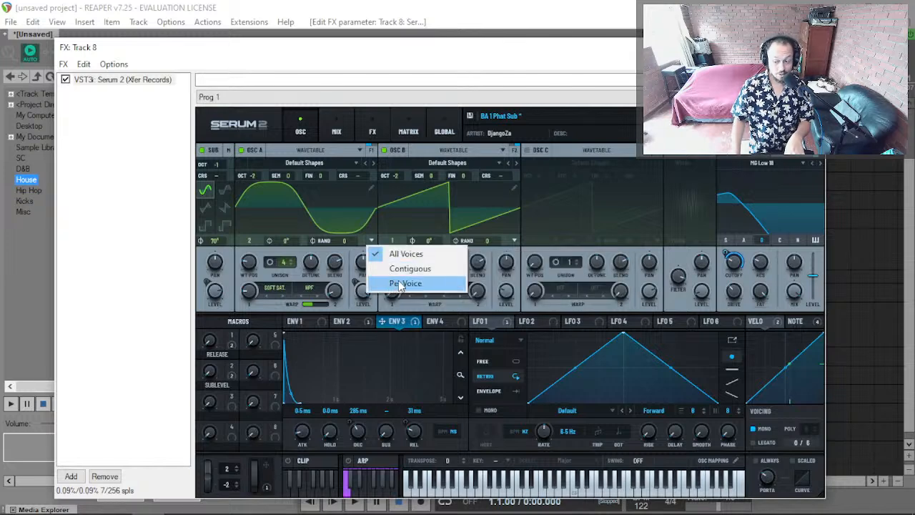
{"action": "left_click", "coordinate": [354, 257]}
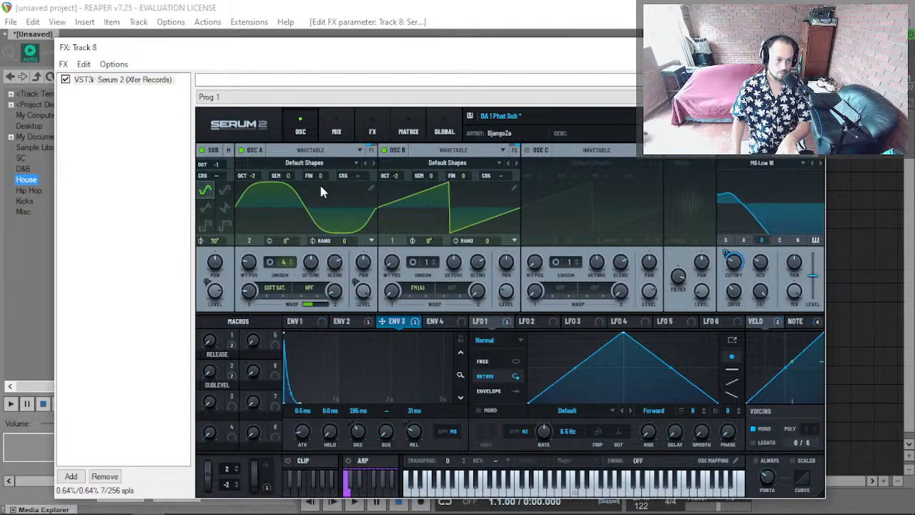
Return oscillator A's phase memory to Per Voice and open its phase editor.
{"action": "left_click", "coordinate": [371, 241]}
{"action": "left_click", "coordinate": [382, 283]}
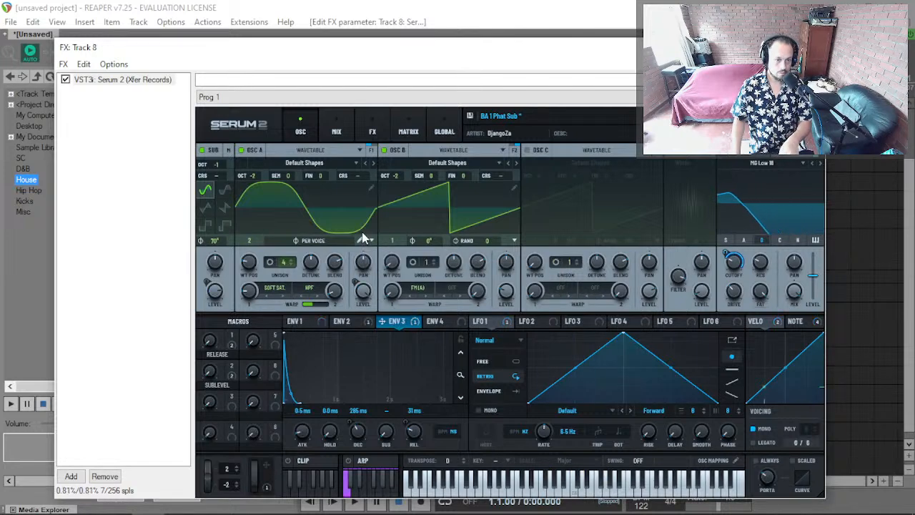
{"action": "left_click", "coordinate": [360, 240]}
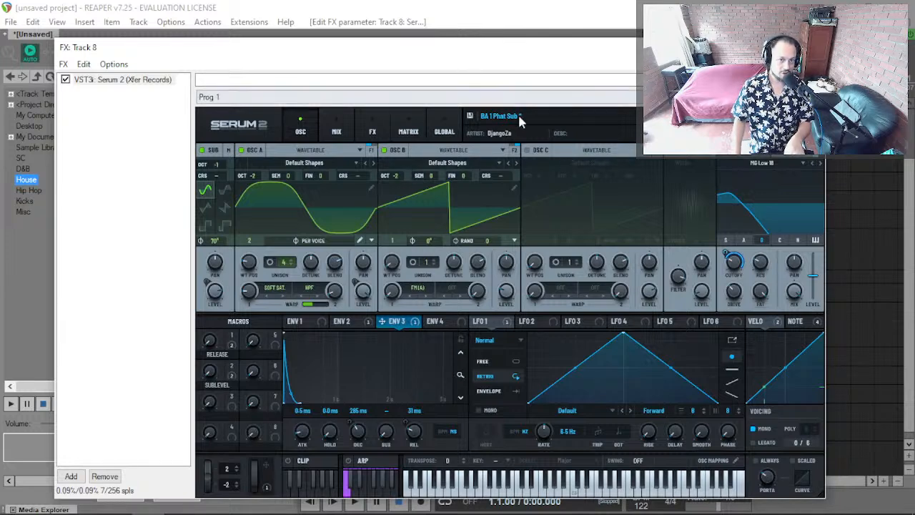
Switch oscillator B to Spectral mode and load 125_eLab_Fingers.wav into it from the House samples folder.
{"action": "left_click", "coordinate": [384, 150]}
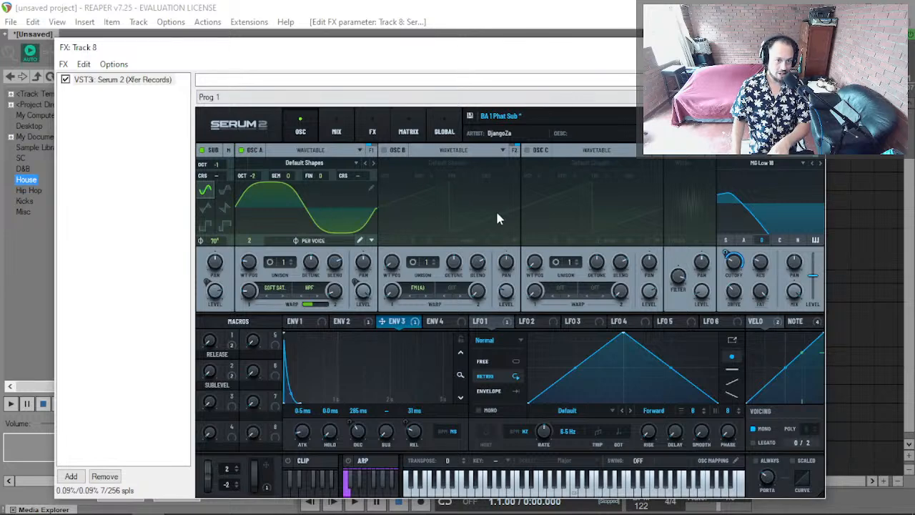
{"action": "left_click", "coordinate": [443, 154]}
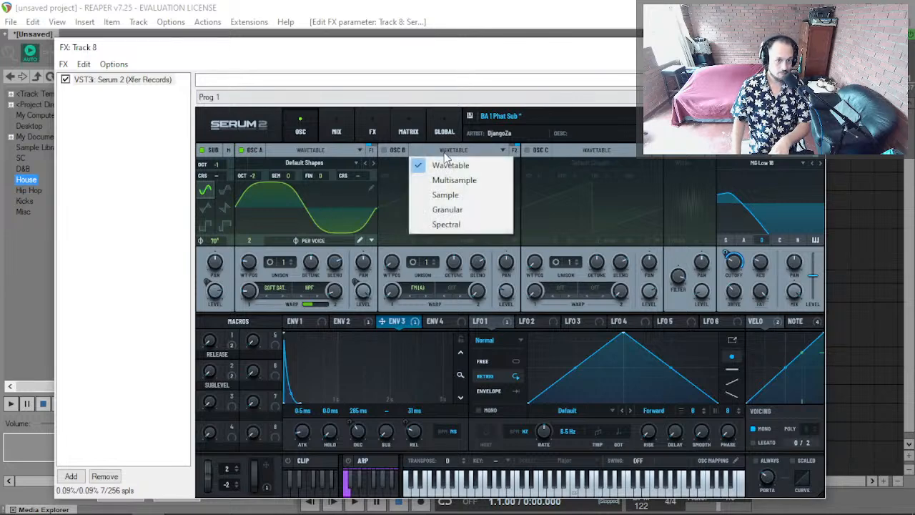
{"action": "left_click", "coordinate": [464, 225]}
{"action": "left_click_drag", "start_coordinate": [222, 53], "coordinate": [429, 83]}
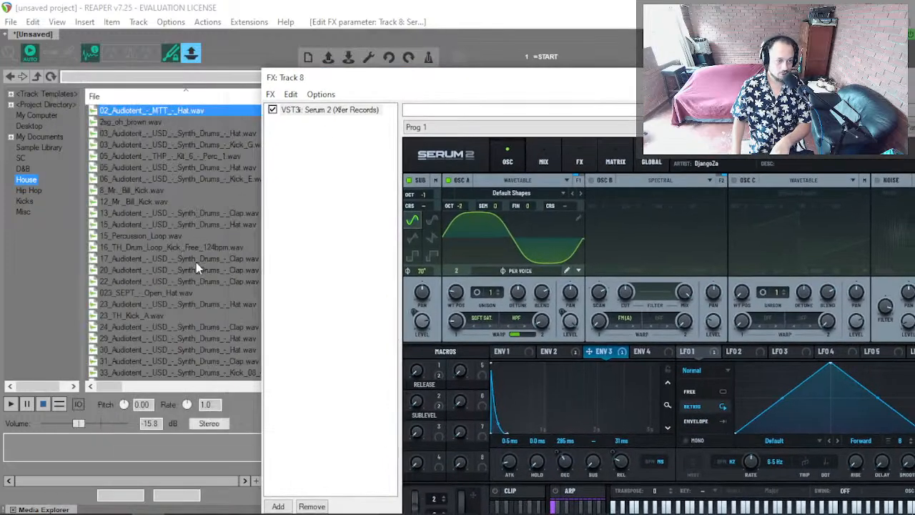
{"action": "scroll", "coordinate": [198, 259], "scroll_direction": "down", "scroll_amount": 7}
{"action": "scroll", "coordinate": [171, 295], "scroll_direction": "down", "scroll_amount": 5}
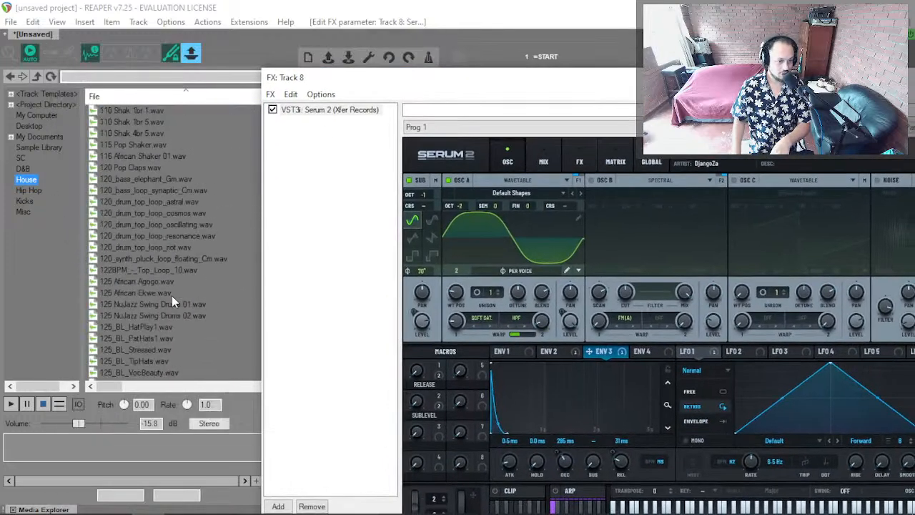
{"action": "left_click", "coordinate": [172, 295]}
{"action": "scroll", "coordinate": [169, 295], "scroll_direction": "down", "scroll_amount": 3}
{"action": "left_click", "coordinate": [146, 294]}
{"action": "left_click_drag", "start_coordinate": [146, 295], "coordinate": [610, 241]}
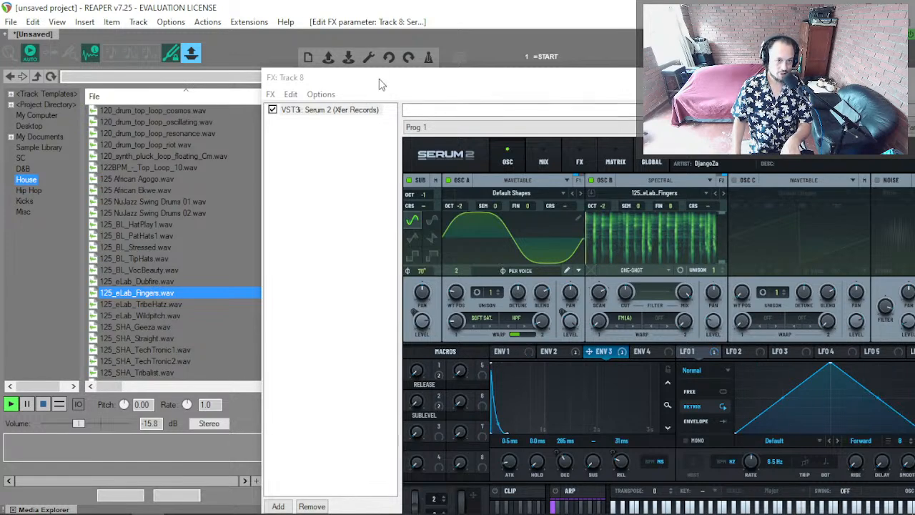
Move the FX window back into full view, then toggle oscillator B off and on again.
{"action": "left_click_drag", "start_coordinate": [379, 81], "coordinate": [184, 34]}
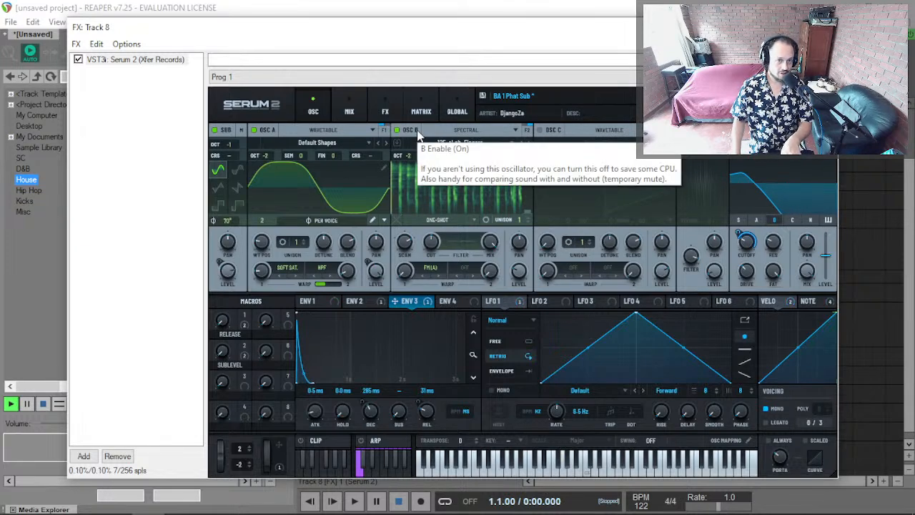
{"action": "left_click", "coordinate": [418, 130]}
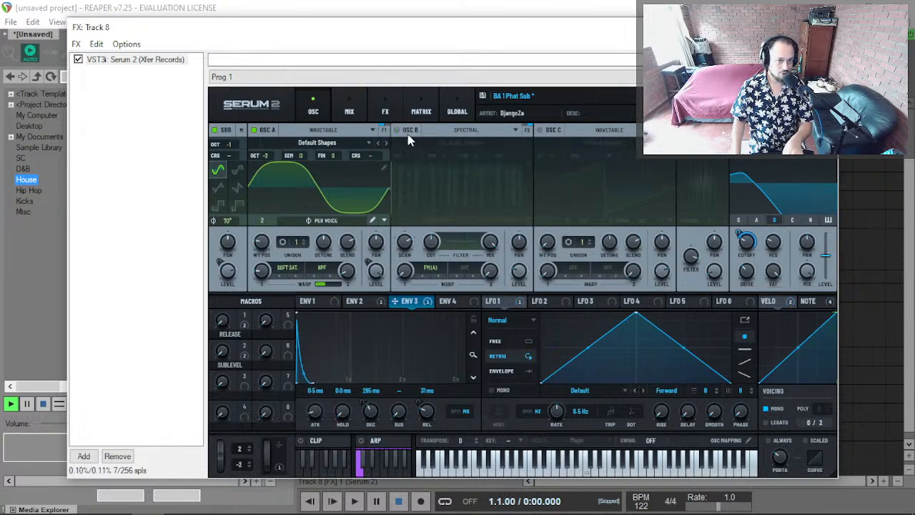
{"action": "left_click", "coordinate": [410, 132]}
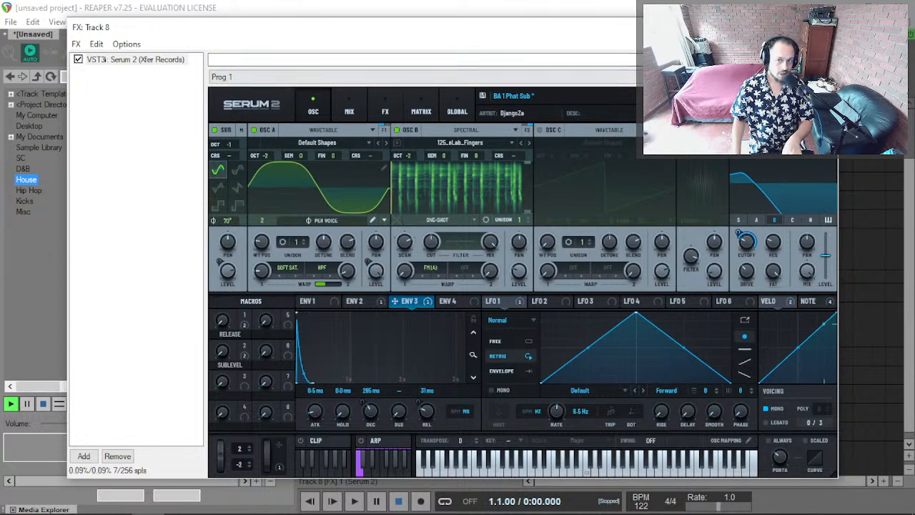
Load the Sines of Canada preset and select LFO 1 to show what it modulates.
{"action": "left_click", "coordinate": [666, 96]}
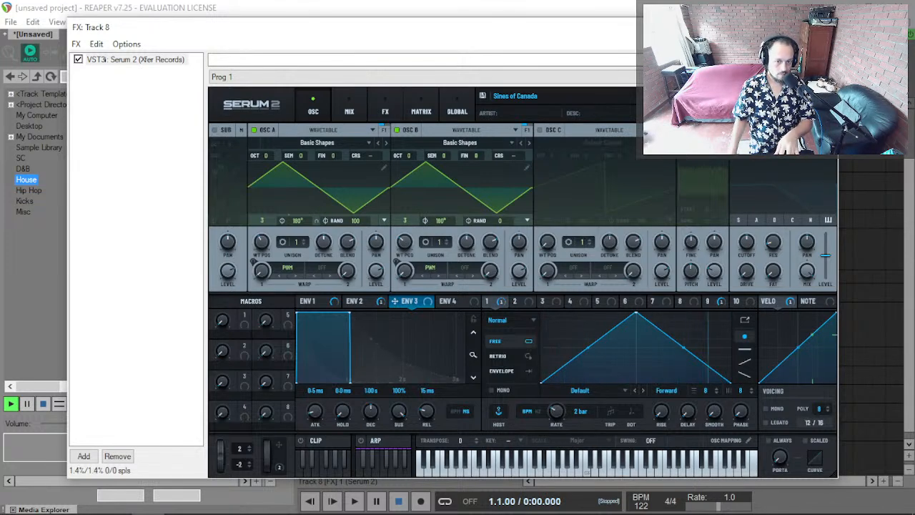
{"action": "left_click", "coordinate": [488, 301]}
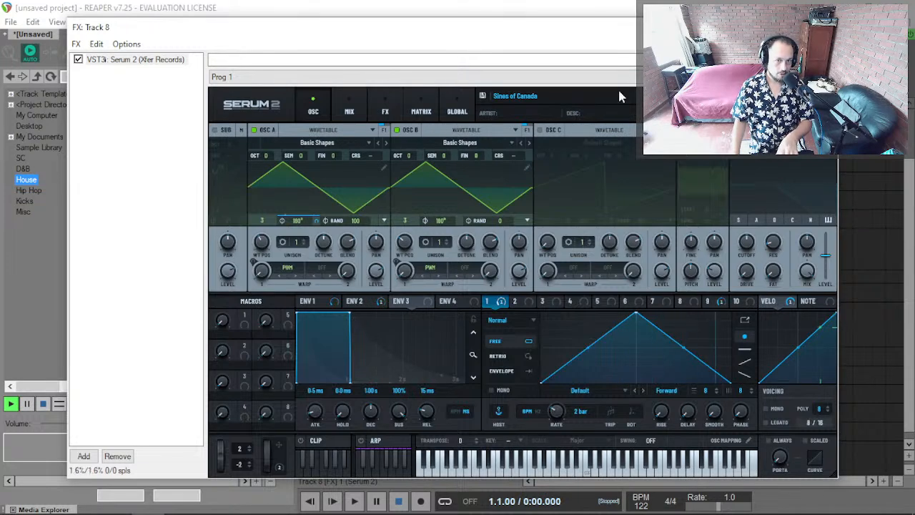
Load the user preset BA Filthy Funk and step back to the BA 1 Phat Sub preset.
{"action": "left_click", "coordinate": [514, 95]}
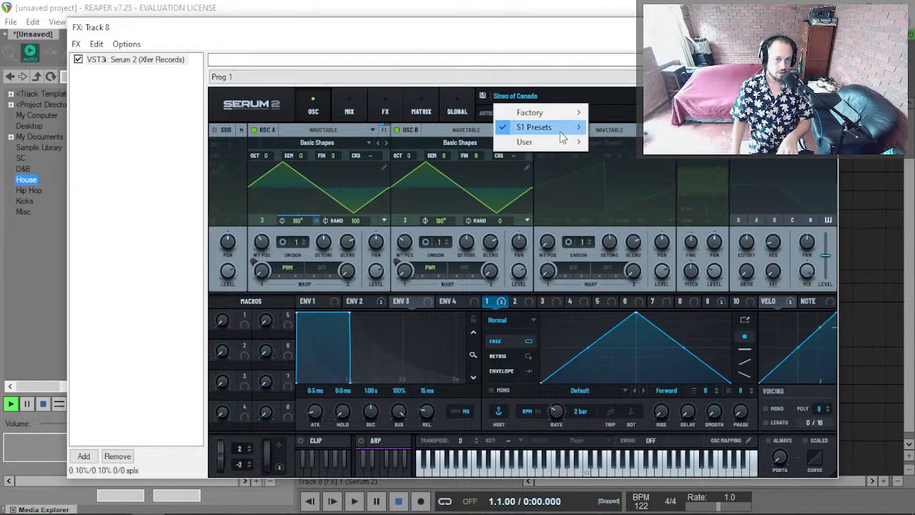
{"action": "mouse_move", "coordinate": [563, 138]}
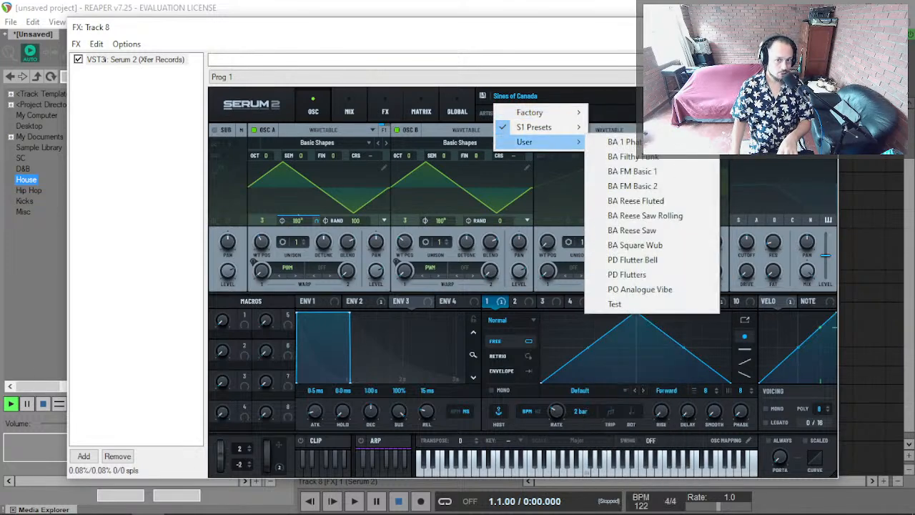
{"action": "left_click", "coordinate": [654, 157]}
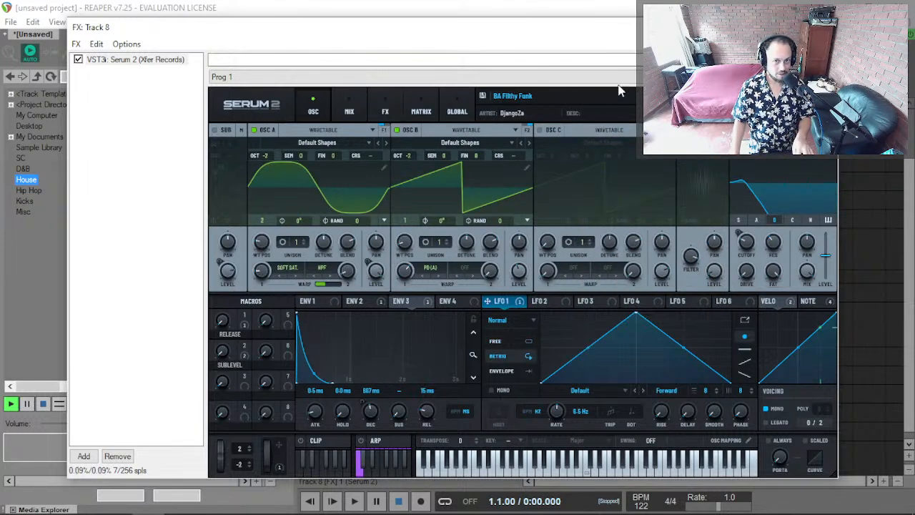
{"action": "left_click", "coordinate": [694, 96]}
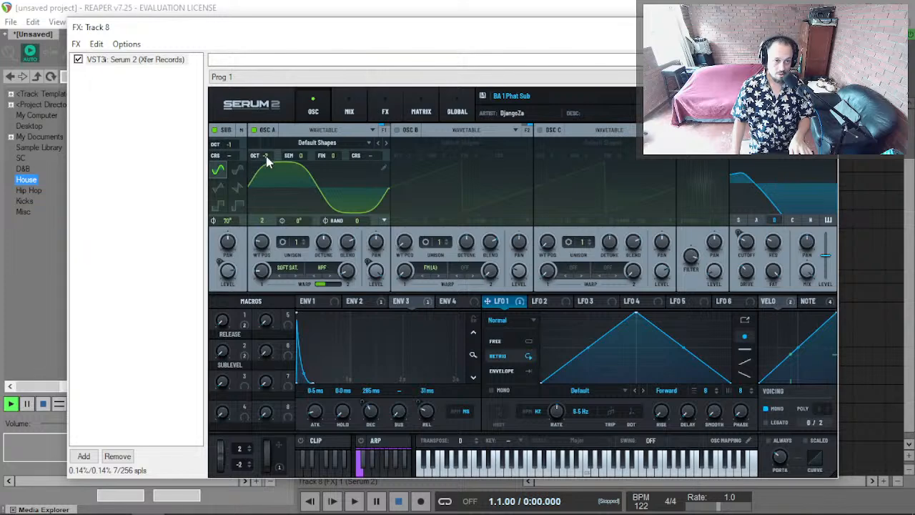
Examine the Note modulation on the sub and oscillator A levels, and open the modulation matrix.
{"action": "left_click", "coordinate": [818, 304]}
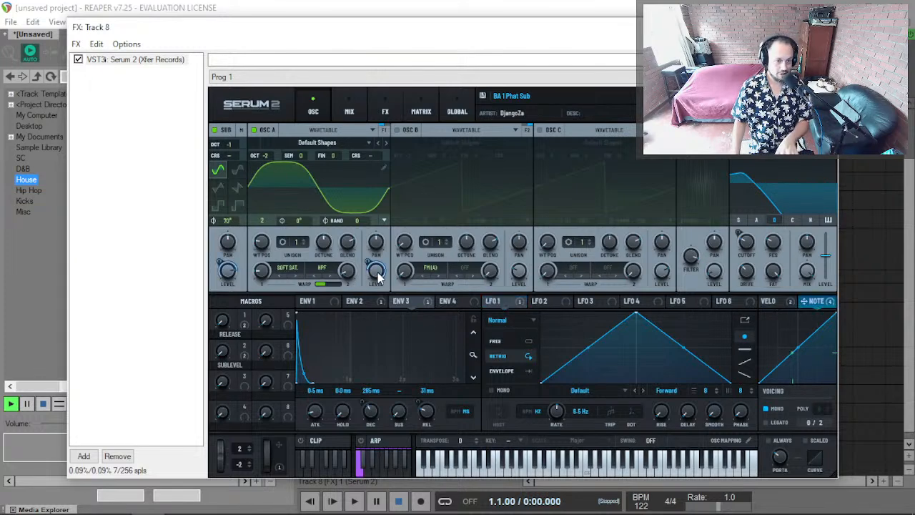
{"action": "mouse_move", "coordinate": [379, 278]}
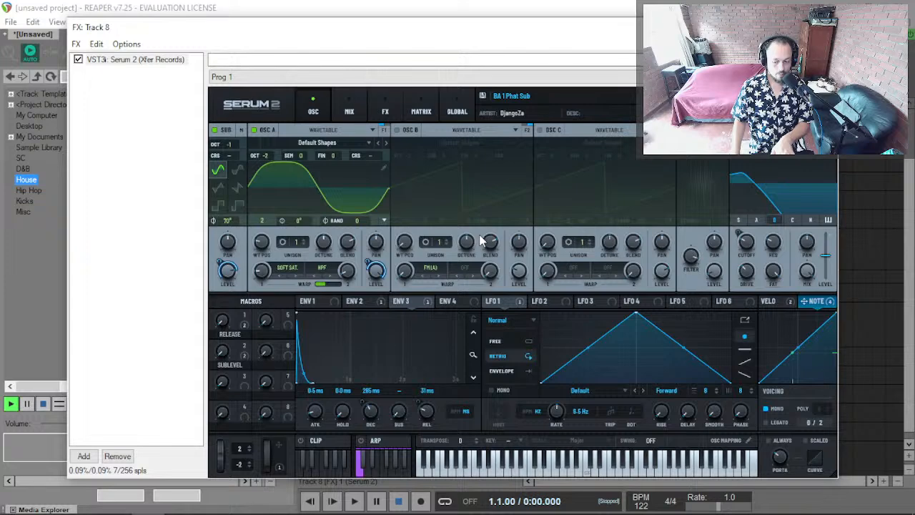
{"action": "mouse_move", "coordinate": [481, 241]}
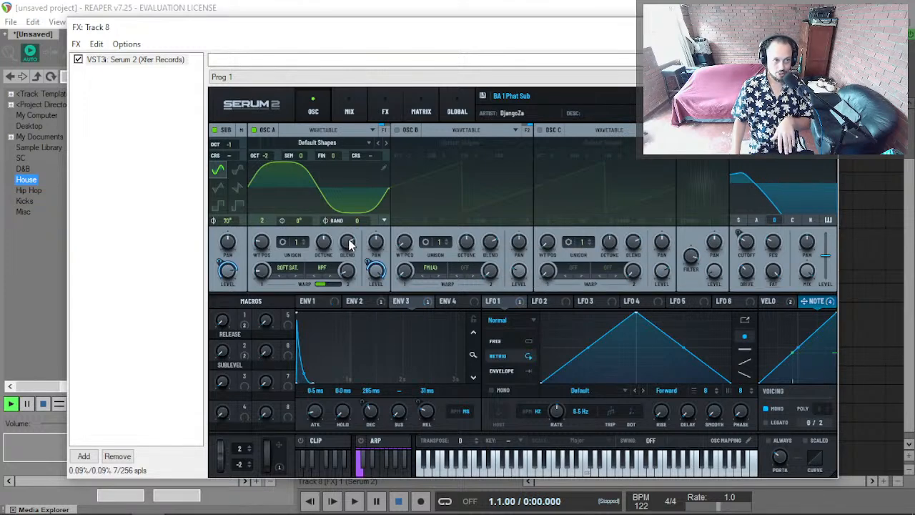
{"action": "mouse_move", "coordinate": [347, 239]}
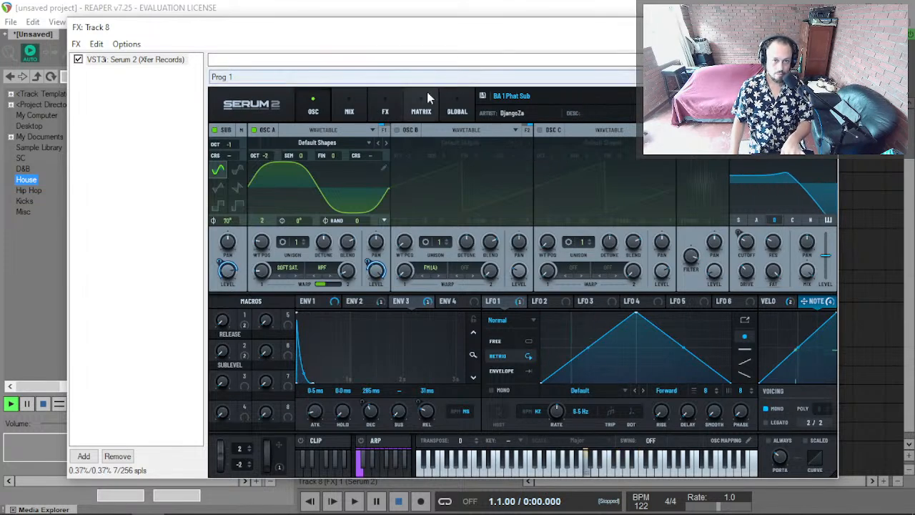
{"action": "left_click", "coordinate": [385, 111]}
{"action": "left_click", "coordinate": [421, 111]}
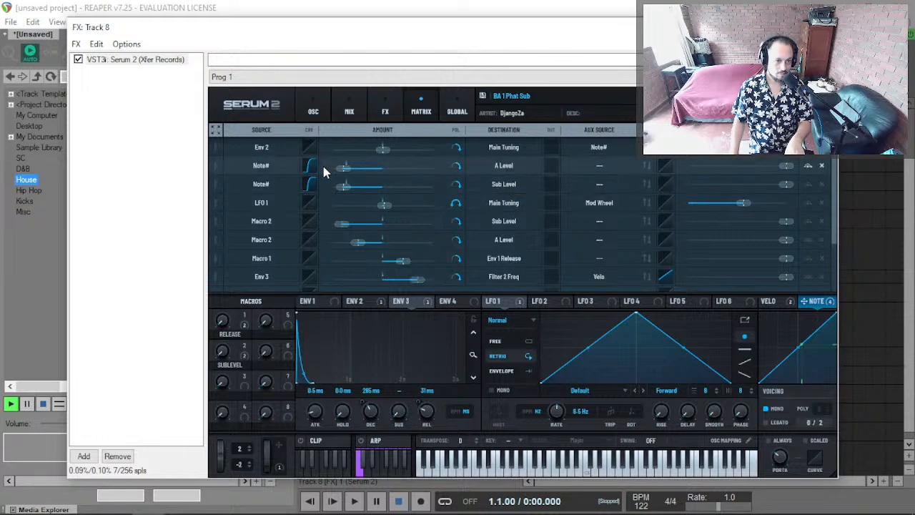
Compare the sound with the Note# modulations of A Level and Sub Level bypassed and active, and restore the saved BA 1 Phat Sub preset.
{"action": "left_click", "coordinate": [808, 166]}
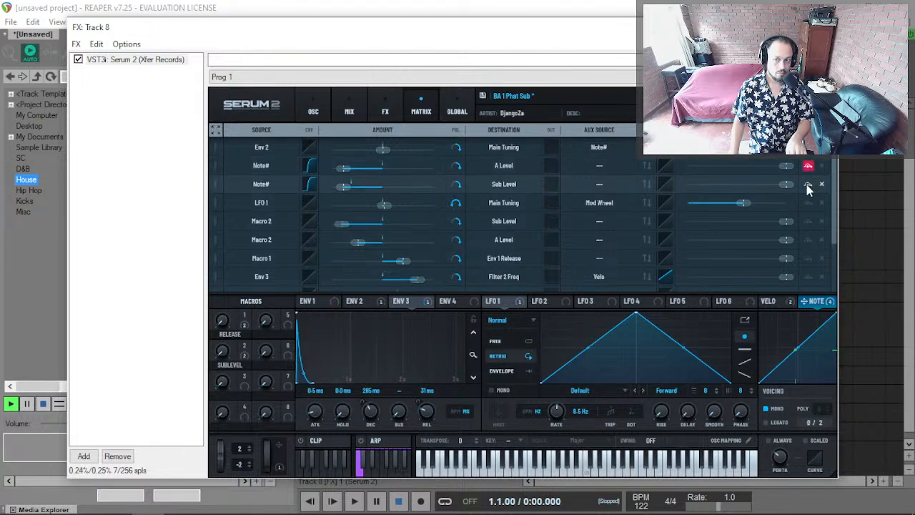
{"action": "left_click", "coordinate": [808, 186]}
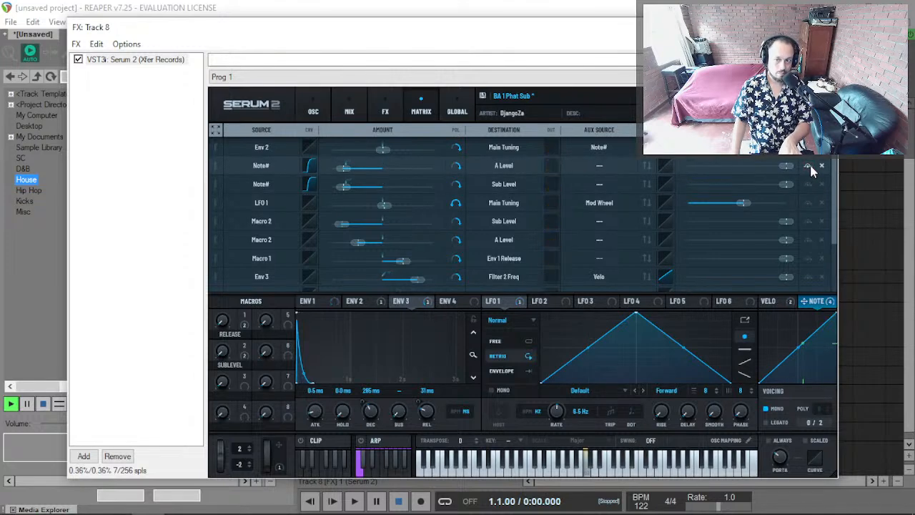
{"action": "left_click", "coordinate": [808, 166]}
{"action": "left_click", "coordinate": [807, 184]}
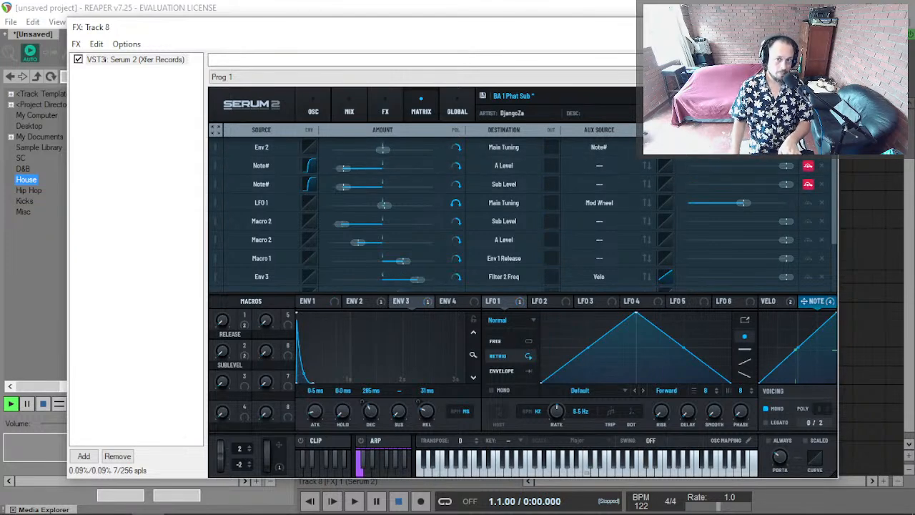
{"action": "left_click", "coordinate": [743, 95]}
{"action": "left_click", "coordinate": [733, 96]}
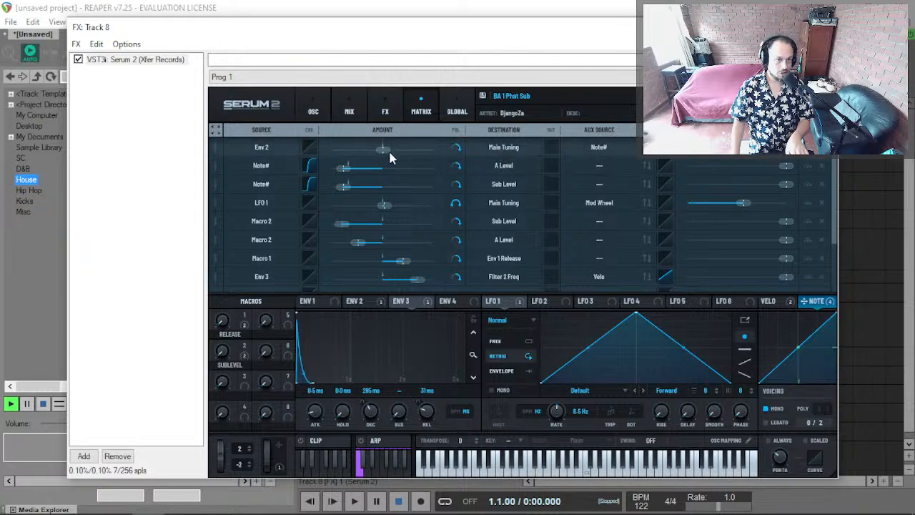
Raise the Env 2 modulation of Main Tuning to 38% and shorten Env 2's decay to 49 ms.
{"action": "left_click", "coordinate": [353, 302]}
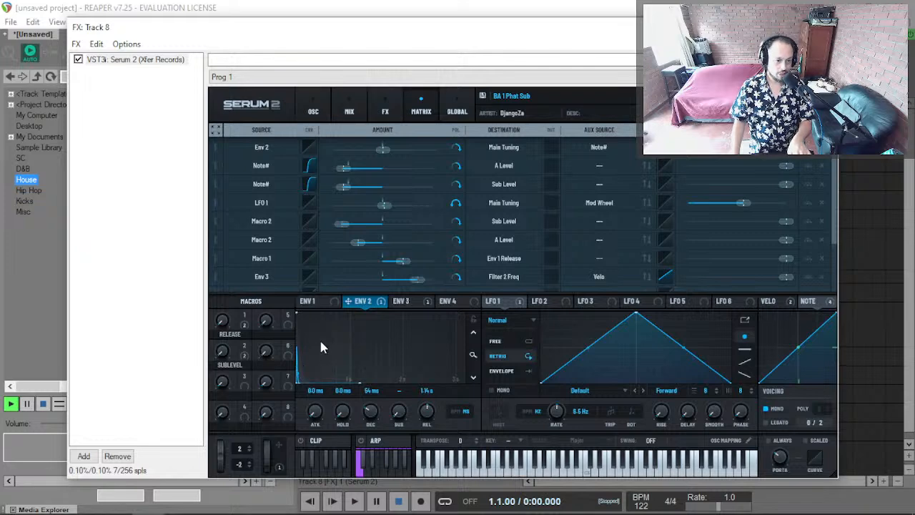
{"action": "left_click_drag", "start_coordinate": [381, 151], "coordinate": [404, 155]}
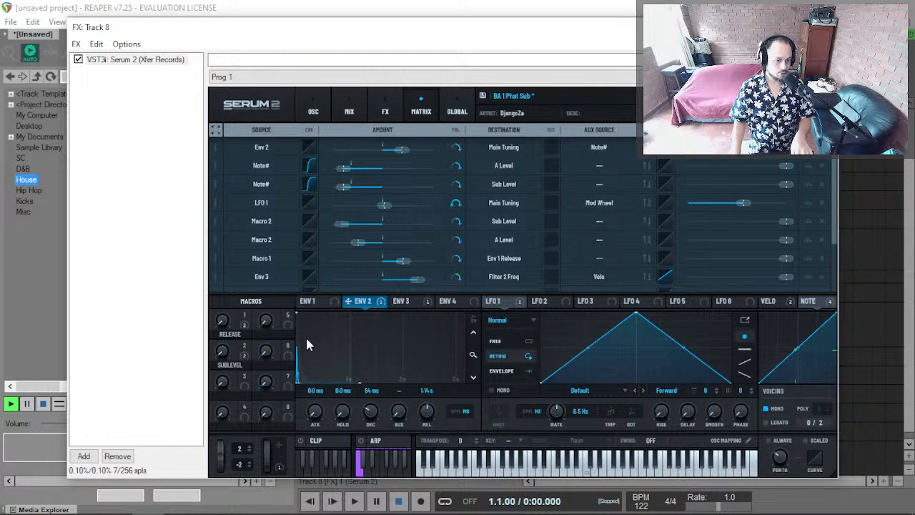
{"action": "left_click", "coordinate": [512, 148]}
{"action": "mouse_move", "coordinate": [536, 458]}
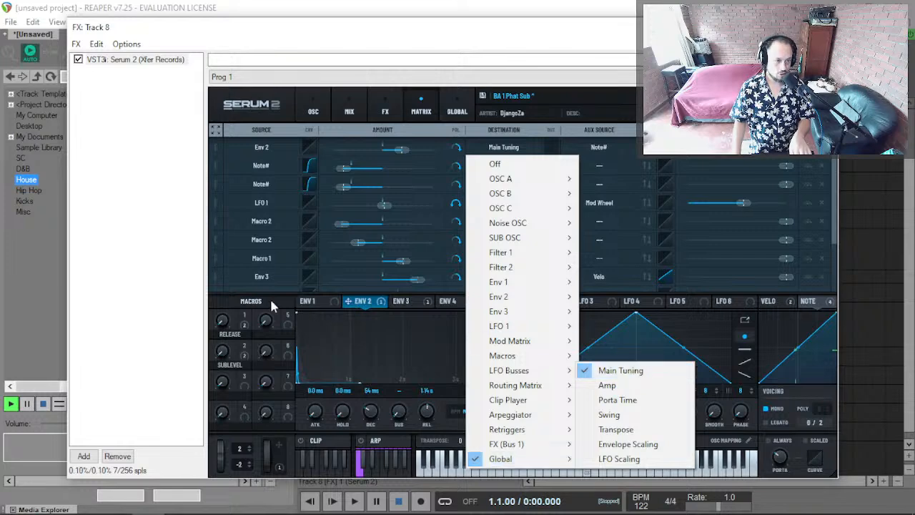
{"action": "left_click", "coordinate": [370, 314]}
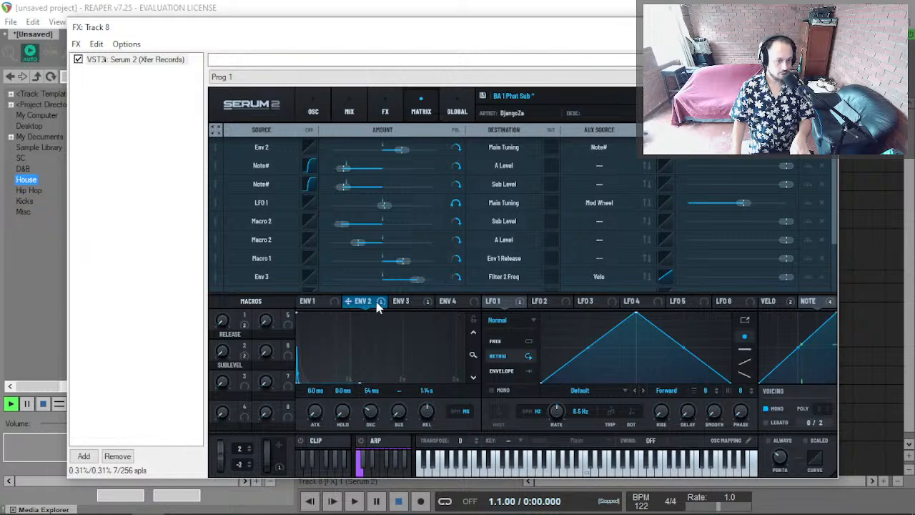
{"action": "mouse_move", "coordinate": [369, 417]}
{"action": "left_mouse_down"}
{"action": "mouse_move", "coordinate": [381, 406]}
{"action": "mouse_move", "coordinate": [378, 422]}
{"action": "left_mouse_up"}
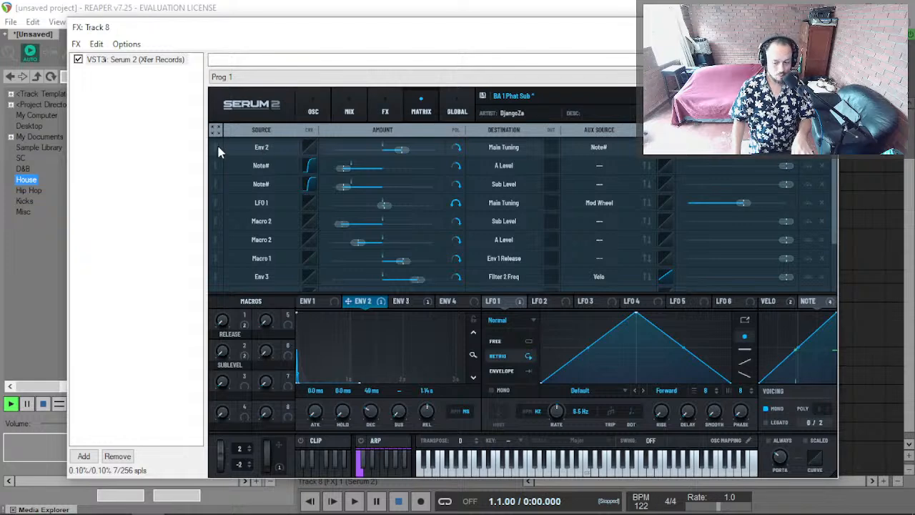
Examine the amount and Note# aux source of the Env 2 modulation on Main Tuning.
{"action": "mouse_move", "coordinate": [216, 142]}
{"action": "left_mouse_down"}
{"action": "mouse_move", "coordinate": [225, 198]}
{"action": "mouse_move", "coordinate": [214, 169]}
{"action": "mouse_move", "coordinate": [222, 145]}
{"action": "left_mouse_up"}
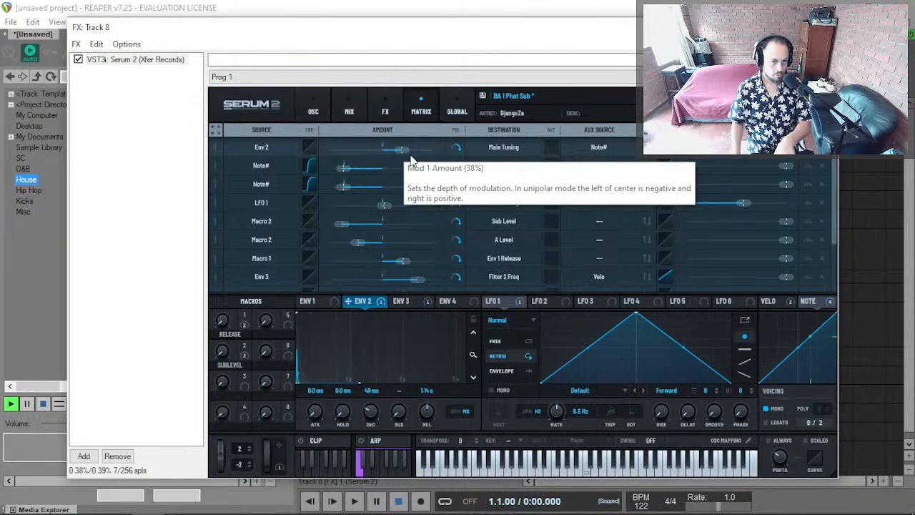
{"action": "left_click", "coordinate": [623, 143]}
{"action": "left_click", "coordinate": [617, 166]}
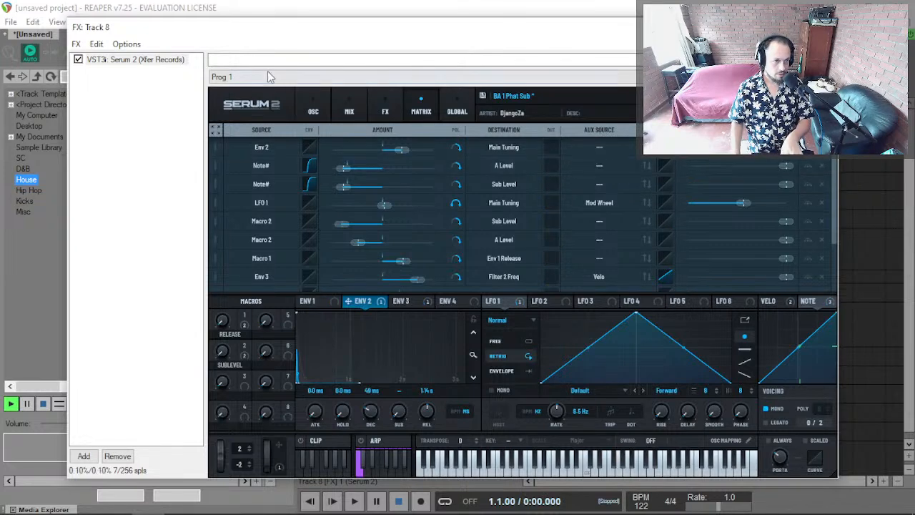
Compare the sound with oscillator B switched on and off.
{"action": "left_click", "coordinate": [316, 106]}
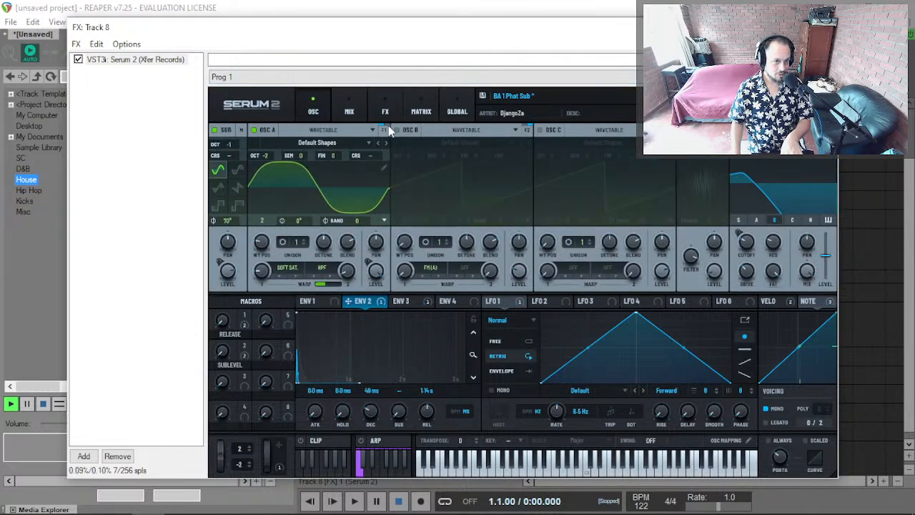
{"action": "left_click", "coordinate": [410, 130]}
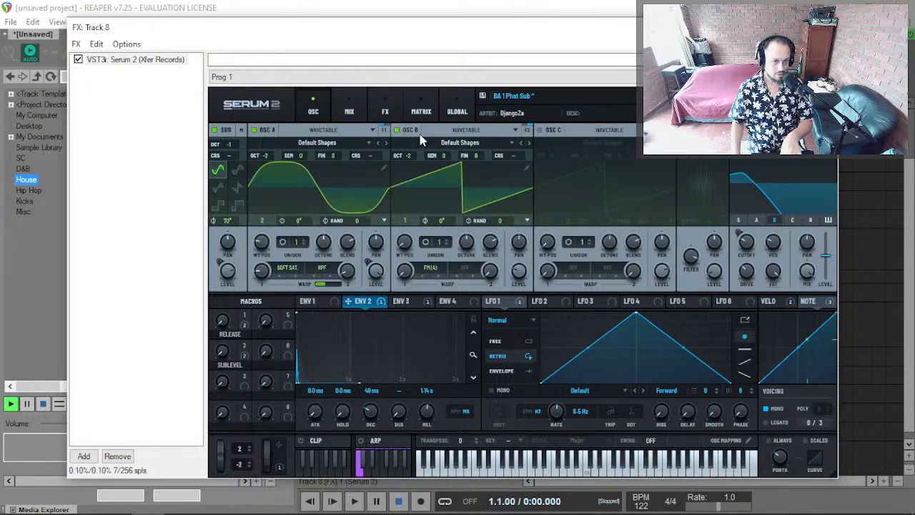
{"action": "left_click", "coordinate": [409, 132]}
Examine the aux curve of the Env 2 to Main Tuning modulation in the modulation matrix.
{"action": "left_click", "coordinate": [421, 111]}
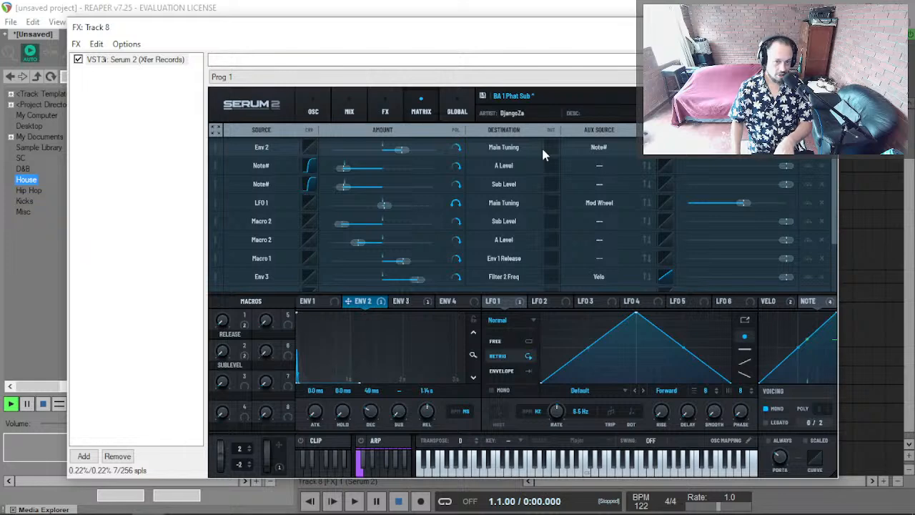
{"action": "left_click", "coordinate": [665, 147]}
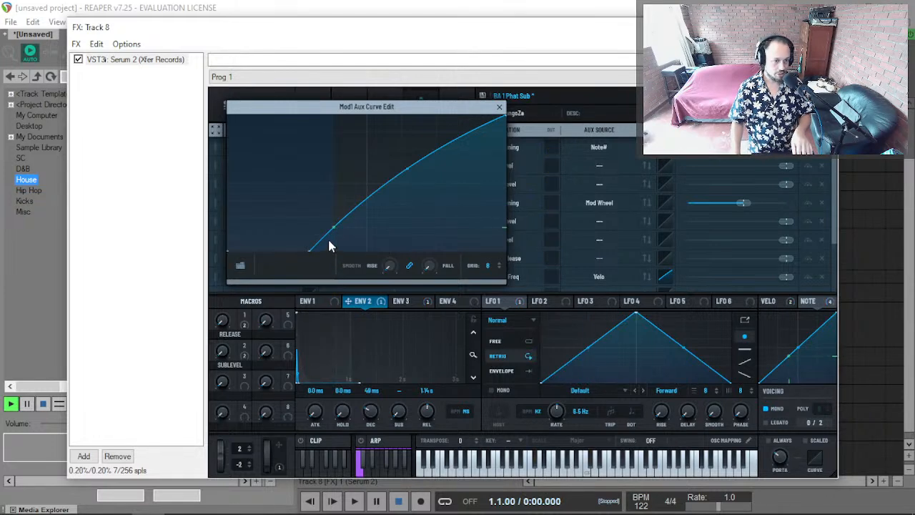
{"action": "left_click", "coordinate": [499, 107]}
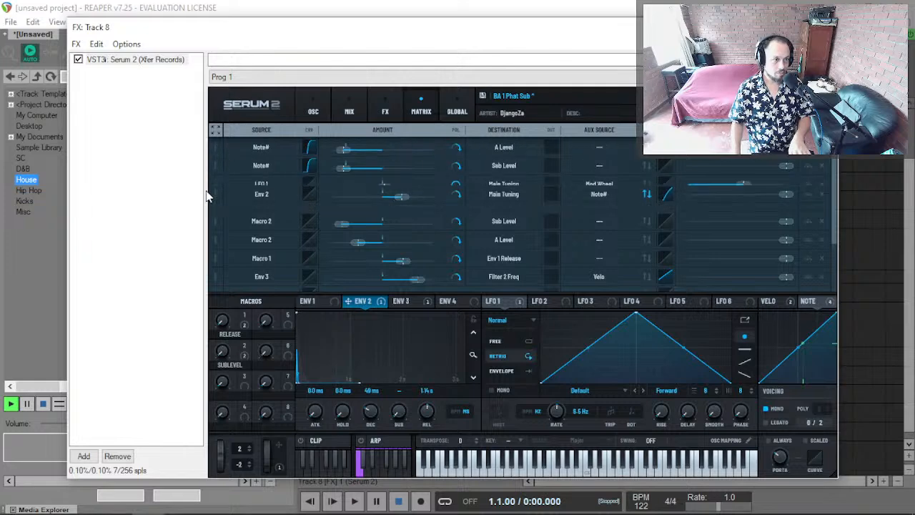
{"action": "mouse_move", "coordinate": [399, 149]}
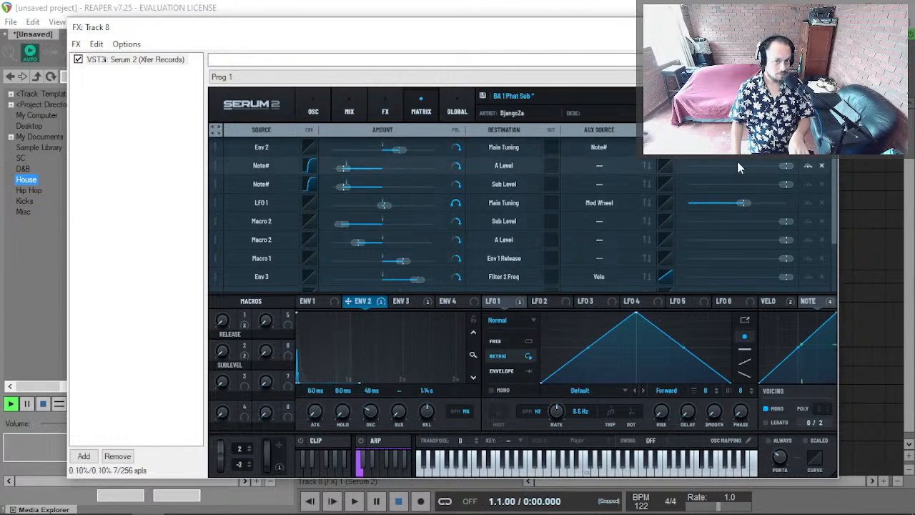
{"action": "mouse_move", "coordinate": [613, 154]}
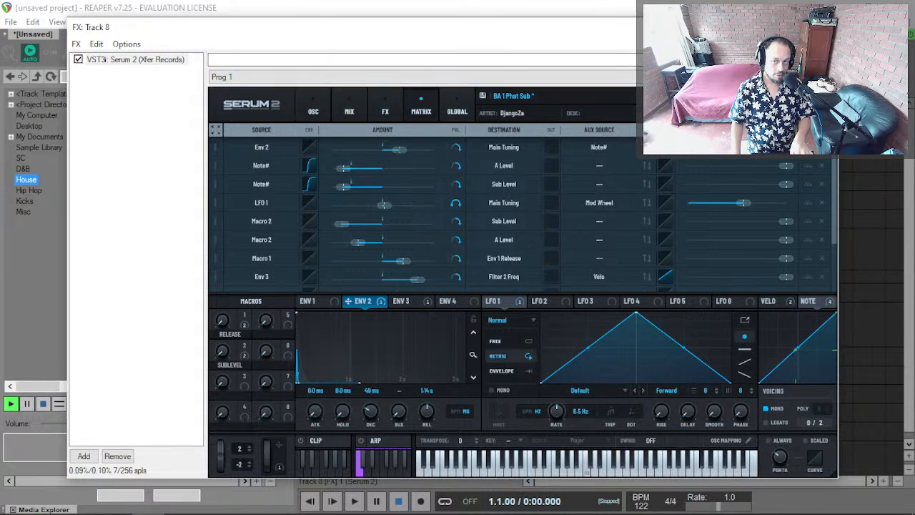
Load the BA Filthy Funk preset and enable the Reverb and Hyper/Dimension modules on its effects bus 1.
{"action": "left_click", "coordinate": [705, 96]}
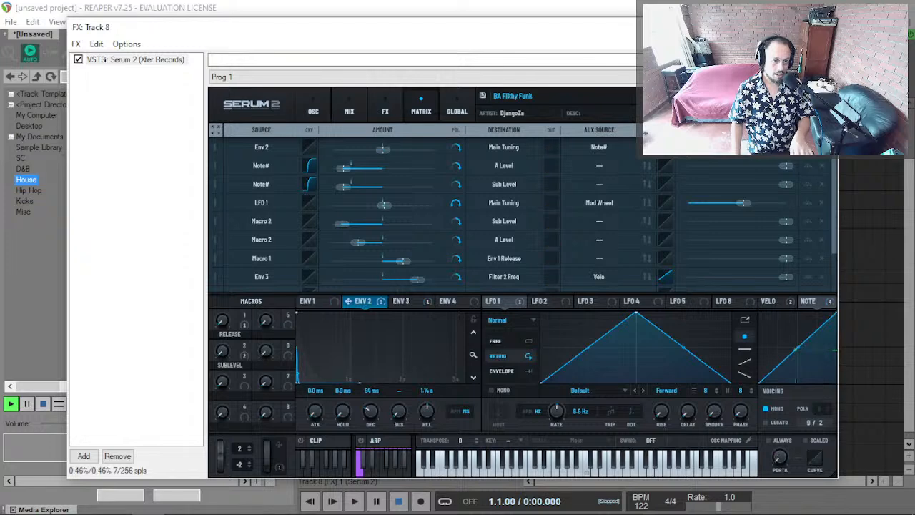
{"action": "left_click", "coordinate": [311, 113]}
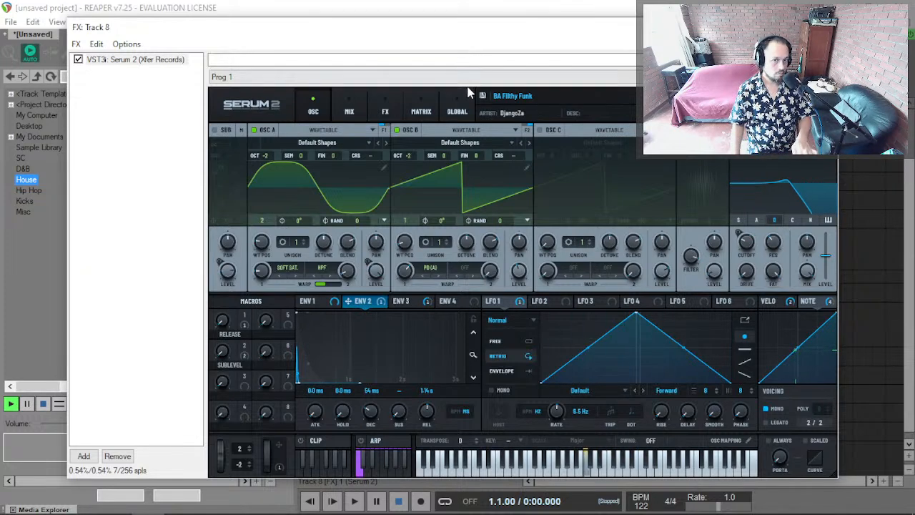
{"action": "left_click", "coordinate": [398, 111]}
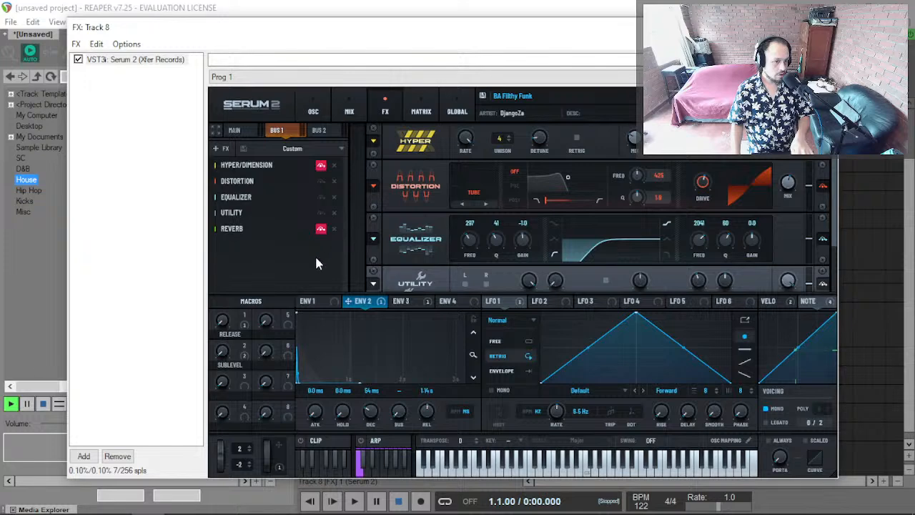
{"action": "scroll", "coordinate": [427, 273], "scroll_direction": "down", "scroll_amount": 2}
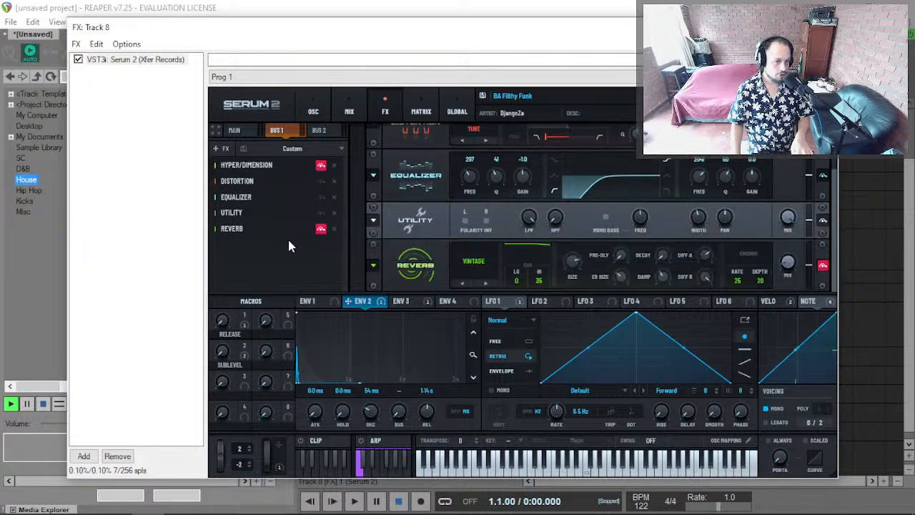
{"action": "left_click", "coordinate": [321, 228]}
{"action": "left_click", "coordinate": [321, 168]}
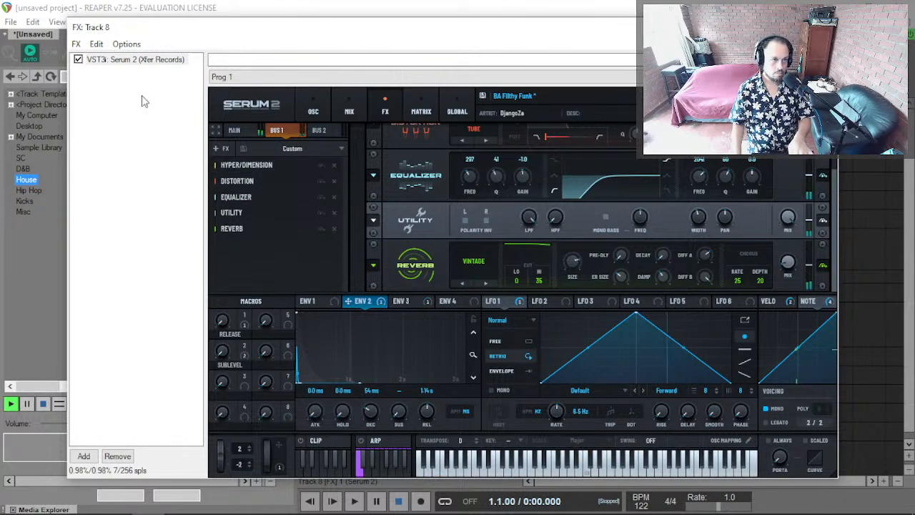
Move the Serum 2 instance from Track 8 into the Sub / Bass track's FX chain, directly before Acon Digital Multiply.
{"action": "left_click", "coordinate": [146, 66]}
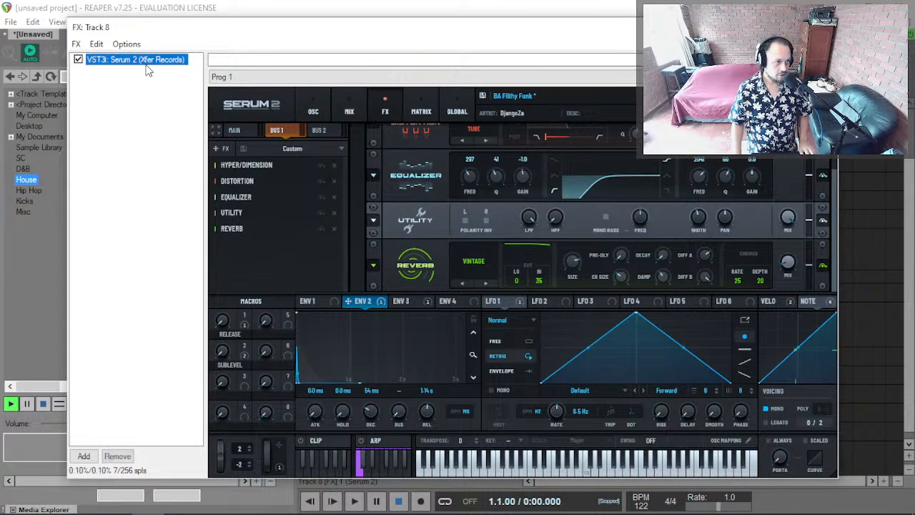
{"action": "key", "text": "Delete"}
{"action": "key", "text": "Escape"}
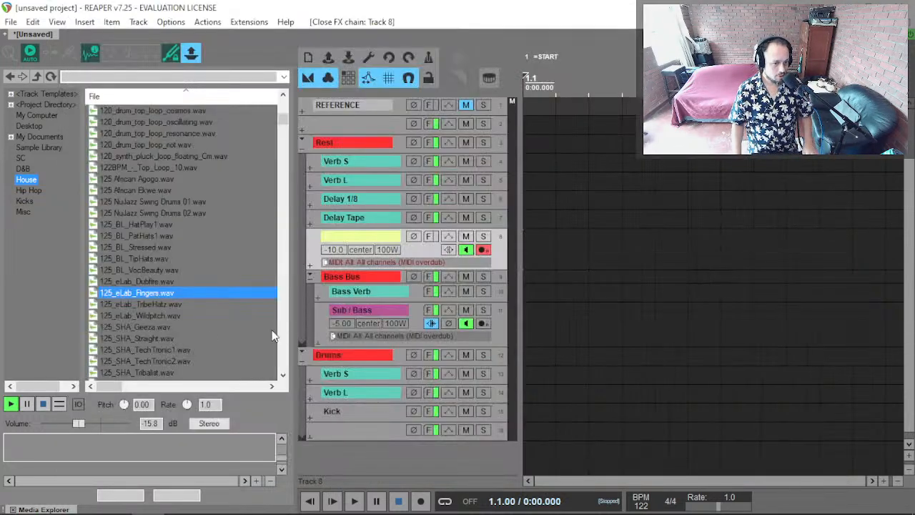
{"action": "left_click", "coordinate": [428, 310]}
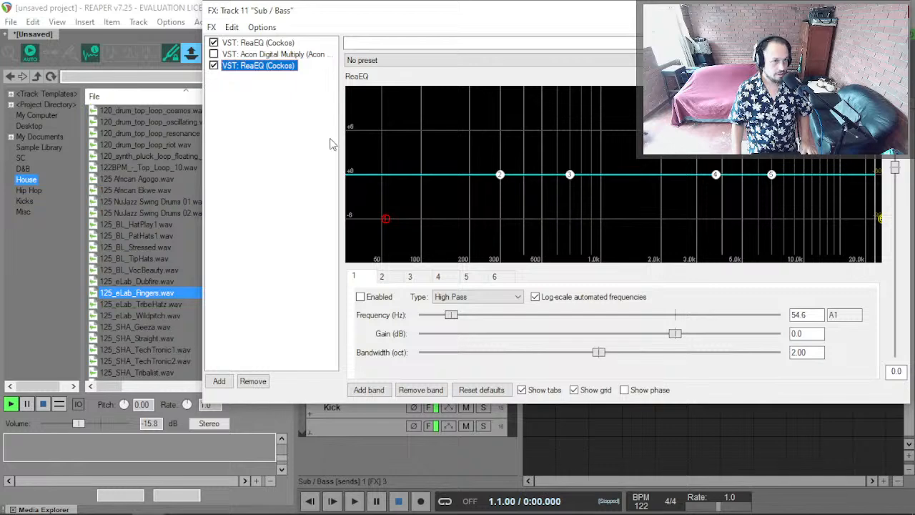
{"action": "key", "text": "ctrl+v"}
{"action": "left_click_drag", "start_coordinate": [235, 62], "coordinate": [214, 52]}
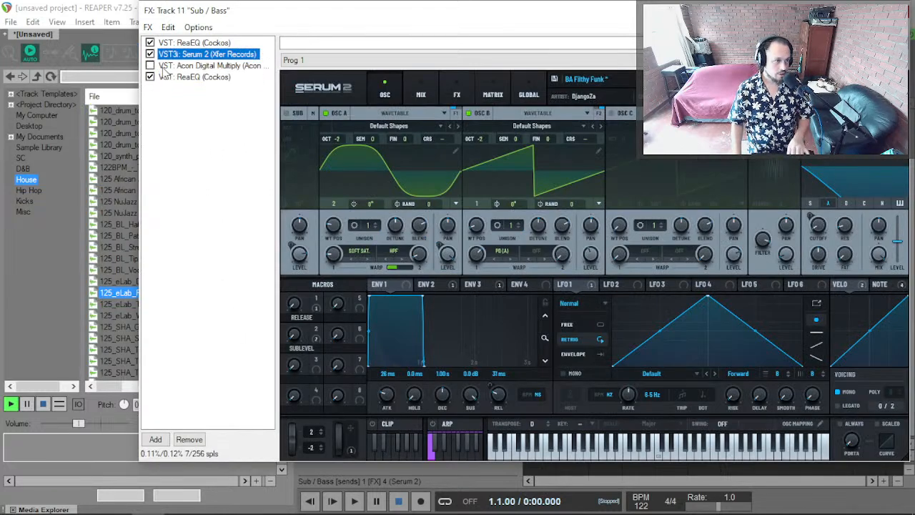
Compare Serum's bus 1 Hyper/Dimension effect with the Acon Digital Multiply plugin by bypassing and enabling each one.
{"action": "left_click", "coordinate": [428, 98]}
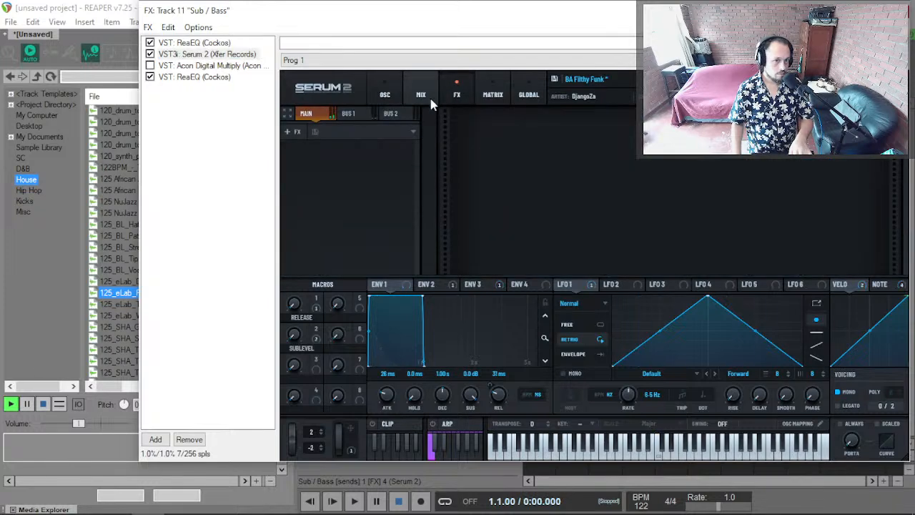
{"action": "left_click", "coordinate": [349, 113]}
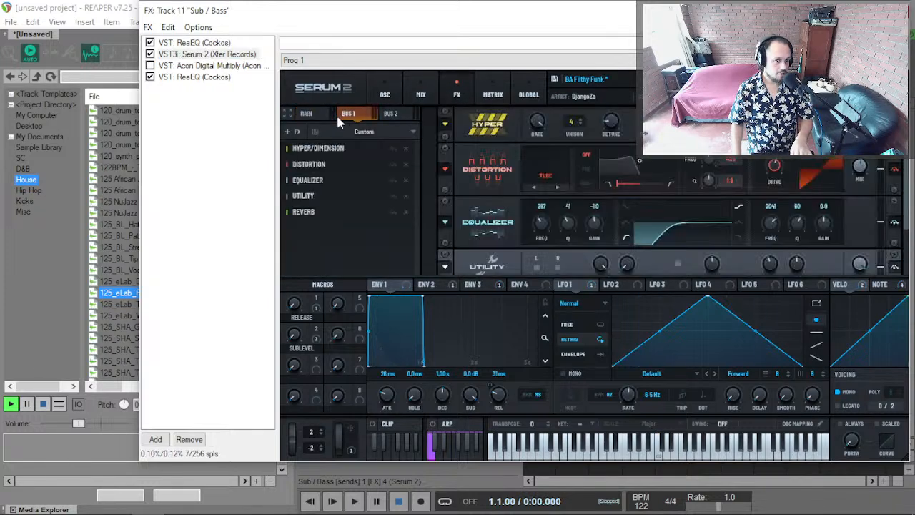
{"action": "left_click", "coordinate": [394, 149]}
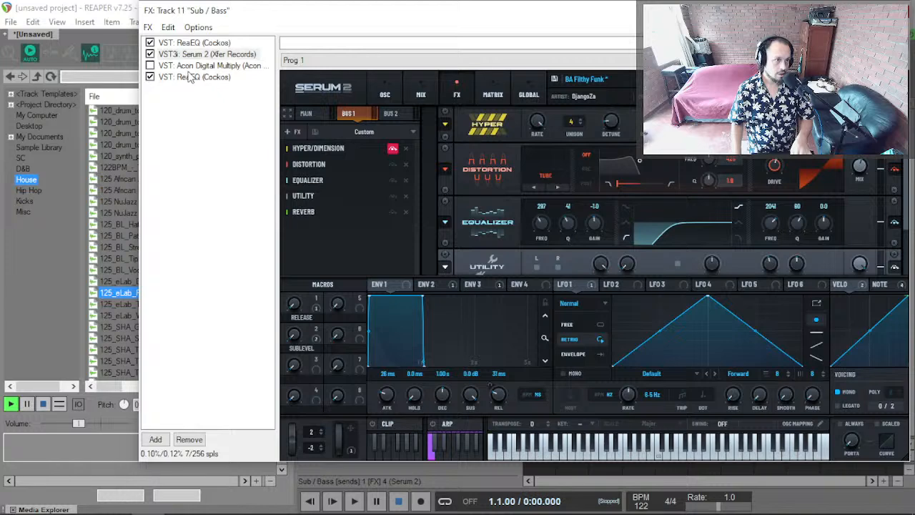
{"action": "left_click", "coordinate": [151, 66]}
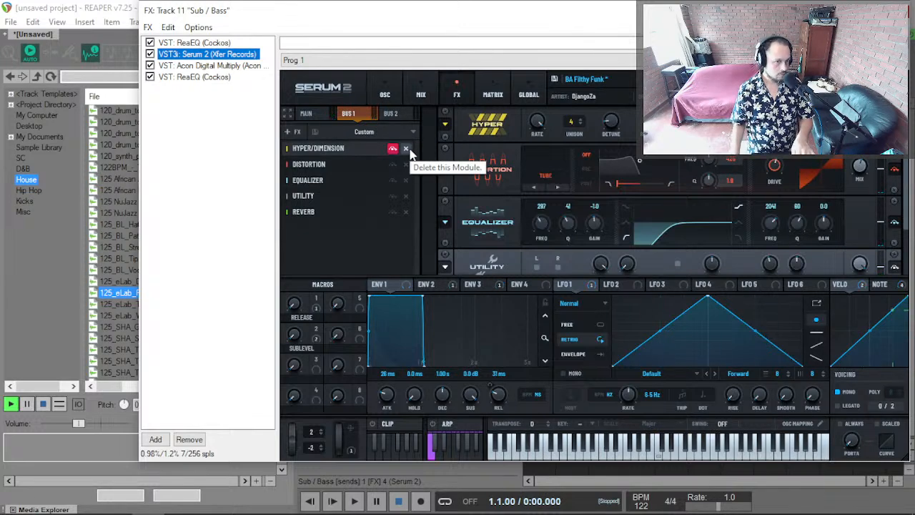
{"action": "left_click", "coordinate": [151, 65]}
{"action": "left_click", "coordinate": [392, 149]}
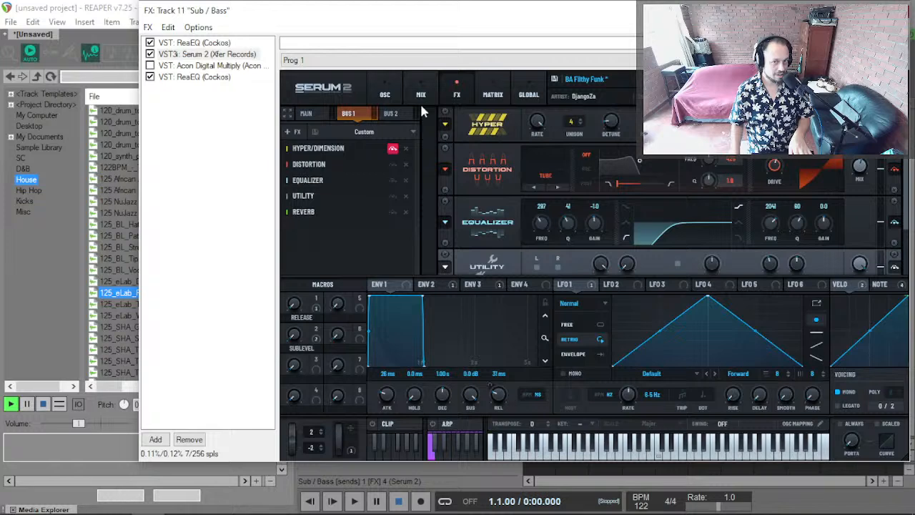
Raise Acon Digital Multiply's low-cut frequency to about 150 Hz while auditioning without the dry signal, and set the effect level to -3.2 dB.
{"action": "left_click", "coordinate": [214, 65]}
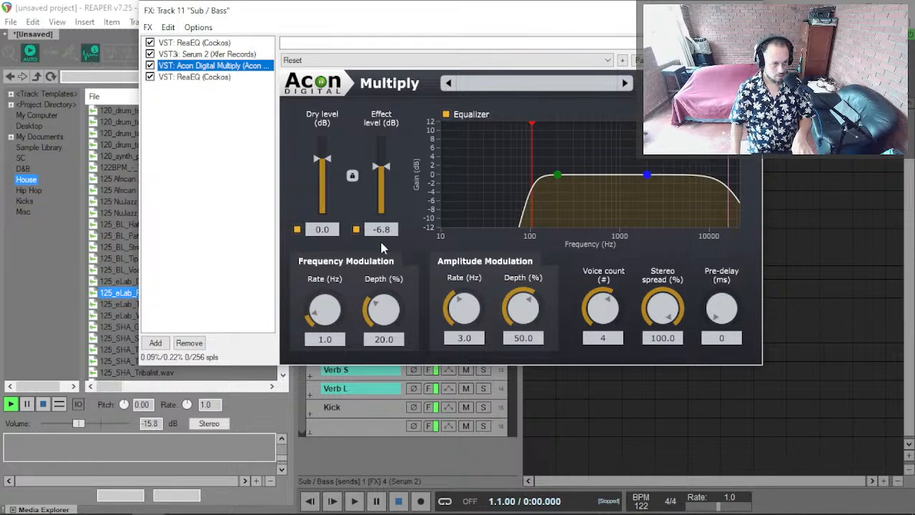
{"action": "left_click", "coordinate": [297, 229]}
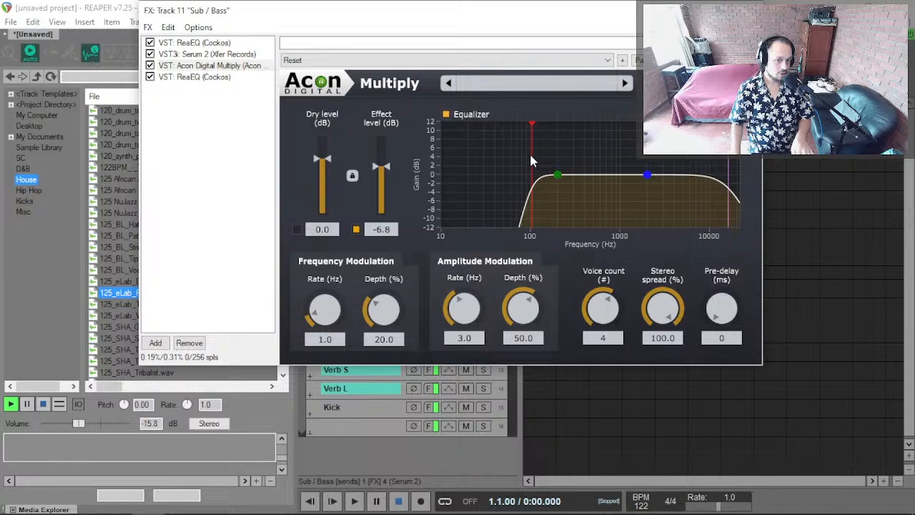
{"action": "left_click_drag", "start_coordinate": [530, 121], "coordinate": [546, 129]}
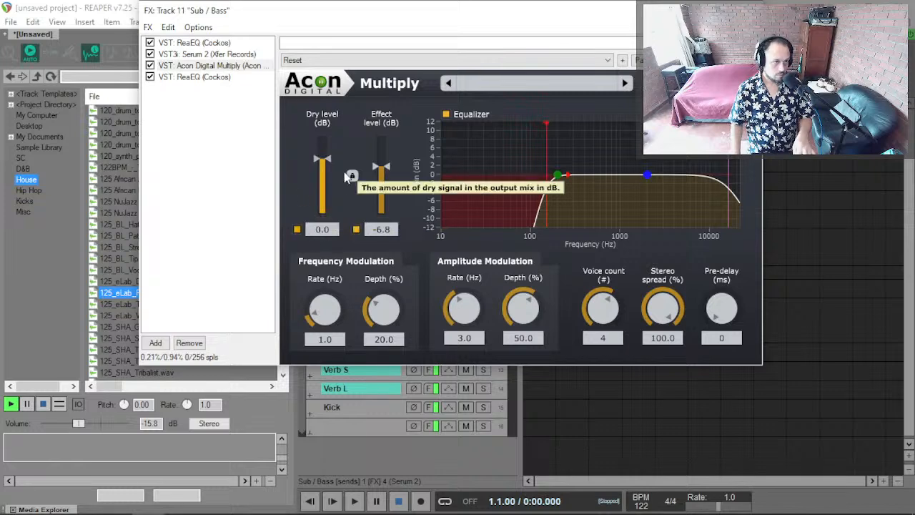
{"action": "left_click_drag", "start_coordinate": [383, 176], "coordinate": [380, 163]}
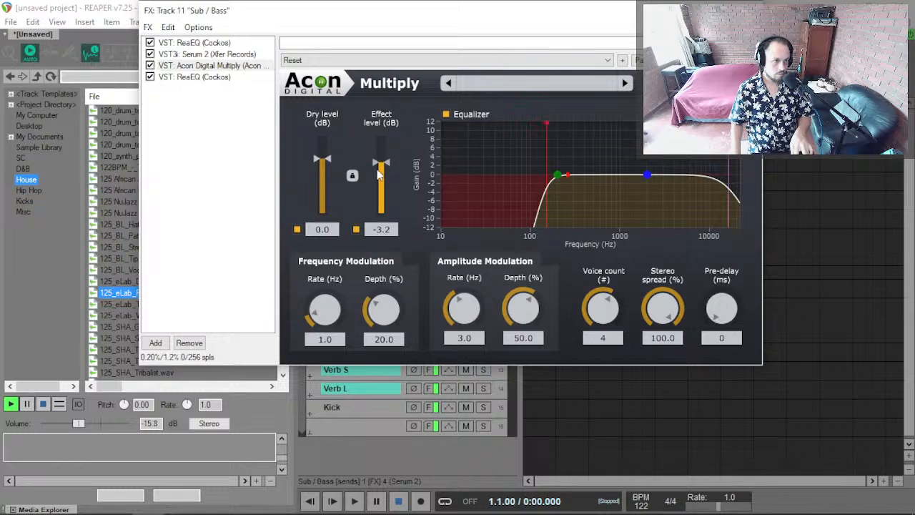
Bypass Acon Digital Multiply and re-enable Hyper/Dimension on Serum 2's effects bus 1.
{"action": "left_click", "coordinate": [228, 54]}
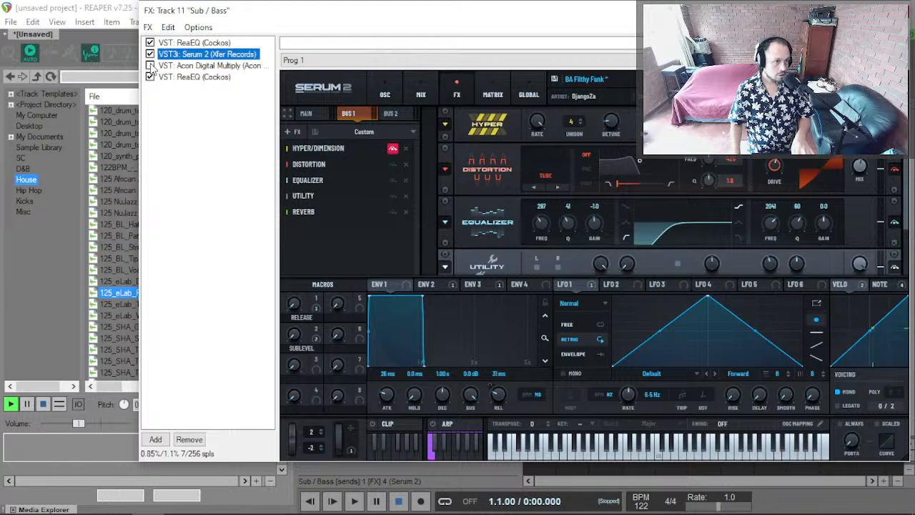
{"action": "left_click", "coordinate": [392, 152]}
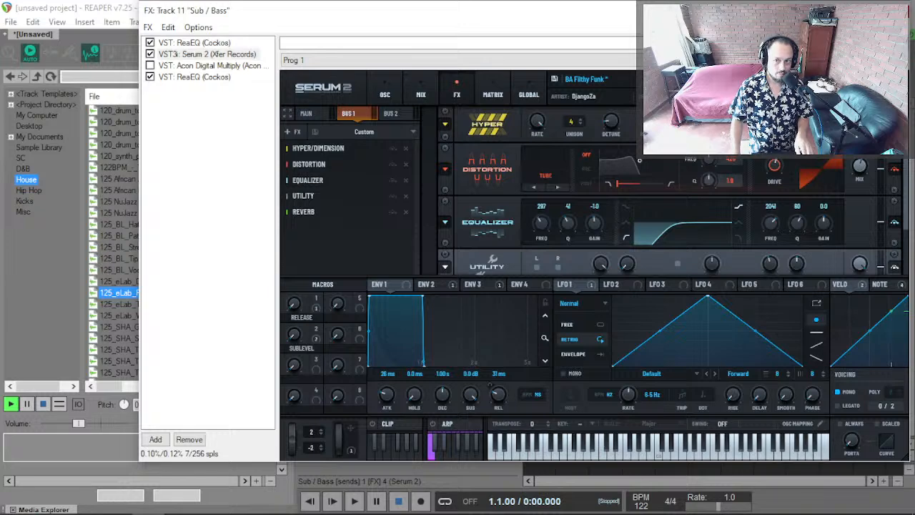
Load the BA FM Basic 1 preset in Serum 2.
{"action": "left_click", "coordinate": [767, 80]}
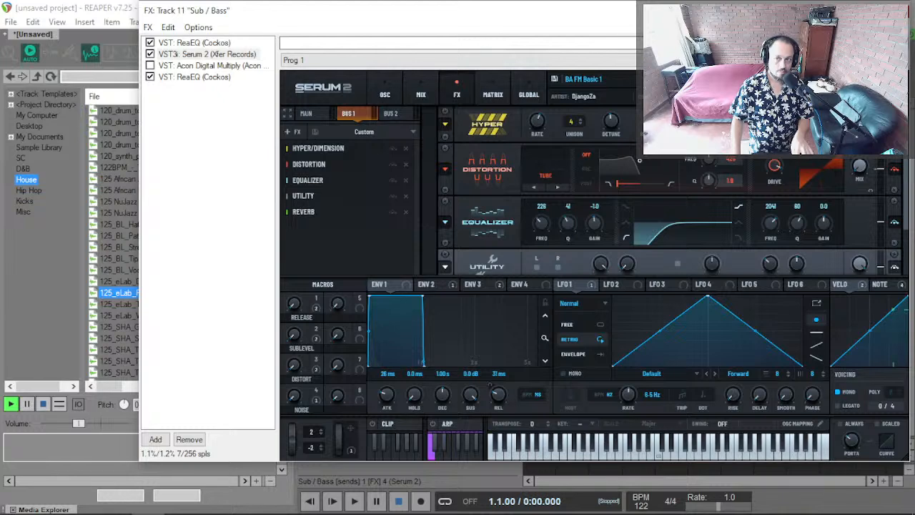
Load the BA FM Basic 2 preset and review its mixer, oscillators and modulation matrix.
{"action": "left_click", "coordinate": [787, 80]}
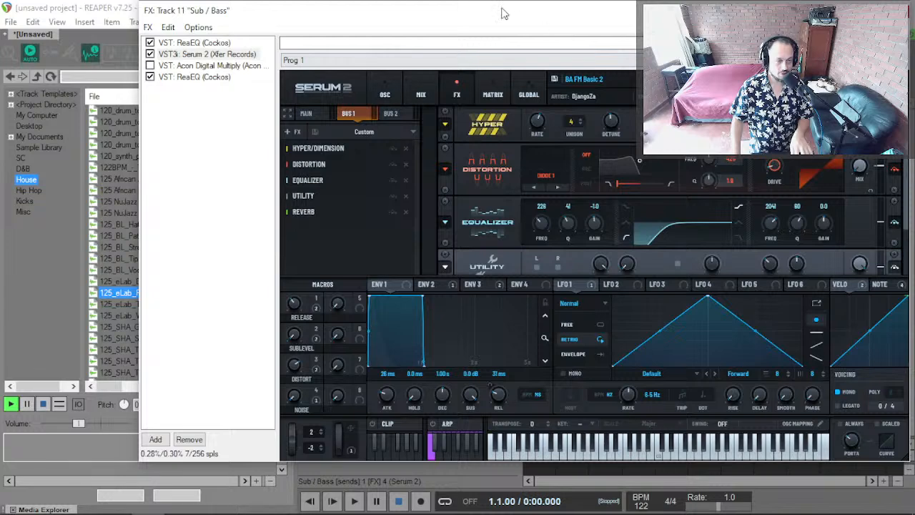
{"action": "left_click", "coordinate": [420, 94]}
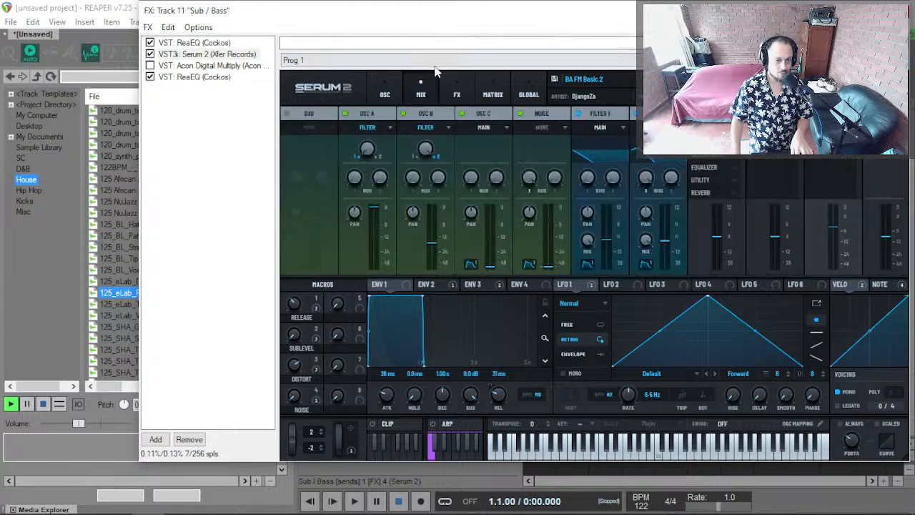
{"action": "left_click", "coordinate": [384, 92]}
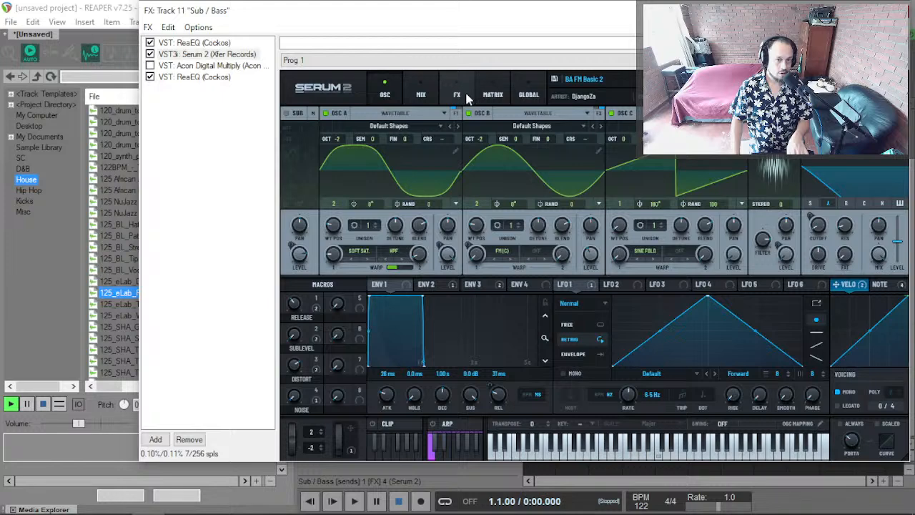
{"action": "left_click", "coordinate": [492, 95]}
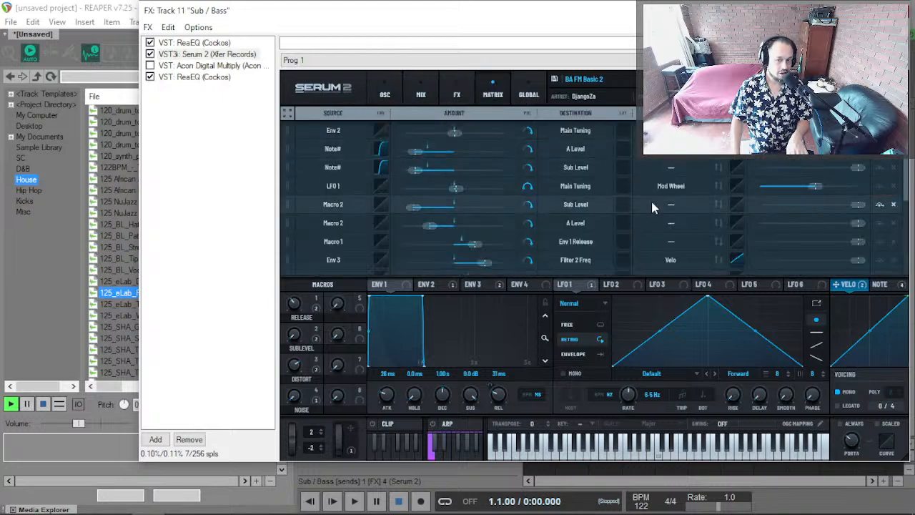
{"action": "scroll", "coordinate": [660, 171], "scroll_direction": "down", "scroll_amount": 3}
{"action": "scroll", "coordinate": [619, 198], "scroll_direction": "up", "scroll_amount": 1}
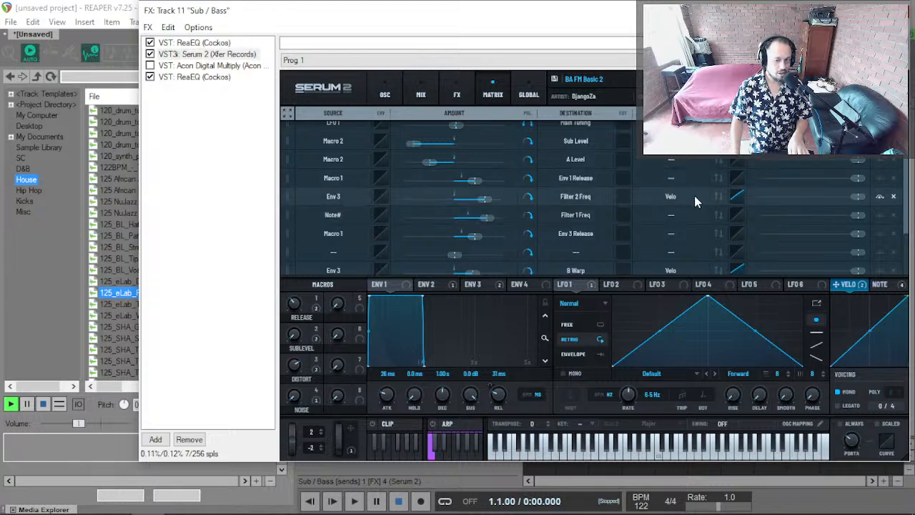
{"action": "scroll", "coordinate": [676, 200], "scroll_direction": "down", "scroll_amount": 2}
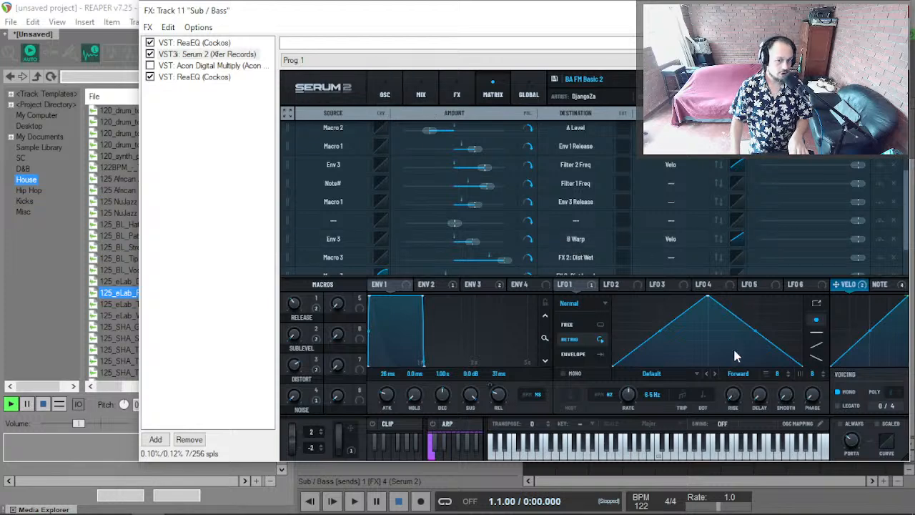
Bring up envelope 3 alongside the oscillators and shorten its attack to 5.7 ms.
{"action": "left_click", "coordinate": [474, 286]}
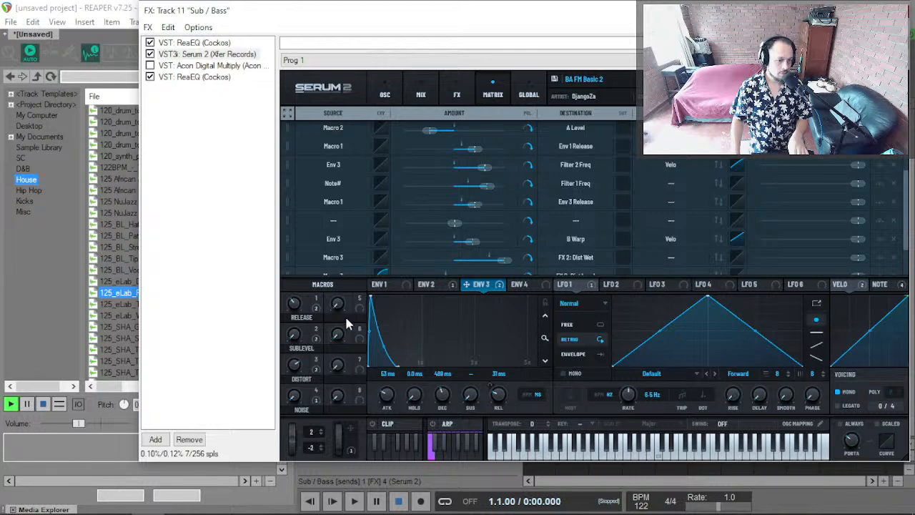
{"action": "left_click", "coordinate": [384, 95]}
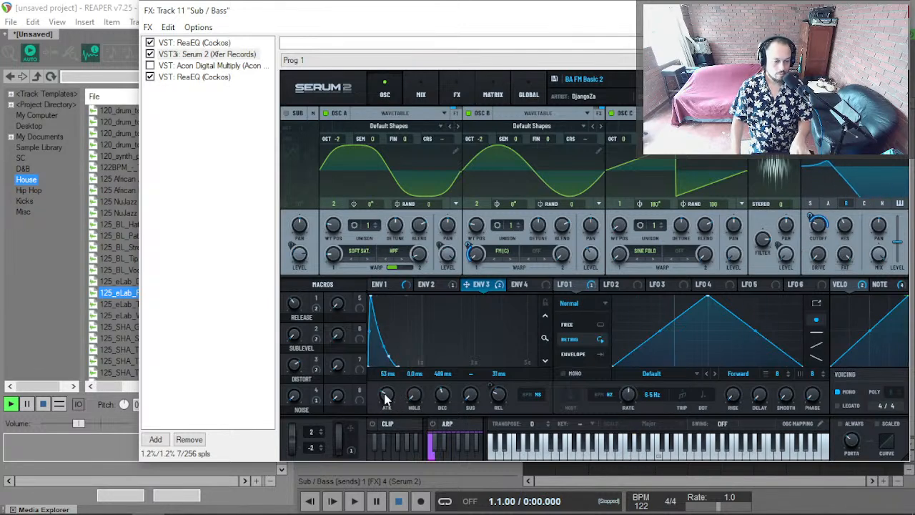
{"action": "mouse_move", "coordinate": [386, 397]}
{"action": "left_mouse_down"}
{"action": "mouse_move", "coordinate": [395, 375]}
{"action": "mouse_move", "coordinate": [379, 401]}
{"action": "left_mouse_up"}
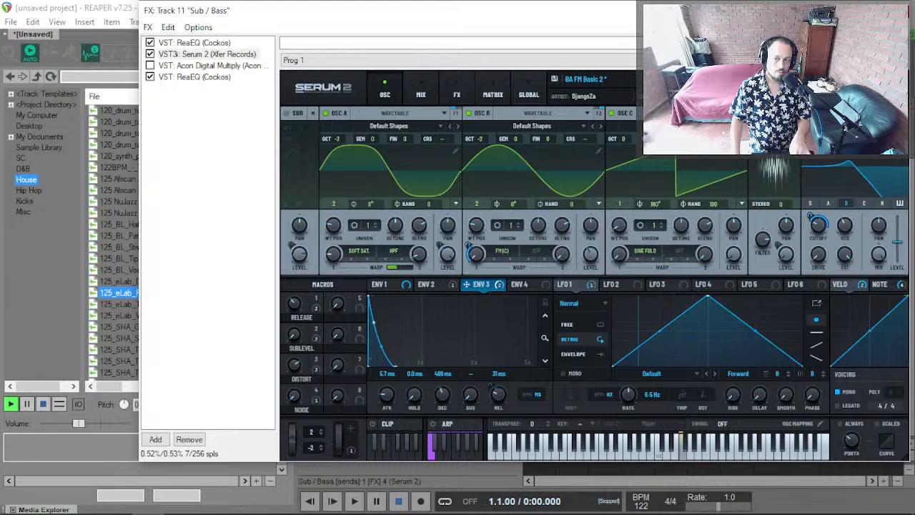
Step through the presets to BA Reese Fluted and on to BA Reese Saw Rolling.
{"action": "left_click", "coordinate": [748, 80]}
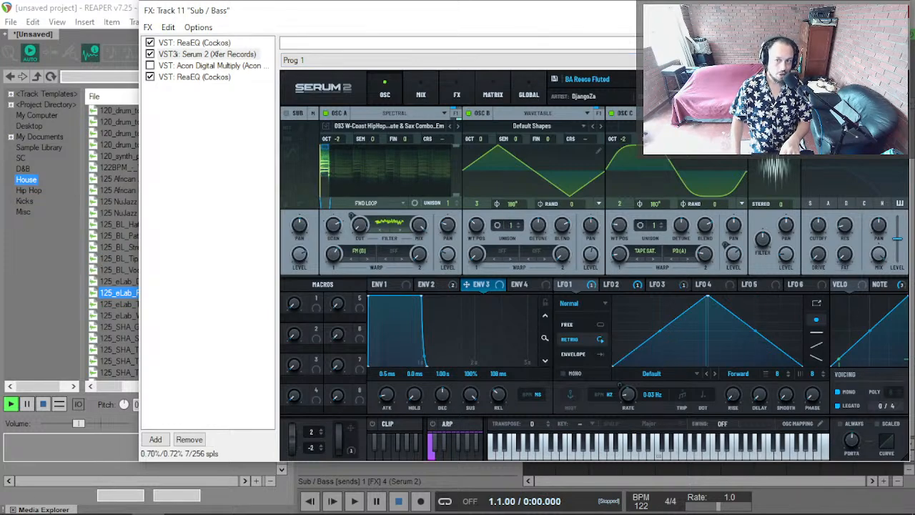
{"action": "left_click", "coordinate": [767, 79]}
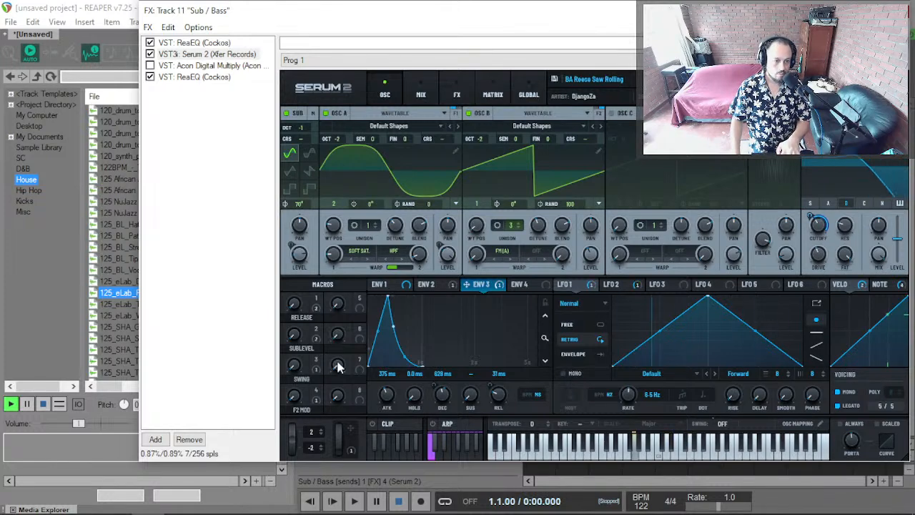
Lower the SubLevel macro to 0, and audition the Swing macro by turning it up and back down.
{"action": "mouse_move", "coordinate": [302, 348]}
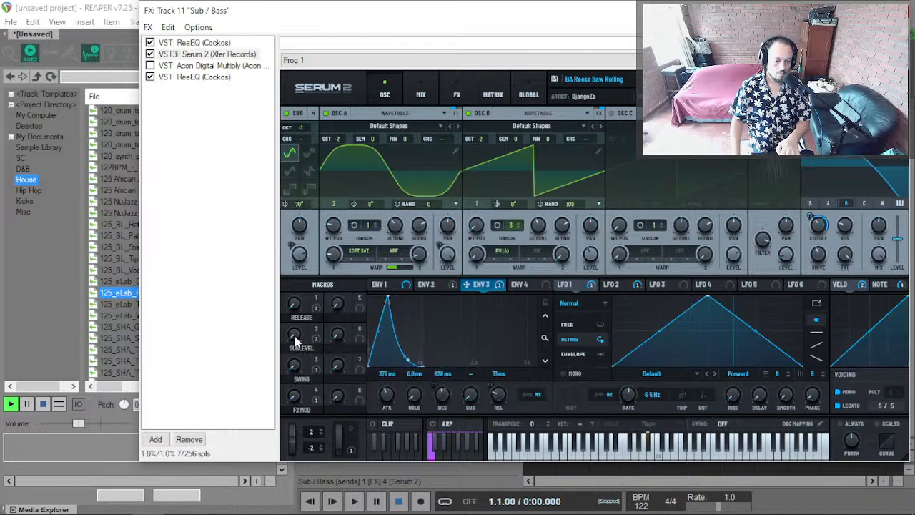
{"action": "left_click_drag", "start_coordinate": [295, 342], "coordinate": [319, 402]}
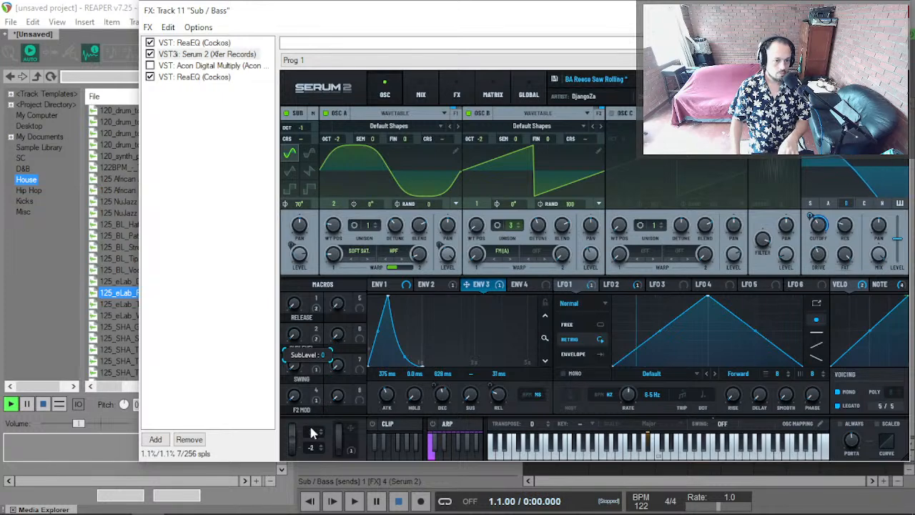
{"action": "left_click_drag", "start_coordinate": [300, 364], "coordinate": [316, 336]}
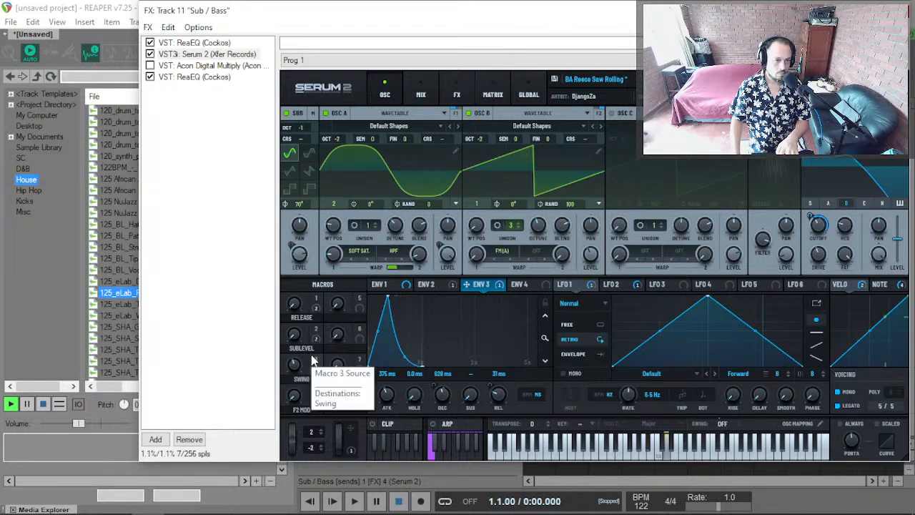
{"action": "left_click_drag", "start_coordinate": [298, 371], "coordinate": [296, 402]}
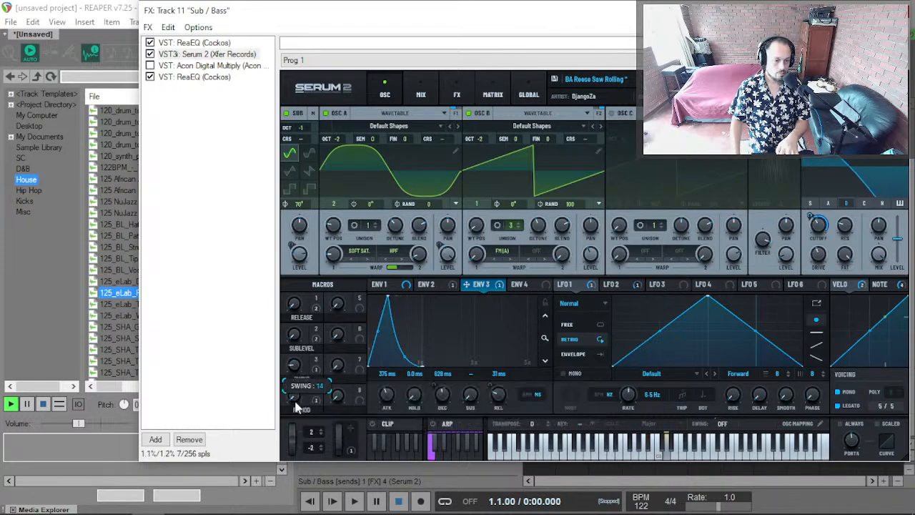
Display LFO 2 and turn down the F2 Mod macro to hear its effect on the filter movement.
{"action": "left_click", "coordinate": [618, 285]}
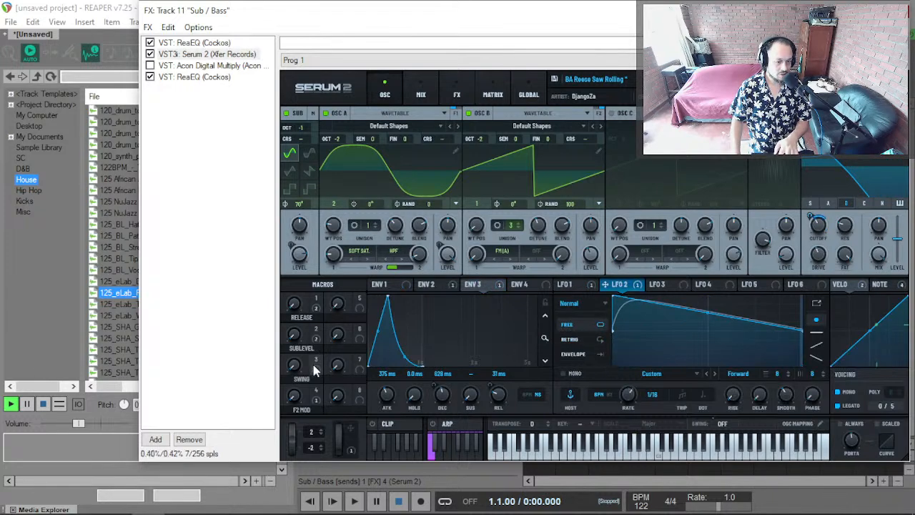
{"action": "left_click", "coordinate": [815, 357]}
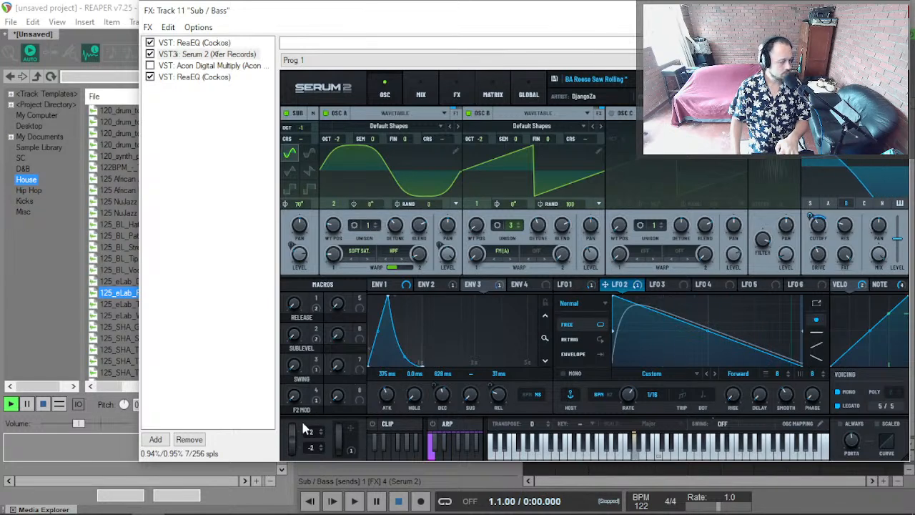
{"action": "left_click_drag", "start_coordinate": [303, 405], "coordinate": [314, 462]}
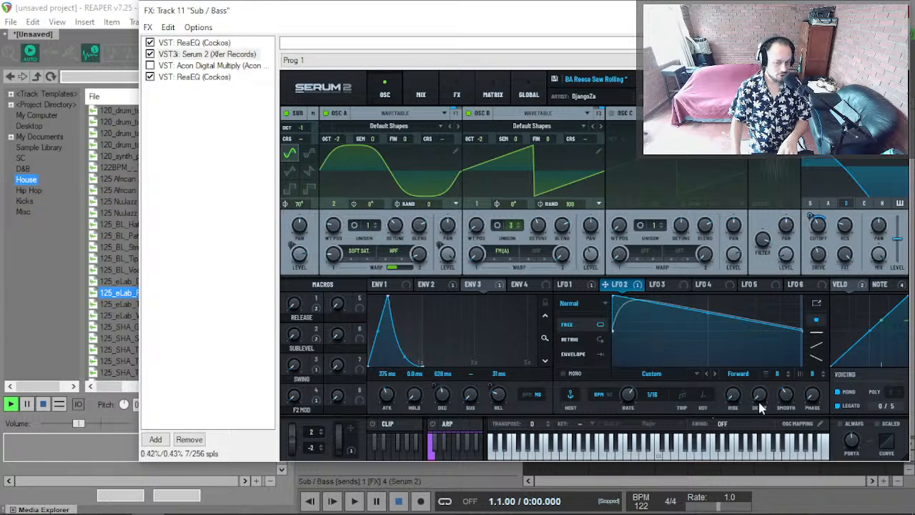
Readjust LFO 2's smoothing and turn the F2 Mod macro back up.
{"action": "left_click_drag", "start_coordinate": [786, 394], "coordinate": [765, 447]}
{"action": "left_click_drag", "start_coordinate": [786, 398], "coordinate": [790, 370]}
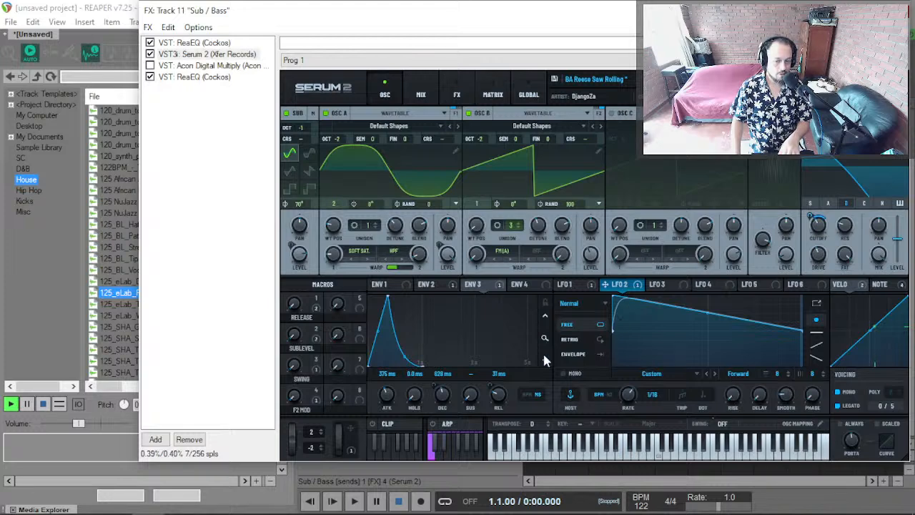
{"action": "left_click", "coordinate": [318, 370]}
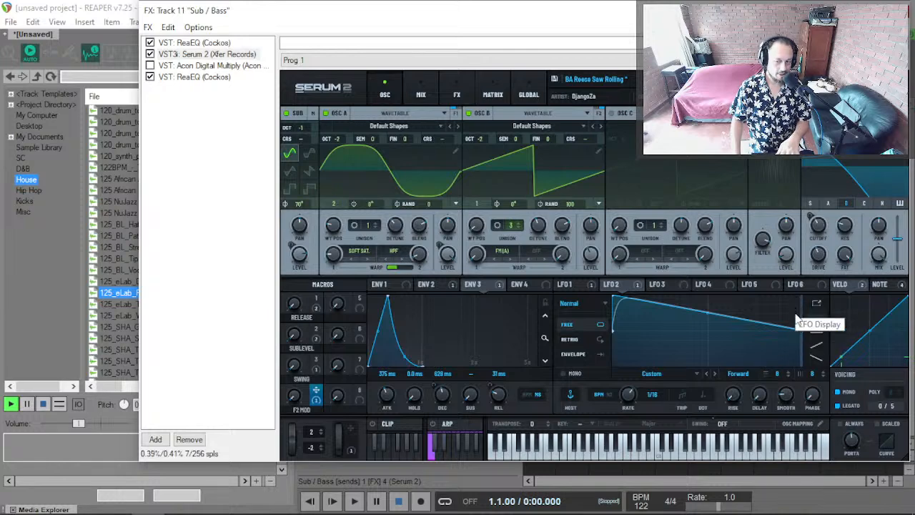
{"action": "left_click_drag", "start_coordinate": [294, 398], "coordinate": [323, 266]}
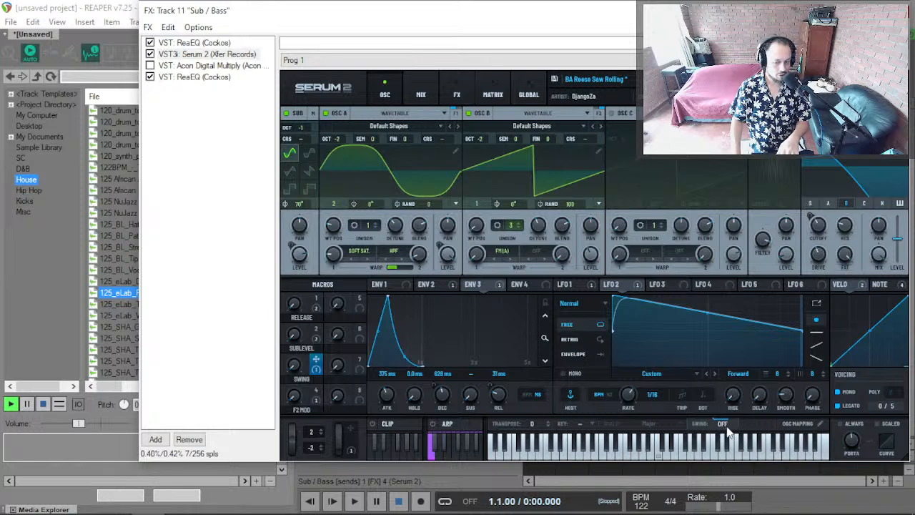
Check which modulator drives the Swing setting and disable the Swing option on LFO 2's rate.
{"action": "mouse_move", "coordinate": [727, 433]}
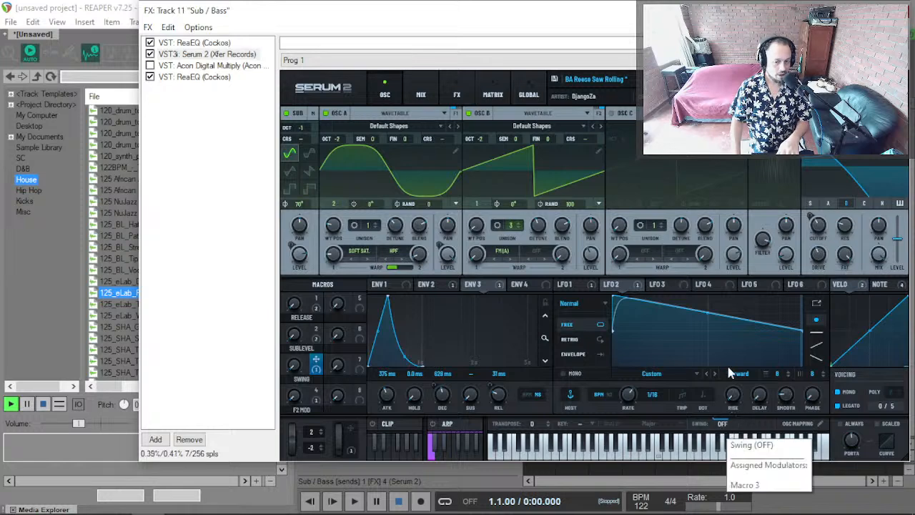
{"action": "right_click", "coordinate": [736, 405]}
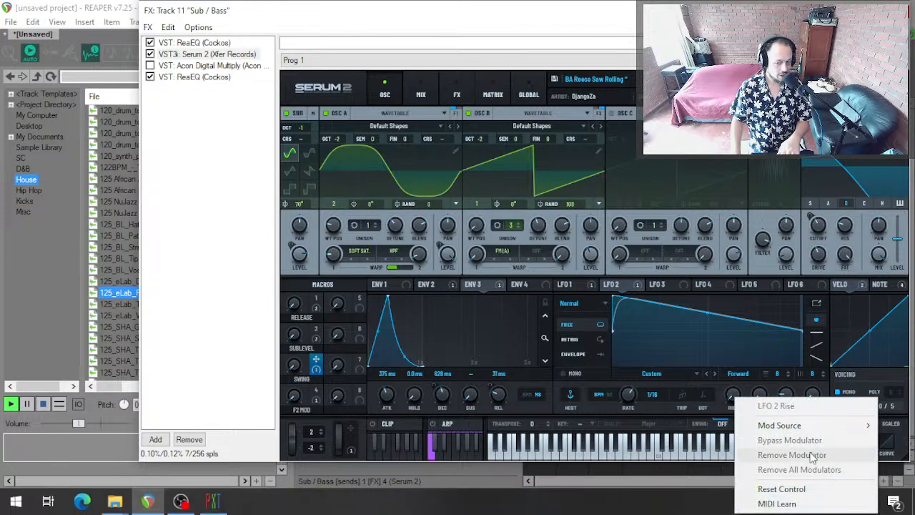
{"action": "left_click", "coordinate": [714, 410]}
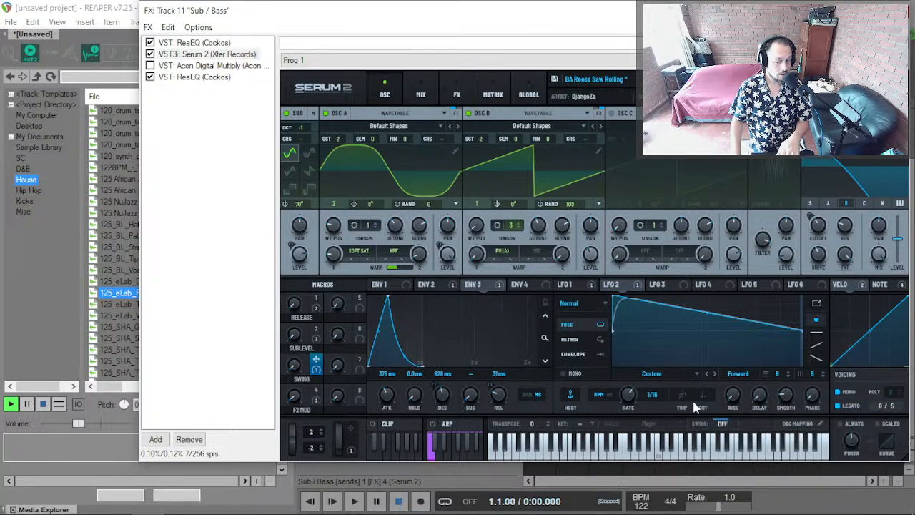
{"action": "right_click", "coordinate": [629, 398]}
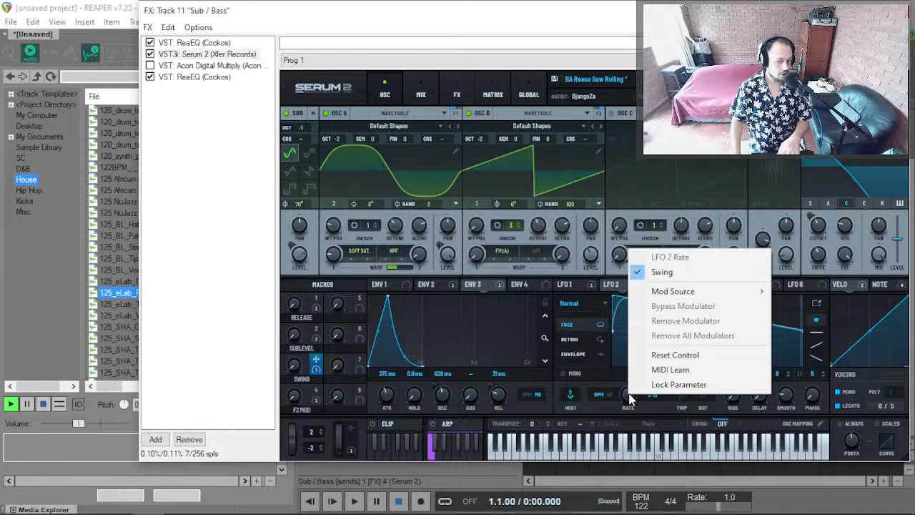
{"action": "left_click", "coordinate": [682, 278]}
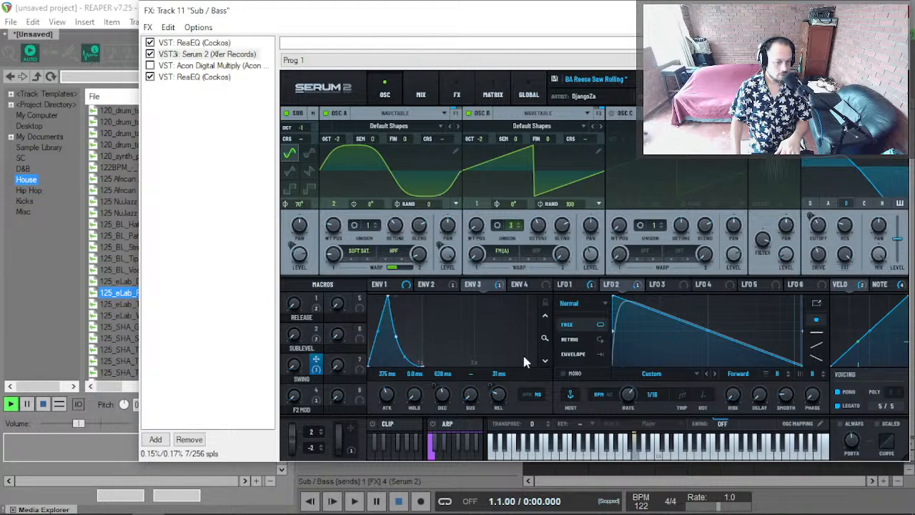
Turn up the Swing macro for comparison and re-enable the Swing option on LFO 2's rate.
{"action": "left_click_drag", "start_coordinate": [294, 366], "coordinate": [310, 333]}
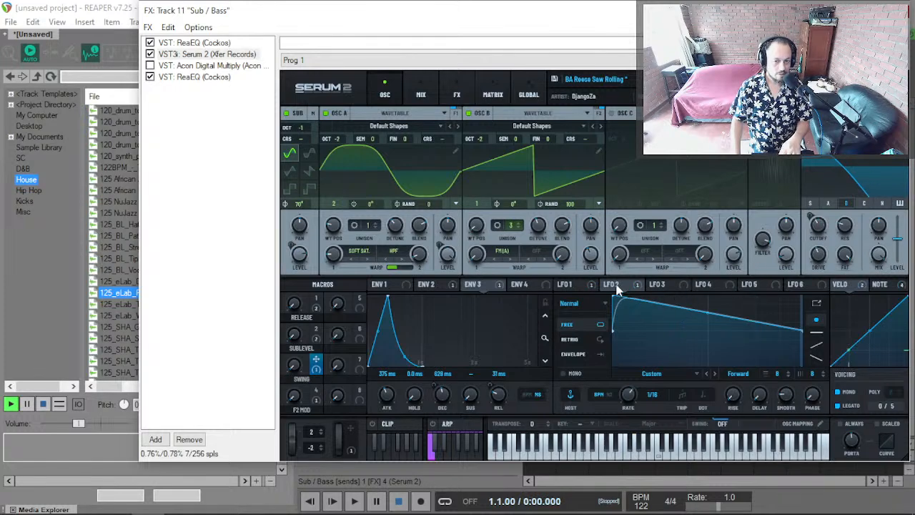
{"action": "right_click", "coordinate": [627, 397]}
{"action": "left_click", "coordinate": [659, 276]}
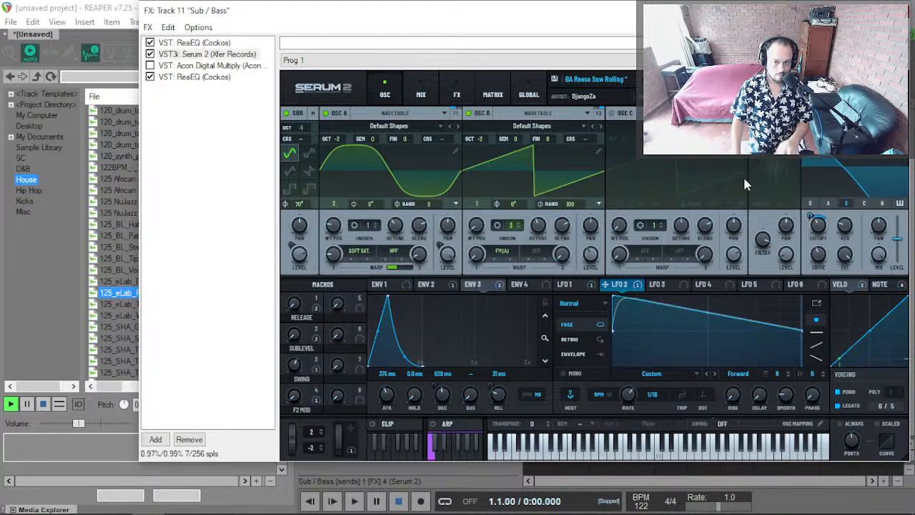
Audition the BA Reese Saw and BA Square Wub presets, then load PD Flutter Bell.
{"action": "left_click", "coordinate": [760, 80]}
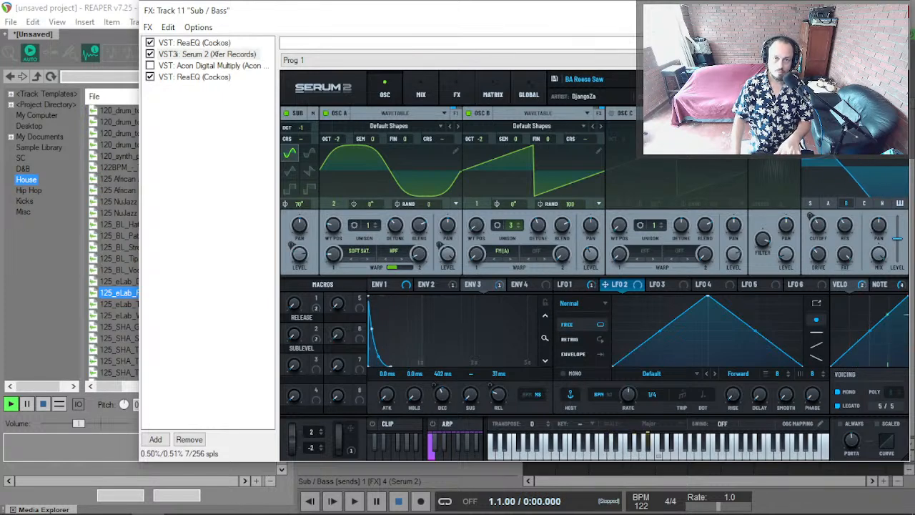
{"action": "left_click", "coordinate": [759, 79]}
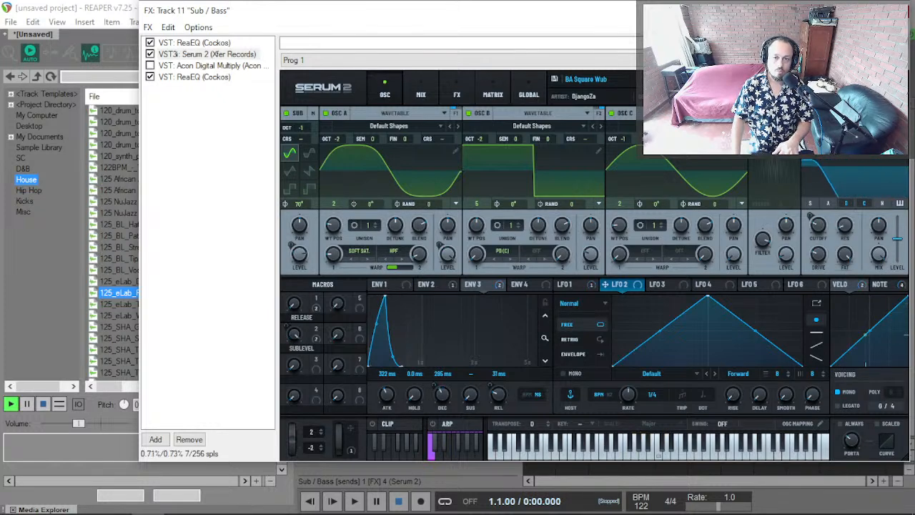
{"action": "left_click", "coordinate": [759, 80]}
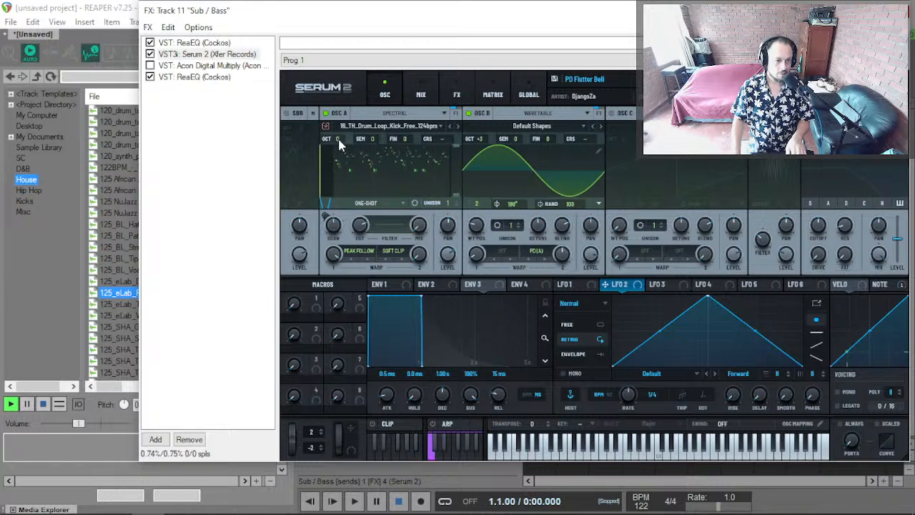
Lower oscillator A's octave to -2 and oscillator B's octave to +1.
{"action": "left_click_drag", "start_coordinate": [340, 153], "coordinate": [339, 157]}
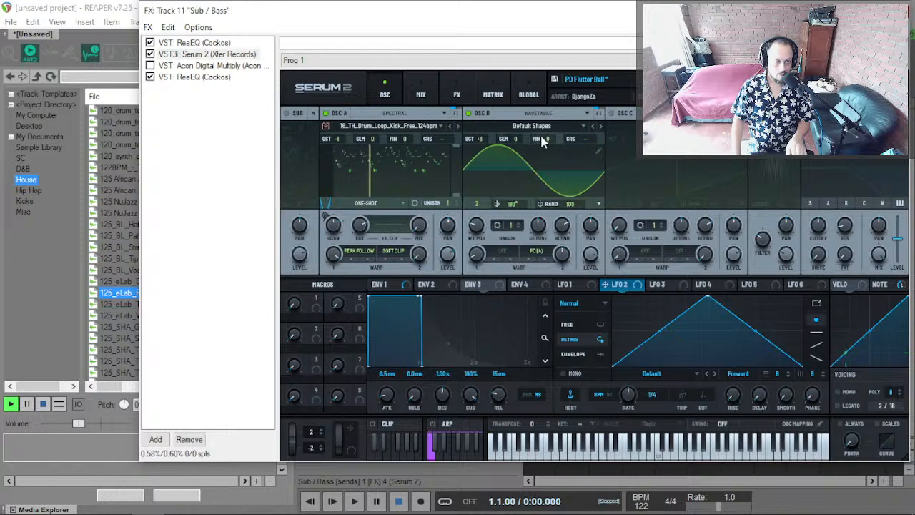
{"action": "left_click_drag", "start_coordinate": [485, 155], "coordinate": [484, 161]}
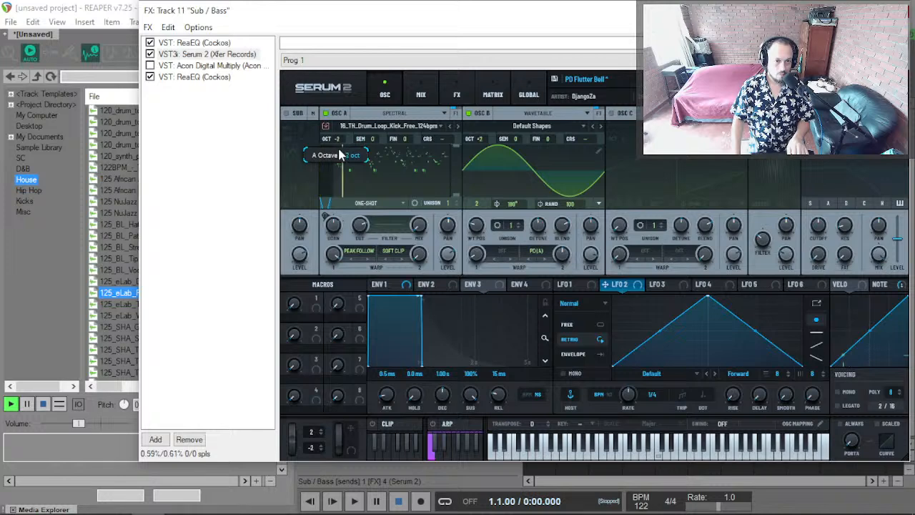
{"action": "left_click_drag", "start_coordinate": [479, 154], "coordinate": [480, 158]}
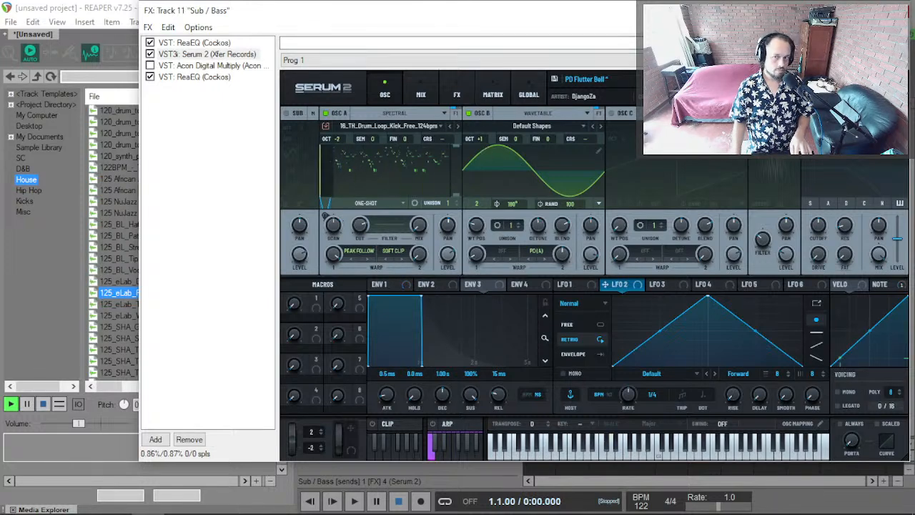
Reload the PD Flutter Bell preset to restore its original oscillator octaves.
{"action": "left_click", "coordinate": [773, 79]}
{"action": "left_click", "coordinate": [761, 80]}
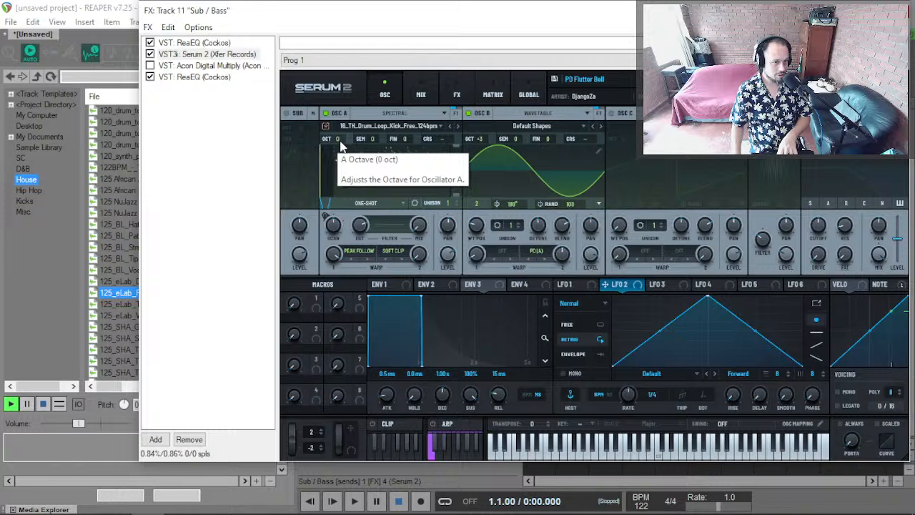
Set oscillator A's octave to -2 and oscillator B's to +1, then select the Note modulation source to inspect the Scan modulation.
{"action": "left_click_drag", "start_coordinate": [340, 143], "coordinate": [342, 162]}
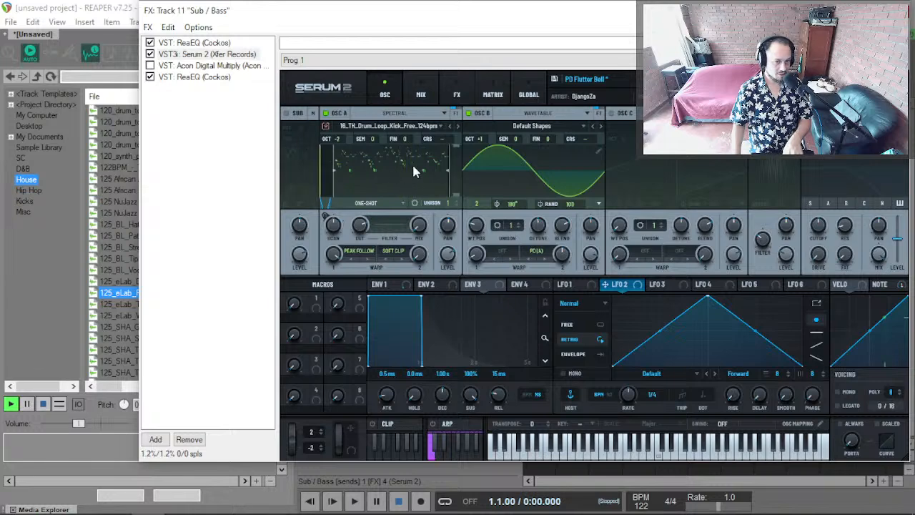
{"action": "left_click", "coordinate": [885, 286]}
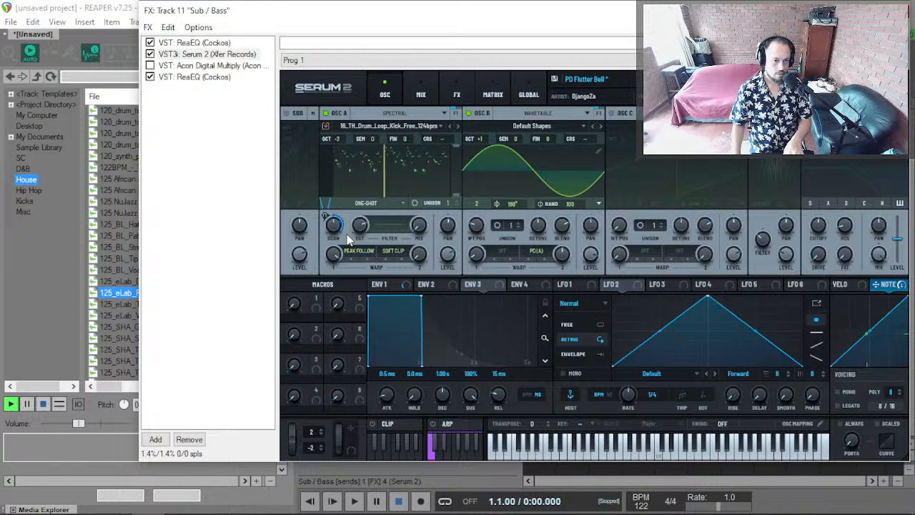
{"action": "mouse_move", "coordinate": [335, 221]}
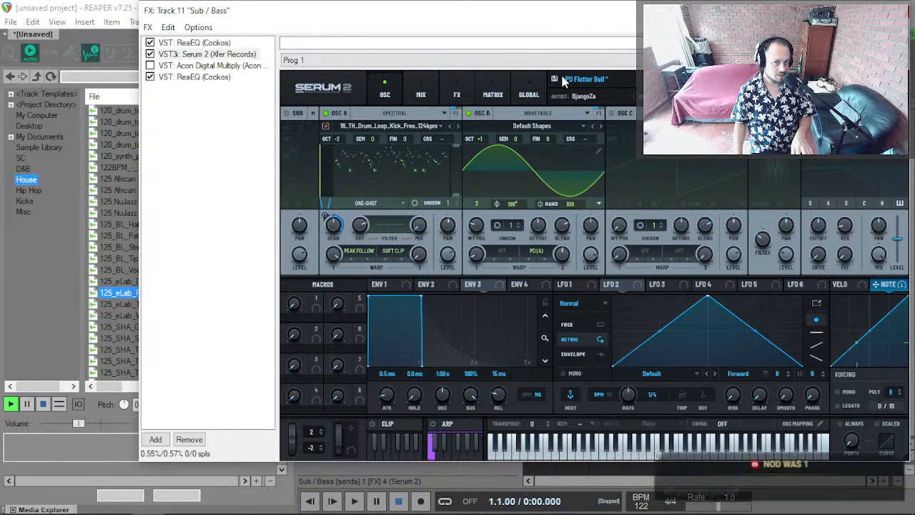
Save the preset over the existing PD Flutter Bell file with Embed Content in Preset enabled.
{"action": "left_click", "coordinate": [554, 79]}
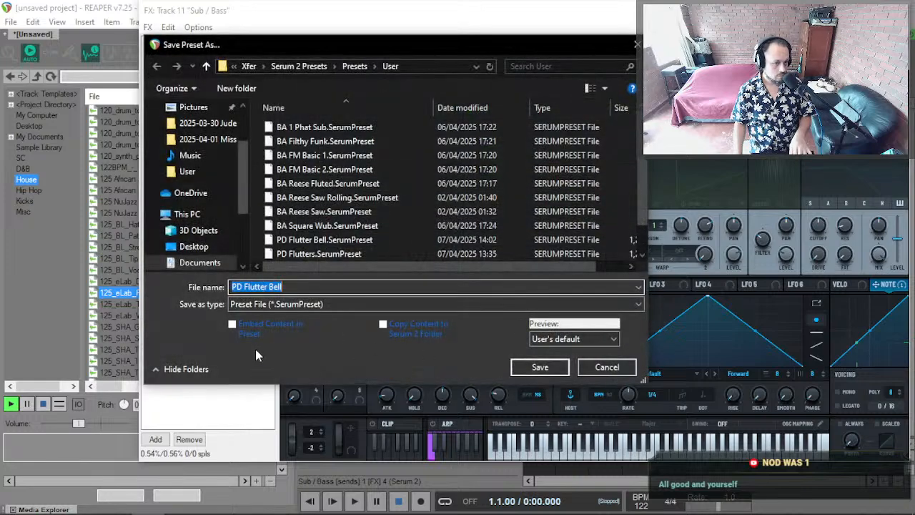
{"action": "left_click", "coordinate": [237, 330]}
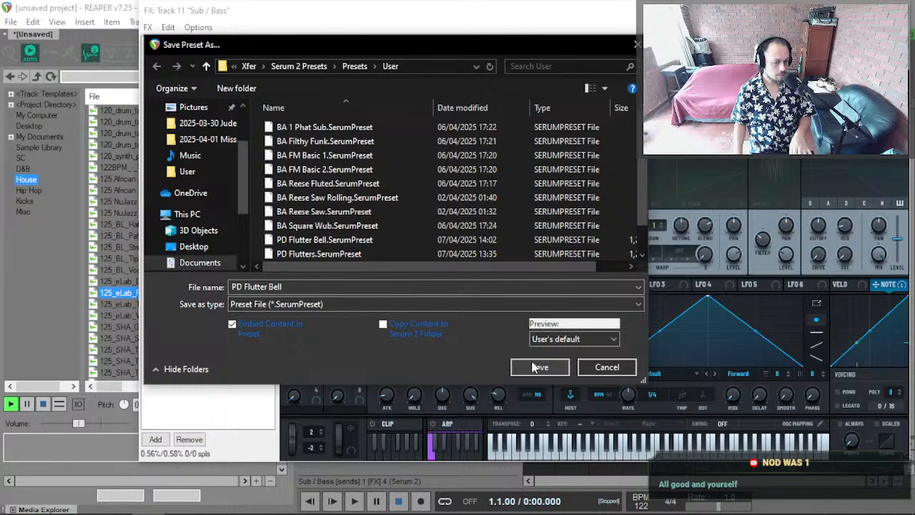
{"action": "left_click", "coordinate": [541, 367]}
{"action": "left_click", "coordinate": [533, 267]}
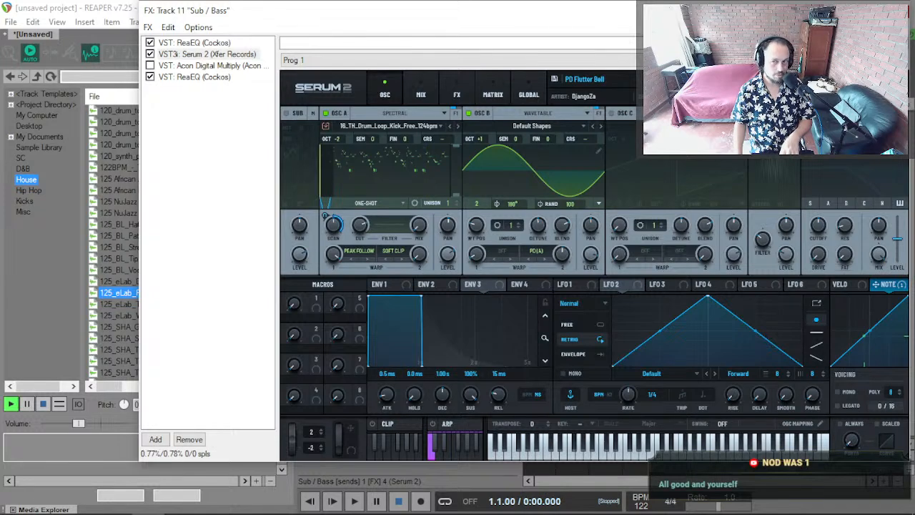
Load the PD Flutters preset, set oscillator A's octave to -2 and oscillator B's to +1, and enable Filter 1.
{"action": "left_click", "coordinate": [765, 79]}
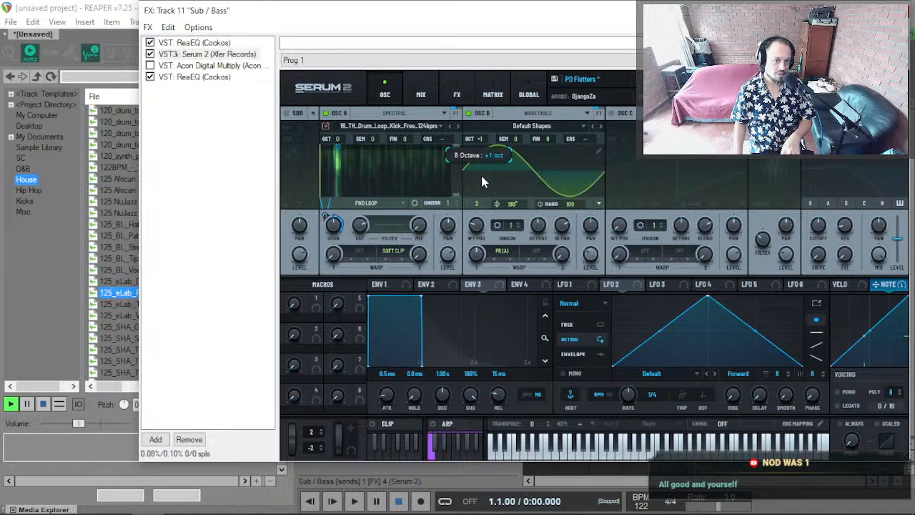
{"action": "left_click_drag", "start_coordinate": [340, 143], "coordinate": [345, 166]}
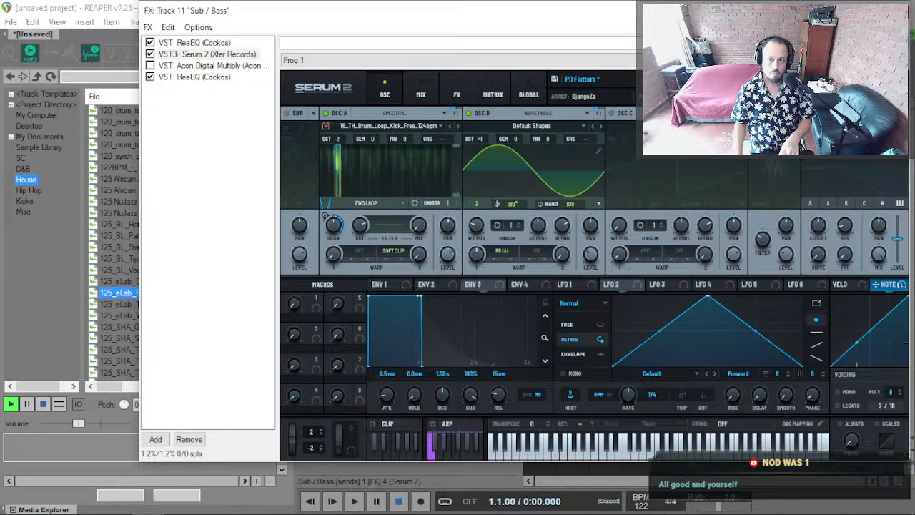
{"action": "left_click", "coordinate": [860, 113]}
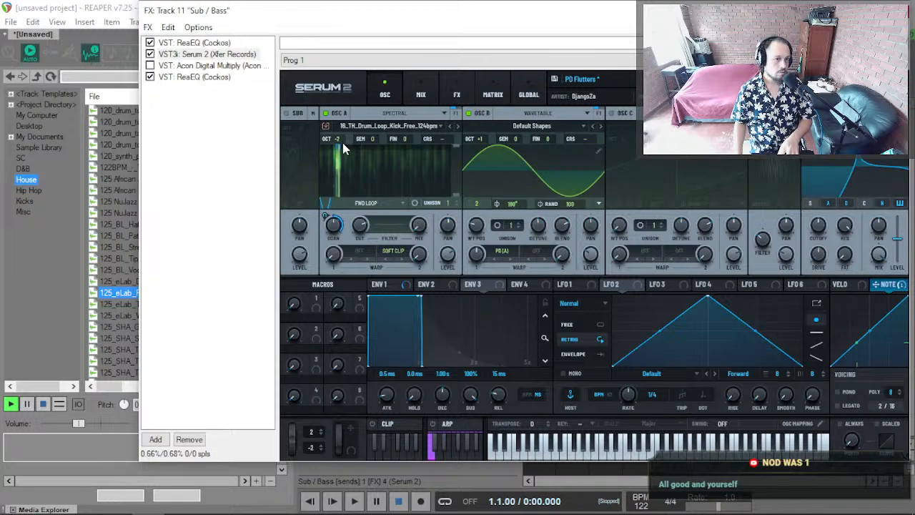
Return oscillator A's octave to 0 and oscillator B's to +3, then check Filter 1's Drive amount.
{"action": "left_click_drag", "start_coordinate": [342, 146], "coordinate": [344, 129]}
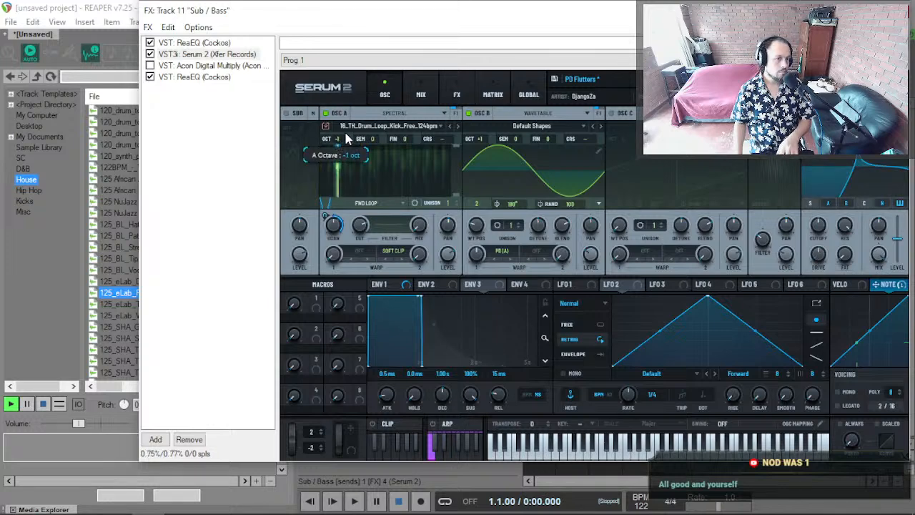
{"action": "left_click_drag", "start_coordinate": [489, 142], "coordinate": [496, 131]}
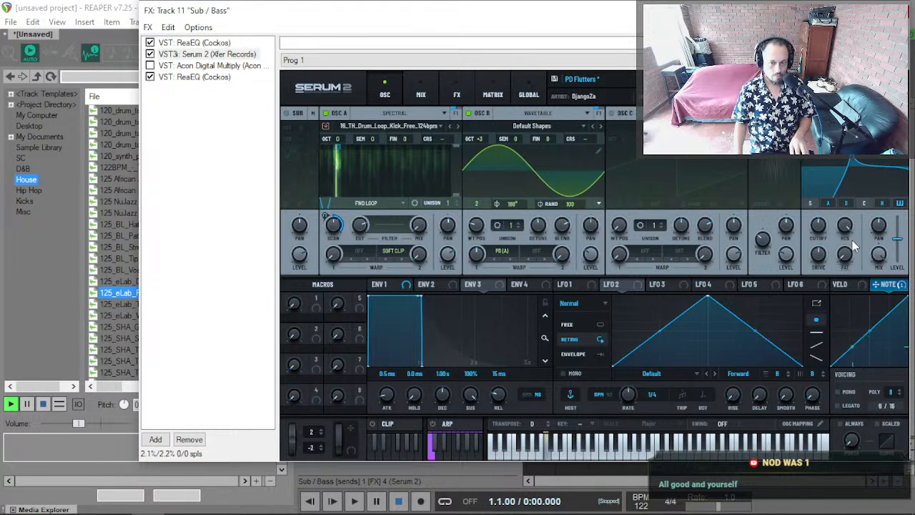
{"action": "mouse_move", "coordinate": [820, 256]}
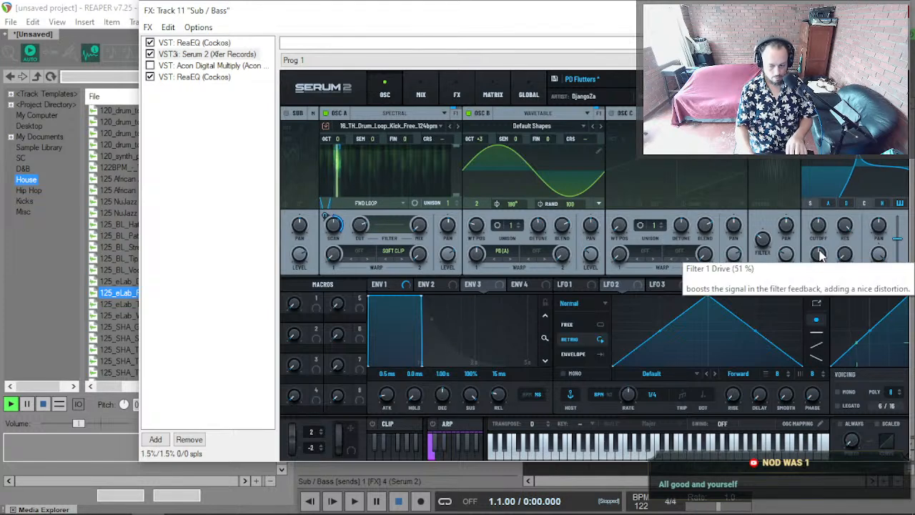
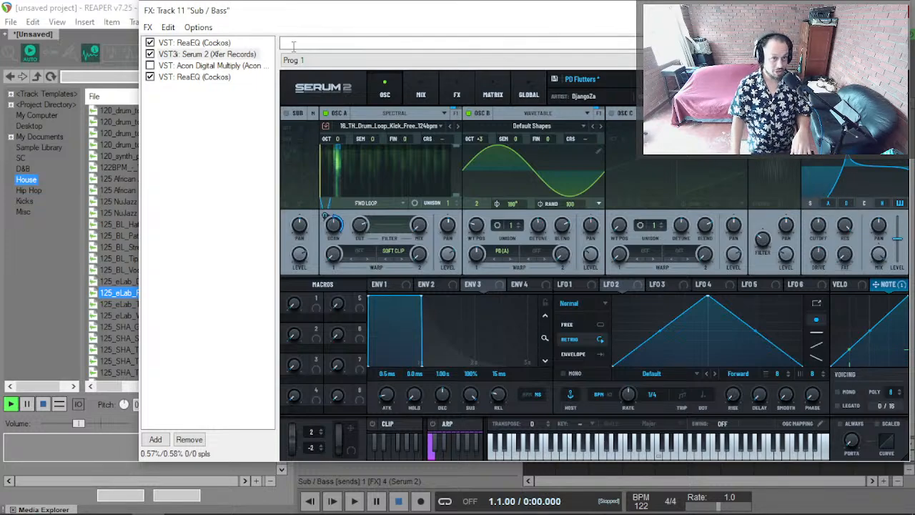
Reposition the FX window, switch oscillator B off to hear oscillator A alone, enable Filter 1, and switch oscillator B back on.
{"action": "left_click_drag", "start_coordinate": [300, 23], "coordinate": [242, 51]}
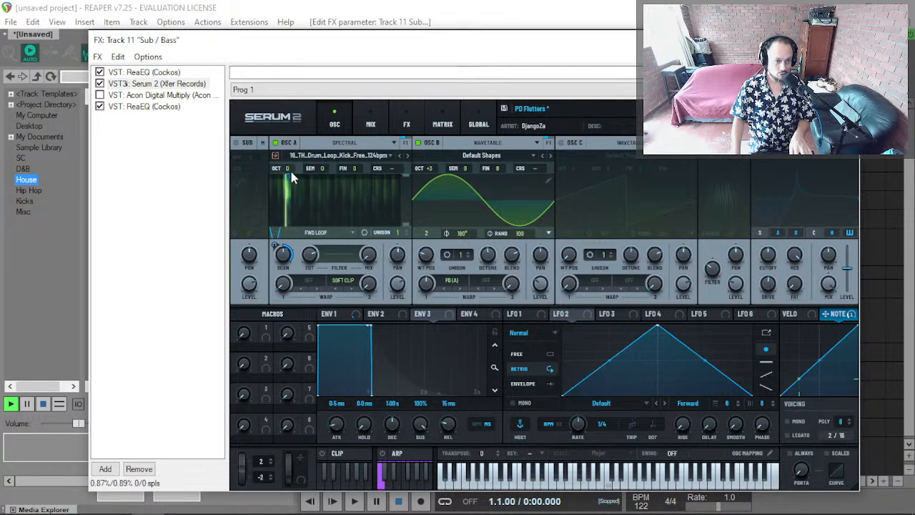
{"action": "left_click", "coordinate": [418, 143]}
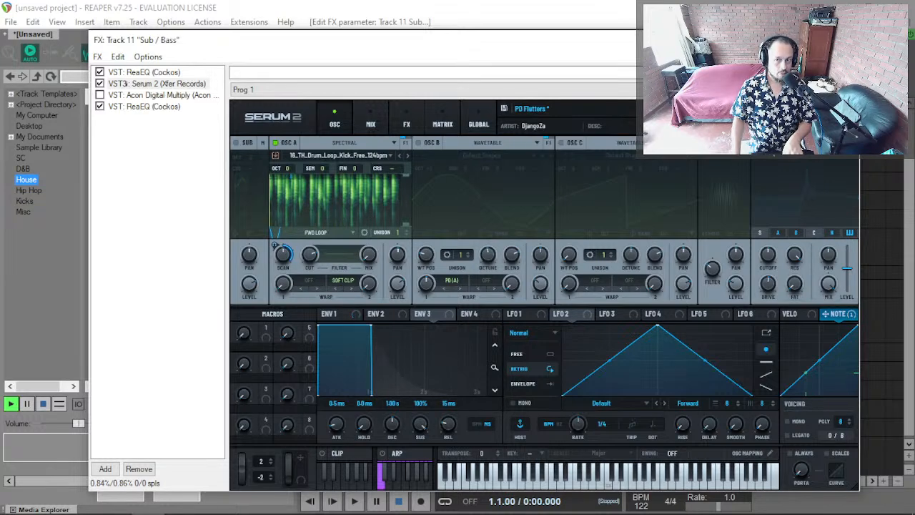
{"action": "left_click", "coordinate": [756, 143]}
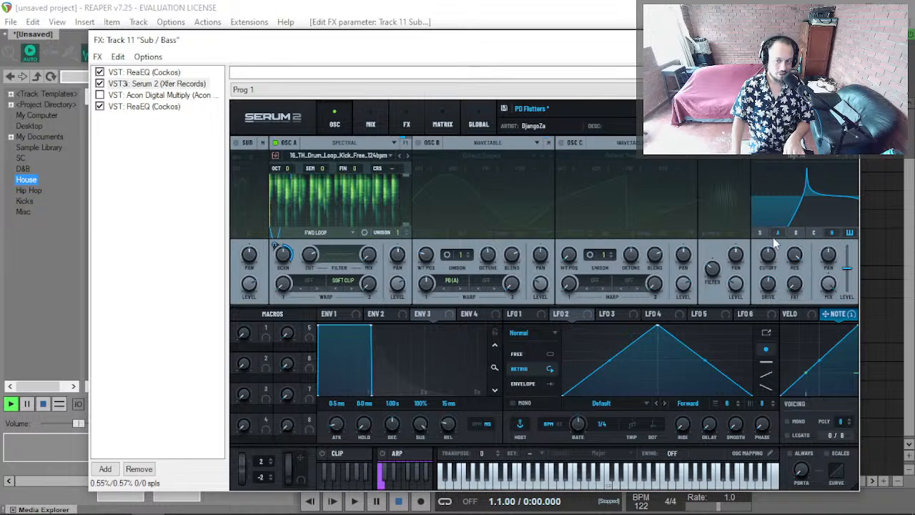
{"action": "left_click", "coordinate": [418, 143]}
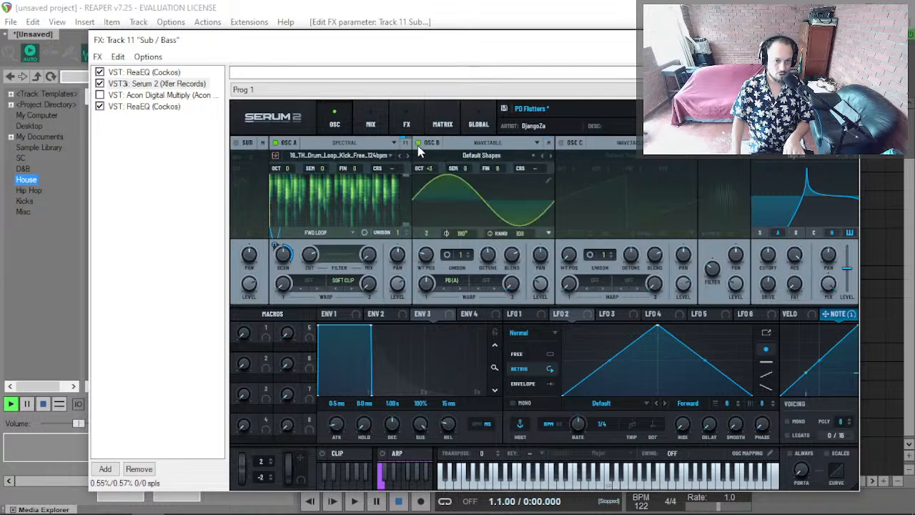
Toggle oscillator A off and on to compare the sound with and without it.
{"action": "left_click", "coordinate": [276, 143]}
{"action": "left_click", "coordinate": [276, 143]}
{"action": "left_click", "coordinate": [275, 143]}
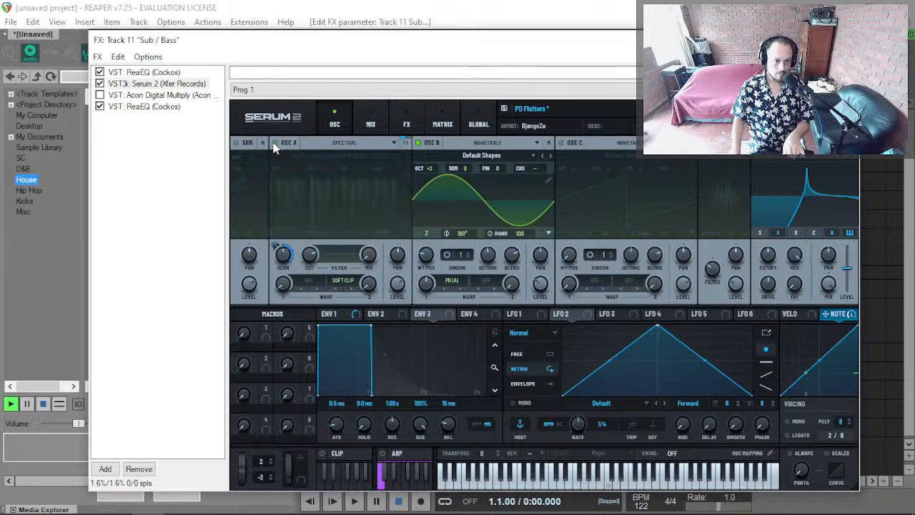
{"action": "left_click", "coordinate": [276, 143]}
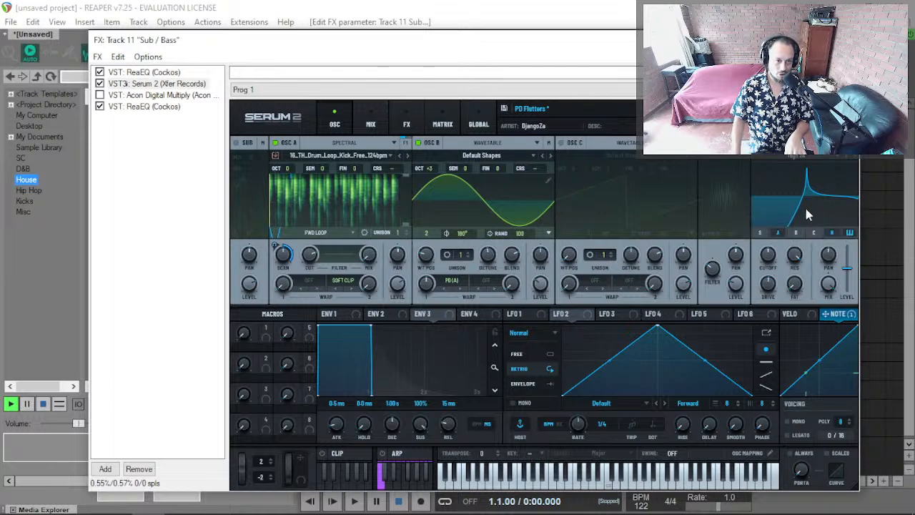
Examine the filter type categories available for Filter 1.
{"action": "left_click", "coordinate": [805, 164]}
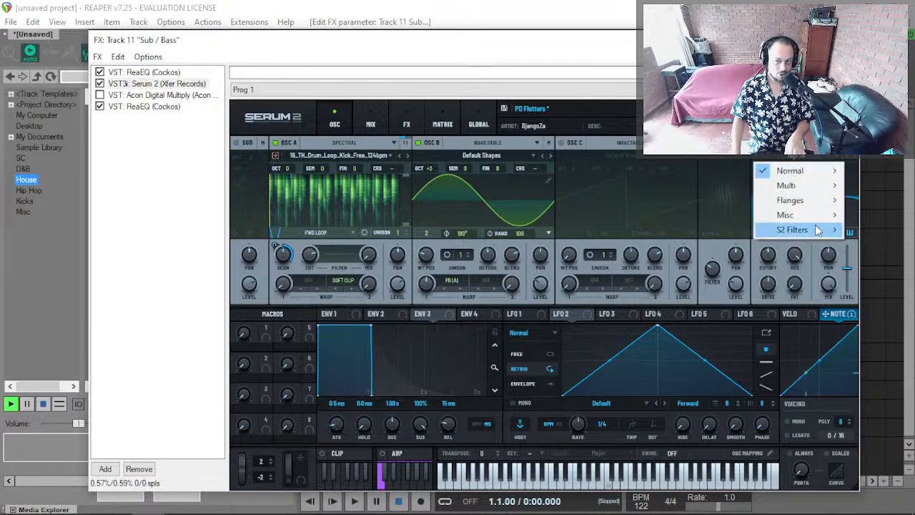
{"action": "mouse_move", "coordinate": [814, 223]}
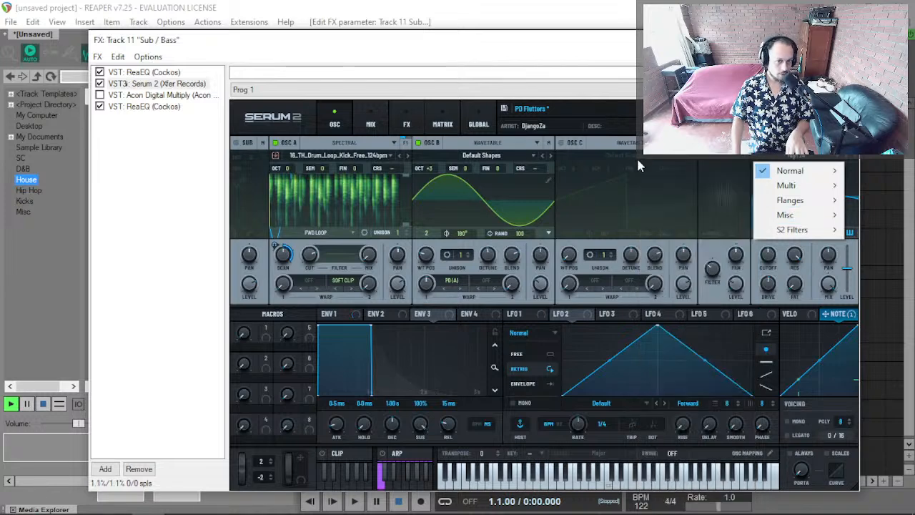
{"action": "left_click", "coordinate": [645, 137]}
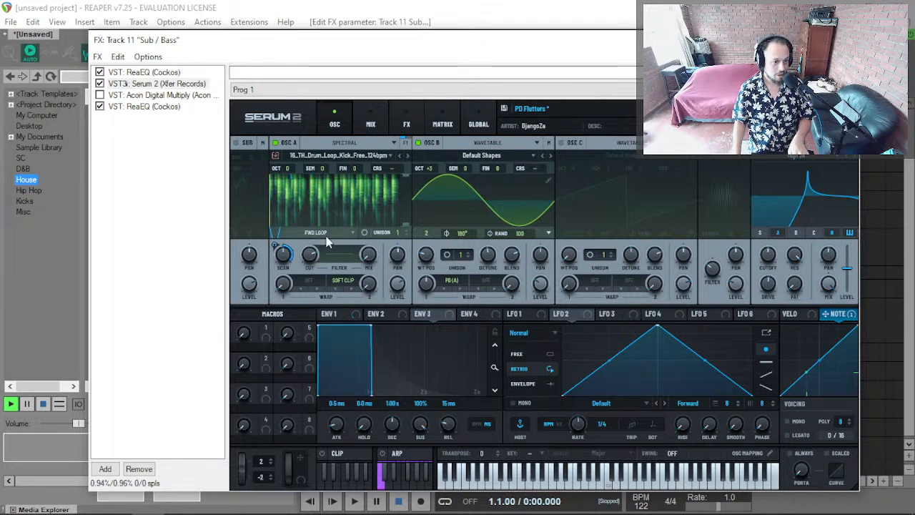
Set oscillator A's first warp mode to RM (Filter 2) and switch oscillator B off.
{"action": "left_click", "coordinate": [308, 282]}
{"action": "mouse_move", "coordinate": [366, 313]}
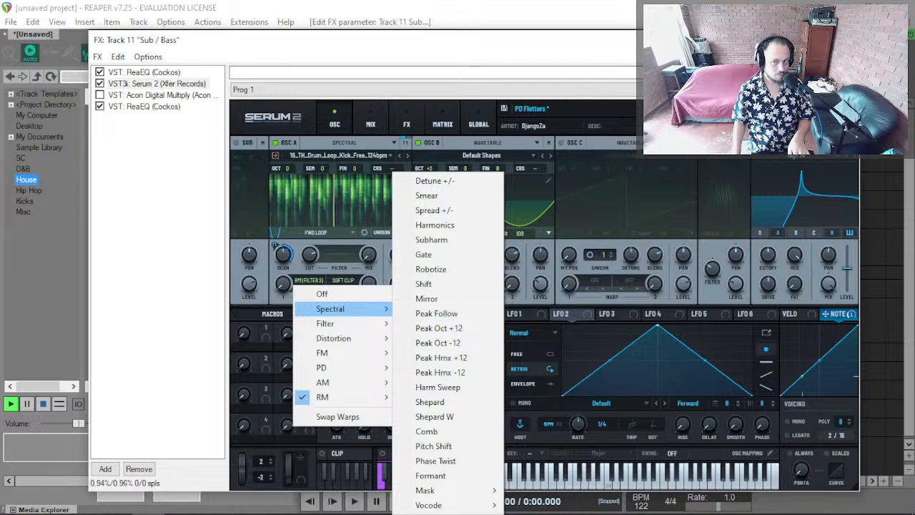
{"action": "left_click", "coordinate": [412, 156]}
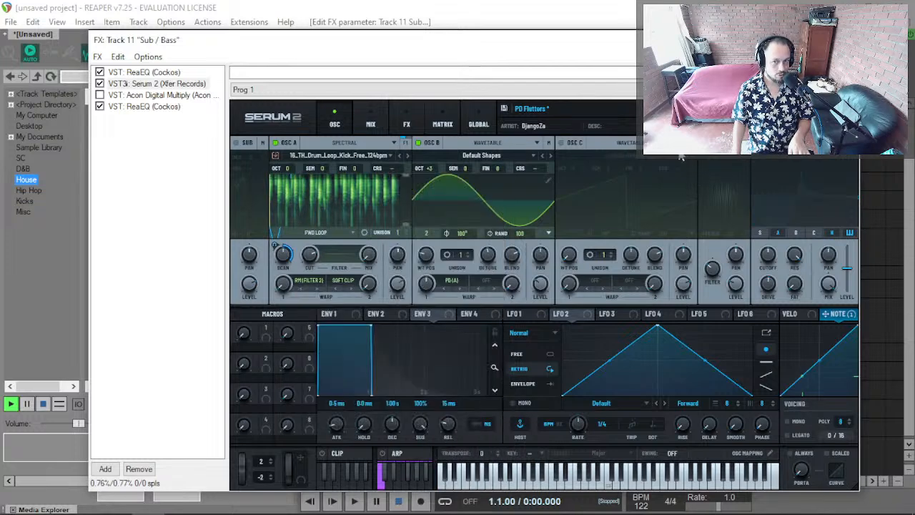
{"action": "left_click", "coordinate": [419, 142]}
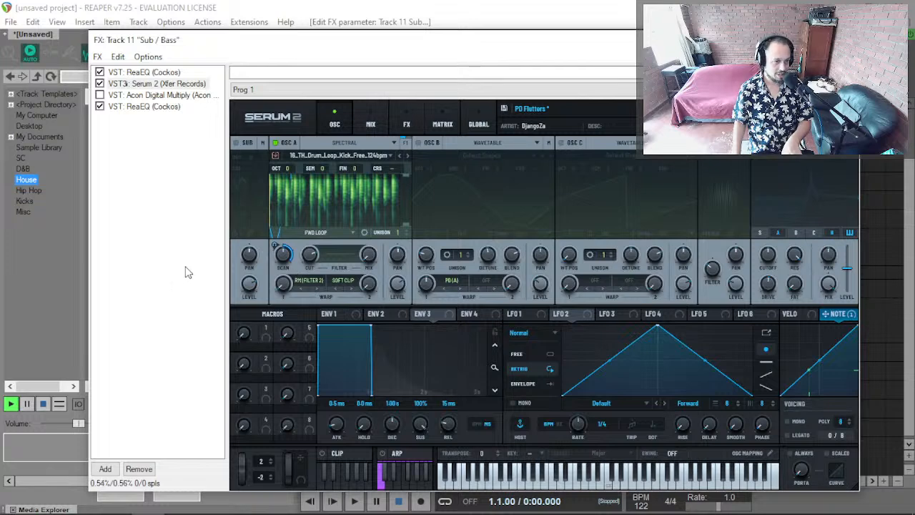
Turn oscillator A's first warp amount up to 100%.
{"action": "right_click", "coordinate": [281, 259]}
{"action": "left_click", "coordinate": [261, 286]}
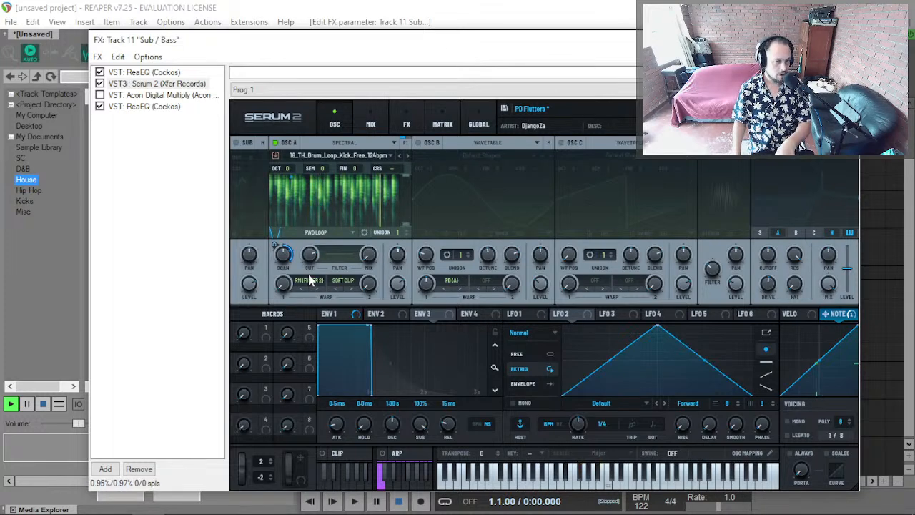
{"action": "mouse_move", "coordinate": [285, 284]}
{"action": "left_click_drag", "start_coordinate": [285, 279], "coordinate": [342, 188]}
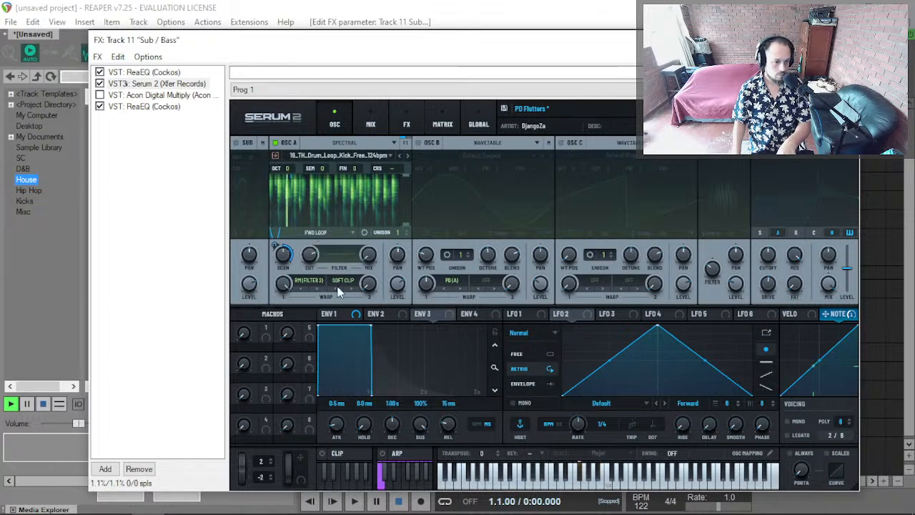
Set oscillator A's first warp to the spectral Peak Follow mode and switch oscillator B back on.
{"action": "left_click", "coordinate": [309, 281]}
{"action": "mouse_move", "coordinate": [372, 309]}
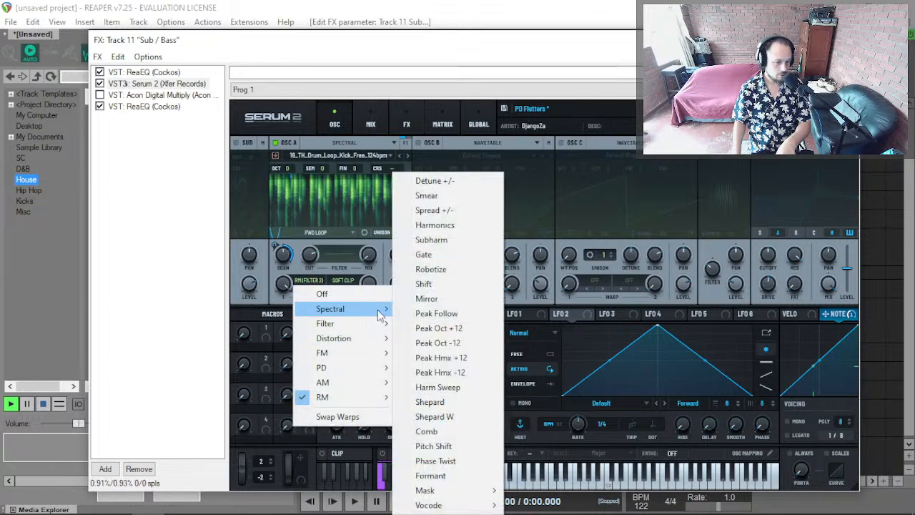
{"action": "left_click", "coordinate": [457, 319]}
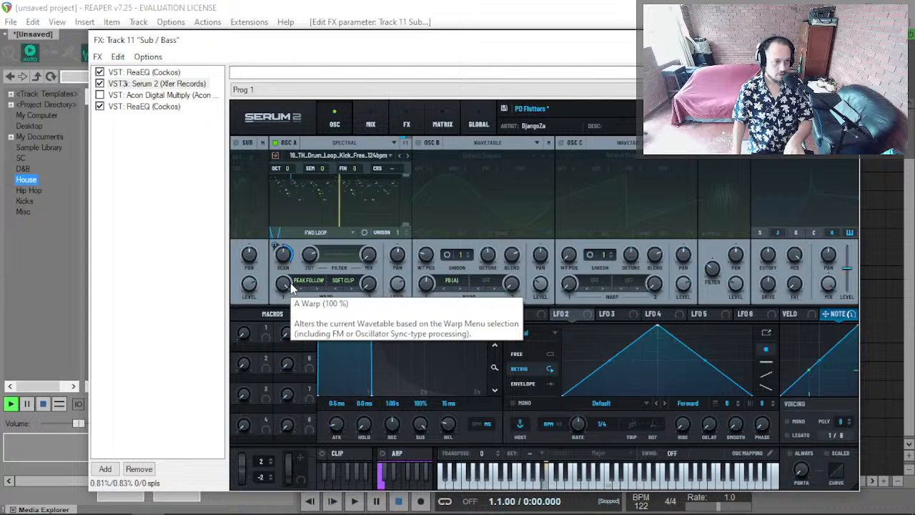
{"action": "left_click", "coordinate": [419, 143]}
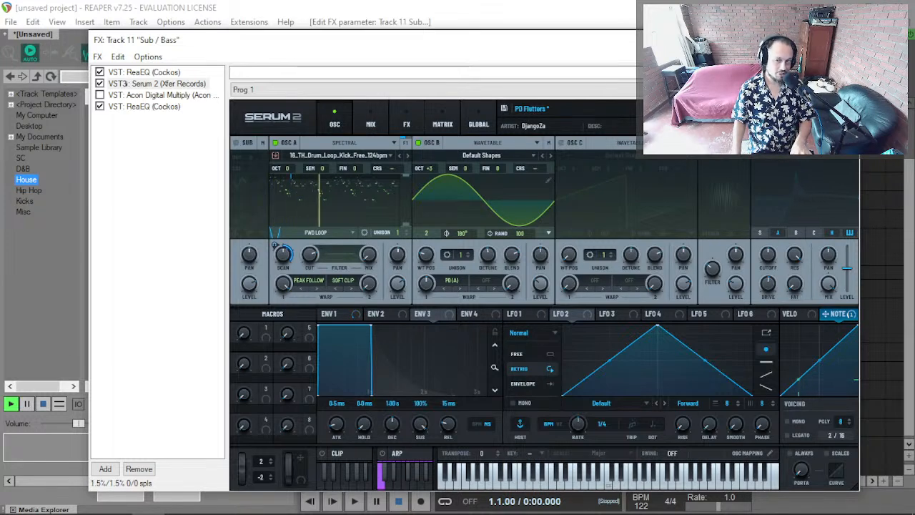
Load PD Flutter Bell for comparison, then reload the PD Flutters preset.
{"action": "left_click", "coordinate": [733, 109]}
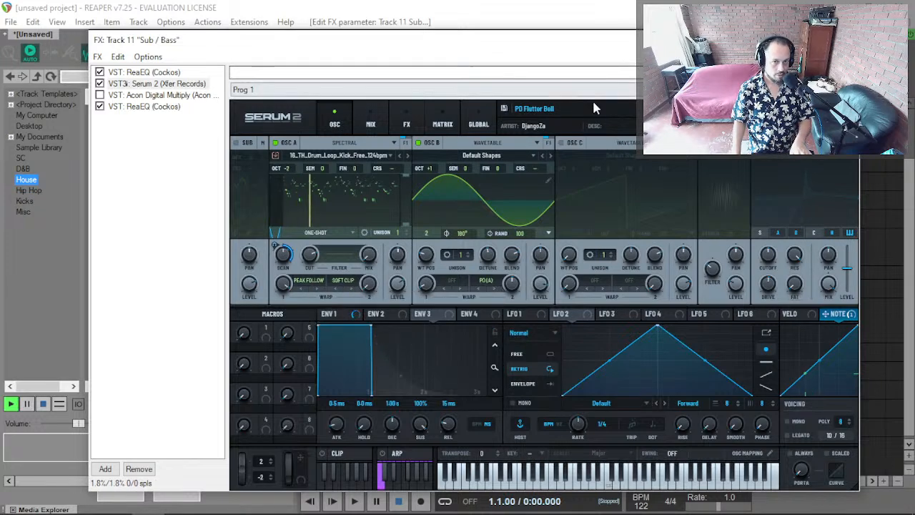
{"action": "left_click", "coordinate": [743, 109]}
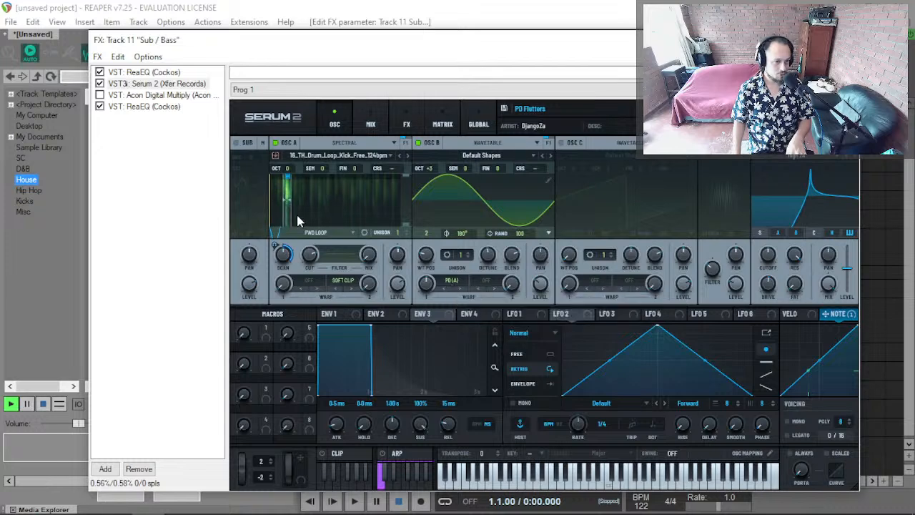
Examine the FM and PD source options for oscillator B's first warp, keeping PD (A) as the mode.
{"action": "left_click", "coordinate": [443, 288]}
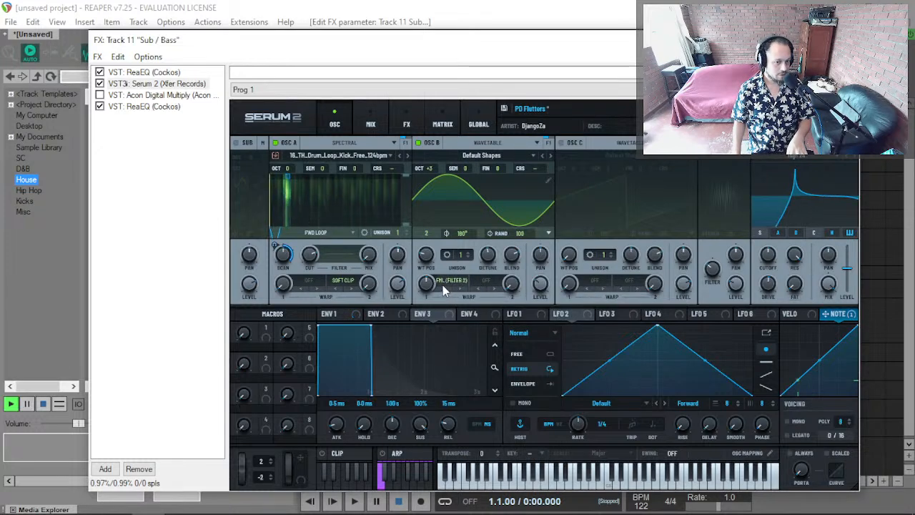
{"action": "left_click", "coordinate": [459, 290]}
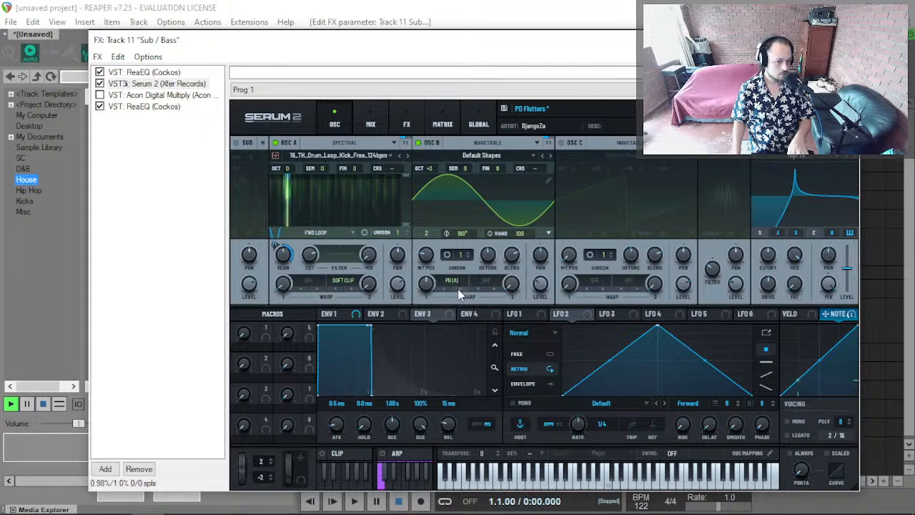
{"action": "left_click", "coordinate": [453, 283]}
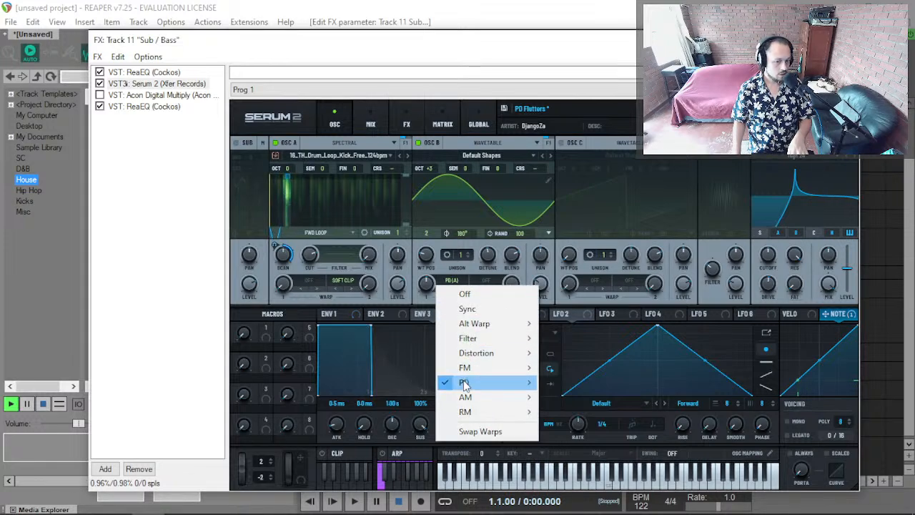
{"action": "mouse_move", "coordinate": [464, 384]}
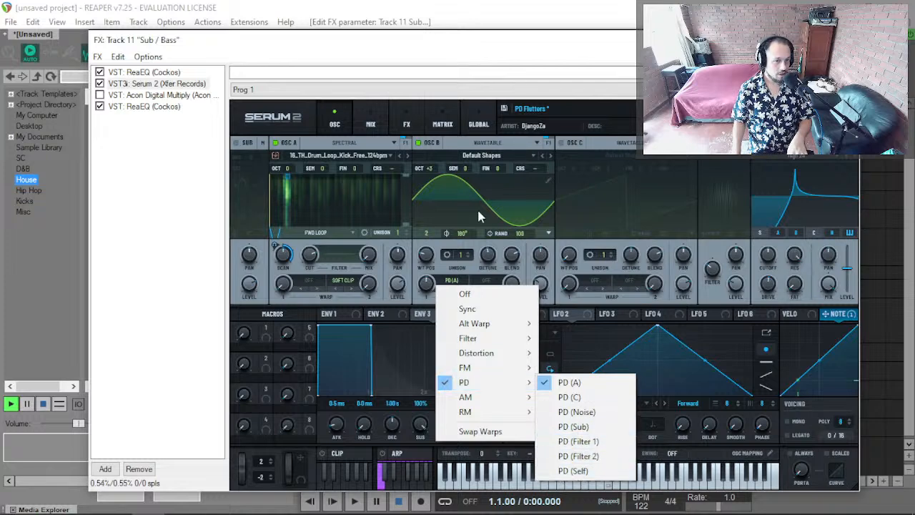
{"action": "mouse_move", "coordinate": [508, 368]}
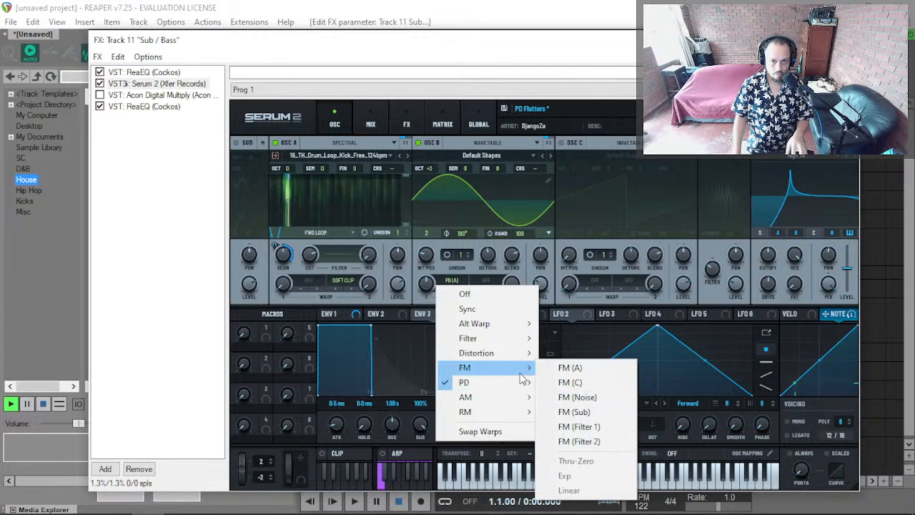
{"action": "mouse_move", "coordinate": [524, 383]}
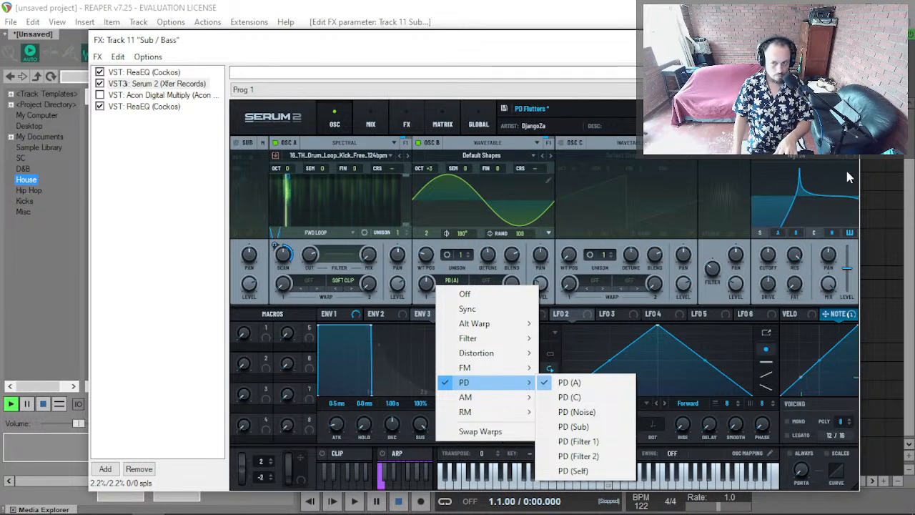
Close the effects window and lower the Sub / Bass track's volume to -11.5 dB.
{"action": "left_click", "coordinate": [846, 40]}
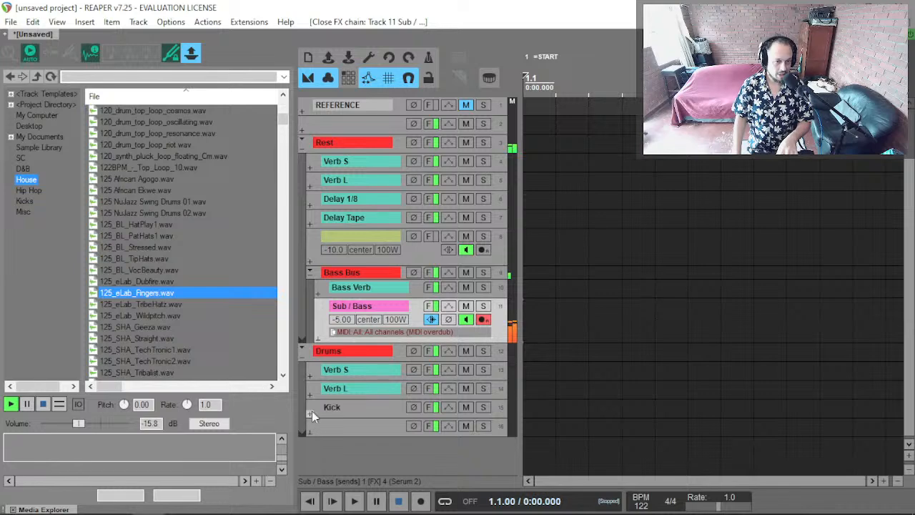
{"action": "mouse_move", "coordinate": [342, 321]}
{"action": "left_mouse_down"}
{"action": "mouse_move", "coordinate": [341, 337]}
{"action": "mouse_move", "coordinate": [344, 325]}
{"action": "left_mouse_up"}
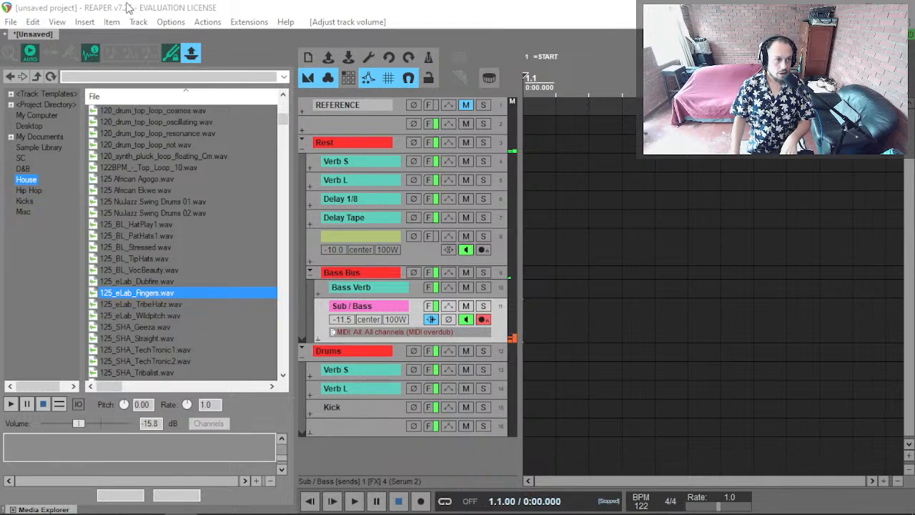
Load the Music Production project template, discarding the current unsaved project.
{"action": "left_click", "coordinate": [11, 22]}
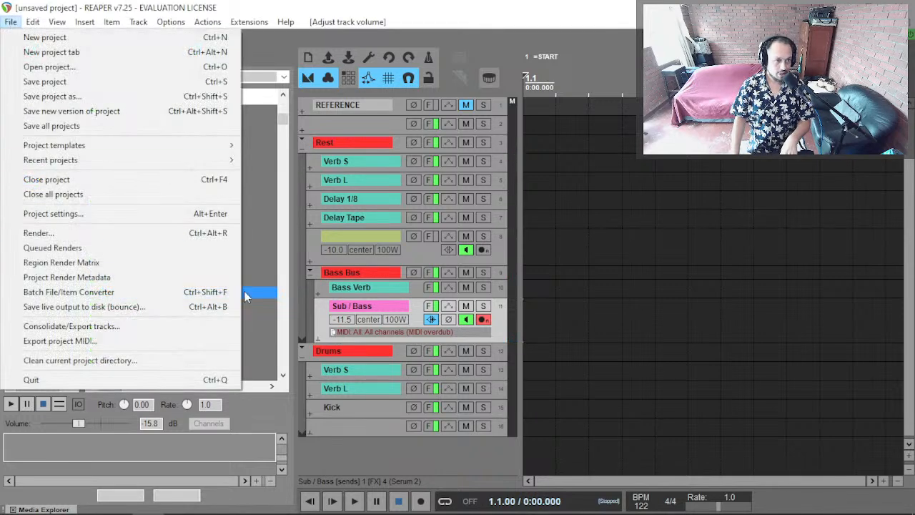
{"action": "mouse_move", "coordinate": [164, 145]}
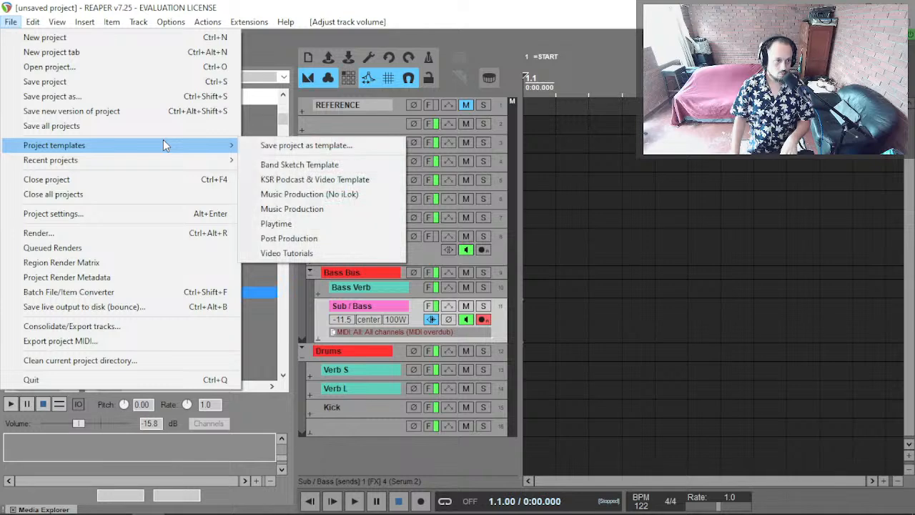
{"action": "left_click", "coordinate": [306, 209]}
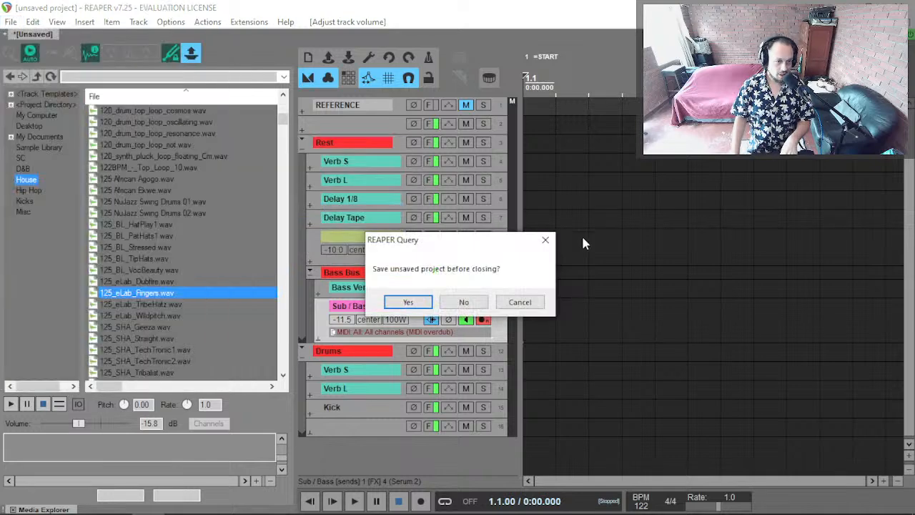
{"action": "left_click", "coordinate": [484, 304]}
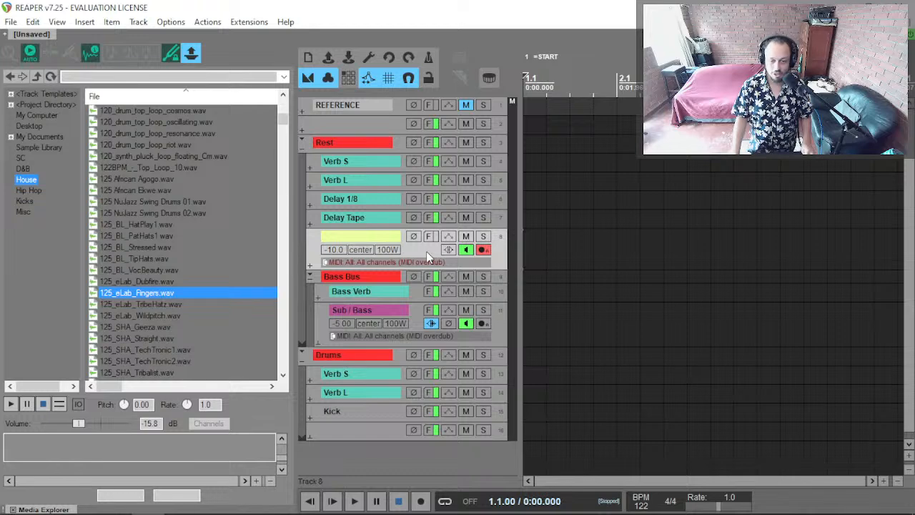
Add the Serum 2 synth to track 8 and reposition its effects window.
{"action": "key", "text": "f"}
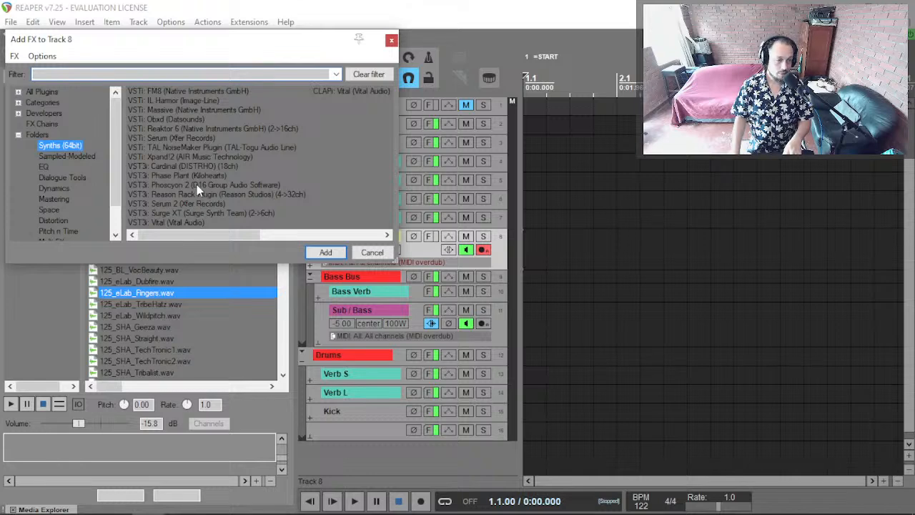
{"action": "double_click", "coordinate": [195, 204]}
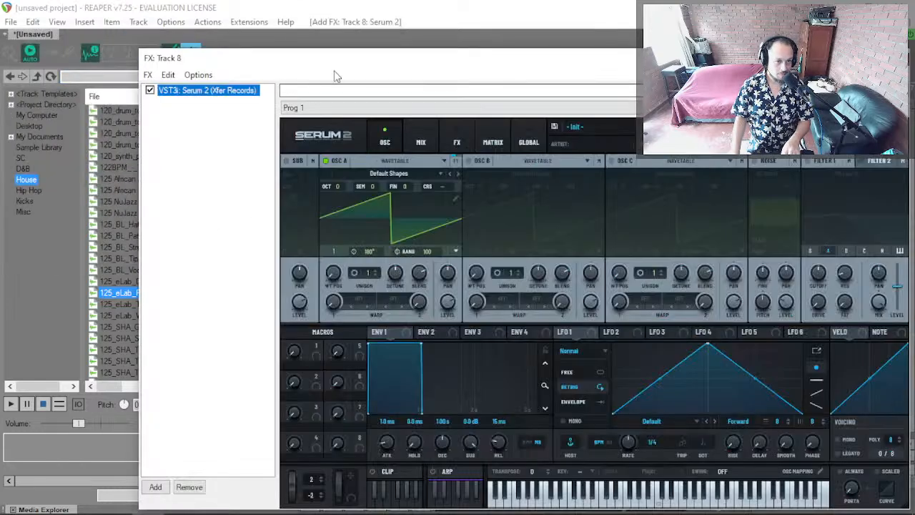
{"action": "left_click_drag", "start_coordinate": [272, 68], "coordinate": [171, 39]}
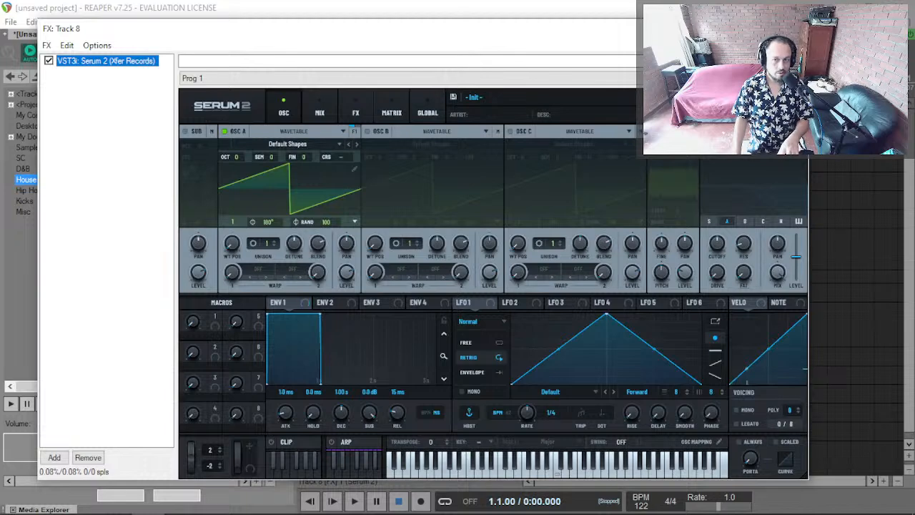
Enable filter 1, set it to the Formant-I type and sweep its cutoff to hear the vowel sounds.
{"action": "left_click", "coordinate": [706, 131]}
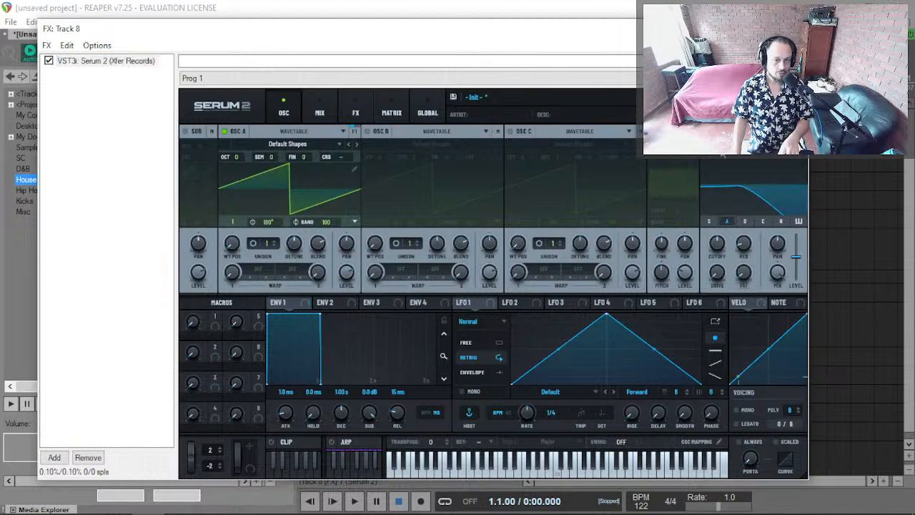
{"action": "left_click", "coordinate": [745, 145]}
{"action": "mouse_move", "coordinate": [756, 205]}
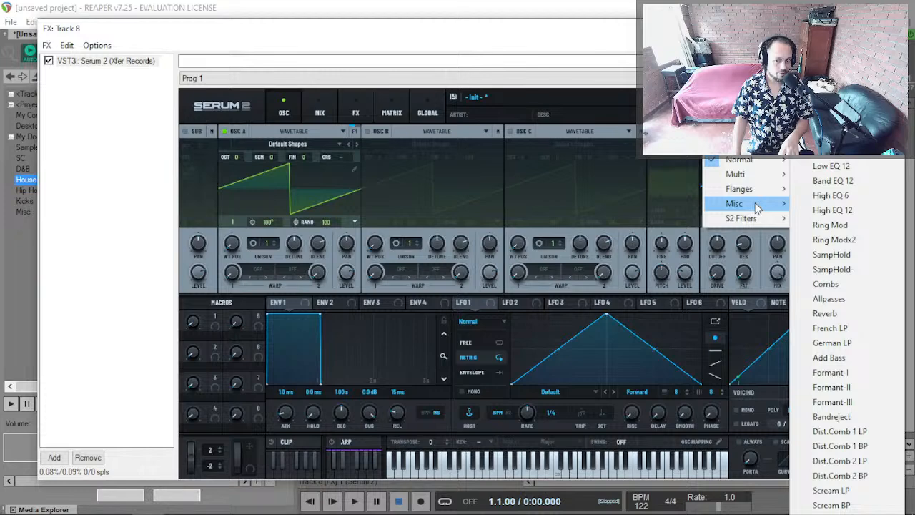
{"action": "left_click", "coordinate": [858, 373]}
{"action": "left_click_drag", "start_coordinate": [718, 247], "coordinate": [729, 200]}
{"action": "mouse_move", "coordinate": [719, 254]}
{"action": "left_mouse_down"}
{"action": "mouse_move", "coordinate": [712, 262]}
{"action": "mouse_move", "coordinate": [713, 248]}
{"action": "mouse_move", "coordinate": [710, 261]}
{"action": "left_mouse_up"}
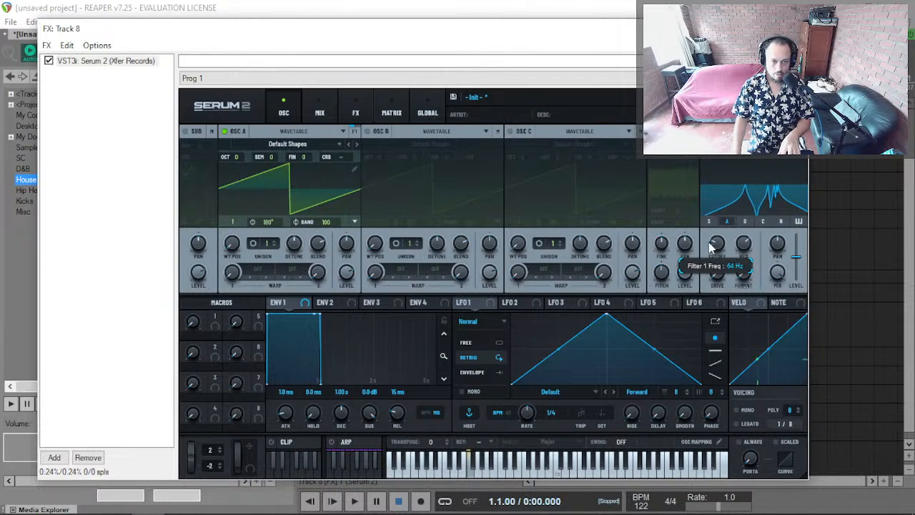
{"action": "mouse_move", "coordinate": [713, 223]}
{"action": "left_mouse_down"}
{"action": "mouse_move", "coordinate": [713, 258]}
{"action": "mouse_move", "coordinate": [720, 225]}
{"action": "mouse_move", "coordinate": [715, 240]}
{"action": "mouse_move", "coordinate": [719, 226]}
{"action": "mouse_move", "coordinate": [706, 217]}
{"action": "left_mouse_up"}
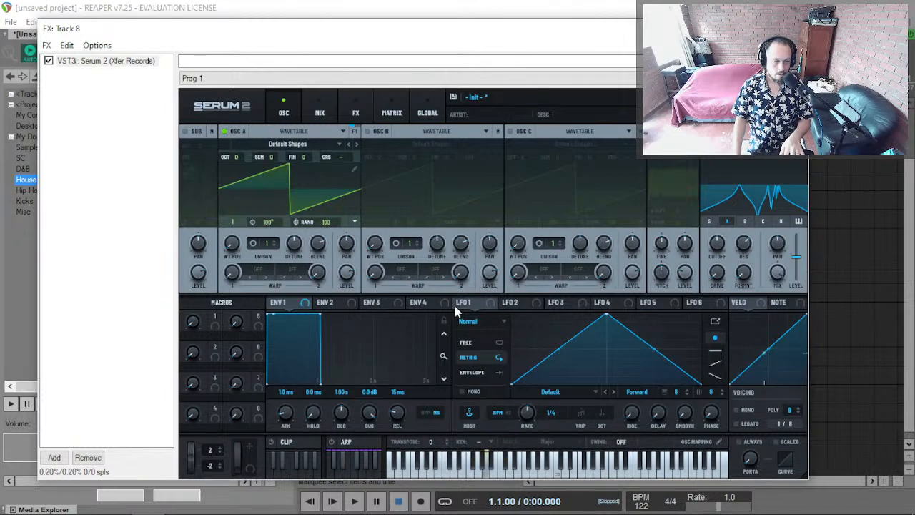
Modulate filter 1's cutoff with envelope 2, bringing its sustain fully down and its decay to 306 ms.
{"action": "left_click_drag", "start_coordinate": [334, 301], "coordinate": [718, 247]}
{"action": "left_click_drag", "start_coordinate": [362, 416], "coordinate": [372, 447]}
{"action": "left_click_drag", "start_coordinate": [341, 413], "coordinate": [340, 425]}
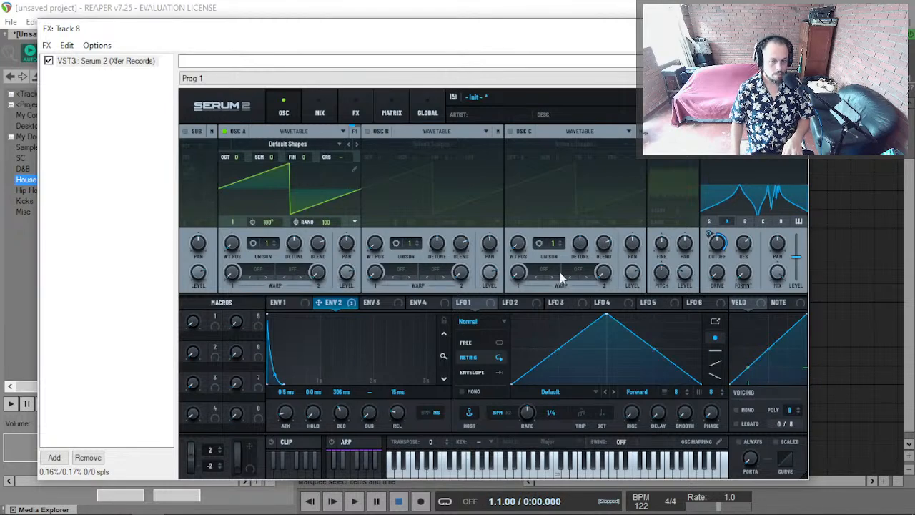
Move oscillator A's wavetable position to 5 and turn up a Sine Shaper distortion as its first warp.
{"action": "left_click_drag", "start_coordinate": [232, 245], "coordinate": [238, 221]}
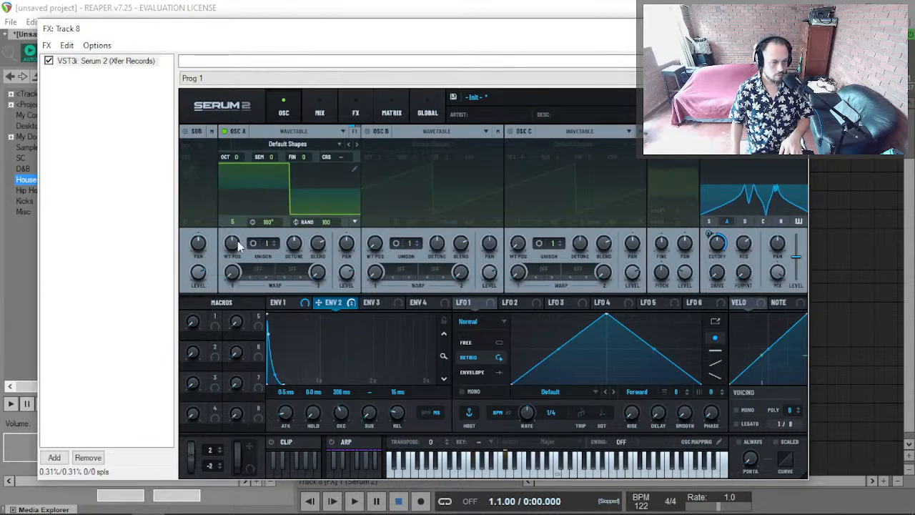
{"action": "left_click", "coordinate": [255, 276]}
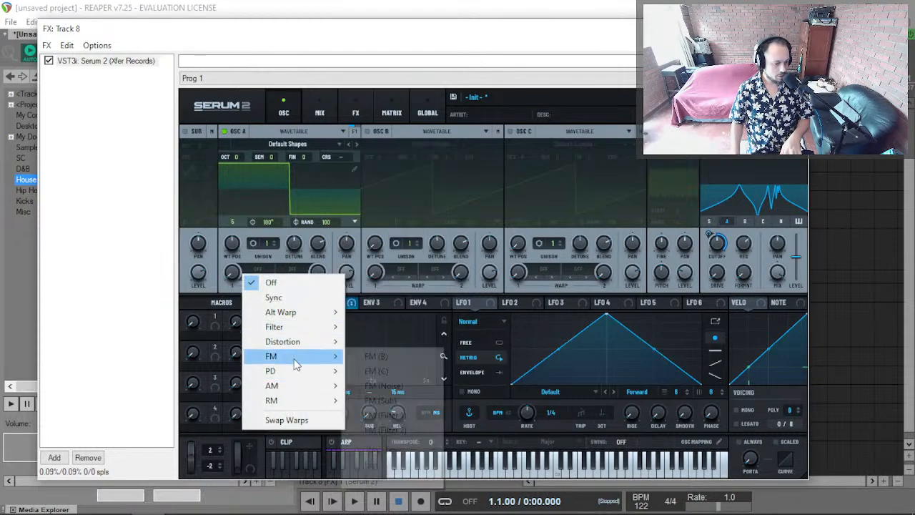
{"action": "mouse_move", "coordinate": [299, 328]}
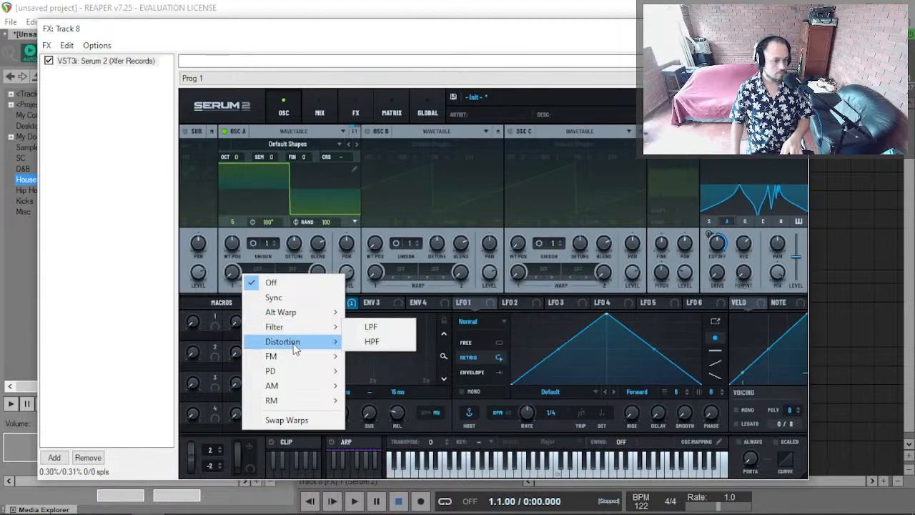
{"action": "mouse_move", "coordinate": [296, 347]}
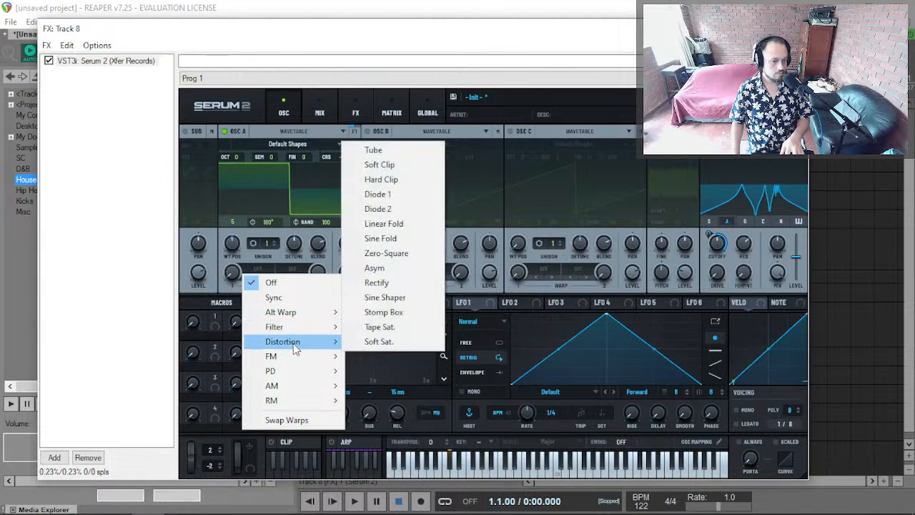
{"action": "left_click", "coordinate": [391, 300]}
{"action": "left_click_drag", "start_coordinate": [233, 272], "coordinate": [233, 239]}
Return oscillator A's wavetable position to 1 and adjust the Sine Shaper warp amount.
{"action": "left_click", "coordinate": [259, 271]}
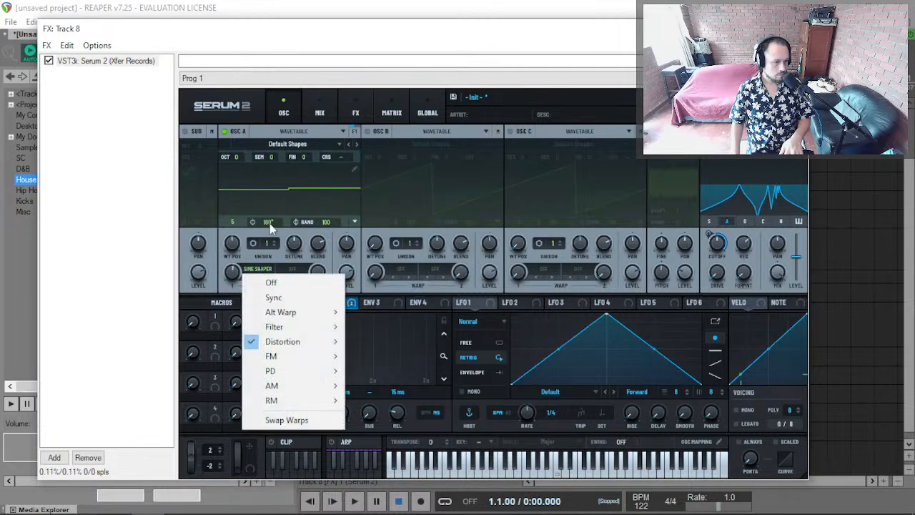
{"action": "left_click", "coordinate": [226, 248]}
{"action": "left_click_drag", "start_coordinate": [228, 243], "coordinate": [221, 327]}
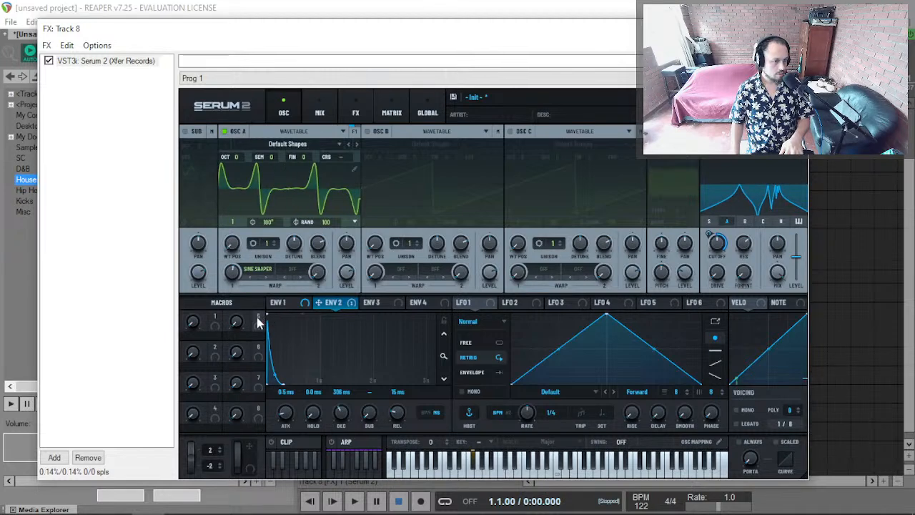
{"action": "mouse_move", "coordinate": [234, 269]}
{"action": "left_mouse_down"}
{"action": "mouse_move", "coordinate": [232, 280]}
{"action": "mouse_move", "coordinate": [240, 256]}
{"action": "left_mouse_up"}
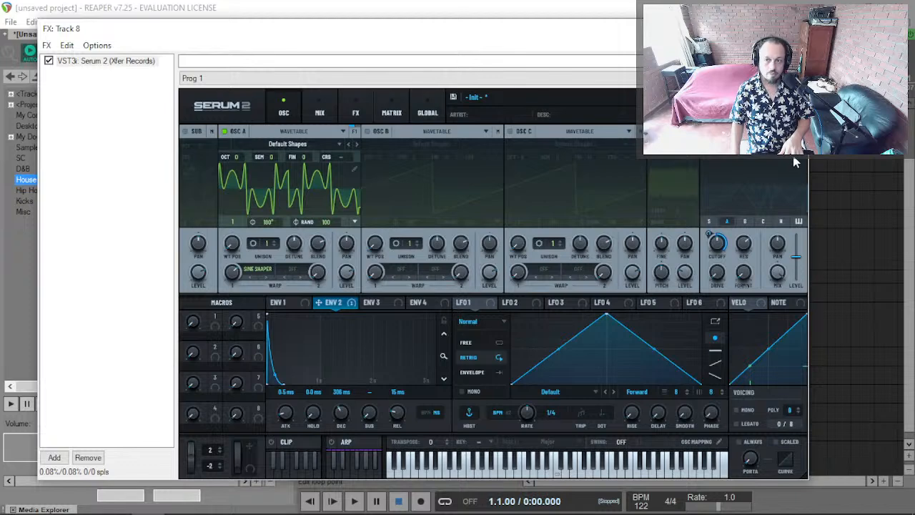
Change filter 1's type to MG Low 12.
{"action": "left_click", "coordinate": [743, 171]}
{"action": "mouse_move", "coordinate": [734, 203]}
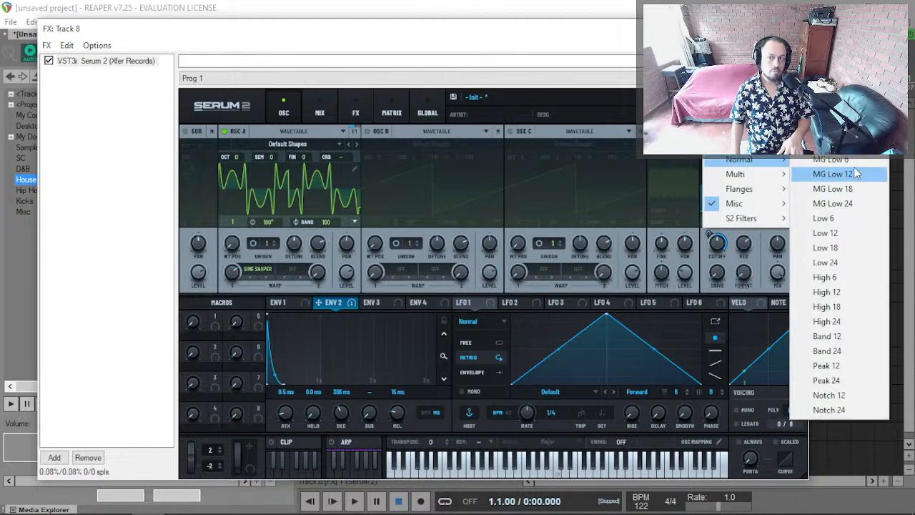
{"action": "left_click", "coordinate": [850, 178]}
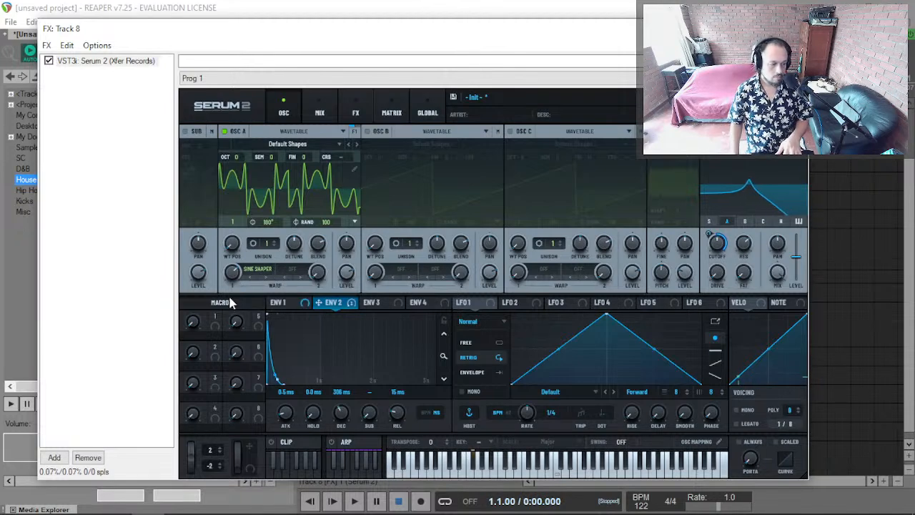
Set oscillator A's wavetable position to 2 and replace the Sine Shaper warp with FM (B).
{"action": "left_click_drag", "start_coordinate": [228, 279], "coordinate": [212, 348]}
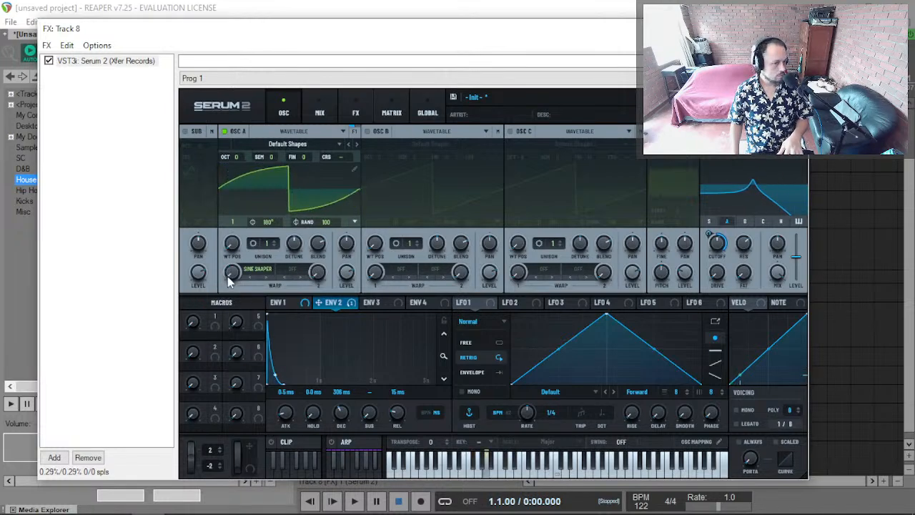
{"action": "left_click_drag", "start_coordinate": [238, 252], "coordinate": [239, 225]}
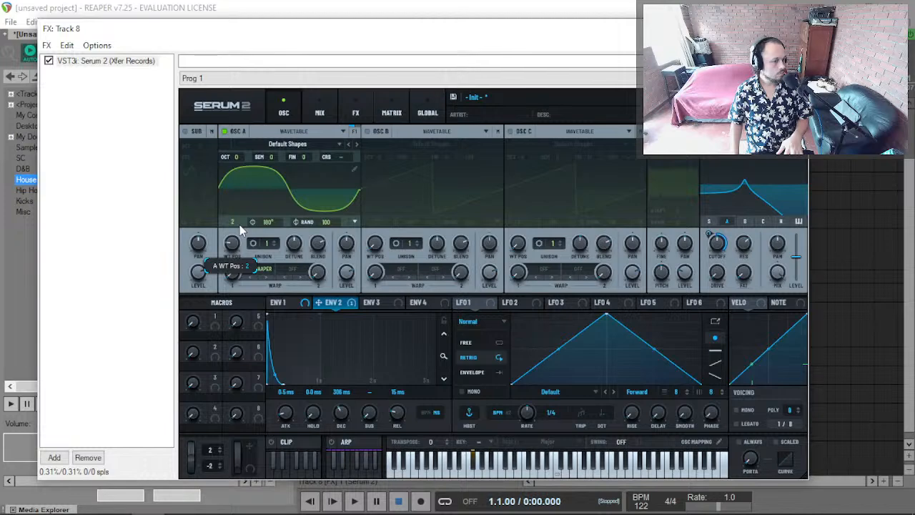
{"action": "left_click", "coordinate": [244, 271]}
{"action": "mouse_move", "coordinate": [306, 357]}
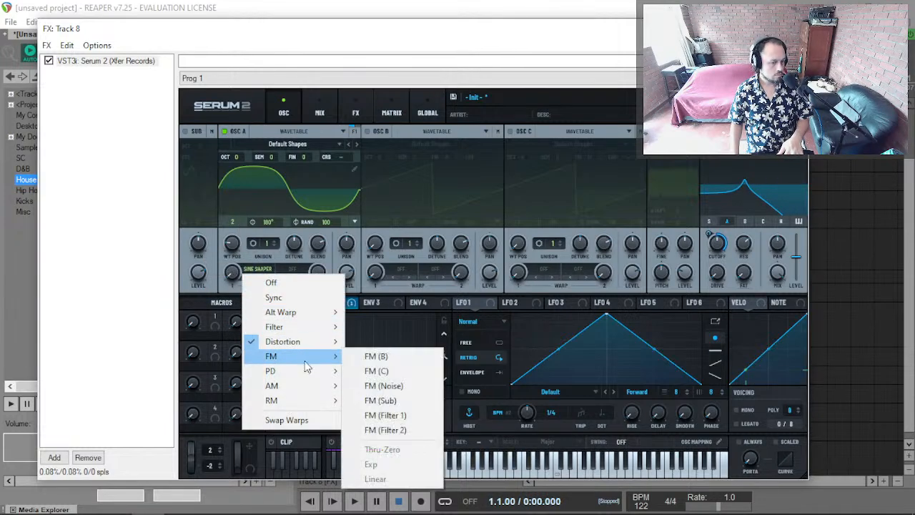
{"action": "left_click", "coordinate": [368, 356]}
Switch oscillator B on with its level turned fully down, and adjust oscillator A's FM (B) warp amount.
{"action": "left_click", "coordinate": [367, 131]}
{"action": "left_click_drag", "start_coordinate": [490, 272], "coordinate": [357, 464]}
{"action": "left_click_drag", "start_coordinate": [229, 271], "coordinate": [236, 265]}
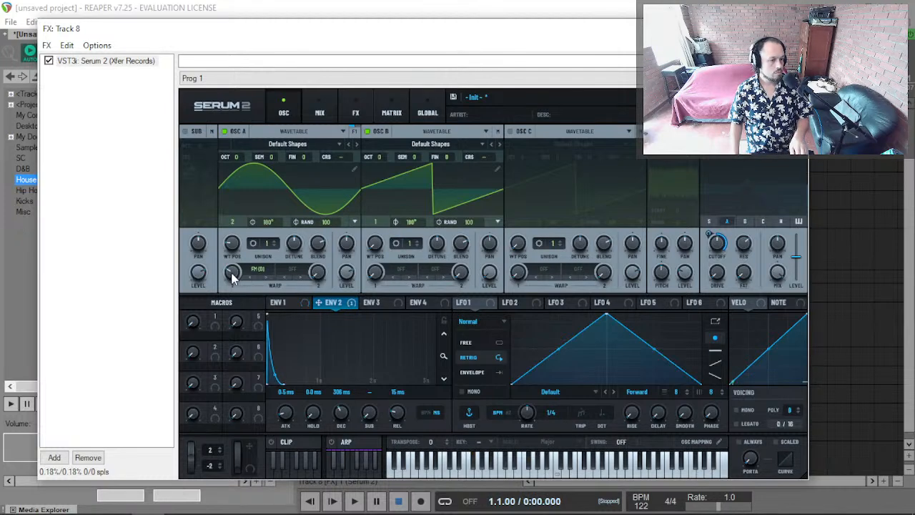
{"action": "left_click_drag", "start_coordinate": [233, 277], "coordinate": [241, 265]}
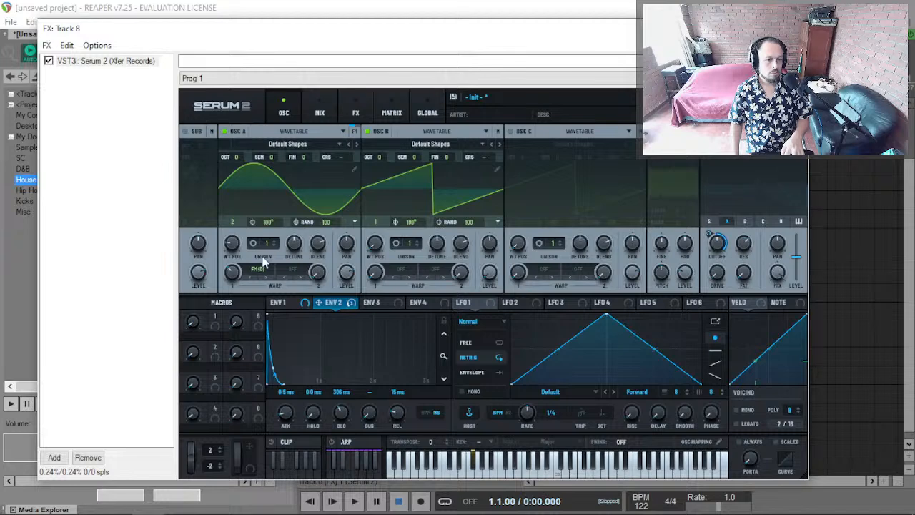
{"action": "mouse_move", "coordinate": [233, 275]}
{"action": "left_mouse_down"}
{"action": "mouse_move", "coordinate": [234, 262]}
{"action": "mouse_move", "coordinate": [233, 283]}
{"action": "left_mouse_up"}
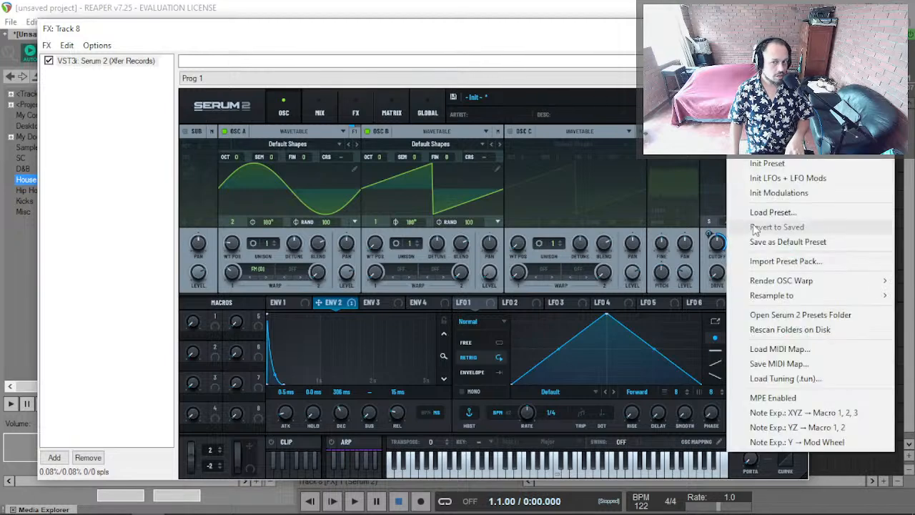
Reset the patch to Init and switch the sound source from oscillator A to the noise oscillator.
{"action": "left_click", "coordinate": [761, 163]}
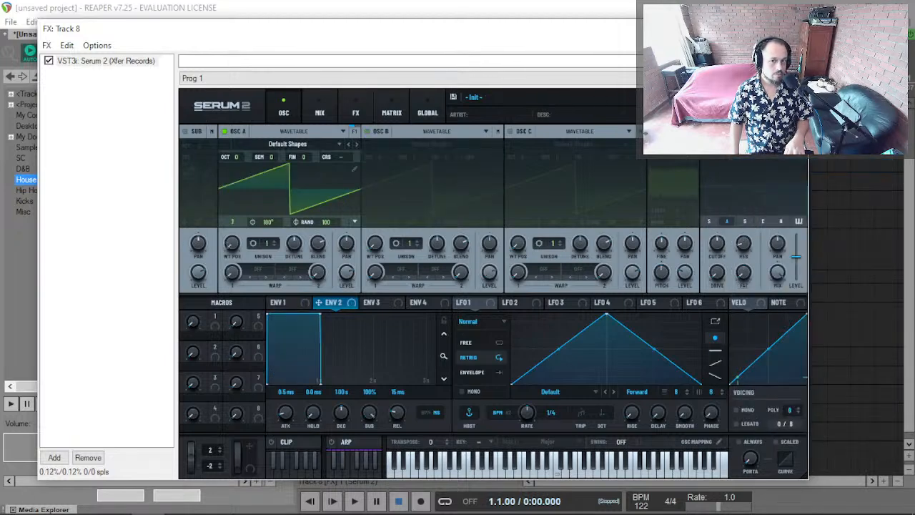
{"action": "left_click", "coordinate": [224, 132]}
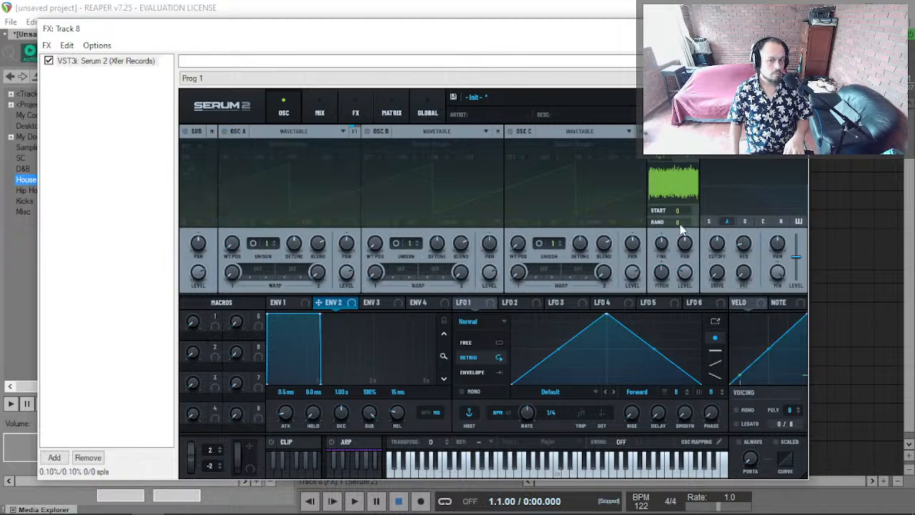
{"action": "left_click", "coordinate": [653, 132]}
Set the noise oscillator's colour to White with stereo at 77%, and try its filter control.
{"action": "left_click", "coordinate": [754, 131]}
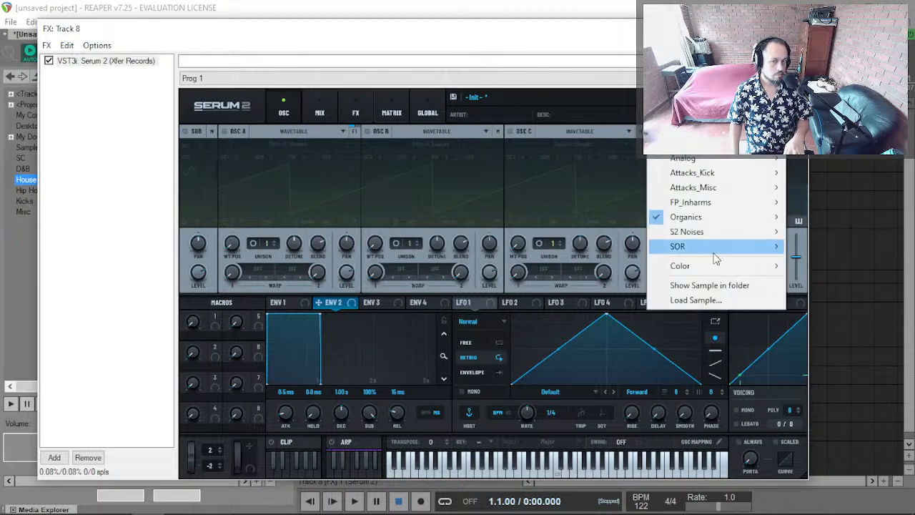
{"action": "mouse_move", "coordinate": [714, 258]}
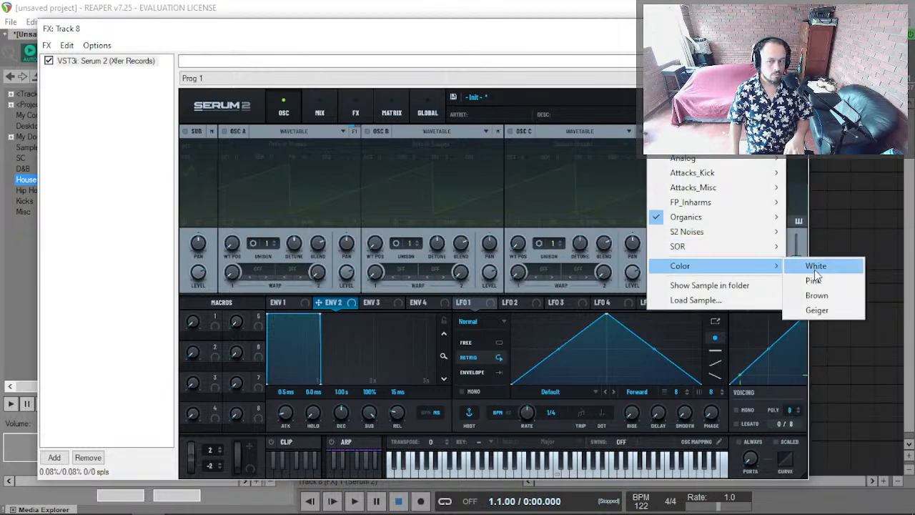
{"action": "left_click", "coordinate": [815, 270]}
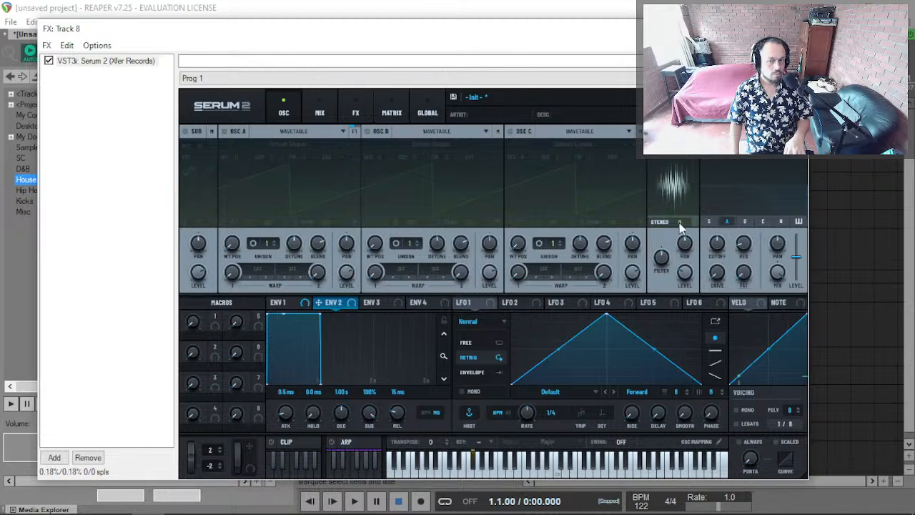
{"action": "left_click_drag", "start_coordinate": [681, 223], "coordinate": [682, 168]}
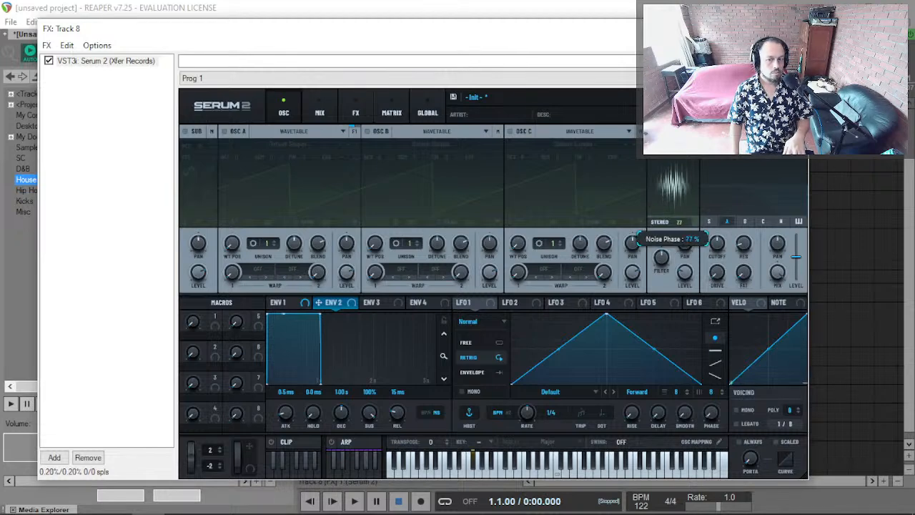
{"action": "mouse_move", "coordinate": [664, 254]}
{"action": "left_mouse_down"}
{"action": "mouse_move", "coordinate": [670, 237]}
{"action": "mouse_move", "coordinate": [664, 267]}
{"action": "left_mouse_up"}
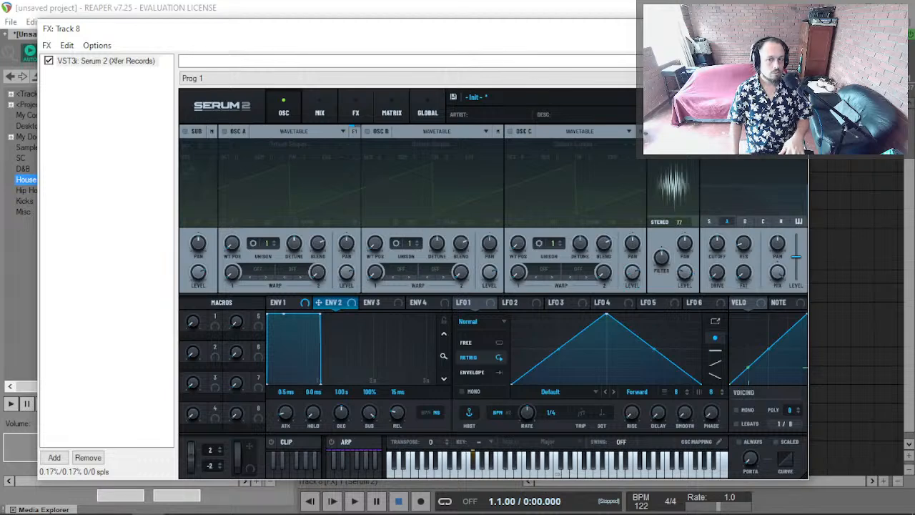
Switch filter 1 on and choose a low/high (LH) type from the Multi category.
{"action": "left_click", "coordinate": [706, 132]}
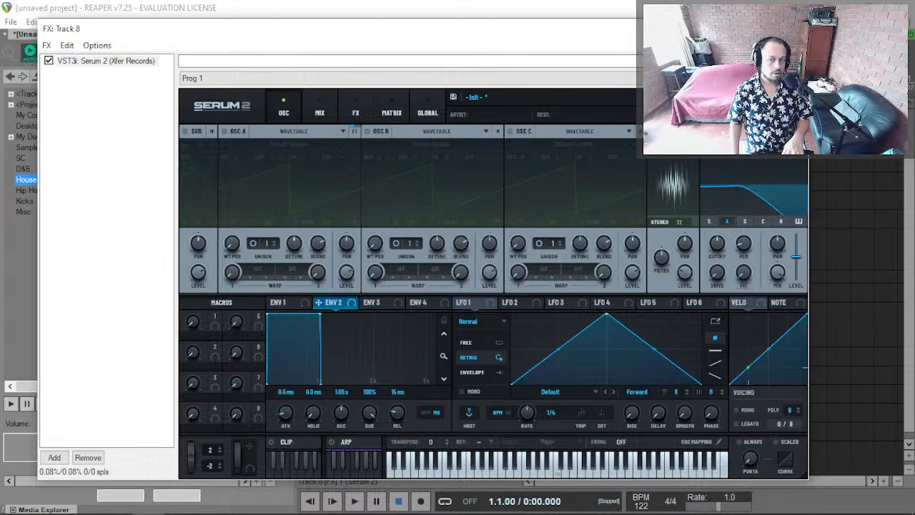
{"action": "left_click", "coordinate": [729, 144]}
{"action": "mouse_move", "coordinate": [766, 224]}
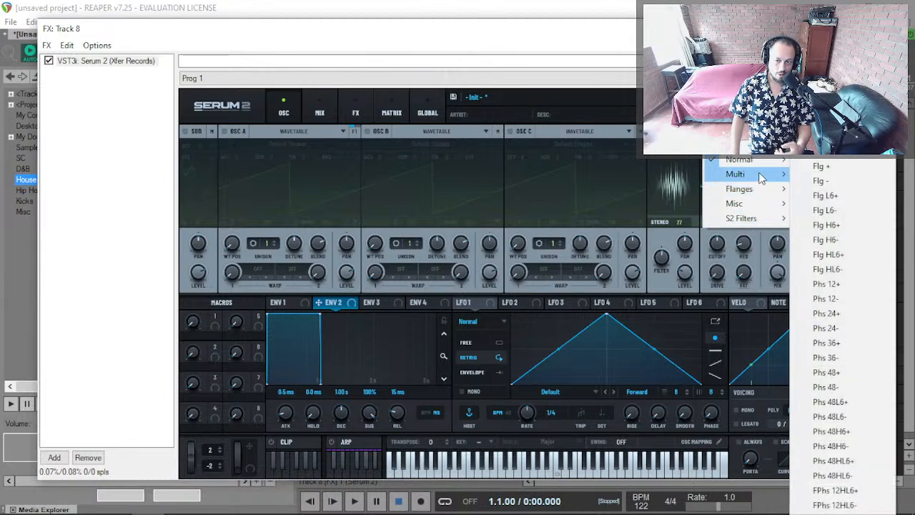
{"action": "mouse_move", "coordinate": [759, 174]}
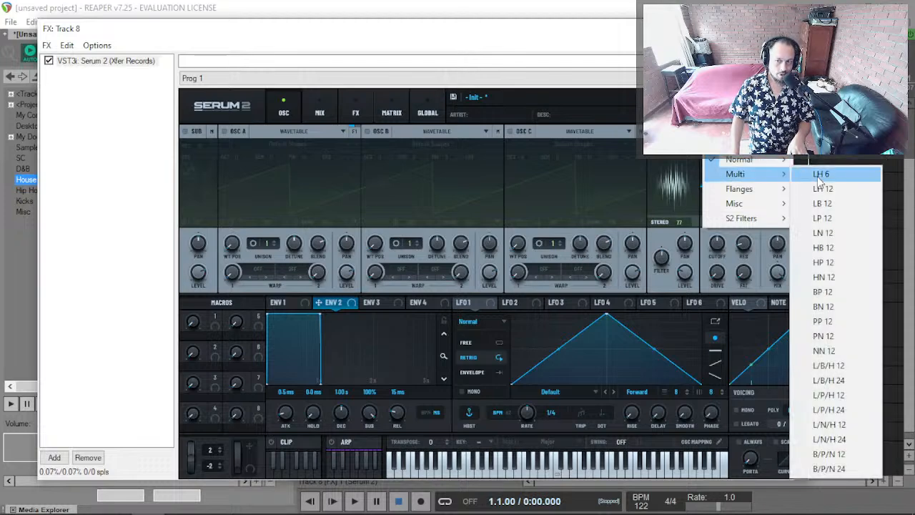
{"action": "left_click", "coordinate": [857, 188]}
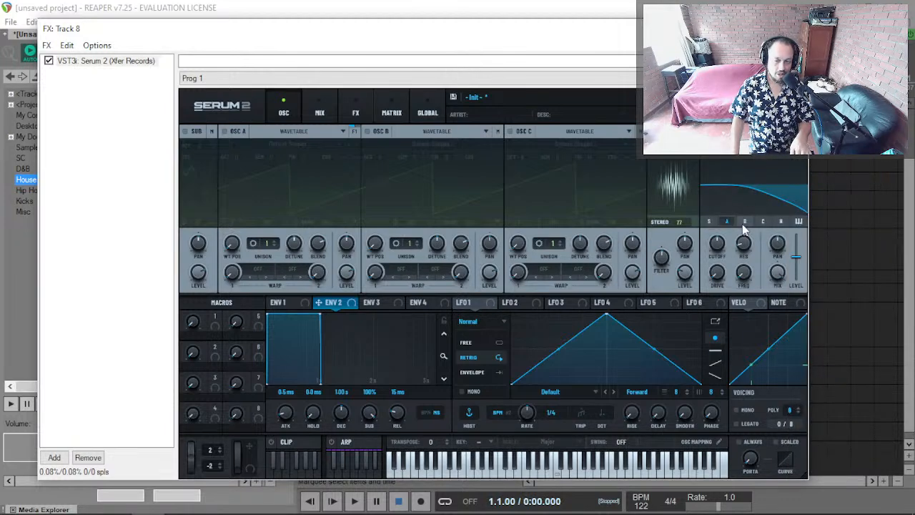
Adjust filter 1's resonance and advance through the next two Multi filter types.
{"action": "left_click_drag", "start_coordinate": [743, 250], "coordinate": [743, 236]}
{"action": "left_click", "coordinate": [799, 144]}
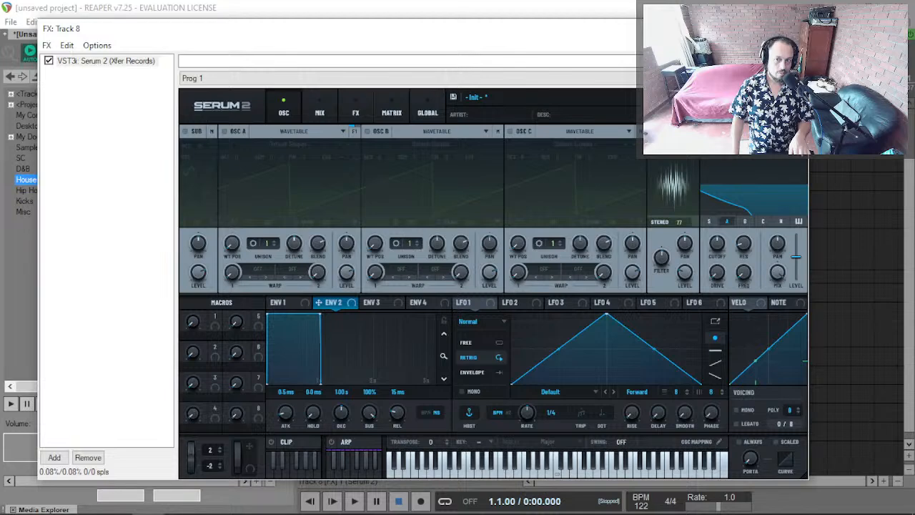
{"action": "left_click", "coordinate": [799, 143]}
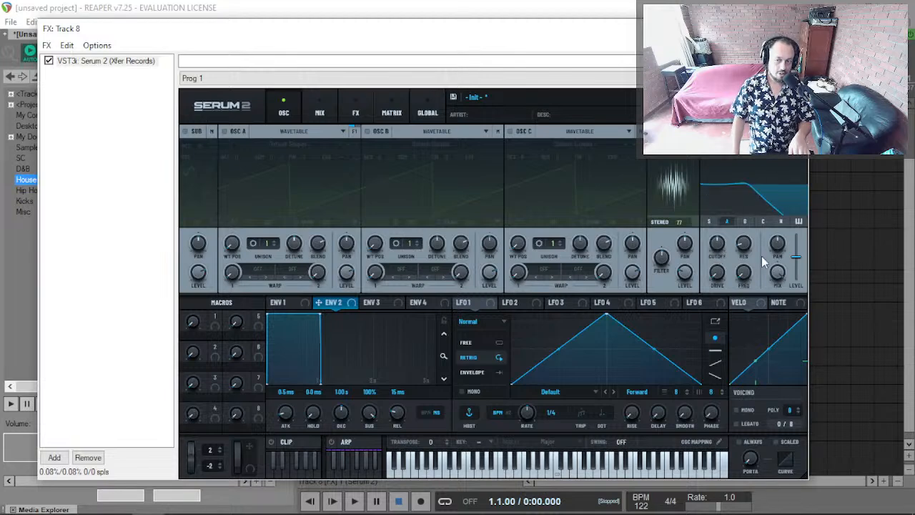
Sweep filter 1's second frequency and its cutoff, then reset the cutoff to its default.
{"action": "left_click_drag", "start_coordinate": [745, 276], "coordinate": [765, 194]}
{"action": "left_click_drag", "start_coordinate": [715, 243], "coordinate": [713, 258]}
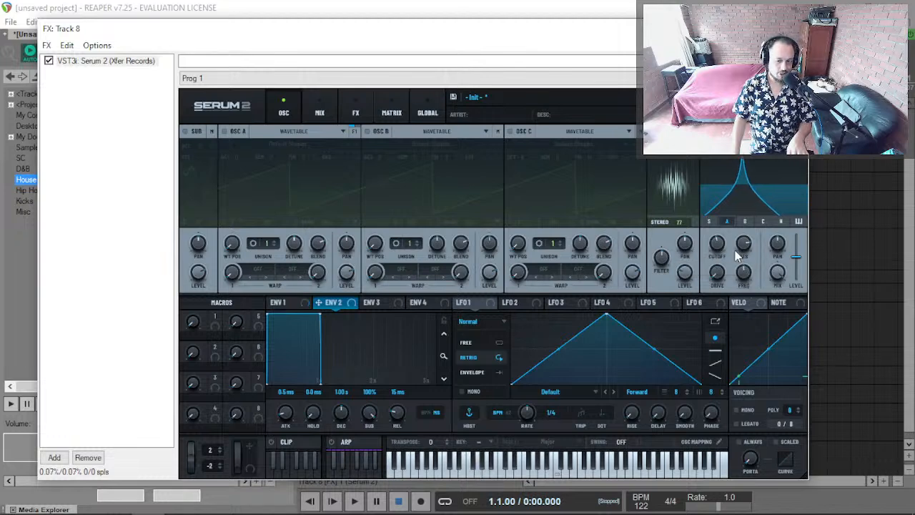
{"action": "left_click_drag", "start_coordinate": [724, 249], "coordinate": [764, 233]}
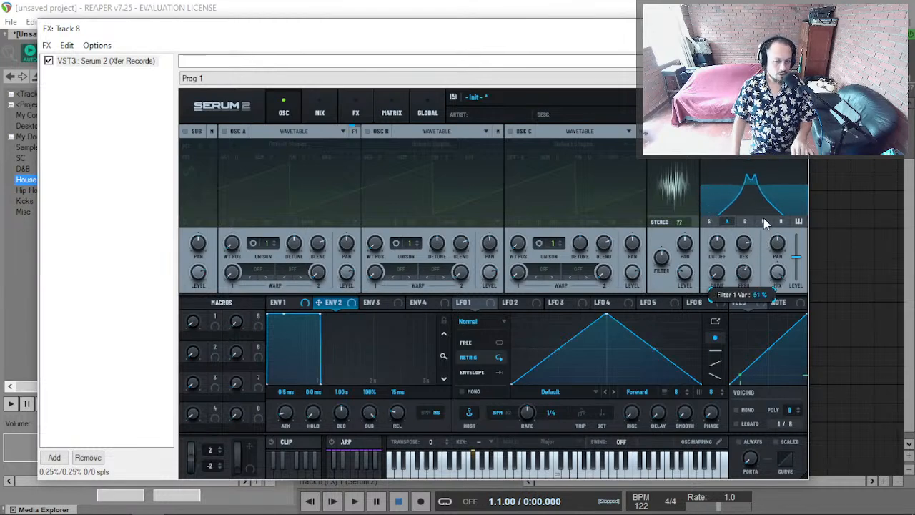
{"action": "left_click_drag", "start_coordinate": [764, 223], "coordinate": [763, 229]}
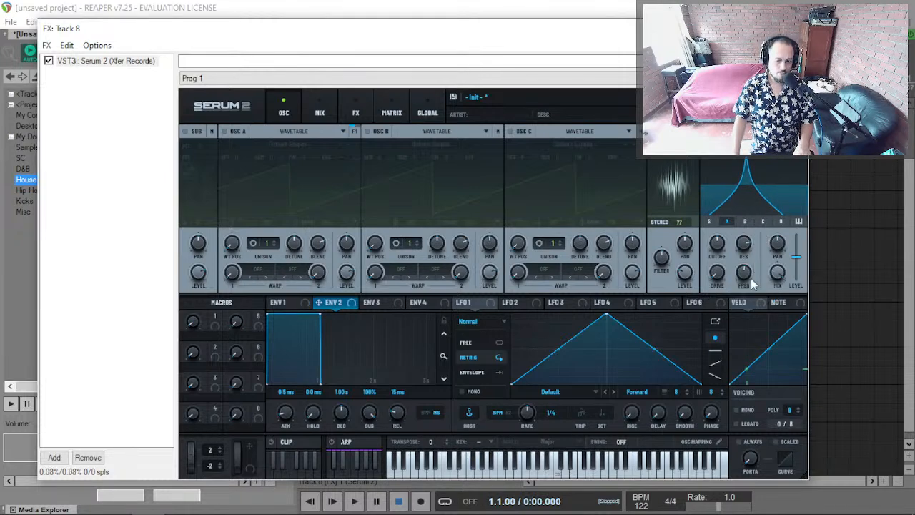
{"action": "left_click_drag", "start_coordinate": [747, 278], "coordinate": [746, 276]}
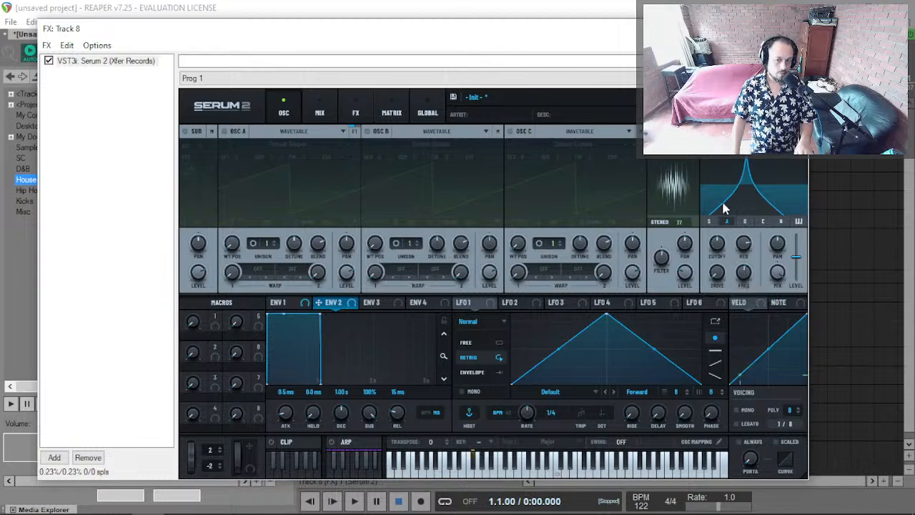
{"action": "left_click_drag", "start_coordinate": [720, 247], "coordinate": [718, 263]}
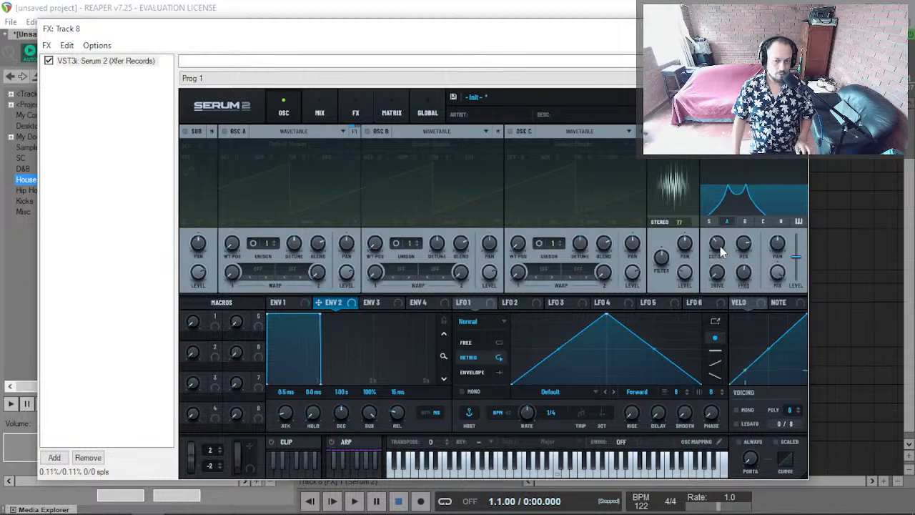
{"action": "double_click", "coordinate": [721, 250]}
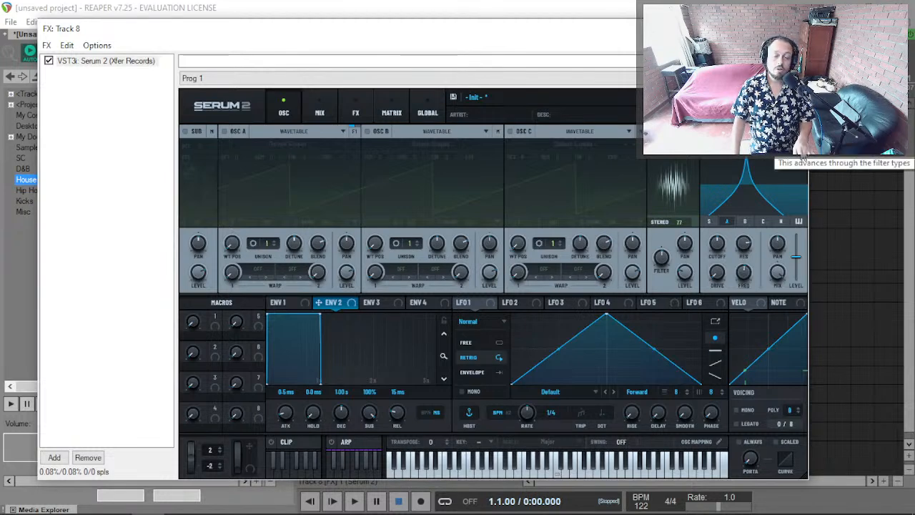
Change filter 1's type to Band 24 and raise its resonance to narrow the band.
{"action": "left_click", "coordinate": [803, 156]}
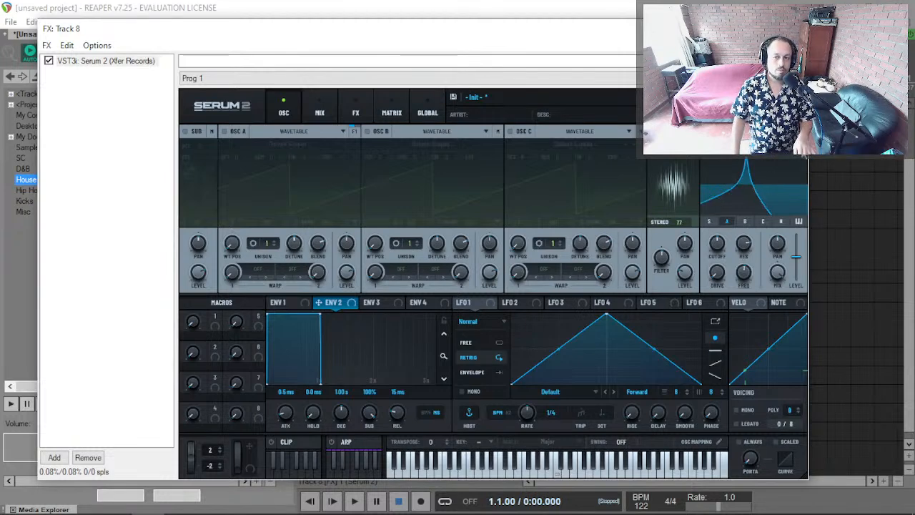
{"action": "left_click", "coordinate": [756, 132]}
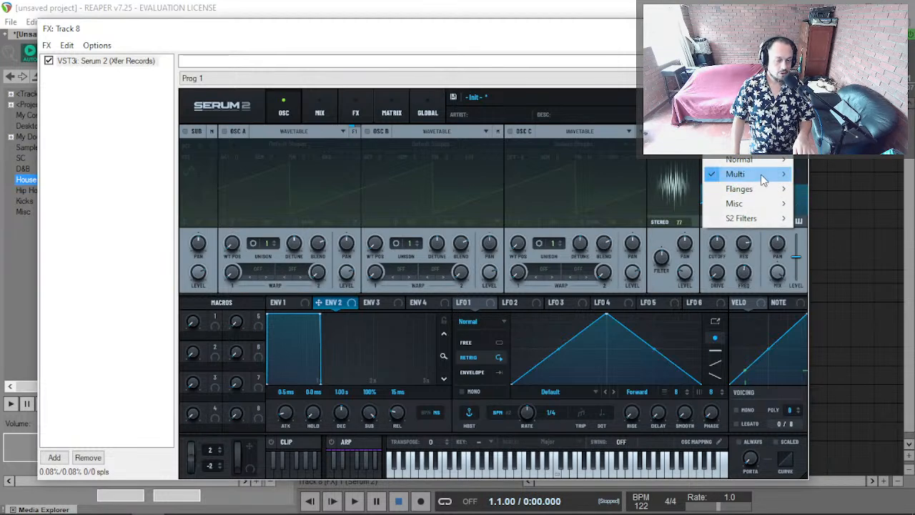
{"action": "mouse_move", "coordinate": [762, 180]}
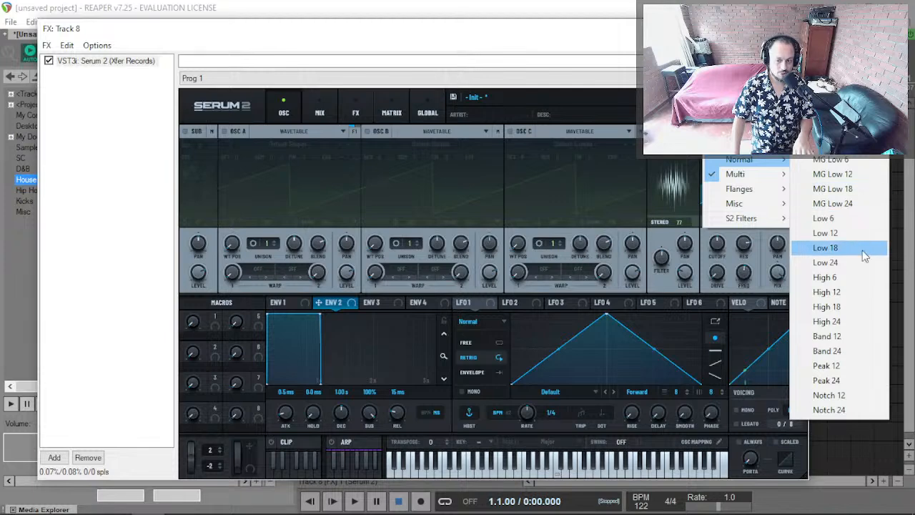
{"action": "left_click", "coordinate": [854, 348]}
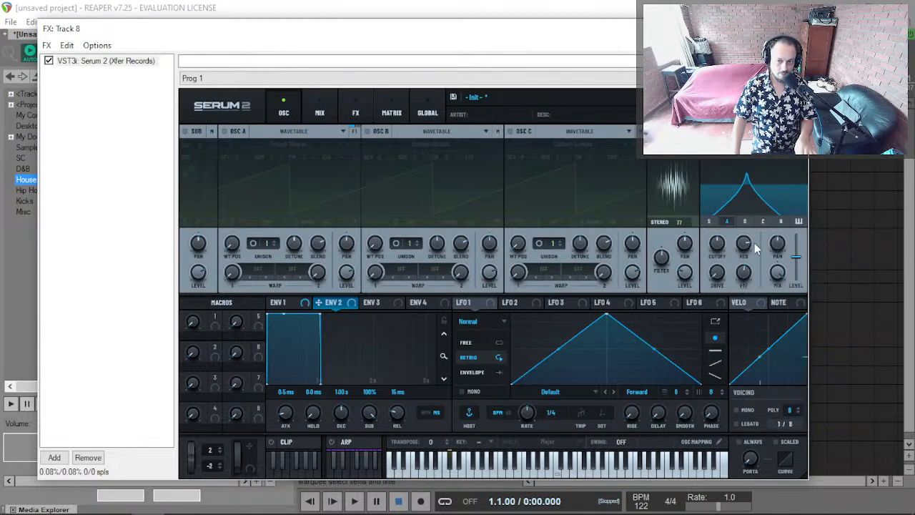
{"action": "left_click_drag", "start_coordinate": [736, 252], "coordinate": [726, 373]}
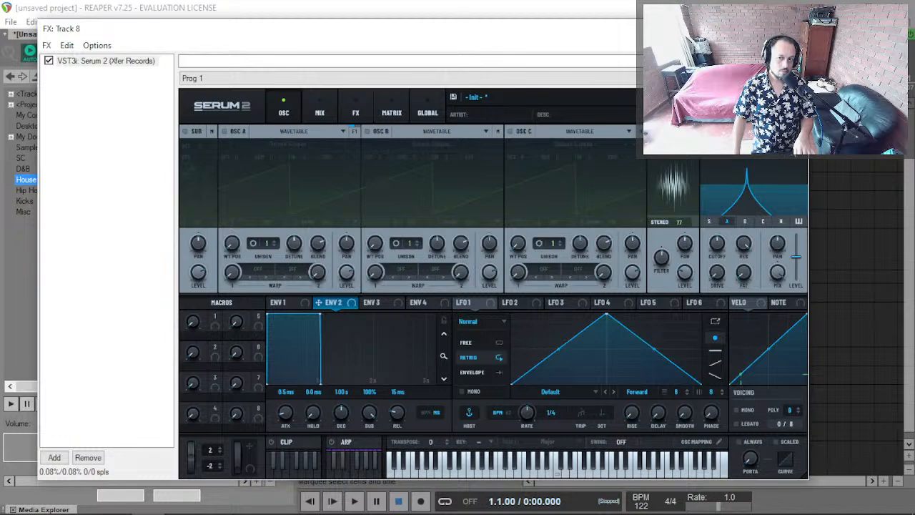
Change filter 1's type to Notch 24 and sweep its resonance and Fat amount.
{"action": "left_click", "coordinate": [754, 144]}
{"action": "mouse_move", "coordinate": [773, 180]}
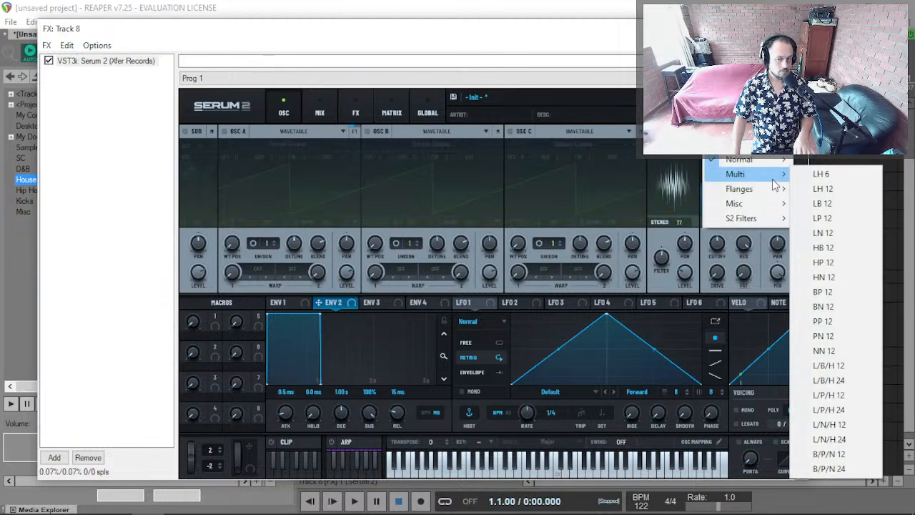
{"action": "mouse_move", "coordinate": [774, 196]}
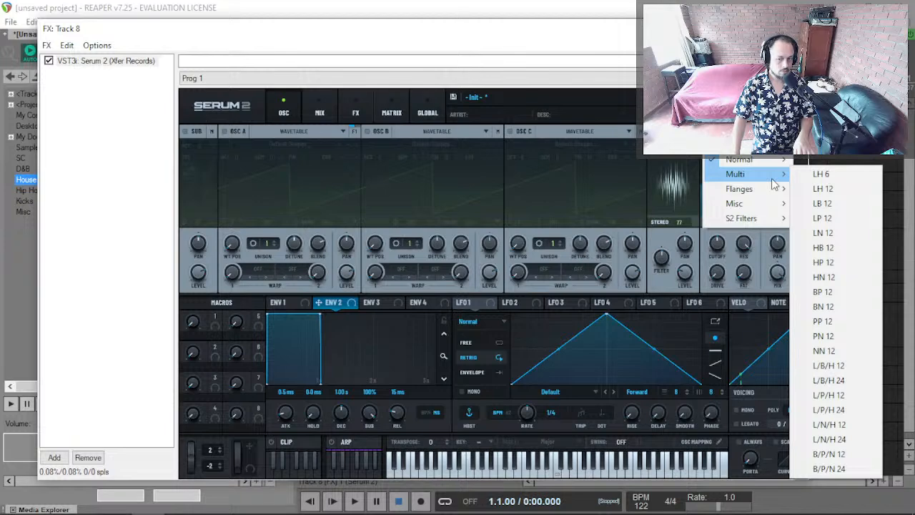
{"action": "mouse_move", "coordinate": [766, 162]}
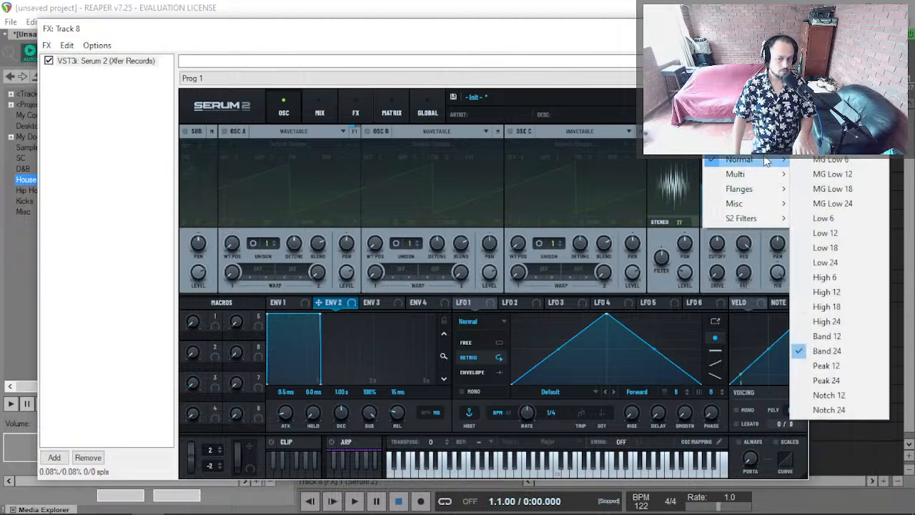
{"action": "left_click", "coordinate": [868, 410]}
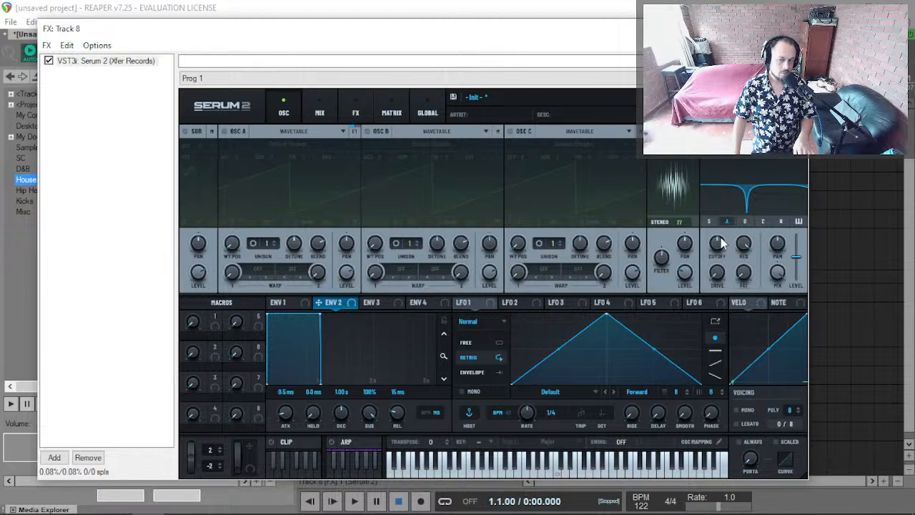
{"action": "left_click_drag", "start_coordinate": [744, 244], "coordinate": [721, 311]}
{"action": "left_click_drag", "start_coordinate": [743, 272], "coordinate": [731, 204]}
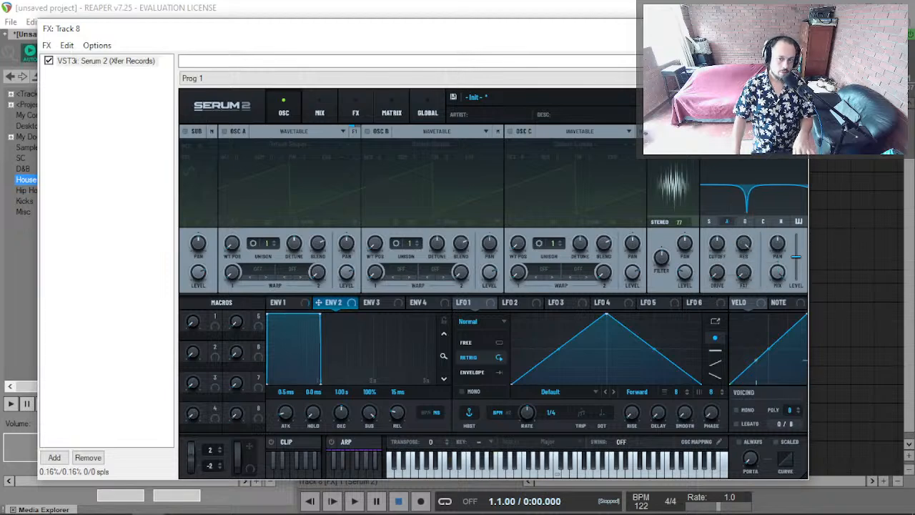
Change filter 1's type to Peak 24 and sweep its resonance.
{"action": "left_click", "coordinate": [743, 146]}
{"action": "mouse_move", "coordinate": [764, 161]}
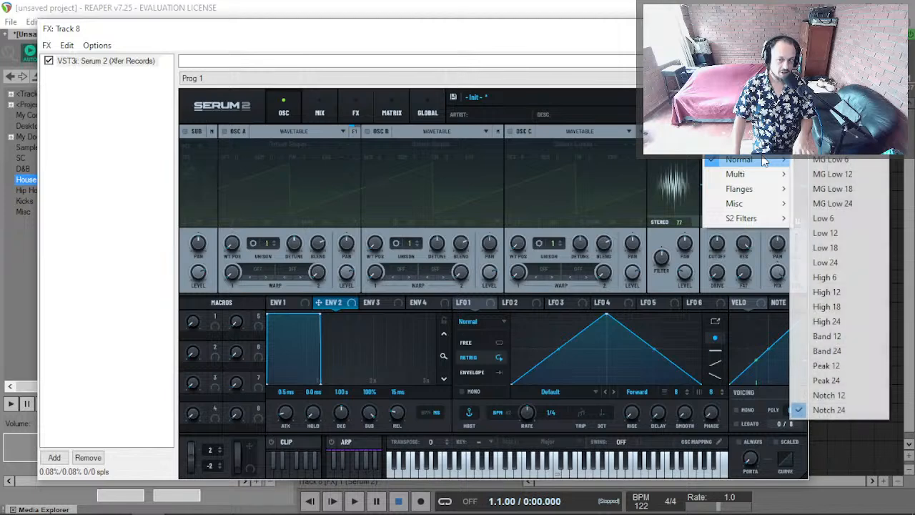
{"action": "left_click", "coordinate": [854, 381]}
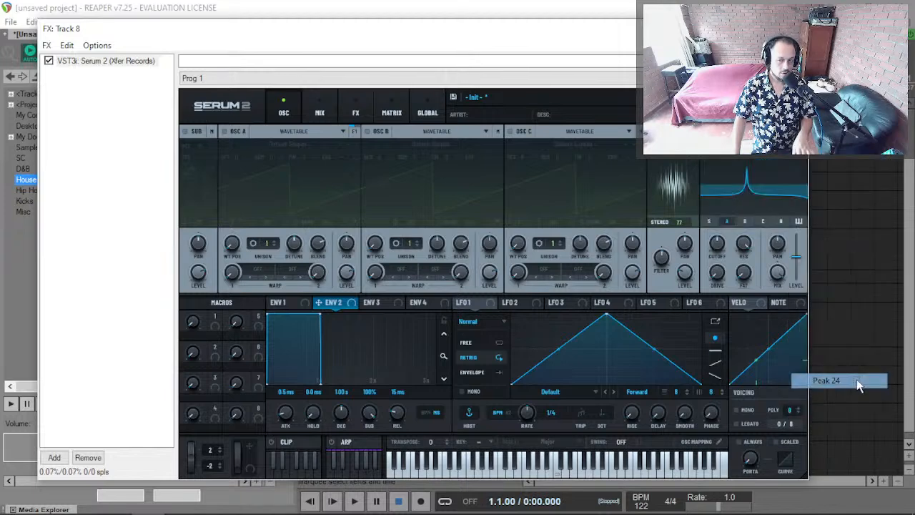
{"action": "left_click_drag", "start_coordinate": [746, 244], "coordinate": [737, 168]}
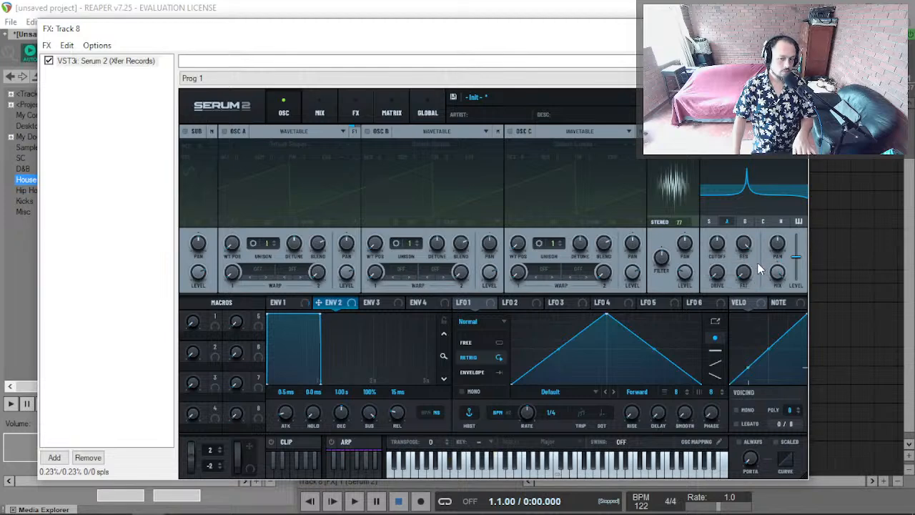
Change filter 1's type to High 24, with the noise oscillator routed into it and keytracking enabled.
{"action": "left_click", "coordinate": [743, 146]}
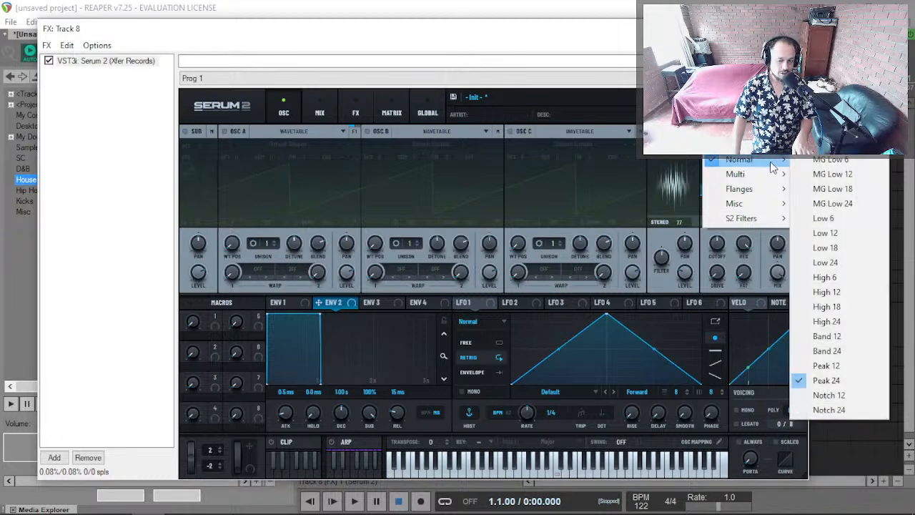
{"action": "left_click", "coordinate": [850, 322]}
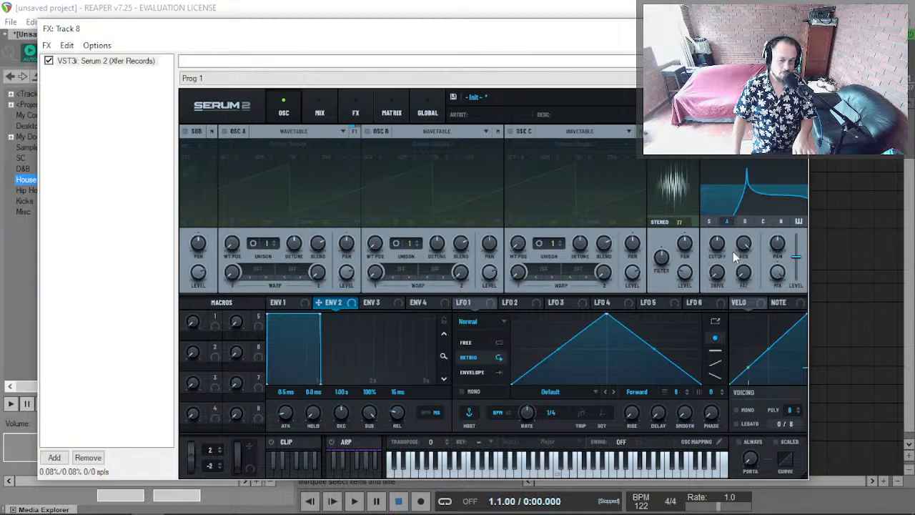
{"action": "left_click", "coordinate": [800, 222]}
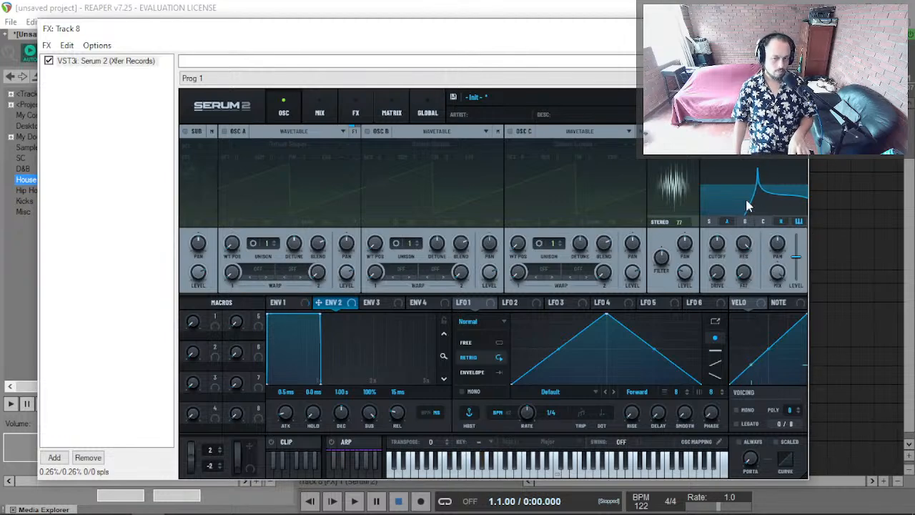
Change filter 1's type to Band 24 and sweep its Fat and Drive amounts.
{"action": "left_click", "coordinate": [751, 131]}
{"action": "mouse_move", "coordinate": [758, 160]}
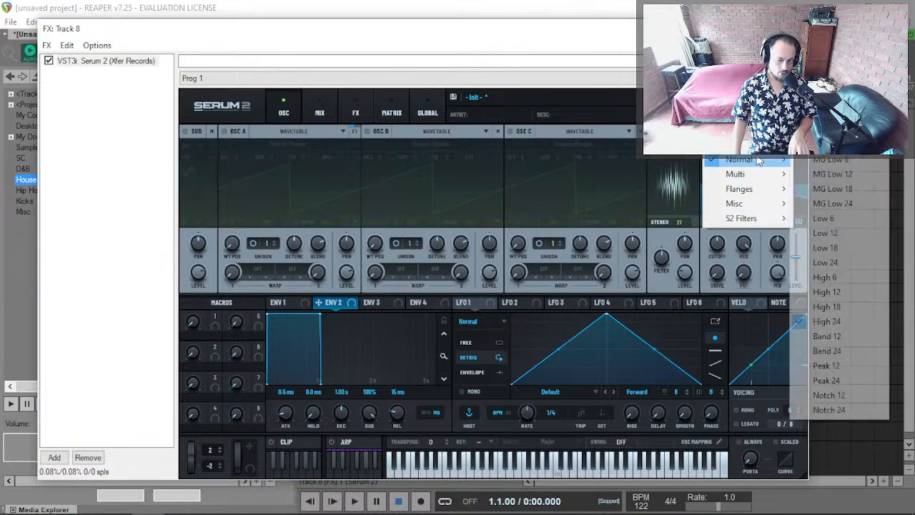
{"action": "left_click", "coordinate": [858, 351]}
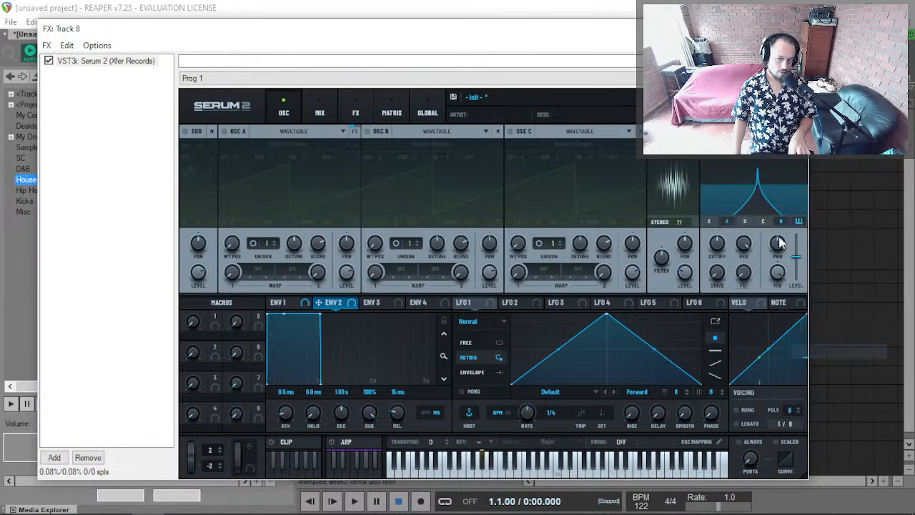
{"action": "left_click", "coordinate": [729, 222]}
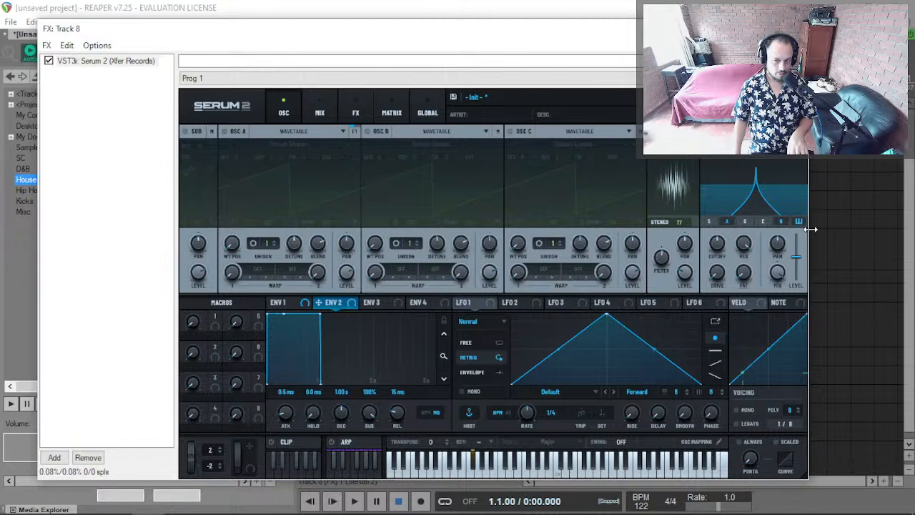
{"action": "left_click_drag", "start_coordinate": [748, 269], "coordinate": [762, 172]}
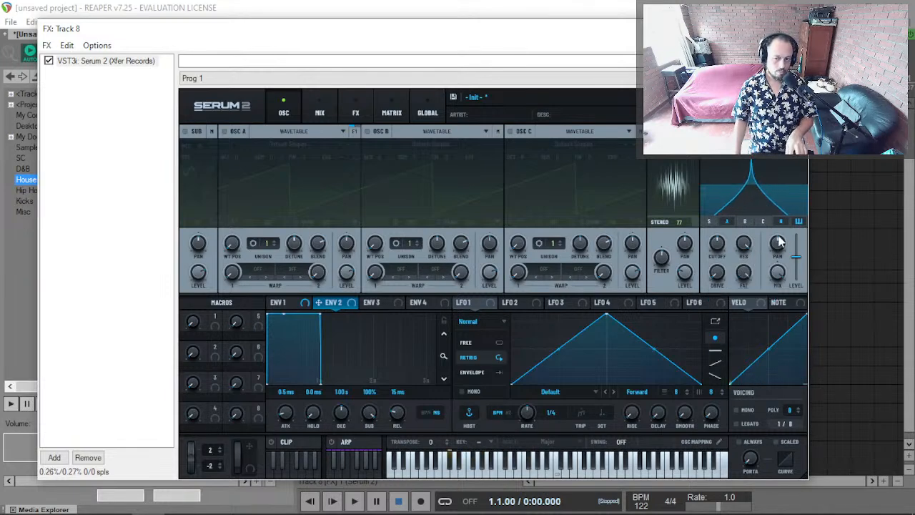
{"action": "left_click_drag", "start_coordinate": [745, 272], "coordinate": [721, 383]}
{"action": "left_click_drag", "start_coordinate": [718, 273], "coordinate": [701, 304]}
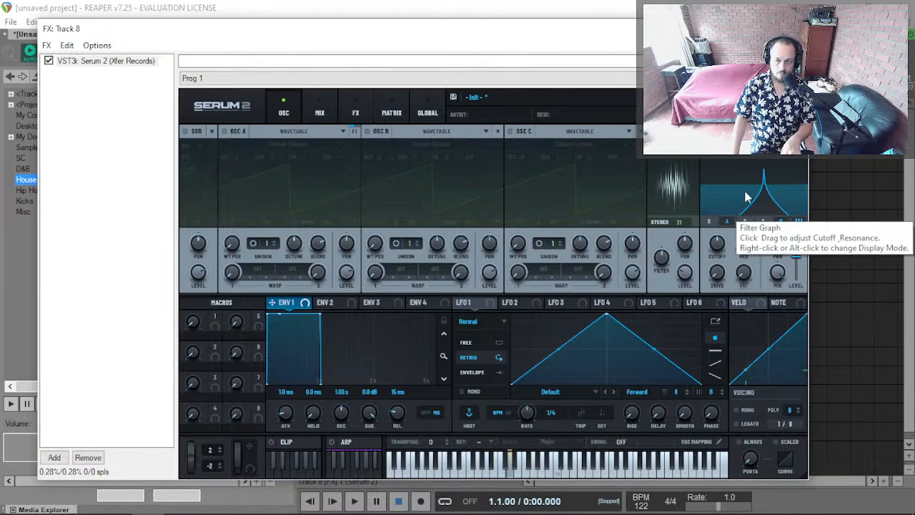
Check the options of filter 1's keytracking and cutoff, and read the exact cutoff frequency.
{"action": "right_click", "coordinate": [791, 226]}
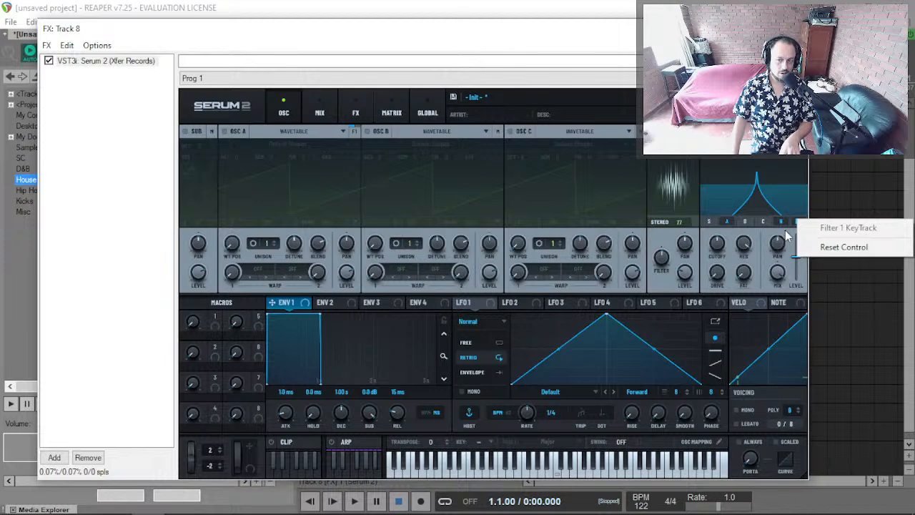
{"action": "left_click", "coordinate": [784, 232]}
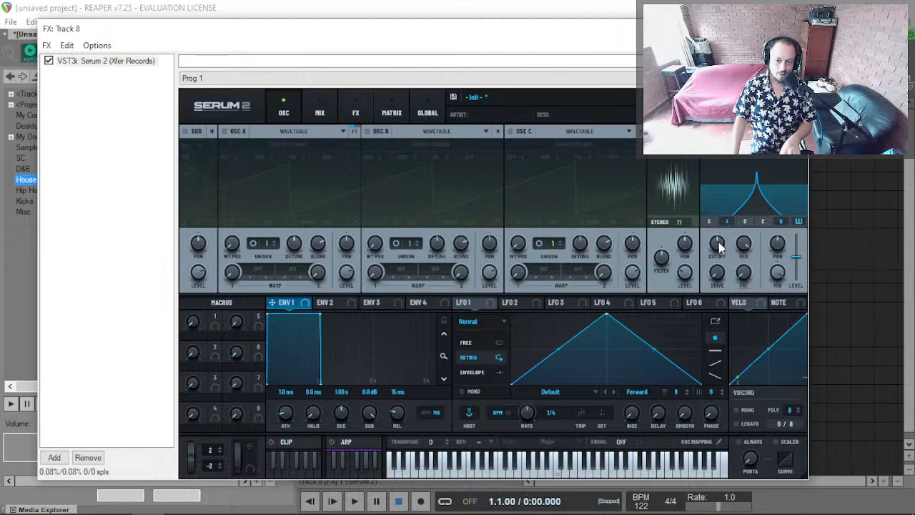
{"action": "mouse_move", "coordinate": [720, 247]}
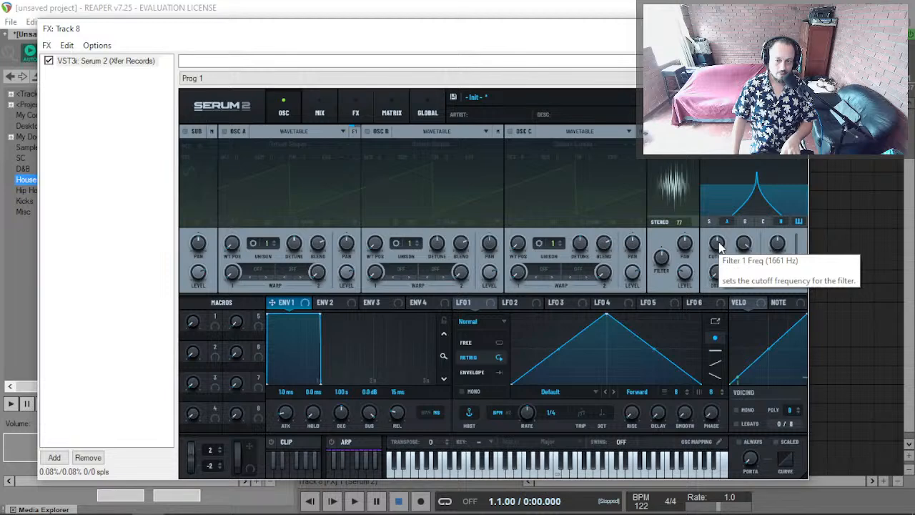
{"action": "right_click", "coordinate": [720, 247]}
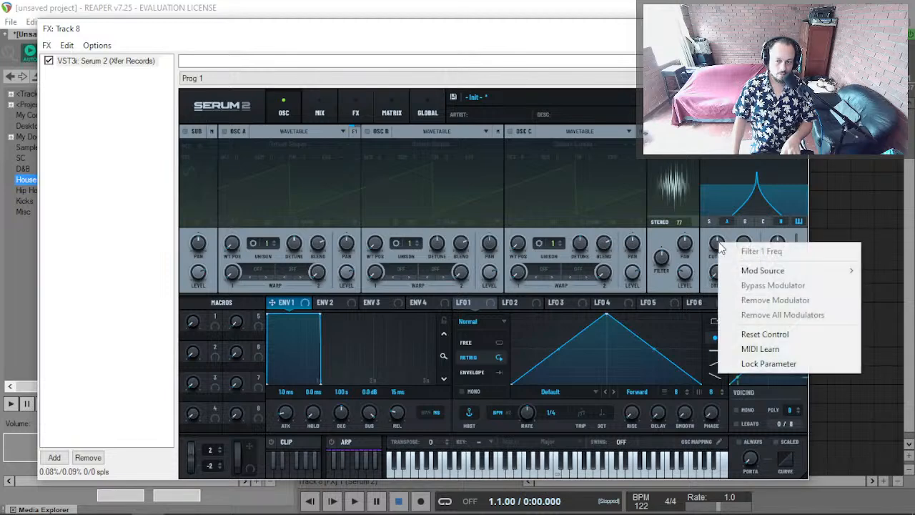
{"action": "left_click", "coordinate": [700, 248]}
{"action": "double_click", "coordinate": [716, 245]}
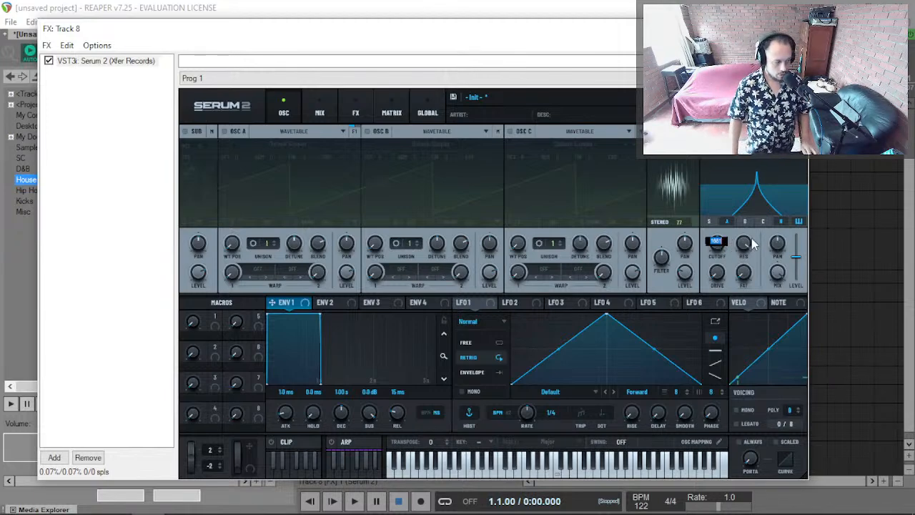
Open the Windows Calculator and divide 1661 by 2.
{"action": "key", "text": "super"}
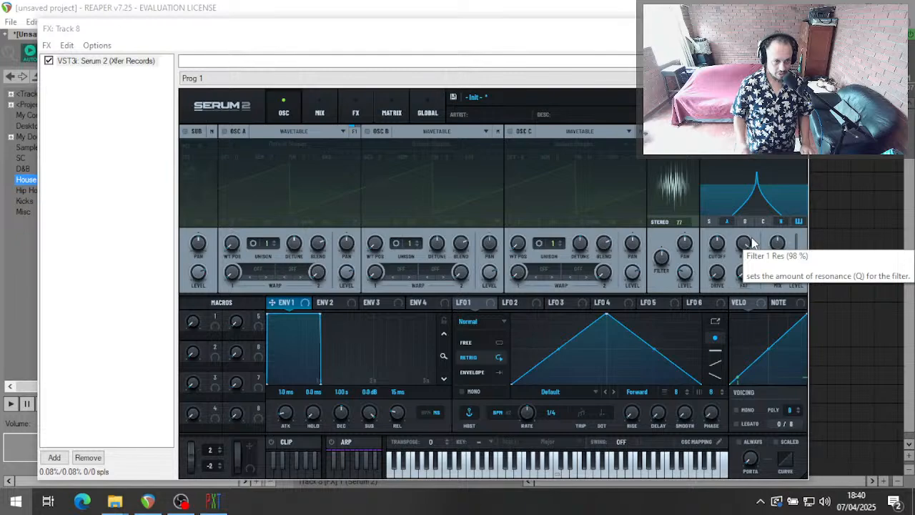
{"action": "type", "text": "cal"}
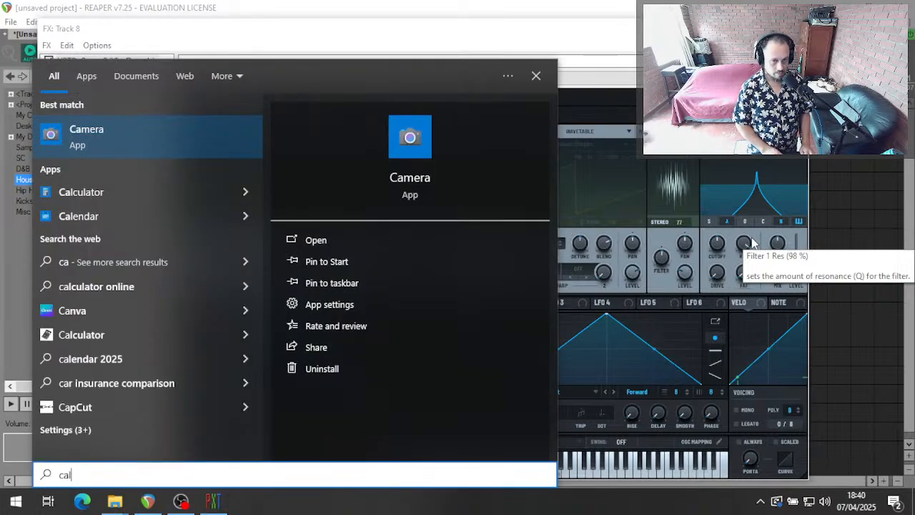
{"action": "type", "text": "culator"}
{"action": "key", "text": "Return"}
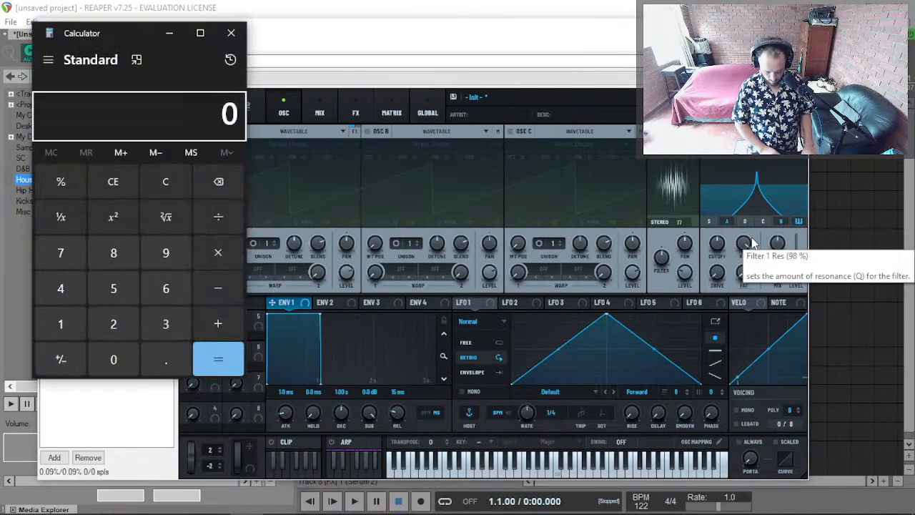
{"action": "type", "text": "1661/2"}
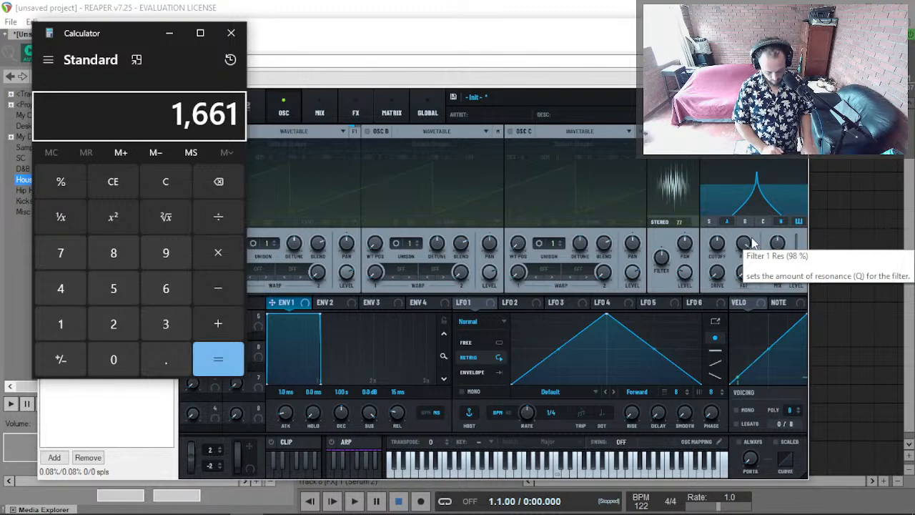
{"action": "key", "text": "Return"}
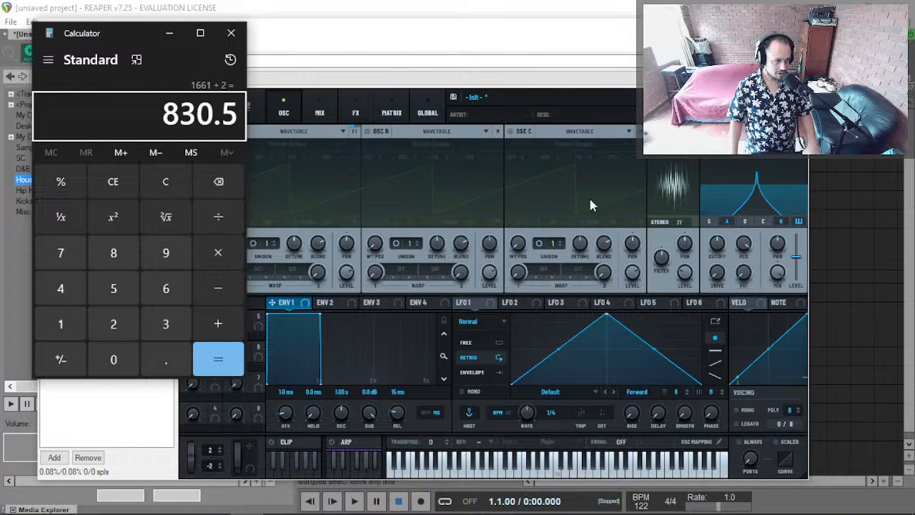
Return to Serum 2 and enter 830.5 Hz as filter 1's cutoff frequency.
{"action": "left_click", "coordinate": [499, 163]}
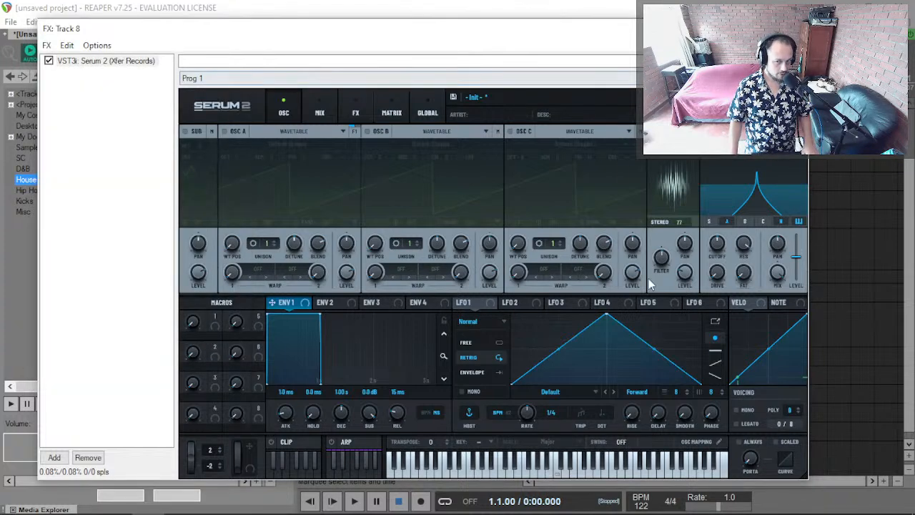
{"action": "right_click", "coordinate": [716, 248]}
{"action": "double_click", "coordinate": [717, 243]}
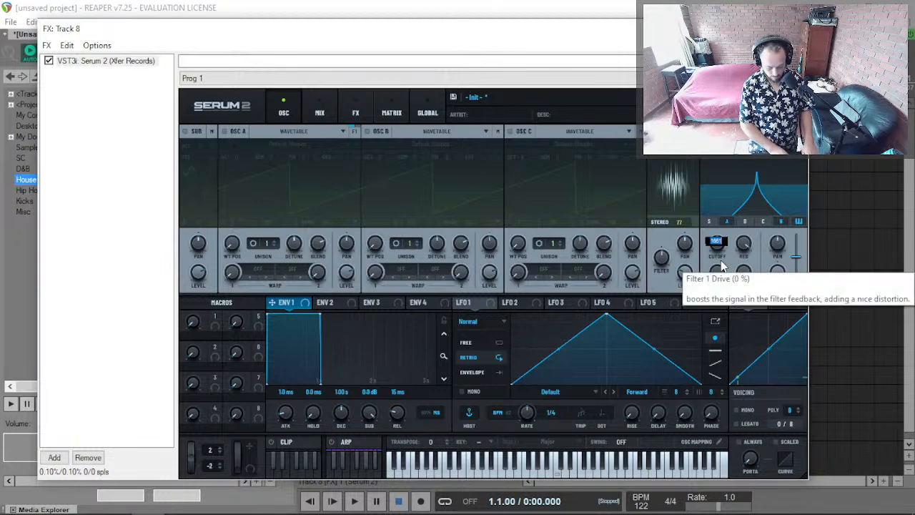
{"action": "type", "text": "400.0"}
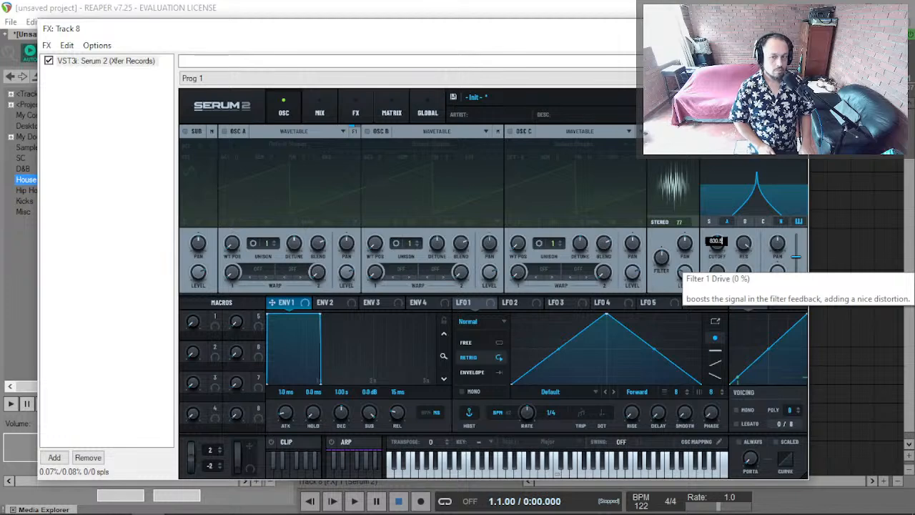
{"action": "key", "text": "Return"}
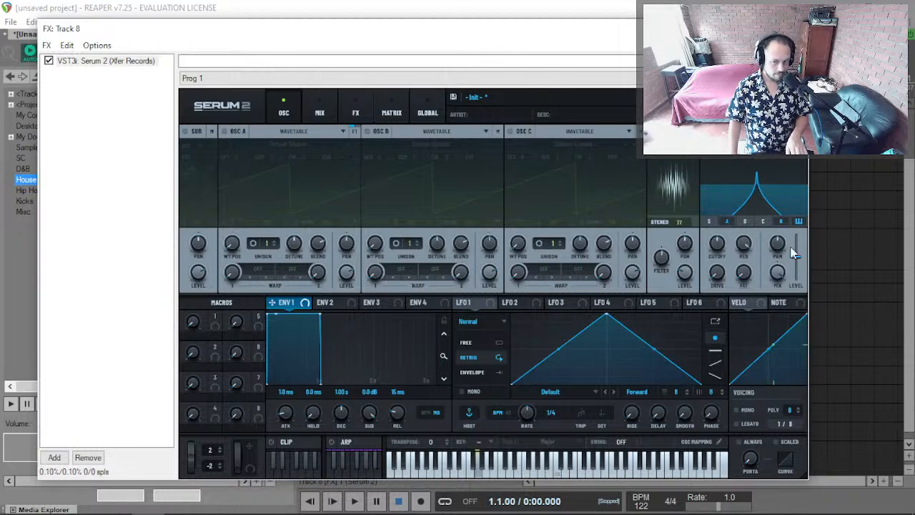
Fine-tune filter 1's cutoff frequency by ear.
{"action": "mouse_move", "coordinate": [720, 248]}
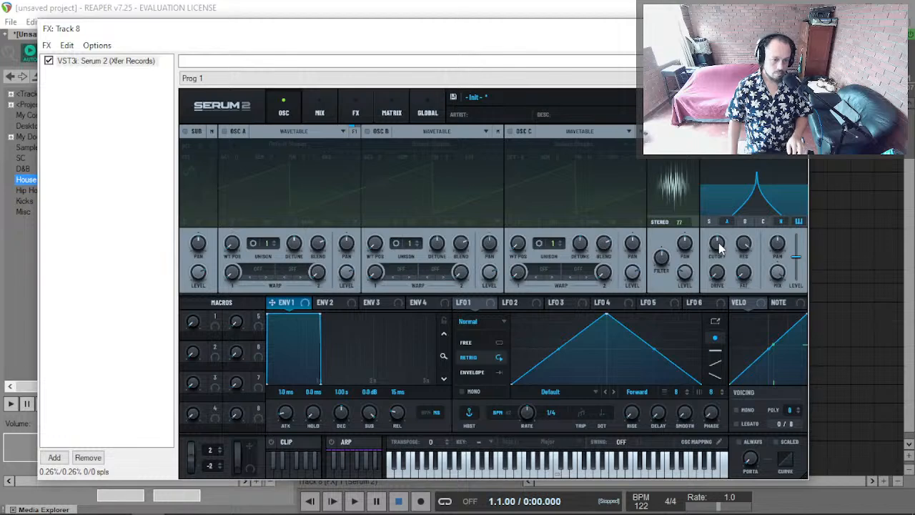
{"action": "key", "text": "alt+Tab"}
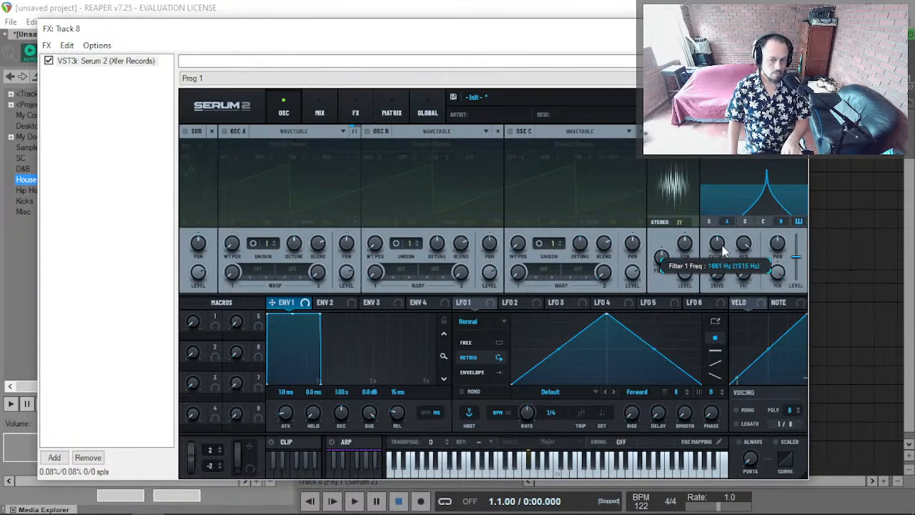
{"action": "left_click_drag", "start_coordinate": [723, 250], "coordinate": [719, 259]}
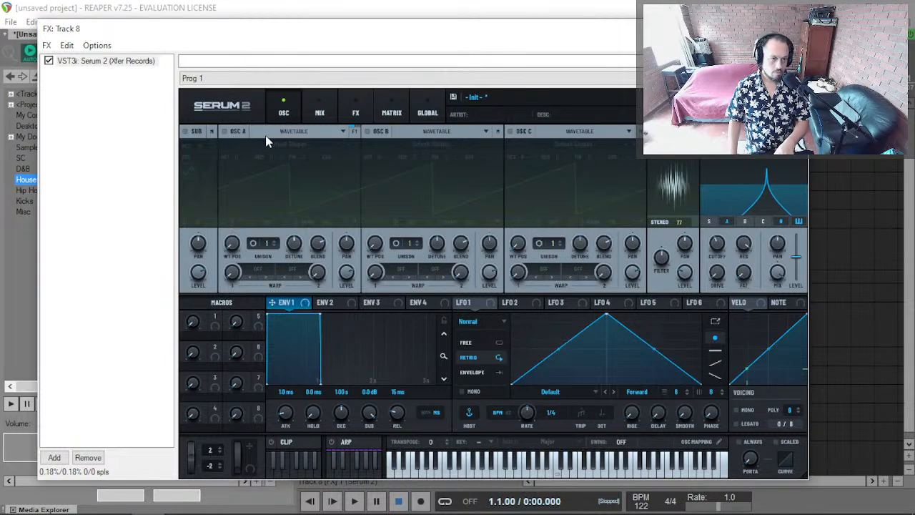
Turn on oscillator A with its wavetable position at sine frame 2, and switch it off again to compare with the filtered noise.
{"action": "left_click", "coordinate": [240, 136]}
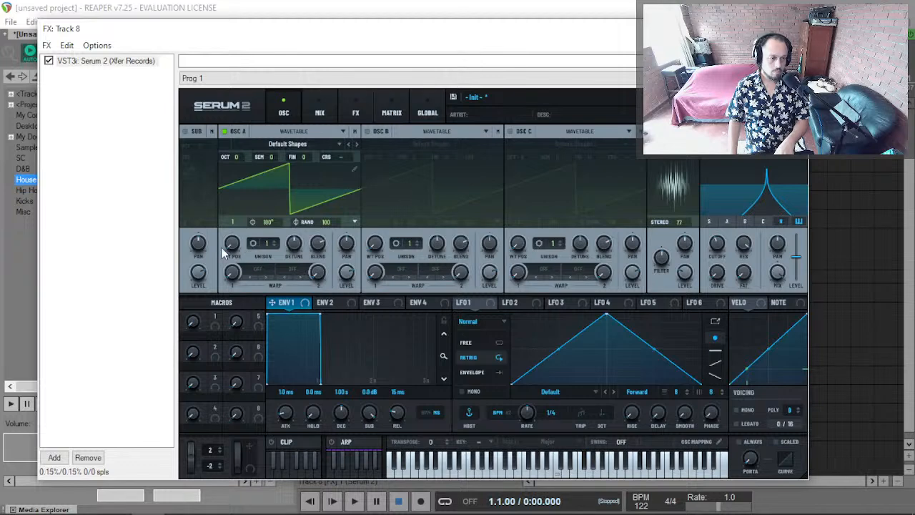
{"action": "left_click_drag", "start_coordinate": [231, 246], "coordinate": [232, 242]}
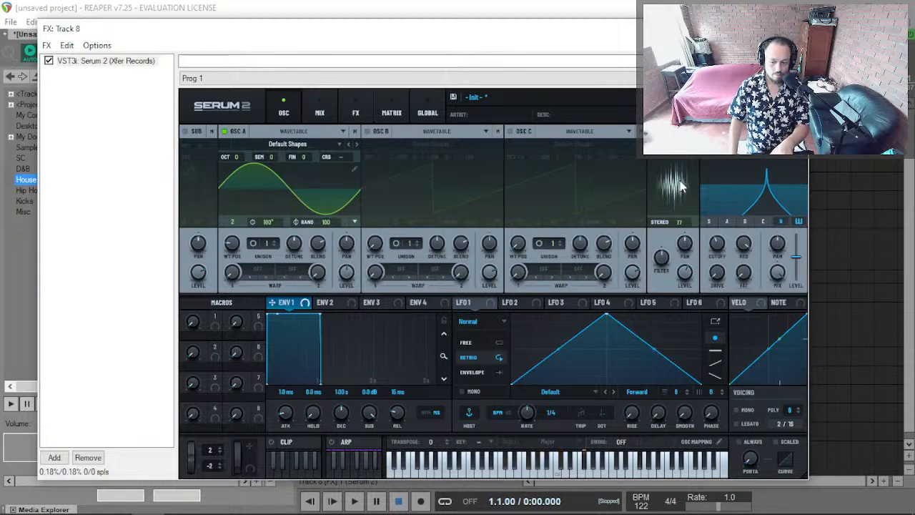
{"action": "left_click", "coordinate": [225, 131]}
{"action": "left_click", "coordinate": [225, 131]}
{"action": "left_click", "coordinate": [225, 132]}
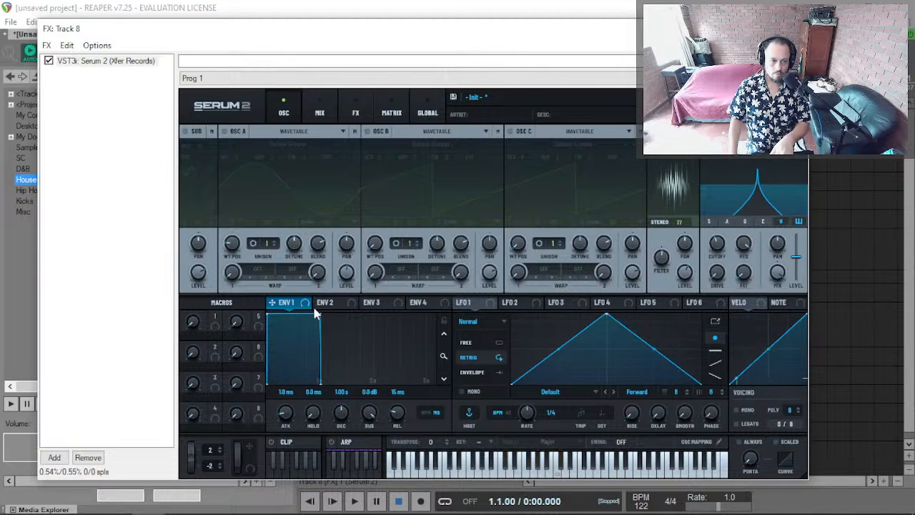
Lengthen envelope 1's release to 343 ms.
{"action": "left_click_drag", "start_coordinate": [397, 413], "coordinate": [408, 406]}
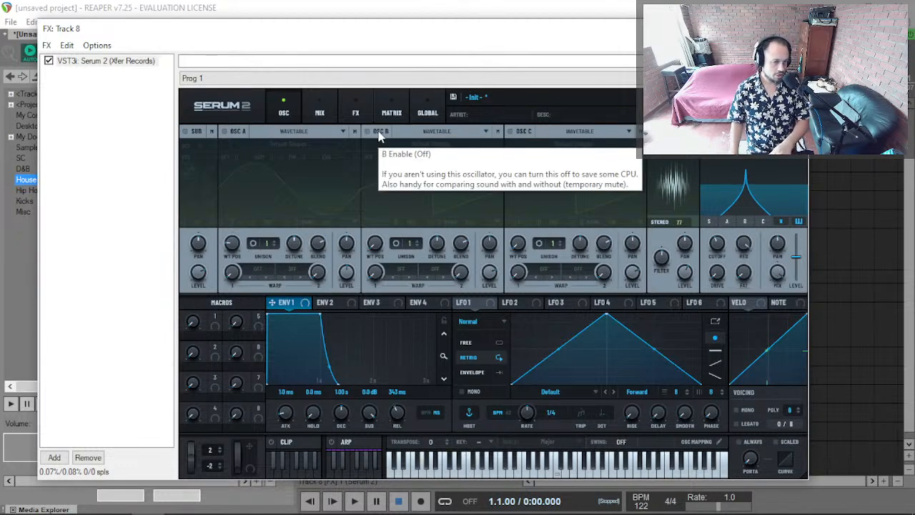
Turn oscillator A on, set its first warp to PD (Filter 1) and raise the warp amount.
{"action": "left_click", "coordinate": [234, 129]}
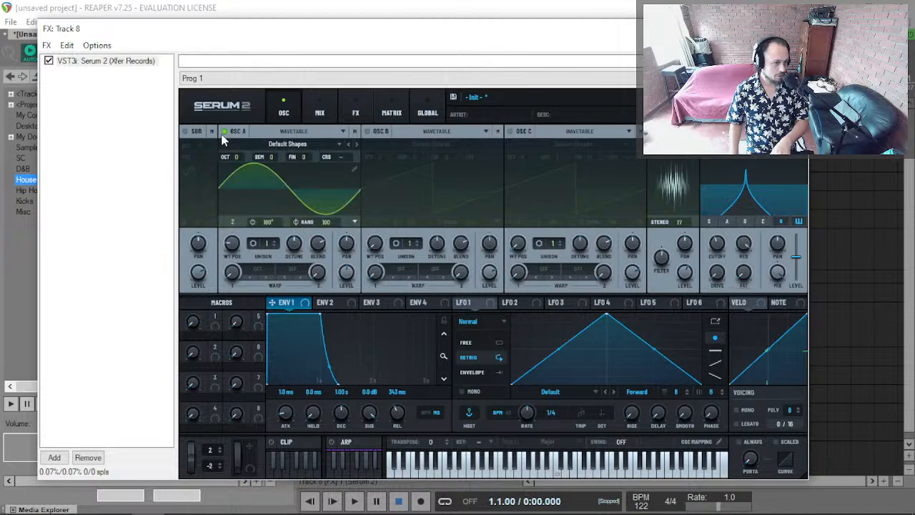
{"action": "left_click", "coordinate": [251, 276]}
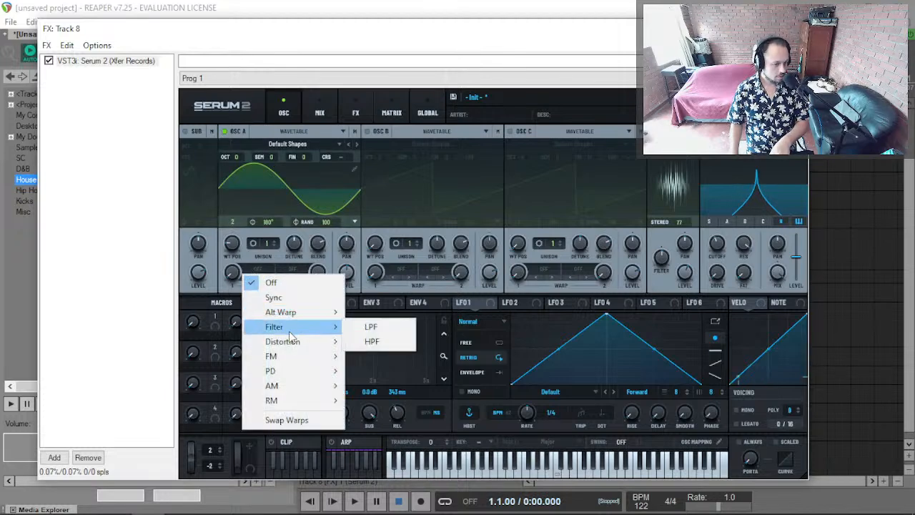
{"action": "mouse_move", "coordinate": [306, 401]}
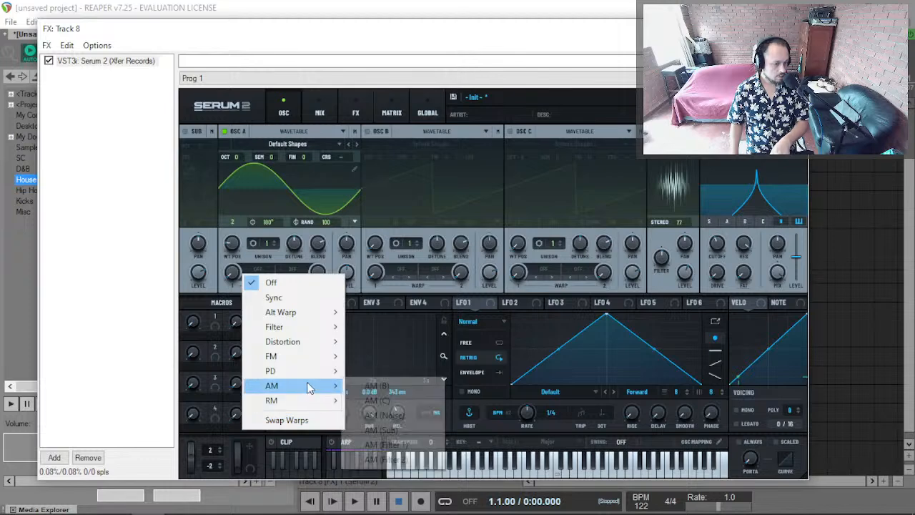
{"action": "mouse_move", "coordinate": [308, 370]}
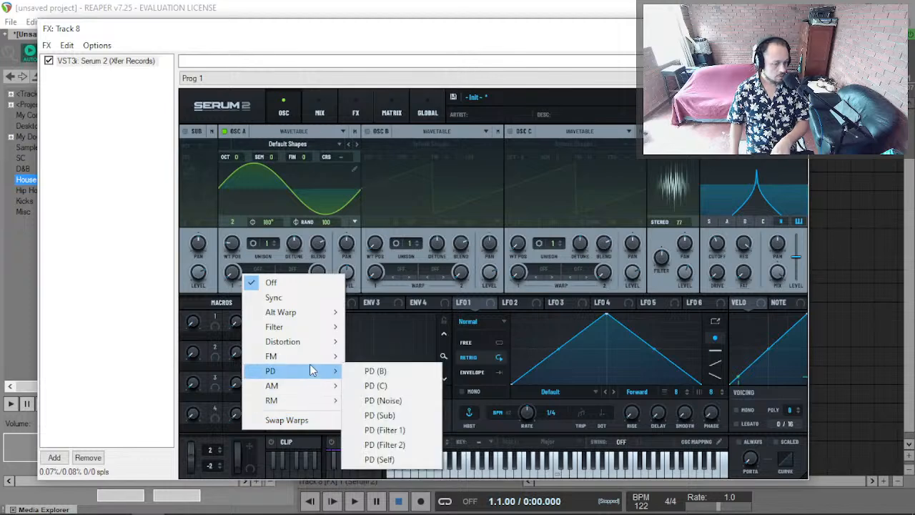
{"action": "left_click", "coordinate": [408, 433]}
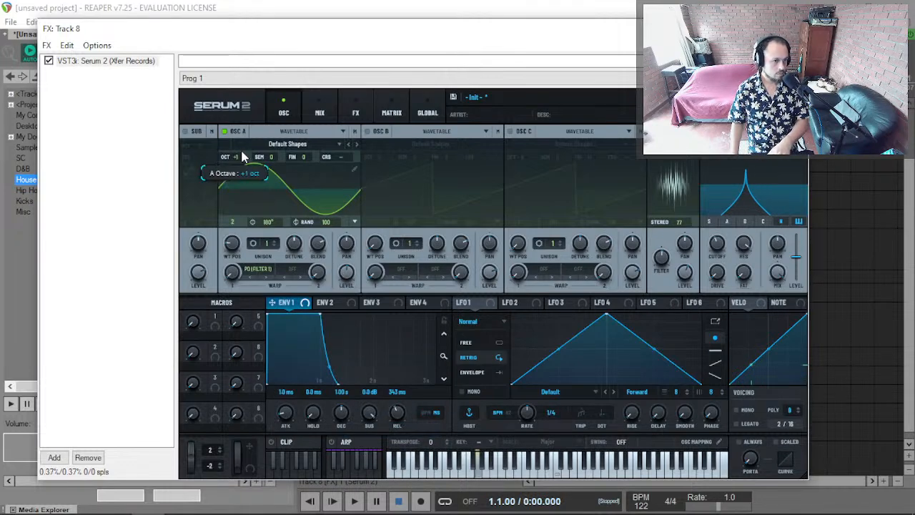
{"action": "left_click_drag", "start_coordinate": [232, 271], "coordinate": [276, 220]}
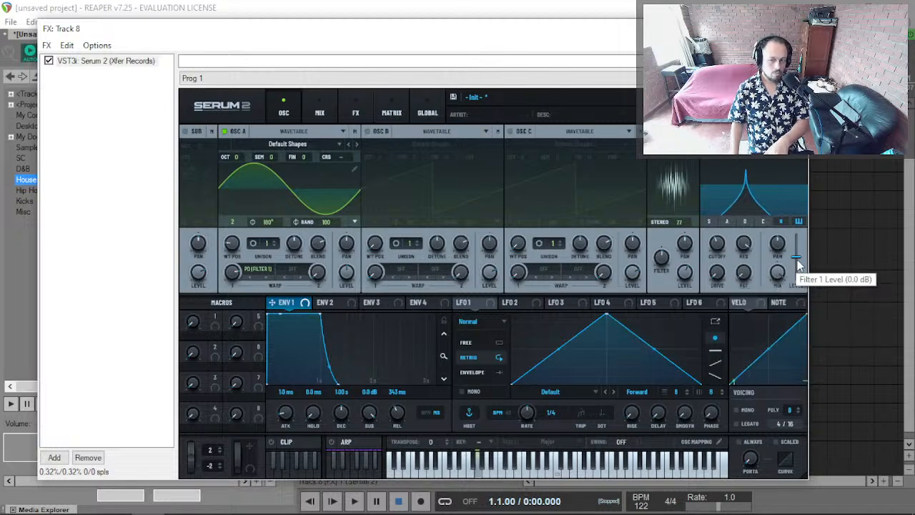
Adjust filter 1's level and shift oscillator A's pitch by one octave.
{"action": "mouse_move", "coordinate": [799, 264]}
{"action": "left_mouse_down"}
{"action": "mouse_move", "coordinate": [806, 329]}
{"action": "mouse_move", "coordinate": [810, 272]}
{"action": "left_mouse_up"}
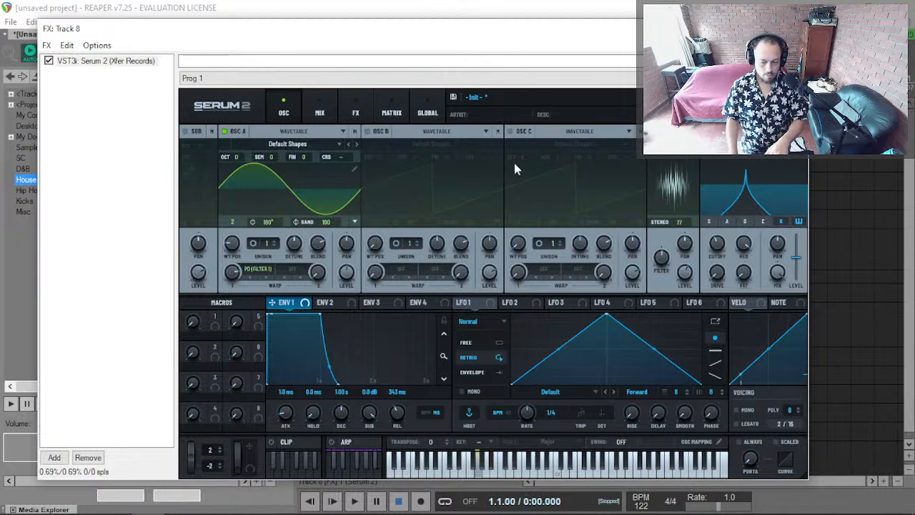
{"action": "left_click_drag", "start_coordinate": [235, 157], "coordinate": [238, 150]}
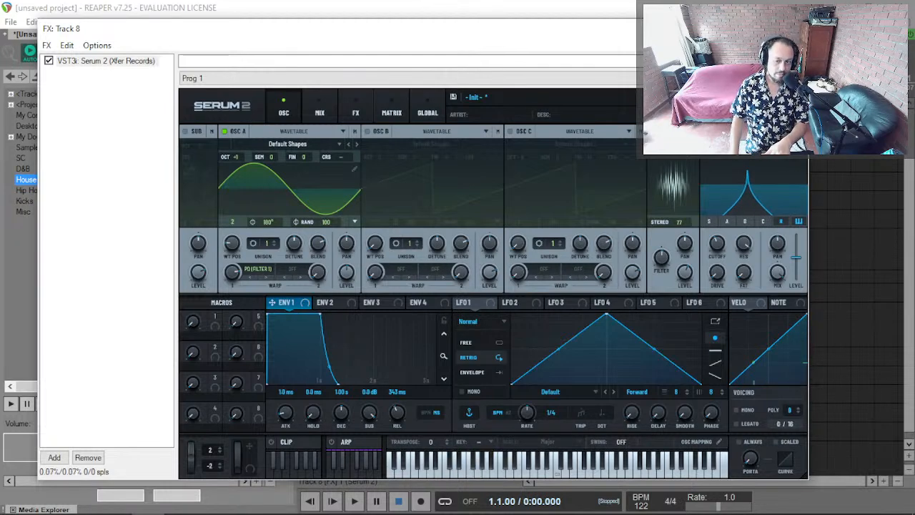
Route filter 1's output to None.
{"action": "left_click", "coordinate": [723, 131]}
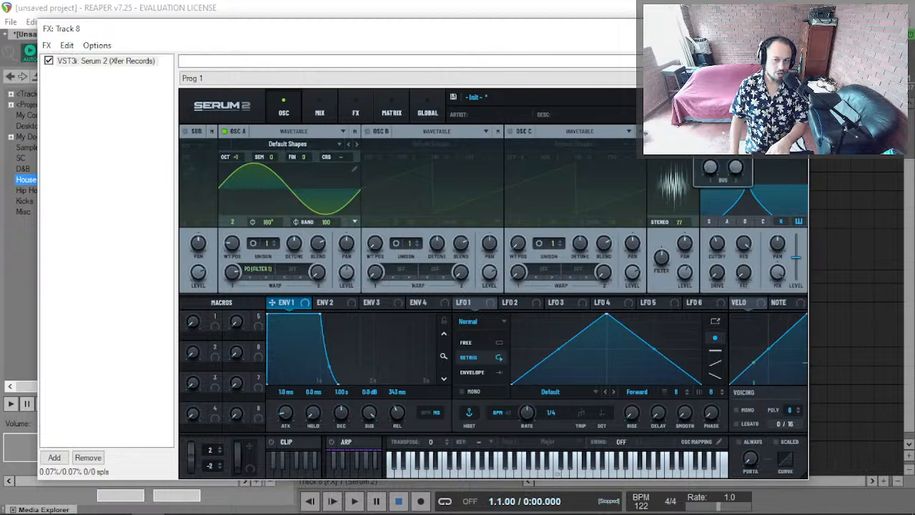
{"action": "left_click", "coordinate": [727, 170]}
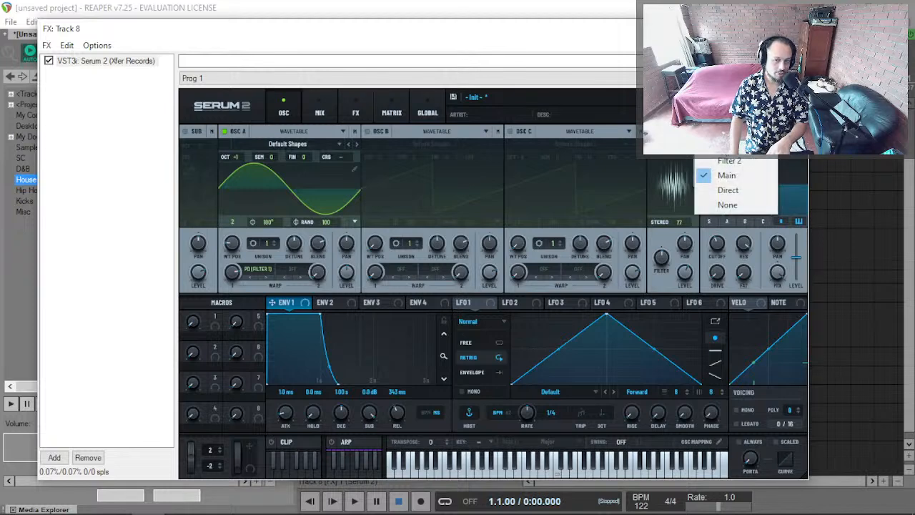
{"action": "left_click", "coordinate": [741, 205]}
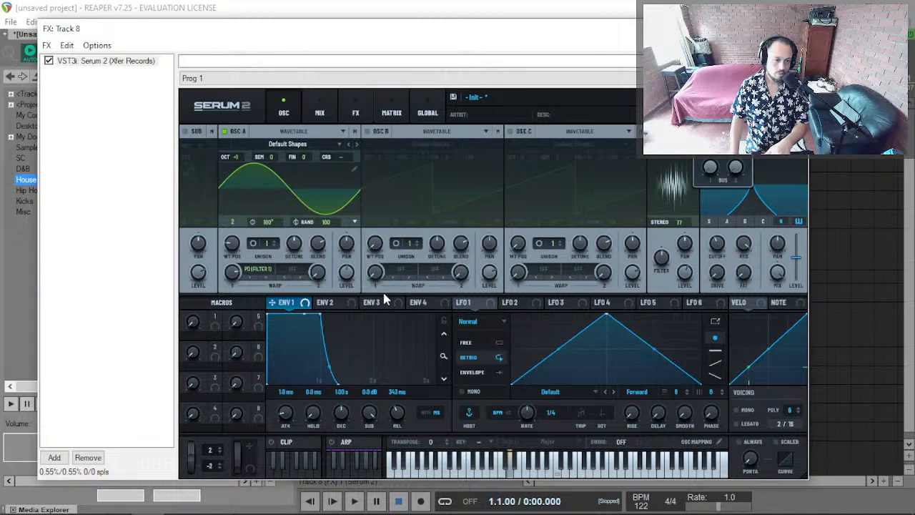
Adjust oscillator A's first warp amount and set filter 1's level to about 8.5 dB.
{"action": "left_click_drag", "start_coordinate": [232, 277], "coordinate": [246, 250]}
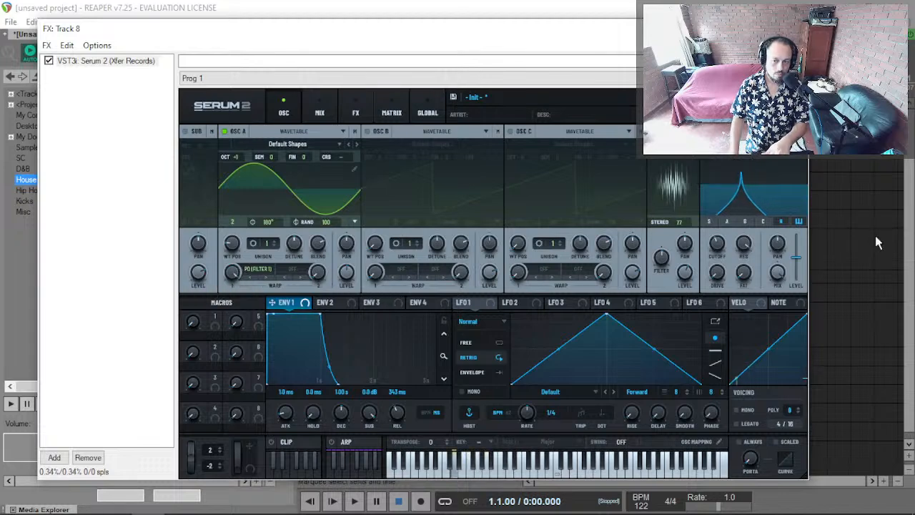
{"action": "mouse_move", "coordinate": [800, 255]}
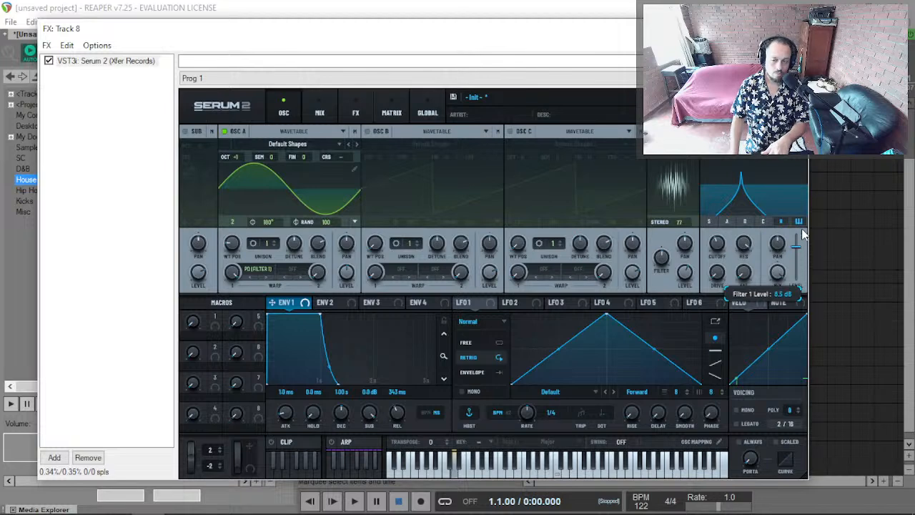
{"action": "left_click_drag", "start_coordinate": [802, 235], "coordinate": [802, 232]}
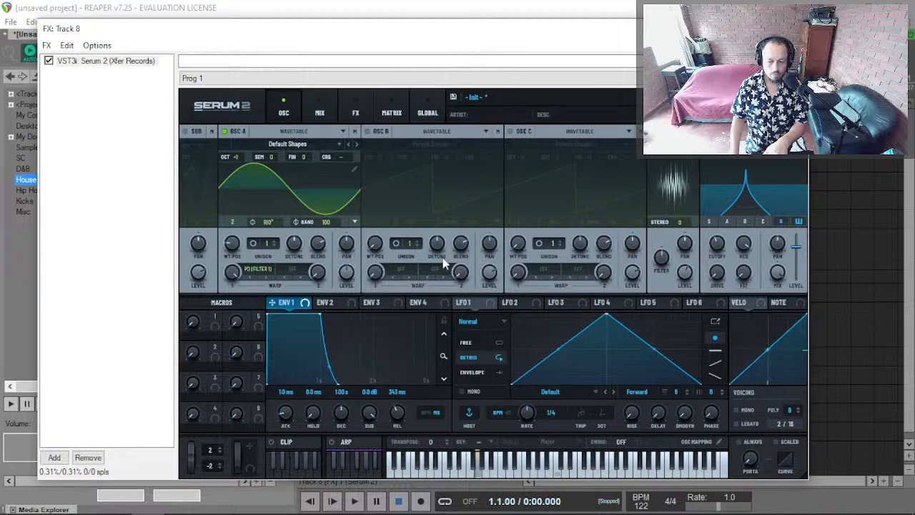
Set oscillator A to 5 unison voices and narrow the unison width to 30.
{"action": "left_click_drag", "start_coordinate": [270, 246], "coordinate": [286, 224]}
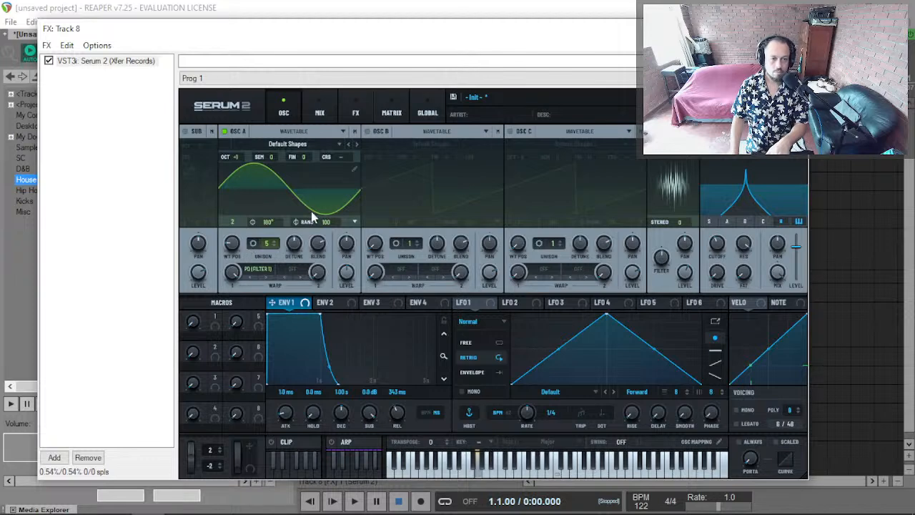
{"action": "left_click", "coordinate": [253, 243]}
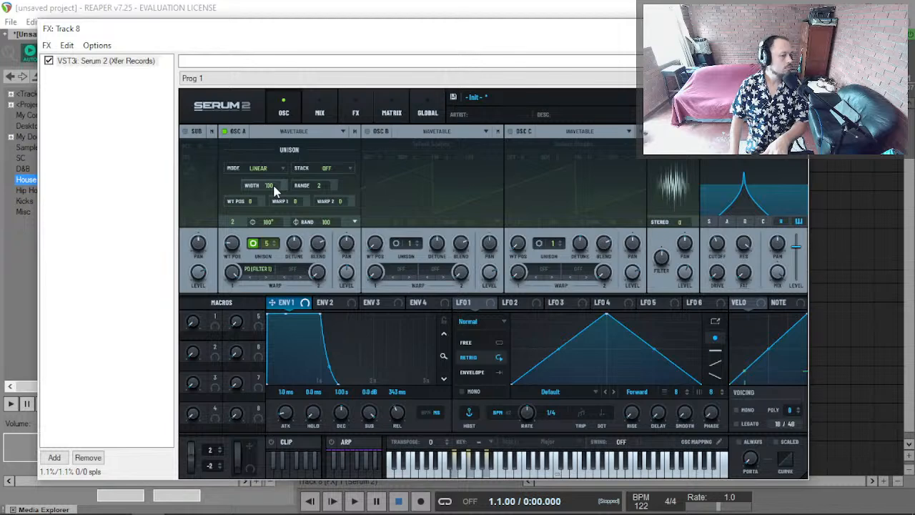
{"action": "left_click_drag", "start_coordinate": [273, 192], "coordinate": [272, 197]}
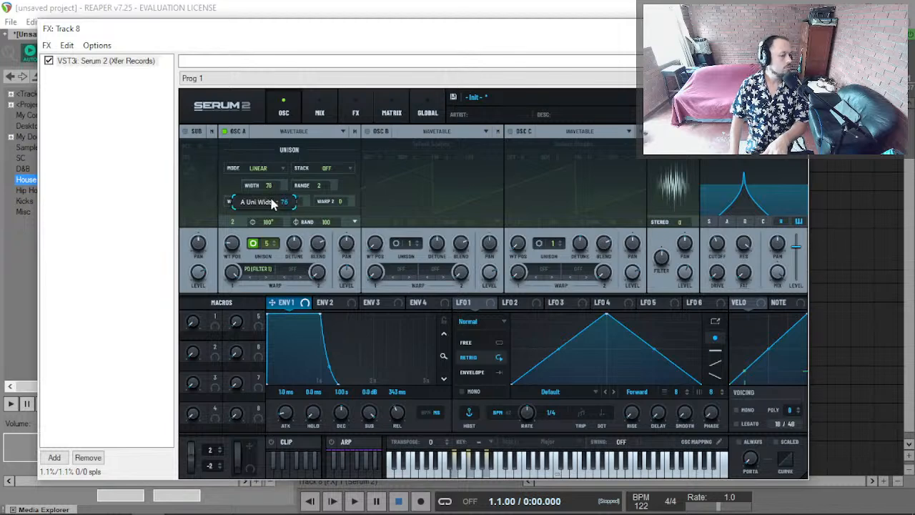
{"action": "left_click_drag", "start_coordinate": [272, 219], "coordinate": [273, 233]}
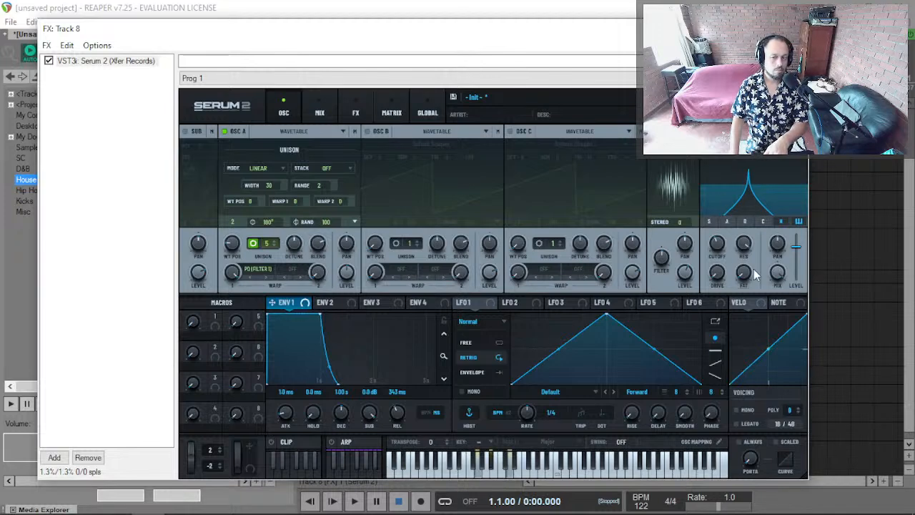
Adjust filter 1's resonance and drive.
{"action": "left_click_drag", "start_coordinate": [742, 245], "coordinate": [766, 173]}
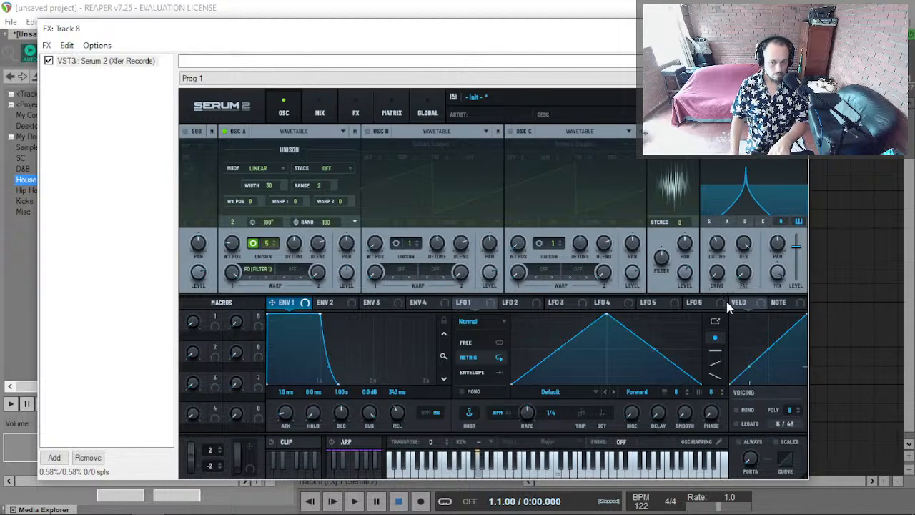
{"action": "mouse_move", "coordinate": [724, 279]}
{"action": "left_mouse_down"}
{"action": "mouse_move", "coordinate": [734, 246]}
{"action": "mouse_move", "coordinate": [712, 292]}
{"action": "left_mouse_up"}
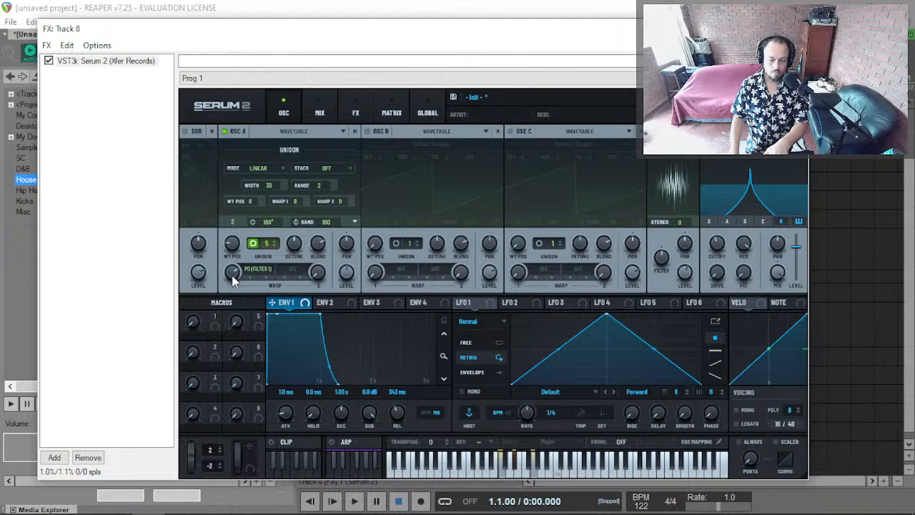
{"action": "mouse_move", "coordinate": [233, 280]}
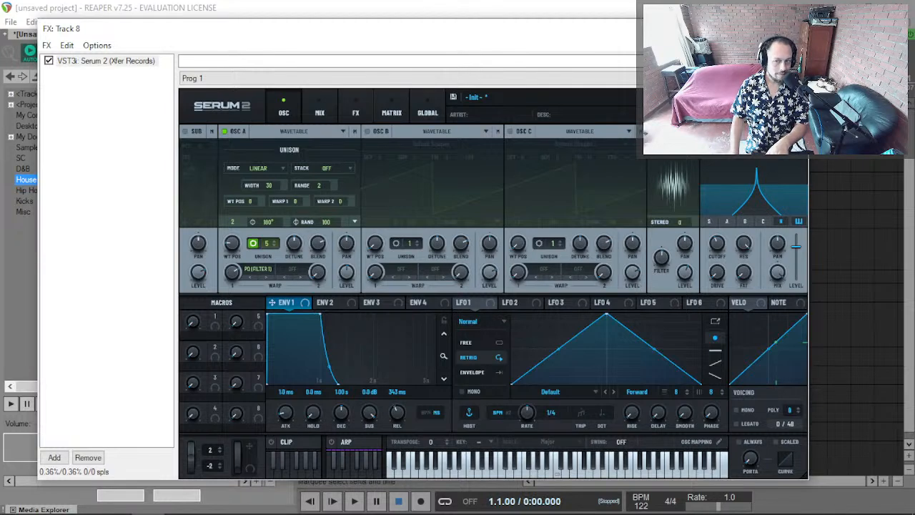
Route filter 1's output back to Main and adjust its bus 1 send.
{"action": "left_click", "coordinate": [694, 131]}
{"action": "left_click", "coordinate": [731, 146]}
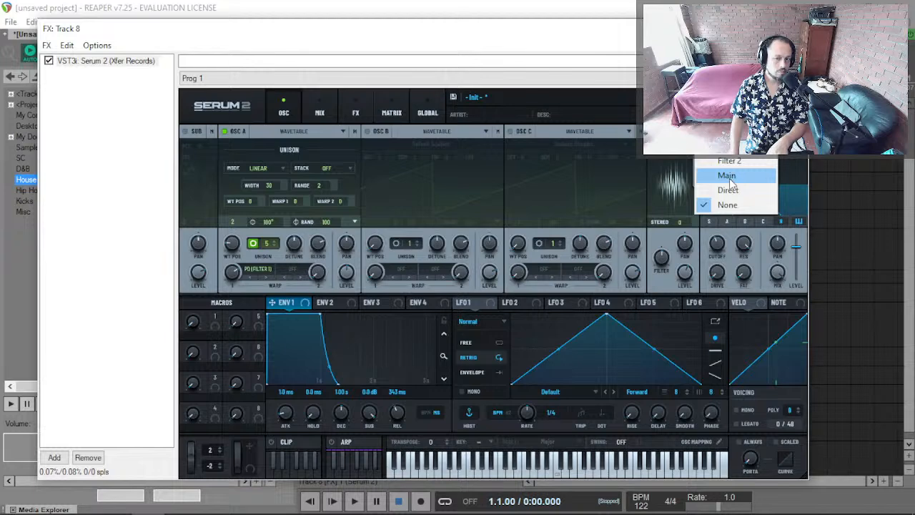
{"action": "left_click", "coordinate": [730, 182]}
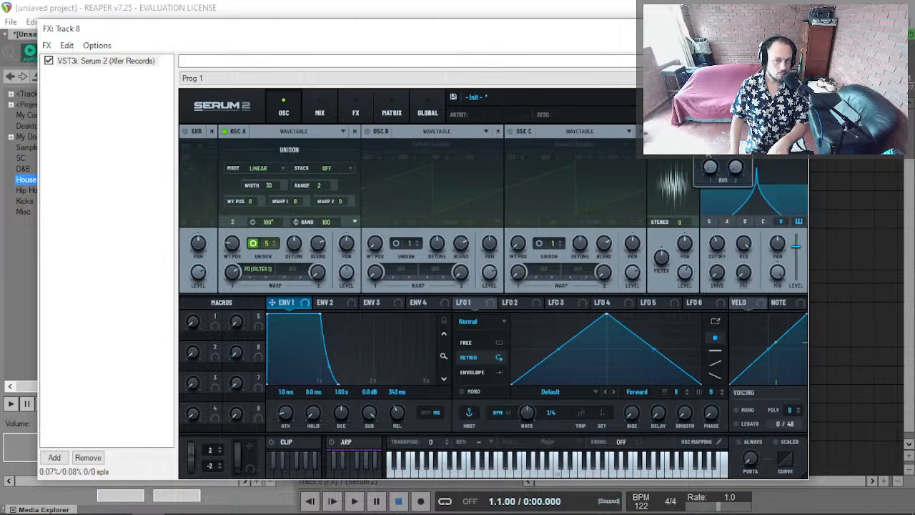
{"action": "left_click", "coordinate": [710, 171]}
{"action": "left_click", "coordinate": [726, 190]}
{"action": "left_click_drag", "start_coordinate": [711, 166], "coordinate": [710, 166]}
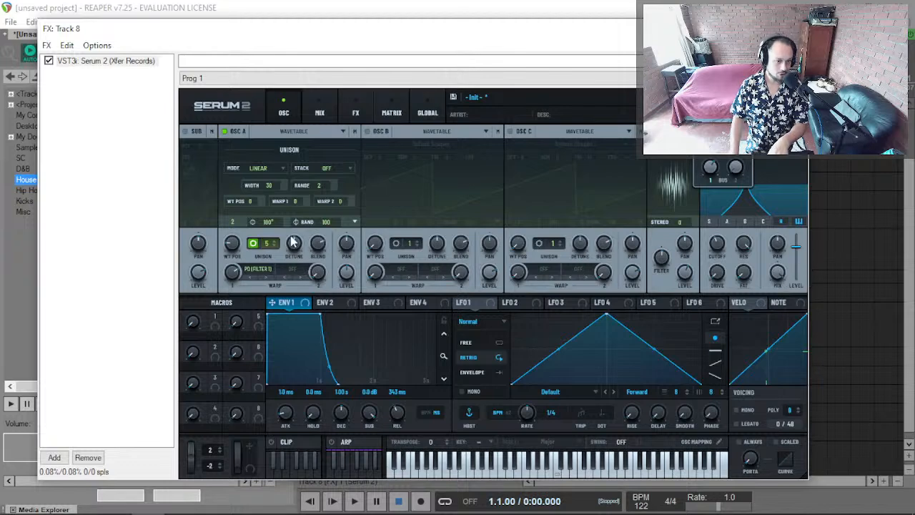
{"action": "left_click_drag", "start_coordinate": [709, 169], "coordinate": [710, 163]}
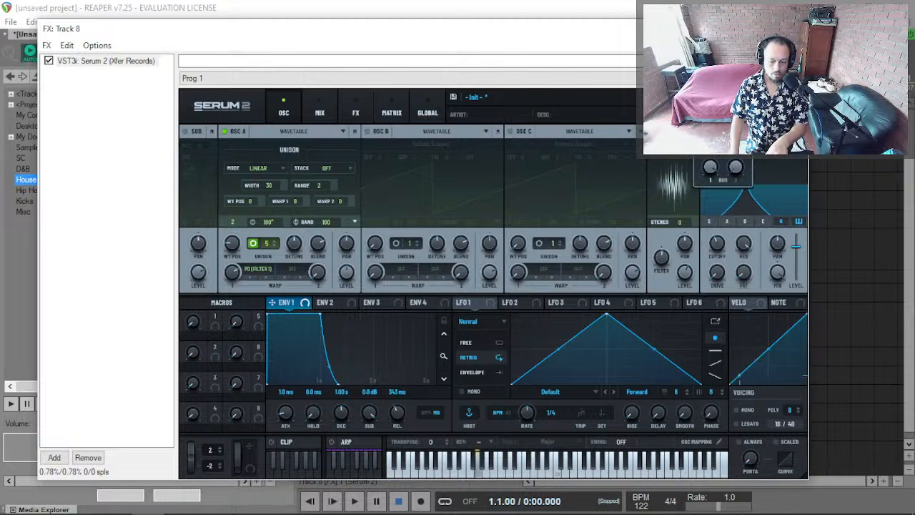
Raise the noise oscillator's stereo amount and try different settings.
{"action": "left_click_drag", "start_coordinate": [661, 236], "coordinate": [691, 191]}
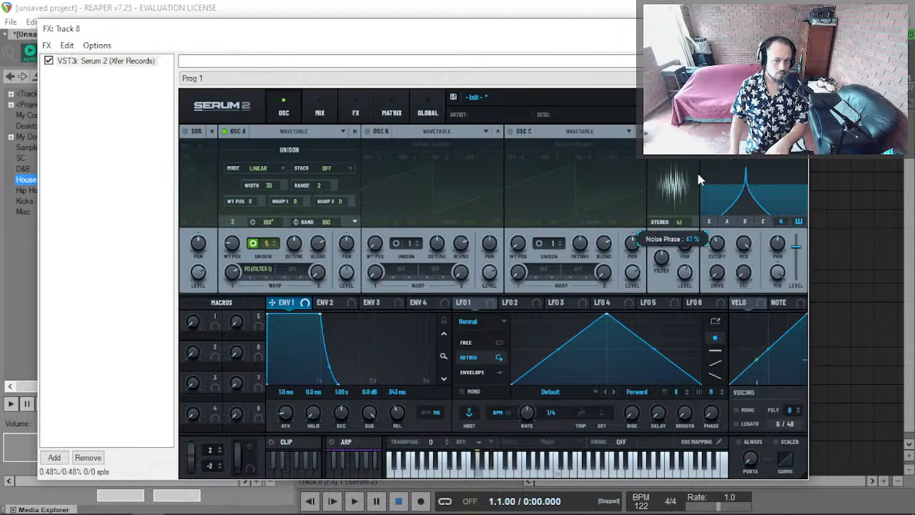
{"action": "left_click_drag", "start_coordinate": [712, 158], "coordinate": [710, 161]}
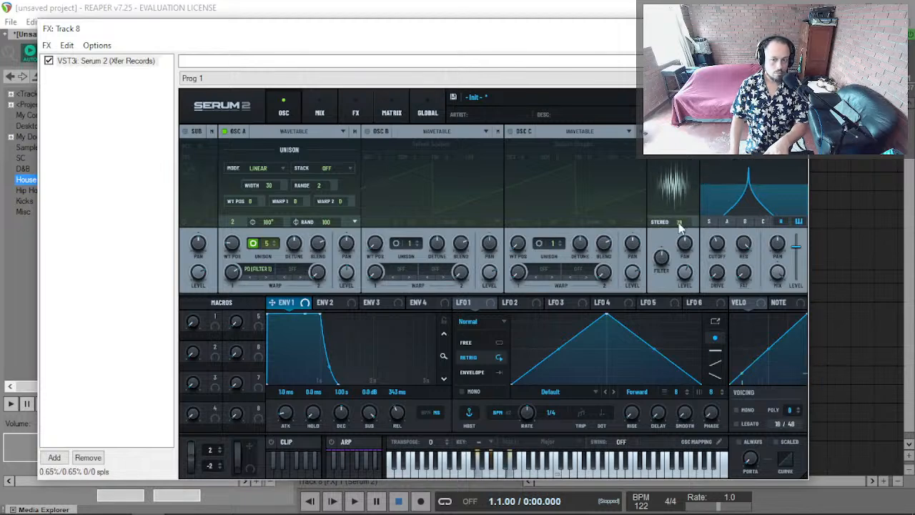
{"action": "mouse_move", "coordinate": [676, 226]}
{"action": "left_mouse_down"}
{"action": "mouse_move", "coordinate": [683, 240]}
{"action": "mouse_move", "coordinate": [684, 230]}
{"action": "left_mouse_up"}
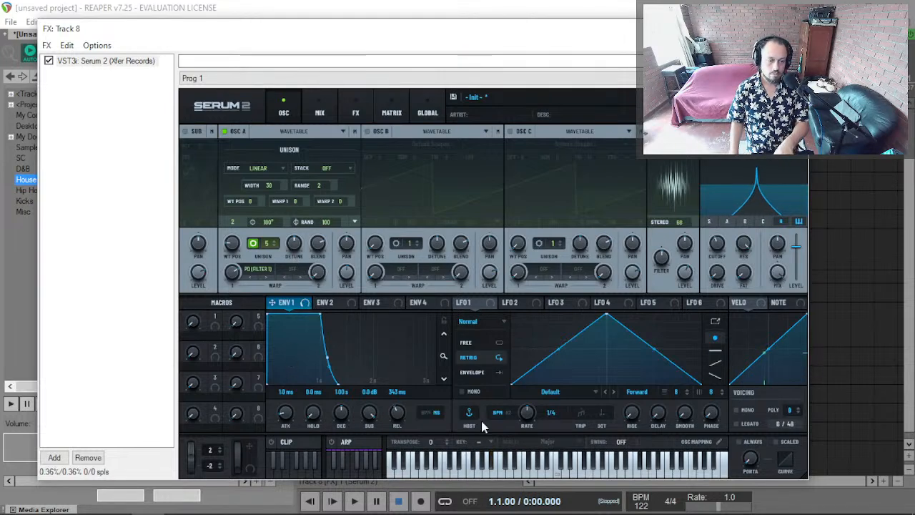
Lengthen envelope 1's release to 1.43 s and reduce oscillator A's unison to 1 voice.
{"action": "mouse_move", "coordinate": [400, 412]}
{"action": "left_mouse_down"}
{"action": "mouse_move", "coordinate": [399, 397]}
{"action": "mouse_move", "coordinate": [405, 407]}
{"action": "left_mouse_up"}
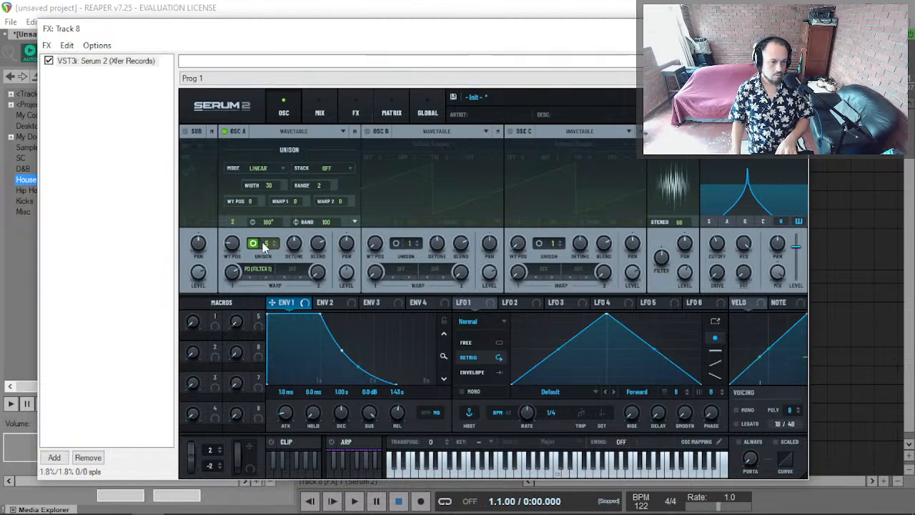
{"action": "left_click_drag", "start_coordinate": [271, 245], "coordinate": [273, 314]}
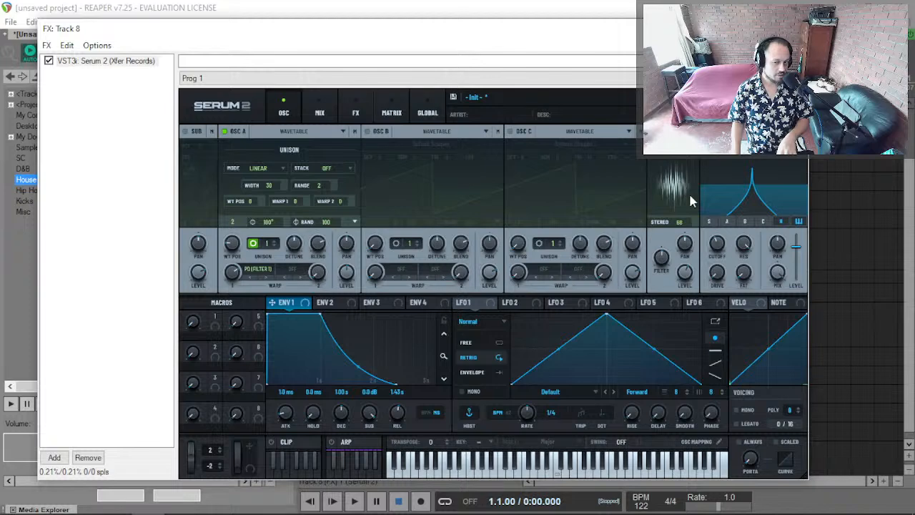
Set the noise oscillator's stereo amount to 100 and adjust filter 1's wet mix.
{"action": "left_click_drag", "start_coordinate": [680, 223], "coordinate": [696, 163]}
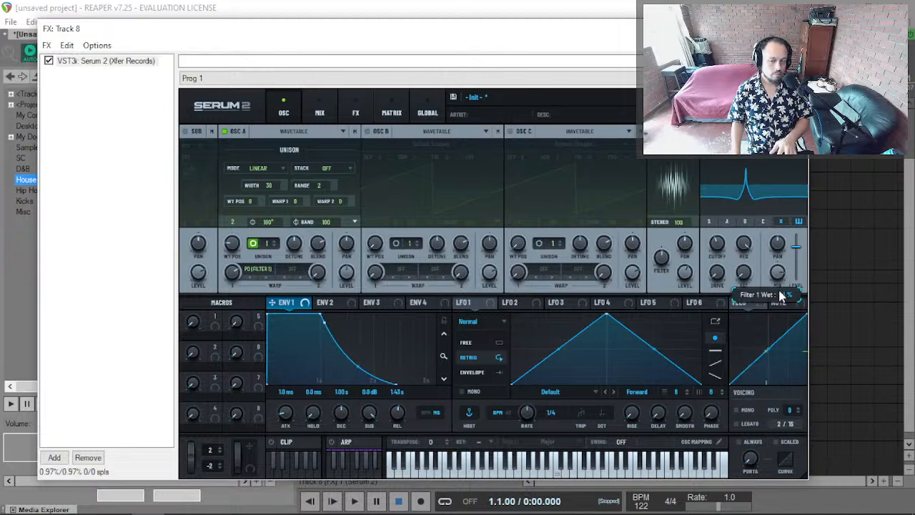
{"action": "mouse_move", "coordinate": [743, 252]}
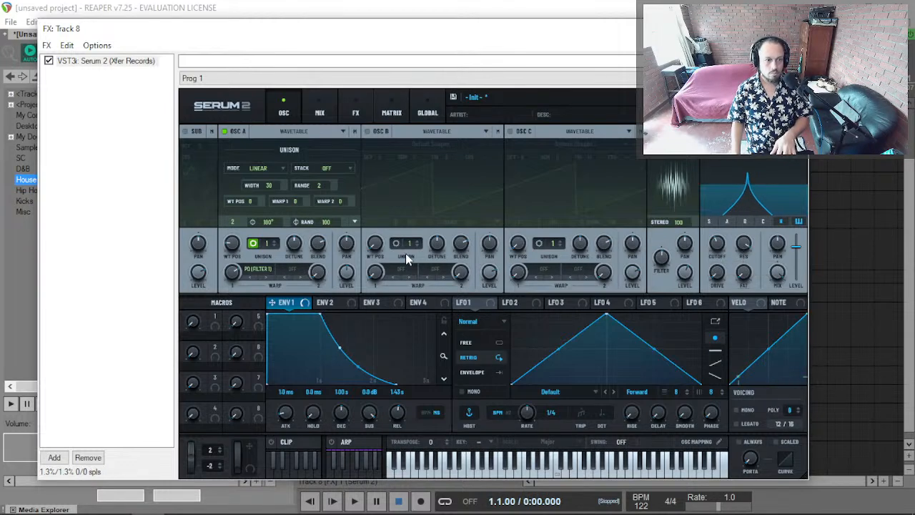
Switch oscillator A's first warp from phase distortion to AM (Filter 1) and adjust the warp amount.
{"action": "mouse_move", "coordinate": [238, 273]}
{"action": "left_click_drag", "start_coordinate": [238, 273], "coordinate": [252, 259]}
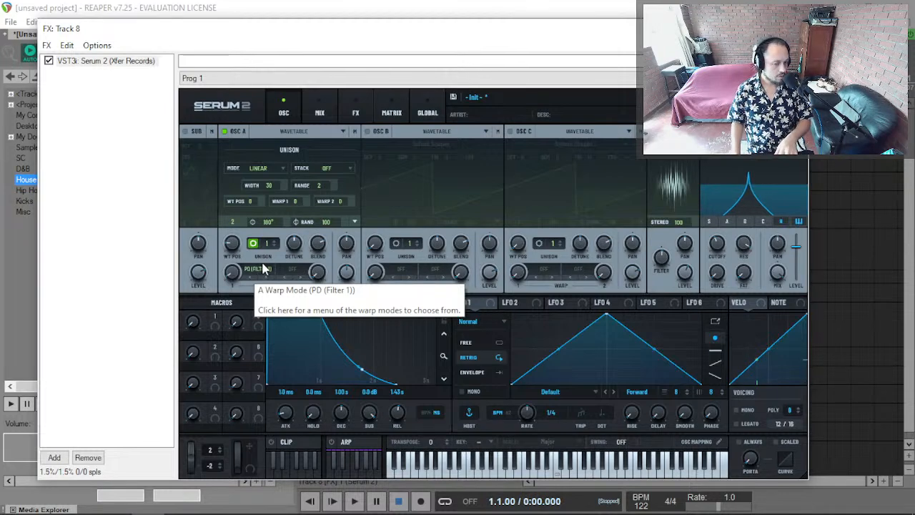
{"action": "left_click", "coordinate": [249, 270]}
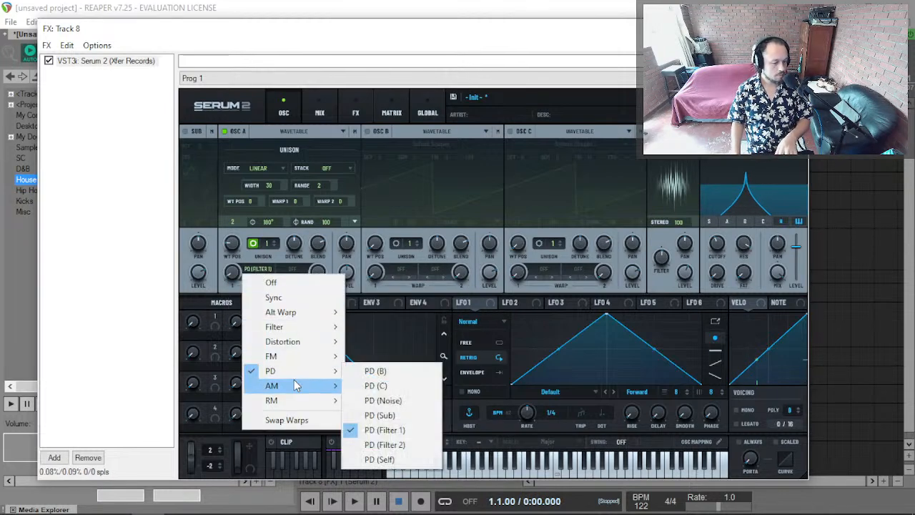
{"action": "mouse_move", "coordinate": [296, 389]}
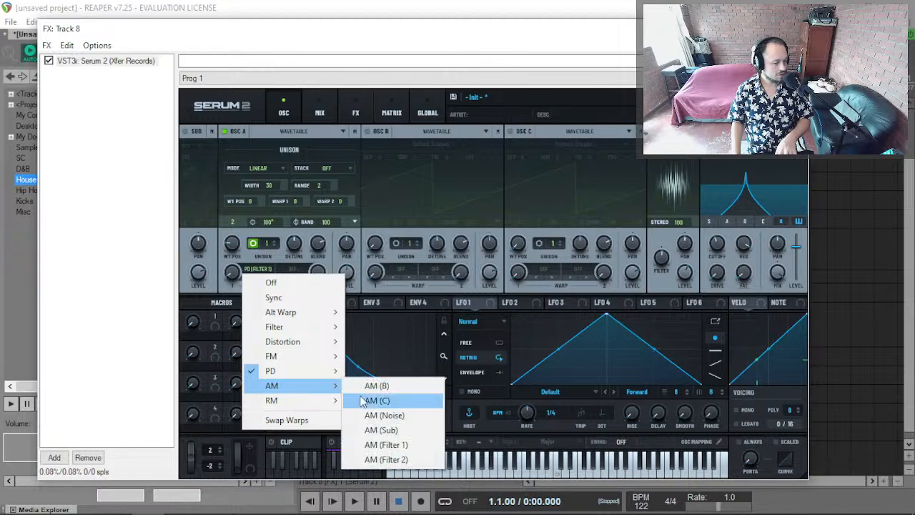
{"action": "left_click", "coordinate": [406, 444]}
{"action": "left_click_drag", "start_coordinate": [234, 276], "coordinate": [240, 261]}
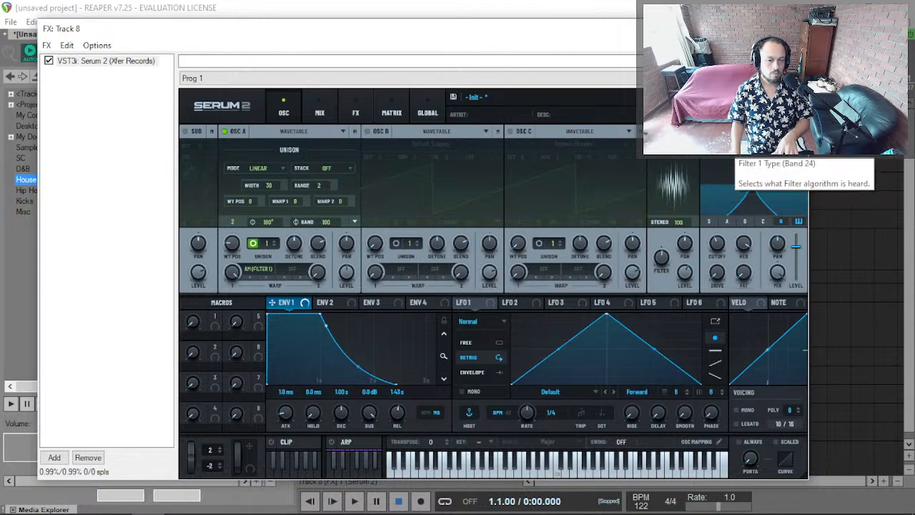
Change oscillator A's first warp to RM (Filter 1) and set its unison to 5 voices.
{"action": "left_click", "coordinate": [246, 271]}
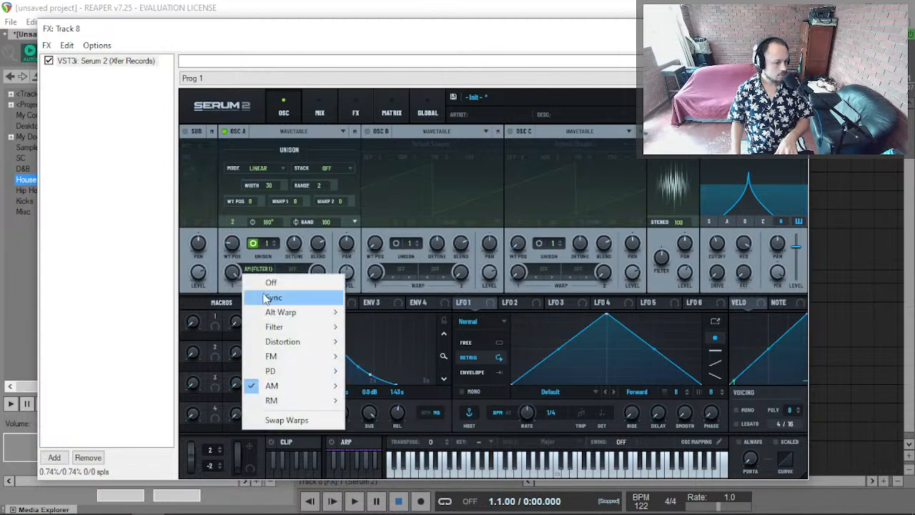
{"action": "mouse_move", "coordinate": [306, 390]}
{"action": "mouse_move", "coordinate": [313, 406]}
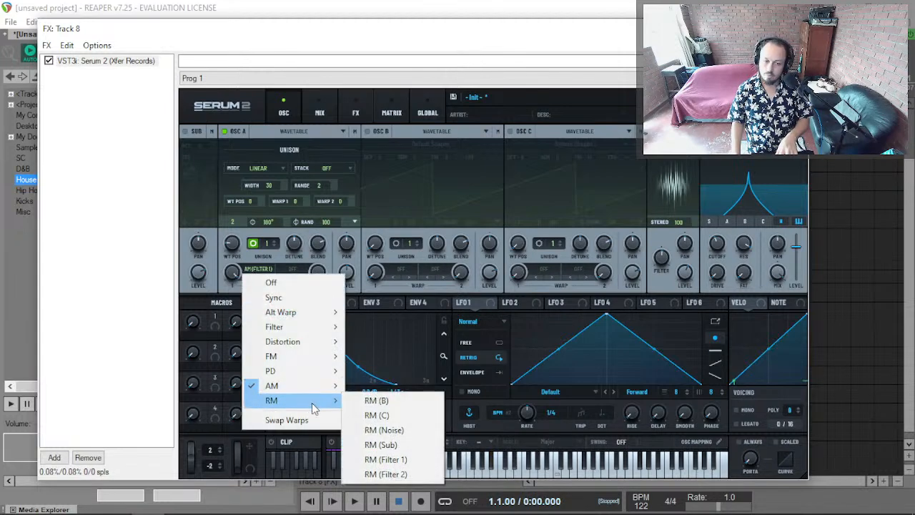
{"action": "left_click", "coordinate": [403, 461]}
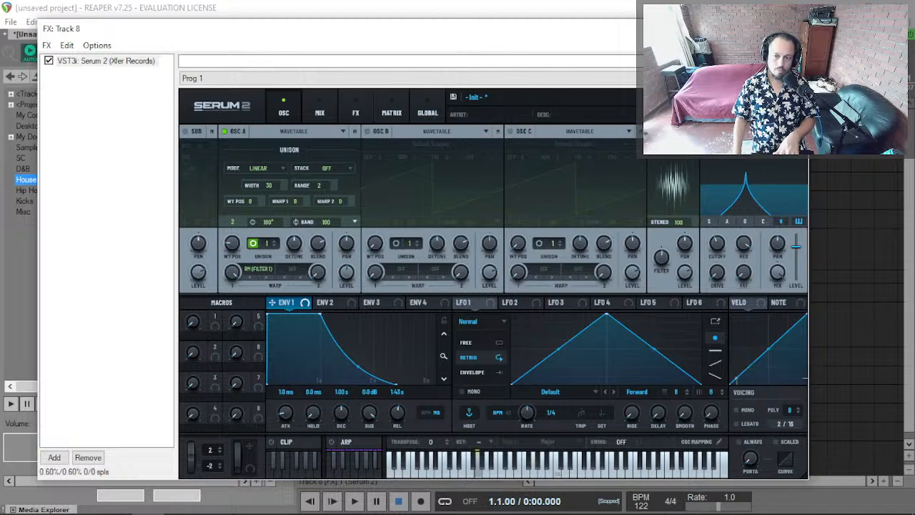
{"action": "left_click", "coordinate": [694, 131]}
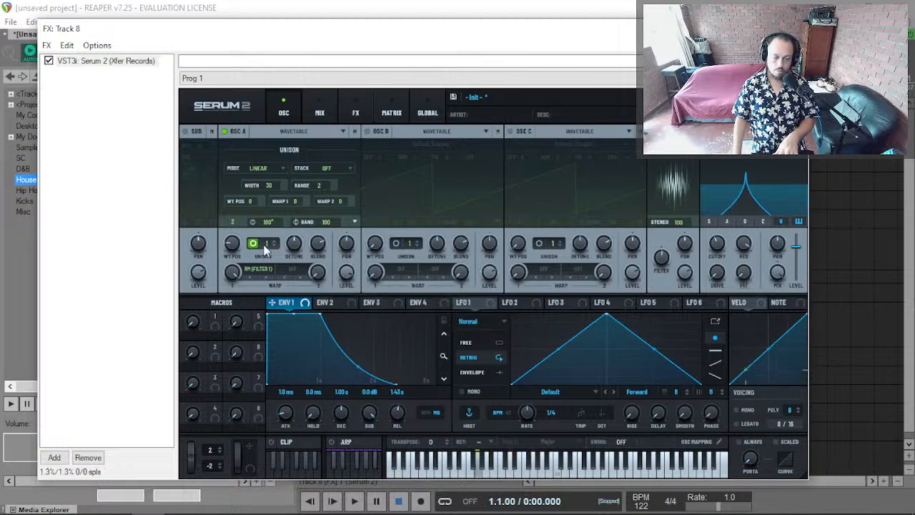
{"action": "left_click_drag", "start_coordinate": [281, 245], "coordinate": [278, 228]}
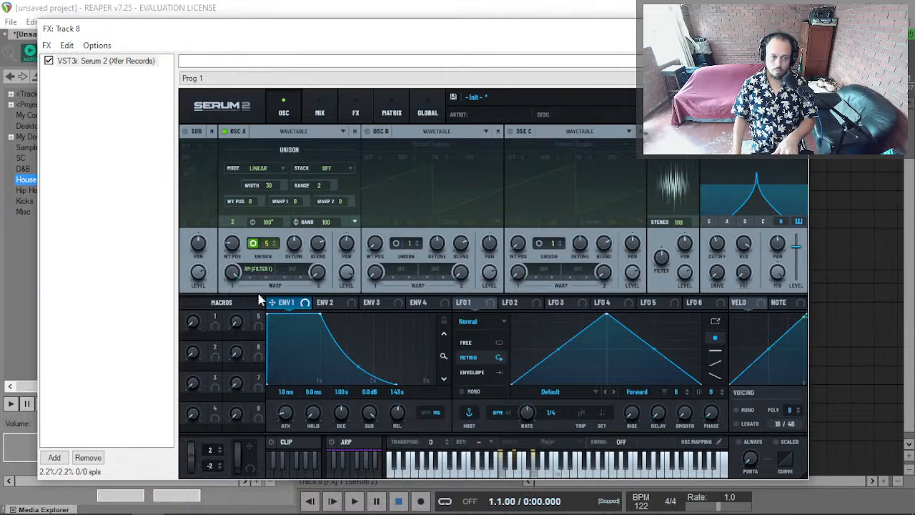
{"action": "left_click", "coordinate": [246, 270]}
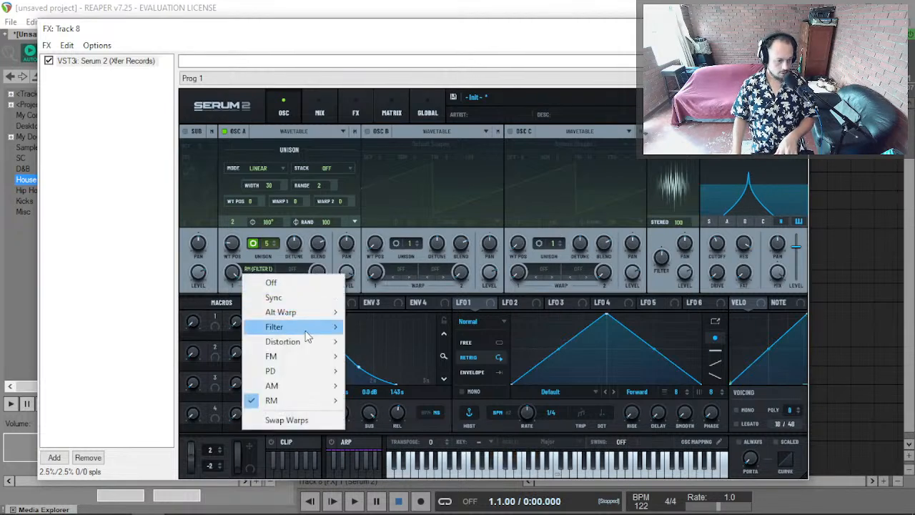
{"action": "mouse_move", "coordinate": [318, 395]}
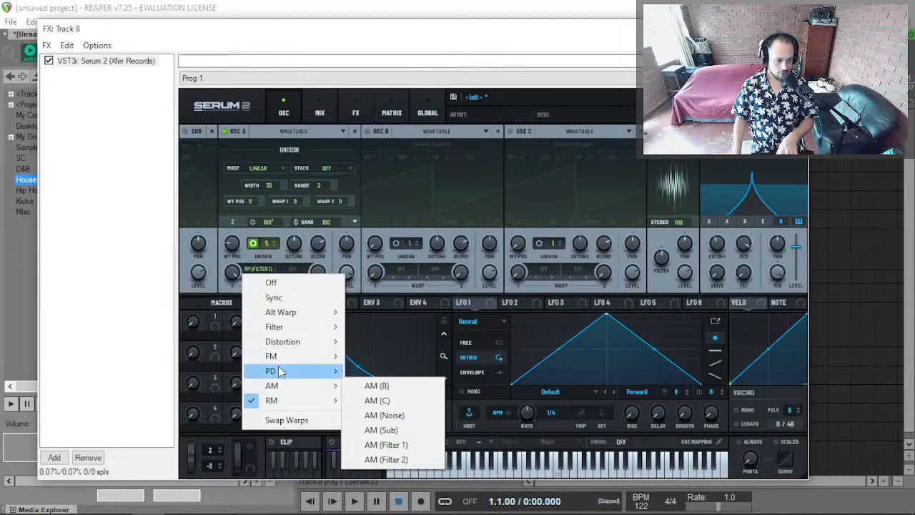
{"action": "left_click", "coordinate": [377, 234]}
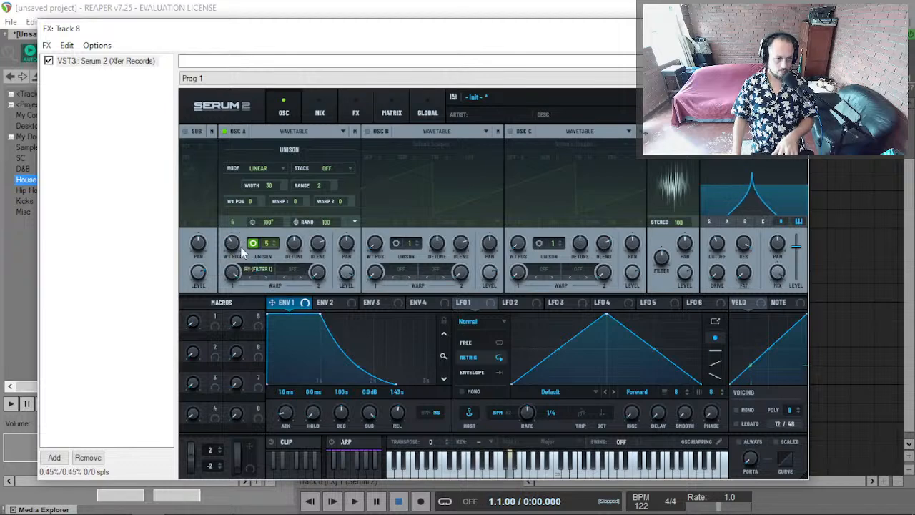
Set oscillator A's wavetable position to 1, then lower its RM (Filter 1) warp amount.
{"action": "left_click_drag", "start_coordinate": [232, 246], "coordinate": [227, 283]}
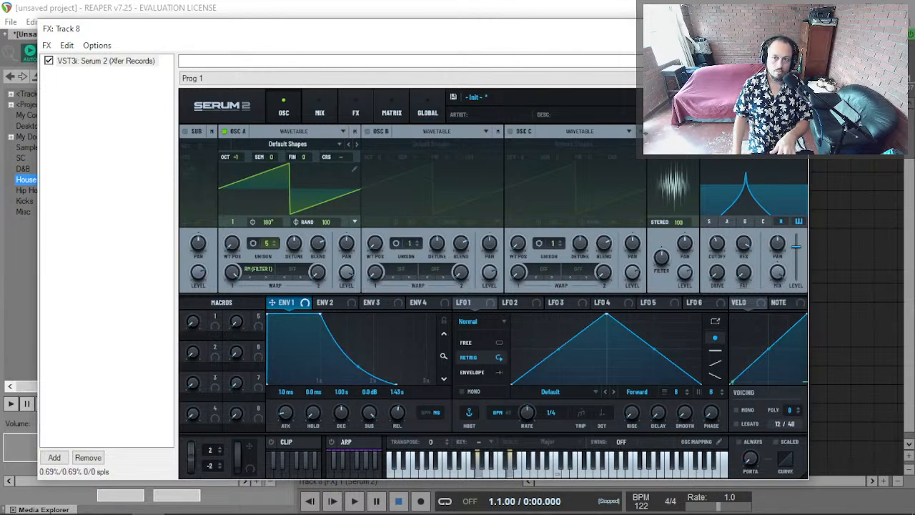
{"action": "mouse_move", "coordinate": [713, 173]}
{"action": "left_mouse_down"}
{"action": "mouse_move", "coordinate": [713, 145]}
{"action": "mouse_move", "coordinate": [710, 164]}
{"action": "left_mouse_up"}
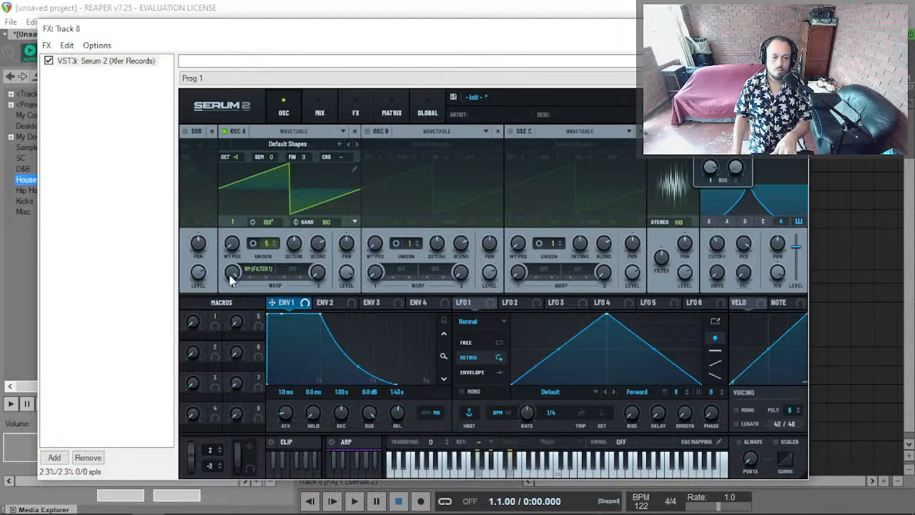
{"action": "left_click_drag", "start_coordinate": [231, 276], "coordinate": [240, 322]}
{"action": "left_click_drag", "start_coordinate": [295, 250], "coordinate": [293, 259]}
{"action": "left_click_drag", "start_coordinate": [230, 275], "coordinate": [231, 284]}
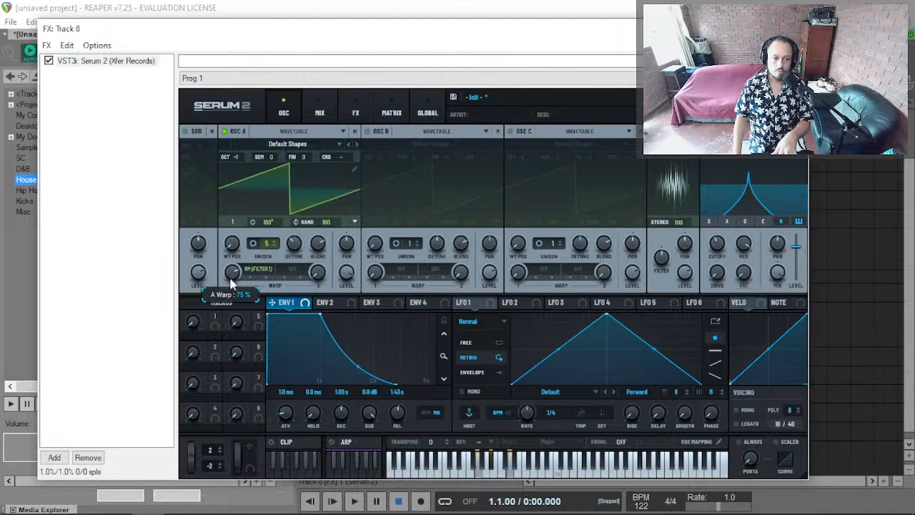
{"action": "left_click_drag", "start_coordinate": [211, 346], "coordinate": [207, 375]}
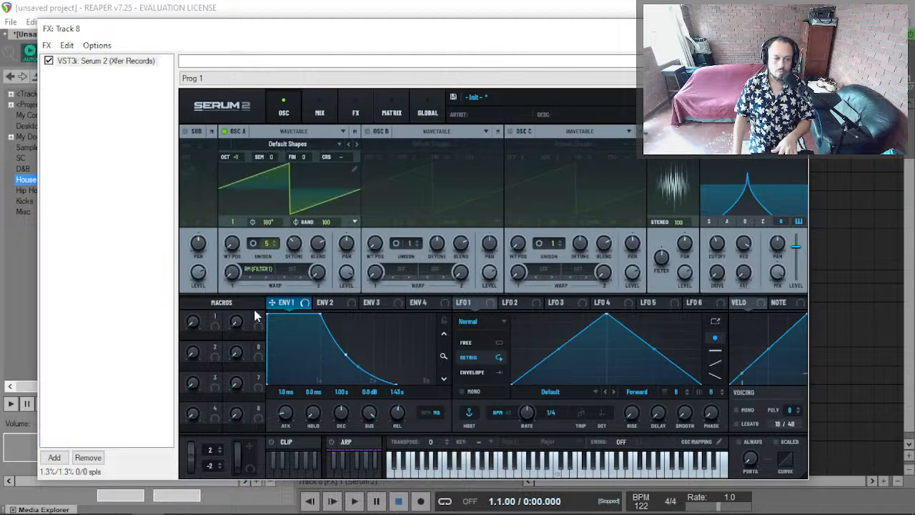
{"action": "left_click", "coordinate": [259, 270]}
{"action": "mouse_move", "coordinate": [284, 364]}
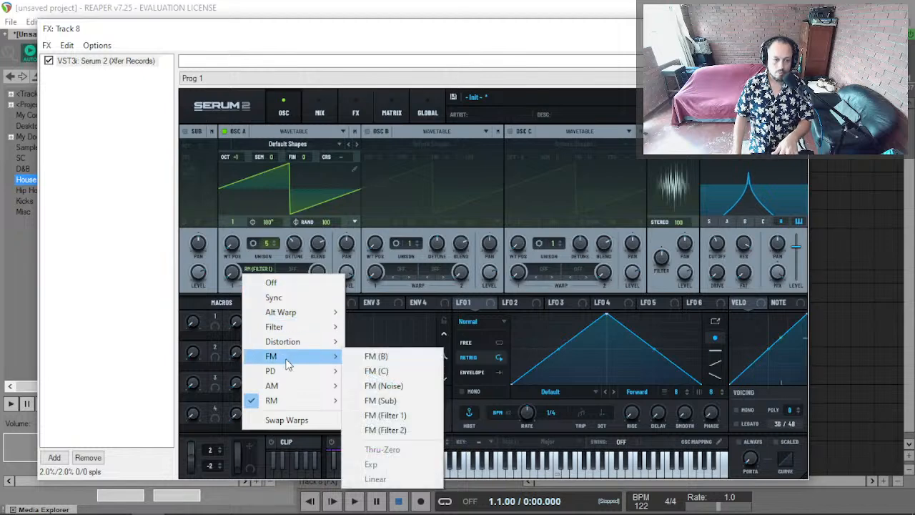
{"action": "key", "text": "Escape"}
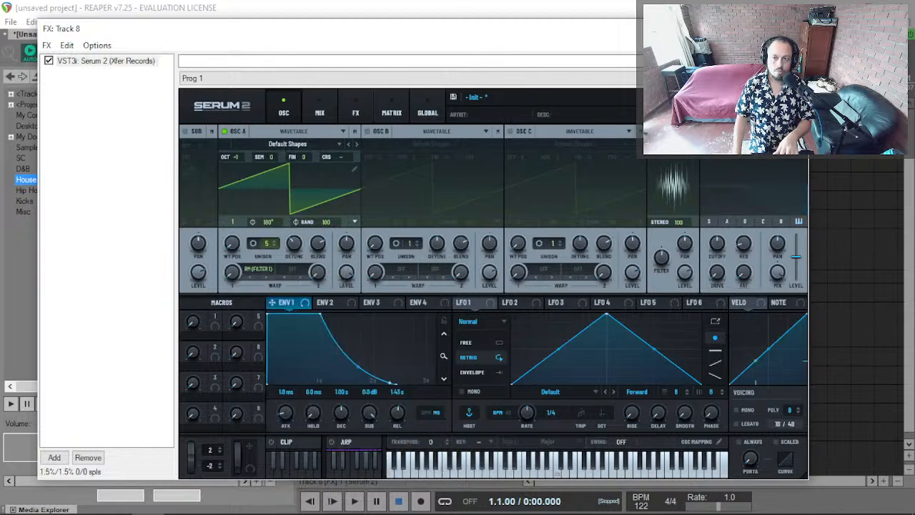
Route oscillator A into filter 1 with an adjusted cutoff, and set its wavetable position to 2.
{"action": "left_click", "coordinate": [728, 222]}
{"action": "left_click_drag", "start_coordinate": [721, 258], "coordinate": [721, 250]}
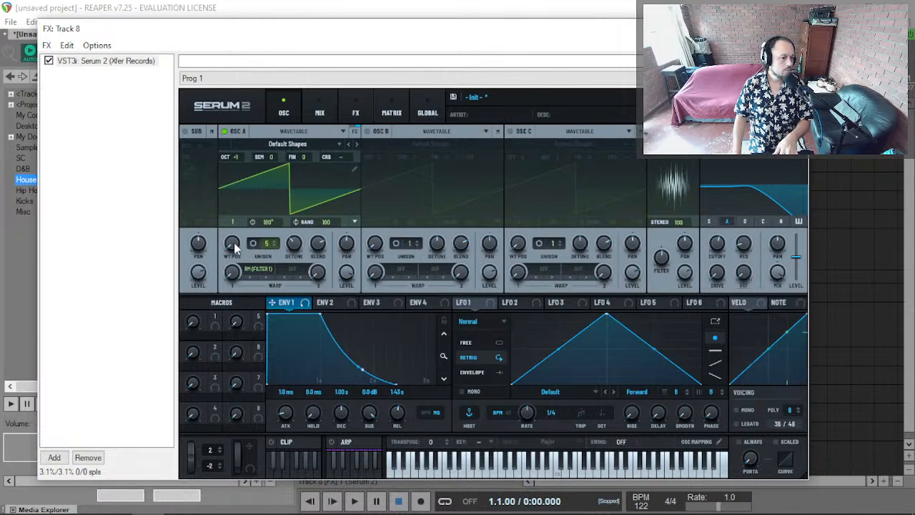
{"action": "left_click_drag", "start_coordinate": [236, 247], "coordinate": [239, 230]}
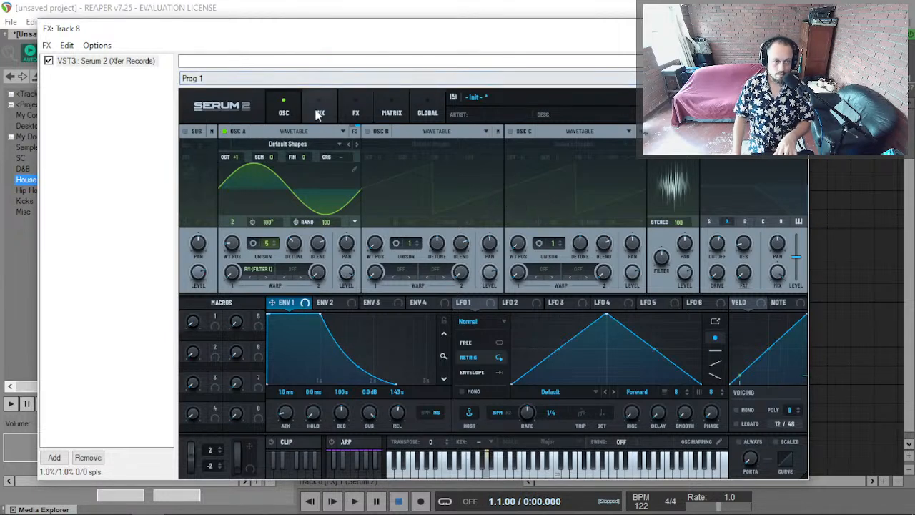
{"action": "left_click", "coordinate": [372, 133]}
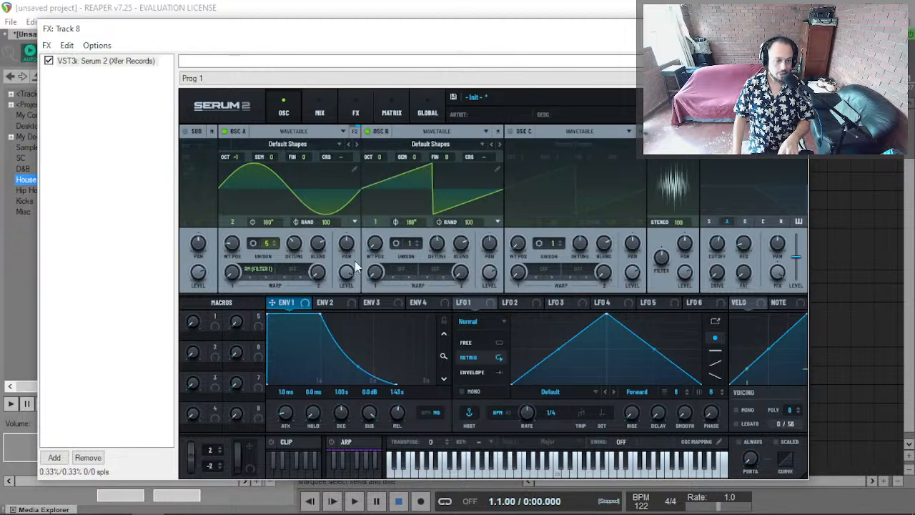
{"action": "left_click", "coordinate": [401, 274]}
{"action": "left_click", "coordinate": [398, 277]}
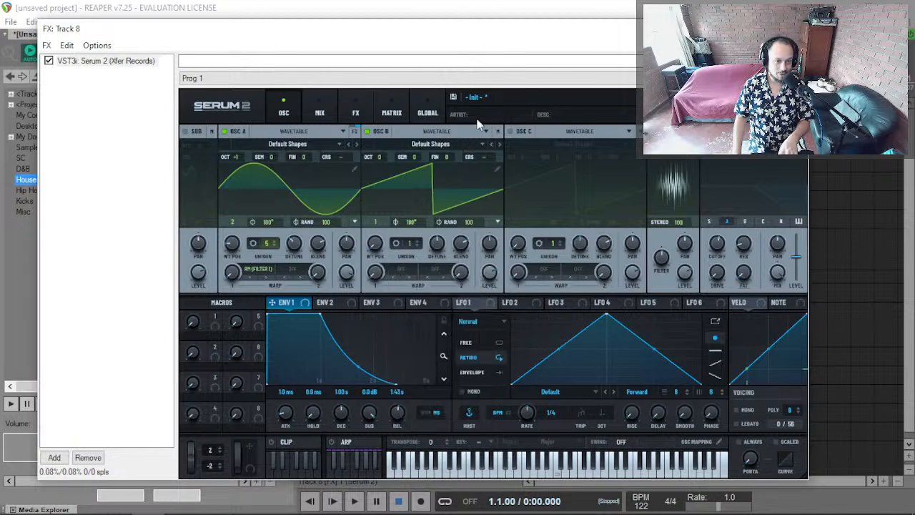
{"action": "left_click", "coordinate": [367, 131]}
Try Soft Sat. distortion as oscillator A's second warp, raising its amount to 61% and lowering it again.
{"action": "left_click", "coordinate": [286, 270]}
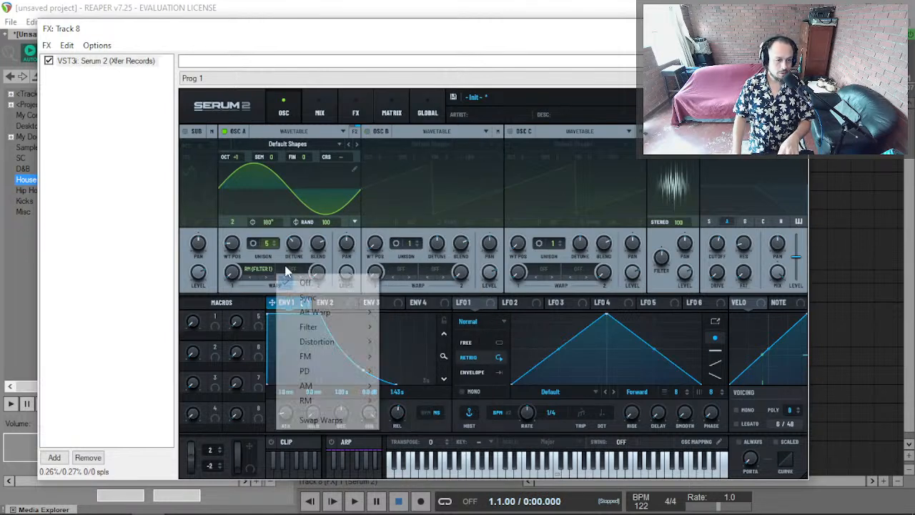
{"action": "mouse_move", "coordinate": [348, 313]}
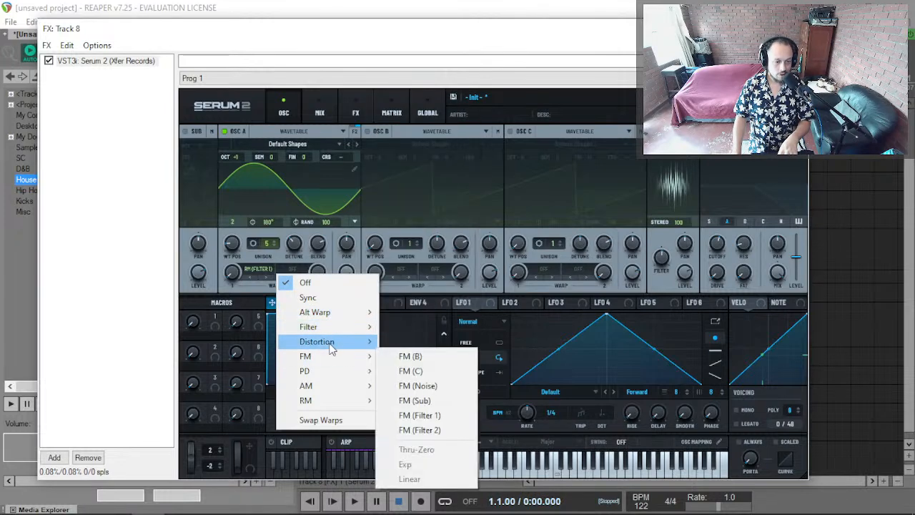
{"action": "mouse_move", "coordinate": [343, 348]}
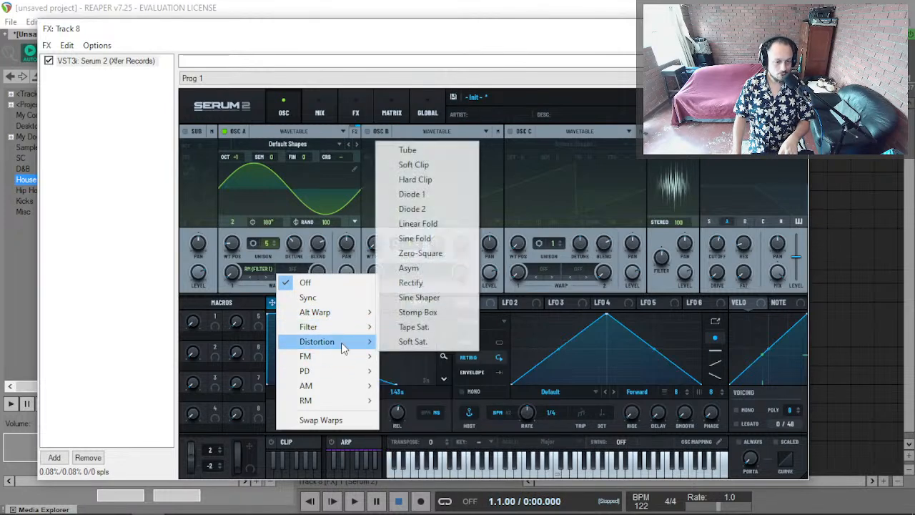
{"action": "left_click", "coordinate": [420, 342]}
{"action": "left_click_drag", "start_coordinate": [318, 273], "coordinate": [343, 244]}
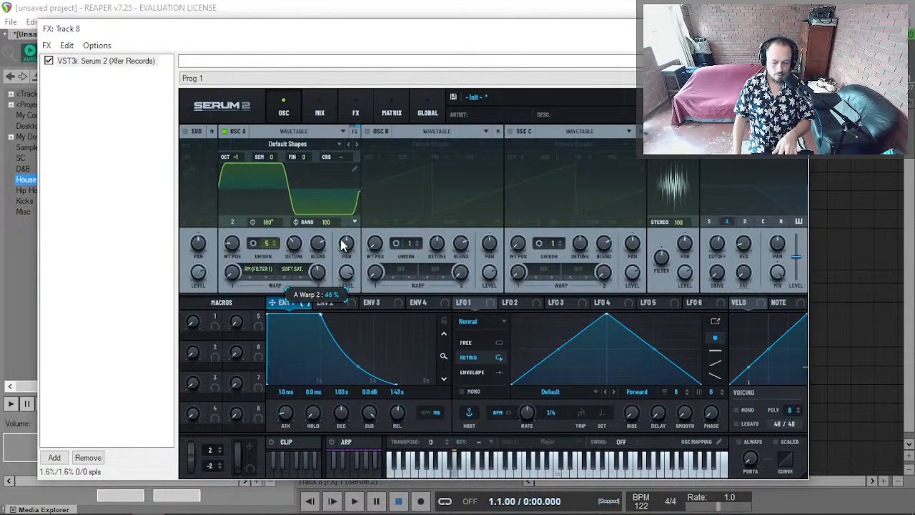
{"action": "mouse_move", "coordinate": [343, 245]}
{"action": "left_mouse_down"}
{"action": "mouse_move", "coordinate": [350, 268]}
{"action": "mouse_move", "coordinate": [356, 219]}
{"action": "mouse_move", "coordinate": [348, 236]}
{"action": "left_mouse_up"}
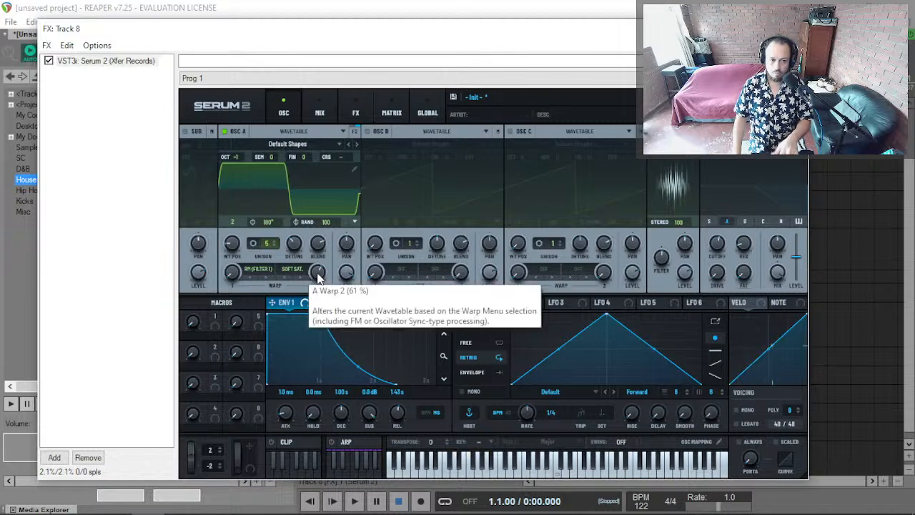
{"action": "left_click_drag", "start_coordinate": [310, 274], "coordinate": [311, 350]}
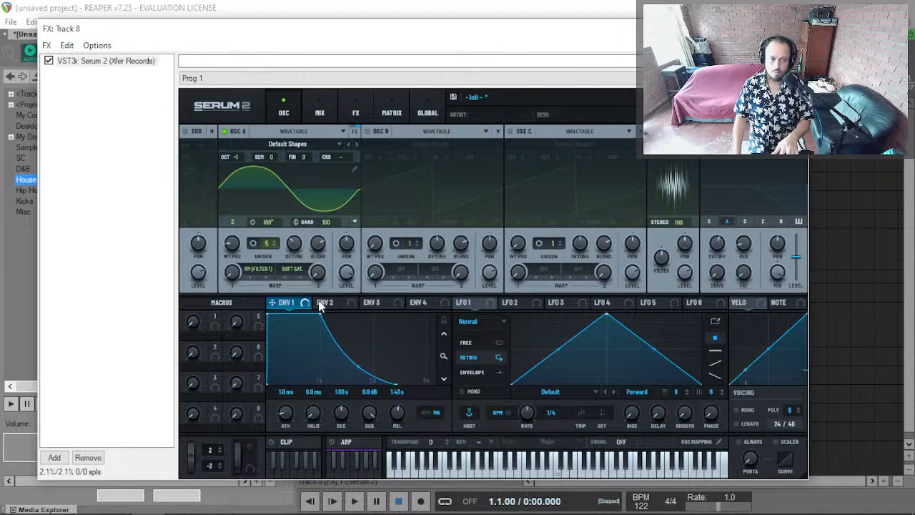
Change oscillator A's second warp to PD (B) and enable oscillator B with wavetable position 2.
{"action": "left_click", "coordinate": [300, 284]}
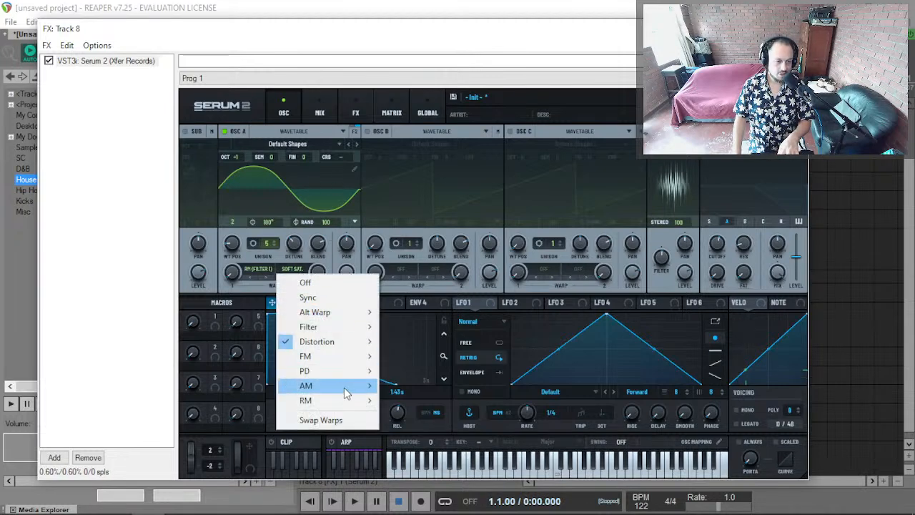
{"action": "mouse_move", "coordinate": [351, 374]}
{"action": "left_click", "coordinate": [444, 373]}
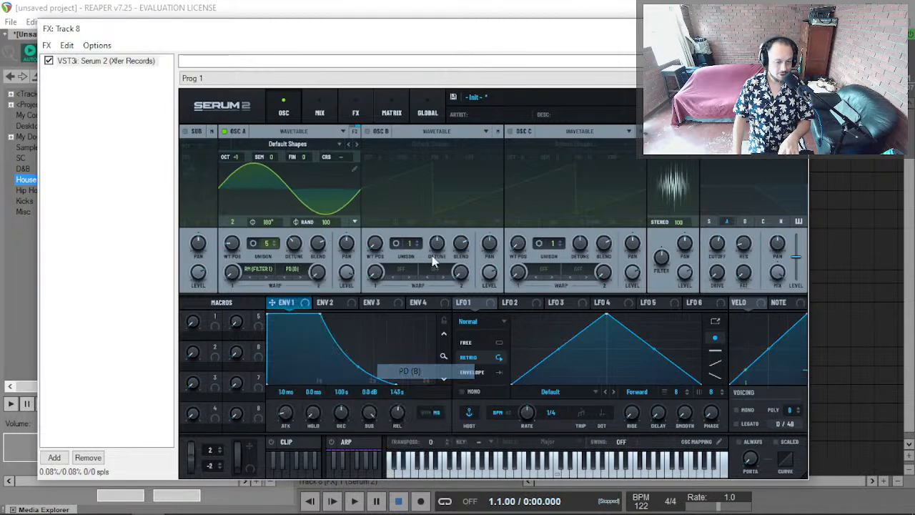
{"action": "left_click", "coordinate": [367, 132]}
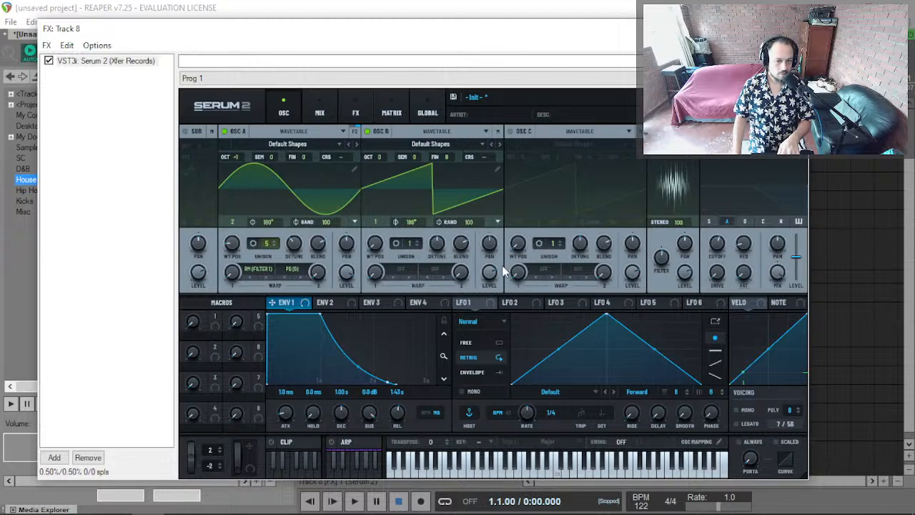
{"action": "mouse_move", "coordinate": [374, 241]}
{"action": "left_mouse_down"}
{"action": "mouse_move", "coordinate": [384, 223]}
{"action": "mouse_move", "coordinate": [385, 236]}
{"action": "left_mouse_up"}
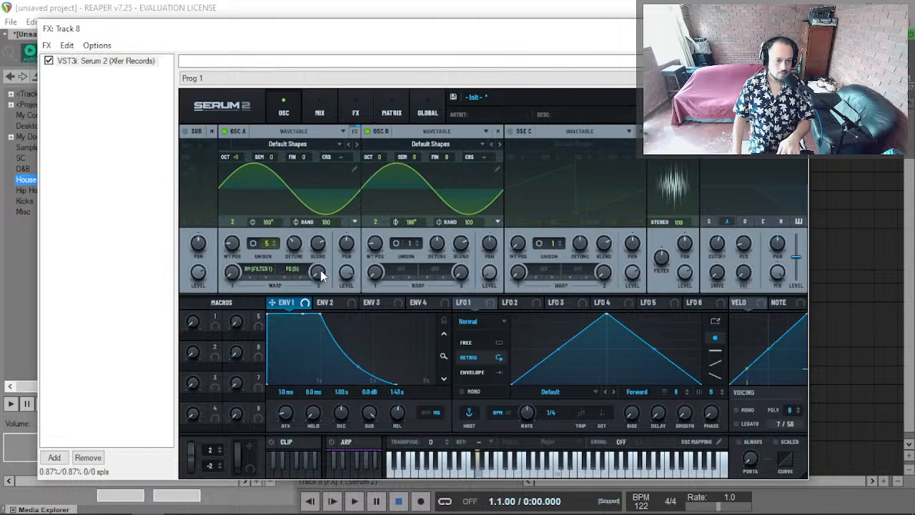
Adjust oscillator A's PD (B) warp amount and raise oscillator B's octave to +3.
{"action": "left_click_drag", "start_coordinate": [321, 277], "coordinate": [331, 236]}
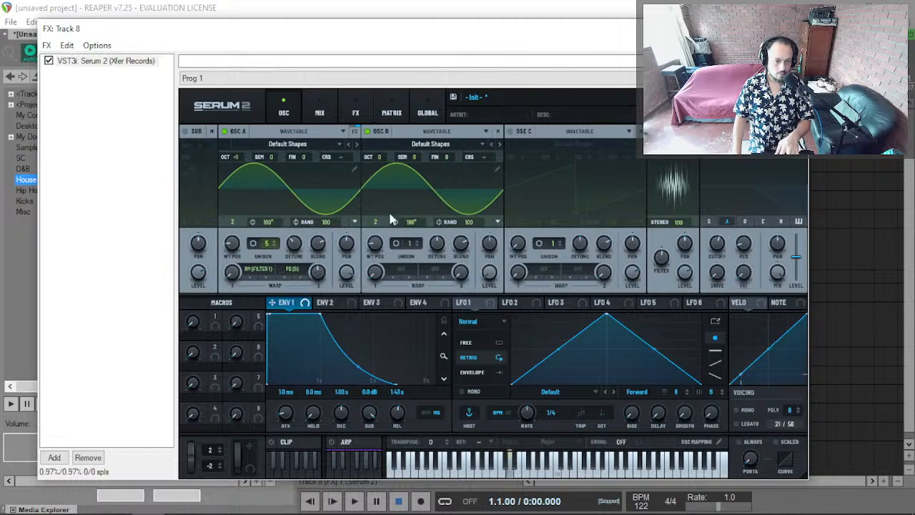
{"action": "left_click_drag", "start_coordinate": [386, 153], "coordinate": [388, 148]}
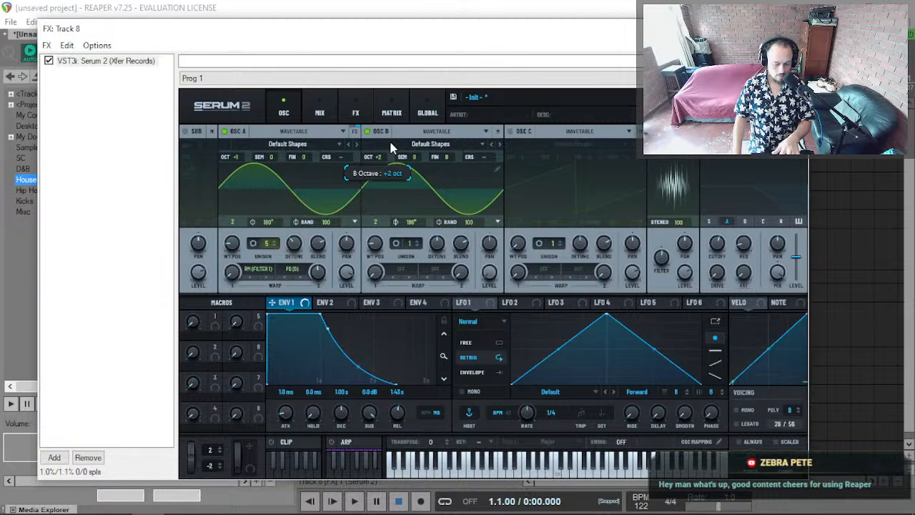
{"action": "left_click_drag", "start_coordinate": [395, 139], "coordinate": [398, 135]}
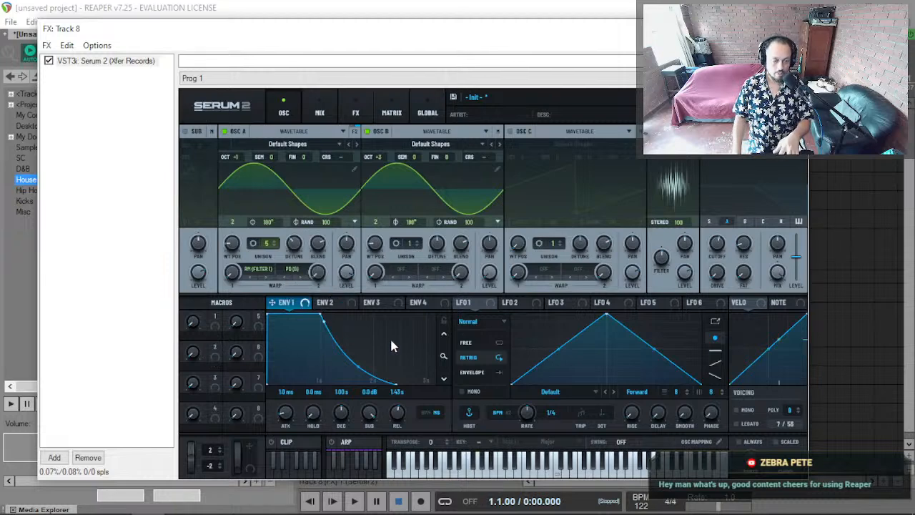
Shape envelope 2 as a short pluck with zero sustain and a 306 ms decay.
{"action": "left_click", "coordinate": [343, 303]}
{"action": "left_click_drag", "start_coordinate": [370, 413], "coordinate": [369, 472]}
{"action": "left_click_drag", "start_coordinate": [370, 420], "coordinate": [342, 422]}
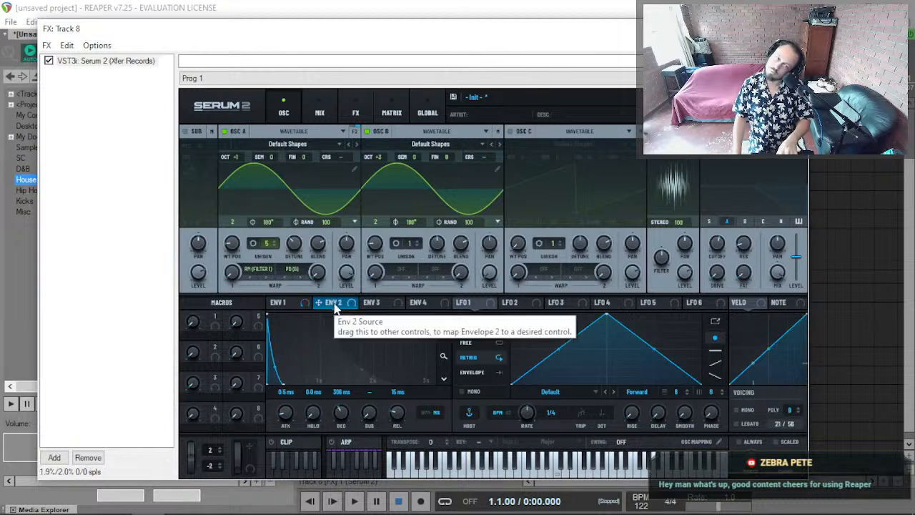
Map envelope 2 to oscillator A's second warp with a modulation amount of about 34%.
{"action": "left_click_drag", "start_coordinate": [335, 306], "coordinate": [312, 308]}
{"action": "mouse_move", "coordinate": [310, 264]}
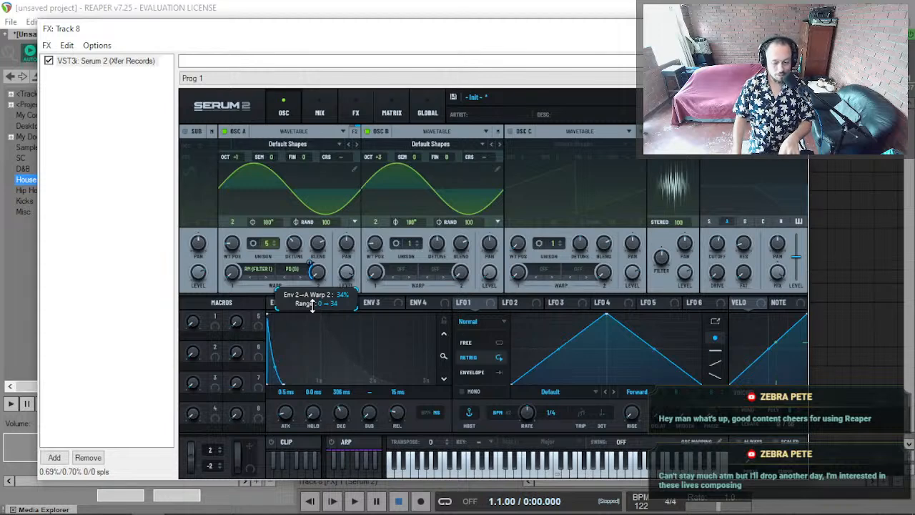
{"action": "left_click_drag", "start_coordinate": [312, 306], "coordinate": [314, 303]}
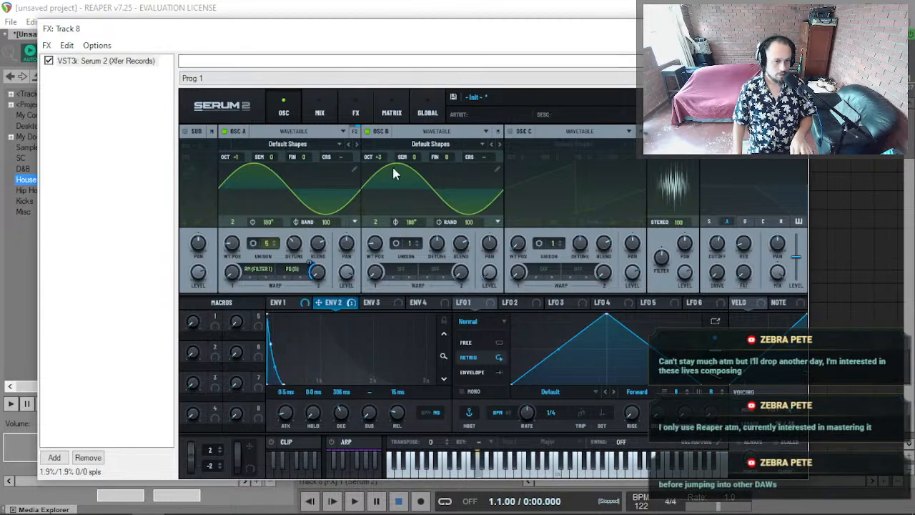
Raise oscillator B's octave to +4 and set envelope 2's decay to 197 ms and release to about 108 ms.
{"action": "left_click_drag", "start_coordinate": [378, 159], "coordinate": [378, 153]}
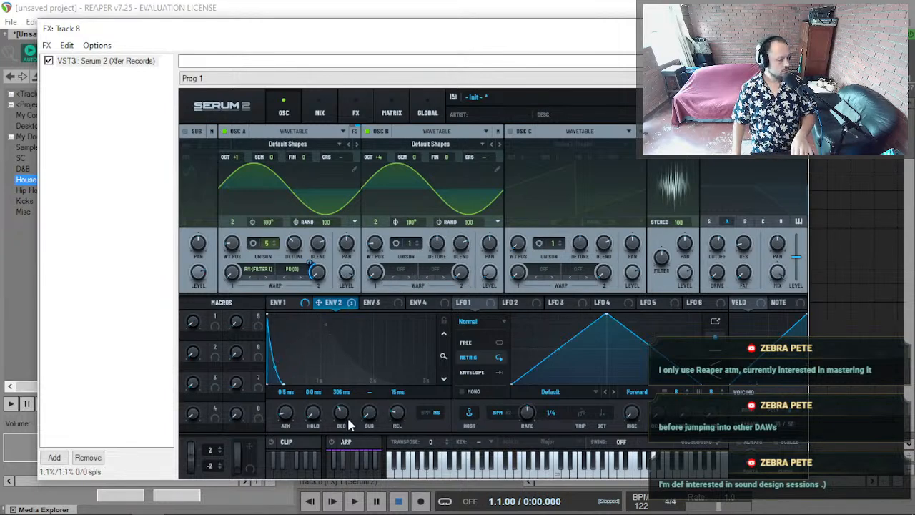
{"action": "mouse_move", "coordinate": [353, 420]}
{"action": "left_mouse_down"}
{"action": "mouse_move", "coordinate": [344, 416]}
{"action": "mouse_move", "coordinate": [348, 400]}
{"action": "mouse_move", "coordinate": [346, 423]}
{"action": "left_mouse_up"}
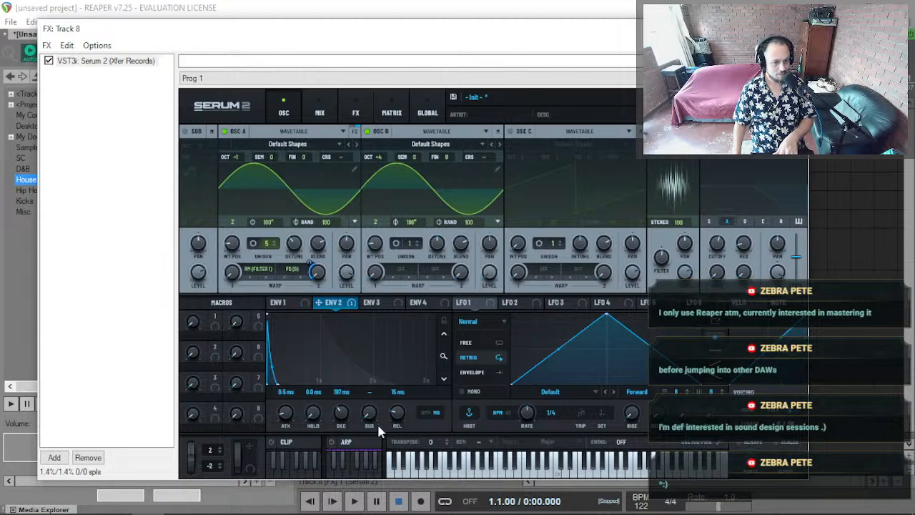
{"action": "left_click_drag", "start_coordinate": [400, 413], "coordinate": [400, 401]}
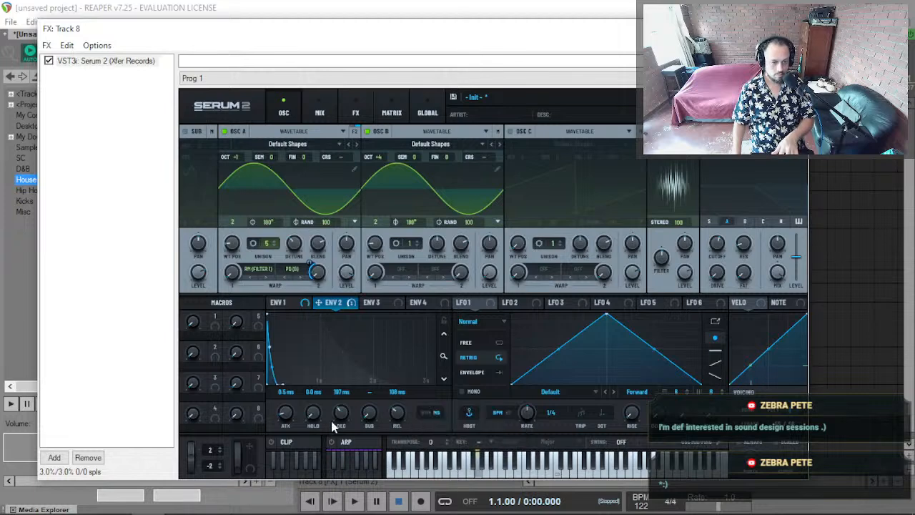
Adjust the modulation amount from envelope 2 to A Warp 2 and set the envelope's decay to 132 ms and sustain to 33%.
{"action": "left_click", "coordinate": [360, 110]}
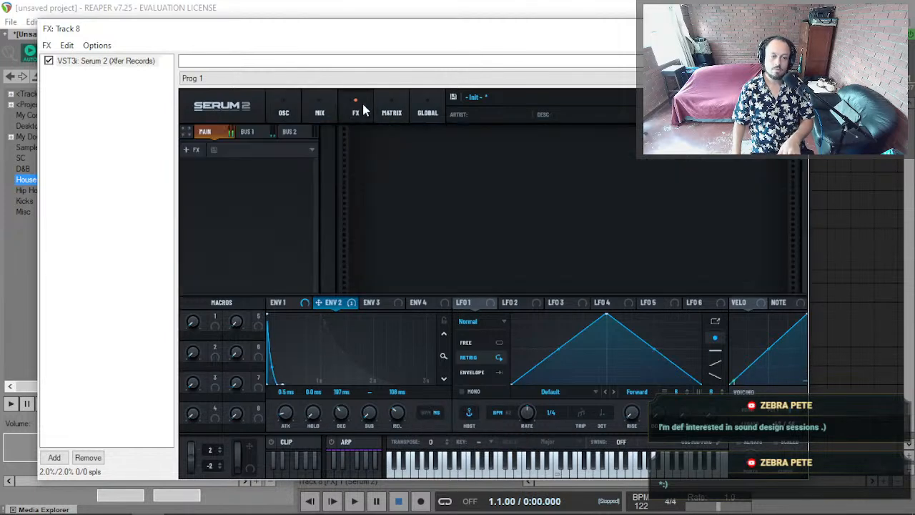
{"action": "left_click", "coordinate": [392, 112]}
{"action": "left_click_drag", "start_coordinate": [379, 153], "coordinate": [371, 155]}
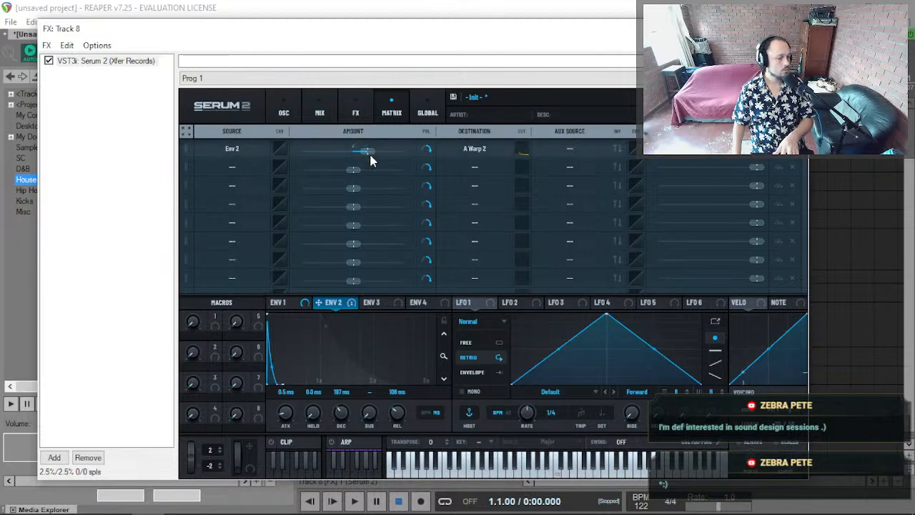
{"action": "left_click_drag", "start_coordinate": [341, 429], "coordinate": [343, 434]}
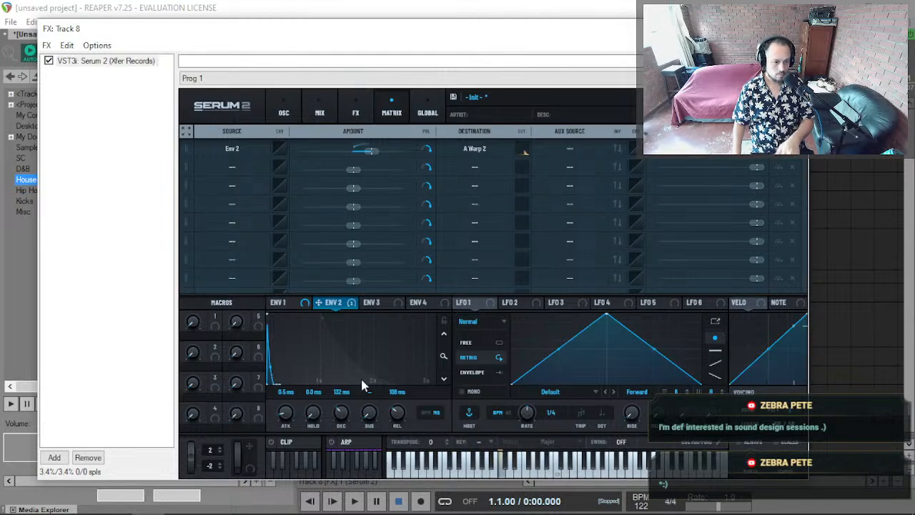
{"action": "left_click_drag", "start_coordinate": [370, 422], "coordinate": [396, 372]}
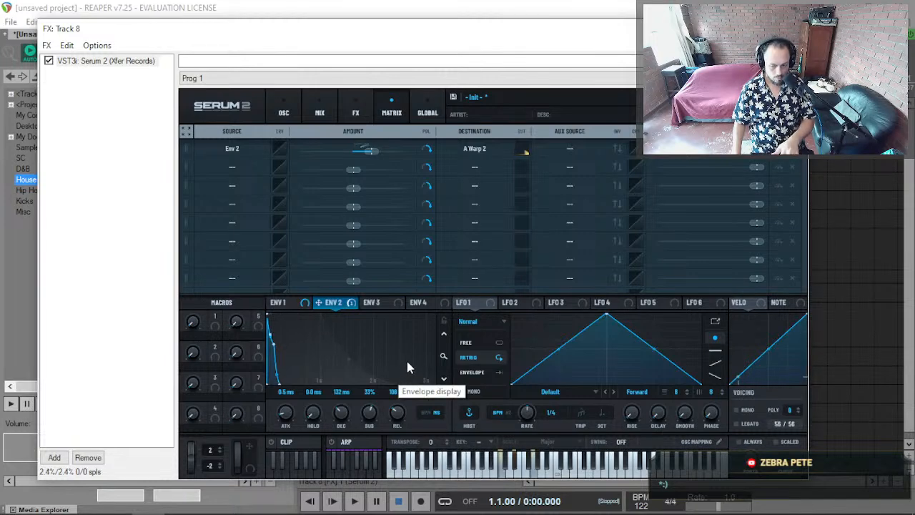
Open the note-based auxiliary source choices for the Env 2 to A Warp 2 modulation.
{"action": "left_click", "coordinate": [356, 108]}
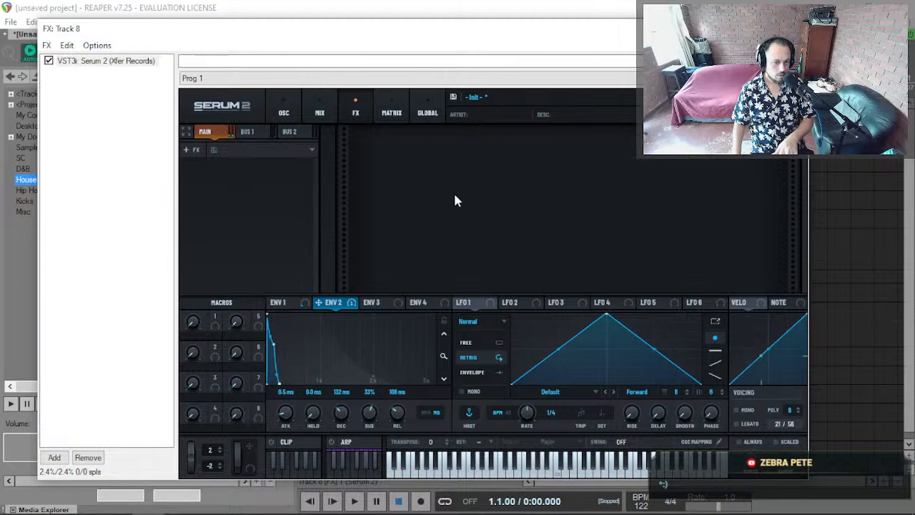
{"action": "left_click", "coordinate": [391, 109]}
{"action": "left_click", "coordinate": [561, 149]}
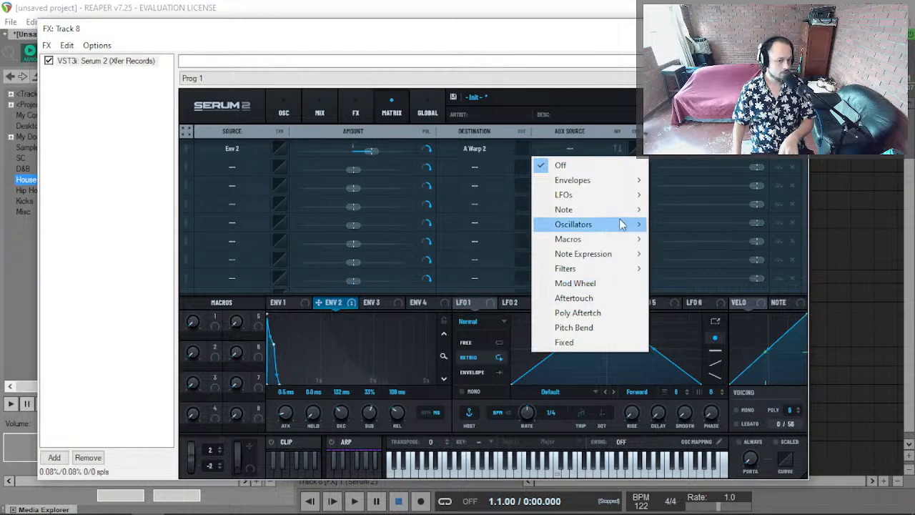
{"action": "mouse_move", "coordinate": [604, 215]}
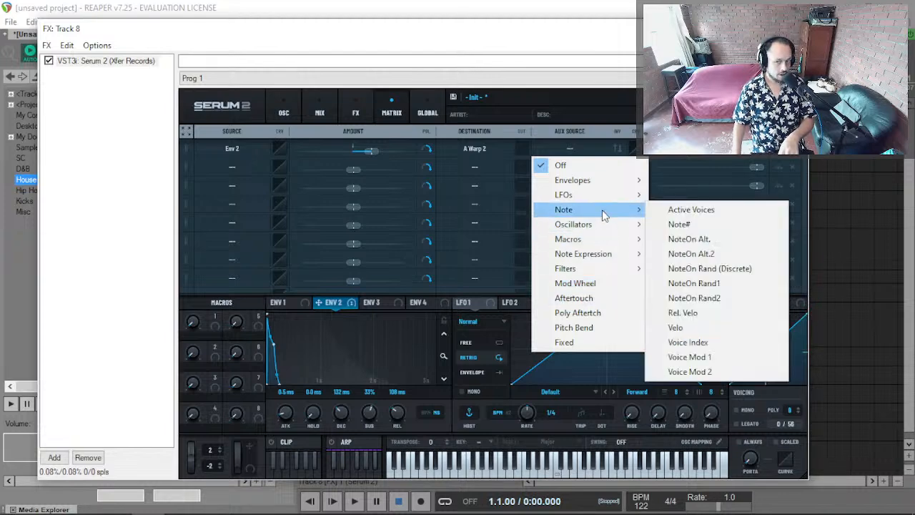
Set Velo as the aux source of the Env 2 to A Warp 2 modulation, and lengthen Env 2's release to 1.10 s.
{"action": "left_click", "coordinate": [714, 326]}
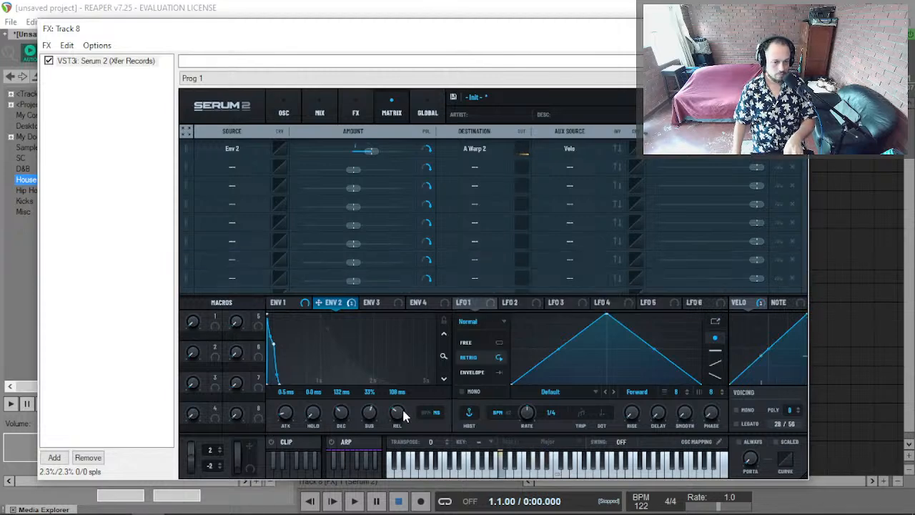
{"action": "left_click_drag", "start_coordinate": [401, 417], "coordinate": [408, 396]}
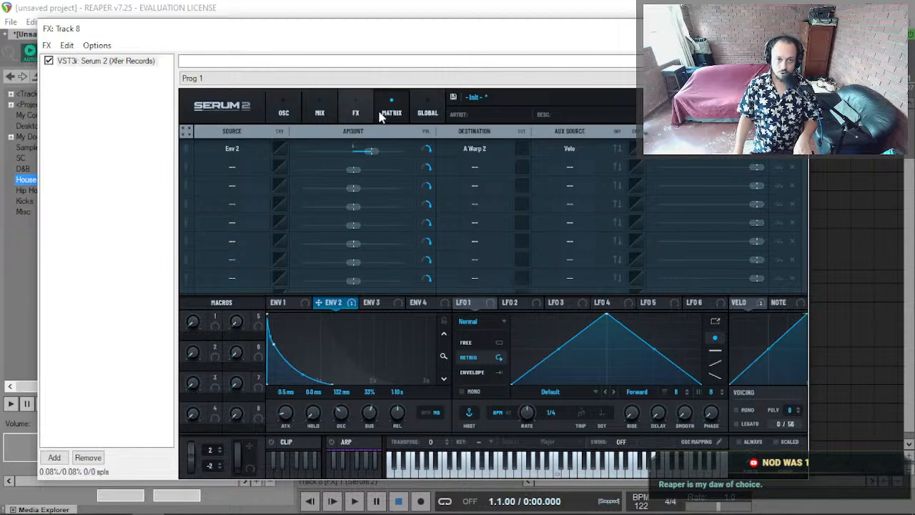
Review the effects and mixer pages, then inspect Osc A's two warp modes while comparing the sound with Osc A off and on.
{"action": "left_click", "coordinate": [353, 114]}
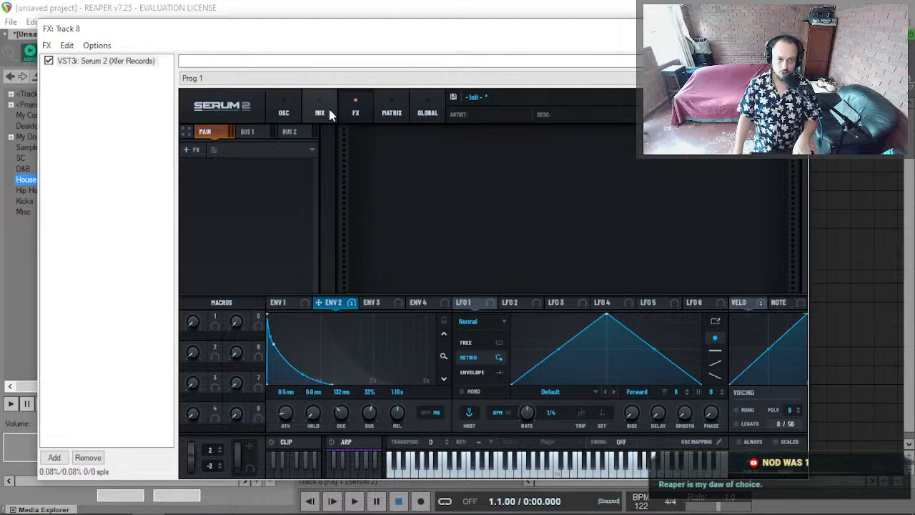
{"action": "left_click", "coordinate": [319, 113]}
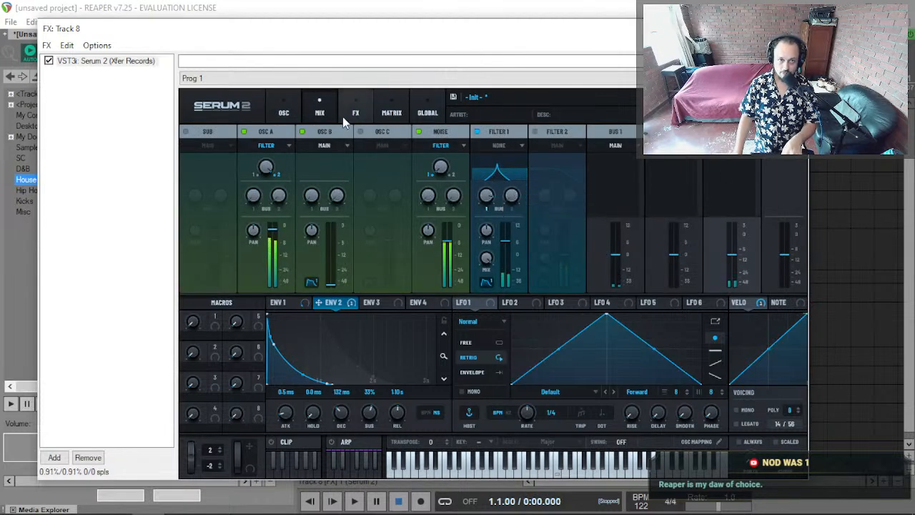
{"action": "left_click", "coordinate": [284, 113]}
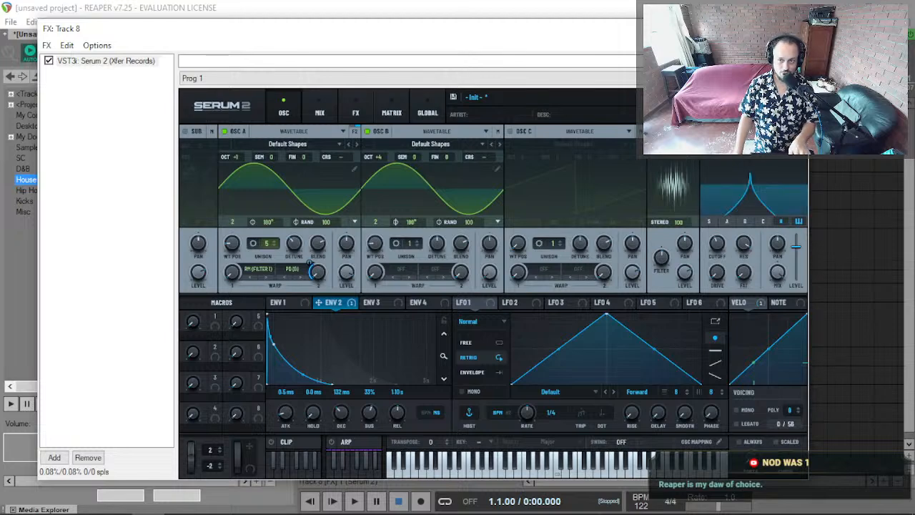
{"action": "left_click", "coordinate": [224, 132]}
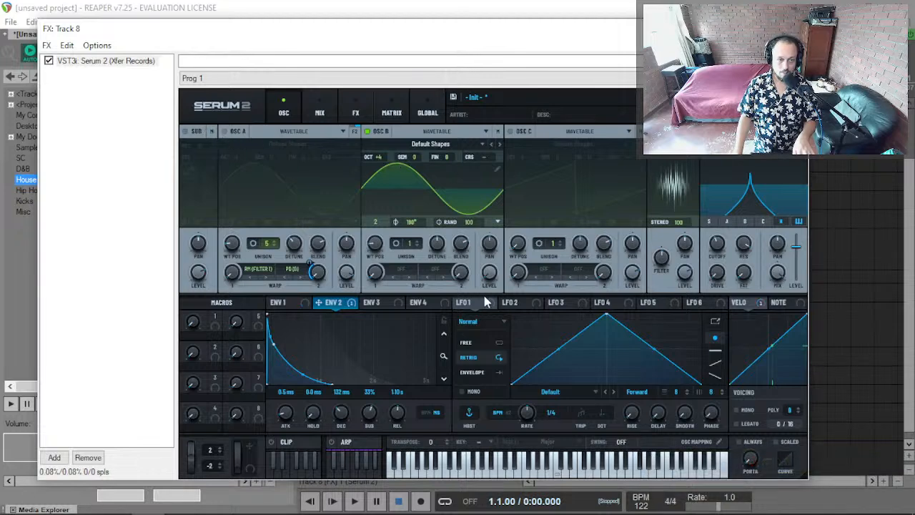
{"action": "left_click", "coordinate": [299, 269]}
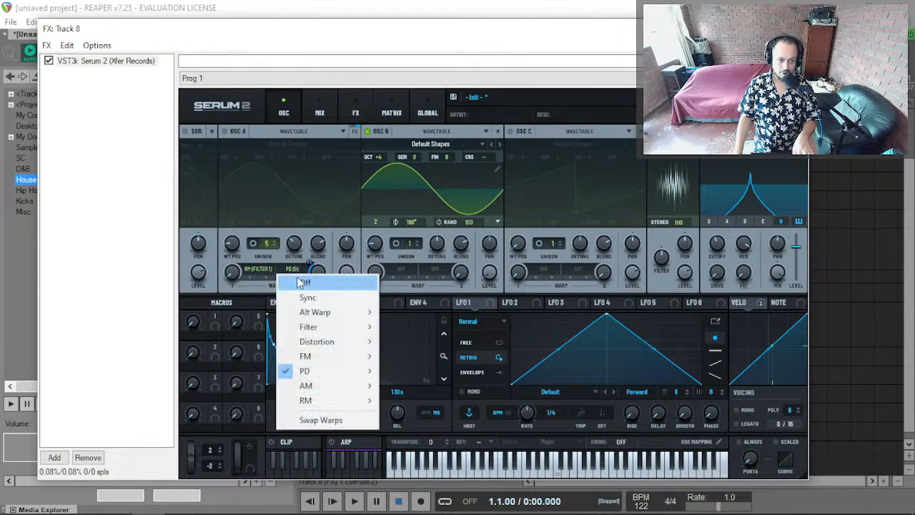
{"action": "mouse_move", "coordinate": [340, 374]}
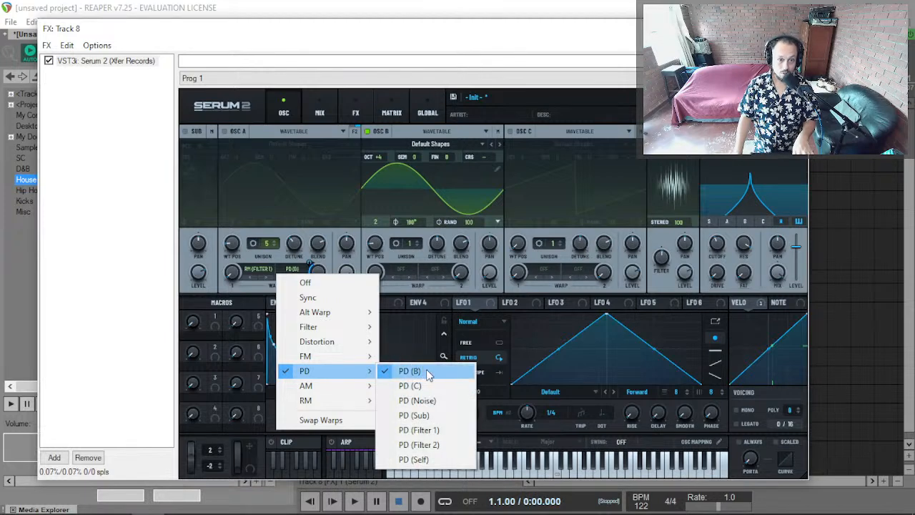
{"action": "left_click", "coordinate": [259, 287]}
{"action": "left_click", "coordinate": [258, 270]}
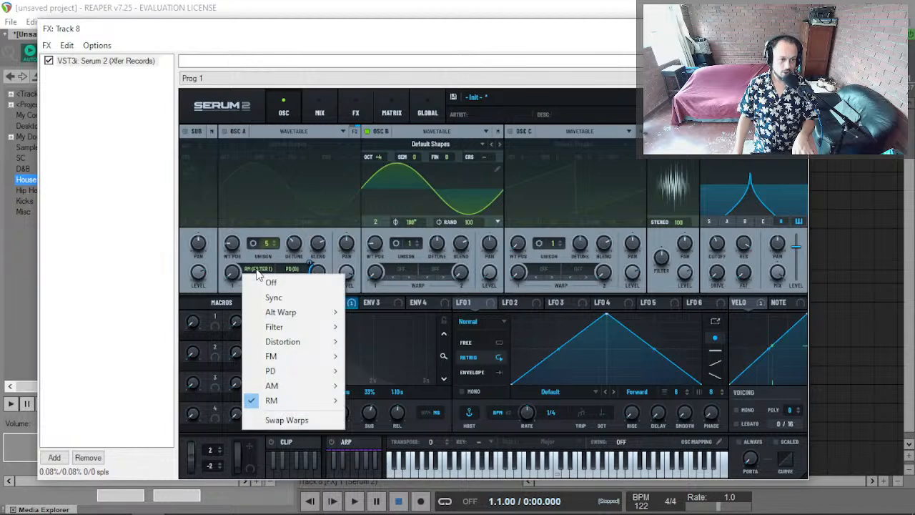
{"action": "mouse_move", "coordinate": [314, 404]}
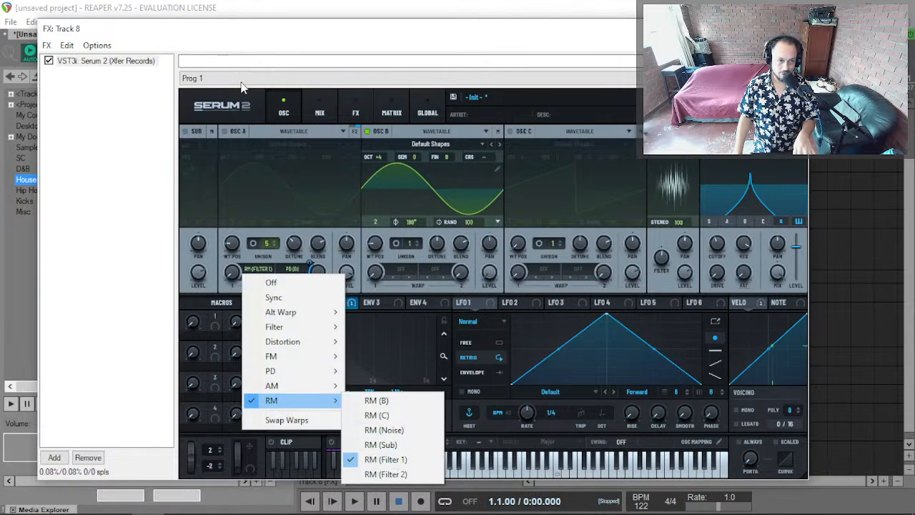
{"action": "left_click", "coordinate": [226, 132]}
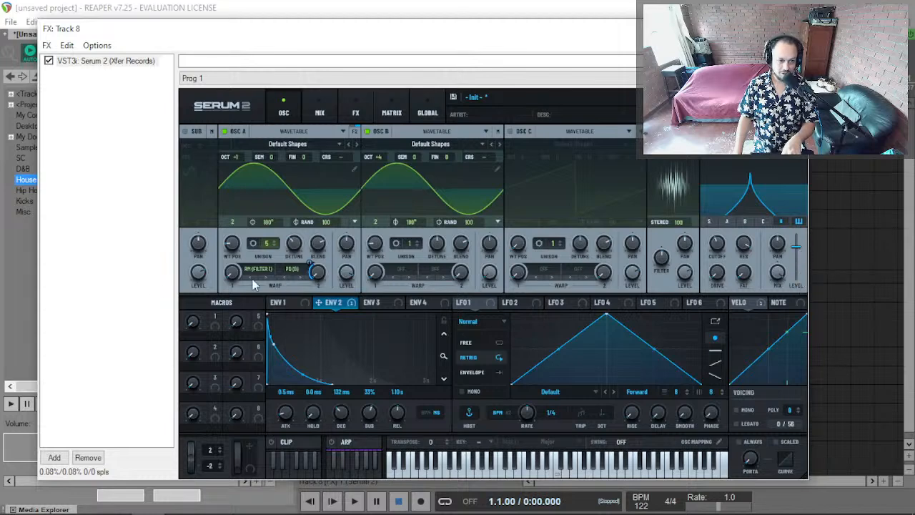
{"action": "left_click", "coordinate": [301, 164]}
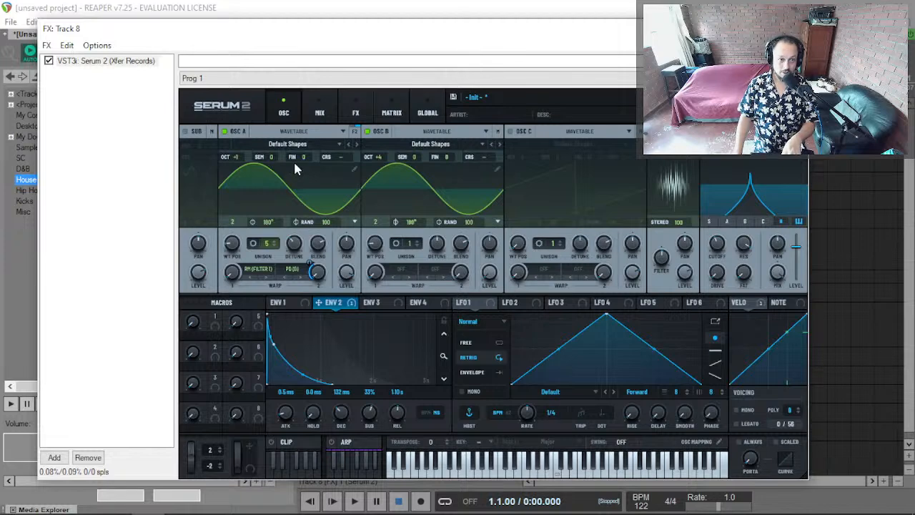
Examine Filter 1's output routing and Bus 1 send in the mixer, and check the Bus 1 effects rack.
{"action": "left_click", "coordinate": [320, 108]}
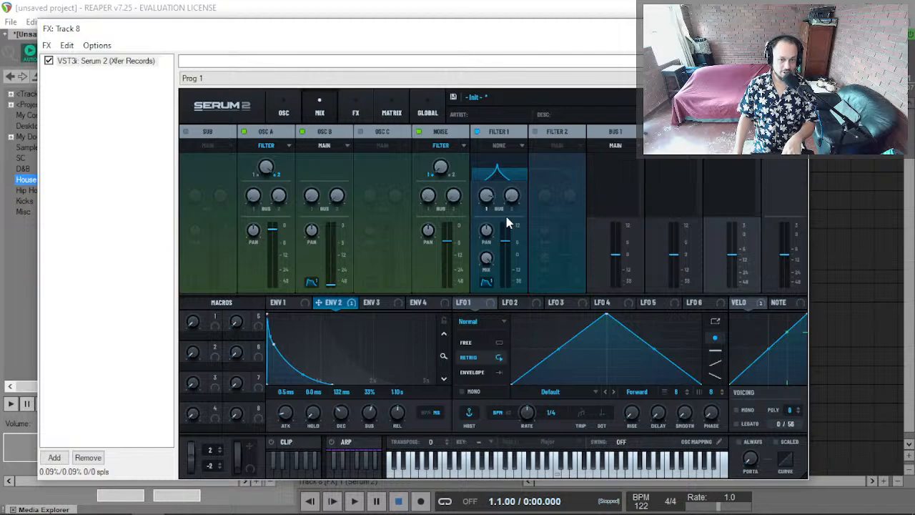
{"action": "mouse_move", "coordinate": [486, 201]}
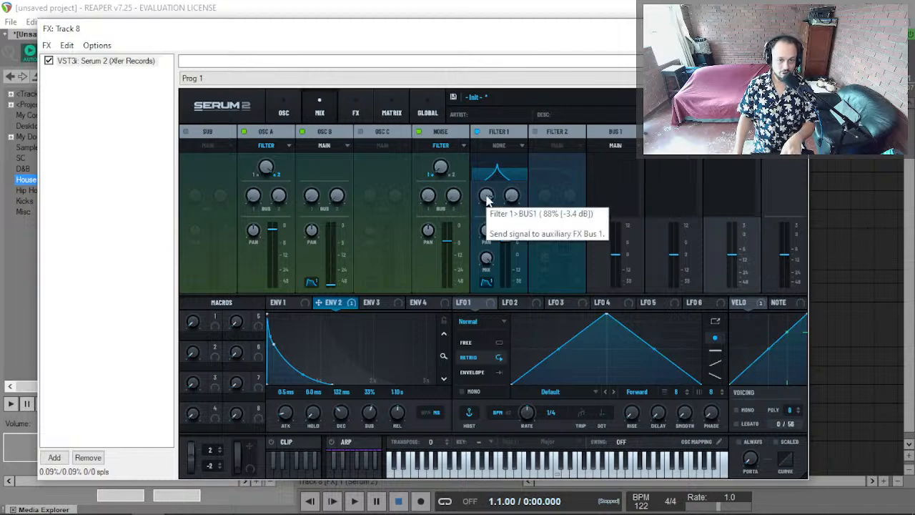
{"action": "left_click", "coordinate": [510, 147]}
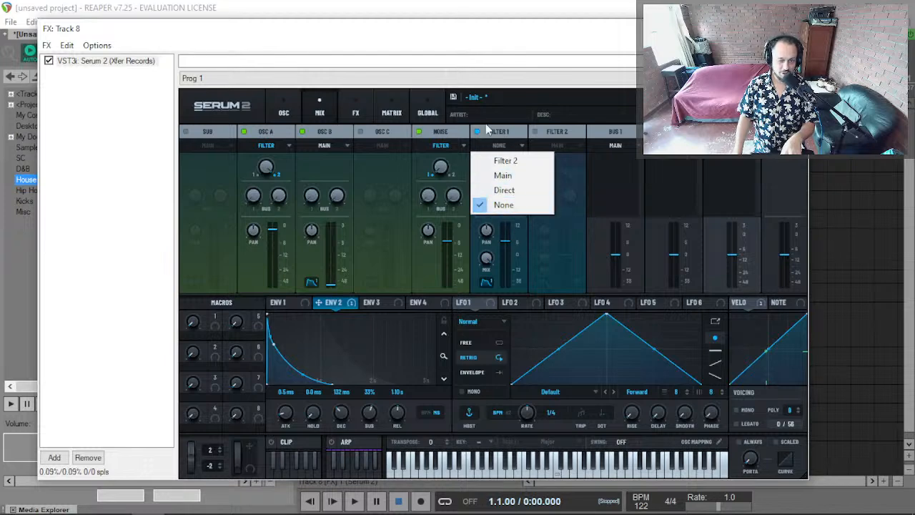
{"action": "left_click", "coordinate": [516, 132]}
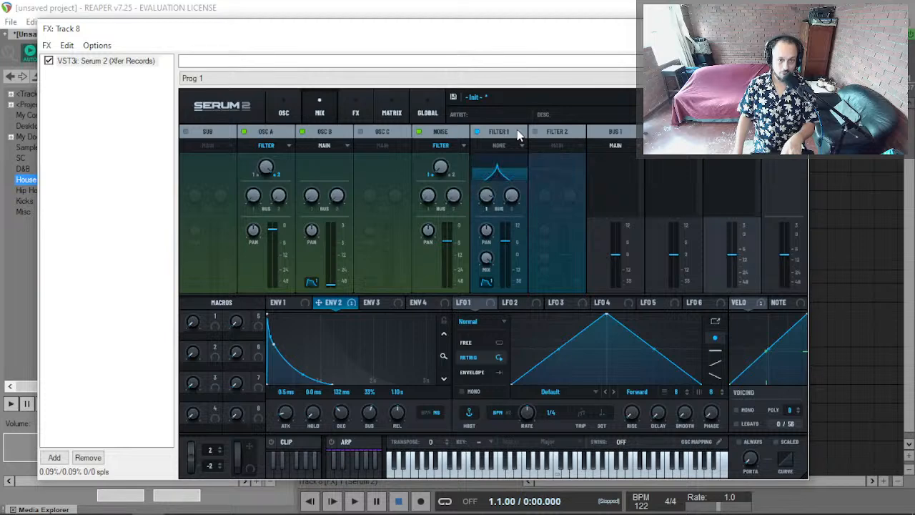
{"action": "left_click", "coordinate": [517, 131]}
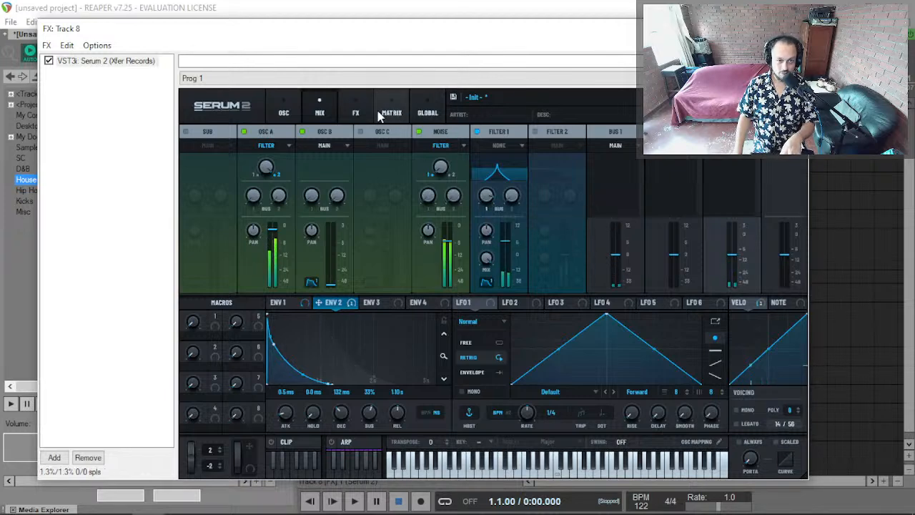
{"action": "left_click", "coordinate": [351, 113]}
{"action": "left_click", "coordinate": [260, 138]}
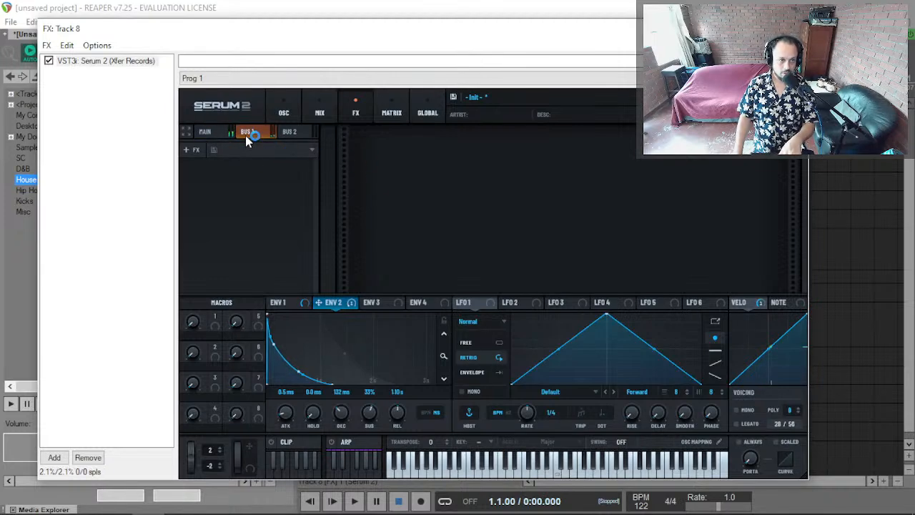
{"action": "left_click", "coordinate": [293, 113]}
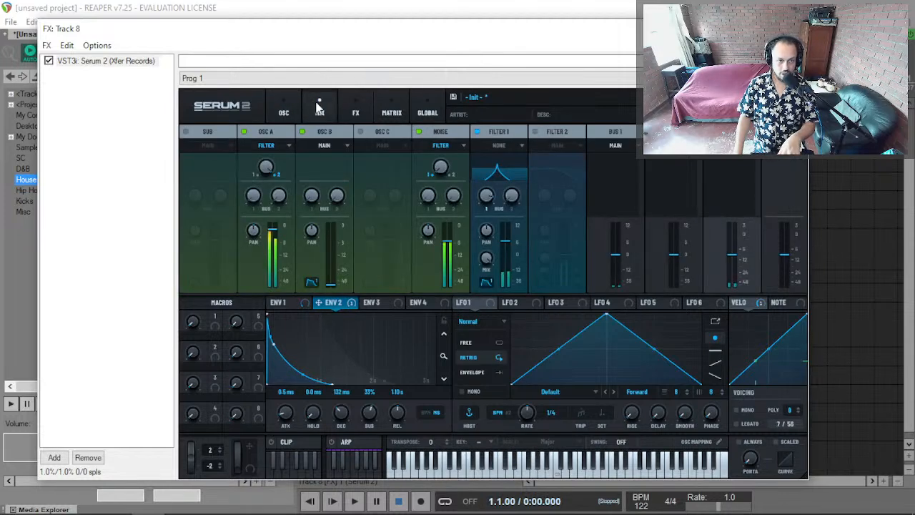
{"action": "left_click", "coordinate": [362, 113]}
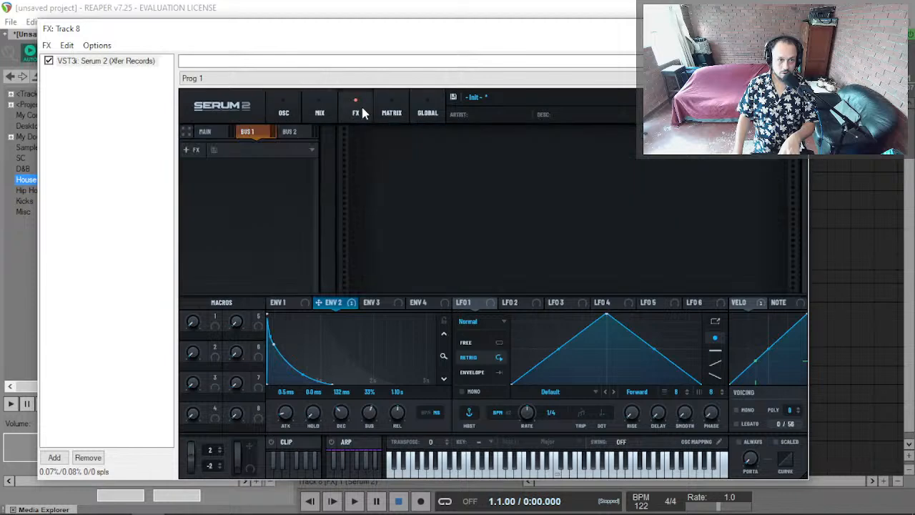
{"action": "left_click", "coordinate": [319, 113]}
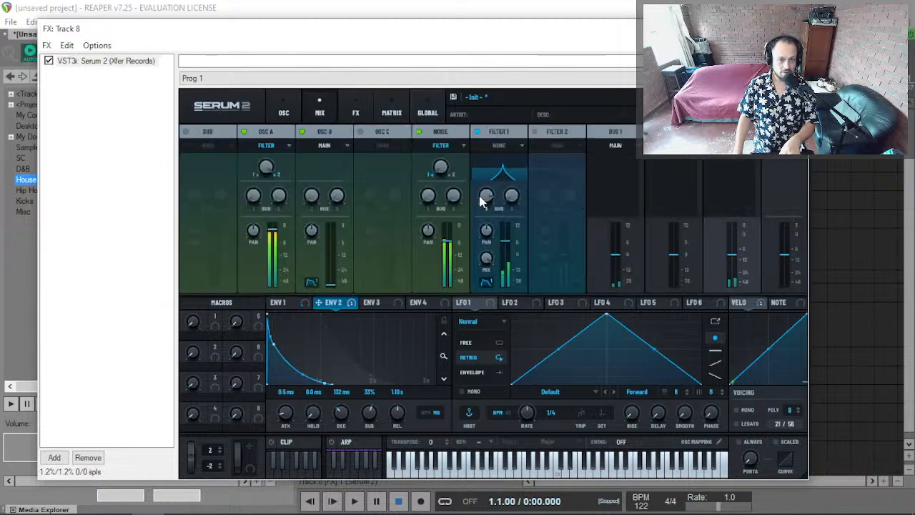
Raise Filter 1's send to Bus 1 to 97% and check the oscillator and filter settings.
{"action": "mouse_move", "coordinate": [483, 202]}
{"action": "mouse_move", "coordinate": [483, 202]}
{"action": "left_mouse_down"}
{"action": "mouse_move", "coordinate": [465, 245]}
{"action": "mouse_move", "coordinate": [498, 207]}
{"action": "left_mouse_up"}
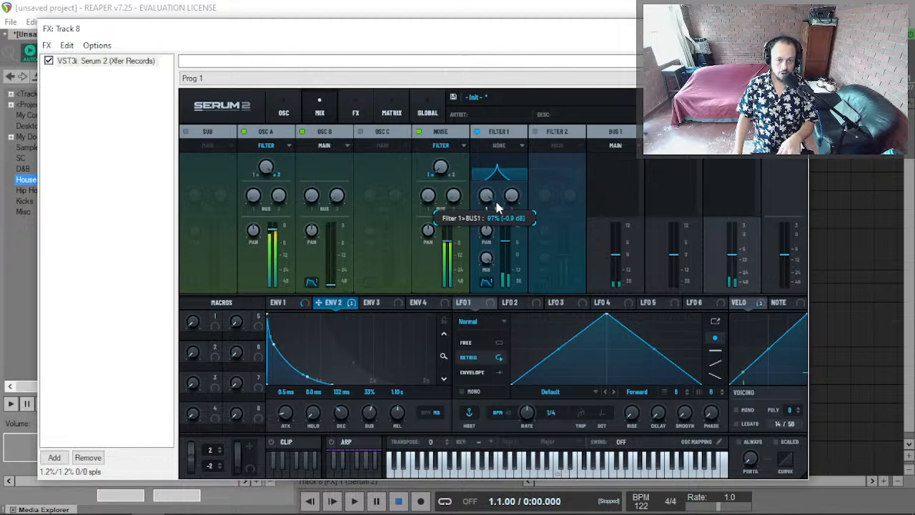
{"action": "left_click", "coordinate": [284, 109]}
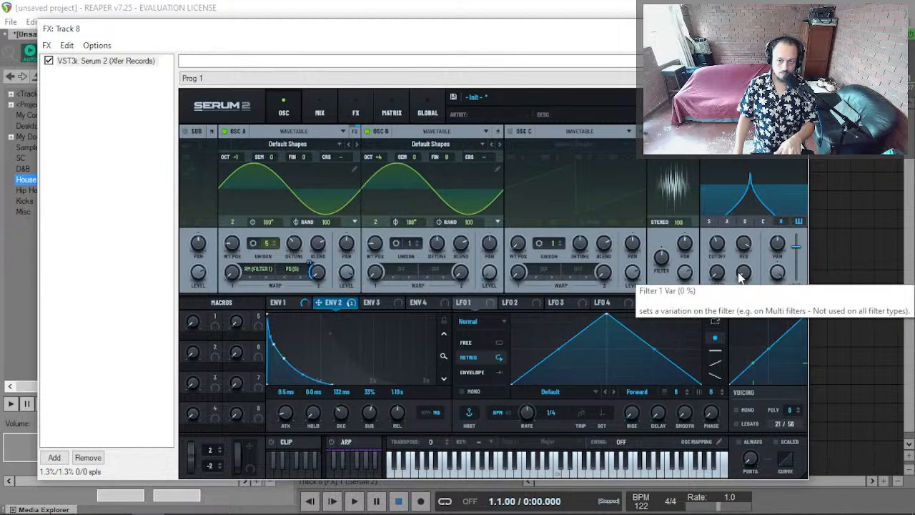
{"action": "left_click", "coordinate": [322, 114]}
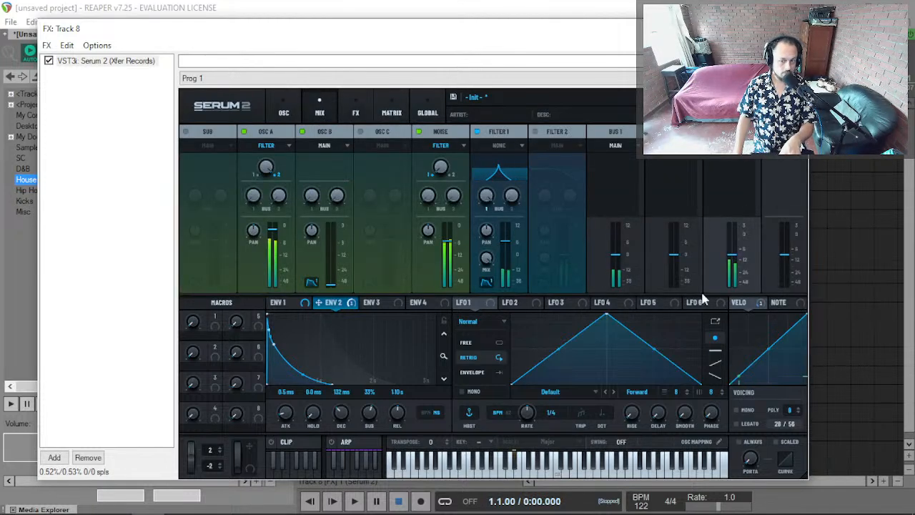
Lower Filter 1's send to Bus 1 to 0% and assign Velo as its modulator.
{"action": "left_click_drag", "start_coordinate": [489, 194], "coordinate": [462, 309]}
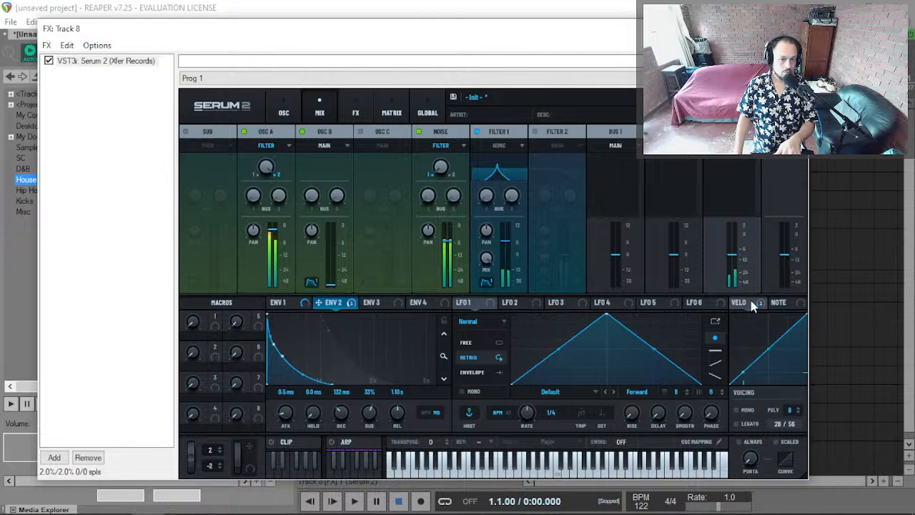
{"action": "left_click_drag", "start_coordinate": [752, 306], "coordinate": [488, 205]}
{"action": "mouse_move", "coordinate": [490, 207]}
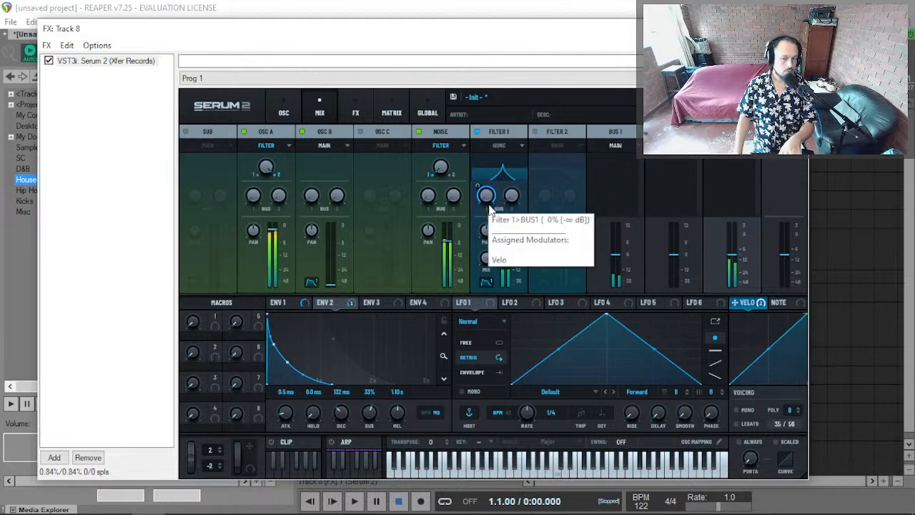
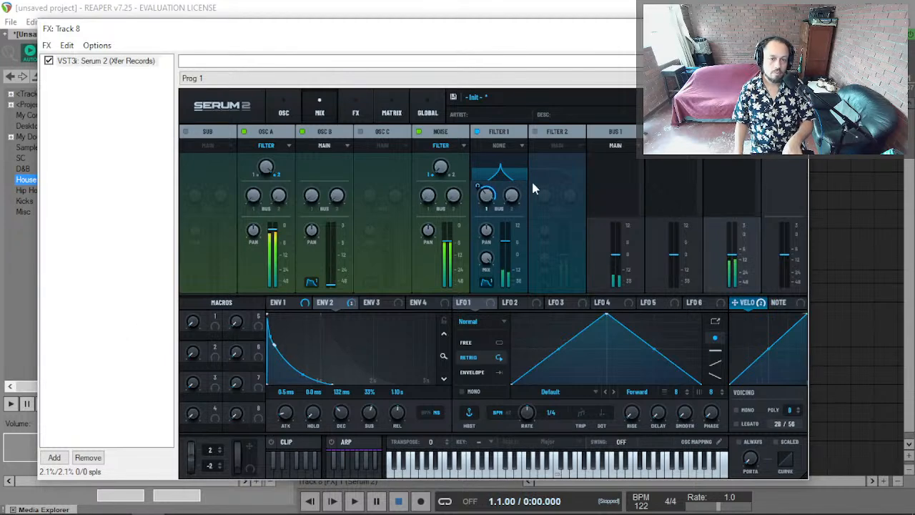
Fine-tune the velocity-modulated Filter 1 send to Bus 1, raising the send level slightly.
{"action": "right_click", "coordinate": [478, 187]}
{"action": "left_click", "coordinate": [478, 187]}
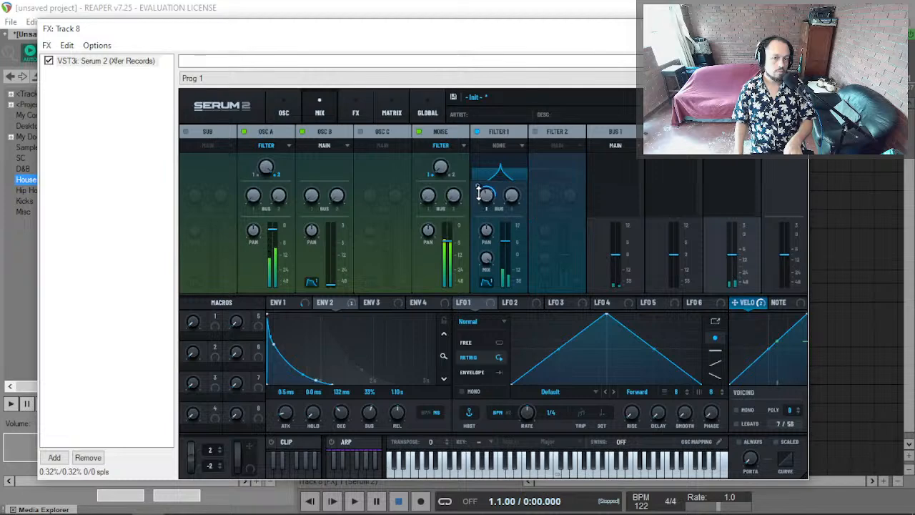
{"action": "left_click_drag", "start_coordinate": [485, 197], "coordinate": [485, 190]}
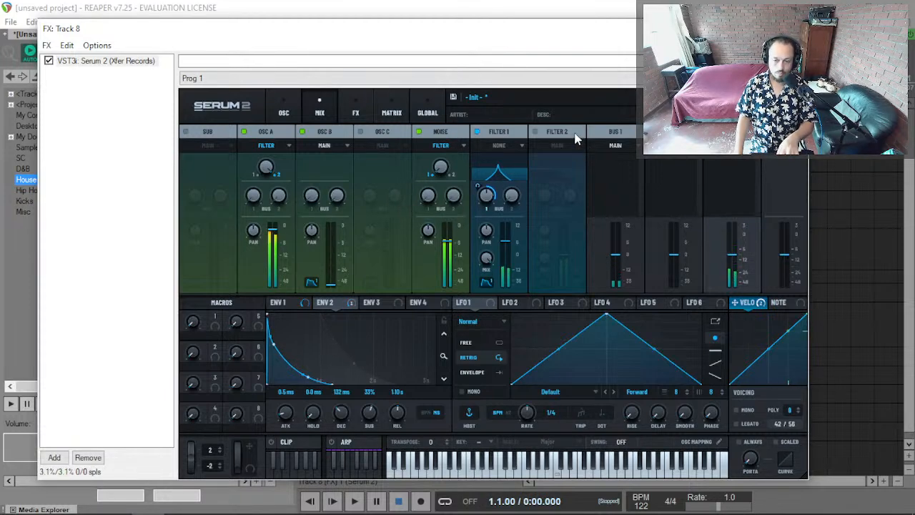
Switch off Osc B and shorten Env 1's release to about 100 ms.
{"action": "left_click", "coordinate": [284, 113]}
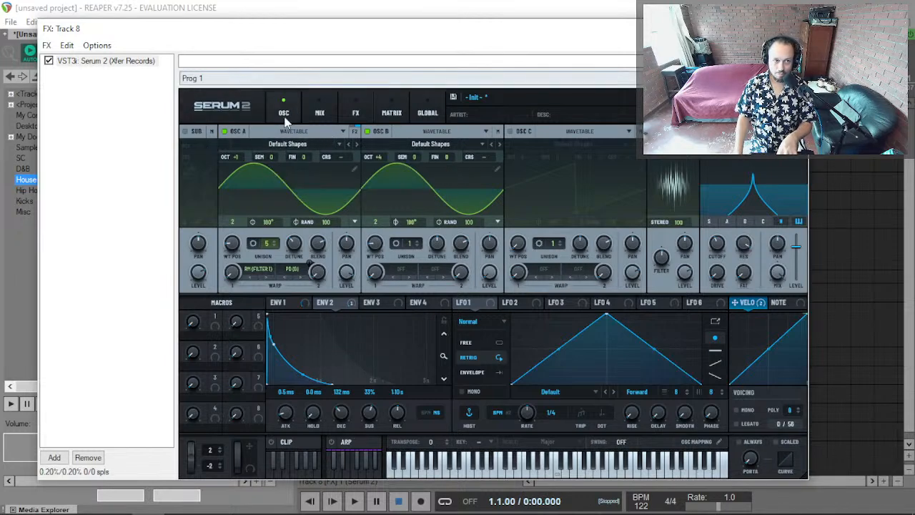
{"action": "left_click", "coordinate": [367, 132]}
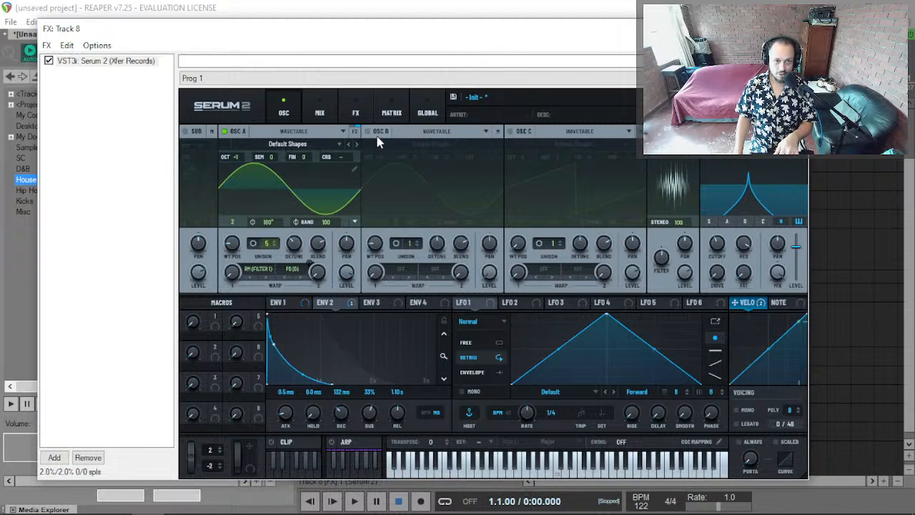
{"action": "left_click", "coordinate": [294, 304]}
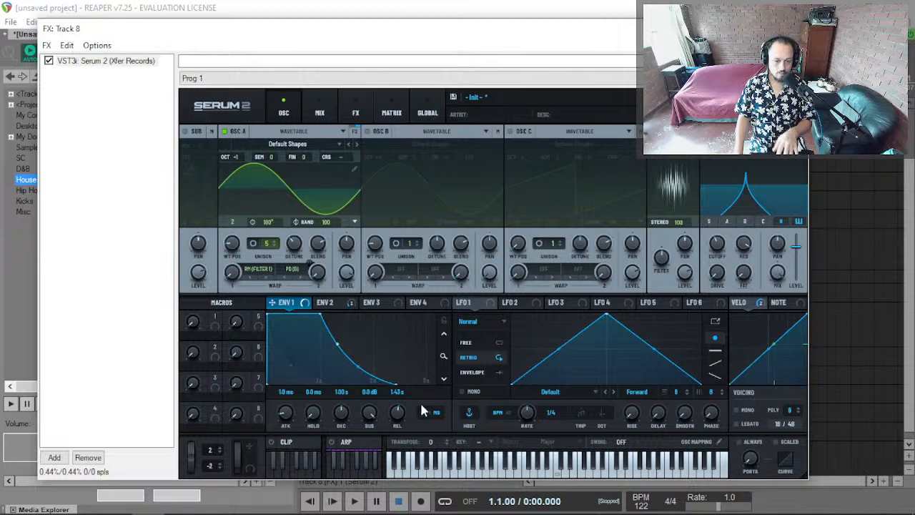
{"action": "left_click_drag", "start_coordinate": [398, 415], "coordinate": [399, 442]}
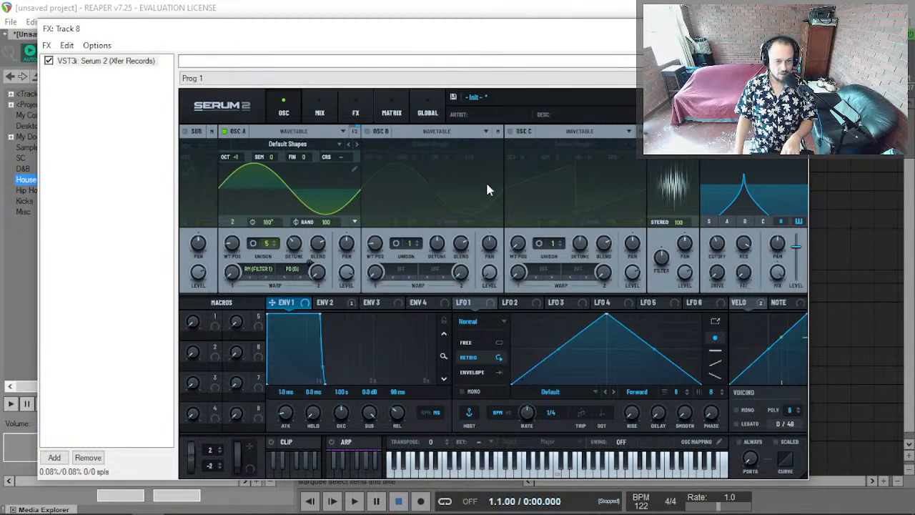
Assign LFO 1 as the modulator for both the Osc A level and the noise level.
{"action": "left_click", "coordinate": [508, 308]}
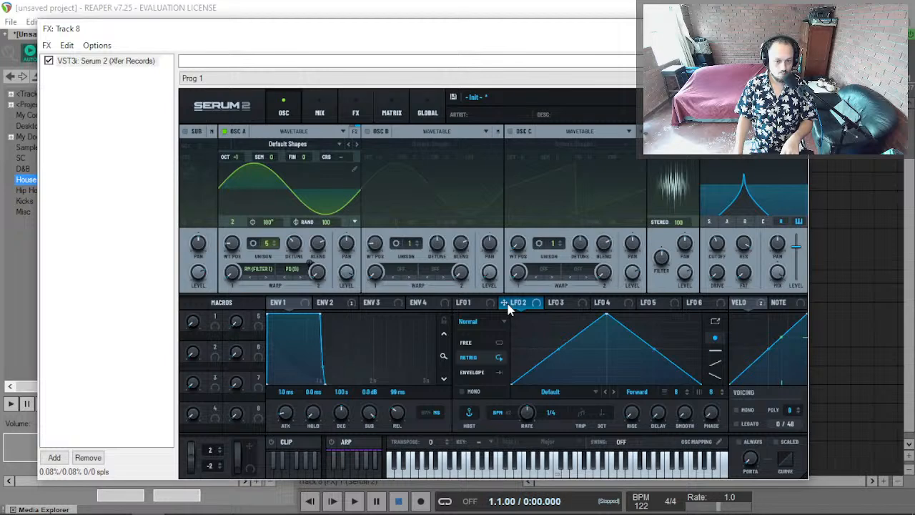
{"action": "left_click", "coordinate": [469, 308]}
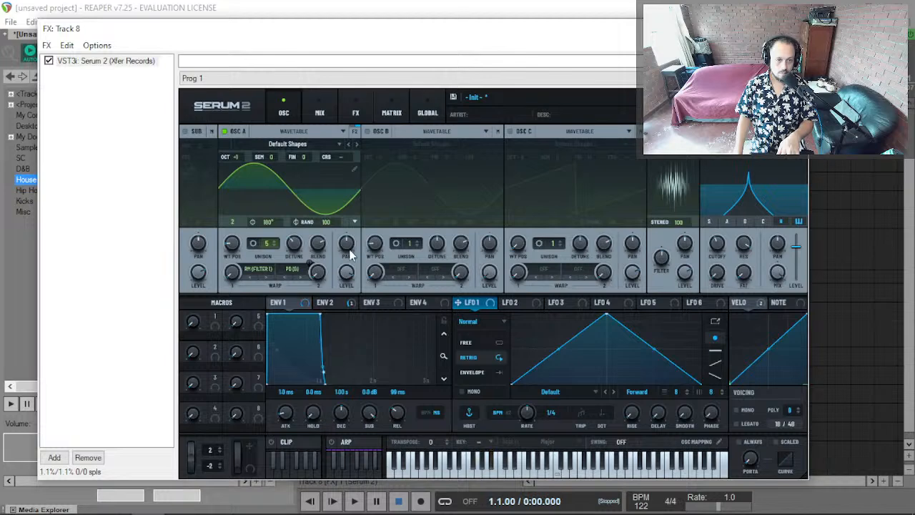
{"action": "left_click", "coordinate": [344, 133]}
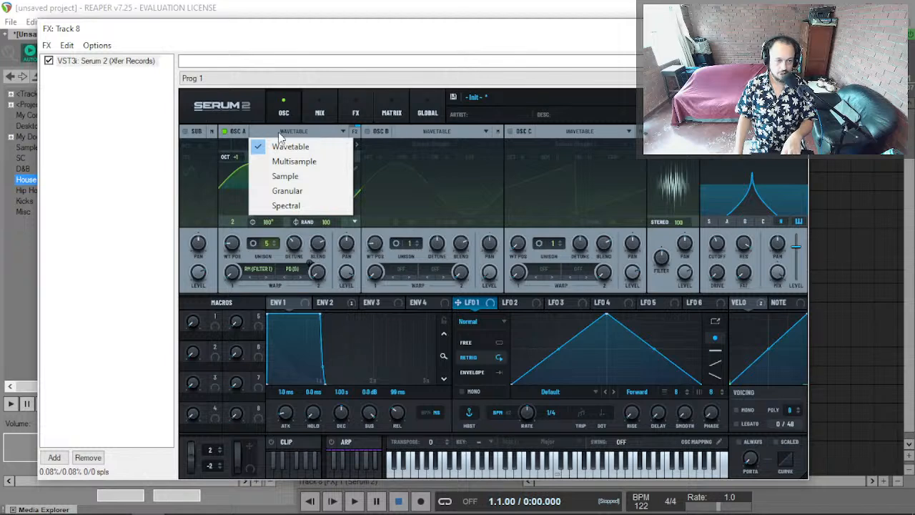
{"action": "left_click", "coordinate": [180, 267]}
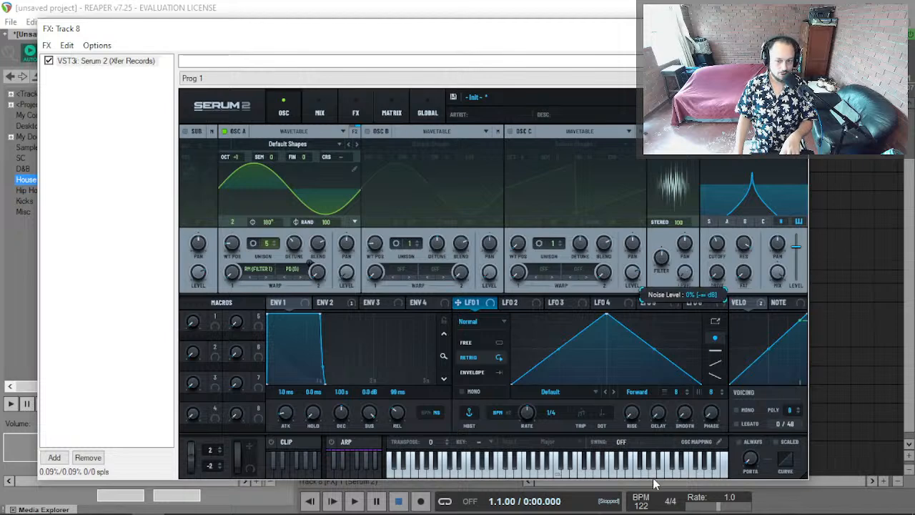
{"action": "left_click_drag", "start_coordinate": [486, 309], "coordinate": [346, 272]}
{"action": "left_click_drag", "start_coordinate": [486, 303], "coordinate": [683, 276]}
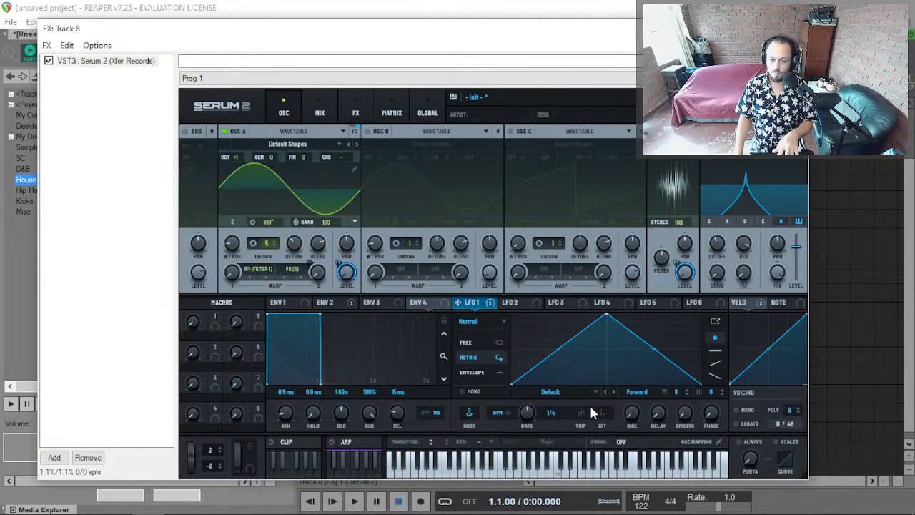
Shape LFO 1 into a falling ramp at a 1/16 rate and add a little smoothing.
{"action": "left_click_drag", "start_coordinate": [592, 314], "coordinate": [512, 314]}
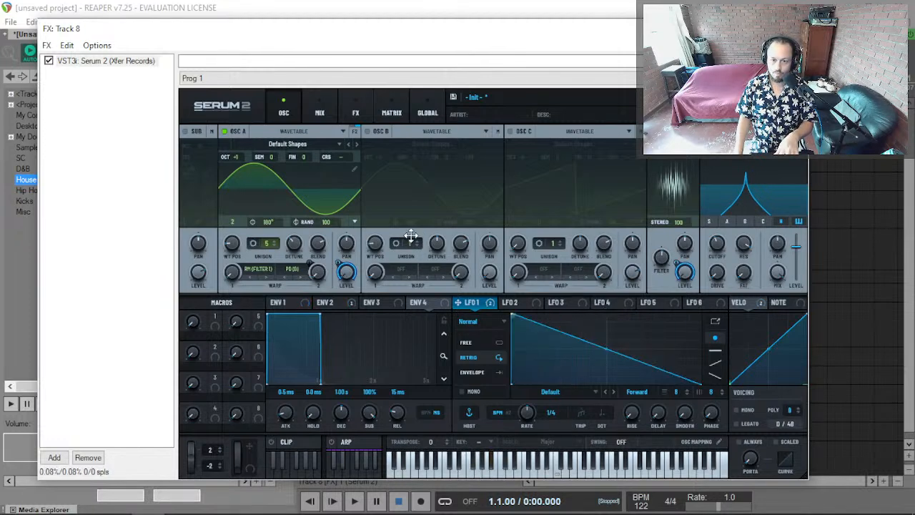
{"action": "left_click_drag", "start_coordinate": [525, 419], "coordinate": [529, 412]}
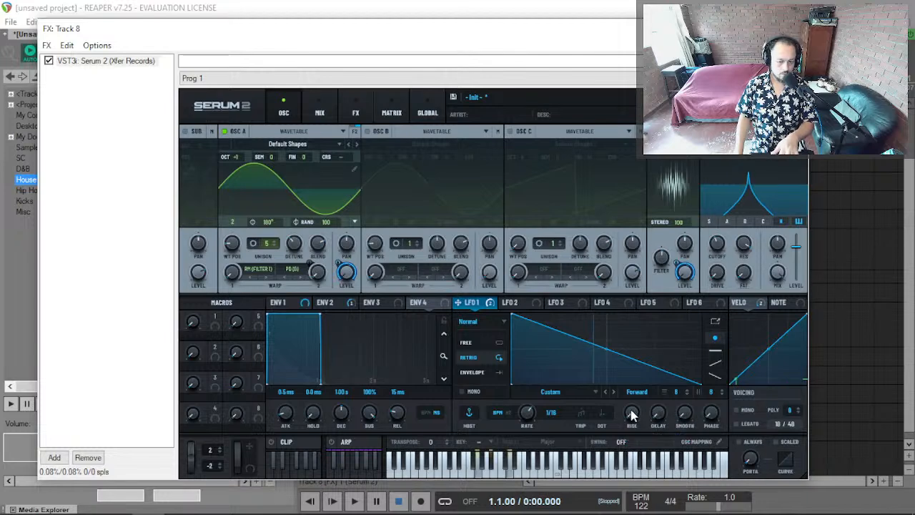
{"action": "left_click_drag", "start_coordinate": [685, 413], "coordinate": [686, 398]}
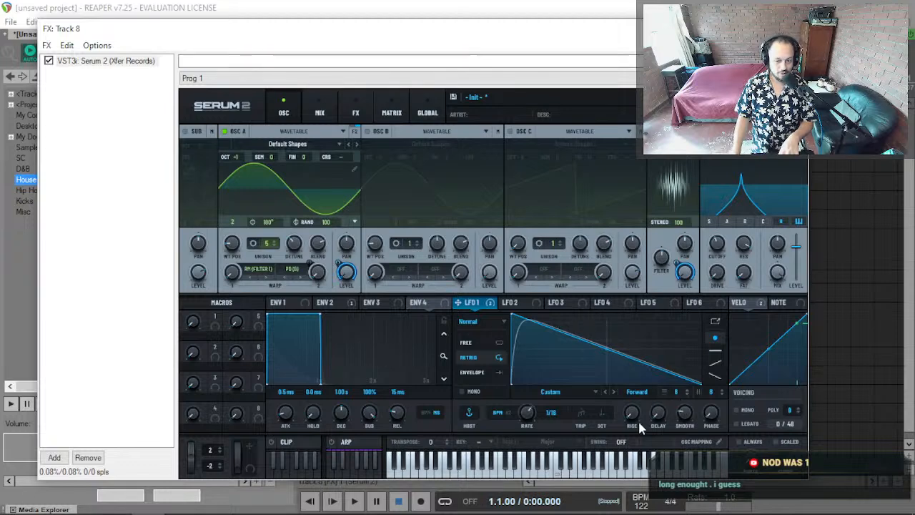
Enable swing on LFO 1's rate and set the swing amount to 66% at 1/16.
{"action": "right_click", "coordinate": [527, 421]}
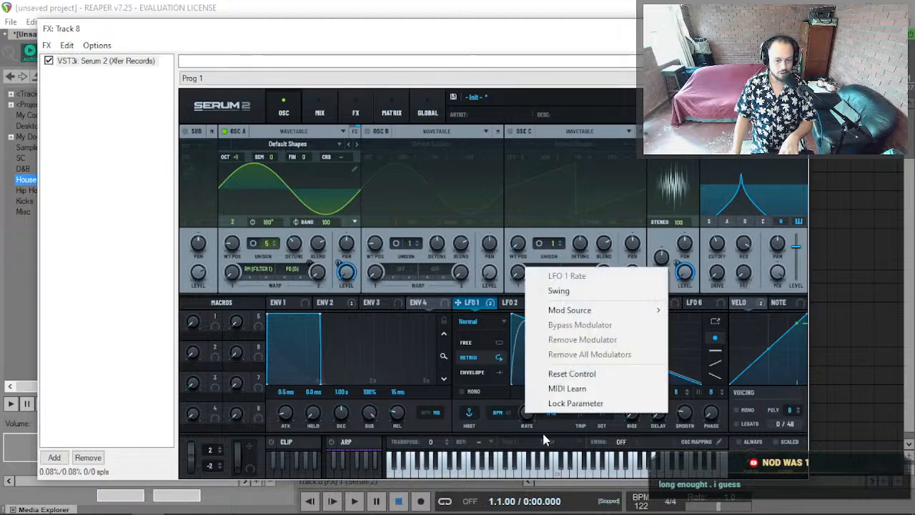
{"action": "left_click", "coordinate": [576, 291]}
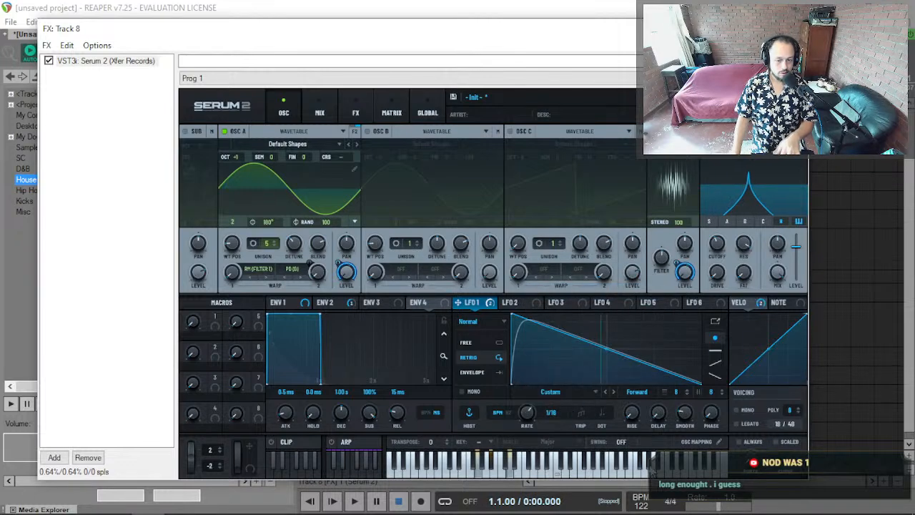
{"action": "mouse_move", "coordinate": [624, 449]}
{"action": "left_mouse_down"}
{"action": "mouse_move", "coordinate": [634, 434]}
{"action": "mouse_move", "coordinate": [624, 454]}
{"action": "mouse_move", "coordinate": [623, 437]}
{"action": "left_mouse_up"}
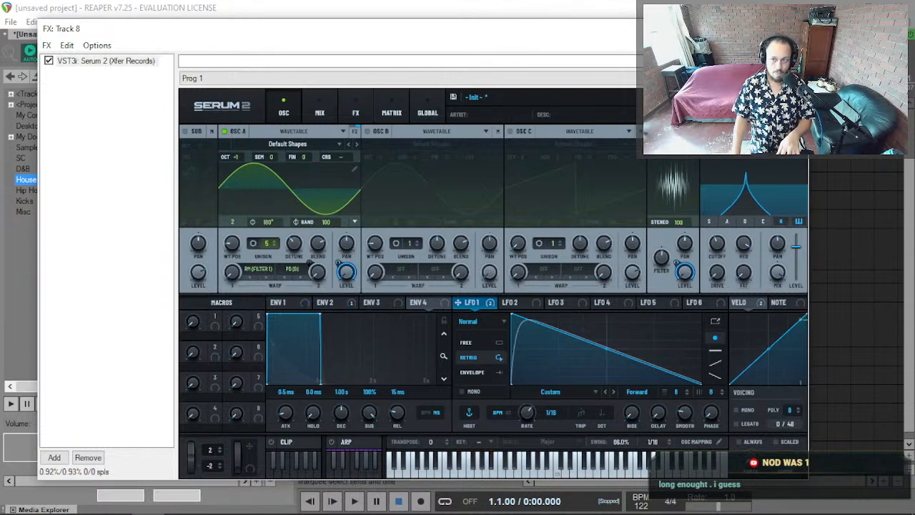
Close Track 8's FX window, set the project tempo to 135 BPM and test playback briefly.
{"action": "left_click", "coordinate": [797, 28]}
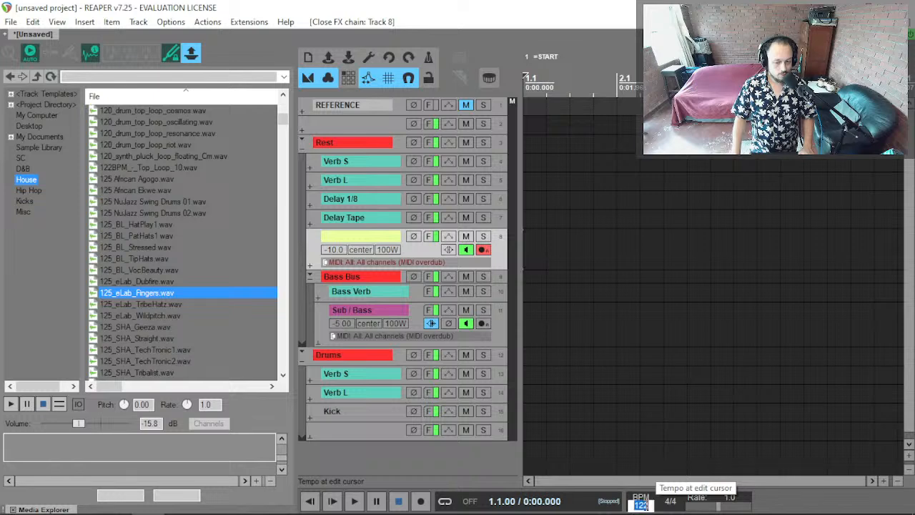
{"action": "type", "text": "13"}
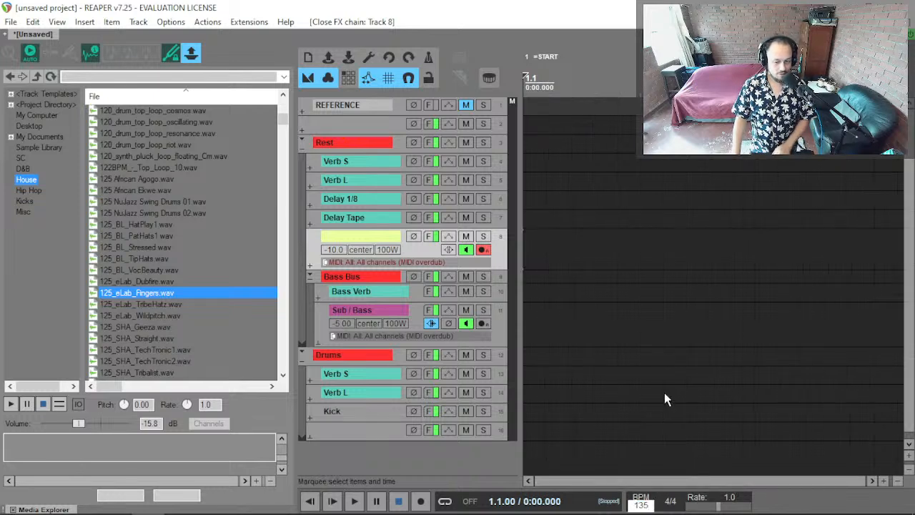
{"action": "key", "text": "Return"}
{"action": "key", "text": "space"}
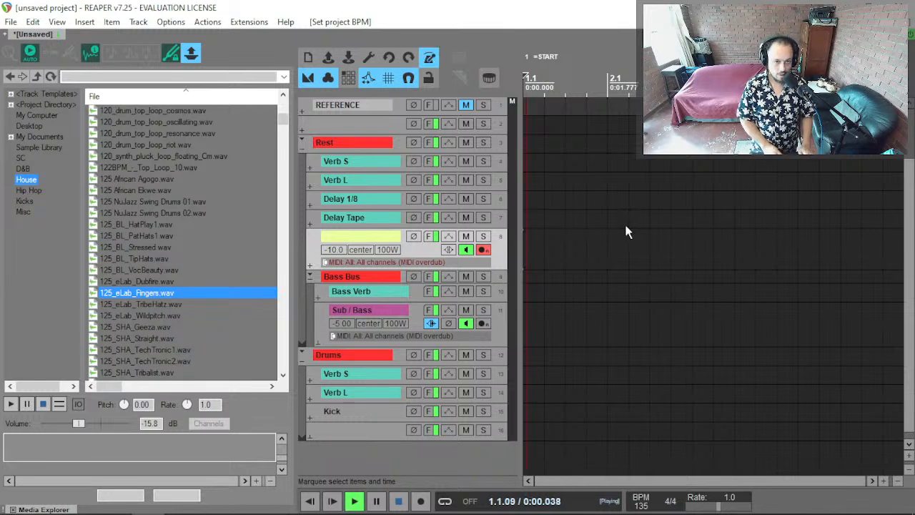
{"action": "key", "text": "space"}
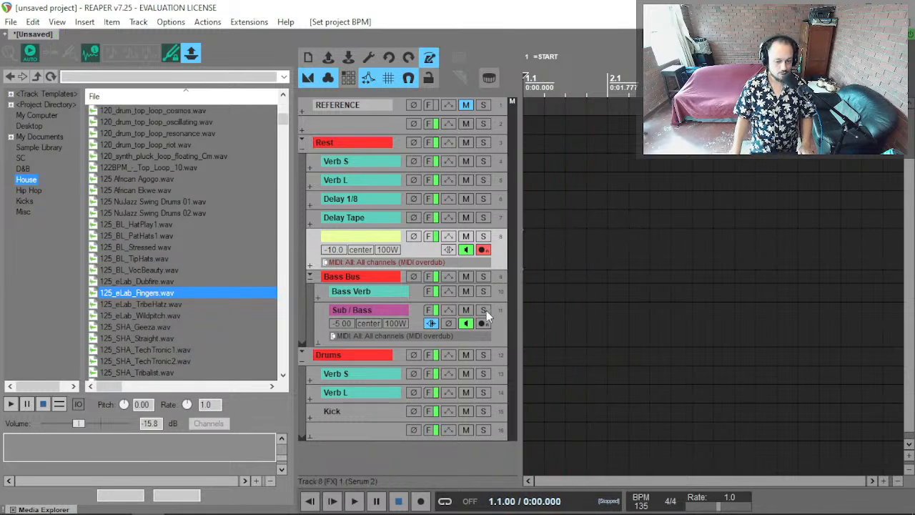
Set the project tempo to 130 BPM and reopen Track 8's Serum 2 window.
{"action": "left_click", "coordinate": [641, 505]}
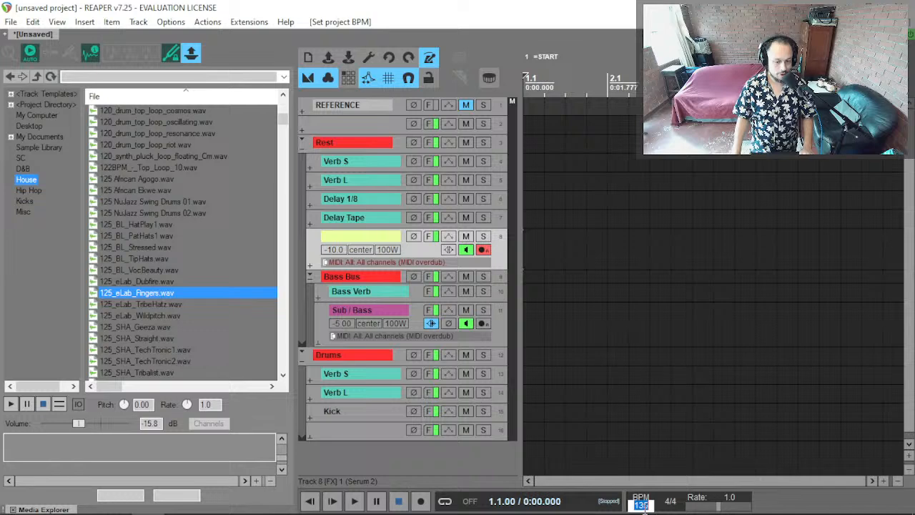
{"action": "type", "text": "130"}
{"action": "key", "text": "Return"}
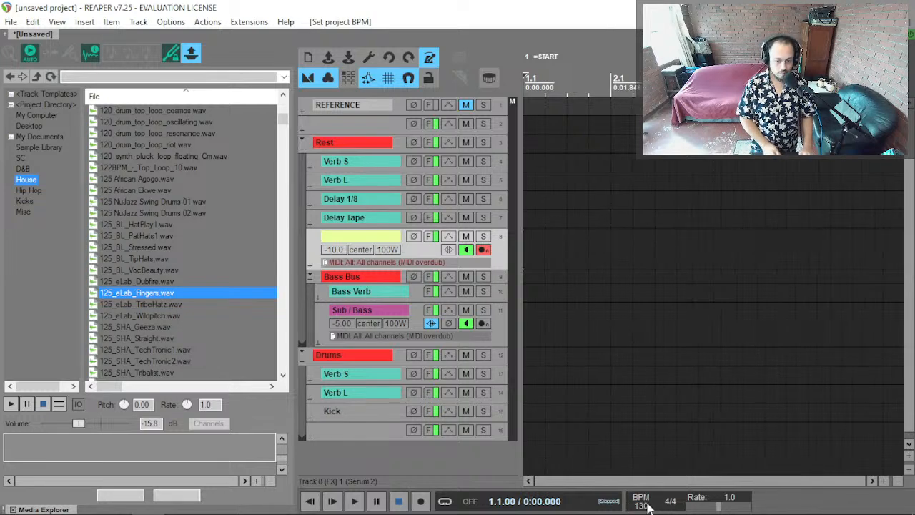
{"action": "key", "text": "space"}
{"action": "key", "text": "space"}
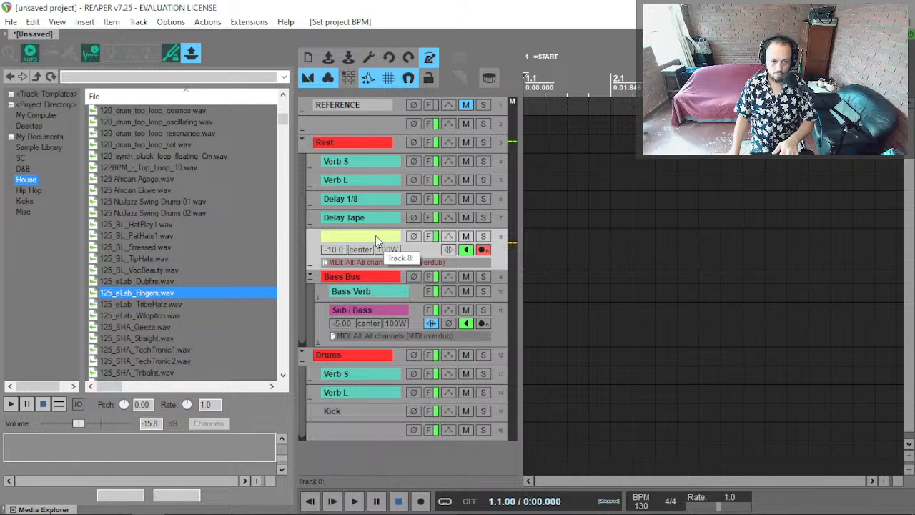
{"action": "left_click", "coordinate": [429, 236]}
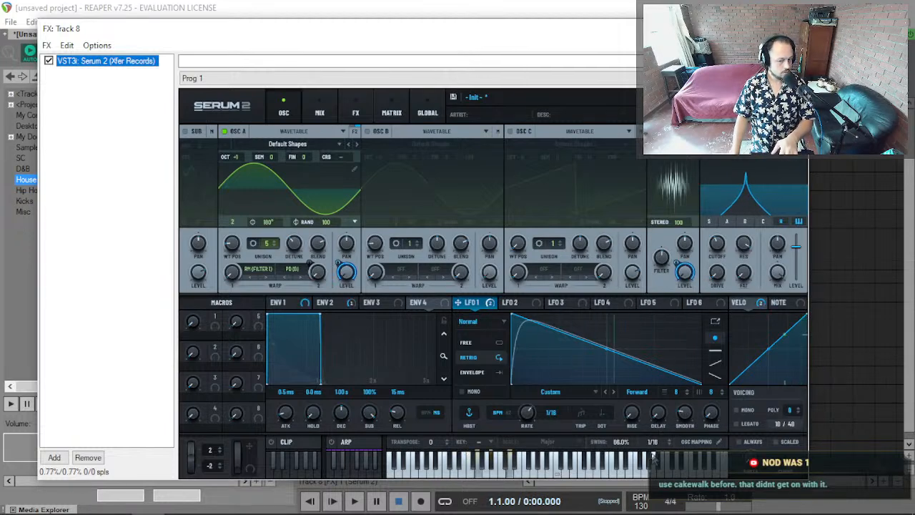
Reduce the swing to 58.6% and adjust Filter 1's resonance.
{"action": "left_click_drag", "start_coordinate": [626, 446], "coordinate": [626, 461]}
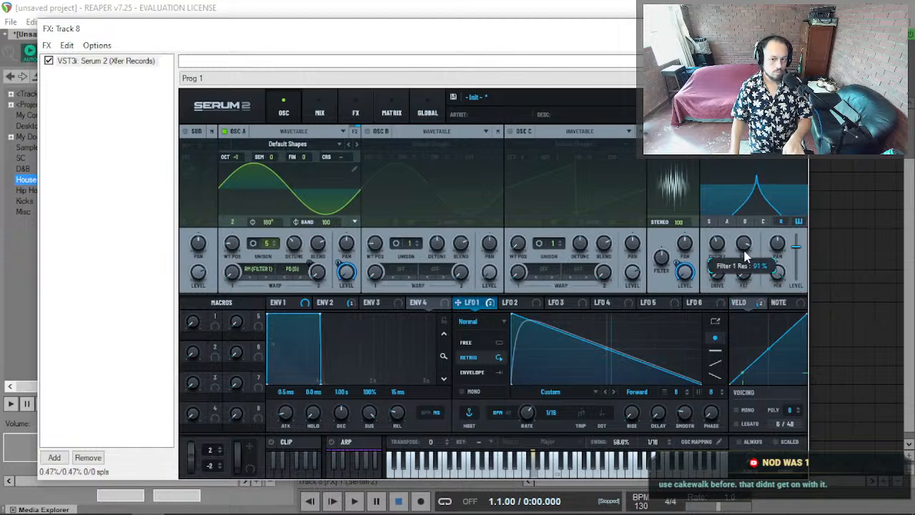
{"action": "left_click_drag", "start_coordinate": [743, 266], "coordinate": [749, 234]}
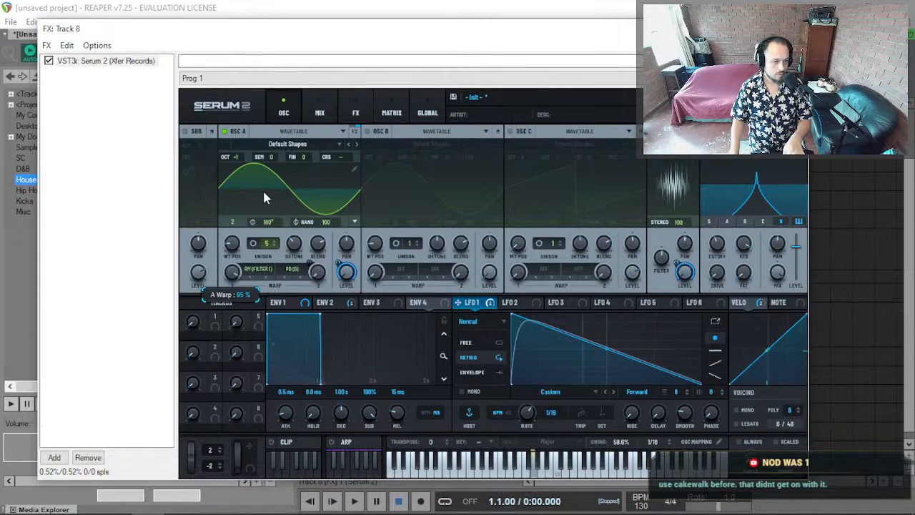
Switch Osc A's first warp mode to PD (Filter 1) and turn down its amount.
{"action": "left_click", "coordinate": [249, 274]}
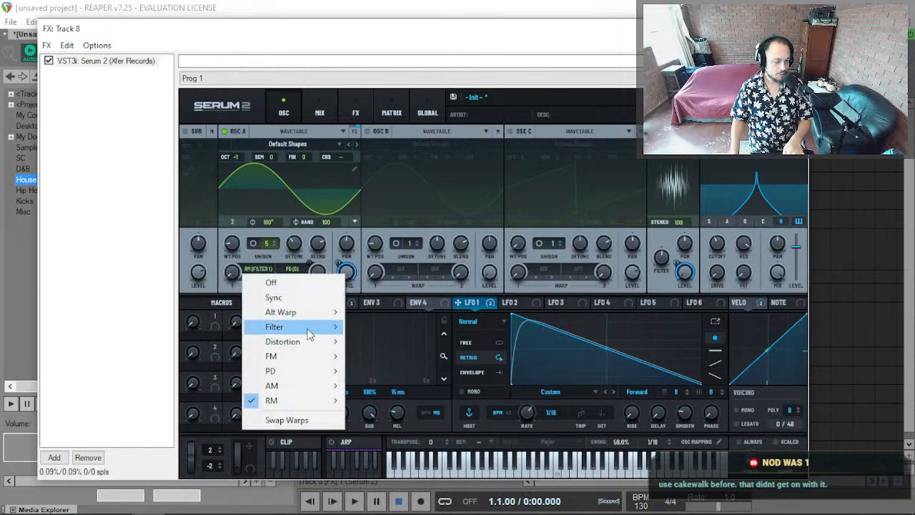
{"action": "mouse_move", "coordinate": [300, 374]}
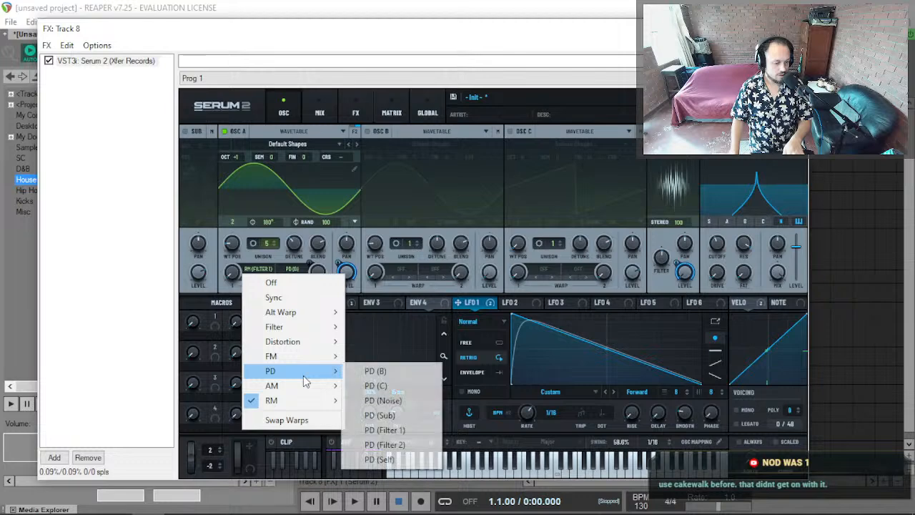
{"action": "left_click", "coordinate": [413, 450]}
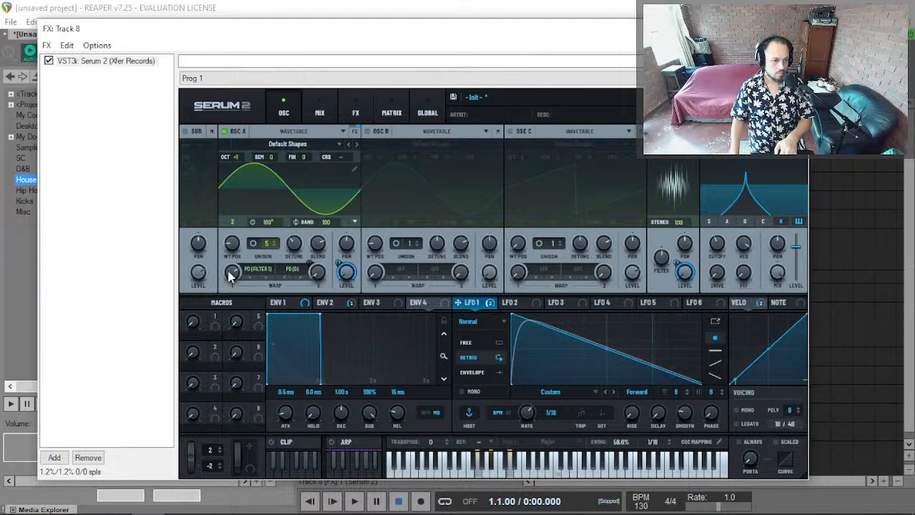
{"action": "mouse_move", "coordinate": [228, 288]}
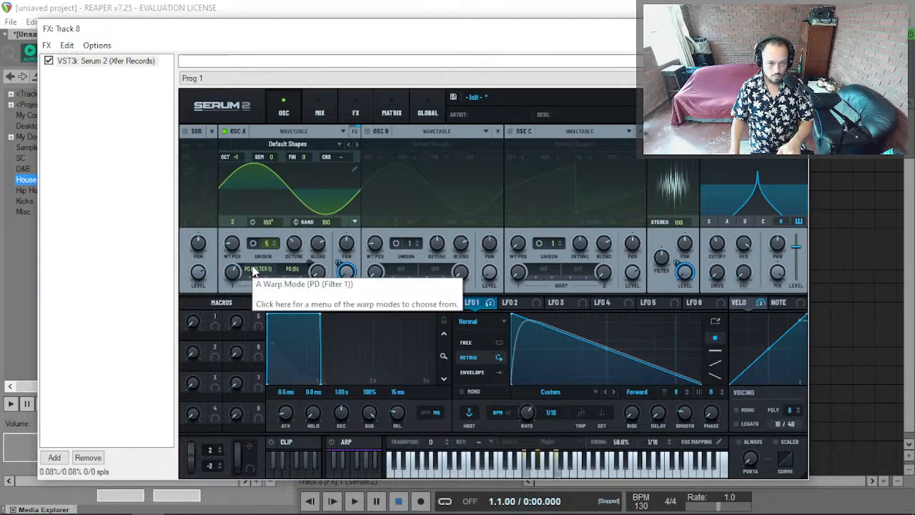
Set Osc A's unison to 1 voice and lower LFO 1's modulation depth on its level.
{"action": "left_click_drag", "start_coordinate": [270, 243], "coordinate": [265, 296]}
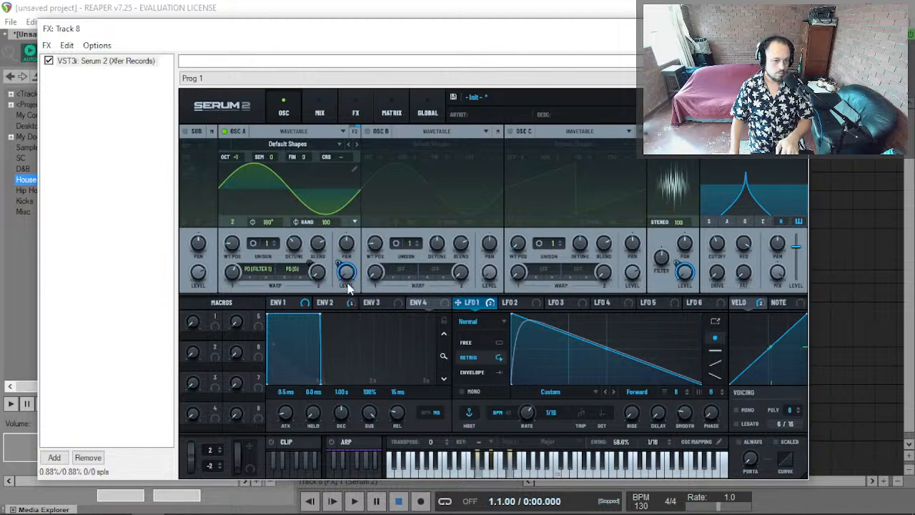
{"action": "mouse_move", "coordinate": [339, 262]}
{"action": "left_mouse_down"}
{"action": "mouse_move", "coordinate": [331, 286]}
{"action": "mouse_move", "coordinate": [337, 263]}
{"action": "left_mouse_up"}
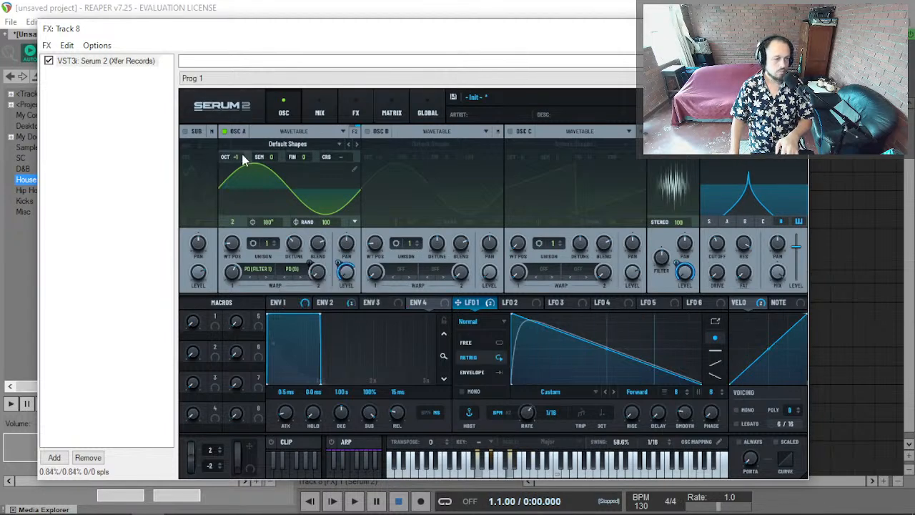
Raise Osc A's octave to +2 and fine-tune its PD (Filter 1) warp amount.
{"action": "left_click_drag", "start_coordinate": [240, 158], "coordinate": [240, 146]}
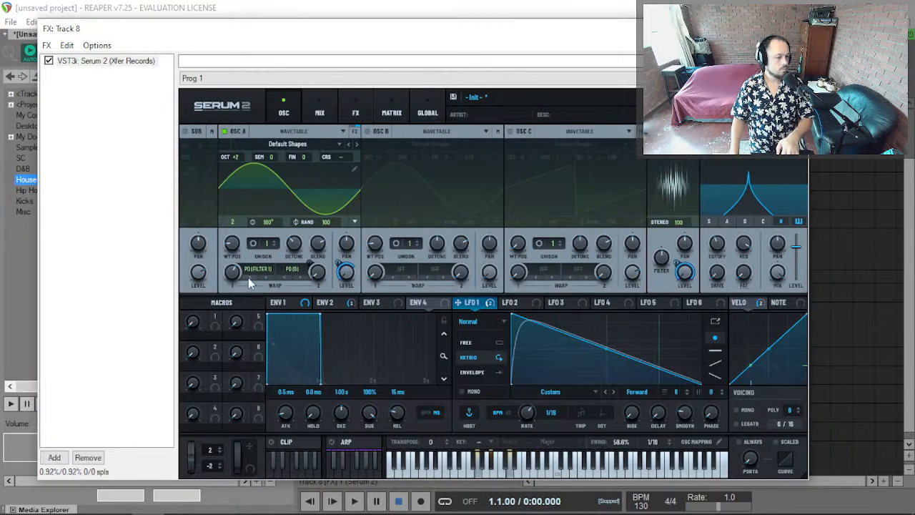
{"action": "mouse_move", "coordinate": [233, 275]}
{"action": "left_mouse_down"}
{"action": "mouse_move", "coordinate": [242, 258]}
{"action": "mouse_move", "coordinate": [239, 271]}
{"action": "left_mouse_up"}
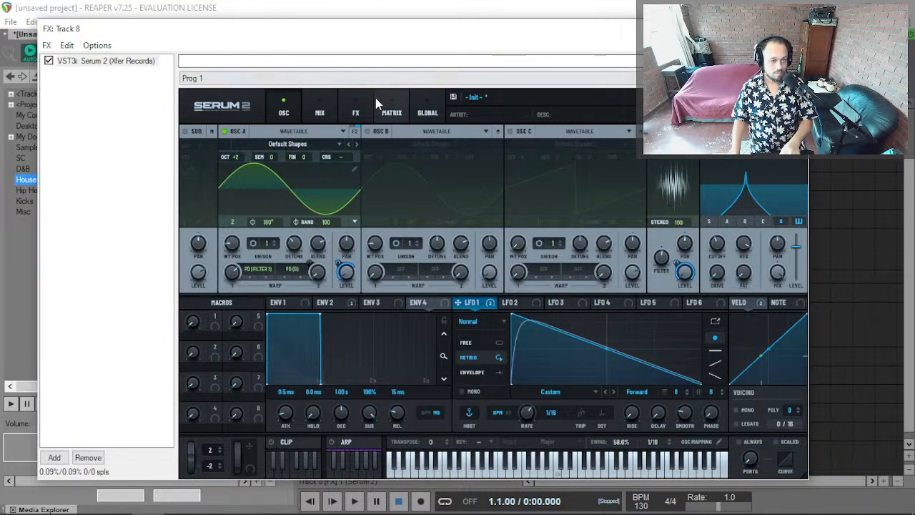
Add a Reverb effect to the Main effects chain.
{"action": "left_click", "coordinate": [358, 109]}
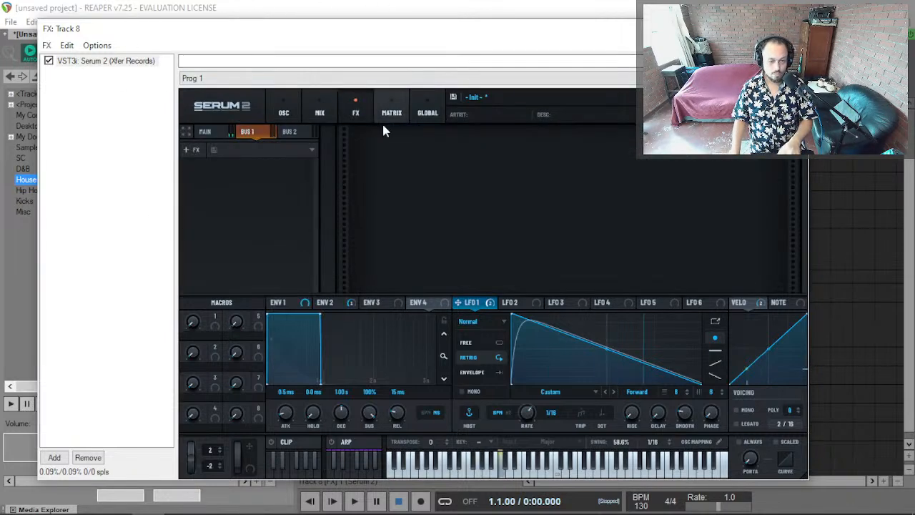
{"action": "left_click", "coordinate": [209, 131]}
{"action": "left_click", "coordinate": [188, 152]}
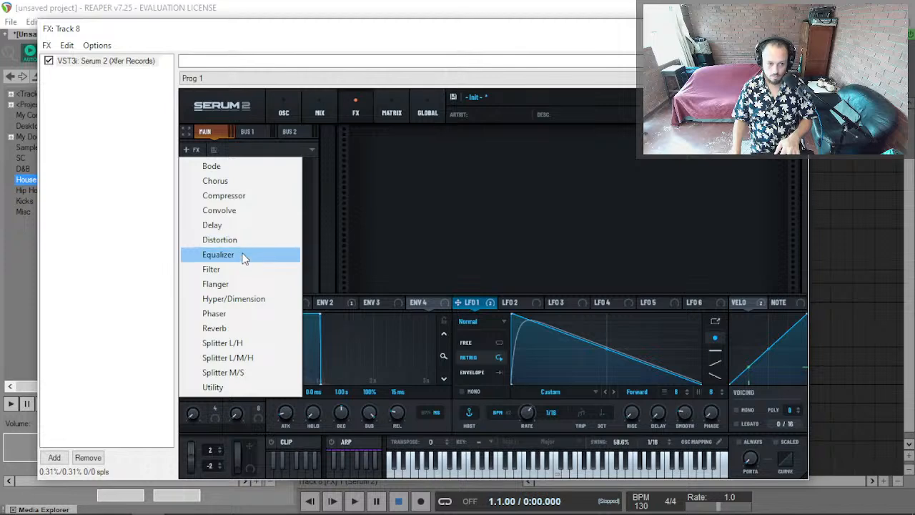
{"action": "left_click", "coordinate": [214, 328]}
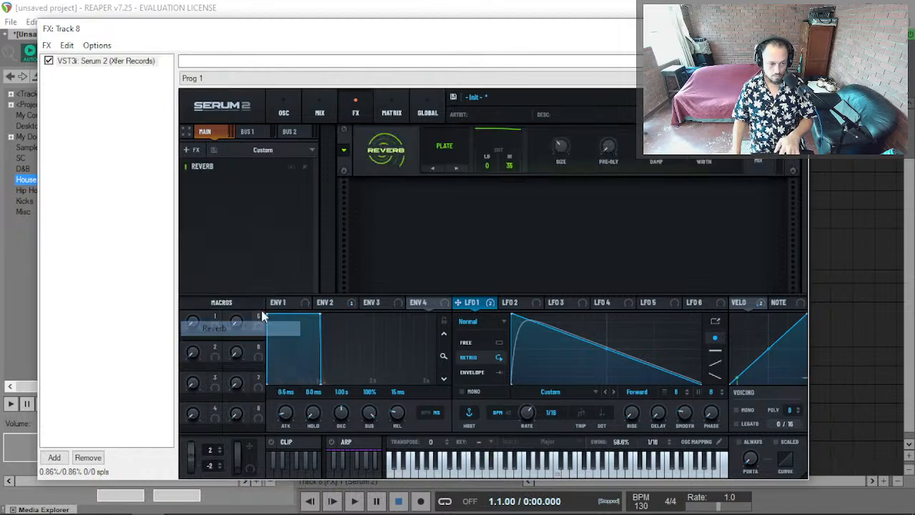
Change the reverb type to Hall and set its size to about 18%.
{"action": "left_click", "coordinate": [450, 151]}
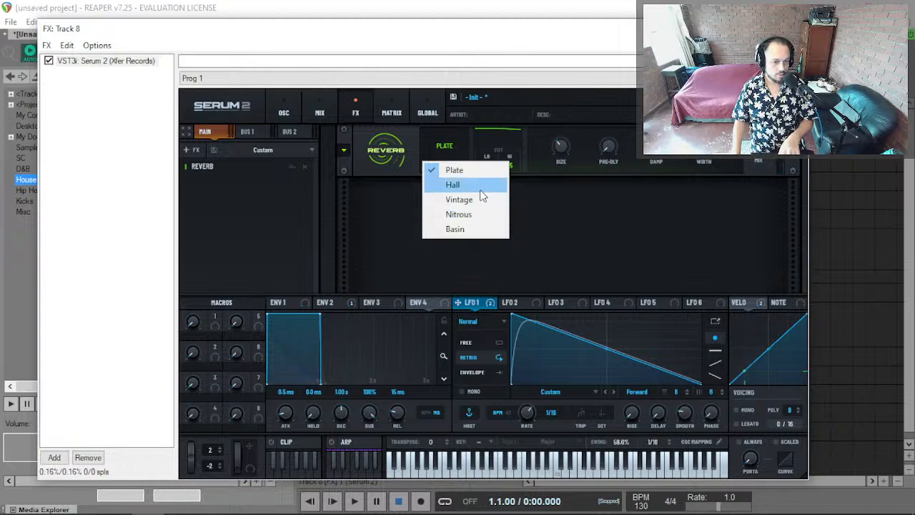
{"action": "left_click", "coordinate": [480, 187]}
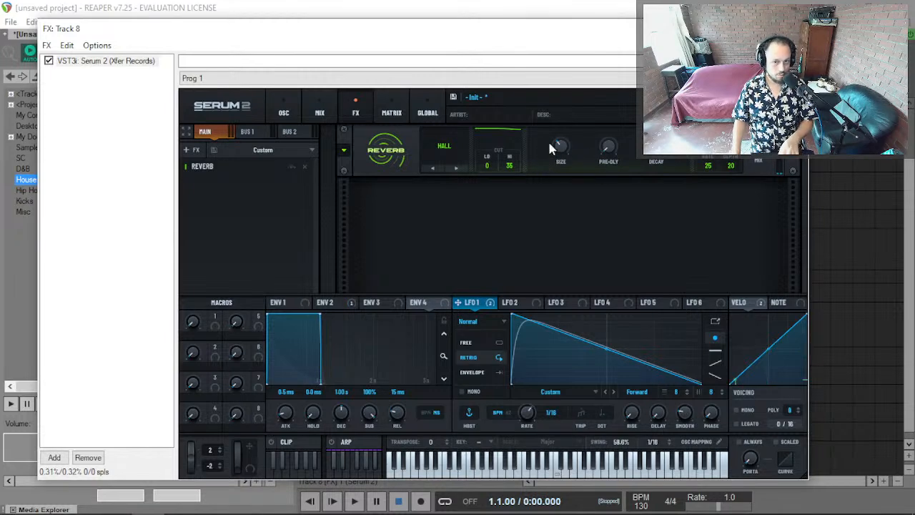
{"action": "mouse_move", "coordinate": [559, 148]}
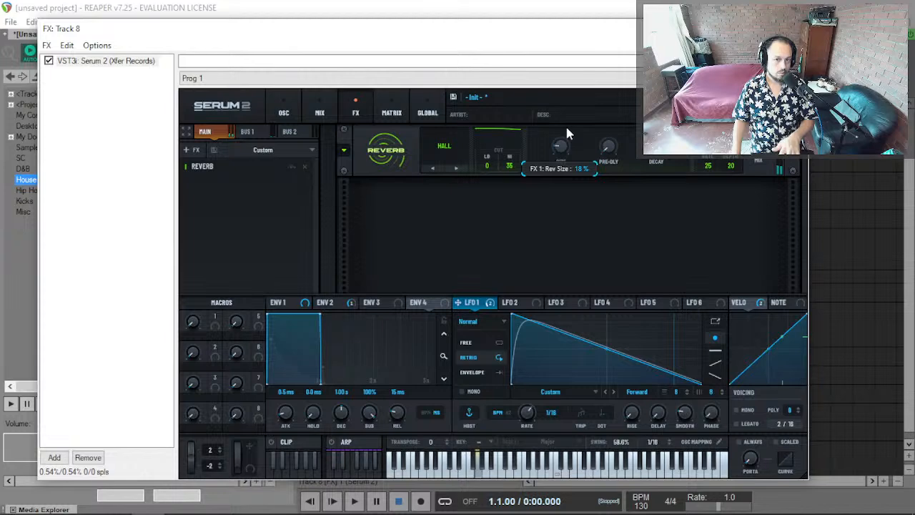
Change the reverb type from Hall to Vintage and fine-tune its size.
{"action": "left_click_drag", "start_coordinate": [558, 146], "coordinate": [569, 111]}
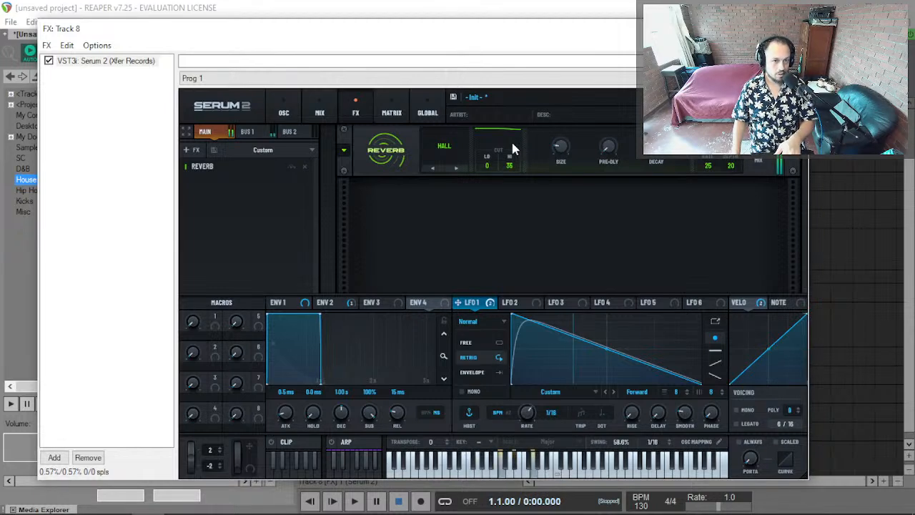
{"action": "left_click", "coordinate": [438, 148]}
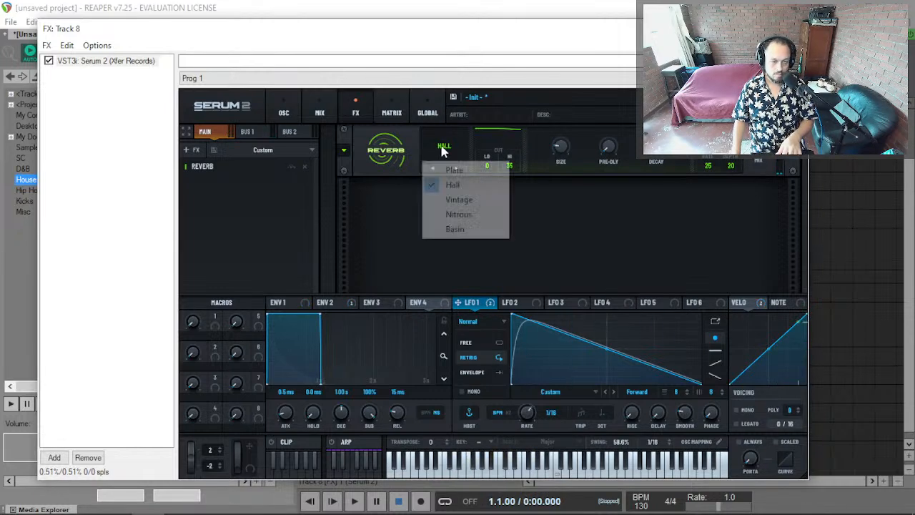
{"action": "left_click", "coordinate": [471, 199]}
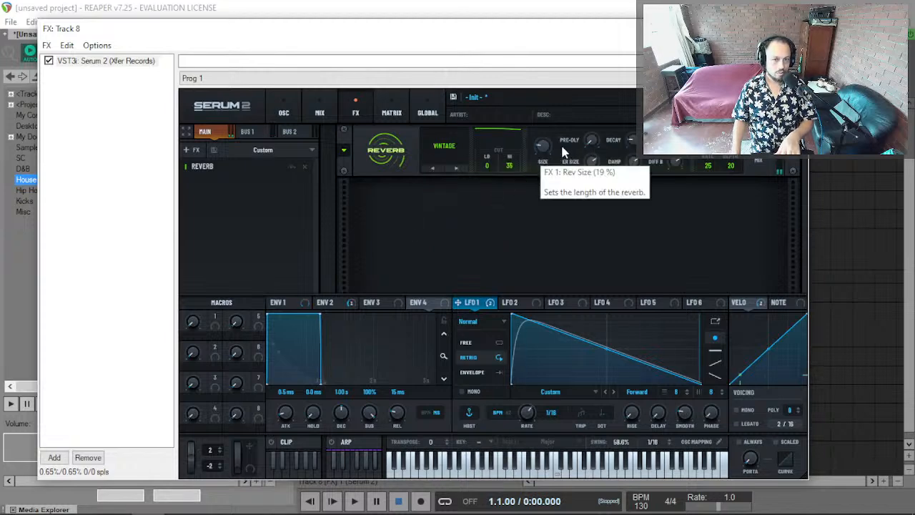
{"action": "left_click_drag", "start_coordinate": [546, 145], "coordinate": [546, 133]}
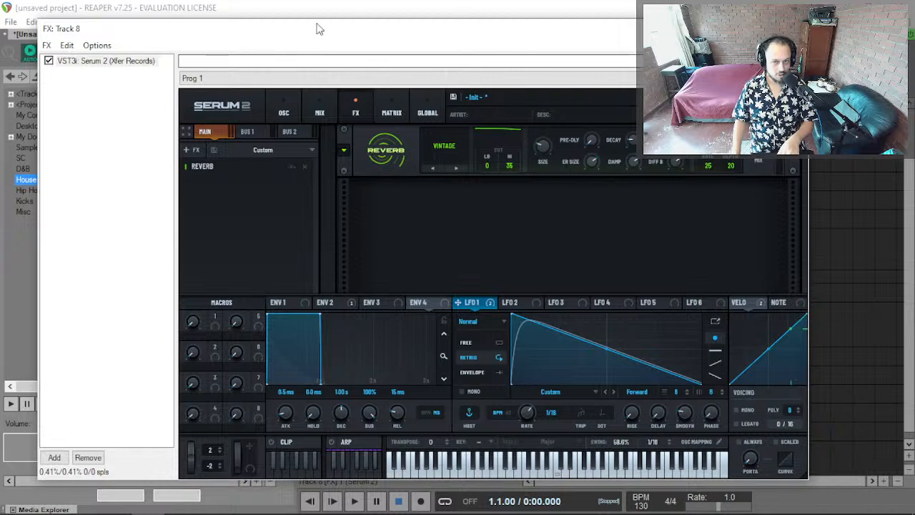
Switch Osc A's first warp mode to FM (Filter 1).
{"action": "left_click", "coordinate": [284, 113]}
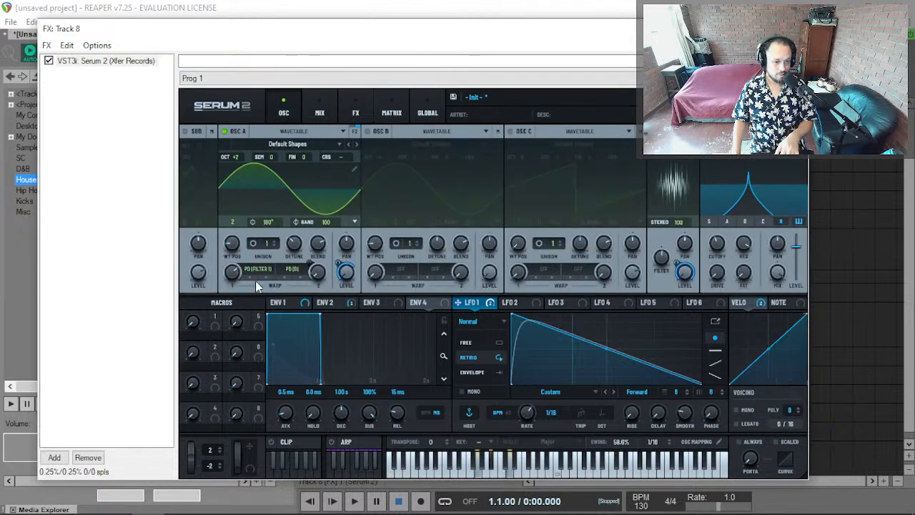
{"action": "left_click_drag", "start_coordinate": [231, 276], "coordinate": [252, 298]}
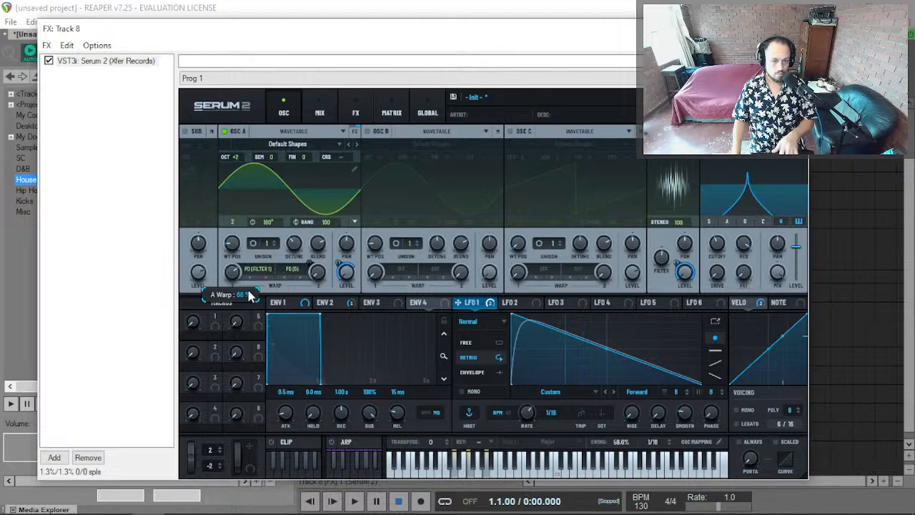
{"action": "left_click", "coordinate": [249, 269]}
{"action": "mouse_move", "coordinate": [296, 357]}
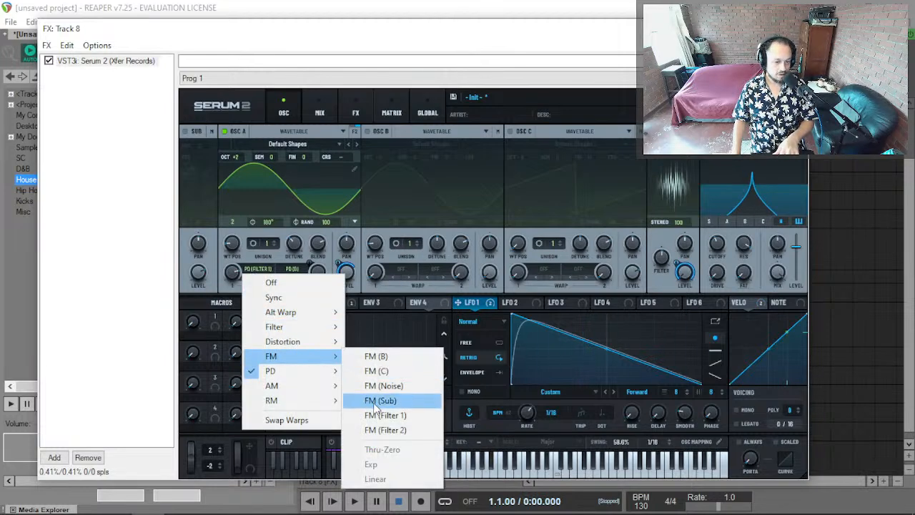
{"action": "left_click", "coordinate": [400, 415]}
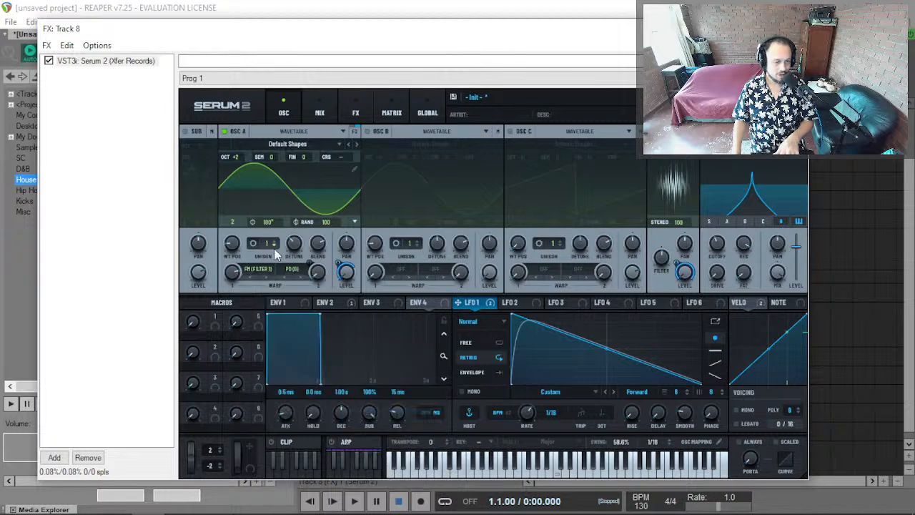
Lower Osc A's FM (Filter 1) warp amount to about 48% and set its unison to 3 voices.
{"action": "left_click_drag", "start_coordinate": [238, 270], "coordinate": [221, 345]}
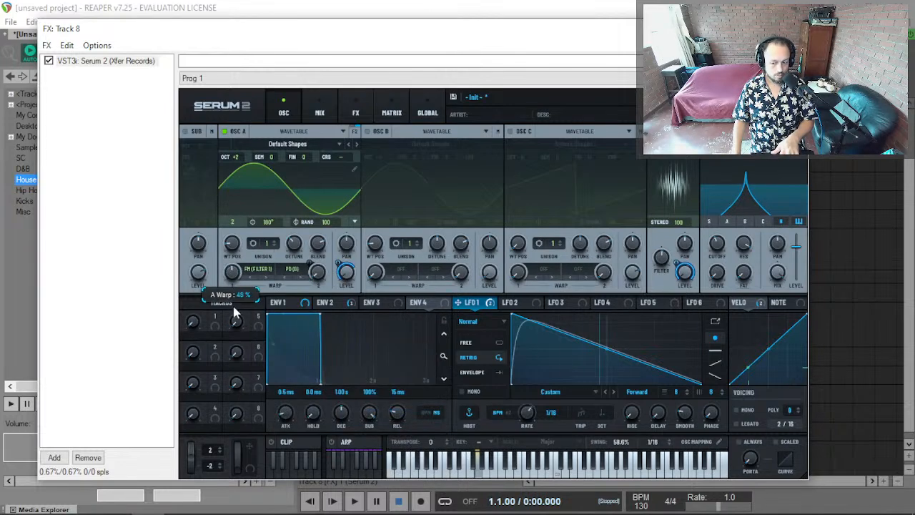
{"action": "left_click_drag", "start_coordinate": [241, 291], "coordinate": [231, 307]}
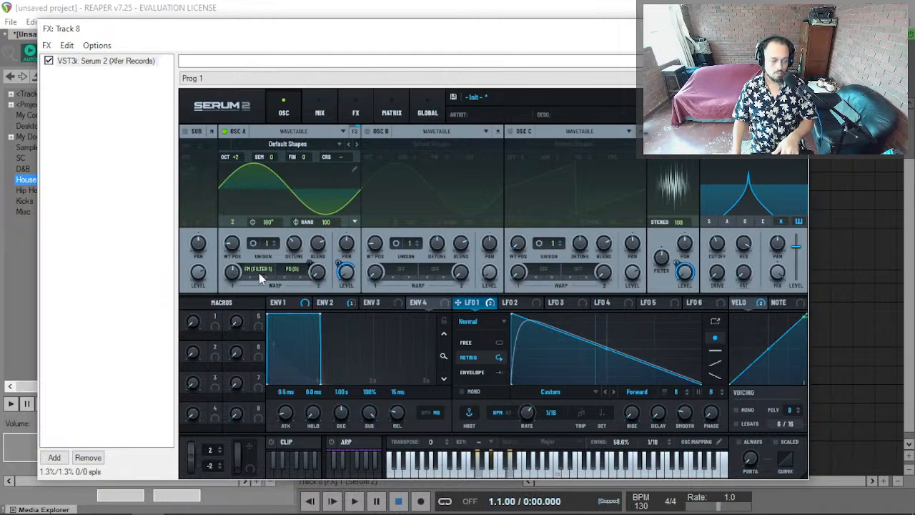
{"action": "left_click_drag", "start_coordinate": [266, 245], "coordinate": [290, 263]}
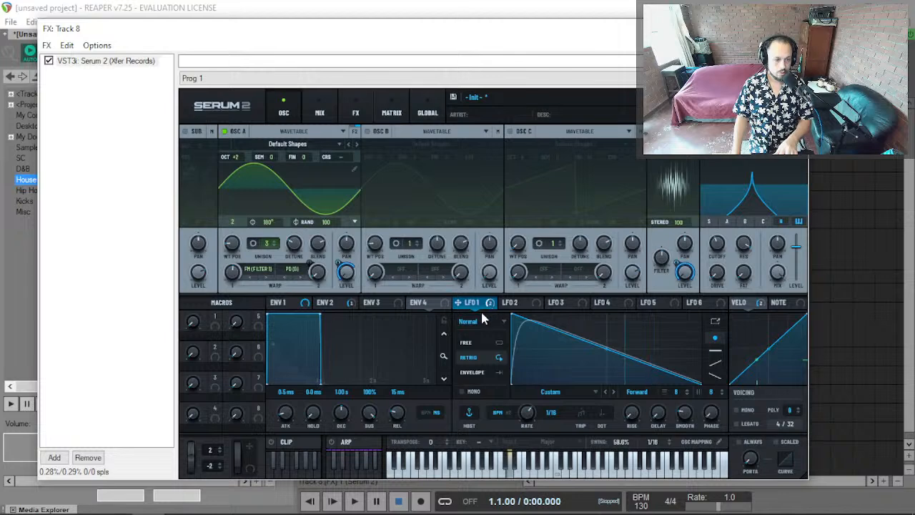
Try Macro 1 as the aux source of the LFO 1 routings to A Level and Noise Level in the modulation matrix.
{"action": "mouse_move", "coordinate": [489, 304]}
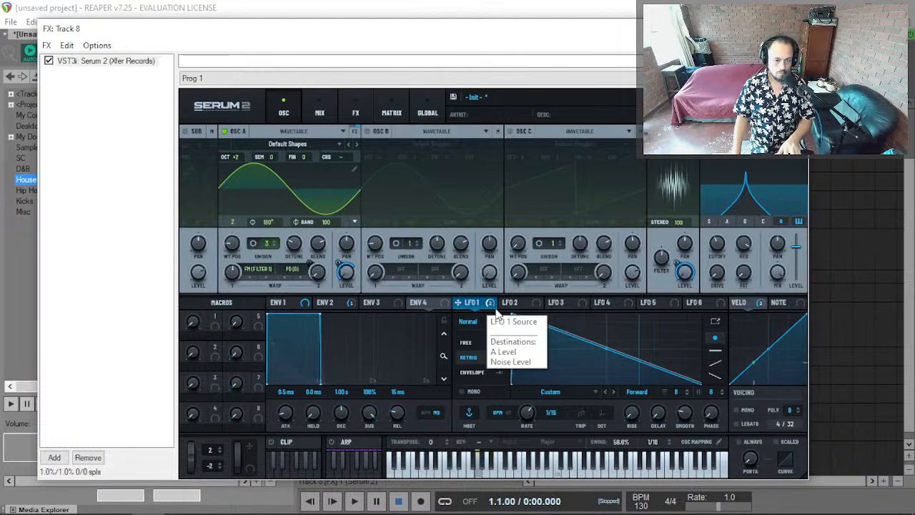
{"action": "left_click", "coordinate": [362, 112]}
{"action": "left_click", "coordinate": [391, 107]}
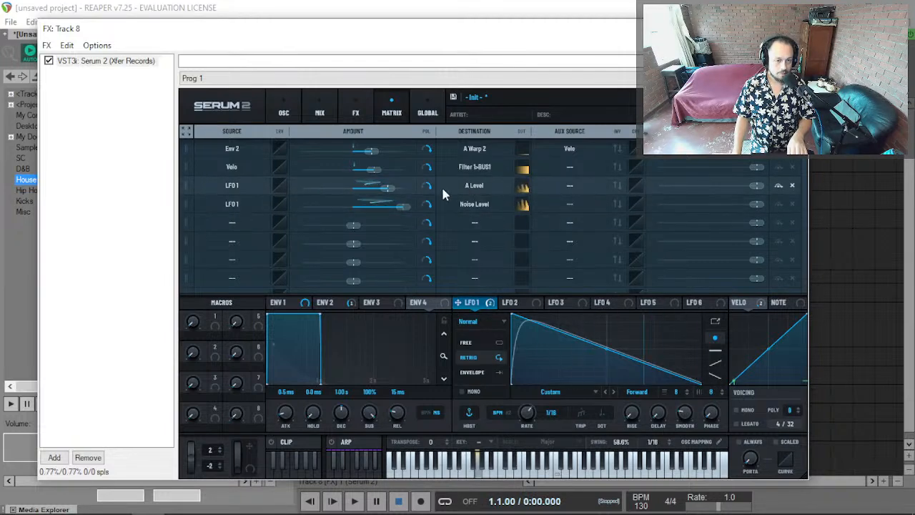
{"action": "left_click", "coordinate": [588, 188]}
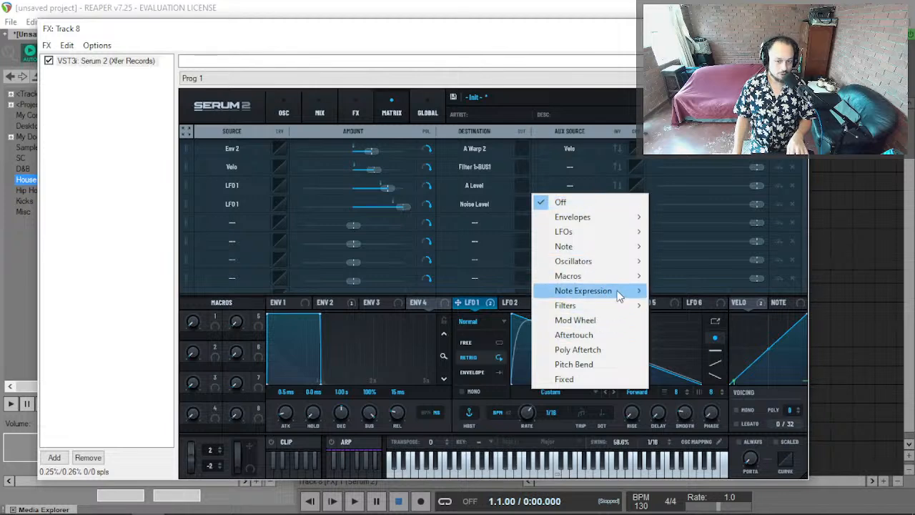
{"action": "mouse_move", "coordinate": [619, 295]}
{"action": "mouse_move", "coordinate": [622, 276]}
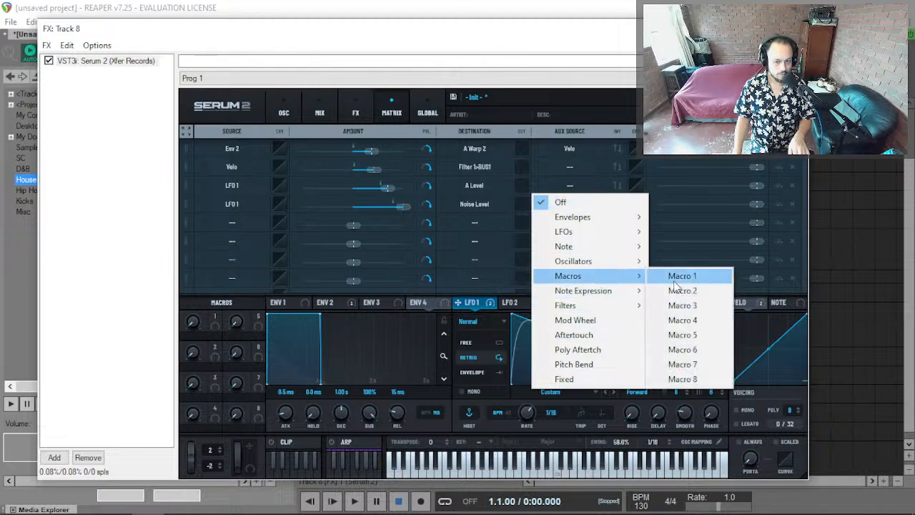
{"action": "left_click", "coordinate": [676, 278]}
{"action": "left_click", "coordinate": [563, 208]}
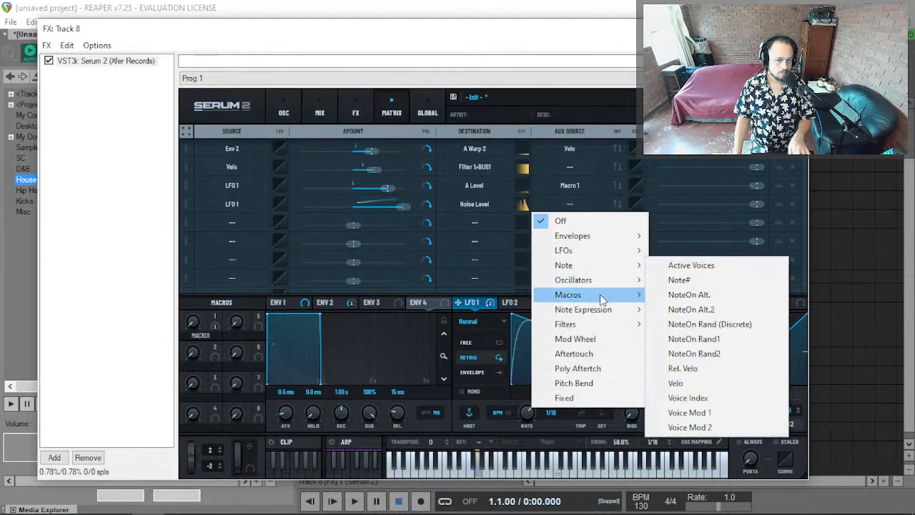
{"action": "mouse_move", "coordinate": [602, 299]}
{"action": "left_click", "coordinate": [675, 294]}
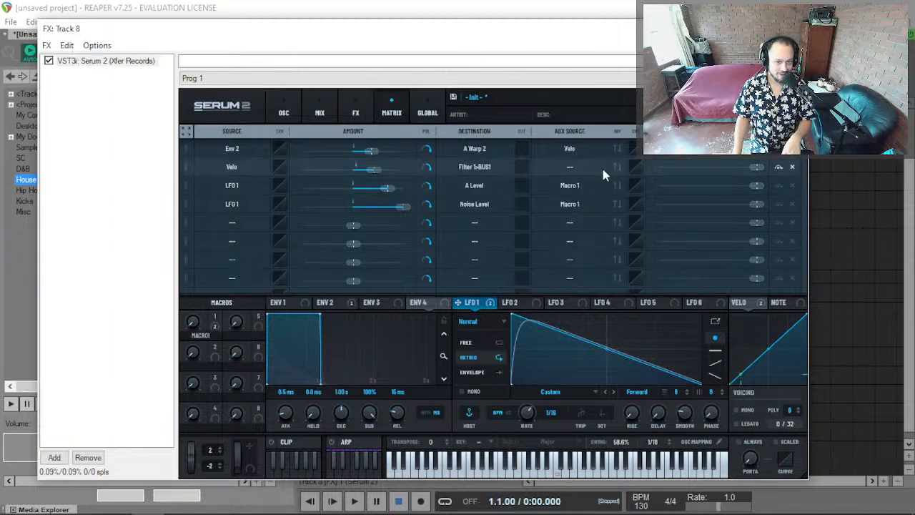
Remove Macro 1 as the aux source from both LFO 1 level routings.
{"action": "left_click", "coordinate": [570, 204]}
{"action": "left_click", "coordinate": [575, 203]}
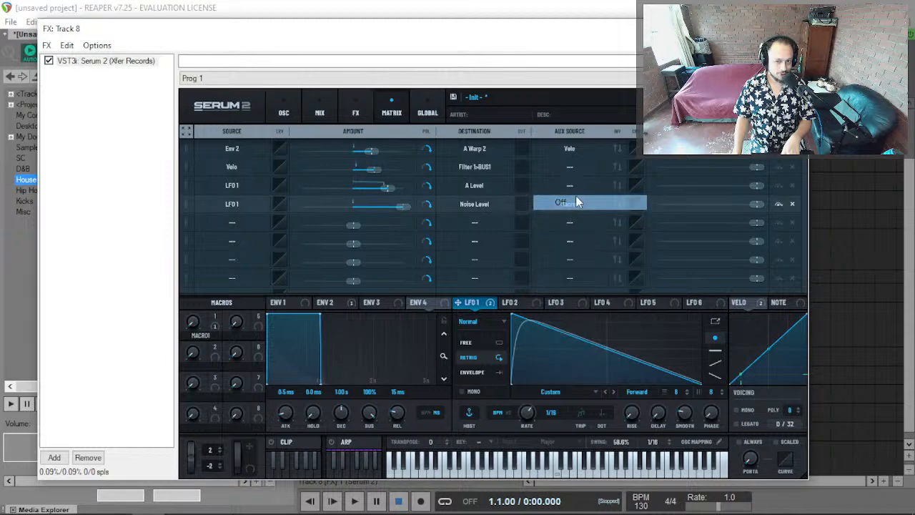
{"action": "left_click", "coordinate": [576, 222]}
{"action": "left_click", "coordinate": [590, 220]}
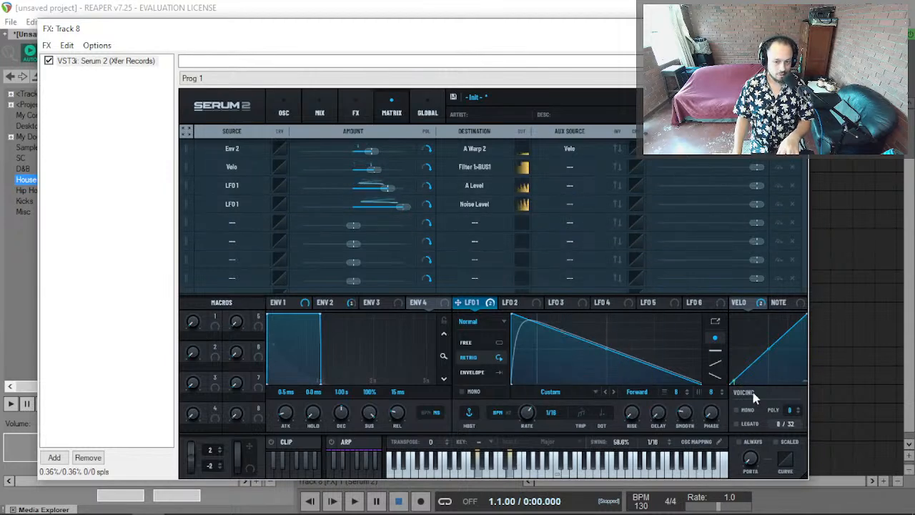
Assign Macro 1 to modulate the height of LFO 1's end point through LFO Bus 1.
{"action": "right_click", "coordinate": [699, 382]}
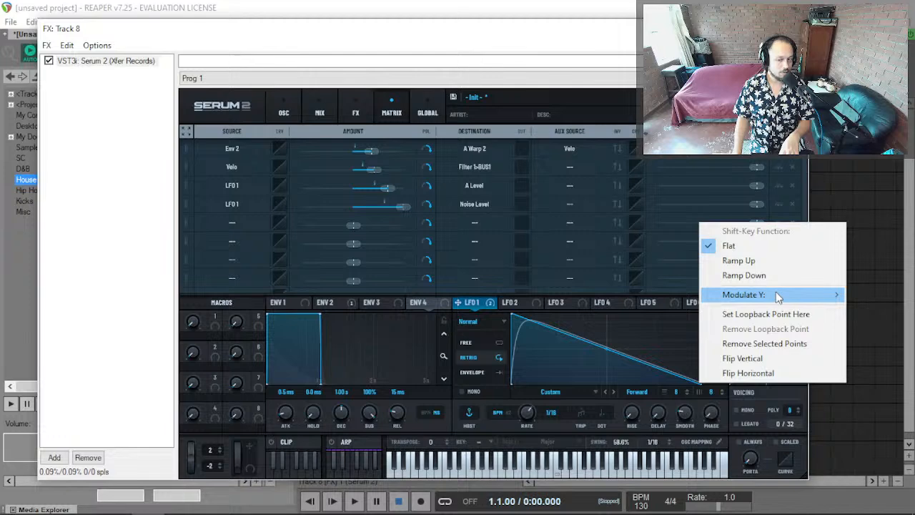
{"action": "mouse_move", "coordinate": [779, 298]}
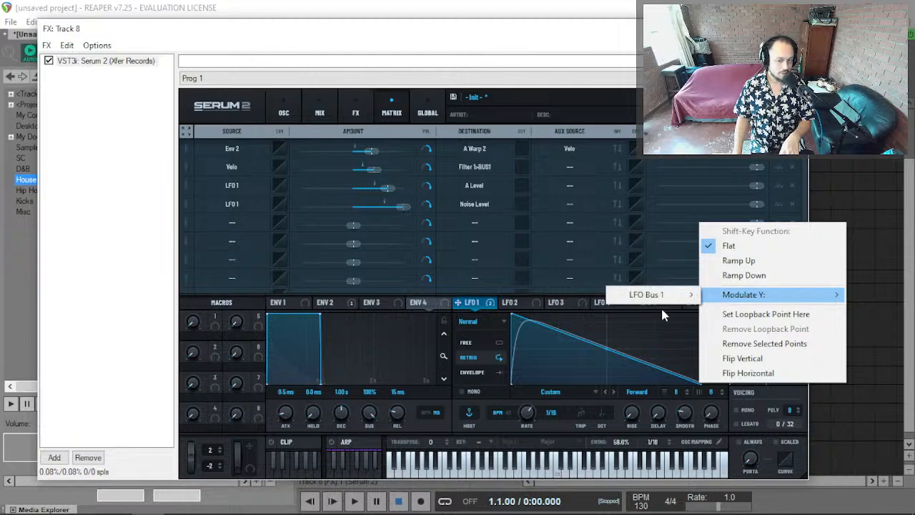
{"action": "mouse_move", "coordinate": [664, 300]}
{"action": "mouse_move", "coordinate": [762, 327]}
{"action": "mouse_move", "coordinate": [757, 343]}
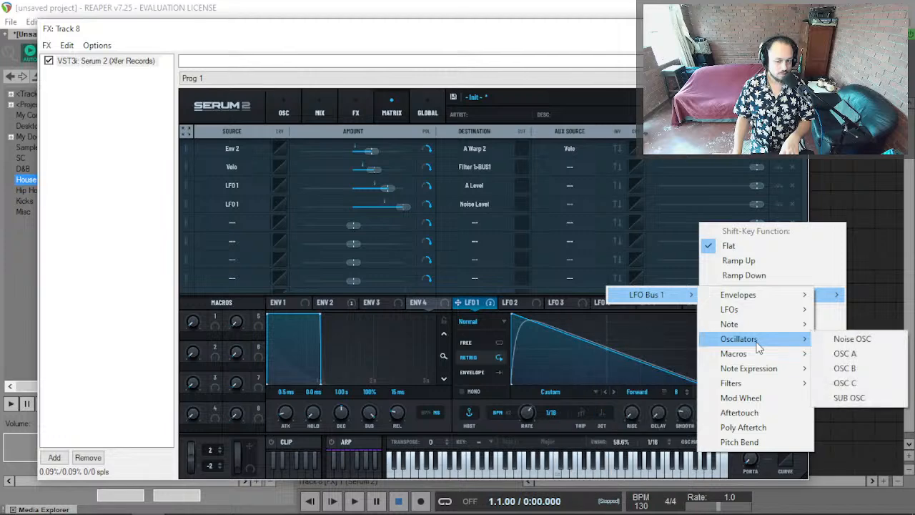
{"action": "mouse_move", "coordinate": [760, 360]}
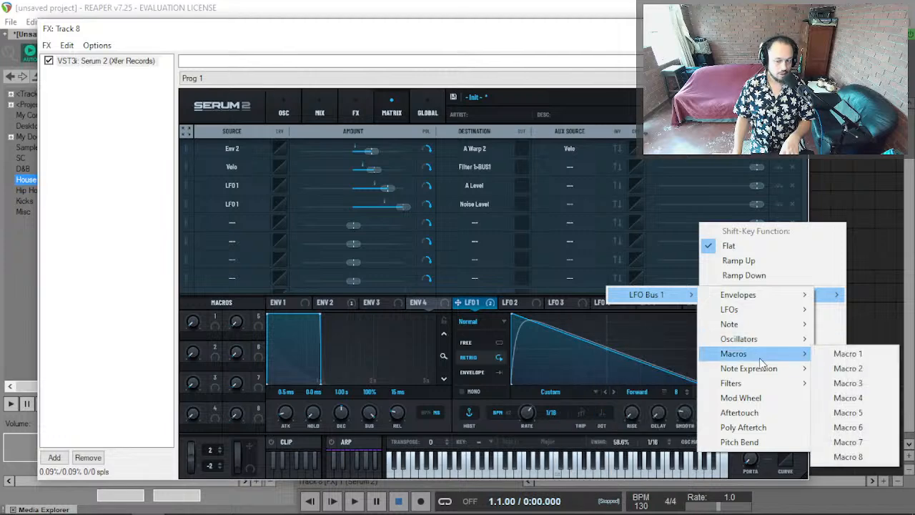
{"action": "left_click", "coordinate": [851, 353]}
Raise the Macro 1 to LFO Bus 1 modulation amount to its maximum, testing the macro and returning it to zero.
{"action": "left_click_drag", "start_coordinate": [200, 322], "coordinate": [200, 293]}
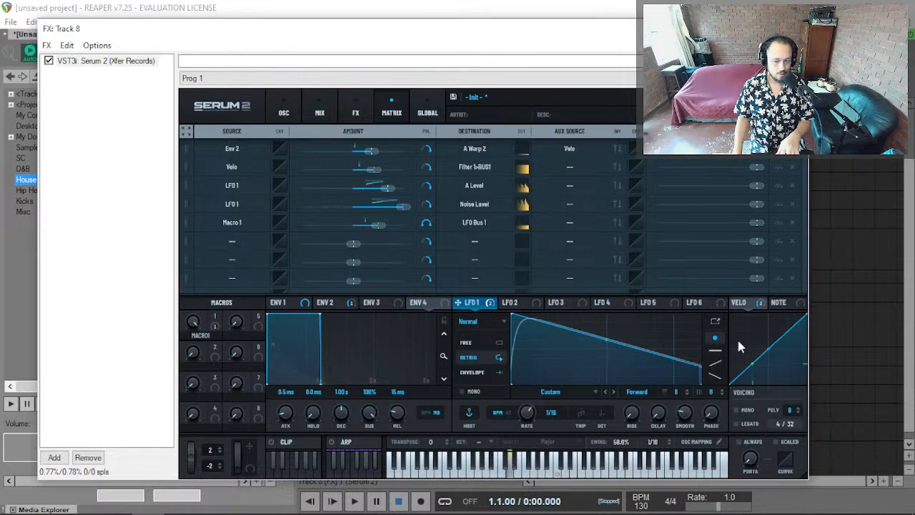
{"action": "mouse_move", "coordinate": [384, 228]}
{"action": "left_click_drag", "start_coordinate": [384, 229], "coordinate": [439, 223]}
{"action": "mouse_move", "coordinate": [198, 329]}
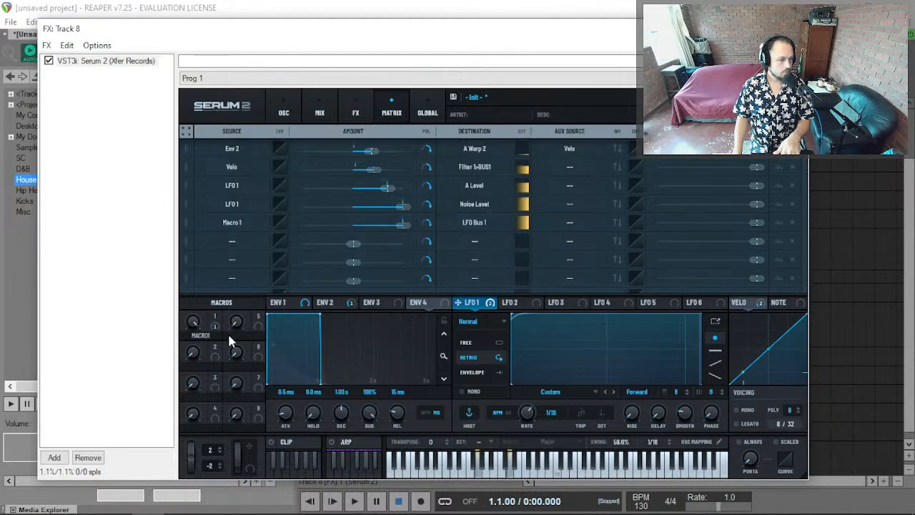
{"action": "left_click_drag", "start_coordinate": [198, 327], "coordinate": [195, 384]}
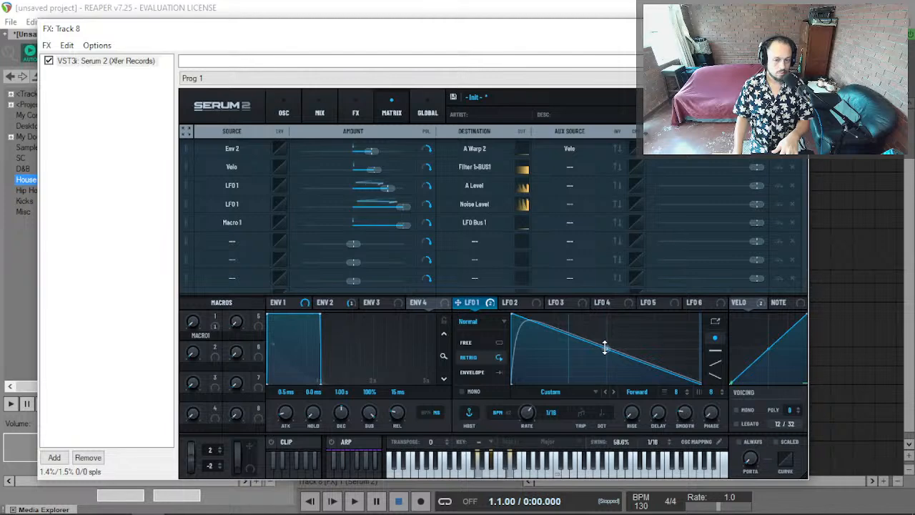
Bend LFO 1's falling slope into a gentle convex curve and set its rate to straight 1/16.
{"action": "left_click_drag", "start_coordinate": [607, 348], "coordinate": [608, 338]}
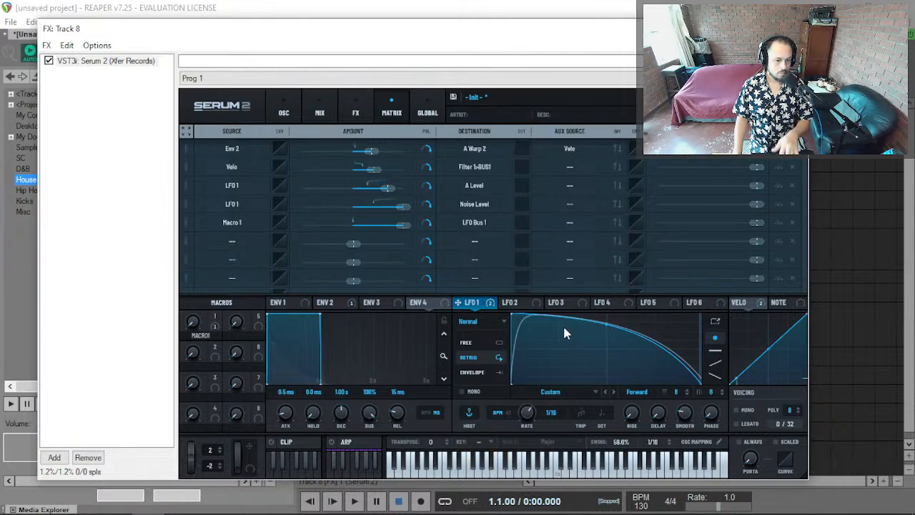
{"action": "left_click_drag", "start_coordinate": [606, 322], "coordinate": [604, 330]}
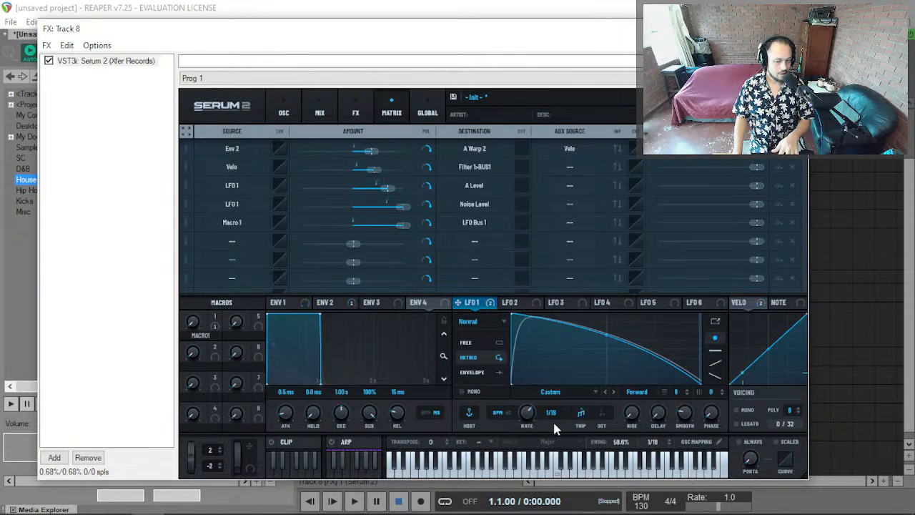
{"action": "left_click_drag", "start_coordinate": [532, 417], "coordinate": [529, 412]}
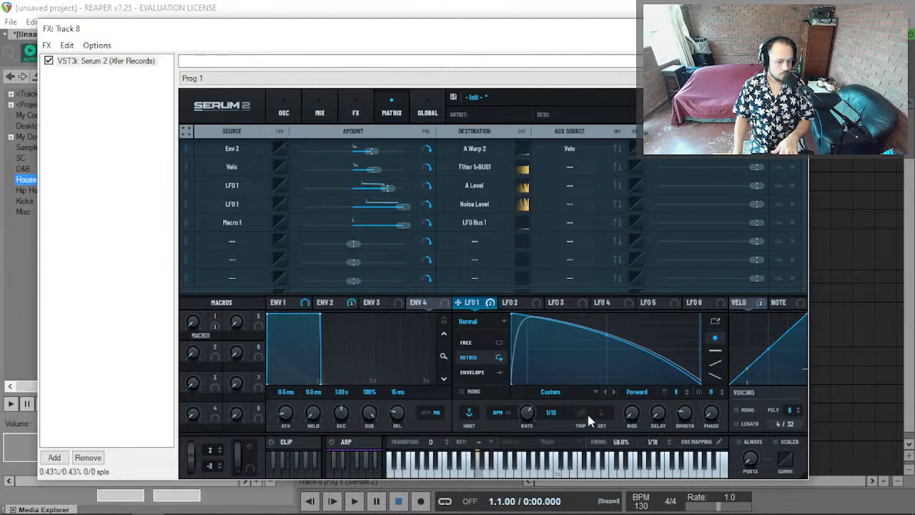
Show track envelopes for Serum 2's LFO 1 Rate and Macro 1 parameters.
{"action": "left_click_drag", "start_coordinate": [527, 420], "coordinate": [529, 420]}
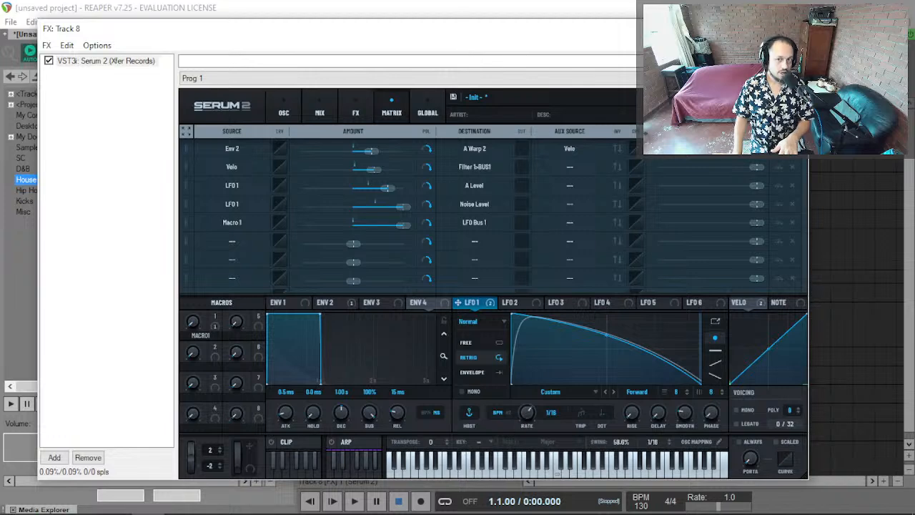
{"action": "left_click", "coordinate": [693, 61]}
{"action": "left_click", "coordinate": [739, 139]}
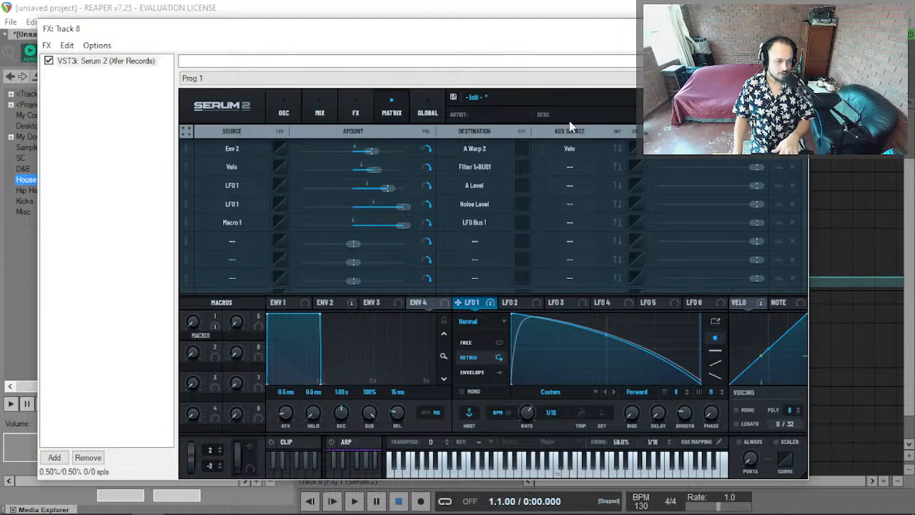
{"action": "left_click", "coordinate": [693, 61]}
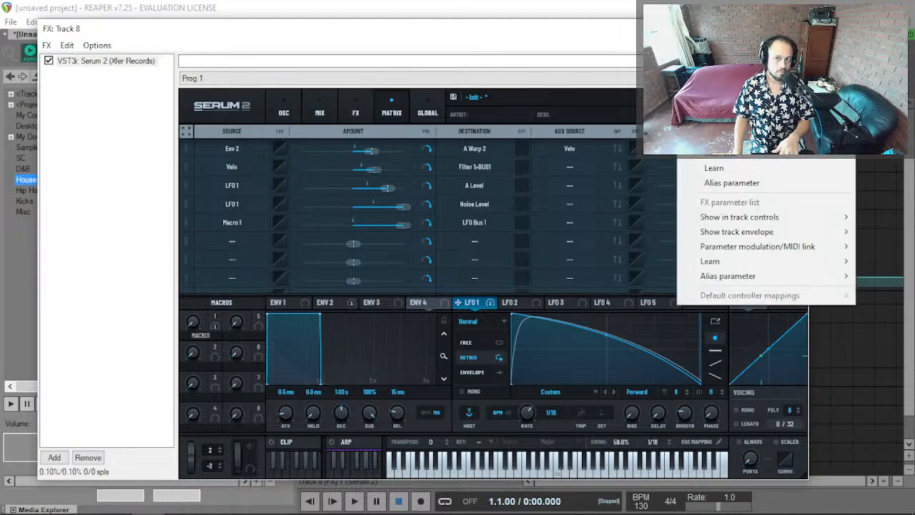
{"action": "left_click", "coordinate": [725, 139]}
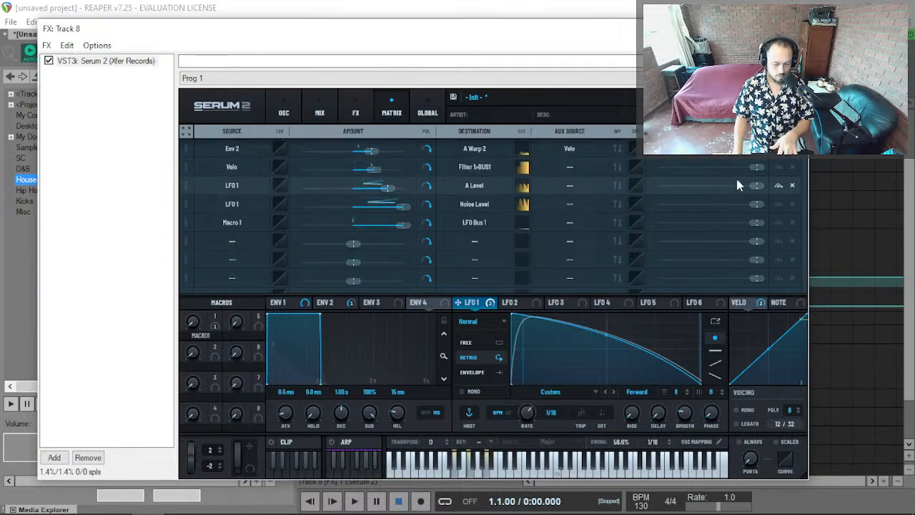
Close the Track 8 effects window, insert a two-bar MIDI item at the start of Track 8, and open it for editing.
{"action": "left_click", "coordinate": [799, 29]}
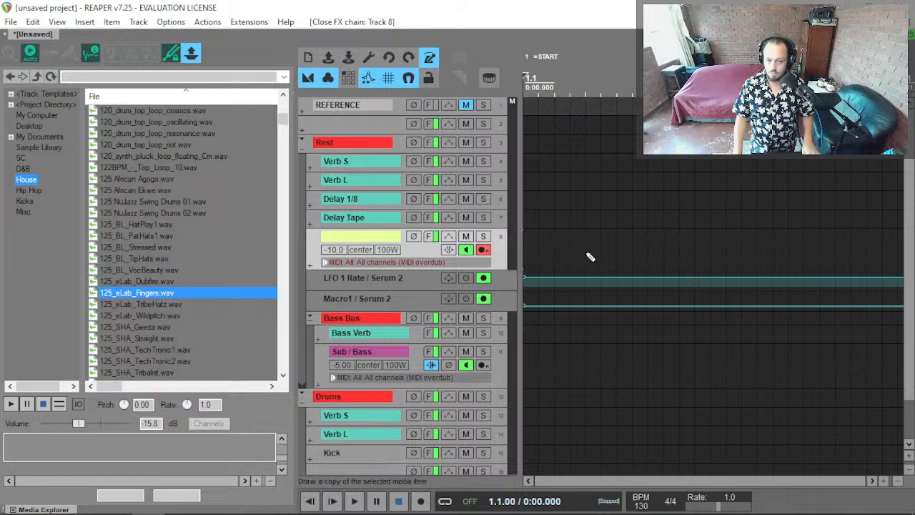
{"action": "left_click_drag", "start_coordinate": [639, 250], "coordinate": [516, 263]}
{"action": "key", "text": "ctrl+m"}
{"action": "double_click", "coordinate": [541, 258]}
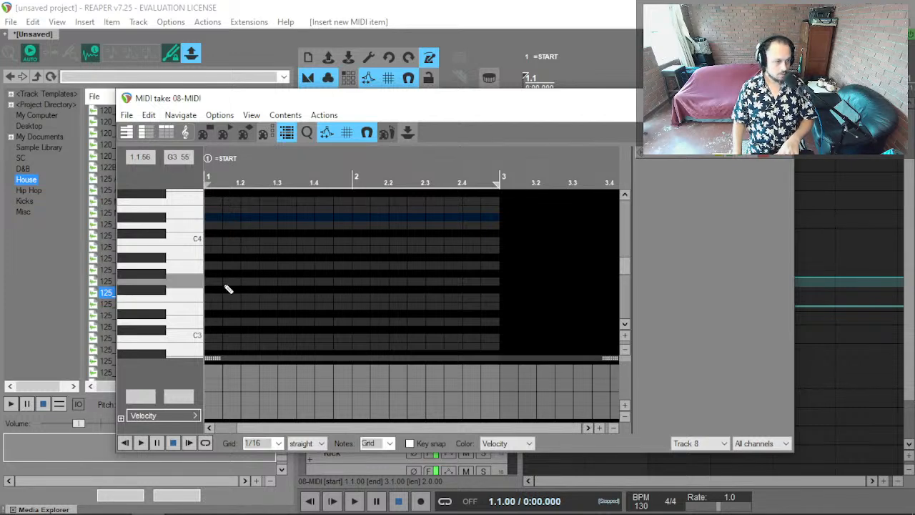
Draw a G2 note about 1.75 beats long at the start of the item and set the grid to 1/16 swing.
{"action": "scroll", "coordinate": [173, 300], "scroll_direction": "down", "scroll_amount": 2}
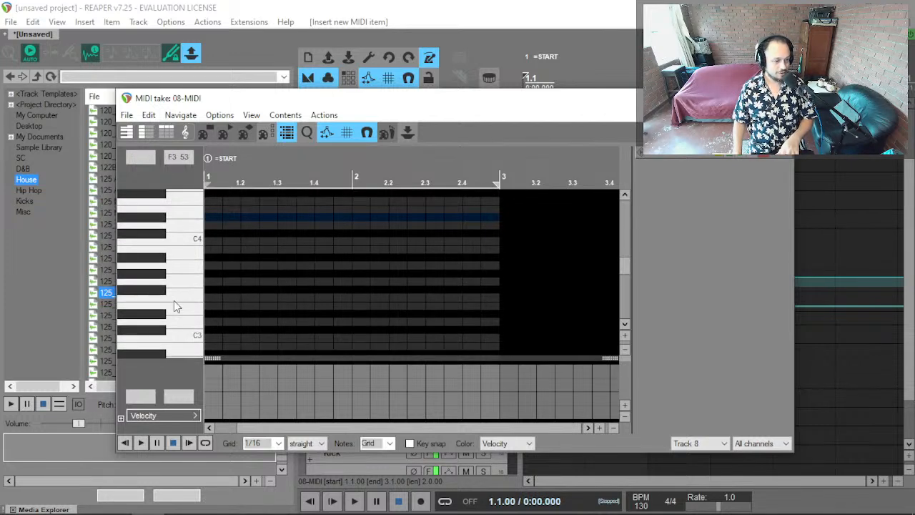
{"action": "scroll", "coordinate": [173, 317], "scroll_direction": "down", "scroll_amount": 5}
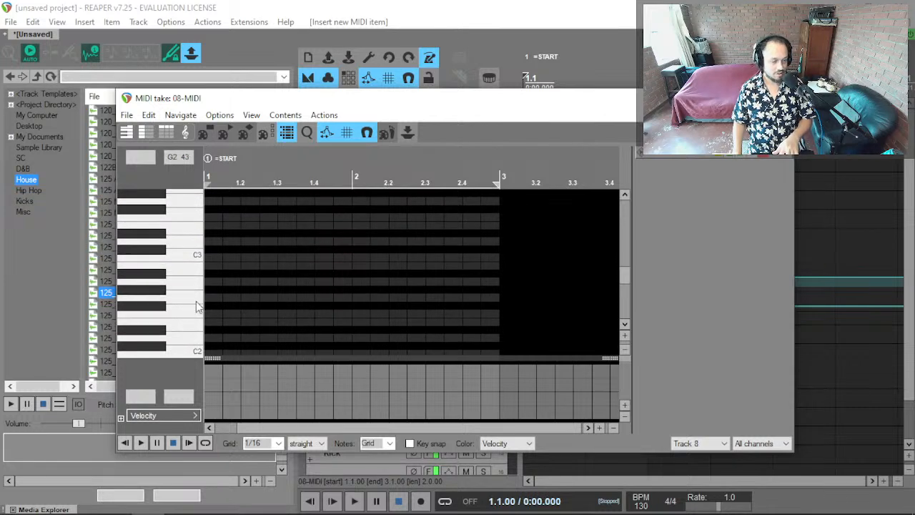
{"action": "left_click_drag", "start_coordinate": [215, 299], "coordinate": [264, 303]}
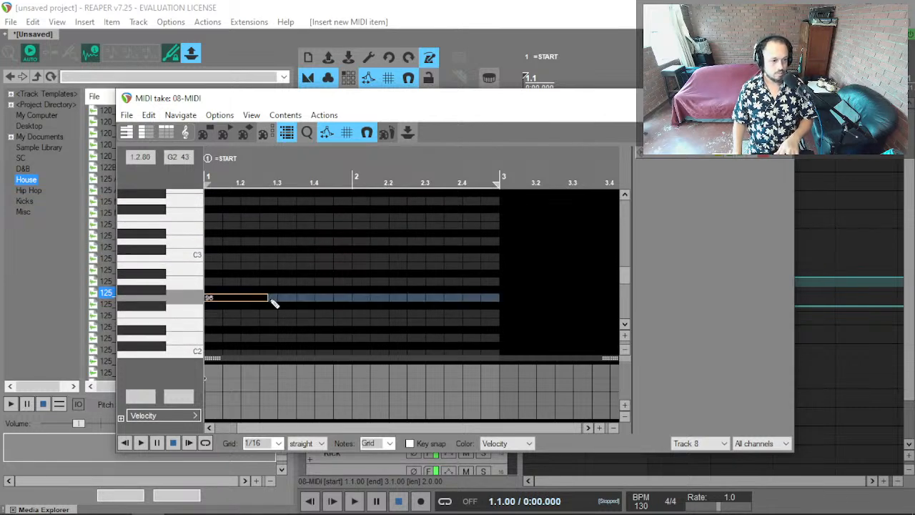
{"action": "key", "text": "1"}
{"action": "scroll", "coordinate": [246, 305], "scroll_direction": "up", "scroll_amount": 2}
{"action": "scroll", "coordinate": [242, 304], "scroll_direction": "down", "scroll_amount": 2}
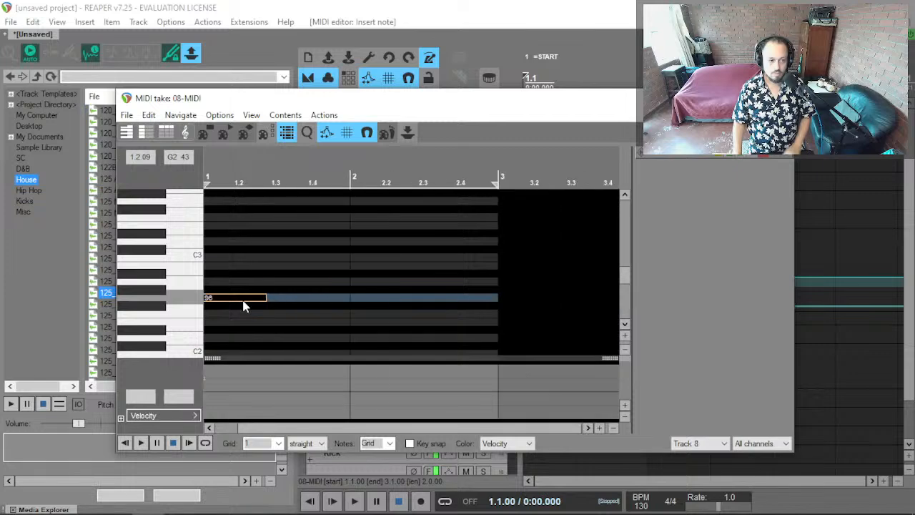
{"action": "key", "text": "5"}
{"action": "scroll", "coordinate": [237, 301], "scroll_direction": "up", "scroll_amount": 3}
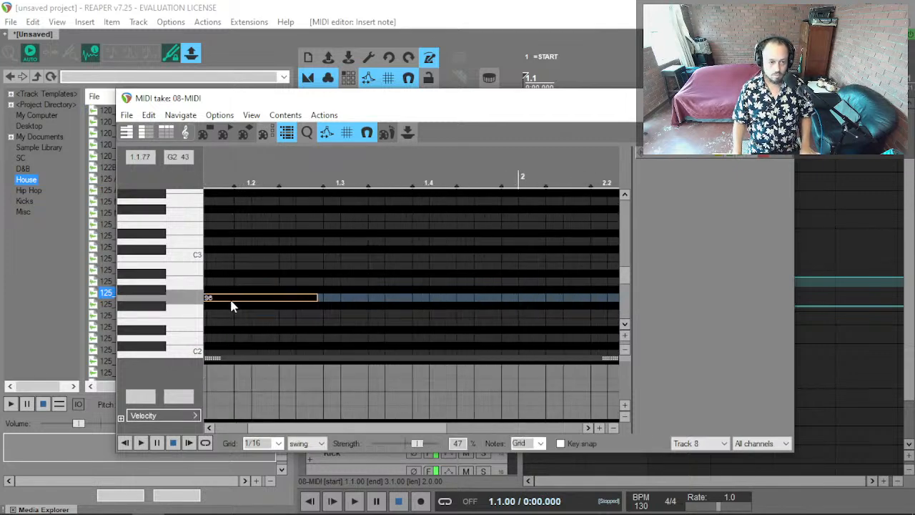
{"action": "key", "text": "space"}
{"action": "key", "text": "space"}
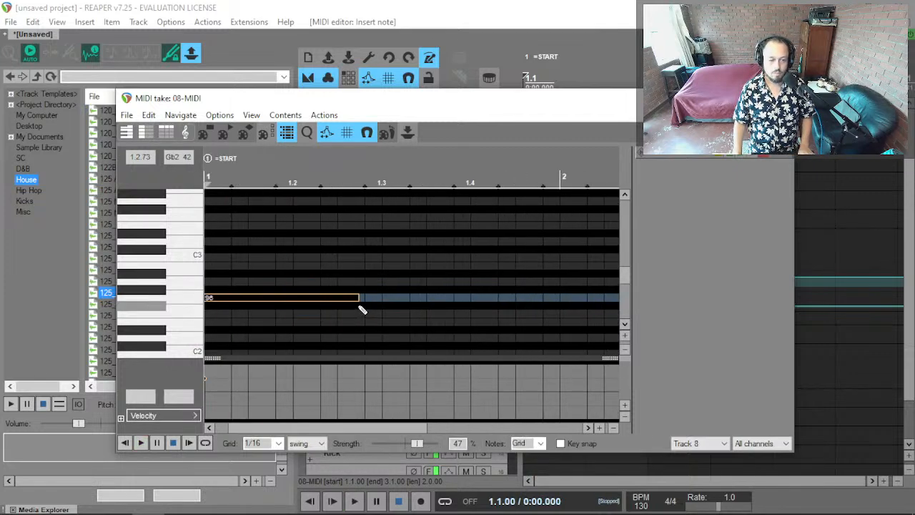
Shorten the G2 note to one beat, stack copies of it on Bb2 and D3, and audition them.
{"action": "left_click_drag", "start_coordinate": [356, 297], "coordinate": [262, 241]}
{"action": "key", "text": "space"}
{"action": "key", "text": "space"}
{"action": "key", "text": "space"}
{"action": "key", "text": "space"}
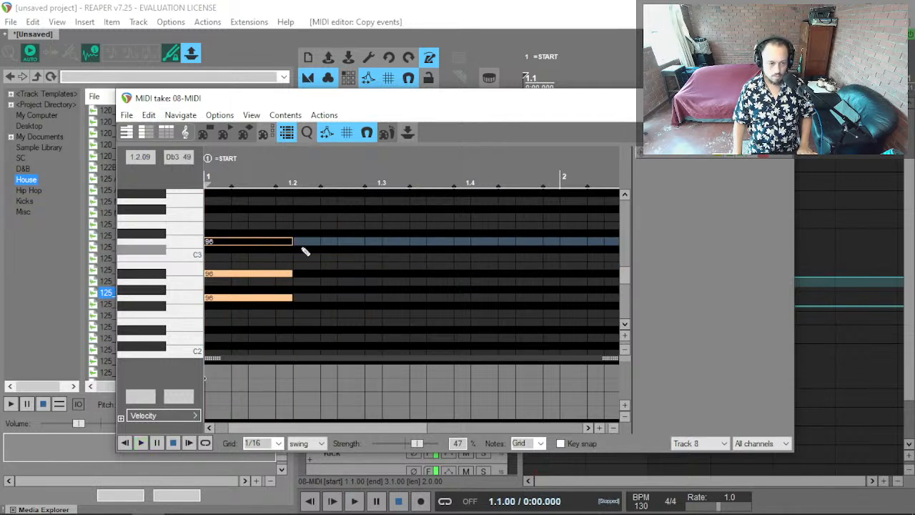
Copy the D3 note up to F3 to complete a four-note chord, and audition it.
{"action": "left_click", "coordinate": [289, 275]}
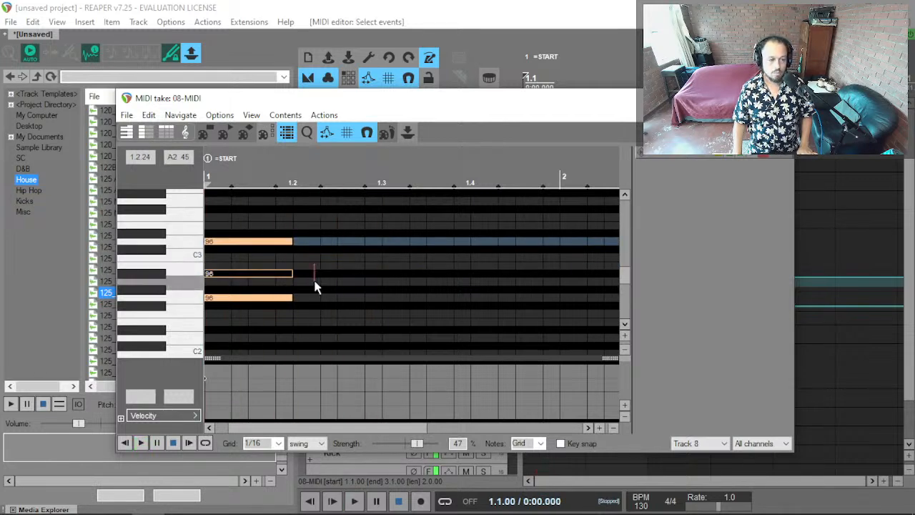
{"action": "left_click", "coordinate": [258, 244]}
{"action": "left_click_drag", "start_coordinate": [258, 241], "coordinate": [265, 217]}
{"action": "key", "text": "space"}
{"action": "key", "text": "space"}
{"action": "scroll", "coordinate": [261, 220], "scroll_direction": "down", "scroll_amount": 3}
{"action": "scroll", "coordinate": [145, 256], "scroll_direction": "up", "scroll_amount": 2}
{"action": "key", "text": "space"}
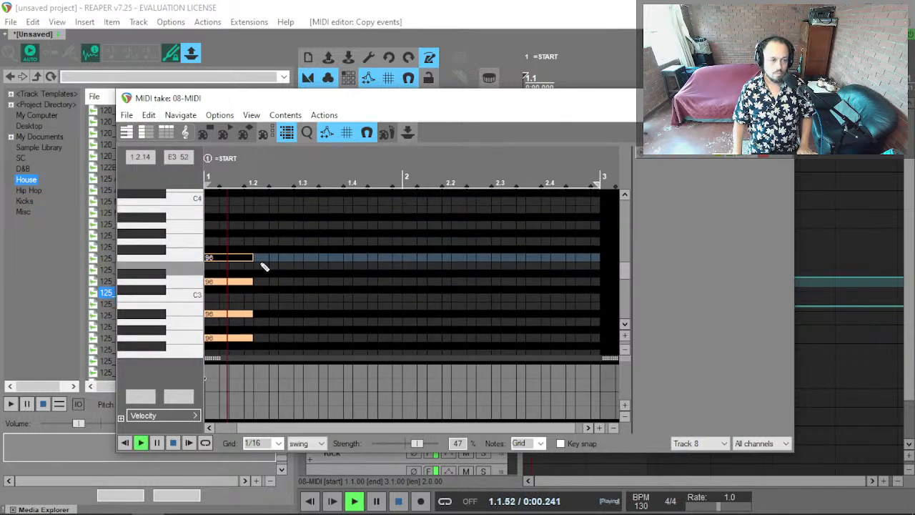
{"action": "key", "text": "space"}
{"action": "key", "text": "space"}
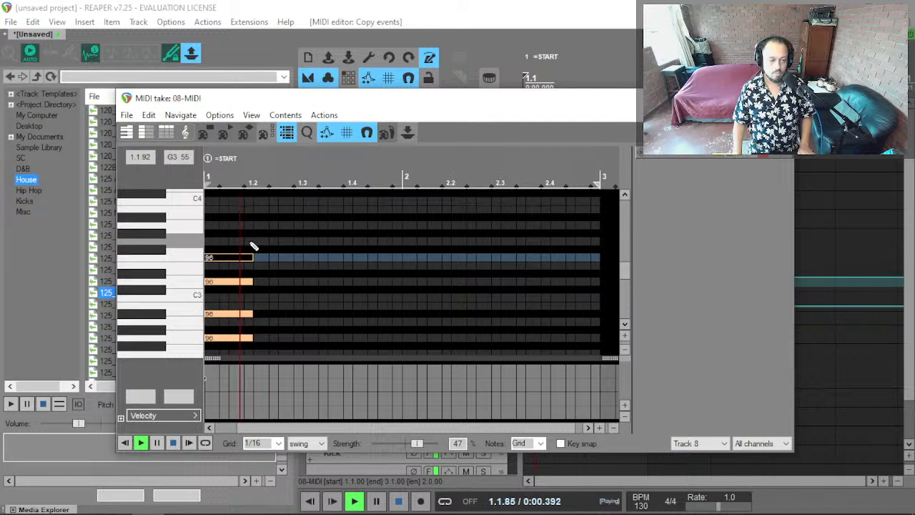
{"action": "key", "text": "space"}
Trim the ends of all four chord notes to slightly before beat 1.2 and audition the shortened chord.
{"action": "left_click_drag", "start_coordinate": [253, 243], "coordinate": [238, 357]}
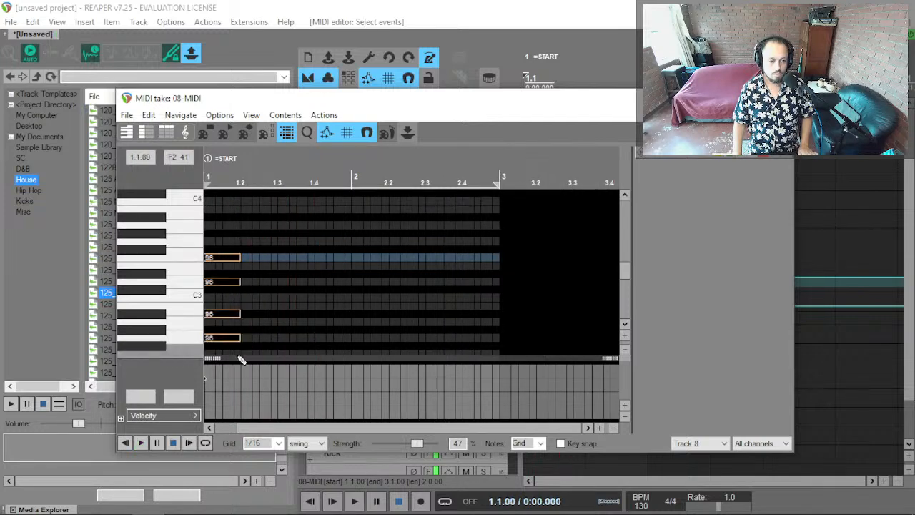
{"action": "scroll", "coordinate": [237, 339], "scroll_direction": "up", "scroll_amount": 2}
{"action": "scroll", "coordinate": [237, 339], "scroll_direction": "up", "scroll_amount": 2}
{"action": "left_click", "coordinate": [238, 339]}
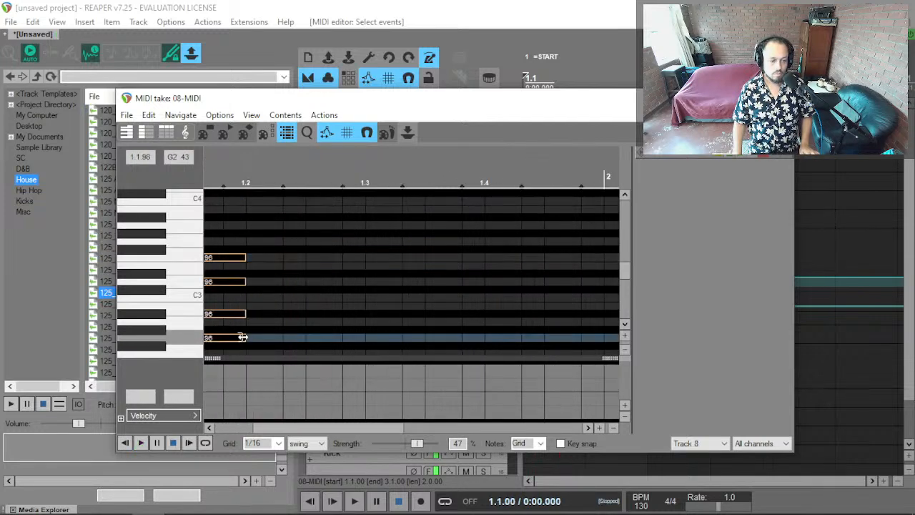
{"action": "key", "text": "space"}
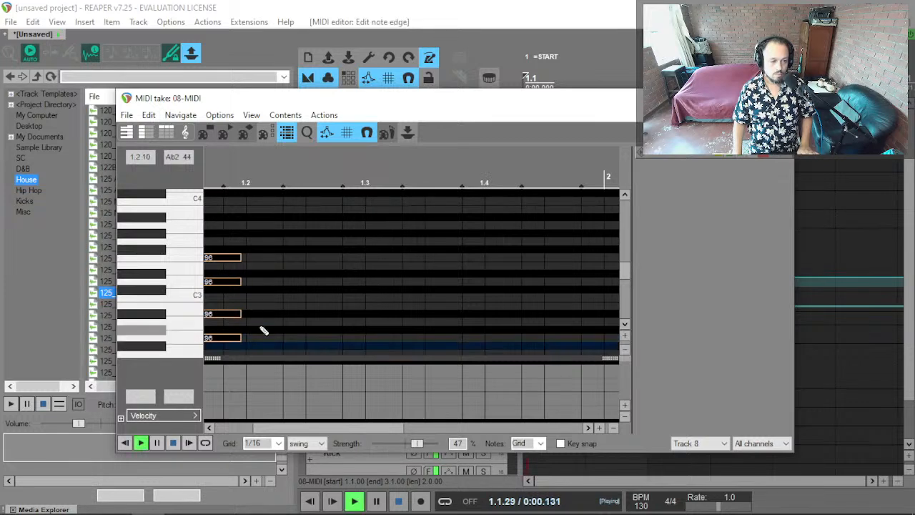
{"action": "key", "text": "space"}
{"action": "key", "text": "space"}
{"action": "left_click_drag", "start_coordinate": [303, 338], "coordinate": [299, 337]}
{"action": "key", "text": "space"}
{"action": "key", "text": "space"}
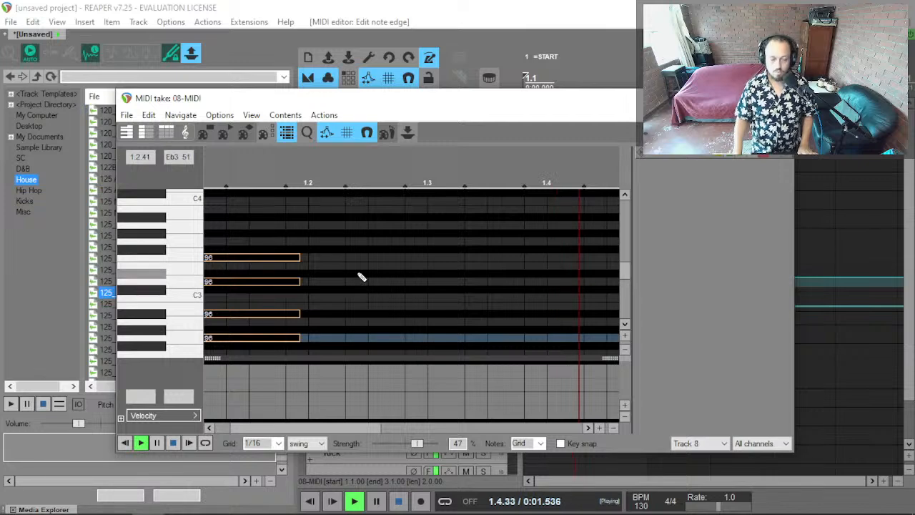
Copy the four-note chord to half a beat before bar 2 at the same pitches and play it back.
{"action": "scroll", "coordinate": [354, 275], "scroll_direction": "down", "scroll_amount": 5}
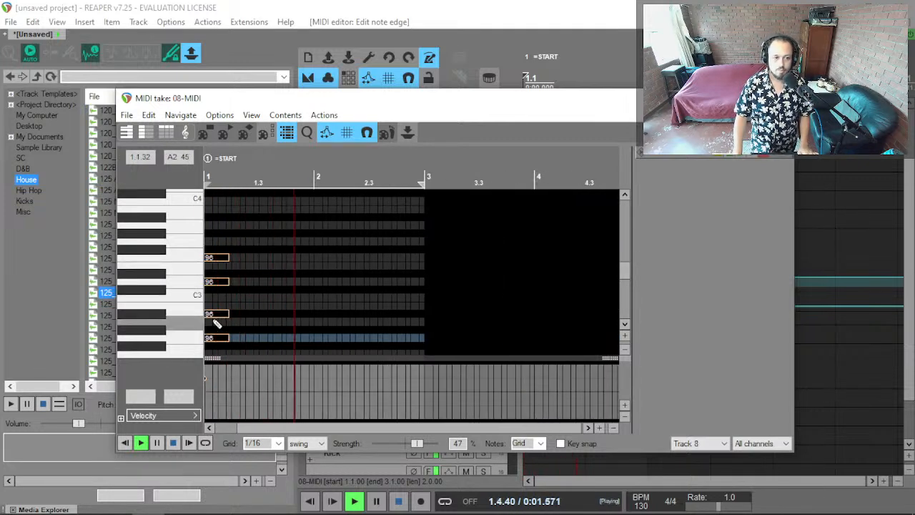
{"action": "key", "text": "space"}
{"action": "scroll", "coordinate": [217, 329], "scroll_direction": "down", "scroll_amount": 1}
{"action": "left_click_drag", "start_coordinate": [217, 337], "coordinate": [288, 343]}
{"action": "key", "text": "space"}
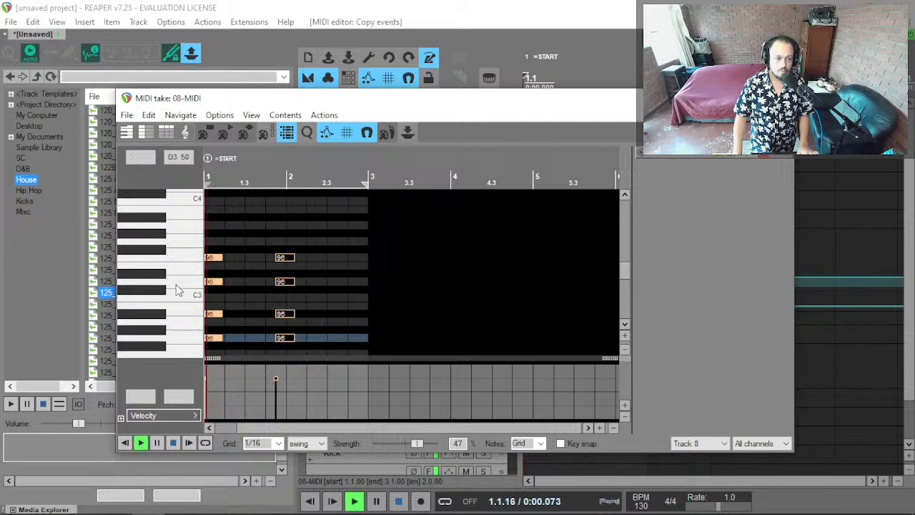
{"action": "scroll", "coordinate": [346, 314], "scroll_direction": "up", "scroll_amount": 2}
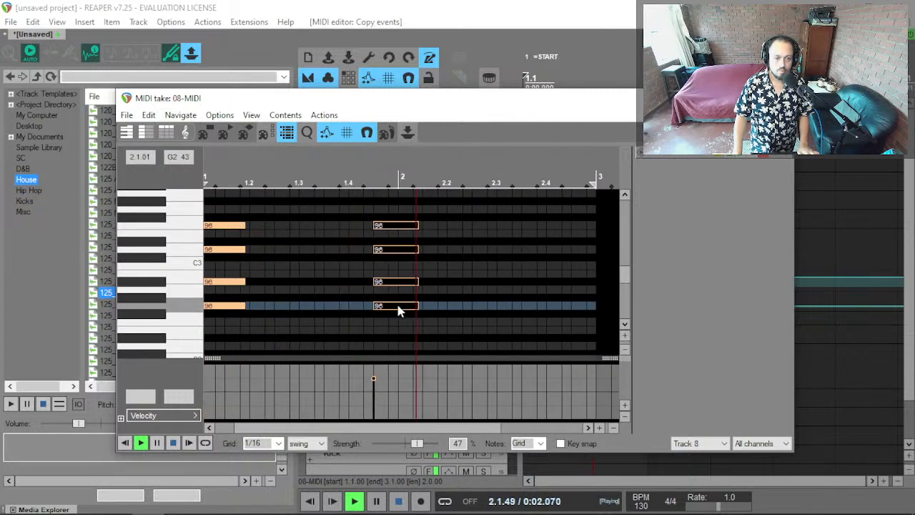
{"action": "key", "text": "space"}
Try moving the copied chord half a beat earlier to beat 1.4 and audition the timing.
{"action": "left_click_drag", "start_coordinate": [390, 309], "coordinate": [360, 308]}
{"action": "key", "text": "space"}
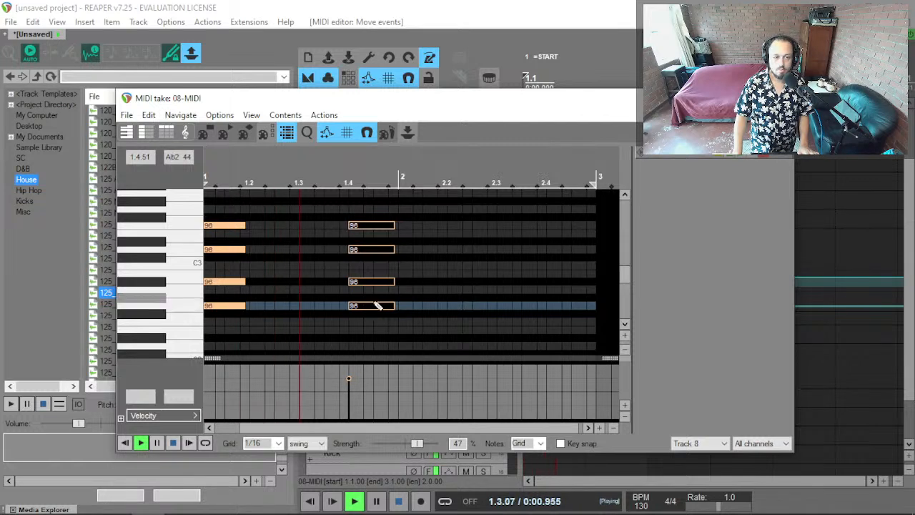
{"action": "key", "text": "space"}
Place the second chord half a beat before bar 2, extend its end to beat 2.2, and audition it.
{"action": "left_click_drag", "start_coordinate": [370, 309], "coordinate": [443, 305]}
{"action": "key", "text": "space"}
{"action": "key", "text": "space"}
{"action": "key", "text": "space"}
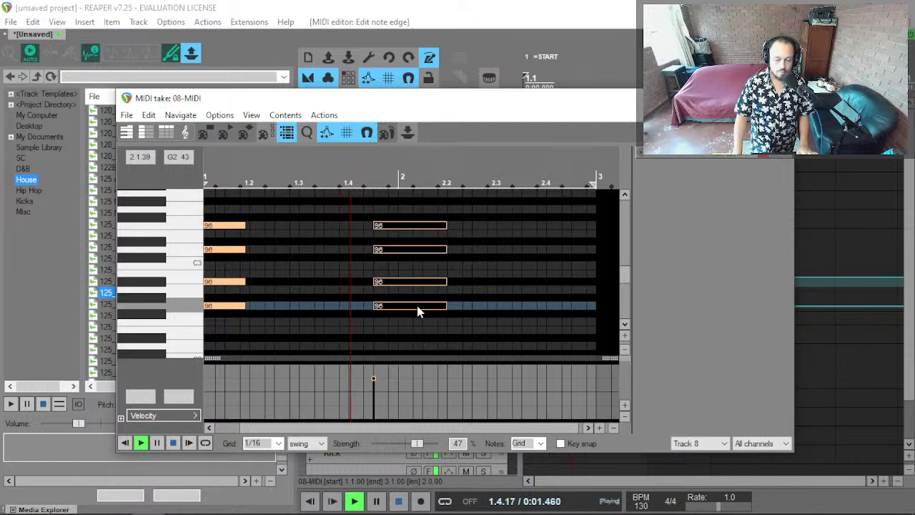
{"action": "key", "text": "space"}
Copy the second chord to beat 2.2, transposed down three semitones to an E2 root, and audition it.
{"action": "left_click_drag", "start_coordinate": [418, 308], "coordinate": [500, 333]}
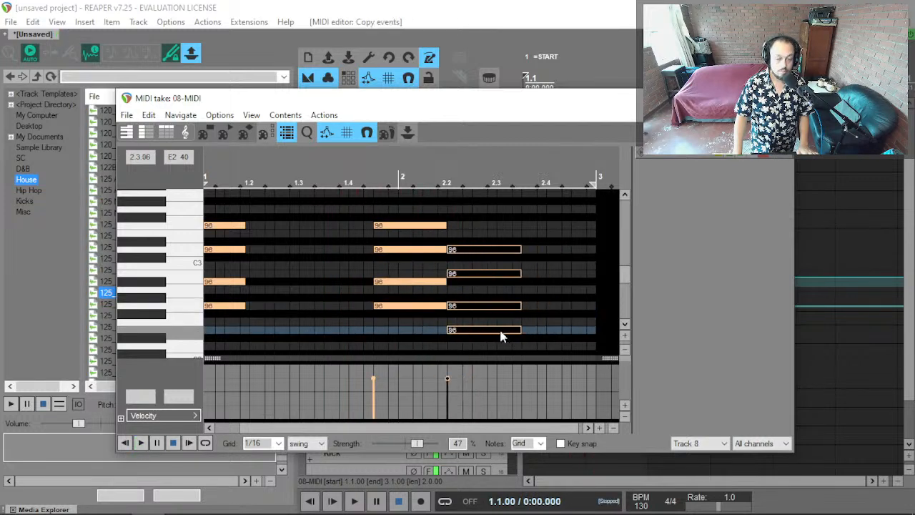
{"action": "key", "text": "space"}
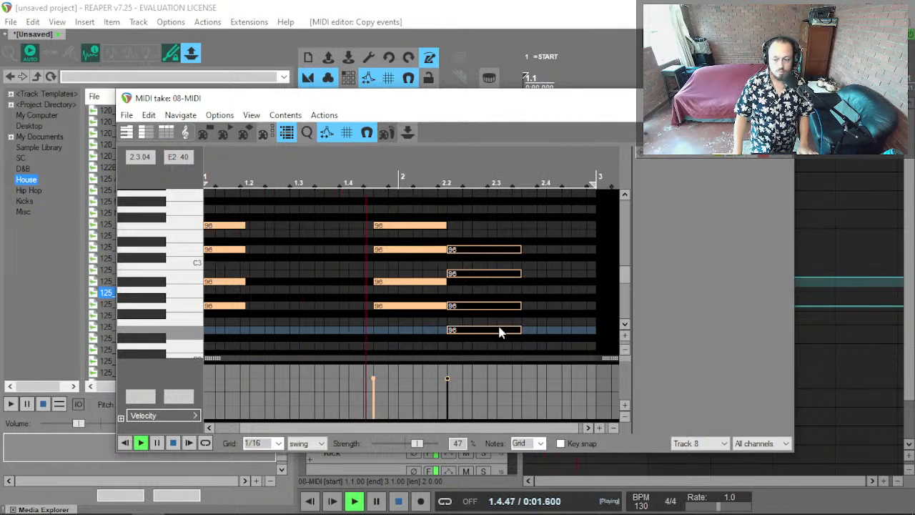
{"action": "key", "text": "space"}
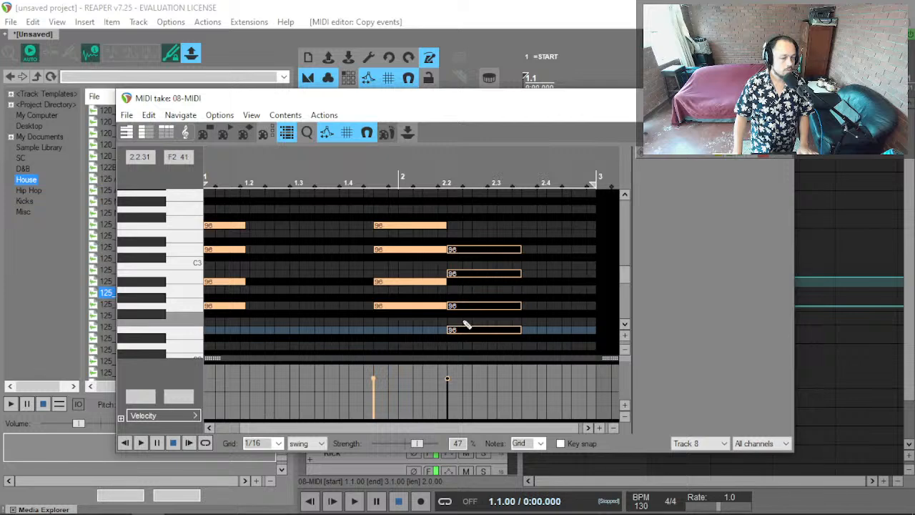
Transpose the third chord down two semitones, one at a time, to a D2 root while auditioning it.
{"action": "left_click_drag", "start_coordinate": [465, 331], "coordinate": [466, 337]}
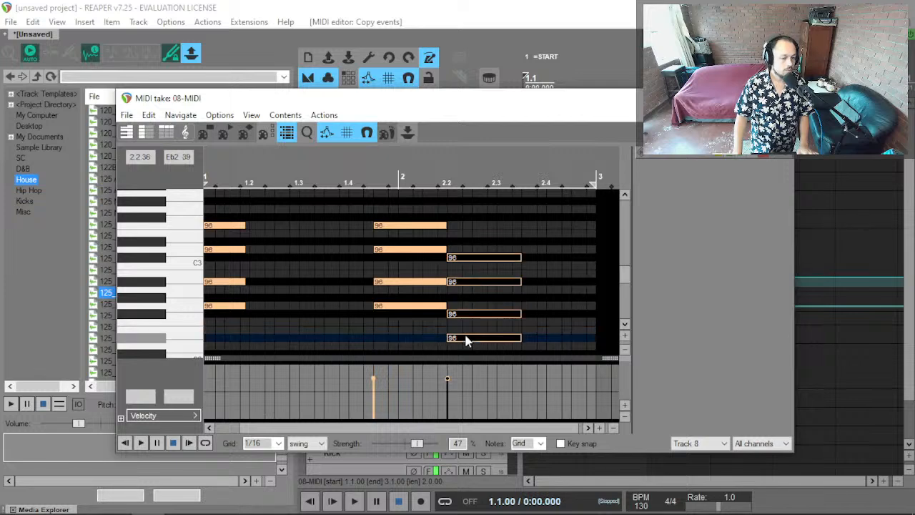
{"action": "key", "text": "space"}
{"action": "scroll", "coordinate": [465, 341], "scroll_direction": "down", "scroll_amount": 1}
{"action": "scroll", "coordinate": [136, 316], "scroll_direction": "down", "scroll_amount": 2}
{"action": "scroll", "coordinate": [136, 316], "scroll_direction": "down", "scroll_amount": 1}
{"action": "scroll", "coordinate": [400, 327], "scroll_direction": "up", "scroll_amount": 3}
{"action": "key", "text": "space"}
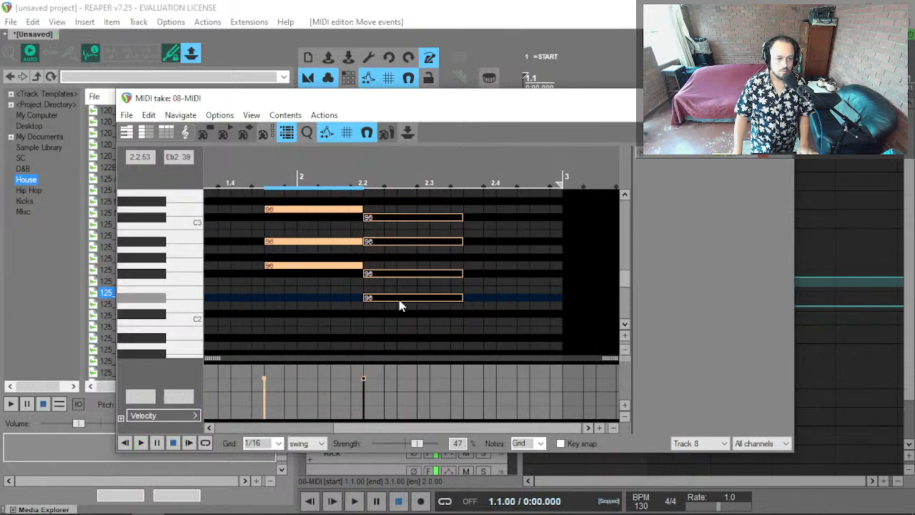
{"action": "left_click_drag", "start_coordinate": [400, 304], "coordinate": [397, 311]}
{"action": "key", "text": "space"}
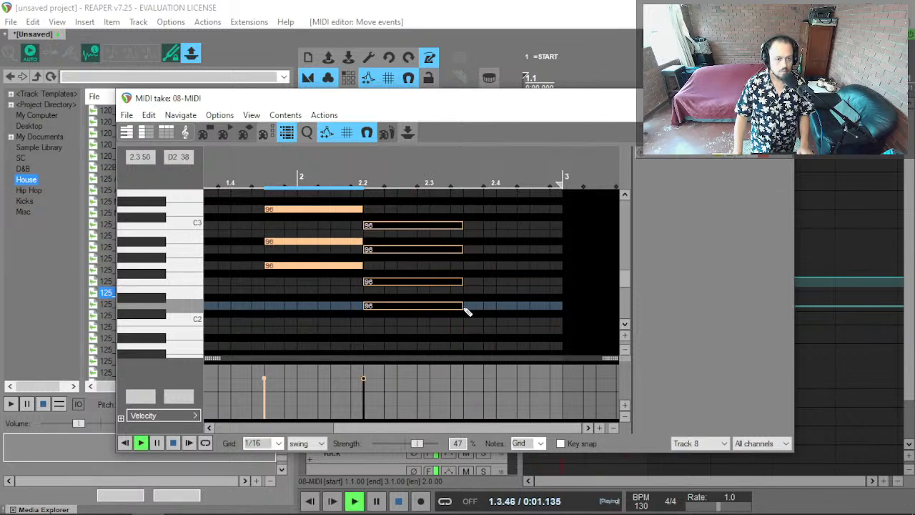
Extend the third chord's end to half a beat past 2.4 and trim its start to just before beat 2.3.
{"action": "left_click_drag", "start_coordinate": [464, 306], "coordinate": [524, 304]}
{"action": "key", "text": "space"}
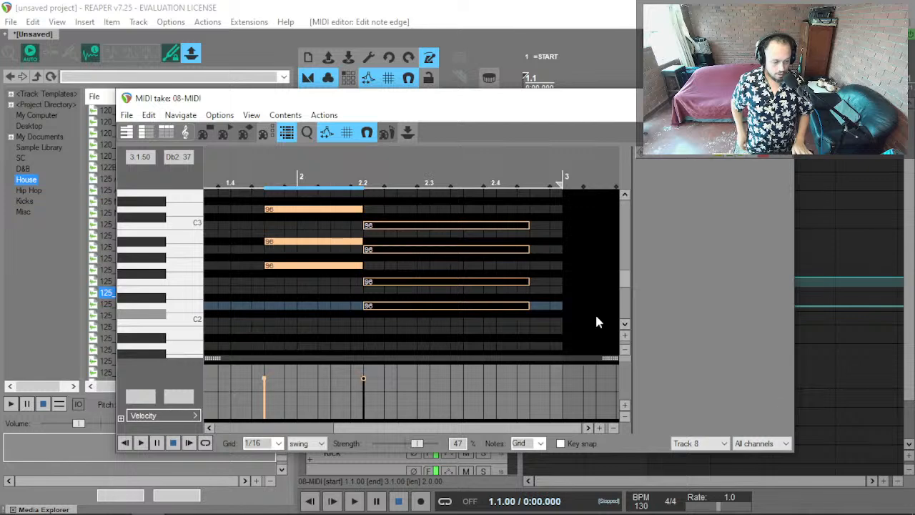
{"action": "key", "text": "space"}
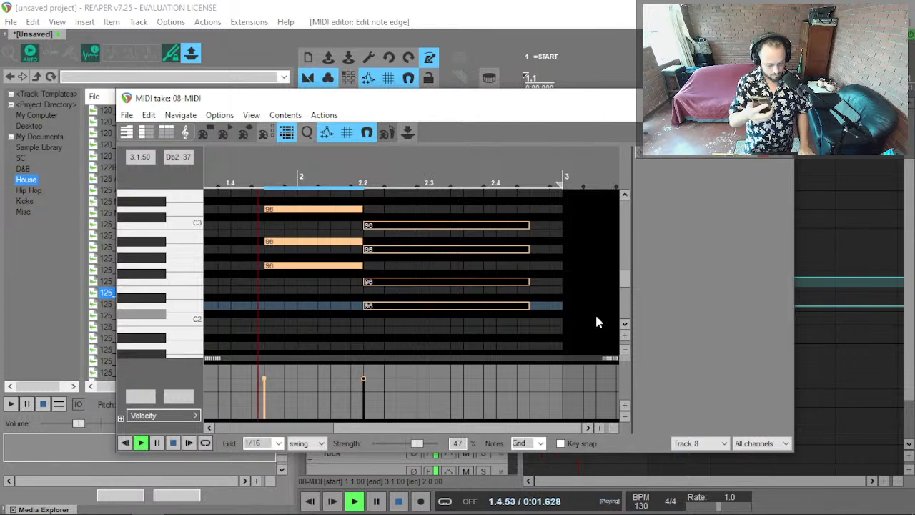
{"action": "key", "text": "space"}
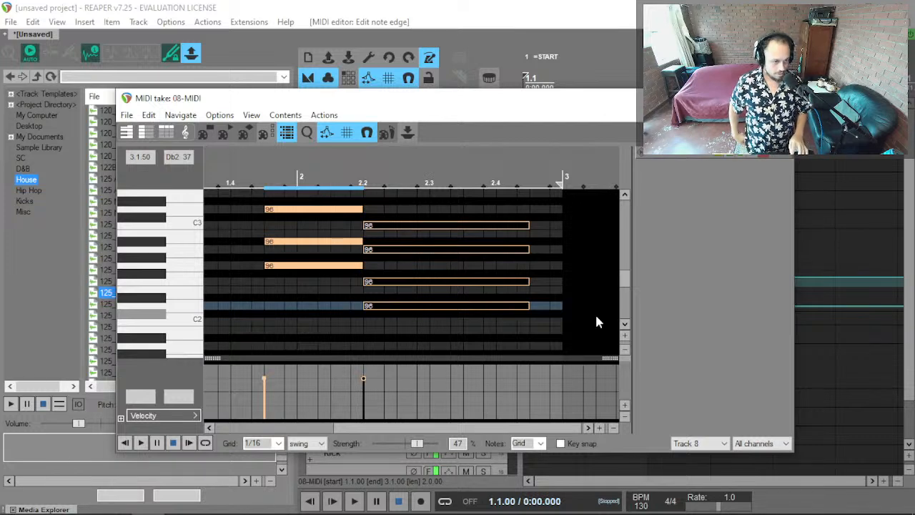
{"action": "key", "text": "space"}
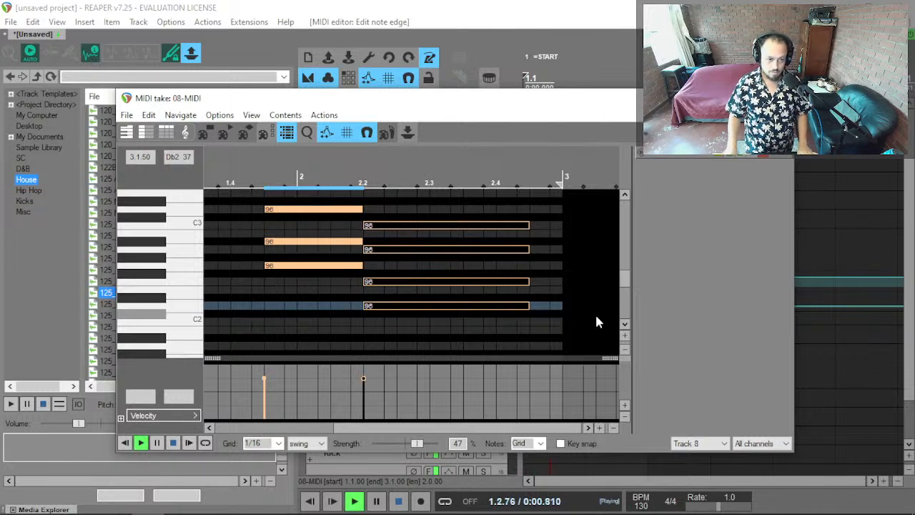
{"action": "key", "text": "space"}
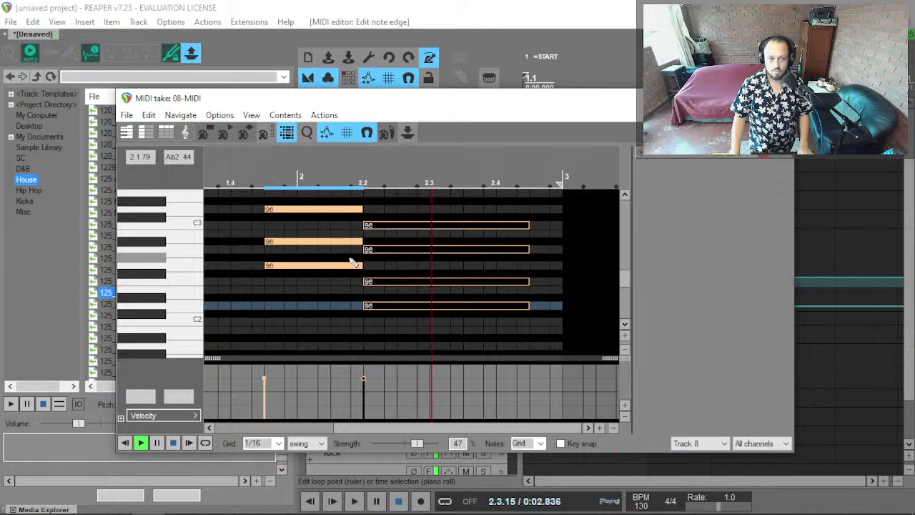
{"action": "left_click_drag", "start_coordinate": [366, 306], "coordinate": [416, 306]}
{"action": "key", "text": "space"}
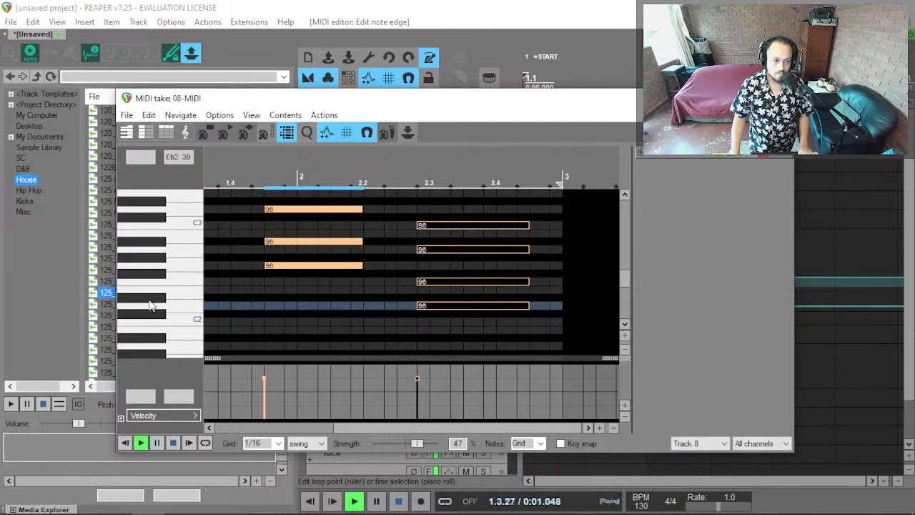
Select all notes of the second chord and extend their ends to half a beat past 2.2.
{"action": "scroll", "coordinate": [146, 307], "scroll_direction": "up", "scroll_amount": 2}
{"action": "left_click_drag", "start_coordinate": [330, 210], "coordinate": [369, 316]}
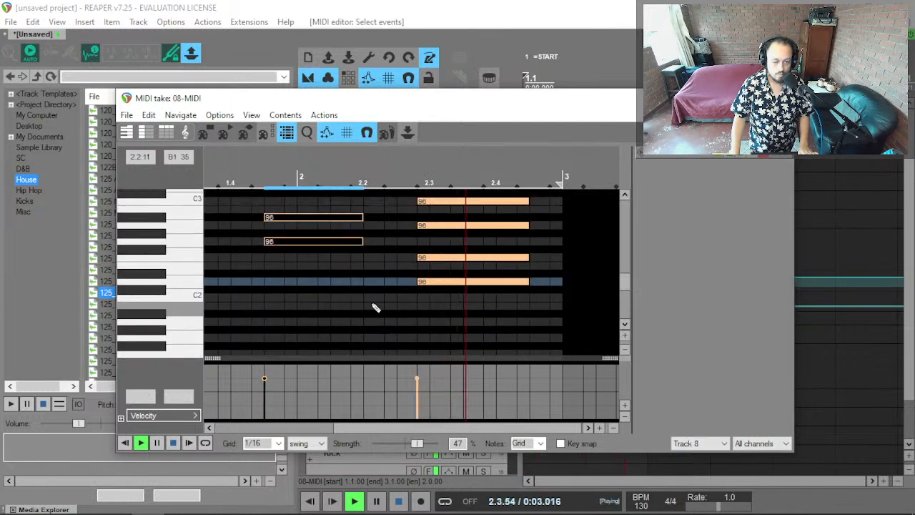
{"action": "scroll", "coordinate": [363, 241], "scroll_direction": "up", "scroll_amount": 2}
{"action": "left_click_drag", "start_coordinate": [363, 240], "coordinate": [408, 245]}
{"action": "key", "text": "space"}
Select the third chord's notes and pull their starts back to meet the end of the second chord, auditioning the result.
{"action": "left_click_drag", "start_coordinate": [453, 300], "coordinate": [410, 225]}
{"action": "key", "text": "space"}
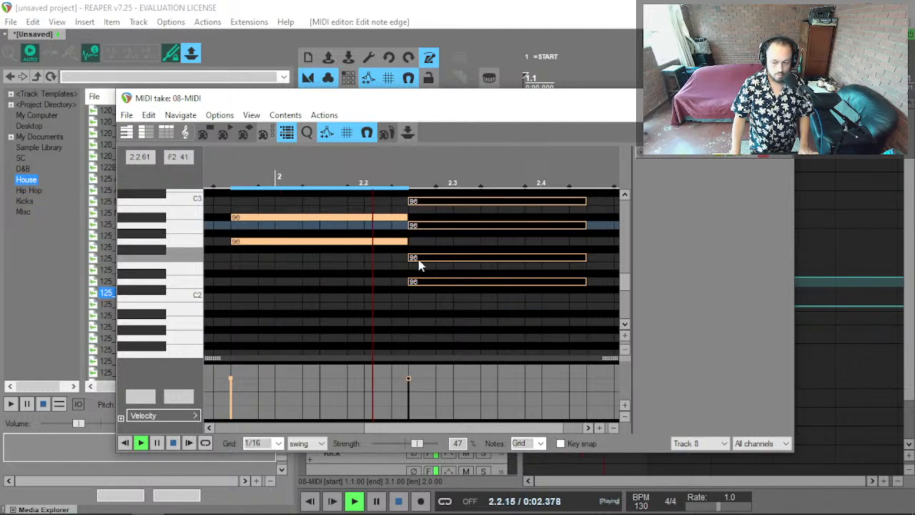
{"action": "scroll", "coordinate": [566, 227], "scroll_direction": "down", "scroll_amount": 2}
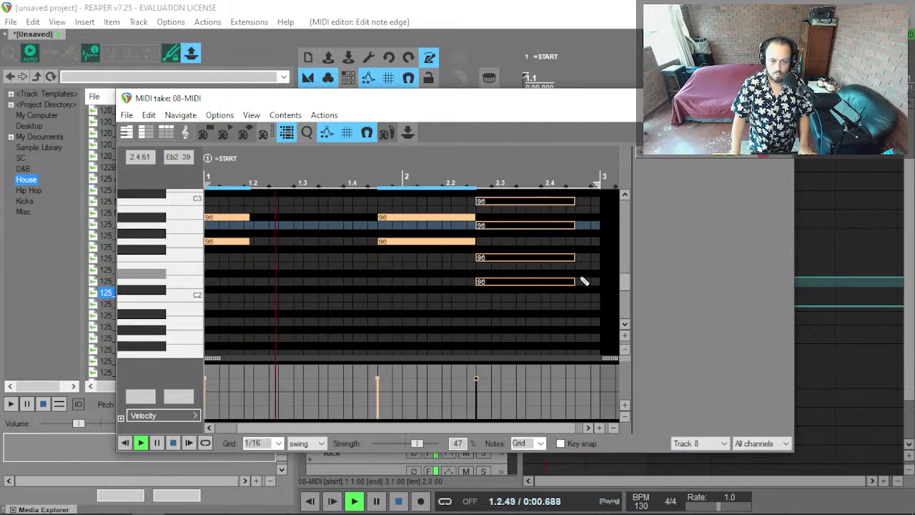
Close the MIDI editor and select the chord item on Track 8 in the arrangement.
{"action": "key", "text": "Escape"}
{"action": "scroll", "coordinate": [556, 262], "scroll_direction": "down", "scroll_amount": 2}
{"action": "left_click", "coordinate": [557, 262]}
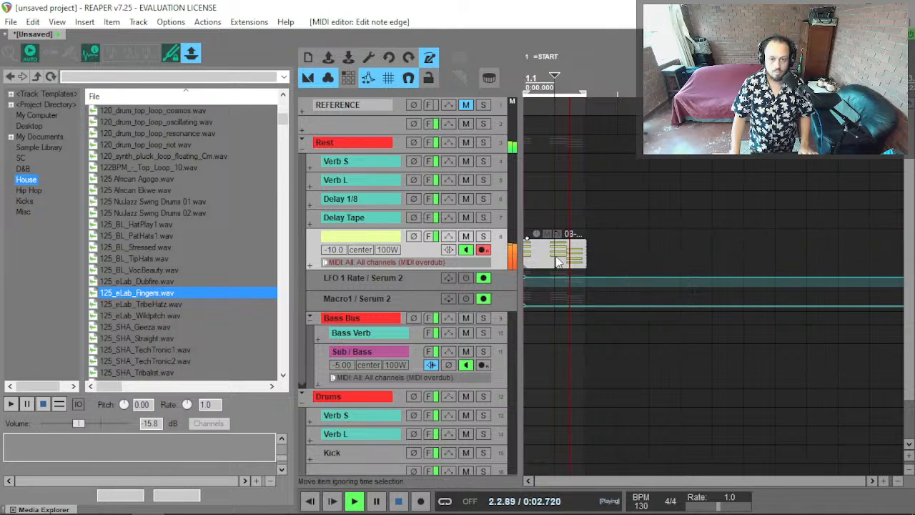
Duplicate the two-bar chord item on Track 8 so the copy starts at bar 3, and audition the sequence.
{"action": "scroll", "coordinate": [582, 271], "scroll_direction": "up", "scroll_amount": 2}
{"action": "key", "text": "ctrl+d"}
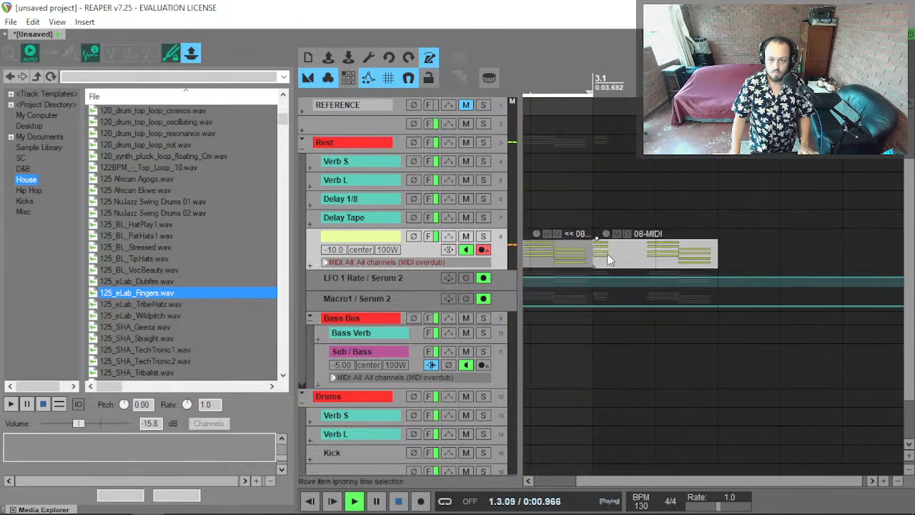
{"action": "left_click", "coordinate": [718, 176]}
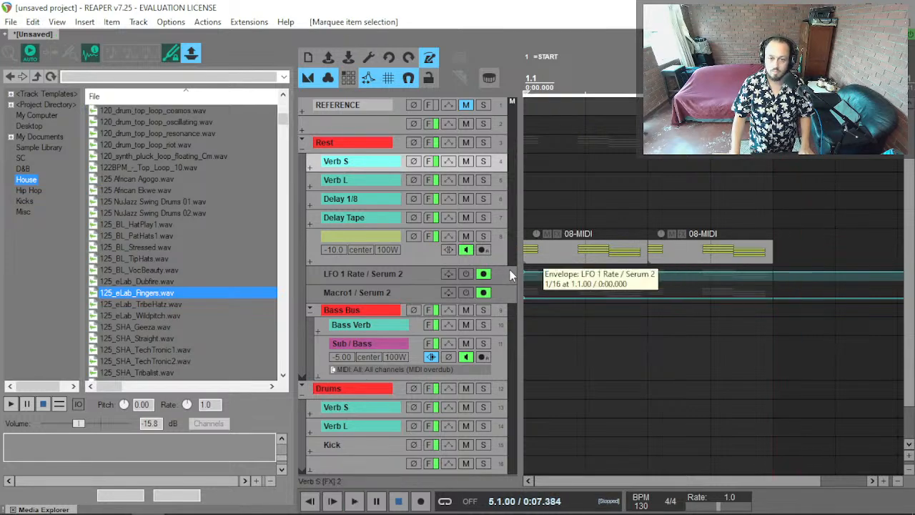
{"action": "left_click", "coordinate": [532, 259]}
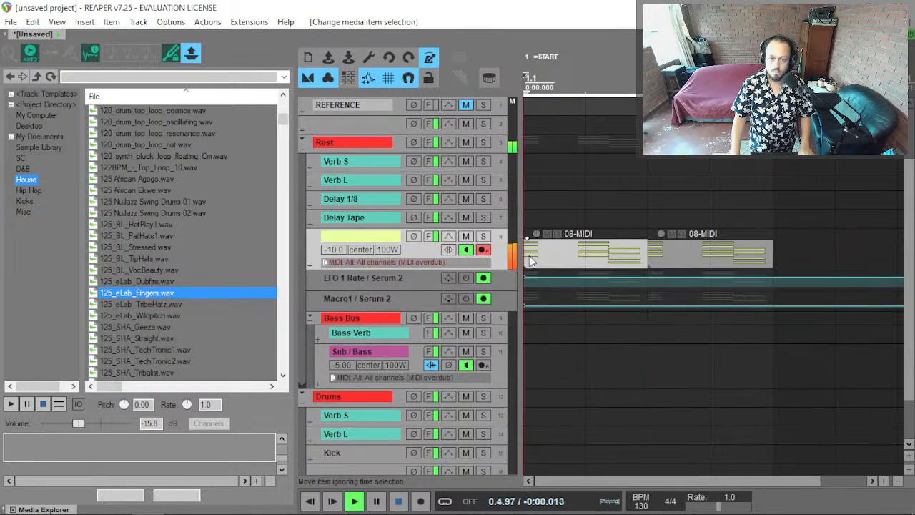
{"action": "double_click", "coordinate": [584, 263]}
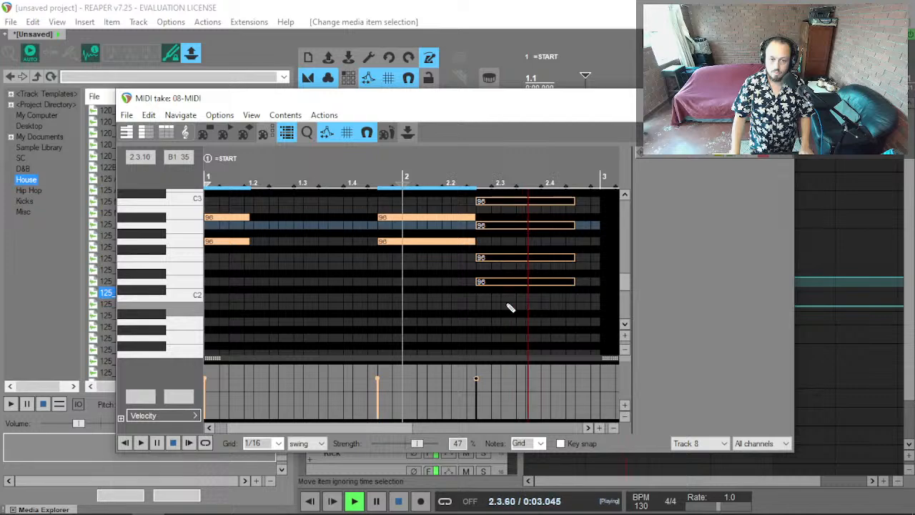
{"action": "key", "text": "Escape"}
{"action": "key", "text": "space"}
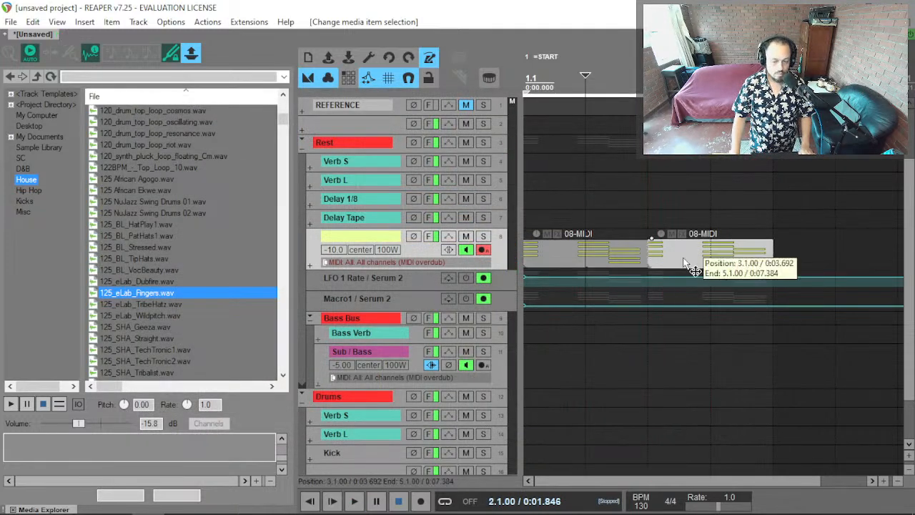
Open the copied item at bar 3 in the MIDI editor and audition from just before its second chord.
{"action": "double_click", "coordinate": [676, 257]}
{"action": "scroll", "coordinate": [167, 273], "scroll_direction": "up", "scroll_amount": 2}
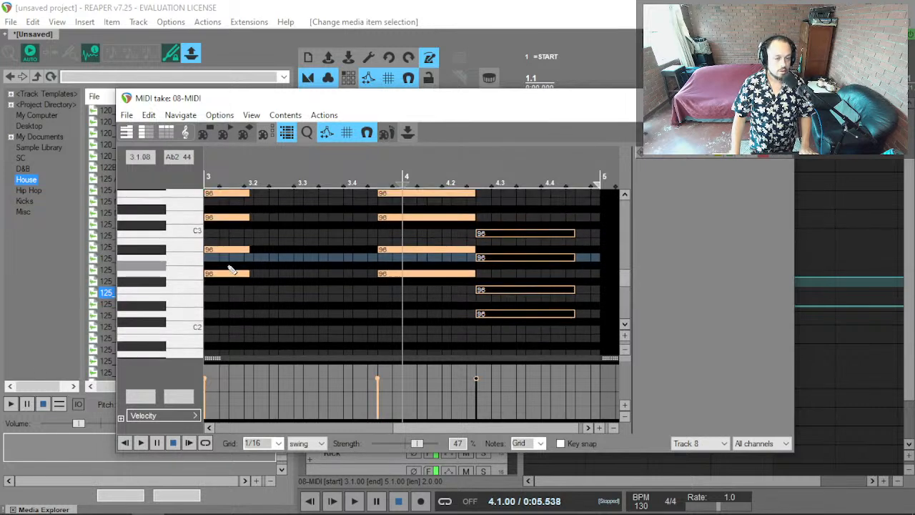
{"action": "scroll", "coordinate": [390, 305], "scroll_direction": "up", "scroll_amount": 3}
{"action": "left_click", "coordinate": [330, 265]}
{"action": "key", "text": "space"}
{"action": "scroll", "coordinate": [124, 284], "scroll_direction": "up", "scroll_amount": 1}
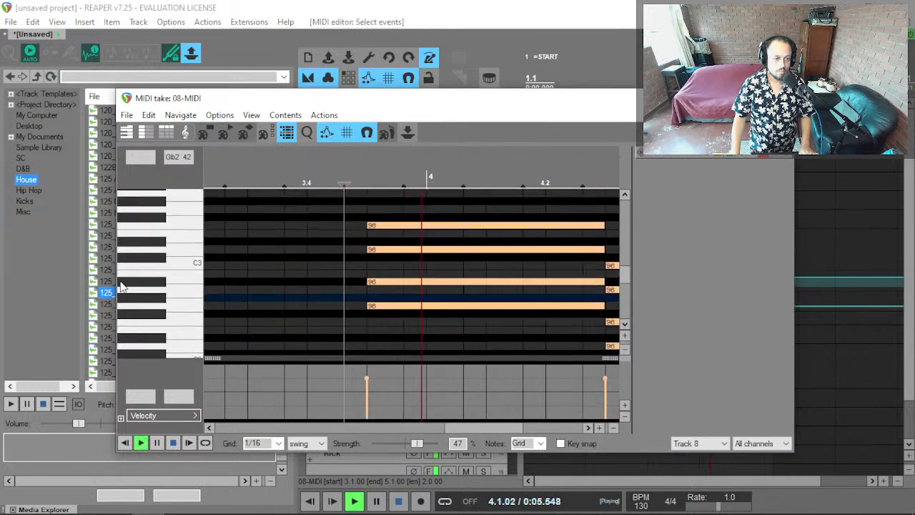
{"action": "key", "text": "space"}
Lower the copied item's second chord notes G2 to F2 and B♭2 to A2, and audition the change.
{"action": "scroll", "coordinate": [404, 286], "scroll_direction": "down", "scroll_amount": 3}
{"action": "left_click_drag", "start_coordinate": [397, 311], "coordinate": [397, 320]}
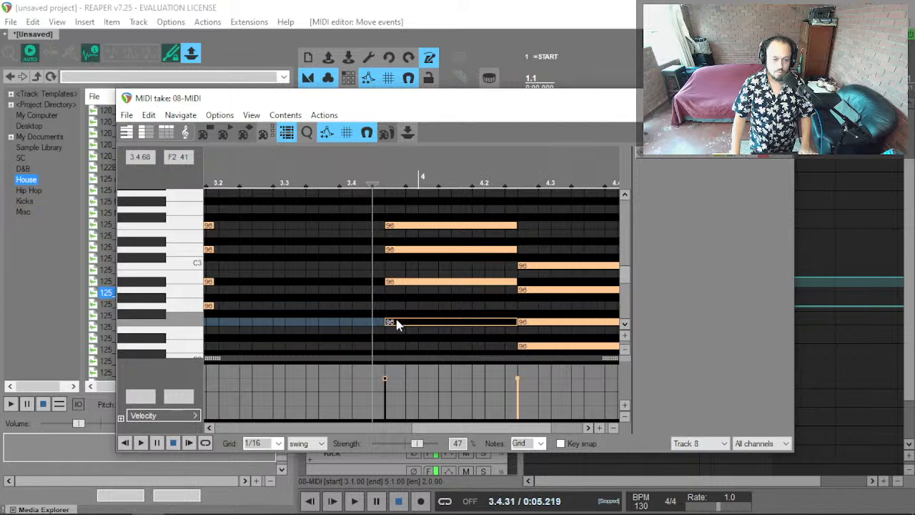
{"action": "left_click_drag", "start_coordinate": [400, 284], "coordinate": [400, 291]}
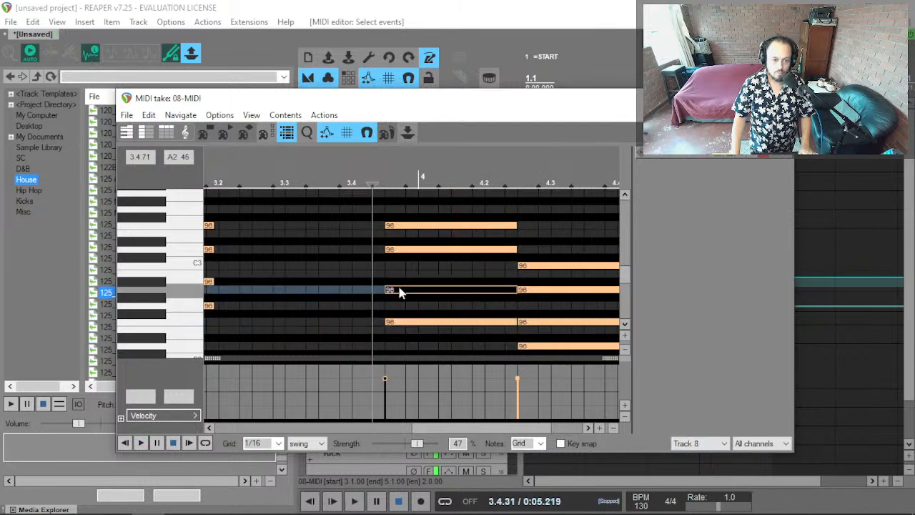
{"action": "key", "text": "space"}
{"action": "key", "text": "space"}
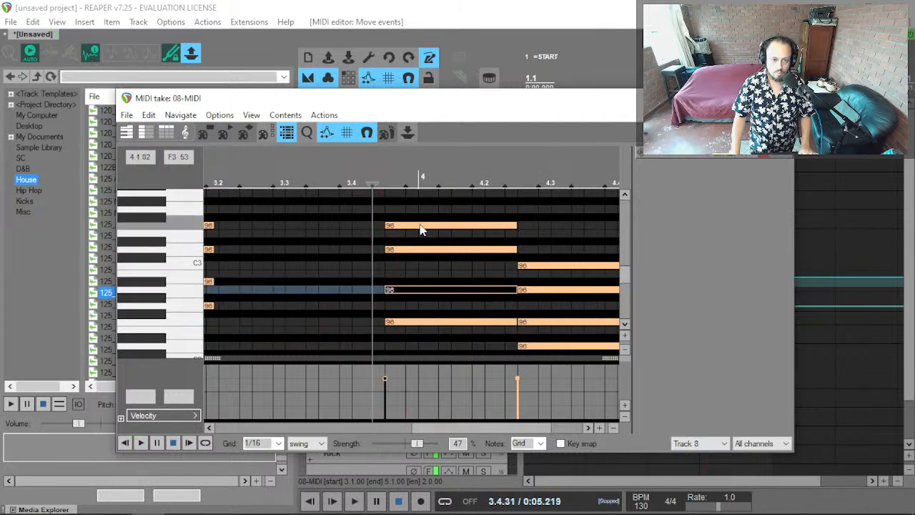
{"action": "left_click", "coordinate": [420, 226]}
{"action": "key", "text": "space"}
{"action": "scroll", "coordinate": [574, 268], "scroll_direction": "down", "scroll_amount": 1}
{"action": "key", "text": "space"}
Raise the third chord's lowest note by an octave to D3 and audition the new voicing.
{"action": "scroll", "coordinate": [548, 332], "scroll_direction": "right", "scroll_amount": 1}
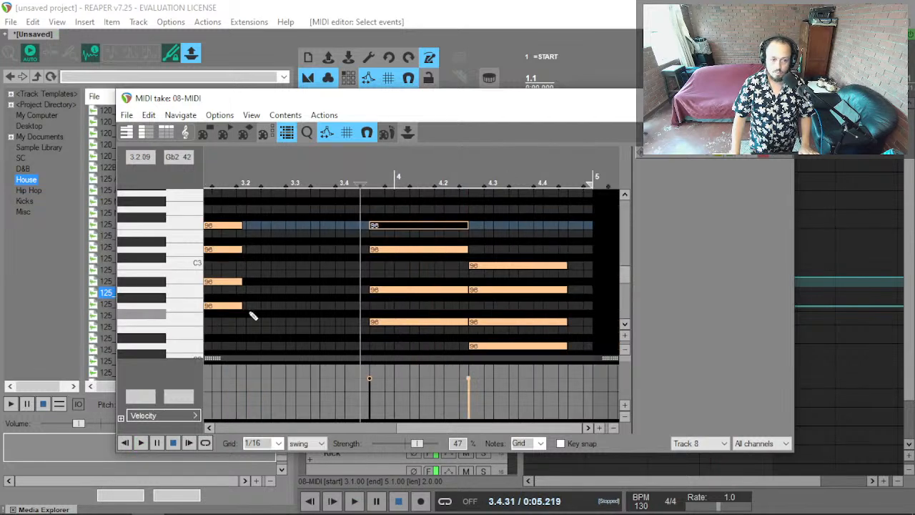
{"action": "scroll", "coordinate": [147, 289], "scroll_direction": "down", "scroll_amount": 2}
{"action": "key", "text": "space"}
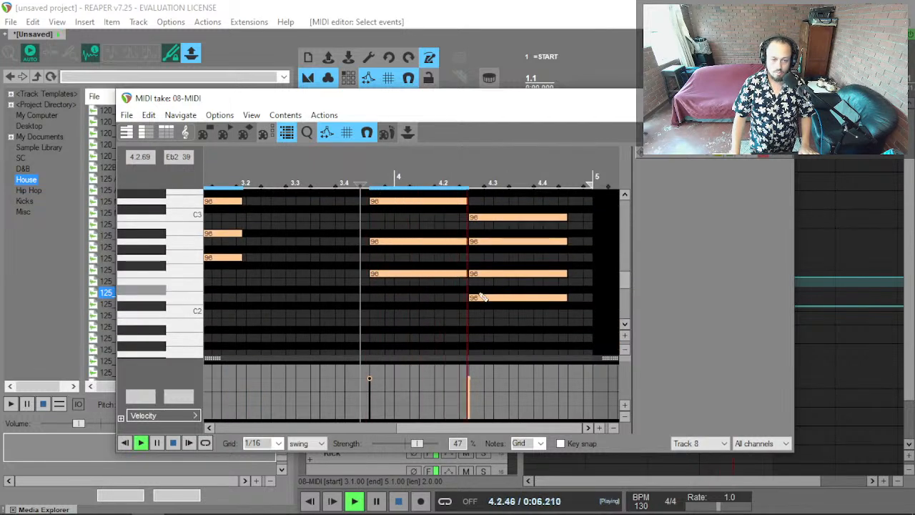
{"action": "key", "text": "space"}
{"action": "left_click", "coordinate": [474, 296]}
{"action": "key", "text": "ctrl+Up"}
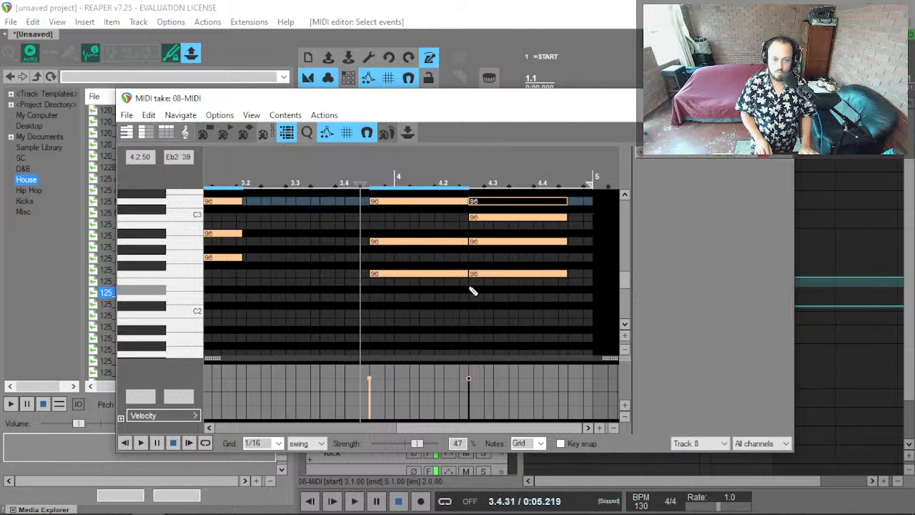
{"action": "key", "text": "space"}
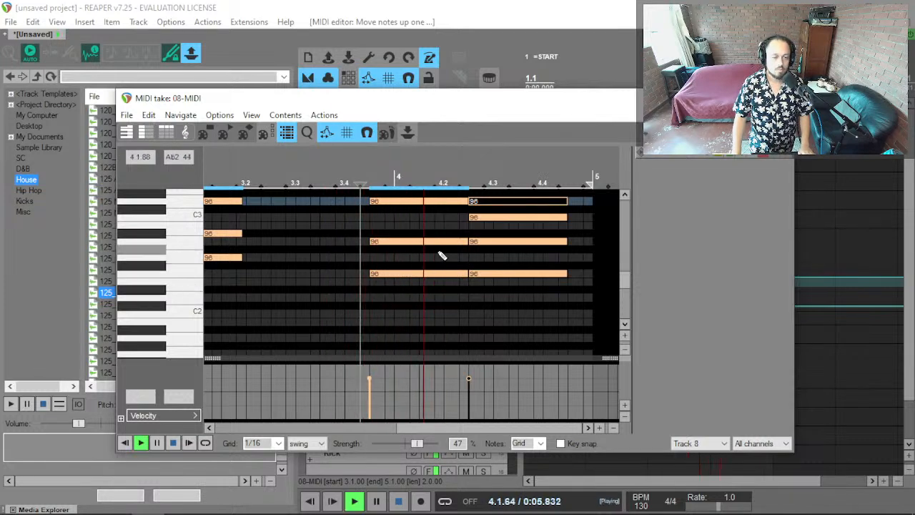
{"action": "key", "text": "space"}
Raise the second chord's top note to G3 and audition the passage.
{"action": "scroll", "coordinate": [169, 275], "scroll_direction": "up", "scroll_amount": 4}
{"action": "scroll", "coordinate": [213, 268], "scroll_direction": "up", "scroll_amount": 3}
{"action": "scroll", "coordinate": [521, 248], "scroll_direction": "down", "scroll_amount": 2}
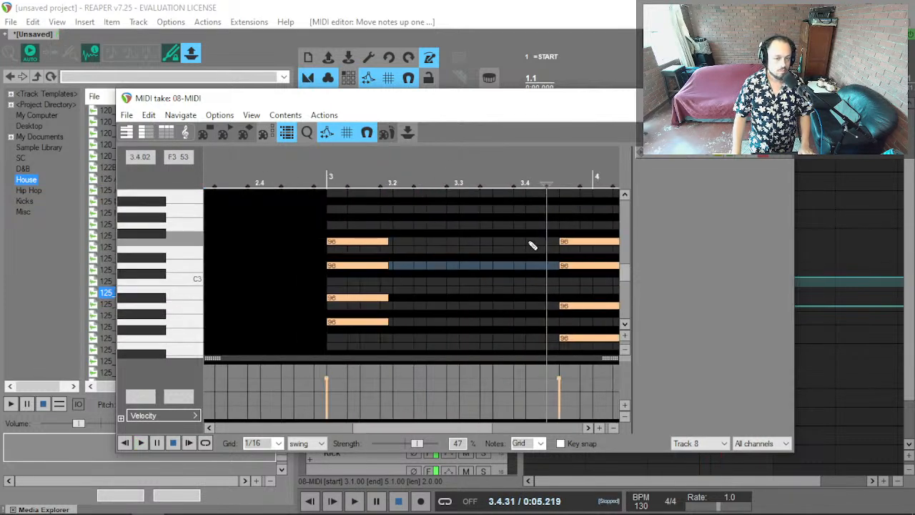
{"action": "left_click", "coordinate": [573, 242]}
{"action": "key", "text": "ctrl+Up"}
{"action": "key", "text": "ctrl+Up"}
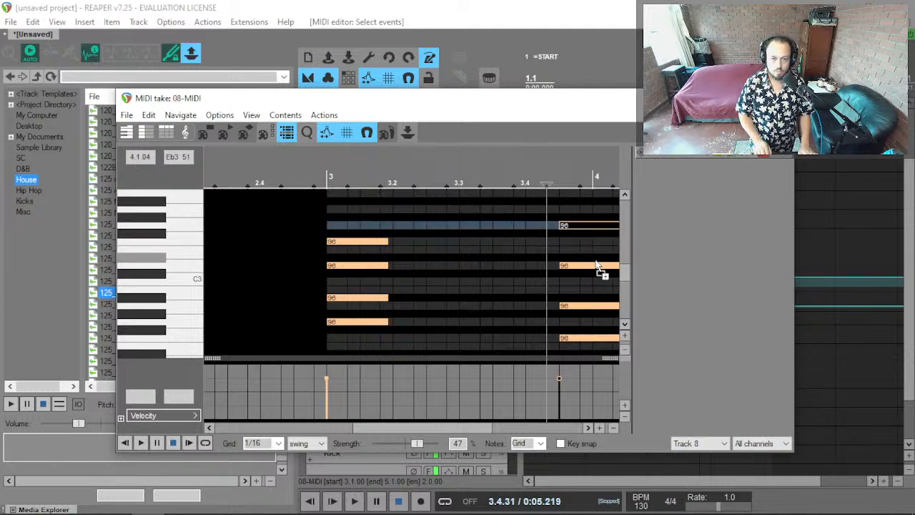
{"action": "key", "text": "space"}
{"action": "scroll", "coordinate": [375, 234], "scroll_direction": "up", "scroll_amount": 2}
{"action": "scroll", "coordinate": [364, 244], "scroll_direction": "down", "scroll_amount": 3}
{"action": "key", "text": "space"}
Copy the third chord's D3 note up to F3, play the sequence and close the MIDI editor.
{"action": "left_click_drag", "start_coordinate": [433, 270], "coordinate": [443, 243]}
{"action": "key", "text": "space"}
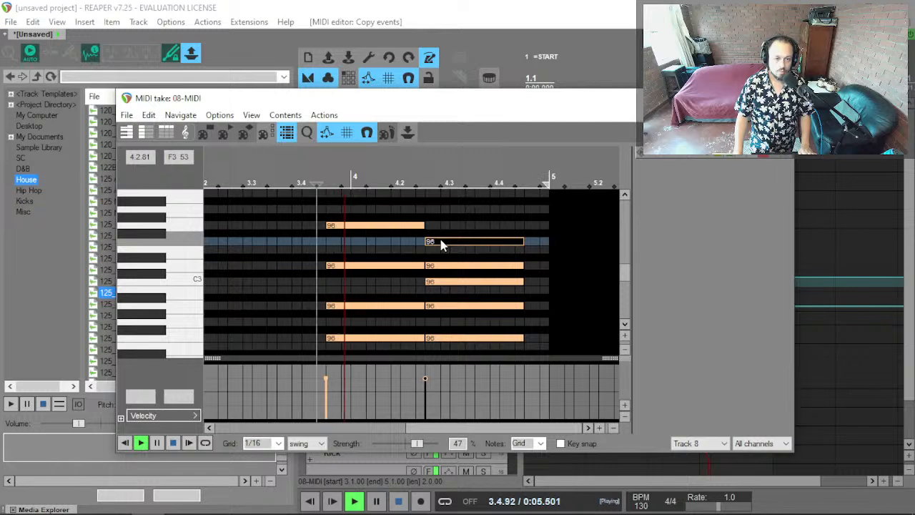
{"action": "scroll", "coordinate": [437, 245], "scroll_direction": "down", "scroll_amount": 1}
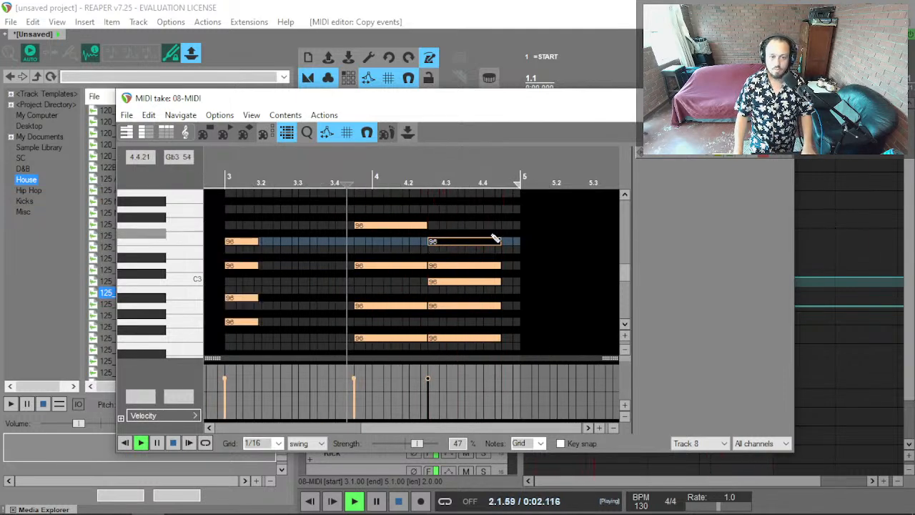
{"action": "key", "text": "Escape"}
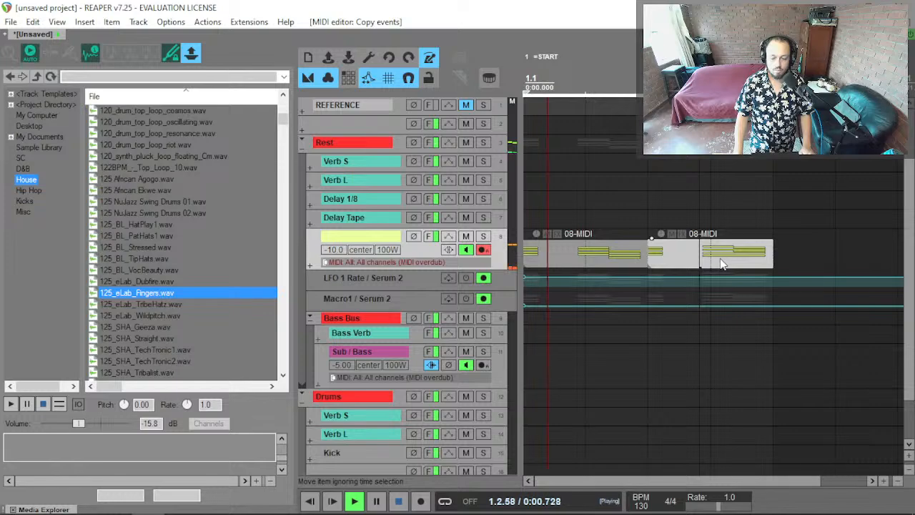
Reopen the copied item in the MIDI editor and select the top notes of its second and third chords.
{"action": "double_click", "coordinate": [682, 251]}
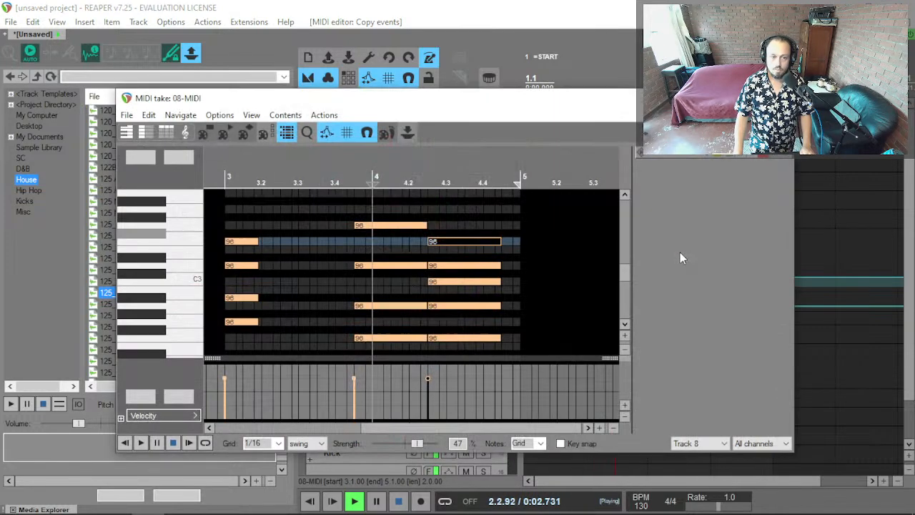
{"action": "left_click_drag", "start_coordinate": [376, 217], "coordinate": [496, 263]}
{"action": "scroll", "coordinate": [106, 306], "scroll_direction": "down", "scroll_amount": 1}
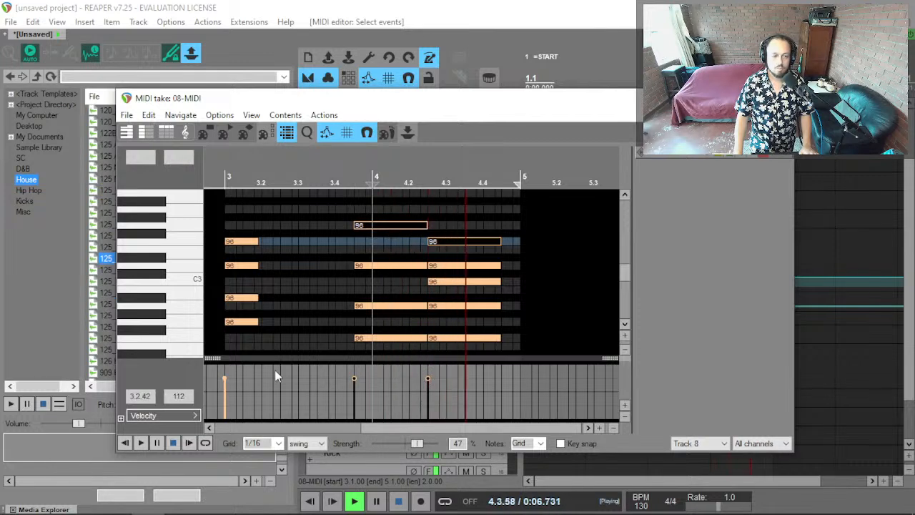
{"action": "scroll", "coordinate": [136, 317], "scroll_direction": "down", "scroll_amount": 2}
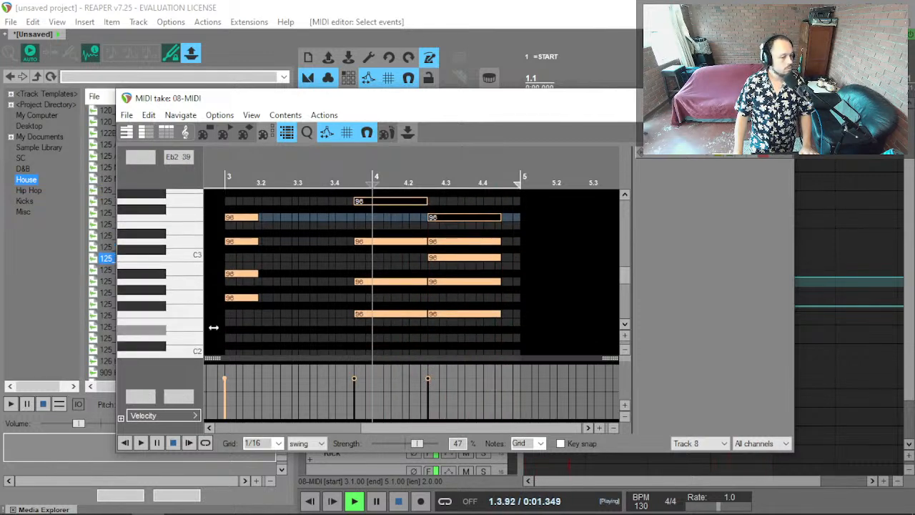
Raise the second chord's two lowest notes by two semitones to G2 and B2, and audition the chord.
{"action": "left_click_drag", "start_coordinate": [390, 318], "coordinate": [407, 286]}
{"action": "key", "text": "space"}
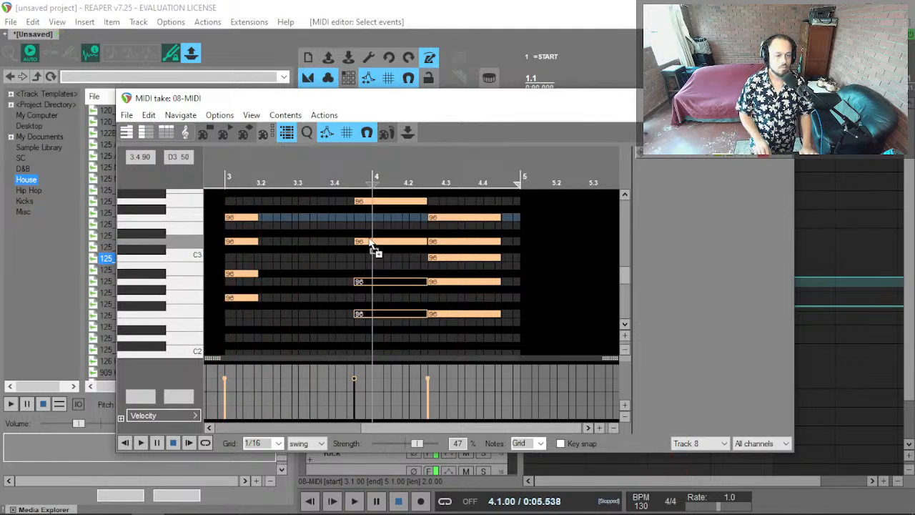
{"action": "key", "text": "Up"}
{"action": "key", "text": "Up"}
{"action": "key", "text": "space"}
{"action": "key", "text": "space"}
{"action": "left_click", "coordinate": [347, 181]}
{"action": "key", "text": "space"}
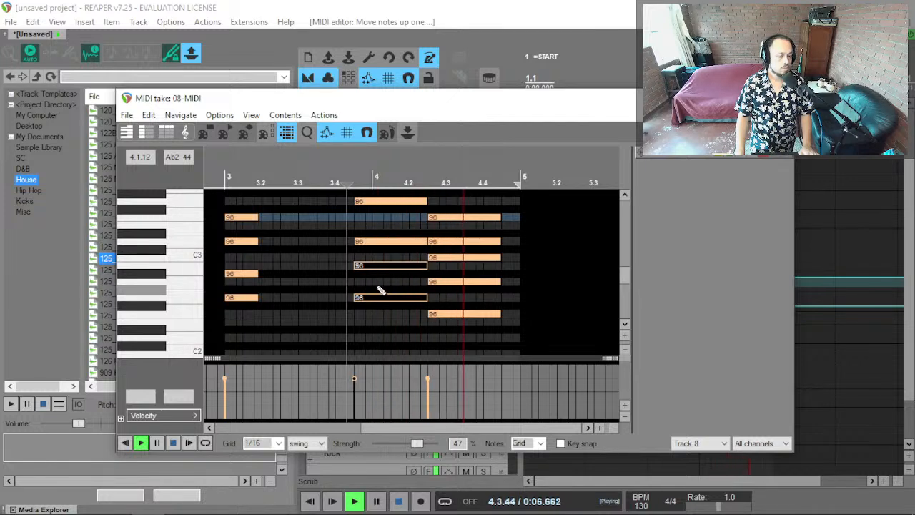
{"action": "key", "text": "space"}
Try lowering the second chord's B2 note to B♭2 and audition it.
{"action": "left_click", "coordinate": [374, 284]}
{"action": "left_click_drag", "start_coordinate": [368, 267], "coordinate": [366, 277]}
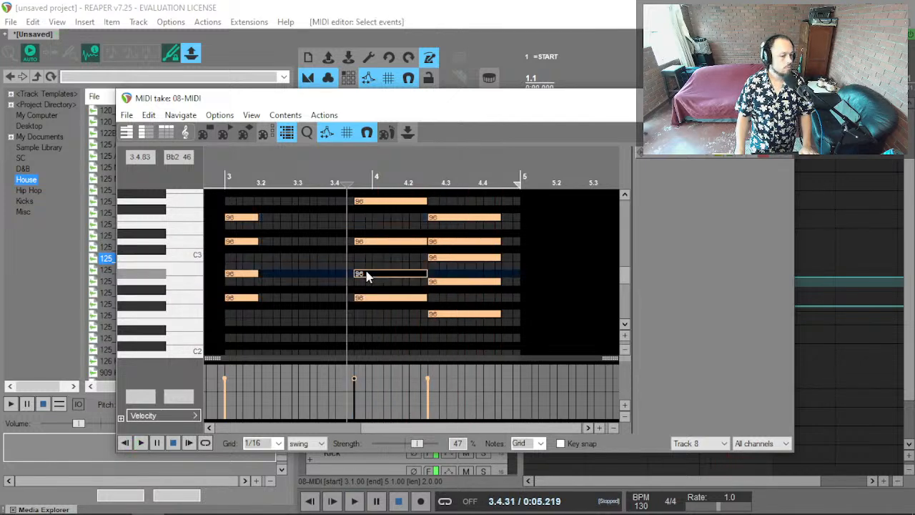
{"action": "key", "text": "space"}
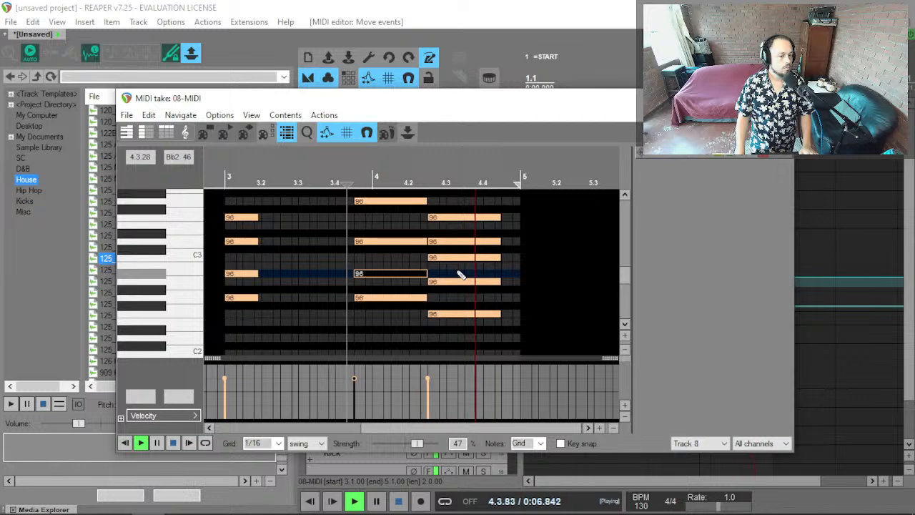
{"action": "scroll", "coordinate": [458, 277], "scroll_direction": "down", "scroll_amount": 4}
{"action": "key", "text": "space"}
{"action": "key", "text": "space"}
Undo the last note move and audition the second and third chords.
{"action": "scroll", "coordinate": [326, 324], "scroll_direction": "up", "scroll_amount": 4}
{"action": "key", "text": "ctrl+z"}
{"action": "left_click", "coordinate": [301, 178]}
{"action": "key", "text": "space"}
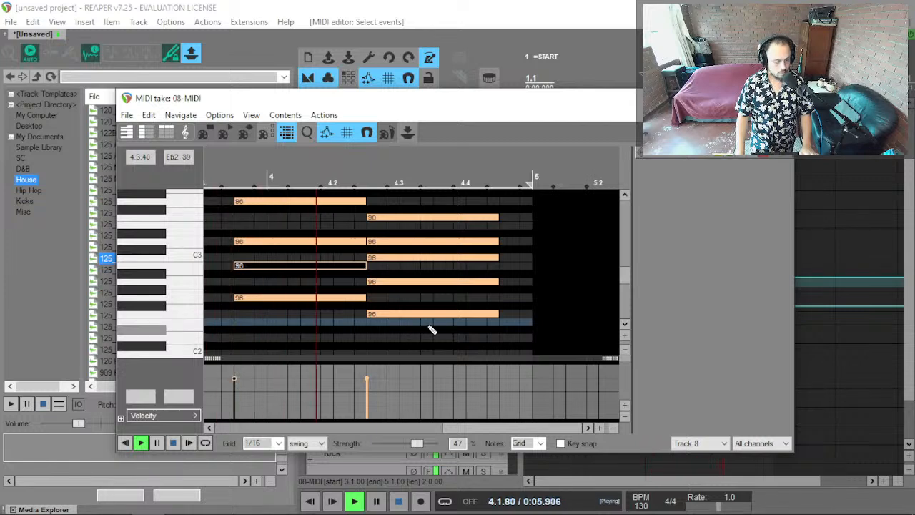
{"action": "key", "text": "space"}
{"action": "key", "text": "space"}
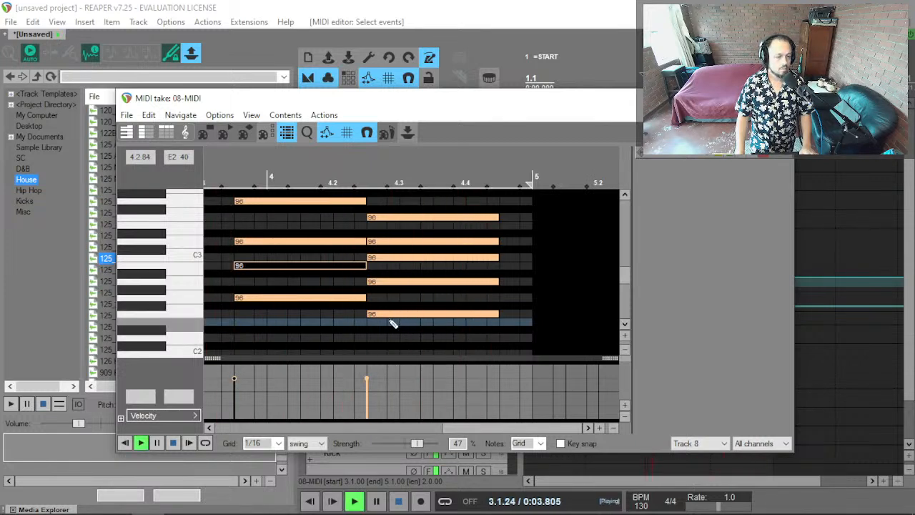
Audition both chord items in the arrangement and delete the edited copy at bar 3 on Track 8.
{"action": "key", "text": "Escape"}
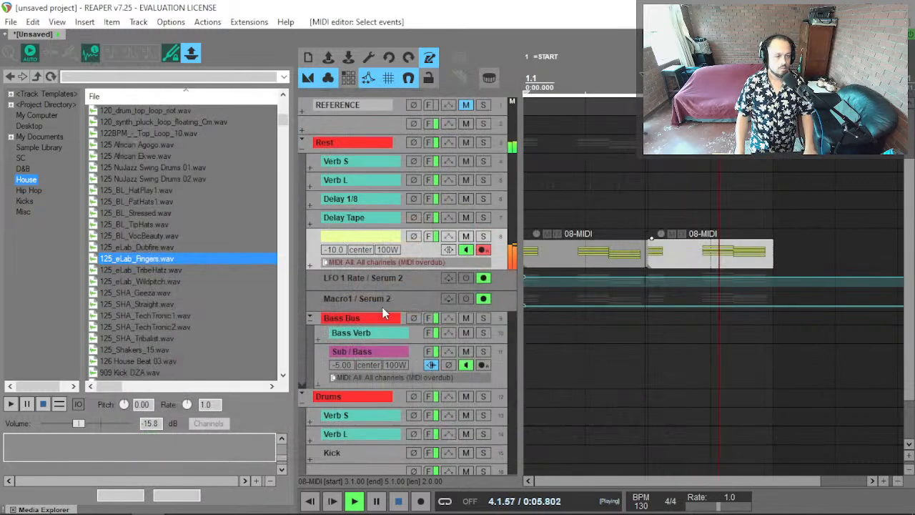
{"action": "key", "text": "space"}
{"action": "key", "text": "space"}
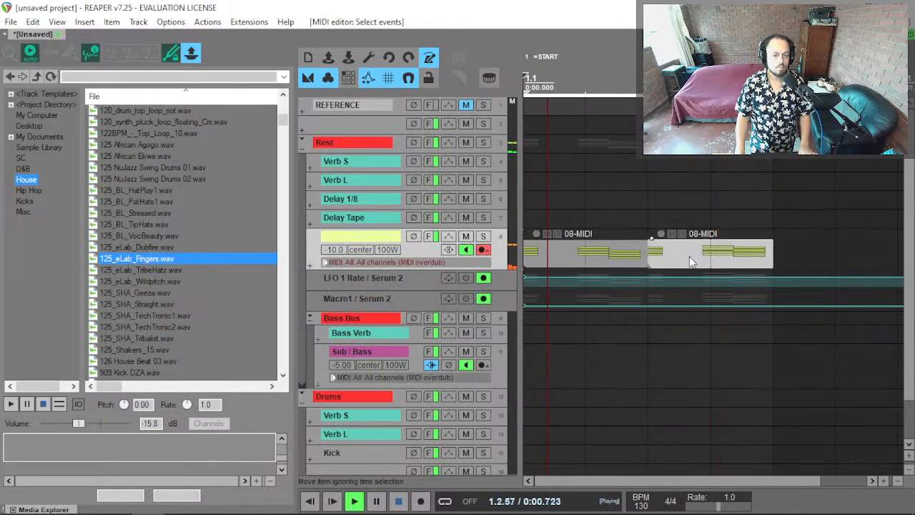
{"action": "key", "text": "Delete"}
Select the original chord item on Track 8 and duplicate it so a fresh copy fills bars 3 and 4.
{"action": "left_click", "coordinate": [609, 268]}
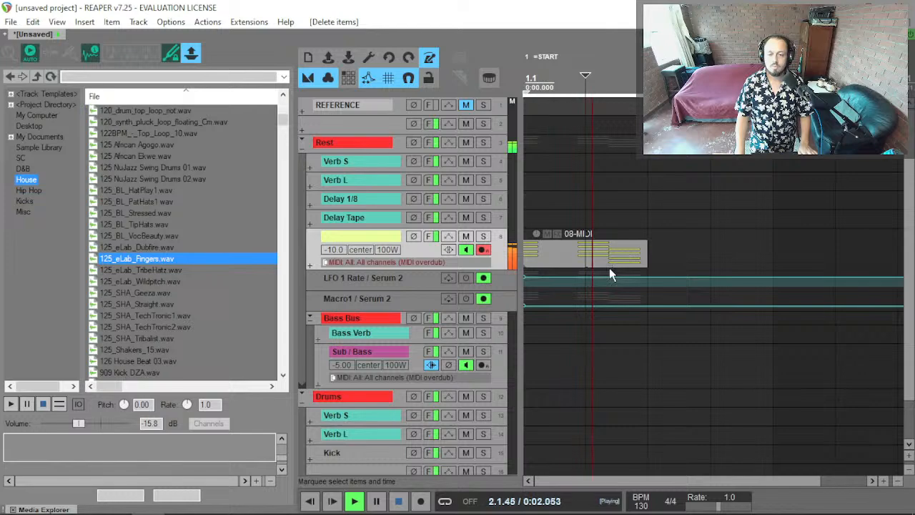
{"action": "key", "text": "space"}
{"action": "left_click_drag", "start_coordinate": [610, 260], "coordinate": [612, 259]}
{"action": "key", "text": "ctrl+d"}
{"action": "left_click", "coordinate": [689, 266]}
{"action": "key", "text": "space"}
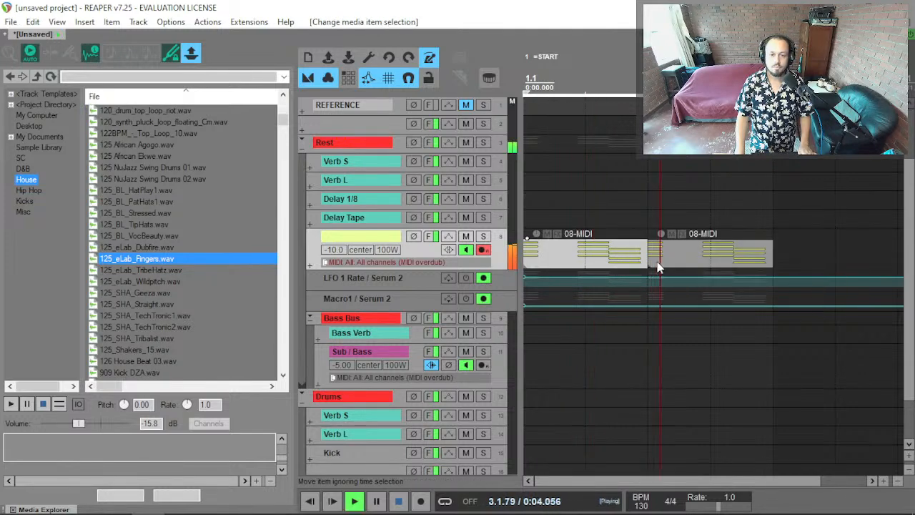
Open the new copy and transpose its first chord down five semitones to D2, F2, A2 and C3, and play it.
{"action": "double_click", "coordinate": [653, 266]}
{"action": "key", "text": "space"}
{"action": "scroll", "coordinate": [379, 282], "scroll_direction": "down", "scroll_amount": 3}
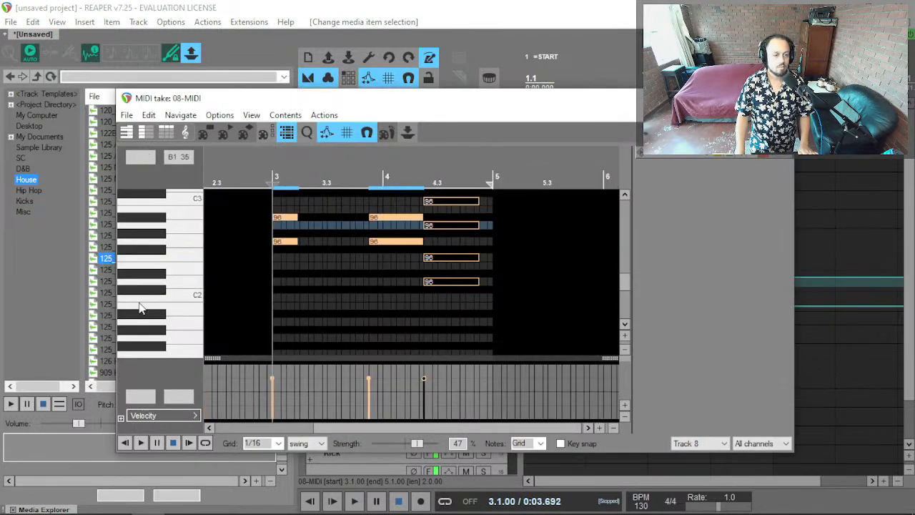
{"action": "scroll", "coordinate": [194, 273], "scroll_direction": "up", "scroll_amount": 3}
{"action": "left_click_drag", "start_coordinate": [296, 207], "coordinate": [271, 327]}
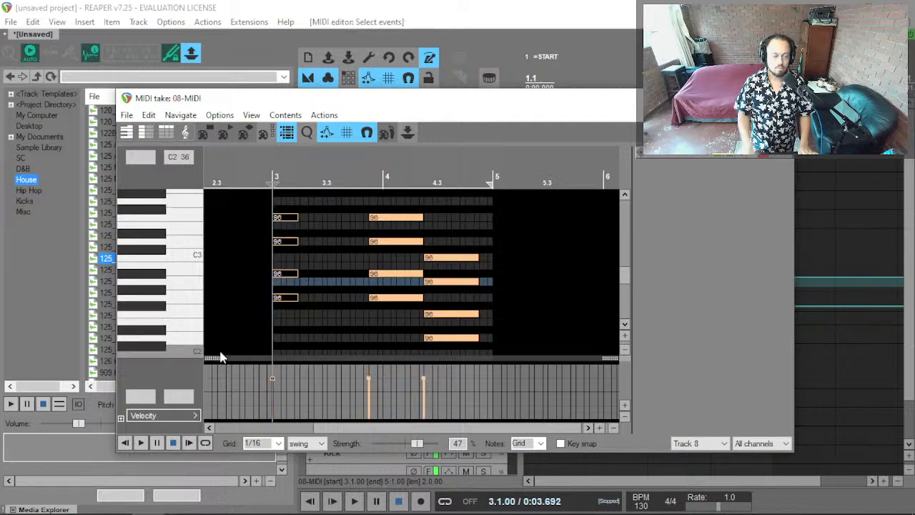
{"action": "key", "text": "Down"}
{"action": "key", "text": "Down"}
{"action": "key", "text": "Down"}
{"action": "key", "text": "Down"}
{"action": "key", "text": "space"}
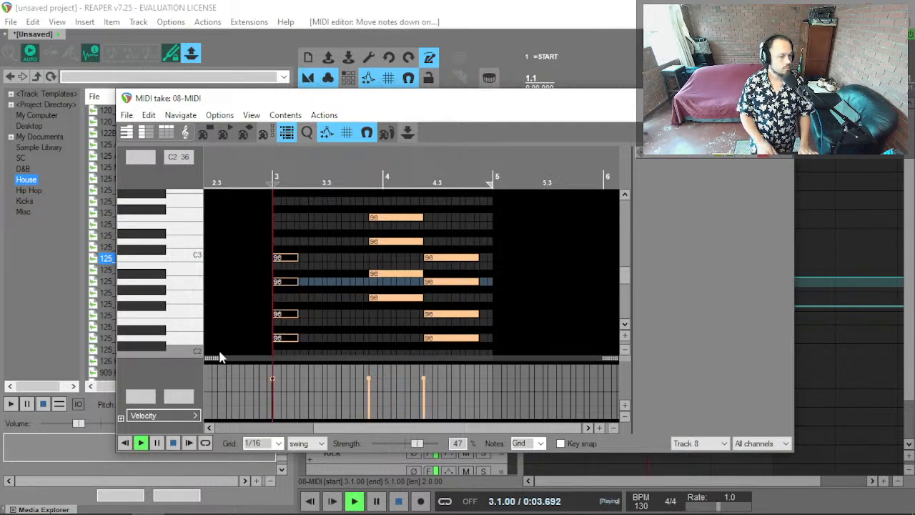
Close the note editor and audition the two chord items on Track 8 from the start of the arrangement.
{"action": "key", "text": "space"}
{"action": "key", "text": "Escape"}
{"action": "left_click", "coordinate": [584, 261]}
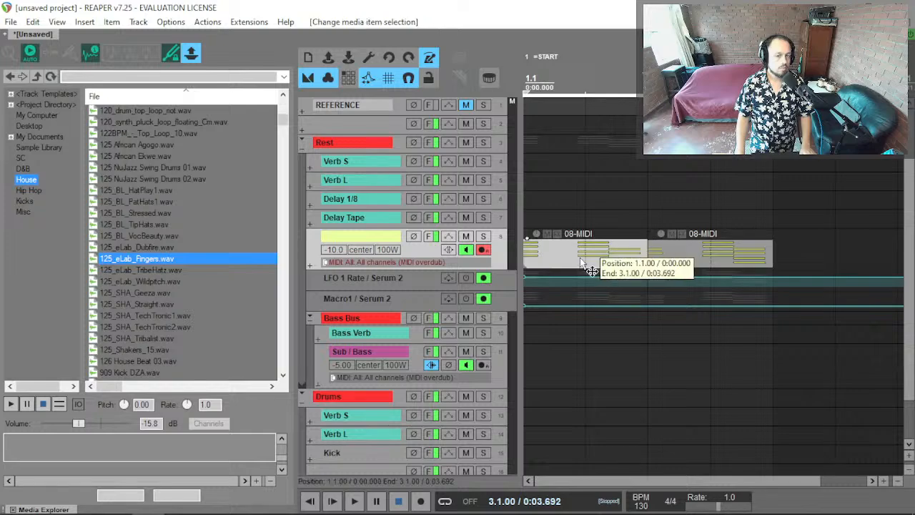
{"action": "key", "text": "space"}
{"action": "scroll", "coordinate": [504, 278], "scroll_direction": "down", "scroll_amount": 1}
Open the second chord item and transpose its first chord up two semitones to E2, G2, B2 and D3, and play it.
{"action": "double_click", "coordinate": [660, 249]}
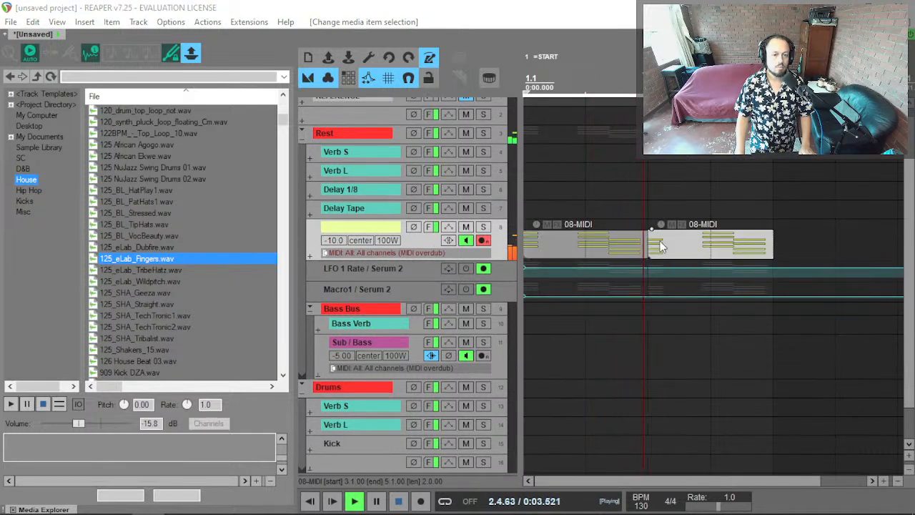
{"action": "key", "text": "Up"}
{"action": "key", "text": "Up"}
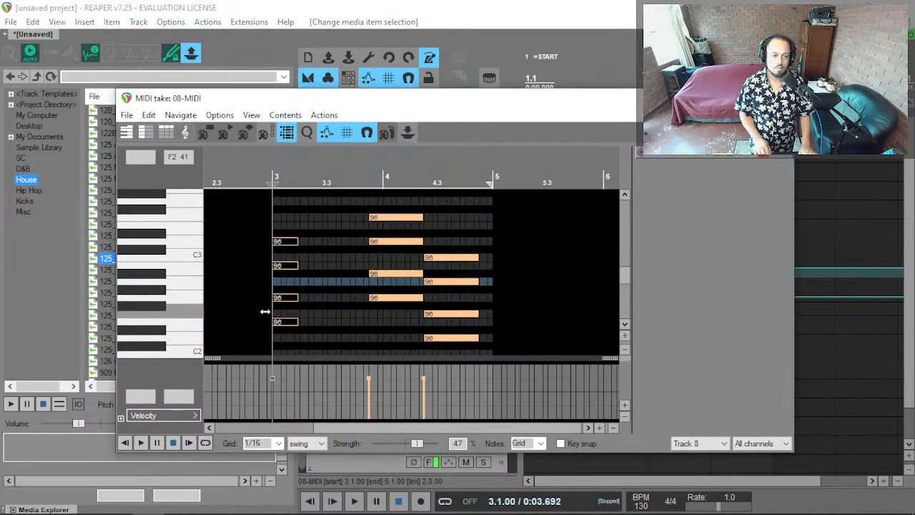
{"action": "key", "text": "space"}
{"action": "scroll", "coordinate": [283, 308], "scroll_direction": "up", "scroll_amount": 4}
{"action": "key", "text": "space"}
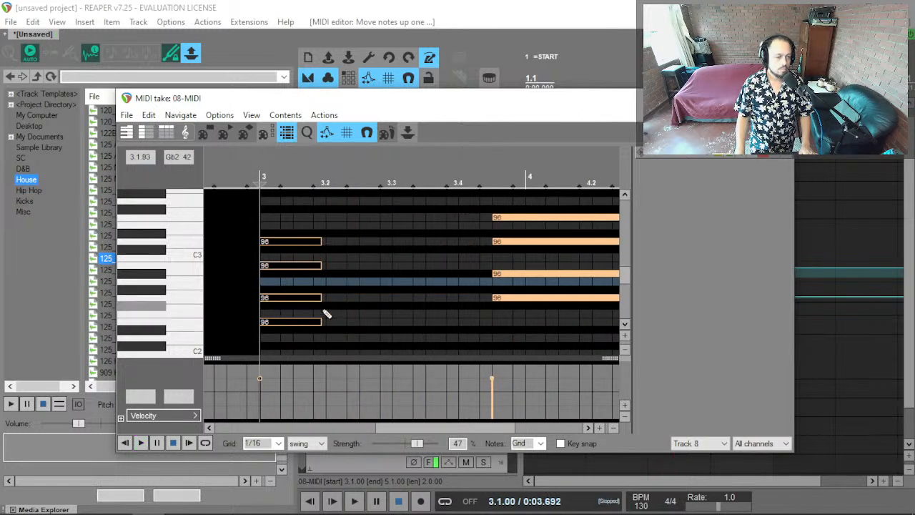
In the chord at bar 3, lower the B2 note to Bb2 and the D3 note to C3, and play it.
{"action": "left_click", "coordinate": [374, 327]}
{"action": "left_click", "coordinate": [506, 298]}
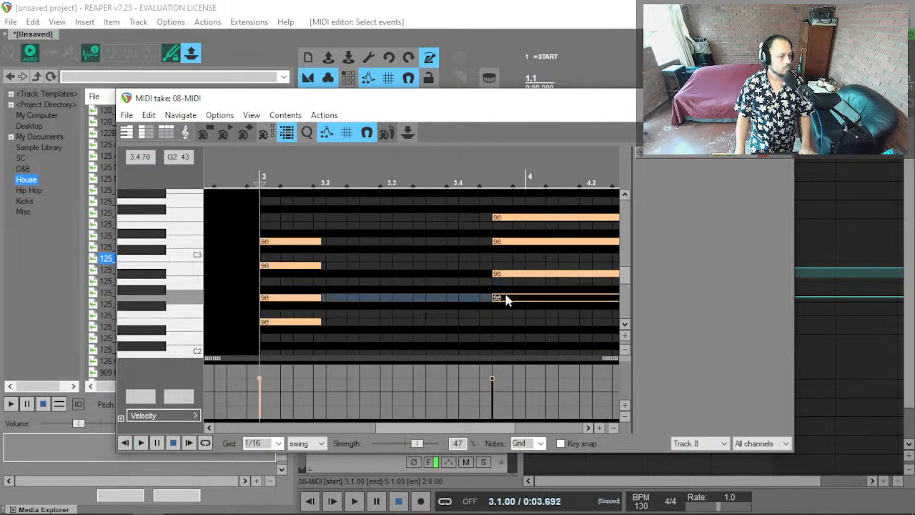
{"action": "left_click", "coordinate": [306, 298]}
{"action": "left_click_drag", "start_coordinate": [292, 266], "coordinate": [291, 279]}
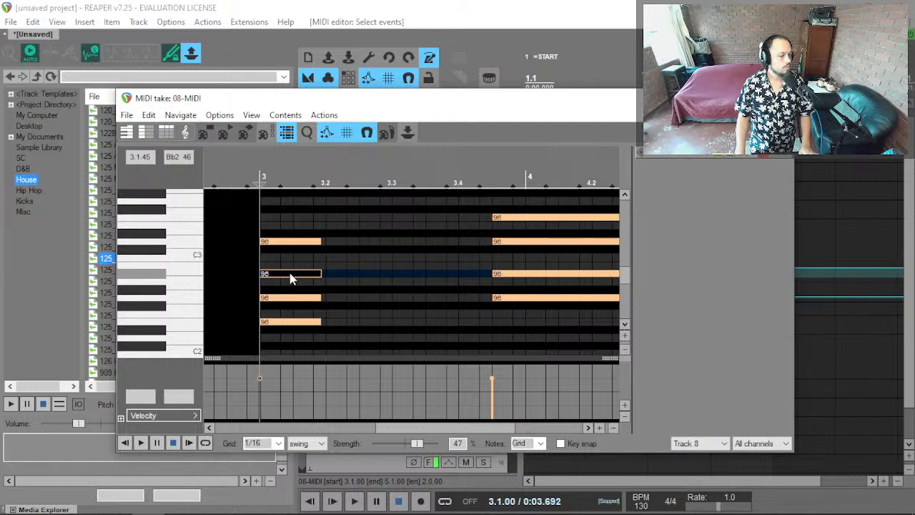
{"action": "left_click", "coordinate": [312, 244]}
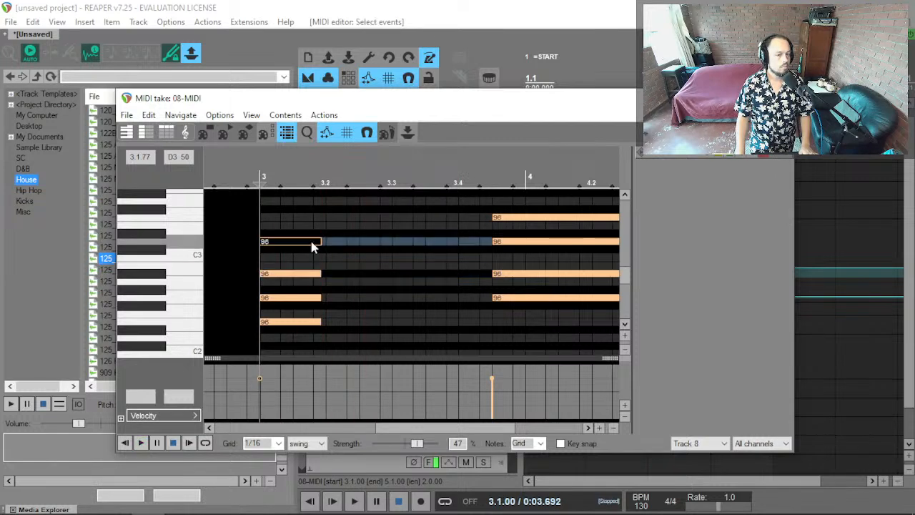
{"action": "left_click_drag", "start_coordinate": [312, 246], "coordinate": [312, 259]}
{"action": "key", "text": "space"}
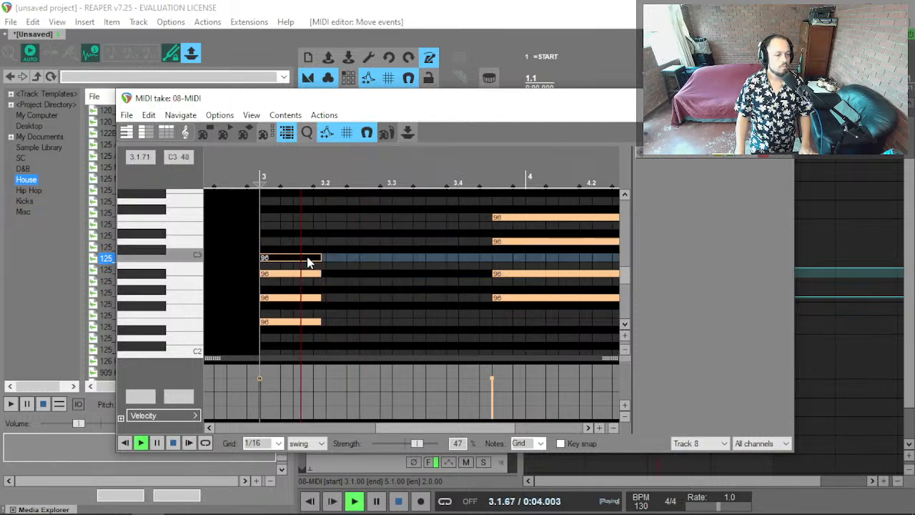
Close the note editor and play the arrangement from bar 2 into the second chord item.
{"action": "key", "text": "space"}
{"action": "key", "text": "Escape"}
{"action": "left_click", "coordinate": [596, 239]}
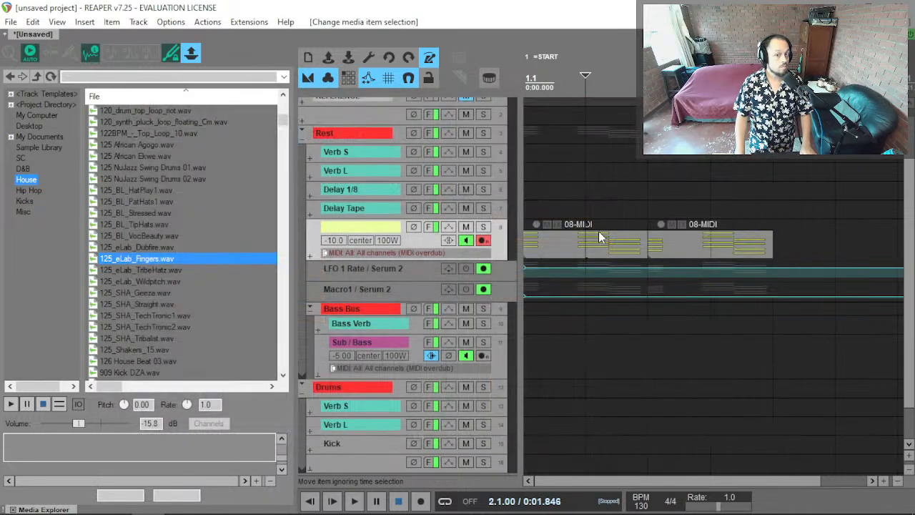
{"action": "key", "text": "space"}
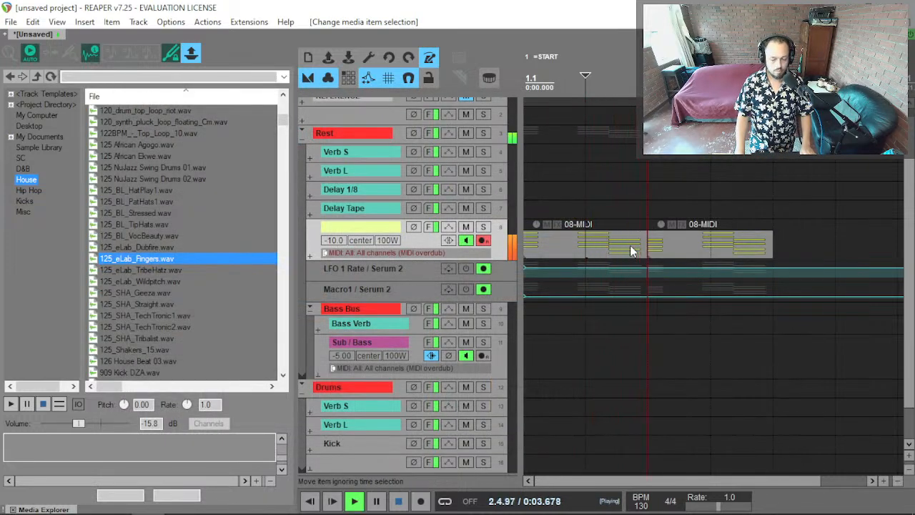
{"action": "key", "text": "space"}
Reopen the second chord item and delete the C3 note from the chord at bar 3, and play it.
{"action": "double_click", "coordinate": [674, 254]}
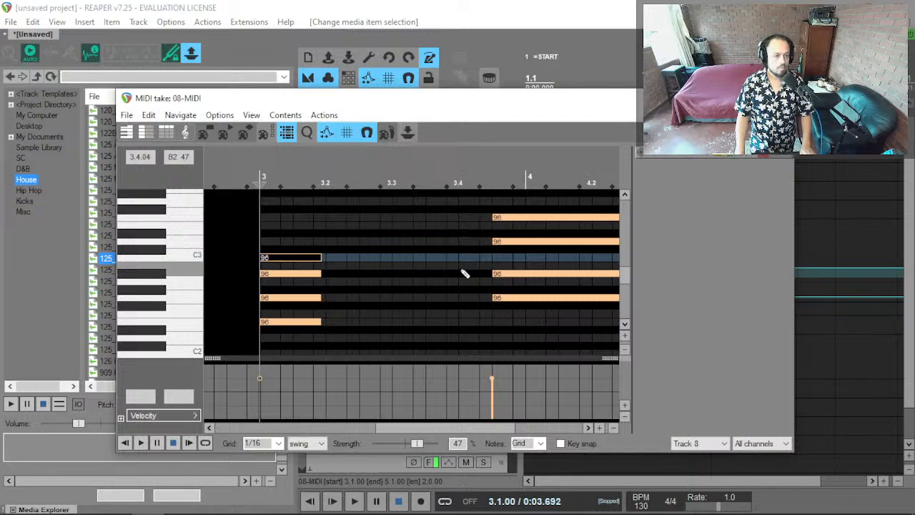
{"action": "double_click", "coordinate": [308, 257]}
{"action": "key", "text": "space"}
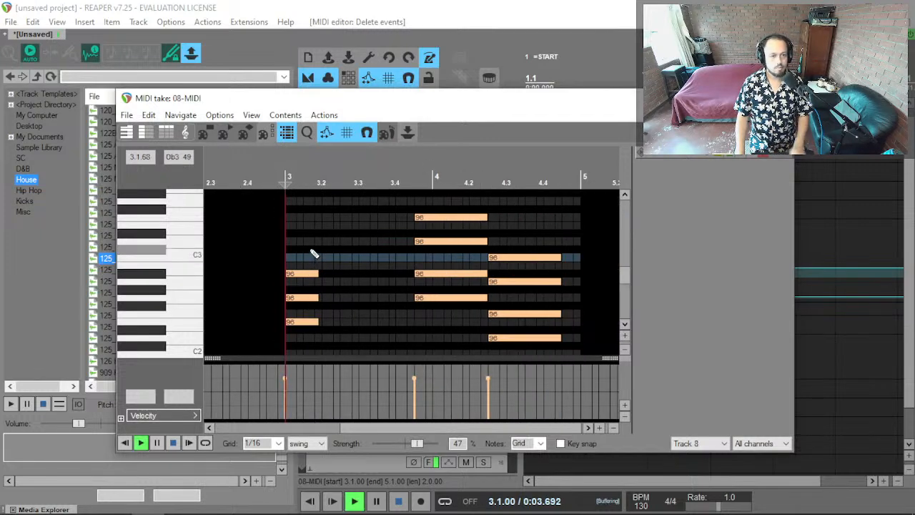
Return to the arrangement and audition the transition into the three-note chord at bar 3.
{"action": "key", "text": "space"}
{"action": "key", "text": "Escape"}
{"action": "left_click", "coordinate": [590, 246]}
{"action": "key", "text": "space"}
{"action": "double_click", "coordinate": [654, 248]}
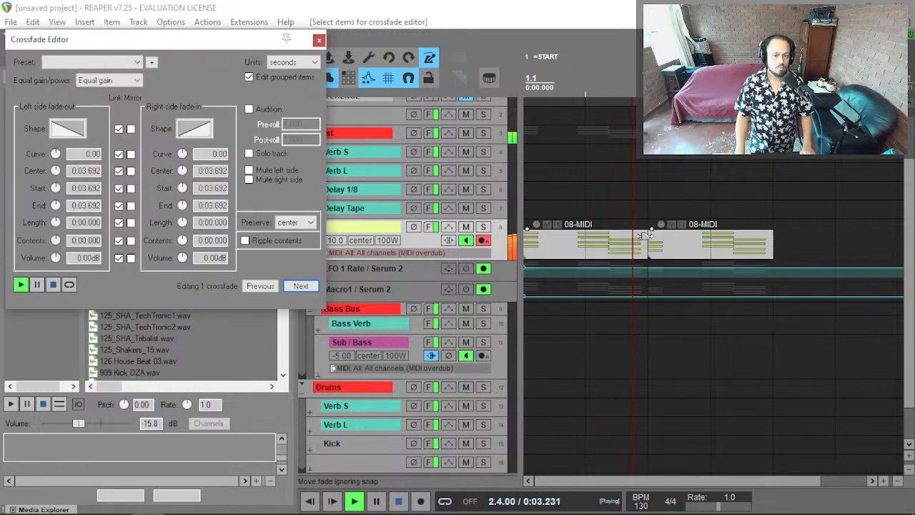
{"action": "key", "text": "space"}
Glue the two chord items on Track 8 into one four-bar item and play it.
{"action": "double_click", "coordinate": [672, 252]}
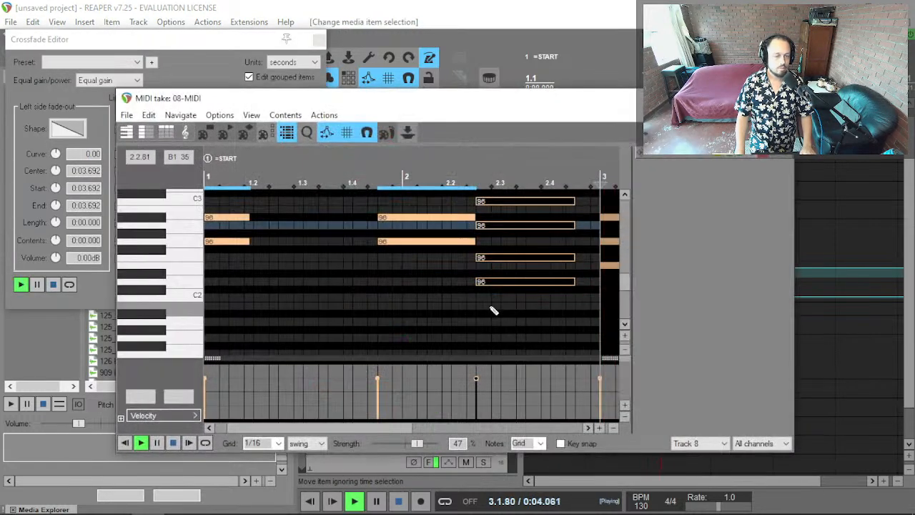
{"action": "scroll", "coordinate": [491, 263], "scroll_direction": "down", "scroll_amount": 2}
{"action": "key", "text": "Home"}
{"action": "key", "text": "space"}
{"action": "key", "text": "Escape"}
{"action": "key", "text": "space"}
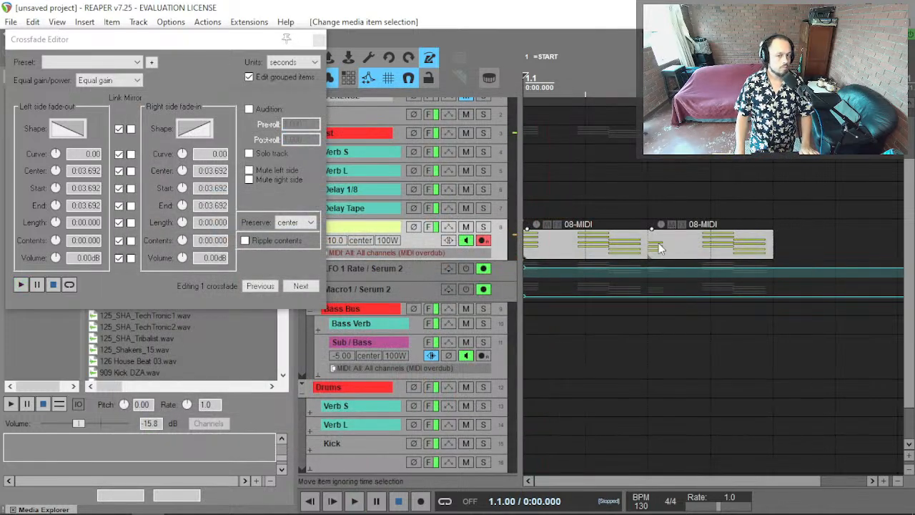
{"action": "key", "text": "ctrl+g"}
{"action": "key", "text": "space"}
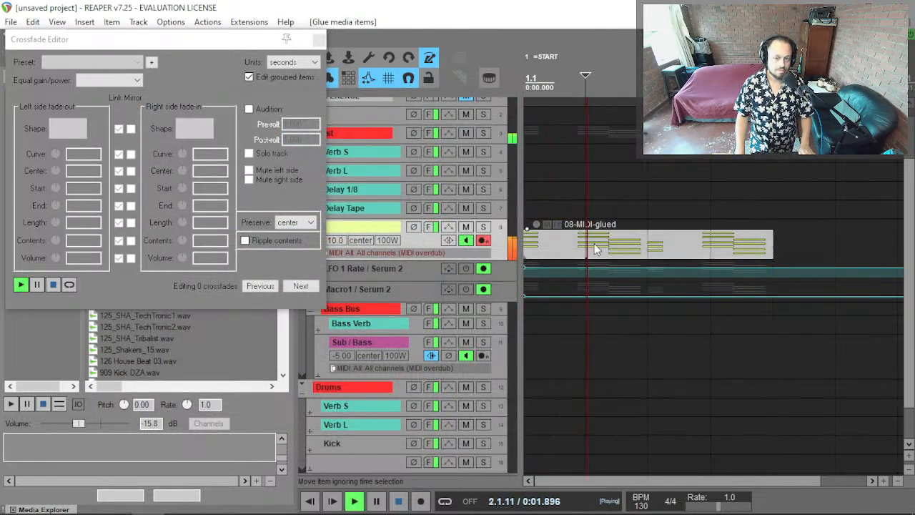
Open the glued item and add a D3 note on top of the chord at bar 3, aligned with its start, and audition it.
{"action": "double_click", "coordinate": [594, 247]}
{"action": "scroll", "coordinate": [310, 296], "scroll_direction": "up", "scroll_amount": 3}
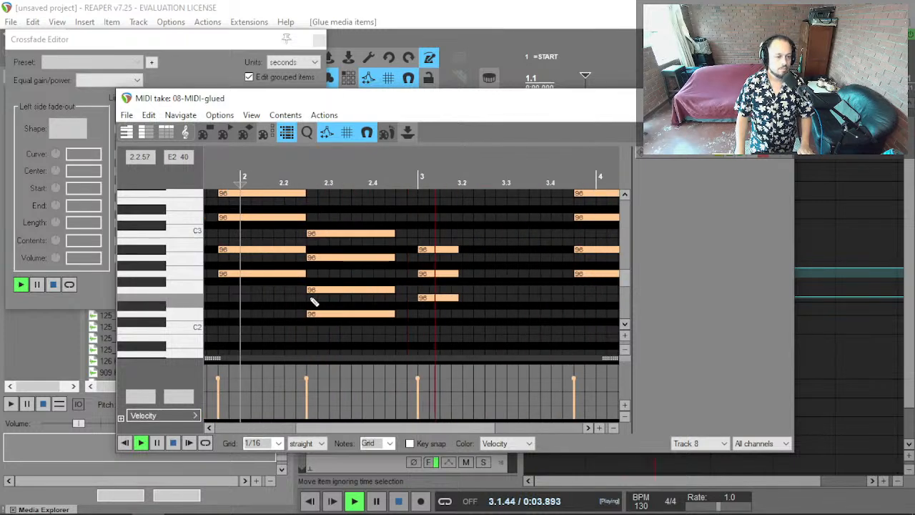
{"action": "scroll", "coordinate": [426, 312], "scroll_direction": "up", "scroll_amount": 1}
{"action": "key", "text": "space"}
{"action": "left_click_drag", "start_coordinate": [425, 250], "coordinate": [421, 217]}
{"action": "key", "text": "space"}
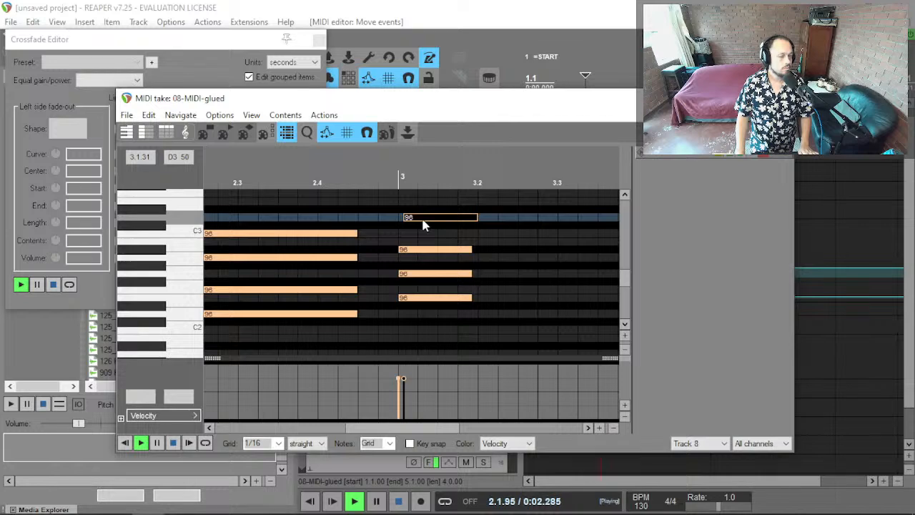
{"action": "key", "text": "space"}
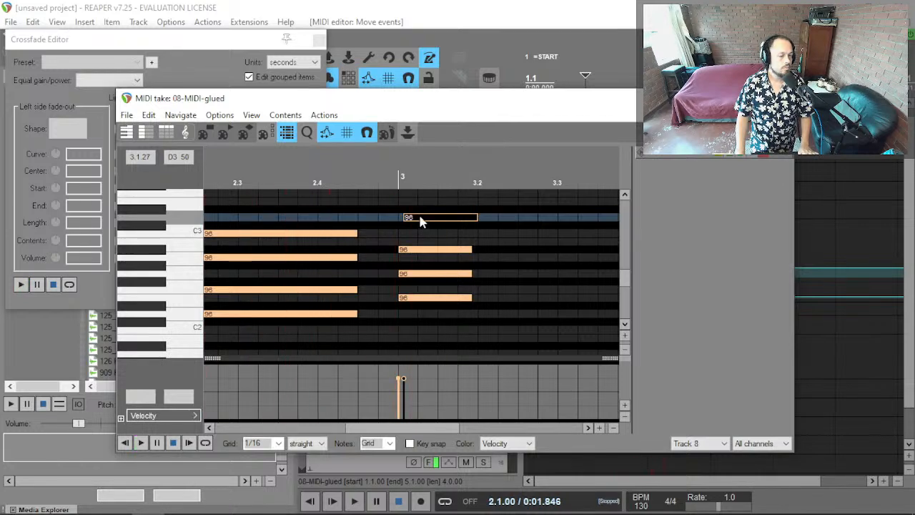
{"action": "key", "text": "space"}
{"action": "scroll", "coordinate": [409, 250], "scroll_direction": "down", "scroll_amount": 2}
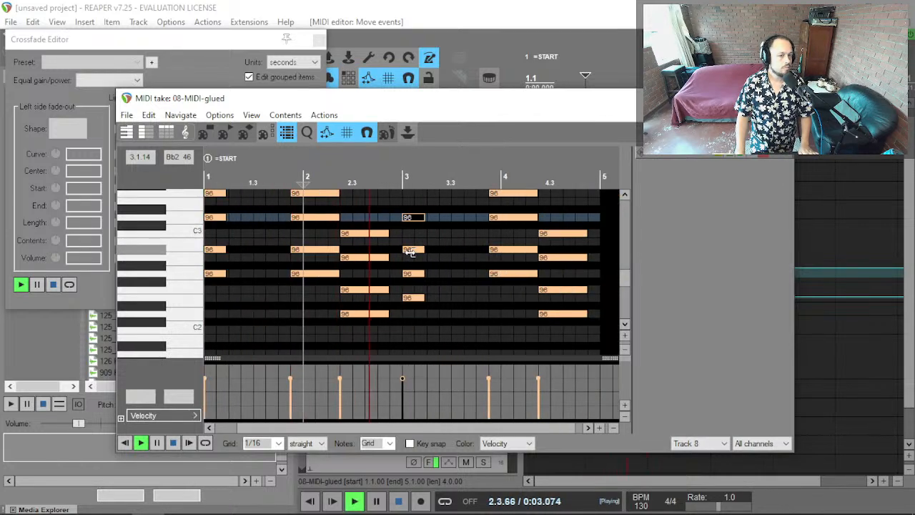
{"action": "scroll", "coordinate": [410, 253], "scroll_direction": "up", "scroll_amount": 1}
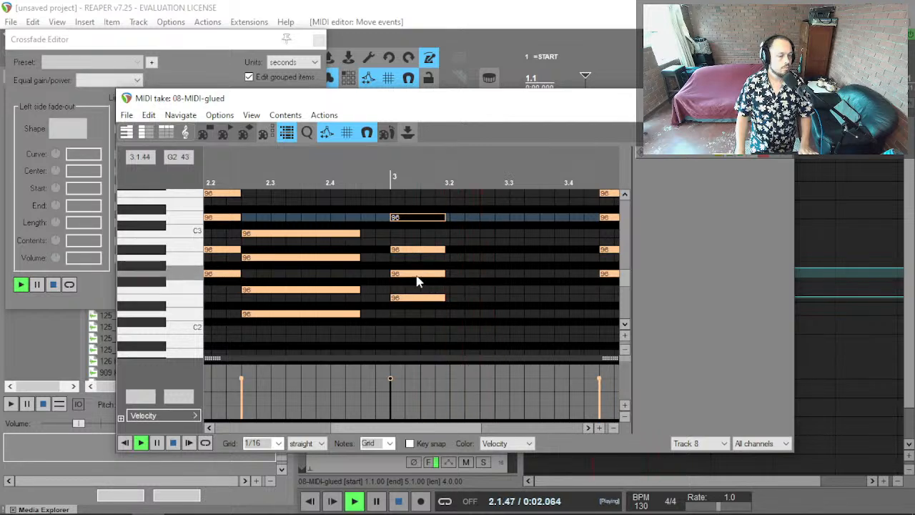
In the chord at bar 3, raise the G2 note to Ab2 and lower the E2 note to Eb2, auditioning each change.
{"action": "key", "text": "space"}
{"action": "left_click", "coordinate": [419, 276]}
{"action": "left_click_drag", "start_coordinate": [418, 278], "coordinate": [416, 270]}
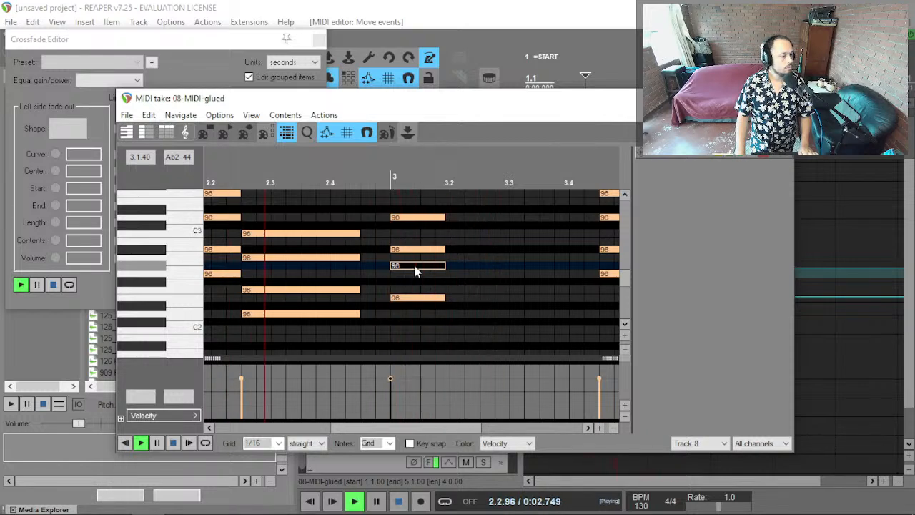
{"action": "key", "text": "space"}
{"action": "left_click_drag", "start_coordinate": [399, 298], "coordinate": [398, 310]}
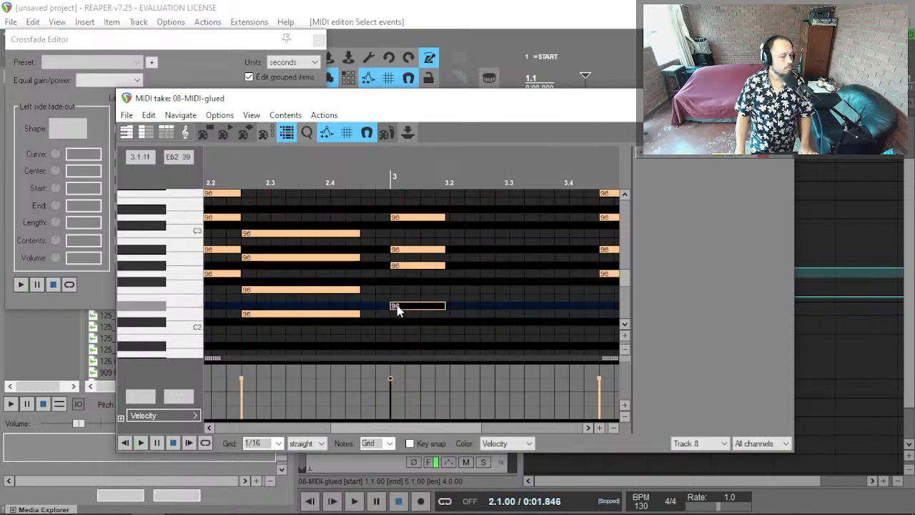
{"action": "key", "text": "space"}
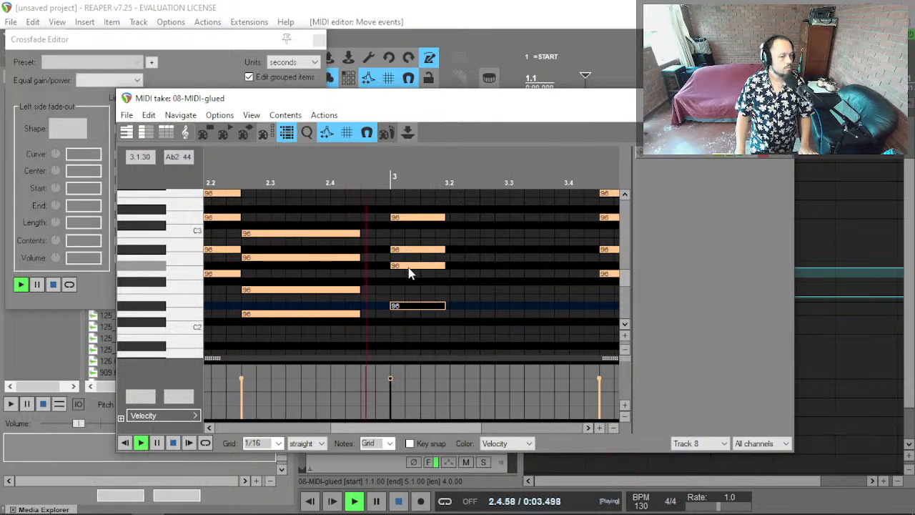
Move the bar 3 chord's Ab2 note back down to G2 and audition the progression from bar 2.
{"action": "key", "text": "space"}
{"action": "left_click_drag", "start_coordinate": [409, 272], "coordinate": [409, 279]}
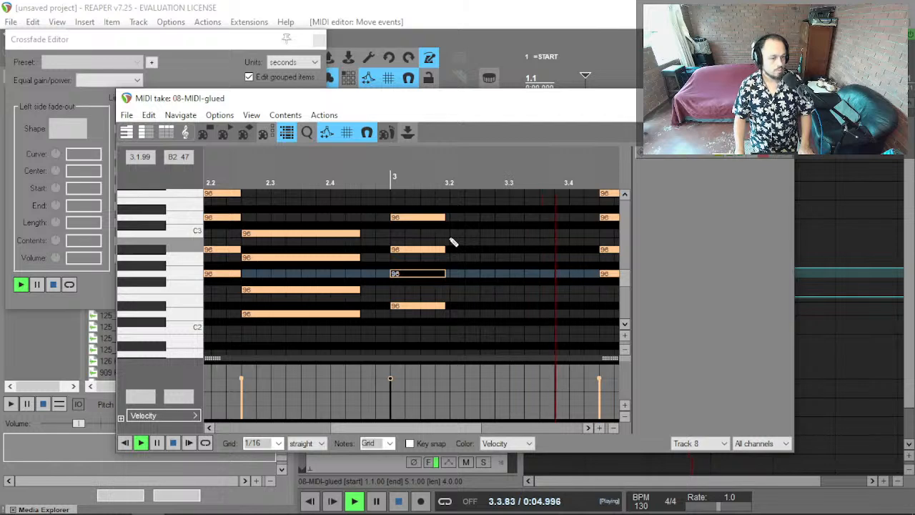
{"action": "key", "text": "space"}
{"action": "scroll", "coordinate": [423, 252], "scroll_direction": "down", "scroll_amount": 4}
{"action": "key", "text": "space"}
{"action": "scroll", "coordinate": [393, 262], "scroll_direction": "up", "scroll_amount": 3}
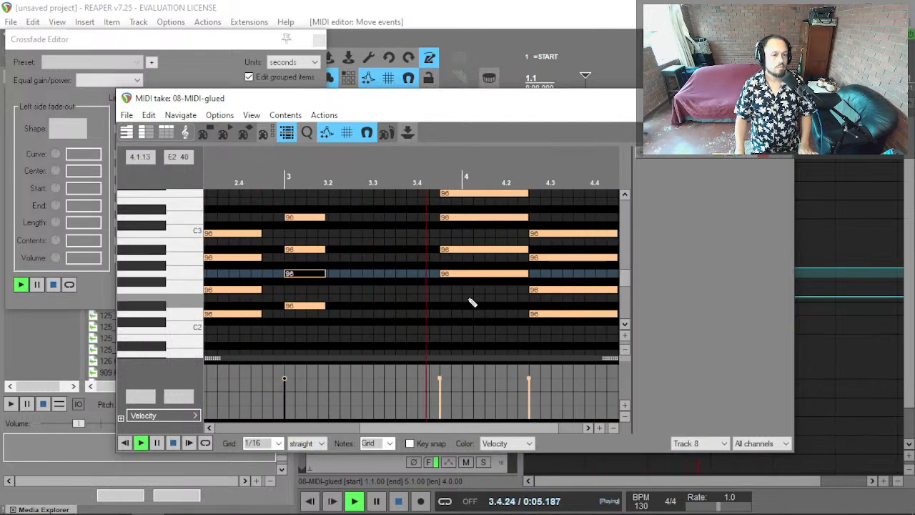
{"action": "key", "text": "space"}
Select the four-note chord that begins just before bar 4 and shorten all its notes to end at bar 4.
{"action": "left_click_drag", "start_coordinate": [505, 305], "coordinate": [496, 157]}
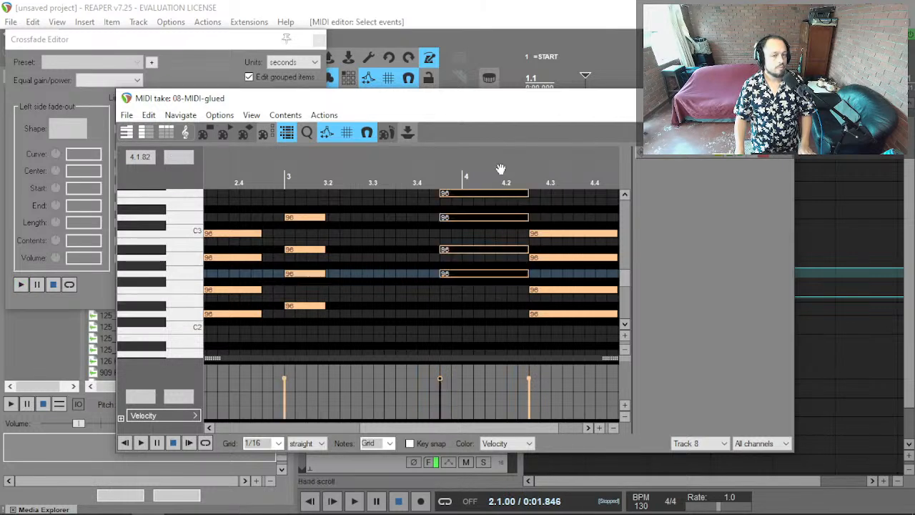
{"action": "left_click_drag", "start_coordinate": [526, 193], "coordinate": [461, 216]}
{"action": "key", "text": "space"}
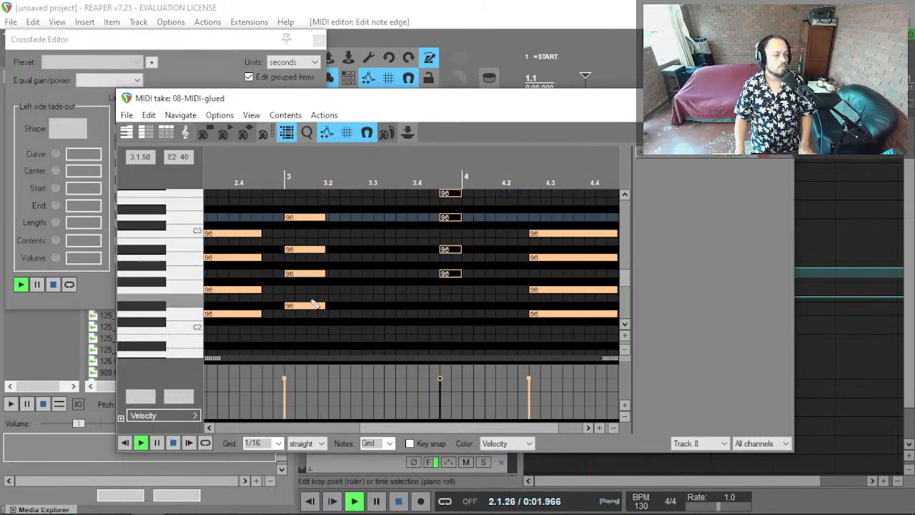
Copy the four-note chord at bar 3 to the start of bar 4 and play the result.
{"action": "left_click_drag", "start_coordinate": [300, 341], "coordinate": [316, 203]}
{"action": "left_click_drag", "start_coordinate": [305, 314], "coordinate": [486, 307]}
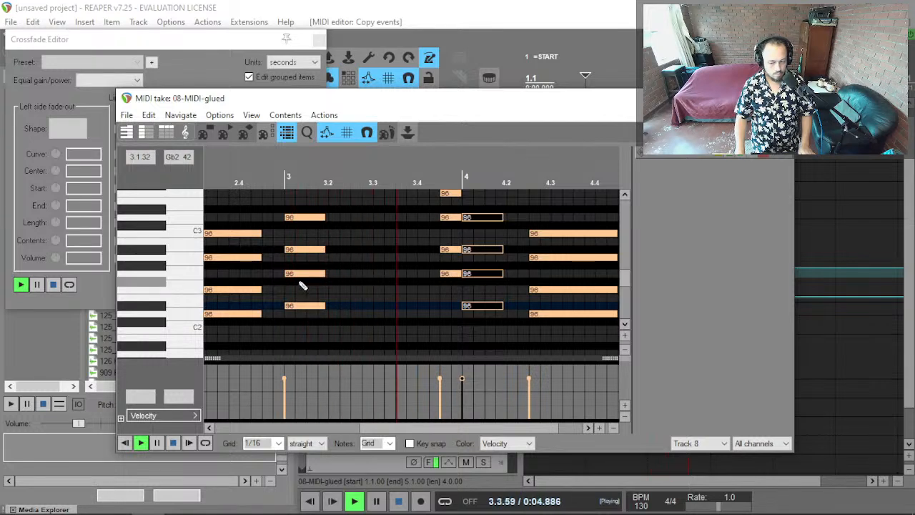
{"action": "key", "text": "space"}
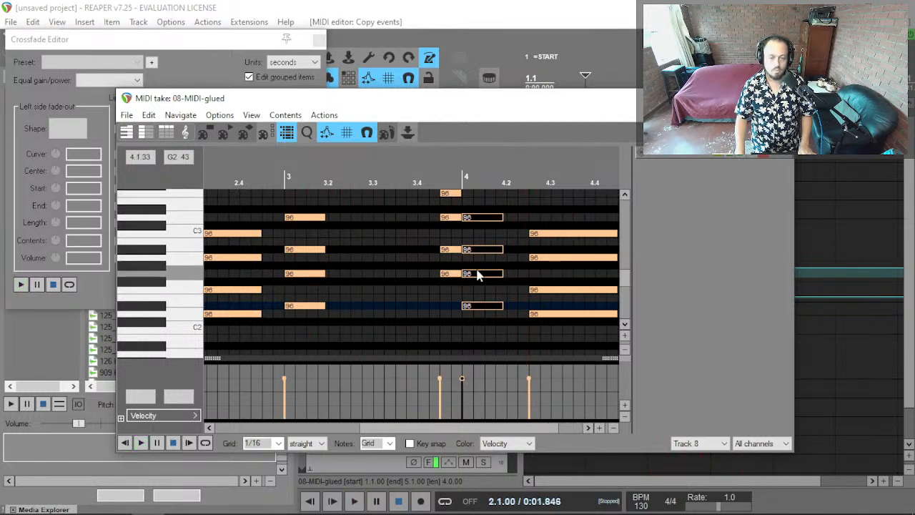
{"action": "scroll", "coordinate": [370, 327], "scroll_direction": "left", "scroll_amount": 3}
{"action": "scroll", "coordinate": [369, 327], "scroll_direction": "right", "scroll_amount": 2}
{"action": "key", "text": "space"}
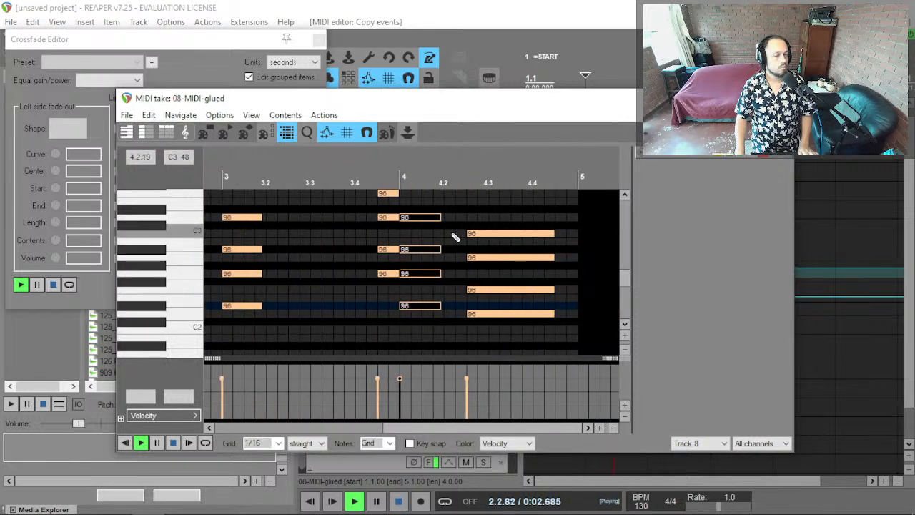
Move the D3 note of the copied chord at bar 4 down an octave to D2 and audition it.
{"action": "left_click", "coordinate": [429, 217]}
{"action": "key", "text": "ctrl+Down"}
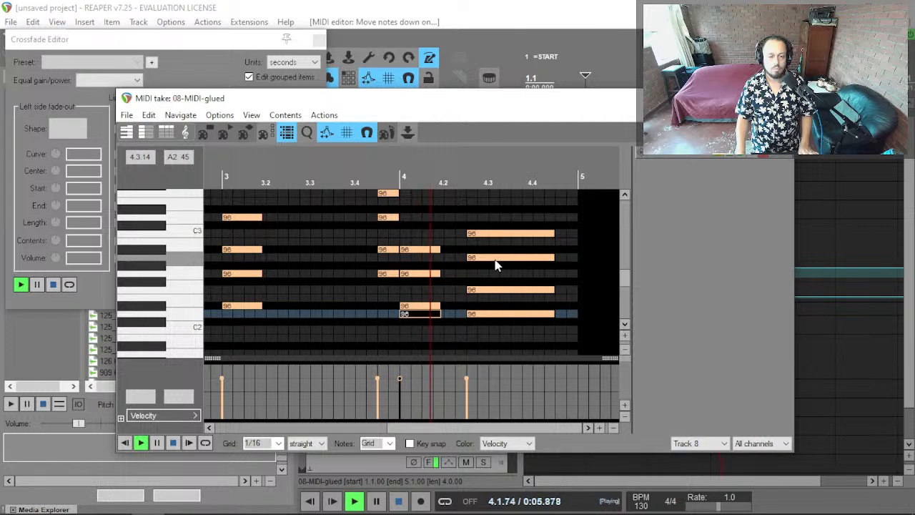
{"action": "key", "text": "space"}
Lengthen all four notes of the bar 4 chord to end just before the final chord, and switch the grid to swing at 47% strength.
{"action": "left_click_drag", "start_coordinate": [431, 223], "coordinate": [407, 356]}
{"action": "left_click_drag", "start_coordinate": [441, 315], "coordinate": [462, 321]}
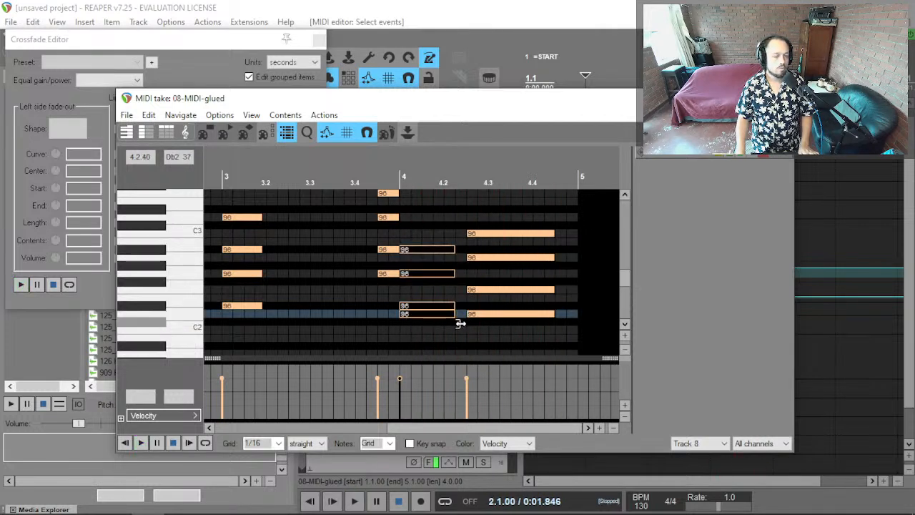
{"action": "key", "text": "space"}
{"action": "scroll", "coordinate": [448, 335], "scroll_direction": "up", "scroll_amount": 2}
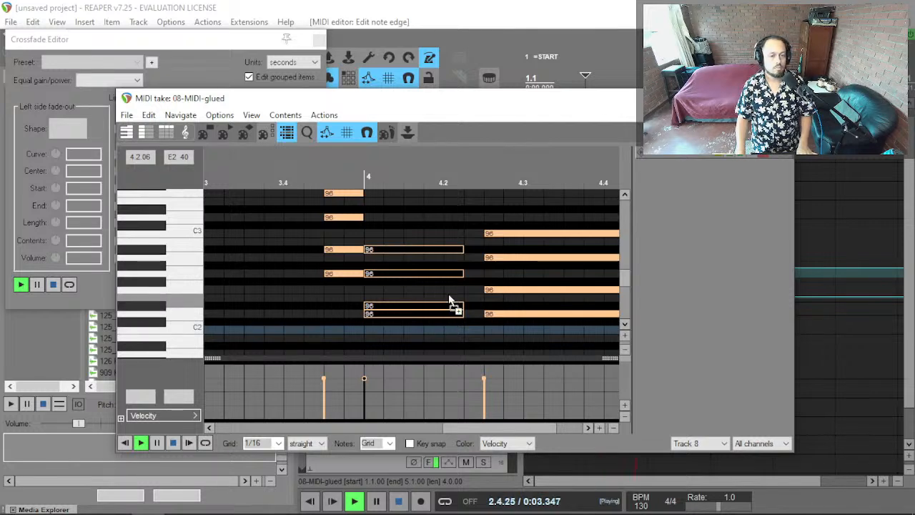
{"action": "key", "text": "shift+s"}
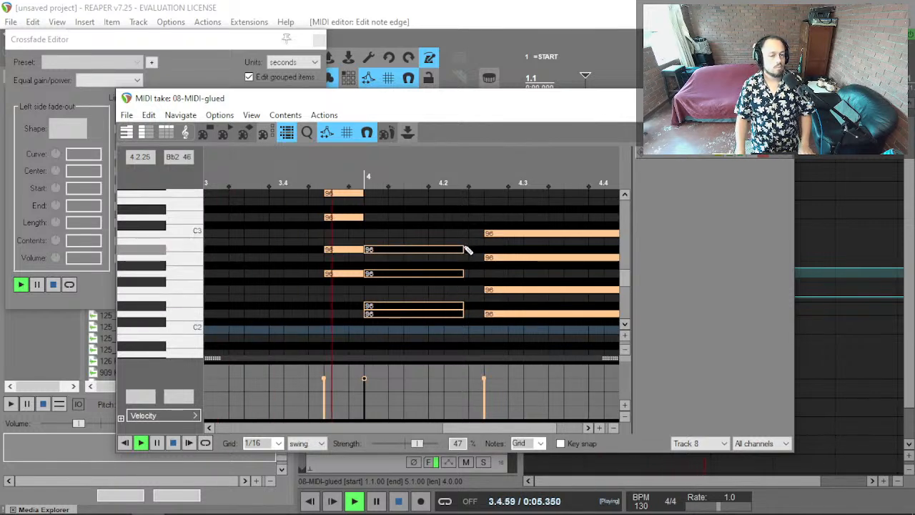
Lengthen the four bar 4 chord notes slightly towards the final chord, close the MIDI editor and play the clip.
{"action": "left_click_drag", "start_coordinate": [459, 248], "coordinate": [466, 249]}
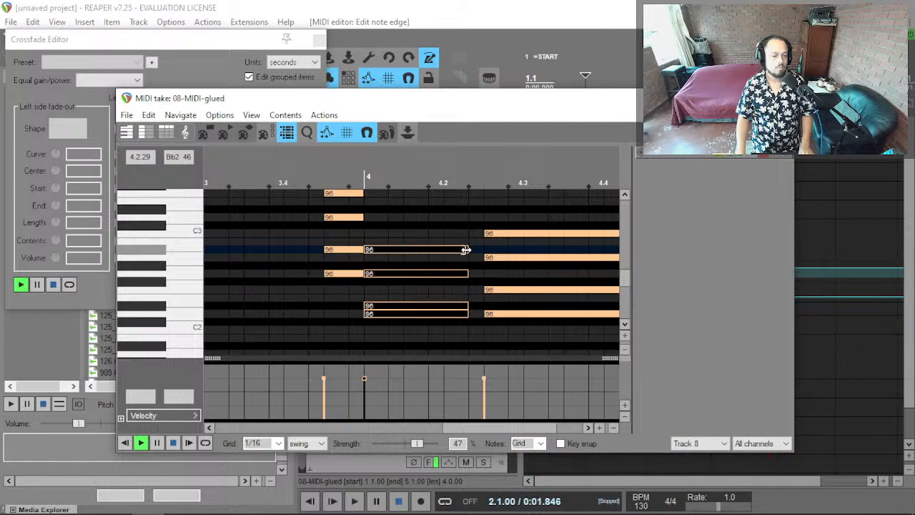
{"action": "key", "text": "Escape"}
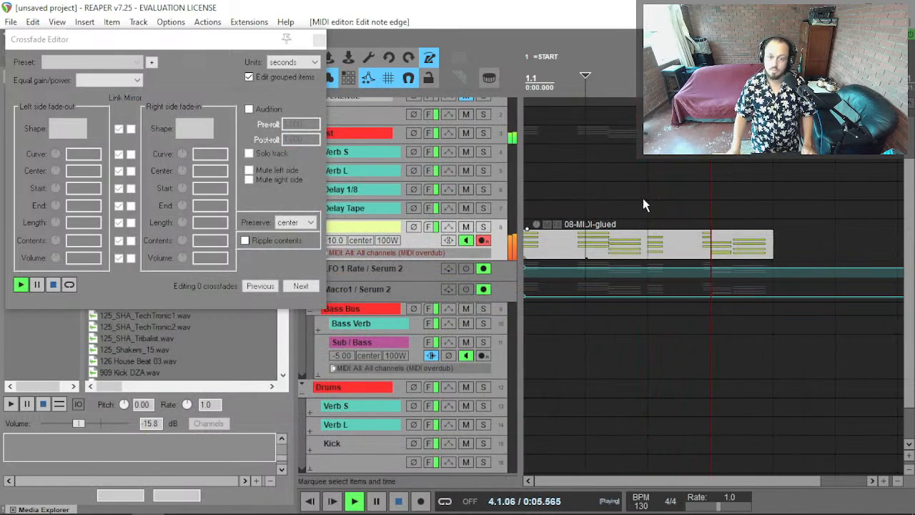
{"action": "scroll", "coordinate": [637, 242], "scroll_direction": "down", "scroll_amount": 2}
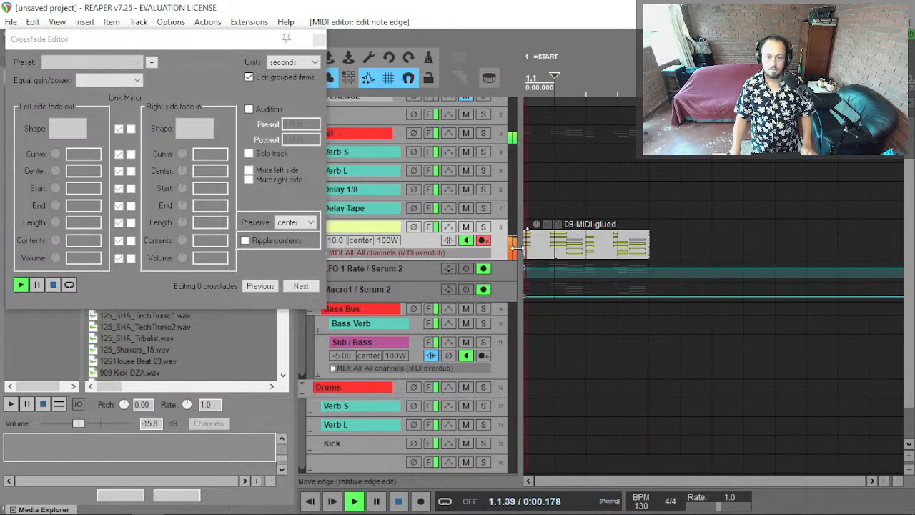
In Track 8's Serum 2, shape Env 1 with about 56 ms attack, 1.45 s decay and -7.6 dB sustain.
{"action": "left_click", "coordinate": [429, 227]}
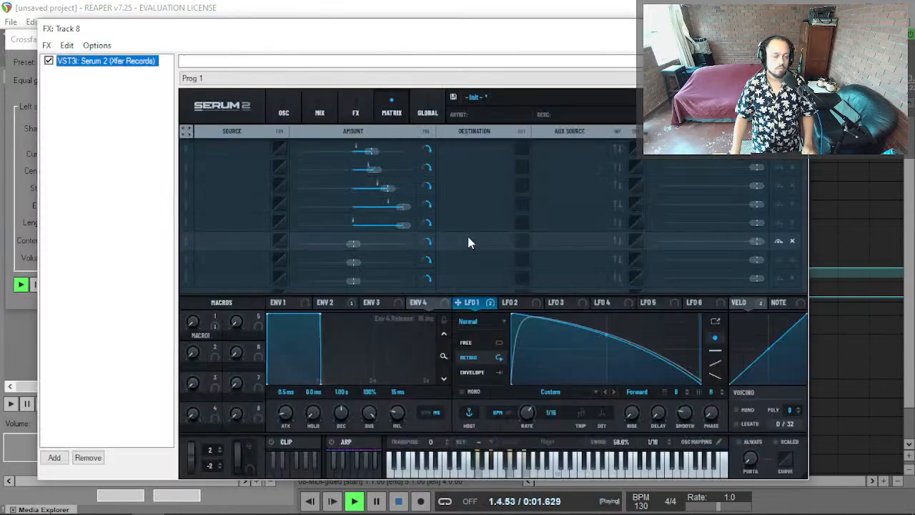
{"action": "left_click", "coordinate": [278, 303]}
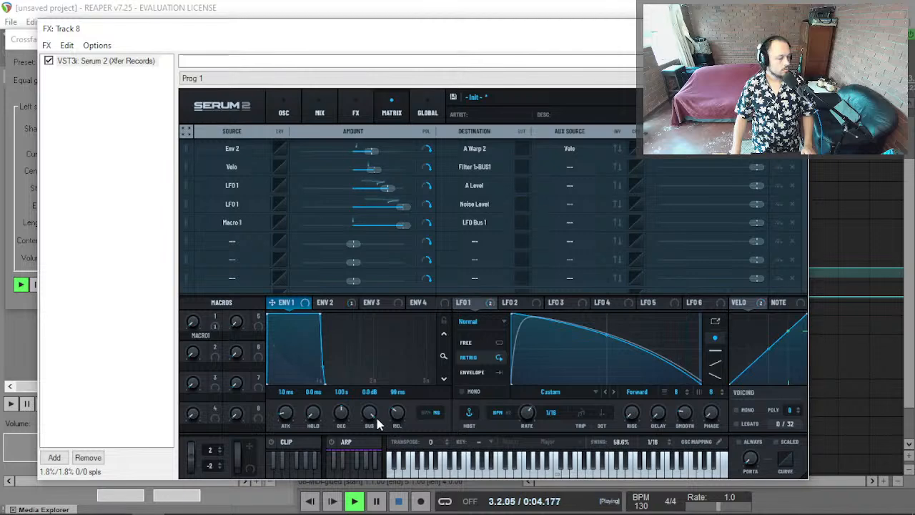
{"action": "left_click_drag", "start_coordinate": [371, 414], "coordinate": [372, 479]}
{"action": "left_click_drag", "start_coordinate": [344, 415], "coordinate": [374, 381]}
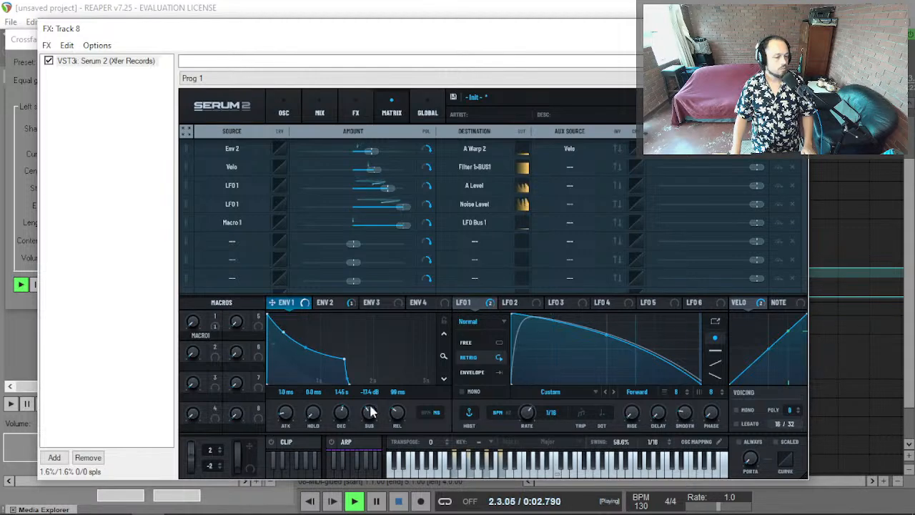
{"action": "mouse_move", "coordinate": [366, 414]}
{"action": "left_mouse_down"}
{"action": "mouse_move", "coordinate": [372, 396]}
{"action": "mouse_move", "coordinate": [371, 406]}
{"action": "left_mouse_up"}
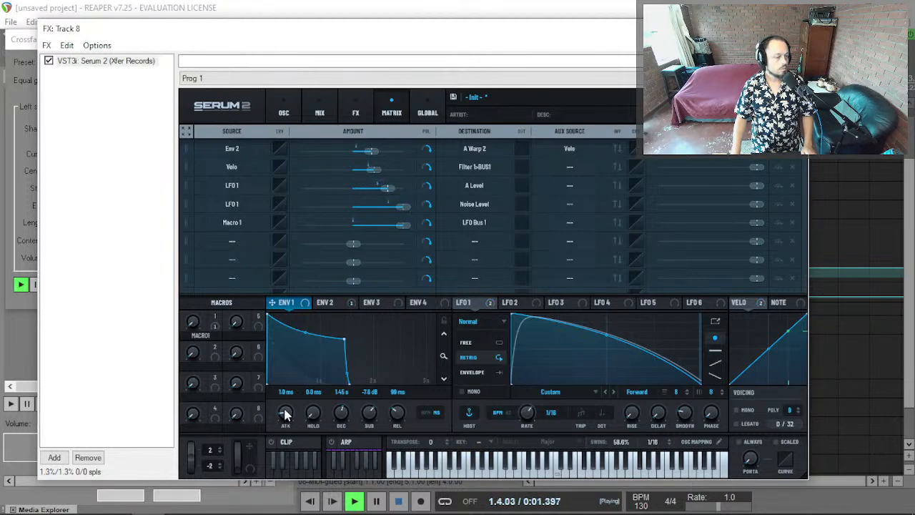
{"action": "left_click_drag", "start_coordinate": [285, 416], "coordinate": [289, 401]}
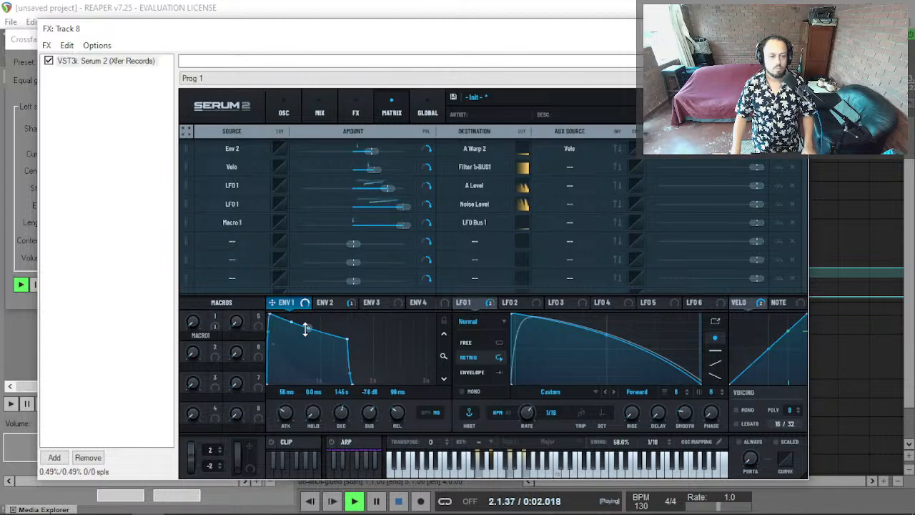
{"action": "key", "text": "Escape"}
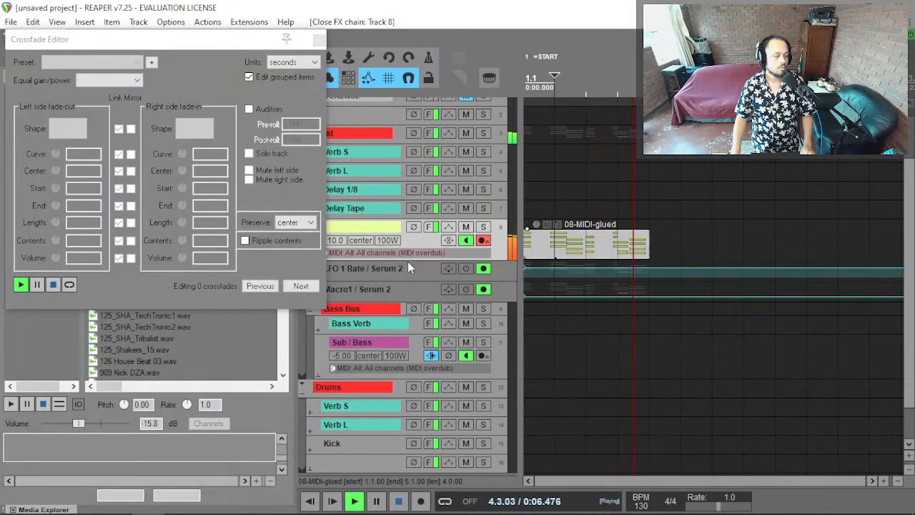
Close the Crossfade Editor and replay the chord progression from the project start.
{"action": "left_click", "coordinate": [318, 40]}
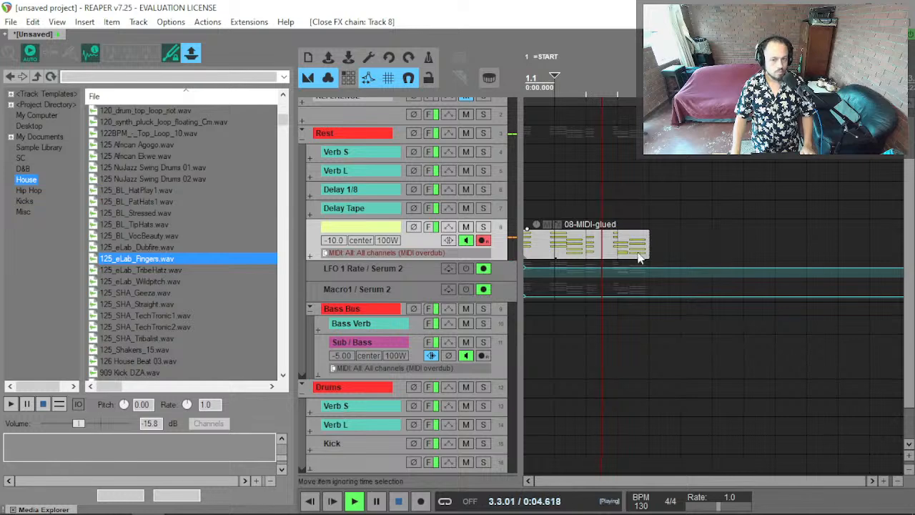
{"action": "key", "text": "space"}
{"action": "key", "text": "space"}
{"action": "key", "text": "space"}
{"action": "key", "text": "Home"}
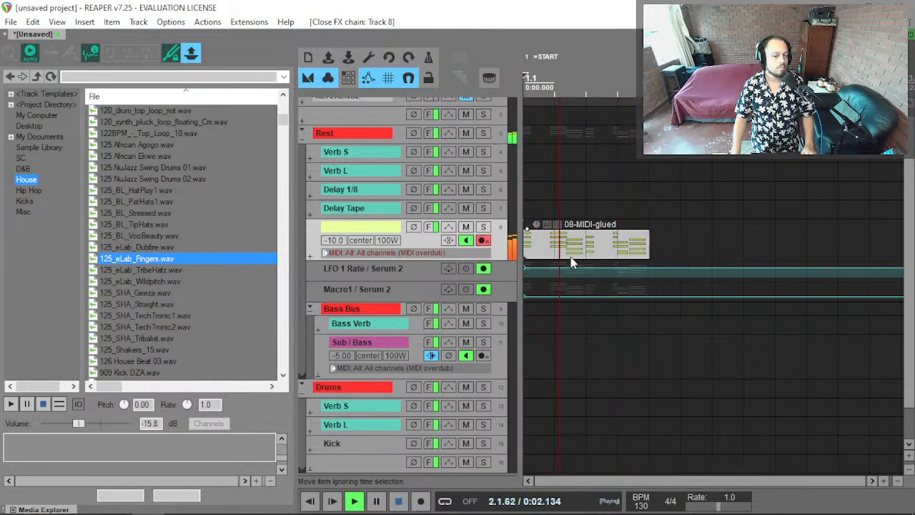
Move the F3 and D3 notes of the short chord just before bar 4 down an octave and audition them.
{"action": "key", "text": "space"}
{"action": "double_click", "coordinate": [612, 247]}
{"action": "left_click_drag", "start_coordinate": [363, 228], "coordinate": [380, 180]}
{"action": "key", "text": "alt+KP_2"}
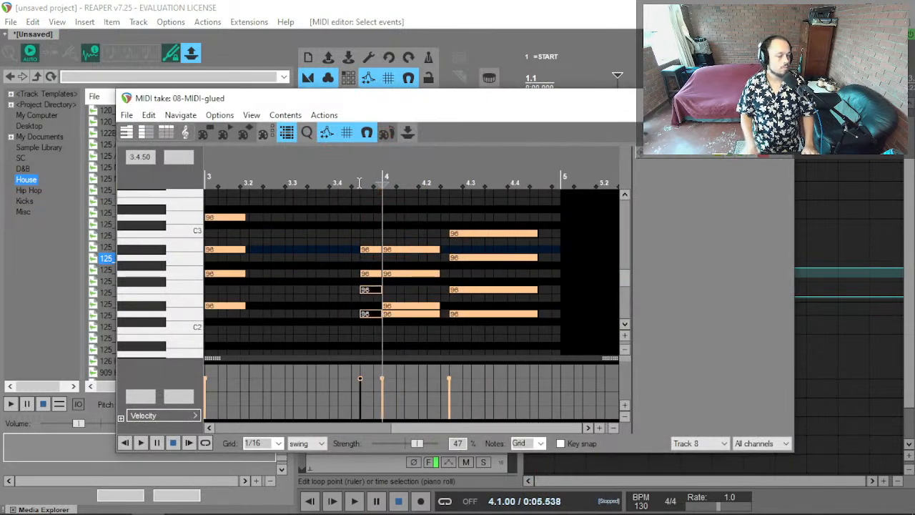
{"action": "left_click", "coordinate": [360, 183]}
{"action": "key", "text": "space"}
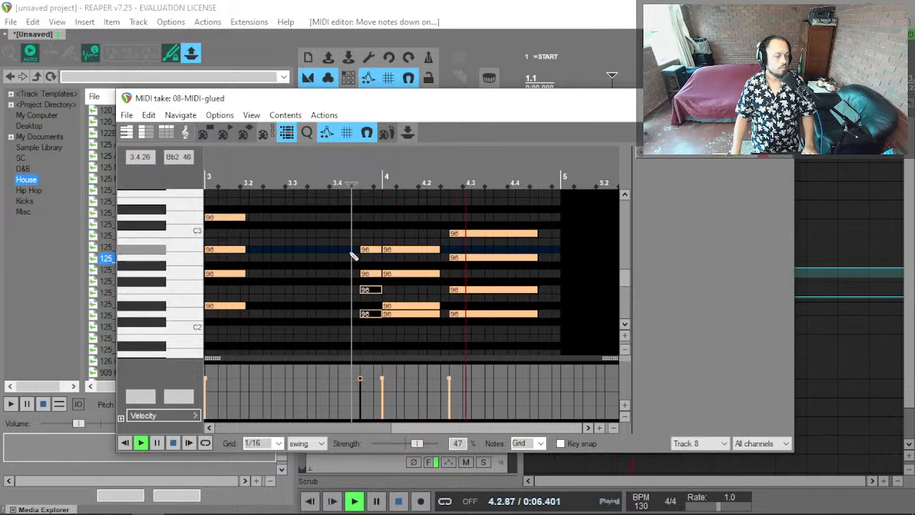
Raise the B♭2 note of the short chord before bar 4 to D3 and play back the revised progression.
{"action": "scroll", "coordinate": [361, 265], "scroll_direction": "up", "scroll_amount": 3}
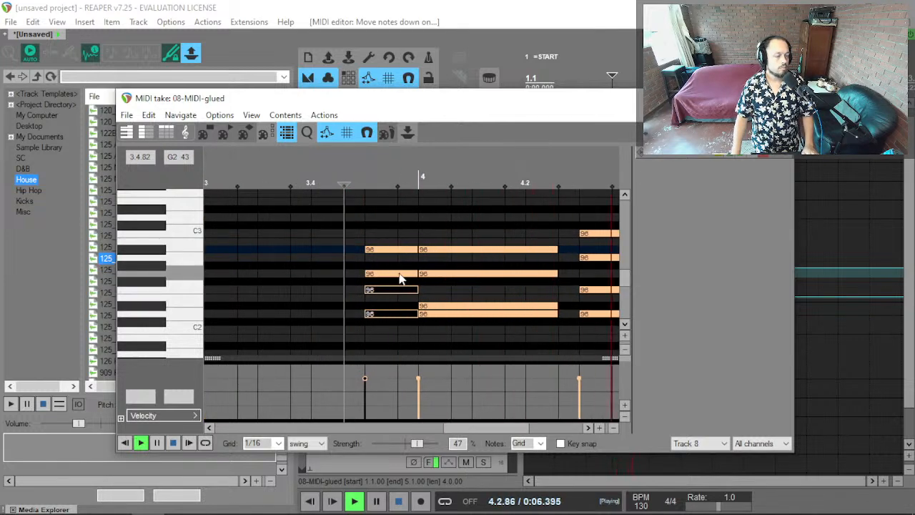
{"action": "left_click_drag", "start_coordinate": [398, 251], "coordinate": [393, 239]}
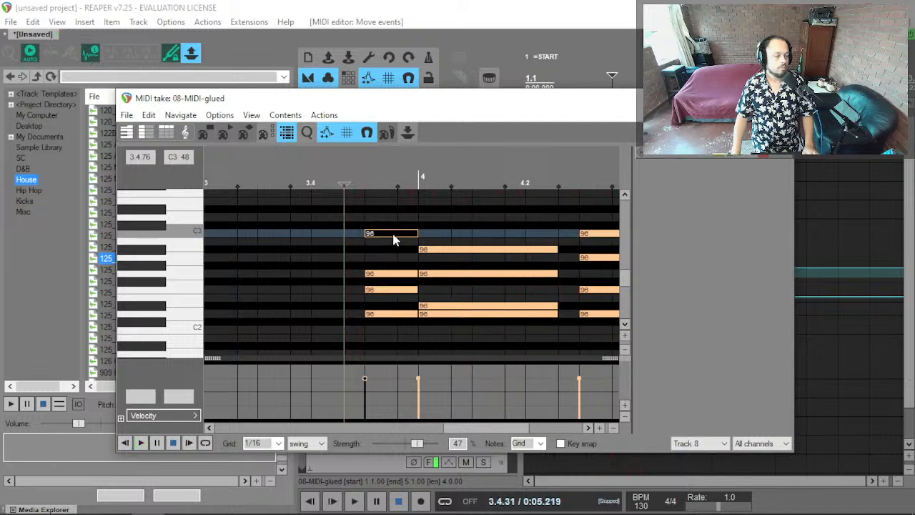
{"action": "left_click_drag", "start_coordinate": [393, 238], "coordinate": [395, 224]}
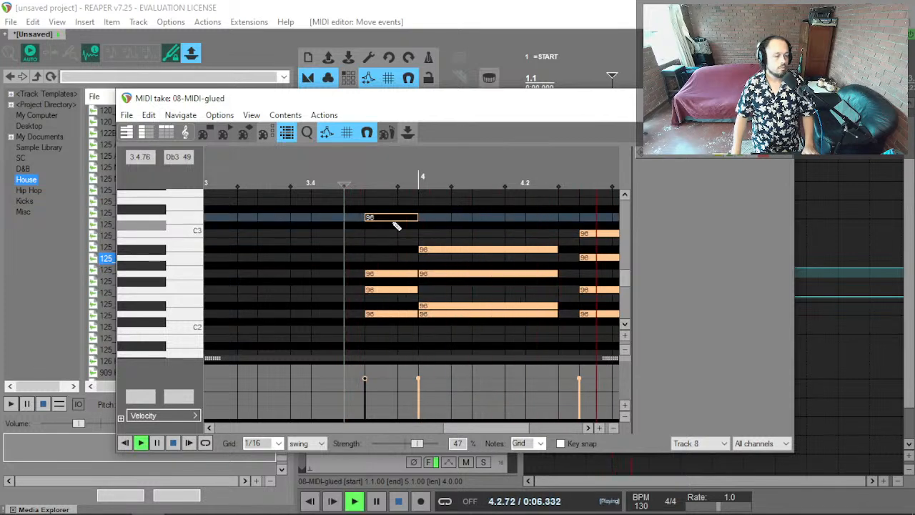
{"action": "scroll", "coordinate": [395, 229], "scroll_direction": "down", "scroll_amount": 3}
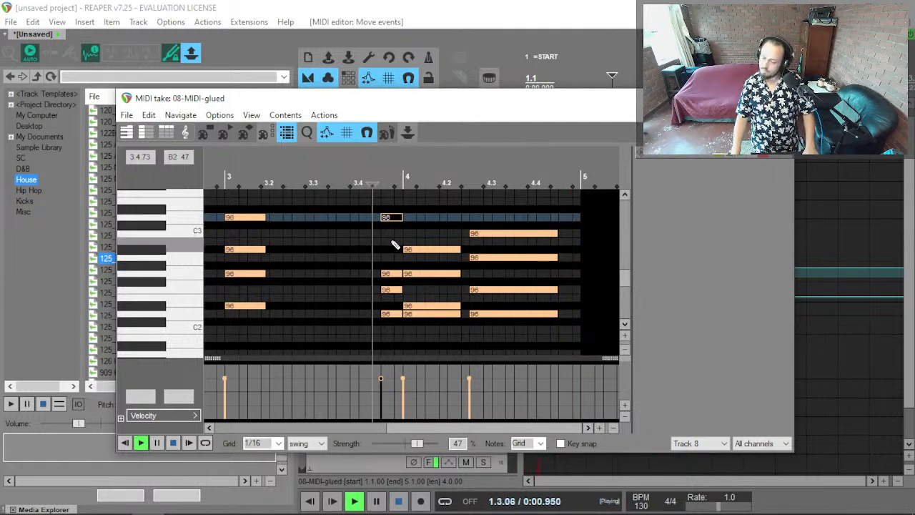
{"action": "key", "text": "Escape"}
{"action": "key", "text": "space"}
{"action": "key", "text": "space"}
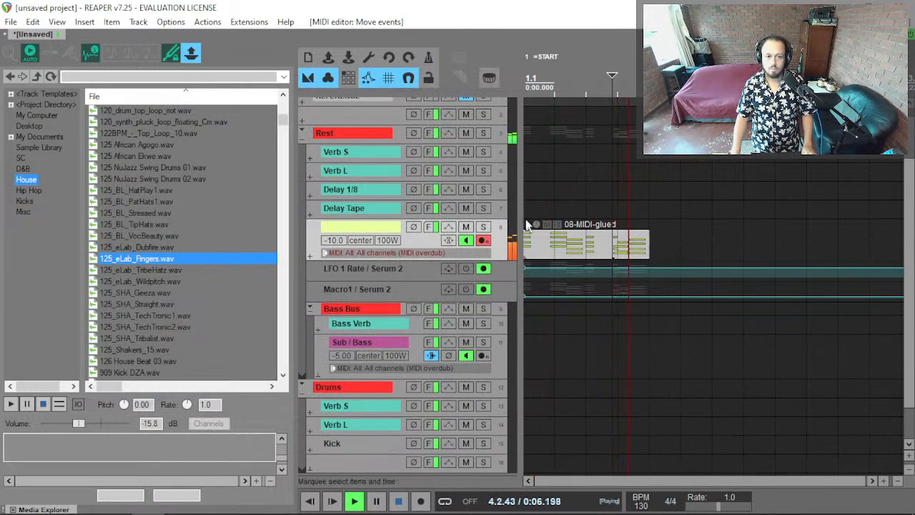
{"action": "key", "text": "space"}
Shape Track 8's Serum 2 Env 3 with no sustain and a 306 ms decay.
{"action": "left_click", "coordinate": [429, 227]}
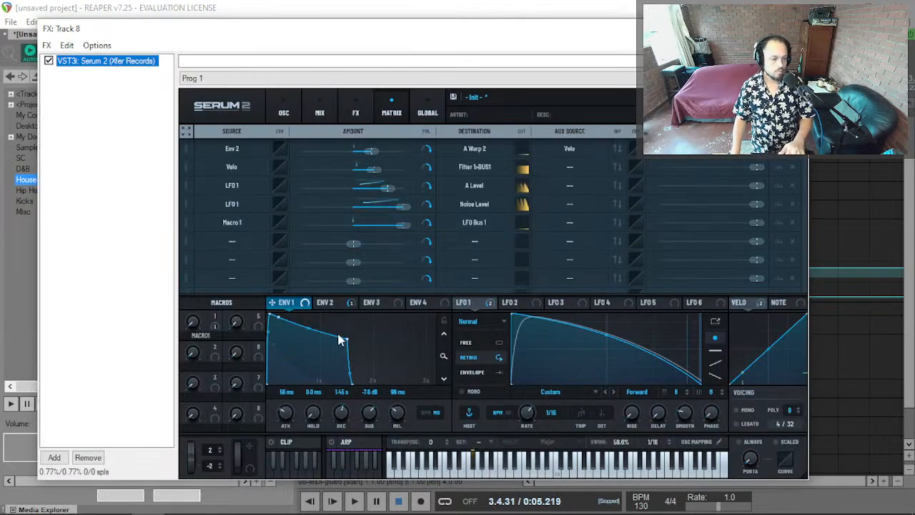
{"action": "left_click", "coordinate": [379, 303]}
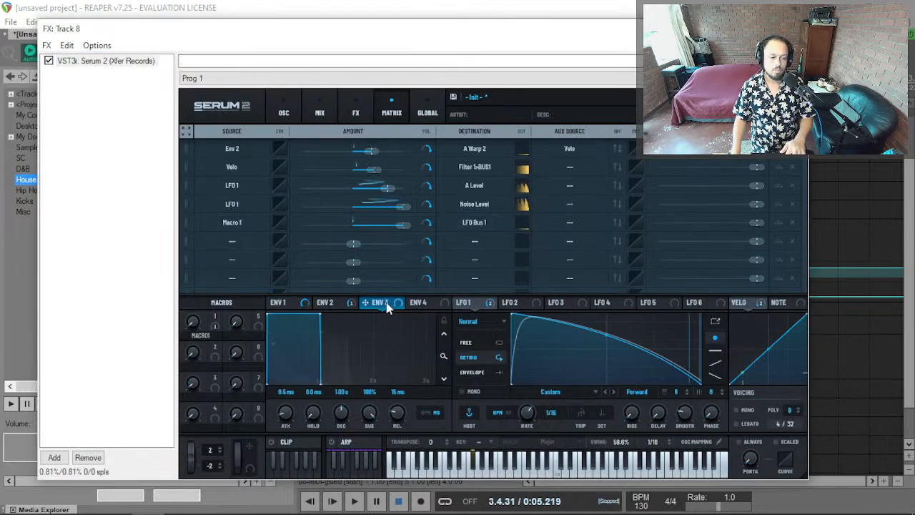
{"action": "left_click_drag", "start_coordinate": [379, 406], "coordinate": [336, 418]}
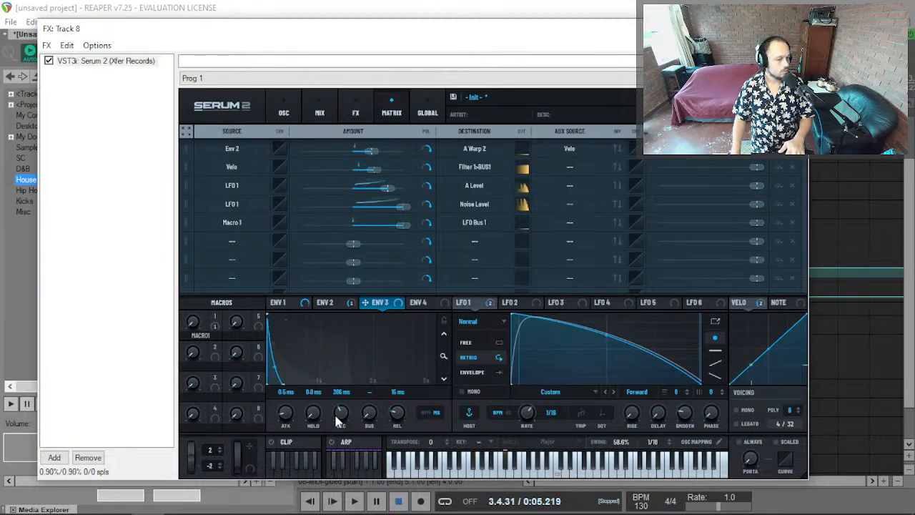
Route Env 3 to Main Tuning in the modulation matrix with a small negative amount.
{"action": "left_click", "coordinate": [355, 112]}
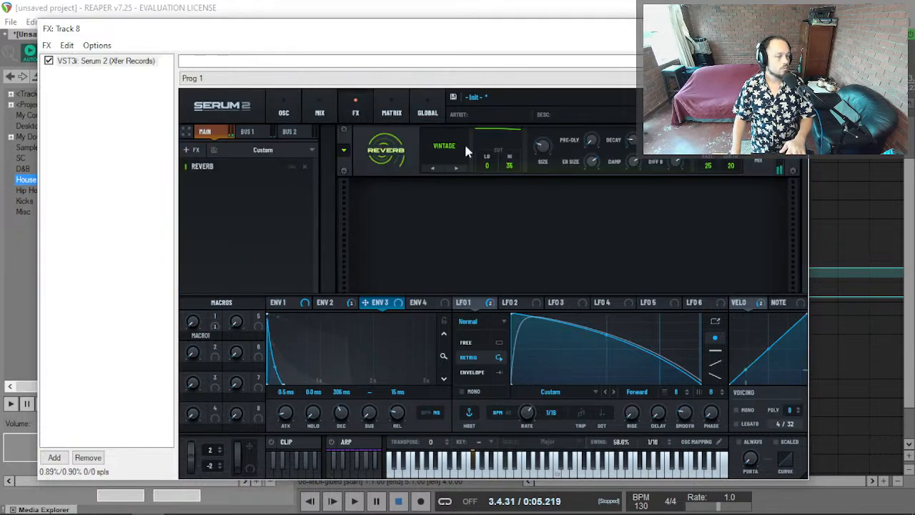
{"action": "left_click", "coordinate": [429, 113]}
{"action": "left_click", "coordinate": [390, 111]}
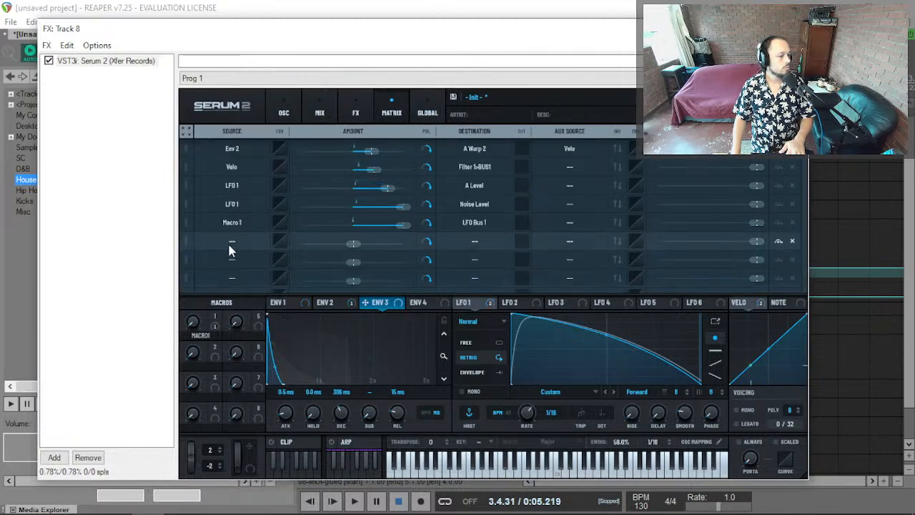
{"action": "left_click_drag", "start_coordinate": [386, 315], "coordinate": [232, 241]}
{"action": "left_click", "coordinate": [475, 244]}
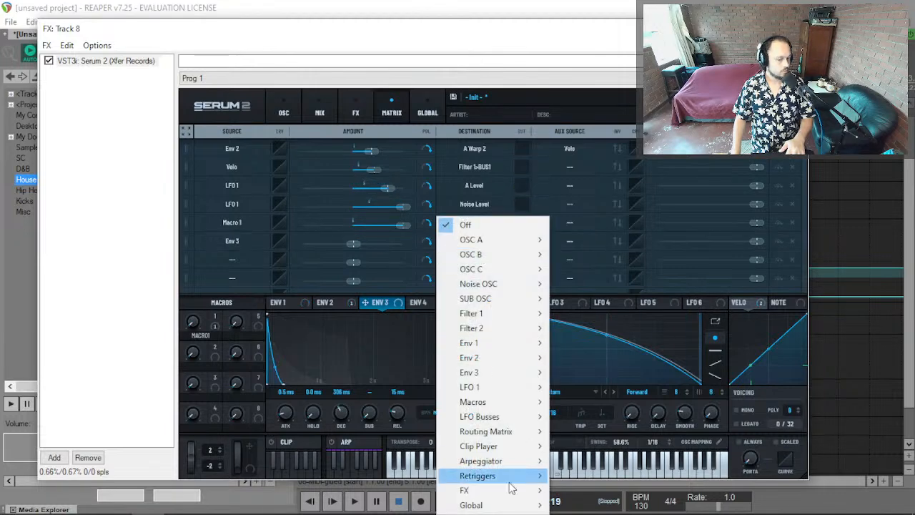
{"action": "mouse_move", "coordinate": [500, 505]}
{"action": "left_click", "coordinate": [631, 414]}
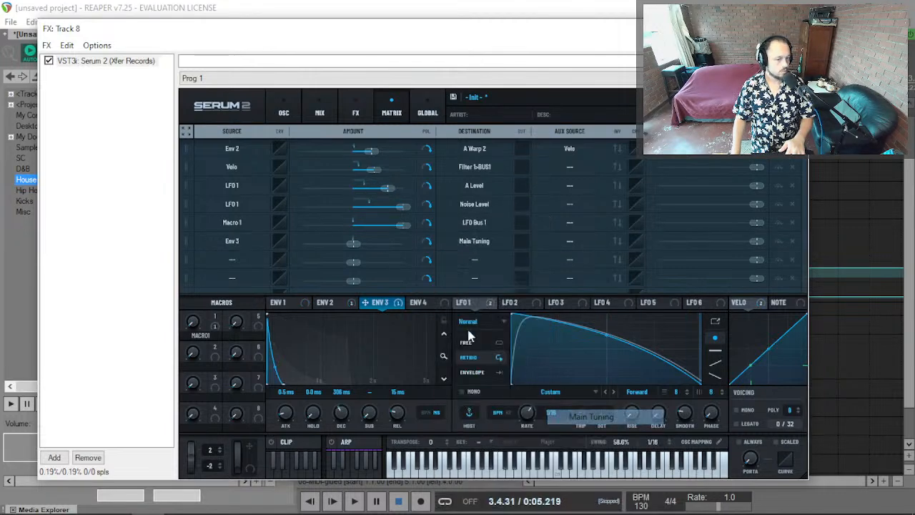
{"action": "left_click_drag", "start_coordinate": [353, 246], "coordinate": [343, 249]}
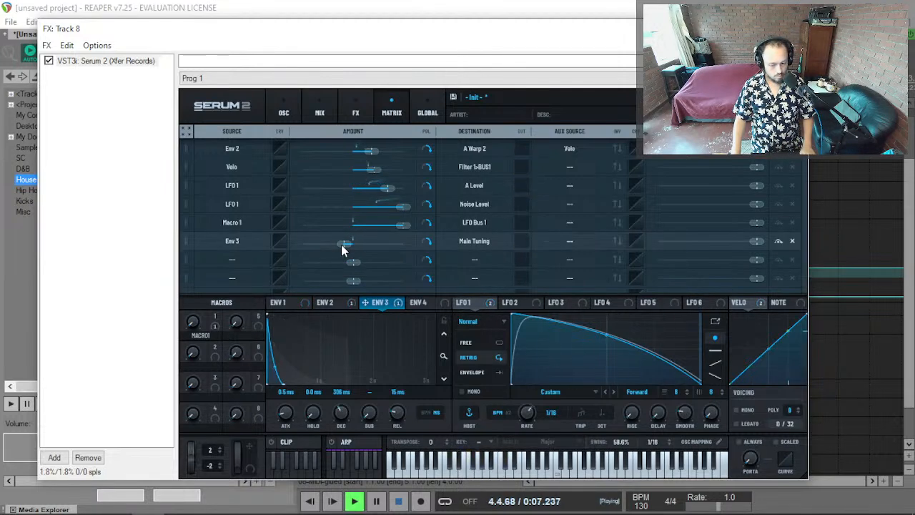
{"action": "left_click_drag", "start_coordinate": [344, 249], "coordinate": [347, 250]}
Set Env 3's attack to 0.0 ms and shorten its decay to just under 50 ms while auditioning the pitch modulation.
{"action": "left_click_drag", "start_coordinate": [342, 416], "coordinate": [343, 419]}
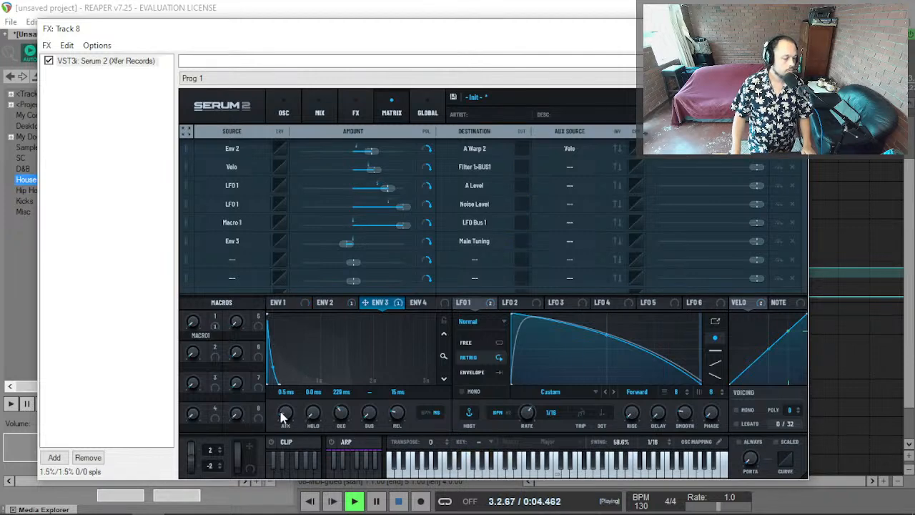
{"action": "left_click_drag", "start_coordinate": [283, 413], "coordinate": [283, 423]}
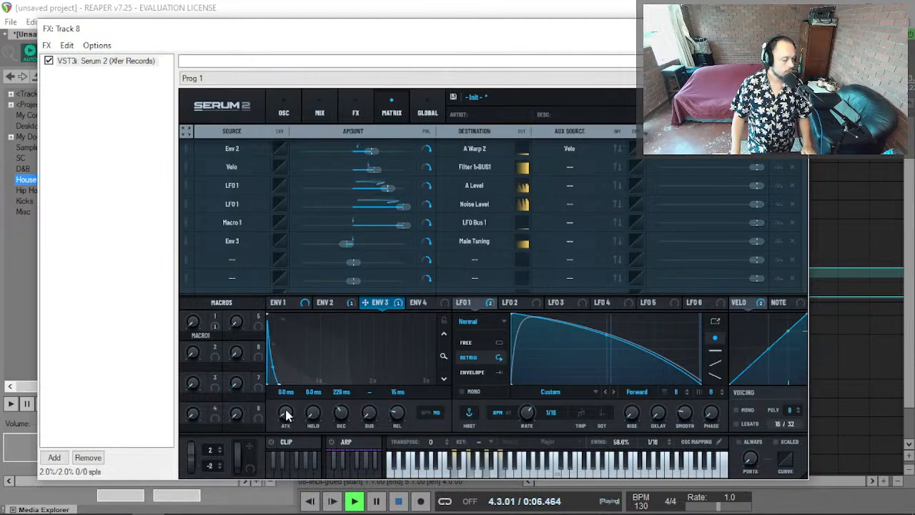
{"action": "left_click_drag", "start_coordinate": [341, 413], "coordinate": [341, 427]}
{"action": "key", "text": "space"}
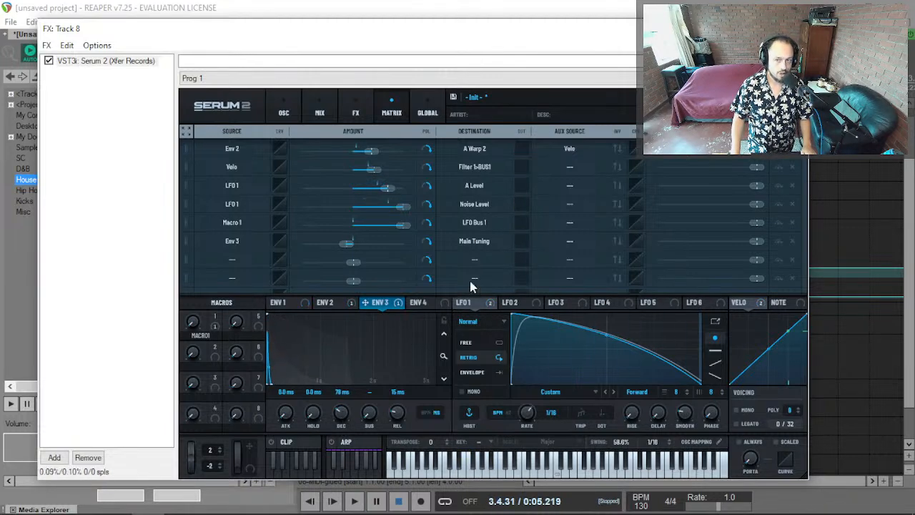
{"action": "key", "text": "space"}
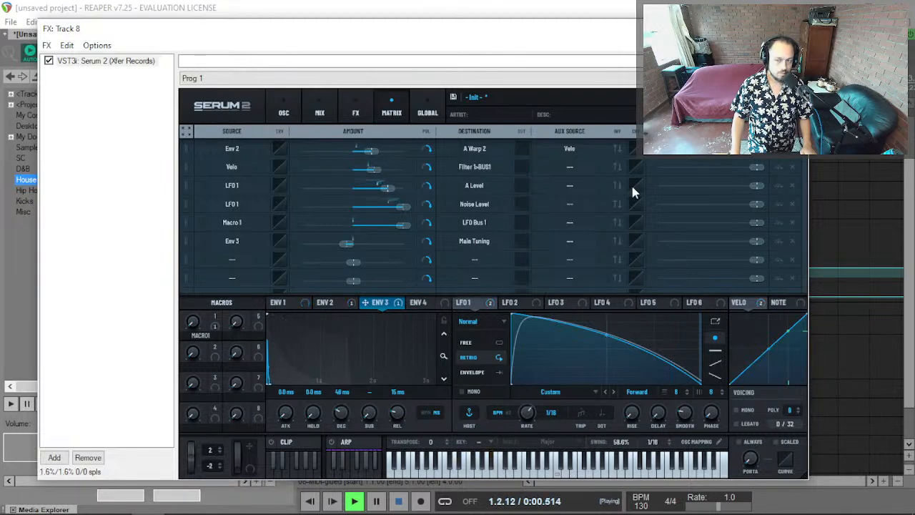
Show a track envelope for Serum 2's Env 3 Decay and close the FX window.
{"action": "left_click", "coordinate": [687, 62]}
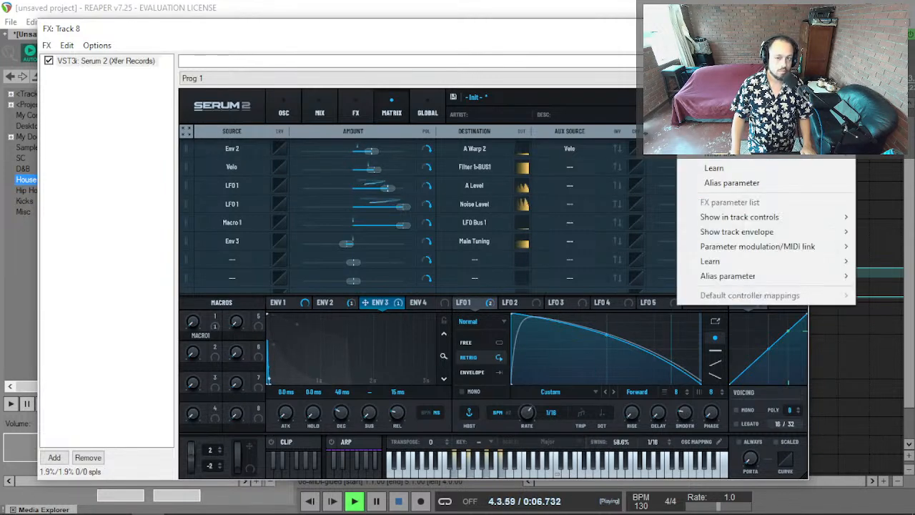
{"action": "left_click", "coordinate": [708, 137]}
{"action": "key", "text": "Escape"}
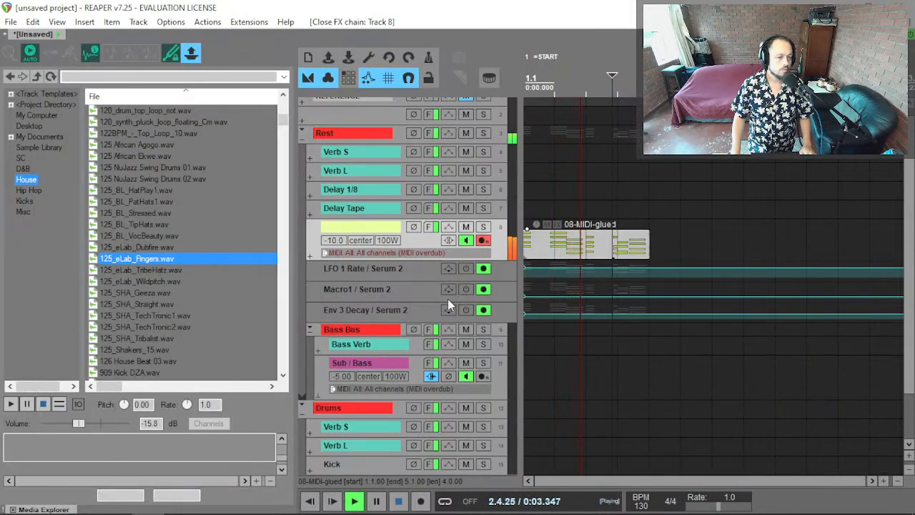
Enlarge the Macro1 envelope lane of Track 8 and stop playback.
{"action": "left_click_drag", "start_coordinate": [438, 300], "coordinate": [439, 345]}
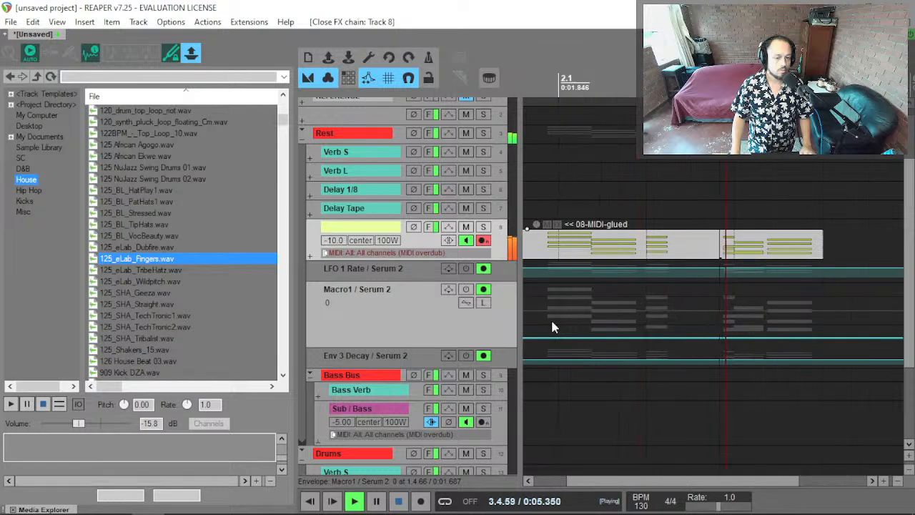
{"action": "left_click", "coordinate": [524, 318]}
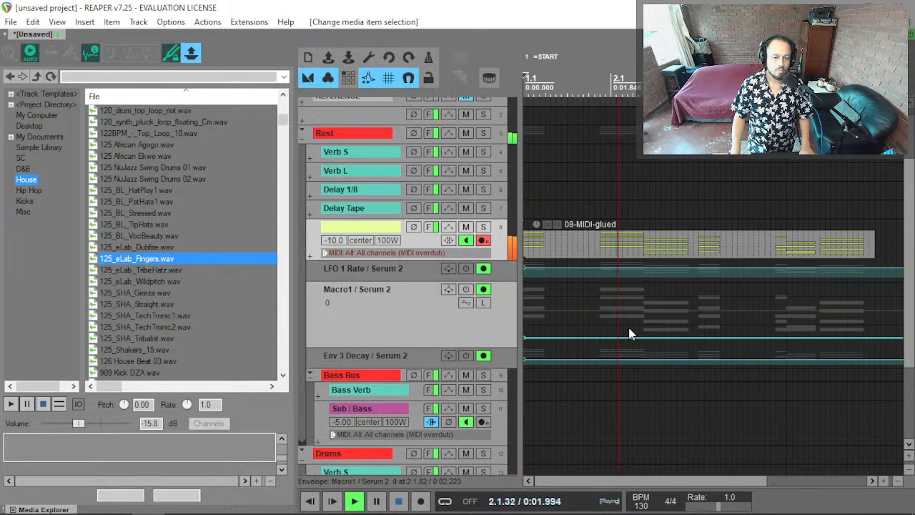
{"action": "key", "text": "space"}
Try raising the Macro1 automation to 12 over the pair of chords around the start of bar 2.
{"action": "left_click_drag", "start_coordinate": [595, 325], "coordinate": [694, 328]}
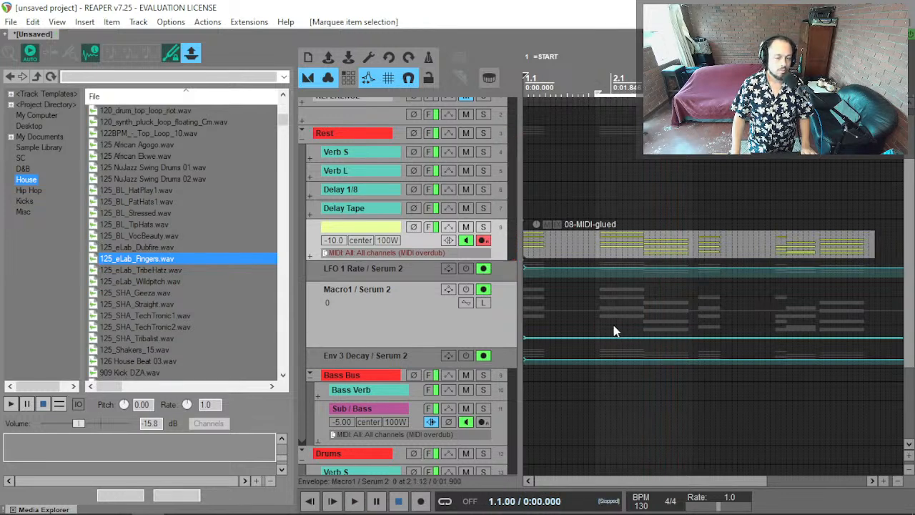
{"action": "key", "text": "Escape"}
{"action": "left_click_drag", "start_coordinate": [598, 317], "coordinate": [662, 326]}
{"action": "key", "text": "space"}
{"action": "key", "text": "space"}
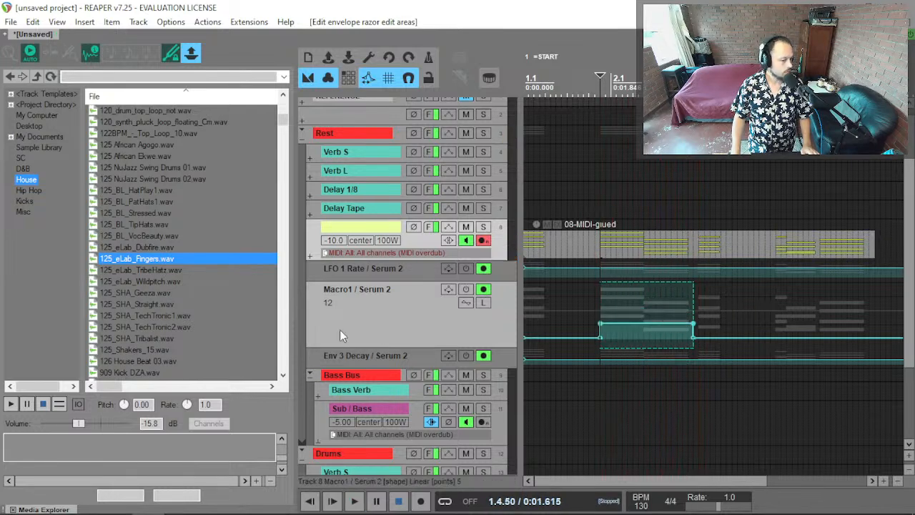
{"action": "key", "text": "ctrl+z"}
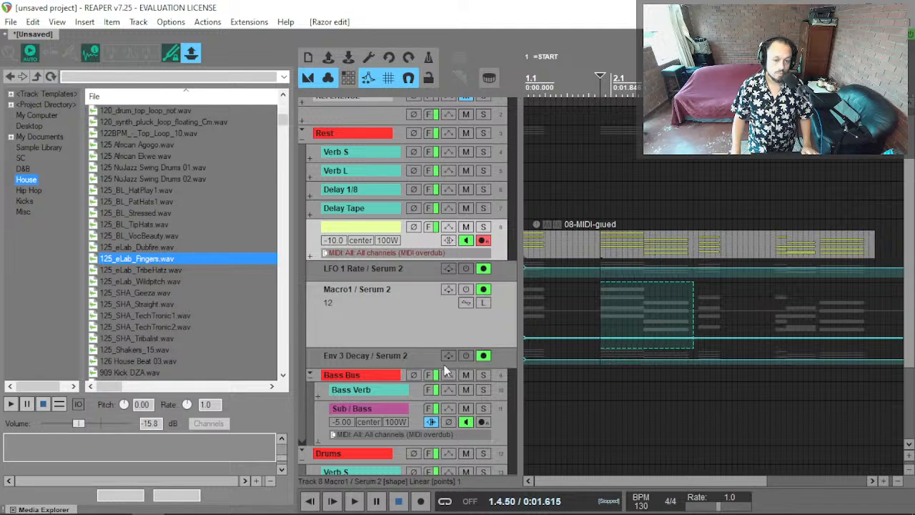
Enlarge the Env 3 Decay lane, raise its automation to about 116 ms over the chord pair around bar 2, and audition it.
{"action": "left_click_drag", "start_coordinate": [444, 364], "coordinate": [443, 420]}
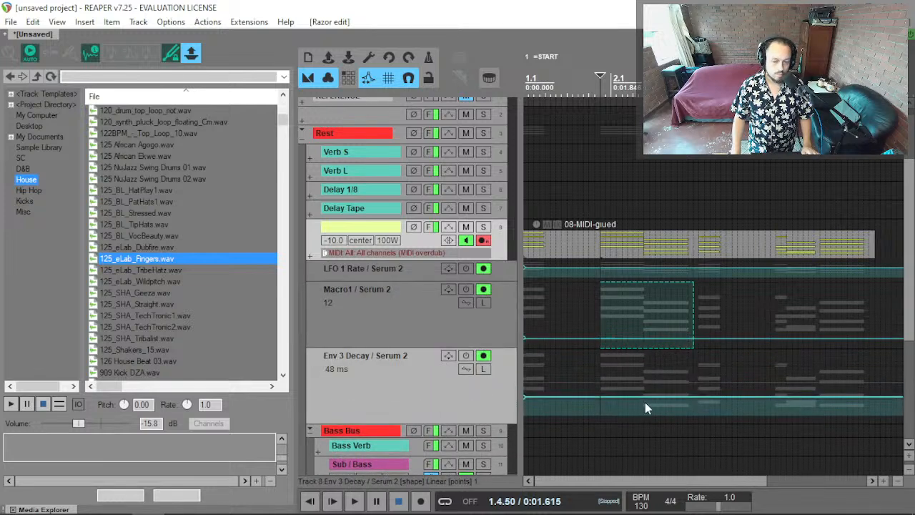
{"action": "left_click_drag", "start_coordinate": [604, 385], "coordinate": [634, 396]}
{"action": "key", "text": "space"}
{"action": "key", "text": "space"}
{"action": "key", "text": "ctrl+z"}
{"action": "key", "text": "space"}
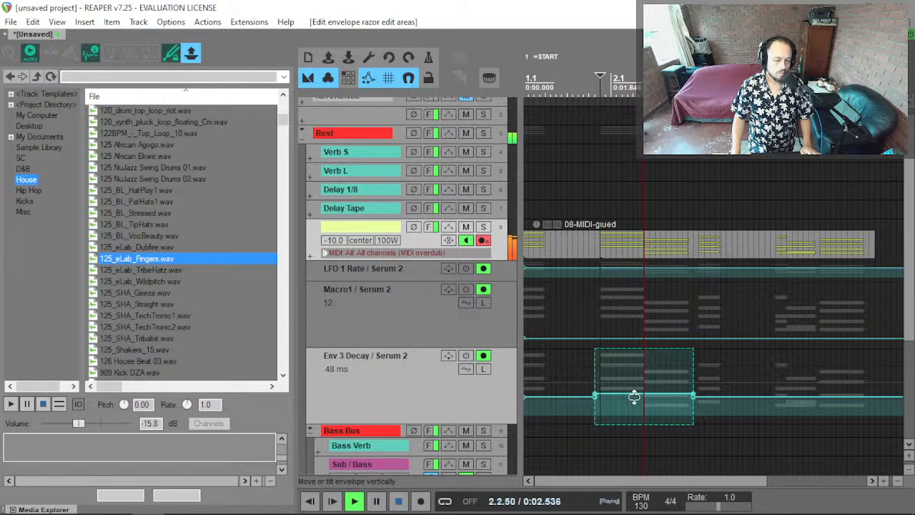
{"action": "key", "text": "space"}
{"action": "left_click", "coordinate": [527, 353]}
{"action": "key", "text": "space"}
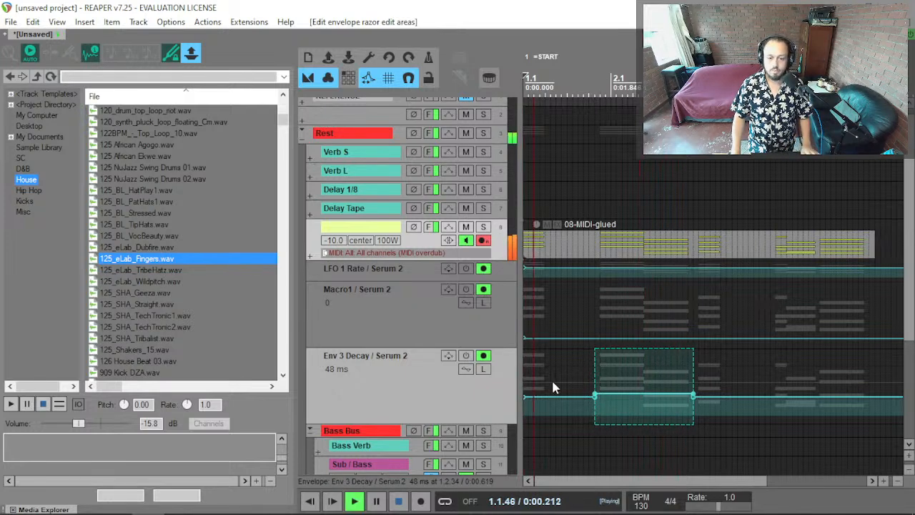
{"action": "key", "text": "Escape"}
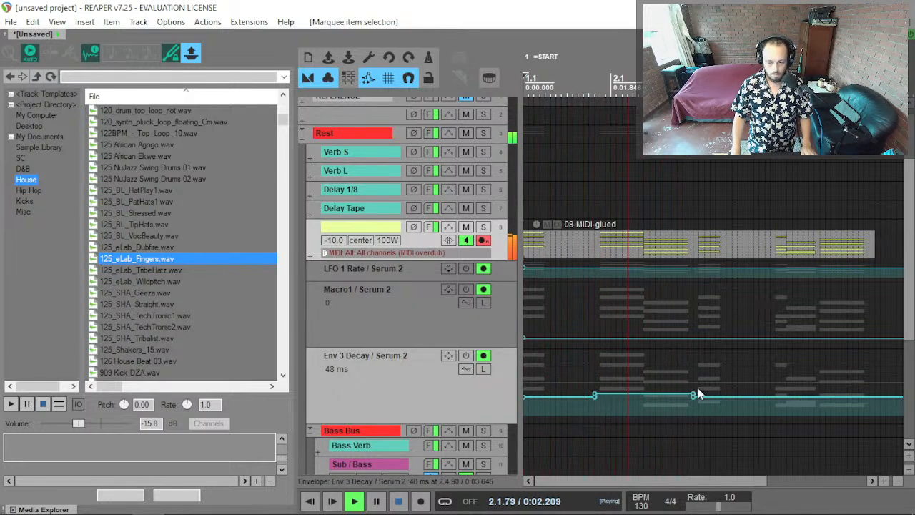
Copy the raised Env 3 Decay section and paste it over the chord group starting at the end of bar 3.
{"action": "scroll", "coordinate": [710, 346], "scroll_direction": "right", "scroll_amount": 2}
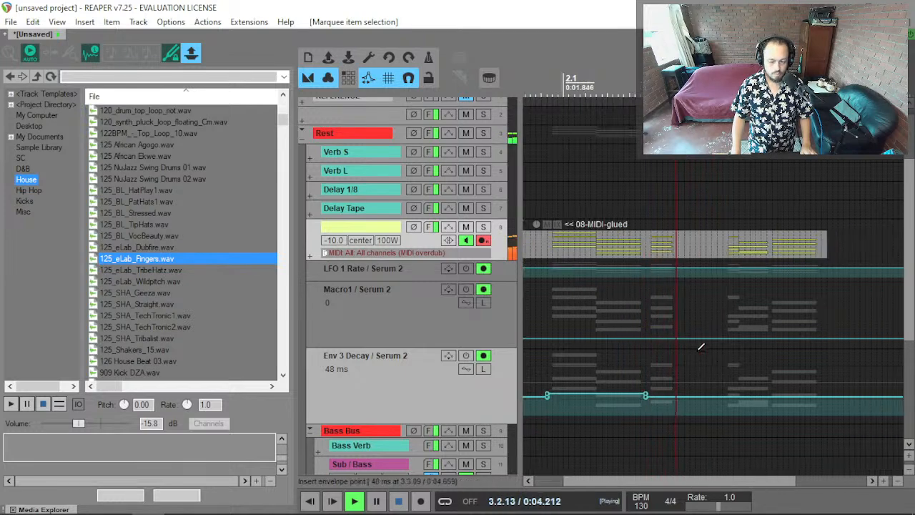
{"action": "scroll", "coordinate": [666, 349], "scroll_direction": "right", "scroll_amount": 1}
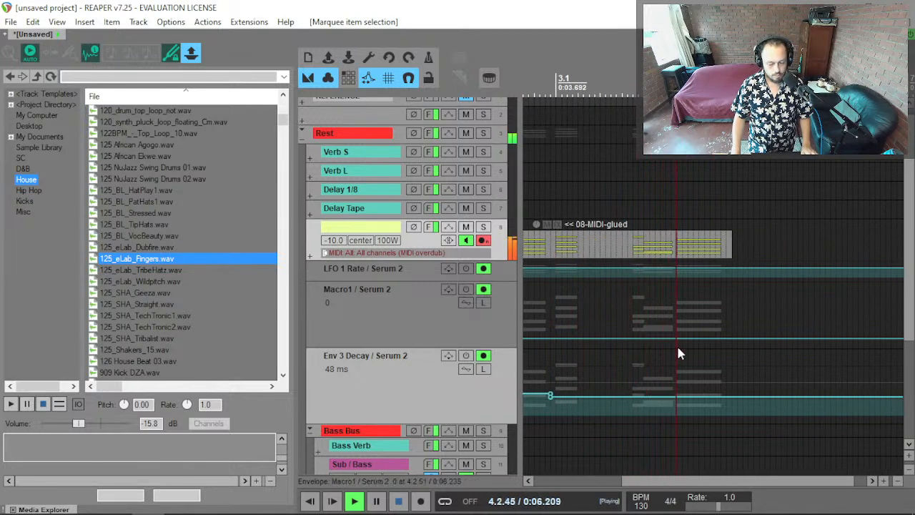
{"action": "key", "text": "space"}
{"action": "scroll", "coordinate": [647, 393], "scroll_direction": "left", "scroll_amount": 2}
{"action": "left_click_drag", "start_coordinate": [536, 379], "coordinate": [661, 414]}
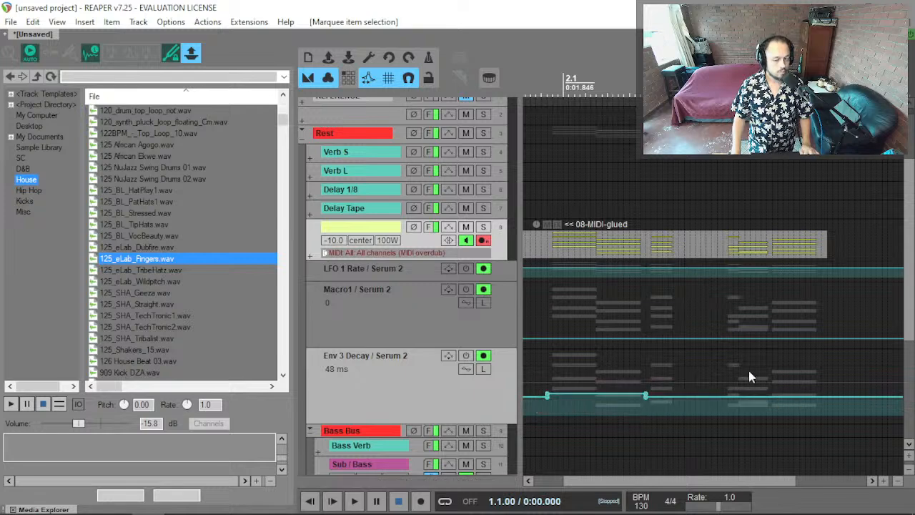
{"action": "left_click", "coordinate": [723, 379]}
{"action": "key", "text": "ctrl+v"}
{"action": "key", "text": "space"}
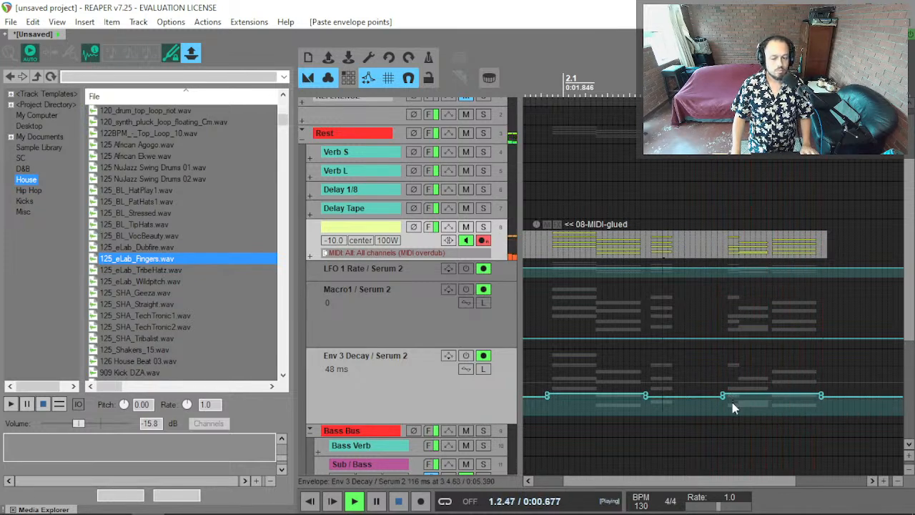
Reshape the pasted Env 3 Decay section into a gentle peak midway that slopes back to 48 ms, and audition it.
{"action": "left_click_drag", "start_coordinate": [705, 395], "coordinate": [777, 384]}
{"action": "scroll", "coordinate": [764, 391], "scroll_direction": "down", "scroll_amount": 3}
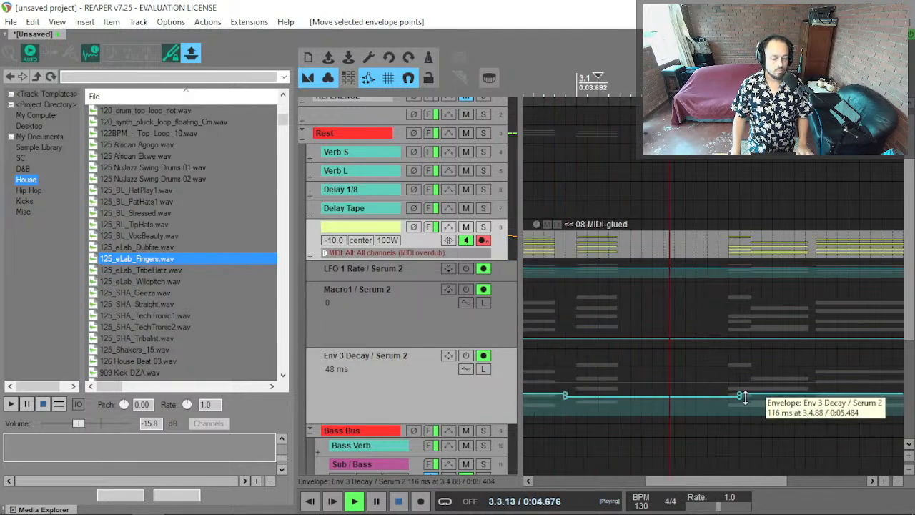
{"action": "left_click_drag", "start_coordinate": [864, 394], "coordinate": [802, 389]}
{"action": "key", "text": "space"}
{"action": "left_click", "coordinate": [732, 390]}
{"action": "key", "text": "space"}
{"action": "key", "text": "space"}
{"action": "key", "text": "space"}
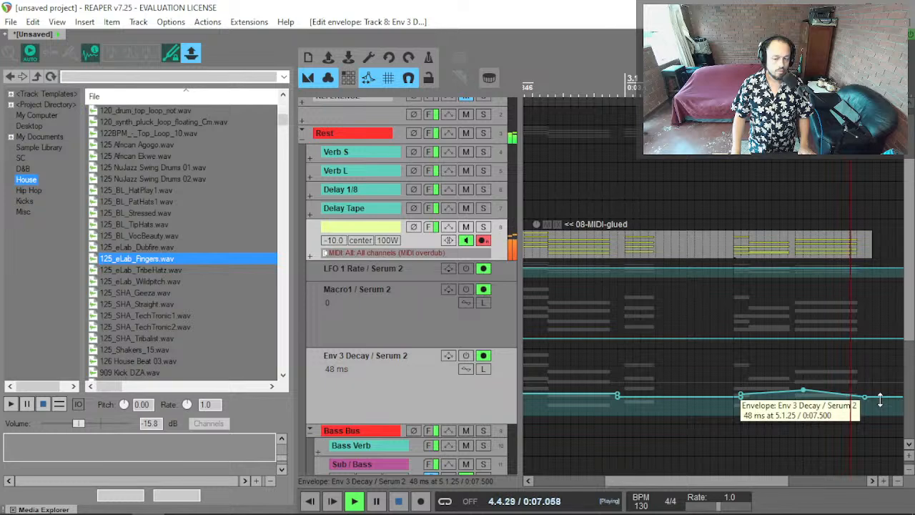
{"action": "scroll", "coordinate": [657, 335], "scroll_direction": "down", "scroll_amount": 4}
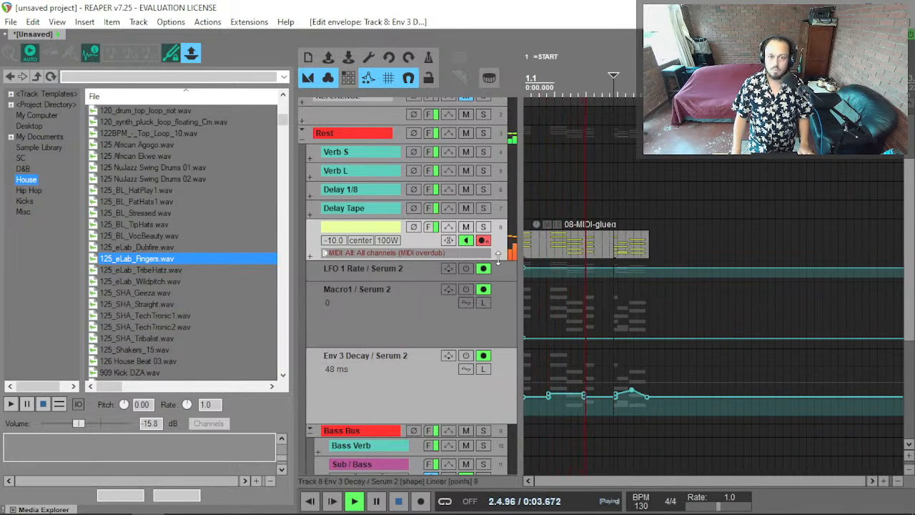
Open Track 8's Serum 2 on its oscillator page and enable Osc B.
{"action": "key", "text": "f"}
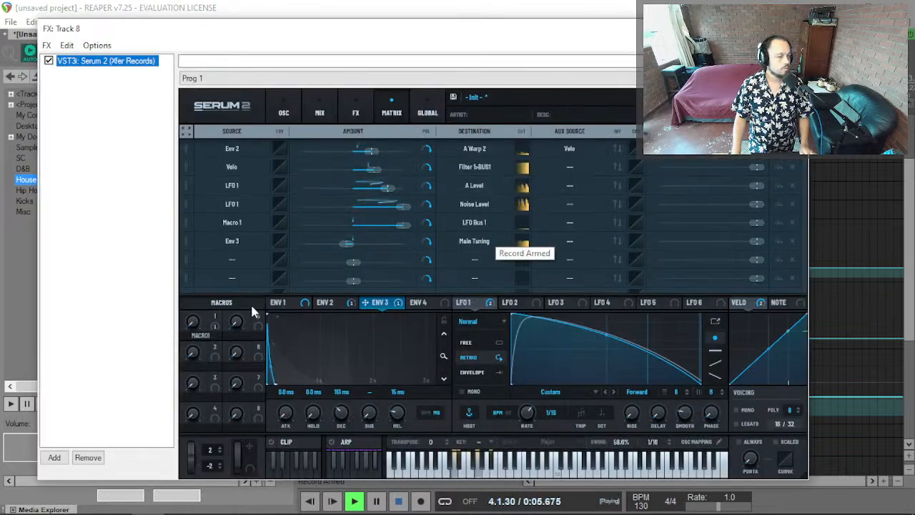
{"action": "left_click", "coordinate": [287, 104]}
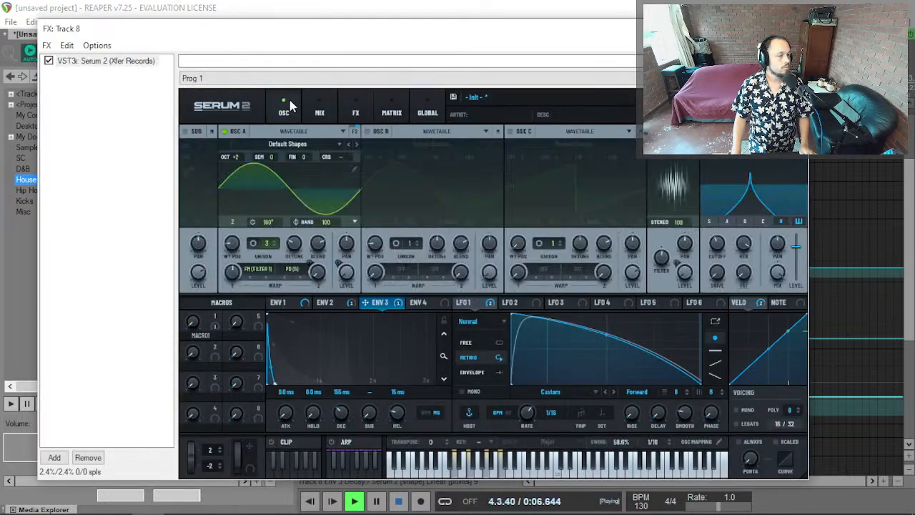
{"action": "left_click", "coordinate": [368, 131]}
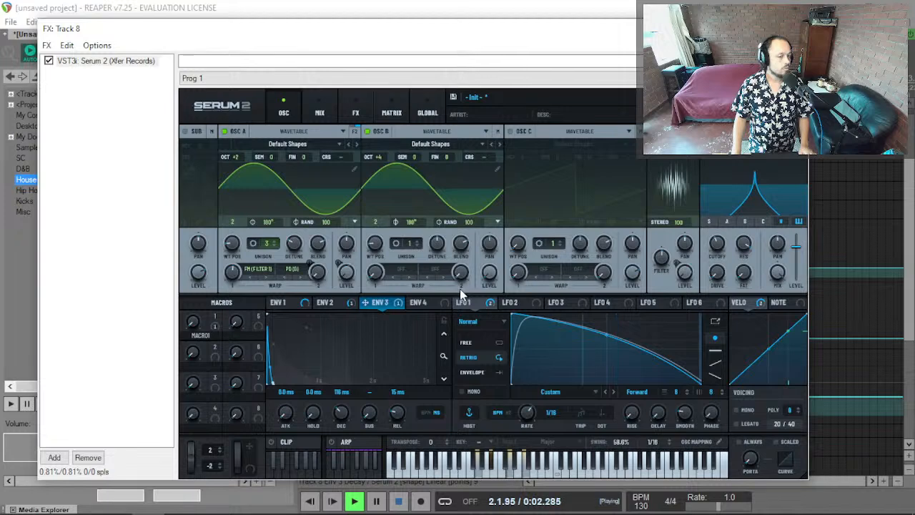
Route LFO 1 to Osc A's Warp 2 with an amount of about 28%.
{"action": "left_click", "coordinate": [330, 304]}
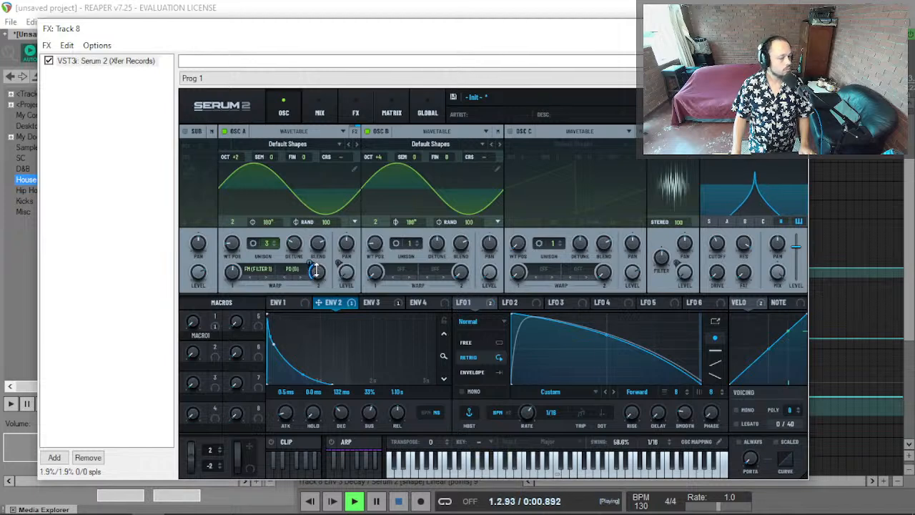
{"action": "left_click_drag", "start_coordinate": [484, 305], "coordinate": [299, 300]}
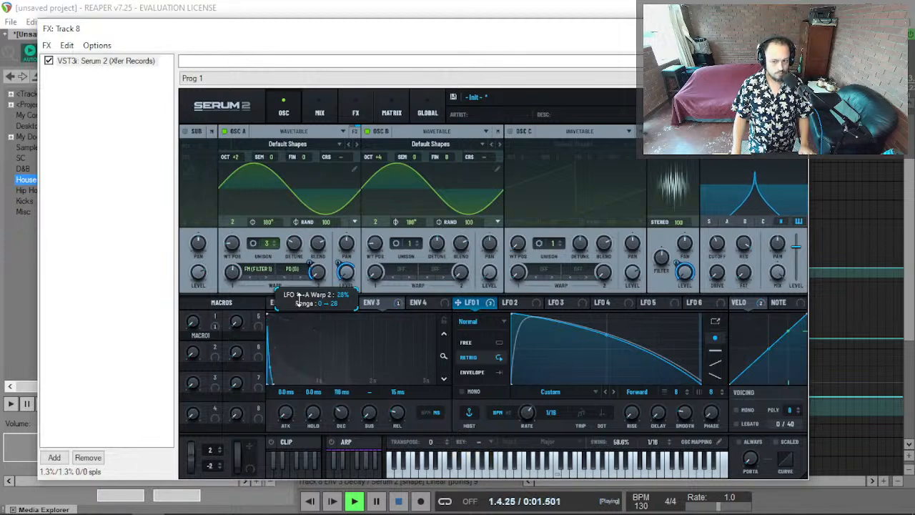
{"action": "left_click_drag", "start_coordinate": [299, 295], "coordinate": [299, 294]}
{"action": "key", "text": "Escape"}
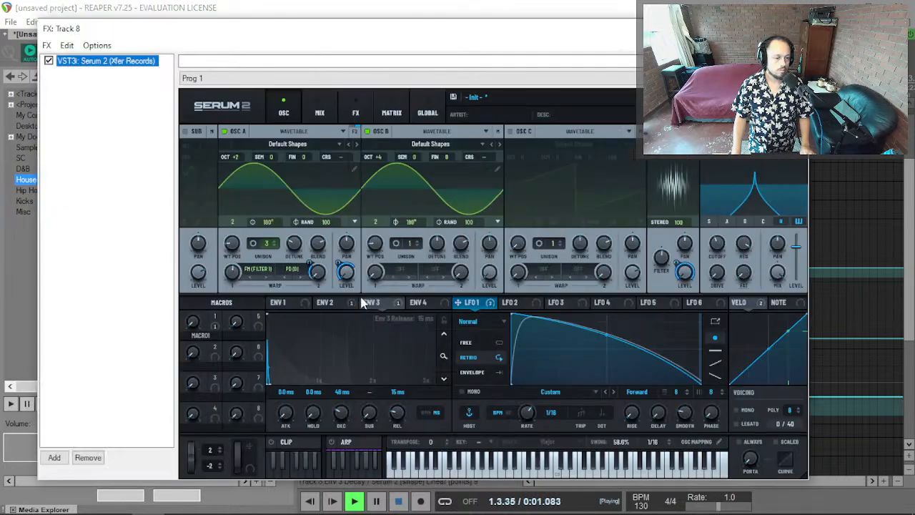
{"action": "left_click", "coordinate": [429, 227]}
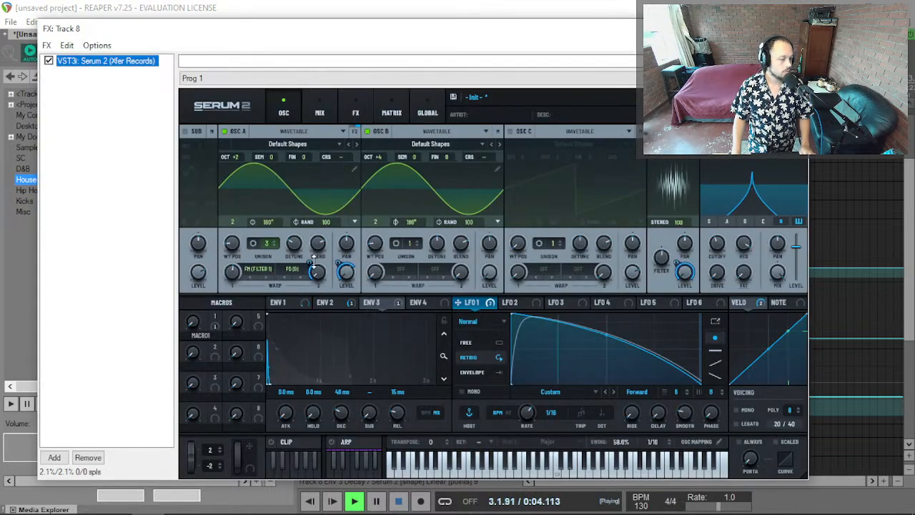
Set Macro 2 as the aux source of the LFO 1 to A Warp 2 routing, audition it at 100, and close the FX window.
{"action": "left_click", "coordinate": [384, 109]}
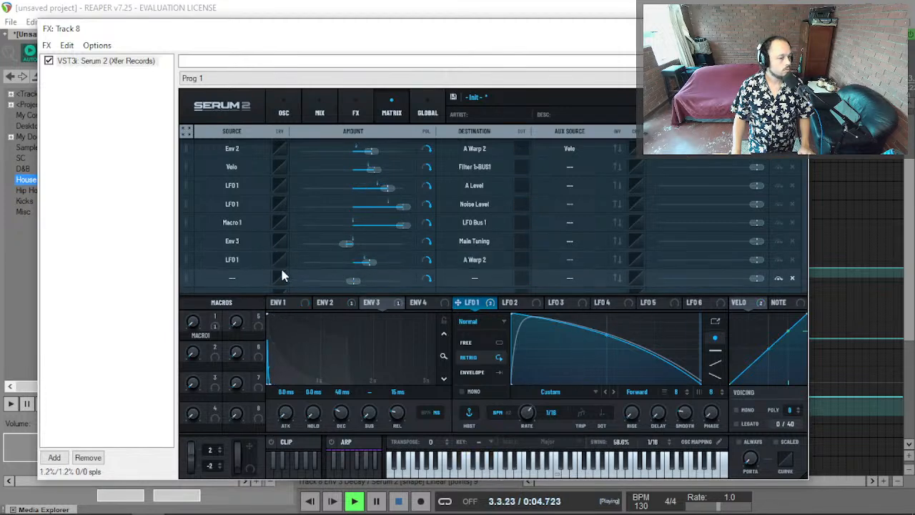
{"action": "left_click", "coordinate": [581, 260]}
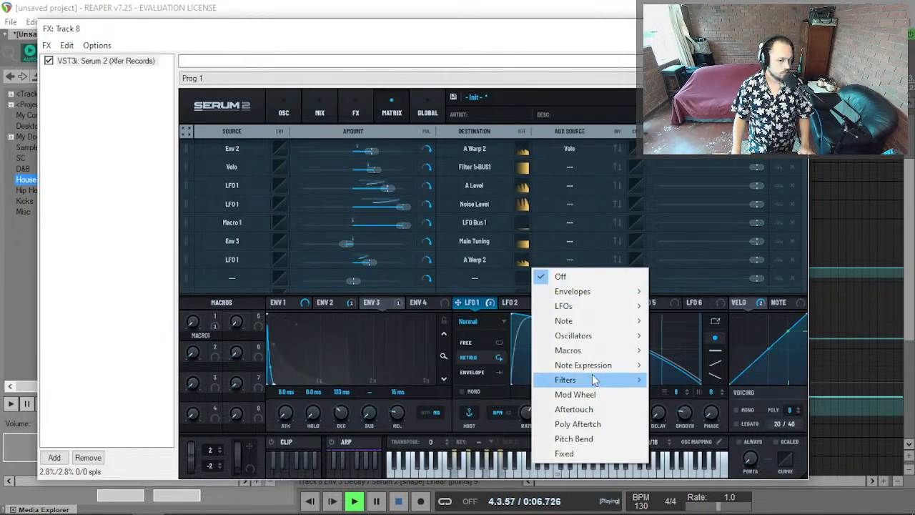
{"action": "mouse_move", "coordinate": [593, 351]}
{"action": "left_click", "coordinate": [679, 364]}
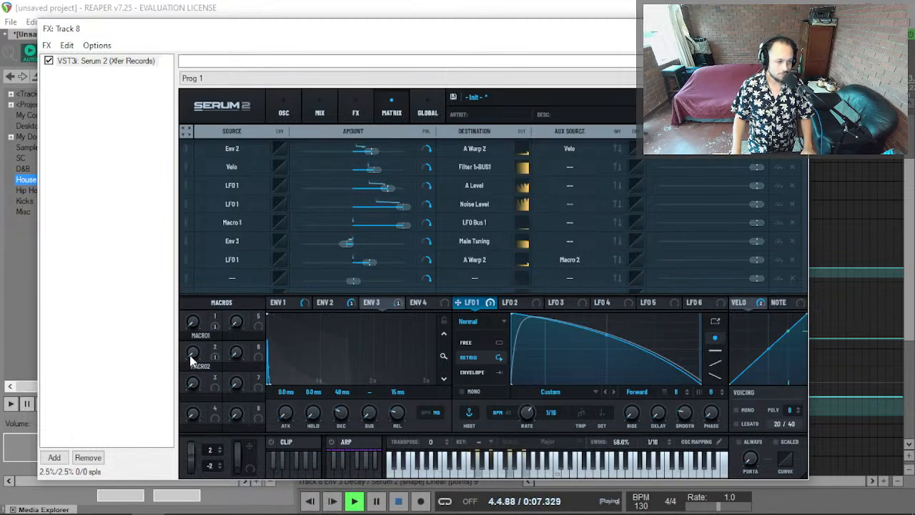
{"action": "left_click_drag", "start_coordinate": [193, 353], "coordinate": [230, 280]}
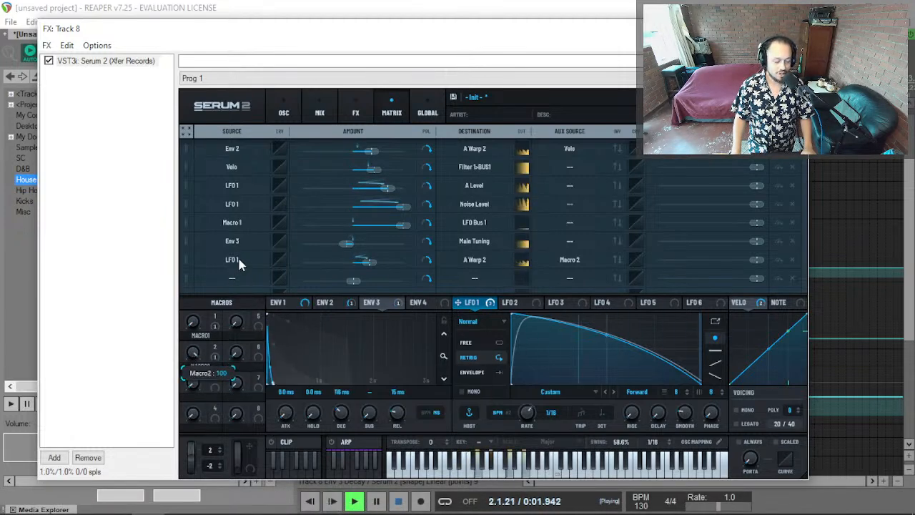
{"action": "left_click_drag", "start_coordinate": [192, 322], "coordinate": [221, 508]}
{"action": "key", "text": "space"}
{"action": "key", "text": "Escape"}
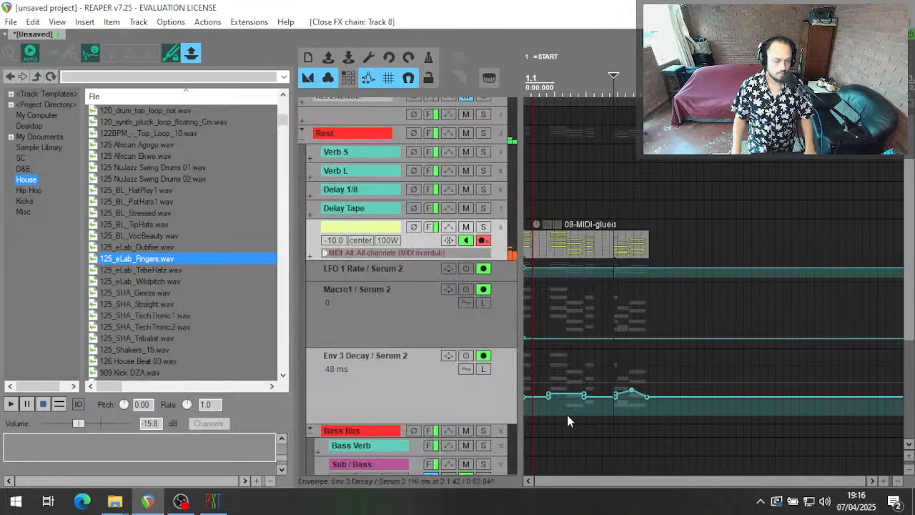
Draw a Macro1 automation ramp rising from zero across the last chord, stretching its start back to the chord's beginning.
{"action": "scroll", "coordinate": [621, 334], "scroll_direction": "up", "scroll_amount": 3}
{"action": "key", "text": "space"}
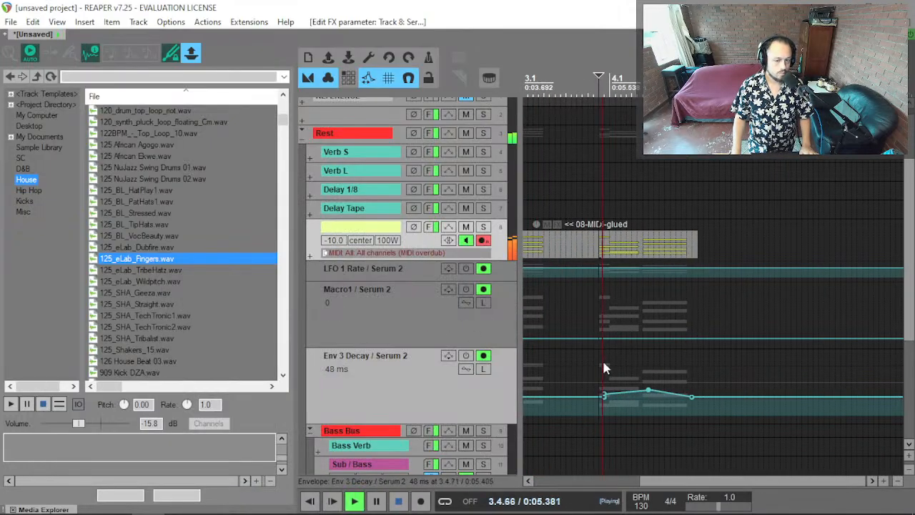
{"action": "left_click", "coordinate": [605, 358]}
{"action": "key", "text": "space"}
{"action": "scroll", "coordinate": [625, 387], "scroll_direction": "up", "scroll_amount": 3}
{"action": "key", "text": "space"}
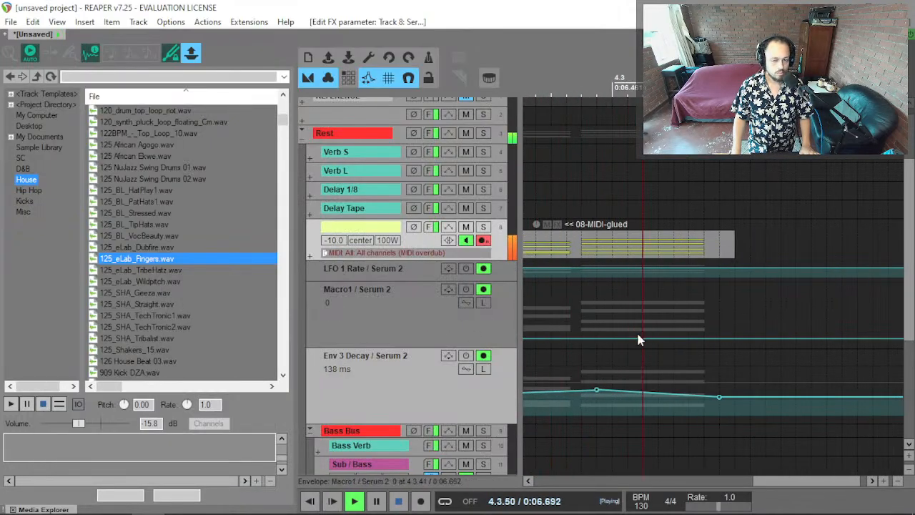
{"action": "mouse_move", "coordinate": [632, 326]}
{"action": "left_mouse_down"}
{"action": "mouse_move", "coordinate": [749, 336]}
{"action": "mouse_move", "coordinate": [732, 322]}
{"action": "left_mouse_up"}
{"action": "left_click_drag", "start_coordinate": [629, 326], "coordinate": [697, 284]}
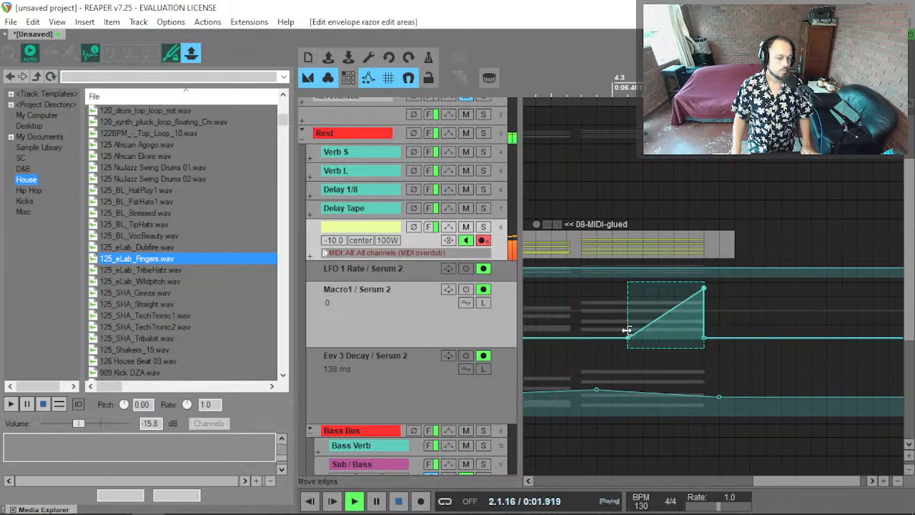
{"action": "left_click_drag", "start_coordinate": [628, 327], "coordinate": [585, 327]}
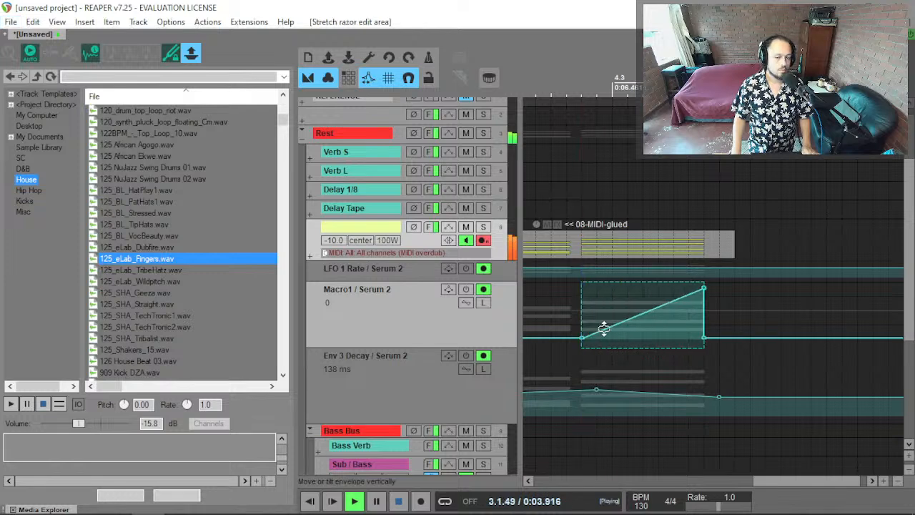
{"action": "scroll", "coordinate": [629, 330], "scroll_direction": "left", "scroll_amount": 2}
{"action": "scroll", "coordinate": [640, 332], "scroll_direction": "down", "scroll_amount": 2}
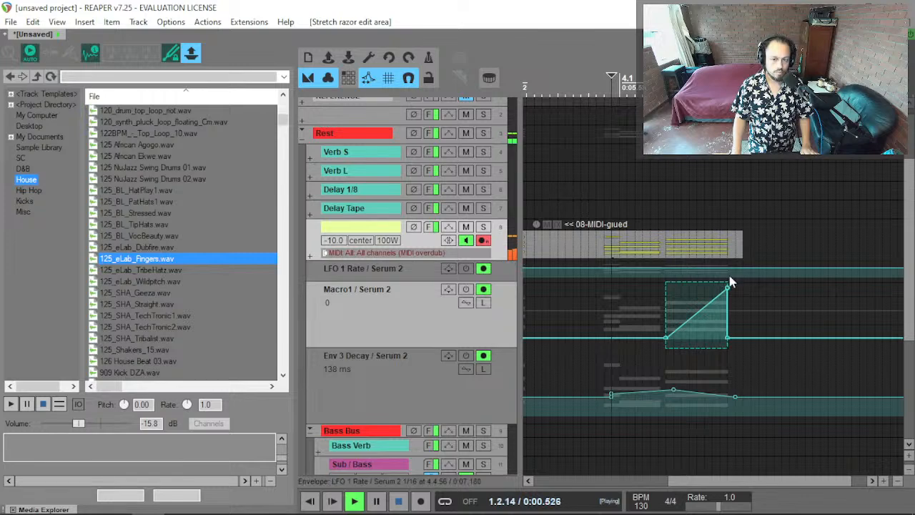
Lengthen the four notes of the last chord to the end of bar 4 in the MIDI editor, then close it.
{"action": "scroll", "coordinate": [739, 251], "scroll_direction": "up", "scroll_amount": 1}
{"action": "double_click", "coordinate": [709, 250]}
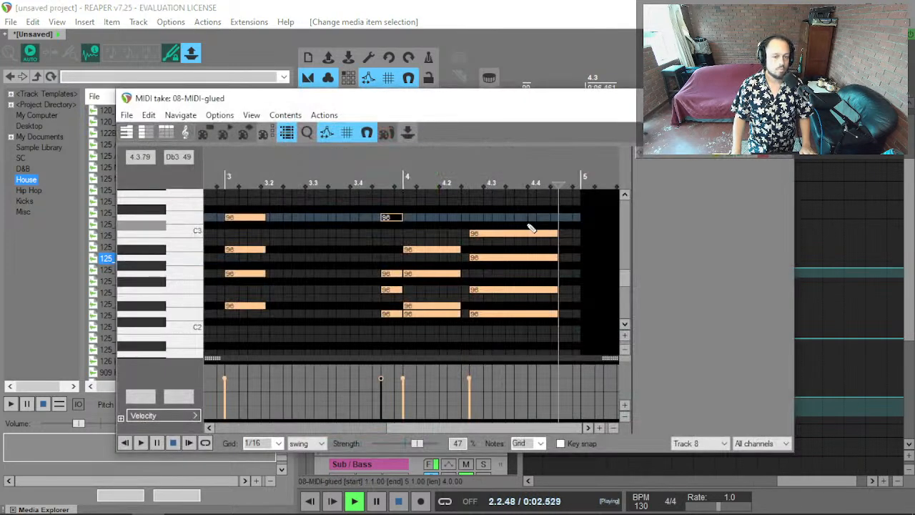
{"action": "left_click_drag", "start_coordinate": [554, 215], "coordinate": [576, 319]}
{"action": "key", "text": "Escape"}
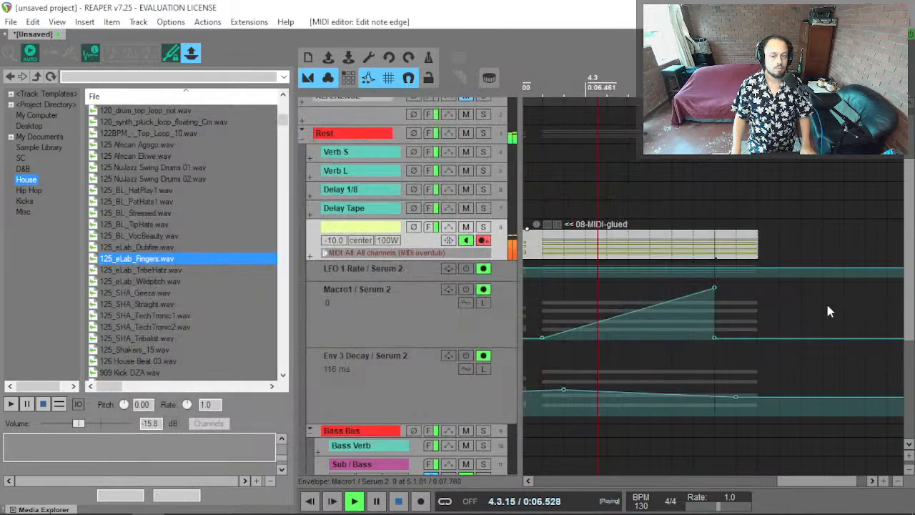
Extend the Macro1 ramp's peak and drop to the end of the last chord, and play it back.
{"action": "left_click", "coordinate": [708, 348]}
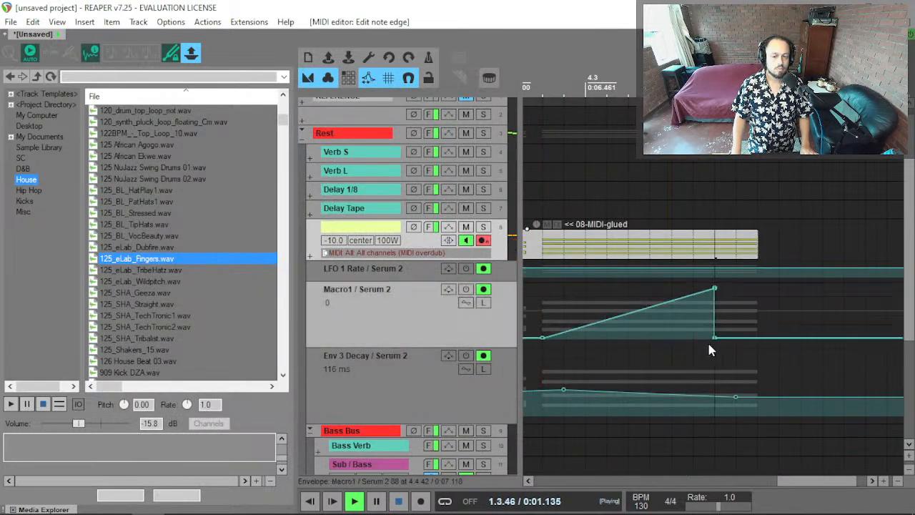
{"action": "left_click_drag", "start_coordinate": [714, 337], "coordinate": [756, 349]}
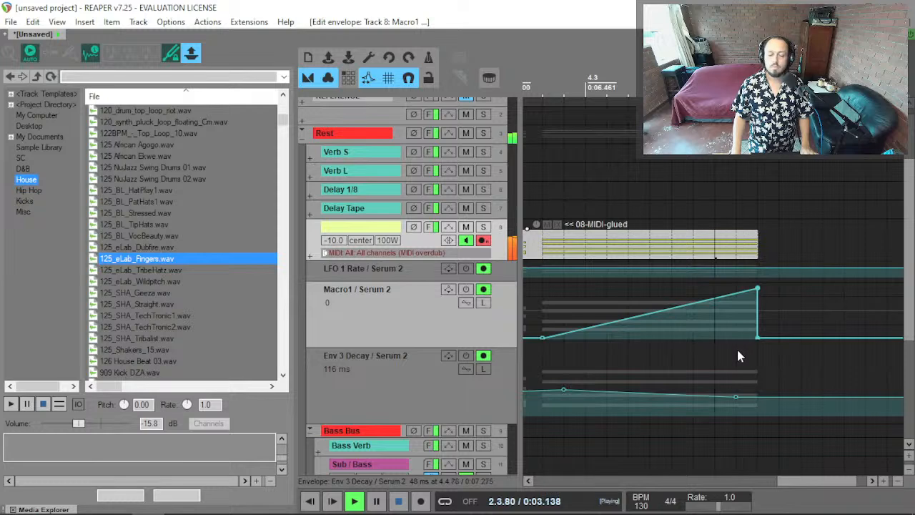
{"action": "scroll", "coordinate": [687, 298], "scroll_direction": "down", "scroll_amount": 4}
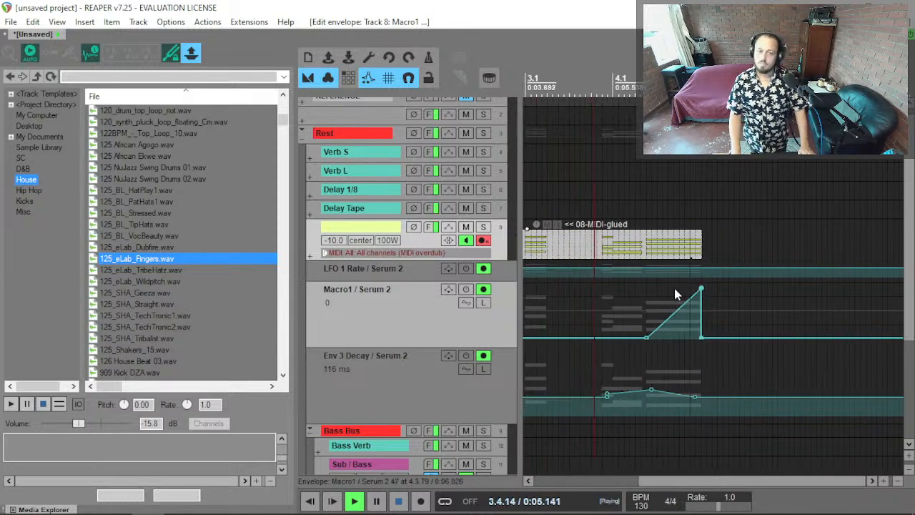
{"action": "scroll", "coordinate": [675, 293], "scroll_direction": "left", "scroll_amount": 3}
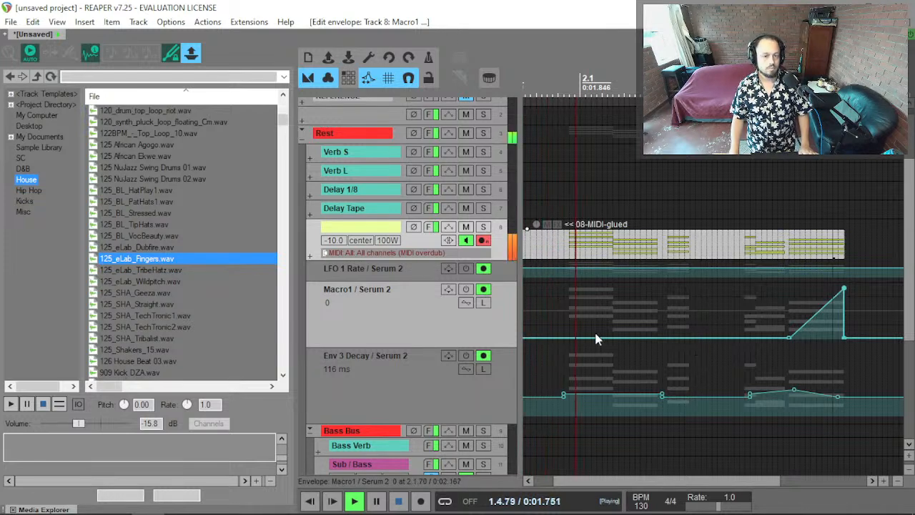
Raise the Macro1 automation to 100 over the half beat ending at 3.2, during the bar 3 chord, and audition it.
{"action": "scroll", "coordinate": [655, 313], "scroll_direction": "up", "scroll_amount": 3}
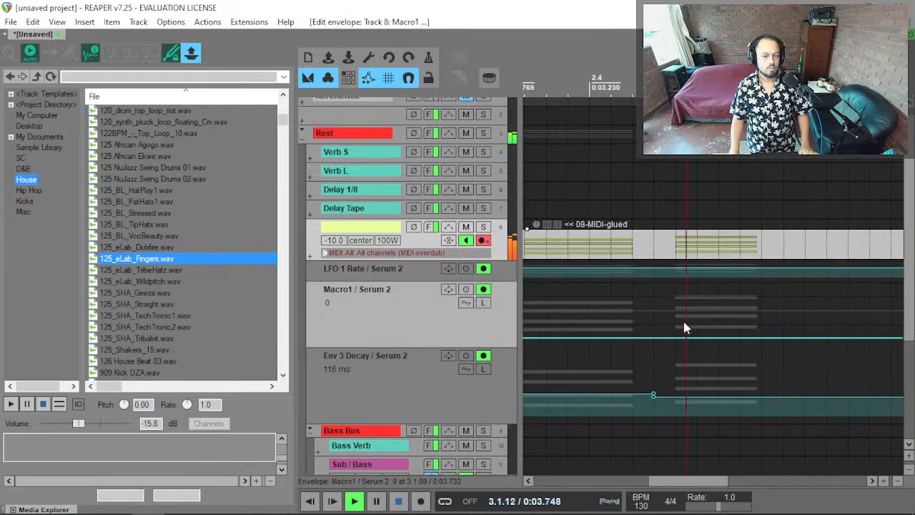
{"action": "key", "text": "space"}
{"action": "key", "text": "ctrl+z"}
{"action": "left_click", "coordinate": [679, 306]}
{"action": "key", "text": "space"}
{"action": "key", "text": "space"}
{"action": "key", "text": "ctrl+z"}
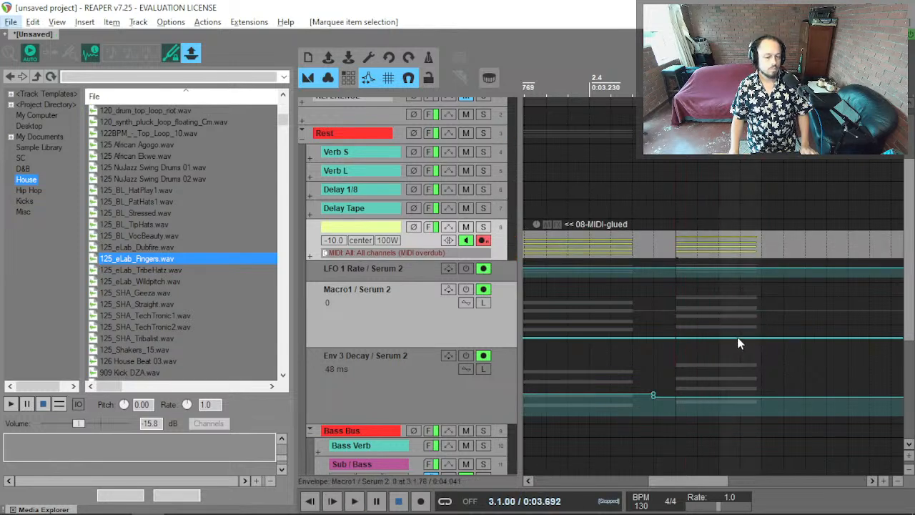
{"action": "left_click_drag", "start_coordinate": [719, 323], "coordinate": [762, 336]}
{"action": "key", "text": "space"}
{"action": "key", "text": "space"}
{"action": "left_click", "coordinate": [659, 307]}
{"action": "key", "text": "space"}
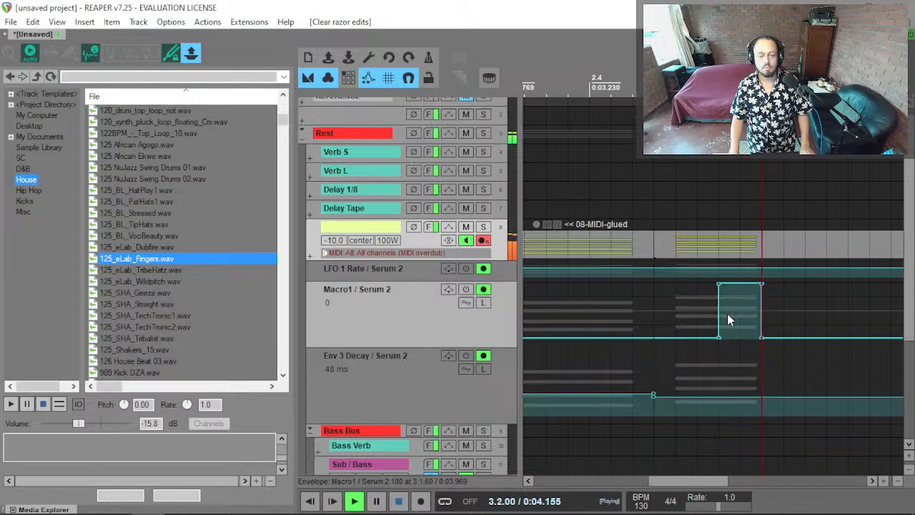
Raise the Macro1 automation to 100 over the first half beat of the long chord just before bar 2, and audition it.
{"action": "scroll", "coordinate": [727, 313], "scroll_direction": "down", "scroll_amount": 3}
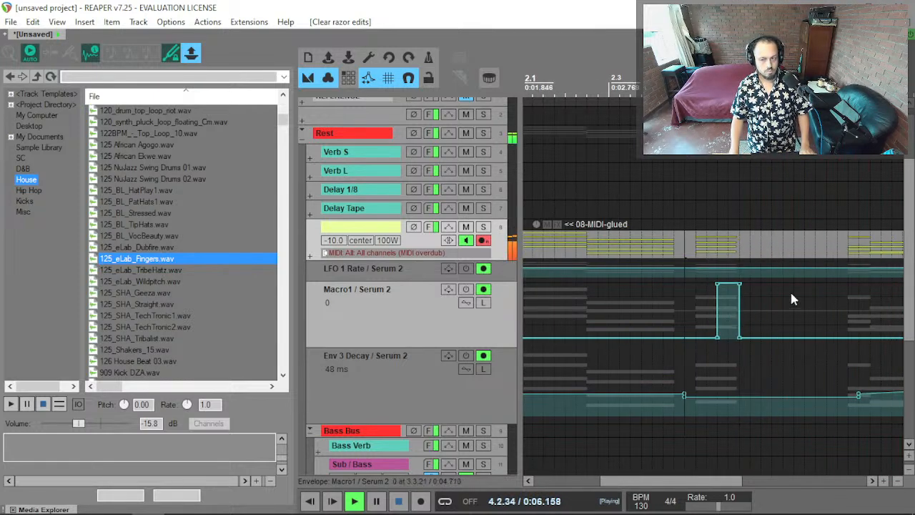
{"action": "scroll", "coordinate": [803, 297], "scroll_direction": "right", "scroll_amount": 3}
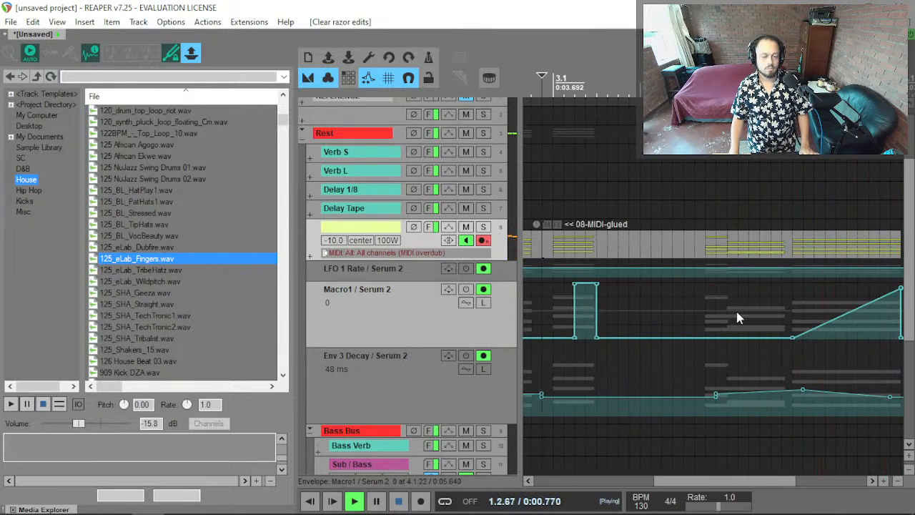
{"action": "scroll", "coordinate": [740, 318], "scroll_direction": "left", "scroll_amount": 2}
{"action": "scroll", "coordinate": [726, 315], "scroll_direction": "left", "scroll_amount": 2}
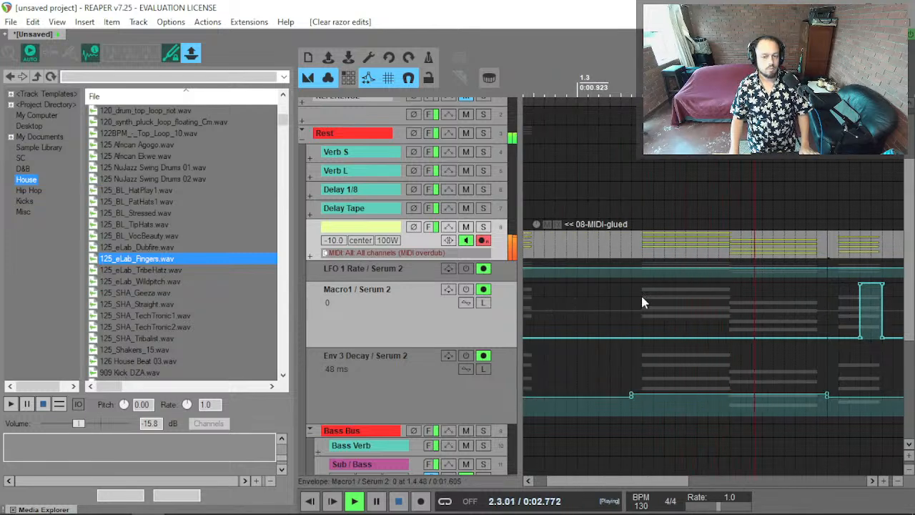
{"action": "scroll", "coordinate": [642, 302], "scroll_direction": "up", "scroll_amount": 3}
{"action": "left_click_drag", "start_coordinate": [646, 321], "coordinate": [668, 284]}
{"action": "key", "text": "space"}
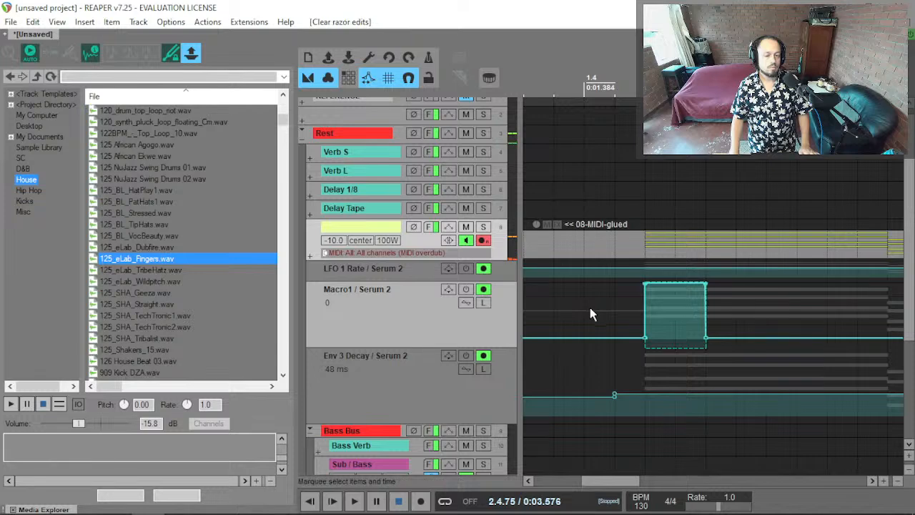
{"action": "left_click", "coordinate": [590, 310]}
{"action": "key", "text": "space"}
{"action": "scroll", "coordinate": [700, 300], "scroll_direction": "down", "scroll_amount": 3}
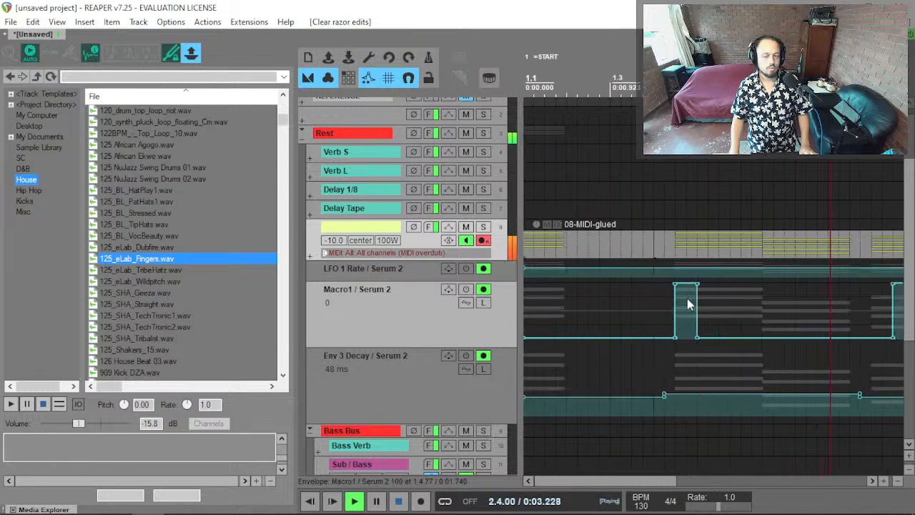
Lower the tops of both Macro1 automation blocks together to about 55, leaving the final ramp out of the selection.
{"action": "scroll", "coordinate": [697, 292], "scroll_direction": "right", "scroll_amount": 2}
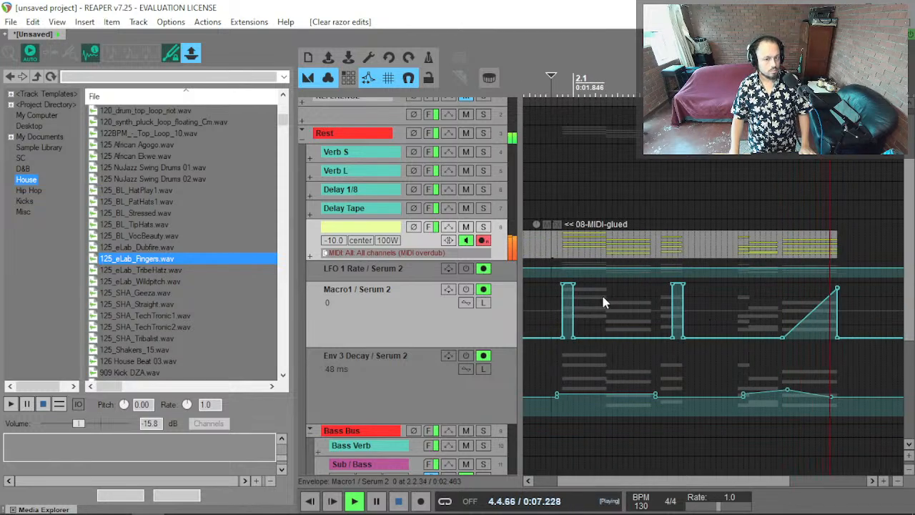
{"action": "left_click_drag", "start_coordinate": [591, 295], "coordinate": [765, 277]}
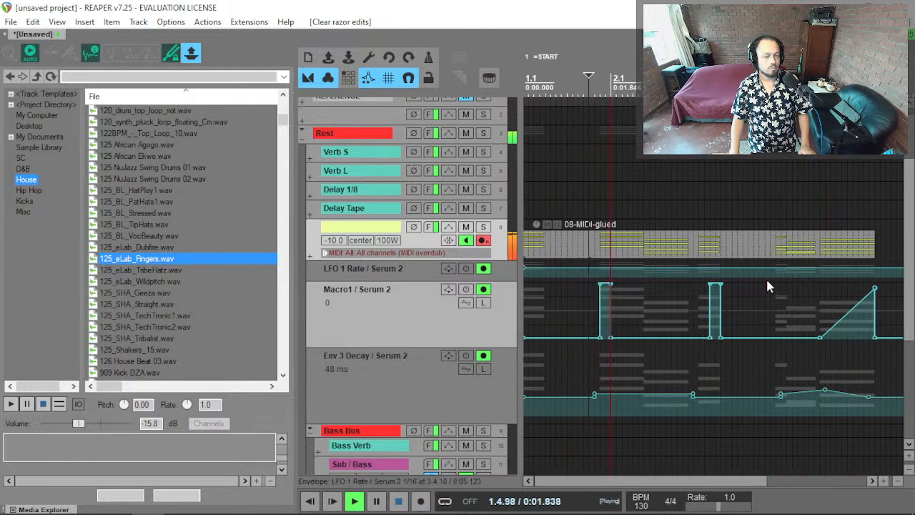
{"action": "key", "text": "KP_2"}
{"action": "key", "text": "KP_2"}
{"action": "key", "text": "KP_2"}
{"action": "key", "text": "KP_2"}
{"action": "key", "text": "KP_2"}
{"action": "key", "text": "KP_2"}
{"action": "key", "text": "KP_2"}
{"action": "key", "text": "KP_2"}
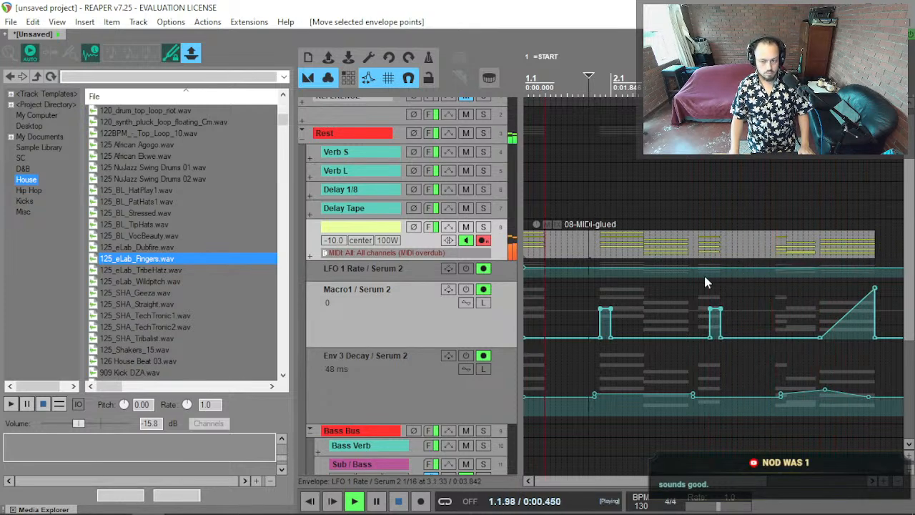
Check Macro 2 in the chord track's Serum 2 modulation matrix, and close the FX window.
{"action": "scroll", "coordinate": [660, 347], "scroll_direction": "down", "scroll_amount": 1}
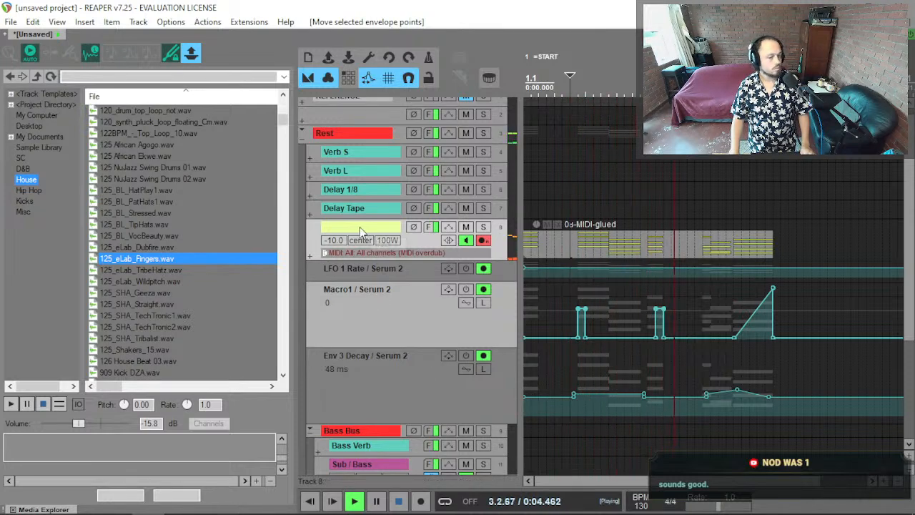
{"action": "left_click", "coordinate": [428, 227]}
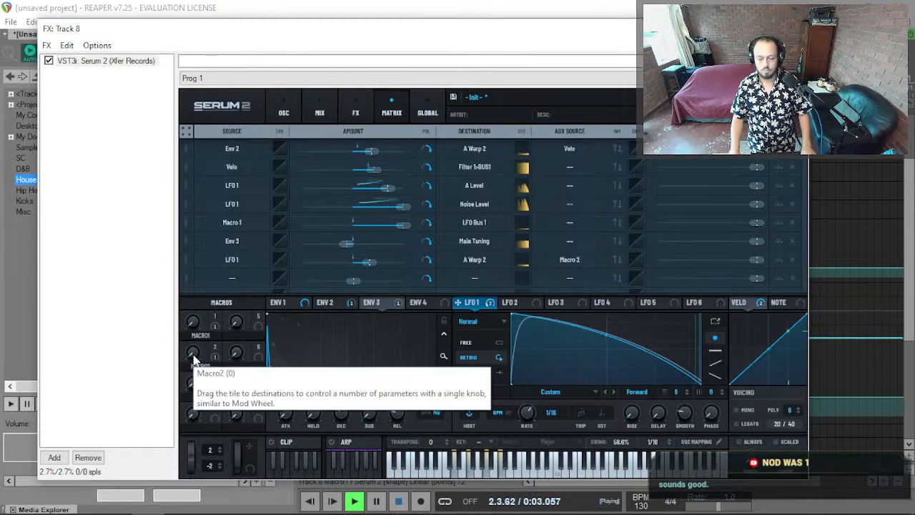
{"action": "key", "text": "Escape"}
Insert a new MIDI track below Verb L in the Drums folder and open RS5K manager for it.
{"action": "scroll", "coordinate": [404, 236], "scroll_direction": "down", "scroll_amount": 1}
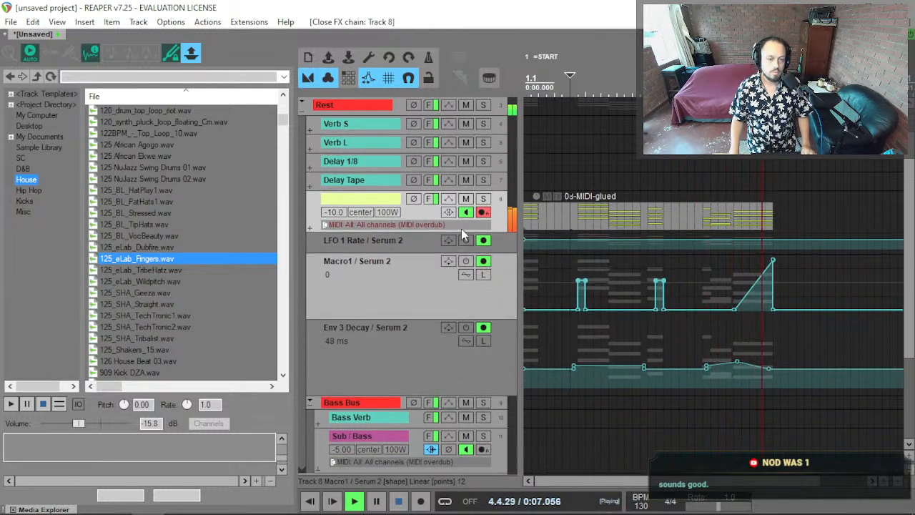
{"action": "scroll", "coordinate": [422, 358], "scroll_direction": "down", "scroll_amount": 4}
{"action": "scroll", "coordinate": [382, 387], "scroll_direction": "down", "scroll_amount": 1}
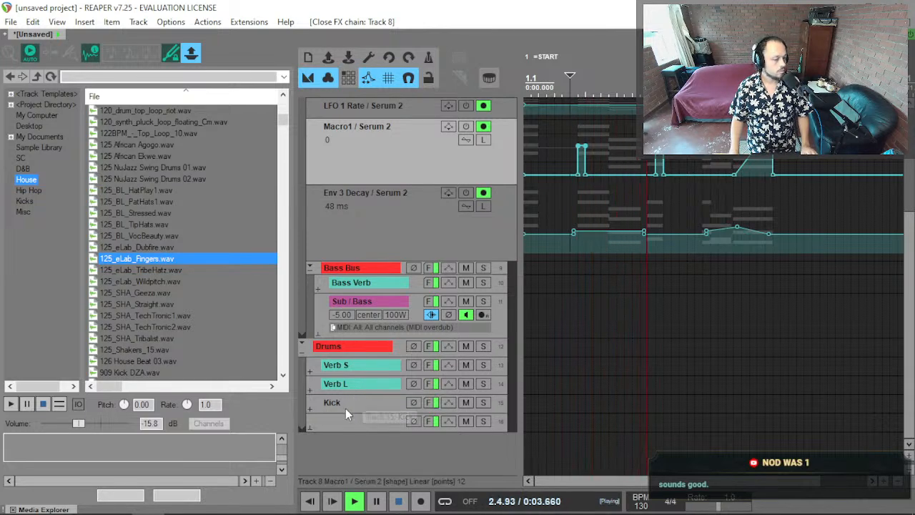
{"action": "left_click", "coordinate": [346, 402]}
{"action": "left_click", "coordinate": [348, 383]}
{"action": "key", "text": "ctrl+t"}
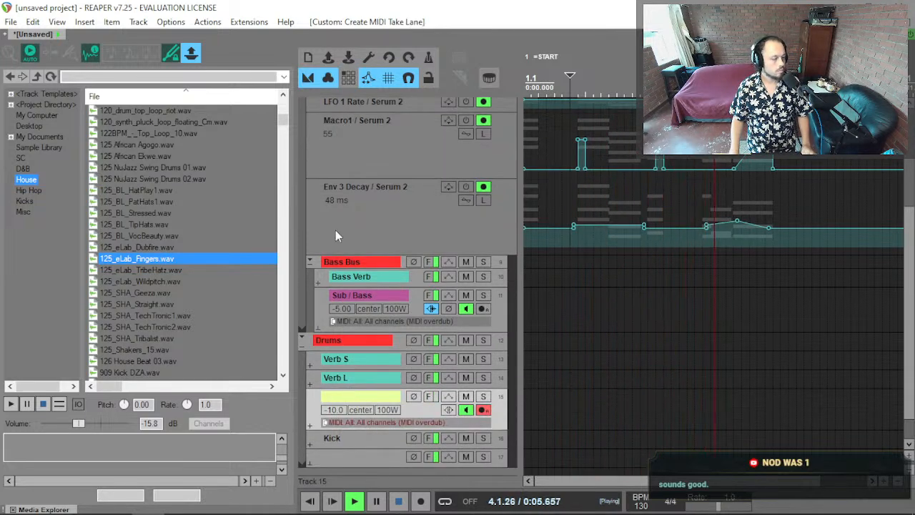
{"action": "left_click", "coordinate": [489, 78]}
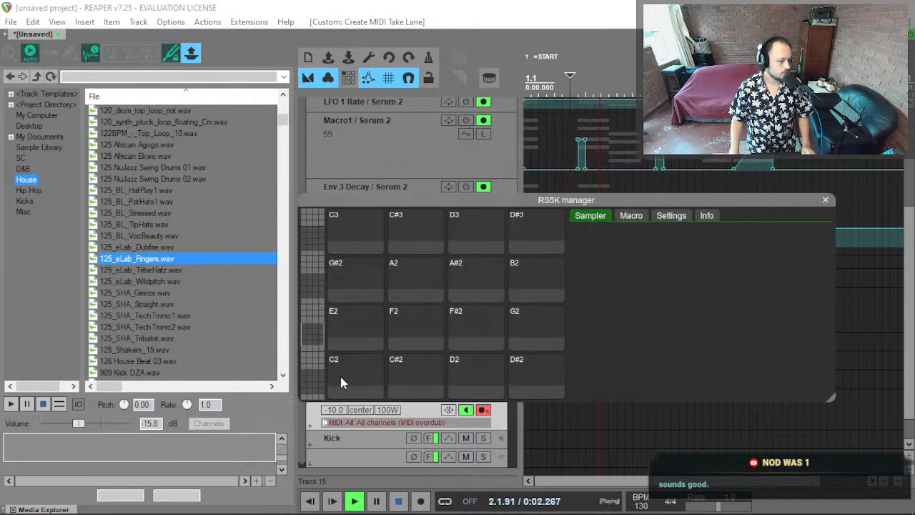
Filter the D&B sample folder for "kick", audition the results, and load AKC_Acoustic_Kick_51.wav onto the C2 pad.
{"action": "left_click", "coordinate": [26, 170]}
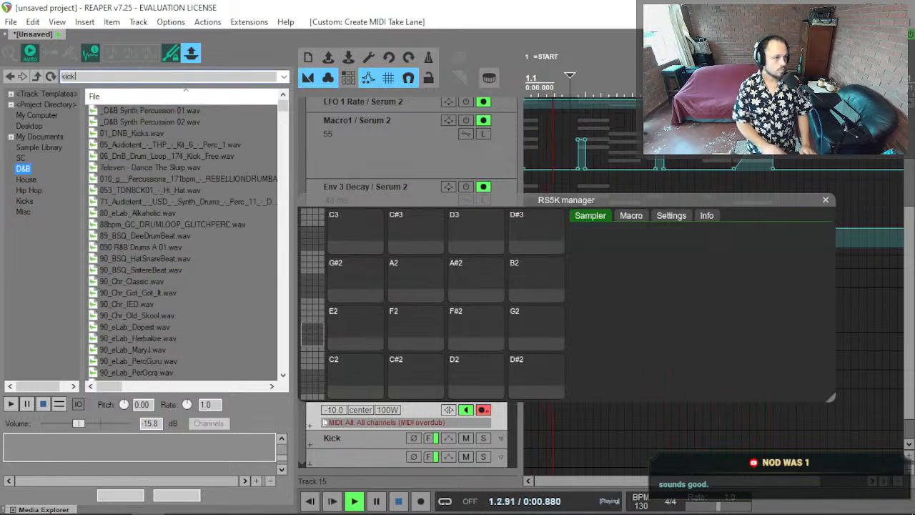
{"action": "left_click", "coordinate": [159, 123]}
{"action": "key", "text": "Down"}
{"action": "key", "text": "Up"}
{"action": "key", "text": "Up"}
{"action": "key", "text": "Down"}
{"action": "key", "text": "Down"}
{"action": "key", "text": "Down"}
{"action": "key", "text": "Down"}
{"action": "key", "text": "Down"}
{"action": "key", "text": "Down"}
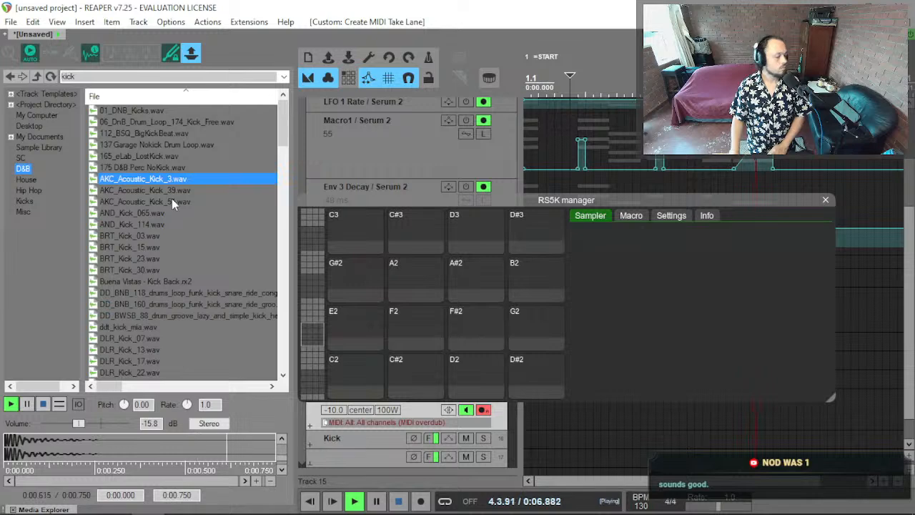
{"action": "key", "text": "Down"}
{"action": "key", "text": "Down"}
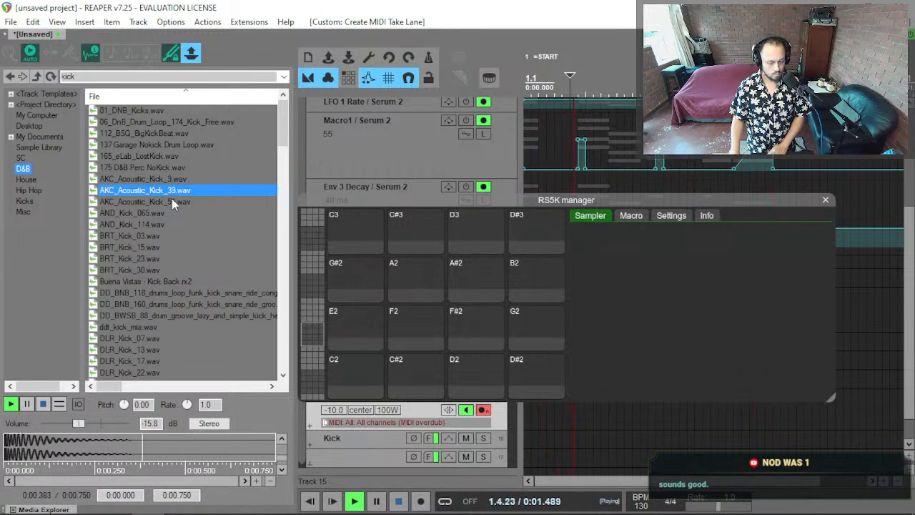
{"action": "left_click_drag", "start_coordinate": [171, 204], "coordinate": [350, 379]}
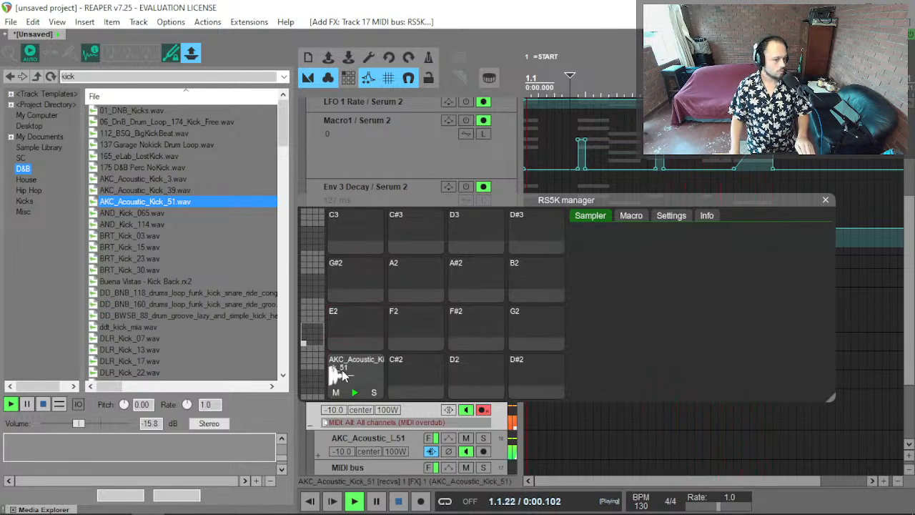
Turn off Obey note-off in the boundary settings of the AKC_Acoustic_Kick_51 pad.
{"action": "left_click", "coordinate": [670, 216]}
{"action": "left_click", "coordinate": [631, 216]}
{"action": "left_click", "coordinate": [591, 215]}
{"action": "left_click", "coordinate": [365, 373]}
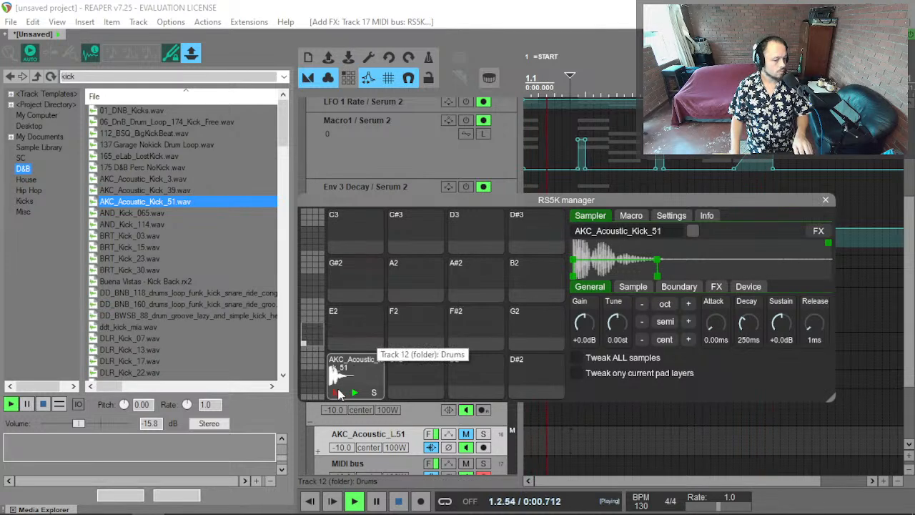
{"action": "left_click", "coordinate": [718, 289]}
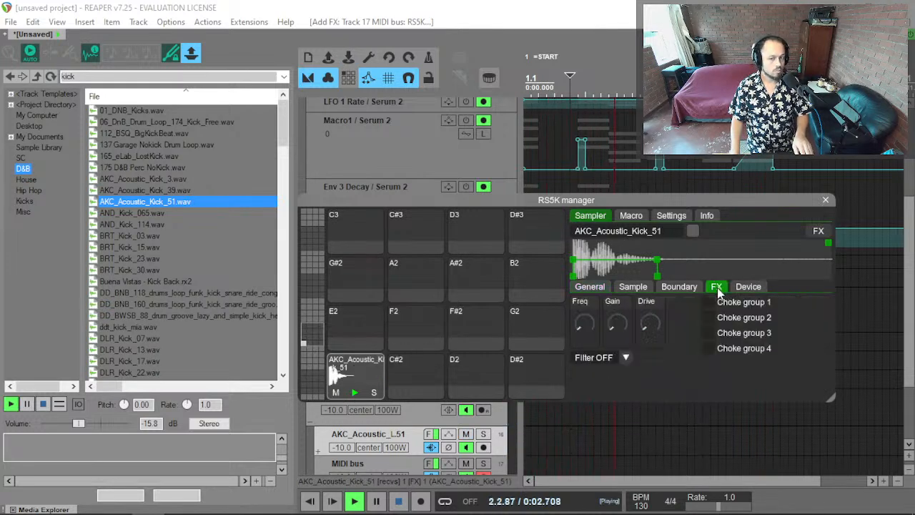
{"action": "left_click", "coordinate": [748, 288]}
{"action": "left_click", "coordinate": [694, 290]}
{"action": "left_click", "coordinate": [779, 307]}
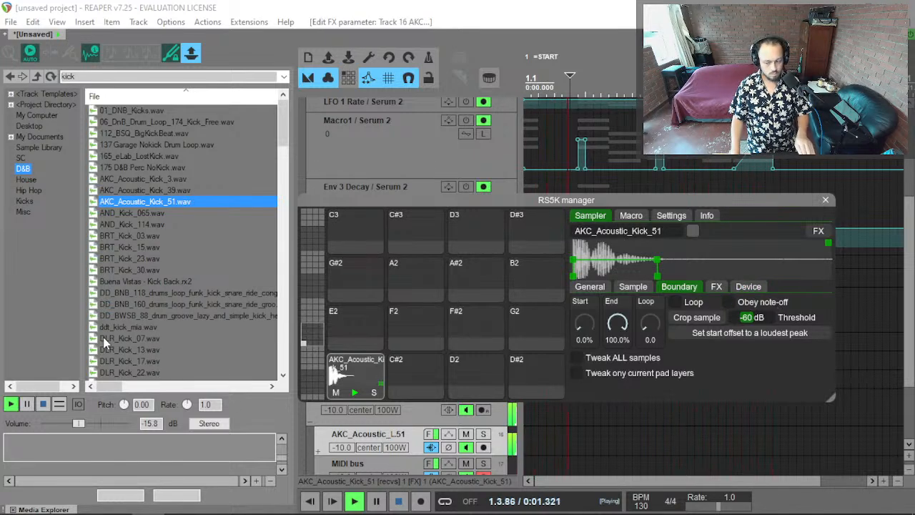
Filter the House sample folder for "snare" and audition JH3_snare_tape_vinyl_shine.wav.
{"action": "left_click", "coordinate": [131, 77]}
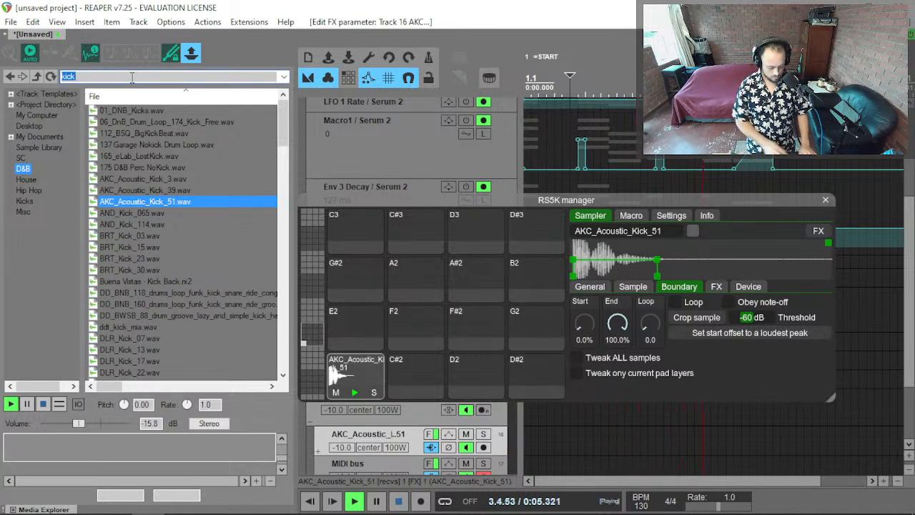
{"action": "left_click", "coordinate": [26, 180]}
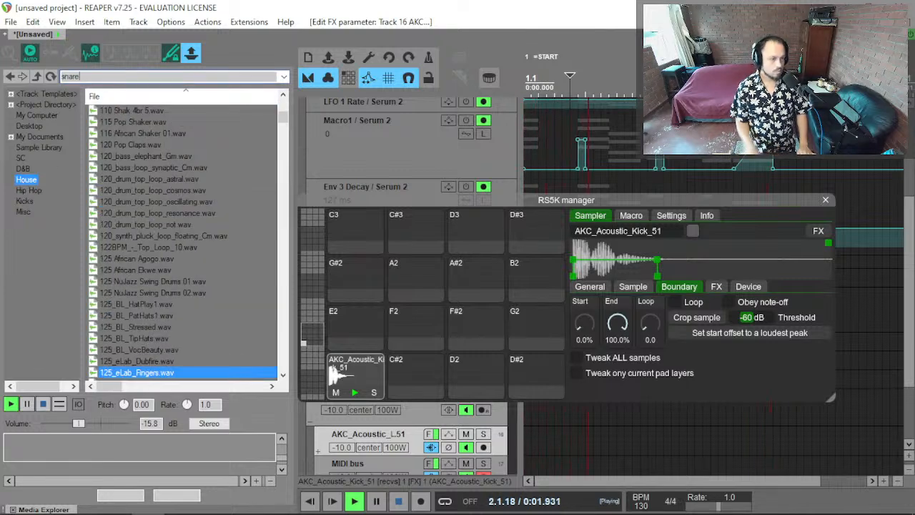
{"action": "left_click", "coordinate": [168, 180]}
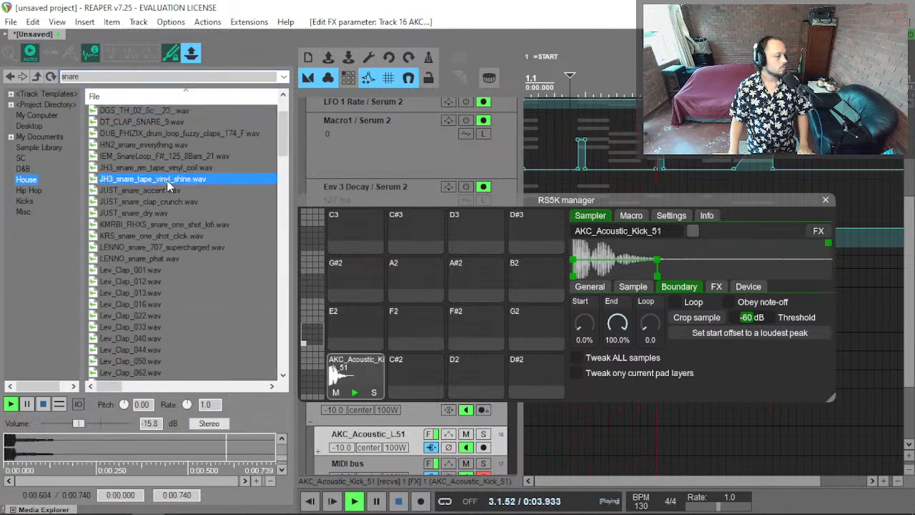
{"action": "scroll", "coordinate": [164, 153], "scroll_direction": "up", "scroll_amount": 2}
Audition the snare samples from the start of the list and load HN2_snare_everything.wav onto the C#2 pad.
{"action": "left_click", "coordinate": [157, 111]}
{"action": "key", "text": "Down"}
{"action": "key", "text": "Down"}
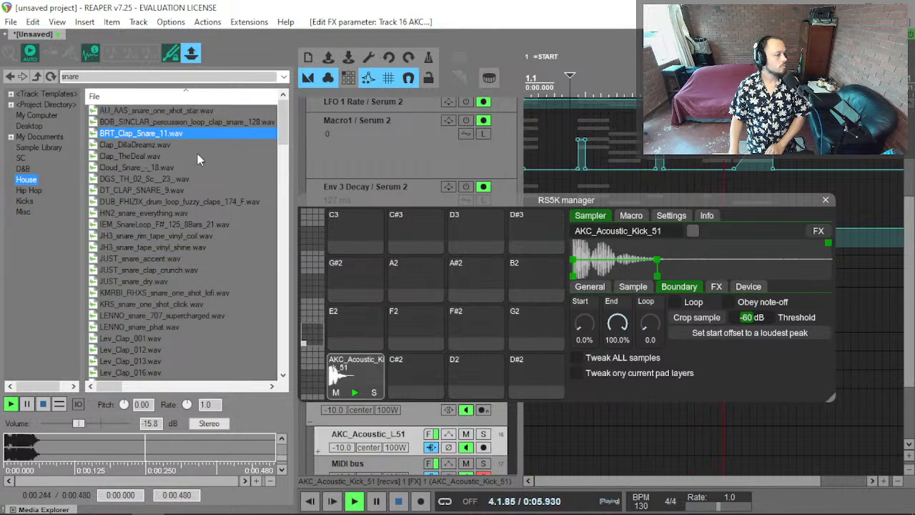
{"action": "key", "text": "Down"}
{"action": "key", "text": "Down"}
{"action": "key", "text": "Down"}
{"action": "key", "text": "Down"}
{"action": "key", "text": "Down"}
{"action": "key", "text": "Down"}
{"action": "key", "text": "Down"}
{"action": "key", "text": "Down"}
{"action": "key", "text": "Up"}
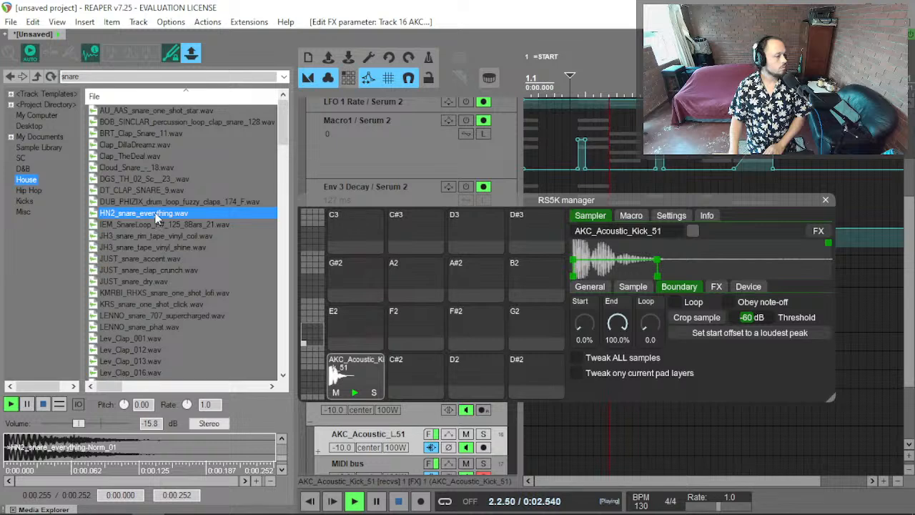
{"action": "left_click_drag", "start_coordinate": [158, 218], "coordinate": [411, 381]}
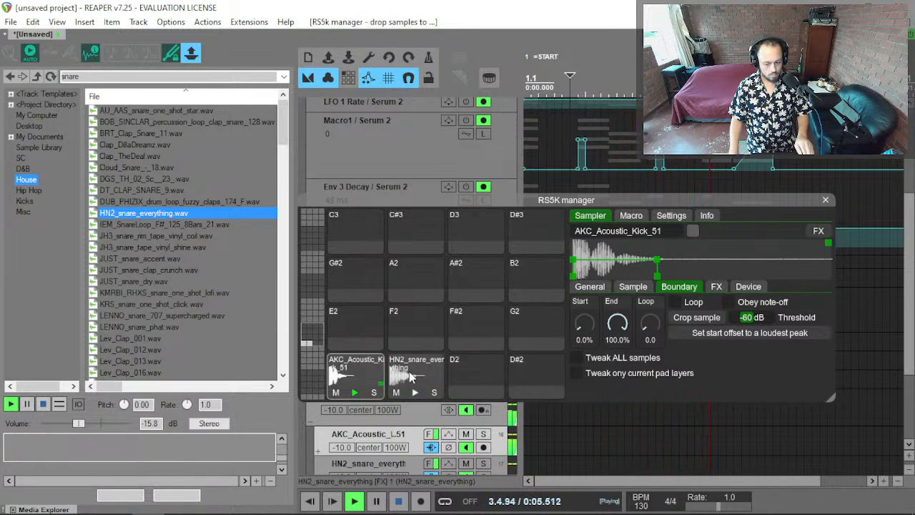
Turn off Obey note-off for the HN2_snare_everything pad and set its gain to +2.1 dB.
{"action": "left_click", "coordinate": [755, 301]}
{"action": "left_click", "coordinate": [754, 301]}
{"action": "left_click", "coordinate": [427, 375]}
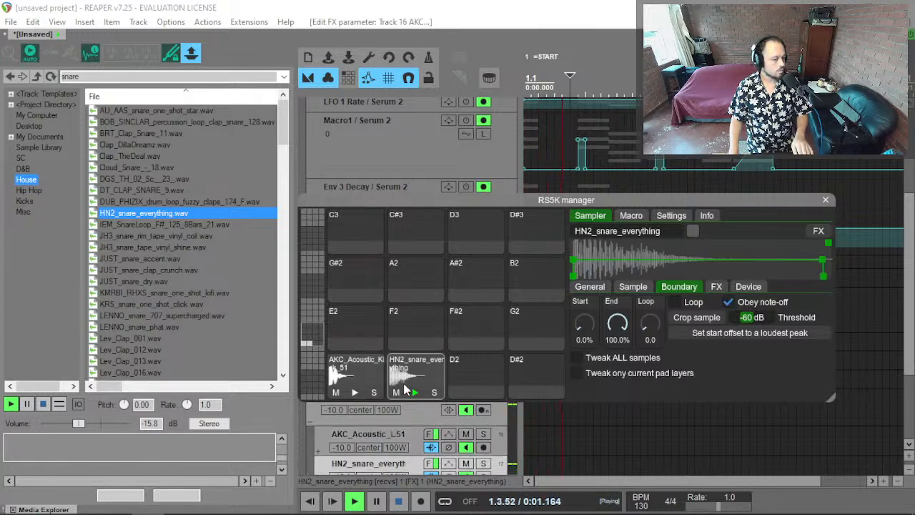
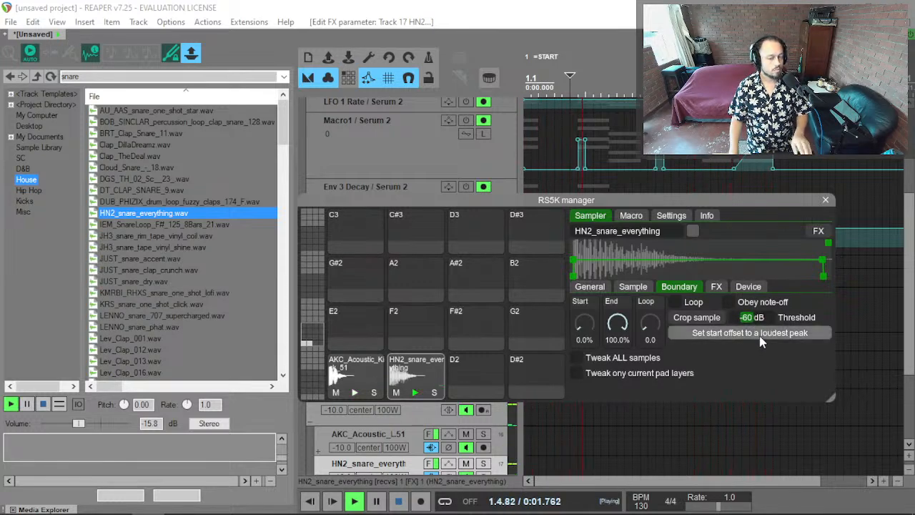
{"action": "left_click", "coordinate": [589, 287]}
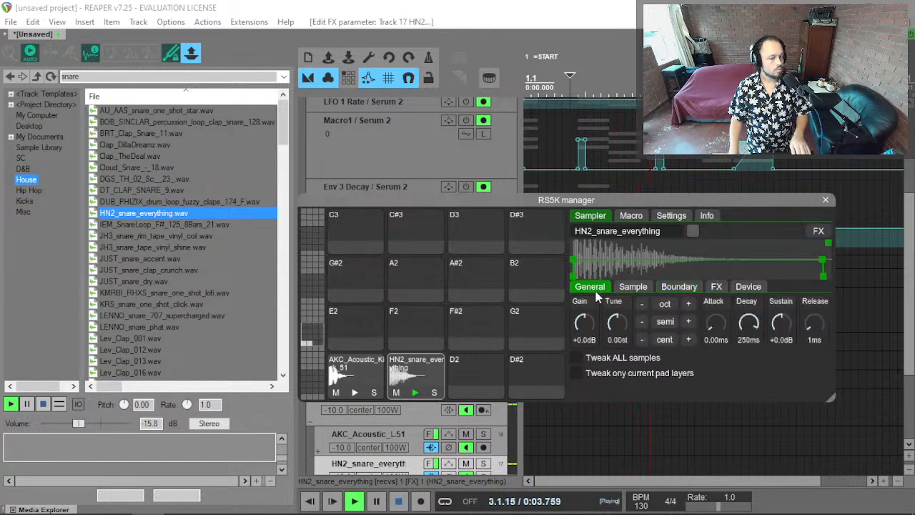
{"action": "left_click_drag", "start_coordinate": [585, 323], "coordinate": [585, 320]}
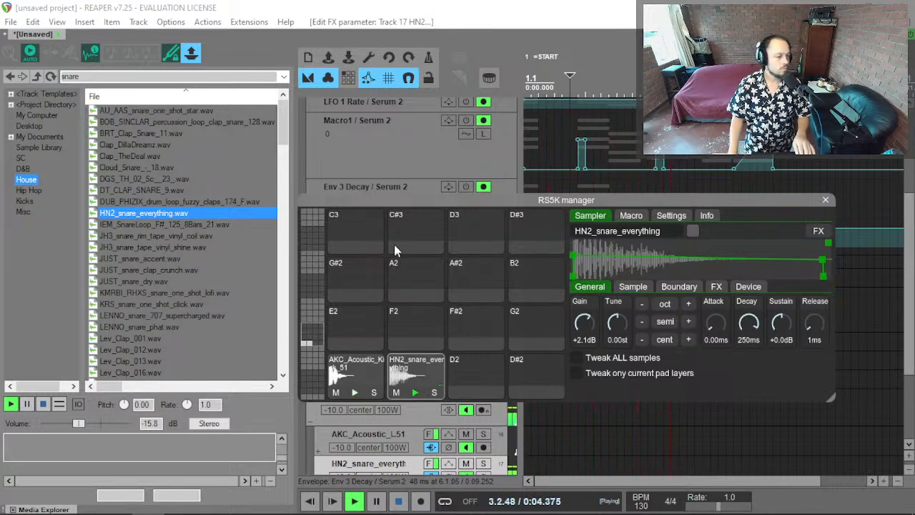
Audition the House snare samples from IEM_SnareLoop_F#_125_8Bars_21.wav through KRS_snare_one_shot_click.wav.
{"action": "left_click", "coordinate": [182, 236]}
{"action": "left_click", "coordinate": [179, 224]}
{"action": "left_click", "coordinate": [161, 246]}
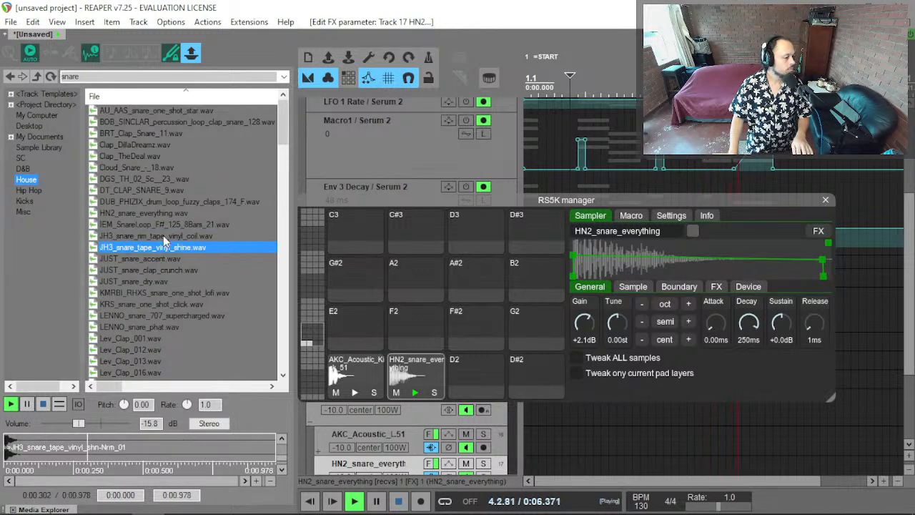
{"action": "left_click", "coordinate": [149, 271]}
{"action": "left_click", "coordinate": [152, 259]}
{"action": "left_click", "coordinate": [145, 272]}
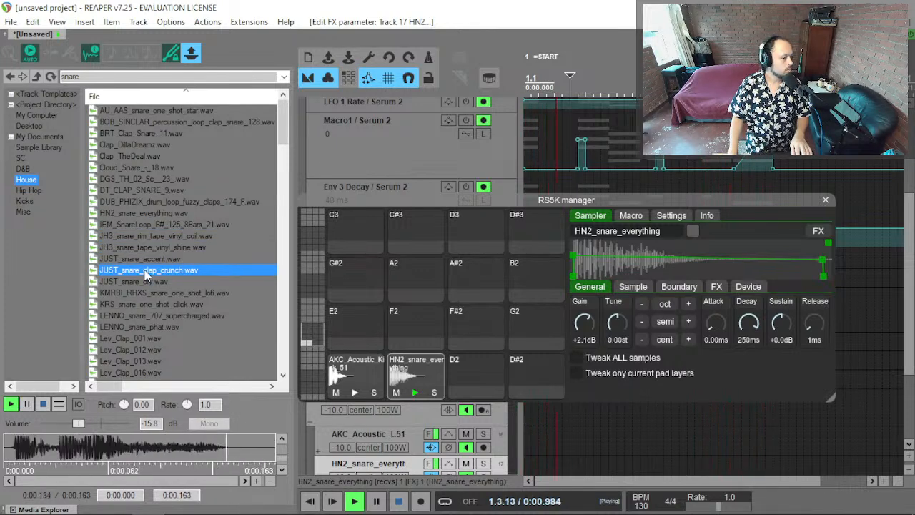
{"action": "scroll", "coordinate": [145, 275], "scroll_direction": "down", "scroll_amount": 1}
{"action": "left_click", "coordinate": [140, 249]}
{"action": "left_click", "coordinate": [136, 260]}
{"action": "left_click", "coordinate": [141, 249]}
{"action": "left_click", "coordinate": [136, 270]}
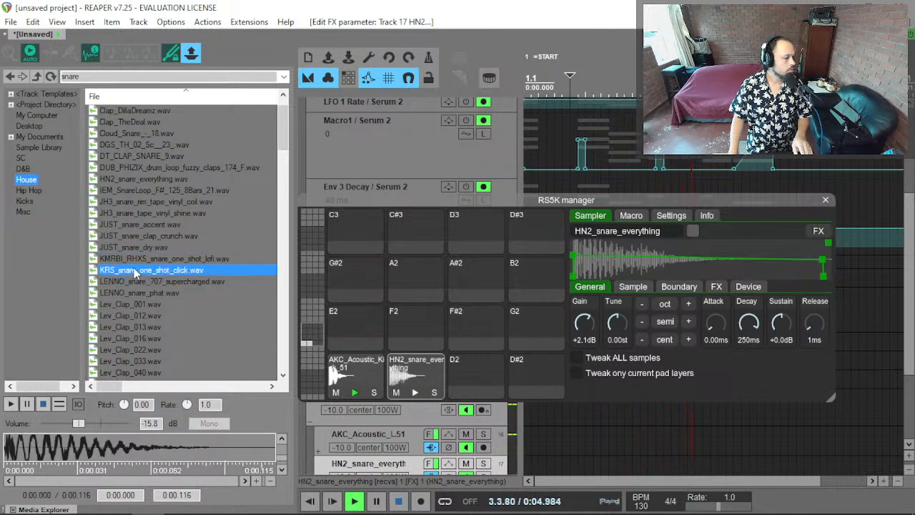
Load KMRBI_RHXS_snare_one_shot_lofi.wav onto the D#2 pad and turn off its Obey note-off.
{"action": "left_click", "coordinate": [152, 224]}
{"action": "left_click", "coordinate": [140, 250]}
{"action": "left_click", "coordinate": [140, 259]}
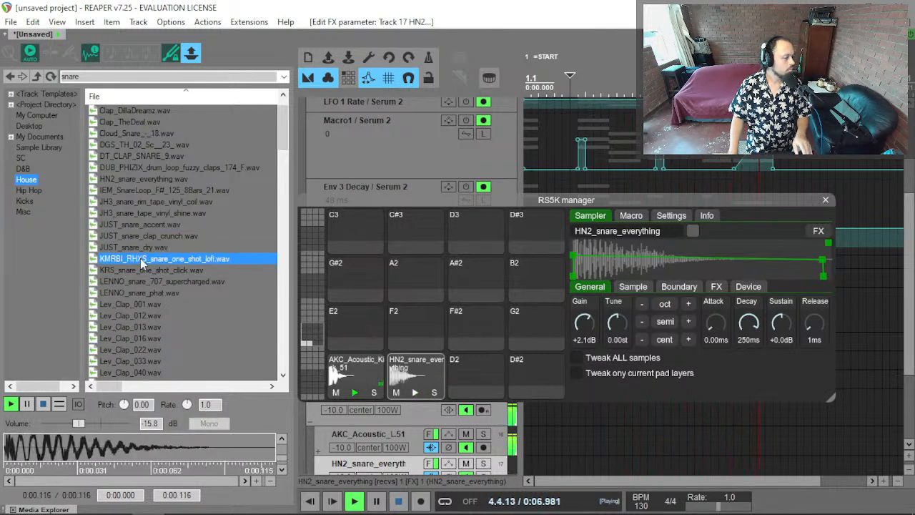
{"action": "left_click", "coordinate": [139, 269]}
{"action": "left_click", "coordinate": [165, 259]}
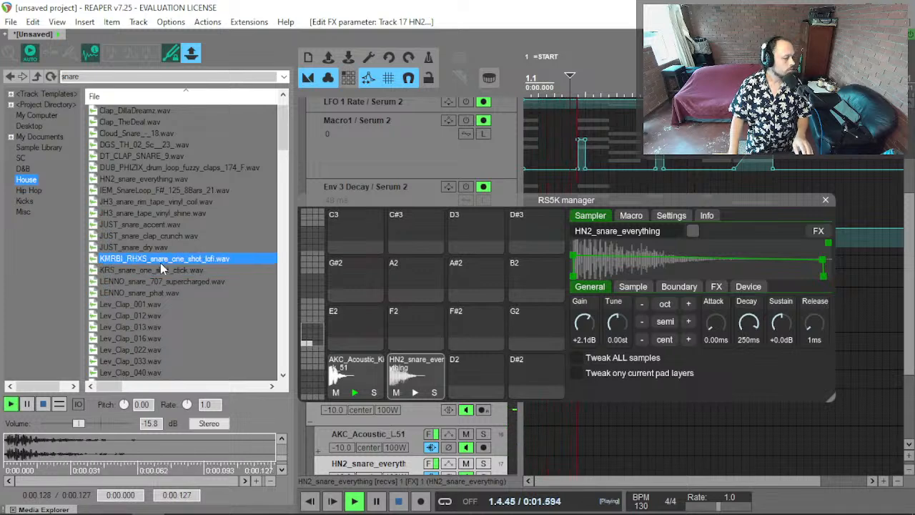
{"action": "left_click_drag", "start_coordinate": [165, 260], "coordinate": [534, 369]}
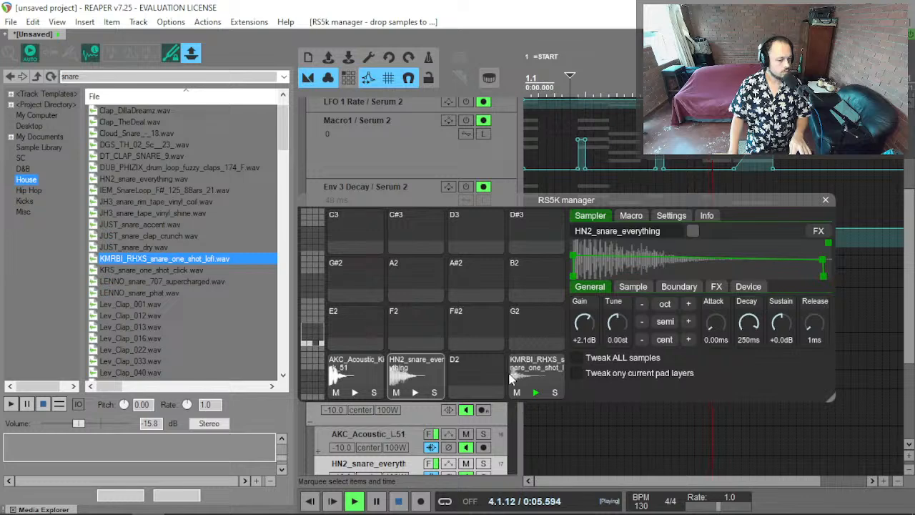
{"action": "left_click", "coordinate": [512, 378]}
{"action": "left_click", "coordinate": [679, 287]}
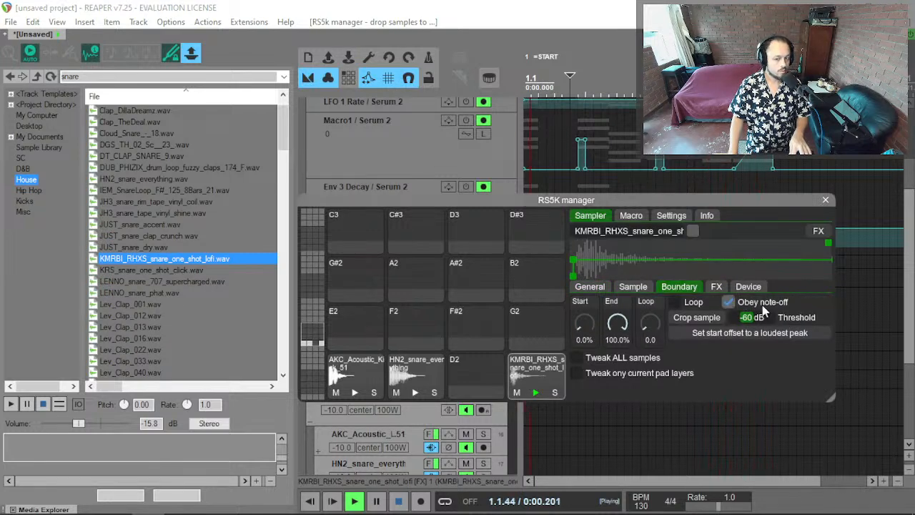
Audition KRS_snare_one_shot_click.wav and compare LENNO_snare_phat.wav with LENNO_snare_707_supercharged.wav.
{"action": "left_click", "coordinate": [165, 272]}
{"action": "left_click", "coordinate": [150, 294]}
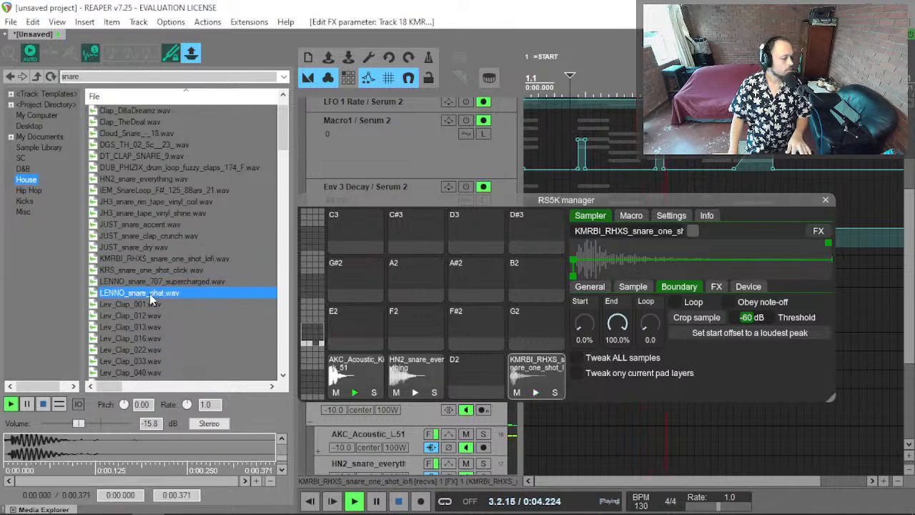
{"action": "left_click", "coordinate": [152, 284]}
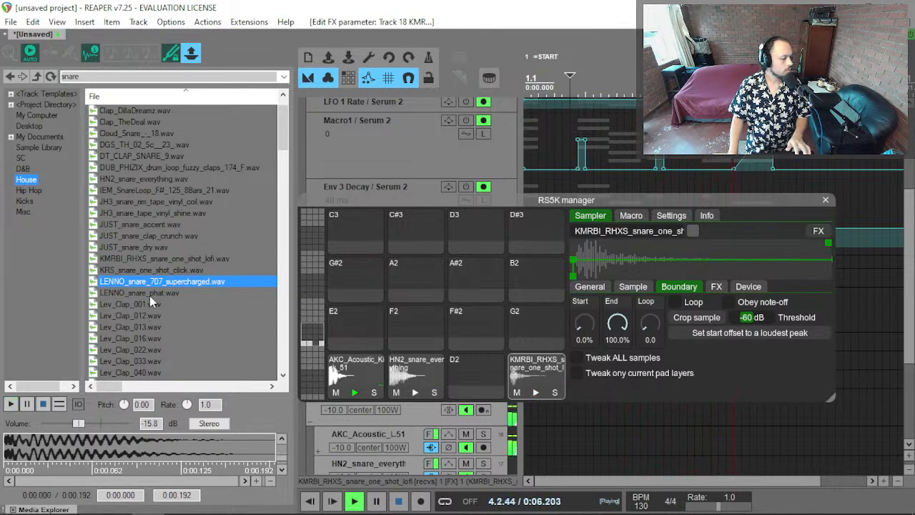
{"action": "left_click", "coordinate": [148, 294]}
{"action": "left_click", "coordinate": [156, 283]}
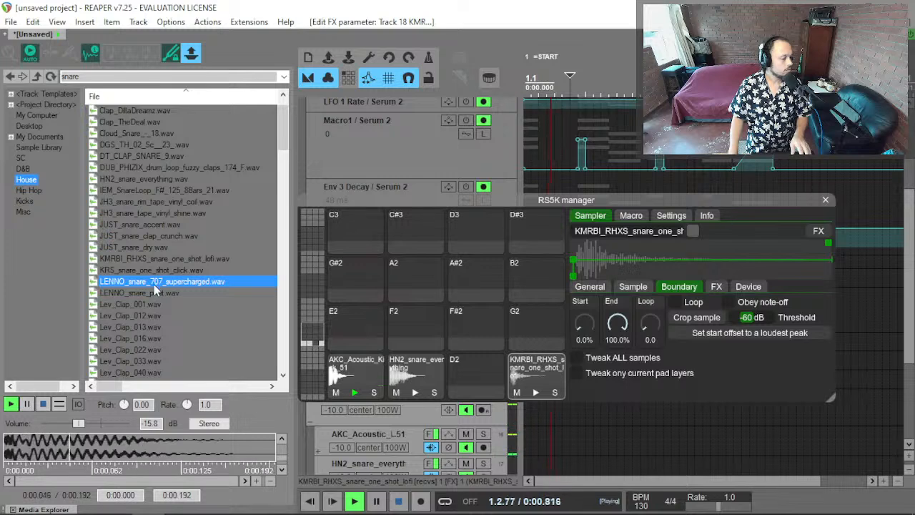
Audition the Lev clap and snare samples further down the filtered list.
{"action": "left_click", "coordinate": [147, 315]}
{"action": "scroll", "coordinate": [146, 308], "scroll_direction": "down", "scroll_amount": 3}
{"action": "left_click", "coordinate": [144, 315]}
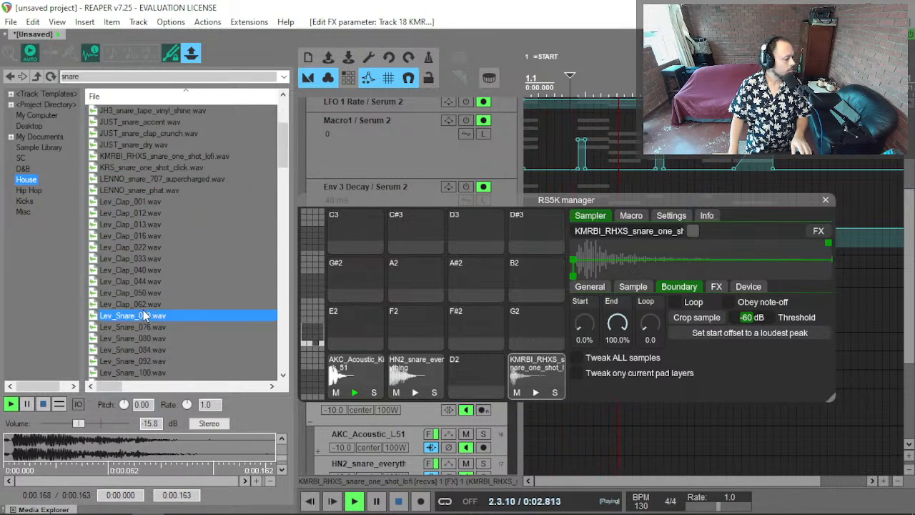
{"action": "scroll", "coordinate": [143, 315], "scroll_direction": "down", "scroll_amount": 3}
{"action": "scroll", "coordinate": [143, 313], "scroll_direction": "up", "scroll_amount": 3}
{"action": "left_click", "coordinate": [143, 306]}
{"action": "left_click", "coordinate": [145, 326]}
{"action": "scroll", "coordinate": [145, 328], "scroll_direction": "down", "scroll_amount": 2}
{"action": "left_click", "coordinate": [150, 271]}
{"action": "left_click", "coordinate": [142, 303]}
{"action": "left_click", "coordinate": [141, 284]}
{"action": "left_click", "coordinate": [139, 293]}
{"action": "left_click", "coordinate": [142, 317]}
Audition the snares from MO_DJH_snare_stereotom.wav through SD_BSQ_LidSnare.wav, returning to OS_MRS_snare_rim_shot.wav.
{"action": "scroll", "coordinate": [143, 316], "scroll_direction": "down", "scroll_amount": 2}
{"action": "left_click", "coordinate": [155, 258]}
{"action": "left_click", "coordinate": [155, 281]}
{"action": "left_click", "coordinate": [156, 269]}
{"action": "left_click", "coordinate": [155, 292]}
{"action": "left_click", "coordinate": [155, 304]}
{"action": "key", "text": "Up"}
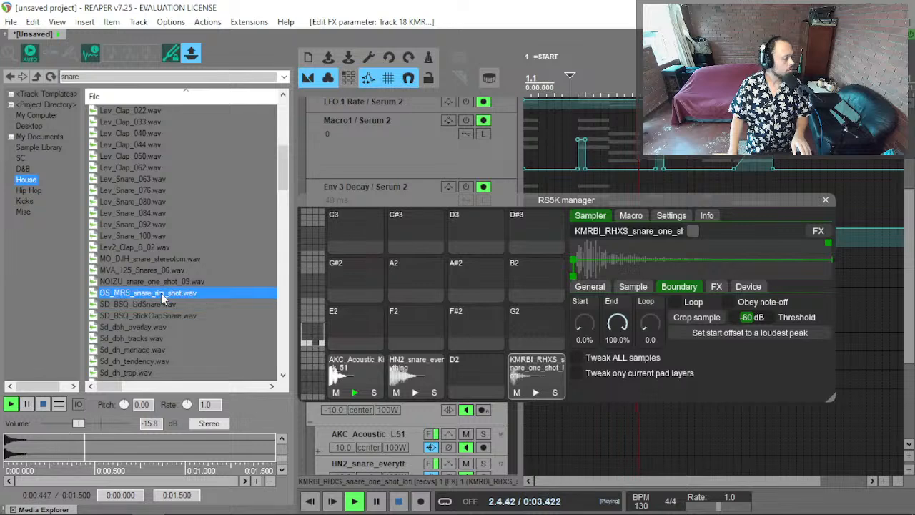
{"action": "key", "text": "Up"}
{"action": "key", "text": "Down"}
Load OS_MRS_snare_rim_shot.wav onto the E2 pad and turn off its Obey note-off.
{"action": "left_click", "coordinate": [148, 313]}
{"action": "left_click", "coordinate": [153, 292]}
{"action": "left_click_drag", "start_coordinate": [154, 293], "coordinate": [335, 330]}
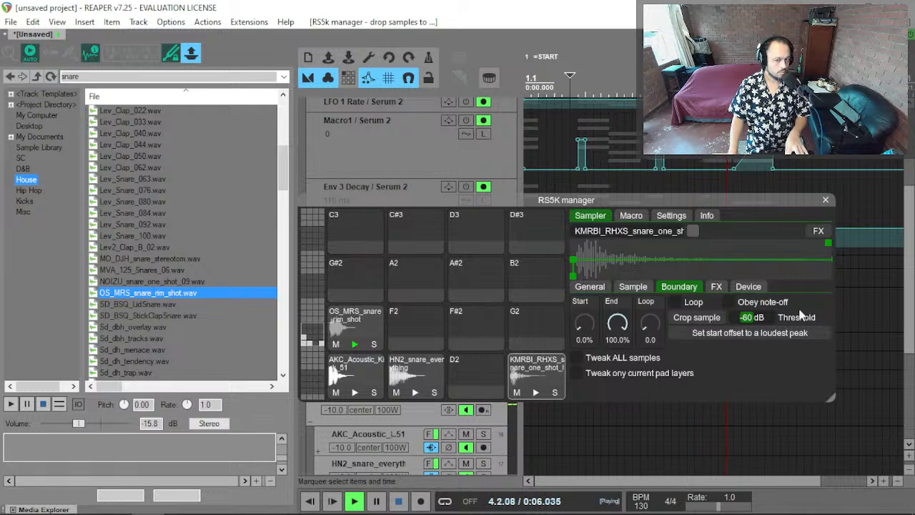
{"action": "left_click", "coordinate": [363, 322]}
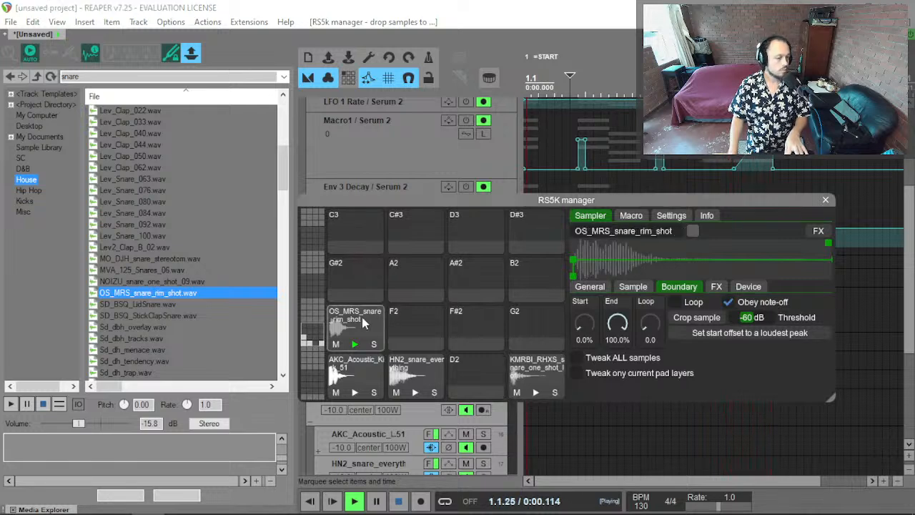
{"action": "left_click", "coordinate": [746, 306]}
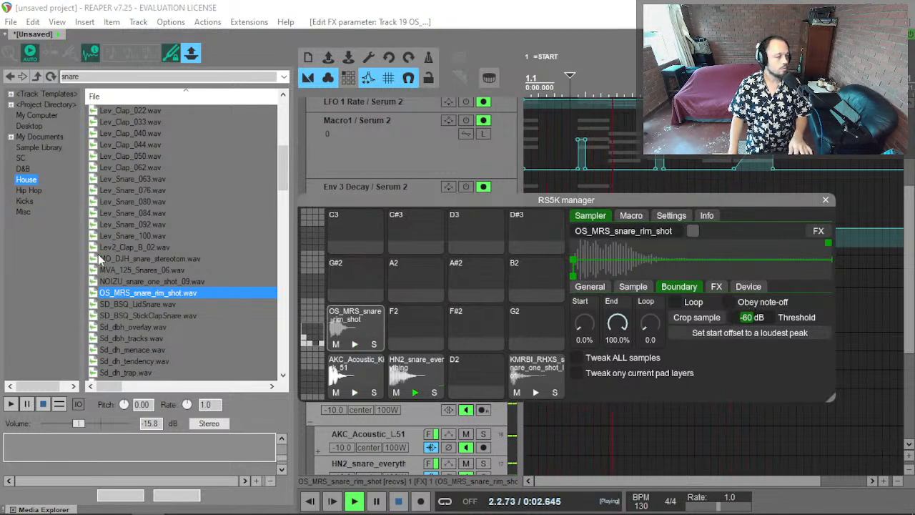
Audition the snare samples one by one from SD_BSQ_LidSnare.wav to SD_SHA_Lo.wav.
{"action": "key", "text": "Down"}
{"action": "key", "text": "Down"}
{"action": "key", "text": "Down"}
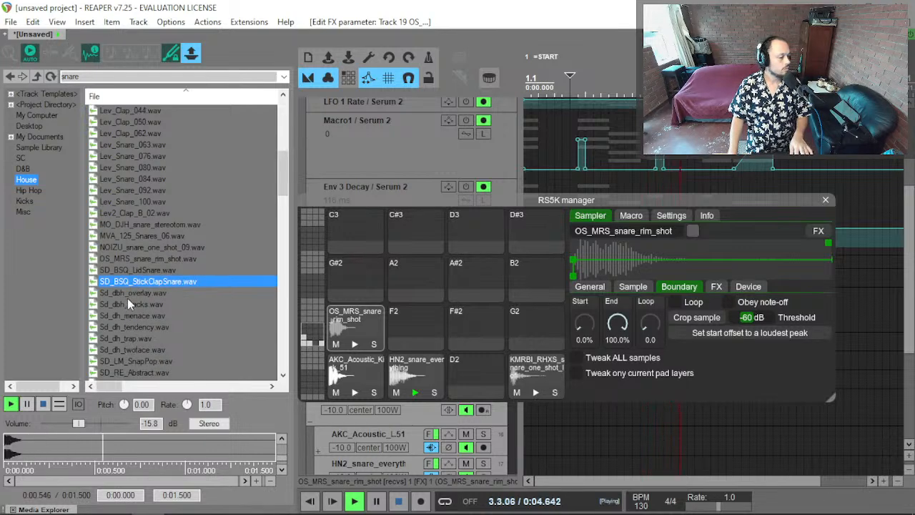
{"action": "key", "text": "Down"}
{"action": "key", "text": "Down"}
{"action": "key", "text": "Down"}
{"action": "key", "text": "Down"}
{"action": "key", "text": "Down"}
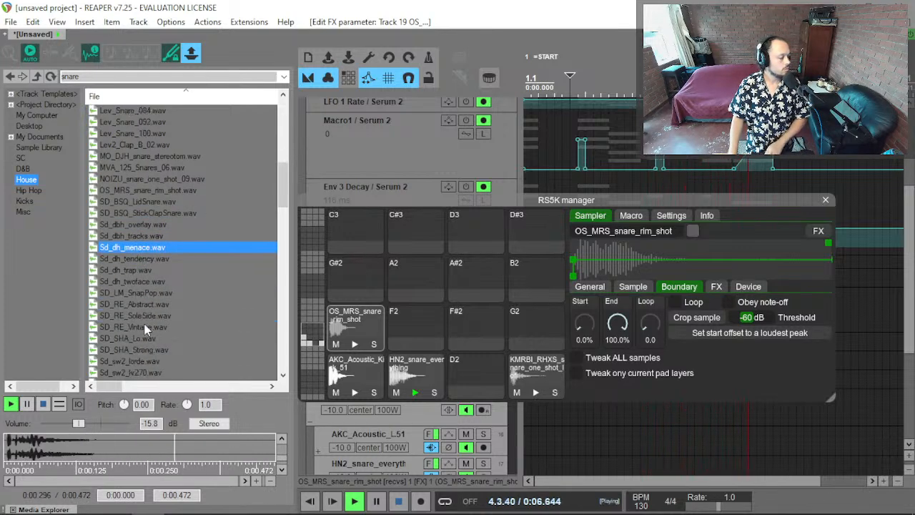
{"action": "key", "text": "Down"}
{"action": "key", "text": "Down"}
{"action": "key", "text": "Down"}
{"action": "key", "text": "Up"}
{"action": "key", "text": "Up"}
{"action": "key", "text": "Up"}
{"action": "key", "text": "Down"}
{"action": "key", "text": "Down"}
{"action": "key", "text": "Down"}
{"action": "key", "text": "Down"}
{"action": "key", "text": "Down"}
{"action": "key", "text": "Down"}
{"action": "key", "text": "Down"}
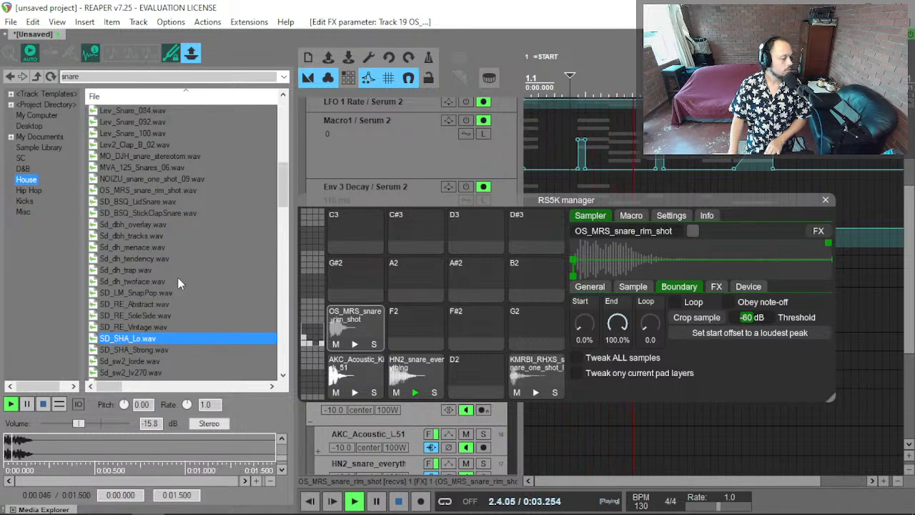
Audition the snare samples one by one from SD_SHA_Strong.wav to SD_TSB_Lady.wav.
{"action": "key", "text": "Down"}
{"action": "key", "text": "Down"}
{"action": "key", "text": "Down"}
{"action": "key", "text": "Up"}
{"action": "key", "text": "Up"}
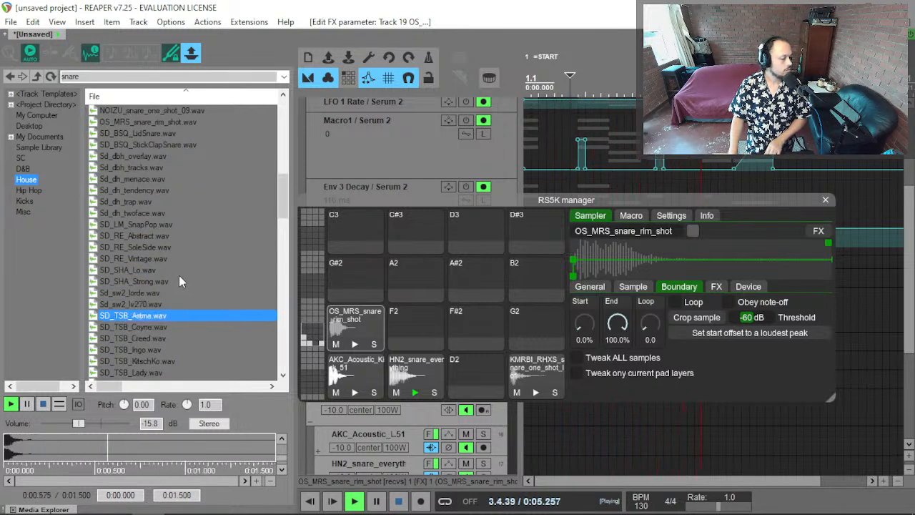
{"action": "key", "text": "Down"}
{"action": "key", "text": "Down"}
{"action": "key", "text": "Down"}
{"action": "key", "text": "Down"}
{"action": "key", "text": "Down"}
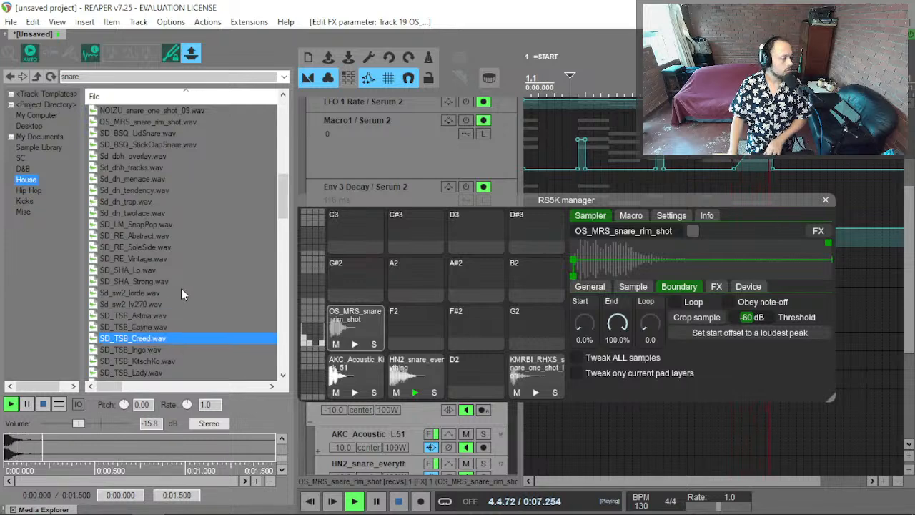
{"action": "key", "text": "Up"}
{"action": "key", "text": "Down"}
{"action": "key", "text": "Down"}
{"action": "key", "text": "Down"}
{"action": "key", "text": "Down"}
{"action": "key", "text": "Down"}
{"action": "key", "text": "Down"}
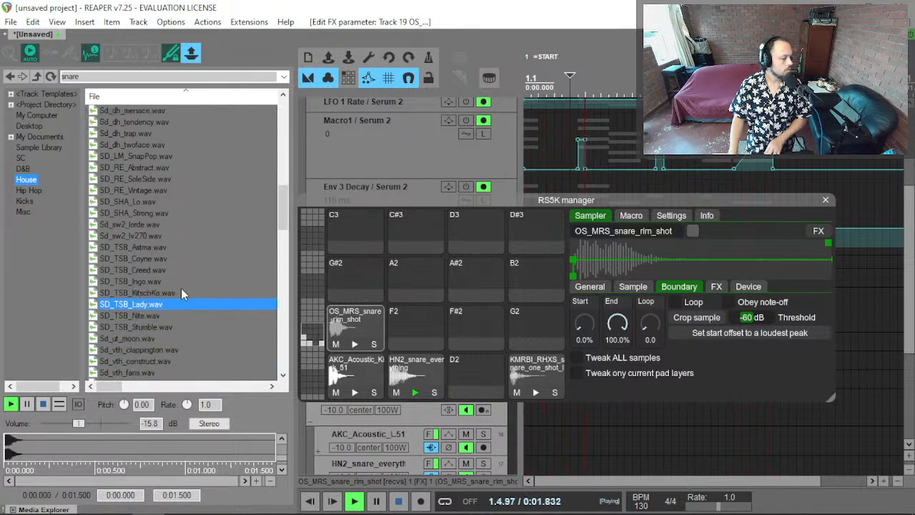
Audition the snare samples one by one from SD_TSB_Nite.wav to Sd_vth2_neat.wav.
{"action": "key", "text": "Down"}
{"action": "key", "text": "Down"}
{"action": "key", "text": "Down"}
{"action": "key", "text": "Down"}
{"action": "key", "text": "Down"}
{"action": "key", "text": "Down"}
{"action": "key", "text": "Down"}
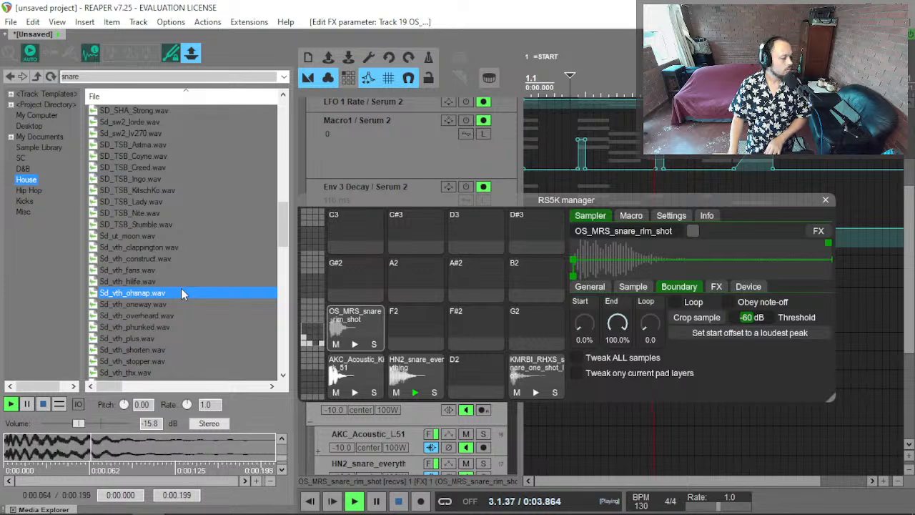
{"action": "key", "text": "Down"}
{"action": "key", "text": "Down"}
{"action": "key", "text": "Down"}
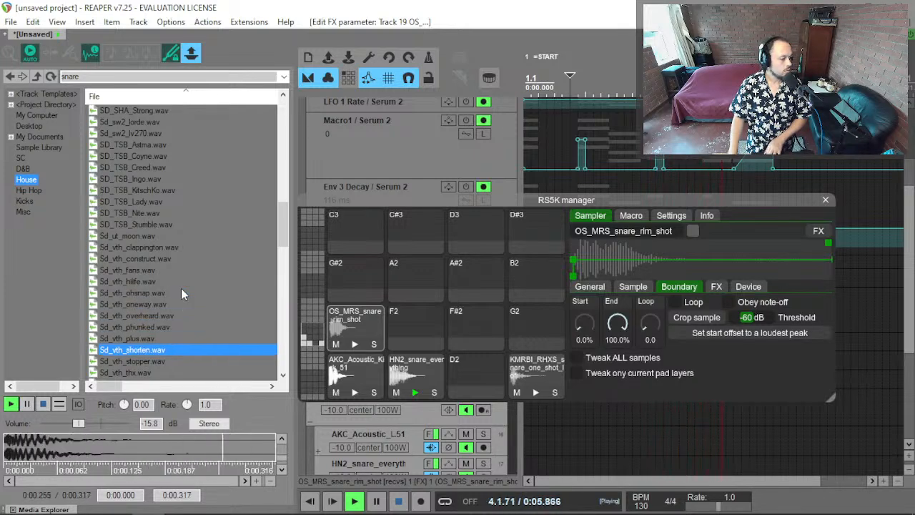
{"action": "key", "text": "Up"}
{"action": "key", "text": "Down"}
{"action": "key", "text": "Down"}
{"action": "key", "text": "Down"}
{"action": "key", "text": "Down"}
{"action": "key", "text": "Down"}
{"action": "key", "text": "Down"}
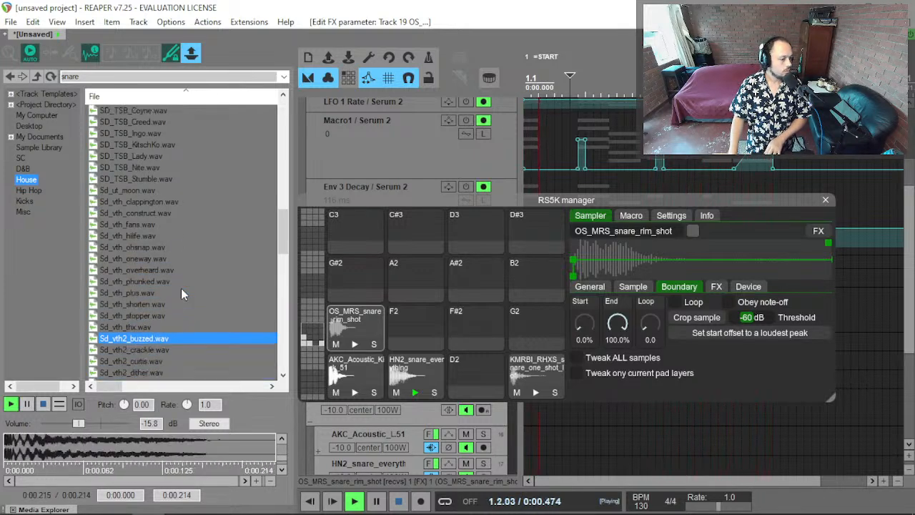
{"action": "key", "text": "Down"}
{"action": "key", "text": "Down"}
{"action": "key", "text": "Down"}
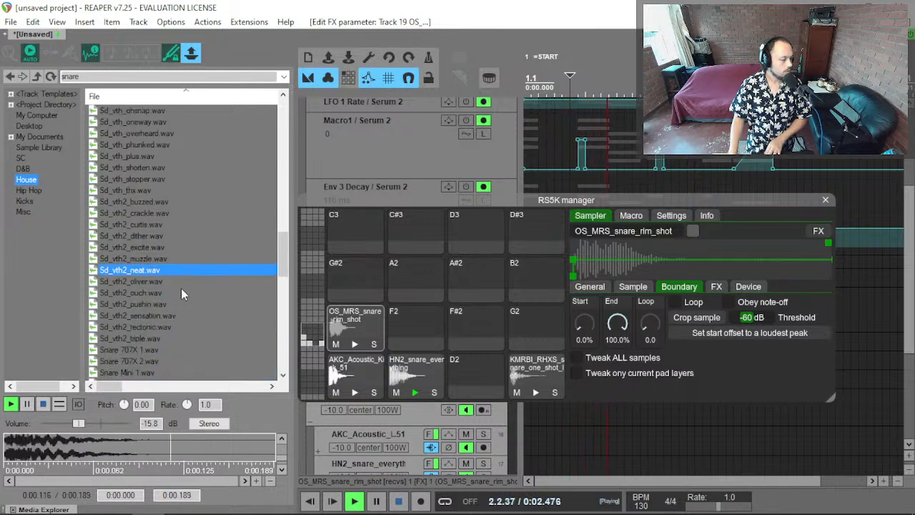
Load Sd_vth2_neat.wav onto the D2 pad and turn off its Obey note-off.
{"action": "left_click_drag", "start_coordinate": [140, 271], "coordinate": [463, 377]}
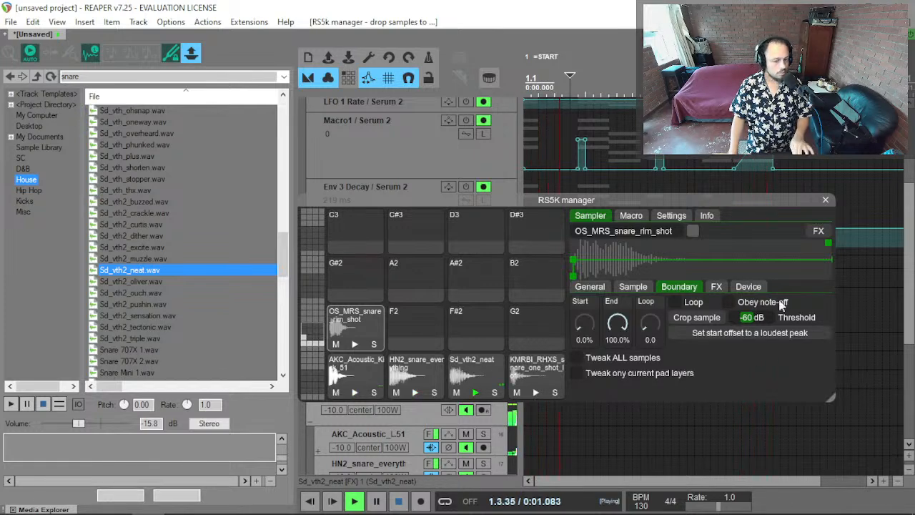
{"action": "left_click", "coordinate": [728, 301]}
{"action": "left_click", "coordinate": [481, 381]}
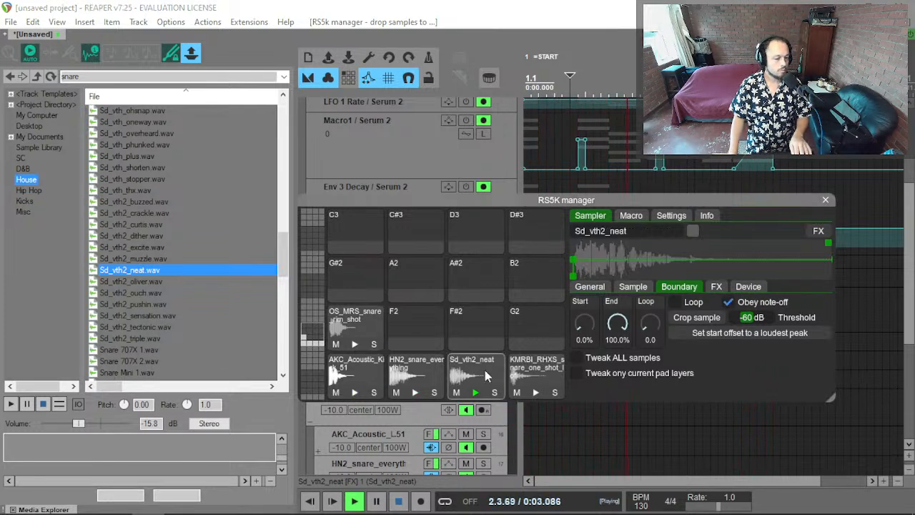
{"action": "left_click", "coordinate": [728, 302]}
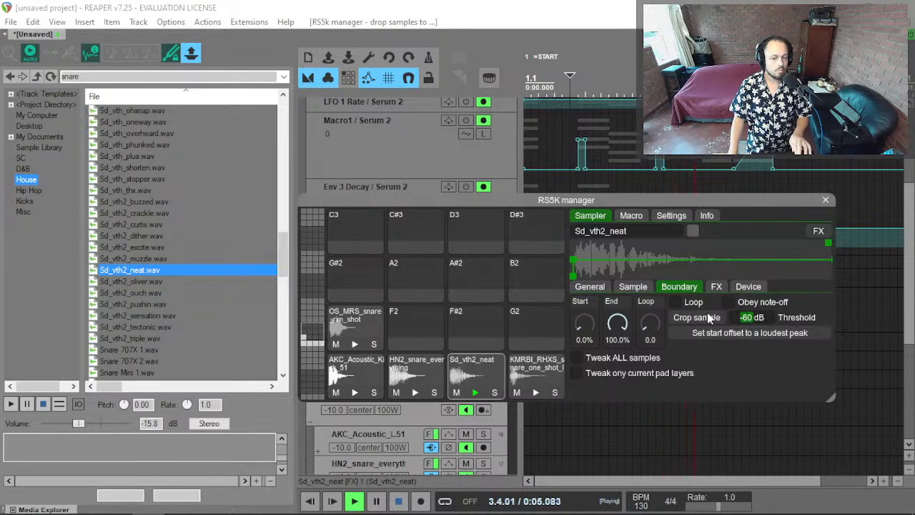
Raise the gain of the Sd_vth2_neat and HN2_snare_everything pads to +3.9 dB each.
{"action": "left_click", "coordinate": [591, 286]}
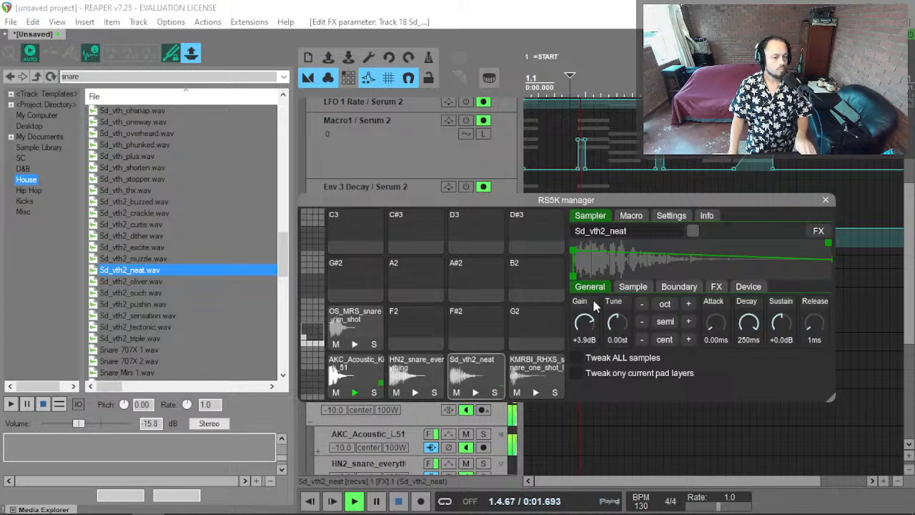
{"action": "left_click_drag", "start_coordinate": [584, 331], "coordinate": [590, 318]}
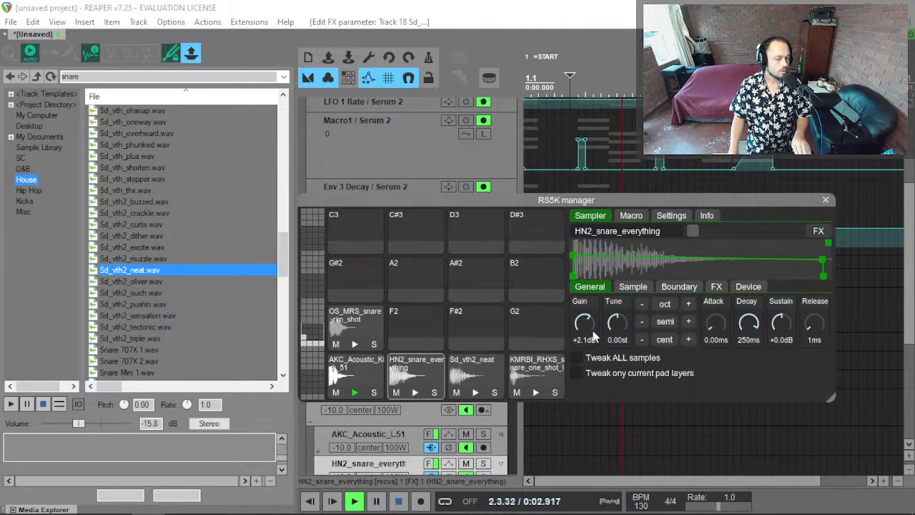
{"action": "left_click_drag", "start_coordinate": [587, 319], "coordinate": [585, 313]}
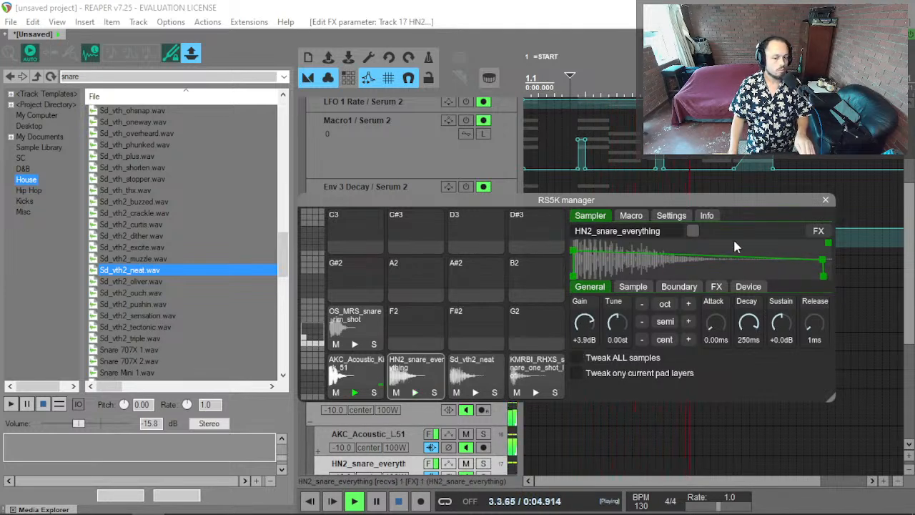
Close the RS5K manager window and stop playback with the edit cursor at 1.2.00 on the unnamed drum track.
{"action": "left_click", "coordinate": [826, 200]}
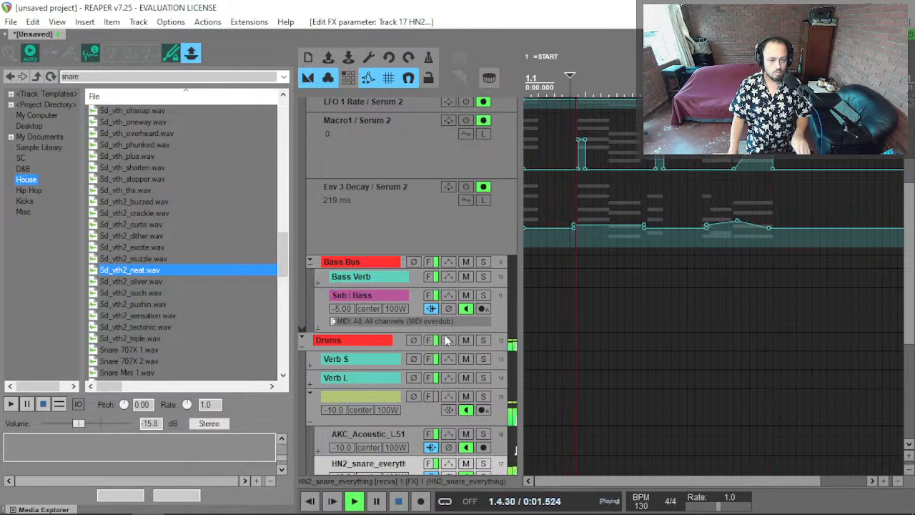
{"action": "left_click", "coordinate": [544, 409]}
{"action": "key", "text": "space"}
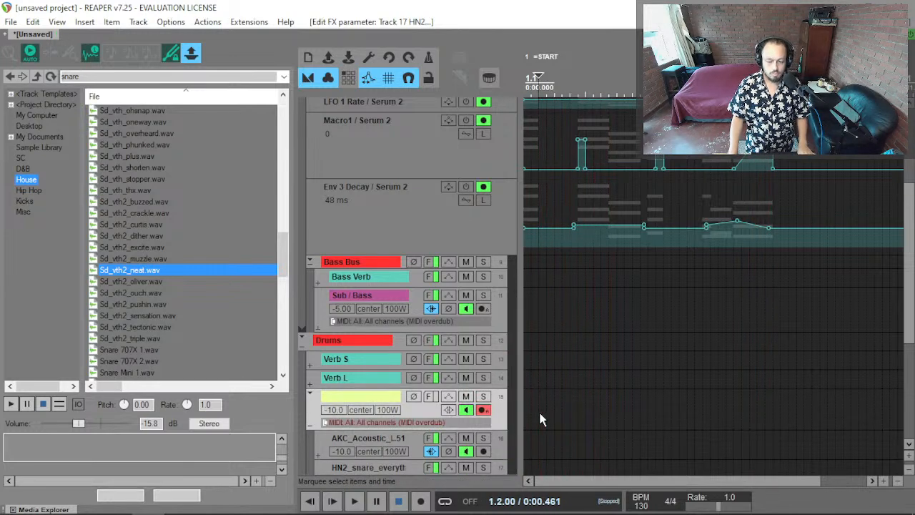
Clear the snare filter from the House folder and audition 2ag_oh_brown.wav near the start of the full list.
{"action": "left_click", "coordinate": [135, 327]}
{"action": "scroll", "coordinate": [134, 327], "scroll_direction": "down", "scroll_amount": 3}
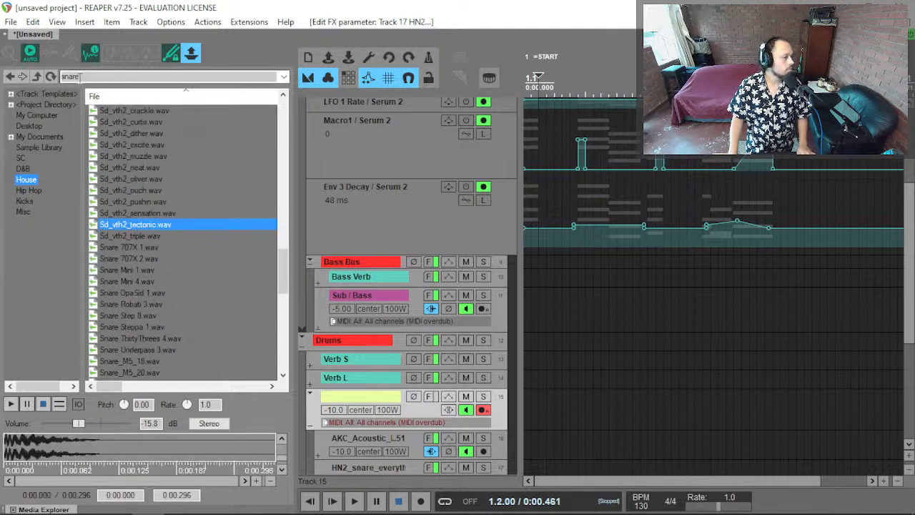
{"action": "double_click", "coordinate": [80, 76]}
{"action": "key", "text": "BackSpace"}
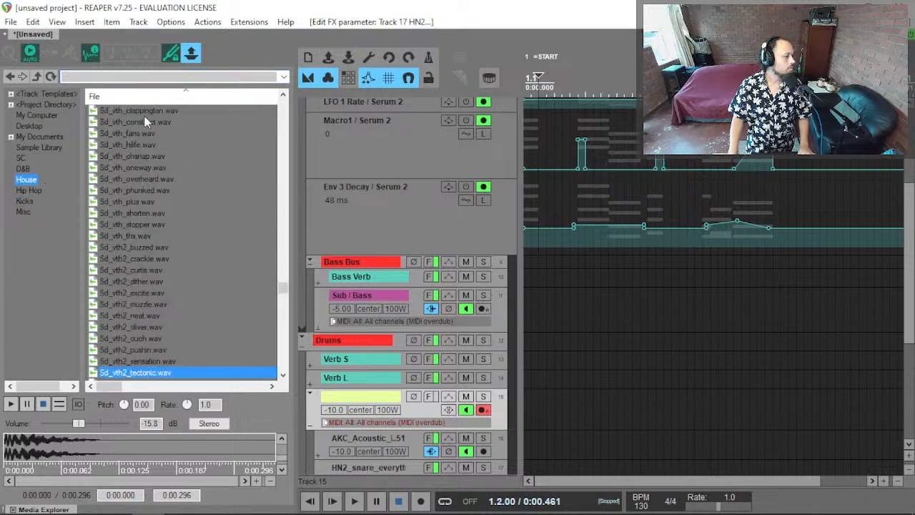
{"action": "left_click", "coordinate": [147, 123]}
{"action": "left_click_drag", "start_coordinate": [284, 289], "coordinate": [284, 106]}
{"action": "left_click", "coordinate": [140, 123]}
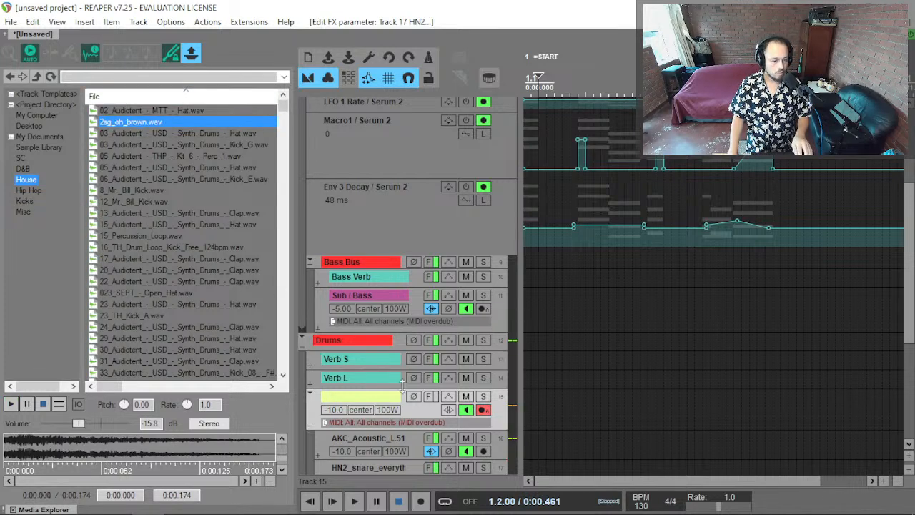
Load 2sg_oh_brown.wav onto the F2 pad in the RS5K manager and toggle the pad's Obey note-off option.
{"action": "scroll", "coordinate": [364, 379], "scroll_direction": "down", "scroll_amount": 1}
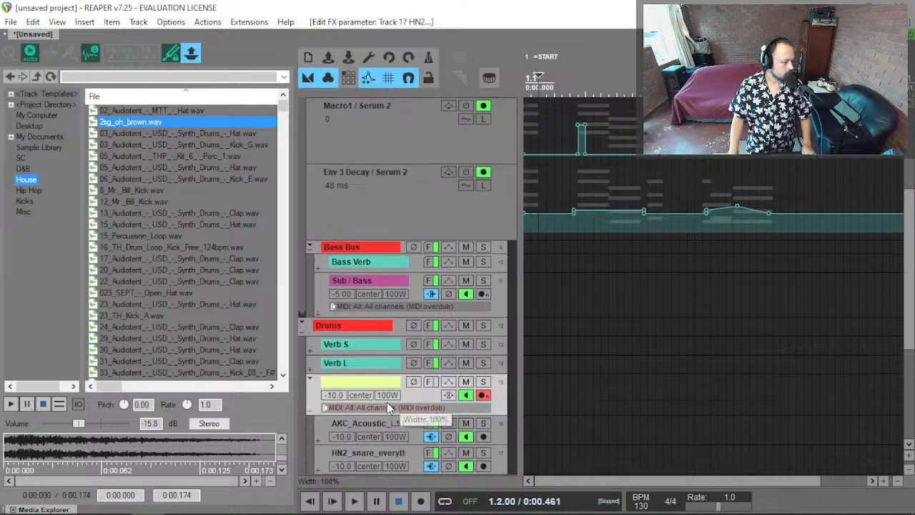
{"action": "left_click", "coordinate": [488, 79]}
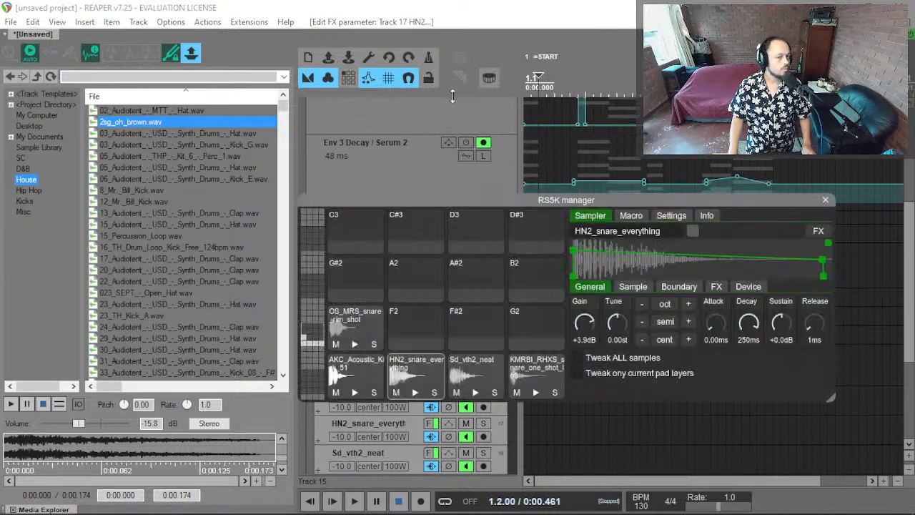
{"action": "left_click_drag", "start_coordinate": [178, 129], "coordinate": [414, 330]}
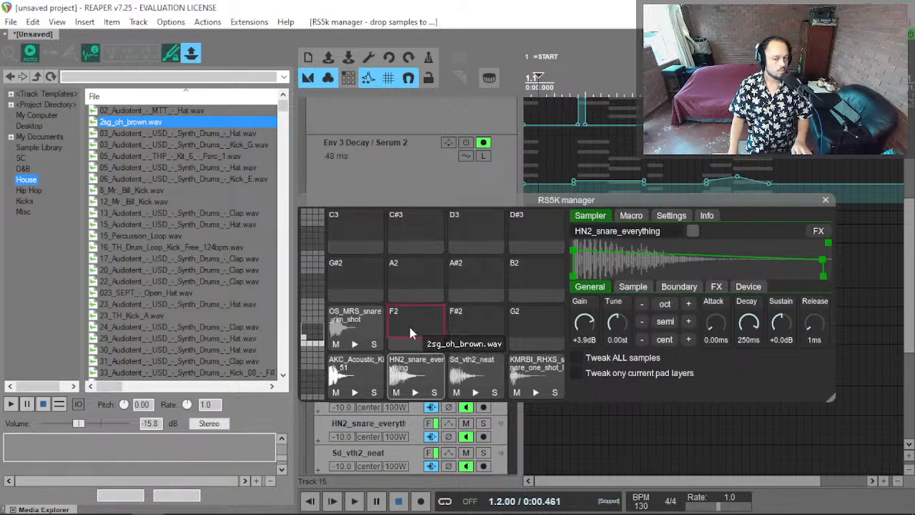
{"action": "left_click", "coordinate": [683, 286]}
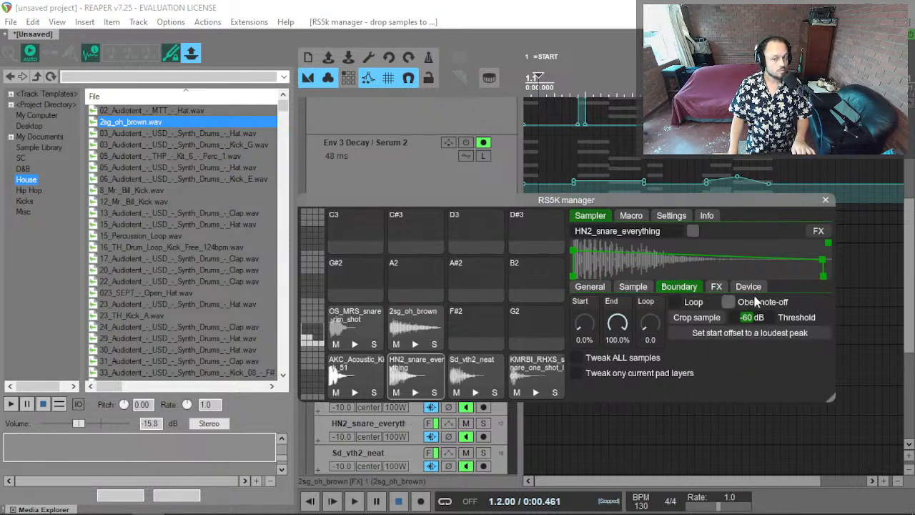
{"action": "left_click", "coordinate": [422, 330]}
{"action": "left_click", "coordinate": [750, 307]}
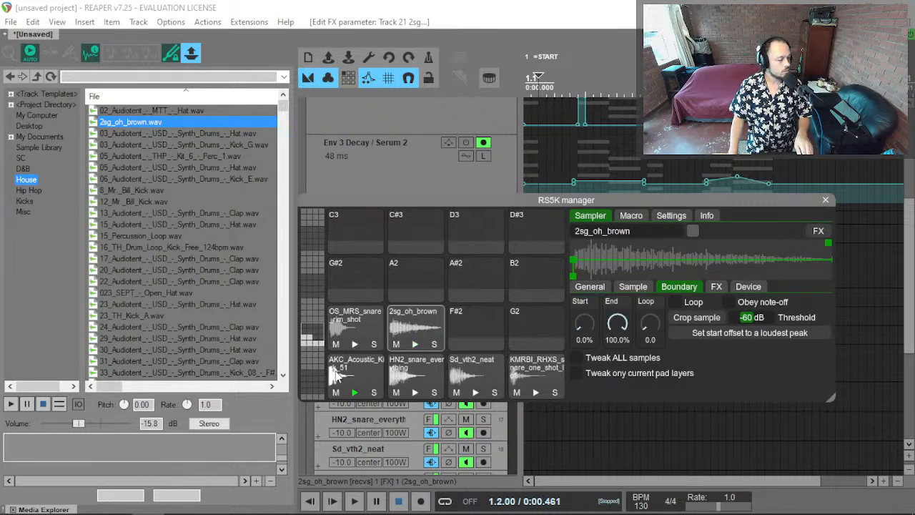
Set the AKC_Acoustic_Kick_51 sample's end to 16.8% and extend its release to about 21 ms.
{"action": "left_click", "coordinate": [351, 383]}
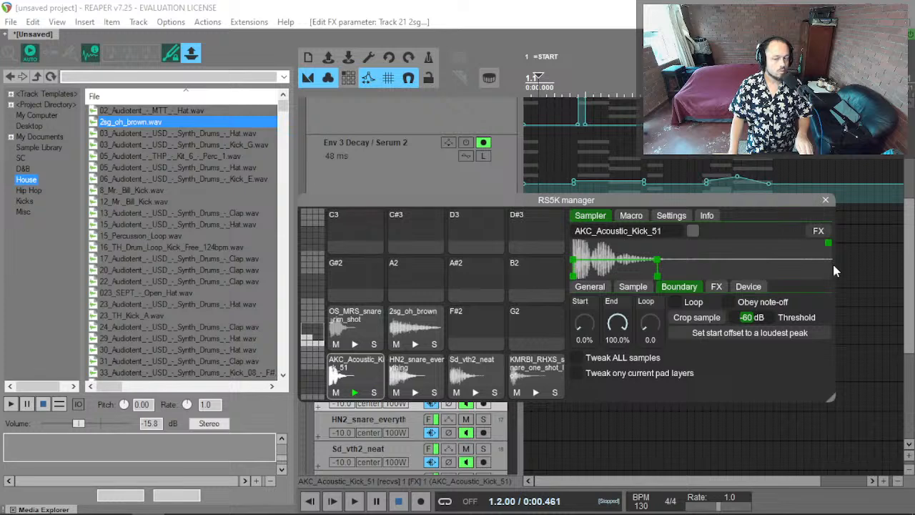
{"action": "left_click_drag", "start_coordinate": [828, 245], "coordinate": [616, 245]}
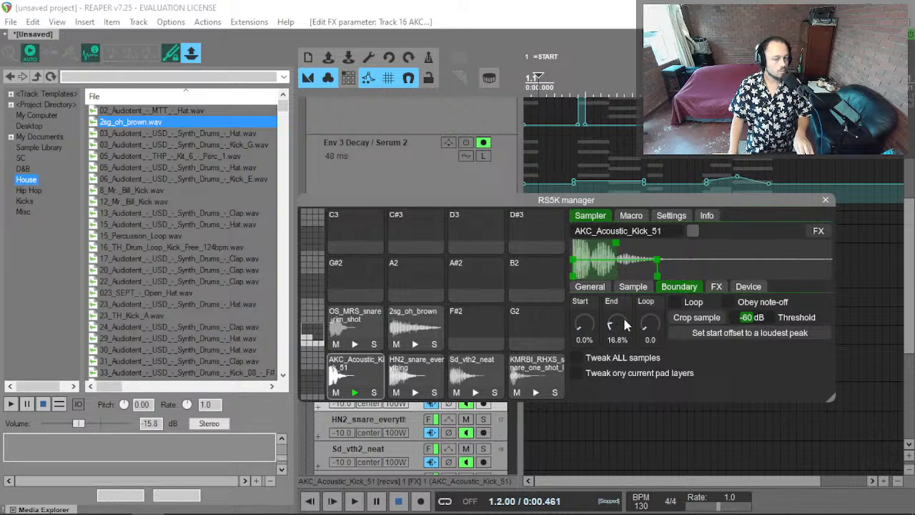
{"action": "left_click_drag", "start_coordinate": [632, 316], "coordinate": [620, 339]}
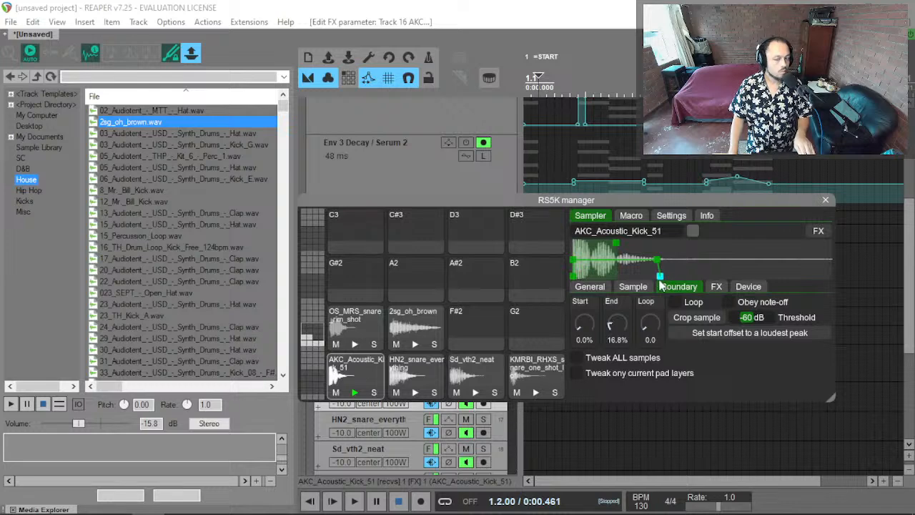
{"action": "left_click_drag", "start_coordinate": [669, 286], "coordinate": [672, 307]}
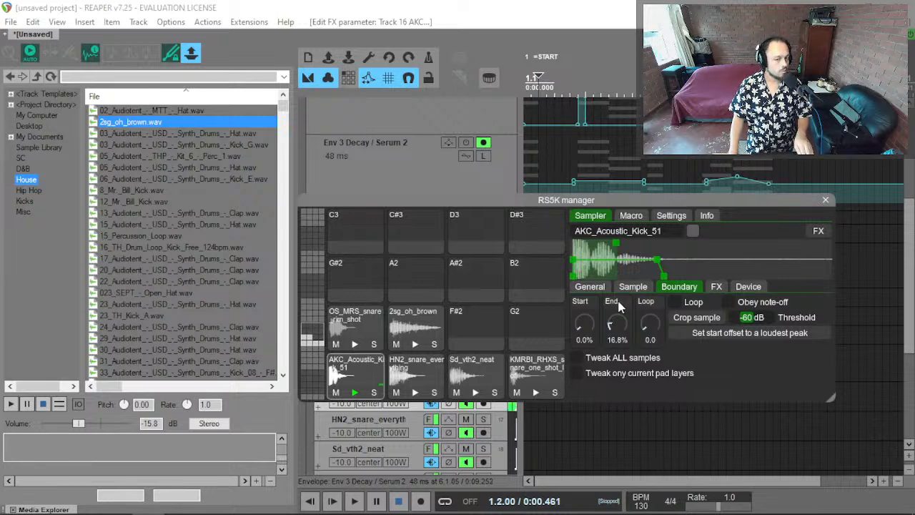
Set the kick sample's tune to 0 semitones and close the RS5K manager.
{"action": "left_click", "coordinate": [592, 286]}
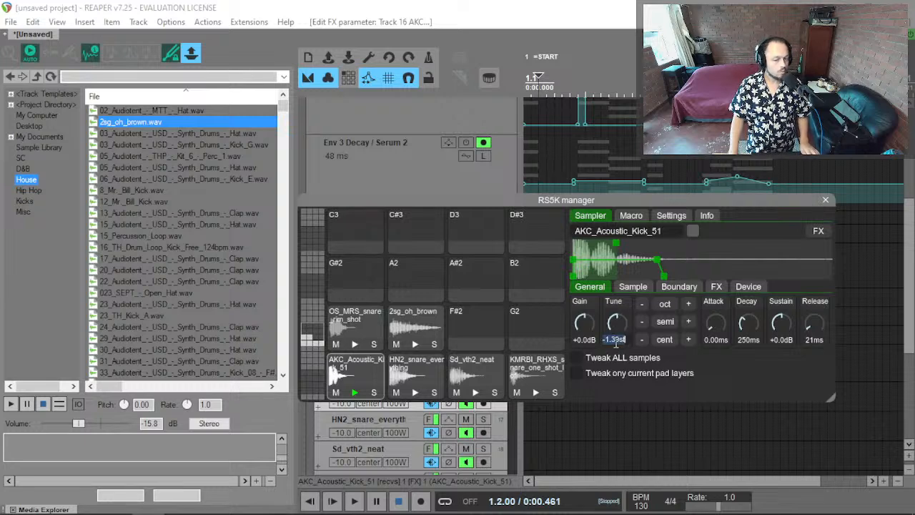
{"action": "type", "text": "0"}
{"action": "key", "text": "Return"}
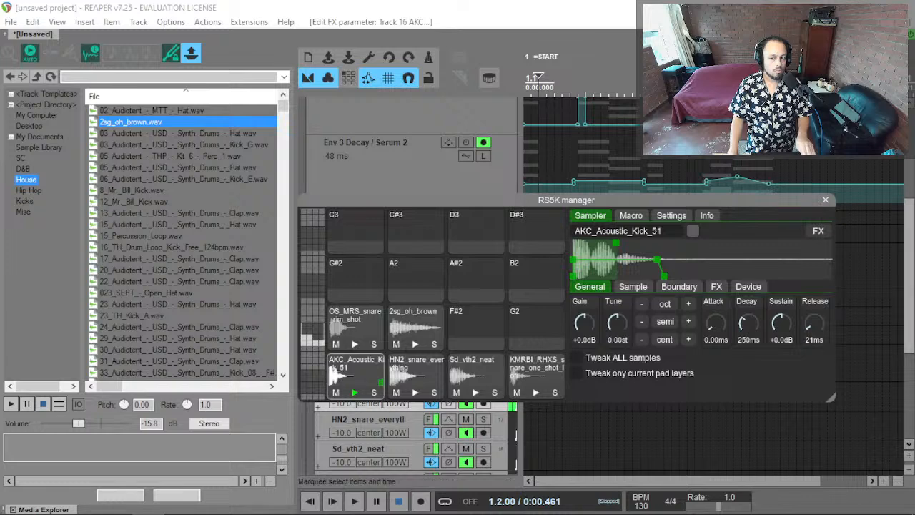
{"action": "left_click", "coordinate": [826, 200]}
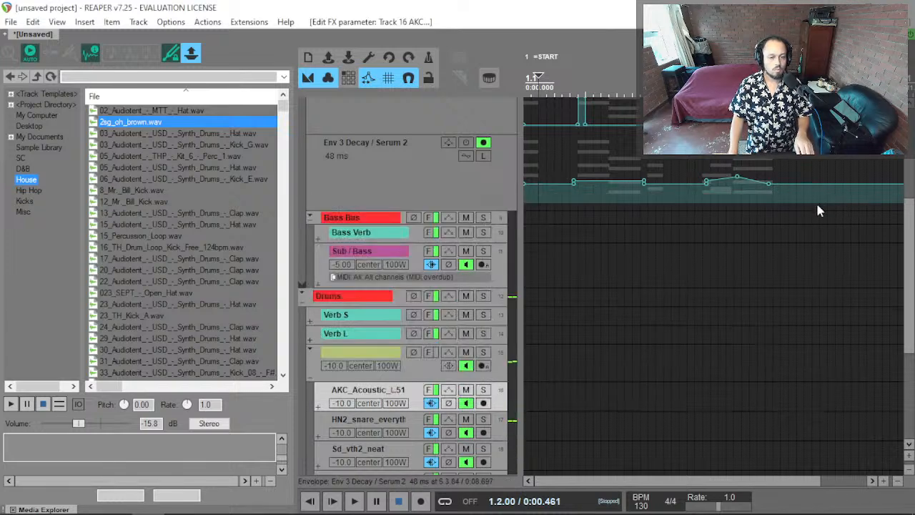
Add ReaEQ from the EQ plugin folder to the AKC_Acoustic_Kick_51 track's effects chain.
{"action": "scroll", "coordinate": [362, 369], "scroll_direction": "down", "scroll_amount": 1}
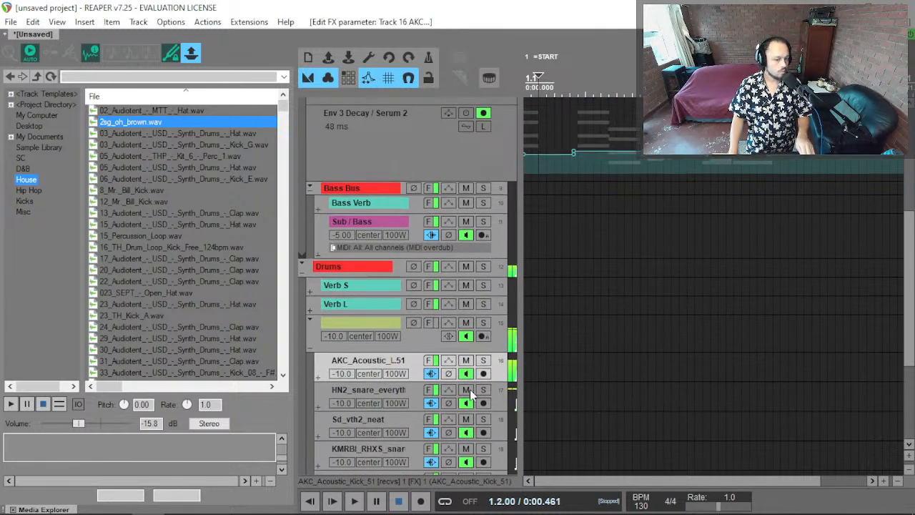
{"action": "left_click", "coordinate": [432, 362]}
{"action": "double_click", "coordinate": [90, 107]}
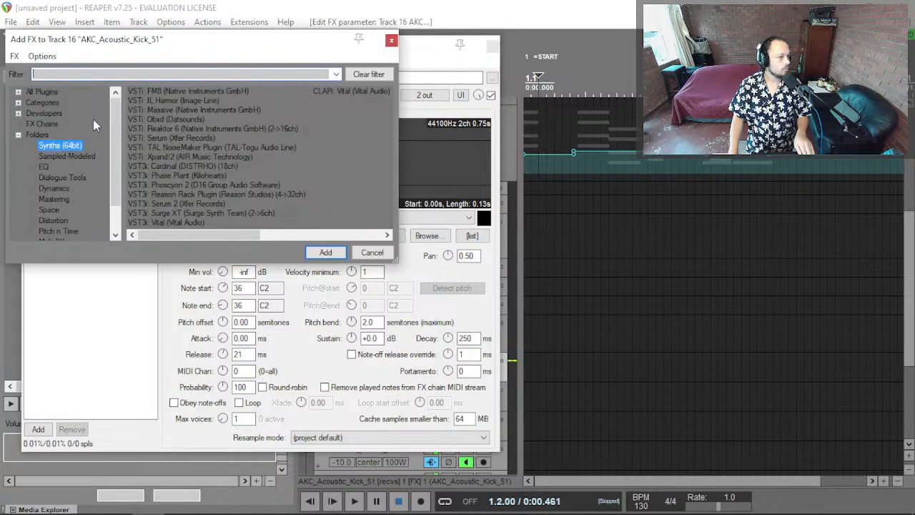
{"action": "left_click", "coordinate": [44, 166]}
{"action": "double_click", "coordinate": [170, 91]}
Boost ReaEQ band 3 on the kick by 3.7 dB at 64.5 Hz with a 0.80 octave bandwidth, then close the effects window.
{"action": "mouse_move", "coordinate": [388, 212]}
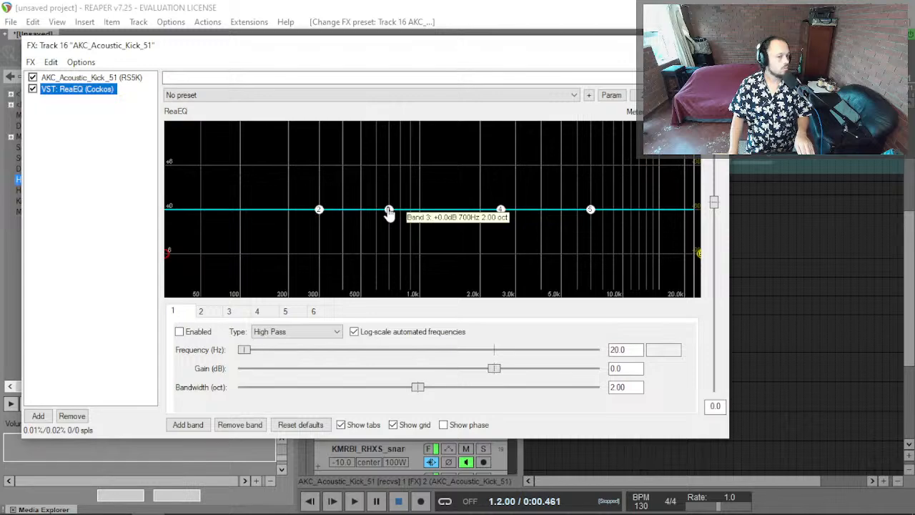
{"action": "scroll", "coordinate": [388, 213], "scroll_direction": "down", "scroll_amount": 6}
{"action": "left_click_drag", "start_coordinate": [388, 212], "coordinate": [213, 186]}
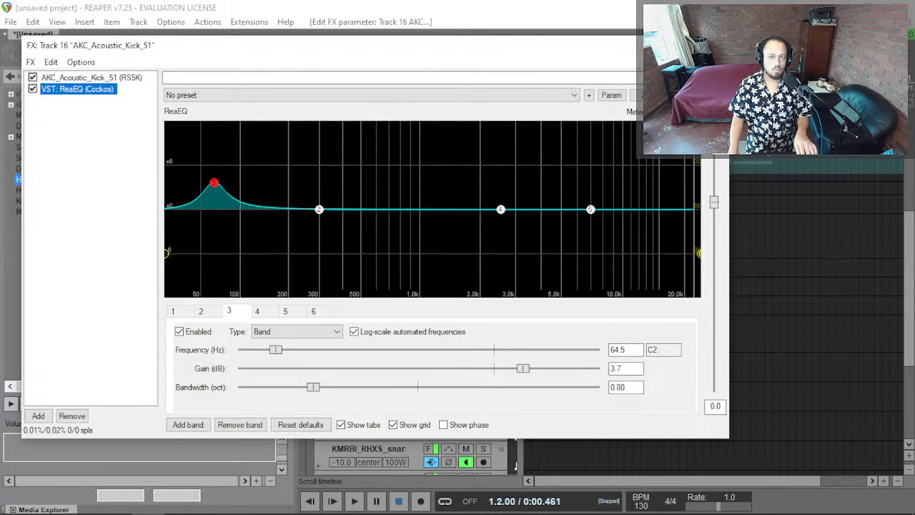
{"action": "left_click", "coordinate": [715, 45]}
Audition several loop, percussion, clap and hat samples in the House folder.
{"action": "left_click", "coordinate": [262, 248]}
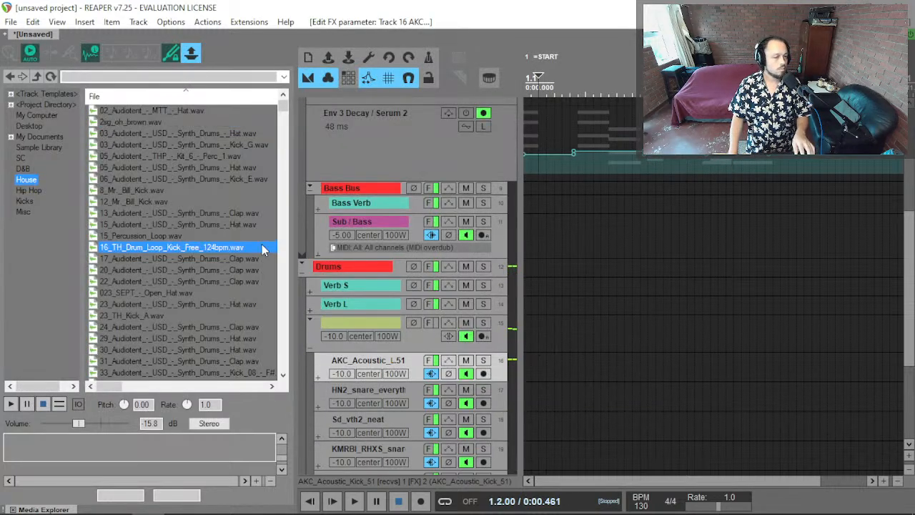
{"action": "left_click", "coordinate": [210, 270]}
{"action": "left_click", "coordinate": [240, 235]}
{"action": "left_click", "coordinate": [239, 224]}
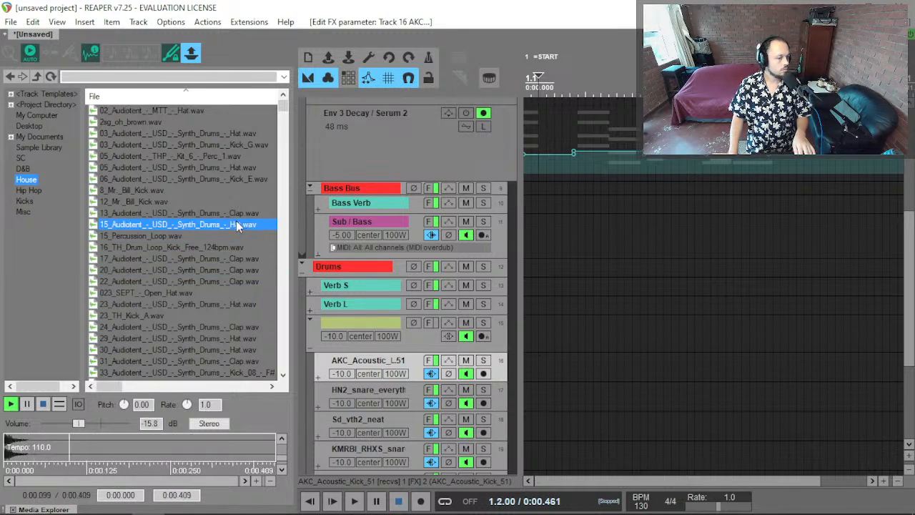
{"action": "left_click", "coordinate": [223, 213]}
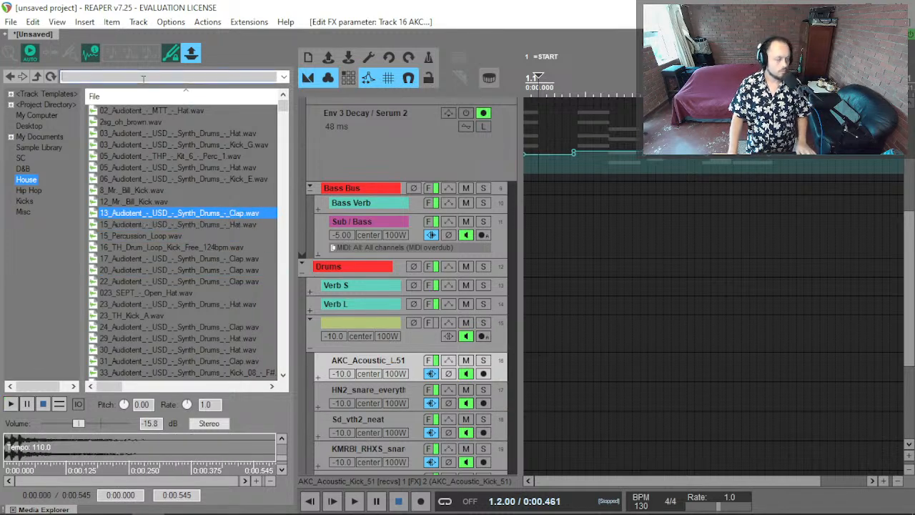
Filter the House samples by "hat" and audition the hats, selecting Hat_ER_23.wav.
{"action": "left_click", "coordinate": [64, 76]}
{"action": "type", "text": "hat"}
{"action": "left_click", "coordinate": [184, 214]}
{"action": "scroll", "coordinate": [178, 218], "scroll_direction": "down", "scroll_amount": 3}
{"action": "left_click", "coordinate": [176, 223]}
{"action": "left_click", "coordinate": [172, 236]}
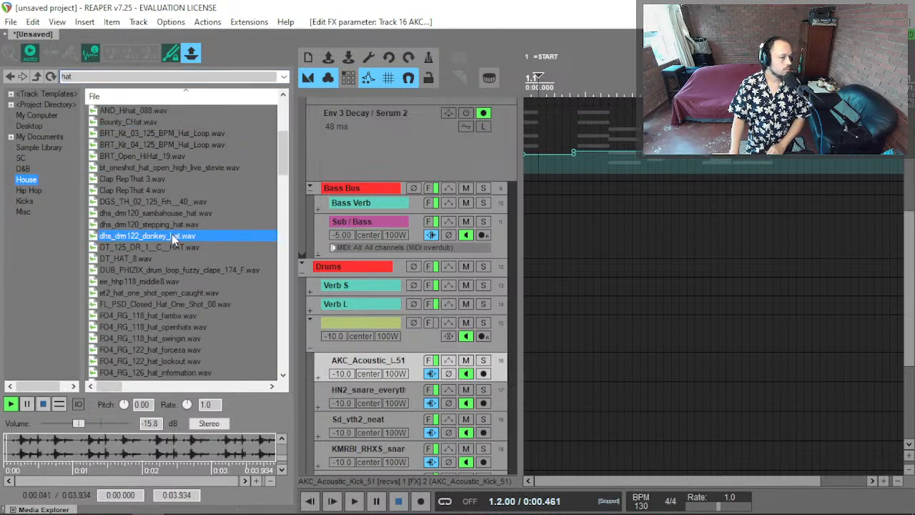
{"action": "scroll", "coordinate": [172, 239], "scroll_direction": "down", "scroll_amount": 4}
{"action": "left_click", "coordinate": [171, 246]}
{"action": "left_click", "coordinate": [154, 303]}
{"action": "scroll", "coordinate": [154, 304], "scroll_direction": "down", "scroll_amount": 3}
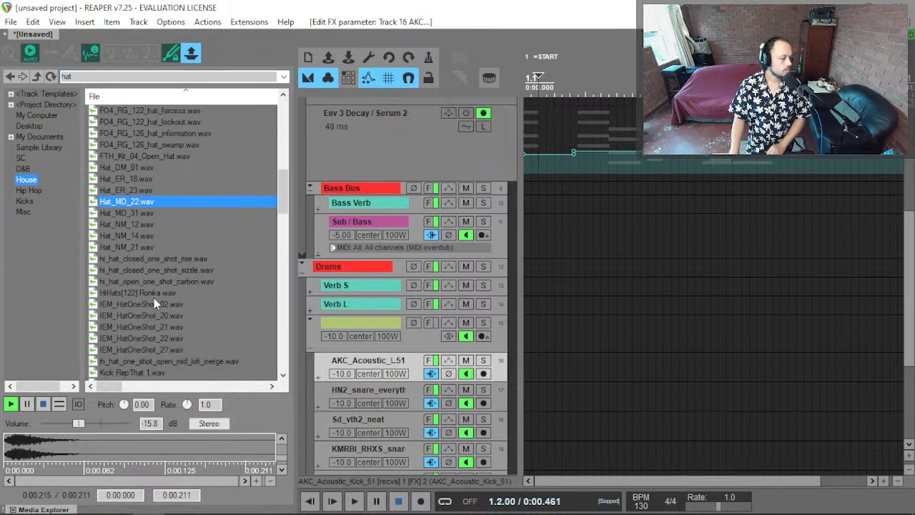
{"action": "left_click", "coordinate": [140, 191]}
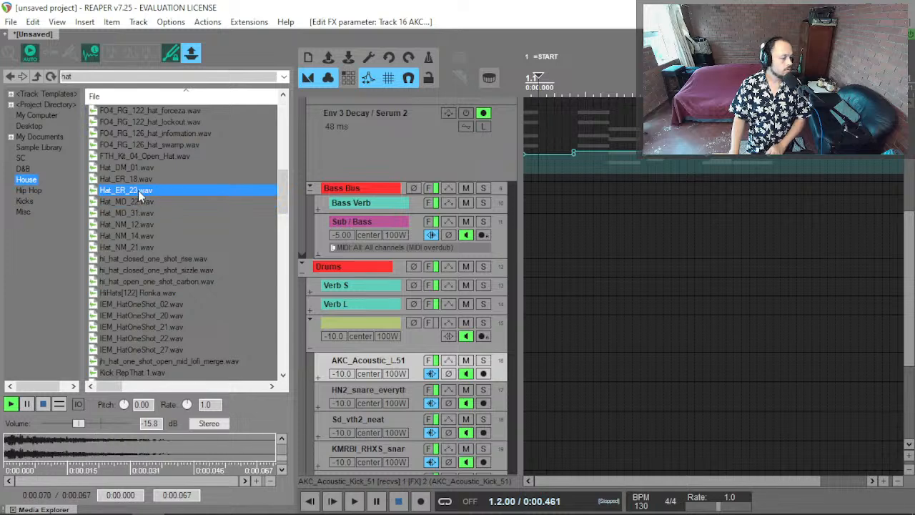
Load Hat_ER_23.wav onto the F2 pad of the drum rack in the RS5K manager, then close the manager.
{"action": "left_click", "coordinate": [427, 349]}
{"action": "left_click", "coordinate": [489, 78]}
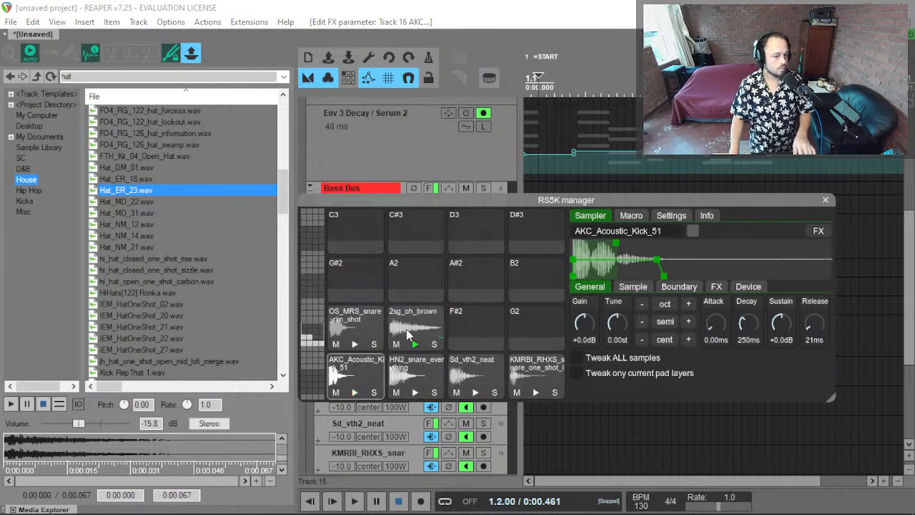
{"action": "left_click_drag", "start_coordinate": [133, 192], "coordinate": [421, 329]}
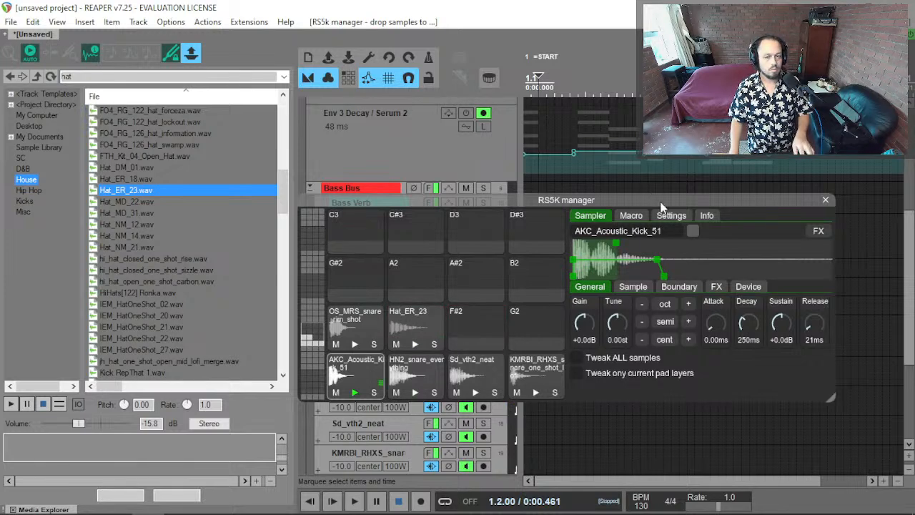
{"action": "left_click", "coordinate": [825, 200]}
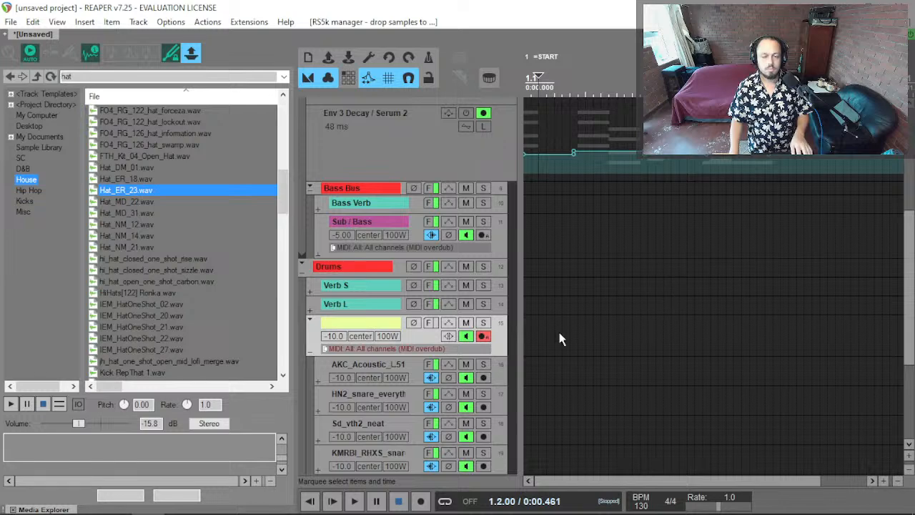
Insert a two-bar MIDI item at the project start on the unnamed drum rack track and open it for editing.
{"action": "key", "text": "Home"}
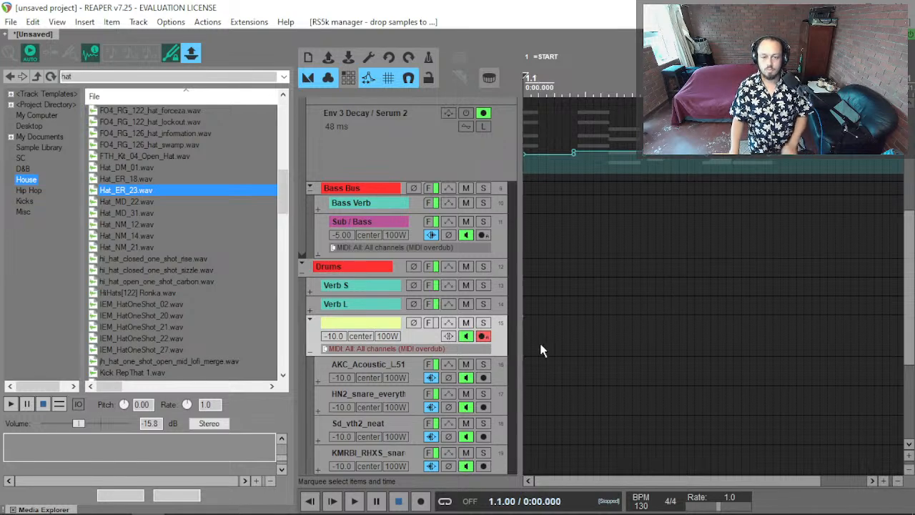
{"action": "left_click_drag", "start_coordinate": [649, 333], "coordinate": [505, 347]}
{"action": "key", "text": "ctrl+m"}
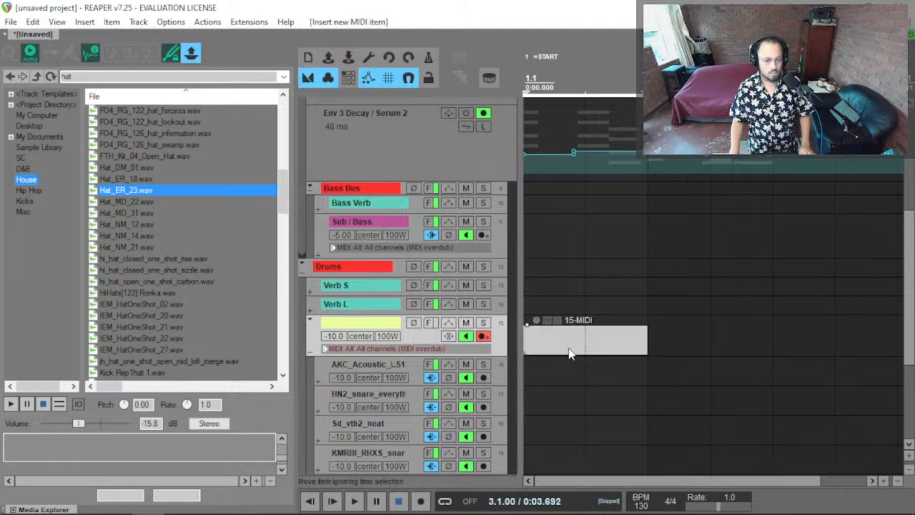
{"action": "double_click", "coordinate": [563, 348]}
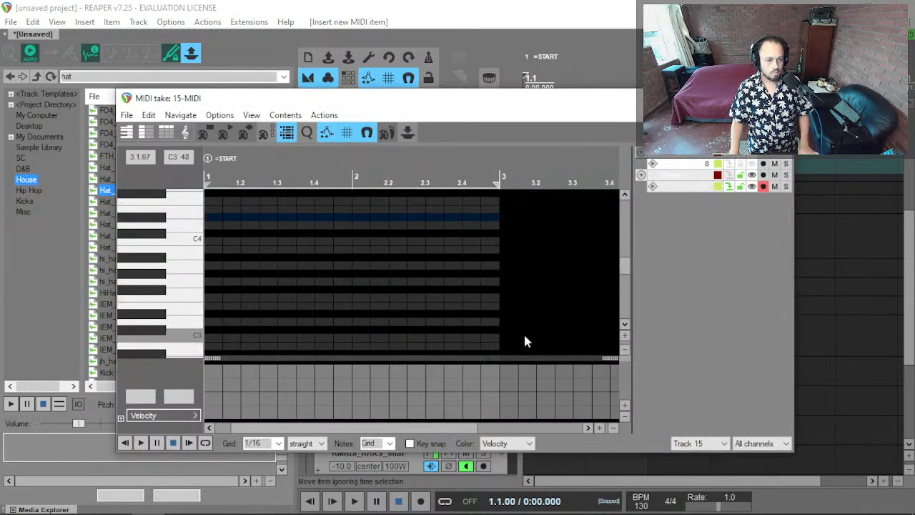
Find the C2 drum range on the MIDI editor's piano keyboard and audition its notes.
{"action": "scroll", "coordinate": [307, 308], "scroll_direction": "up", "scroll_amount": 4}
{"action": "scroll", "coordinate": [243, 304], "scroll_direction": "left", "scroll_amount": 3}
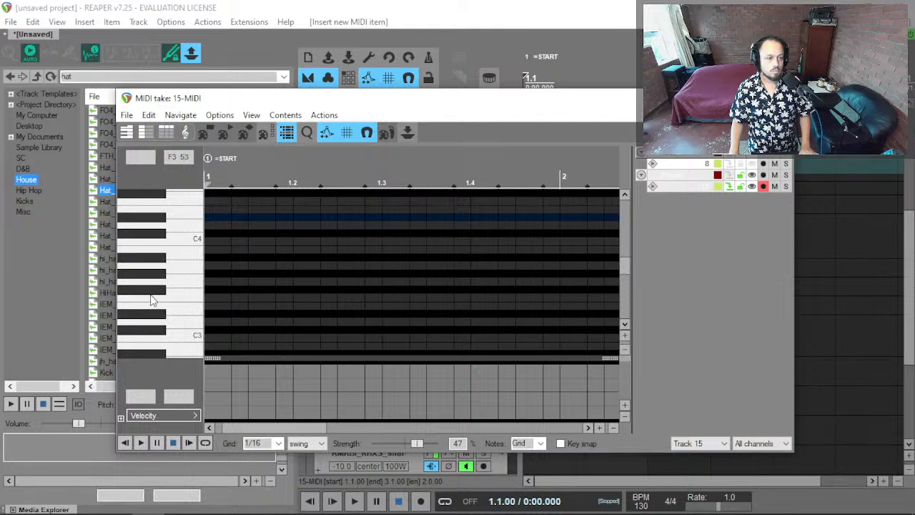
{"action": "scroll", "coordinate": [158, 339], "scroll_direction": "down", "scroll_amount": 3}
{"action": "scroll", "coordinate": [163, 335], "scroll_direction": "down", "scroll_amount": 2}
{"action": "left_click", "coordinate": [182, 271]}
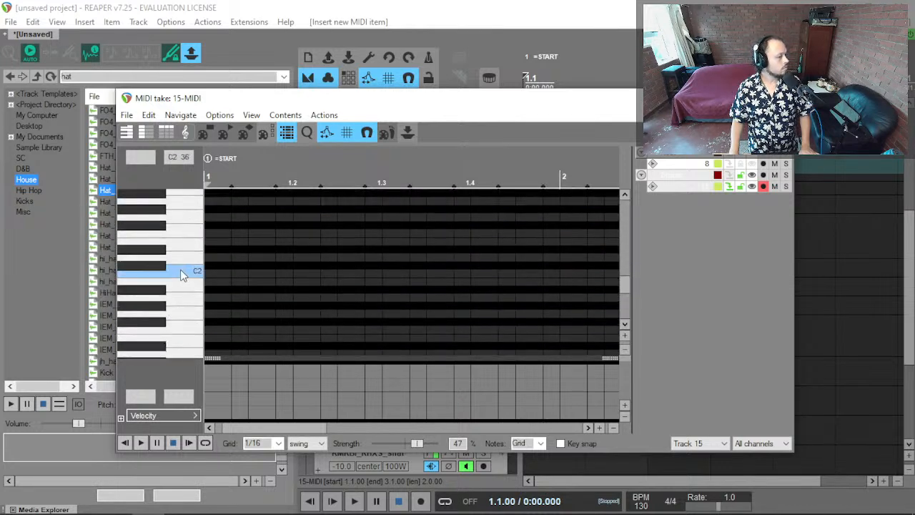
{"action": "scroll", "coordinate": [177, 296], "scroll_direction": "down", "scroll_amount": 2}
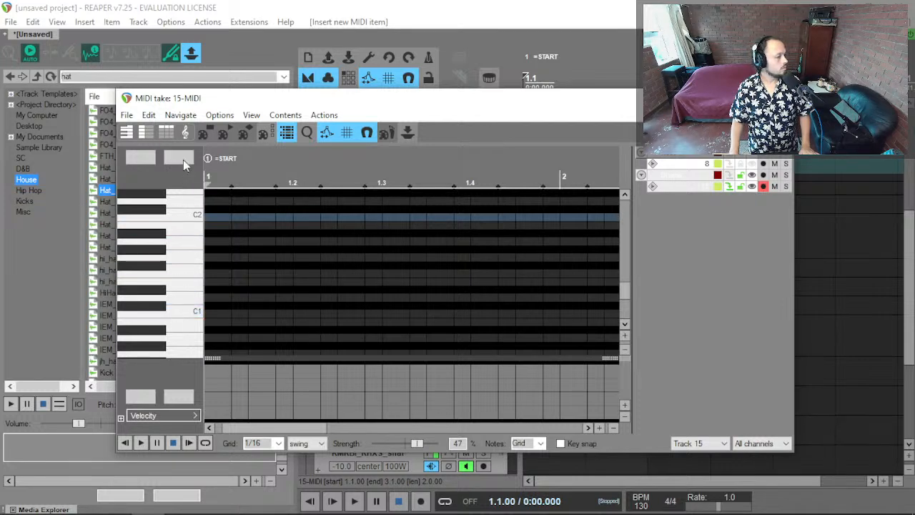
{"action": "scroll", "coordinate": [158, 253], "scroll_direction": "up", "scroll_amount": 4}
{"action": "scroll", "coordinate": [172, 250], "scroll_direction": "up", "scroll_amount": 2}
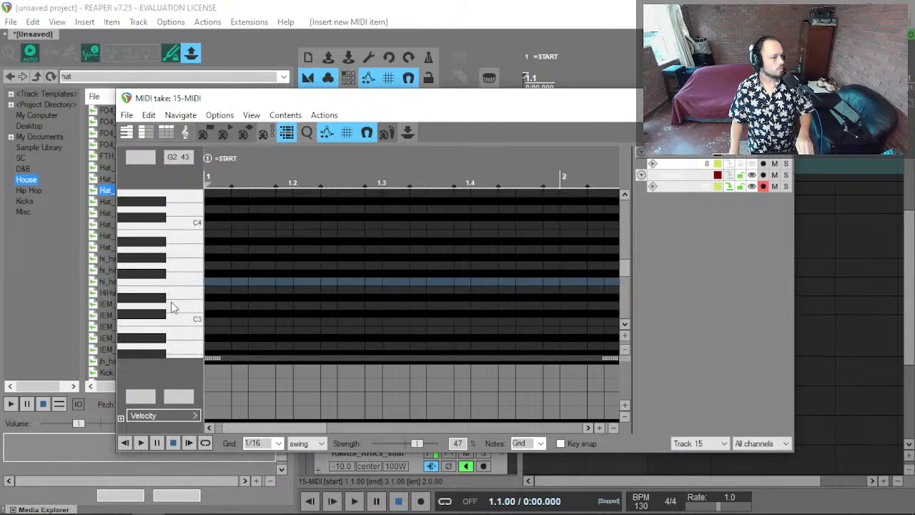
{"action": "scroll", "coordinate": [172, 324], "scroll_direction": "up", "scroll_amount": 4}
{"action": "scroll", "coordinate": [171, 326], "scroll_direction": "down", "scroll_amount": 6}
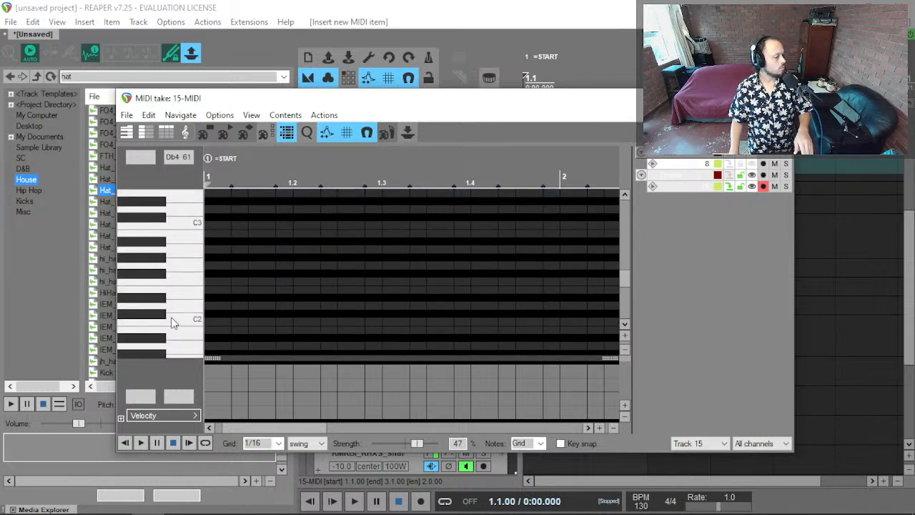
{"action": "left_click", "coordinate": [193, 327]}
{"action": "left_click", "coordinate": [191, 323]}
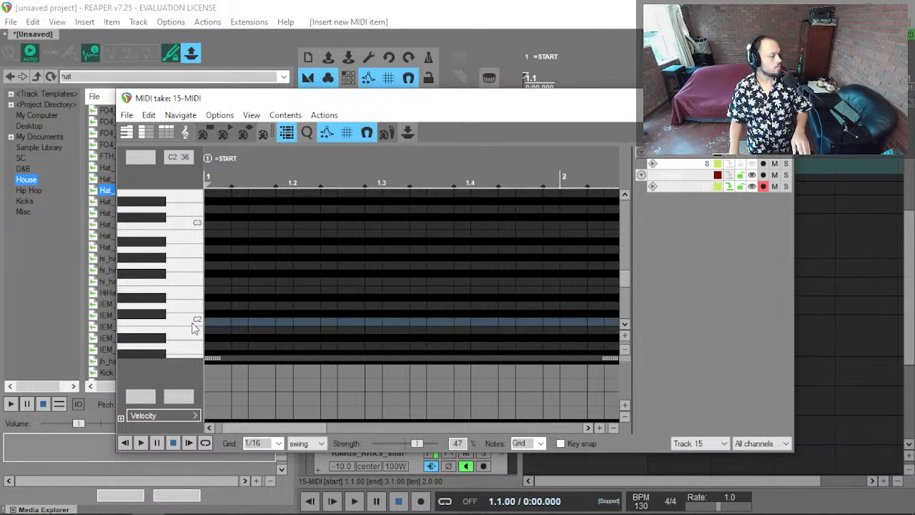
{"action": "left_click", "coordinate": [184, 320]}
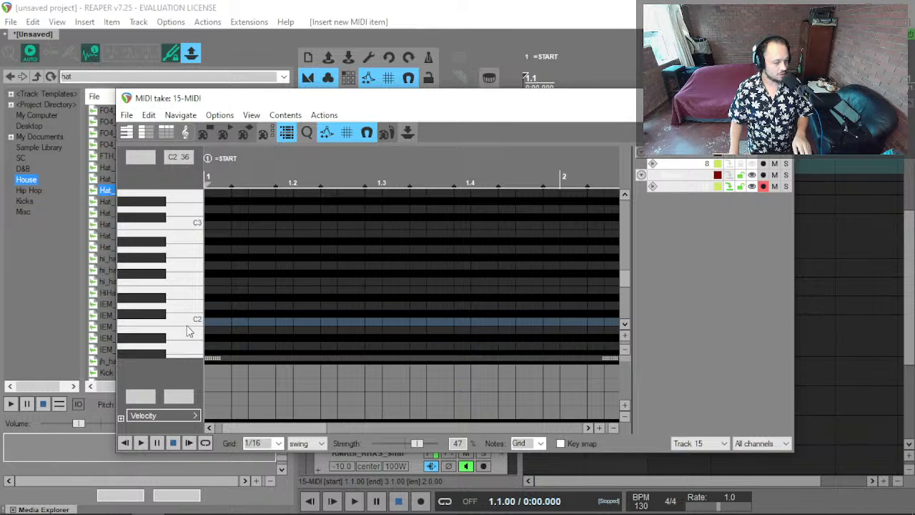
Try a C2 note at the start of the MIDI item, remove it and close the MIDI editor.
{"action": "left_click", "coordinate": [207, 322]}
{"action": "double_click", "coordinate": [211, 322]}
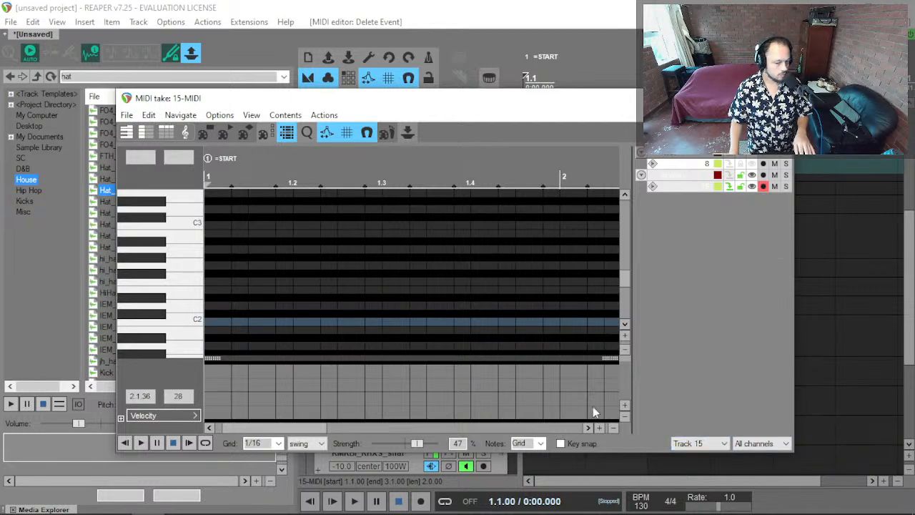
{"action": "left_click", "coordinate": [779, 98]}
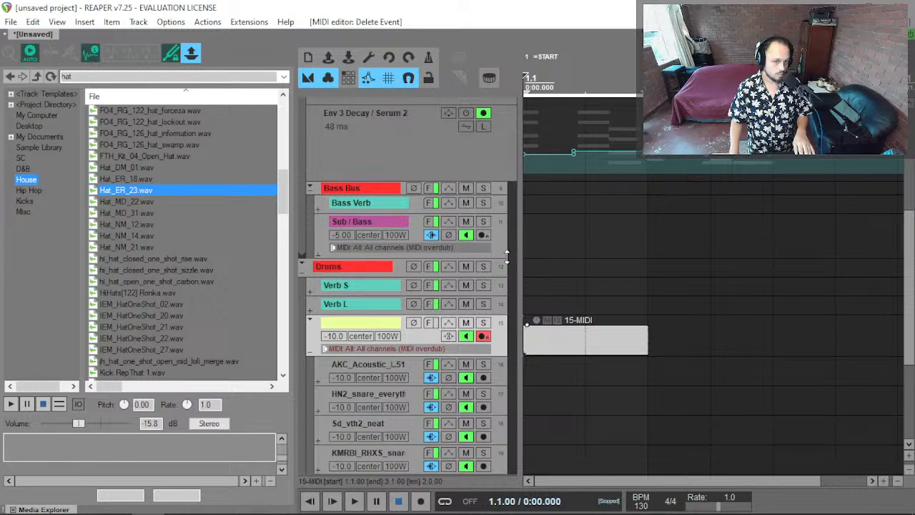
Check the unnamed drum rack track's MIDI input settings, including which channel the input is mapped to.
{"action": "left_click", "coordinate": [371, 356]}
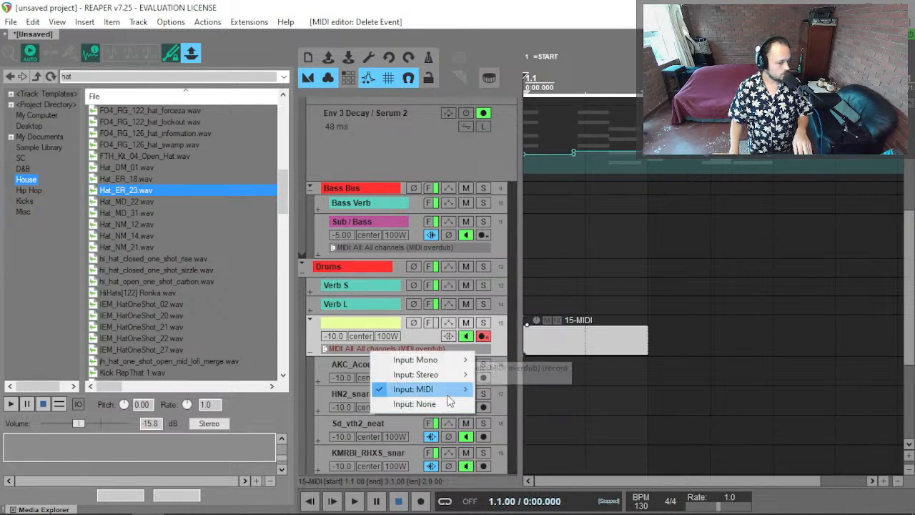
{"action": "mouse_move", "coordinate": [557, 444]}
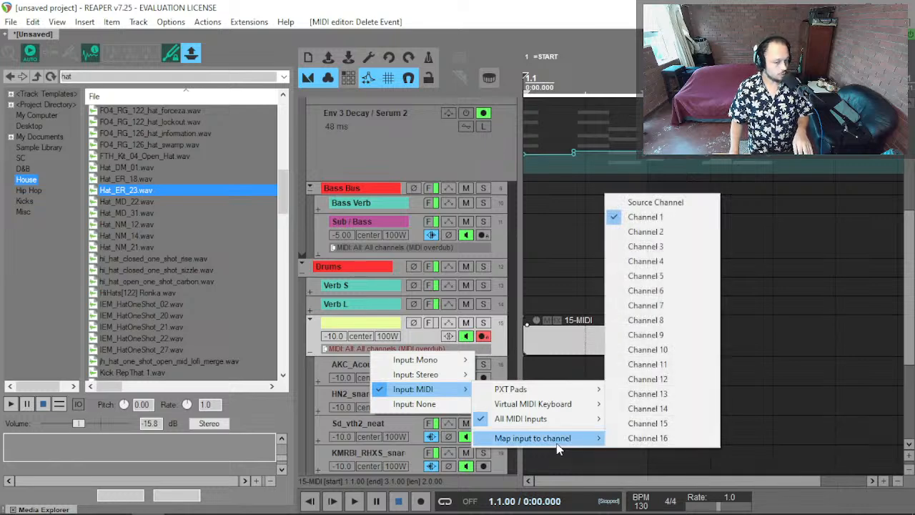
{"action": "left_click", "coordinate": [568, 265]}
Reopen the MIDI item on the drum rack track and try a C2 note at its start.
{"action": "left_click", "coordinate": [546, 348]}
{"action": "double_click", "coordinate": [546, 350]}
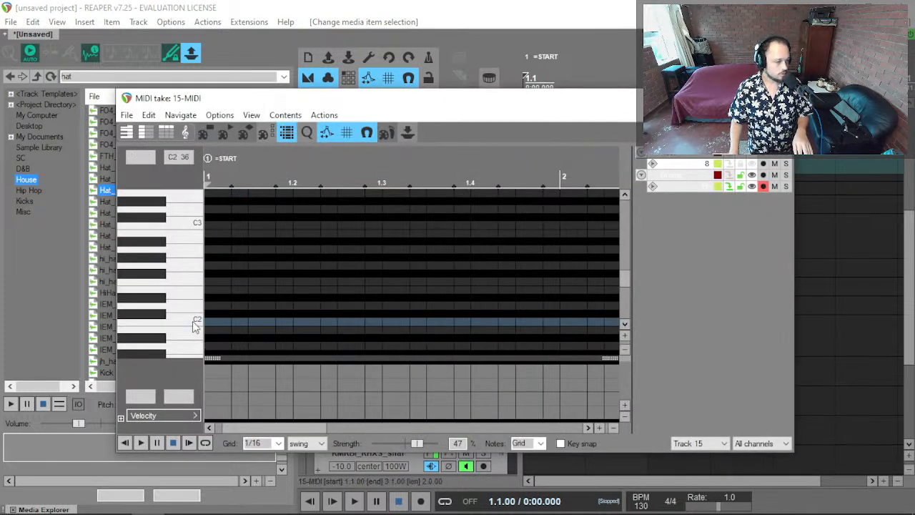
{"action": "left_click", "coordinate": [215, 322]}
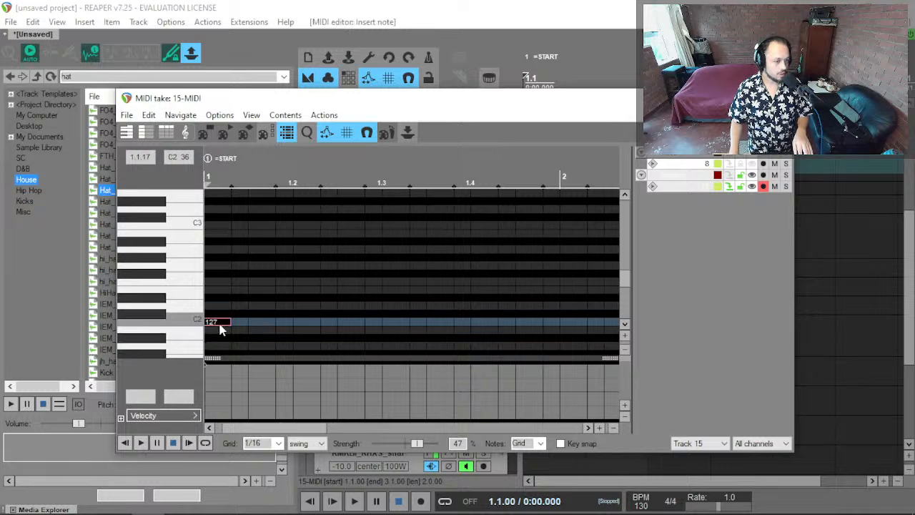
{"action": "double_click", "coordinate": [220, 325]}
{"action": "double_click", "coordinate": [220, 324]}
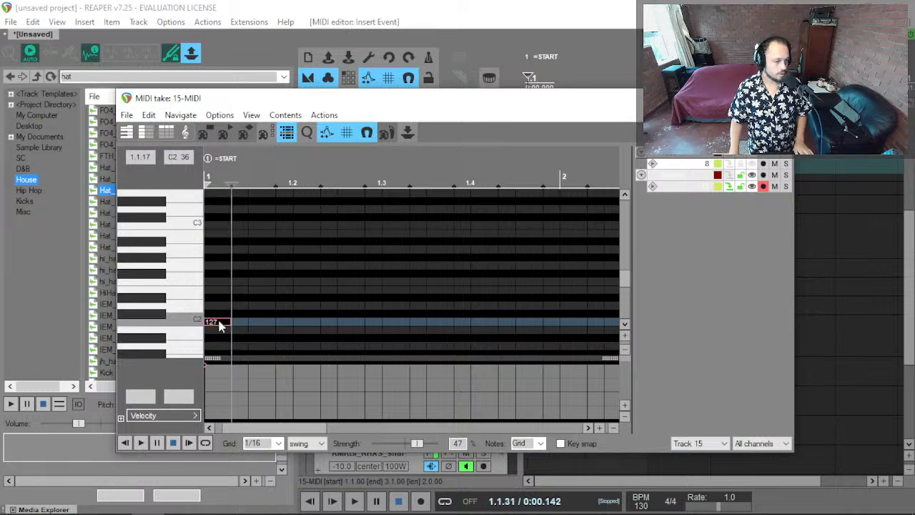
Check the event properties of the C2 note, including its channel.
{"action": "key", "text": "super"}
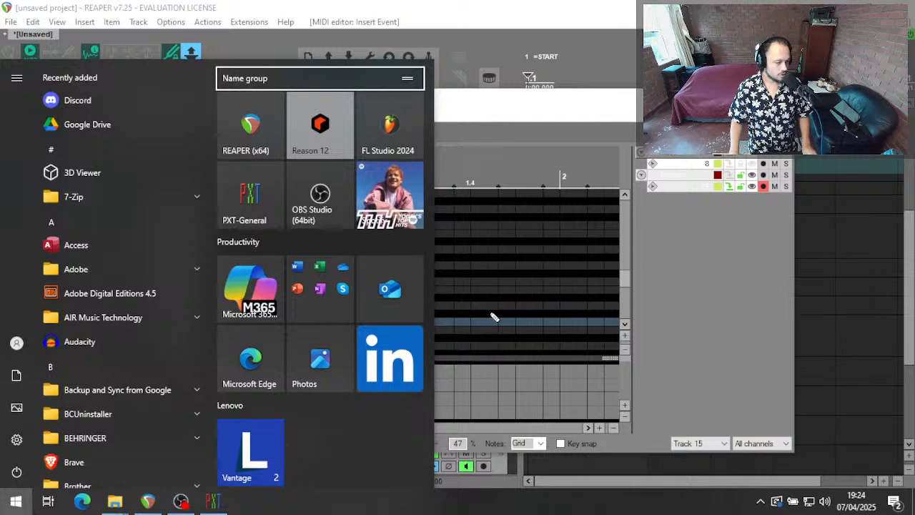
{"action": "key", "text": "Escape"}
{"action": "double_click", "coordinate": [218, 325]}
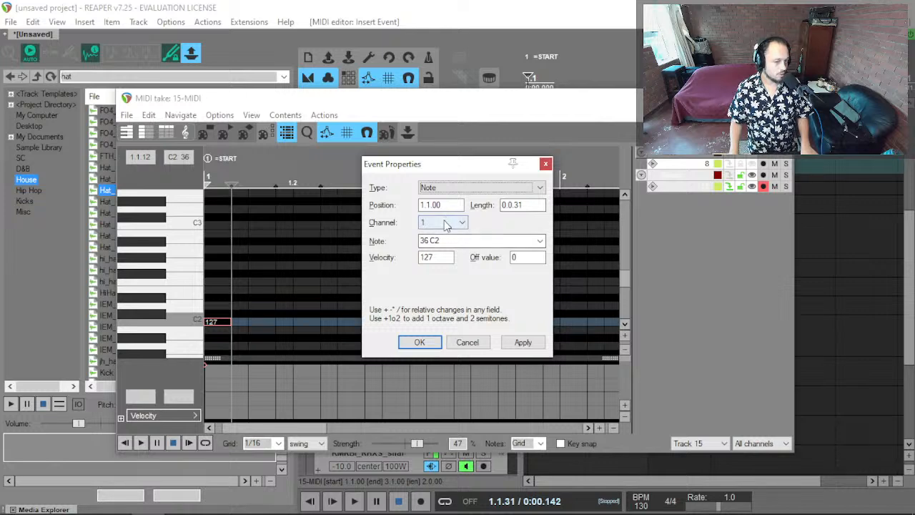
{"action": "key", "text": "Escape"}
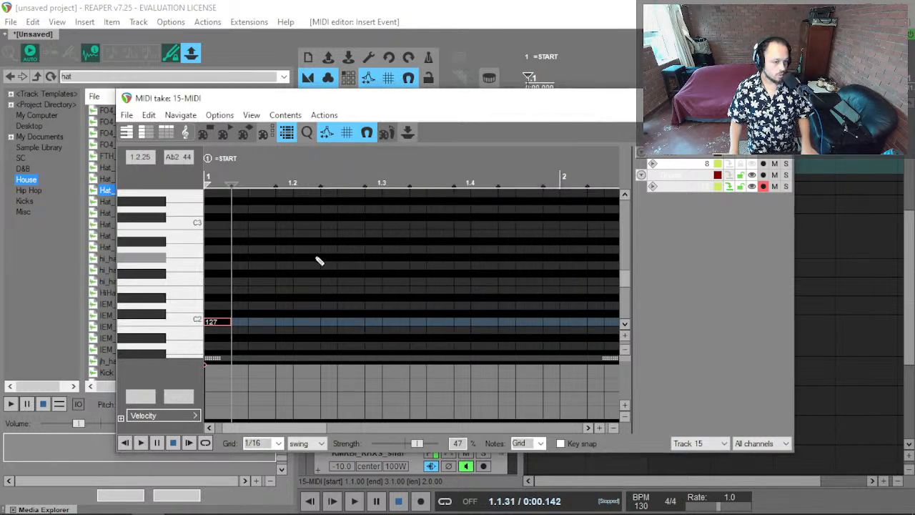
Test playback of the drum rack track's MIDI item, close its editor and delete the item.
{"action": "left_click", "coordinate": [212, 270]}
{"action": "key", "text": "Escape"}
{"action": "key", "text": "space"}
{"action": "key", "text": "space"}
{"action": "key", "text": "space"}
{"action": "key", "text": "space"}
{"action": "key", "text": "Delete"}
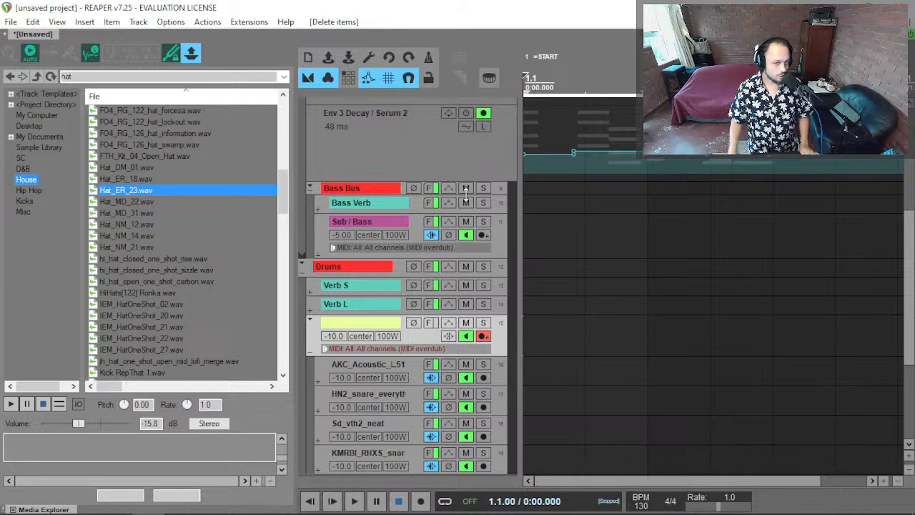
{"action": "key", "text": "ctrl+r"}
{"action": "key", "text": "Escape"}
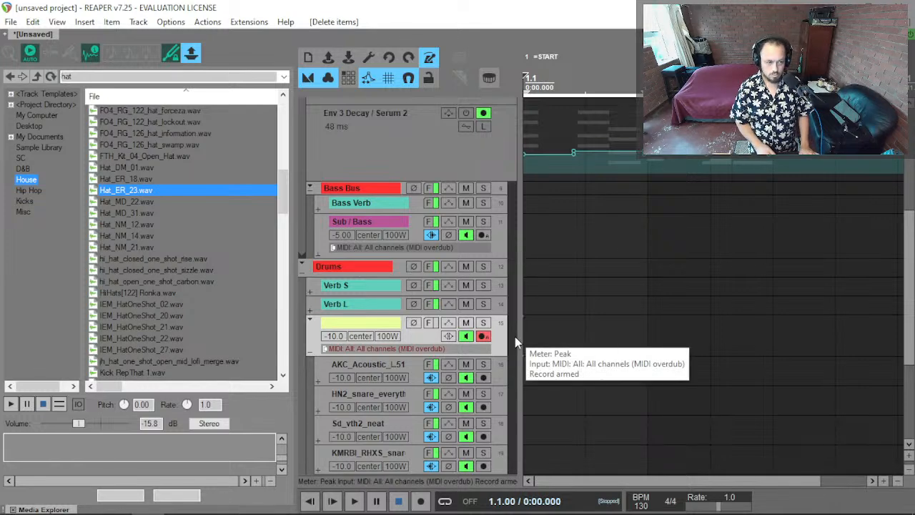
{"action": "key", "text": "ctrl+r"}
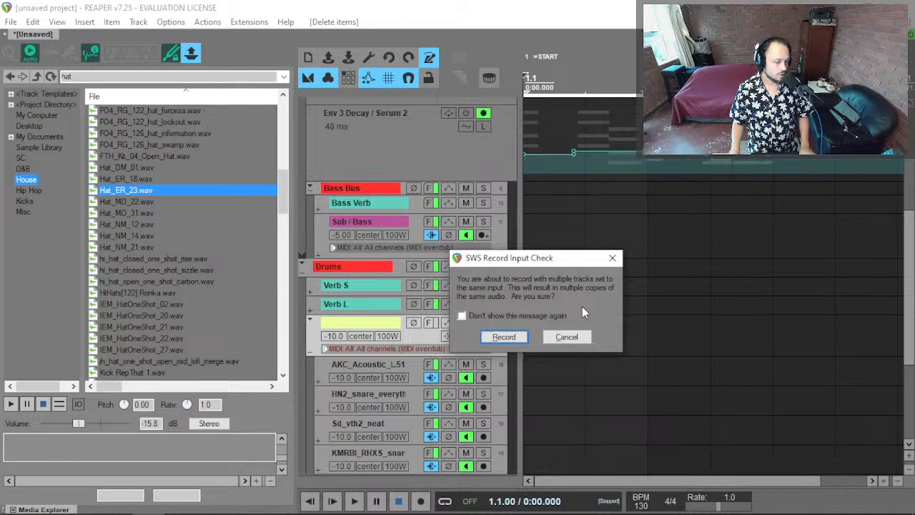
{"action": "left_click", "coordinate": [575, 343]}
Insert a two-bar MIDI item at the project start on the MIDI bus track and open it for editing.
{"action": "scroll", "coordinate": [471, 342], "scroll_direction": "up", "scroll_amount": 6}
{"action": "scroll", "coordinate": [472, 336], "scroll_direction": "down", "scroll_amount": 10}
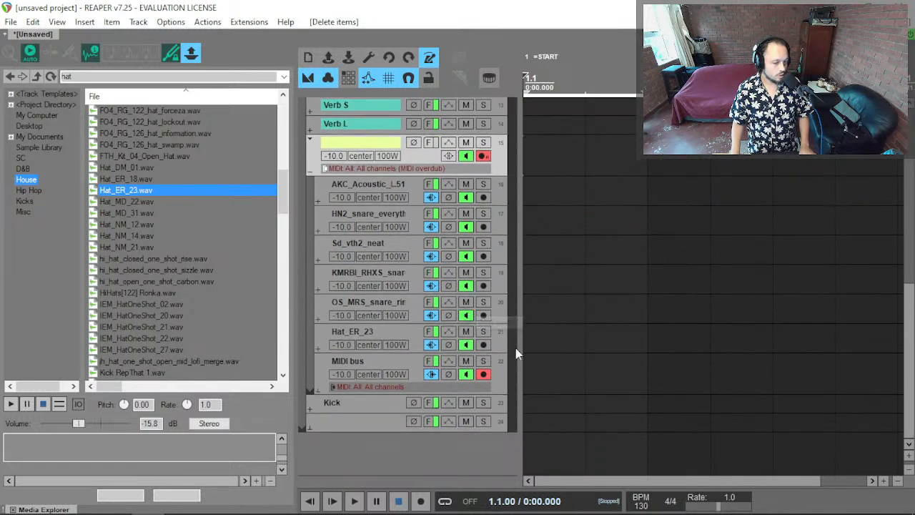
{"action": "left_click", "coordinate": [493, 385]}
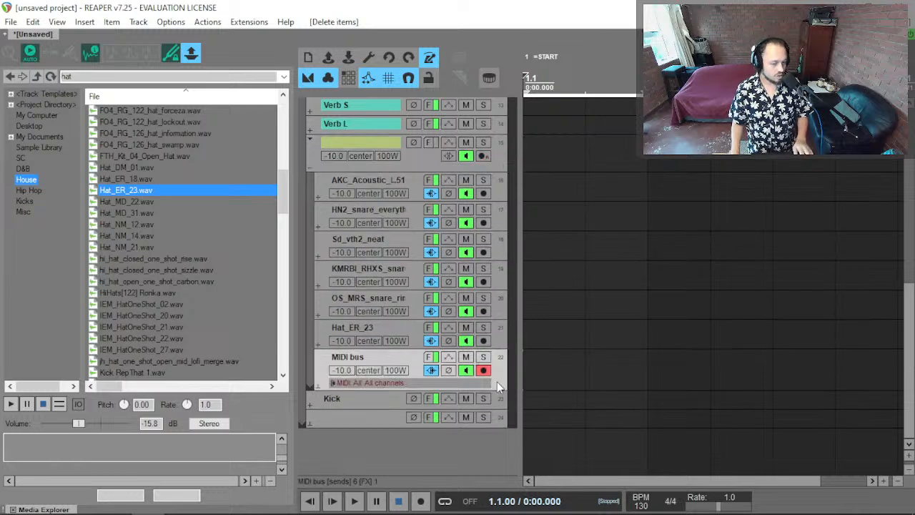
{"action": "scroll", "coordinate": [509, 303], "scroll_direction": "up", "scroll_amount": 12}
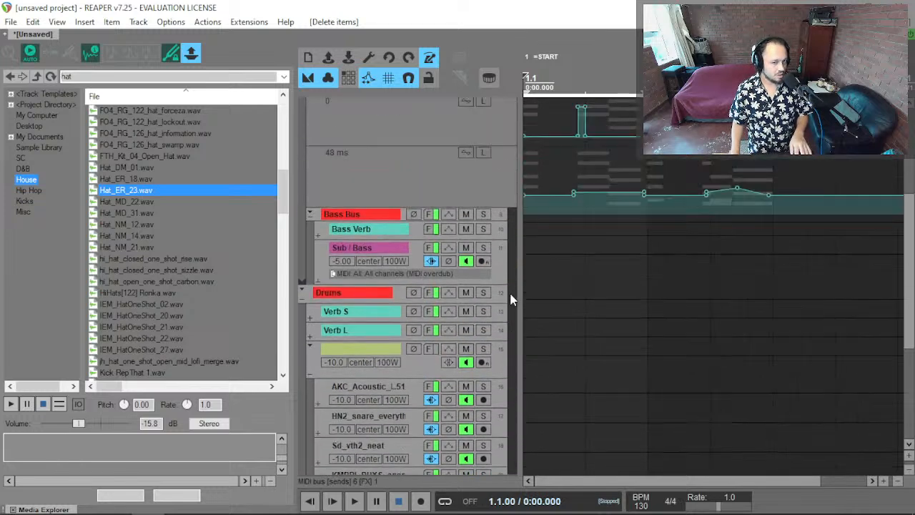
{"action": "scroll", "coordinate": [471, 302], "scroll_direction": "down", "scroll_amount": 8}
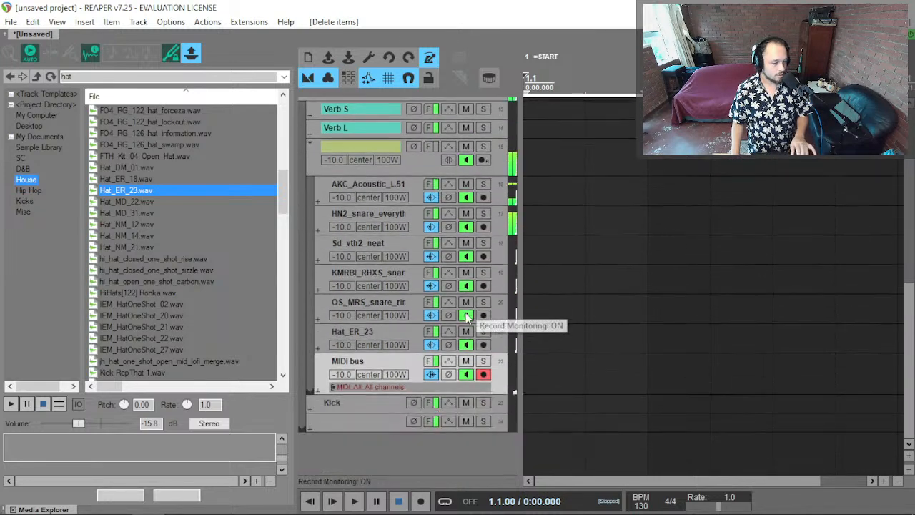
{"action": "double_click", "coordinate": [616, 366]}
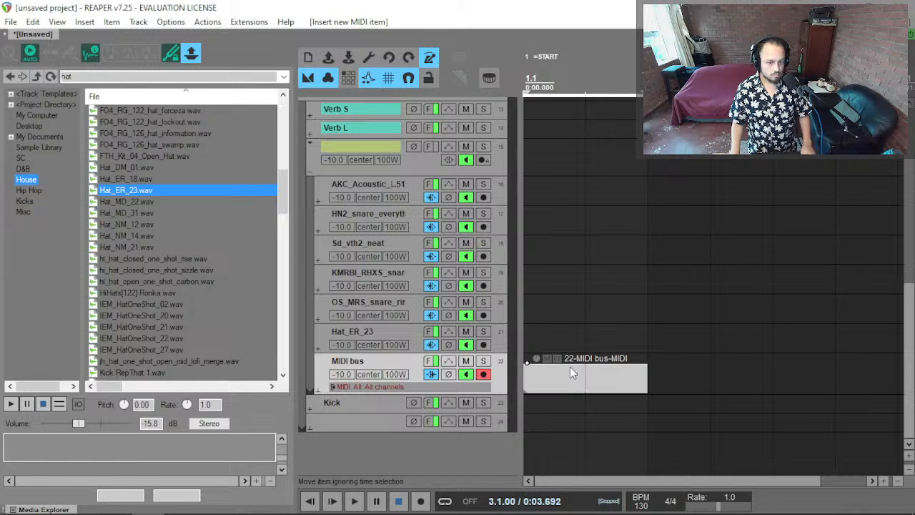
{"action": "double_click", "coordinate": [542, 381]}
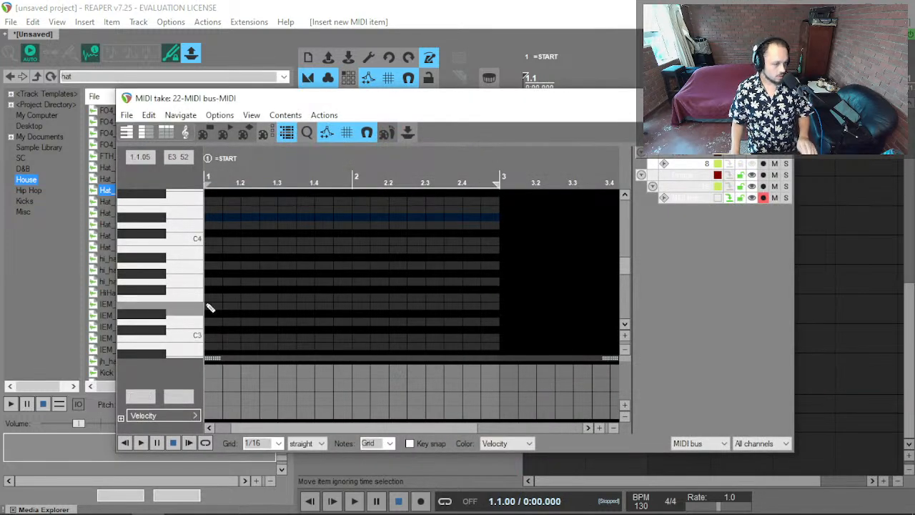
Place an acoustic kick note on C2 at beat 1.1 and an HN2 snare note at beat 1.2, and play them back.
{"action": "scroll", "coordinate": [176, 303], "scroll_direction": "down", "scroll_amount": 5}
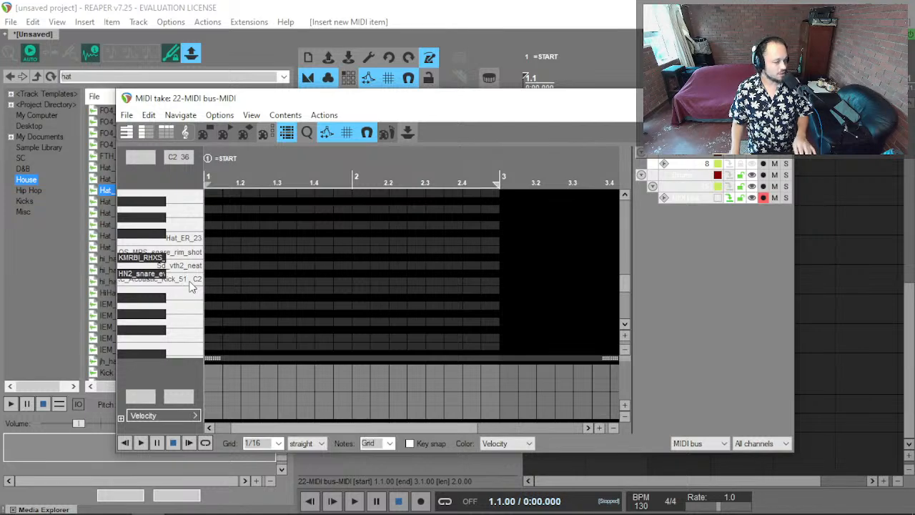
{"action": "scroll", "coordinate": [214, 286], "scroll_direction": "up", "scroll_amount": 3}
{"action": "left_click", "coordinate": [212, 282]}
{"action": "left_click", "coordinate": [329, 276]}
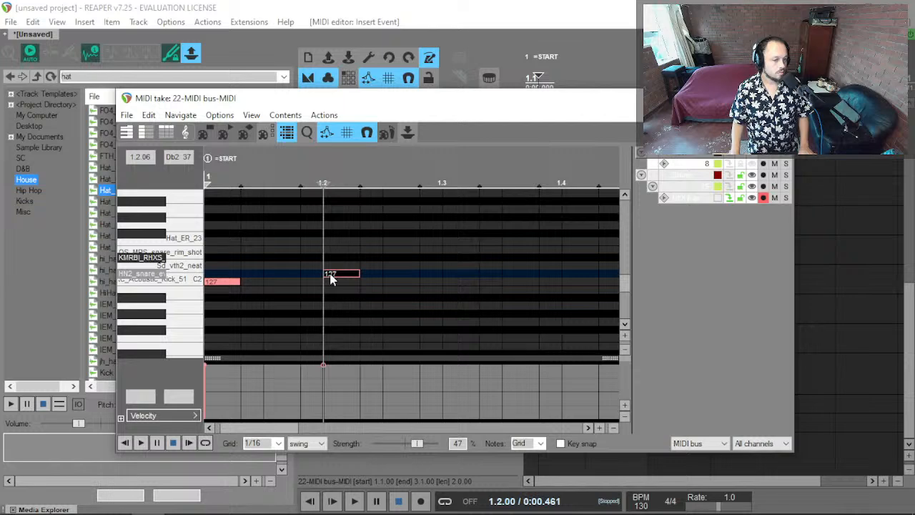
{"action": "key", "text": "Home"}
{"action": "key", "text": "space"}
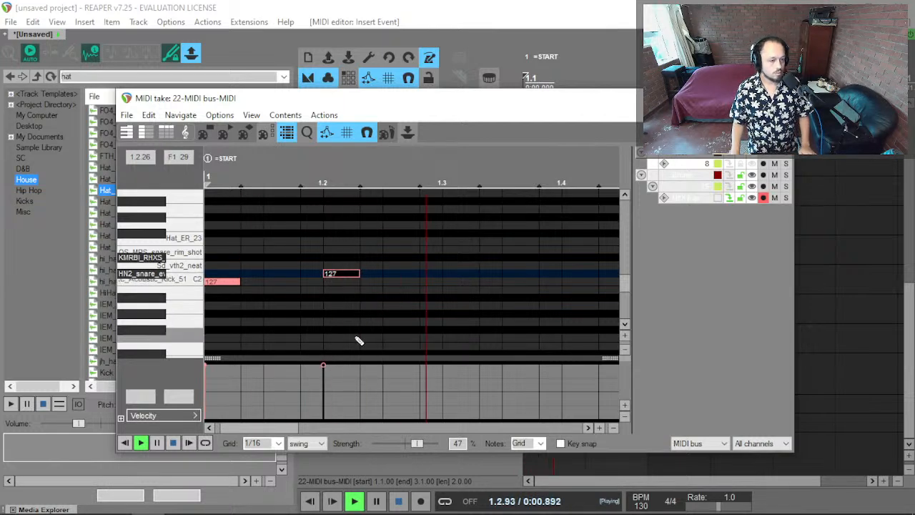
{"action": "key", "text": "space"}
Add a C2 kick note at 1.3.31, lower its velocity and shorten it to make a ghost kick.
{"action": "scroll", "coordinate": [421, 284], "scroll_direction": "down", "scroll_amount": 2}
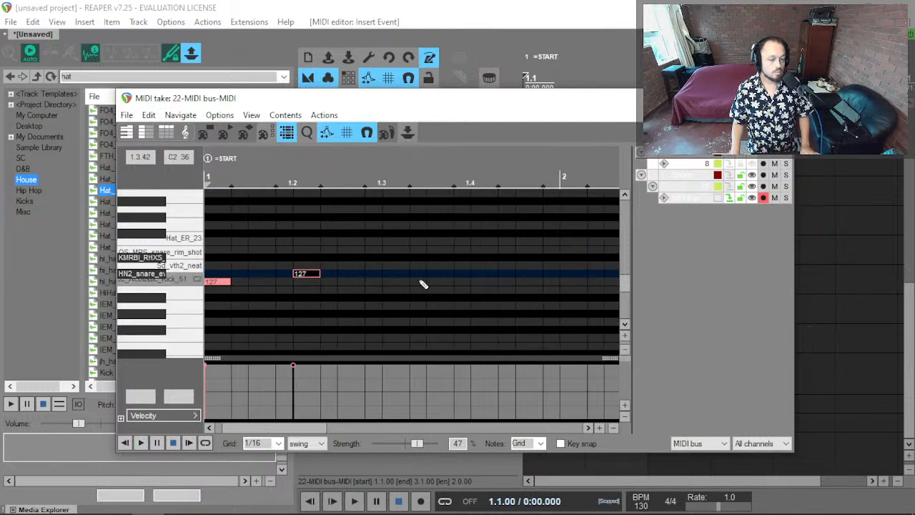
{"action": "left_click", "coordinate": [420, 281]}
{"action": "key", "text": "space"}
{"action": "key", "text": "space"}
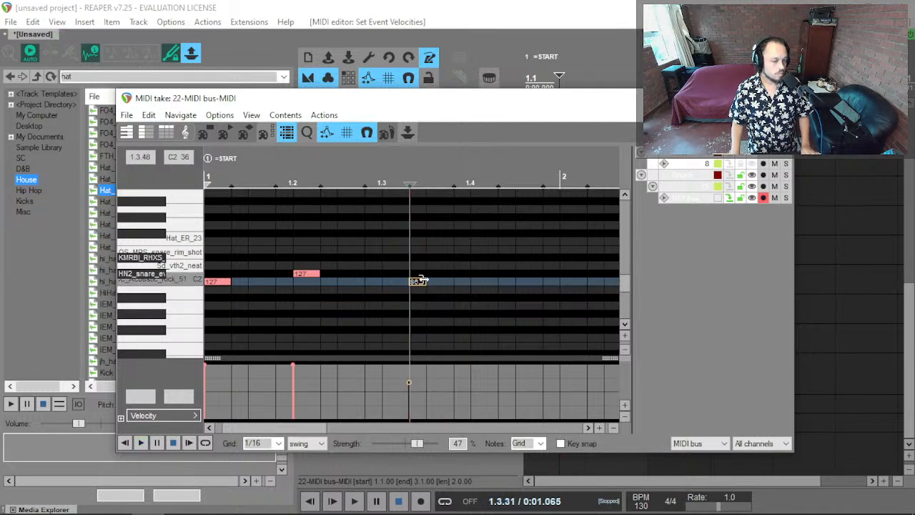
{"action": "key", "text": "space"}
{"action": "key", "text": "space"}
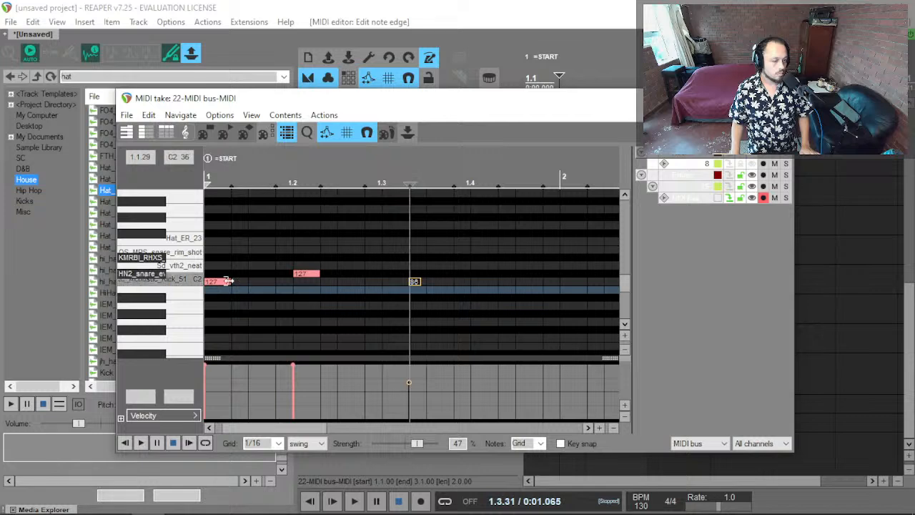
Copy the opening full-velocity kick note to halfway through beat 3, right after the ghost kick, and play the pattern.
{"action": "left_click_drag", "start_coordinate": [212, 285], "coordinate": [439, 287]}
{"action": "key", "text": "space"}
{"action": "key", "text": "space"}
{"action": "key", "text": "Home"}
{"action": "key", "text": "space"}
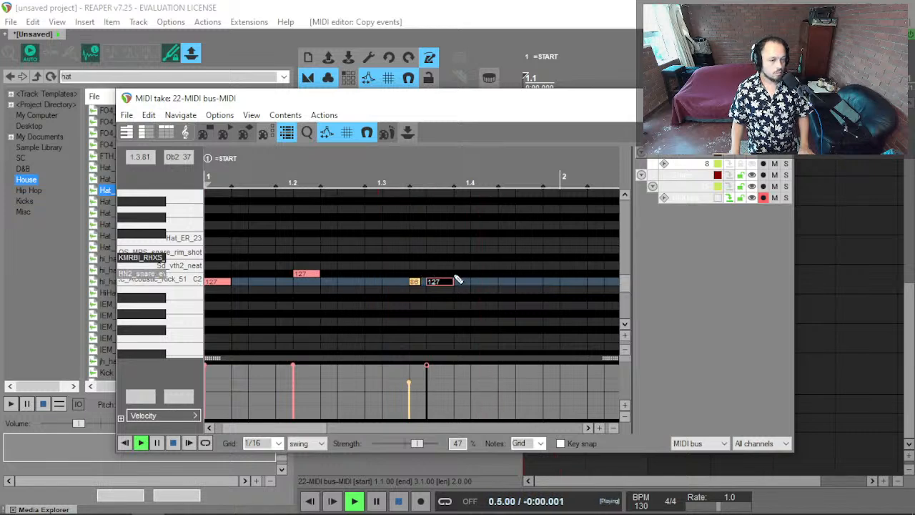
{"action": "key", "text": "space"}
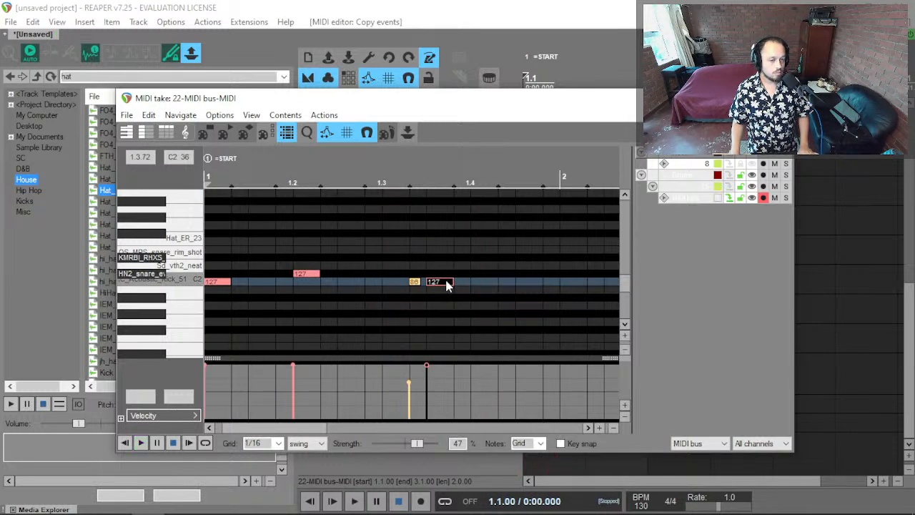
Copy the last kick note onto the HN2 snare row at beat 1.4 and play back the pattern.
{"action": "left_click_drag", "start_coordinate": [447, 286], "coordinate": [499, 275]}
{"action": "key", "text": "space"}
{"action": "scroll", "coordinate": [501, 276], "scroll_direction": "down", "scroll_amount": 2}
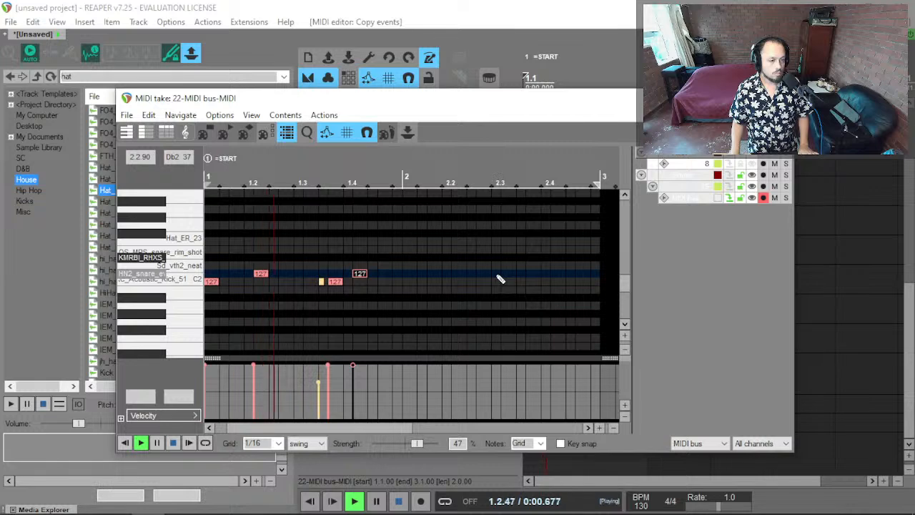
{"action": "key", "text": "space"}
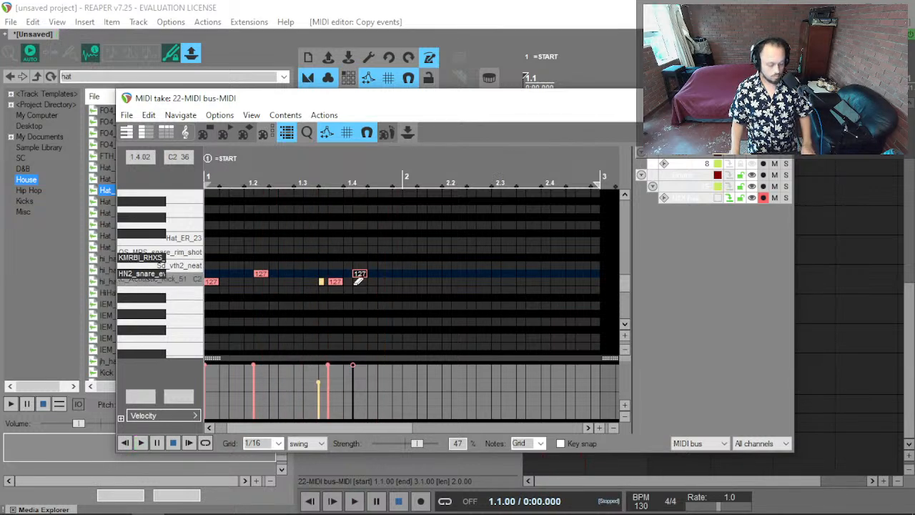
{"action": "key", "text": "space"}
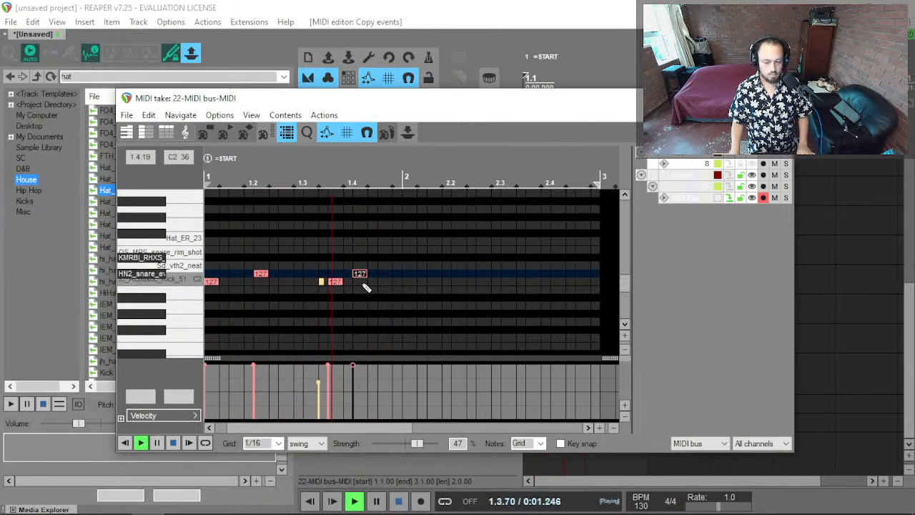
{"action": "key", "text": "space"}
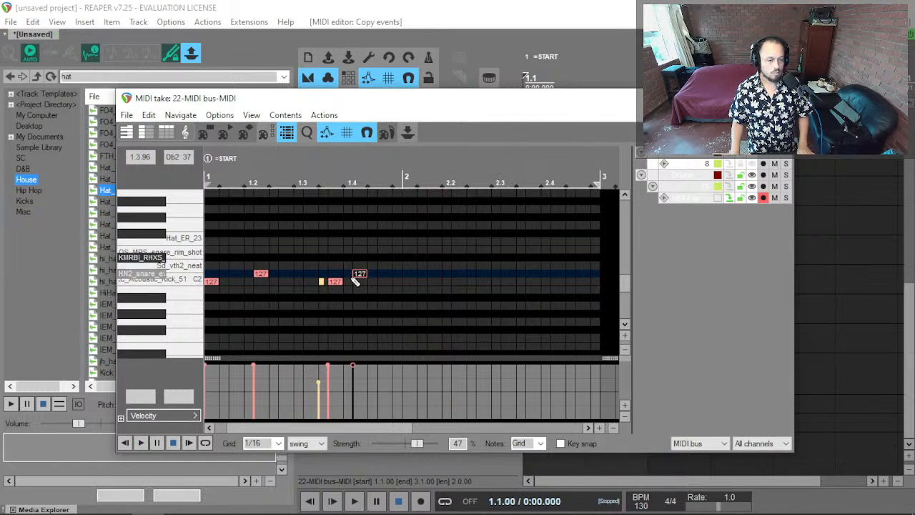
Move the ghost kick and the following kick half a beat earlier, placing the louder one on beat 1.3, and play the pattern.
{"action": "left_click_drag", "start_coordinate": [333, 269], "coordinate": [331, 298]}
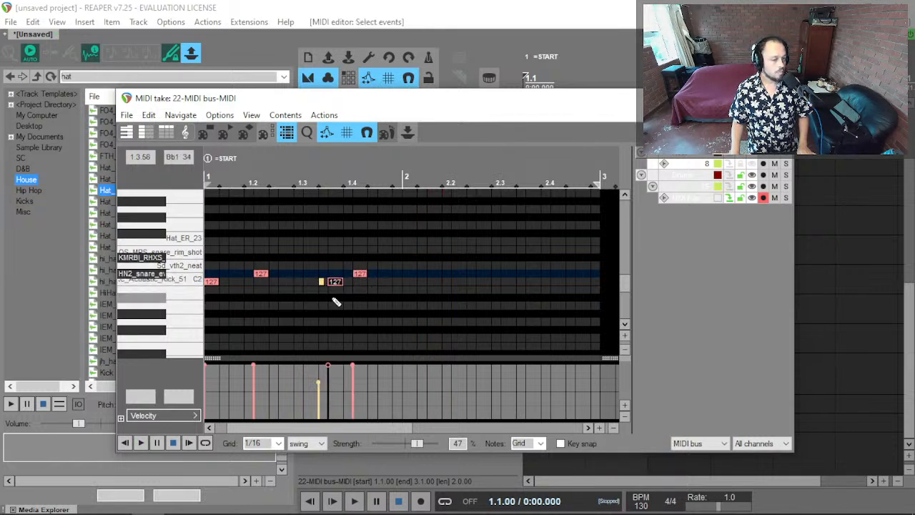
{"action": "left_click_drag", "start_coordinate": [340, 267], "coordinate": [301, 286]}
{"action": "scroll", "coordinate": [297, 295], "scroll_direction": "up", "scroll_amount": 5}
{"action": "scroll", "coordinate": [304, 304], "scroll_direction": "down", "scroll_amount": 5}
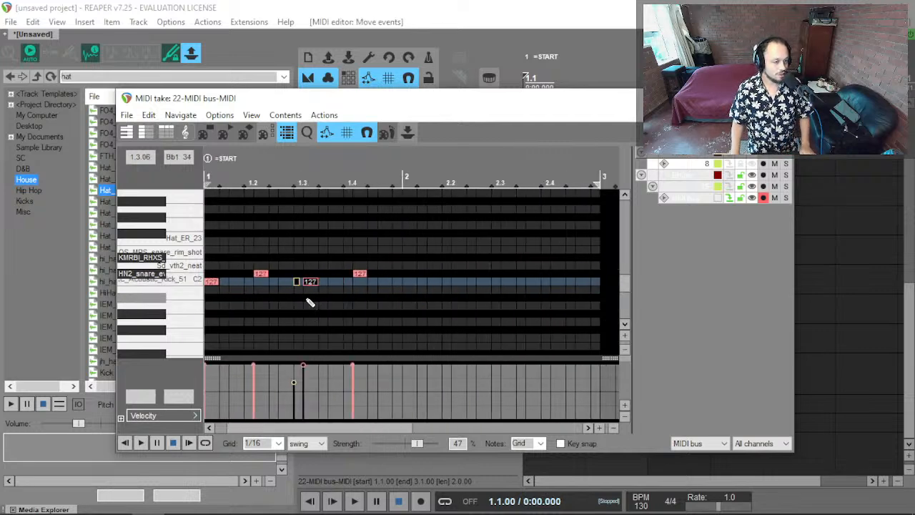
{"action": "key", "text": "space"}
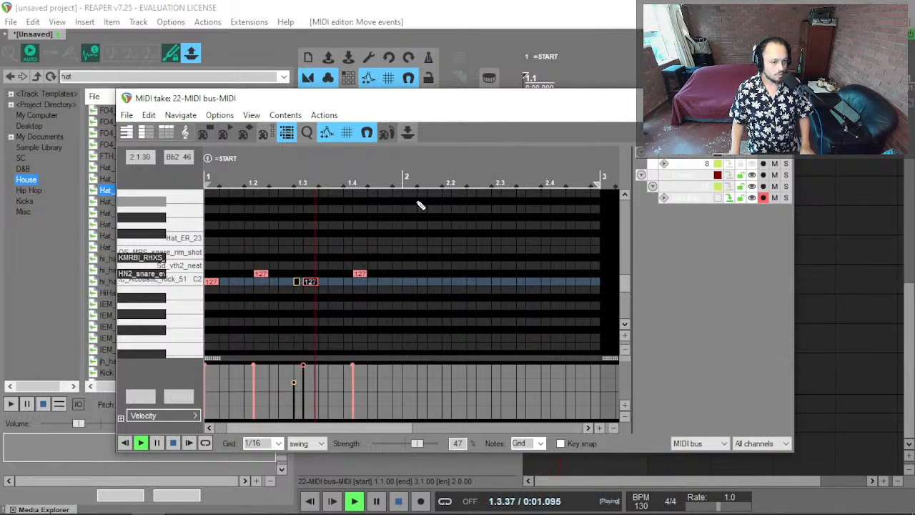
{"action": "key", "text": "space"}
{"action": "key", "text": "space"}
Move the ghost kick earlier to the swung sixteenth right after the beat 1.2 snare and play back the pattern.
{"action": "left_click", "coordinate": [359, 274]}
{"action": "scroll", "coordinate": [299, 295], "scroll_direction": "up", "scroll_amount": 4}
{"action": "key", "text": "space"}
{"action": "left_click", "coordinate": [304, 284]}
{"action": "left_click_drag", "start_coordinate": [303, 284], "coordinate": [245, 284]}
{"action": "key", "text": "space"}
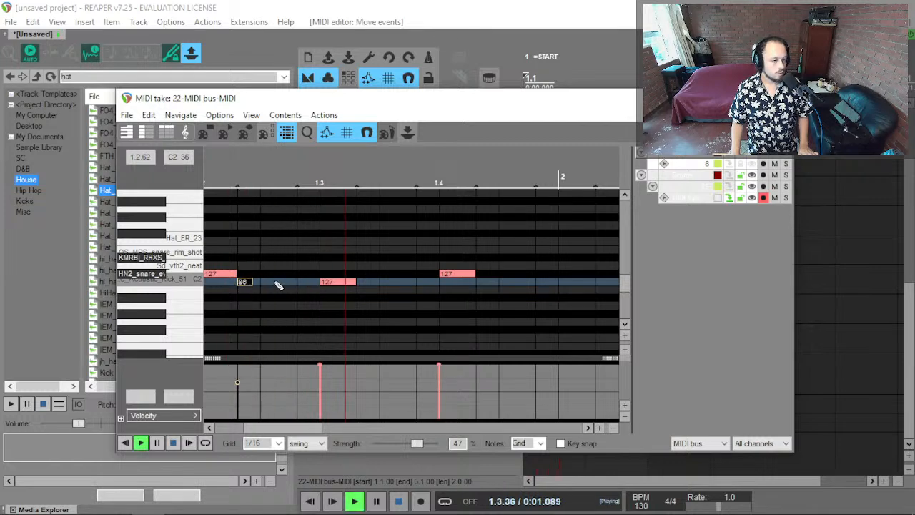
Duplicate all of the first bar's kick and snare notes into bar 2 and play back the result.
{"action": "scroll", "coordinate": [265, 286], "scroll_direction": "down", "scroll_amount": 4}
{"action": "key", "text": "space"}
{"action": "key", "text": "ctrl+a"}
{"action": "key", "text": "ctrl+c"}
{"action": "left_click", "coordinate": [353, 270]}
{"action": "key", "text": "ctrl+v"}
{"action": "key", "text": "space"}
{"action": "scroll", "coordinate": [338, 286], "scroll_direction": "up", "scroll_amount": 3}
{"action": "key", "text": "space"}
{"action": "left_click", "coordinate": [322, 316]}
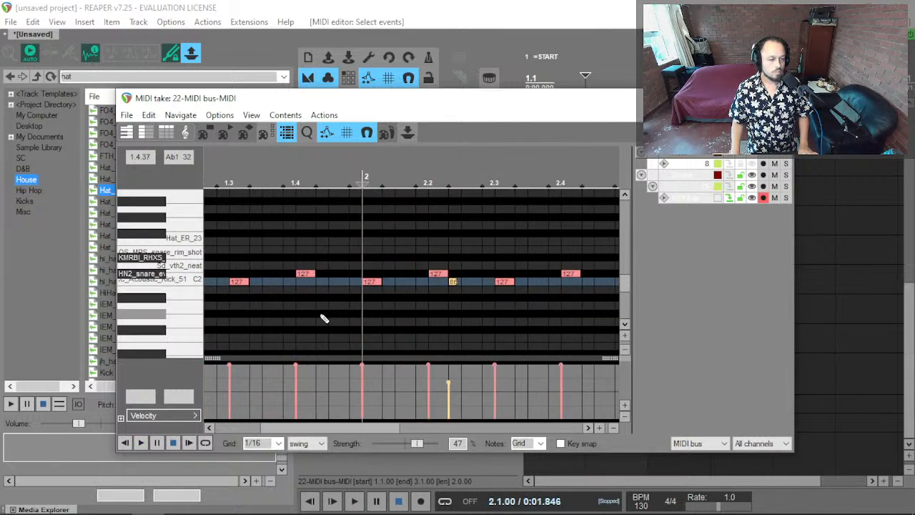
Copy the ghost kick from after the beat 1.2 snare to the last swung sixteenth before bar 2 and play the pattern.
{"action": "scroll", "coordinate": [323, 309], "scroll_direction": "left", "scroll_amount": 2}
{"action": "left_click_drag", "start_coordinate": [250, 282], "coordinate": [417, 284]}
{"action": "key", "text": "space"}
{"action": "scroll", "coordinate": [492, 288], "scroll_direction": "down", "scroll_amount": 3}
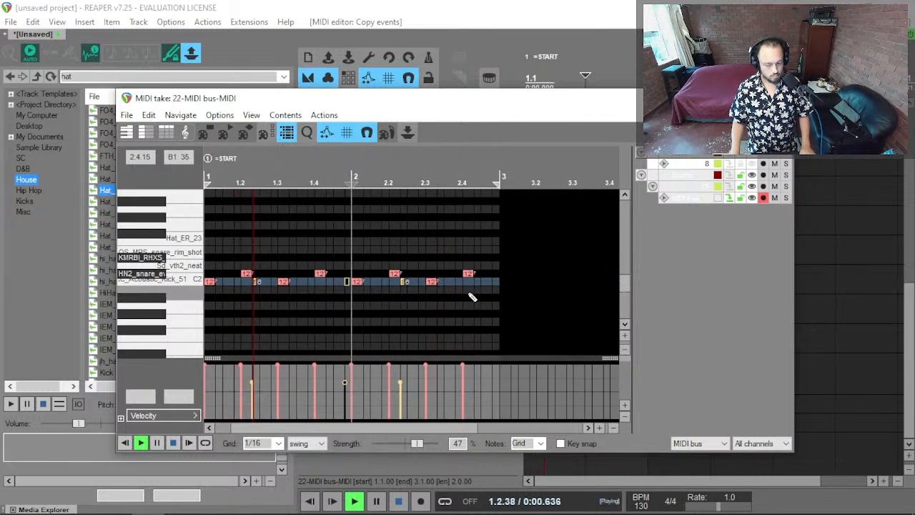
{"action": "scroll", "coordinate": [401, 300], "scroll_direction": "up", "scroll_amount": 3}
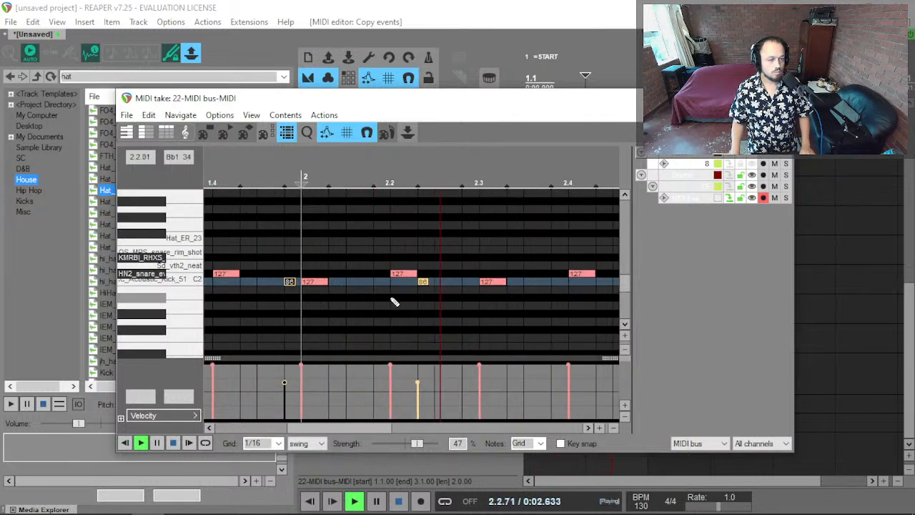
{"action": "key", "text": "space"}
Copy the bar 2 downbeat kick to 2.1.50, move the beat 2.3 kick to 2.3.50, and play the pattern.
{"action": "left_click_drag", "start_coordinate": [315, 288], "coordinate": [366, 286]}
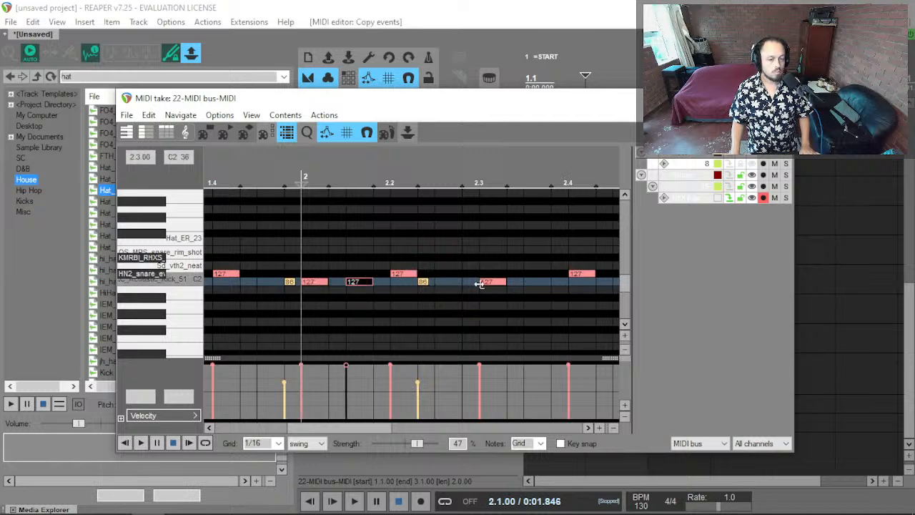
{"action": "left_click_drag", "start_coordinate": [498, 288], "coordinate": [548, 286]}
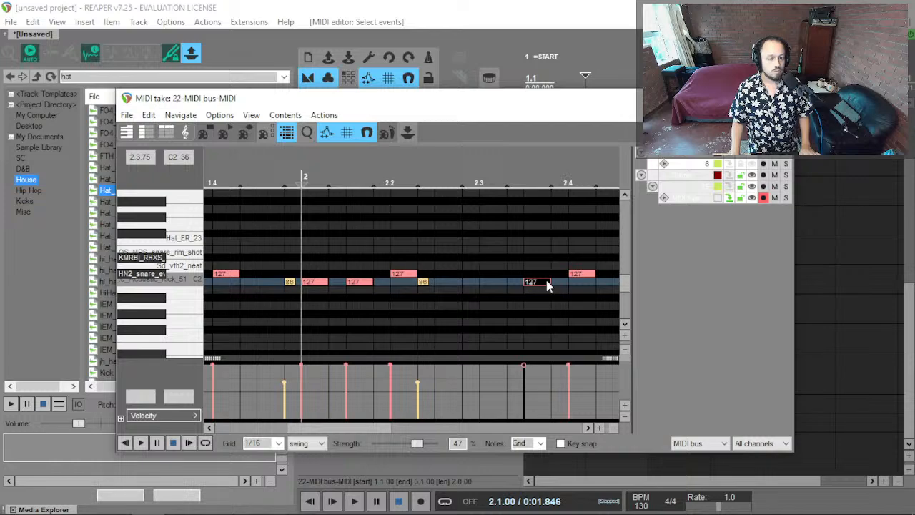
{"action": "key", "text": "space"}
{"action": "scroll", "coordinate": [479, 265], "scroll_direction": "down", "scroll_amount": 4}
{"action": "key", "text": "Escape"}
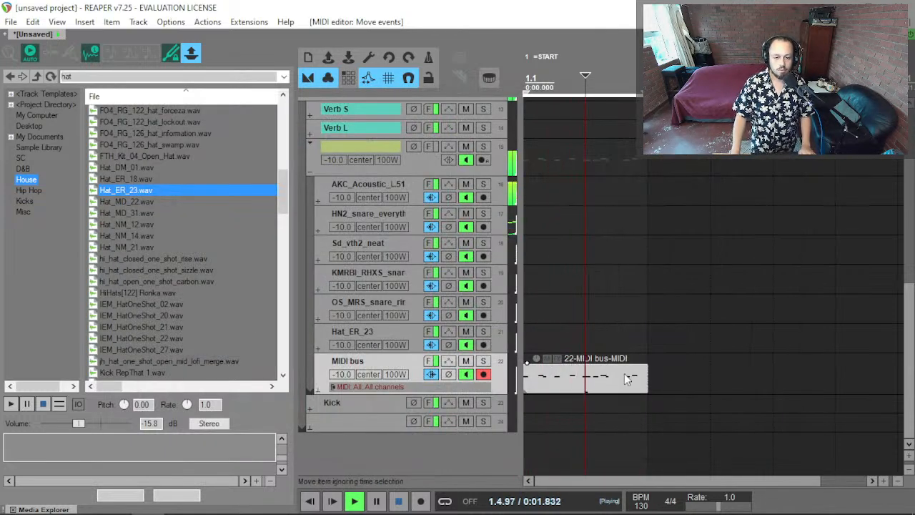
{"action": "double_click", "coordinate": [564, 386]}
{"action": "scroll", "coordinate": [273, 273], "scroll_direction": "up", "scroll_amount": 3}
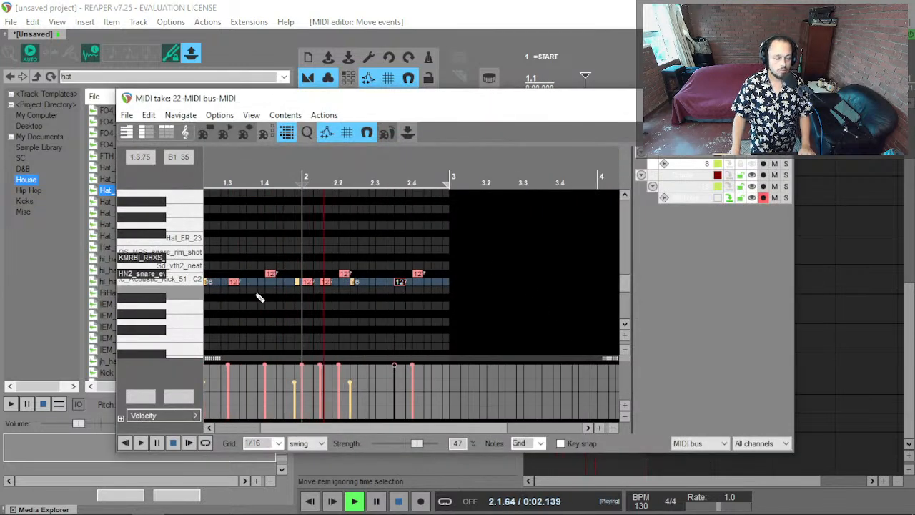
{"action": "key", "text": "space"}
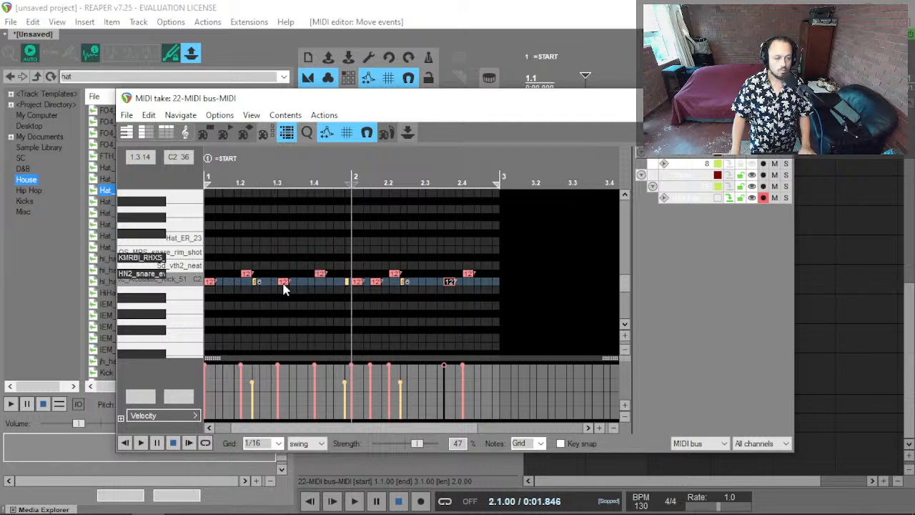
Play the pattern from the start, move the beat 1.3 kick half a beat later to 1.3.50, and listen again.
{"action": "key", "text": "w"}
{"action": "key", "text": "space"}
{"action": "scroll", "coordinate": [284, 289], "scroll_direction": "up", "scroll_amount": 3}
{"action": "key", "text": "space"}
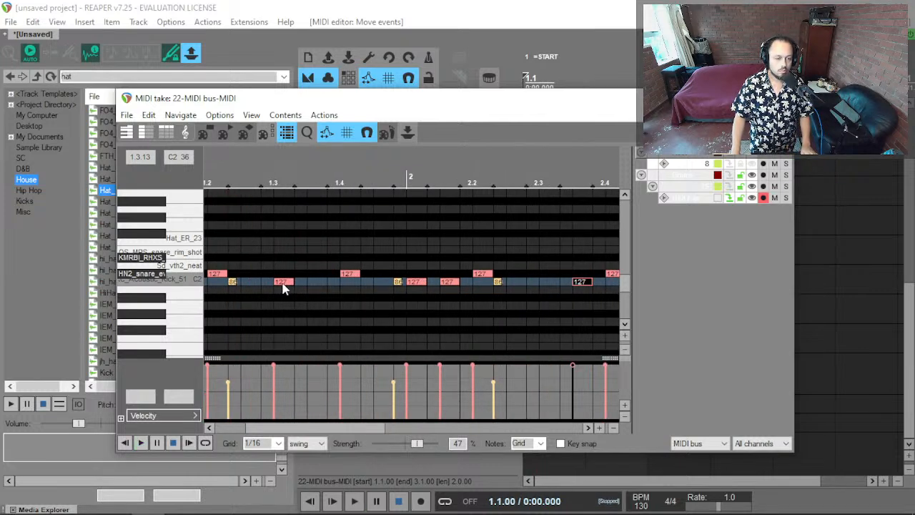
{"action": "left_click_drag", "start_coordinate": [283, 286], "coordinate": [333, 286]}
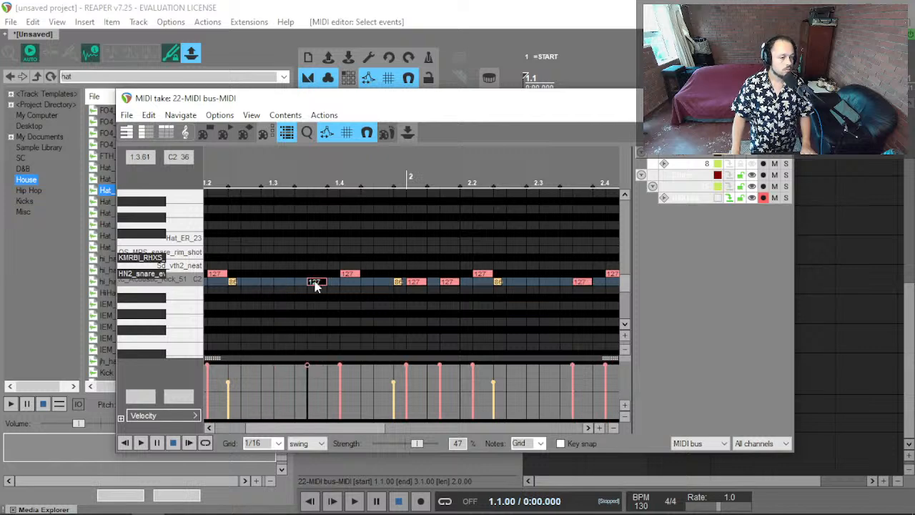
{"action": "key", "text": "space"}
{"action": "key", "text": "space"}
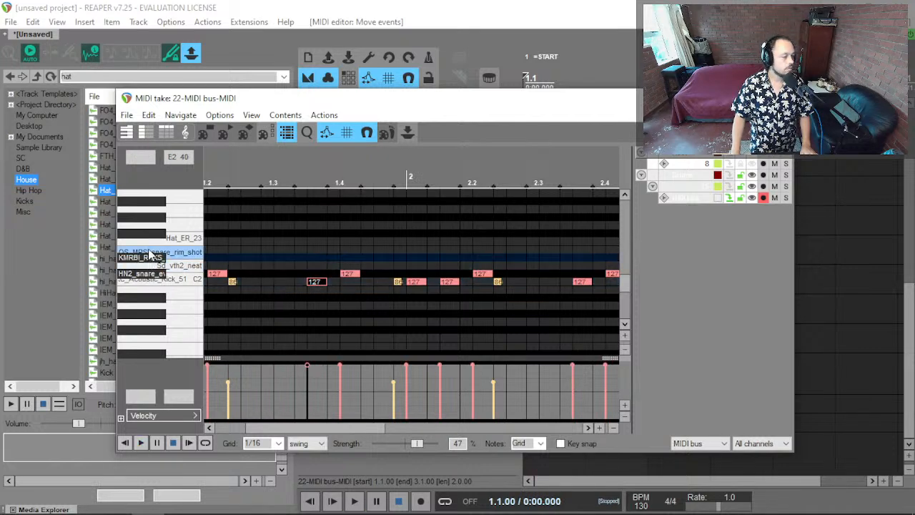
Add Hat_ER_23 notes at 1.1.50 and 1.2.50, copy the pair to 1.3.50 and 1.4.50, and play the pattern.
{"action": "scroll", "coordinate": [250, 241], "scroll_direction": "left", "scroll_amount": 2}
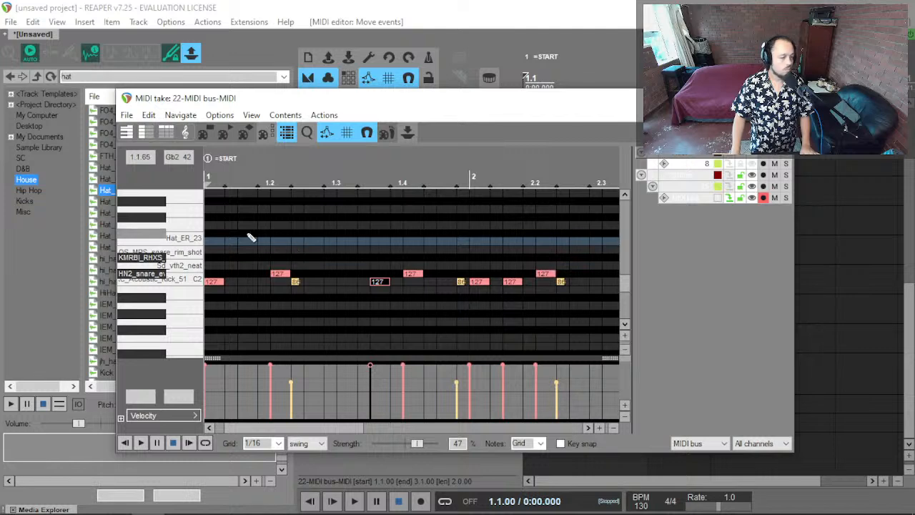
{"action": "left_click", "coordinate": [243, 242]}
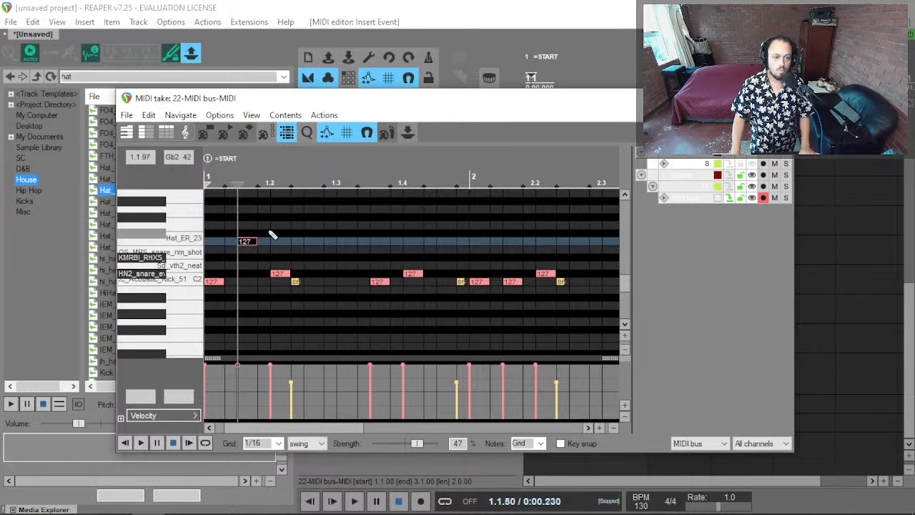
{"action": "left_click", "coordinate": [312, 243]}
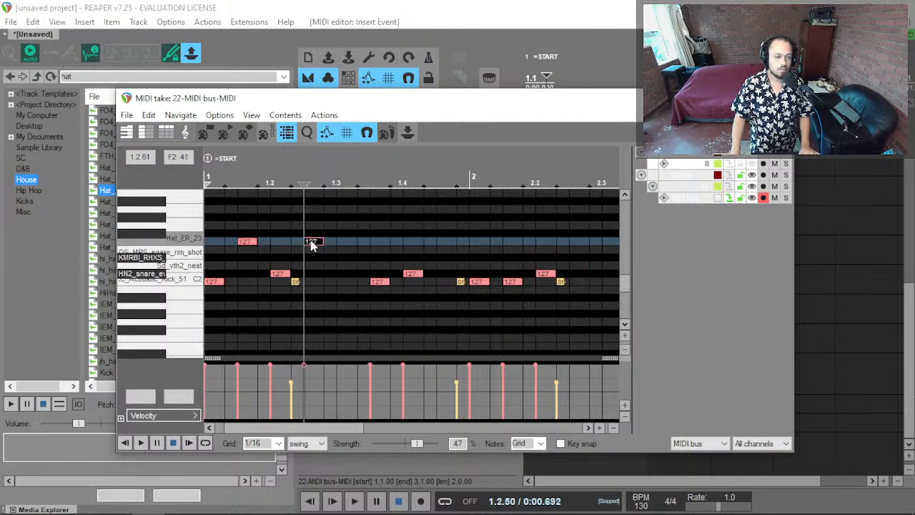
{"action": "left_click", "coordinate": [247, 243]}
{"action": "left_click_drag", "start_coordinate": [261, 247], "coordinate": [384, 247]}
{"action": "key", "text": "space"}
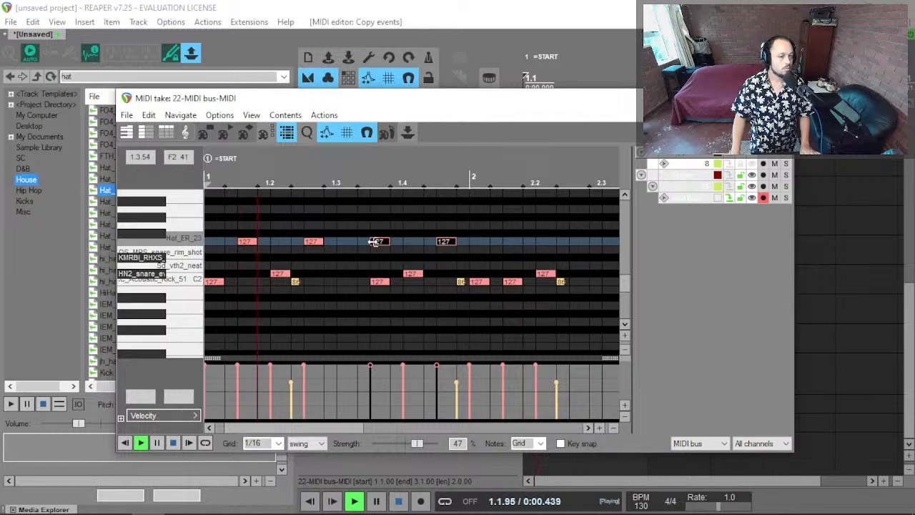
{"action": "scroll", "coordinate": [384, 245], "scroll_direction": "down", "scroll_amount": 2}
{"action": "key", "text": "space"}
Copy the offbeat hats through bar 2 up to 2.4.50 and play back the pattern.
{"action": "left_click_drag", "start_coordinate": [383, 246], "coordinate": [531, 247]}
{"action": "key", "text": "space"}
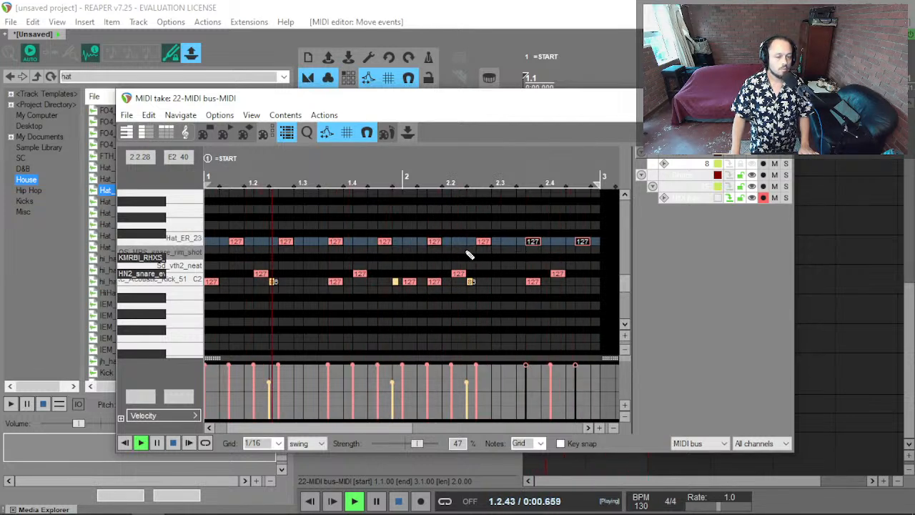
{"action": "left_click", "coordinate": [311, 266]}
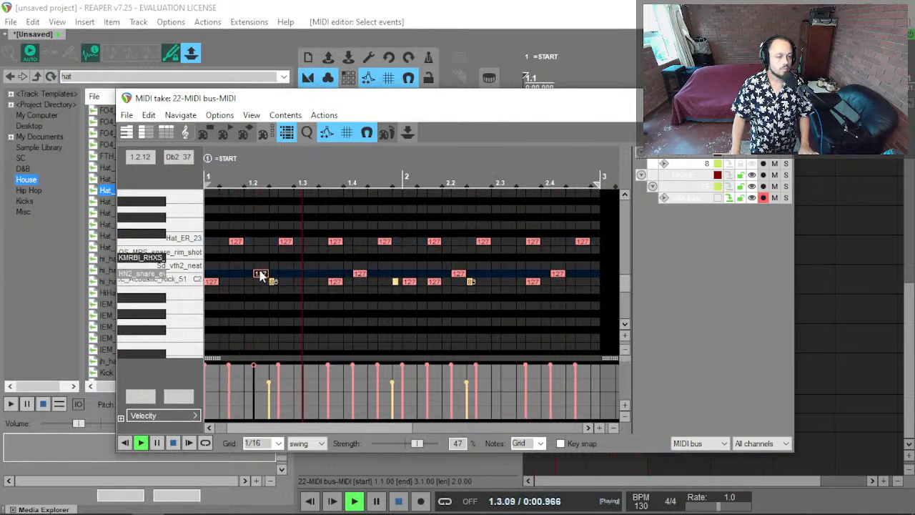
{"action": "key", "text": "space"}
Insert rim shot notes on the swung sixteenths just before and after beat 1.3, duplicate both into bar 2, and play.
{"action": "left_click", "coordinate": [285, 242]}
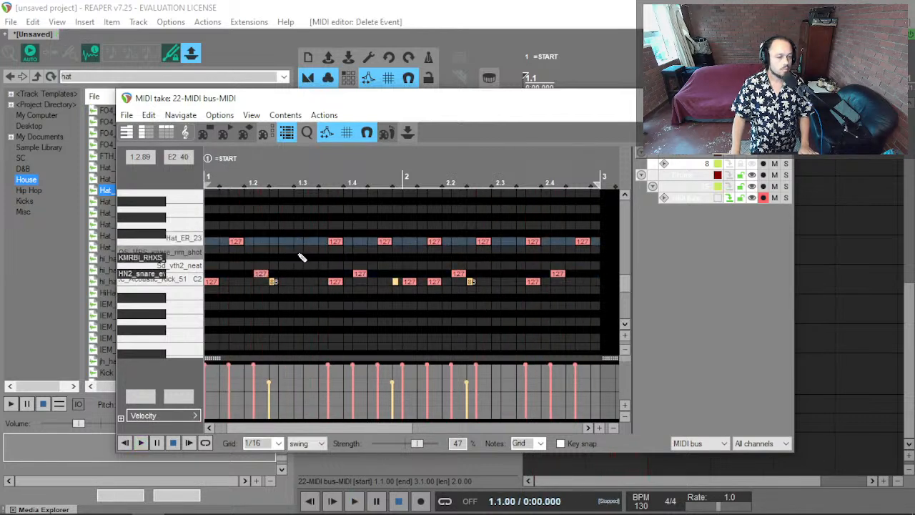
{"action": "double_click", "coordinate": [300, 251]}
{"action": "left_click", "coordinate": [330, 255]}
{"action": "key", "text": "space"}
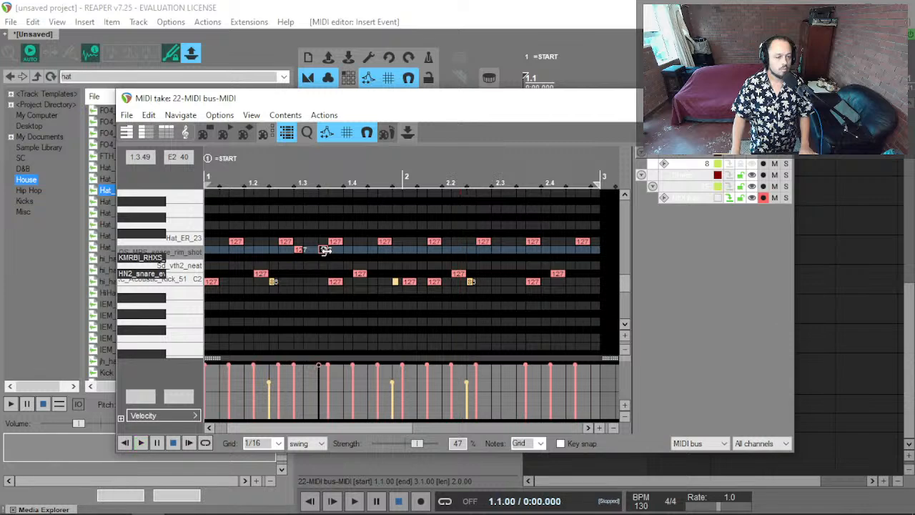
{"action": "key", "text": "ctrl+v"}
{"action": "key", "text": "space"}
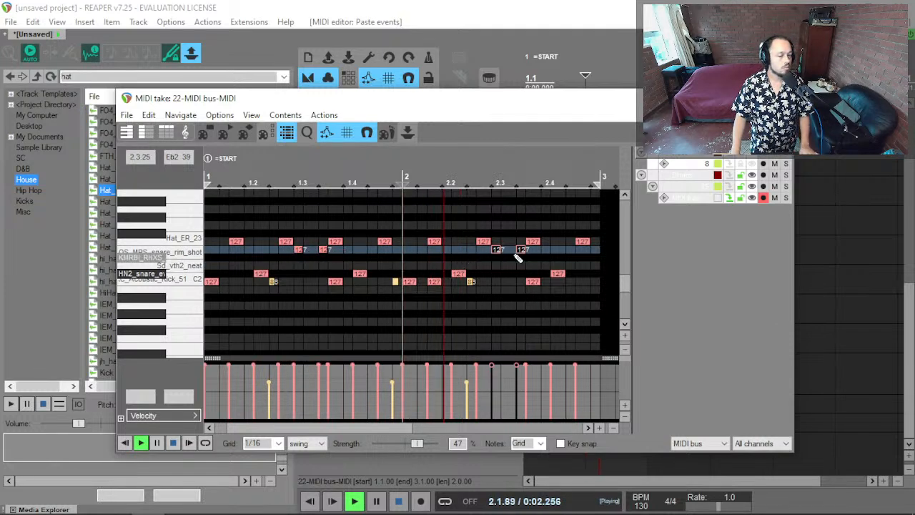
Delete the second rim shot in bar 1, move the remaining one down to the KMRBI_RHXS snare row, and play.
{"action": "double_click", "coordinate": [320, 253]}
{"action": "key", "text": "space"}
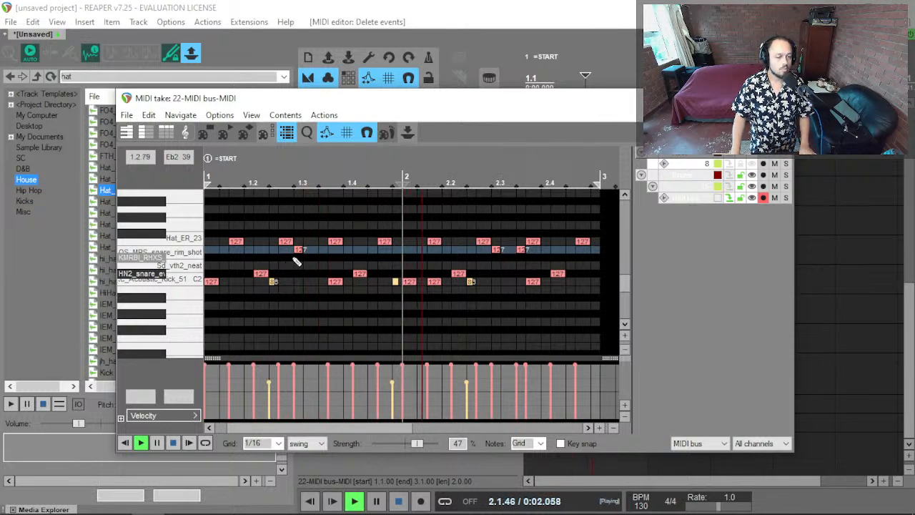
{"action": "left_click_drag", "start_coordinate": [299, 256], "coordinate": [300, 259]}
{"action": "key", "text": "space"}
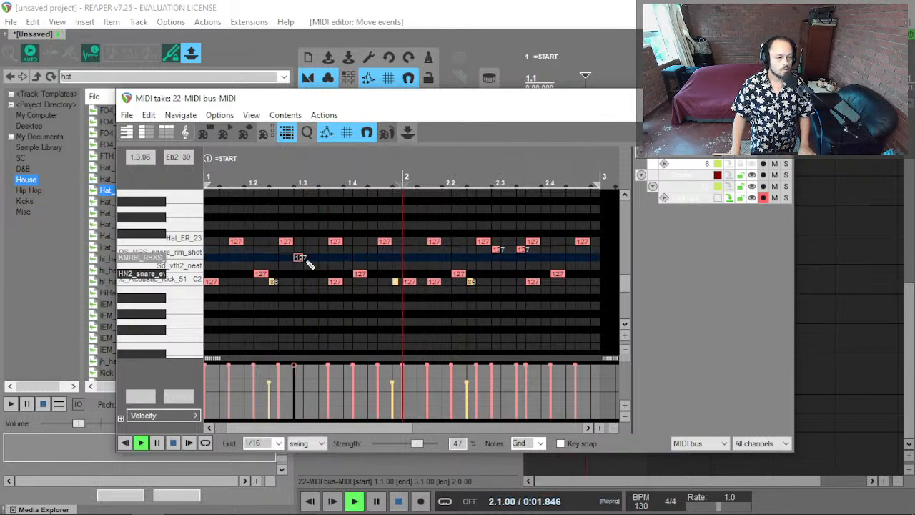
Delete the 2.1.50 kick and the ghost kick before bar 2, and copy the other bar 2 ghost kick to 1.4.50.
{"action": "double_click", "coordinate": [434, 282]}
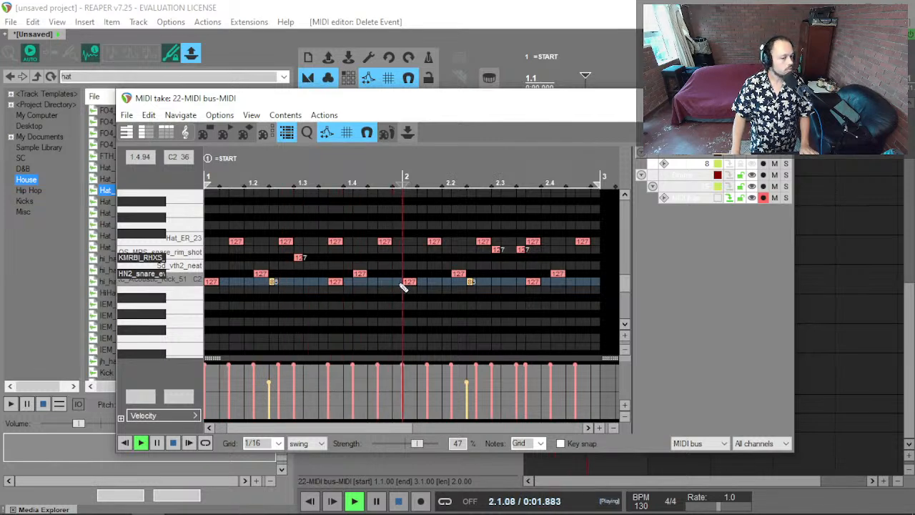
{"action": "left_click", "coordinate": [470, 282]}
{"action": "left_click_drag", "start_coordinate": [471, 284], "coordinate": [381, 285]}
Copy the 2.3.50 kick half a beat earlier to beat 2.3 and play back the pattern.
{"action": "left_click", "coordinate": [531, 286]}
{"action": "left_click_drag", "start_coordinate": [505, 293], "coordinate": [506, 290]}
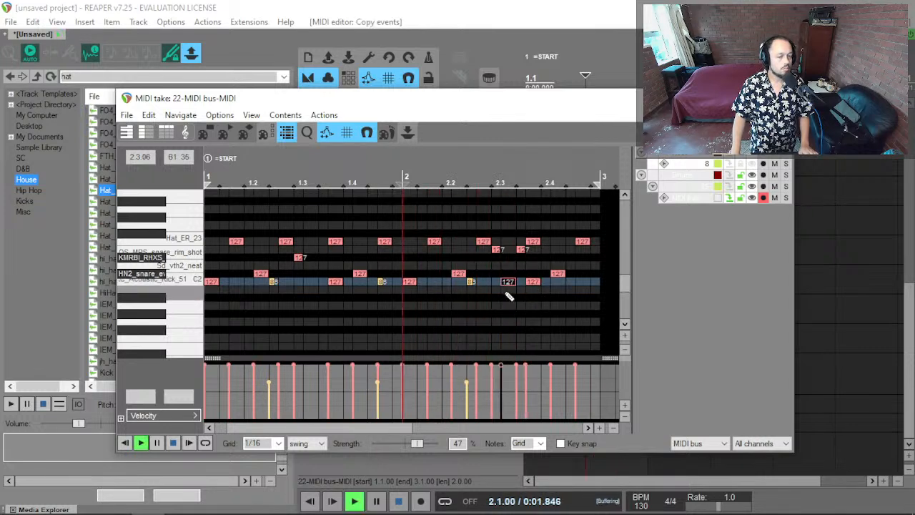
{"action": "key", "text": "space"}
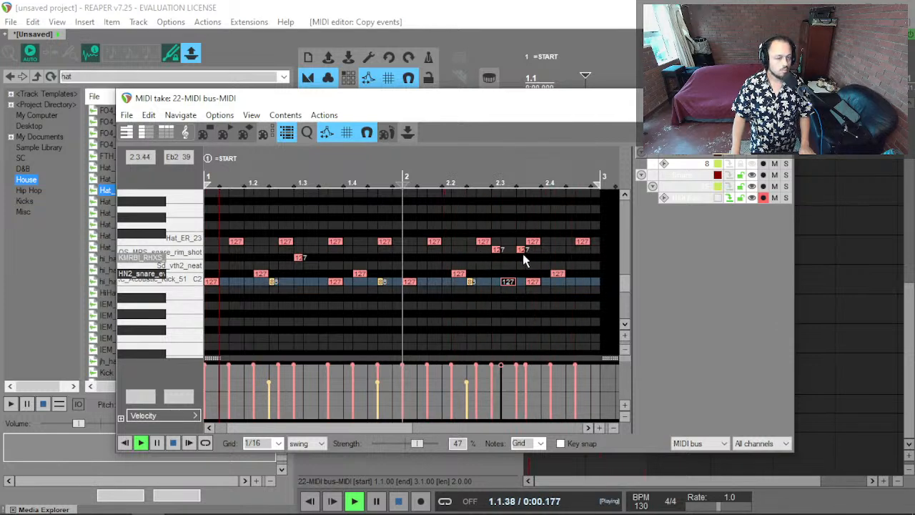
Insert a rim shot on the swung sixteenth right after beat 1.3 and play the pattern.
{"action": "key", "text": "space"}
{"action": "left_click", "coordinate": [322, 250]}
{"action": "key", "text": "space"}
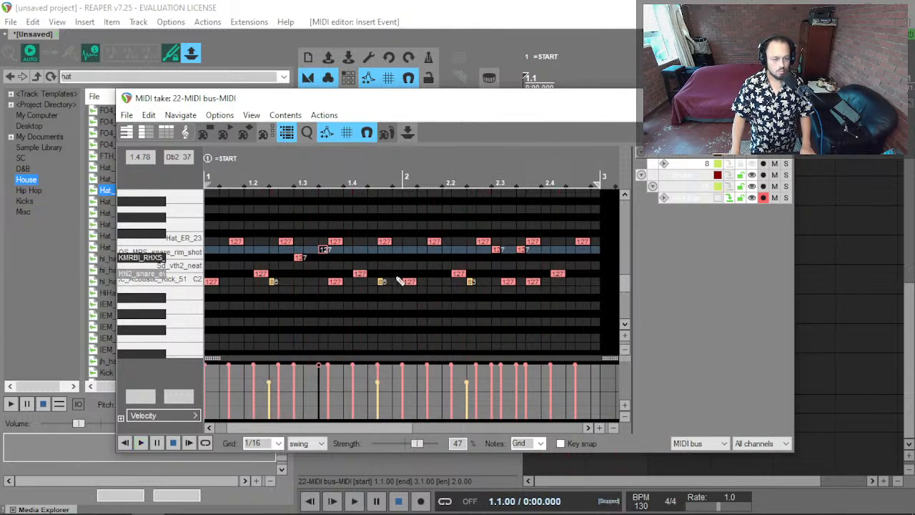
Delete the kick on beat 2.3, move the 2.3.50 kick into its place, and play back the pattern.
{"action": "double_click", "coordinate": [507, 281]}
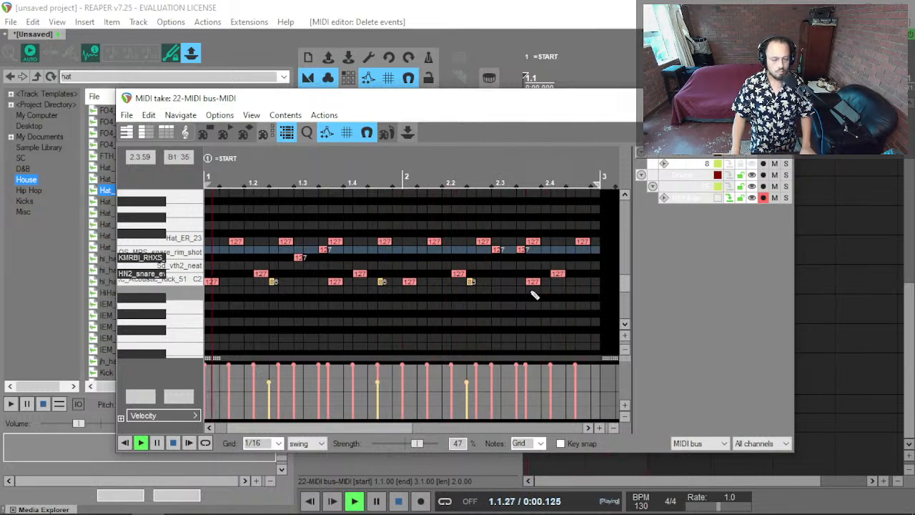
{"action": "key", "text": "space"}
{"action": "left_click_drag", "start_coordinate": [533, 284], "coordinate": [501, 282]}
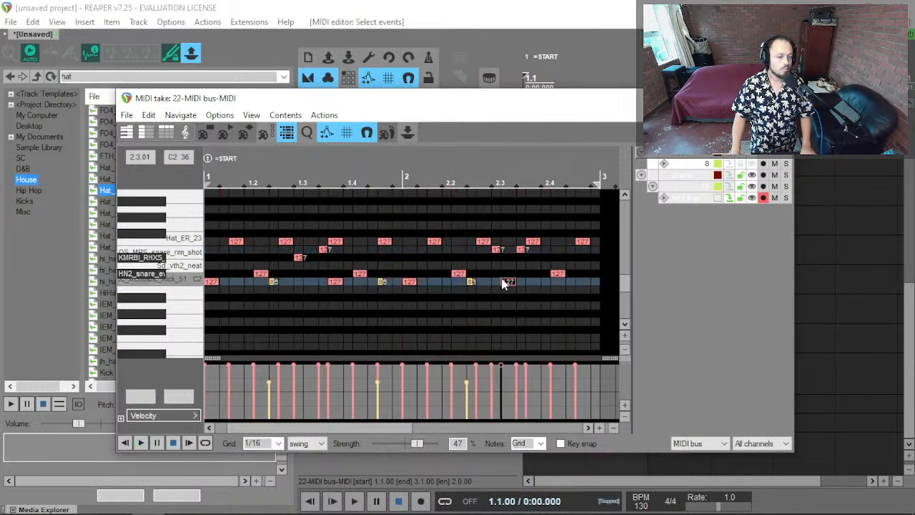
{"action": "key", "text": "space"}
{"action": "left_click", "coordinate": [470, 284]}
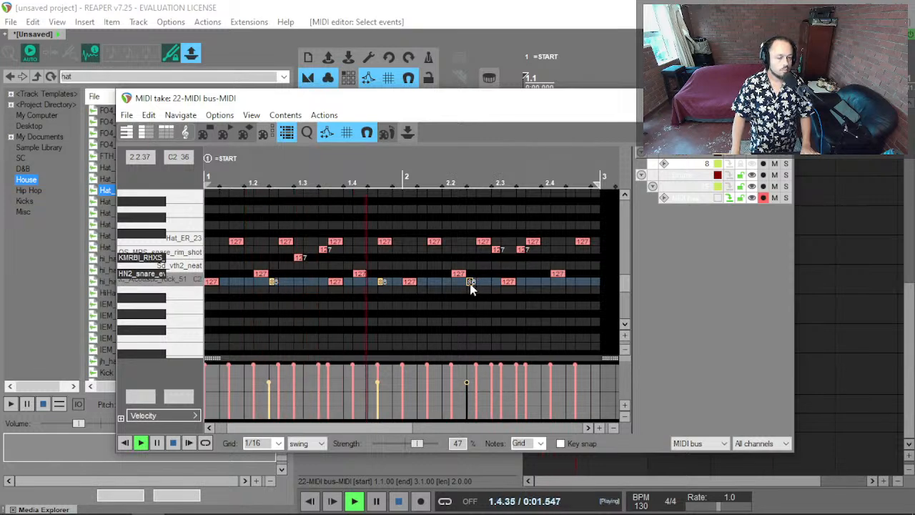
{"action": "key", "text": "space"}
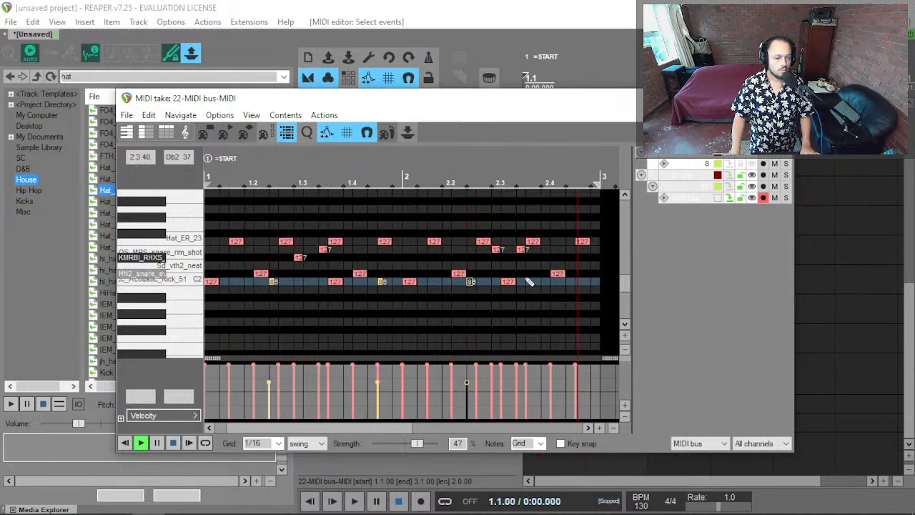
Move the beat 2.3 kick to the swung sixteenth just before it, copy it to 2.3.50, and play the pattern.
{"action": "left_click", "coordinate": [499, 286]}
{"action": "key", "text": "space"}
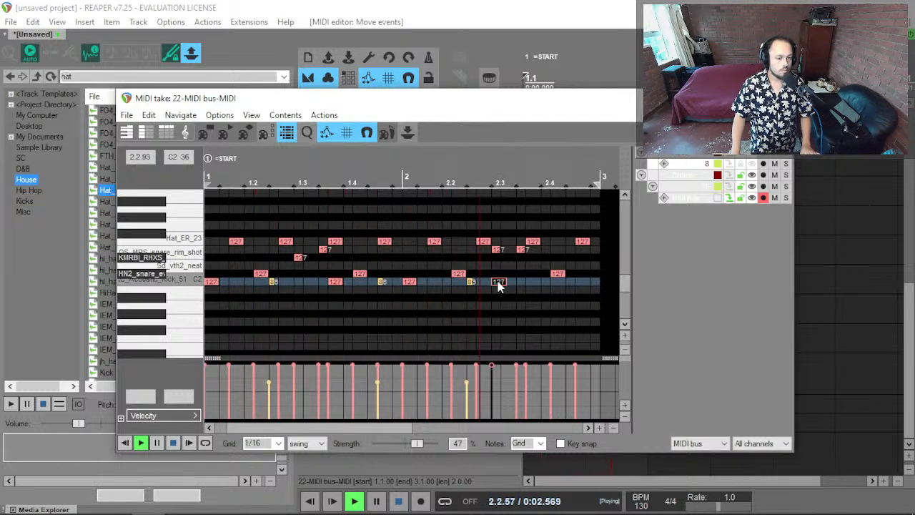
{"action": "left_click_drag", "start_coordinate": [504, 288], "coordinate": [535, 291]}
{"action": "key", "text": "space"}
Delete the rim shot just before beat 2.3 and the ghost kick right after the beat 2.2 snare.
{"action": "double_click", "coordinate": [498, 249]}
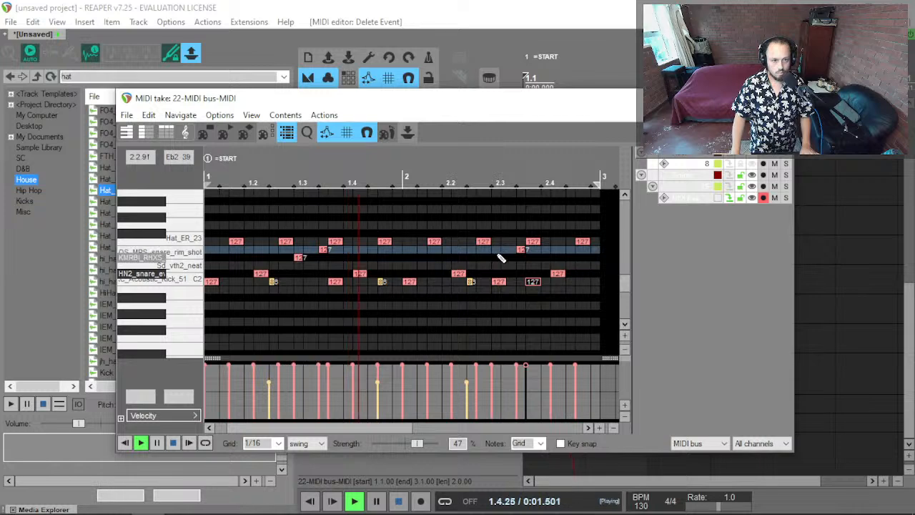
{"action": "left_click", "coordinate": [473, 282]}
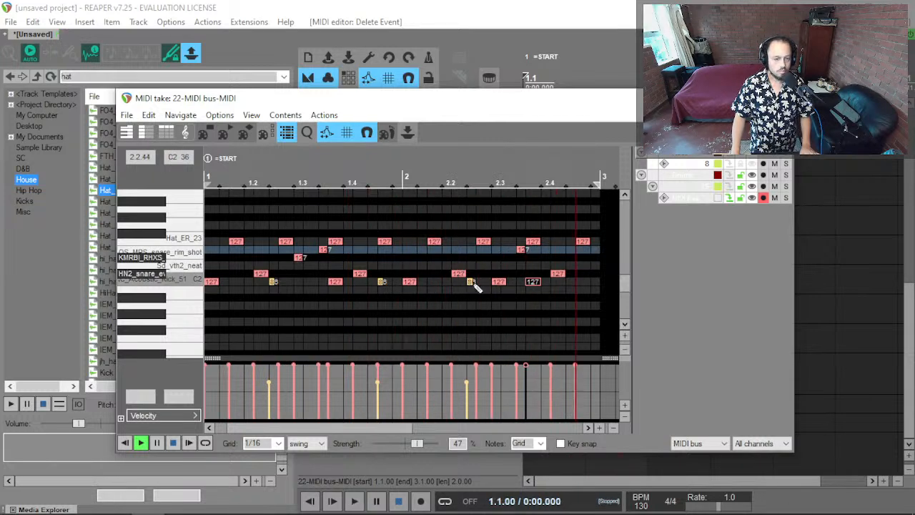
{"action": "key", "text": "space"}
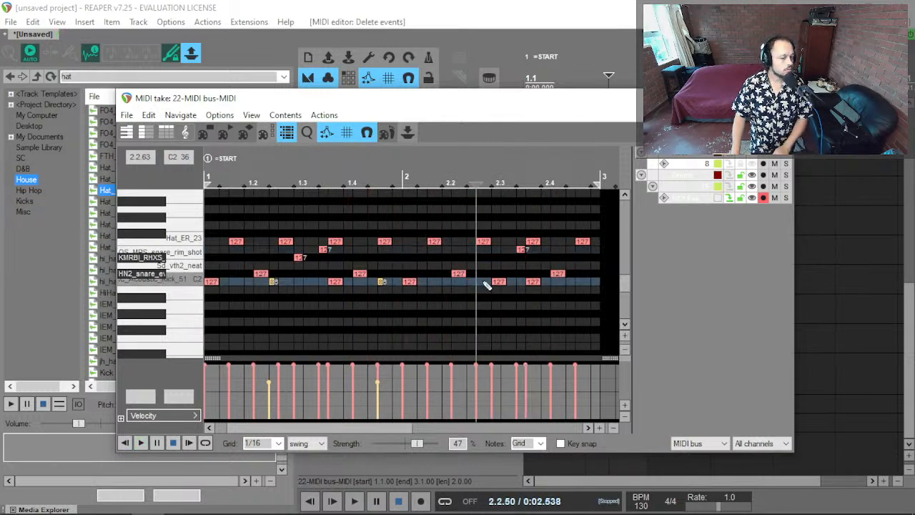
{"action": "right_click", "coordinate": [483, 283]}
{"action": "left_click", "coordinate": [481, 287]}
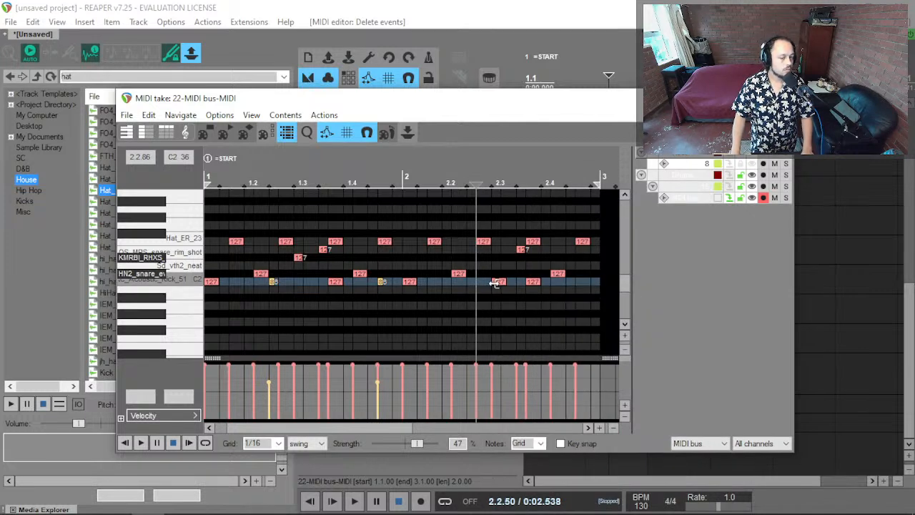
Move the kick just before beat 2.3 to 2.2.50 and play back the pattern.
{"action": "left_click_drag", "start_coordinate": [483, 285], "coordinate": [484, 284]}
{"action": "key", "text": "space"}
{"action": "key", "text": "w"}
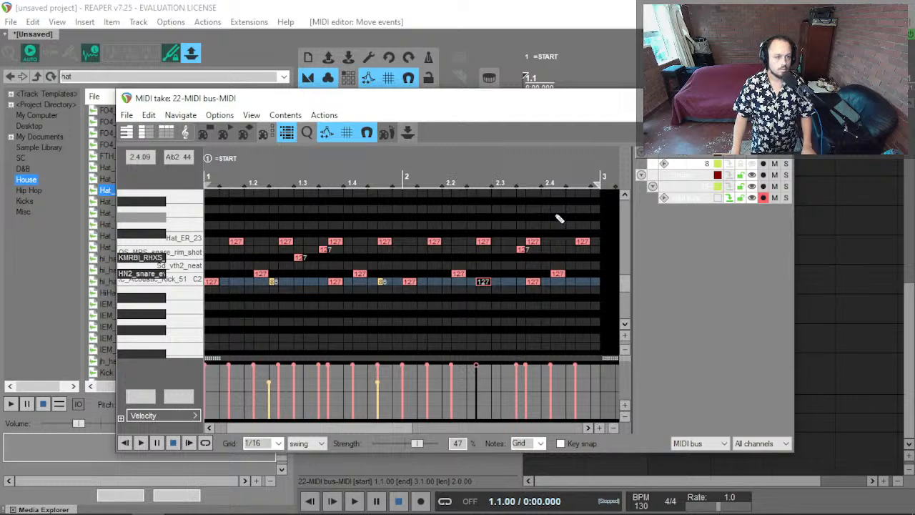
Close the MIDI editor and play the loop with the MIDI bus track soloed.
{"action": "key", "text": "Escape"}
{"action": "key", "text": "space"}
{"action": "key", "text": "F6"}
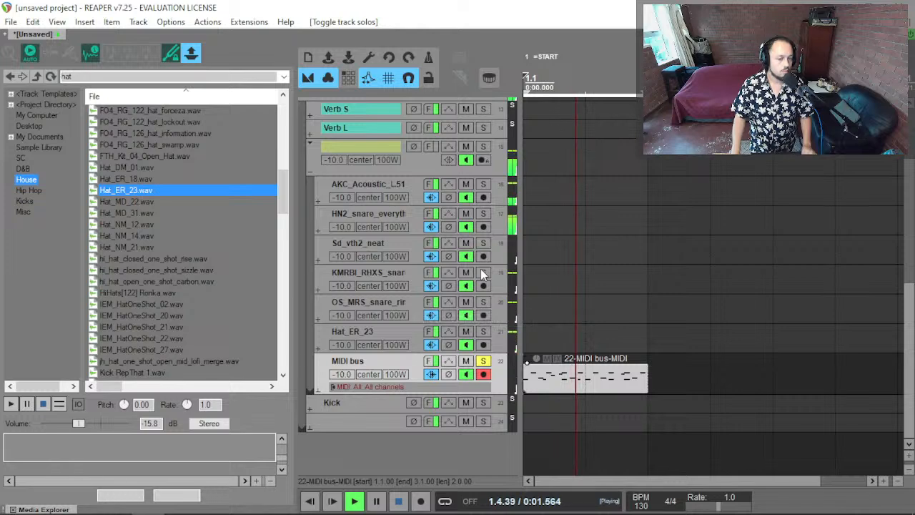
In the HN2_snare_everything sampler, shorten the sample to 0.15 s with a 15 ms release, leaving decay and pitch offset at their original settings.
{"action": "left_click", "coordinate": [395, 213]}
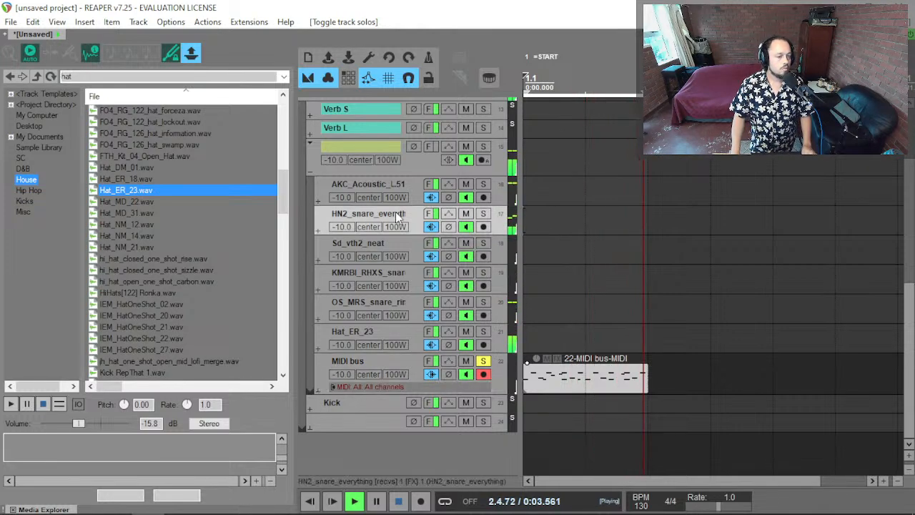
{"action": "key", "text": "f"}
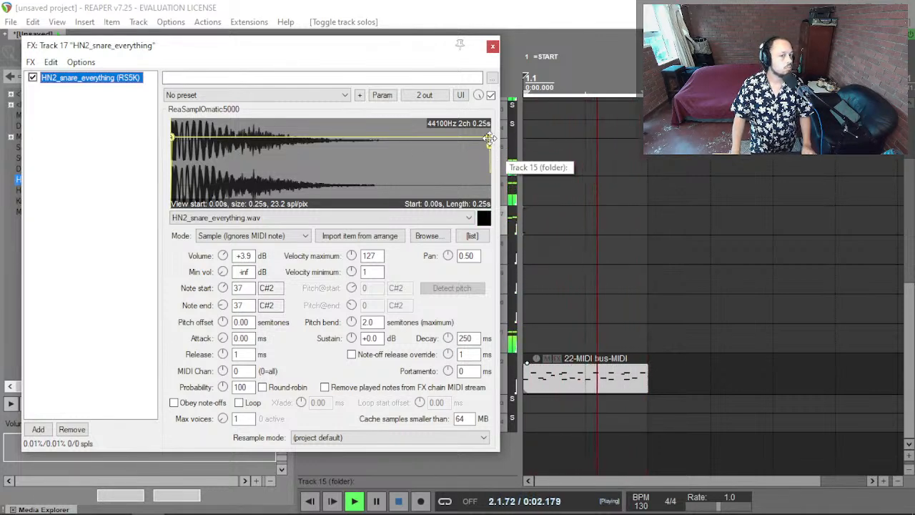
{"action": "left_click_drag", "start_coordinate": [491, 147], "coordinate": [453, 130]}
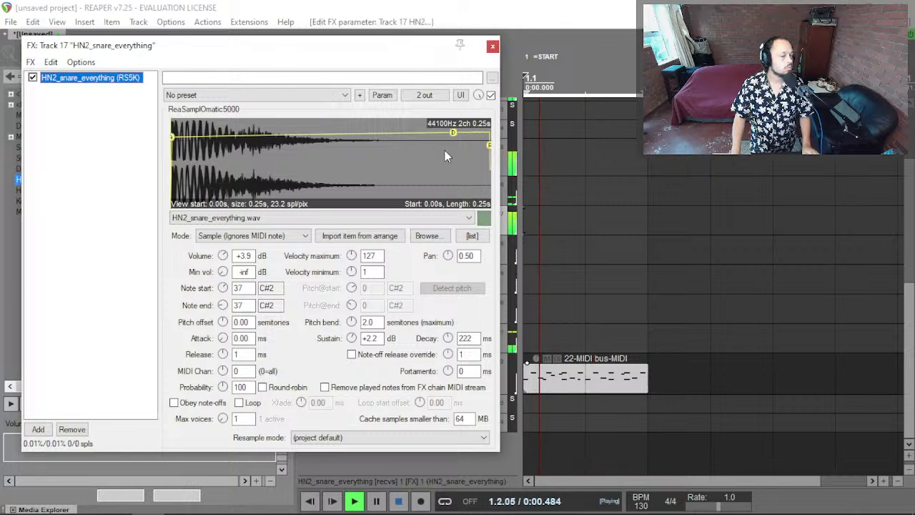
{"action": "key", "text": "ctrl+z"}
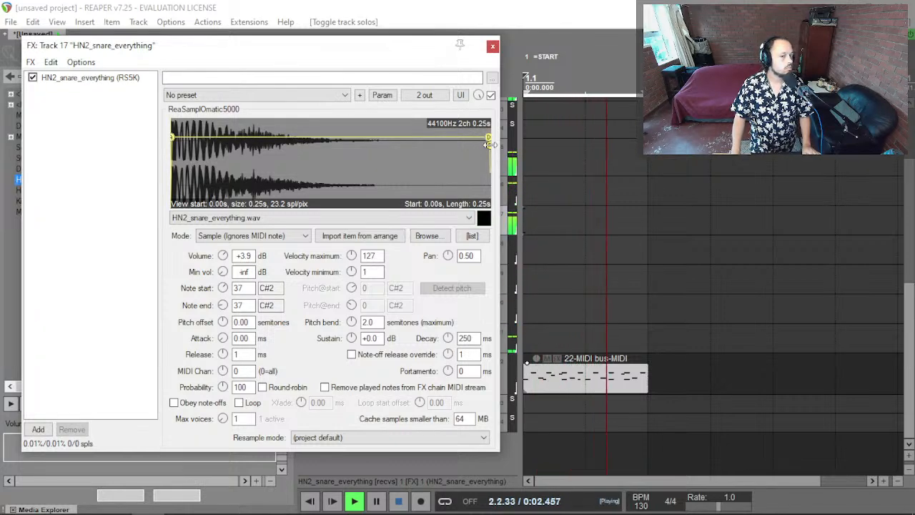
{"action": "mouse_move", "coordinate": [487, 143]}
{"action": "left_mouse_down"}
{"action": "mouse_move", "coordinate": [371, 141]}
{"action": "mouse_move", "coordinate": [447, 169]}
{"action": "mouse_move", "coordinate": [324, 161]}
{"action": "mouse_move", "coordinate": [304, 145]}
{"action": "mouse_move", "coordinate": [315, 159]}
{"action": "mouse_move", "coordinate": [368, 172]}
{"action": "left_mouse_up"}
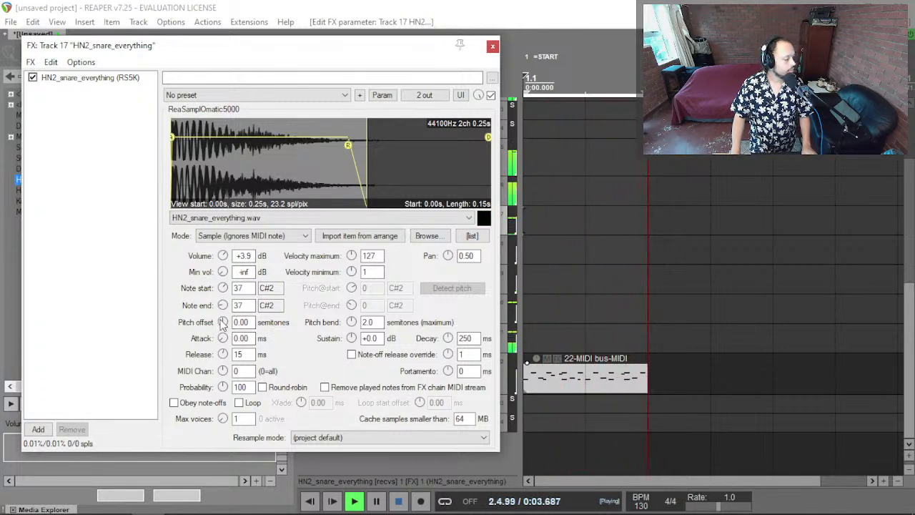
{"action": "left_click_drag", "start_coordinate": [223, 322], "coordinate": [223, 327]}
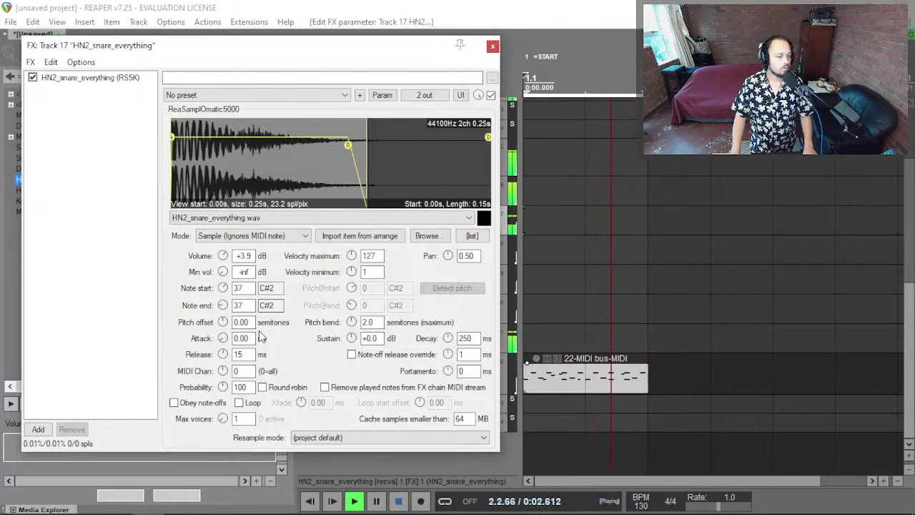
{"action": "key", "text": "Escape"}
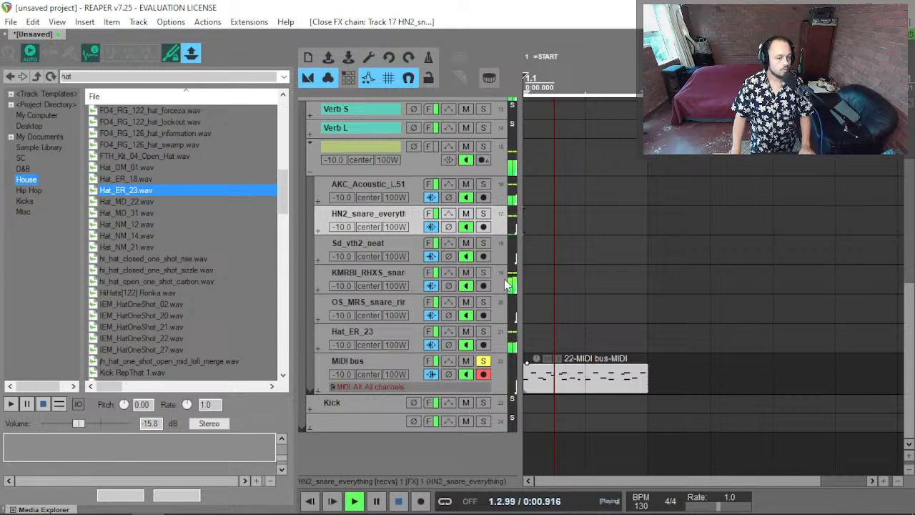
Audition the Hat_ER_23 and HN2_snare_everything tracks in solo, and take the MIDI bus track out of solo.
{"action": "left_click", "coordinate": [501, 349]}
{"action": "key", "text": "F6"}
{"action": "key", "text": "F6"}
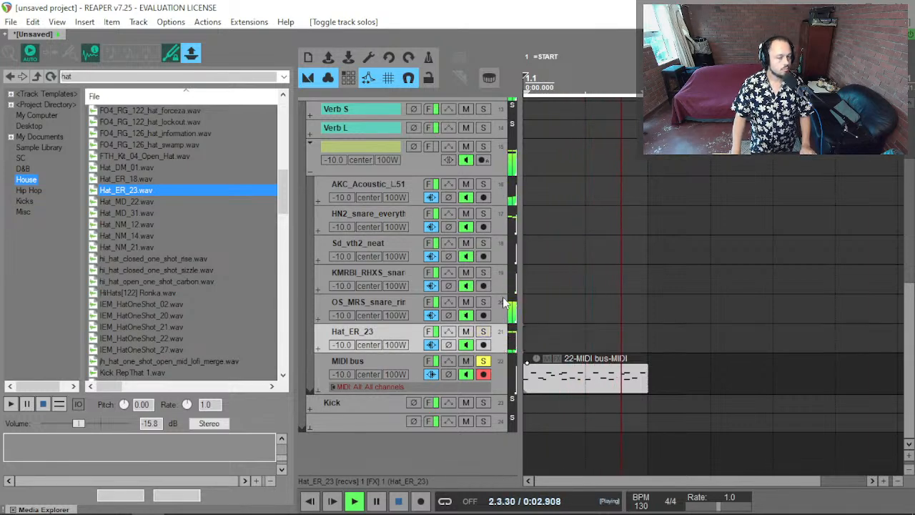
{"action": "left_click", "coordinate": [501, 227]}
{"action": "key", "text": "F6"}
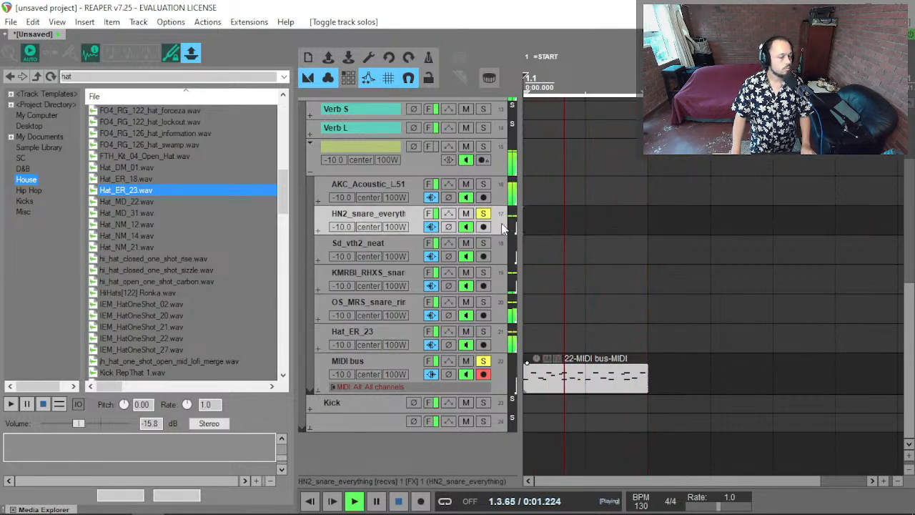
{"action": "key", "text": "F6"}
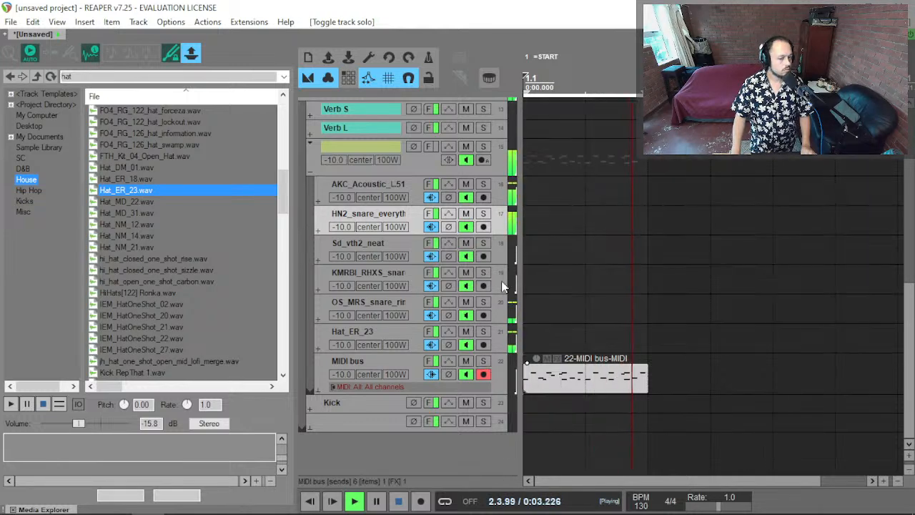
{"action": "key", "text": "F6"}
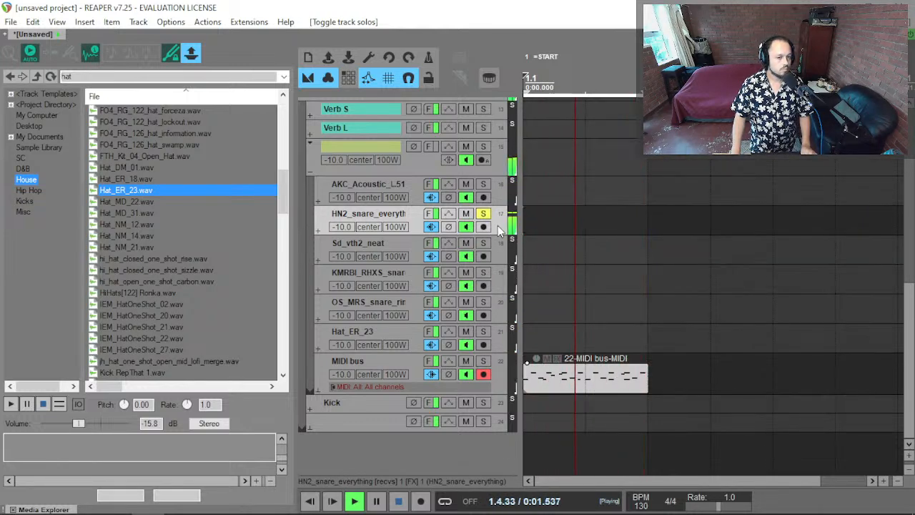
{"action": "key", "text": "F6"}
{"action": "left_click", "coordinate": [493, 257]}
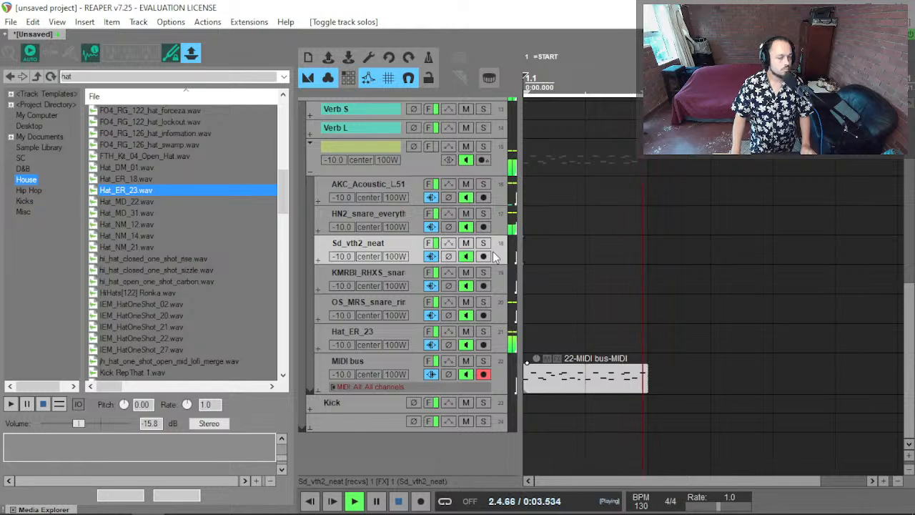
With the kick soloed, set its ReaEQ band 5 high shelf to -5.0 dB and 0.01 oct, raise its frequency, and unsolo the track.
{"action": "key", "text": "F6"}
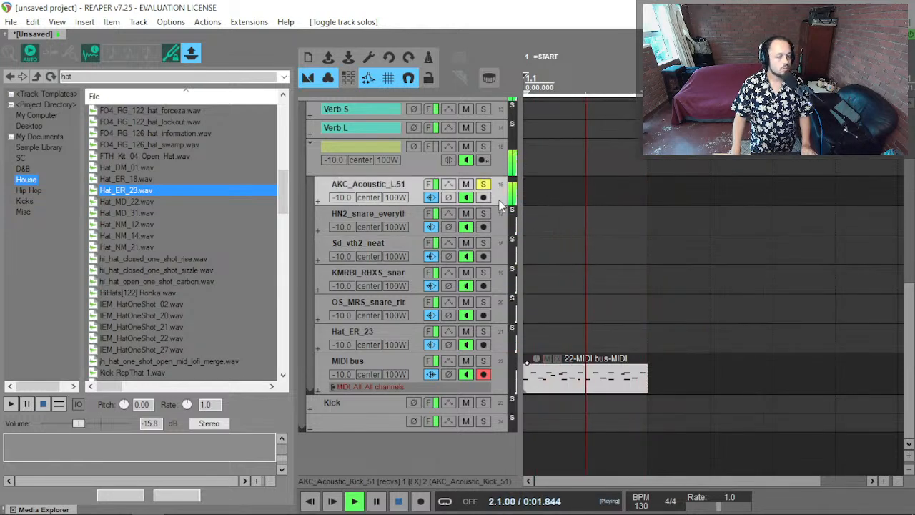
{"action": "left_click", "coordinate": [429, 185]}
{"action": "left_click_drag", "start_coordinate": [590, 209], "coordinate": [392, 247]}
{"action": "left_click_drag", "start_coordinate": [417, 387], "coordinate": [244, 387]}
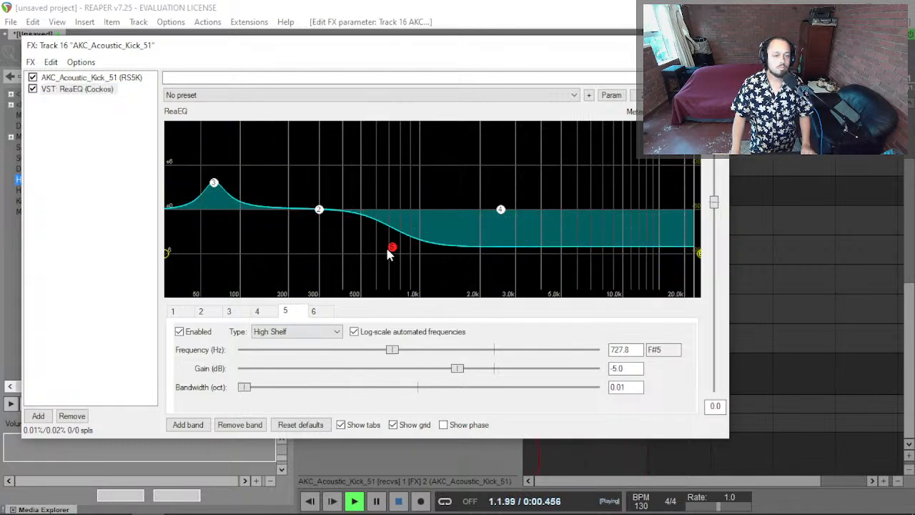
{"action": "left_click_drag", "start_coordinate": [391, 246], "coordinate": [493, 246]}
{"action": "key", "text": "Escape"}
{"action": "key", "text": "F6"}
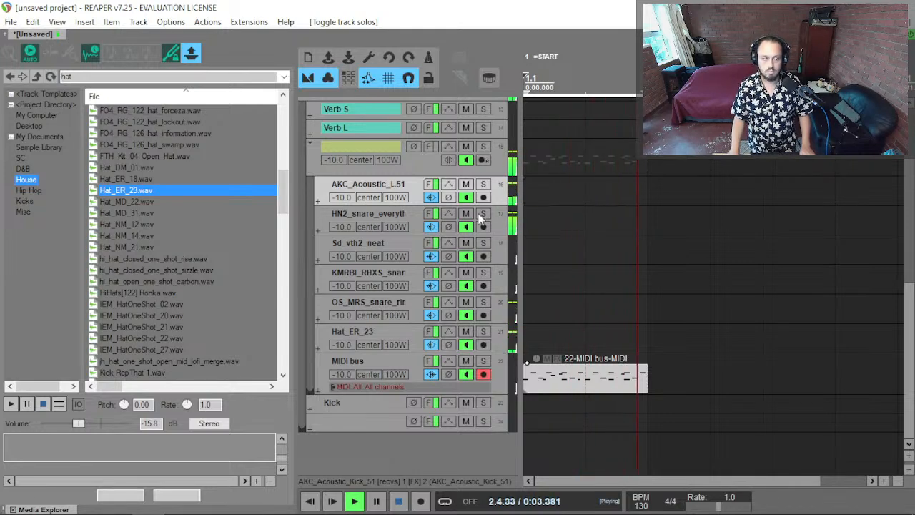
Solo the unnamed drum kit folder track and disarm recording on the MIDI bus track.
{"action": "scroll", "coordinate": [438, 286], "scroll_direction": "up", "scroll_amount": 2}
{"action": "scroll", "coordinate": [441, 319], "scroll_direction": "down", "scroll_amount": 2}
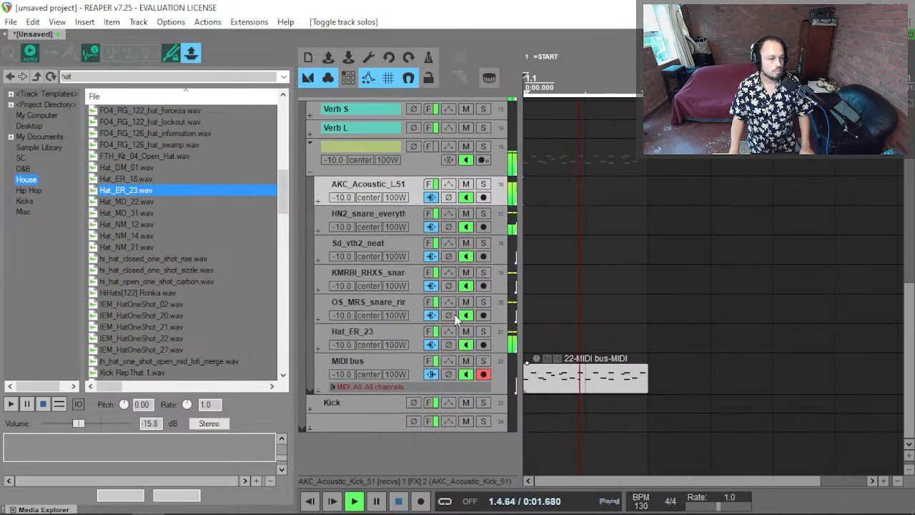
{"action": "scroll", "coordinate": [509, 196], "scroll_direction": "up", "scroll_amount": 2}
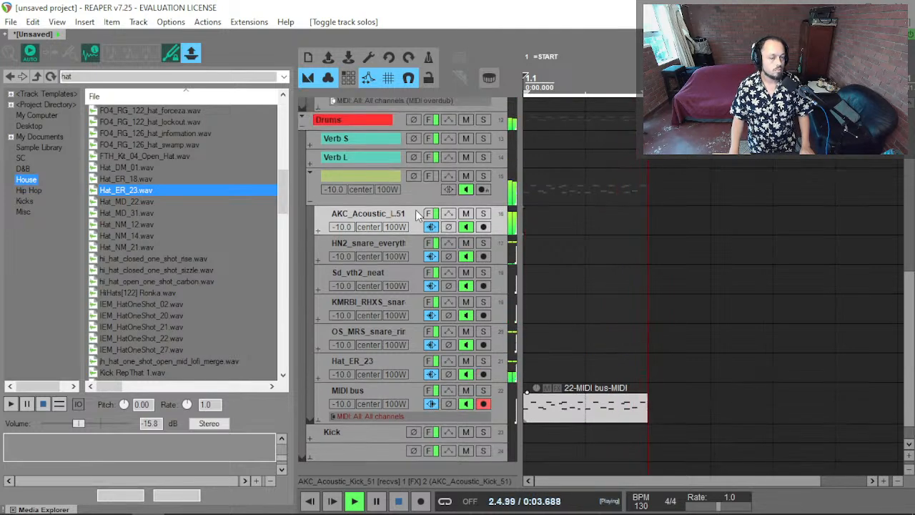
{"action": "left_click", "coordinate": [486, 179]}
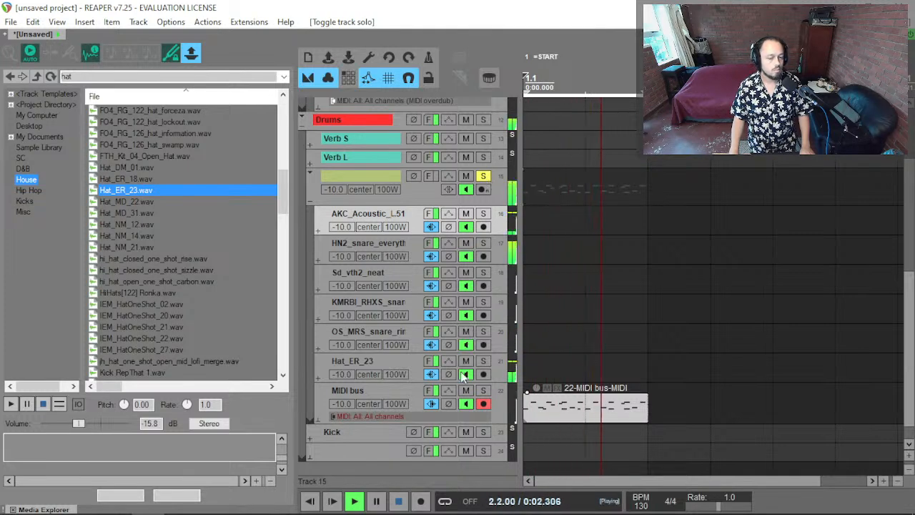
{"action": "left_click", "coordinate": [484, 405]}
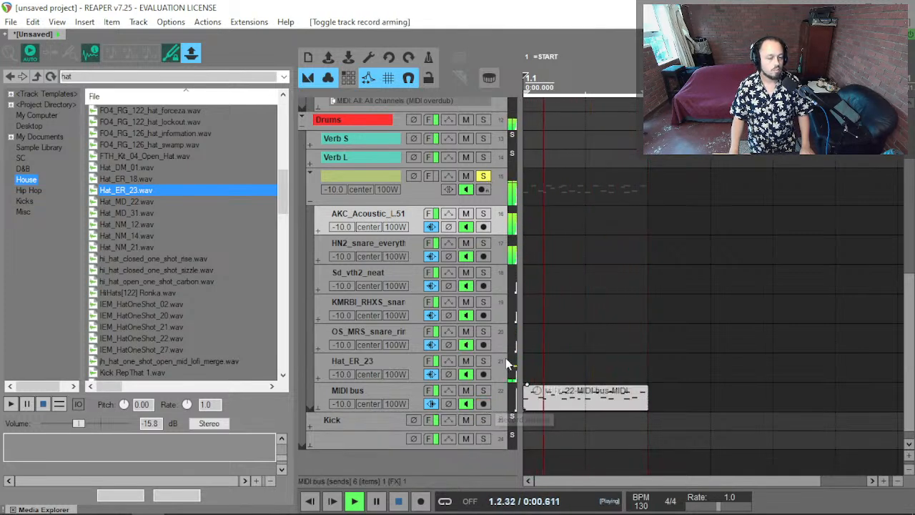
Add a send from Hat_ER_23 to Verb S and lower its level while the hat is soloed.
{"action": "scroll", "coordinate": [461, 236], "scroll_direction": "up", "scroll_amount": 1}
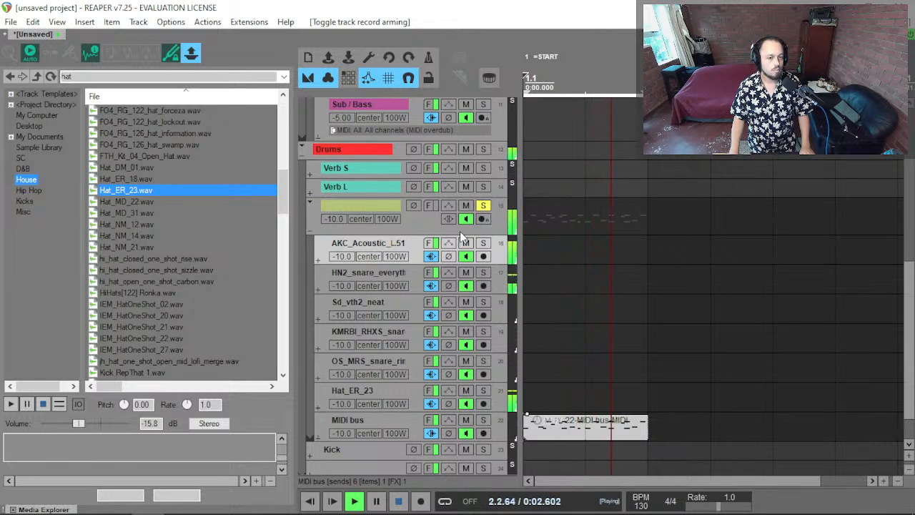
{"action": "left_click", "coordinate": [483, 390]}
{"action": "left_click_drag", "start_coordinate": [434, 407], "coordinate": [347, 172]}
{"action": "left_click_drag", "start_coordinate": [409, 226], "coordinate": [383, 228]}
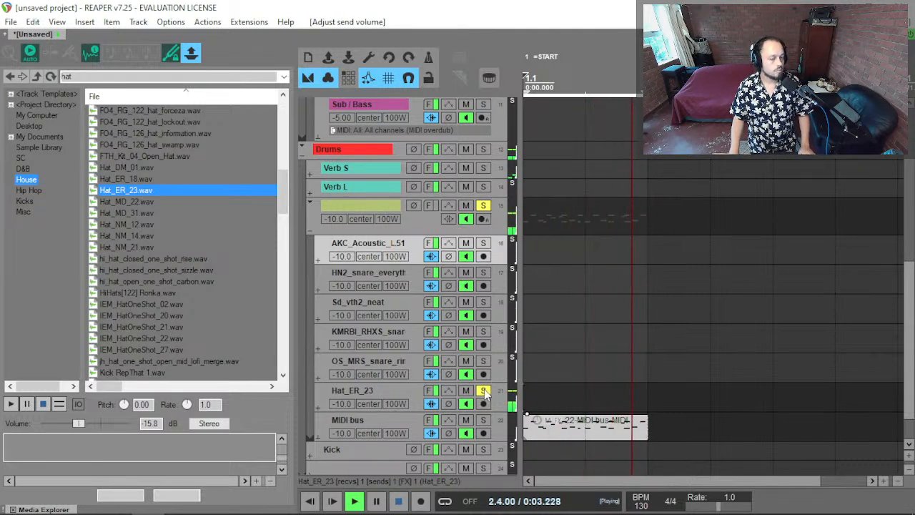
{"action": "left_click", "coordinate": [484, 390]}
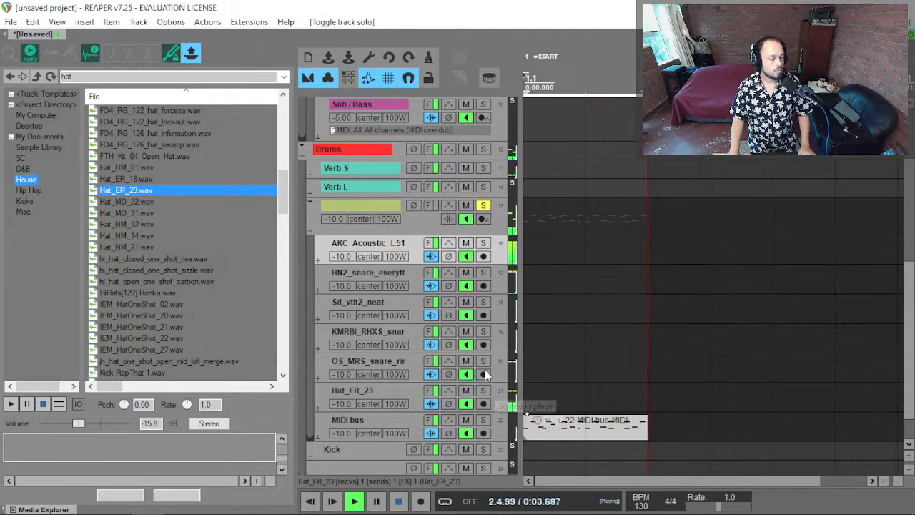
Add a send from HN2_snare_everything to Verb S and adjust its level while the snare is soloed.
{"action": "left_click", "coordinate": [483, 272]}
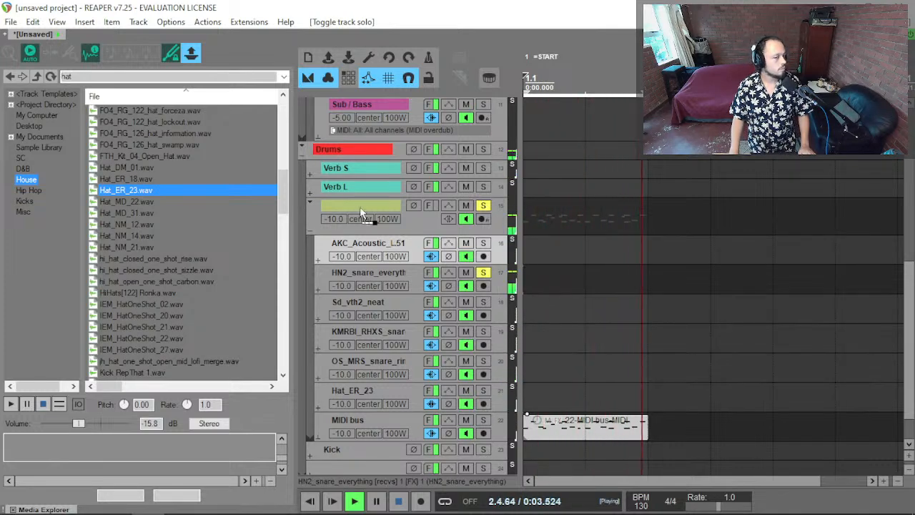
{"action": "left_click_drag", "start_coordinate": [352, 173], "coordinate": [353, 169]}
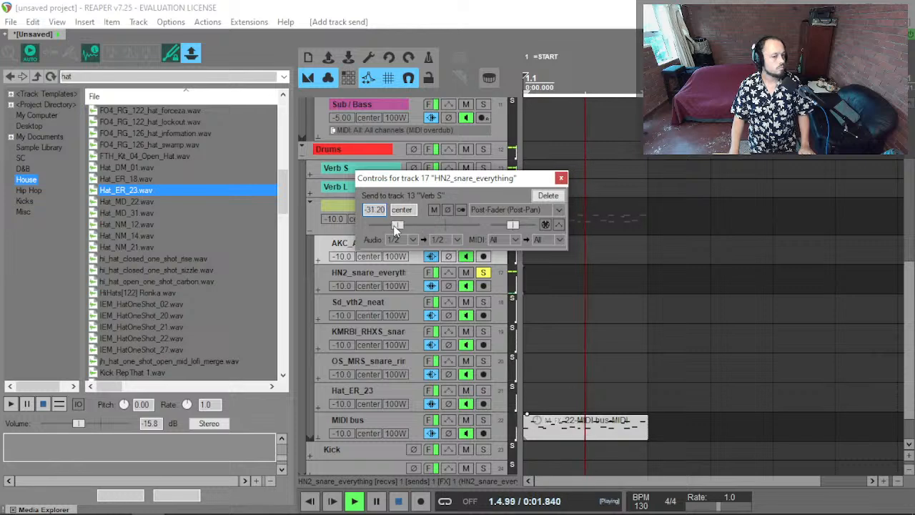
{"action": "left_click_drag", "start_coordinate": [391, 226], "coordinate": [393, 226]}
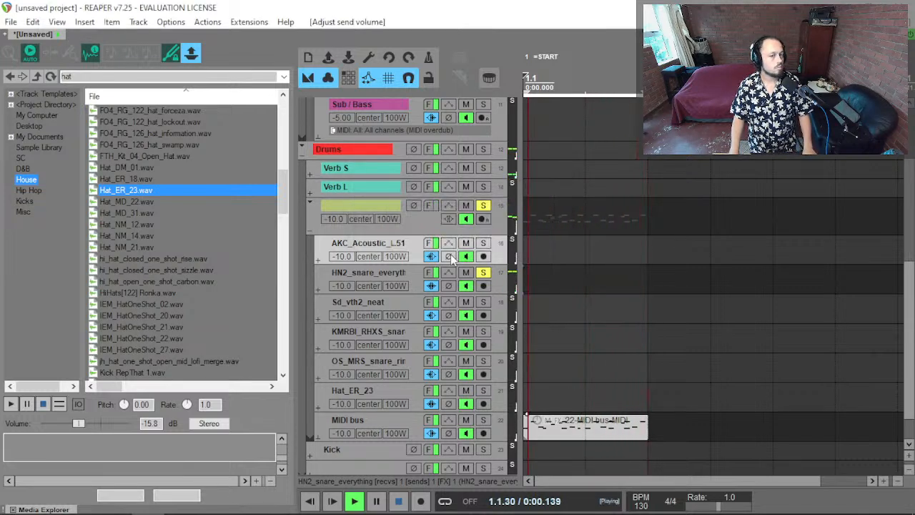
{"action": "left_click", "coordinate": [482, 273]}
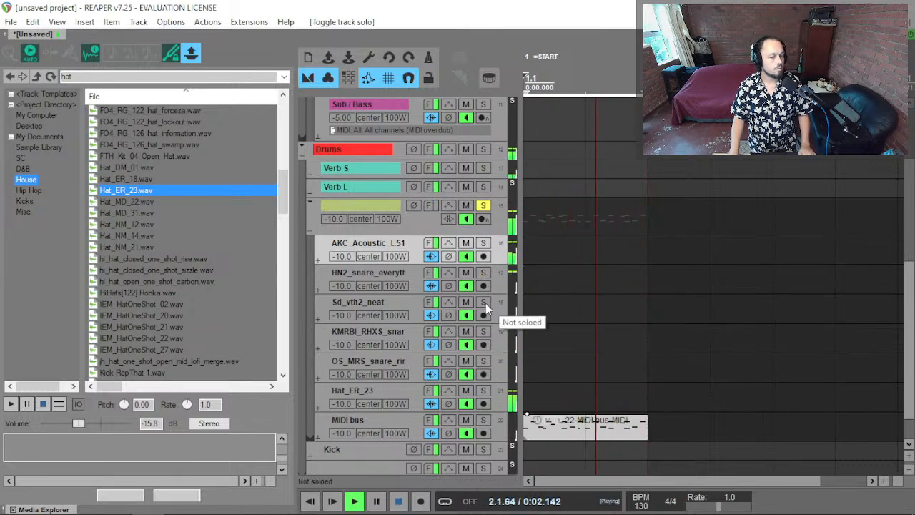
Audition the Hat_ER_23 and rim shot tracks in solo, one after the other.
{"action": "left_click", "coordinate": [483, 390]}
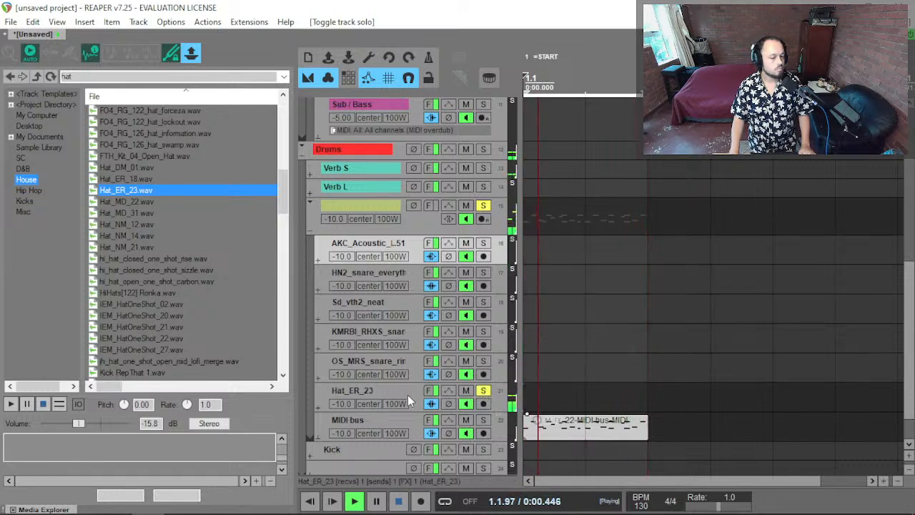
{"action": "left_click", "coordinate": [483, 393]}
{"action": "left_click", "coordinate": [484, 359]}
{"action": "left_click", "coordinate": [485, 360]}
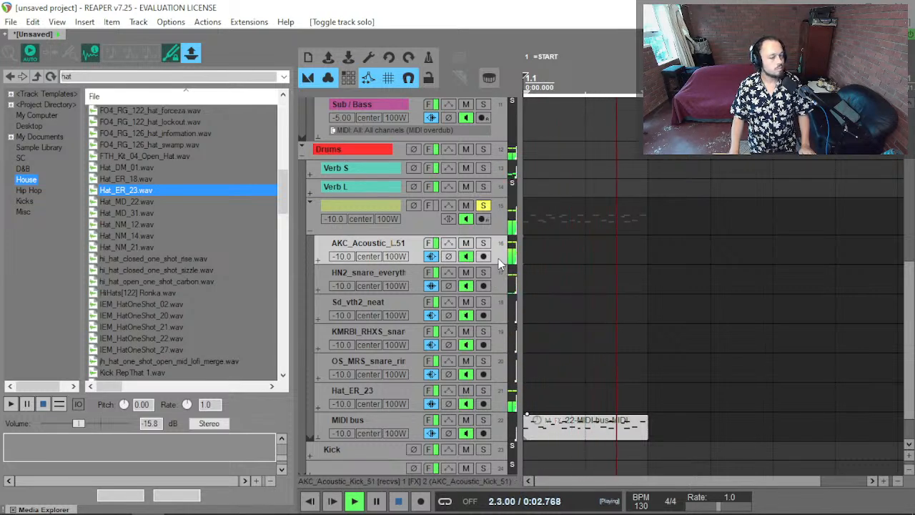
Add a send from AKC_Acoustic_Kick_51 to Verb S with its level at -37.10 dB.
{"action": "left_click_drag", "start_coordinate": [499, 260], "coordinate": [506, 223]}
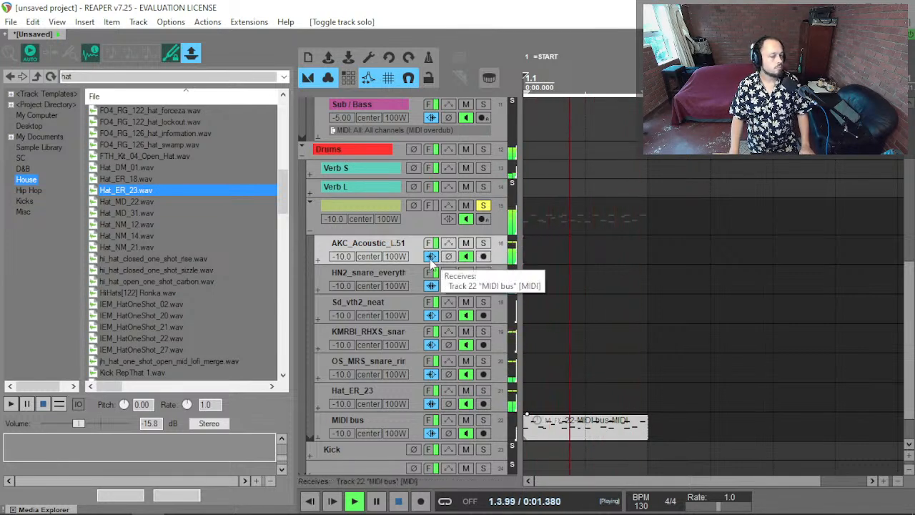
{"action": "left_click_drag", "start_coordinate": [431, 258], "coordinate": [363, 174]}
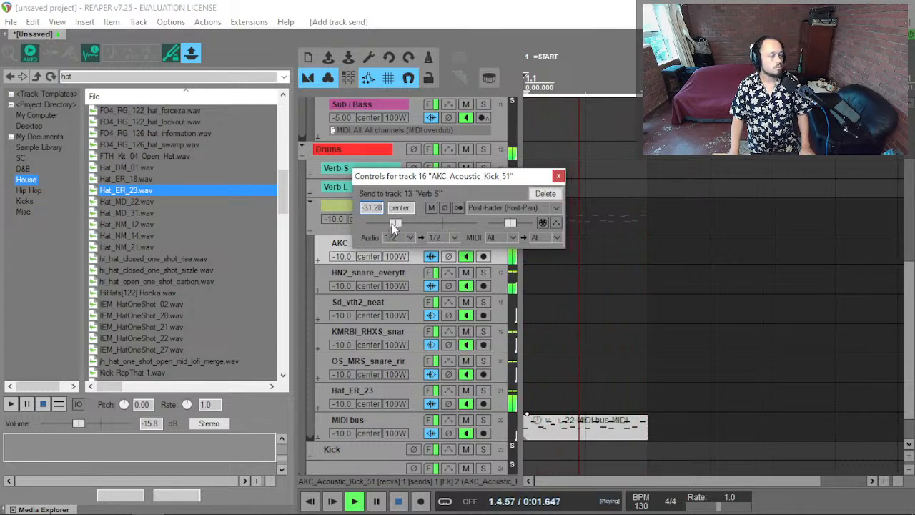
{"action": "left_click_drag", "start_coordinate": [392, 225], "coordinate": [387, 224]}
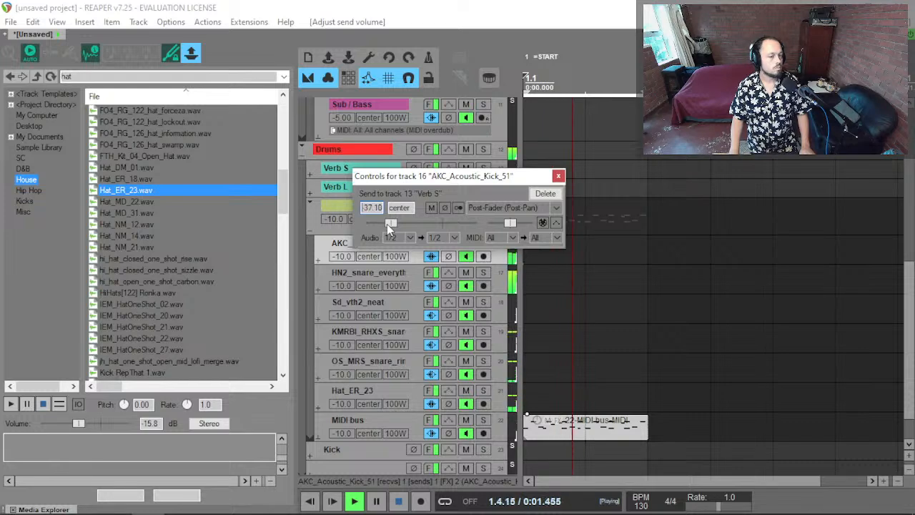
{"action": "left_click", "coordinate": [558, 177]}
Check the effects chains of the Kick track and the AKC_Acoustic_Kick_51 track.
{"action": "scroll", "coordinate": [329, 400], "scroll_direction": "down", "scroll_amount": 2}
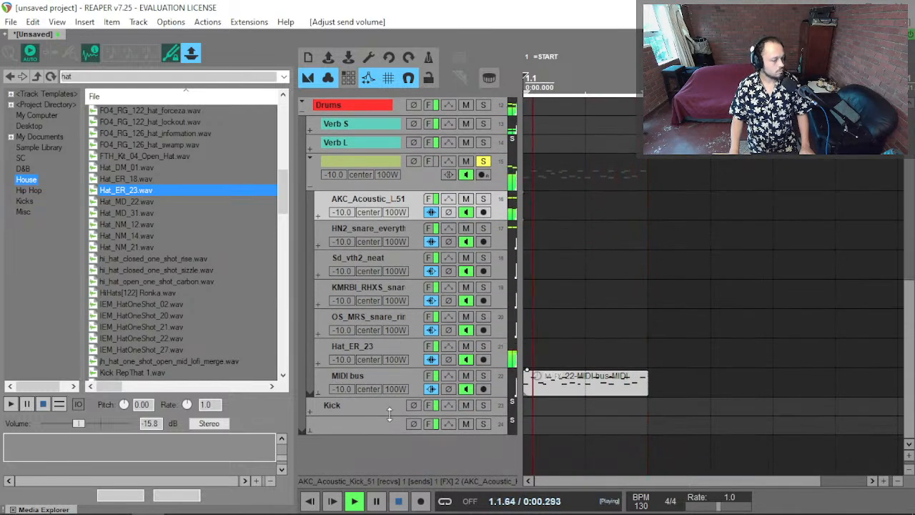
{"action": "left_click", "coordinate": [370, 411]}
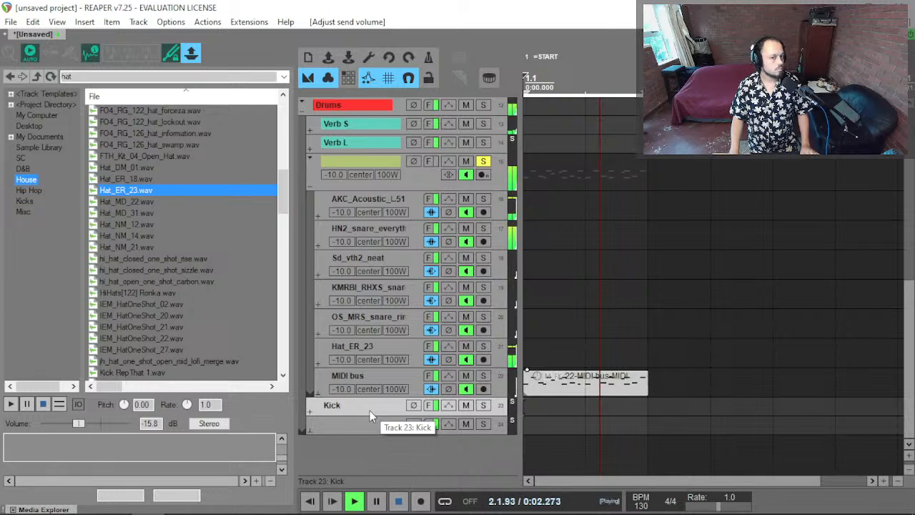
{"action": "key", "text": "f"}
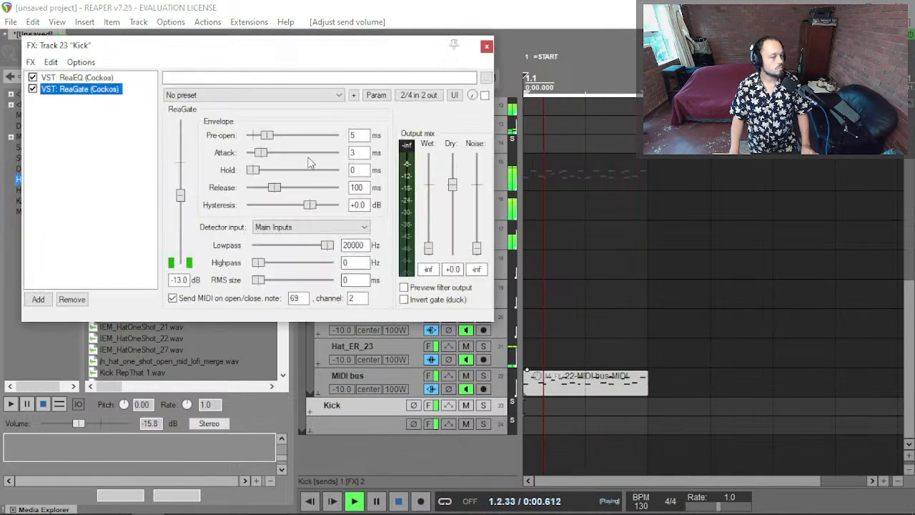
{"action": "key", "text": "f"}
{"action": "left_click", "coordinate": [376, 198]}
{"action": "key", "text": "f"}
{"action": "key", "text": "Down"}
{"action": "key", "text": "f"}
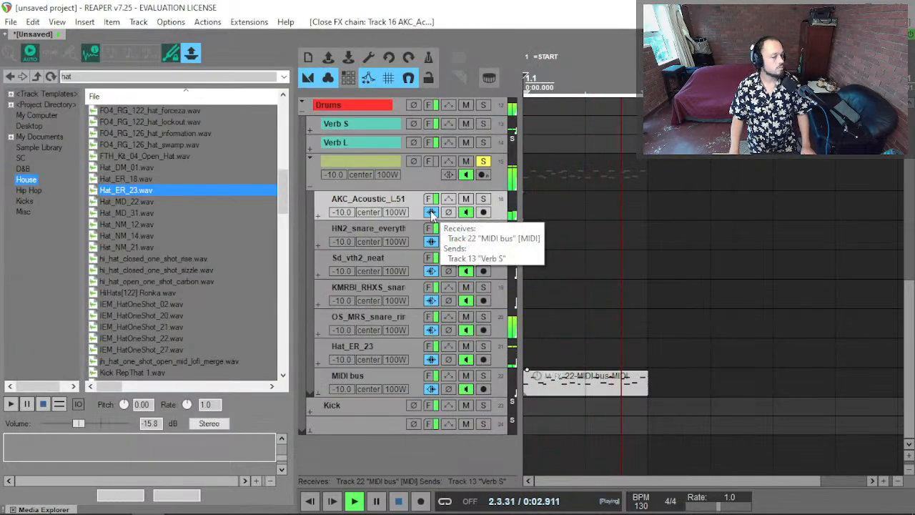
Add a send from AKC_Acoustic_Kick_51 to the Bass Bus with audio set to None and MIDI channel 2 routed to Bus 2.
{"action": "scroll", "coordinate": [373, 201], "scroll_direction": "up", "scroll_amount": 5}
{"action": "left_click_drag", "start_coordinate": [355, 174], "coordinate": [356, 175]}
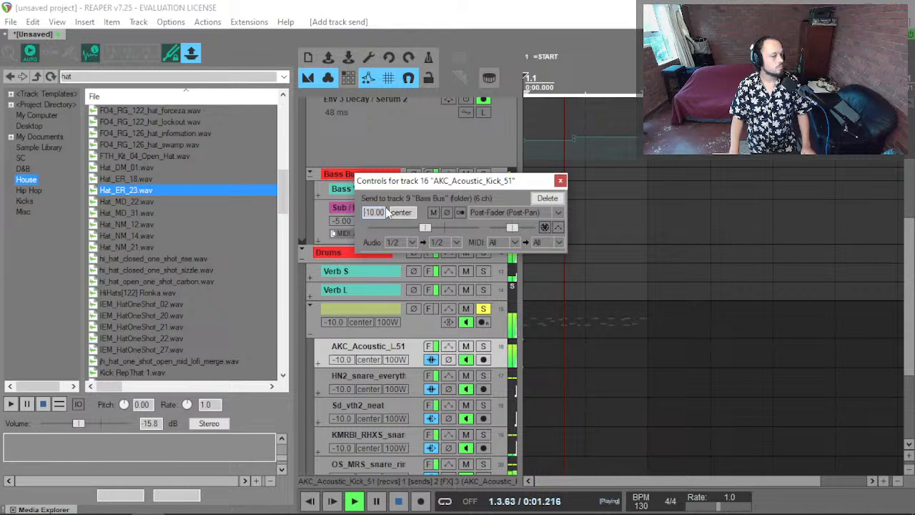
{"action": "left_click", "coordinate": [416, 243]}
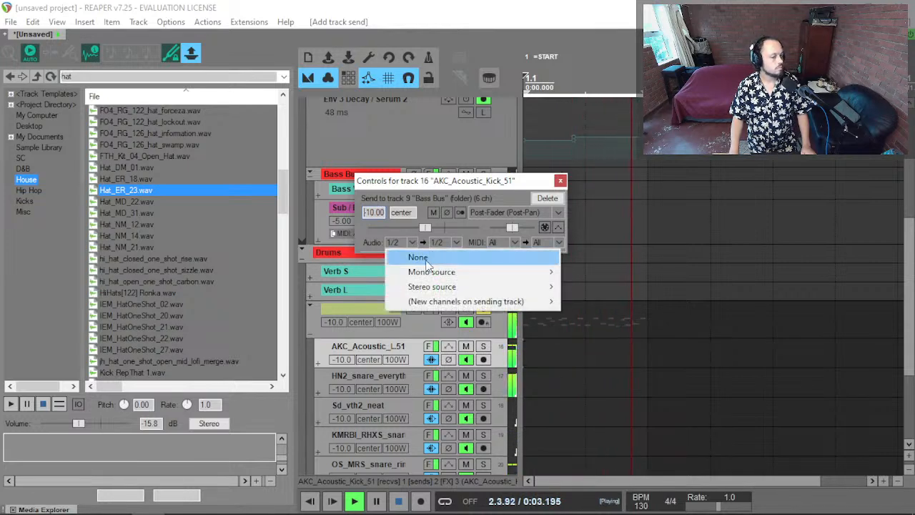
{"action": "left_click", "coordinate": [398, 254]}
{"action": "left_click", "coordinate": [497, 242]}
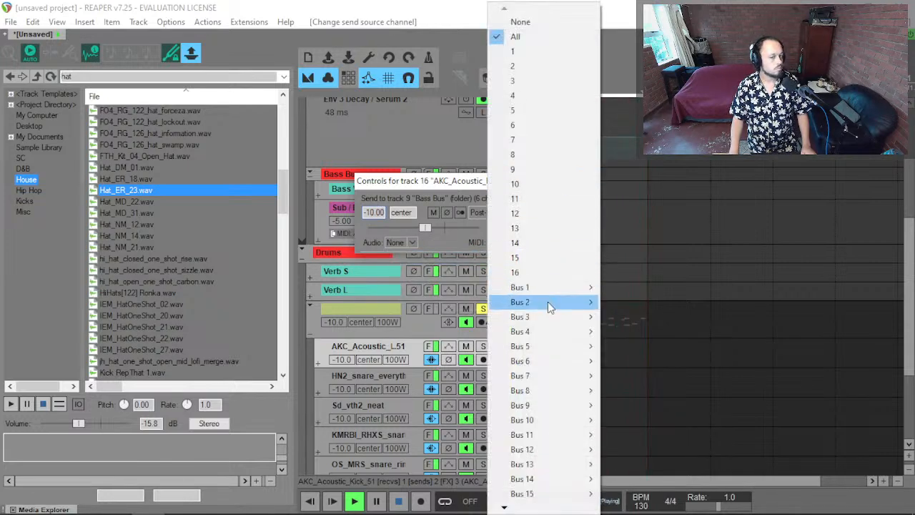
{"action": "mouse_move", "coordinate": [549, 306]}
{"action": "left_click", "coordinate": [537, 66]}
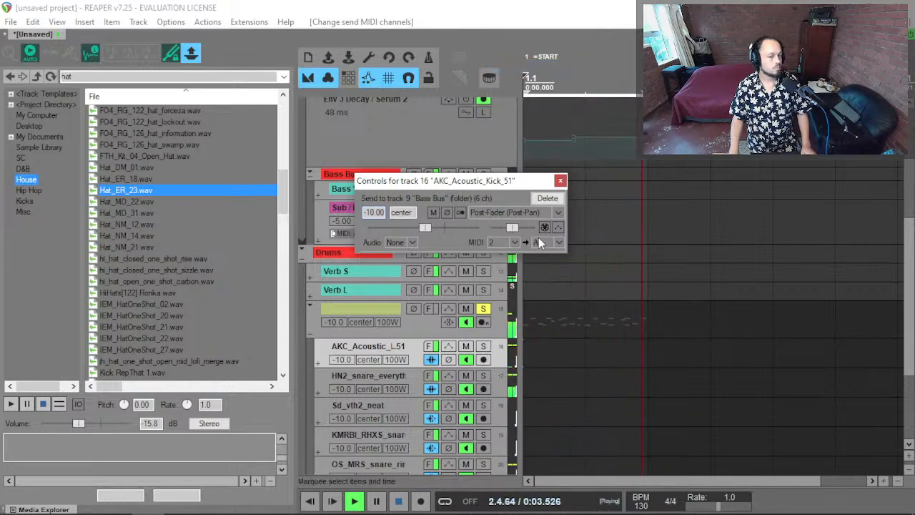
{"action": "left_click", "coordinate": [544, 242]}
{"action": "mouse_move", "coordinate": [594, 287]}
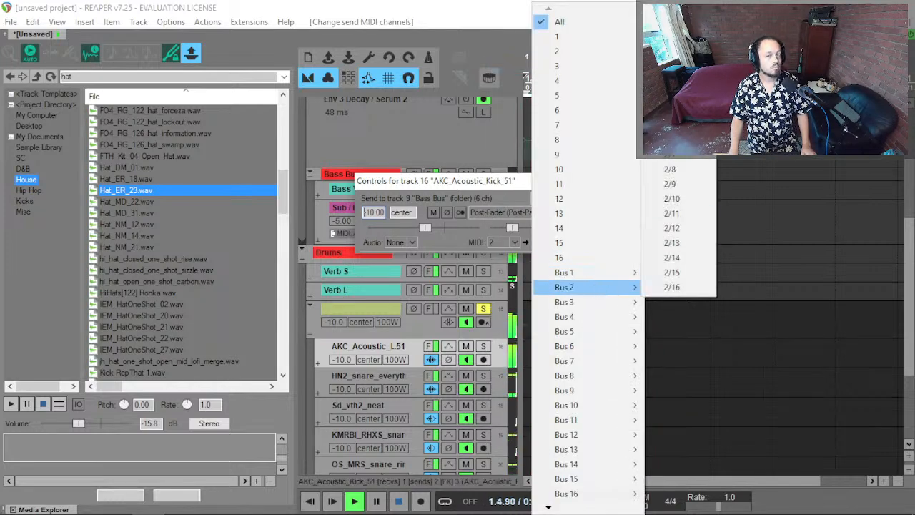
{"action": "left_click", "coordinate": [705, 241]}
{"action": "left_click", "coordinate": [560, 180]}
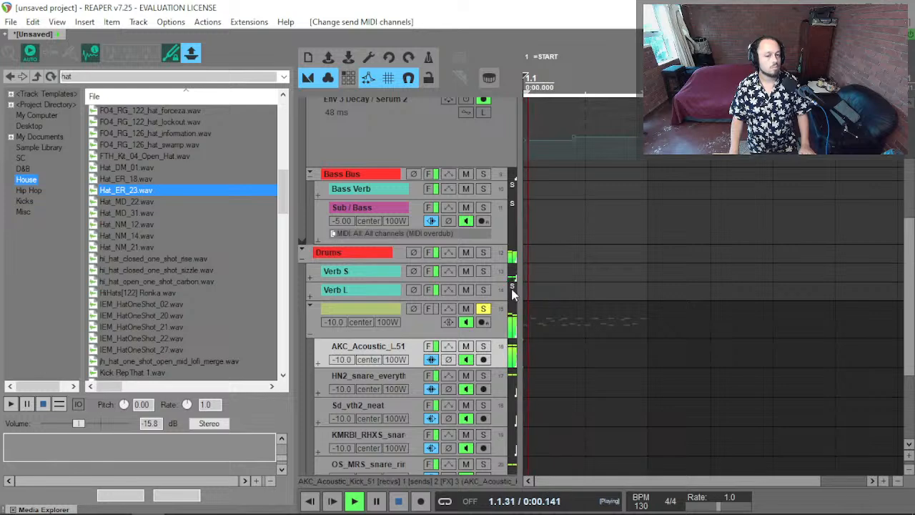
Unsolo the drum kit folder and send AKC_Acoustic_Kick_51 to the Serum 2 track with audio None and MIDI channel 2 to Bus 2.
{"action": "left_click", "coordinate": [493, 311]}
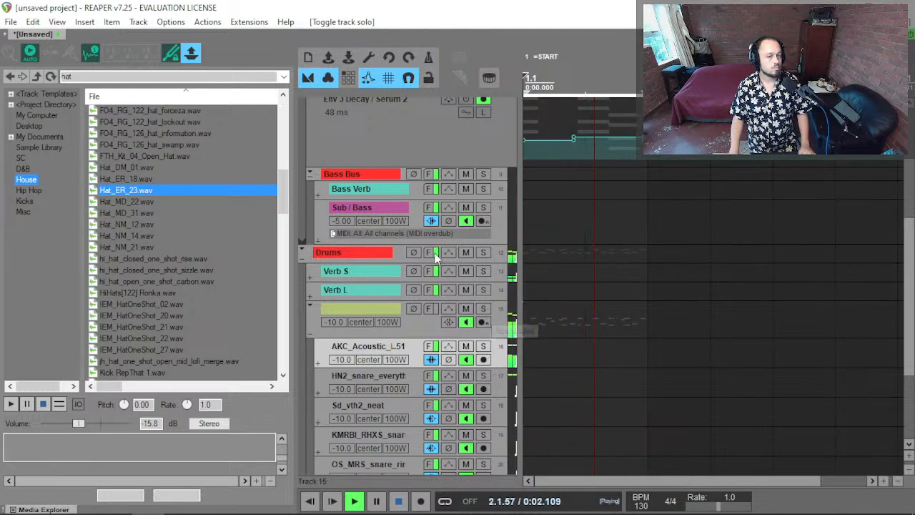
{"action": "scroll", "coordinate": [400, 300], "scroll_direction": "up", "scroll_amount": 2}
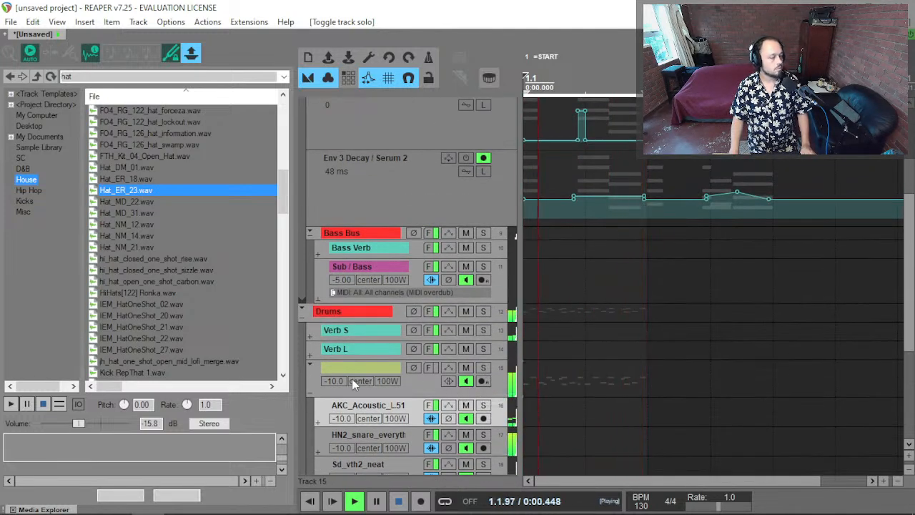
{"action": "mouse_move", "coordinate": [433, 421]}
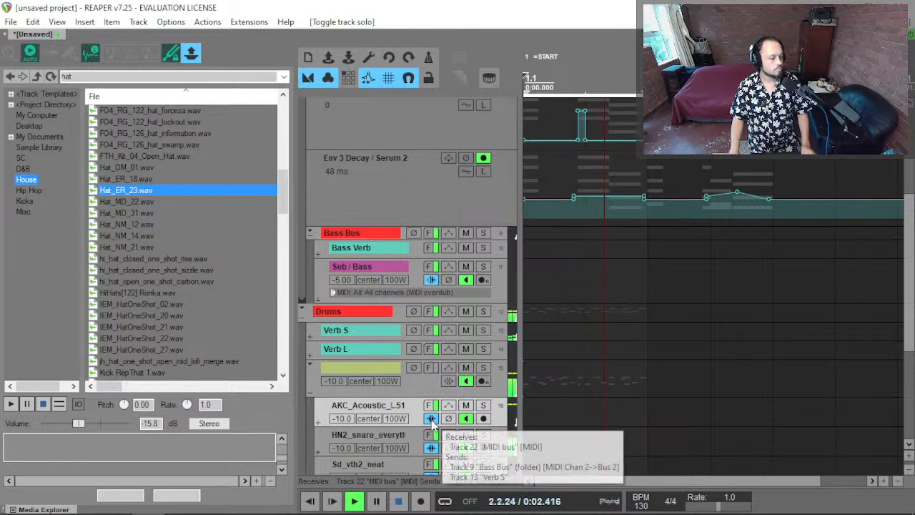
{"action": "scroll", "coordinate": [400, 286], "scroll_direction": "up", "scroll_amount": 7}
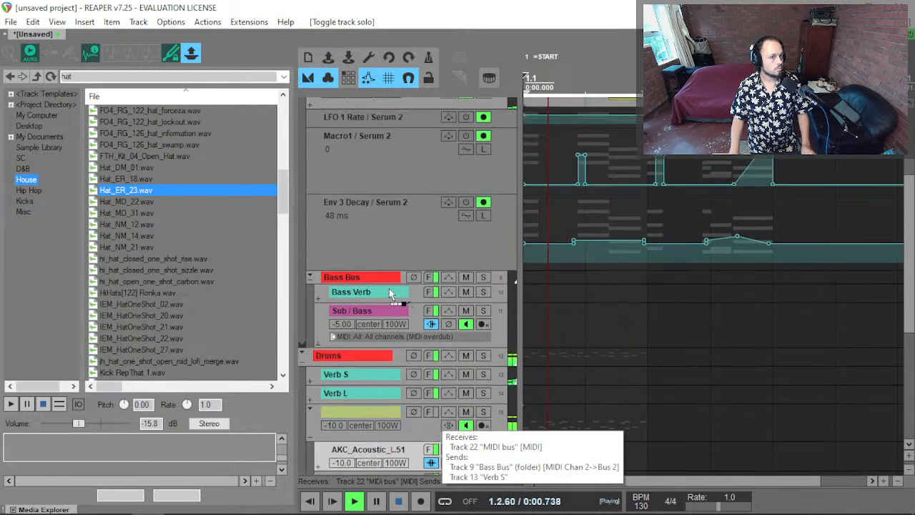
{"action": "left_click_drag", "start_coordinate": [427, 248], "coordinate": [427, 248]}
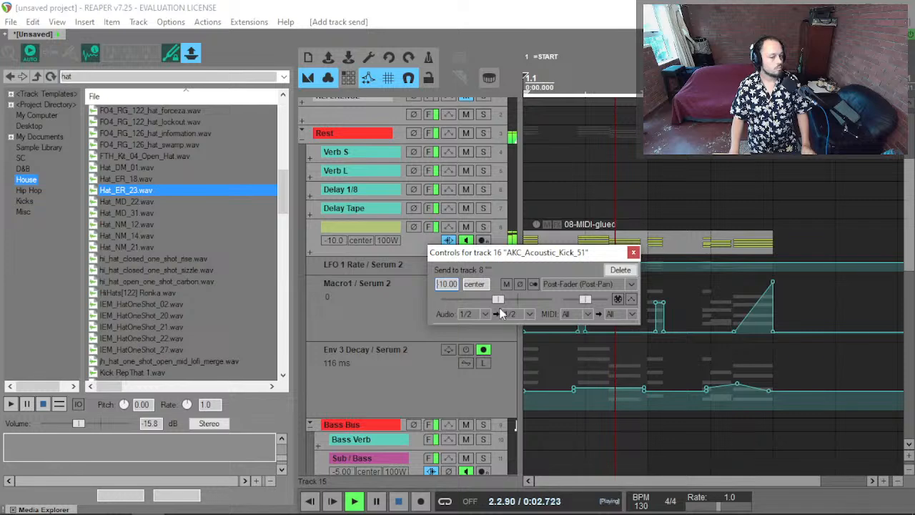
{"action": "left_click", "coordinate": [485, 314]}
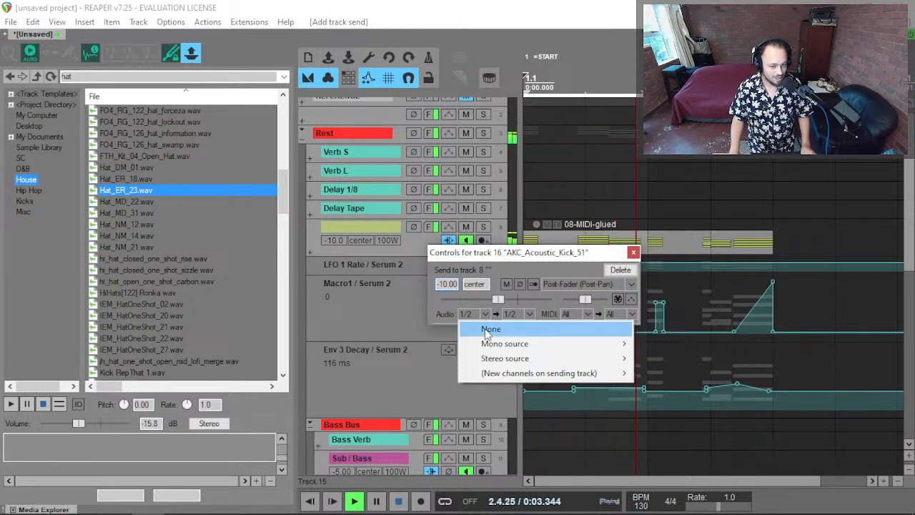
{"action": "left_click", "coordinate": [489, 330]}
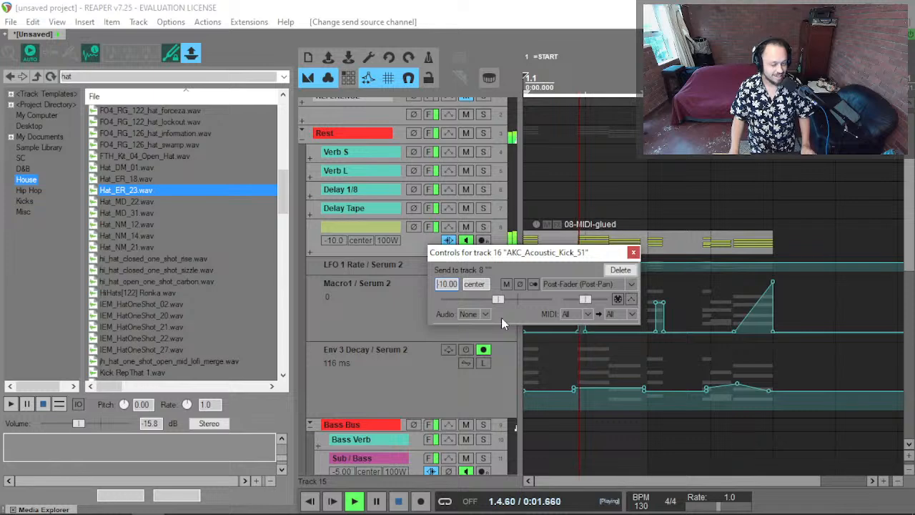
{"action": "left_click", "coordinate": [565, 315]}
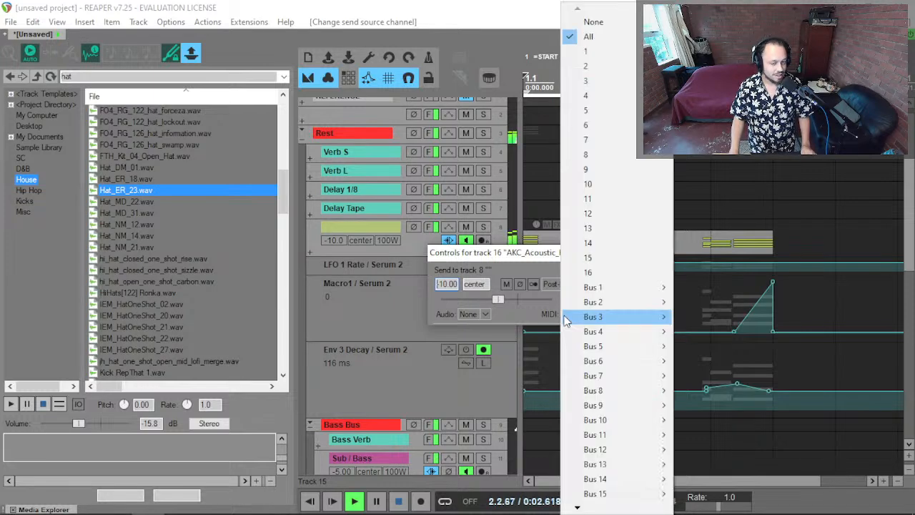
{"action": "left_click", "coordinate": [605, 67]}
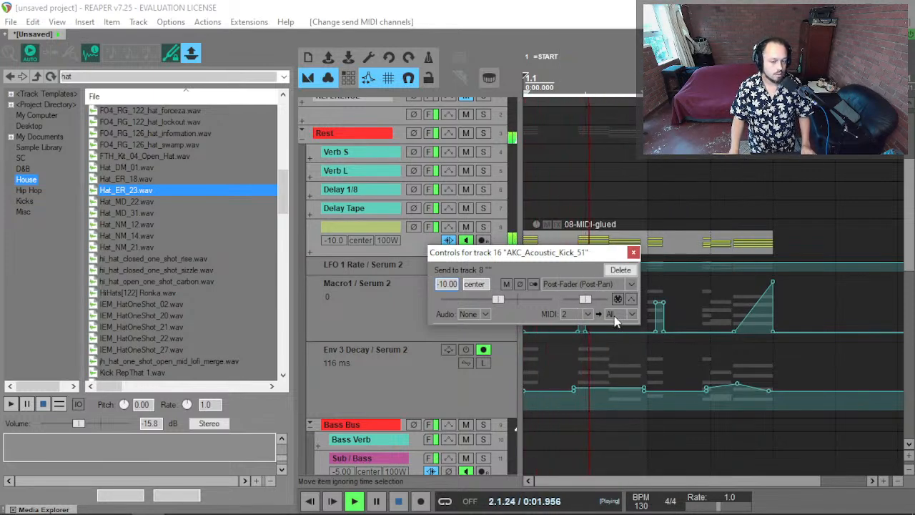
{"action": "left_click", "coordinate": [614, 315]}
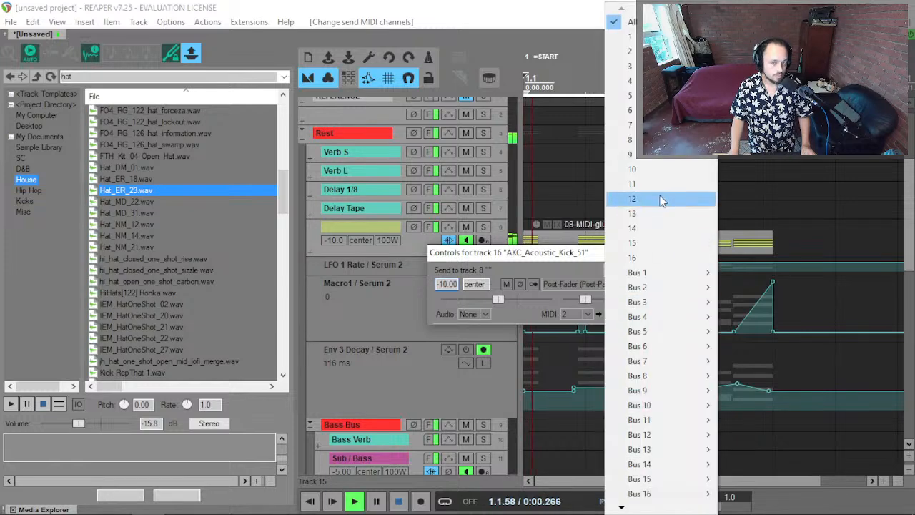
{"action": "mouse_move", "coordinate": [675, 289]}
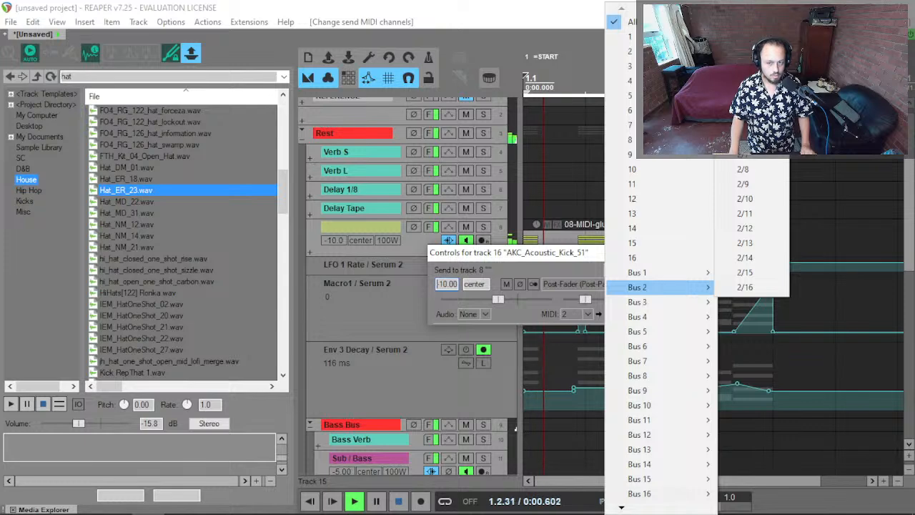
{"action": "left_click", "coordinate": [644, 287]}
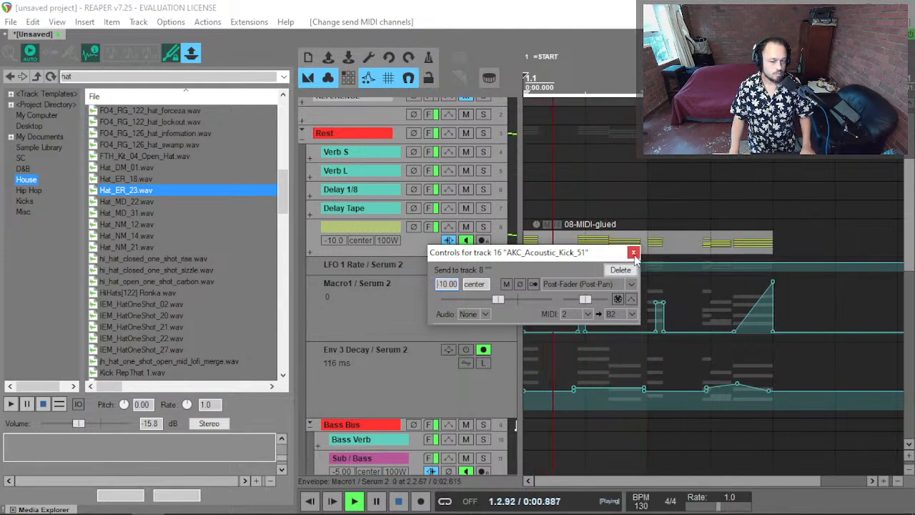
{"action": "left_click", "coordinate": [633, 253]}
Remove the time selection and duplicate the two-bar MIDI bus item directly after itself.
{"action": "left_click", "coordinate": [401, 254]}
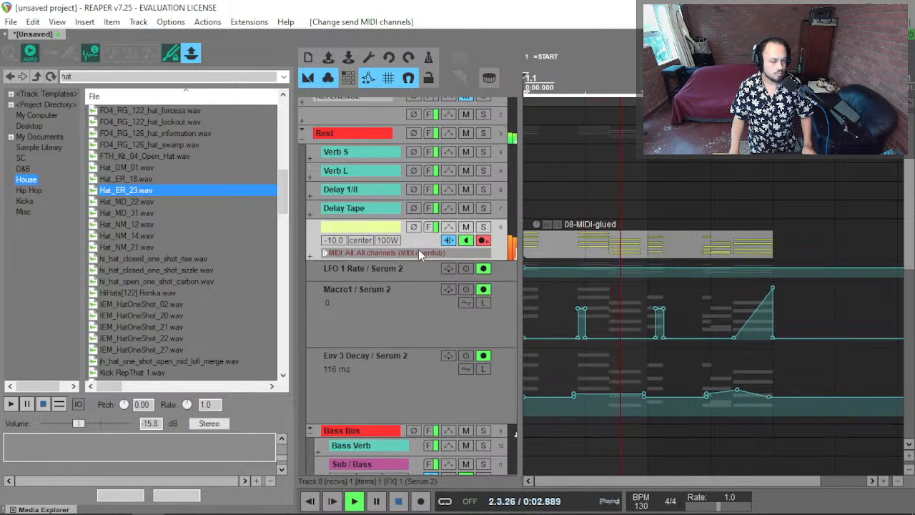
{"action": "key", "text": "Escape"}
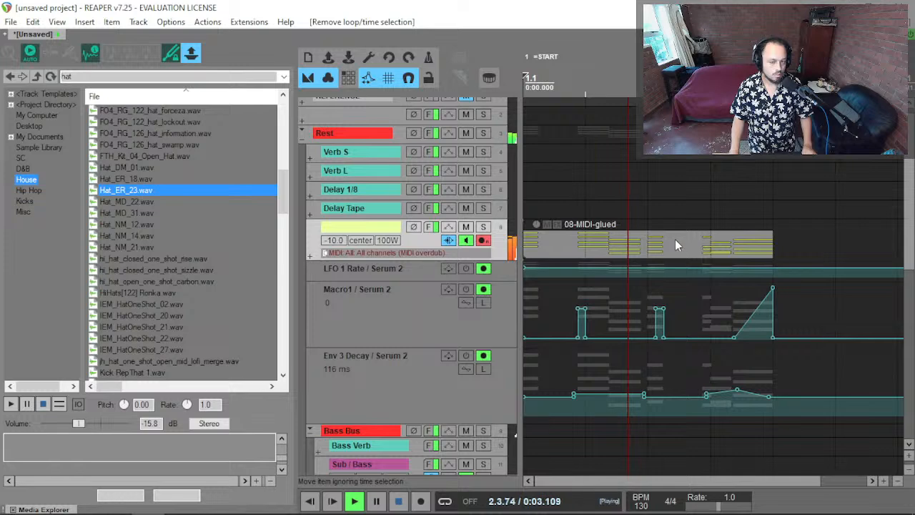
{"action": "scroll", "coordinate": [391, 294], "scroll_direction": "down", "scroll_amount": 8}
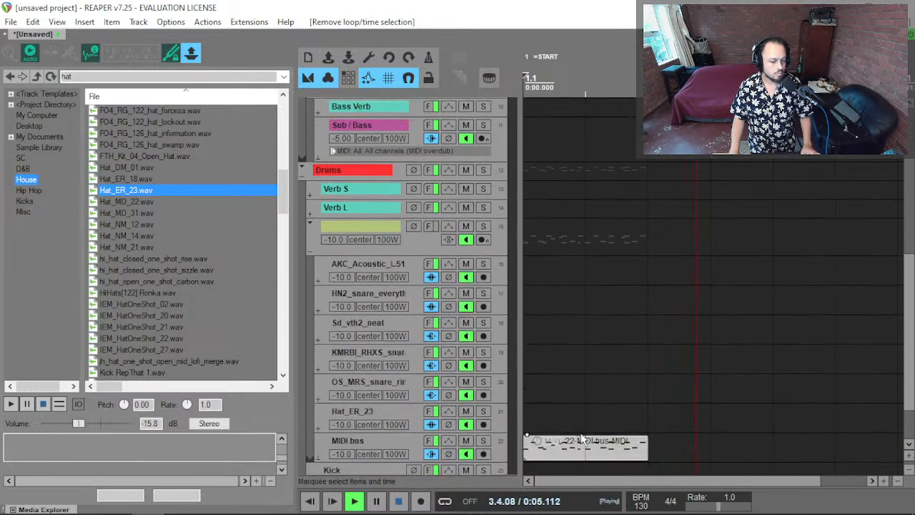
{"action": "left_click", "coordinate": [577, 448]}
{"action": "key", "text": "ctrl+d"}
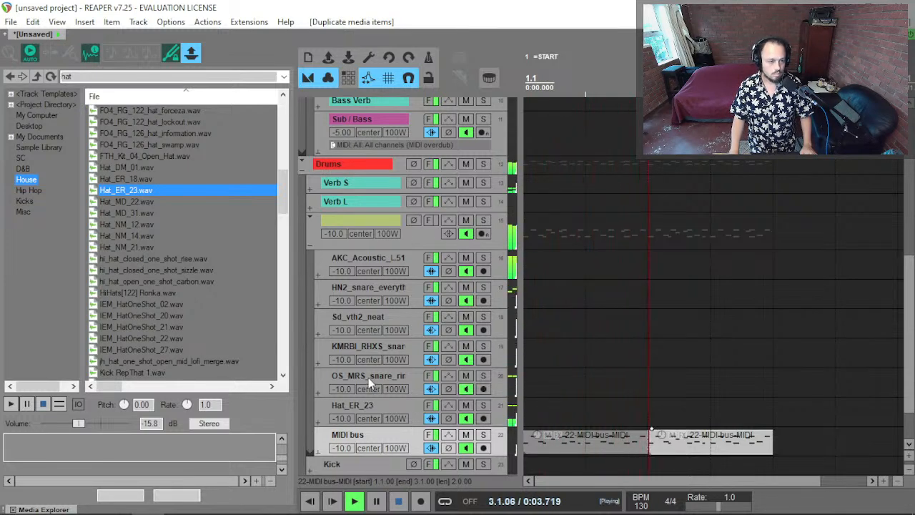
Check the Pumper MIDI Bus2 settings in the Bass Bus effects chain.
{"action": "scroll", "coordinate": [371, 377], "scroll_direction": "up", "scroll_amount": 8}
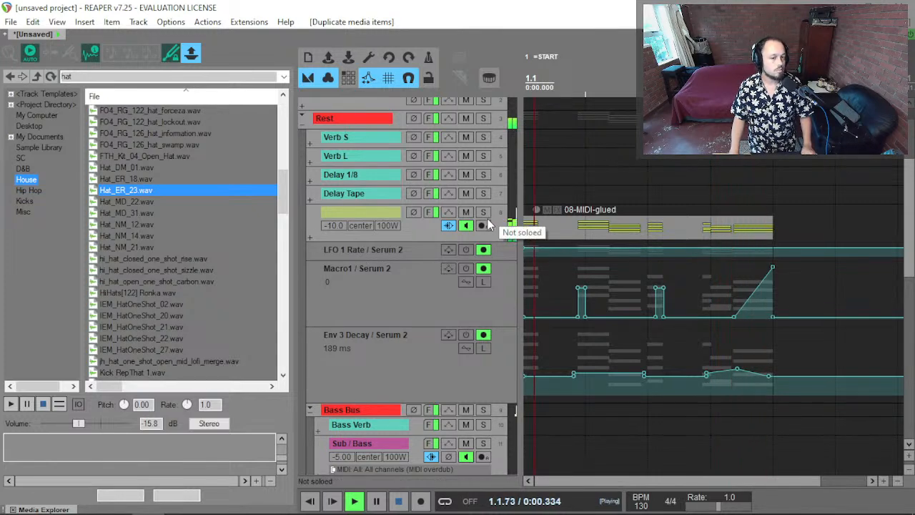
{"action": "scroll", "coordinate": [375, 323], "scroll_direction": "down", "scroll_amount": 2}
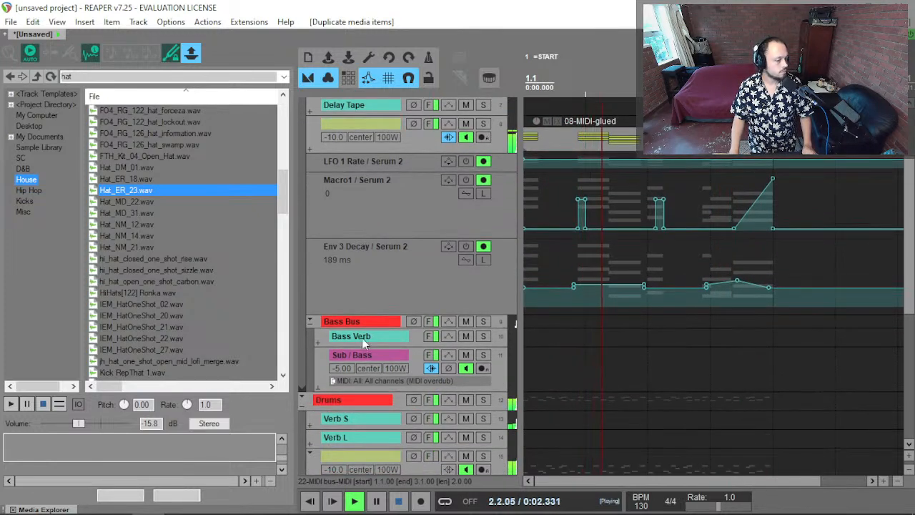
{"action": "left_click", "coordinate": [366, 322]}
{"action": "key", "text": "f"}
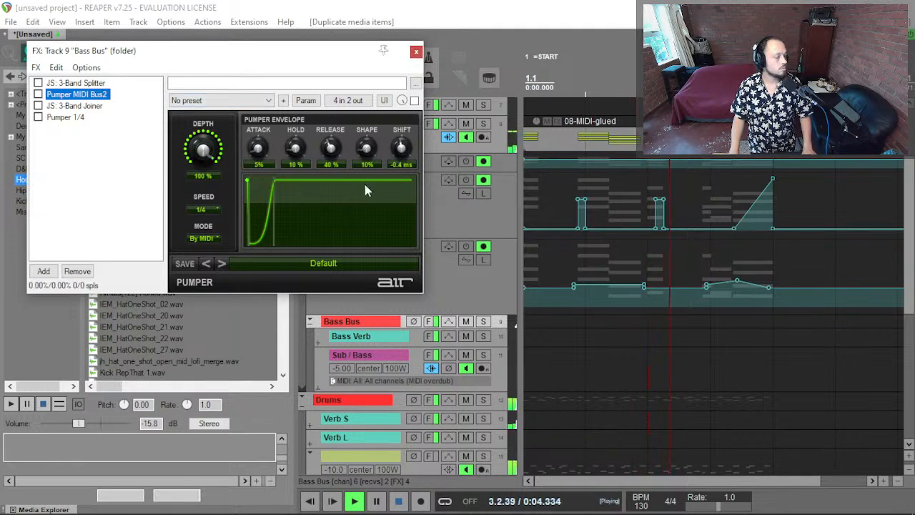
{"action": "left_click", "coordinate": [416, 52]}
Set the Pumper release to 50 % on the Serum 2 track and the track's volume to -6.35 dB.
{"action": "left_click", "coordinate": [366, 126]}
{"action": "key", "text": "f"}
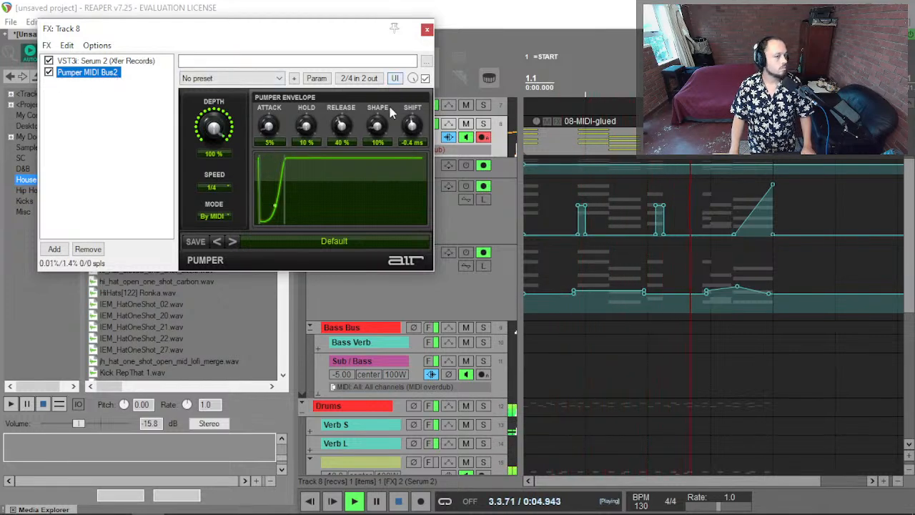
{"action": "left_click_drag", "start_coordinate": [346, 133], "coordinate": [348, 123]}
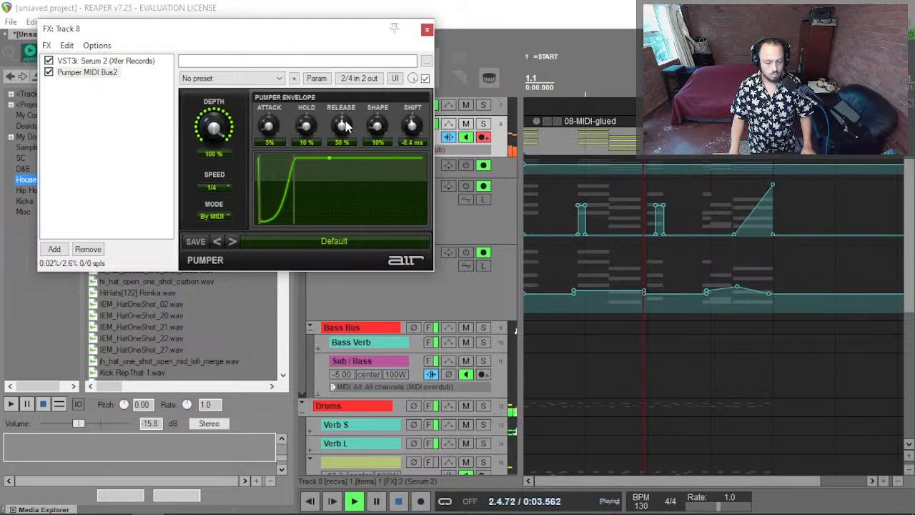
{"action": "key", "text": "Escape"}
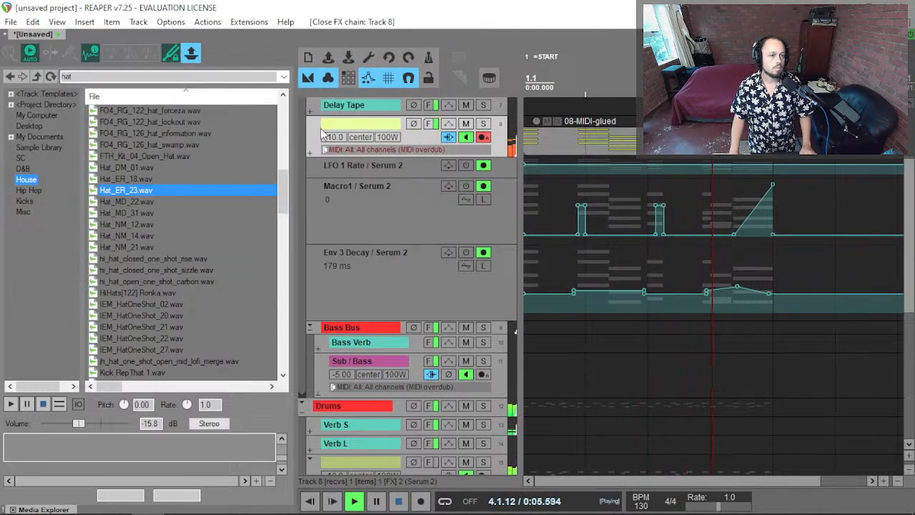
{"action": "left_click_drag", "start_coordinate": [336, 140], "coordinate": [336, 137]}
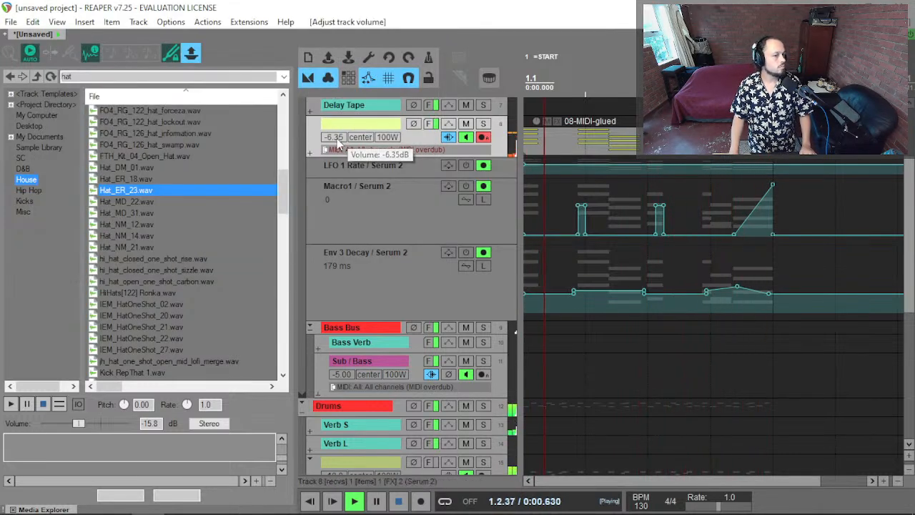
Sweep Macro 2 of the track 8 Serum 2 up to 99 and back down during playback.
{"action": "left_click", "coordinate": [433, 128]}
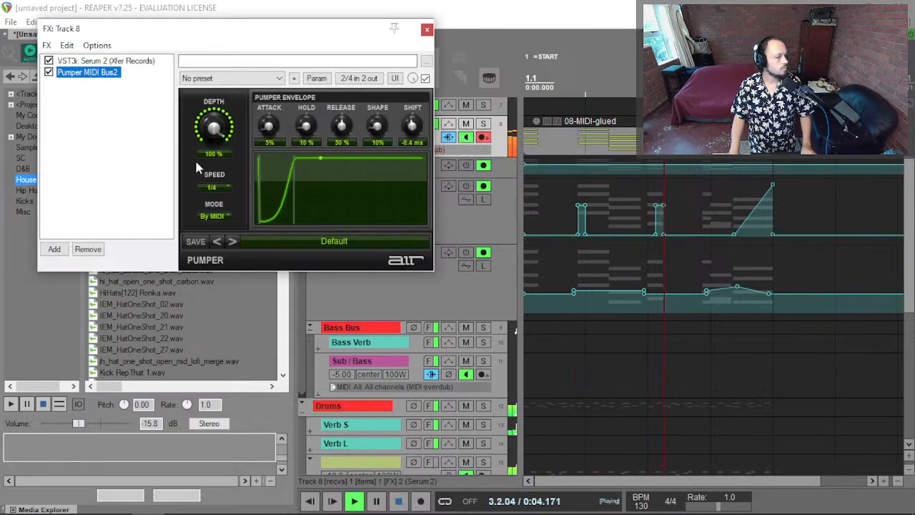
{"action": "left_click", "coordinate": [118, 61]}
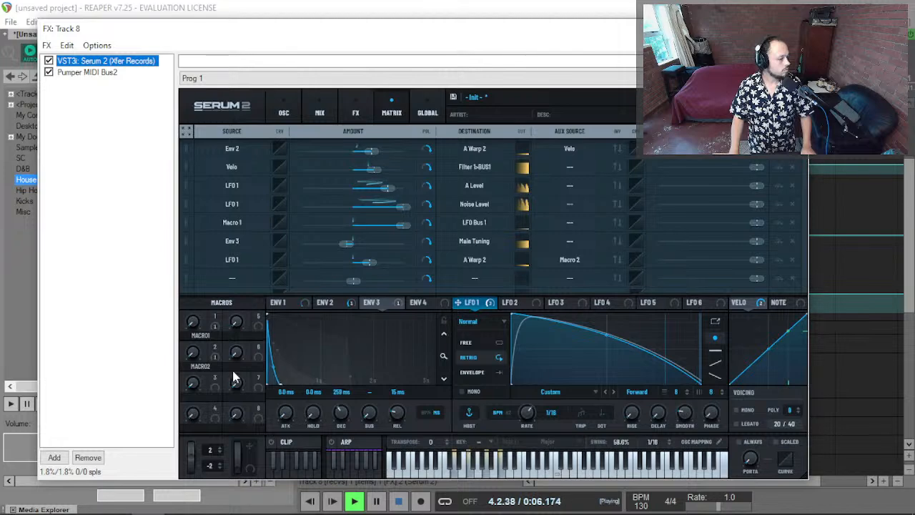
{"action": "left_click_drag", "start_coordinate": [193, 352], "coordinate": [213, 260]}
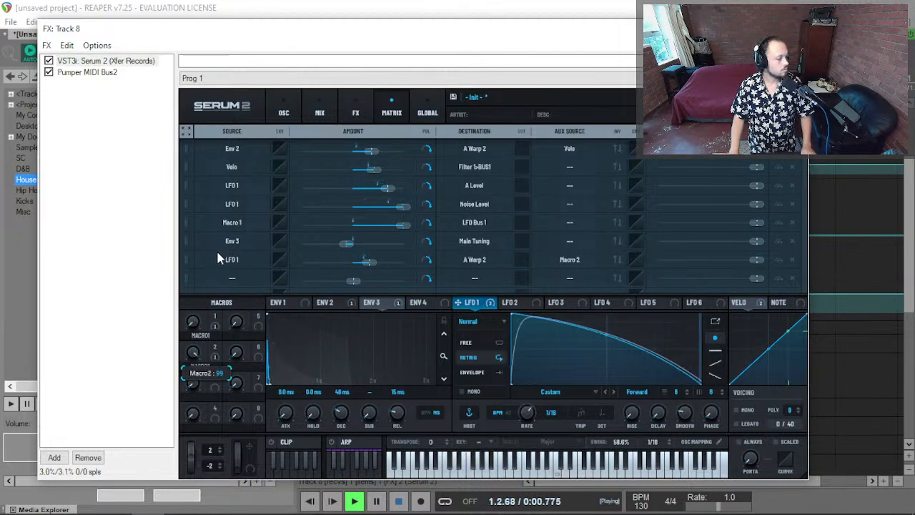
{"action": "left_click_drag", "start_coordinate": [191, 351], "coordinate": [195, 386]}
{"action": "left_click_drag", "start_coordinate": [342, 336], "coordinate": [179, 369]}
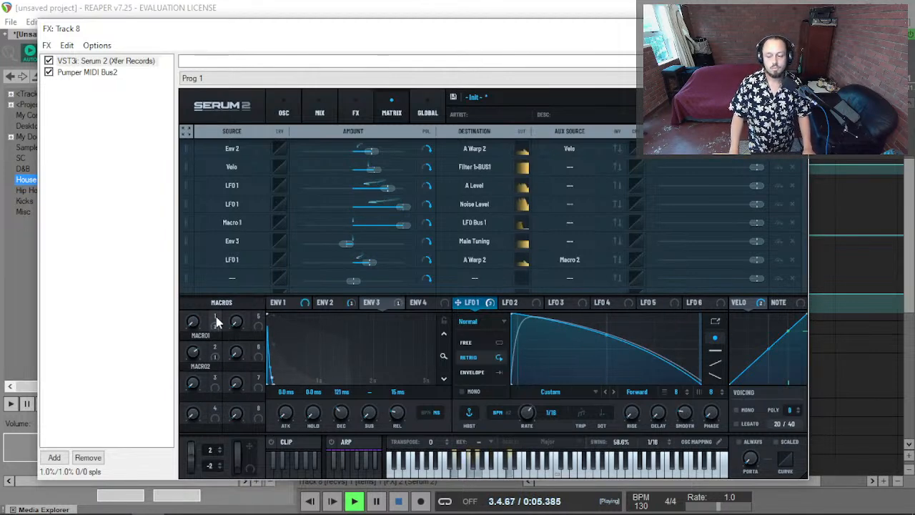
{"action": "left_click_drag", "start_coordinate": [217, 317], "coordinate": [191, 338]}
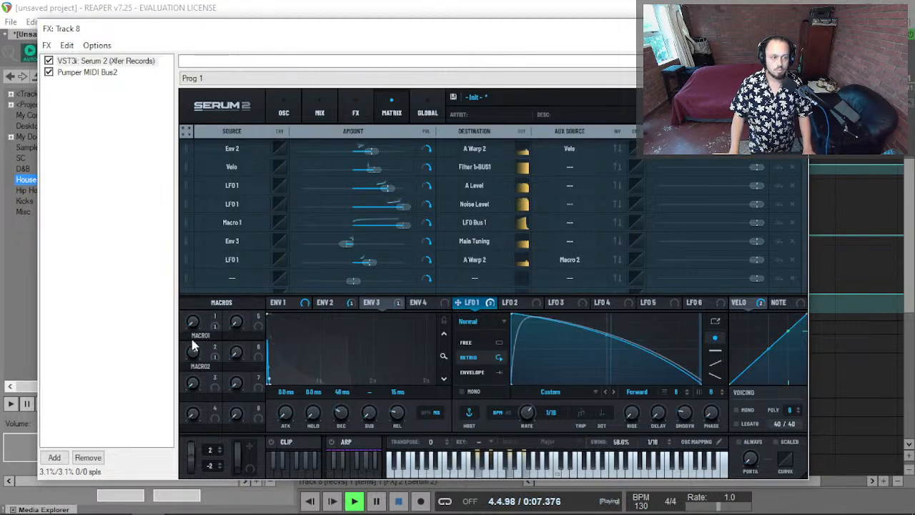
{"action": "key", "text": "Escape"}
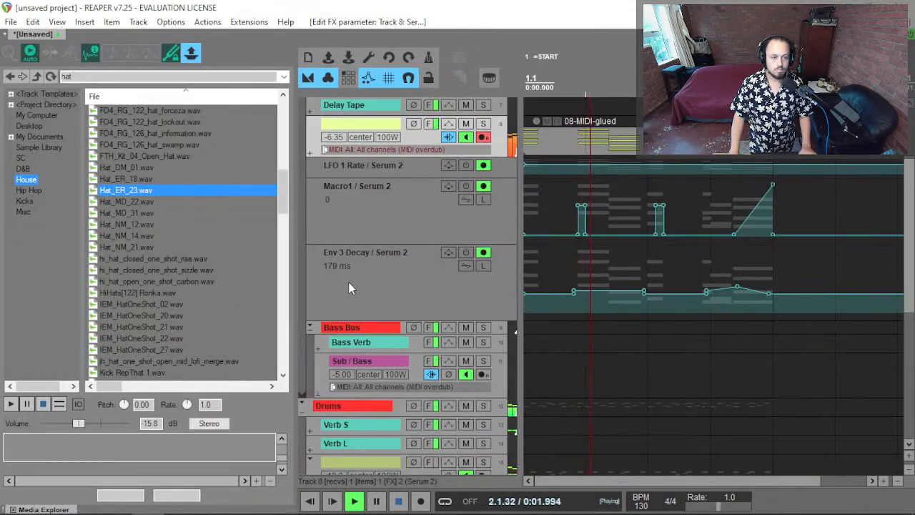
{"action": "scroll", "coordinate": [357, 322], "scroll_direction": "down", "scroll_amount": 2}
{"action": "scroll", "coordinate": [372, 376], "scroll_direction": "down", "scroll_amount": 2}
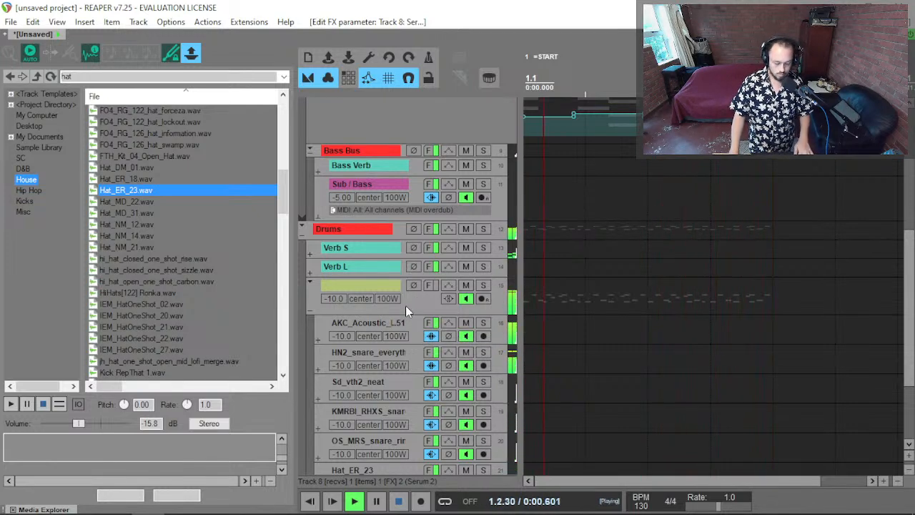
{"action": "key", "text": "ctrl+m"}
{"action": "key", "text": "ctrl+m"}
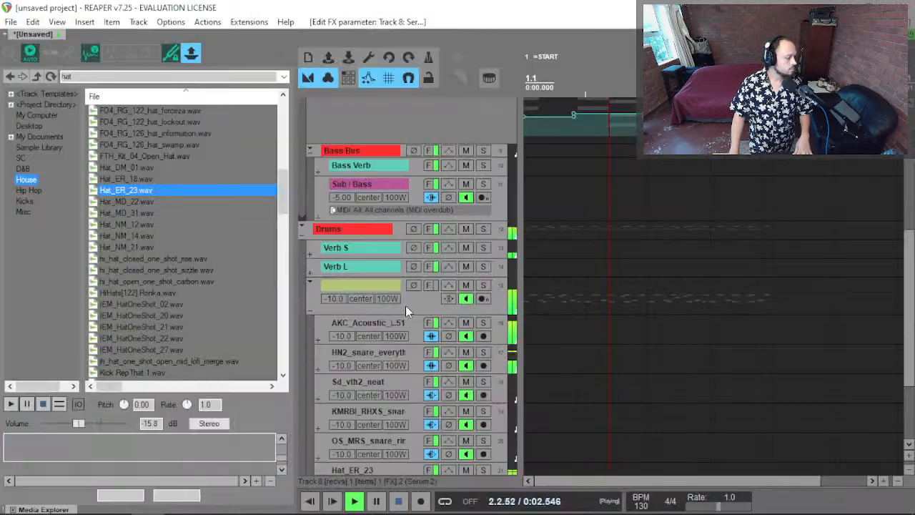
{"action": "scroll", "coordinate": [576, 236], "scroll_direction": "up", "scroll_amount": 3}
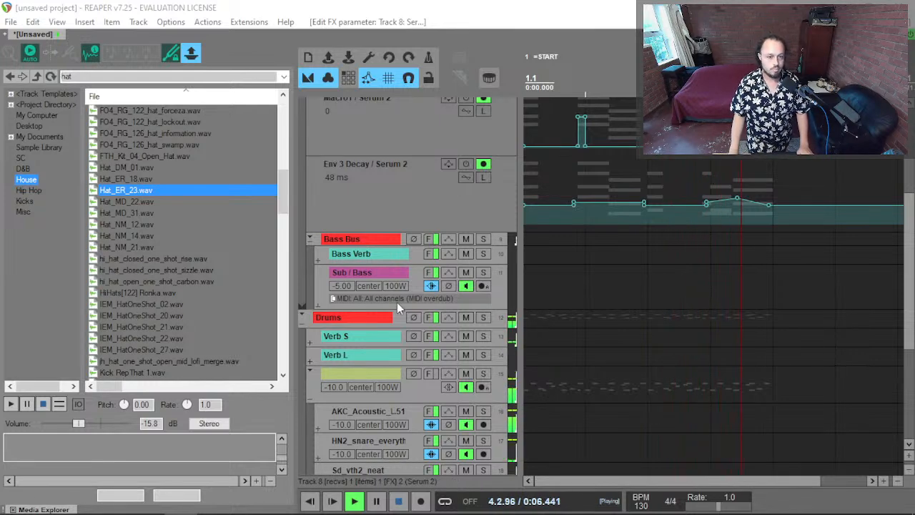
Solo AKC_Acoustic_Kick_51, add a ReaEQ band cutting around 3 kHz, and unsolo the track.
{"action": "scroll", "coordinate": [427, 273], "scroll_direction": "down", "scroll_amount": 5}
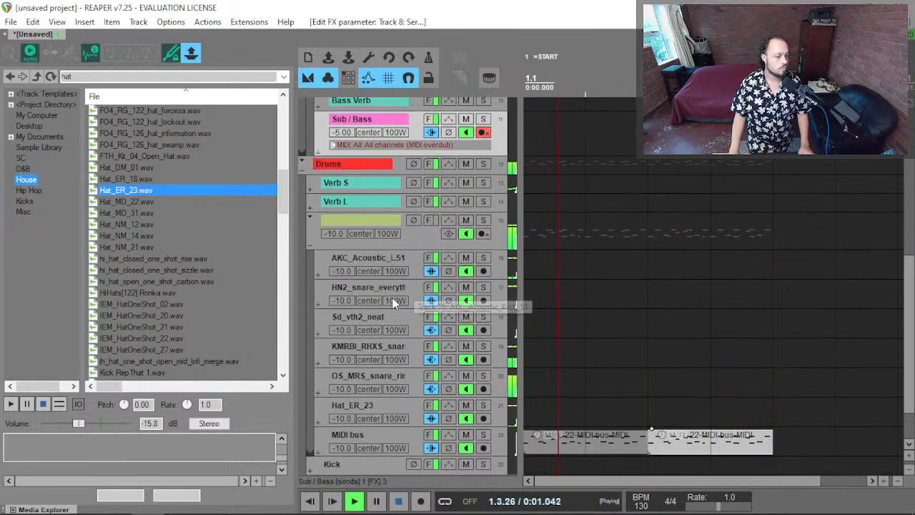
{"action": "left_click", "coordinate": [396, 256]}
{"action": "key", "text": "F6"}
{"action": "key", "text": "f"}
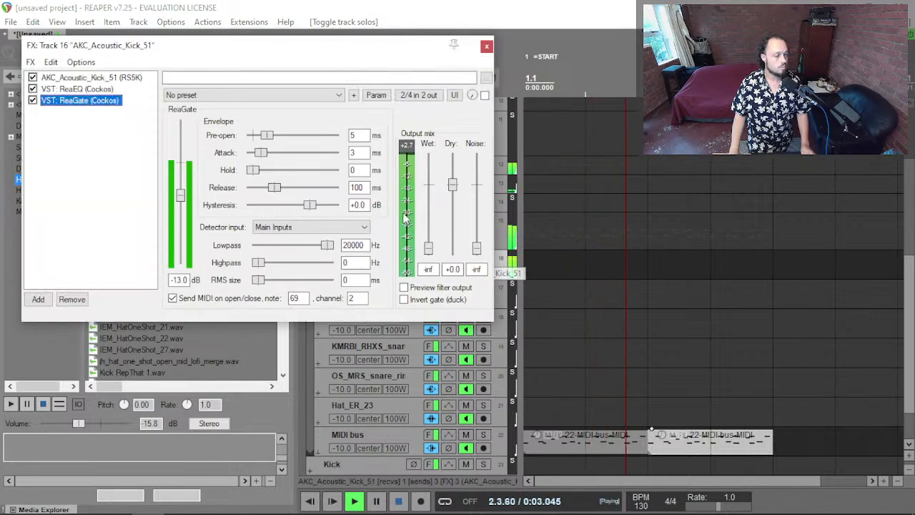
{"action": "left_click", "coordinate": [77, 89]}
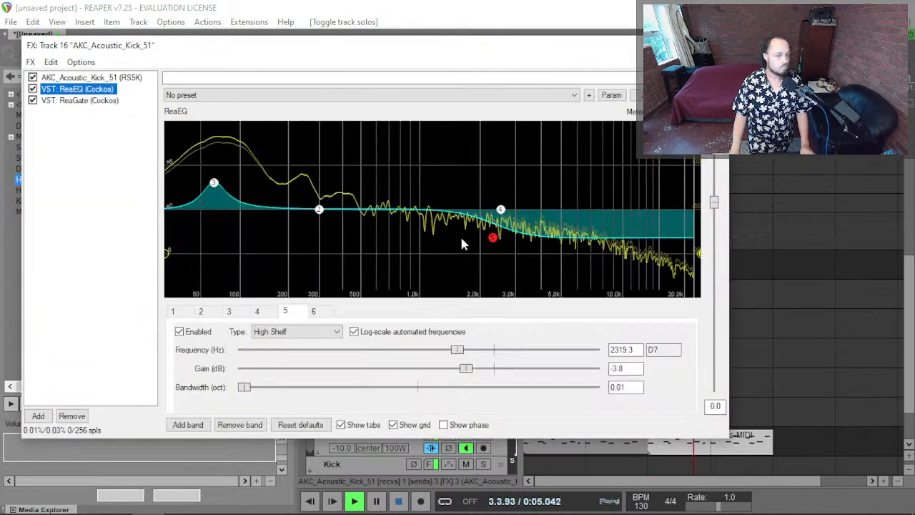
{"action": "double_click", "coordinate": [431, 195]}
{"action": "left_click_drag", "start_coordinate": [429, 197], "coordinate": [510, 253]}
{"action": "scroll", "coordinate": [509, 253], "scroll_direction": "up", "scroll_amount": 2}
{"action": "key", "text": "Escape"}
{"action": "key", "text": "F6"}
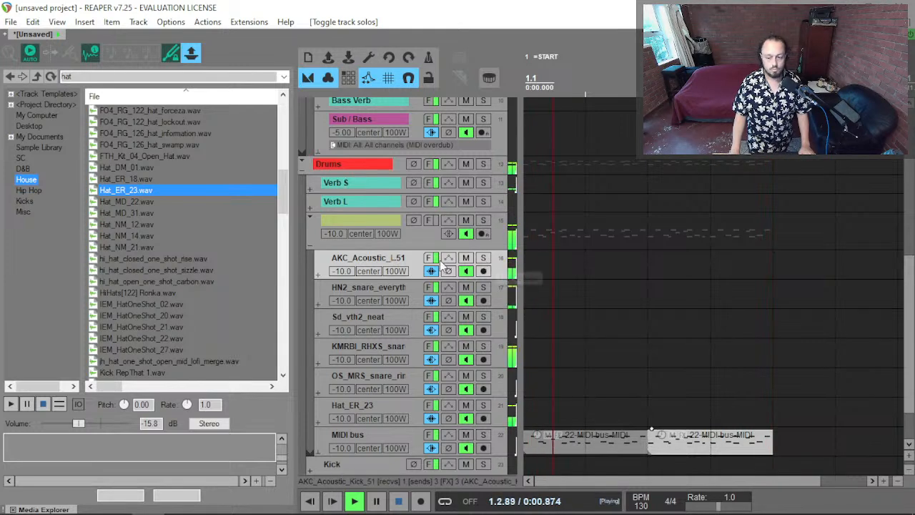
Search the Sample Library for foley and select 20200701_Fork Scrapes.wav.
{"action": "scroll", "coordinate": [416, 260], "scroll_direction": "up", "scroll_amount": 4}
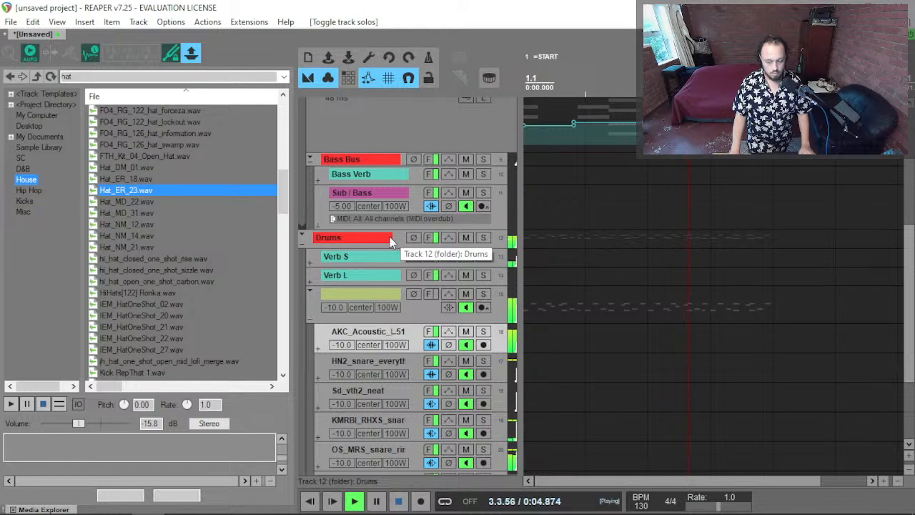
{"action": "scroll", "coordinate": [386, 243], "scroll_direction": "down", "scroll_amount": 4}
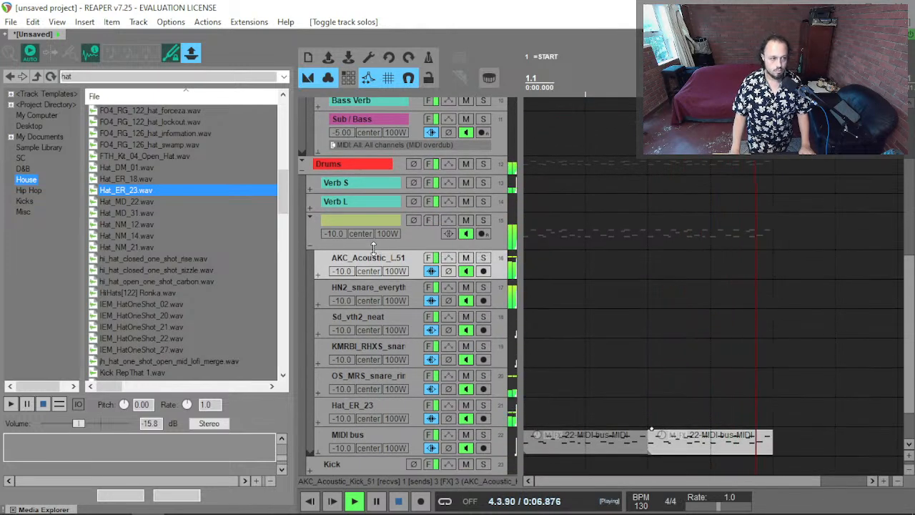
{"action": "scroll", "coordinate": [384, 236], "scroll_direction": "down", "scroll_amount": 1}
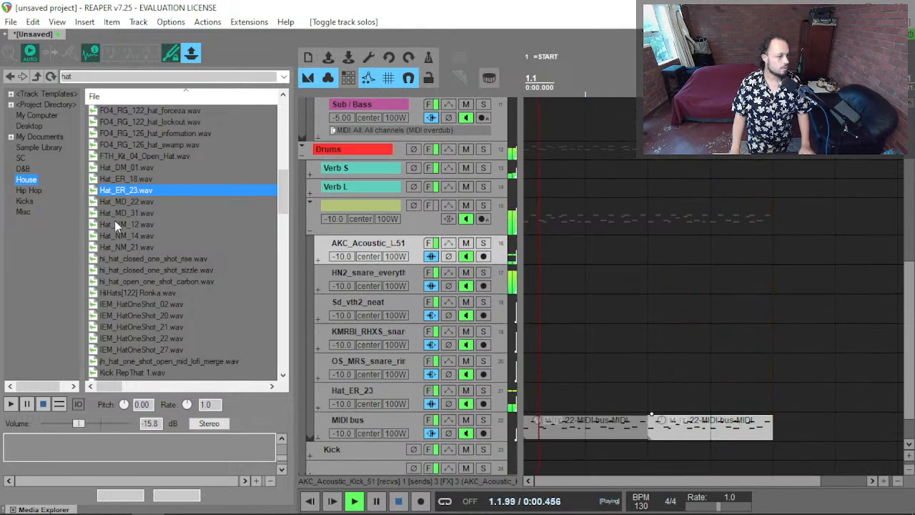
{"action": "left_click", "coordinate": [37, 147]}
{"action": "type", "text": "fole"}
{"action": "left_click", "coordinate": [159, 220]}
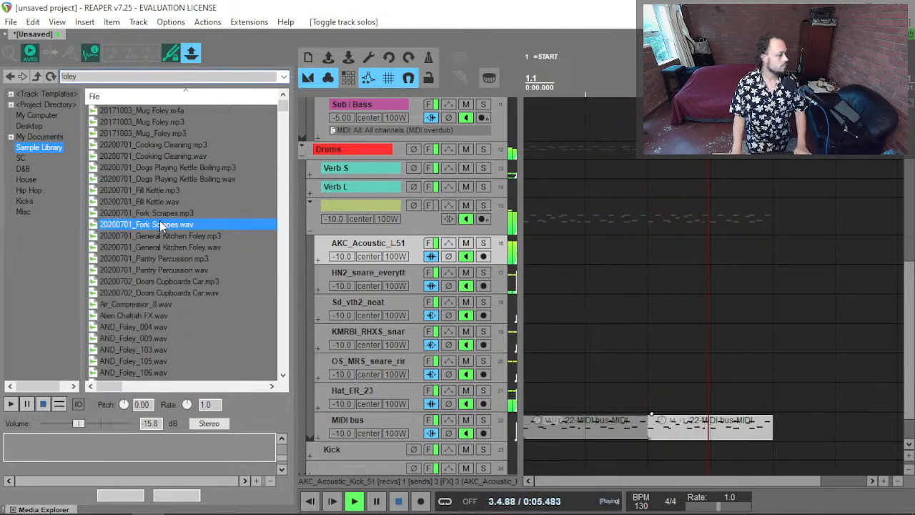
Audition foley samples down the list, including BakedBeans18.wav and BalloonLarge15.wav, against the playing loop.
{"action": "left_click", "coordinate": [181, 279]}
{"action": "scroll", "coordinate": [179, 283], "scroll_direction": "down", "scroll_amount": 1}
{"action": "scroll", "coordinate": [179, 283], "scroll_direction": "down", "scroll_amount": 2}
{"action": "left_click", "coordinate": [180, 283]}
{"action": "scroll", "coordinate": [176, 288], "scroll_direction": "down", "scroll_amount": 1}
{"action": "left_click", "coordinate": [166, 294]}
{"action": "scroll", "coordinate": [165, 294], "scroll_direction": "down", "scroll_amount": 1}
{"action": "left_click", "coordinate": [141, 282]}
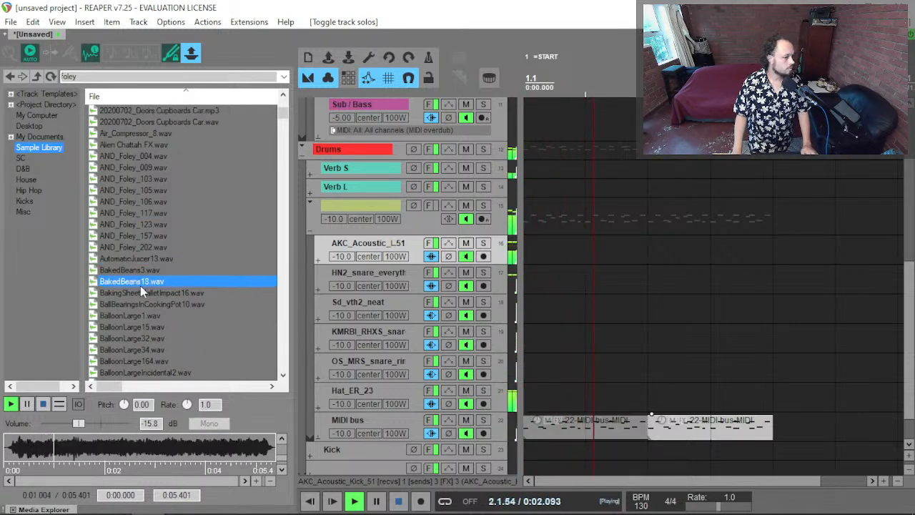
{"action": "left_click", "coordinate": [143, 293]}
{"action": "scroll", "coordinate": [143, 294], "scroll_direction": "down", "scroll_amount": 1}
{"action": "left_click", "coordinate": [143, 293]}
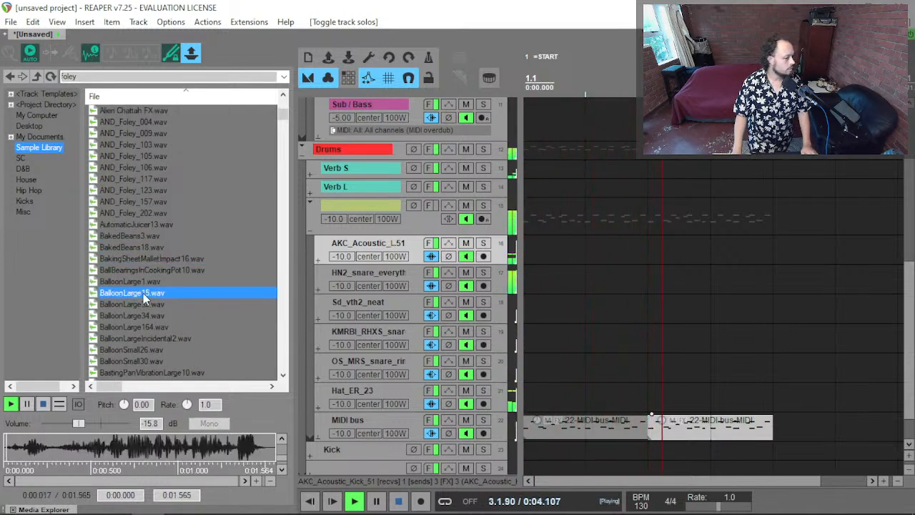
Audition the other balloon samples, BakingSheetMalletImpact16.wav and AND_Foley_123.wav for a percussive texture.
{"action": "left_click", "coordinate": [147, 281]}
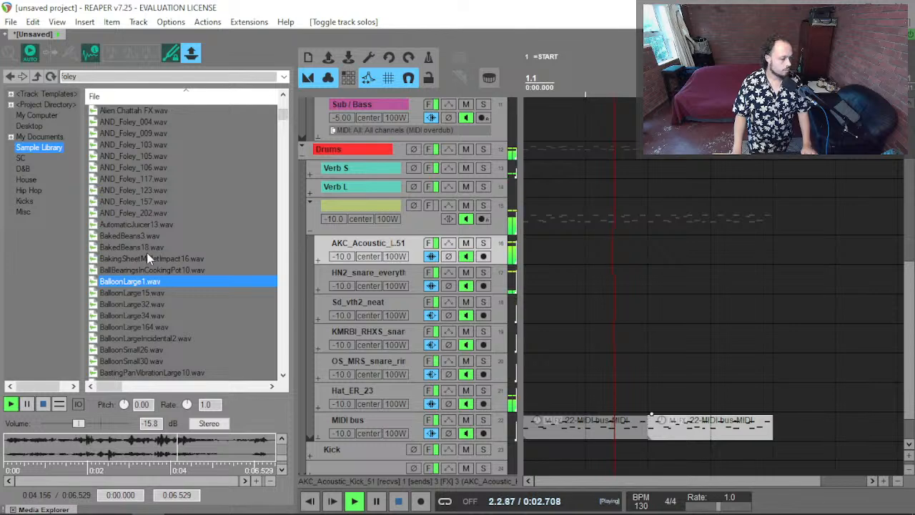
{"action": "scroll", "coordinate": [161, 307], "scroll_direction": "down", "scroll_amount": 1}
{"action": "left_click", "coordinate": [151, 293]}
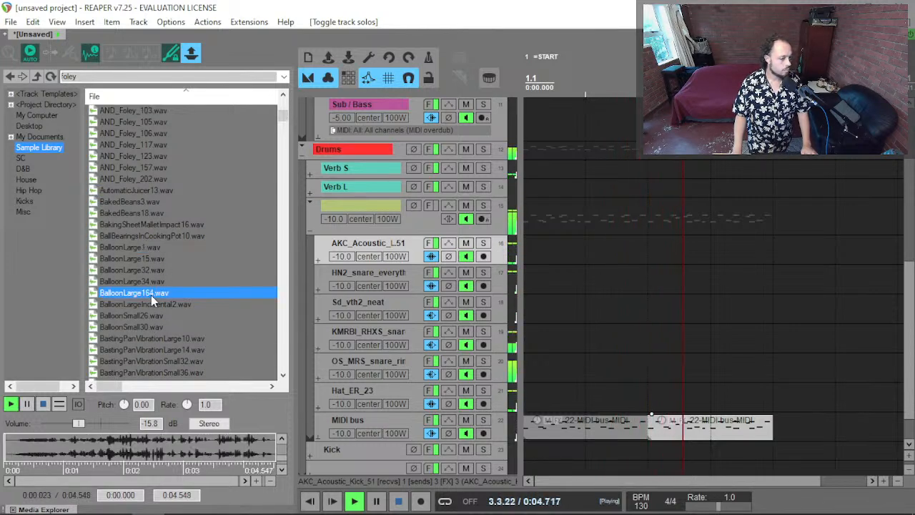
{"action": "left_click", "coordinate": [151, 303]}
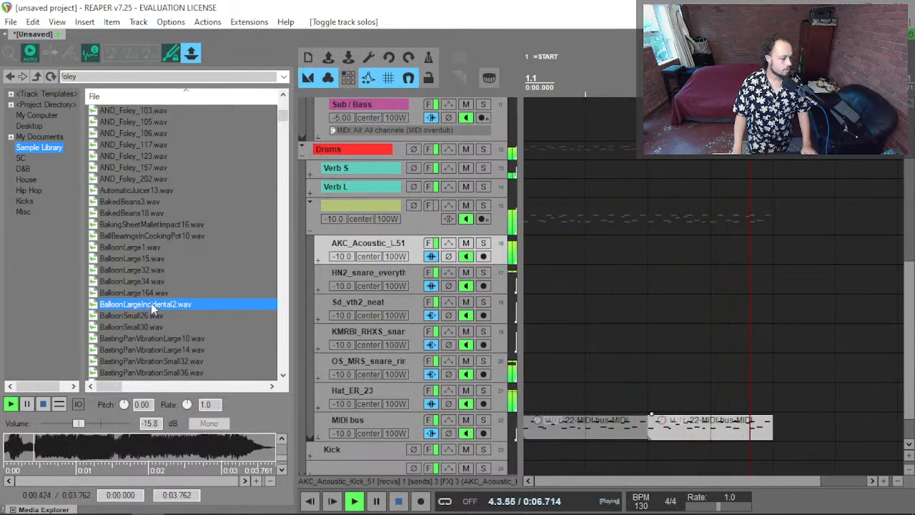
{"action": "left_click", "coordinate": [148, 314]}
{"action": "left_click", "coordinate": [153, 224]}
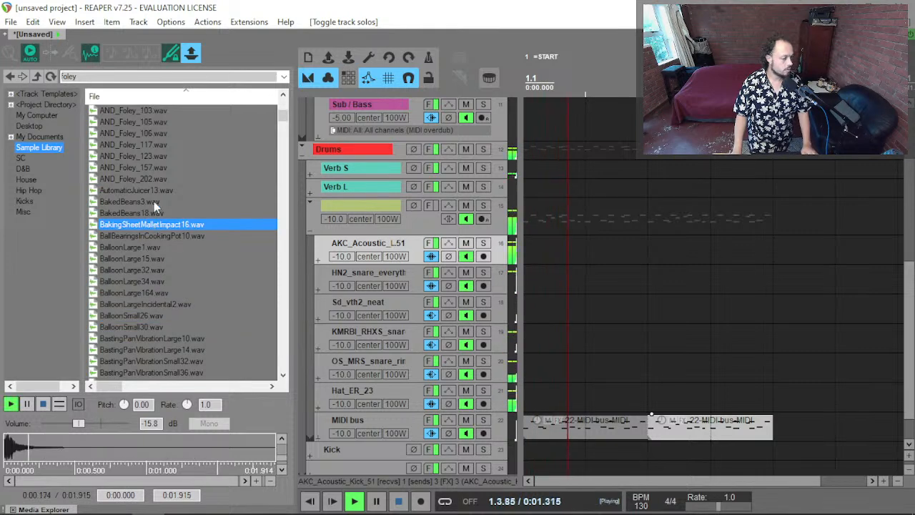
{"action": "left_click", "coordinate": [158, 156]}
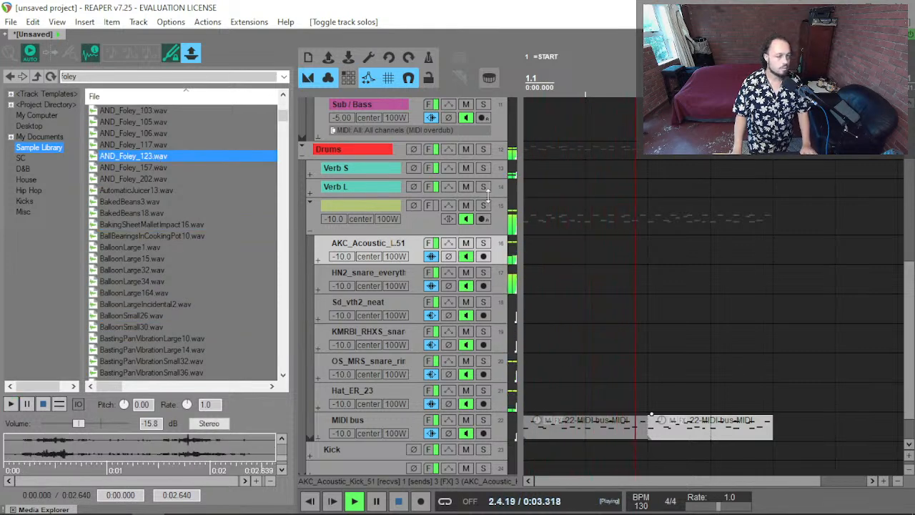
Duplicate the empty track below Kick and place AND_Foley_123.wav on it at the project start.
{"action": "scroll", "coordinate": [413, 221], "scroll_direction": "down", "scroll_amount": 3}
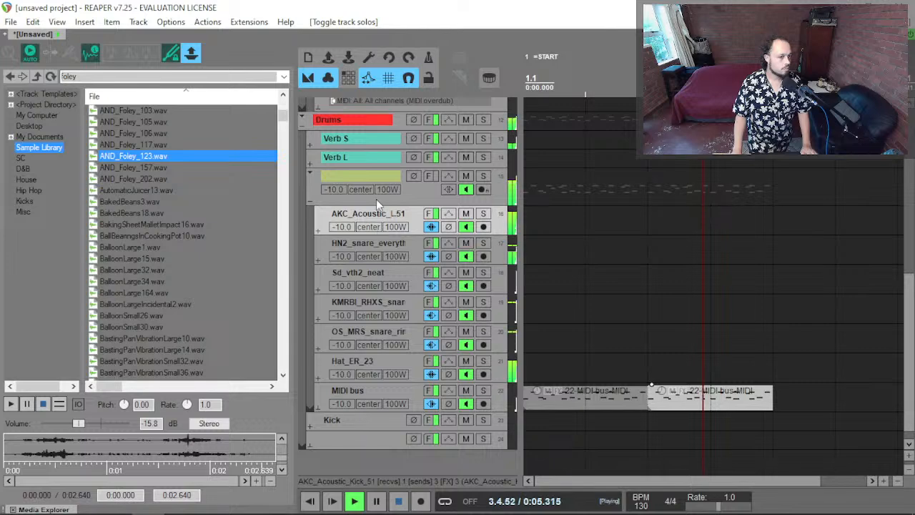
{"action": "left_click", "coordinate": [322, 423]}
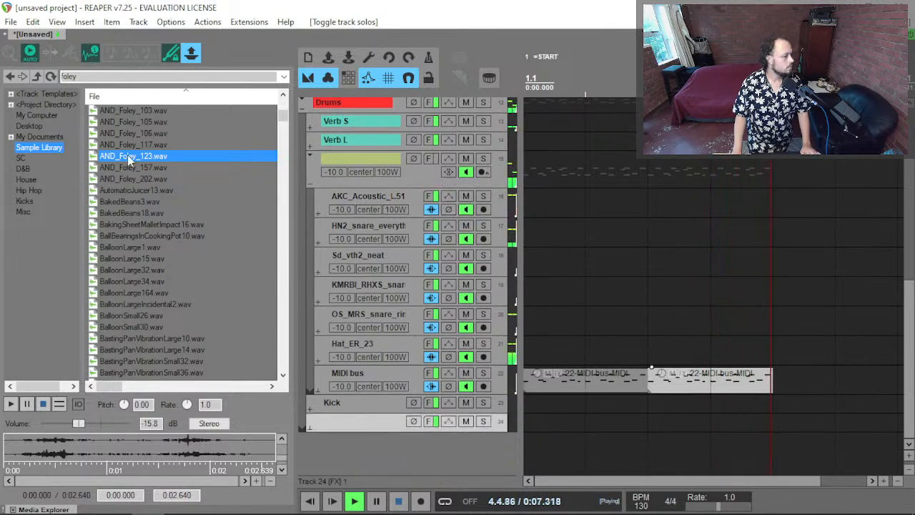
{"action": "key", "text": "ctrl+d"}
{"action": "left_click_drag", "start_coordinate": [142, 160], "coordinate": [404, 447]}
{"action": "key", "text": "space"}
{"action": "key", "text": "space"}
{"action": "key", "text": "space"}
Try to trim the start of the AND_Foley_123 item to just after beat 1.2.
{"action": "scroll", "coordinate": [458, 404], "scroll_direction": "down", "scroll_amount": 1}
{"action": "scroll", "coordinate": [565, 429], "scroll_direction": "up", "scroll_amount": 4}
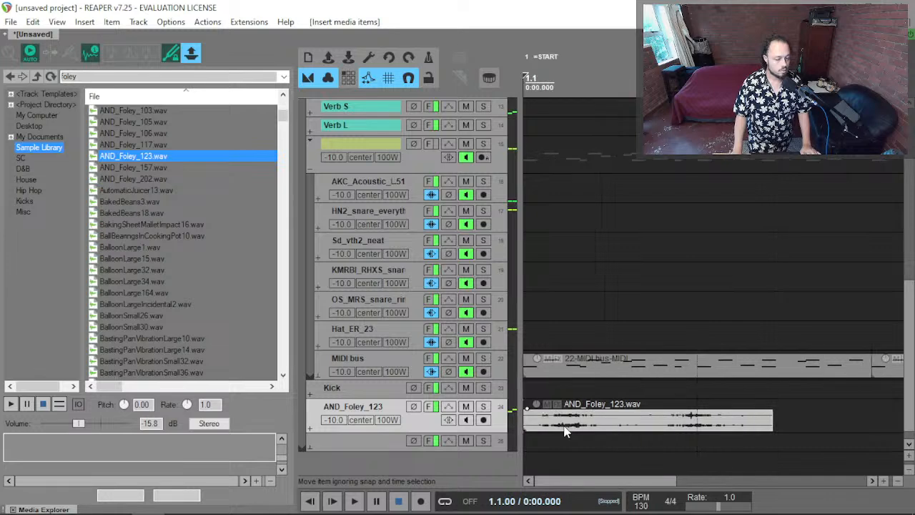
{"action": "scroll", "coordinate": [555, 423], "scroll_direction": "up", "scroll_amount": 3}
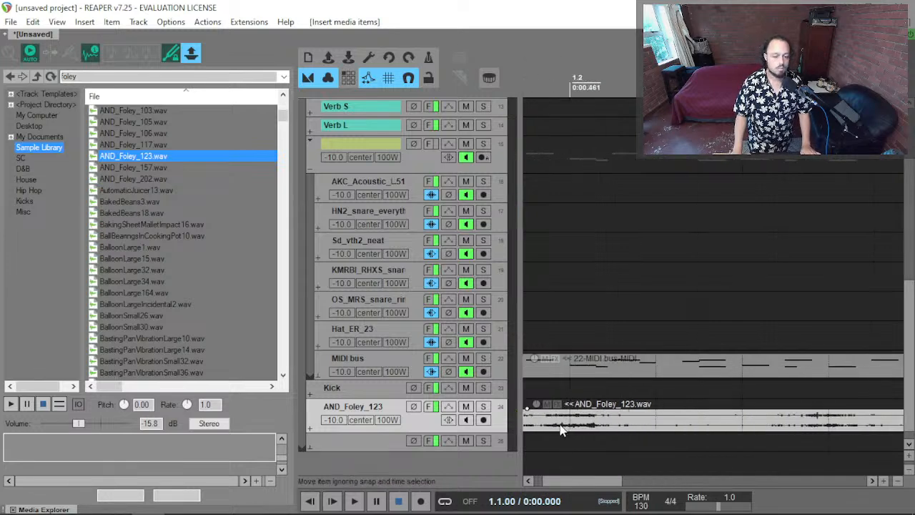
{"action": "left_click", "coordinate": [599, 427]}
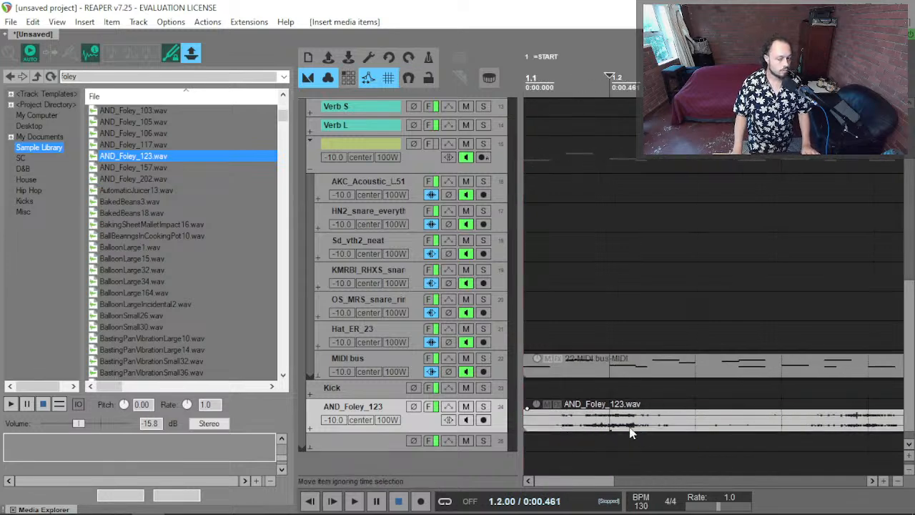
{"action": "key", "text": "bracketleft"}
{"action": "left_click", "coordinate": [570, 420]}
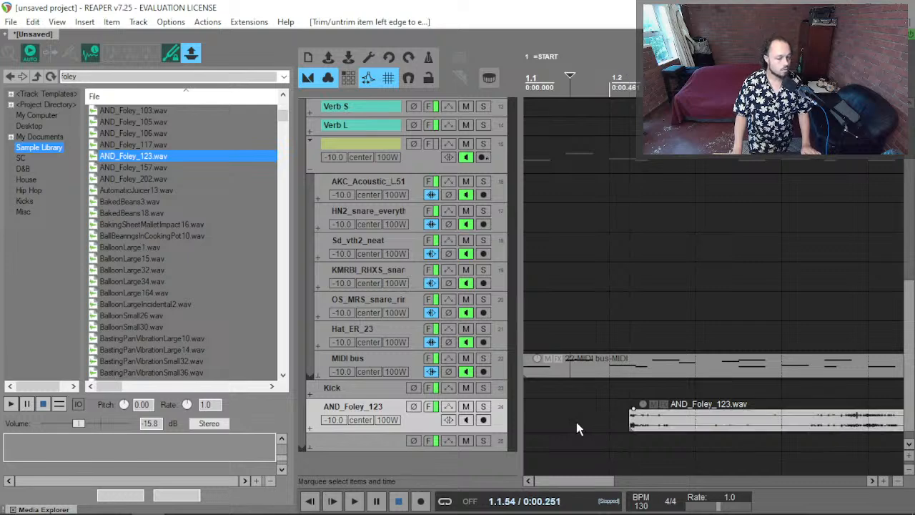
{"action": "key", "text": "ctrl+z"}
Split the AND_Foley_123 item at 1.2.28 and trim the start of its first piece.
{"action": "left_click", "coordinate": [634, 427]}
{"action": "key", "text": "s"}
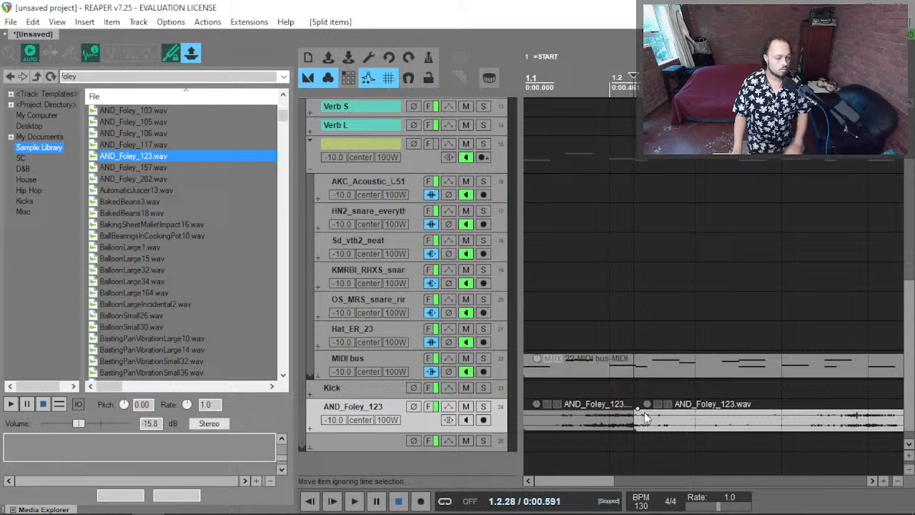
{"action": "left_click", "coordinate": [578, 426]}
{"action": "key", "text": "bracketleft"}
Move the short foley piece so it runs from 1.1.34 to 1.2.00, and play it back.
{"action": "left_click_drag", "start_coordinate": [606, 428], "coordinate": [581, 434]}
{"action": "left_click", "coordinate": [577, 422]}
{"action": "key", "text": "o"}
{"action": "left_click", "coordinate": [512, 420]}
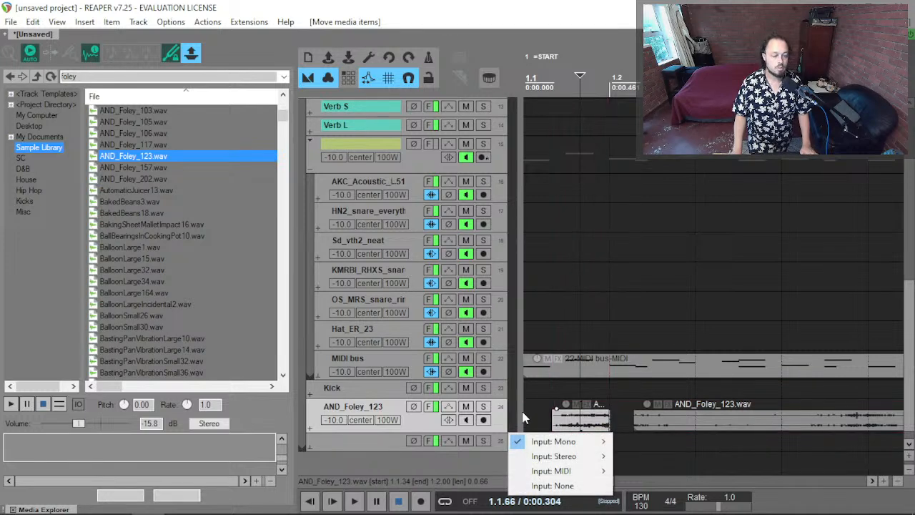
{"action": "left_click", "coordinate": [528, 413]}
{"action": "key", "text": "space"}
{"action": "key", "text": "space"}
Fade in the short foley piece over nearly its whole length and mute the remaining AND_Foley_123 item.
{"action": "left_click_drag", "start_coordinate": [552, 413], "coordinate": [606, 418]}
{"action": "key", "text": "space"}
{"action": "key", "text": "space"}
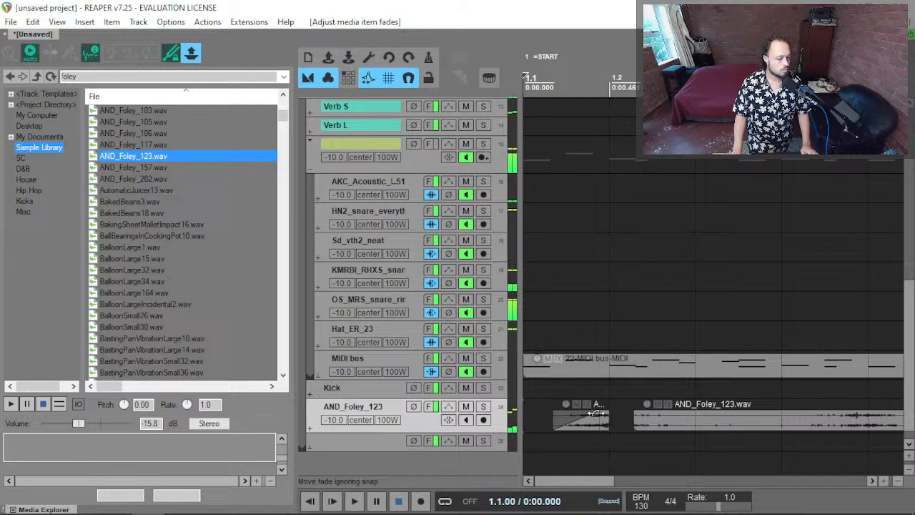
{"action": "left_click", "coordinate": [651, 425]}
{"action": "key", "text": "m"}
{"action": "key", "text": "w"}
{"action": "key", "text": "space"}
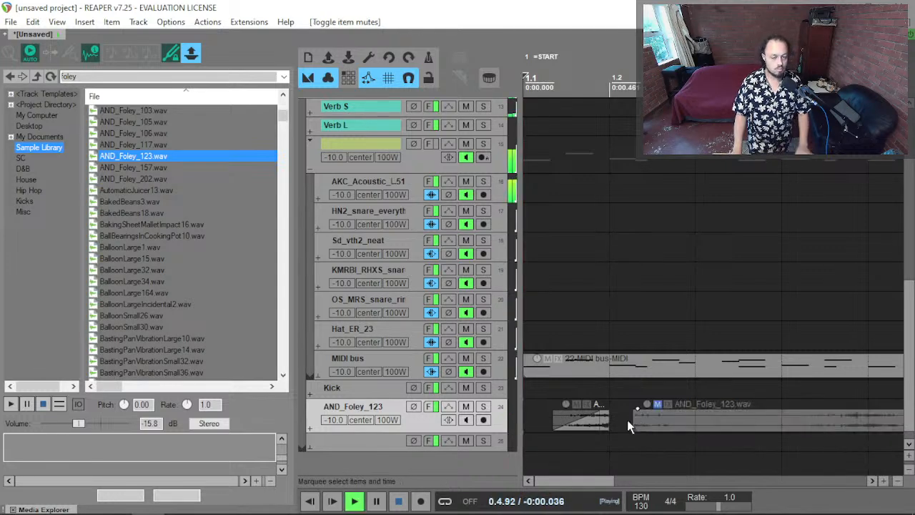
Set the AND_Foley_123 track volume to -19.2 dB and play the loop.
{"action": "key", "text": "space"}
{"action": "left_click_drag", "start_coordinate": [336, 420], "coordinate": [336, 434]}
{"action": "key", "text": "space"}
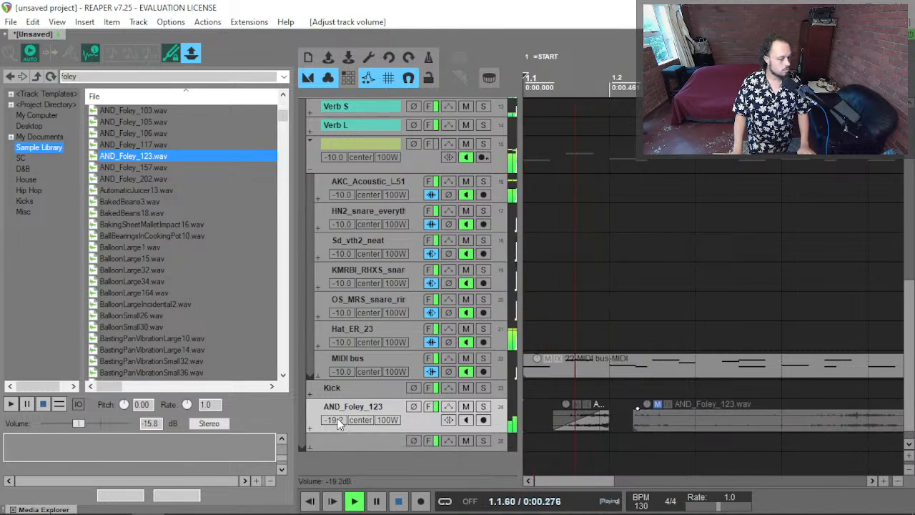
Play back the loop and delete the muted AND_Foley_123 item.
{"action": "key", "text": "space"}
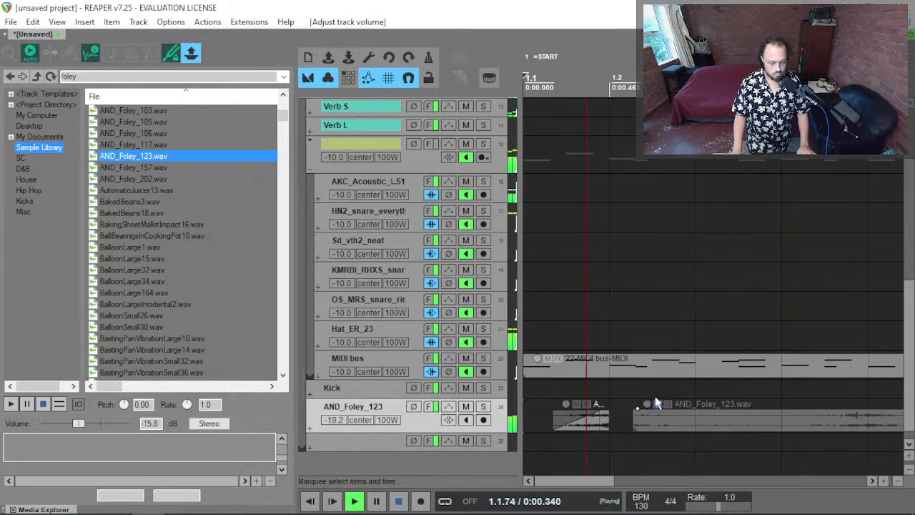
{"action": "scroll", "coordinate": [657, 404], "scroll_direction": "down", "scroll_amount": 5}
{"action": "key", "text": "space"}
{"action": "key", "text": "space"}
{"action": "key", "text": "space"}
{"action": "key", "text": "space"}
{"action": "scroll", "coordinate": [574, 428], "scroll_direction": "up", "scroll_amount": 3}
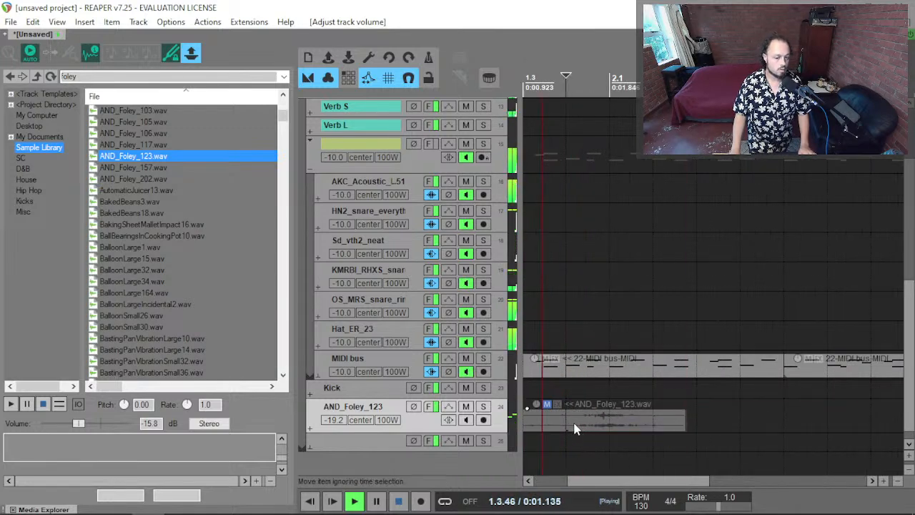
{"action": "scroll", "coordinate": [576, 426], "scroll_direction": "down", "scroll_amount": 3}
{"action": "key", "text": "Delete"}
{"action": "key", "text": "space"}
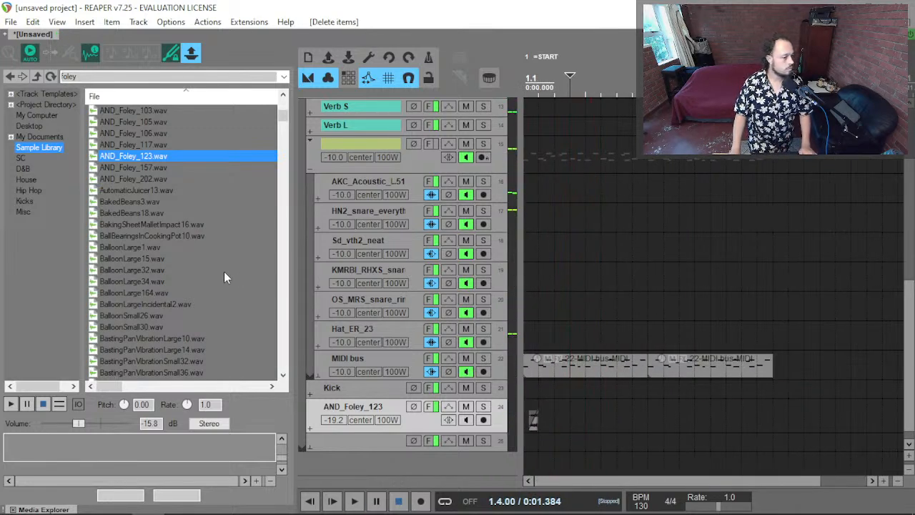
Audition foley samples in the Sample Library, from the BalloonLarge files through BeardTrimmer, ChainOnWoodTabletop and CoffeeGrinder to the ConcreteSinkDemolition files.
{"action": "left_click", "coordinate": [173, 269]}
{"action": "left_click", "coordinate": [165, 258]}
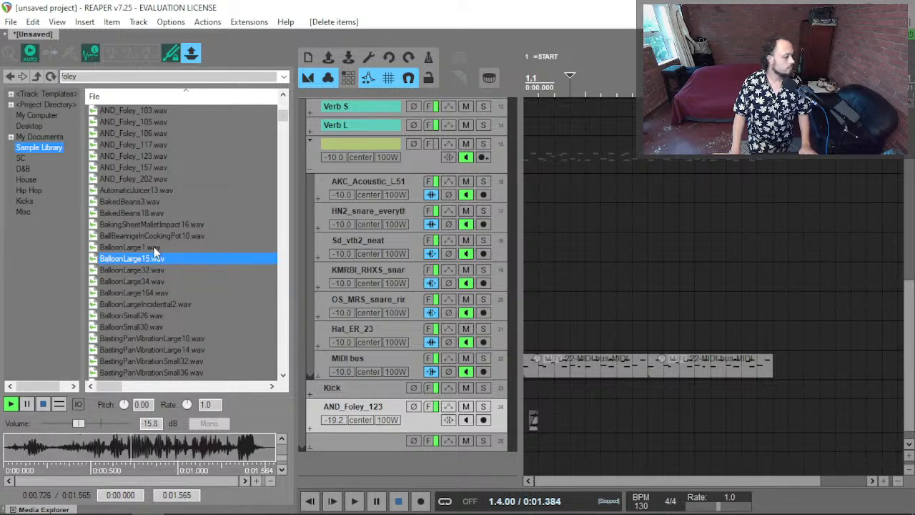
{"action": "left_click", "coordinate": [154, 246]}
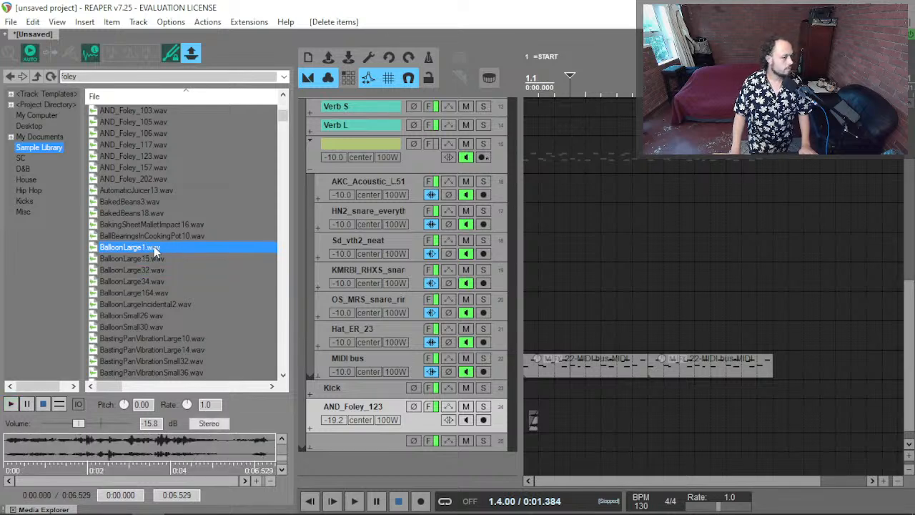
{"action": "left_click", "coordinate": [162, 224]}
{"action": "left_click", "coordinate": [136, 305]}
{"action": "scroll", "coordinate": [136, 314], "scroll_direction": "down", "scroll_amount": 2}
{"action": "left_click", "coordinate": [142, 293]}
{"action": "left_click", "coordinate": [140, 317]}
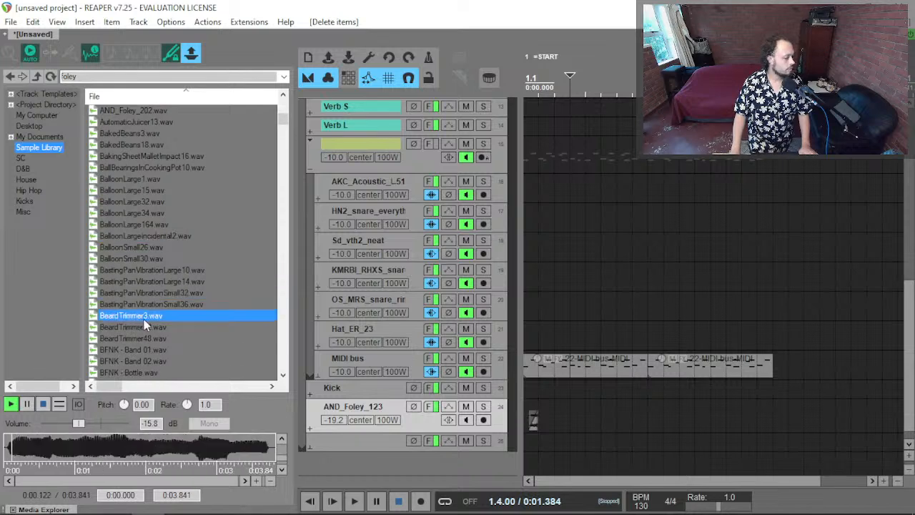
{"action": "scroll", "coordinate": [144, 328], "scroll_direction": "down", "scroll_amount": 4}
{"action": "left_click", "coordinate": [147, 336]}
{"action": "scroll", "coordinate": [147, 330], "scroll_direction": "down", "scroll_amount": 3}
{"action": "left_click", "coordinate": [146, 294]}
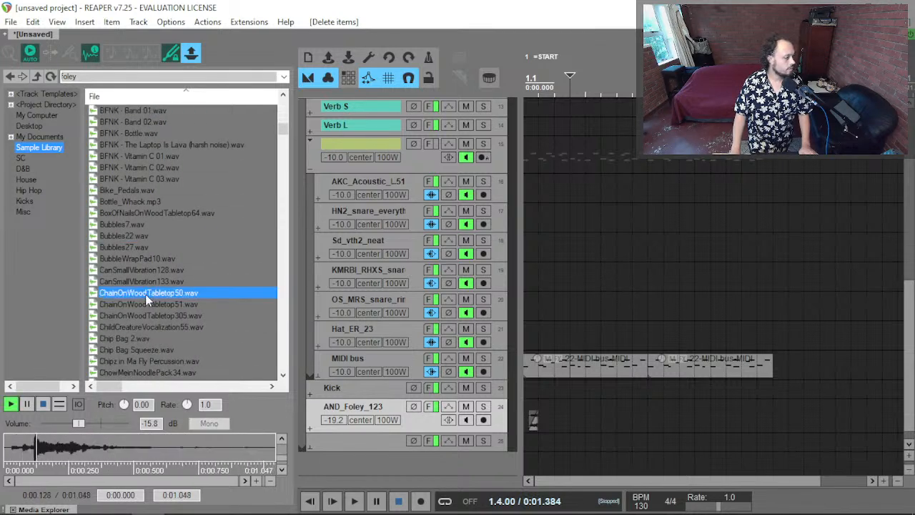
{"action": "left_click", "coordinate": [158, 283]}
{"action": "left_click", "coordinate": [159, 264]}
{"action": "left_click", "coordinate": [147, 318]}
{"action": "scroll", "coordinate": [151, 321], "scroll_direction": "down", "scroll_amount": 1}
{"action": "left_click", "coordinate": [150, 322]}
{"action": "left_click", "coordinate": [148, 339]}
{"action": "scroll", "coordinate": [148, 339], "scroll_direction": "down", "scroll_amount": 2}
{"action": "left_click", "coordinate": [160, 290]}
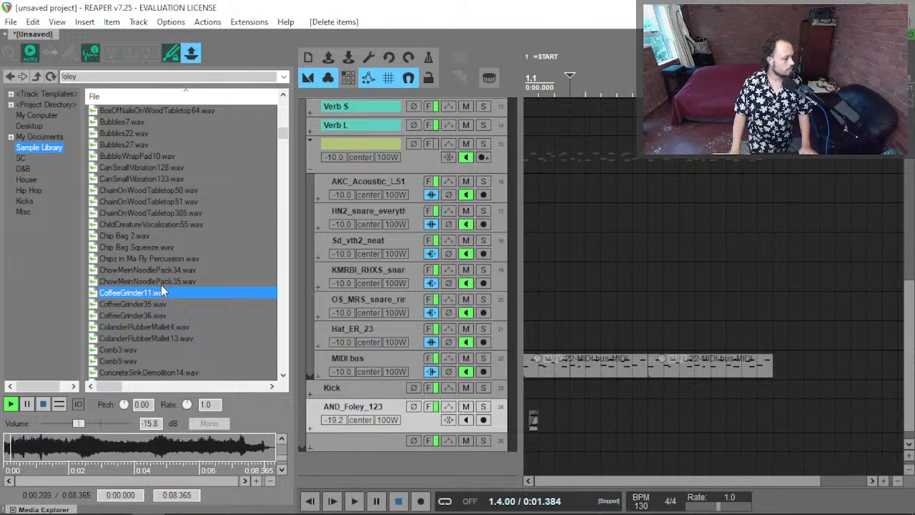
{"action": "left_click", "coordinate": [161, 282]}
{"action": "left_click", "coordinate": [156, 315]}
{"action": "left_click", "coordinate": [157, 326]}
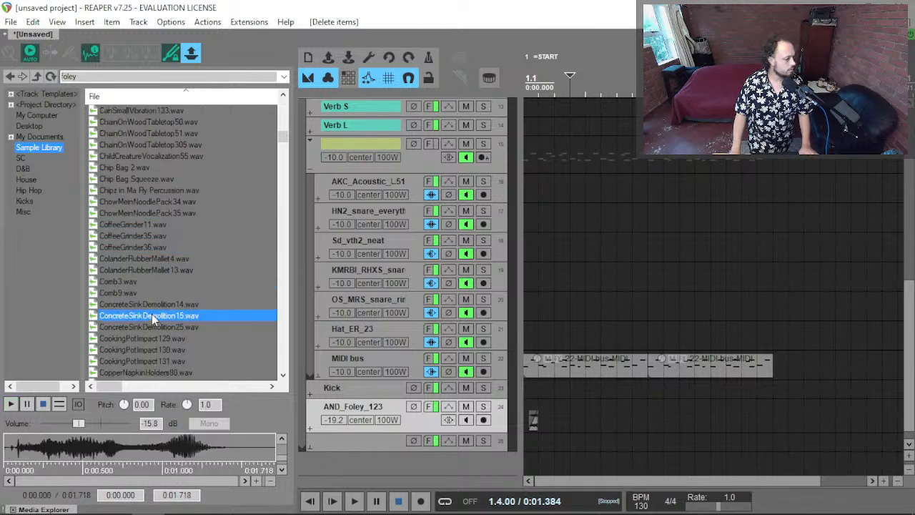
Audition the EerieSinging samples further down the foley list and select EerieSinging3.wav.
{"action": "scroll", "coordinate": [152, 318], "scroll_direction": "down", "scroll_amount": 5}
{"action": "left_click", "coordinate": [151, 316]}
{"action": "scroll", "coordinate": [152, 321], "scroll_direction": "down", "scroll_amount": 1}
{"action": "scroll", "coordinate": [151, 323], "scroll_direction": "down", "scroll_amount": 7}
{"action": "left_click", "coordinate": [151, 325]}
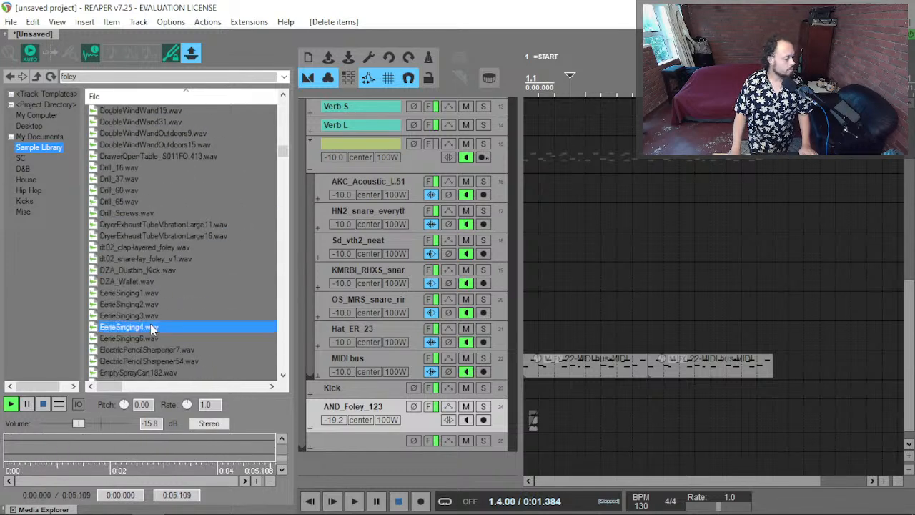
{"action": "left_click", "coordinate": [152, 270]}
{"action": "scroll", "coordinate": [152, 265], "scroll_direction": "down", "scroll_amount": 1}
{"action": "left_click", "coordinate": [147, 270]}
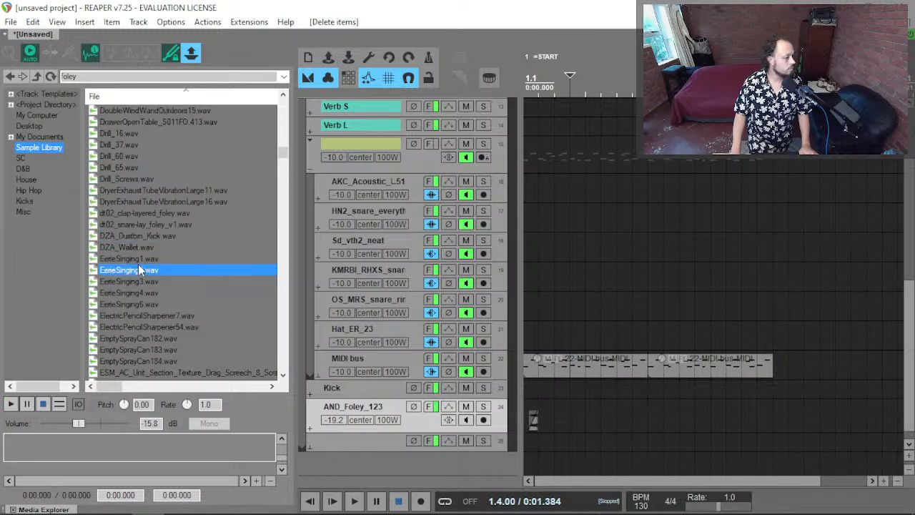
{"action": "left_click", "coordinate": [142, 282]}
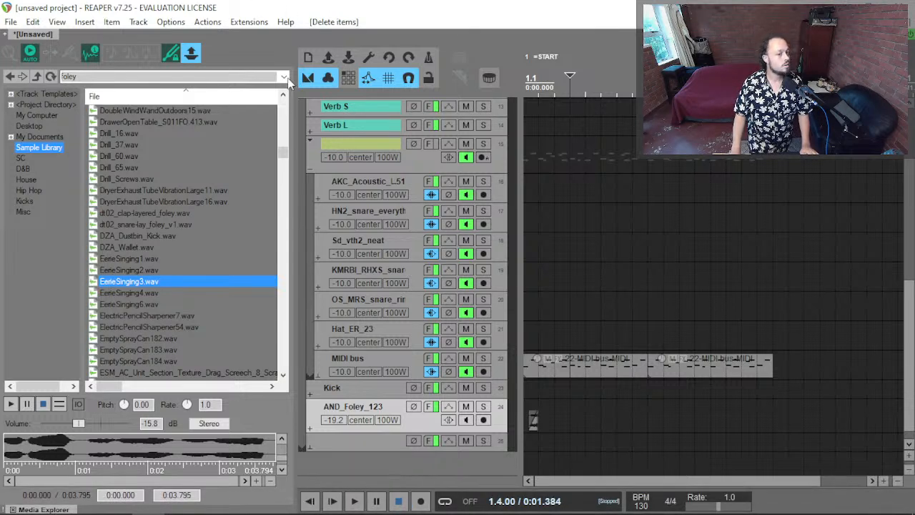
Insert a record-armed MIDI track directly above the existing Serum 2 synth track and load Serum 2 on it.
{"action": "scroll", "coordinate": [360, 241], "scroll_direction": "up", "scroll_amount": 5}
{"action": "scroll", "coordinate": [359, 241], "scroll_direction": "up", "scroll_amount": 5}
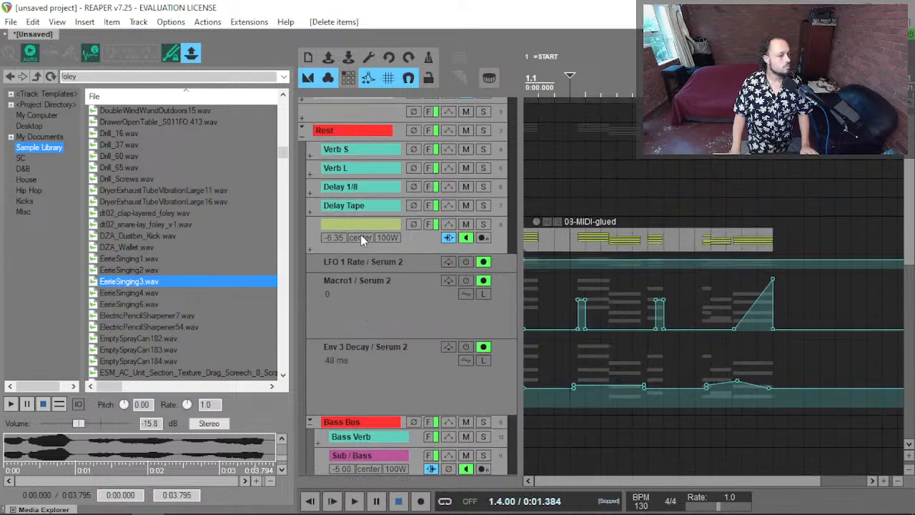
{"action": "left_click", "coordinate": [336, 241]}
{"action": "key", "text": "f"}
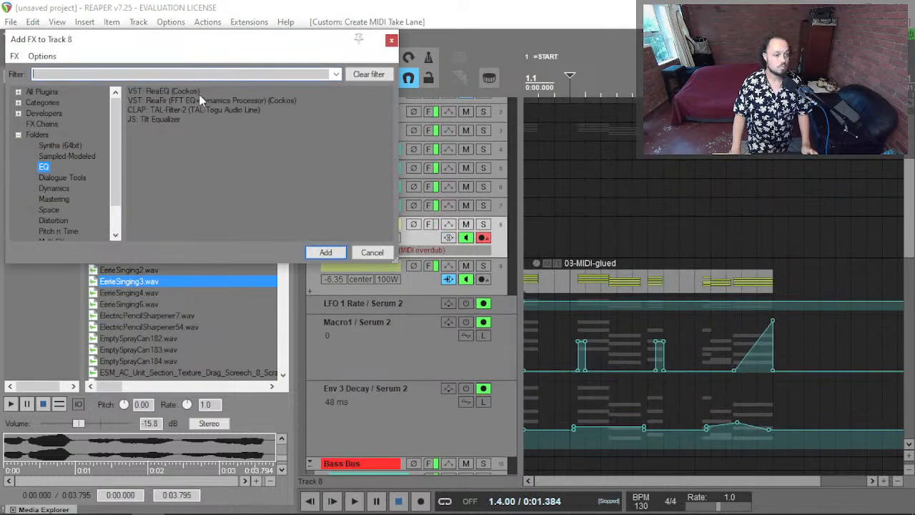
{"action": "left_click", "coordinate": [54, 147]}
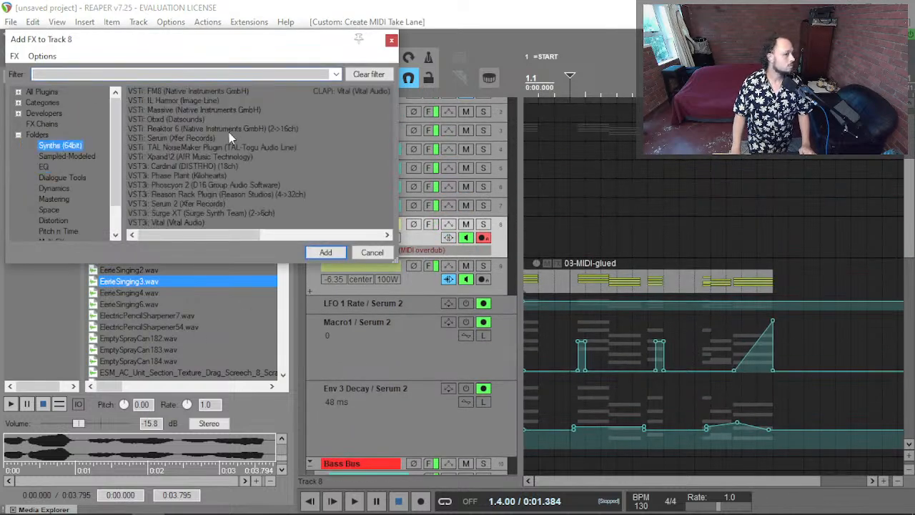
{"action": "double_click", "coordinate": [177, 205]}
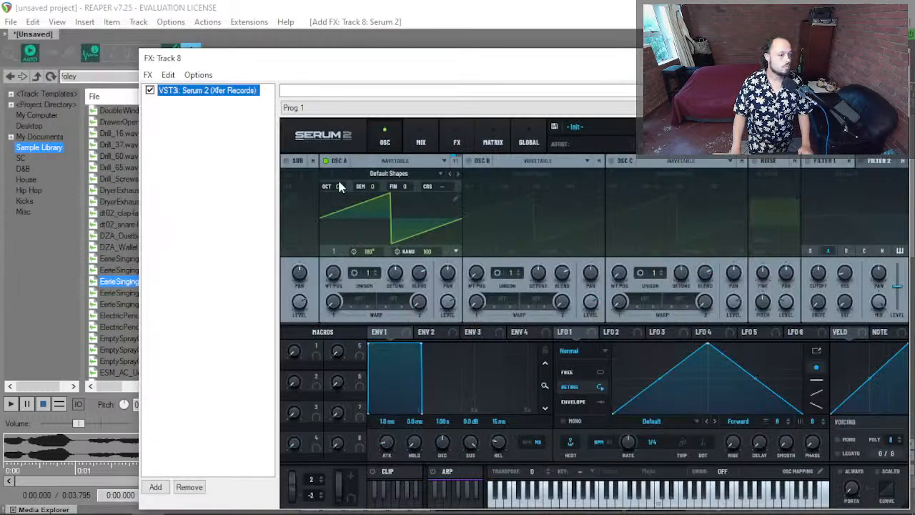
Switch oscillator A to Spectral mode and load EerieSinging3.wav into it.
{"action": "left_click", "coordinate": [400, 161]}
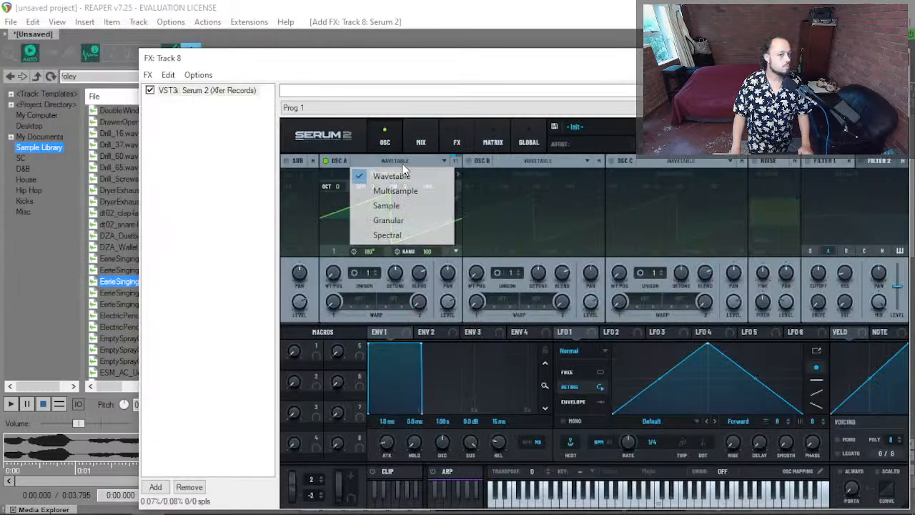
{"action": "left_click", "coordinate": [388, 235]}
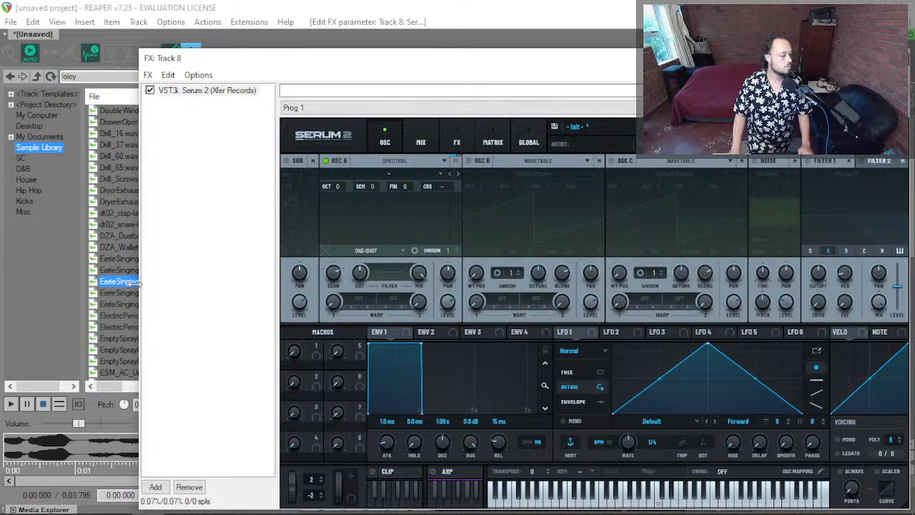
{"action": "left_click_drag", "start_coordinate": [129, 286], "coordinate": [362, 226]}
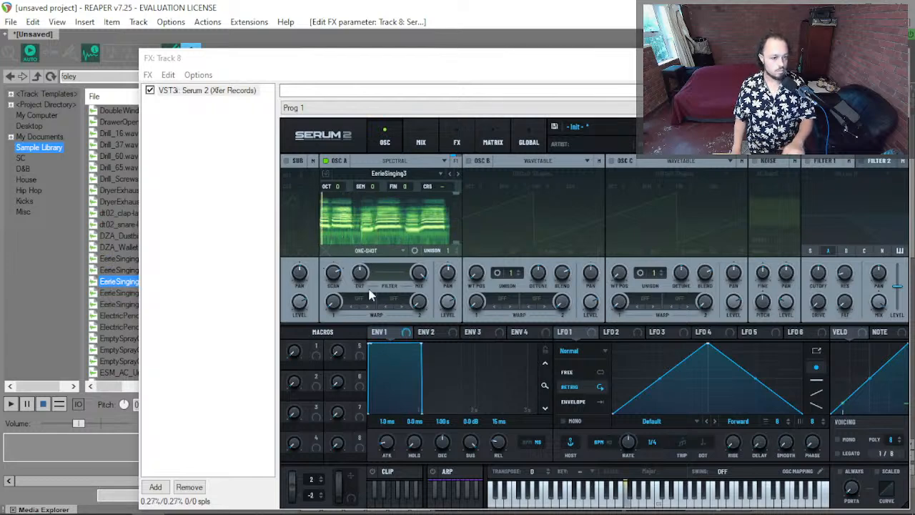
Reshape LFO 1 into a straight falling ramp and assign it to oscillator A's level.
{"action": "left_click", "coordinate": [580, 333]}
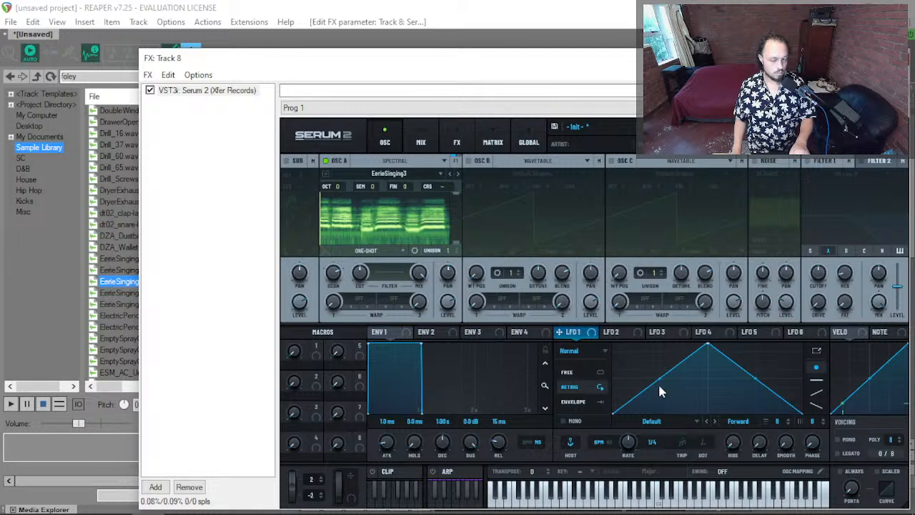
{"action": "left_click_drag", "start_coordinate": [705, 349], "coordinate": [484, 257]}
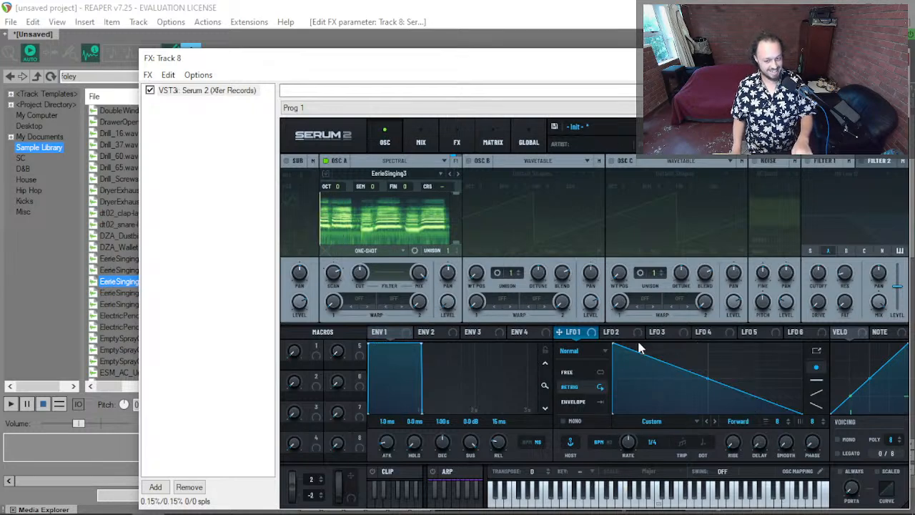
{"action": "left_click_drag", "start_coordinate": [570, 339], "coordinate": [446, 304]}
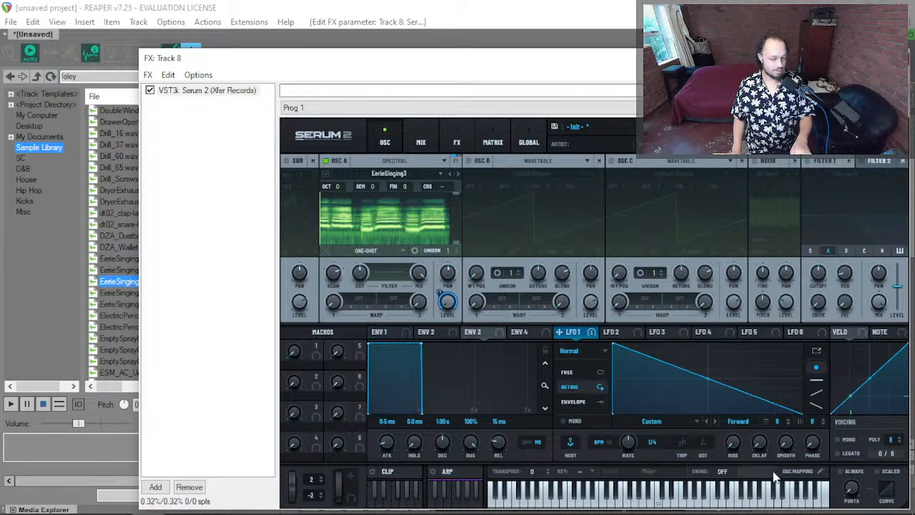
Set LFO 1's rate to 1/16 and increase its smoothing to soften the attack.
{"action": "left_click_drag", "start_coordinate": [628, 447], "coordinate": [629, 436]}
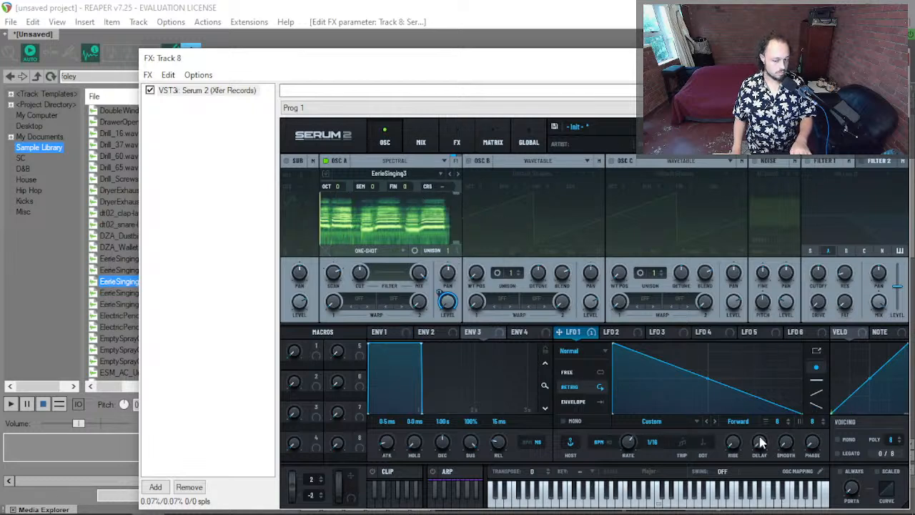
{"action": "left_click_drag", "start_coordinate": [787, 443], "coordinate": [788, 423]}
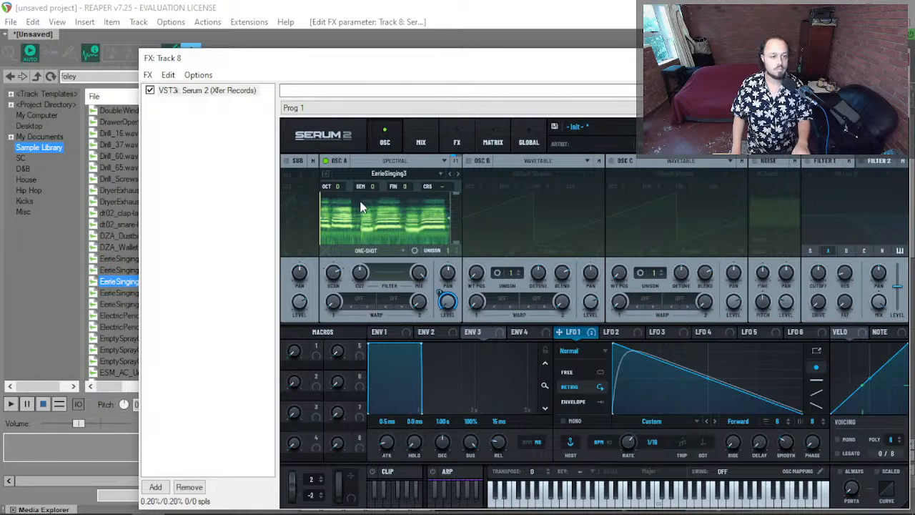
{"action": "mouse_move", "coordinate": [334, 275]}
{"action": "left_mouse_down"}
{"action": "mouse_move", "coordinate": [333, 308]}
{"action": "mouse_move", "coordinate": [334, 268]}
{"action": "mouse_move", "coordinate": [336, 275]}
{"action": "left_mouse_up"}
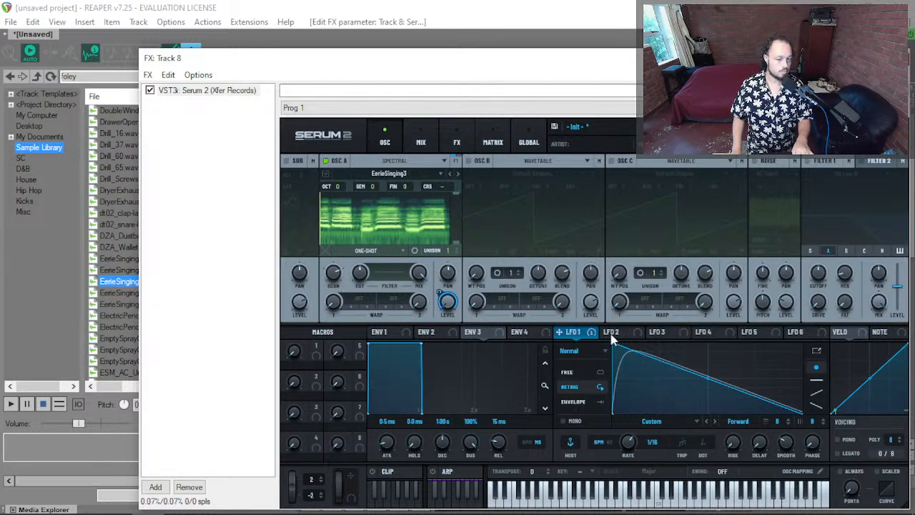
Try modulating oscillator A's scan rate with Env 2 at 0% sustain and 1.61 s decay, and remove that modulator.
{"action": "left_click", "coordinate": [428, 334]}
{"action": "left_click_drag", "start_coordinate": [469, 443], "coordinate": [459, 514]}
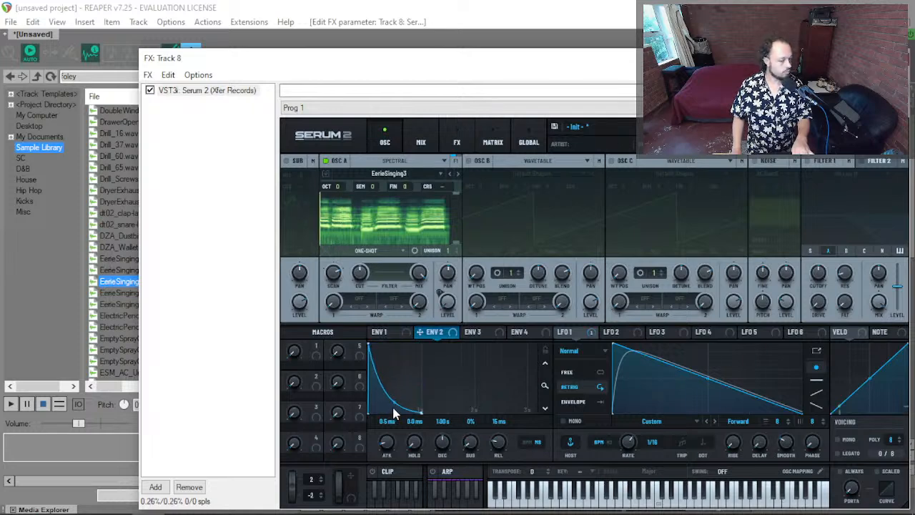
{"action": "left_click_drag", "start_coordinate": [398, 394], "coordinate": [401, 386]}
{"action": "left_click_drag", "start_coordinate": [440, 331], "coordinate": [326, 241]}
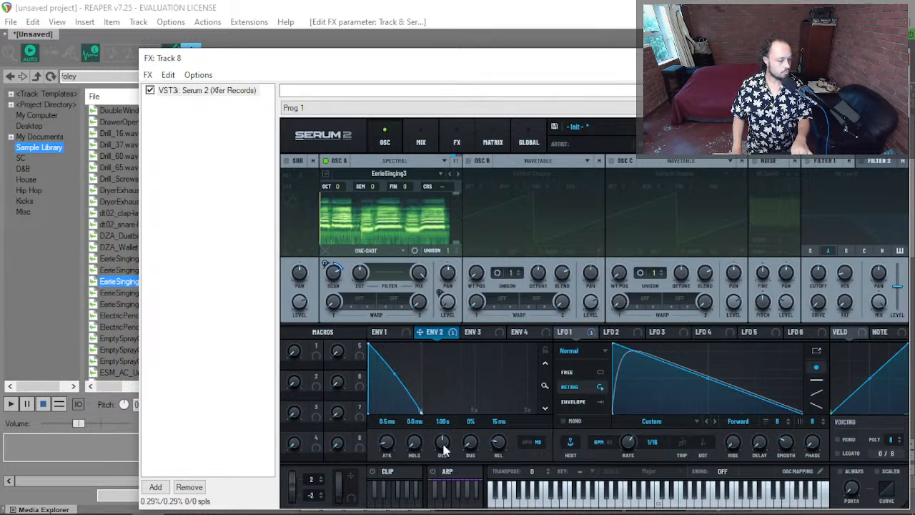
{"action": "left_click_drag", "start_coordinate": [438, 442], "coordinate": [440, 421]}
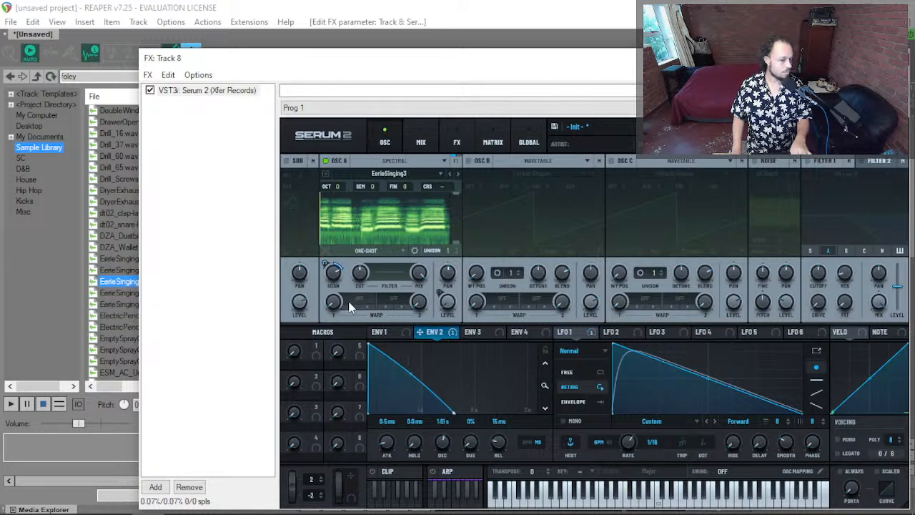
{"action": "right_click", "coordinate": [336, 275]}
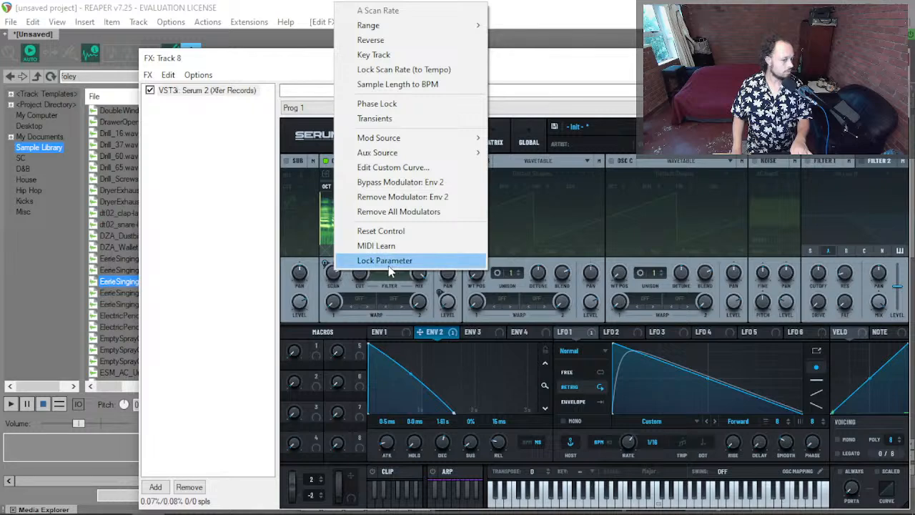
{"action": "left_click", "coordinate": [403, 196]}
Assign LFO 3 to oscillator A's scan rate at a one-bar rate, shaped flat at zero until a mid-cycle peak that ramps down.
{"action": "left_click", "coordinate": [664, 332]}
{"action": "left_click_drag", "start_coordinate": [652, 332], "coordinate": [324, 289]}
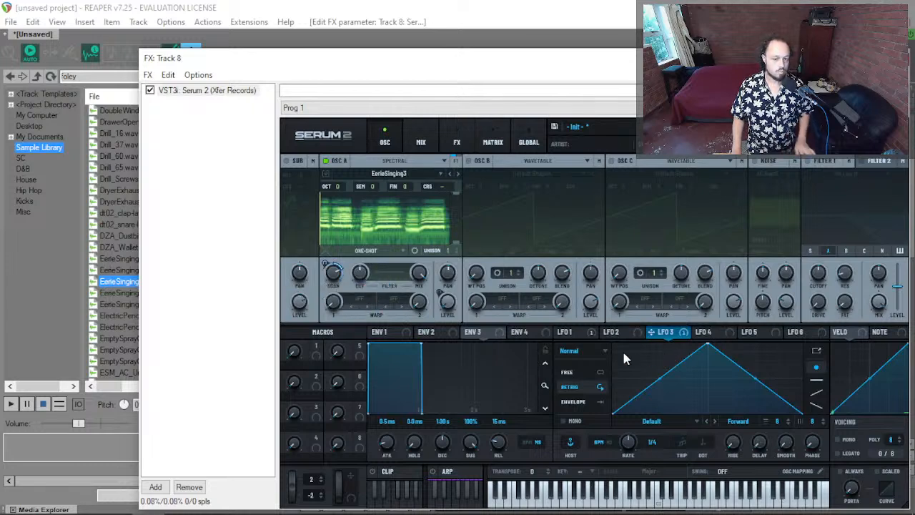
{"action": "double_click", "coordinate": [632, 365]}
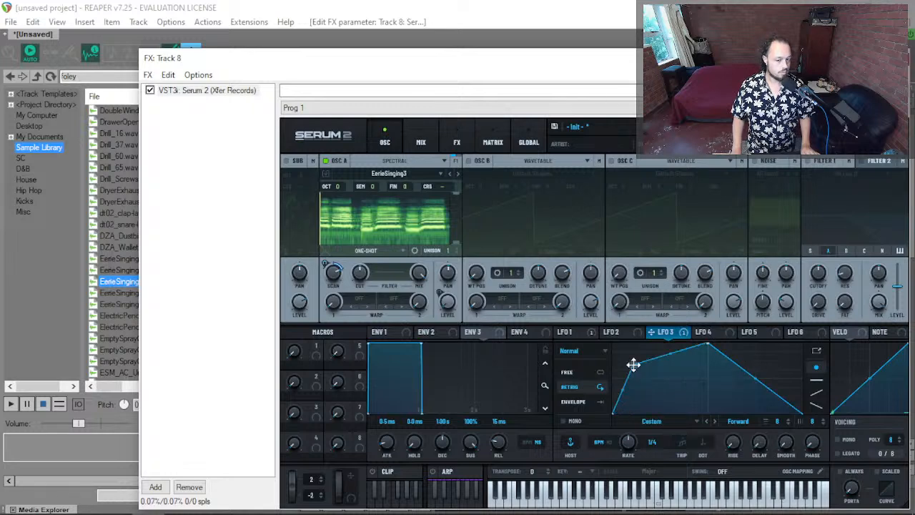
{"action": "left_click_drag", "start_coordinate": [633, 365], "coordinate": [613, 344]}
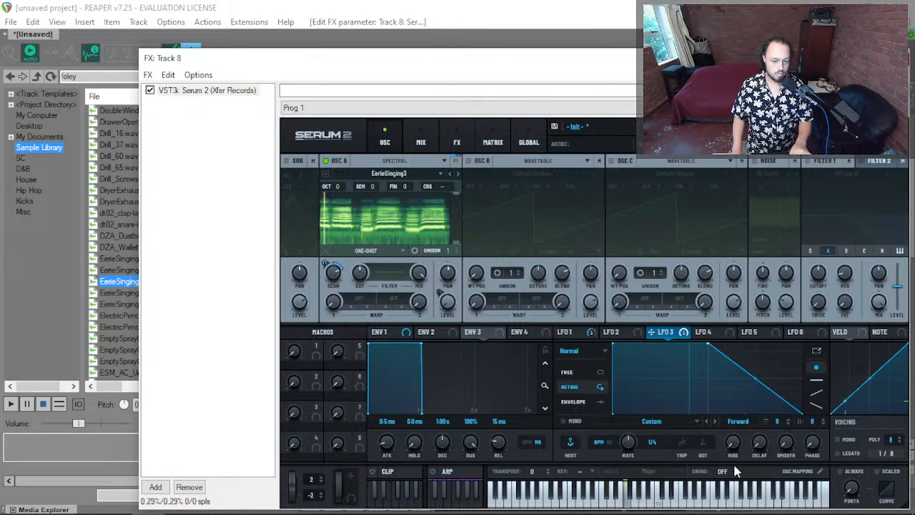
{"action": "left_click_drag", "start_coordinate": [627, 444], "coordinate": [627, 471]}
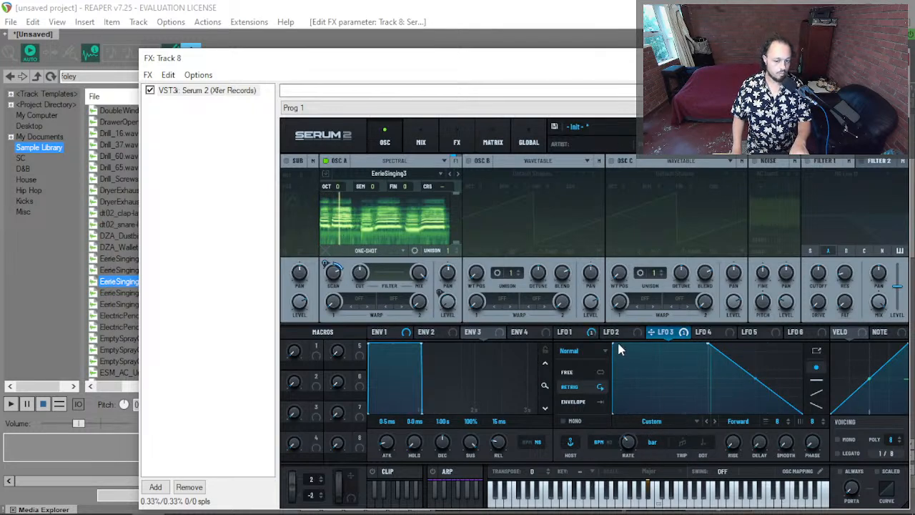
{"action": "left_click_drag", "start_coordinate": [612, 343], "coordinate": [583, 450]}
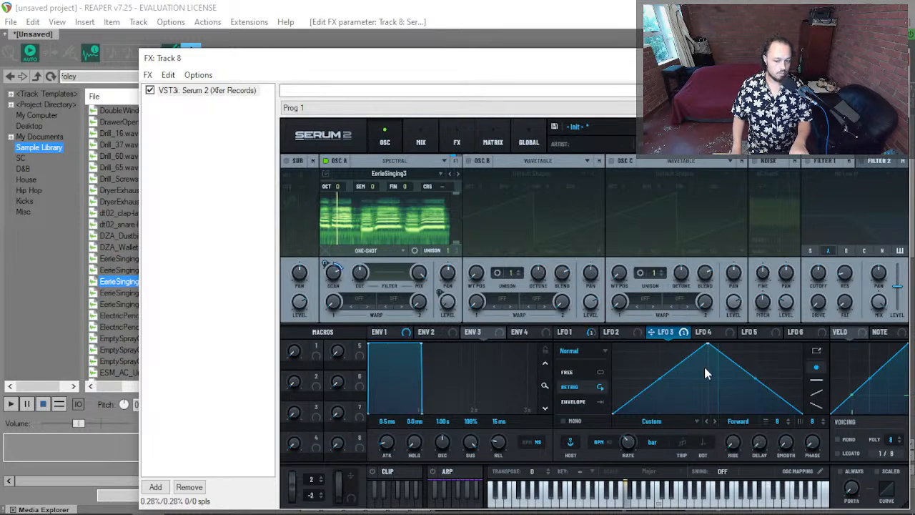
{"action": "left_click_drag", "start_coordinate": [702, 370], "coordinate": [714, 426]}
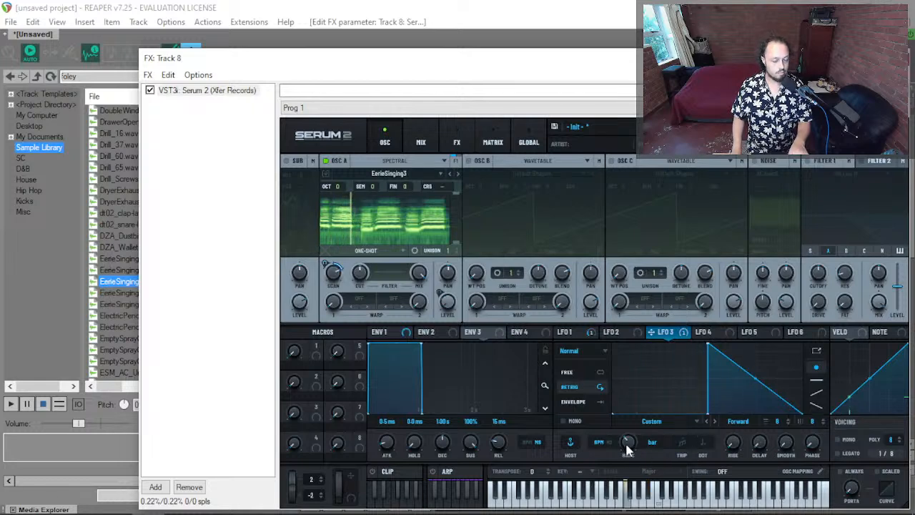
Reshape LFO 3 to stay at zero for the first third, jump to about mid-height, and rise gently to the cycle's end.
{"action": "double_click", "coordinate": [686, 351]}
{"action": "left_click_drag", "start_coordinate": [686, 357], "coordinate": [720, 461]}
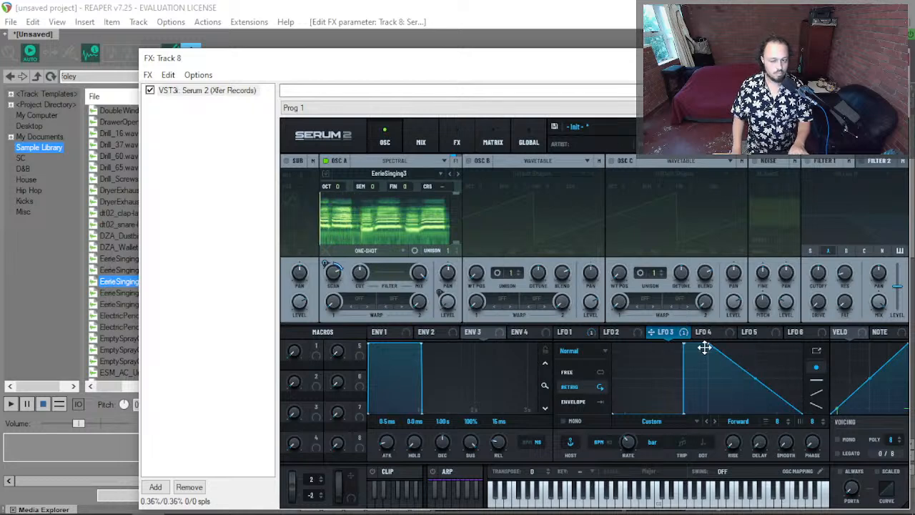
{"action": "left_click_drag", "start_coordinate": [685, 346], "coordinate": [710, 346]}
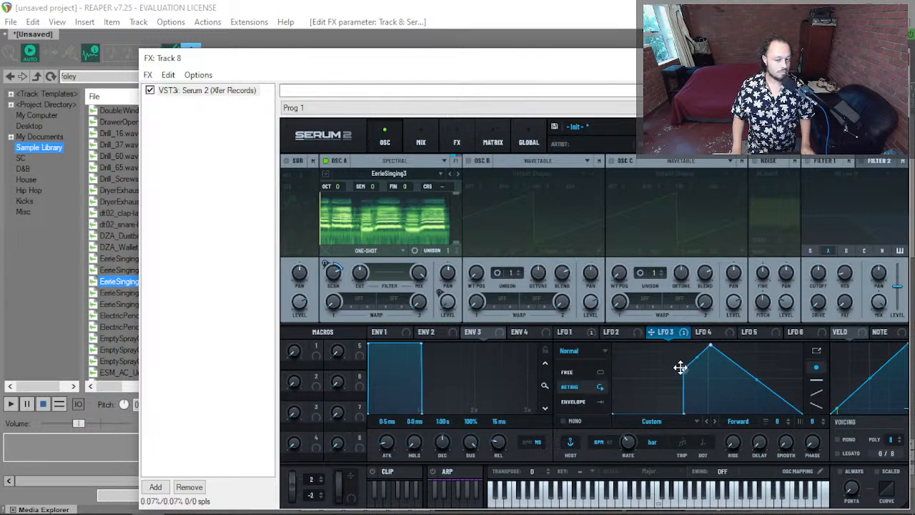
{"action": "left_click_drag", "start_coordinate": [711, 348], "coordinate": [807, 369]}
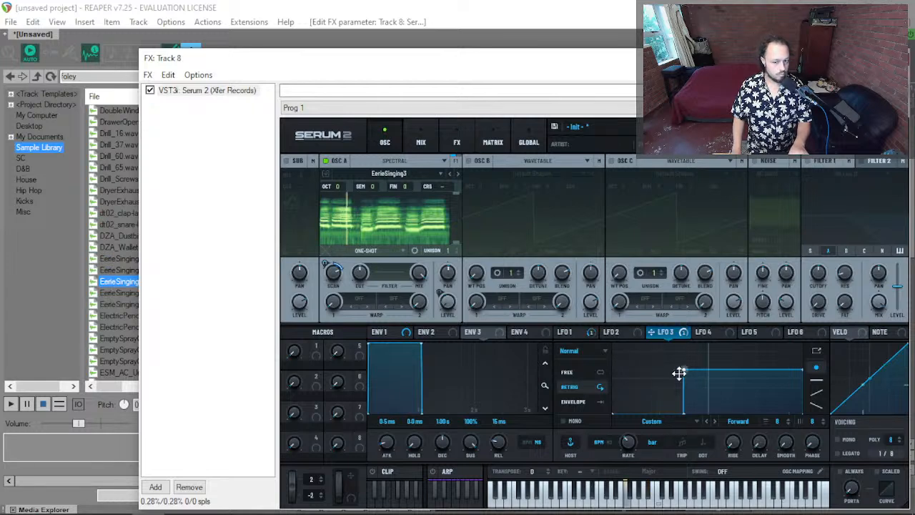
{"action": "left_click_drag", "start_coordinate": [684, 370], "coordinate": [682, 360]}
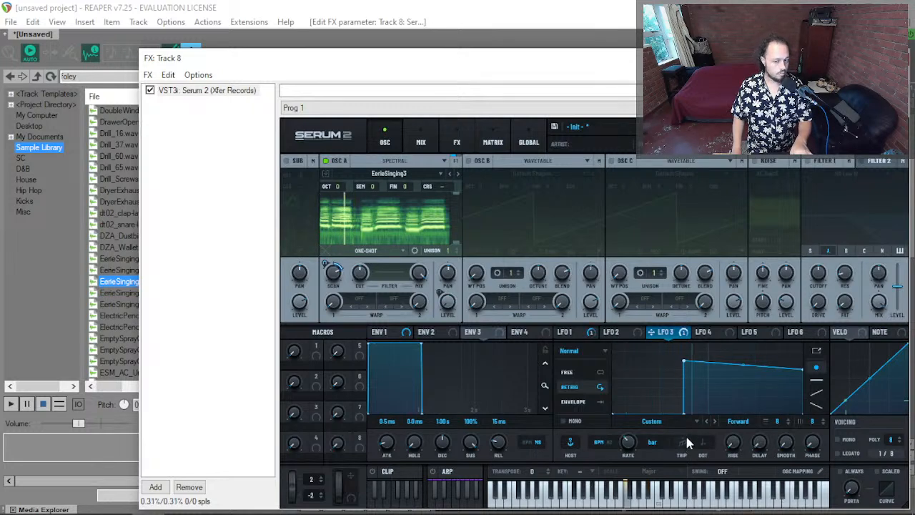
{"action": "left_click_drag", "start_coordinate": [683, 419], "coordinate": [669, 419]}
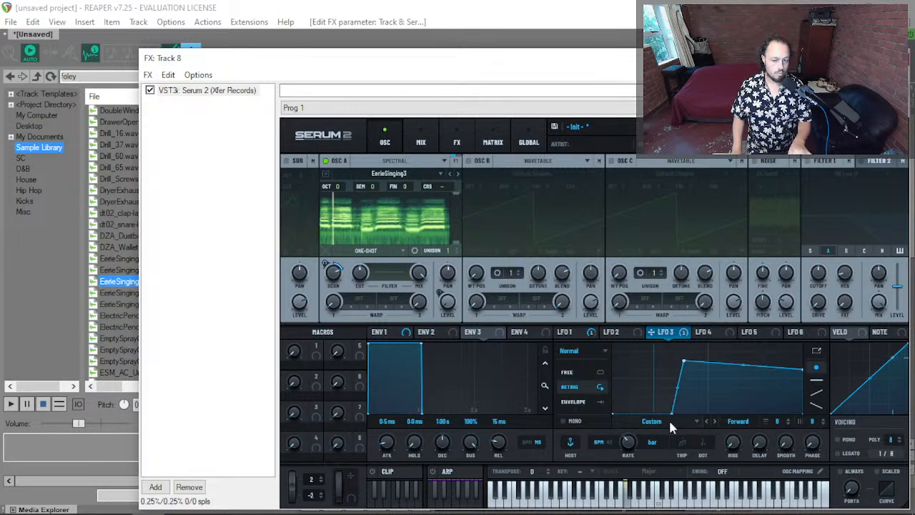
{"action": "left_click_drag", "start_coordinate": [684, 362], "coordinate": [670, 382]}
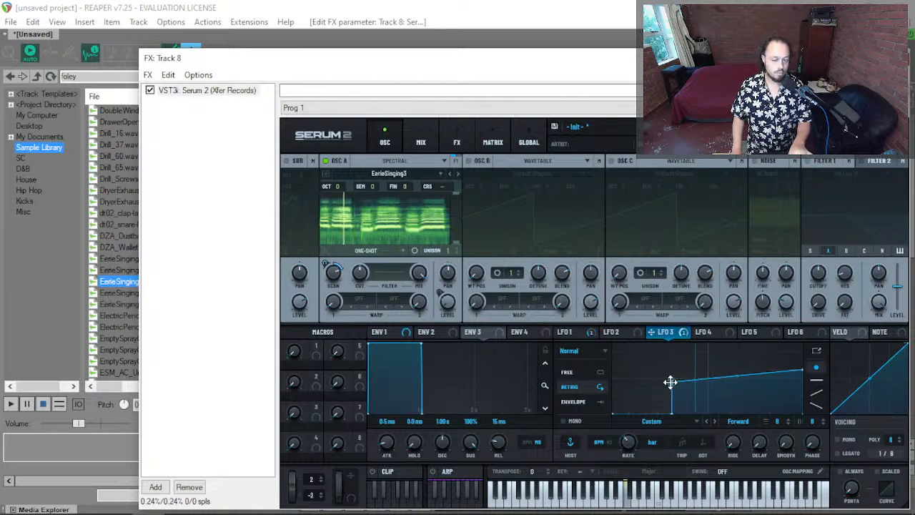
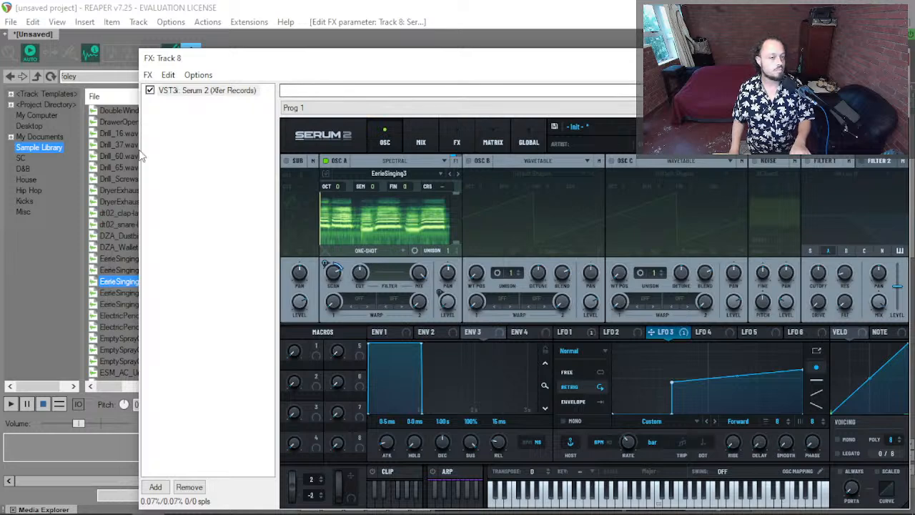
Check the options for oscillator A's scan rate and switch the sample's playback mode to Manual.
{"action": "right_click", "coordinate": [334, 273]}
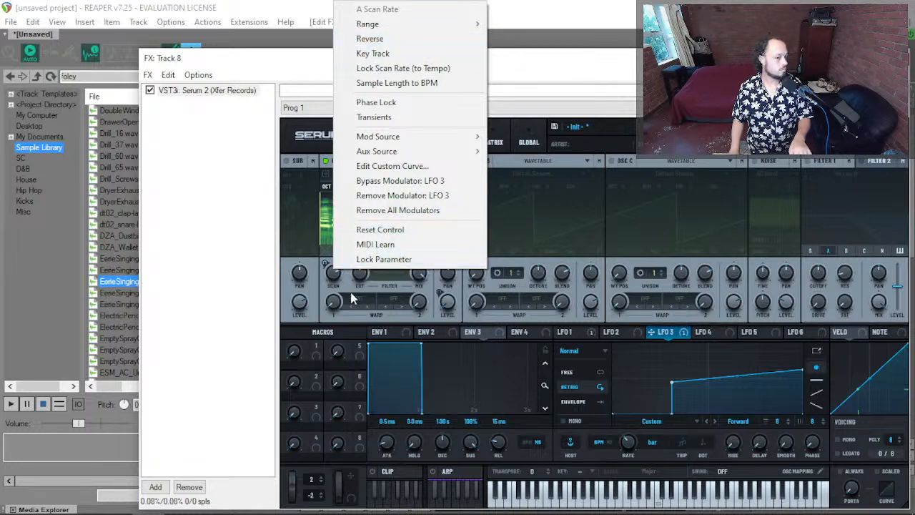
{"action": "right_click", "coordinate": [333, 285]}
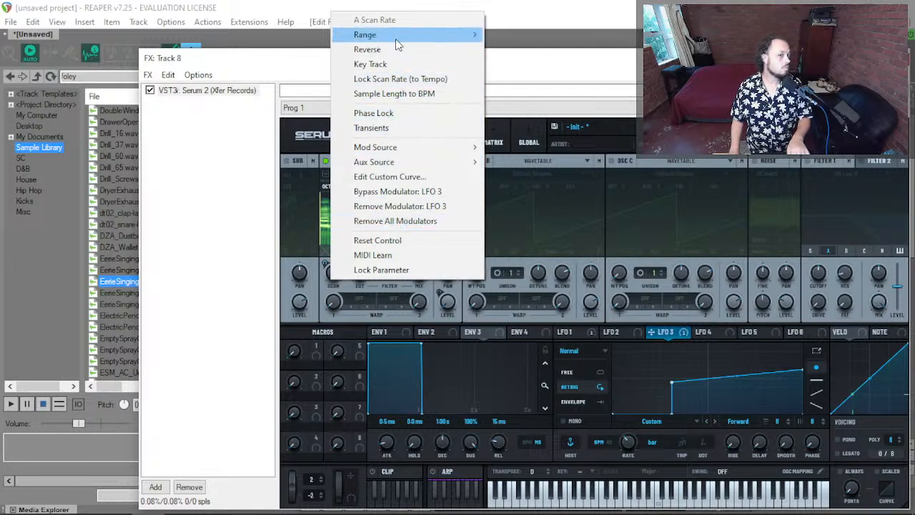
{"action": "left_click", "coordinate": [518, 65]}
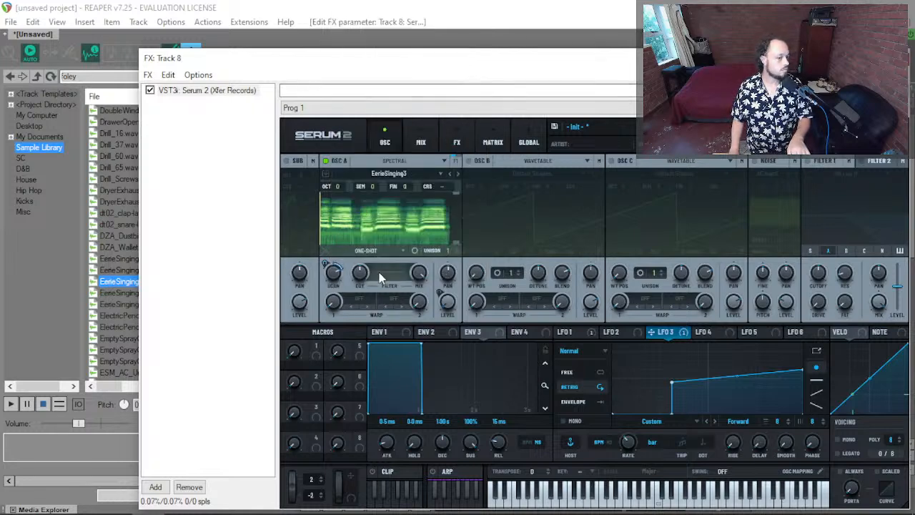
{"action": "left_click", "coordinate": [367, 251]}
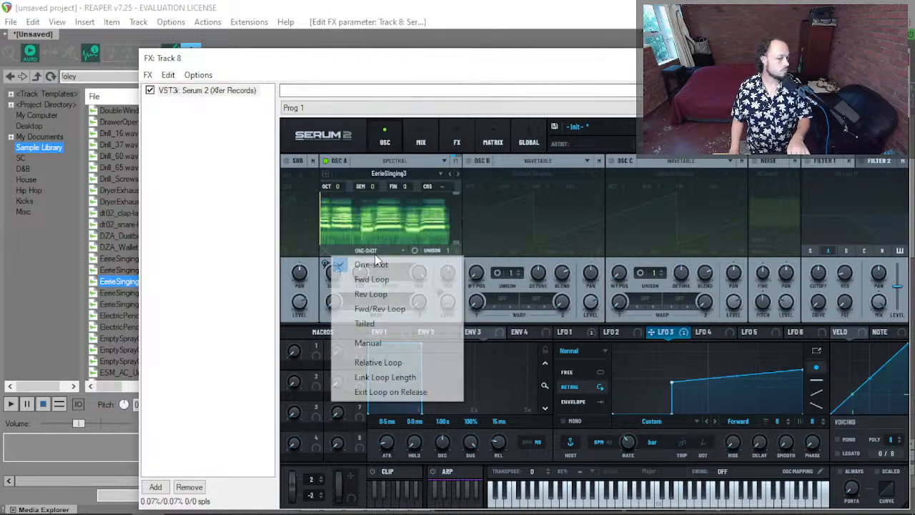
{"action": "left_click", "coordinate": [393, 344]}
{"action": "left_click_drag", "start_coordinate": [339, 272], "coordinate": [354, 331]}
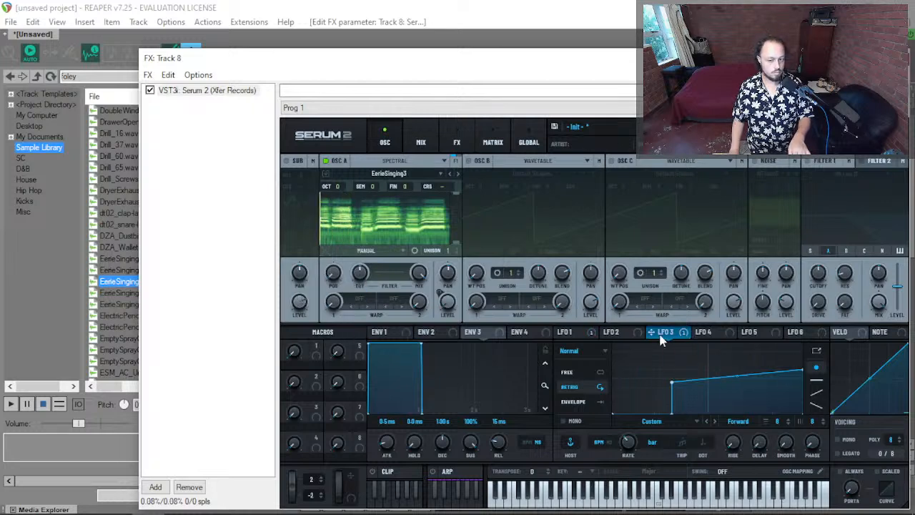
{"action": "right_click", "coordinate": [661, 338]}
{"action": "left_click", "coordinate": [657, 335]}
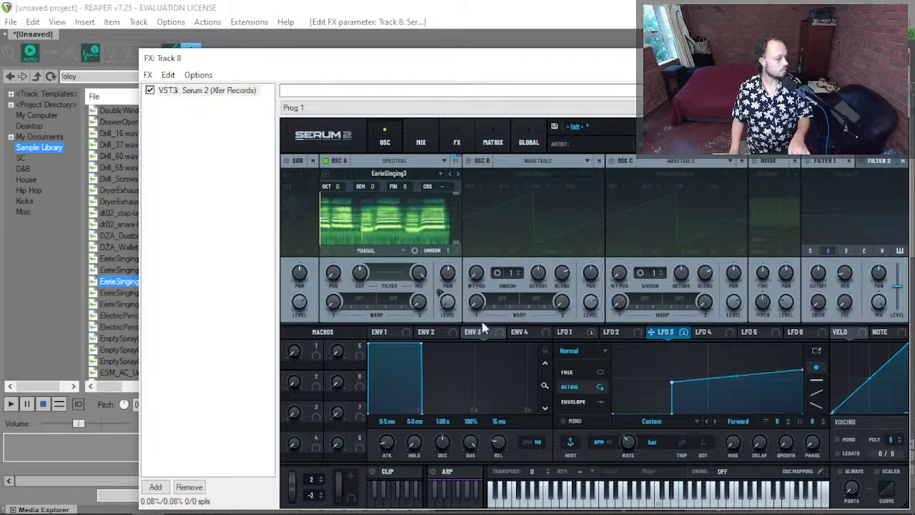
{"action": "right_click", "coordinate": [661, 334]}
{"action": "left_click", "coordinate": [655, 336]}
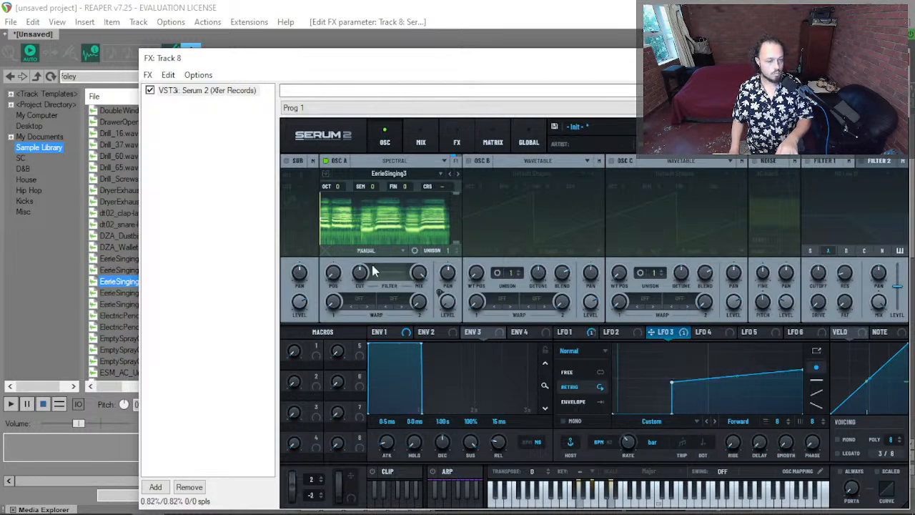
Assign Macro 1 to oscillator A's position and audition the sweep, returning the macro to 0.
{"action": "left_click", "coordinate": [315, 355]}
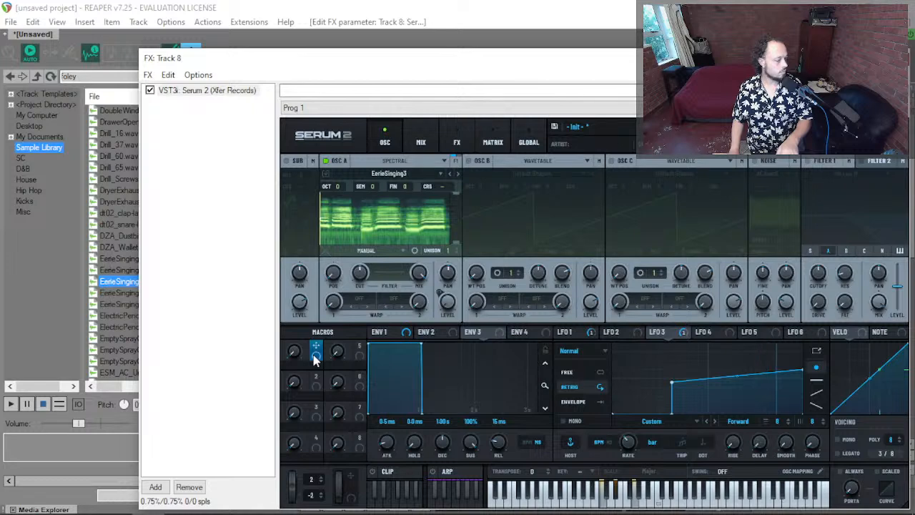
{"action": "left_click_drag", "start_coordinate": [314, 358], "coordinate": [333, 273]}
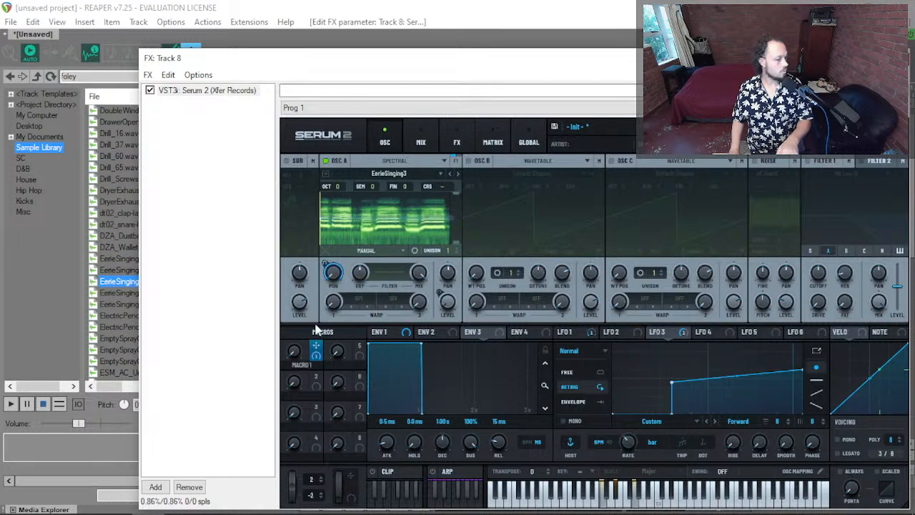
{"action": "left_click_drag", "start_coordinate": [295, 348], "coordinate": [280, 397]}
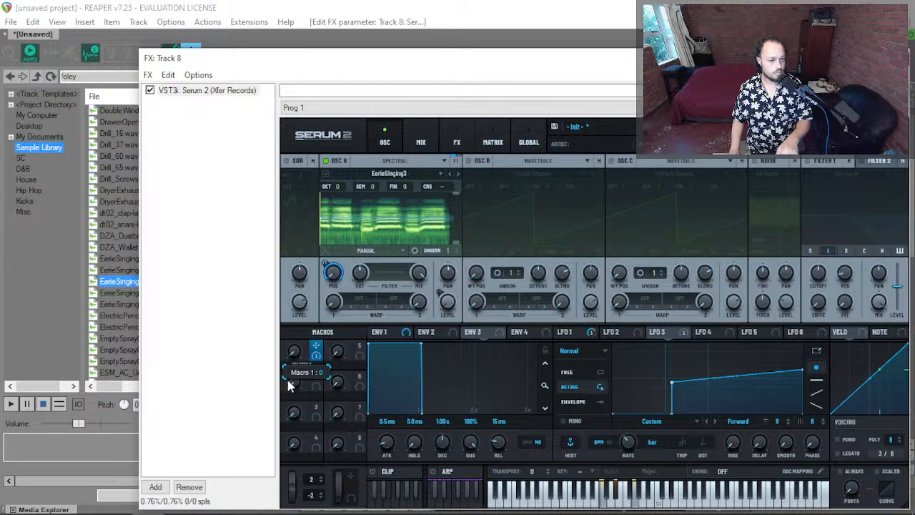
{"action": "left_click_drag", "start_coordinate": [299, 364], "coordinate": [290, 386]}
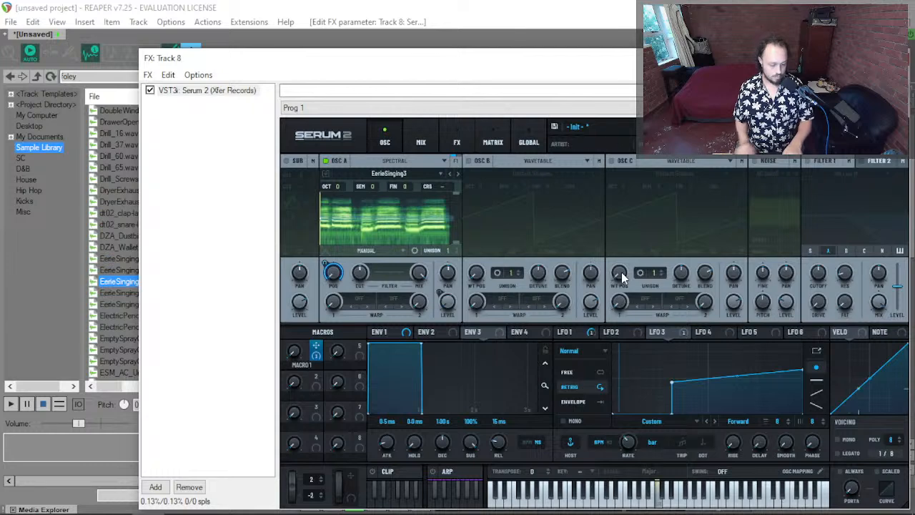
{"action": "double_click", "coordinate": [334, 269]}
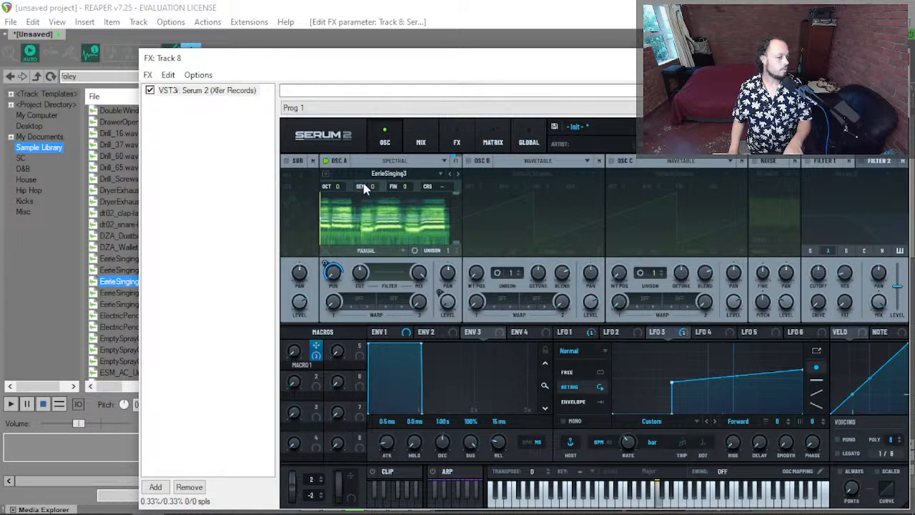
Tune oscillator A to +1 semitone with a fine tuning of 23.
{"action": "left_click_drag", "start_coordinate": [372, 190], "coordinate": [377, 188]}
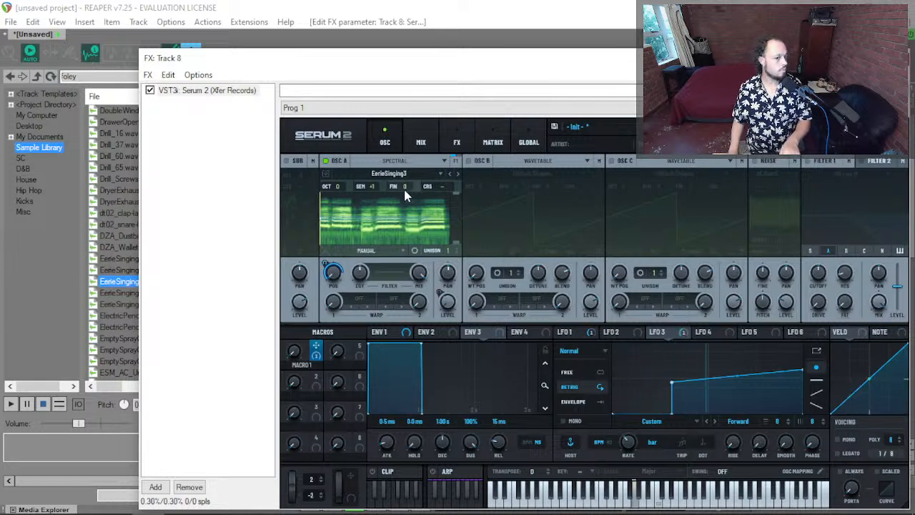
{"action": "left_click_drag", "start_coordinate": [406, 194], "coordinate": [405, 206]}
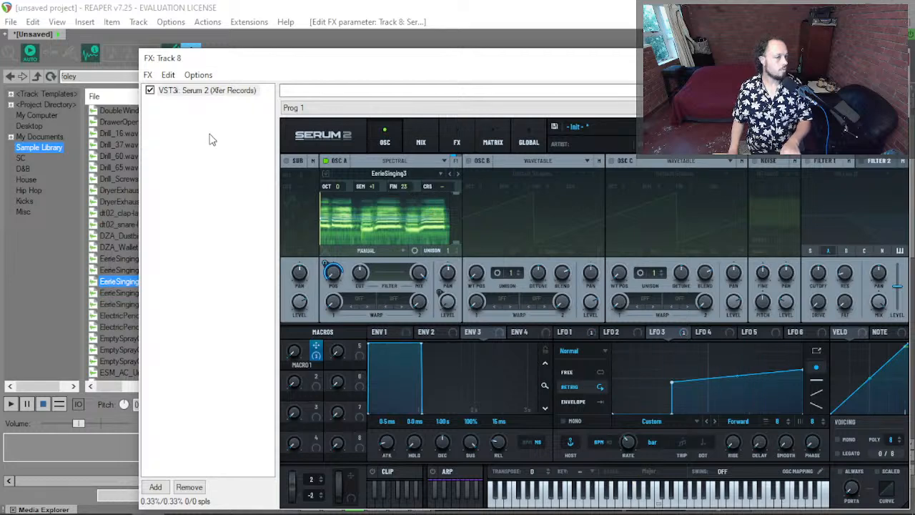
Search the plugins for "reatu" and add ReaTune after Serum 2 on Track 8.
{"action": "double_click", "coordinate": [243, 146]}
{"action": "left_click", "coordinate": [42, 92]}
{"action": "type", "text": "reatu"}
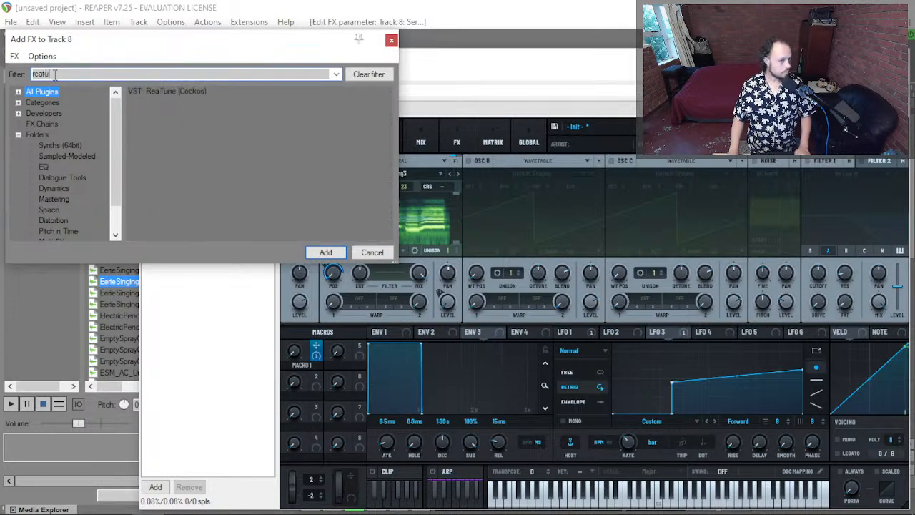
{"action": "double_click", "coordinate": [198, 90]}
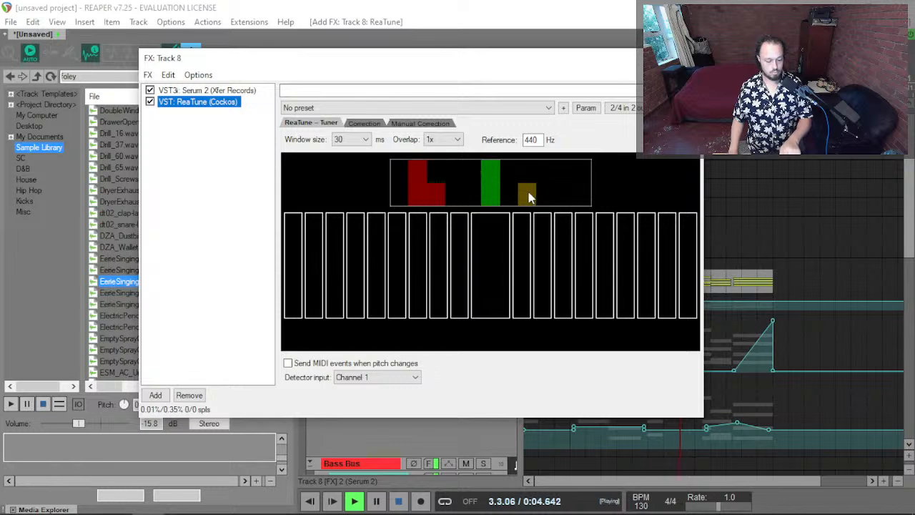
Raise oscillator A's semitone tuning, check the pitch in ReaTune, and close the effects chain.
{"action": "left_click", "coordinate": [198, 90]}
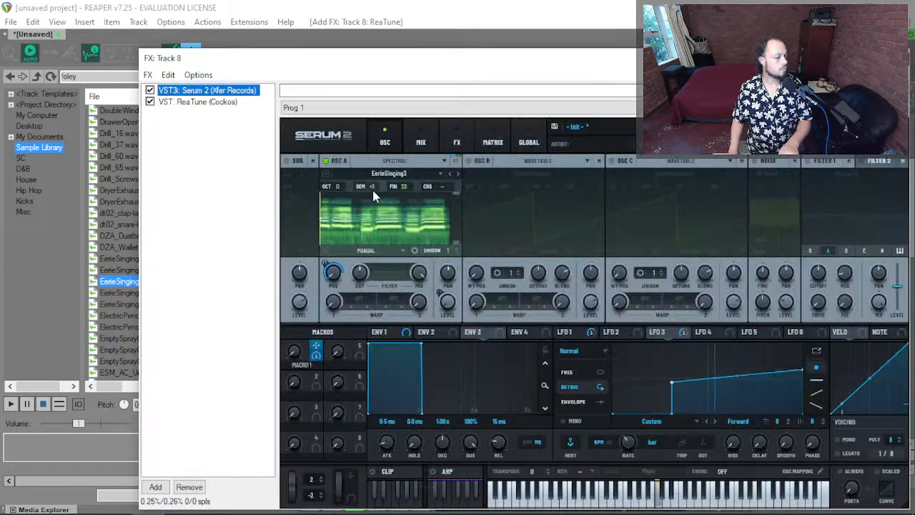
{"action": "mouse_move", "coordinate": [372, 195]}
{"action": "left_mouse_down"}
{"action": "mouse_move", "coordinate": [372, 206]}
{"action": "mouse_move", "coordinate": [381, 203]}
{"action": "left_mouse_up"}
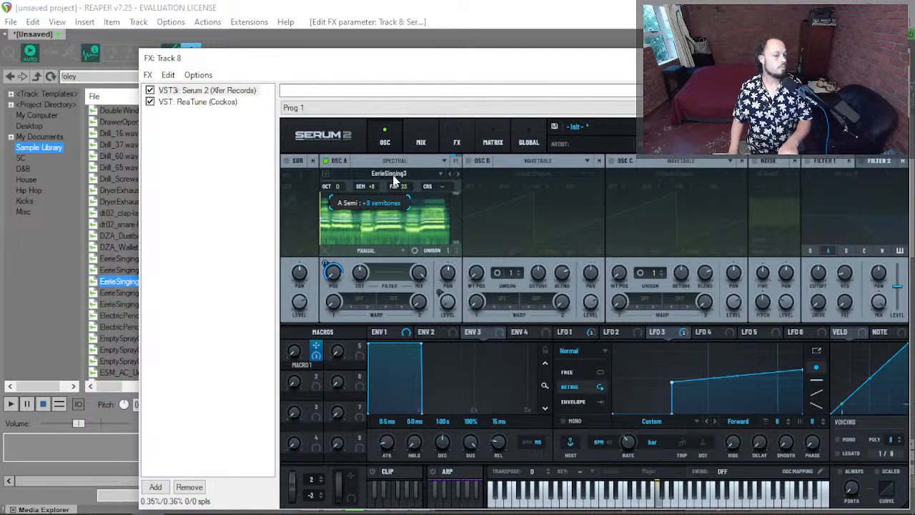
{"action": "left_click", "coordinate": [202, 103]}
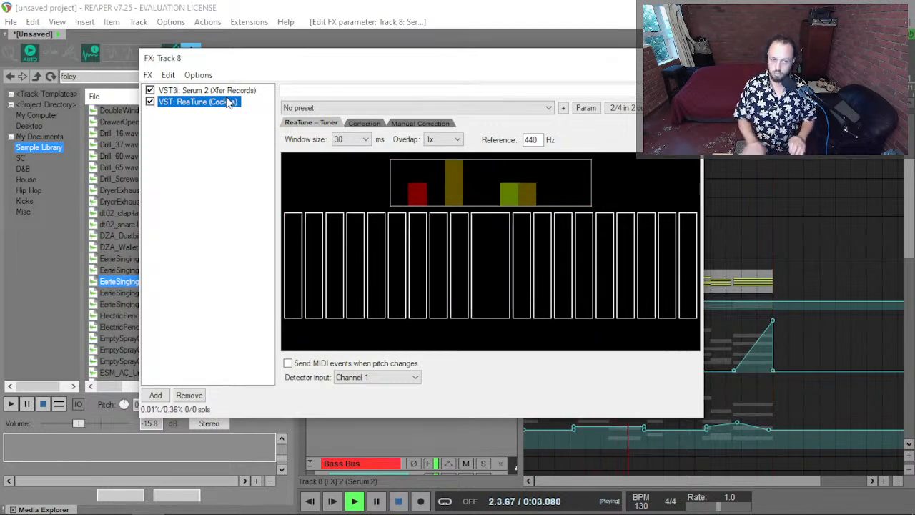
{"action": "left_click", "coordinate": [691, 57]}
{"action": "key", "text": "space"}
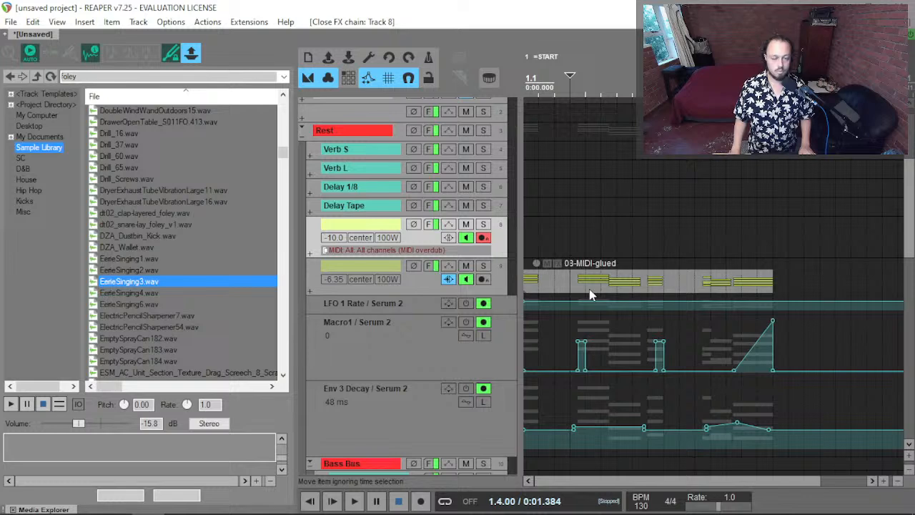
Try copying track 9's MIDI item onto track 8 together with its envelopes, and undo the paste.
{"action": "left_click", "coordinate": [590, 294]}
{"action": "scroll", "coordinate": [462, 293], "scroll_direction": "down", "scroll_amount": 4}
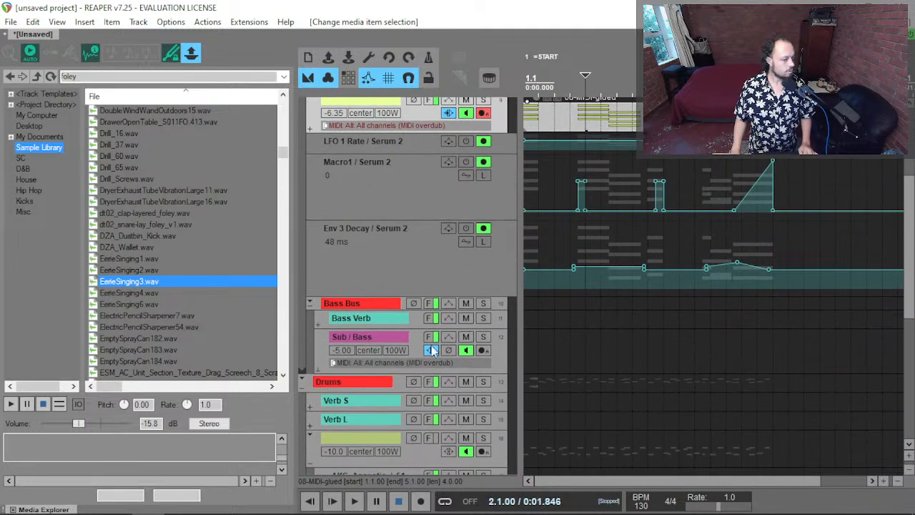
{"action": "scroll", "coordinate": [400, 366], "scroll_direction": "up", "scroll_amount": 5}
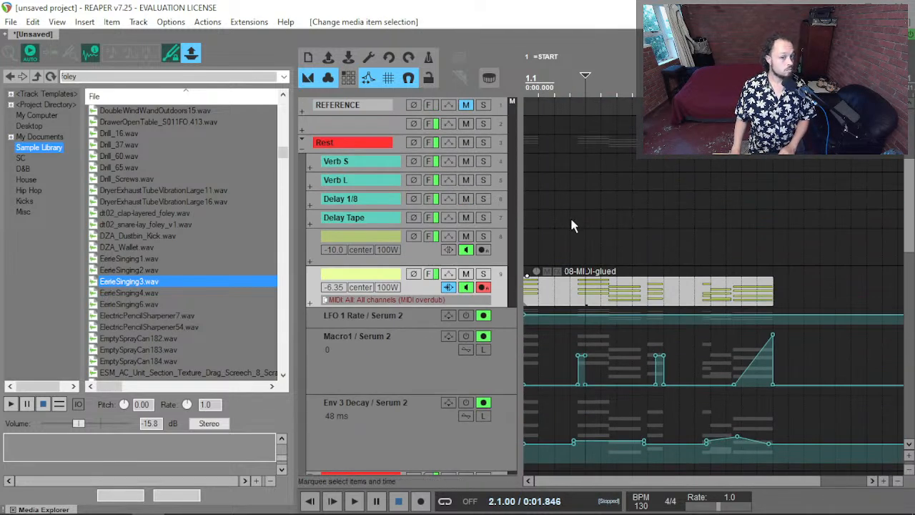
{"action": "key", "text": "ctrl+v"}
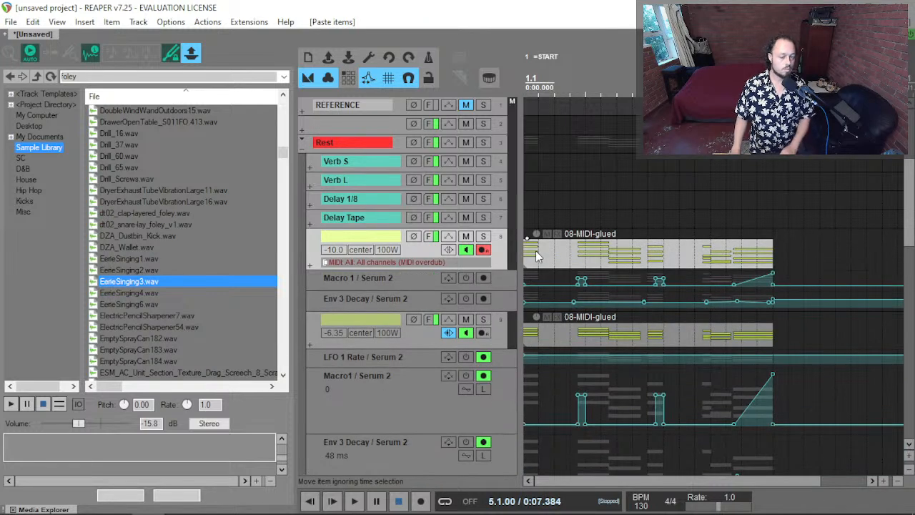
{"action": "key", "text": "ctrl+z"}
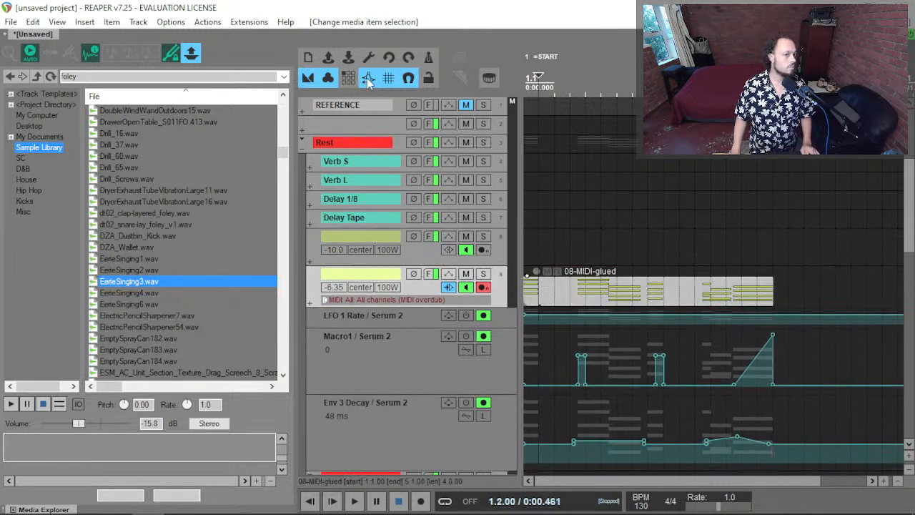
Paste track 9's MIDI item at the start of track 8 without its automation envelopes.
{"action": "left_click", "coordinate": [532, 244]}
{"action": "key", "text": "ctrl+v"}
{"action": "key", "text": "Home"}
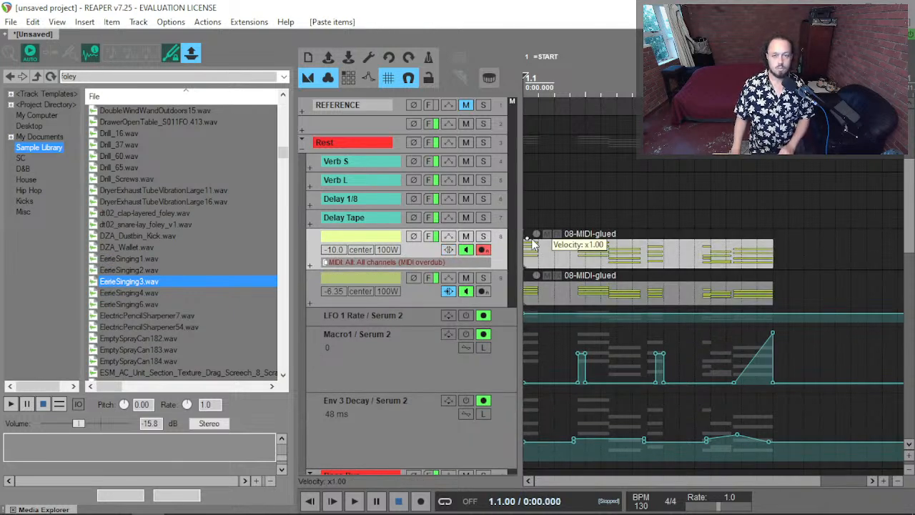
Compare the layers by playing track 8 soloed, tracks 8 and 9 together, and track 9 alone.
{"action": "key", "text": "space"}
{"action": "left_click", "coordinate": [482, 236]}
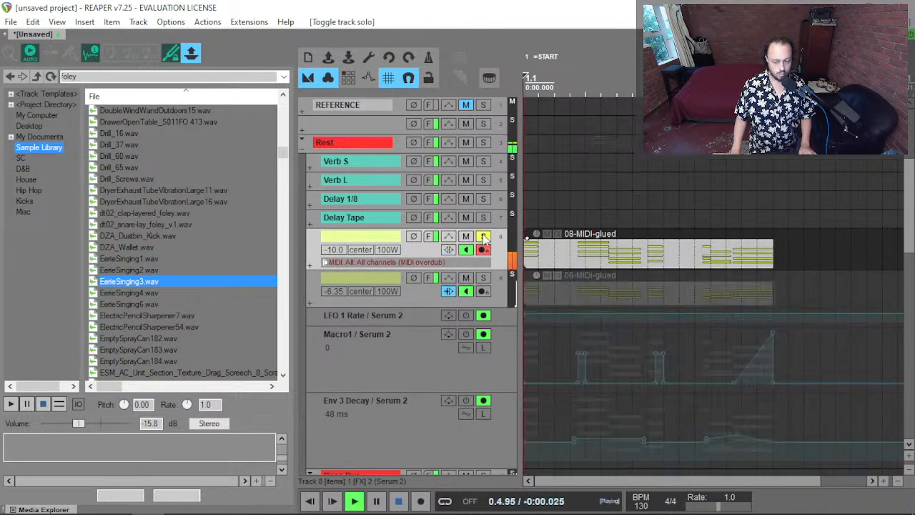
{"action": "key", "text": "space"}
{"action": "left_click", "coordinate": [484, 278]}
{"action": "key", "text": "space"}
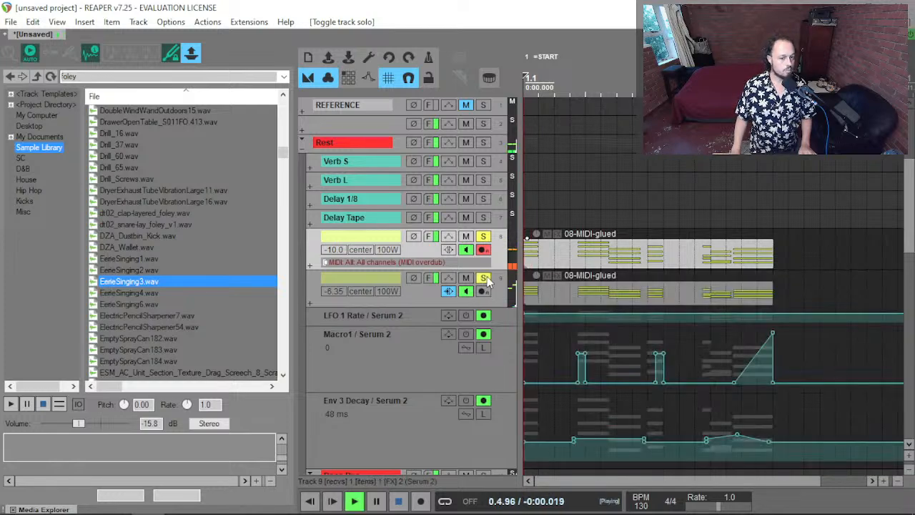
{"action": "key", "text": "space"}
{"action": "left_click", "coordinate": [483, 236]}
{"action": "key", "text": "space"}
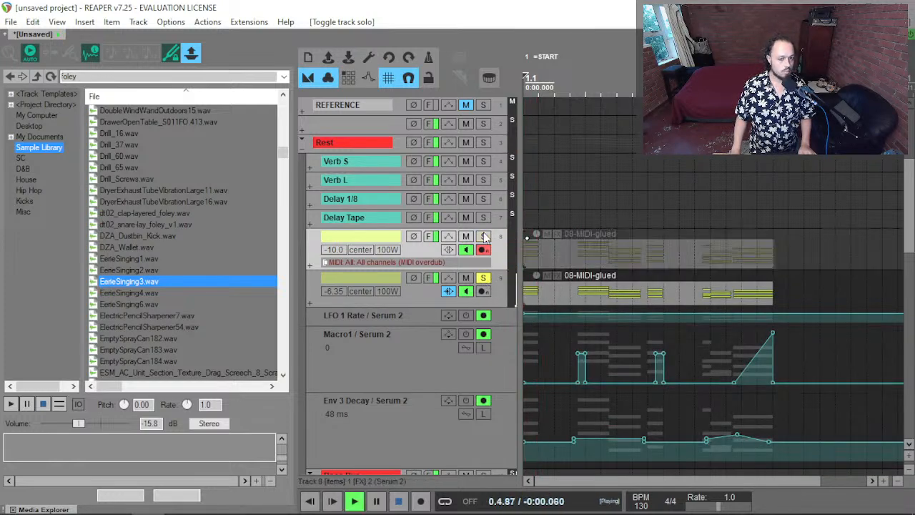
Open track 9's MIDI item, audition low keys on the editor's piano keyboard as a pitch reference, and close the editor.
{"action": "key", "text": "space"}
{"action": "left_click", "coordinate": [564, 294]}
{"action": "double_click", "coordinate": [564, 295]}
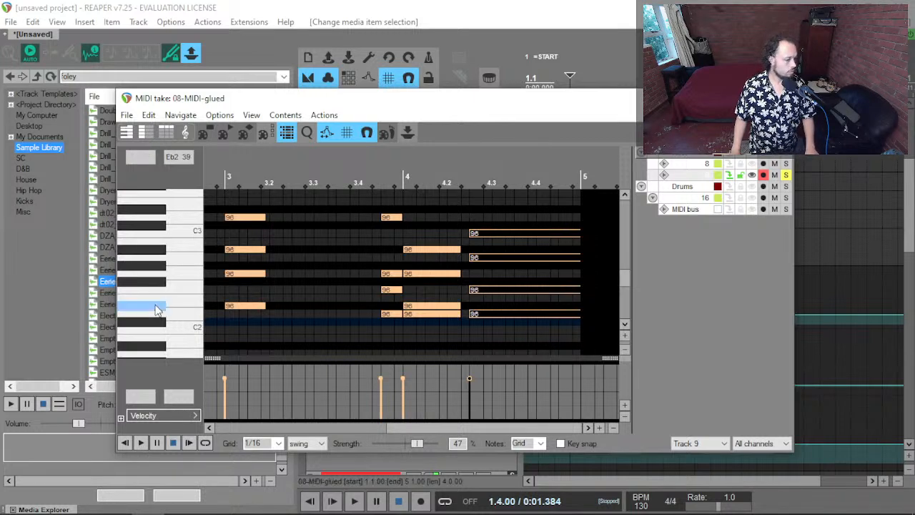
{"action": "scroll", "coordinate": [157, 310], "scroll_direction": "up", "scroll_amount": 3}
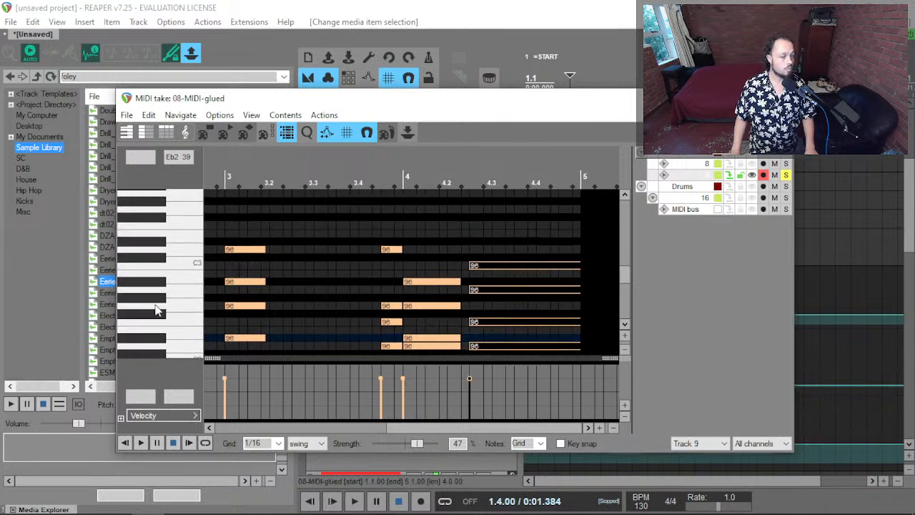
{"action": "scroll", "coordinate": [369, 313], "scroll_direction": "left", "scroll_amount": 4}
{"action": "scroll", "coordinate": [203, 307], "scroll_direction": "up", "scroll_amount": 4}
{"action": "left_click", "coordinate": [158, 339]}
{"action": "left_click", "coordinate": [153, 347]}
{"action": "key", "text": "Escape"}
Solo track 8 alongside track 9 and play both layers together from the project start.
{"action": "key", "text": "space"}
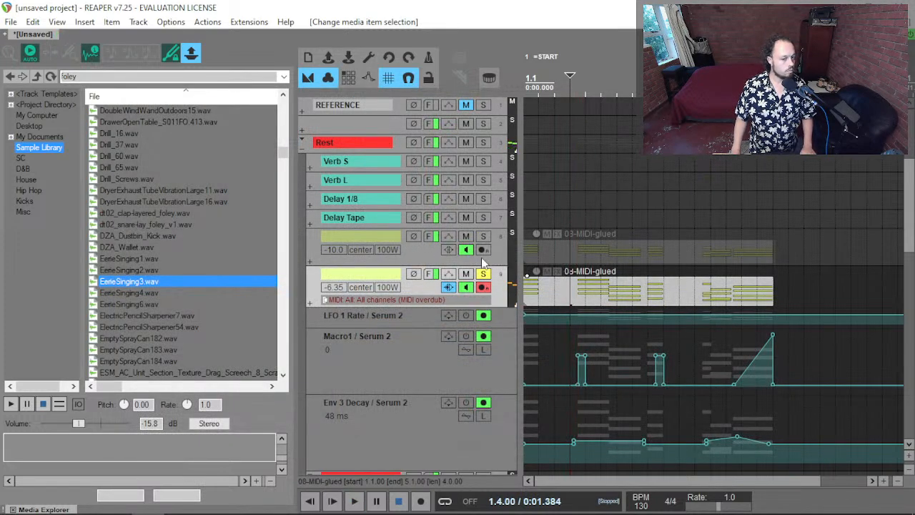
{"action": "left_click", "coordinate": [483, 236]}
{"action": "key", "text": "space"}
{"action": "key", "text": "w"}
{"action": "key", "text": "space"}
{"action": "key", "text": "space"}
Play track 8 soloed without track 9, and check its effects chain during playback.
{"action": "left_click", "coordinate": [484, 274]}
{"action": "key", "text": "space"}
{"action": "key", "text": "space"}
{"action": "key", "text": "space"}
{"action": "key", "text": "space"}
{"action": "left_click", "coordinate": [429, 237]}
{"action": "key", "text": "space"}
{"action": "key", "text": "space"}
{"action": "key", "text": "Escape"}
Set oscillator A's semitone tuning to +10 in track 8's Serum 2 and close the effects chain.
{"action": "left_click", "coordinate": [372, 239]}
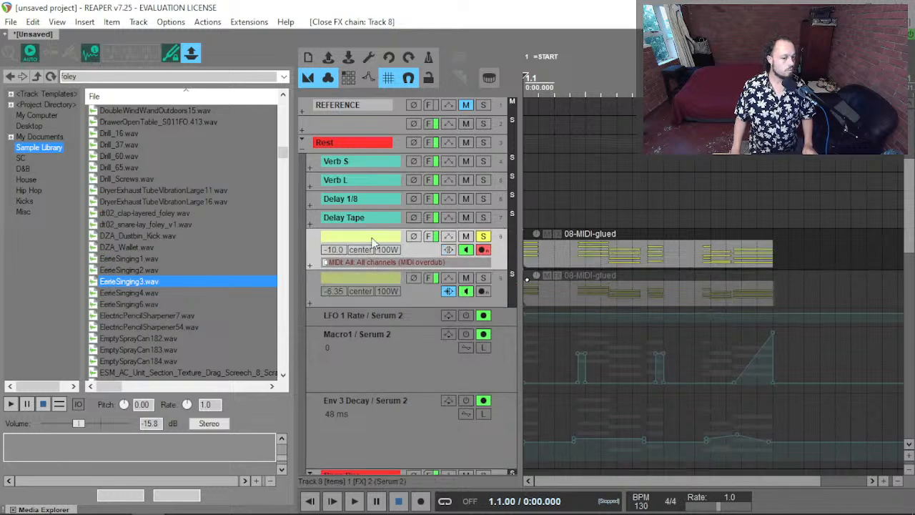
{"action": "key", "text": "f"}
{"action": "left_click", "coordinate": [235, 94]}
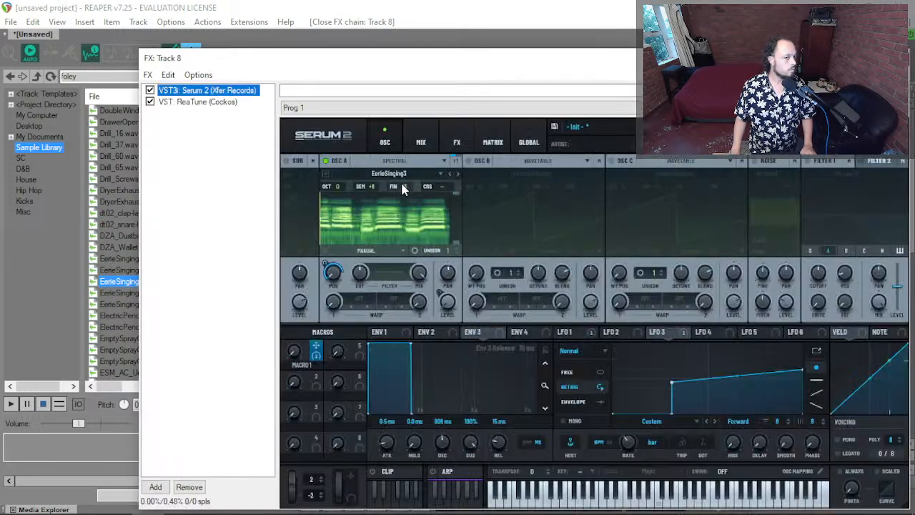
{"action": "left_click_drag", "start_coordinate": [375, 190], "coordinate": [377, 186]}
{"action": "key", "text": "Escape"}
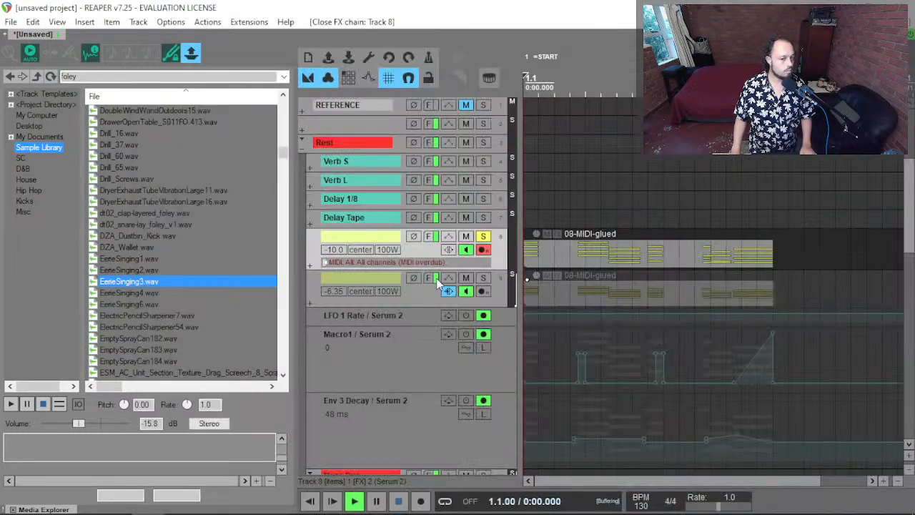
Solo track 9 again and replay tracks 8 and 9 together from the start and from beat 1.4.
{"action": "left_click", "coordinate": [481, 277]}
{"action": "key", "text": "space"}
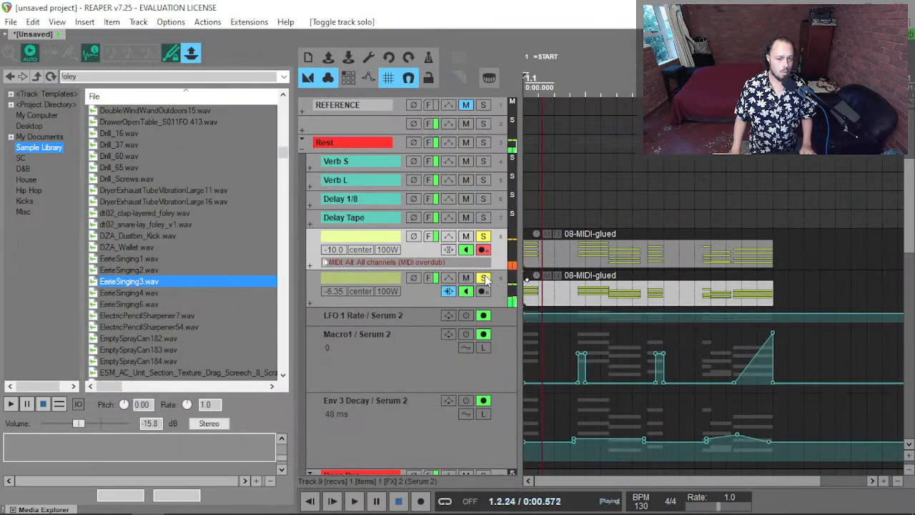
{"action": "key", "text": "space"}
{"action": "key", "text": "space"}
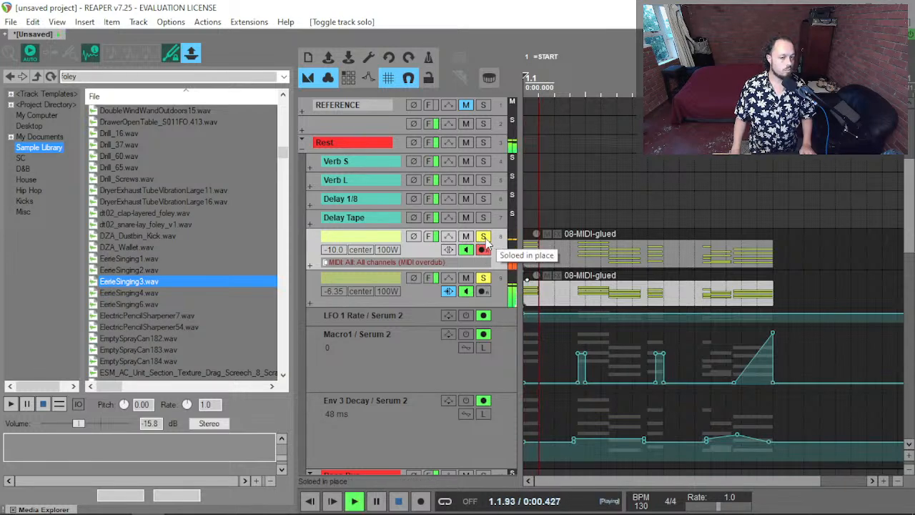
{"action": "key", "text": "space"}
{"action": "left_click", "coordinate": [571, 250]}
{"action": "key", "text": "space"}
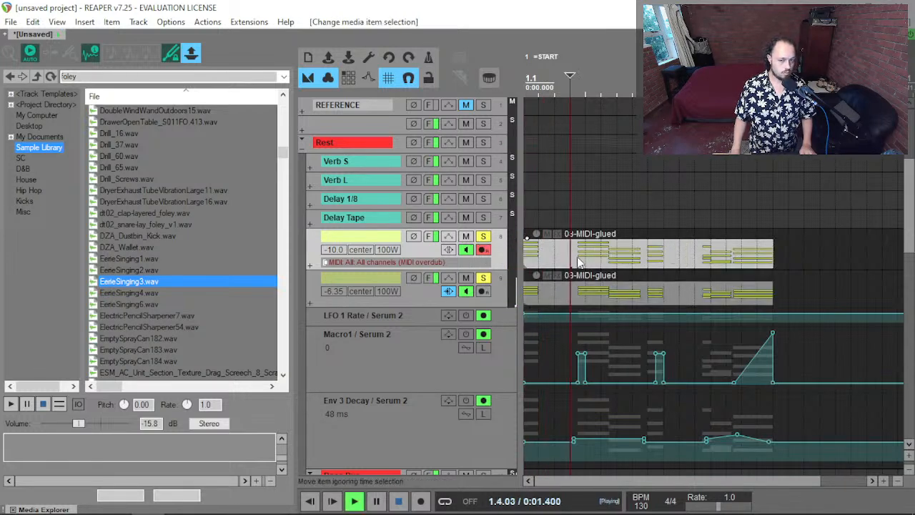
{"action": "key", "text": "space"}
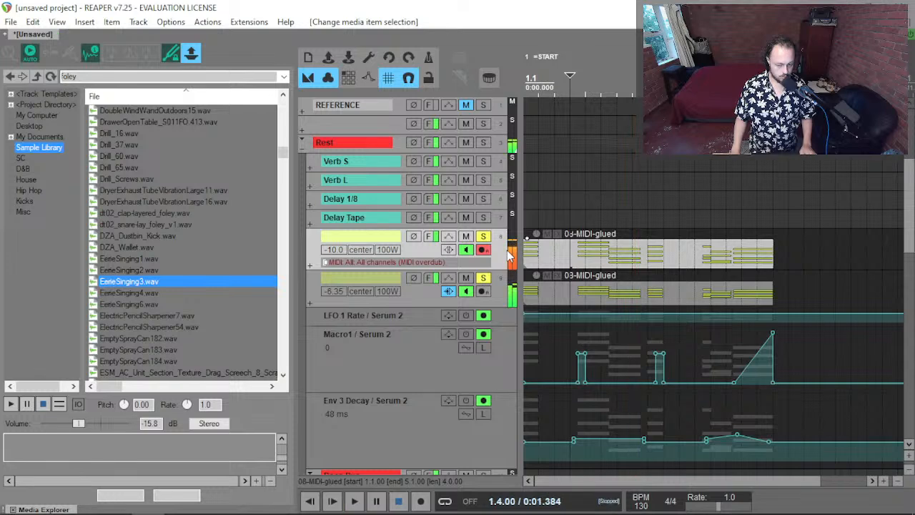
{"action": "key", "text": "space"}
{"action": "key", "text": "space"}
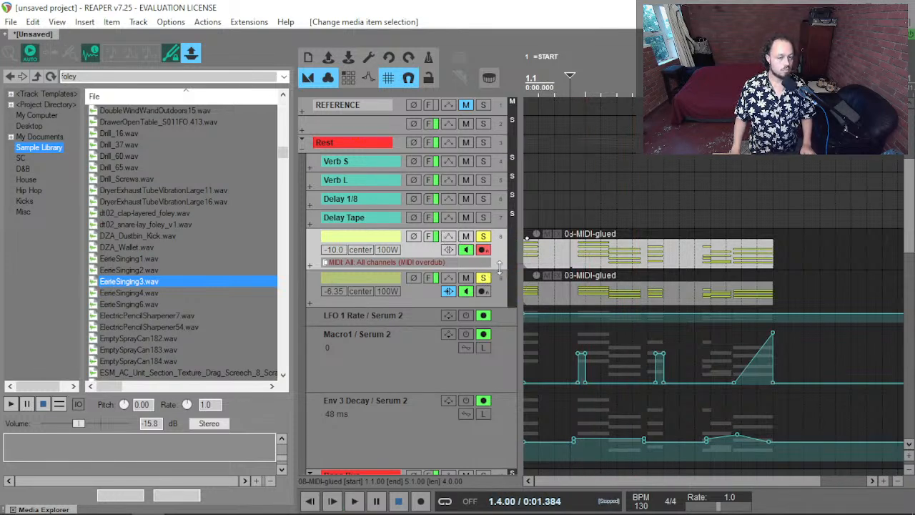
Shift track 8's MIDI item one beat later to 1.2 and play from the start to compare the chords in turn.
{"action": "scroll", "coordinate": [541, 286], "scroll_direction": "up", "scroll_amount": 4}
{"action": "left_click", "coordinate": [548, 289]}
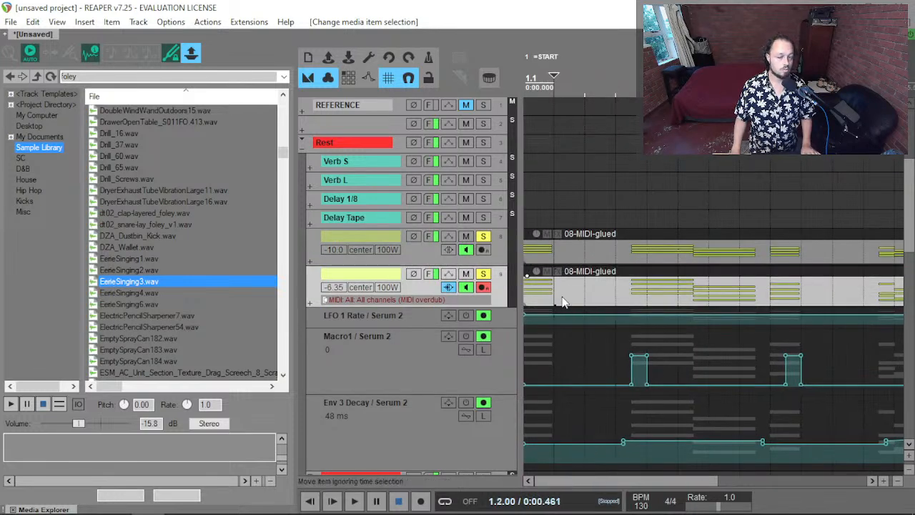
{"action": "key", "text": "s"}
{"action": "left_click", "coordinate": [540, 294]}
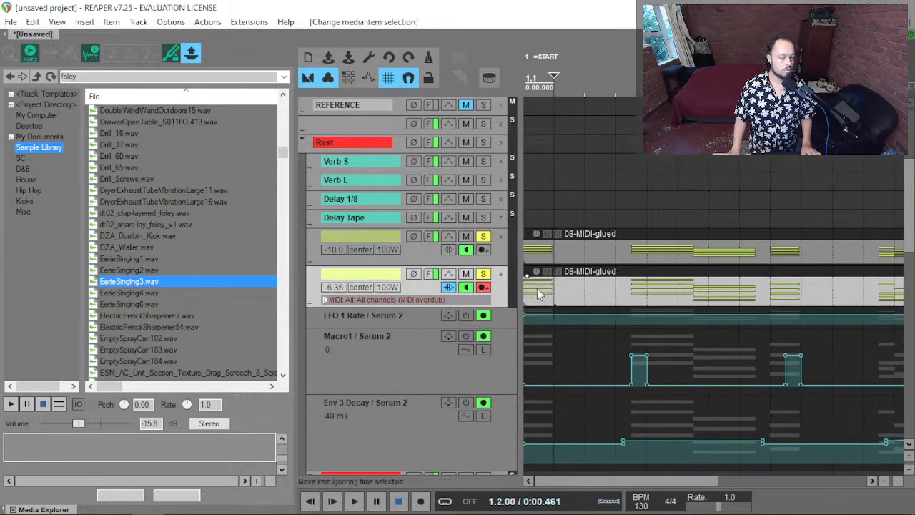
{"action": "left_click_drag", "start_coordinate": [552, 255], "coordinate": [583, 254]}
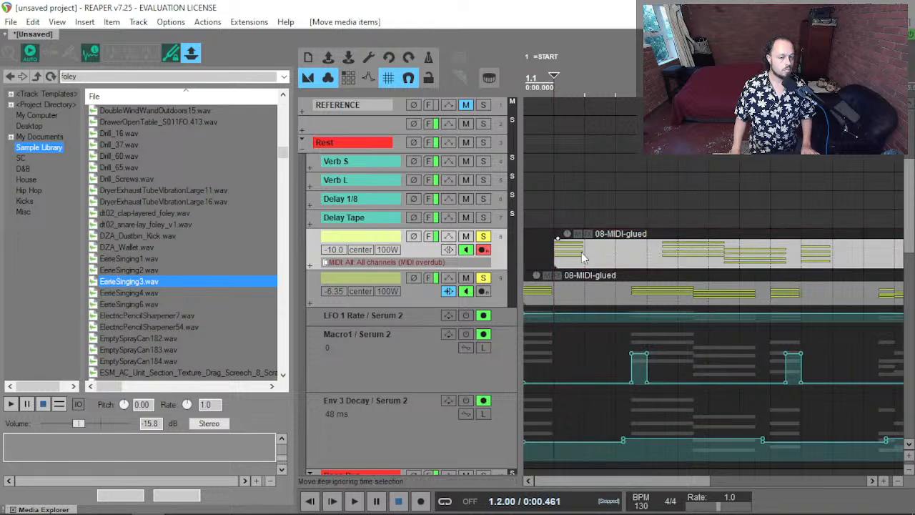
{"action": "left_click", "coordinate": [535, 262]}
{"action": "key", "text": "space"}
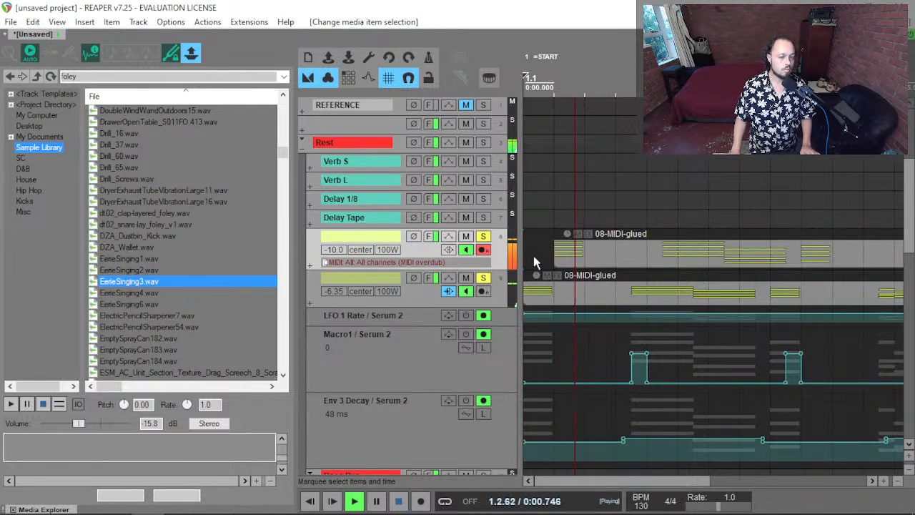
Set oscillator A to +9 semitones in track 8's Serum 2 and raise its fine tuning to match the synth chords.
{"action": "left_click", "coordinate": [430, 236]}
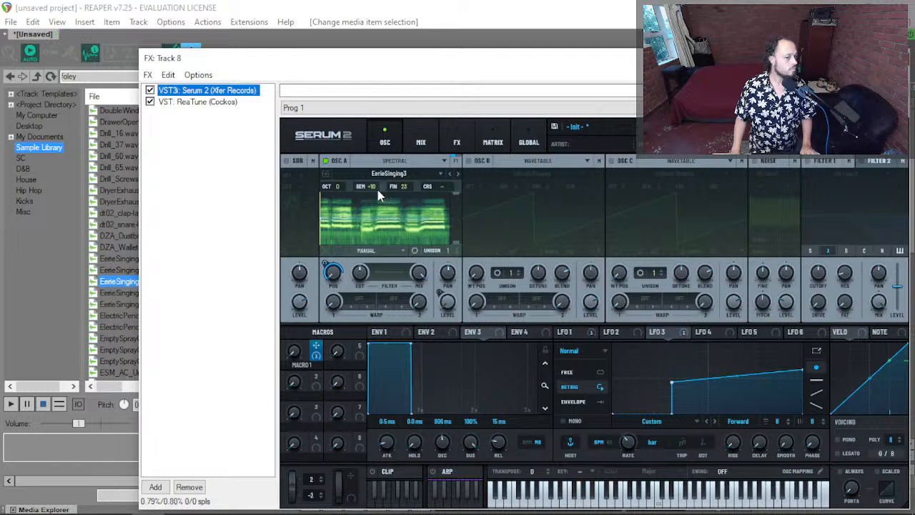
{"action": "left_click_drag", "start_coordinate": [373, 186], "coordinate": [376, 192]}
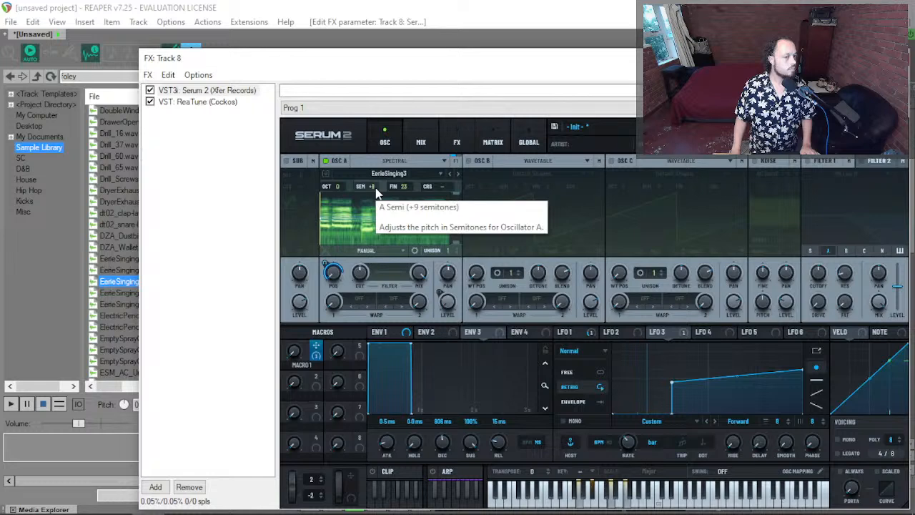
{"action": "left_click_drag", "start_coordinate": [375, 189], "coordinate": [373, 194]}
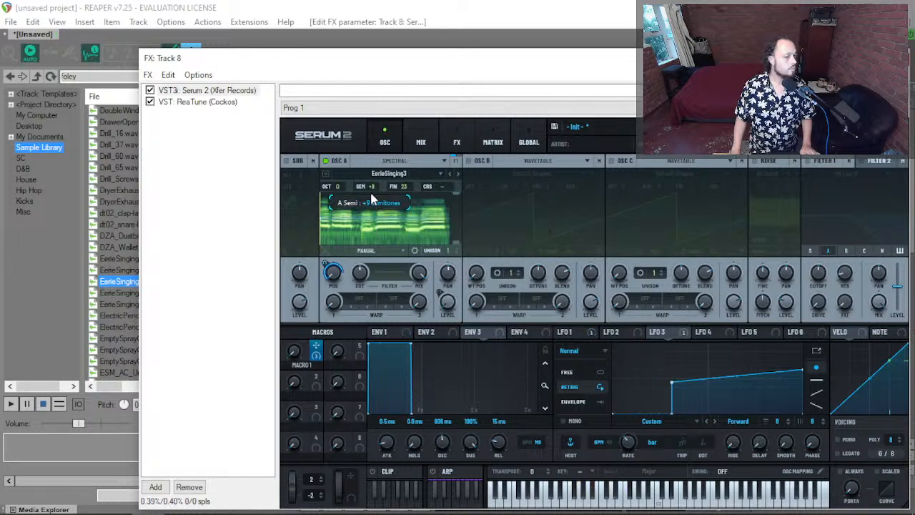
{"action": "mouse_move", "coordinate": [408, 184]}
{"action": "left_mouse_down"}
{"action": "mouse_move", "coordinate": [405, 193]}
{"action": "mouse_move", "coordinate": [404, 185]}
{"action": "left_mouse_up"}
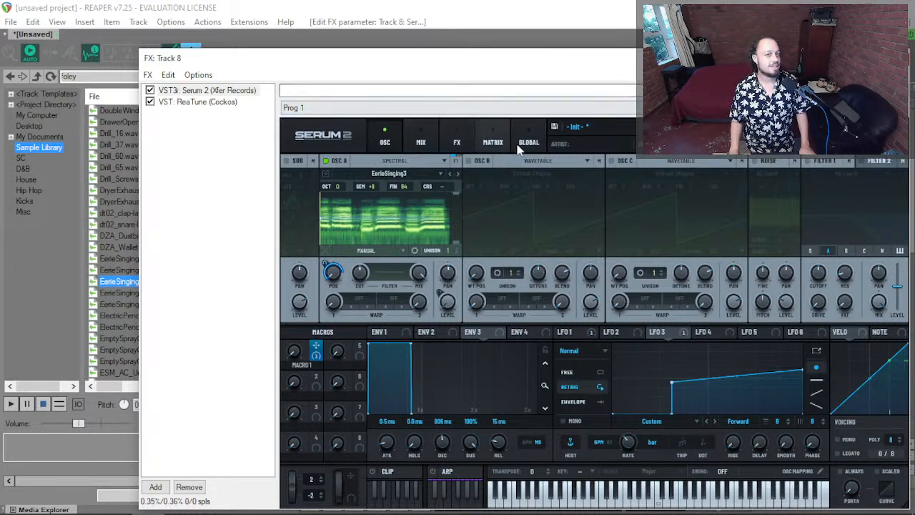
{"action": "mouse_move", "coordinate": [401, 186]}
{"action": "left_mouse_down"}
{"action": "mouse_move", "coordinate": [406, 206]}
{"action": "mouse_move", "coordinate": [409, 197]}
{"action": "left_mouse_up"}
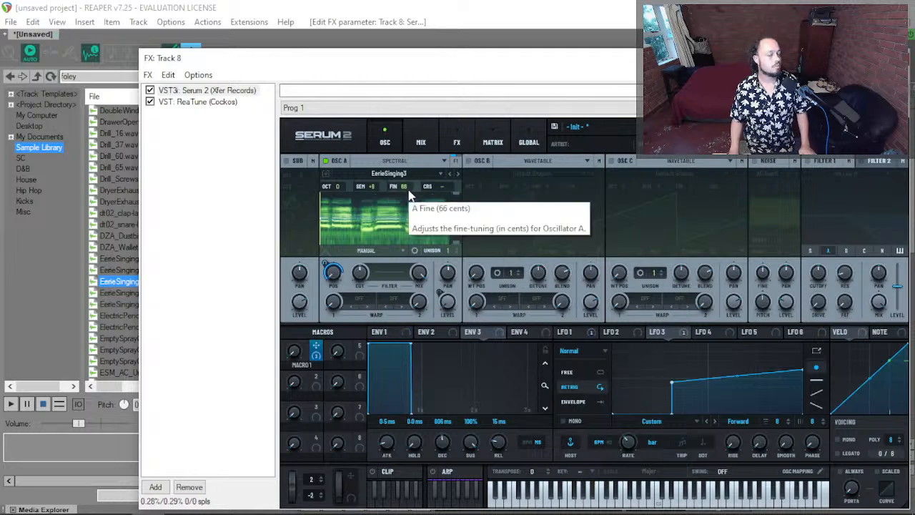
{"action": "left_click_drag", "start_coordinate": [408, 191], "coordinate": [405, 197]}
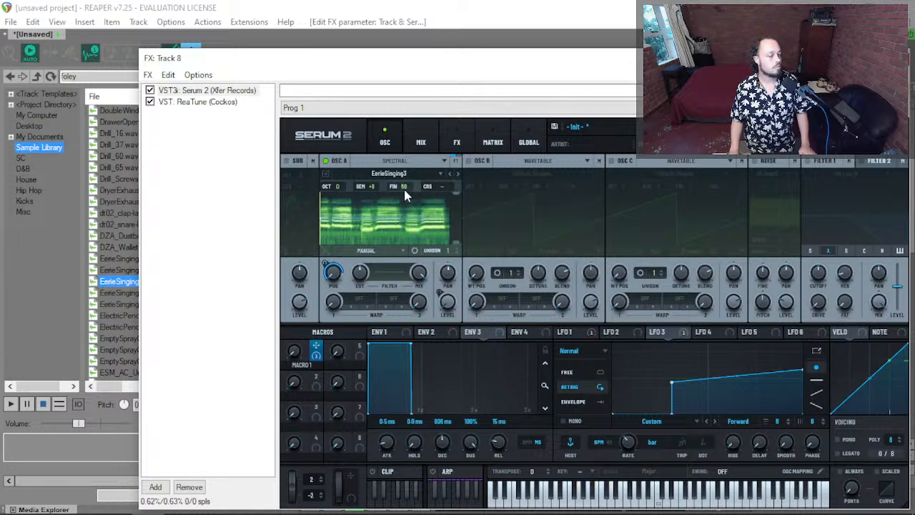
{"action": "key", "text": "Escape"}
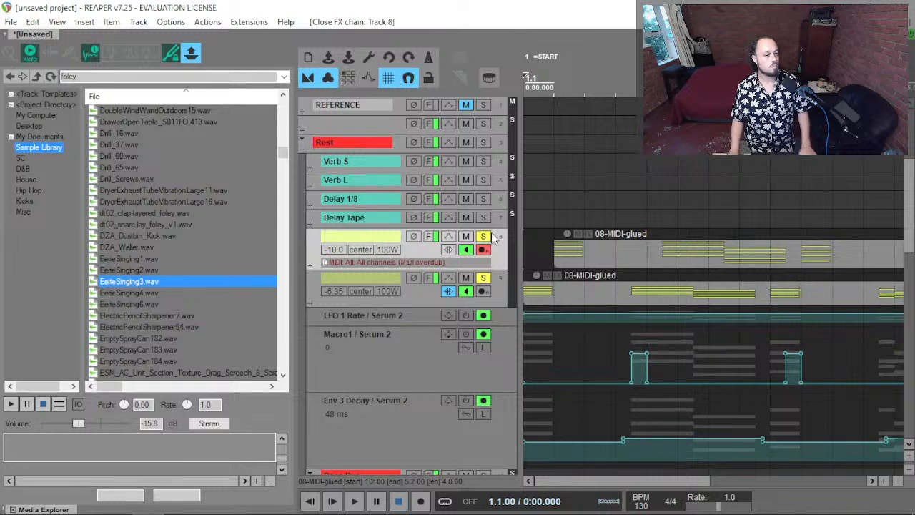
Move track 8's MIDI item back to the project start and play both aligned layers from beat 1.4.
{"action": "left_click_drag", "start_coordinate": [638, 264], "coordinate": [606, 267]}
{"action": "key", "text": "space"}
{"action": "key", "text": "space"}
{"action": "left_click", "coordinate": [625, 250]}
{"action": "key", "text": "space"}
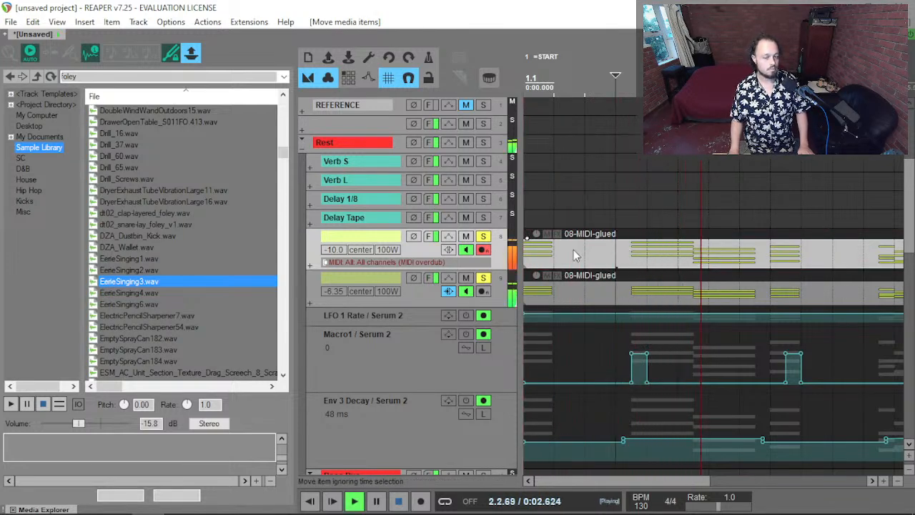
Lower track 8's volume to -17.7 dB and replay the layered chords.
{"action": "key", "text": "space"}
{"action": "scroll", "coordinate": [333, 253], "scroll_direction": "down", "scroll_amount": 8}
{"action": "key", "text": "space"}
{"action": "scroll", "coordinate": [335, 254], "scroll_direction": "up", "scroll_amount": 3}
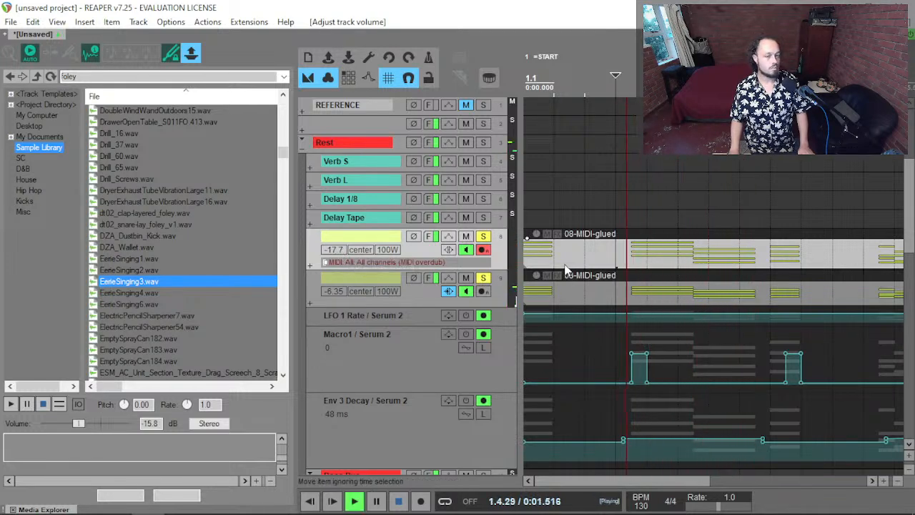
Readjust oscillator A's semitone and fine tuning in track 8's Serum 2, and view the ReaTune tuner.
{"action": "left_click", "coordinate": [428, 235]}
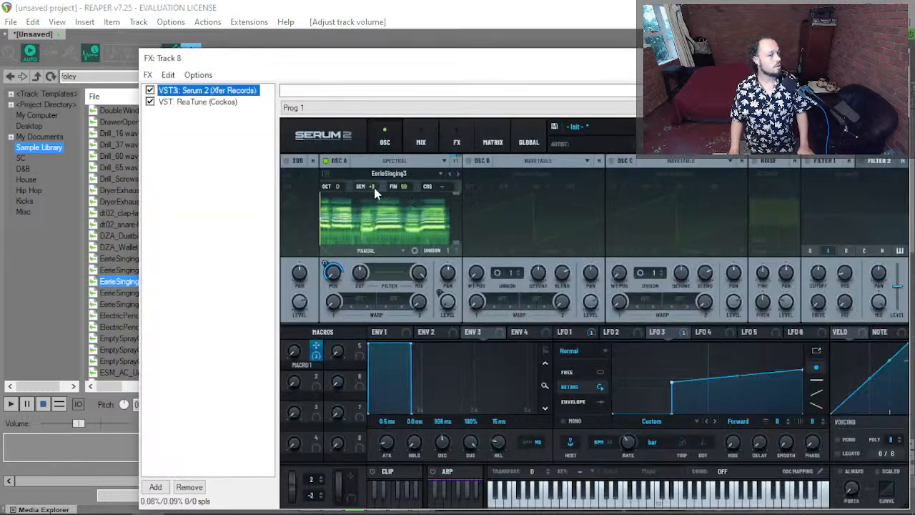
{"action": "left_click_drag", "start_coordinate": [374, 187], "coordinate": [378, 200]}
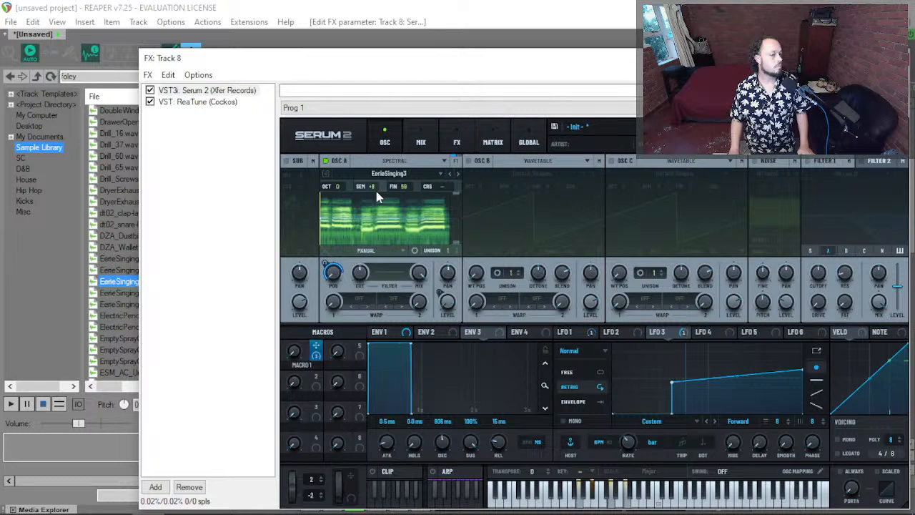
{"action": "mouse_move", "coordinate": [399, 187]}
{"action": "left_mouse_down"}
{"action": "mouse_move", "coordinate": [405, 209]}
{"action": "mouse_move", "coordinate": [409, 177]}
{"action": "mouse_move", "coordinate": [409, 189]}
{"action": "left_mouse_up"}
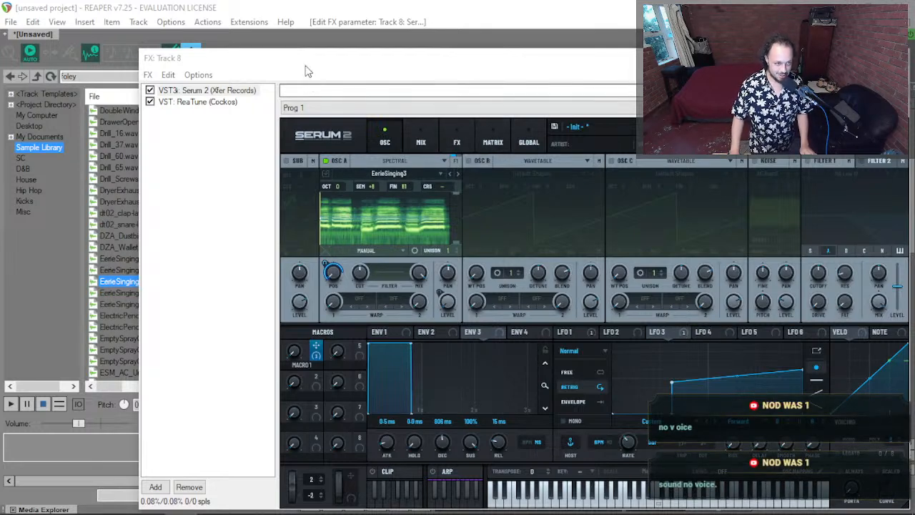
{"action": "left_click", "coordinate": [233, 103]}
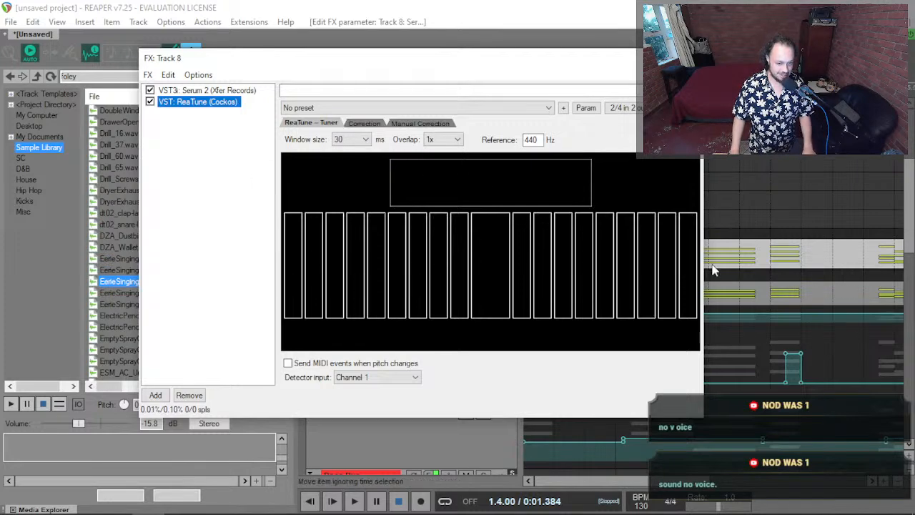
{"action": "key", "text": "Escape"}
Delete all notes from track 8's MIDI item, return the edit cursor to the start, and close the MIDI editor.
{"action": "double_click", "coordinate": [559, 280]}
{"action": "scroll", "coordinate": [512, 267], "scroll_direction": "down", "scroll_amount": 4}
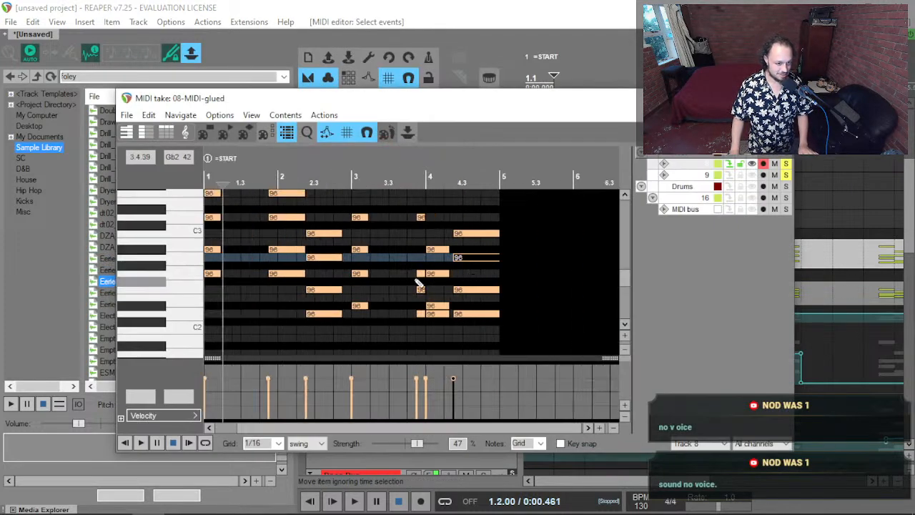
{"action": "left_click", "coordinate": [282, 304]}
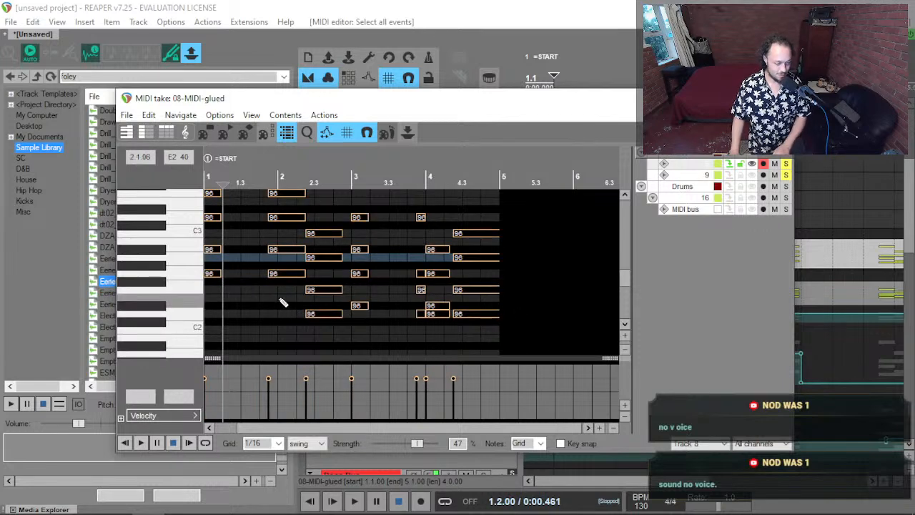
{"action": "key", "text": "Delete"}
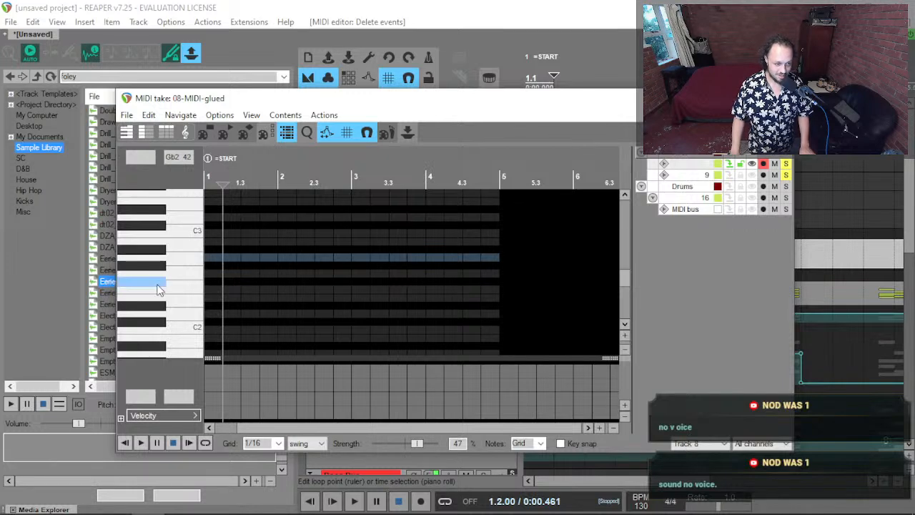
{"action": "scroll", "coordinate": [173, 327], "scroll_direction": "down", "scroll_amount": 1}
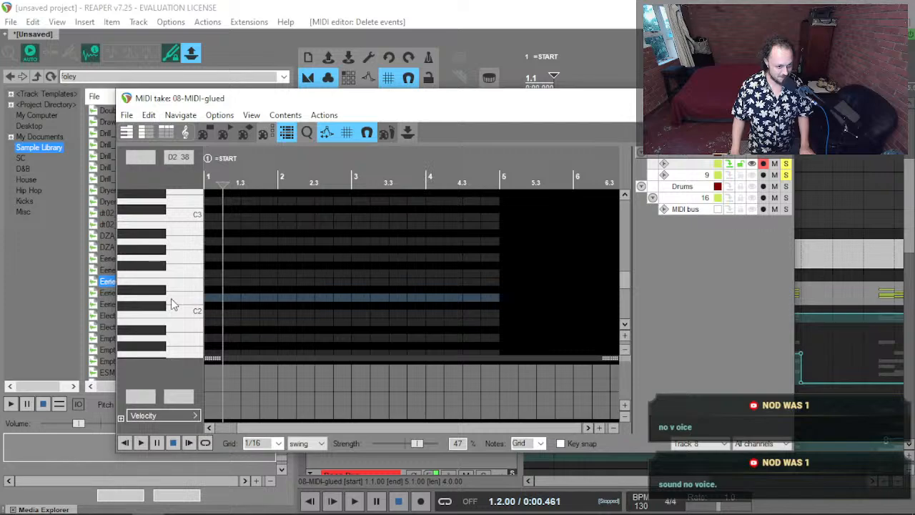
{"action": "key", "text": "w"}
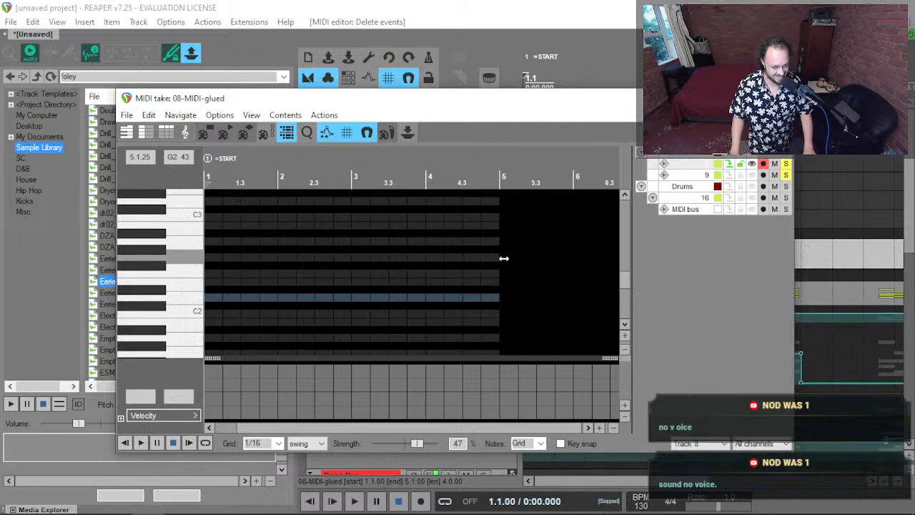
{"action": "key", "text": "Escape"}
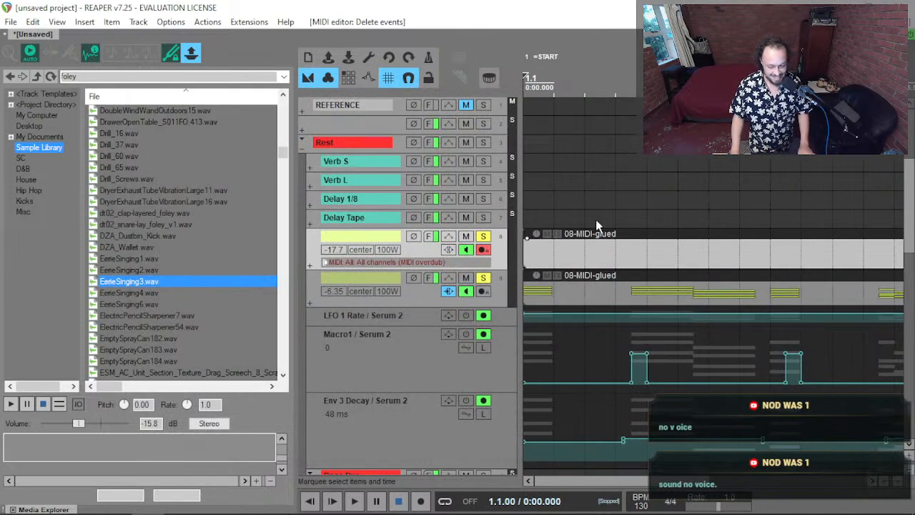
Remove both Serum 2 and ReaTune from track 8's effects chain and close its FX window.
{"action": "left_click", "coordinate": [429, 236]}
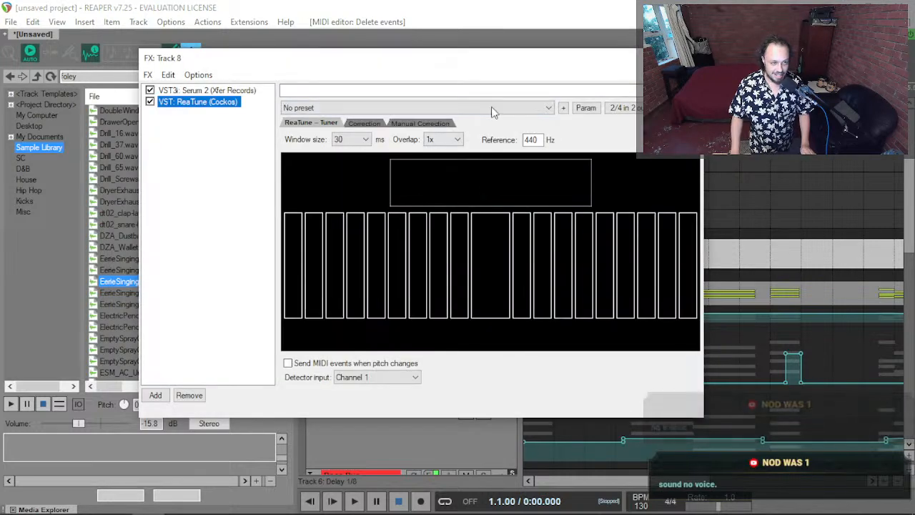
{"action": "left_click", "coordinate": [213, 155]}
{"action": "left_click", "coordinate": [224, 105]}
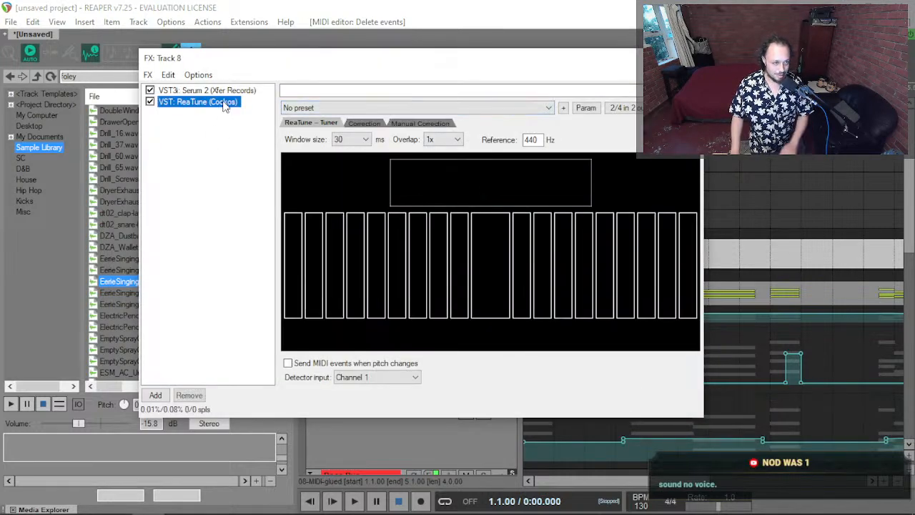
{"action": "key", "text": "ctrl+a"}
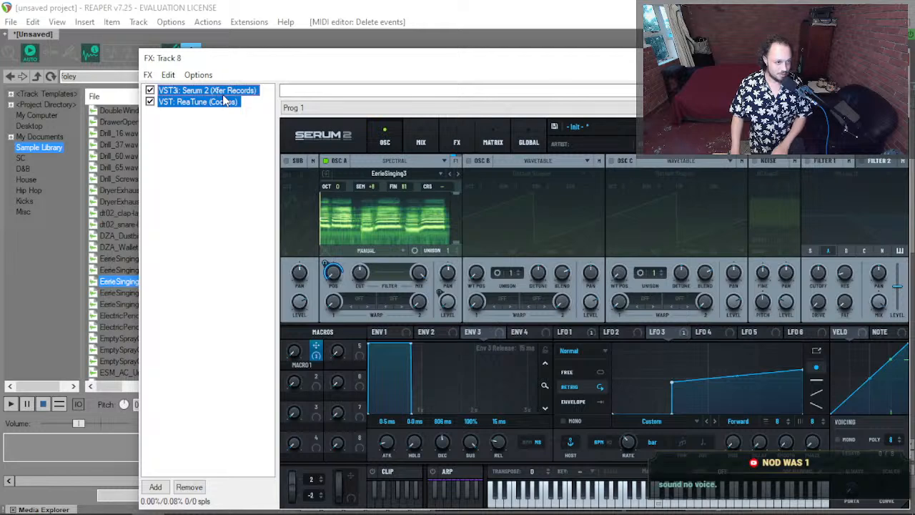
{"action": "key", "text": "Delete"}
{"action": "key", "text": "Escape"}
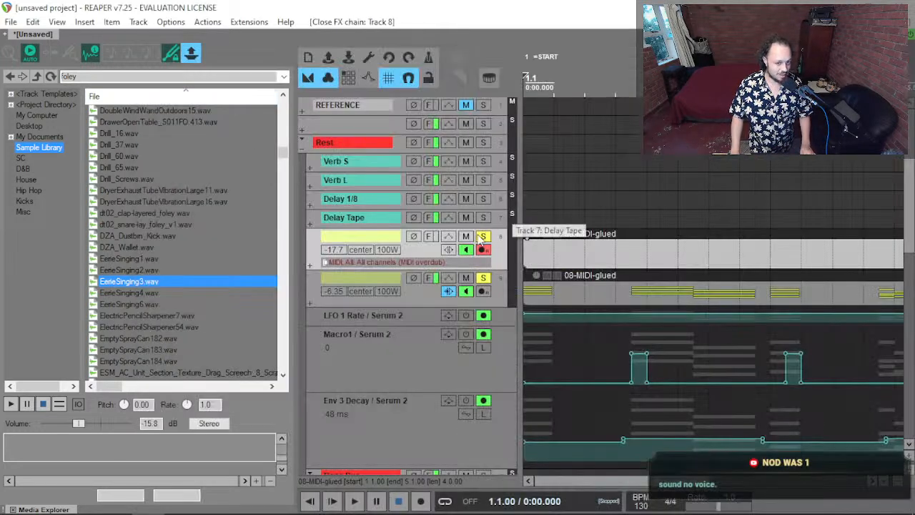
Delete the emptied MIDI item from track 8.
{"action": "left_click", "coordinate": [625, 238]}
{"action": "key", "text": "Delete"}
{"action": "scroll", "coordinate": [567, 265], "scroll_direction": "down", "scroll_amount": 2}
{"action": "scroll", "coordinate": [567, 258], "scroll_direction": "down", "scroll_amount": 3}
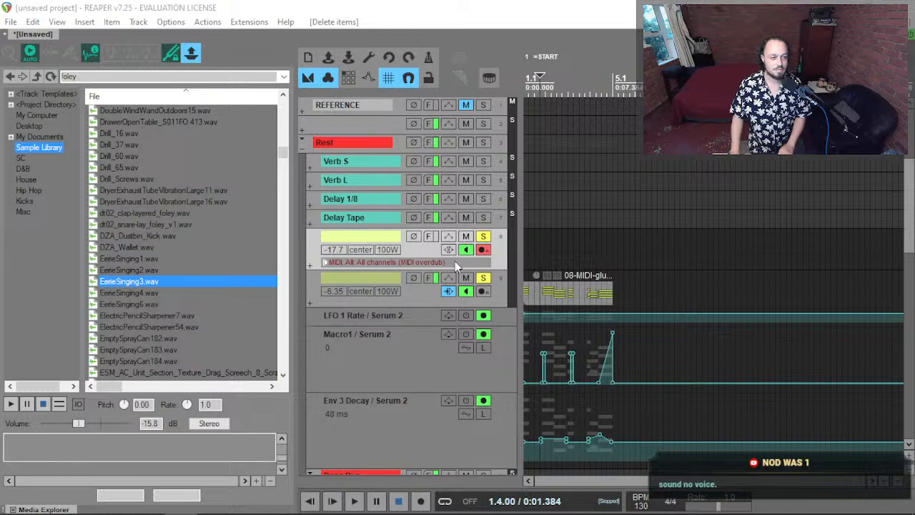
Unsolo tracks 8 and 9 and play the full arrangement from the project start.
{"action": "left_click", "coordinate": [480, 240]}
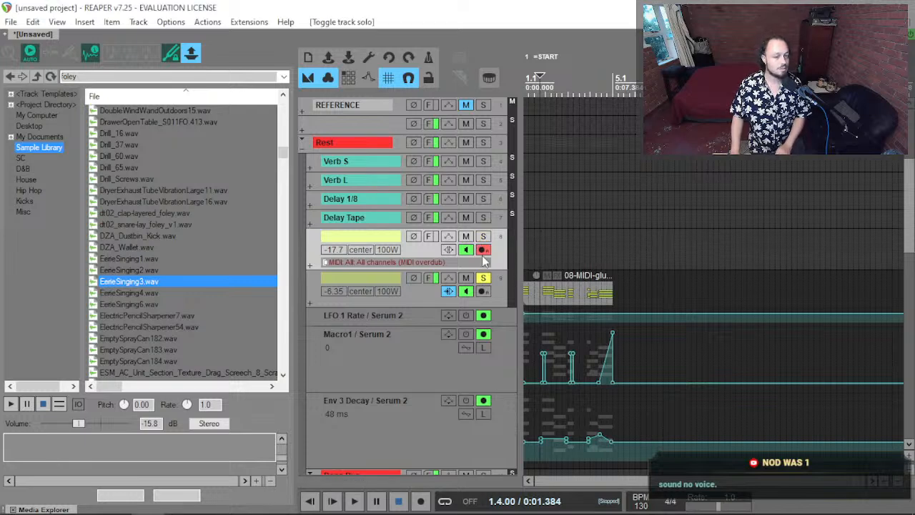
{"action": "left_click", "coordinate": [568, 289]}
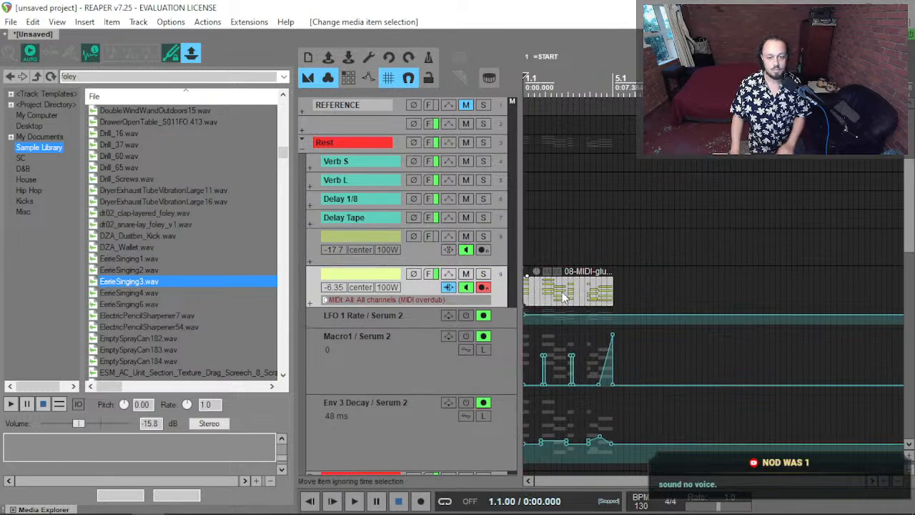
{"action": "key", "text": "space"}
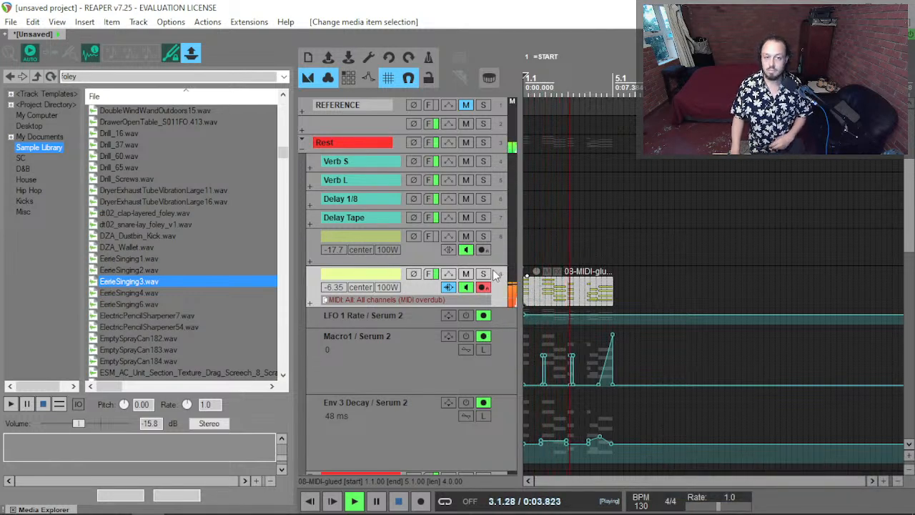
{"action": "scroll", "coordinate": [392, 249], "scroll_direction": "down", "scroll_amount": 1}
{"action": "scroll", "coordinate": [392, 249], "scroll_direction": "down", "scroll_amount": 3}
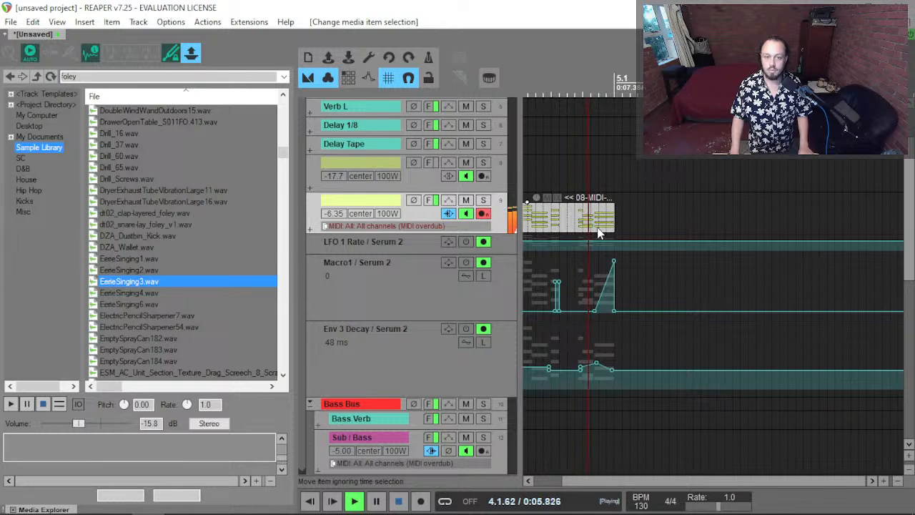
{"action": "key", "text": "space"}
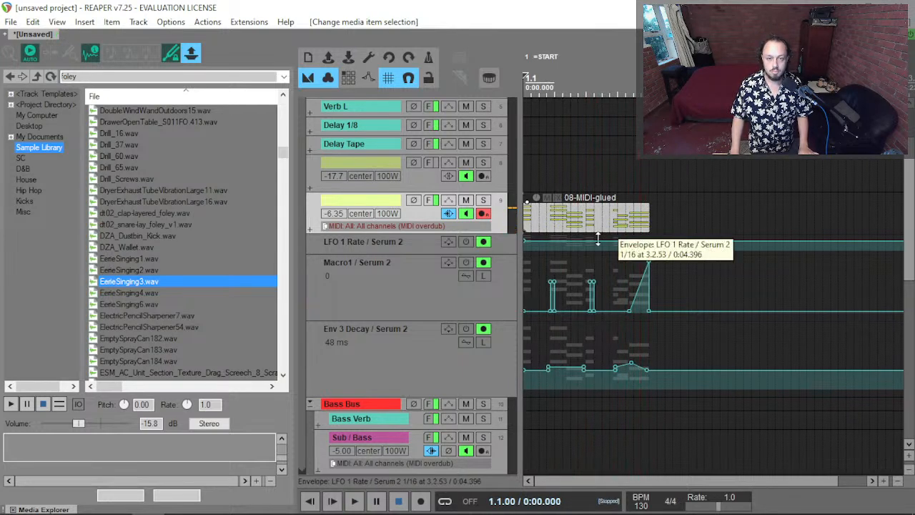
Duplicate track 9's chord MIDI item directly after the original, covering bars 5 to 9.
{"action": "left_click", "coordinate": [595, 235]}
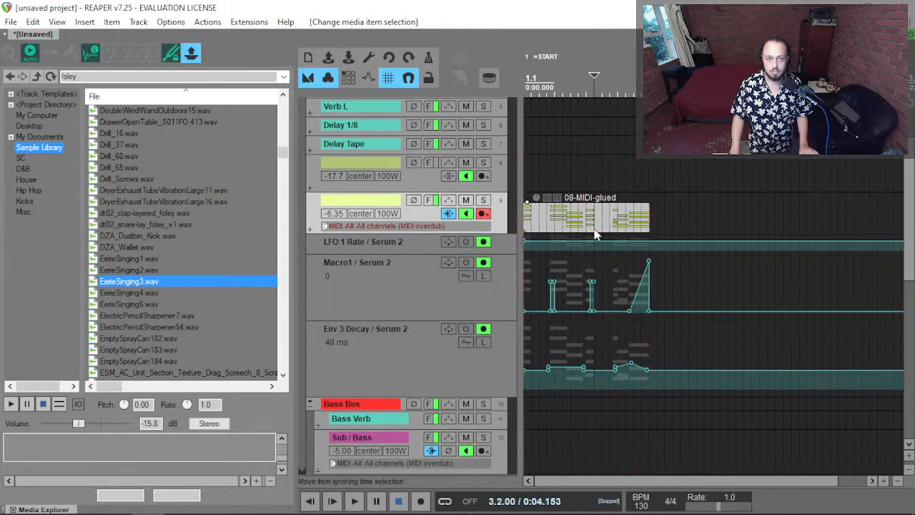
{"action": "key", "text": "ctrl+d"}
{"action": "key", "text": "ctrl+z"}
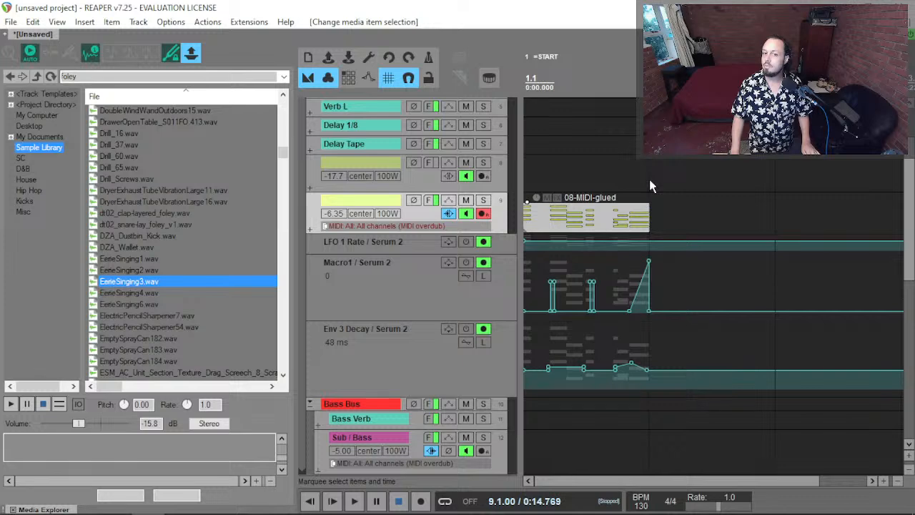
{"action": "left_click", "coordinate": [551, 176]}
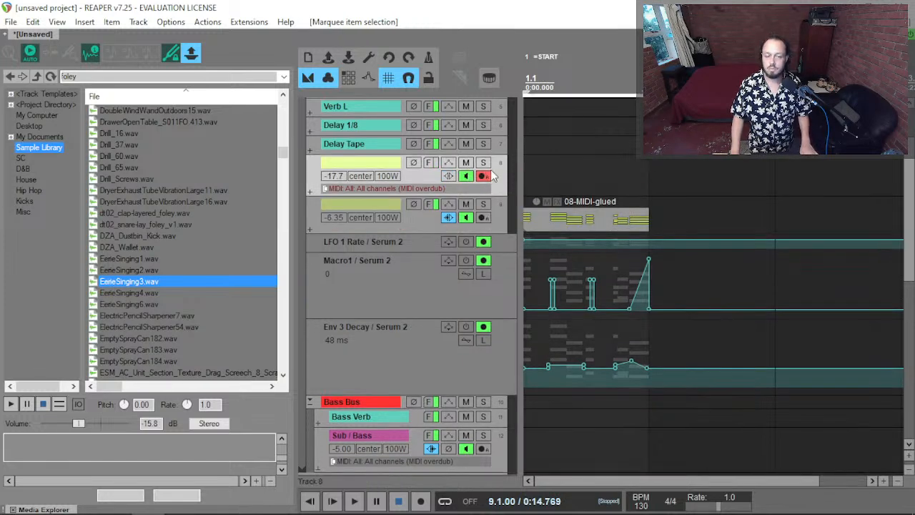
{"action": "key", "text": "ctrl+a"}
{"action": "key", "text": "ctrl+d"}
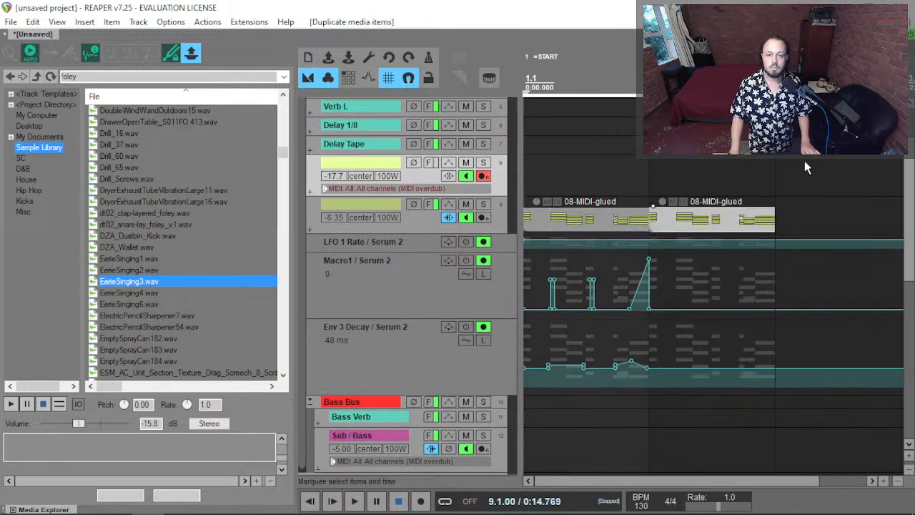
Create a region spanning from the project start to bar 9.
{"action": "left_click_drag", "start_coordinate": [770, 178], "coordinate": [379, 173]}
{"action": "key", "text": "shift+r"}
{"action": "key", "text": "Escape"}
Play through track 9's original and duplicated chord items to check the repeat and its automation.
{"action": "key", "text": "space"}
{"action": "key", "text": "space"}
{"action": "left_click", "coordinate": [618, 223]}
{"action": "key", "text": "space"}
{"action": "scroll", "coordinate": [414, 256], "scroll_direction": "down", "scroll_amount": 2}
{"action": "scroll", "coordinate": [414, 256], "scroll_direction": "up", "scroll_amount": 2}
{"action": "key", "text": "space"}
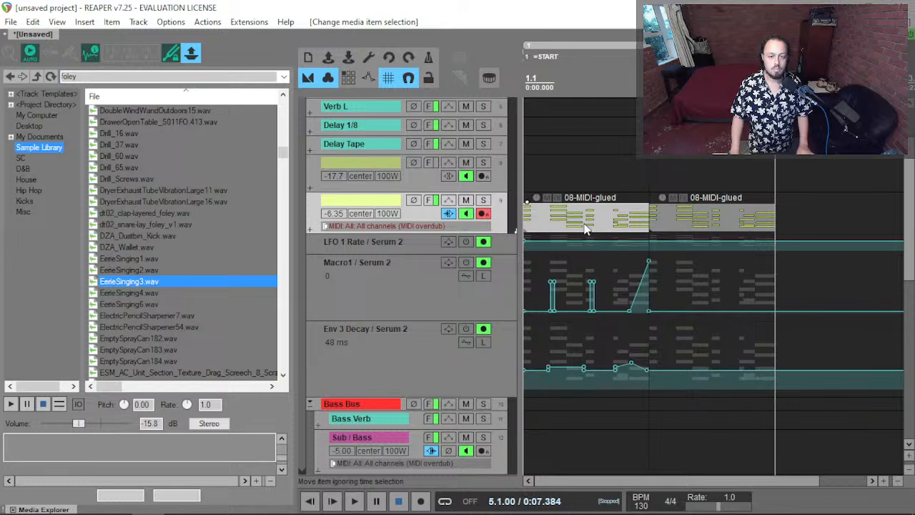
{"action": "key", "text": "space"}
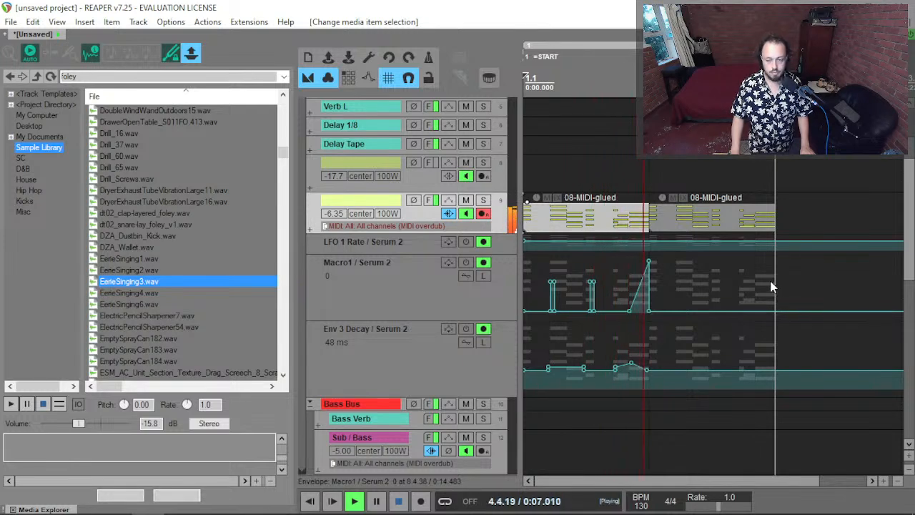
{"action": "key", "text": "space"}
Delete the duplicated chord item on track 9 and reselect the original.
{"action": "left_click", "coordinate": [689, 221]}
{"action": "key", "text": "Delete"}
{"action": "left_click", "coordinate": [616, 216]}
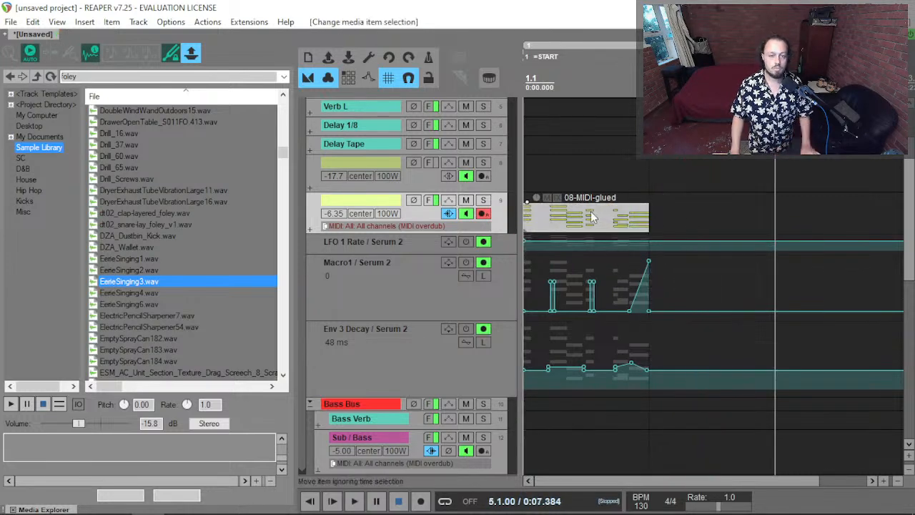
Enable moving envelope points with media items, duplicate track 9's chord item together with its automation, and play it back.
{"action": "left_click", "coordinate": [368, 78]}
{"action": "left_click", "coordinate": [613, 213]}
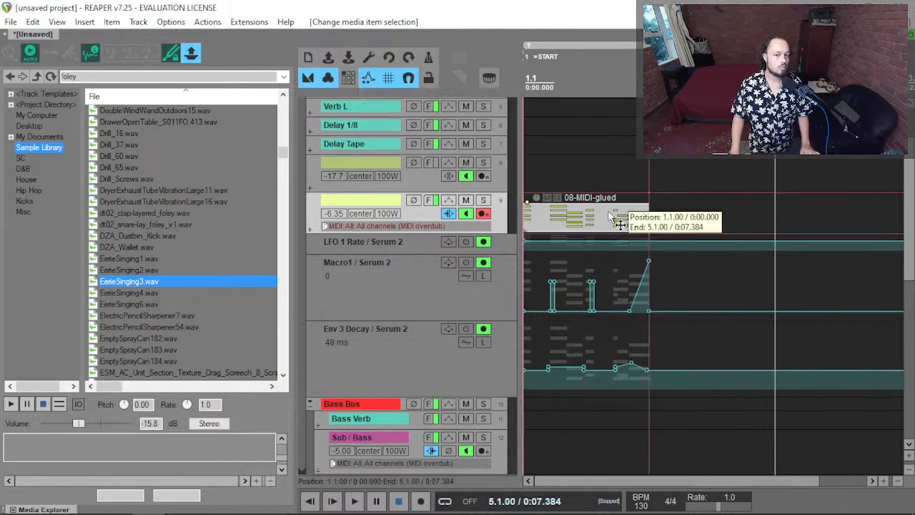
{"action": "key", "text": "ctrl+d"}
{"action": "left_click", "coordinate": [636, 215]}
{"action": "key", "text": "space"}
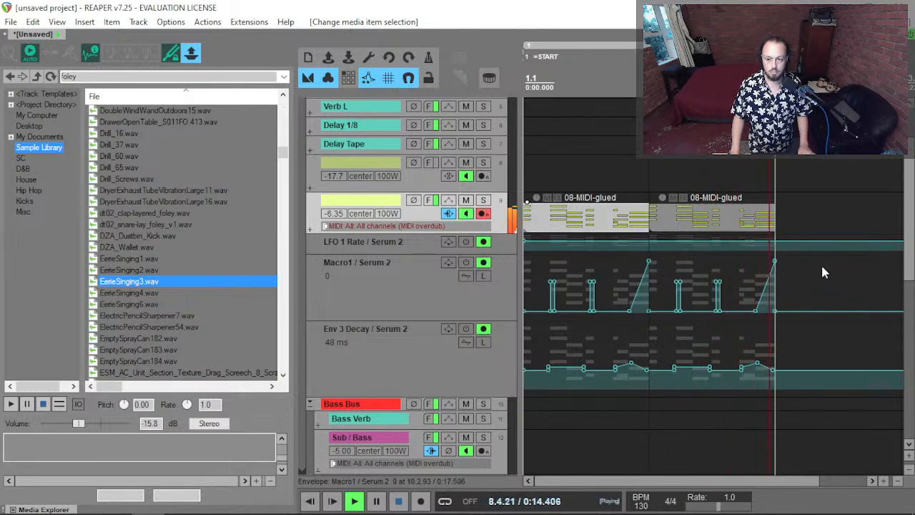
{"action": "left_click", "coordinate": [652, 233]}
{"action": "scroll", "coordinate": [379, 285], "scroll_direction": "down", "scroll_amount": 4}
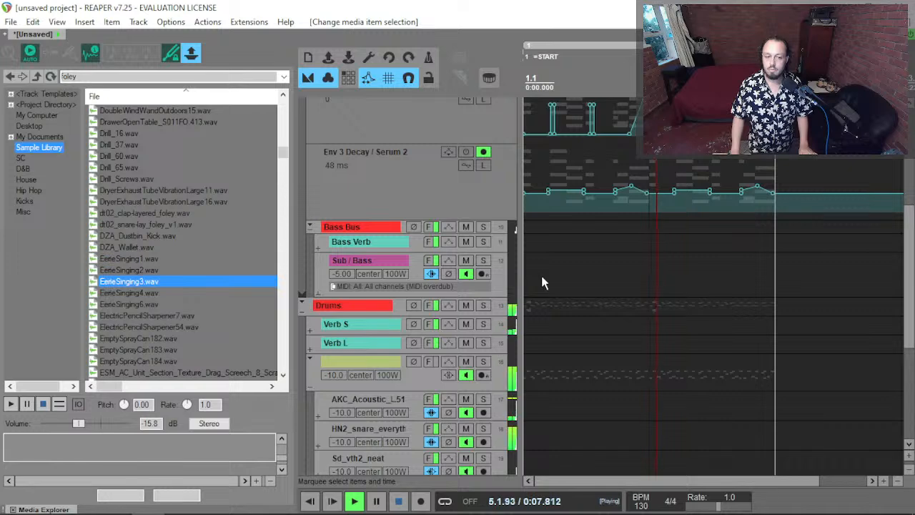
{"action": "key", "text": "space"}
Add the Serum 2 VST3 instrument from the Synths (64bit) folder to the Sub / Bass track.
{"action": "left_click", "coordinate": [498, 281]}
{"action": "left_click", "coordinate": [466, 267]}
{"action": "double_click", "coordinate": [272, 103]}
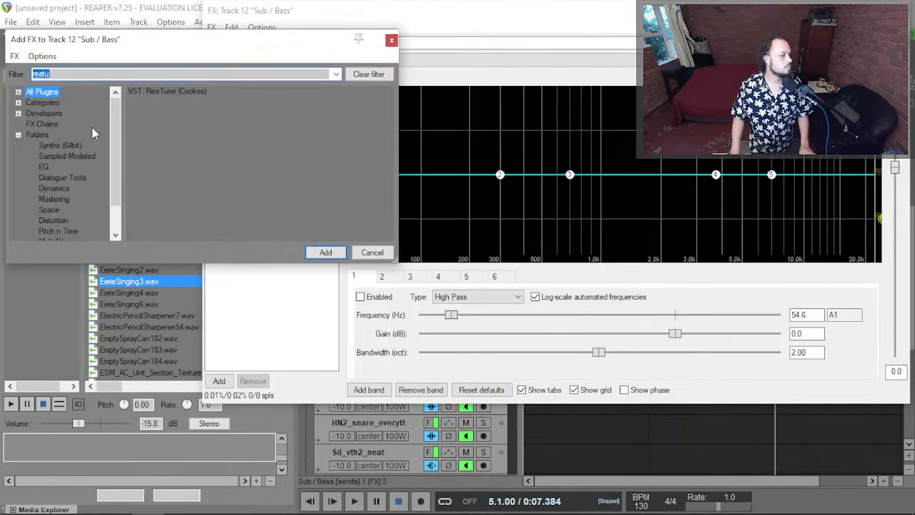
{"action": "scroll", "coordinate": [63, 144], "scroll_direction": "down", "scroll_amount": 1}
{"action": "left_click", "coordinate": [58, 114]}
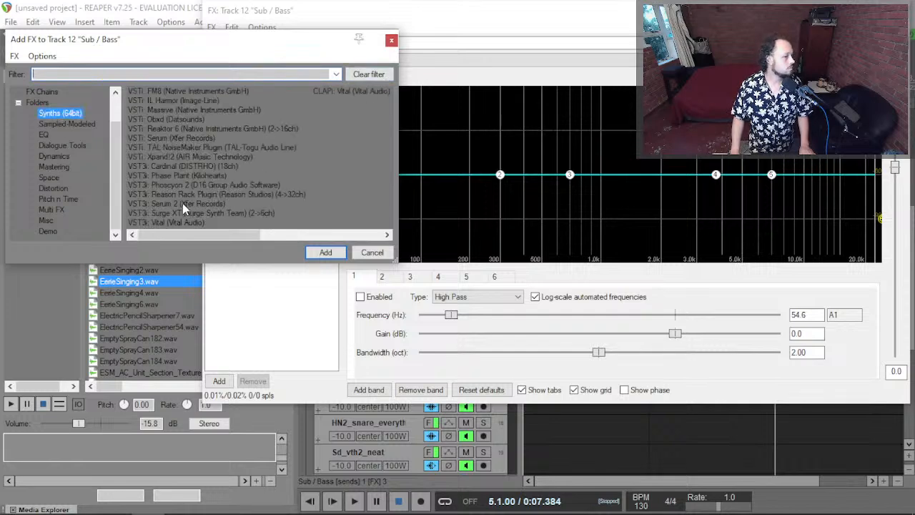
{"action": "double_click", "coordinate": [182, 203]}
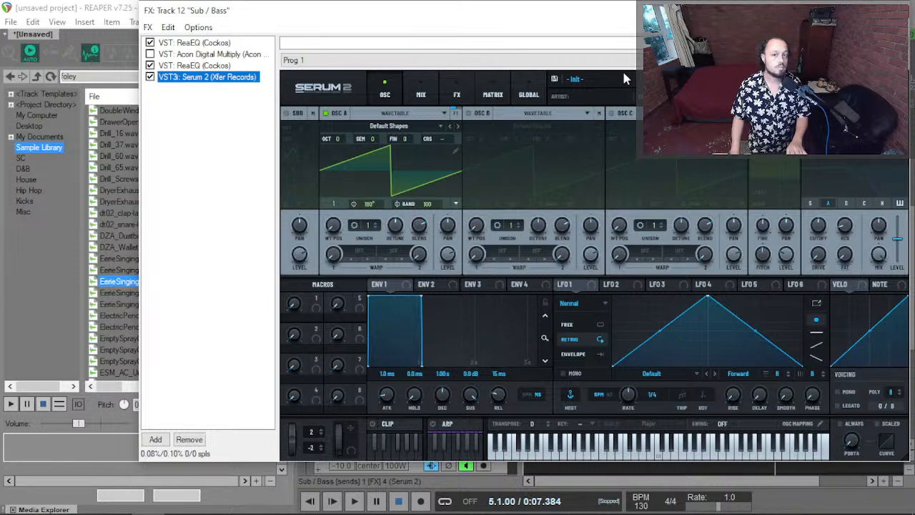
Load the user preset BA 1 Phat Sub in the Sub / Bass track's Serum 2 and close its FX window.
{"action": "left_click", "coordinate": [620, 77]}
{"action": "mouse_move", "coordinate": [609, 125]}
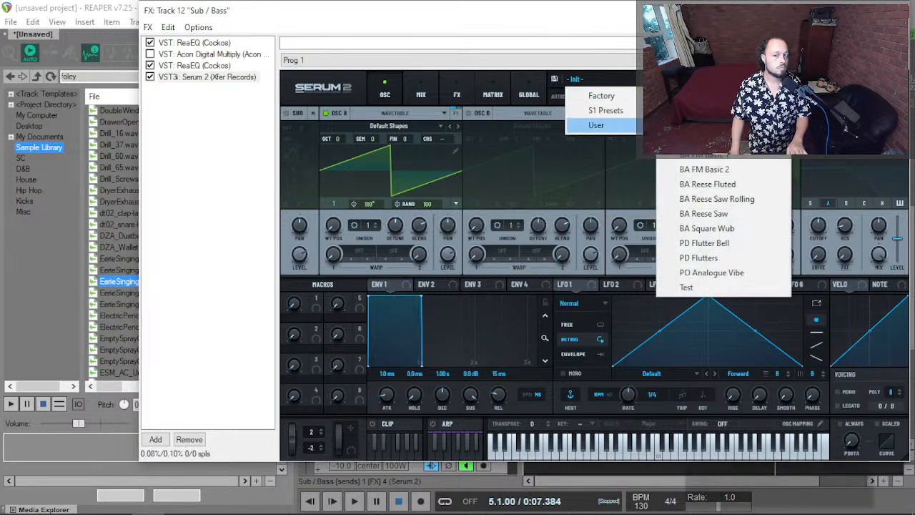
{"action": "left_click", "coordinate": [703, 125]}
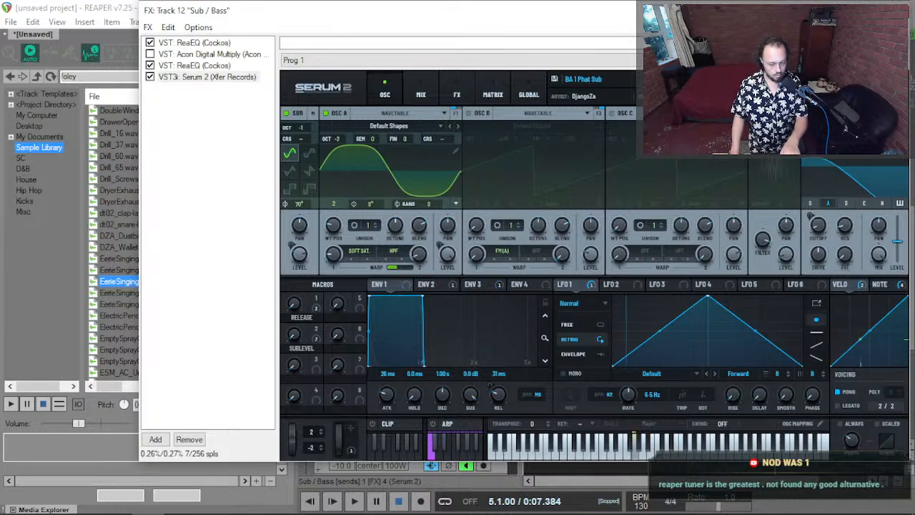
{"action": "left_click", "coordinate": [231, 219]}
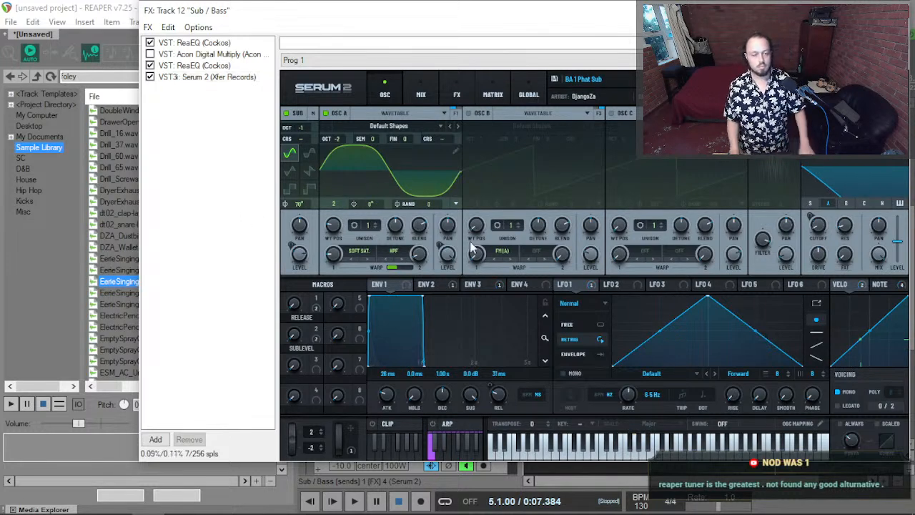
{"action": "key", "text": "Escape"}
Return to the project start and try out the new sub bass sound against the beat.
{"action": "key", "text": "space"}
{"action": "key", "text": "space"}
{"action": "left_click", "coordinate": [529, 277]}
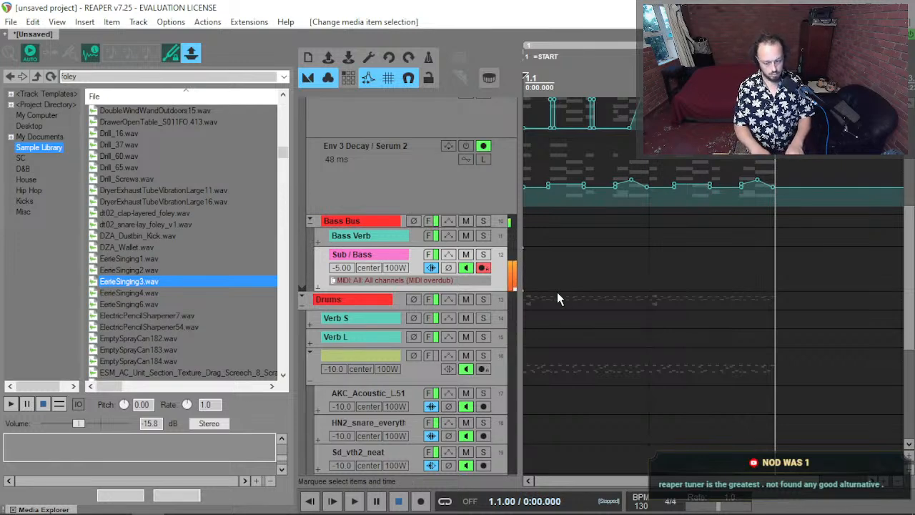
{"action": "key", "text": "space"}
{"action": "key", "text": "space"}
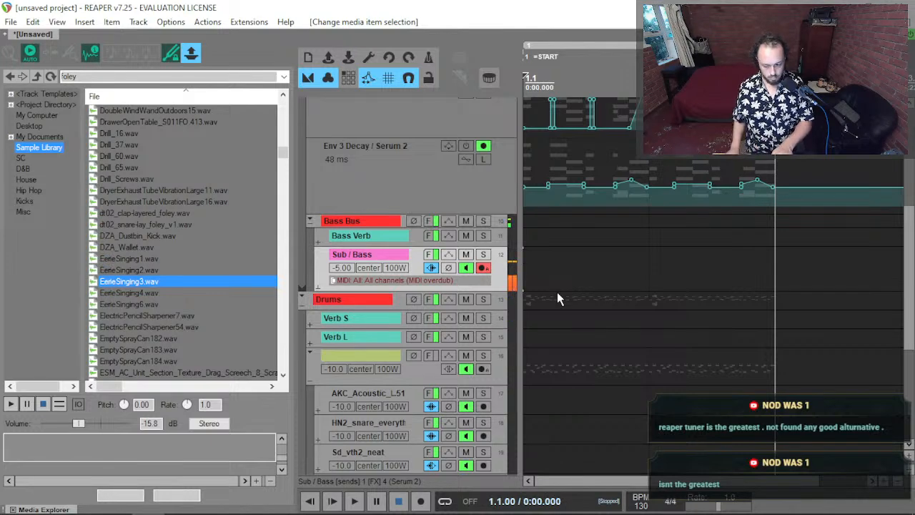
Lower the Sub / Bass track's volume to -10.8 dB and replay the beat with the sub.
{"action": "double_click", "coordinate": [336, 271]}
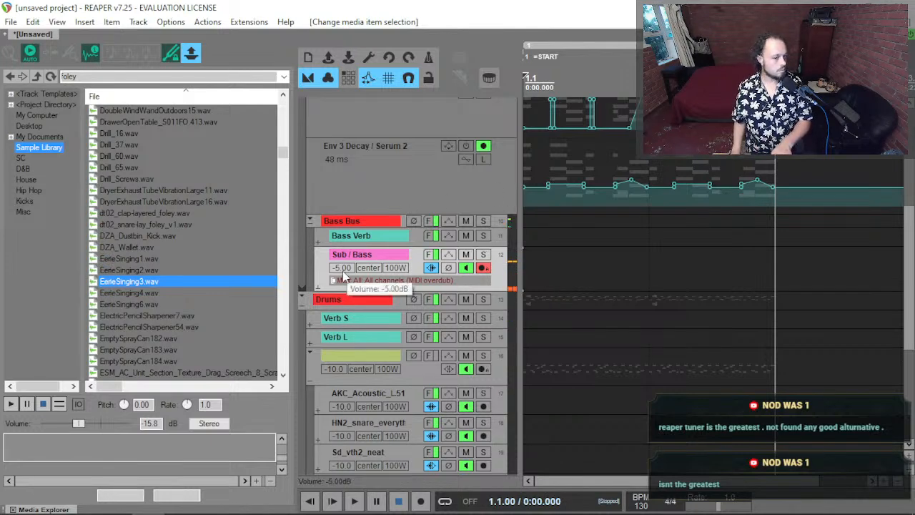
{"action": "left_click_drag", "start_coordinate": [341, 270], "coordinate": [341, 286]}
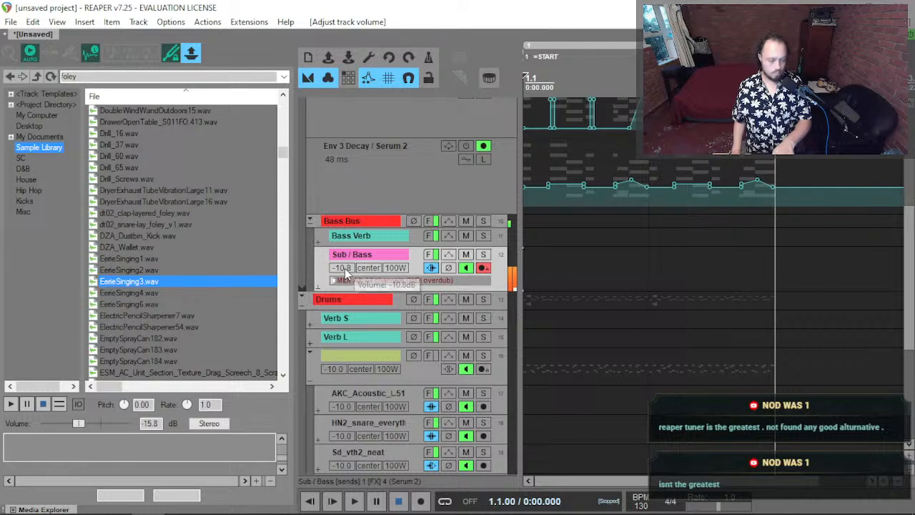
{"action": "key", "text": "space"}
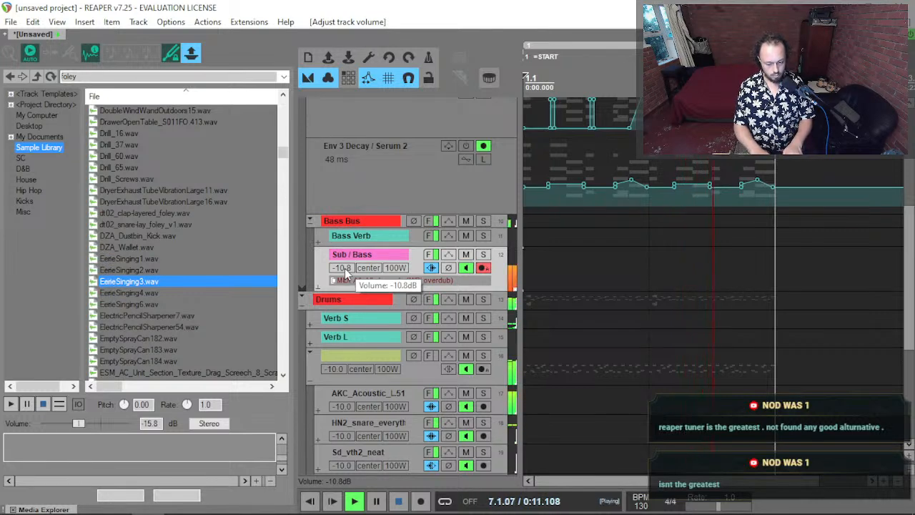
{"action": "key", "text": "space"}
Replay the arrangement from the start several times while rehearsing a live sub bassline on the Sub / Bass track.
{"action": "key", "text": "space"}
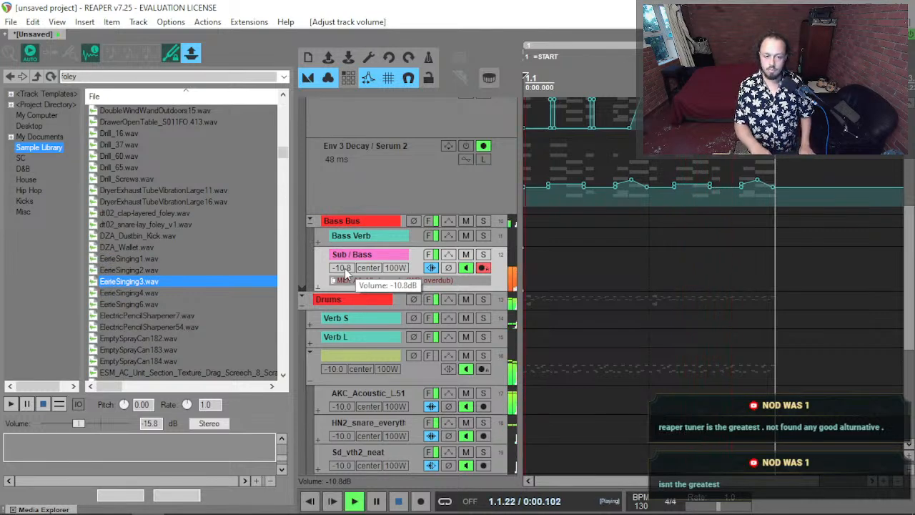
{"action": "key", "text": "space"}
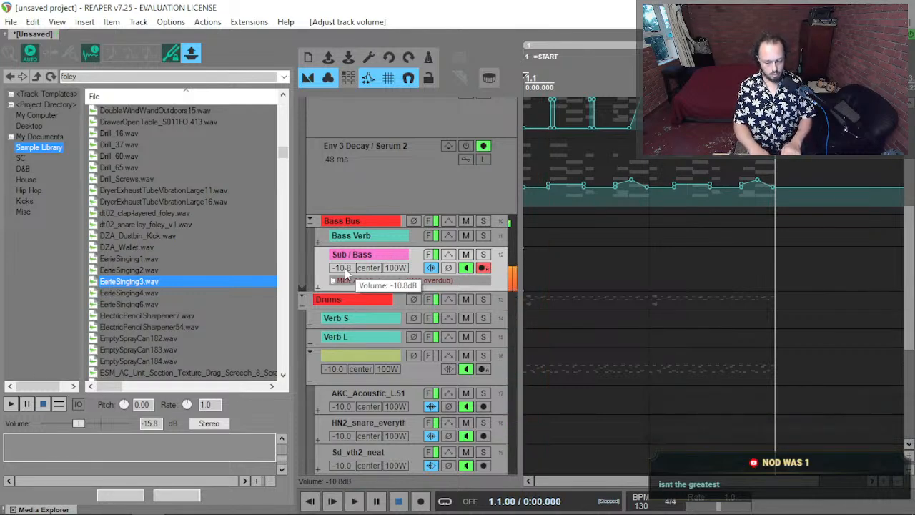
{"action": "key", "text": "space"}
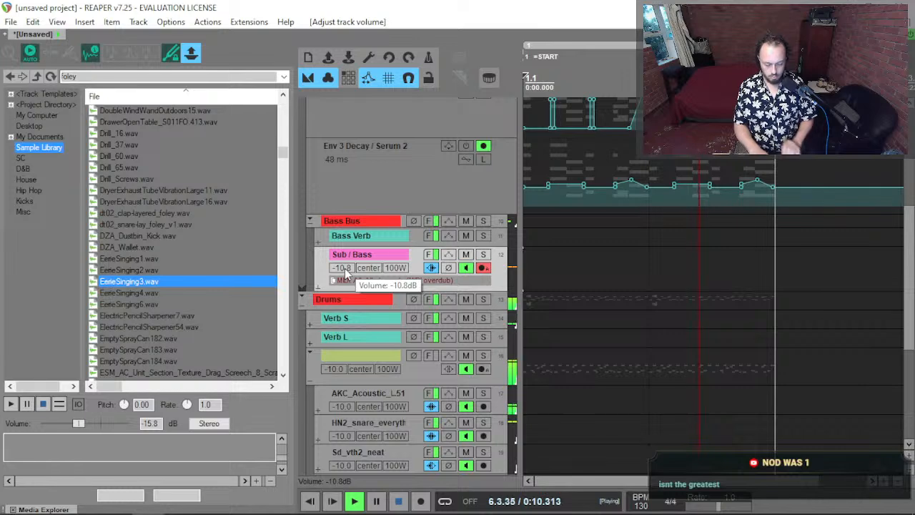
{"action": "key", "text": "space"}
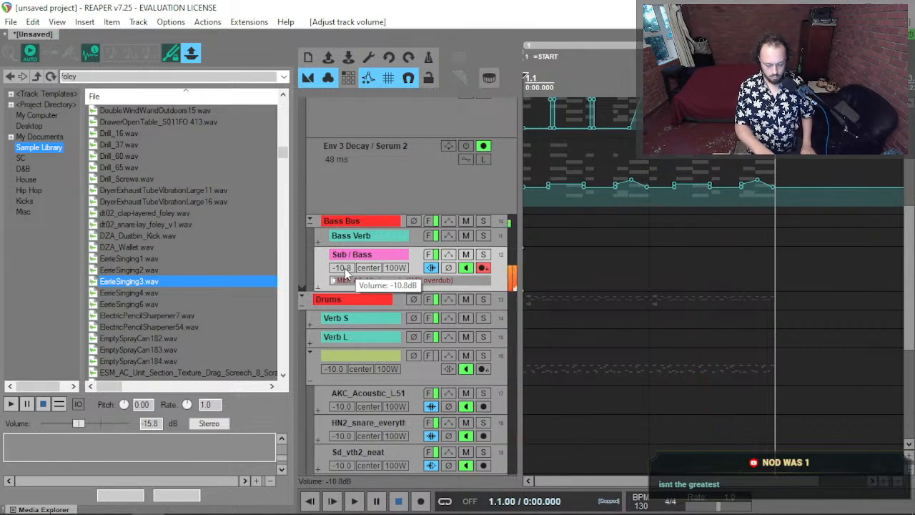
{"action": "key", "text": "space"}
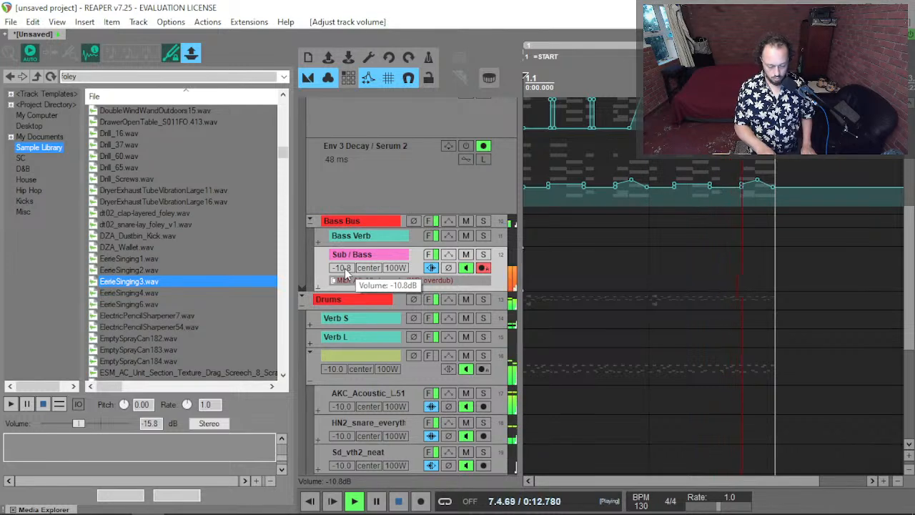
{"action": "key", "text": "space"}
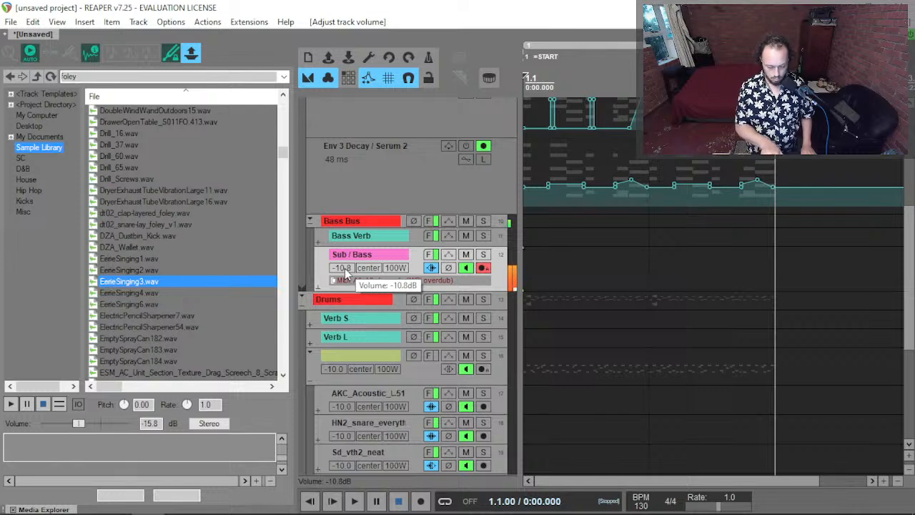
{"action": "key", "text": "space"}
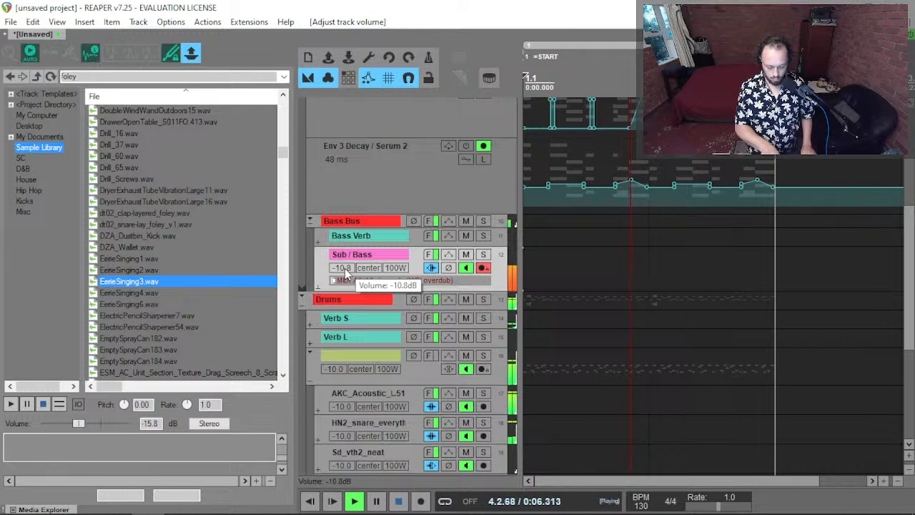
Insert a four-bar MIDI item at bar 1 on the Sub / Bass track and duplicate the track with it.
{"action": "key", "text": "space"}
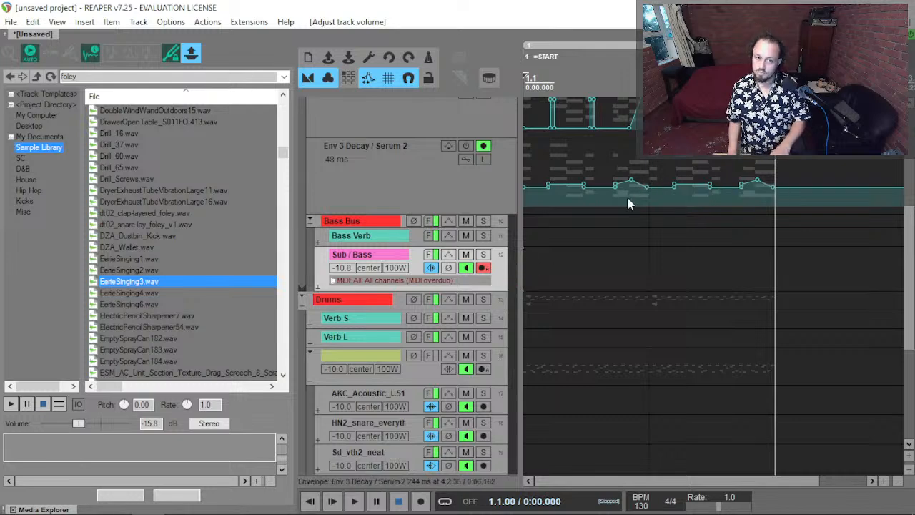
{"action": "left_click_drag", "start_coordinate": [650, 266], "coordinate": [524, 268]}
{"action": "left_click", "coordinate": [531, 284]}
{"action": "key", "text": "space"}
{"action": "key", "text": "space"}
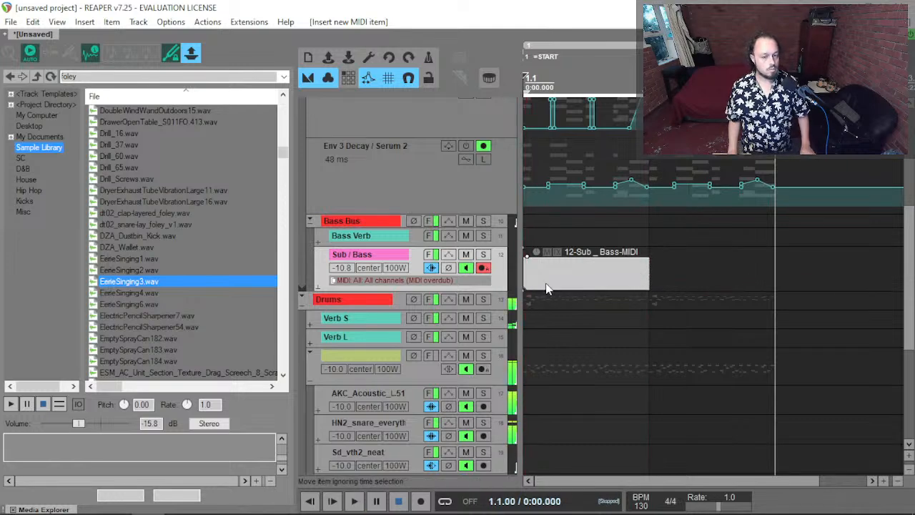
{"action": "key", "text": "ctrl+d"}
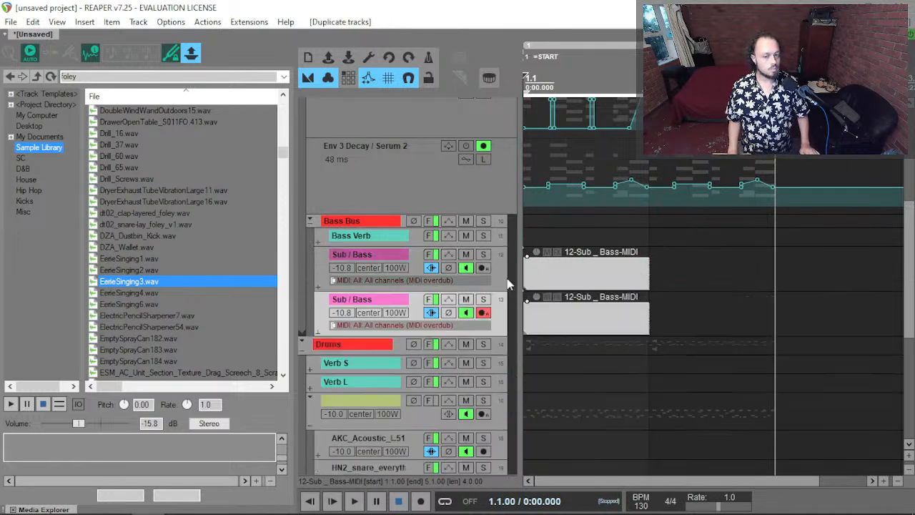
Move Serum 2 above Acon Digital Multiply in the upper Sub / Bass track's effects chain.
{"action": "left_click", "coordinate": [536, 282]}
{"action": "left_click", "coordinate": [429, 255]}
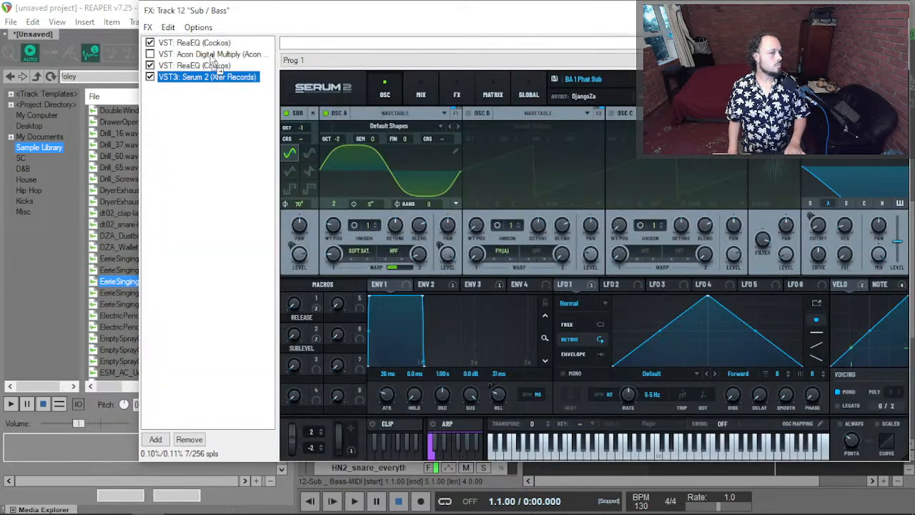
{"action": "left_click_drag", "start_coordinate": [212, 60], "coordinate": [208, 54]}
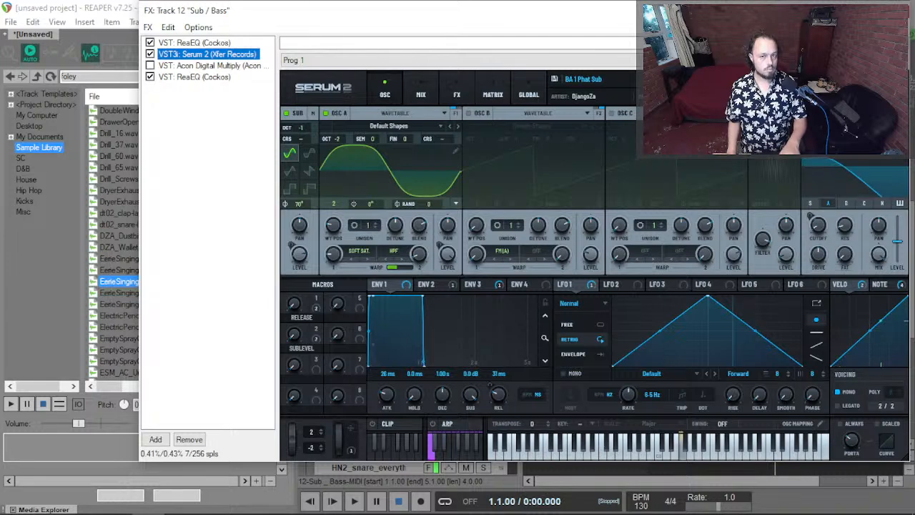
Audition the Serum 2 presets BA Filthy Funk, BA FM Basic 1 and BA FM Basic 2, returning to BA 1 Phat Sub.
{"action": "left_click", "coordinate": [774, 80]}
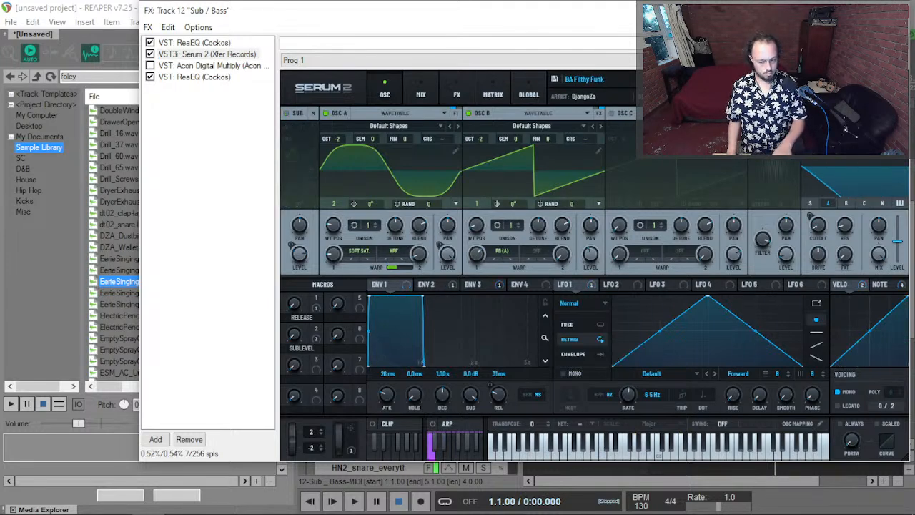
{"action": "left_click", "coordinate": [774, 79]}
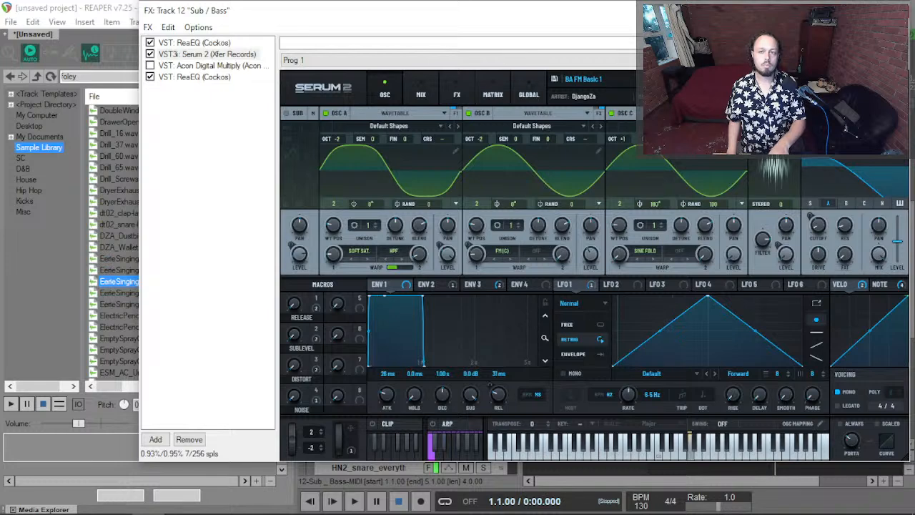
{"action": "left_click", "coordinate": [754, 80]}
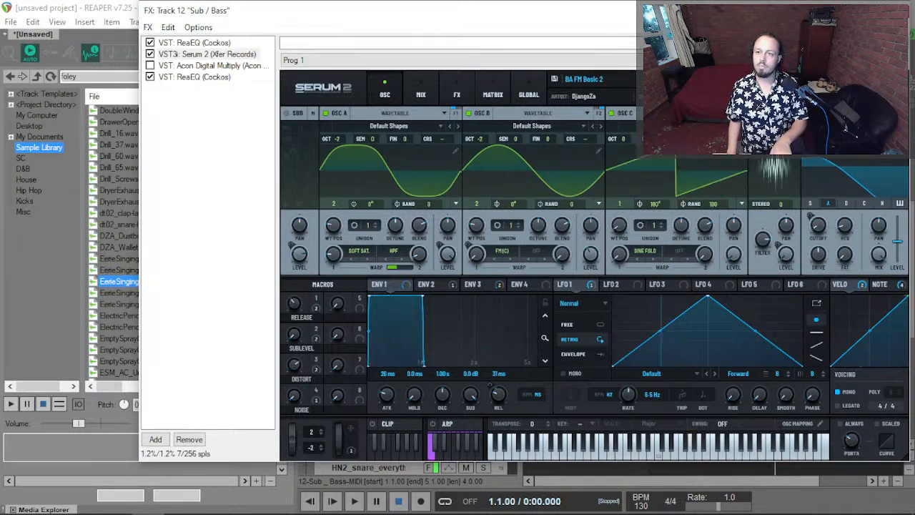
{"action": "left_click", "coordinate": [754, 79]}
{"action": "left_click", "coordinate": [742, 79]}
{"action": "left_click", "coordinate": [742, 79]}
{"action": "left_click", "coordinate": [741, 79]}
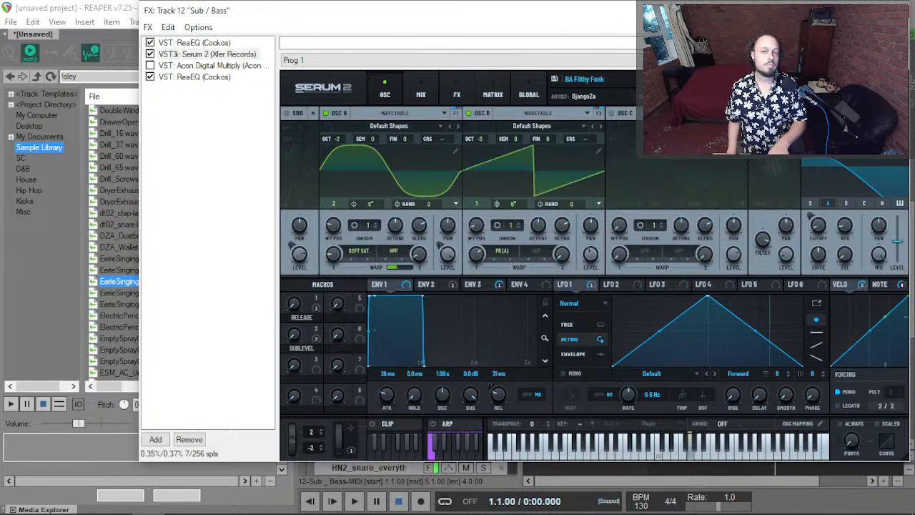
{"action": "left_click", "coordinate": [742, 79]}
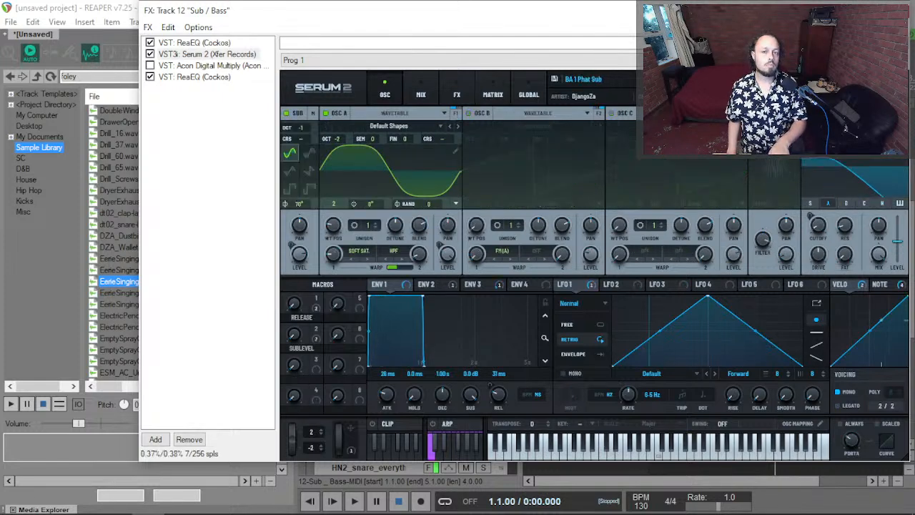
Enable oscillator B in Serum 2, close the effects chain and briefly play the project.
{"action": "left_click", "coordinate": [469, 113]}
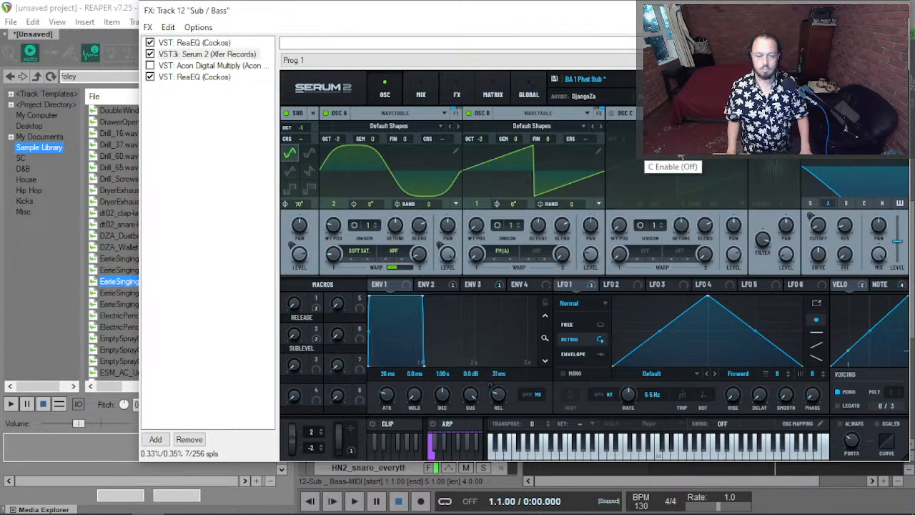
{"action": "key", "text": "Escape"}
{"action": "key", "text": "space"}
{"action": "key", "text": "space"}
Enable the JS: 3-Band Splitter in the Bass Bus effects chain.
{"action": "double_click", "coordinate": [533, 280]}
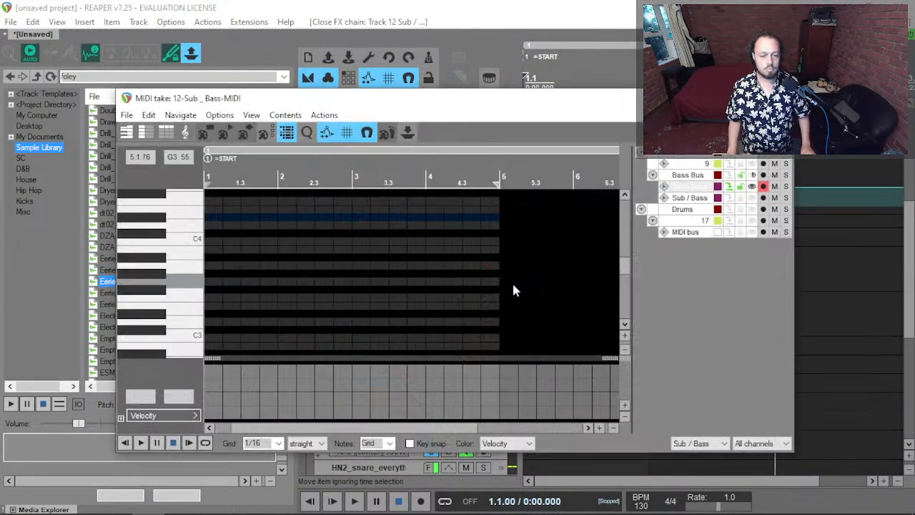
{"action": "key", "text": "Escape"}
{"action": "left_click", "coordinate": [329, 223]}
{"action": "key", "text": "f"}
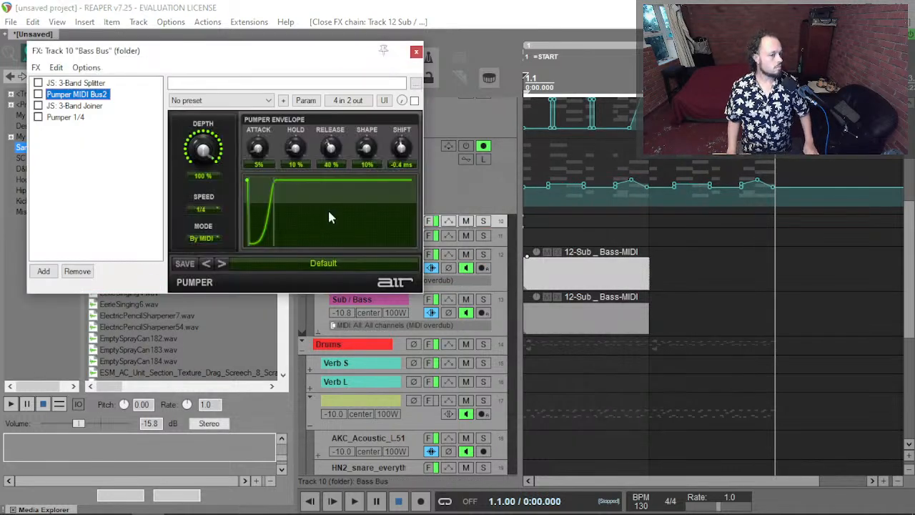
{"action": "left_click", "coordinate": [39, 84]}
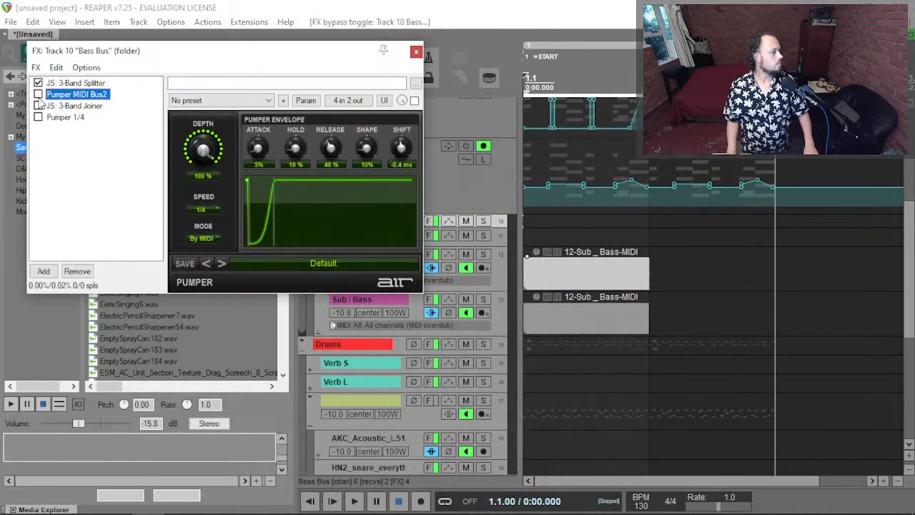
{"action": "key", "text": "Escape"}
Draw a G4 note about 3.5 beats long at the start of the upper Sub / Bass MIDI item.
{"action": "double_click", "coordinate": [564, 286]}
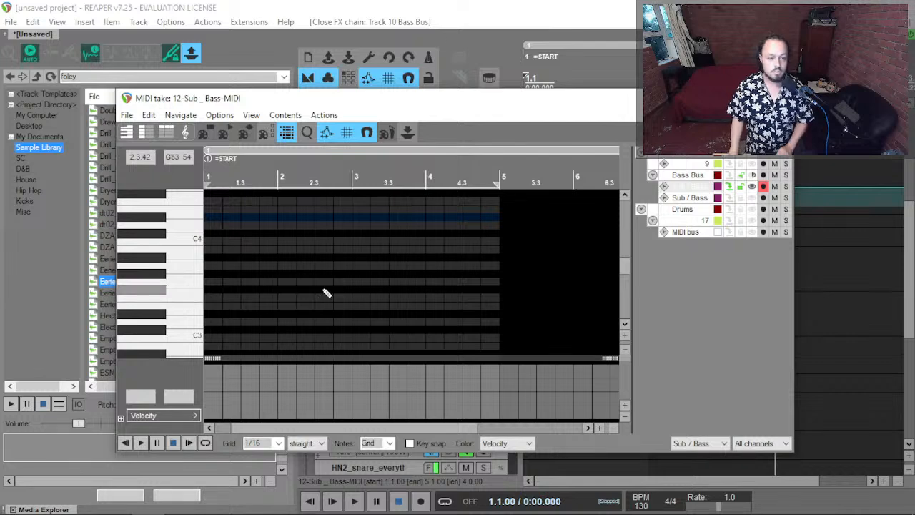
{"action": "key", "text": "space"}
{"action": "key", "text": "space"}
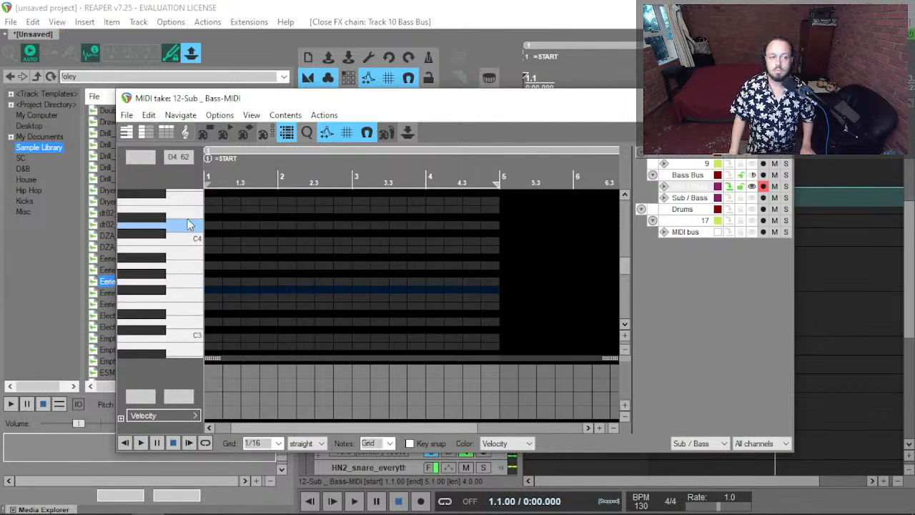
{"action": "scroll", "coordinate": [183, 225], "scroll_direction": "up", "scroll_amount": 3}
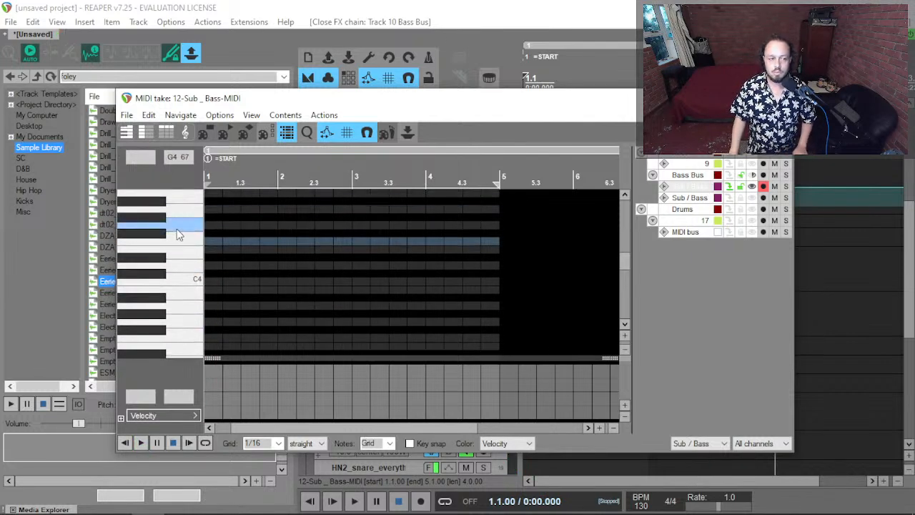
{"action": "left_click", "coordinate": [213, 226]}
{"action": "left_click", "coordinate": [271, 225]}
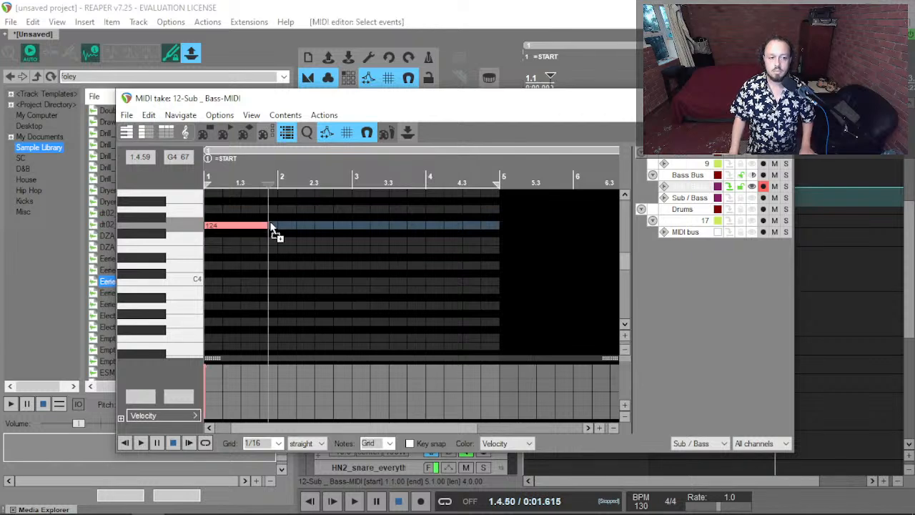
Shorten the G4 note to one beat.
{"action": "scroll", "coordinate": [243, 247], "scroll_direction": "up", "scroll_amount": 3}
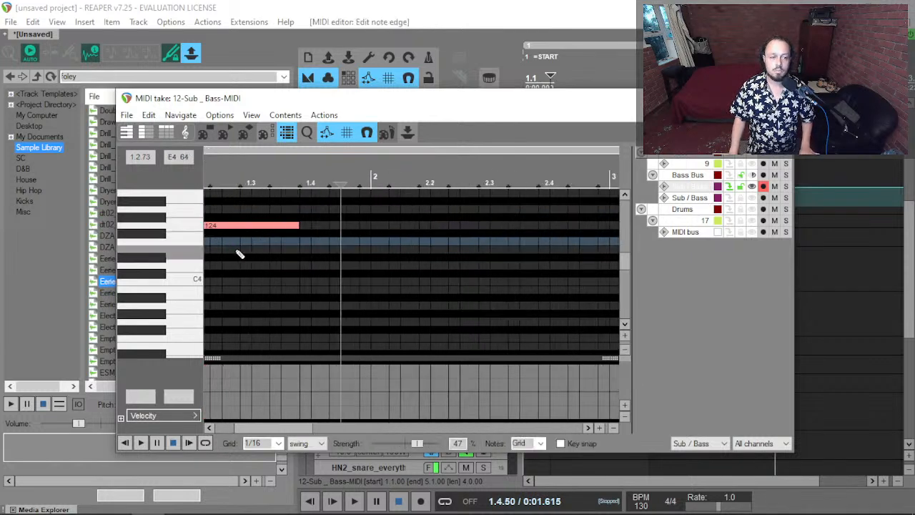
{"action": "left_click_drag", "start_coordinate": [298, 225], "coordinate": [251, 233]}
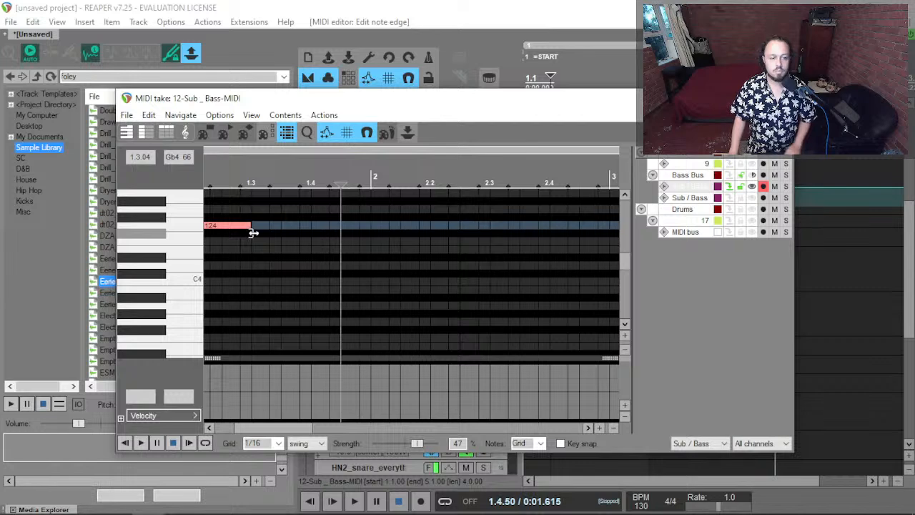
{"action": "key", "text": "Home"}
{"action": "left_click_drag", "start_coordinate": [319, 226], "coordinate": [265, 239]}
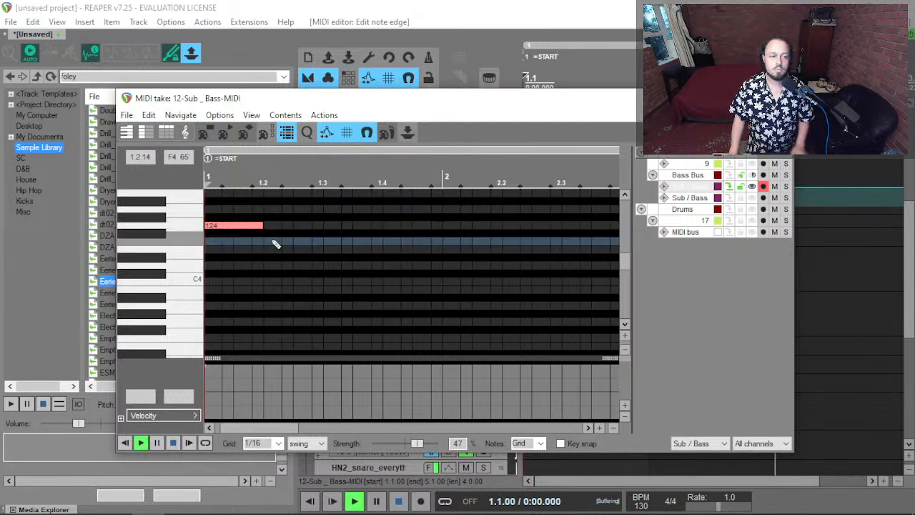
Play the opening bar repeatedly from the start to check the G4 note against the drums.
{"action": "key", "text": "space"}
{"action": "key", "text": "space"}
{"action": "key", "text": "space"}
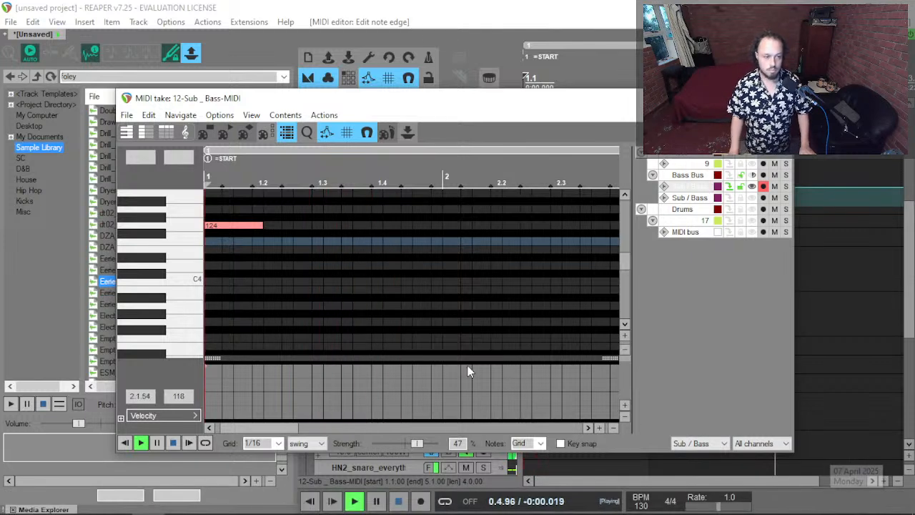
{"action": "key", "text": "space"}
{"action": "key", "text": "space"}
{"action": "key", "text": "space"}
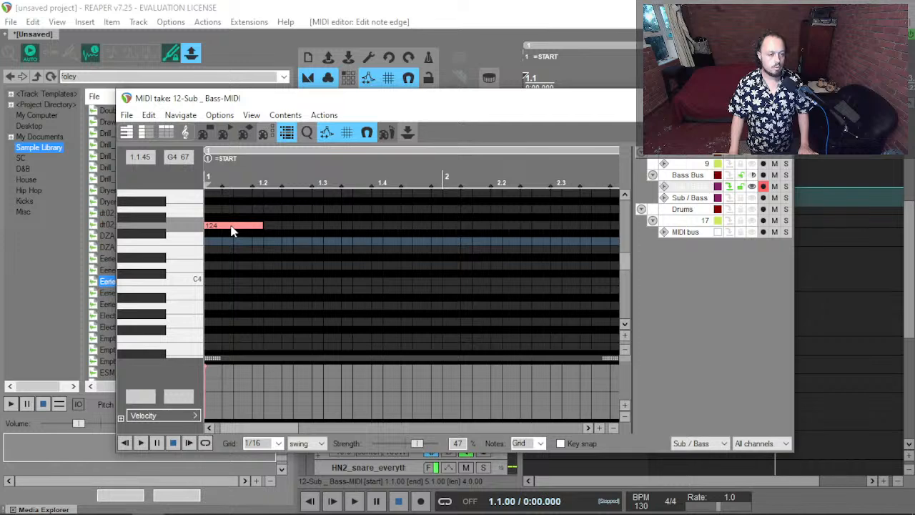
{"action": "key", "text": "space"}
{"action": "key", "text": "space"}
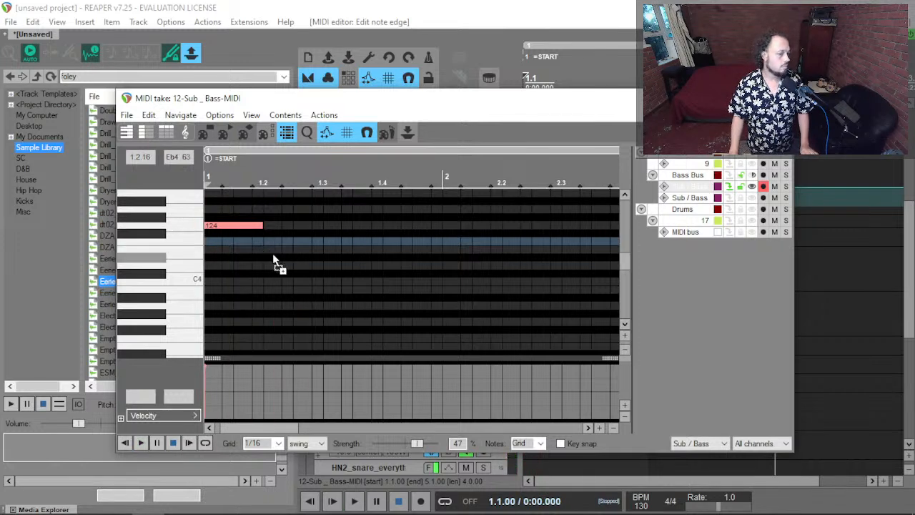
Shorten the G4 note to three sixteenths, add short Eb4 and G3 notes after it, and check the playback.
{"action": "left_click", "coordinate": [267, 258]}
{"action": "left_click_drag", "start_coordinate": [261, 226], "coordinate": [243, 227]}
{"action": "left_click", "coordinate": [255, 257]}
{"action": "left_click_drag", "start_coordinate": [271, 259], "coordinate": [293, 322]}
{"action": "key", "text": "space"}
{"action": "key", "text": "space"}
{"action": "key", "text": "space"}
{"action": "key", "text": "space"}
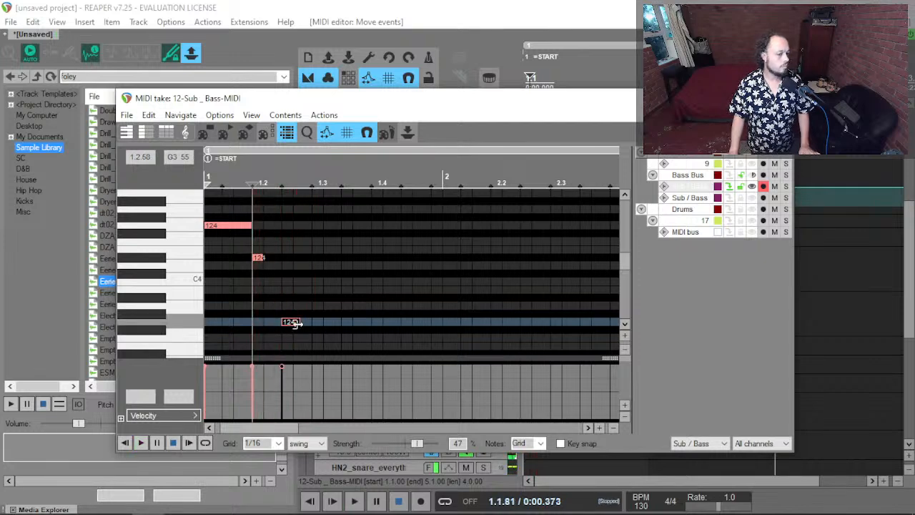
{"action": "key", "text": "space"}
{"action": "key", "text": "space"}
Lengthen the Eb4 note to about one sixteenth and replay the phrase from the start.
{"action": "left_click_drag", "start_coordinate": [263, 258], "coordinate": [272, 266]}
{"action": "key", "text": "space"}
{"action": "key", "text": "space"}
{"action": "key", "text": "Home"}
{"action": "key", "text": "space"}
{"action": "key", "text": "space"}
{"action": "key", "text": "space"}
{"action": "key", "text": "space"}
Lower the Eb4 velocity to 83 and the G4 velocity to 102, and reduce the G3 velocity while checking playback.
{"action": "left_click_drag", "start_coordinate": [250, 329], "coordinate": [251, 337]}
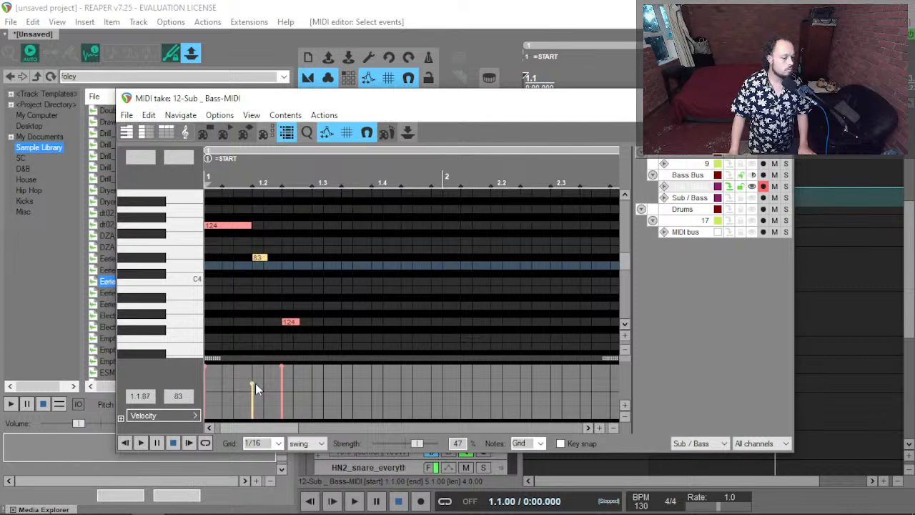
{"action": "left_click", "coordinate": [257, 383]}
{"action": "key", "text": "space"}
{"action": "key", "text": "space"}
{"action": "key", "text": "space"}
{"action": "key", "text": "space"}
{"action": "left_click", "coordinate": [282, 393]}
{"action": "key", "text": "space"}
{"action": "left_click", "coordinate": [210, 374]}
{"action": "key", "text": "space"}
{"action": "key", "text": "space"}
{"action": "key", "text": "space"}
{"action": "key", "text": "space"}
Set the Eb4 note's velocity to 74 and the G3 note's velocity to 42.
{"action": "left_click", "coordinate": [252, 376]}
{"action": "key", "text": "space"}
{"action": "key", "text": "space"}
{"action": "left_click", "coordinate": [252, 387]}
{"action": "key", "text": "space"}
{"action": "key", "text": "space"}
{"action": "left_click", "coordinate": [282, 397]}
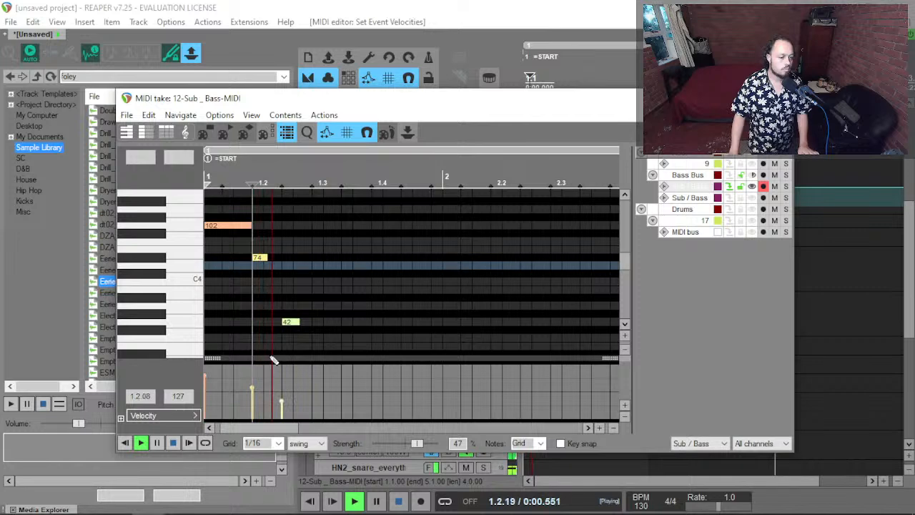
Raise the velocities of all three notes together to 127, 110 and 78, and replay the phrase.
{"action": "key", "text": "ctrl+a"}
{"action": "left_click_drag", "start_coordinate": [211, 379], "coordinate": [233, 365]}
{"action": "key", "text": "space"}
{"action": "key", "text": "space"}
{"action": "key", "text": "space"}
{"action": "key", "text": "space"}
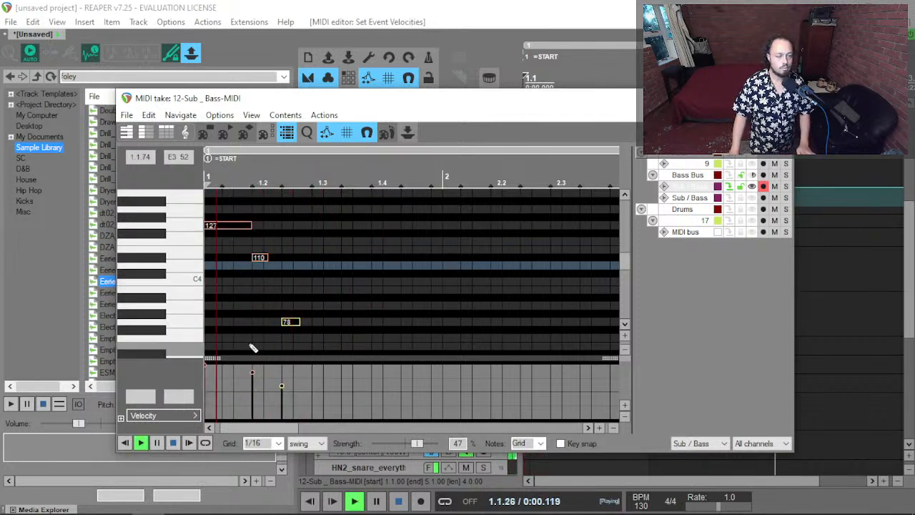
{"action": "key", "text": "space"}
{"action": "key", "text": "space"}
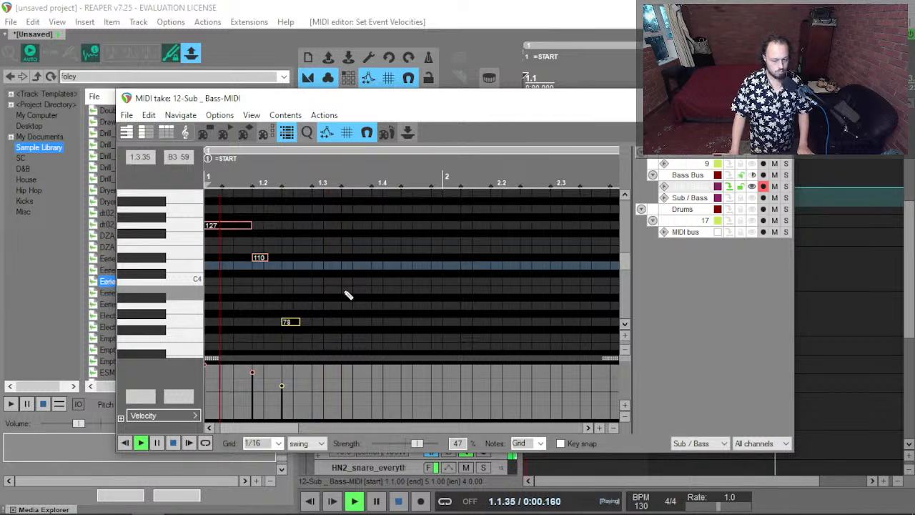
Lower only the Eb4 note's velocity to 99 and check the playback.
{"action": "left_click", "coordinate": [364, 234]}
{"action": "key", "text": "space"}
{"action": "key", "text": "space"}
{"action": "left_click_drag", "start_coordinate": [255, 379], "coordinate": [255, 374]}
{"action": "key", "text": "space"}
{"action": "key", "text": "space"}
{"action": "key", "text": "space"}
{"action": "key", "text": "space"}
Close the MIDI editor and solo the upper Sub / Bass track to listen to the phrase alone.
{"action": "key", "text": "Escape"}
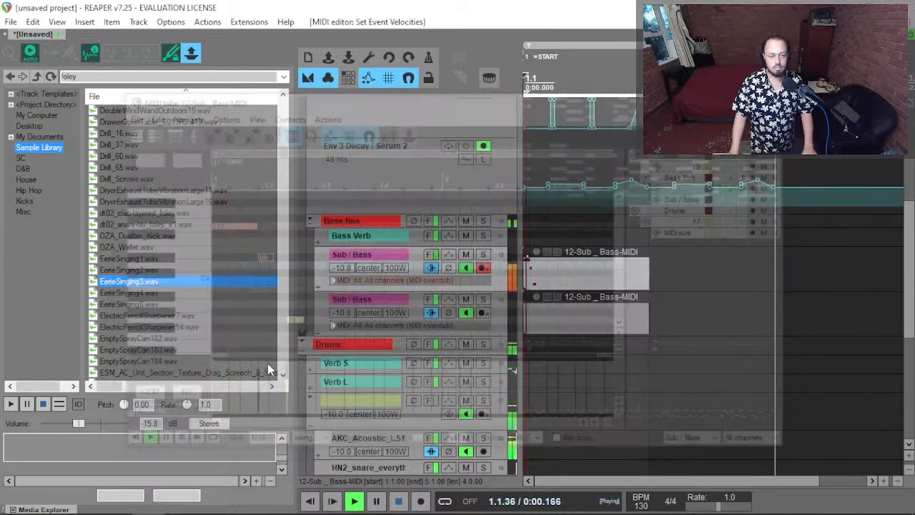
{"action": "key", "text": "space"}
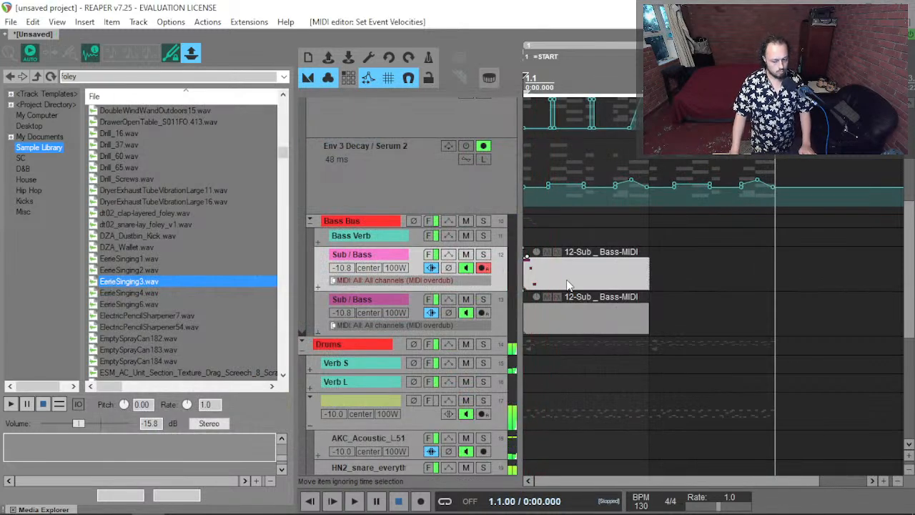
{"action": "key", "text": "space"}
{"action": "key", "text": "F6"}
{"action": "key", "text": "space"}
{"action": "key", "text": "space"}
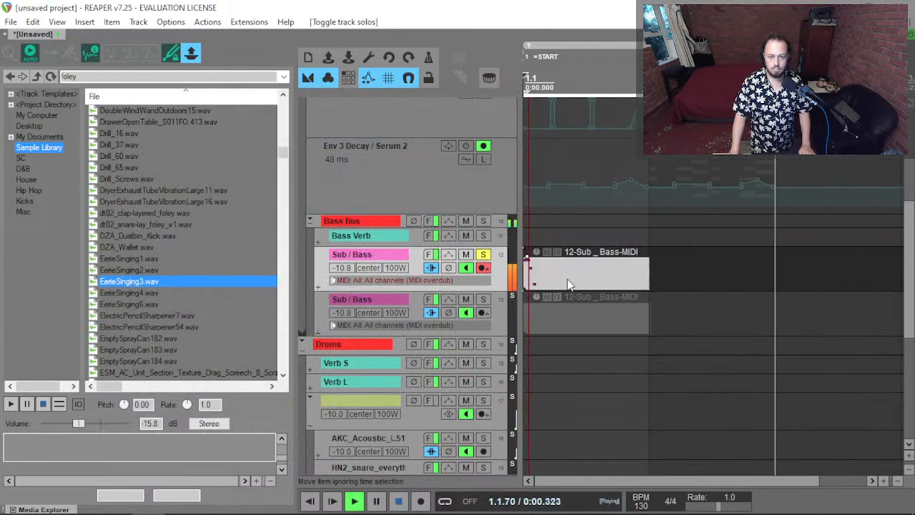
{"action": "key", "text": "space"}
{"action": "key", "text": "space"}
Move the Eb4 note in the upper Sub / Bass item down to D4 and play the phrase.
{"action": "double_click", "coordinate": [555, 279]}
{"action": "key", "text": "space"}
{"action": "left_click", "coordinate": [257, 259]}
{"action": "key", "text": "Down"}
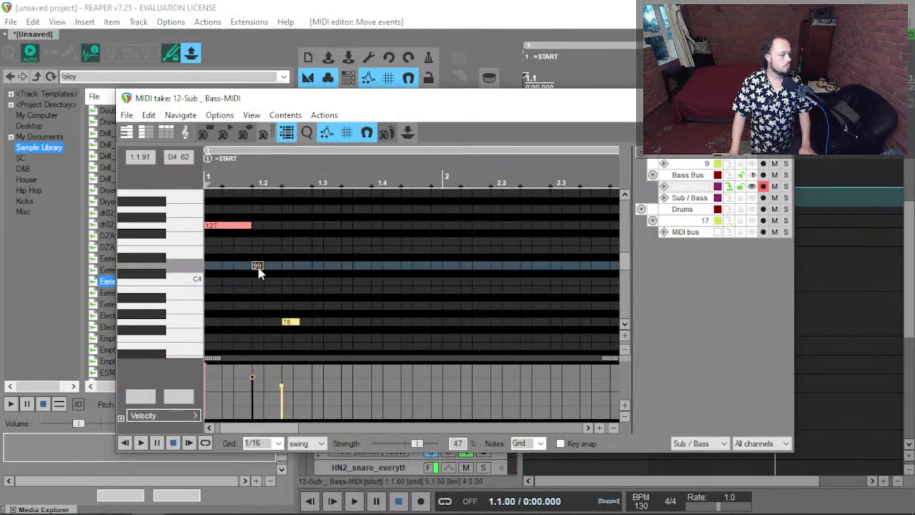
{"action": "key", "text": "space"}
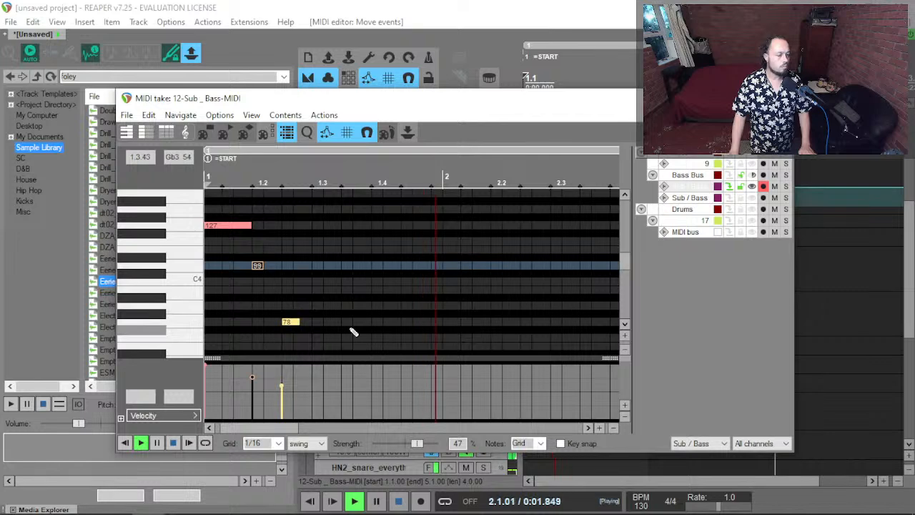
{"action": "key", "text": "space"}
{"action": "key", "text": "space"}
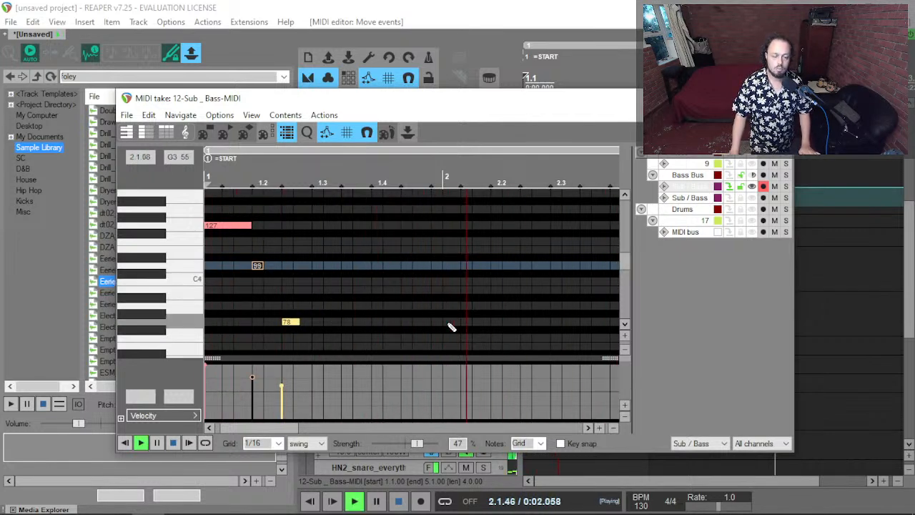
Replay the phrase and add a half-beat G3 note with velocity 99 at the start of bar 2.
{"action": "key", "text": "space"}
{"action": "key", "text": "space"}
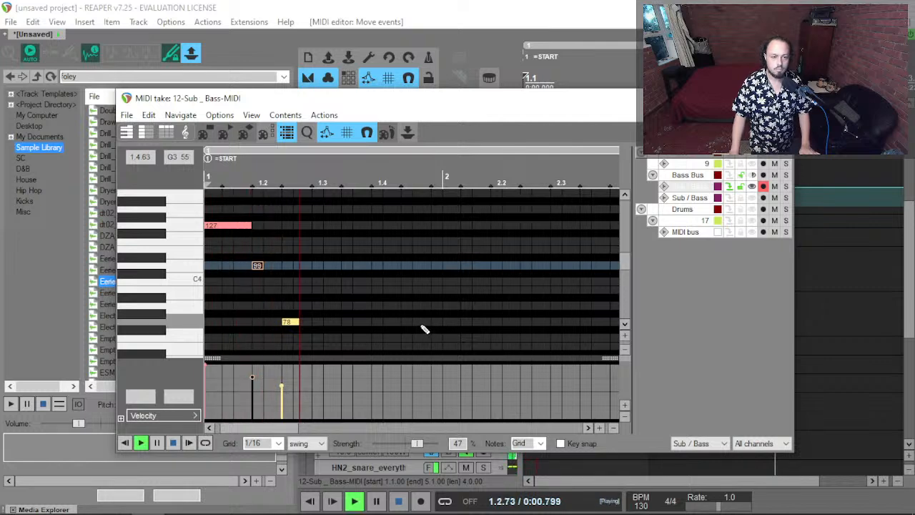
{"action": "key", "text": "space"}
{"action": "key", "text": "space"}
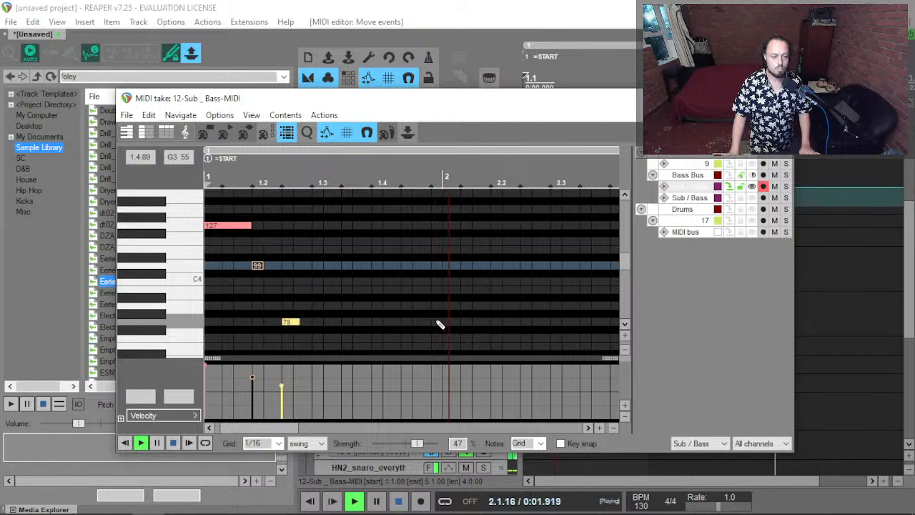
{"action": "key", "text": "space"}
{"action": "left_click_drag", "start_coordinate": [442, 323], "coordinate": [463, 325]}
{"action": "key", "text": "space"}
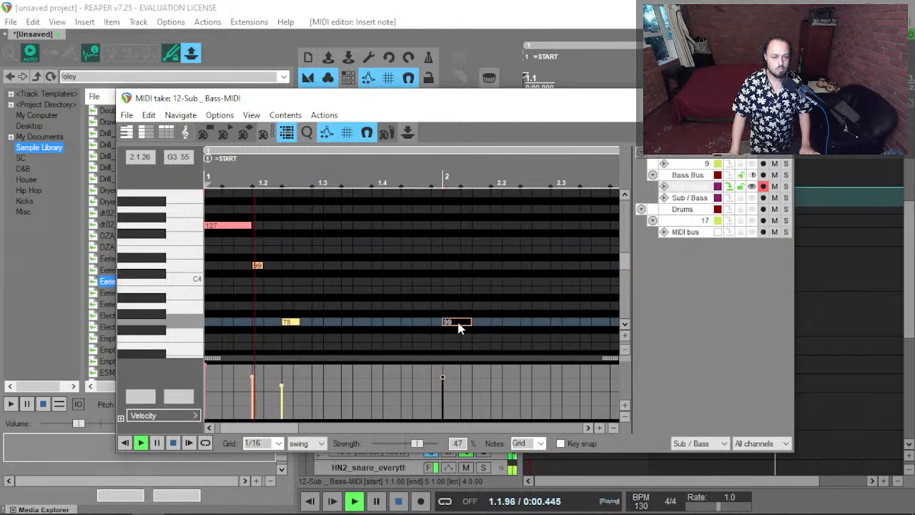
Duplicate the bar 2 G3 note to beat 2.2 and play the phrase.
{"action": "key", "text": "space"}
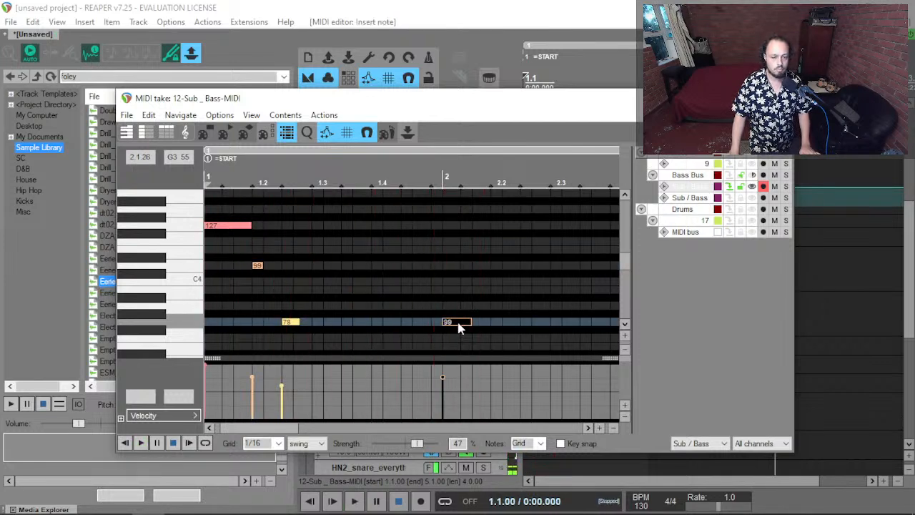
{"action": "key", "text": "space"}
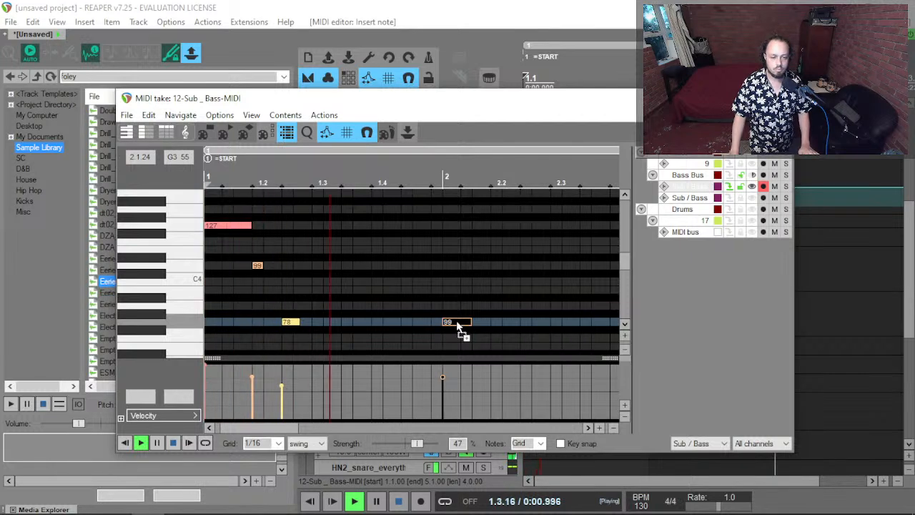
{"action": "left_click_drag", "start_coordinate": [458, 326], "coordinate": [506, 326]}
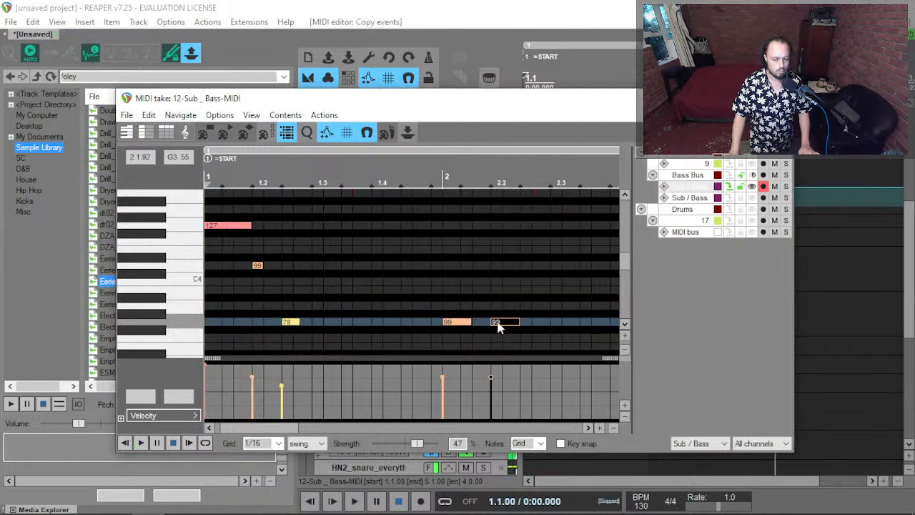
{"action": "left_click_drag", "start_coordinate": [498, 324], "coordinate": [508, 328]}
{"action": "key", "text": "space"}
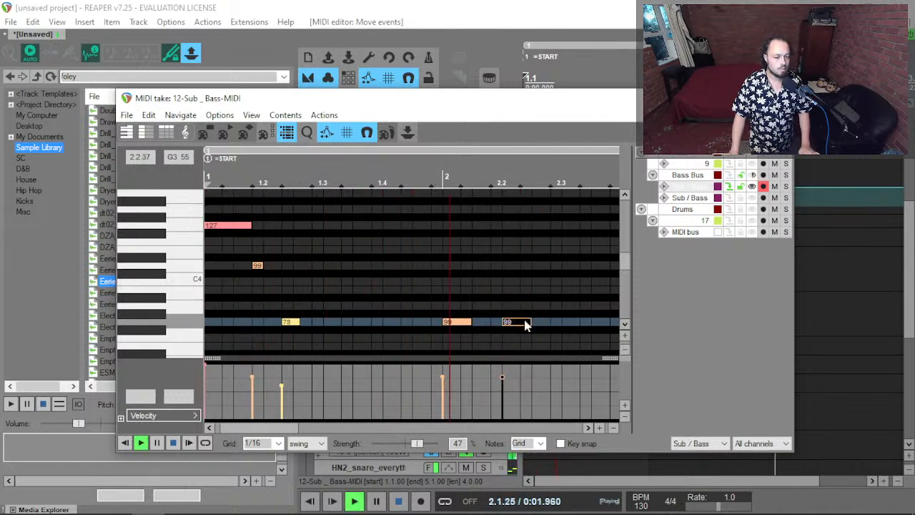
Copy the second G3 note up to D4 halfway through beat 2.2, and shift that G3 one grid step earlier.
{"action": "key", "text": "space"}
{"action": "left_click_drag", "start_coordinate": [526, 325], "coordinate": [555, 267]}
{"action": "key", "text": "space"}
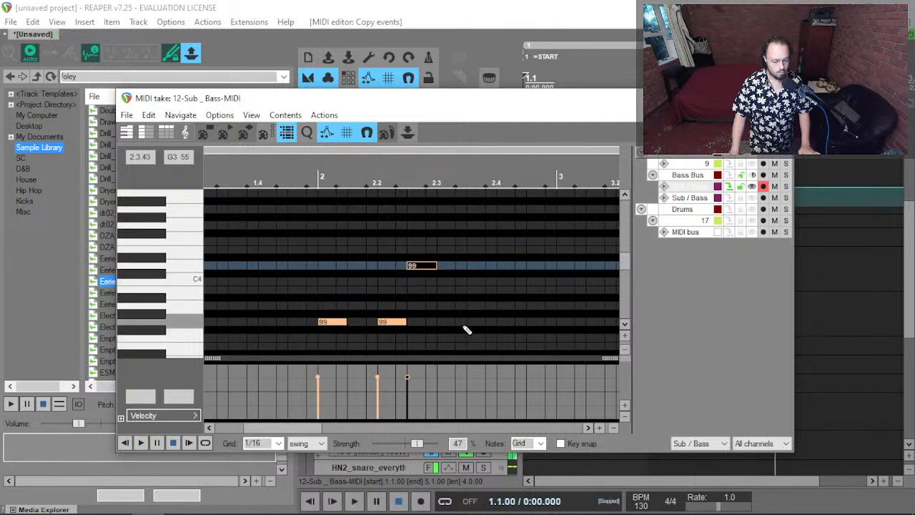
{"action": "left_click_drag", "start_coordinate": [398, 325], "coordinate": [384, 323]}
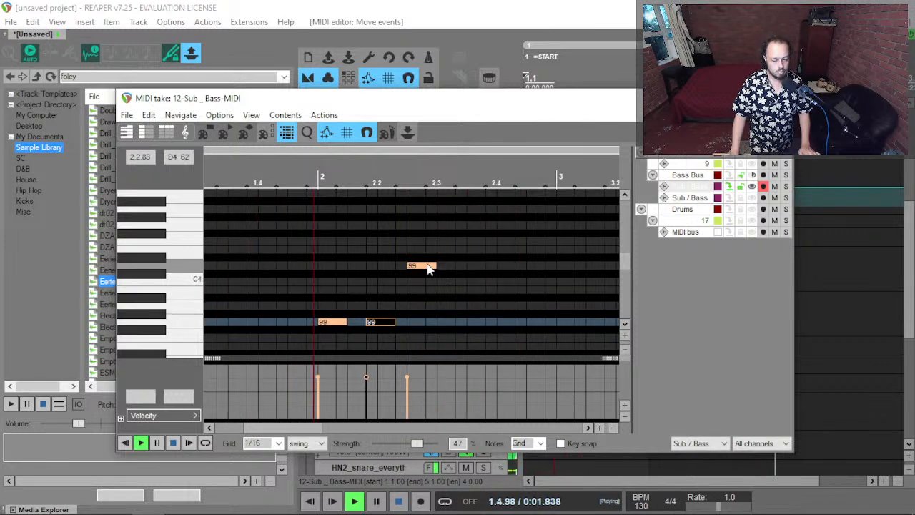
{"action": "key", "text": "space"}
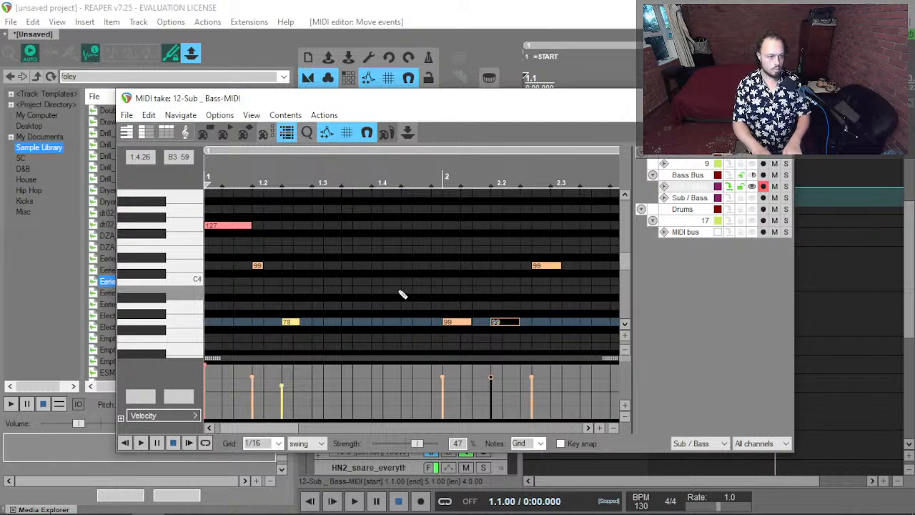
Close the MIDI editor and delete the MIDI items on both Sub / Bass tracks.
{"action": "key", "text": "Escape"}
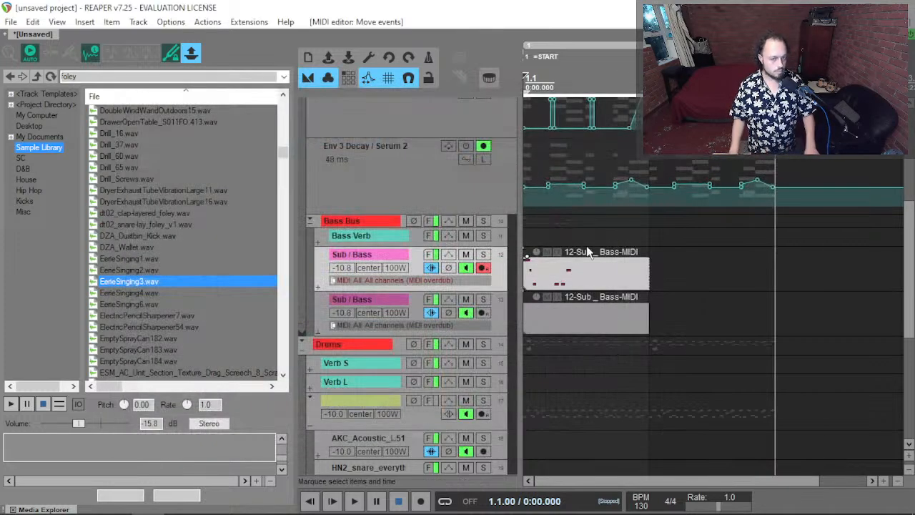
{"action": "key", "text": "Delete"}
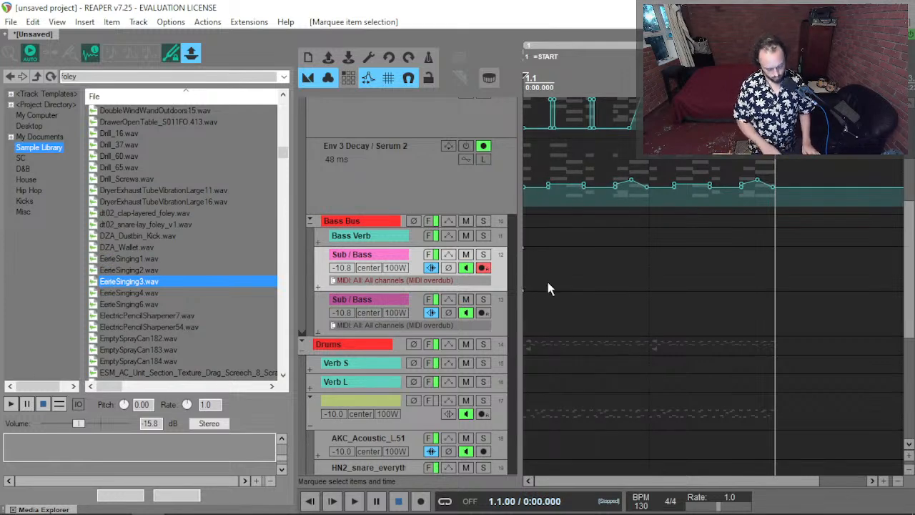
Record a new MIDI take of just over four bars on the upper Sub / Bass track, discarding the first attempt, and play it back.
{"action": "key", "text": "ctrl+r"}
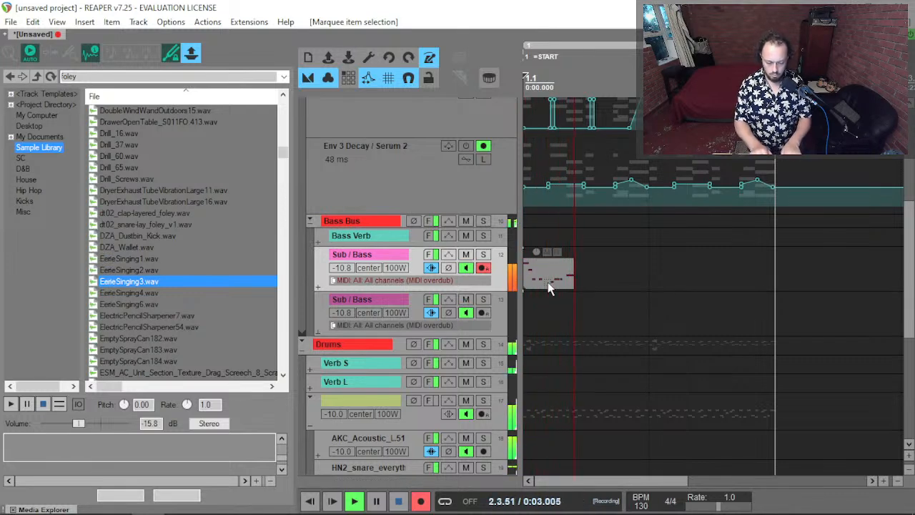
{"action": "key", "text": "ctrl+Delete"}
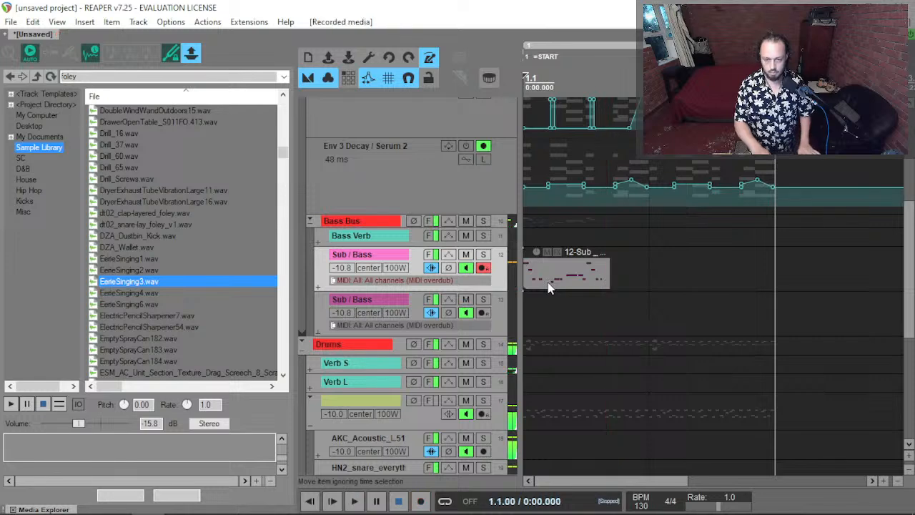
{"action": "key", "text": "ctrl+r"}
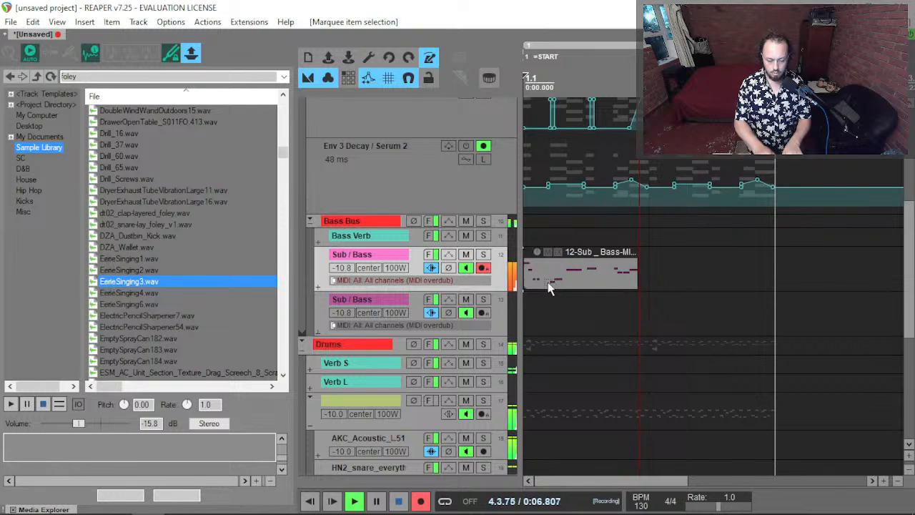
{"action": "key", "text": "space"}
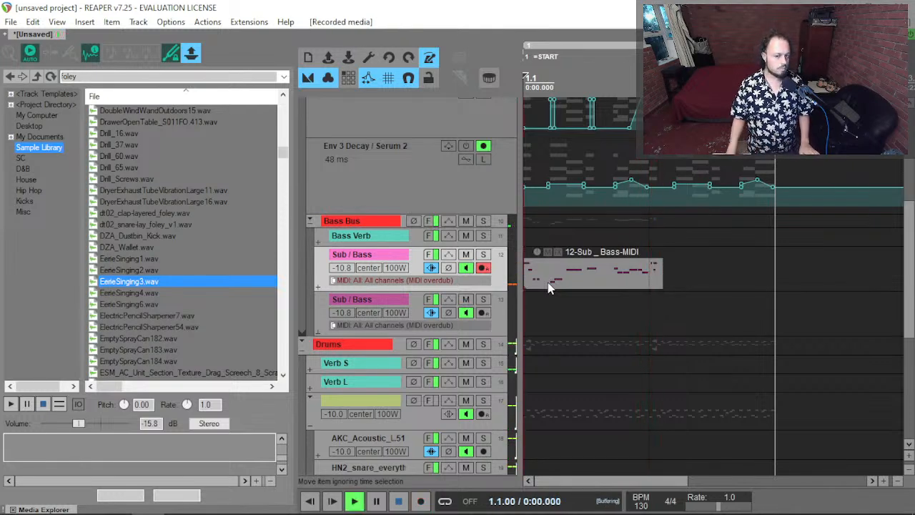
{"action": "key", "text": "space"}
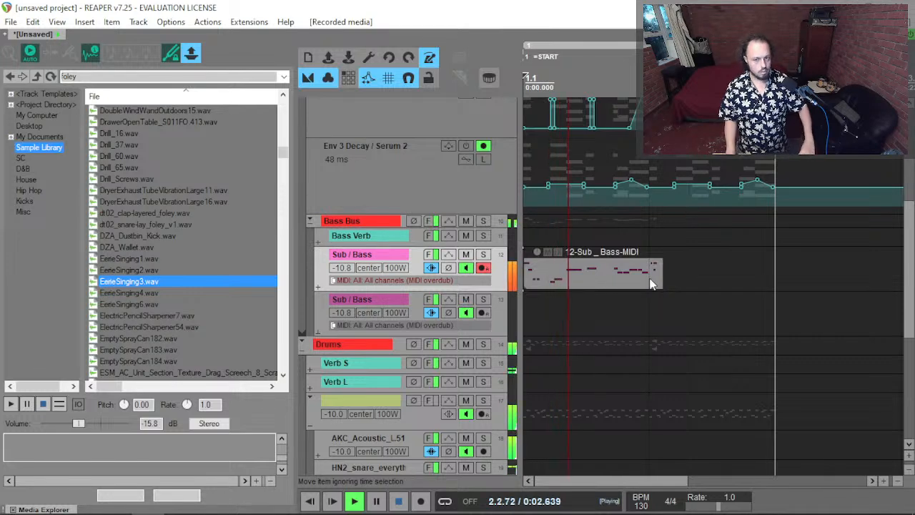
{"action": "key", "text": "space"}
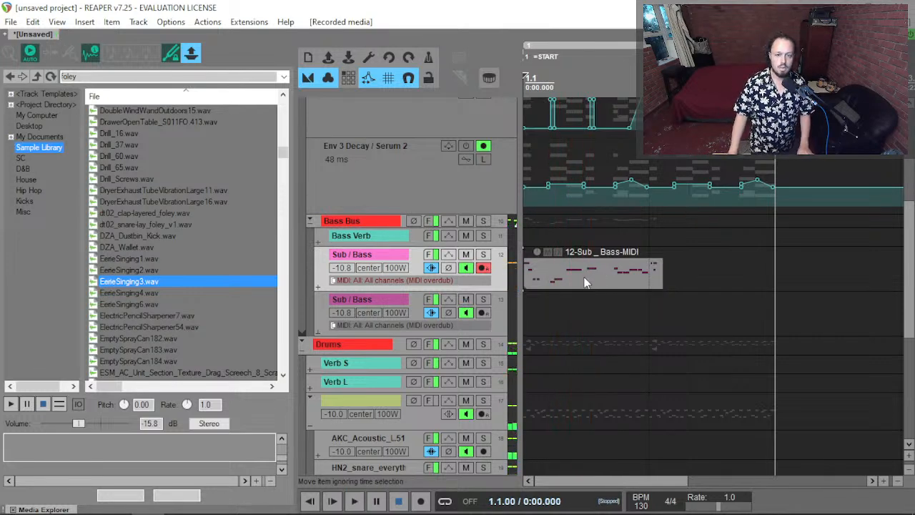
In the recorded Sub / Bass item, extend the opening G4 note's start back to the beginning of bar 1 and replay the phrase.
{"action": "key", "text": "space"}
{"action": "scroll", "coordinate": [531, 274], "scroll_direction": "up", "scroll_amount": 4}
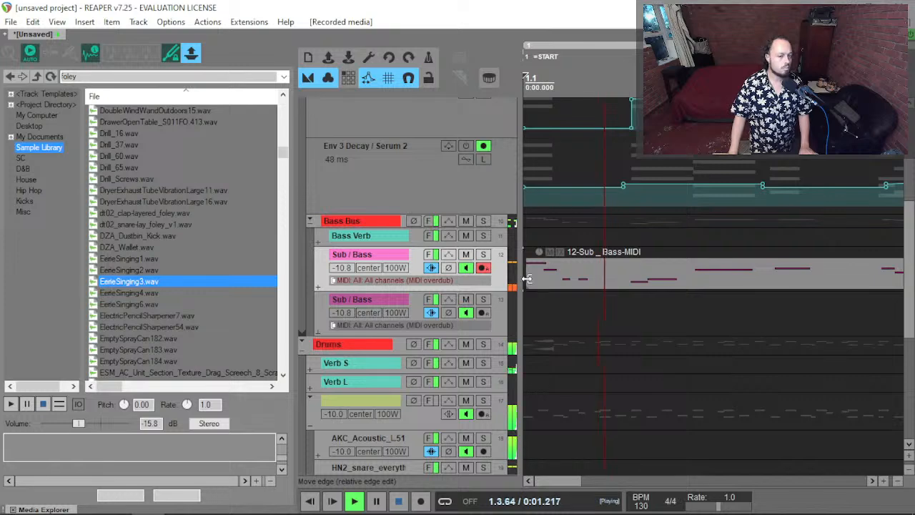
{"action": "key", "text": "space"}
{"action": "double_click", "coordinate": [536, 283]}
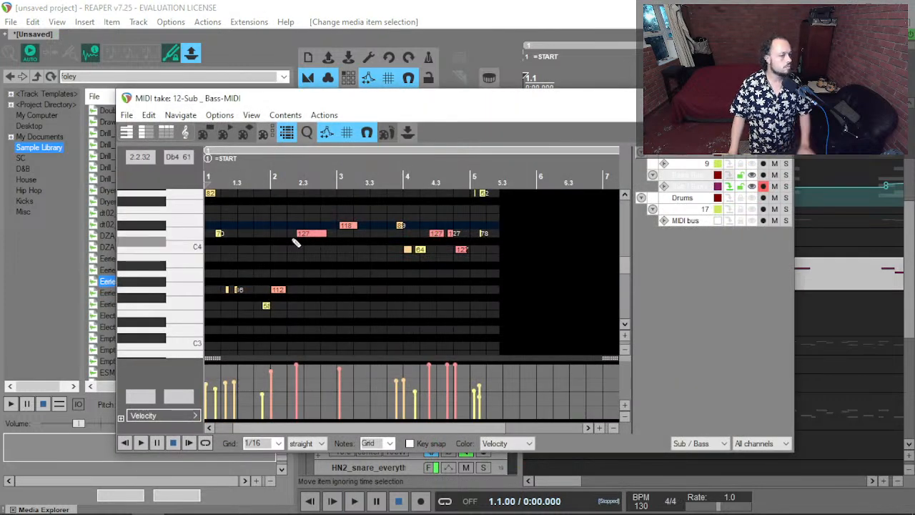
{"action": "scroll", "coordinate": [143, 243], "scroll_direction": "up", "scroll_amount": 2}
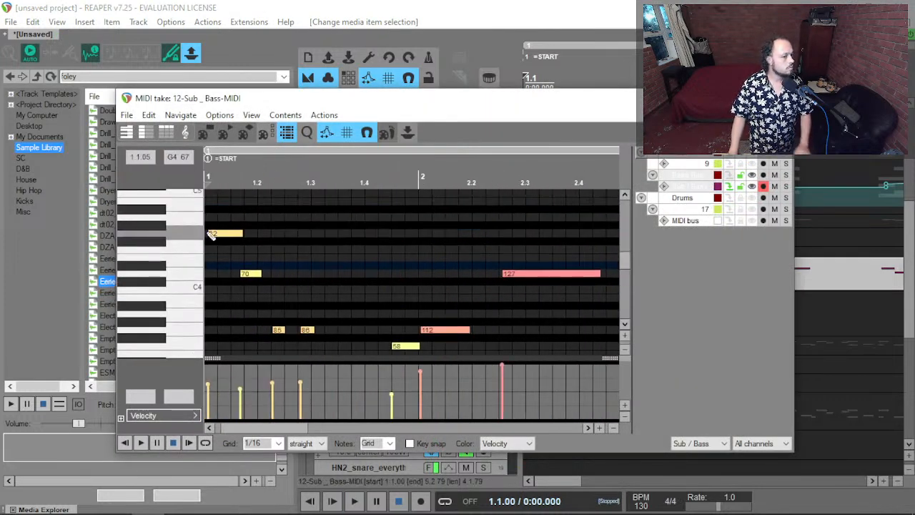
{"action": "left_click_drag", "start_coordinate": [212, 233], "coordinate": [190, 241]}
{"action": "key", "text": "space"}
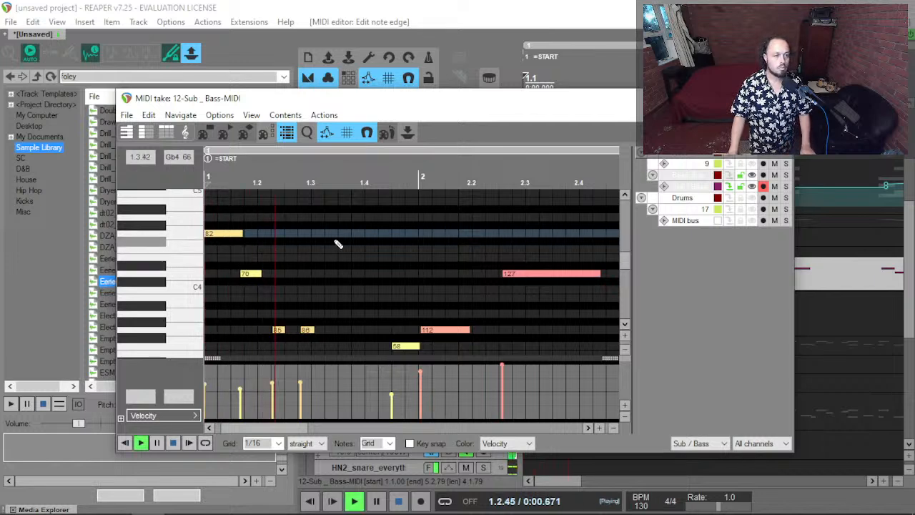
{"action": "key", "text": "space"}
{"action": "key", "text": "space"}
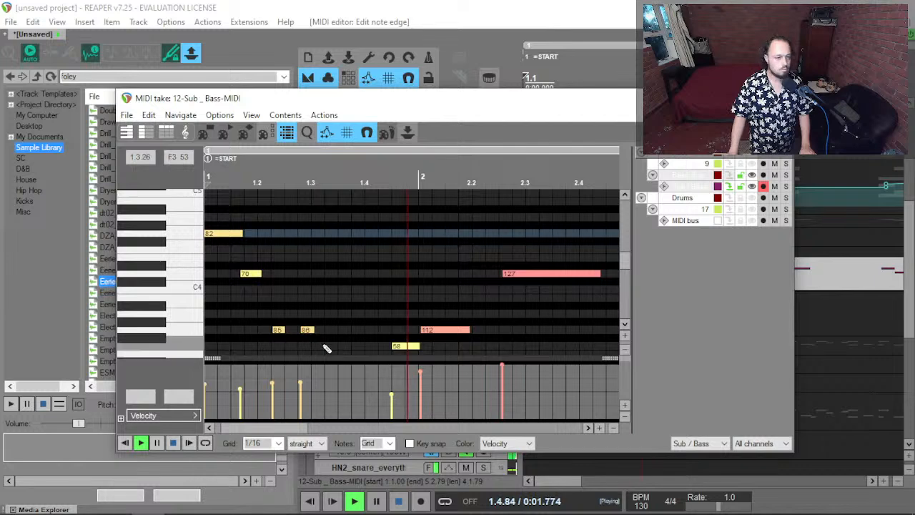
Align the G3 note's start with the beginning of bar 2, trim the preceding F3 note's end slightly, and replay.
{"action": "scroll", "coordinate": [175, 311], "scroll_direction": "down", "scroll_amount": 1}
{"action": "scroll", "coordinate": [175, 311], "scroll_direction": "down", "scroll_amount": 2}
{"action": "key", "text": "space"}
{"action": "key", "text": "space"}
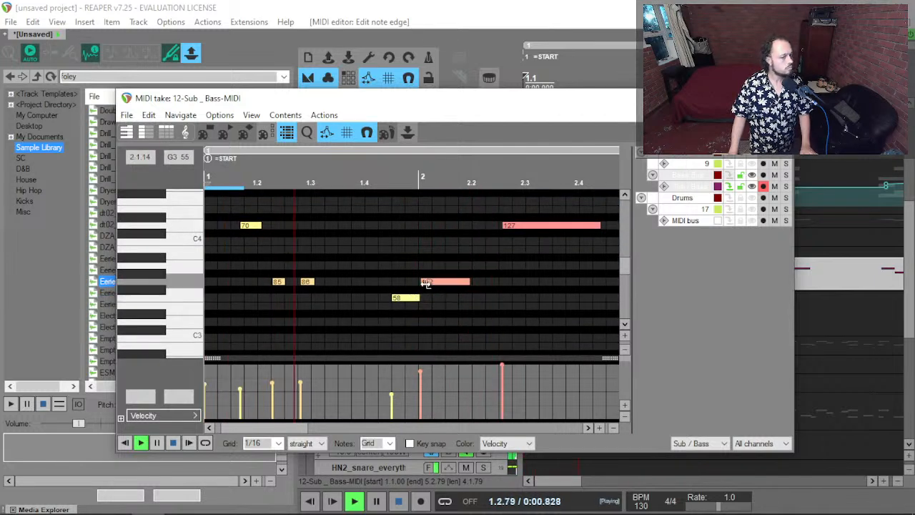
{"action": "scroll", "coordinate": [425, 288], "scroll_direction": "up", "scroll_amount": 3}
{"action": "left_click_drag", "start_coordinate": [416, 283], "coordinate": [408, 282]}
{"action": "key", "text": "space"}
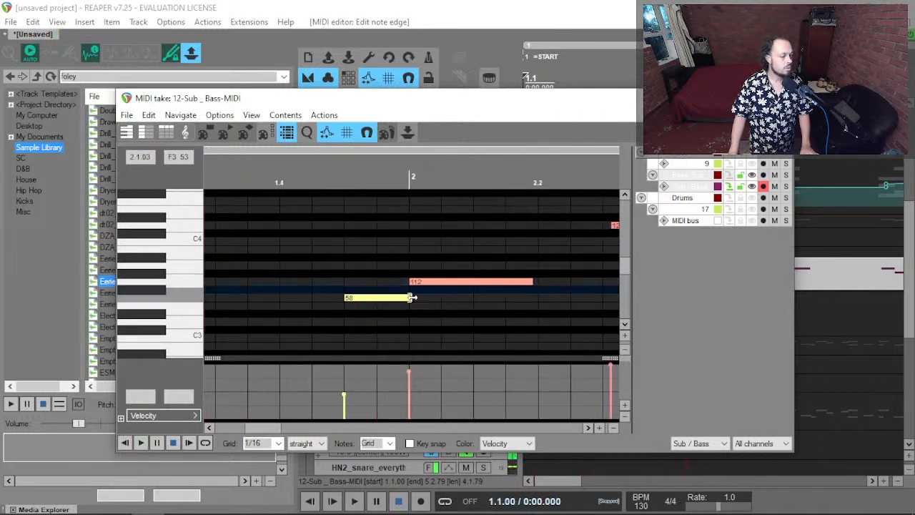
{"action": "key", "text": "space"}
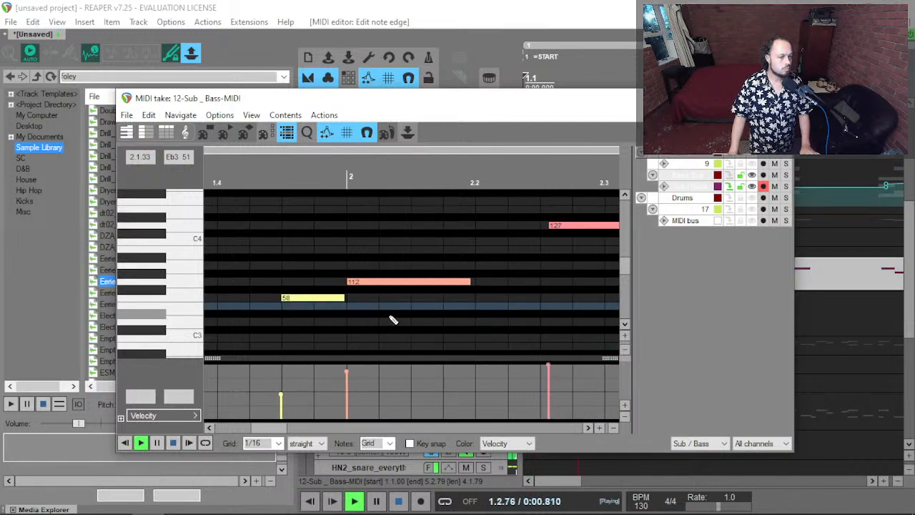
Raise the velocity of the F3 note just before bar 2 to 88 and close the MIDI editor during playback.
{"action": "scroll", "coordinate": [395, 321], "scroll_direction": "down", "scroll_amount": 3}
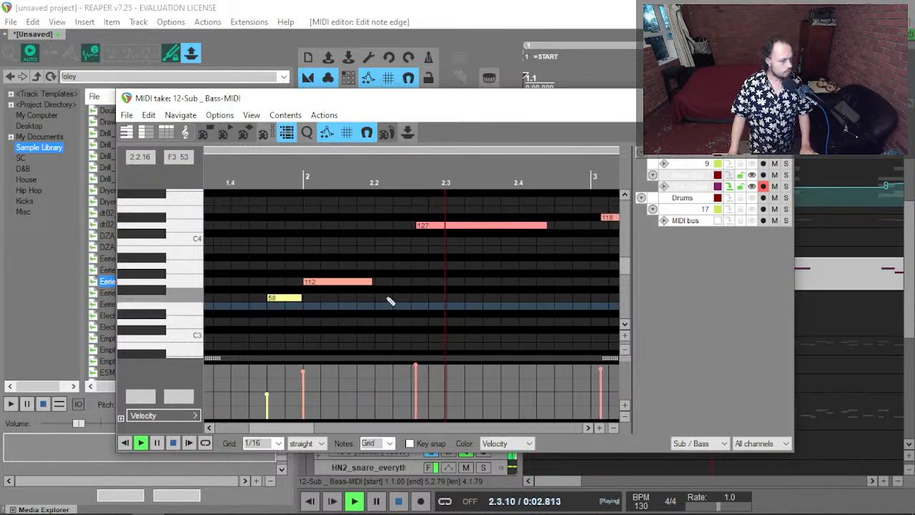
{"action": "scroll", "coordinate": [386, 296], "scroll_direction": "down", "scroll_amount": 3}
{"action": "key", "text": "space"}
{"action": "scroll", "coordinate": [300, 312], "scroll_direction": "up", "scroll_amount": 3}
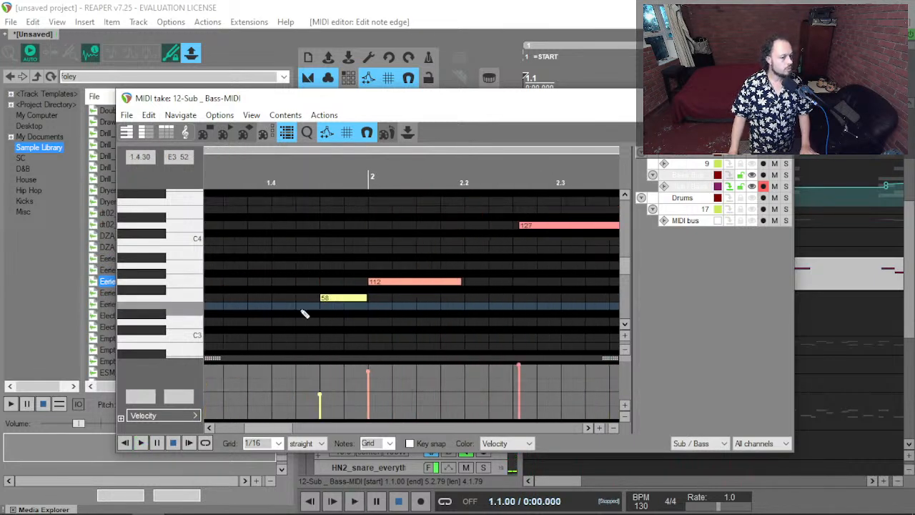
{"action": "left_click", "coordinate": [322, 386]}
{"action": "key", "text": "space"}
{"action": "key", "text": "Escape"}
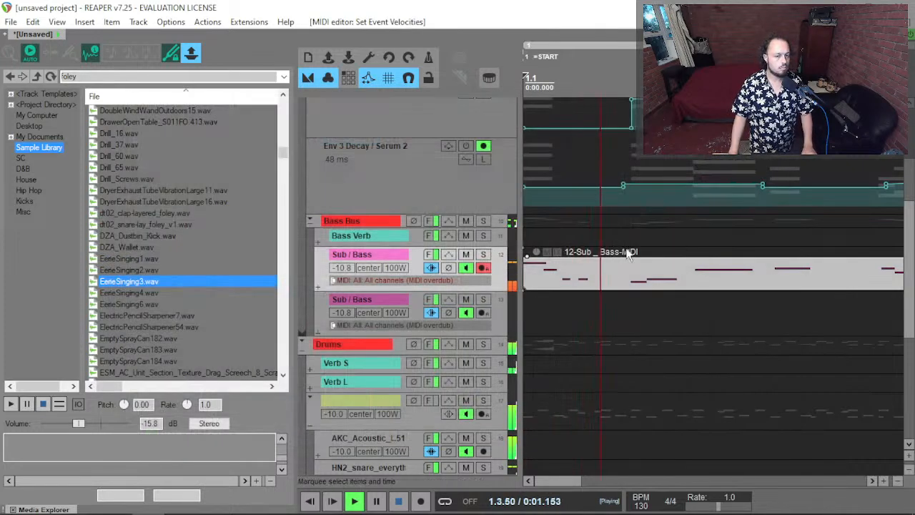
Set the mod wheel to 100% in the upper Sub / Bass track's Serum 2 and close the FX window.
{"action": "key", "text": "f"}
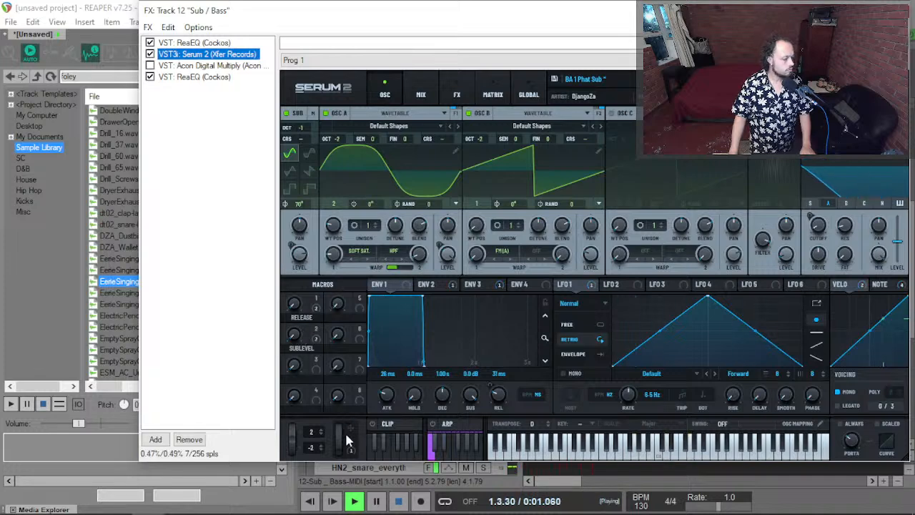
{"action": "left_click_drag", "start_coordinate": [339, 440], "coordinate": [367, 307]}
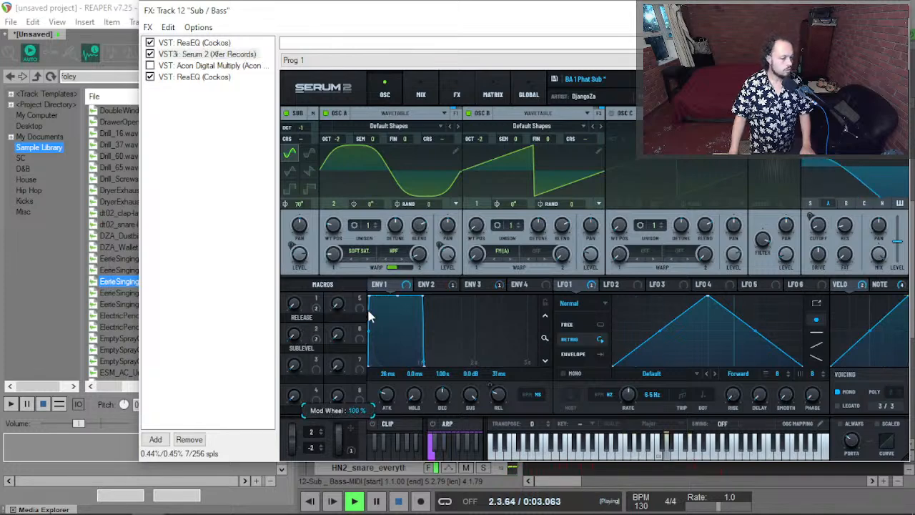
{"action": "key", "text": "Escape"}
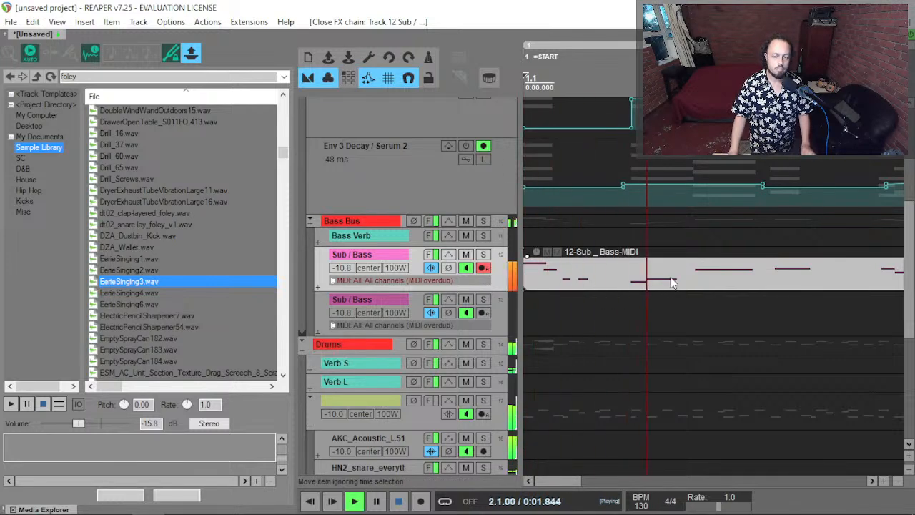
Reopen the recorded item, extend the long D4 note's start back to halfway through beat 2.2, and play from just before it.
{"action": "double_click", "coordinate": [696, 277]}
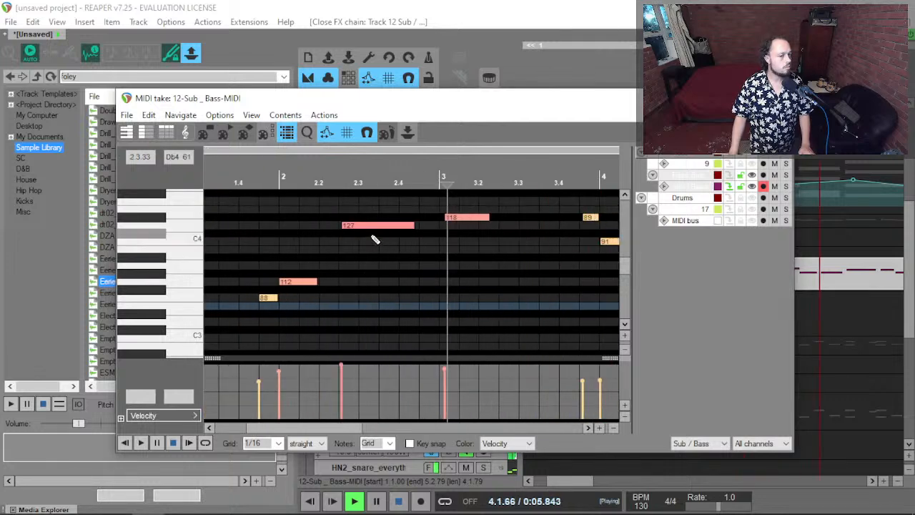
{"action": "key", "text": "space"}
{"action": "left_click_drag", "start_coordinate": [352, 227], "coordinate": [341, 229]}
{"action": "left_click", "coordinate": [327, 238]}
{"action": "key", "text": "space"}
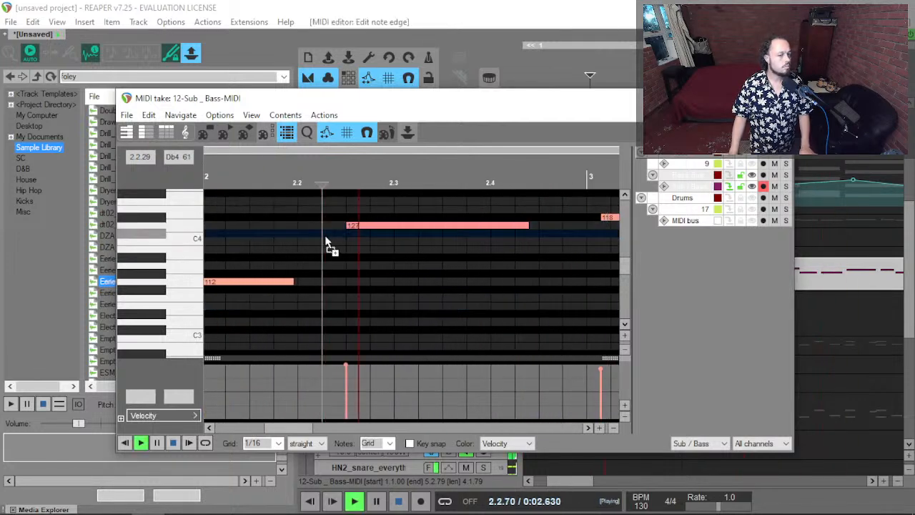
Switch the MIDI editor's grid to swing at strength 47 and follow playback through to bar 5.
{"action": "key", "text": "s"}
{"action": "scroll", "coordinate": [378, 246], "scroll_direction": "down", "scroll_amount": 1}
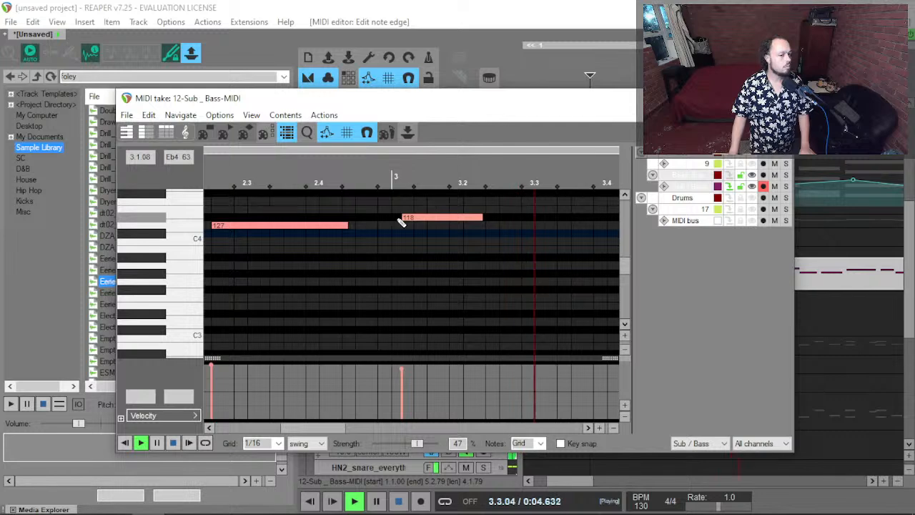
{"action": "scroll", "coordinate": [393, 224], "scroll_direction": "down", "scroll_amount": 2}
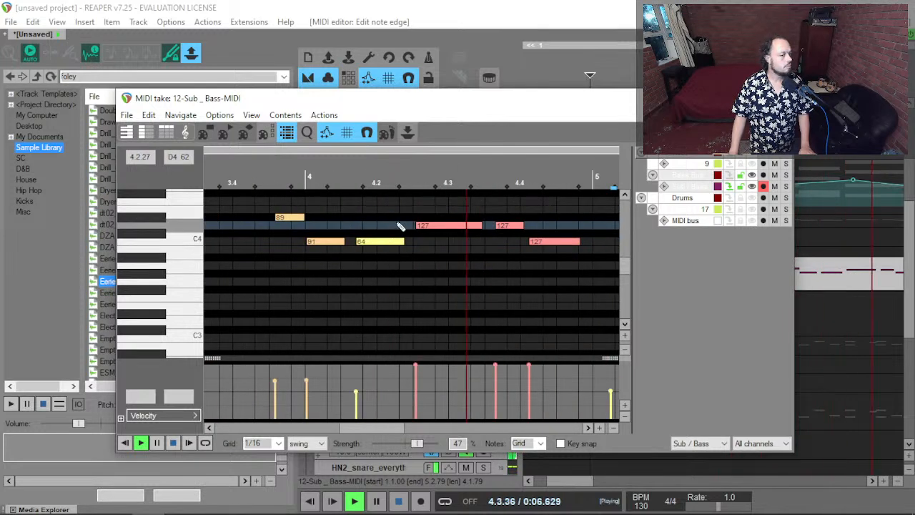
{"action": "scroll", "coordinate": [398, 229], "scroll_direction": "down", "scroll_amount": 1}
{"action": "scroll", "coordinate": [407, 243], "scroll_direction": "up", "scroll_amount": 4}
Move the final D4 note down to Bb3 and the final C4 note down to F3, both slightly later, and replay from beat 4.2.
{"action": "left_click", "coordinate": [303, 212]}
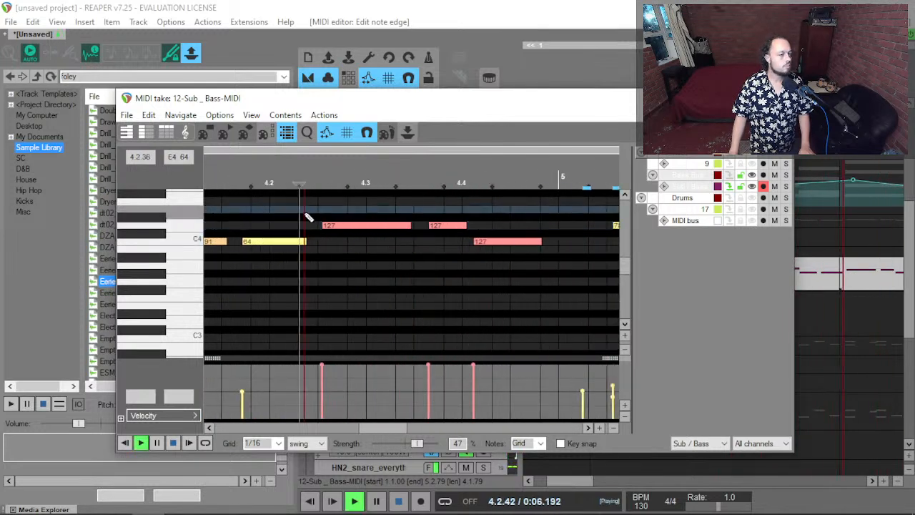
{"action": "key", "text": "space"}
{"action": "left_click", "coordinate": [441, 229]}
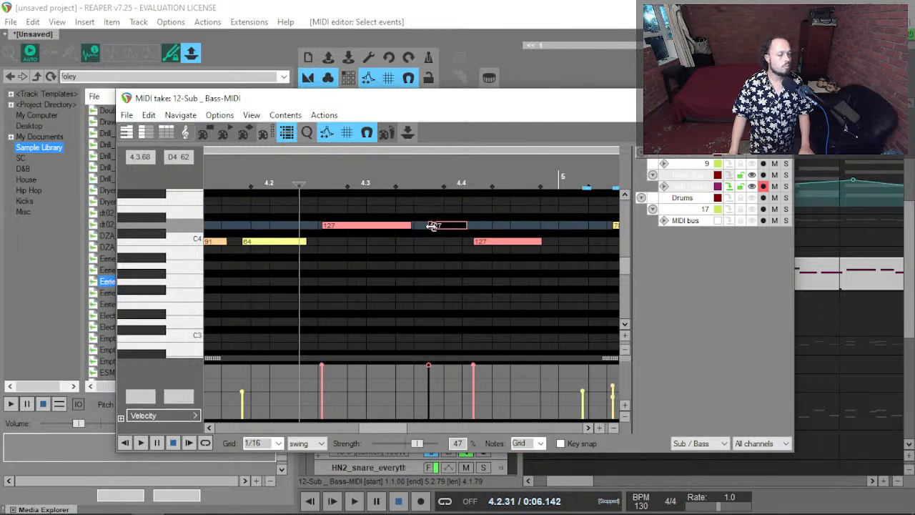
{"action": "left_click_drag", "start_coordinate": [454, 230], "coordinate": [494, 303]}
{"action": "key", "text": "space"}
Delete the leftover short notes past the start of bar 5 and stop playback.
{"action": "scroll", "coordinate": [433, 300], "scroll_direction": "down", "scroll_amount": 3}
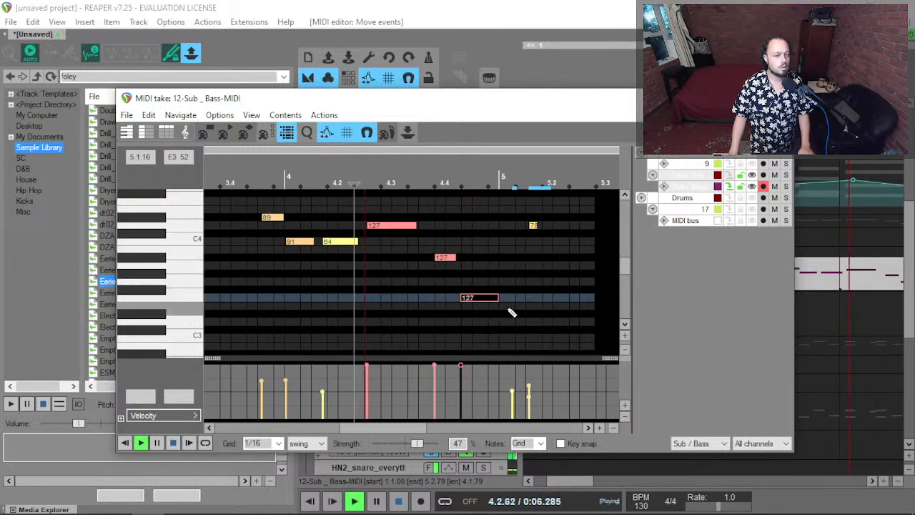
{"action": "left_click_drag", "start_coordinate": [510, 244], "coordinate": [627, 136]}
{"action": "key", "text": "Delete"}
{"action": "key", "text": "space"}
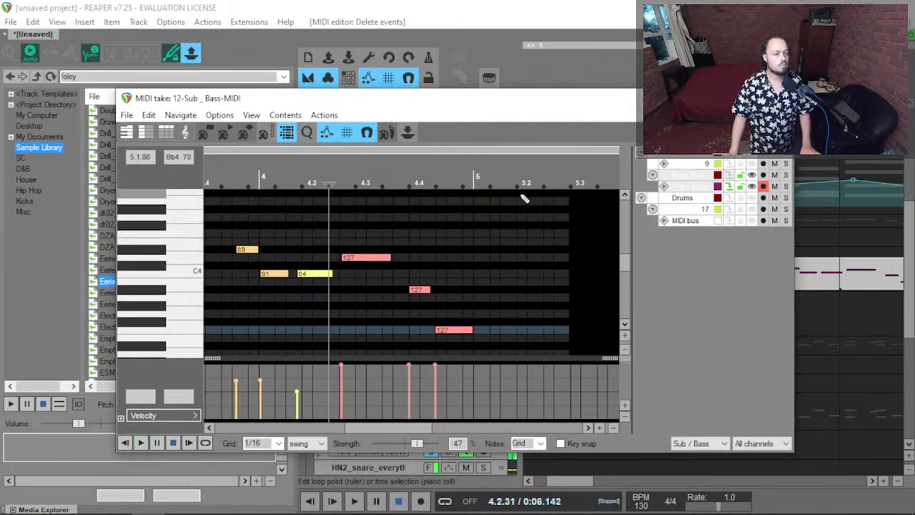
Try out two consecutive G4 notes from the start of bar 5, audition them, and delete both.
{"action": "scroll", "coordinate": [500, 211], "scroll_direction": "up", "scroll_amount": 3}
{"action": "left_click", "coordinate": [466, 218]}
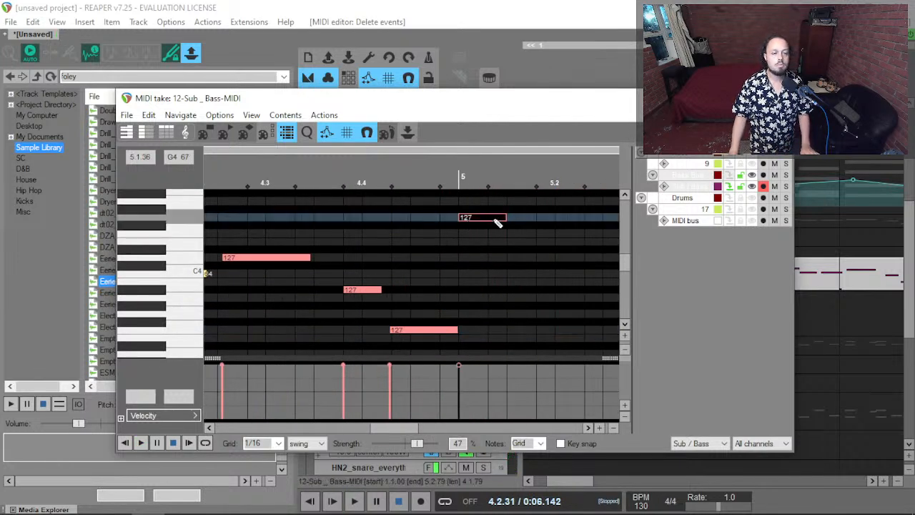
{"action": "key", "text": "space"}
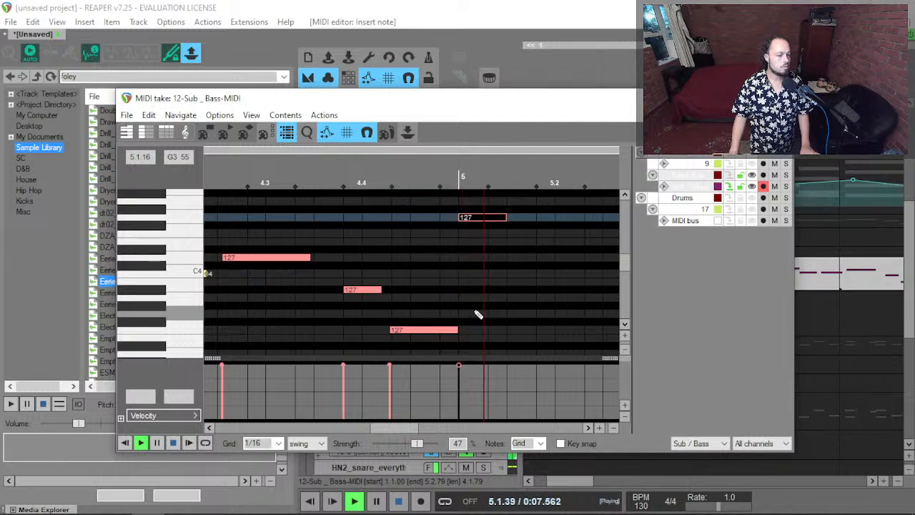
{"action": "key", "text": "space"}
{"action": "left_click", "coordinate": [517, 218]}
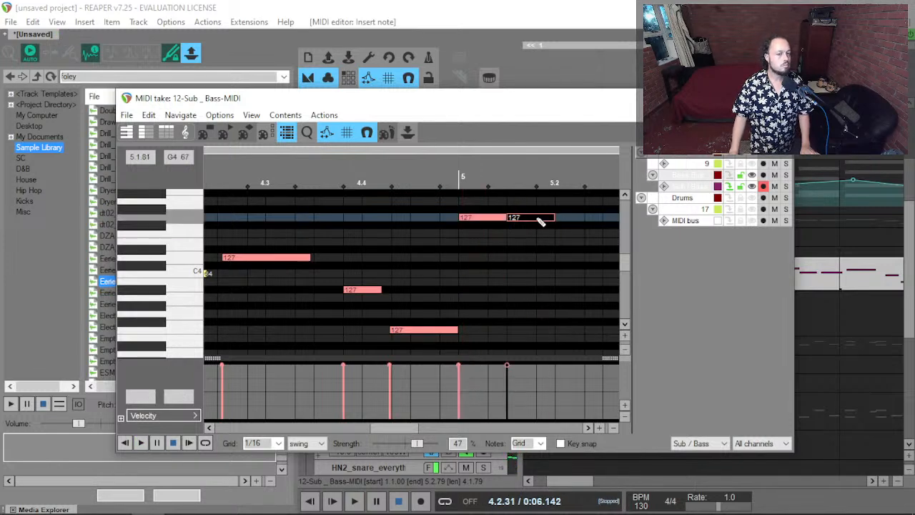
{"action": "key", "text": "space"}
{"action": "scroll", "coordinate": [524, 249], "scroll_direction": "down", "scroll_amount": 3}
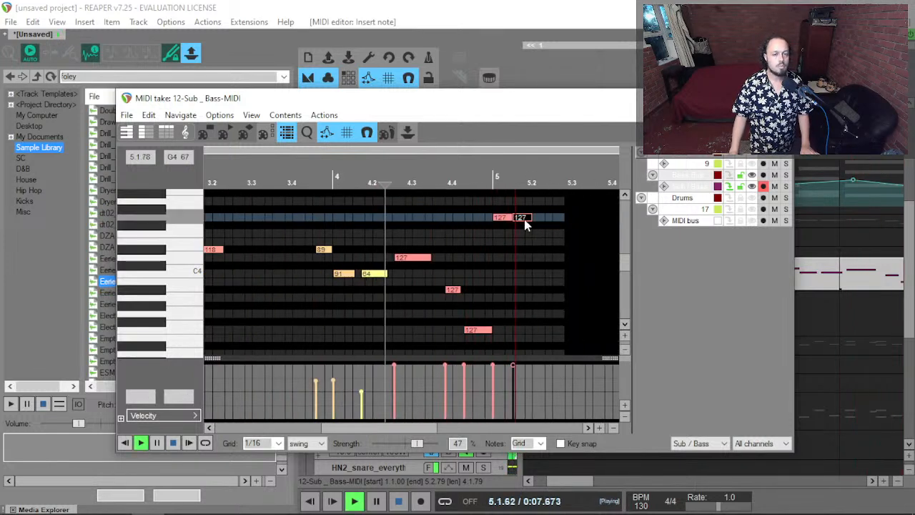
{"action": "key", "text": "space"}
{"action": "key", "text": "Delete"}
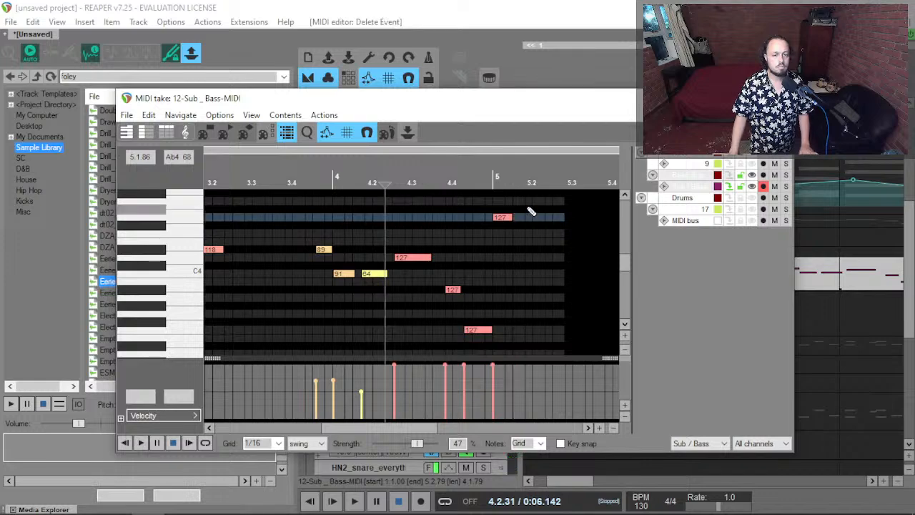
{"action": "left_click_drag", "start_coordinate": [531, 209], "coordinate": [498, 228]}
{"action": "key", "text": "Delete"}
Close the MIDI editor and audition the sub bass phrase with the drums from the project start.
{"action": "key", "text": "Escape"}
{"action": "key", "text": "w"}
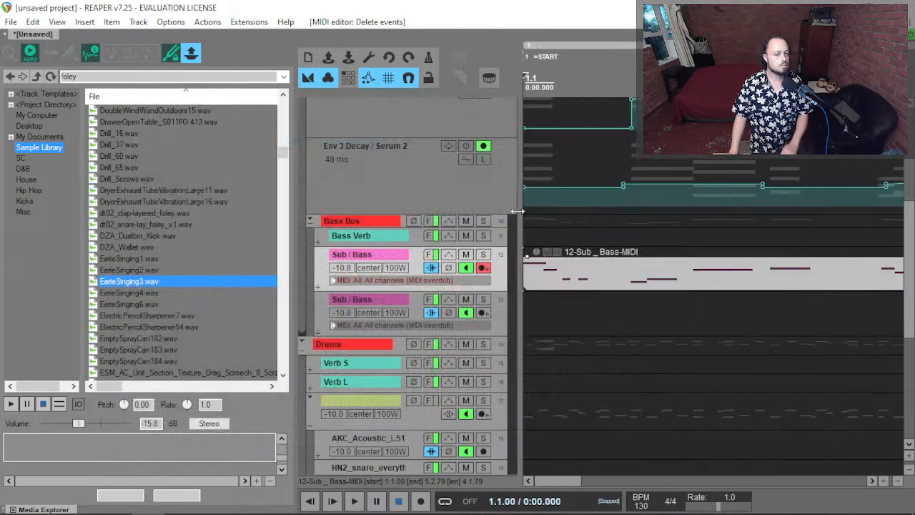
{"action": "key", "text": "space"}
{"action": "scroll", "coordinate": [533, 247], "scroll_direction": "down", "scroll_amount": 4}
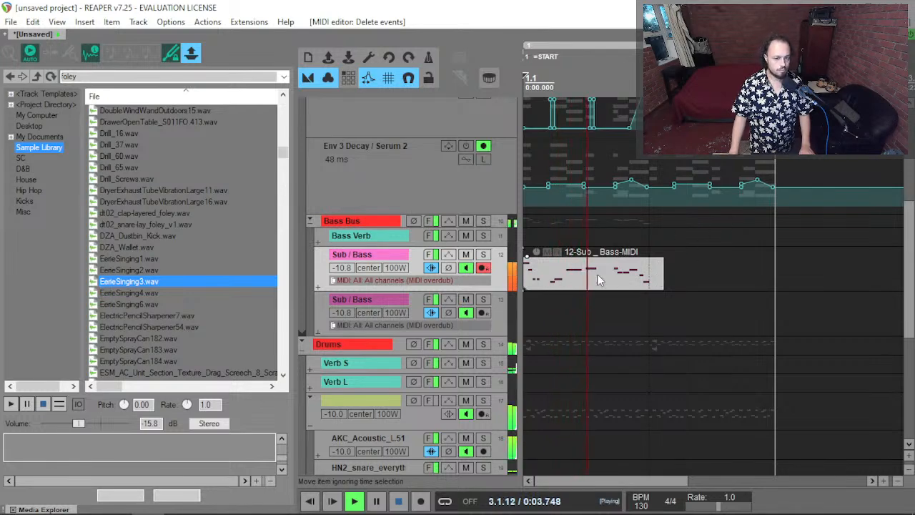
{"action": "key", "text": "w"}
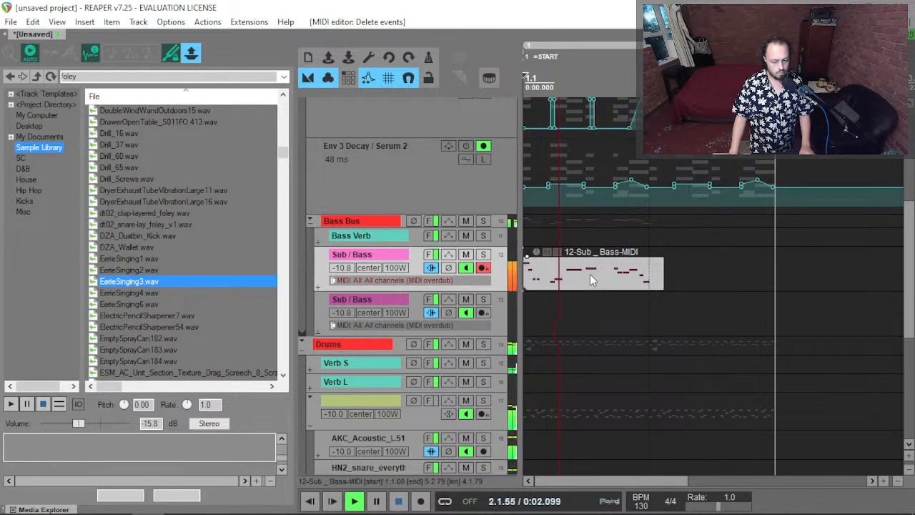
{"action": "key", "text": "space"}
{"action": "key", "text": "space"}
{"action": "key", "text": "space"}
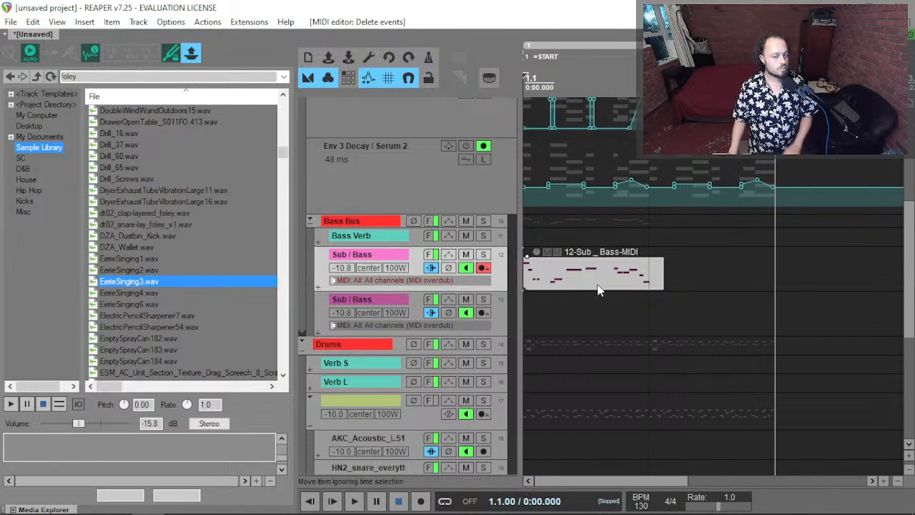
{"action": "key", "text": "space"}
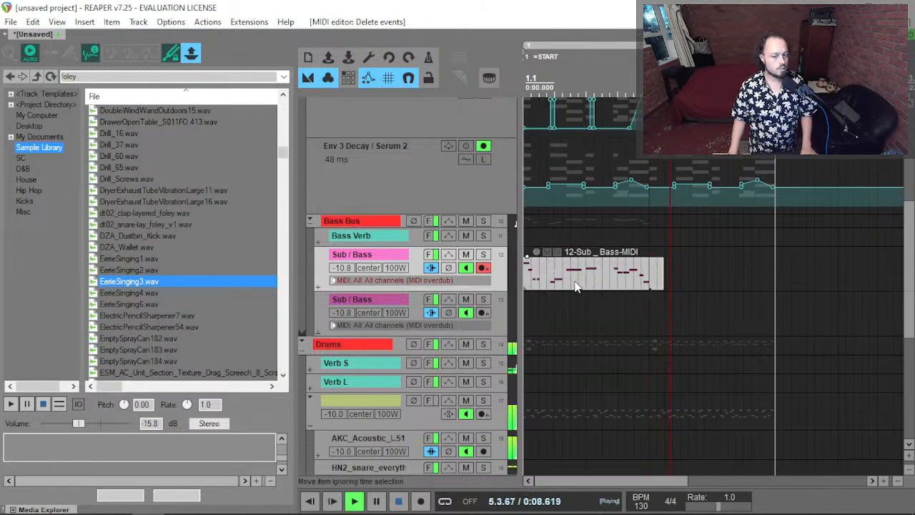
{"action": "key", "text": "space"}
{"action": "key", "text": "space"}
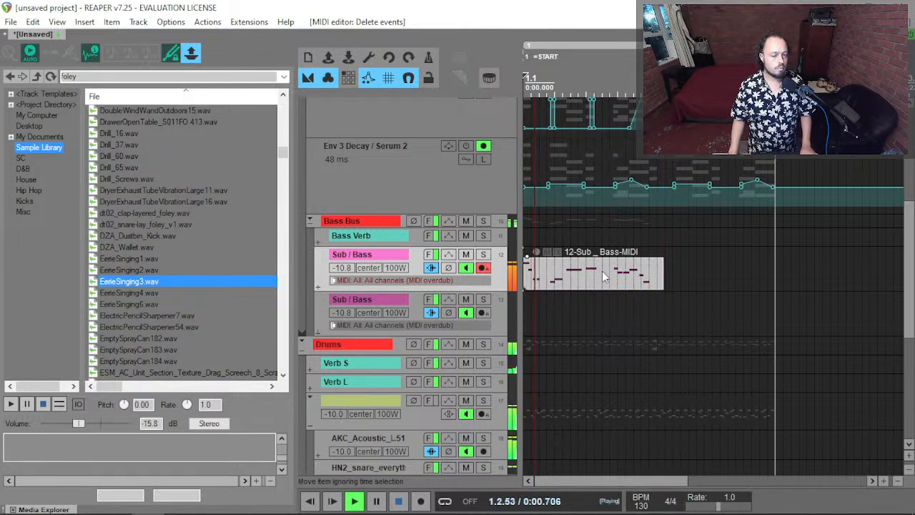
Open the recorded item in the MIDI editor and delete the Eb4 note at bar 3, keeping the edit cursor there.
{"action": "double_click", "coordinate": [543, 276]}
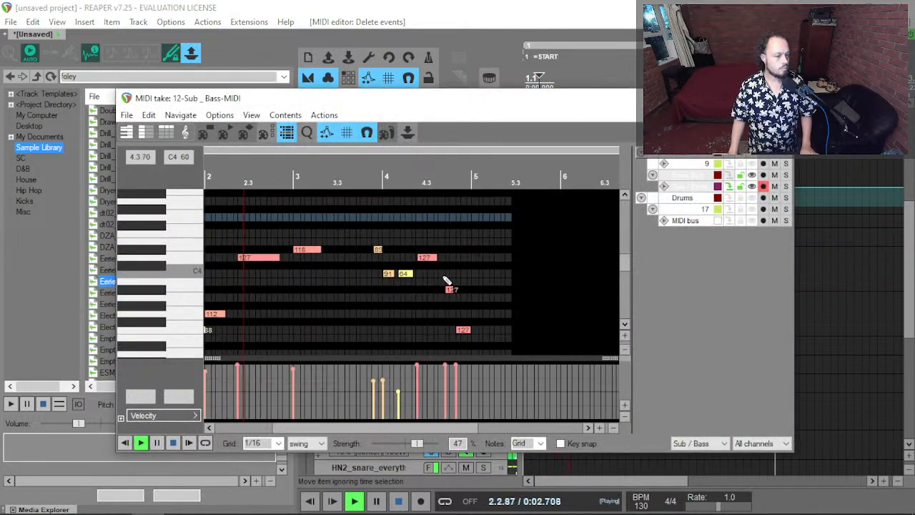
{"action": "key", "text": "space"}
{"action": "double_click", "coordinate": [414, 251]}
{"action": "scroll", "coordinate": [388, 253], "scroll_direction": "down", "scroll_amount": 5}
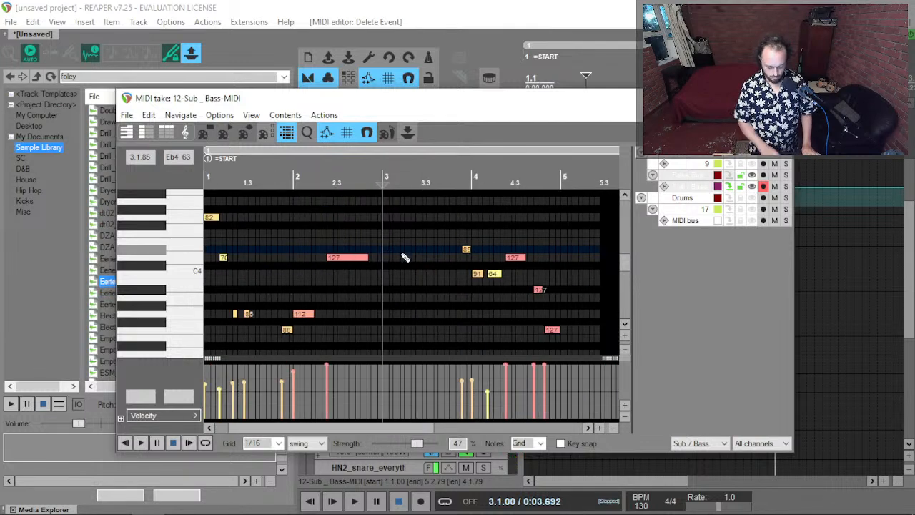
Record extra sub bass notes into the item from bar 3 with a count-in, and play the result back.
{"action": "key", "text": "ctrl+m"}
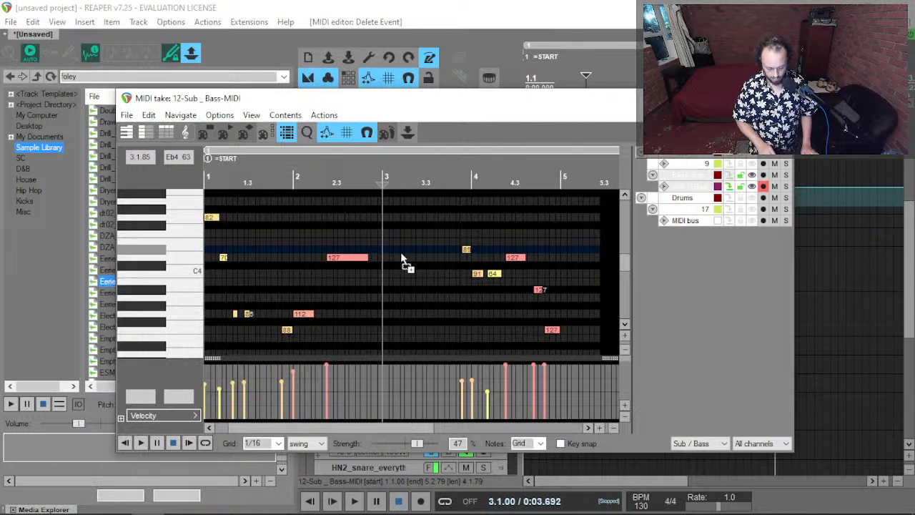
{"action": "key", "text": "ctrl+r"}
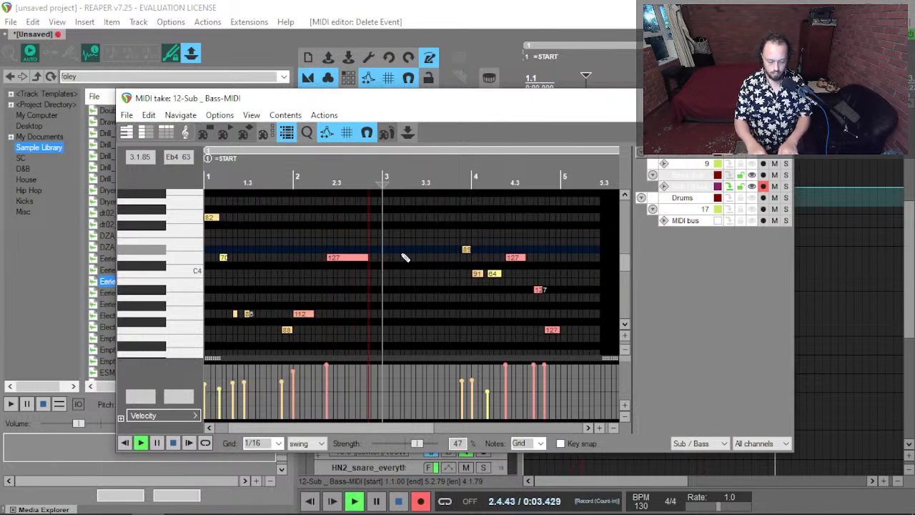
{"action": "key", "text": "space"}
{"action": "key", "text": "space"}
Align the newly recorded Eb4 note's start with the beginning of bar 3 and replay from the project start.
{"action": "scroll", "coordinate": [400, 236], "scroll_direction": "up", "scroll_amount": 8}
{"action": "left_click_drag", "start_coordinate": [403, 247], "coordinate": [391, 262]}
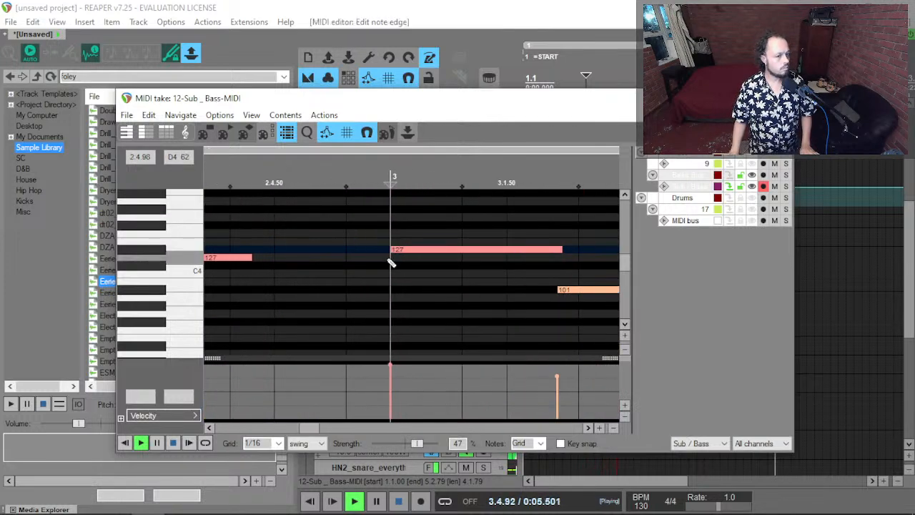
{"action": "scroll", "coordinate": [390, 263], "scroll_direction": "down", "scroll_amount": 6}
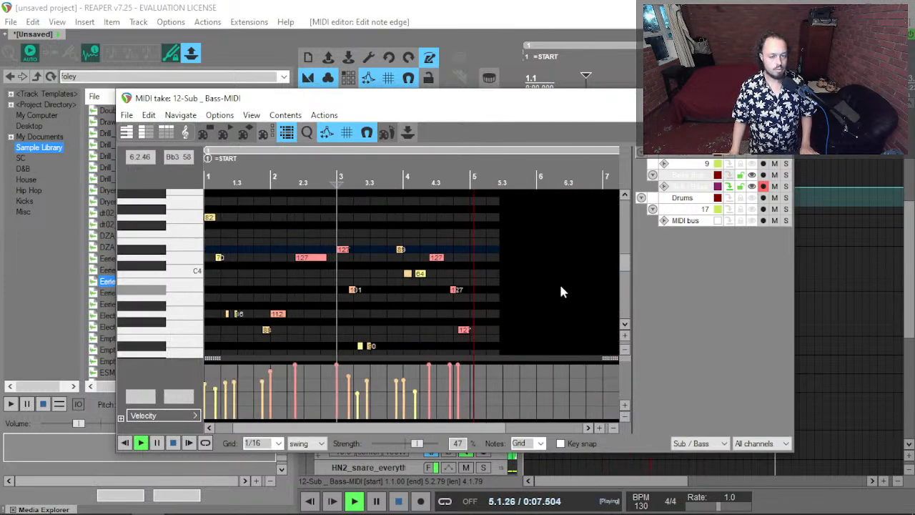
{"action": "key", "text": "space"}
{"action": "key", "text": "Home"}
{"action": "key", "text": "space"}
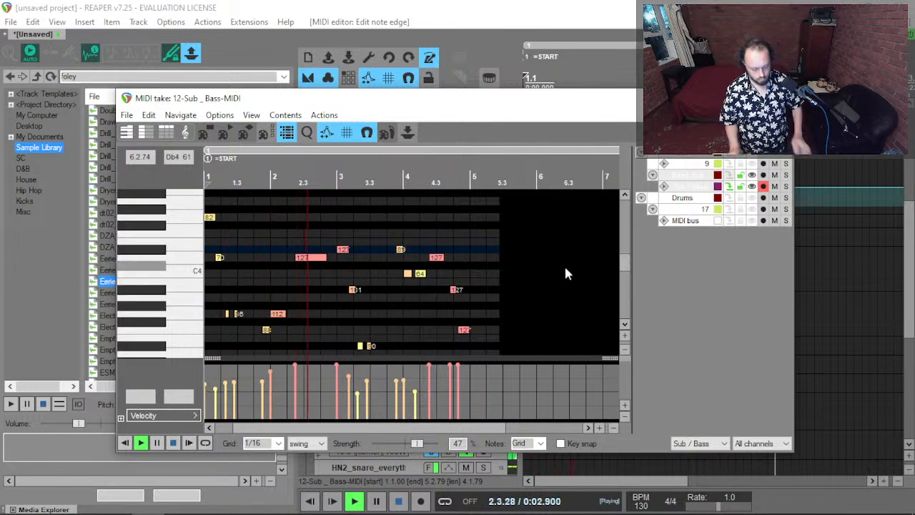
Close the MIDI editor and listen to the revised bass phrase again from the project start.
{"action": "key", "text": "Escape"}
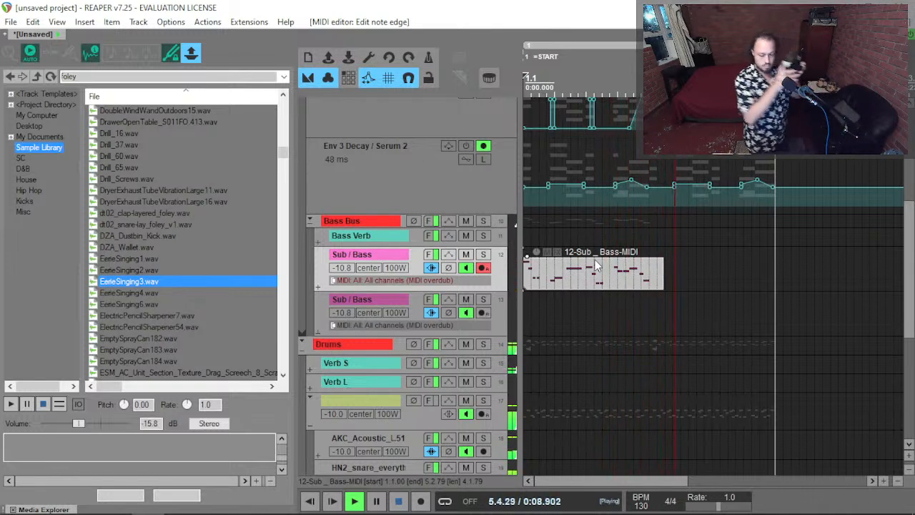
{"action": "key", "text": "space"}
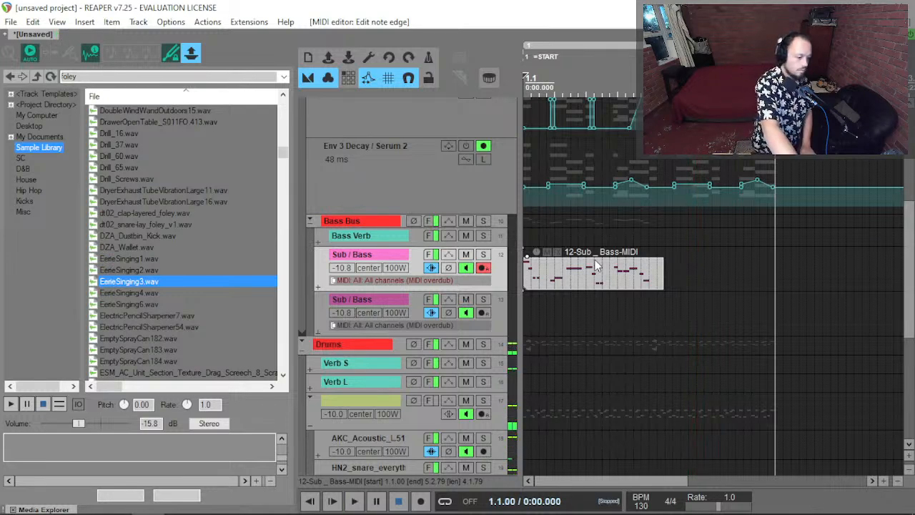
{"action": "key", "text": "space"}
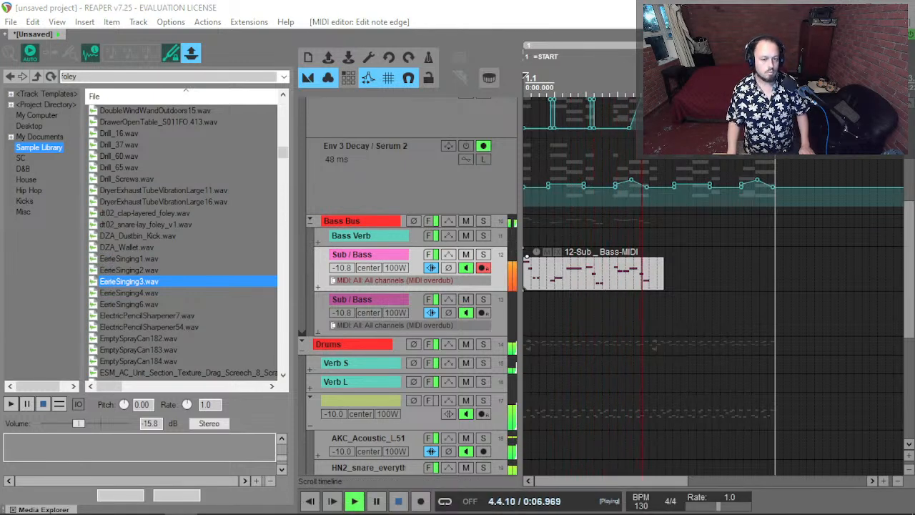
{"action": "key", "text": "space"}
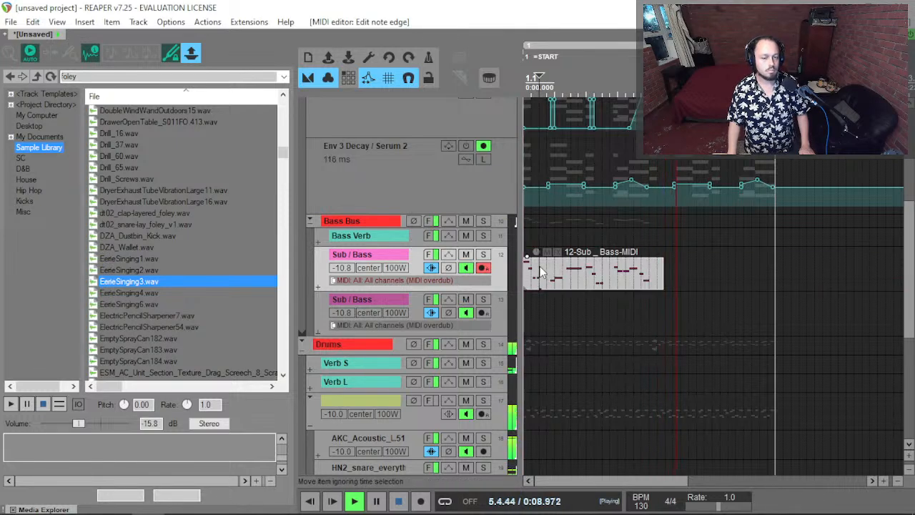
{"action": "key", "text": "Home"}
{"action": "key", "text": "space"}
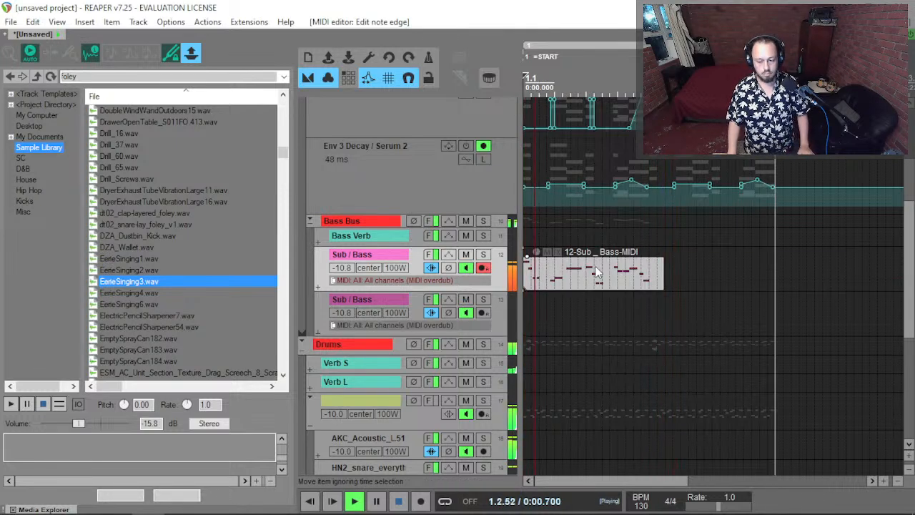
Solo the upper Sub / Bass track, toggle the mute on its send during playback, and stop.
{"action": "key", "text": "F6"}
{"action": "key", "text": "space"}
{"action": "key", "text": "space"}
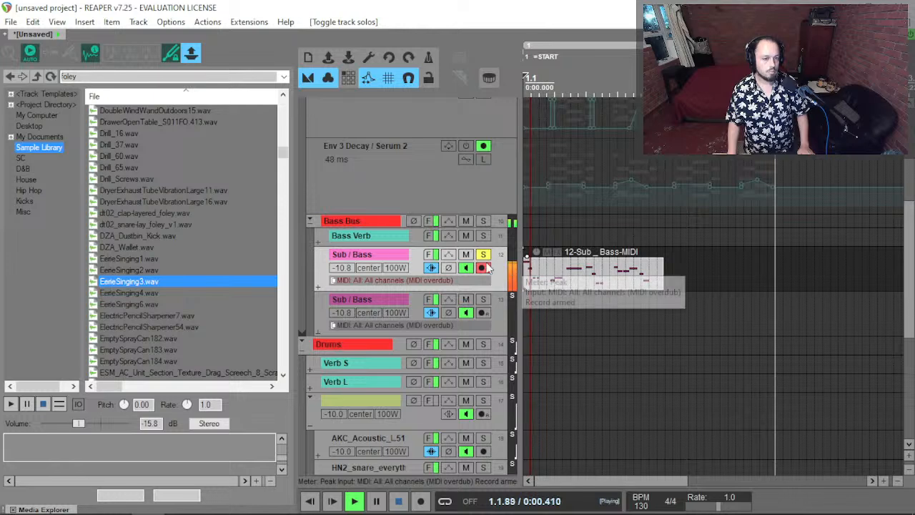
{"action": "left_click", "coordinate": [432, 267]}
{"action": "left_click", "coordinate": [568, 407]}
{"action": "key", "text": "Escape"}
{"action": "key", "text": "space"}
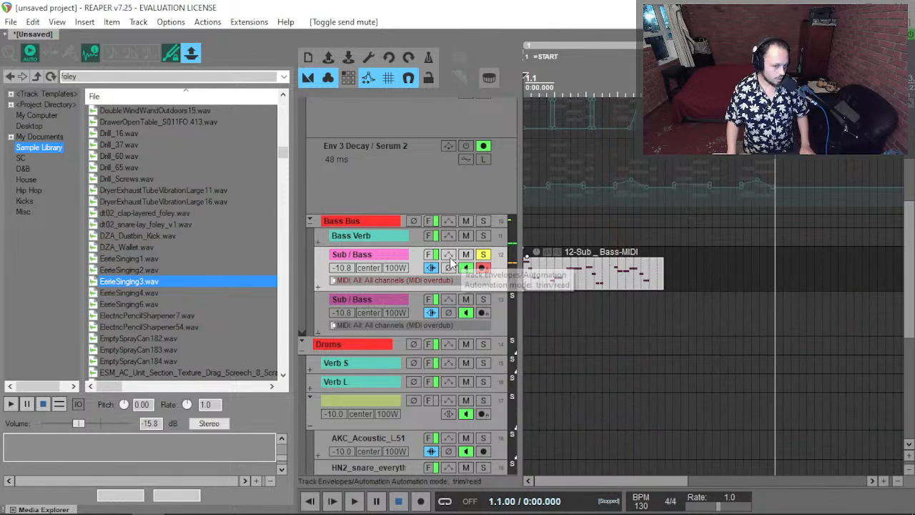
Enable Acon Digital Multiply on the upper Sub / Bass track, raise its low cut to about 200 Hz, close the FX window, and replay.
{"action": "left_click", "coordinate": [428, 254]}
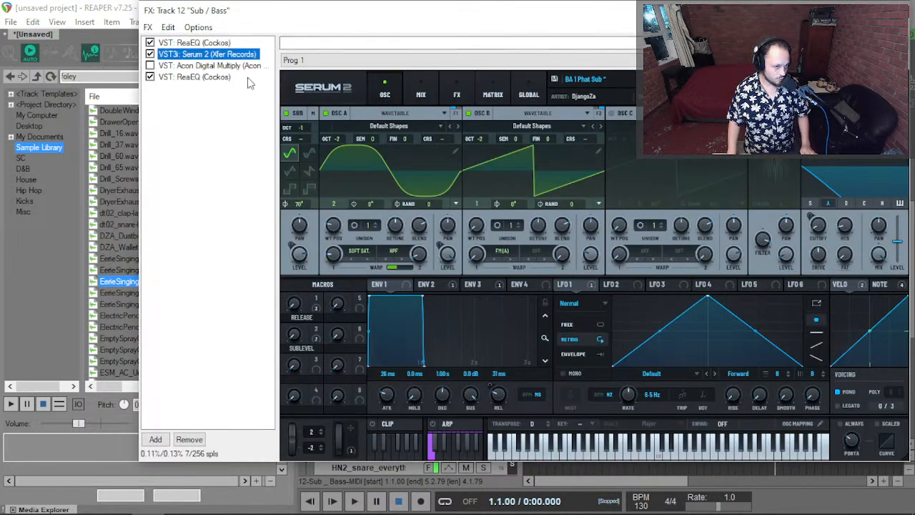
{"action": "key", "text": "space"}
{"action": "left_click", "coordinate": [149, 65]}
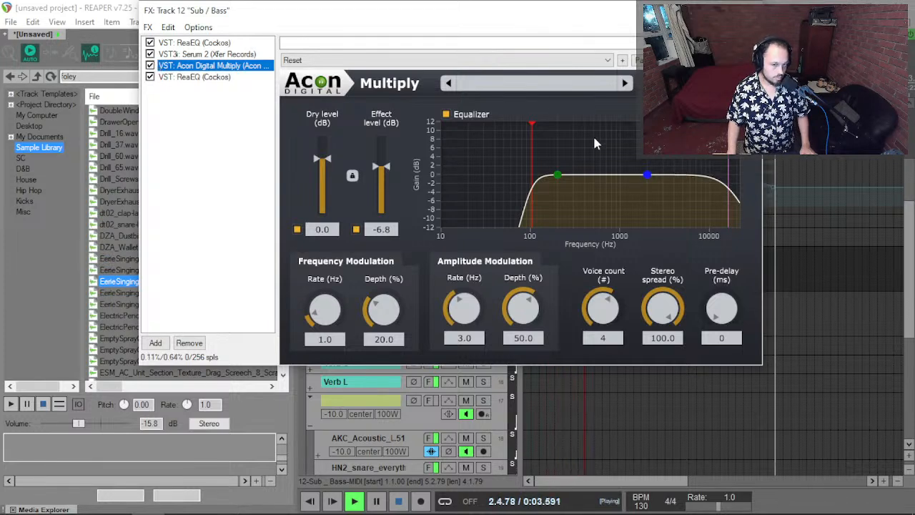
{"action": "left_click_drag", "start_coordinate": [536, 128], "coordinate": [559, 136]}
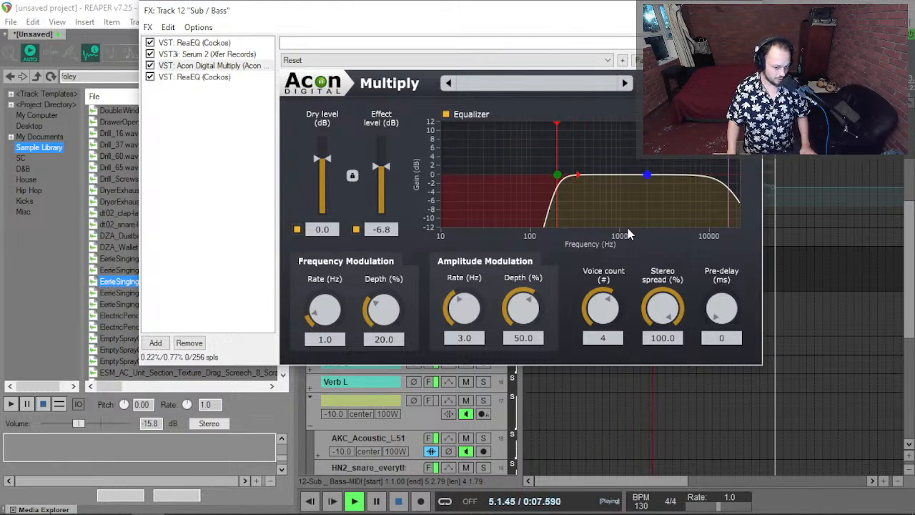
{"action": "key", "text": "Escape"}
{"action": "key", "text": "space"}
{"action": "key", "text": "space"}
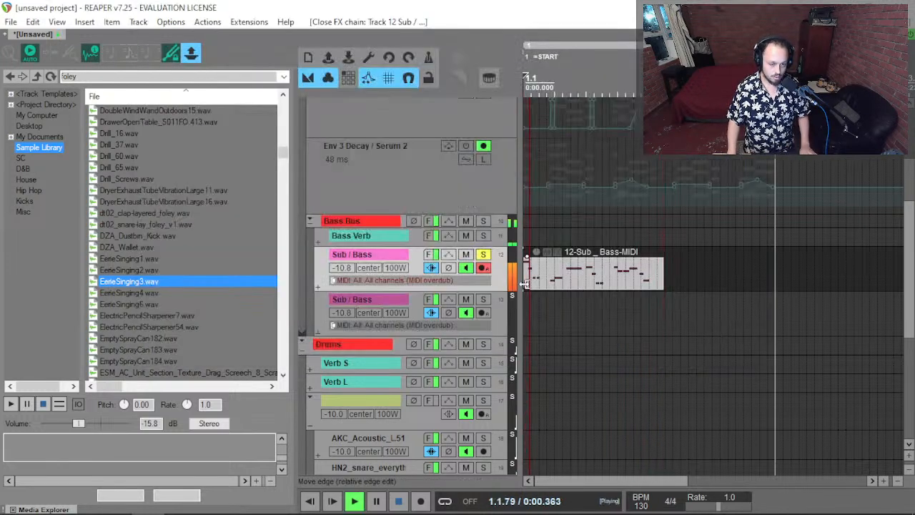
Clear the track solo and replay the bass phrase together with the drums from the project start.
{"action": "key", "text": "space"}
{"action": "key", "text": "F6"}
{"action": "key", "text": "space"}
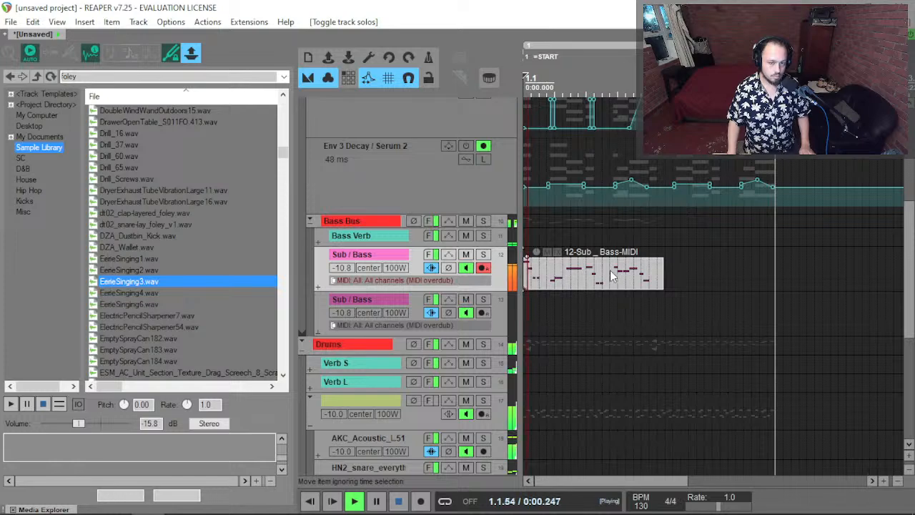
{"action": "key", "text": "space"}
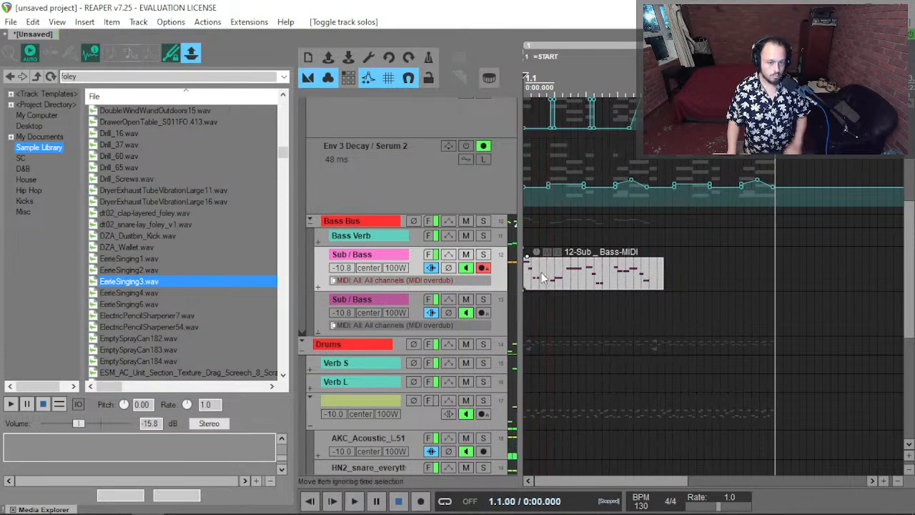
Open the upper Sub / Bass MIDI item, shift the opening D4 note with velocity 70 slightly later, and replay the phrase.
{"action": "double_click", "coordinate": [539, 280]}
{"action": "key", "text": "space"}
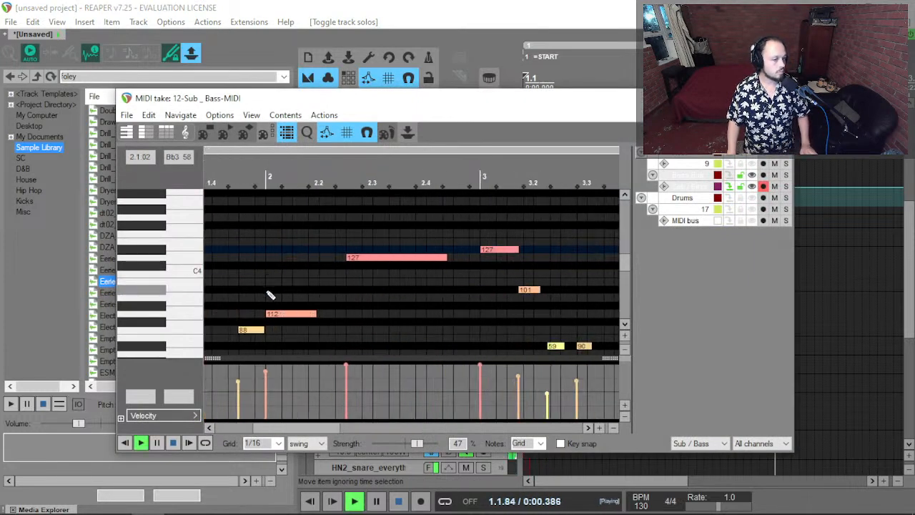
{"action": "key", "text": "space"}
{"action": "key", "text": "space"}
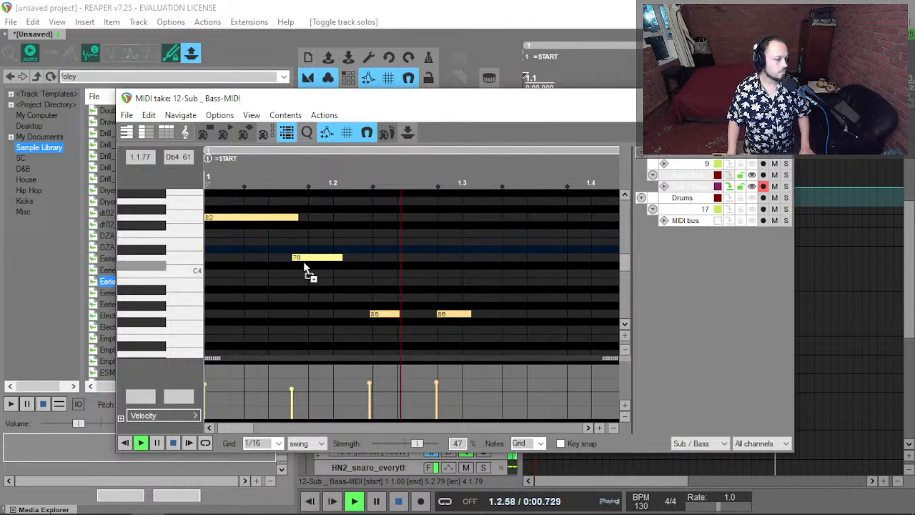
{"action": "key", "text": "space"}
{"action": "key", "text": "space"}
{"action": "left_click_drag", "start_coordinate": [327, 261], "coordinate": [341, 267]}
{"action": "key", "text": "space"}
{"action": "key", "text": "space"}
{"action": "key", "text": "space"}
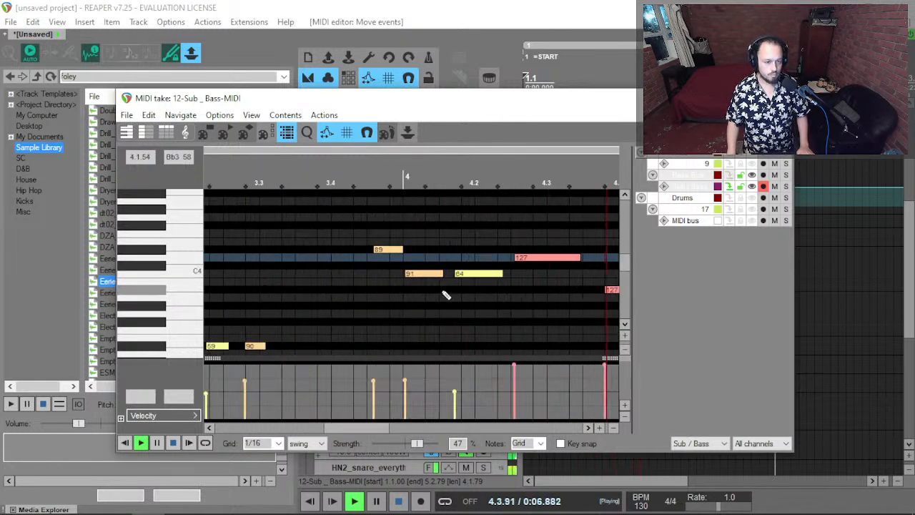
Trim the start of the second C4 note in bar 4 slightly later and replay from the start.
{"action": "scroll", "coordinate": [445, 294], "scroll_direction": "up", "scroll_amount": 3}
{"action": "left_click_drag", "start_coordinate": [479, 279], "coordinate": [495, 279]}
{"action": "key", "text": "space"}
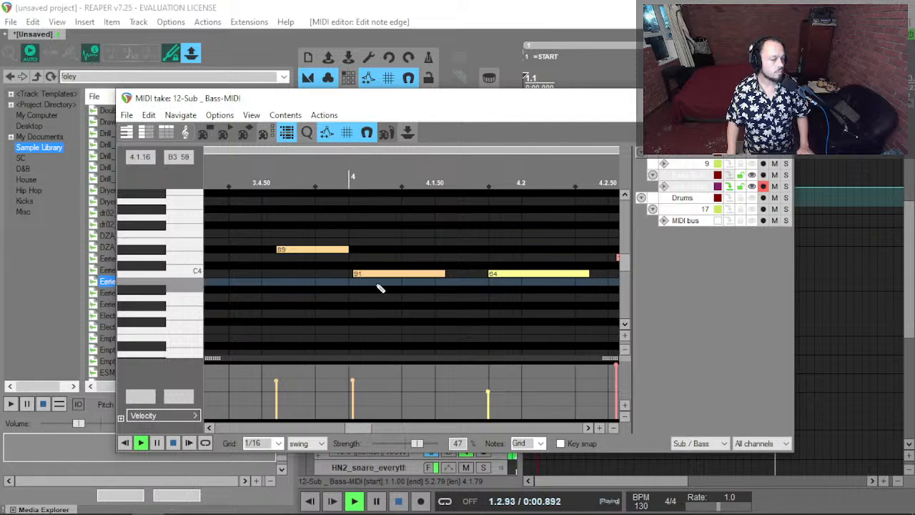
Nudge the Eb4 note before bar 4 slightly earlier and extend the start of bar 4's D4 note slightly earlier.
{"action": "scroll", "coordinate": [354, 275], "scroll_direction": "down", "scroll_amount": 2}
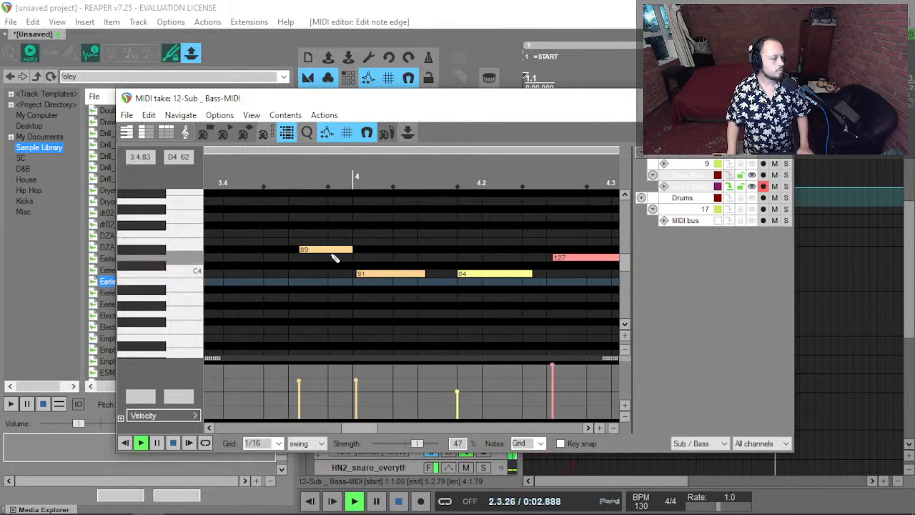
{"action": "left_click", "coordinate": [314, 252]}
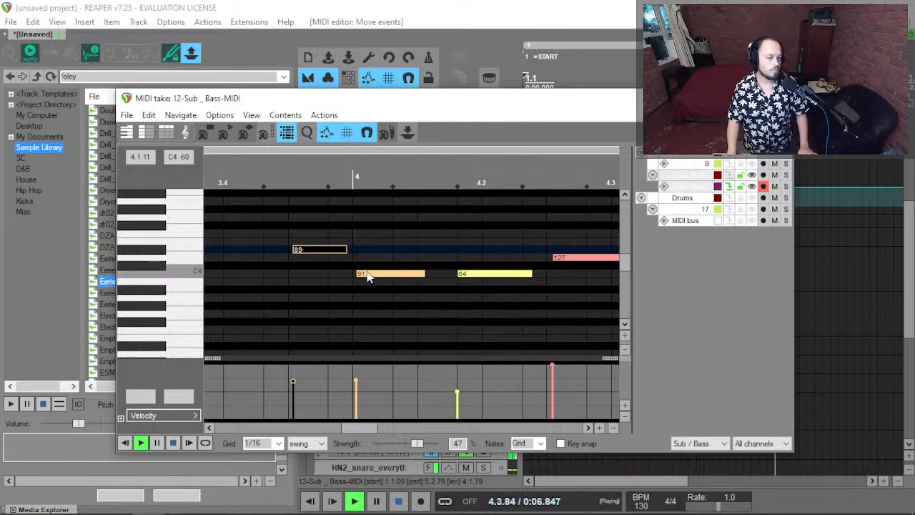
{"action": "scroll", "coordinate": [368, 276], "scroll_direction": "down", "scroll_amount": 2}
{"action": "scroll", "coordinate": [476, 258], "scroll_direction": "up", "scroll_amount": 2}
{"action": "left_click_drag", "start_coordinate": [472, 258], "coordinate": [468, 259]}
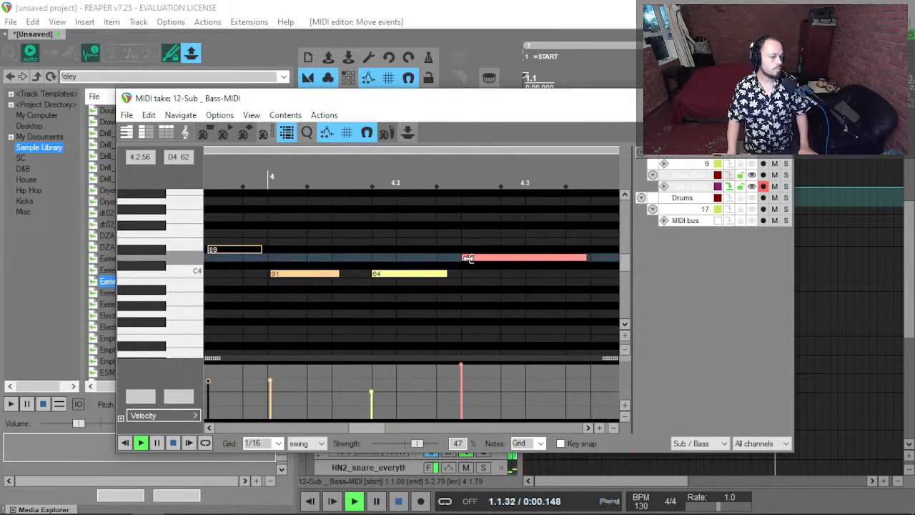
Check the last notes of bar 4, close the MIDI editor, and replay from the project start.
{"action": "left_click", "coordinate": [433, 273]}
{"action": "left_click", "coordinate": [434, 325]}
{"action": "scroll", "coordinate": [434, 326], "scroll_direction": "down", "scroll_amount": 2}
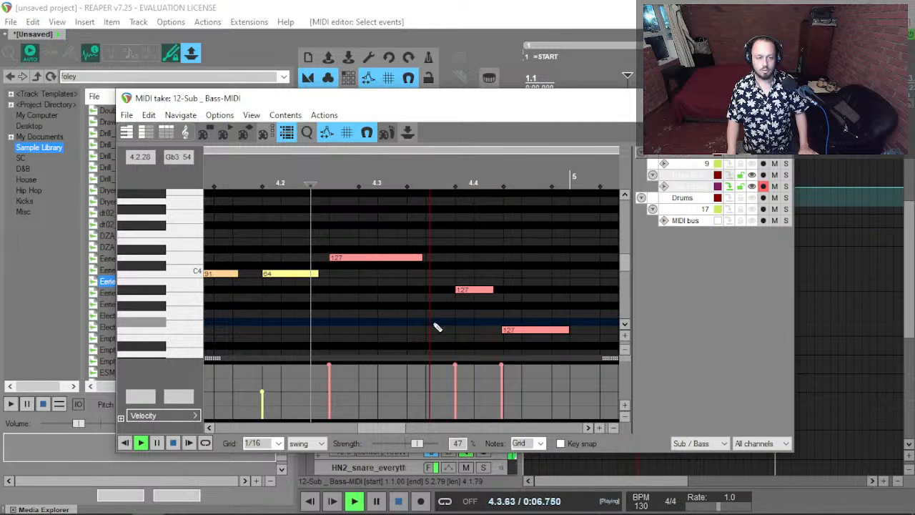
{"action": "key", "text": "space"}
{"action": "scroll", "coordinate": [508, 314], "scroll_direction": "down", "scroll_amount": 2}
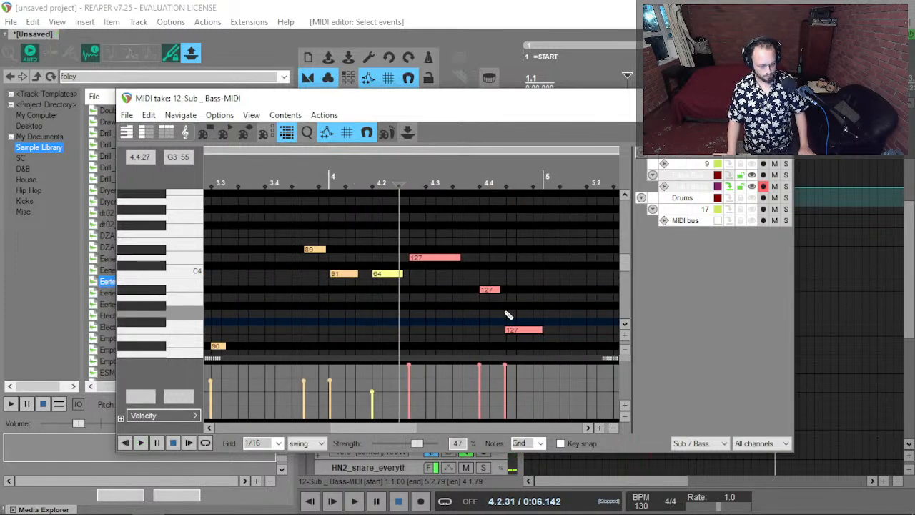
{"action": "scroll", "coordinate": [507, 314], "scroll_direction": "down", "scroll_amount": 3}
{"action": "key", "text": "Escape"}
{"action": "key", "text": "Home"}
{"action": "key", "text": "space"}
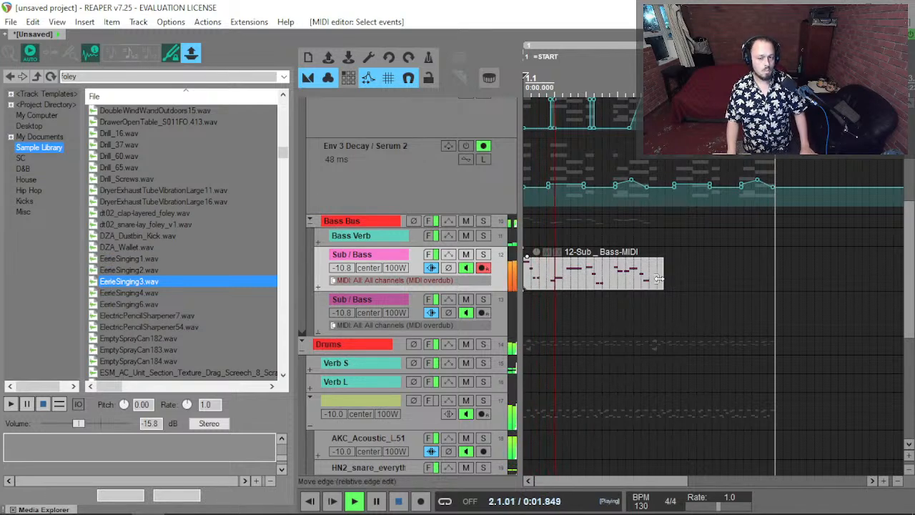
Trim the end of the 12-Sub _ Bass-MIDI item to bar 5 and replay from the project start.
{"action": "left_click_drag", "start_coordinate": [662, 280], "coordinate": [656, 275]}
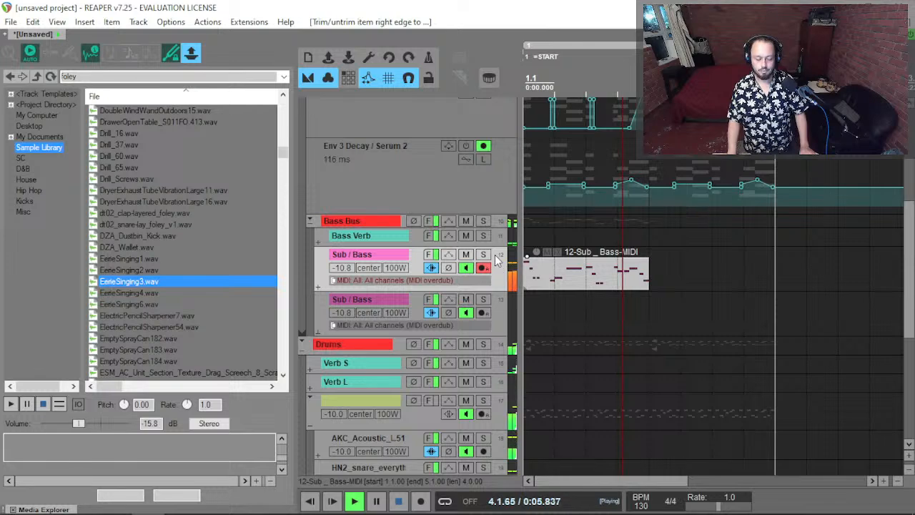
{"action": "key", "text": "space"}
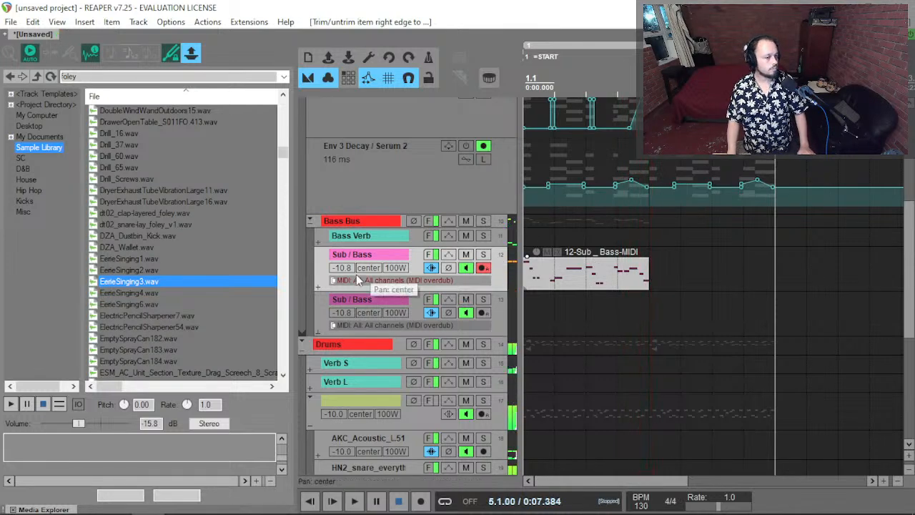
{"action": "key", "text": "w"}
{"action": "key", "text": "space"}
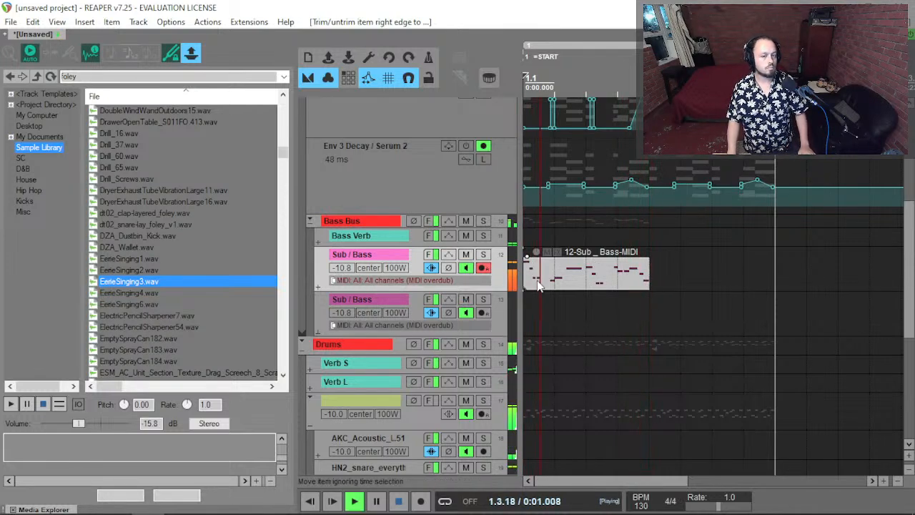
Solo the upper Sub / Bass track during playback, clear the solo, and replay with the drums.
{"action": "left_click", "coordinate": [483, 254]}
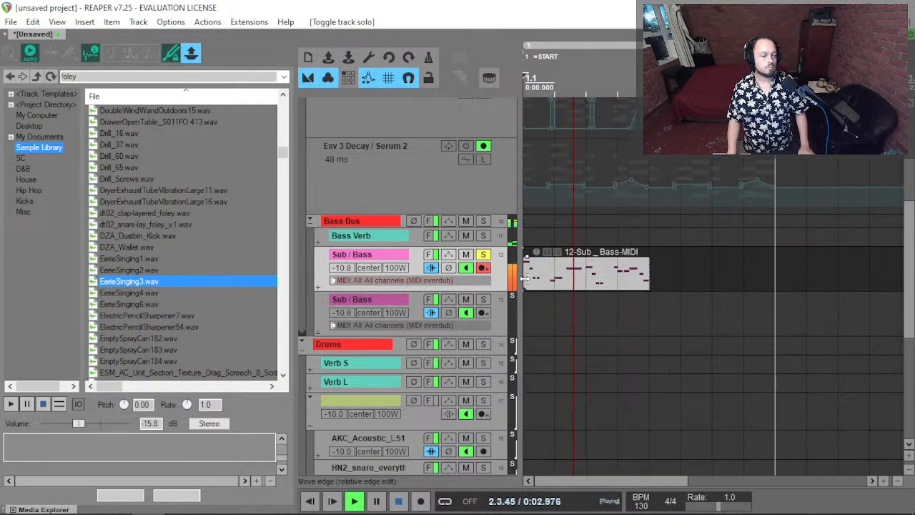
{"action": "key", "text": "space"}
{"action": "key", "text": "F6"}
{"action": "key", "text": "space"}
Set the upper Sub / Bass track's volume to -9.03 dB during playback.
{"action": "left_click_drag", "start_coordinate": [343, 270], "coordinate": [343, 259]}
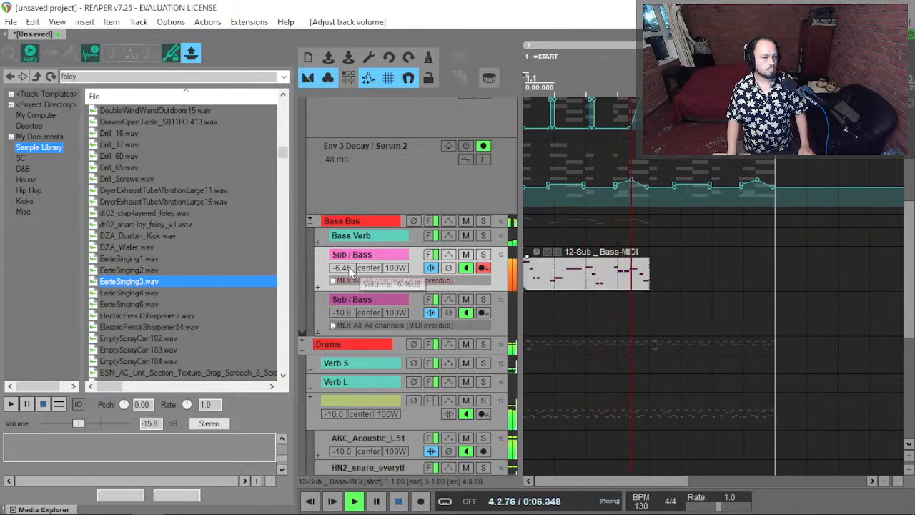
{"action": "scroll", "coordinate": [346, 272], "scroll_direction": "down", "scroll_amount": 4}
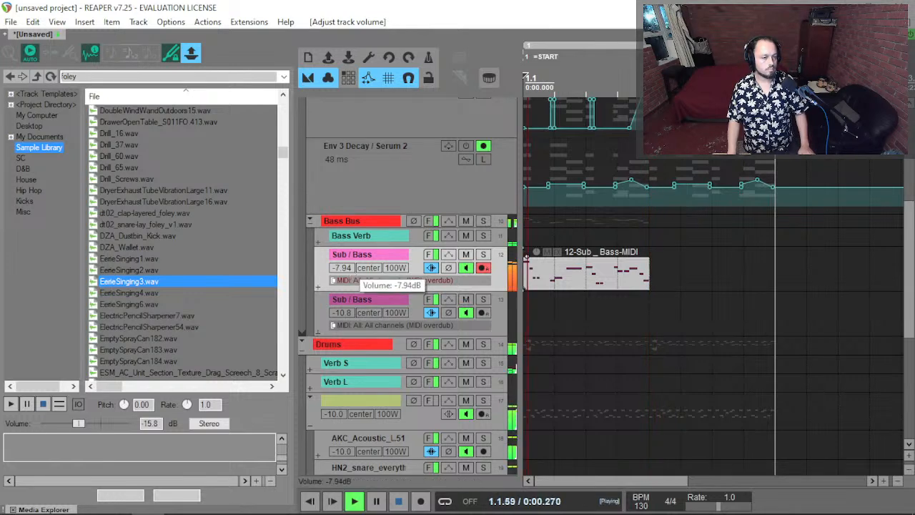
{"action": "left_click_drag", "start_coordinate": [348, 267], "coordinate": [348, 270]}
Solo the upper Sub / Bass track, try changing Serum 2's oscillator B level, undo it, close the FX window, and clear the solo.
{"action": "left_click", "coordinate": [483, 255]}
{"action": "left_click", "coordinate": [551, 279]}
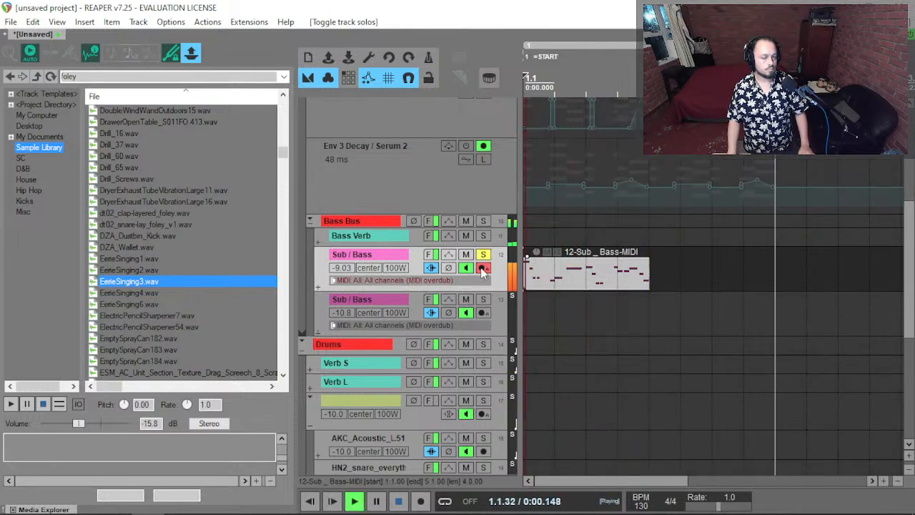
{"action": "left_click", "coordinate": [428, 254]}
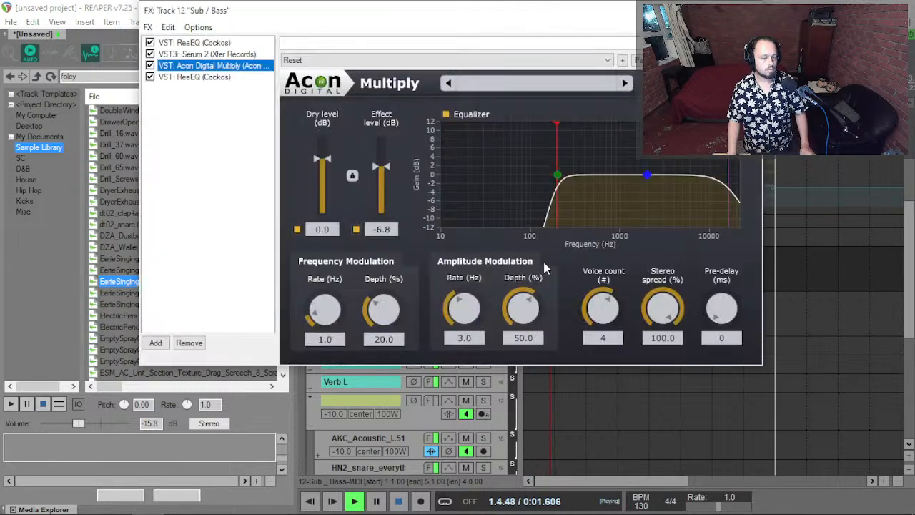
{"action": "left_click", "coordinate": [214, 55]}
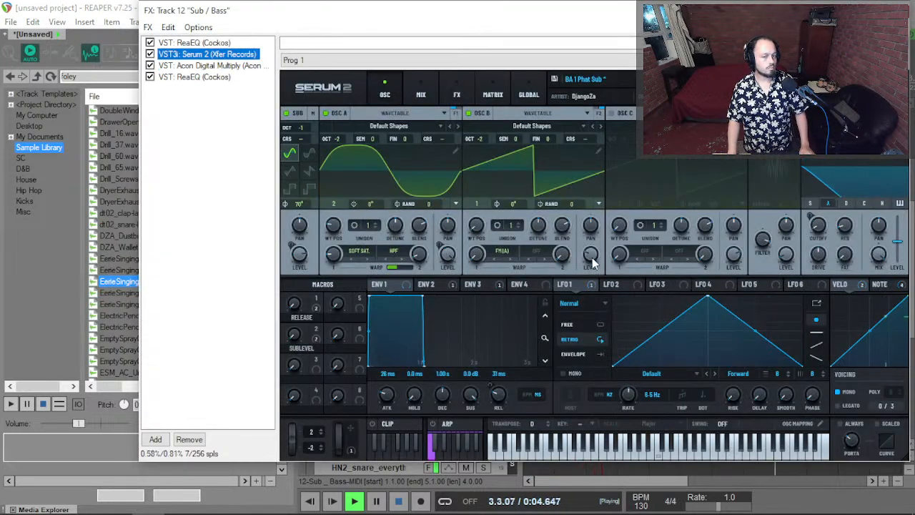
{"action": "left_click", "coordinate": [591, 258]}
{"action": "key", "text": "space"}
{"action": "key", "text": "space"}
{"action": "key", "text": "ctrl+z"}
{"action": "key", "text": "Escape"}
{"action": "key", "text": "F6"}
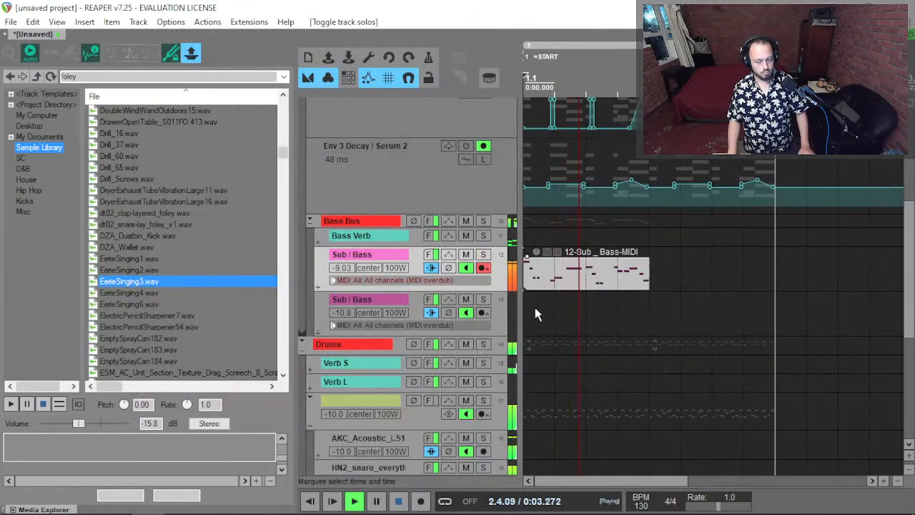
Replay the phrase, adjust oscillator B's level in the upper Sub / Bass track's Serum 2, close the FX window, and listen again.
{"action": "left_click", "coordinate": [525, 280]}
{"action": "key", "text": "space"}
{"action": "key", "text": "space"}
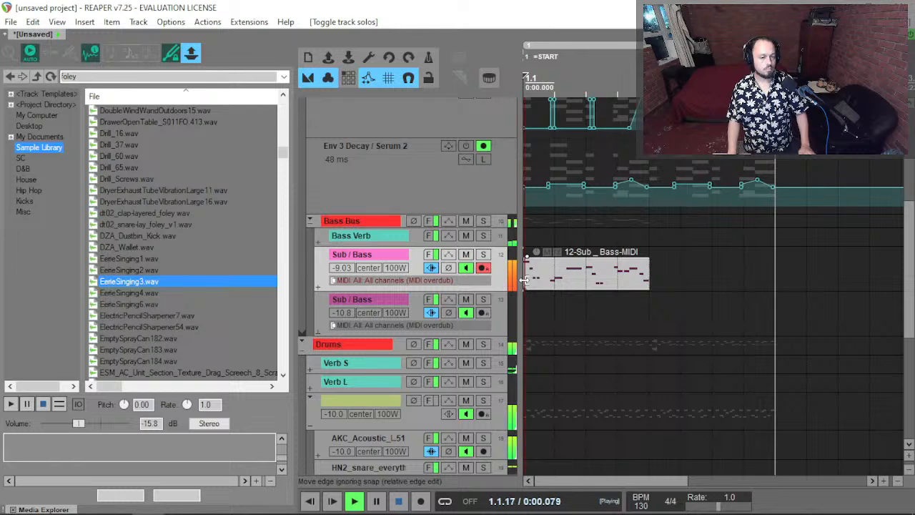
{"action": "key", "text": "F6"}
{"action": "left_click", "coordinate": [429, 256]}
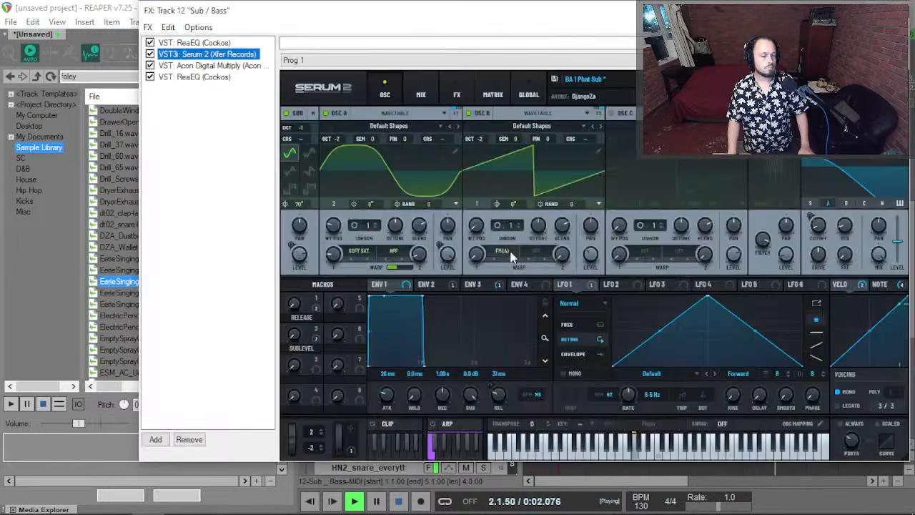
{"action": "left_click_drag", "start_coordinate": [591, 256], "coordinate": [591, 256]}
{"action": "key", "text": "Escape"}
{"action": "key", "text": "space"}
{"action": "key", "text": "space"}
Clear the solo, replay with the drums, and set the upper Sub / Bass track's volume to -5.43 dB.
{"action": "left_click_drag", "start_coordinate": [343, 268], "coordinate": [344, 265]}
{"action": "left_click", "coordinate": [483, 255]}
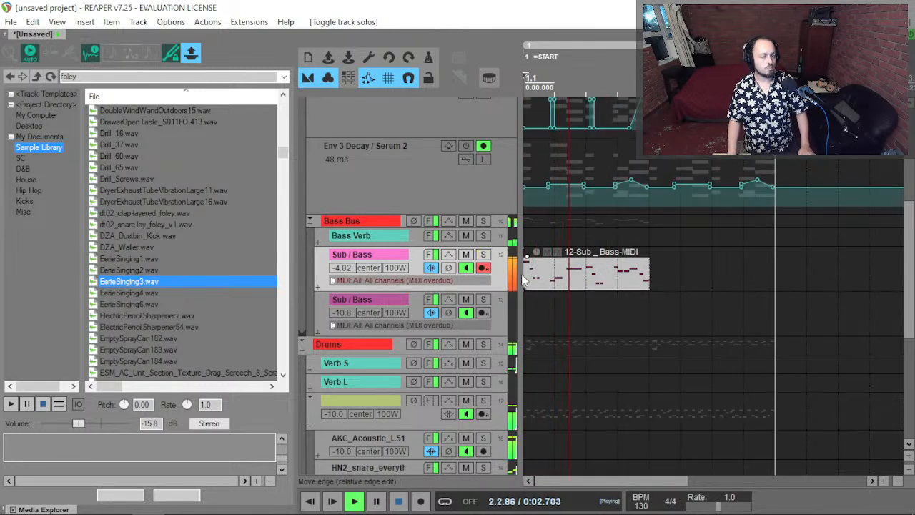
{"action": "key", "text": "space"}
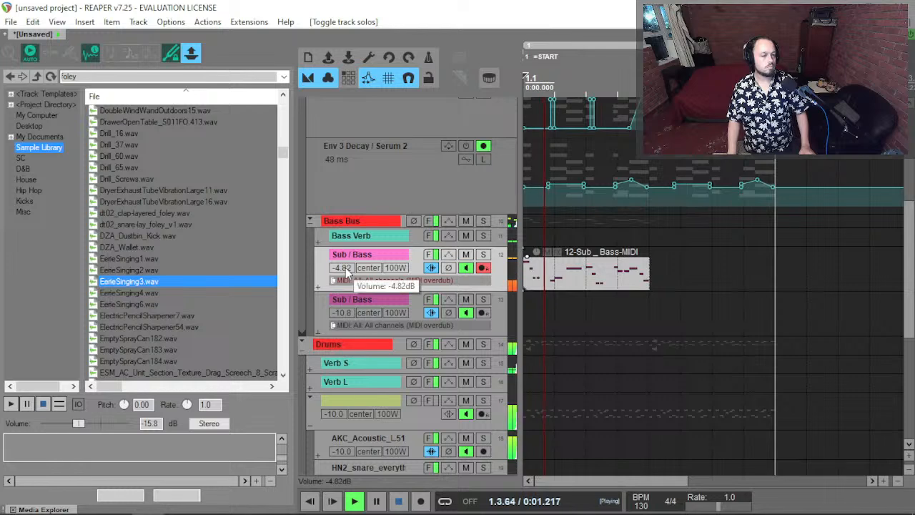
{"action": "scroll", "coordinate": [356, 270], "scroll_direction": "down", "scroll_amount": 2}
Compare the bass with Serum 2's oscillator B switched off, switch it back on, and close the FX window.
{"action": "left_click", "coordinate": [428, 254]}
{"action": "left_click", "coordinate": [480, 118]}
{"action": "key", "text": "space"}
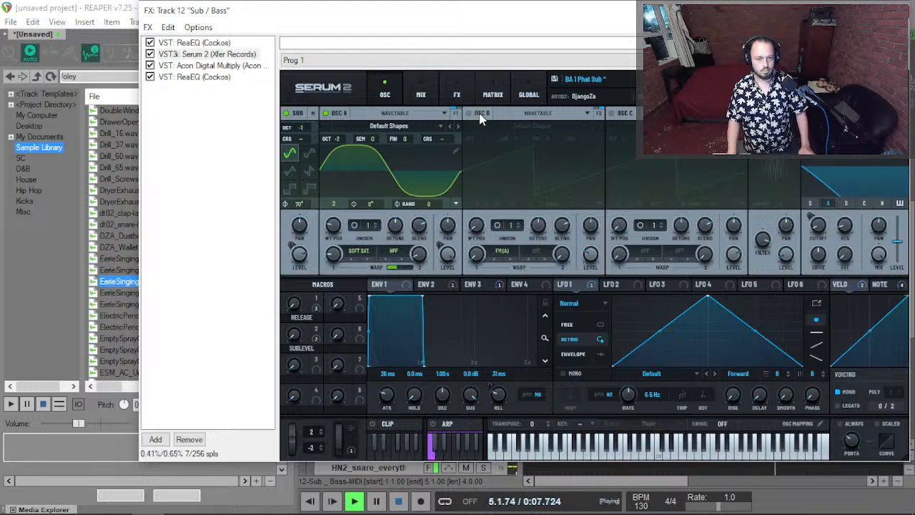
{"action": "left_click", "coordinate": [481, 115]}
{"action": "key", "text": "Escape"}
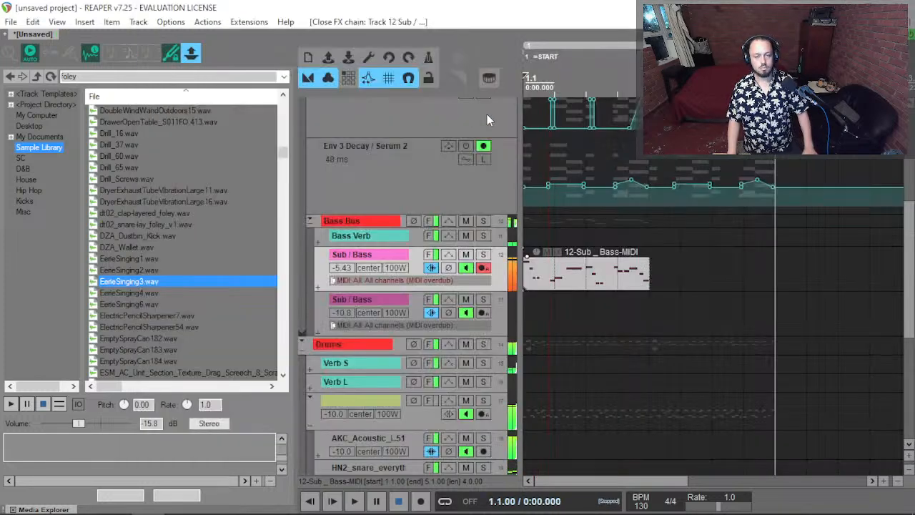
Solo the AKC_Acoustic_L.51 drum track and the upper Sub / Bass track to hear them together.
{"action": "scroll", "coordinate": [400, 401], "scroll_direction": "down", "scroll_amount": 4}
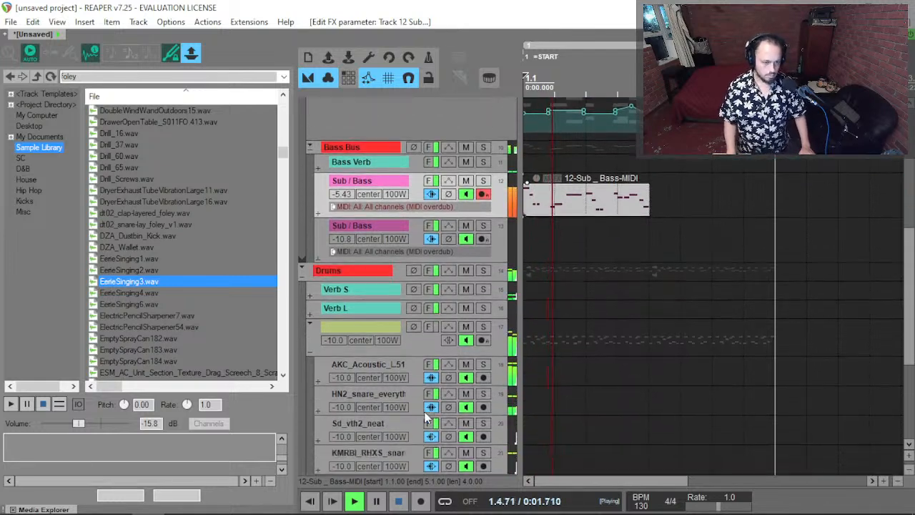
{"action": "left_click", "coordinate": [482, 334]}
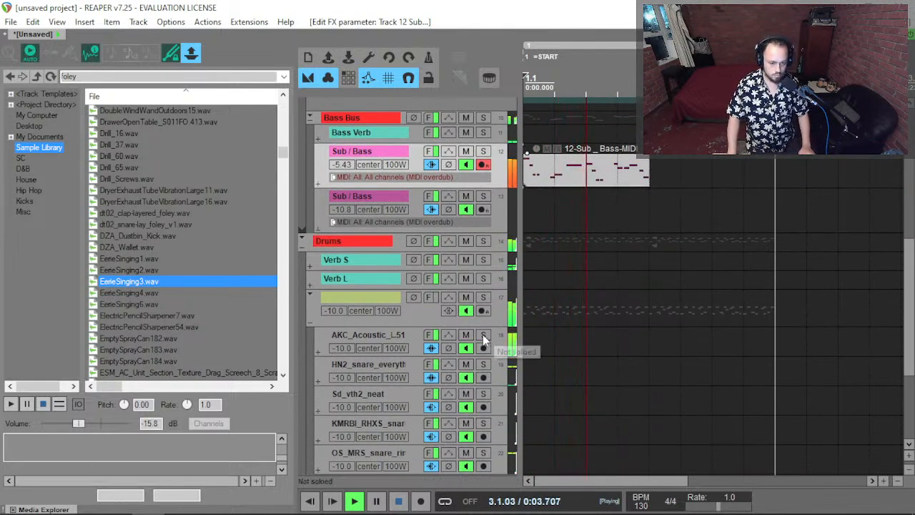
{"action": "left_click", "coordinate": [483, 151]}
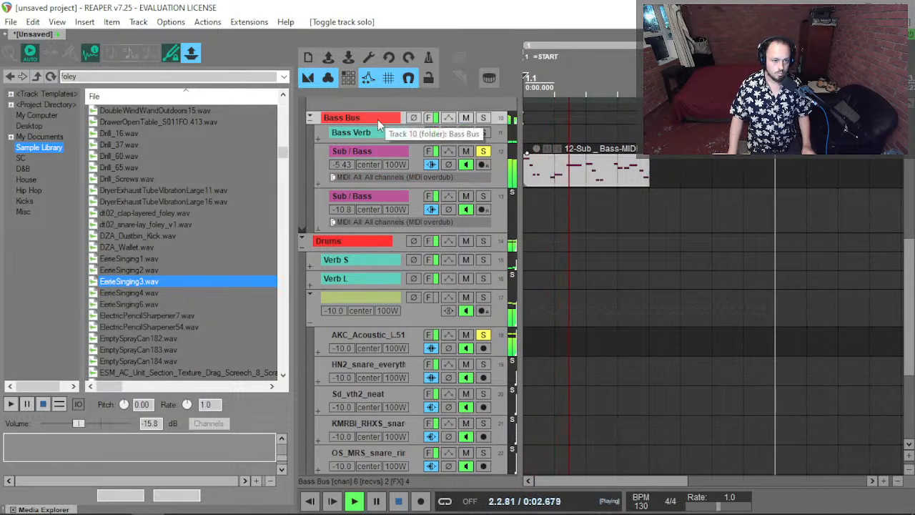
Set the Bass Bus's Pumper MIDI Bus2 release to 43% and shape to 2%, replay from the start, and close the FX window.
{"action": "left_click", "coordinate": [428, 118]}
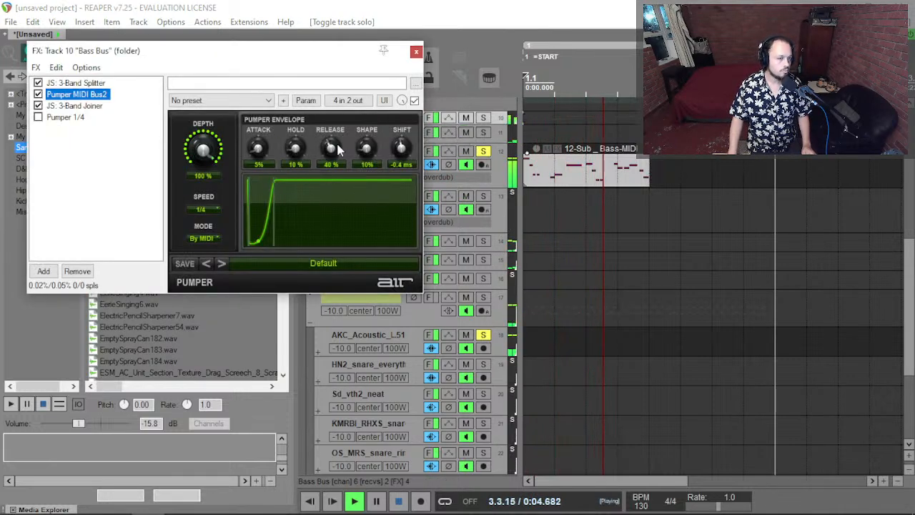
{"action": "mouse_move", "coordinate": [331, 148]}
{"action": "left_mouse_down"}
{"action": "mouse_move", "coordinate": [365, 159]}
{"action": "mouse_move", "coordinate": [331, 151]}
{"action": "mouse_move", "coordinate": [338, 156]}
{"action": "left_mouse_up"}
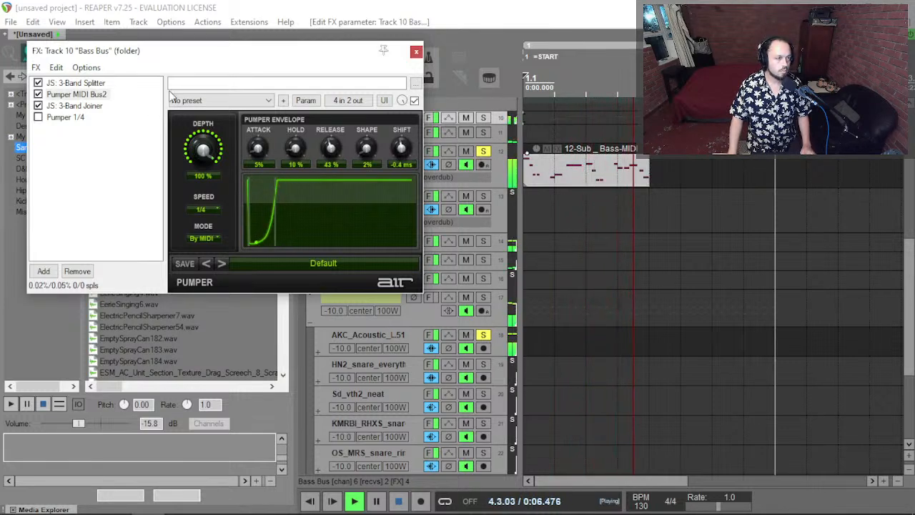
{"action": "key", "text": "space"}
{"action": "key", "text": "space"}
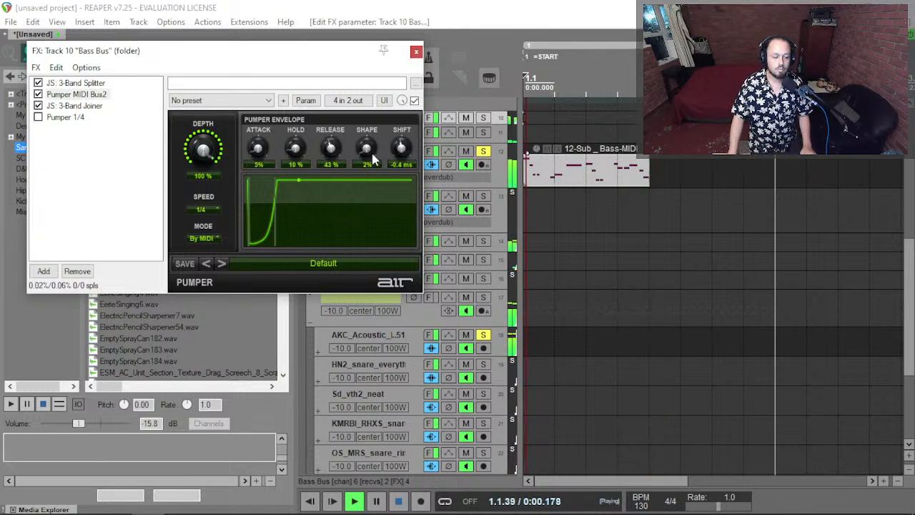
{"action": "key", "text": "Escape"}
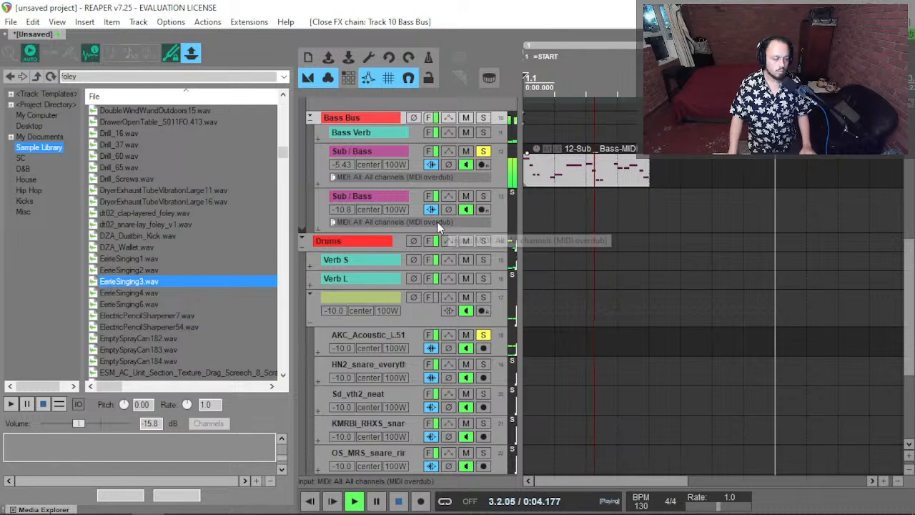
Solo the LF band in the monitoring chain's ISOL8, listen to the kick and sub together, and close the FX window.
{"action": "key", "text": "ctrl+shift+m"}
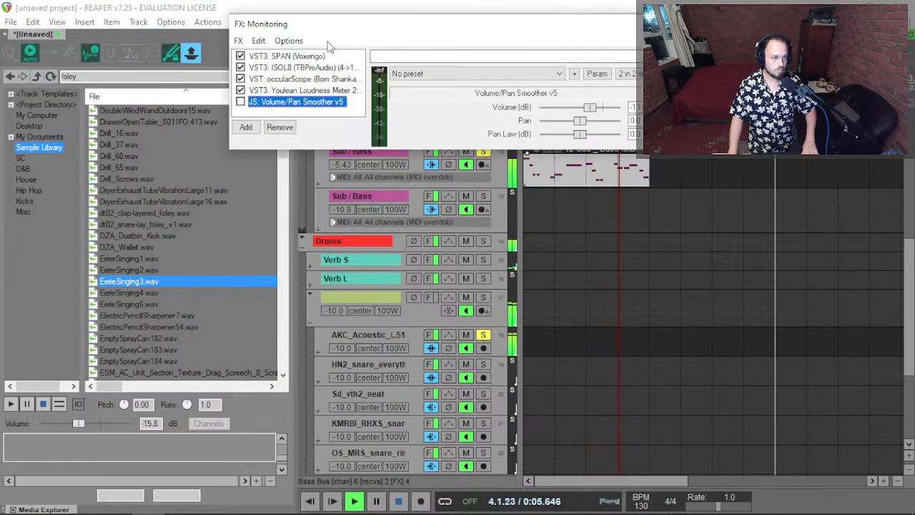
{"action": "left_click", "coordinate": [300, 67]}
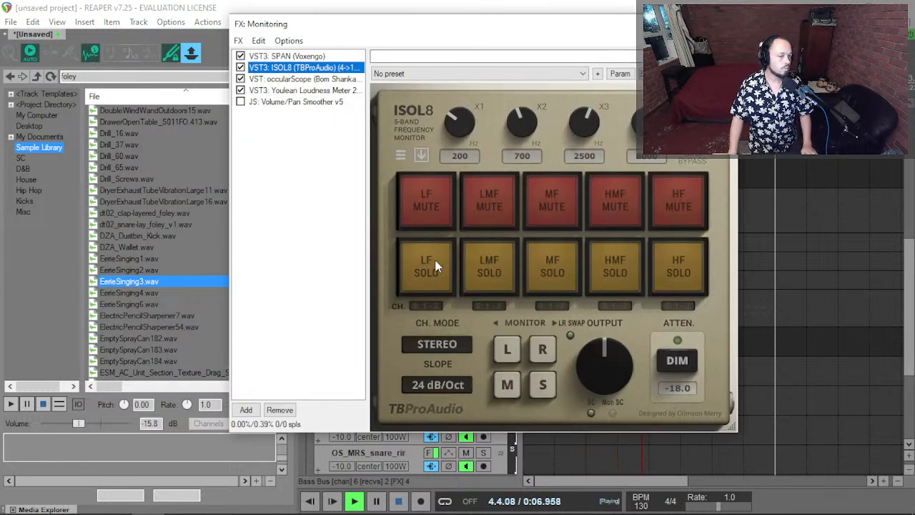
{"action": "left_click", "coordinate": [437, 267]}
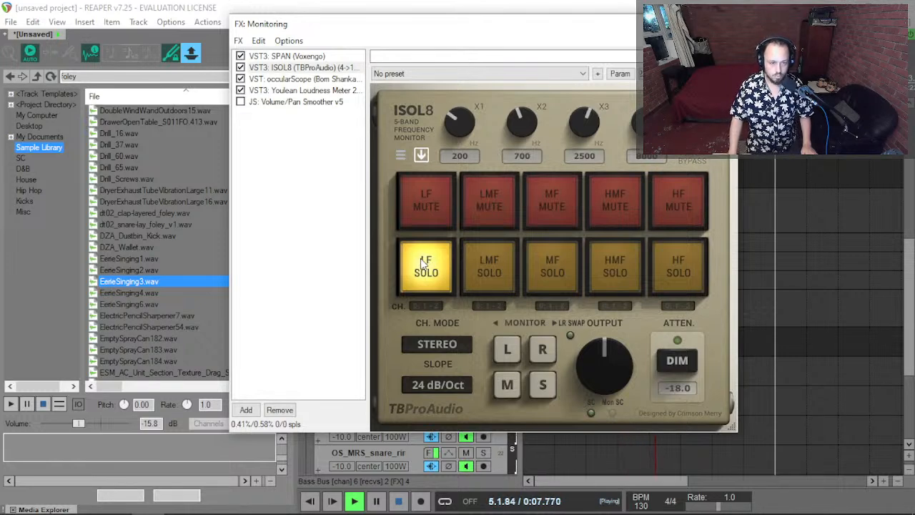
{"action": "key", "text": "Escape"}
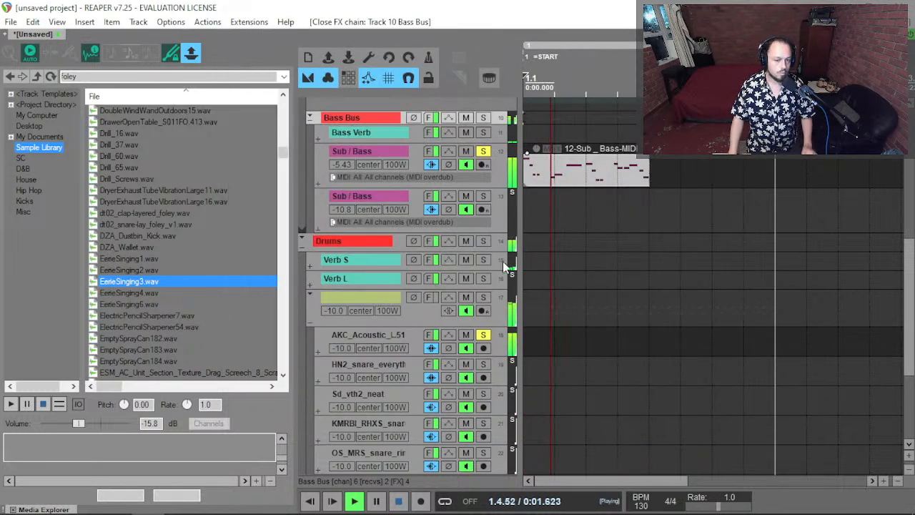
Unsolo the upper Sub / Bass track and set band 3 of the kick's ReaEQ to 0.40 oct bandwidth and 5.4 dB gain.
{"action": "left_click", "coordinate": [484, 151]}
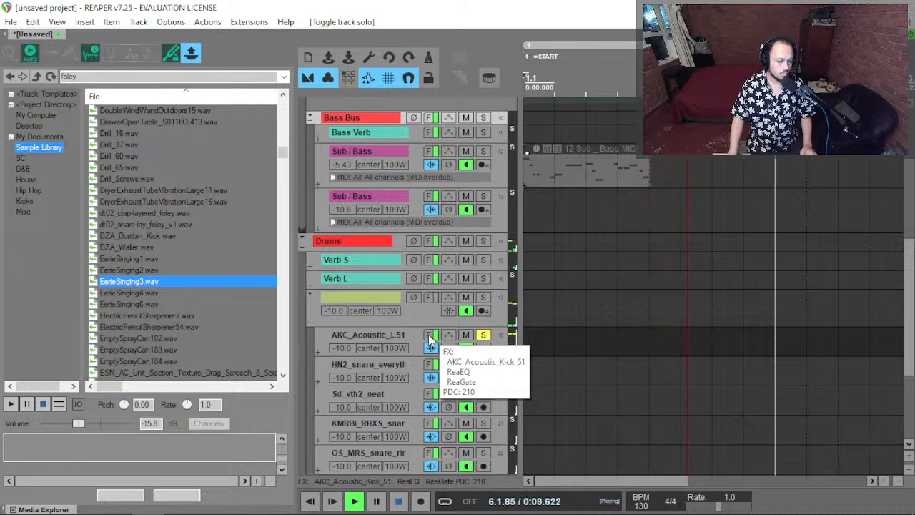
{"action": "left_click", "coordinate": [430, 336]}
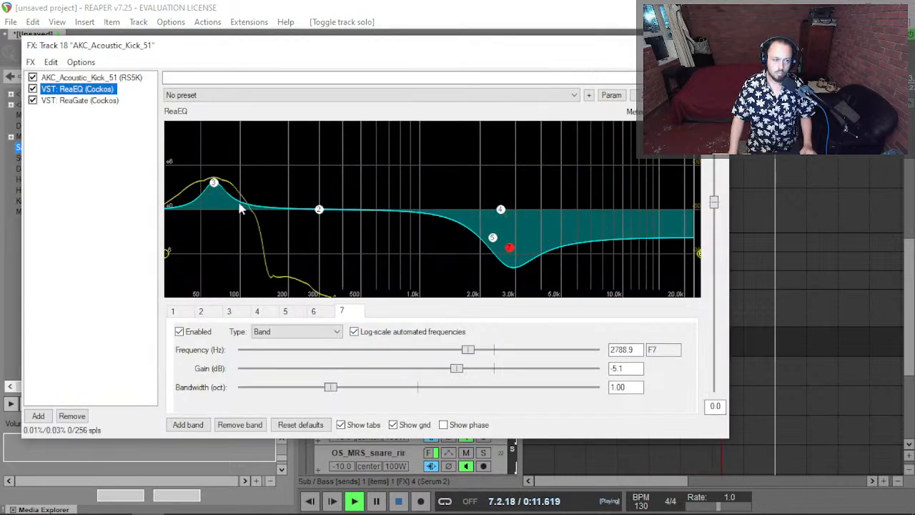
{"action": "mouse_move", "coordinate": [215, 184]}
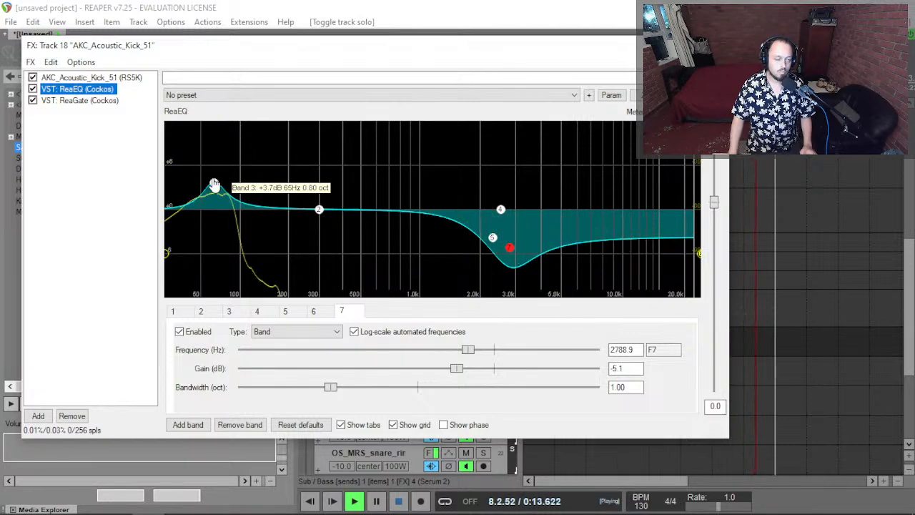
{"action": "scroll", "coordinate": [214, 184], "scroll_direction": "down", "scroll_amount": 2}
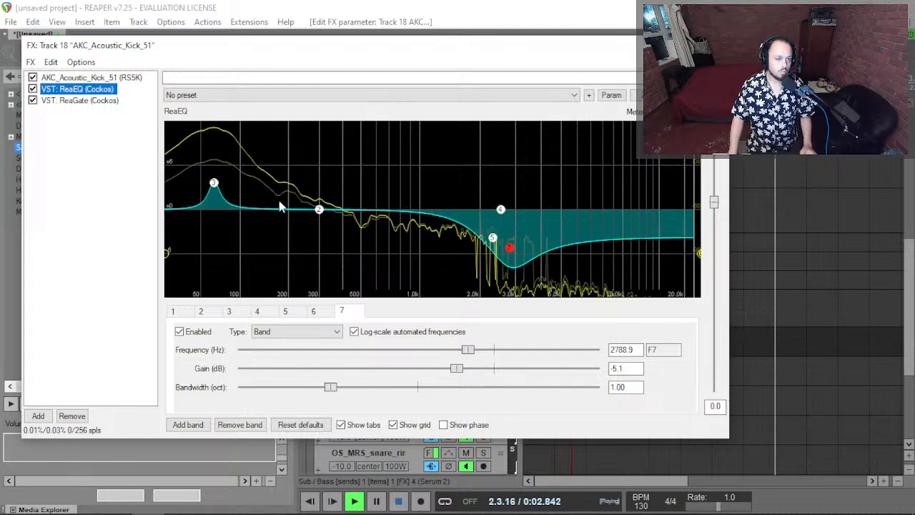
{"action": "left_click", "coordinate": [215, 183]}
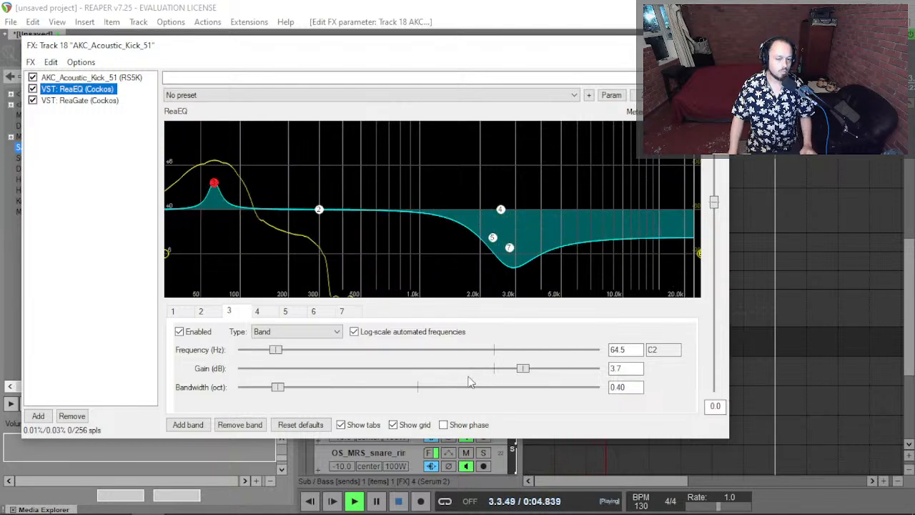
{"action": "left_click_drag", "start_coordinate": [523, 369], "coordinate": [531, 369]}
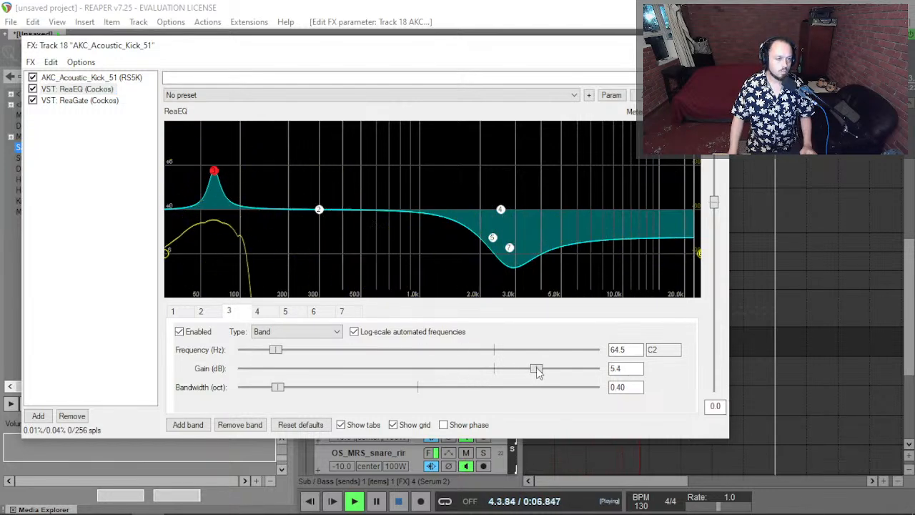
{"action": "key", "text": "Escape"}
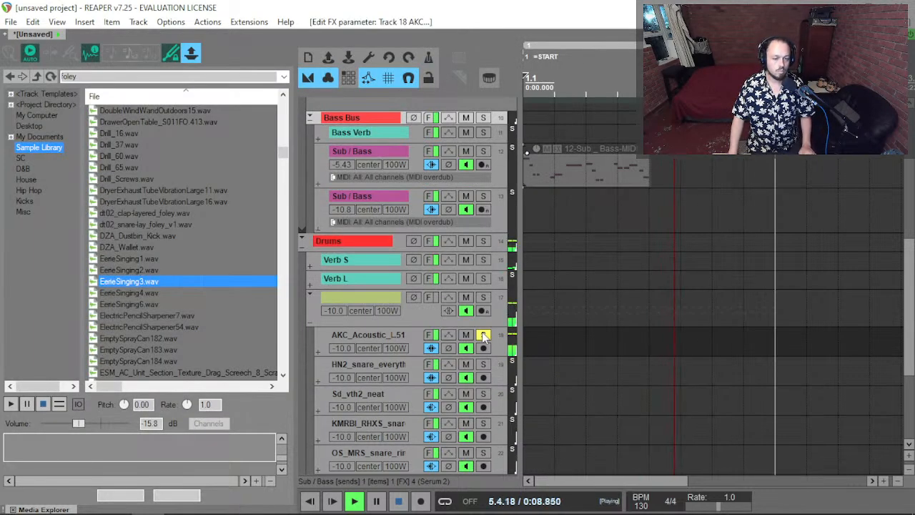
Unsolo the AKC_Acoustic_L.51 track, check the full mix with ISOL8 open in the monitoring chain, and close the window.
{"action": "left_click", "coordinate": [483, 336]}
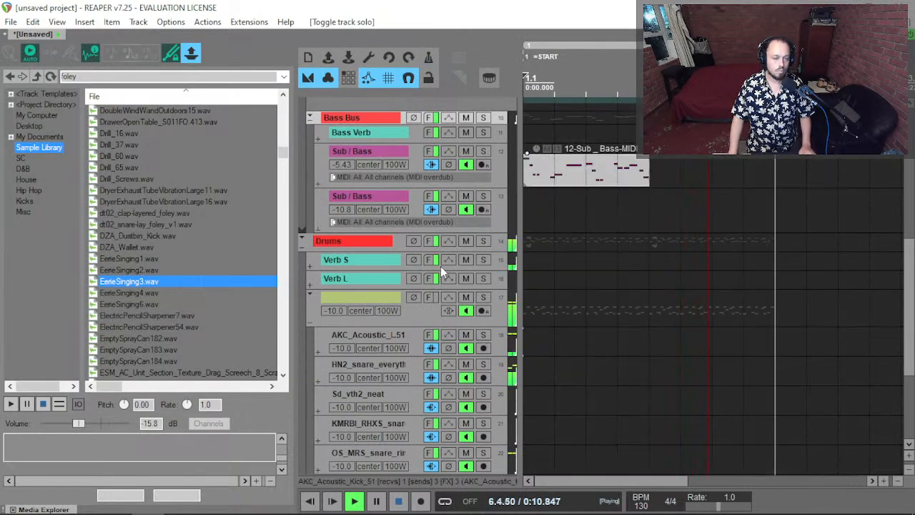
{"action": "key", "text": "alt+m"}
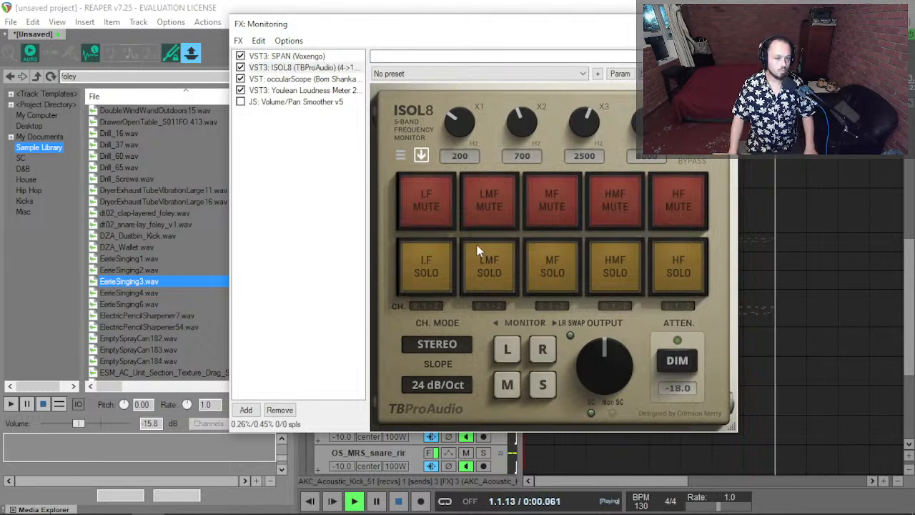
{"action": "key", "text": "Escape"}
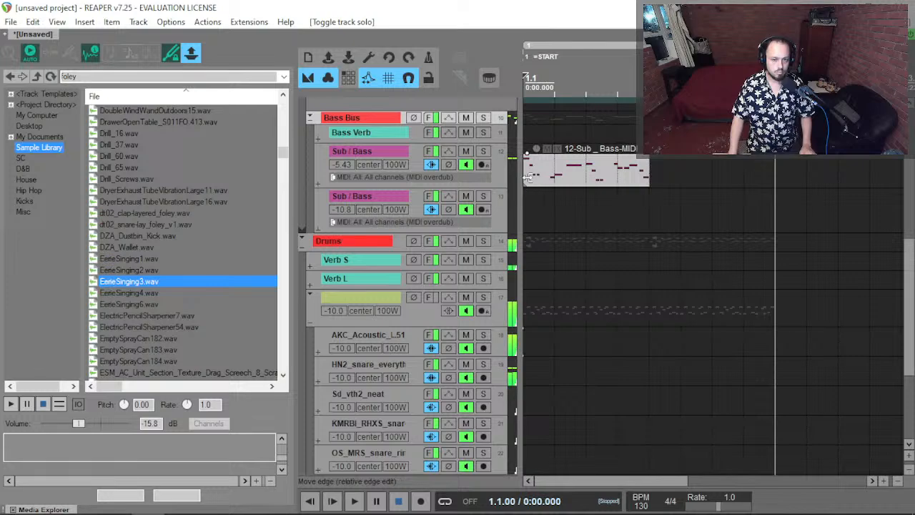
Solo the upper Sub / Bass track, inspect its Serum 2 settings during playback, and clear the solo.
{"action": "left_click", "coordinate": [483, 151]}
{"action": "left_click", "coordinate": [428, 151]}
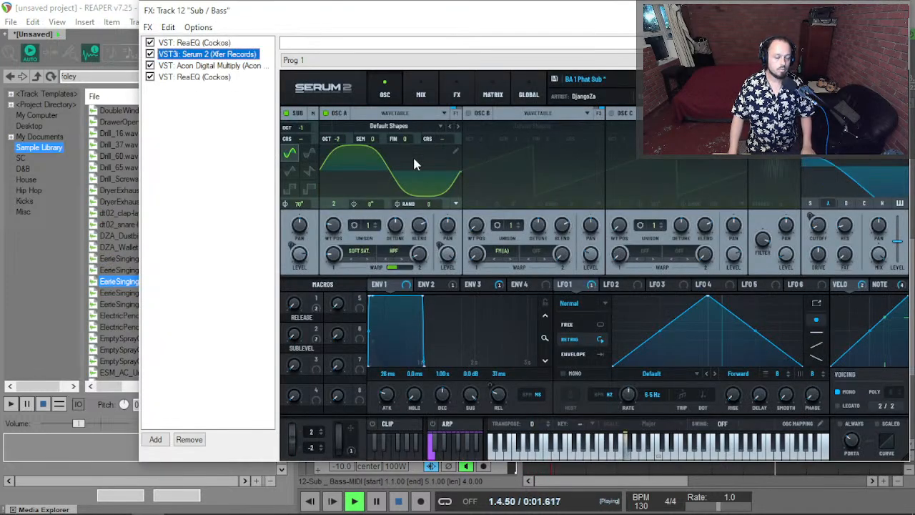
{"action": "key", "text": "Escape"}
{"action": "left_click", "coordinate": [483, 151]}
Add an Equalizer to the Serum 2 effects on soloed track 9, adjust its low band's shape and Q, and clear the solo.
{"action": "scroll", "coordinate": [473, 192], "scroll_direction": "up", "scroll_amount": 6}
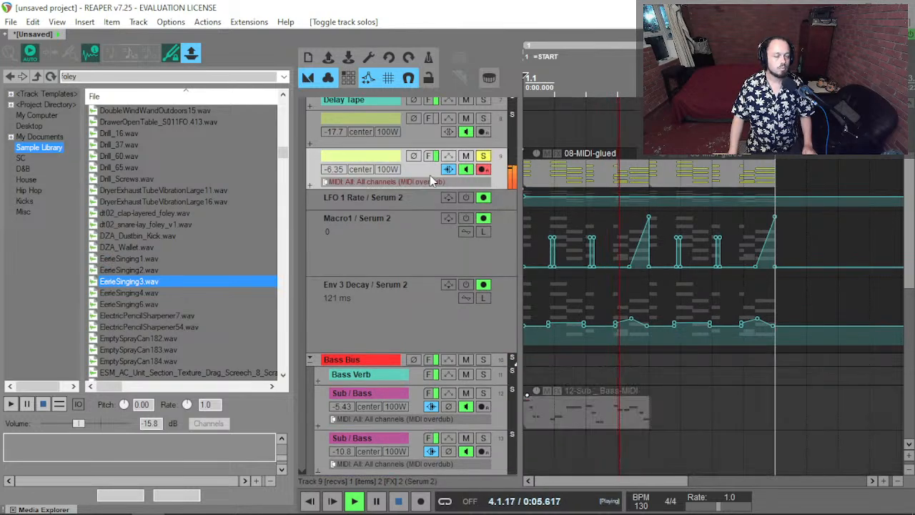
{"action": "left_click", "coordinate": [429, 155]}
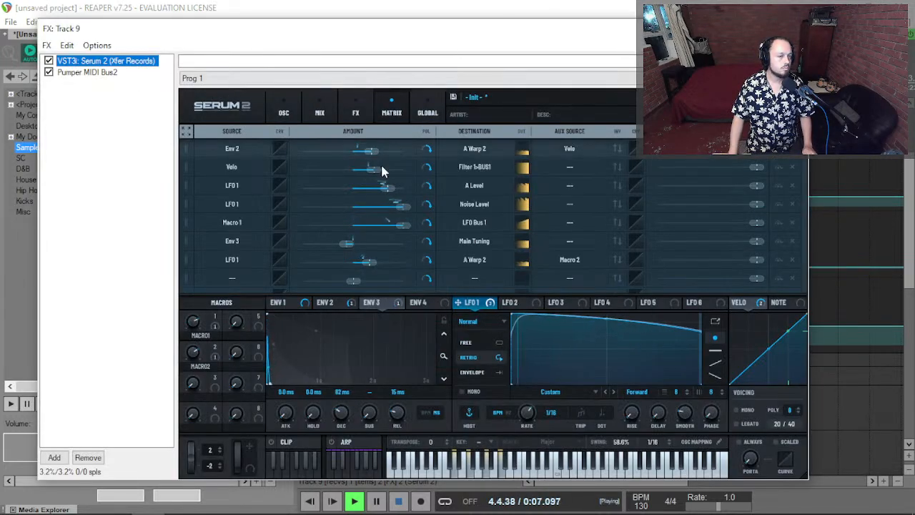
{"action": "left_click", "coordinate": [345, 104]}
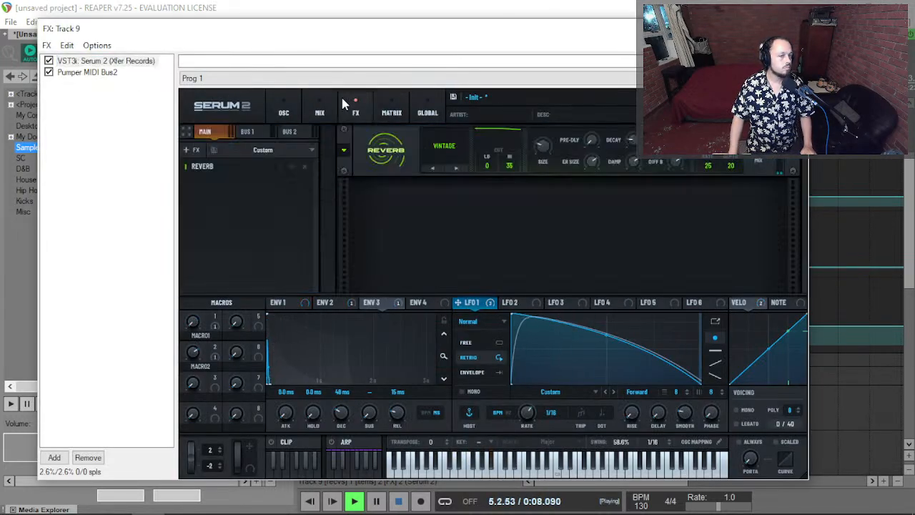
{"action": "left_click", "coordinate": [197, 149]}
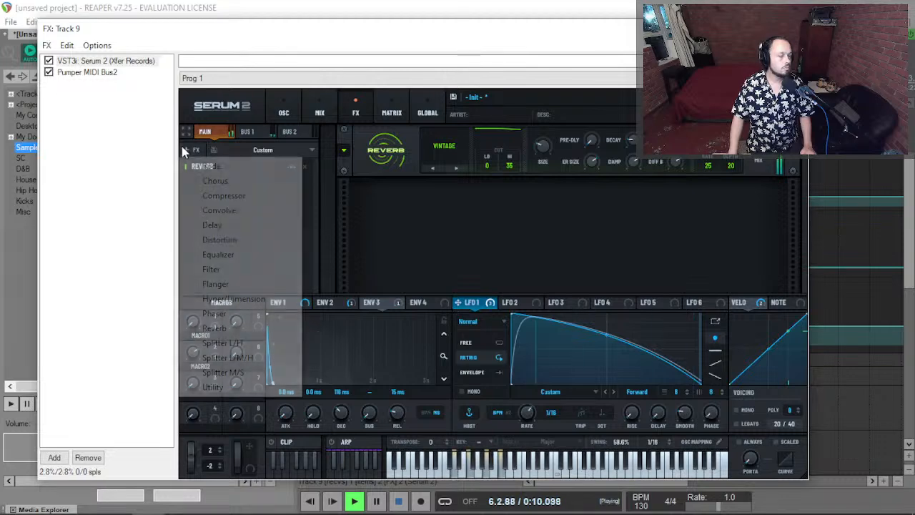
{"action": "left_click", "coordinate": [260, 256]}
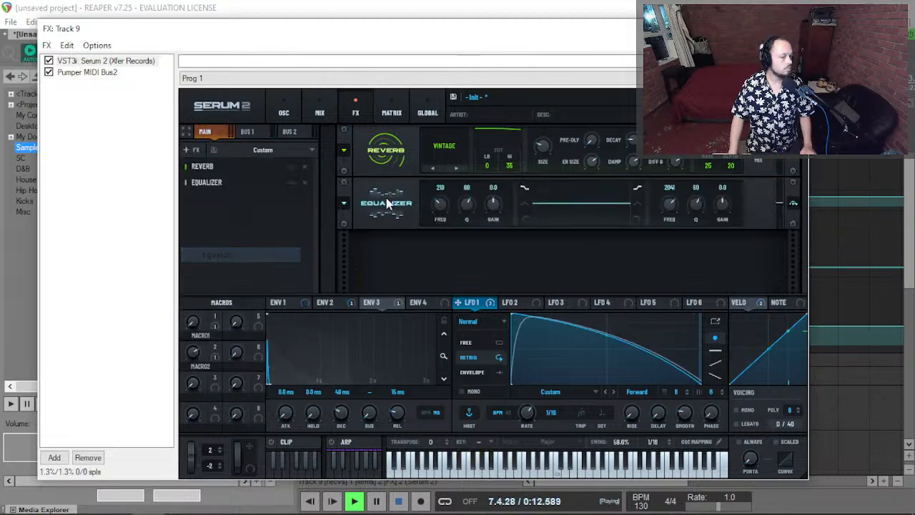
{"action": "left_click", "coordinate": [527, 219]}
{"action": "left_click_drag", "start_coordinate": [468, 205], "coordinate": [468, 224]}
{"action": "key", "text": "Escape"}
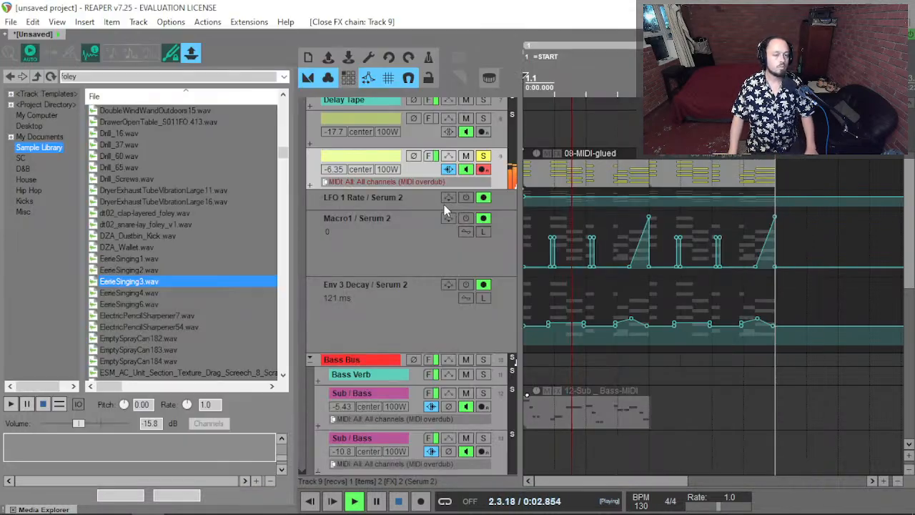
{"action": "key", "text": "F6"}
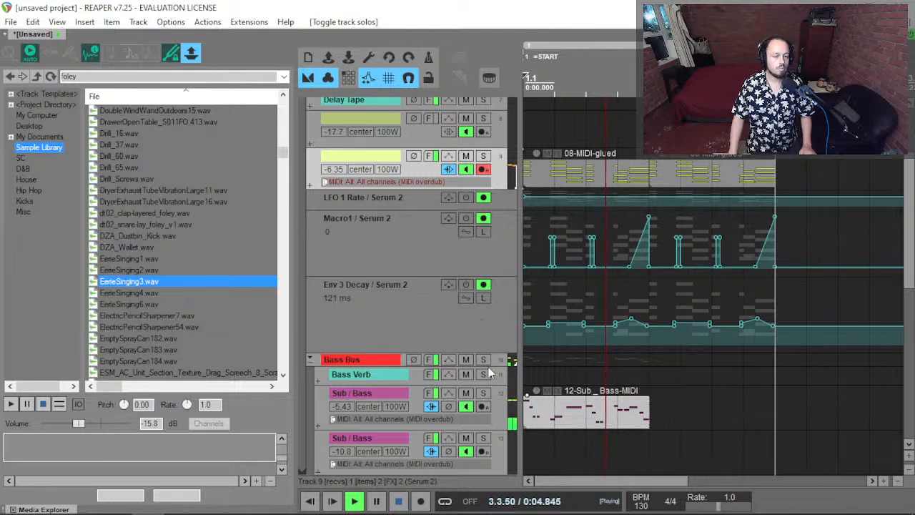
Select the 12-Sub _ Bass-MIDI item and play the bass with the full mix from the start.
{"action": "left_click", "coordinate": [572, 410]}
{"action": "left_click", "coordinate": [524, 408]}
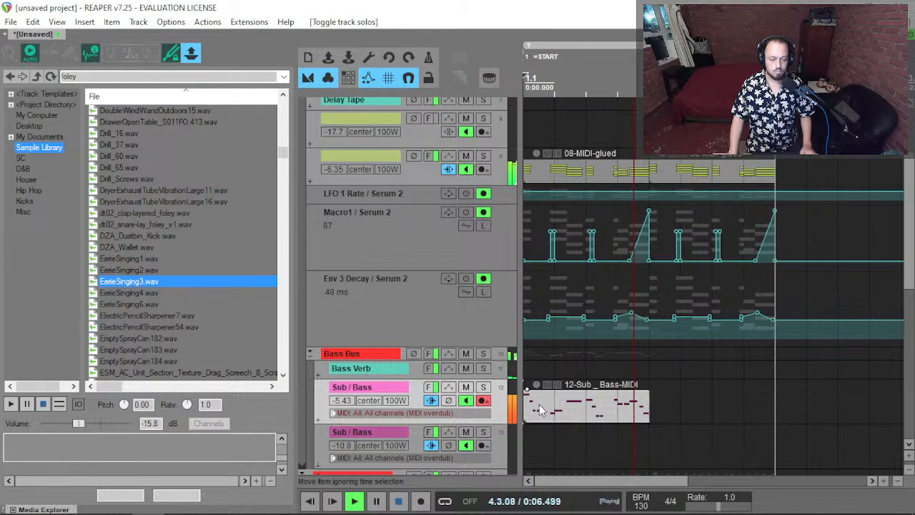
{"action": "key", "text": "space"}
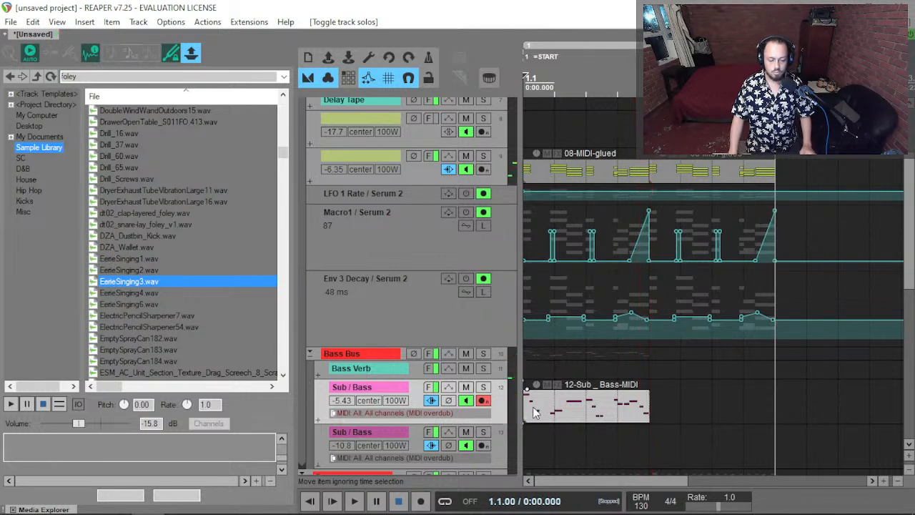
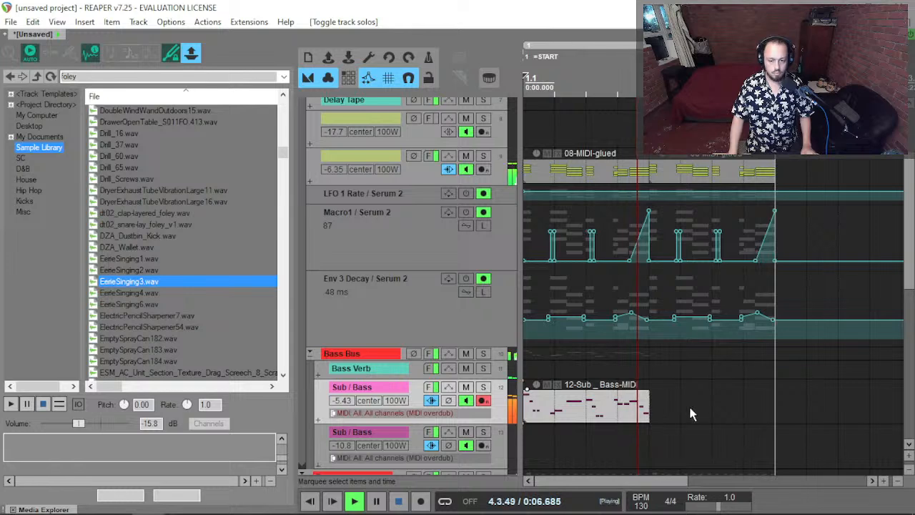
{"action": "key", "text": "space"}
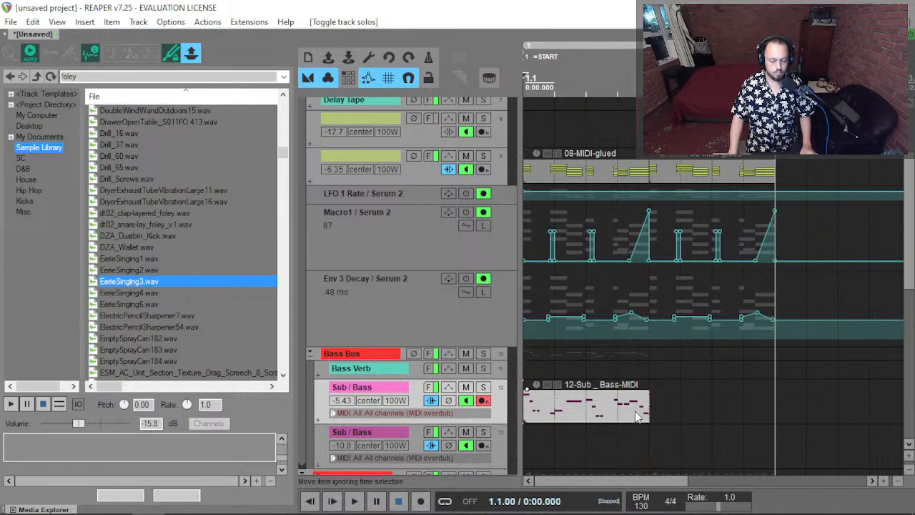
Open track 9's 08-MIDI-glued item for note editing and lower the top two notes of the bar 5 chord by an octave.
{"action": "left_click", "coordinate": [624, 173]}
{"action": "key", "text": "space"}
{"action": "double_click", "coordinate": [679, 178]}
{"action": "scroll", "coordinate": [371, 261], "scroll_direction": "down", "scroll_amount": 7}
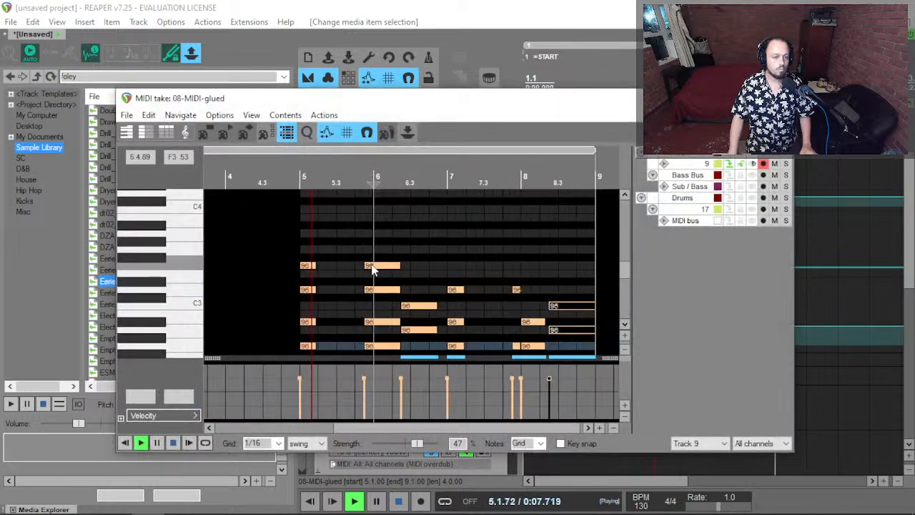
{"action": "key", "text": "space"}
{"action": "scroll", "coordinate": [303, 268], "scroll_direction": "up", "scroll_amount": 6}
{"action": "left_click_drag", "start_coordinate": [302, 229], "coordinate": [279, 316]}
{"action": "key", "text": "shift+Down"}
{"action": "key", "text": "Home"}
{"action": "key", "text": "space"}
{"action": "key", "text": "space"}
Lower the top two notes of the chord just before bar 6 by an octave.
{"action": "scroll", "coordinate": [306, 308], "scroll_direction": "down", "scroll_amount": 2}
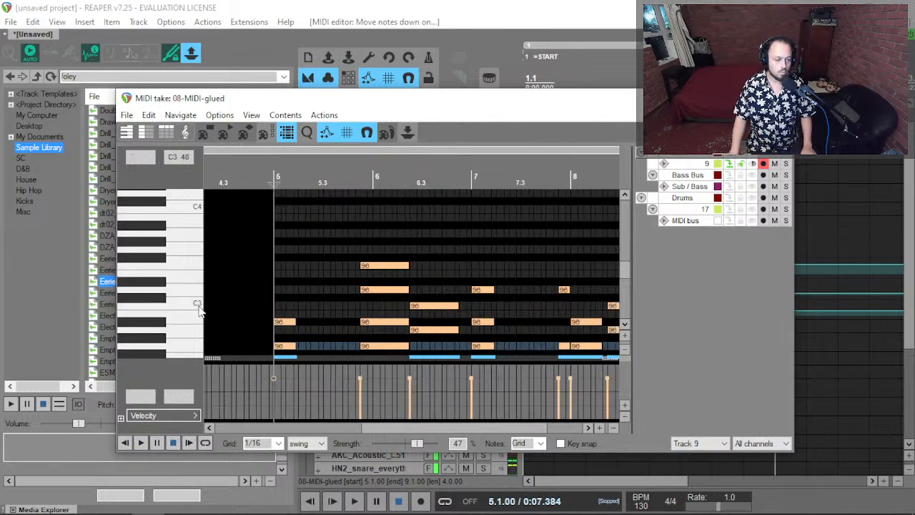
{"action": "scroll", "coordinate": [182, 308], "scroll_direction": "down", "scroll_amount": 3}
{"action": "key", "text": "space"}
{"action": "left_click_drag", "start_coordinate": [398, 249], "coordinate": [385, 202]}
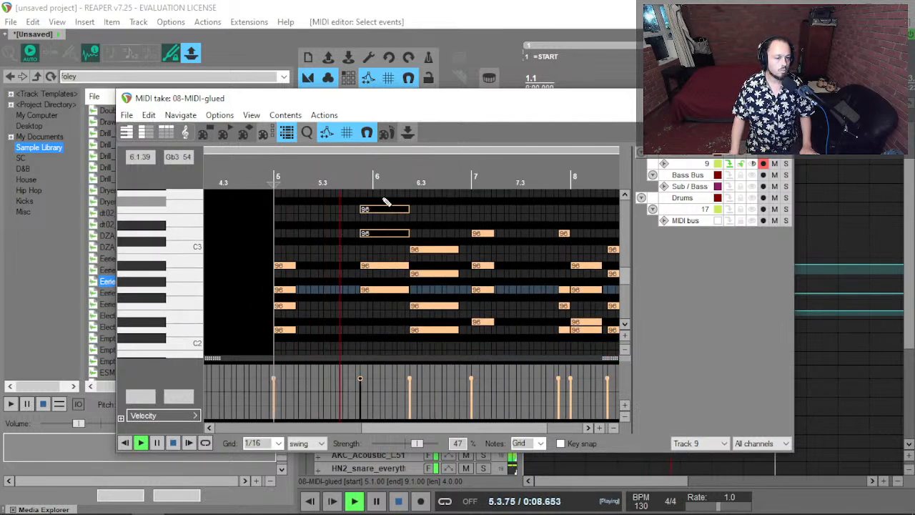
{"action": "key", "text": "space"}
{"action": "key", "text": "shift+Down"}
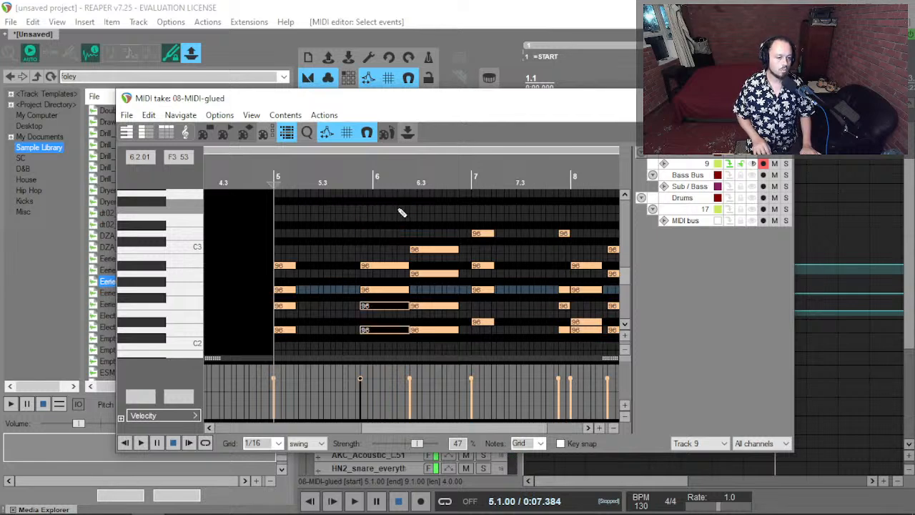
Lower the top two notes of the bar 7 chord by an octave and play back the revised voicings.
{"action": "key", "text": "space"}
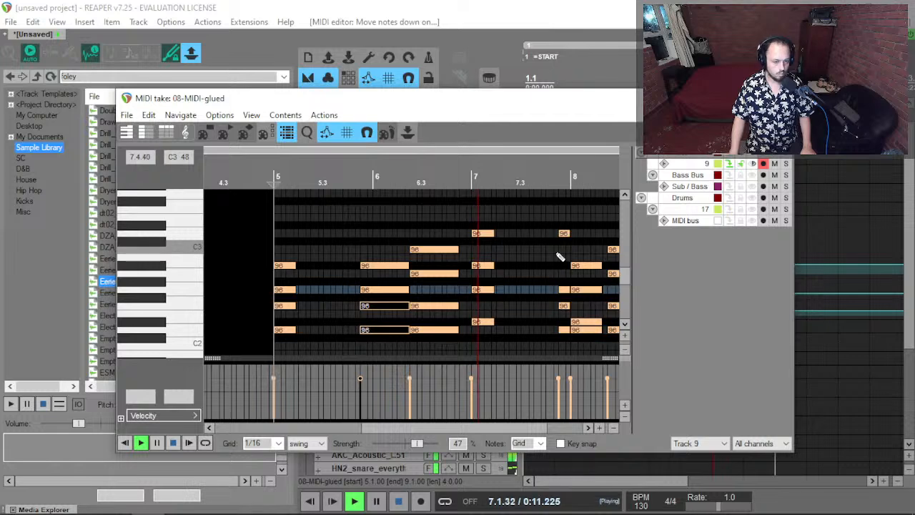
{"action": "key", "text": "space"}
{"action": "left_click_drag", "start_coordinate": [484, 280], "coordinate": [493, 226]}
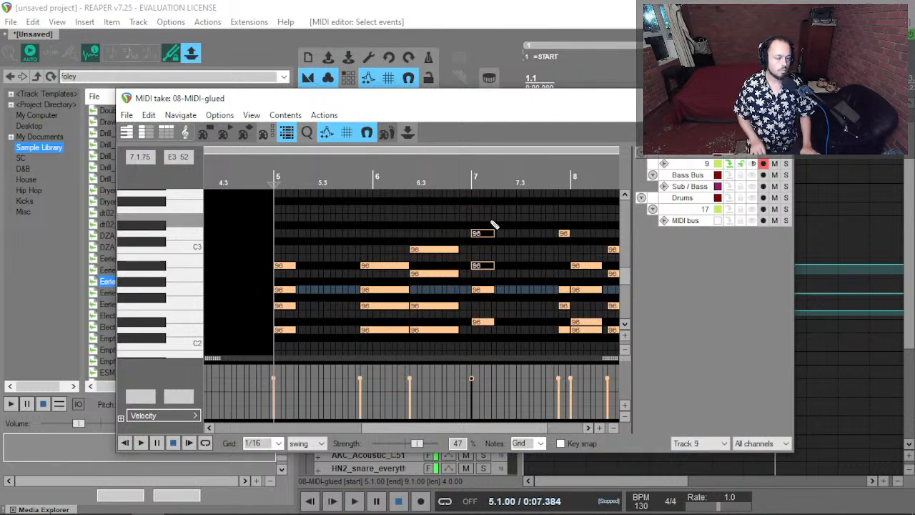
{"action": "key", "text": "ctrl+z"}
{"action": "scroll", "coordinate": [445, 249], "scroll_direction": "down", "scroll_amount": 2}
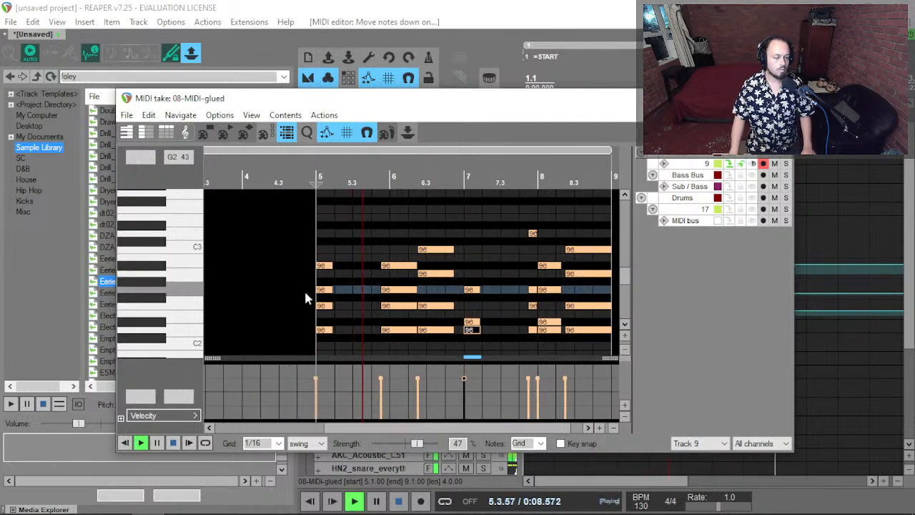
{"action": "scroll", "coordinate": [172, 285], "scroll_direction": "down", "scroll_amount": 4}
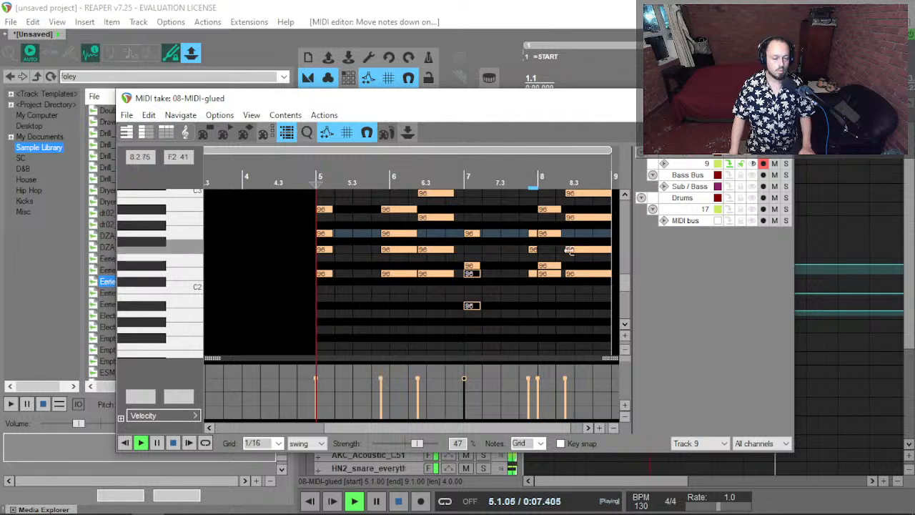
{"action": "scroll", "coordinate": [171, 288], "scroll_direction": "up", "scroll_amount": 4}
{"action": "scroll", "coordinate": [172, 288], "scroll_direction": "down", "scroll_amount": 2}
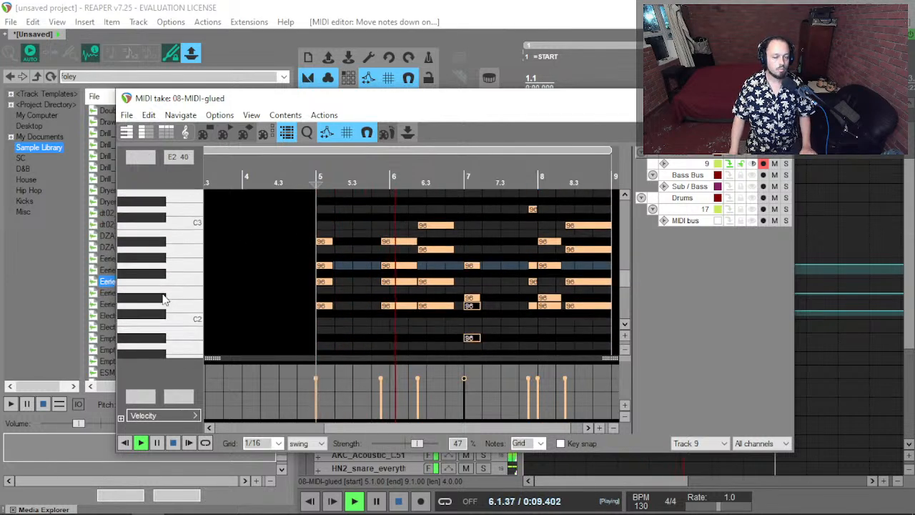
Raise the lowest notes of the two bar 8 chords by an octave and play back from just before bar 8.
{"action": "scroll", "coordinate": [613, 208], "scroll_direction": "down", "scroll_amount": 2}
{"action": "scroll", "coordinate": [490, 224], "scroll_direction": "right", "scroll_amount": 2}
{"action": "scroll", "coordinate": [420, 250], "scroll_direction": "up", "scroll_amount": 2}
{"action": "scroll", "coordinate": [422, 250], "scroll_direction": "up", "scroll_amount": 2}
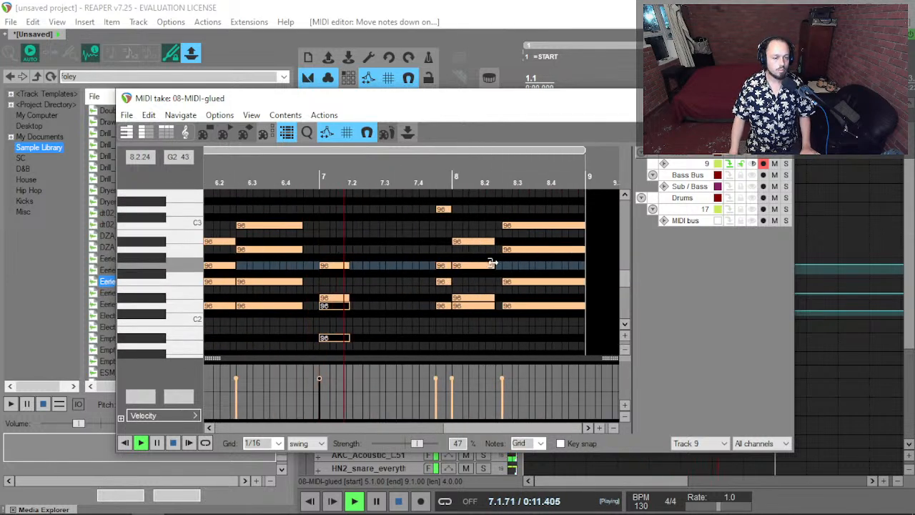
{"action": "left_click_drag", "start_coordinate": [470, 314], "coordinate": [526, 309]}
{"action": "key", "text": "space"}
{"action": "key", "text": "alt+KP_8"}
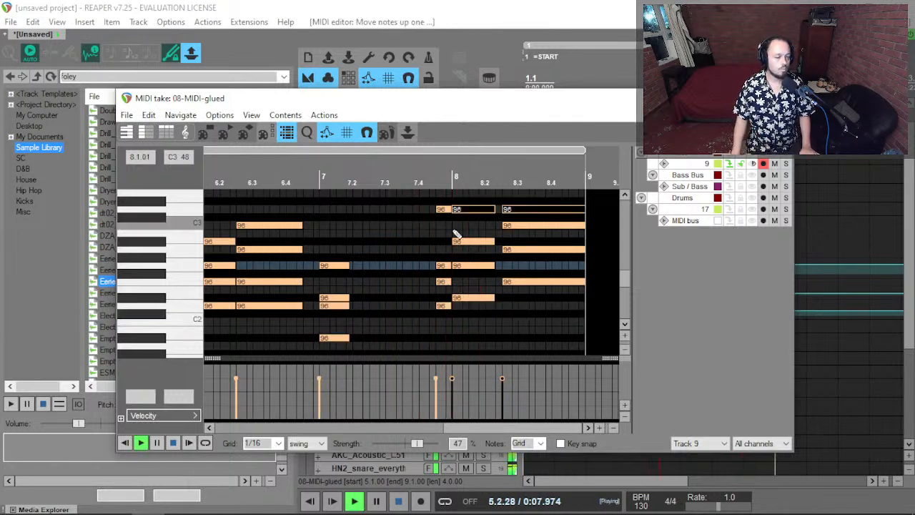
{"action": "scroll", "coordinate": [186, 255], "scroll_direction": "up", "scroll_amount": 2}
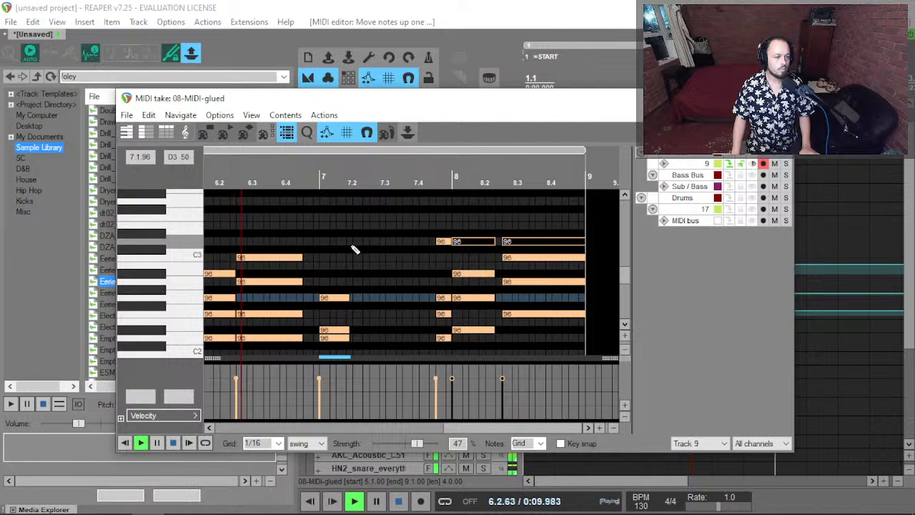
{"action": "key", "text": "space"}
{"action": "left_click", "coordinate": [438, 227]}
{"action": "key", "text": "space"}
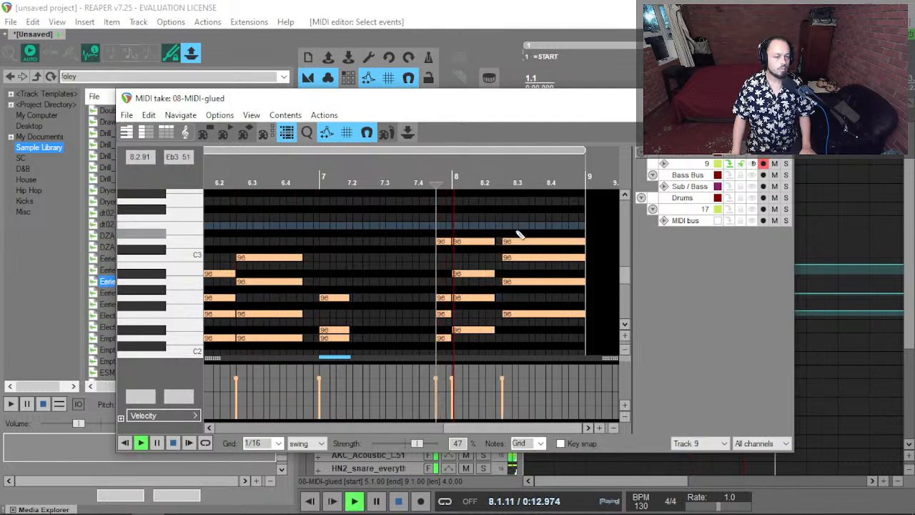
Raise the top note of the final bar 8 chord to G3 and close the note editor.
{"action": "left_click_drag", "start_coordinate": [519, 236], "coordinate": [519, 216]}
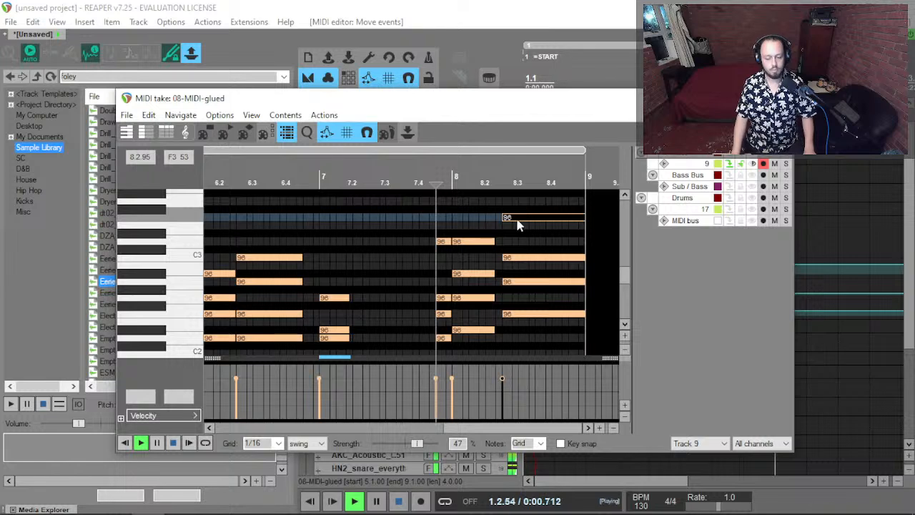
{"action": "left_click_drag", "start_coordinate": [516, 219], "coordinate": [517, 207]}
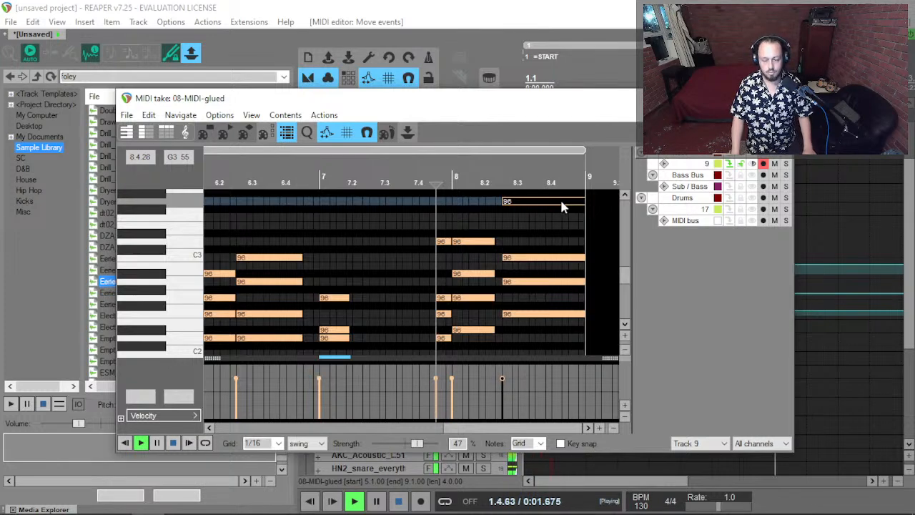
{"action": "key", "text": "Escape"}
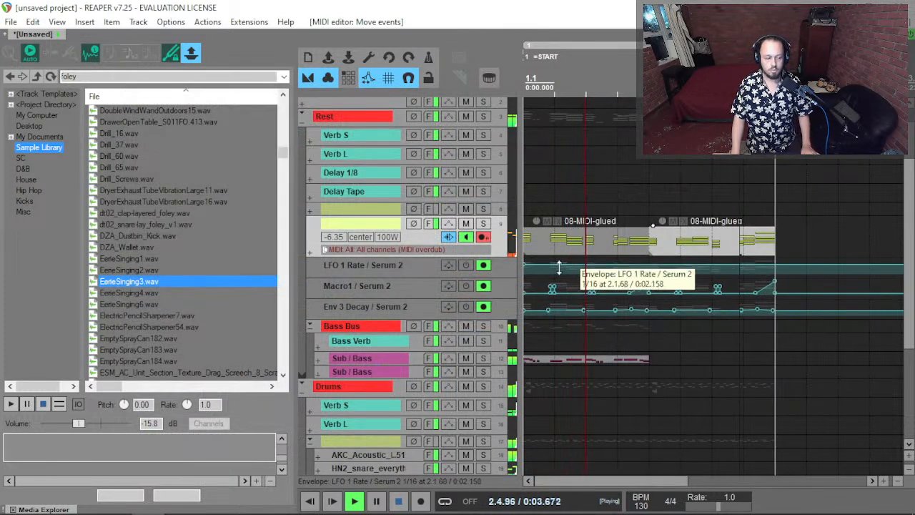
Solo the unnamed drum folder track 17 in the Drums group.
{"action": "scroll", "coordinate": [355, 303], "scroll_direction": "down", "scroll_amount": 5}
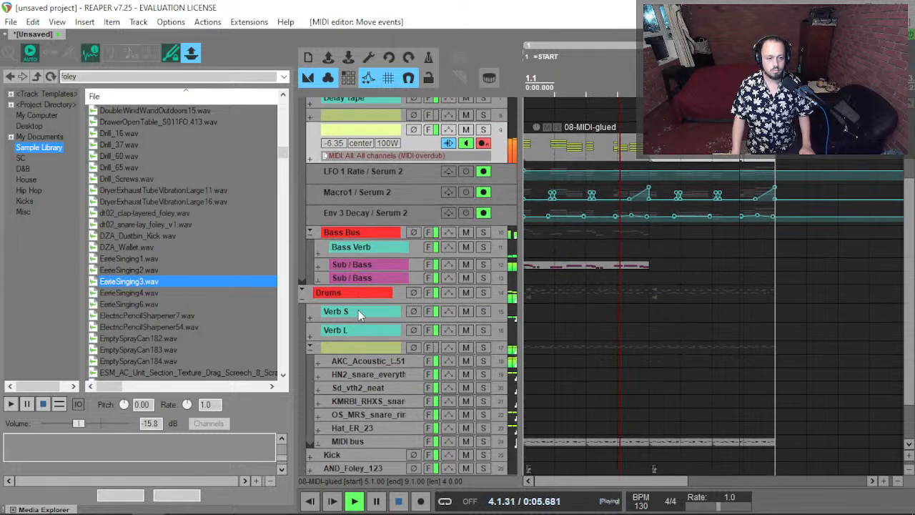
{"action": "scroll", "coordinate": [357, 313], "scroll_direction": "down", "scroll_amount": 1}
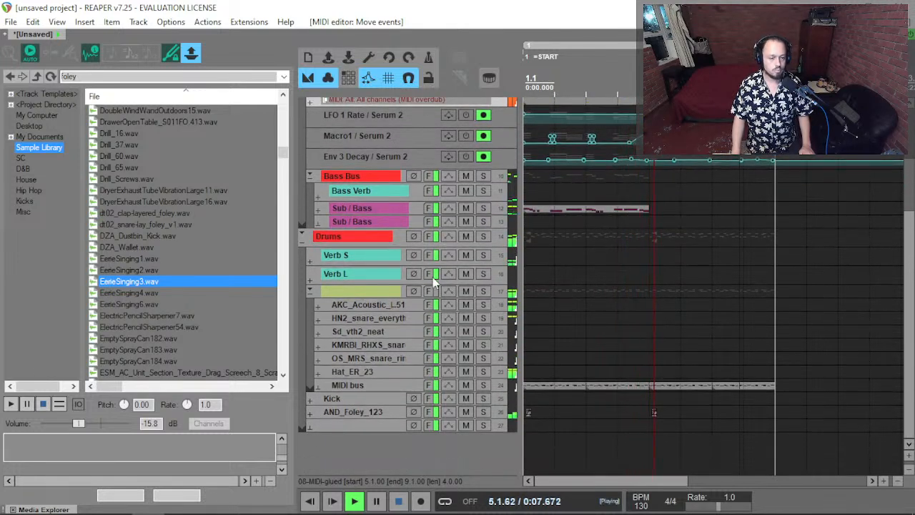
{"action": "left_click", "coordinate": [484, 290]}
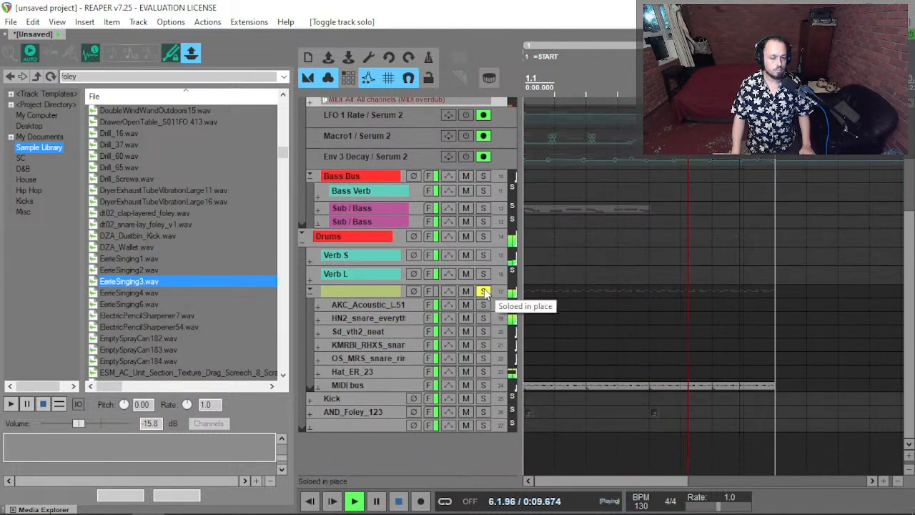
In the AKC_Acoustic_Kick_51 track's ReaEQ, disable the 64.5 Hz boost and move the lowest band up to about 200 Hz.
{"action": "left_click", "coordinate": [366, 305]}
{"action": "scroll", "coordinate": [368, 305], "scroll_direction": "down", "scroll_amount": 2}
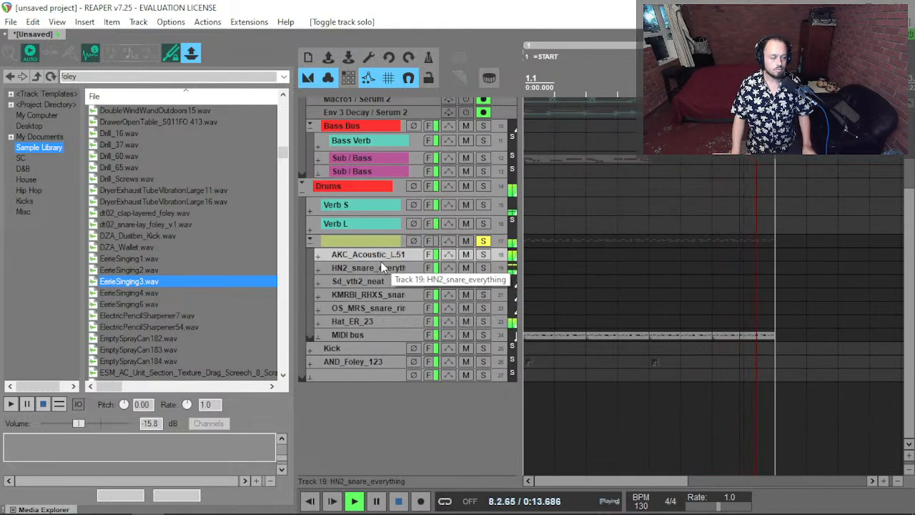
{"action": "left_click", "coordinate": [429, 255]}
{"action": "double_click", "coordinate": [214, 172]}
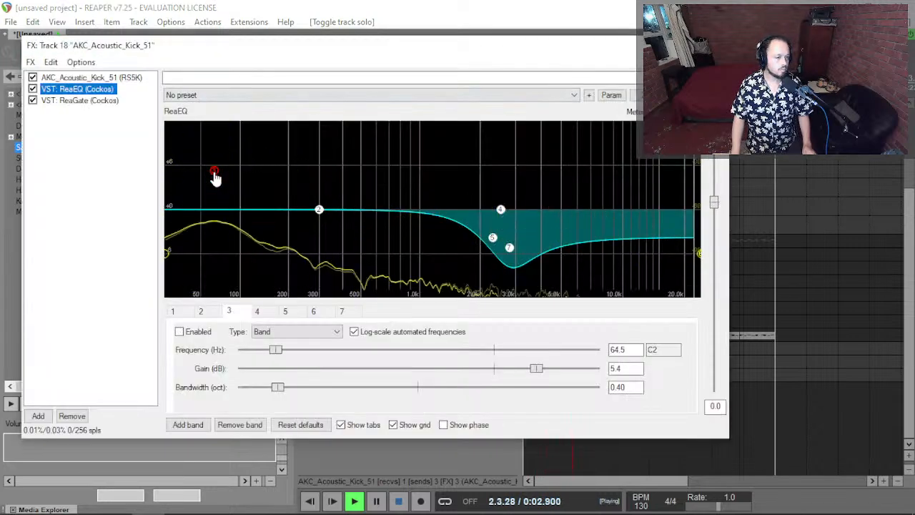
{"action": "double_click", "coordinate": [167, 254]}
{"action": "left_click_drag", "start_coordinate": [167, 253], "coordinate": [288, 264]}
{"action": "key", "text": "Escape"}
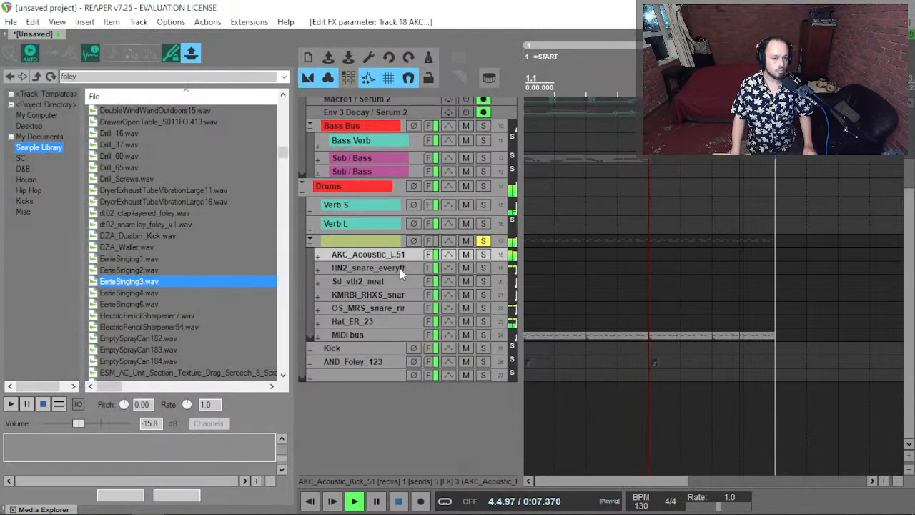
Show the RS5K manager for drum folder track 17 and browse to the Kicks sample folder.
{"action": "left_click", "coordinate": [367, 241]}
{"action": "left_click", "coordinate": [491, 77]}
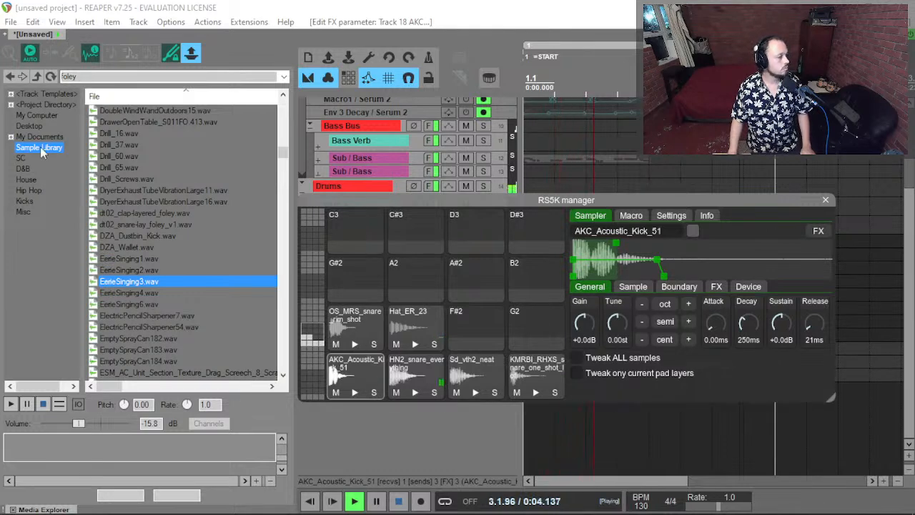
{"action": "left_click", "coordinate": [25, 180]}
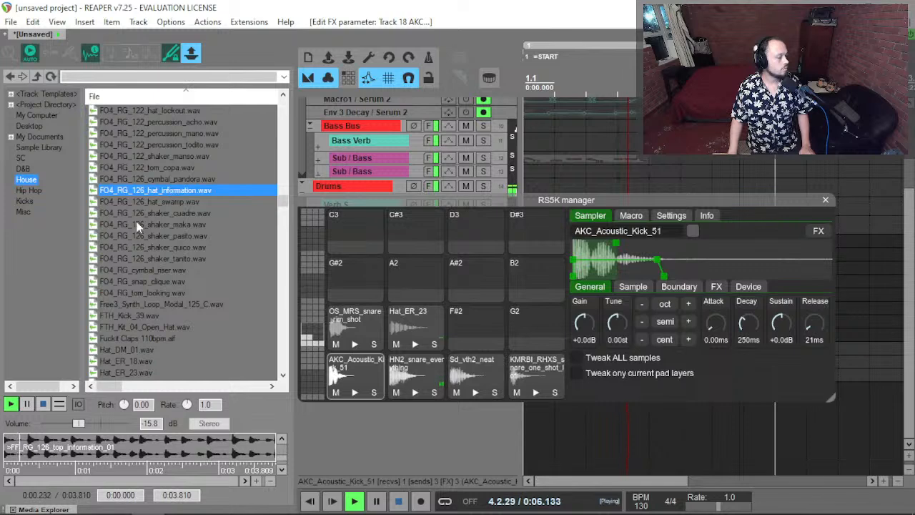
{"action": "left_click", "coordinate": [28, 190]}
{"action": "left_click", "coordinate": [23, 202]}
Audition kick samples, comparing kick_one_shot_fusion.wav with kick_one_shot_kick_atomic.wav.
{"action": "left_click", "coordinate": [175, 190]}
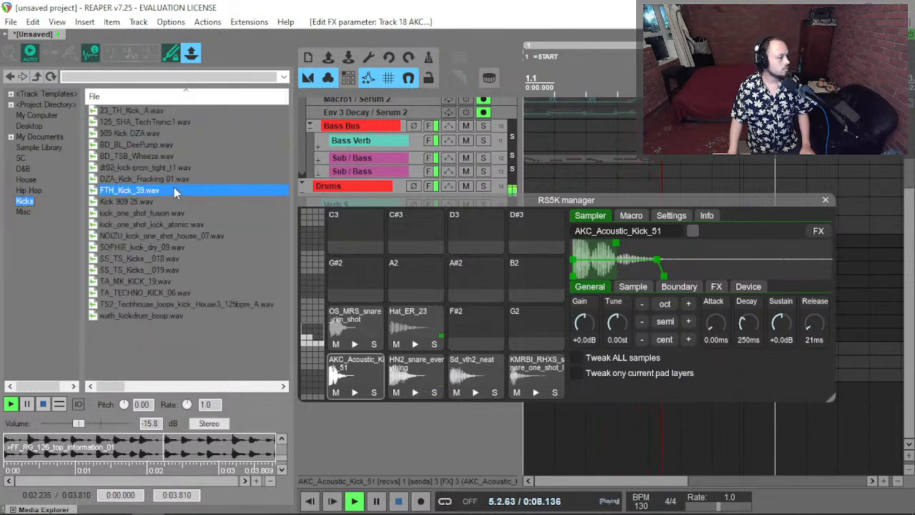
{"action": "left_click", "coordinate": [143, 213]}
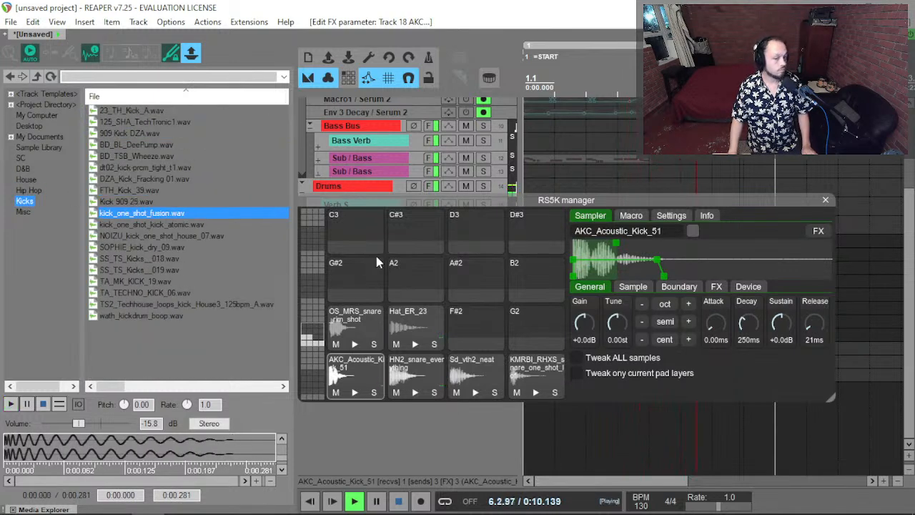
{"action": "left_click", "coordinate": [136, 225]}
{"action": "left_click", "coordinate": [139, 215]}
{"action": "left_click", "coordinate": [140, 227]}
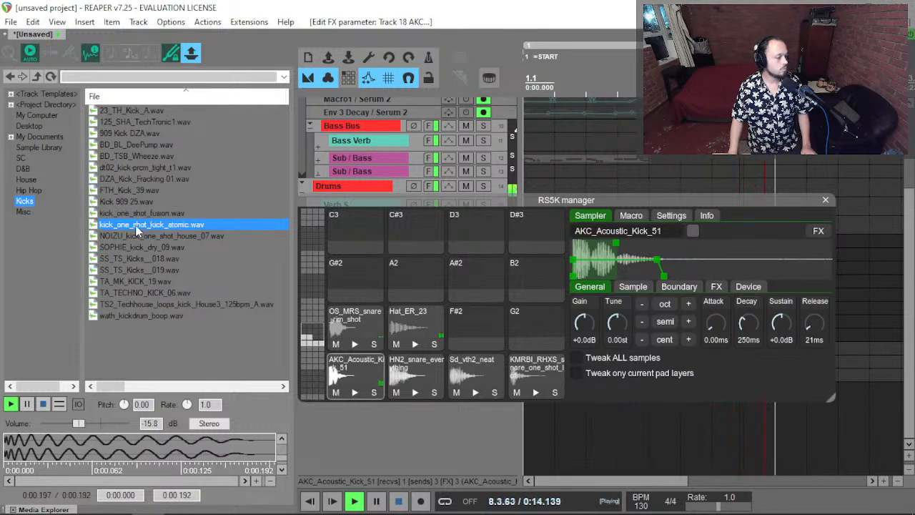
Load kick_one_shot_fusion.wav onto the empty F#2 pad of the RS5K manager and close the manager.
{"action": "left_click", "coordinate": [141, 213]}
{"action": "left_click_drag", "start_coordinate": [140, 213], "coordinate": [473, 323]}
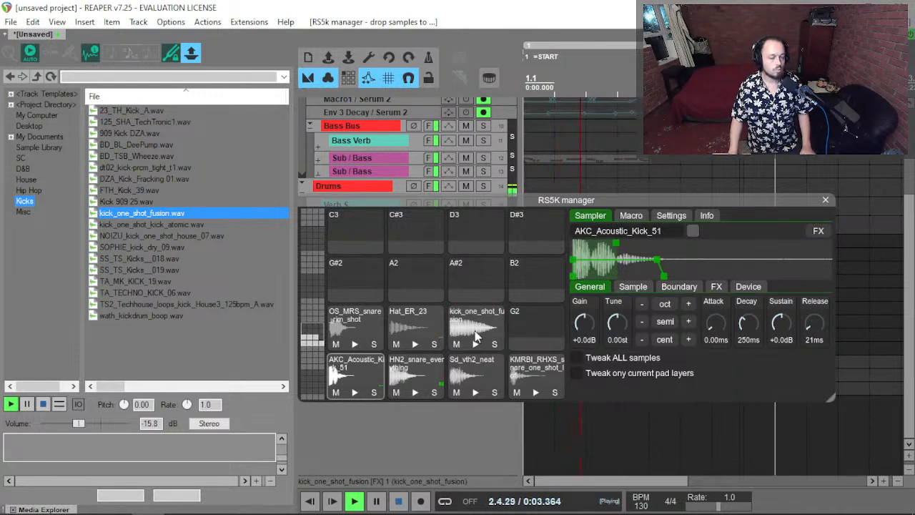
{"action": "left_click", "coordinate": [476, 336]}
{"action": "key", "text": "Escape"}
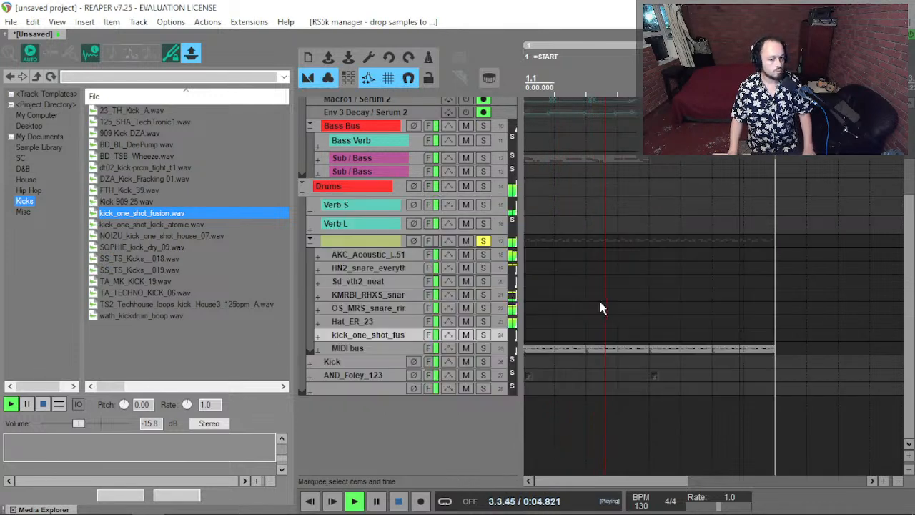
Select all items on the MIDI bus track and open them for note editing.
{"action": "left_click", "coordinate": [569, 350]}
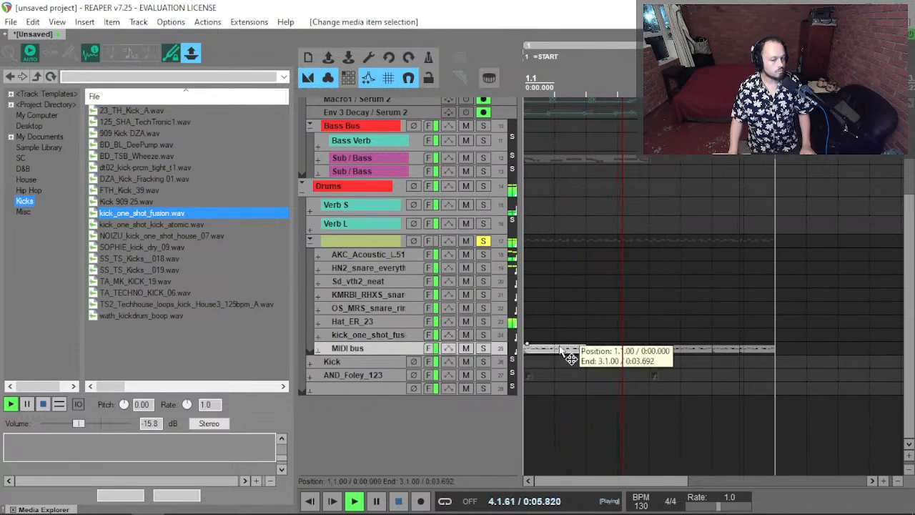
{"action": "double_click", "coordinate": [495, 348]}
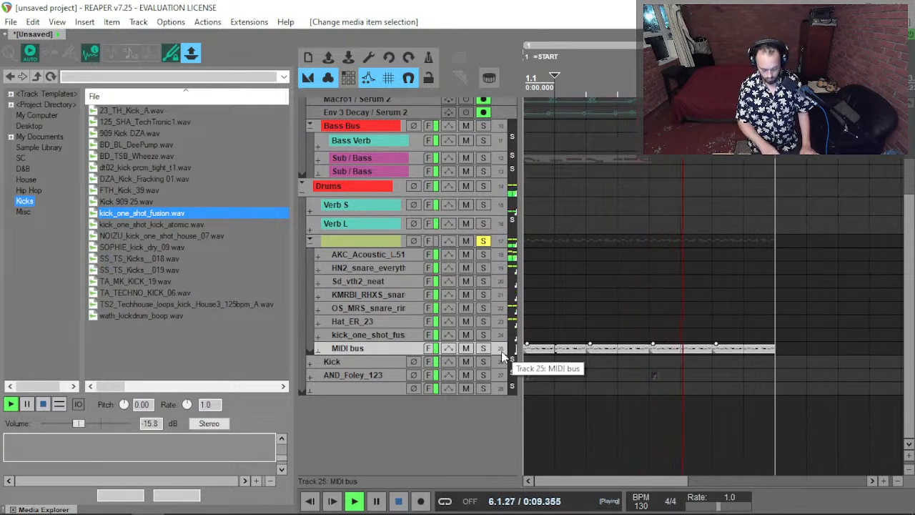
{"action": "key", "text": "ctrl+alt+e"}
{"action": "scroll", "coordinate": [306, 309], "scroll_direction": "down", "scroll_amount": 4}
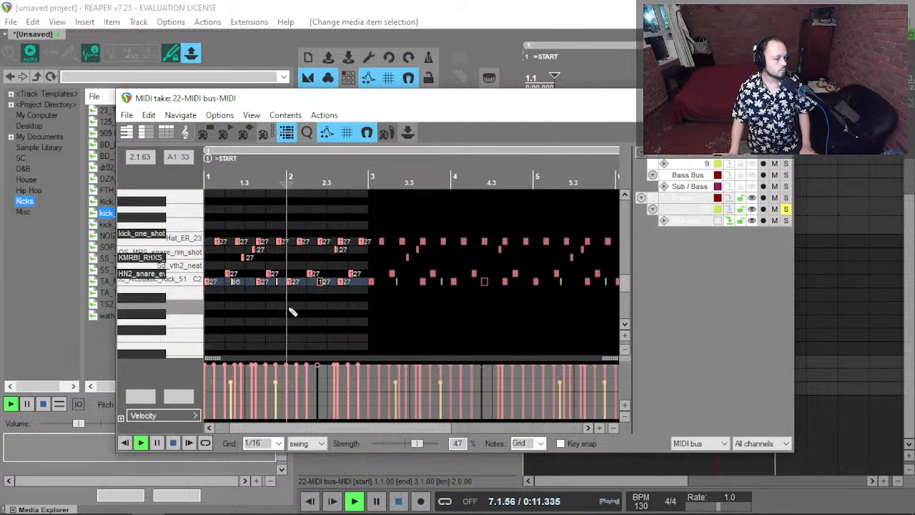
Copy all AKC_Acoustic_Kick_51 notes from C2 to the kick_one_shot_fusion row at Gb2 and close the editor.
{"action": "left_click", "coordinate": [172, 286]}
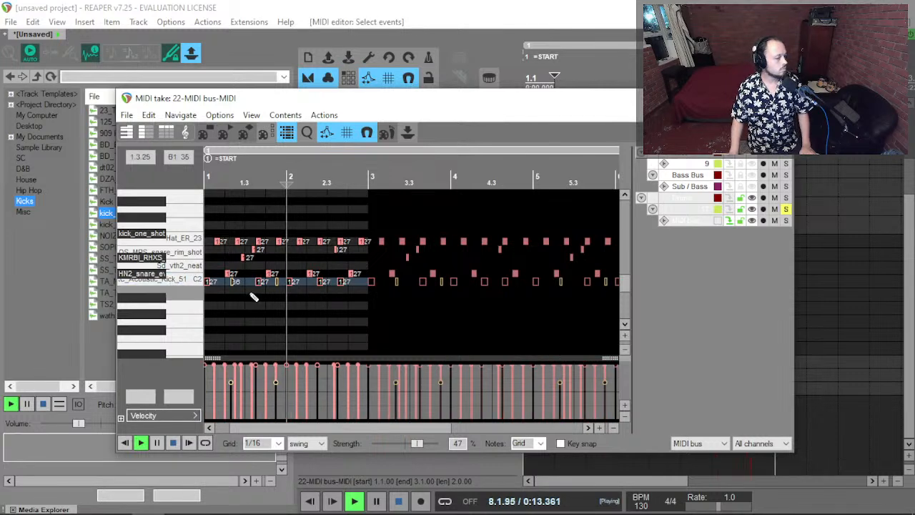
{"action": "scroll", "coordinate": [212, 293], "scroll_direction": "up", "scroll_amount": 4}
{"action": "left_click_drag", "start_coordinate": [218, 284], "coordinate": [215, 243]}
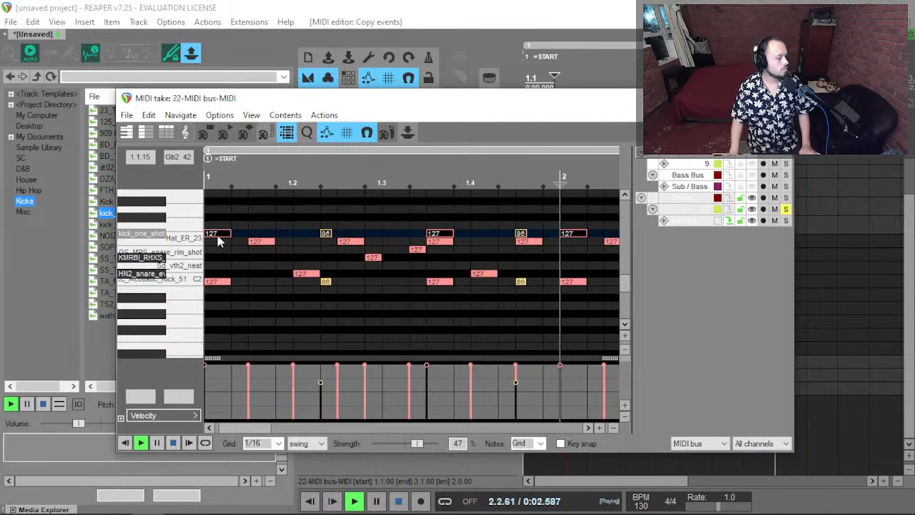
{"action": "key", "text": "Escape"}
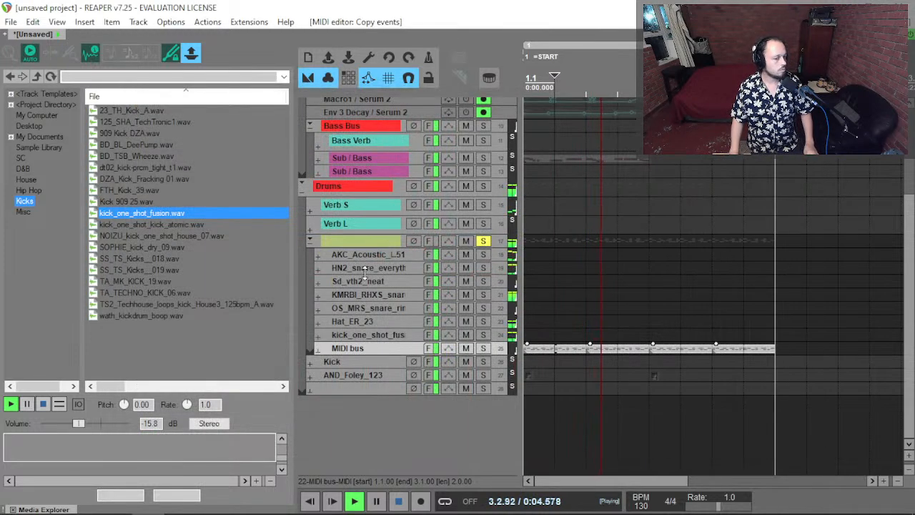
In the RS5K manager, shorten the kick_one_shot_fusion sample's decay and set its release to 13 ms.
{"action": "left_click", "coordinate": [354, 241]}
{"action": "key", "text": "f"}
{"action": "key", "text": "Escape"}
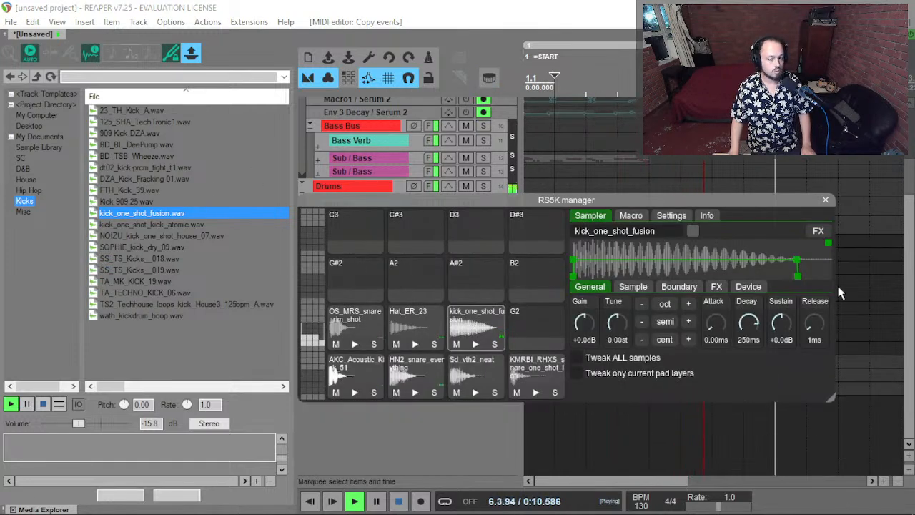
{"action": "left_click", "coordinate": [679, 286]}
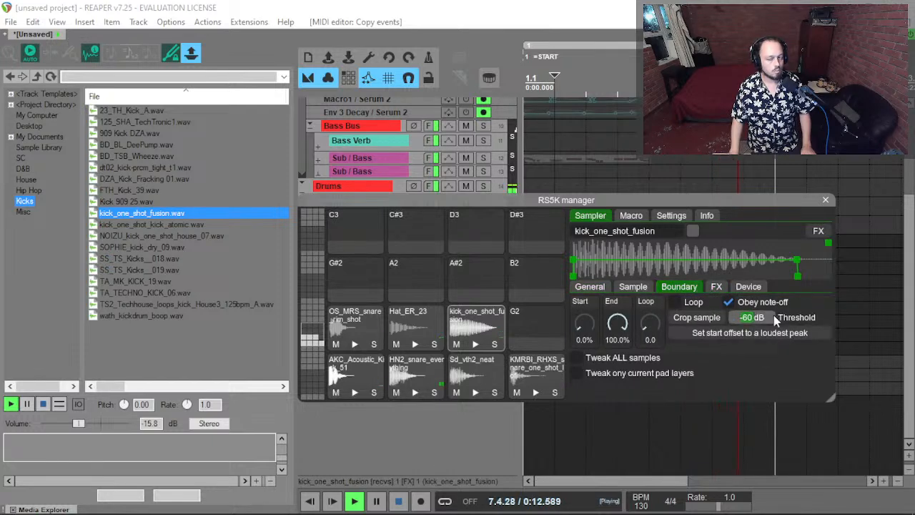
{"action": "left_click", "coordinate": [598, 288]}
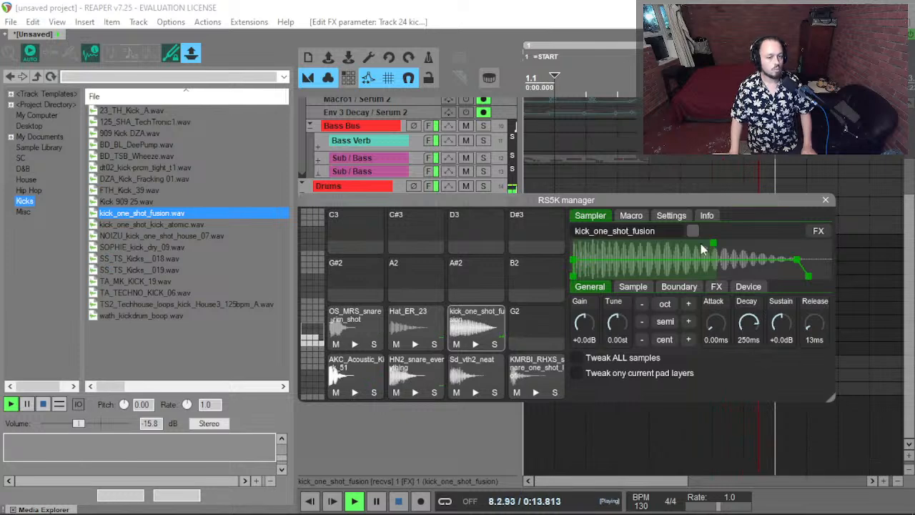
{"action": "key", "text": "Escape"}
Unsolo drum folder track 17 and lower the AKC_Acoustic_Kick_51 track's volume to -14.0 dB.
{"action": "left_click", "coordinate": [483, 243]}
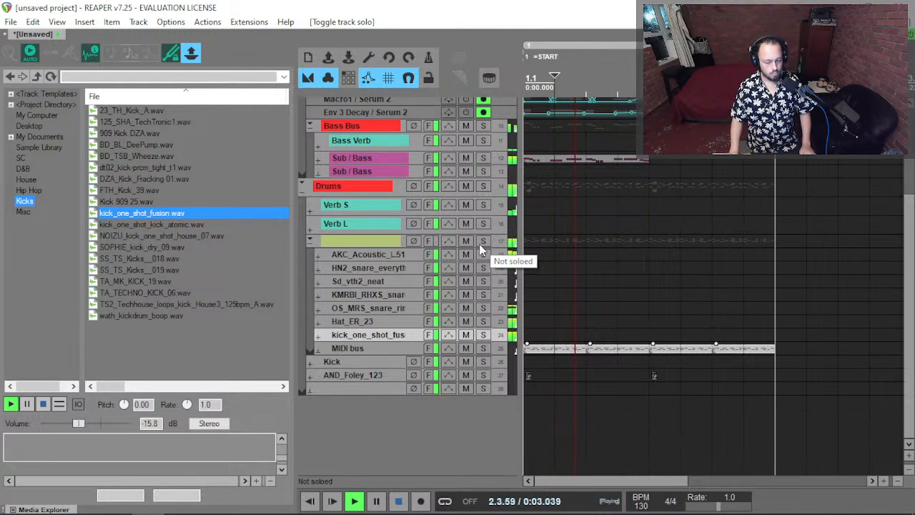
{"action": "left_click", "coordinate": [374, 259]}
{"action": "left_click_drag", "start_coordinate": [379, 261], "coordinate": [379, 285]}
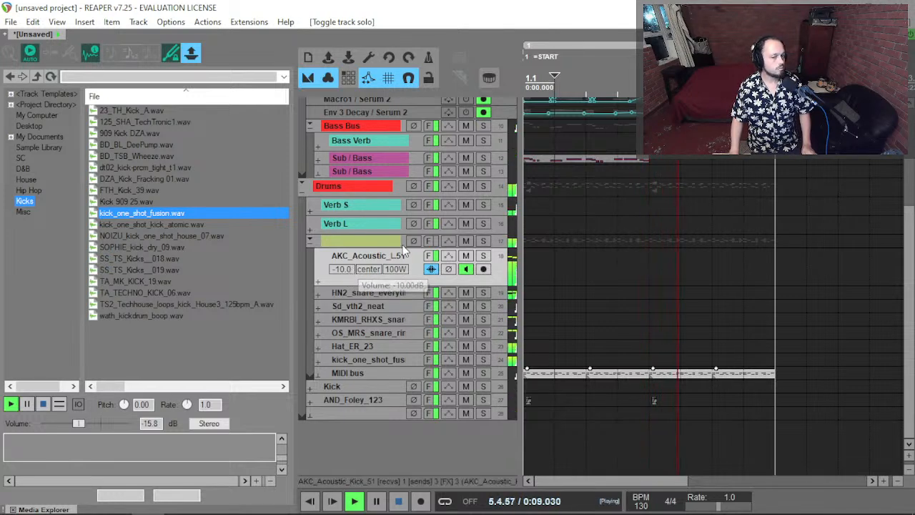
{"action": "left_click_drag", "start_coordinate": [341, 269], "coordinate": [344, 276]}
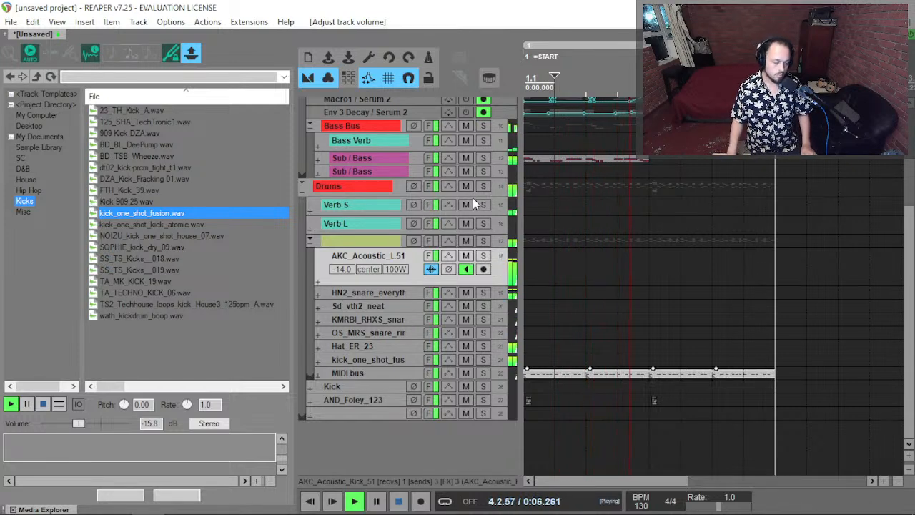
Raise drum folder track 17's volume to -6.35 dB and set Sub / Bass track 12 to -5.02 dB.
{"action": "left_click", "coordinate": [355, 243]}
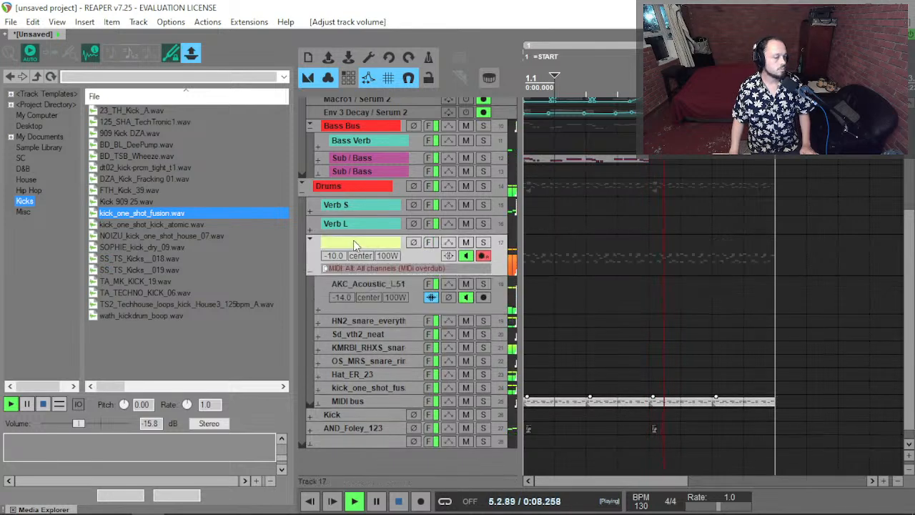
{"action": "mouse_move", "coordinate": [346, 256]}
{"action": "left_mouse_down"}
{"action": "mouse_move", "coordinate": [345, 243]}
{"action": "mouse_move", "coordinate": [333, 259]}
{"action": "left_mouse_up"}
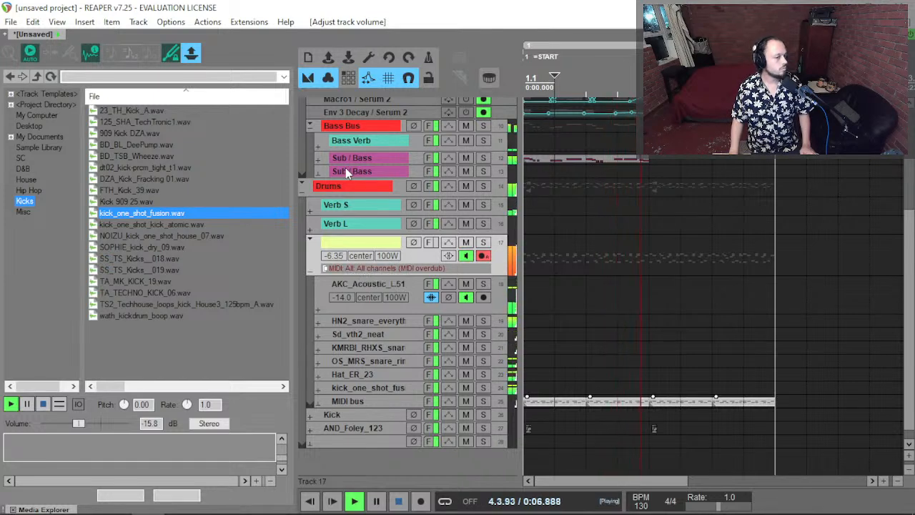
{"action": "left_click", "coordinate": [356, 160]}
{"action": "left_click_drag", "start_coordinate": [350, 177], "coordinate": [350, 175]}
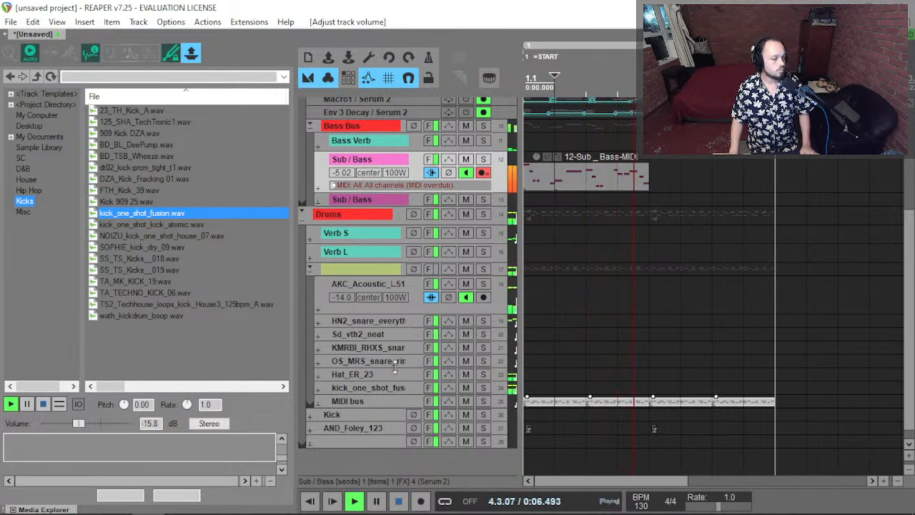
Add ReaEQ to the HN2_snare_everything track and cut band 4 by 2.5 dB at about 4963 Hz.
{"action": "key", "text": "space"}
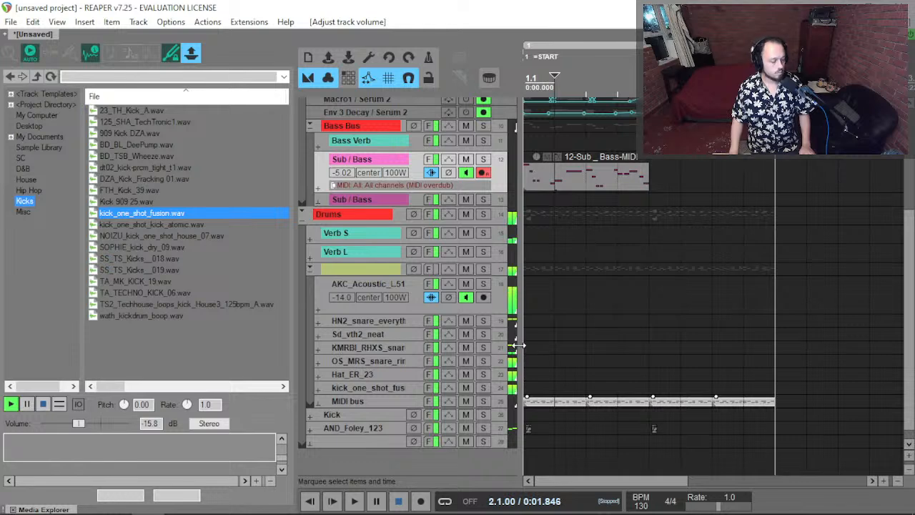
{"action": "key", "text": "space"}
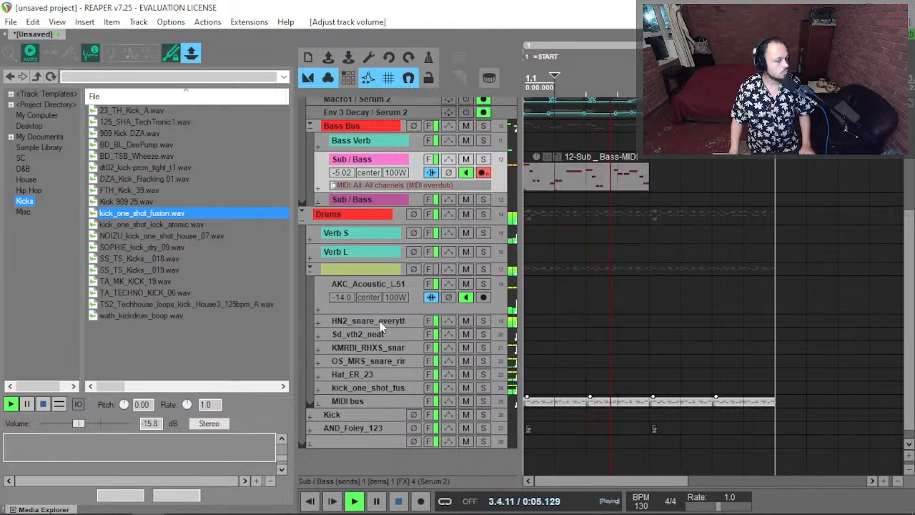
{"action": "left_click", "coordinate": [400, 321]}
{"action": "key", "text": "f"}
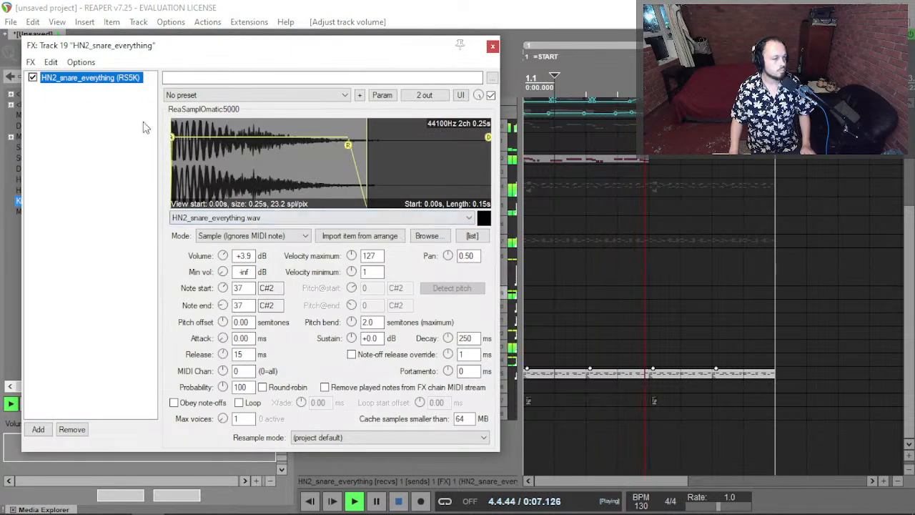
{"action": "double_click", "coordinate": [75, 100]}
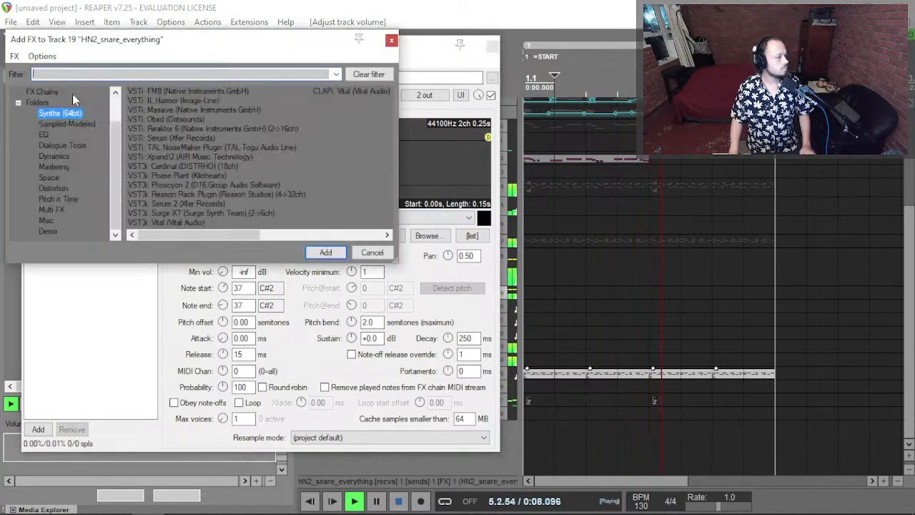
{"action": "left_click", "coordinate": [43, 133]}
{"action": "double_click", "coordinate": [175, 96]}
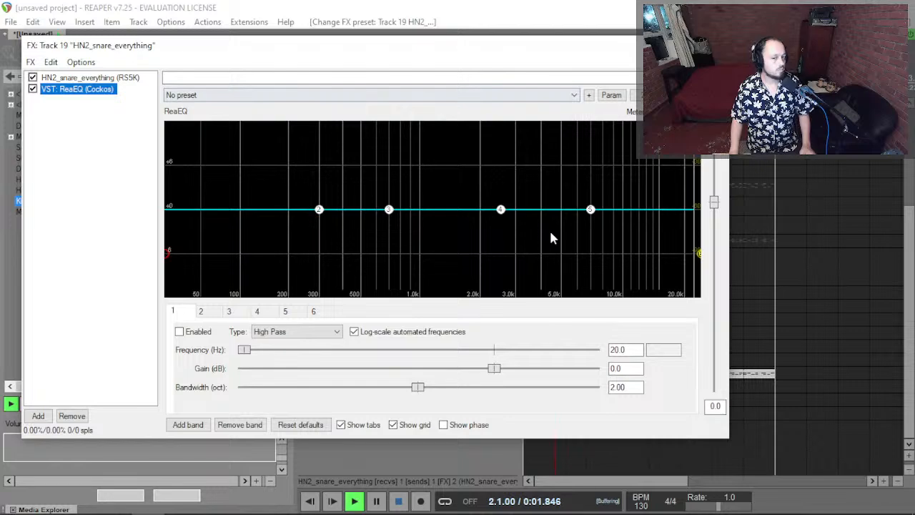
{"action": "left_click_drag", "start_coordinate": [501, 213], "coordinate": [562, 233]}
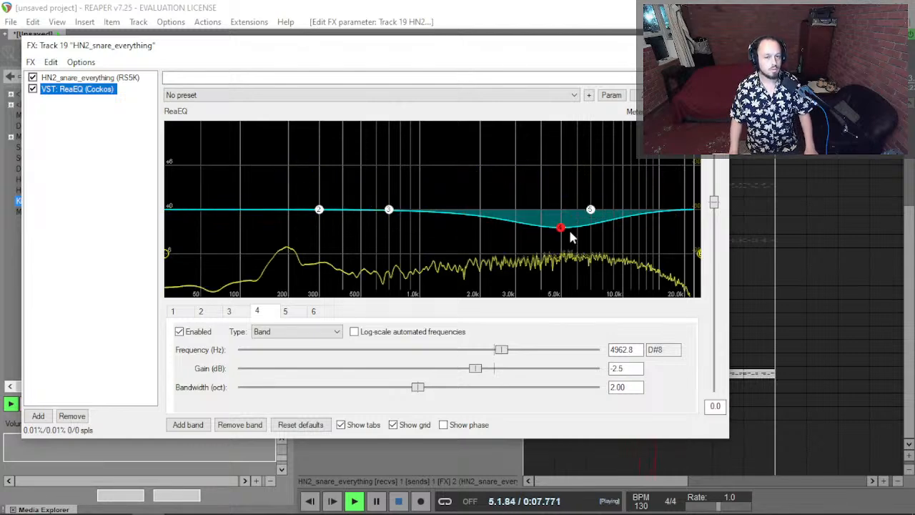
{"action": "key", "text": "Escape"}
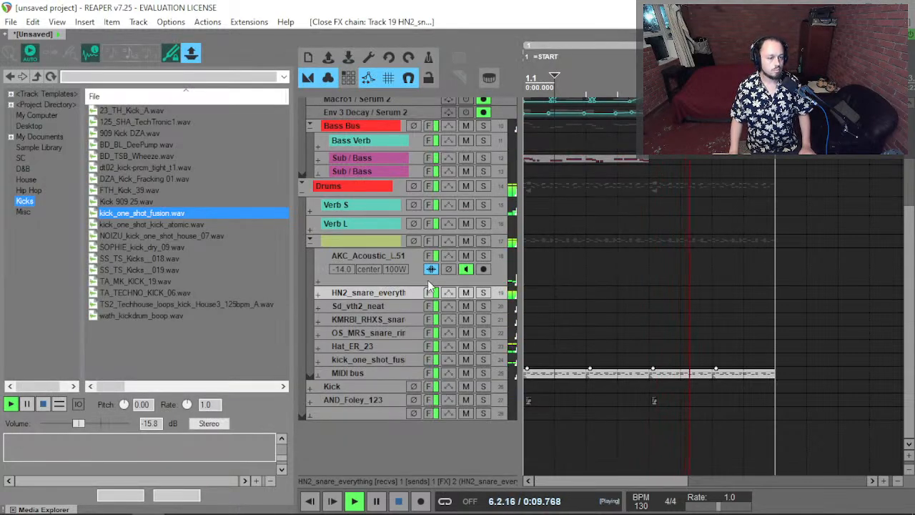
Duplicate the Sub / Bass MIDI item on track 12 so a copy directly follows the original.
{"action": "scroll", "coordinate": [389, 196], "scroll_direction": "up", "scroll_amount": 3}
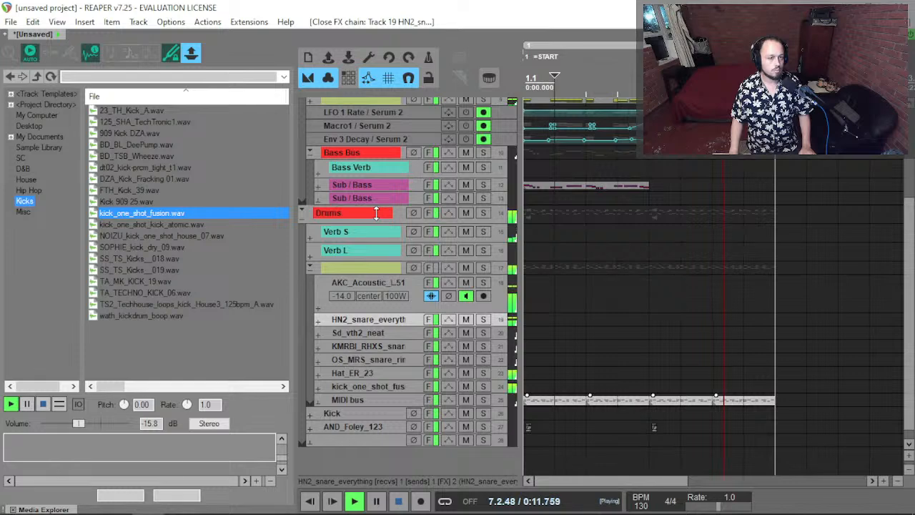
{"action": "scroll", "coordinate": [375, 214], "scroll_direction": "up", "scroll_amount": 1}
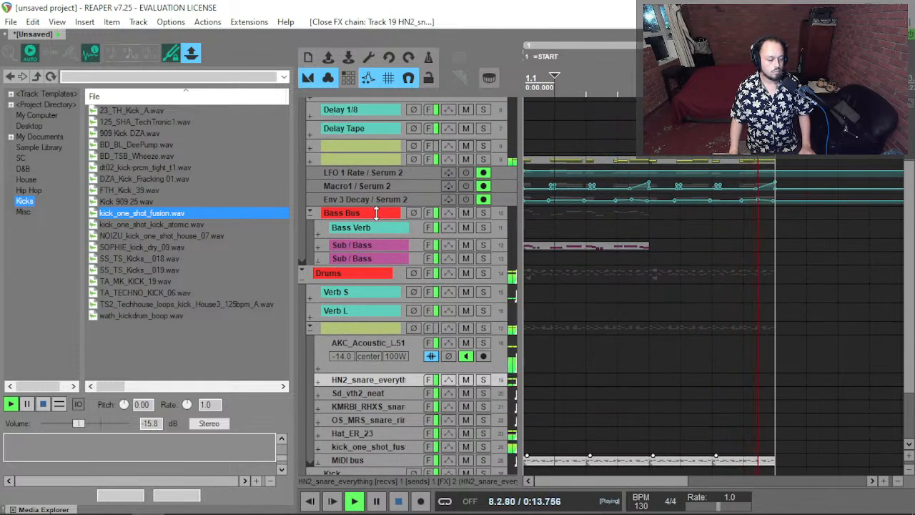
{"action": "left_click", "coordinate": [623, 247]}
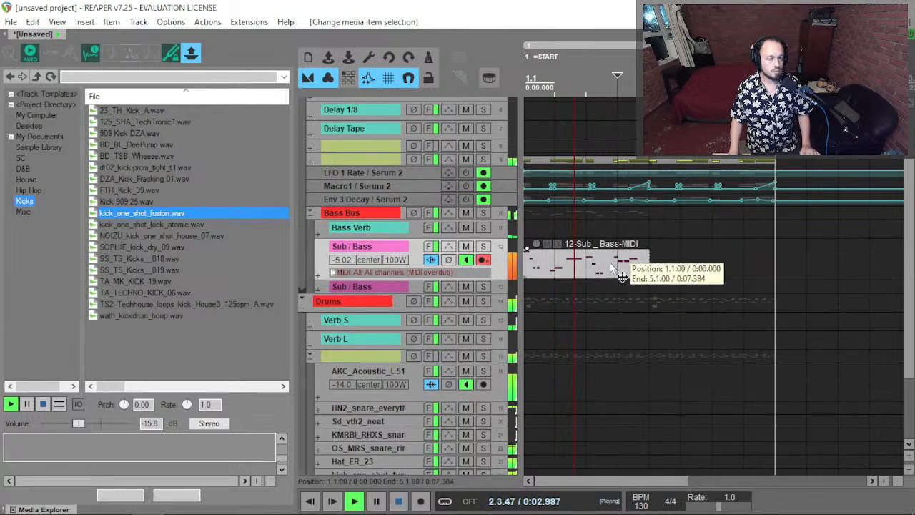
{"action": "key", "text": "ctrl+d"}
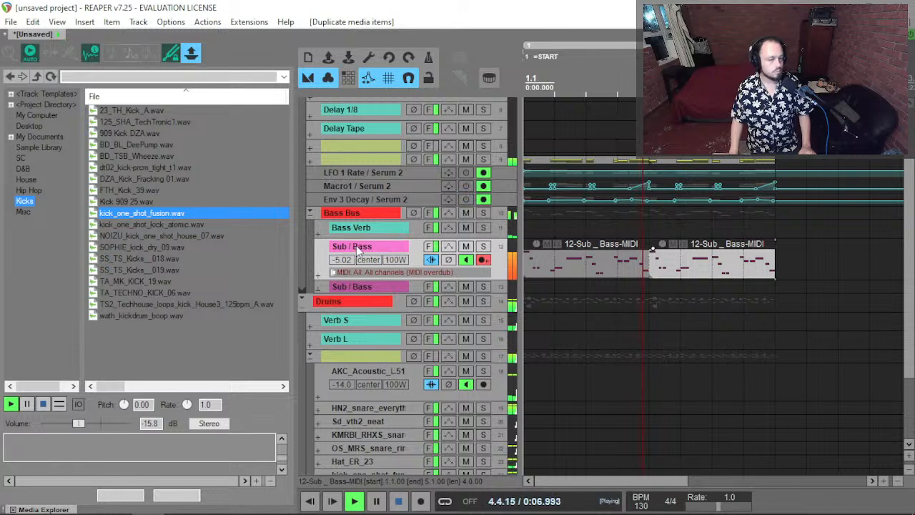
In Serum 2 on Sub / Bass track 12, enable oscillator B, audition it without oscillator A, and route B into the filter.
{"action": "key", "text": "f"}
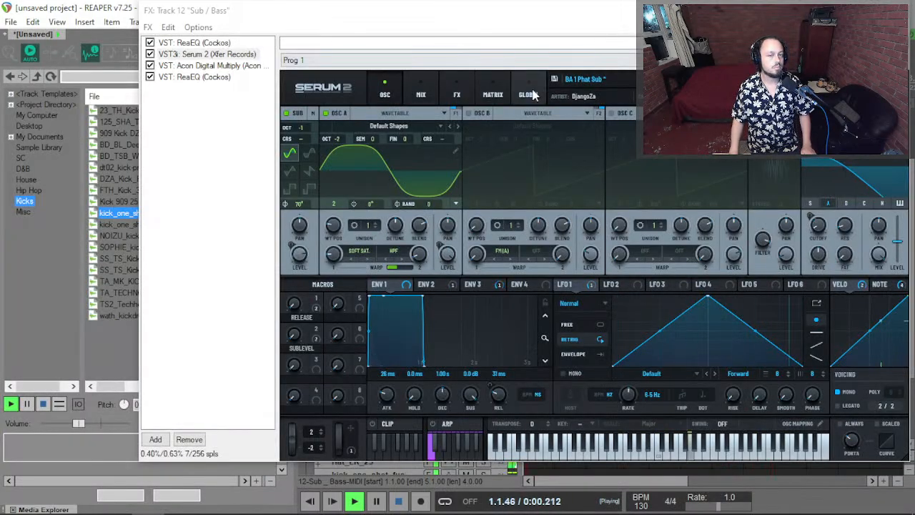
{"action": "left_click", "coordinate": [478, 116]}
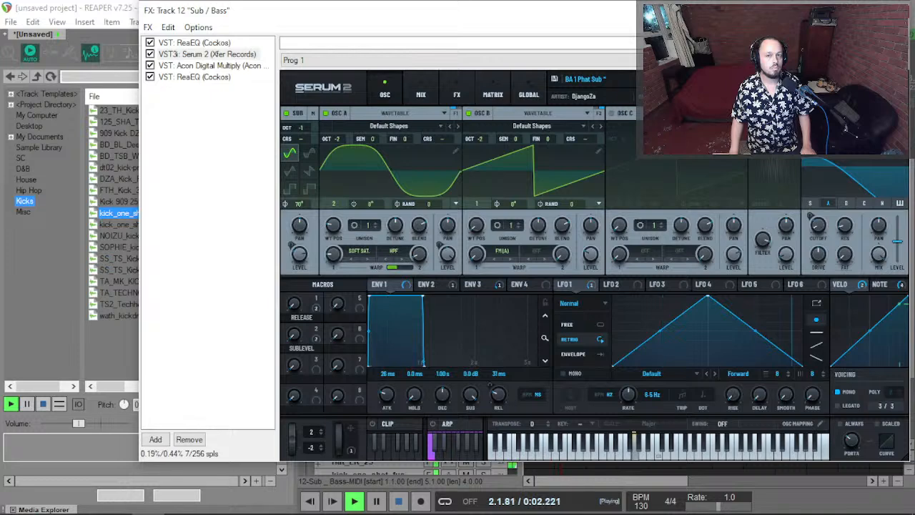
{"action": "left_click", "coordinate": [326, 114]}
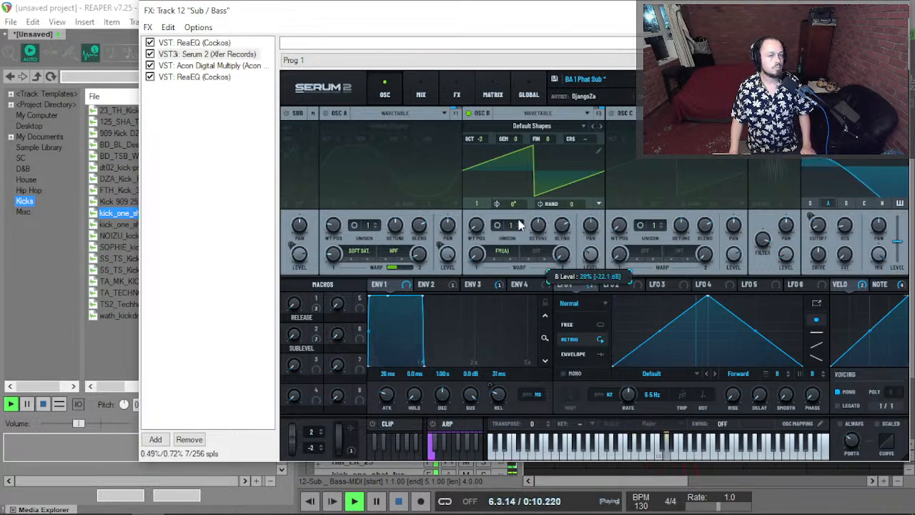
{"action": "left_click", "coordinate": [326, 114]}
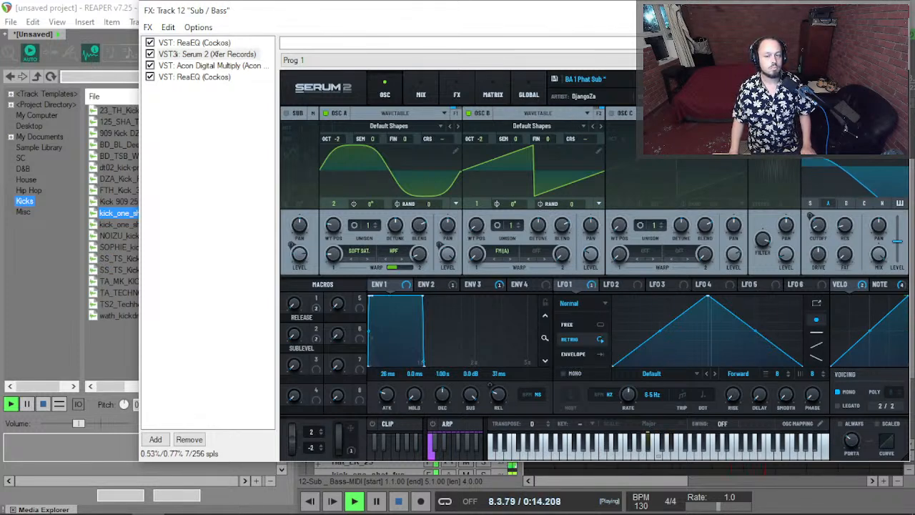
{"action": "left_click", "coordinate": [846, 203]}
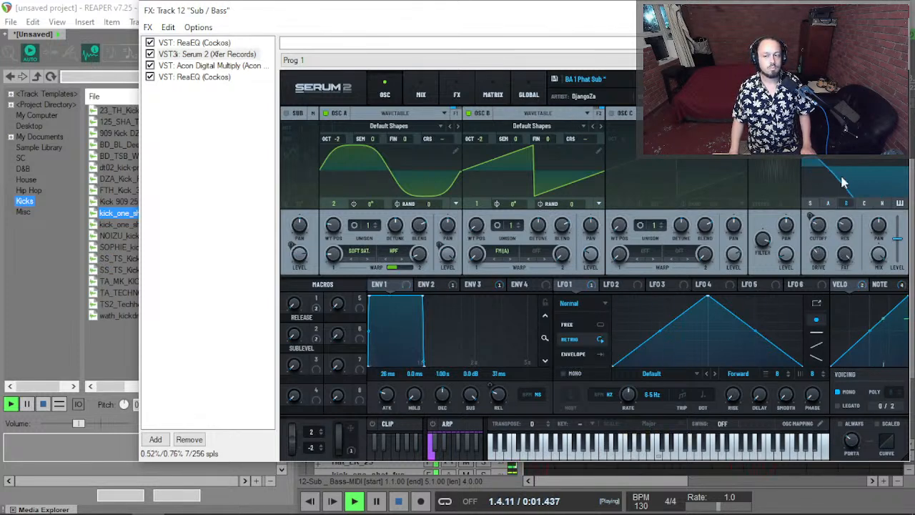
{"action": "left_click", "coordinate": [428, 285]}
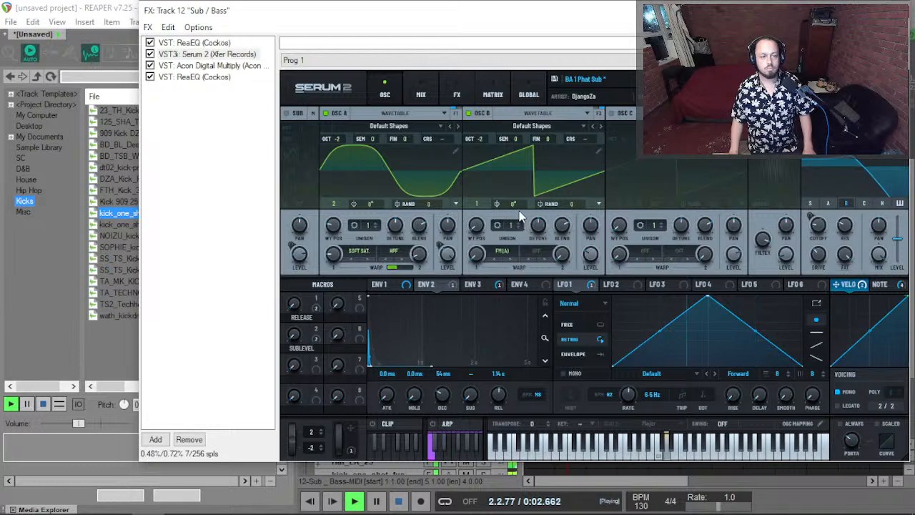
{"action": "key", "text": "Escape"}
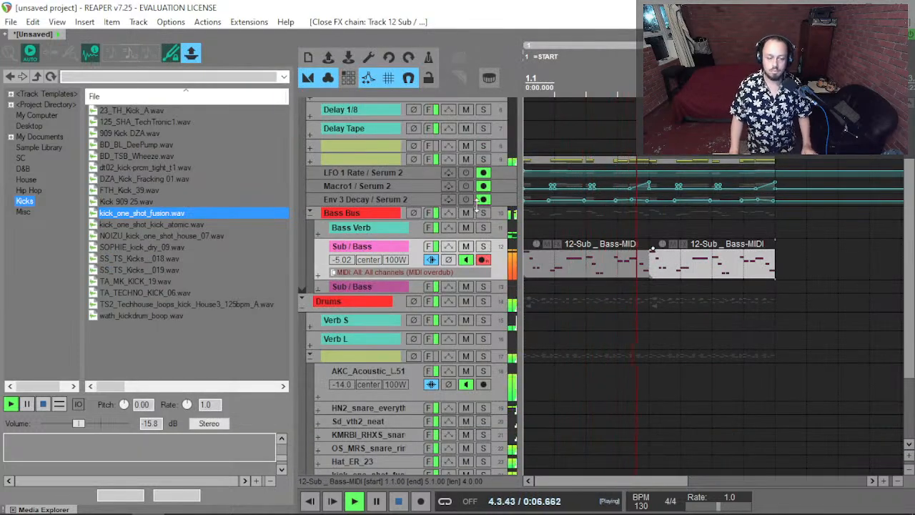
Solo AKC_Acoustic_Kick_51 and kick_one_shot_fusion to hear both kicks together, and clear the solos.
{"action": "left_click", "coordinate": [486, 371]}
{"action": "scroll", "coordinate": [487, 367], "scroll_direction": "down", "scroll_amount": 2}
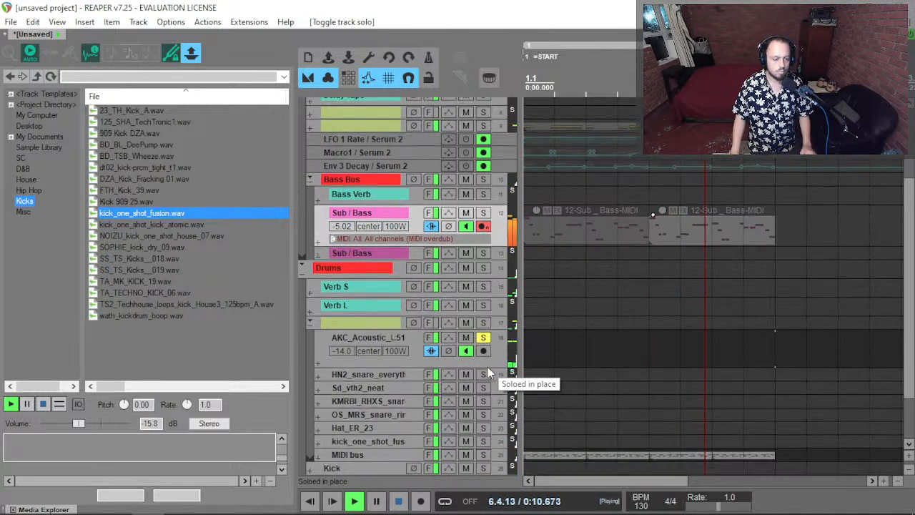
{"action": "left_click", "coordinate": [484, 407]}
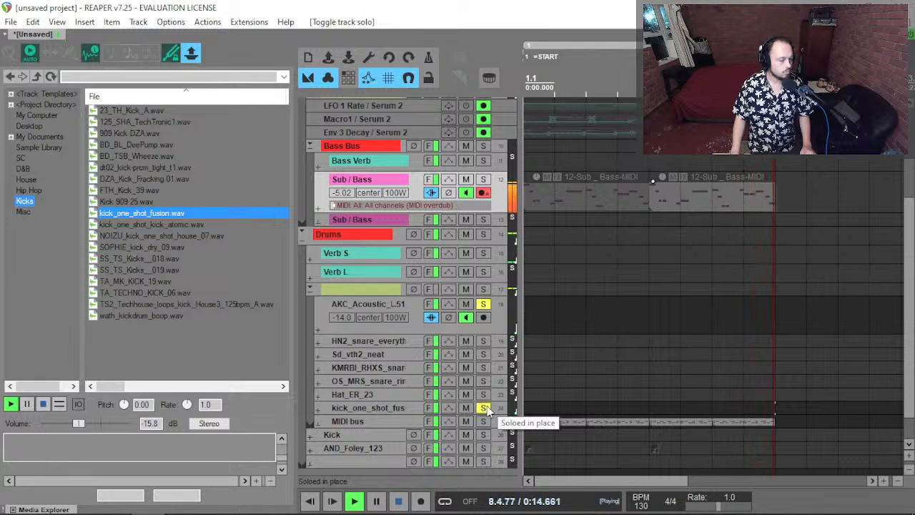
{"action": "left_click", "coordinate": [482, 306]}
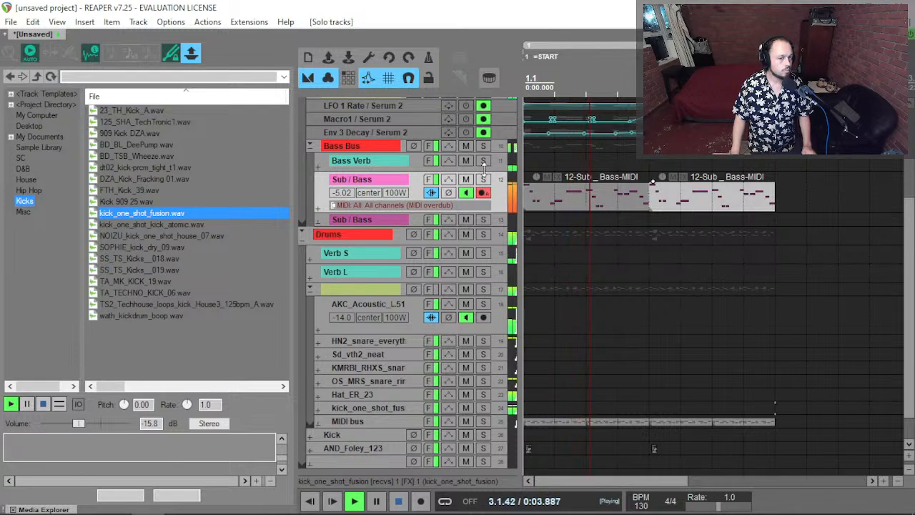
Try inverting the phase of the AKC_Acoustic_Kick_51 and kick_one_shot_fusion tracks, and restore both to normal phase.
{"action": "left_click", "coordinate": [370, 302]}
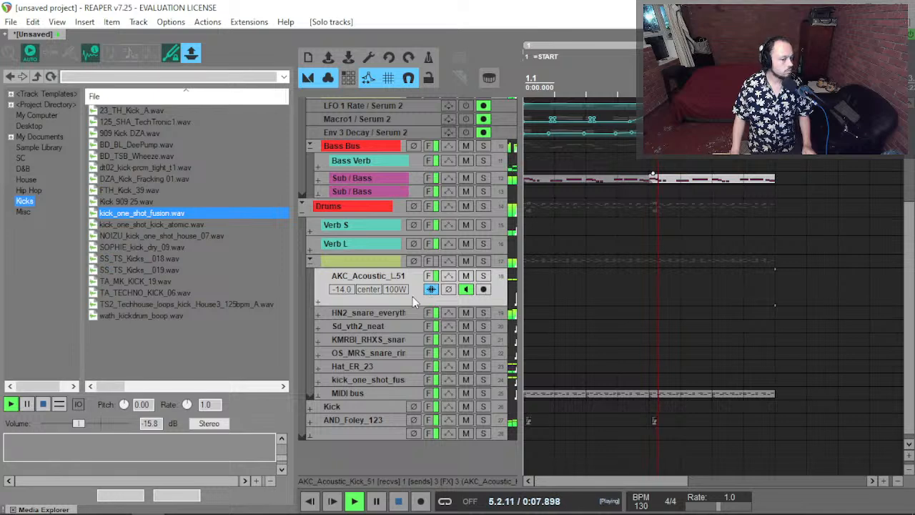
{"action": "left_click", "coordinate": [449, 288]}
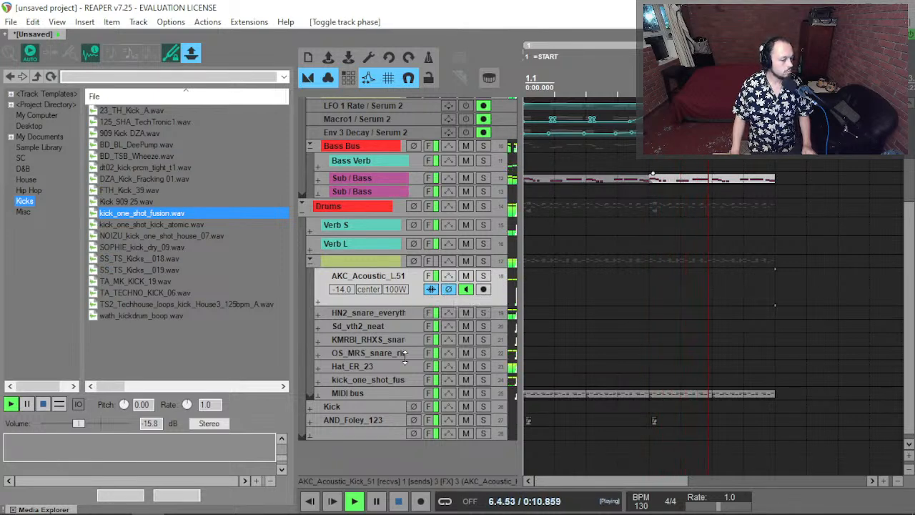
{"action": "left_click", "coordinate": [366, 381]}
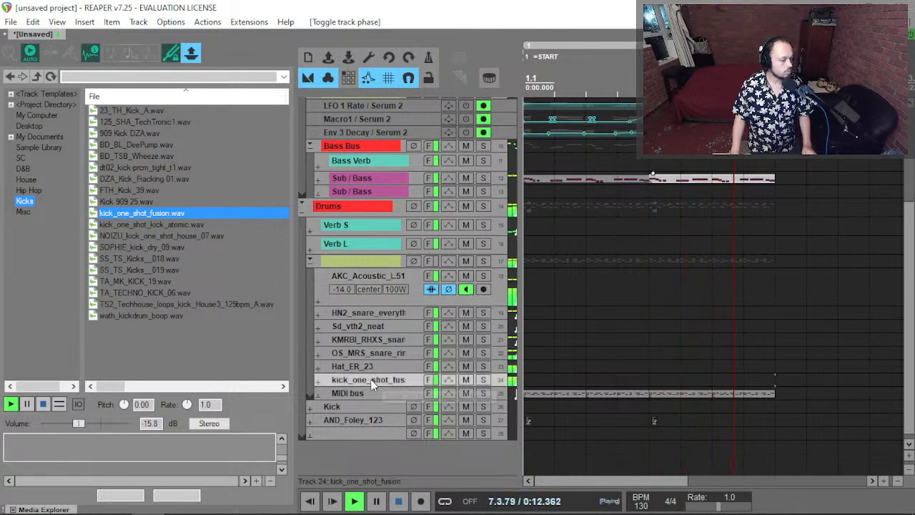
{"action": "left_click", "coordinate": [448, 394]}
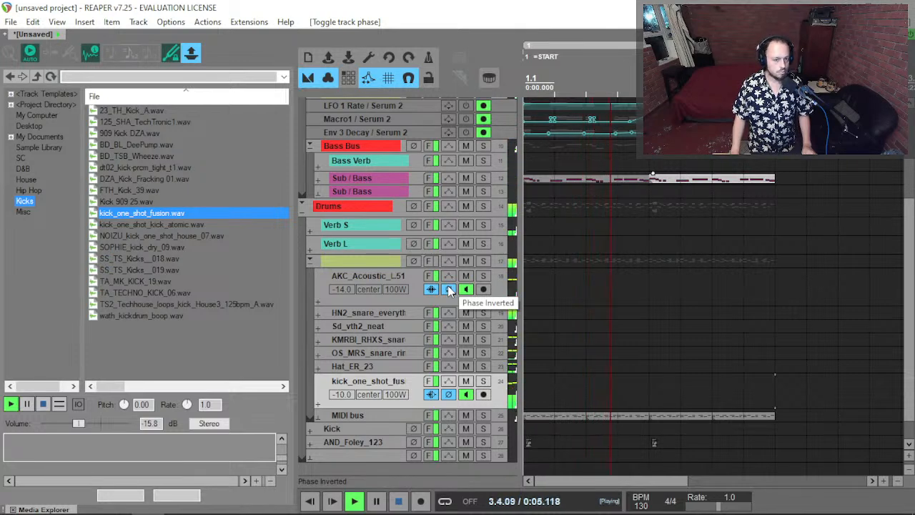
{"action": "left_click", "coordinate": [448, 286]}
{"action": "left_click", "coordinate": [450, 395]}
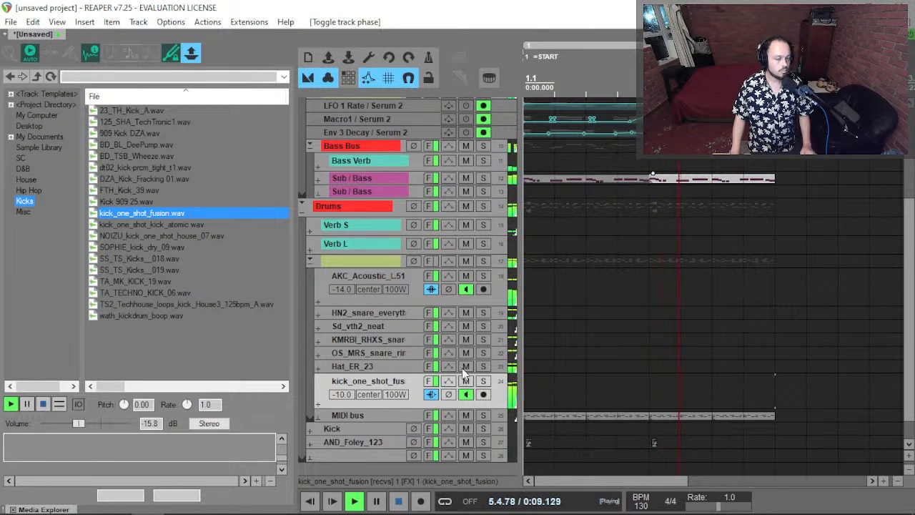
Raise the kick_one_shot_fusion track's volume to -8.70 dB and check drum folder track 17 briefly in solo.
{"action": "left_click_drag", "start_coordinate": [384, 397], "coordinate": [384, 392]}
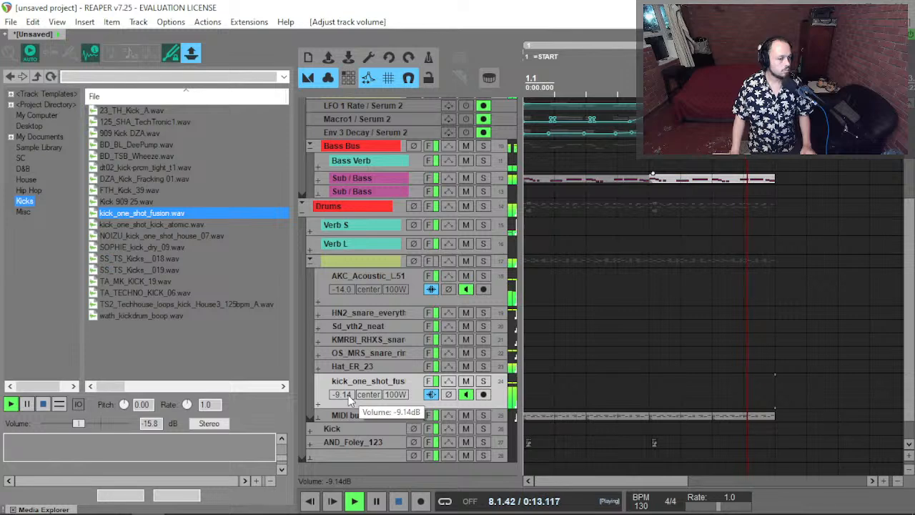
{"action": "left_click", "coordinate": [482, 262]}
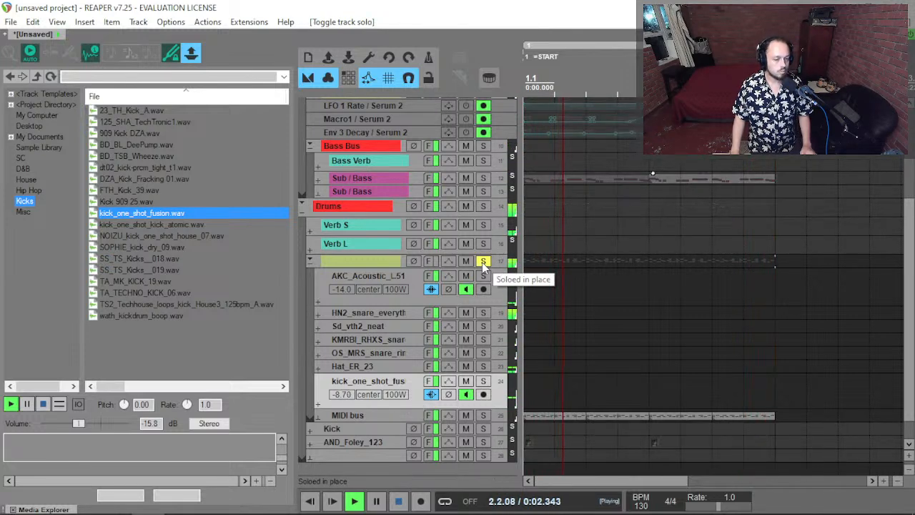
{"action": "left_click", "coordinate": [482, 262]}
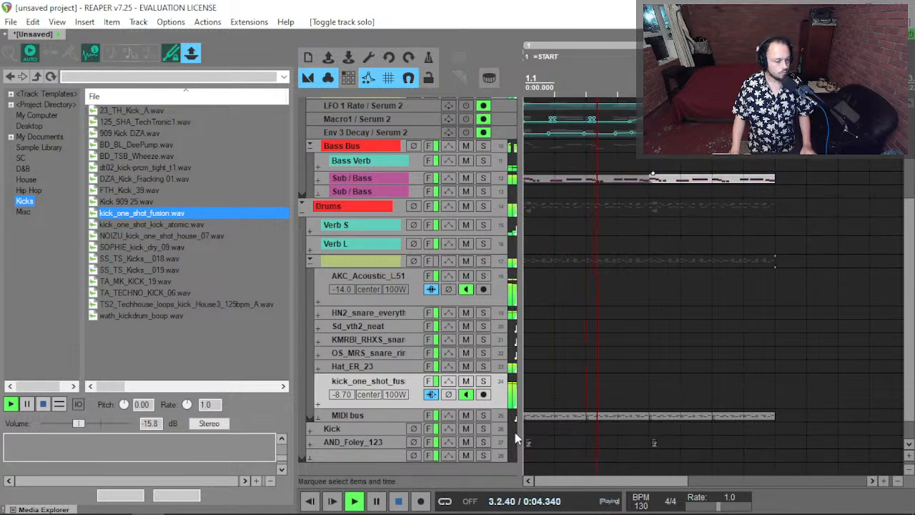
Select the AND_Foley_123 track and audition effect, kick and percussion samples from the Sample Library.
{"action": "scroll", "coordinate": [447, 301], "scroll_direction": "down", "scroll_amount": 2}
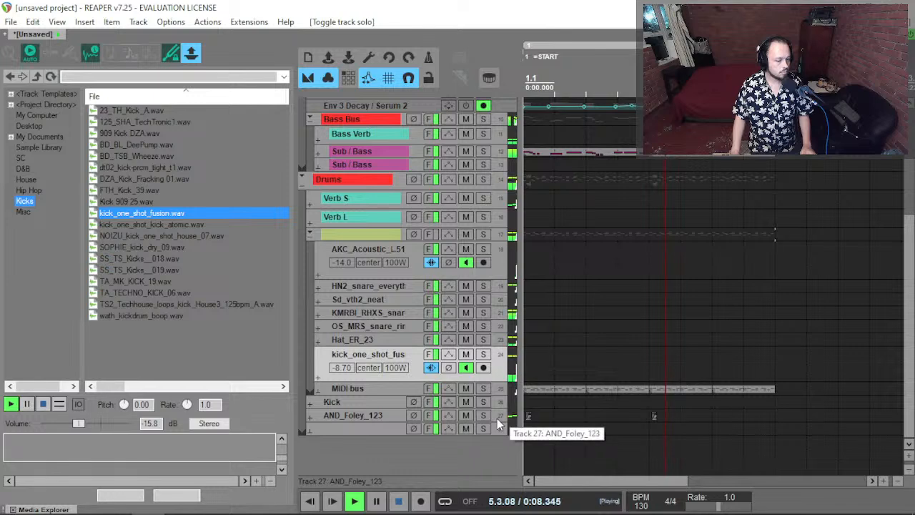
{"action": "left_click_drag", "start_coordinate": [501, 422], "coordinate": [500, 441]}
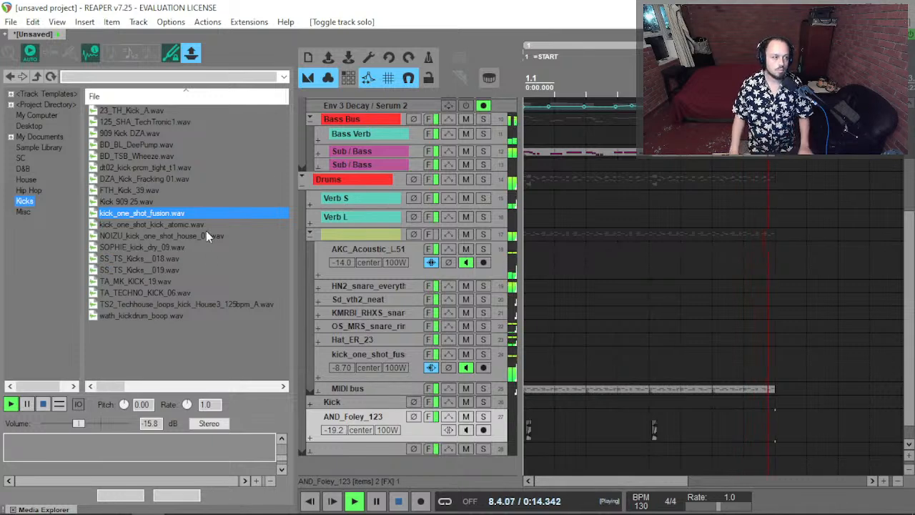
{"action": "left_click", "coordinate": [31, 150]}
{"action": "scroll", "coordinate": [150, 356], "scroll_direction": "down", "scroll_amount": 3}
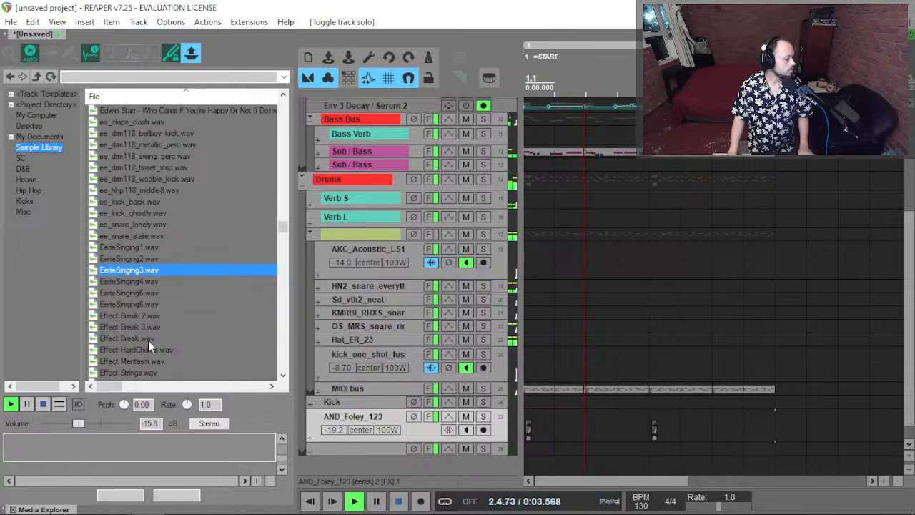
{"action": "left_click", "coordinate": [148, 316]}
{"action": "left_click", "coordinate": [137, 346]}
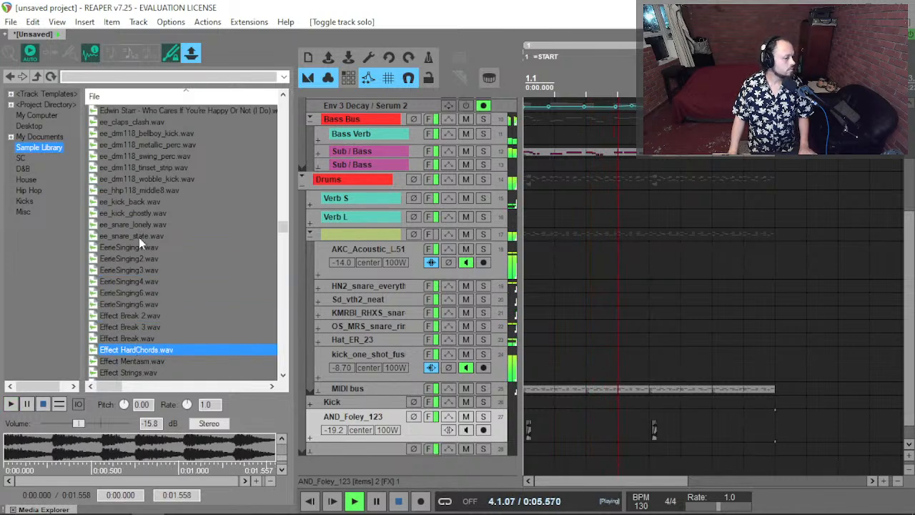
{"action": "left_click", "coordinate": [146, 372]}
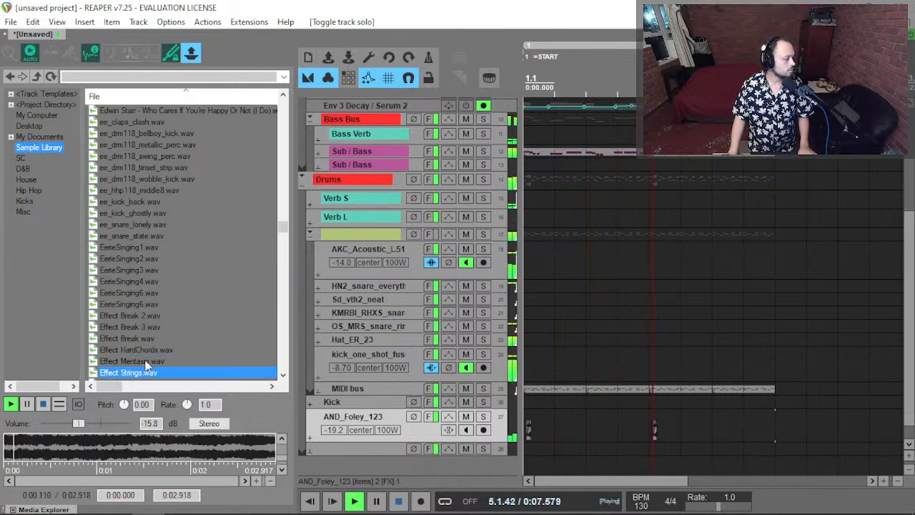
{"action": "left_click", "coordinate": [161, 201]}
{"action": "left_click", "coordinate": [160, 167]}
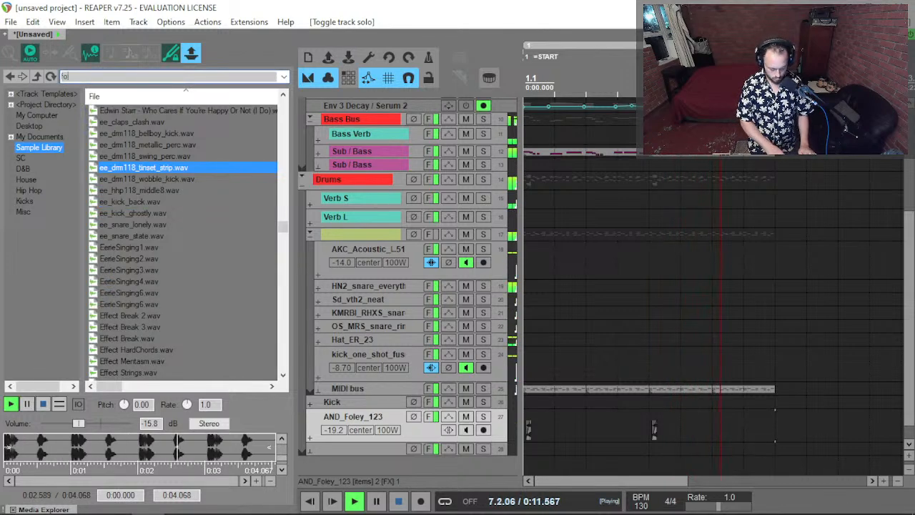
Filter the Sample Library by "foley" and audition the kitchen recordings and AND_Foley samples.
{"action": "left_click", "coordinate": [223, 193]}
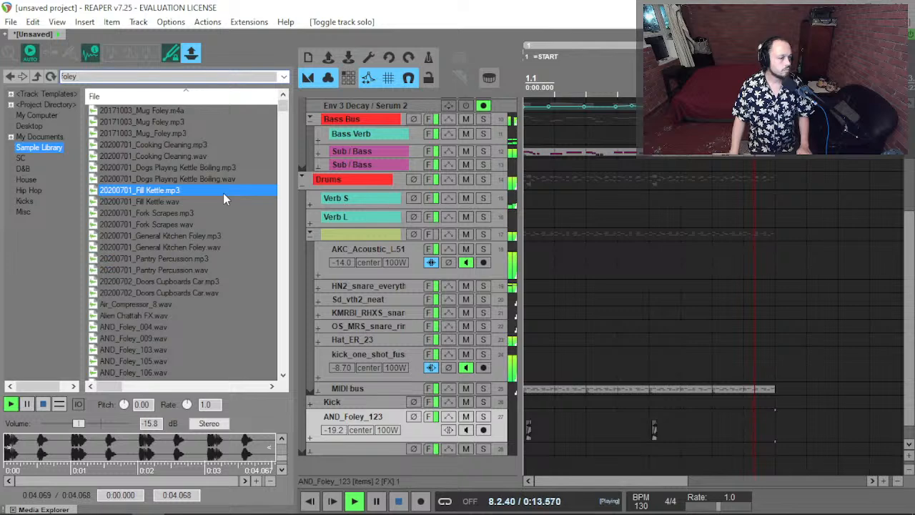
{"action": "left_click", "coordinate": [181, 224]}
{"action": "scroll", "coordinate": [163, 292], "scroll_direction": "down", "scroll_amount": 2}
{"action": "left_click", "coordinate": [163, 292]}
{"action": "scroll", "coordinate": [163, 291], "scroll_direction": "down", "scroll_amount": 4}
{"action": "left_click", "coordinate": [175, 217]}
{"action": "scroll", "coordinate": [174, 216], "scroll_direction": "down", "scroll_amount": 2}
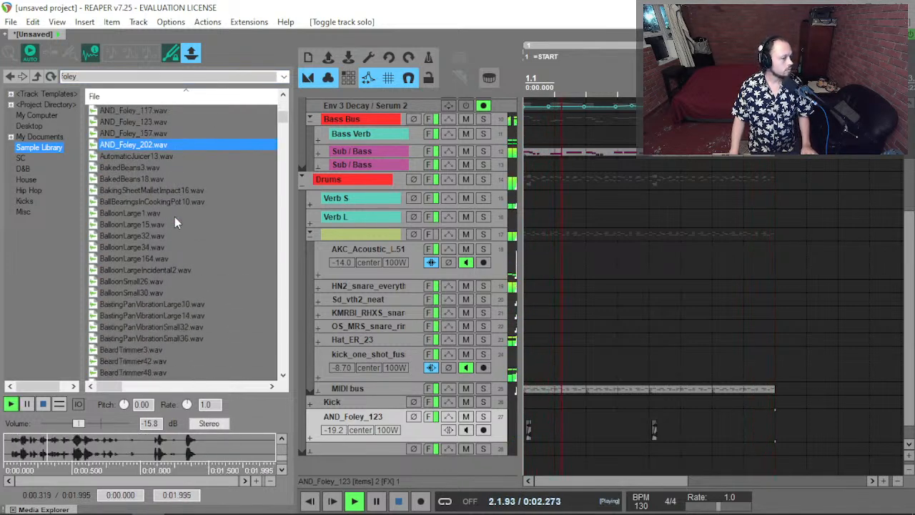
Audition the baked beans, automatic juicer, ball bearings and large balloon foley samples.
{"action": "left_click", "coordinate": [148, 170]}
{"action": "left_click", "coordinate": [147, 183]}
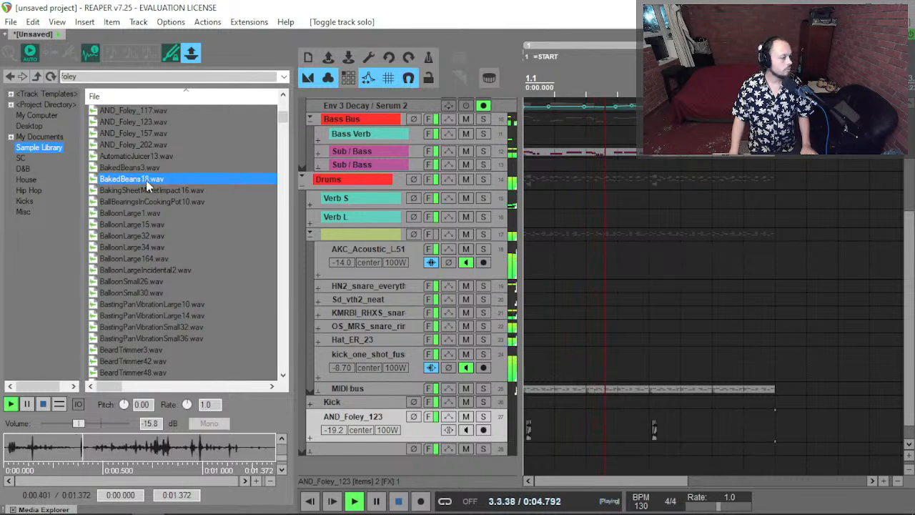
{"action": "left_click", "coordinate": [151, 169]}
{"action": "left_click", "coordinate": [155, 160]}
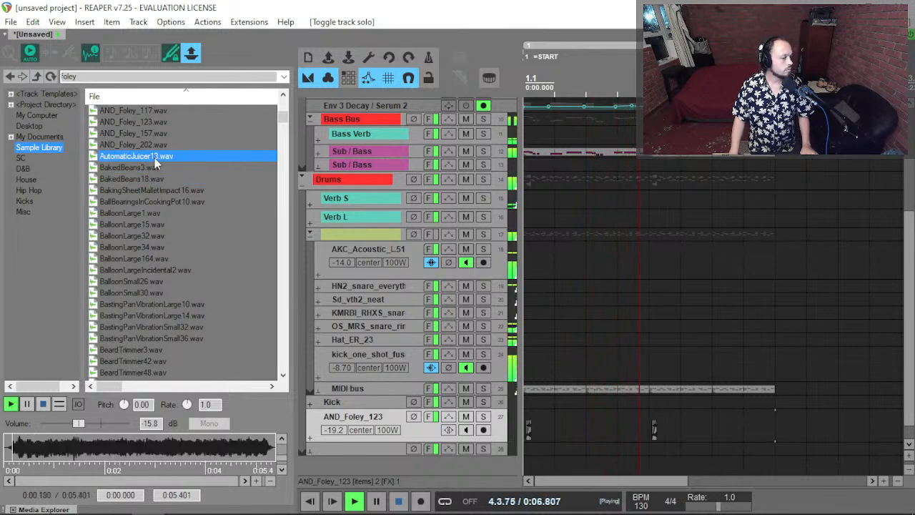
{"action": "left_click", "coordinate": [137, 203]}
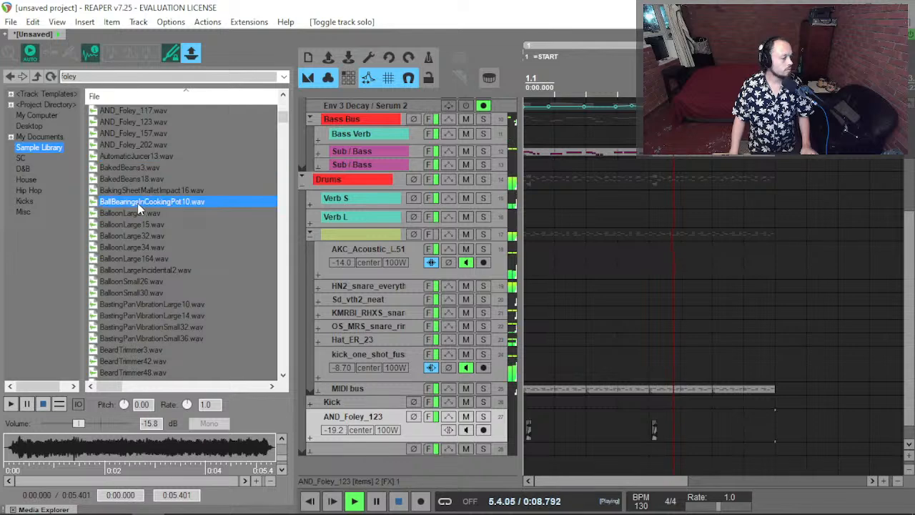
{"action": "left_click", "coordinate": [138, 222]}
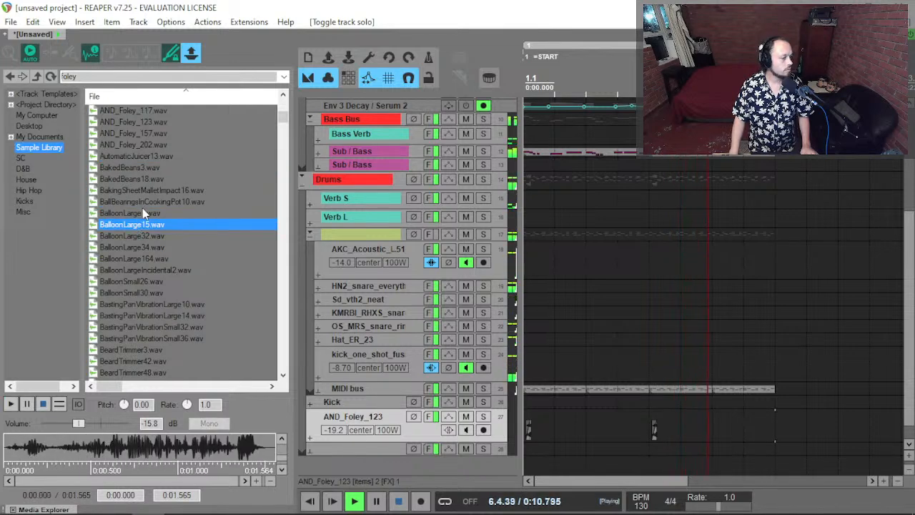
{"action": "left_click", "coordinate": [142, 211]}
{"action": "left_click", "coordinate": [143, 225]}
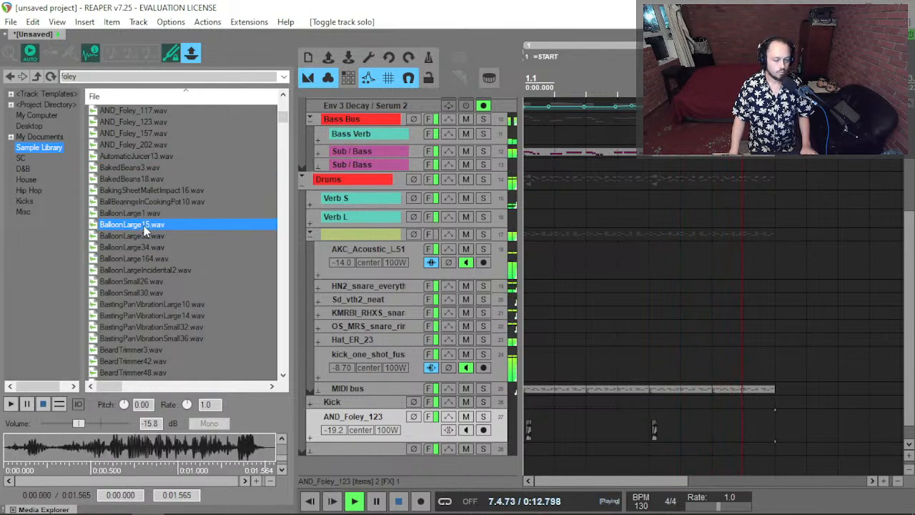
Insert BalloonLarge15.wav in bar 2 of the AND_Foley_123 track and play the project from the start.
{"action": "left_click_drag", "start_coordinate": [143, 226], "coordinate": [662, 438]}
{"action": "key", "text": "space"}
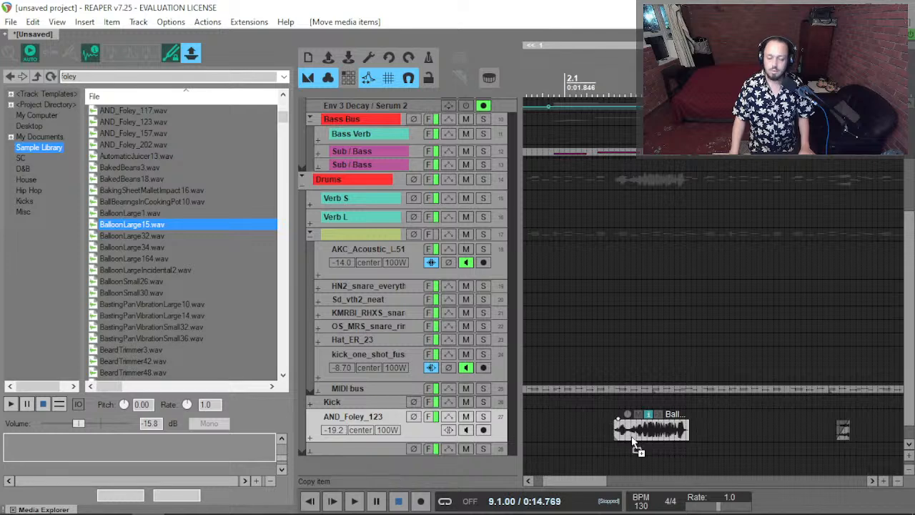
{"action": "scroll", "coordinate": [630, 437], "scroll_direction": "left", "scroll_amount": 1}
{"action": "left_click", "coordinate": [526, 430]}
{"action": "key", "text": "space"}
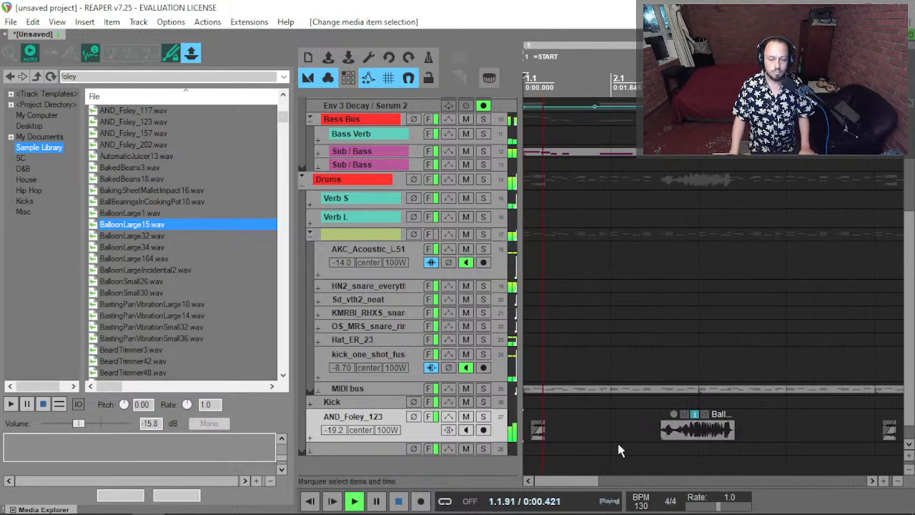
Move the BalloonLarge15.wav item so that it starts at bar 3 (3.1.00), playing it back in context.
{"action": "key", "text": "space"}
{"action": "left_click_drag", "start_coordinate": [700, 433], "coordinate": [768, 454]}
{"action": "left_click", "coordinate": [705, 438]}
{"action": "key", "text": "space"}
{"action": "scroll", "coordinate": [718, 438], "scroll_direction": "up", "scroll_amount": 3}
{"action": "key", "text": "space"}
{"action": "left_click", "coordinate": [741, 429]}
{"action": "left_click_drag", "start_coordinate": [717, 444], "coordinate": [662, 441]}
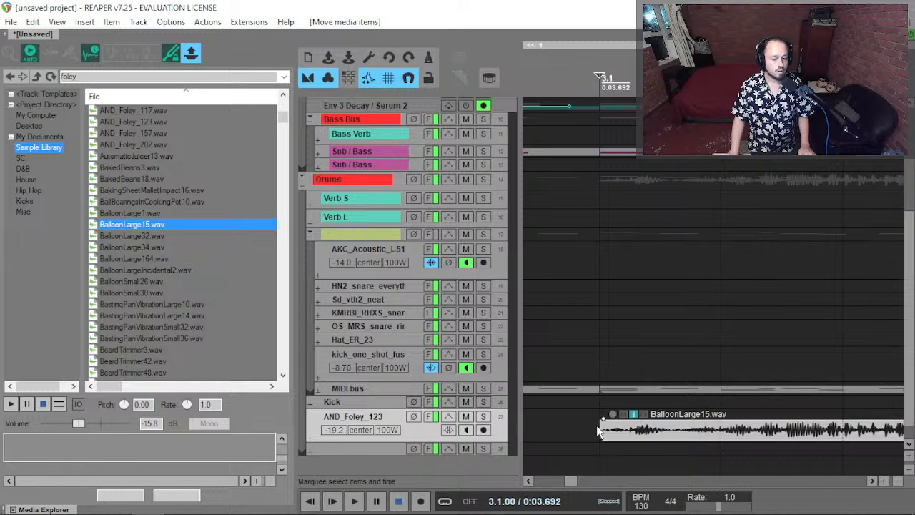
Solo the AND_Foley_123 track and trim both ends of the BalloonLarge15.wav item to about 0.284 s.
{"action": "key", "text": "F6"}
{"action": "key", "text": "space"}
{"action": "left_click", "coordinate": [678, 439]}
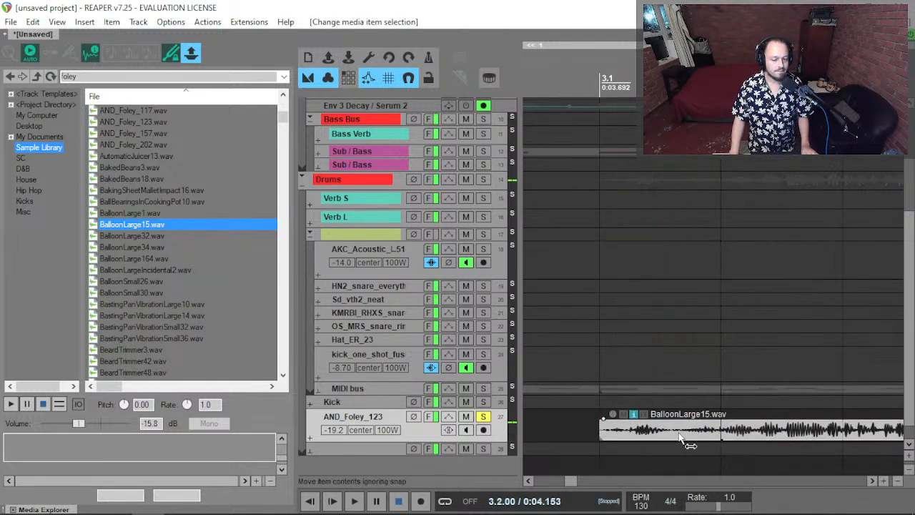
{"action": "key", "text": "a"}
{"action": "scroll", "coordinate": [678, 432], "scroll_direction": "down", "scroll_amount": 3}
{"action": "key", "text": "space"}
{"action": "key", "text": "space"}
{"action": "left_click_drag", "start_coordinate": [705, 432], "coordinate": [708, 432]}
{"action": "key", "text": "d"}
Clear the foley track's solo and move the trimmed balloon item so that it ends at 3.2.00.
{"action": "left_click", "coordinate": [652, 433]}
{"action": "key", "text": "space"}
{"action": "key", "text": "F6"}
{"action": "scroll", "coordinate": [686, 433], "scroll_direction": "up", "scroll_amount": 3}
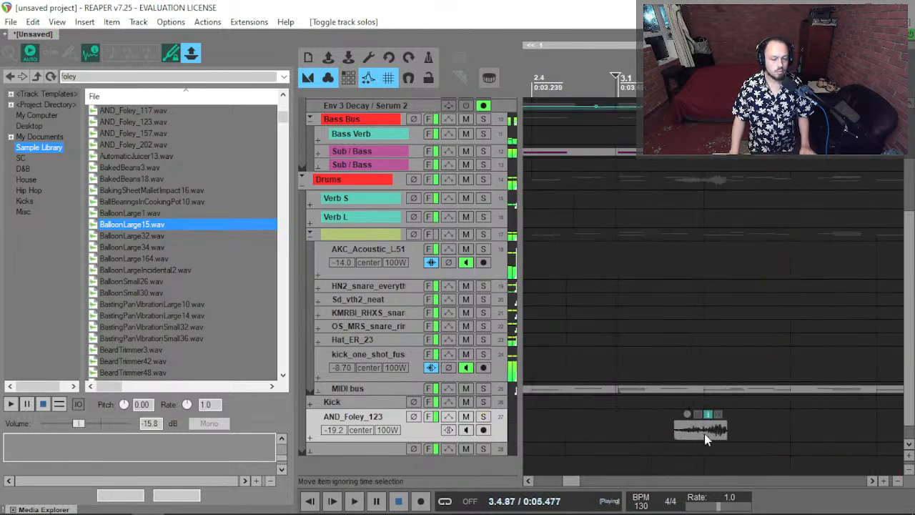
{"action": "left_click", "coordinate": [726, 432]}
{"action": "key", "text": "shift+s"}
{"action": "left_click_drag", "start_coordinate": [711, 435], "coordinate": [685, 446]}
{"action": "key", "text": "alt+s"}
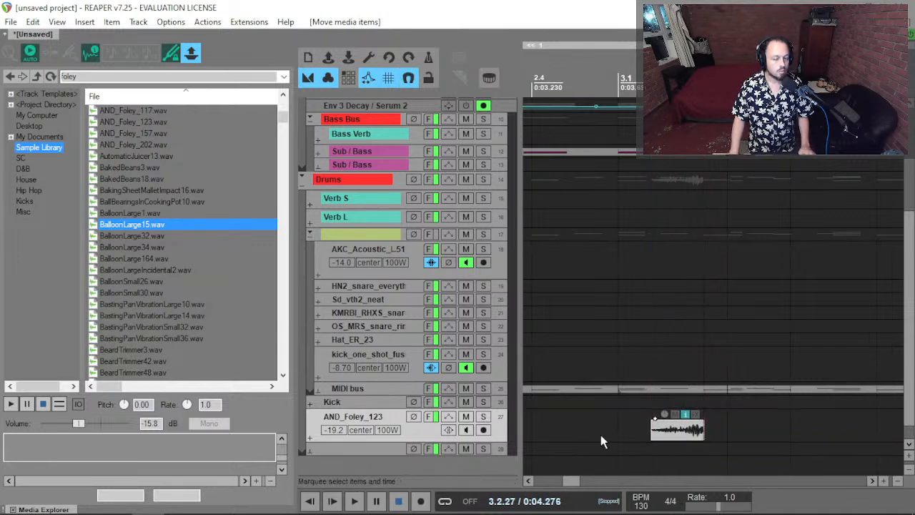
Give the balloon item a fade-in over roughly its first third and play the project from the start.
{"action": "left_click", "coordinate": [621, 426]}
{"action": "key", "text": "space"}
{"action": "key", "text": "space"}
{"action": "key", "text": "space"}
{"action": "key", "text": "space"}
{"action": "left_click", "coordinate": [653, 426]}
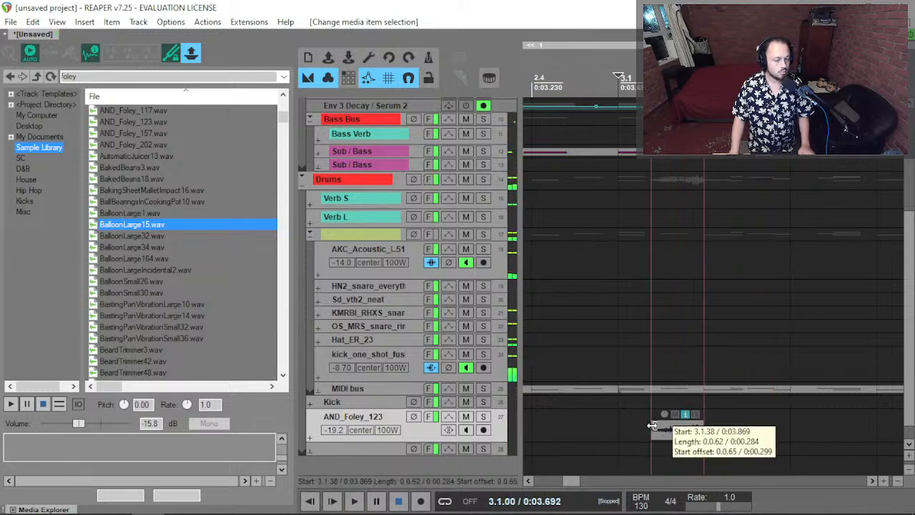
{"action": "left_click_drag", "start_coordinate": [654, 422], "coordinate": [673, 424]}
{"action": "key", "text": "space"}
{"action": "key", "text": "space"}
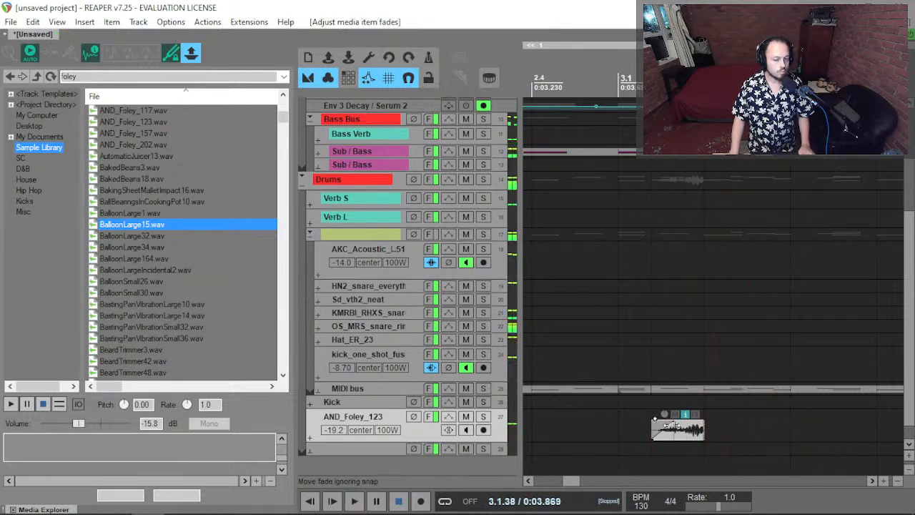
{"action": "scroll", "coordinate": [659, 427], "scroll_direction": "down", "scroll_amount": 5}
{"action": "key", "text": "Home"}
{"action": "key", "text": "space"}
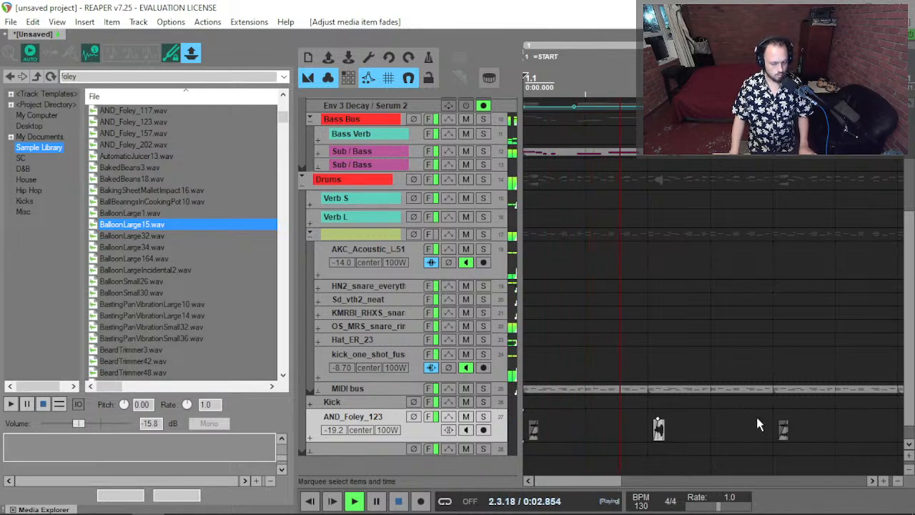
Duplicate the foley items of bars 1 to 4 over bars 5 to 8 and check the track briefly in solo.
{"action": "left_click_drag", "start_coordinate": [770, 427], "coordinate": [805, 430]}
{"action": "scroll", "coordinate": [622, 435], "scroll_direction": "down", "scroll_amount": 3}
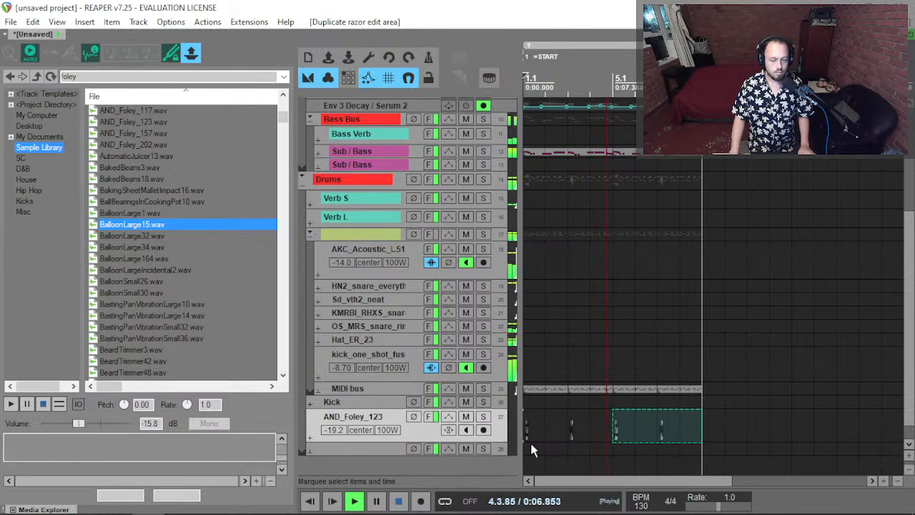
{"action": "left_click", "coordinate": [484, 417]}
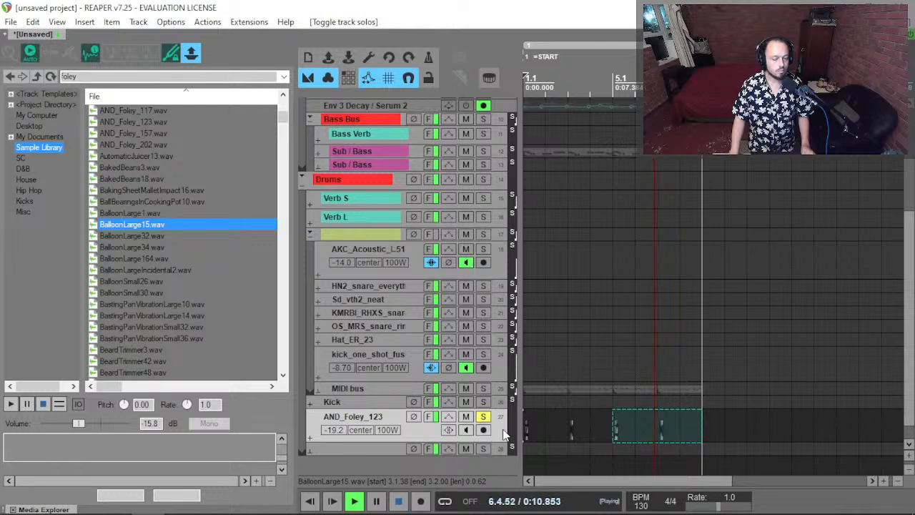
{"action": "key", "text": "F6"}
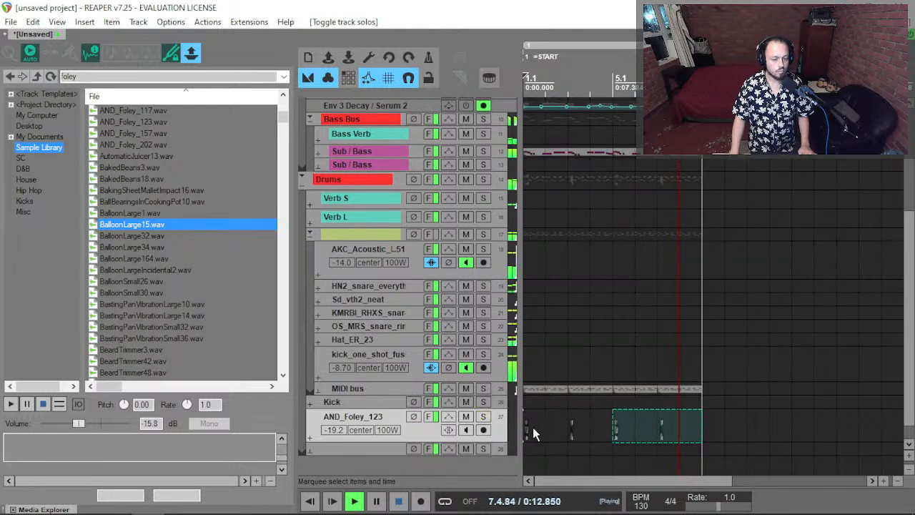
In AND_Foley_123's ReaEQ, set the high-pass to 478.8 Hz with a wider bandwidth and the low-pass to about 15303 Hz.
{"action": "left_click", "coordinate": [429, 417]}
{"action": "left_click_drag", "start_coordinate": [243, 350], "coordinate": [368, 349]}
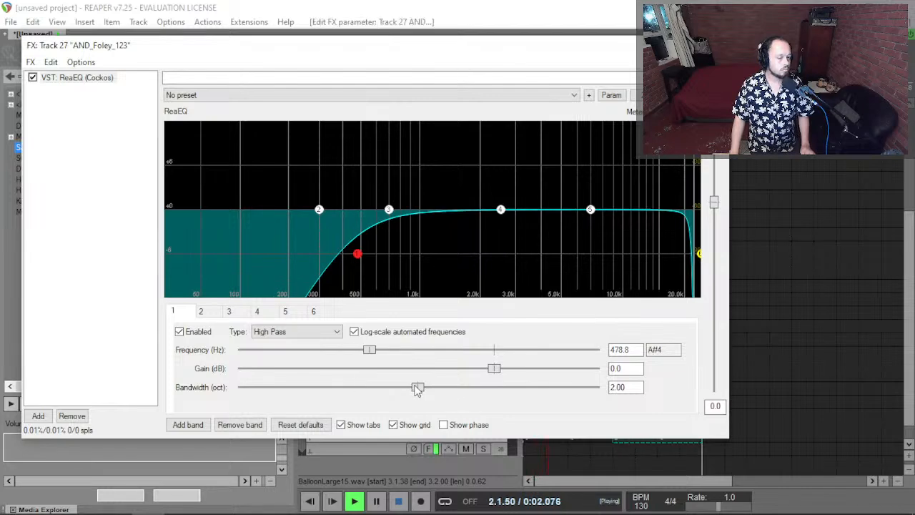
{"action": "left_click_drag", "start_coordinate": [417, 386], "coordinate": [489, 387]}
{"action": "left_click_drag", "start_coordinate": [699, 254], "coordinate": [658, 273]}
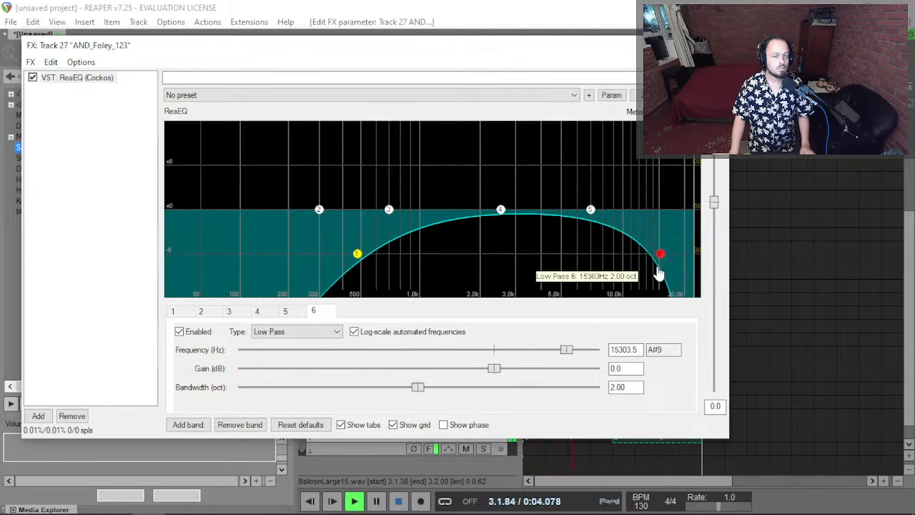
{"action": "key", "text": "Escape"}
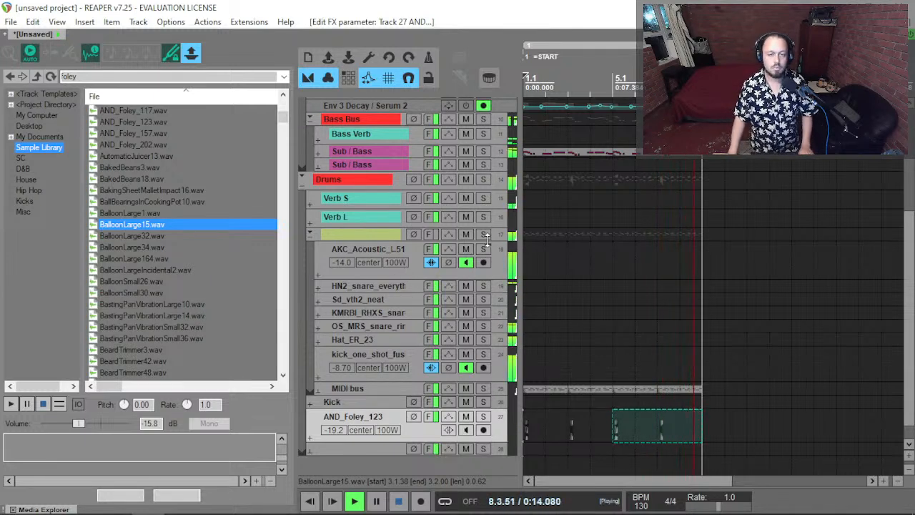
Mute Serum 2 track 9 and enable the 3-Band Splitter and 3-Band Joiner in the Bass Bus effects chain.
{"action": "scroll", "coordinate": [451, 107], "scroll_direction": "up", "scroll_amount": 3}
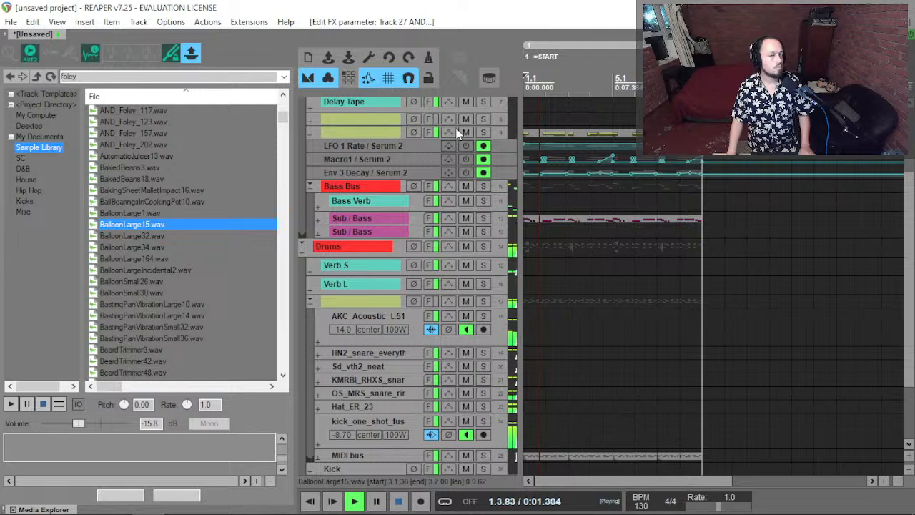
{"action": "left_click", "coordinate": [466, 133]}
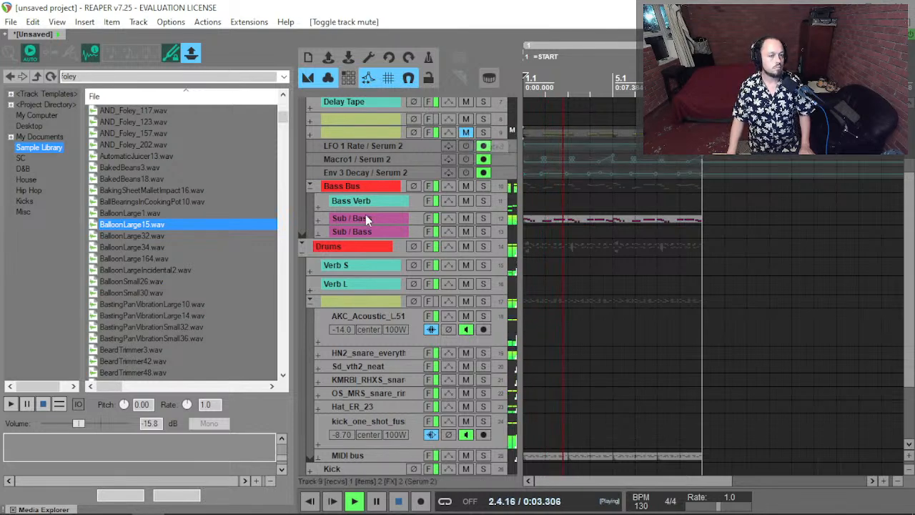
{"action": "left_click", "coordinate": [370, 187]}
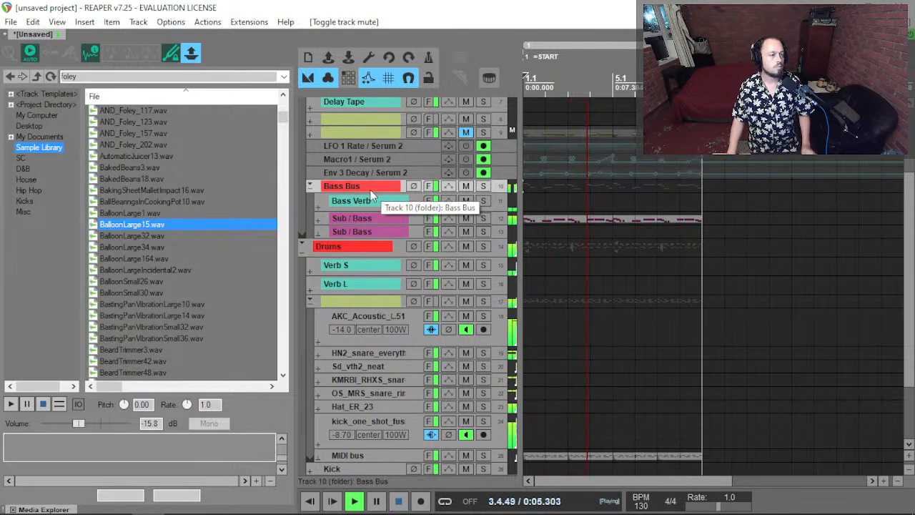
{"action": "key", "text": "f"}
{"action": "left_click", "coordinate": [38, 105]}
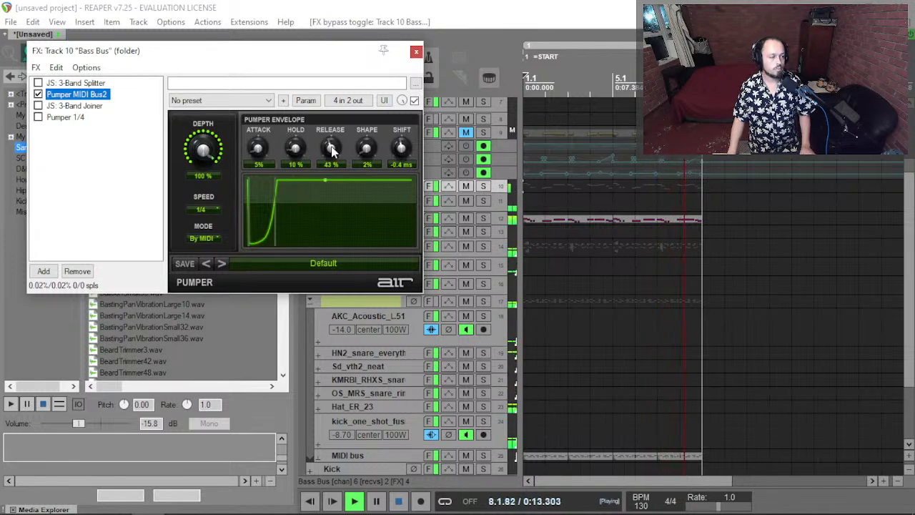
{"action": "left_click", "coordinate": [38, 82]}
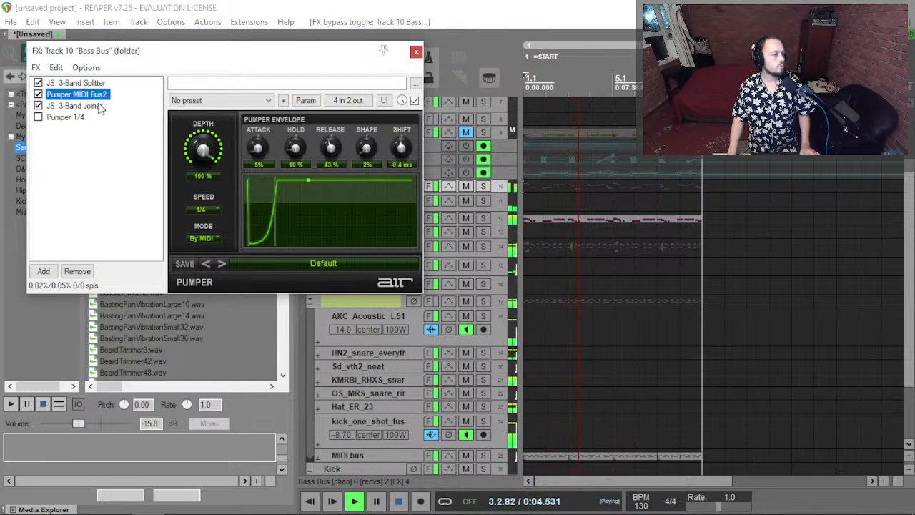
Try the Bass Bus's Pumper 1/4 effect at 64% depth, check its mode options, and bypass it.
{"action": "left_click", "coordinate": [61, 118]}
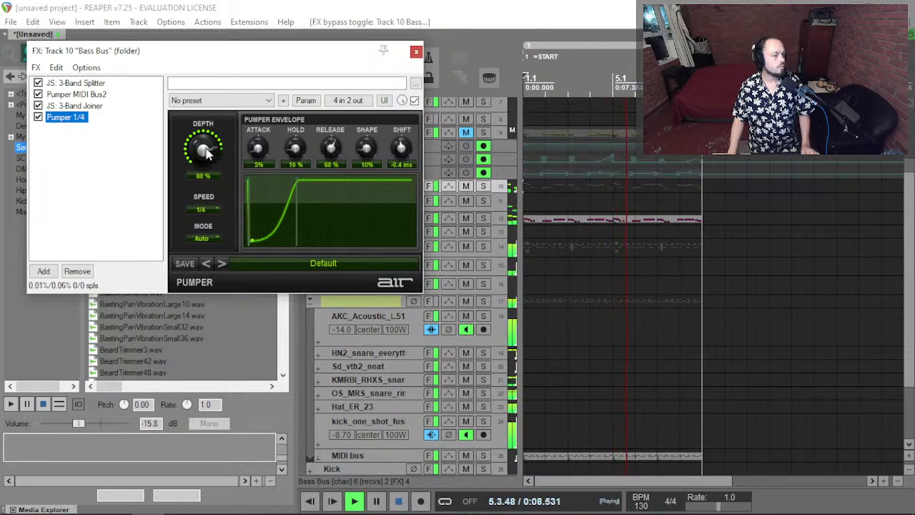
{"action": "left_click_drag", "start_coordinate": [206, 153], "coordinate": [201, 172]}
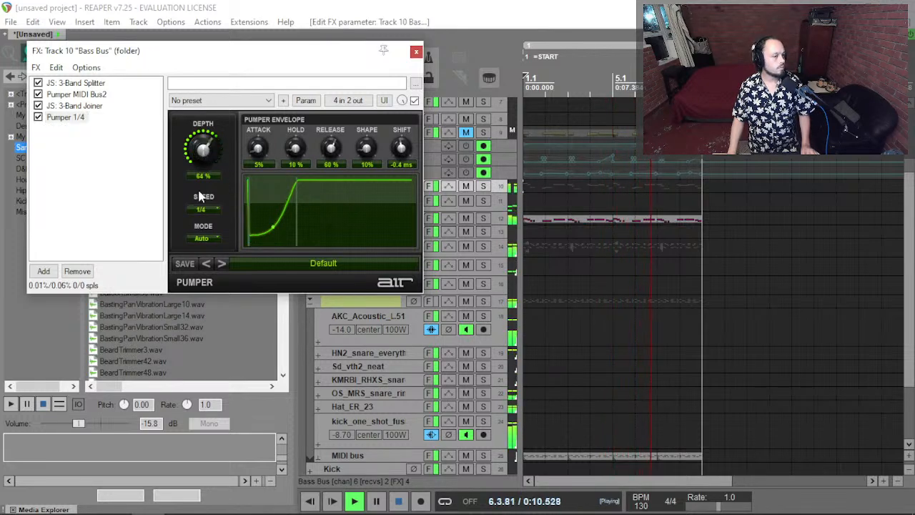
{"action": "left_click", "coordinate": [200, 210]}
{"action": "left_click", "coordinate": [204, 242]}
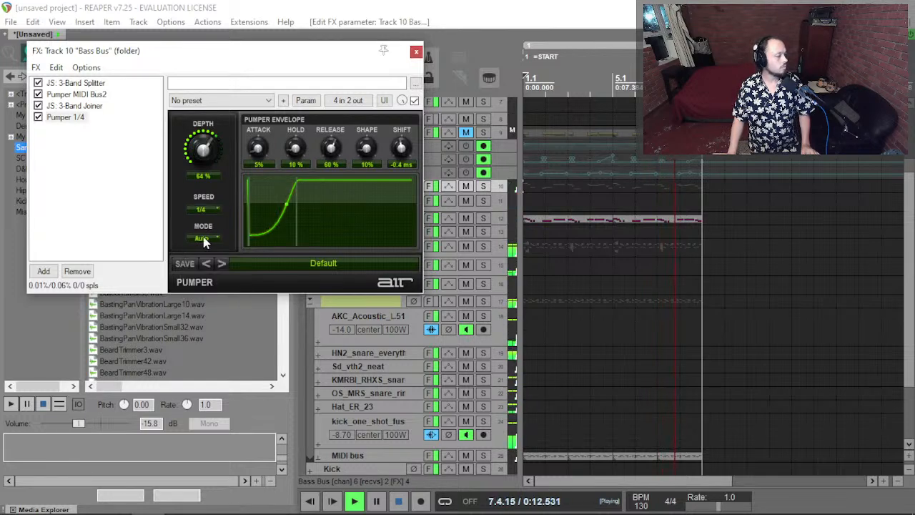
{"action": "left_click", "coordinate": [204, 239]}
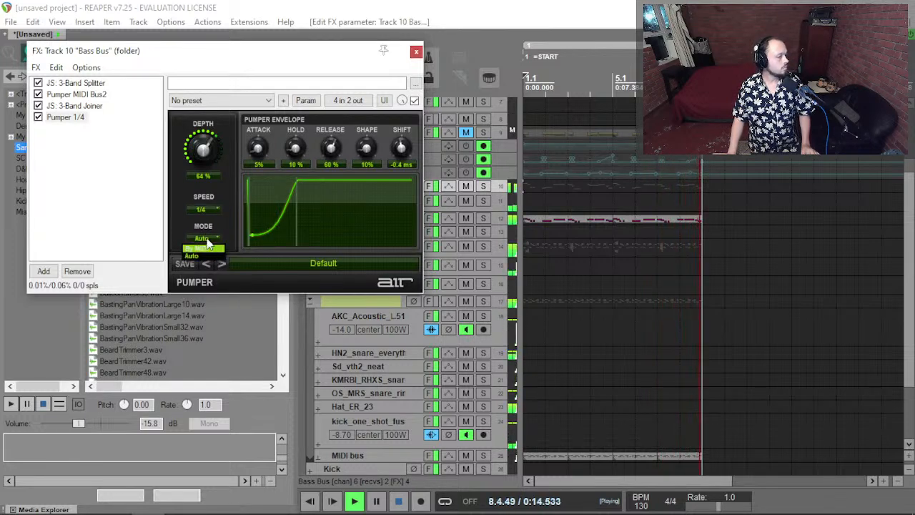
{"action": "left_click", "coordinate": [43, 123]}
{"action": "left_click", "coordinate": [42, 119]}
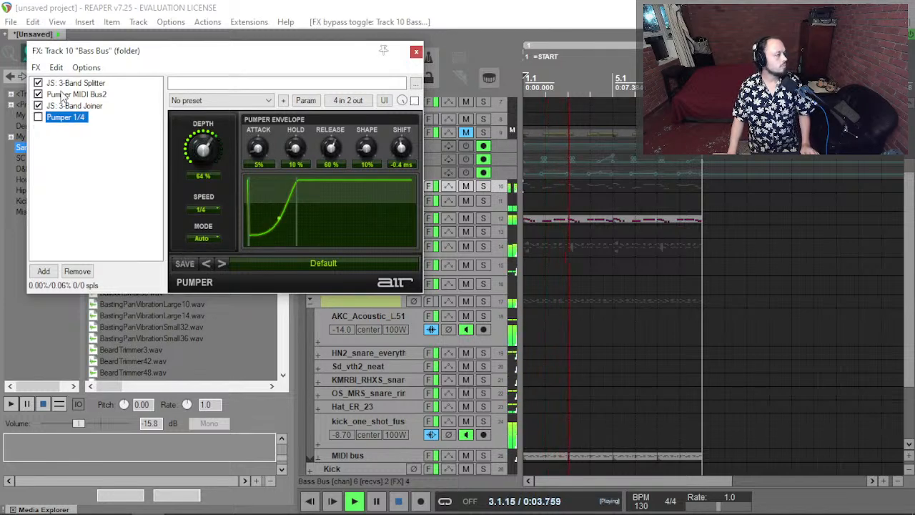
Duplicate Pumper MIDI Bus2 to the end of the Bass Bus chain and set the copy to 54% depth and 50% release.
{"action": "left_click", "coordinate": [65, 96]}
{"action": "key", "text": "ctrl+v"}
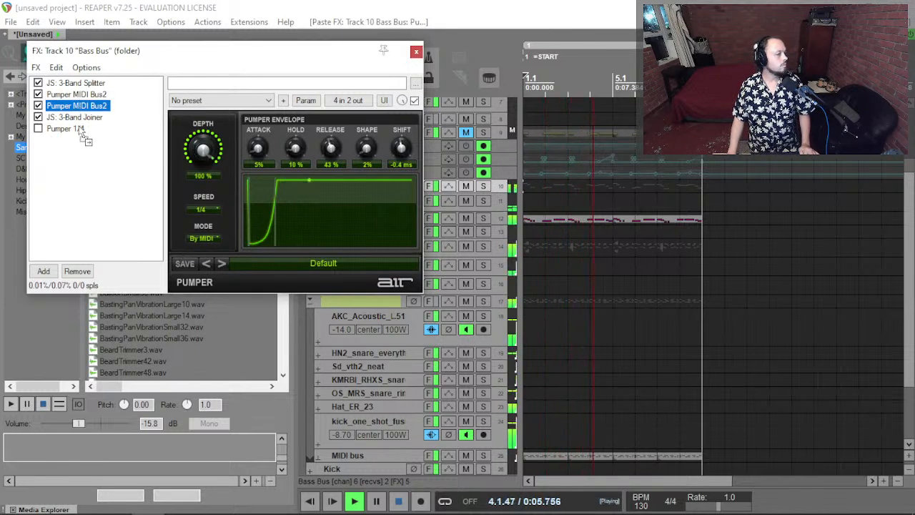
{"action": "left_click_drag", "start_coordinate": [82, 131], "coordinate": [91, 124]}
{"action": "left_click_drag", "start_coordinate": [203, 148], "coordinate": [205, 193]}
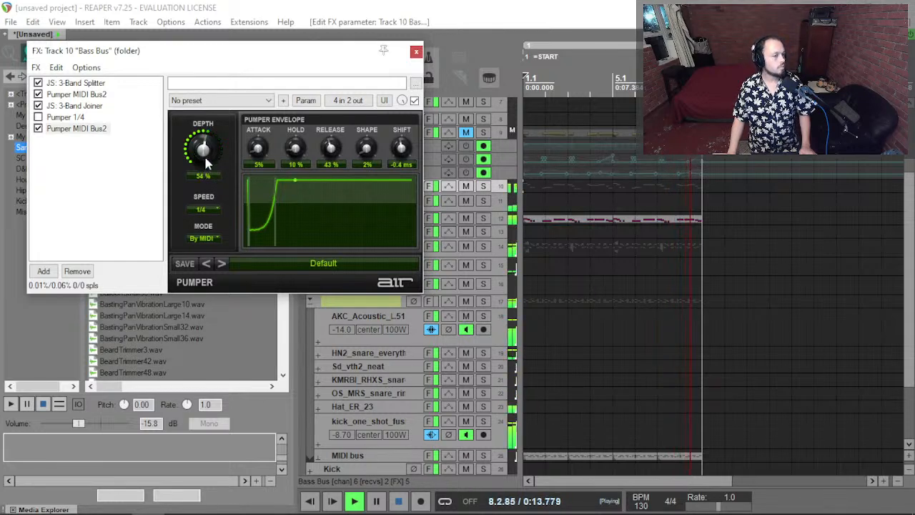
{"action": "left_click_drag", "start_coordinate": [325, 149], "coordinate": [333, 144]}
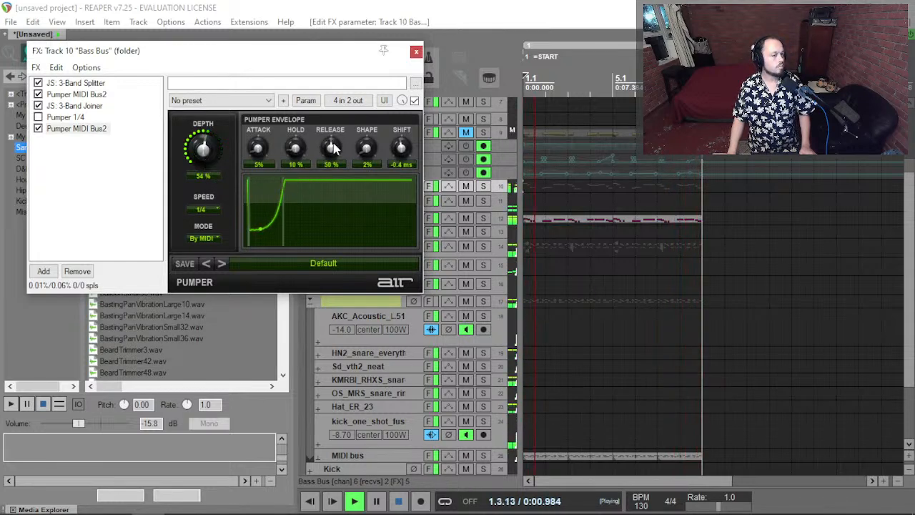
Set the last Pumper MIDI Bus2 on the Bass Bus to 37% depth, 40% release and 21% shape, temporarily soloing the bus.
{"action": "left_click_drag", "start_coordinate": [205, 151], "coordinate": [200, 174]}
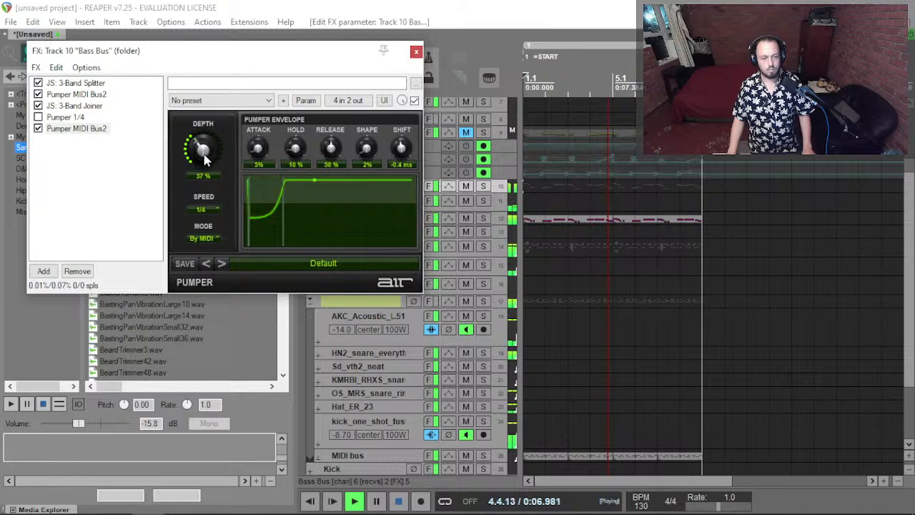
{"action": "key", "text": "Escape"}
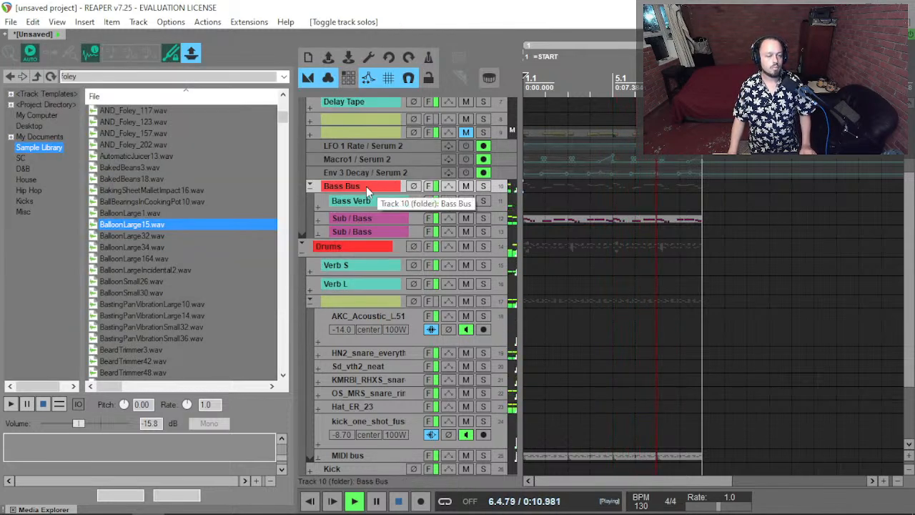
{"action": "key", "text": "F6"}
{"action": "key", "text": "f"}
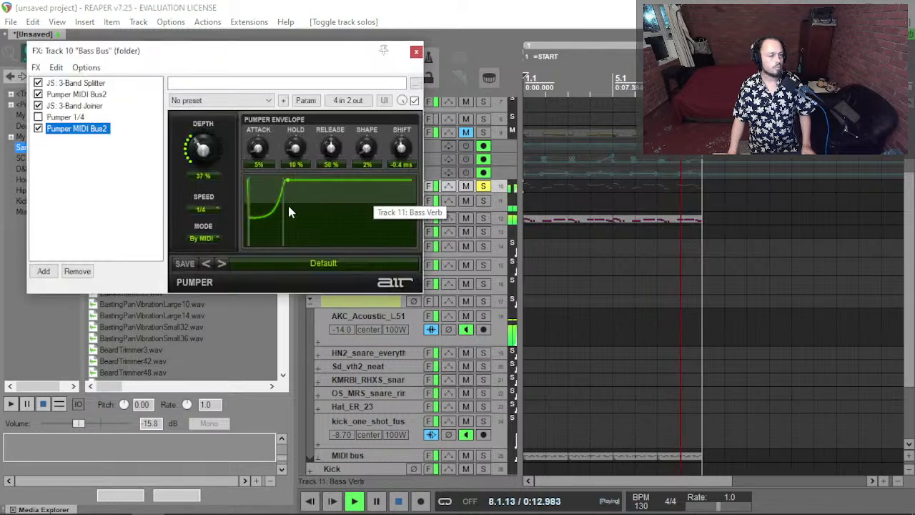
{"action": "left_click_drag", "start_coordinate": [333, 151], "coordinate": [333, 159]}
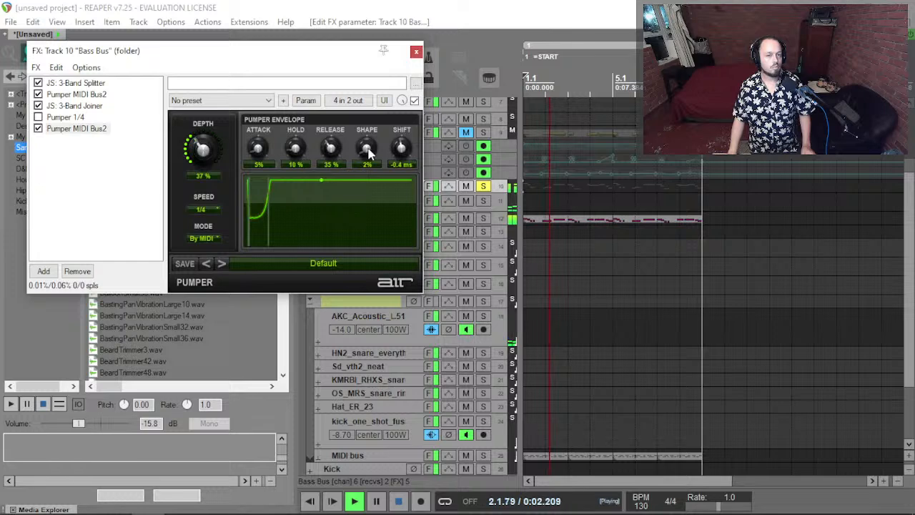
{"action": "left_click_drag", "start_coordinate": [367, 157], "coordinate": [350, 141]}
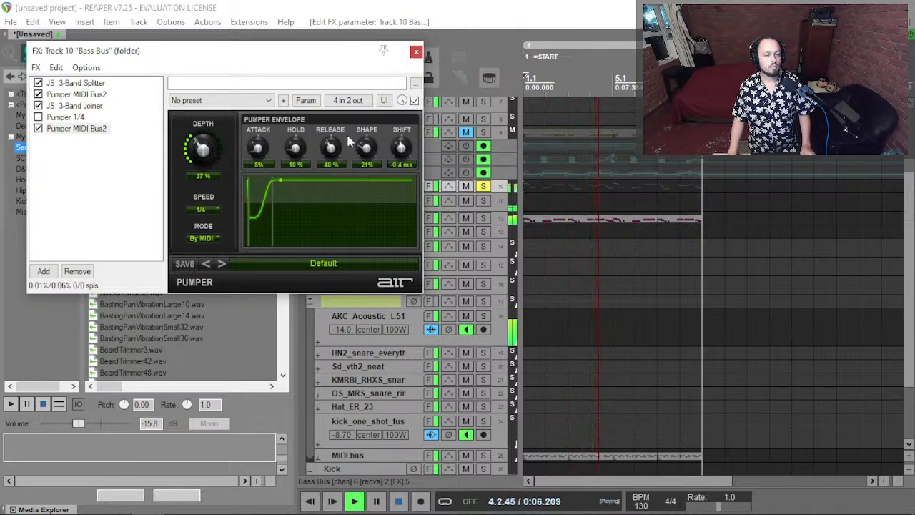
{"action": "key", "text": "Escape"}
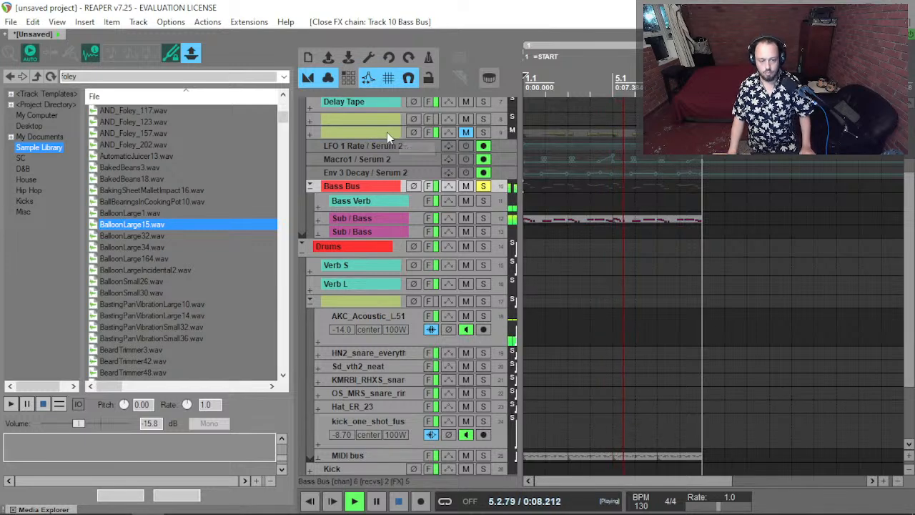
{"action": "key", "text": "s"}
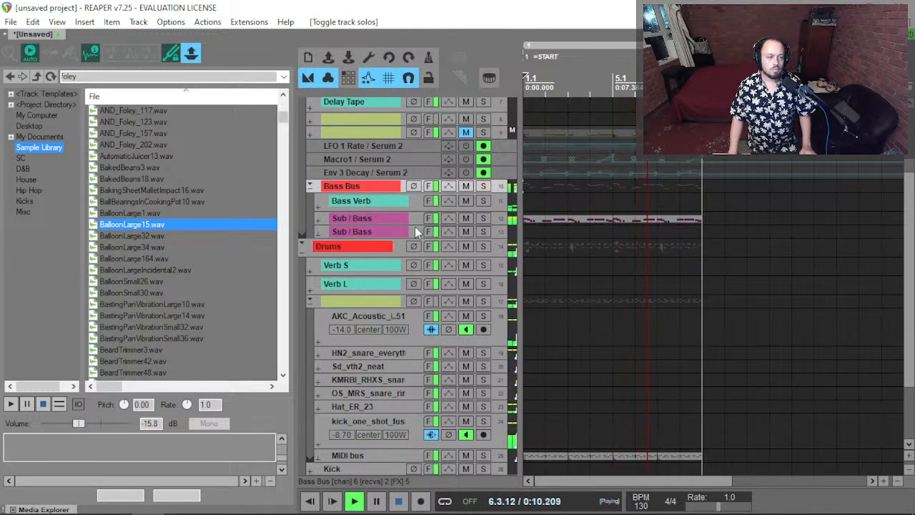
Check Sub / Bass track 12's effects order and move Serum 2 directly after the first ReaEQ on Sub / Bass track 13.
{"action": "left_click", "coordinate": [383, 217]}
{"action": "left_click", "coordinate": [428, 218]}
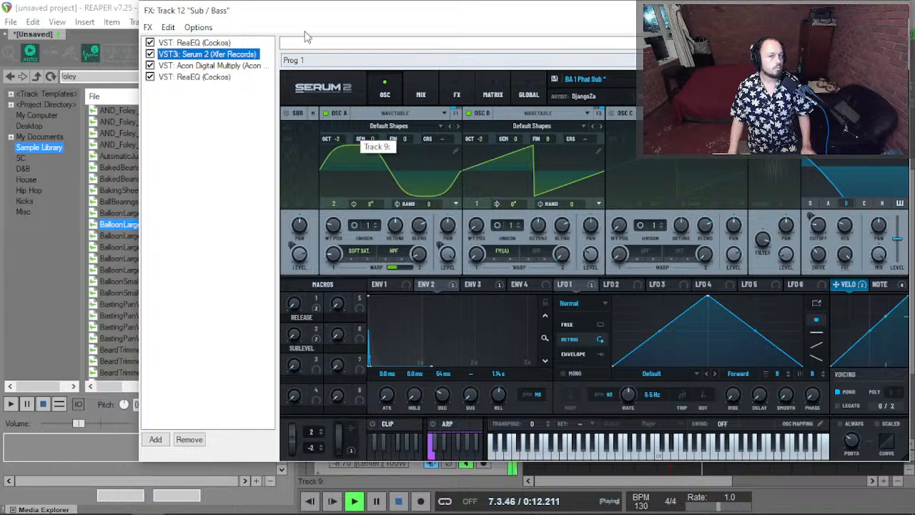
{"action": "key", "text": "Escape"}
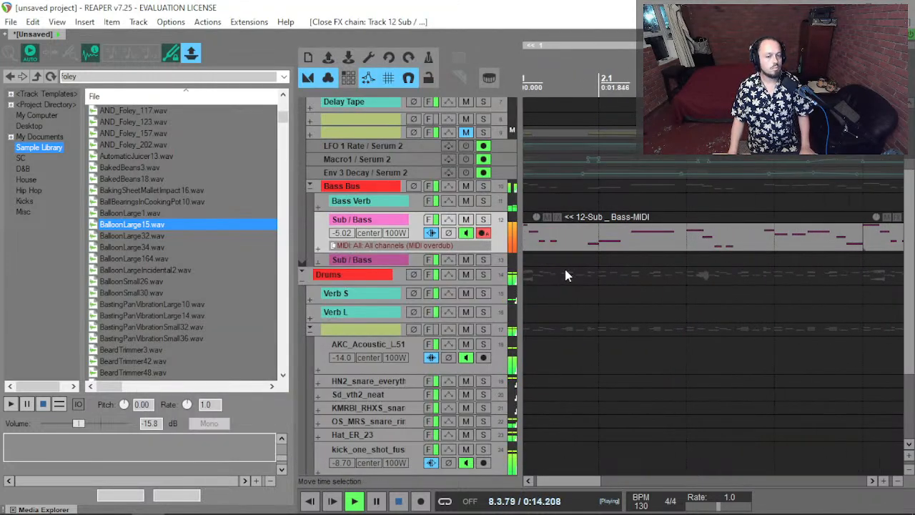
{"action": "key", "text": "Home"}
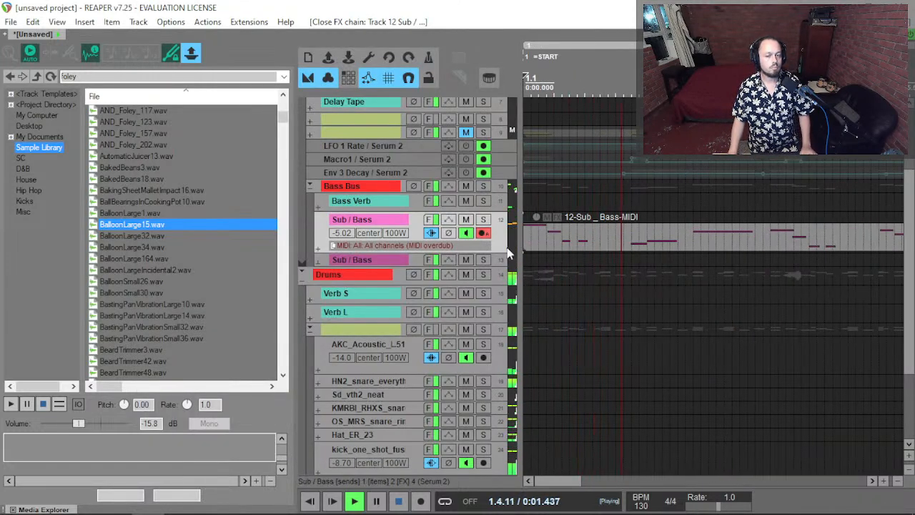
{"action": "left_click", "coordinate": [364, 262]}
{"action": "left_click", "coordinate": [428, 260]}
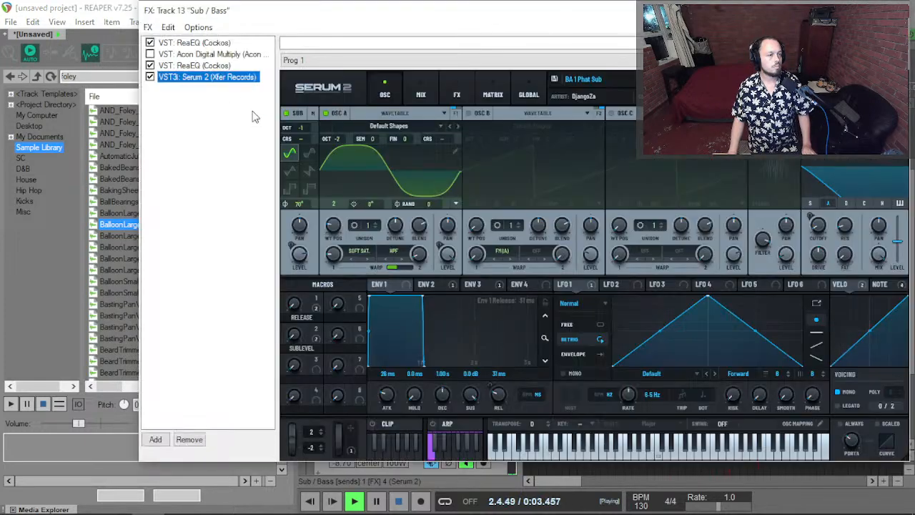
{"action": "left_click_drag", "start_coordinate": [236, 66], "coordinate": [237, 55]}
{"action": "key", "text": "Escape"}
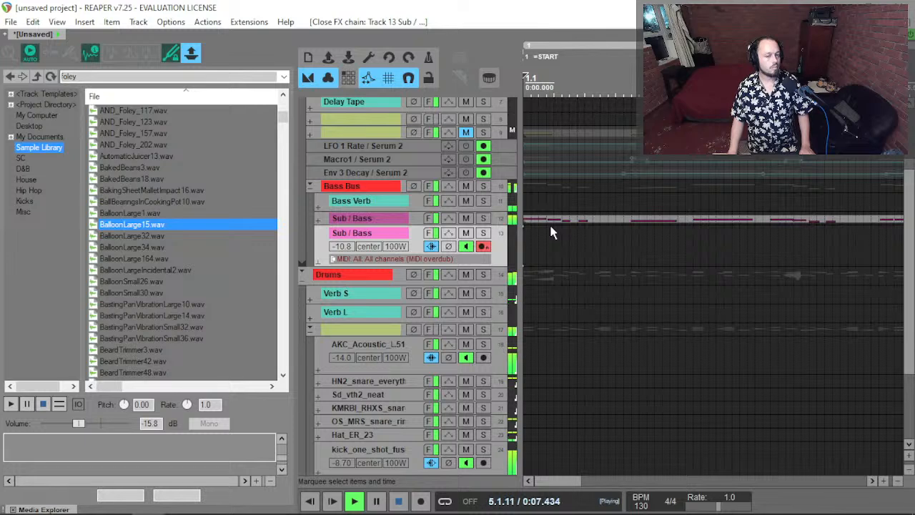
Stop playback and split the first bass MIDI item on Sub / Bass track 12 at positions 1.4, 3.1 and 3.4.
{"action": "left_click", "coordinate": [495, 222]}
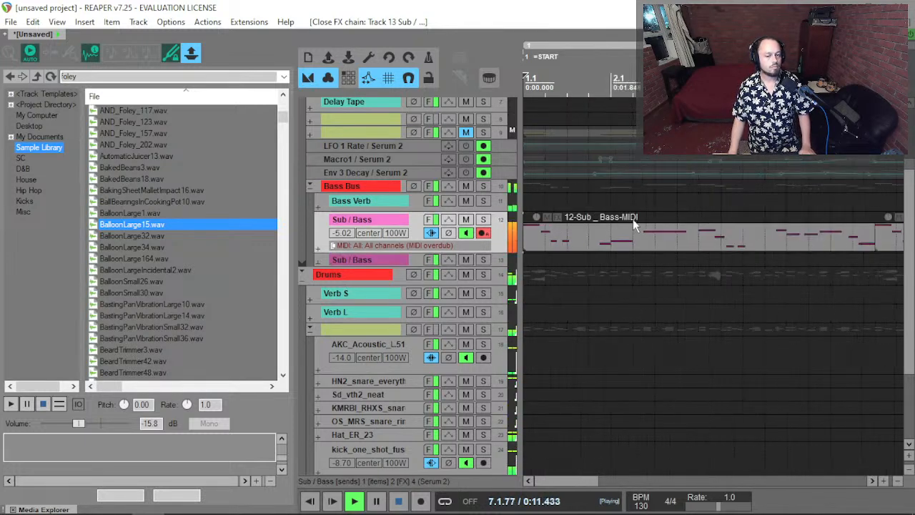
{"action": "key", "text": "space"}
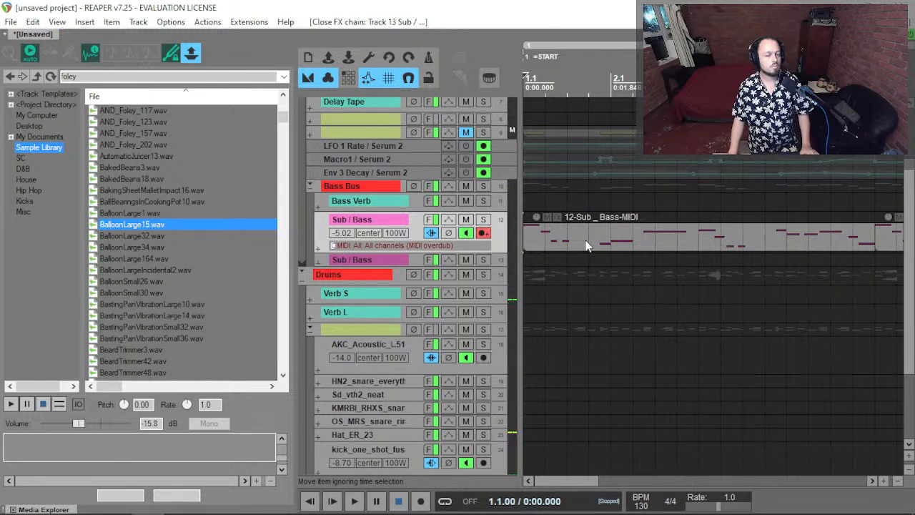
{"action": "left_click", "coordinate": [585, 245]}
{"action": "key", "text": "s"}
{"action": "left_click", "coordinate": [700, 242]}
{"action": "key", "text": "s"}
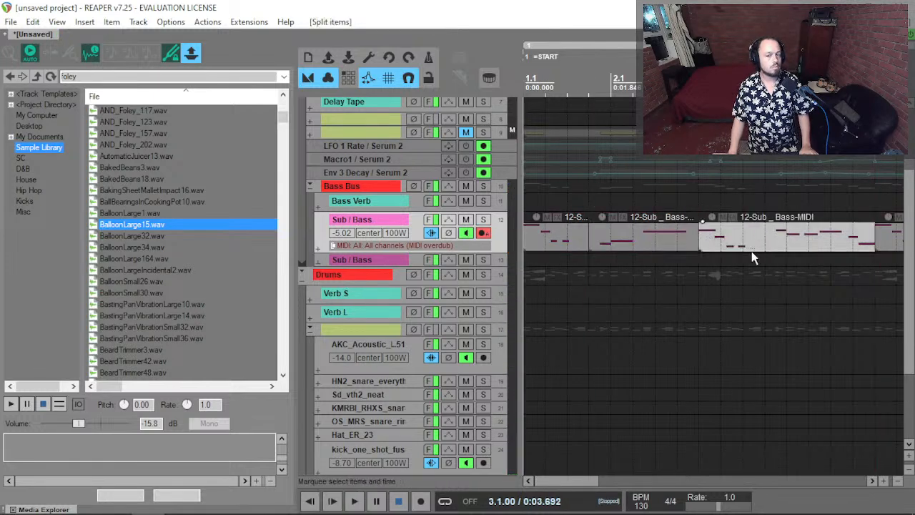
{"action": "left_click", "coordinate": [766, 248]}
{"action": "key", "text": "s"}
Move the short bass pieces starting at 1.1 and 3.1 onto Sub / Bass track 13 and play from the start.
{"action": "scroll", "coordinate": [756, 250], "scroll_direction": "down", "scroll_amount": 1}
{"action": "scroll", "coordinate": [756, 250], "scroll_direction": "down", "scroll_amount": 1}
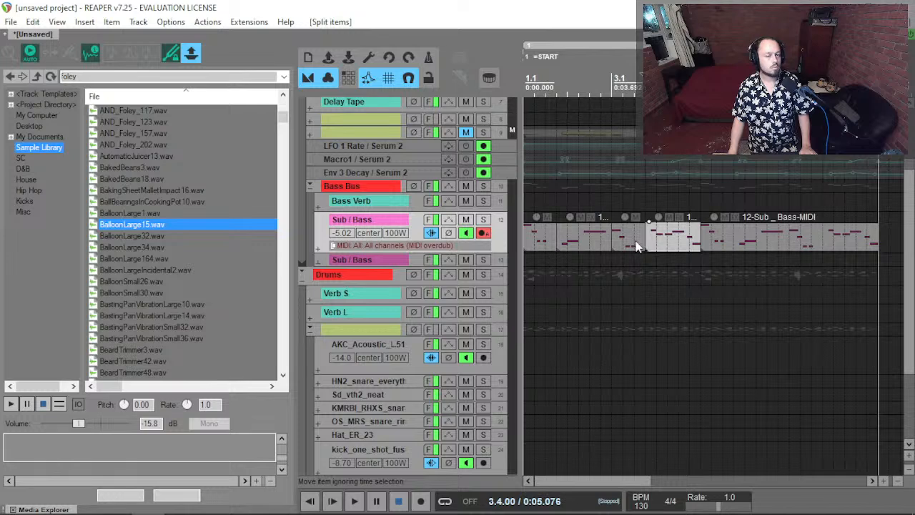
{"action": "left_click", "coordinate": [732, 245]}
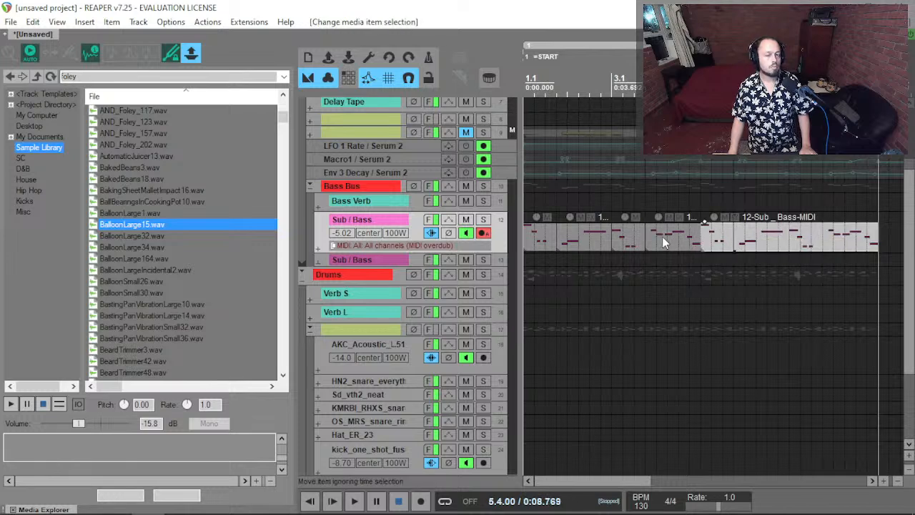
{"action": "left_click_drag", "start_coordinate": [540, 245], "coordinate": [541, 260]}
{"action": "left_click_drag", "start_coordinate": [640, 240], "coordinate": [626, 260]}
{"action": "key", "text": "w"}
{"action": "key", "text": "space"}
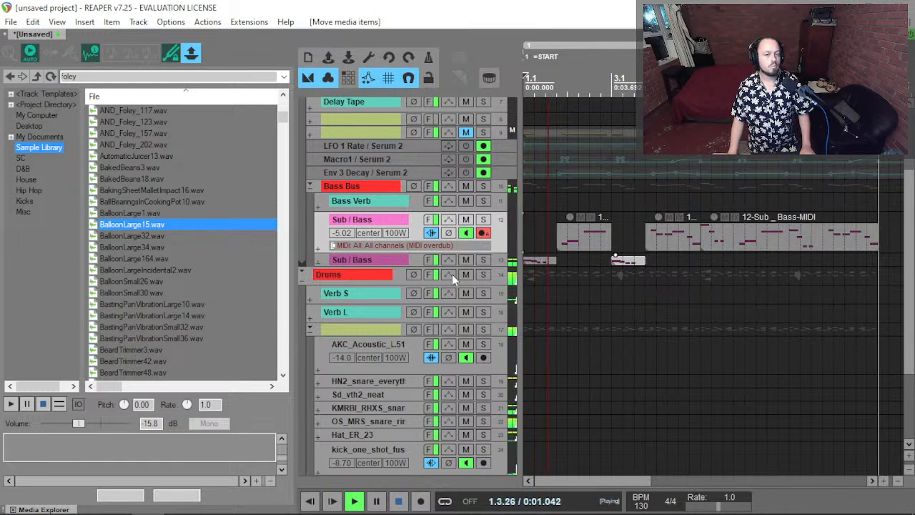
Raise the volume of Sub / Bass track 13 to -5.28 dB.
{"action": "left_click", "coordinate": [381, 265]}
{"action": "left_click", "coordinate": [350, 219]}
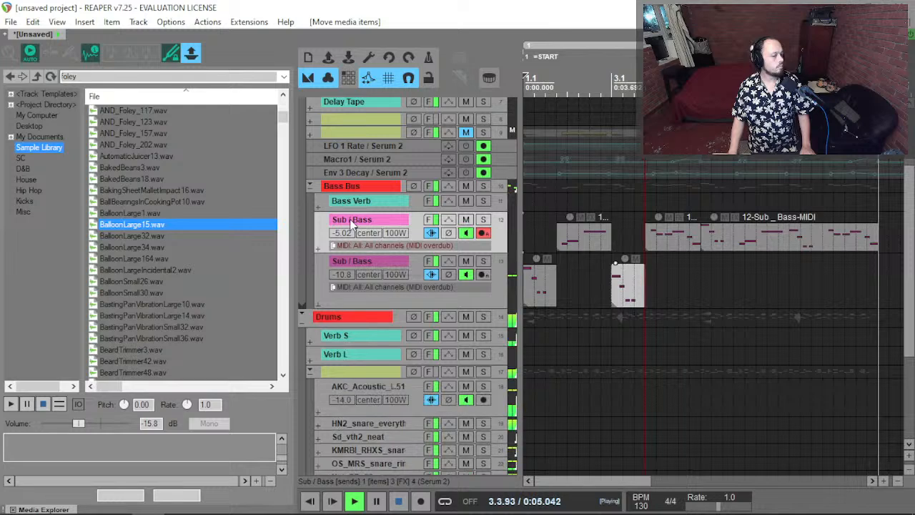
{"action": "left_click_drag", "start_coordinate": [341, 276], "coordinate": [341, 263]}
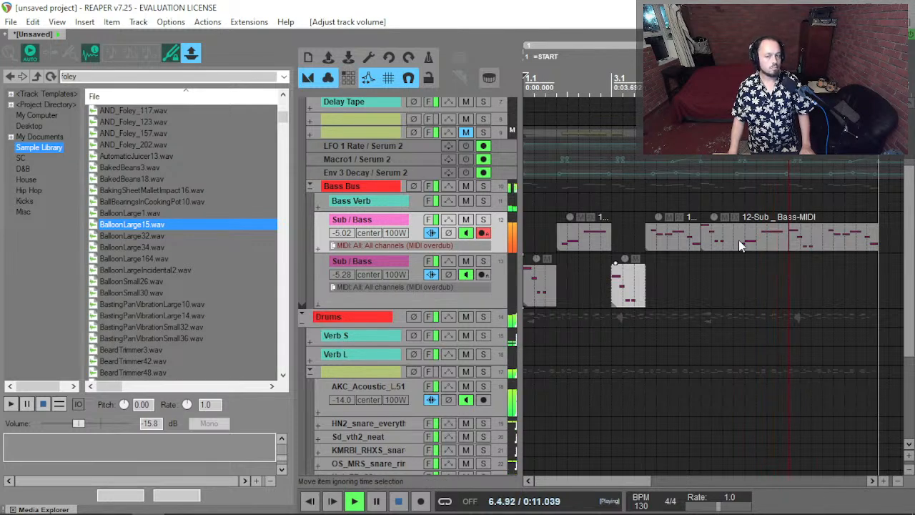
Delete the bass item starting at bar 5 on track 12 and duplicate the four split pieces on tracks 12 and 13 into its place.
{"action": "left_click", "coordinate": [740, 245]}
{"action": "scroll", "coordinate": [731, 242], "scroll_direction": "down", "scroll_amount": 2}
{"action": "key", "text": "Delete"}
{"action": "left_click_drag", "start_coordinate": [625, 230], "coordinate": [467, 286]}
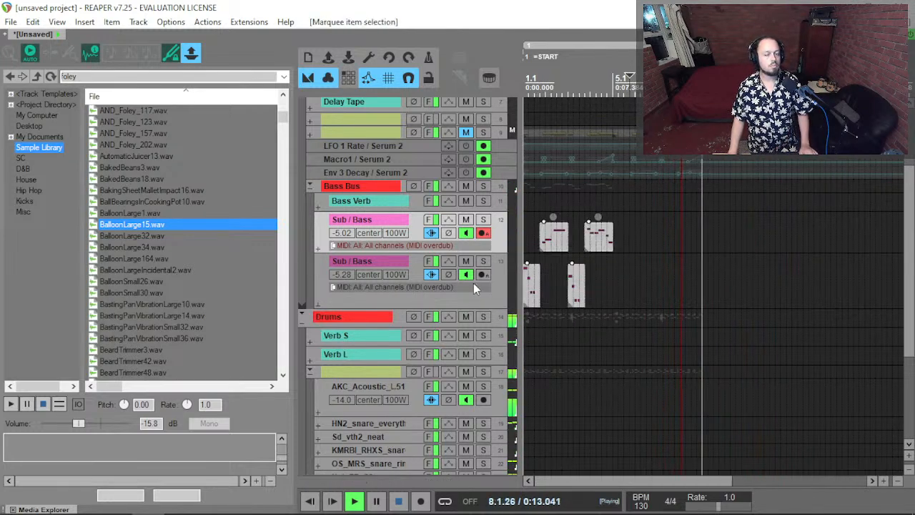
{"action": "key", "text": "ctrl+d"}
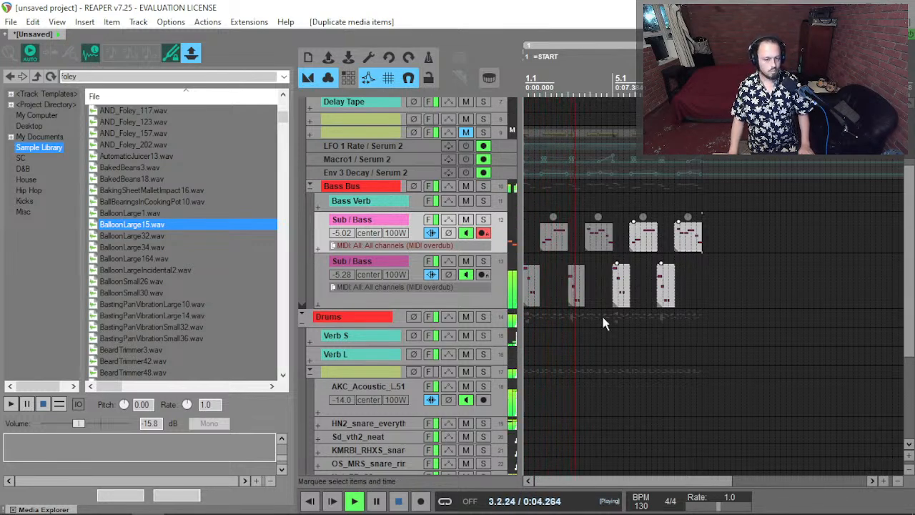
Load the BA Filthy Funk preset in Serum 2 on Sub / Bass track 13 and audition it from the start.
{"action": "left_click", "coordinate": [494, 303]}
{"action": "key", "text": "space"}
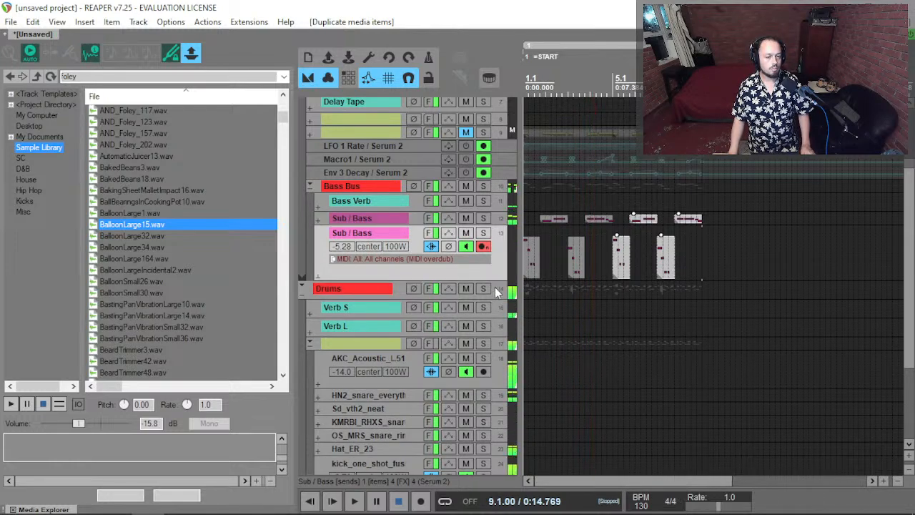
{"action": "key", "text": "f"}
{"action": "key", "text": "space"}
{"action": "key", "text": "space"}
{"action": "left_click", "coordinate": [762, 79]}
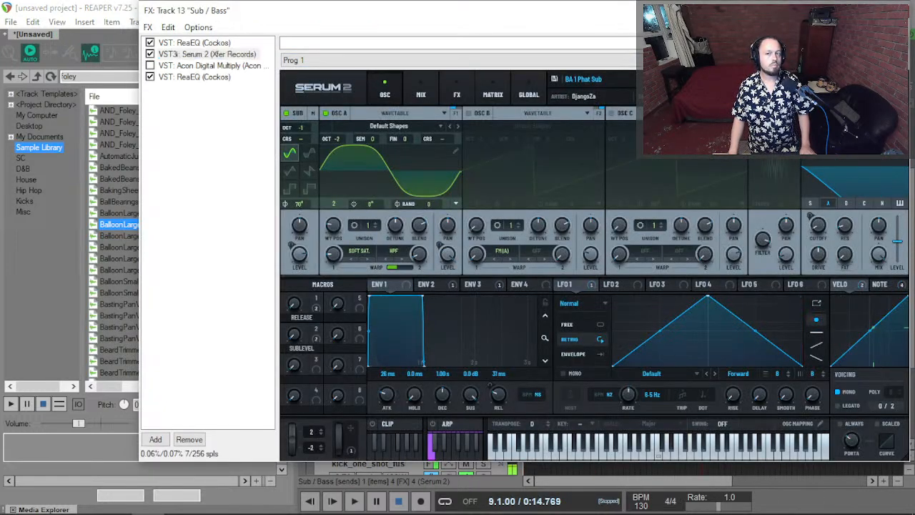
{"action": "key", "text": "space"}
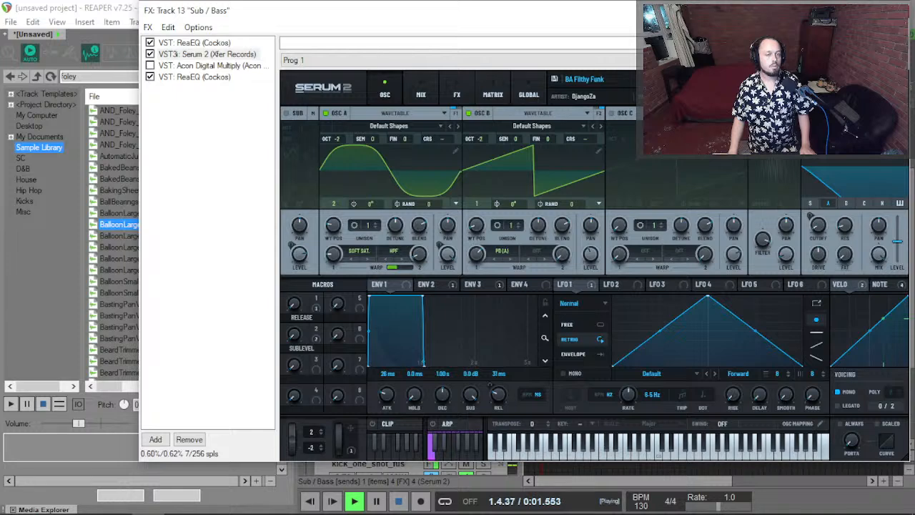
{"action": "key", "text": "space"}
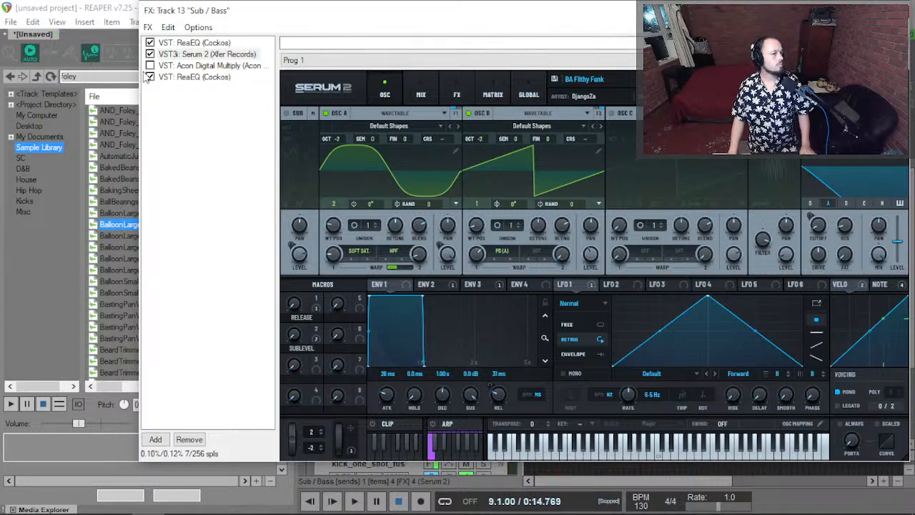
Enable Acon Digital Multiply in Sub / Bass track 13's effects chain and resume playback.
{"action": "left_click", "coordinate": [151, 66]}
{"action": "key", "text": "space"}
{"action": "key", "text": "Escape"}
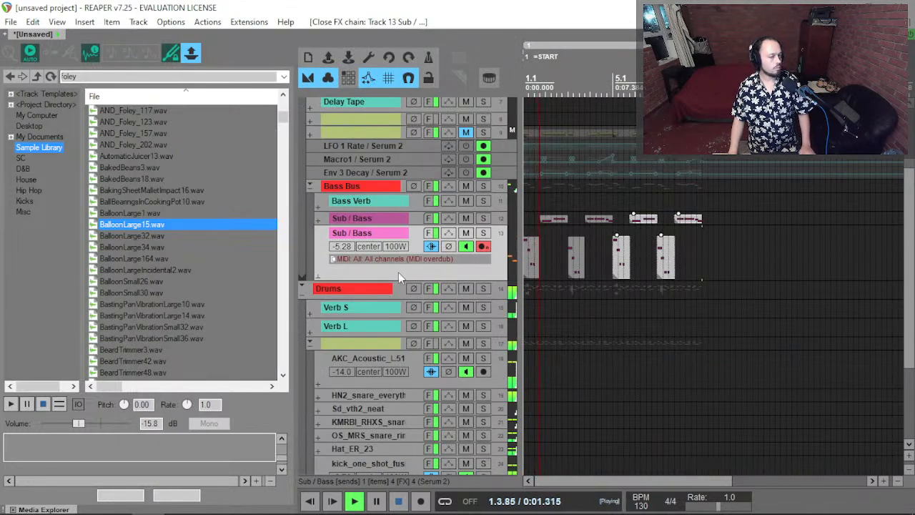
Lower Sub / Bass track 13 to -5.89 dB and unmute its send to Bass Verb.
{"action": "scroll", "coordinate": [345, 248], "scroll_direction": "down", "scroll_amount": 2}
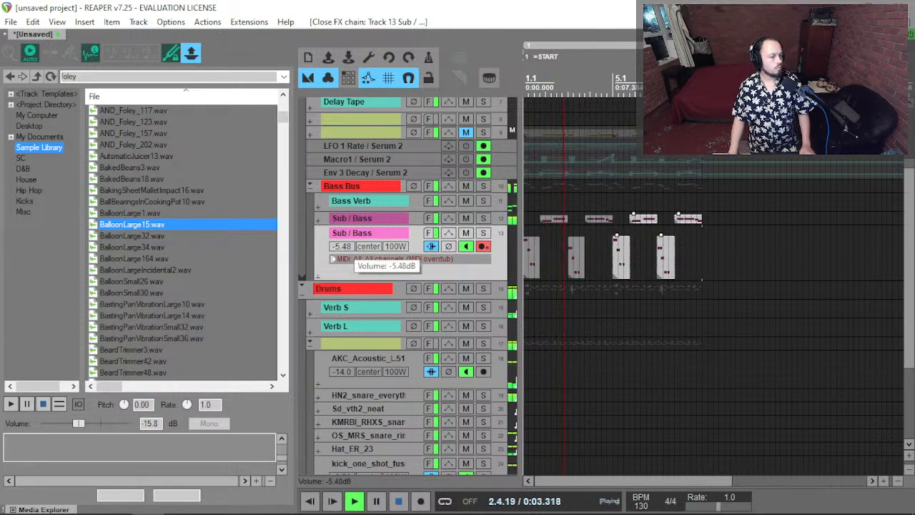
{"action": "scroll", "coordinate": [345, 249], "scroll_direction": "down", "scroll_amount": 4}
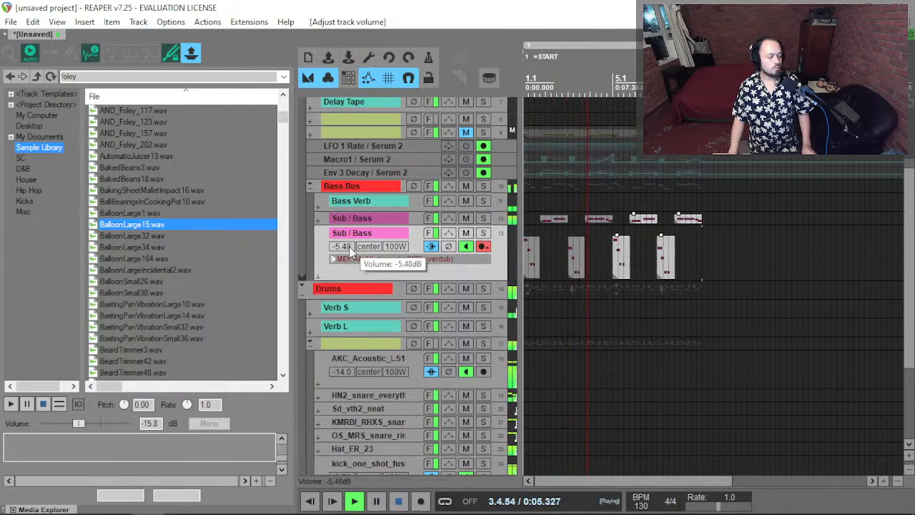
{"action": "left_click", "coordinate": [434, 247]}
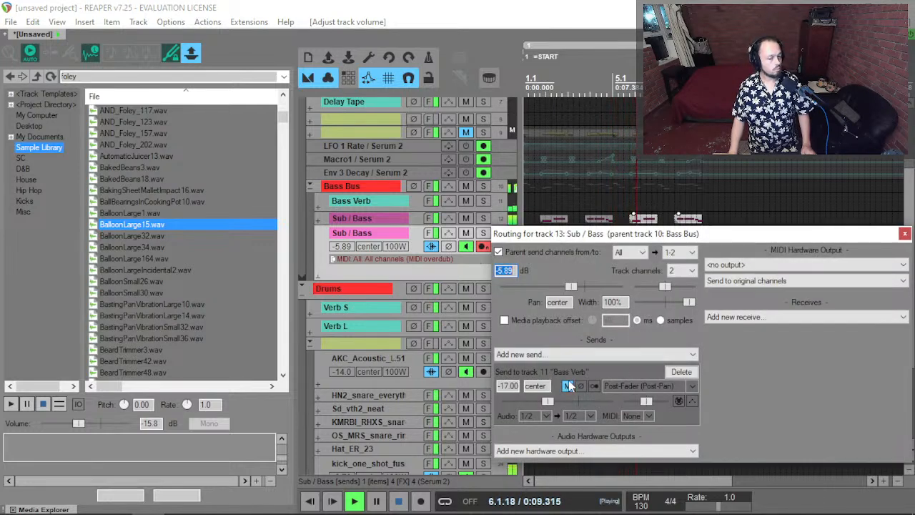
{"action": "key", "text": "Escape"}
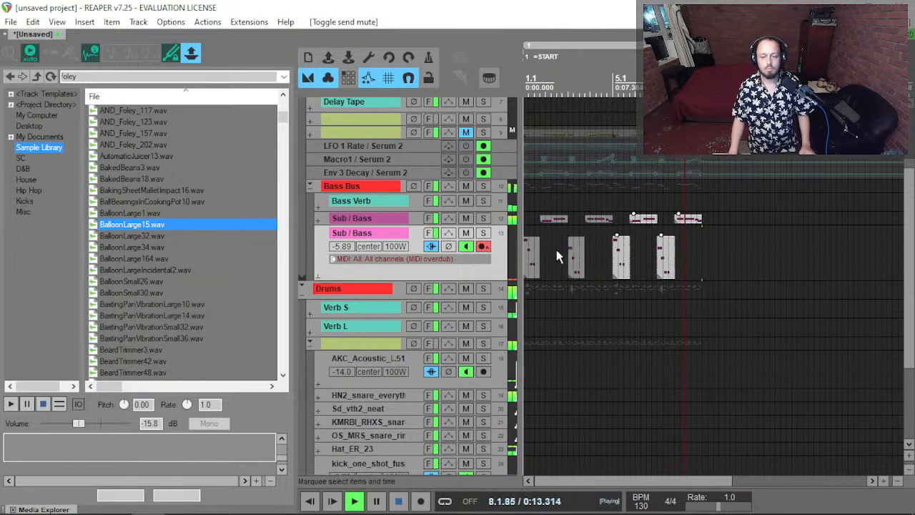
Audition the BA FM Basic 1 and BA FM Basic 2 presets in Serum 2 on Sub / Bass track 13.
{"action": "key", "text": "f"}
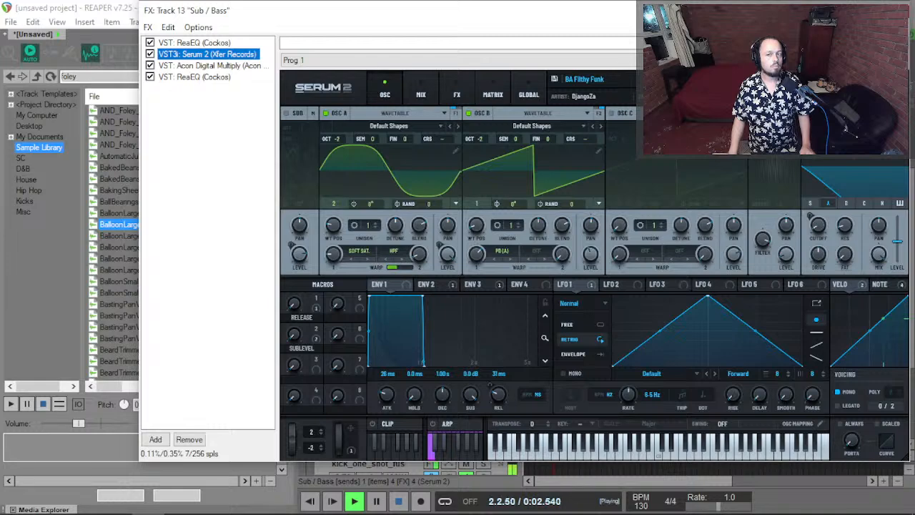
{"action": "key", "text": "space"}
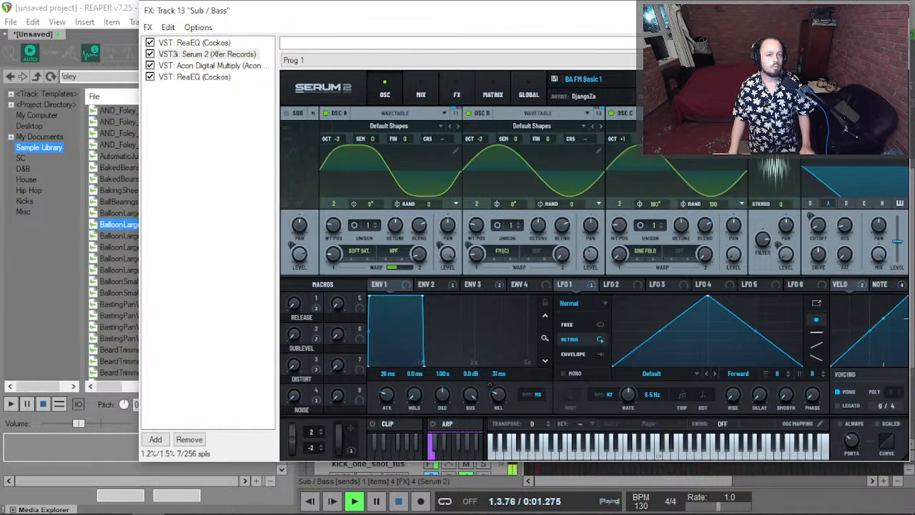
{"action": "key", "text": "space"}
{"action": "key", "text": "space"}
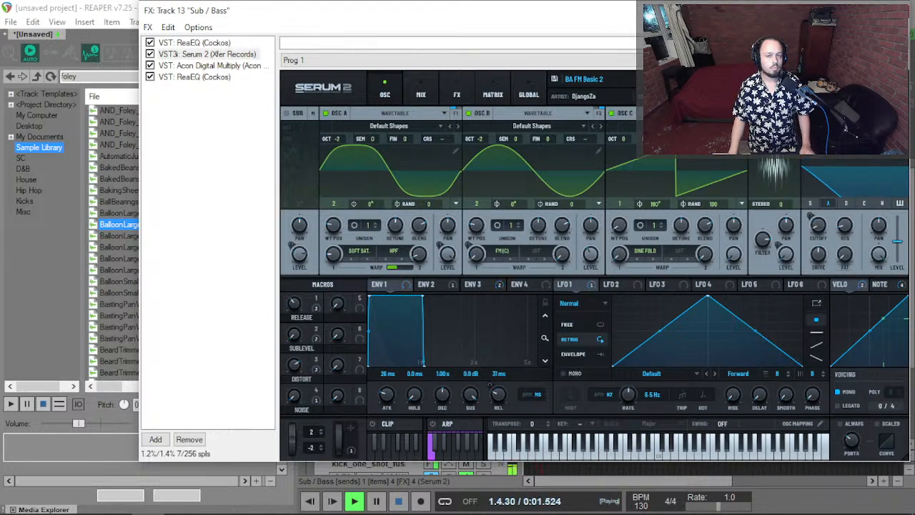
{"action": "key", "text": "space"}
{"action": "key", "text": "space"}
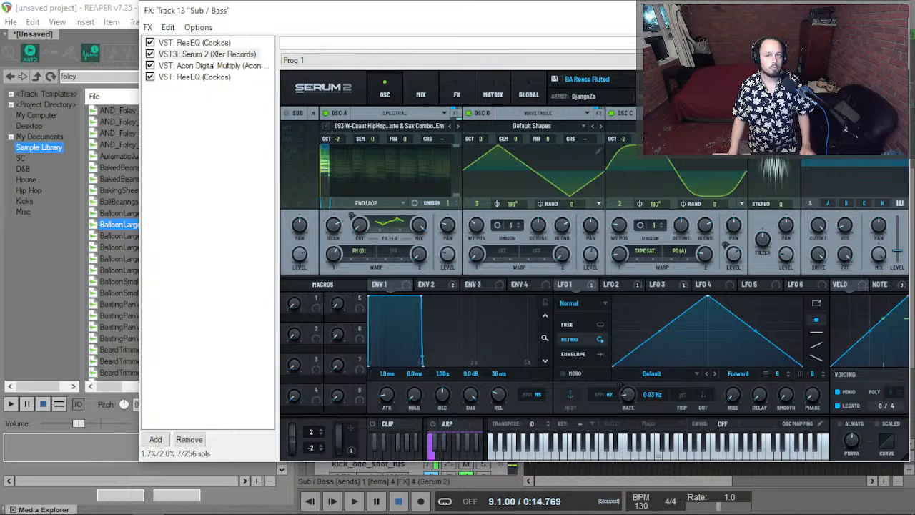
Compare the BA Reese Saw and BA Reese Saw Rolling presets with BA FM Basic 2, ending on BA FM Basic 2.
{"action": "key", "text": "space"}
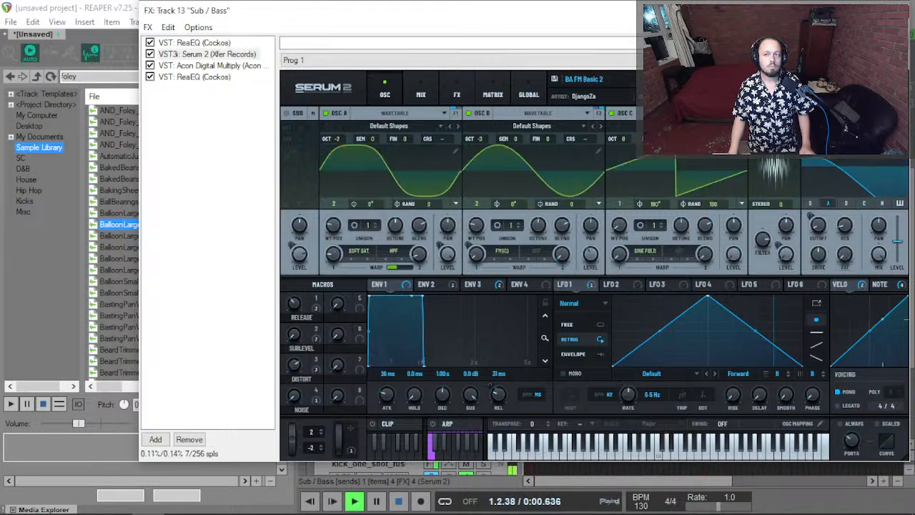
{"action": "left_click", "coordinate": [750, 80]}
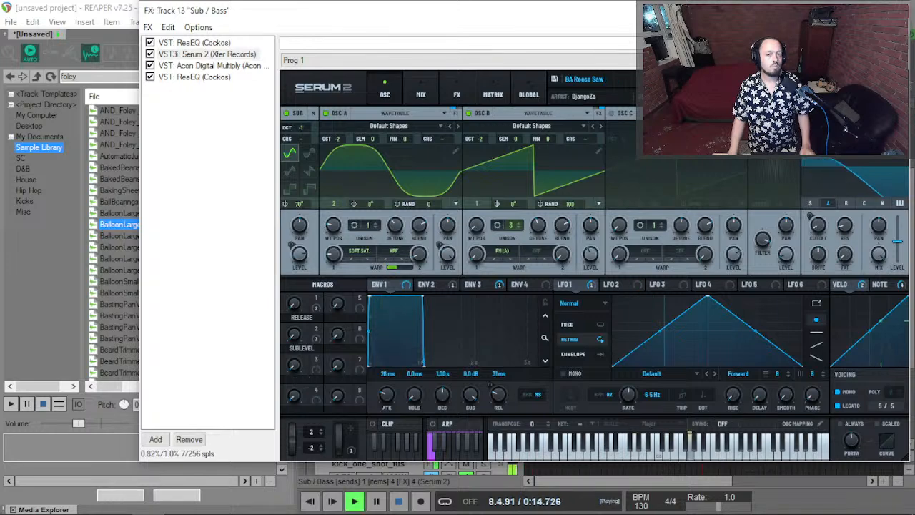
{"action": "key", "text": "space"}
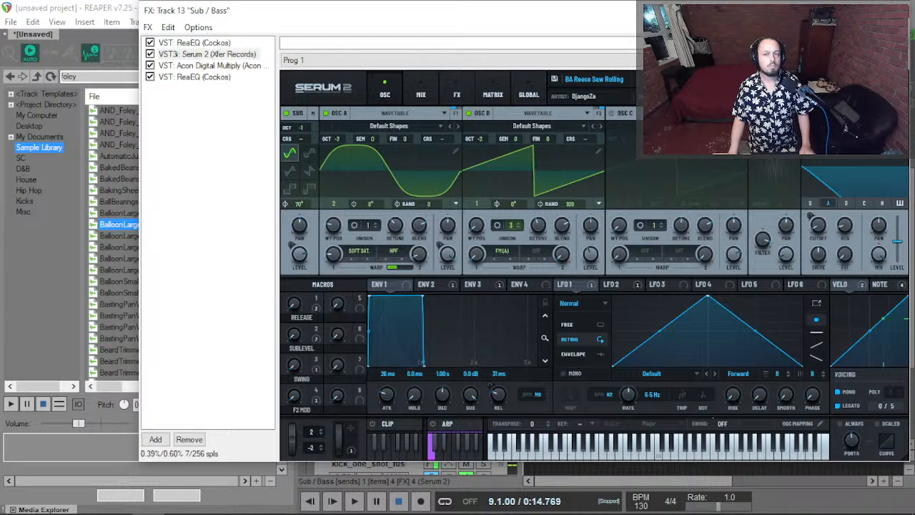
{"action": "key", "text": "space"}
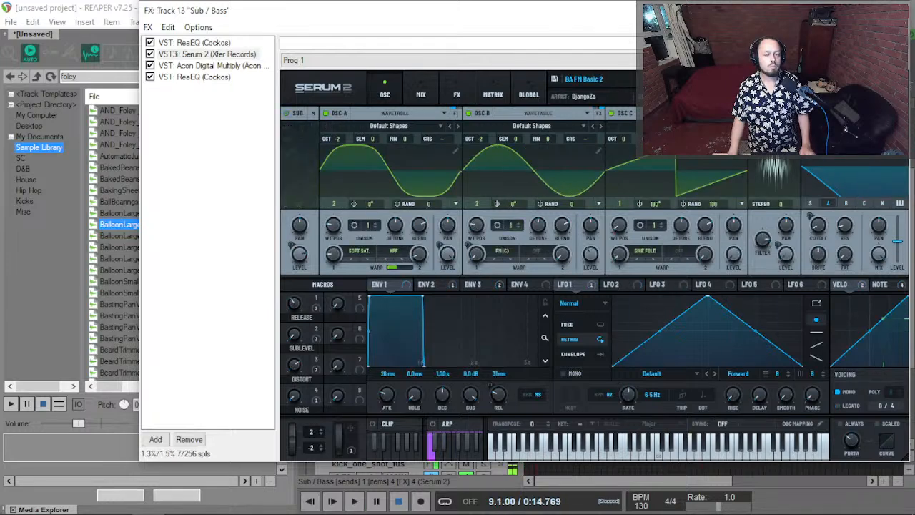
{"action": "key", "text": "space"}
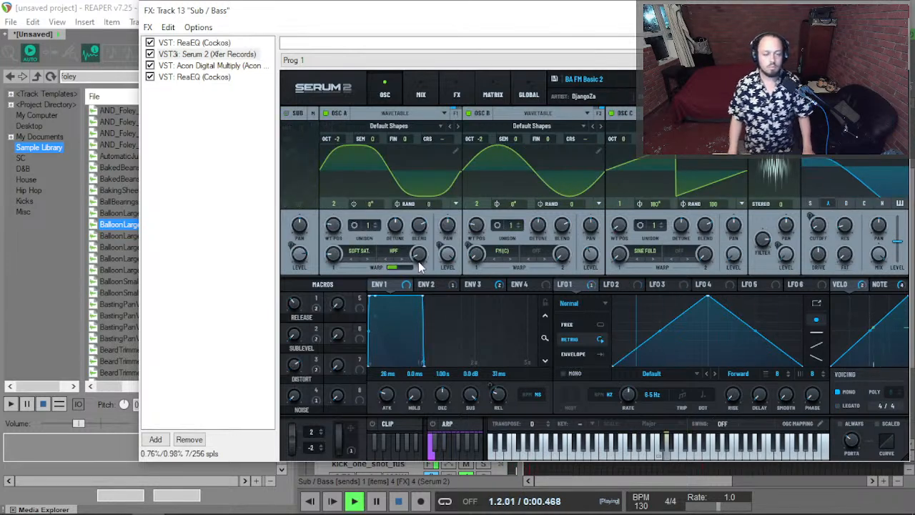
Close track 13's effects chain and listen to the bass in the full mix while reviewing the bass and drum tracks.
{"action": "key", "text": "Escape"}
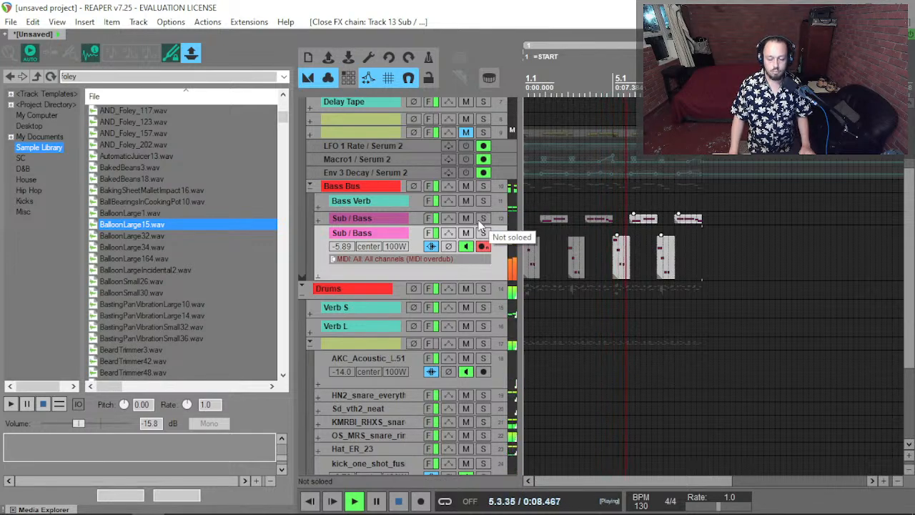
{"action": "scroll", "coordinate": [472, 227], "scroll_direction": "down", "scroll_amount": 1}
{"action": "scroll", "coordinate": [470, 228], "scroll_direction": "down", "scroll_amount": 1}
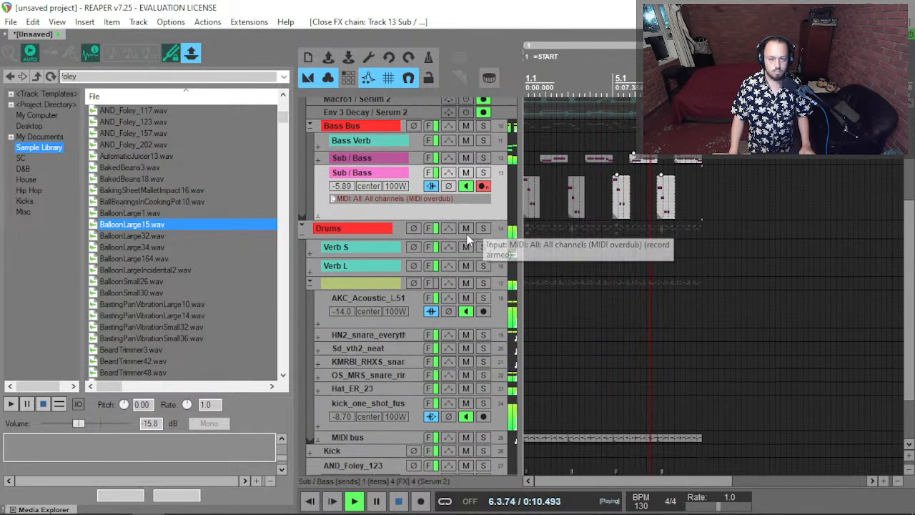
{"action": "scroll", "coordinate": [468, 231], "scroll_direction": "down", "scroll_amount": 2}
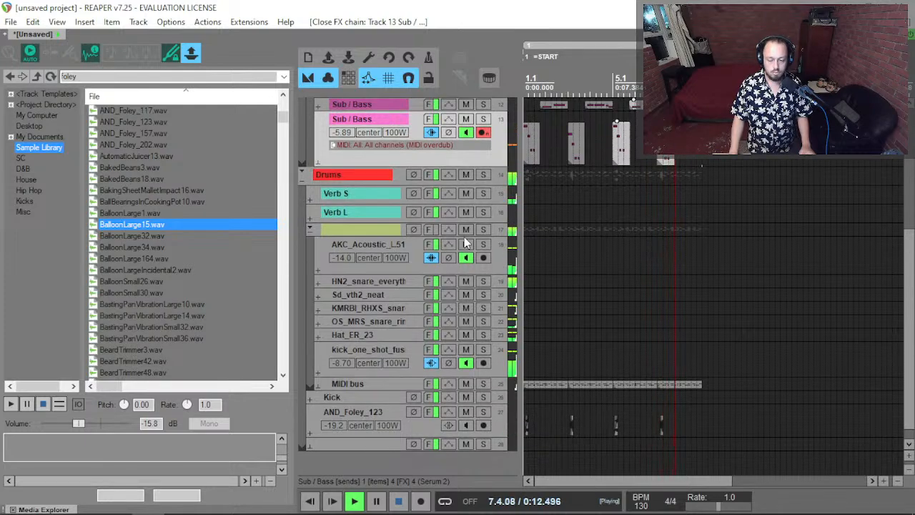
{"action": "scroll", "coordinate": [477, 225], "scroll_direction": "up", "scroll_amount": 3}
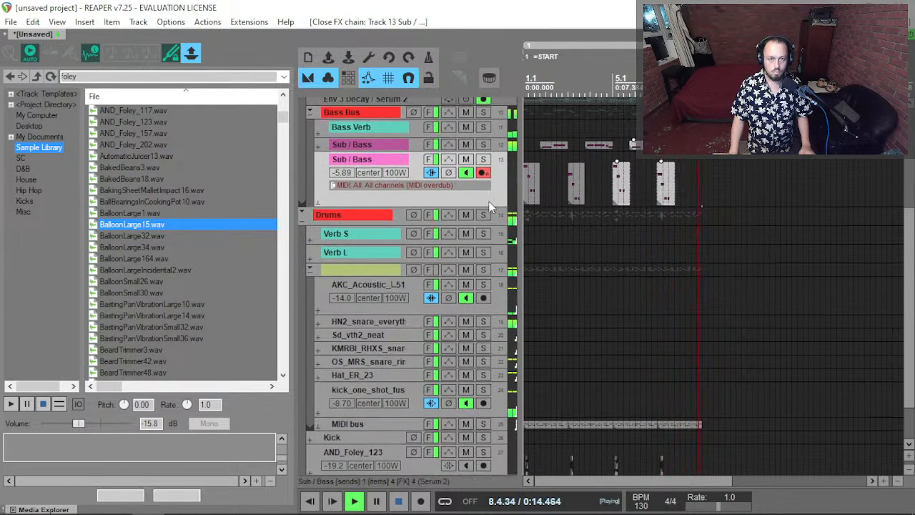
{"action": "scroll", "coordinate": [490, 208], "scroll_direction": "up", "scroll_amount": 1}
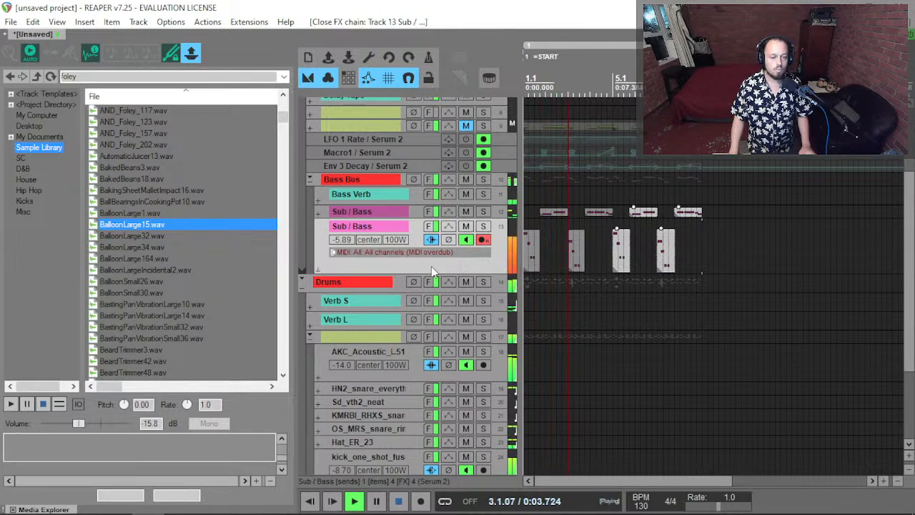
Load the BA FM Basic 1 preset on track 13 and reset the Env 2 to Main Tuning modulation amount in Serum 2's matrix.
{"action": "left_click", "coordinate": [428, 226]}
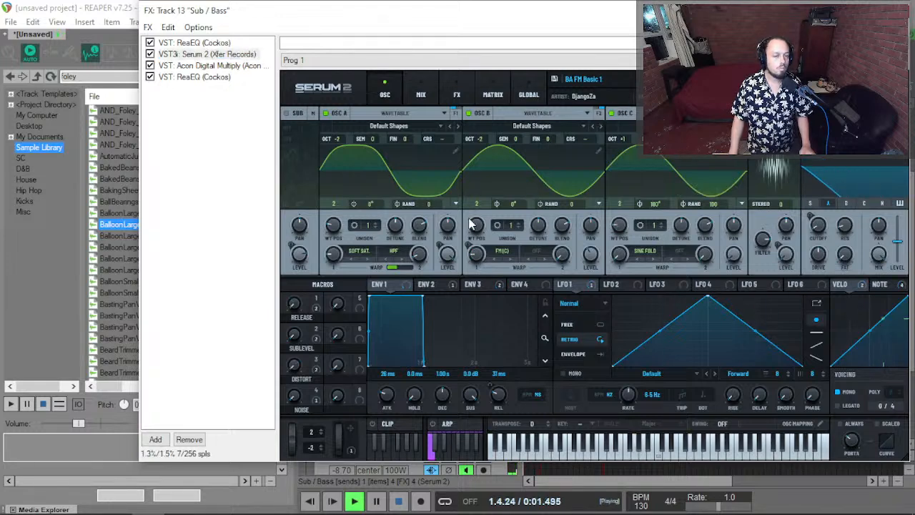
{"action": "left_click", "coordinate": [457, 94]}
{"action": "left_click", "coordinate": [493, 94]}
{"action": "double_click", "coordinate": [479, 133]}
{"action": "key", "text": "space"}
{"action": "key", "text": "space"}
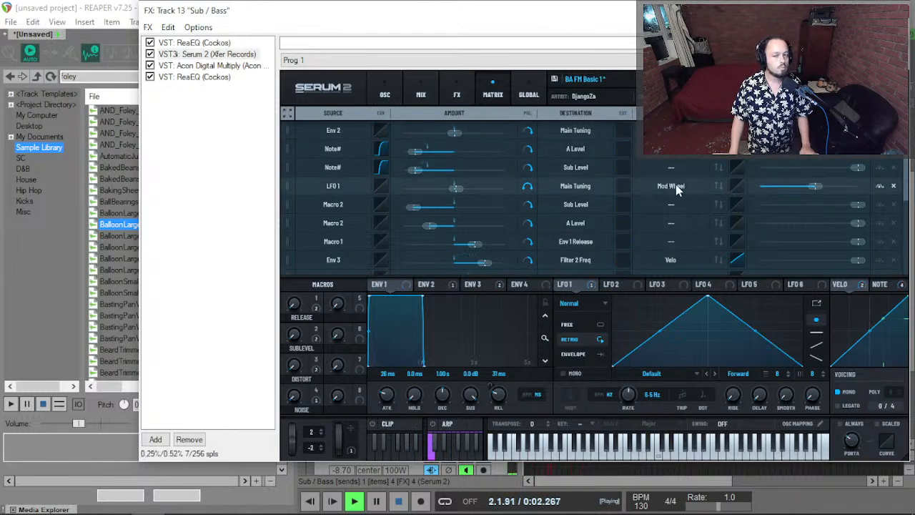
Remove velocity modulation from Env 3 Decay in the matrix by zeroing its amount and setting its source to Off.
{"action": "scroll", "coordinate": [676, 187], "scroll_direction": "down", "scroll_amount": 3}
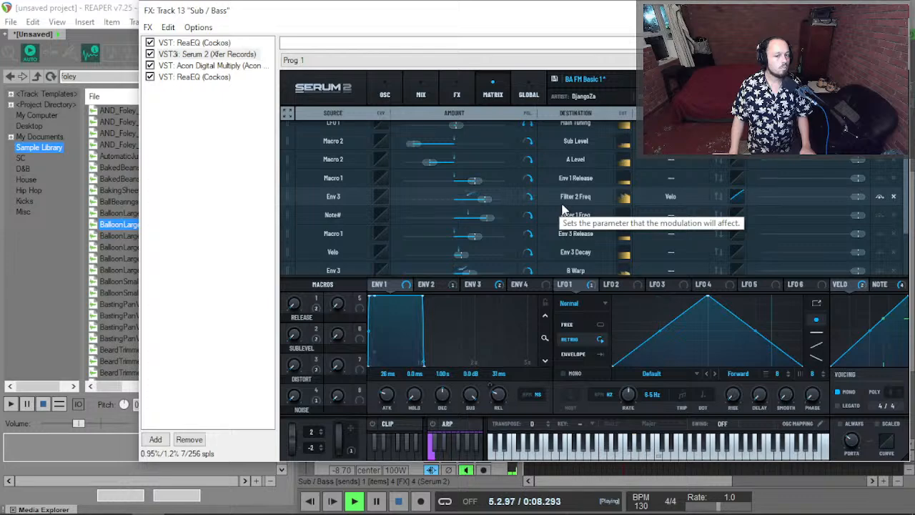
{"action": "scroll", "coordinate": [664, 230], "scroll_direction": "down", "scroll_amount": 4}
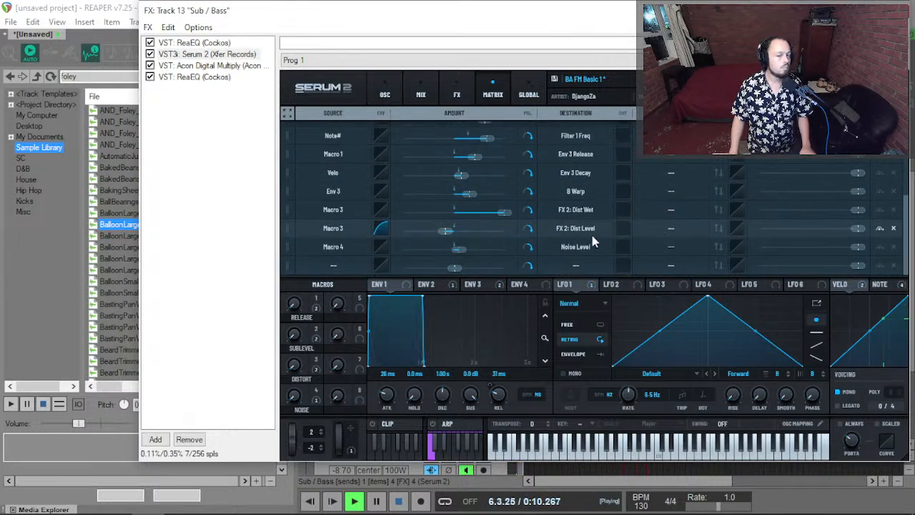
{"action": "left_click", "coordinate": [480, 286]}
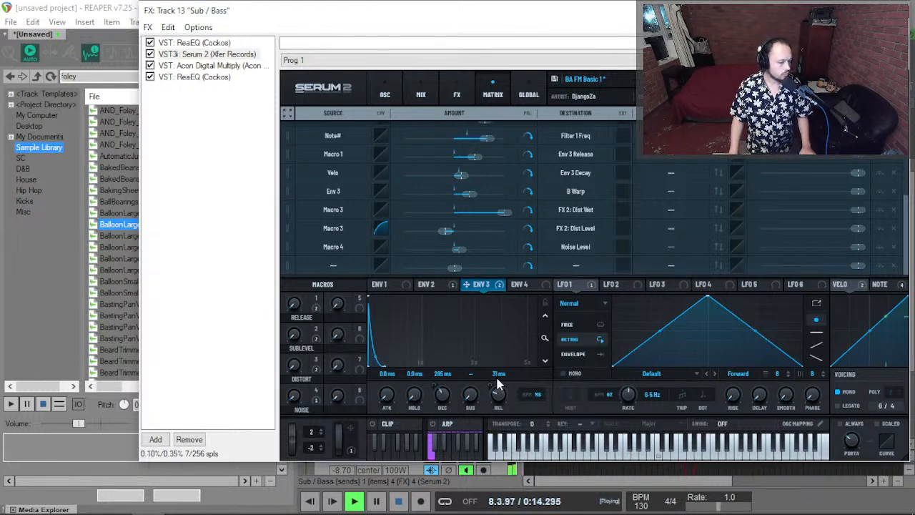
{"action": "left_click", "coordinate": [435, 285]}
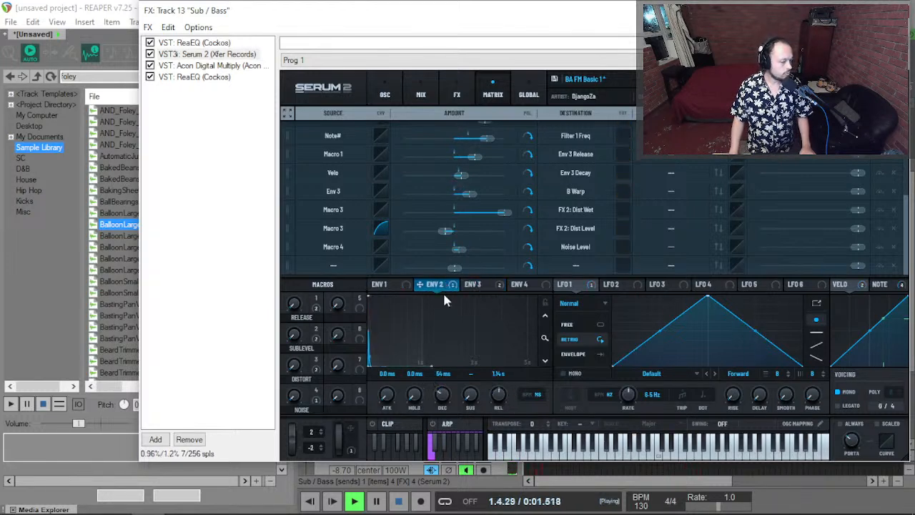
{"action": "right_click", "coordinate": [442, 394]}
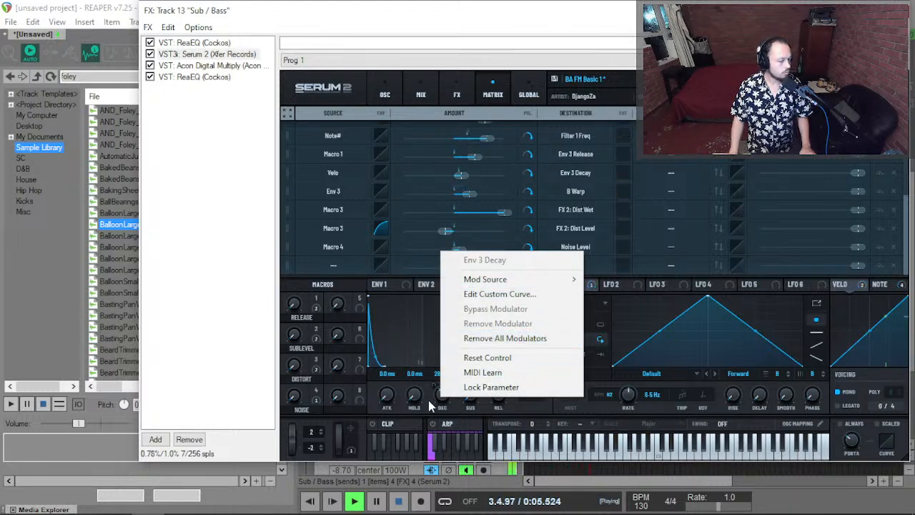
{"action": "left_click", "coordinate": [521, 338]}
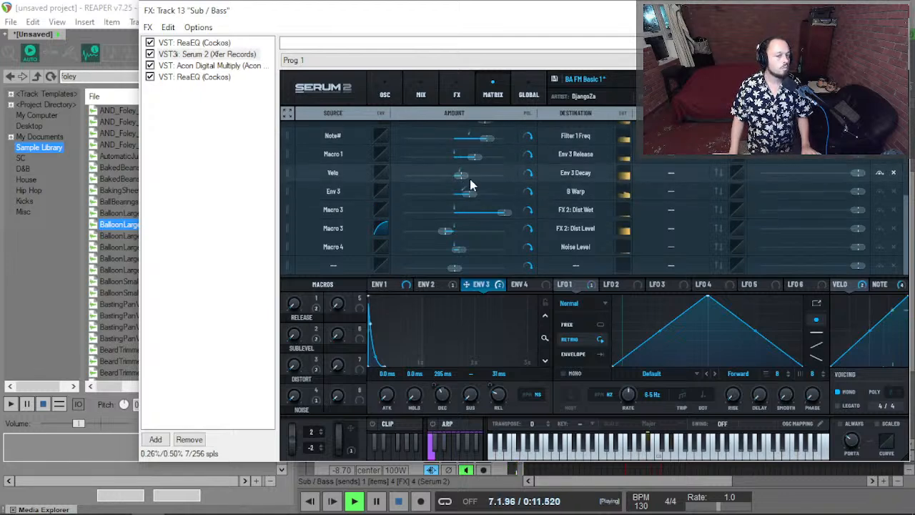
{"action": "mouse_move", "coordinate": [464, 181]}
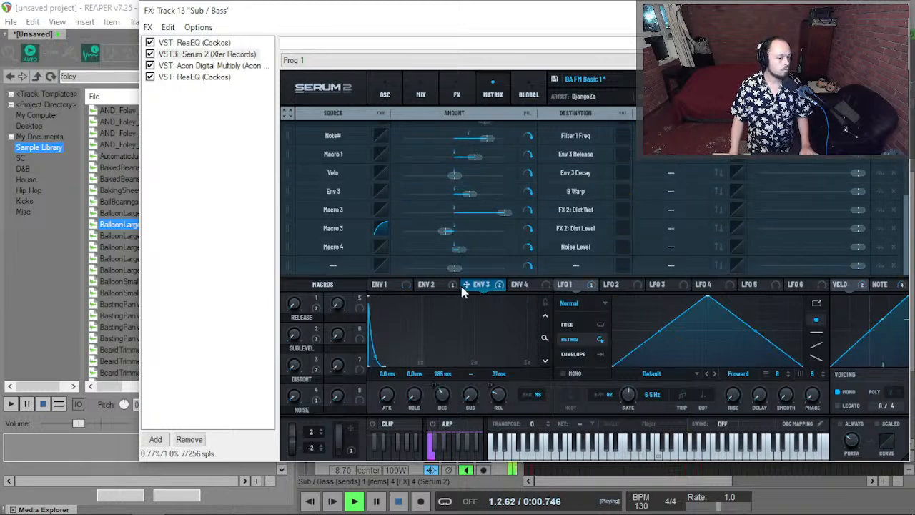
{"action": "left_click", "coordinate": [431, 285]}
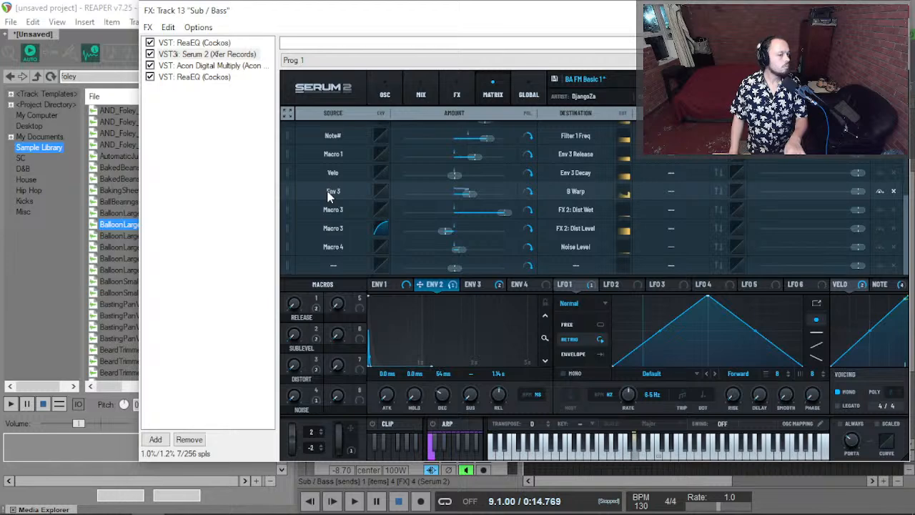
{"action": "left_click", "coordinate": [343, 177]}
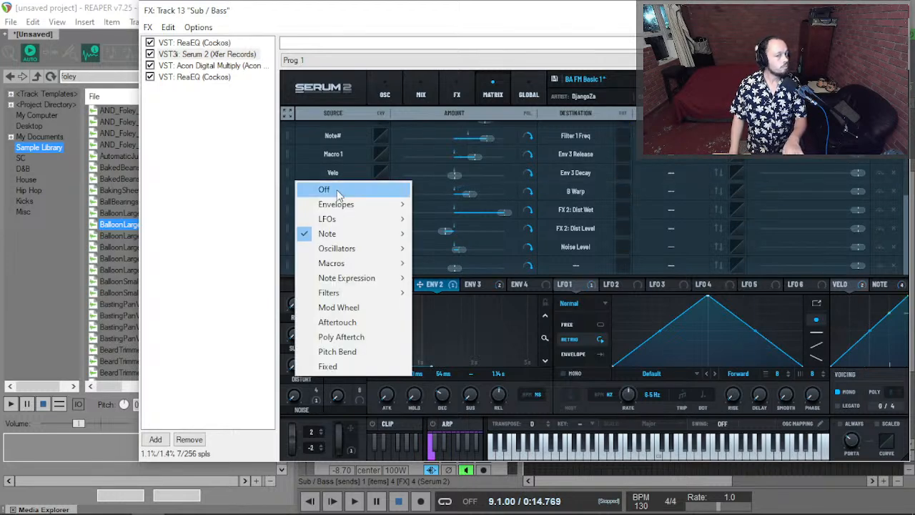
{"action": "left_click", "coordinate": [337, 191]}
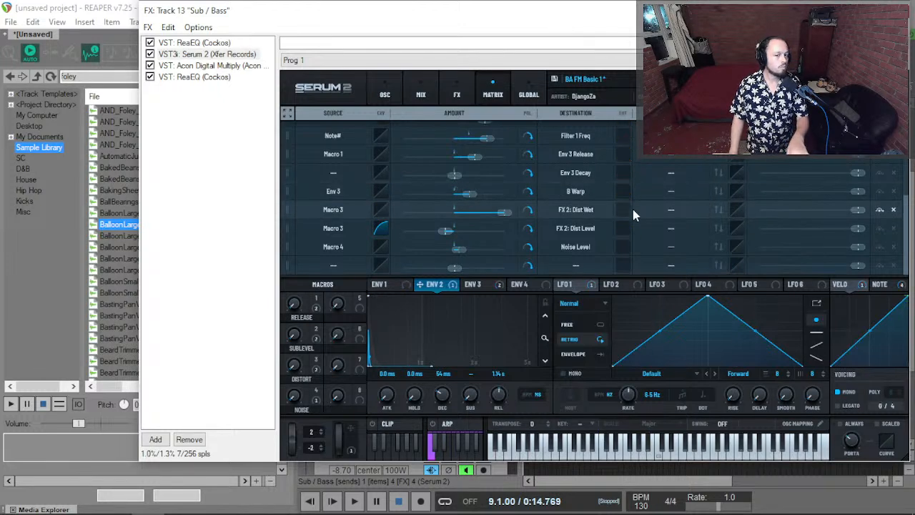
Lengthen Serum 2's Env 3 decay to 1.18 s and return to the oscillator page.
{"action": "scroll", "coordinate": [336, 233], "scroll_direction": "up", "scroll_amount": 2}
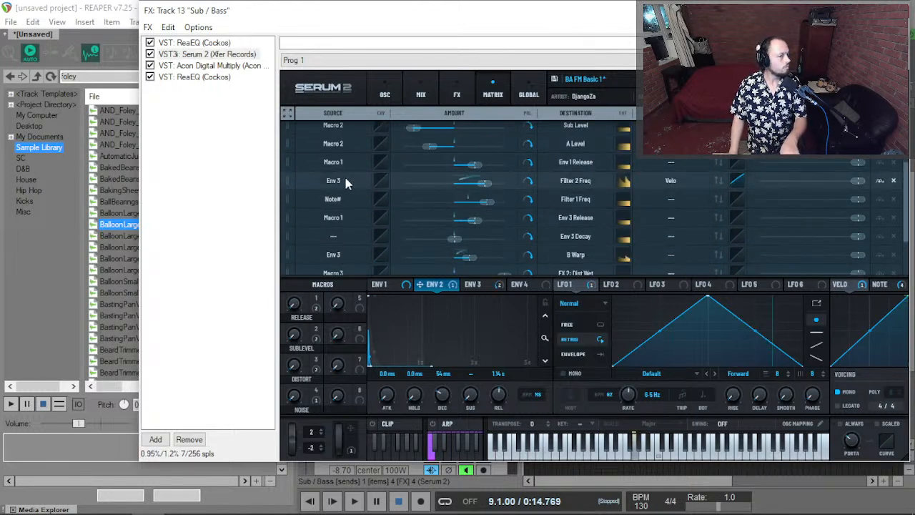
{"action": "scroll", "coordinate": [365, 186], "scroll_direction": "up", "scroll_amount": 3}
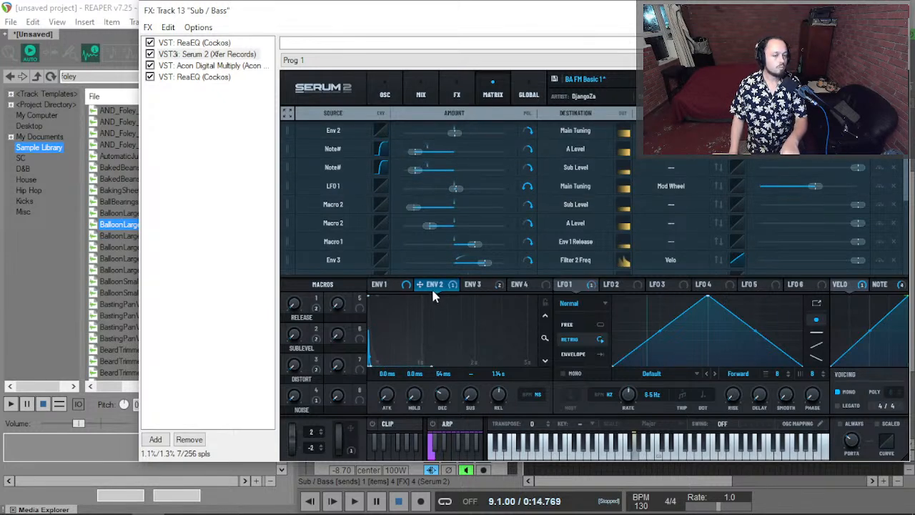
{"action": "left_click_drag", "start_coordinate": [445, 400], "coordinate": [452, 393]}
{"action": "left_click", "coordinate": [484, 284]}
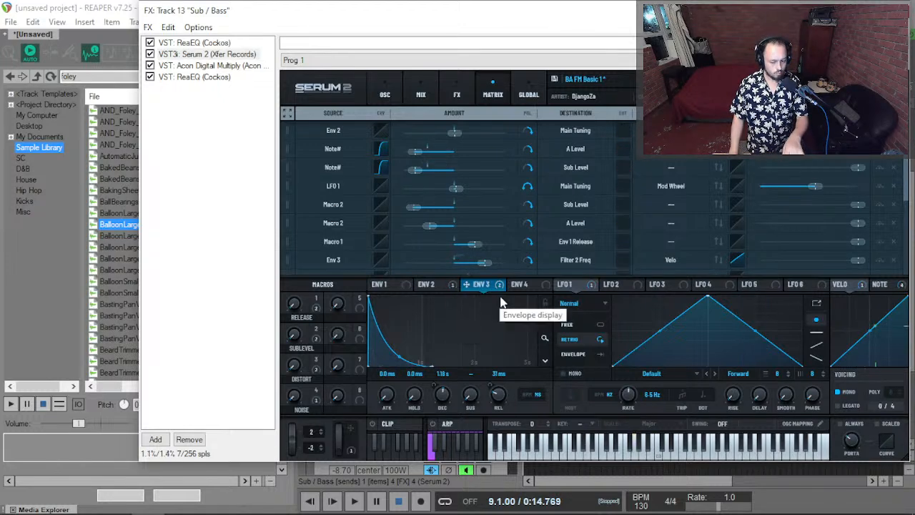
{"action": "left_click", "coordinate": [421, 93]}
{"action": "left_click", "coordinate": [385, 93]}
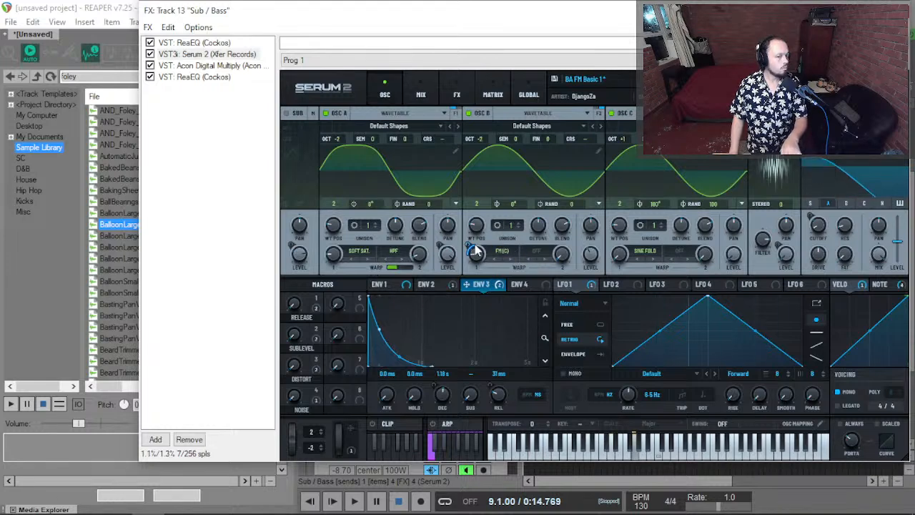
{"action": "mouse_move", "coordinate": [468, 250]}
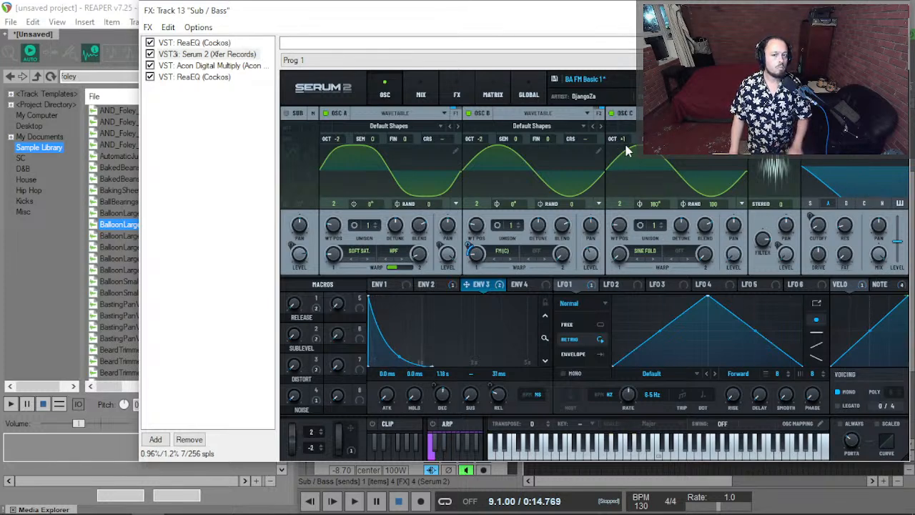
Audition the edited BA FM Basic 1 patch by repeatedly restarting playback from the beginning.
{"action": "key", "text": "space"}
{"action": "key", "text": "space"}
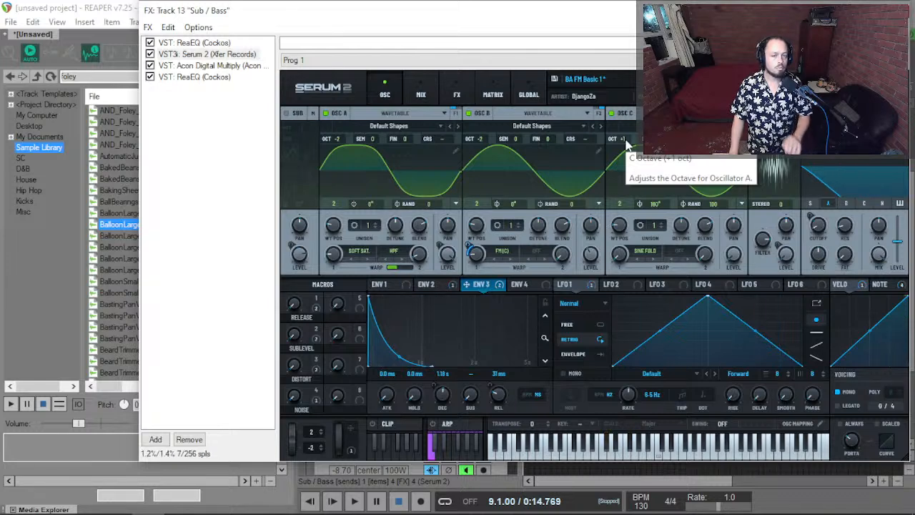
{"action": "key", "text": "space"}
{"action": "key", "text": "space"}
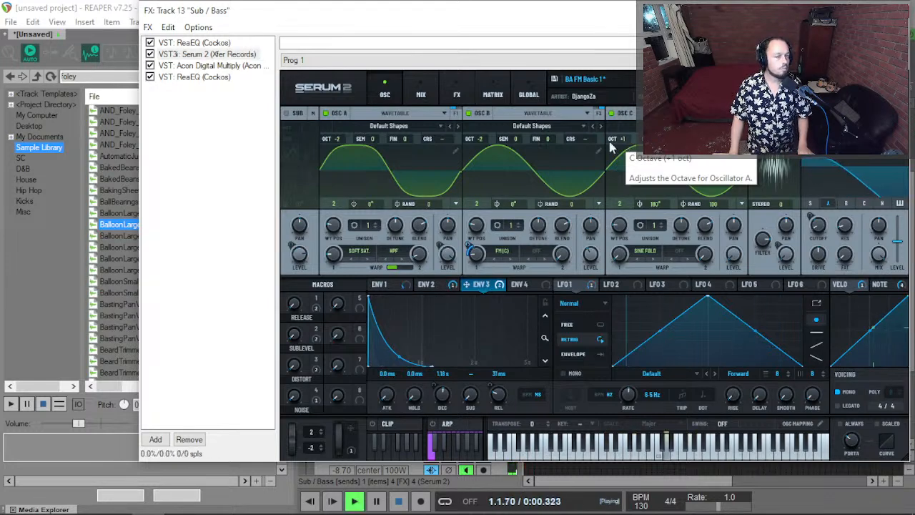
{"action": "key", "text": "space"}
{"action": "key", "text": "space"}
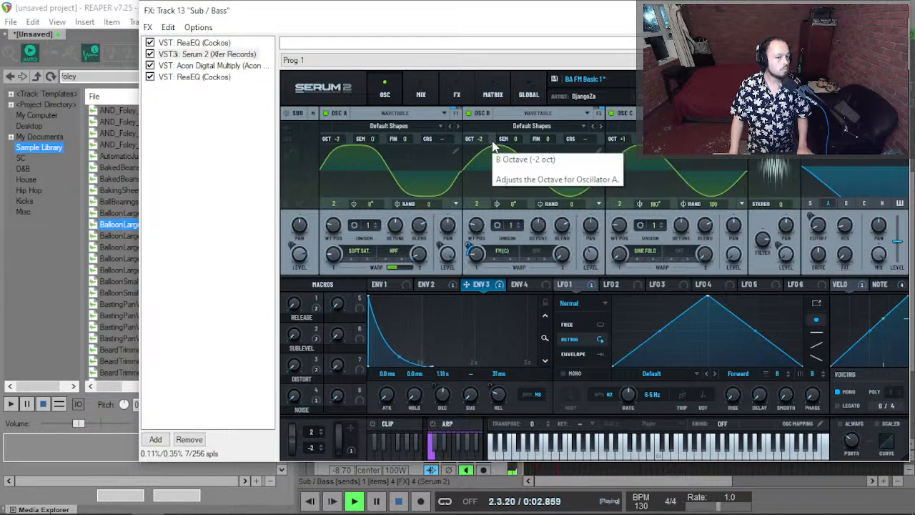
{"action": "key", "text": "space"}
{"action": "key", "text": "space"}
Try oscillator C at the -2 and +2 octave settings during playback and restore it to +1.
{"action": "left_click_drag", "start_coordinate": [622, 140], "coordinate": [632, 136]}
{"action": "key", "text": "space"}
{"action": "key", "text": "space"}
{"action": "key", "text": "space"}
{"action": "key", "text": "space"}
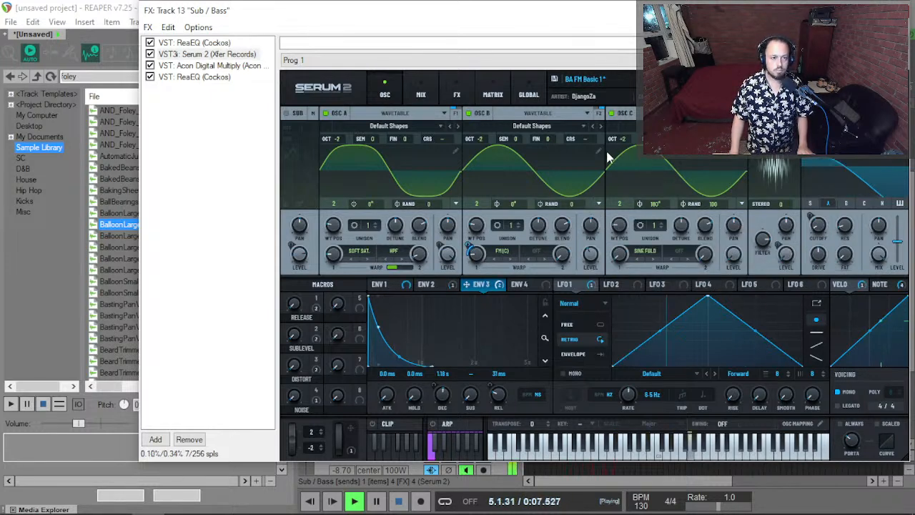
{"action": "key", "text": "space"}
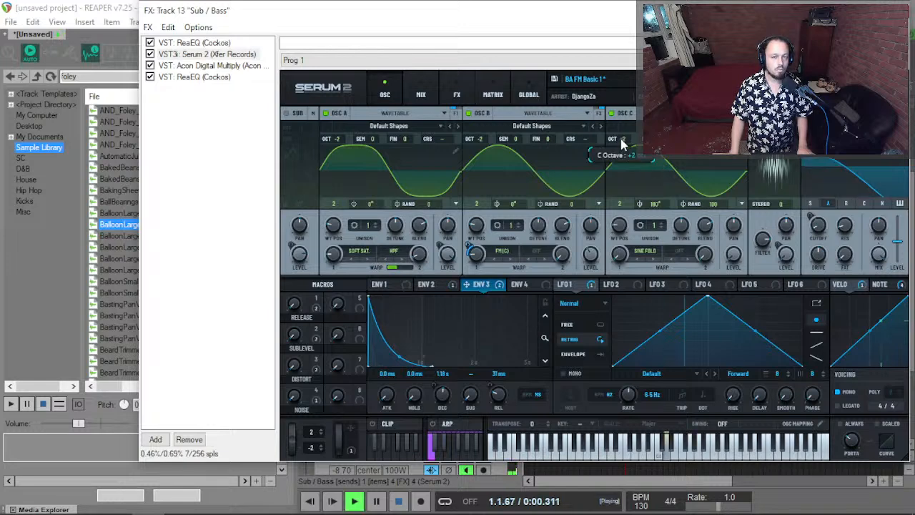
{"action": "key", "text": "space"}
{"action": "key", "text": "space"}
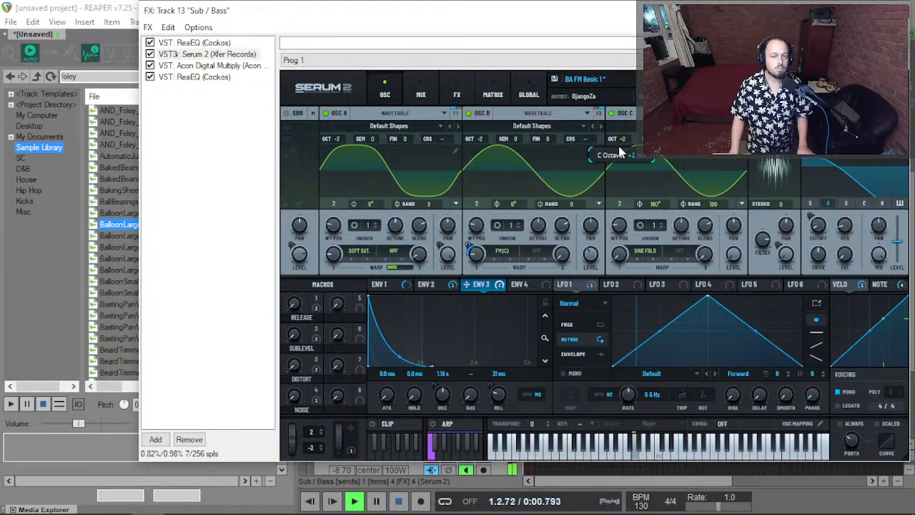
{"action": "key", "text": "space"}
{"action": "key", "text": "space"}
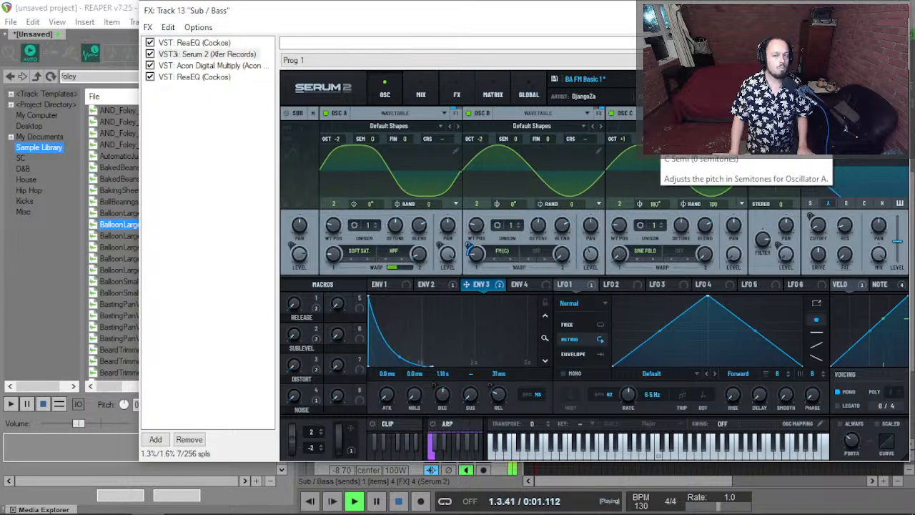
Play the bass loop and review Serum 2's mixer and its Bus 1 effects chain.
{"action": "key", "text": "space"}
{"action": "key", "text": "space"}
{"action": "key", "text": "space"}
{"action": "key", "text": "space"}
{"action": "left_click", "coordinate": [427, 92]}
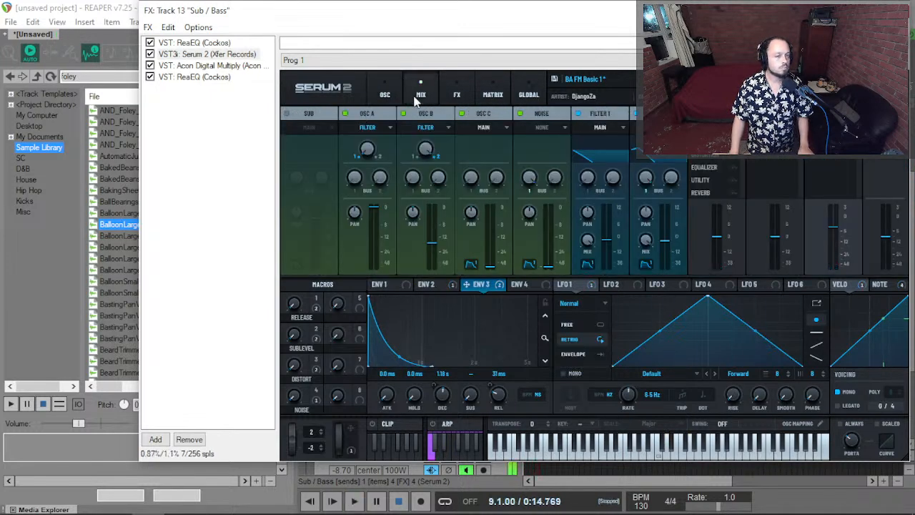
{"action": "left_click", "coordinate": [461, 91]}
{"action": "left_click", "coordinate": [348, 114]}
{"action": "key", "text": "space"}
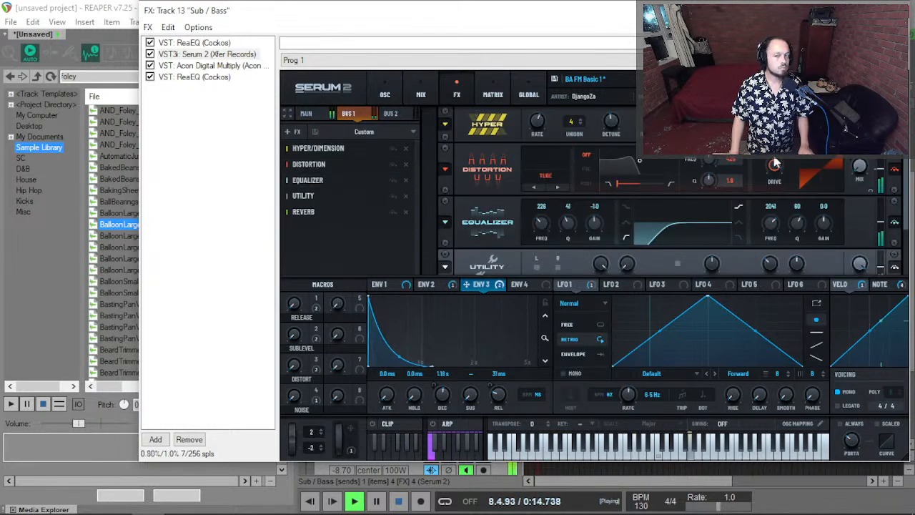
Add a Distortion effect to Serum 2's Main effects chain.
{"action": "left_click", "coordinate": [306, 113]}
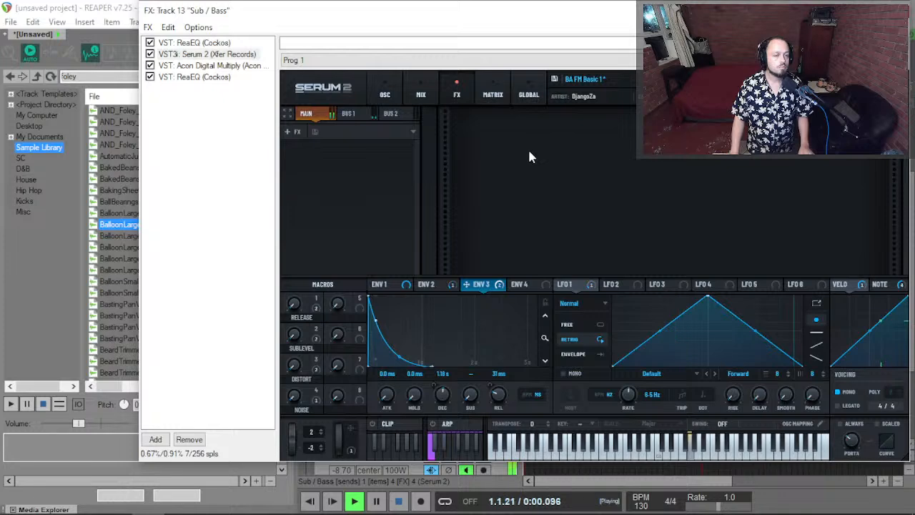
{"action": "left_click", "coordinate": [287, 134]}
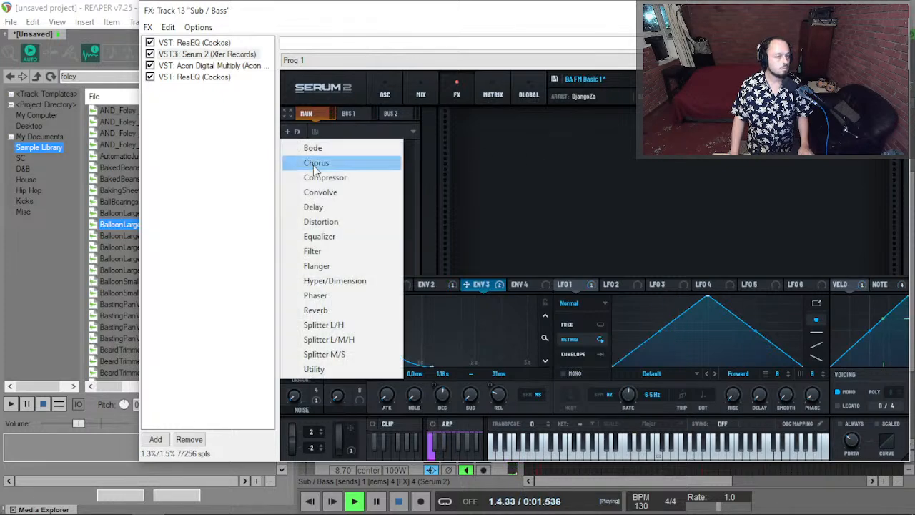
{"action": "left_click", "coordinate": [336, 222]}
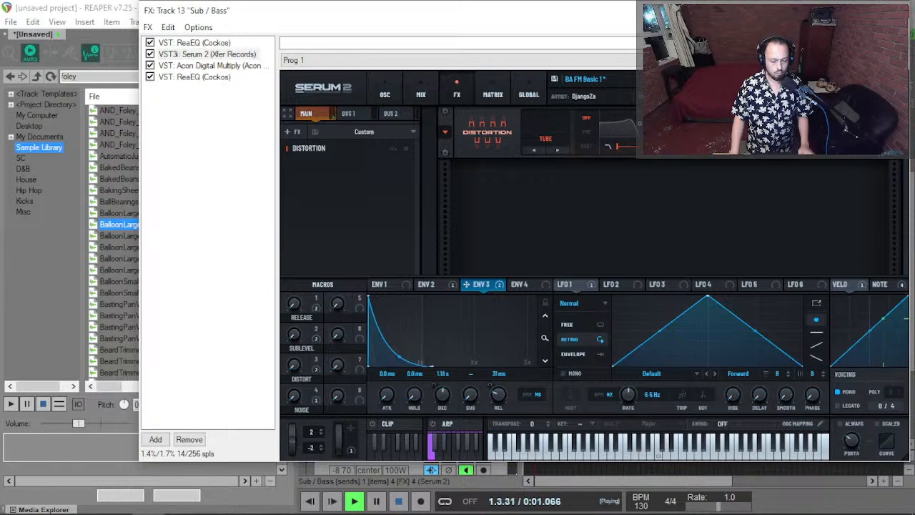
Audition the bass patch while reviewing its oscillators and Main effects chain, and close the track's effects window.
{"action": "left_click", "coordinate": [384, 92]}
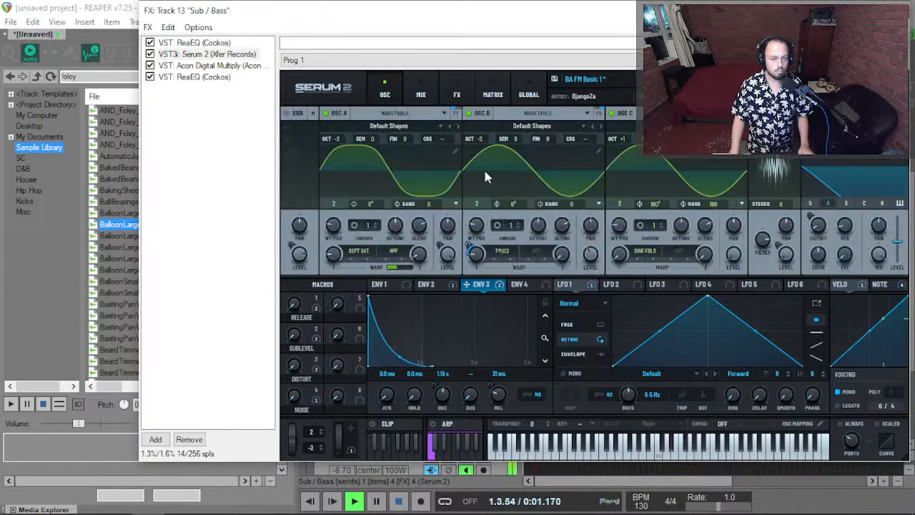
{"action": "key", "text": "space"}
{"action": "key", "text": "space"}
{"action": "key", "text": "space"}
{"action": "key", "text": "space"}
{"action": "key", "text": "space"}
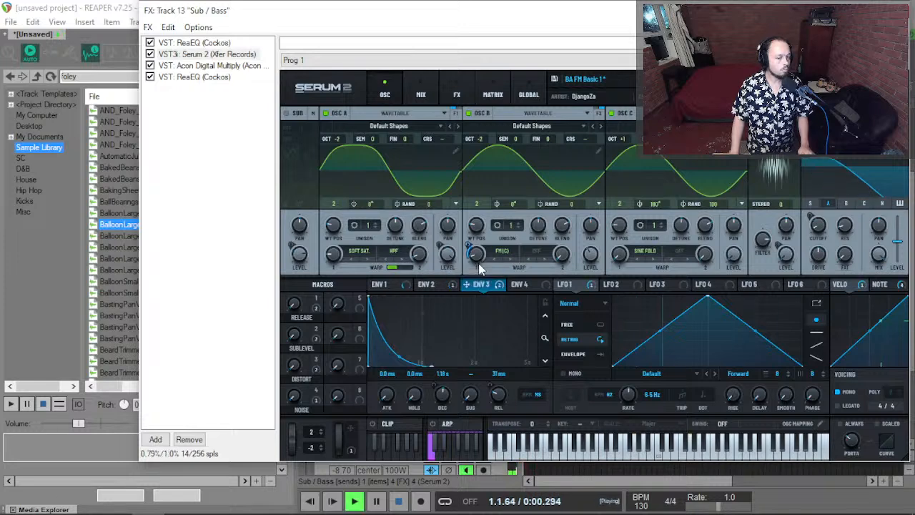
{"action": "key", "text": "space"}
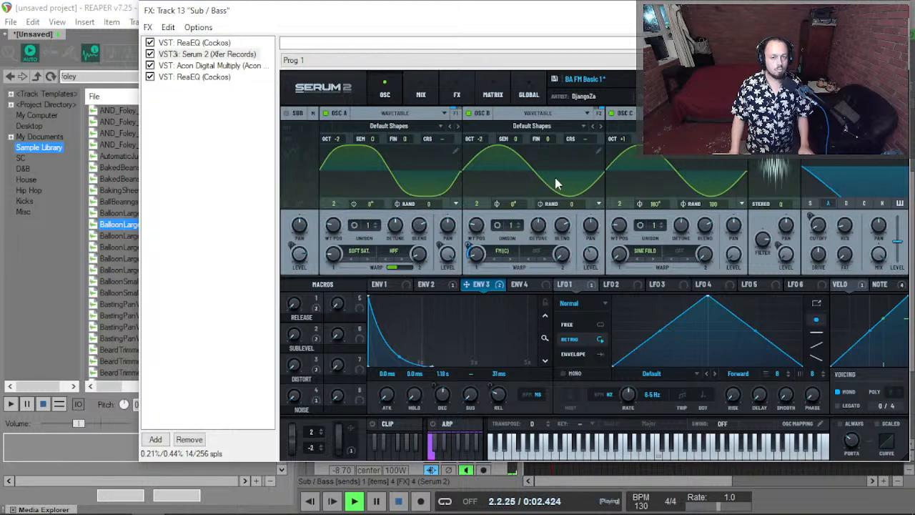
{"action": "left_click", "coordinate": [458, 94]}
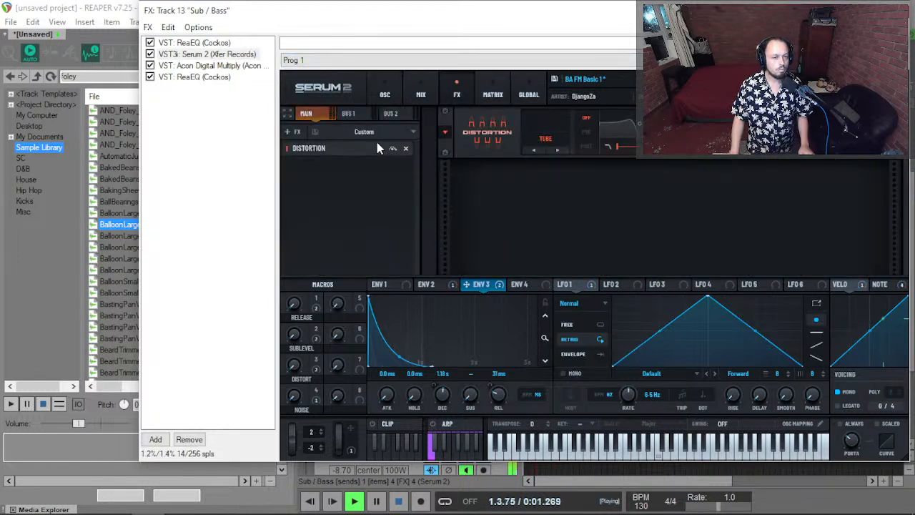
{"action": "key", "text": "Escape"}
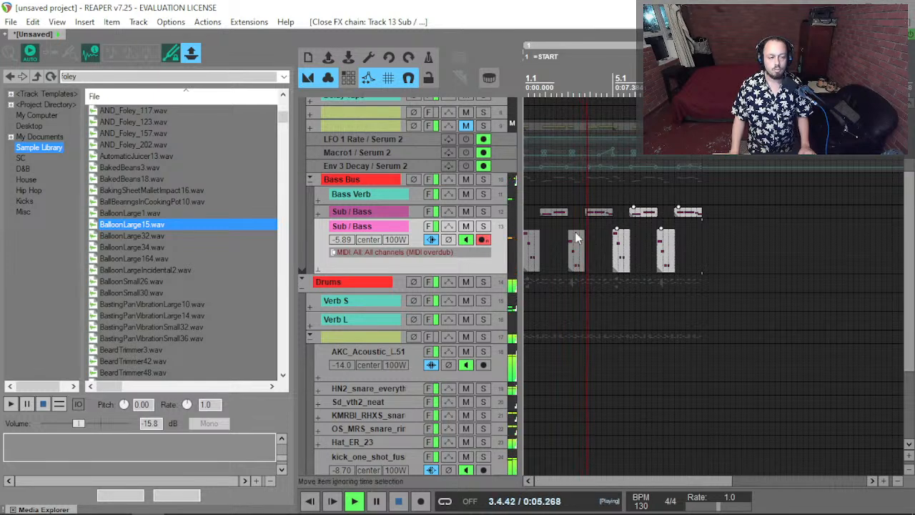
Audition Sub / Bass track 13 in solo, unsolo it, and mute Sub / Bass track 12.
{"action": "left_click", "coordinate": [484, 228]}
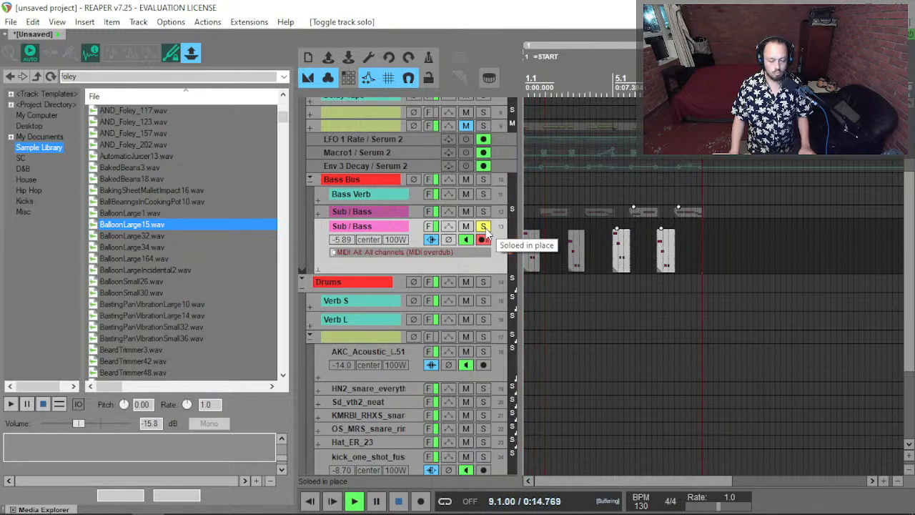
{"action": "key", "text": "space"}
{"action": "left_click", "coordinate": [485, 228]}
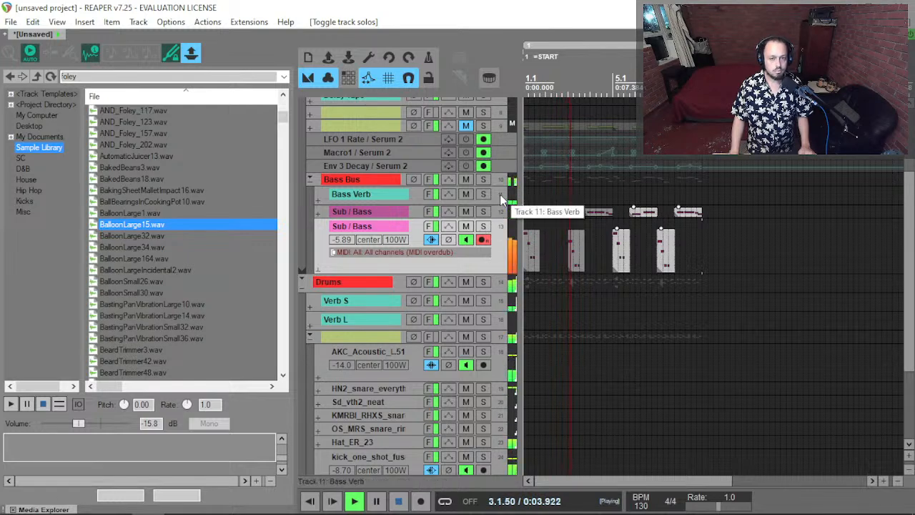
{"action": "left_click", "coordinate": [466, 211]}
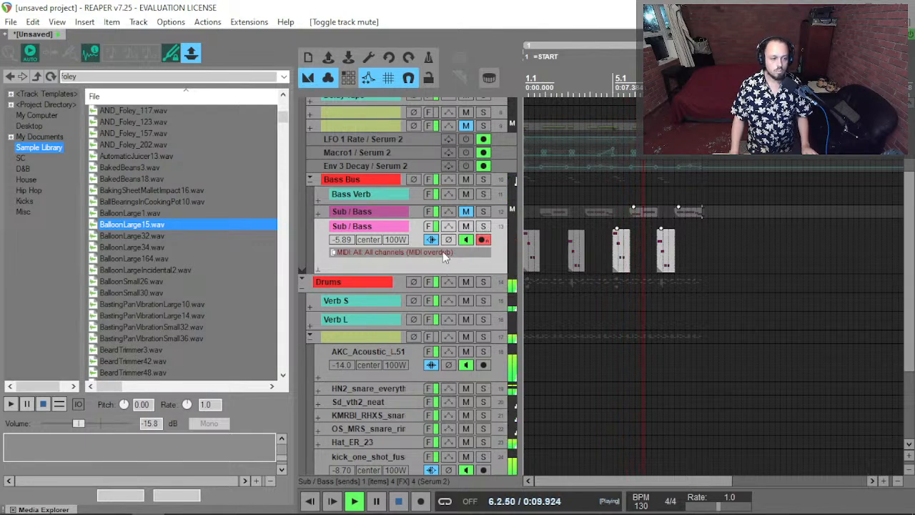
{"action": "key", "text": "ctrl+t"}
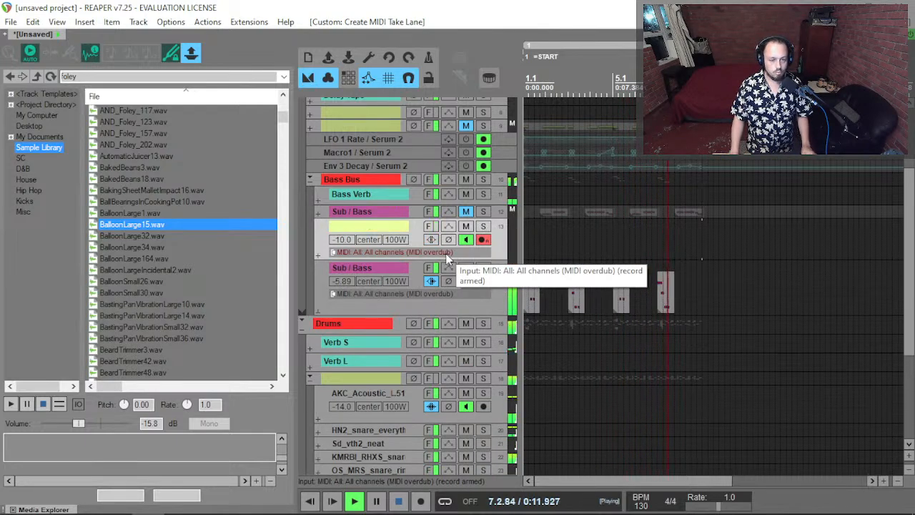
{"action": "key", "text": "f"}
{"action": "key", "text": "Escape"}
{"action": "key", "text": "ctrl+z"}
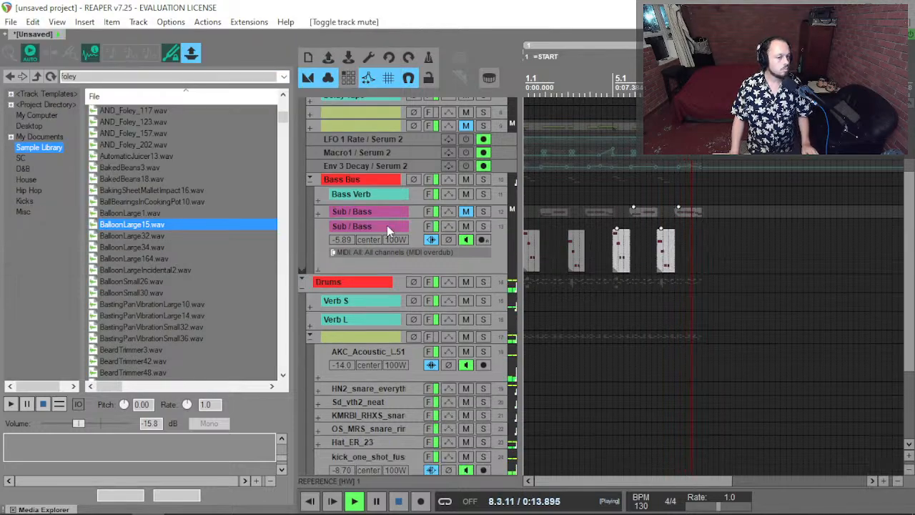
Duplicate Sub / Bass track 12 and delete all the items on the duplicate.
{"action": "left_click", "coordinate": [388, 211]}
{"action": "key", "text": "ctrl+d"}
{"action": "left_click_drag", "start_coordinate": [727, 242], "coordinate": [532, 234]}
{"action": "key", "text": "Delete"}
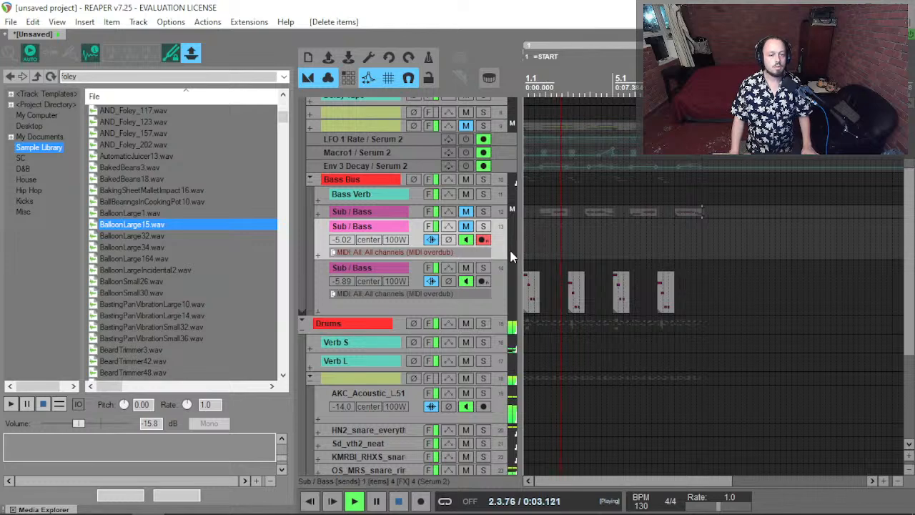
Check the duplicated Sub / Bass track's effects chain, unmute the track, and audition it briefly in solo.
{"action": "key", "text": "f"}
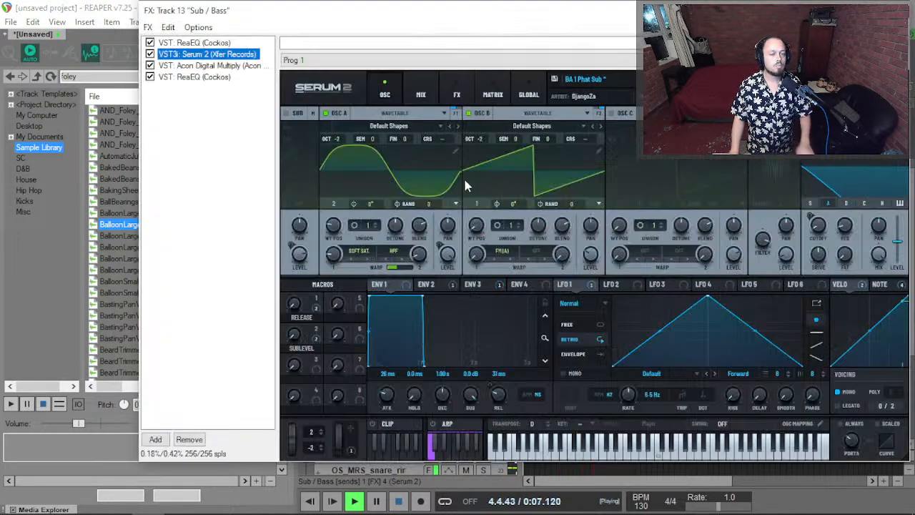
{"action": "key", "text": "f"}
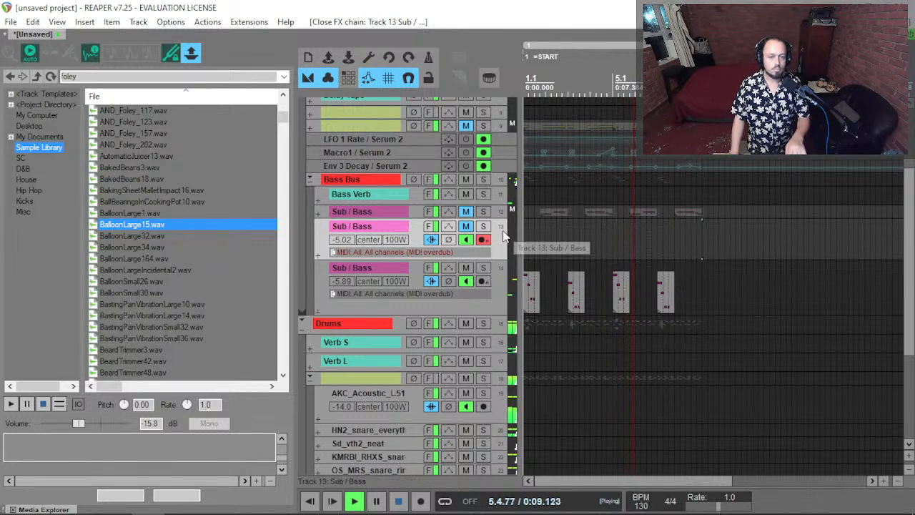
{"action": "key", "text": "F5"}
{"action": "left_click", "coordinate": [482, 226]}
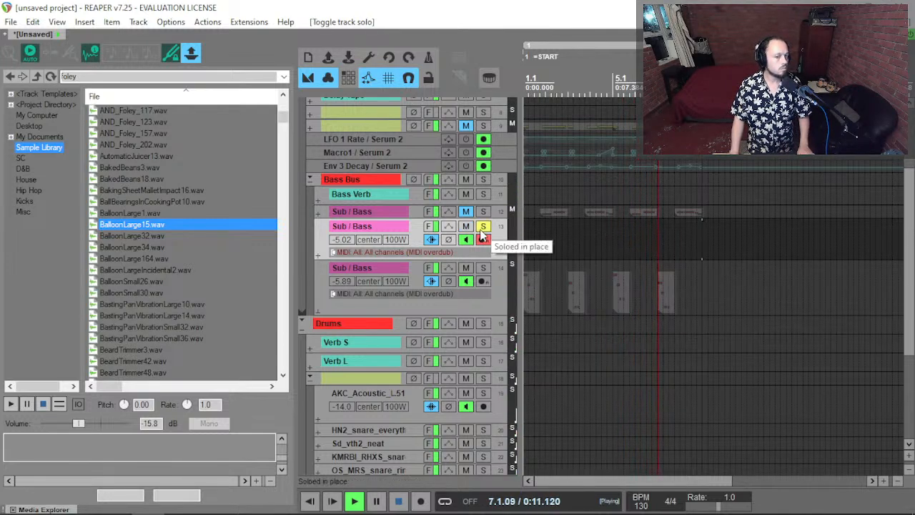
{"action": "left_click", "coordinate": [483, 226]}
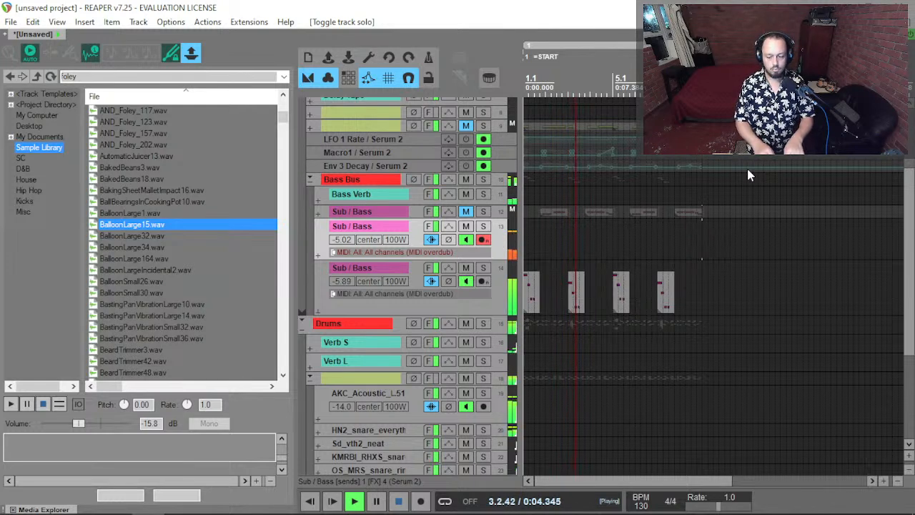
Stop playback, insert the retroactively recorded MIDI on the duplicated Sub / Bass track, and play it back from the start.
{"action": "scroll", "coordinate": [747, 174], "scroll_direction": "up", "scroll_amount": 3}
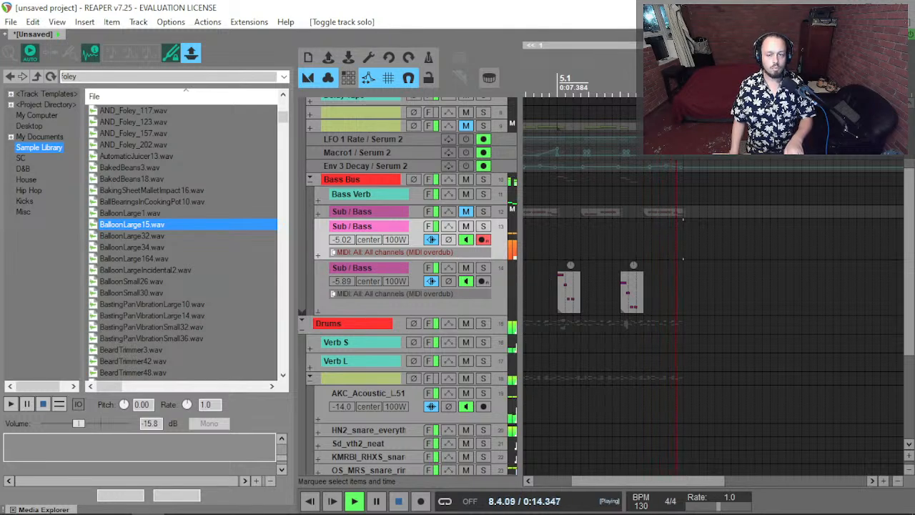
{"action": "key", "text": "space"}
{"action": "key", "text": "ctrl+shift+r"}
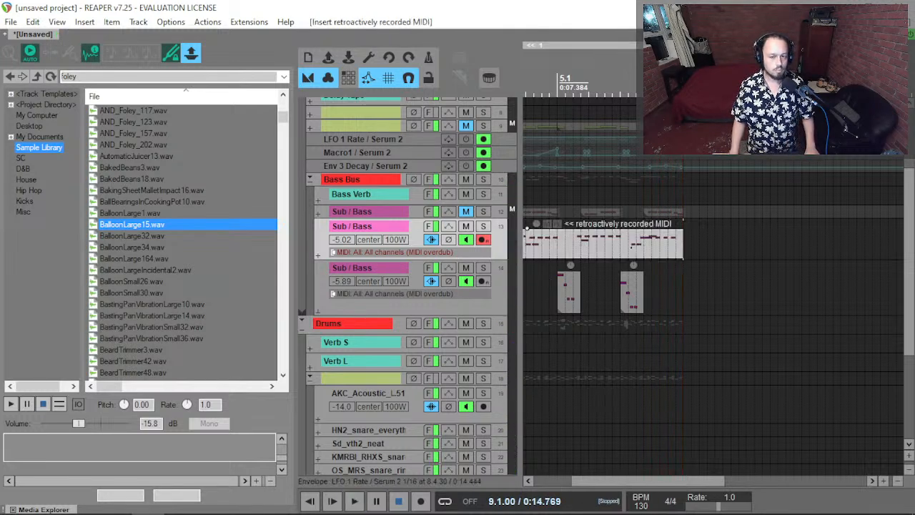
{"action": "left_click", "coordinate": [574, 250]}
{"action": "left_click", "coordinate": [595, 255]}
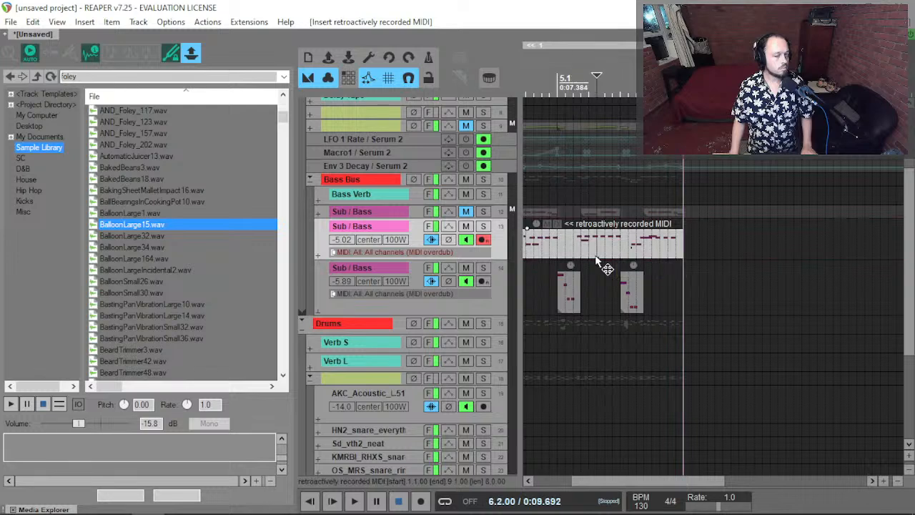
{"action": "scroll", "coordinate": [541, 253], "scroll_direction": "left", "scroll_amount": 3}
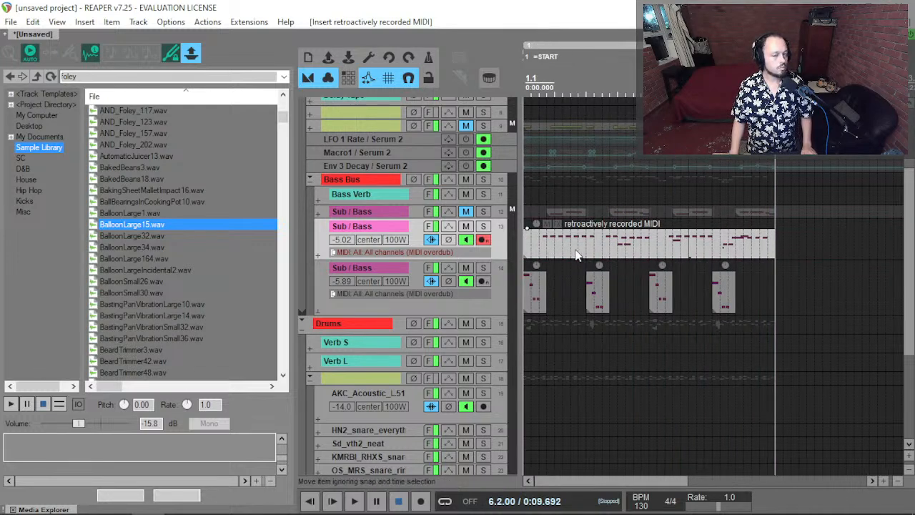
{"action": "left_click", "coordinate": [561, 256]}
{"action": "key", "text": "space"}
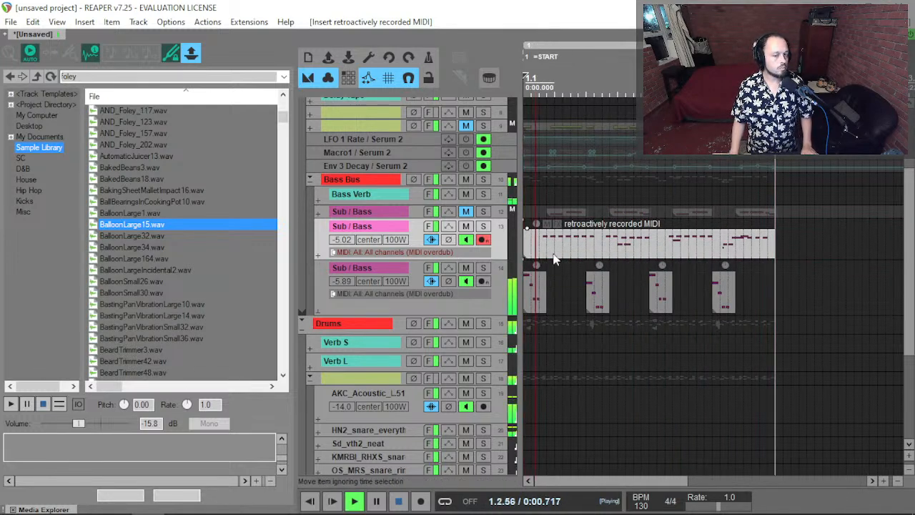
Open the retroactively recorded MIDI take for editing and delete the stray notes below F3.
{"action": "double_click", "coordinate": [579, 246]}
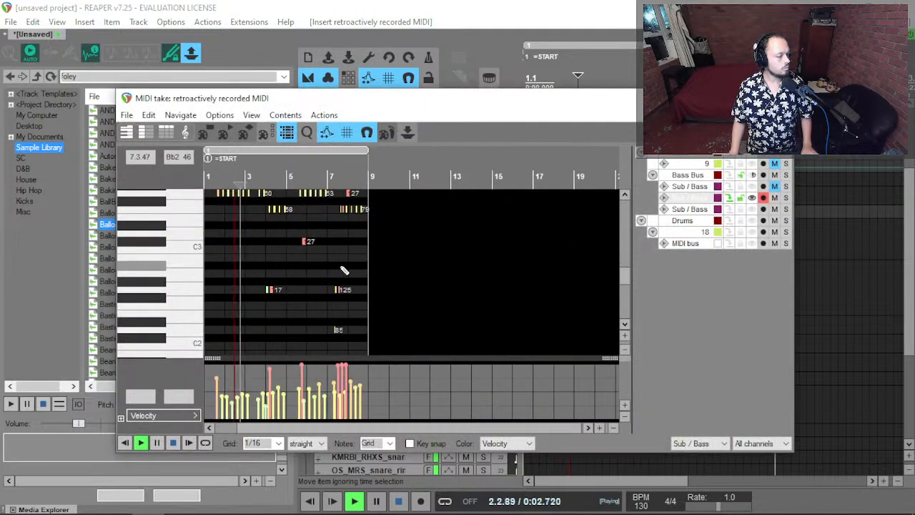
{"action": "left_click_drag", "start_coordinate": [321, 261], "coordinate": [383, 323]}
{"action": "key", "text": "Delete"}
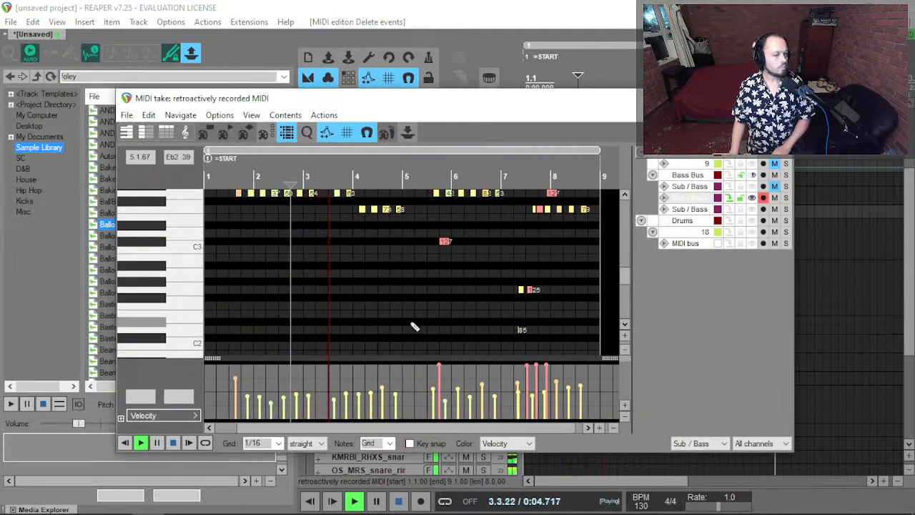
{"action": "left_click_drag", "start_coordinate": [413, 234], "coordinate": [554, 355]}
{"action": "key", "text": "Delete"}
{"action": "key", "text": "Delete"}
{"action": "scroll", "coordinate": [155, 261], "scroll_direction": "up", "scroll_amount": 5}
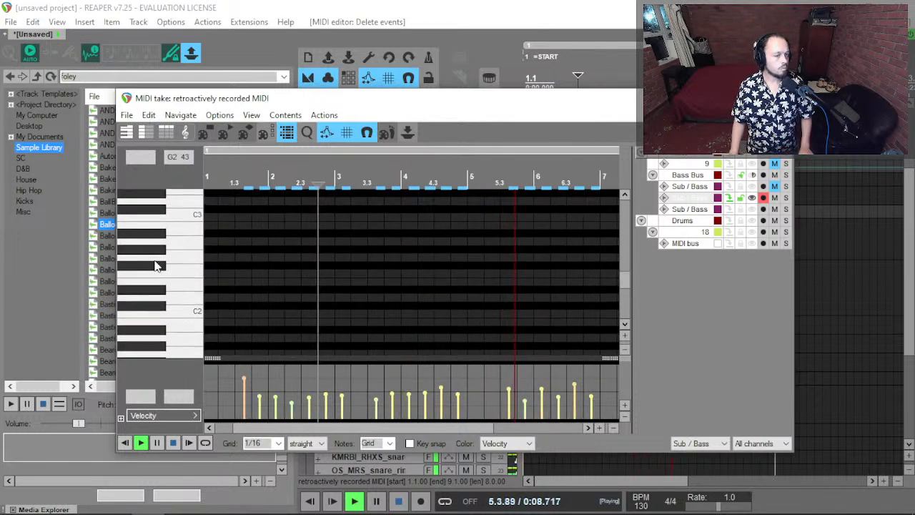
{"action": "scroll", "coordinate": [155, 265], "scroll_direction": "up", "scroll_amount": 1}
{"action": "scroll", "coordinate": [378, 243], "scroll_direction": "down", "scroll_amount": 2}
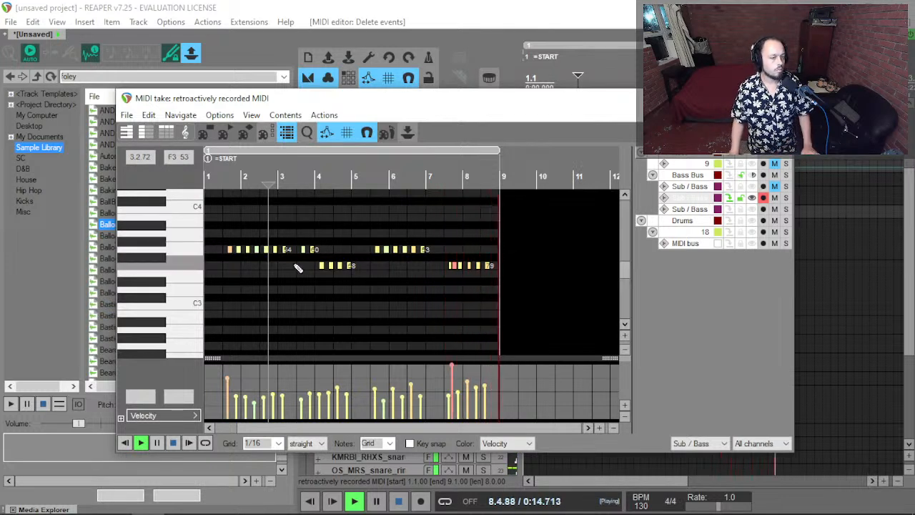
{"action": "scroll", "coordinate": [208, 257], "scroll_direction": "up", "scroll_amount": 2}
Lower the first G3 note's velocity to 67 and delete the G3 note just after the start of bar 3.
{"action": "key", "text": "space"}
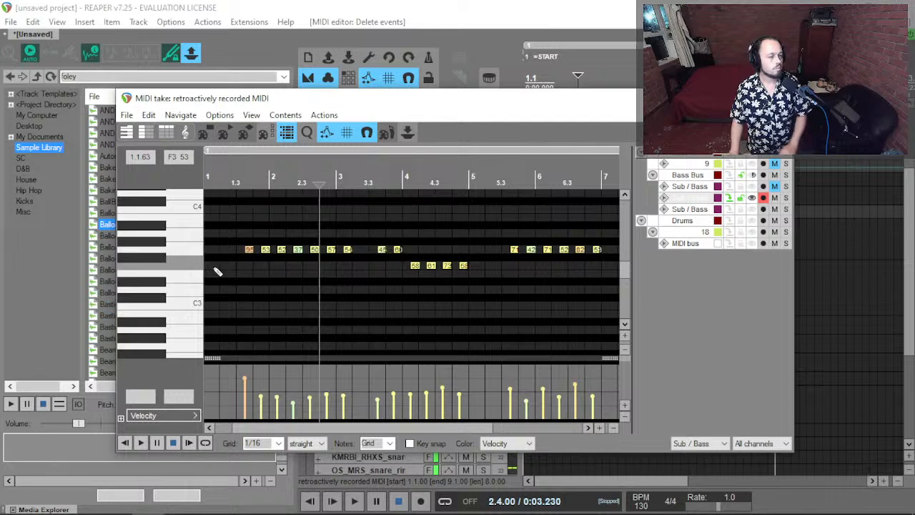
{"action": "key", "text": "space"}
{"action": "scroll", "coordinate": [229, 264], "scroll_direction": "up", "scroll_amount": 2}
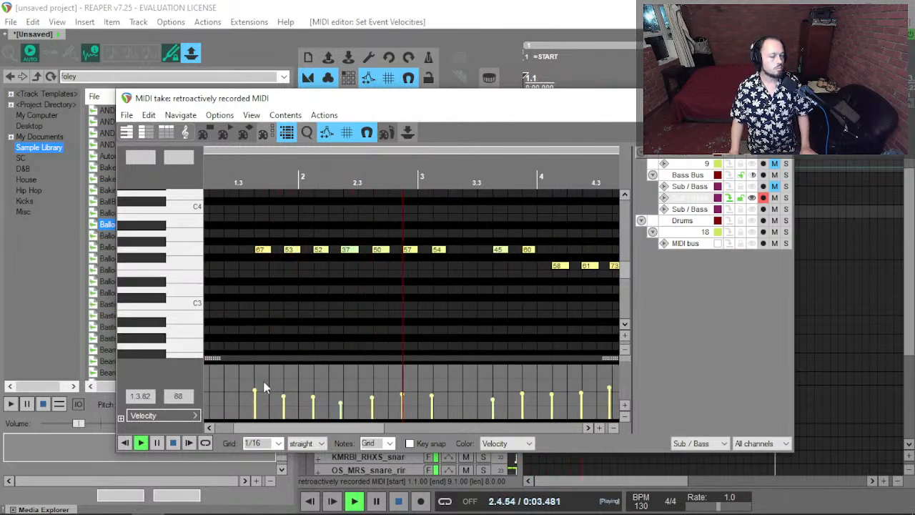
{"action": "left_click_drag", "start_coordinate": [425, 231], "coordinate": [465, 282]}
{"action": "key", "text": "Delete"}
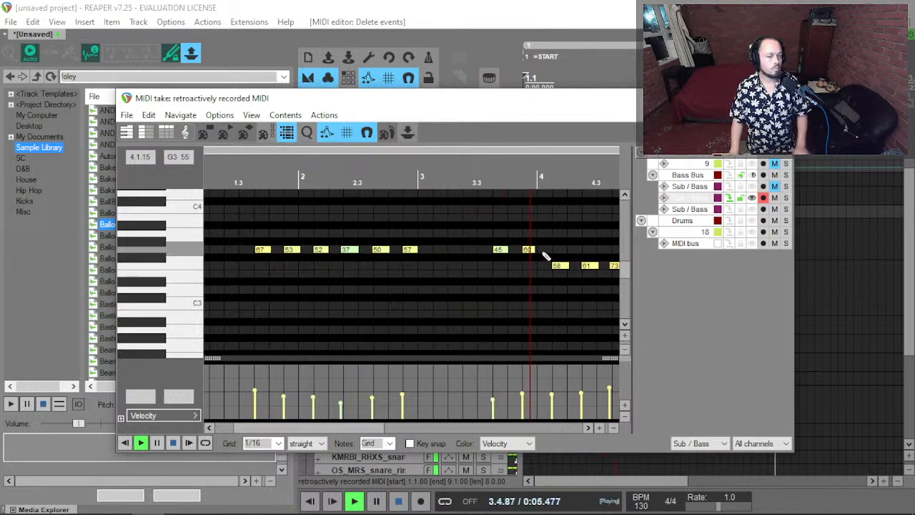
Move the two G3 notes at the end of bar 3 down to F3 and play the phrase from the start.
{"action": "left_click_drag", "start_coordinate": [545, 240], "coordinate": [471, 269]}
{"action": "key", "text": "Down"}
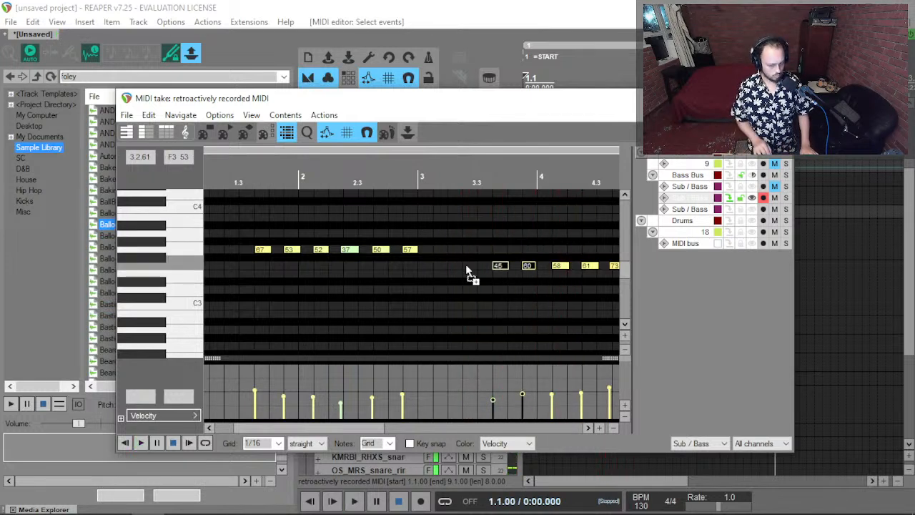
{"action": "key", "text": "space"}
{"action": "scroll", "coordinate": [410, 264], "scroll_direction": "down", "scroll_amount": 5}
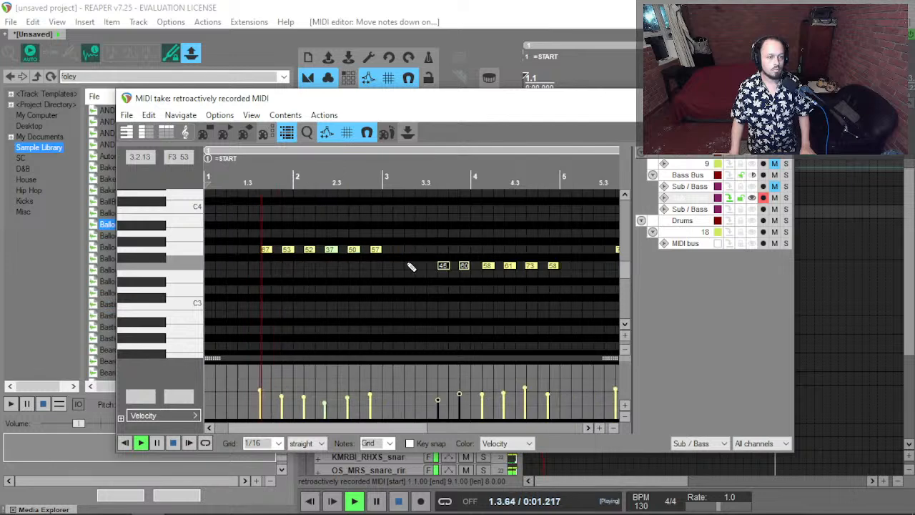
{"action": "left_click", "coordinate": [541, 240]}
{"action": "scroll", "coordinate": [495, 249], "scroll_direction": "up", "scroll_amount": 1}
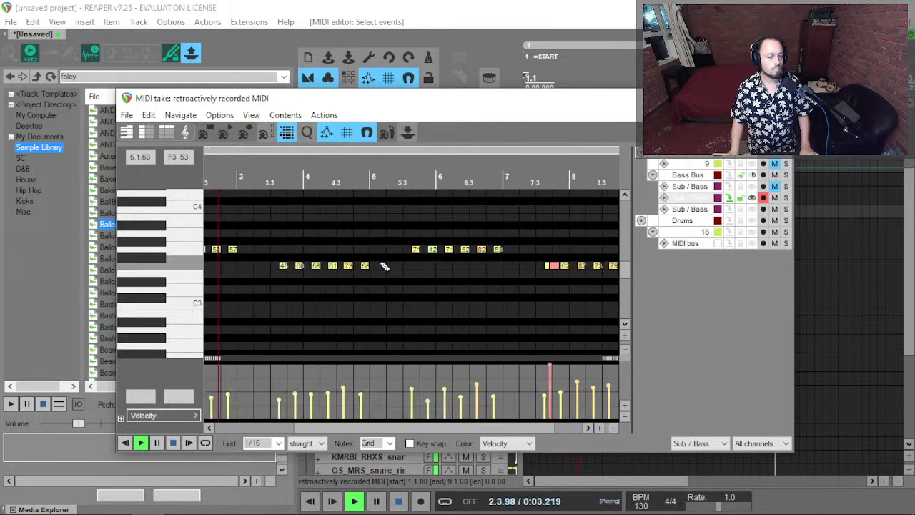
Delete the overlapping loud F3 note near beat 7.4 and lengthen the short F3 note before it to fill the gap.
{"action": "scroll", "coordinate": [551, 350], "scroll_direction": "up", "scroll_amount": 3}
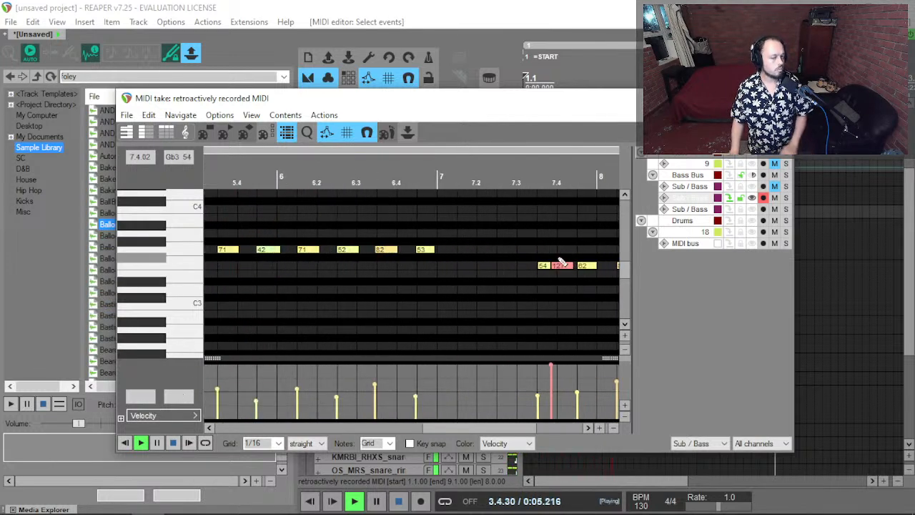
{"action": "left_click", "coordinate": [561, 264]}
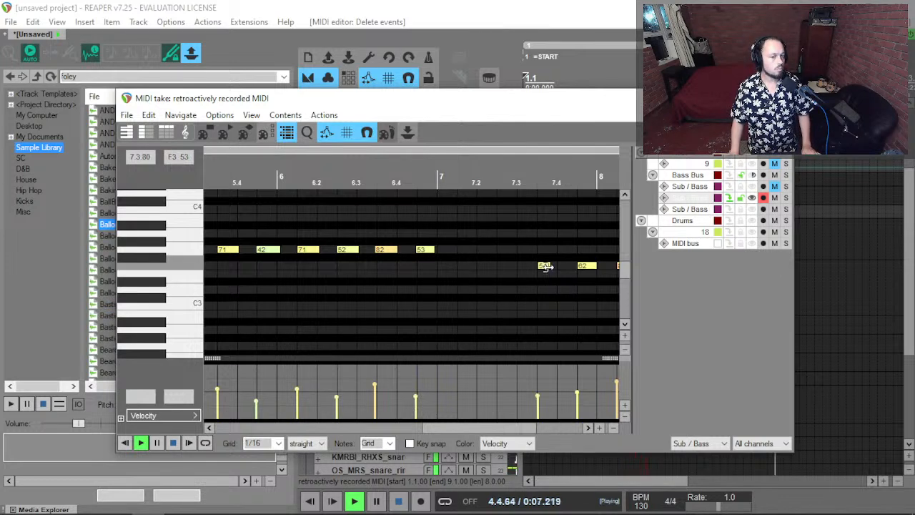
{"action": "left_click_drag", "start_coordinate": [546, 265], "coordinate": [555, 273]}
{"action": "scroll", "coordinate": [549, 299], "scroll_direction": "right", "scroll_amount": 3}
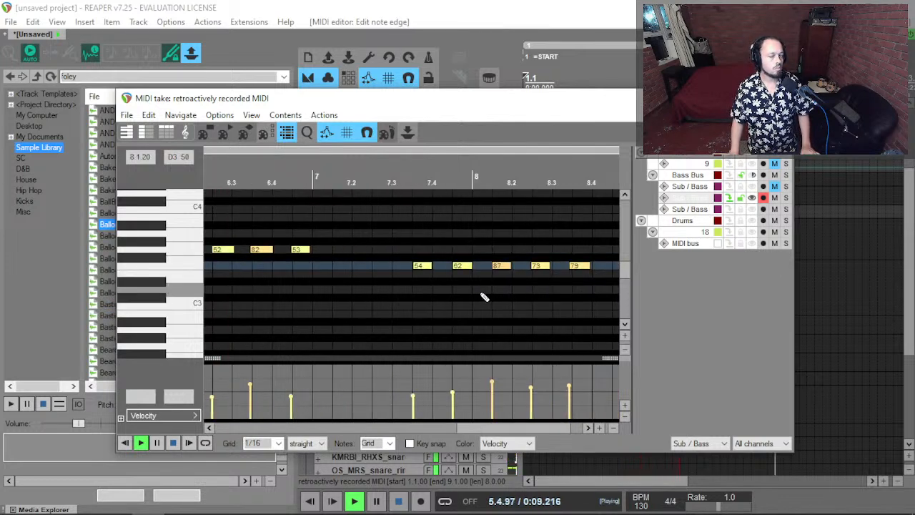
Quantize the positions of all notes to the grid with a higher strength.
{"action": "key", "text": "ctrl+a"}
{"action": "key", "text": "q"}
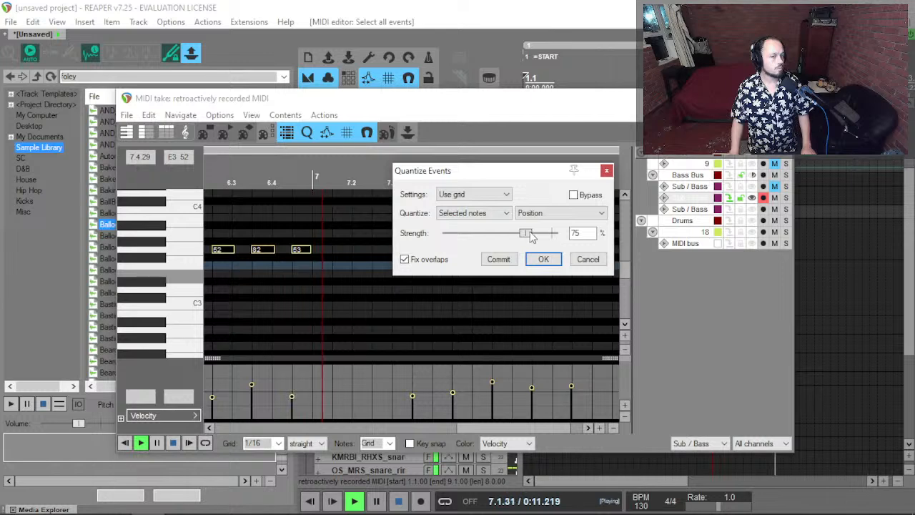
{"action": "left_click_drag", "start_coordinate": [525, 235], "coordinate": [552, 233]}
{"action": "left_click", "coordinate": [542, 259]}
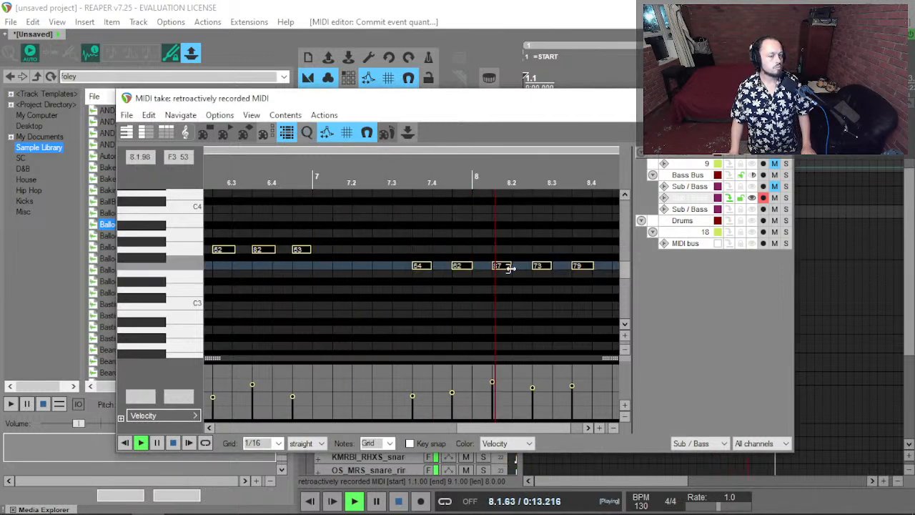
{"action": "scroll", "coordinate": [506, 337], "scroll_direction": "down", "scroll_amount": 3}
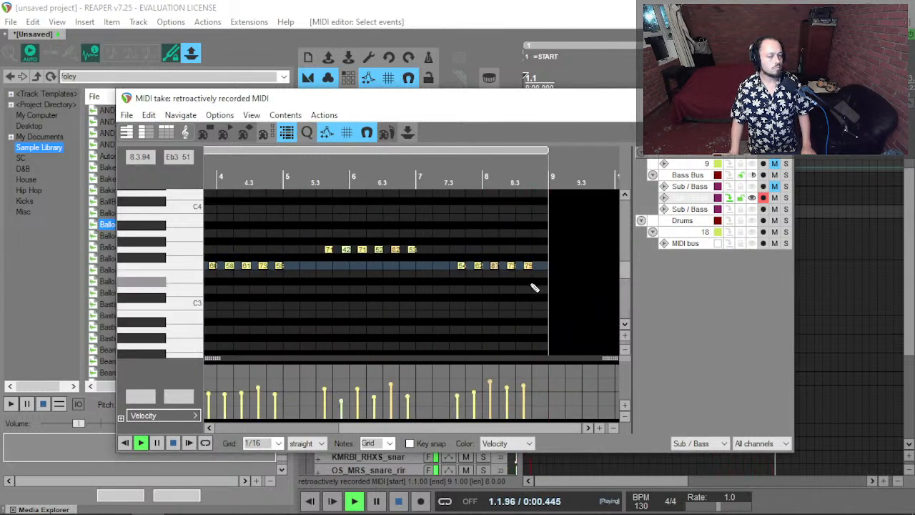
Delete the last note of each of the first three phrases, in bars 2, 4 and 6, and close the MIDI editor.
{"action": "scroll", "coordinate": [340, 273], "scroll_direction": "left", "scroll_amount": 2}
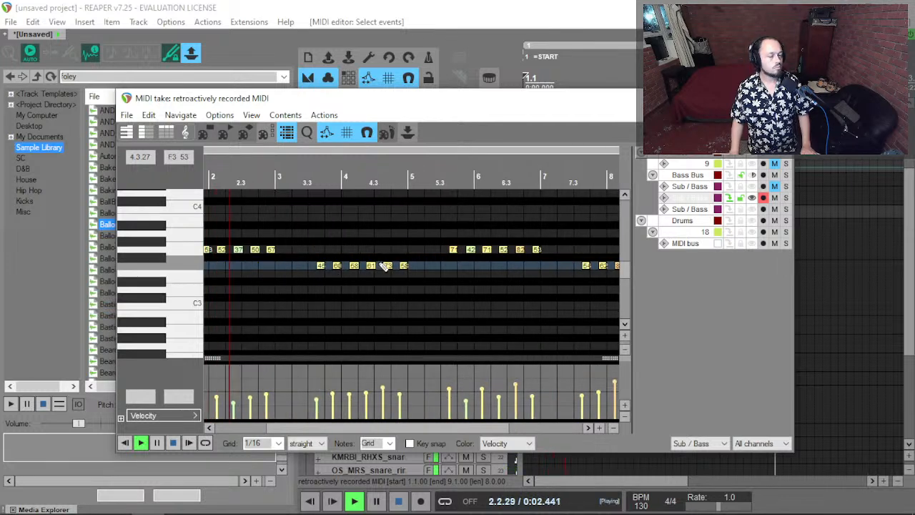
{"action": "scroll", "coordinate": [343, 268], "scroll_direction": "up", "scroll_amount": 2}
{"action": "key", "text": "Delete"}
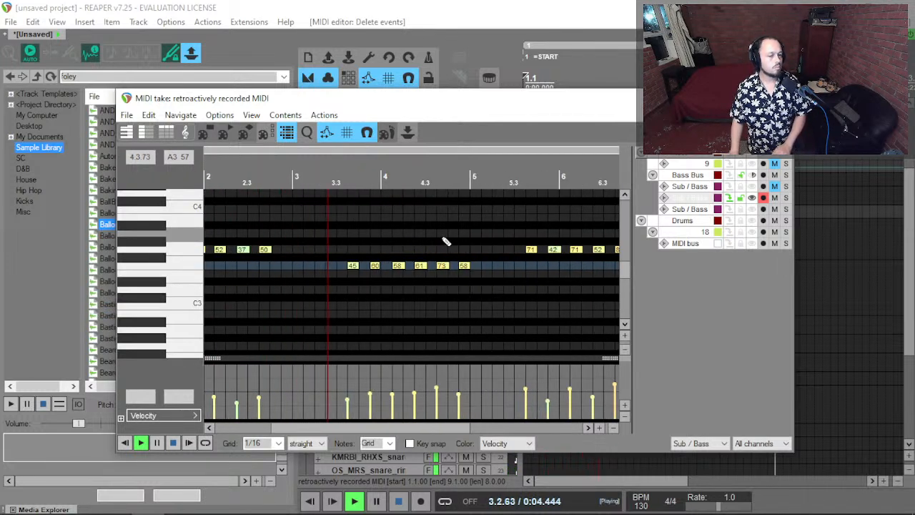
{"action": "scroll", "coordinate": [466, 262], "scroll_direction": "down", "scroll_amount": 2}
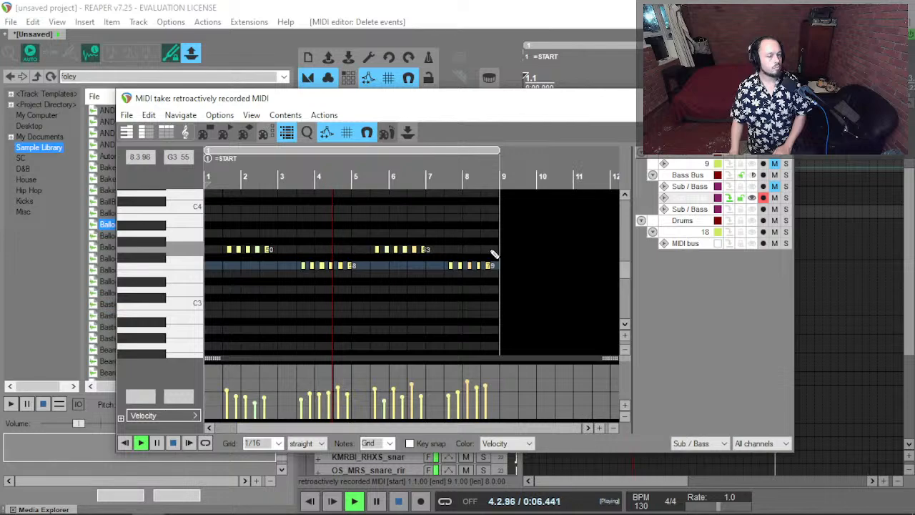
{"action": "scroll", "coordinate": [353, 266], "scroll_direction": "up", "scroll_amount": 2}
{"action": "left_click", "coordinate": [352, 266], "text": "alt"}
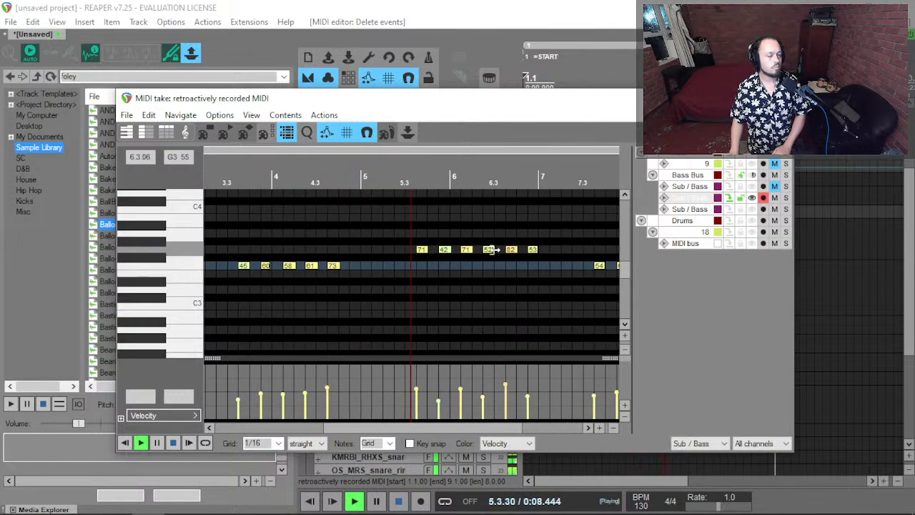
{"action": "left_click", "coordinate": [532, 249], "text": "alt"}
{"action": "scroll", "coordinate": [509, 265], "scroll_direction": "down", "scroll_amount": 2}
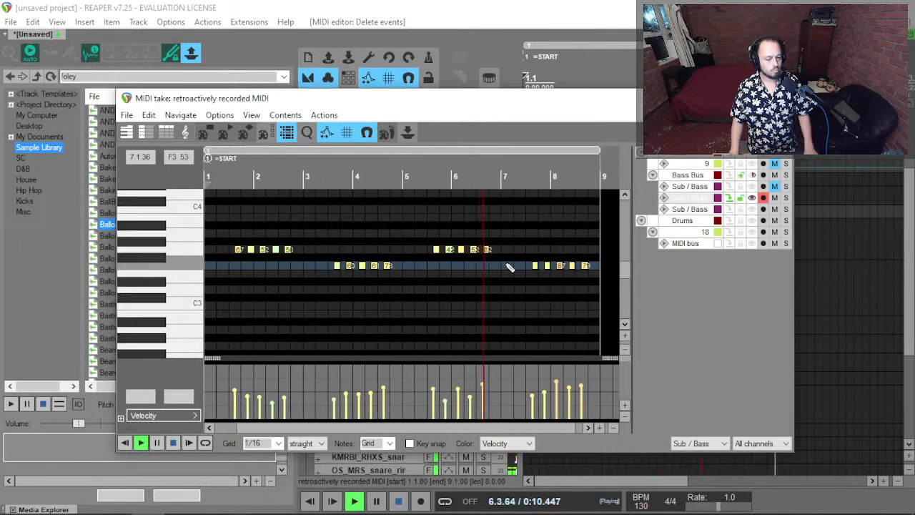
{"action": "key", "text": "Escape"}
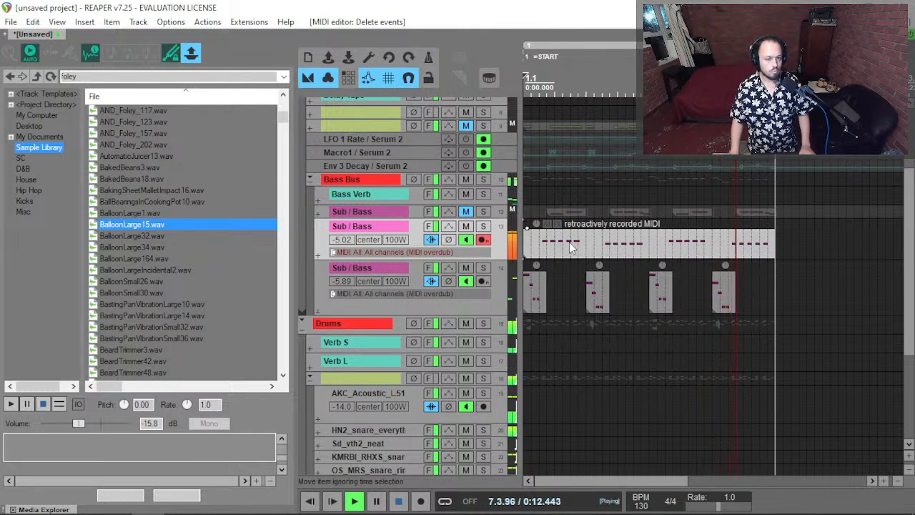
Stop playback, unmute track 9 above the Bass Bus, and play the project again from the start.
{"action": "scroll", "coordinate": [433, 243], "scroll_direction": "down", "scroll_amount": 1}
{"action": "scroll", "coordinate": [433, 243], "scroll_direction": "down", "scroll_amount": 7}
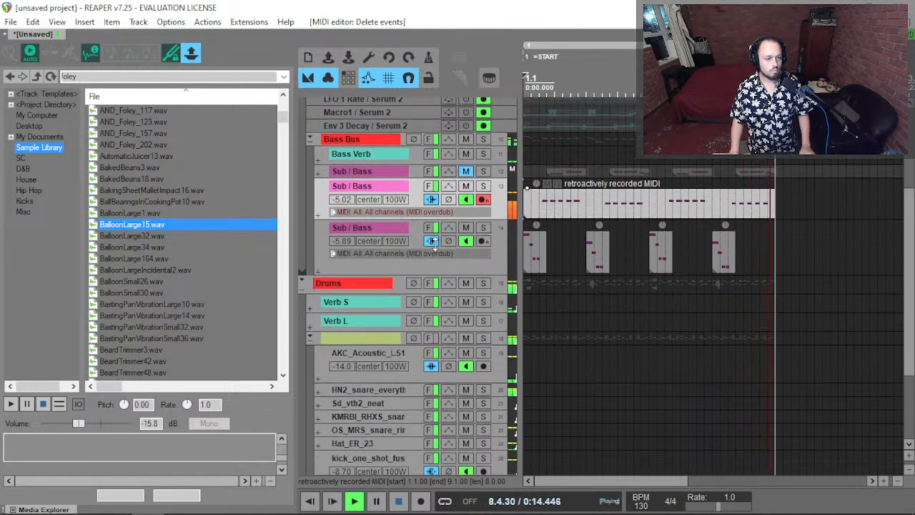
{"action": "scroll", "coordinate": [413, 265], "scroll_direction": "down", "scroll_amount": 3}
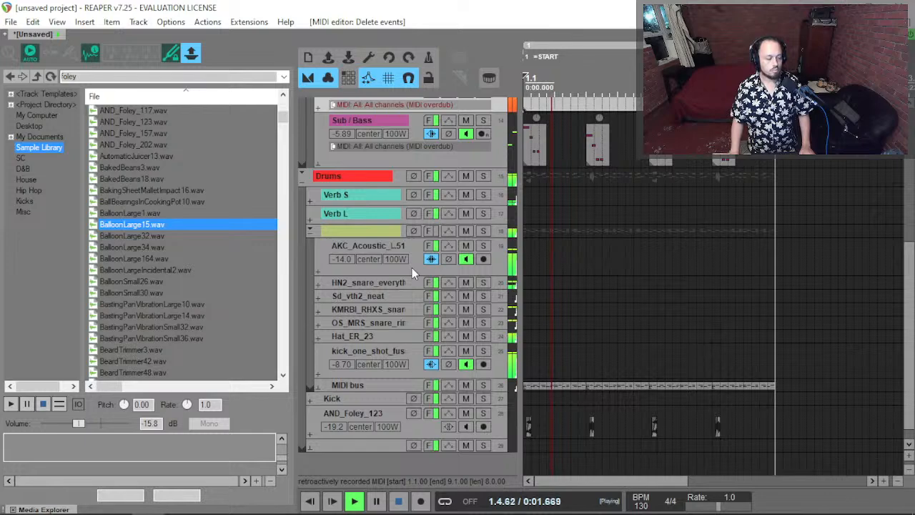
{"action": "scroll", "coordinate": [470, 160], "scroll_direction": "up", "scroll_amount": 2}
{"action": "scroll", "coordinate": [470, 160], "scroll_direction": "up", "scroll_amount": 2}
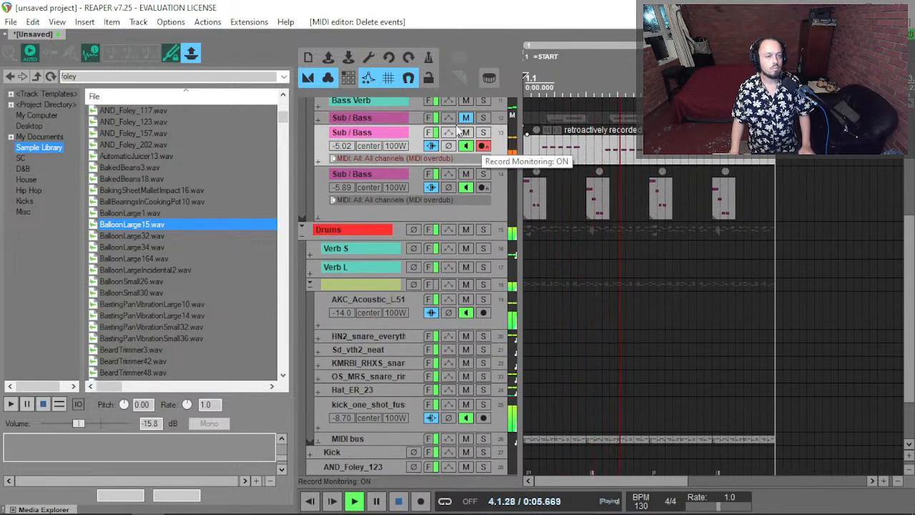
{"action": "scroll", "coordinate": [469, 150], "scroll_direction": "up", "scroll_amount": 5}
{"action": "scroll", "coordinate": [497, 187], "scroll_direction": "down", "scroll_amount": 2}
{"action": "scroll", "coordinate": [493, 158], "scroll_direction": "up", "scroll_amount": 4}
{"action": "key", "text": "space"}
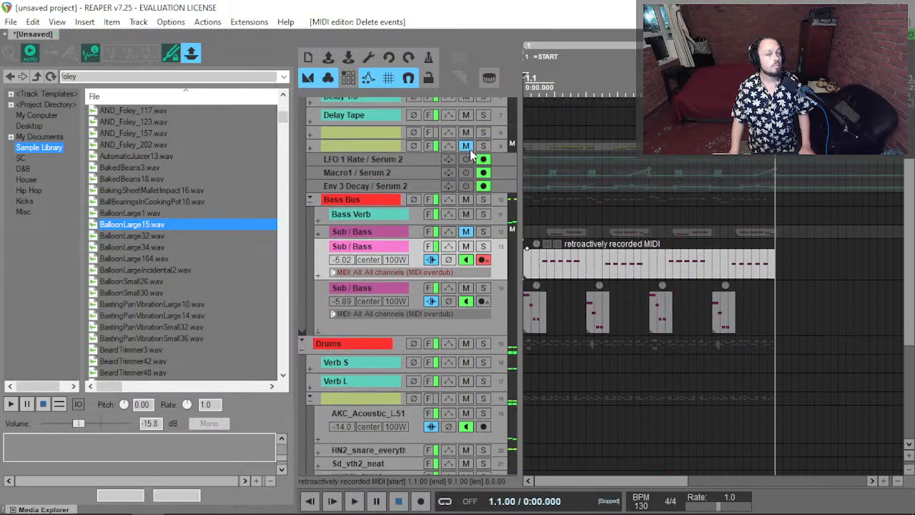
{"action": "left_click", "coordinate": [465, 146]}
{"action": "key", "text": "space"}
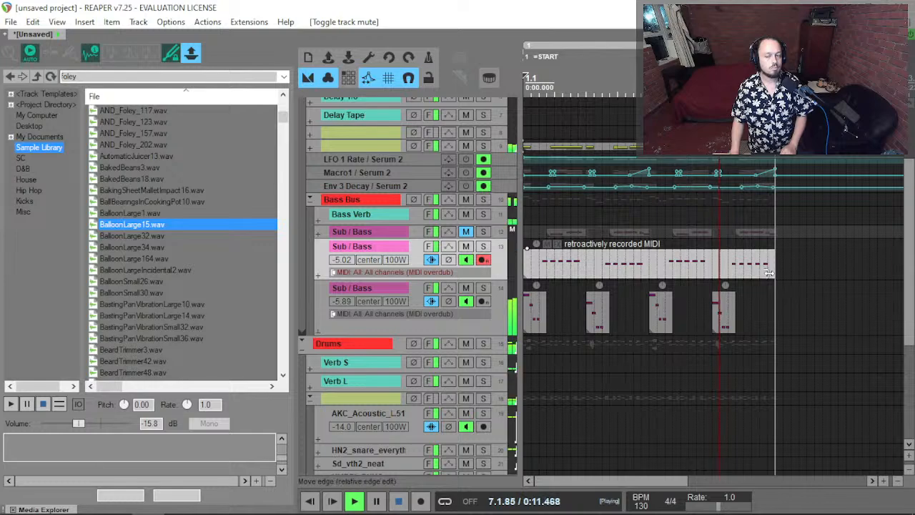
Reopen the retroactively recorded MIDI take and move the last two G3 notes of the first phrase down to D3.
{"action": "double_click", "coordinate": [550, 271]}
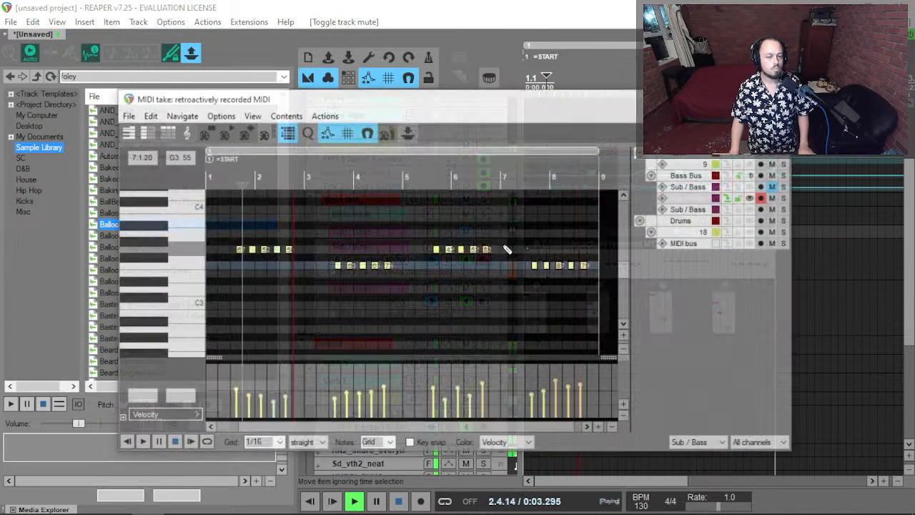
{"action": "left_click_drag", "start_coordinate": [304, 243], "coordinate": [279, 272]}
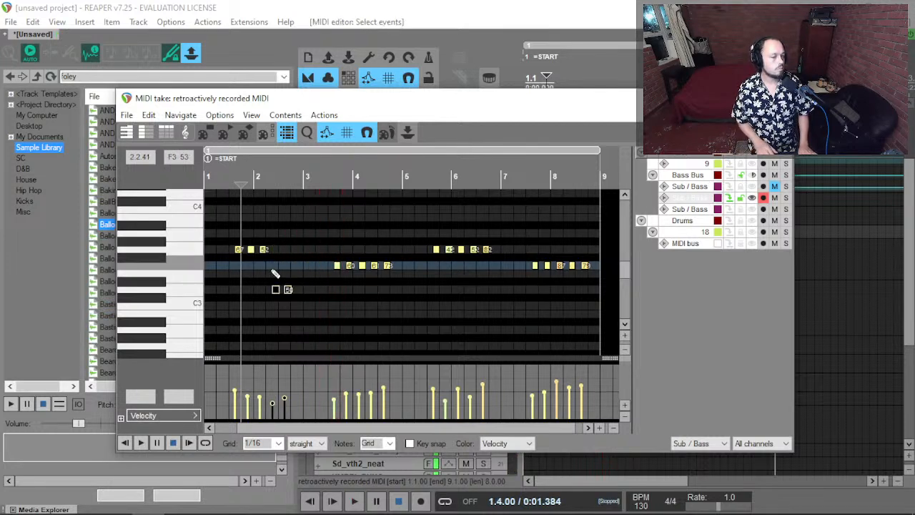
{"action": "key", "text": "space"}
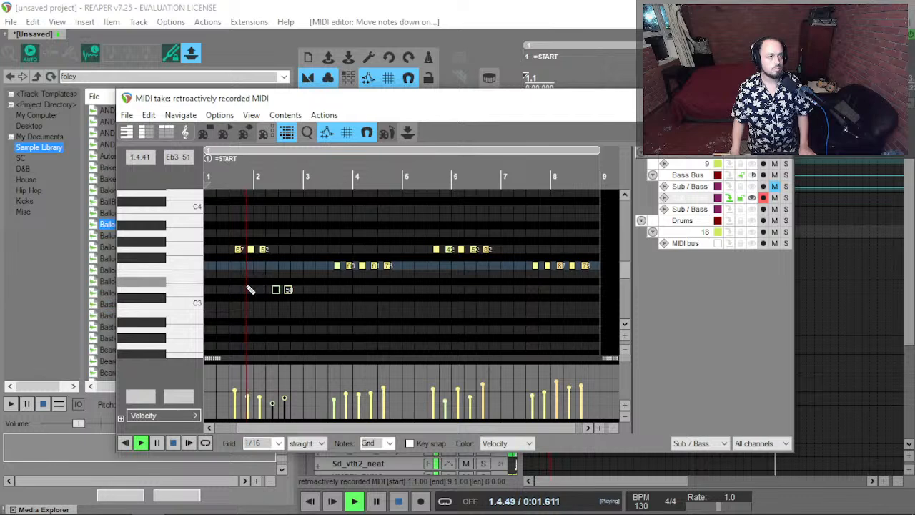
Move the five F3 notes of the second phrase down to D3 and play from bar 3.
{"action": "scroll", "coordinate": [251, 288], "scroll_direction": "up", "scroll_amount": 3}
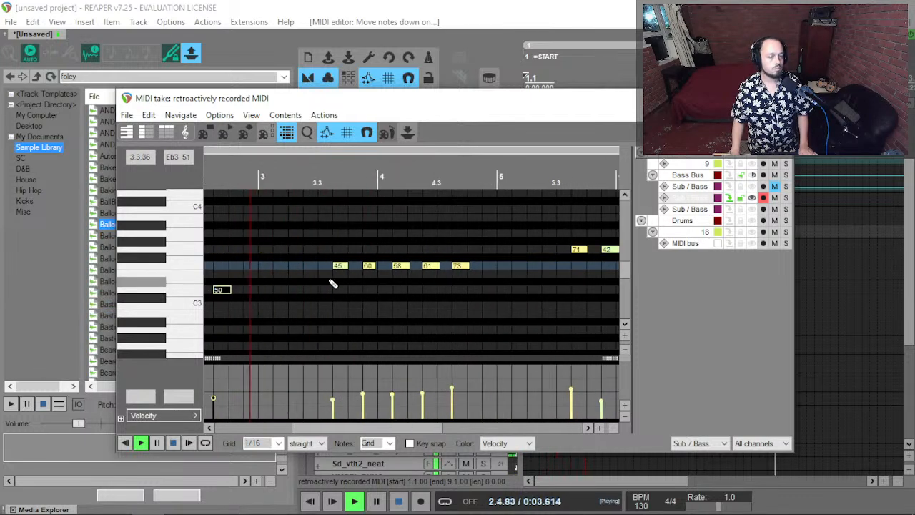
{"action": "left_click_drag", "start_coordinate": [341, 259], "coordinate": [501, 291]}
{"action": "key", "text": "space"}
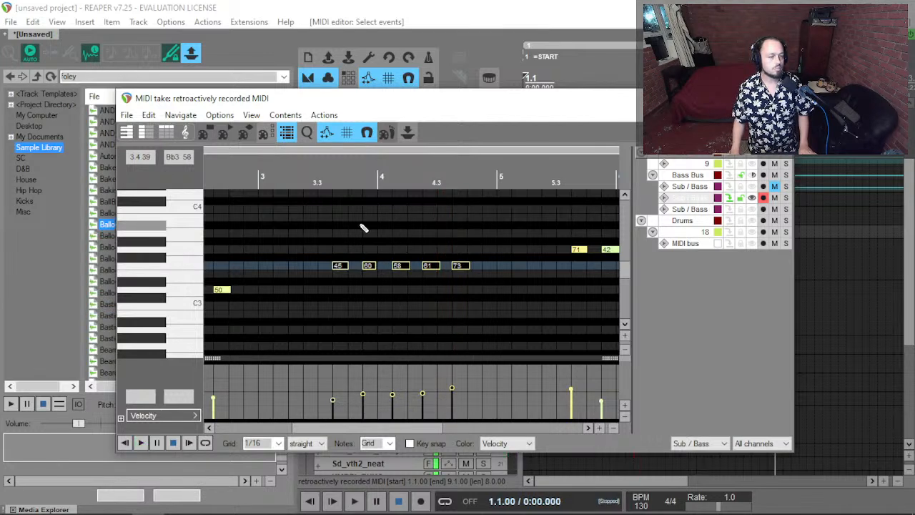
{"action": "key", "text": "Down"}
{"action": "key", "text": "Down"}
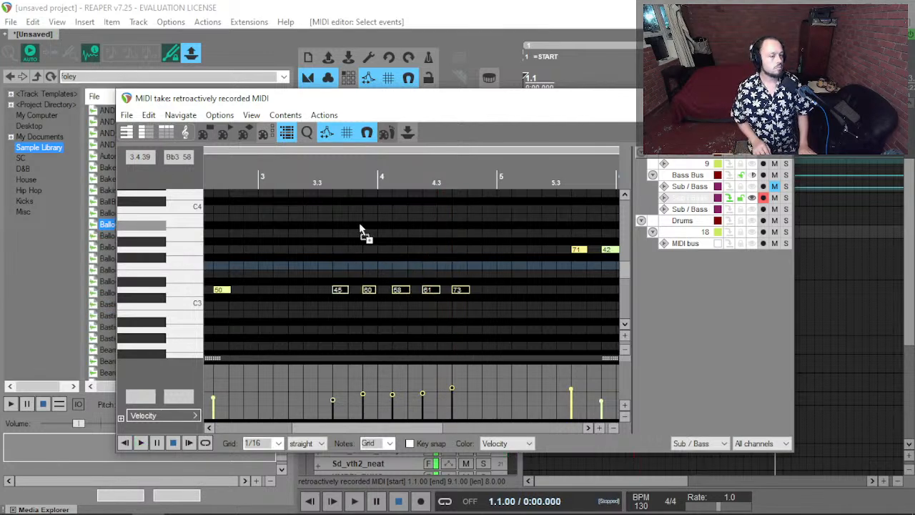
{"action": "key", "text": "Down"}
{"action": "left_click", "coordinate": [300, 240]}
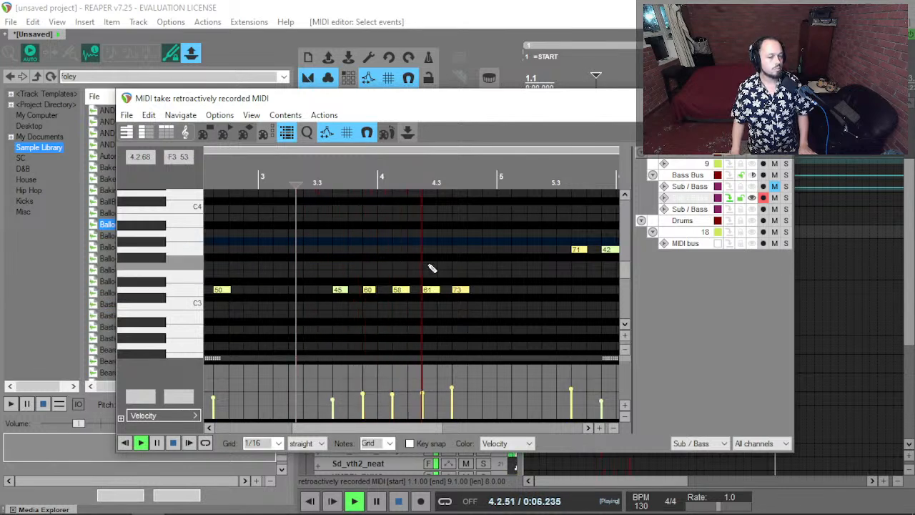
Raise the last two notes of the second phrase to Eb3 and play the passage again.
{"action": "left_click_drag", "start_coordinate": [429, 267], "coordinate": [489, 316]}
{"action": "key", "text": "space"}
{"action": "key", "text": "Up"}
{"action": "key", "text": "space"}
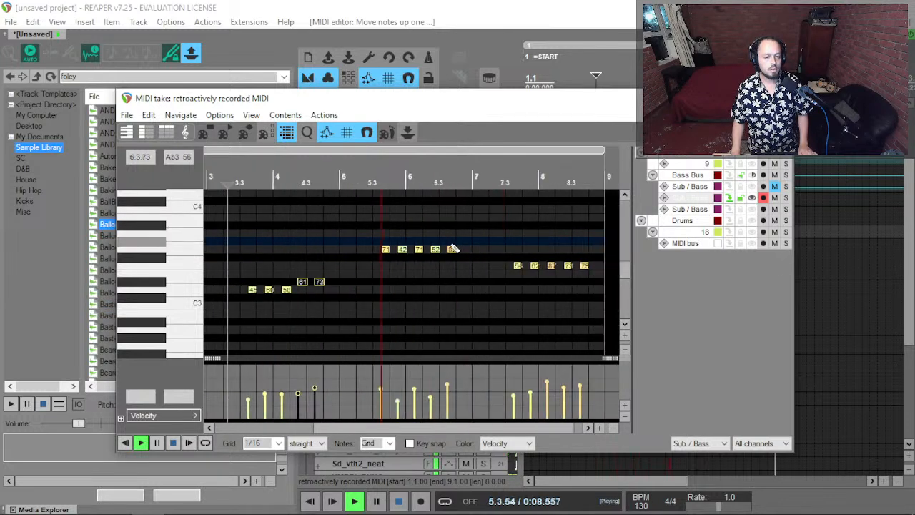
Move the five F3 notes of the final phrase in bars 7 and 8 down to D3.
{"action": "left_click_drag", "start_coordinate": [390, 243], "coordinate": [474, 302]}
{"action": "key", "text": "Down"}
{"action": "key", "text": "Down"}
{"action": "key", "text": "Down"}
{"action": "key", "text": "space"}
Raise the last two notes of the final phrase to Eb3.
{"action": "scroll", "coordinate": [355, 236], "scroll_direction": "down", "scroll_amount": 2}
{"action": "scroll", "coordinate": [355, 235], "scroll_direction": "right", "scroll_amount": 2}
{"action": "left_click_drag", "start_coordinate": [422, 266], "coordinate": [462, 313]}
{"action": "key", "text": "Up"}
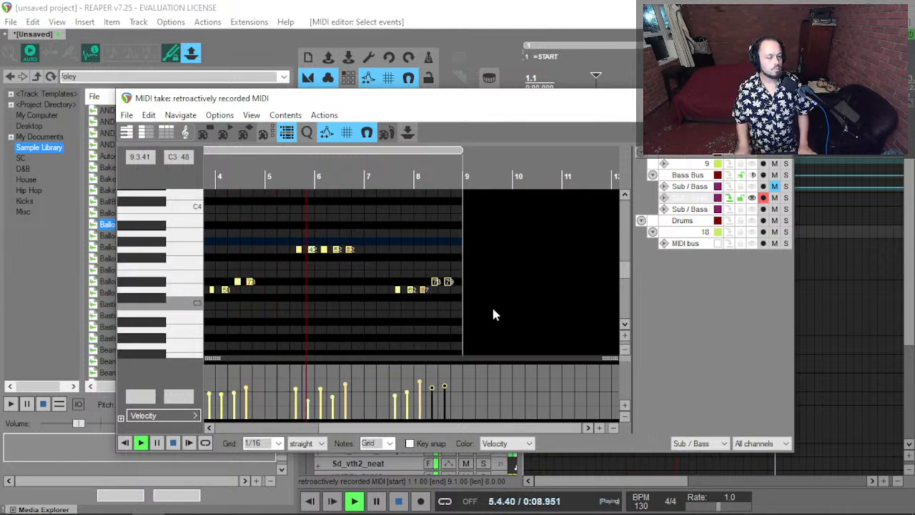
Transpose all notes of the take up one octave and close the MIDI editor.
{"action": "scroll", "coordinate": [292, 310], "scroll_direction": "down", "scroll_amount": 3}
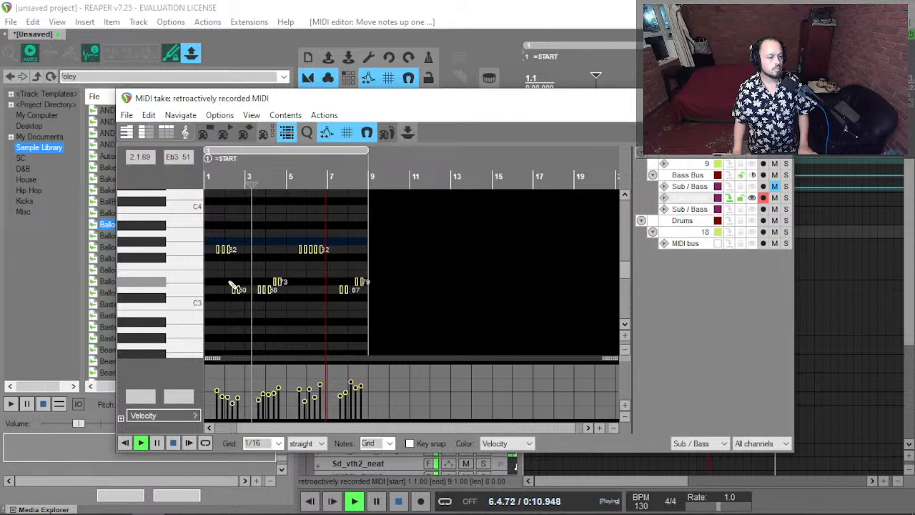
{"action": "key", "text": "ctrl+Up"}
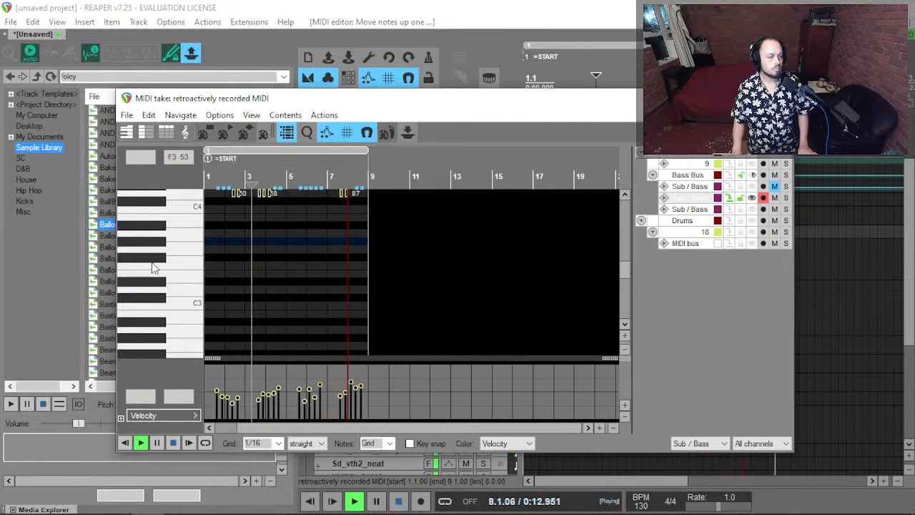
{"action": "scroll", "coordinate": [157, 268], "scroll_direction": "up", "scroll_amount": 3}
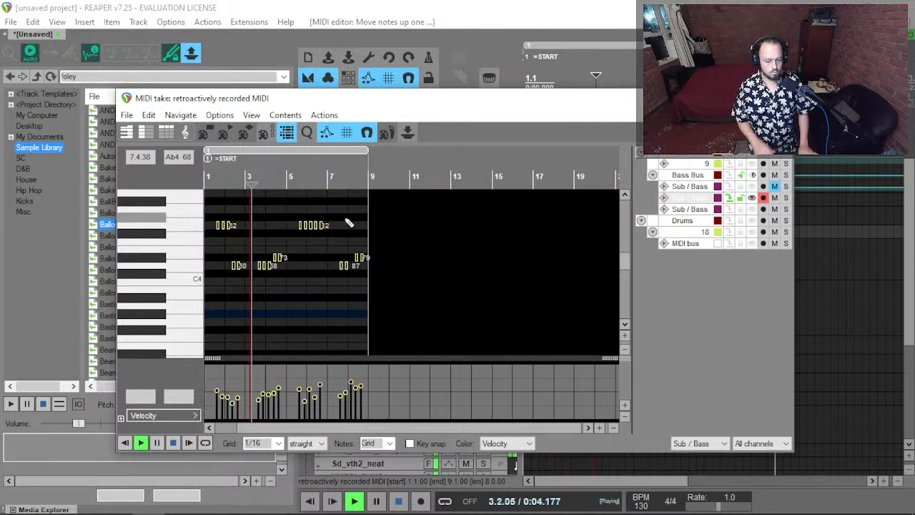
{"action": "key", "text": "Escape"}
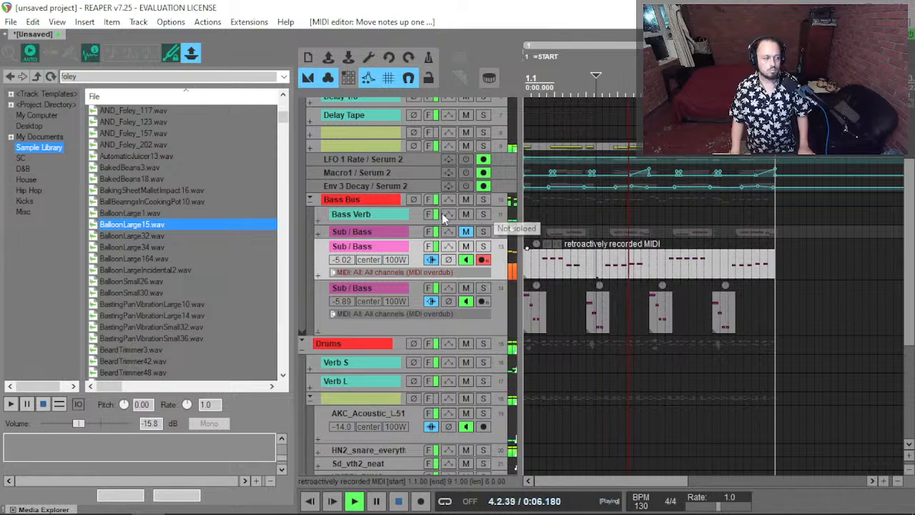
Restart playback from the beginning of the project to hear the transposed bass with the other tracks.
{"action": "scroll", "coordinate": [401, 216], "scroll_direction": "down", "scroll_amount": 5}
{"action": "scroll", "coordinate": [403, 229], "scroll_direction": "up", "scroll_amount": 5}
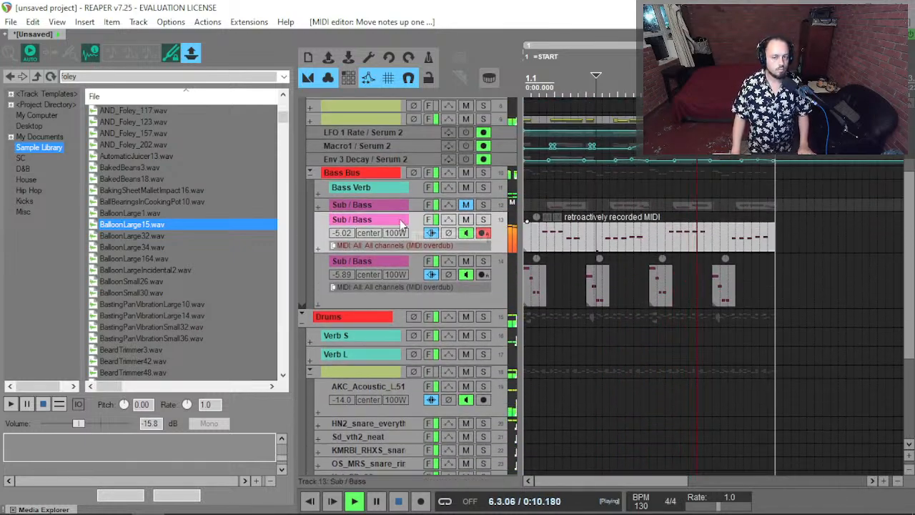
{"action": "key", "text": "space"}
{"action": "key", "text": "Home"}
{"action": "key", "text": "space"}
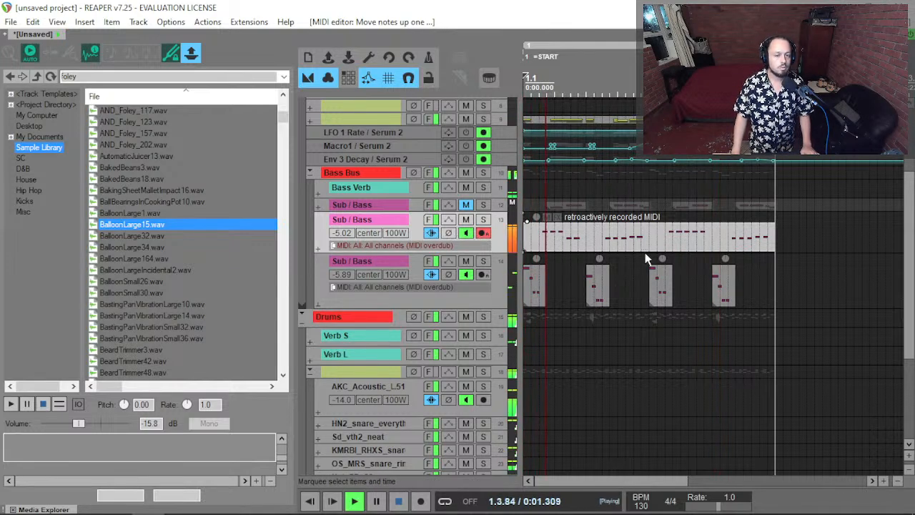
Reopen the bass take, move the last two G4 notes of the third phrase down to Eb4, and stop playback.
{"action": "double_click", "coordinate": [691, 235]}
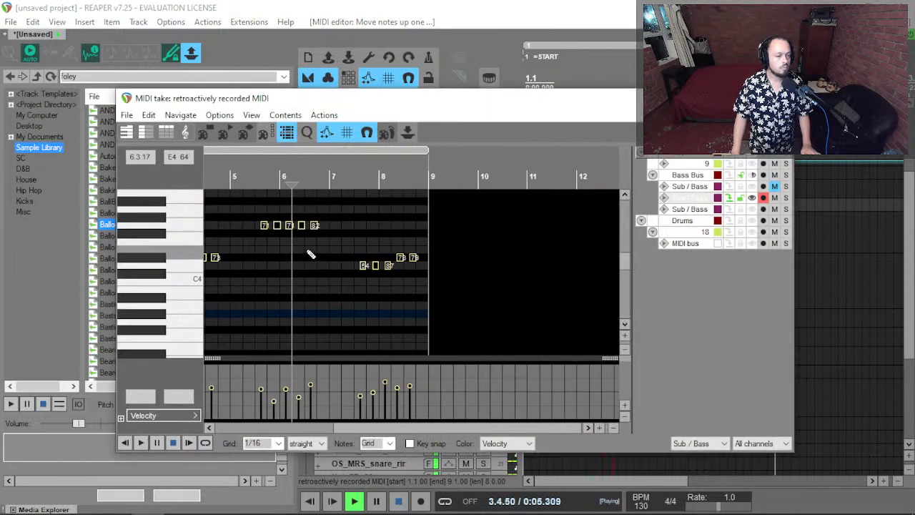
{"action": "scroll", "coordinate": [308, 251], "scroll_direction": "up", "scroll_amount": 3}
{"action": "left_click_drag", "start_coordinate": [369, 221], "coordinate": [295, 243]}
{"action": "scroll", "coordinate": [314, 255], "scroll_direction": "down", "scroll_amount": 3}
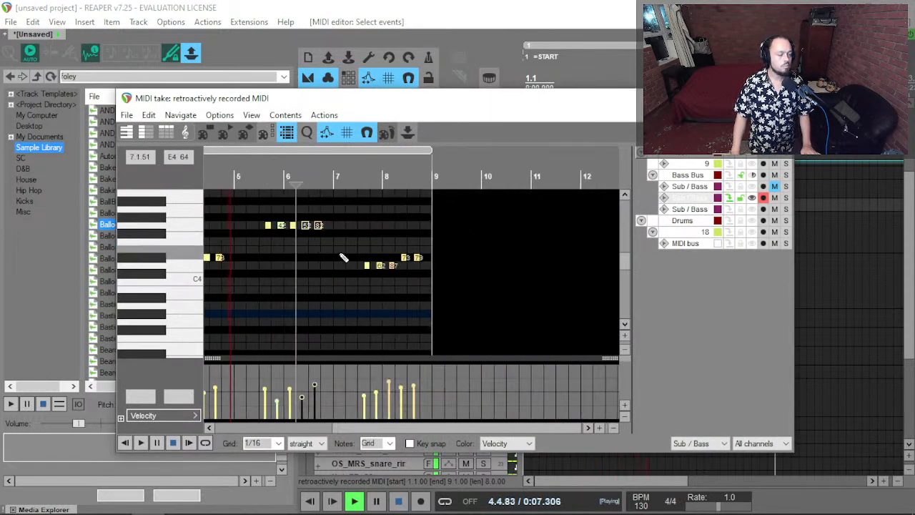
{"action": "key", "text": "Down"}
{"action": "key", "text": "space"}
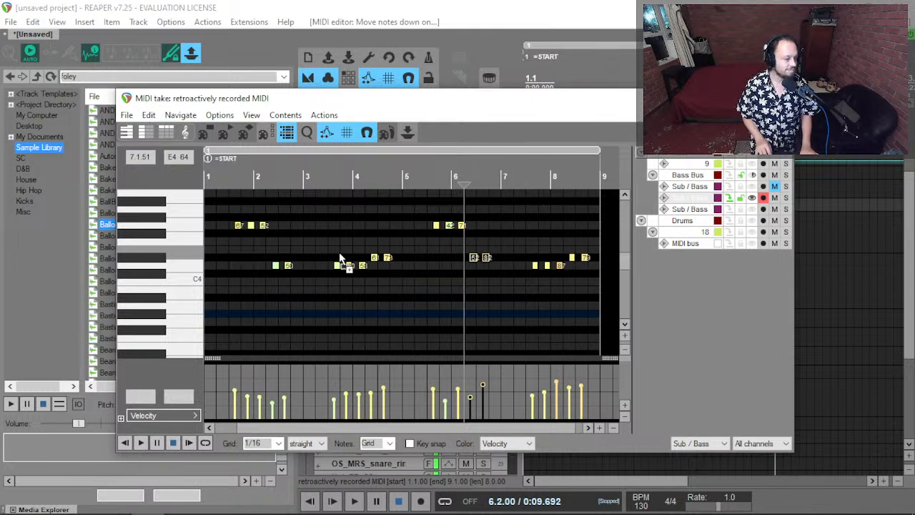
Lower the last two notes of the third phrase to D4 and play the result from the start.
{"action": "key", "text": "Down"}
{"action": "key", "text": "space"}
{"action": "key", "text": "space"}
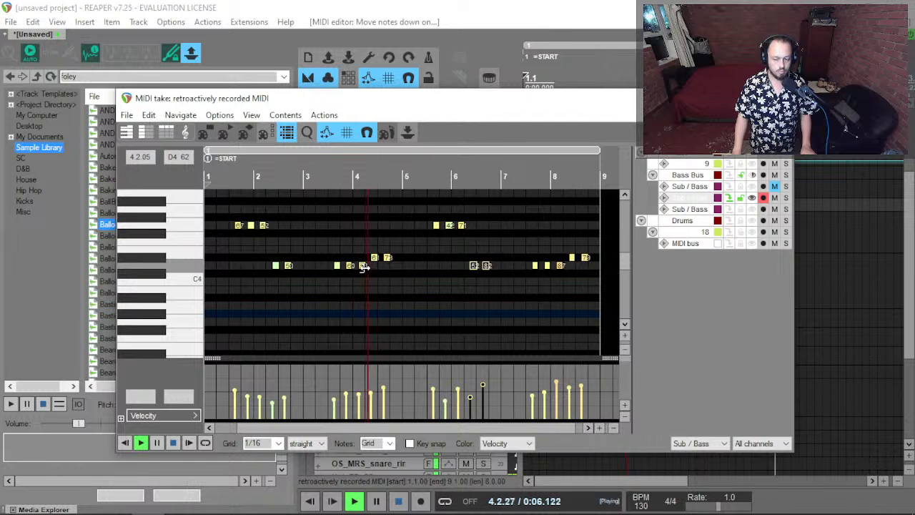
{"action": "scroll", "coordinate": [363, 266], "scroll_direction": "up", "scroll_amount": 3}
{"action": "key", "text": "space"}
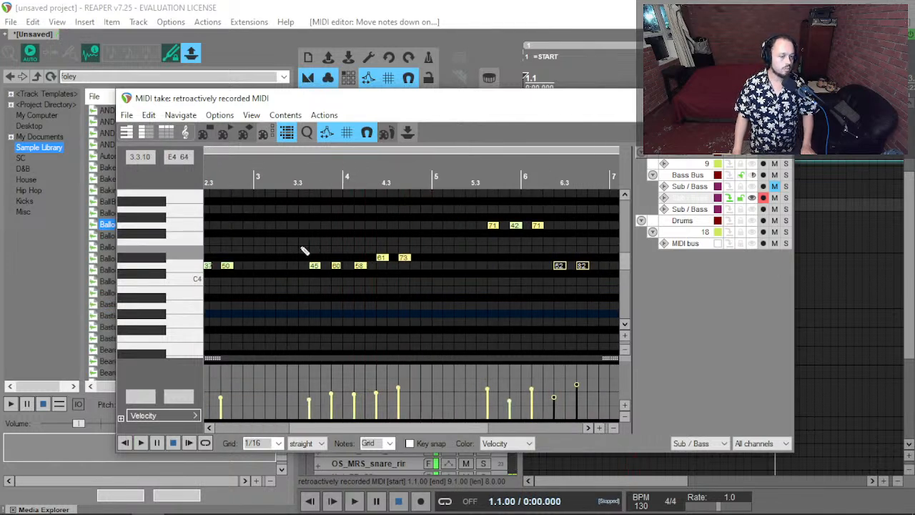
Raise the first two D4 notes of the second phrase to G4 and audition the phrase from bar 3.
{"action": "left_click_drag", "start_coordinate": [289, 235], "coordinate": [346, 272]}
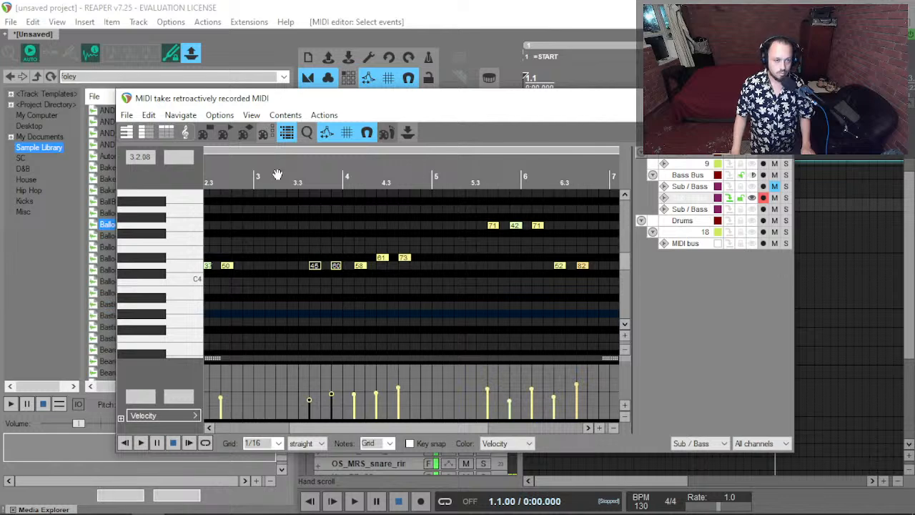
{"action": "left_click", "coordinate": [254, 178]}
{"action": "key", "text": "space"}
{"action": "scroll", "coordinate": [348, 306], "scroll_direction": "up", "scroll_amount": 3}
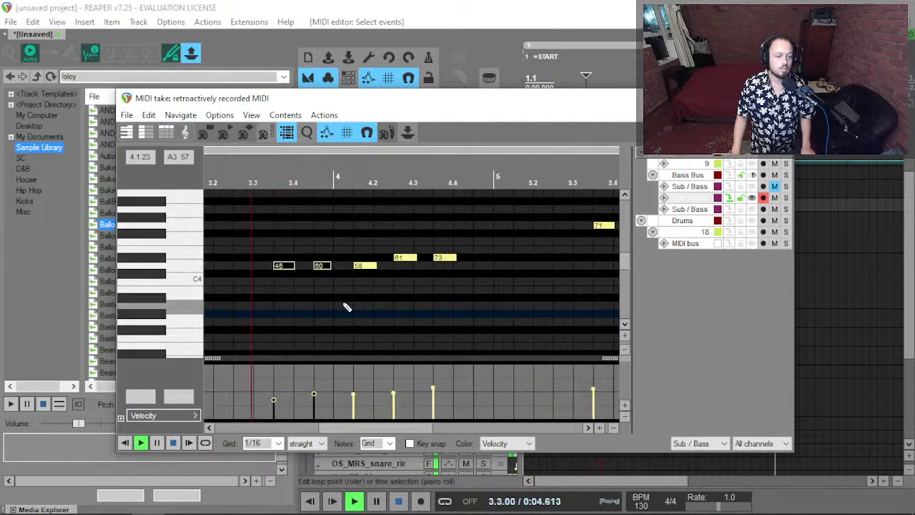
{"action": "key", "text": "space"}
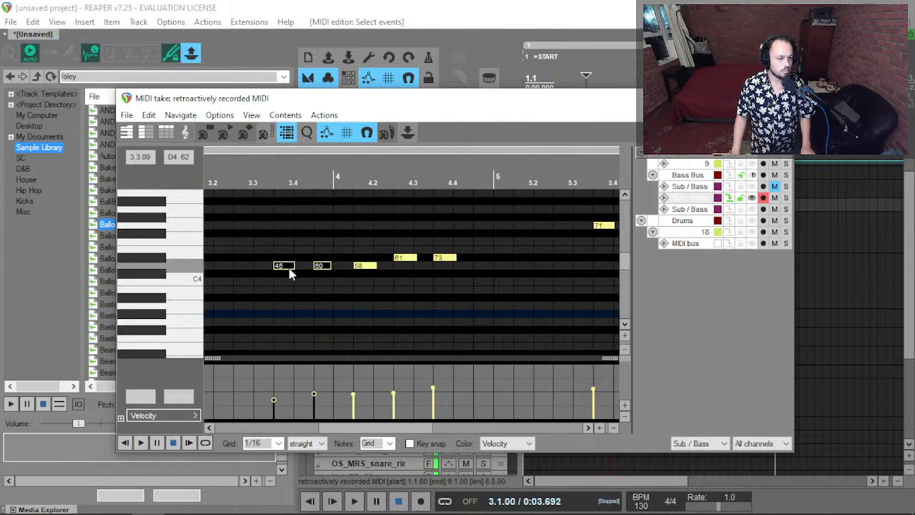
{"action": "left_click_drag", "start_coordinate": [284, 268], "coordinate": [285, 228]}
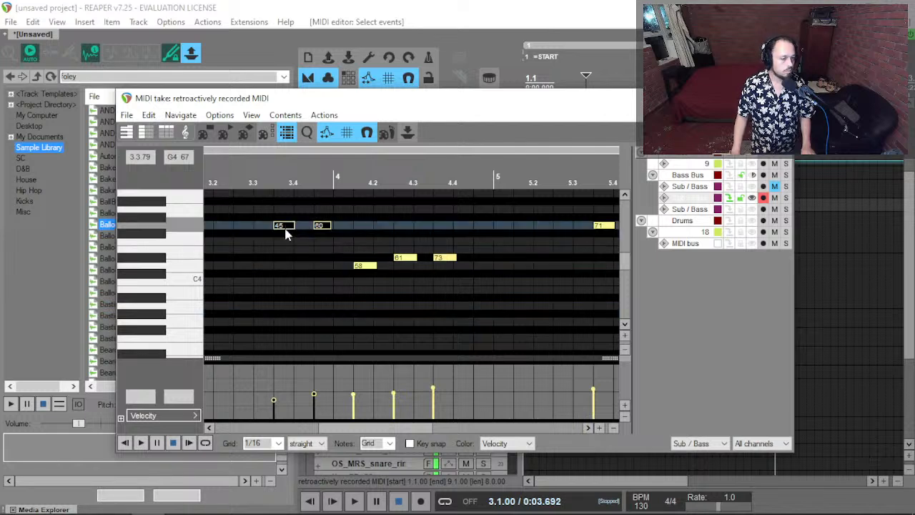
{"action": "key", "text": "space"}
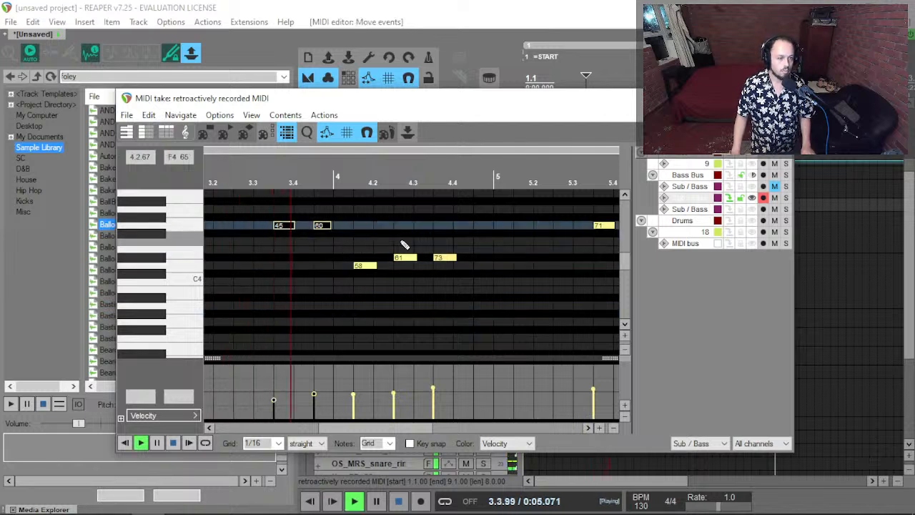
{"action": "left_click", "coordinate": [359, 252]}
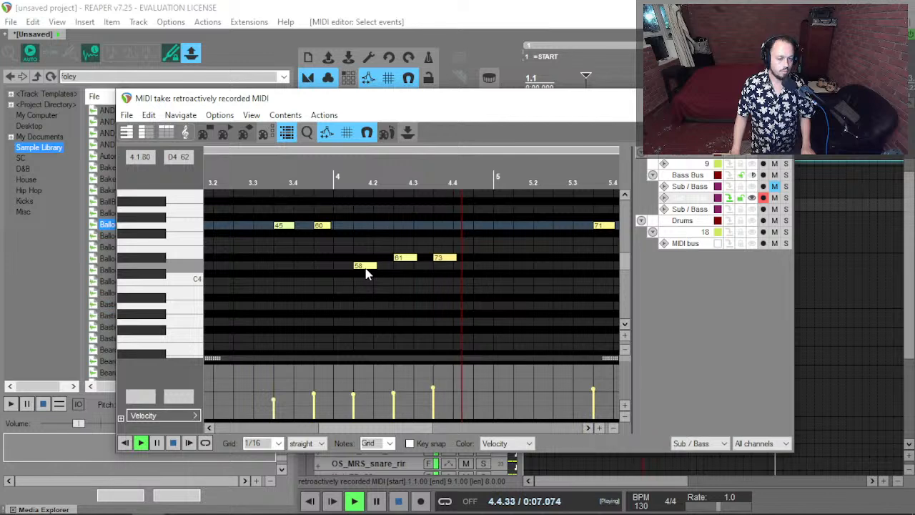
{"action": "key", "text": "space"}
Copy the second phrase's last Eb4 note half a bar-beat pair onward to the end of bar 4, set its velocity to 96, and audition it.
{"action": "scroll", "coordinate": [376, 260], "scroll_direction": "down", "scroll_amount": 4}
{"action": "key", "text": "space"}
{"action": "scroll", "coordinate": [383, 254], "scroll_direction": "up", "scroll_amount": 4}
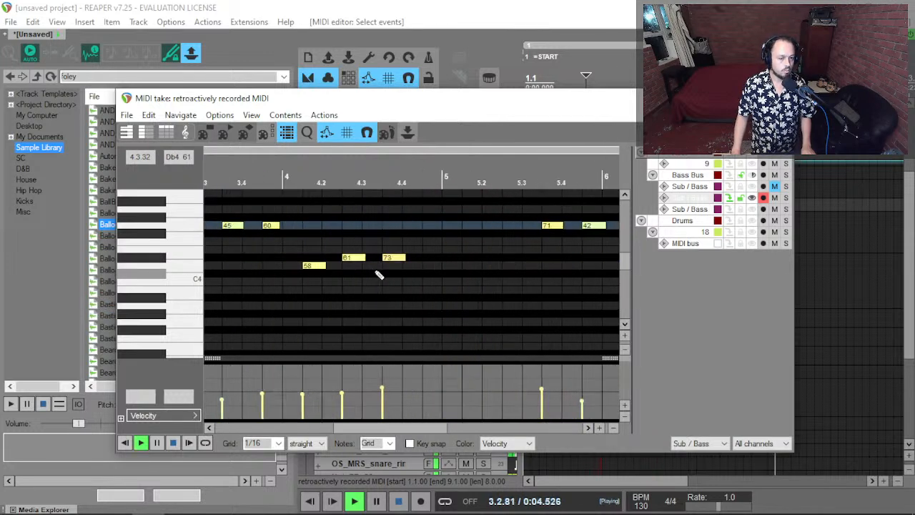
{"action": "left_click_drag", "start_coordinate": [402, 258], "coordinate": [437, 263]}
{"action": "key", "text": "space"}
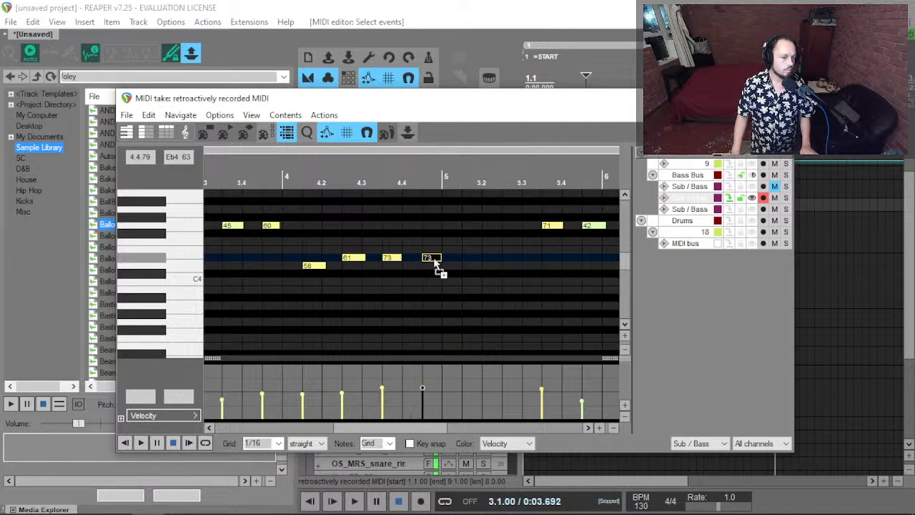
{"action": "left_click", "coordinate": [425, 382]}
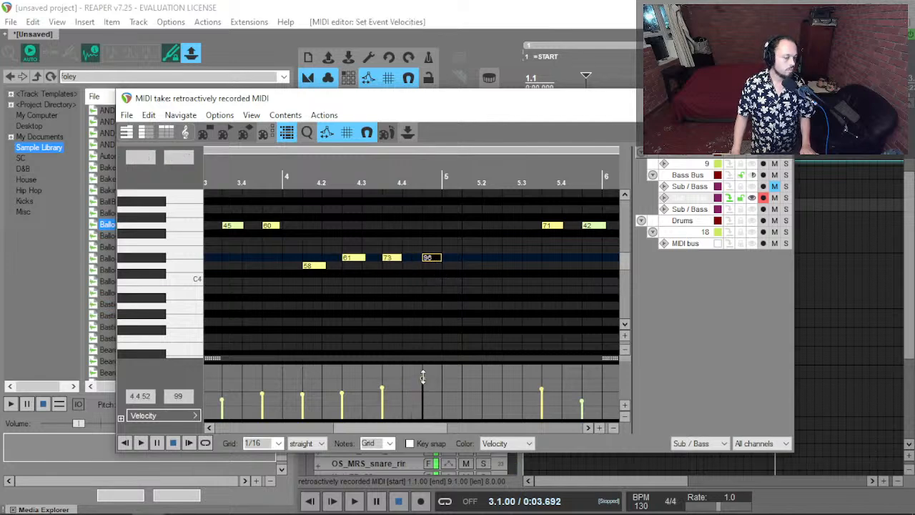
{"action": "left_click", "coordinate": [291, 281]}
{"action": "key", "text": "space"}
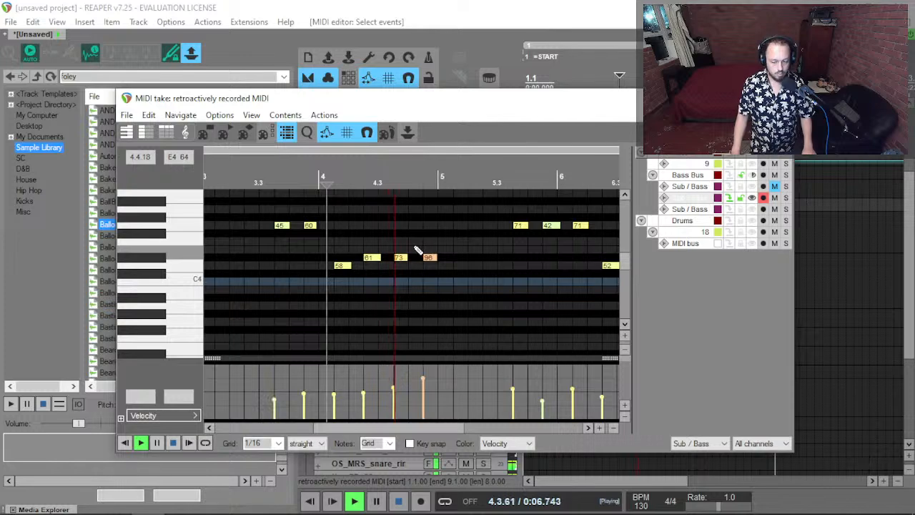
Hear the take in the arrangement, then reopen it and lower the second phrase's two G4 notes one octave to G3.
{"action": "key", "text": "Escape"}
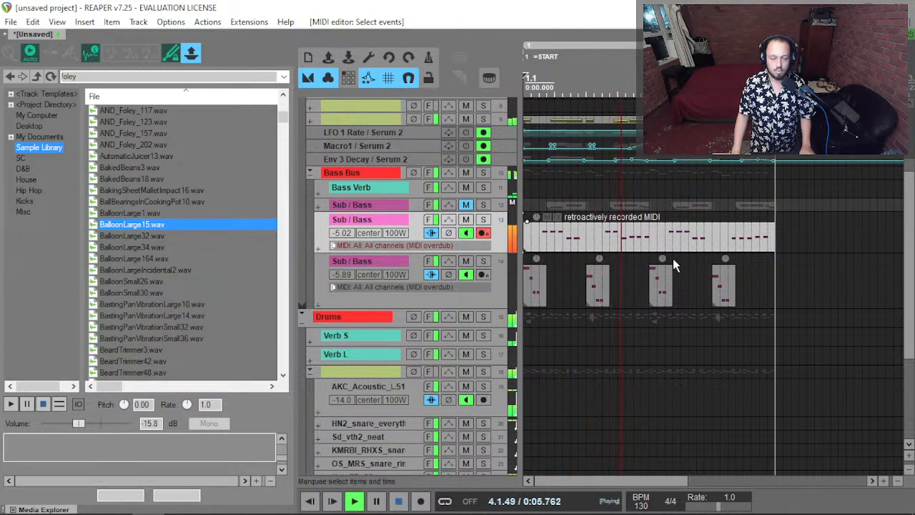
{"action": "key", "text": "space"}
{"action": "left_click", "coordinate": [608, 241]}
{"action": "double_click", "coordinate": [606, 236]}
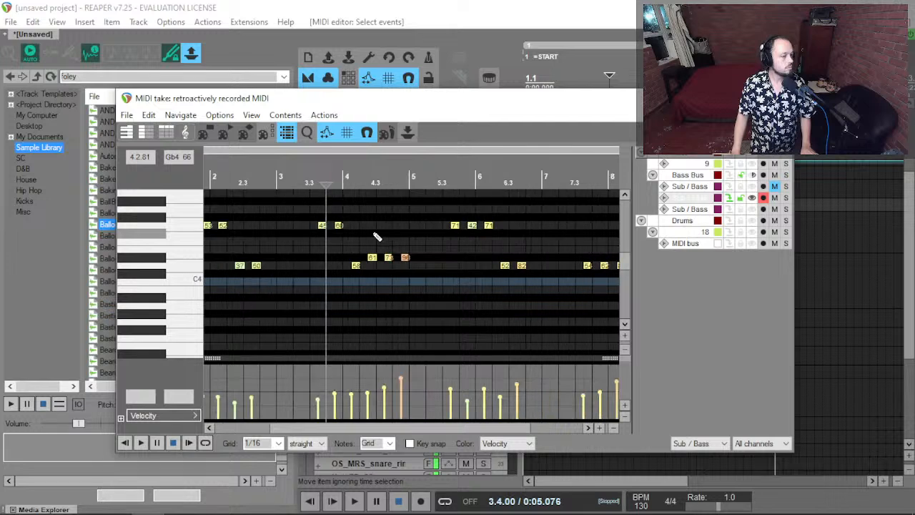
{"action": "key", "text": "ctrl+Down"}
{"action": "key", "text": "space"}
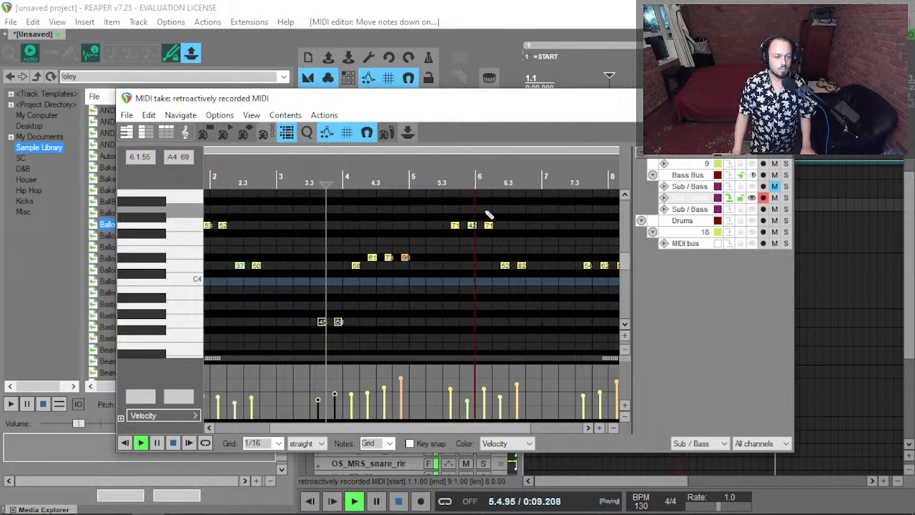
Lower the three G4 notes of the third phrase one octave to G3 and listen to the loop.
{"action": "scroll", "coordinate": [487, 216], "scroll_direction": "down", "scroll_amount": 2}
{"action": "left_click_drag", "start_coordinate": [486, 220], "coordinate": [412, 244]}
{"action": "key", "text": "space"}
{"action": "key", "text": "Down"}
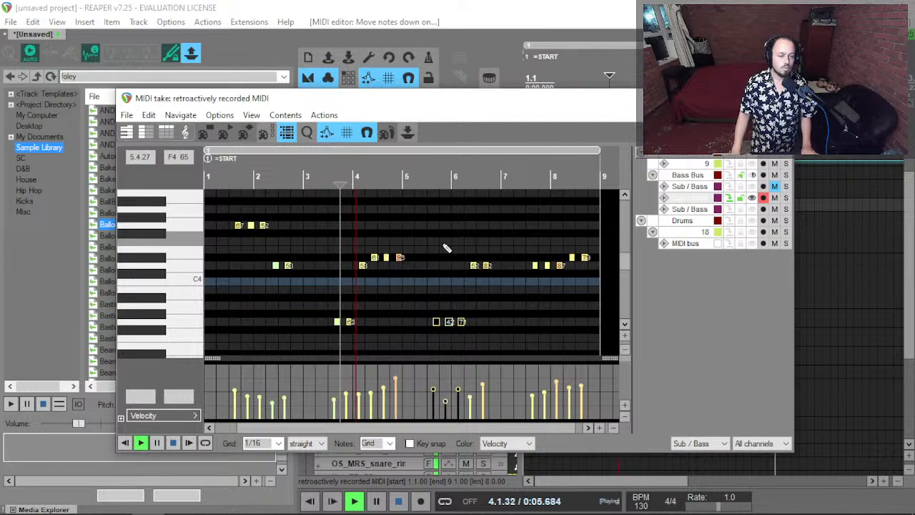
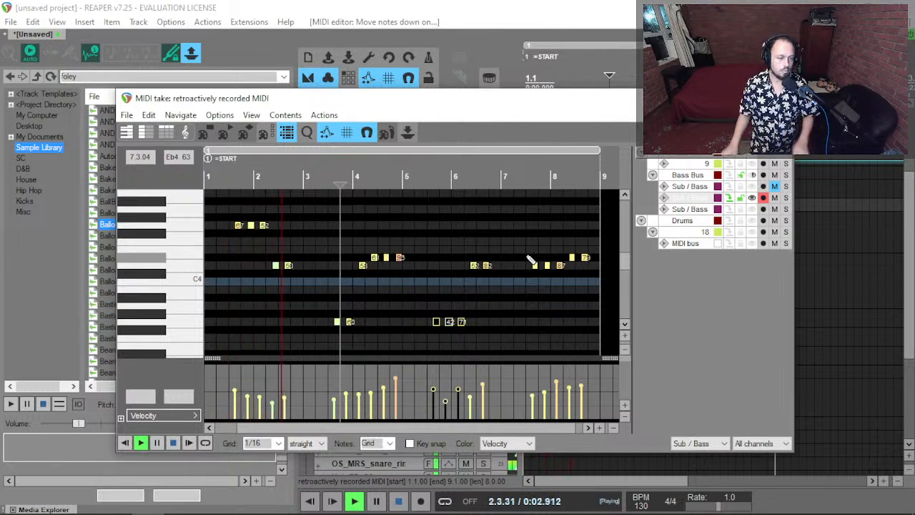
{"action": "key", "text": "space"}
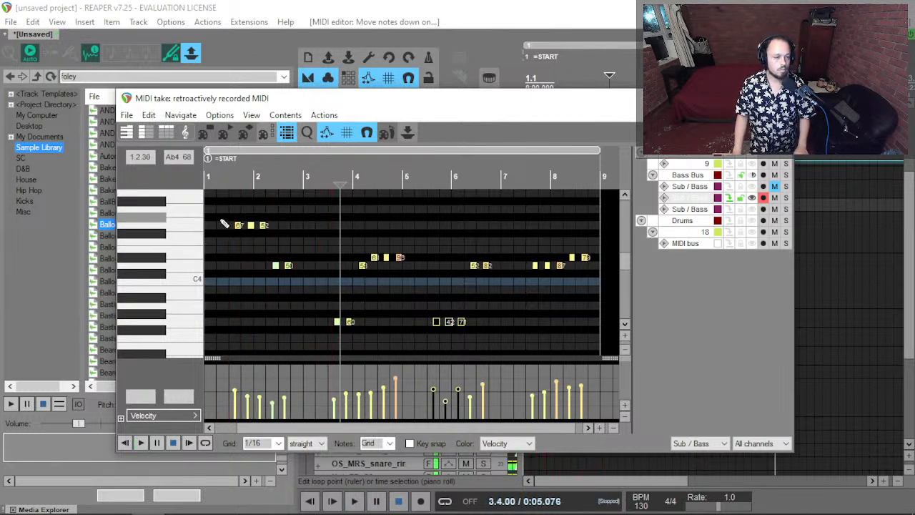
Play from the project start and delete the first G4 note of the opening phrase.
{"action": "key", "text": "w"}
{"action": "key", "text": "space"}
{"action": "scroll", "coordinate": [236, 225], "scroll_direction": "up", "scroll_amount": 4}
{"action": "left_click", "coordinate": [248, 226]}
{"action": "key", "text": "Delete"}
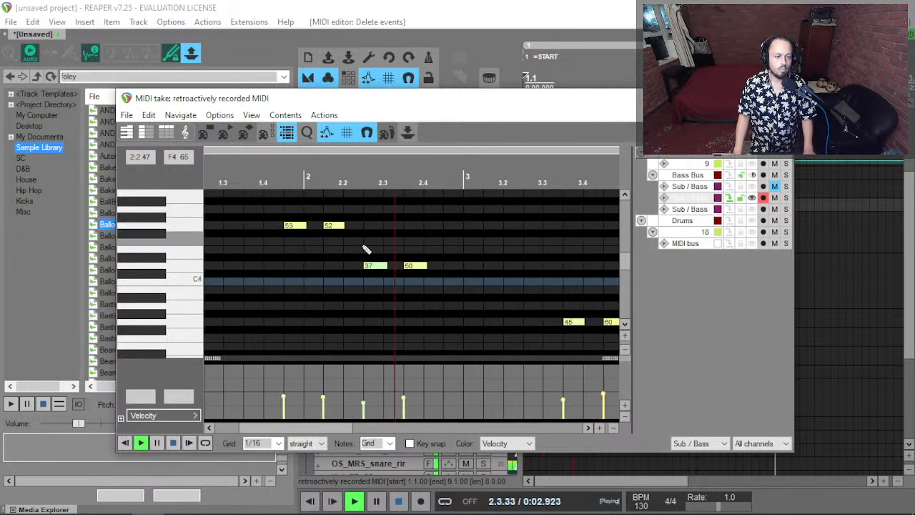
Delete the two G3 notes at the start of the second phrase.
{"action": "scroll", "coordinate": [364, 261], "scroll_direction": "down", "scroll_amount": 4}
{"action": "scroll", "coordinate": [438, 281], "scroll_direction": "up", "scroll_amount": 4}
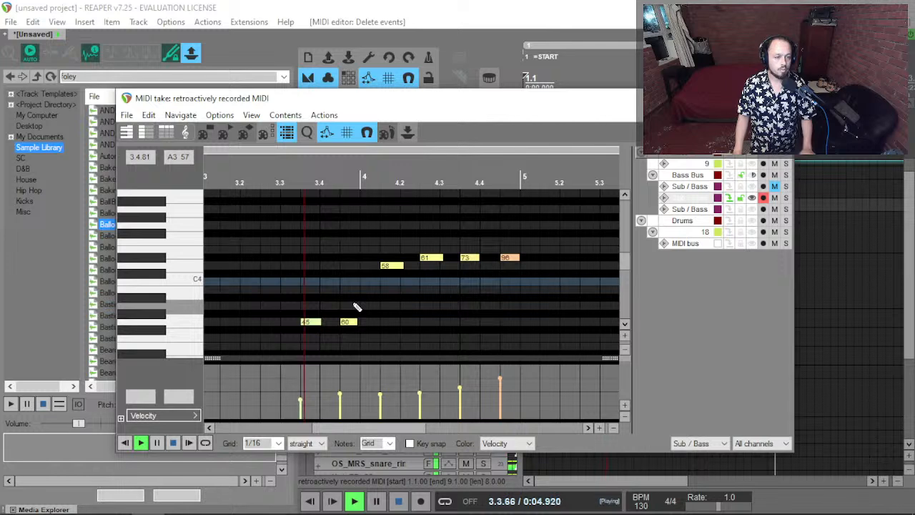
{"action": "left_click_drag", "start_coordinate": [296, 299], "coordinate": [386, 349]}
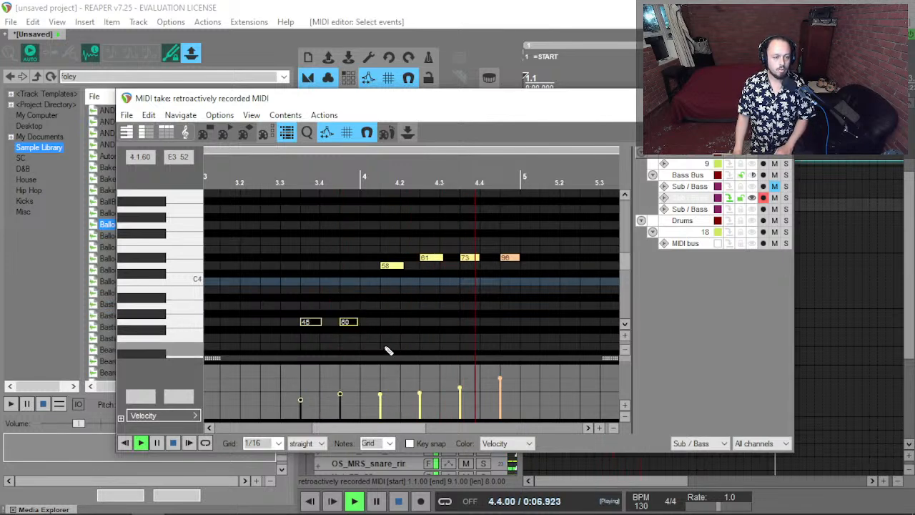
{"action": "key", "text": "Delete"}
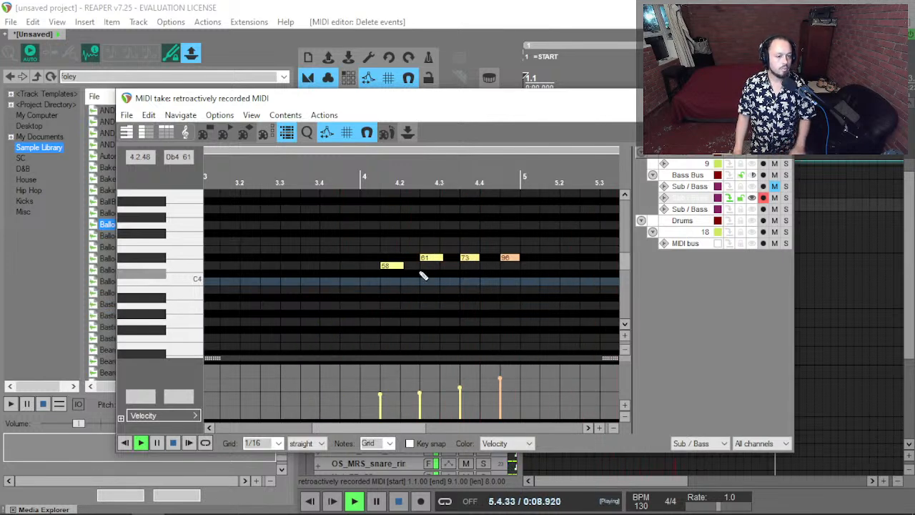
Raise the third note of the final phrase from bar 8 to G4 and audition the phrase.
{"action": "scroll", "coordinate": [486, 265], "scroll_direction": "down", "scroll_amount": 4}
{"action": "scroll", "coordinate": [449, 310], "scroll_direction": "up", "scroll_amount": 4}
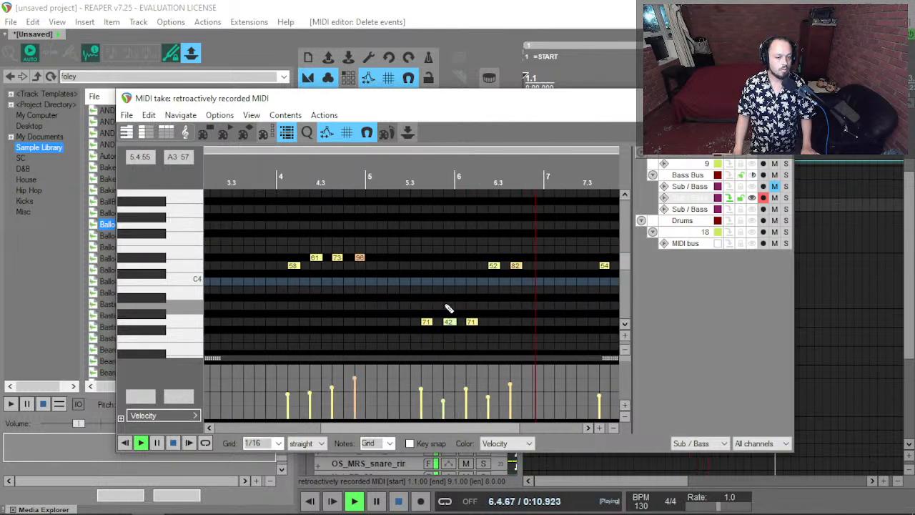
{"action": "scroll", "coordinate": [496, 313], "scroll_direction": "up", "scroll_amount": 3}
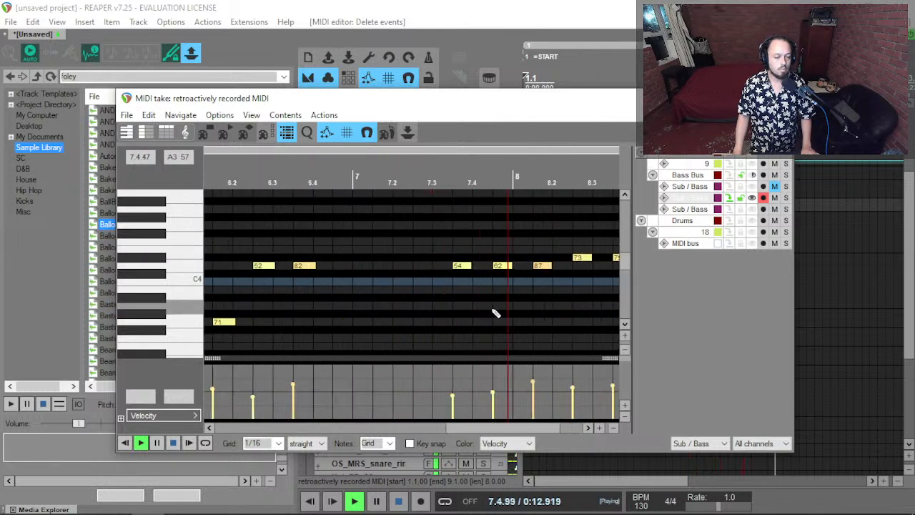
{"action": "key", "text": "space"}
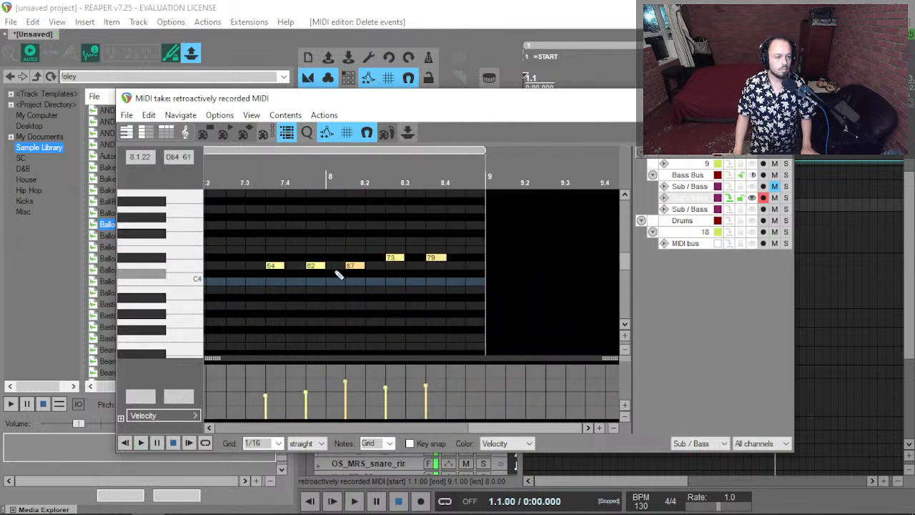
{"action": "left_click", "coordinate": [243, 225]}
{"action": "key", "text": "space"}
{"action": "left_click_drag", "start_coordinate": [355, 268], "coordinate": [353, 228]}
{"action": "key", "text": "space"}
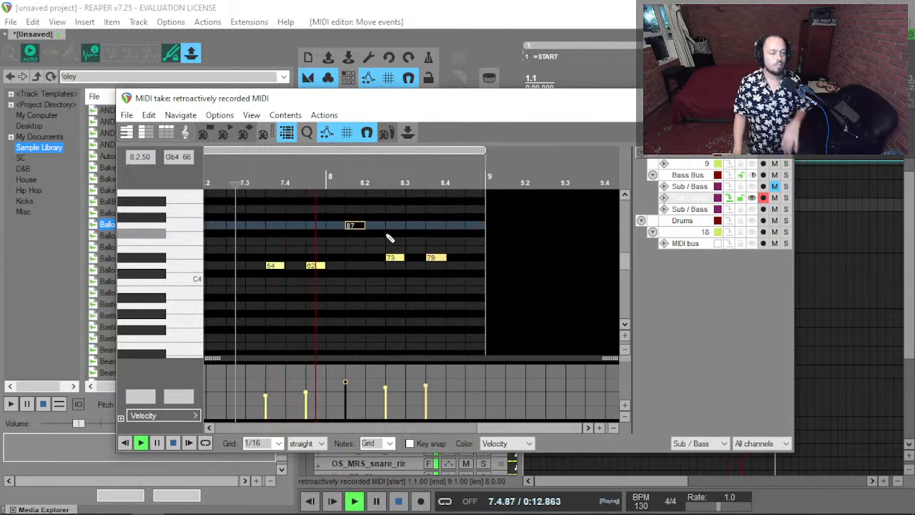
{"action": "key", "text": "space"}
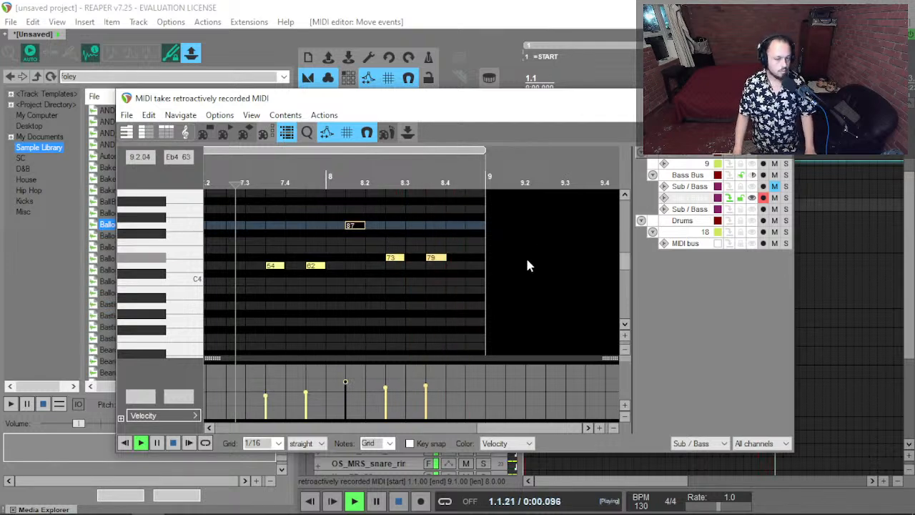
Lengthen the final phrase's last Eb4 note and place a D4 copy directly after it, ending at bar 9.
{"action": "scroll", "coordinate": [465, 282], "scroll_direction": "up", "scroll_amount": 3}
{"action": "left_click", "coordinate": [405, 258]}
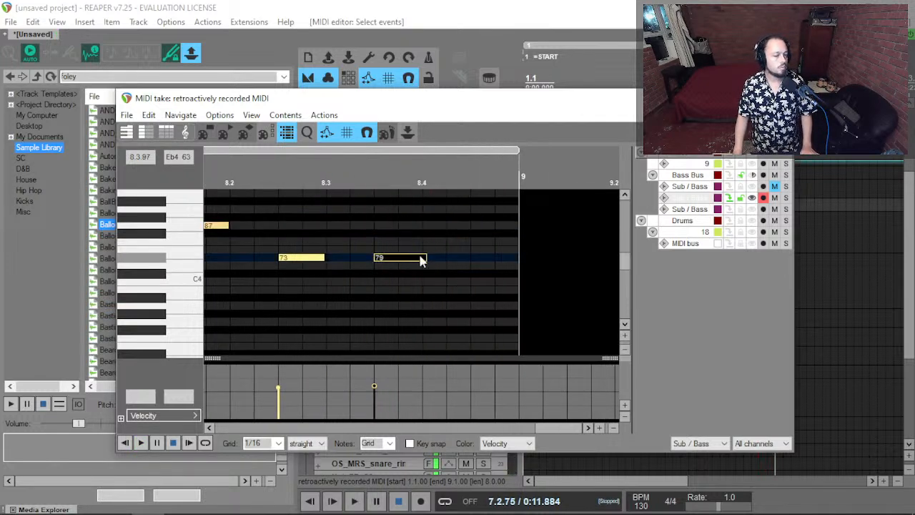
{"action": "left_click_drag", "start_coordinate": [422, 258], "coordinate": [505, 268]}
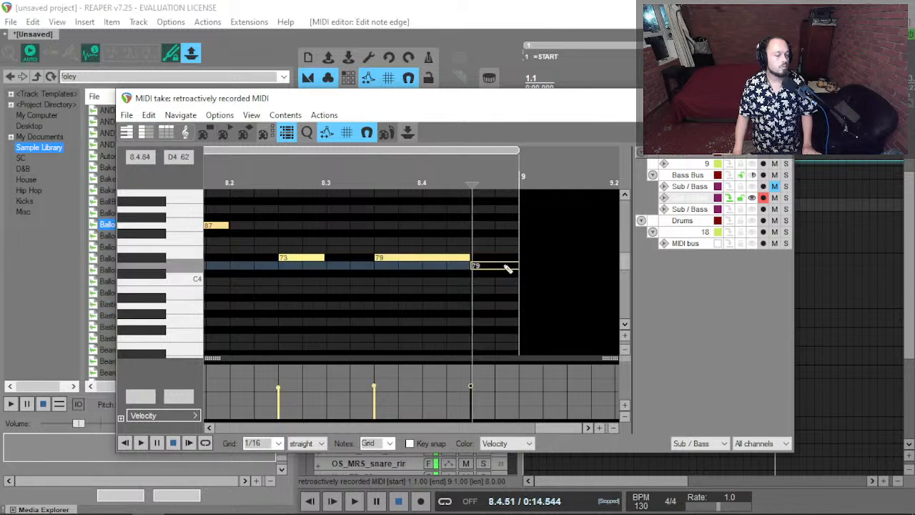
{"action": "key", "text": "space"}
{"action": "key", "text": "space"}
{"action": "left_click_drag", "start_coordinate": [468, 258], "coordinate": [463, 266]}
{"action": "key", "text": "space"}
{"action": "key", "text": "space"}
Close the take, play the project from the start, and open the first MIDI item on the lowest Sub / Bass track.
{"action": "key", "text": "Escape"}
{"action": "key", "text": "w"}
{"action": "key", "text": "space"}
{"action": "key", "text": "space"}
{"action": "left_click", "coordinate": [530, 300]}
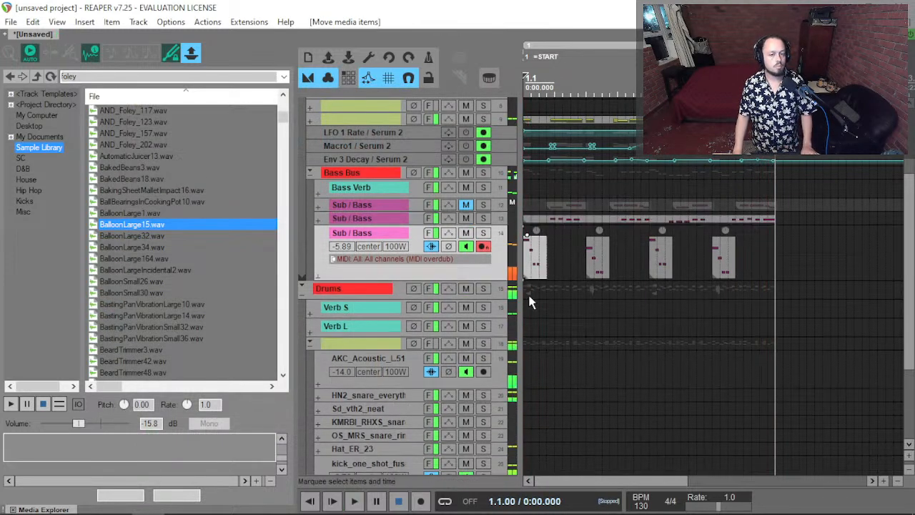
{"action": "double_click", "coordinate": [535, 268]}
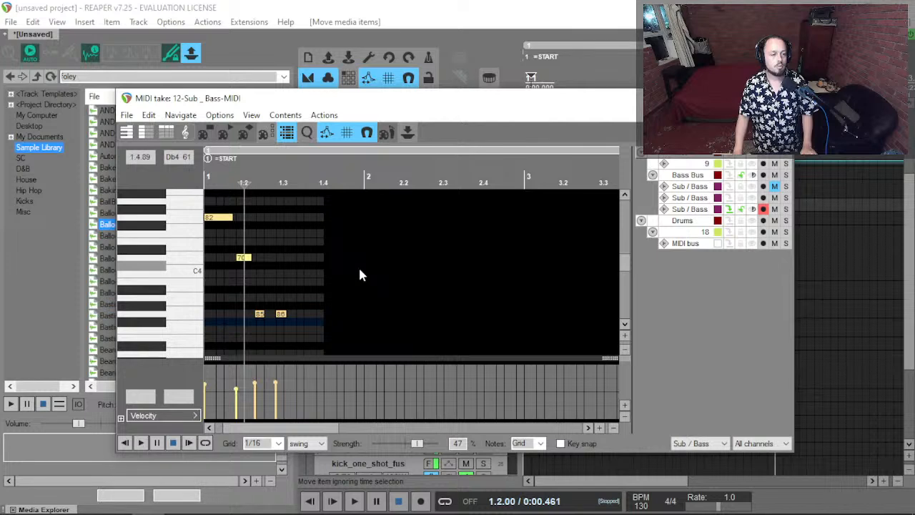
Shorten the clip's opening G4 note to about half a beat and audition it from the start.
{"action": "key", "text": "w"}
{"action": "scroll", "coordinate": [269, 268], "scroll_direction": "up", "scroll_amount": 5}
{"action": "key", "text": "space"}
{"action": "key", "text": "space"}
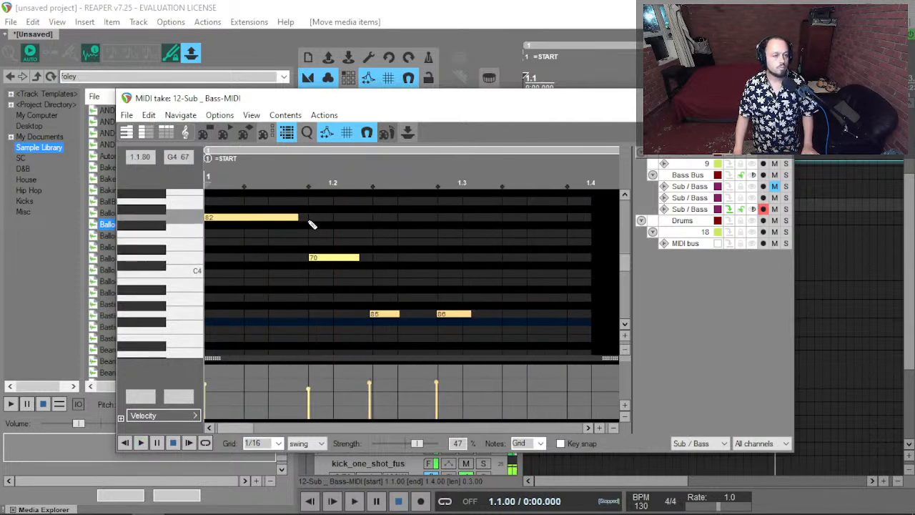
{"action": "left_click_drag", "start_coordinate": [293, 216], "coordinate": [267, 217]}
{"action": "key", "text": "space"}
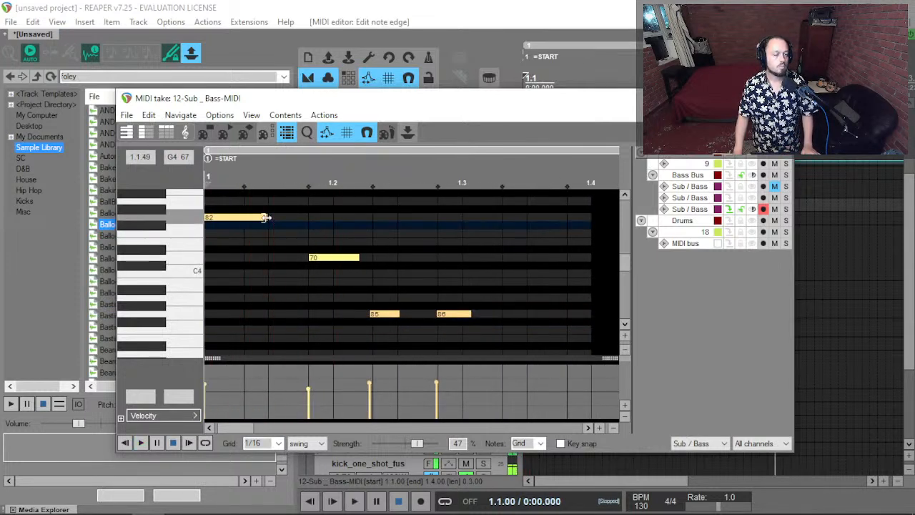
{"action": "key", "text": "space"}
{"action": "key", "text": "space"}
{"action": "key", "text": "space"}
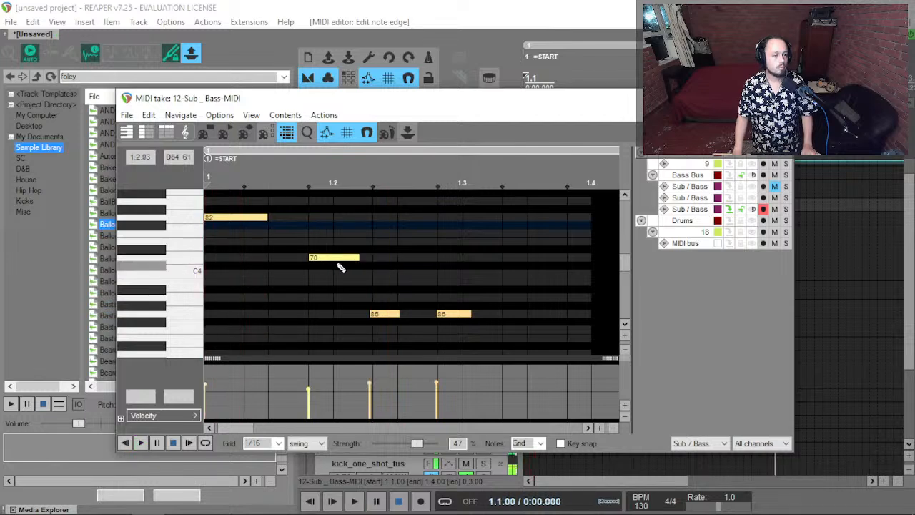
Mute the last two notes of the opening clip, audition the change, and close the take.
{"action": "left_click_drag", "start_coordinate": [374, 290], "coordinate": [506, 350]}
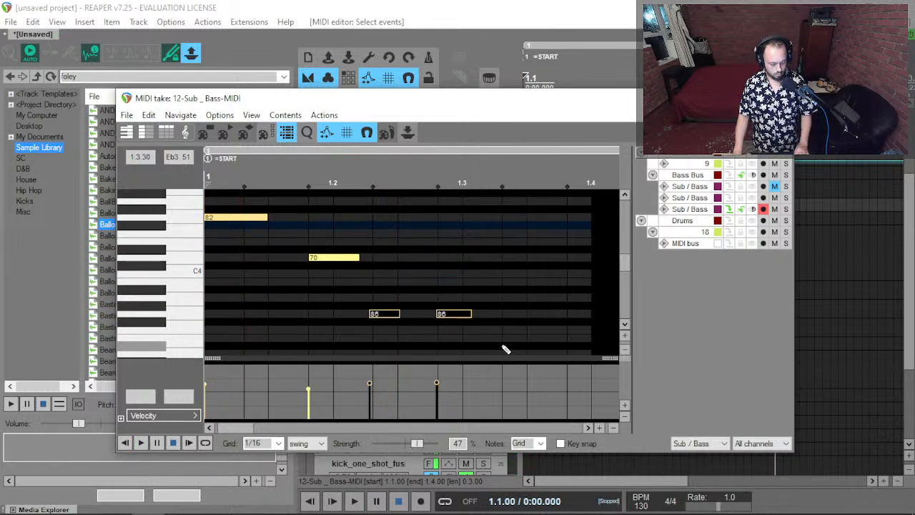
{"action": "key", "text": "alt+m"}
{"action": "key", "text": "space"}
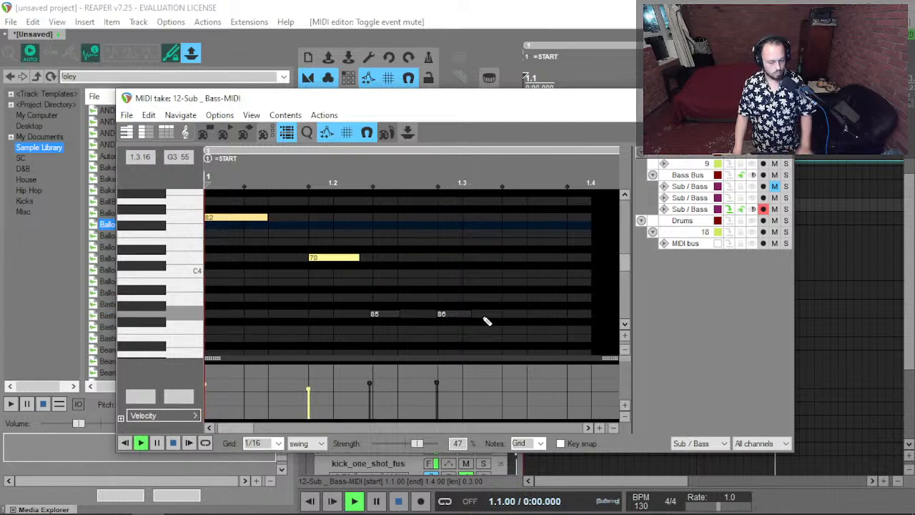
{"action": "key", "text": "Escape"}
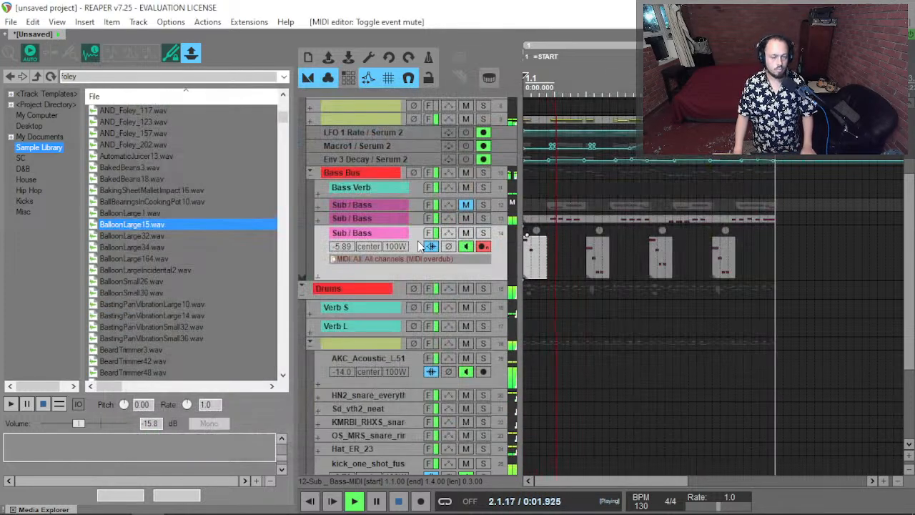
Open the bar 3 clip on the lowest Sub / Bass track and mute its last note.
{"action": "double_click", "coordinate": [594, 261]}
{"action": "key", "text": "space"}
{"action": "key", "text": "space"}
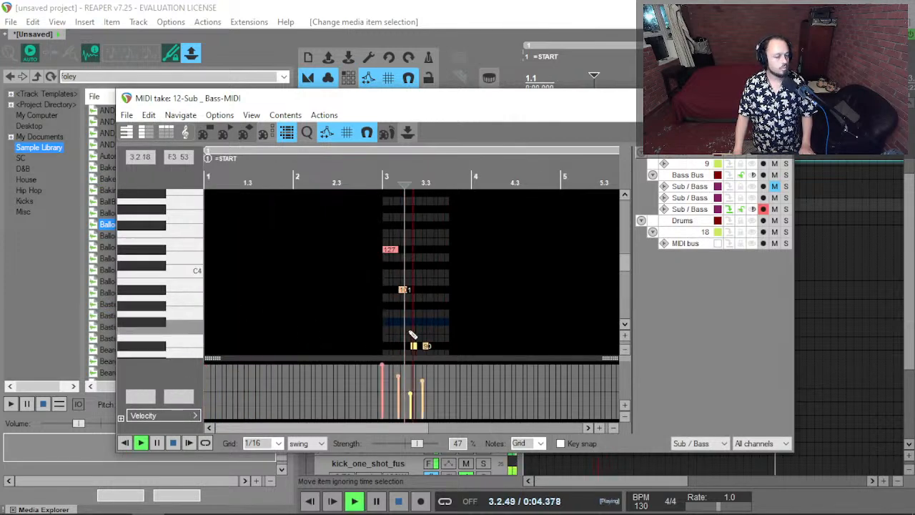
{"action": "scroll", "coordinate": [413, 337], "scroll_direction": "up", "scroll_amount": 4}
{"action": "key", "text": "space"}
{"action": "scroll", "coordinate": [448, 333], "scroll_direction": "down", "scroll_amount": 1}
{"action": "left_click", "coordinate": [450, 313]}
{"action": "key", "text": "alt+m"}
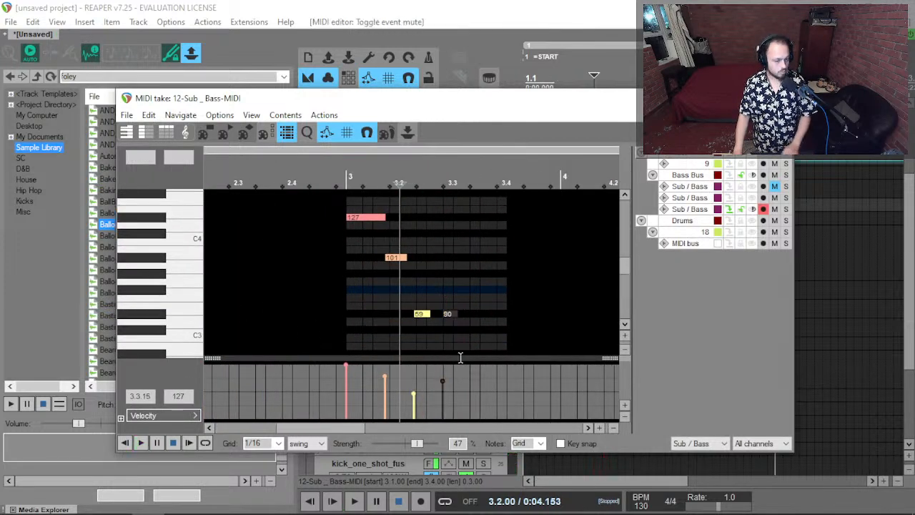
Close the bar 3 take and play the project from the start.
{"action": "key", "text": "space"}
{"action": "key", "text": "Escape"}
{"action": "key", "text": "space"}
{"action": "key", "text": "Home"}
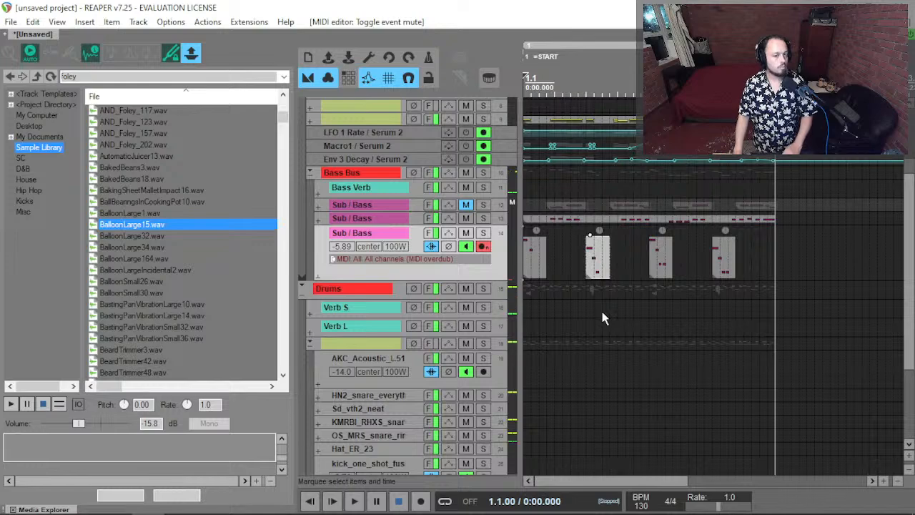
{"action": "key", "text": "space"}
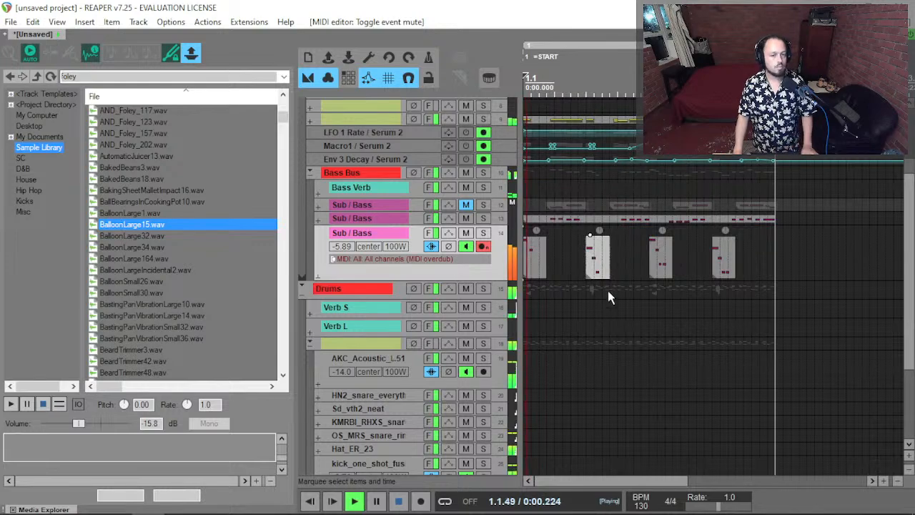
Reopen the bar 3 clip, shorten its opening note to about half a beat, and audition it.
{"action": "double_click", "coordinate": [604, 250]}
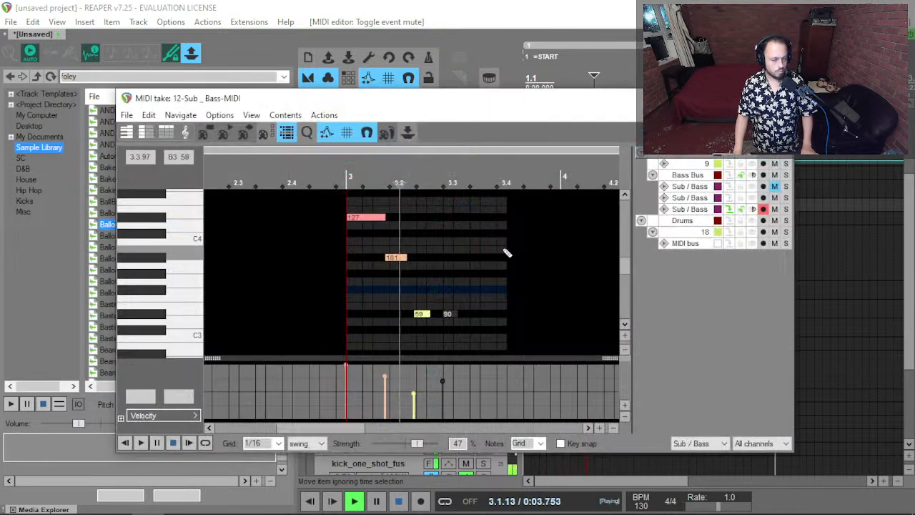
{"action": "key", "text": "space"}
{"action": "left_click_drag", "start_coordinate": [403, 223], "coordinate": [371, 221]}
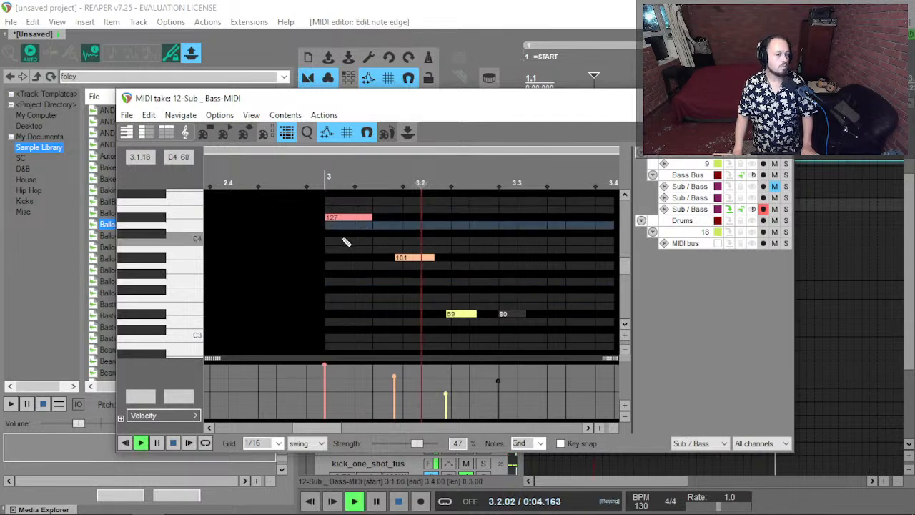
{"action": "key", "text": "space"}
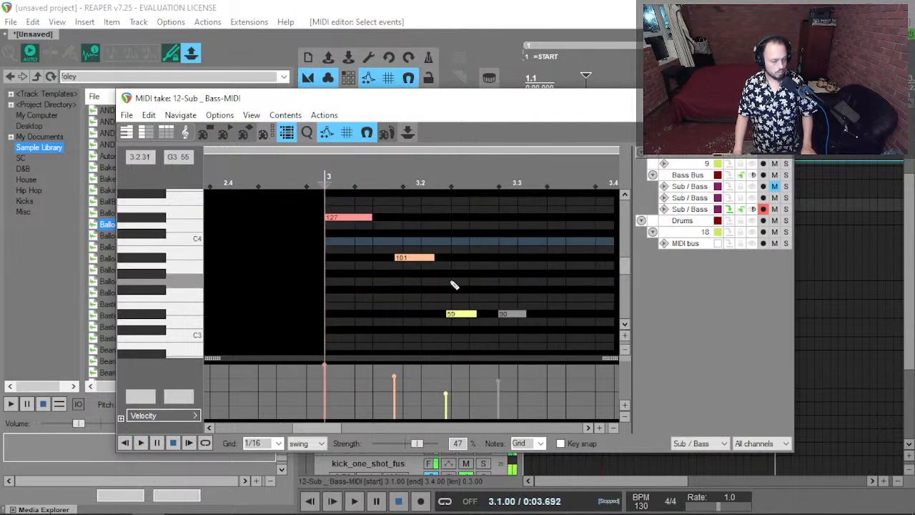
Trim the second note's start later and nudge the third note slightly later, then play the project from the start.
{"action": "left_click_drag", "start_coordinate": [397, 261], "coordinate": [427, 281]}
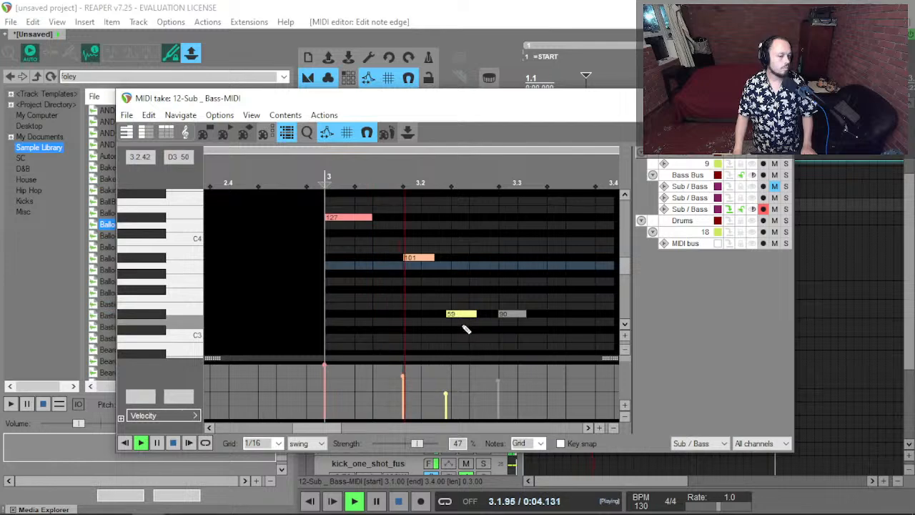
{"action": "left_click_drag", "start_coordinate": [457, 315], "coordinate": [467, 315]}
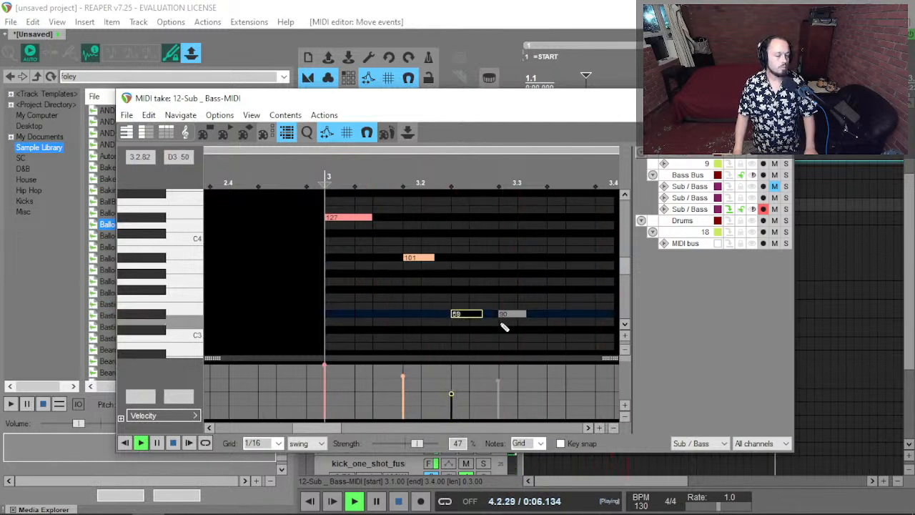
{"action": "key", "text": "Escape"}
{"action": "key", "text": "space"}
{"action": "key", "text": "Home"}
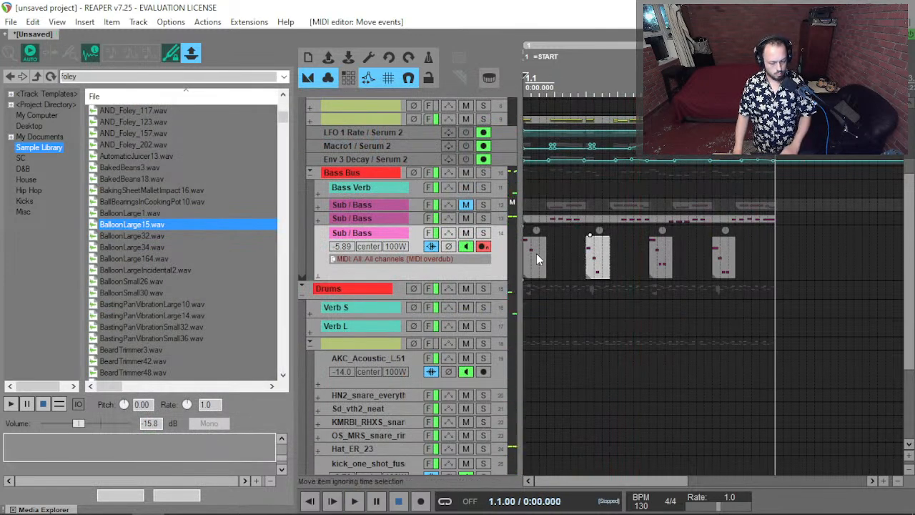
{"action": "key", "text": "space"}
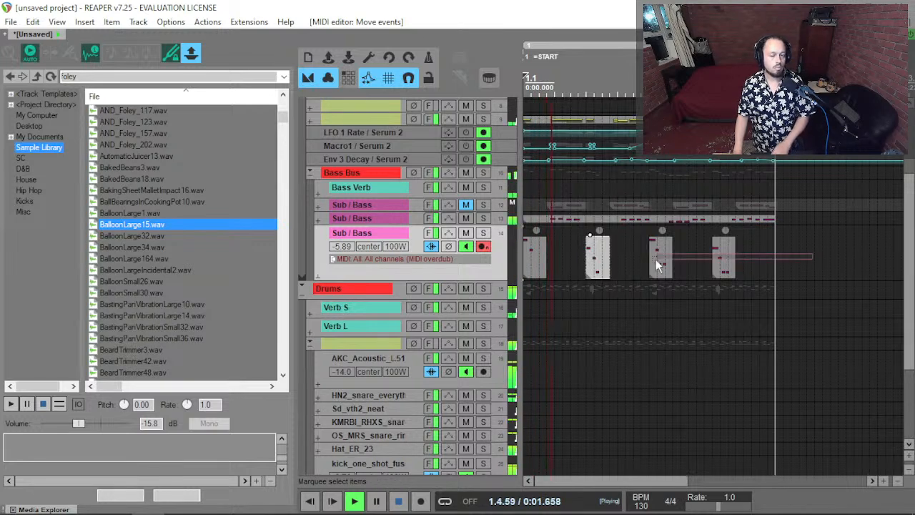
Replace the clips at bars 5 and 7 on the lowest Sub / Bass track with a duplicate of bars 1 to 4.
{"action": "left_click_drag", "start_coordinate": [652, 265], "coordinate": [649, 263]}
{"action": "key", "text": "Delete"}
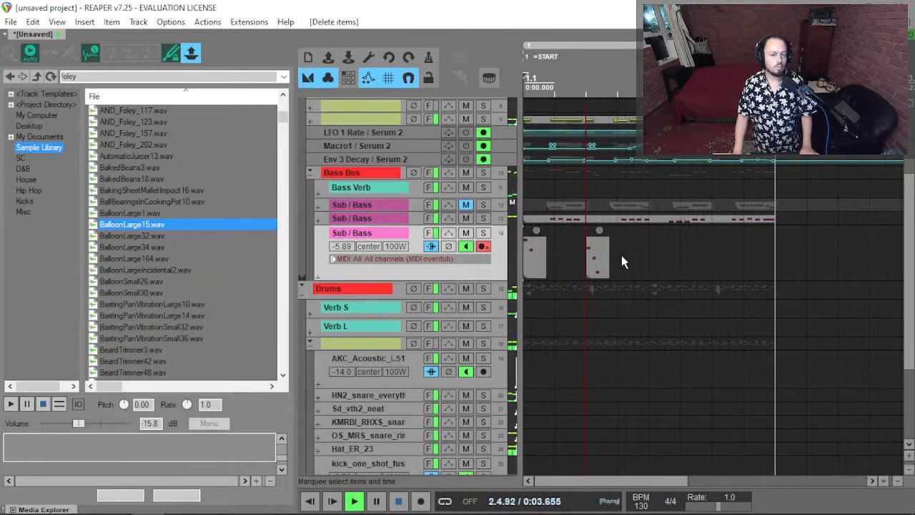
{"action": "left_click_drag", "start_coordinate": [653, 259], "coordinate": [509, 271]}
{"action": "key", "text": "ctrl+d"}
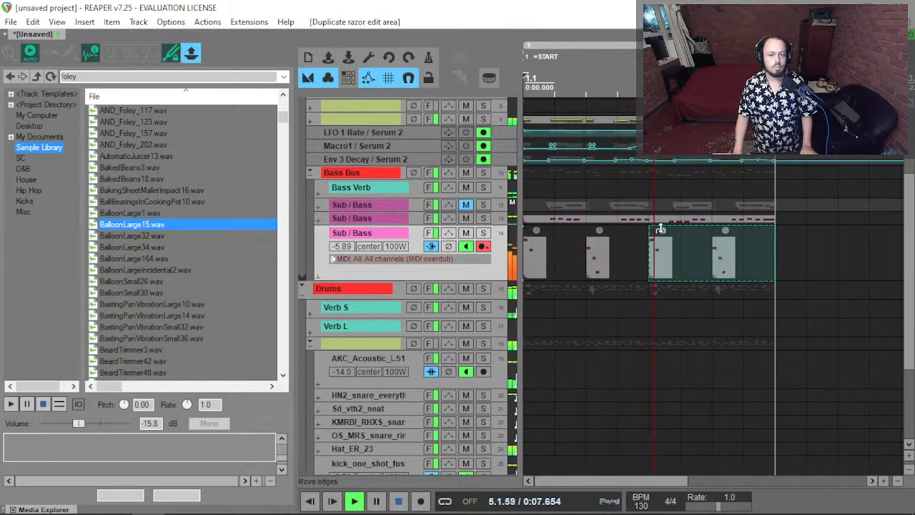
Open the retroactively recorded MIDI take on the middle Sub / Bass track, lower its final phrase in bars 7 and 8 one octave, and audition it.
{"action": "key", "text": "space"}
{"action": "left_click", "coordinate": [628, 221]}
{"action": "left_click", "coordinate": [619, 238]}
{"action": "double_click", "coordinate": [620, 240]}
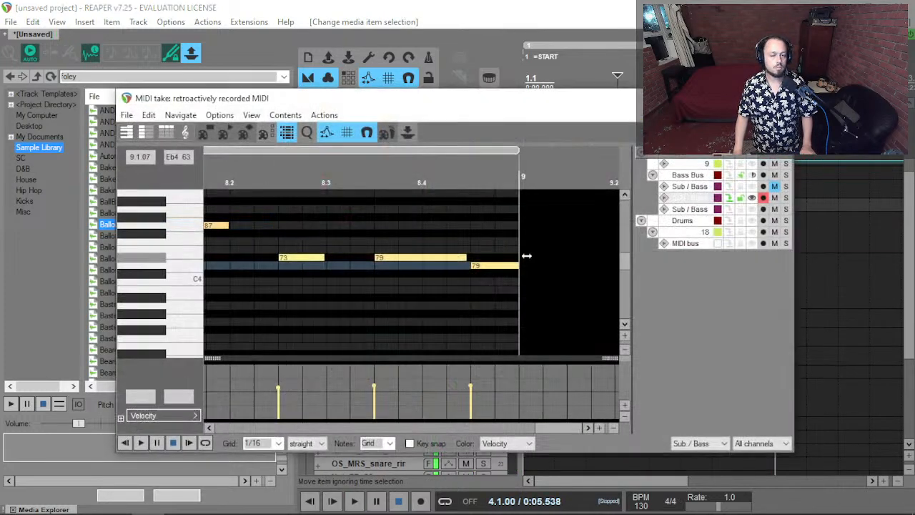
{"action": "scroll", "coordinate": [306, 220], "scroll_direction": "down", "scroll_amount": 3}
{"action": "scroll", "coordinate": [258, 252], "scroll_direction": "left", "scroll_amount": 1}
{"action": "left_click", "coordinate": [280, 251]}
{"action": "key", "text": "space"}
{"action": "scroll", "coordinate": [293, 251], "scroll_direction": "down", "scroll_amount": 2}
{"action": "left_click_drag", "start_coordinate": [289, 226], "coordinate": [461, 333]}
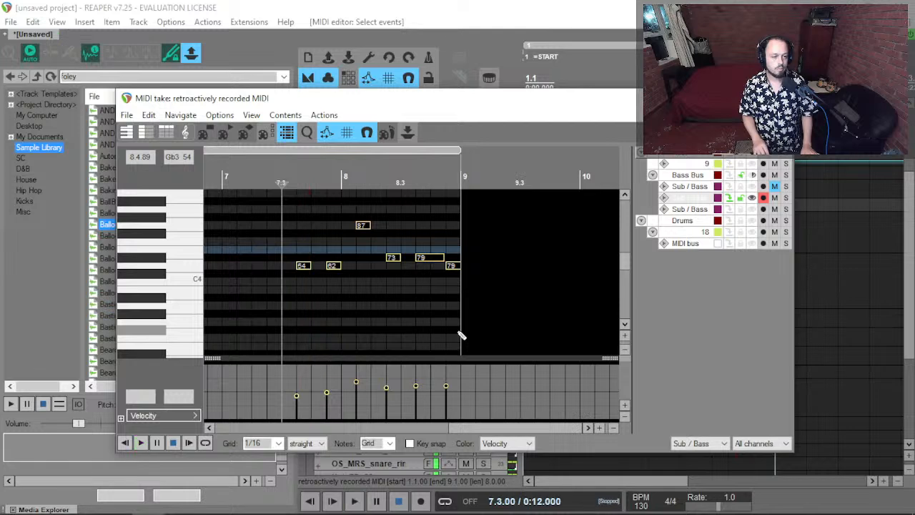
{"action": "key", "text": "ctrl+Down"}
{"action": "key", "text": "space"}
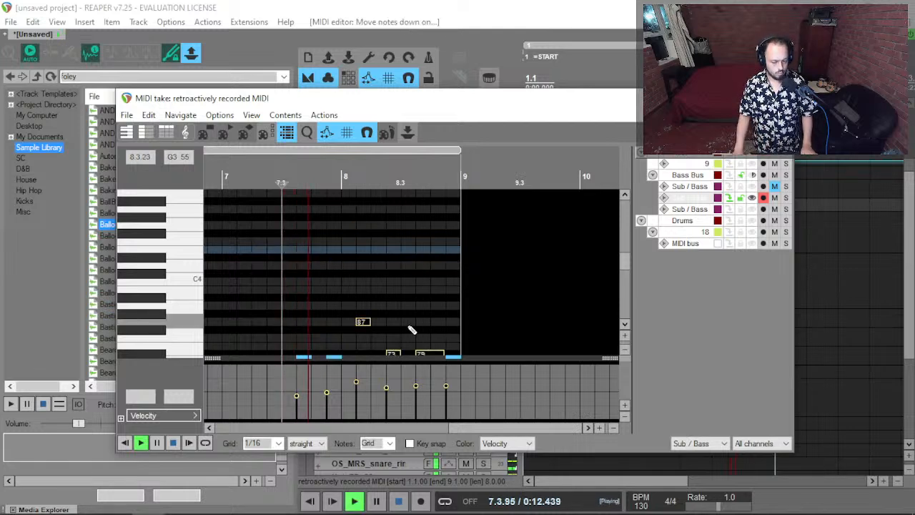
{"action": "key", "text": "space"}
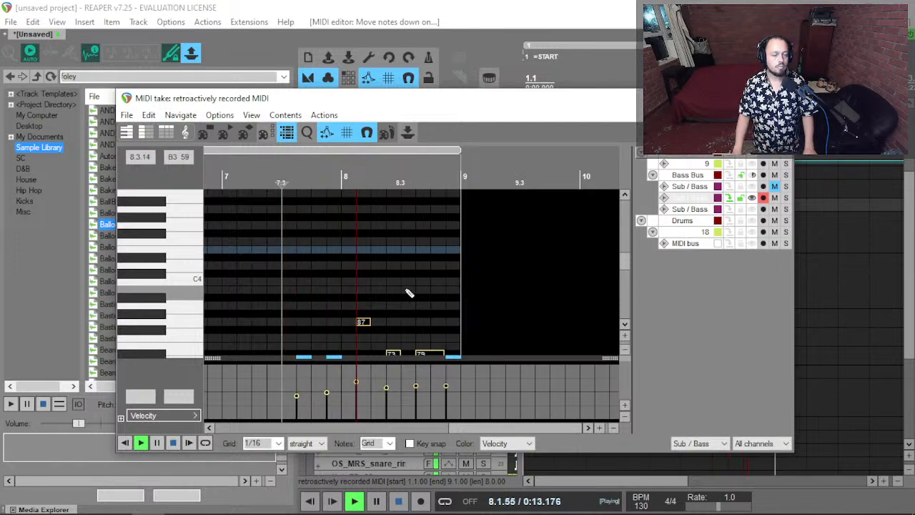
Close the take to hear the project from the start, then reopen the retroactively recorded MIDI take.
{"action": "key", "text": "Escape"}
{"action": "key", "text": "Home"}
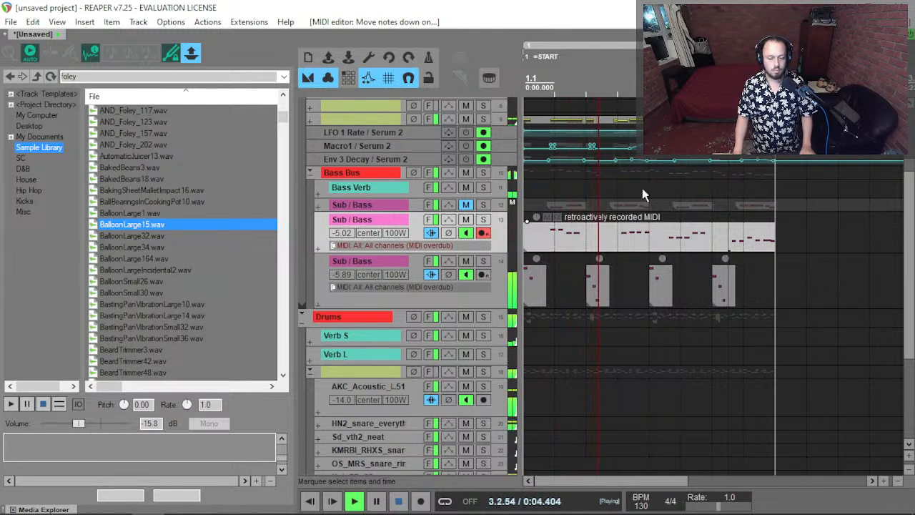
{"action": "double_click", "coordinate": [621, 234]}
{"action": "key", "text": "space"}
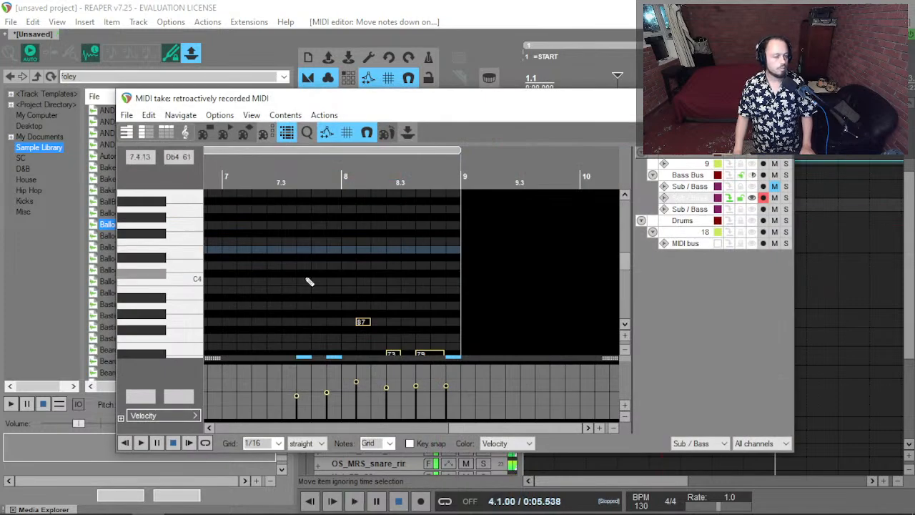
Audition the bar 4 phrase, try its last note an octave lower, and set that note to D4.
{"action": "key", "text": "space"}
{"action": "scroll", "coordinate": [136, 282], "scroll_direction": "down", "scroll_amount": 3}
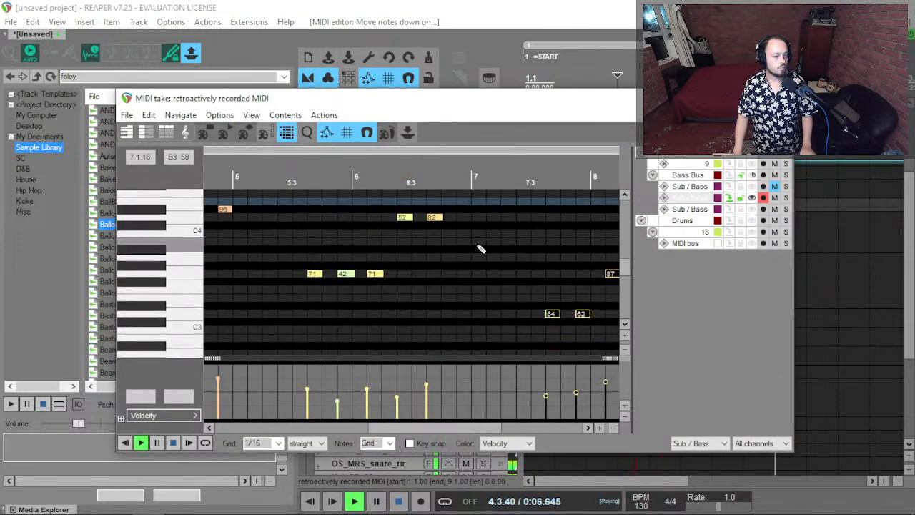
{"action": "scroll", "coordinate": [471, 251], "scroll_direction": "down", "scroll_amount": 5}
{"action": "scroll", "coordinate": [284, 241], "scroll_direction": "up", "scroll_amount": 4}
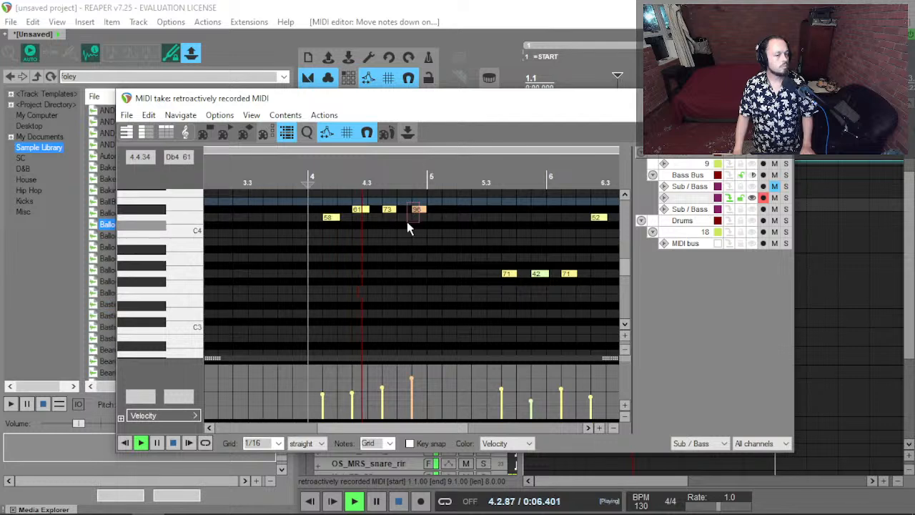
{"action": "key", "text": "space"}
{"action": "key", "text": "ctrl+Down"}
{"action": "key", "text": "ctrl+Up"}
{"action": "key", "text": "Down"}
{"action": "key", "text": "space"}
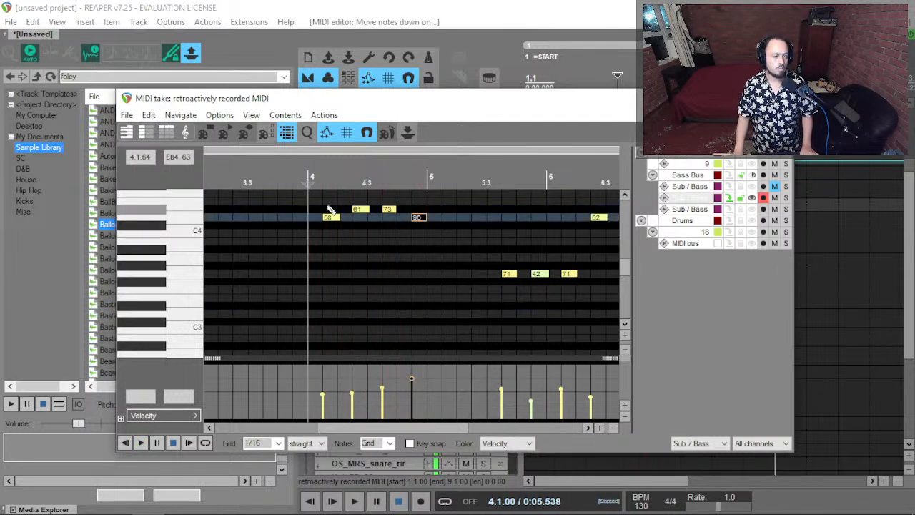
Lower all four notes of the bar 4 phrase one octave and audition them with the take closed.
{"action": "left_click_drag", "start_coordinate": [328, 208], "coordinate": [444, 254]}
{"action": "key", "text": "ctrl+Down"}
{"action": "key", "text": "space"}
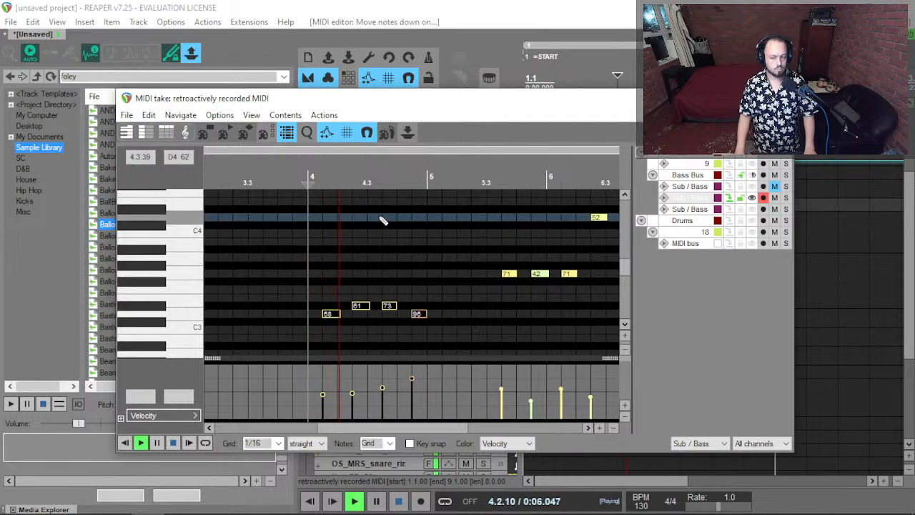
{"action": "key", "text": "Escape"}
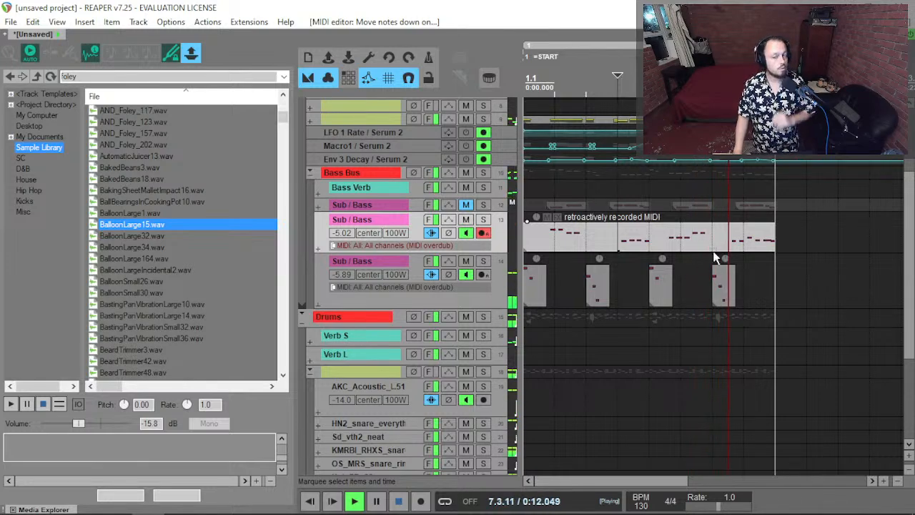
Reopen the take, copy the last note of the bar 6 phrase to Bb3 just after it, and audition the phrase.
{"action": "scroll", "coordinate": [678, 247], "scroll_direction": "up", "scroll_amount": 3}
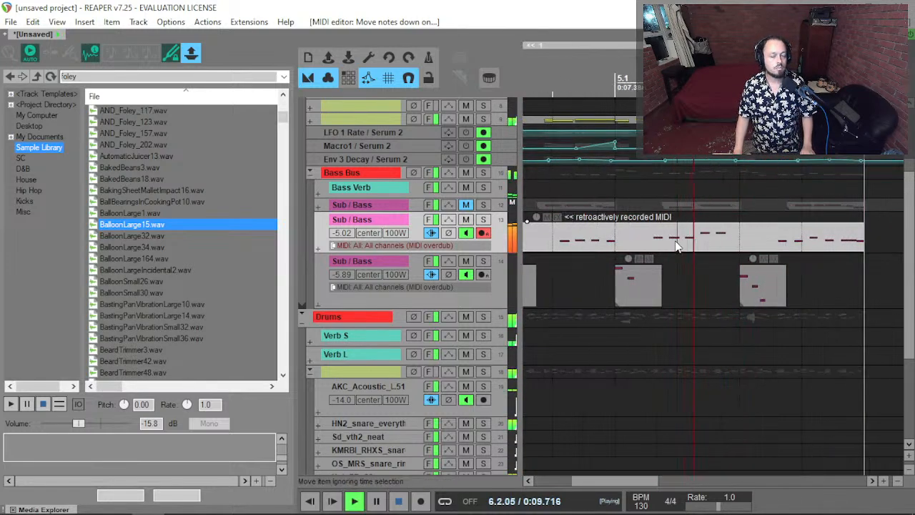
{"action": "double_click", "coordinate": [678, 247]}
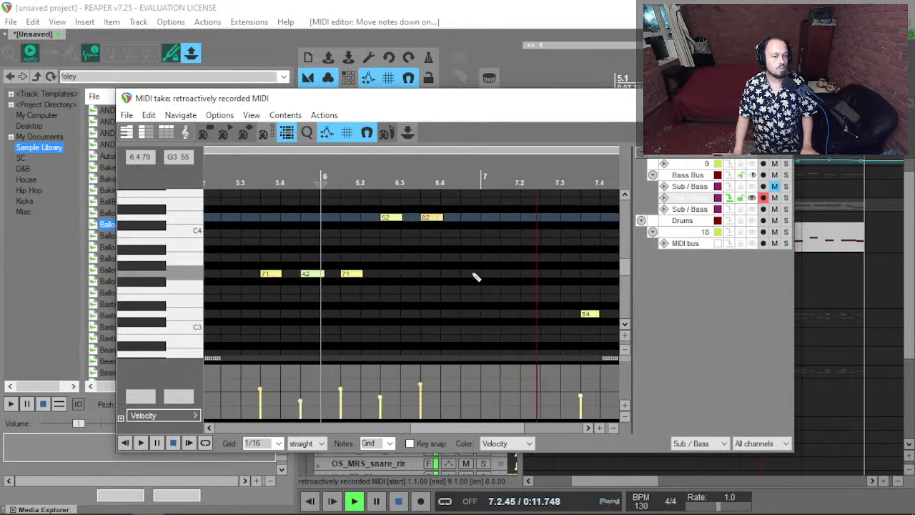
{"action": "key", "text": "space"}
{"action": "scroll", "coordinate": [476, 277], "scroll_direction": "up", "scroll_amount": 2}
{"action": "left_click_drag", "start_coordinate": [422, 217], "coordinate": [466, 254]}
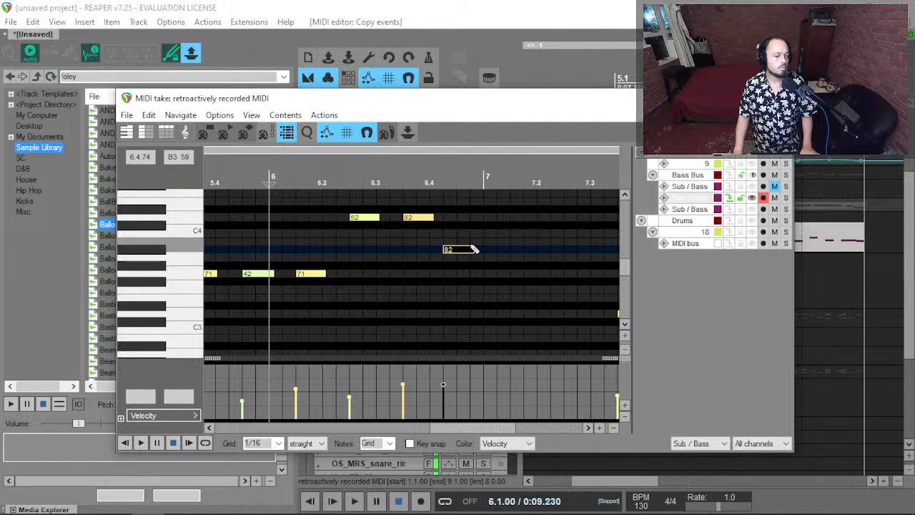
{"action": "key", "text": "space"}
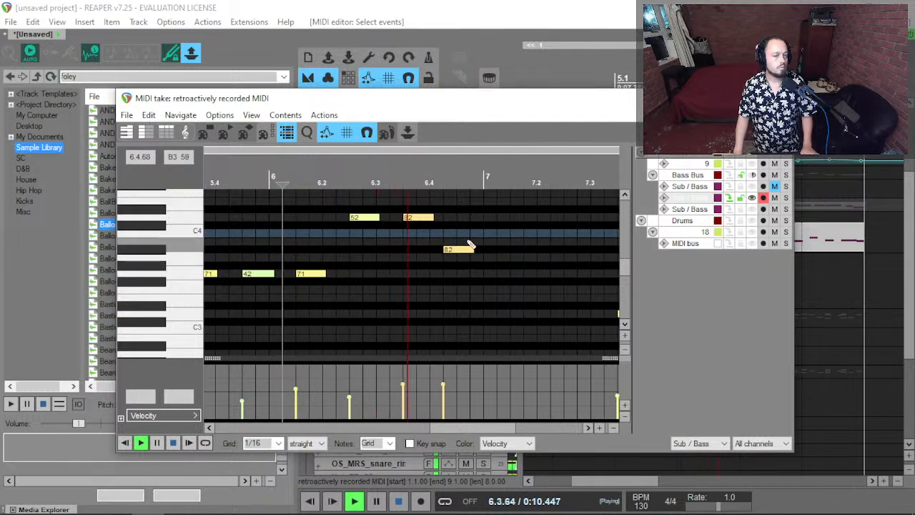
Switch the MIDI grid to swing, adjust the copied Bb3 note's edge later in bar 6, and audition with the take closed.
{"action": "key", "text": "s"}
{"action": "key", "text": "space"}
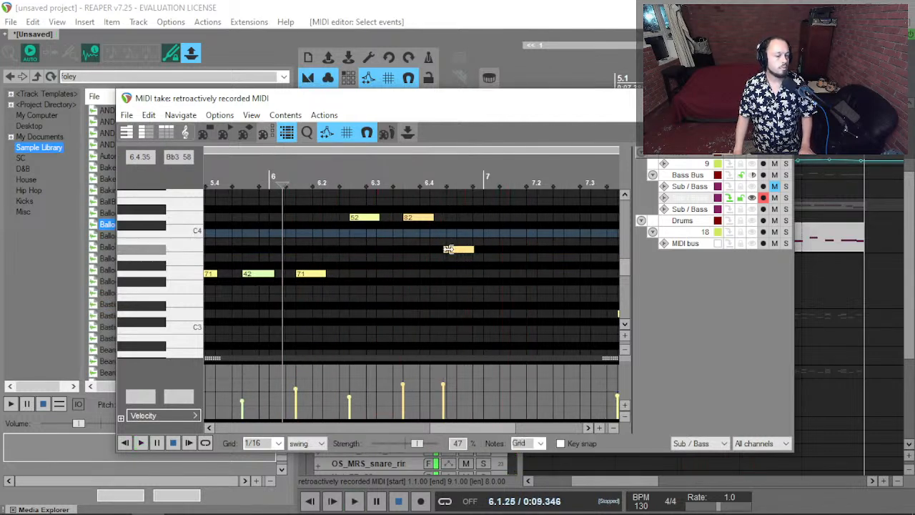
{"action": "left_click_drag", "start_coordinate": [448, 248], "coordinate": [479, 251]}
{"action": "key", "text": "space"}
{"action": "scroll", "coordinate": [479, 262], "scroll_direction": "down", "scroll_amount": 1}
{"action": "key", "text": "Escape"}
{"action": "scroll", "coordinate": [606, 273], "scroll_direction": "down", "scroll_amount": 3}
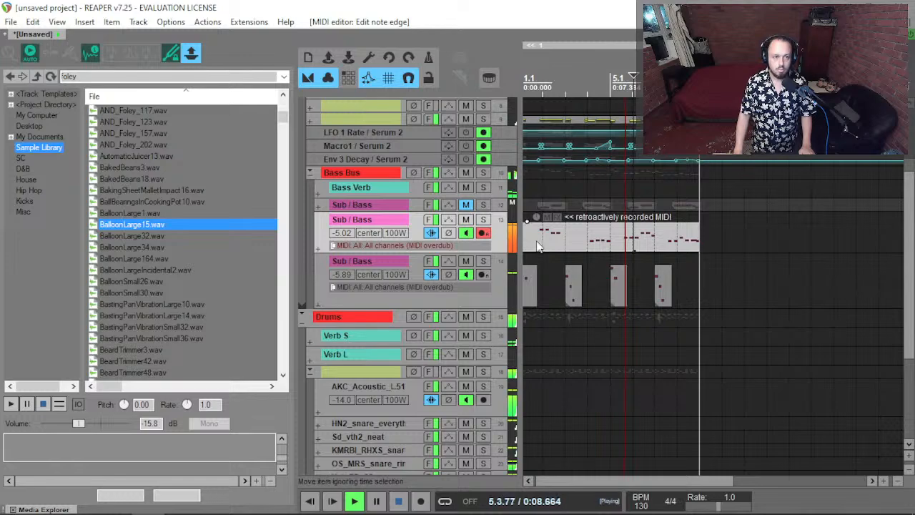
Reopen the retroactively recorded MIDI take and raise the velocity of all its notes by 15.
{"action": "double_click", "coordinate": [575, 231]}
{"action": "key", "text": "ctrl+a"}
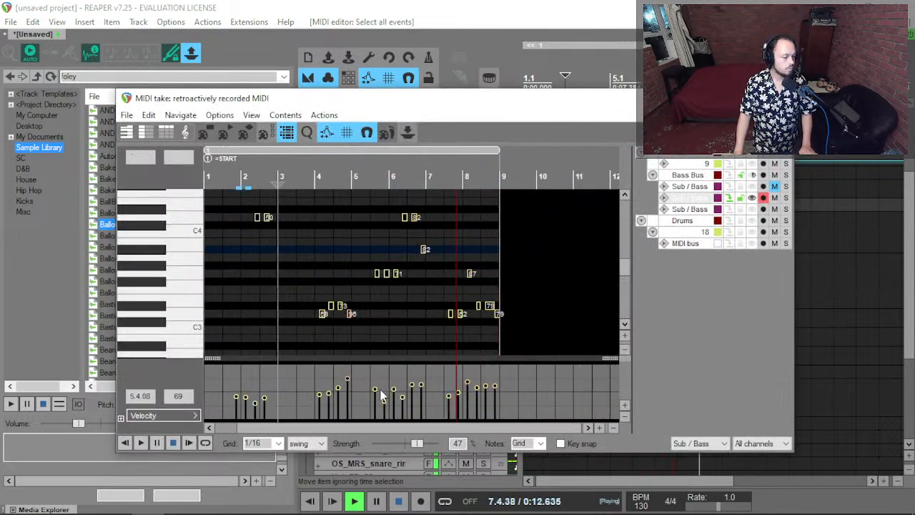
{"action": "left_click_drag", "start_coordinate": [349, 374], "coordinate": [349, 370]}
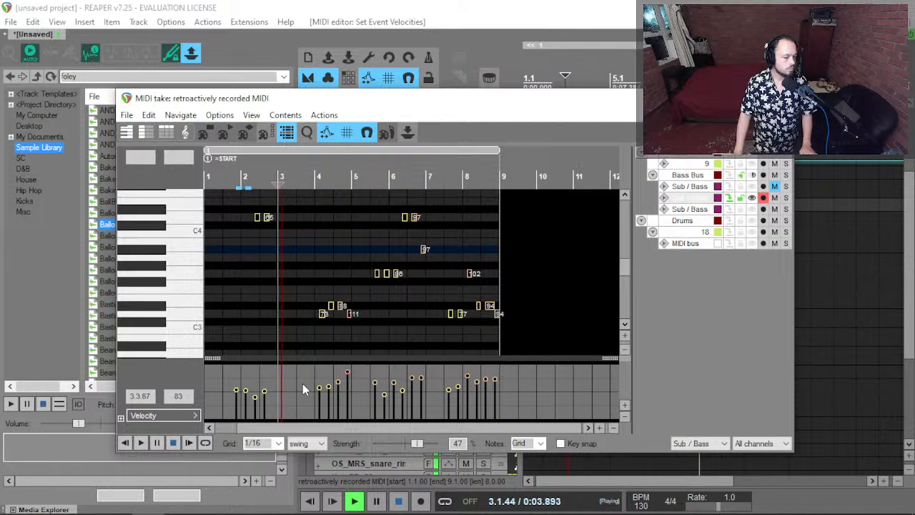
Clear the note selection, close the MIDI take and bring the lower drum tracks into view while auditioning.
{"action": "left_click", "coordinate": [263, 382]}
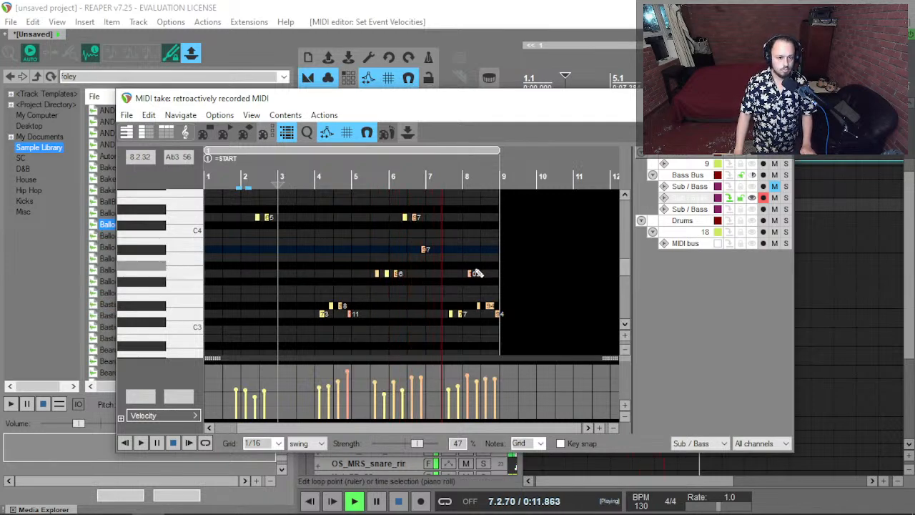
{"action": "key", "text": "Escape"}
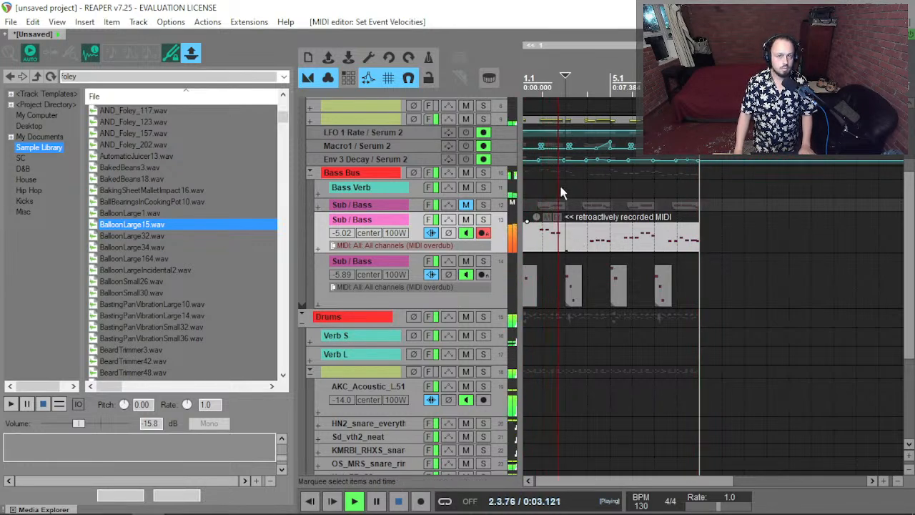
{"action": "scroll", "coordinate": [390, 266], "scroll_direction": "down", "scroll_amount": 5}
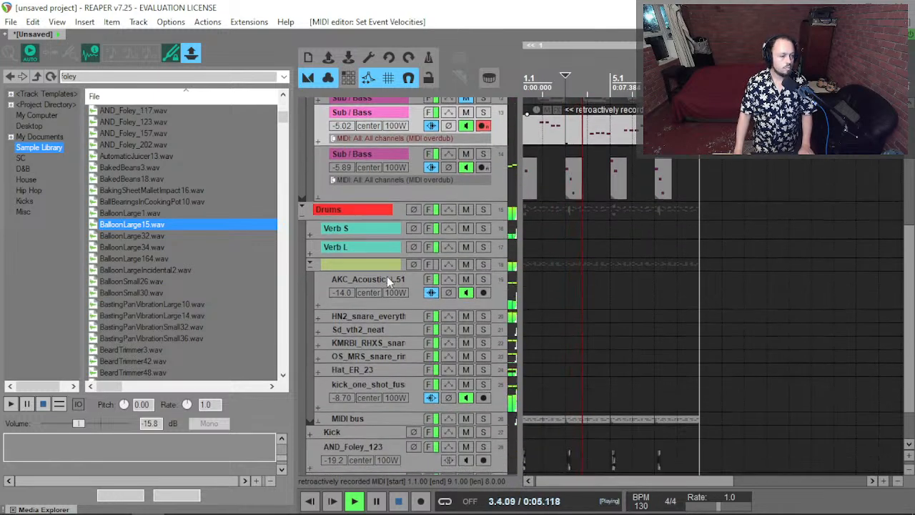
{"action": "scroll", "coordinate": [387, 276], "scroll_direction": "down", "scroll_amount": 2}
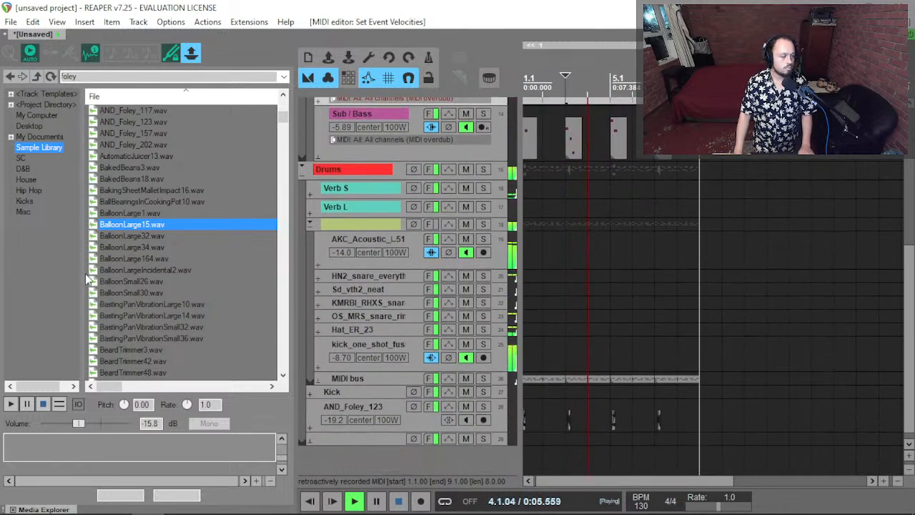
Open the House sample folder and audition its FO4_RG_126 cymbal, hat and shaker loops against the track.
{"action": "left_click", "coordinate": [27, 181]}
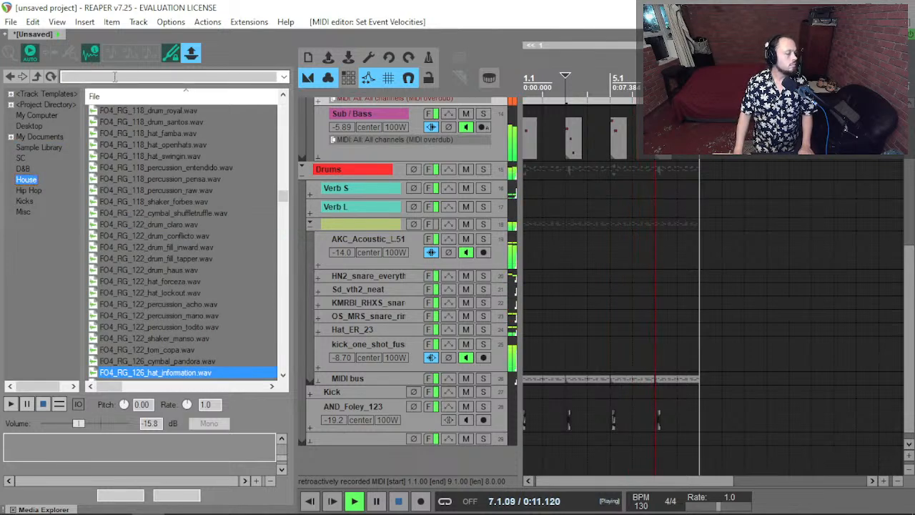
{"action": "scroll", "coordinate": [147, 189], "scroll_direction": "down", "scroll_amount": 5}
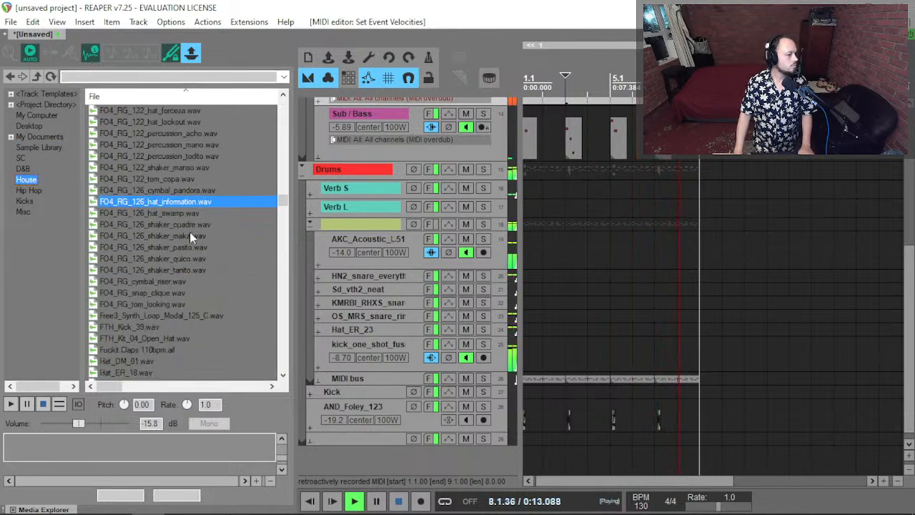
{"action": "left_click", "coordinate": [151, 236]}
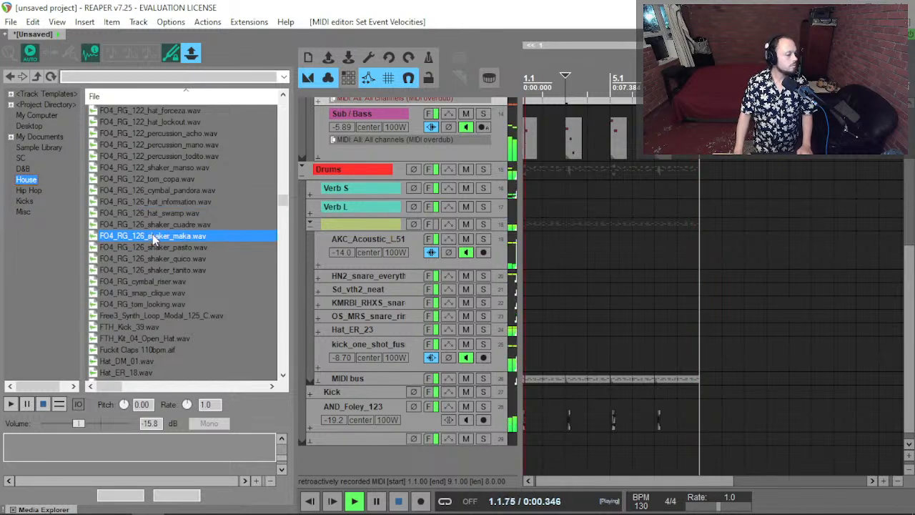
{"action": "left_click", "coordinate": [153, 200]}
{"action": "scroll", "coordinate": [433, 293], "scroll_direction": "down", "scroll_amount": 1}
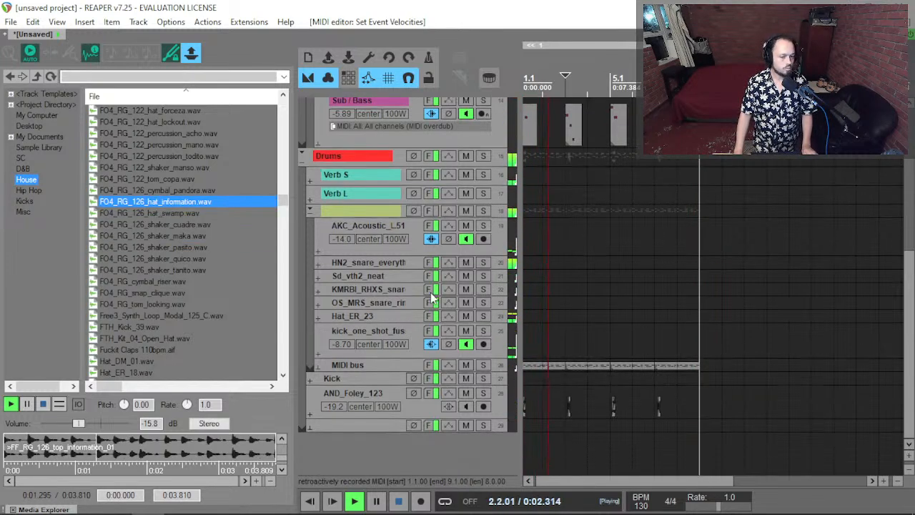
{"action": "left_click", "coordinate": [154, 226]}
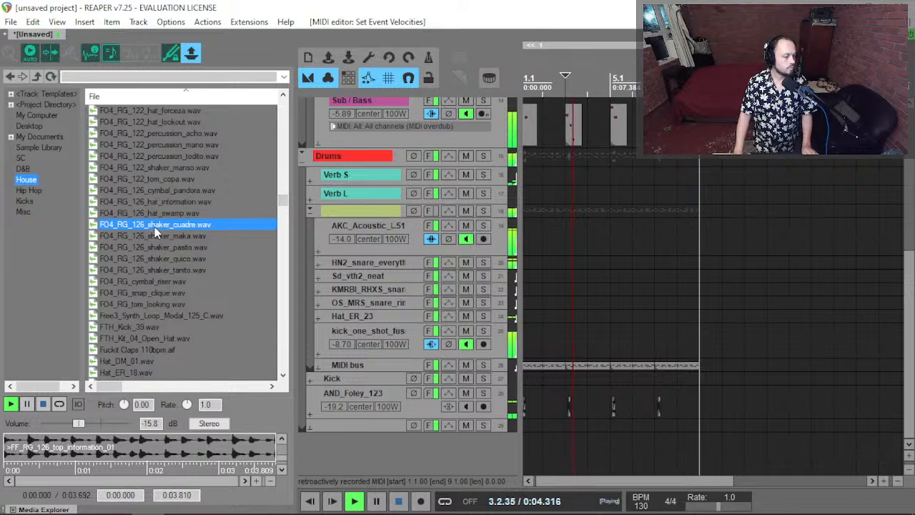
{"action": "left_click", "coordinate": [164, 203]}
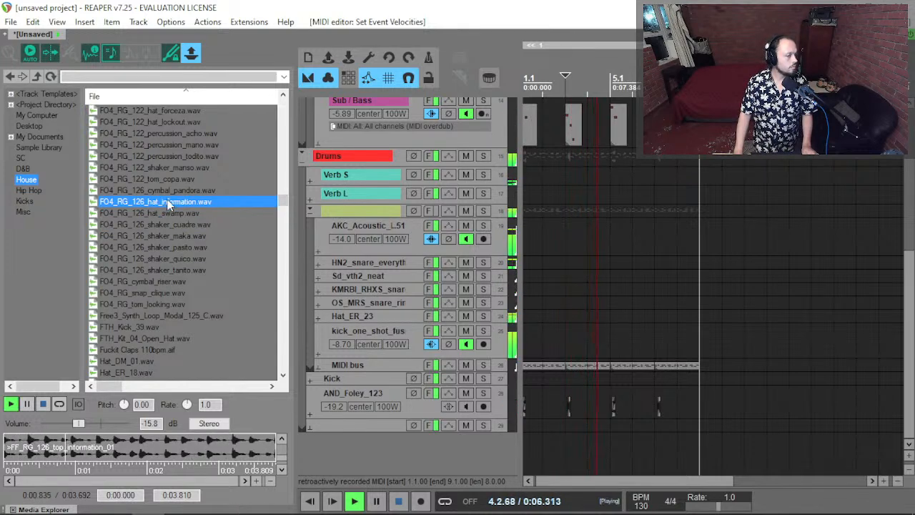
{"action": "left_click", "coordinate": [171, 193]}
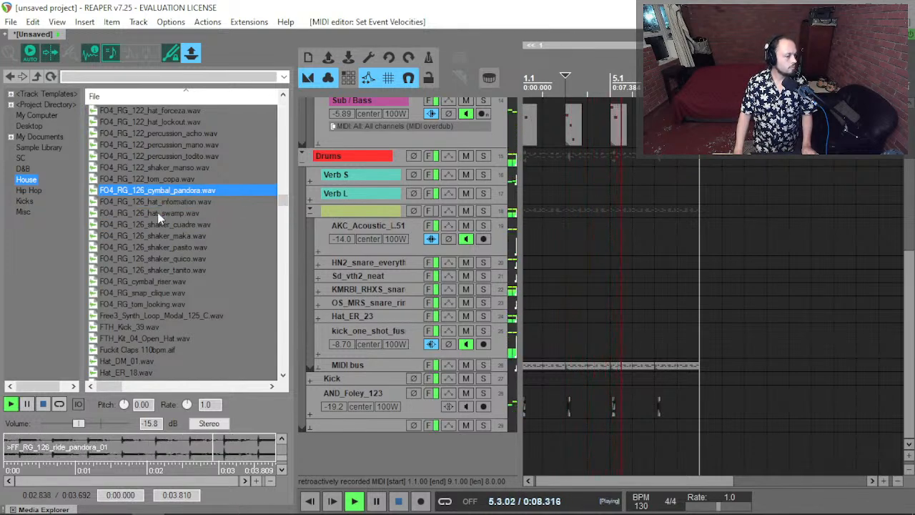
{"action": "left_click", "coordinate": [159, 215]}
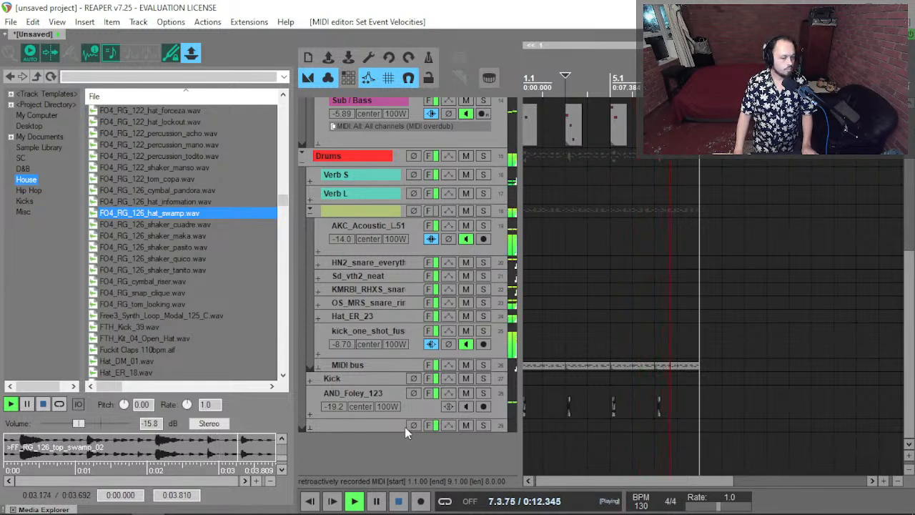
Enlarge the empty track below AND_Foley_123, insert FO4_RG_126_hat_swamp.wav there at the project start, and audition it.
{"action": "mouse_move", "coordinate": [402, 431]}
{"action": "left_mouse_down"}
{"action": "mouse_move", "coordinate": [395, 467]}
{"action": "mouse_move", "coordinate": [403, 441]}
{"action": "left_mouse_up"}
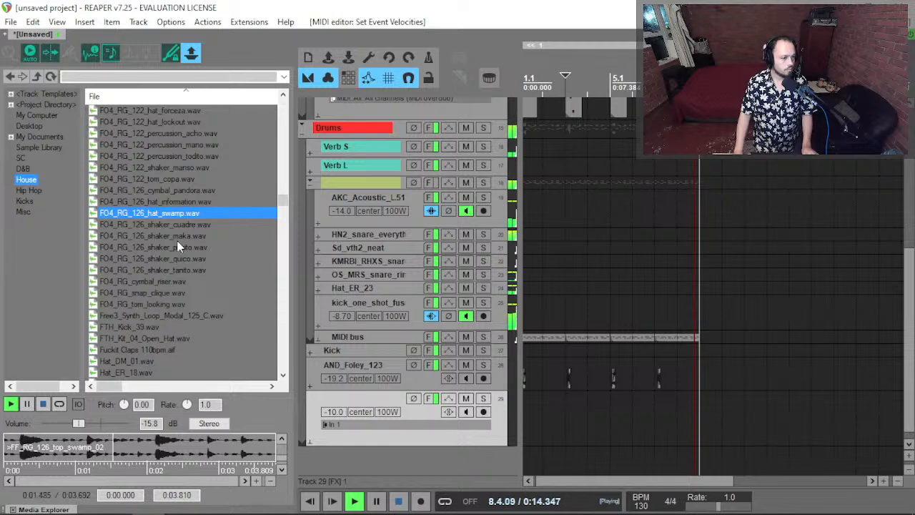
{"action": "left_click_drag", "start_coordinate": [181, 213], "coordinate": [570, 415]}
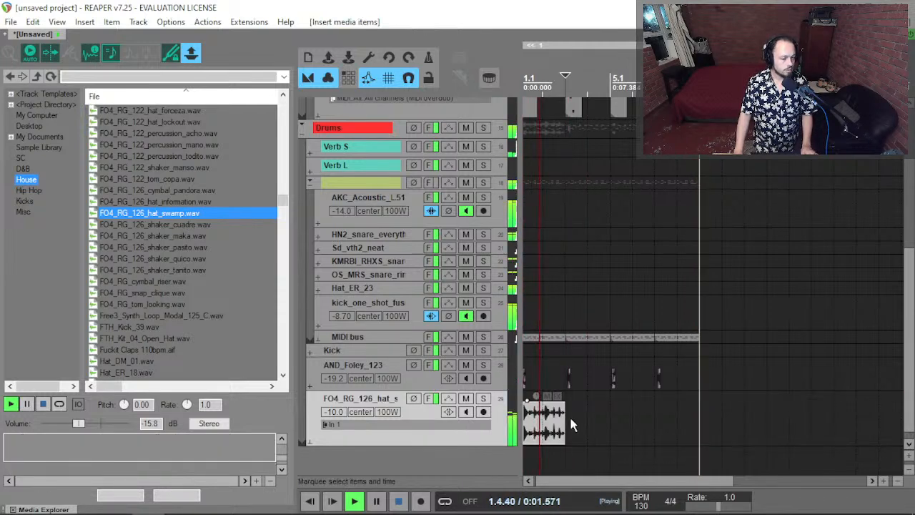
{"action": "scroll", "coordinate": [533, 443], "scroll_direction": "up", "scroll_amount": 2}
{"action": "key", "text": "space"}
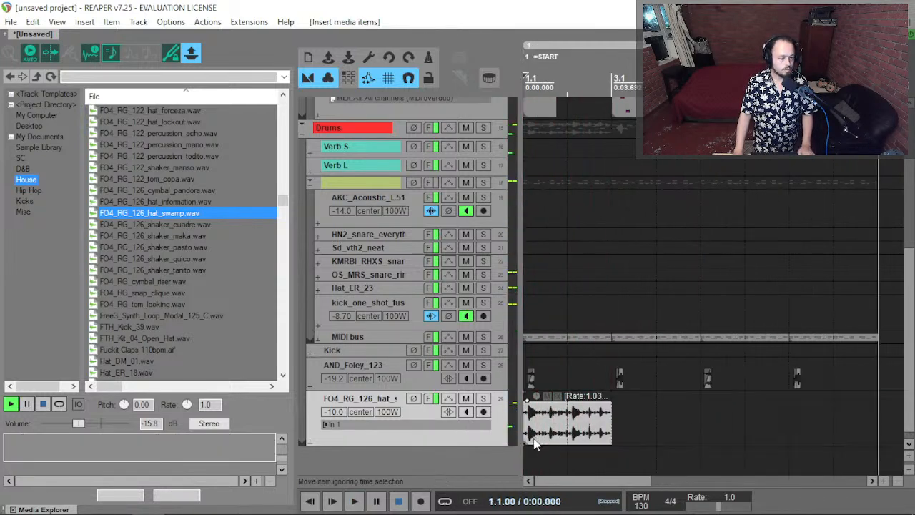
{"action": "scroll", "coordinate": [536, 441], "scroll_direction": "up", "scroll_amount": 4}
{"action": "key", "text": "space"}
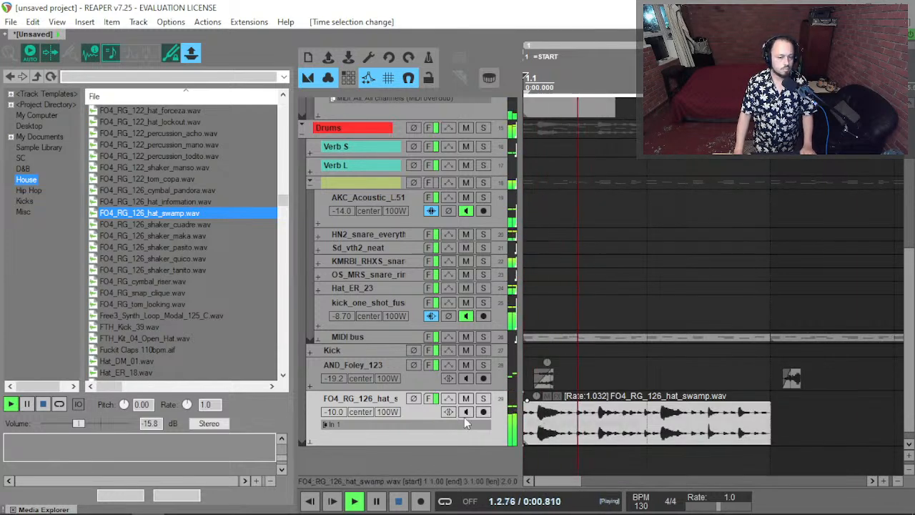
Solo the FO4_RG_126_hat_swamp track with its FX chain window closed.
{"action": "left_click", "coordinate": [430, 398]}
{"action": "key", "text": "Escape"}
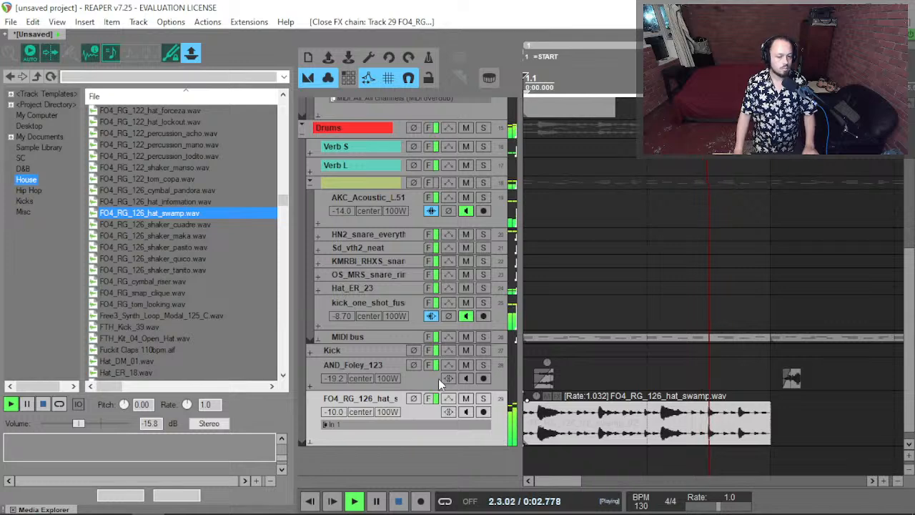
{"action": "key", "text": "F6"}
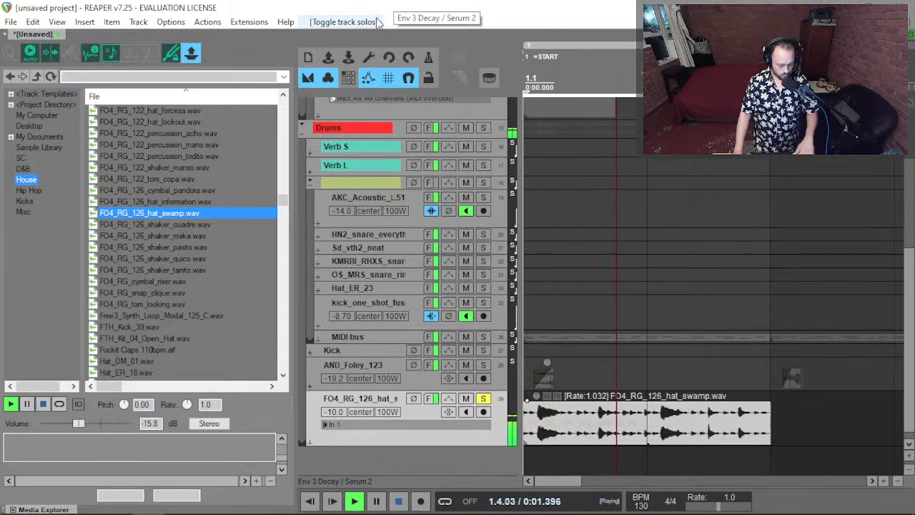
Find Dynamic split items in the action list and split the hat loop at transients, with gate-close splitting turned off.
{"action": "key", "text": "question"}
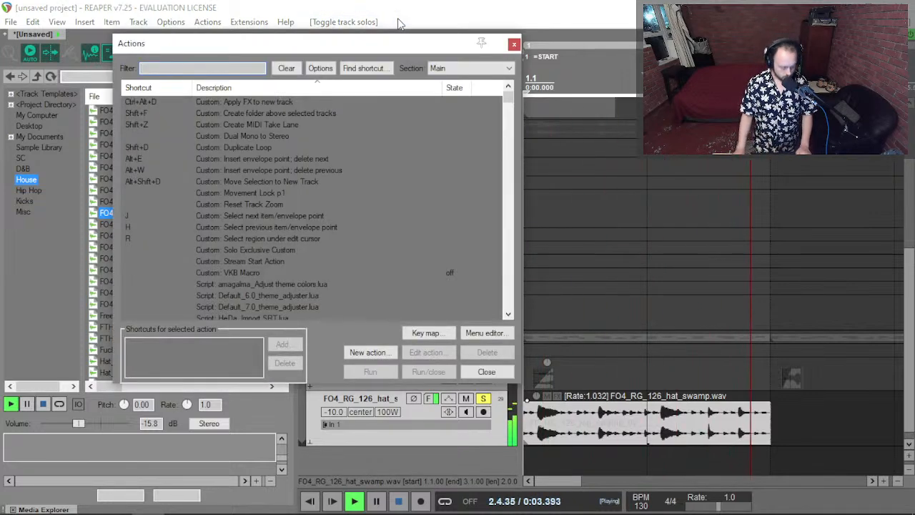
{"action": "type", "text": "dynm"}
{"action": "key", "text": "BackSpace"}
{"action": "type", "text": "a"}
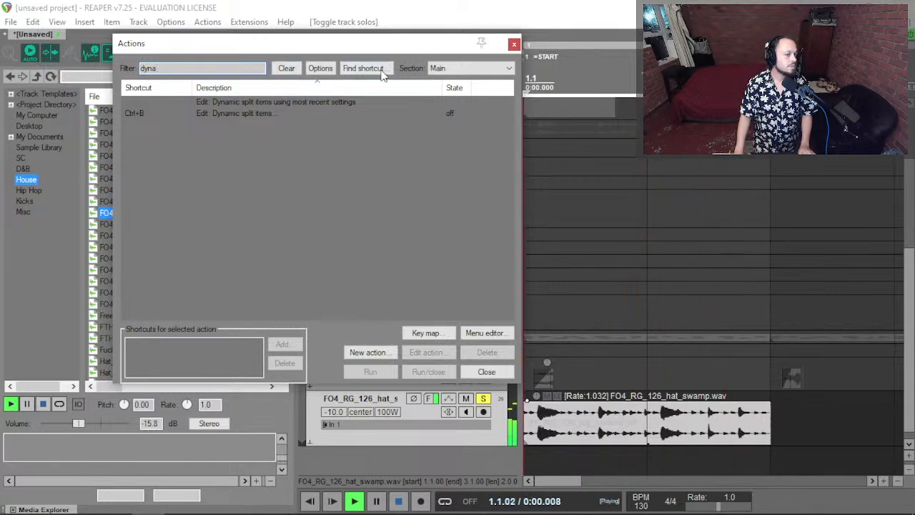
{"action": "double_click", "coordinate": [271, 110]}
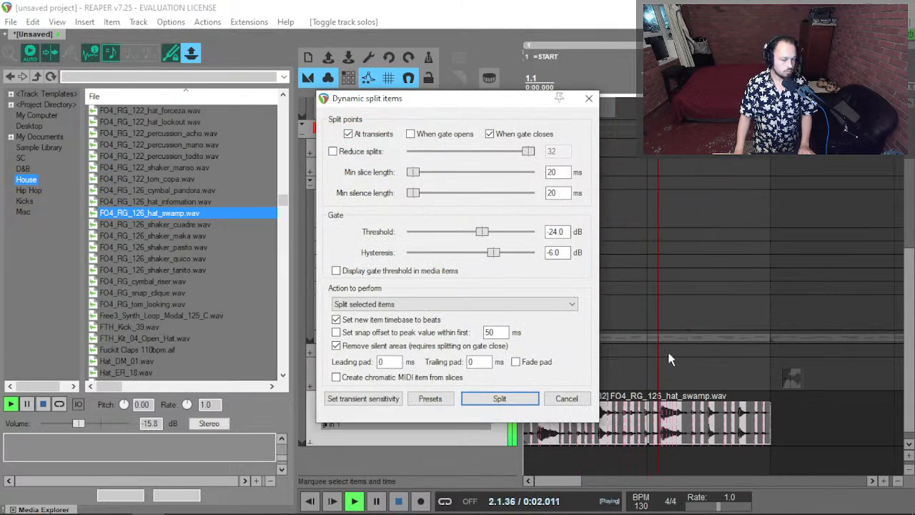
{"action": "scroll", "coordinate": [746, 451], "scroll_direction": "up", "scroll_amount": 3}
{"action": "scroll", "coordinate": [744, 449], "scroll_direction": "up", "scroll_amount": 2}
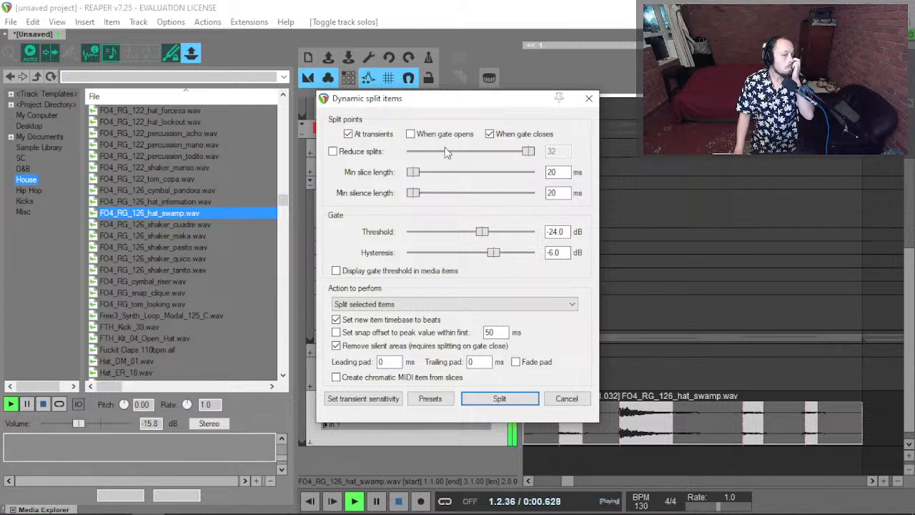
{"action": "left_click", "coordinate": [490, 135]}
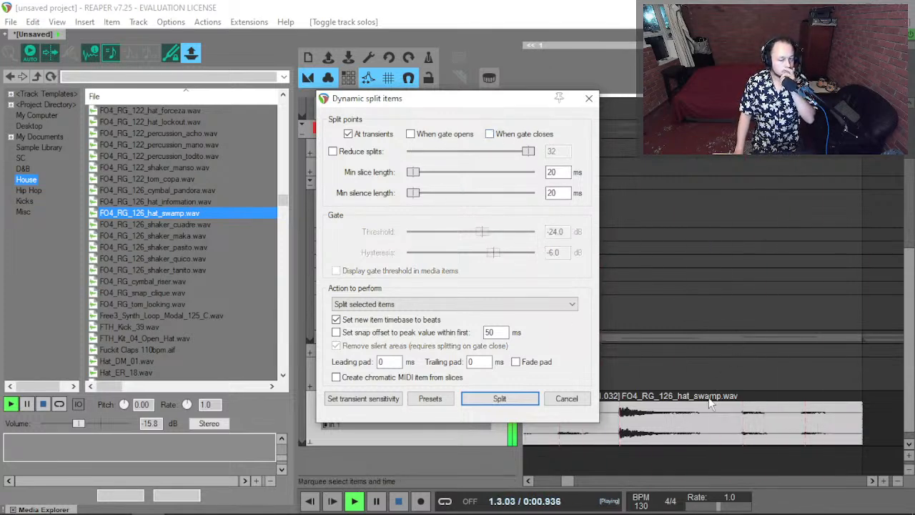
{"action": "left_click", "coordinate": [501, 399]}
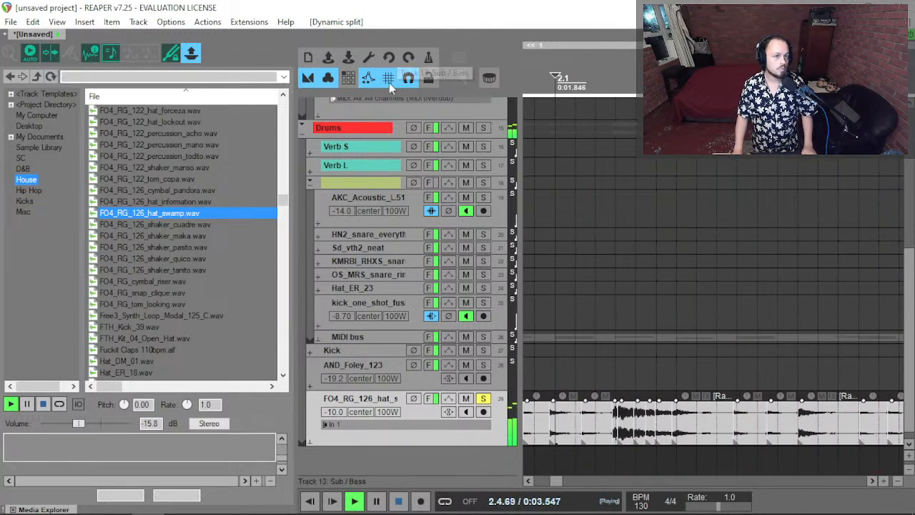
Open the retroactively recorded MIDI take on the second Sub / Bass track to check its swing strength, and close it.
{"action": "scroll", "coordinate": [448, 251], "scroll_direction": "up", "scroll_amount": 3}
{"action": "scroll", "coordinate": [447, 263], "scroll_direction": "up", "scroll_amount": 1}
{"action": "scroll", "coordinate": [570, 198], "scroll_direction": "down", "scroll_amount": 4}
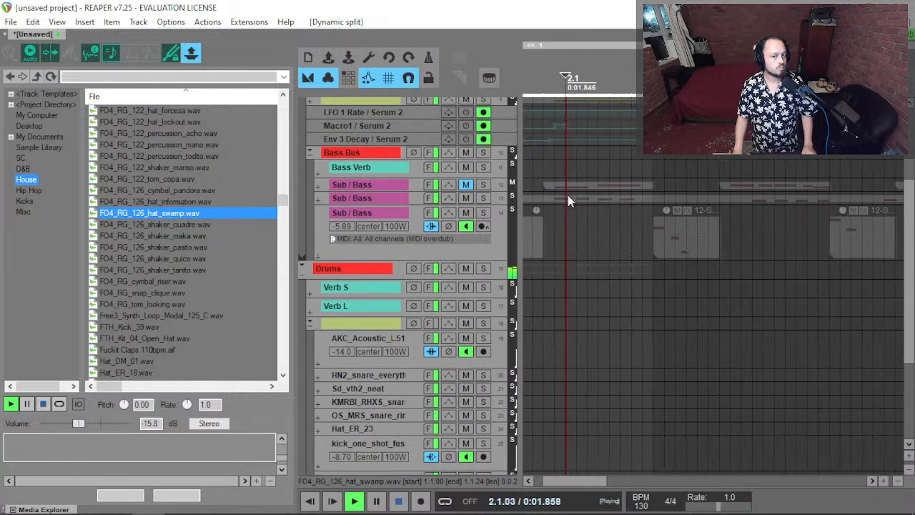
{"action": "double_click", "coordinate": [557, 197]}
{"action": "key", "text": "Escape"}
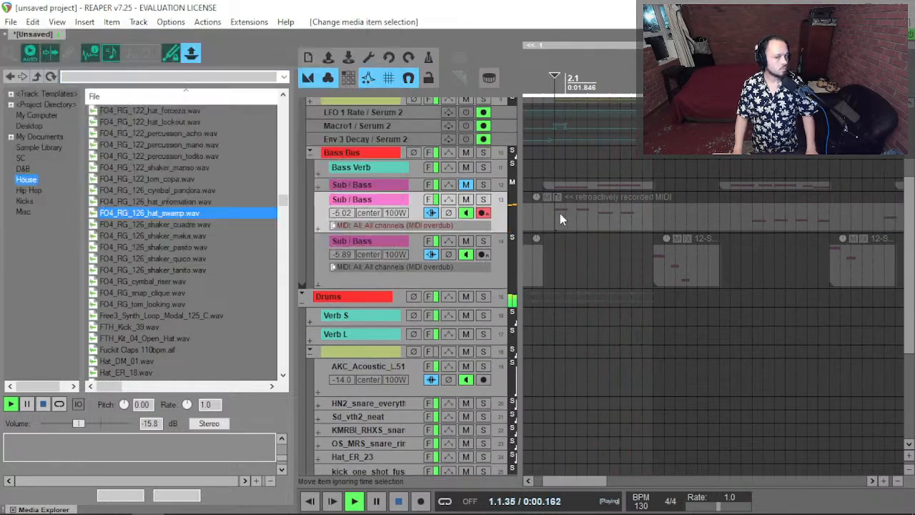
{"action": "double_click", "coordinate": [560, 214]}
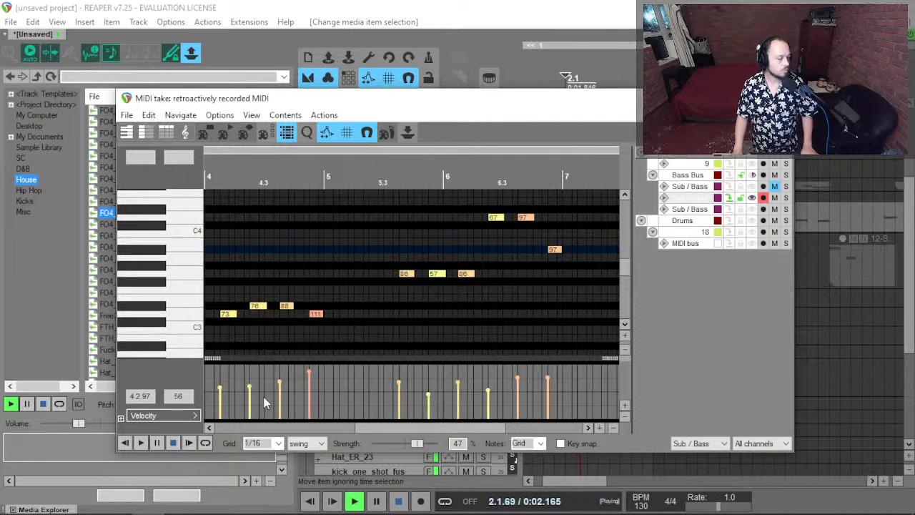
{"action": "key", "text": "Escape"}
Enable swing for the arrange grid in the Snap/Grid settings and set its strength to 47%.
{"action": "scroll", "coordinate": [375, 352], "scroll_direction": "down", "scroll_amount": 5}
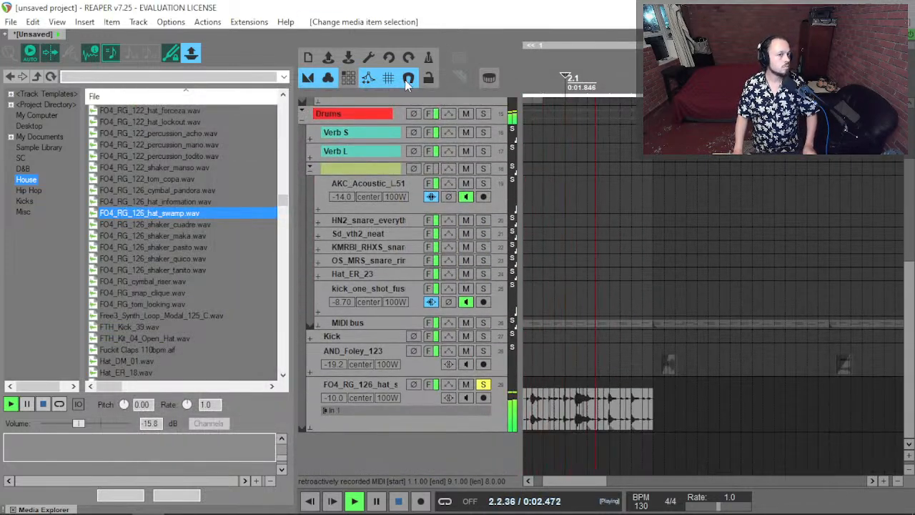
{"action": "right_click", "coordinate": [367, 77]}
{"action": "double_click", "coordinate": [372, 80]}
{"action": "type", "text": "46"}
{"action": "key", "text": "BackSpace"}
{"action": "type", "text": "7"}
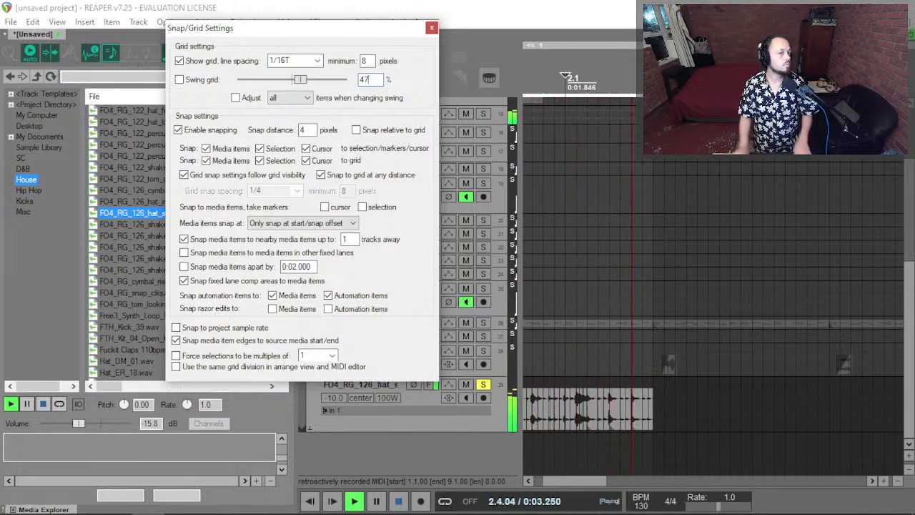
{"action": "left_click", "coordinate": [197, 81]}
{"action": "key", "text": "Escape"}
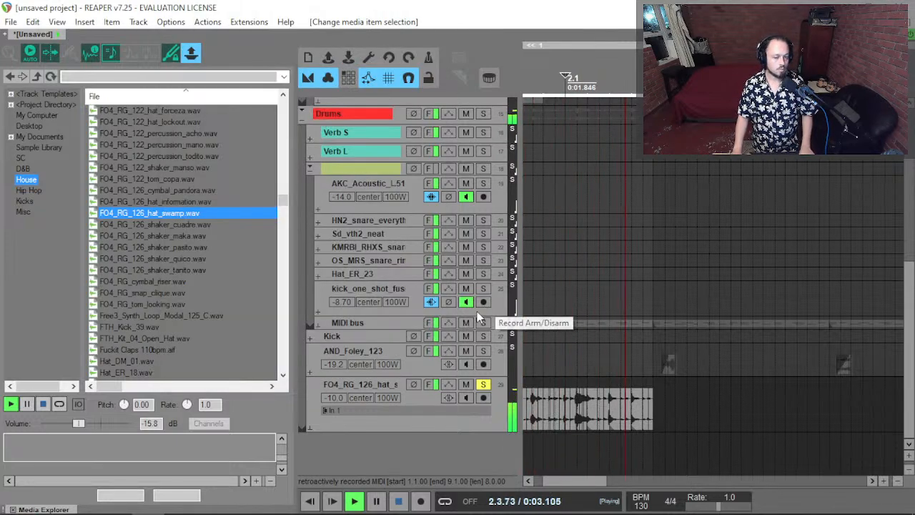
Stop playback and move the second slice of the hat loop slightly earlier near the start of bar 1.
{"action": "scroll", "coordinate": [576, 465], "scroll_direction": "up", "scroll_amount": 4}
{"action": "scroll", "coordinate": [571, 455], "scroll_direction": "left", "scroll_amount": 5}
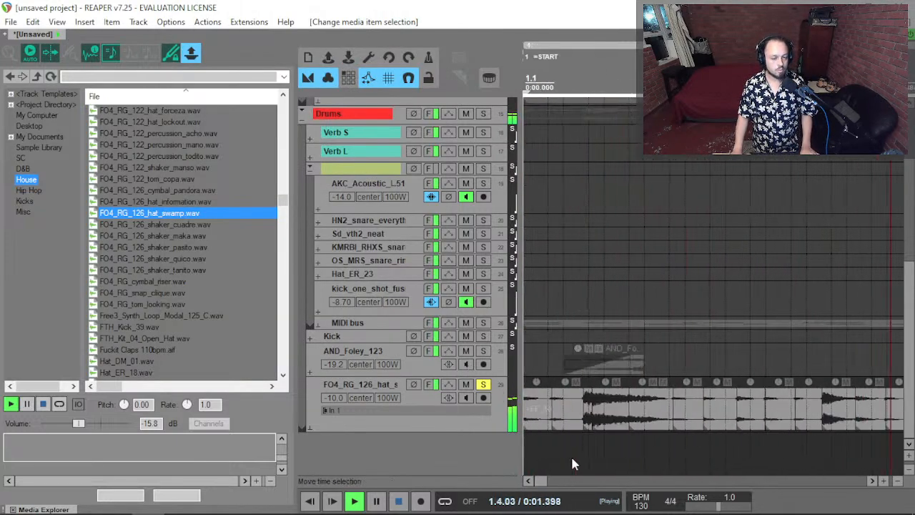
{"action": "key", "text": "space"}
{"action": "scroll", "coordinate": [543, 433], "scroll_direction": "up", "scroll_amount": 4}
{"action": "scroll", "coordinate": [544, 433], "scroll_direction": "up", "scroll_amount": 1}
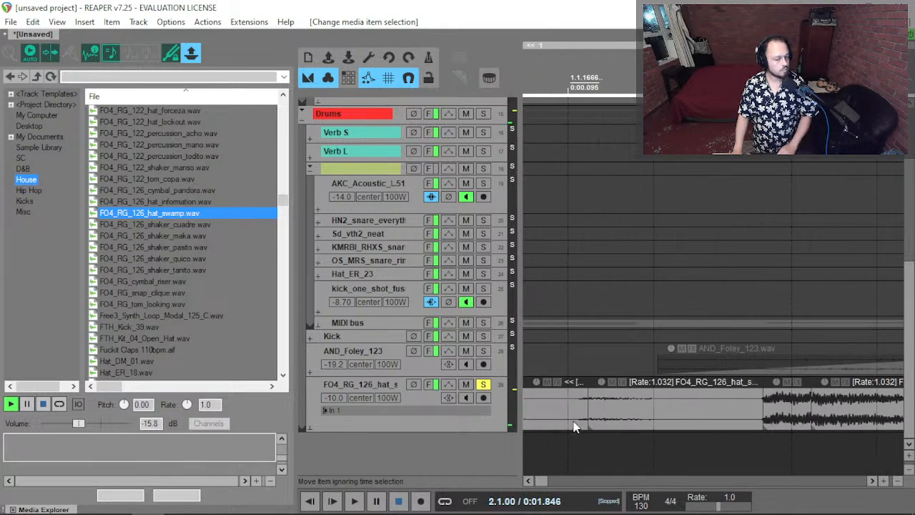
{"action": "left_click", "coordinate": [572, 422]}
{"action": "mouse_move", "coordinate": [589, 381]}
{"action": "left_mouse_down"}
{"action": "mouse_move", "coordinate": [575, 387]}
{"action": "mouse_move", "coordinate": [584, 393]}
{"action": "left_mouse_up"}
{"action": "scroll", "coordinate": [572, 386], "scroll_direction": "down", "scroll_amount": 4}
Select the opening slices of the hat loop and audition their timing from the project start.
{"action": "key", "text": "Home"}
{"action": "left_click", "coordinate": [571, 386]}
{"action": "key", "text": "d"}
{"action": "left_click", "coordinate": [545, 385]}
{"action": "key", "text": "space"}
{"action": "key", "text": "space"}
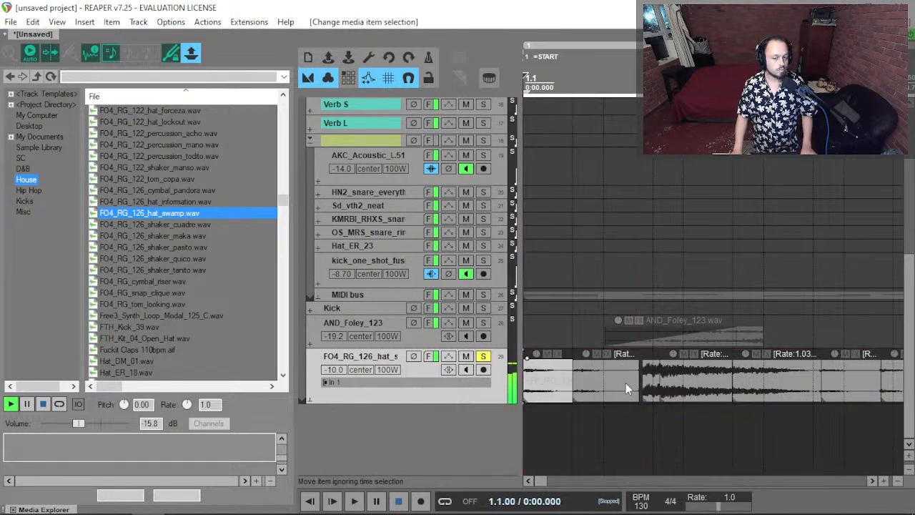
{"action": "key", "text": "space"}
{"action": "key", "text": "space"}
Undo the trial shift at the loud hat hit and delete the two fragments following its first slice.
{"action": "mouse_move", "coordinate": [662, 386]}
{"action": "left_mouse_down"}
{"action": "mouse_move", "coordinate": [676, 388]}
{"action": "mouse_move", "coordinate": [653, 382]}
{"action": "left_mouse_up"}
{"action": "key", "text": "ctrl+z"}
{"action": "left_click", "coordinate": [695, 389]}
{"action": "key", "text": "Delete"}
{"action": "left_click_drag", "start_coordinate": [741, 381], "coordinate": [743, 380]}
{"action": "key", "text": "Delete"}
Extend the loud hat's first slice over the gap, move it later to 1.1.50, and audition from the start.
{"action": "left_click_drag", "start_coordinate": [655, 382], "coordinate": [792, 408]}
{"action": "left_click_drag", "start_coordinate": [695, 391], "coordinate": [725, 401]}
{"action": "key", "text": "w"}
{"action": "key", "text": "space"}
{"action": "key", "text": "space"}
{"action": "scroll", "coordinate": [695, 387], "scroll_direction": "down", "scroll_amount": 2}
{"action": "key", "text": "space"}
{"action": "scroll", "coordinate": [592, 396], "scroll_direction": "up", "scroll_amount": 4}
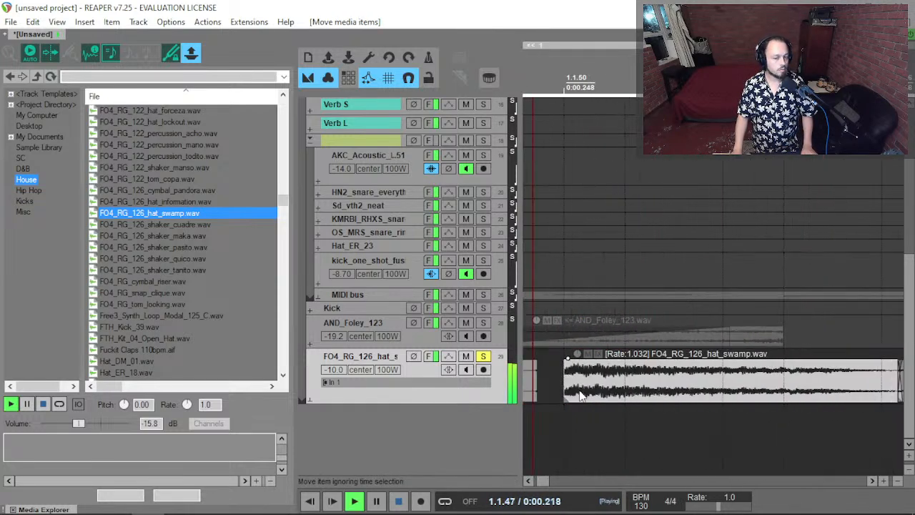
Move the loud hat slice earlier to line up with the start of the first AND_Foley_123 item, and audition it.
{"action": "scroll", "coordinate": [580, 390], "scroll_direction": "left", "scroll_amount": 3}
{"action": "left_click", "coordinate": [657, 386]}
{"action": "key", "text": "d"}
{"action": "left_click_drag", "start_coordinate": [799, 386], "coordinate": [704, 387]}
{"action": "scroll", "coordinate": [692, 391], "scroll_direction": "down", "scroll_amount": 4}
{"action": "key", "text": "w"}
{"action": "key", "text": "space"}
{"action": "key", "text": "space"}
{"action": "key", "text": "space"}
{"action": "key", "text": "space"}
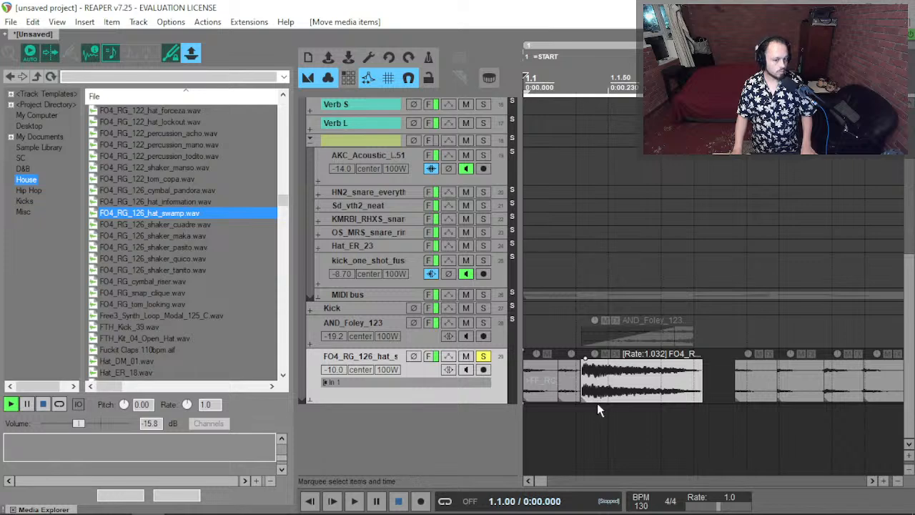
Move the loud hat slice later to start at 1.1.50, shift the slice before it later, and audition the timing.
{"action": "left_click_drag", "start_coordinate": [624, 401], "coordinate": [651, 401]}
{"action": "left_click_drag", "start_coordinate": [569, 396], "coordinate": [588, 397]}
{"action": "key", "text": "space"}
{"action": "key", "text": "space"}
{"action": "key", "text": "space"}
{"action": "left_click_drag", "start_coordinate": [726, 386], "coordinate": [592, 382]}
{"action": "key", "text": "space"}
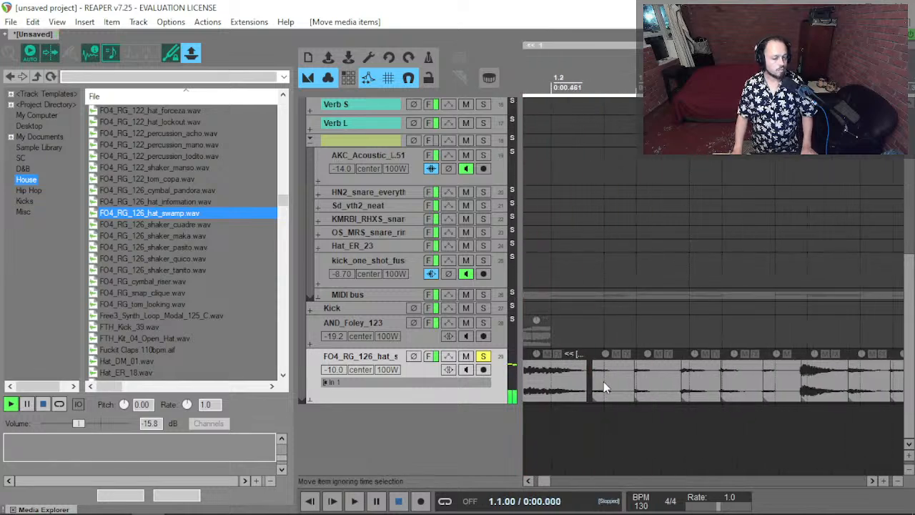
Select all hat slices, trim their ends slightly to leave gaps between them, and clear the selection.
{"action": "left_click", "coordinate": [661, 397]}
{"action": "left_click", "coordinate": [704, 391]}
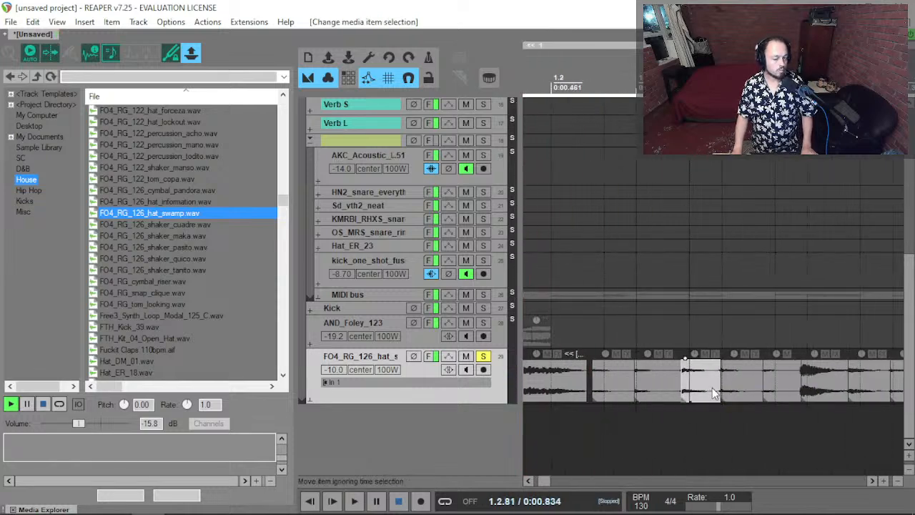
{"action": "key", "text": "ctrl+a"}
{"action": "left_click_drag", "start_coordinate": [586, 379], "coordinate": [579, 382]}
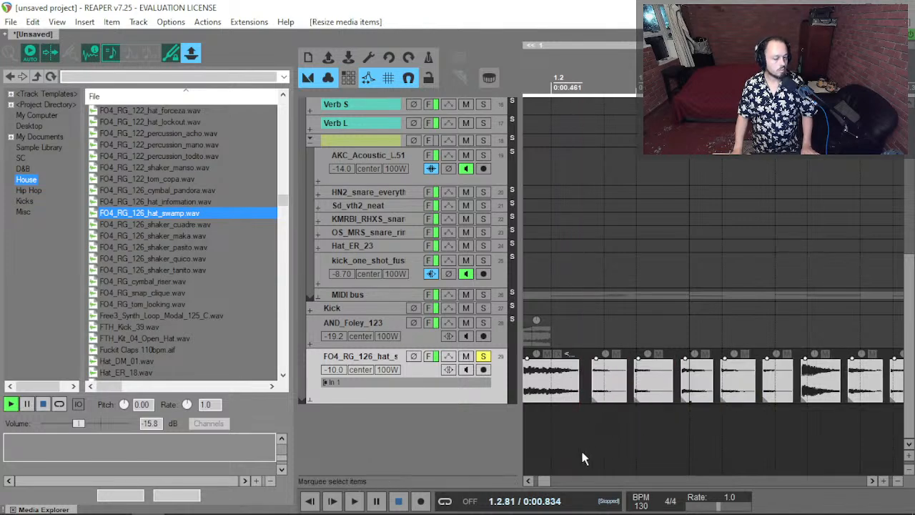
{"action": "left_click_drag", "start_coordinate": [582, 448], "coordinate": [610, 389]}
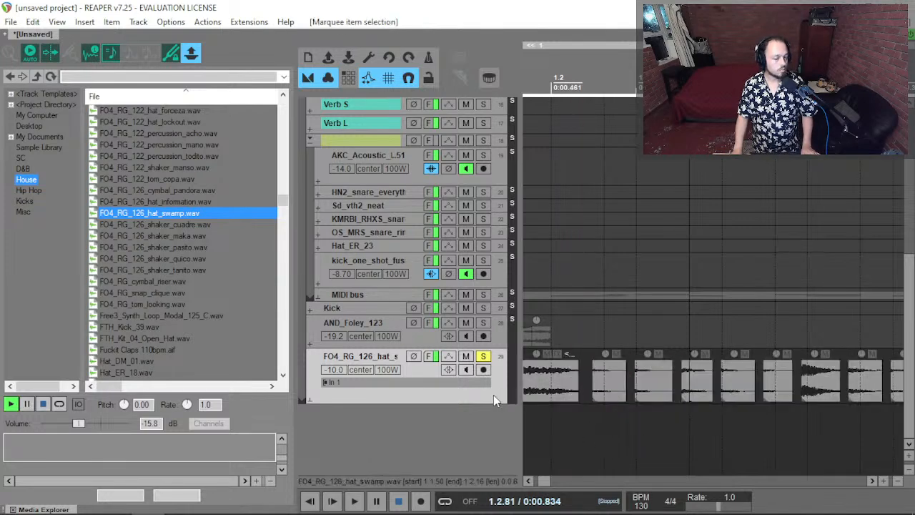
Trim the first slice after the loud hat, move it later onto the swing grid line before 1.2.50, and audition.
{"action": "left_click", "coordinate": [606, 374]}
{"action": "left_click_drag", "start_coordinate": [627, 393], "coordinate": [608, 394]}
{"action": "left_click", "coordinate": [608, 427]}
{"action": "key", "text": "Home"}
{"action": "key", "text": "space"}
{"action": "key", "text": "space"}
{"action": "key", "text": "space"}
{"action": "key", "text": "space"}
{"action": "left_click_drag", "start_coordinate": [539, 399], "coordinate": [564, 400]}
{"action": "key", "text": "space"}
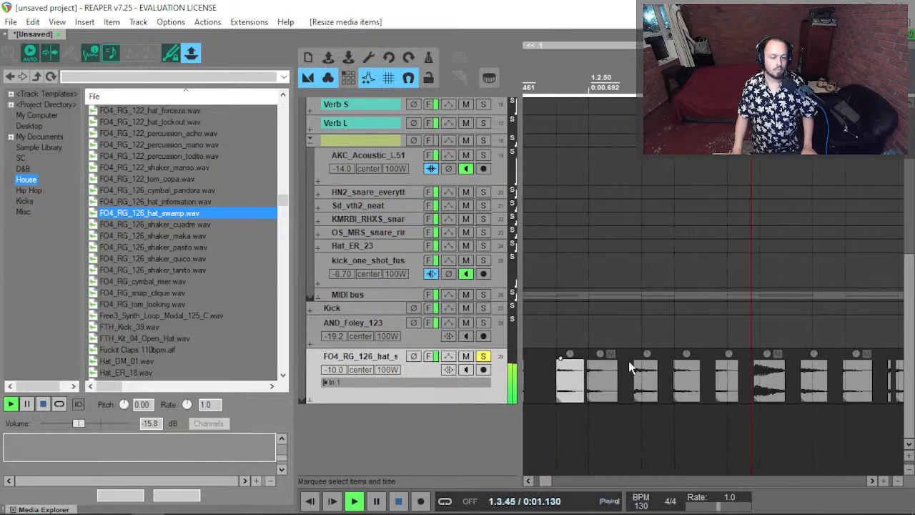
Move the slice before beat 1.3 later onto the swing grid line and adjust the following slices toward beat 1.4 while auditioning.
{"action": "key", "text": "space"}
{"action": "left_click_drag", "start_coordinate": [649, 396], "coordinate": [657, 396]}
{"action": "key", "text": "space"}
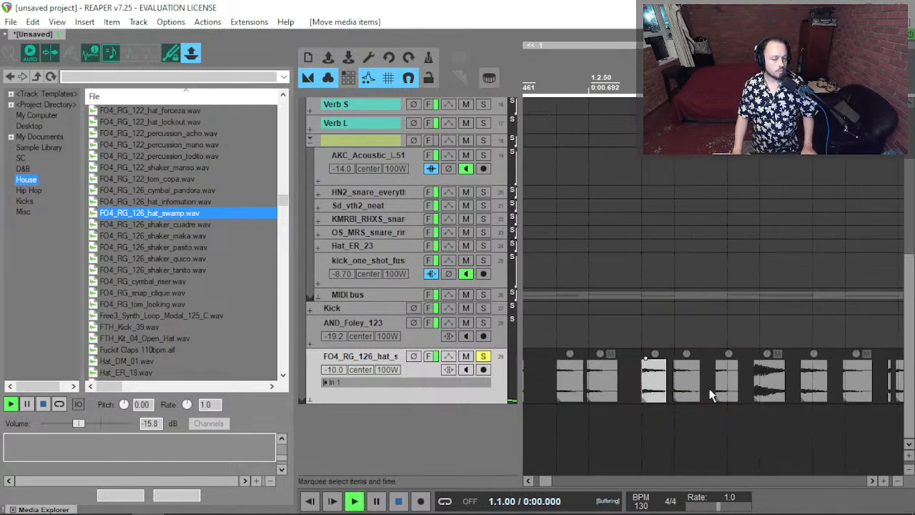
{"action": "left_click_drag", "start_coordinate": [727, 392], "coordinate": [860, 385]}
{"action": "key", "text": "space"}
{"action": "key", "text": "space"}
{"action": "left_click_drag", "start_coordinate": [856, 390], "coordinate": [665, 399]}
{"action": "scroll", "coordinate": [709, 383], "scroll_direction": "up", "scroll_amount": 4}
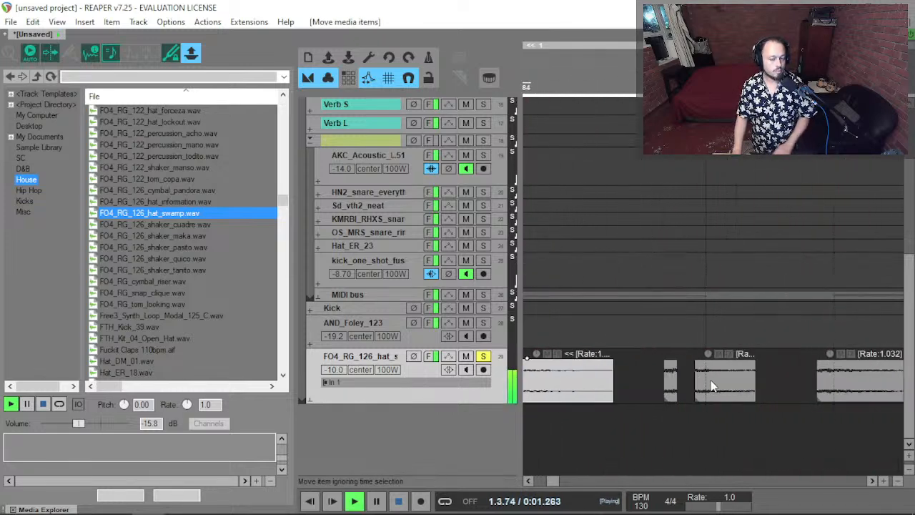
Delete the slice near 1.4.31, extend the short fragment before it, and move that fragment to 1.4.31.
{"action": "left_click", "coordinate": [711, 386]}
{"action": "key", "text": "Delete"}
{"action": "left_click_drag", "start_coordinate": [676, 388], "coordinate": [736, 390]}
{"action": "key", "text": "space"}
{"action": "left_click_drag", "start_coordinate": [702, 392], "coordinate": [724, 393]}
{"action": "key", "text": "space"}
Move the next slice to 1.4.50 and the one after it onto the swing grid line before 2.1, and audition.
{"action": "left_click_drag", "start_coordinate": [780, 384], "coordinate": [822, 387]}
{"action": "left_click_drag", "start_coordinate": [830, 388], "coordinate": [715, 393]}
{"action": "key", "text": "space"}
{"action": "left_click_drag", "start_coordinate": [771, 395], "coordinate": [675, 396]}
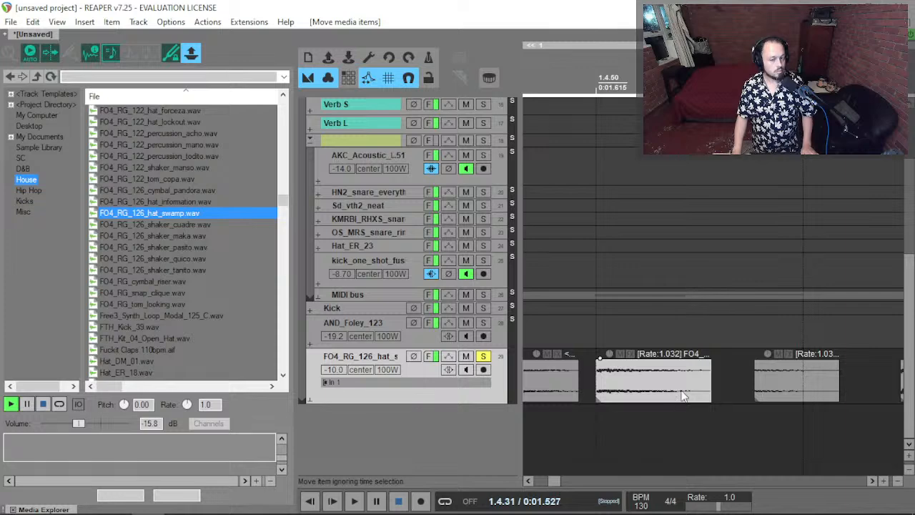
{"action": "scroll", "coordinate": [709, 376], "scroll_direction": "down", "scroll_amount": 2}
{"action": "left_click_drag", "start_coordinate": [783, 388], "coordinate": [811, 389]}
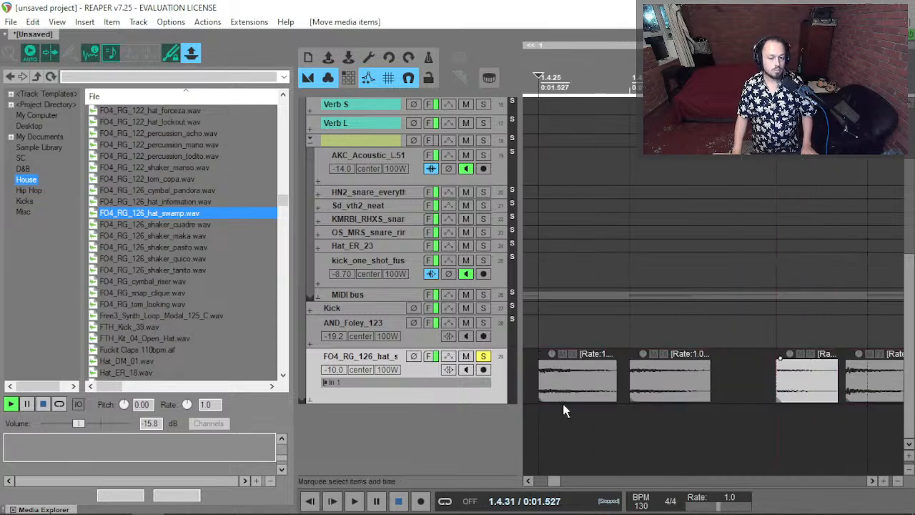
{"action": "left_click_drag", "start_coordinate": [580, 405], "coordinate": [594, 397]}
{"action": "key", "text": "space"}
Delete the leftover fragments following the first slice of the bar 2 loud hat hit, and audition the result.
{"action": "scroll", "coordinate": [595, 397], "scroll_direction": "down", "scroll_amount": 3}
{"action": "scroll", "coordinate": [695, 398], "scroll_direction": "right", "scroll_amount": 2}
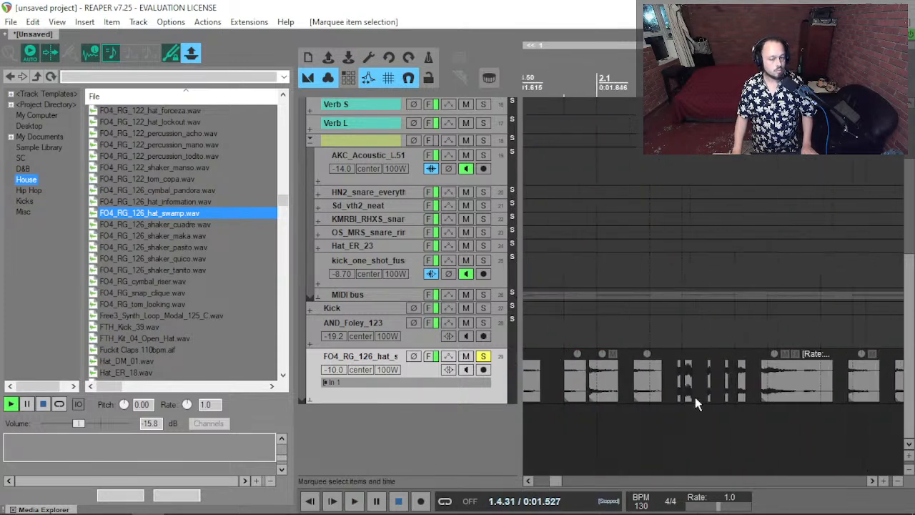
{"action": "scroll", "coordinate": [675, 400], "scroll_direction": "right", "scroll_amount": 4}
{"action": "left_click_drag", "start_coordinate": [739, 403], "coordinate": [851, 394]}
{"action": "key", "text": "Delete"}
{"action": "scroll", "coordinate": [736, 397], "scroll_direction": "down", "scroll_amount": 4}
{"action": "left_click", "coordinate": [598, 399]}
{"action": "key", "text": "space"}
Delete the remaining slice after the bar 2 loud hat, extend the loud slice over the gap, and play it back.
{"action": "left_click", "coordinate": [802, 384]}
{"action": "key", "text": "Delete"}
{"action": "left_click_drag", "start_coordinate": [764, 387], "coordinate": [836, 388]}
{"action": "left_click", "coordinate": [632, 386]}
{"action": "scroll", "coordinate": [719, 399], "scroll_direction": "down", "scroll_amount": 4}
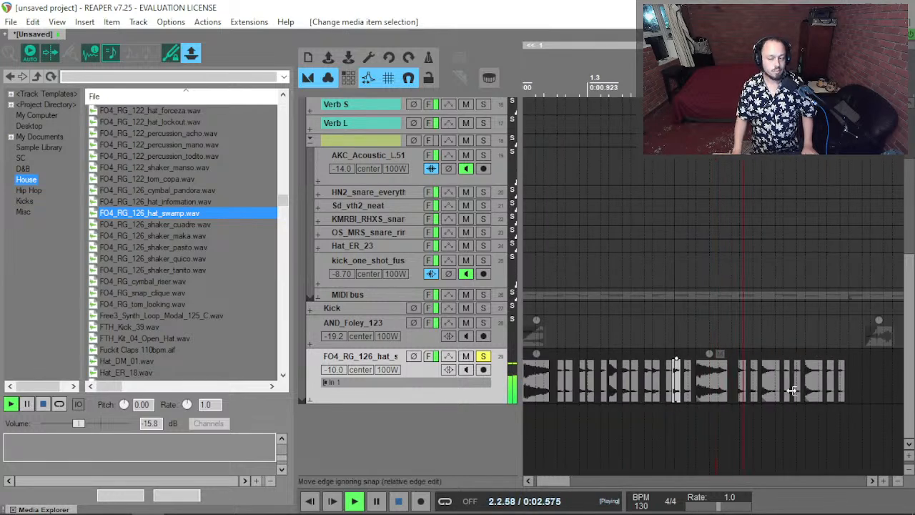
{"action": "scroll", "coordinate": [762, 398], "scroll_direction": "up", "scroll_amount": 4}
{"action": "key", "text": "space"}
{"action": "key", "text": "space"}
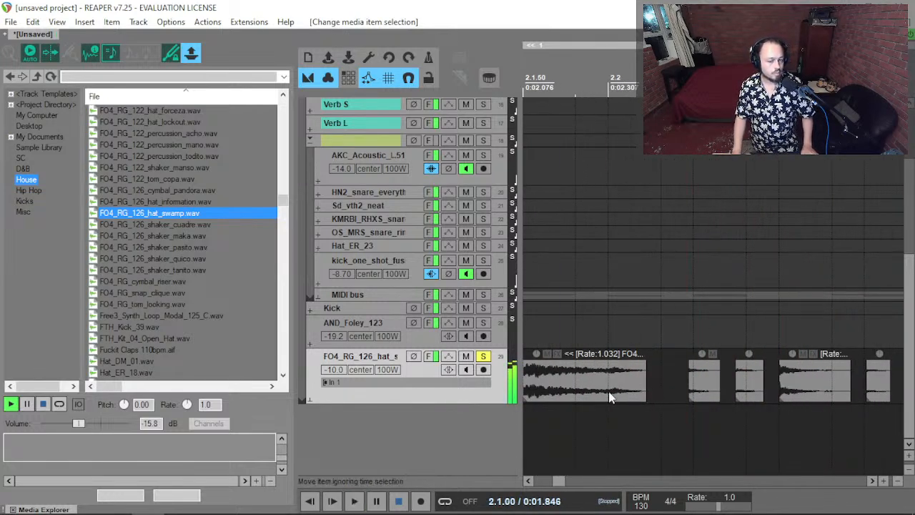
Move the two slices after 2.2 later to 2.2.50 and the swing grid line before 2.3, auditioning from 2.2.
{"action": "left_click", "coordinate": [609, 393]}
{"action": "scroll", "coordinate": [618, 392], "scroll_direction": "right", "scroll_amount": 2}
{"action": "left_click_drag", "start_coordinate": [620, 389], "coordinate": [638, 387]}
{"action": "key", "text": "space"}
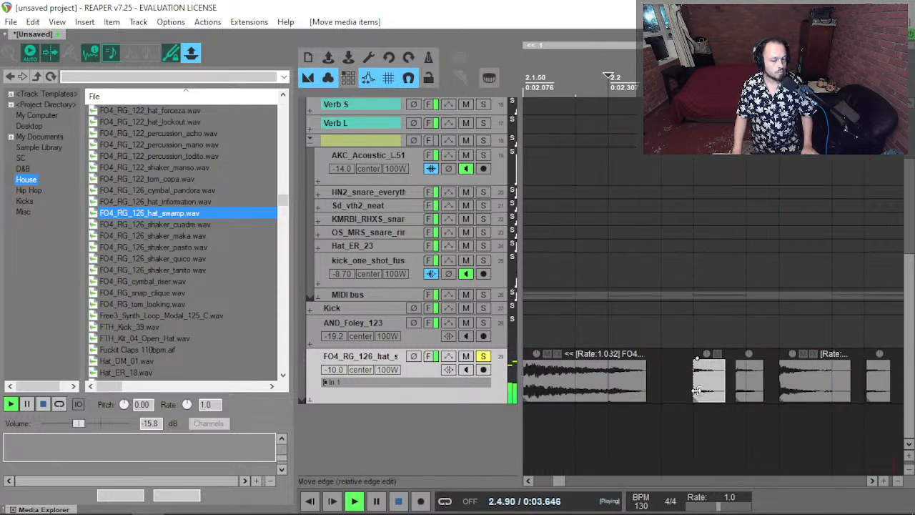
{"action": "left_click_drag", "start_coordinate": [696, 389], "coordinate": [765, 402]}
{"action": "left_click", "coordinate": [643, 399]}
{"action": "key", "text": "space"}
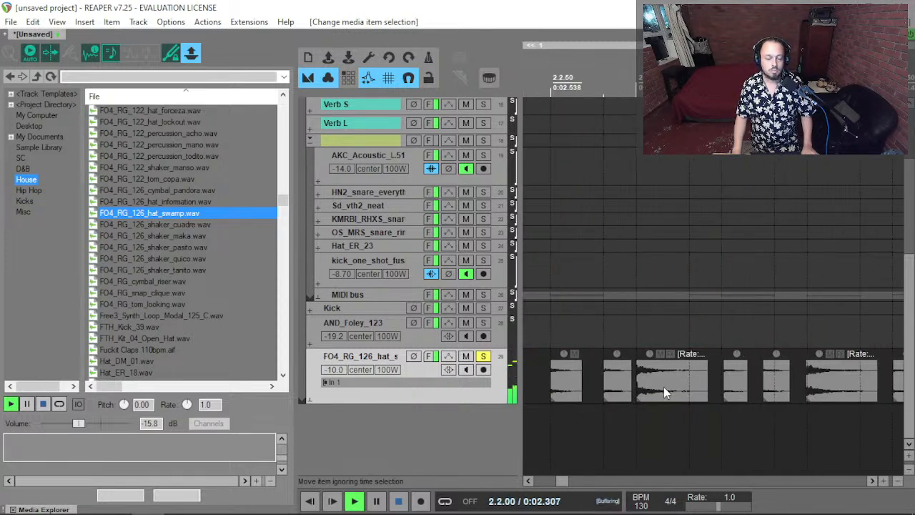
{"action": "key", "text": "space"}
Move the slice before 2.4 and the last slice of bar 2 later onto their swing grid lines, and audition.
{"action": "left_click_drag", "start_coordinate": [690, 391], "coordinate": [745, 388]}
{"action": "key", "text": "space"}
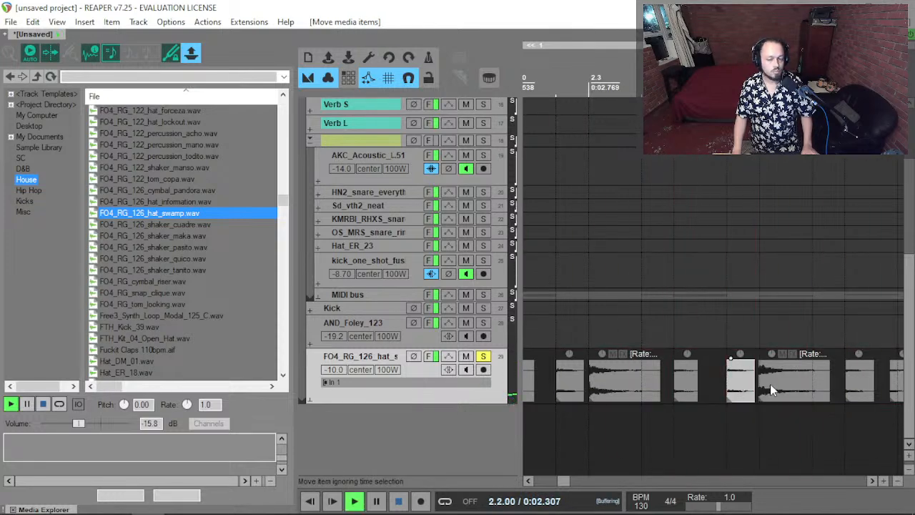
{"action": "key", "text": "space"}
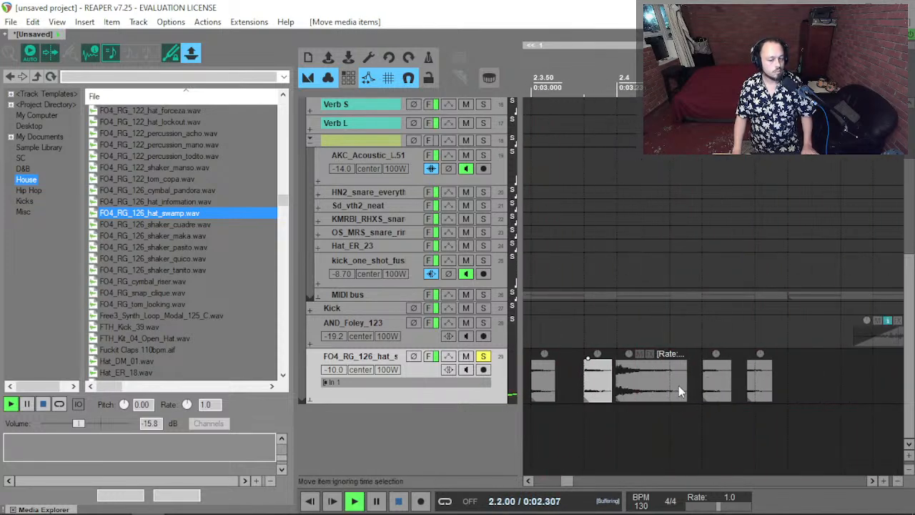
{"action": "key", "text": "space"}
{"action": "left_click_drag", "start_coordinate": [758, 395], "coordinate": [768, 398]}
{"action": "key", "text": "space"}
{"action": "scroll", "coordinate": [719, 399], "scroll_direction": "down", "scroll_amount": 6}
{"action": "key", "text": "space"}
{"action": "key", "text": "space"}
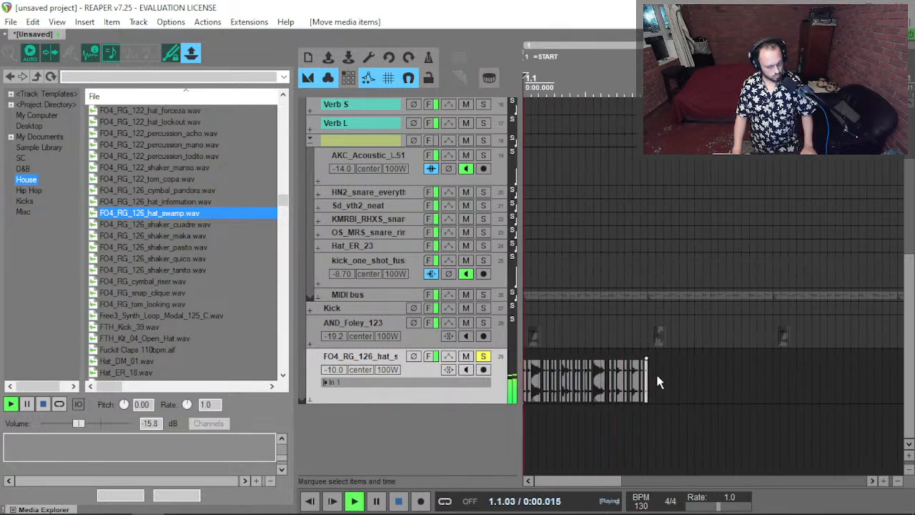
Unsolo the hat loop track and audition the re-timed slices with the full mix.
{"action": "left_click", "coordinate": [482, 356]}
{"action": "key", "text": "space"}
{"action": "scroll", "coordinate": [572, 398], "scroll_direction": "up", "scroll_amount": 5}
{"action": "key", "text": "space"}
{"action": "scroll", "coordinate": [607, 390], "scroll_direction": "up", "scroll_amount": 3}
Move the slice at the start of bar 2 later onto beat 2.1 and audition it from 1.4.50.
{"action": "left_click_drag", "start_coordinate": [700, 399], "coordinate": [709, 399]}
{"action": "left_click", "coordinate": [627, 412]}
{"action": "key", "text": "space"}
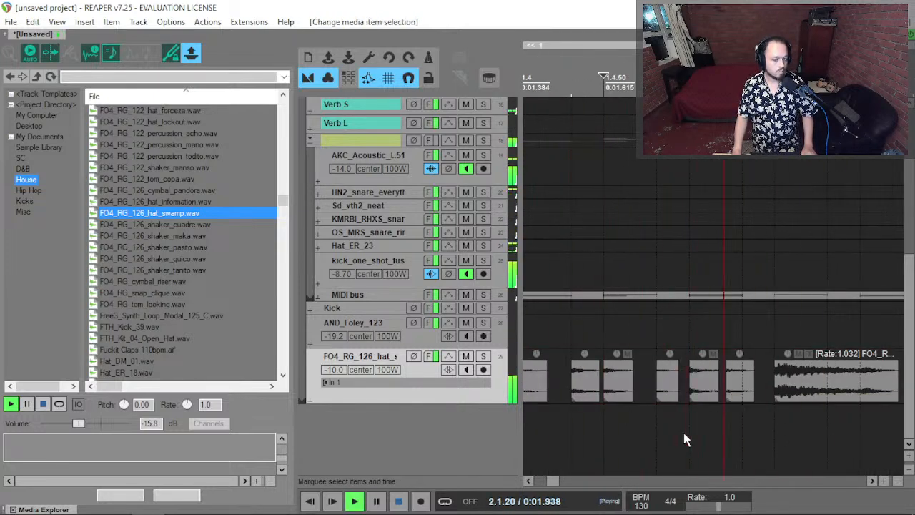
{"action": "key", "text": "space"}
{"action": "key", "text": "space"}
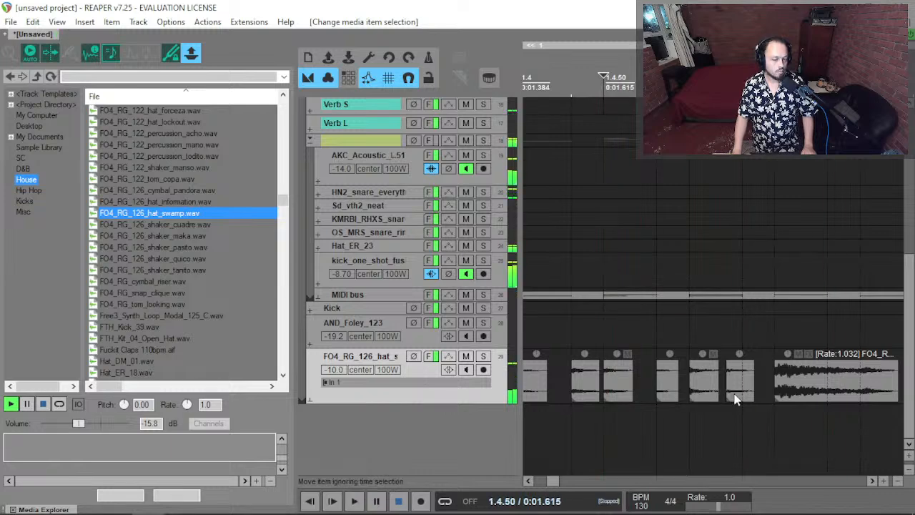
Move the slice before the bar 2 loud hat later onto the swing grid line and audition it in the full mix.
{"action": "key", "text": "ctrl+z"}
{"action": "key", "text": "space"}
{"action": "scroll", "coordinate": [719, 413], "scroll_direction": "down", "scroll_amount": 3}
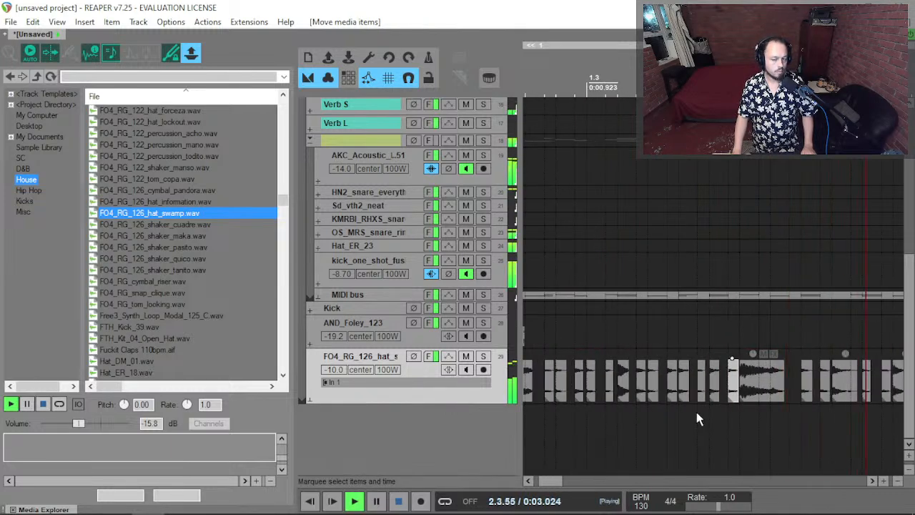
{"action": "key", "text": "space"}
{"action": "scroll", "coordinate": [642, 400], "scroll_direction": "down", "scroll_amount": 4}
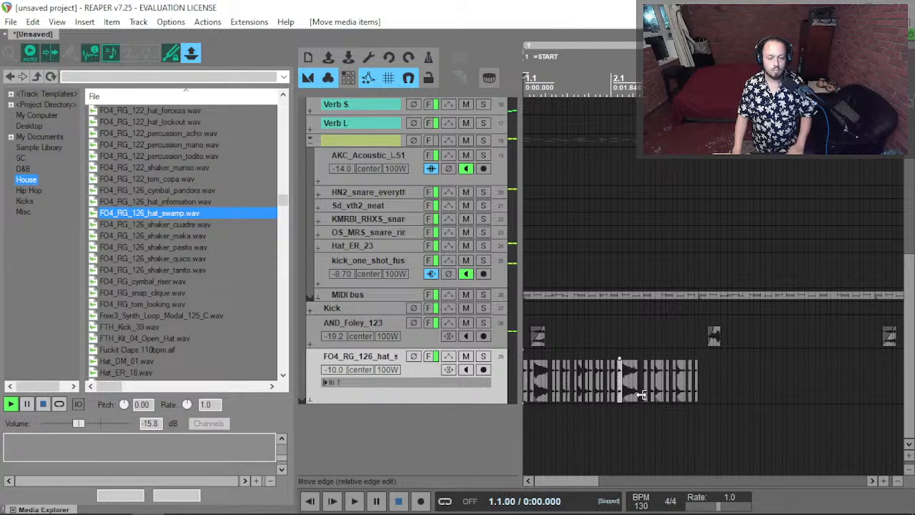
Solo the hat loop track, select all its slices, and extend their ends slightly with short fade-outs.
{"action": "left_click", "coordinate": [483, 356]}
{"action": "double_click", "coordinate": [506, 397]}
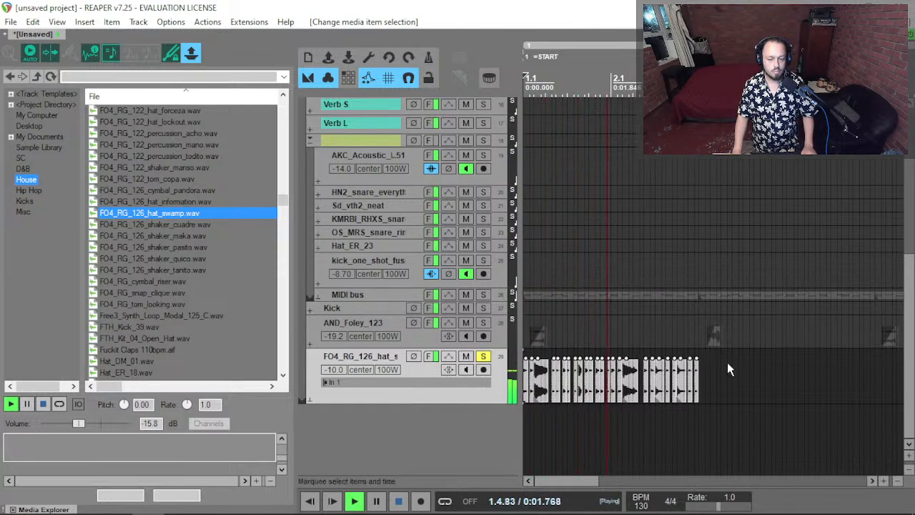
{"action": "scroll", "coordinate": [719, 373], "scroll_direction": "up", "scroll_amount": 4}
{"action": "scroll", "coordinate": [591, 375], "scroll_direction": "up", "scroll_amount": 3}
{"action": "mouse_move", "coordinate": [609, 363]}
{"action": "left_mouse_down"}
{"action": "mouse_move", "coordinate": [599, 369]}
{"action": "mouse_move", "coordinate": [615, 376]}
{"action": "left_mouse_up"}
{"action": "scroll", "coordinate": [617, 379], "scroll_direction": "left", "scroll_amount": 3}
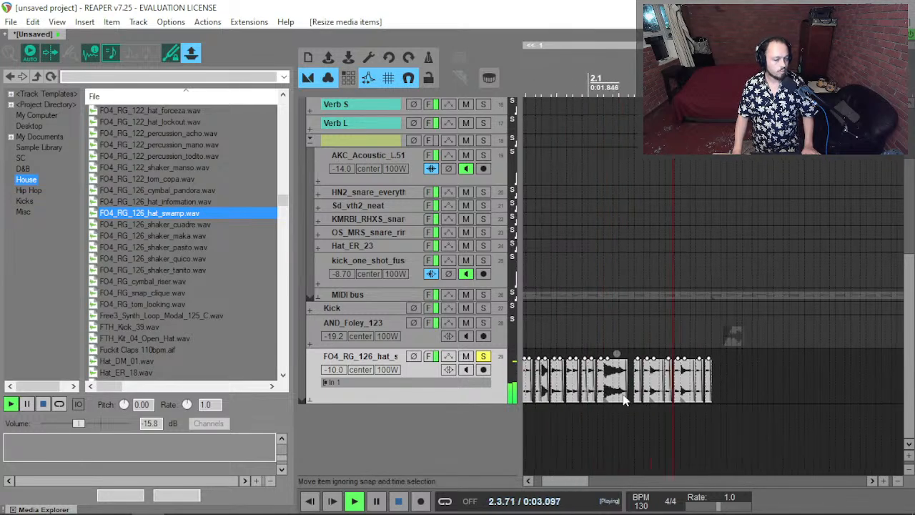
Clear the selection and audition the faded hat slices from the project start and from 2.3.
{"action": "key", "text": "space"}
{"action": "left_click", "coordinate": [665, 424]}
{"action": "key", "text": "space"}
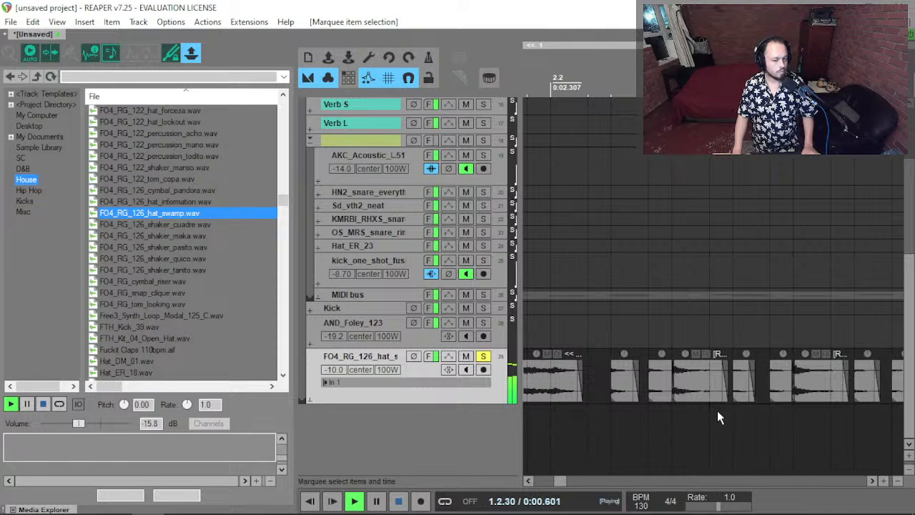
{"action": "scroll", "coordinate": [717, 410], "scroll_direction": "down", "scroll_amount": 4}
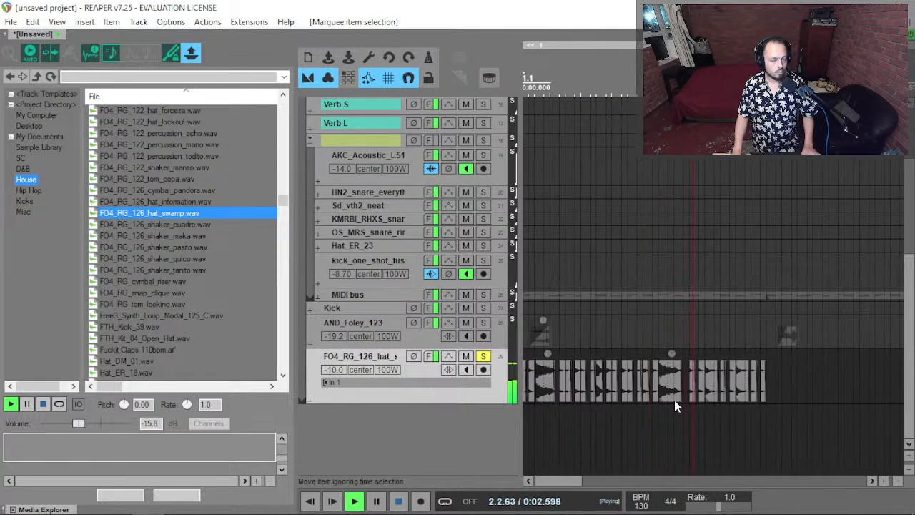
{"action": "scroll", "coordinate": [675, 402], "scroll_direction": "up", "scroll_amount": 3}
{"action": "key", "text": "space"}
{"action": "scroll", "coordinate": [725, 398], "scroll_direction": "up", "scroll_amount": 2}
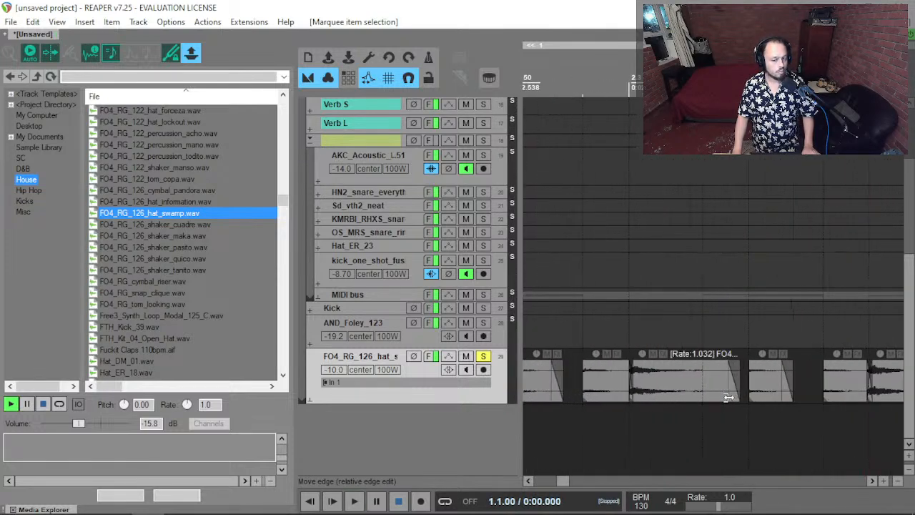
{"action": "left_click", "coordinate": [662, 413]}
{"action": "key", "text": "space"}
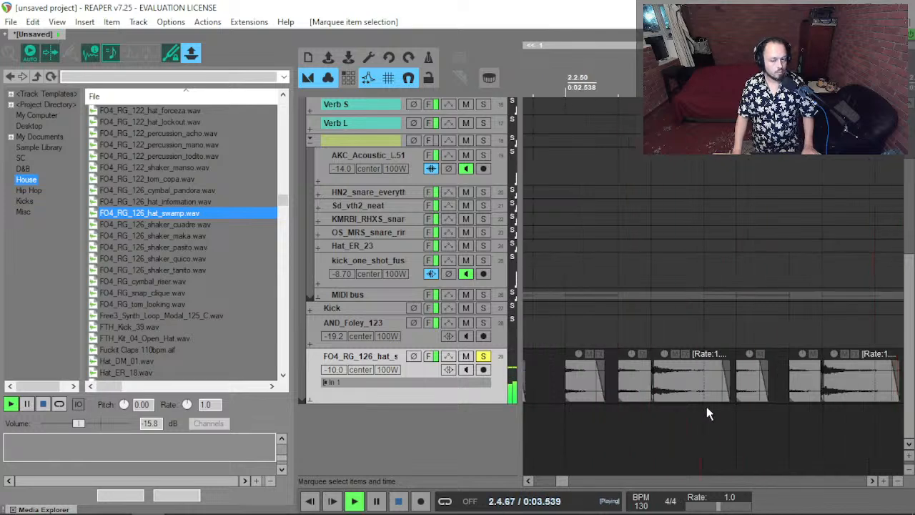
{"action": "scroll", "coordinate": [700, 408], "scroll_direction": "down", "scroll_amount": 4}
{"action": "key", "text": "space"}
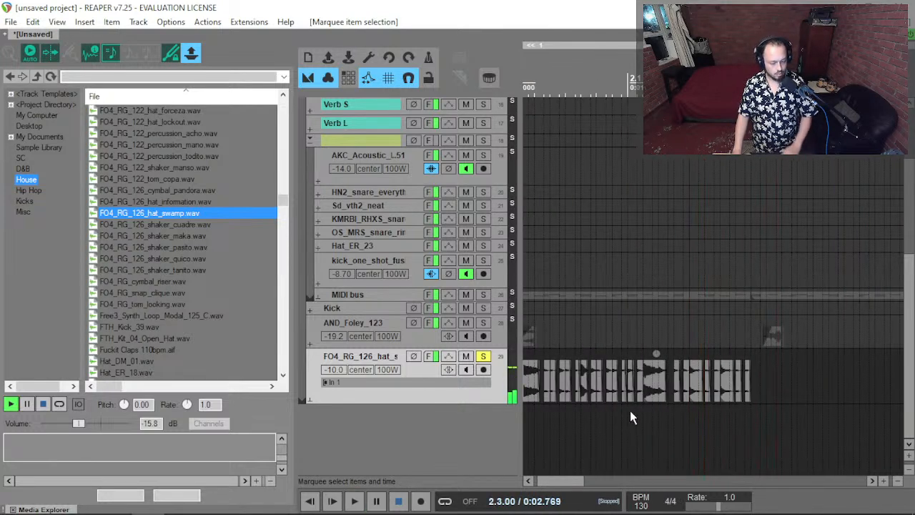
Replay the soloed hat loop from the project start and check the timing around the loud slice at 1.1.50.
{"action": "key", "text": "Home"}
{"action": "key", "text": "space"}
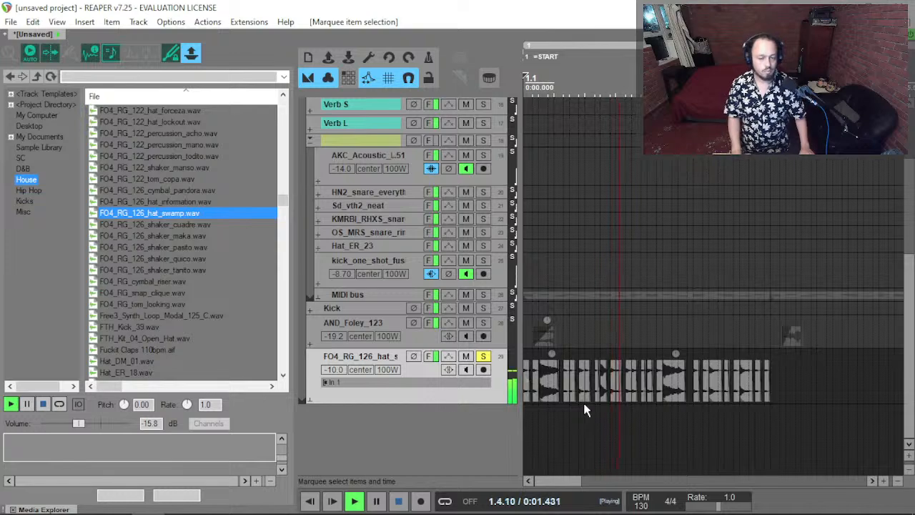
{"action": "scroll", "coordinate": [701, 388], "scroll_direction": "up", "scroll_amount": 4}
{"action": "scroll", "coordinate": [704, 388], "scroll_direction": "down", "scroll_amount": 4}
{"action": "key", "text": "space"}
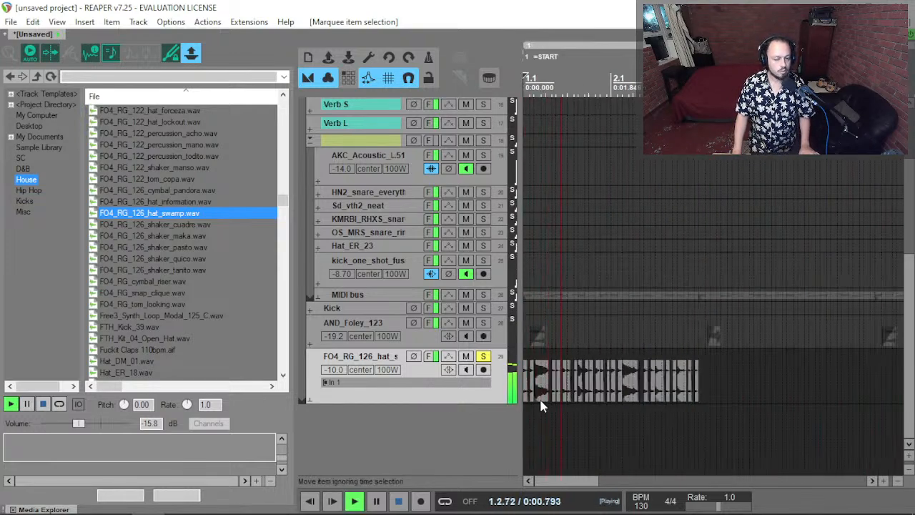
{"action": "scroll", "coordinate": [557, 405], "scroll_direction": "up", "scroll_amount": 4}
{"action": "scroll", "coordinate": [604, 411], "scroll_direction": "up", "scroll_amount": 3}
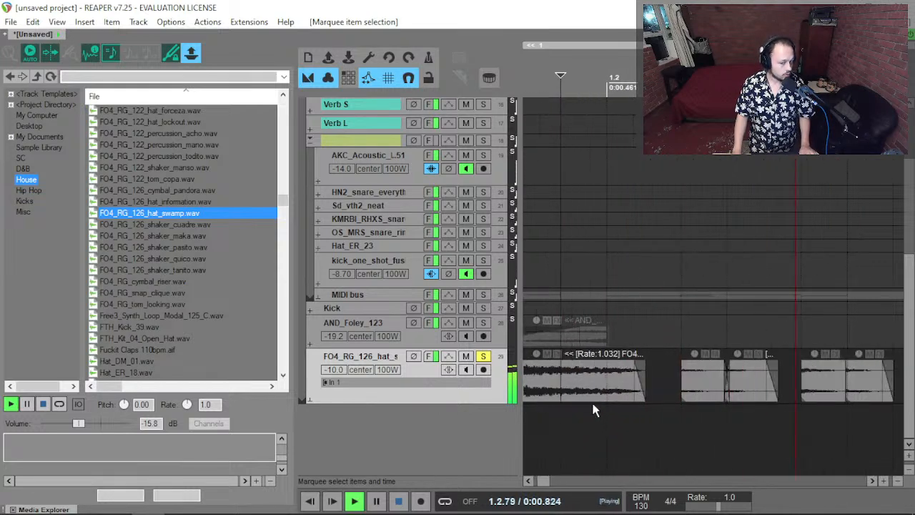
{"action": "key", "text": "space"}
Select the loud hat slice in bar 1 and mark a razor edit area over its tail up to the next slice.
{"action": "left_click", "coordinate": [599, 400]}
{"action": "scroll", "coordinate": [679, 389], "scroll_direction": "down", "scroll_amount": 2}
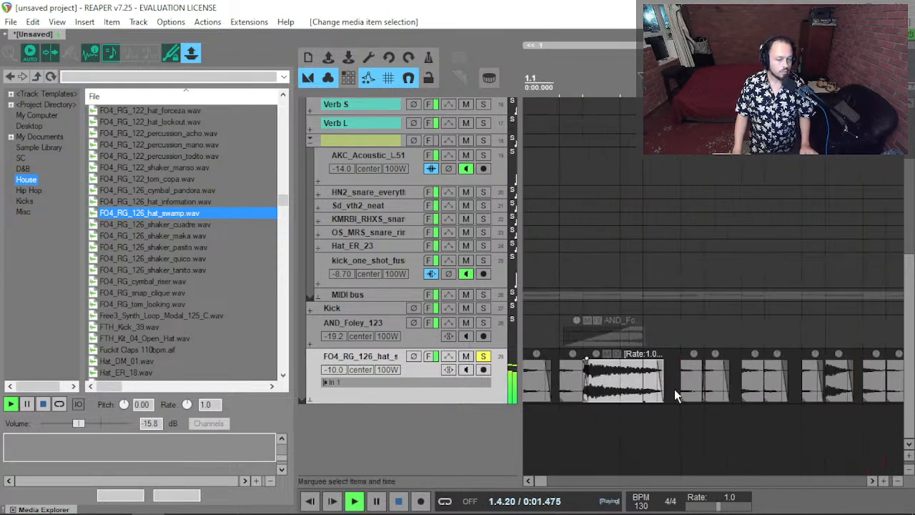
{"action": "left_click_drag", "start_coordinate": [643, 400], "coordinate": [670, 403]}
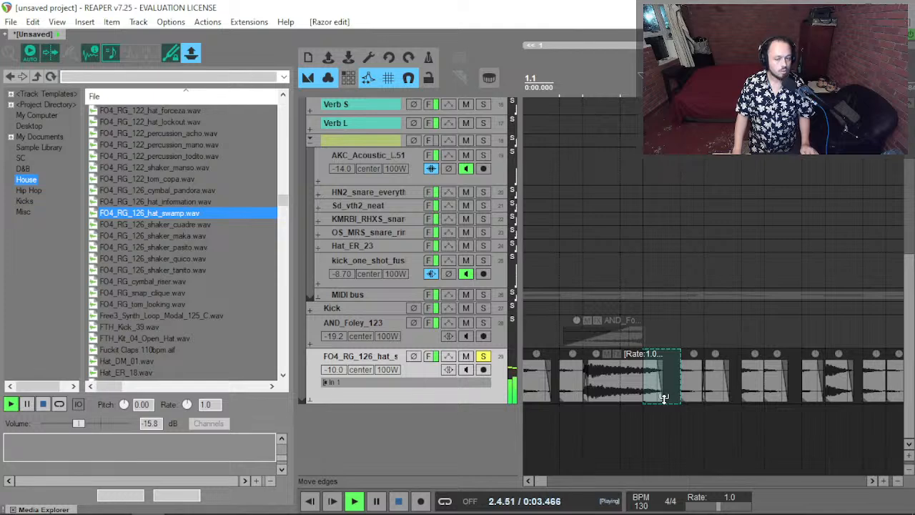
{"action": "scroll", "coordinate": [608, 399], "scroll_direction": "down", "scroll_amount": 1}
{"action": "scroll", "coordinate": [601, 399], "scroll_direction": "right", "scroll_amount": 2}
Select the slice just before the bar 2 loud hat and audition the loop from 2.1.31.
{"action": "key", "text": "space"}
{"action": "left_click", "coordinate": [615, 386]}
{"action": "key", "text": "space"}
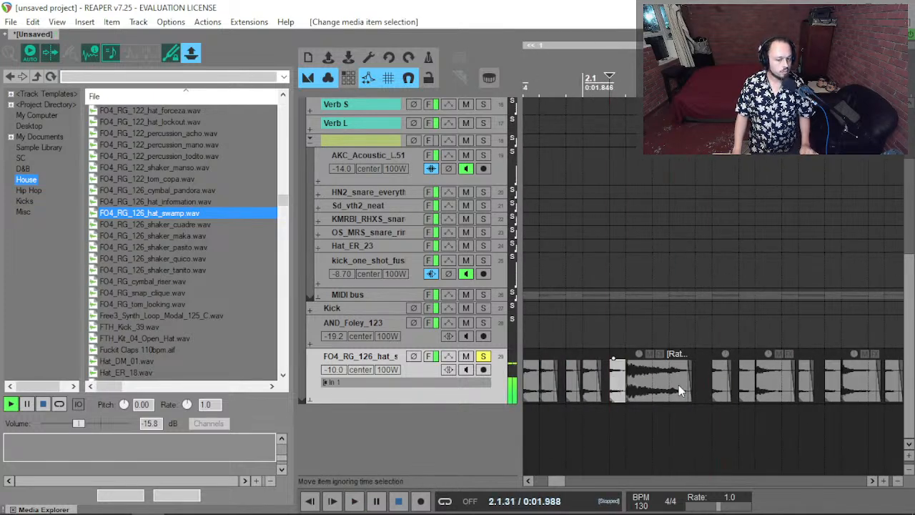
{"action": "scroll", "coordinate": [678, 390], "scroll_direction": "right", "scroll_amount": 2}
{"action": "key", "text": "space"}
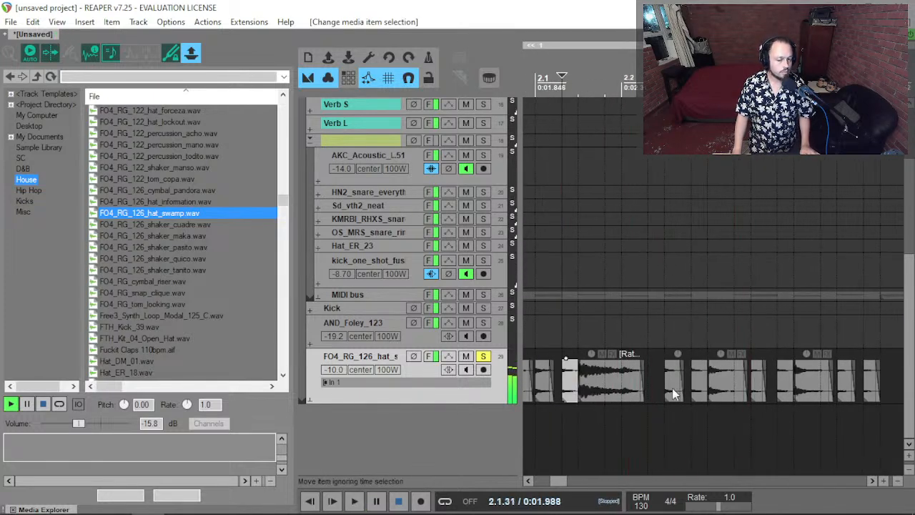
Select the hat slice at 1.4.81, paste into the gap after the bar 2 loud hat, and audition that spot.
{"action": "scroll", "coordinate": [639, 386], "scroll_direction": "up", "scroll_amount": 2}
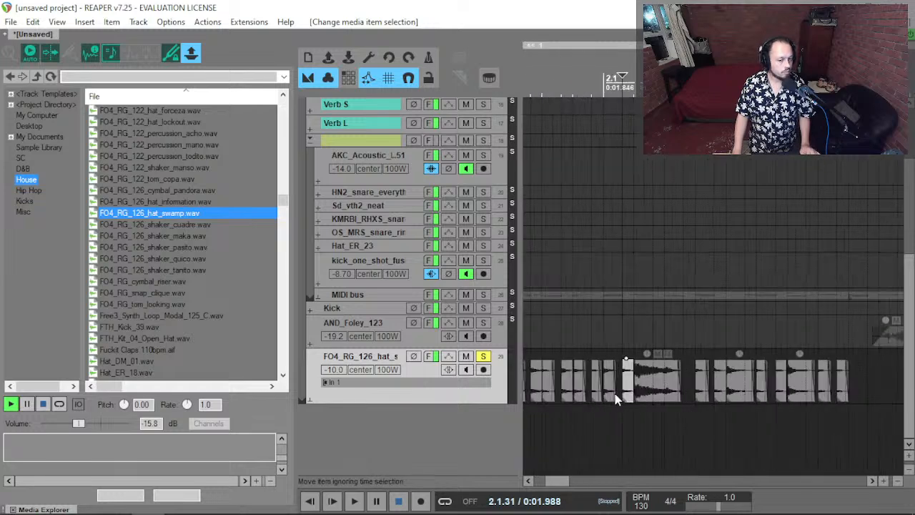
{"action": "left_click", "coordinate": [572, 397]}
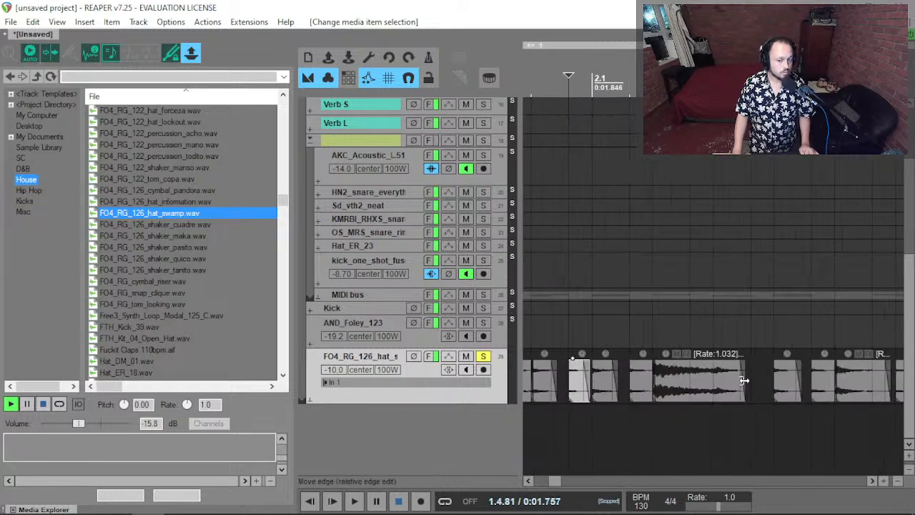
{"action": "left_click", "coordinate": [752, 380]}
{"action": "key", "text": "ctrl+v"}
{"action": "key", "text": "space"}
{"action": "key", "text": "space"}
{"action": "left_click", "coordinate": [643, 376]}
{"action": "key", "text": "space"}
{"action": "scroll", "coordinate": [758, 366], "scroll_direction": "down", "scroll_amount": 3}
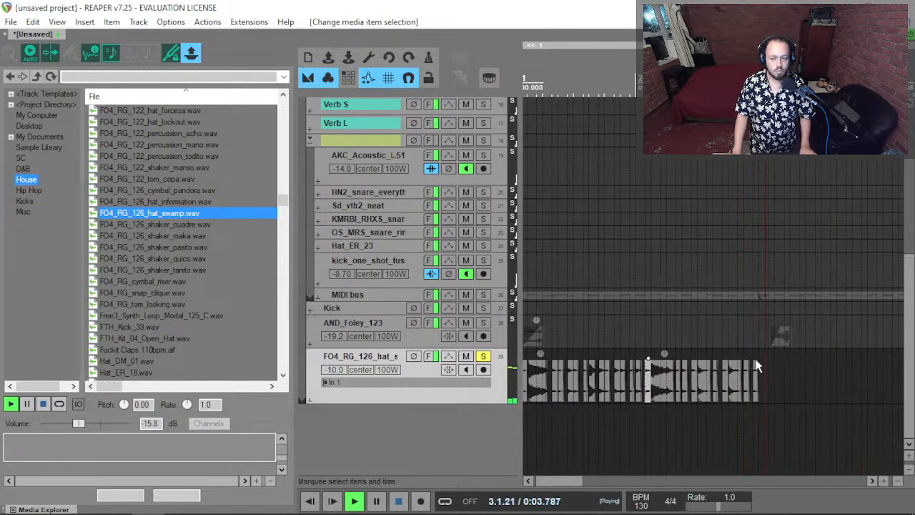
Unsolo the hat loop, clear the slice selection and audition it with the full drum mix from the project start.
{"action": "key", "text": "Home"}
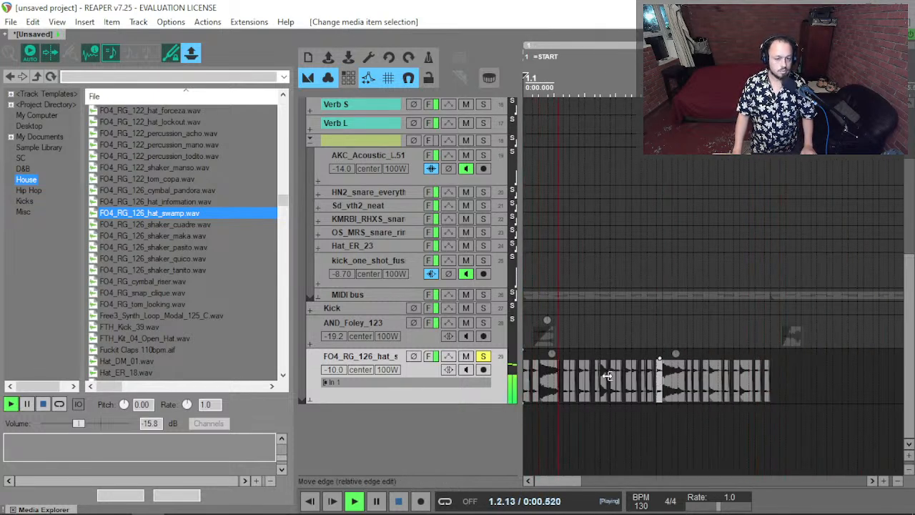
{"action": "scroll", "coordinate": [629, 381], "scroll_direction": "down", "scroll_amount": 4}
{"action": "key", "text": "F6"}
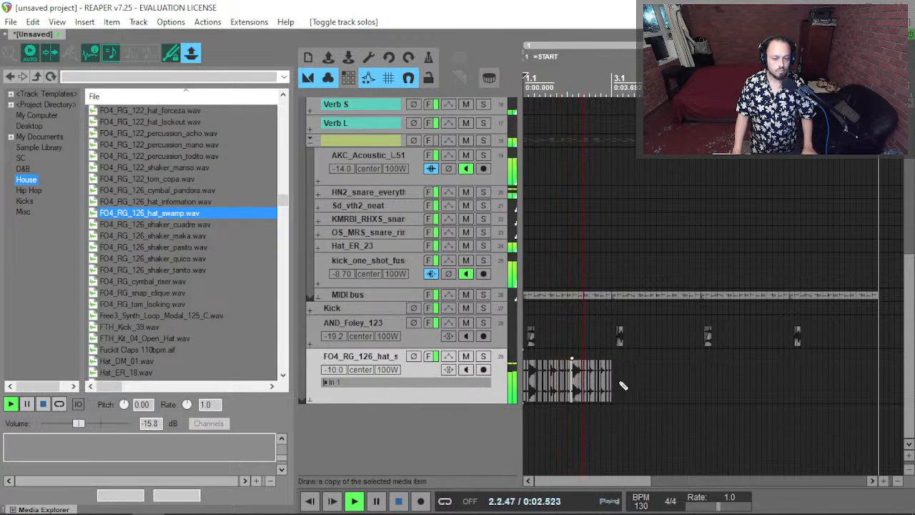
{"action": "key", "text": "space"}
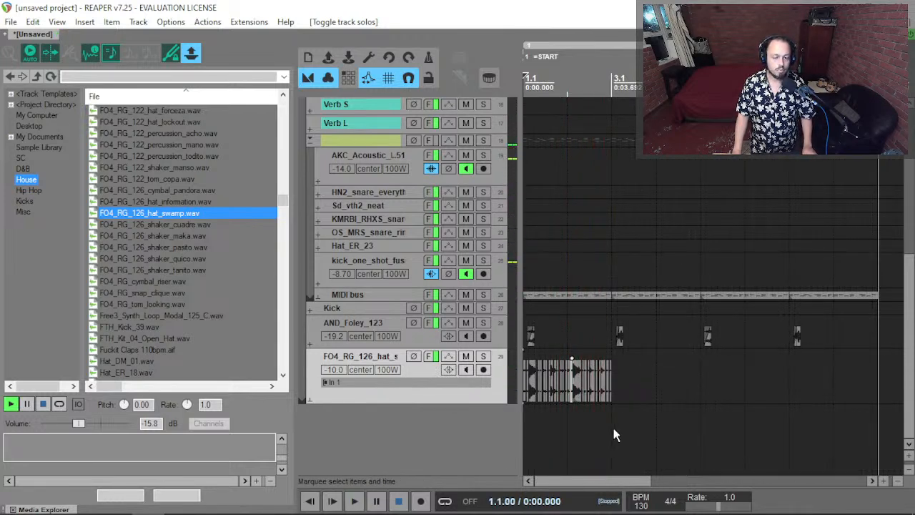
{"action": "left_click", "coordinate": [615, 434]}
{"action": "key", "text": "space"}
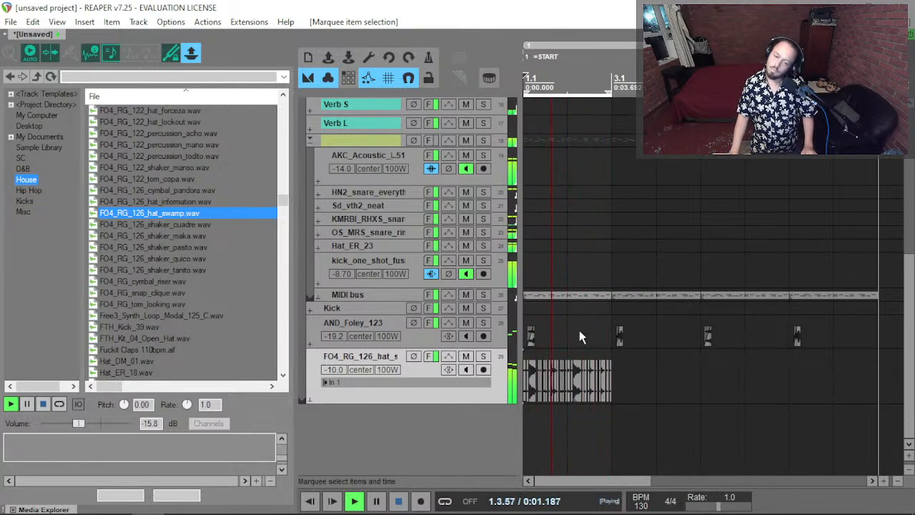
Solo the hat loop track again and add a send from it to Verb S at about -12.4 dB.
{"action": "key", "text": "F6"}
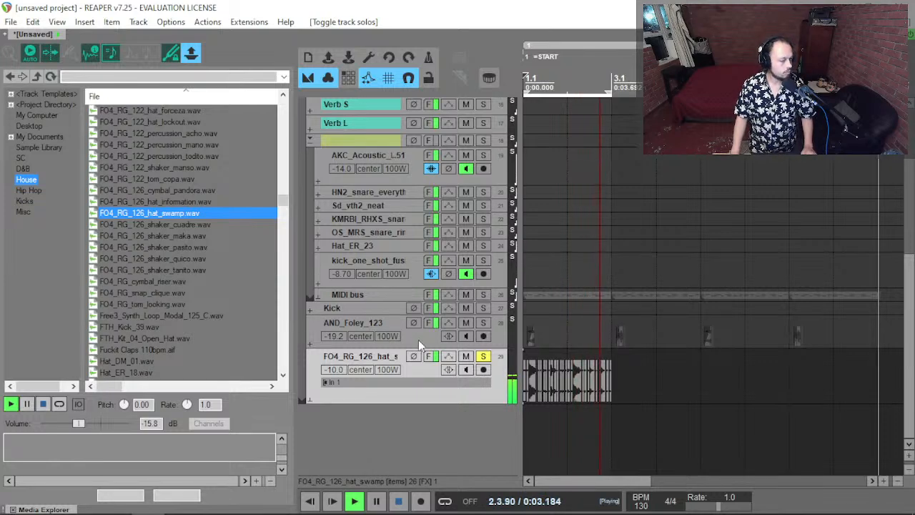
{"action": "scroll", "coordinate": [422, 335], "scroll_direction": "up", "scroll_amount": 1}
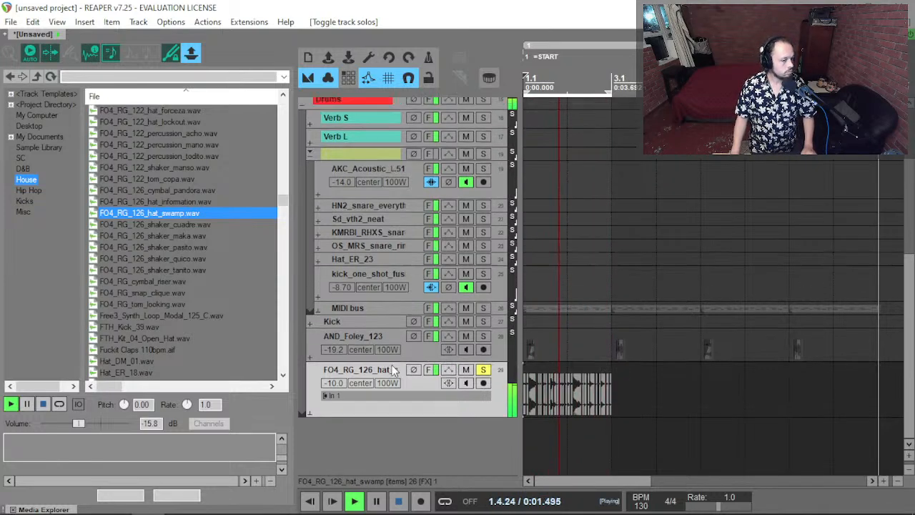
{"action": "scroll", "coordinate": [357, 171], "scroll_direction": "up", "scroll_amount": 2}
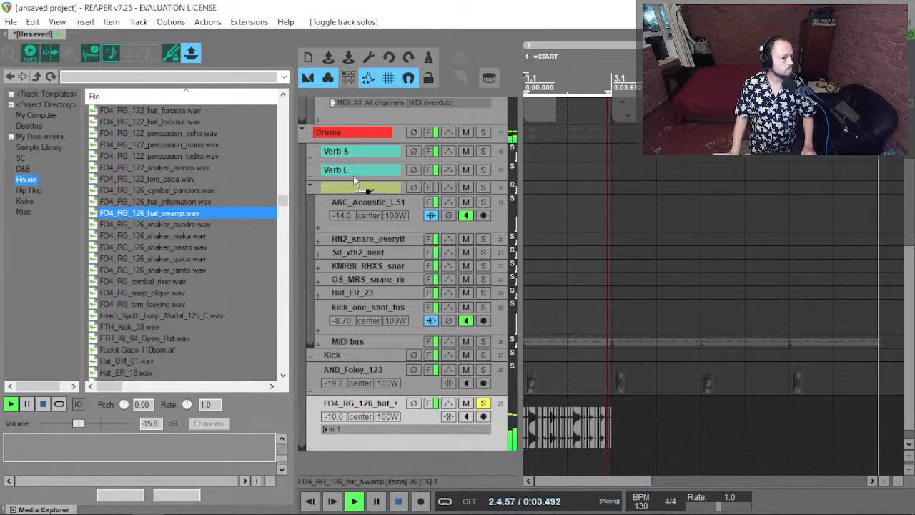
{"action": "left_click_drag", "start_coordinate": [358, 163], "coordinate": [357, 163]}
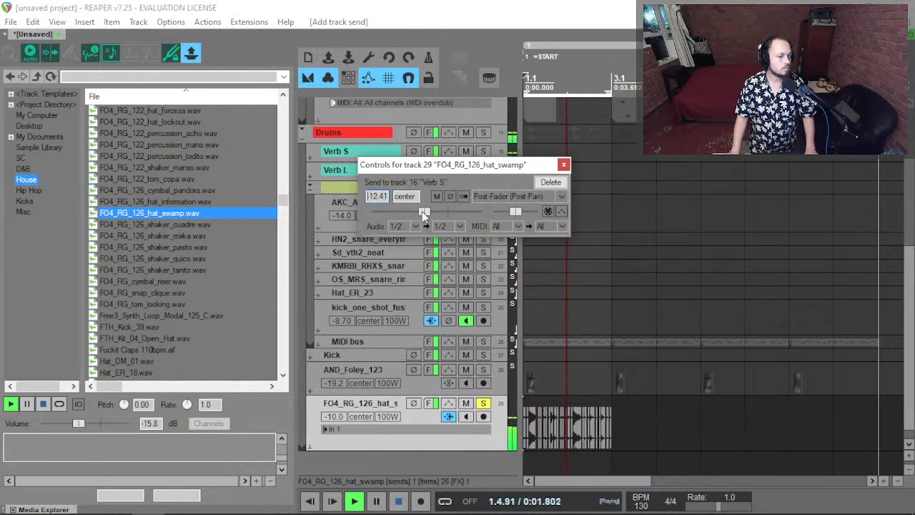
Set the hat track's ReaEQ high pass to about 1006 Hz with a 3.76 octave bandwidth and check it against the mix.
{"action": "key", "text": "f"}
{"action": "left_click_drag", "start_coordinate": [245, 350], "coordinate": [409, 350]}
{"action": "left_click_drag", "start_coordinate": [418, 387], "coordinate": [571, 387]}
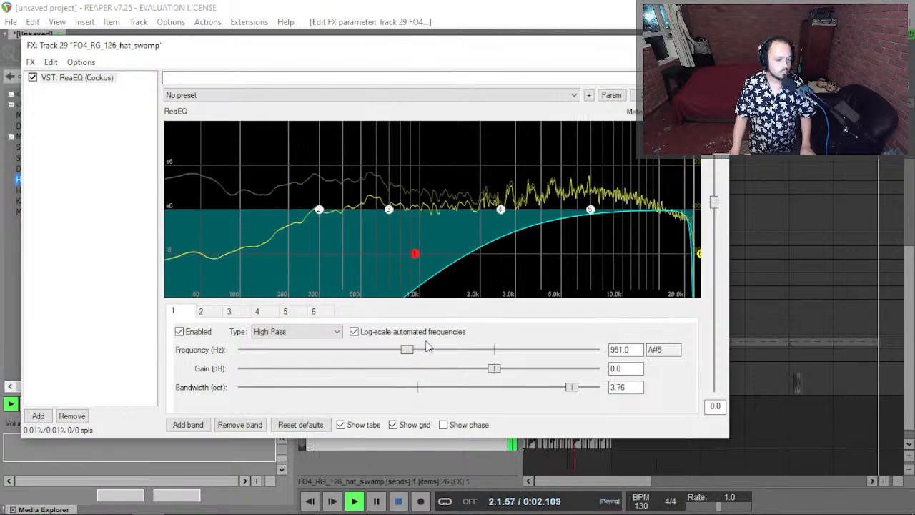
{"action": "left_click_drag", "start_coordinate": [408, 349], "coordinate": [410, 350]}
{"action": "key", "text": "Escape"}
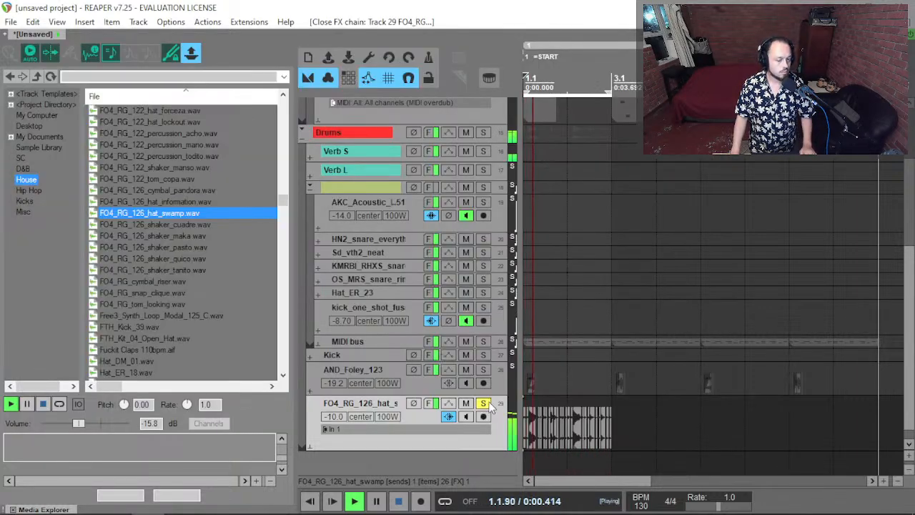
{"action": "left_click", "coordinate": [486, 404]}
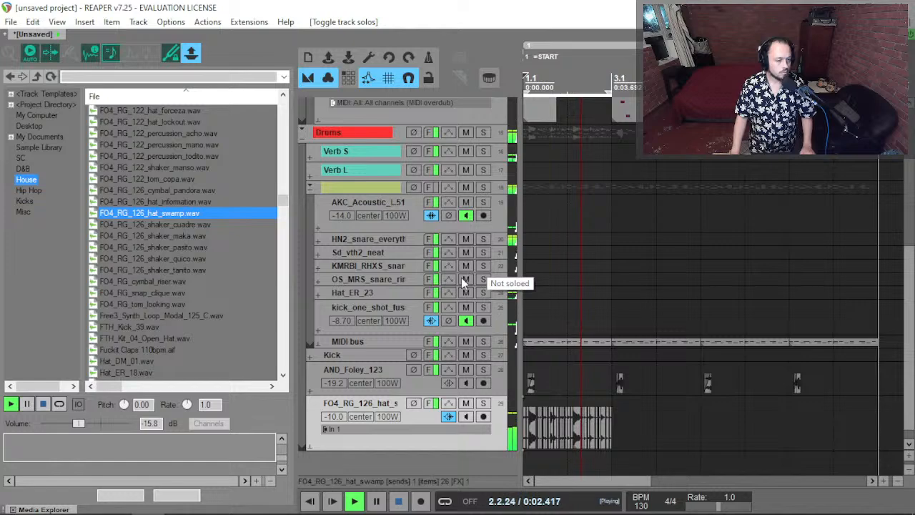
{"action": "key", "text": "F6"}
Add kHs Frequency Shifter and kHs Pitch Shifter after ReaEQ on the hat loop track.
{"action": "key", "text": "f"}
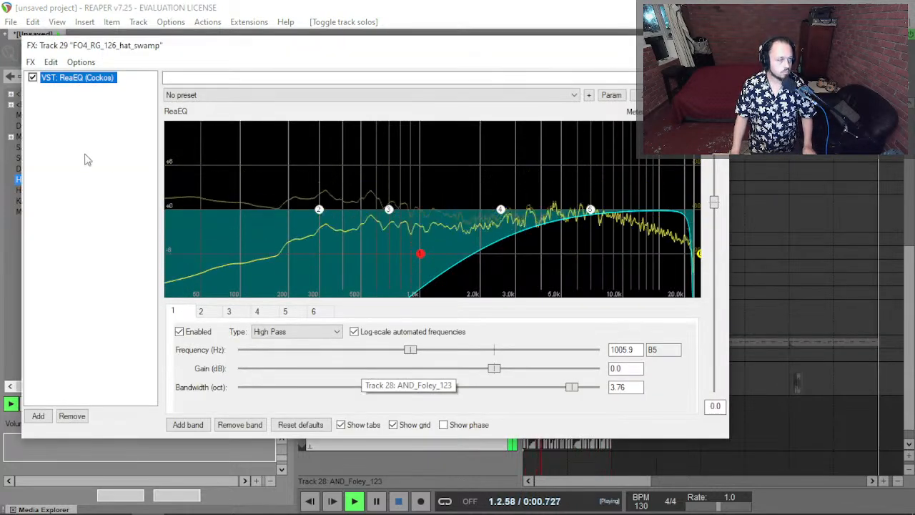
{"action": "left_click", "coordinate": [82, 159]}
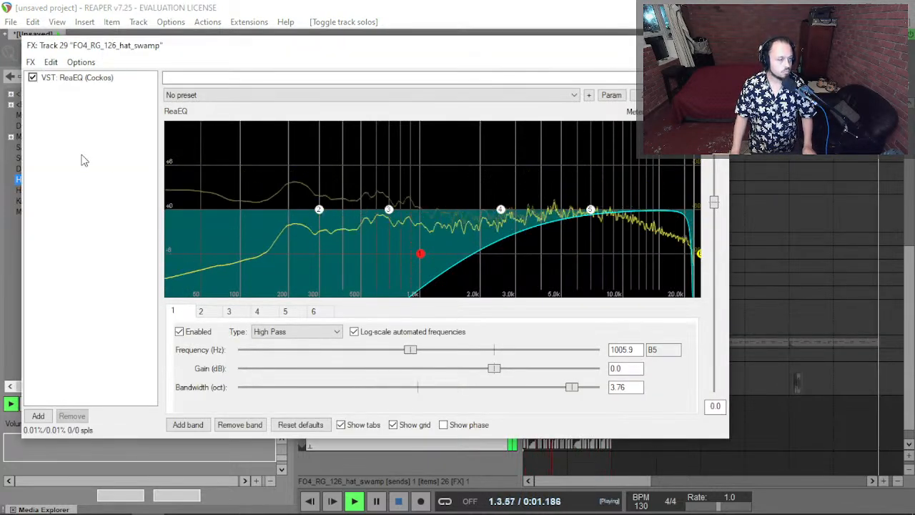
{"action": "double_click", "coordinate": [102, 207]}
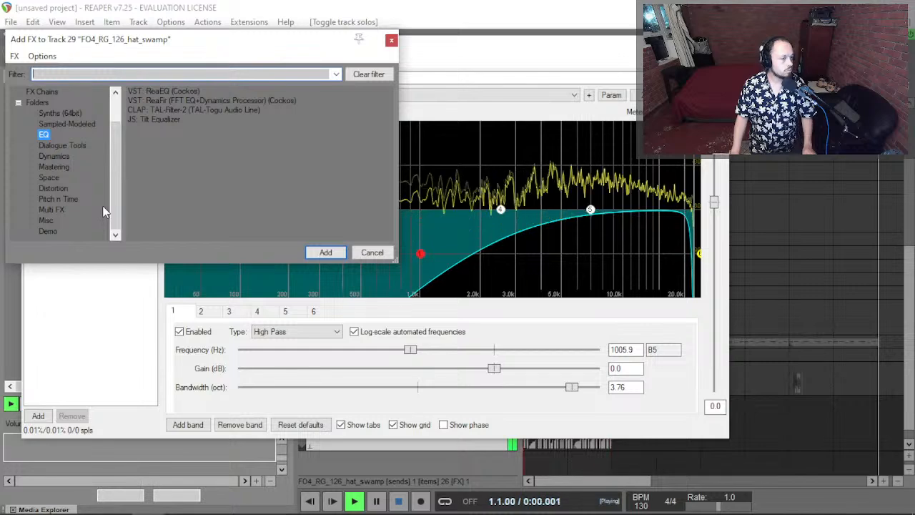
{"action": "left_click", "coordinate": [61, 191]}
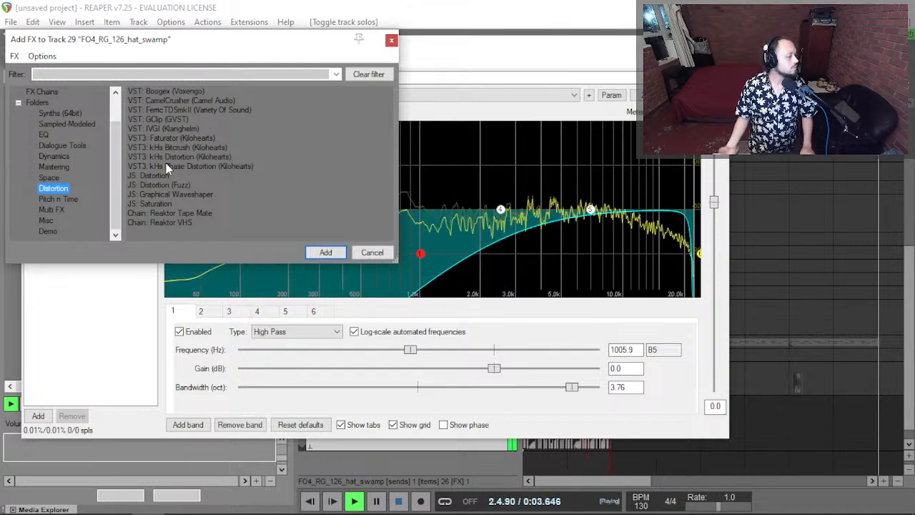
{"action": "left_click", "coordinate": [58, 199]}
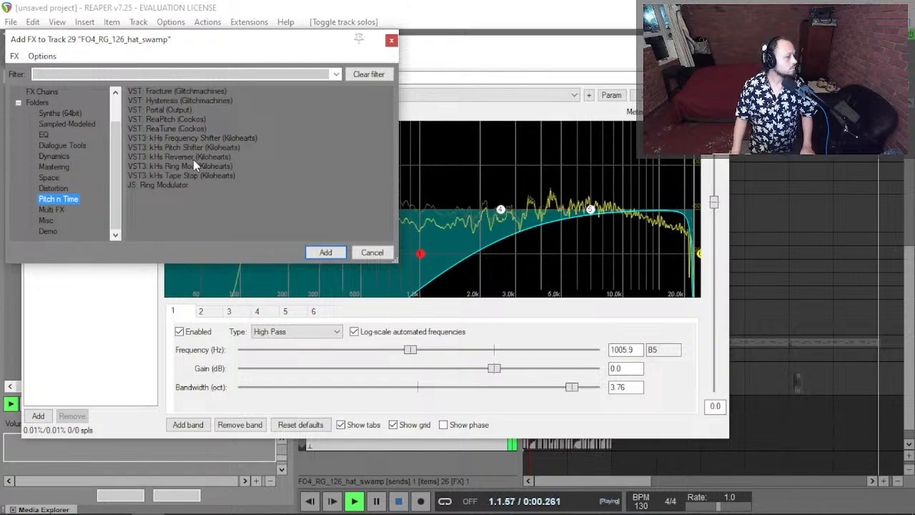
{"action": "left_click", "coordinate": [199, 141]}
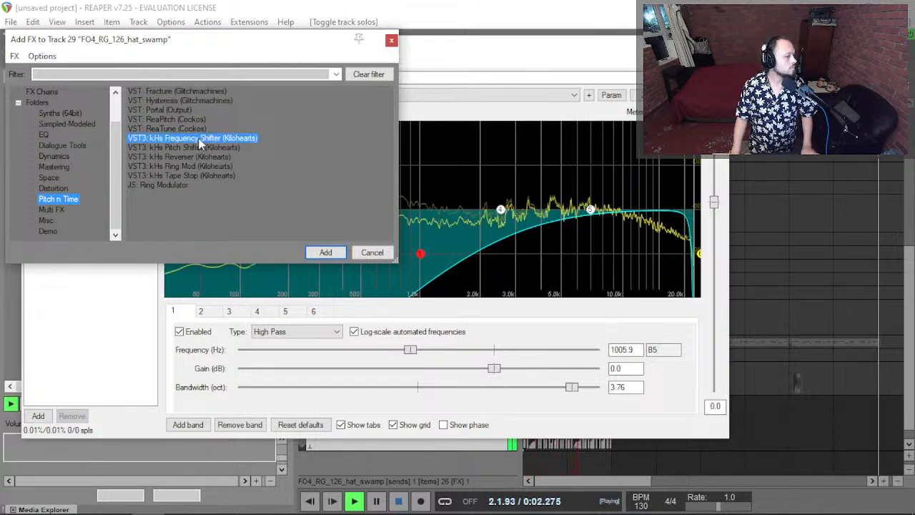
{"action": "left_click", "coordinate": [200, 147], "text": "shift"}
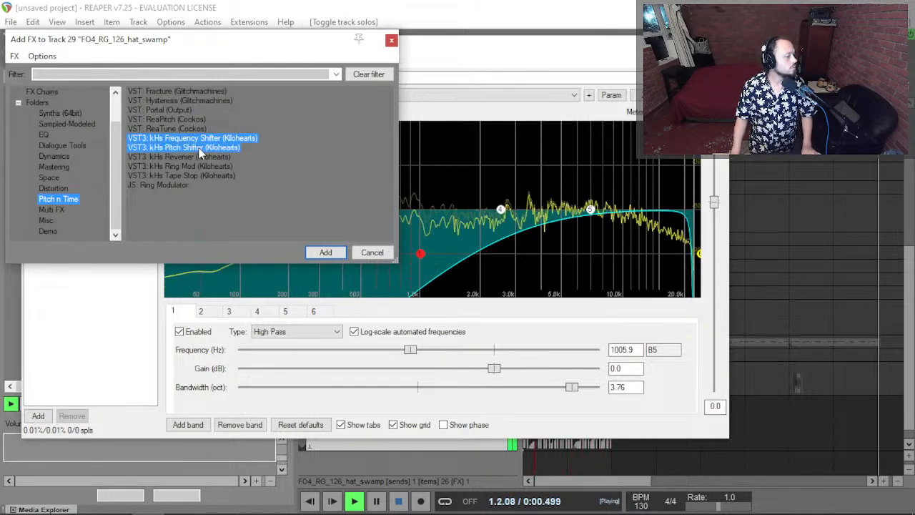
{"action": "key", "text": "Return"}
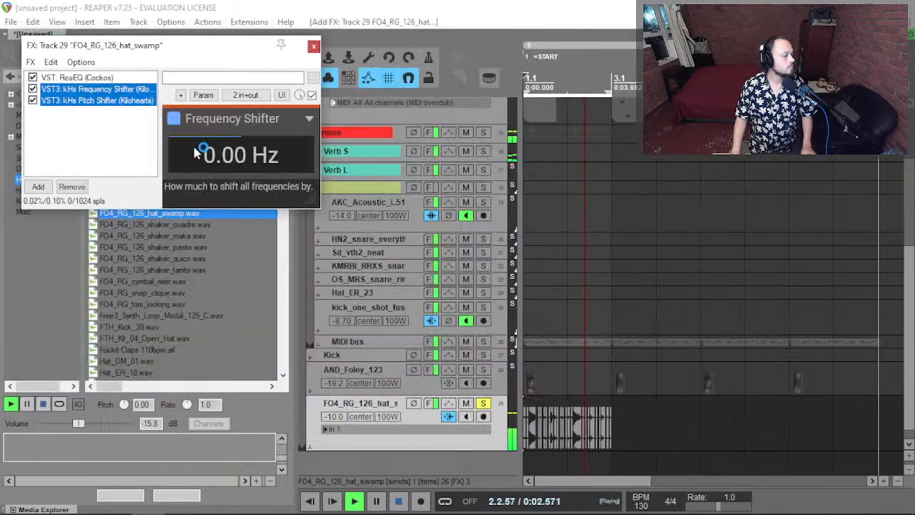
Bypass the Pitch Shifter and set the Frequency Shifter to 397 Hz on the soloed hats.
{"action": "left_click", "coordinate": [59, 111]}
{"action": "left_click", "coordinate": [31, 89]}
{"action": "left_click", "coordinate": [31, 89]}
{"action": "left_click", "coordinate": [33, 100]}
{"action": "left_click", "coordinate": [58, 78]}
{"action": "left_click", "coordinate": [57, 91]}
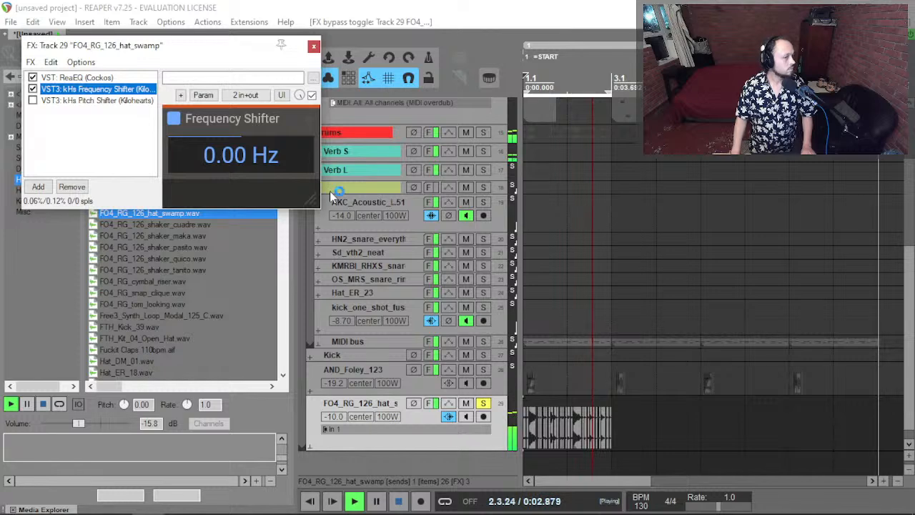
{"action": "left_click_drag", "start_coordinate": [241, 154], "coordinate": [241, 136]}
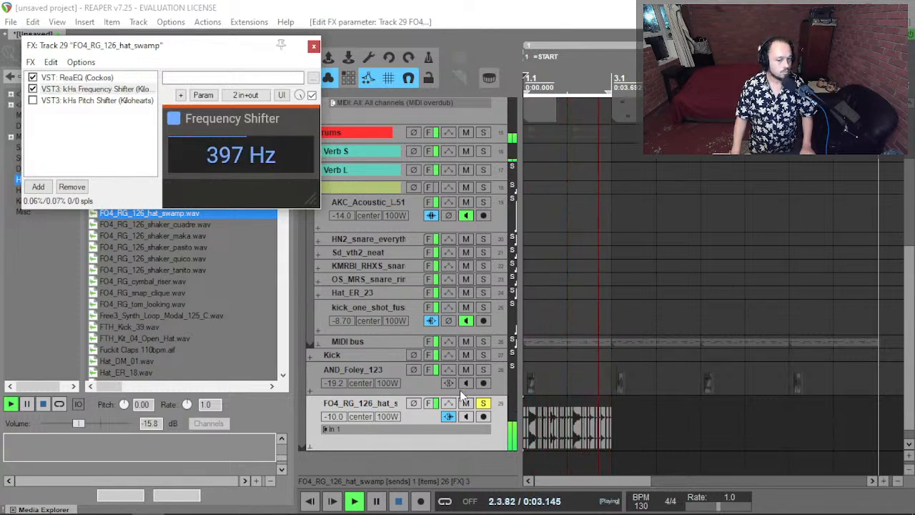
Bypass the Frequency Shifter and try the Pitch Shifter at +4 semitones on the hats instead.
{"action": "left_click", "coordinate": [33, 89]}
{"action": "left_click", "coordinate": [33, 101]}
{"action": "left_click", "coordinate": [93, 101]}
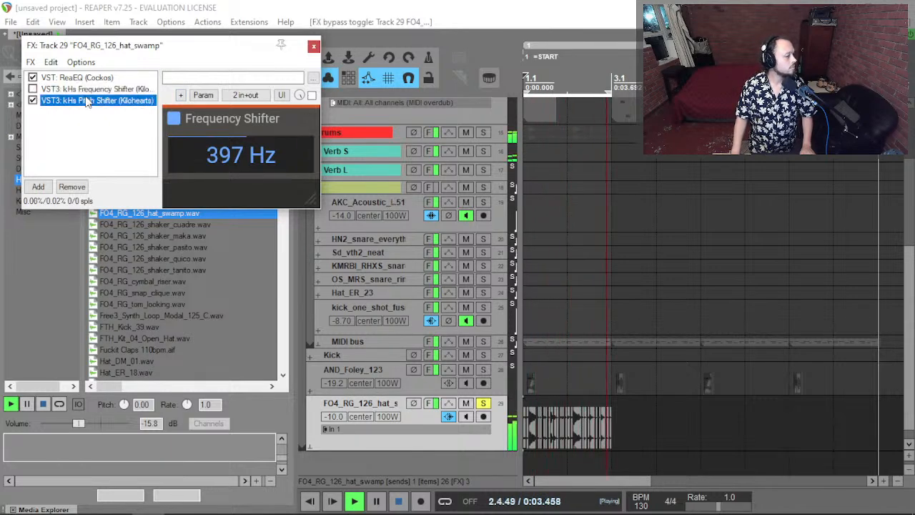
{"action": "left_click_drag", "start_coordinate": [243, 155], "coordinate": [243, 138]}
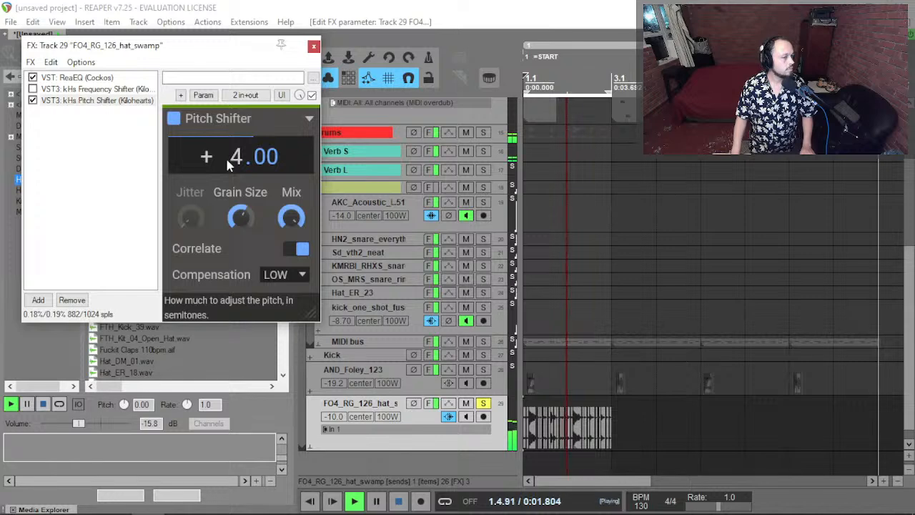
Delete the Pitch Shifter from the hat track's effects chain and re-enable the Frequency Shifter.
{"action": "left_click", "coordinate": [147, 101]}
{"action": "key", "text": "Delete"}
{"action": "left_click", "coordinate": [33, 88]}
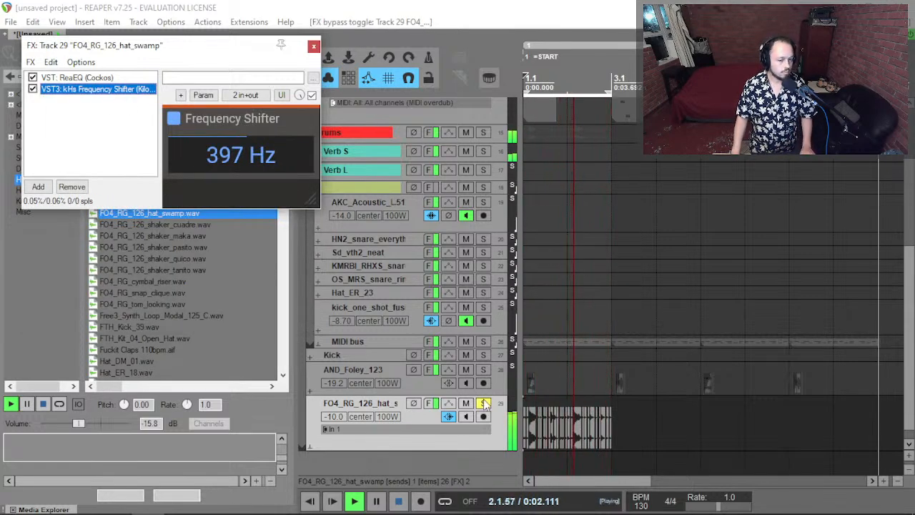
Unsolo the hat track to hear the frequency-shifted hats in the full mix and close its effects chain.
{"action": "left_click", "coordinate": [483, 403]}
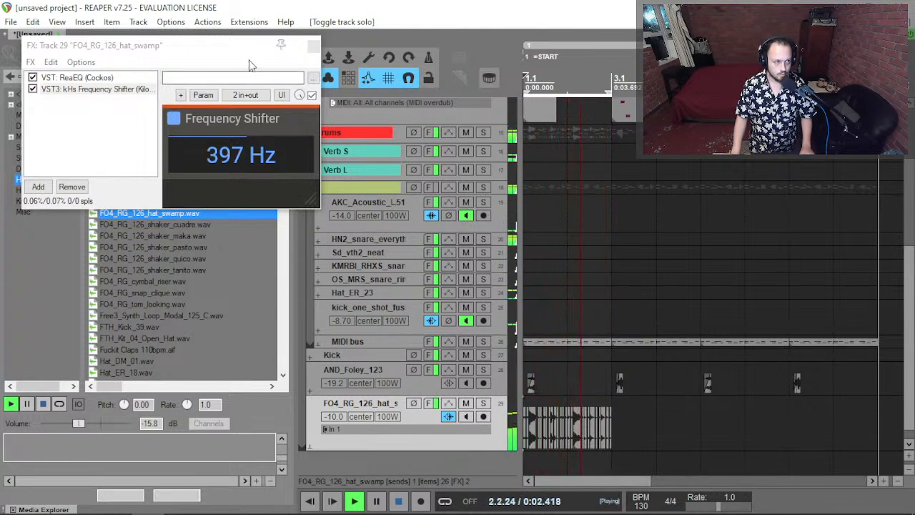
{"action": "left_click", "coordinate": [109, 101]}
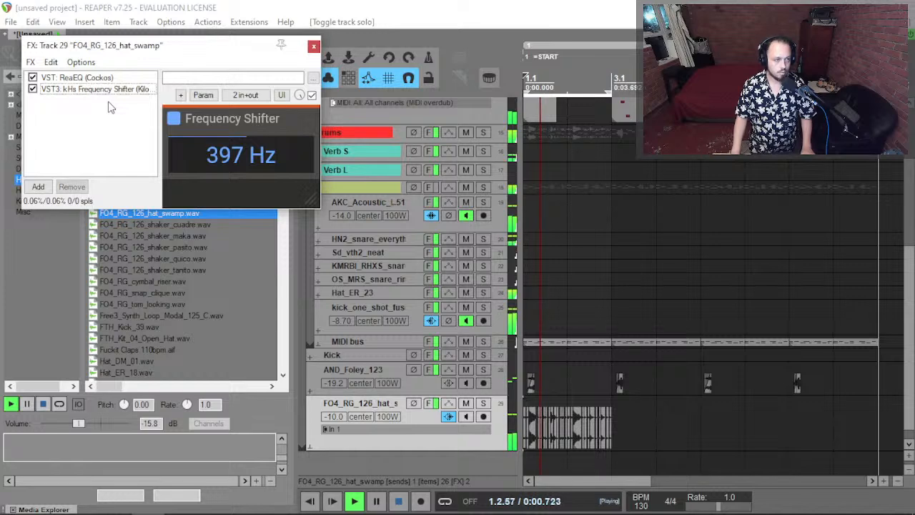
{"action": "key", "text": "Escape"}
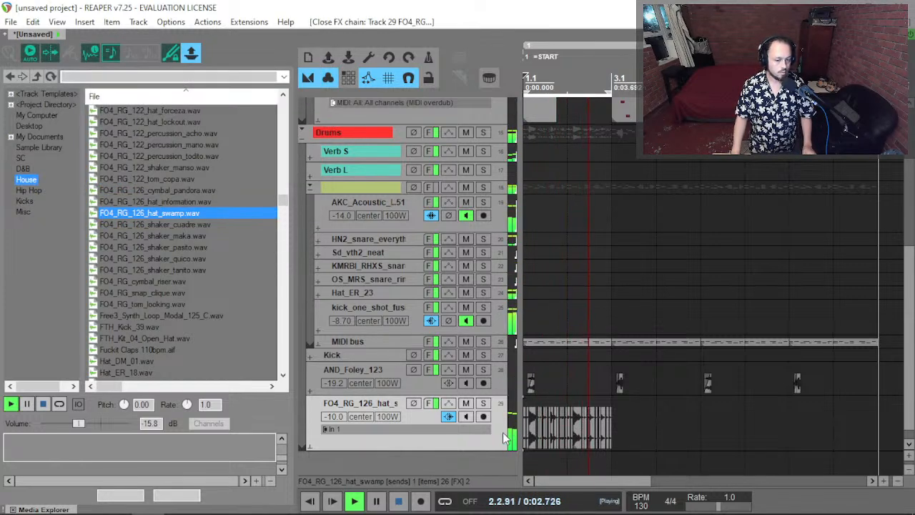
Select the loud hat slices in bars 1 and 2 together and lower their item volume.
{"action": "scroll", "coordinate": [546, 436], "scroll_direction": "up", "scroll_amount": 3}
{"action": "left_click", "coordinate": [546, 436]}
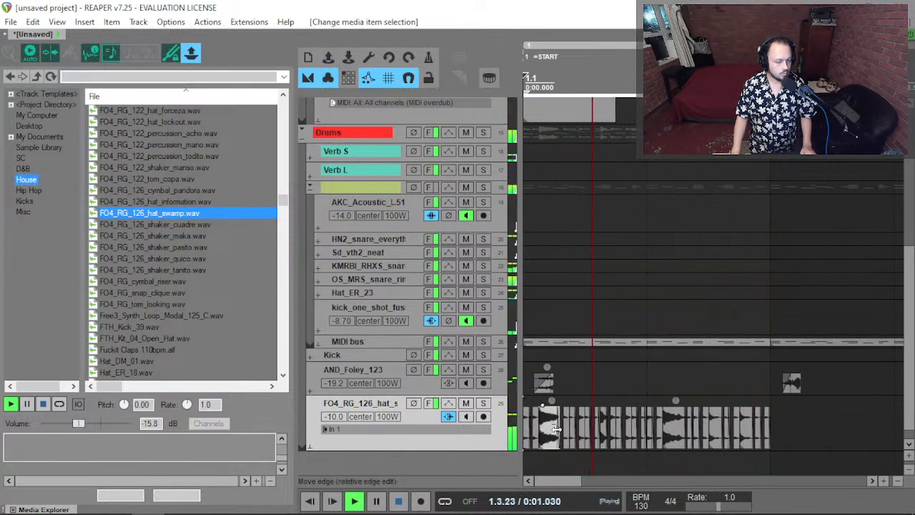
{"action": "left_click", "coordinate": [674, 446], "text": "ctrl"}
{"action": "left_click_drag", "start_coordinate": [675, 401], "coordinate": [673, 427]}
Lower the item volume of the hat slice at 1.3.50.
{"action": "scroll", "coordinate": [600, 420], "scroll_direction": "up", "scroll_amount": 3}
{"action": "left_click", "coordinate": [618, 418]}
{"action": "left_click_drag", "start_coordinate": [621, 400], "coordinate": [621, 418]}
{"action": "scroll", "coordinate": [613, 429], "scroll_direction": "down", "scroll_amount": 3}
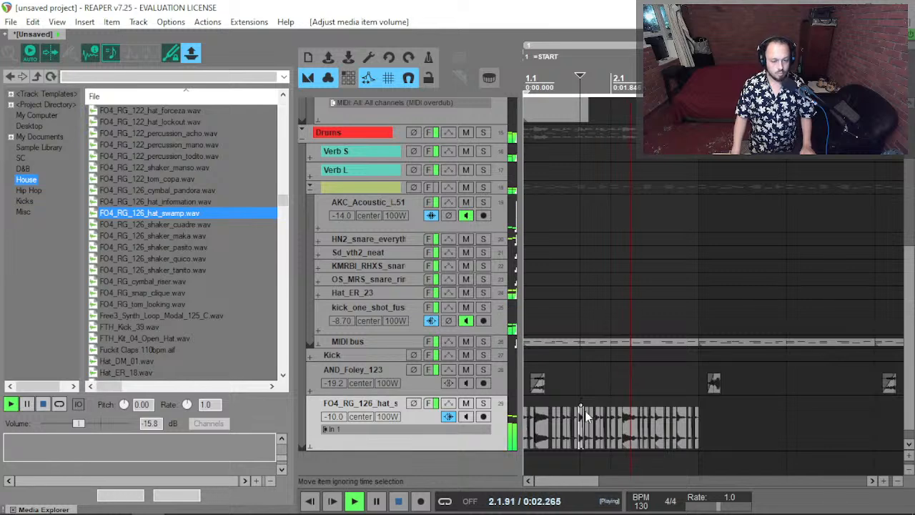
Add a short fade-in to the start of all the hat slices.
{"action": "scroll", "coordinate": [581, 429], "scroll_direction": "up", "scroll_amount": 4}
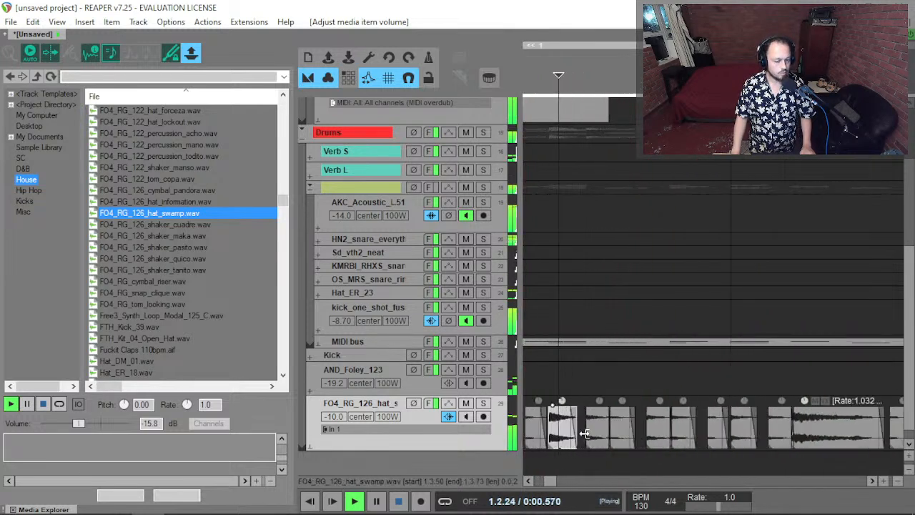
{"action": "scroll", "coordinate": [592, 425], "scroll_direction": "up", "scroll_amount": 3}
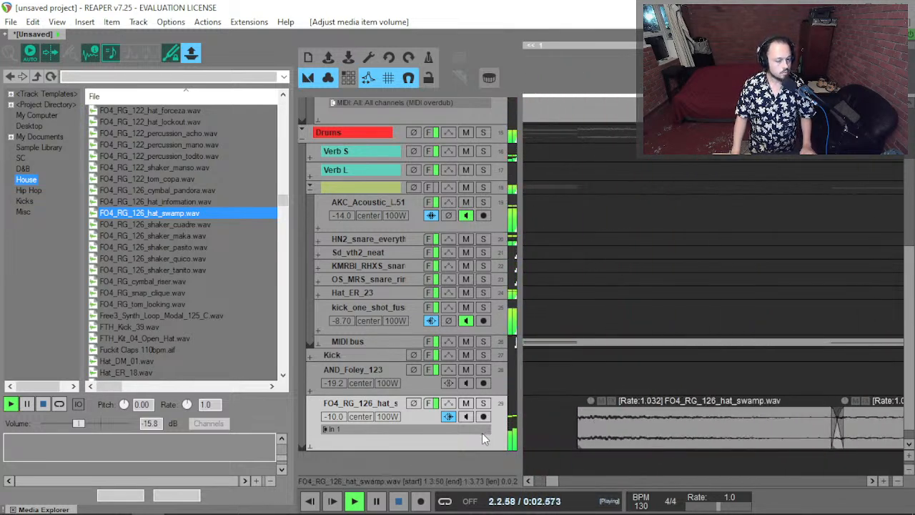
{"action": "left_click_drag", "start_coordinate": [579, 406], "coordinate": [590, 429]}
{"action": "scroll", "coordinate": [590, 444], "scroll_direction": "down", "scroll_amount": 7}
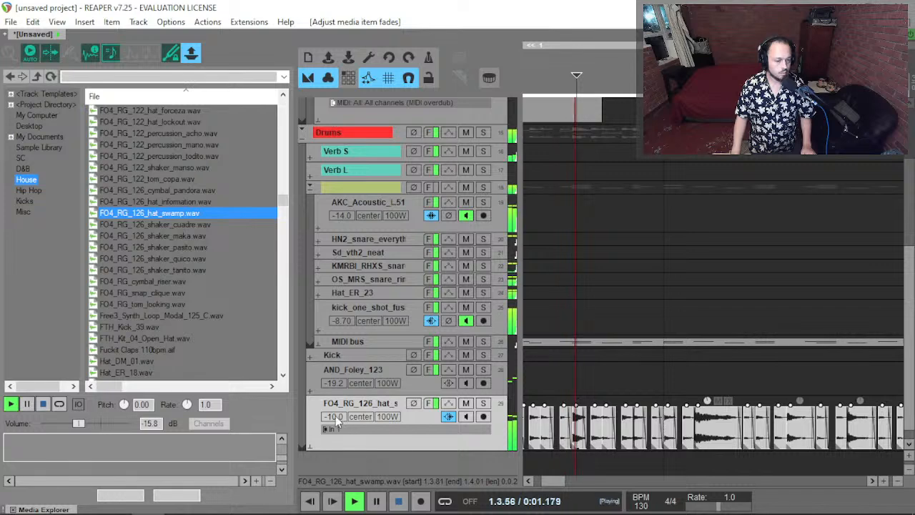
Set the hat track's volume to -16.4 dB, its pan to 20% right and its width to -100%.
{"action": "left_click_drag", "start_coordinate": [335, 417], "coordinate": [359, 417]}
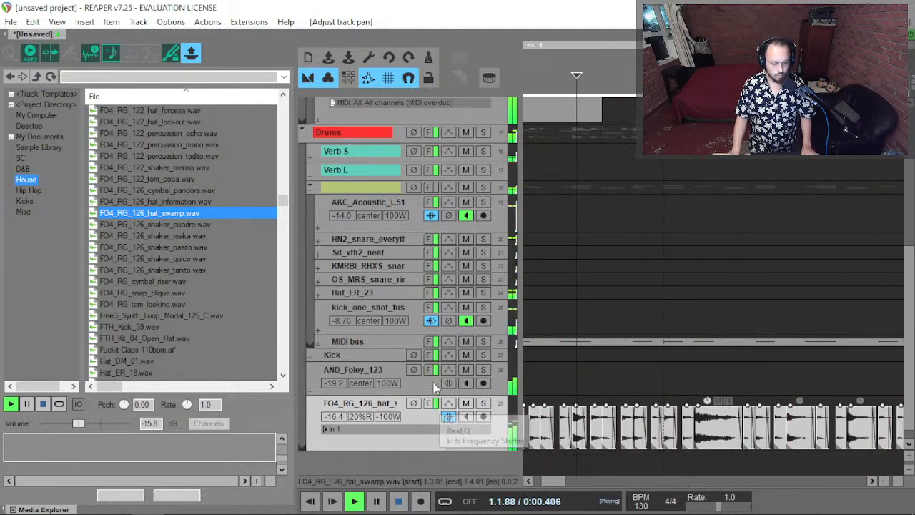
Copy the Pumper 1/4 effect from the Bass Bus to the end of the hat track's effects chain and enable it.
{"action": "scroll", "coordinate": [425, 300], "scroll_direction": "up", "scroll_amount": 1}
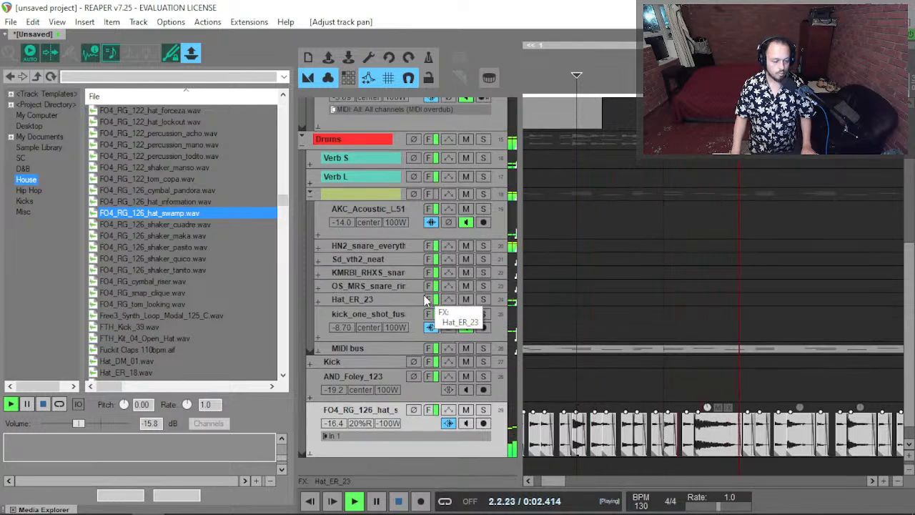
{"action": "scroll", "coordinate": [385, 234], "scroll_direction": "up", "scroll_amount": 3}
{"action": "scroll", "coordinate": [345, 181], "scroll_direction": "up", "scroll_amount": 4}
{"action": "left_click", "coordinate": [353, 125]}
{"action": "key", "text": "f"}
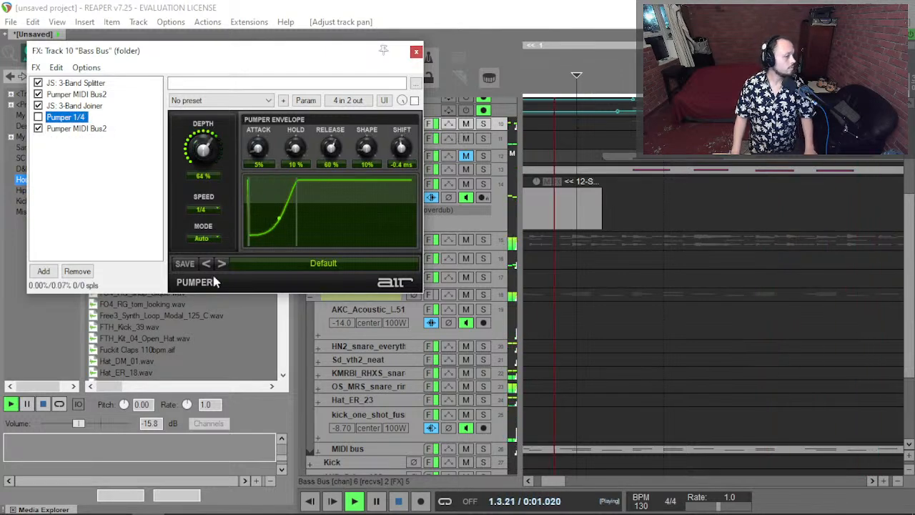
{"action": "key", "text": "Escape"}
{"action": "scroll", "coordinate": [384, 449], "scroll_direction": "down", "scroll_amount": 4}
{"action": "left_click", "coordinate": [363, 428]}
{"action": "key", "text": "f"}
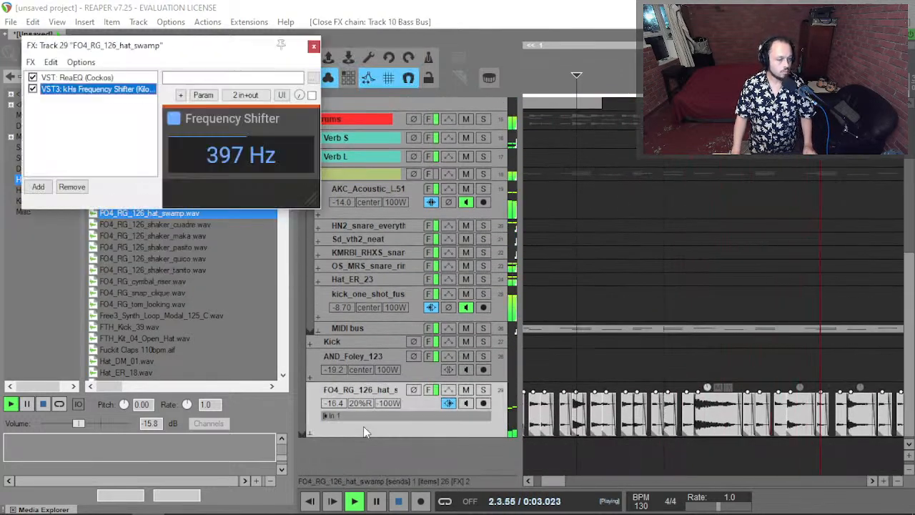
{"action": "key", "text": "ctrl+v"}
{"action": "left_click", "coordinate": [32, 101]}
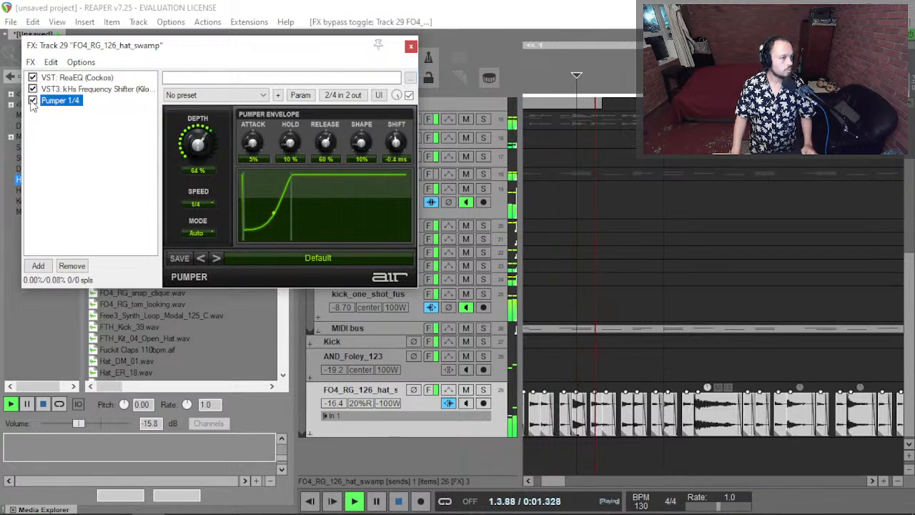
Set the hat track's Pumper depth to 58% and its release to 46%, and close the effects chain.
{"action": "left_click_drag", "start_coordinate": [203, 150], "coordinate": [201, 160]}
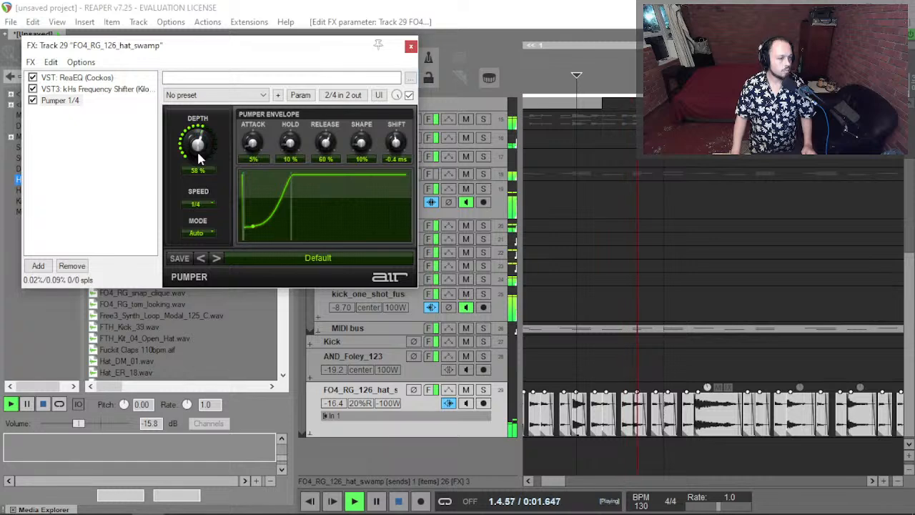
{"action": "left_click_drag", "start_coordinate": [325, 145], "coordinate": [326, 163]}
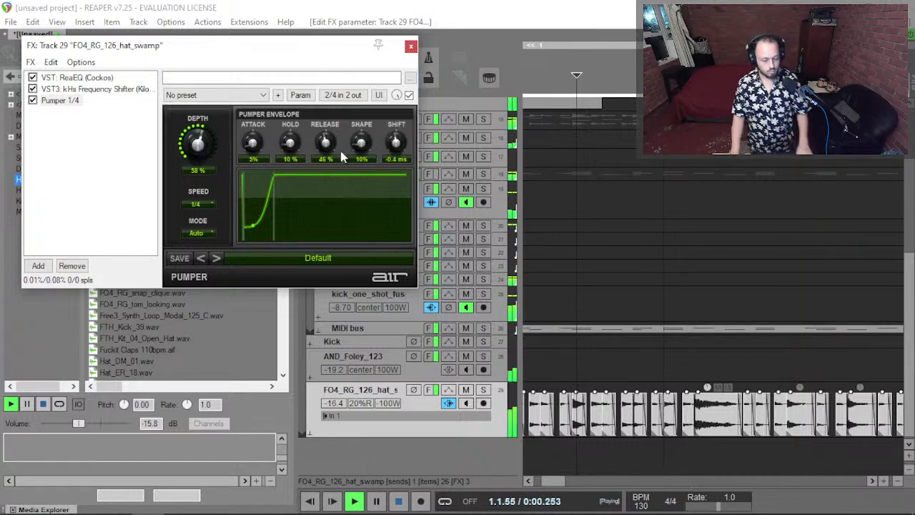
{"action": "key", "text": "Escape"}
Duplicate the two-bar hat section three times with a razor edit so the hats fill all eight bars.
{"action": "scroll", "coordinate": [645, 308], "scroll_direction": "down", "scroll_amount": 5}
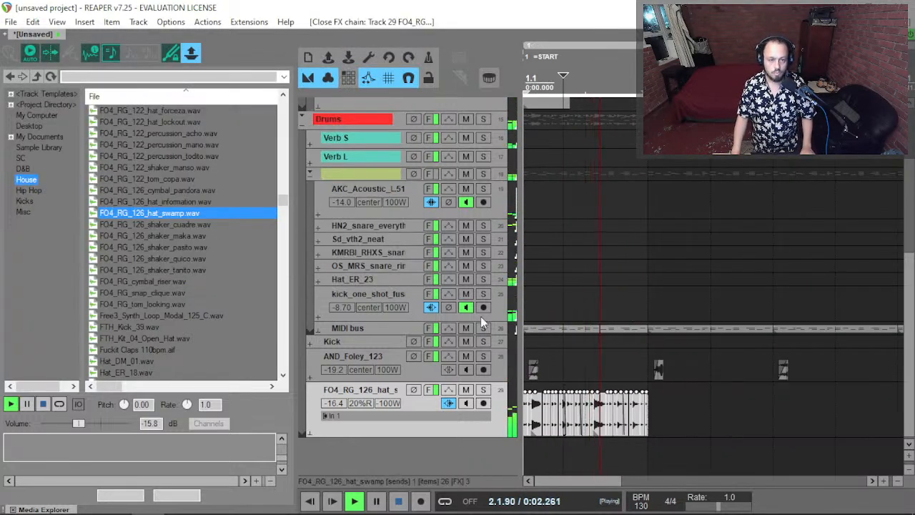
{"action": "scroll", "coordinate": [527, 323], "scroll_direction": "up", "scroll_amount": 5}
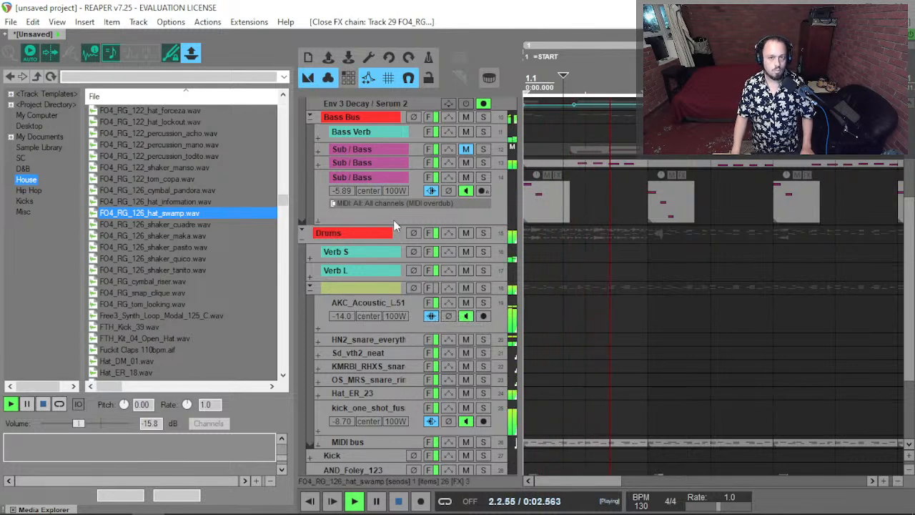
{"action": "scroll", "coordinate": [367, 227], "scroll_direction": "down", "scroll_amount": 8}
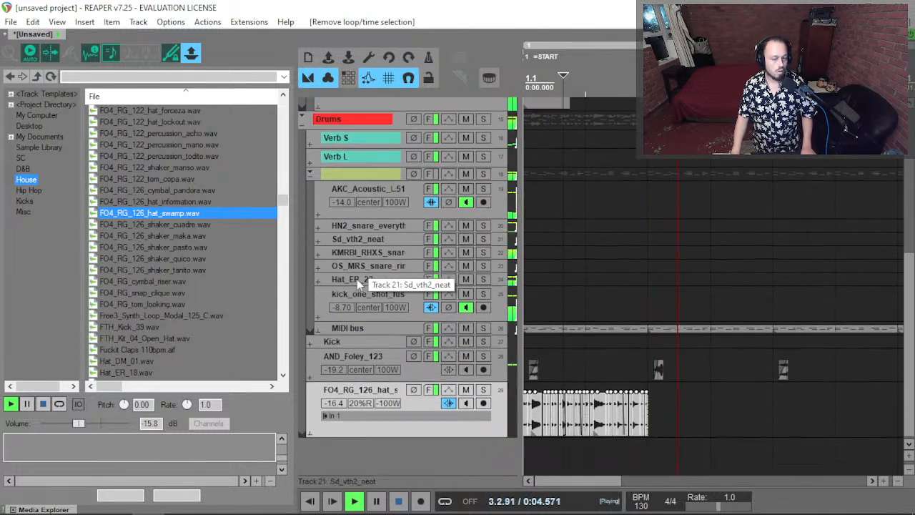
{"action": "left_click", "coordinate": [646, 419]}
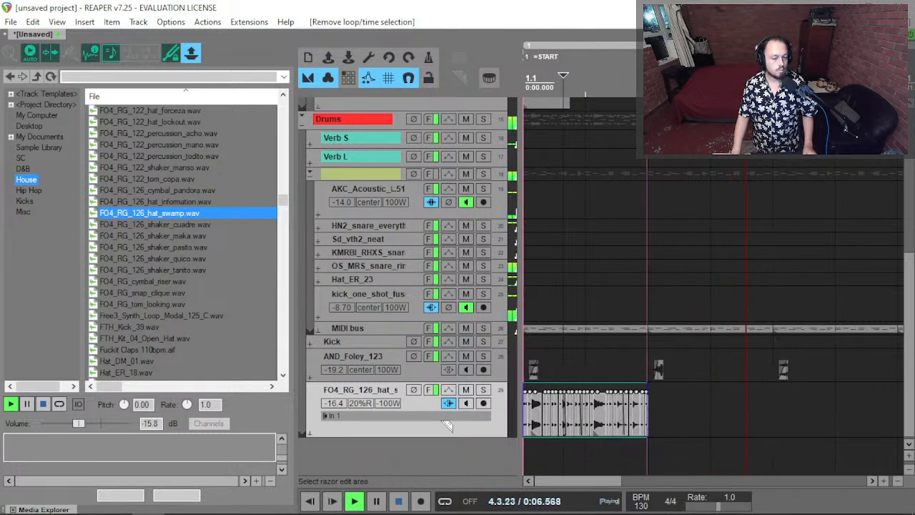
{"action": "left_click_drag", "start_coordinate": [460, 423], "coordinate": [458, 423]}
{"action": "scroll", "coordinate": [644, 421], "scroll_direction": "down", "scroll_amount": 6}
{"action": "key", "text": "ctrl+d"}
{"action": "key", "text": "ctrl+d"}
{"action": "key", "text": "ctrl+d"}
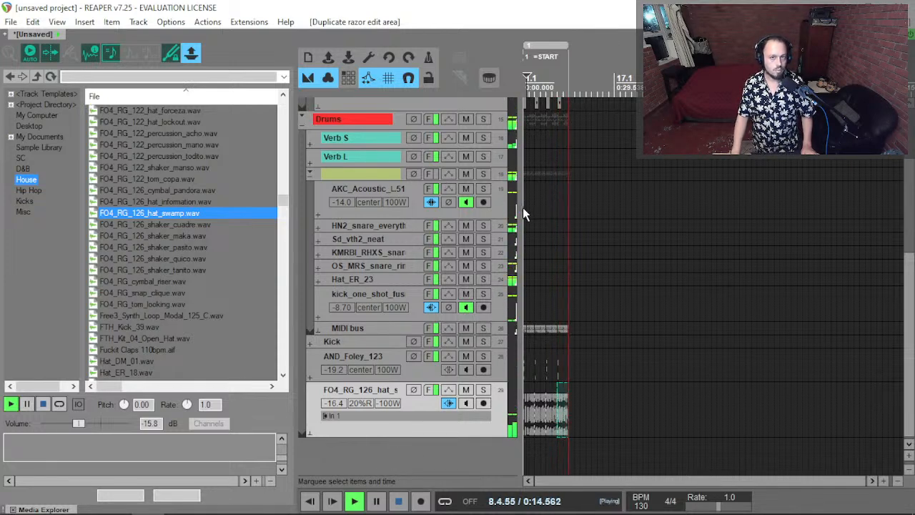
Lower the opening notes of the Sub / Bass MIDI item at bar 5, moving the first one down an octave.
{"action": "scroll", "coordinate": [388, 249], "scroll_direction": "up", "scroll_amount": 2}
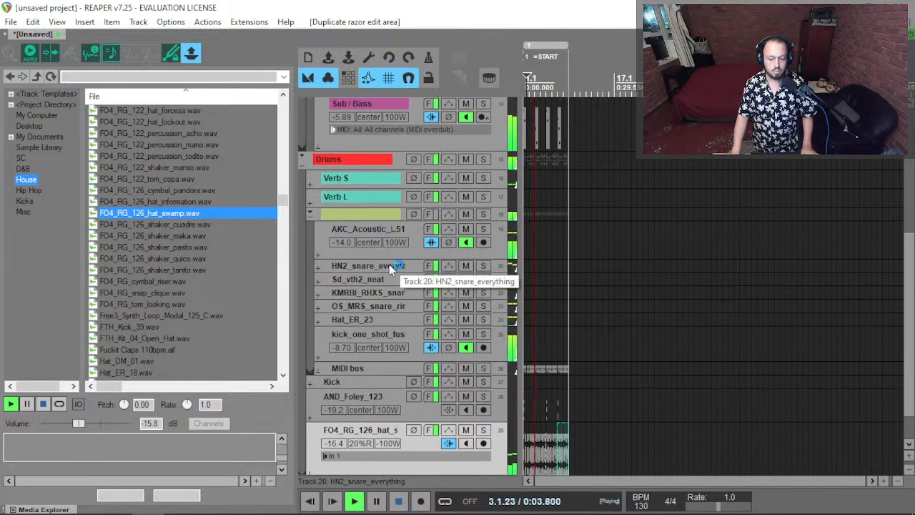
{"action": "scroll", "coordinate": [388, 263], "scroll_direction": "up", "scroll_amount": 1}
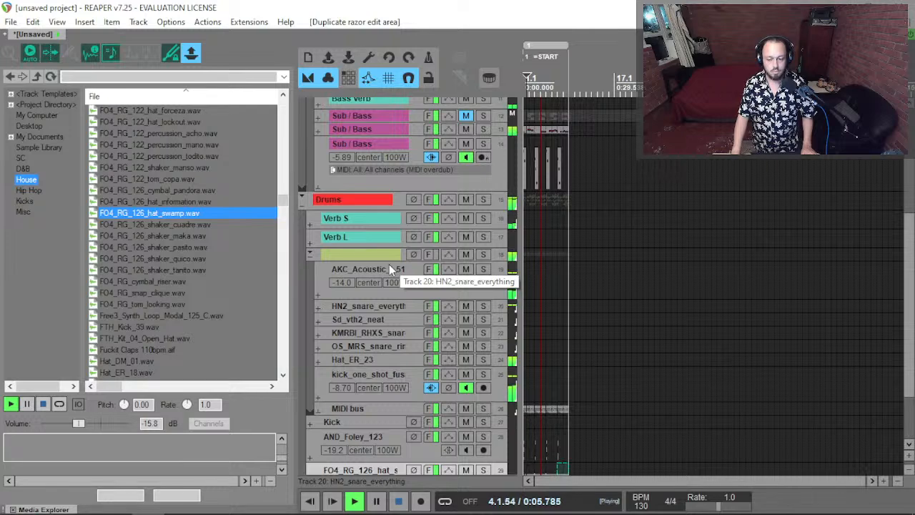
{"action": "scroll", "coordinate": [389, 264], "scroll_direction": "up", "scroll_amount": 2}
{"action": "scroll", "coordinate": [389, 264], "scroll_direction": "up", "scroll_amount": 3}
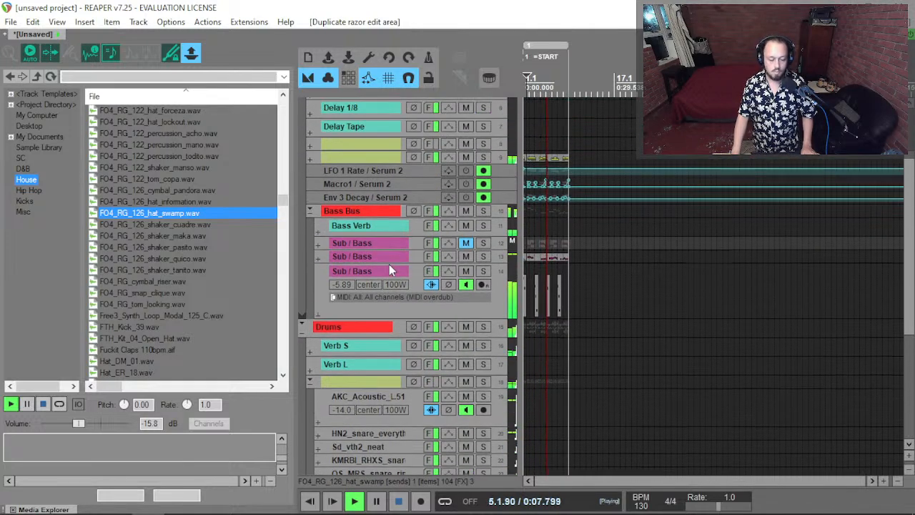
{"action": "scroll", "coordinate": [507, 323], "scroll_direction": "up", "scroll_amount": 1}
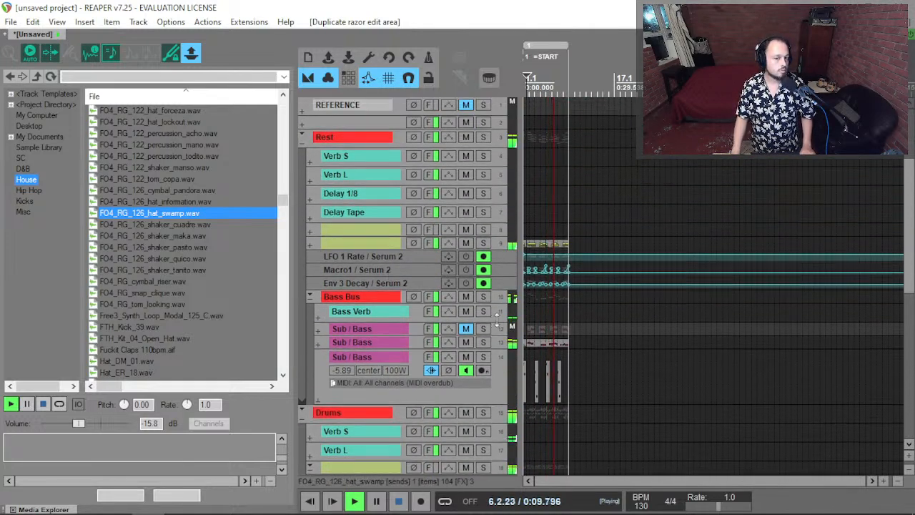
{"action": "scroll", "coordinate": [507, 325], "scroll_direction": "down", "scroll_amount": 1}
{"action": "scroll", "coordinate": [538, 327], "scroll_direction": "up", "scroll_amount": 5}
{"action": "scroll", "coordinate": [540, 338], "scroll_direction": "left", "scroll_amount": 1}
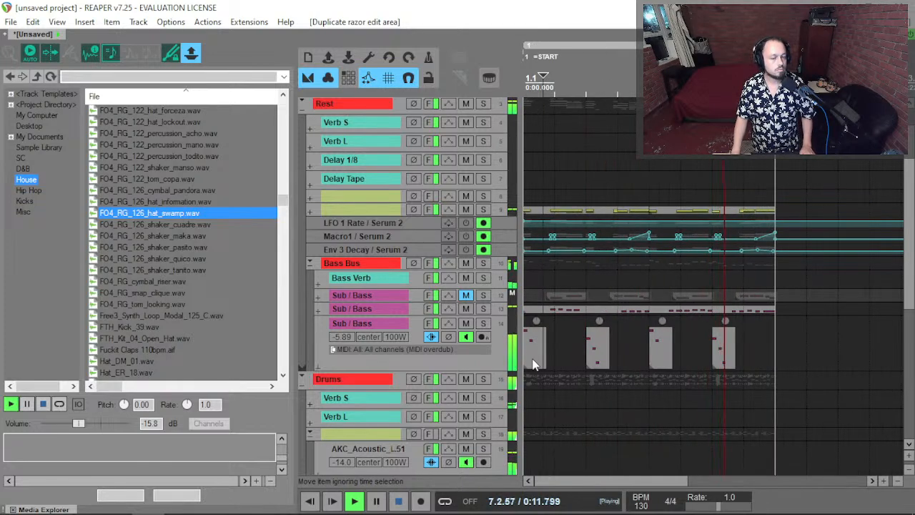
{"action": "left_click", "coordinate": [538, 339]}
{"action": "double_click", "coordinate": [659, 362]}
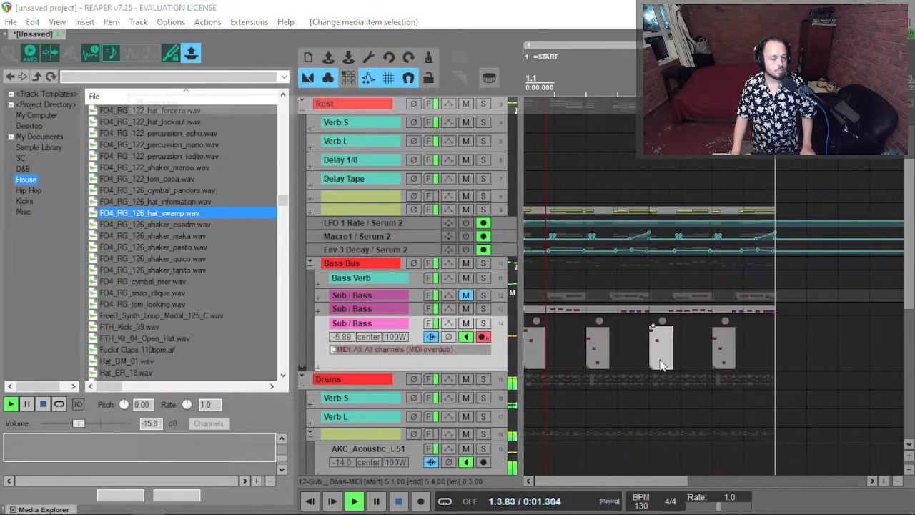
{"action": "left_click_drag", "start_coordinate": [280, 202], "coordinate": [218, 278]}
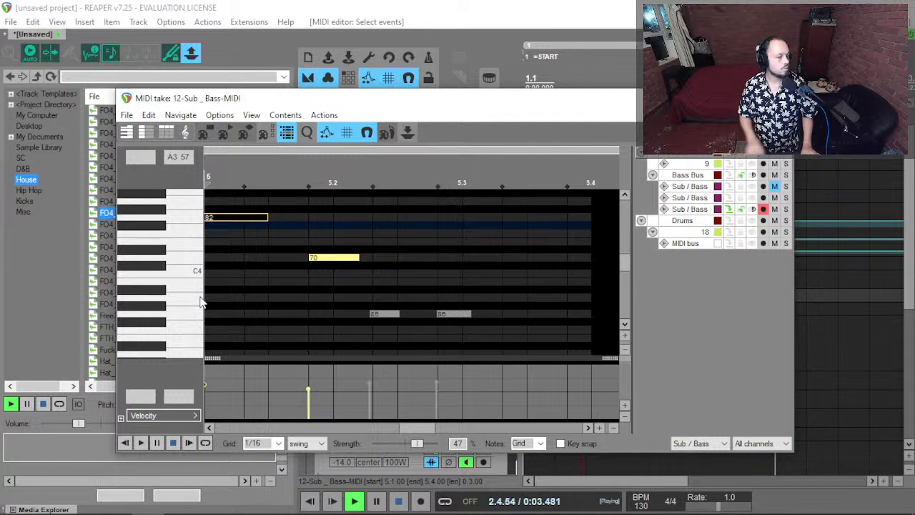
{"action": "key", "text": "ctrl+Down"}
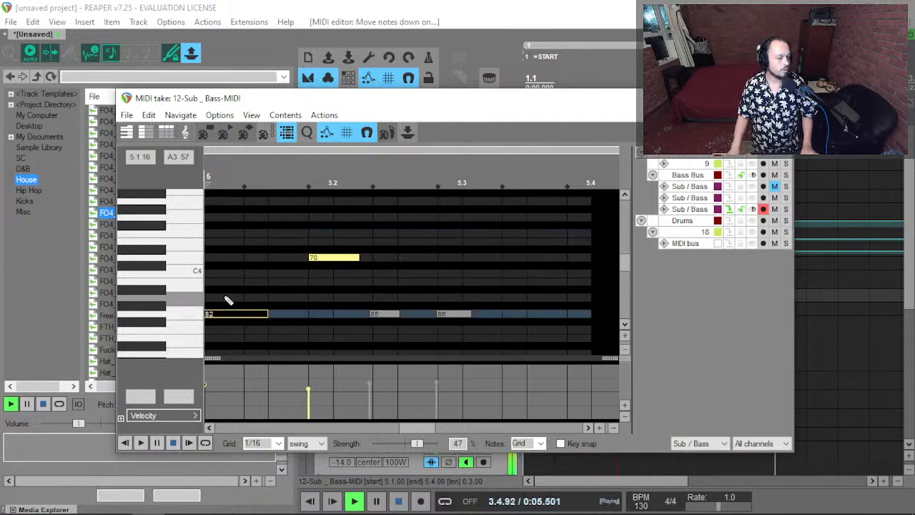
{"action": "left_click_drag", "start_coordinate": [338, 236], "coordinate": [321, 319]}
{"action": "key", "text": "space"}
{"action": "scroll", "coordinate": [345, 301], "scroll_direction": "down", "scroll_amount": 4}
{"action": "key", "text": "Escape"}
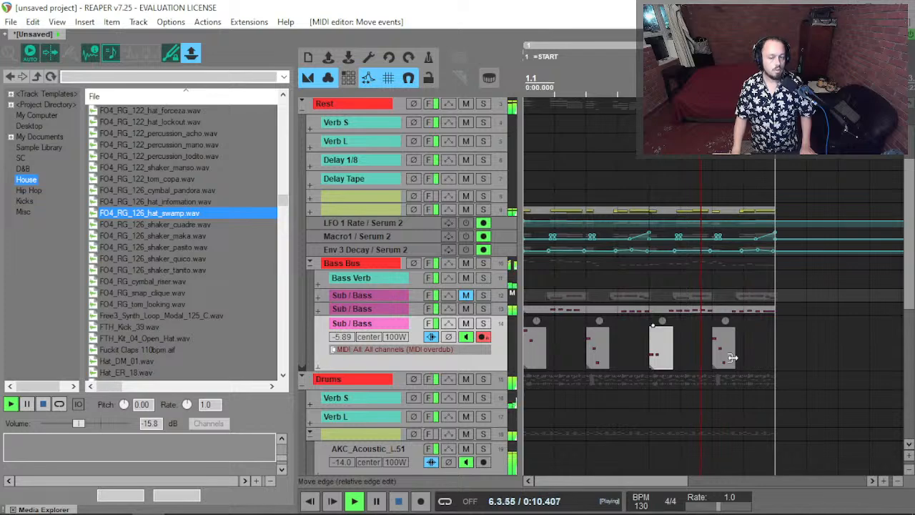
Open the Sub / Bass MIDI item at bar 7 and extend its first two notes so each meets the next.
{"action": "key", "text": "space"}
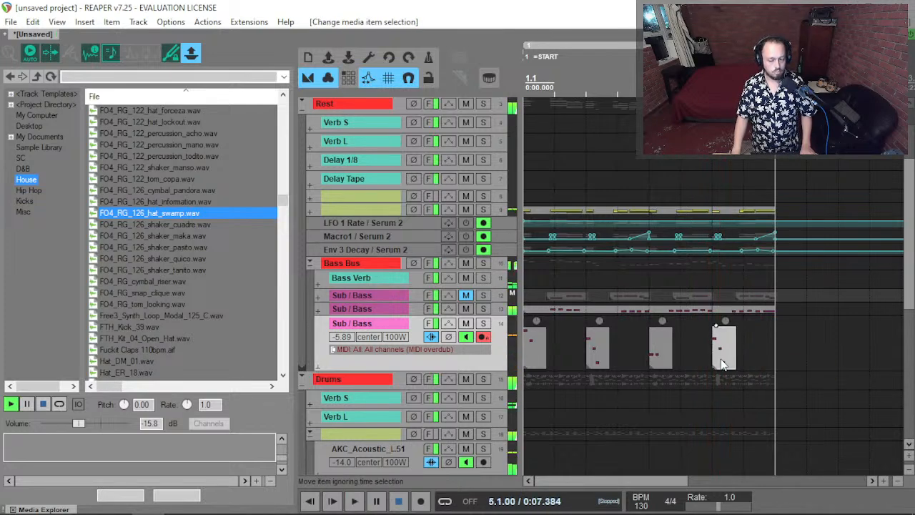
{"action": "double_click", "coordinate": [718, 361]}
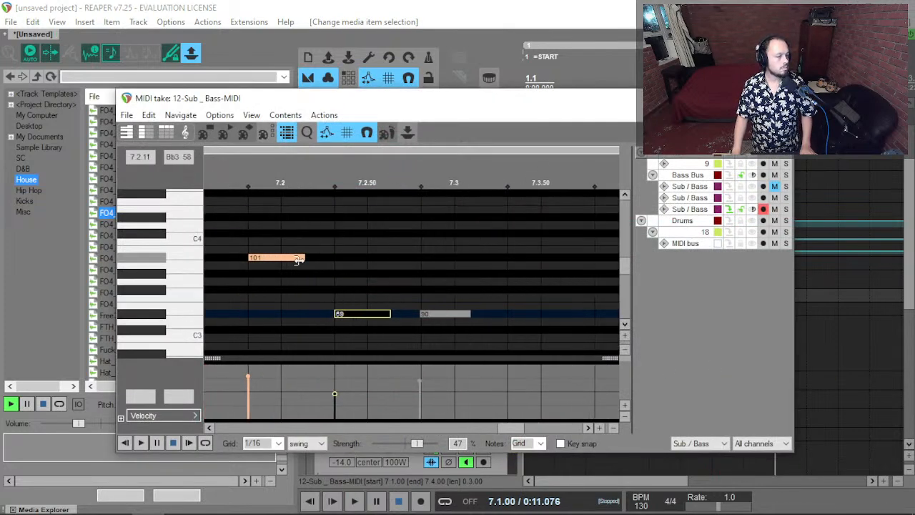
{"action": "left_click_drag", "start_coordinate": [303, 259], "coordinate": [333, 259]}
{"action": "scroll", "coordinate": [308, 286], "scroll_direction": "down", "scroll_amount": 1}
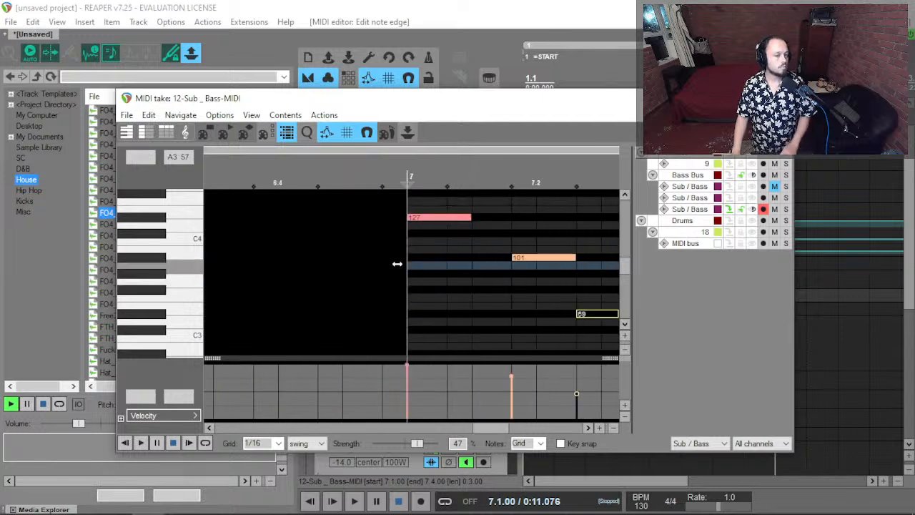
{"action": "key", "text": "space"}
{"action": "key", "text": "space"}
{"action": "left_click_drag", "start_coordinate": [469, 219], "coordinate": [506, 220]}
{"action": "key", "text": "space"}
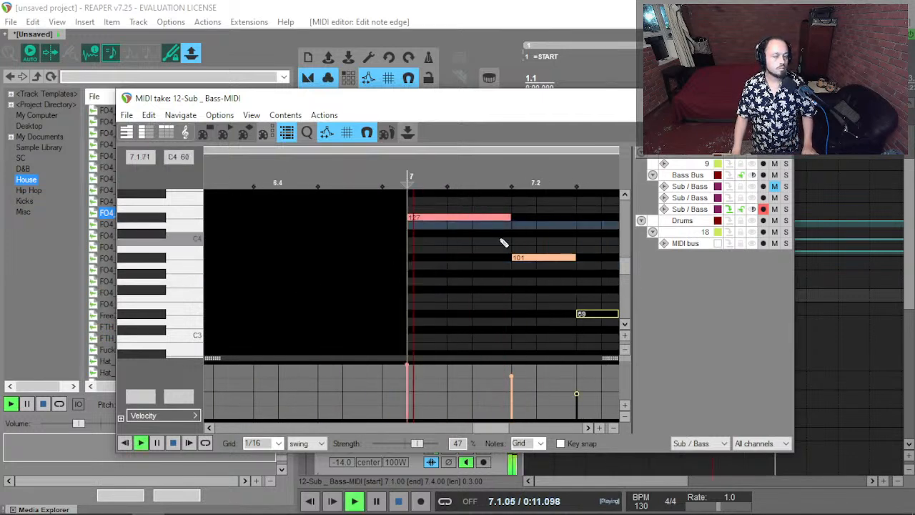
{"action": "scroll", "coordinate": [498, 251], "scroll_direction": "down", "scroll_amount": 4}
{"action": "key", "text": "space"}
Extend the third note of the bar 7 item to the start of the last note, and delete that last note.
{"action": "scroll", "coordinate": [551, 307], "scroll_direction": "up", "scroll_amount": 3}
{"action": "left_click", "coordinate": [553, 308]}
{"action": "scroll", "coordinate": [554, 307], "scroll_direction": "up", "scroll_amount": 1}
{"action": "key", "text": "space"}
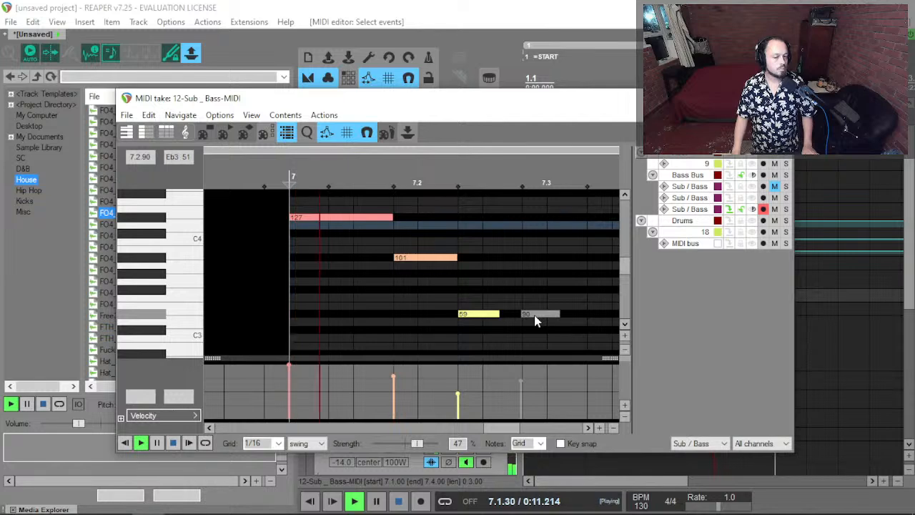
{"action": "key", "text": "space"}
{"action": "left_click_drag", "start_coordinate": [494, 314], "coordinate": [549, 323]}
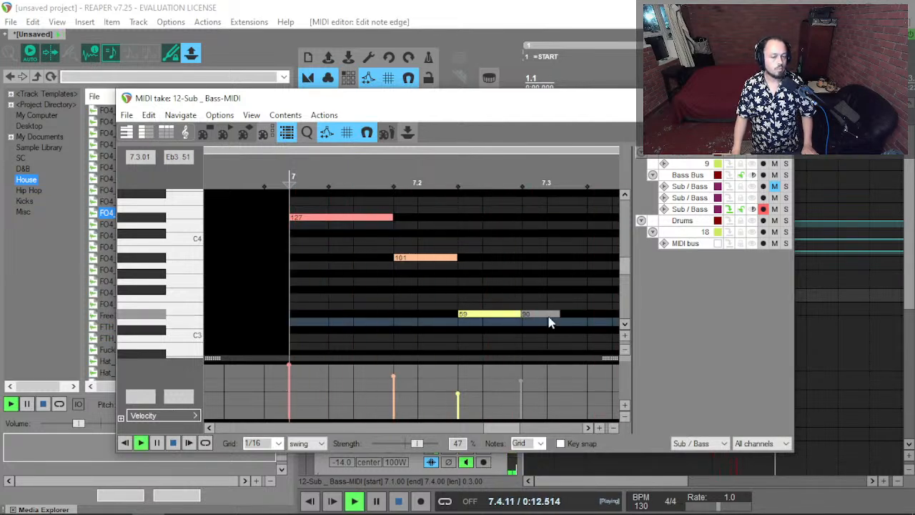
{"action": "left_click", "coordinate": [548, 319]}
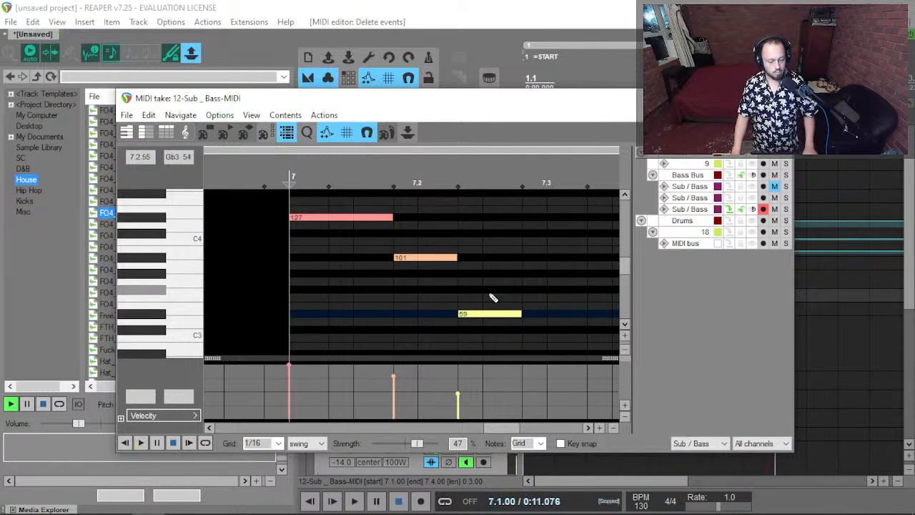
Move the third note of the bar 7 item up an octave to Eb4 and play the phrase back.
{"action": "key", "text": "space"}
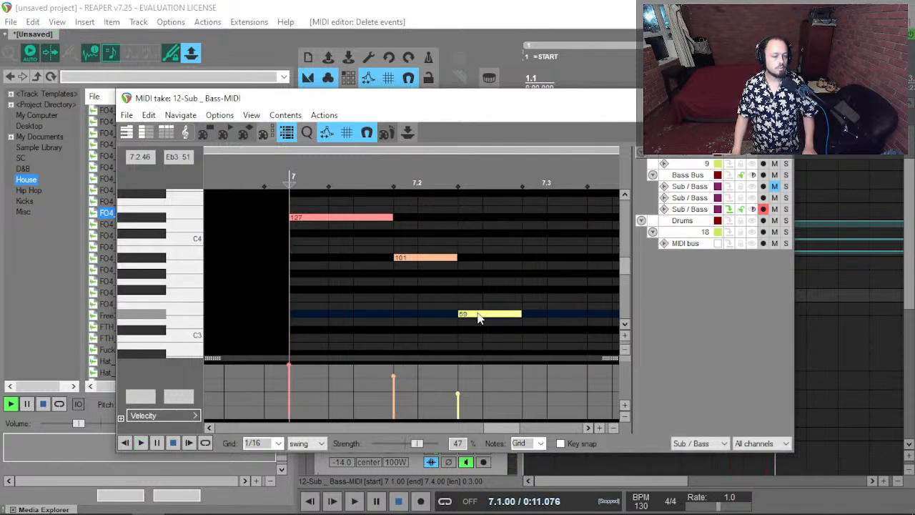
{"action": "left_click_drag", "start_coordinate": [470, 313], "coordinate": [473, 224]}
{"action": "key", "text": "space"}
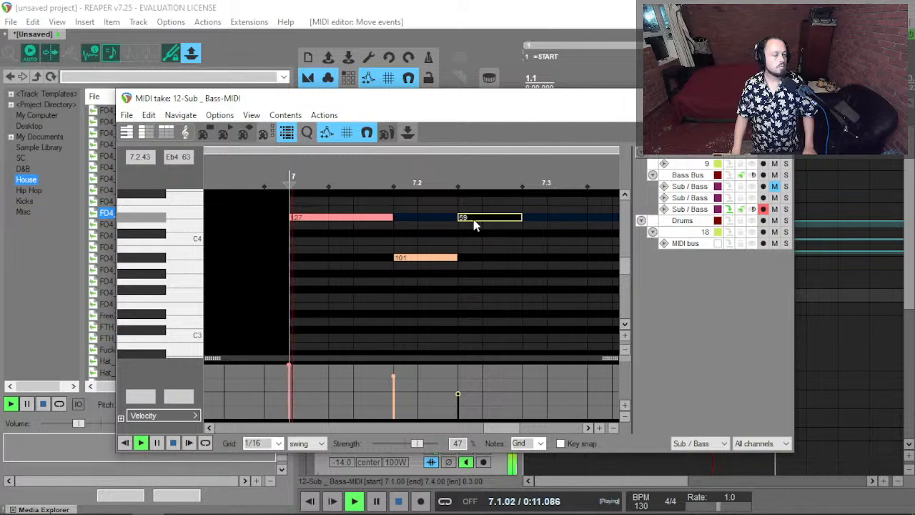
{"action": "scroll", "coordinate": [511, 236], "scroll_direction": "down", "scroll_amount": 3}
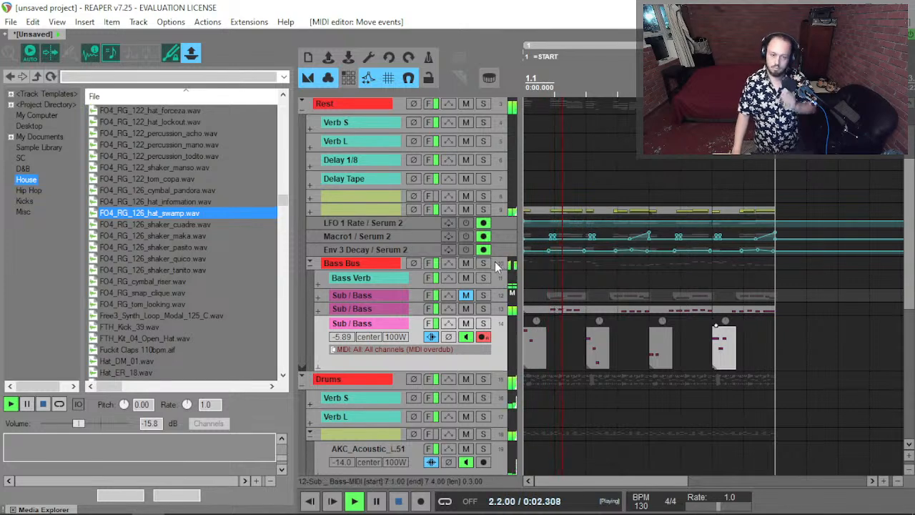
Open Serum 2 on the Sub / Bass track holding the edited MIDI items and examine its ENV 2 and ENV 3 envelopes.
{"action": "scroll", "coordinate": [495, 262], "scroll_direction": "down", "scroll_amount": 1}
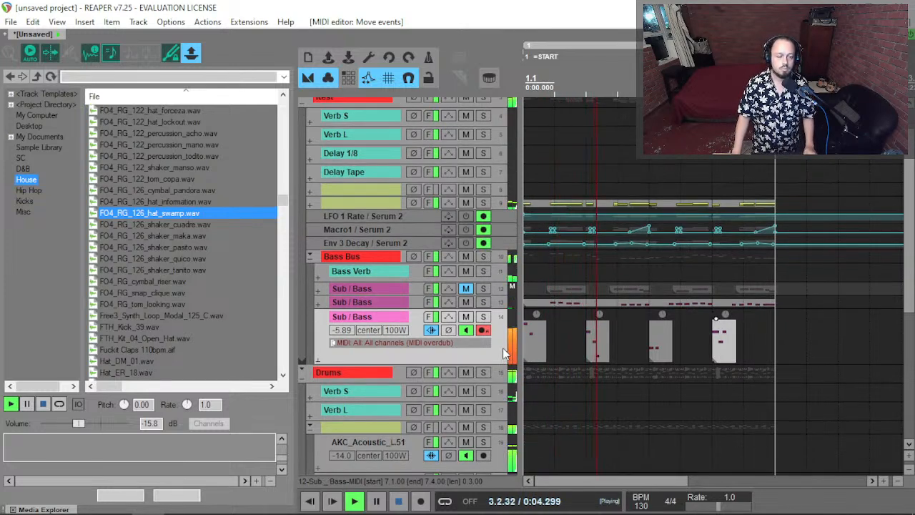
{"action": "left_click", "coordinate": [428, 317]}
{"action": "key", "text": "space"}
{"action": "left_click", "coordinate": [481, 284]}
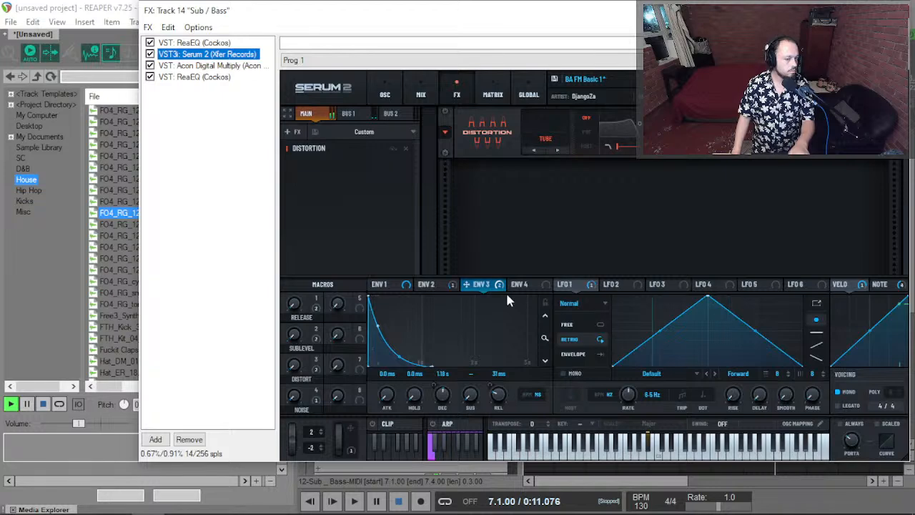
{"action": "left_click", "coordinate": [428, 285]}
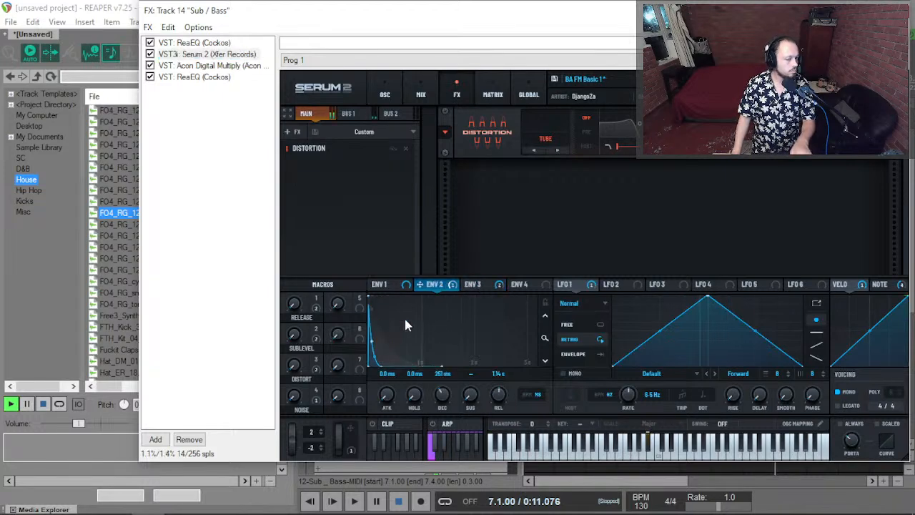
{"action": "left_click", "coordinate": [496, 285]}
{"action": "left_click_drag", "start_coordinate": [398, 373], "coordinate": [374, 422]}
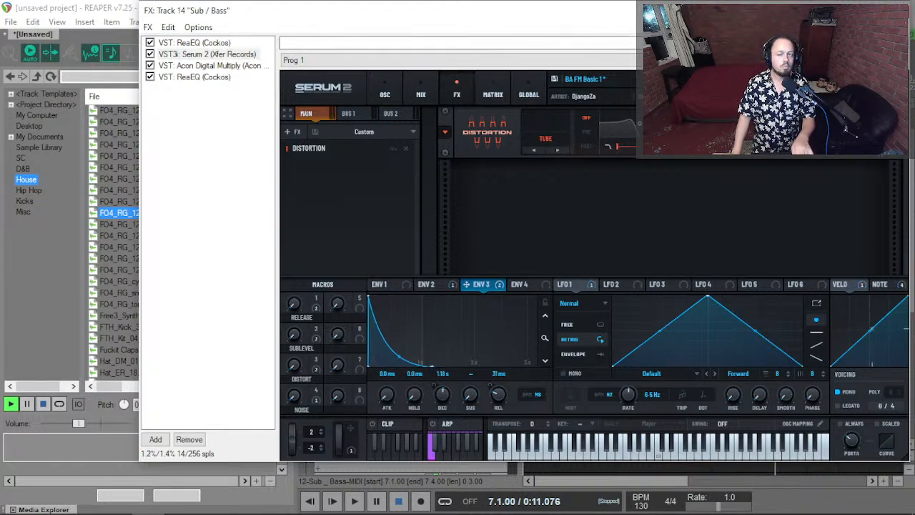
Show the Serum 2 Env 3 Attack automation lane on the lowest Sub / Bass track, close its effects window and play from the start.
{"action": "left_click", "coordinate": [801, 43]}
{"action": "left_click", "coordinate": [791, 120]}
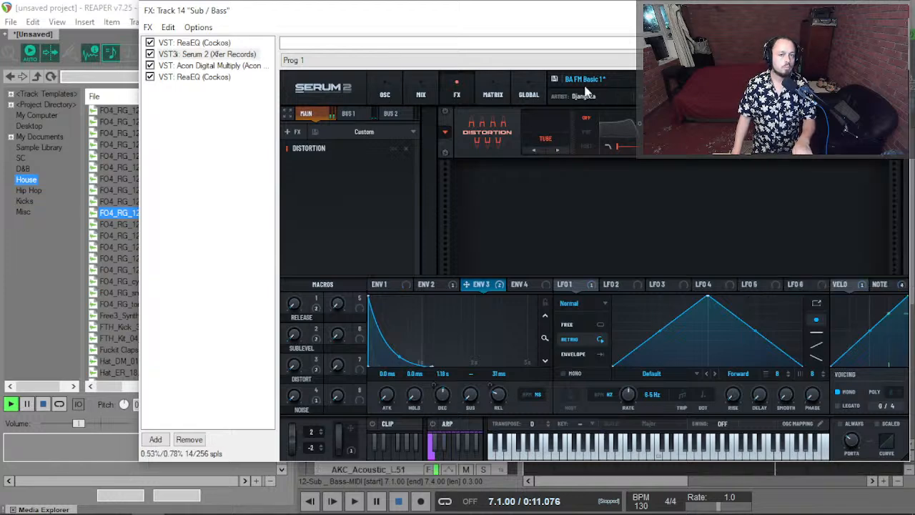
{"action": "key", "text": "Escape"}
{"action": "key", "text": "space"}
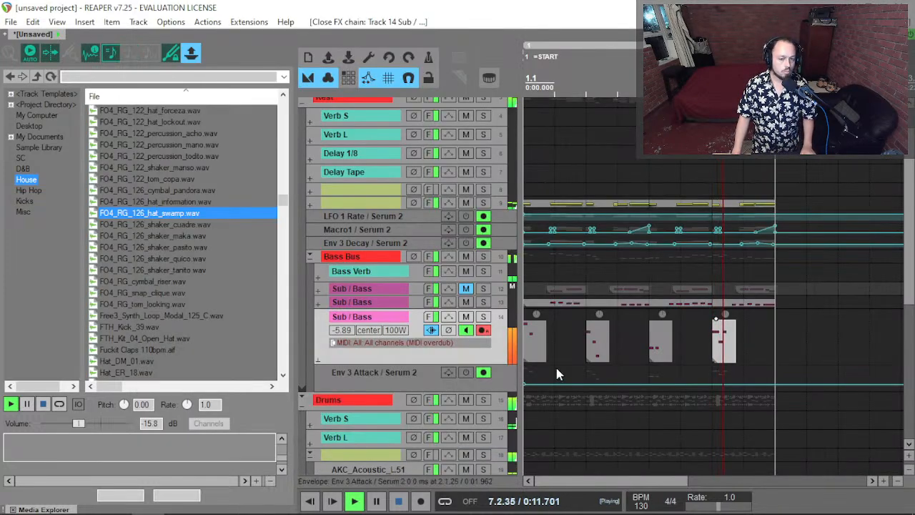
{"action": "left_click", "coordinate": [526, 373]}
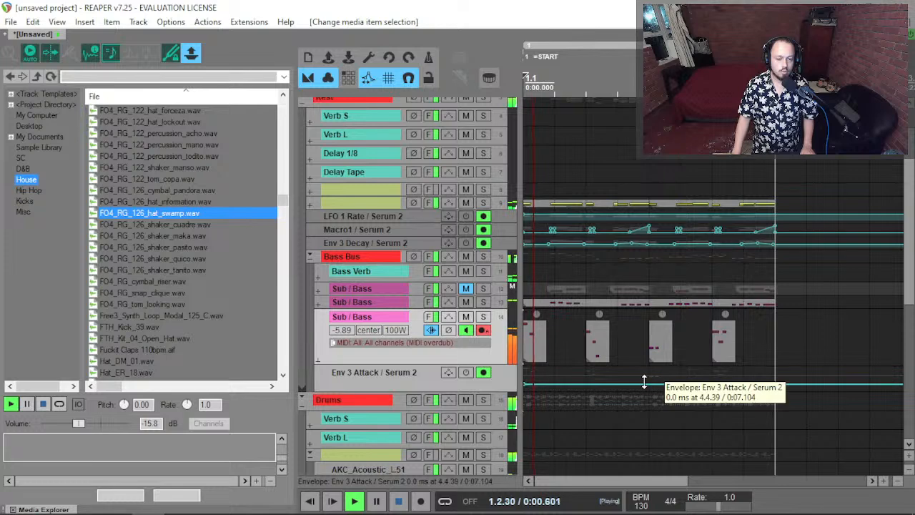
Raise a section of the Env 3 Attack envelope under the second and third notes of the bar 3 Sub / Bass item.
{"action": "scroll", "coordinate": [541, 380], "scroll_direction": "up", "scroll_amount": 3}
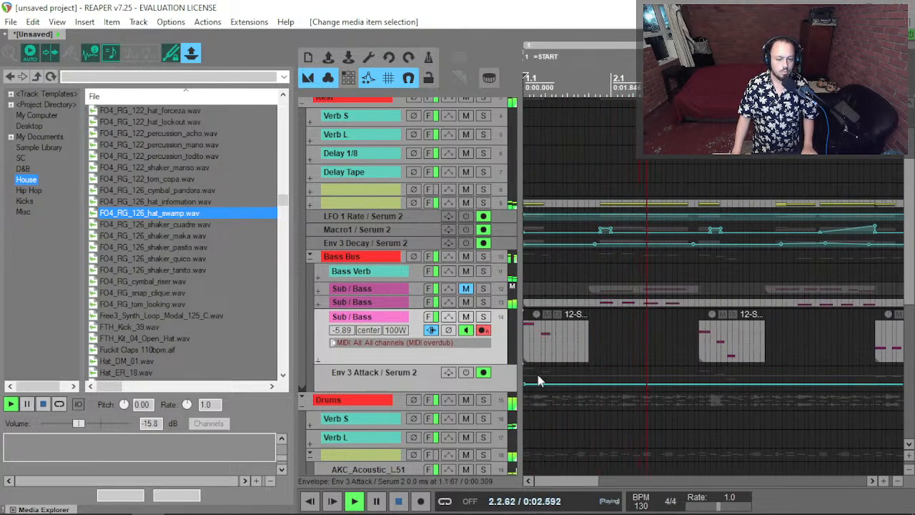
{"action": "key", "text": "space"}
{"action": "scroll", "coordinate": [544, 379], "scroll_direction": "up", "scroll_amount": 4}
{"action": "scroll", "coordinate": [564, 386], "scroll_direction": "down", "scroll_amount": 5}
{"action": "left_click", "coordinate": [609, 358]}
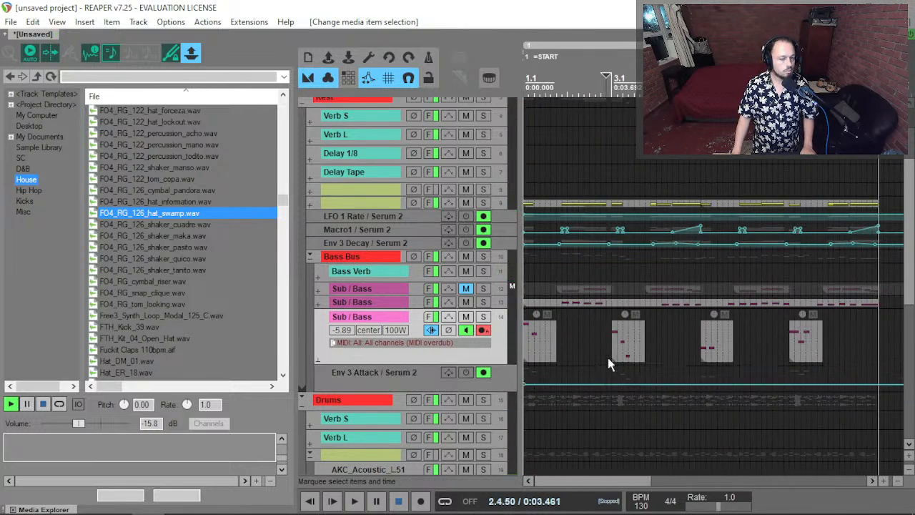
{"action": "key", "text": "space"}
{"action": "scroll", "coordinate": [616, 363], "scroll_direction": "up", "scroll_amount": 4}
{"action": "key", "text": "space"}
{"action": "left_click_drag", "start_coordinate": [640, 375], "coordinate": [683, 366]}
{"action": "left_click", "coordinate": [637, 389]}
{"action": "key", "text": "space"}
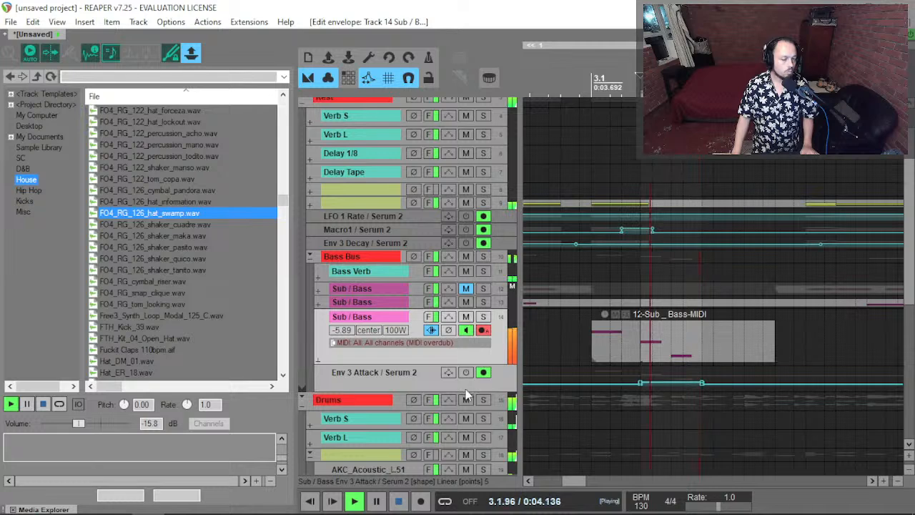
Solo the lowest Sub / Bass track and adjust the height of its raised Env 3 Attack section at bar 3, playing from 2.4.50.
{"action": "key", "text": "space"}
{"action": "key", "text": "F6"}
{"action": "key", "text": "space"}
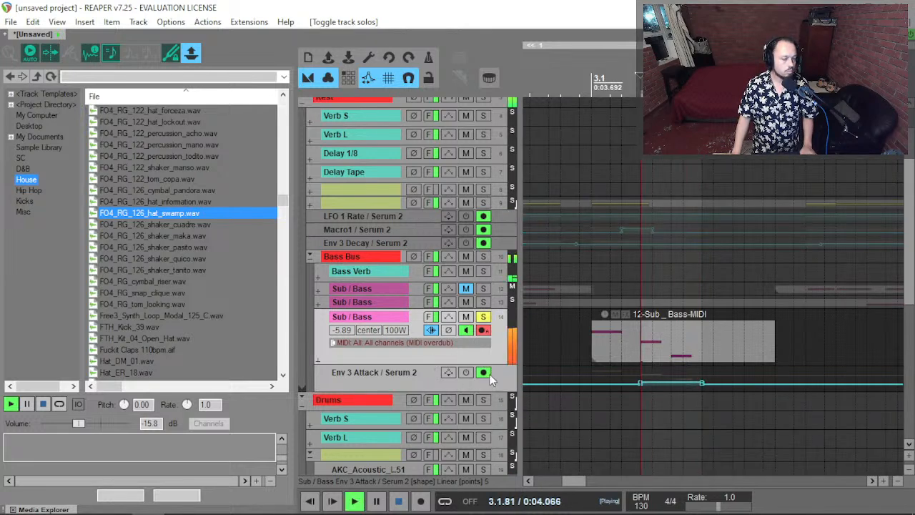
{"action": "left_click_drag", "start_coordinate": [676, 384], "coordinate": [642, 378]}
{"action": "scroll", "coordinate": [641, 377], "scroll_direction": "down", "scroll_amount": 5}
{"action": "key", "text": "space"}
{"action": "key", "text": "Escape"}
{"action": "left_click", "coordinate": [620, 350]}
{"action": "key", "text": "space"}
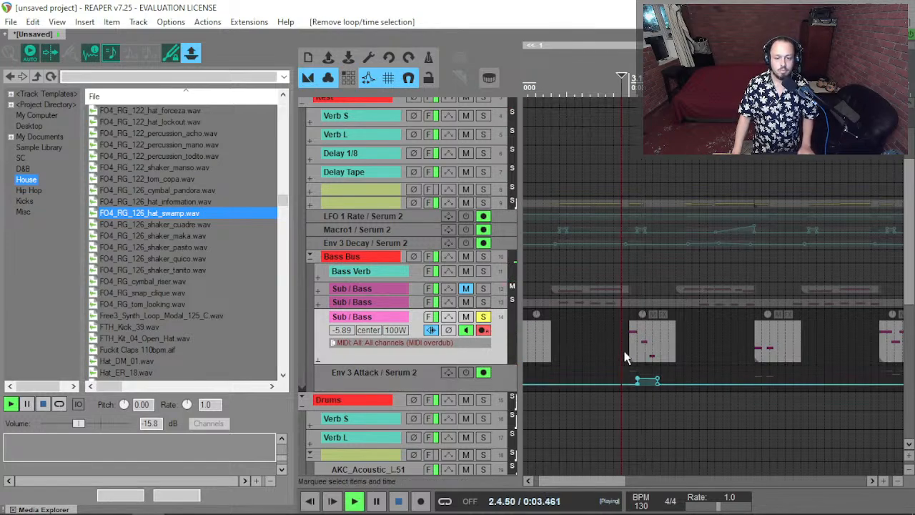
Set the raised Env 3 Attack section at bar 3 to about 125 ms, unsolo the track and play the passage.
{"action": "key", "text": "space"}
{"action": "scroll", "coordinate": [637, 390], "scroll_direction": "up", "scroll_amount": 3}
{"action": "scroll", "coordinate": [634, 388], "scroll_direction": "up", "scroll_amount": 2}
{"action": "key", "text": "space"}
{"action": "left_click_drag", "start_coordinate": [655, 377], "coordinate": [656, 380]}
{"action": "key", "text": "space"}
{"action": "key", "text": "space"}
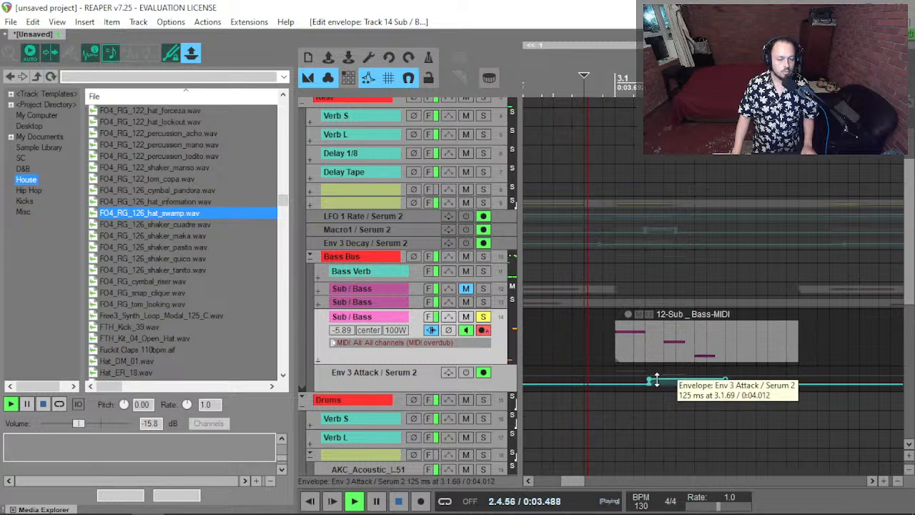
{"action": "key", "text": "space"}
{"action": "key", "text": "F6"}
{"action": "key", "text": "space"}
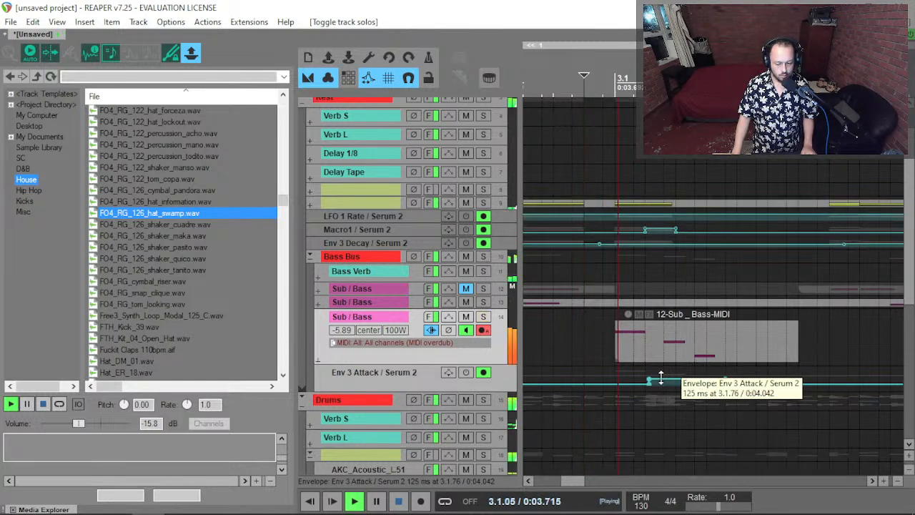
Copy the raised Env 3 Attack section from bar 3 to the matching notes of the bar 7 item and play from the start.
{"action": "scroll", "coordinate": [666, 374], "scroll_direction": "down", "scroll_amount": 4}
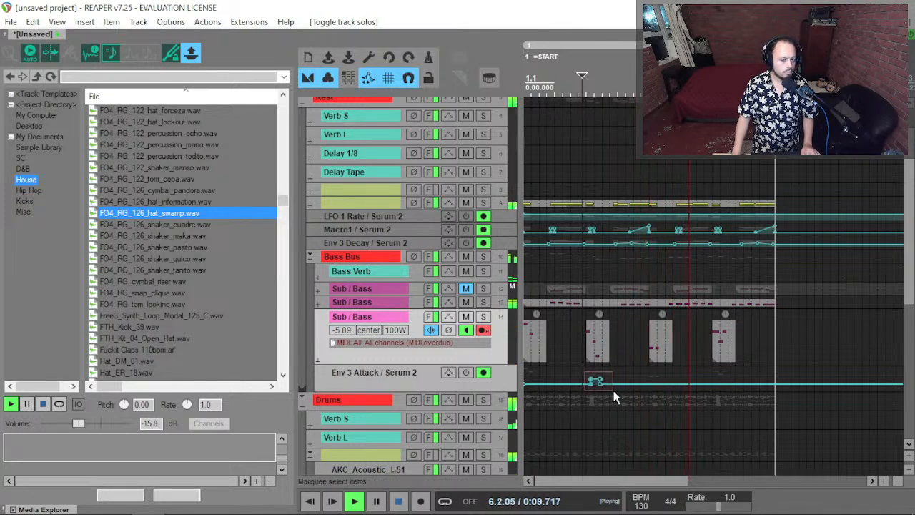
{"action": "scroll", "coordinate": [615, 387], "scroll_direction": "up", "scroll_amount": 4}
{"action": "scroll", "coordinate": [611, 377], "scroll_direction": "up", "scroll_amount": 3}
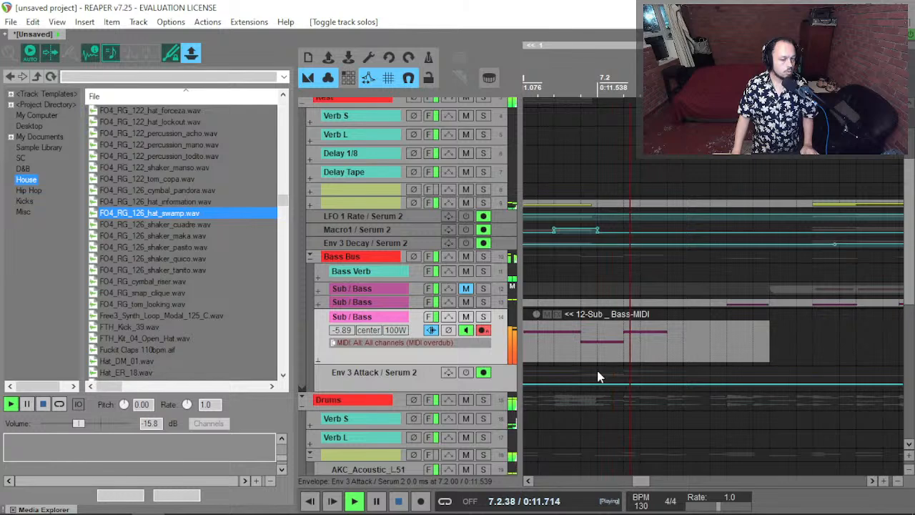
{"action": "key", "text": "space"}
{"action": "key", "text": "ctrl+v"}
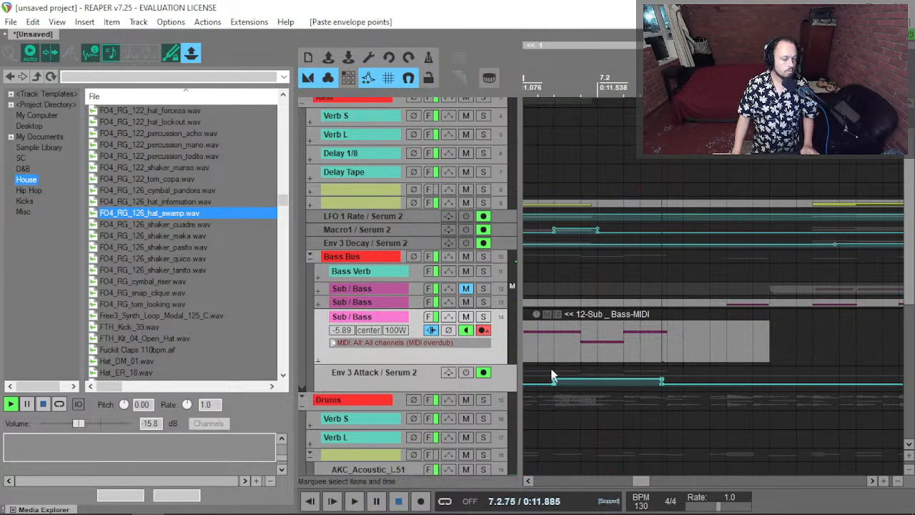
{"action": "key", "text": "space"}
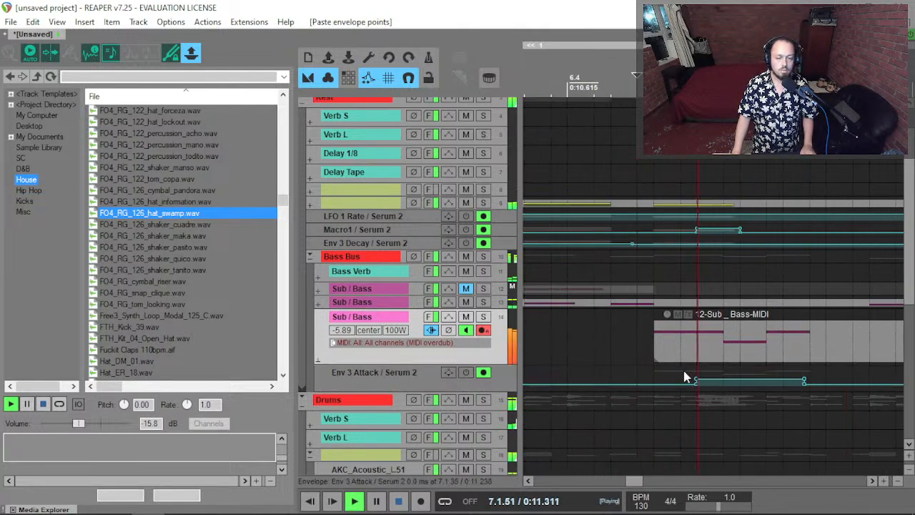
{"action": "scroll", "coordinate": [684, 378], "scroll_direction": "down", "scroll_amount": 3}
{"action": "key", "text": "space"}
{"action": "key", "text": "space"}
{"action": "key", "text": "w"}
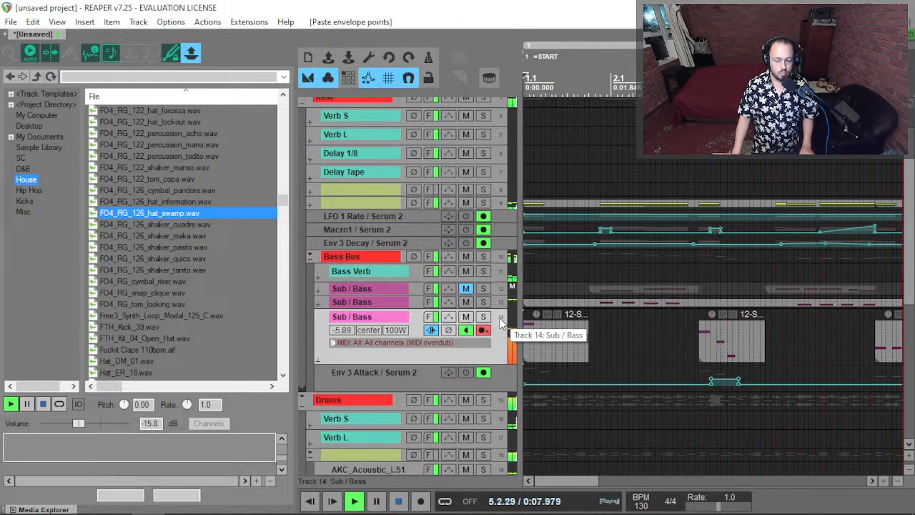
{"action": "scroll", "coordinate": [501, 324], "scroll_direction": "down", "scroll_amount": 1}
{"action": "scroll", "coordinate": [609, 327], "scroll_direction": "down", "scroll_amount": 4}
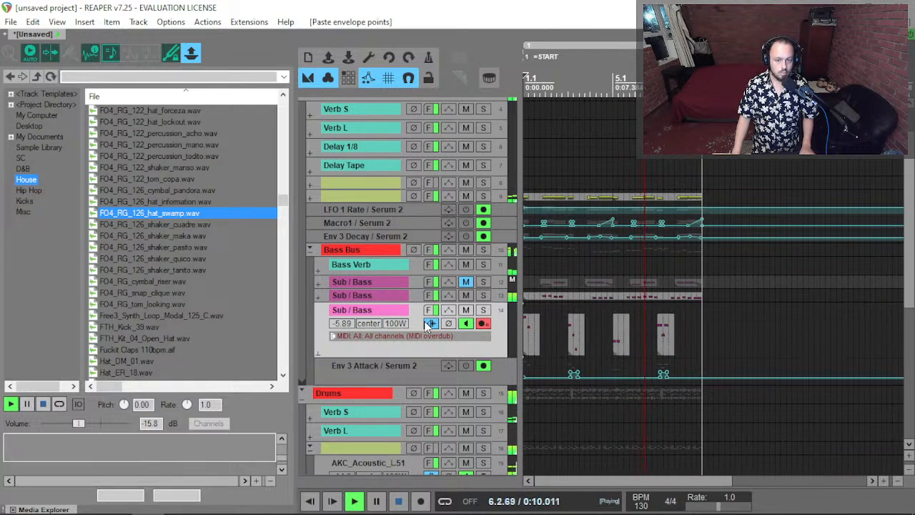
{"action": "left_click", "coordinate": [393, 294]}
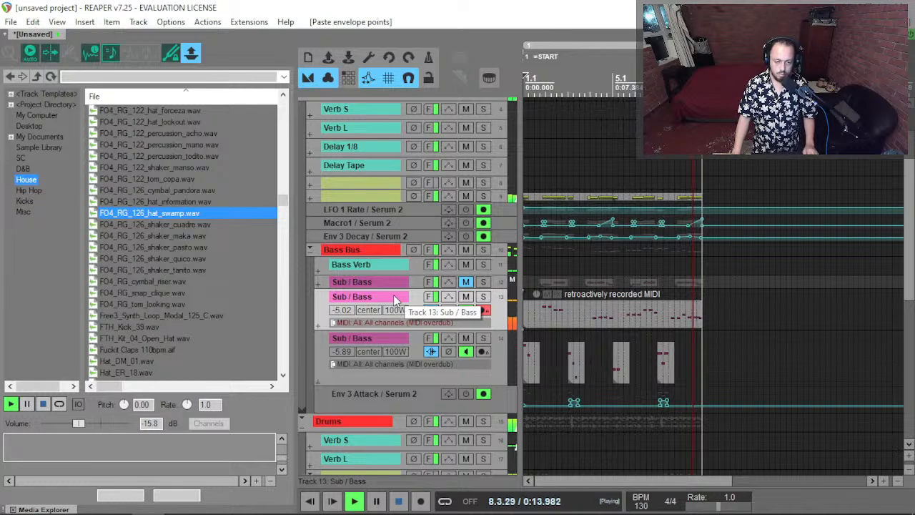
{"action": "key", "text": "ctrl+t"}
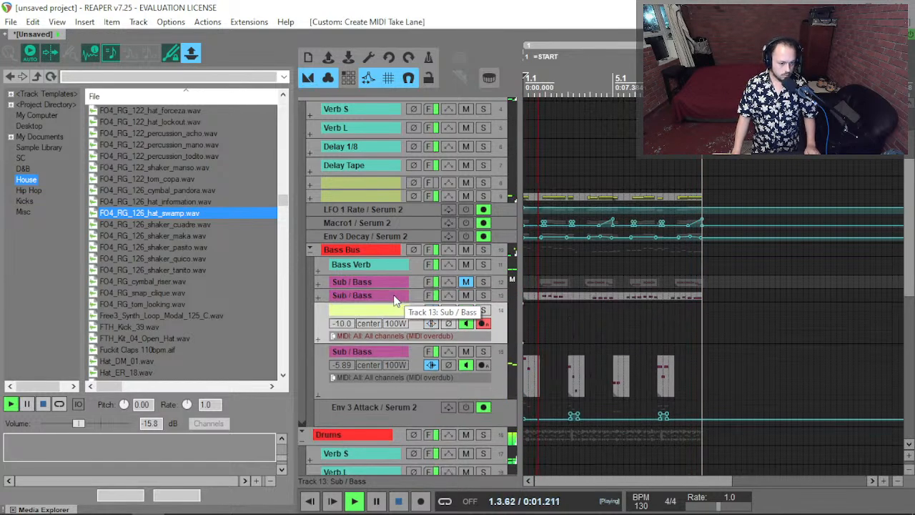
{"action": "key", "text": "ctrl+z"}
Duplicate the muted Sub / Bass track 12 and delete all MIDI items from the copy.
{"action": "left_click", "coordinate": [397, 284]}
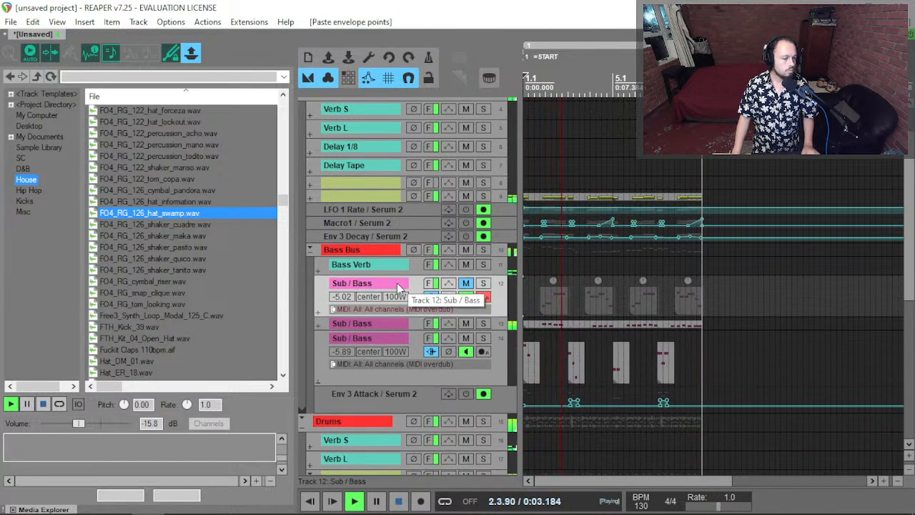
{"action": "key", "text": "ctrl+d"}
{"action": "left_click_drag", "start_coordinate": [705, 292], "coordinate": [524, 313]}
{"action": "key", "text": "Delete"}
{"action": "key", "text": "Escape"}
Play from 3.2.00 and unmute the duplicated, empty Sub / Bass track.
{"action": "key", "text": "space"}
{"action": "left_click", "coordinate": [573, 331]}
{"action": "key", "text": "space"}
{"action": "key", "text": "f"}
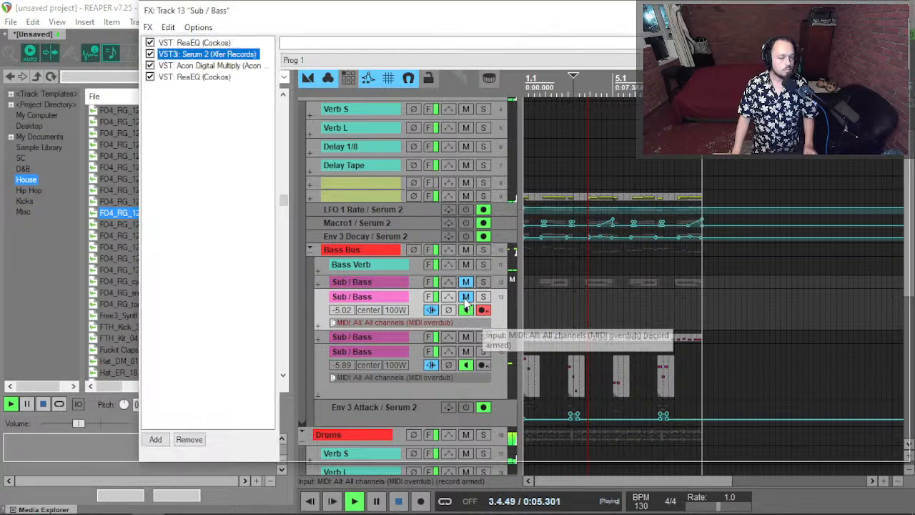
{"action": "key", "text": "f"}
{"action": "left_click", "coordinate": [464, 297]}
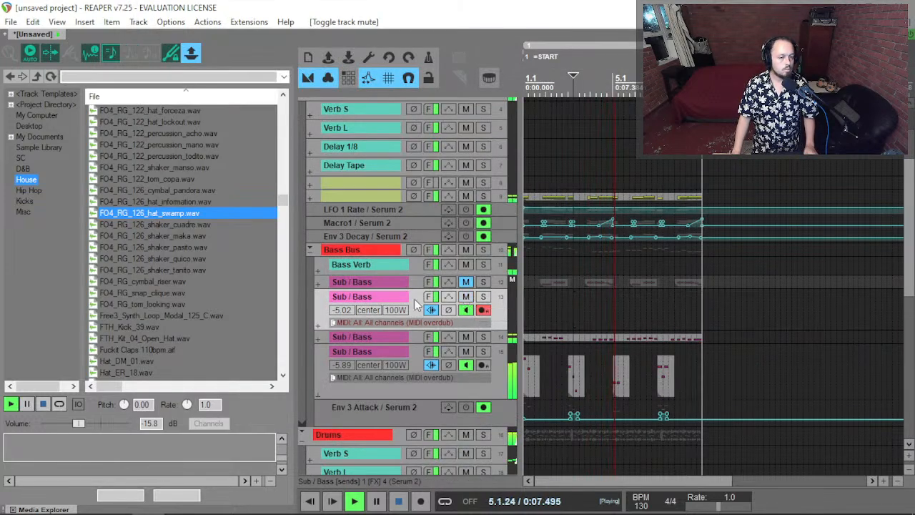
Load the BA Reese Saw preset in Serum 2 on the empty Sub / Bass track, stop playback and close the effects window.
{"action": "key", "text": "f"}
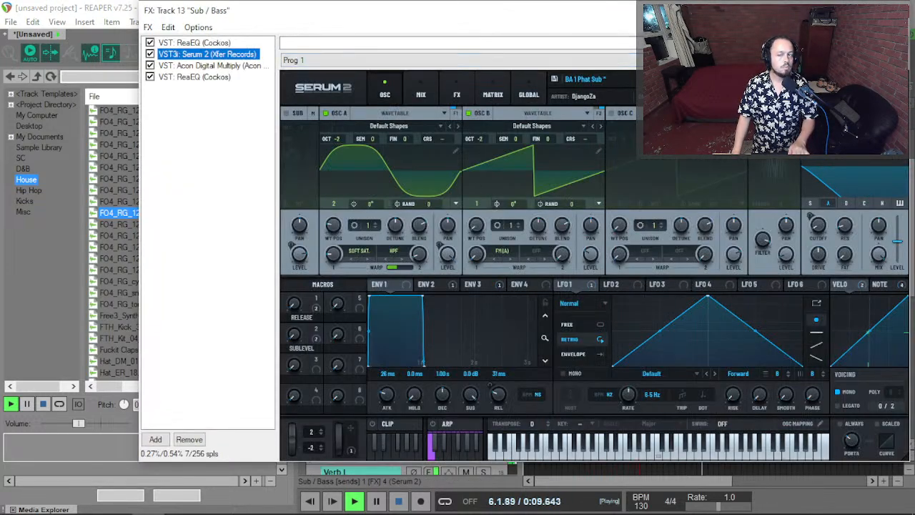
{"action": "left_click", "coordinate": [585, 80]}
{"action": "left_click", "coordinate": [762, 79]}
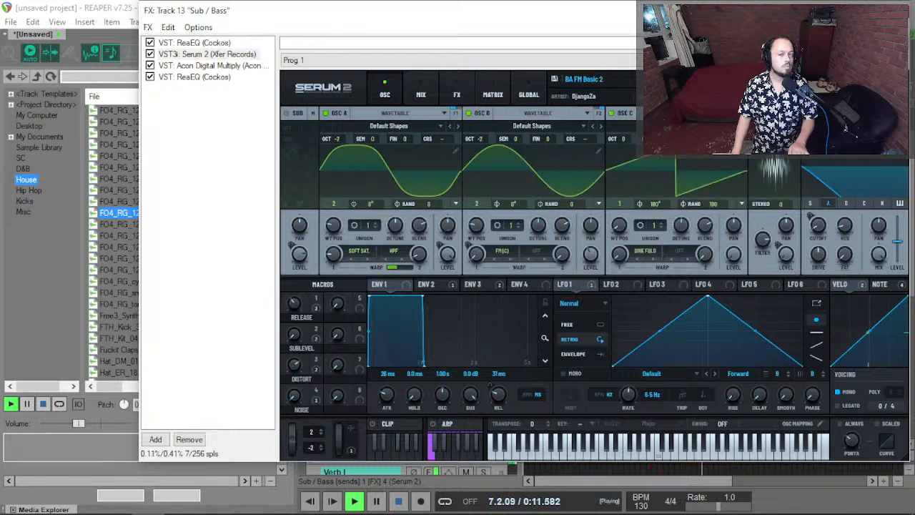
{"action": "left_click", "coordinate": [762, 79]}
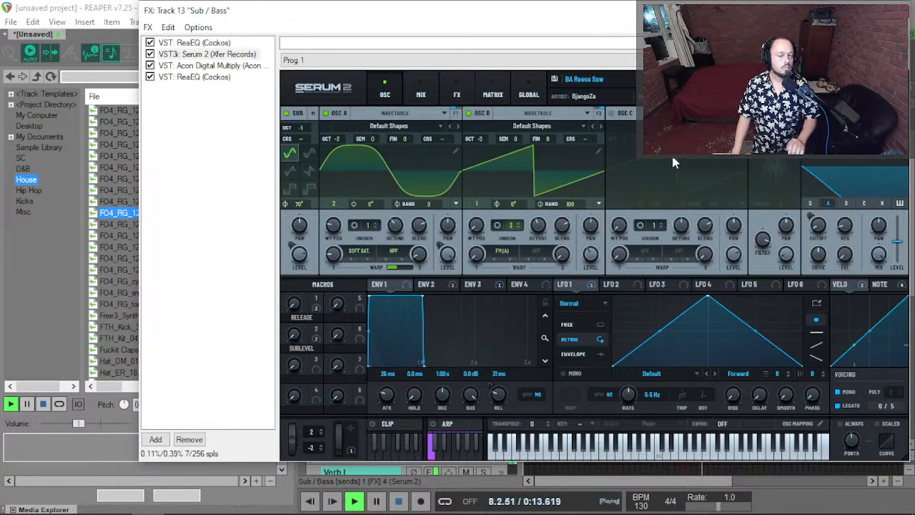
{"action": "key", "text": "space"}
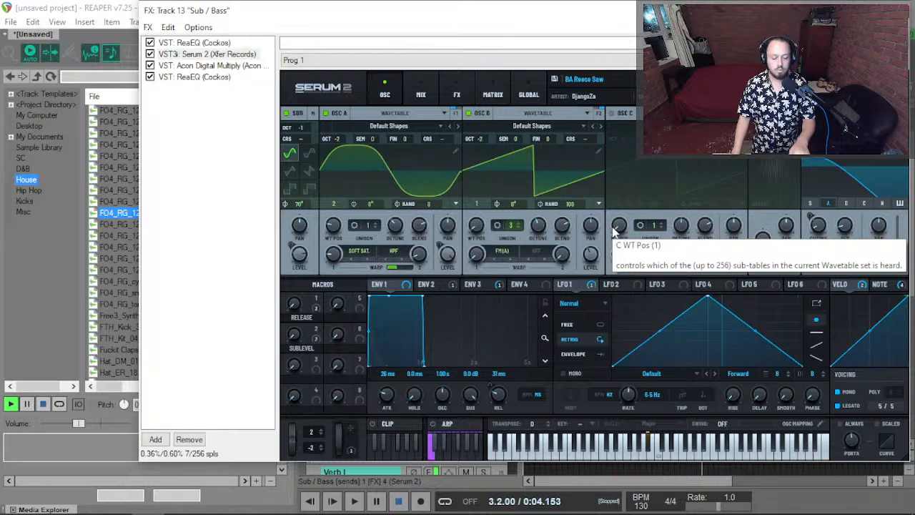
{"action": "left_click", "coordinate": [899, 10]}
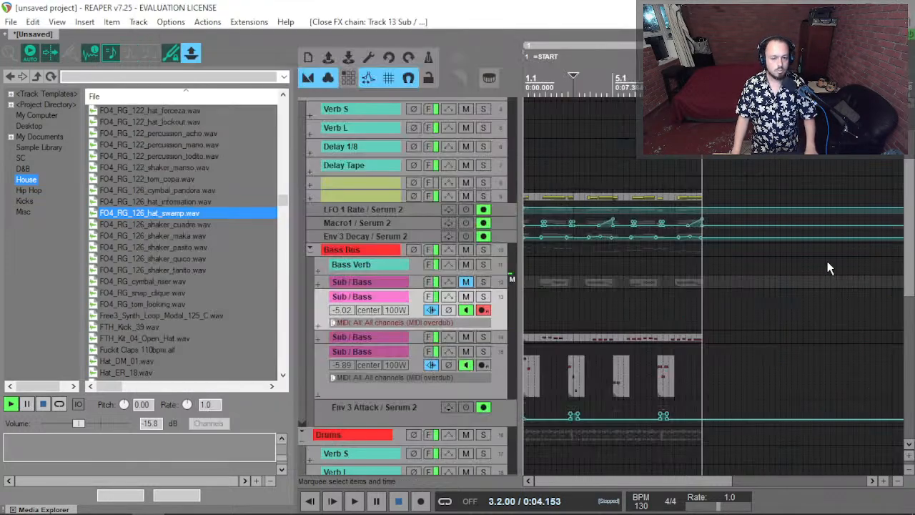
Play the arrangement from the start and examine where the existing bass notes fall around the empty Sub / Bass track.
{"action": "key", "text": "space"}
{"action": "scroll", "coordinate": [657, 327], "scroll_direction": "up", "scroll_amount": 3}
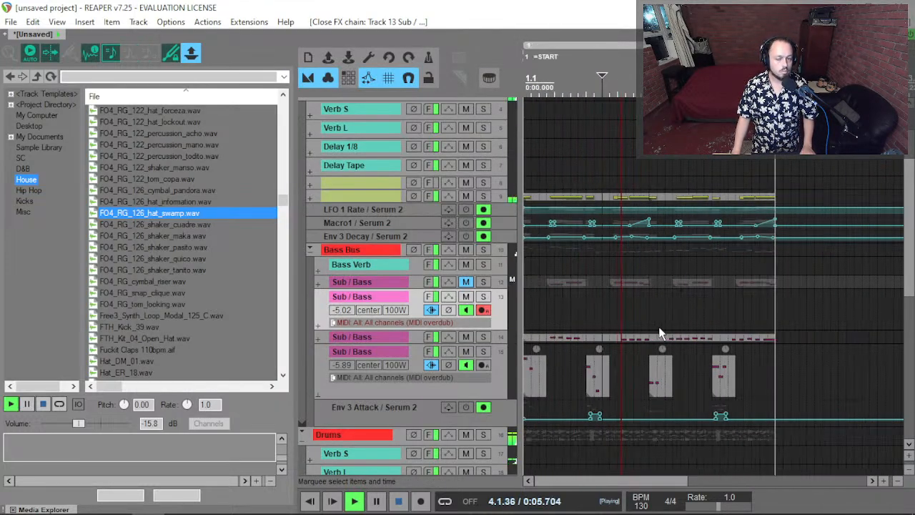
{"action": "scroll", "coordinate": [621, 356], "scroll_direction": "left", "scroll_amount": 2}
{"action": "key", "text": "space"}
{"action": "key", "text": "w"}
{"action": "key", "text": "space"}
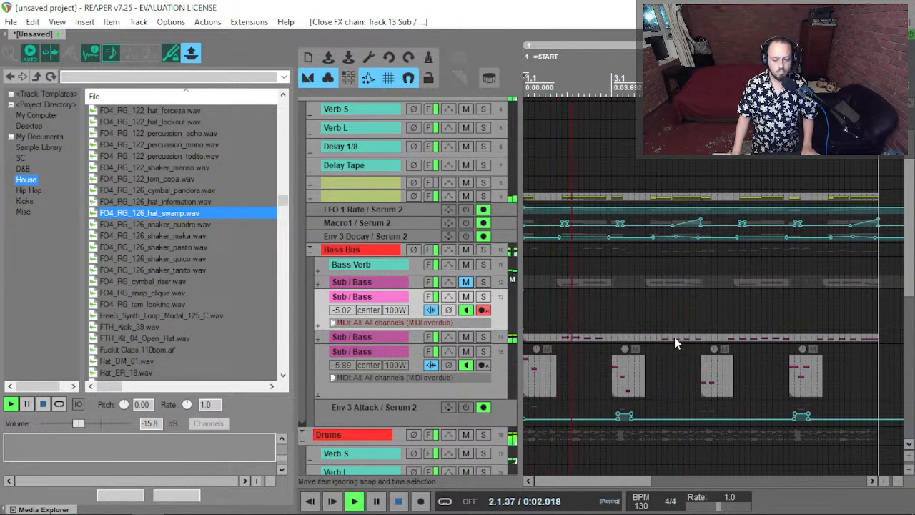
{"action": "scroll", "coordinate": [641, 350], "scroll_direction": "right", "scroll_amount": 2}
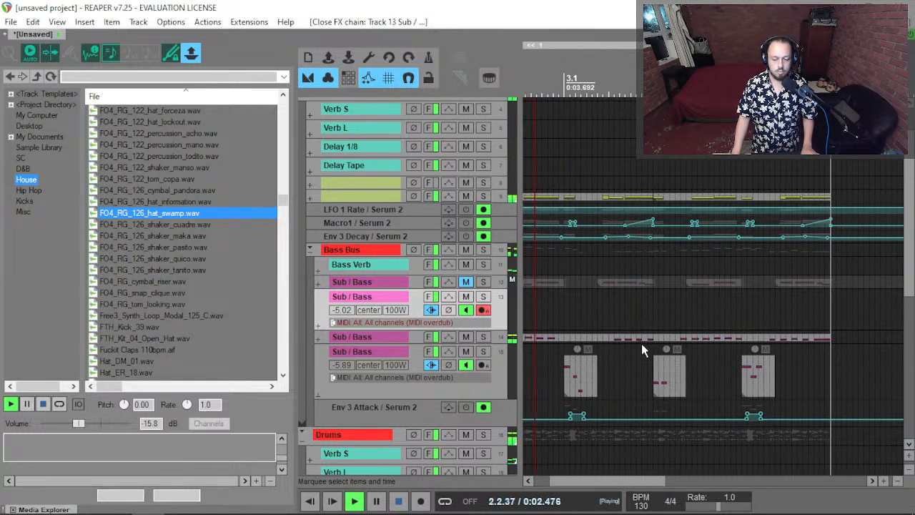
{"action": "key", "text": "space"}
Split the retroactively recorded MIDI item on Sub / Bass track 14 at 5.4.31 and 7.1.31.
{"action": "left_click", "coordinate": [680, 339]}
{"action": "scroll", "coordinate": [685, 340], "scroll_direction": "up", "scroll_amount": 3}
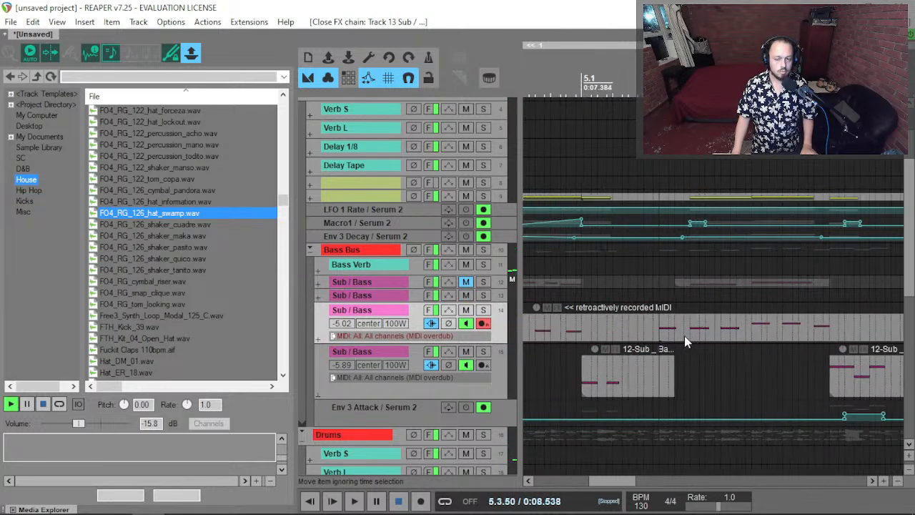
{"action": "left_click", "coordinate": [689, 339]}
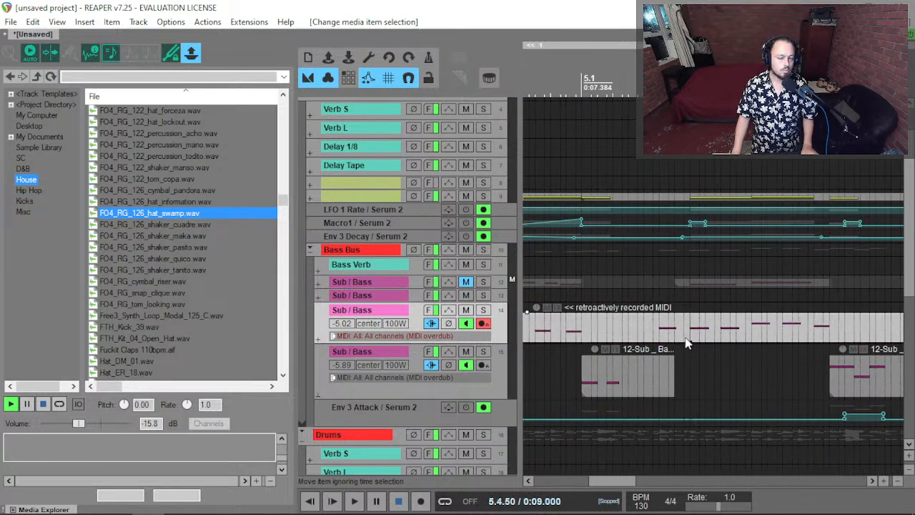
{"action": "key", "text": "s"}
{"action": "scroll", "coordinate": [715, 340], "scroll_direction": "down", "scroll_amount": 2}
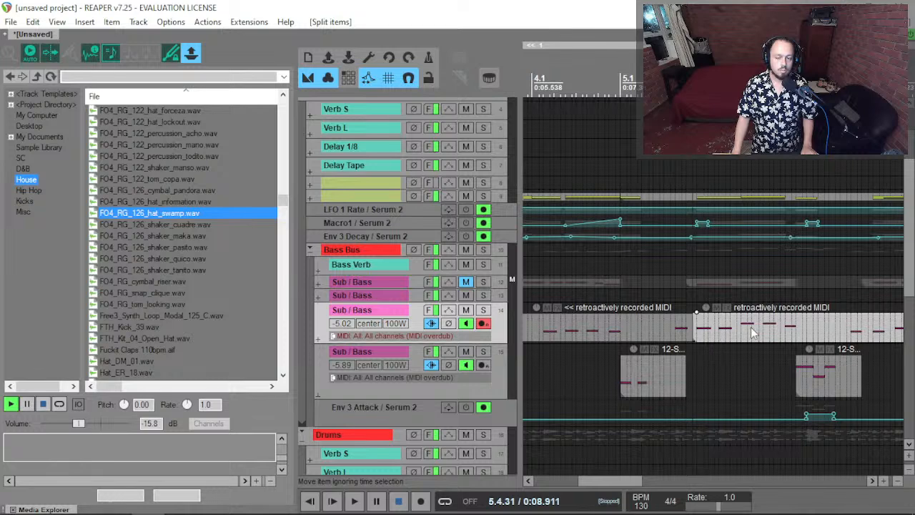
{"action": "left_click", "coordinate": [803, 334]}
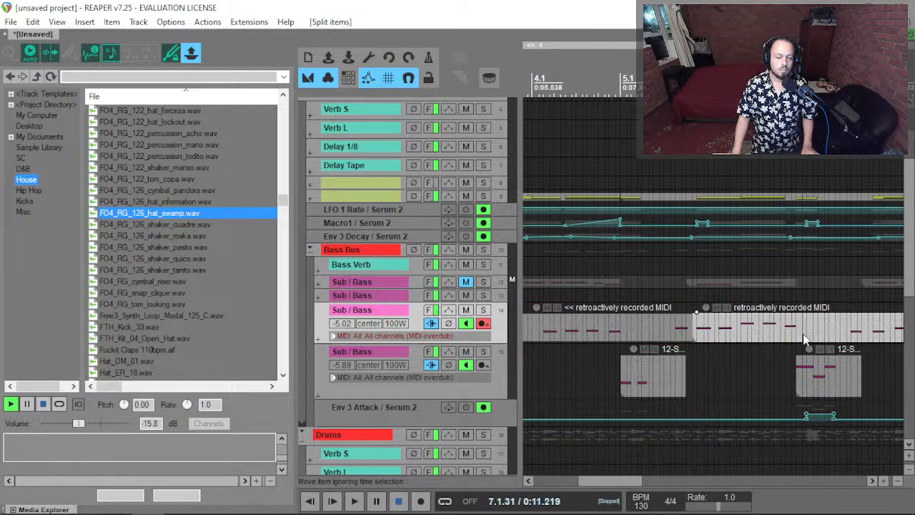
{"action": "key", "text": "s"}
Copy the middle section of the retroactively recorded MIDI item onto the empty Sub / Bass track 13 at 5.4.31.
{"action": "left_click", "coordinate": [774, 336]}
{"action": "left_click", "coordinate": [697, 306]}
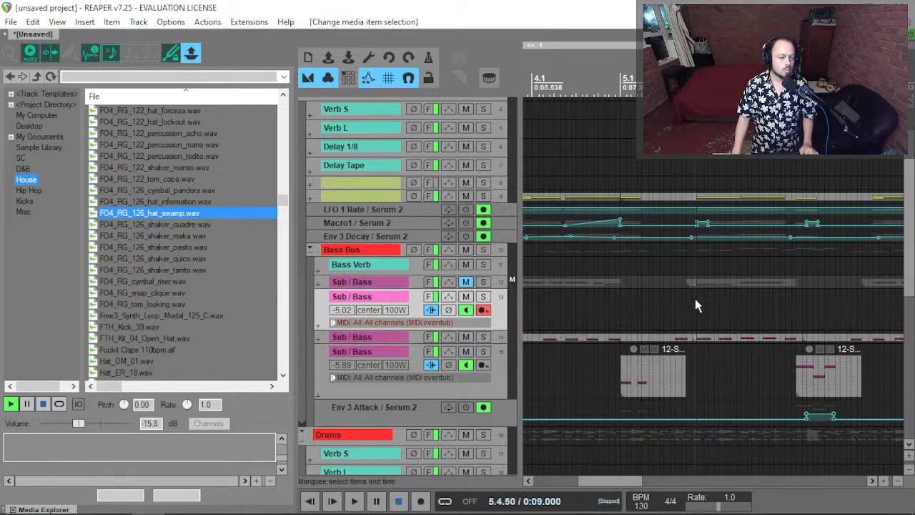
{"action": "scroll", "coordinate": [691, 313], "scroll_direction": "up", "scroll_amount": 3}
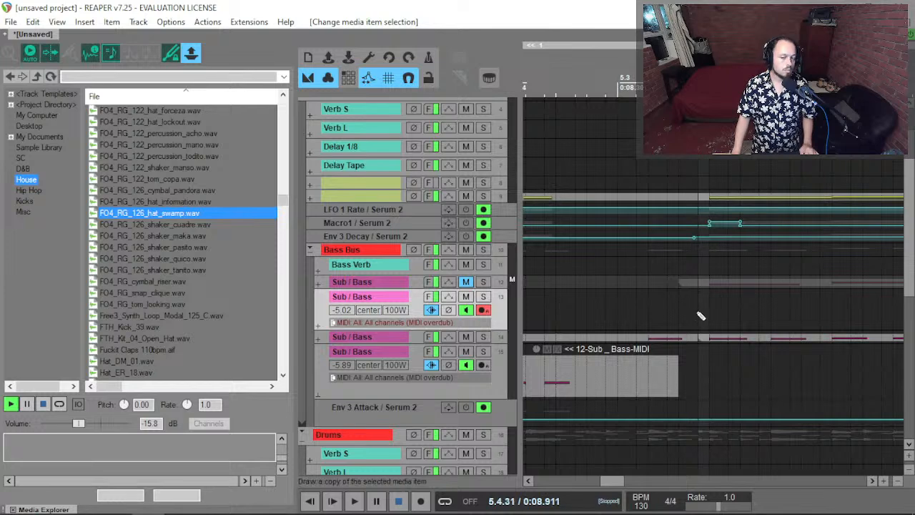
{"action": "key", "text": "ctrl+v"}
{"action": "scroll", "coordinate": [646, 364], "scroll_direction": "down", "scroll_amount": 3}
{"action": "key", "text": "ctrl+z"}
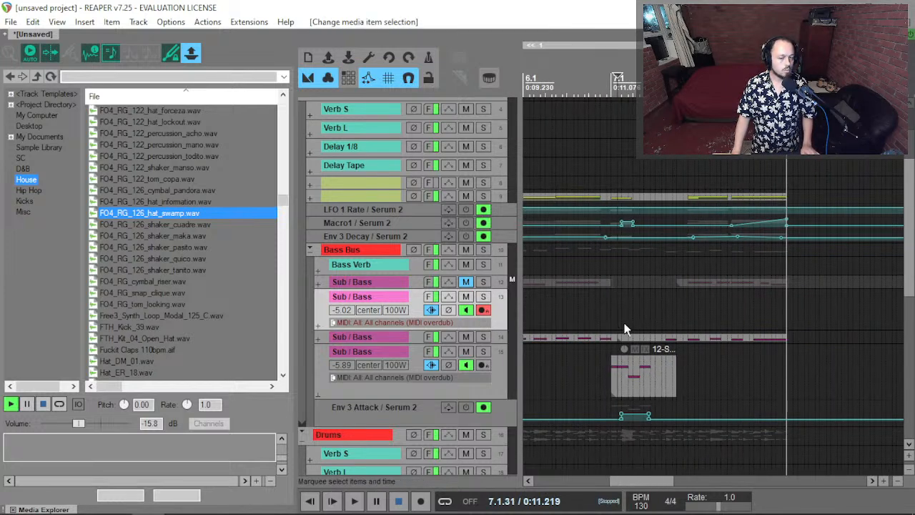
{"action": "scroll", "coordinate": [609, 320], "scroll_direction": "left", "scroll_amount": 2}
{"action": "key", "text": "ctrl+shift+z"}
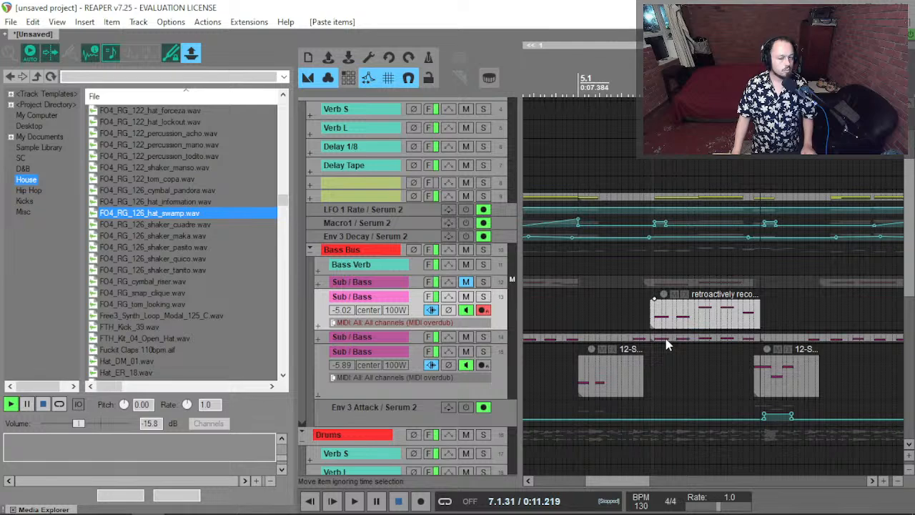
Mute the original middle MIDI section on Sub / Bass track 14, enlarge track 13 and audition the layered bass.
{"action": "left_click", "coordinate": [667, 341]}
{"action": "key", "text": "m"}
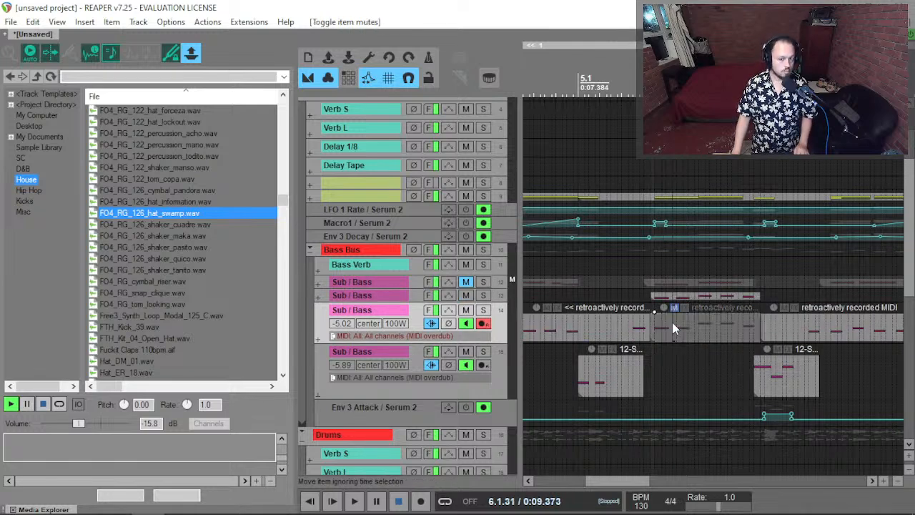
{"action": "left_click", "coordinate": [599, 309]}
{"action": "key", "text": "space"}
{"action": "key", "text": "space"}
{"action": "key", "text": "Escape"}
{"action": "key", "text": "space"}
{"action": "left_click_drag", "start_coordinate": [459, 300], "coordinate": [458, 343]}
{"action": "key", "text": "space"}
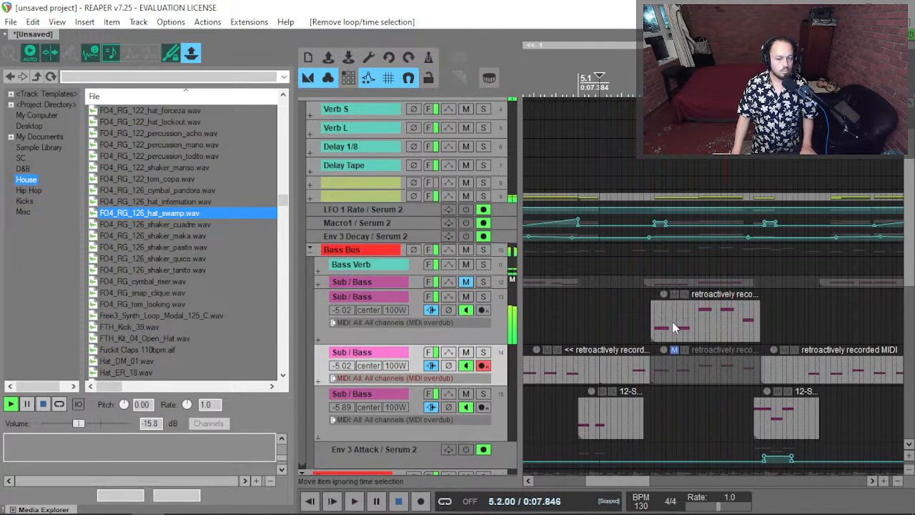
In the copied MIDI item on track 13, delete the repeated low and high notes, lengthen the remaining two, and play it back.
{"action": "double_click", "coordinate": [676, 325]}
{"action": "double_click", "coordinate": [248, 274]}
{"action": "double_click", "coordinate": [307, 217]}
{"action": "left_click_drag", "start_coordinate": [297, 196], "coordinate": [250, 280]}
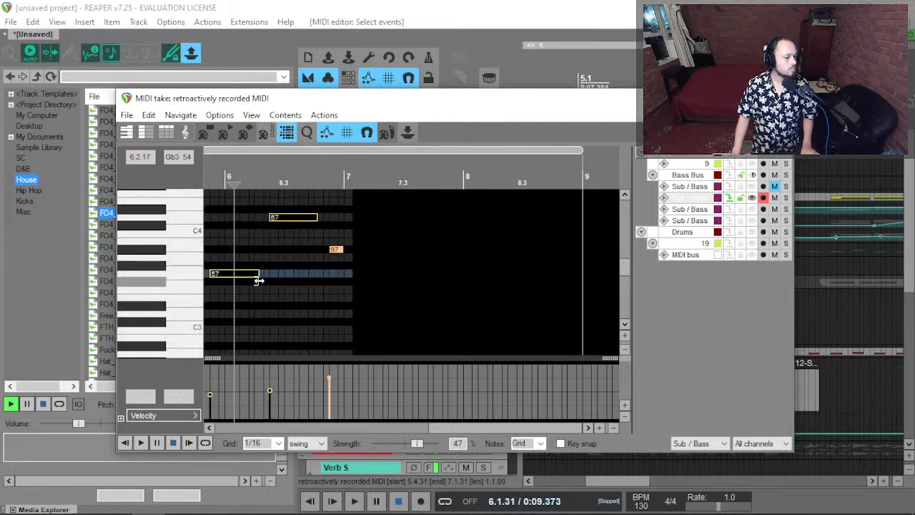
{"action": "key", "text": "space"}
{"action": "scroll", "coordinate": [266, 295], "scroll_direction": "left", "scroll_amount": 3}
{"action": "key", "text": "space"}
{"action": "left_click", "coordinate": [331, 305]}
{"action": "key", "text": "space"}
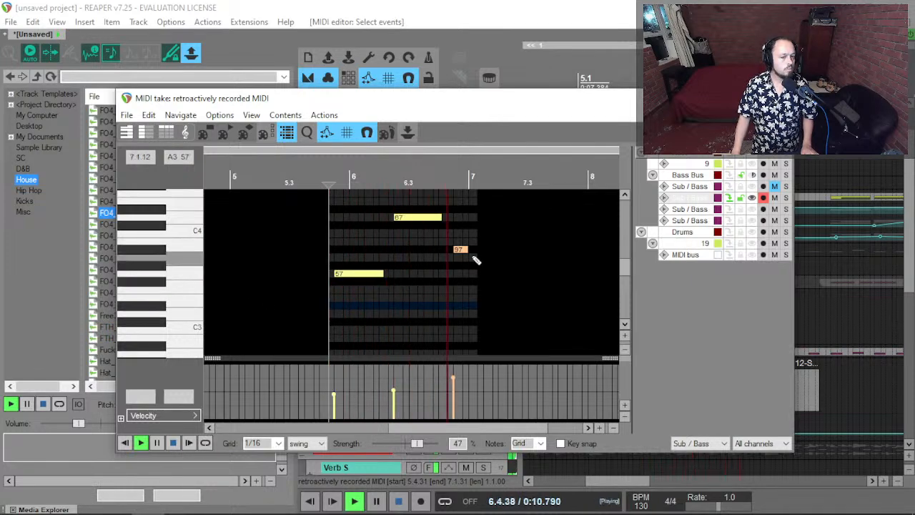
{"action": "key", "text": "Escape"}
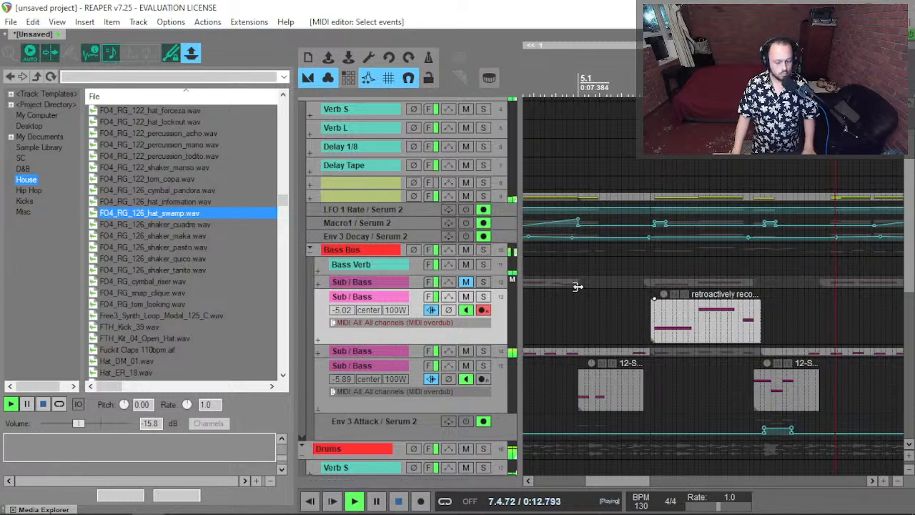
{"action": "key", "text": "space"}
{"action": "key", "text": "space"}
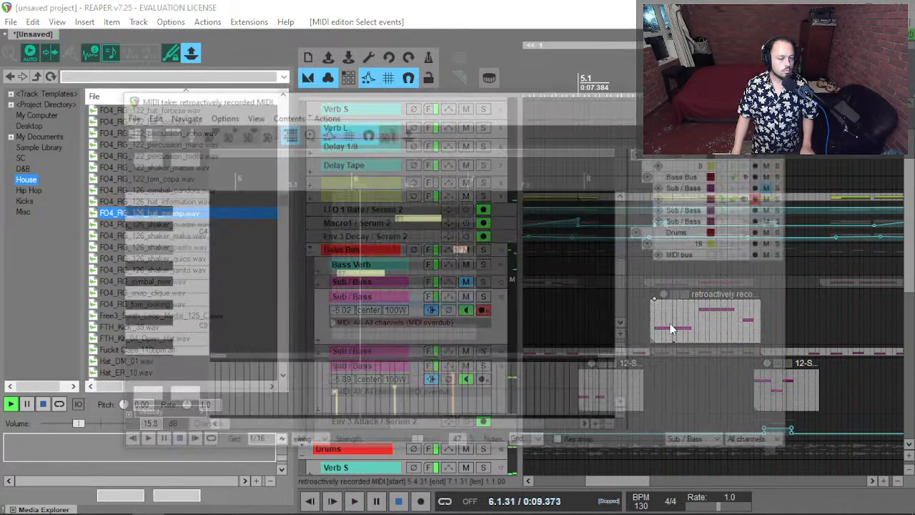
Lower the last note's velocity to 64 and extend the low and high notes to meet the notes that follow them.
{"action": "double_click", "coordinate": [672, 329]}
{"action": "left_click_drag", "start_coordinate": [448, 383], "coordinate": [458, 390]}
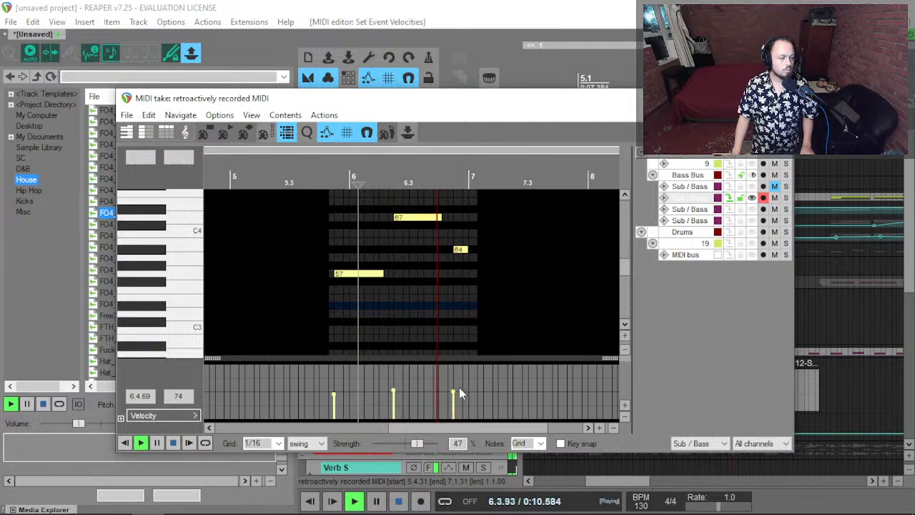
{"action": "left_click_drag", "start_coordinate": [441, 218], "coordinate": [455, 219]}
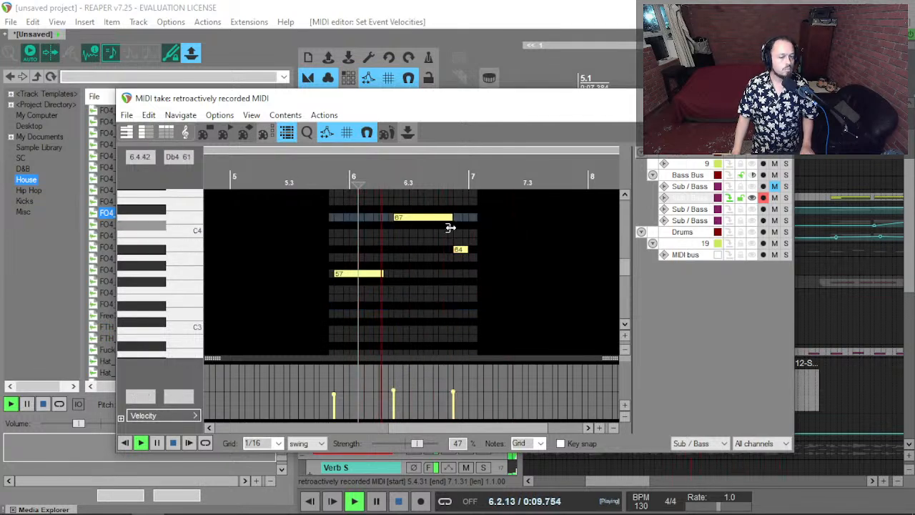
{"action": "scroll", "coordinate": [448, 228], "scroll_direction": "up", "scroll_amount": 3}
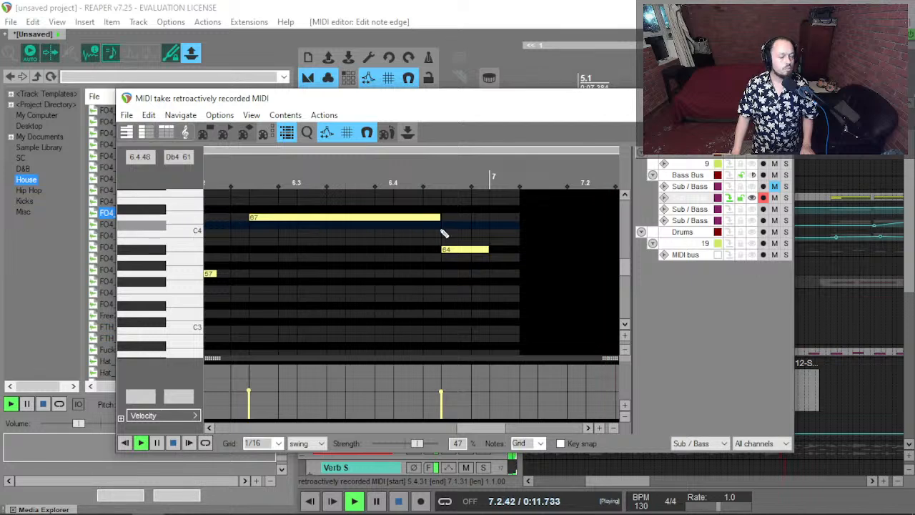
{"action": "scroll", "coordinate": [438, 220], "scroll_direction": "down", "scroll_amount": 3}
{"action": "left_click_drag", "start_coordinate": [341, 287], "coordinate": [357, 287]}
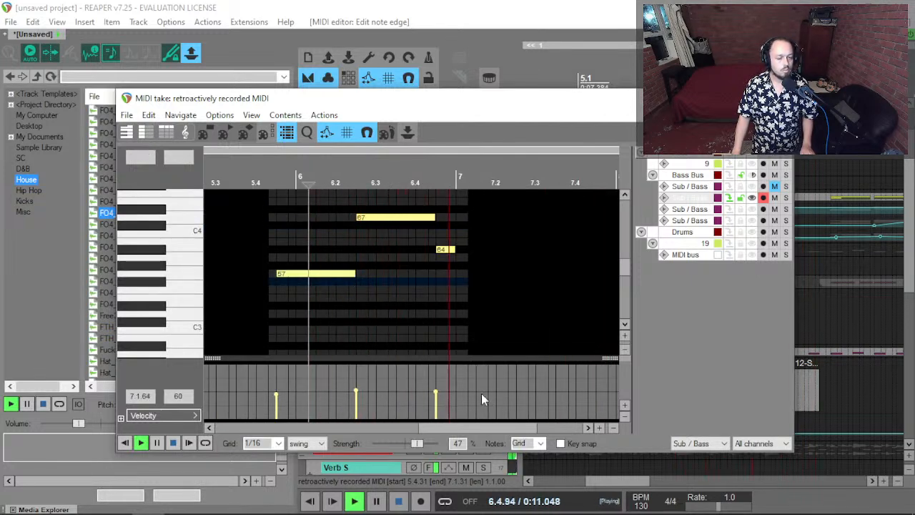
{"action": "scroll", "coordinate": [389, 396], "scroll_direction": "down", "scroll_amount": 2}
{"action": "key", "text": "Escape"}
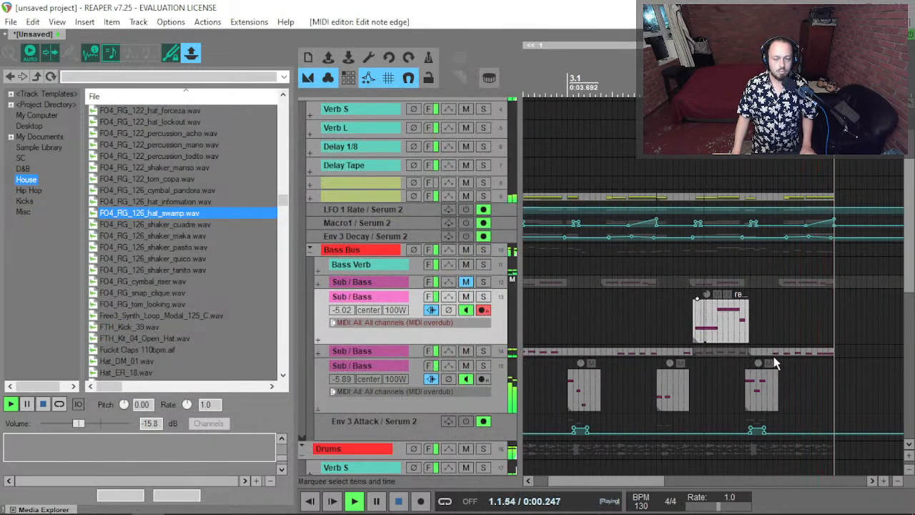
Copy the final retroactively recorded MIDI section from track 14 to track 13 at 7.1.31 and mute the original.
{"action": "scroll", "coordinate": [774, 355], "scroll_direction": "up", "scroll_amount": 2}
{"action": "left_click", "coordinate": [732, 369]}
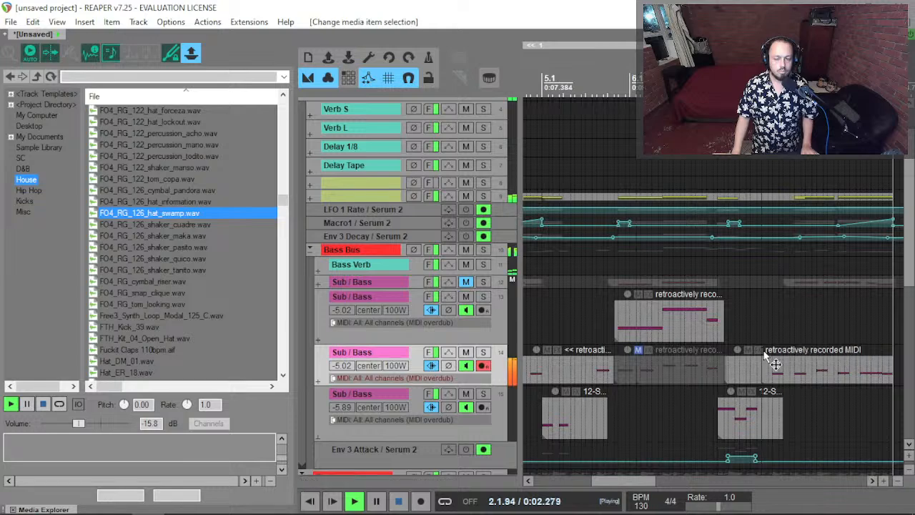
{"action": "scroll", "coordinate": [734, 373], "scroll_direction": "up", "scroll_amount": 3}
{"action": "key", "text": "ctrl+c"}
{"action": "left_click", "coordinate": [692, 326]}
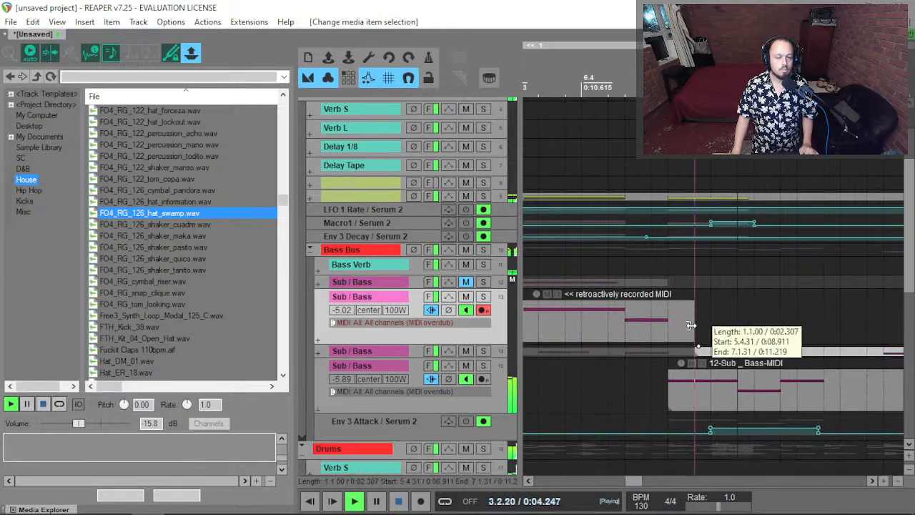
{"action": "key", "text": "ctrl+v"}
{"action": "scroll", "coordinate": [579, 369], "scroll_direction": "down", "scroll_amount": 3}
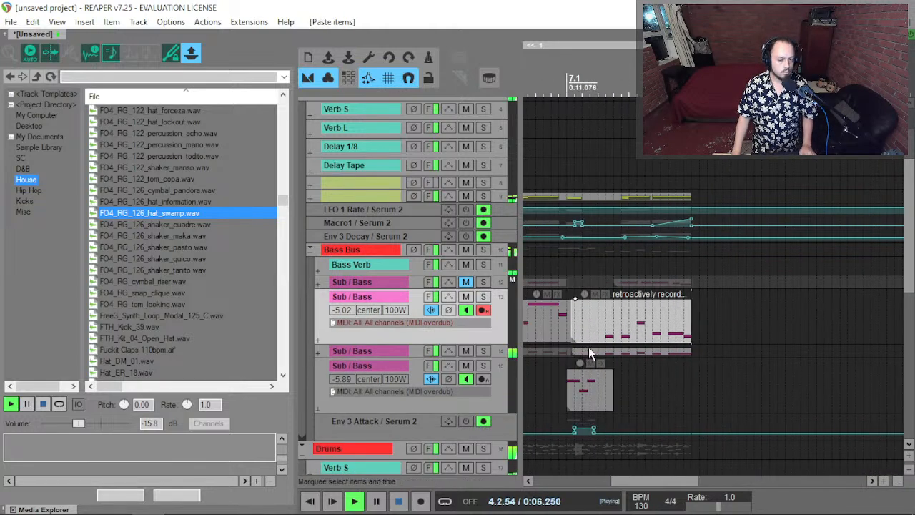
{"action": "left_click", "coordinate": [588, 356]}
{"action": "left_click", "coordinate": [594, 349]}
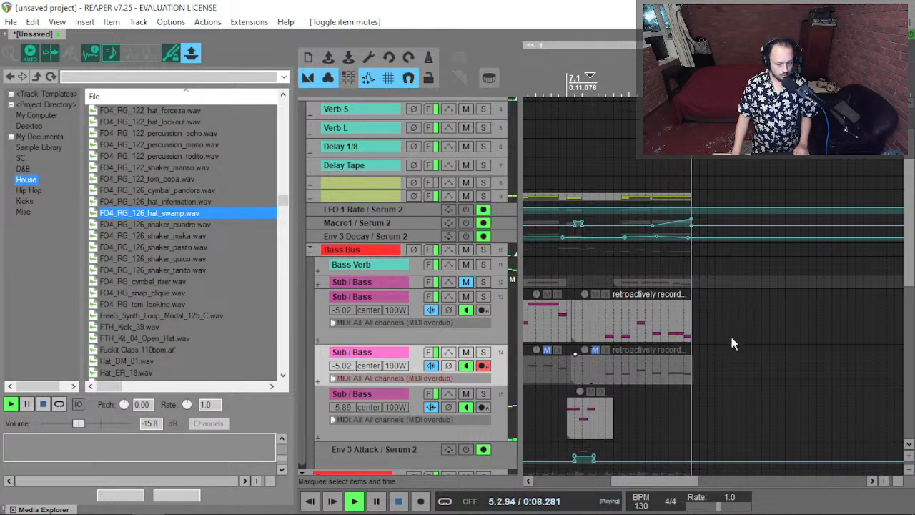
Lower the Sub / Bass track 13 volume to -7.35 dB and solo the Bass Bus.
{"action": "scroll", "coordinate": [583, 338], "scroll_direction": "down", "scroll_amount": 3}
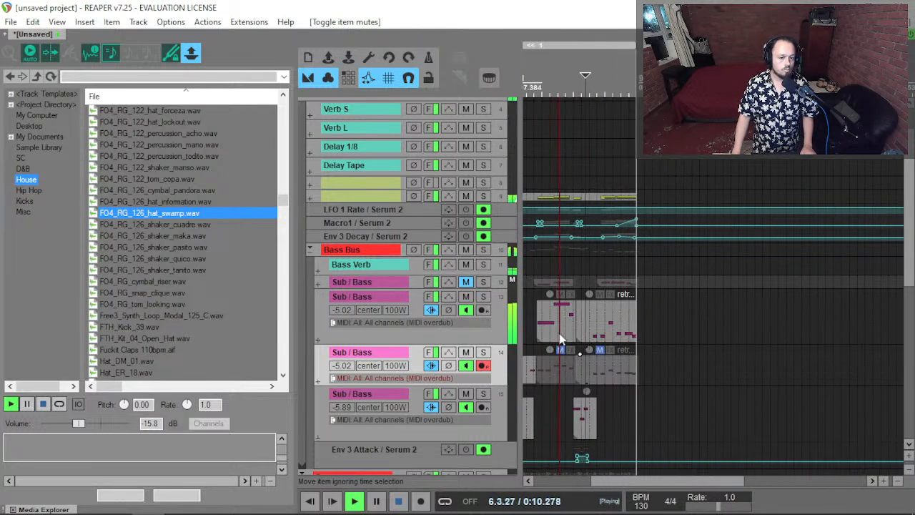
{"action": "left_click_drag", "start_coordinate": [334, 309], "coordinate": [335, 322]}
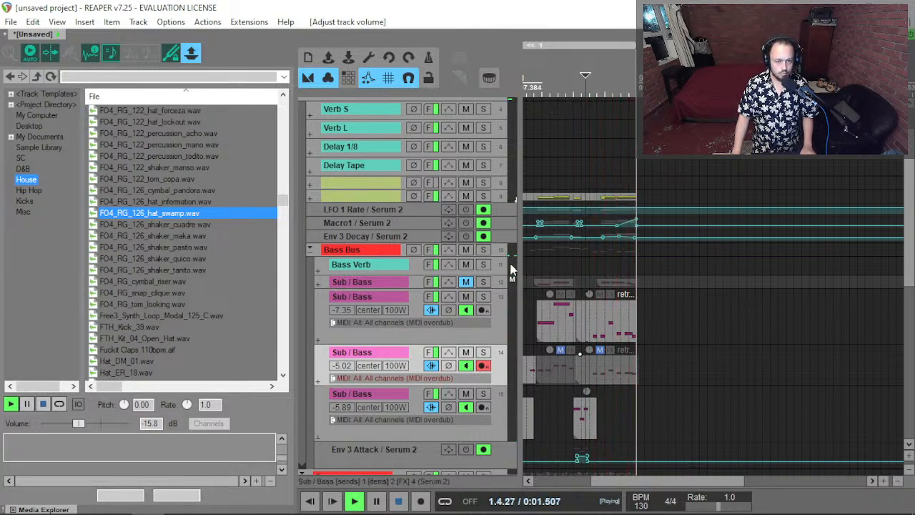
{"action": "left_click", "coordinate": [357, 251]}
{"action": "key", "text": "F6"}
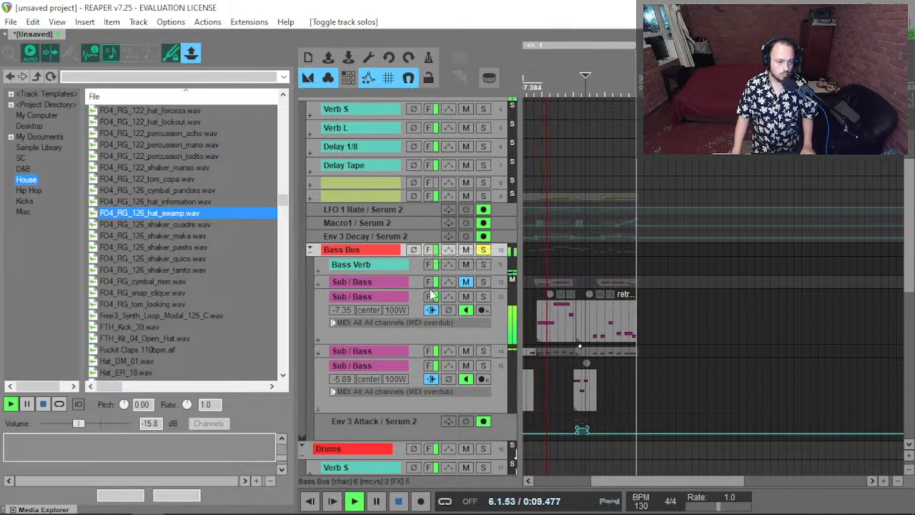
Set the Oscillator B level to 36% in Serum 2 on Sub / Bass track 14, close the effects window and unsolo the Bass Bus.
{"action": "left_click", "coordinate": [378, 351]}
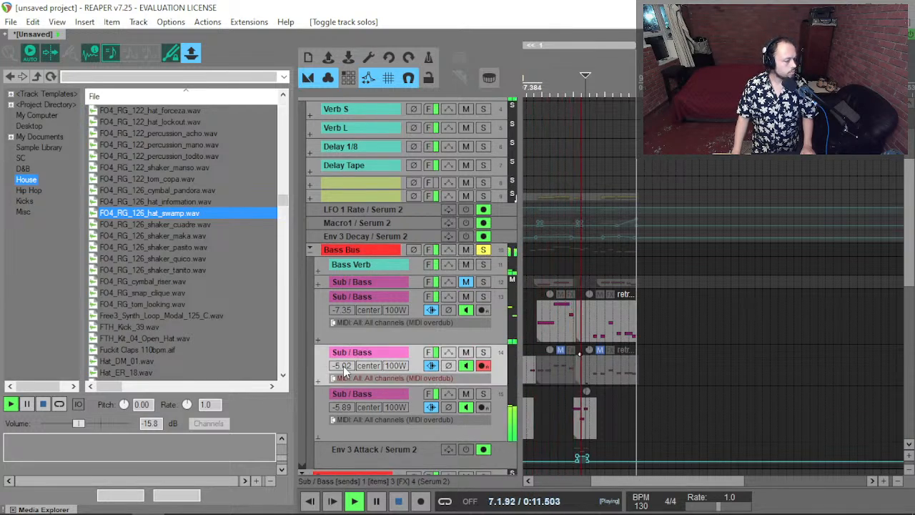
{"action": "key", "text": "f"}
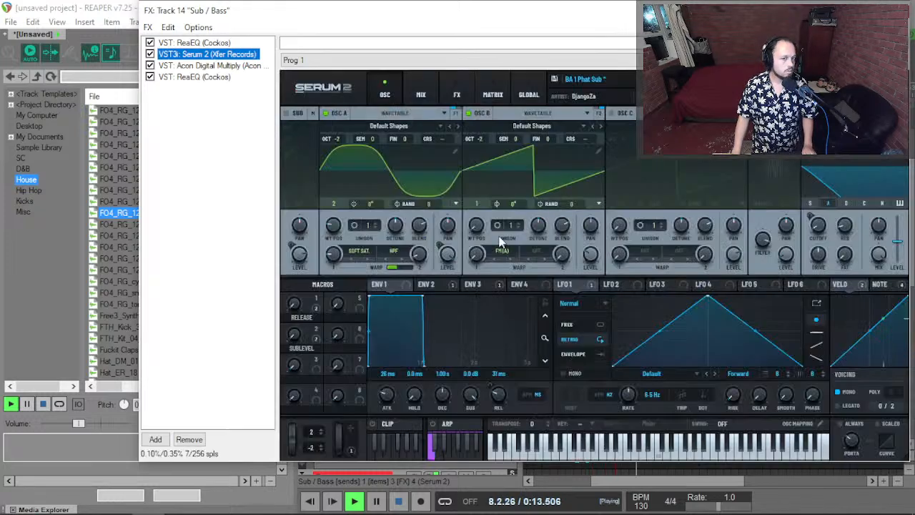
{"action": "left_click", "coordinate": [593, 256]}
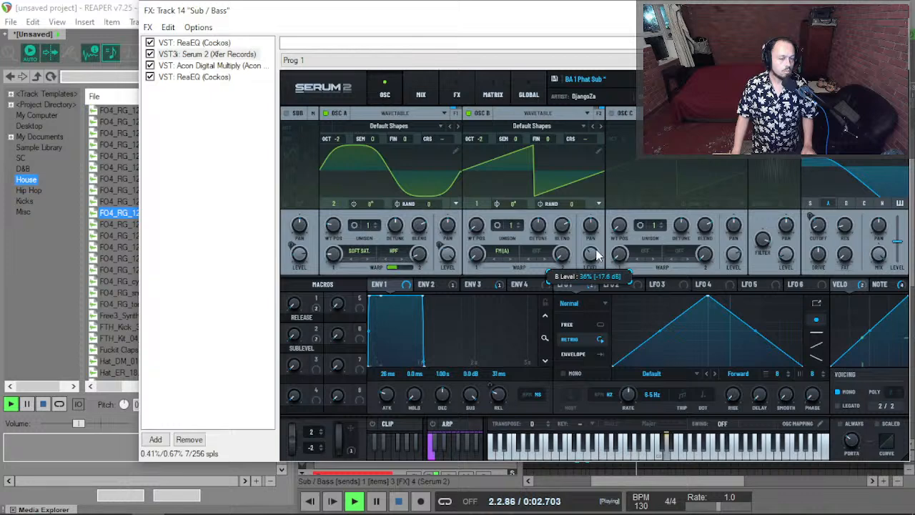
{"action": "key", "text": "Escape"}
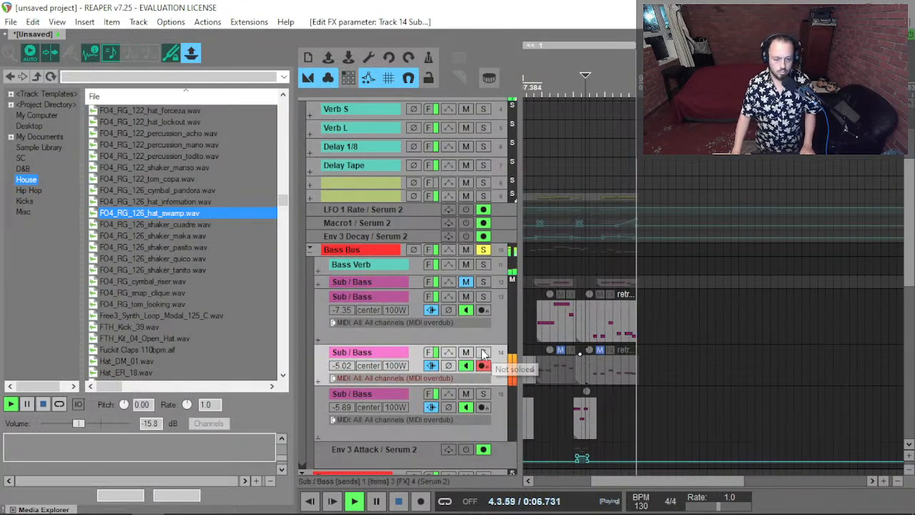
{"action": "left_click", "coordinate": [485, 250]}
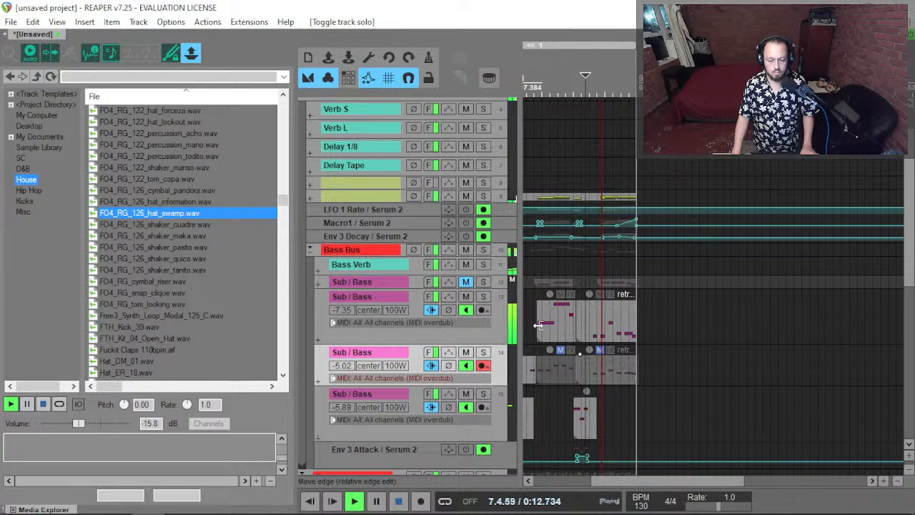
Stop playback after checking the drum tracks, and open the recent project 2025-04-01 Another Roller in a new project tab.
{"action": "scroll", "coordinate": [452, 331], "scroll_direction": "down", "scroll_amount": 1}
{"action": "scroll", "coordinate": [452, 331], "scroll_direction": "down", "scroll_amount": 6}
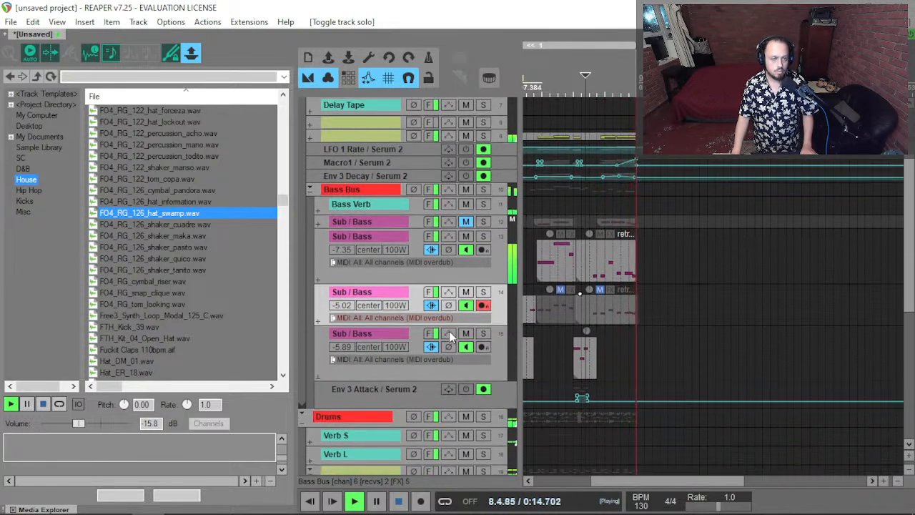
{"action": "scroll", "coordinate": [445, 335], "scroll_direction": "down", "scroll_amount": 6}
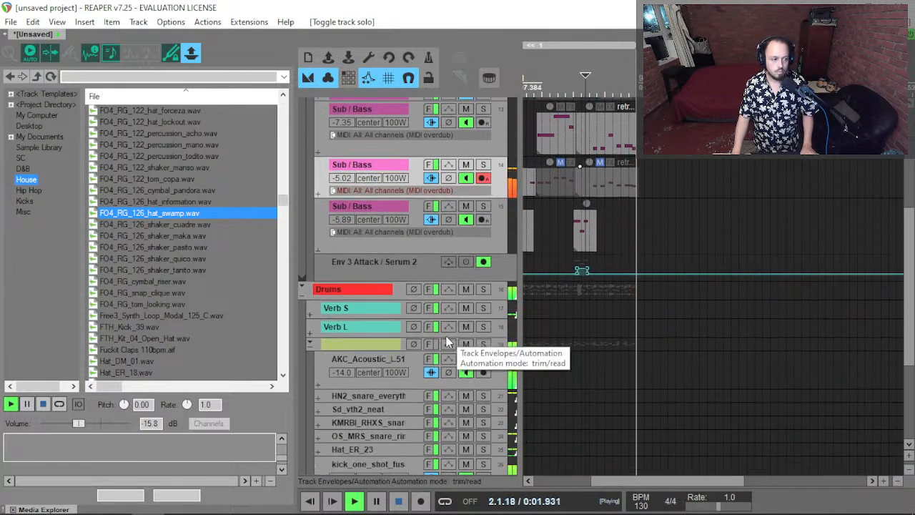
{"action": "scroll", "coordinate": [377, 379], "scroll_direction": "down", "scroll_amount": 2}
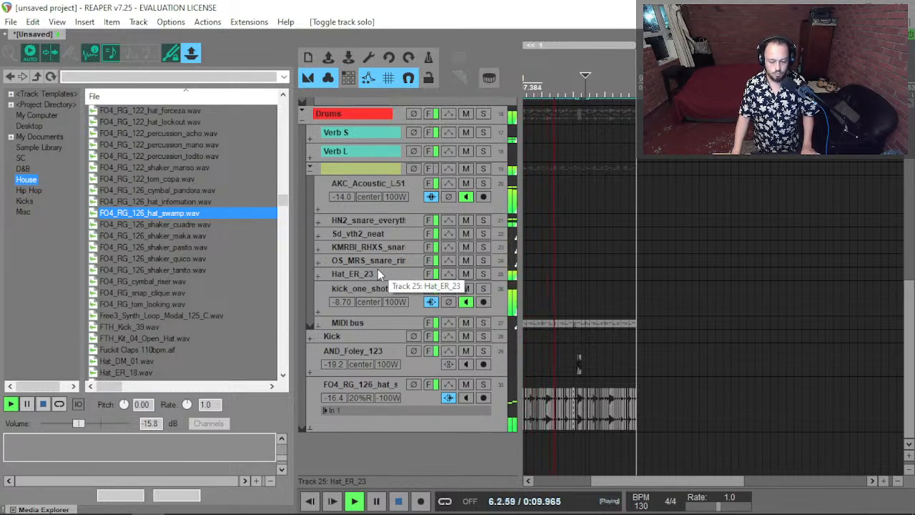
{"action": "key", "text": "space"}
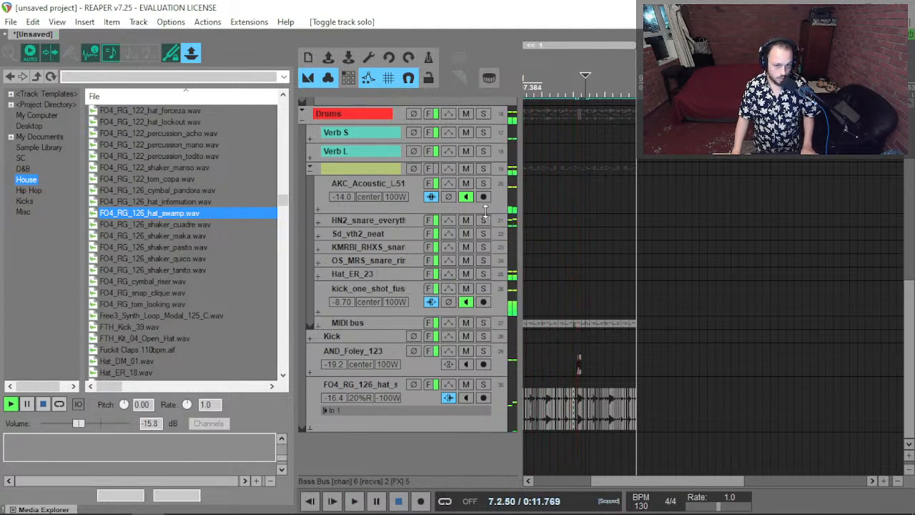
{"action": "left_click", "coordinate": [10, 22]}
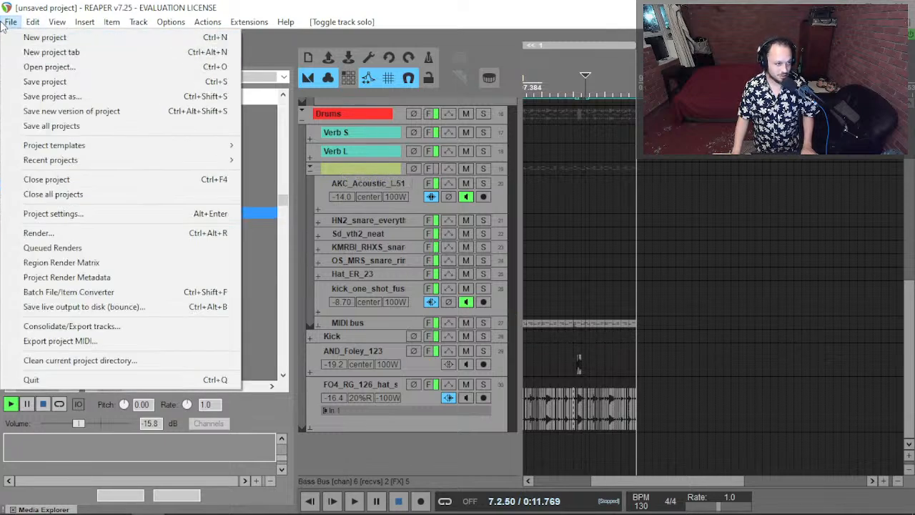
{"action": "left_click", "coordinate": [52, 53]}
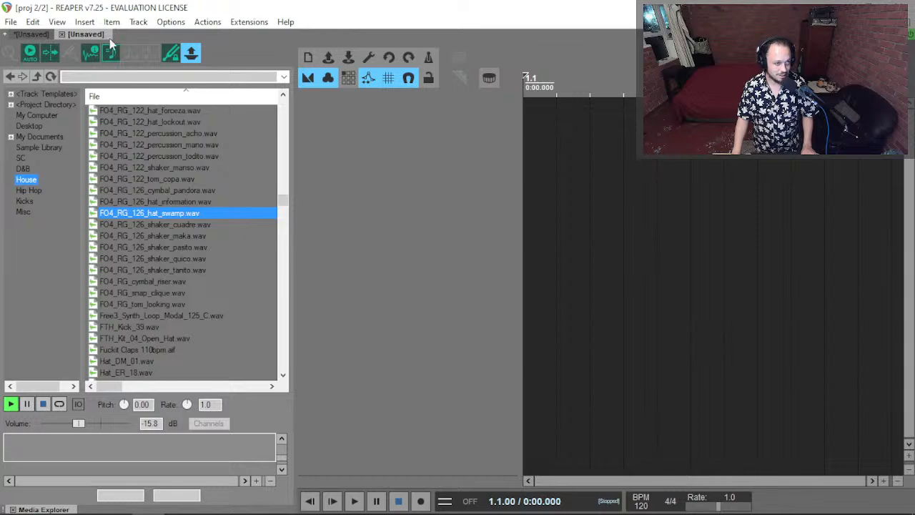
{"action": "left_click", "coordinate": [14, 23]}
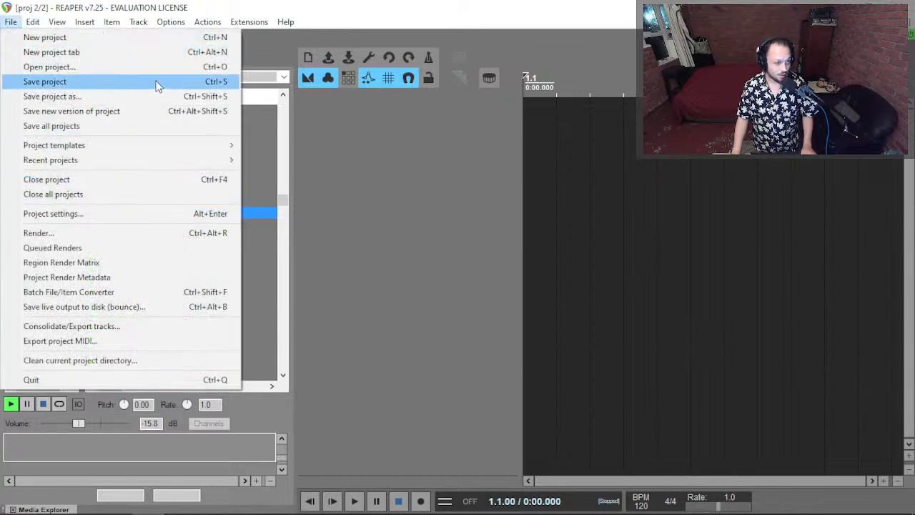
{"action": "mouse_move", "coordinate": [168, 166]}
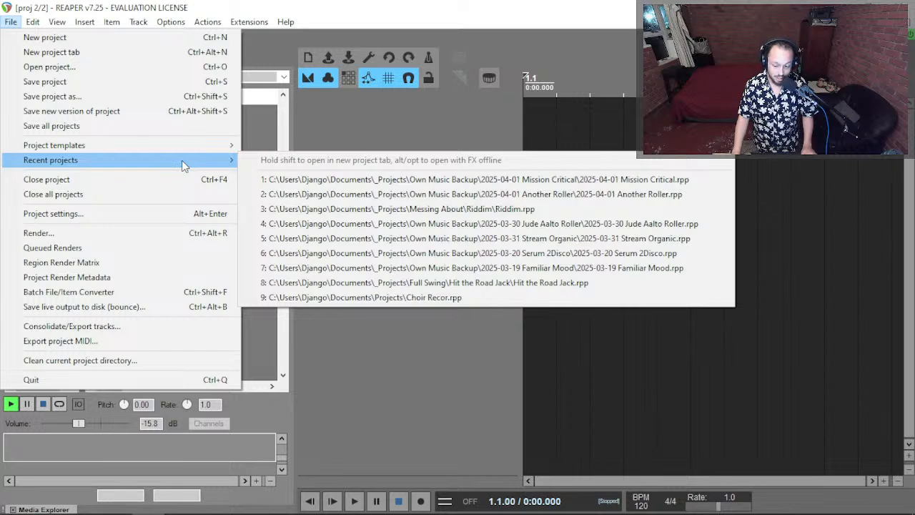
{"action": "left_click", "coordinate": [647, 194]}
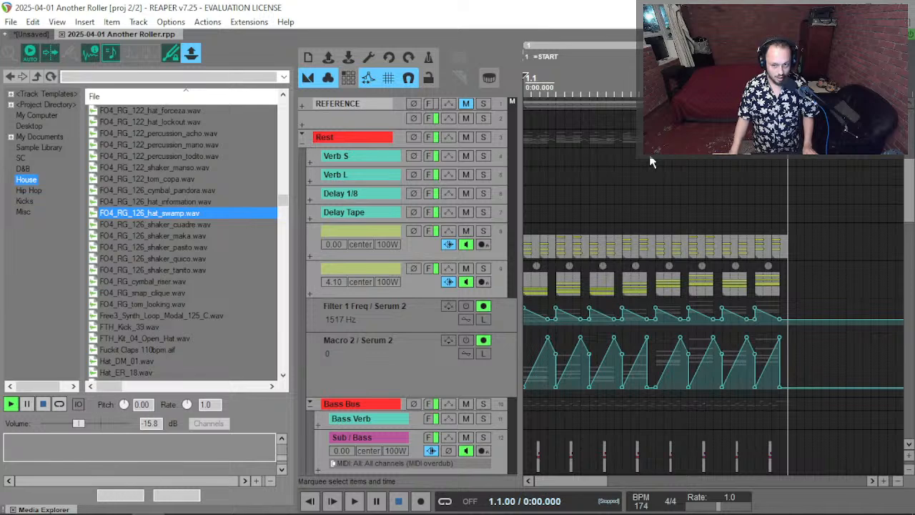
View the monitoring effects chain, including its JS Volume/Pan Smoother entry, and close it.
{"action": "key", "text": "alt+m"}
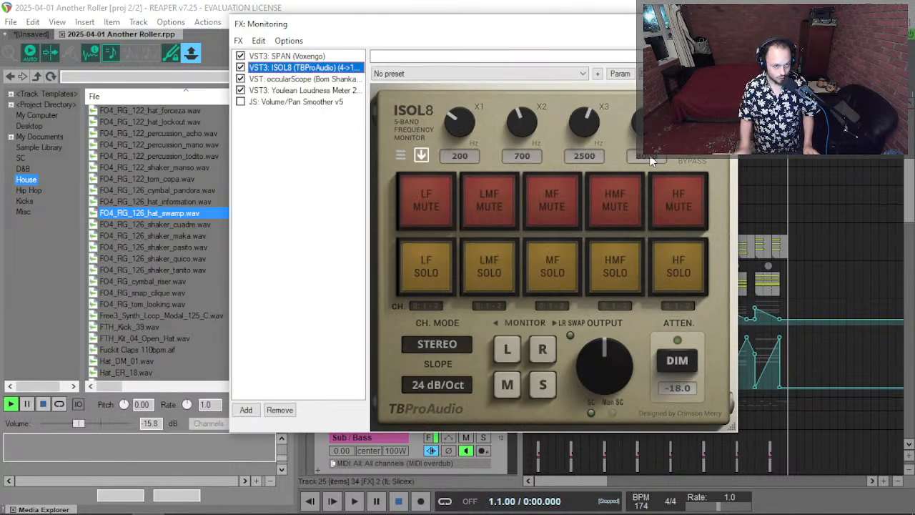
{"action": "left_click", "coordinate": [265, 103]}
{"action": "left_click", "coordinate": [702, 23]}
Play the full arrangement from the project start and look through all the tracks down to the snares, ending playback.
{"action": "left_click", "coordinate": [529, 179]}
{"action": "key", "text": "space"}
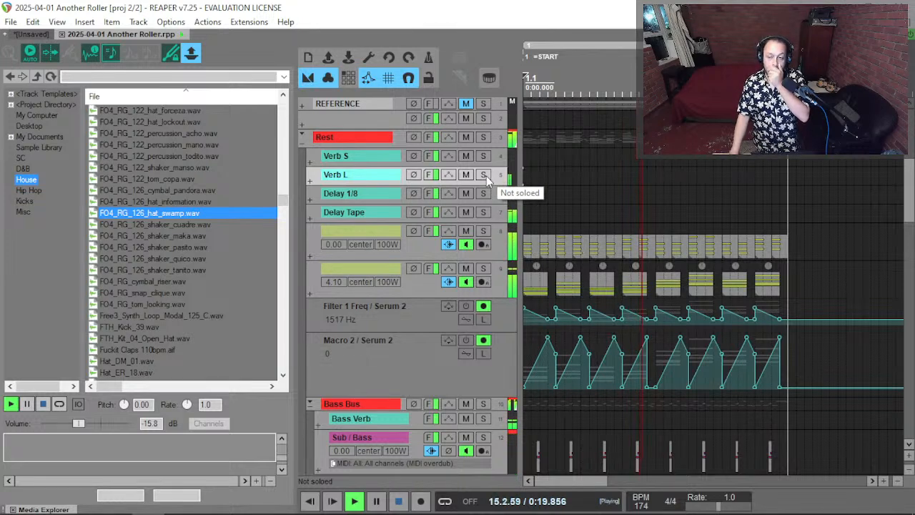
{"action": "mouse_move", "coordinate": [793, 510]}
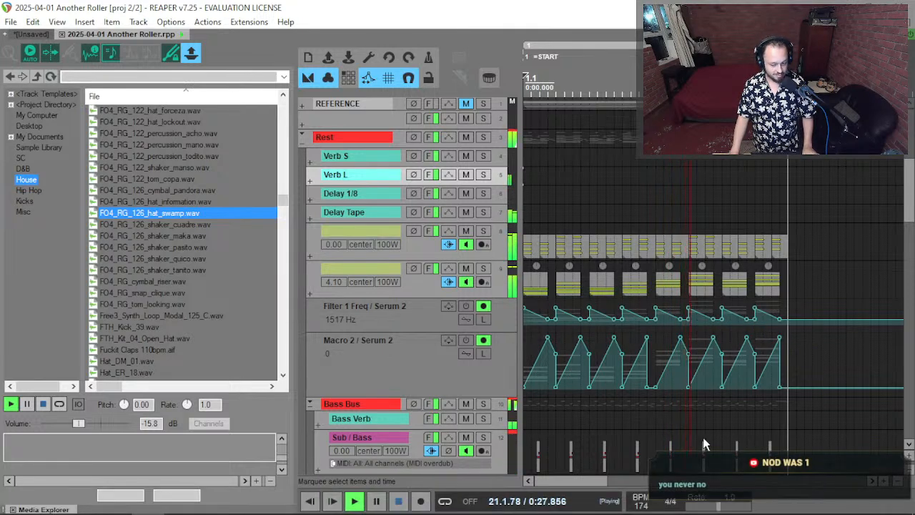
{"action": "scroll", "coordinate": [735, 322], "scroll_direction": "up", "scroll_amount": 2}
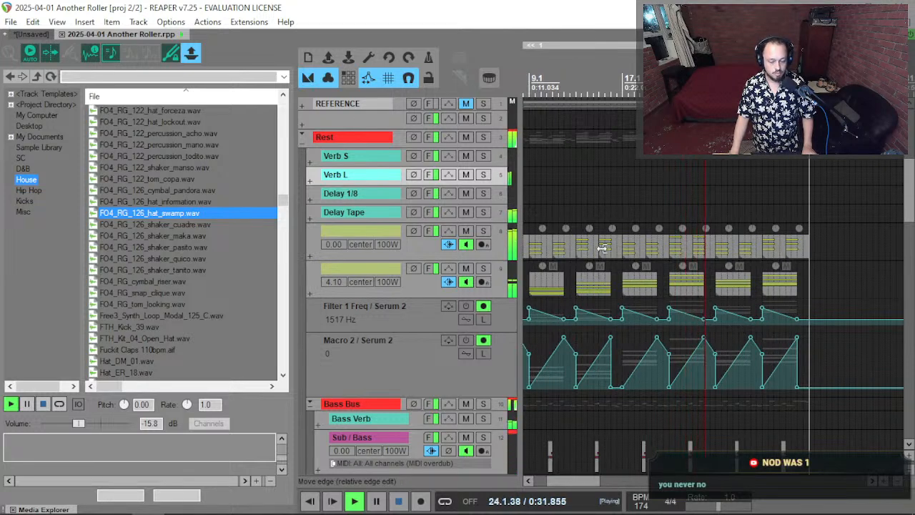
{"action": "scroll", "coordinate": [461, 282], "scroll_direction": "down", "scroll_amount": 8}
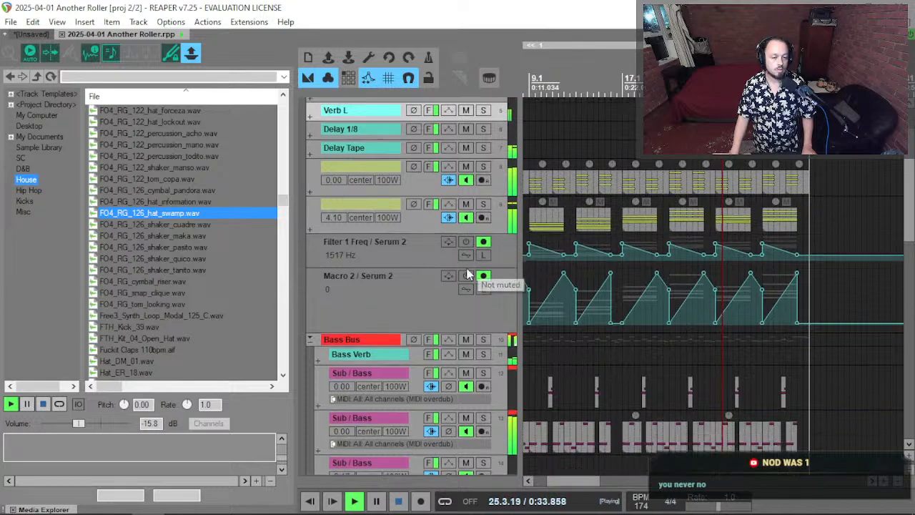
{"action": "scroll", "coordinate": [455, 281], "scroll_direction": "down", "scroll_amount": 7}
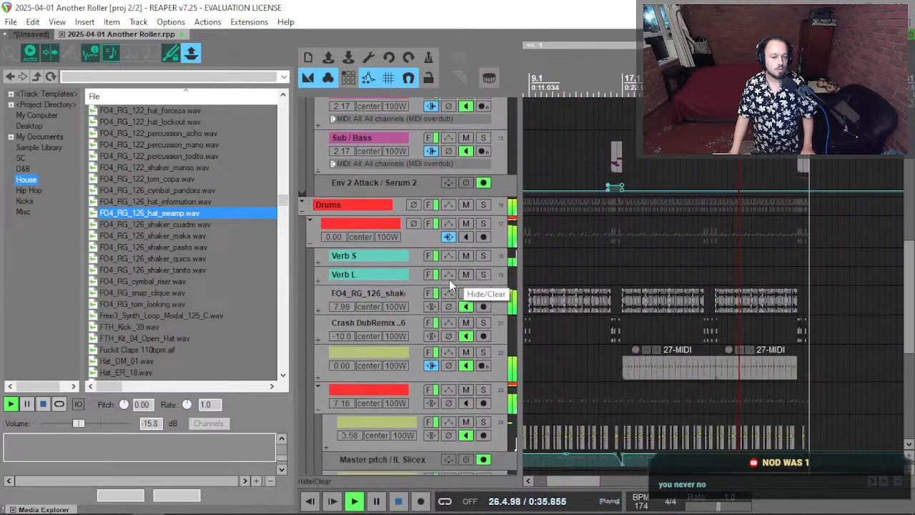
{"action": "scroll", "coordinate": [447, 282], "scroll_direction": "down", "scroll_amount": 6}
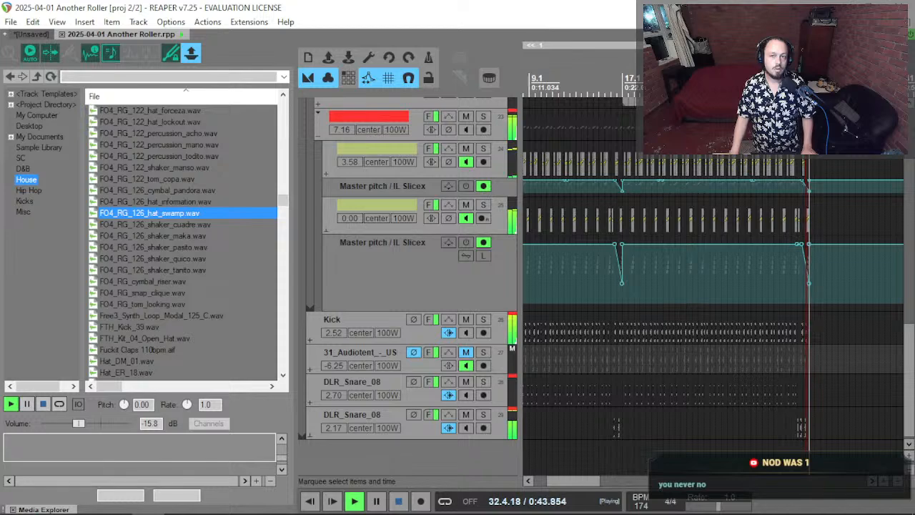
{"action": "key", "text": "space"}
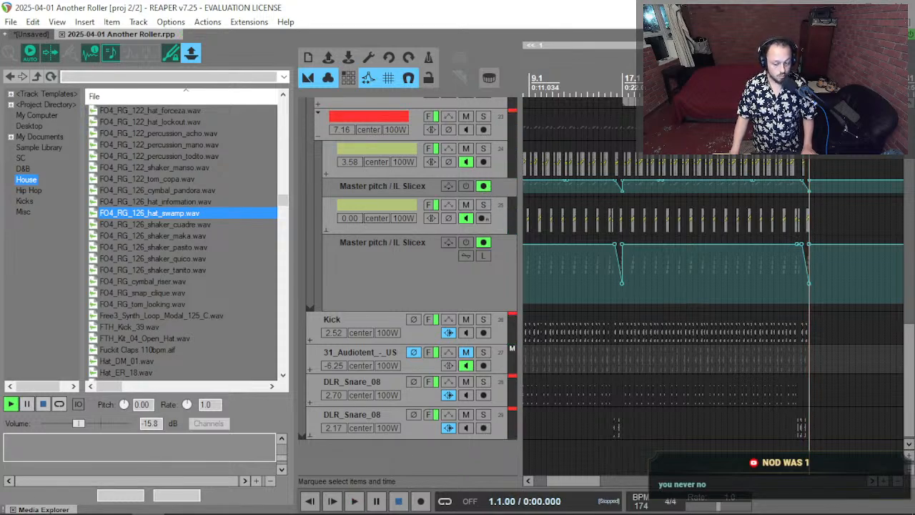
Solo the Drums folder and play it from the project start.
{"action": "scroll", "coordinate": [449, 248], "scroll_direction": "up", "scroll_amount": 6}
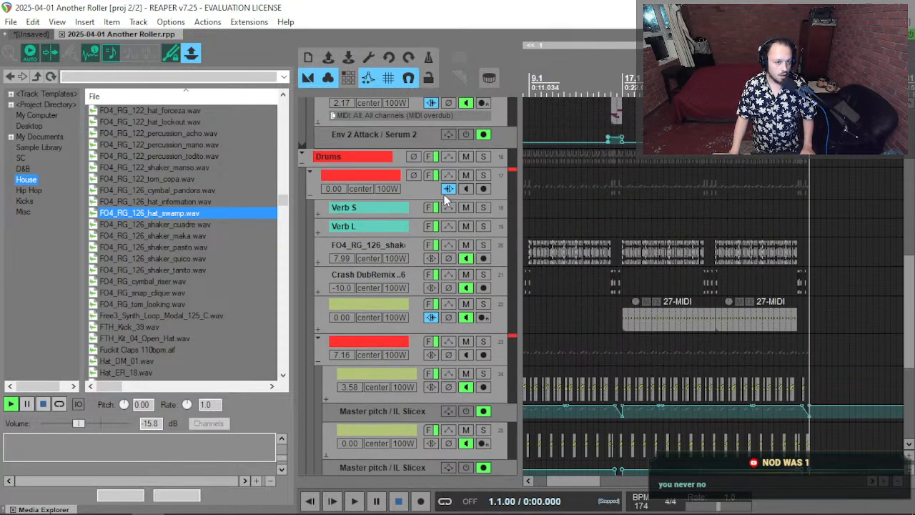
{"action": "scroll", "coordinate": [437, 187], "scroll_direction": "up", "scroll_amount": 2}
{"action": "left_click", "coordinate": [356, 221]}
{"action": "key", "text": "s"}
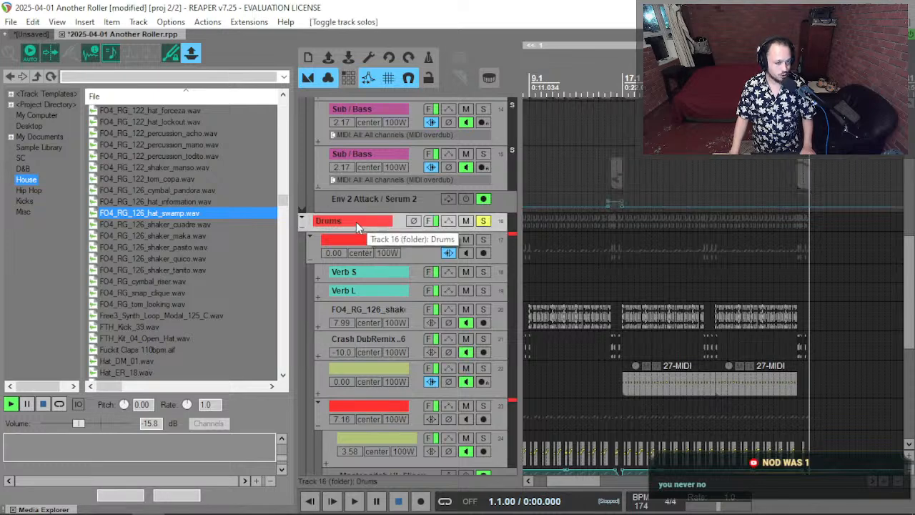
{"action": "key", "text": "Home"}
{"action": "key", "text": "space"}
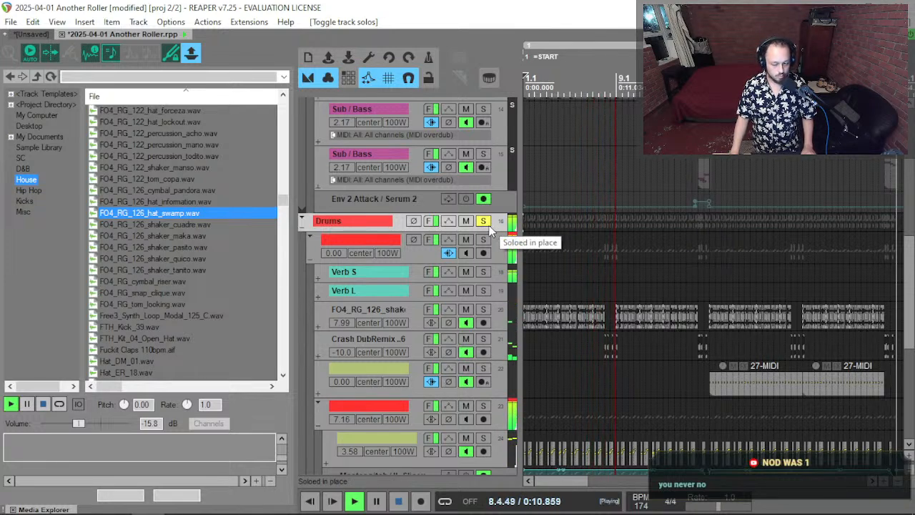
Audition the soloed drums from bar 16 across the fill into the next section, and stop playback.
{"action": "left_click", "coordinate": [699, 284]}
{"action": "key", "text": "space"}
{"action": "key", "text": "space"}
{"action": "scroll", "coordinate": [700, 282], "scroll_direction": "up", "scroll_amount": 5}
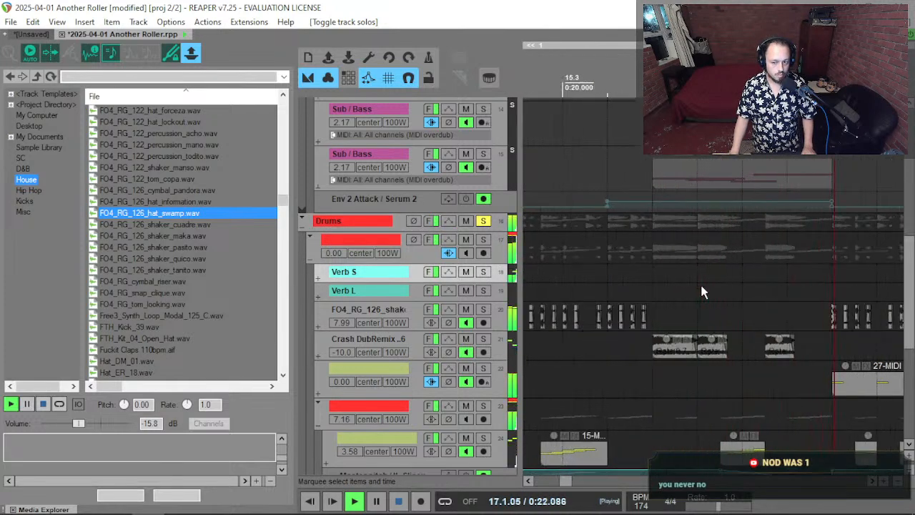
{"action": "scroll", "coordinate": [657, 303], "scroll_direction": "down", "scroll_amount": 5}
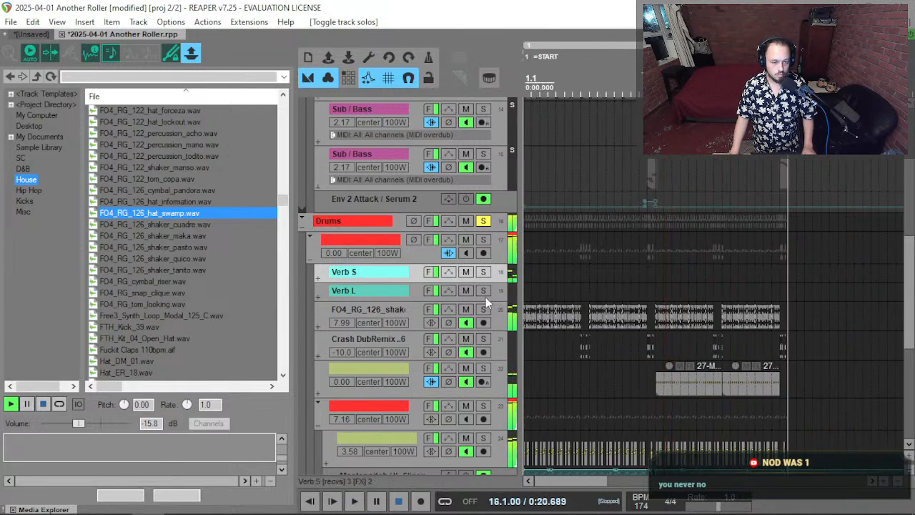
{"action": "key", "text": "space"}
{"action": "scroll", "coordinate": [404, 297], "scroll_direction": "down", "scroll_amount": 1}
{"action": "scroll", "coordinate": [404, 297], "scroll_direction": "down", "scroll_amount": 3}
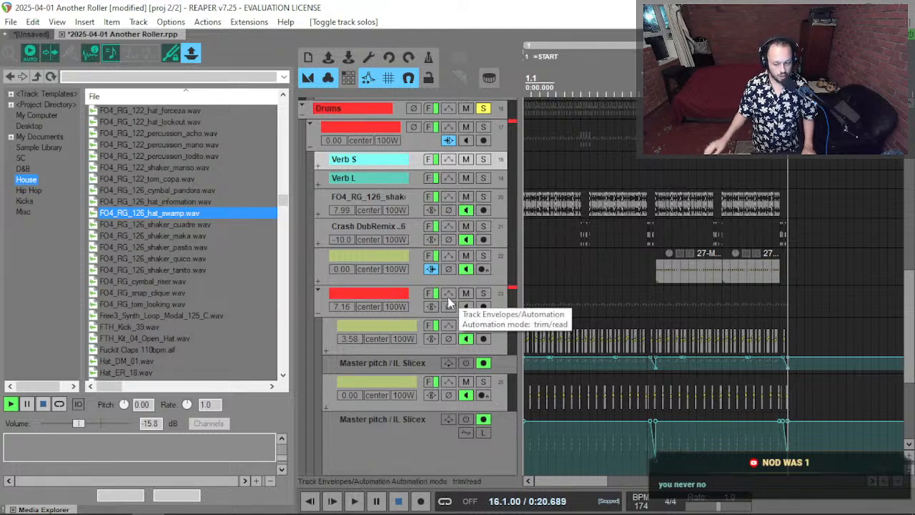
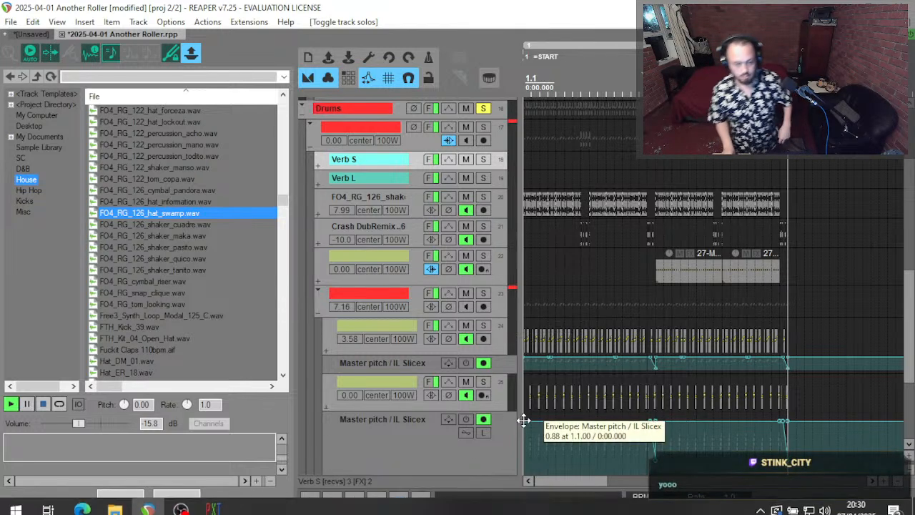
Play from the first 27-MIDI item at bar 18 and unsolo the Drums folder to hear the full mix.
{"action": "left_click", "coordinate": [574, 261]}
{"action": "key", "text": "Home"}
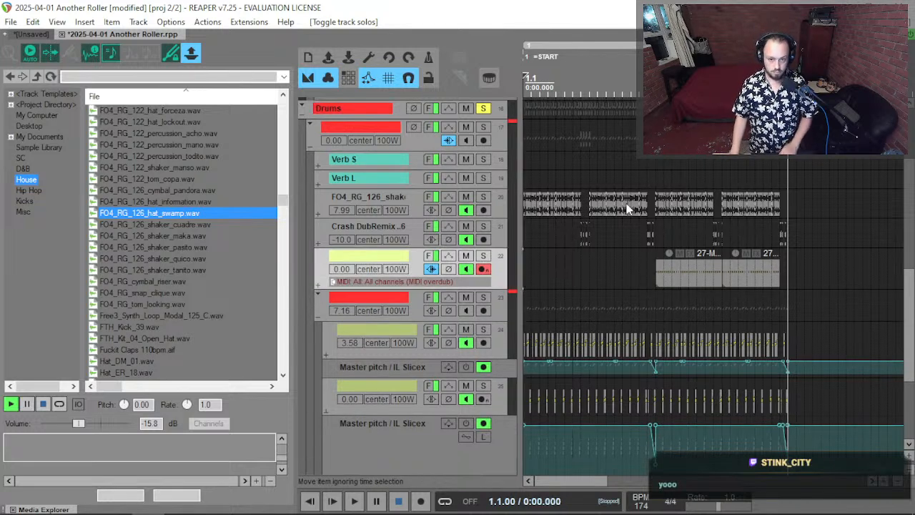
{"action": "key", "text": "space"}
{"action": "left_click", "coordinate": [666, 270]}
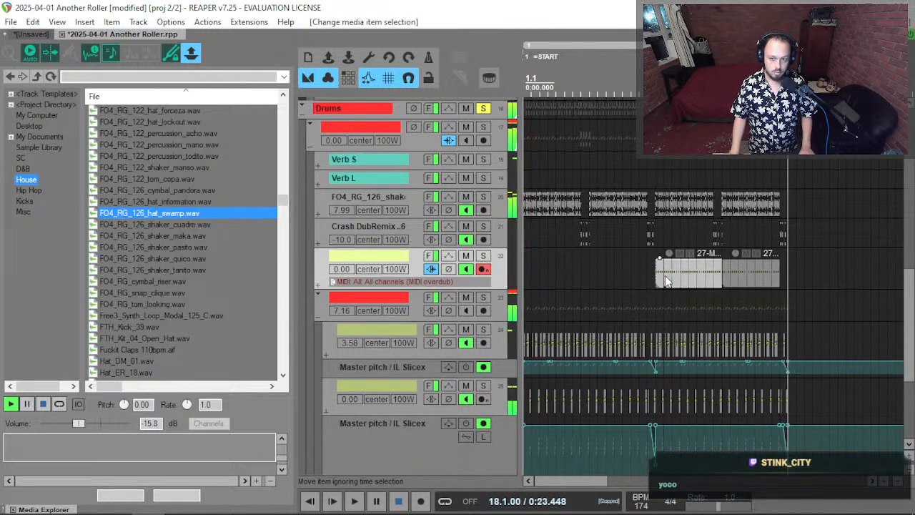
{"action": "left_click", "coordinate": [481, 108]}
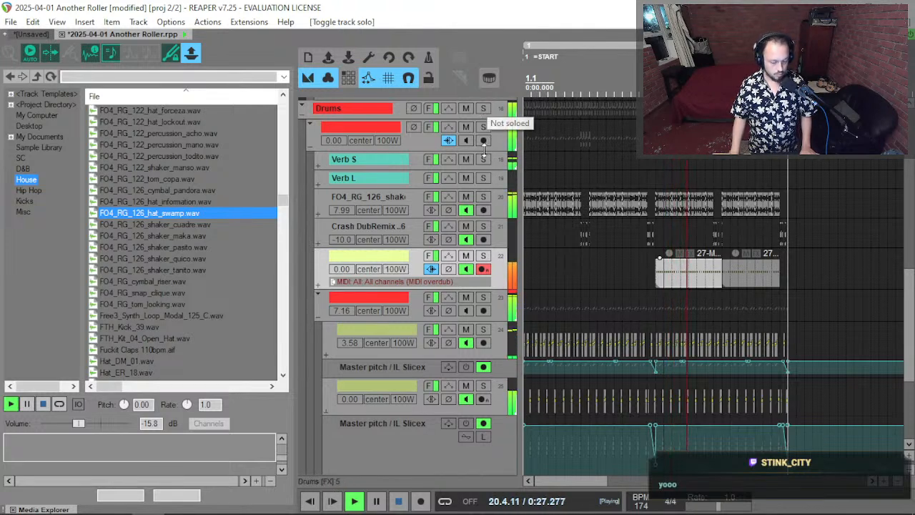
{"action": "key", "text": "space"}
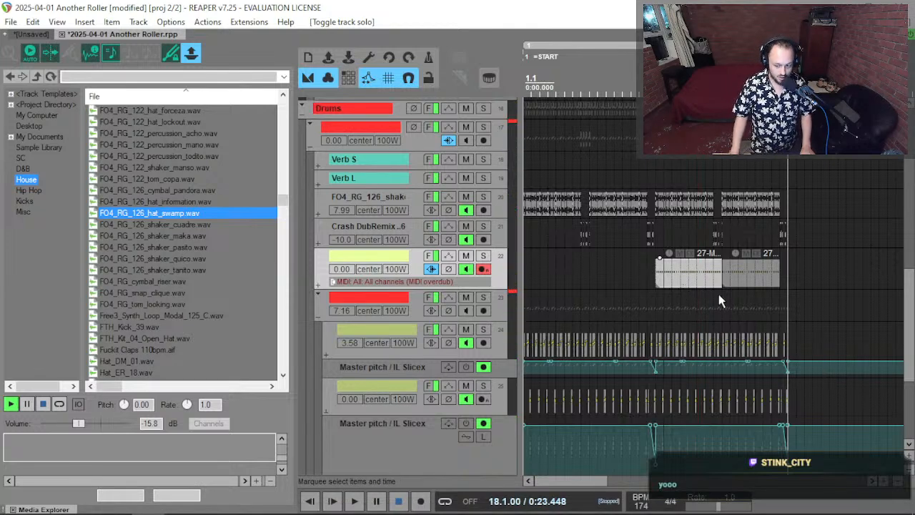
Save the project and play the full mix from the start.
{"action": "left_click", "coordinate": [695, 304]}
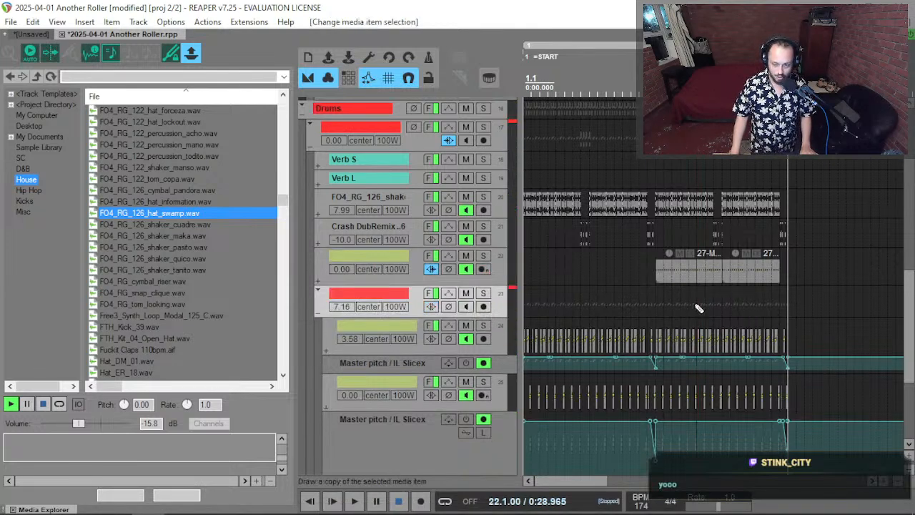
{"action": "key", "text": "ctrl+s"}
{"action": "key", "text": "Home"}
{"action": "key", "text": "space"}
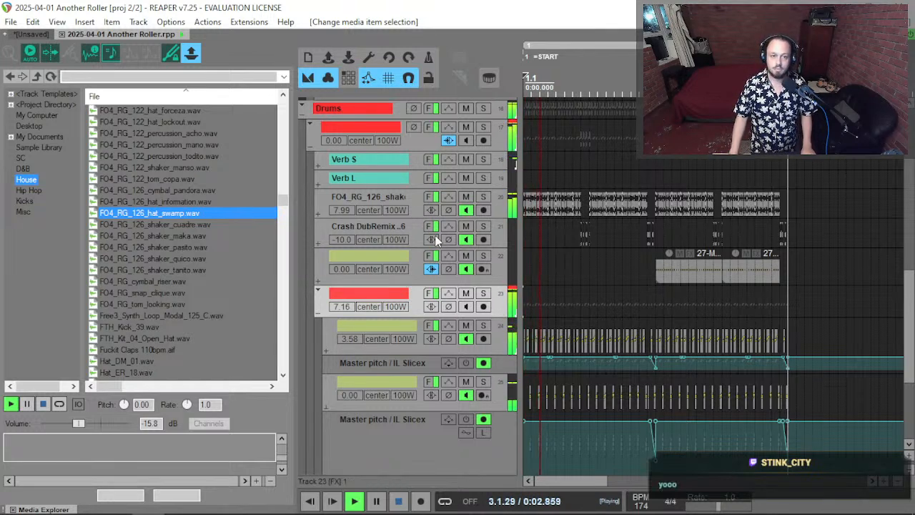
{"action": "scroll", "coordinate": [434, 255], "scroll_direction": "down", "scroll_amount": 1}
{"action": "scroll", "coordinate": [434, 255], "scroll_direction": "down", "scroll_amount": 2}
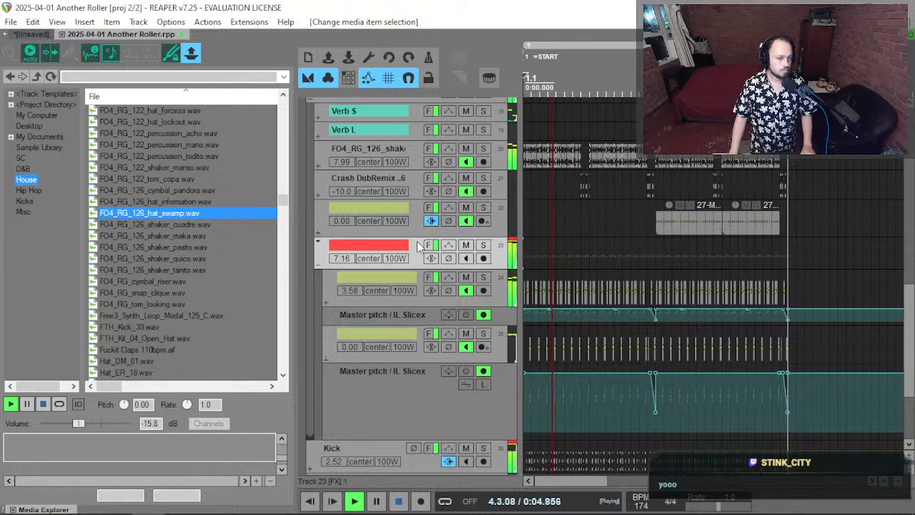
Solo the Bass Bus and compare its sound with the ReaEQ in its effects chain bypassed and enabled.
{"action": "scroll", "coordinate": [387, 168], "scroll_direction": "up", "scroll_amount": 10}
{"action": "scroll", "coordinate": [387, 167], "scroll_direction": "up", "scroll_amount": 9}
{"action": "left_click", "coordinate": [483, 178]}
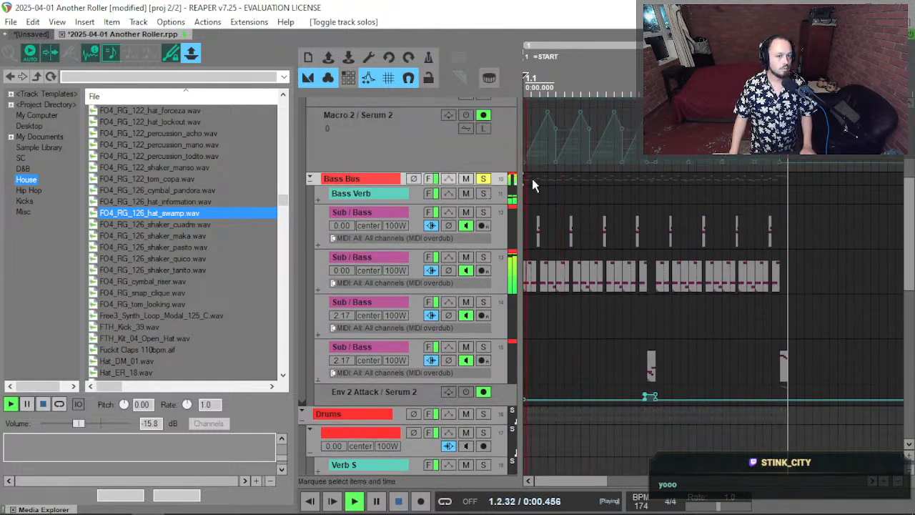
{"action": "left_click", "coordinate": [429, 178]}
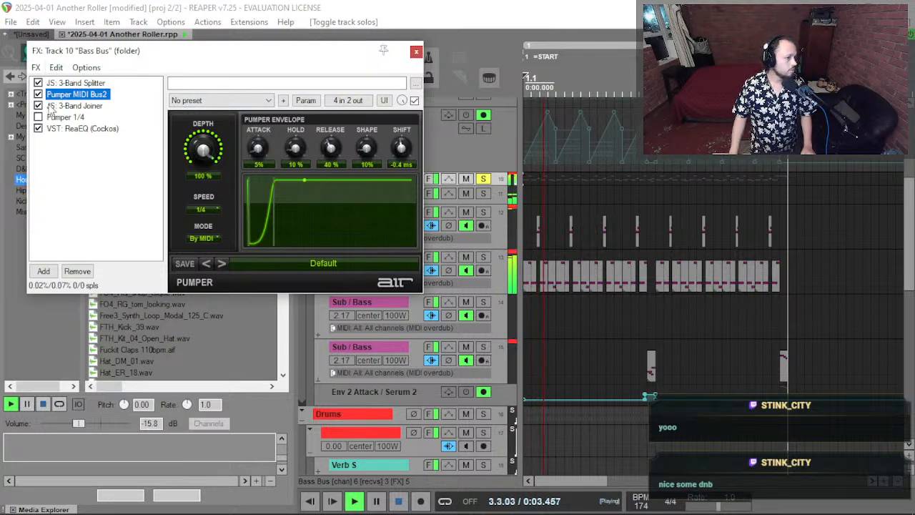
{"action": "left_click", "coordinate": [38, 129]}
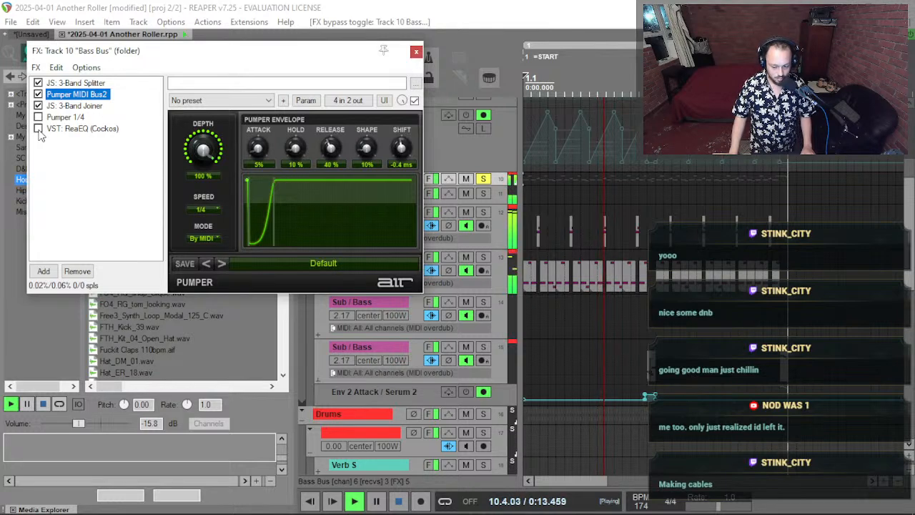
{"action": "key", "text": "space"}
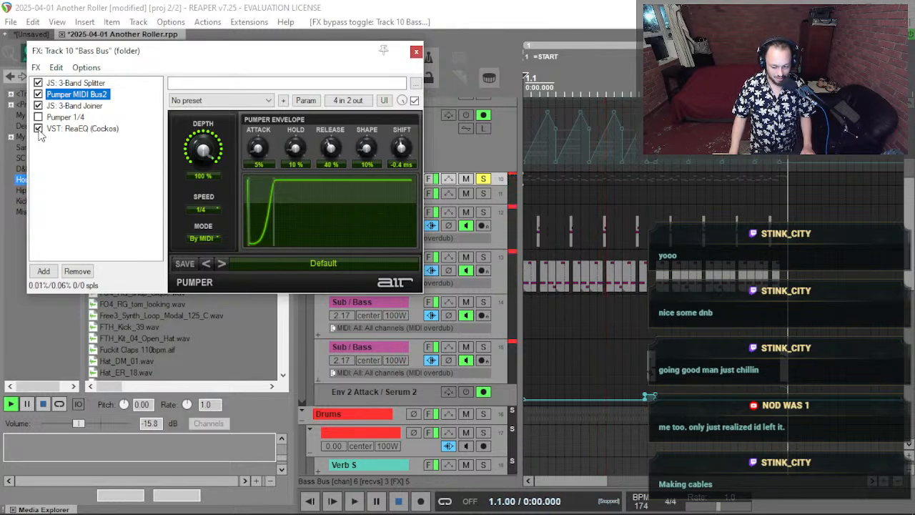
{"action": "key", "text": "space"}
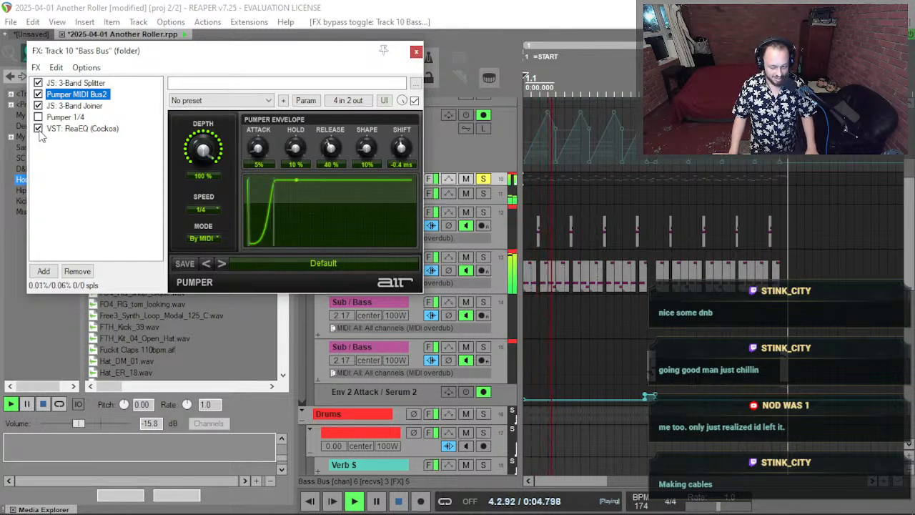
{"action": "key", "text": "Escape"}
{"action": "key", "text": "space"}
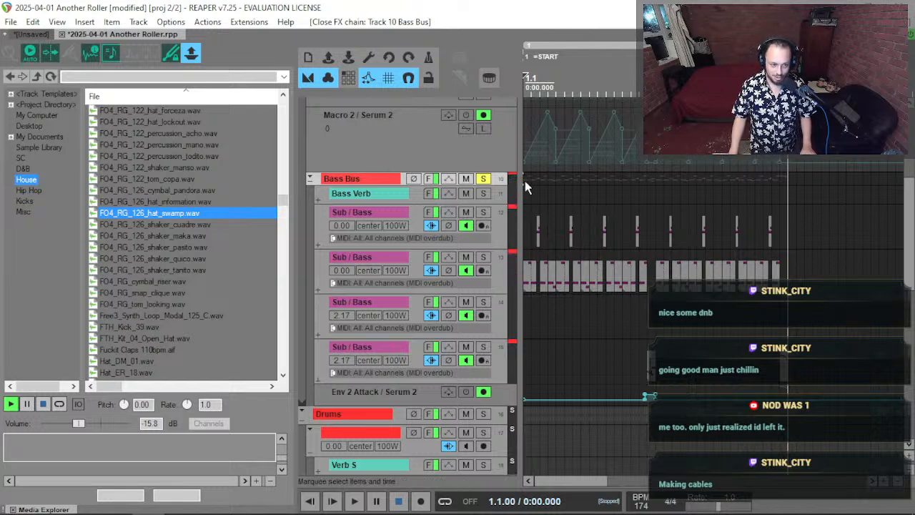
Unsolo the Bass Bus and, while playing from the start, solo the yellow synth track 9 instead.
{"action": "left_click", "coordinate": [484, 180]}
{"action": "key", "text": "space"}
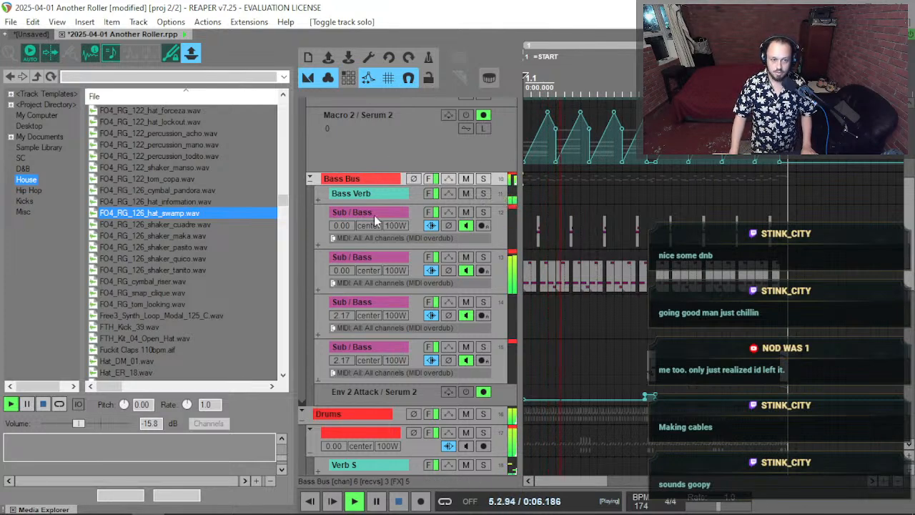
{"action": "scroll", "coordinate": [384, 241], "scroll_direction": "up", "scroll_amount": 4}
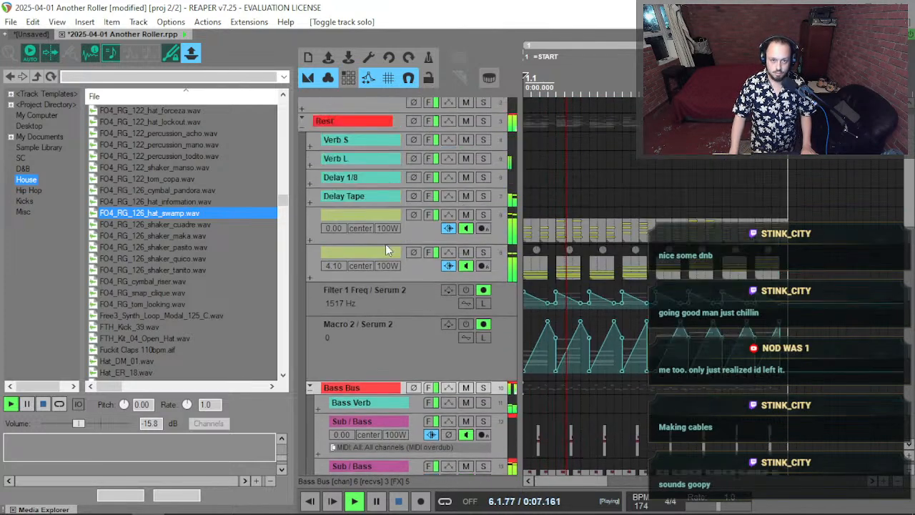
{"action": "left_click", "coordinate": [483, 253]}
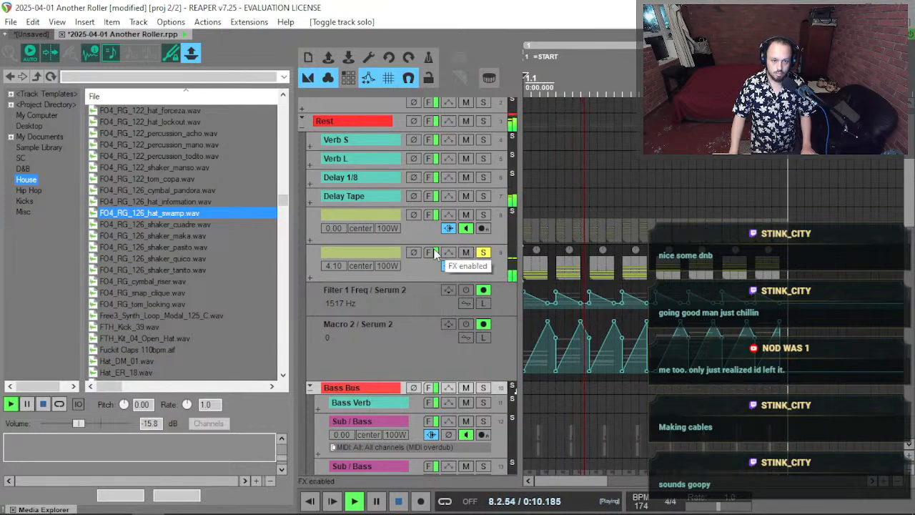
Open Serum 2 in track 9's effects chain and examine its clip editor and arpeggiator pattern.
{"action": "left_click", "coordinate": [466, 265]}
{"action": "left_click", "coordinate": [207, 90]}
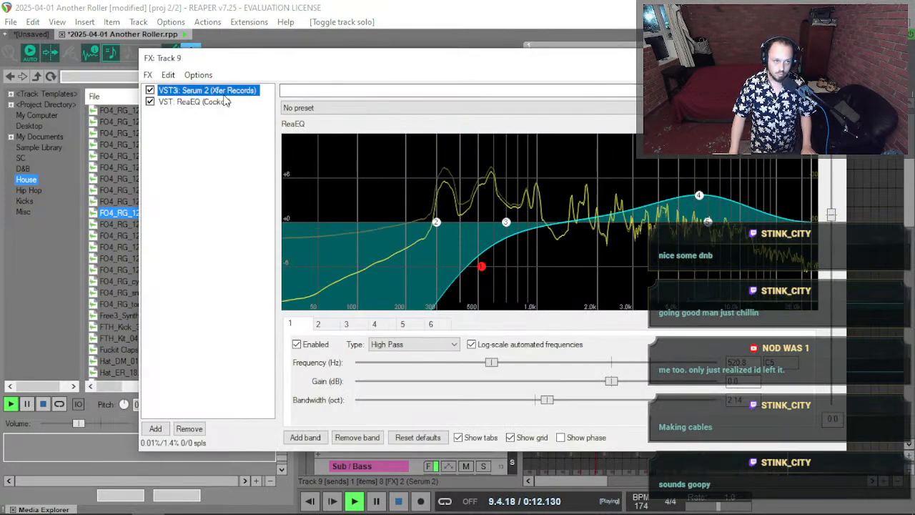
{"action": "left_click_drag", "start_coordinate": [429, 60], "coordinate": [366, 38]}
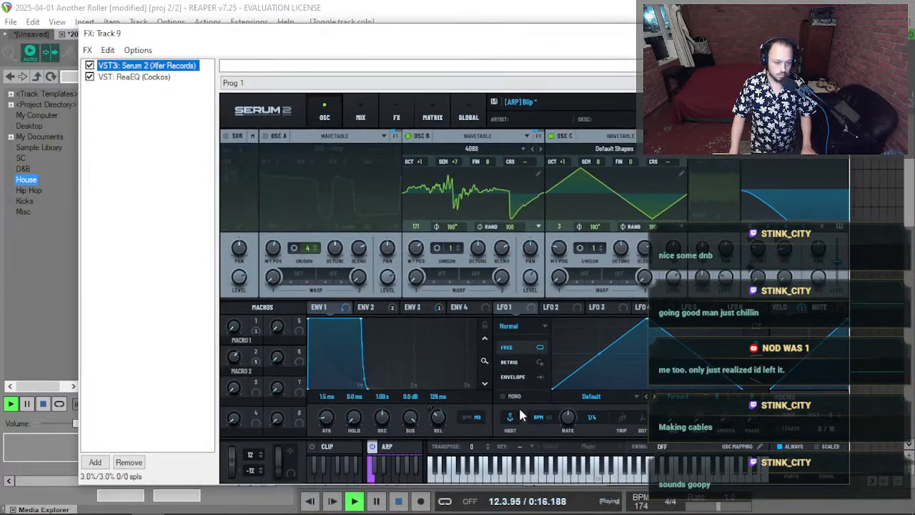
{"action": "left_click", "coordinate": [343, 452]}
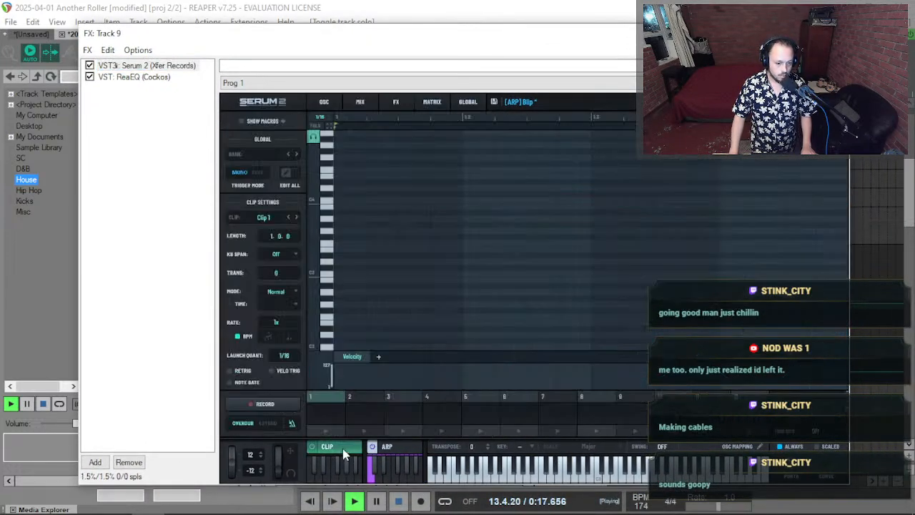
{"action": "left_click", "coordinate": [409, 449]}
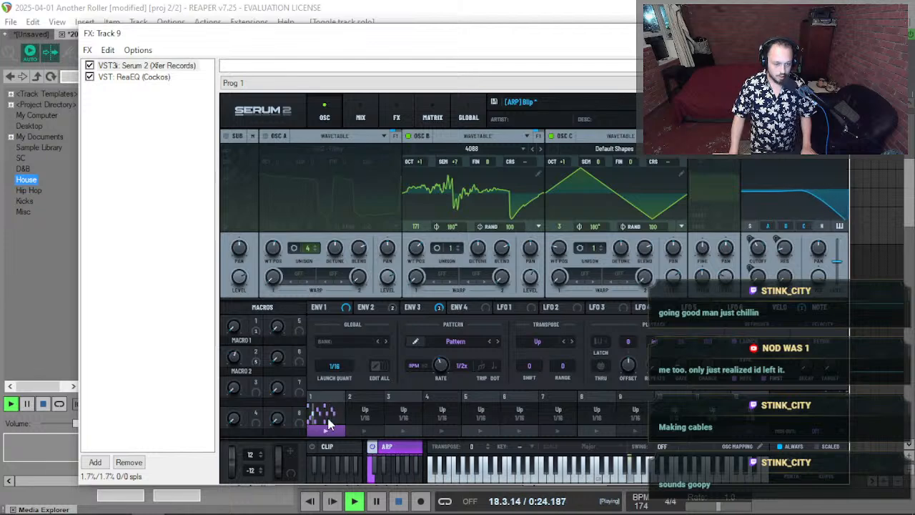
Stop playback, check the arpeggiator's pattern types in Serum 2 and open the editor for its current pattern.
{"action": "key", "text": "space"}
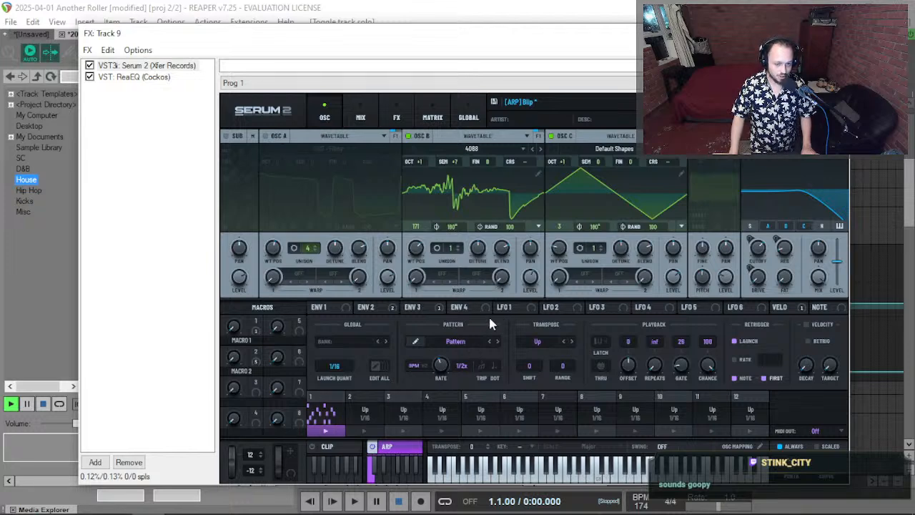
{"action": "left_click", "coordinate": [464, 340]}
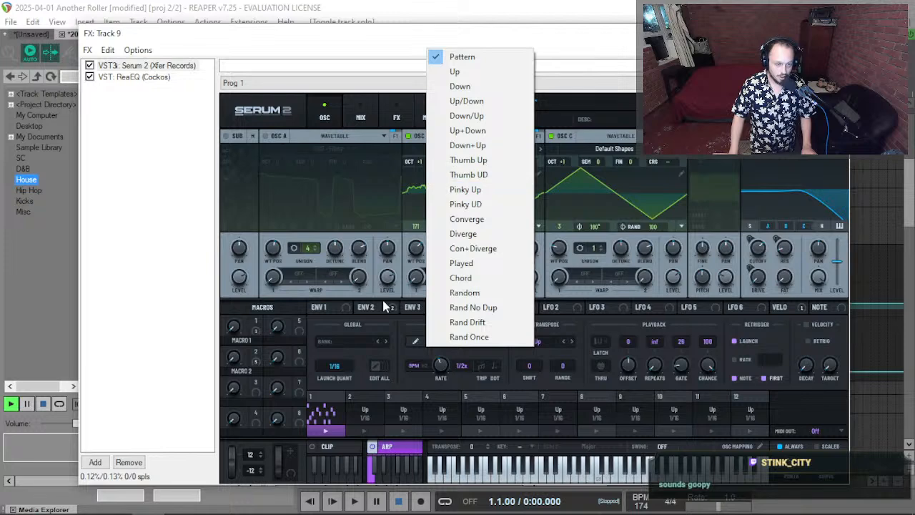
{"action": "left_click", "coordinate": [358, 386]}
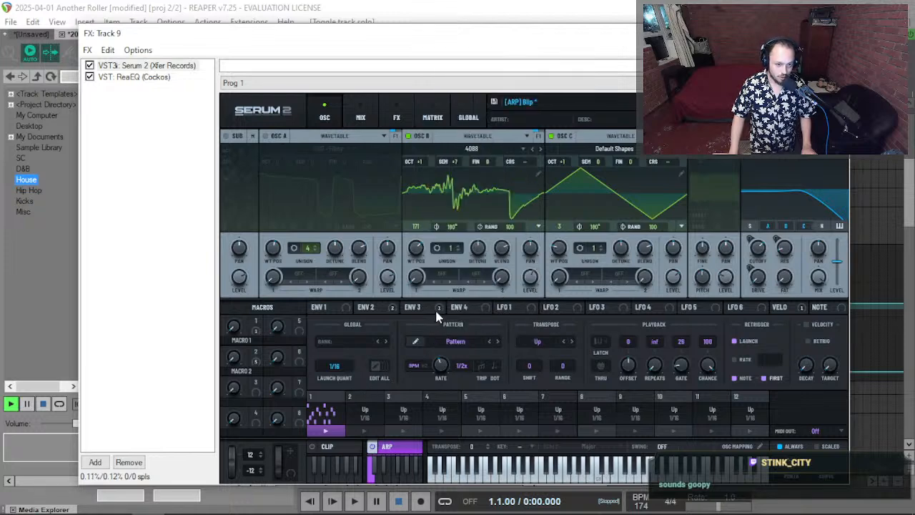
{"action": "left_click", "coordinate": [416, 343]}
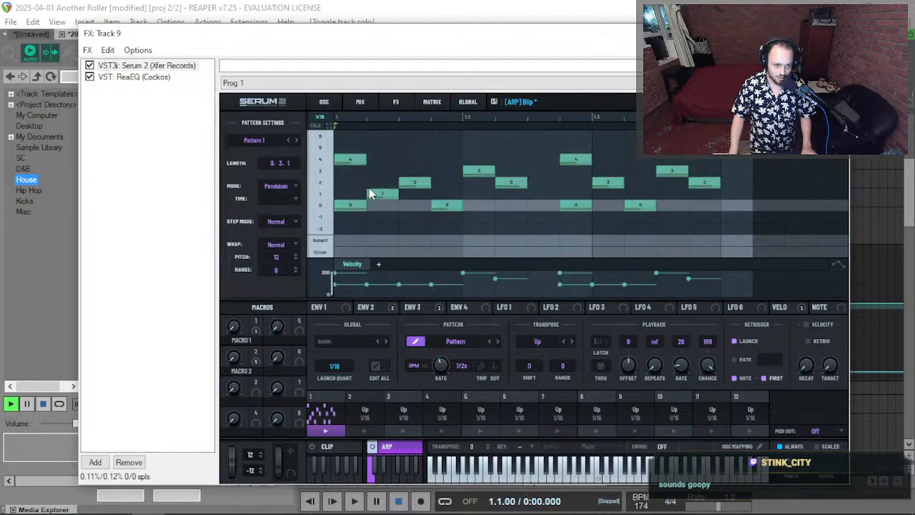
Play the soloed synth while watching the arpeggiator's Pattern 1 notes, and return to the oscillator view.
{"action": "key", "text": "space"}
{"action": "key", "text": "space"}
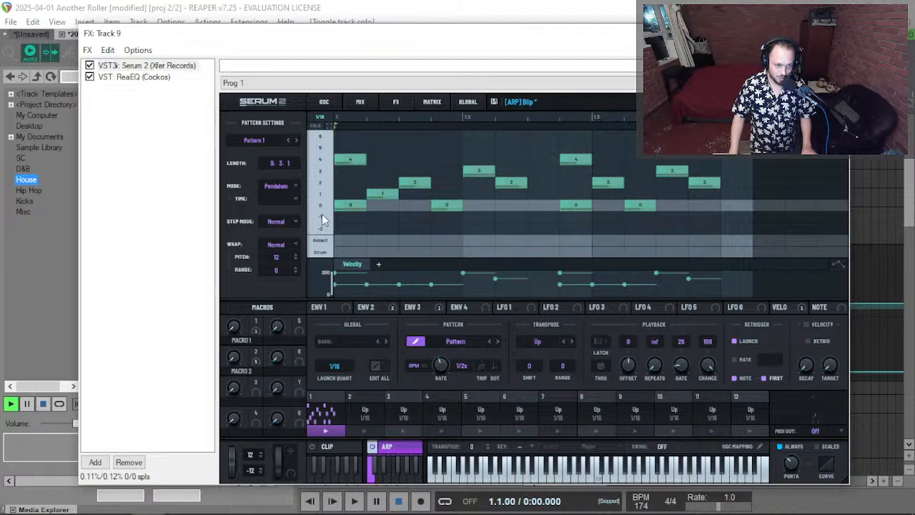
{"action": "key", "text": "space"}
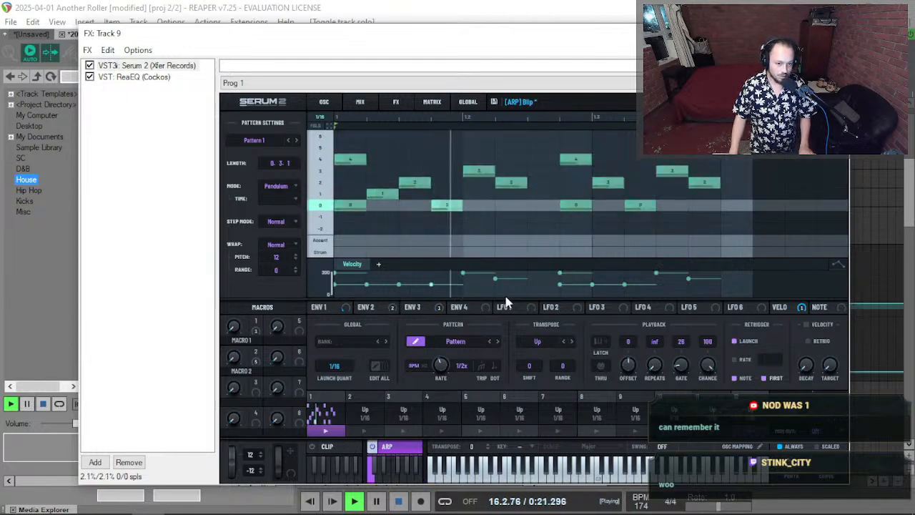
{"action": "left_click", "coordinate": [417, 341]}
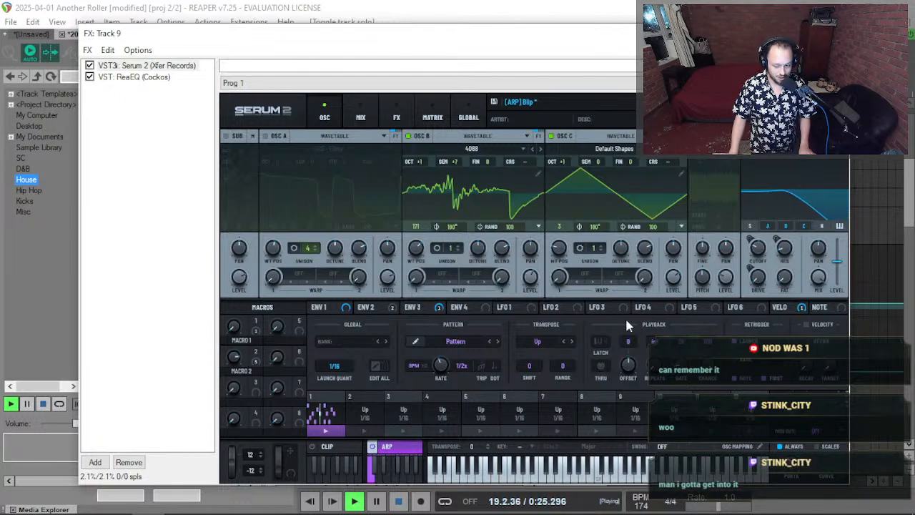
Stop playback and close track 9's effects chain, leaving the track unsoloed.
{"action": "key", "text": "space"}
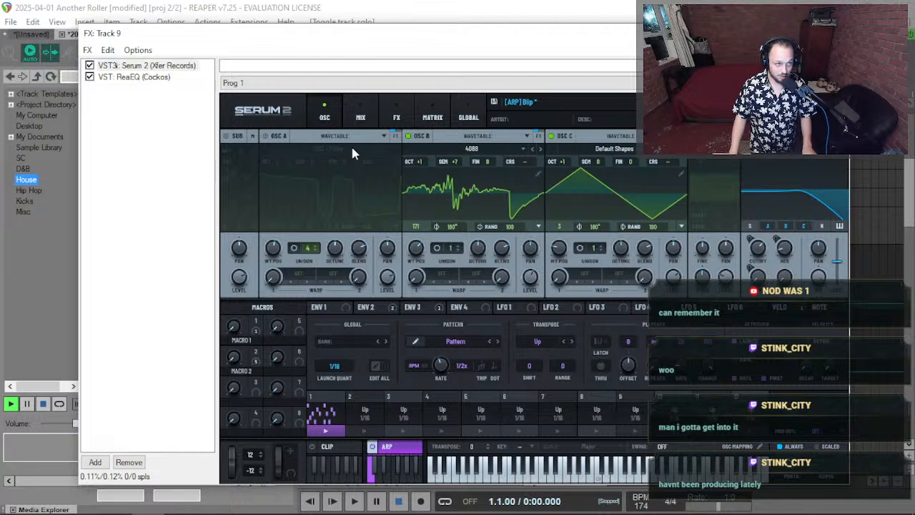
{"action": "key", "text": "Escape"}
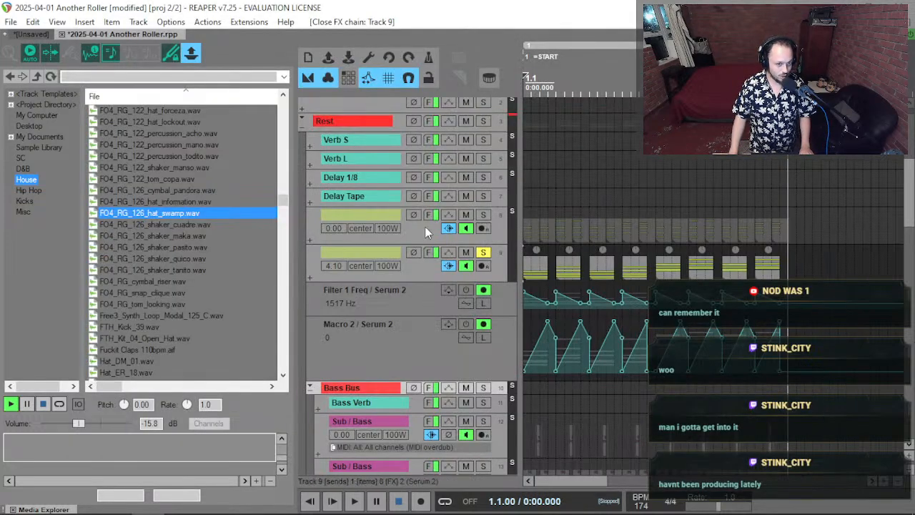
{"action": "left_click", "coordinate": [483, 252]}
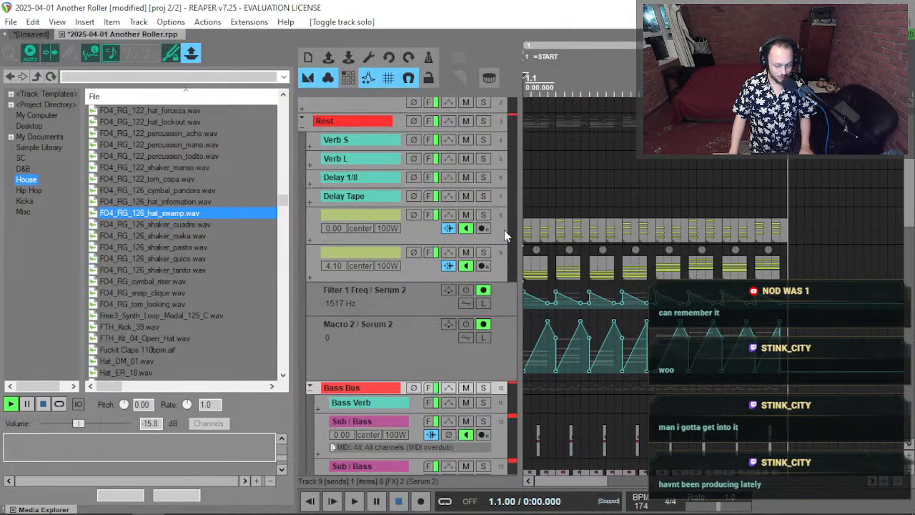
Audition the yellow Serum 2 track 8 soloed from the start, and unsolo it to hear it within the full mix.
{"action": "left_click", "coordinate": [528, 228]}
{"action": "key", "text": "F6"}
{"action": "key", "text": "space"}
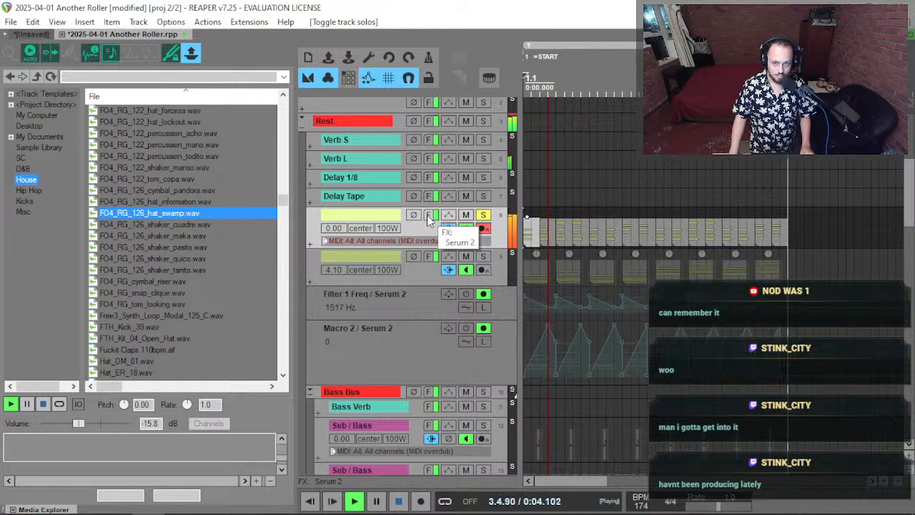
{"action": "left_click", "coordinate": [484, 217]}
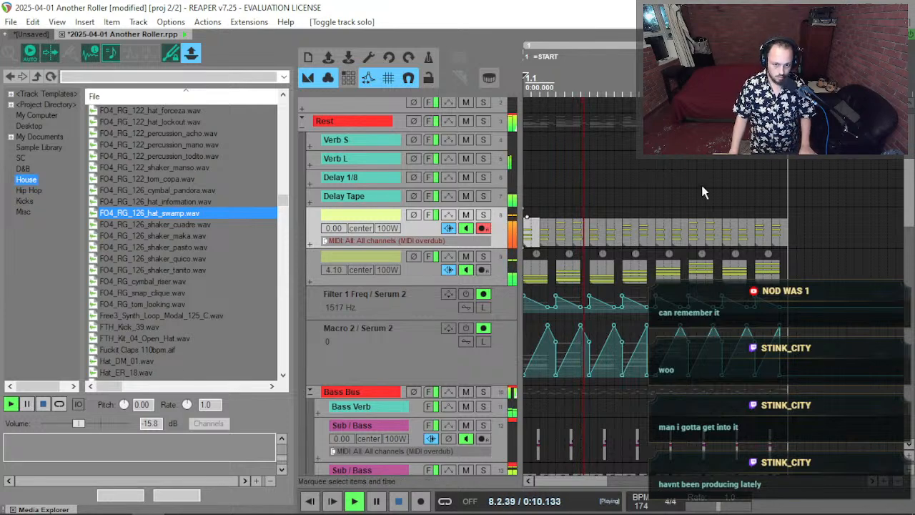
{"action": "key", "text": "space"}
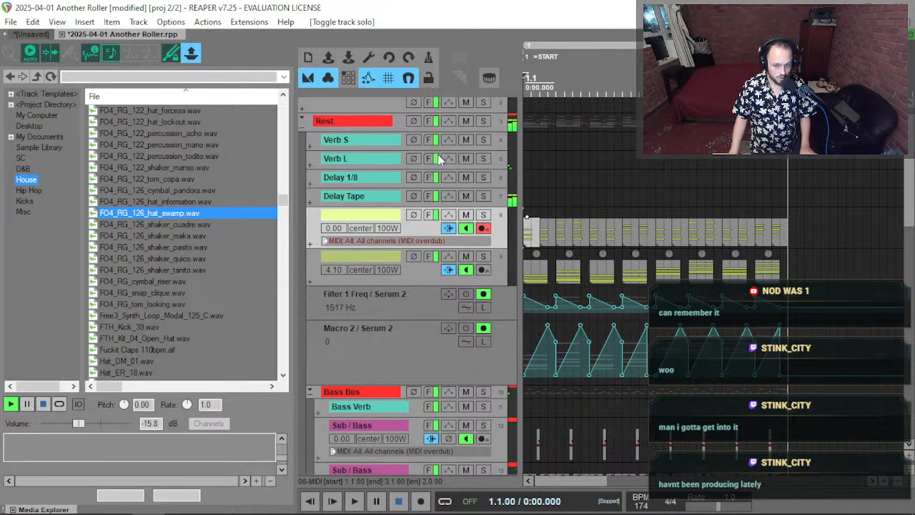
Save the current project and open the recent Roller project dated 2025-03-30.
{"action": "key", "text": "ctrl+s"}
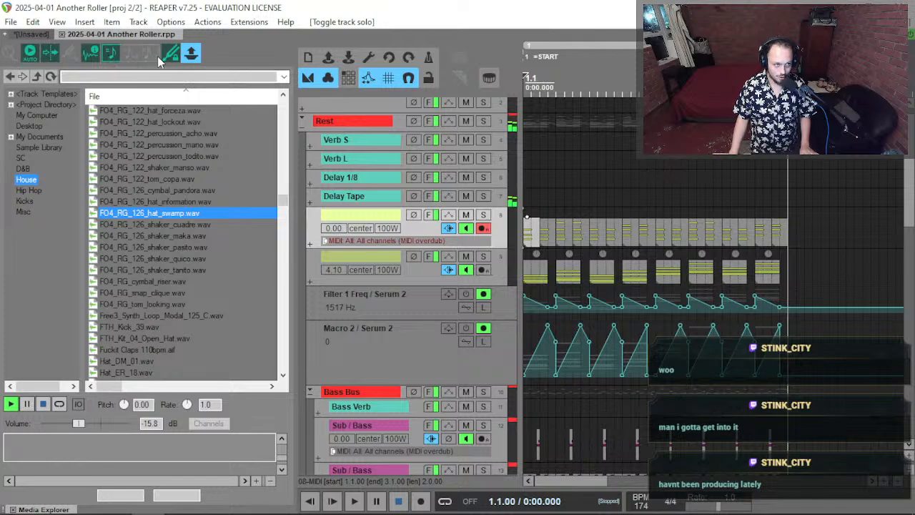
{"action": "left_click", "coordinate": [14, 22]}
{"action": "mouse_move", "coordinate": [90, 164]}
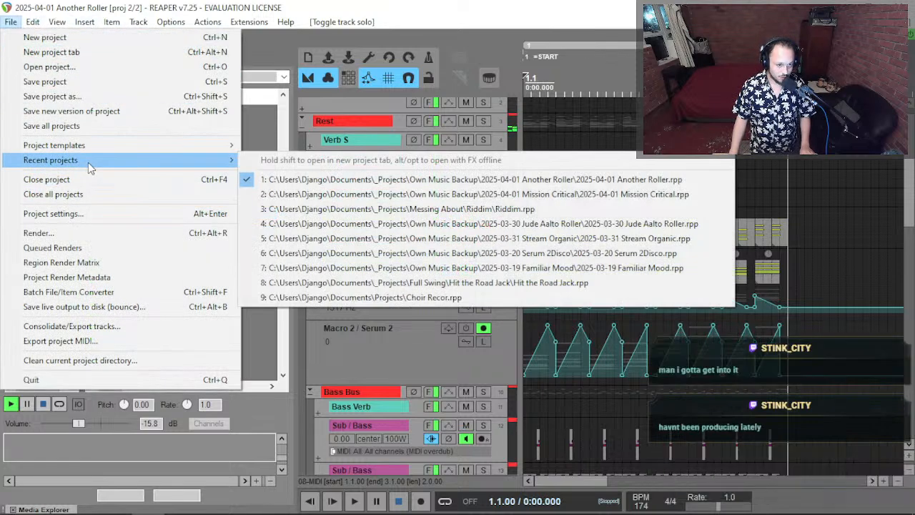
{"action": "left_click", "coordinate": [645, 224]}
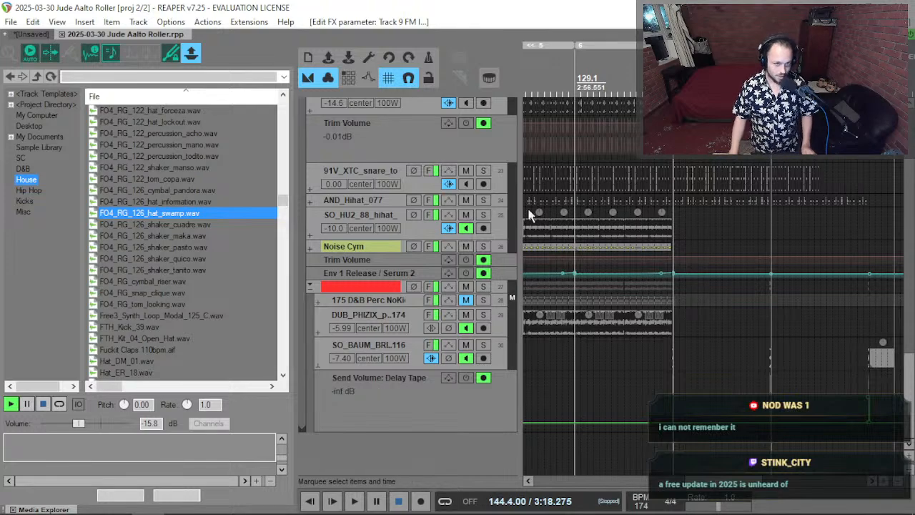
Look over the opened project's track list, from the drums up to the REFERENCE track and back to the Rest group.
{"action": "scroll", "coordinate": [368, 178], "scroll_direction": "up", "scroll_amount": 3}
{"action": "scroll", "coordinate": [357, 227], "scroll_direction": "up", "scroll_amount": 12}
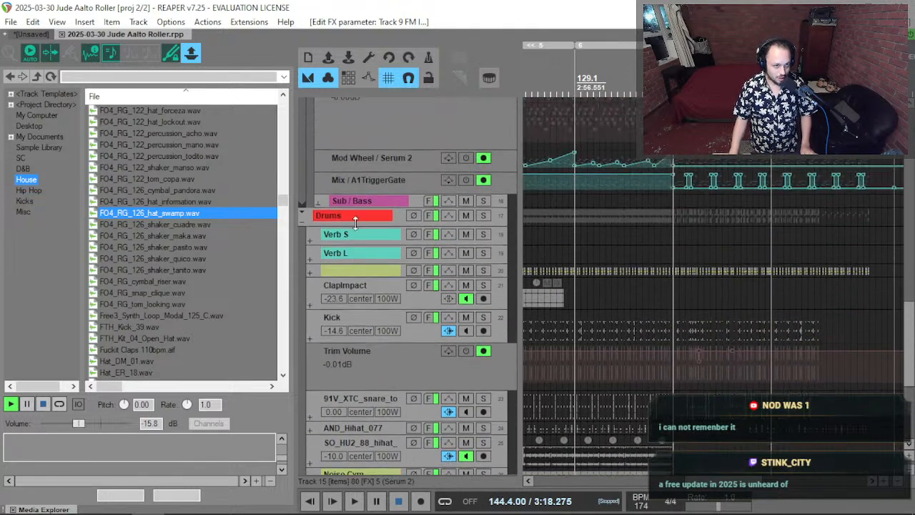
{"action": "scroll", "coordinate": [357, 226], "scroll_direction": "up", "scroll_amount": 11}
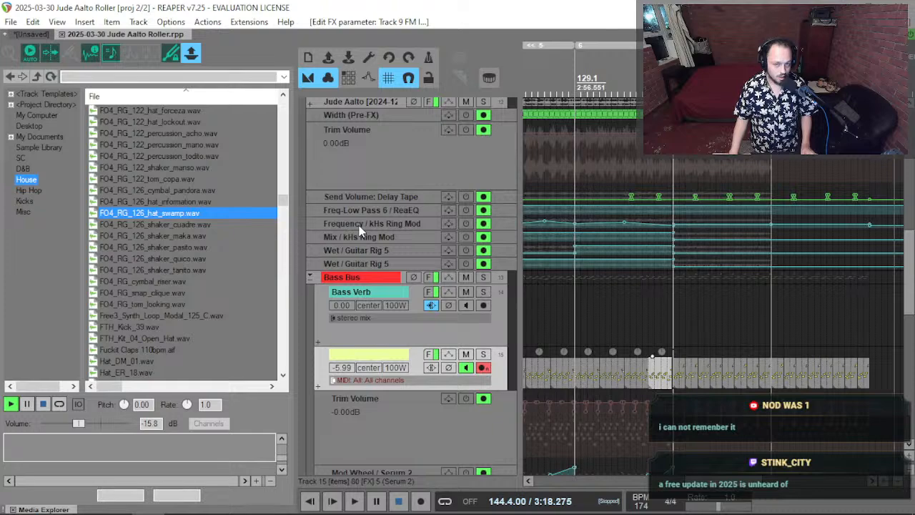
{"action": "scroll", "coordinate": [366, 221], "scroll_direction": "up", "scroll_amount": 13}
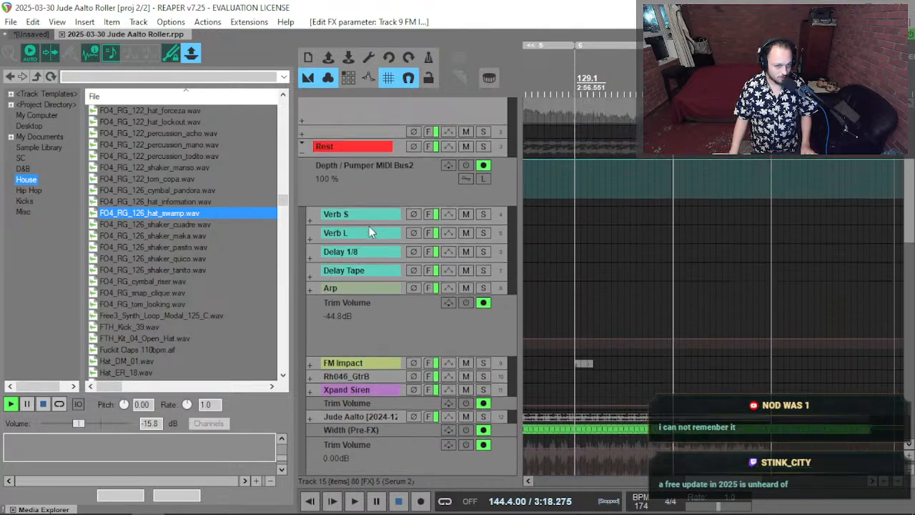
{"action": "scroll", "coordinate": [375, 225], "scroll_direction": "up", "scroll_amount": 1}
{"action": "scroll", "coordinate": [387, 237], "scroll_direction": "down", "scroll_amount": 10}
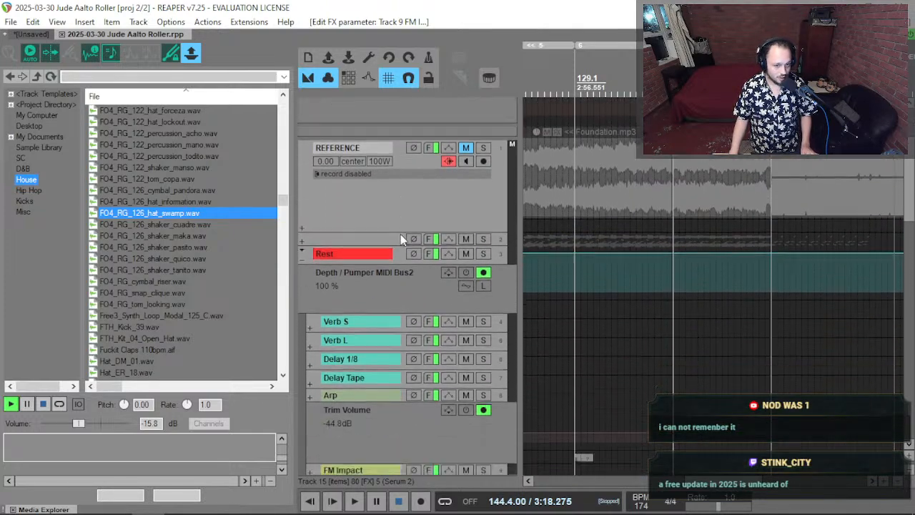
{"action": "scroll", "coordinate": [398, 251], "scroll_direction": "down", "scroll_amount": 3}
Switch to File Explorer, look through This PC and the recent files in Quick access, and return to REAPER.
{"action": "mouse_move", "coordinate": [72, 510]}
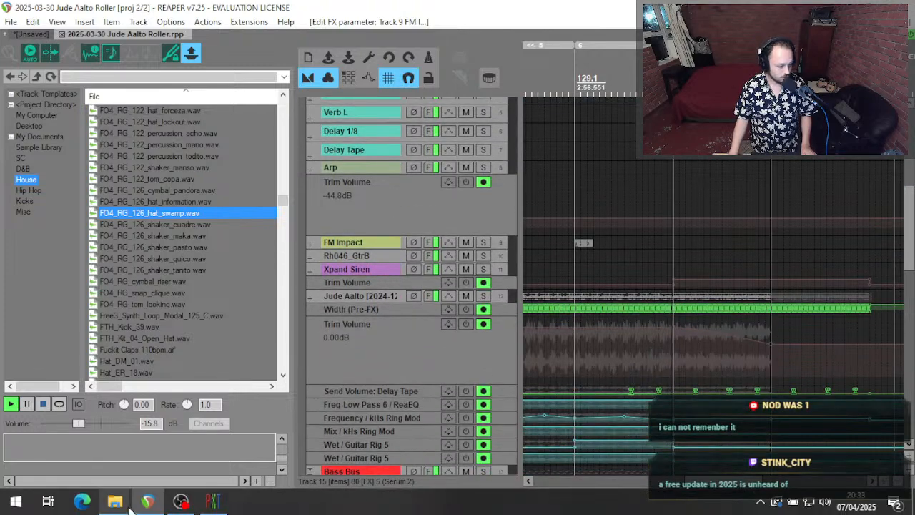
{"action": "mouse_move", "coordinate": [121, 506]}
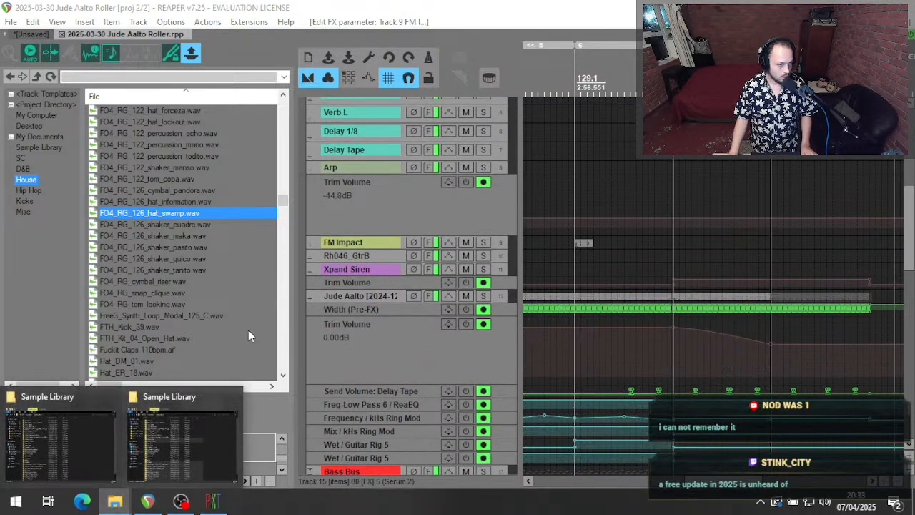
{"action": "left_click", "coordinate": [173, 409]}
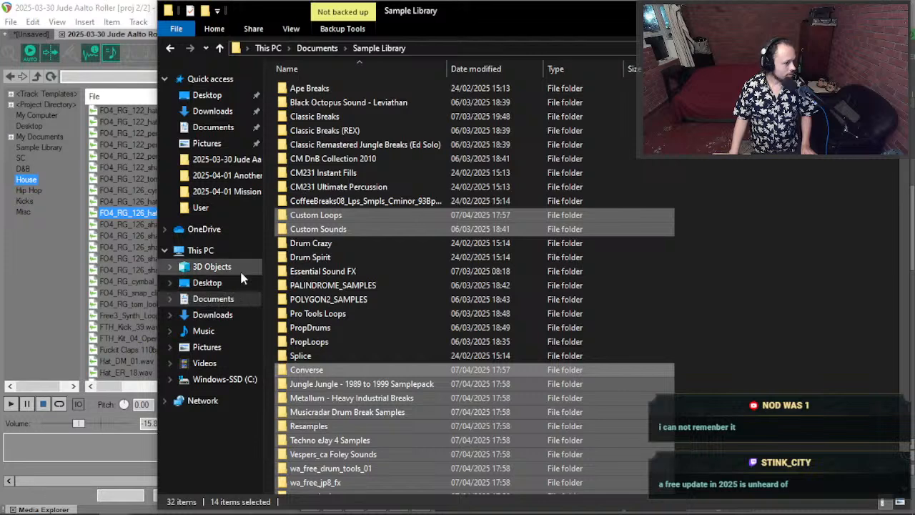
{"action": "left_click", "coordinate": [213, 250]}
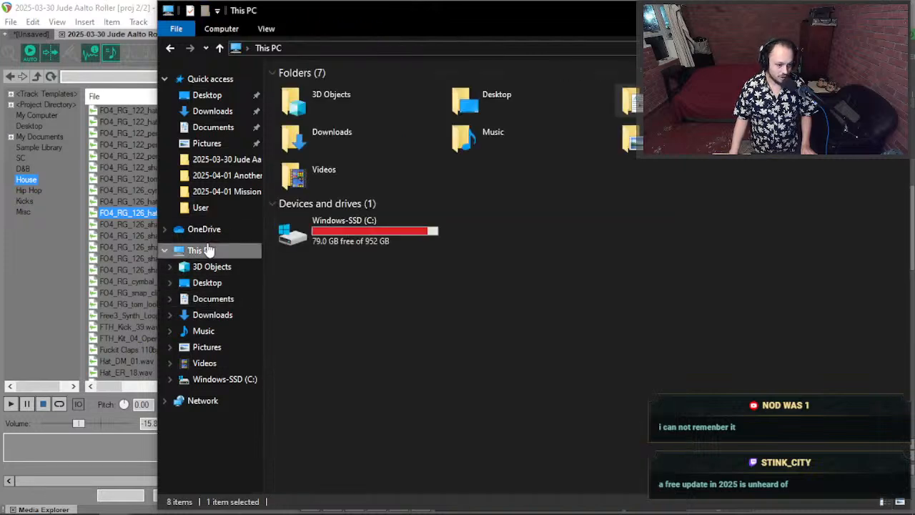
{"action": "left_click", "coordinate": [208, 79]}
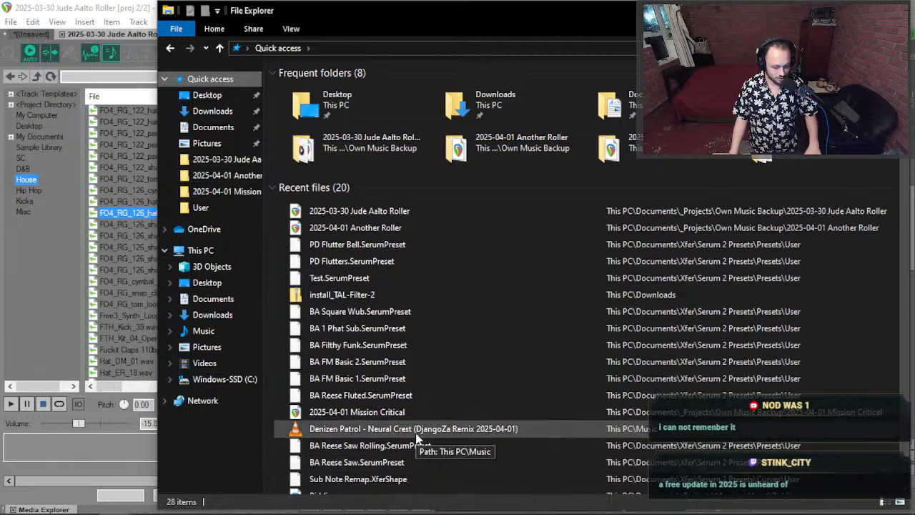
{"action": "key", "text": "alt+Tab"}
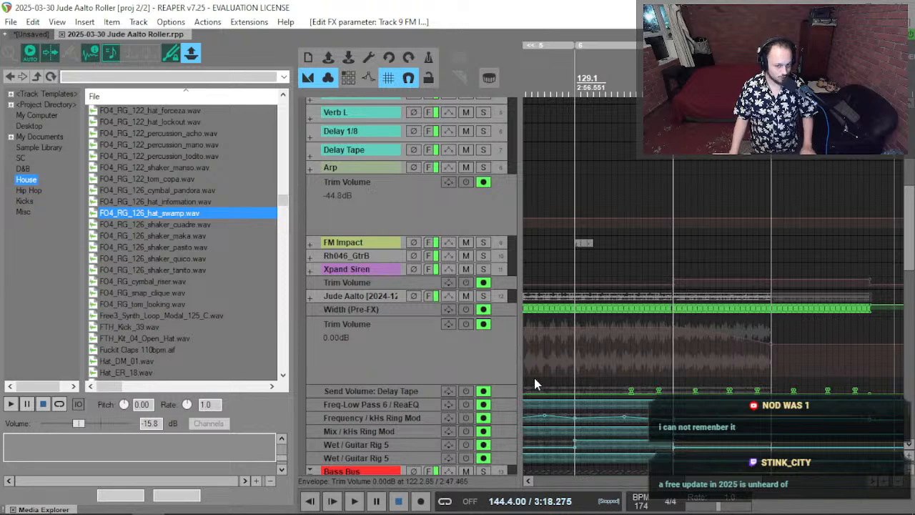
Select the audio on track 12, play the project from the start and solo that track.
{"action": "left_click", "coordinate": [537, 374]}
{"action": "key", "text": "Home"}
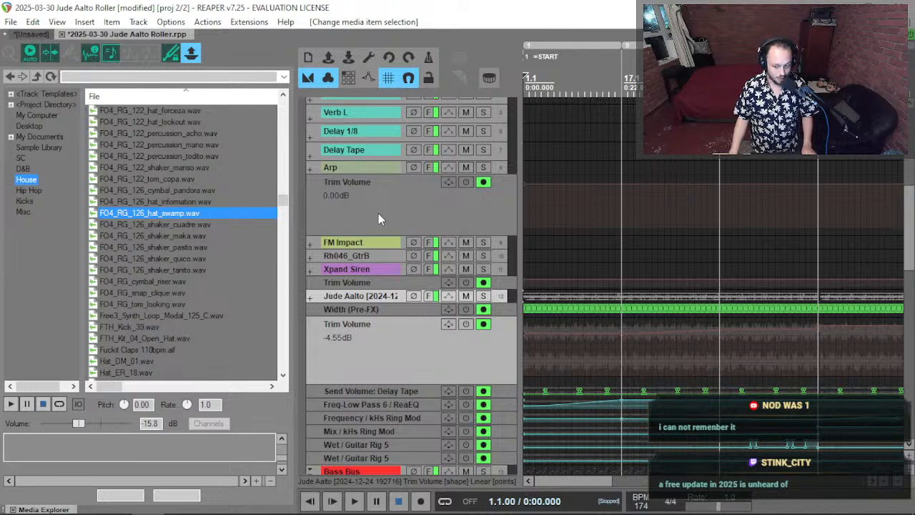
{"action": "key", "text": "space"}
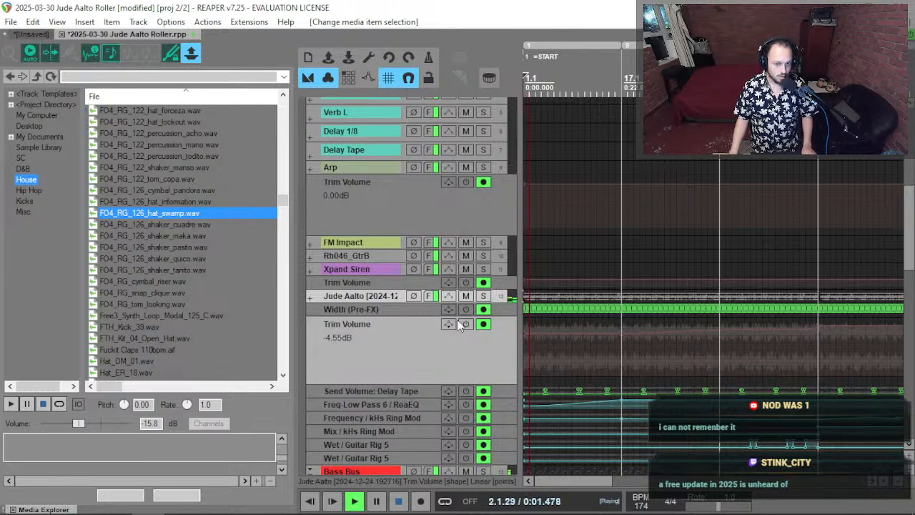
{"action": "scroll", "coordinate": [464, 319], "scroll_direction": "down", "scroll_amount": 1}
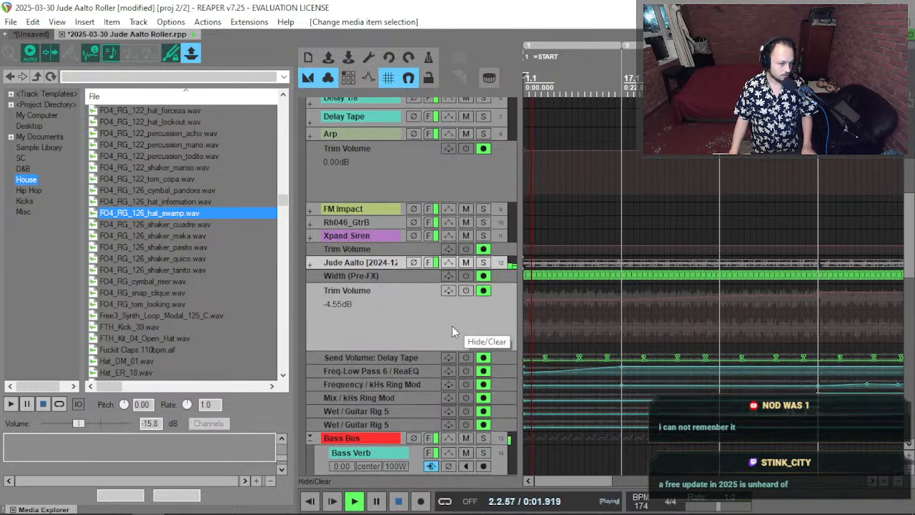
{"action": "left_click", "coordinate": [483, 262]}
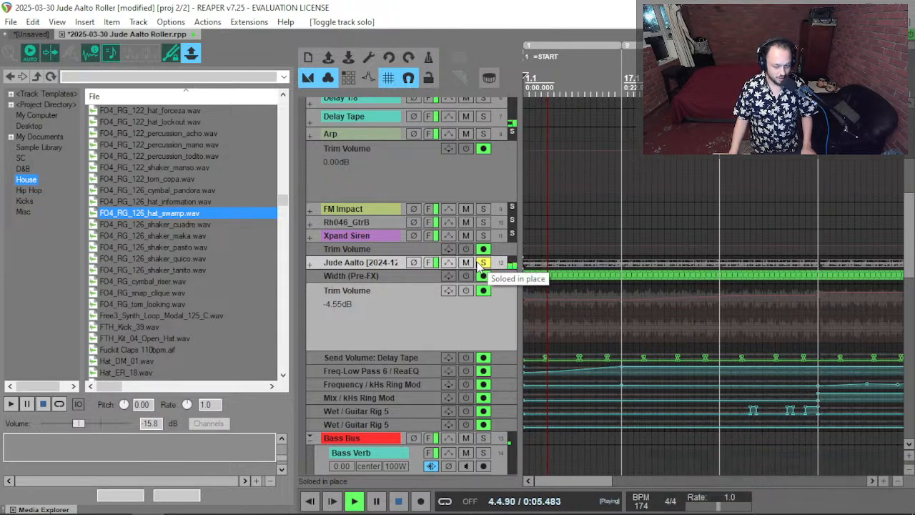
Compare track 12 with its effects bypassed and enabled, and stop playback with the track unsoloed.
{"action": "left_click", "coordinate": [436, 263]}
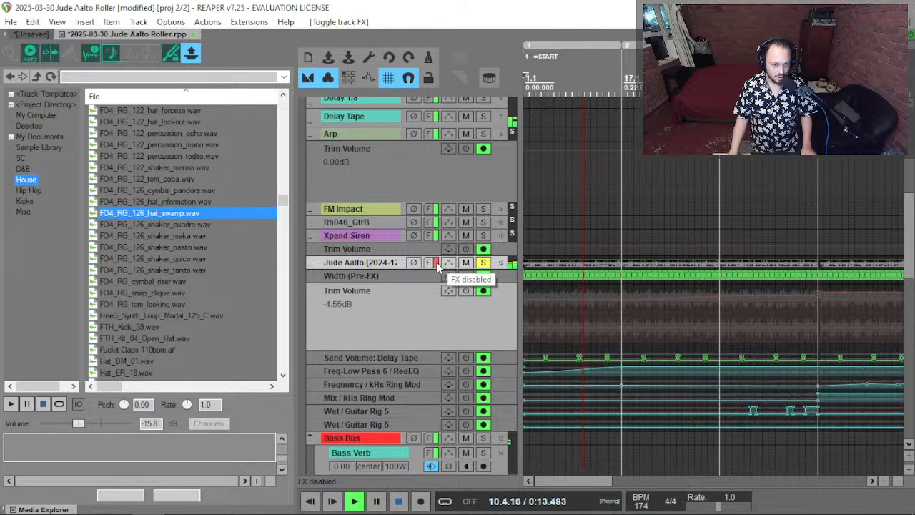
{"action": "left_click", "coordinate": [437, 263]}
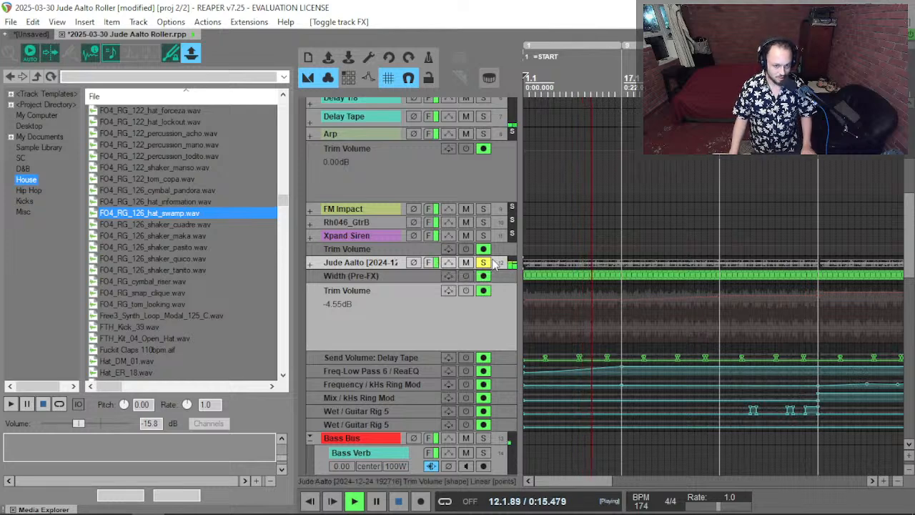
{"action": "key", "text": "space"}
{"action": "left_click", "coordinate": [482, 264]}
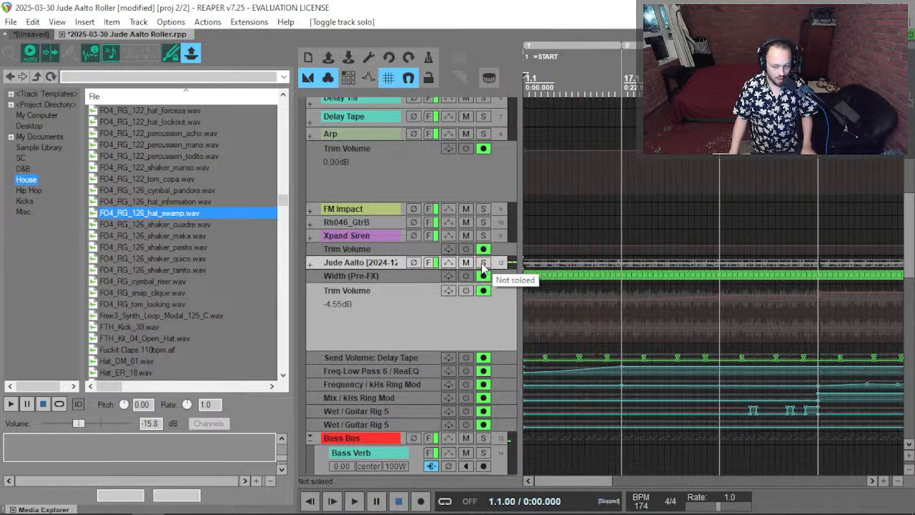
Hide the Media Explorer to give the arrangement the full window width.
{"action": "scroll", "coordinate": [760, 285], "scroll_direction": "right", "scroll_amount": 5}
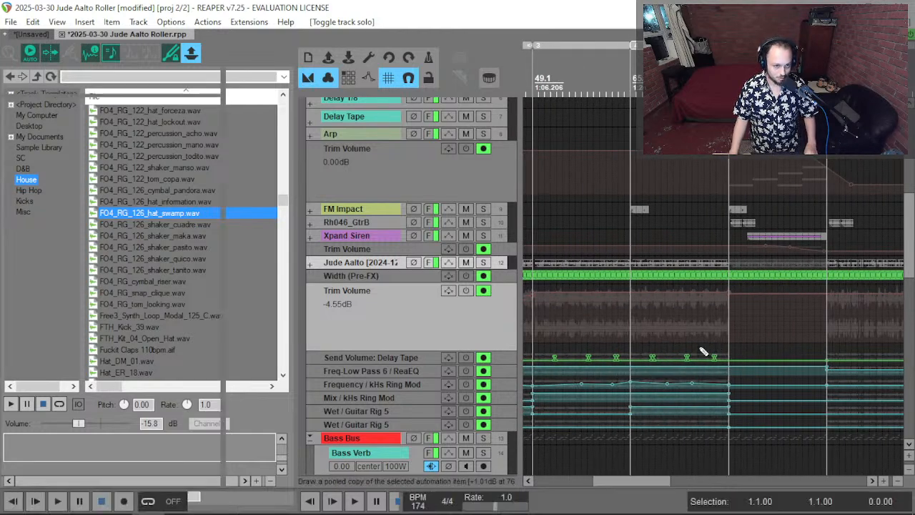
{"action": "key", "text": "ctrl+alt+x"}
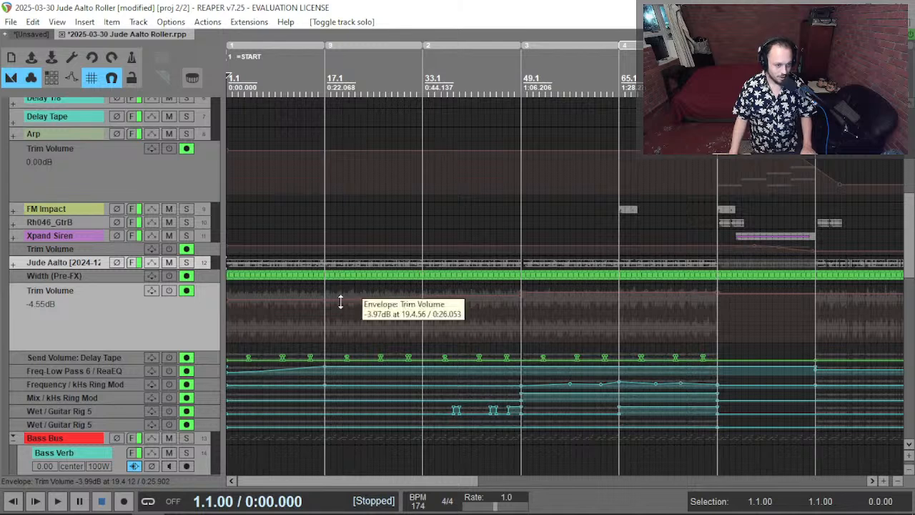
Play the full mix from the start to the end, looking over the track automation down to the Bass Bus tracks.
{"action": "key", "text": "space"}
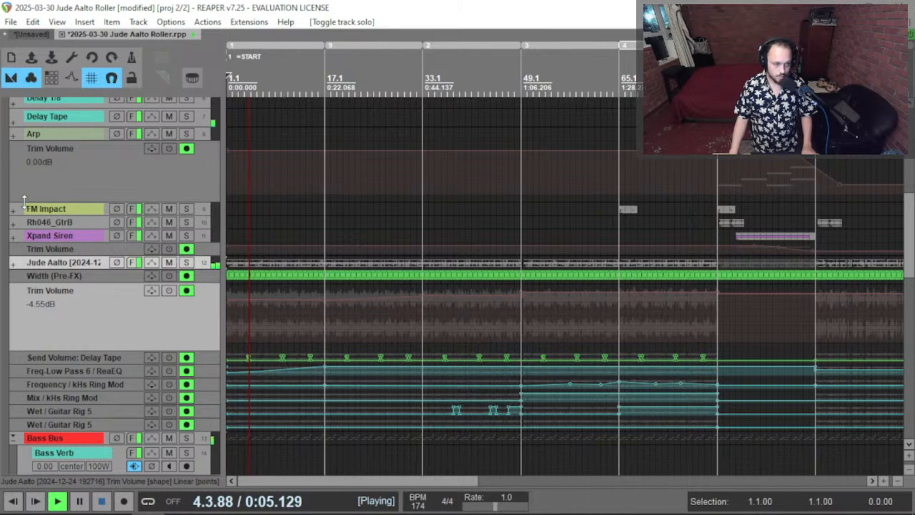
{"action": "scroll", "coordinate": [28, 218], "scroll_direction": "up", "scroll_amount": 2}
{"action": "scroll", "coordinate": [30, 222], "scroll_direction": "down", "scroll_amount": 1}
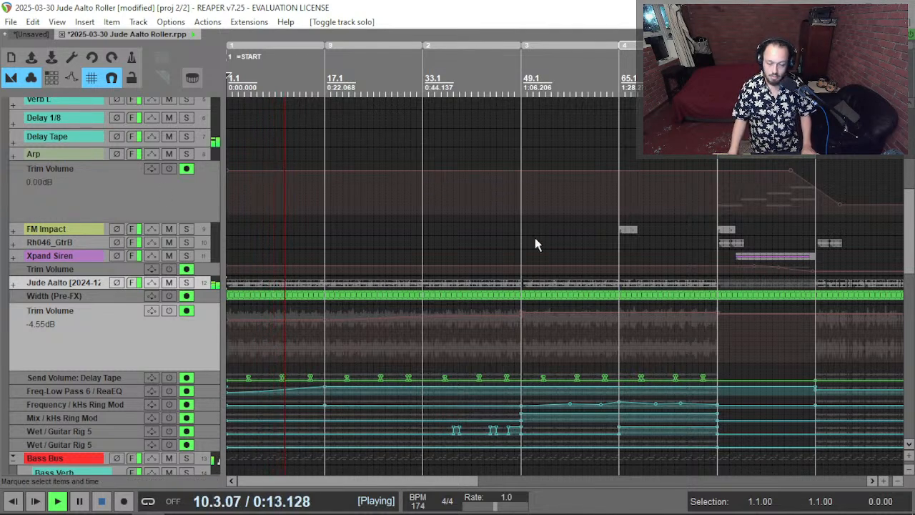
{"action": "scroll", "coordinate": [290, 214], "scroll_direction": "down", "scroll_amount": 2}
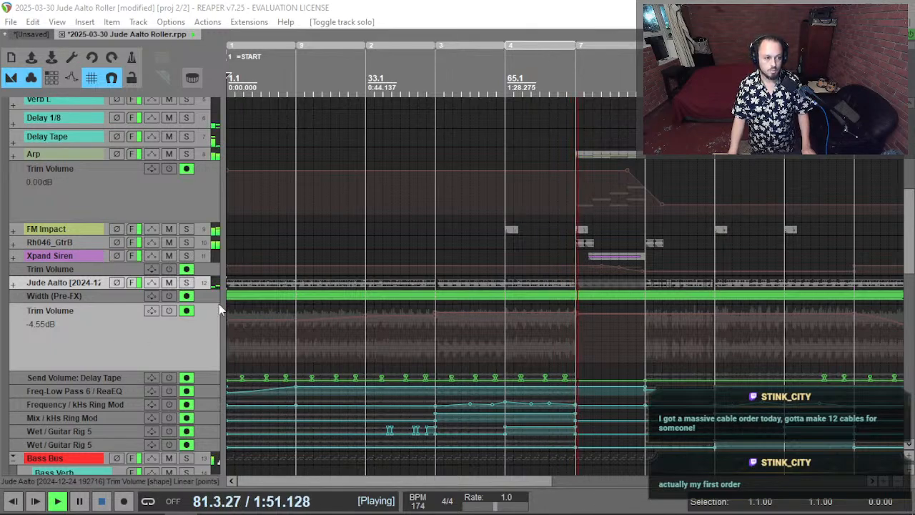
{"action": "scroll", "coordinate": [327, 225], "scroll_direction": "down", "scroll_amount": 2}
{"action": "scroll", "coordinate": [529, 240], "scroll_direction": "right", "scroll_amount": 2}
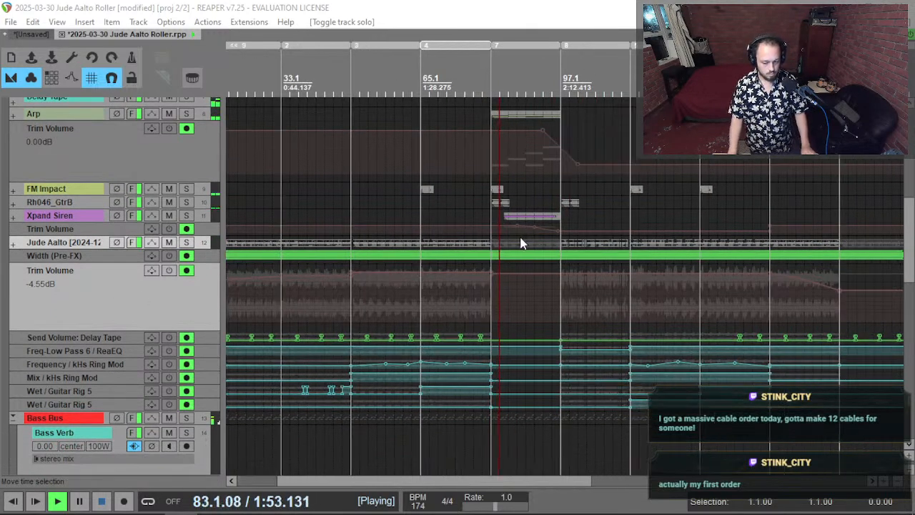
{"action": "scroll", "coordinate": [518, 244], "scroll_direction": "down", "scroll_amount": 2}
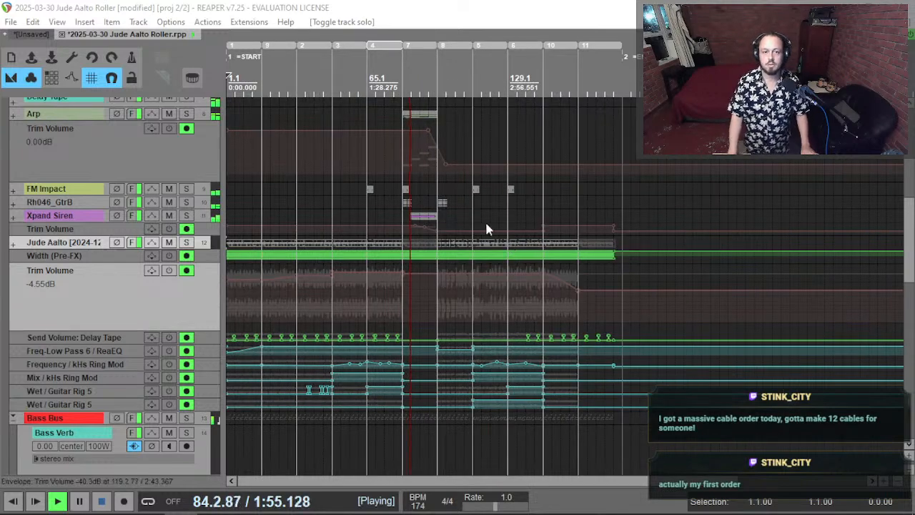
{"action": "scroll", "coordinate": [135, 250], "scroll_direction": "down", "scroll_amount": 1}
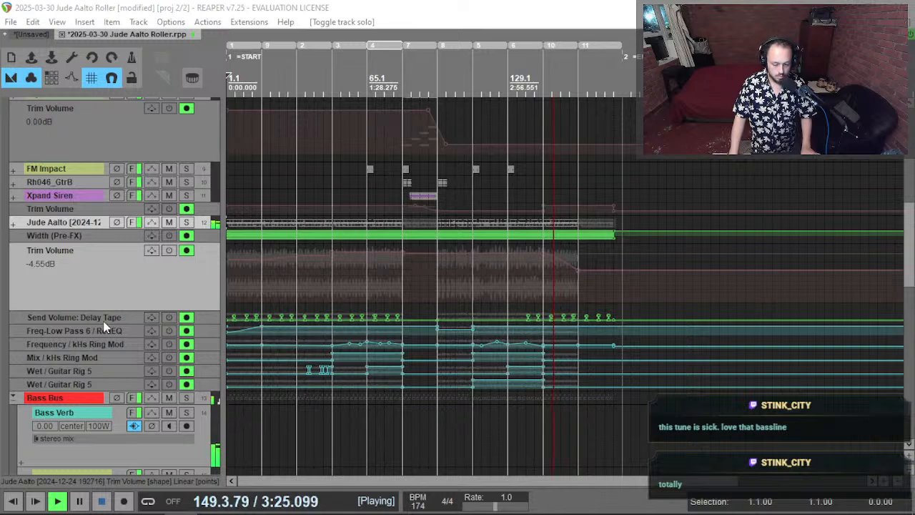
{"action": "scroll", "coordinate": [104, 326], "scroll_direction": "down", "scroll_amount": 2}
{"action": "scroll", "coordinate": [131, 247], "scroll_direction": "down", "scroll_amount": 2}
{"action": "scroll", "coordinate": [131, 244], "scroll_direction": "down", "scroll_amount": 1}
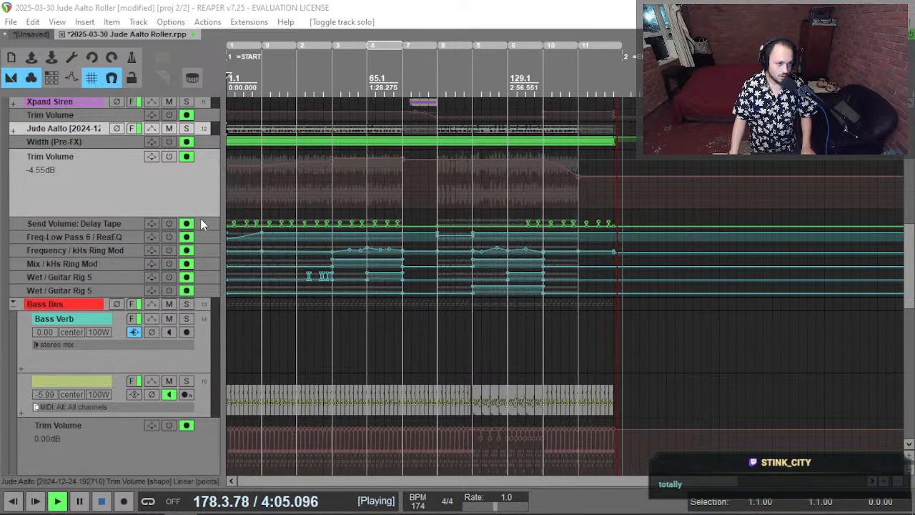
Play the section from bar 81 with the Arp track soloed, and stop playback with the track unsoloed.
{"action": "scroll", "coordinate": [171, 236], "scroll_direction": "up", "scroll_amount": 2}
{"action": "scroll", "coordinate": [171, 236], "scroll_direction": "up", "scroll_amount": 1}
{"action": "scroll", "coordinate": [400, 158], "scroll_direction": "up", "scroll_amount": 2}
{"action": "left_click", "coordinate": [404, 158]}
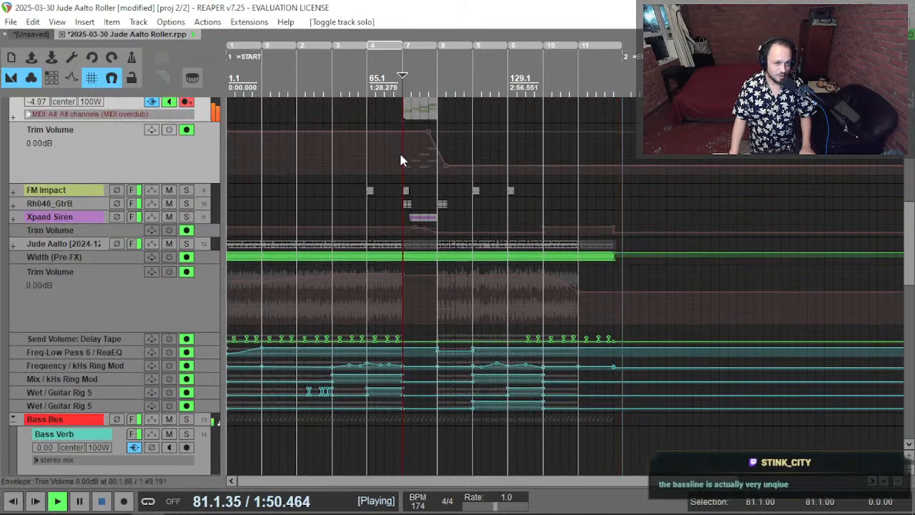
{"action": "scroll", "coordinate": [197, 163], "scroll_direction": "up", "scroll_amount": 2}
{"action": "key", "text": "F6"}
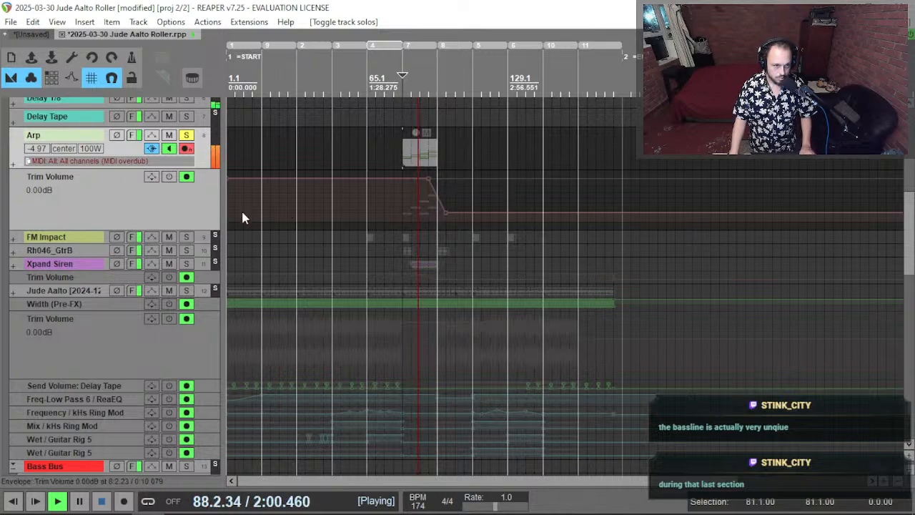
{"action": "scroll", "coordinate": [154, 223], "scroll_direction": "down", "scroll_amount": 1}
{"action": "key", "text": "space"}
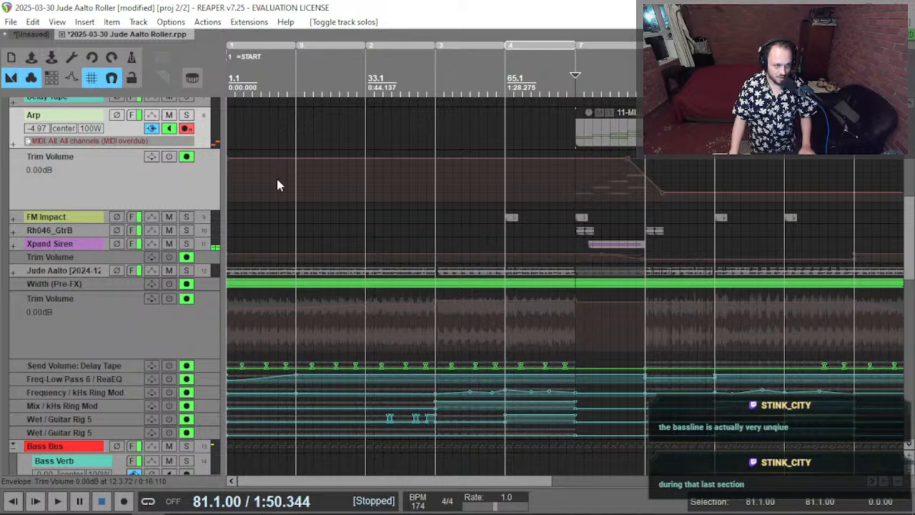
Play briefly from bar 145, stop, and examine the Arp and FM Impact items around bars 65 to 97.
{"action": "scroll", "coordinate": [299, 187], "scroll_direction": "down", "scroll_amount": 2}
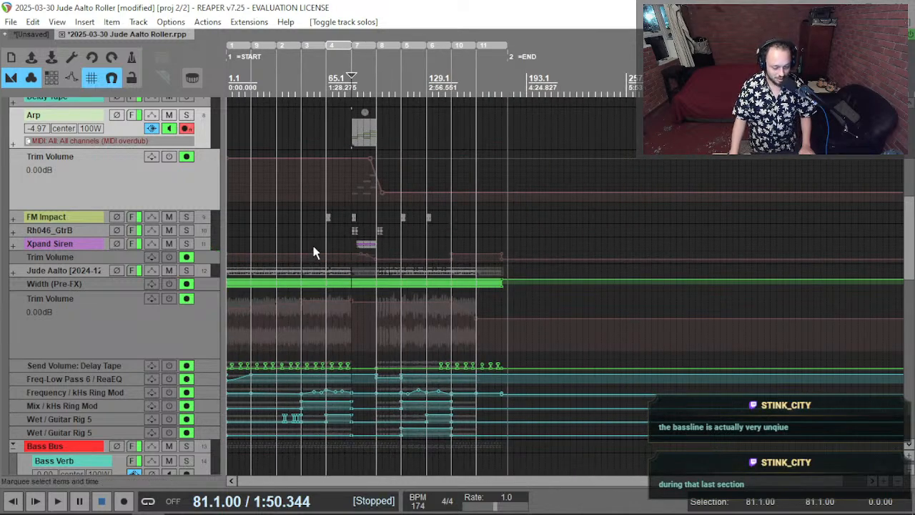
{"action": "left_click", "coordinate": [443, 223]}
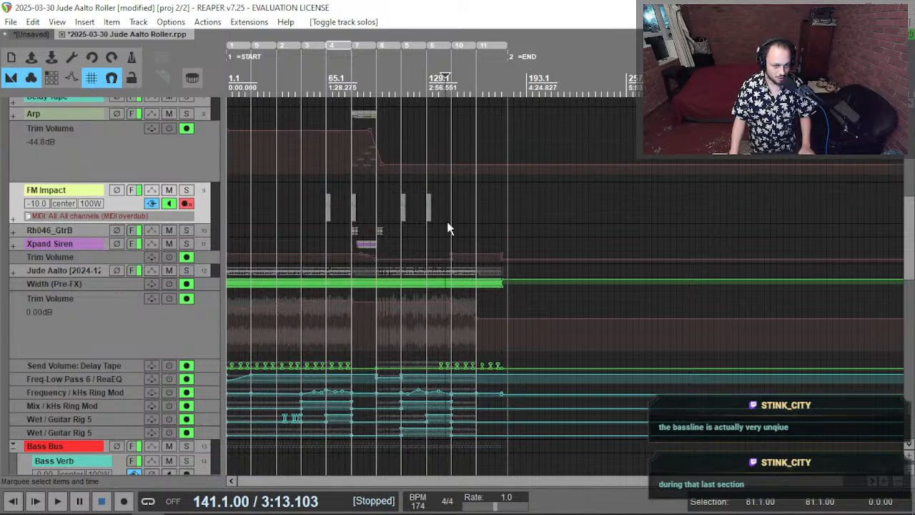
{"action": "left_click", "coordinate": [452, 224]}
{"action": "key", "text": "space"}
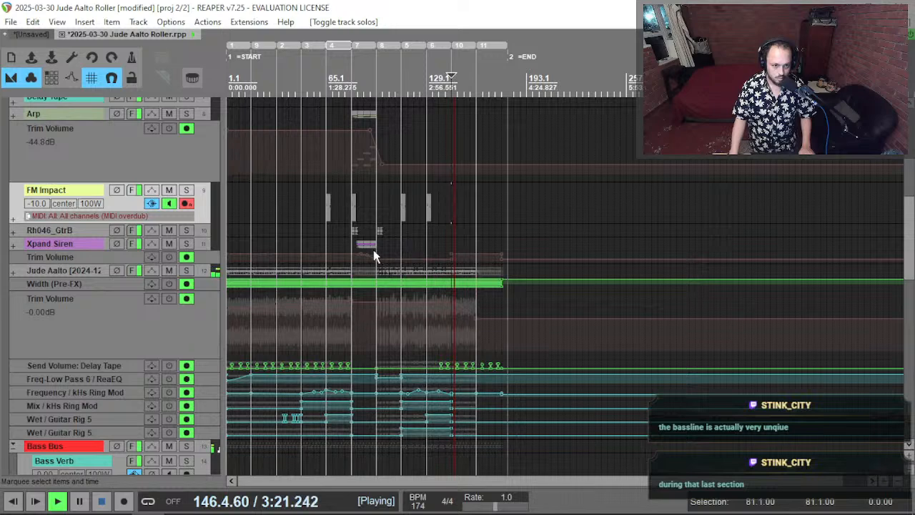
{"action": "key", "text": "space"}
{"action": "scroll", "coordinate": [94, 161], "scroll_direction": "up", "scroll_amount": 3}
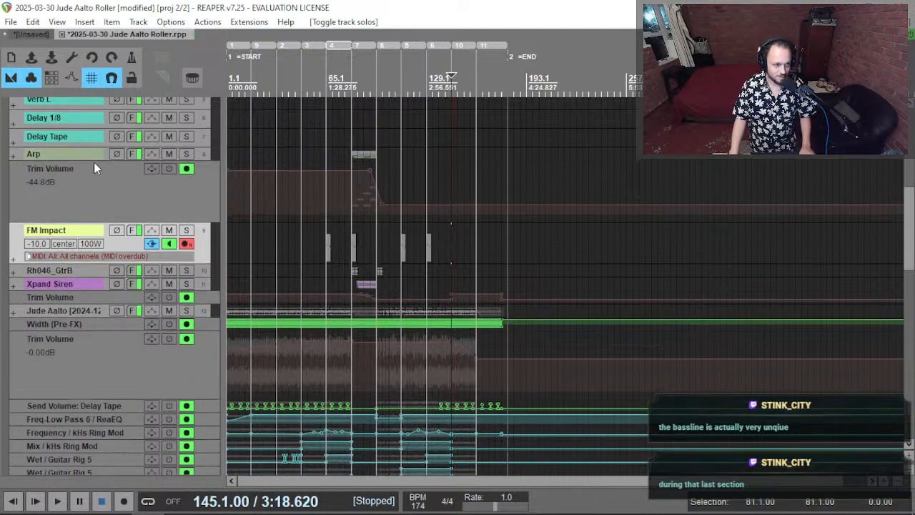
{"action": "scroll", "coordinate": [126, 177], "scroll_direction": "up", "scroll_amount": 1}
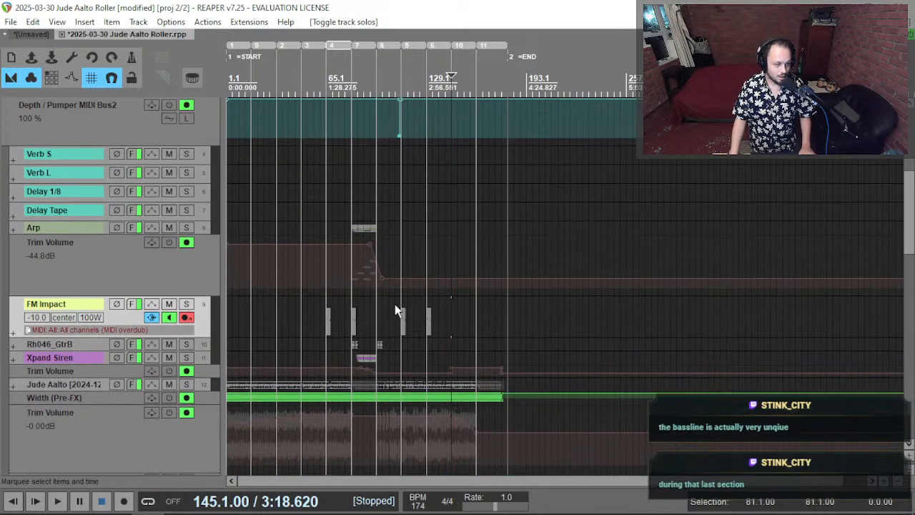
{"action": "scroll", "coordinate": [333, 332], "scroll_direction": "up", "scroll_amount": 4}
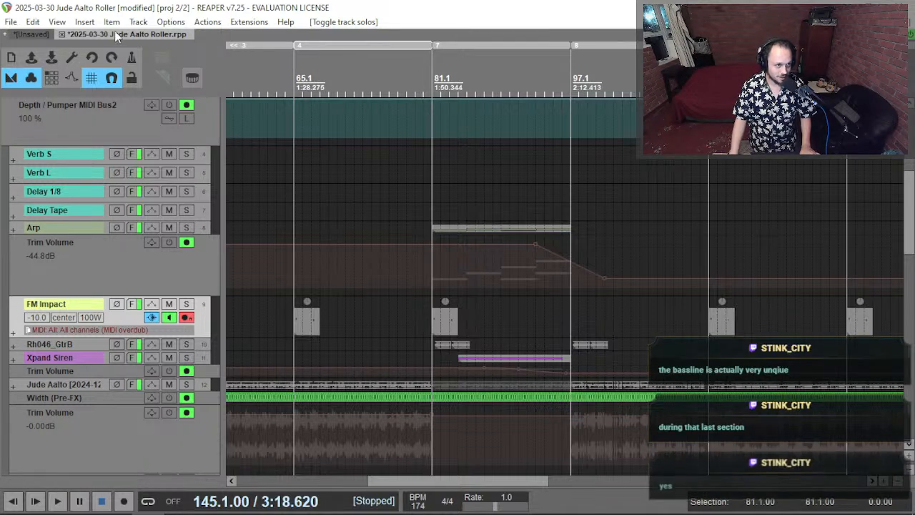
Open the recent project 2025-03-31 Stream Organic.rpp without saving the Roller project.
{"action": "left_click", "coordinate": [10, 21]}
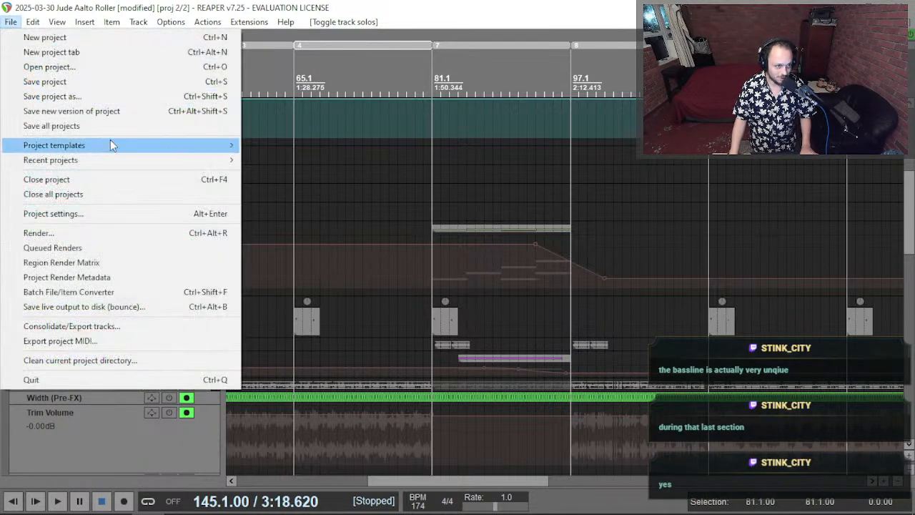
{"action": "mouse_move", "coordinate": [89, 162]}
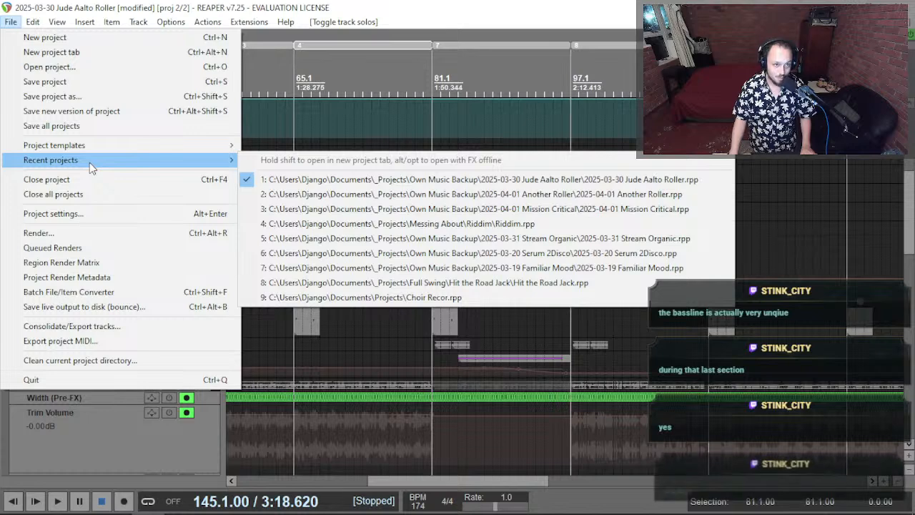
{"action": "left_click", "coordinate": [692, 243]}
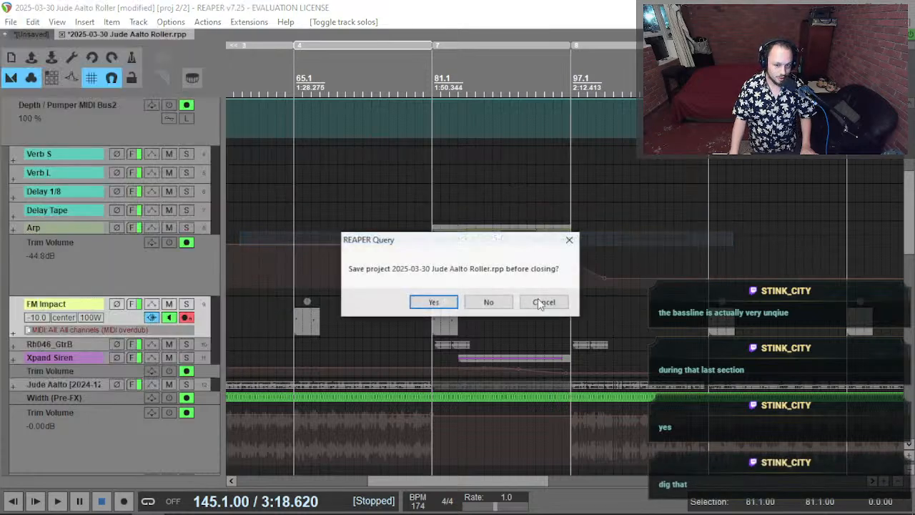
{"action": "left_click", "coordinate": [491, 301]}
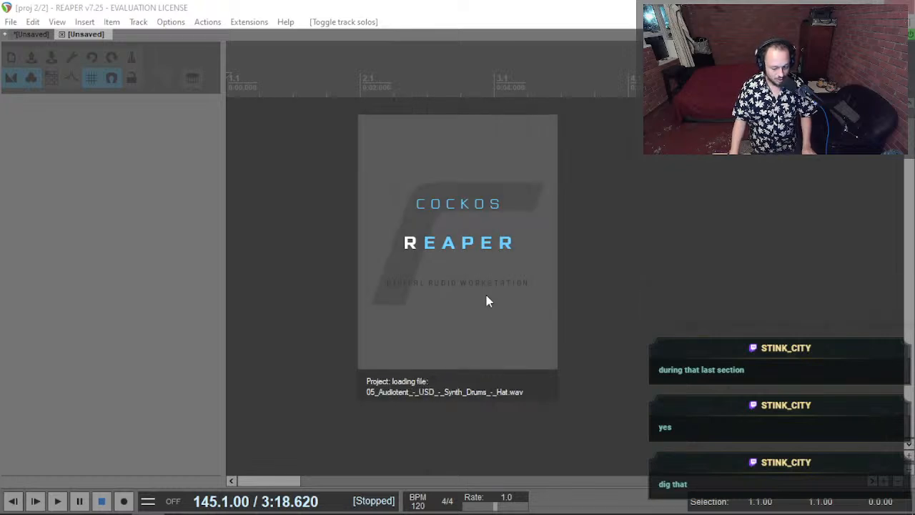
Play the Stream Organic project from the start and look over its instrument tracks and automation envelopes.
{"action": "key", "text": "Home"}
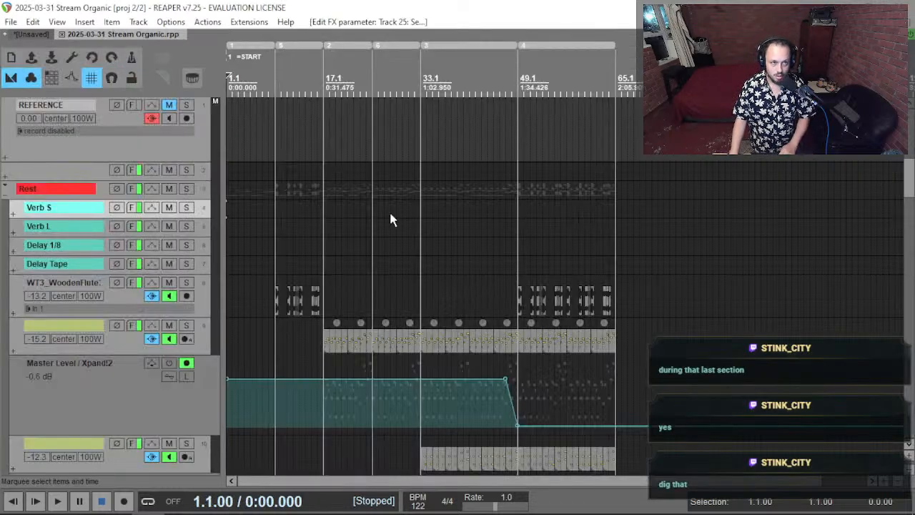
{"action": "key", "text": "space"}
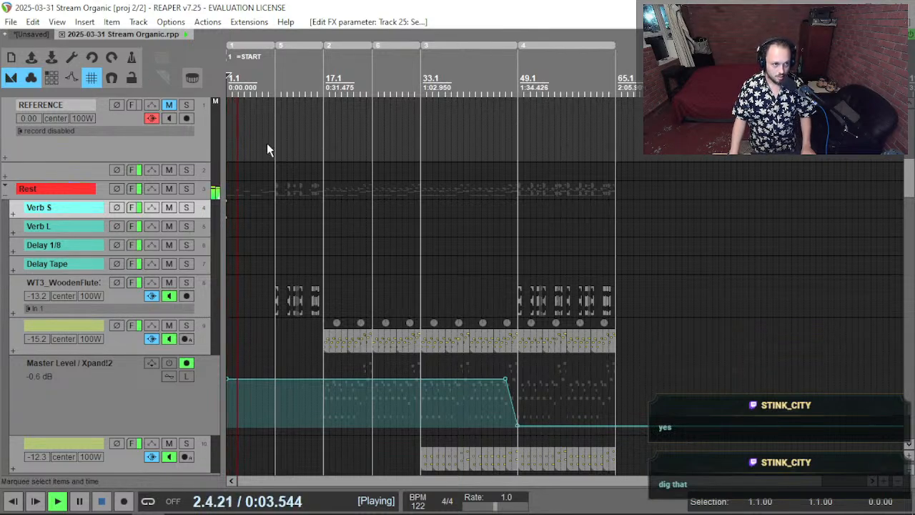
{"action": "scroll", "coordinate": [92, 270], "scroll_direction": "down", "scroll_amount": 3}
{"action": "scroll", "coordinate": [93, 265], "scroll_direction": "down", "scroll_amount": 3}
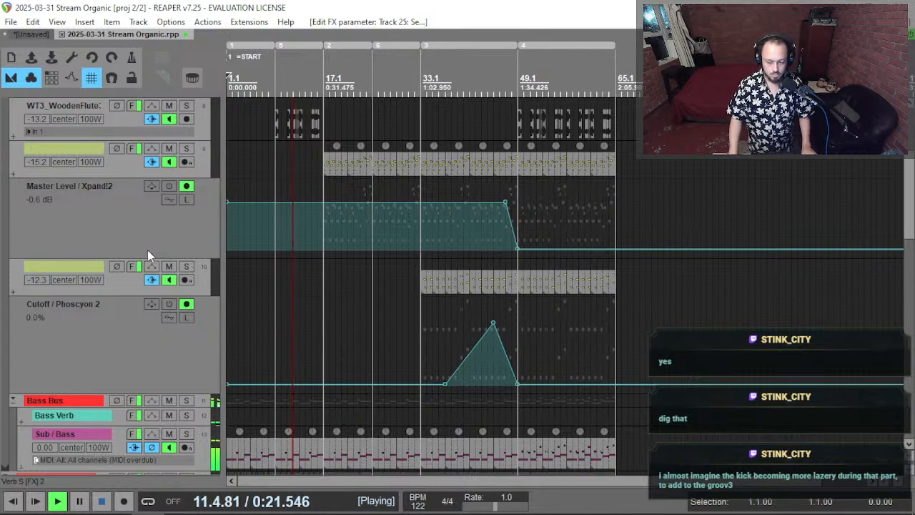
{"action": "scroll", "coordinate": [273, 184], "scroll_direction": "up", "scroll_amount": 2}
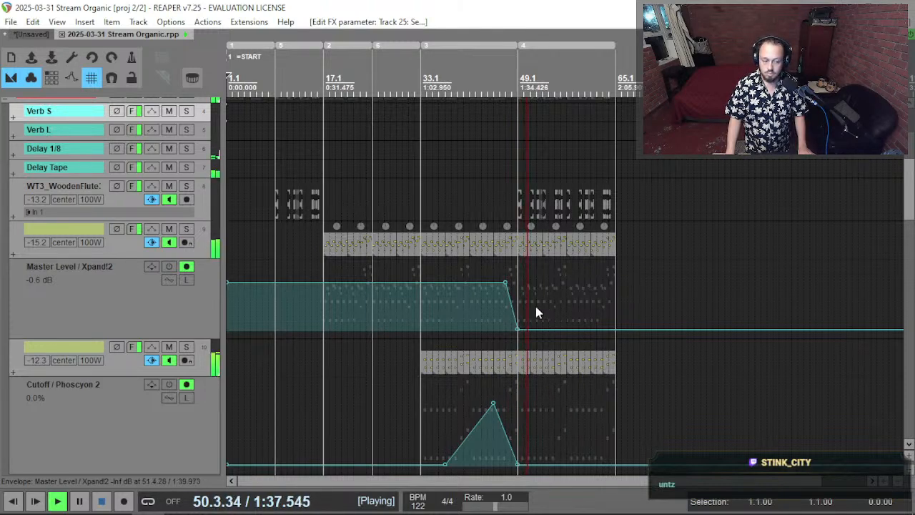
{"action": "scroll", "coordinate": [171, 205], "scroll_direction": "up", "scroll_amount": 3}
{"action": "scroll", "coordinate": [143, 236], "scroll_direction": "down", "scroll_amount": 3}
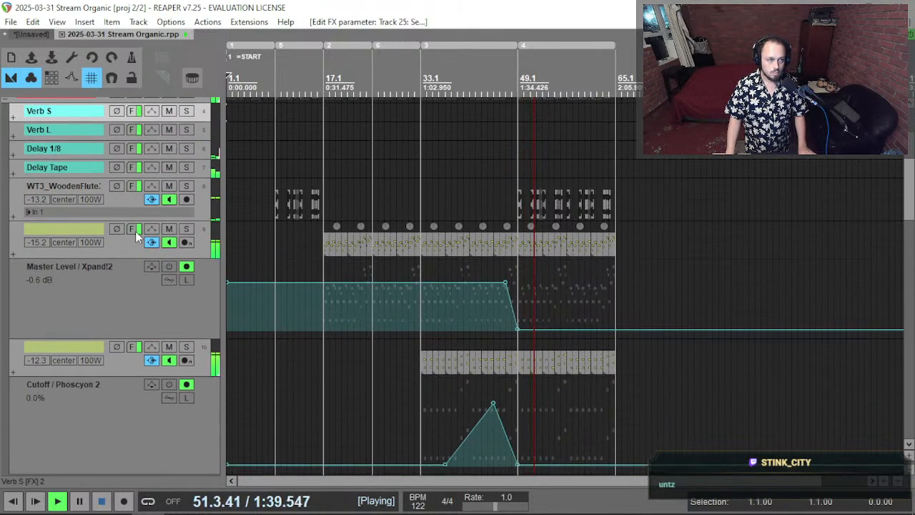
{"action": "scroll", "coordinate": [138, 235], "scroll_direction": "up", "scroll_amount": 4}
{"action": "scroll", "coordinate": [205, 152], "scroll_direction": "down", "scroll_amount": 4}
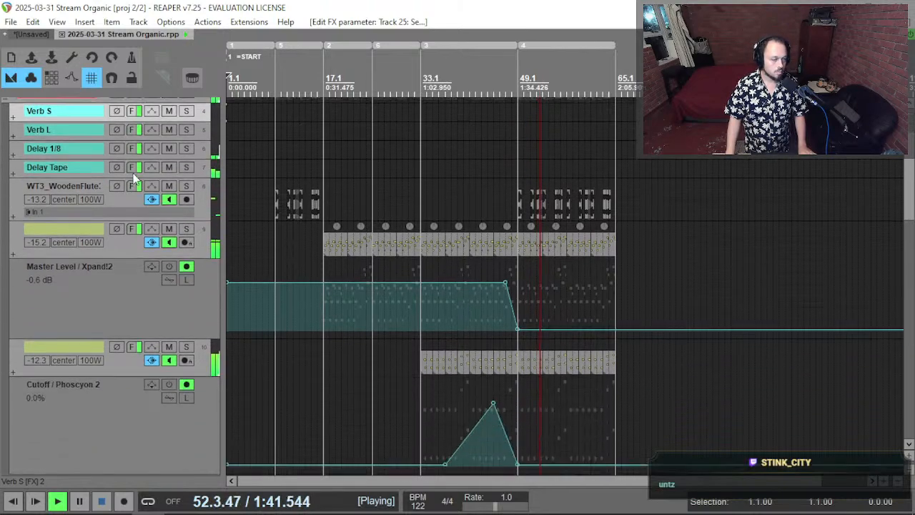
{"action": "scroll", "coordinate": [101, 196], "scroll_direction": "down", "scroll_amount": 3}
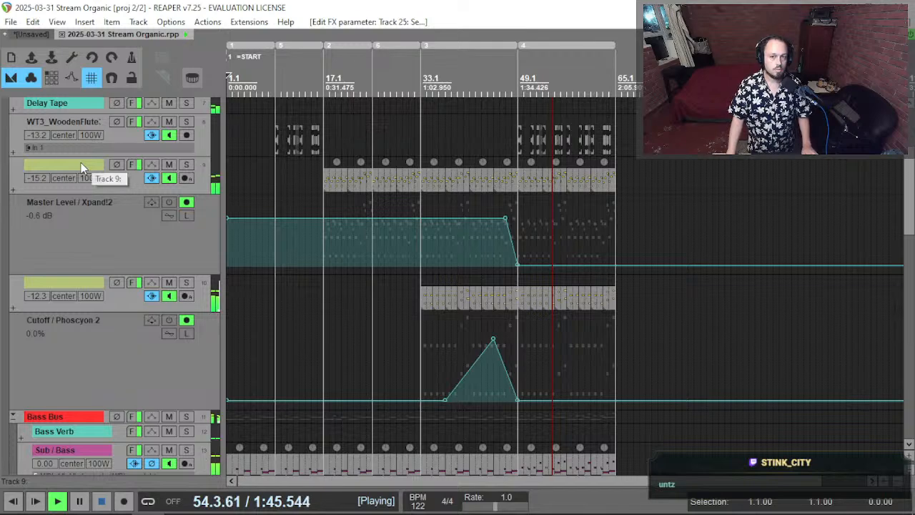
{"action": "scroll", "coordinate": [80, 164], "scroll_direction": "up", "scroll_amount": 3}
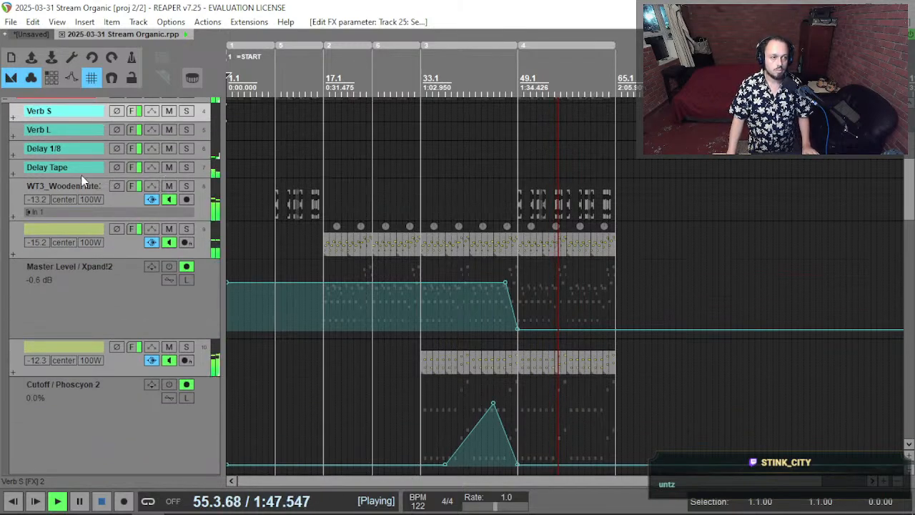
Insert a new track below Delay Tape with the Xpand!2 synth and load its +01 Aeronaut preset.
{"action": "left_click", "coordinate": [81, 167]}
{"action": "key", "text": "ctrl+t"}
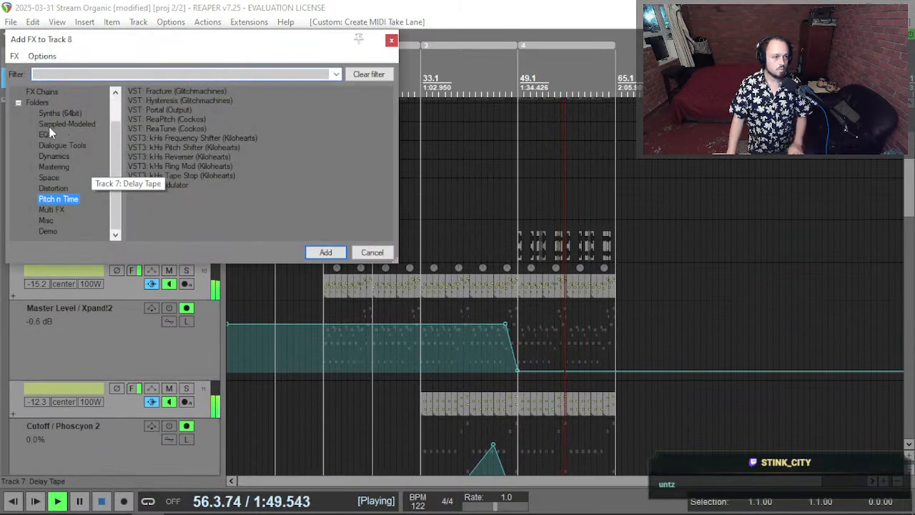
{"action": "left_click", "coordinate": [54, 113]}
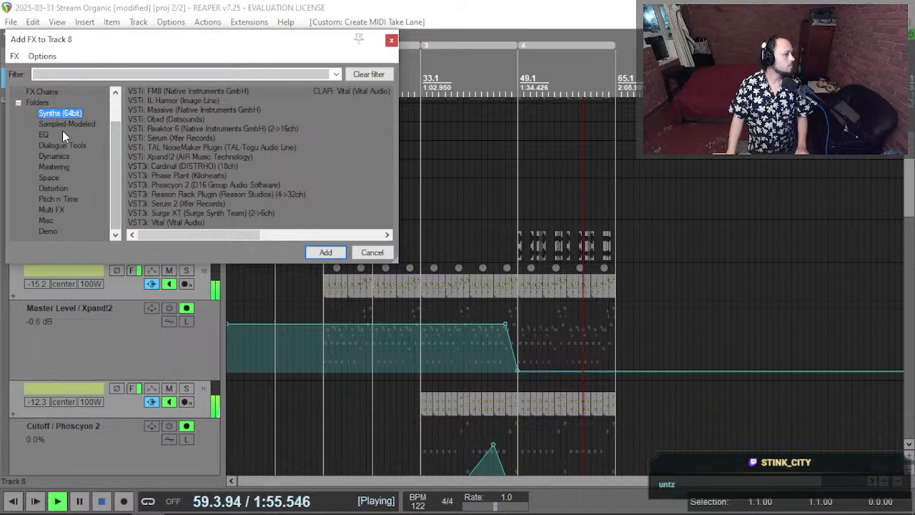
{"action": "double_click", "coordinate": [177, 156]}
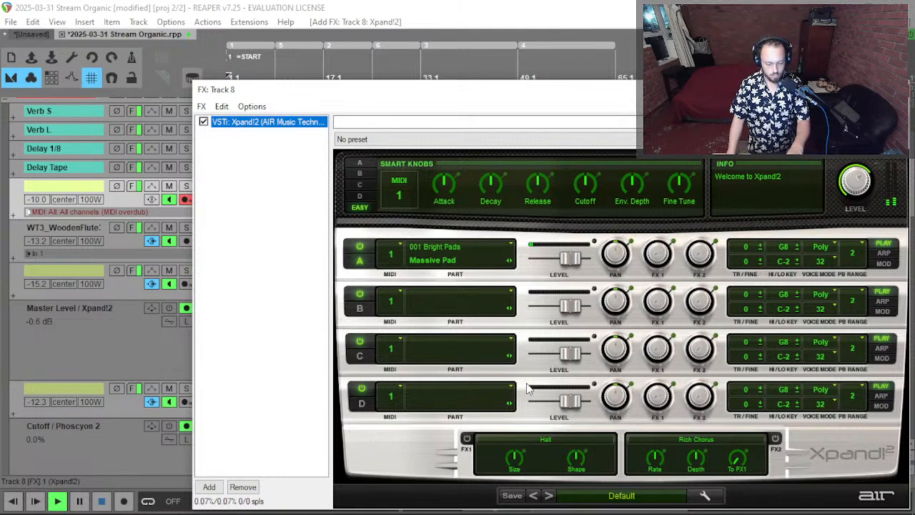
{"action": "left_click", "coordinate": [549, 495]}
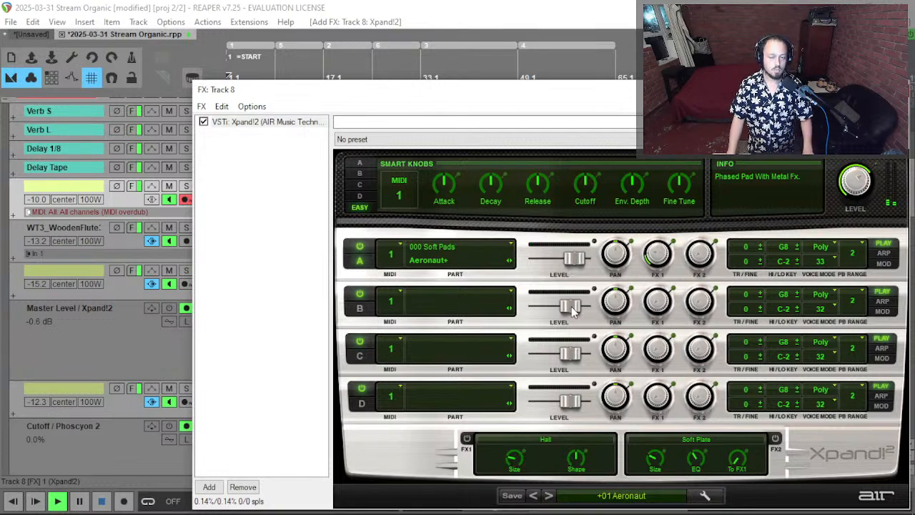
{"action": "left_click", "coordinate": [899, 89]}
Stop playback, enable snapping and place the edit cursor at bar 49.1.
{"action": "left_click", "coordinate": [491, 207]}
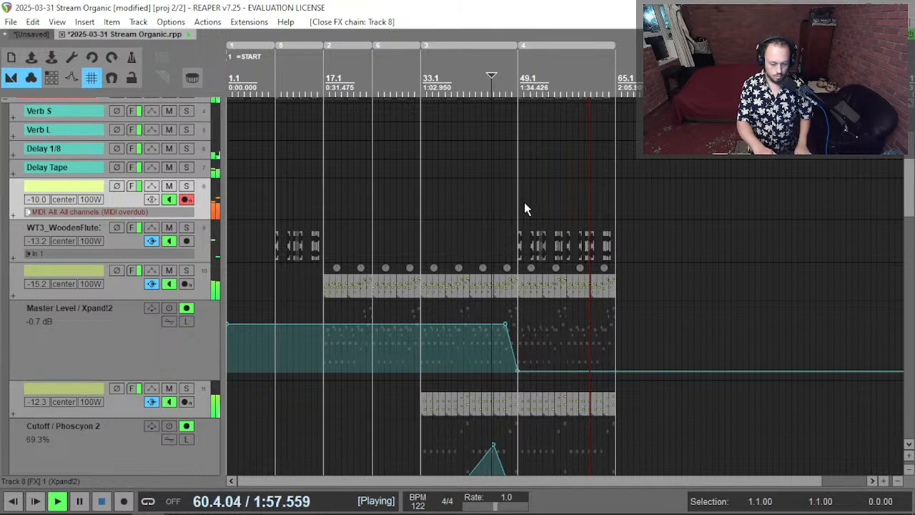
{"action": "key", "text": "space"}
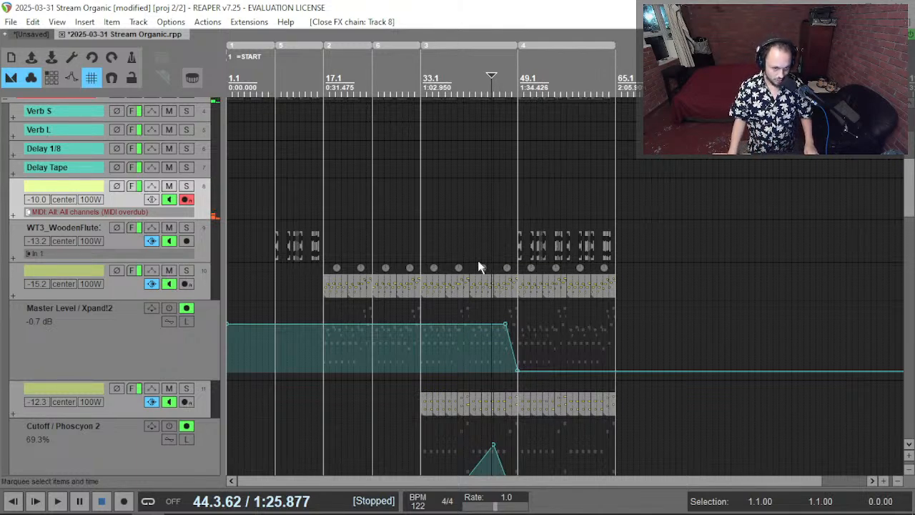
{"action": "left_click", "coordinate": [512, 205]}
{"action": "left_click", "coordinate": [519, 205]}
{"action": "scroll", "coordinate": [516, 198], "scroll_direction": "up", "scroll_amount": 4}
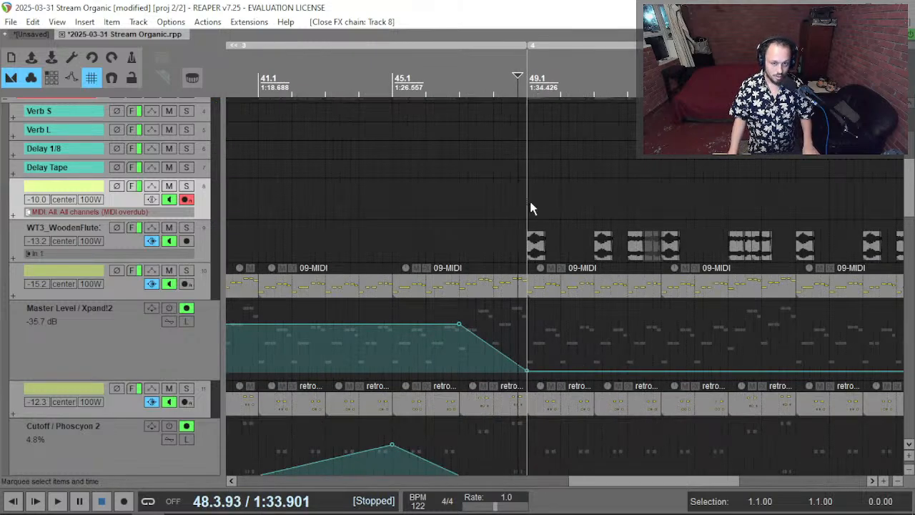
{"action": "left_click", "coordinate": [526, 201]}
{"action": "left_click", "coordinate": [553, 199]}
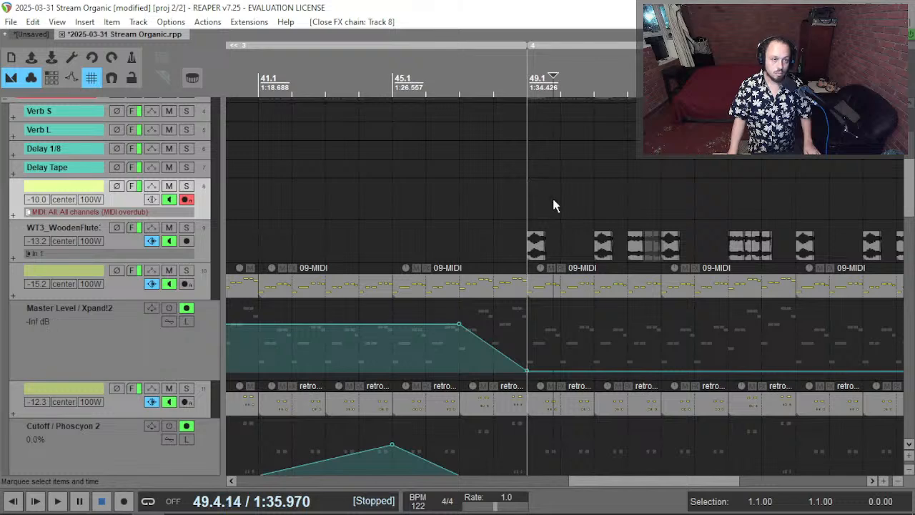
{"action": "key", "text": "alt+s"}
{"action": "left_click", "coordinate": [536, 205]}
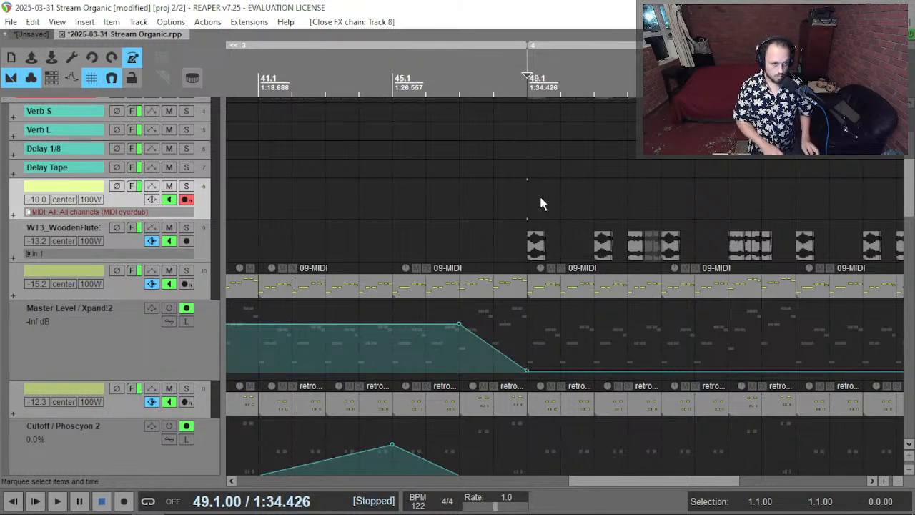
{"action": "key", "text": "ctrl+r"}
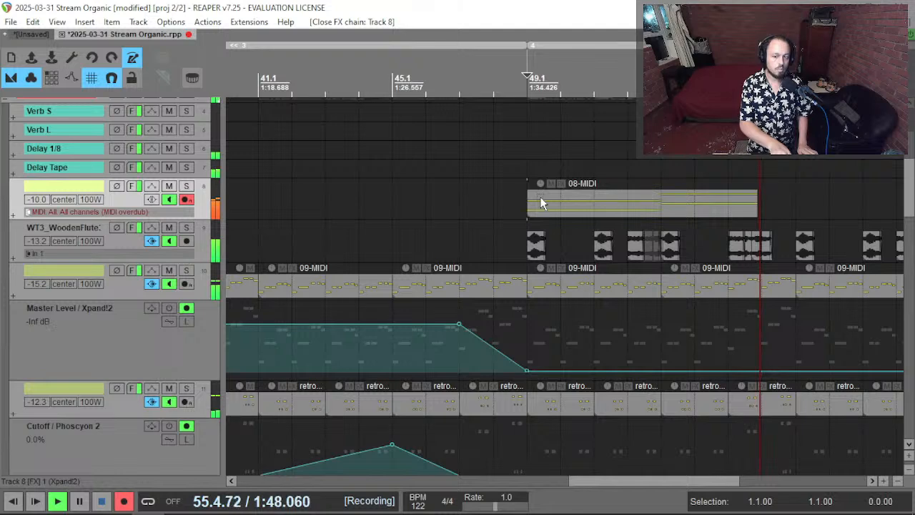
{"action": "key", "text": "space"}
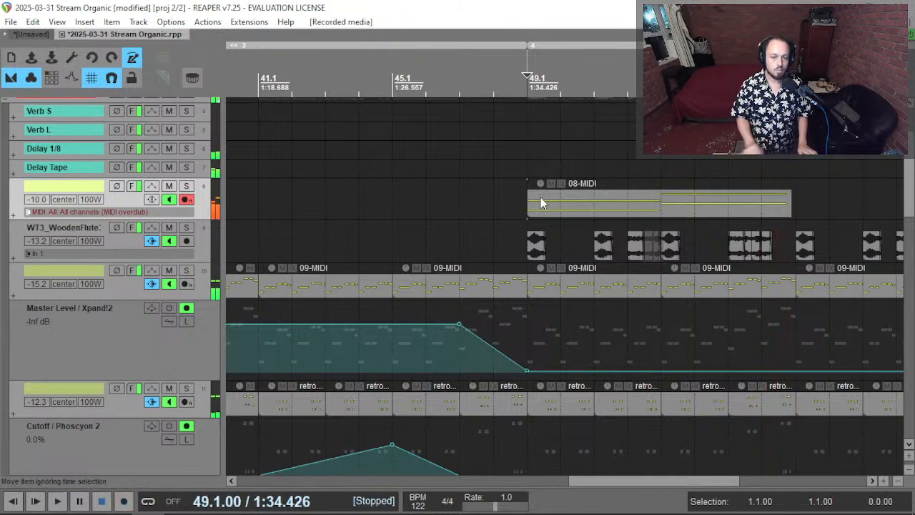
{"action": "key", "text": "ctrl+z"}
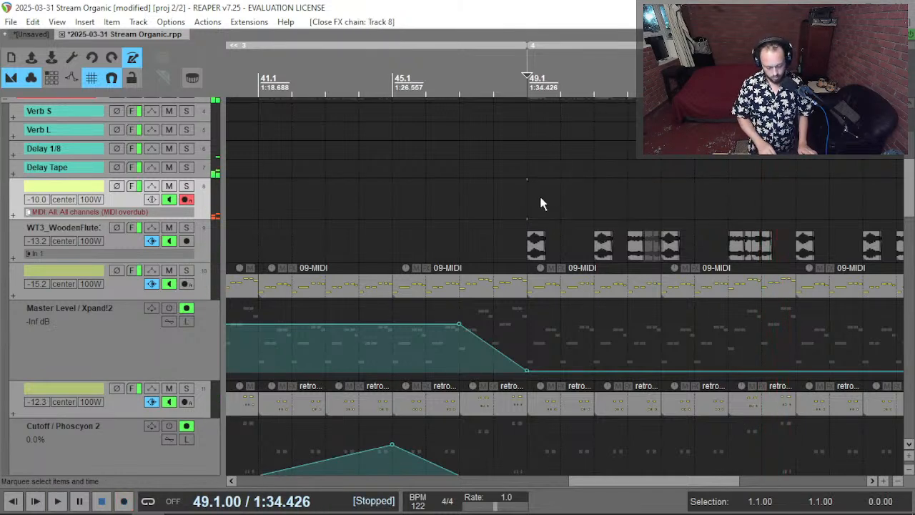
Record a sustained MIDI part on the Xpand!2 track from bar 49 and trim the item's end to bar 57.
{"action": "key", "text": "ctrl+r"}
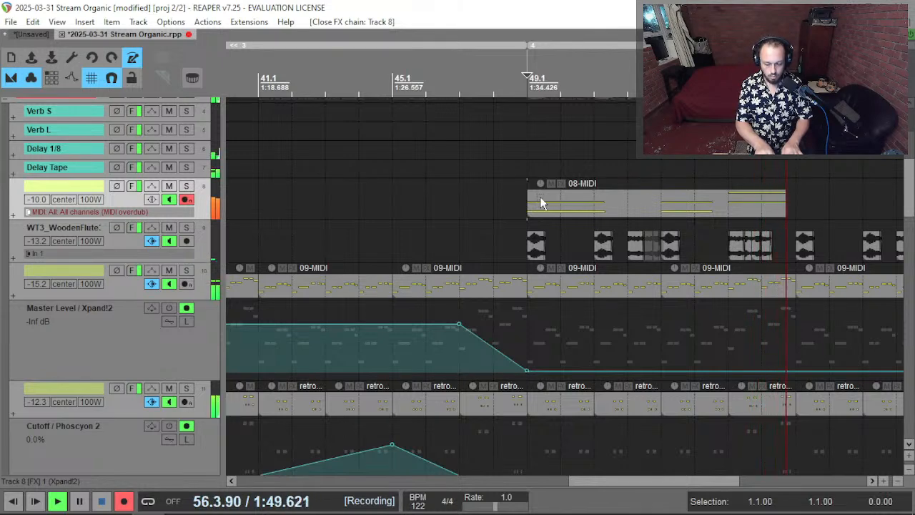
{"action": "key", "text": "space"}
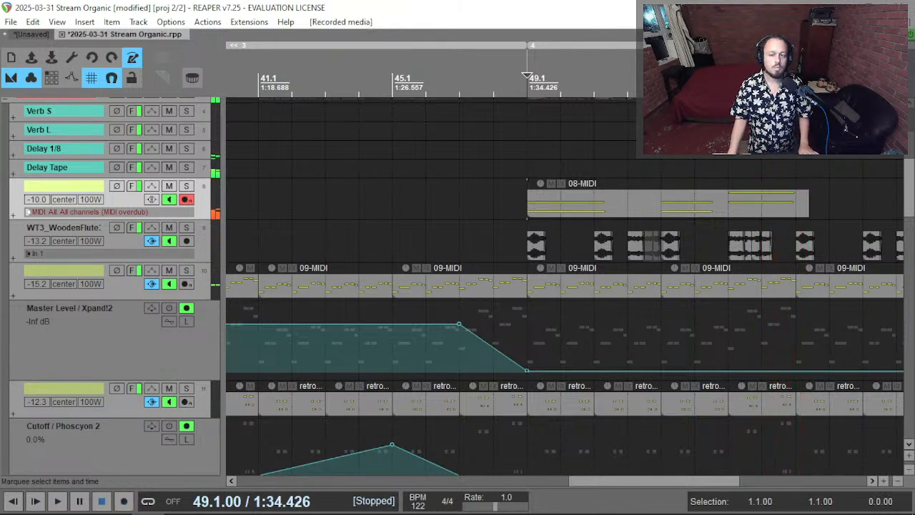
{"action": "left_click_drag", "start_coordinate": [793, 214], "coordinate": [781, 215]}
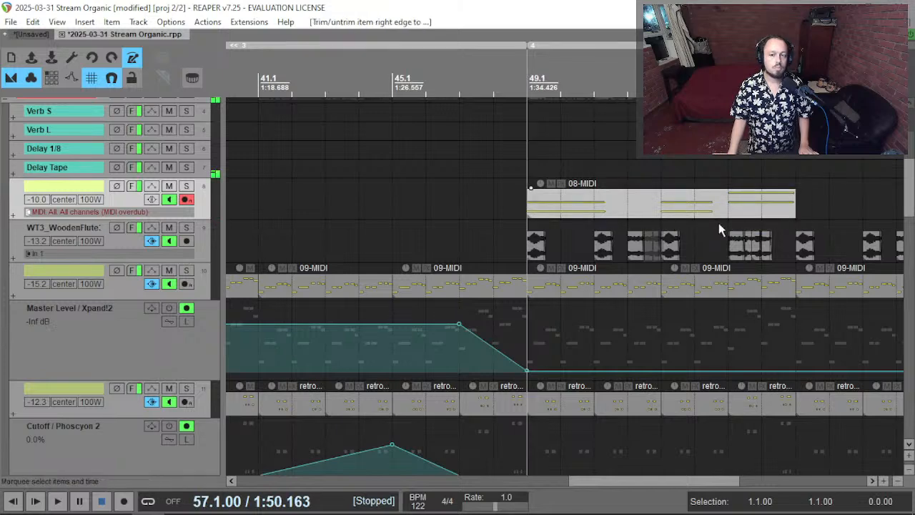
Play the recorded part, duplicate its MIDI item to fill bars 57 to 65, and return the edit cursor to bar 49.
{"action": "left_click", "coordinate": [570, 214]}
{"action": "key", "text": "space"}
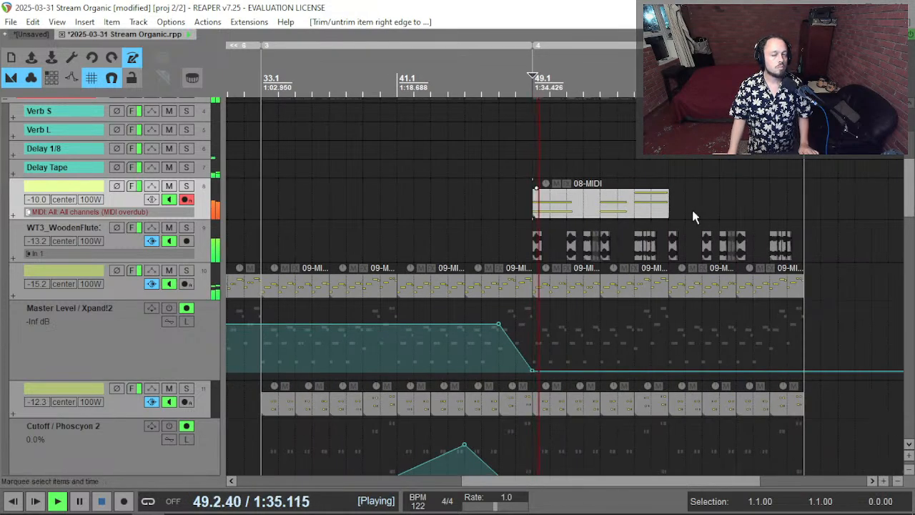
{"action": "scroll", "coordinate": [601, 207], "scroll_direction": "up", "scroll_amount": 2}
{"action": "scroll", "coordinate": [435, 216], "scroll_direction": "up", "scroll_amount": 2}
{"action": "scroll", "coordinate": [476, 209], "scroll_direction": "up", "scroll_amount": 2}
{"action": "left_click", "coordinate": [491, 214]}
{"action": "scroll", "coordinate": [501, 215], "scroll_direction": "down", "scroll_amount": 5}
{"action": "left_click", "coordinate": [527, 208]}
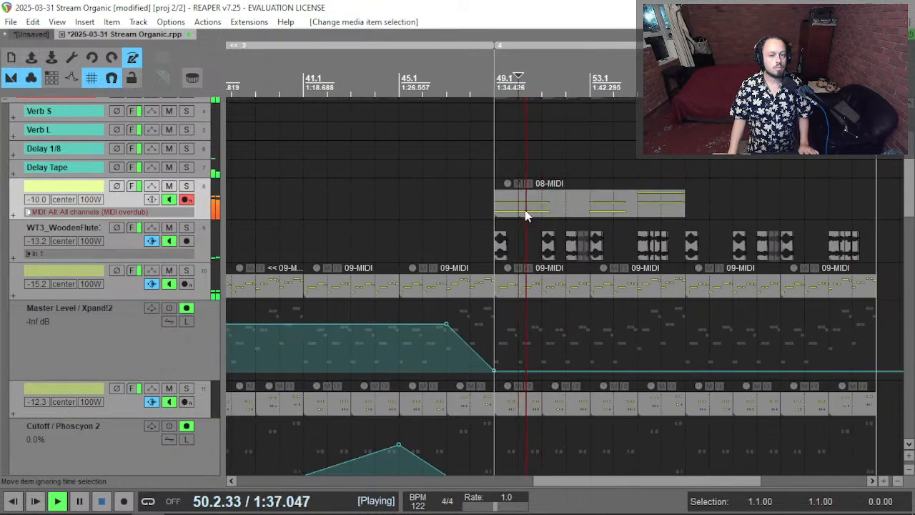
{"action": "key", "text": "ctrl+d"}
{"action": "left_click", "coordinate": [493, 213]}
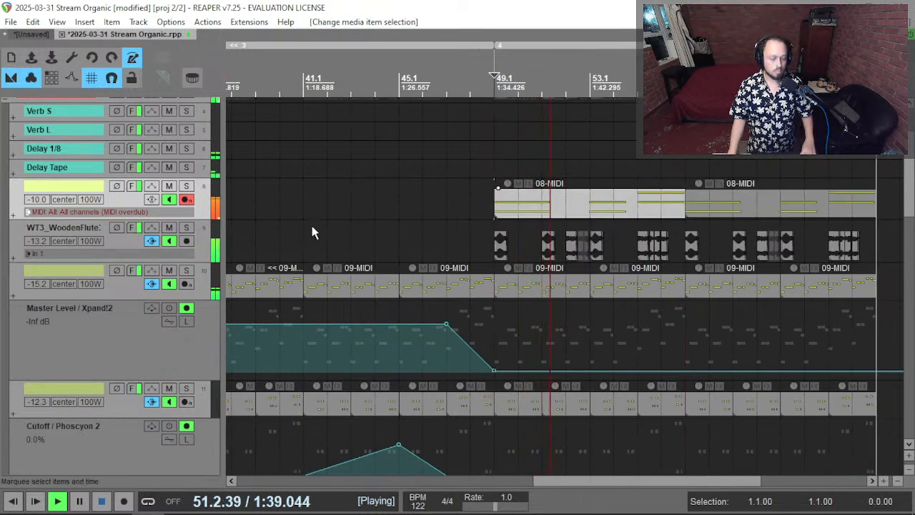
Solo the Xpand!2 track, reopen its synth window and start playback from bar 49.
{"action": "key", "text": "c"}
{"action": "key", "text": "space"}
{"action": "key", "text": "F6"}
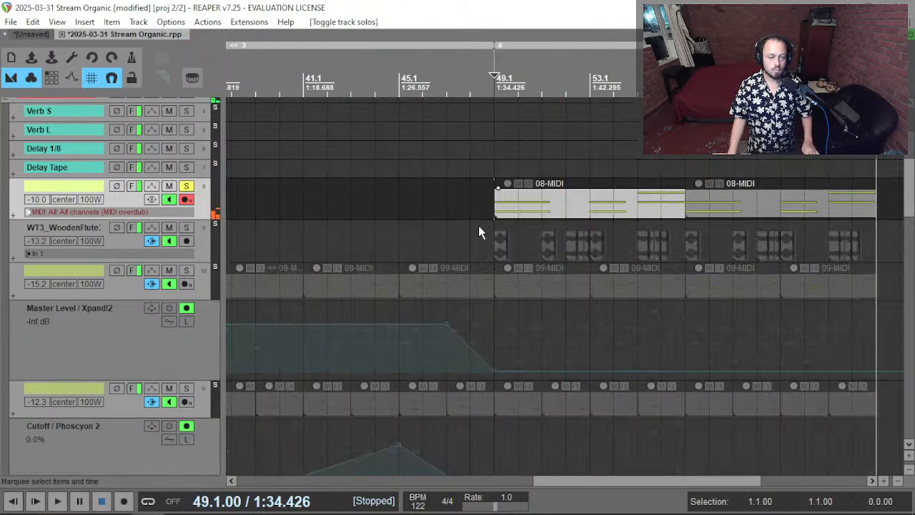
{"action": "key", "text": "f"}
{"action": "key", "text": "space"}
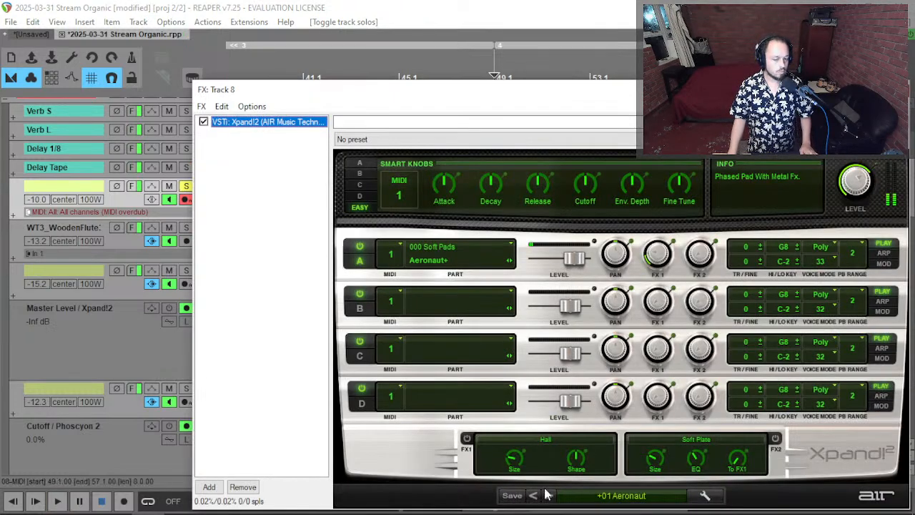
Audition the Soft Pads presets in sequence during playback, including +03 Siberia, +04 Evil Frog, +05 Airborne, +06 Scanner Pad and +07 All Angels.
{"action": "left_click", "coordinate": [548, 495]}
{"action": "left_click", "coordinate": [548, 496]}
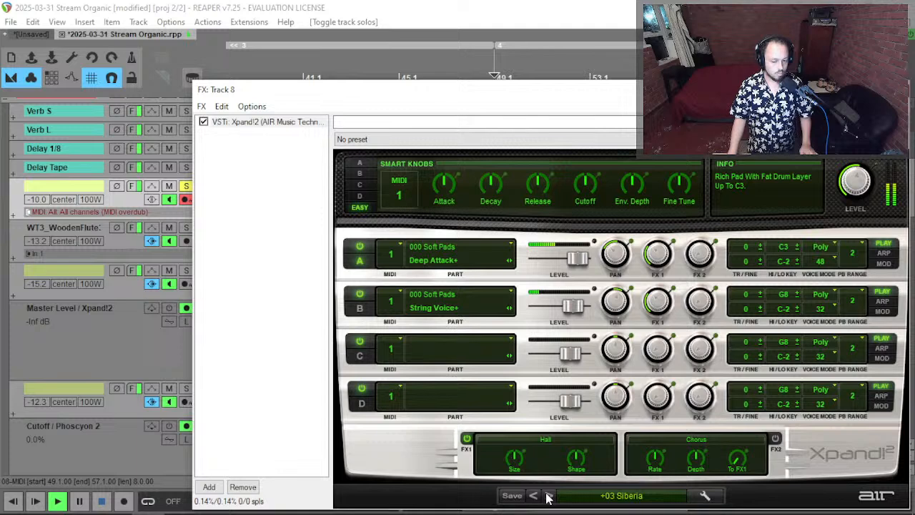
{"action": "left_click", "coordinate": [548, 495]}
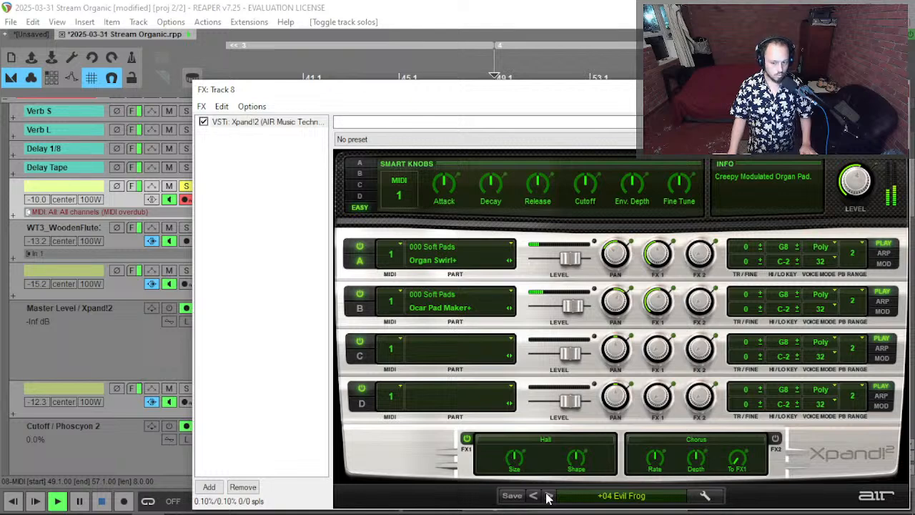
{"action": "left_click", "coordinate": [548, 495]}
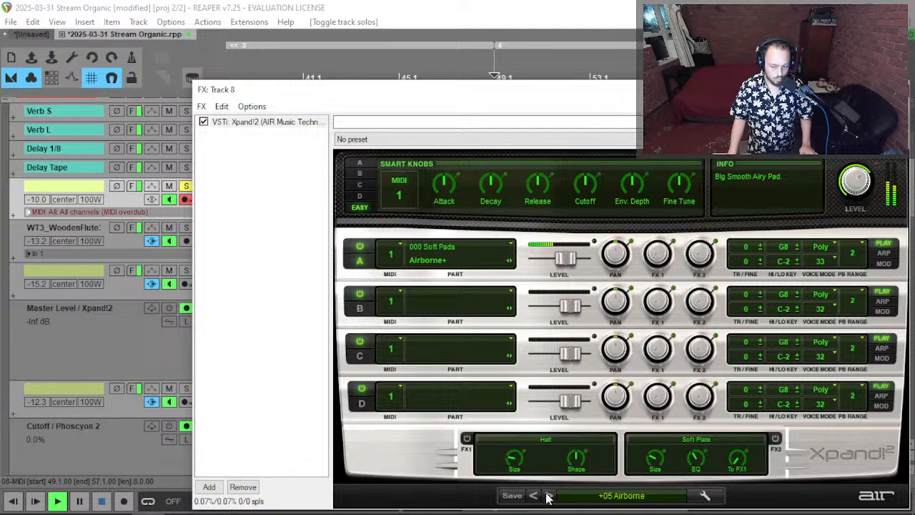
{"action": "left_click", "coordinate": [548, 495]}
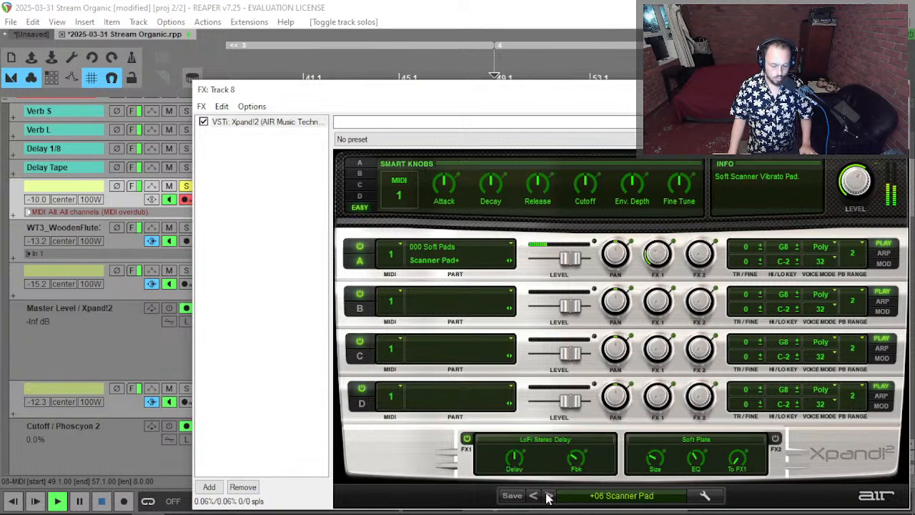
{"action": "left_click", "coordinate": [549, 495]}
{"action": "mouse_move", "coordinate": [490, 501]}
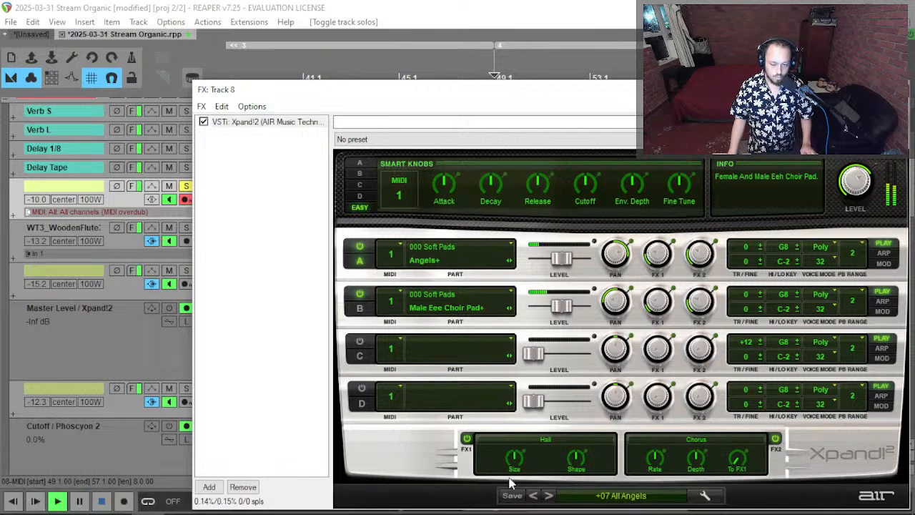
{"action": "left_click", "coordinate": [552, 496]}
Load 19 Chaotic Stream from the Action Pads category and audition the following presets up to 25 Hollow Phaser Gate.
{"action": "left_click", "coordinate": [611, 498]}
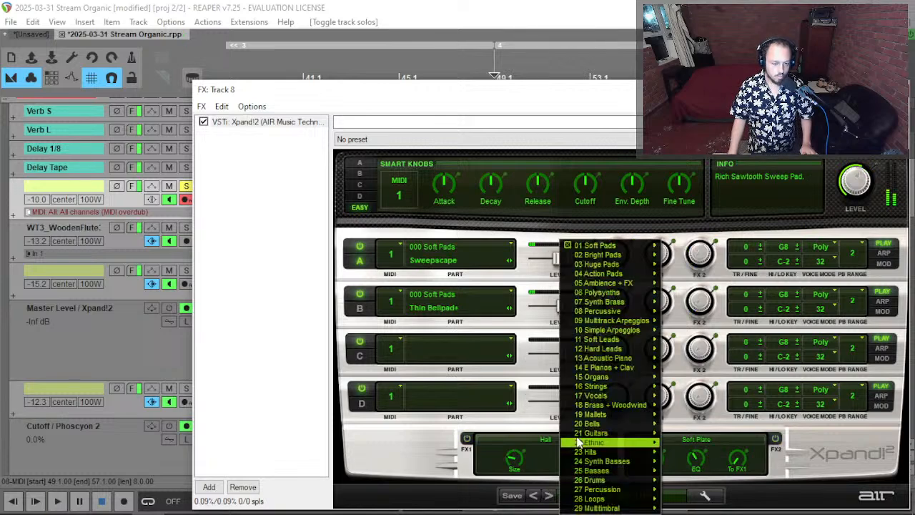
{"action": "mouse_move", "coordinate": [632, 259]}
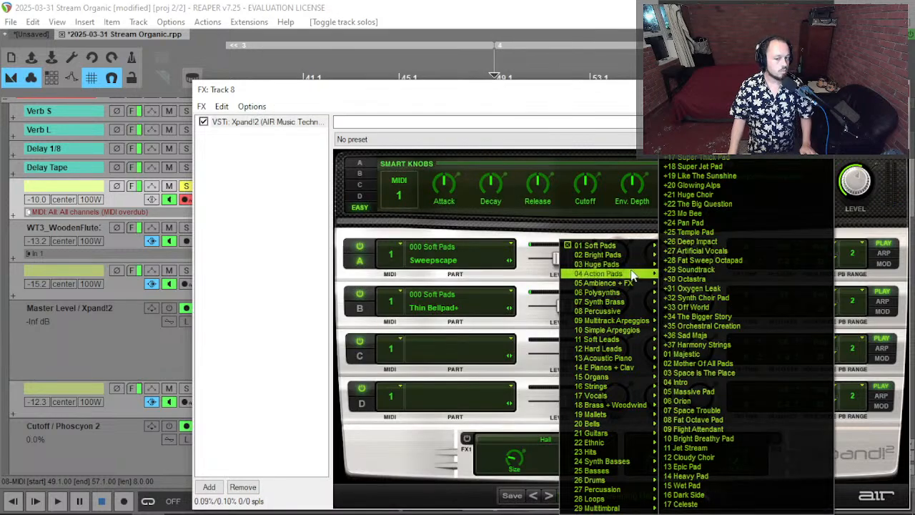
{"action": "mouse_move", "coordinate": [629, 279]}
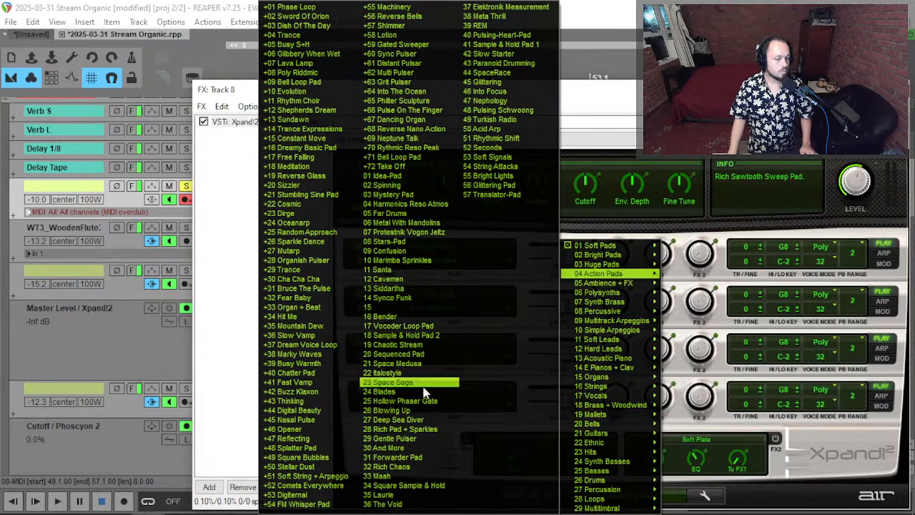
{"action": "left_click", "coordinate": [408, 344]}
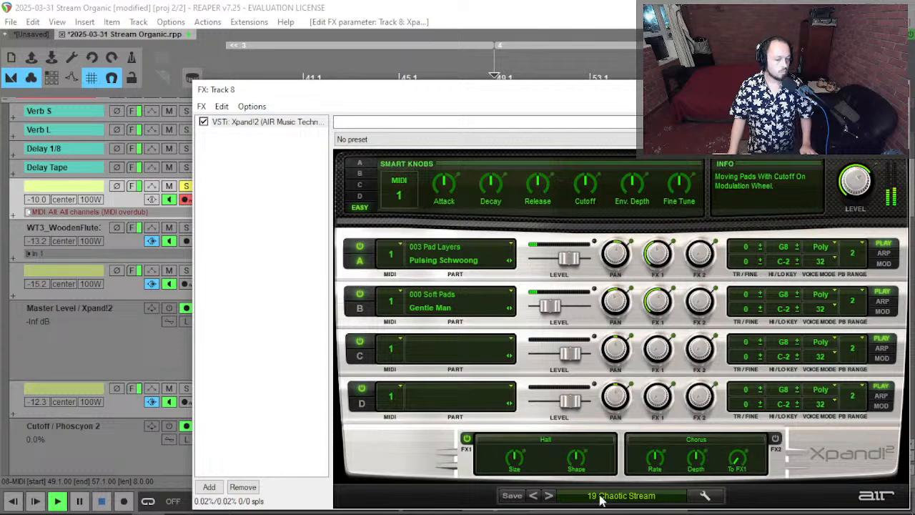
{"action": "left_click", "coordinate": [546, 496]}
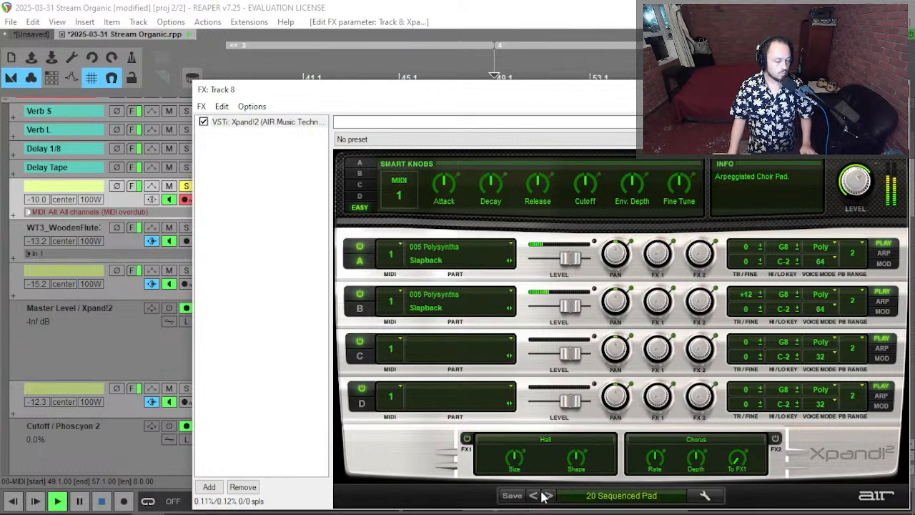
{"action": "left_click", "coordinate": [547, 496]}
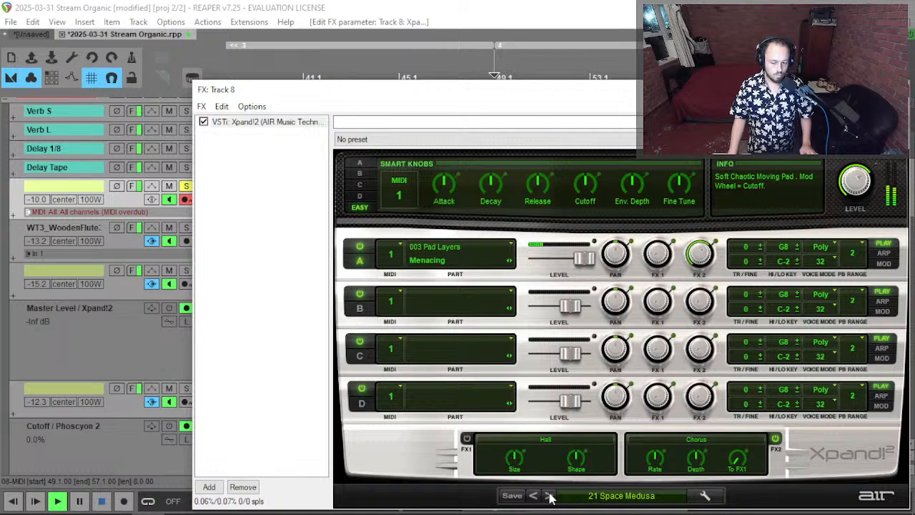
{"action": "left_click", "coordinate": [548, 495]}
{"action": "left_click", "coordinate": [548, 495]}
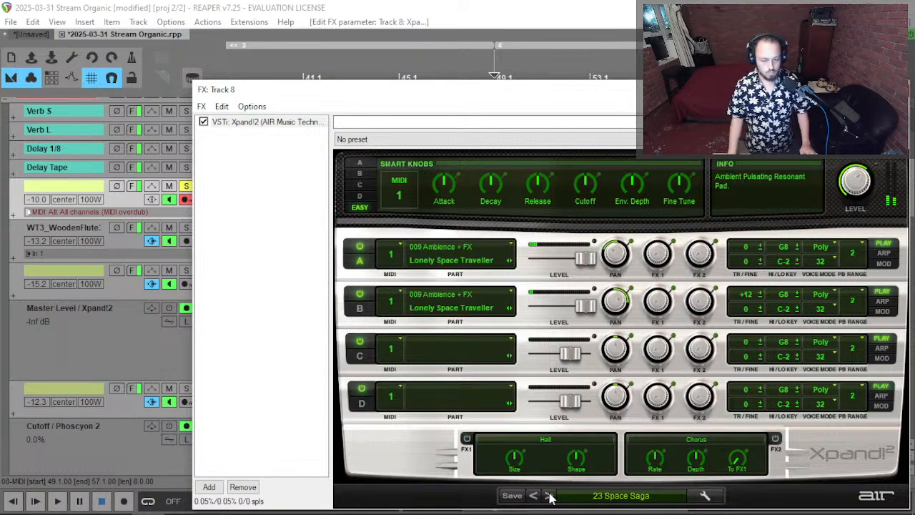
{"action": "left_click", "coordinate": [549, 495]}
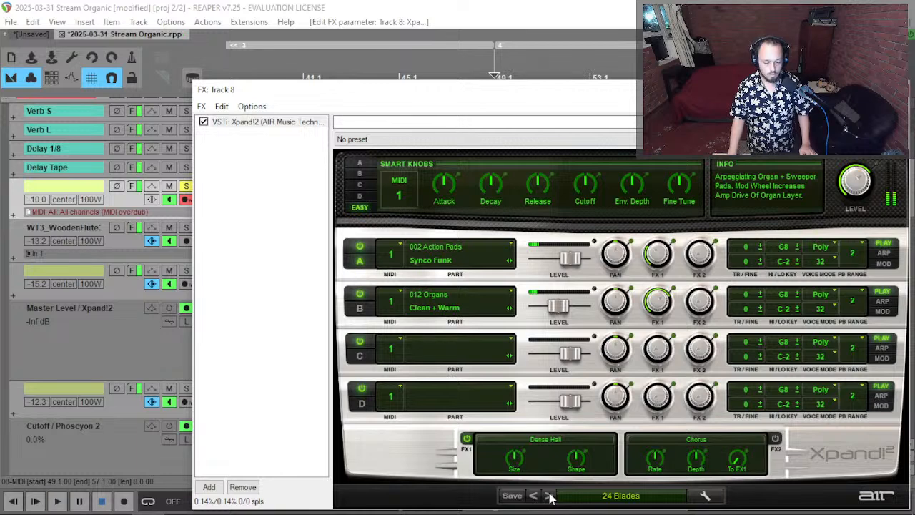
{"action": "left_click", "coordinate": [549, 495]}
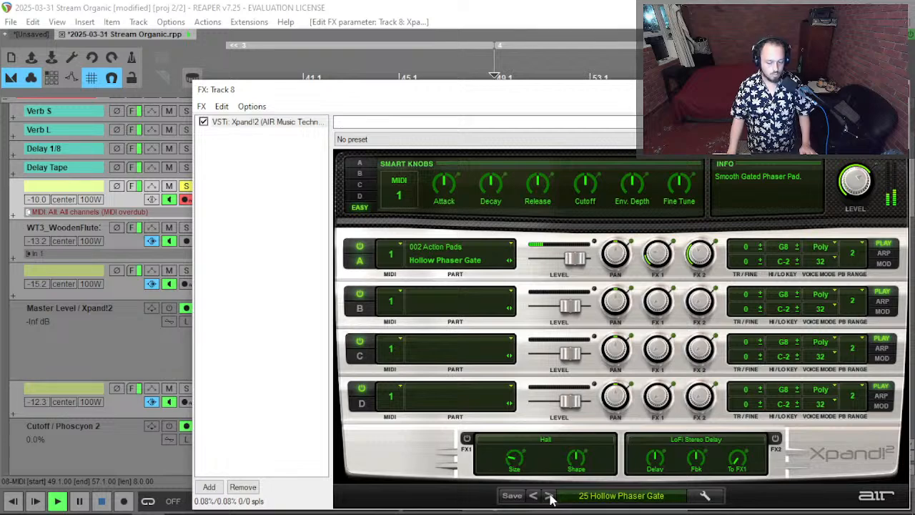
Close the synth window, unsolo the track and listen to the new pad in the full mix from bar 49.
{"action": "key", "text": "Escape"}
{"action": "key", "text": "space"}
{"action": "key", "text": "F6"}
{"action": "key", "text": "space"}
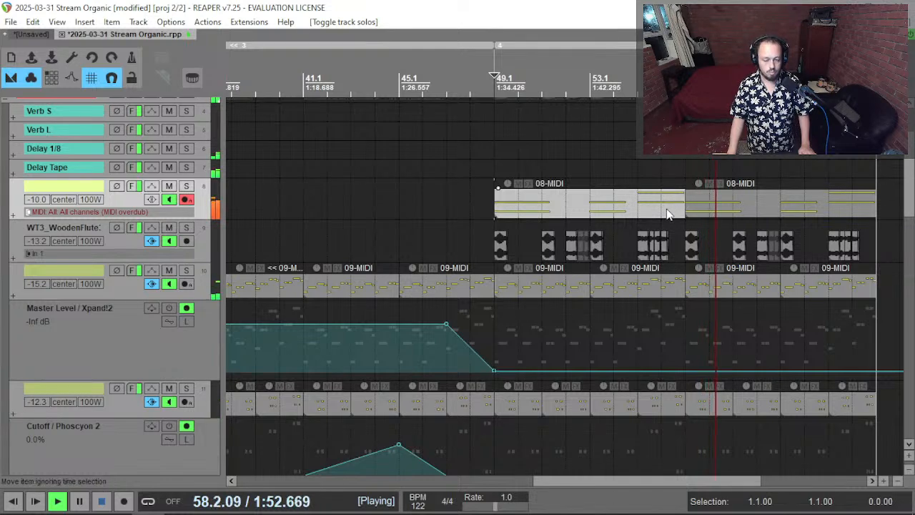
{"action": "scroll", "coordinate": [663, 212], "scroll_direction": "down", "scroll_amount": 2}
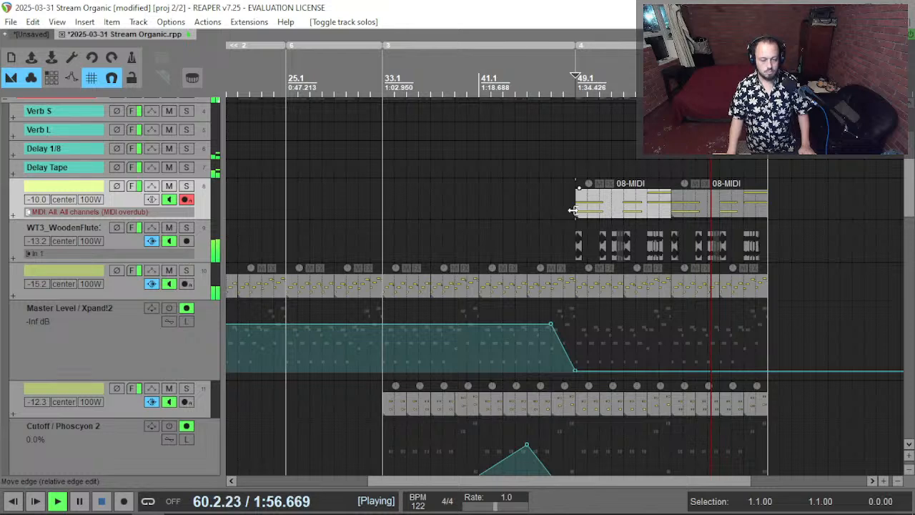
Solo the Xpand!2 track again, reopen its synth during playback and advance through 26 Blowing Up to the 27 Deep Sea Diver preset.
{"action": "key", "text": "space"}
{"action": "key", "text": "F6"}
{"action": "key", "text": "space"}
{"action": "left_click", "coordinate": [134, 188]}
{"action": "left_click", "coordinate": [586, 505]}
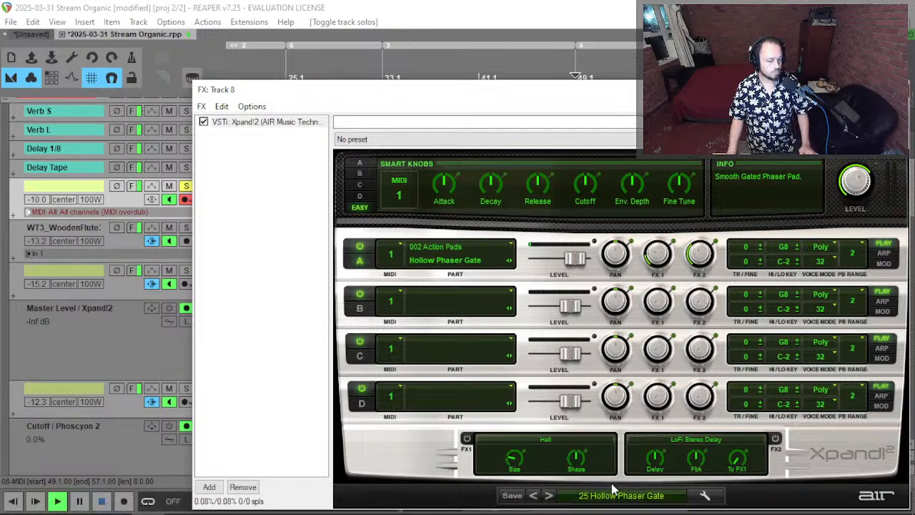
{"action": "left_click", "coordinate": [549, 495]}
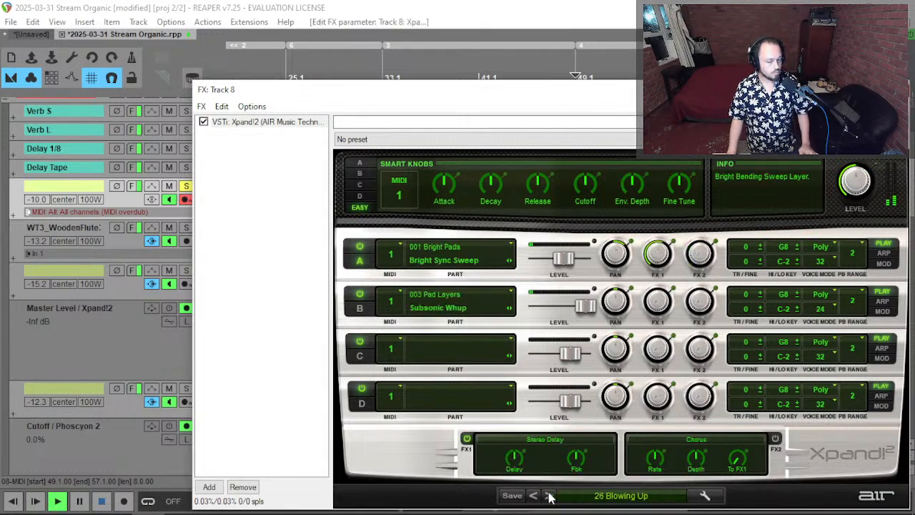
{"action": "left_click", "coordinate": [548, 496]}
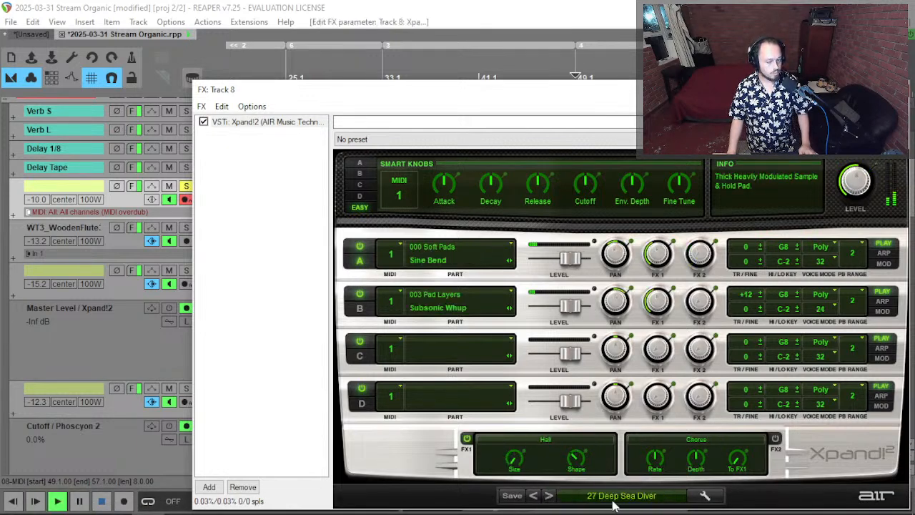
Audition the following Action Pads presets during playback, including 29 Gentle Pulser and 31 Forwarder Pad, up to 32 Rich Chaos.
{"action": "left_click", "coordinate": [549, 496]}
{"action": "left_click", "coordinate": [549, 496]}
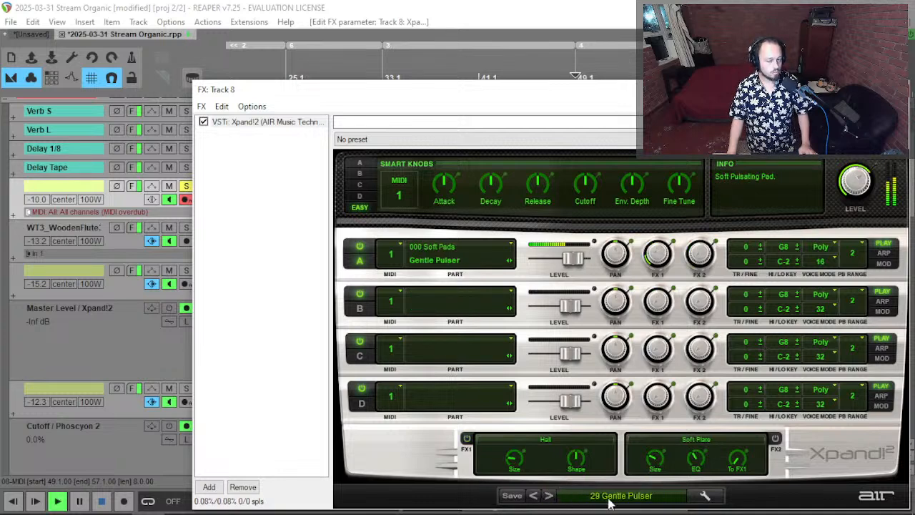
{"action": "left_click", "coordinate": [549, 495]}
{"action": "left_click", "coordinate": [549, 496]}
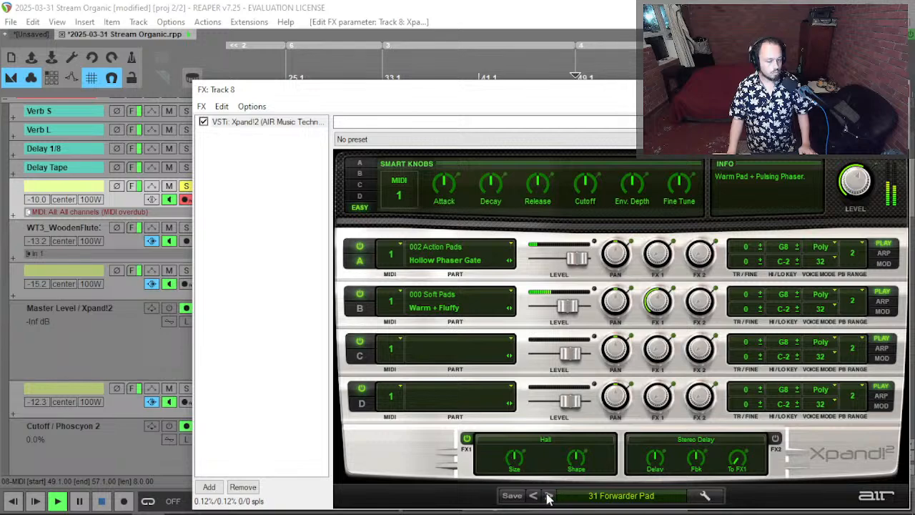
{"action": "left_click", "coordinate": [549, 496]}
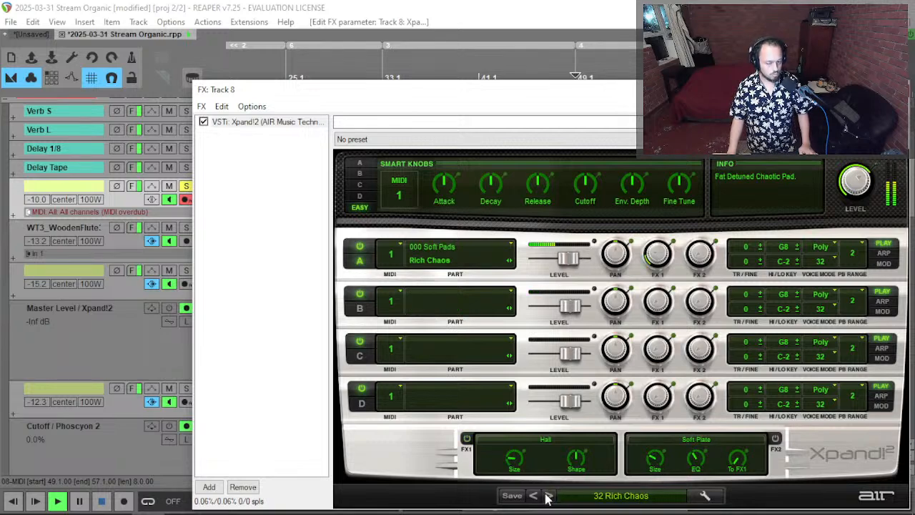
Load the 51 Cuddly Pad preset from the Soft Pads category and move the synth window so the transport display is visible.
{"action": "left_click", "coordinate": [597, 500]}
{"action": "mouse_move", "coordinate": [605, 254]}
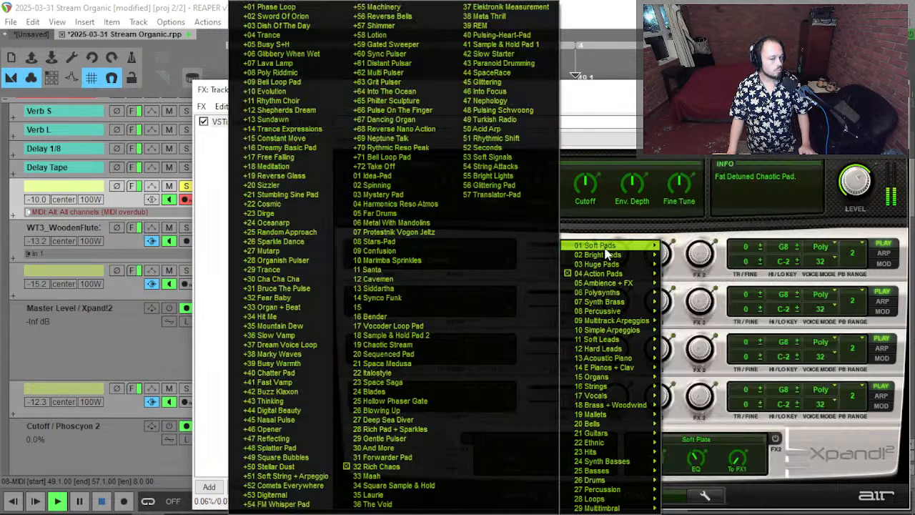
{"action": "left_click", "coordinate": [527, 246]}
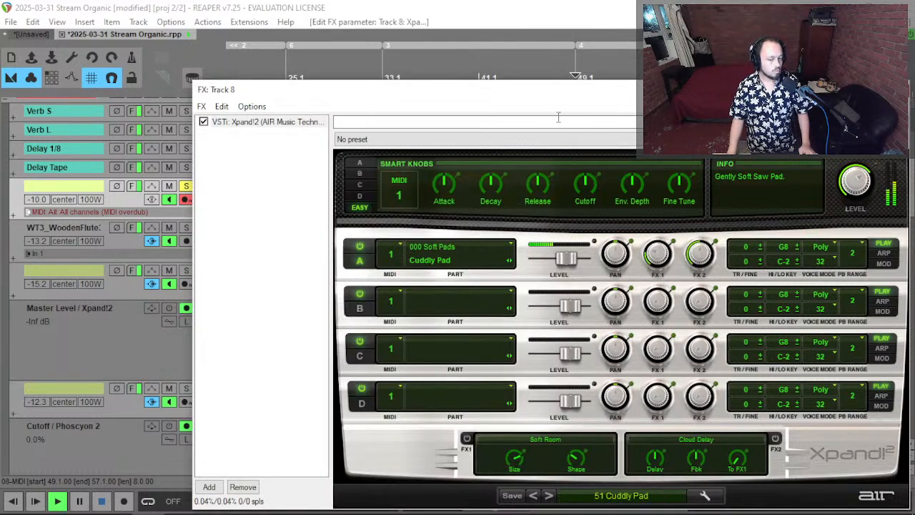
{"action": "left_click_drag", "start_coordinate": [466, 94], "coordinate": [370, 45]}
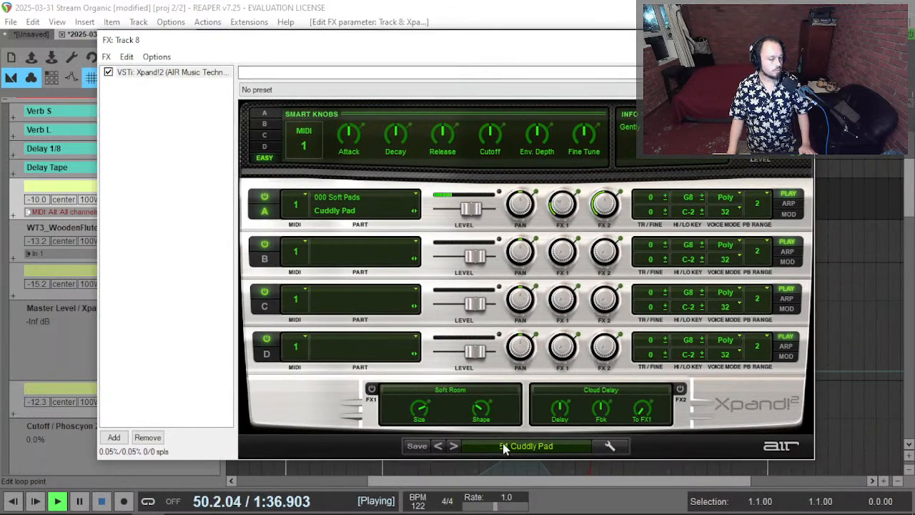
Audition the next Soft Pads presets one by one through 56 Warm + Fluffy to 58 Sine Bend, restarting playback from bar 49 each time.
{"action": "key", "text": "space"}
{"action": "left_click", "coordinate": [453, 445]}
{"action": "key", "text": "space"}
{"action": "left_click", "coordinate": [450, 448]}
{"action": "key", "text": "space"}
{"action": "key", "text": "space"}
{"action": "left_click", "coordinate": [450, 448]}
{"action": "key", "text": "space"}
{"action": "key", "text": "space"}
{"action": "left_click", "coordinate": [452, 447]}
{"action": "key", "text": "space"}
{"action": "left_click", "coordinate": [450, 451]}
{"action": "key", "text": "space"}
{"action": "key", "text": "space"}
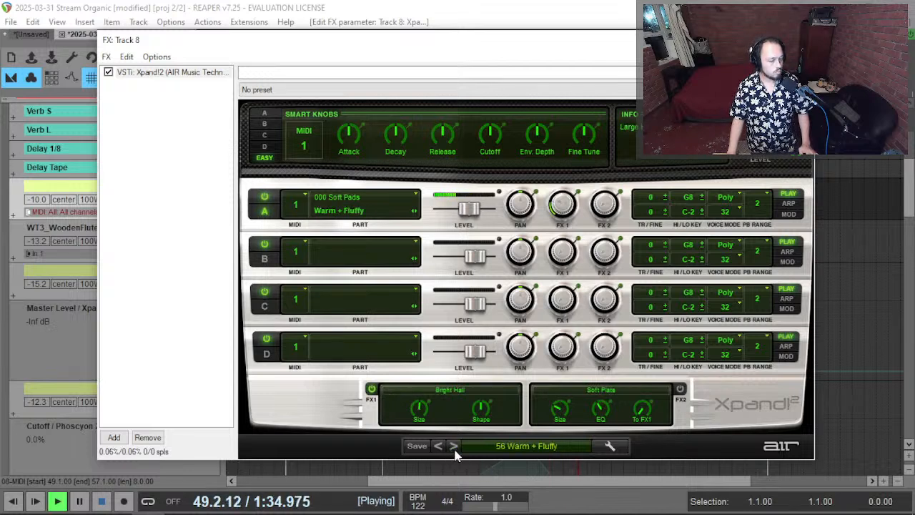
{"action": "left_click", "coordinate": [455, 448]}
{"action": "key", "text": "space"}
{"action": "key", "text": "space"}
{"action": "left_click", "coordinate": [451, 448]}
{"action": "key", "text": "space"}
{"action": "key", "text": "space"}
Load an earlier Soft Pads preset, advance to +12 Intimate Takeover and listen to it from bar 49.
{"action": "left_click", "coordinate": [498, 448]}
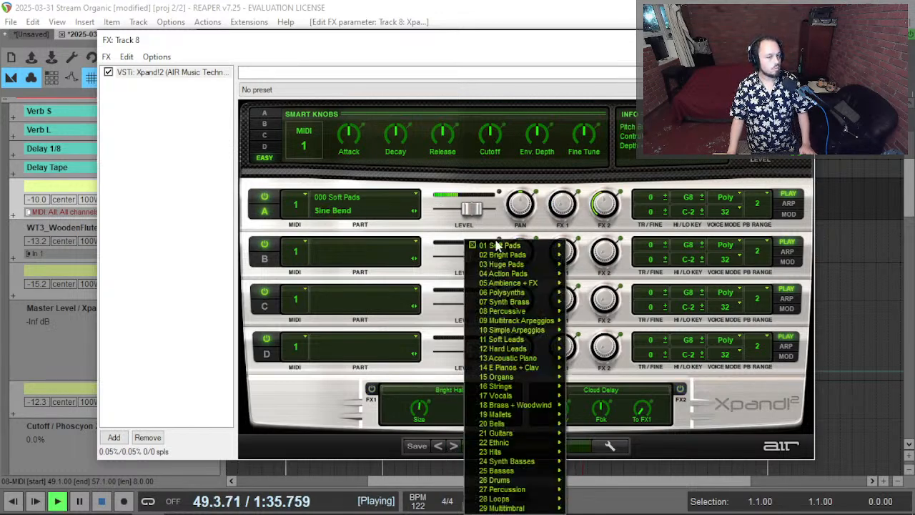
{"action": "mouse_move", "coordinate": [500, 245]}
{"action": "left_click", "coordinate": [628, 123]}
{"action": "key", "text": "space"}
{"action": "key", "text": "space"}
{"action": "left_click", "coordinate": [454, 447]}
{"action": "key", "text": "space"}
{"action": "key", "text": "space"}
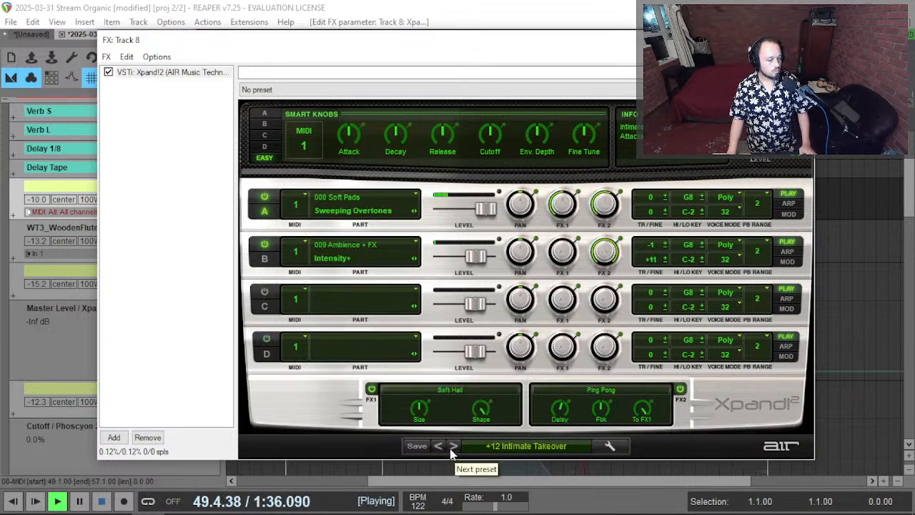
Load +66 Guitar Pad from the Soft Pads category, advance to +67 Bellish Choir and audition both from bar 49.
{"action": "left_click", "coordinate": [488, 451]}
{"action": "mouse_move", "coordinate": [525, 245]}
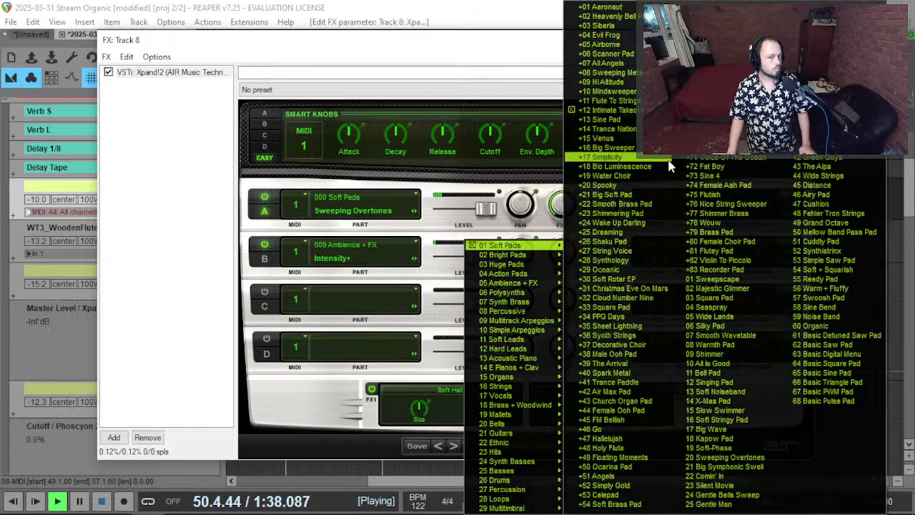
{"action": "left_click", "coordinate": [715, 110]}
{"action": "key", "text": "space"}
{"action": "key", "text": "space"}
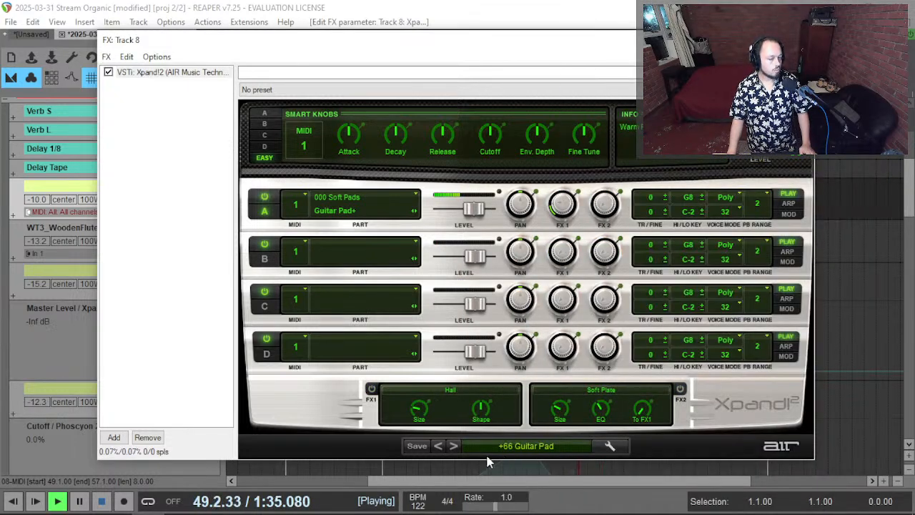
{"action": "key", "text": "space"}
{"action": "left_click", "coordinate": [453, 446]}
{"action": "key", "text": "space"}
{"action": "key", "text": "space"}
{"action": "key", "text": "space"}
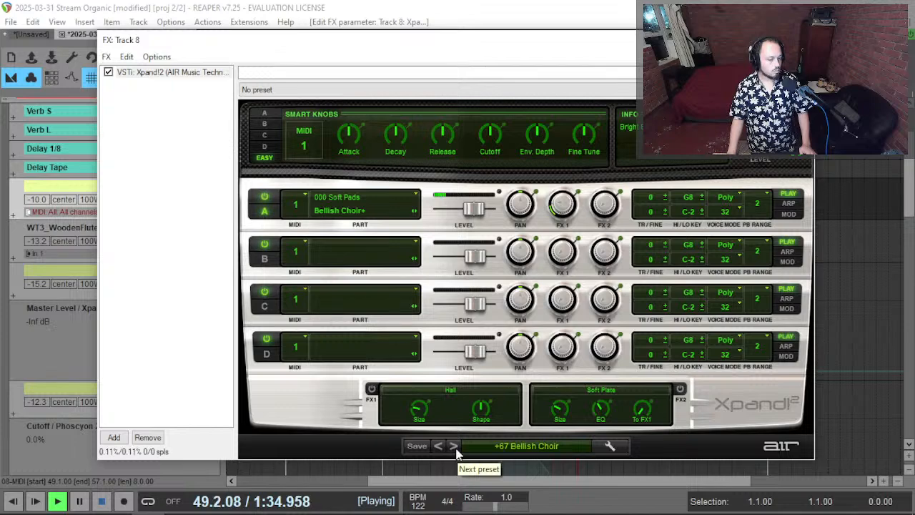
Close the synth window, clear the track solo and listen to the pad in the full mix until bar 65, stopping playback there.
{"action": "key", "text": "Escape"}
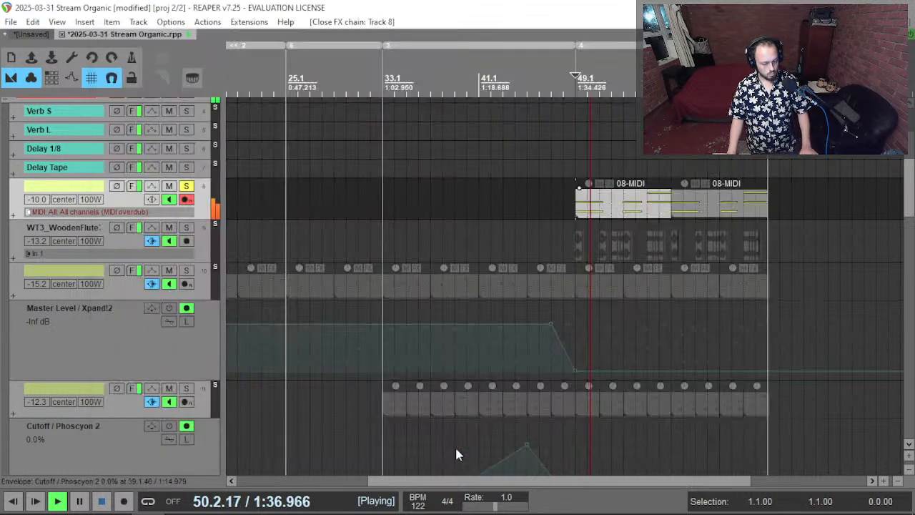
{"action": "key", "text": "F6"}
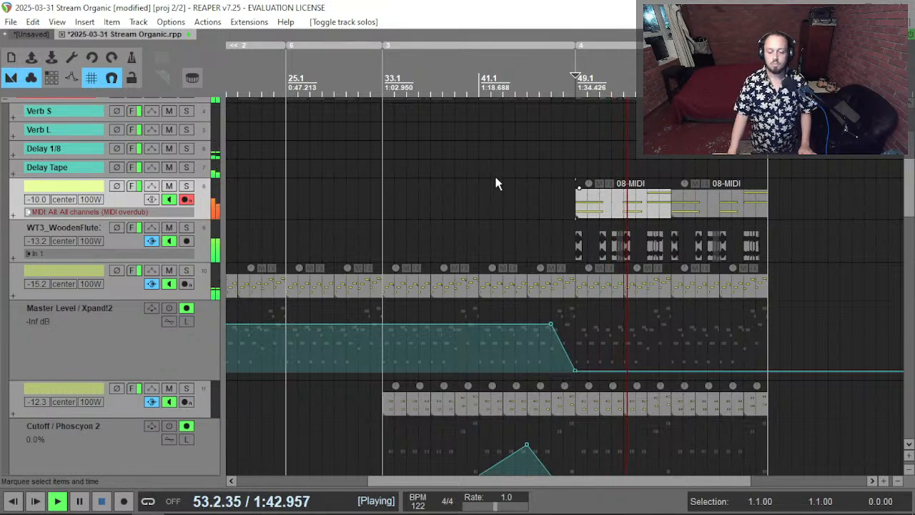
{"action": "scroll", "coordinate": [421, 243], "scroll_direction": "down", "scroll_amount": 4}
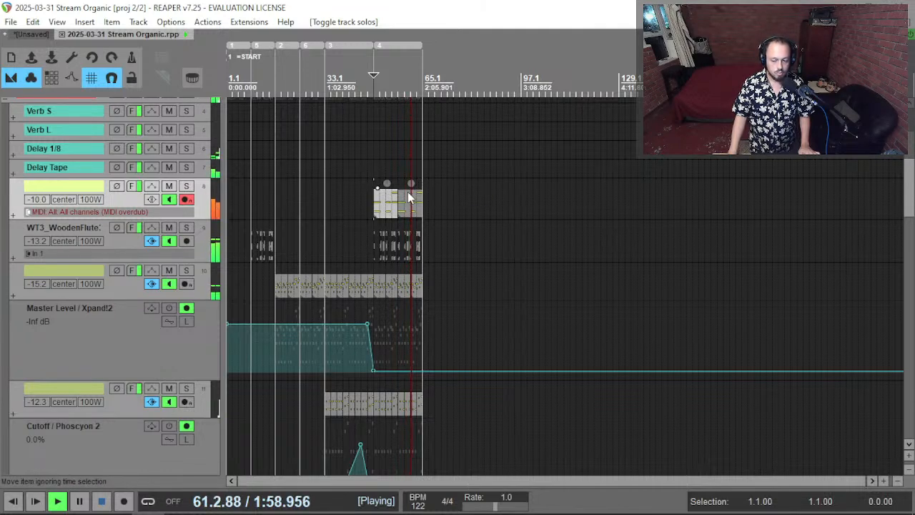
{"action": "scroll", "coordinate": [405, 195], "scroll_direction": "up", "scroll_amount": 6}
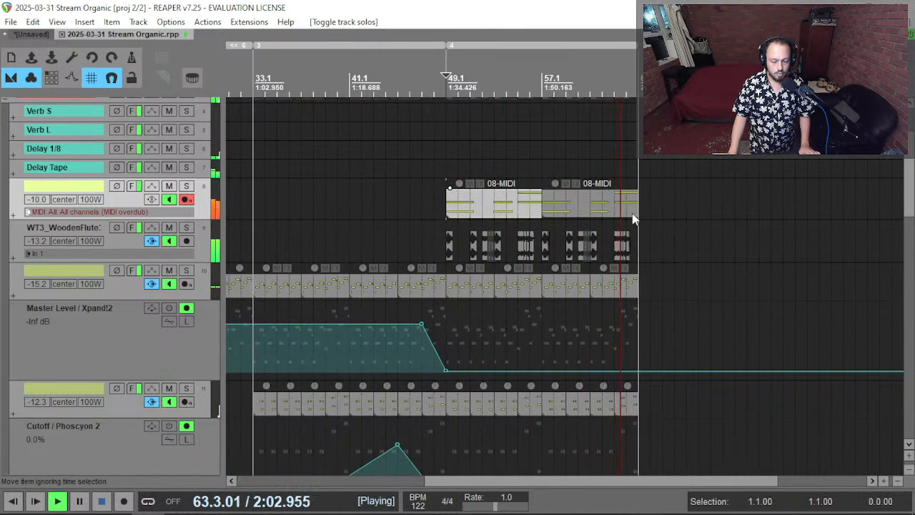
{"action": "scroll", "coordinate": [419, 198], "scroll_direction": "down", "scroll_amount": 3}
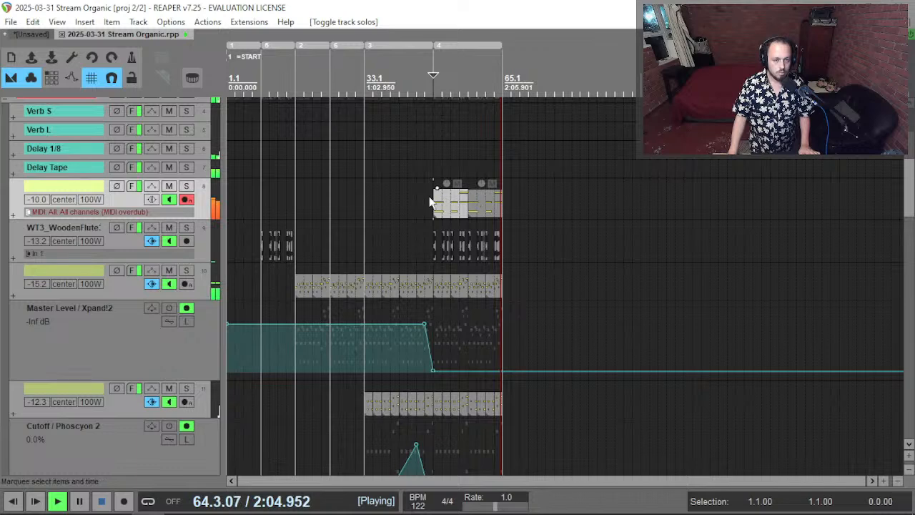
{"action": "key", "text": "space"}
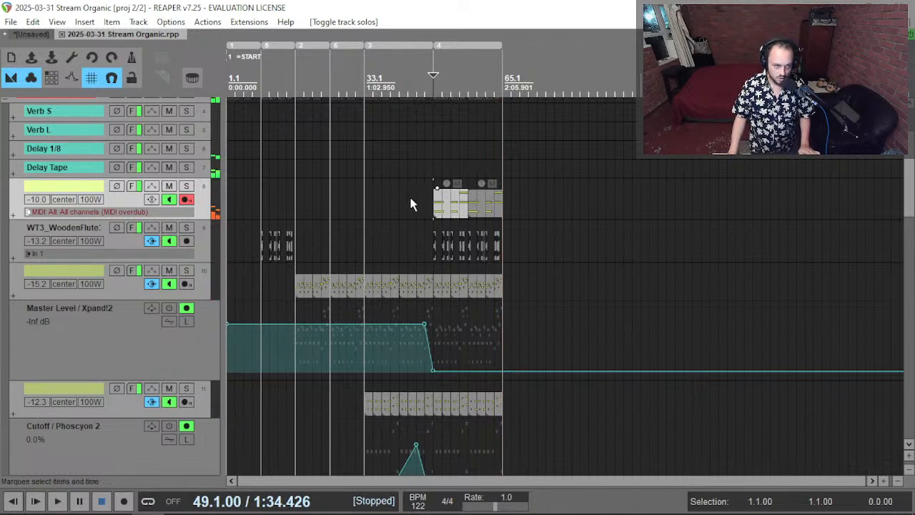
Play the arrangement from shortly before bar 33 and look over the synth, bass, kick and percussion tracks.
{"action": "left_click", "coordinate": [312, 211]}
{"action": "key", "text": "space"}
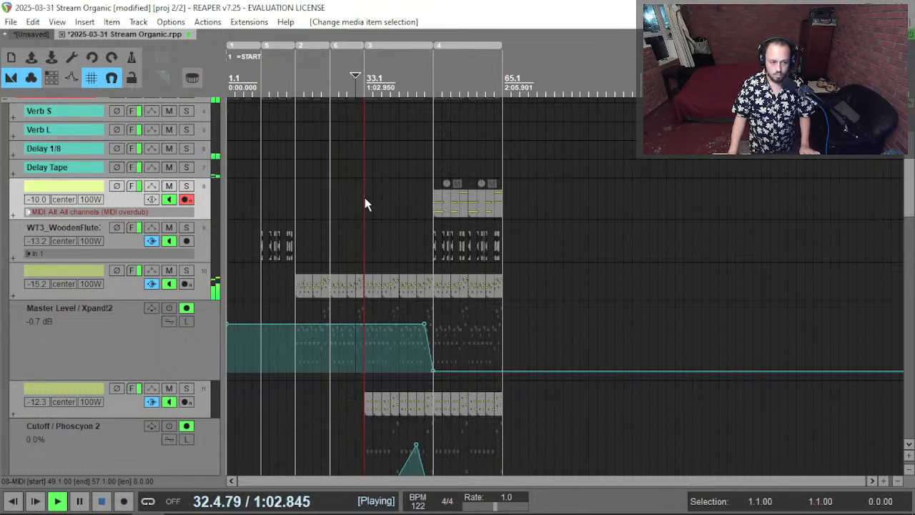
{"action": "scroll", "coordinate": [200, 239], "scroll_direction": "down", "scroll_amount": 10}
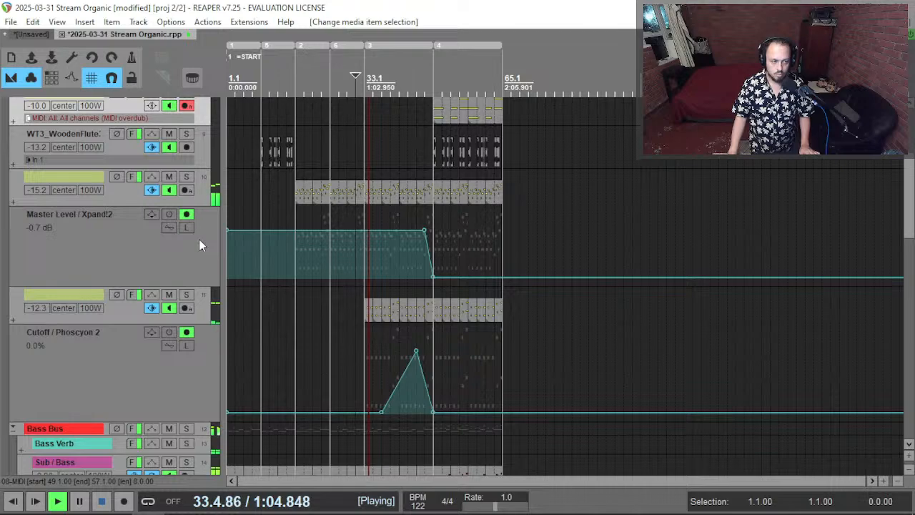
{"action": "scroll", "coordinate": [169, 261], "scroll_direction": "down", "scroll_amount": 5}
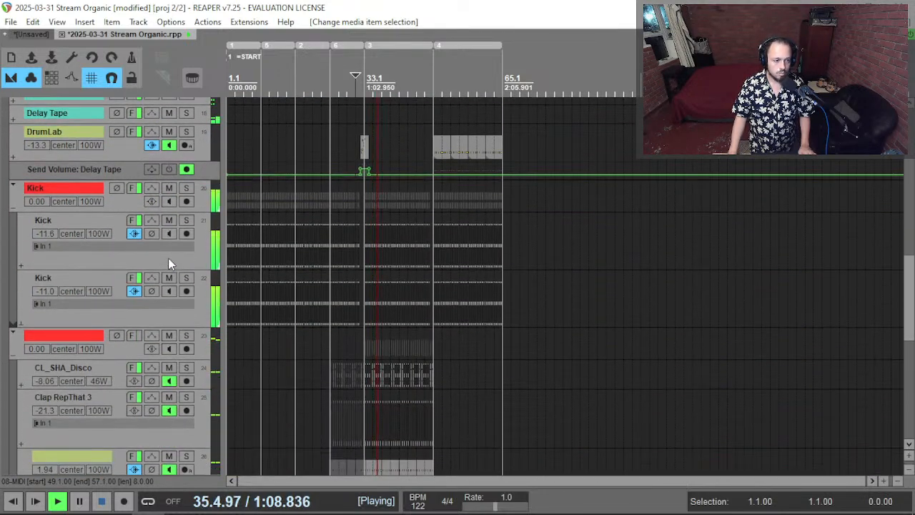
{"action": "scroll", "coordinate": [168, 261], "scroll_direction": "down", "scroll_amount": 5}
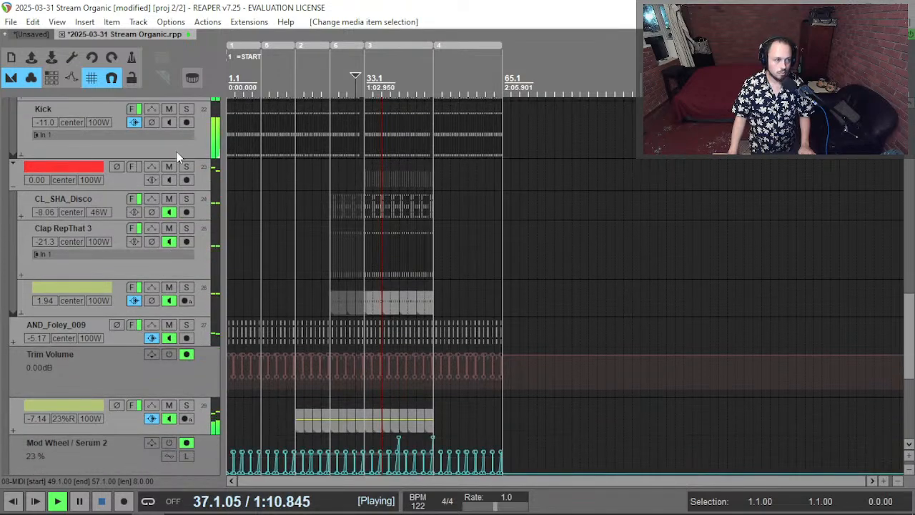
{"action": "scroll", "coordinate": [100, 208], "scroll_direction": "up", "scroll_amount": 5}
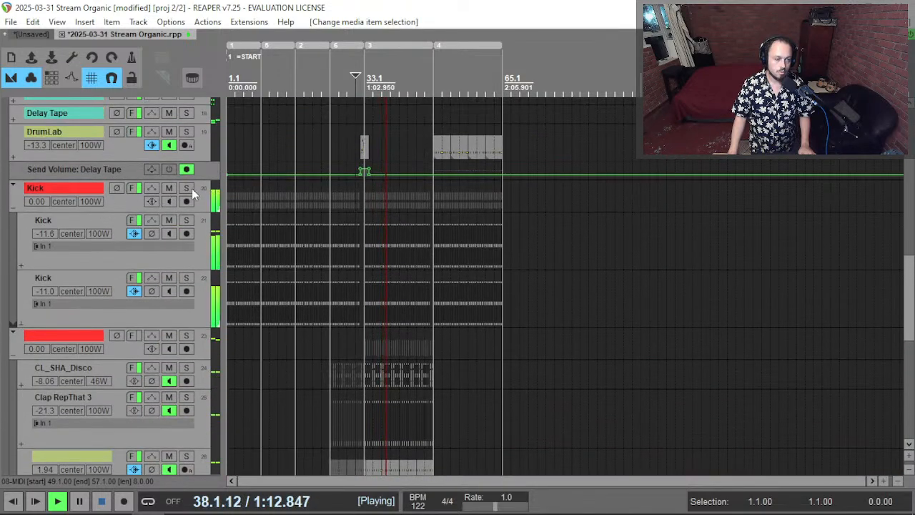
Toggle solo on the Kick group, use the Drums bus solo and check the percussion tracks below during playback.
{"action": "left_click", "coordinate": [190, 188]}
{"action": "left_click", "coordinate": [191, 188]}
{"action": "scroll", "coordinate": [158, 130], "scroll_direction": "up", "scroll_amount": 3}
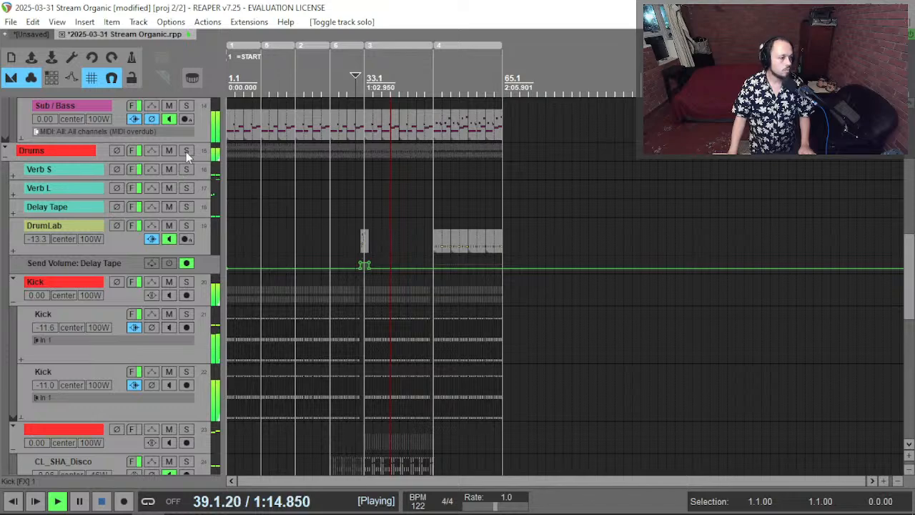
{"action": "left_click", "coordinate": [186, 150]}
{"action": "scroll", "coordinate": [162, 175], "scroll_direction": "down", "scroll_amount": 5}
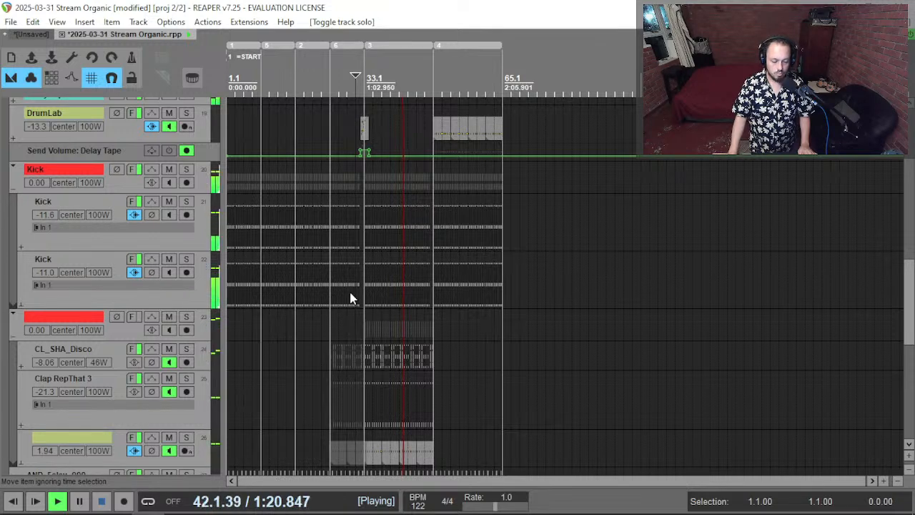
{"action": "scroll", "coordinate": [207, 321], "scroll_direction": "down", "scroll_amount": 3}
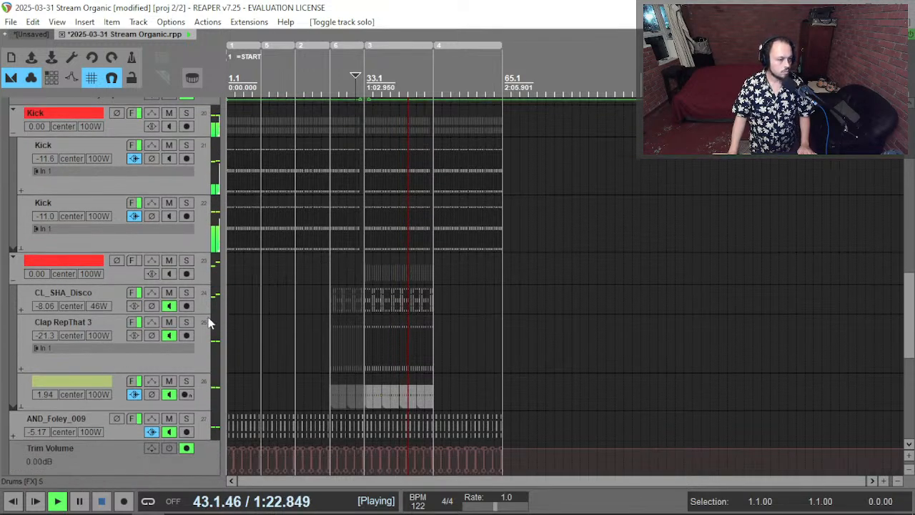
{"action": "scroll", "coordinate": [195, 264], "scroll_direction": "down", "scroll_amount": 1}
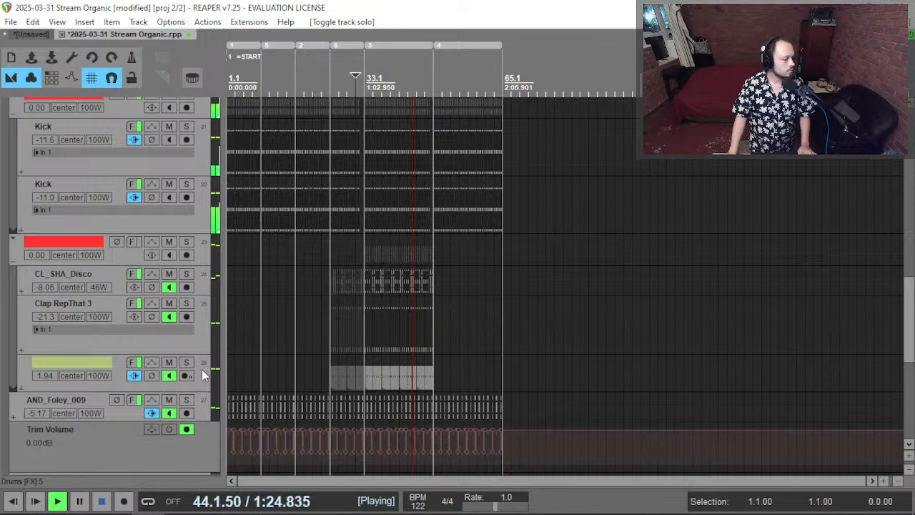
{"action": "scroll", "coordinate": [194, 333], "scroll_direction": "down", "scroll_amount": 5}
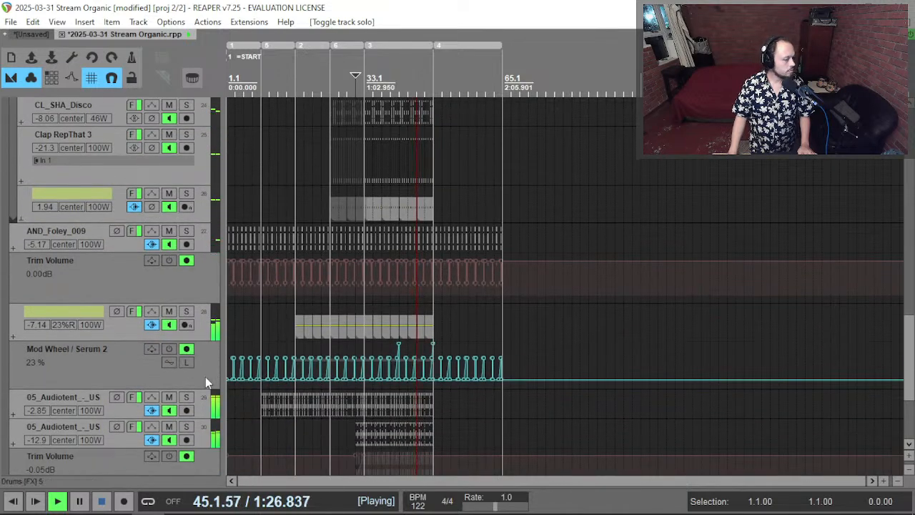
Listen to the upper 05_Audiotent hat track in solo, and mute it to hear the drums without it.
{"action": "left_click", "coordinate": [196, 395]}
{"action": "left_click", "coordinate": [186, 393]}
{"action": "left_click", "coordinate": [185, 394]}
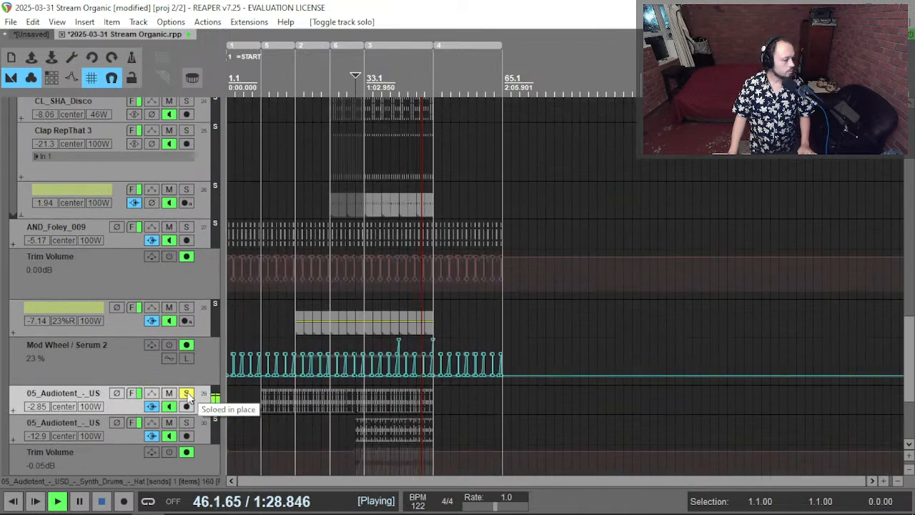
{"action": "left_click", "coordinate": [169, 393]}
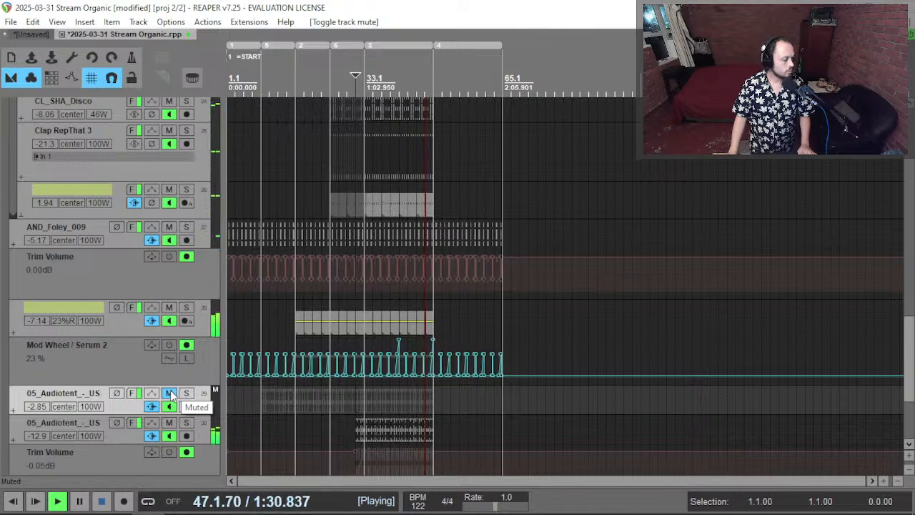
Listen to the lower 05_Audiotent hat track in solo, clear its solo and mute it.
{"action": "left_click", "coordinate": [186, 422]}
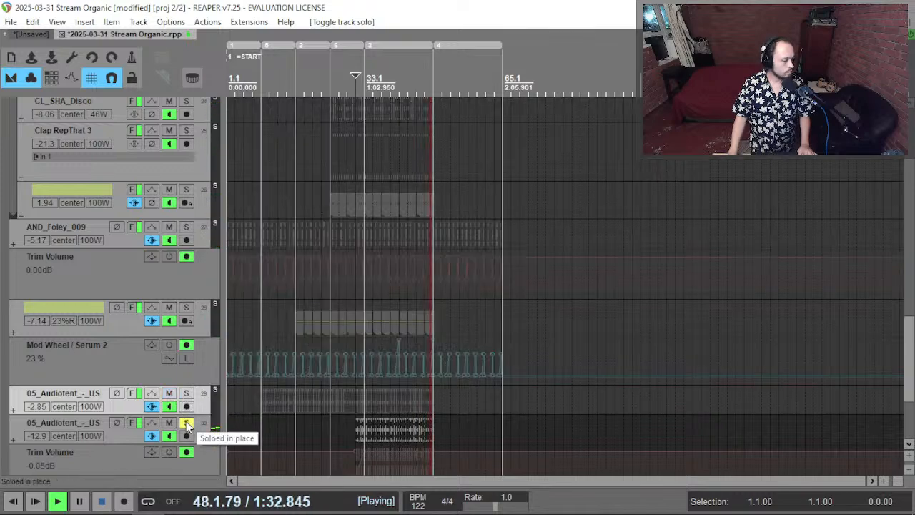
{"action": "left_click", "coordinate": [186, 422]}
{"action": "left_click", "coordinate": [169, 422]}
{"action": "scroll", "coordinate": [419, 414], "scroll_direction": "down", "scroll_amount": 1}
Replay from just before bar 33 with the lower 05_Audiotent hat track muted, check the percussion tracks, and unmute that hat.
{"action": "left_click", "coordinate": [357, 422]}
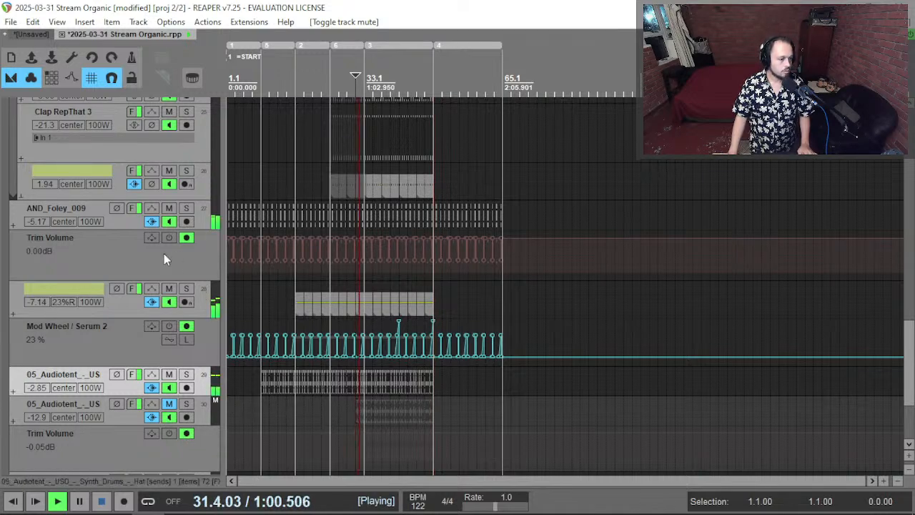
{"action": "scroll", "coordinate": [166, 257], "scroll_direction": "up", "scroll_amount": 3}
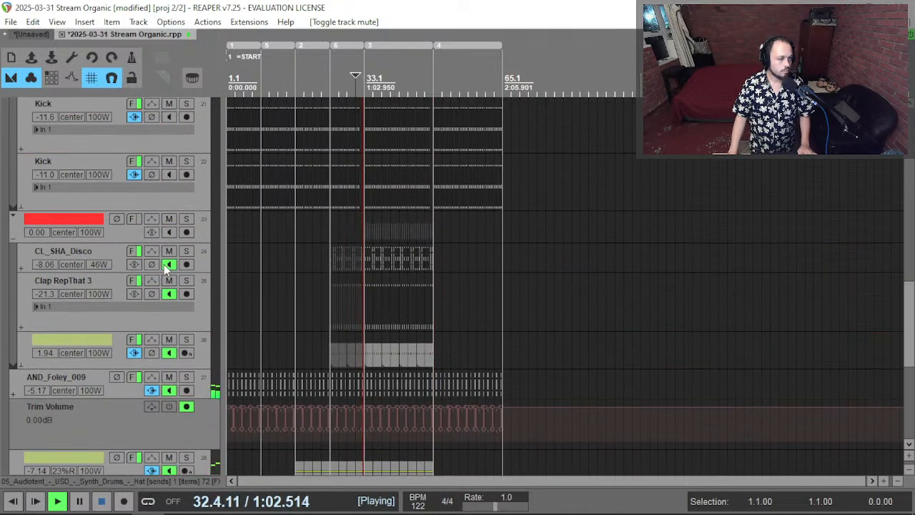
{"action": "scroll", "coordinate": [143, 225], "scroll_direction": "up", "scroll_amount": 1}
{"action": "scroll", "coordinate": [135, 236], "scroll_direction": "down", "scroll_amount": 3}
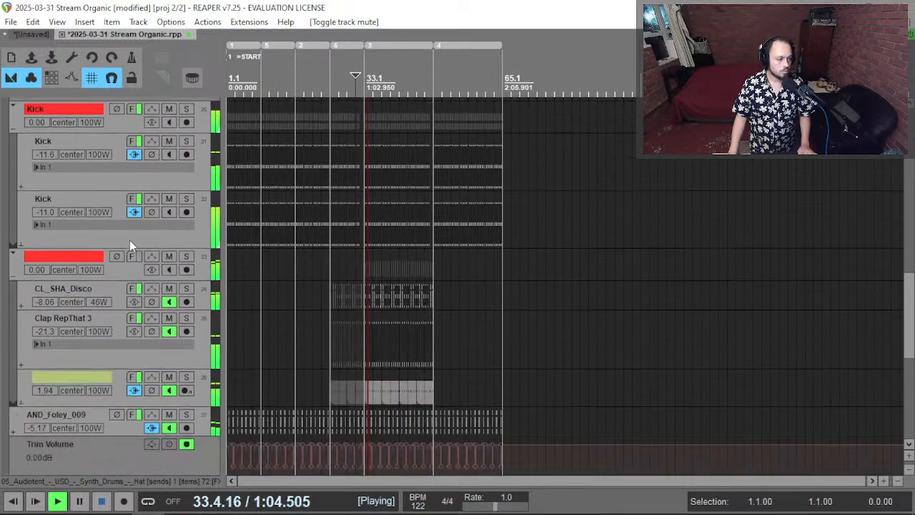
{"action": "scroll", "coordinate": [151, 300], "scroll_direction": "down", "scroll_amount": 2}
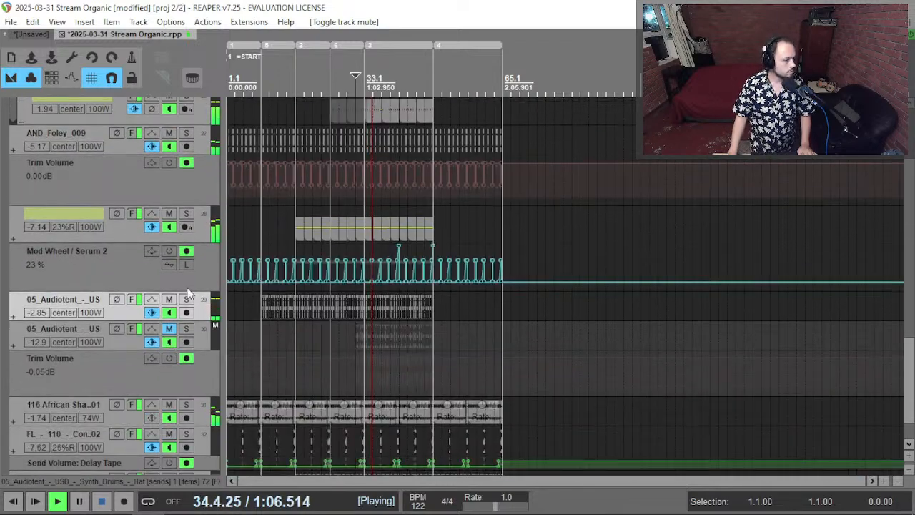
{"action": "left_click", "coordinate": [168, 330]}
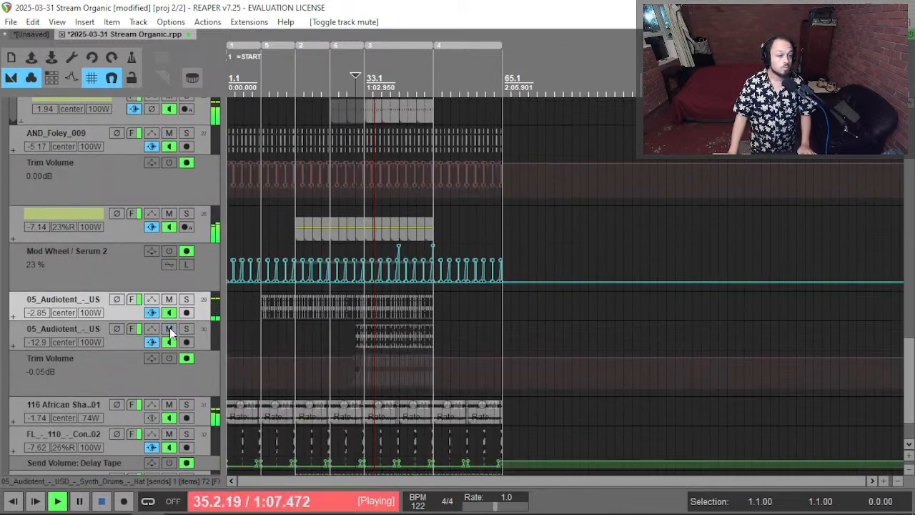
Shorten all items on the lower 05_Audiotent hat track to about 0.0.33 in length and raise the track volume to -10.3 dB.
{"action": "double_click", "coordinate": [208, 341]}
{"action": "scroll", "coordinate": [412, 327], "scroll_direction": "up", "scroll_amount": 8}
{"action": "scroll", "coordinate": [590, 350], "scroll_direction": "up", "scroll_amount": 4}
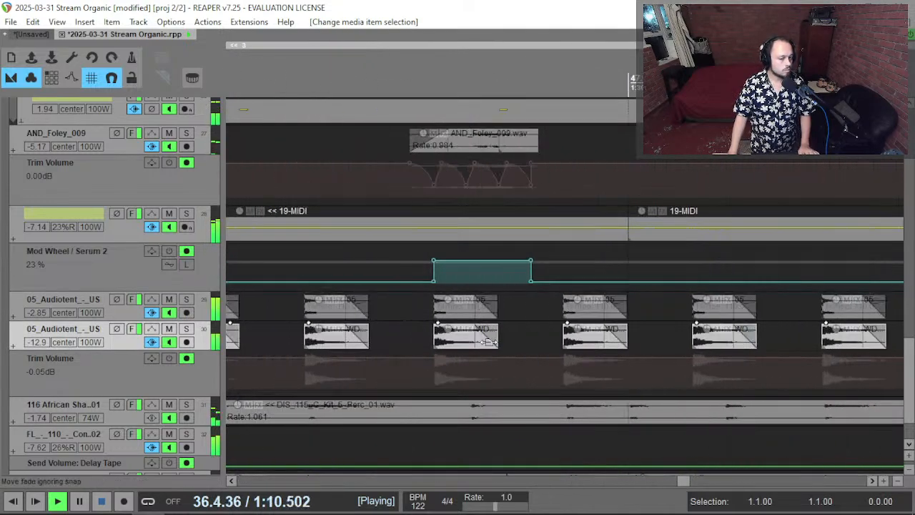
{"action": "left_click_drag", "start_coordinate": [497, 340], "coordinate": [476, 341]}
{"action": "left_click_drag", "start_coordinate": [40, 346], "coordinate": [39, 334]}
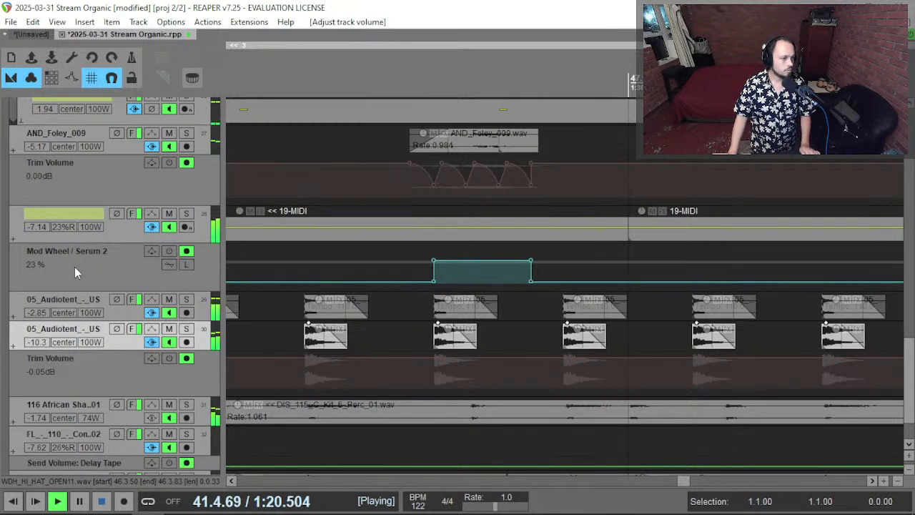
Clear the solo on the Drums bus and bring the wider arrangement around bar 33 back into view.
{"action": "scroll", "coordinate": [73, 268], "scroll_direction": "up", "scroll_amount": 8}
{"action": "scroll", "coordinate": [72, 268], "scroll_direction": "up", "scroll_amount": 3}
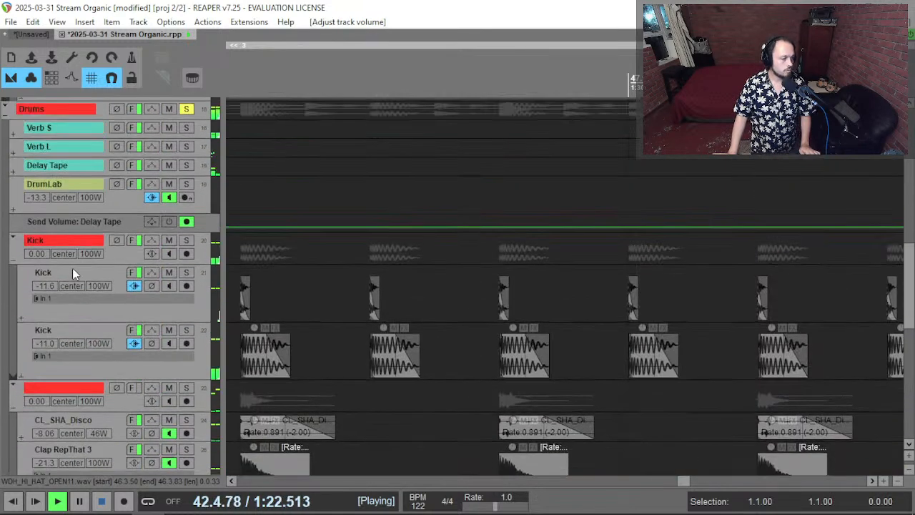
{"action": "left_click", "coordinate": [183, 109]}
{"action": "scroll", "coordinate": [370, 215], "scroll_direction": "down", "scroll_amount": 4}
{"action": "scroll", "coordinate": [370, 214], "scroll_direction": "left", "scroll_amount": 5}
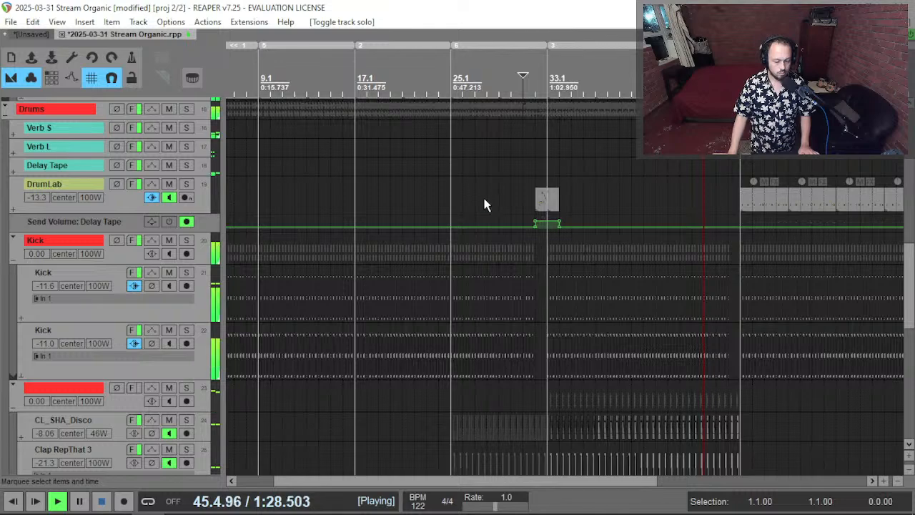
{"action": "scroll", "coordinate": [70, 324], "scroll_direction": "up", "scroll_amount": 1}
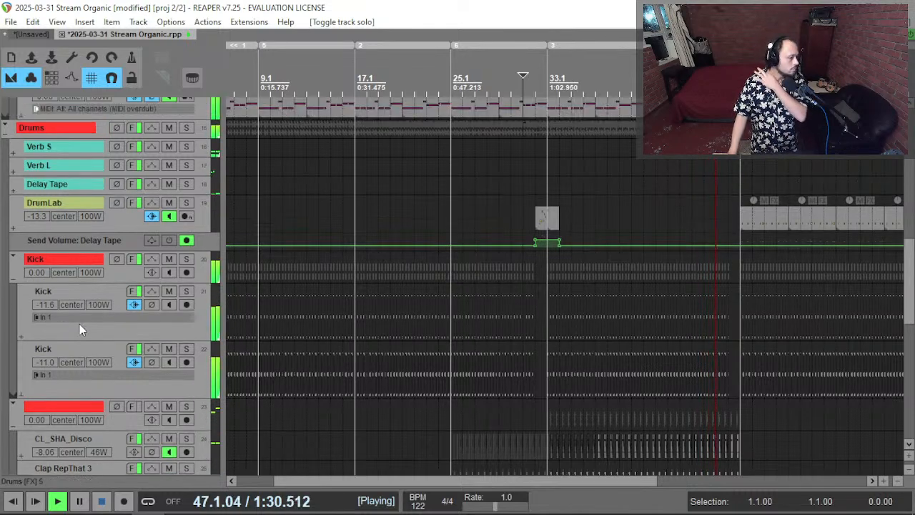
Toggle solo on the unnamed clap group below Kick, and listen to the full mix from before bar 25 and from bar 33.
{"action": "scroll", "coordinate": [164, 312], "scroll_direction": "down", "scroll_amount": 3}
{"action": "left_click", "coordinate": [185, 325]}
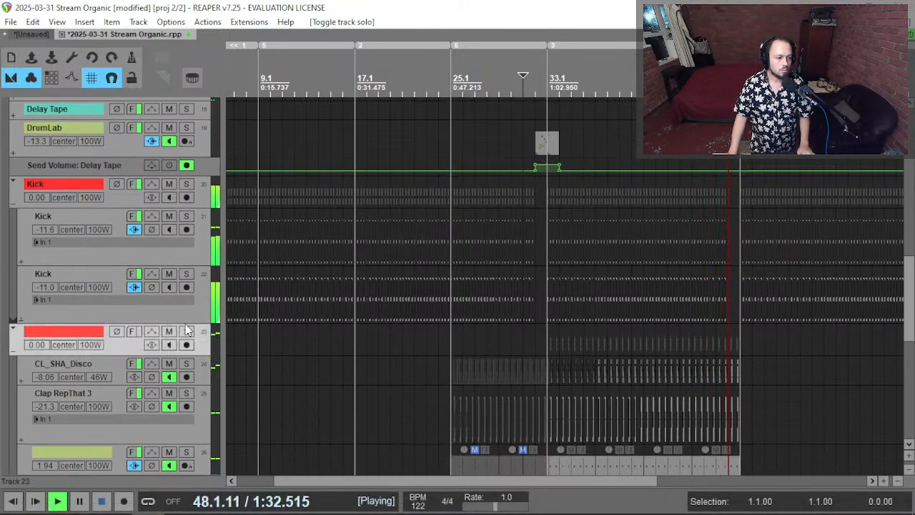
{"action": "left_click", "coordinate": [185, 331]}
{"action": "left_click", "coordinate": [185, 331]}
{"action": "key", "text": "space"}
{"action": "left_click", "coordinate": [434, 330]}
{"action": "key", "text": "space"}
{"action": "scroll", "coordinate": [449, 345], "scroll_direction": "up", "scroll_amount": 3}
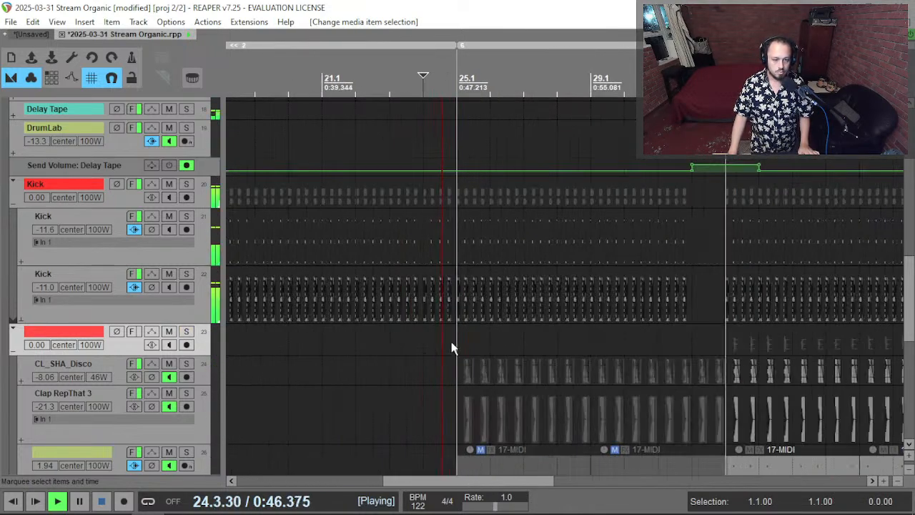
{"action": "scroll", "coordinate": [451, 342], "scroll_direction": "right", "scroll_amount": 5}
{"action": "left_click", "coordinate": [476, 343]}
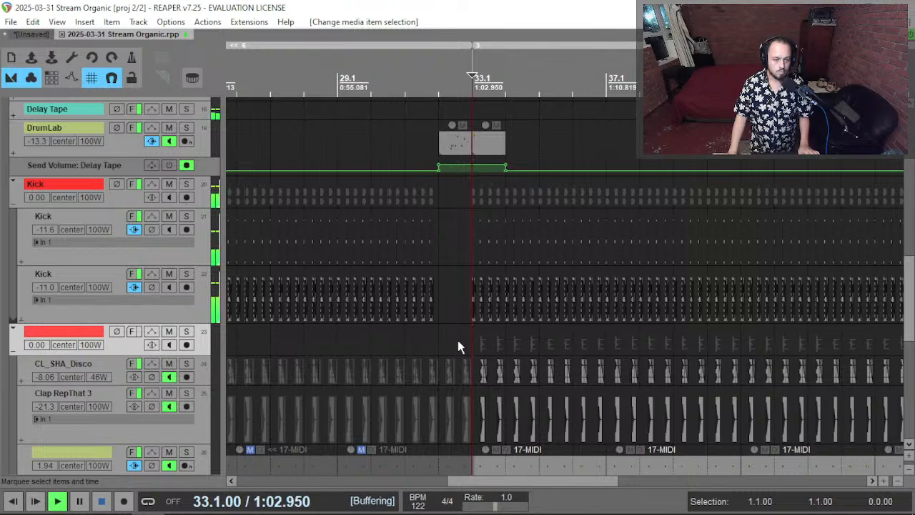
Solo the Drums bus during playback and go to the clap and percussion tracks.
{"action": "scroll", "coordinate": [458, 347], "scroll_direction": "down", "scroll_amount": 3}
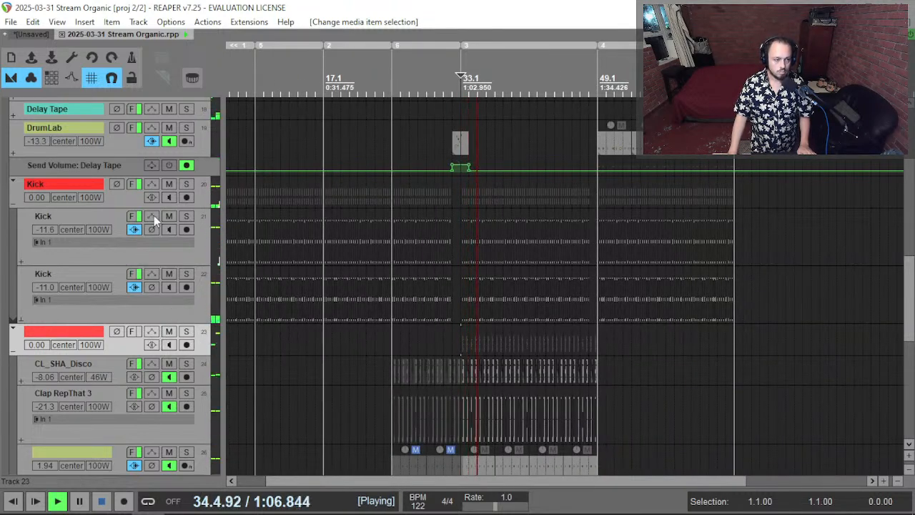
{"action": "scroll", "coordinate": [166, 214], "scroll_direction": "up", "scroll_amount": 5}
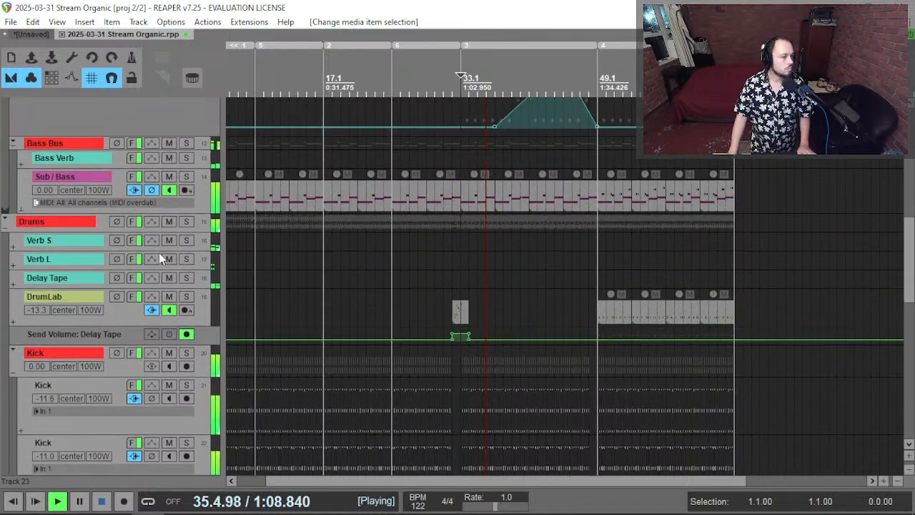
{"action": "left_click", "coordinate": [185, 220]}
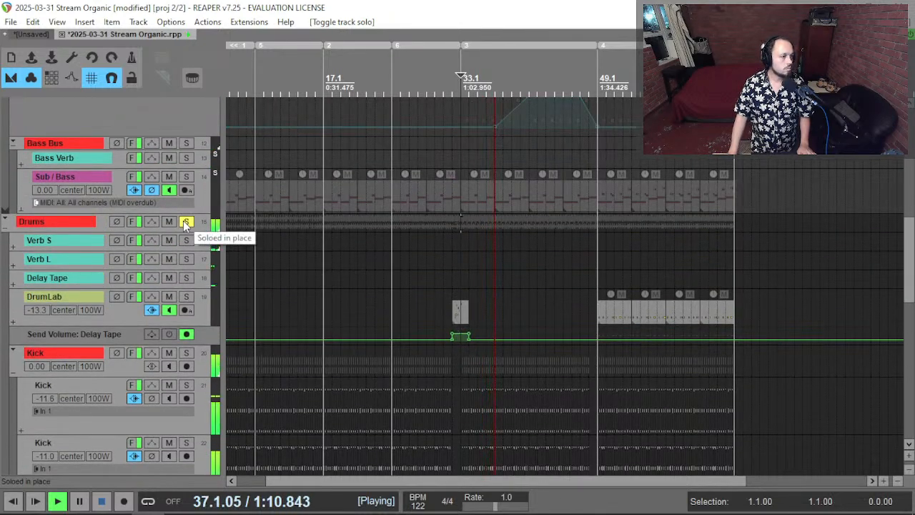
{"action": "scroll", "coordinate": [98, 294], "scroll_direction": "down", "scroll_amount": 8}
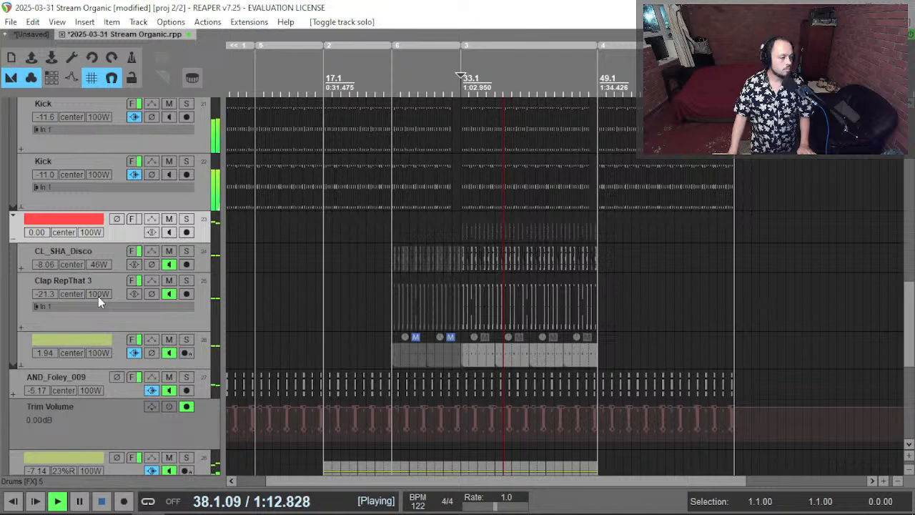
Listen to the clap group and CL_SHA_Disco in solo, and compare the drums with the unnamed Serum 2 track under Clap RepThat 3 muted and unmuted.
{"action": "left_click", "coordinate": [186, 219]}
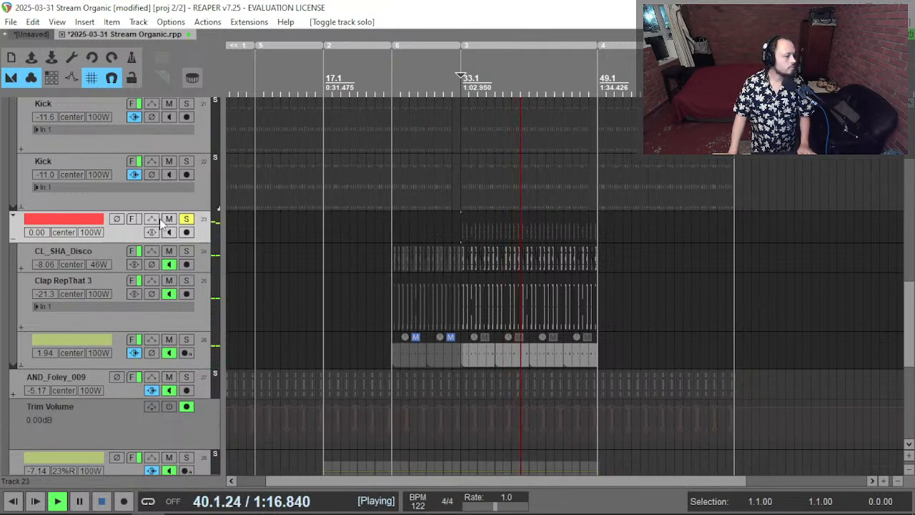
{"action": "left_click", "coordinate": [186, 252]}
{"action": "left_click", "coordinate": [186, 251]}
{"action": "left_click", "coordinate": [169, 340]}
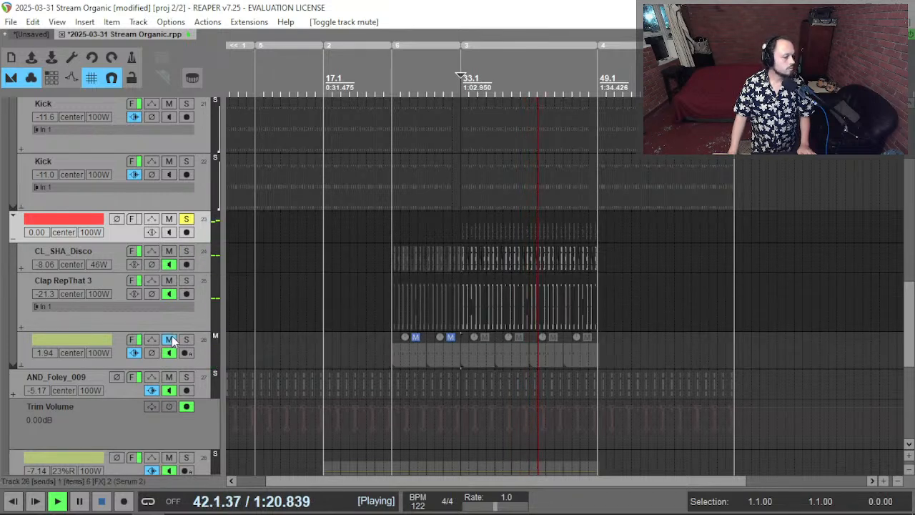
{"action": "left_click", "coordinate": [186, 220]}
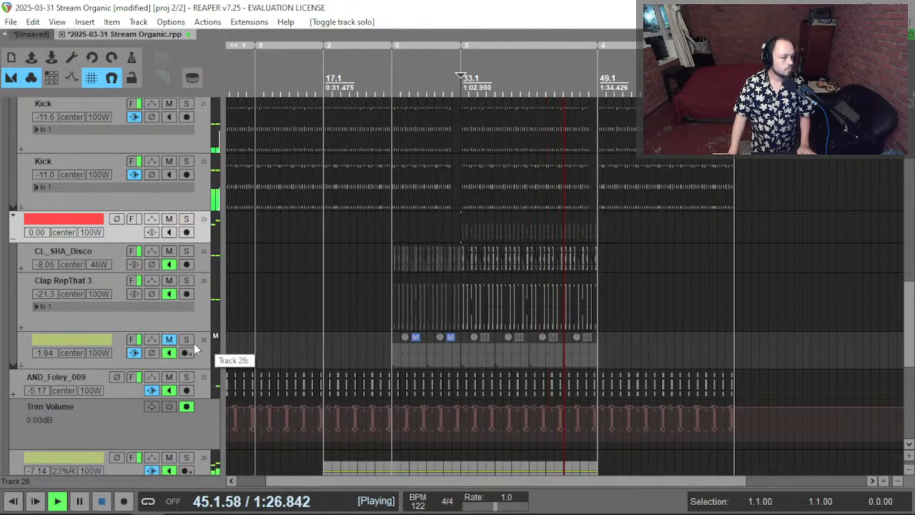
{"action": "left_click", "coordinate": [169, 340]}
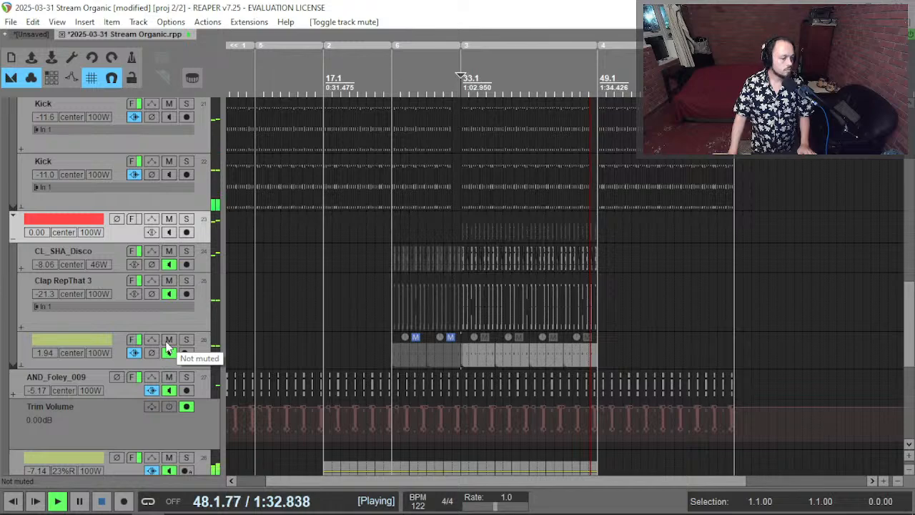
Play from bar 33, solo the Bass Bus together with Drums, replay from bar 25, and clear the Drums solo.
{"action": "left_click", "coordinate": [458, 353]}
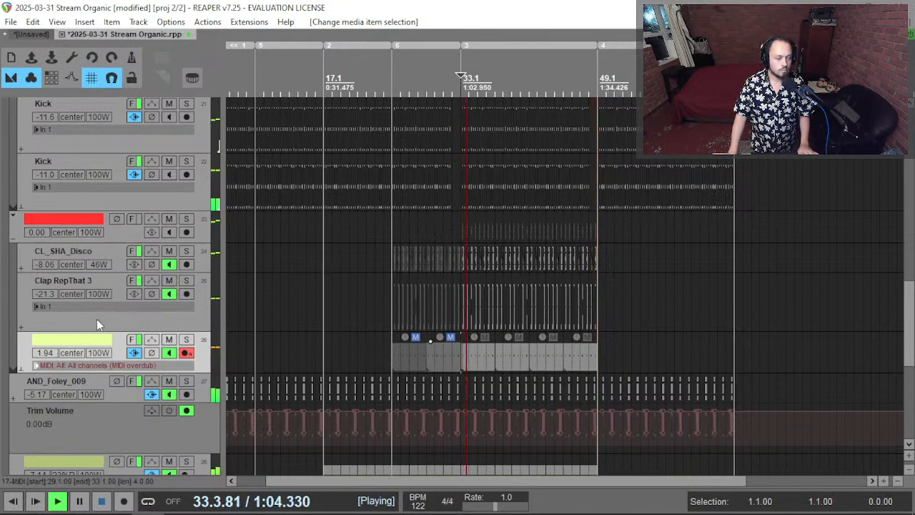
{"action": "scroll", "coordinate": [104, 317], "scroll_direction": "up", "scroll_amount": 4}
{"action": "scroll", "coordinate": [89, 326], "scroll_direction": "up", "scroll_amount": 4}
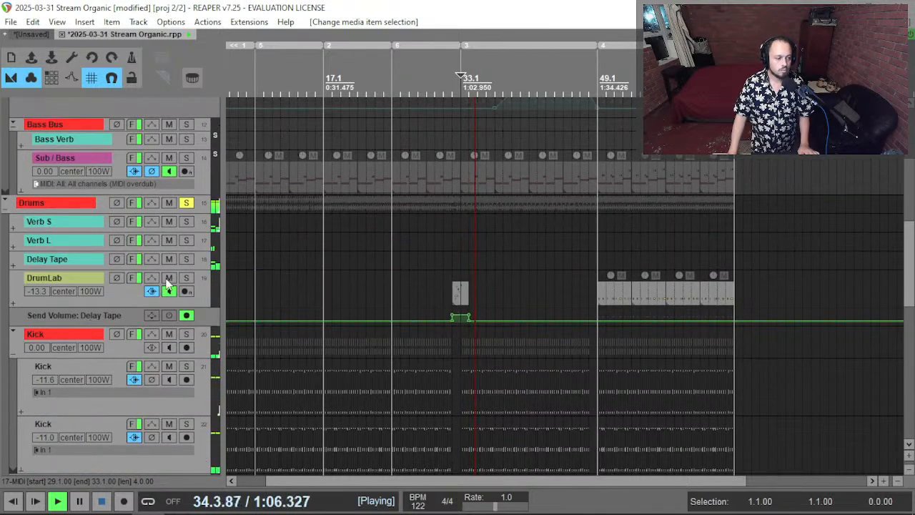
{"action": "scroll", "coordinate": [162, 290], "scroll_direction": "up", "scroll_amount": 3}
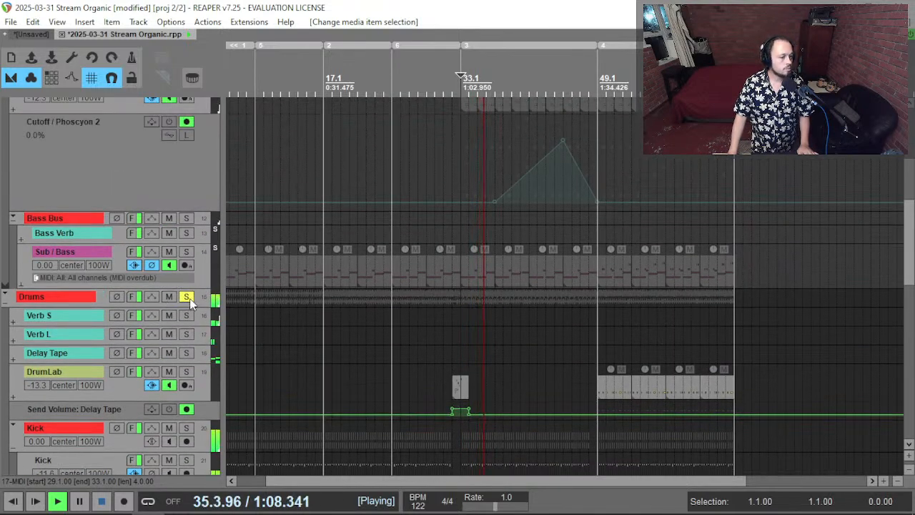
{"action": "left_click", "coordinate": [186, 218]}
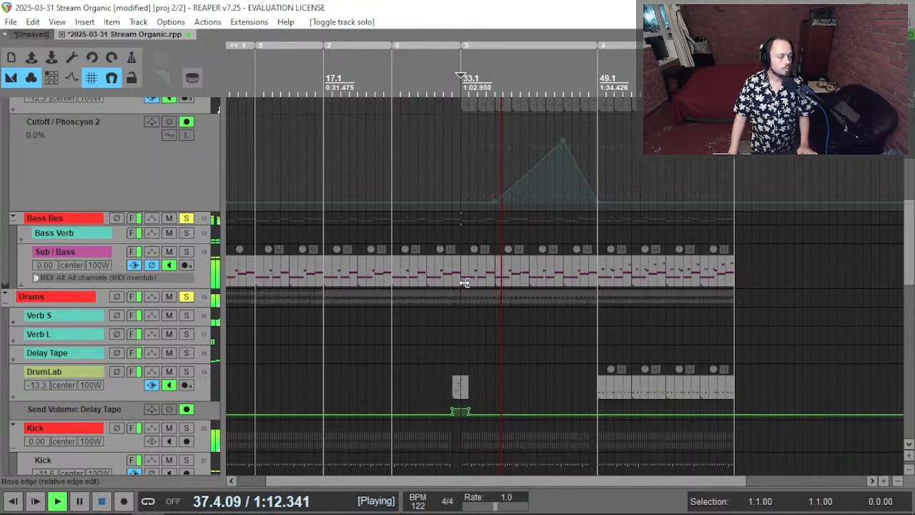
{"action": "left_click", "coordinate": [394, 275]}
{"action": "key", "text": "space"}
{"action": "key", "text": "space"}
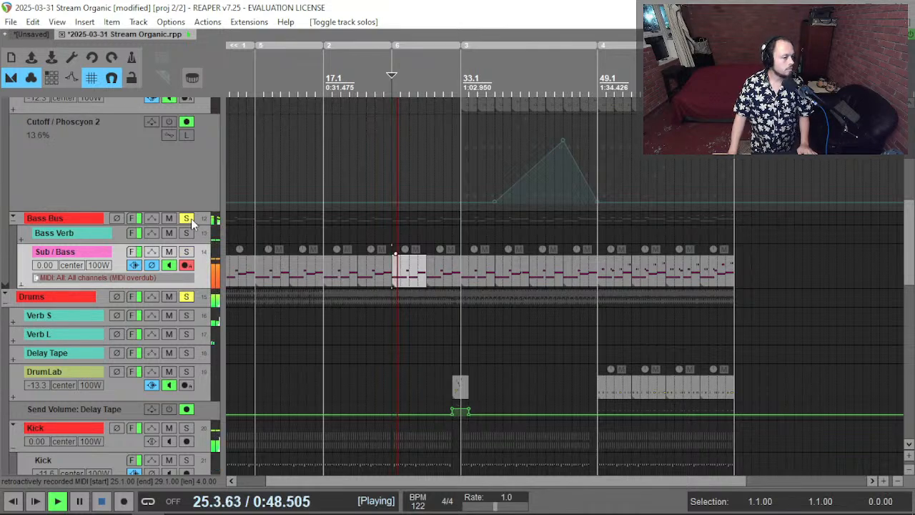
{"action": "left_click", "coordinate": [185, 296]}
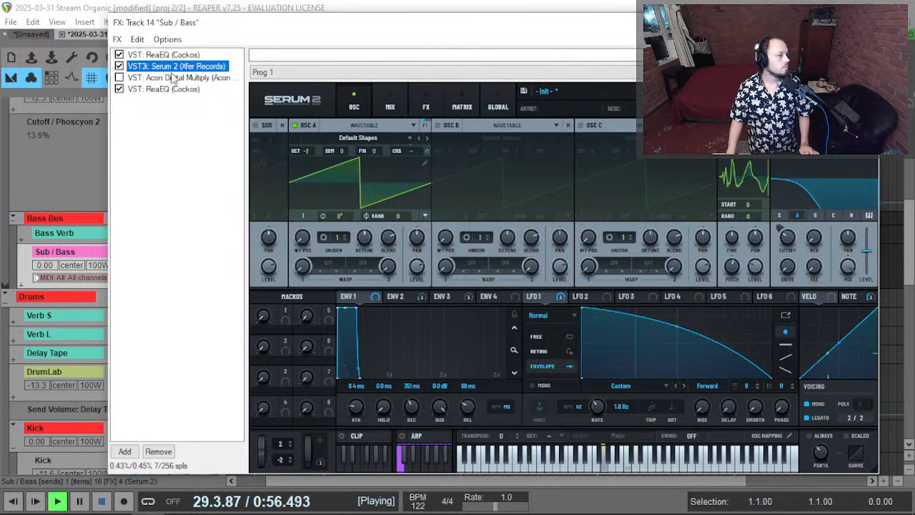
Duplicate Serum 2 in the Sub / Bass effects chain, bypass the original instance, and load the BA 1 Phat Sub preset in the copy.
{"action": "key", "text": "ctrl+c"}
{"action": "key", "text": "ctrl+v"}
{"action": "left_click", "coordinate": [119, 67]}
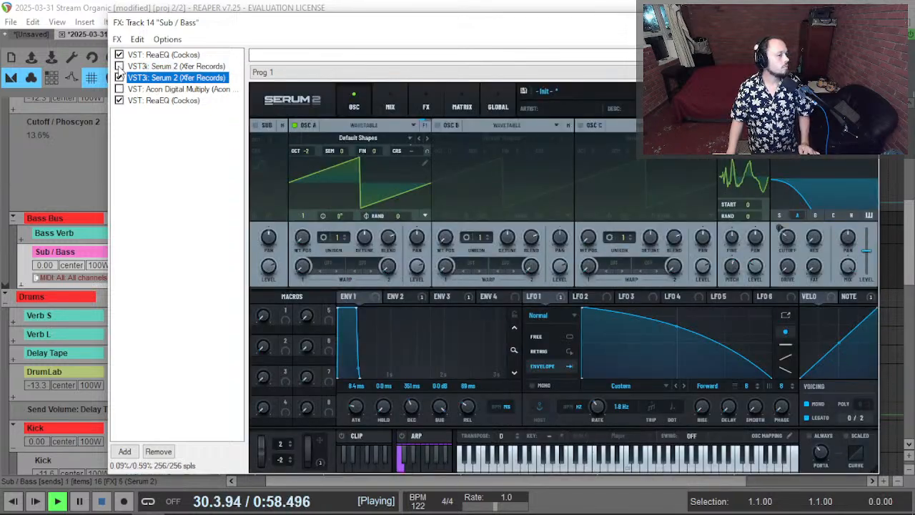
{"action": "left_click", "coordinate": [544, 91]}
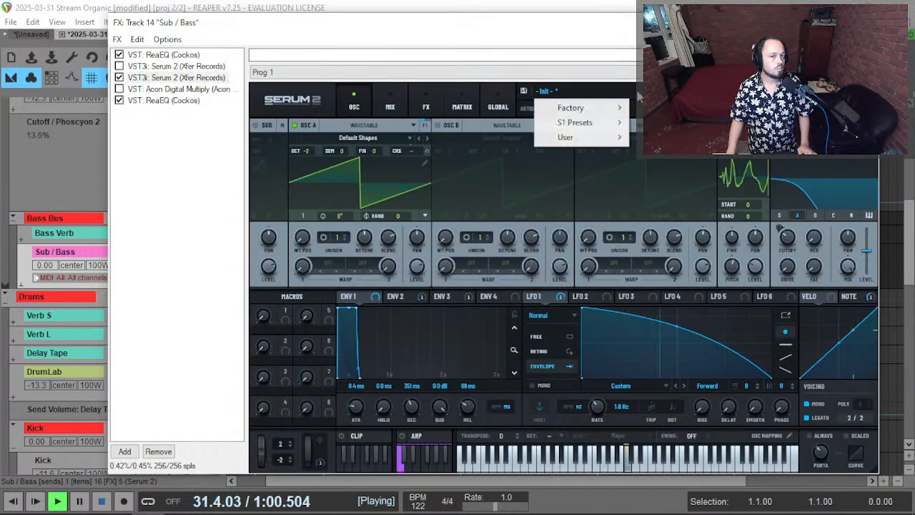
{"action": "mouse_move", "coordinate": [590, 109]}
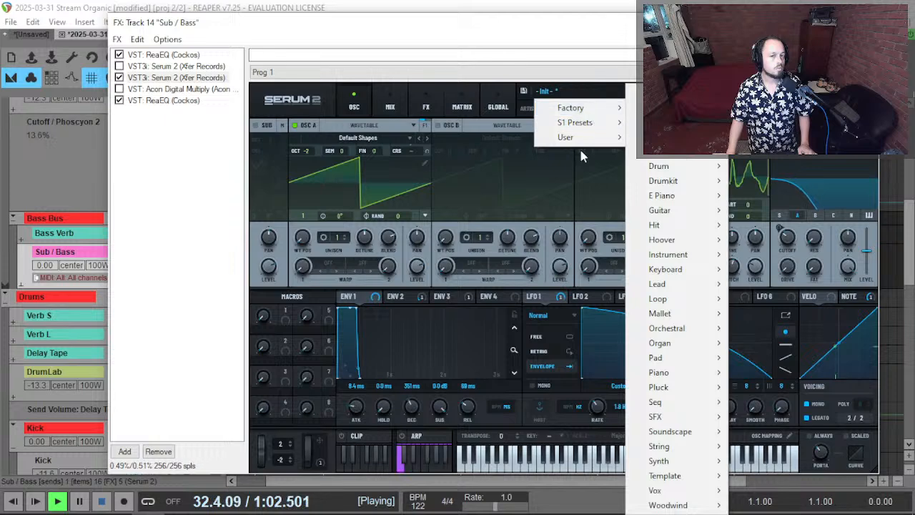
{"action": "mouse_move", "coordinate": [583, 141]}
{"action": "left_click", "coordinate": [656, 138]}
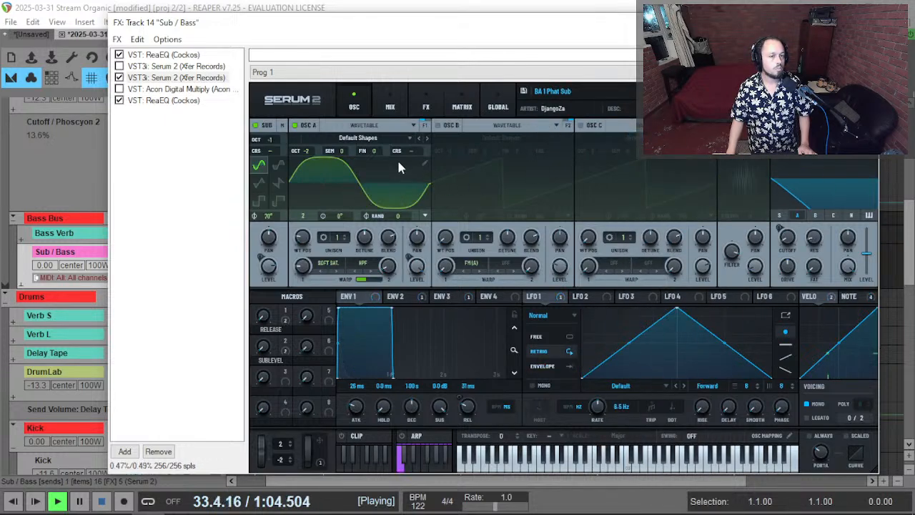
Close the Sub / Bass effects chain and clear the Bass Bus solo to hear the bass in the full mix.
{"action": "key", "text": "Escape"}
{"action": "left_click", "coordinate": [187, 234]}
{"action": "left_click", "coordinate": [187, 252]}
{"action": "left_click", "coordinate": [188, 218]}
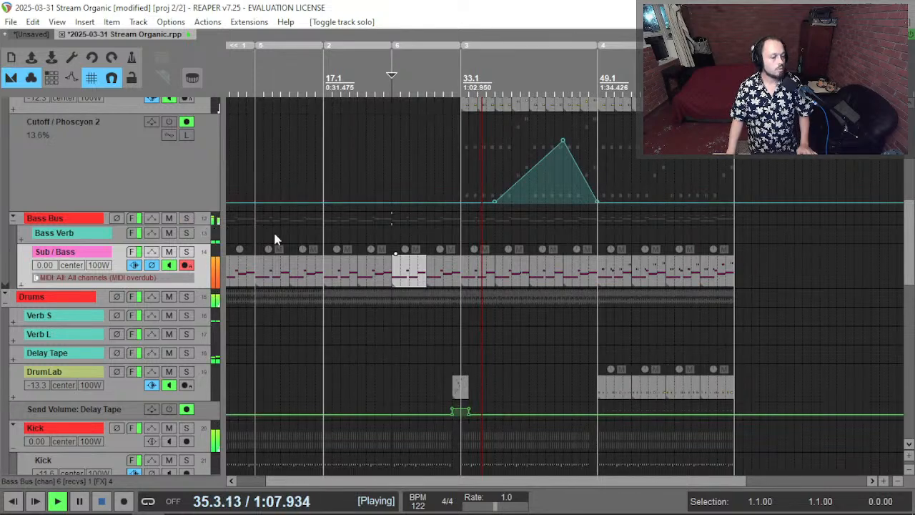
Replay the full mix from bar 25 with the new bass sound, and solo the Sub / Bass track.
{"action": "left_click", "coordinate": [324, 268]}
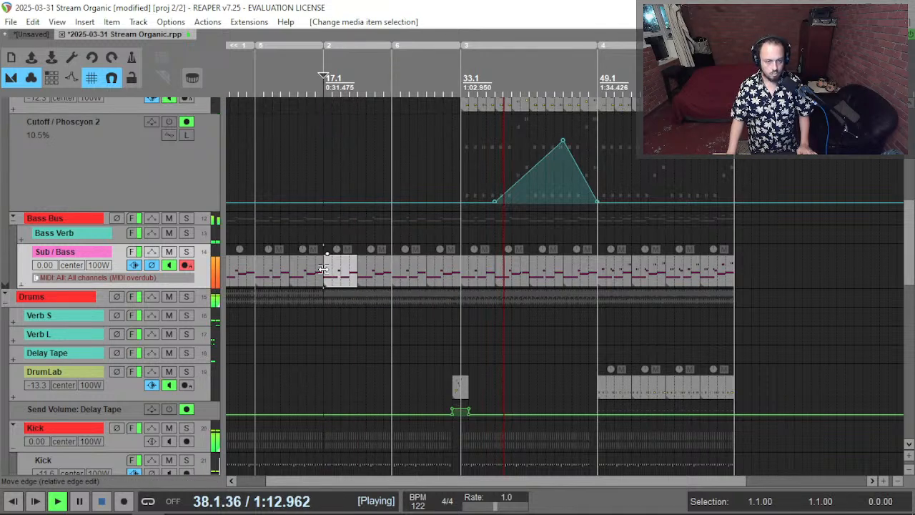
{"action": "left_click", "coordinate": [390, 276]}
{"action": "key", "text": "space"}
{"action": "key", "text": "space"}
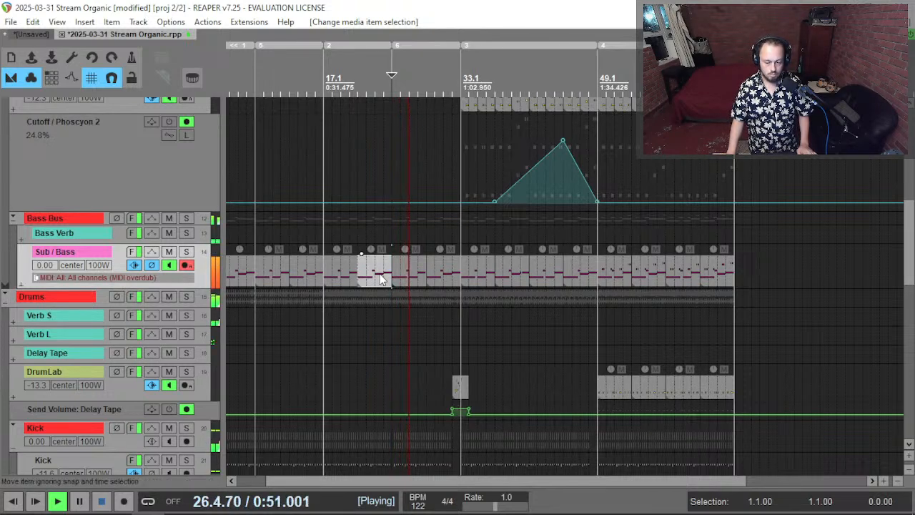
{"action": "key", "text": "F6"}
{"action": "key", "text": "alt"}
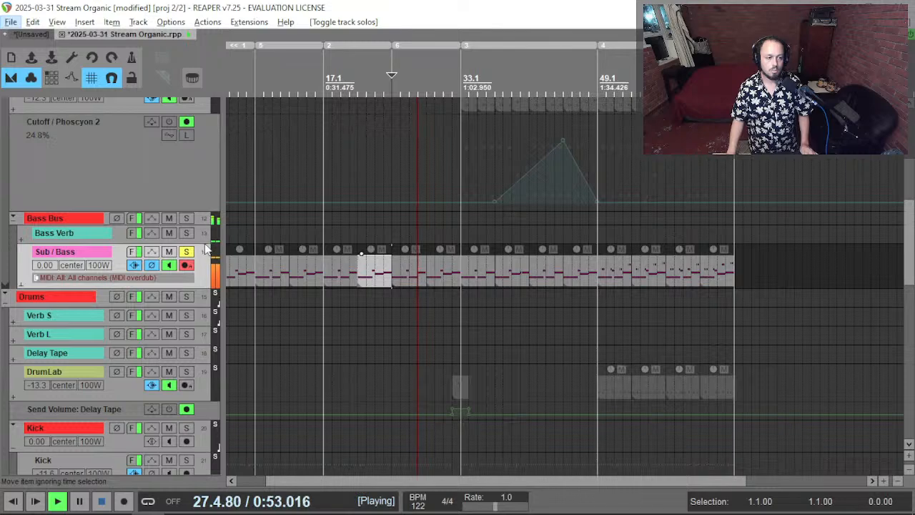
Check the Serum 2 patch on Sub / Bass, and compare the track in the full mix and soloed.
{"action": "key", "text": "f"}
{"action": "left_click", "coordinate": [446, 126]}
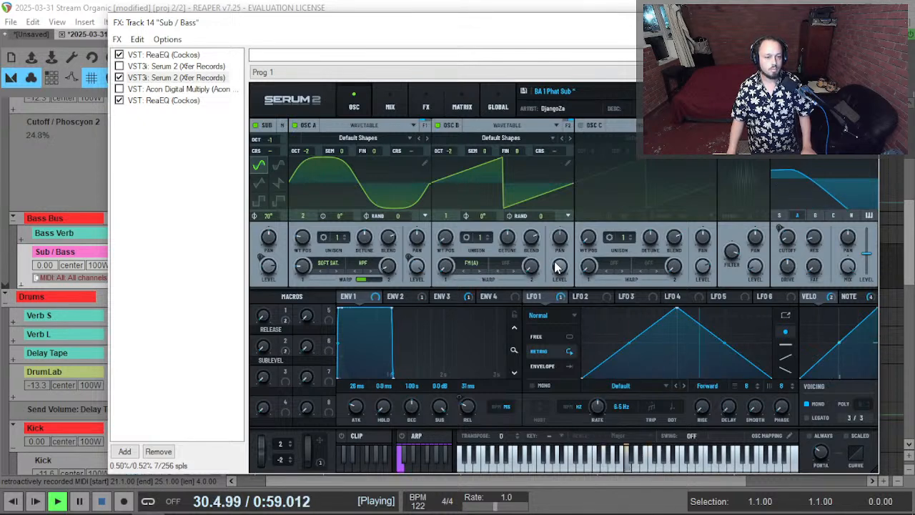
{"action": "key", "text": "Escape"}
{"action": "key", "text": "F6"}
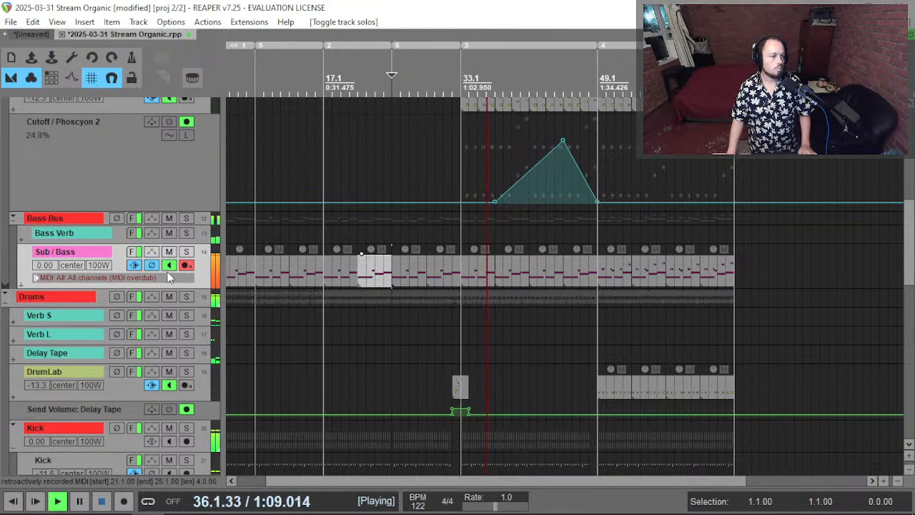
{"action": "key", "text": "F6"}
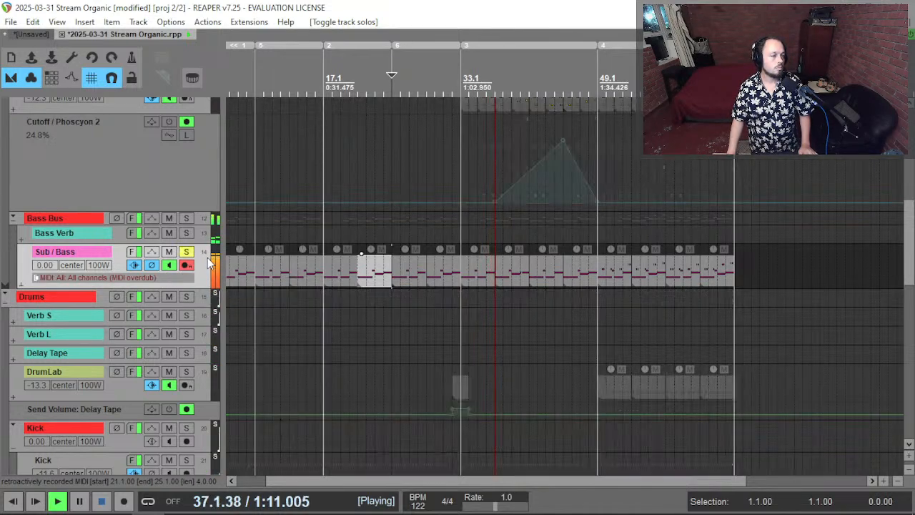
Inspect Env 3 and Env 2 of the Sub / Bass Serum 2, and set a moderate negative Env 2 amount on Main Tuning.
{"action": "key", "text": "f"}
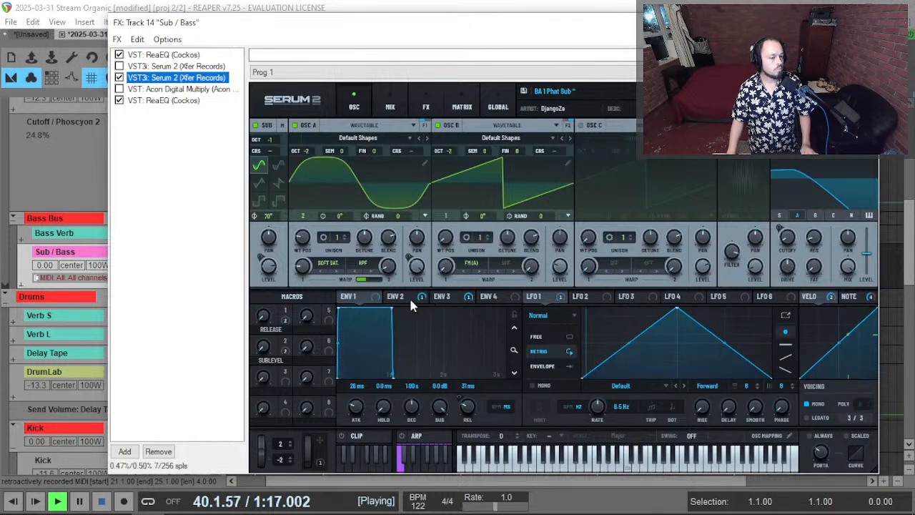
{"action": "left_click", "coordinate": [443, 296]}
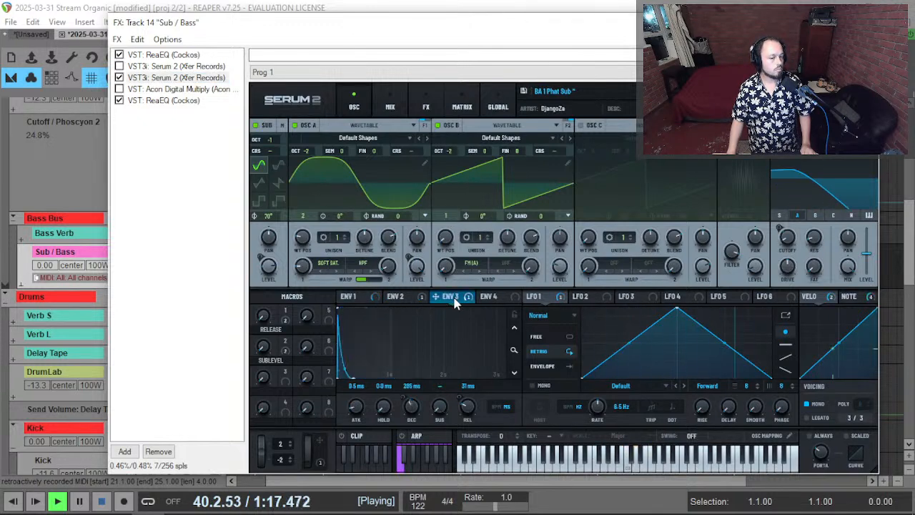
{"action": "left_click", "coordinate": [399, 295]}
{"action": "left_click", "coordinate": [418, 96]}
{"action": "left_click", "coordinate": [466, 102]}
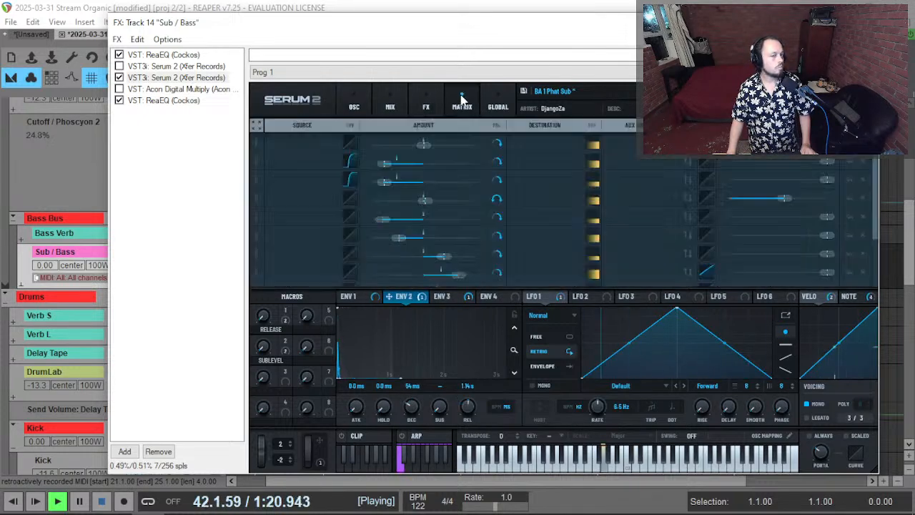
{"action": "left_click_drag", "start_coordinate": [420, 147], "coordinate": [414, 166]}
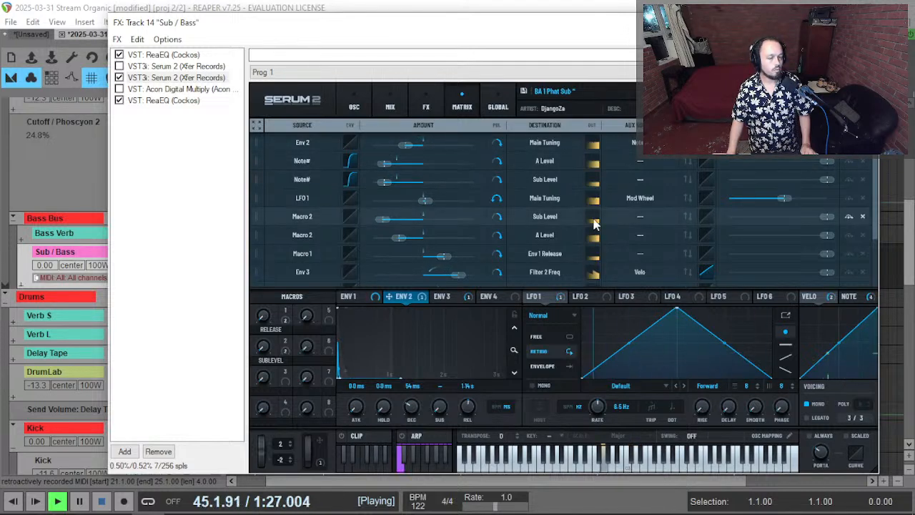
Assign LFO 3 as the auxiliary source of the Env 2 to Main Tuning modulation, and display LFO 4.
{"action": "left_click", "coordinate": [635, 143]}
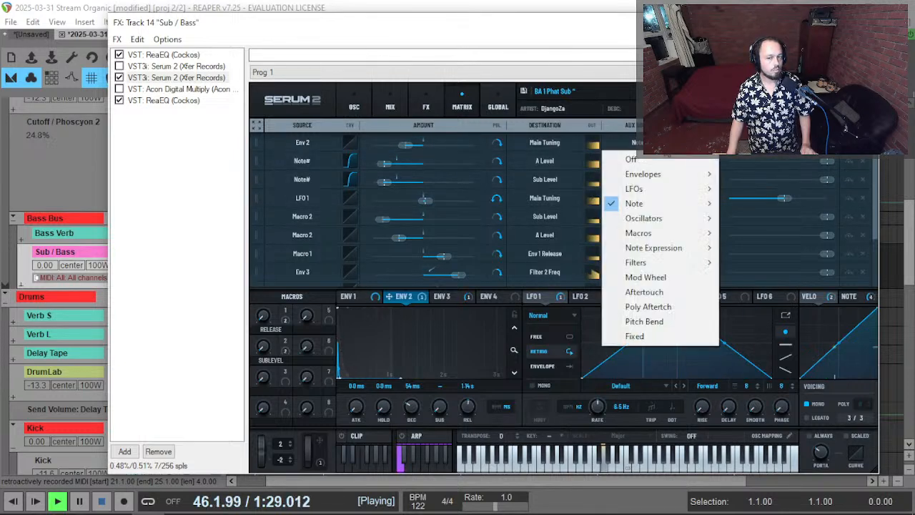
{"action": "mouse_move", "coordinate": [654, 189]}
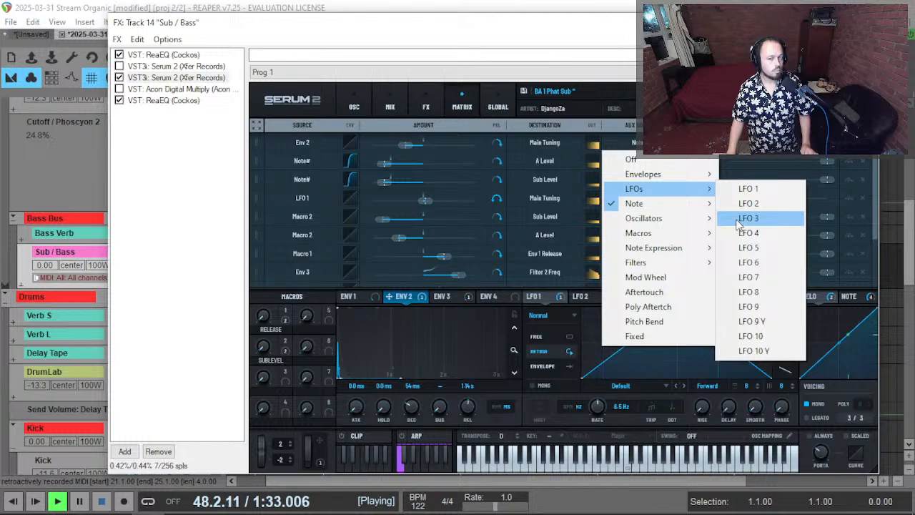
{"action": "left_click", "coordinate": [737, 219]}
{"action": "left_click", "coordinate": [679, 296]}
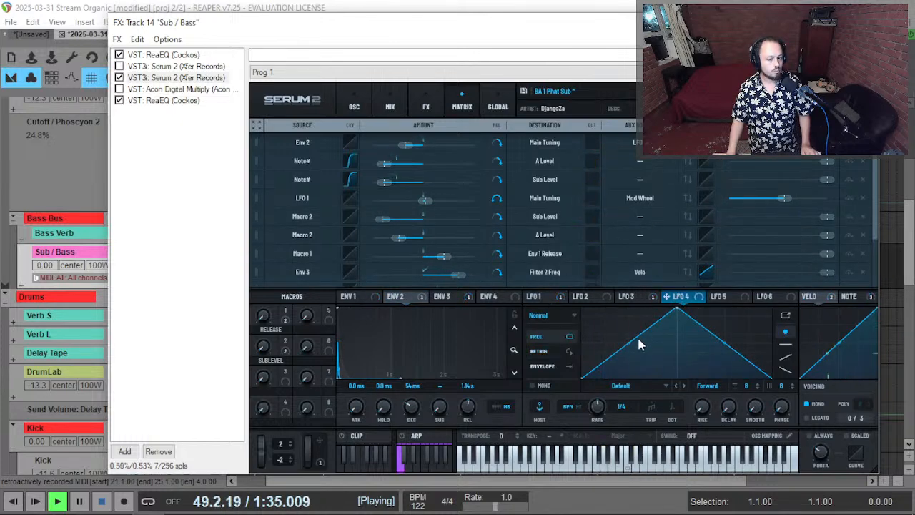
Reshape LFO 4 to stay at full level for the first three quarters and drop to zero, removing surplus points.
{"action": "mouse_move", "coordinate": [592, 320]}
{"action": "left_mouse_down"}
{"action": "mouse_move", "coordinate": [611, 284]}
{"action": "mouse_move", "coordinate": [674, 257]}
{"action": "left_mouse_up"}
{"action": "left_click_drag", "start_coordinate": [696, 324], "coordinate": [709, 304]}
{"action": "mouse_move", "coordinate": [729, 371]}
{"action": "left_mouse_down"}
{"action": "mouse_move", "coordinate": [737, 388]}
{"action": "mouse_move", "coordinate": [765, 399]}
{"action": "left_mouse_up"}
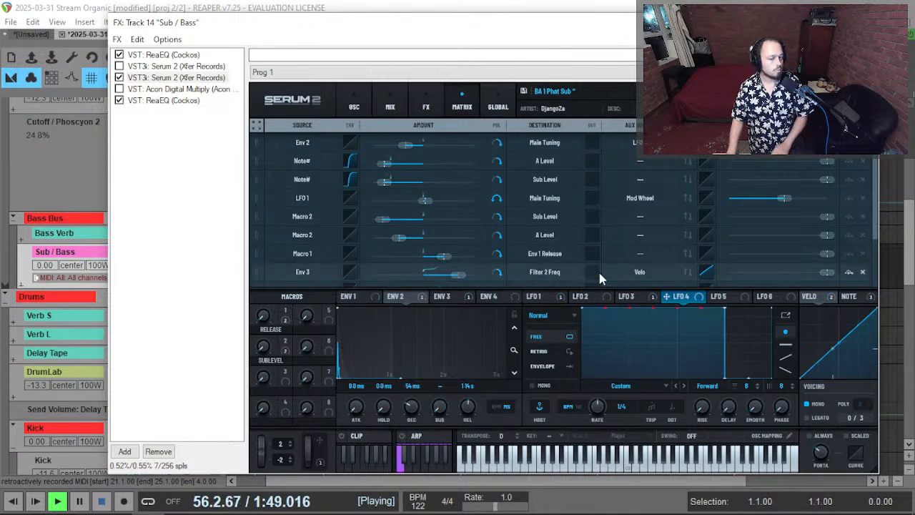
{"action": "right_click", "coordinate": [604, 311]}
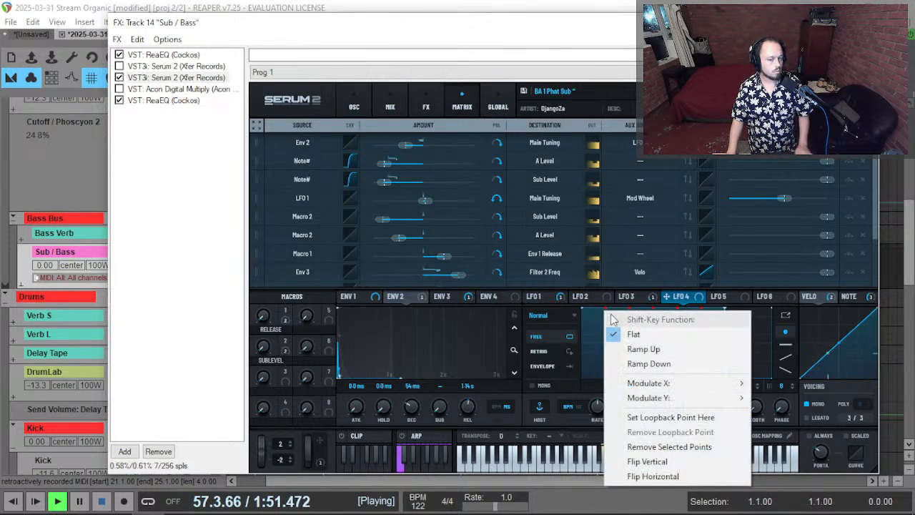
{"action": "left_click", "coordinate": [678, 446]}
{"action": "left_click_drag", "start_coordinate": [685, 320], "coordinate": [729, 265]}
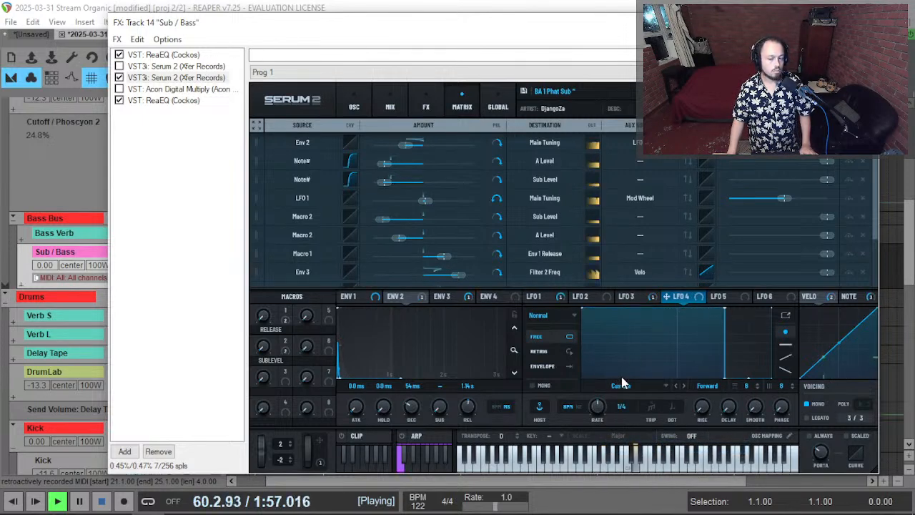
{"action": "right_click", "coordinate": [747, 376]}
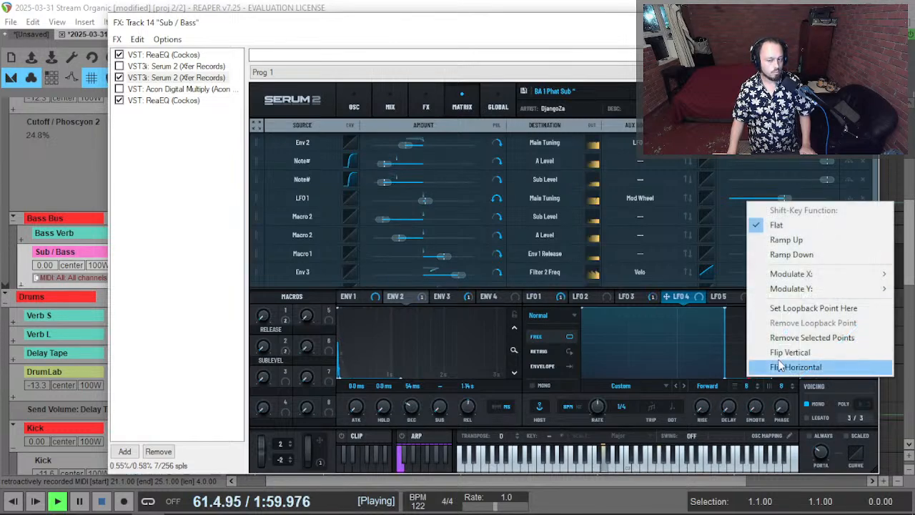
{"action": "left_click", "coordinate": [822, 341]}
{"action": "left_click_drag", "start_coordinate": [748, 343], "coordinate": [802, 431]}
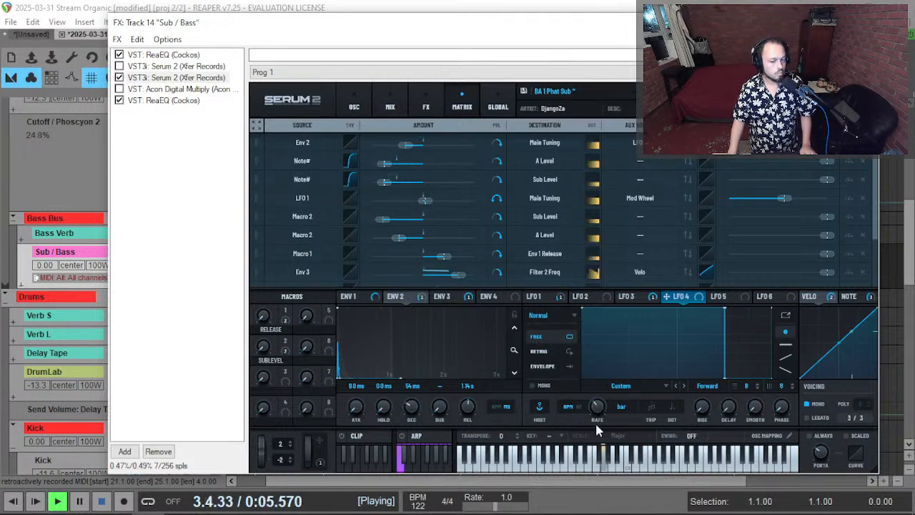
Replay from bar 25, set the LFO 4 rate to 1/2, and try a positive Env 2 amount on Main Tuning.
{"action": "key", "text": "space"}
{"action": "key", "text": "space"}
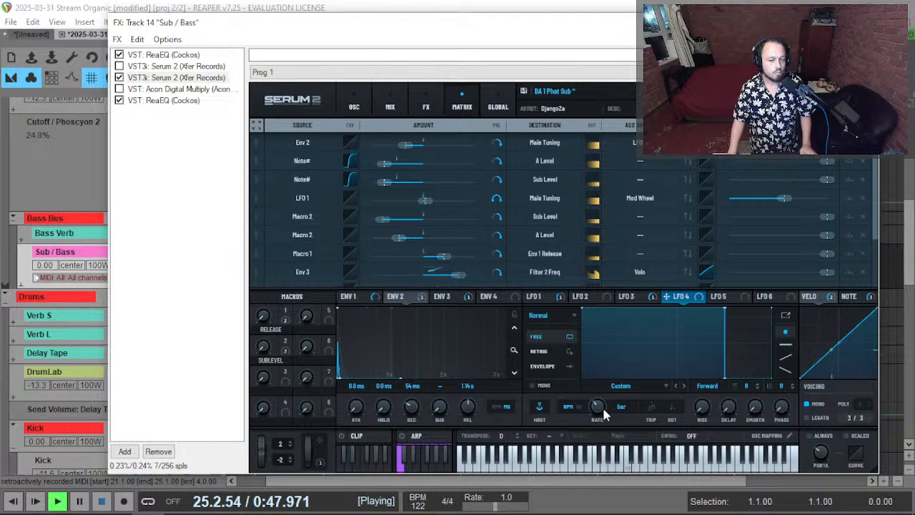
{"action": "left_click_drag", "start_coordinate": [598, 409], "coordinate": [599, 402]}
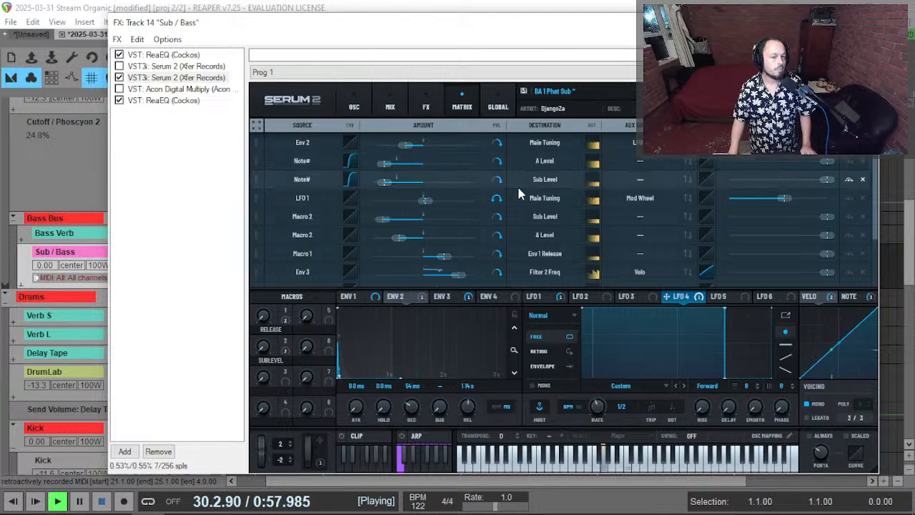
{"action": "left_click_drag", "start_coordinate": [402, 150], "coordinate": [459, 150]}
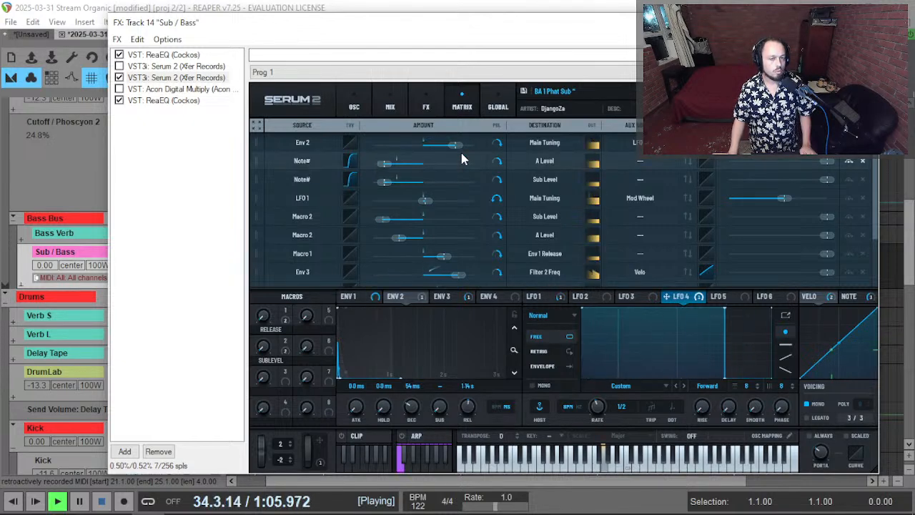
{"action": "mouse_move", "coordinate": [461, 148]}
{"action": "left_mouse_down"}
{"action": "mouse_move", "coordinate": [390, 149]}
{"action": "mouse_move", "coordinate": [458, 161]}
{"action": "left_mouse_up"}
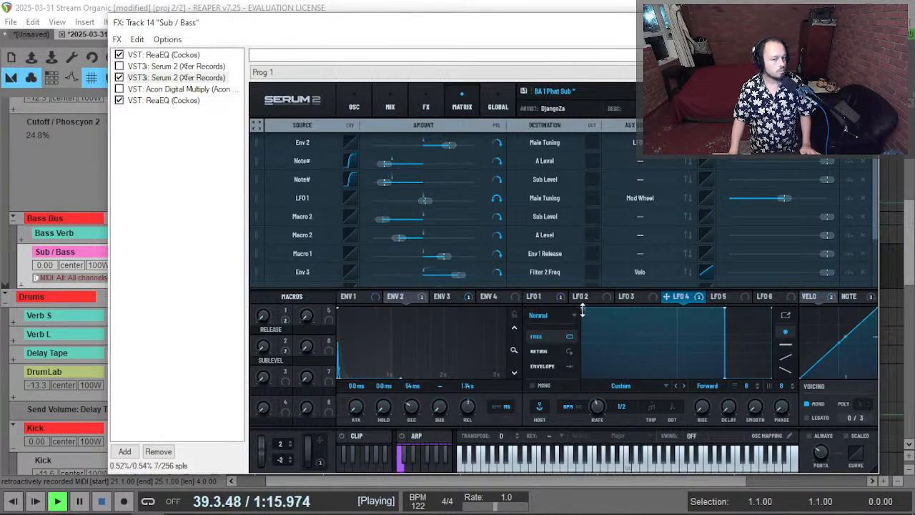
Invert the LFO 4 shape so it stays at zero for three quarters and at full level for the last quarter.
{"action": "left_click_drag", "start_coordinate": [583, 312], "coordinate": [583, 377]}
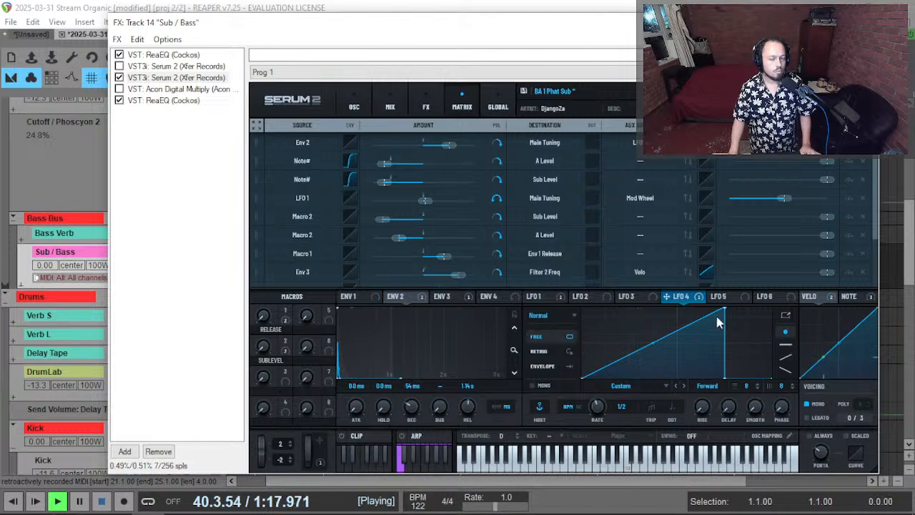
{"action": "mouse_move", "coordinate": [724, 314]}
{"action": "left_mouse_down"}
{"action": "mouse_move", "coordinate": [731, 371]}
{"action": "mouse_move", "coordinate": [740, 297]}
{"action": "left_mouse_up"}
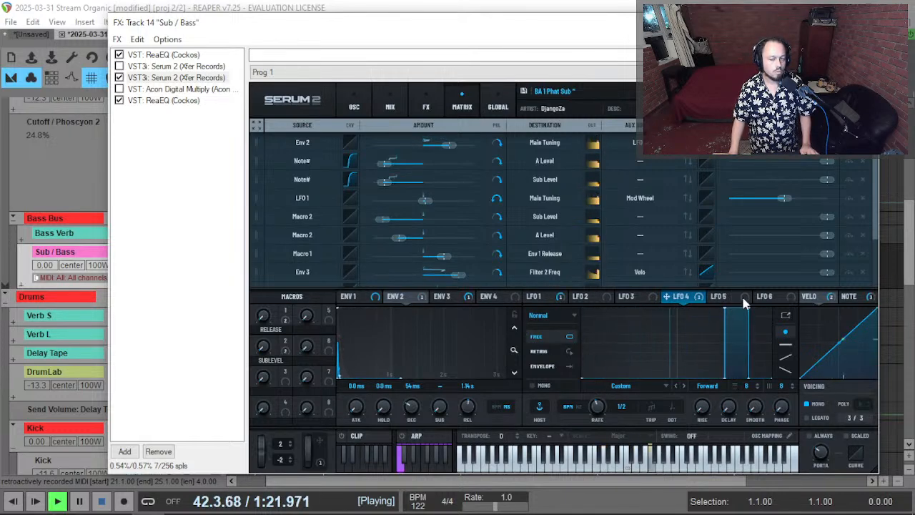
{"action": "double_click", "coordinate": [748, 376]}
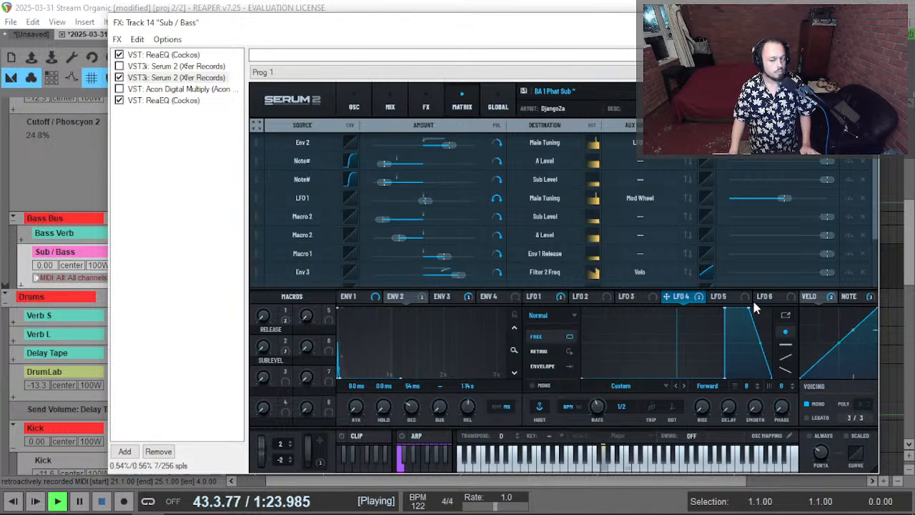
{"action": "left_click_drag", "start_coordinate": [749, 310], "coordinate": [806, 290]}
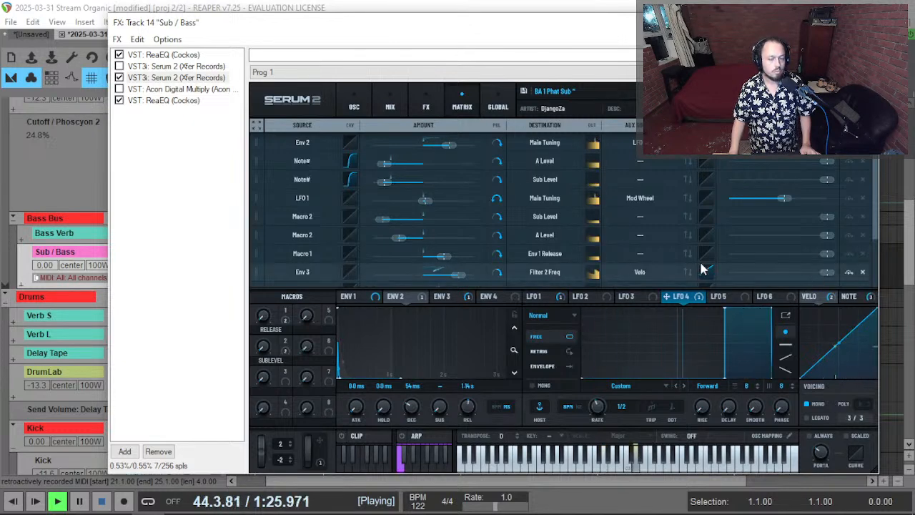
Make the Env 2 amount on Main Tuning slightly negative, and shorten the Env 2 decay to 87 ms.
{"action": "left_click_drag", "start_coordinate": [448, 146], "coordinate": [397, 151]}
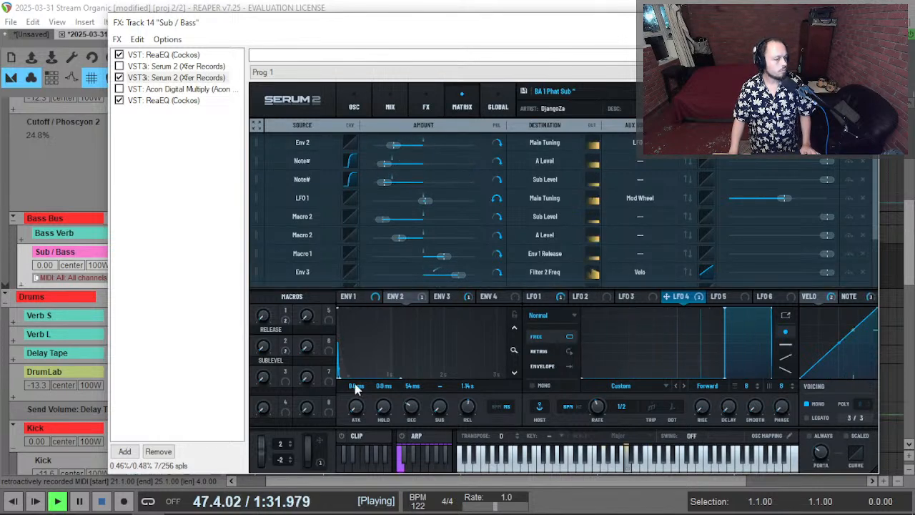
{"action": "left_click_drag", "start_coordinate": [418, 409], "coordinate": [420, 405]}
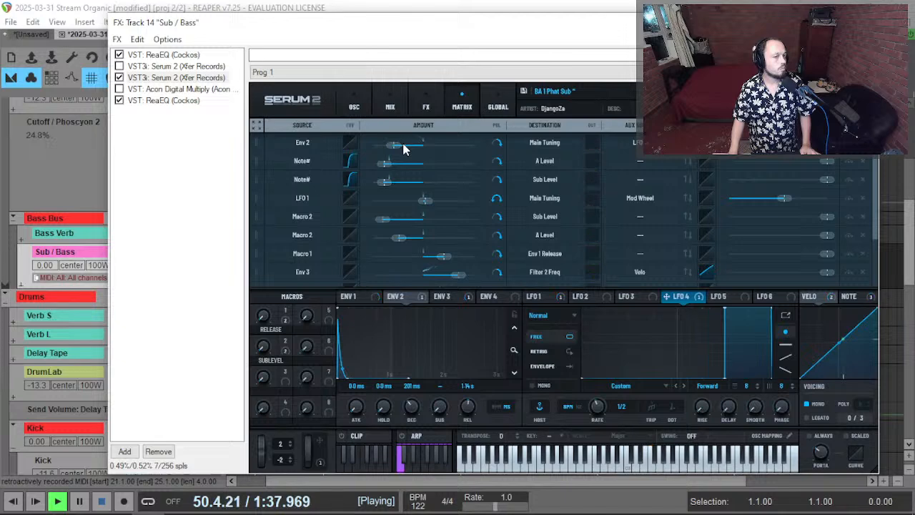
{"action": "left_click_drag", "start_coordinate": [404, 148], "coordinate": [407, 145]}
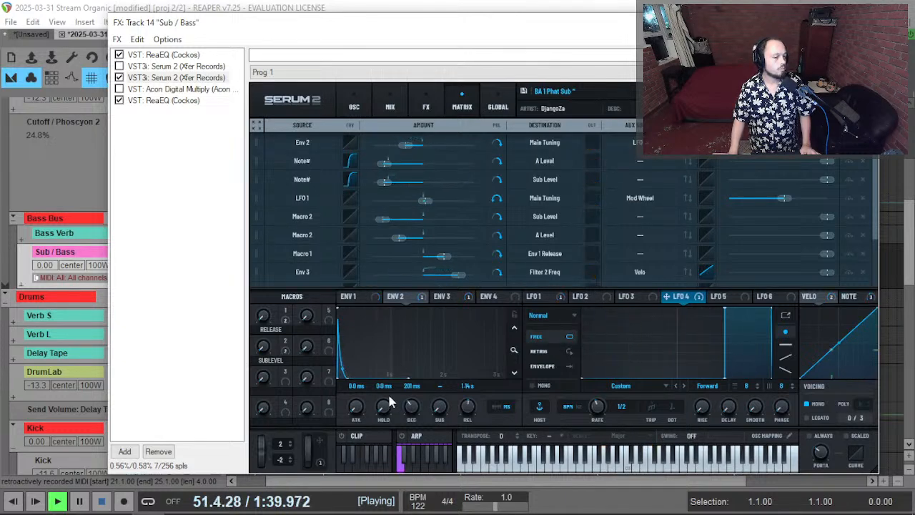
{"action": "left_click", "coordinate": [400, 295]}
{"action": "mouse_move", "coordinate": [412, 406]}
{"action": "left_mouse_down"}
{"action": "mouse_move", "coordinate": [409, 420]}
{"action": "mouse_move", "coordinate": [414, 410]}
{"action": "left_mouse_up"}
{"action": "left_click_drag", "start_coordinate": [407, 146], "coordinate": [416, 147]}
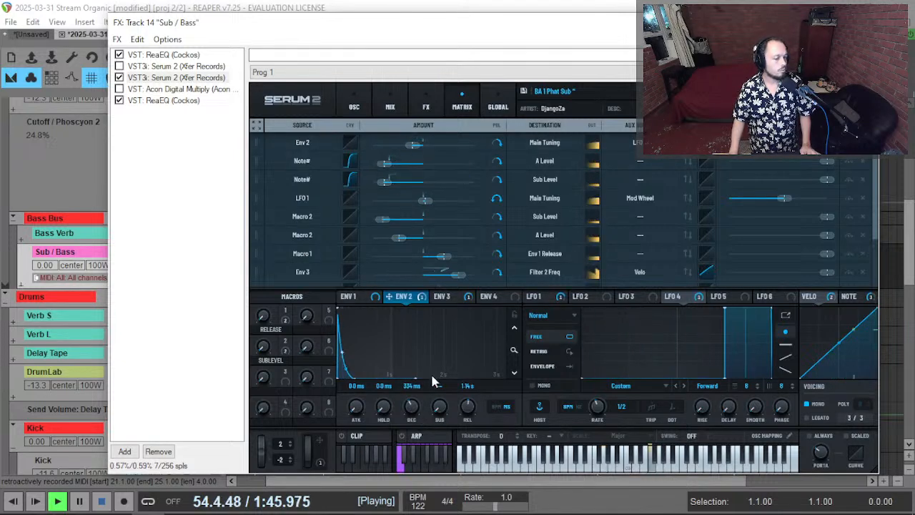
{"action": "left_click_drag", "start_coordinate": [411, 410], "coordinate": [409, 418]}
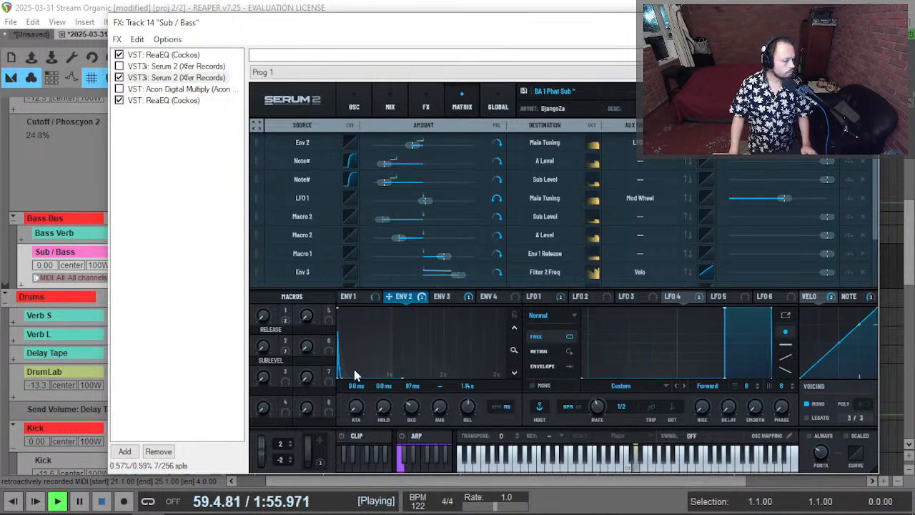
View Env 3, make the Env 2 amount on Main Tuning a little more negative, and enable Legato voicing.
{"action": "left_click", "coordinate": [449, 296]}
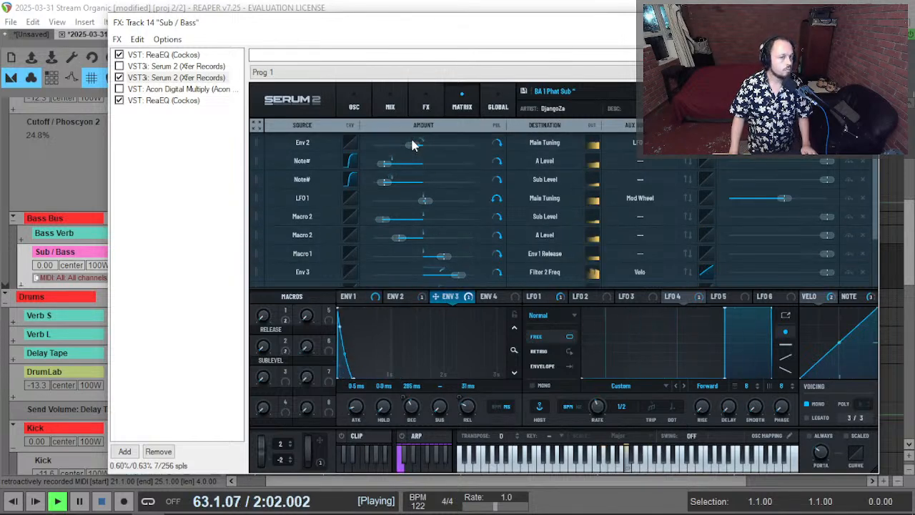
{"action": "mouse_move", "coordinate": [407, 147]}
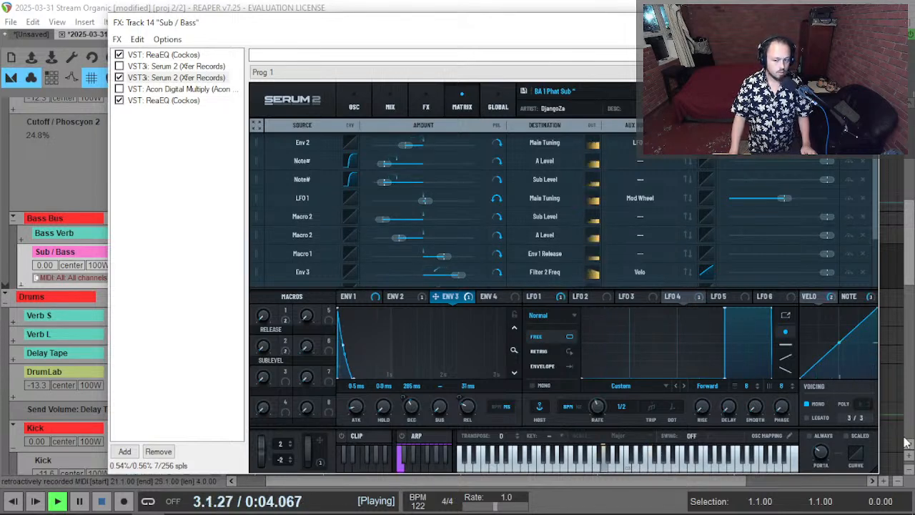
{"action": "left_click", "coordinate": [821, 417]}
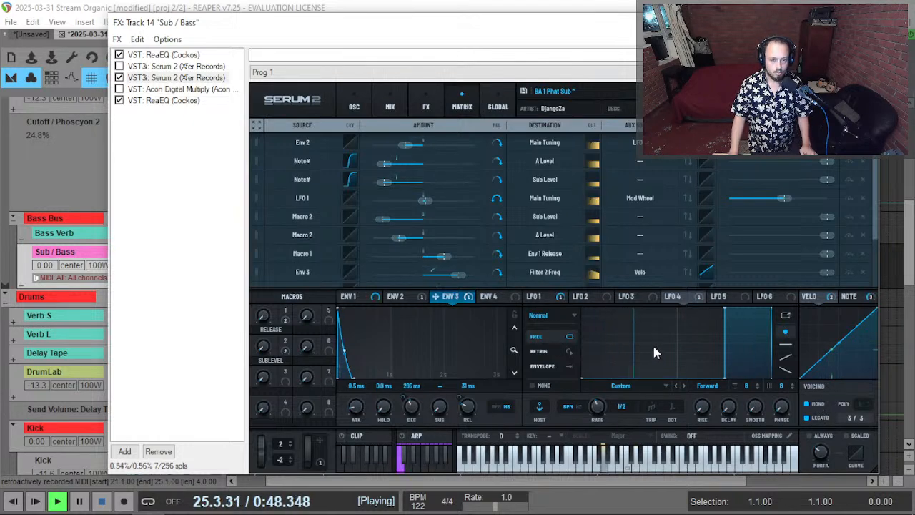
Close the effects chain, play from bar 49, and toggle the Sub / Bass solo off and on again.
{"action": "key", "text": "Escape"}
{"action": "key", "text": "space"}
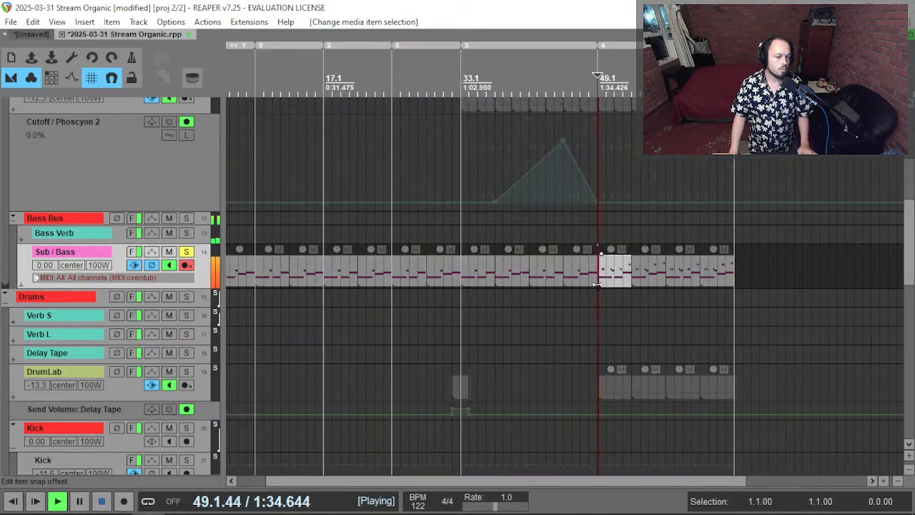
{"action": "key", "text": "F6"}
{"action": "key", "text": "F6"}
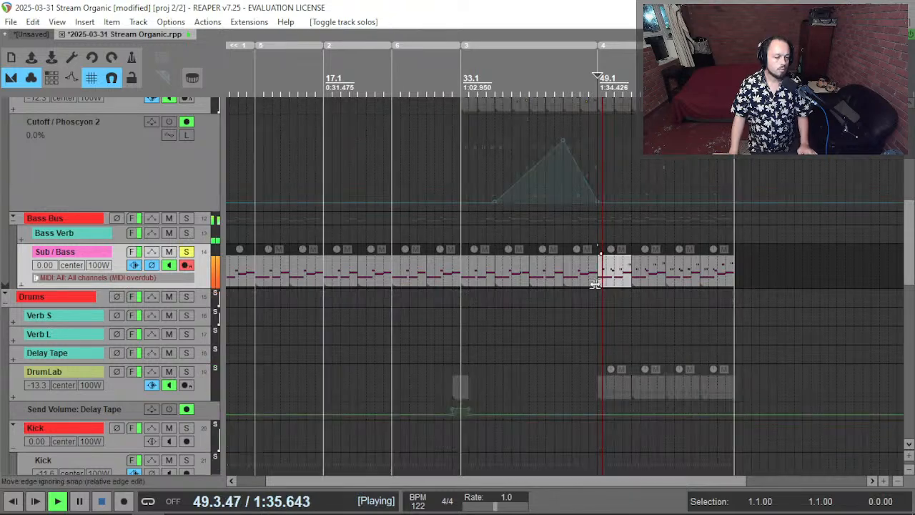
Reopen the Sub / Bass Serum 2, and set a positive Env 2 amount on Main Tuning.
{"action": "left_click", "coordinate": [151, 264]}
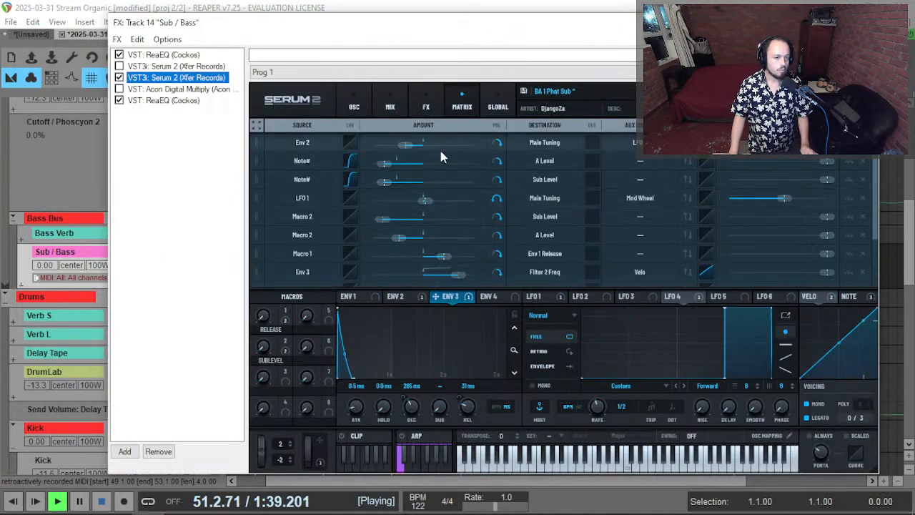
{"action": "left_click_drag", "start_coordinate": [404, 141], "coordinate": [448, 148]}
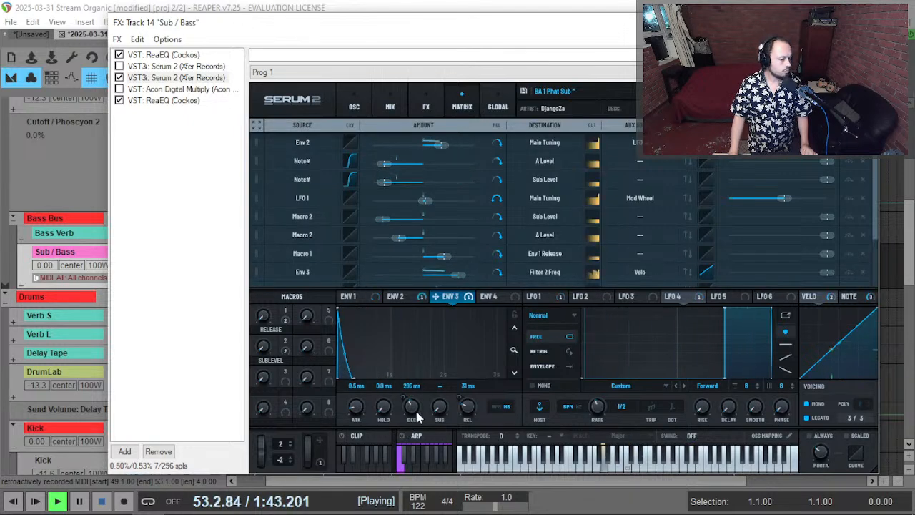
Shorten the Env 3 decay to 182 ms and set the Env 2 decay to 159 ms.
{"action": "left_click_drag", "start_coordinate": [412, 413], "coordinate": [412, 409]}
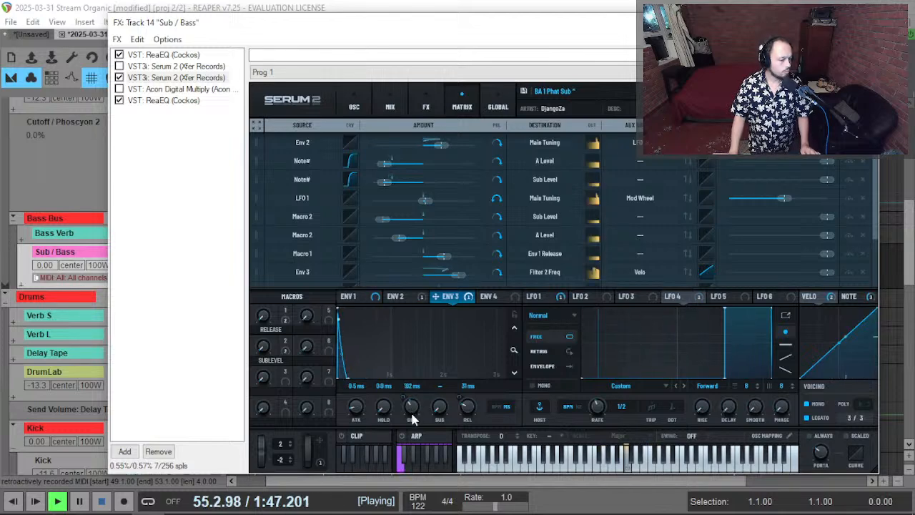
{"action": "left_click", "coordinate": [404, 296]}
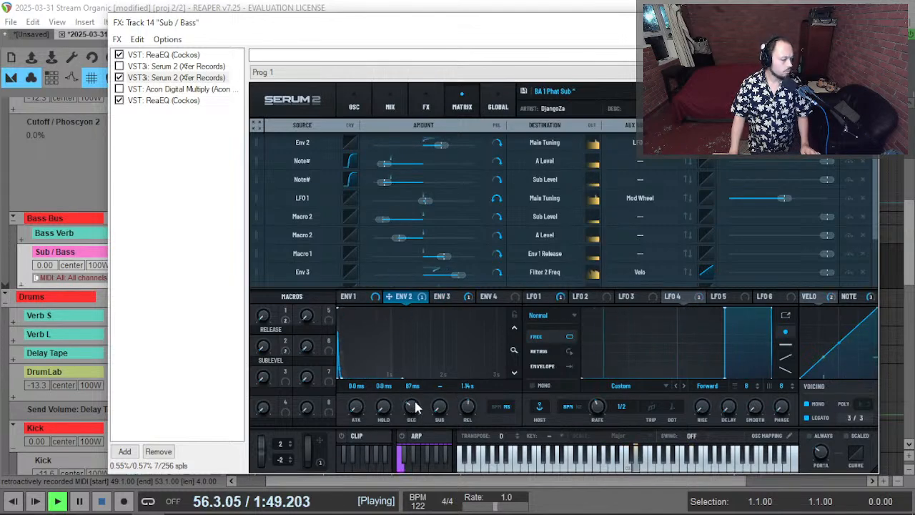
{"action": "left_click_drag", "start_coordinate": [415, 407], "coordinate": [419, 398]}
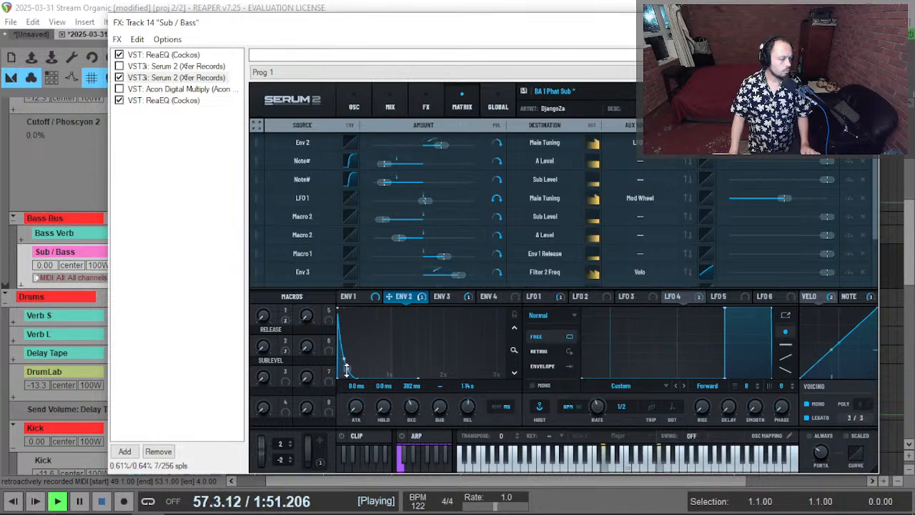
{"action": "left_click", "coordinate": [443, 296]}
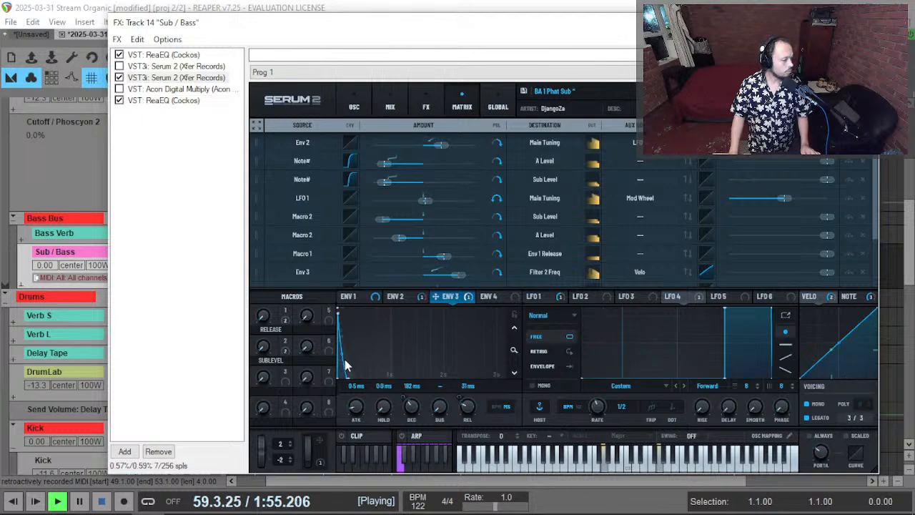
{"action": "left_click", "coordinate": [392, 296]}
{"action": "left_click_drag", "start_coordinate": [417, 417], "coordinate": [417, 436]}
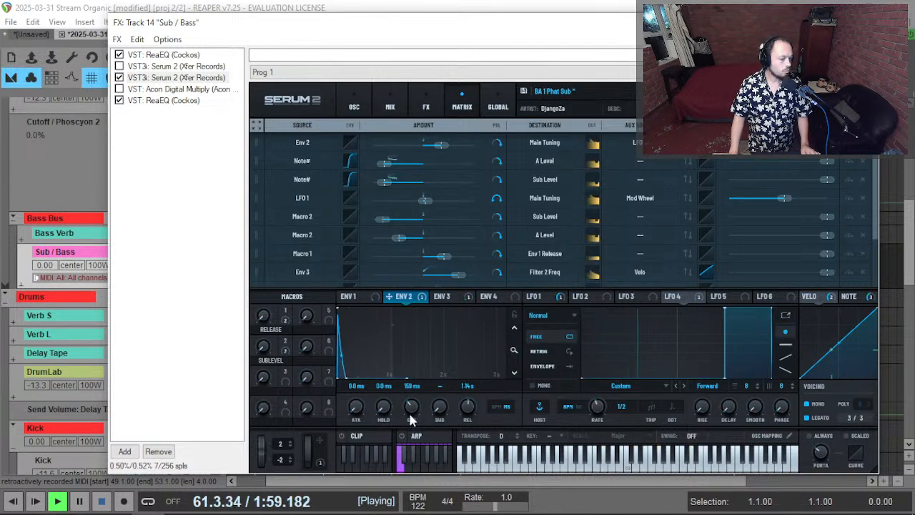
Set the Env 2 amount on Main Tuning to -9% and close the Sub / Bass effects chain.
{"action": "left_click_drag", "start_coordinate": [439, 145], "coordinate": [421, 150]}
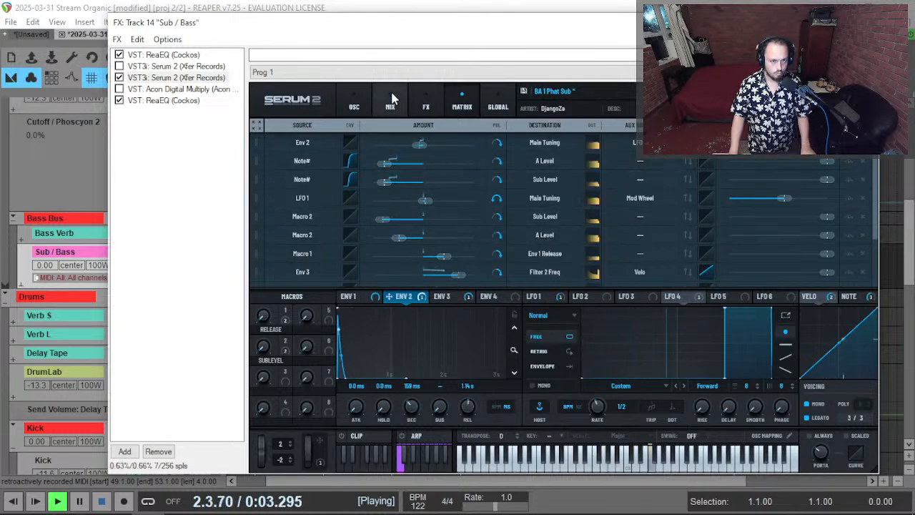
{"action": "key", "text": "Escape"}
{"action": "key", "text": "F6"}
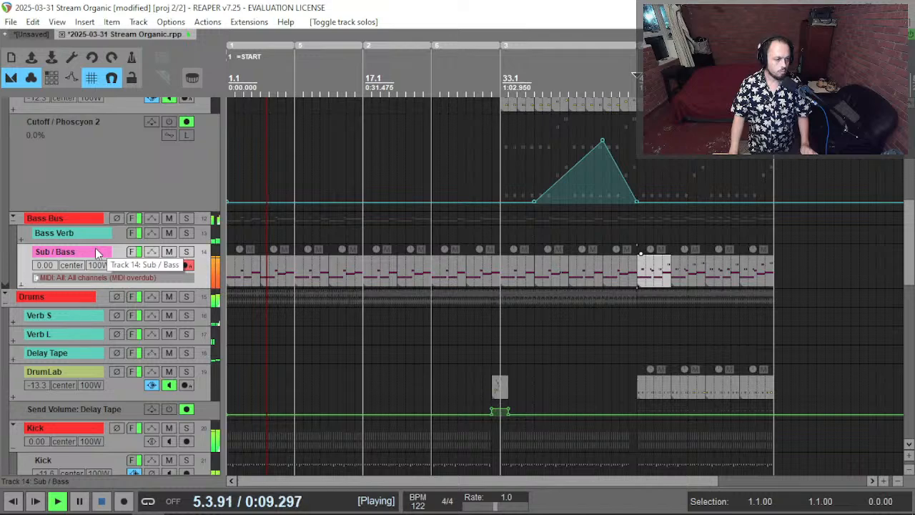
{"action": "key", "text": "shift+f"}
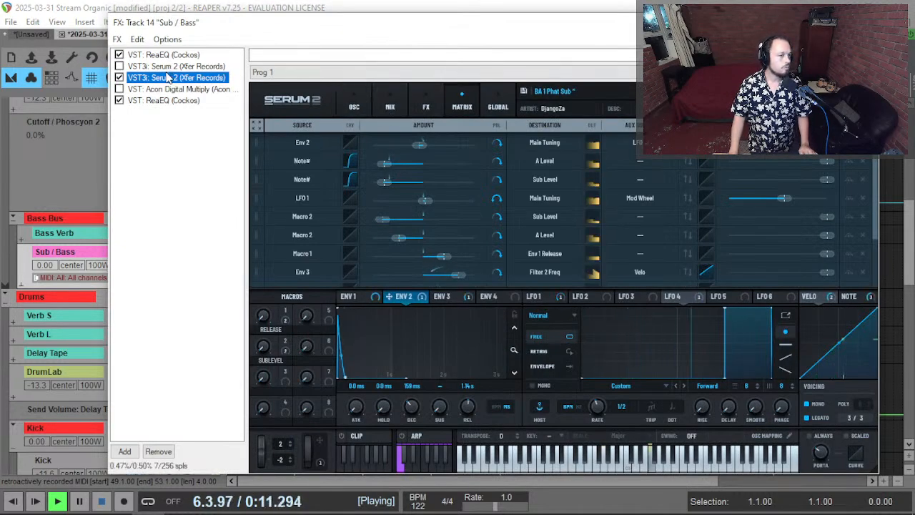
{"action": "key", "text": "shift+f"}
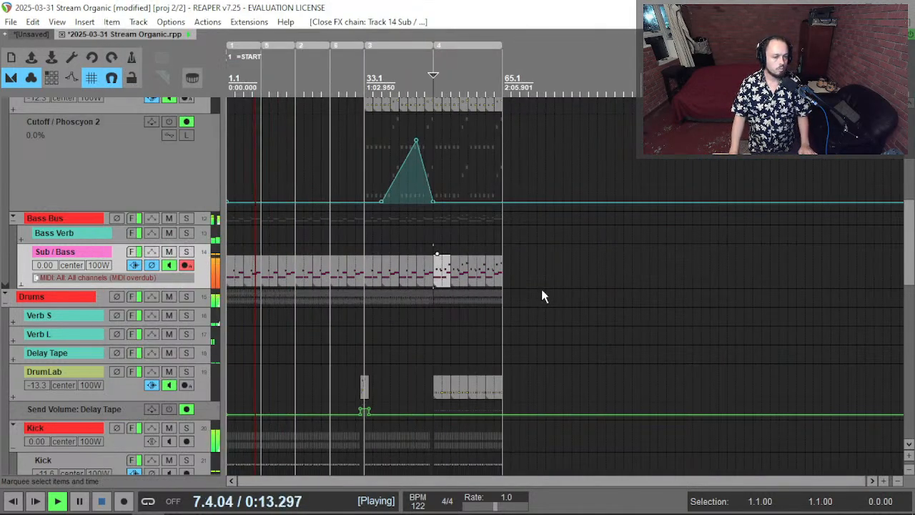
Select all MIDI items on the Sub / Bass track and open them together in the MIDI editor.
{"action": "left_click_drag", "start_coordinate": [544, 268], "coordinate": [141, 280]}
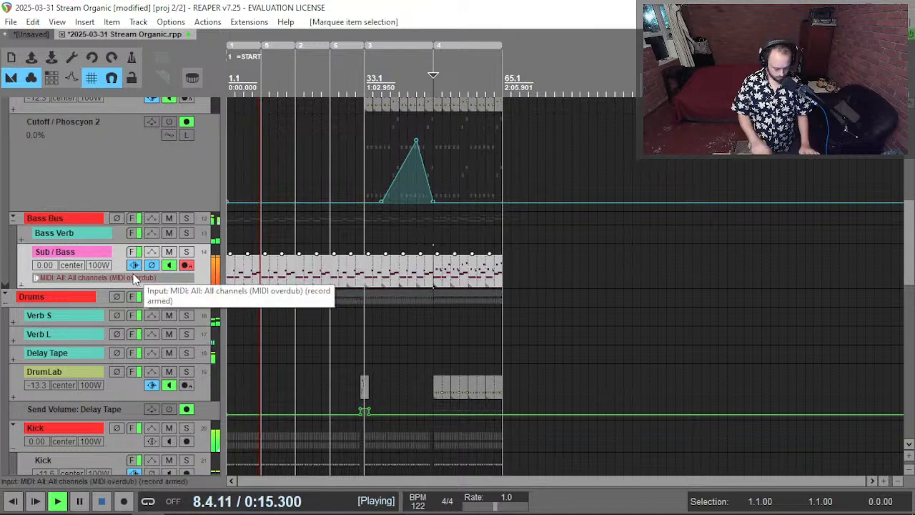
{"action": "key", "text": "ctrl+alt+e"}
{"action": "scroll", "coordinate": [230, 258], "scroll_direction": "down", "scroll_amount": 2}
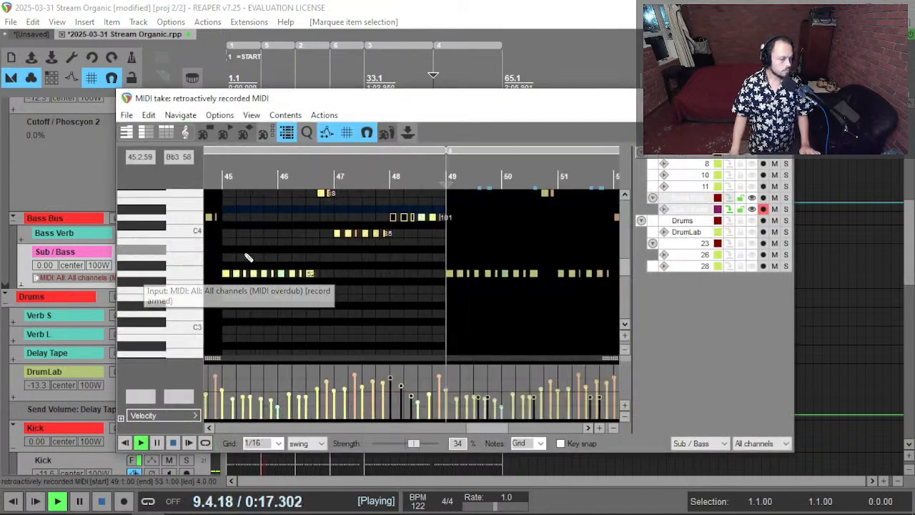
{"action": "scroll", "coordinate": [450, 319], "scroll_direction": "down", "scroll_amount": 2}
{"action": "left_click", "coordinate": [390, 325]}
{"action": "scroll", "coordinate": [392, 327], "scroll_direction": "down", "scroll_amount": 1}
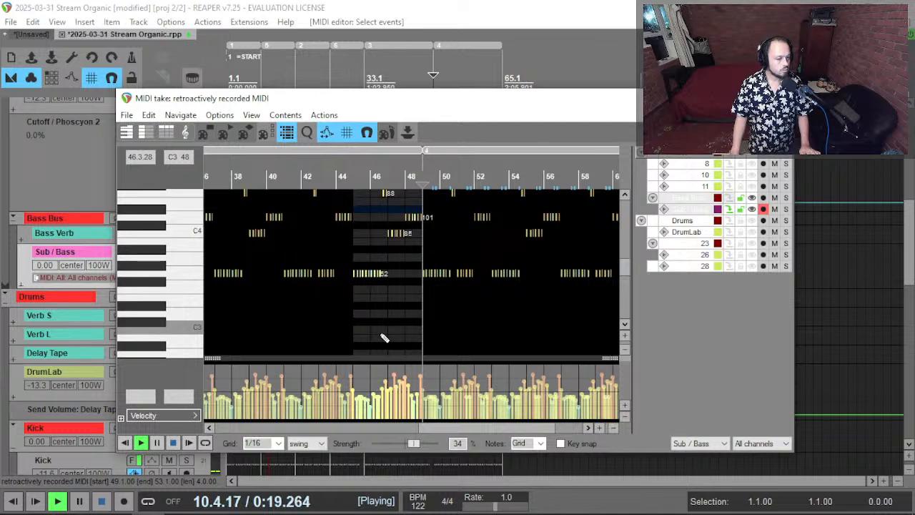
{"action": "scroll", "coordinate": [379, 333], "scroll_direction": "down", "scroll_amount": 1}
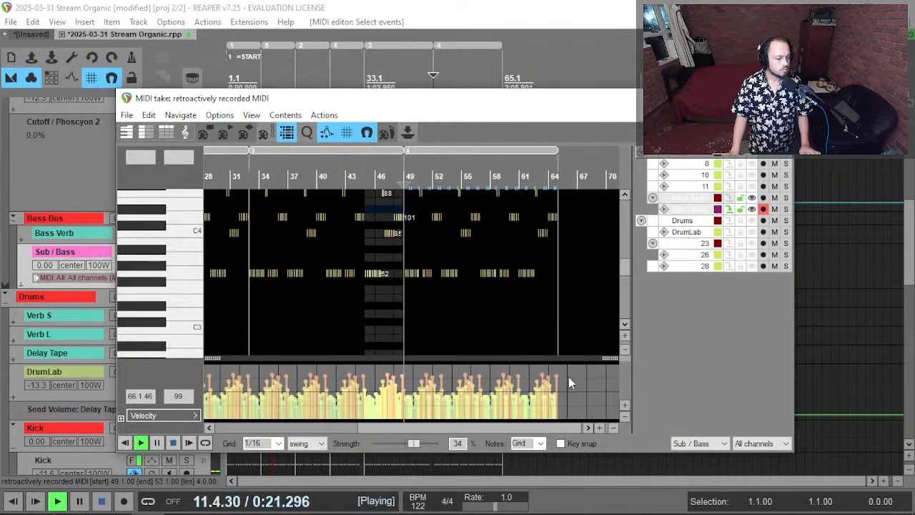
{"action": "scroll", "coordinate": [568, 377], "scroll_direction": "down", "scroll_amount": 1}
{"action": "scroll", "coordinate": [471, 377], "scroll_direction": "down", "scroll_amount": 1}
Select the highest-velocity notes across the Sub / Bass items, lower their velocities, and close the MIDI editor.
{"action": "left_click_drag", "start_coordinate": [496, 371], "coordinate": [165, 385]}
{"action": "scroll", "coordinate": [490, 382], "scroll_direction": "up", "scroll_amount": 1}
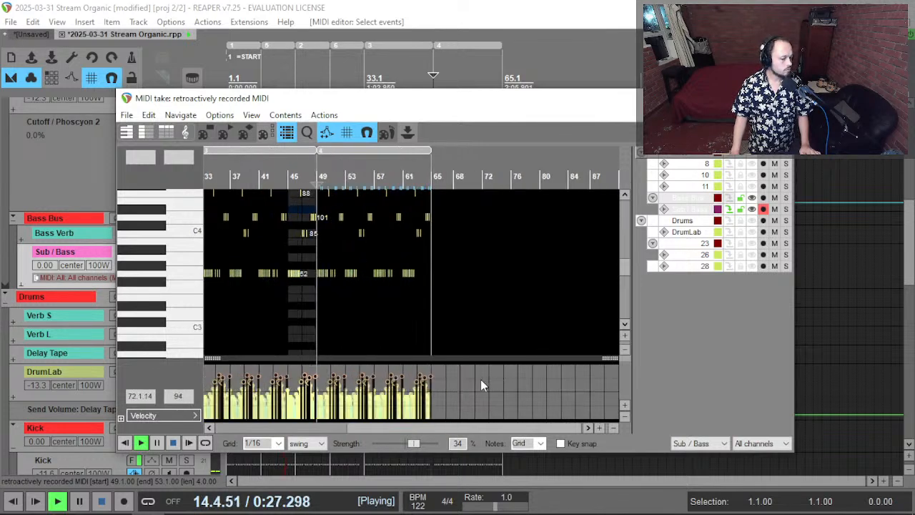
{"action": "scroll", "coordinate": [425, 379], "scroll_direction": "up", "scroll_amount": 2}
{"action": "left_click_drag", "start_coordinate": [419, 376], "coordinate": [417, 379]}
{"action": "scroll", "coordinate": [361, 416], "scroll_direction": "down", "scroll_amount": 1}
{"action": "left_click_drag", "start_coordinate": [304, 376], "coordinate": [303, 381]}
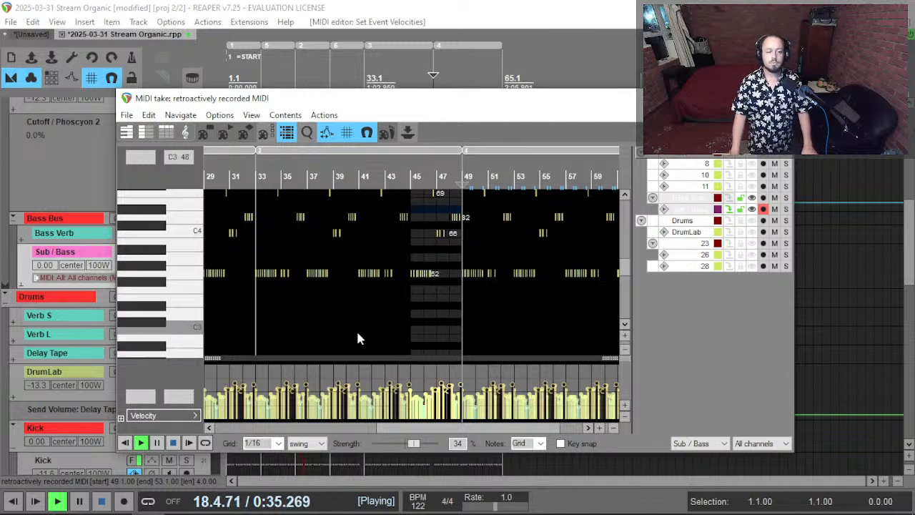
{"action": "scroll", "coordinate": [357, 333], "scroll_direction": "down", "scroll_amount": 2}
{"action": "key", "text": "Escape"}
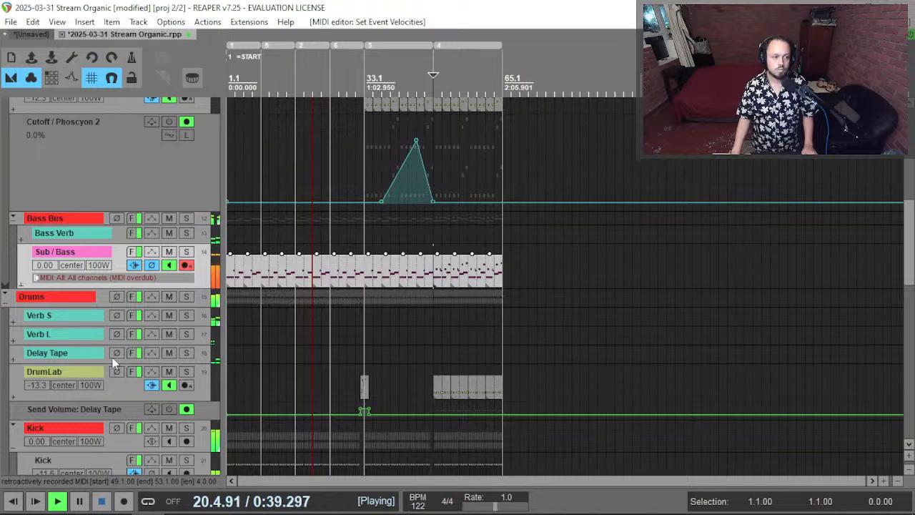
Solo the Kick folder and switch the Sub / Bass solo on, off and on again to compare them.
{"action": "scroll", "coordinate": [194, 386], "scroll_direction": "down", "scroll_amount": 3}
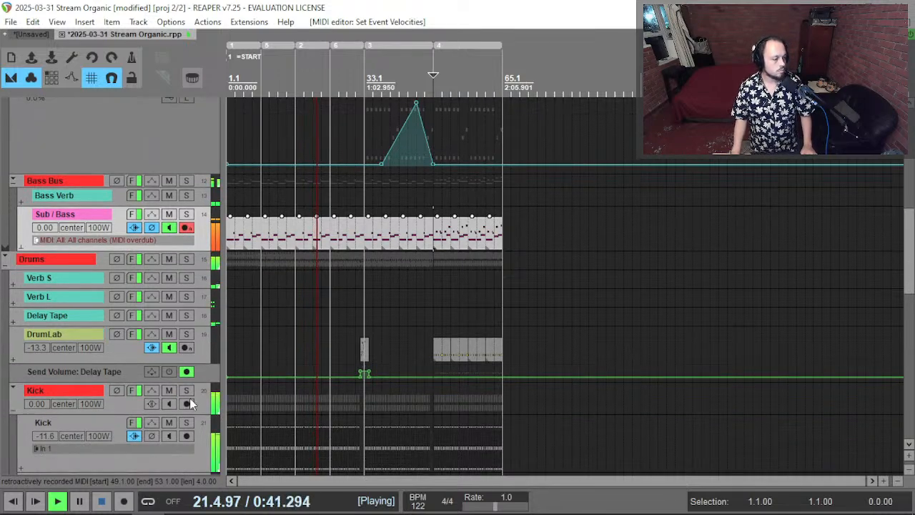
{"action": "left_click", "coordinate": [186, 371]}
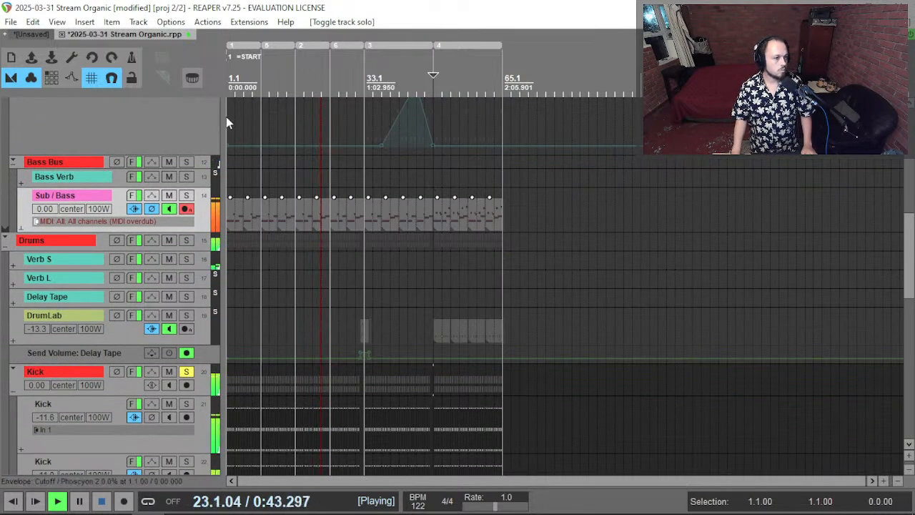
{"action": "left_click", "coordinate": [187, 197]}
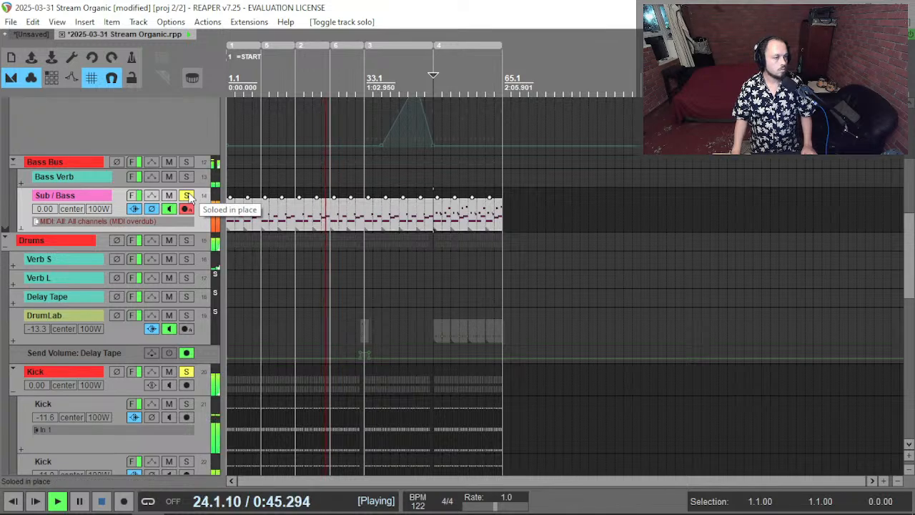
{"action": "left_click", "coordinate": [187, 197]}
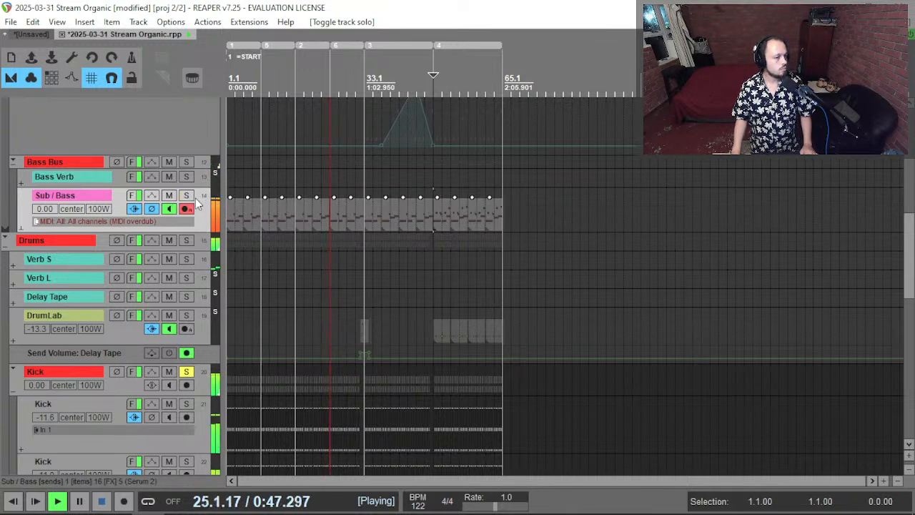
{"action": "left_click", "coordinate": [185, 197]}
Lengthen the Env 2 decay to 216 ms in the Sub / Bass Serum 2, and toggle the track's solo off and on.
{"action": "left_click", "coordinate": [131, 195]}
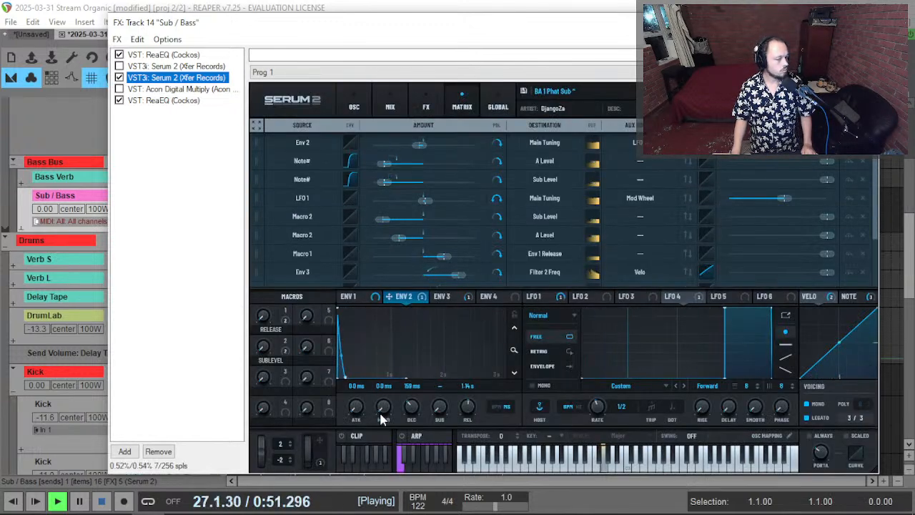
{"action": "left_click_drag", "start_coordinate": [411, 407], "coordinate": [411, 402]}
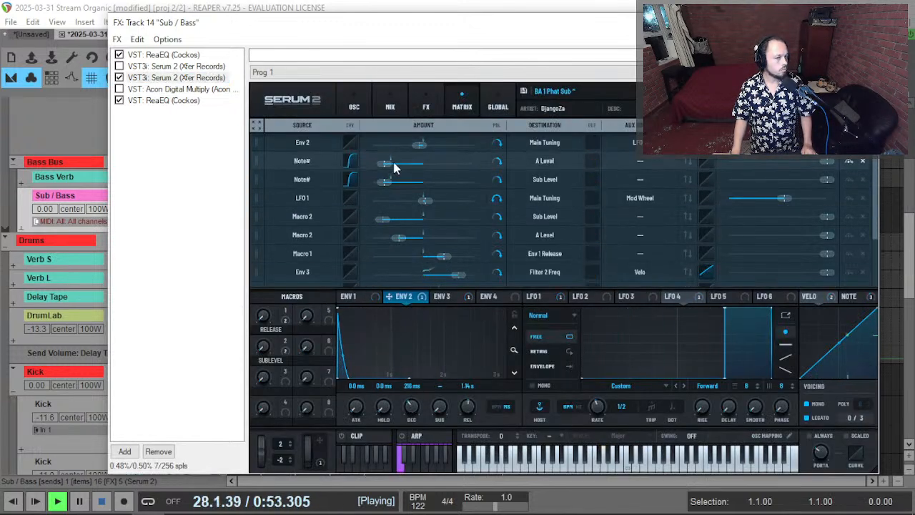
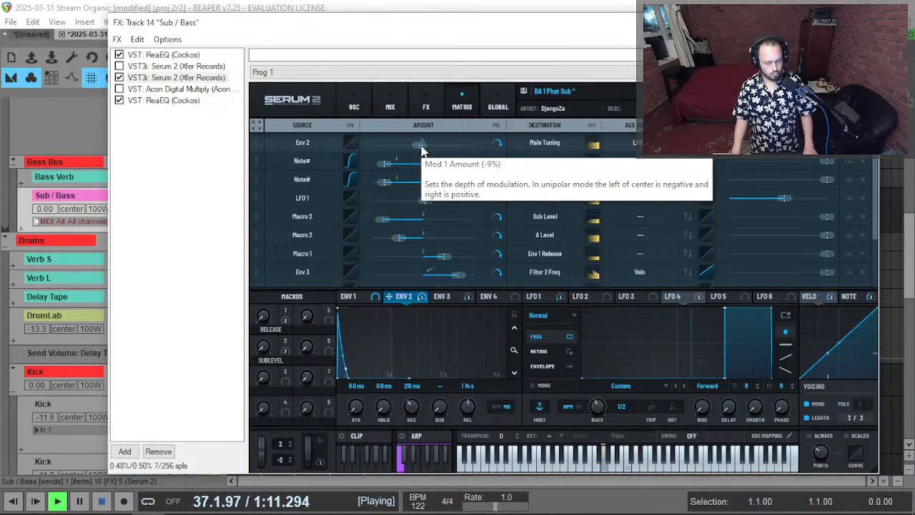
{"action": "key", "text": "Escape"}
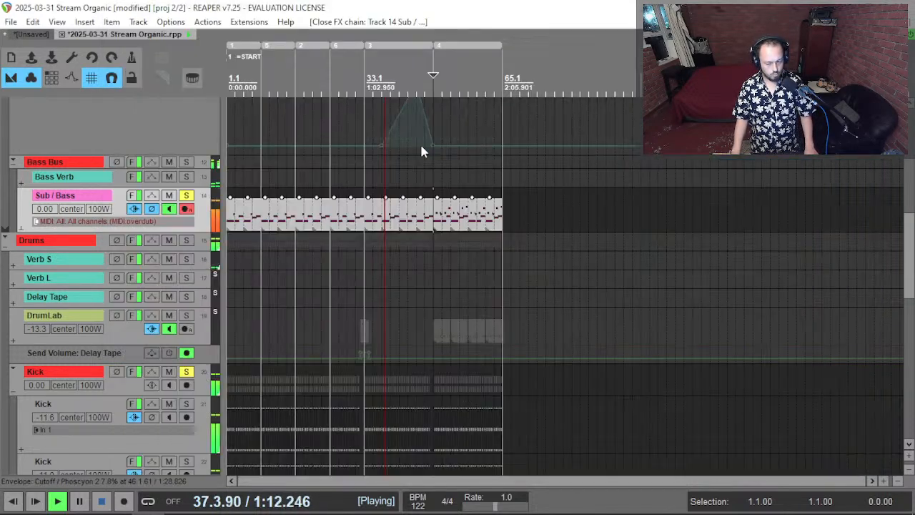
{"action": "left_click", "coordinate": [187, 197]}
{"action": "left_click", "coordinate": [186, 197]}
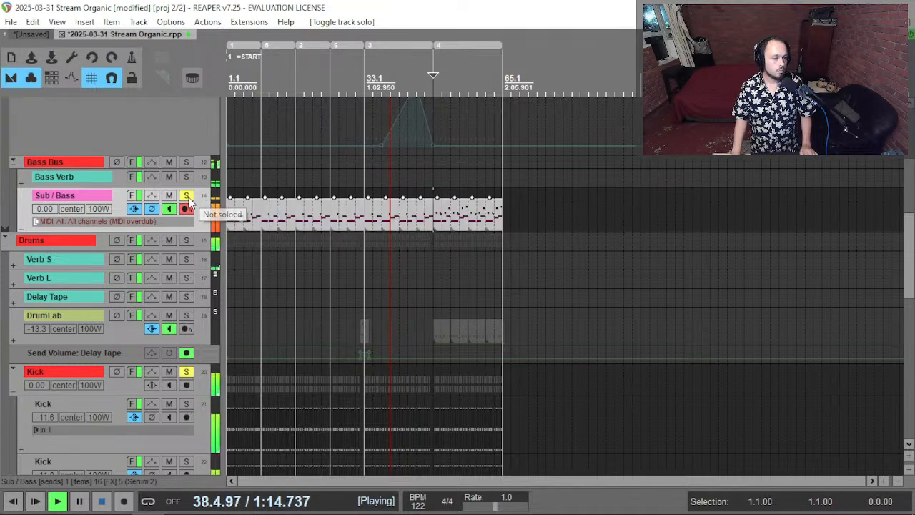
Set the Env 1 sustain to -∞ dB and decay to 285 ms in the Sub / Bass Serum 2.
{"action": "left_click", "coordinate": [134, 197]}
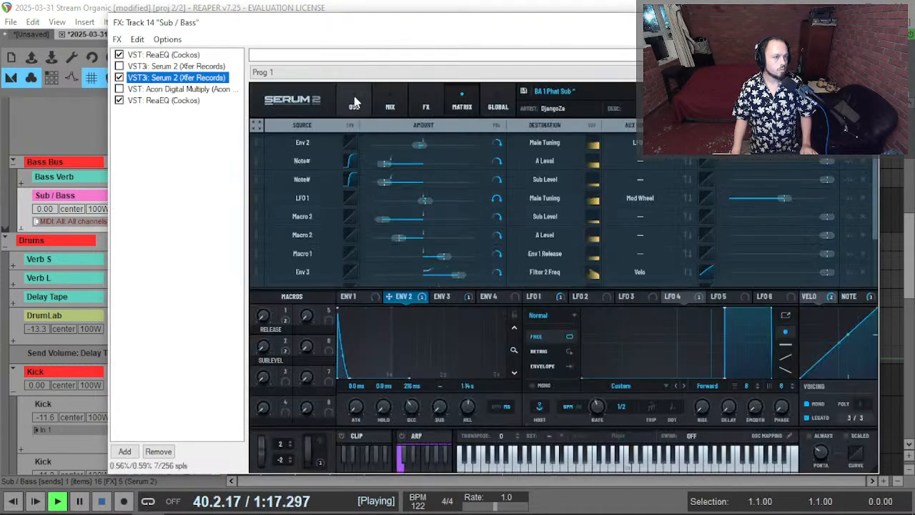
{"action": "left_click", "coordinate": [350, 296]}
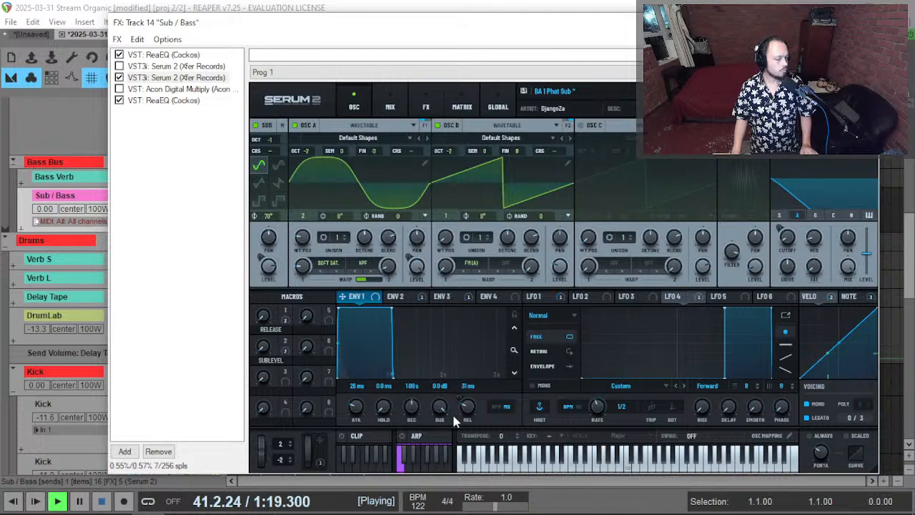
{"action": "left_click_drag", "start_coordinate": [441, 406], "coordinate": [440, 468]}
{"action": "mouse_move", "coordinate": [413, 410]}
{"action": "left_mouse_down"}
{"action": "mouse_move", "coordinate": [409, 399]}
{"action": "mouse_move", "coordinate": [403, 422]}
{"action": "left_mouse_up"}
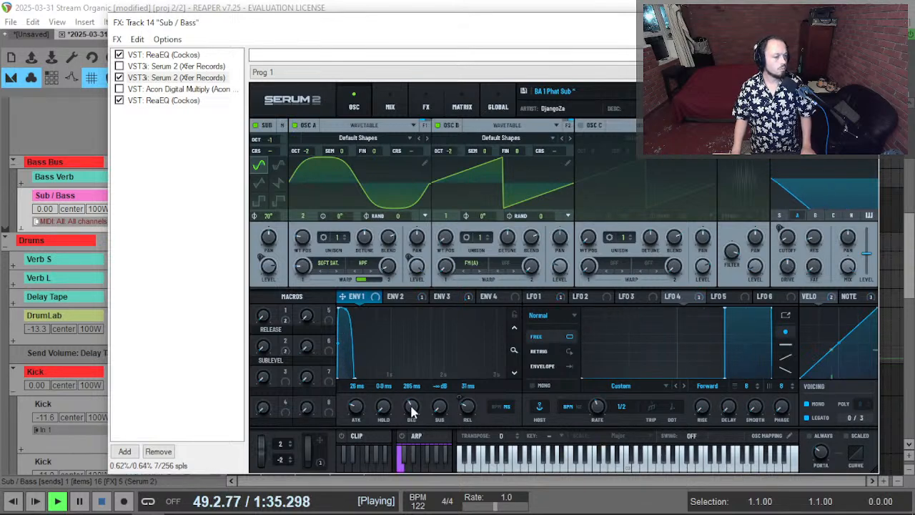
{"action": "key", "text": "Escape"}
Toggle the Sub / Bass solo for comparison, and clear the solos on Kick and Sub / Bass.
{"action": "left_click", "coordinate": [188, 197]}
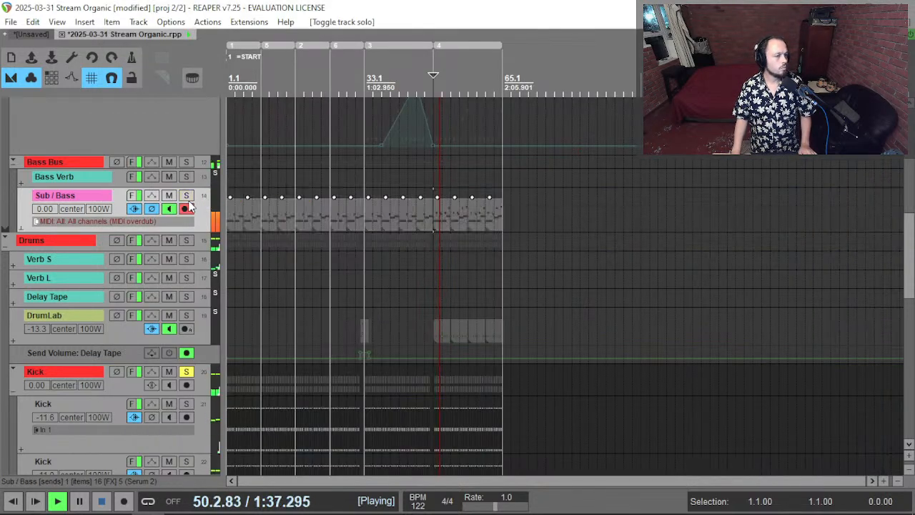
{"action": "left_click", "coordinate": [188, 197]}
{"action": "left_click", "coordinate": [192, 373]}
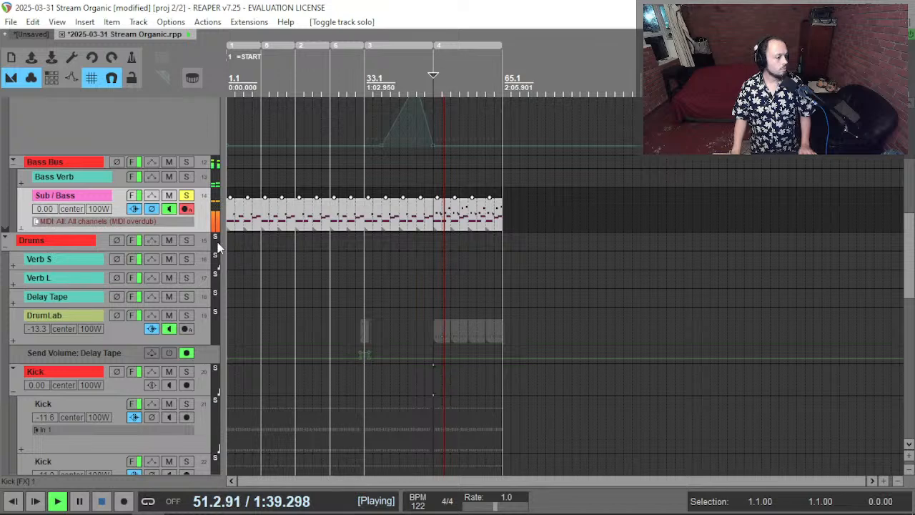
{"action": "left_click", "coordinate": [190, 198]}
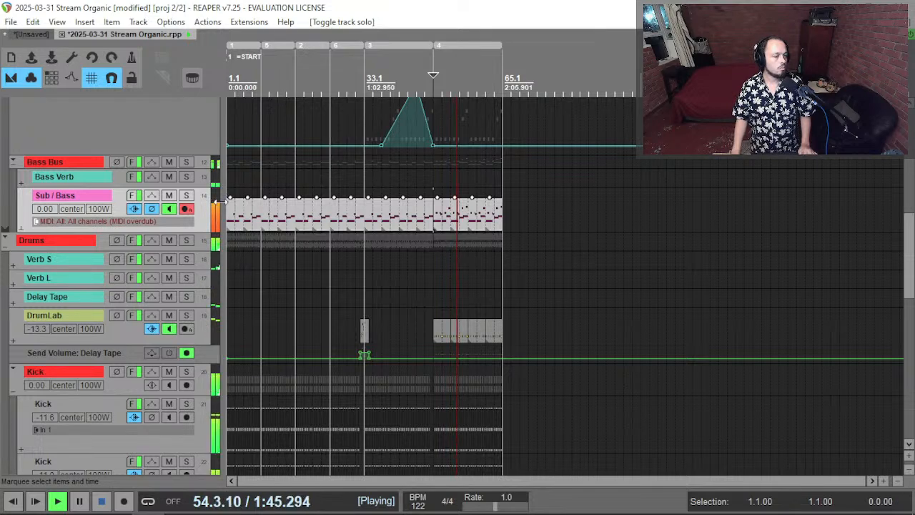
Restart playback from bar 49, play from the first Sub / Bass item at bar 1, and reopen its Serum 2.
{"action": "key", "text": "space"}
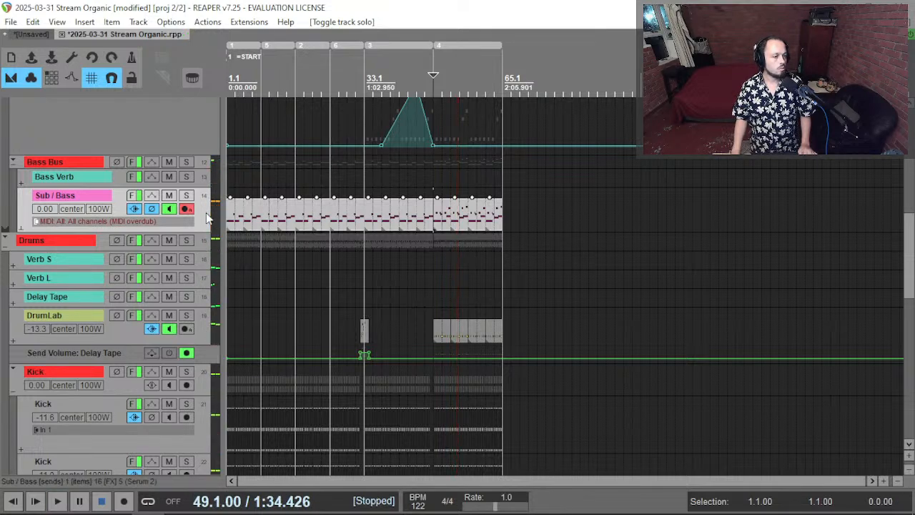
{"action": "key", "text": "space"}
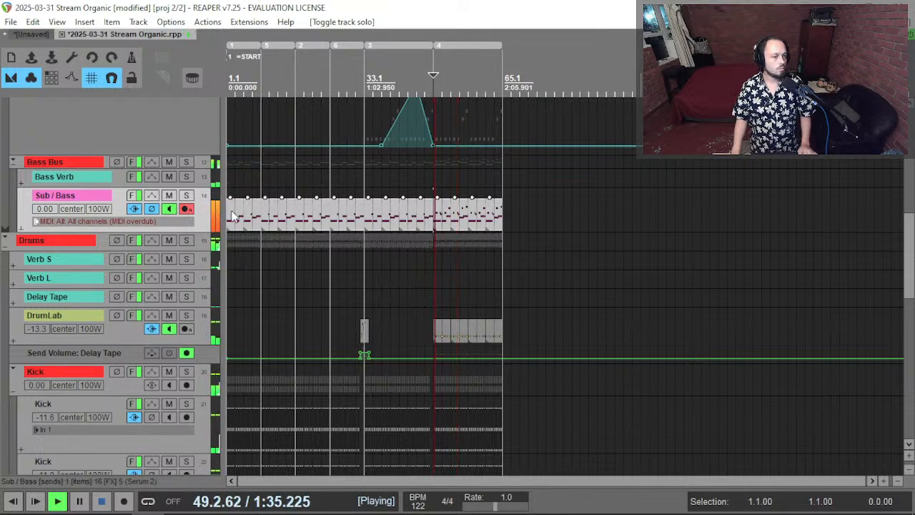
{"action": "left_click", "coordinate": [231, 213]}
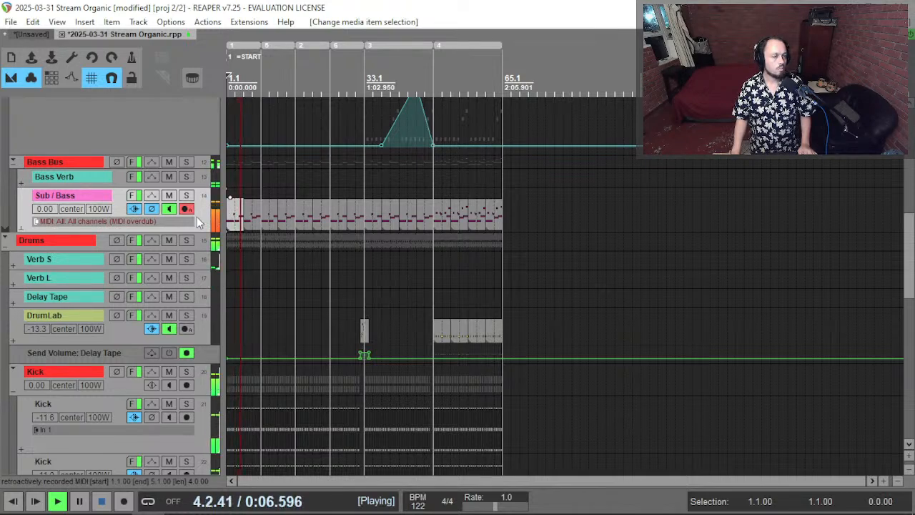
{"action": "key", "text": "F6"}
{"action": "key", "text": "f"}
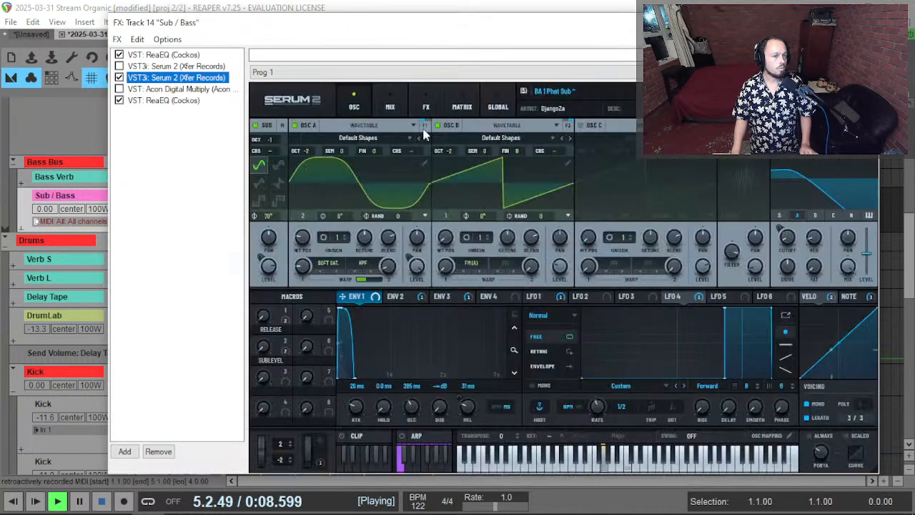
Switch off oscillator B in the Sub / Bass Serum 2 and clear the track's solo.
{"action": "left_click", "coordinate": [439, 126]}
{"action": "key", "text": "Escape"}
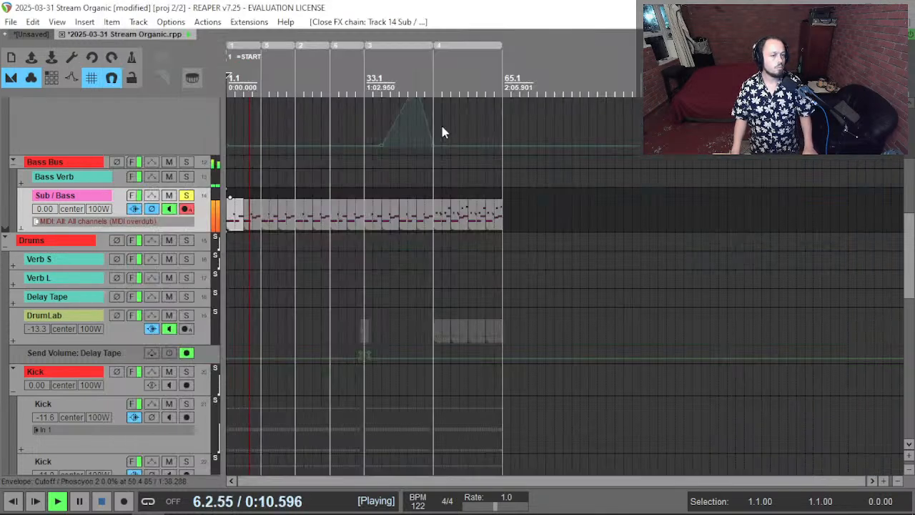
{"action": "key", "text": "F6"}
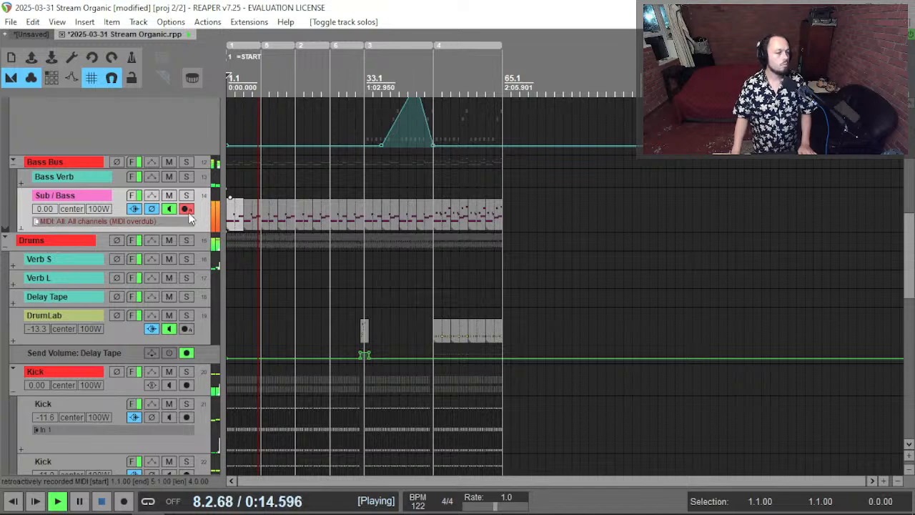
In the Sub / Bass Serum 2, switch the Sub oscillator off and oscillator B on, and route oscillator B instead of A through the filter.
{"action": "key", "text": "f"}
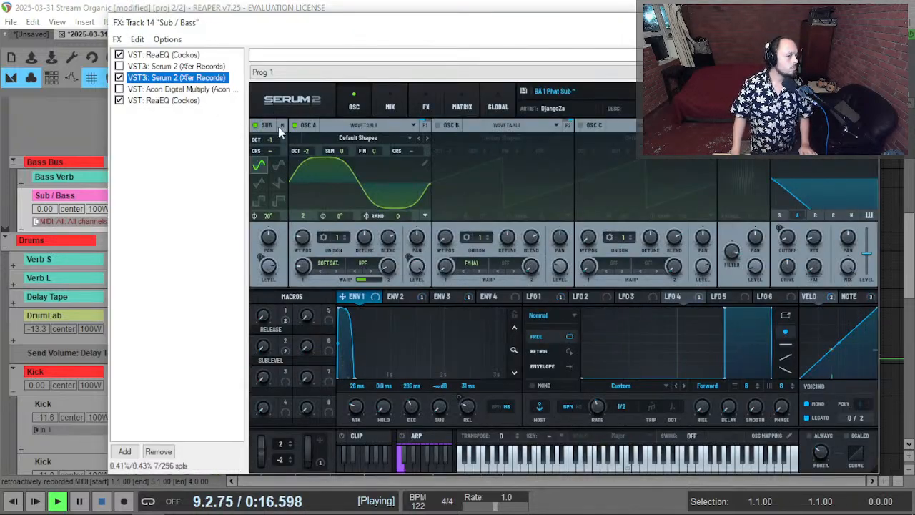
{"action": "left_click", "coordinate": [257, 126]}
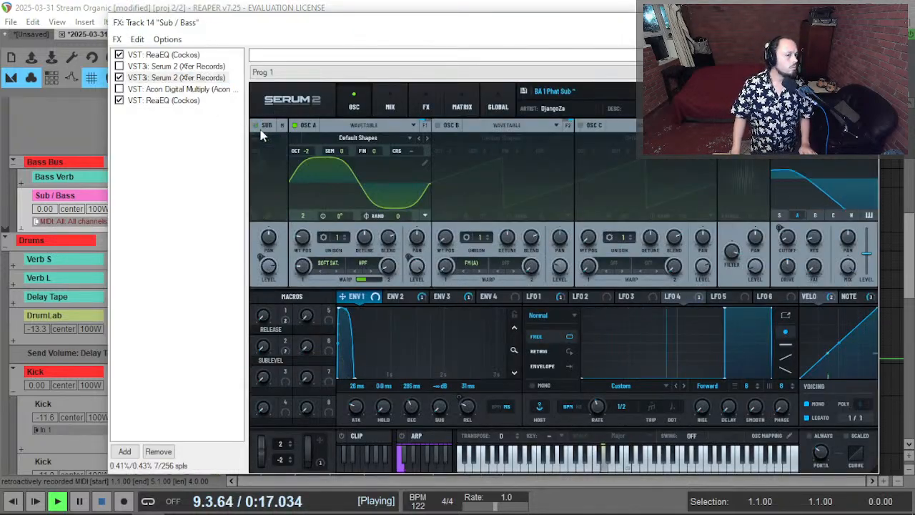
{"action": "left_click", "coordinate": [451, 127]}
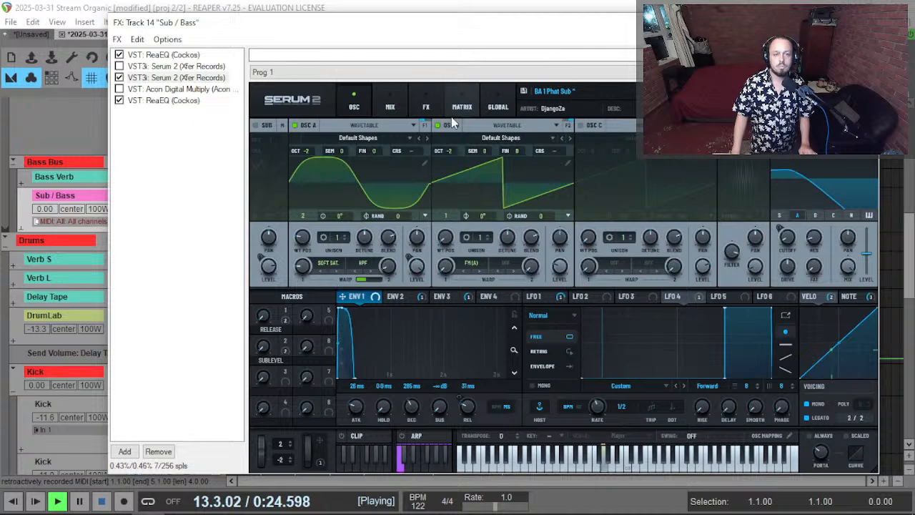
{"action": "left_click", "coordinate": [815, 214]}
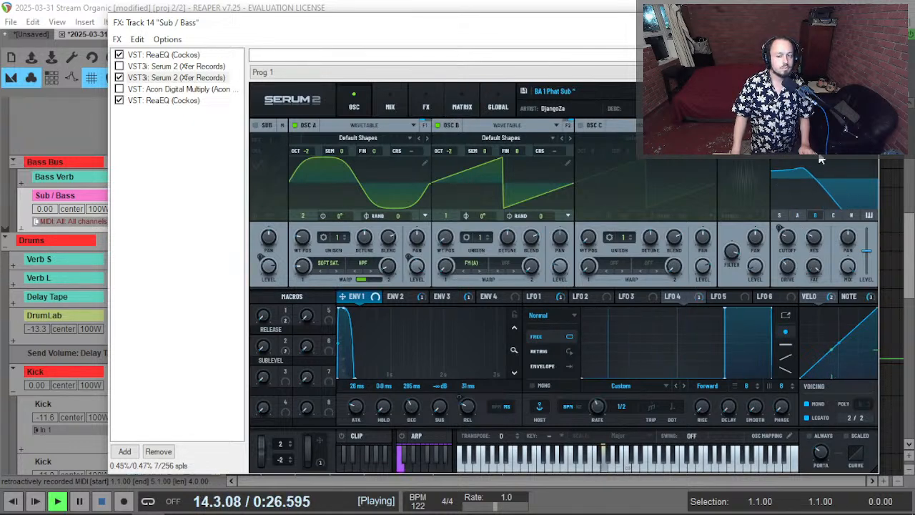
Adjust the Env 3 modulation on the Sub / Bass Serum 2 filter cutoff and raise the filter resonance.
{"action": "left_click", "coordinate": [396, 297]}
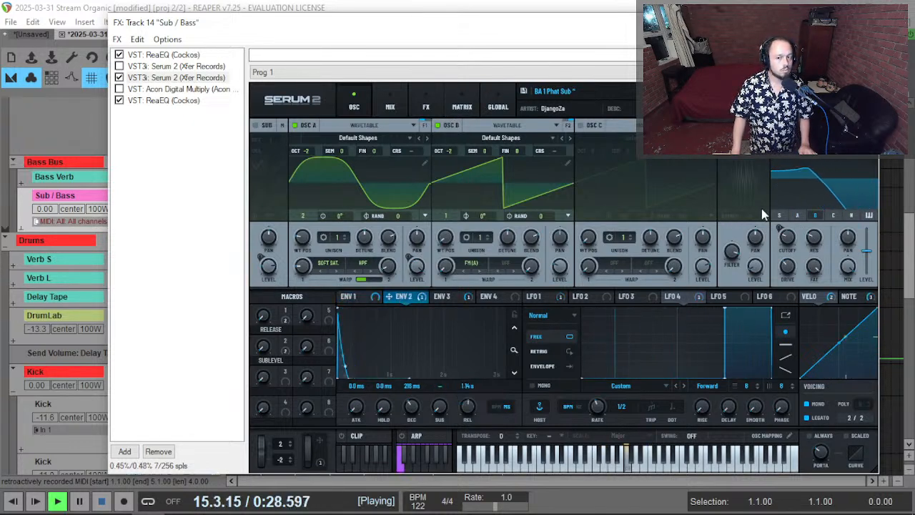
{"action": "left_click_drag", "start_coordinate": [444, 297], "coordinate": [785, 237]}
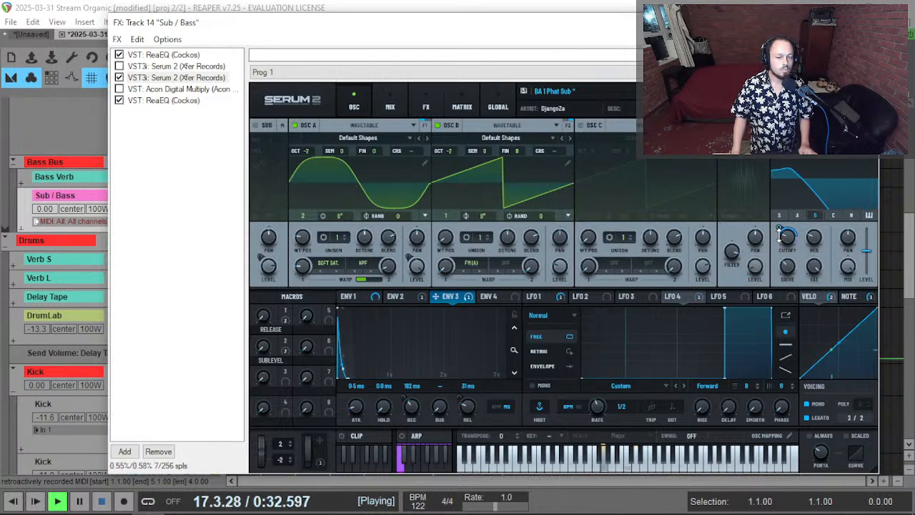
{"action": "left_click_drag", "start_coordinate": [813, 244], "coordinate": [817, 217]}
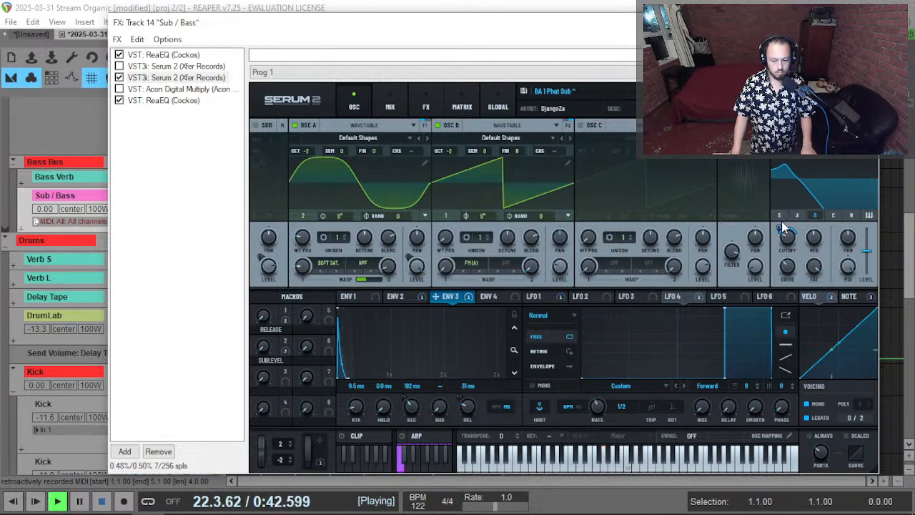
{"action": "key", "text": "Escape"}
{"action": "scroll", "coordinate": [274, 255], "scroll_direction": "down", "scroll_amount": 2}
{"action": "scroll", "coordinate": [164, 297], "scroll_direction": "down", "scroll_amount": 5}
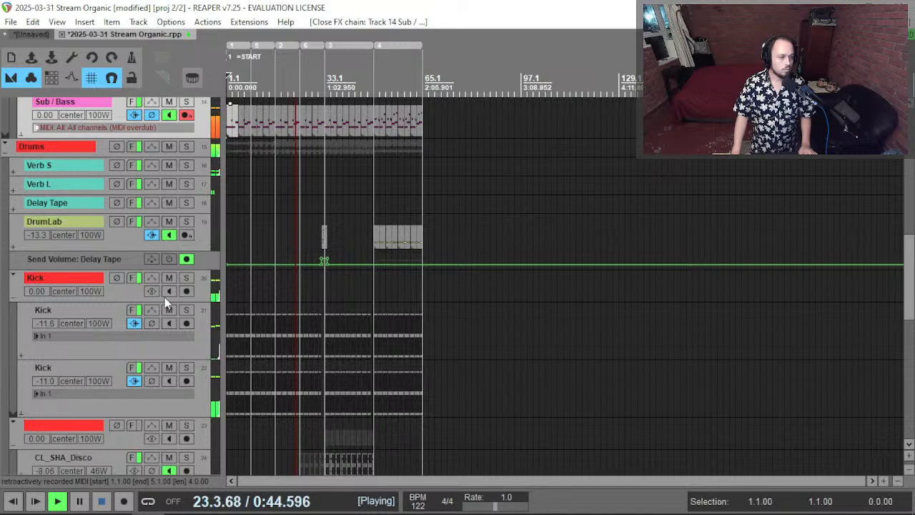
{"action": "scroll", "coordinate": [161, 301], "scroll_direction": "up", "scroll_amount": 3}
{"action": "scroll", "coordinate": [160, 300], "scroll_direction": "up", "scroll_amount": 4}
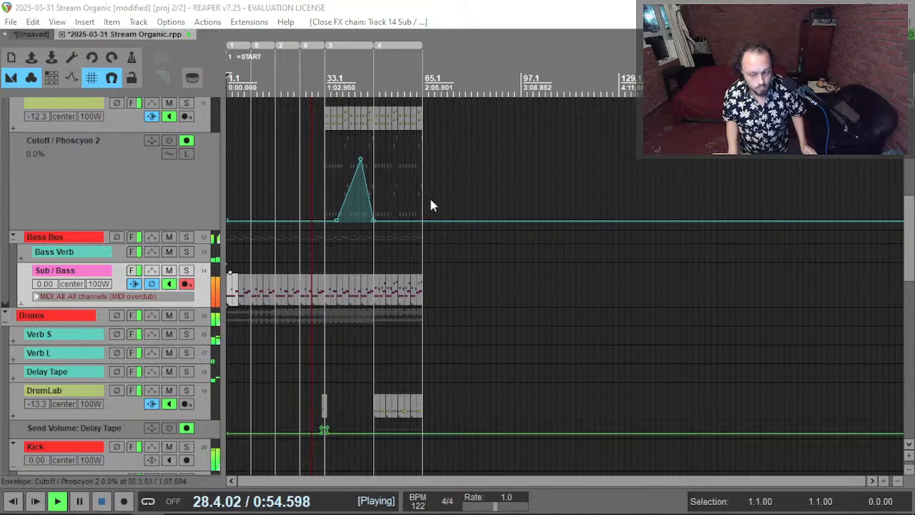
{"action": "key", "text": "super"}
{"action": "key", "text": "super"}
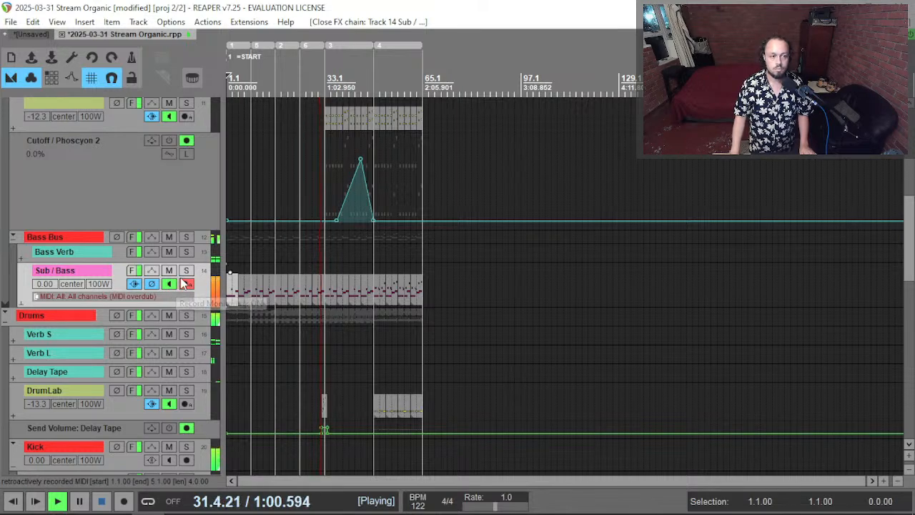
{"action": "scroll", "coordinate": [175, 286], "scroll_direction": "down", "scroll_amount": 3}
{"action": "scroll", "coordinate": [175, 286], "scroll_direction": "down", "scroll_amount": 3}
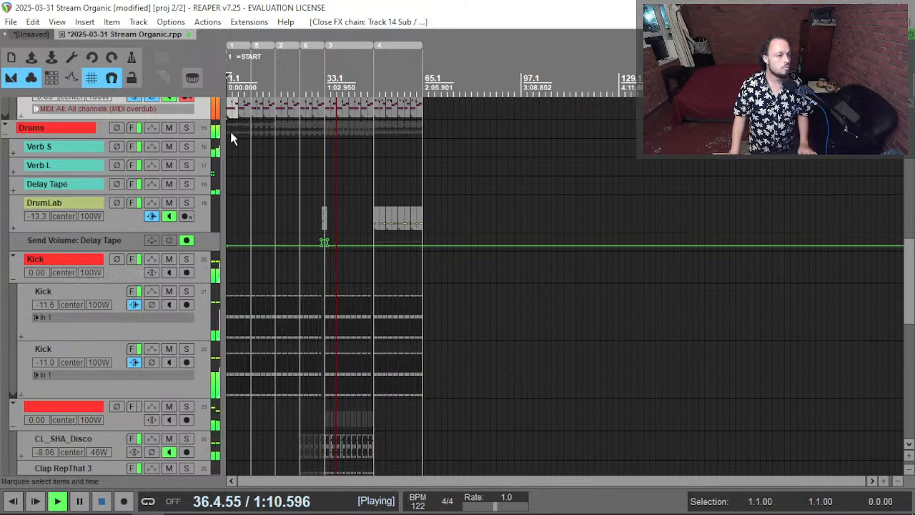
{"action": "scroll", "coordinate": [122, 133], "scroll_direction": "up", "scroll_amount": 2}
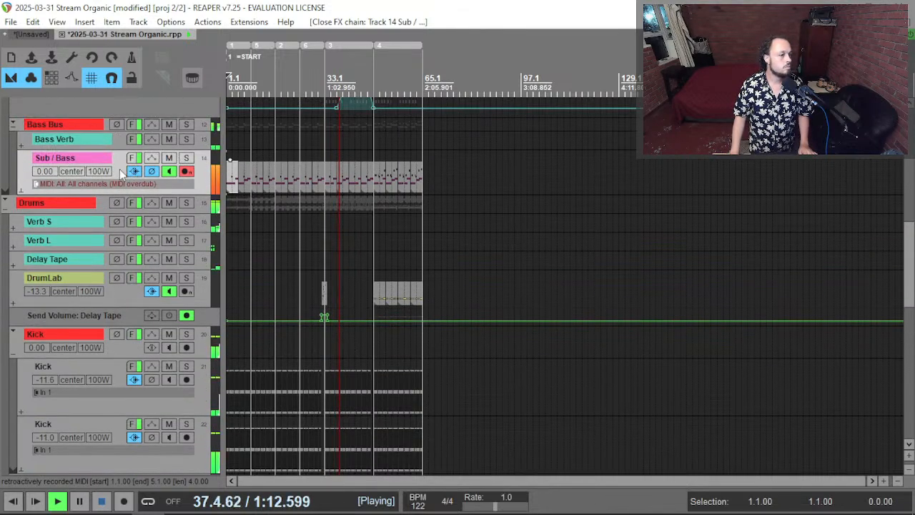
Solo Sub / Bass and toggle the 57.8 Hz high-pass band of its last ReaEQ off and on for comparison.
{"action": "key", "text": "F6"}
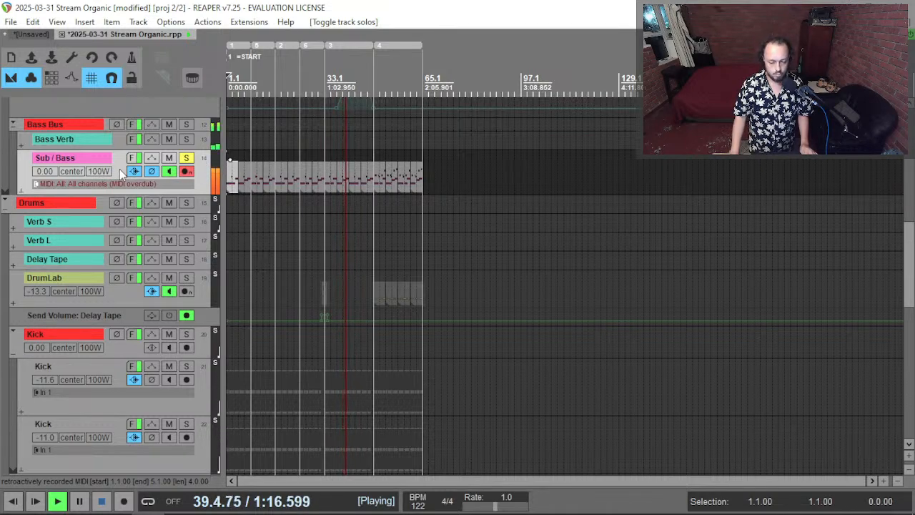
{"action": "left_click", "coordinate": [134, 171]}
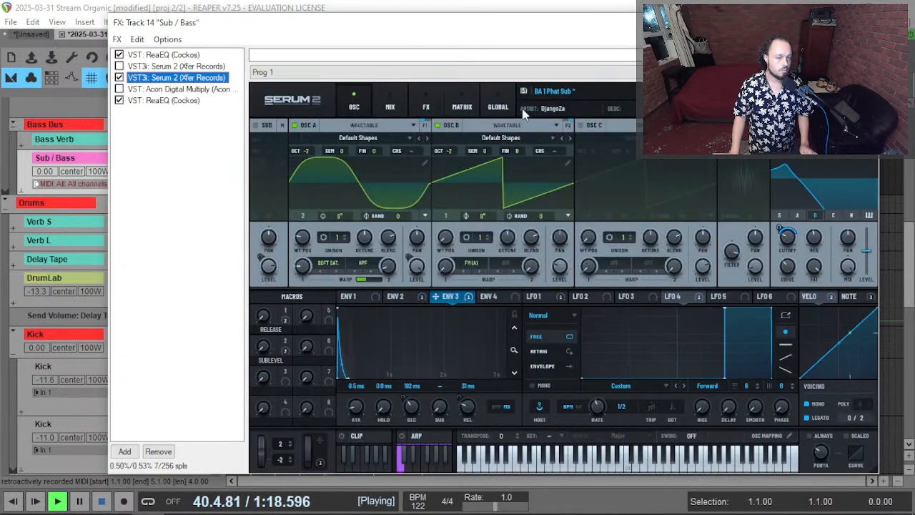
{"action": "left_click", "coordinate": [164, 101]}
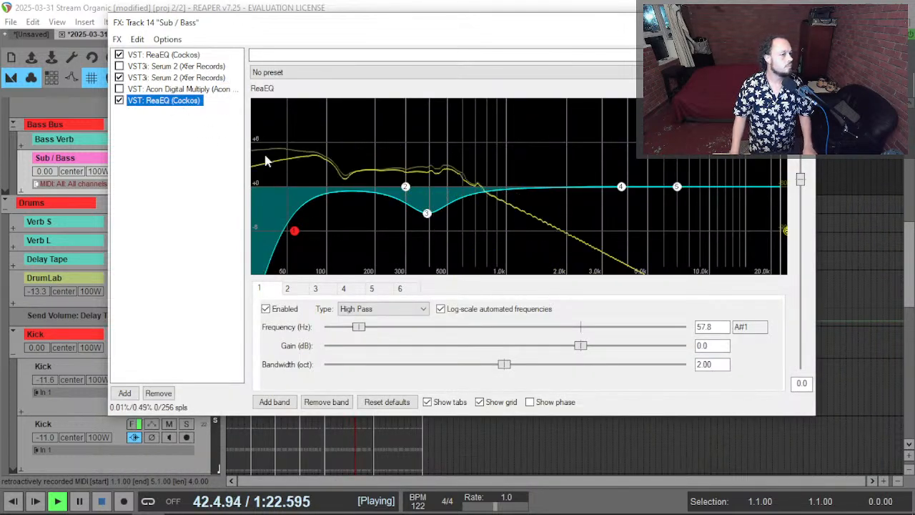
{"action": "double_click", "coordinate": [294, 231]}
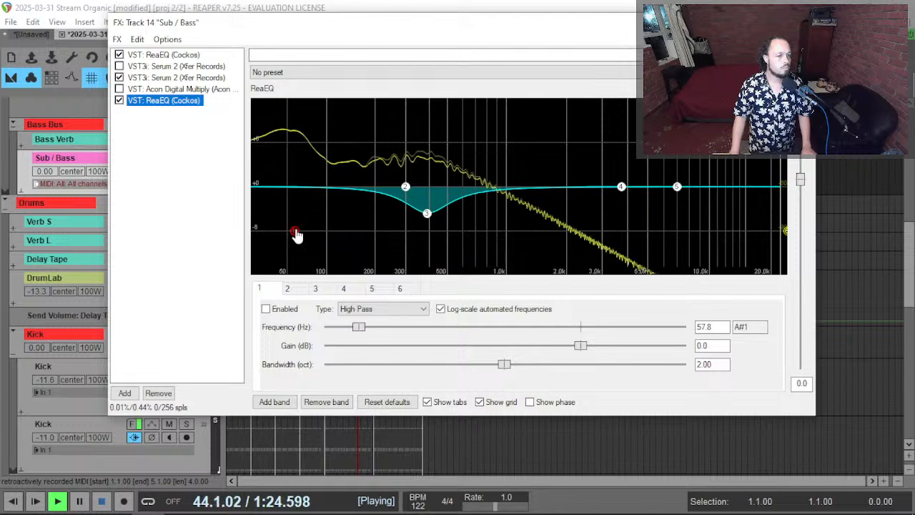
{"action": "double_click", "coordinate": [294, 231]}
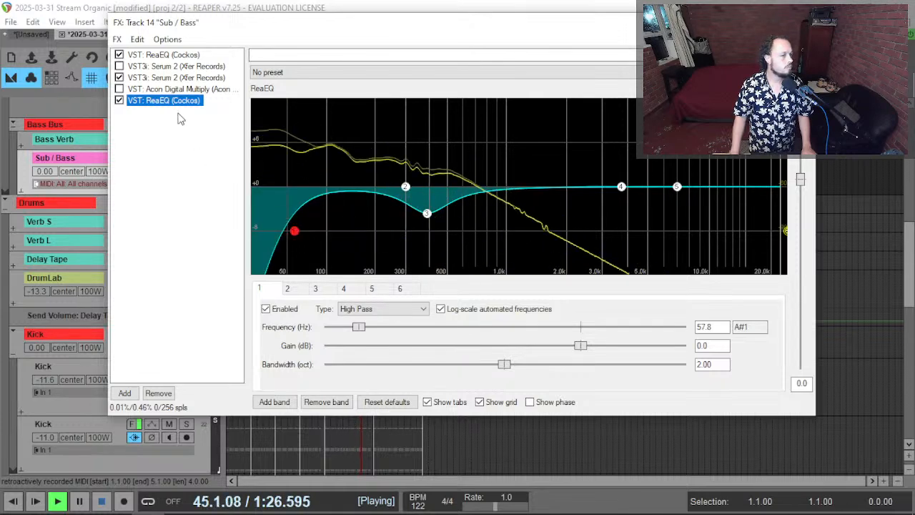
Toggle band 3 of the last Sub / Bass ReaEQ off and on for comparison, and clear the track's solo.
{"action": "left_click", "coordinate": [427, 214]}
{"action": "double_click", "coordinate": [426, 215]}
{"action": "double_click", "coordinate": [426, 215]}
{"action": "key", "text": "Escape"}
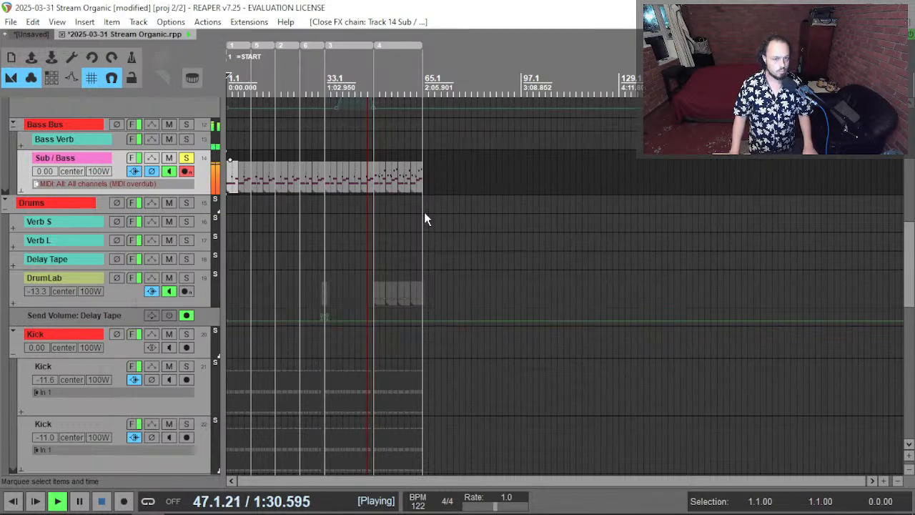
{"action": "key", "text": "F6"}
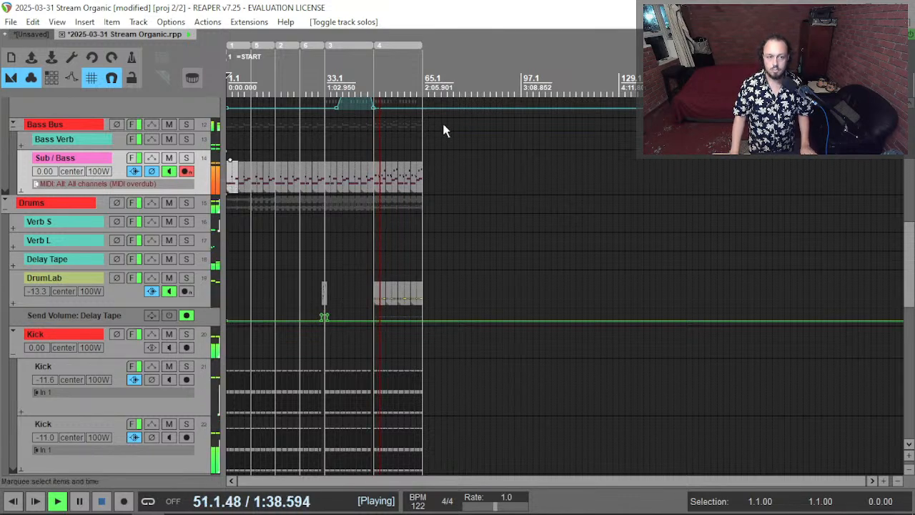
Restart playback from about bar 27 with the percussion tracks at the end of the track list in view.
{"action": "scroll", "coordinate": [93, 223], "scroll_direction": "down", "scroll_amount": 1}
{"action": "scroll", "coordinate": [93, 223], "scroll_direction": "down", "scroll_amount": 10}
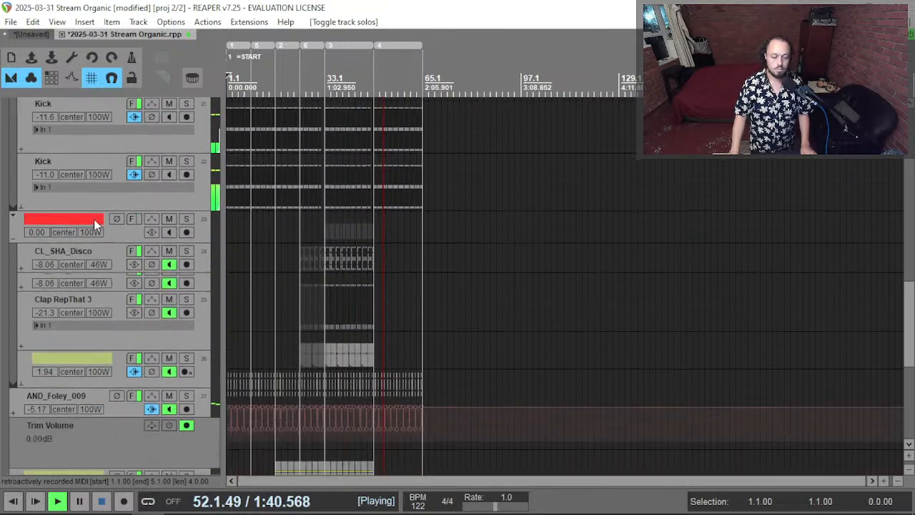
{"action": "scroll", "coordinate": [91, 229], "scroll_direction": "down", "scroll_amount": 4}
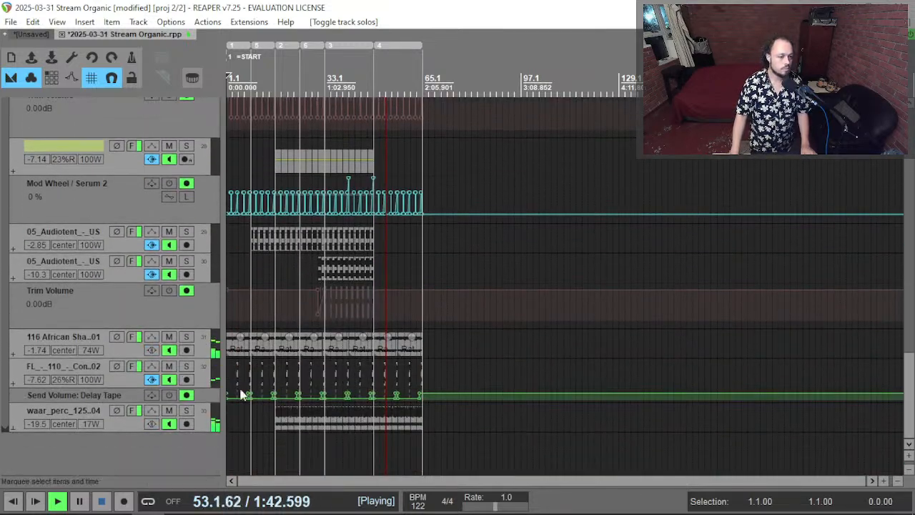
{"action": "left_click", "coordinate": [304, 449]}
{"action": "key", "text": "space"}
{"action": "key", "text": "space"}
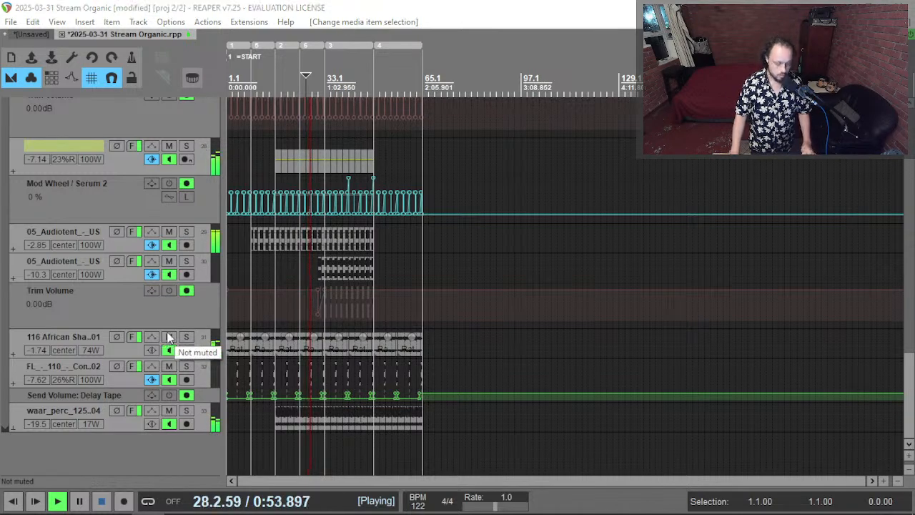
Search the House sample folder for "tamb" and audition NOIZU tambourine loops 02, 05, 06 and 08 against the playing track.
{"action": "key", "text": "ctrl+alt+x"}
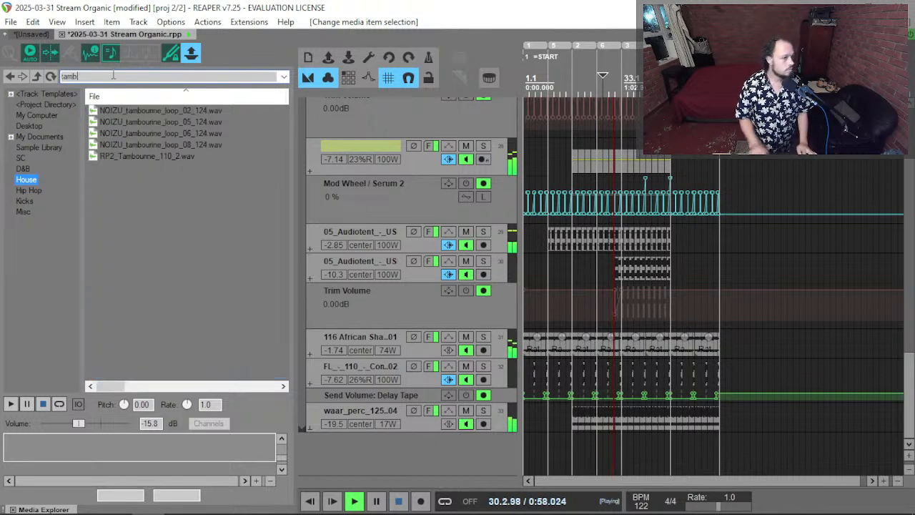
{"action": "left_click", "coordinate": [225, 122]}
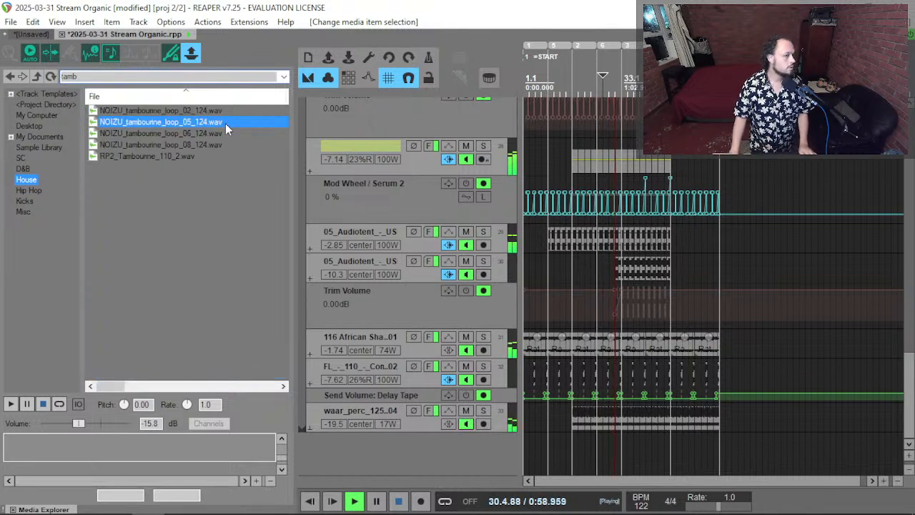
{"action": "left_click", "coordinate": [168, 133]}
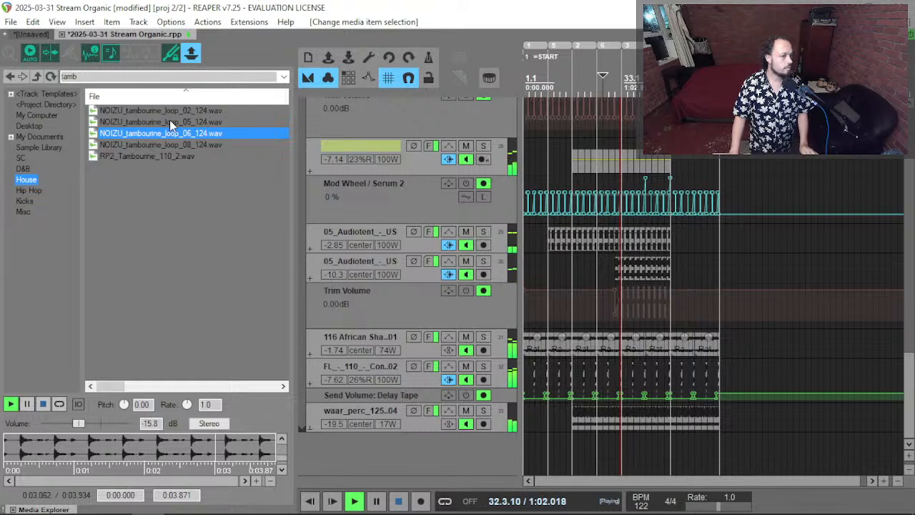
{"action": "left_click", "coordinate": [169, 121]}
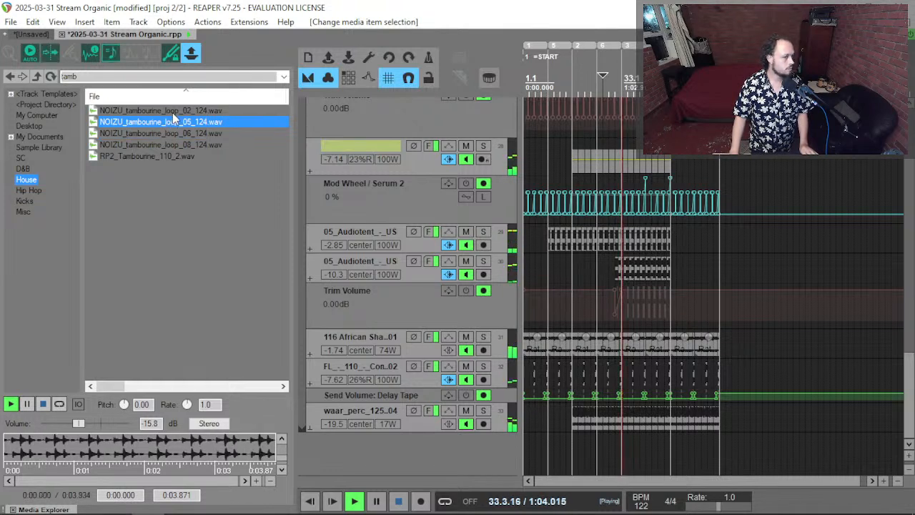
{"action": "left_click", "coordinate": [173, 112]}
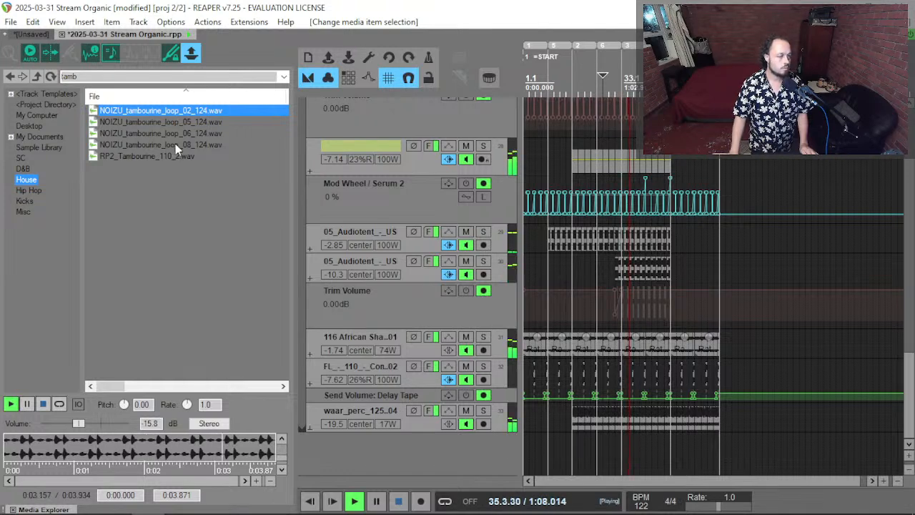
{"action": "left_click", "coordinate": [184, 122]}
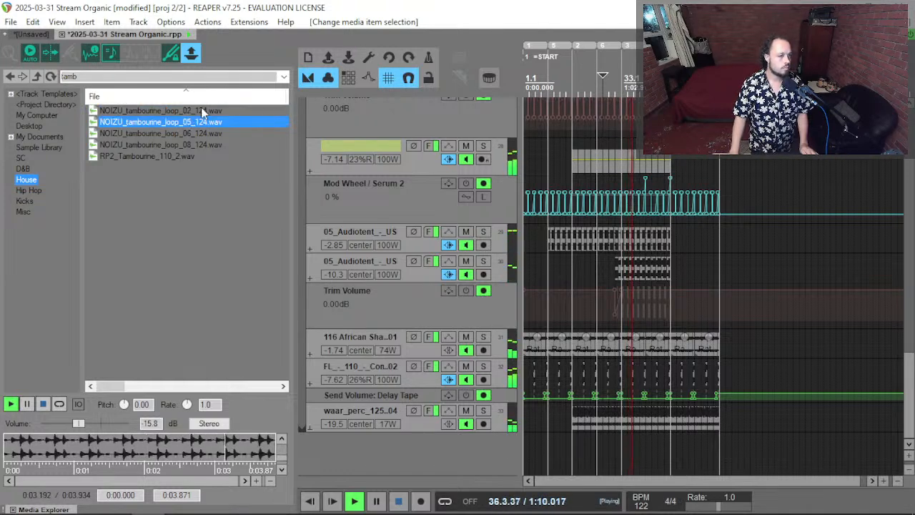
{"action": "left_click", "coordinate": [190, 143]}
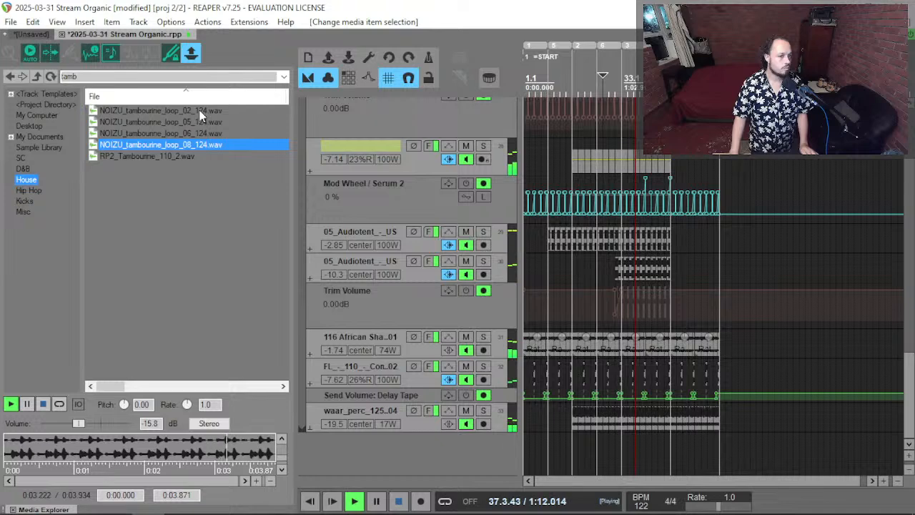
{"action": "left_click", "coordinate": [196, 122]}
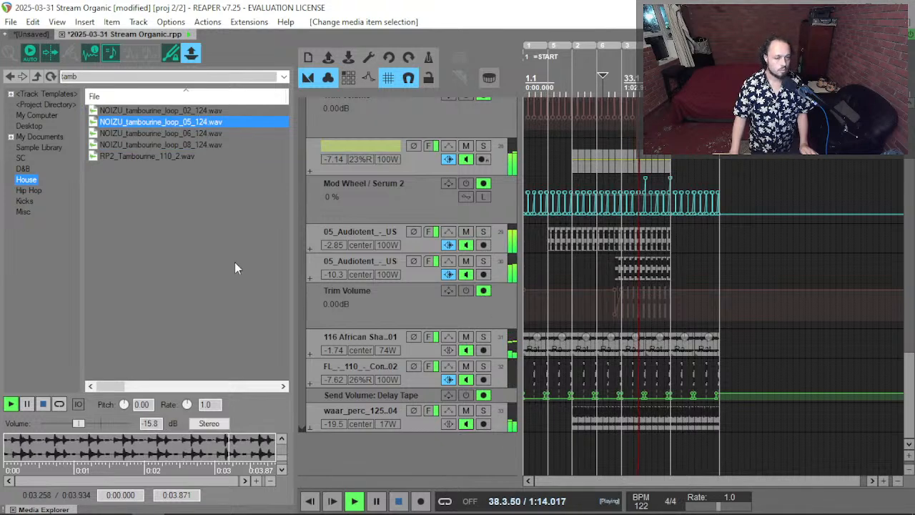
Insert NOIZU_tambourine_loop_05_124.wav on a new last track at bar 33 and duplicate it up to bar 65.
{"action": "left_click_drag", "start_coordinate": [205, 123], "coordinate": [625, 452]}
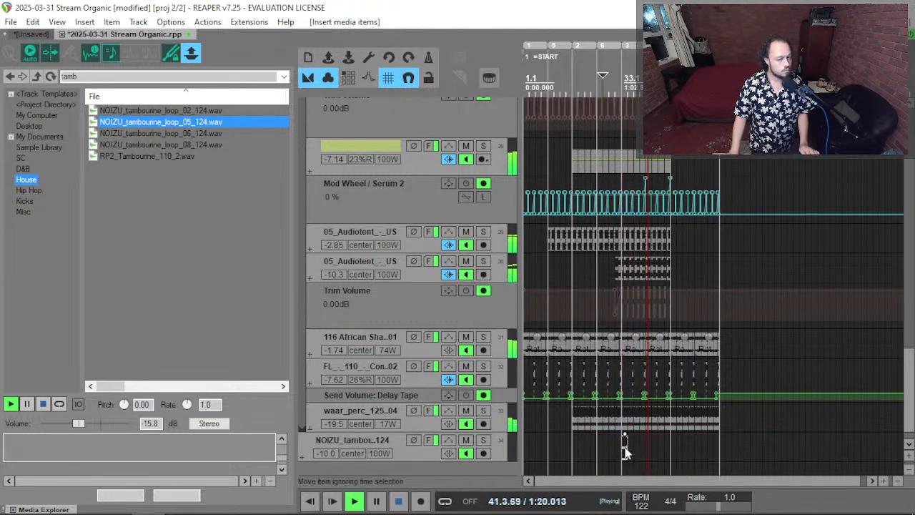
{"action": "key", "text": "ctrl+d"}
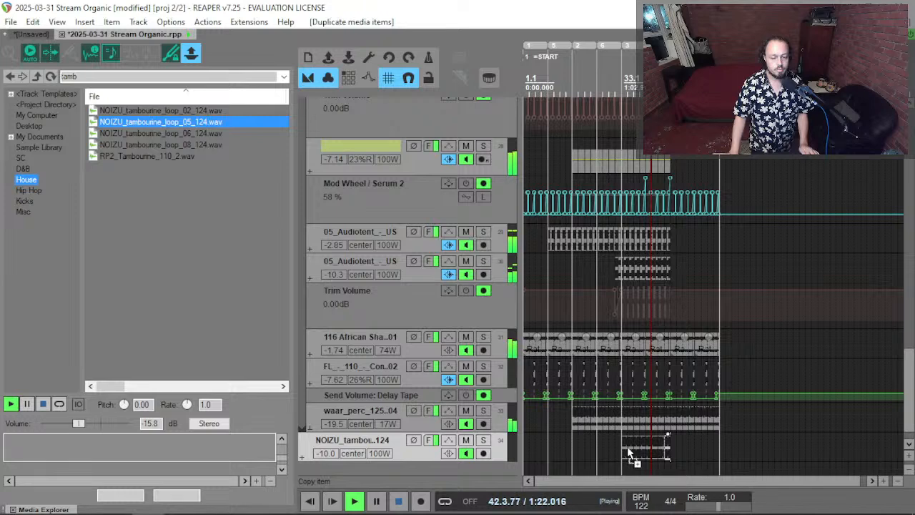
{"action": "key", "text": "ctrl+d"}
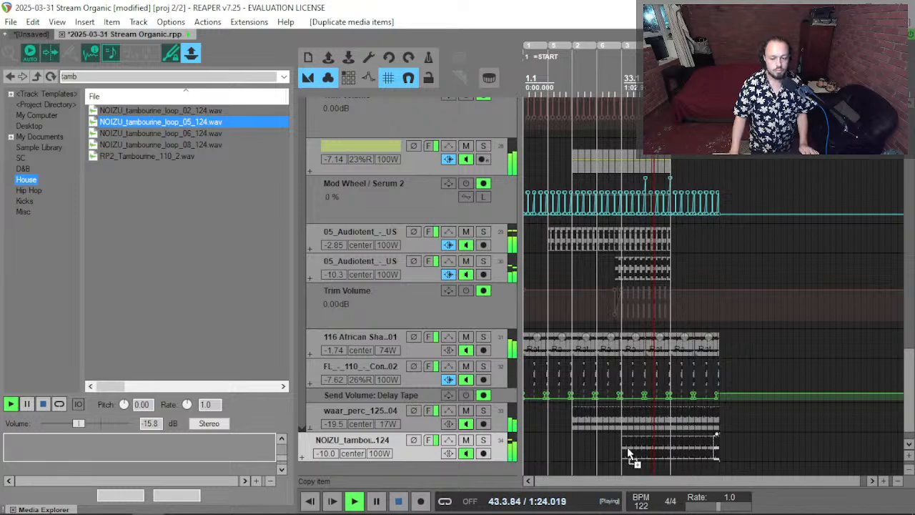
Lower the NOIZU tambourine loop track's volume to -25.0 dB.
{"action": "scroll", "coordinate": [331, 459], "scroll_direction": "down", "scroll_amount": 5}
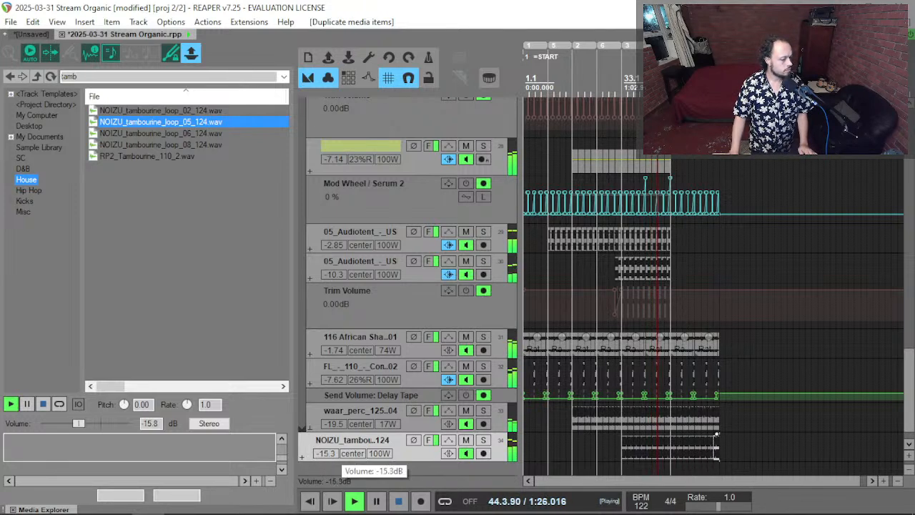
{"action": "left_click_drag", "start_coordinate": [412, 428], "coordinate": [401, 428]}
{"action": "scroll", "coordinate": [330, 461], "scroll_direction": "down", "scroll_amount": 3}
{"action": "scroll", "coordinate": [330, 461], "scroll_direction": "down", "scroll_amount": 2}
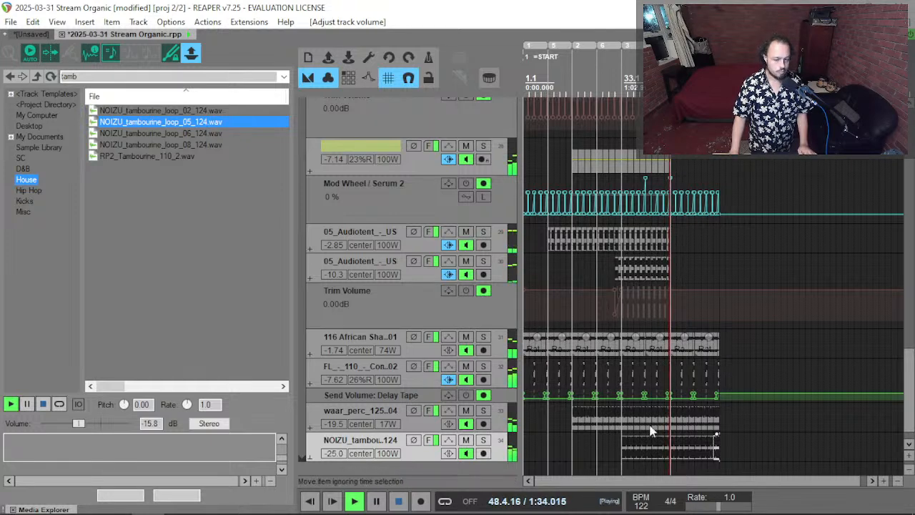
Restart playback from about bar 11, solo the Sub / Bass track and open its enabled Serum 2 instrument.
{"action": "scroll", "coordinate": [420, 284], "scroll_direction": "up", "scroll_amount": 6}
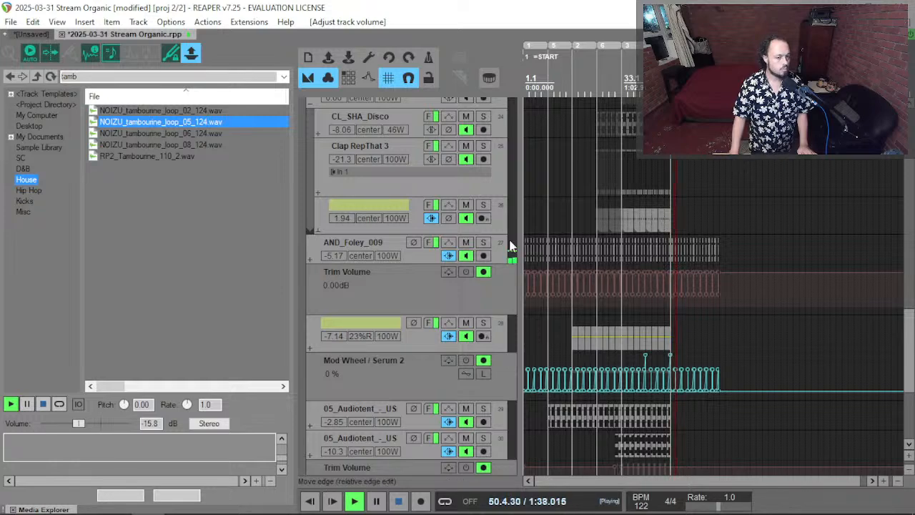
{"action": "scroll", "coordinate": [444, 275], "scroll_direction": "up", "scroll_amount": 5}
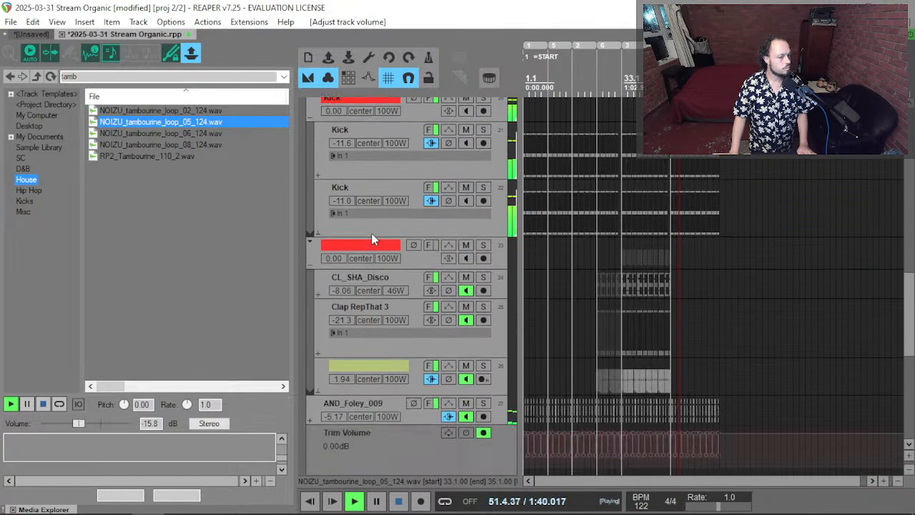
{"action": "scroll", "coordinate": [378, 252], "scroll_direction": "down", "scroll_amount": 9}
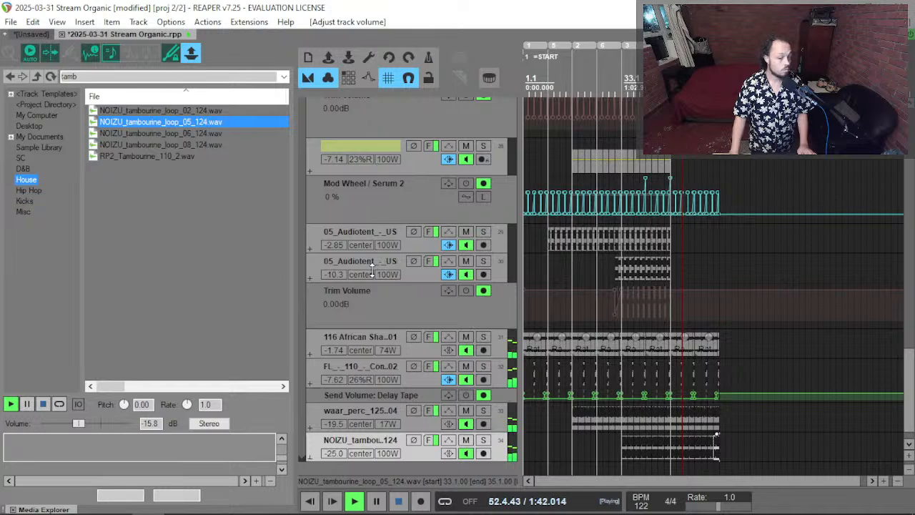
{"action": "scroll", "coordinate": [372, 271], "scroll_direction": "up", "scroll_amount": 3}
{"action": "scroll", "coordinate": [372, 276], "scroll_direction": "up", "scroll_amount": 5}
{"action": "scroll", "coordinate": [371, 271], "scroll_direction": "up", "scroll_amount": 5}
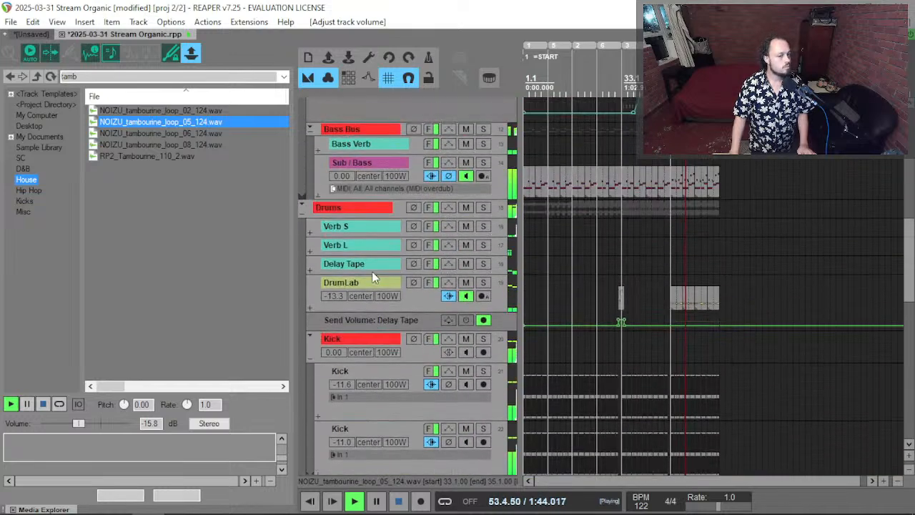
{"action": "key", "text": "space"}
{"action": "left_click", "coordinate": [556, 193]}
{"action": "key", "text": "space"}
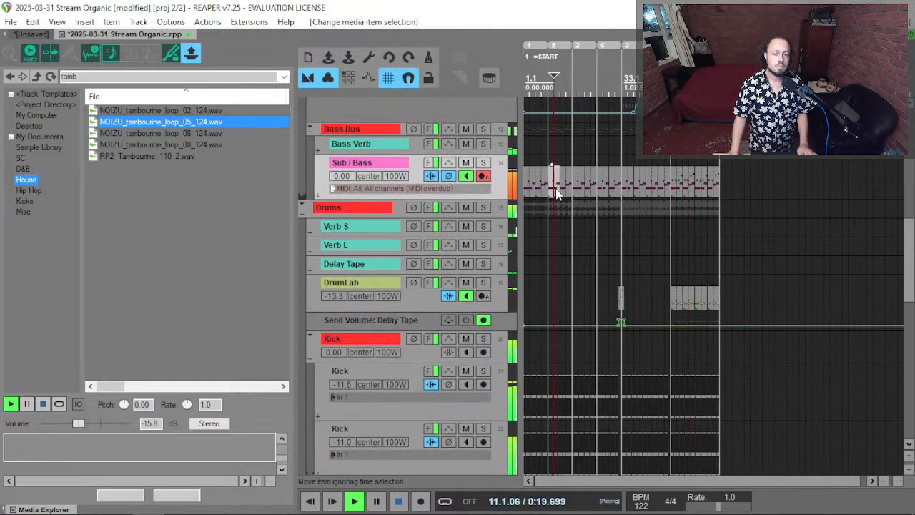
{"action": "left_click", "coordinate": [483, 163]}
{"action": "left_click", "coordinate": [429, 163]}
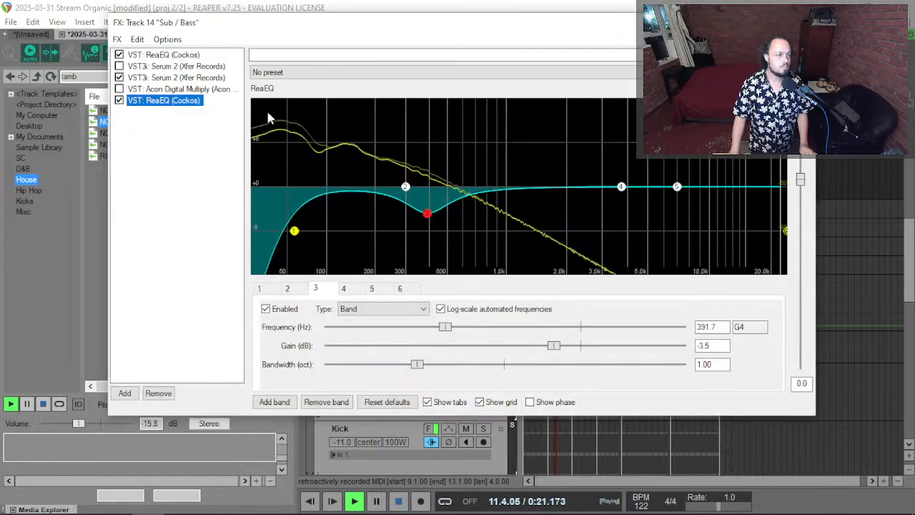
{"action": "left_click", "coordinate": [176, 77]}
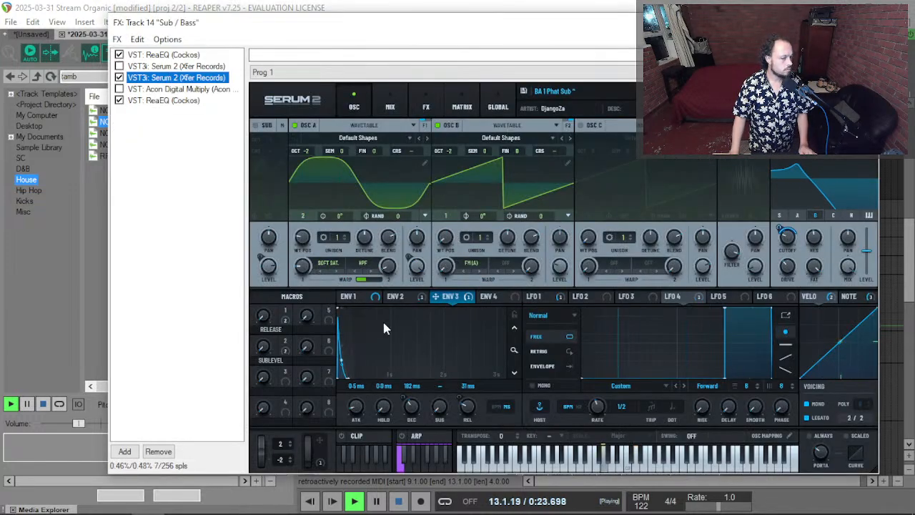
Shape Serum 2's Env 1 with a decay of about 231 ms and a sustain of about -2.3 dB.
{"action": "left_click", "coordinate": [354, 297]}
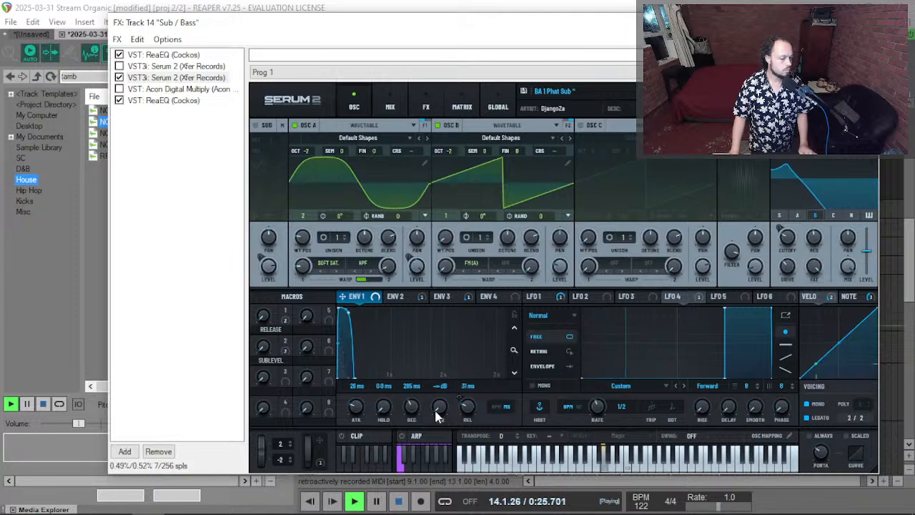
{"action": "left_click_drag", "start_coordinate": [439, 402], "coordinate": [443, 364]}
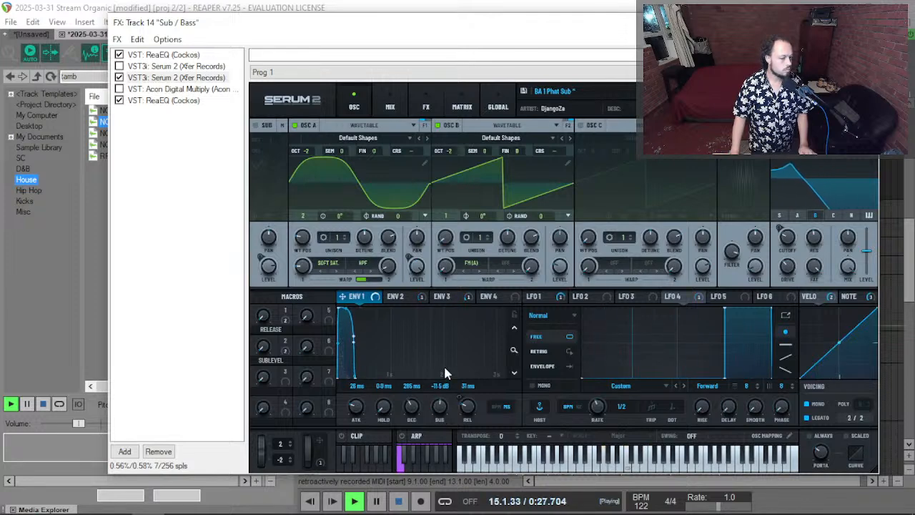
{"action": "left_click_drag", "start_coordinate": [420, 404], "coordinate": [411, 422]}
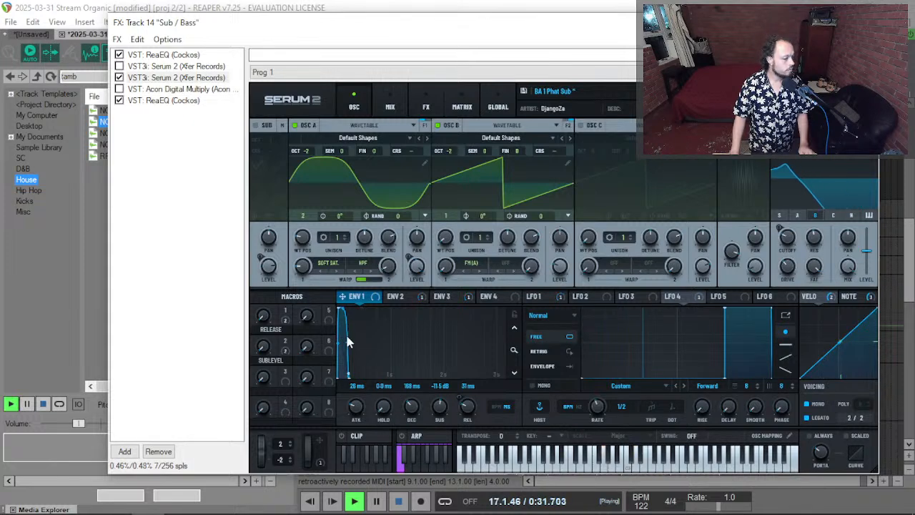
{"action": "left_click_drag", "start_coordinate": [346, 340], "coordinate": [359, 324]}
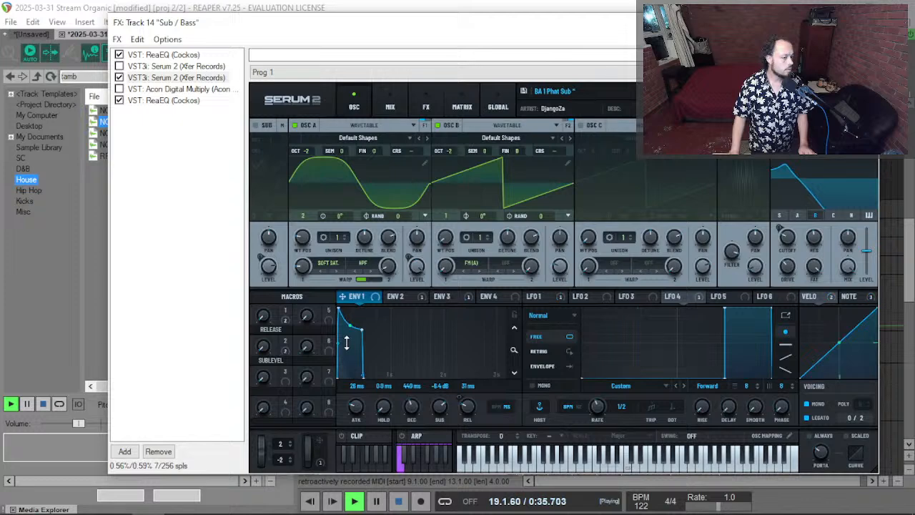
{"action": "left_click_drag", "start_coordinate": [362, 326], "coordinate": [345, 315]}
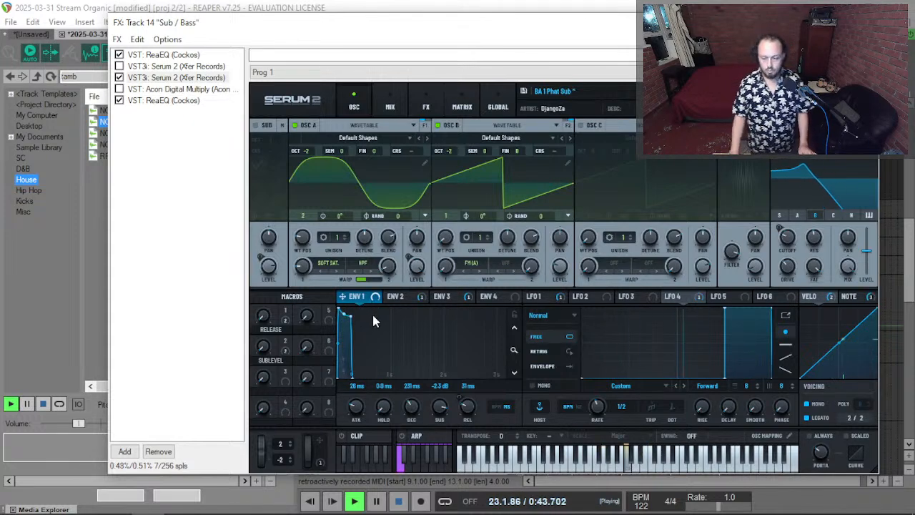
Check the bass patch's effects and modulation matrix, and return to the oscillator view.
{"action": "left_click", "coordinate": [427, 104]}
{"action": "left_click", "coordinate": [462, 107]}
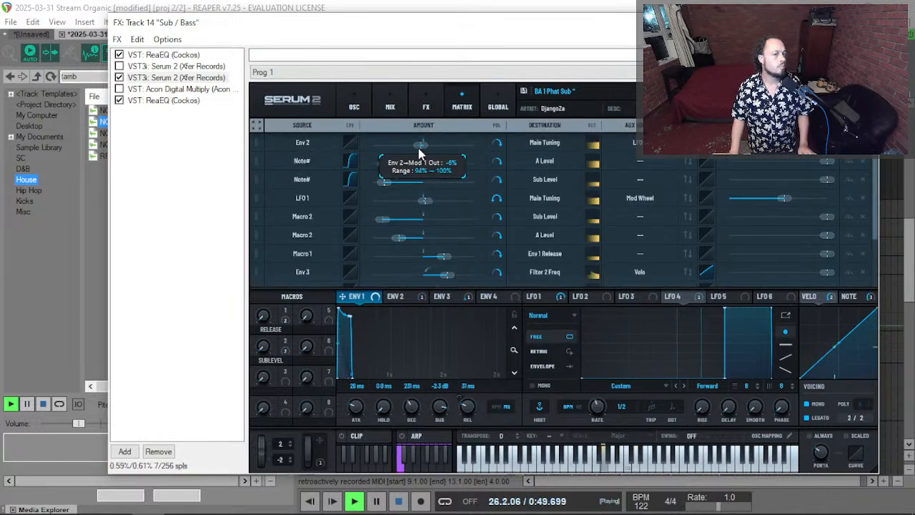
{"action": "left_click", "coordinate": [354, 106]}
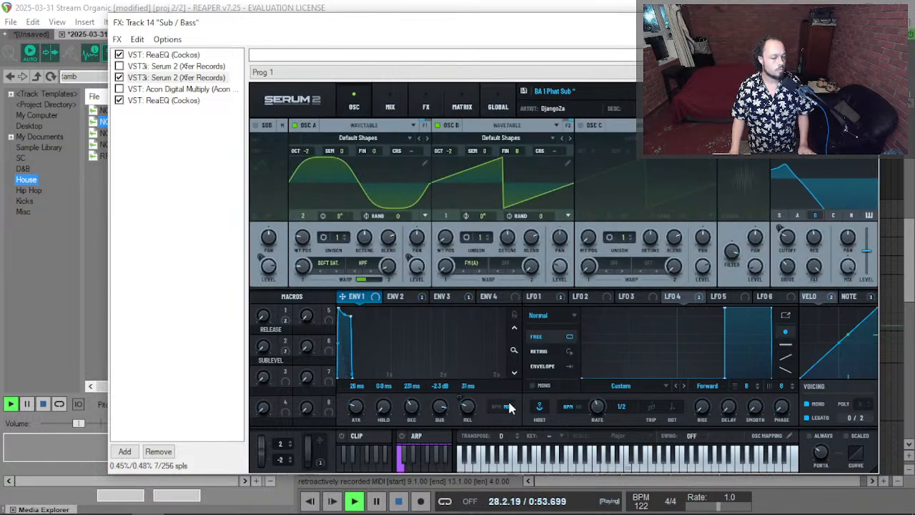
Try a different Env 1 release and undo it, and turn off Legato voicing in the bass patch.
{"action": "left_click_drag", "start_coordinate": [470, 411], "coordinate": [483, 398]}
{"action": "key", "text": "ctrl+z"}
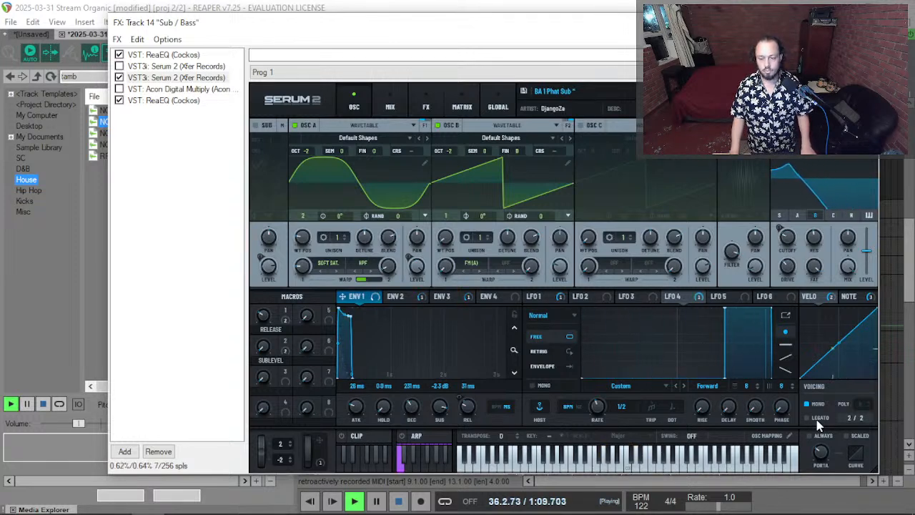
{"action": "key", "text": "Escape"}
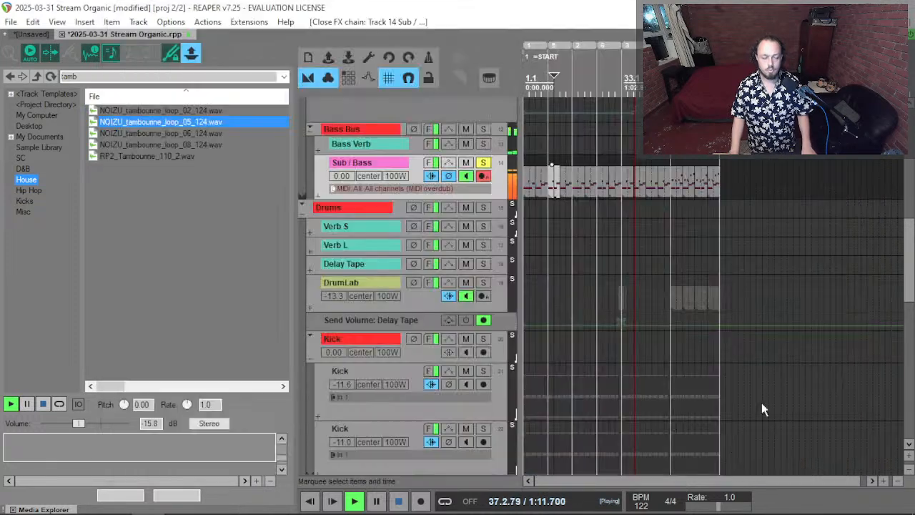
Clear the Sub / Bass solo and solo the Bass Bus and Drums groups together.
{"action": "left_click", "coordinate": [483, 162]}
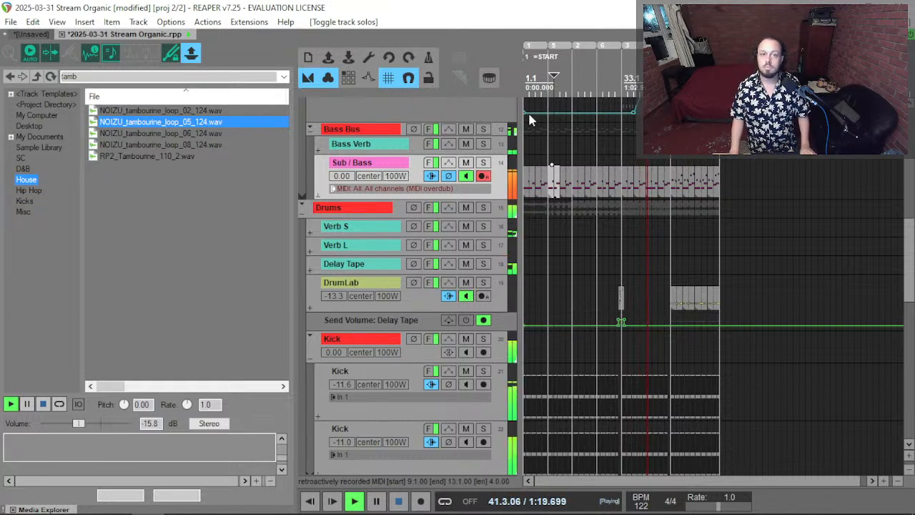
{"action": "left_click", "coordinate": [483, 130]}
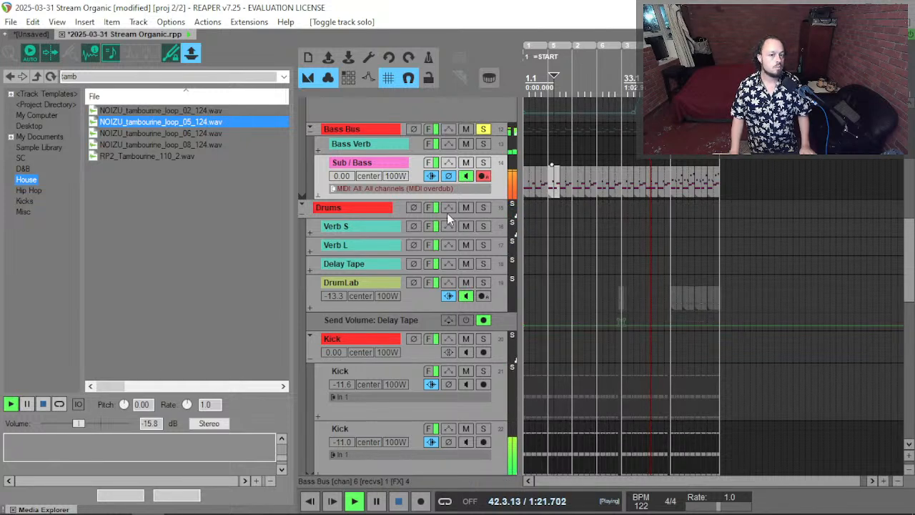
{"action": "left_click", "coordinate": [483, 207]}
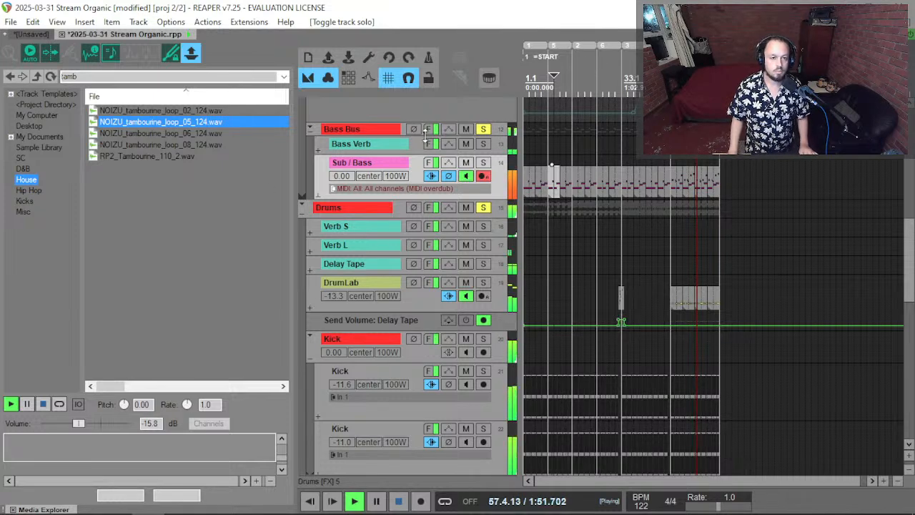
Draw square steps in the second and fifth grid divisions of the Sub / Bass patch's LFO 4 shape.
{"action": "left_click", "coordinate": [428, 162]}
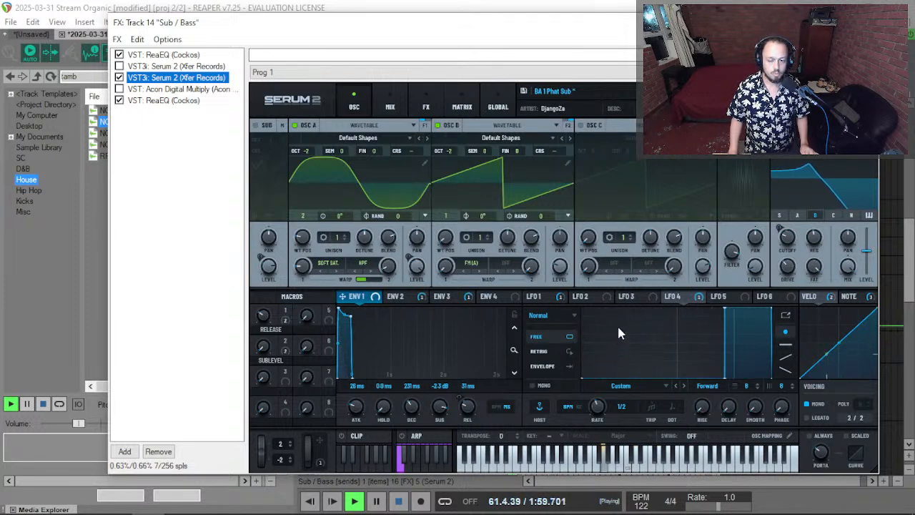
{"action": "left_click_drag", "start_coordinate": [618, 327], "coordinate": [610, 384]}
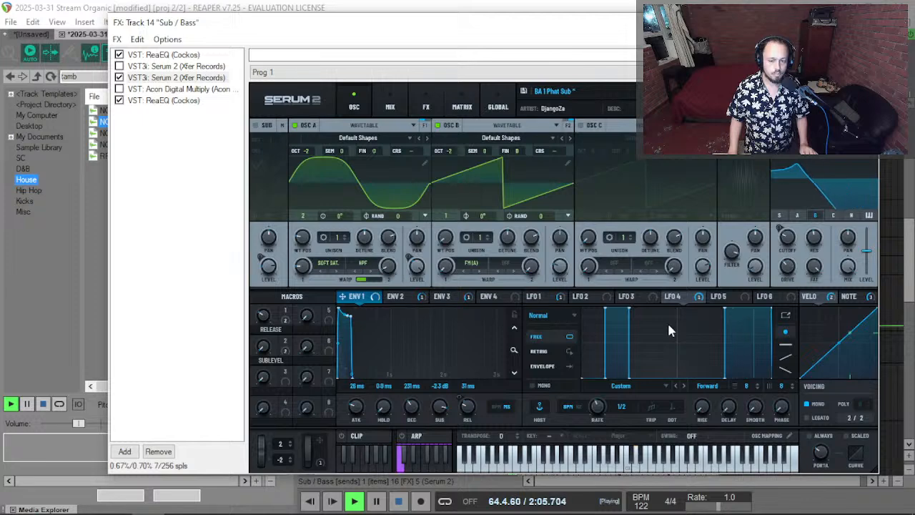
{"action": "left_click_drag", "start_coordinate": [683, 326], "coordinate": [687, 393]}
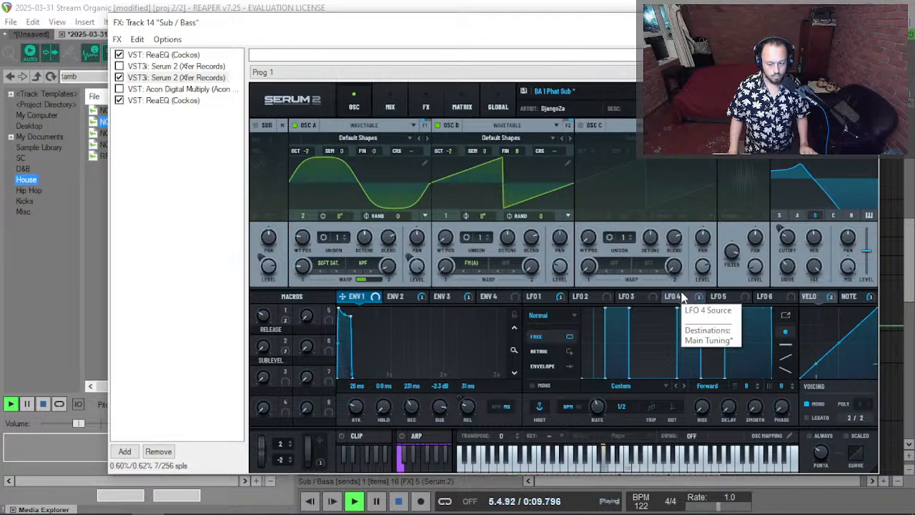
{"action": "key", "text": "Escape"}
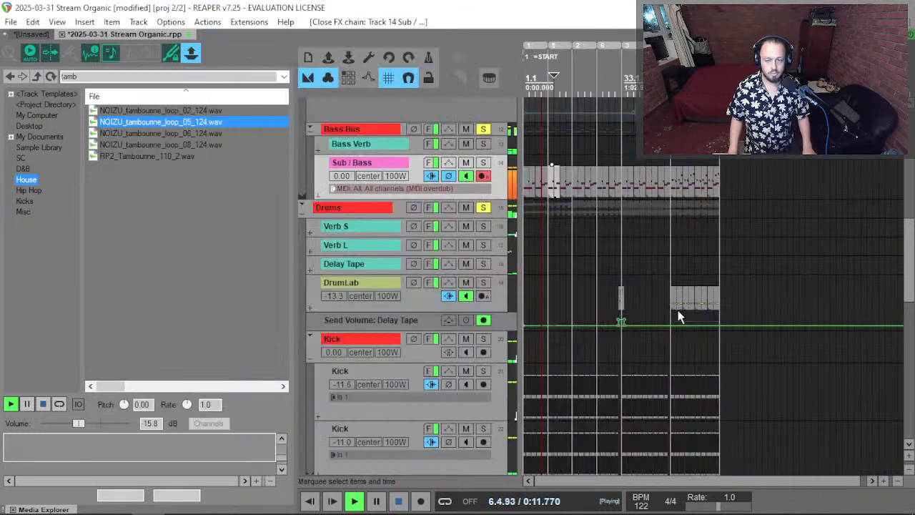
Restart playback from about bar 49 and toggle the DrumLab track's solo on and off for comparison.
{"action": "key", "text": "space"}
{"action": "left_click", "coordinate": [672, 302]}
{"action": "key", "text": "space"}
{"action": "key", "text": "F6"}
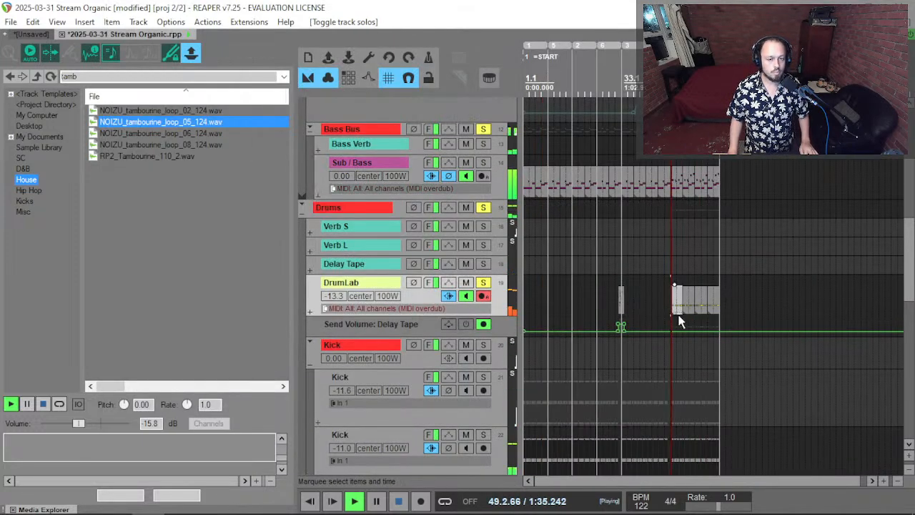
{"action": "key", "text": "F6"}
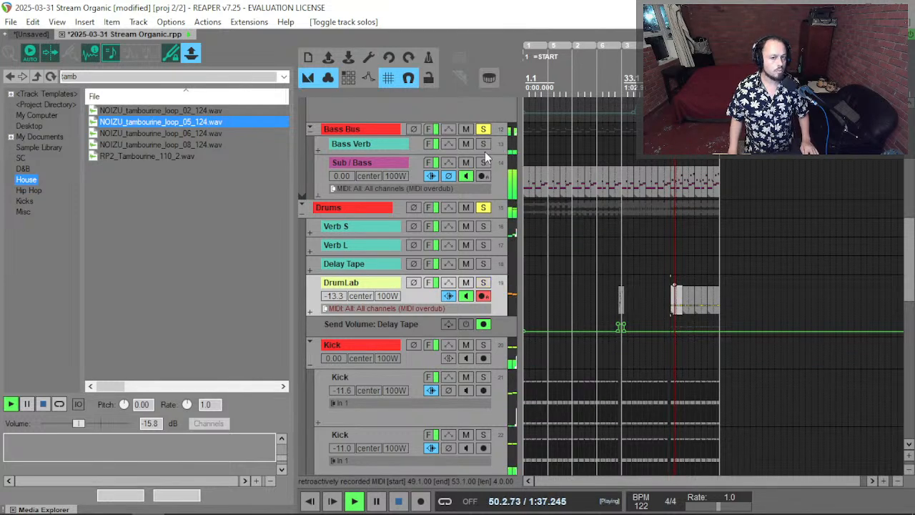
Clear the Drums solo and compare the Legato setting in the Sub / Bass track's Serum 2.
{"action": "left_click", "coordinate": [483, 208]}
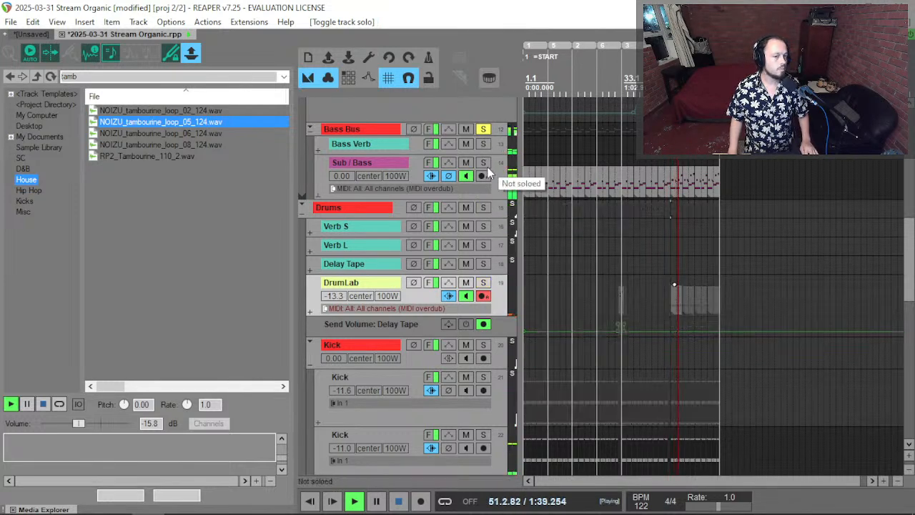
{"action": "left_click", "coordinate": [498, 179]}
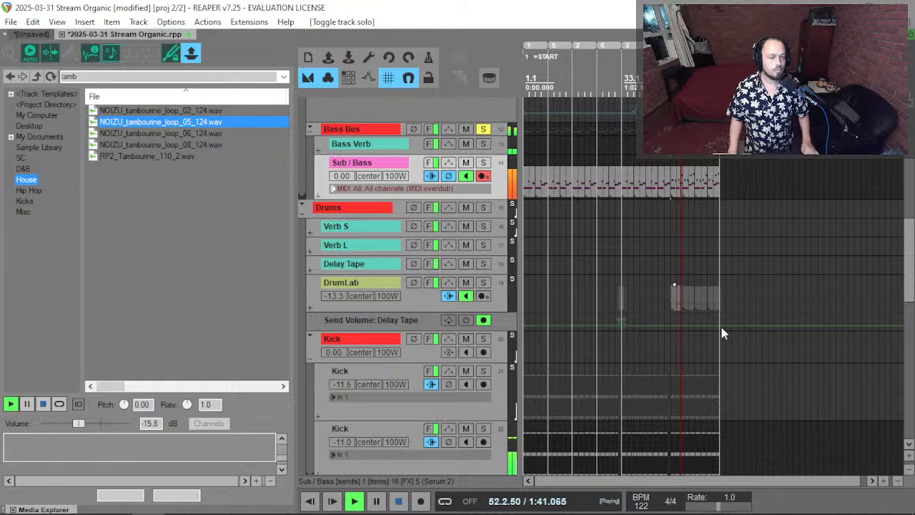
{"action": "key", "text": "f"}
{"action": "left_click", "coordinate": [819, 419]}
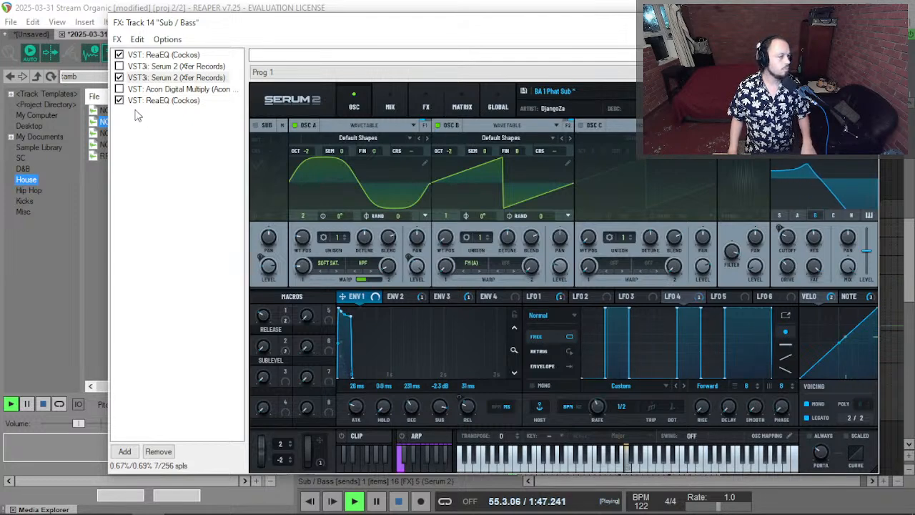
{"action": "key", "text": "Escape"}
Clear the Bass Bus solo and restart playback from the beginning of the project.
{"action": "left_click", "coordinate": [484, 163]}
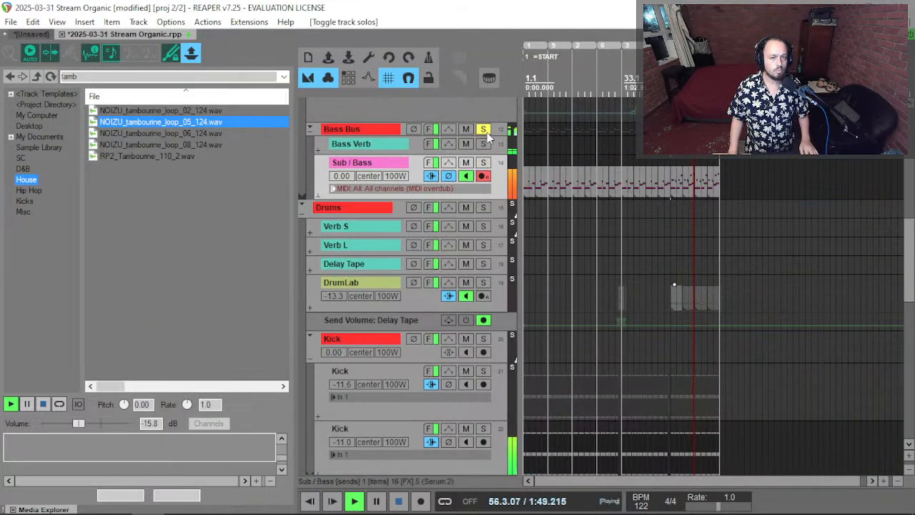
{"action": "left_click", "coordinate": [484, 163]}
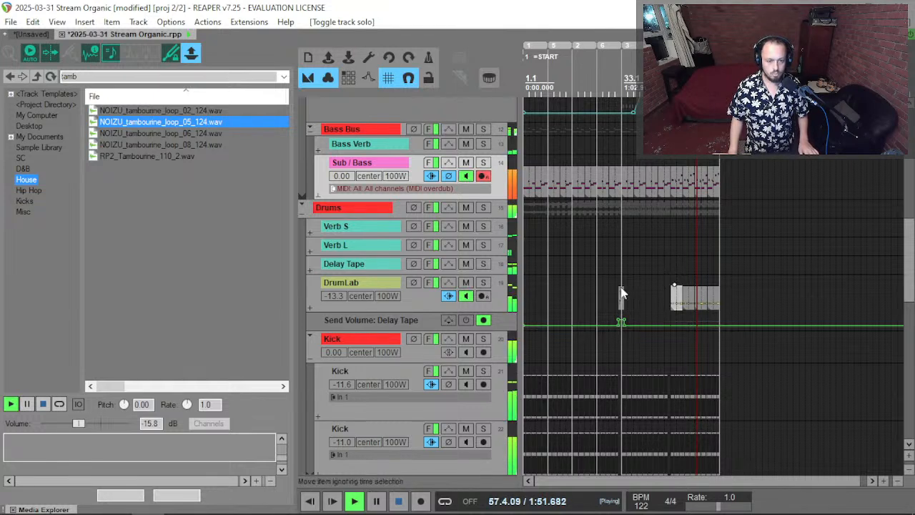
{"action": "key", "text": "space"}
{"action": "key", "text": "Home"}
{"action": "key", "text": "space"}
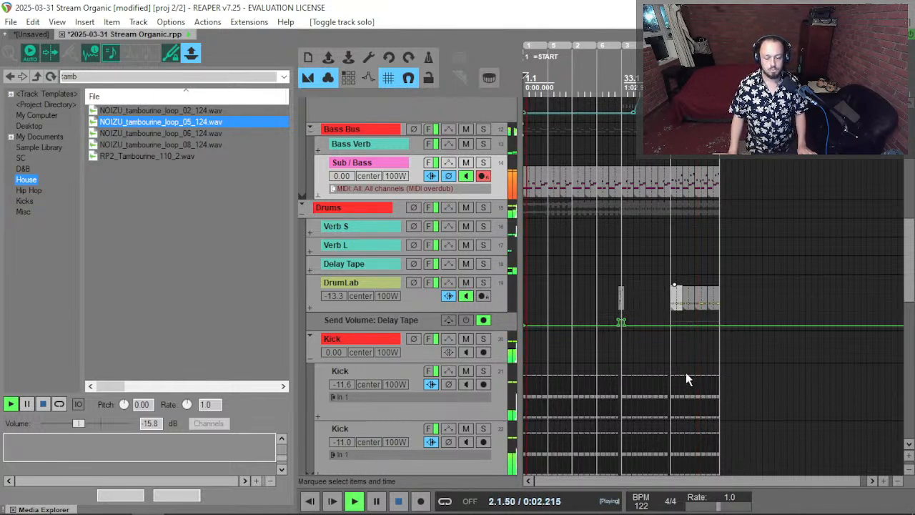
Solo the first Kick track inside the Kick folder.
{"action": "scroll", "coordinate": [420, 342], "scroll_direction": "down", "scroll_amount": 1}
{"action": "scroll", "coordinate": [420, 342], "scroll_direction": "down", "scroll_amount": 1}
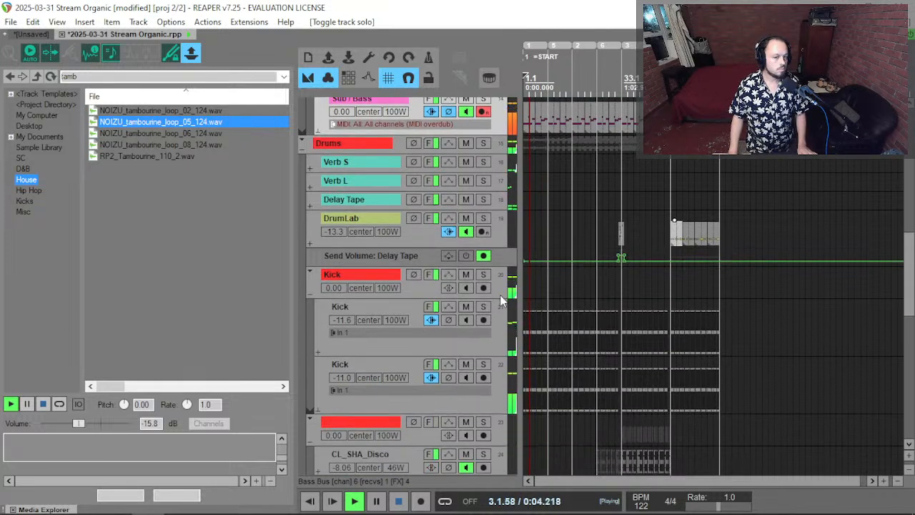
{"action": "left_click", "coordinate": [483, 307]}
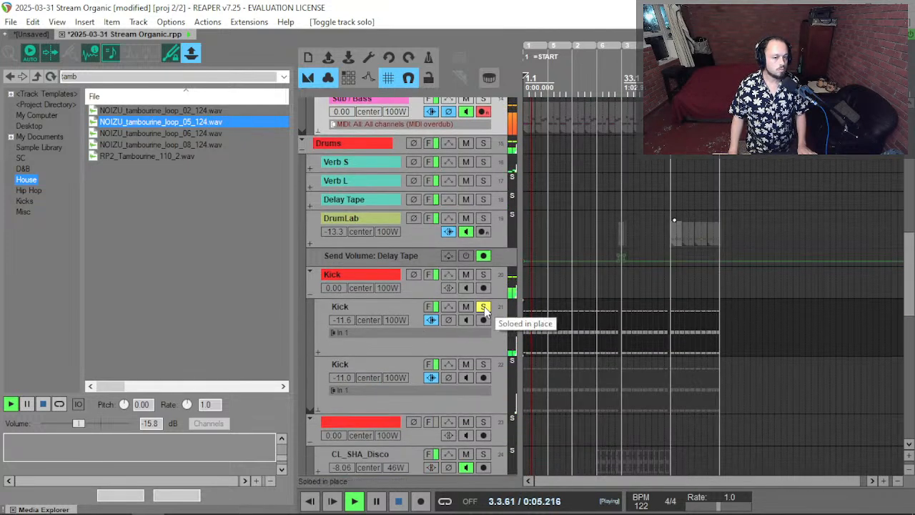
Solo the second Kick track alongside the first for comparison and clear the solo on both Kick tracks.
{"action": "left_click", "coordinate": [483, 364]}
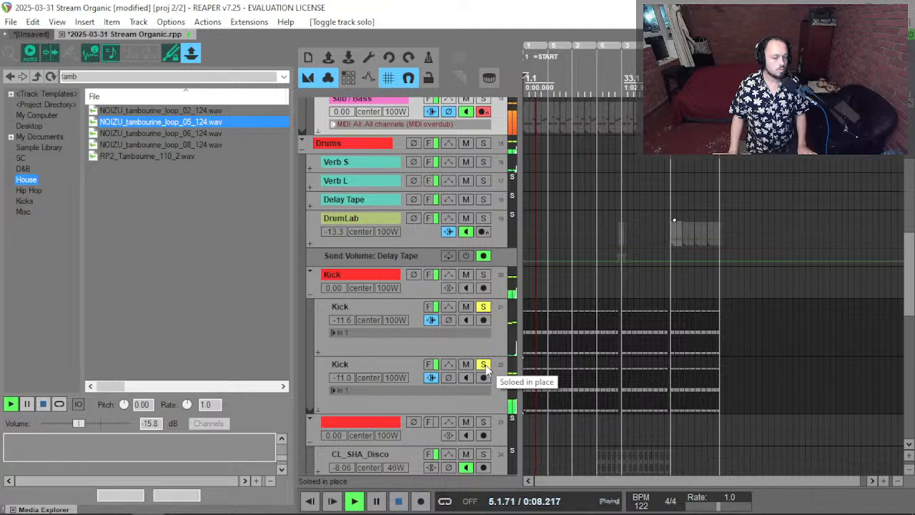
{"action": "left_click", "coordinate": [483, 366]}
{"action": "left_click", "coordinate": [483, 308]}
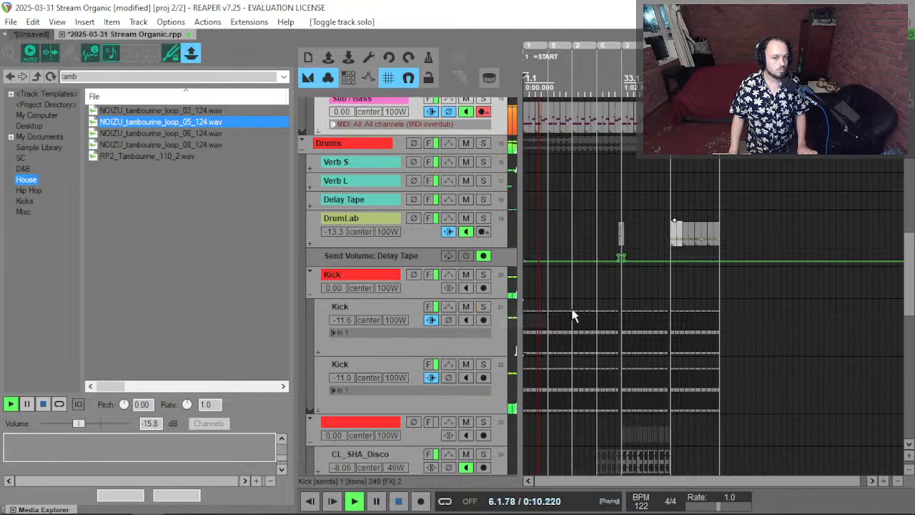
Save the project and inspect the ReaEQ settings in the first Kick track's FX chain.
{"action": "key", "text": "ctrl+s"}
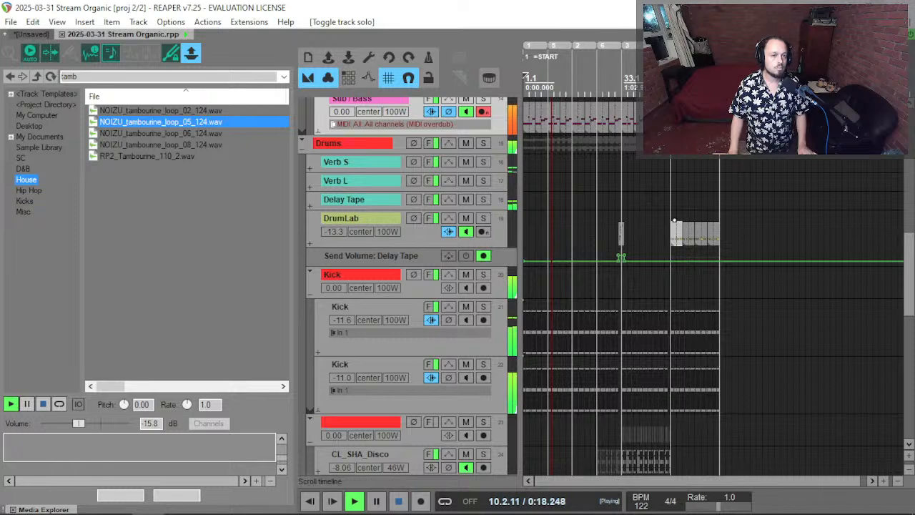
{"action": "scroll", "coordinate": [868, 481], "scroll_direction": "up", "scroll_amount": 5}
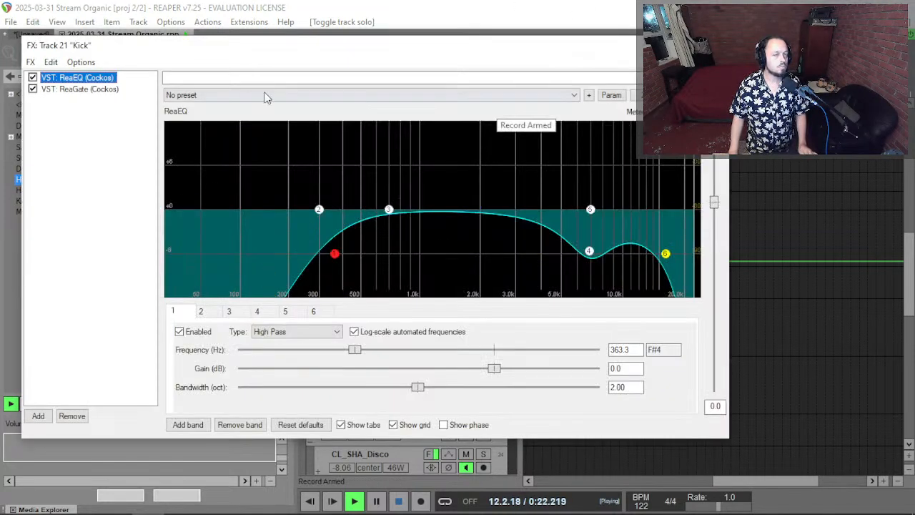
{"action": "key", "text": "Escape"}
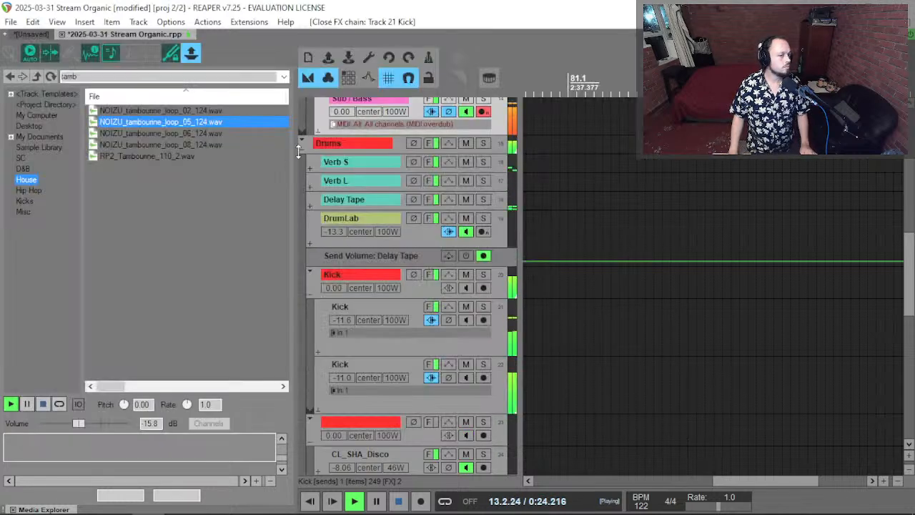
{"action": "scroll", "coordinate": [405, 127], "scroll_direction": "up", "scroll_amount": 1}
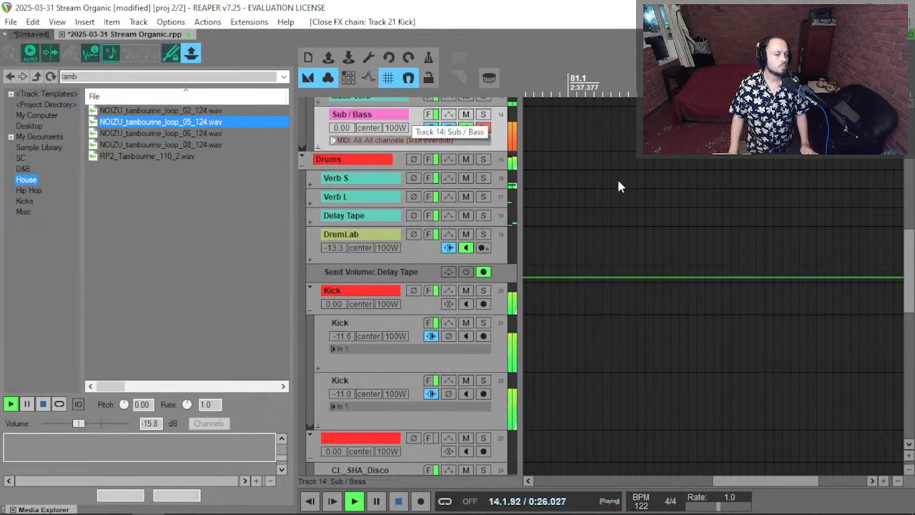
Check the Serum 2 Phat Sub patch in the Sub / Bass track's effects, including oscillator B's level.
{"action": "left_click", "coordinate": [428, 115]}
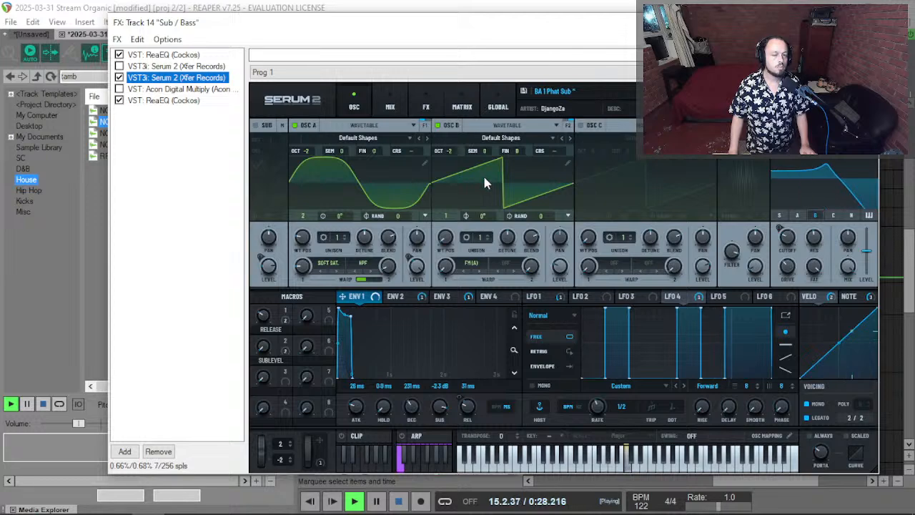
{"action": "left_click", "coordinate": [559, 268]}
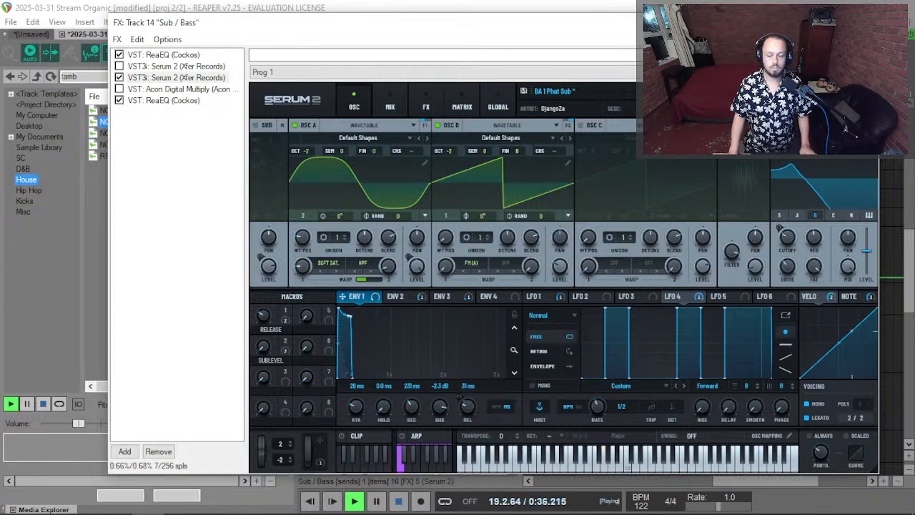
{"action": "key", "text": "Escape"}
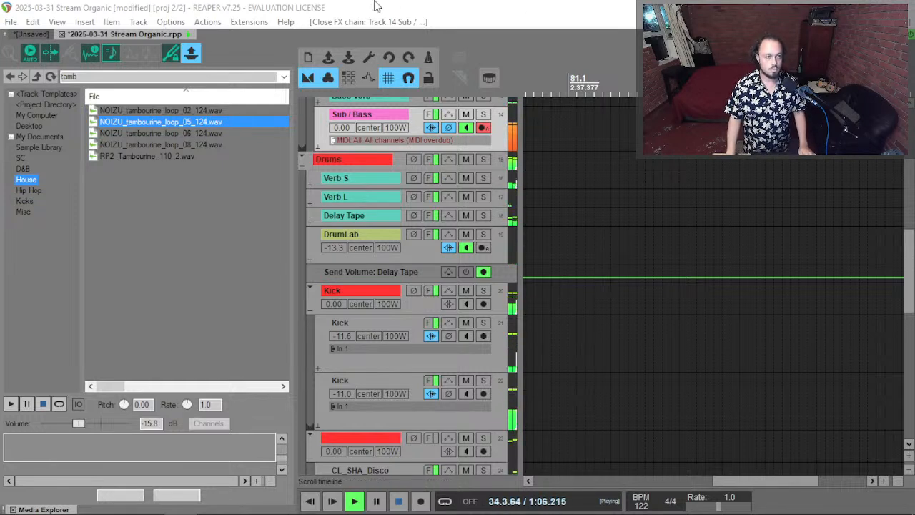
Hide the Media Explorer to widen the arrangement view and save the project.
{"action": "left_click", "coordinate": [390, 295]}
{"action": "key", "text": "ctrl+alt+x"}
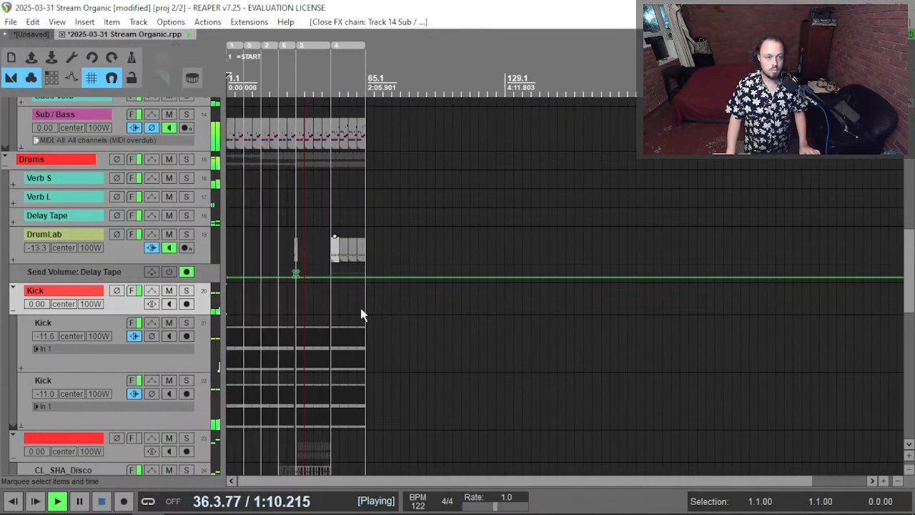
{"action": "key", "text": "ctrl+s"}
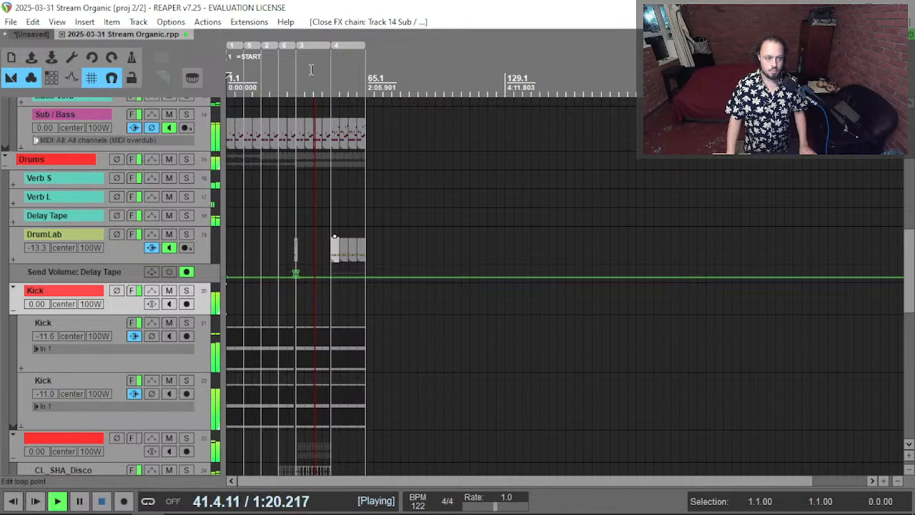
Solo the lower of the two 05_Audiotent hat tracks to hear it alone, and clear the solo again.
{"action": "scroll", "coordinate": [158, 159], "scroll_direction": "down", "scroll_amount": 2}
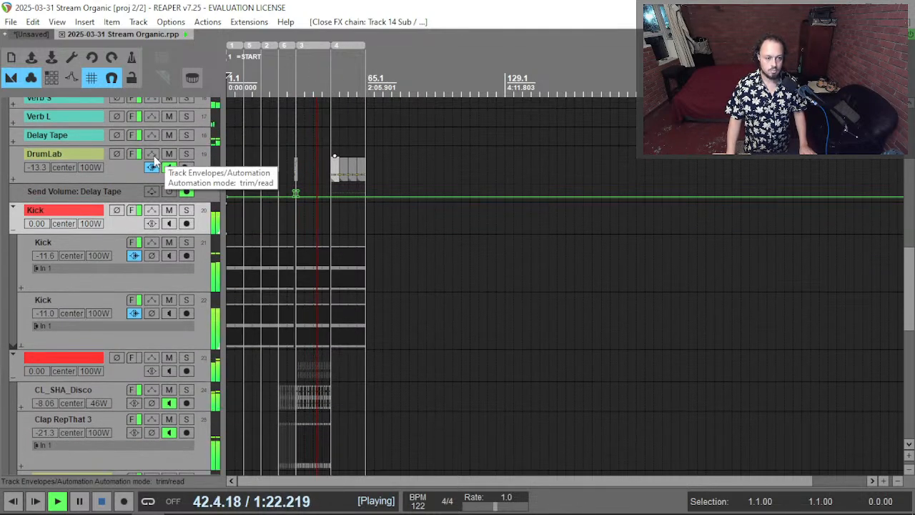
{"action": "scroll", "coordinate": [153, 160], "scroll_direction": "down", "scroll_amount": 4}
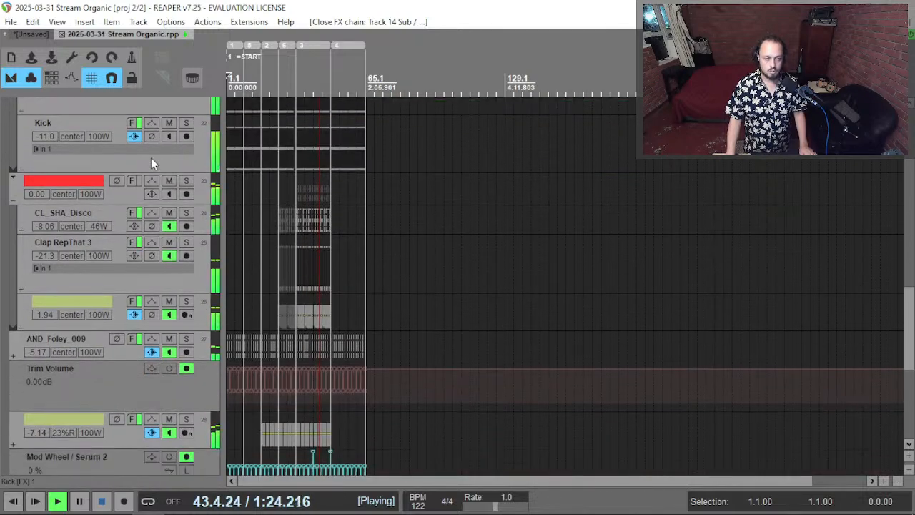
{"action": "scroll", "coordinate": [150, 160], "scroll_direction": "down", "scroll_amount": 6}
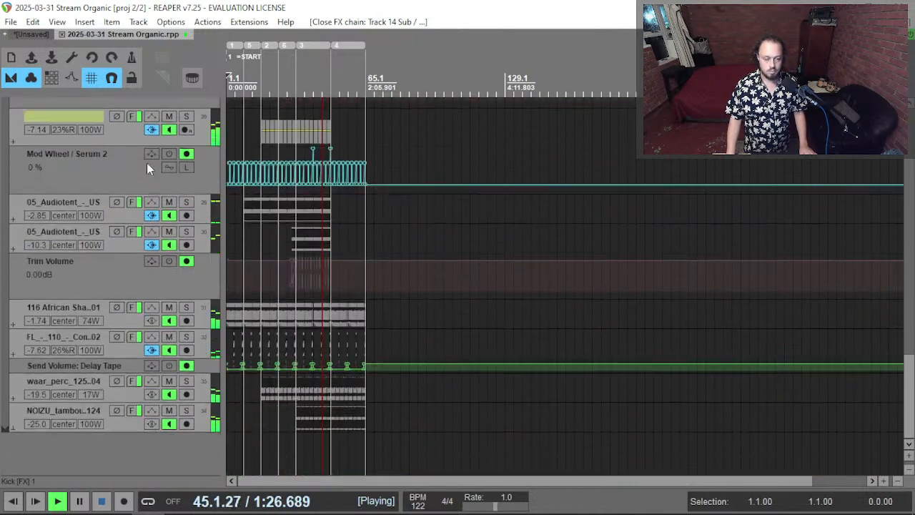
{"action": "left_click", "coordinate": [204, 246]}
{"action": "key", "text": "F6"}
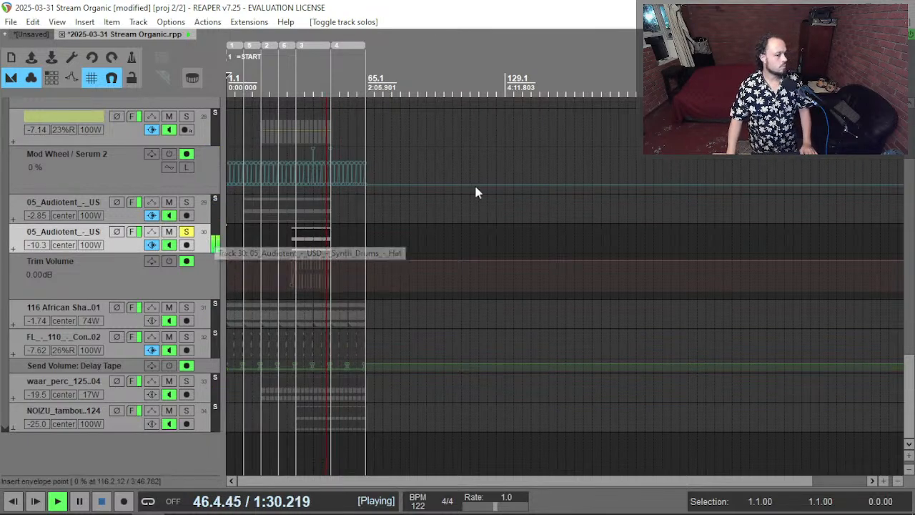
{"action": "key", "text": "F6"}
Duplicate the lower 05_Audiotent hat track together with its items, effects and volume envelope.
{"action": "scroll", "coordinate": [306, 258], "scroll_direction": "up", "scroll_amount": 3}
{"action": "scroll", "coordinate": [414, 285], "scroll_direction": "down", "scroll_amount": 2}
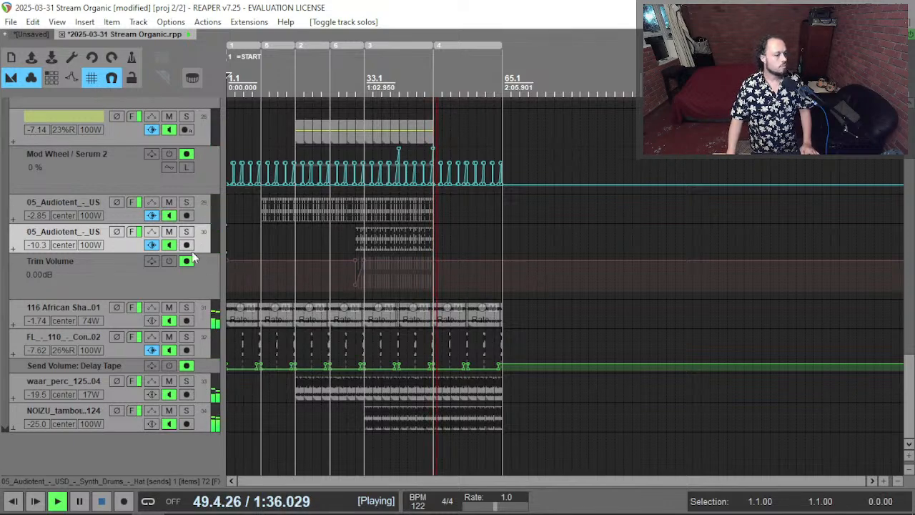
{"action": "key", "text": "ctrl+shift+f"}
{"action": "key", "text": "Escape"}
{"action": "key", "text": "ctrl+shift+d"}
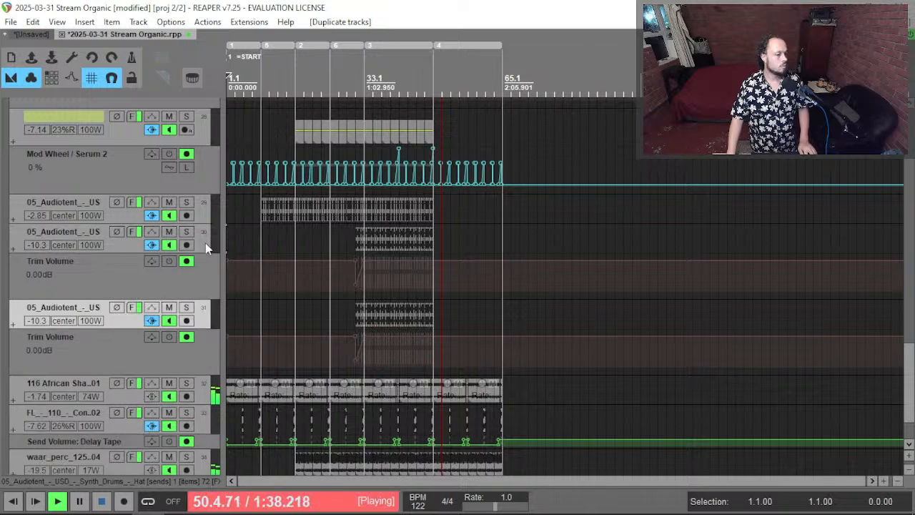
{"action": "double_click", "coordinate": [202, 323]}
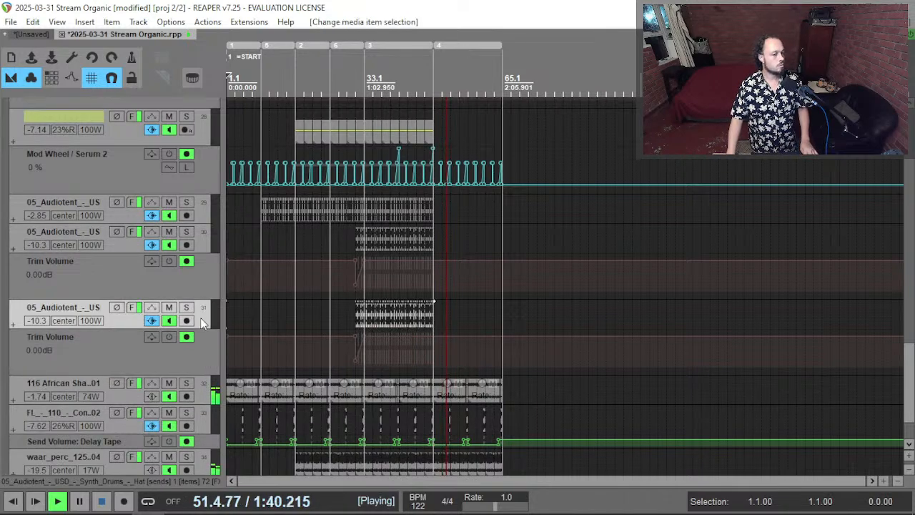
{"action": "key", "text": "f"}
{"action": "key", "text": "Escape"}
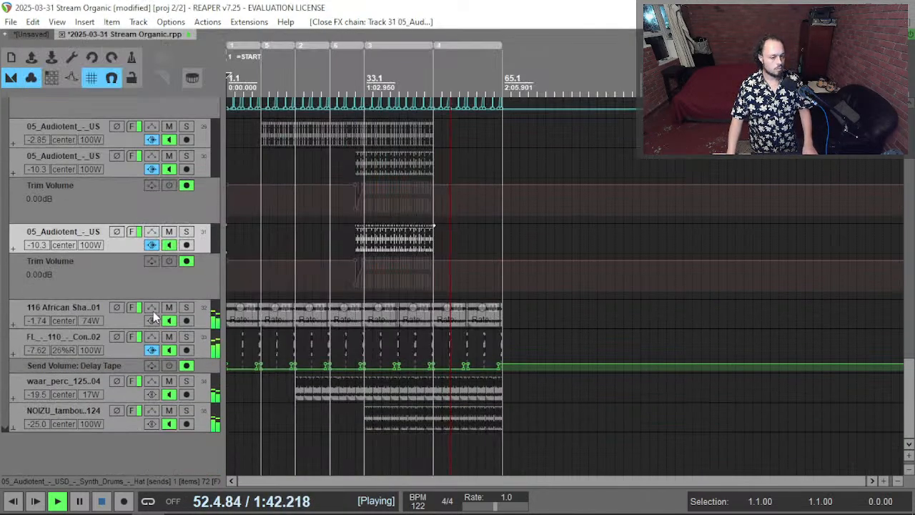
Delete the NOIZU tambourine loop item in region 4, from bar 49 to bar 65.
{"action": "left_click", "coordinate": [465, 421]}
{"action": "key", "text": "Delete"}
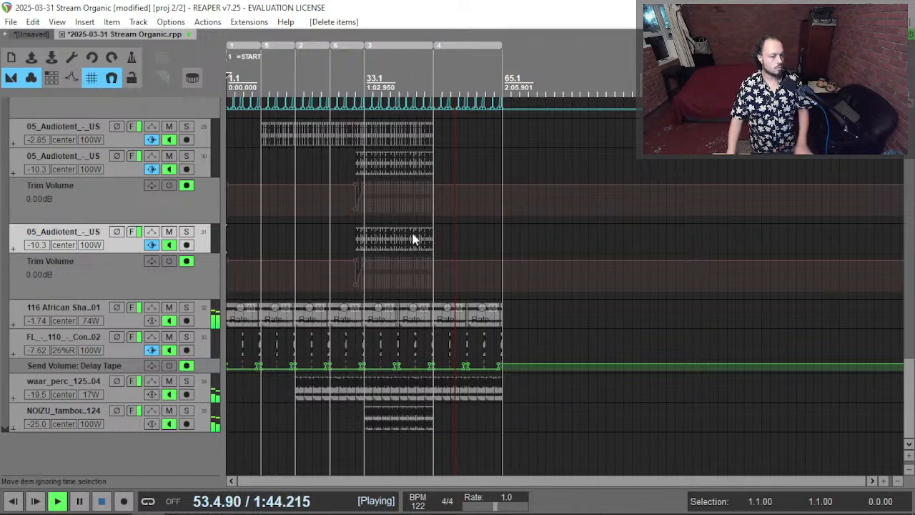
Select all items on the duplicated hat track and search the Media Explorer's House samples for "hat".
{"action": "double_click", "coordinate": [205, 245]}
{"action": "key", "text": "ctrl+alt+x"}
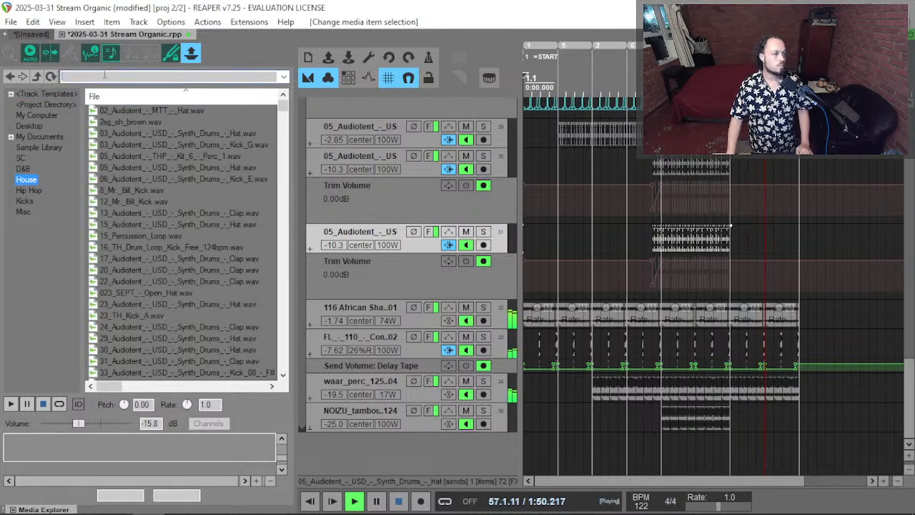
{"action": "left_click", "coordinate": [104, 75]}
{"action": "type", "text": "hat"}
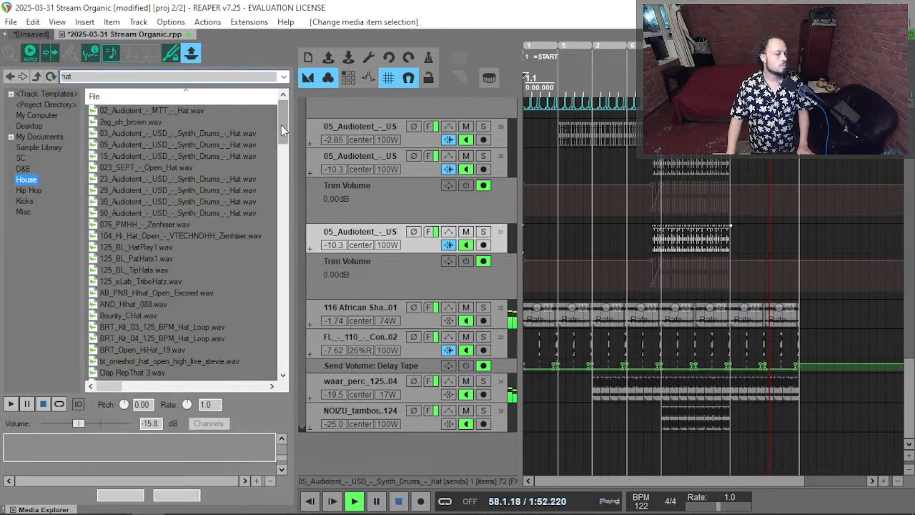
Audition WB3 hats such as WB3_Hat_52, 55 and 58, raising the preview volume to -6.67 dB.
{"action": "left_click_drag", "start_coordinate": [282, 126], "coordinate": [282, 338]}
{"action": "left_click", "coordinate": [180, 306]}
{"action": "left_click", "coordinate": [163, 350]}
{"action": "scroll", "coordinate": [163, 348], "scroll_direction": "down", "scroll_amount": 2}
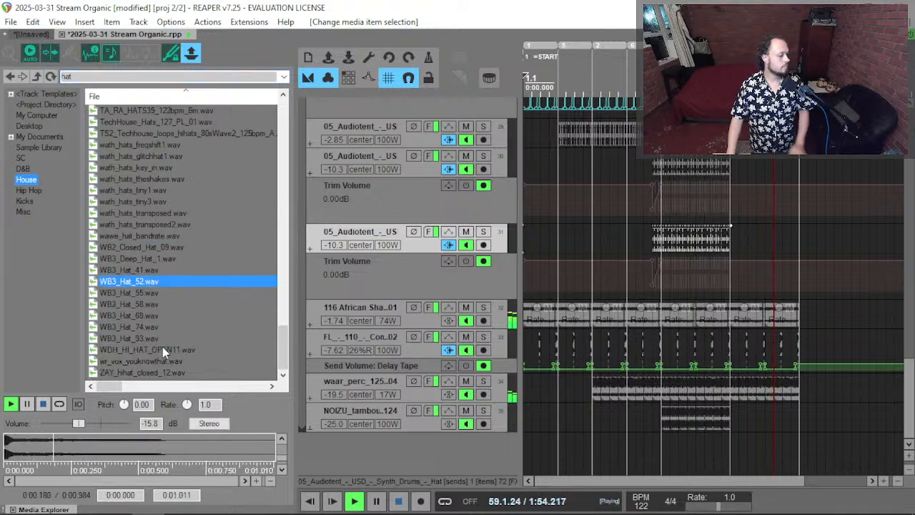
{"action": "key", "text": "Down"}
{"action": "key", "text": "Down"}
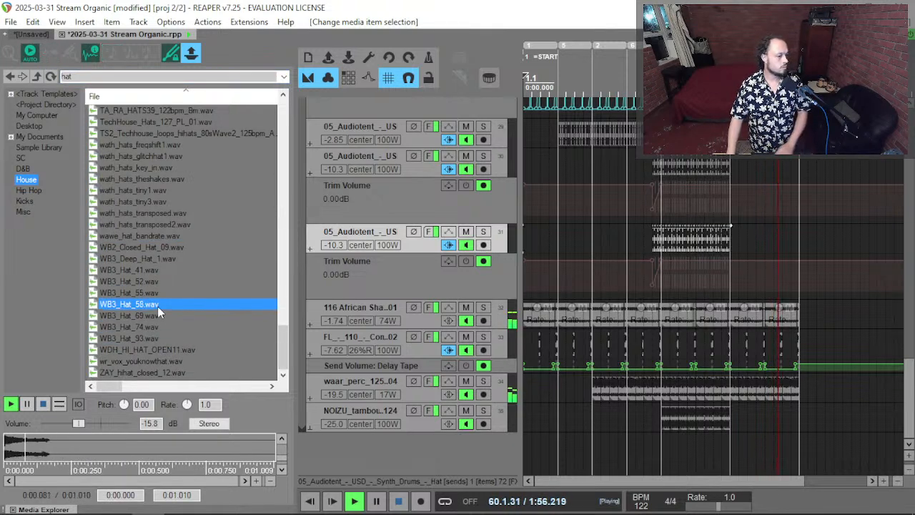
{"action": "key", "text": "Up"}
{"action": "left_click_drag", "start_coordinate": [77, 423], "coordinate": [90, 424]}
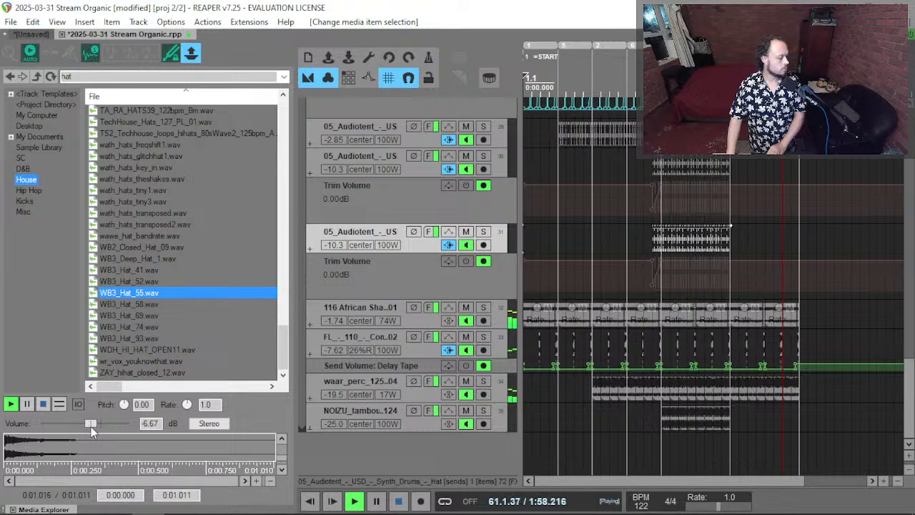
Compare the WB3 hats and use WB3_Hat_74.wav as the source of the duplicated track's selected items.
{"action": "left_click", "coordinate": [129, 326]}
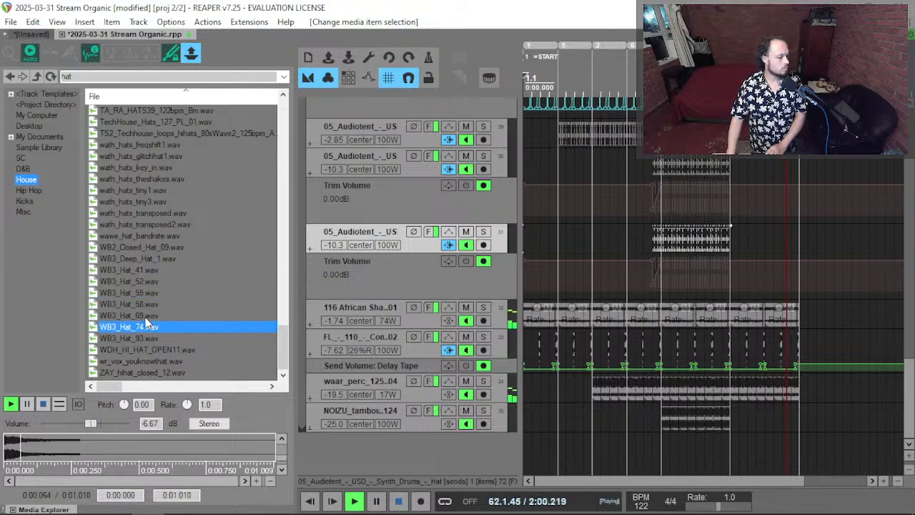
{"action": "key", "text": "Up"}
{"action": "key", "text": "Up"}
{"action": "key", "text": "Up"}
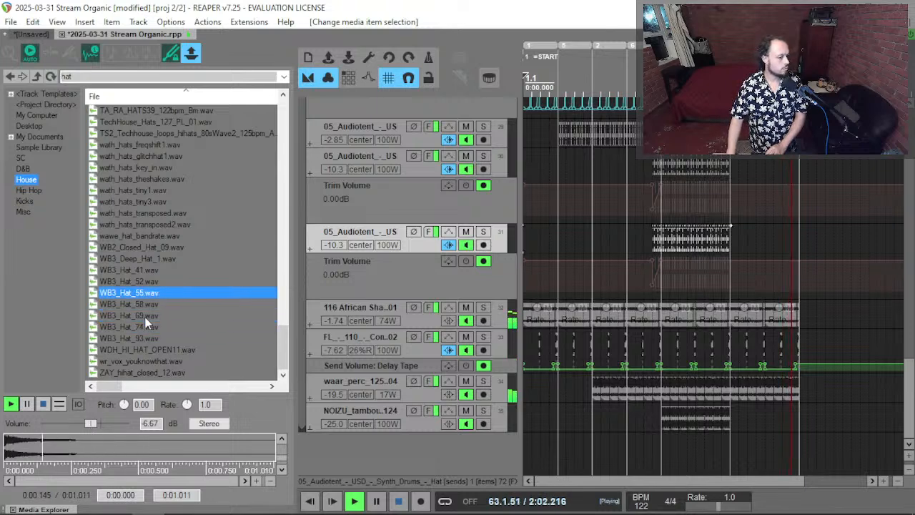
{"action": "key", "text": "Up"}
{"action": "key", "text": "Up"}
{"action": "left_click", "coordinate": [136, 319]}
{"action": "key", "text": "Down"}
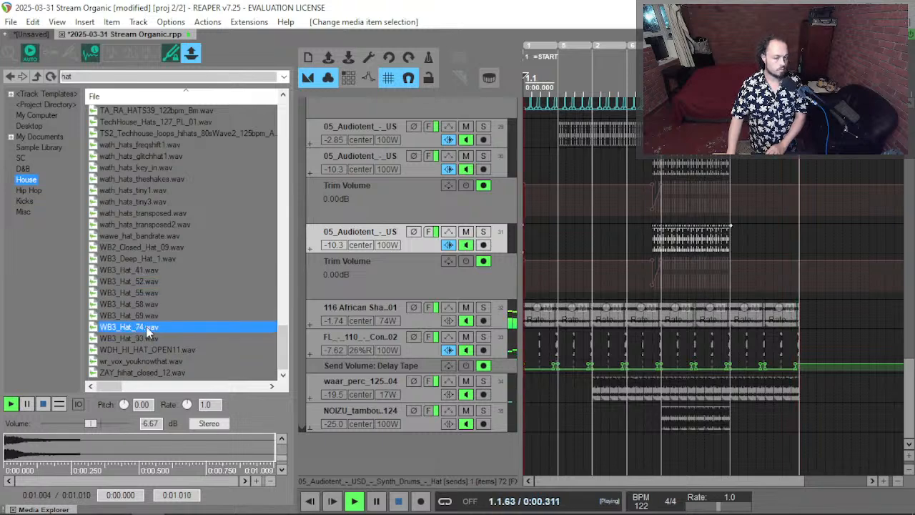
{"action": "right_click", "coordinate": [147, 332]}
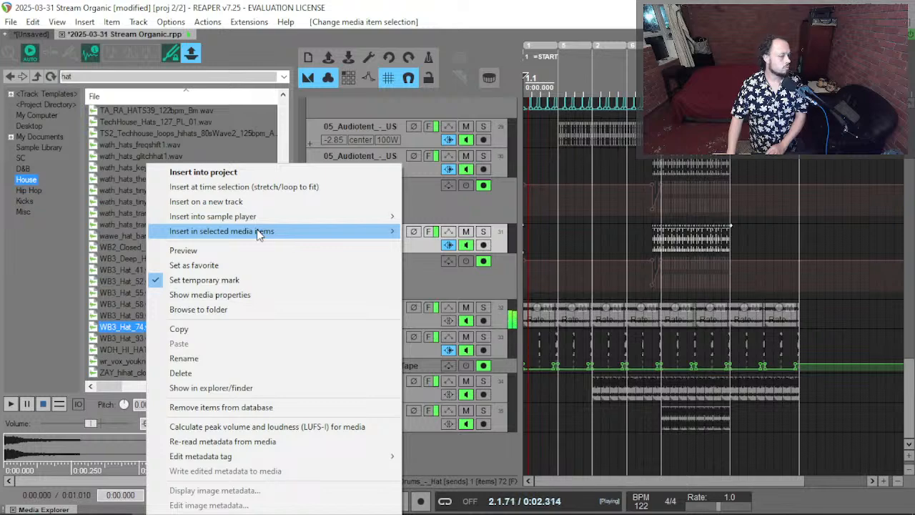
{"action": "mouse_move", "coordinate": [263, 233]}
{"action": "left_click", "coordinate": [447, 247]}
Play from bar 31 and compare the original and duplicated hat tracks by soloing them together and separately.
{"action": "scroll", "coordinate": [662, 229], "scroll_direction": "up", "scroll_amount": 5}
{"action": "left_click", "coordinate": [623, 239]}
{"action": "key", "text": "space"}
{"action": "key", "text": "space"}
{"action": "scroll", "coordinate": [639, 255], "scroll_direction": "up", "scroll_amount": 3}
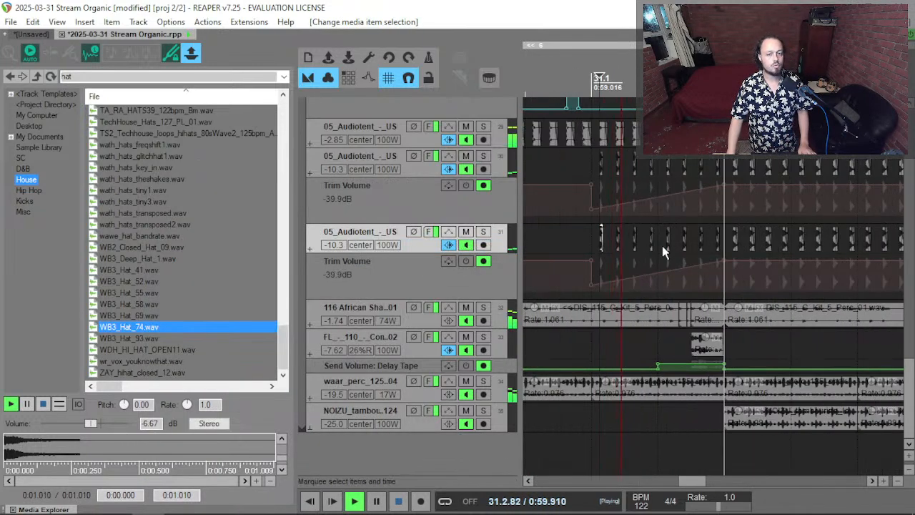
{"action": "scroll", "coordinate": [702, 265], "scroll_direction": "down", "scroll_amount": 2}
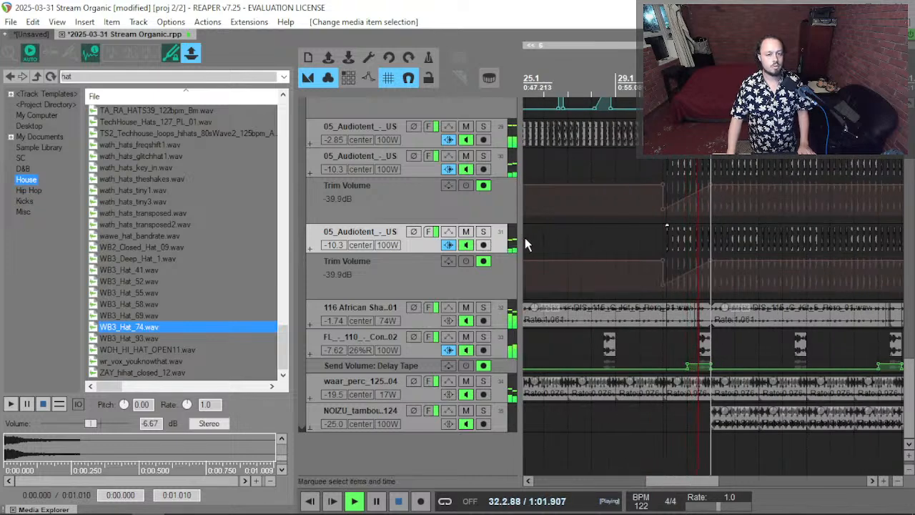
{"action": "left_click", "coordinate": [483, 233]}
{"action": "left_click", "coordinate": [483, 155]}
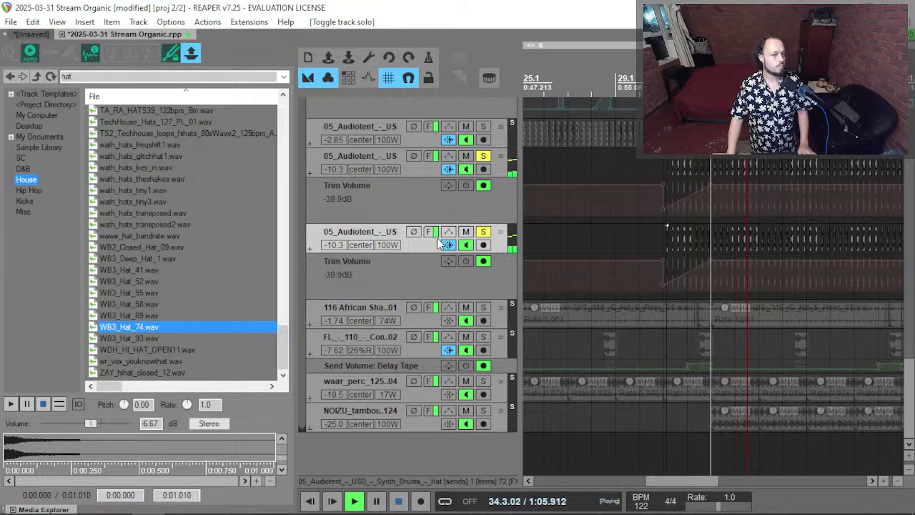
{"action": "left_click", "coordinate": [484, 235]}
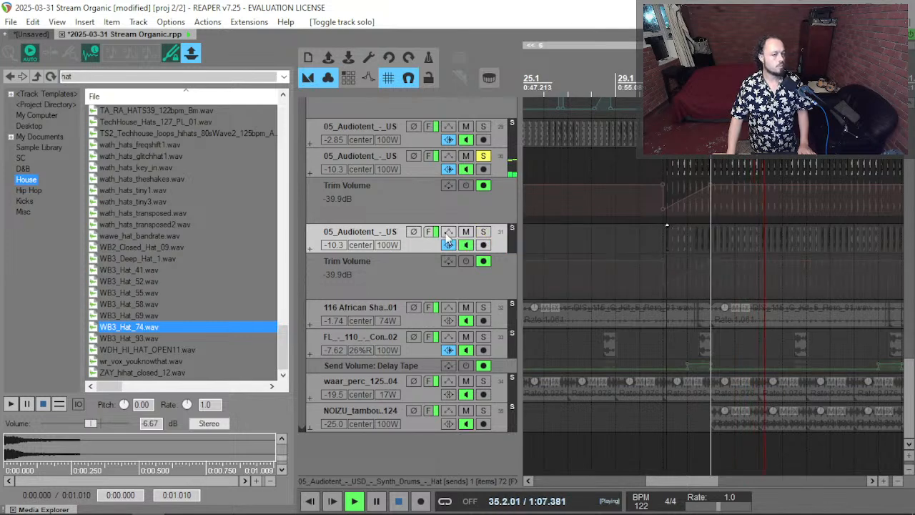
{"action": "left_click", "coordinate": [483, 233]}
{"action": "left_click", "coordinate": [483, 156]}
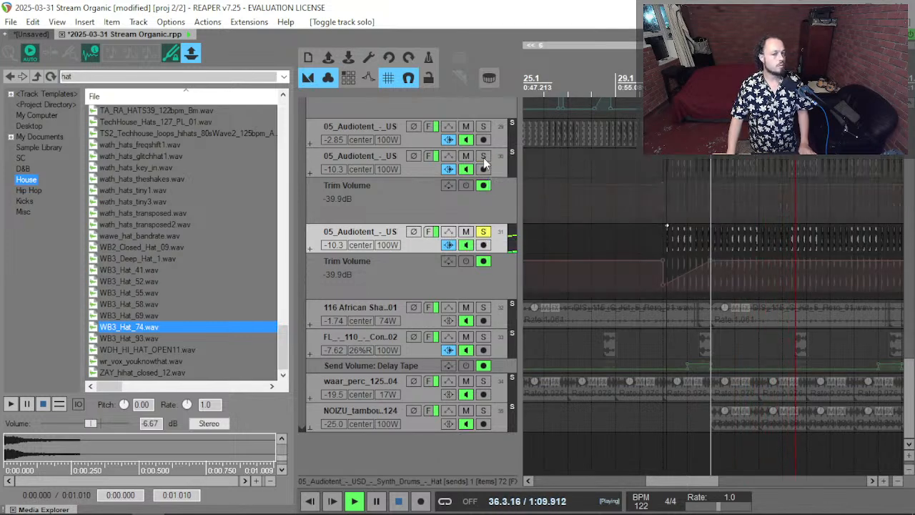
In the duplicated hat track's ReaEQ, raise the low-pass to 18049.9 Hz and shift the high-pass frequency upward.
{"action": "left_click", "coordinate": [429, 230]}
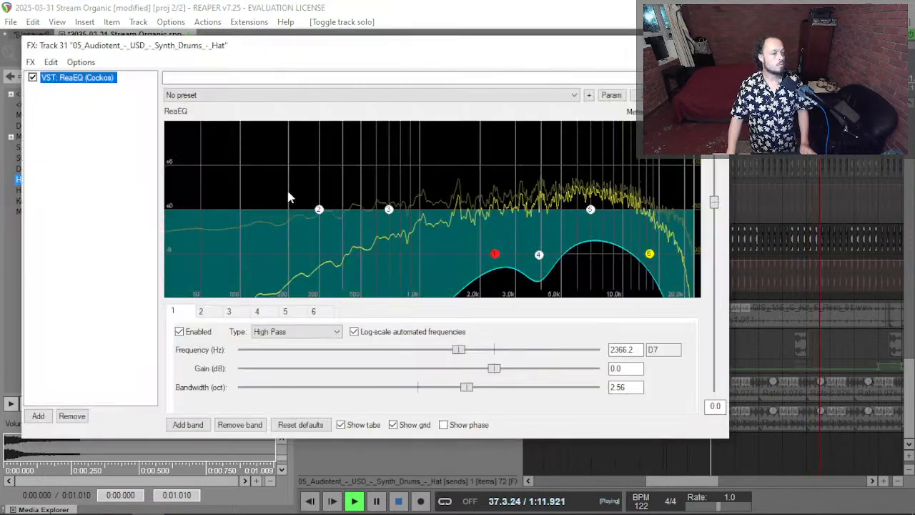
{"action": "double_click", "coordinate": [540, 256]}
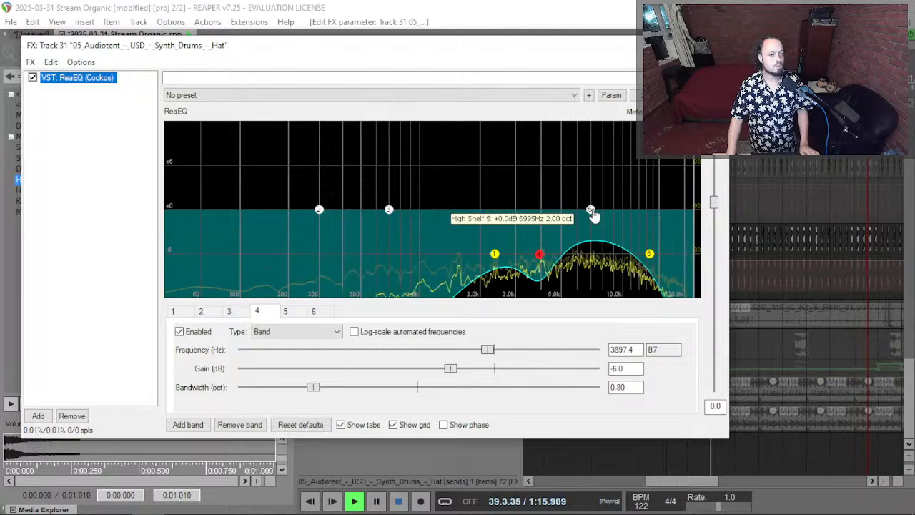
{"action": "left_click", "coordinate": [652, 254]}
{"action": "left_click_drag", "start_coordinate": [651, 255], "coordinate": [675, 253]}
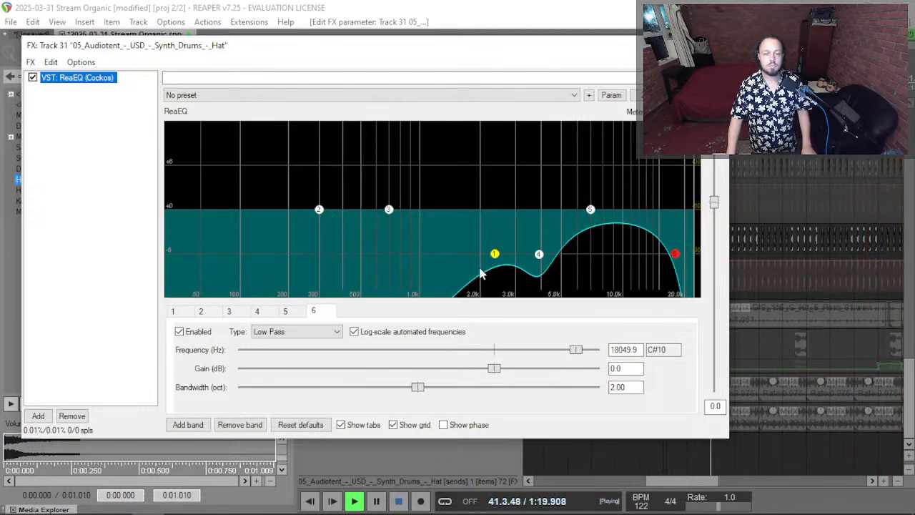
{"action": "left_click_drag", "start_coordinate": [494, 254], "coordinate": [511, 272]}
{"action": "key", "text": "Escape"}
Clear the solos after comparing both hat tracks, and set the duplicated hat track's volume to -12.1 dB.
{"action": "left_click", "coordinate": [483, 230]}
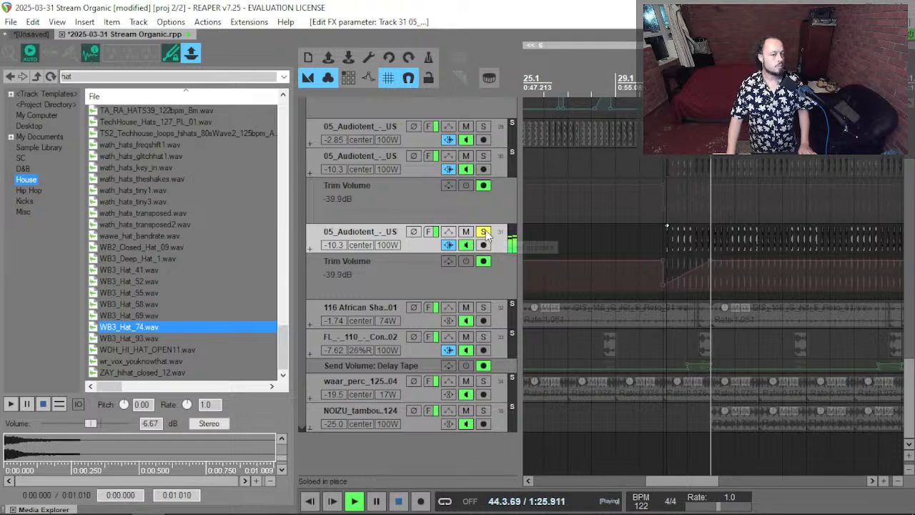
{"action": "left_click", "coordinate": [484, 155]}
{"action": "left_click", "coordinate": [484, 231]}
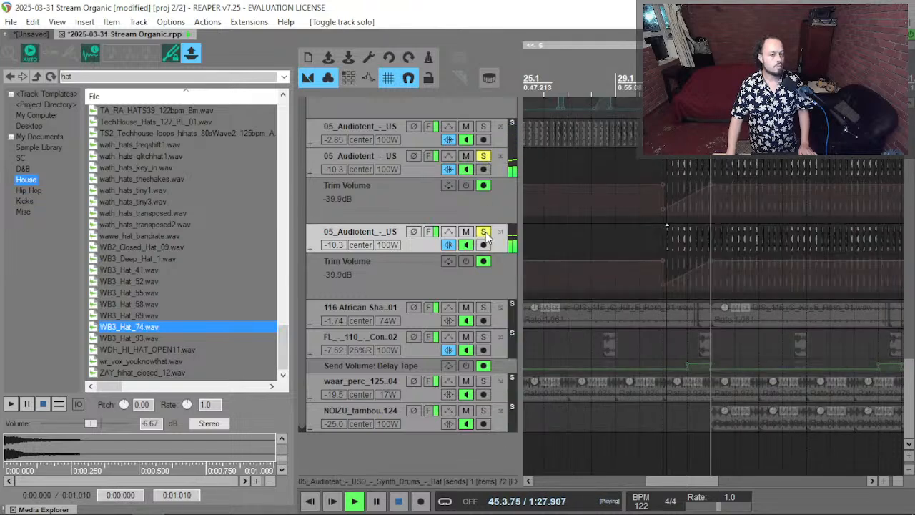
{"action": "left_click_drag", "start_coordinate": [484, 235], "coordinate": [485, 157]}
{"action": "scroll", "coordinate": [602, 209], "scroll_direction": "down", "scroll_amount": 4}
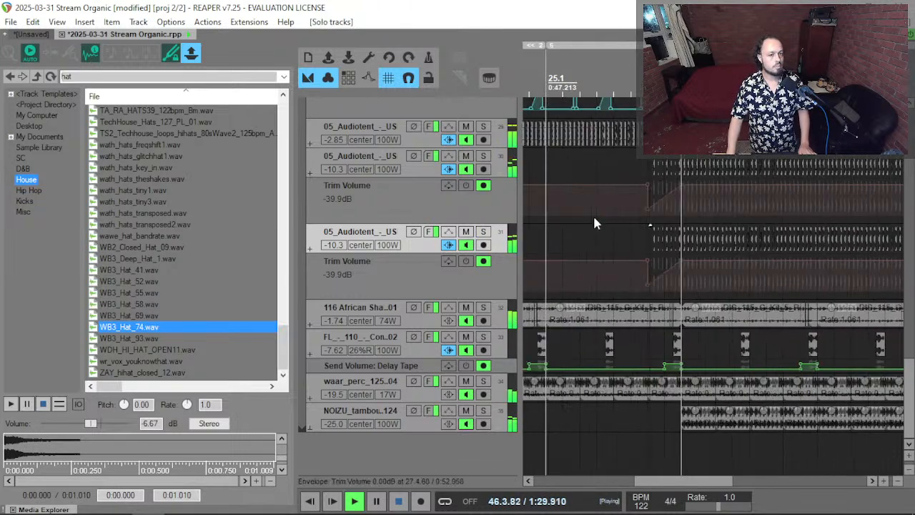
{"action": "left_click_drag", "start_coordinate": [336, 245], "coordinate": [336, 251]}
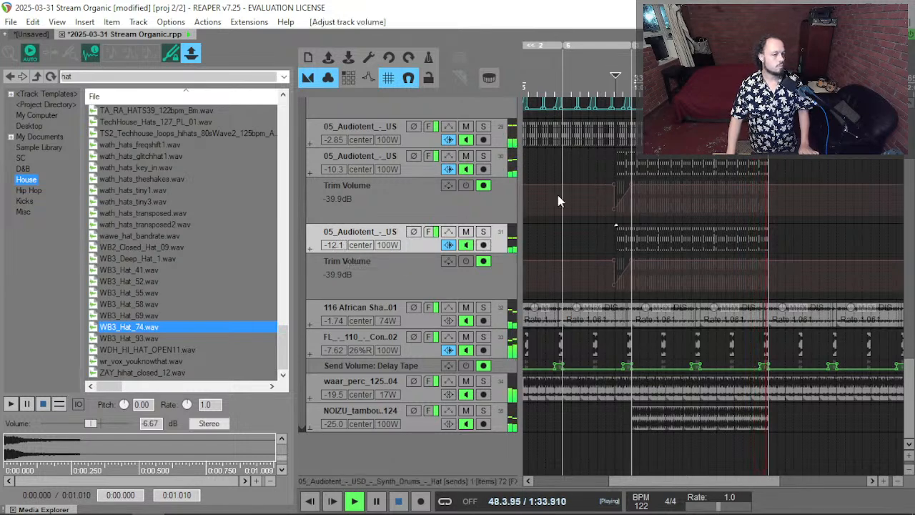
Restart playback from the beginning of the project to review the arrangement, and save the project.
{"action": "scroll", "coordinate": [557, 198], "scroll_direction": "down", "scroll_amount": 2}
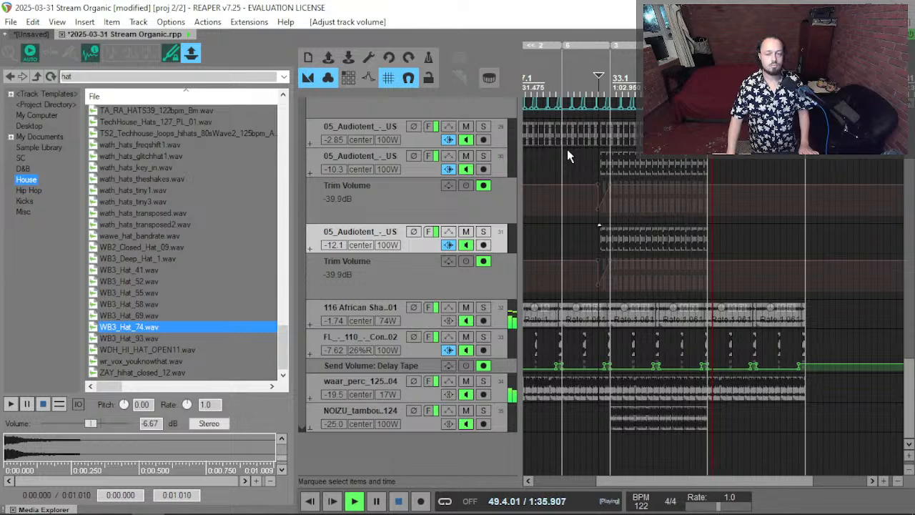
{"action": "key", "text": "space"}
{"action": "key", "text": "Home"}
{"action": "key", "text": "space"}
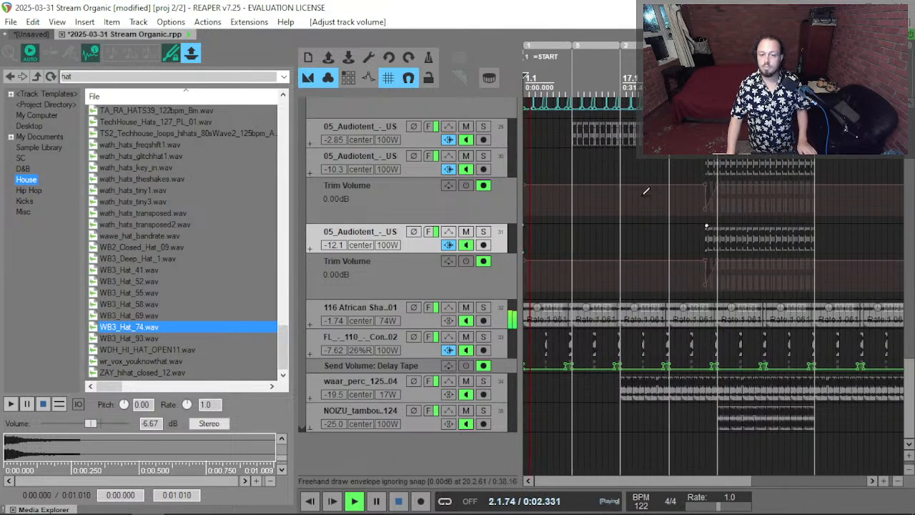
{"action": "key", "text": "ctrl+s"}
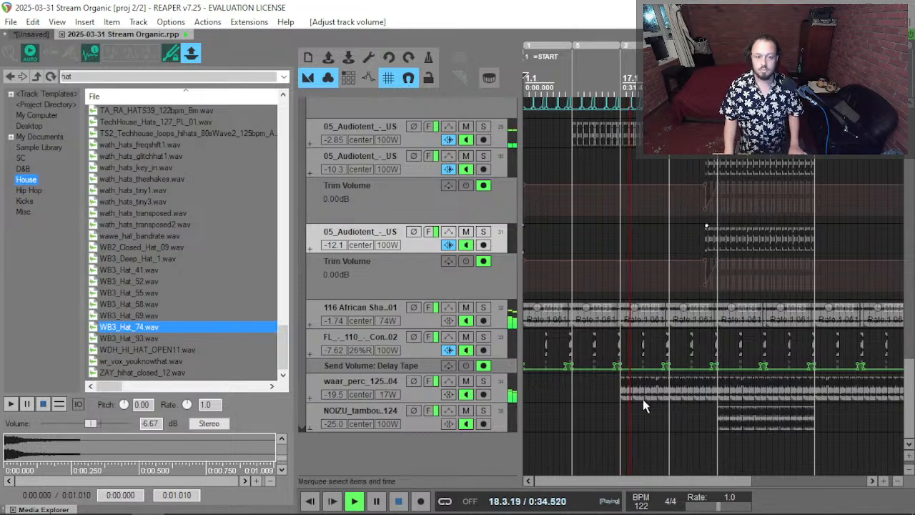
Delete the muted clap and MIDI items between bars 25 and 33 in the CL_SHA_Disco and Clap RepThat 3 group.
{"action": "scroll", "coordinate": [341, 228], "scroll_direction": "up", "scroll_amount": 8}
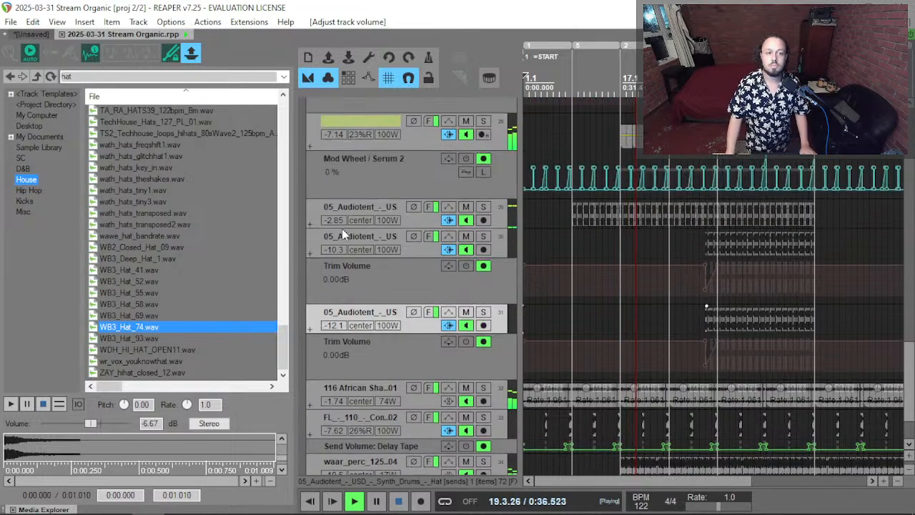
{"action": "scroll", "coordinate": [342, 228], "scroll_direction": "up", "scroll_amount": 6}
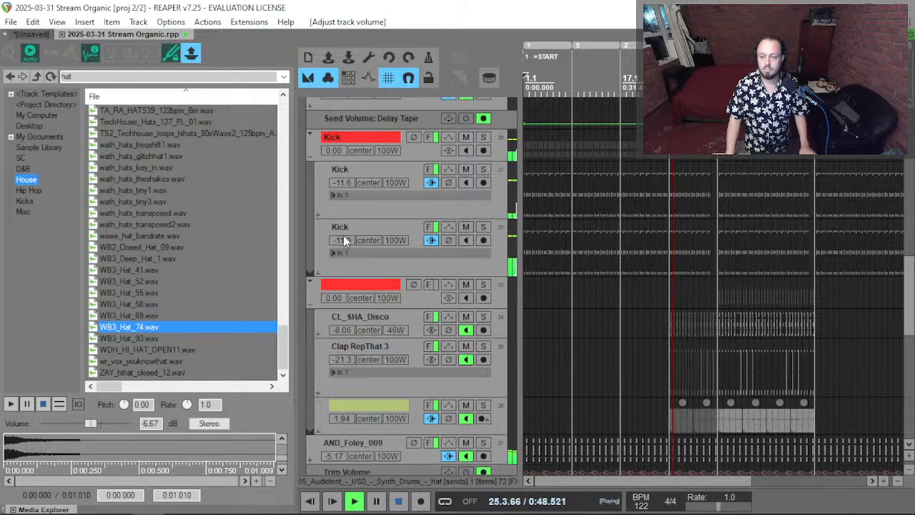
{"action": "scroll", "coordinate": [434, 248], "scroll_direction": "down", "scroll_amount": 3}
{"action": "scroll", "coordinate": [687, 295], "scroll_direction": "up", "scroll_amount": 4}
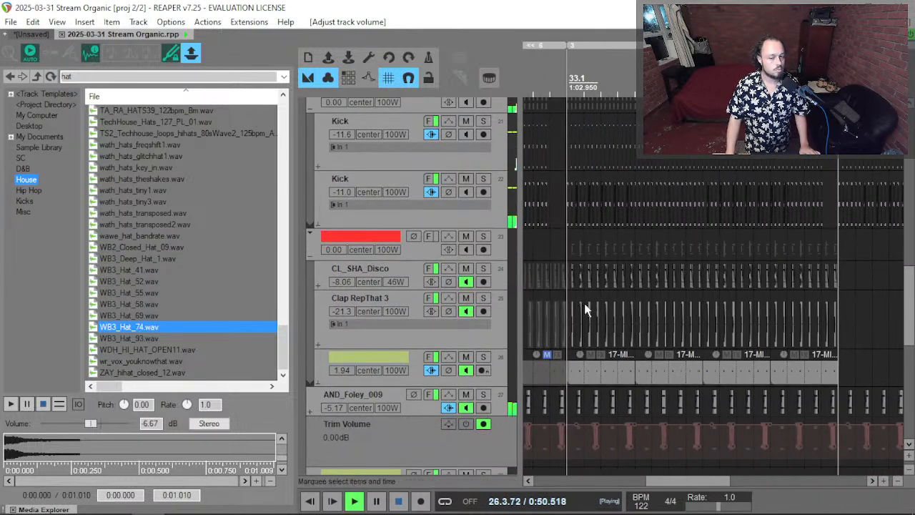
{"action": "left_click_drag", "start_coordinate": [650, 266], "coordinate": [838, 381]}
{"action": "scroll", "coordinate": [789, 350], "scroll_direction": "up", "scroll_amount": 4}
{"action": "key", "text": "Delete"}
{"action": "scroll", "coordinate": [732, 337], "scroll_direction": "down", "scroll_amount": 4}
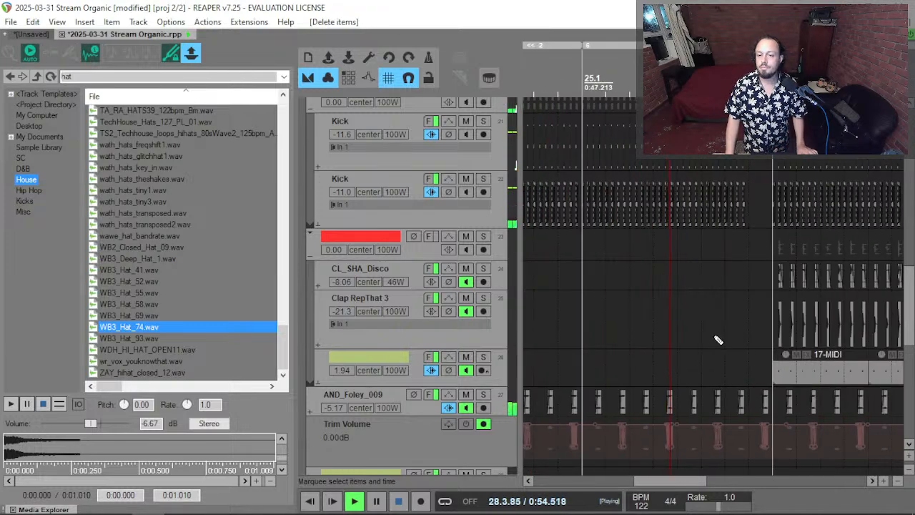
Listen through the entry at bar 33 while checking the kick, clap and percussion tracks, and stop playback.
{"action": "scroll", "coordinate": [705, 328], "scroll_direction": "down", "scroll_amount": 2}
{"action": "scroll", "coordinate": [363, 230], "scroll_direction": "up", "scroll_amount": 4}
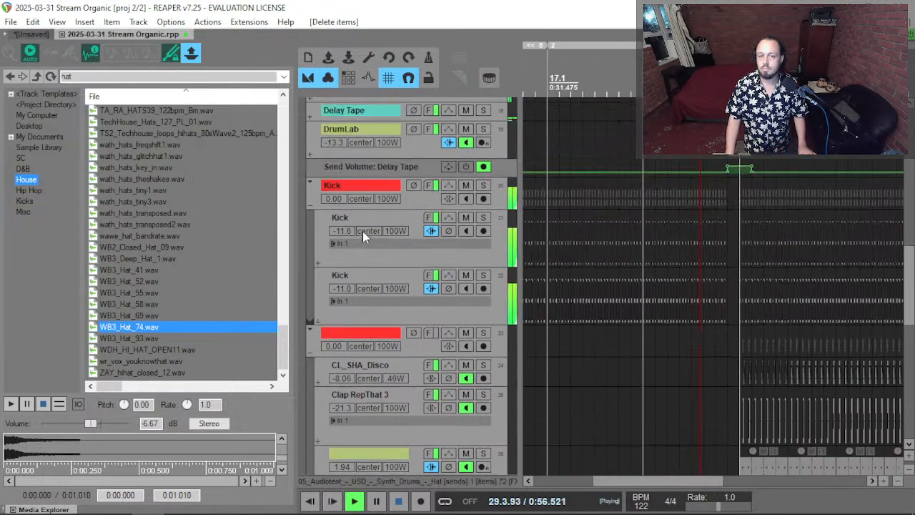
{"action": "scroll", "coordinate": [363, 231], "scroll_direction": "down", "scroll_amount": 6}
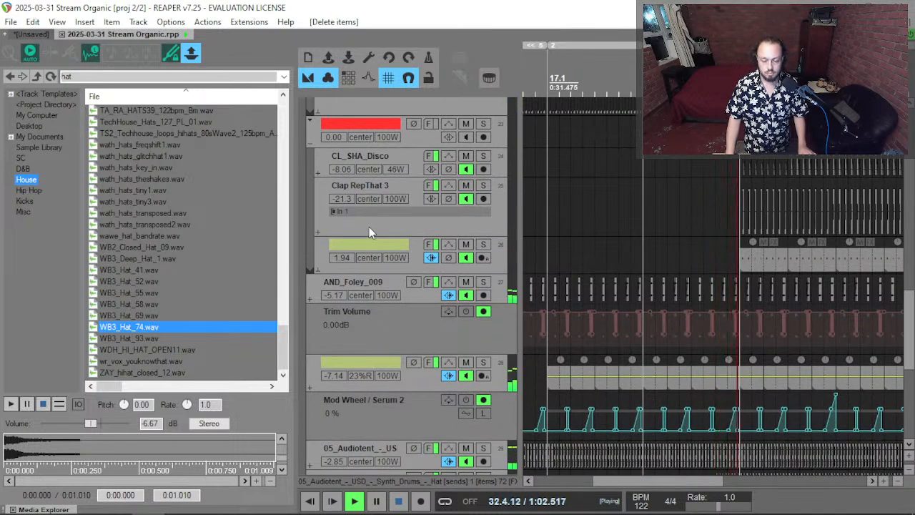
{"action": "scroll", "coordinate": [602, 230], "scroll_direction": "down", "scroll_amount": 2}
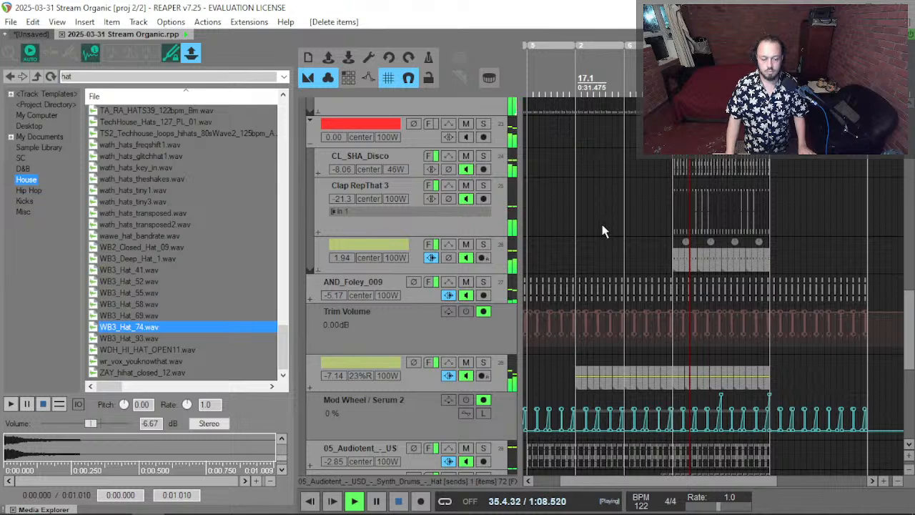
{"action": "key", "text": "space"}
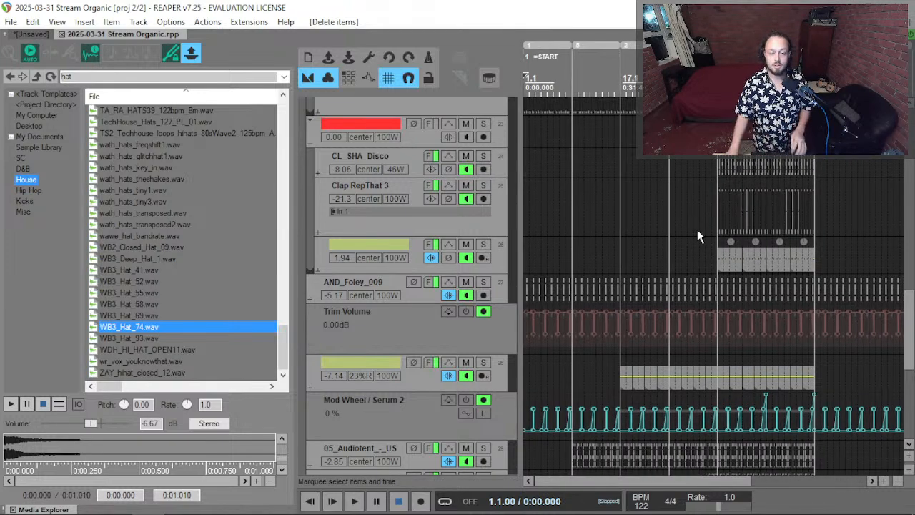
Play from about bar 9 and examine the wooden flute and melodic synth tracks above the drums.
{"action": "scroll", "coordinate": [404, 150], "scroll_direction": "up", "scroll_amount": 3}
{"action": "scroll", "coordinate": [403, 154], "scroll_direction": "up", "scroll_amount": 10}
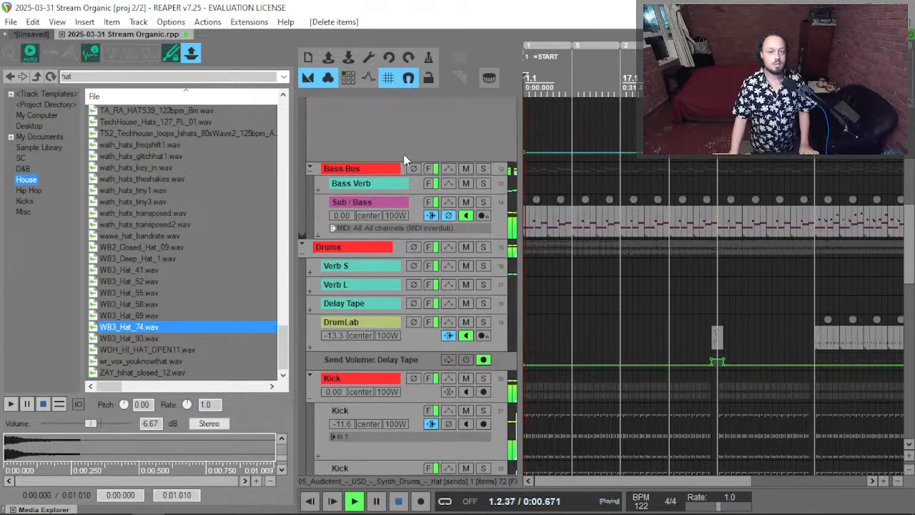
{"action": "left_click", "coordinate": [575, 175]}
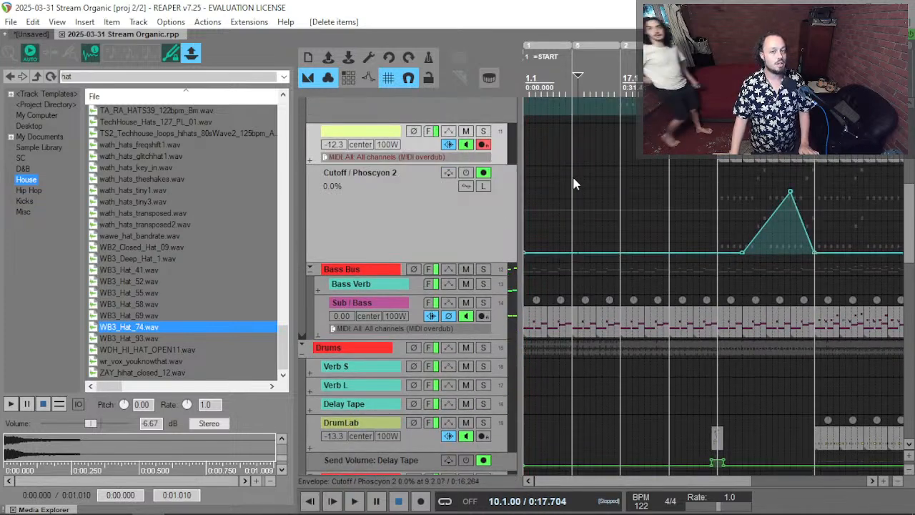
{"action": "key", "text": "space"}
{"action": "scroll", "coordinate": [338, 214], "scroll_direction": "up", "scroll_amount": 5}
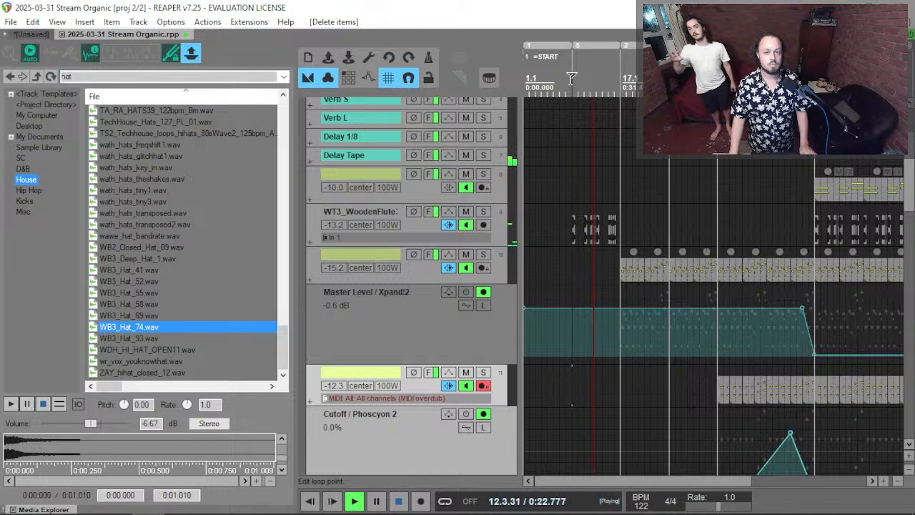
{"action": "scroll", "coordinate": [624, 259], "scroll_direction": "right", "scroll_amount": 1}
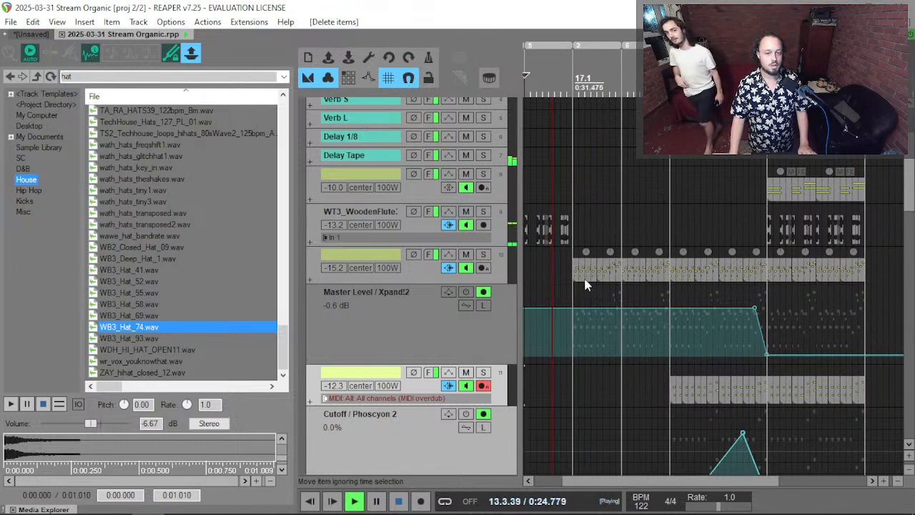
Solo track 10 with the Xpand!2 level envelope, and audition it from bar 17 and around bars 28 and 29.
{"action": "key", "text": "space"}
{"action": "left_click", "coordinate": [571, 275]}
{"action": "key", "text": "space"}
{"action": "left_click", "coordinate": [483, 255]}
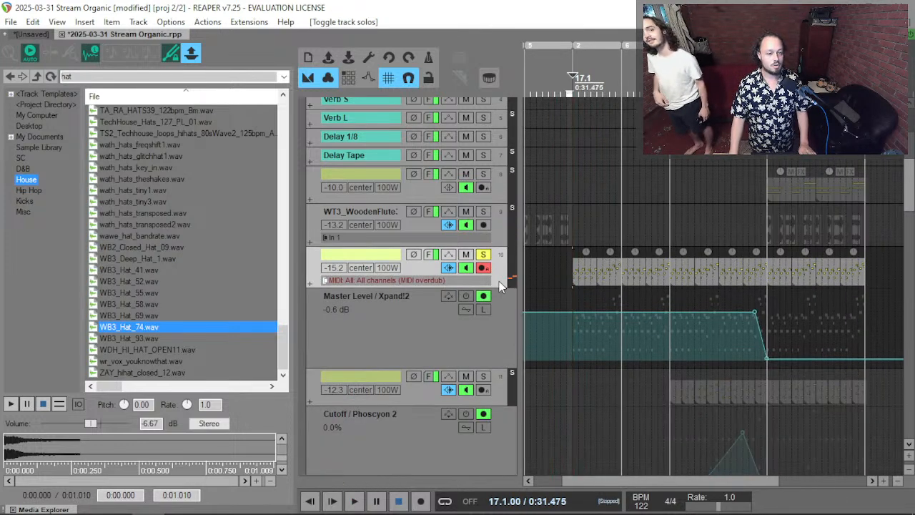
{"action": "key", "text": "space"}
{"action": "left_click", "coordinate": [639, 278]}
{"action": "key", "text": "space"}
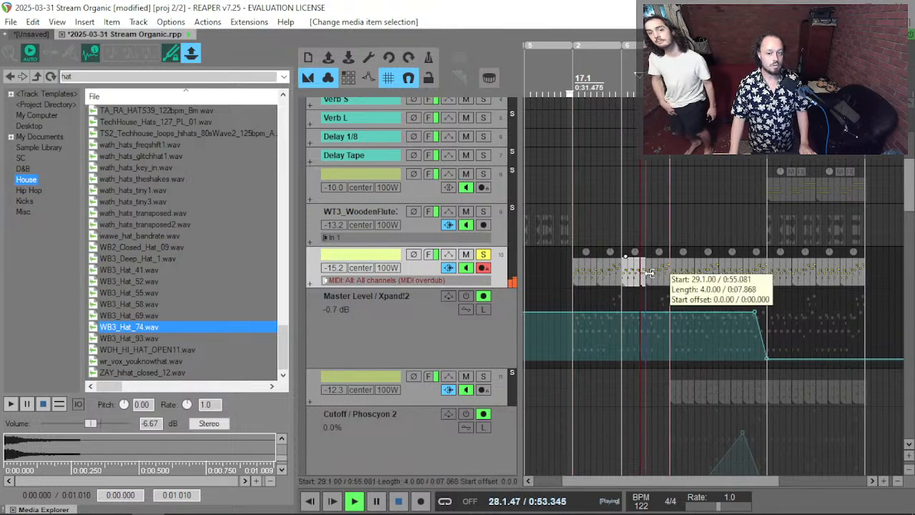
{"action": "key", "text": "space"}
{"action": "left_click", "coordinate": [653, 271]}
{"action": "key", "text": "space"}
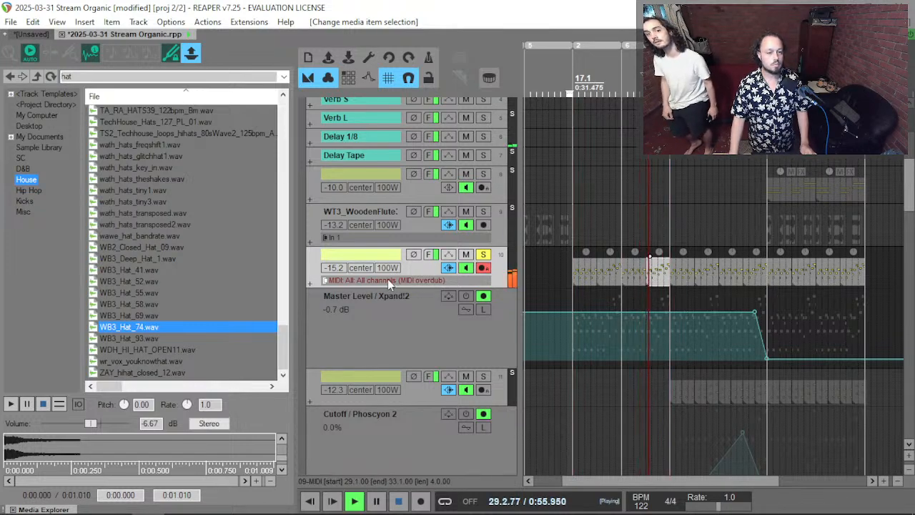
Open track 10's FX chain and inspect the Serum 2 clip and the Xpand!2 Marimba patch.
{"action": "left_click", "coordinate": [429, 254]}
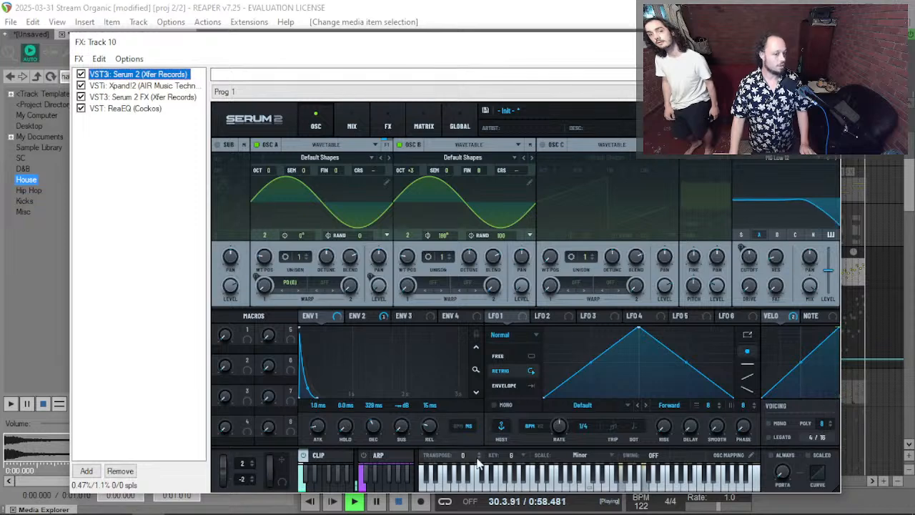
{"action": "left_click", "coordinate": [338, 456]}
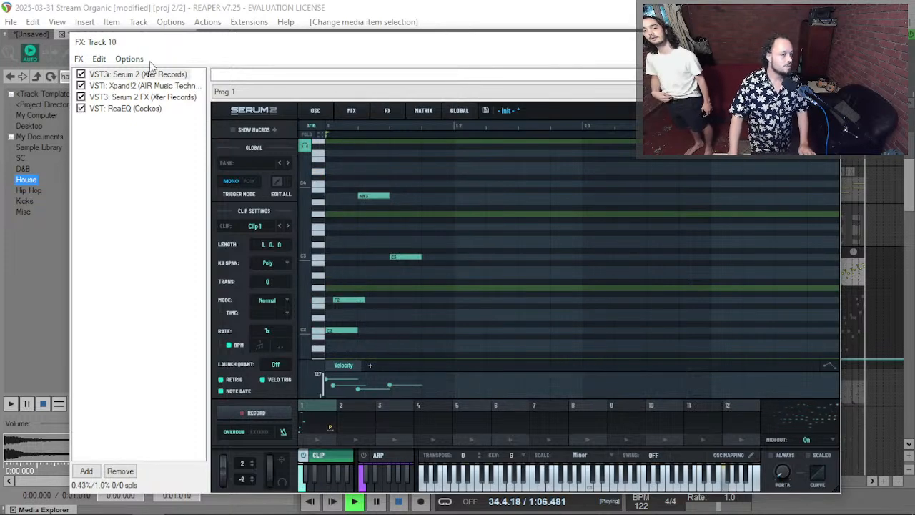
{"action": "left_click", "coordinate": [128, 86]}
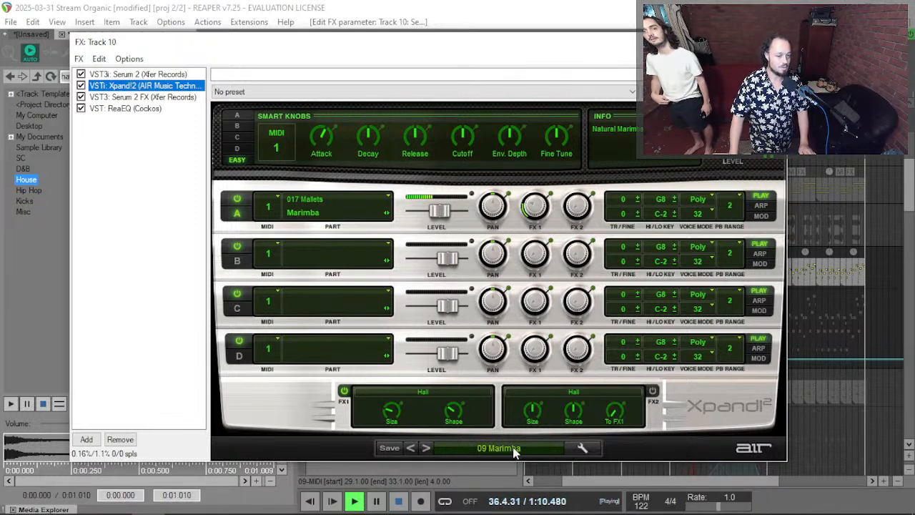
Bypass and re-enable Xpand!2 on track 10 to compare Serum 2 alone with the layered sound.
{"action": "left_click", "coordinate": [81, 86]}
{"action": "left_click", "coordinate": [115, 76]}
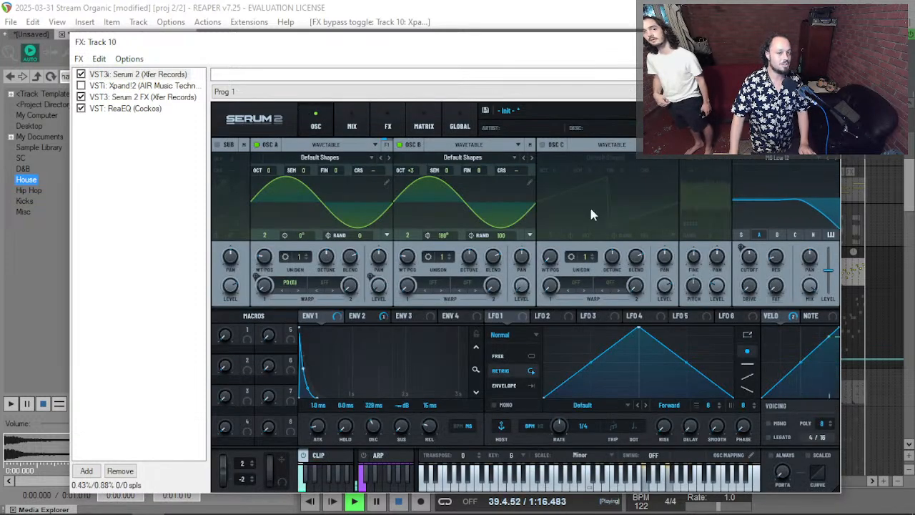
{"action": "left_click", "coordinate": [80, 85]}
{"action": "left_click", "coordinate": [141, 75]}
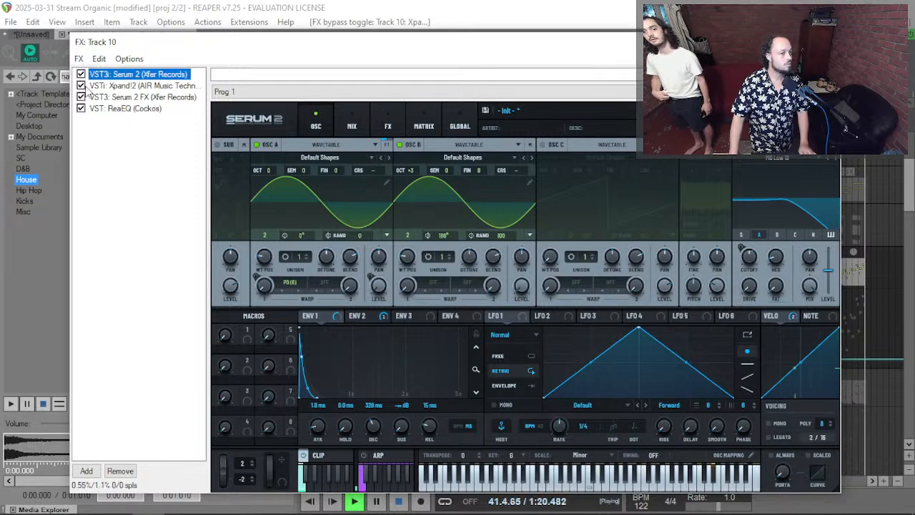
{"action": "left_click", "coordinate": [143, 85]}
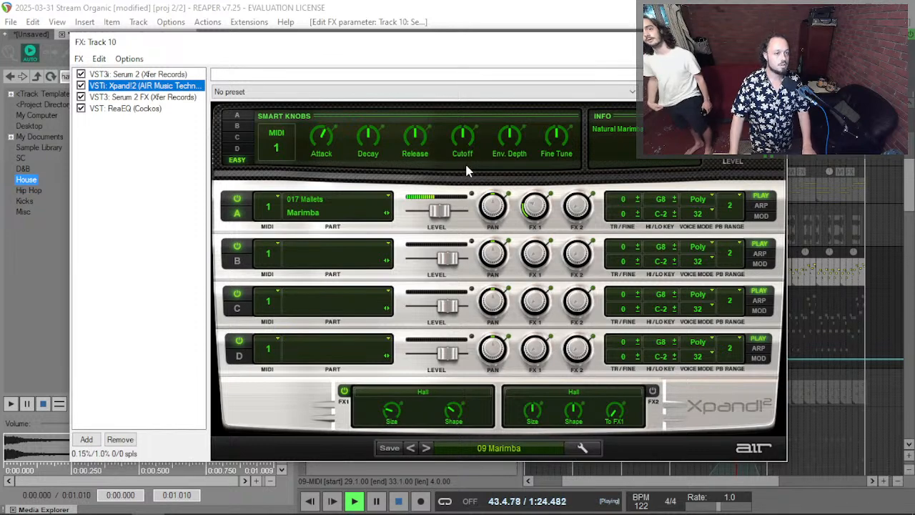
Close the FX window, clear track 10's solo, review the full mix past bar 49, and save the project.
{"action": "key", "text": "Escape"}
{"action": "key", "text": "F6"}
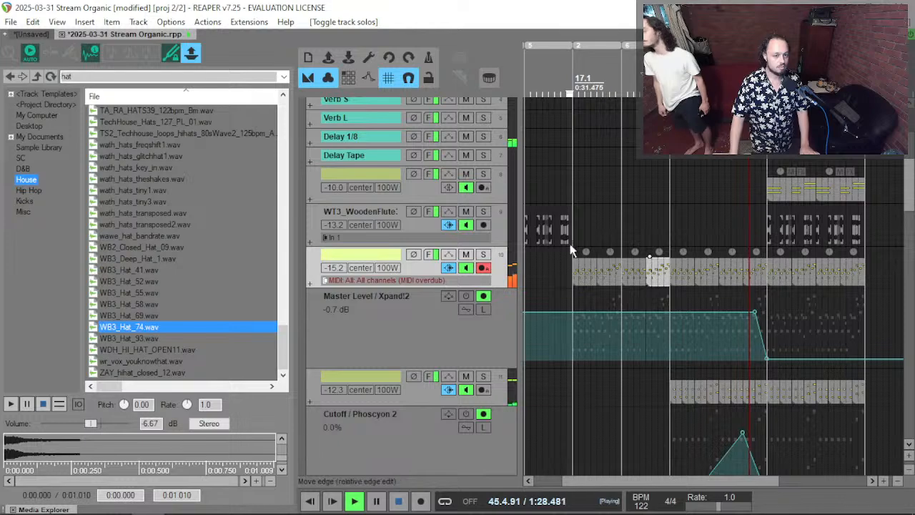
{"action": "scroll", "coordinate": [564, 256], "scroll_direction": "right", "scroll_amount": 3}
{"action": "scroll", "coordinate": [384, 295], "scroll_direction": "down", "scroll_amount": 5}
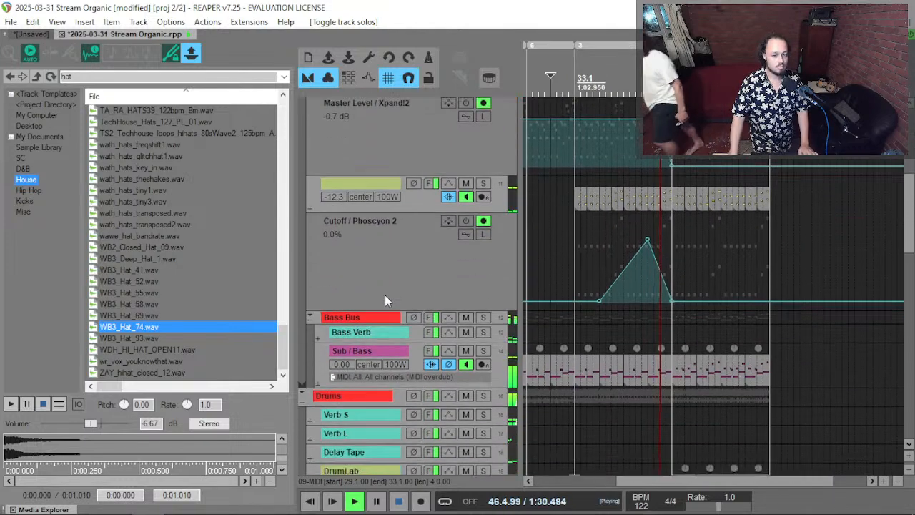
{"action": "scroll", "coordinate": [415, 244], "scroll_direction": "down", "scroll_amount": 2}
{"action": "scroll", "coordinate": [414, 245], "scroll_direction": "down", "scroll_amount": 3}
{"action": "scroll", "coordinate": [415, 244], "scroll_direction": "down", "scroll_amount": 3}
{"action": "scroll", "coordinate": [413, 245], "scroll_direction": "up", "scroll_amount": 8}
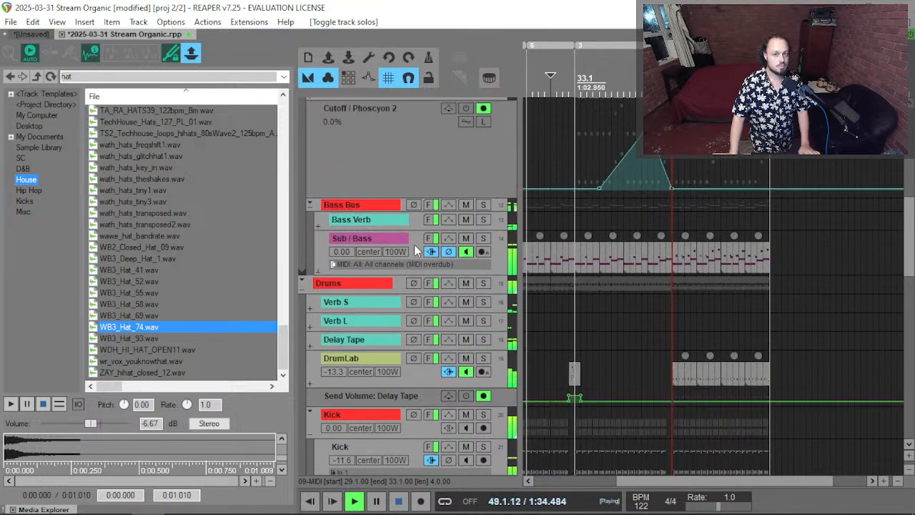
{"action": "scroll", "coordinate": [414, 245], "scroll_direction": "up", "scroll_amount": 5}
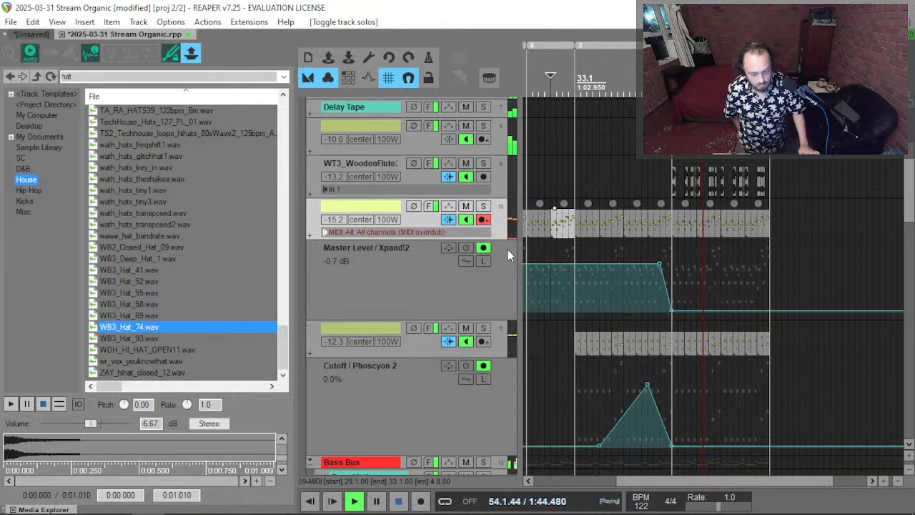
{"action": "key", "text": "space"}
{"action": "key", "text": "ctrl+s"}
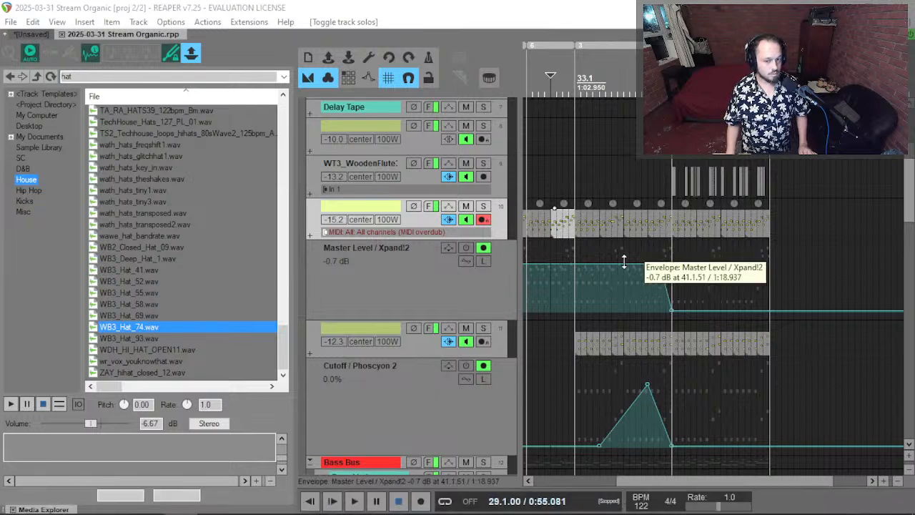
Solo track 10 and audition its part around bar 41 and after the Xpand!2 level fade at bar 49.
{"action": "left_click", "coordinate": [619, 227]}
{"action": "key", "text": "space"}
{"action": "key", "text": "F6"}
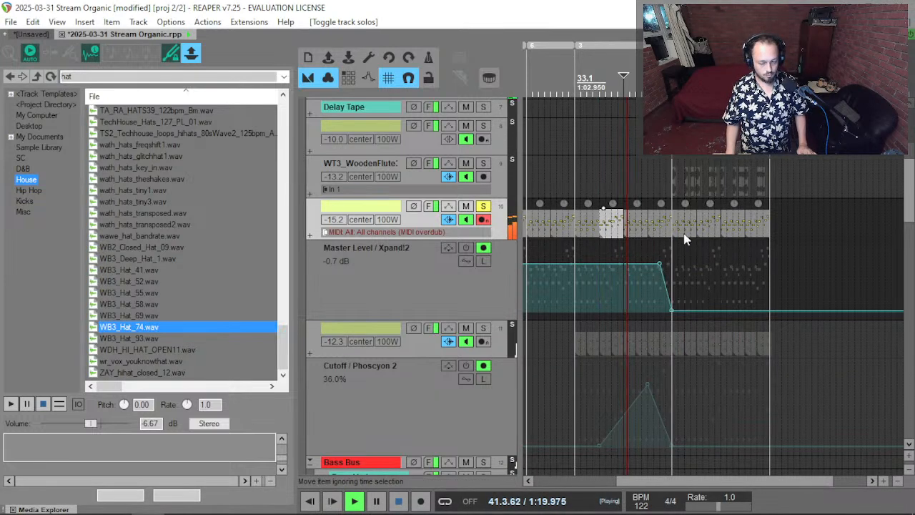
{"action": "scroll", "coordinate": [682, 238], "scroll_direction": "up", "scroll_amount": 4}
{"action": "key", "text": "space"}
{"action": "left_click", "coordinate": [656, 220]}
{"action": "key", "text": "space"}
{"action": "scroll", "coordinate": [668, 238], "scroll_direction": "up", "scroll_amount": 3}
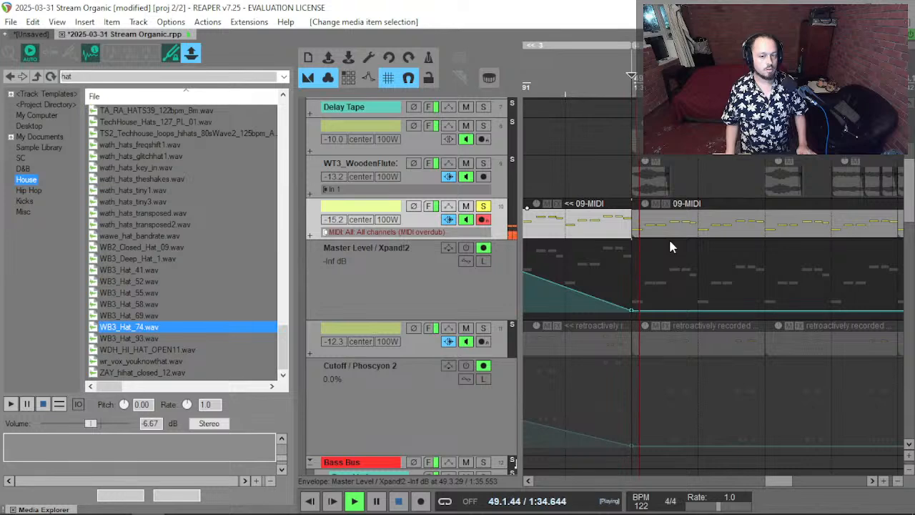
{"action": "scroll", "coordinate": [666, 238], "scroll_direction": "down", "scroll_amount": 5}
{"action": "scroll", "coordinate": [639, 234], "scroll_direction": "down", "scroll_amount": 3}
{"action": "key", "text": "space"}
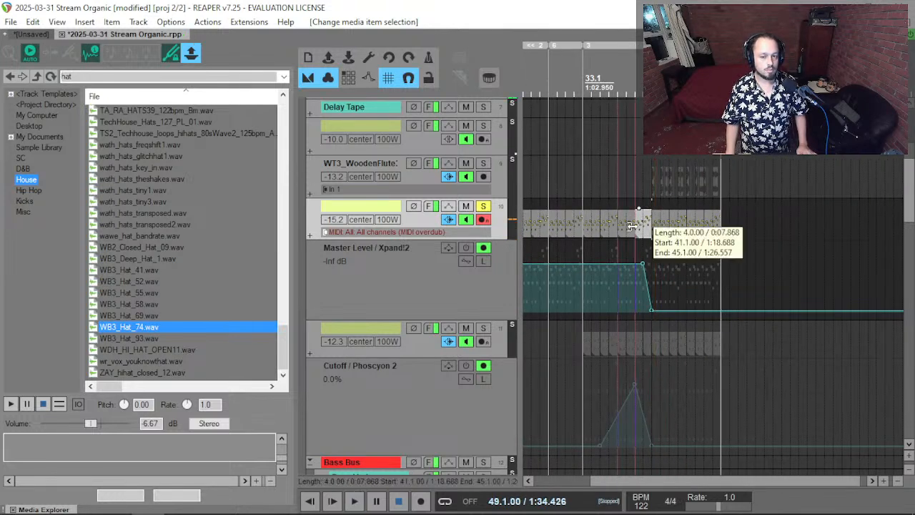
Play from bar 45 and compare the full mix with track 10 soloed.
{"action": "left_click", "coordinate": [632, 232]}
{"action": "key", "text": "shift+s"}
{"action": "key", "text": "space"}
{"action": "scroll", "coordinate": [636, 228], "scroll_direction": "up", "scroll_amount": 3}
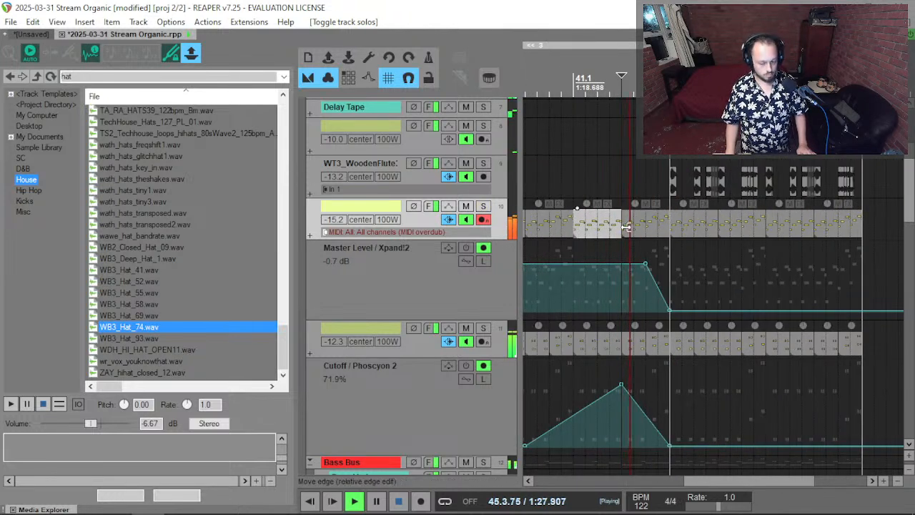
{"action": "key", "text": "shift+s"}
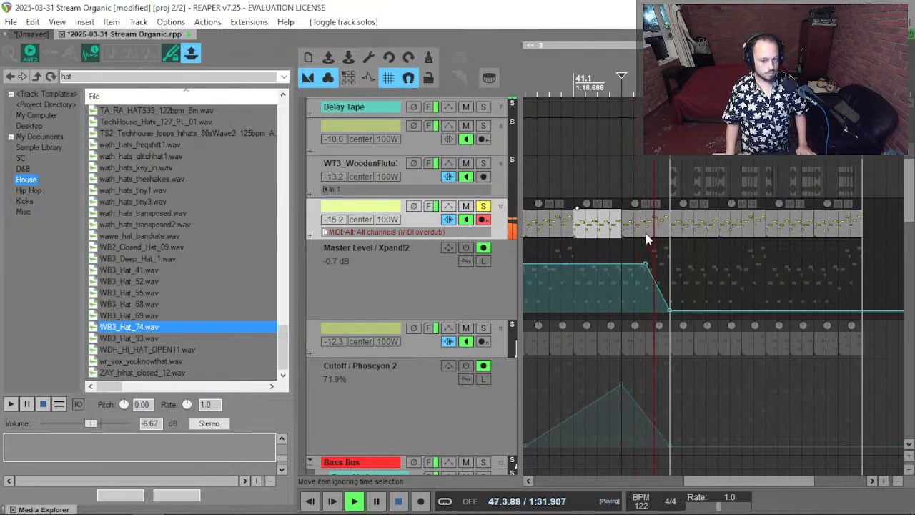
{"action": "key", "text": "space"}
Open track 10's MIDI item spanning bars 45 to 49 and audition its notes from bar 47.
{"action": "left_click", "coordinate": [644, 233]}
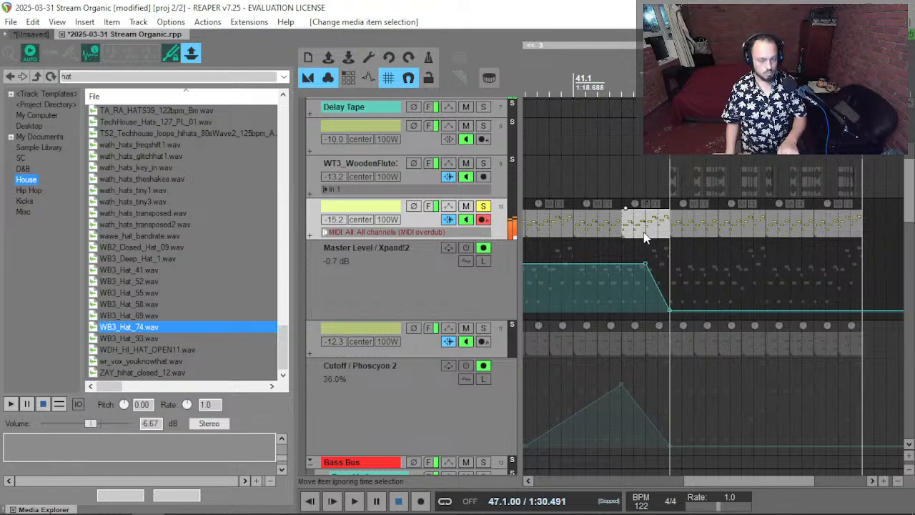
{"action": "double_click", "coordinate": [644, 236]}
{"action": "left_click", "coordinate": [161, 276]}
{"action": "scroll", "coordinate": [343, 295], "scroll_direction": "up", "scroll_amount": 2}
{"action": "key", "text": "space"}
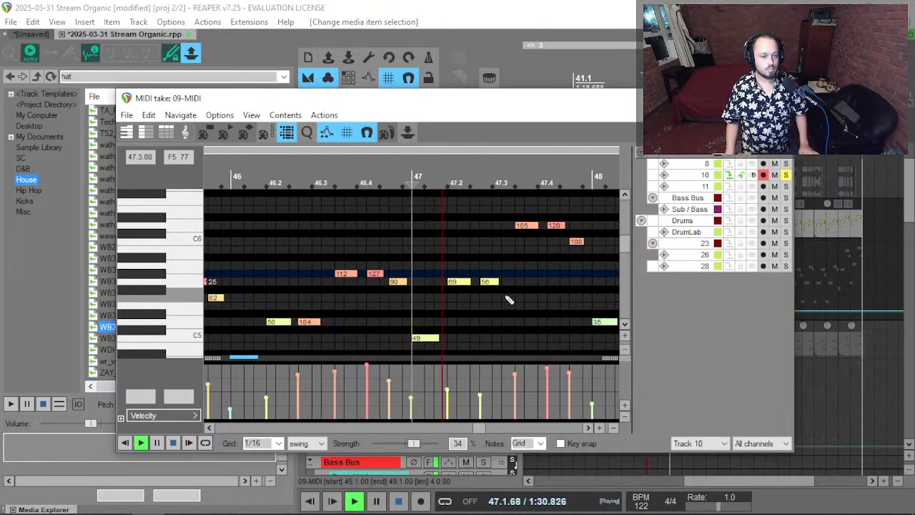
{"action": "scroll", "coordinate": [486, 333], "scroll_direction": "down", "scroll_amount": 2}
{"action": "key", "text": "space"}
Sound the C5 key in the MIDI editor and replay the phrase from bar 47 to the item's end.
{"action": "left_click", "coordinate": [179, 342]}
{"action": "left_click", "coordinate": [178, 342]}
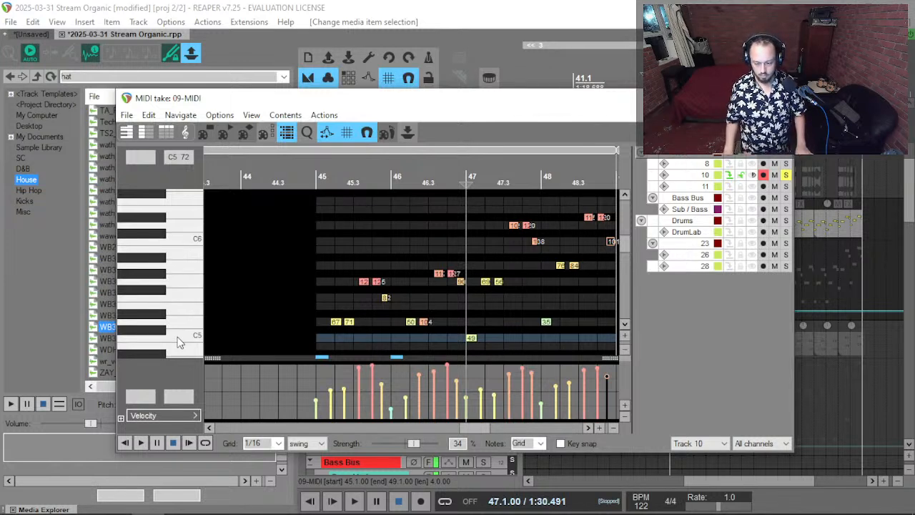
{"action": "key", "text": "space"}
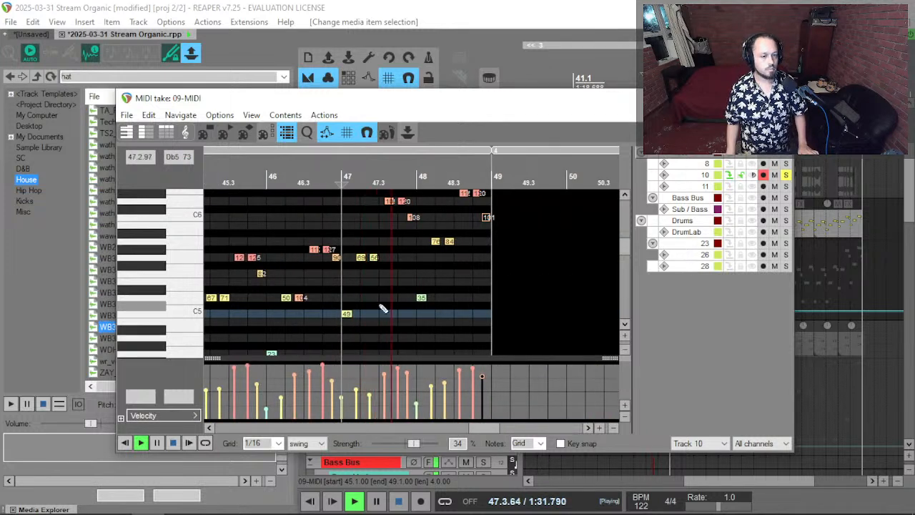
{"action": "scroll", "coordinate": [128, 279], "scroll_direction": "up", "scroll_amount": 2}
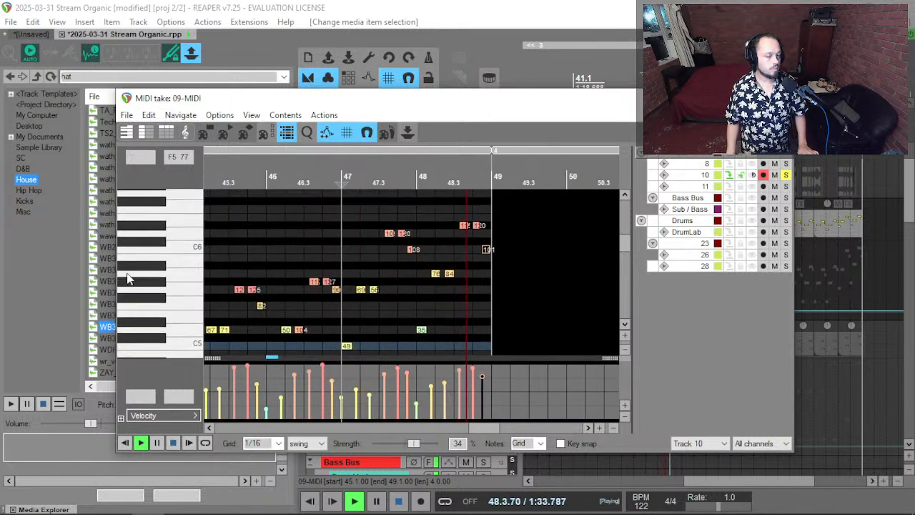
{"action": "key", "text": "space"}
Replay the MIDI phrase from bar 47 and from its start at bar 45, and close the MIDI editor.
{"action": "key", "text": "space"}
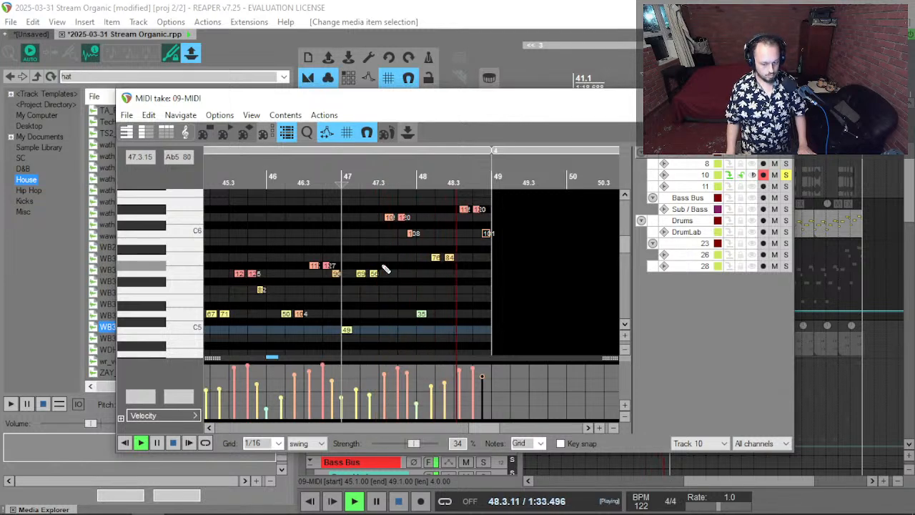
{"action": "scroll", "coordinate": [386, 269], "scroll_direction": "down", "scroll_amount": 2}
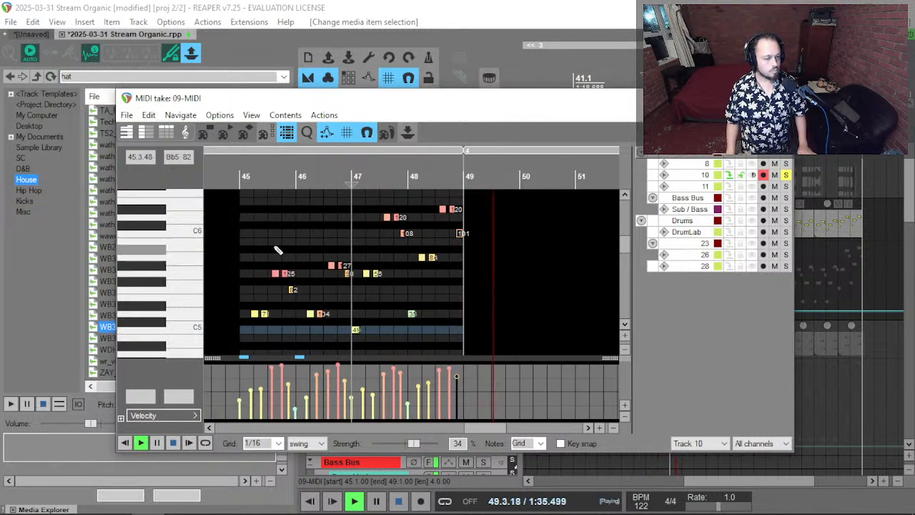
{"action": "key", "text": "space"}
{"action": "left_click", "coordinate": [241, 237]}
{"action": "key", "text": "space"}
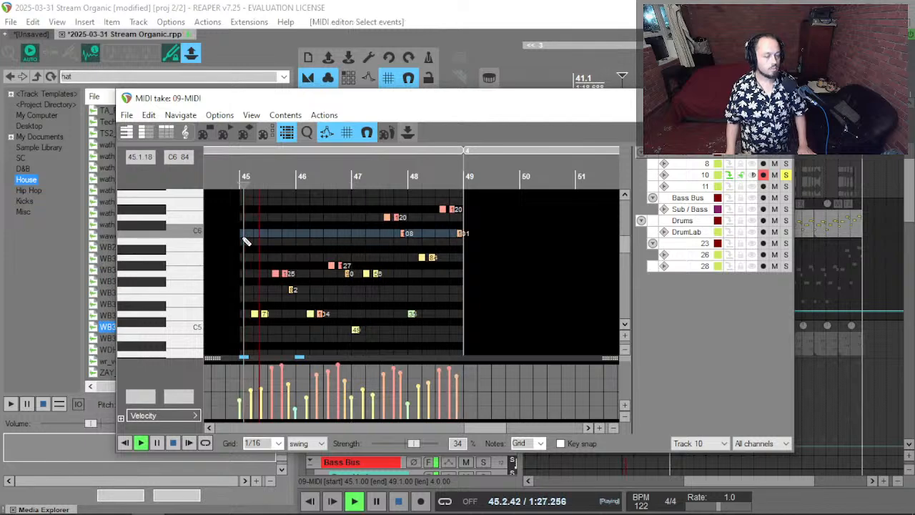
{"action": "key", "text": "Escape"}
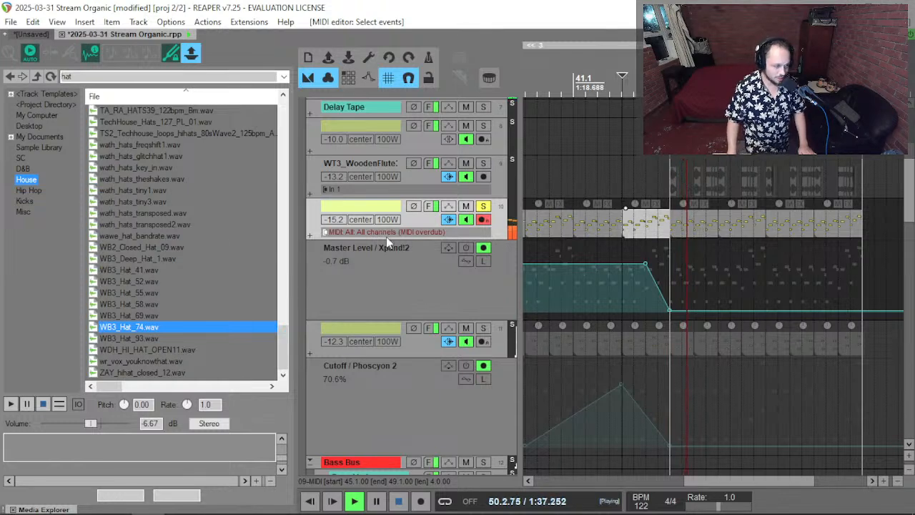
Hide the Media Explorer and select track 10's MIDI item at bar 49 with playback stopped.
{"action": "left_click", "coordinate": [365, 195]}
{"action": "key", "text": "ctrl+alt+x"}
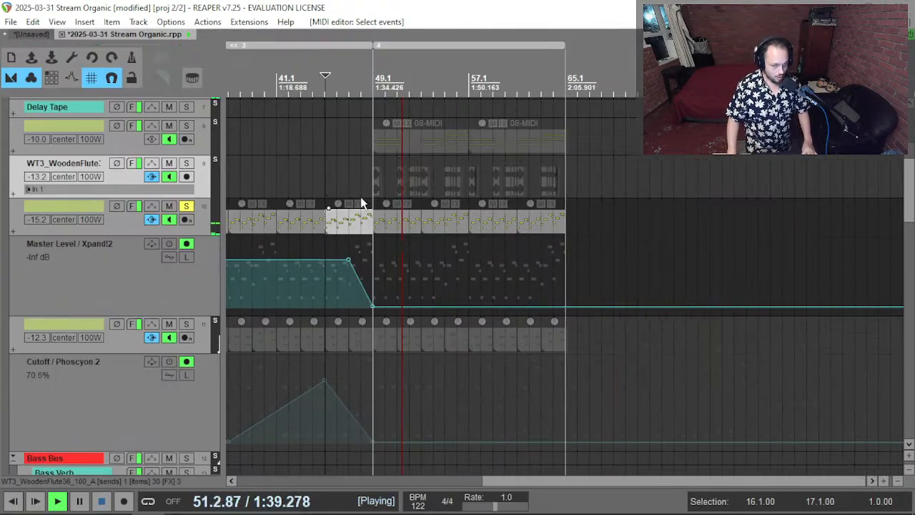
{"action": "key", "text": "space"}
{"action": "left_click", "coordinate": [391, 235]}
{"action": "scroll", "coordinate": [279, 226], "scroll_direction": "left", "scroll_amount": 3}
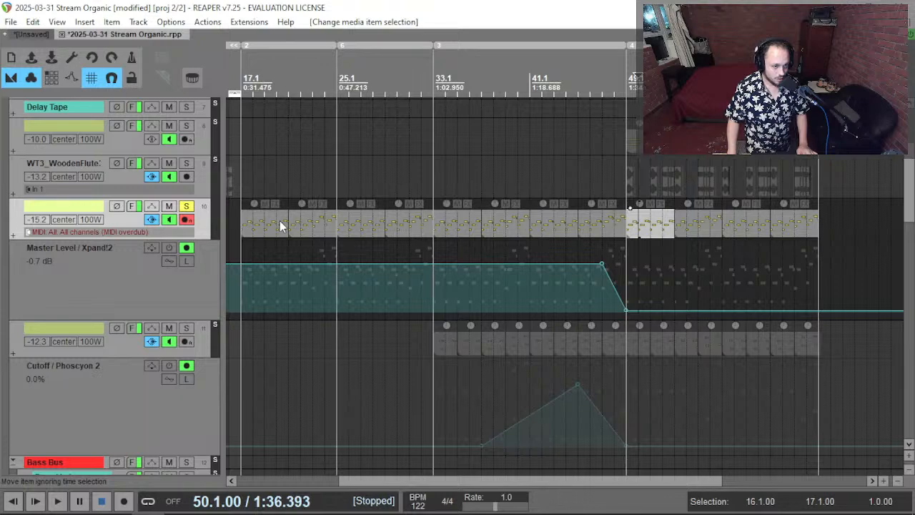
Bypass Xpand!2 in track 10's FX chain, play from bar 32, and inspect the Serum 2 clip notes.
{"action": "left_click", "coordinate": [419, 232]}
{"action": "key", "text": "f"}
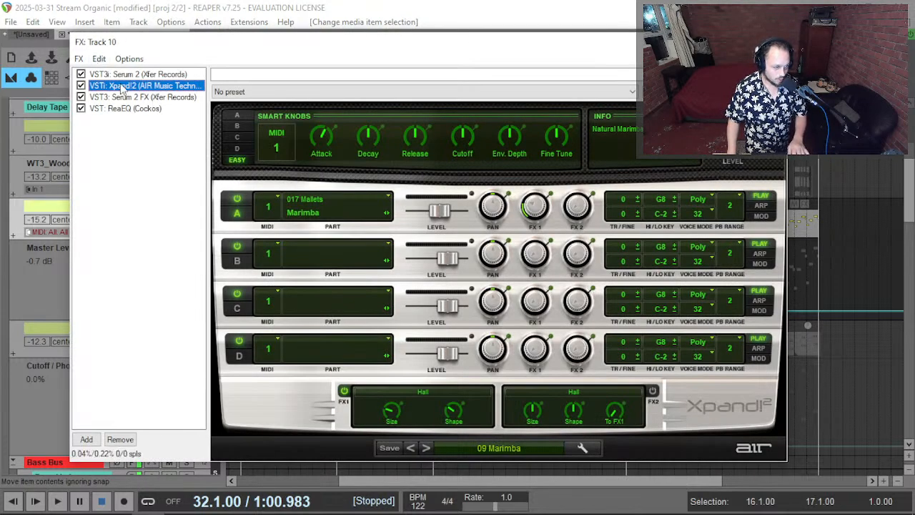
{"action": "left_click", "coordinate": [80, 86]}
{"action": "key", "text": "space"}
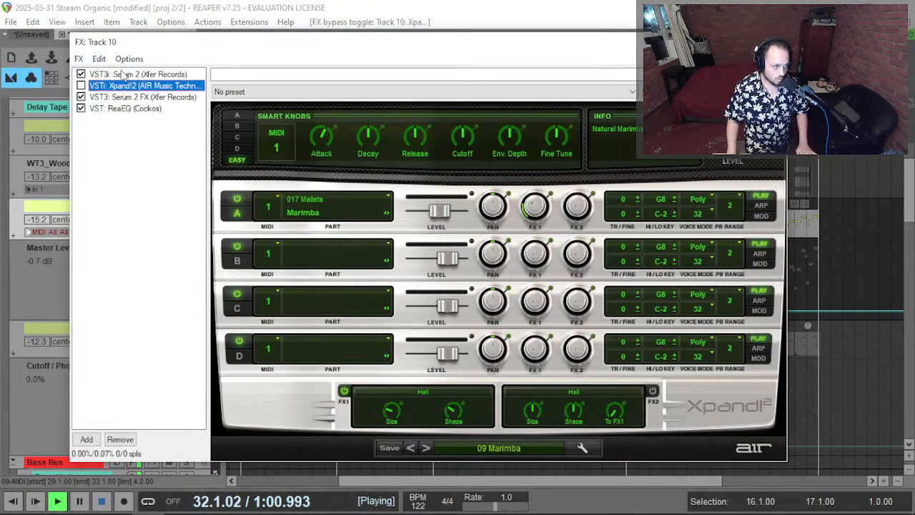
{"action": "left_click", "coordinate": [113, 75]}
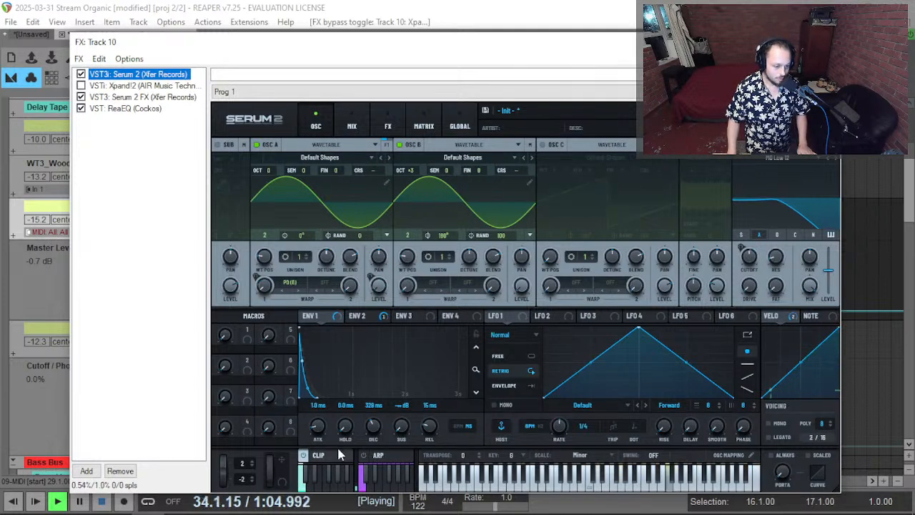
{"action": "left_click", "coordinate": [312, 455]}
{"action": "key", "text": "space"}
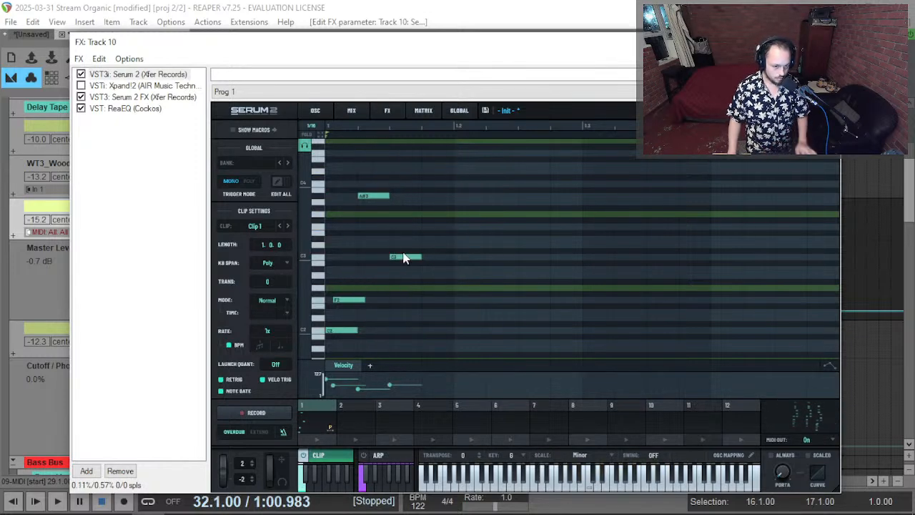
Replay track 10 from bar 32, check Serum 2's MIDI Out setting, and re-enable Xpand!2.
{"action": "key", "text": "Escape"}
{"action": "key", "text": "space"}
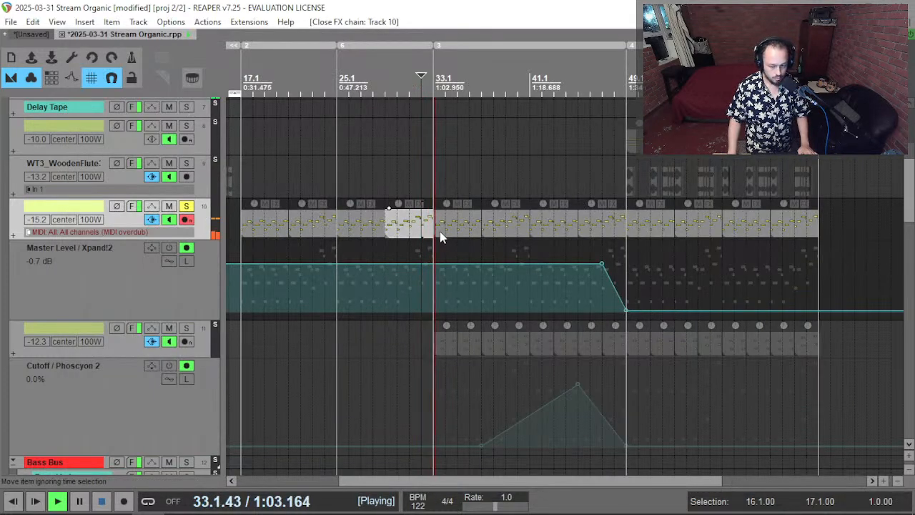
{"action": "left_click", "coordinate": [133, 206]}
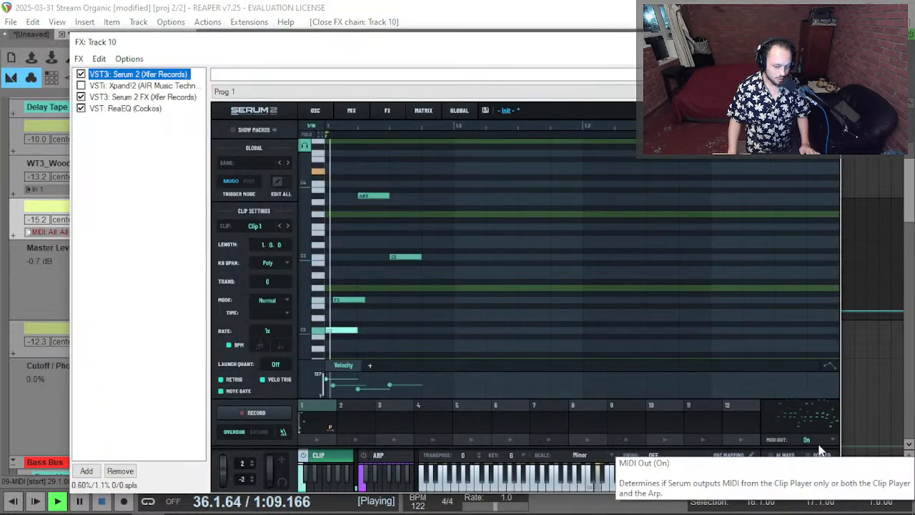
{"action": "left_click", "coordinate": [80, 86]}
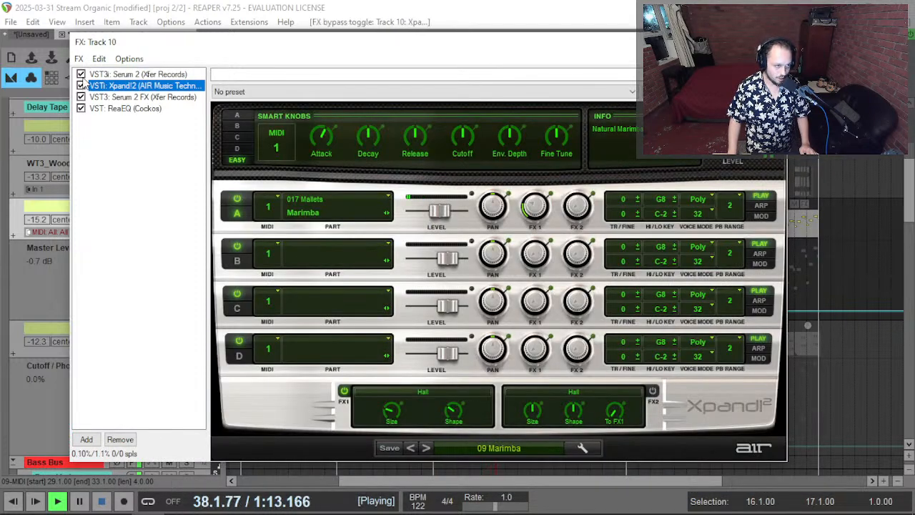
Switch Serum 2's oscillators A and B off and back on to hear the marimba layer alone.
{"action": "left_click", "coordinate": [133, 75]}
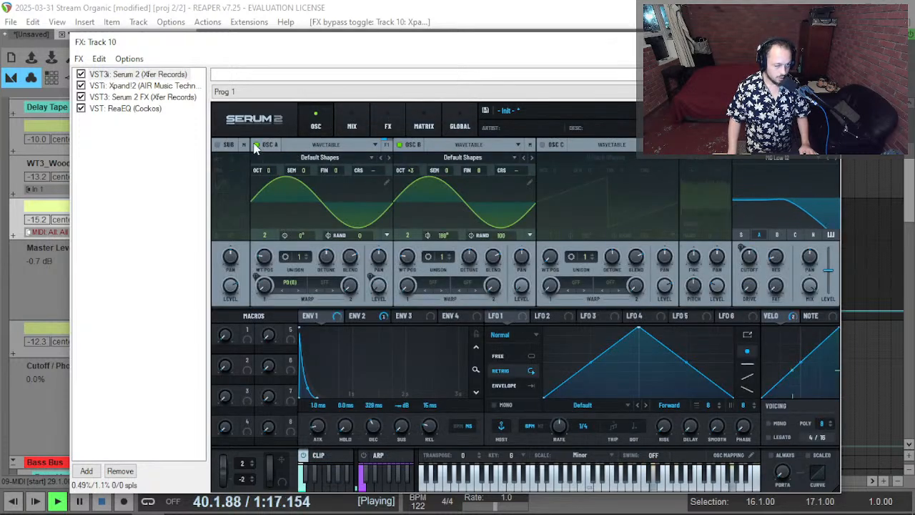
{"action": "left_click", "coordinate": [256, 145]}
{"action": "left_click", "coordinate": [399, 146]}
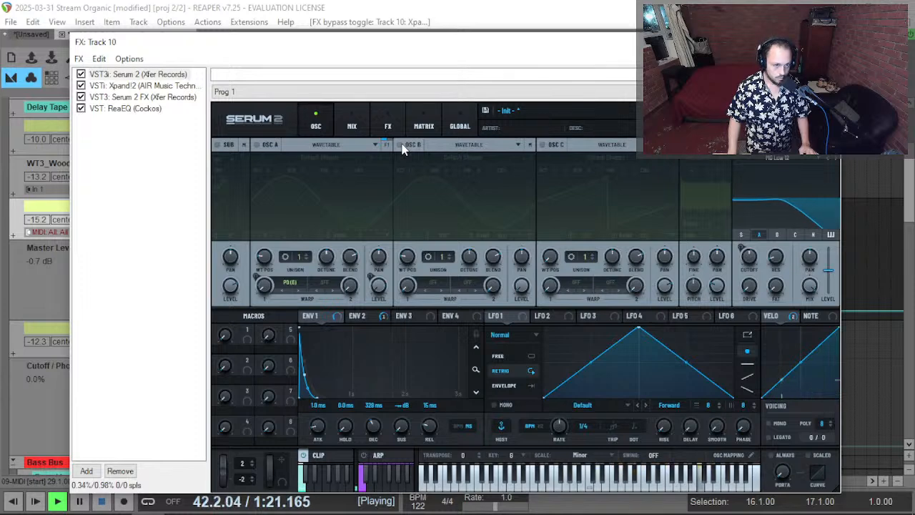
{"action": "left_click", "coordinate": [400, 145]}
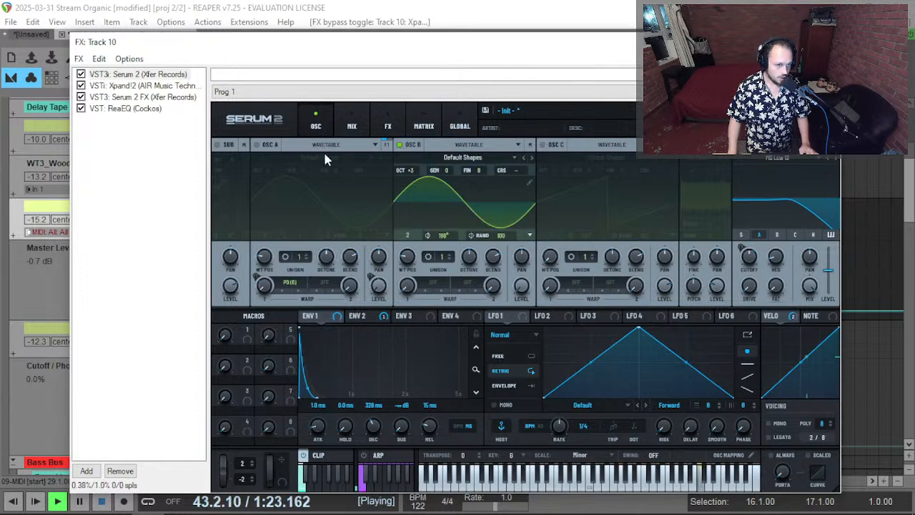
{"action": "left_click", "coordinate": [256, 145]}
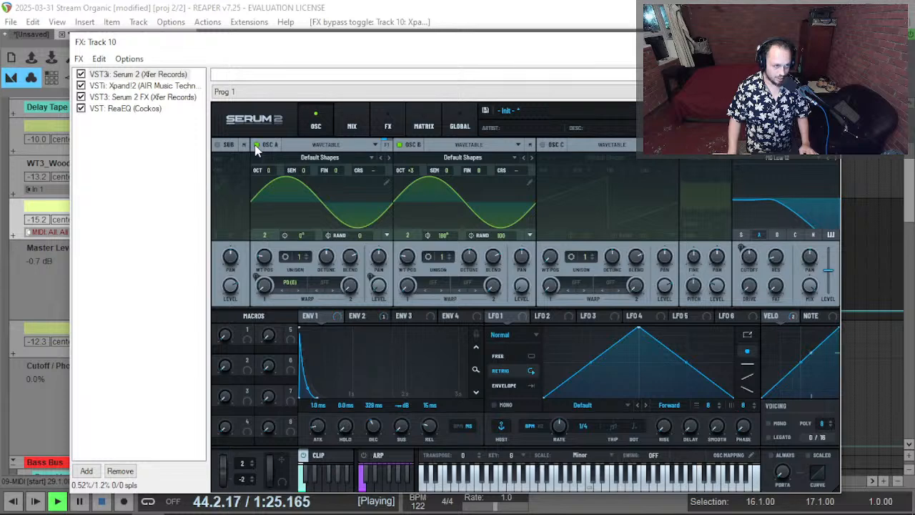
Toggle Serum 2 FX off and on to compare its effect during playback, and close track 10's FX window.
{"action": "left_click", "coordinate": [86, 98]}
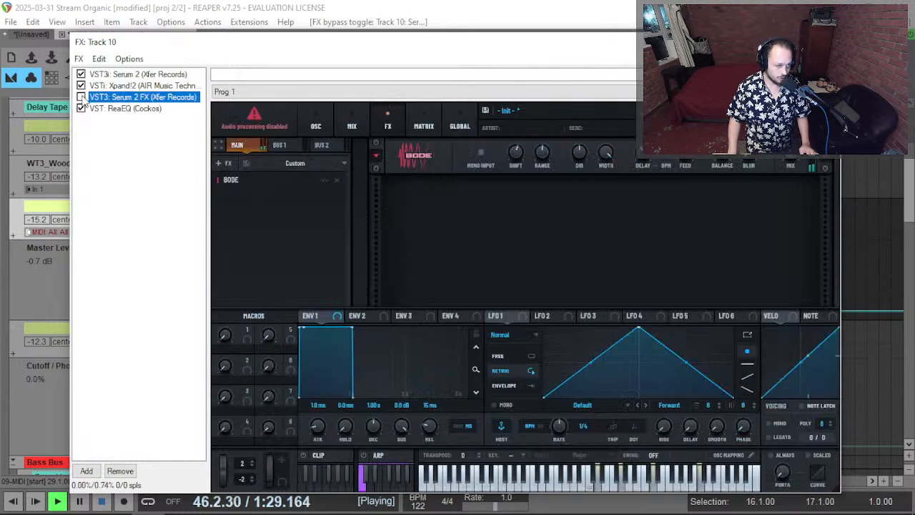
{"action": "left_click", "coordinate": [80, 97]}
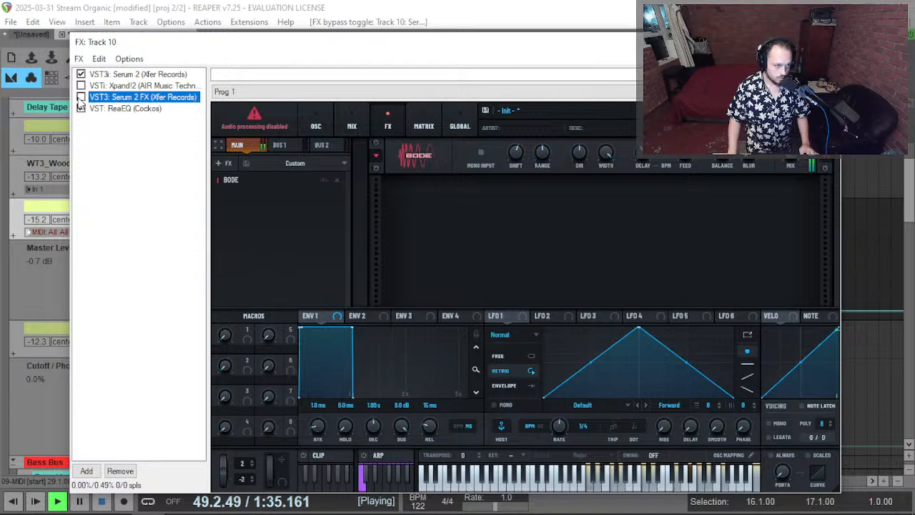
{"action": "left_click", "coordinate": [81, 97]}
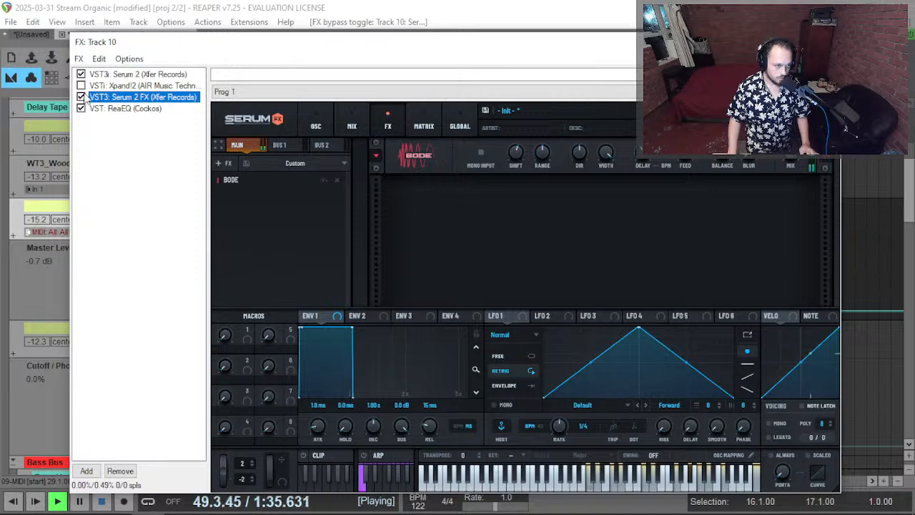
{"action": "left_click", "coordinate": [122, 87]}
{"action": "left_click", "coordinate": [829, 42]}
Audition track 10 soloed from bar 49, and clear its solo to hear the section in the full mix.
{"action": "key", "text": "space"}
{"action": "left_click", "coordinate": [646, 205]}
{"action": "key", "text": "space"}
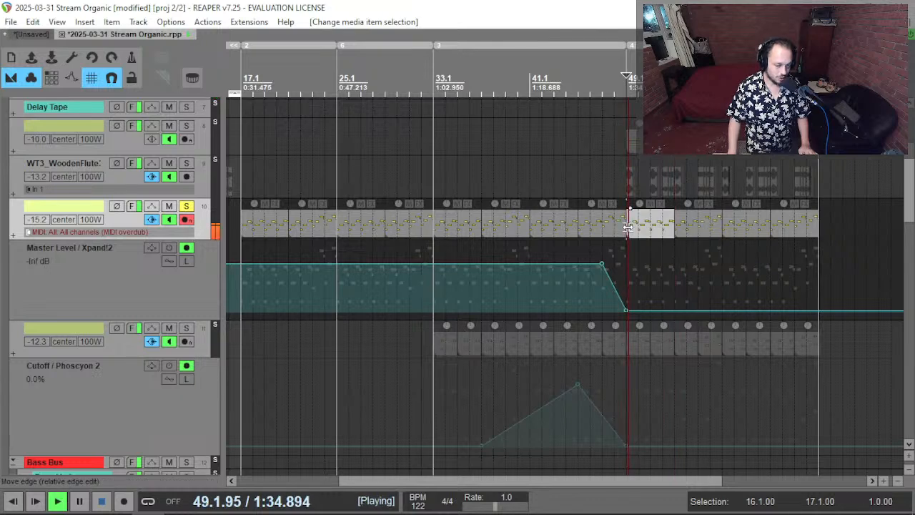
{"action": "key", "text": "space"}
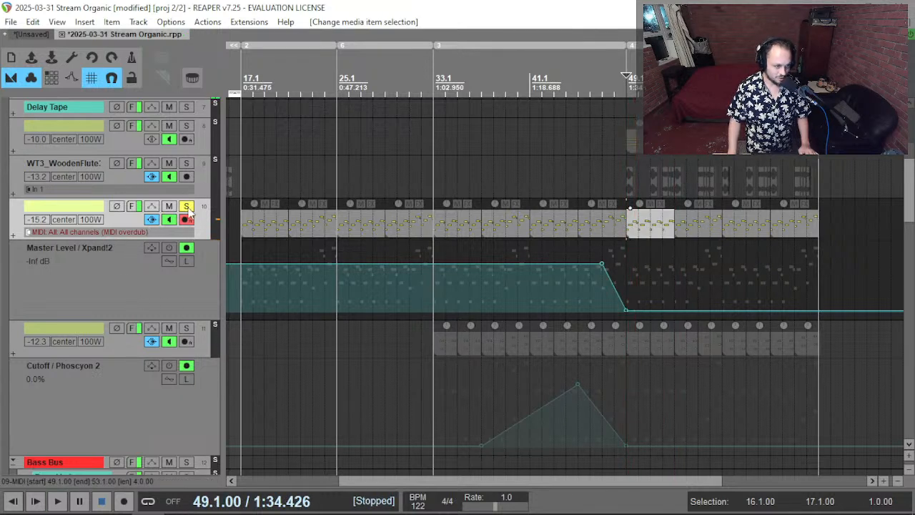
{"action": "left_click", "coordinate": [186, 206]}
{"action": "key", "text": "space"}
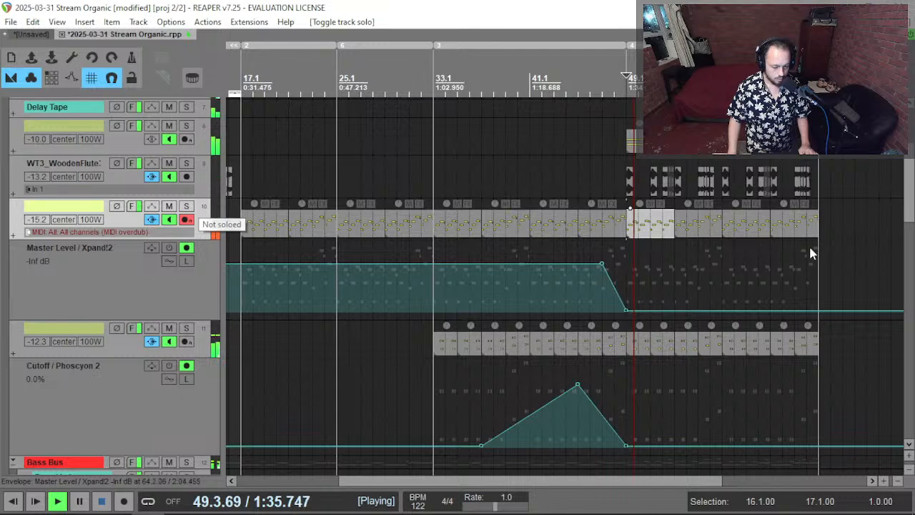
{"action": "key", "text": "F6"}
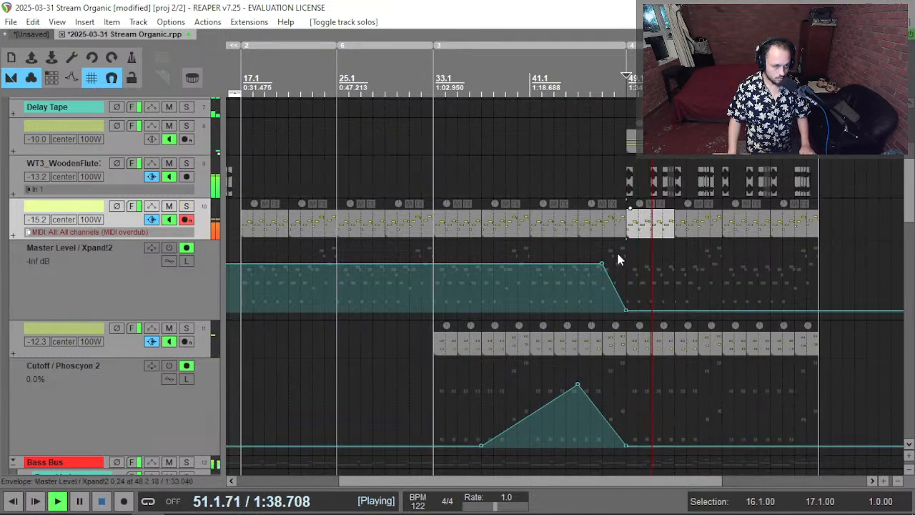
Play the full mix from bar 43, and solo track 10 to audition its Xpand!2 level fade from bar 47.
{"action": "key", "text": "space"}
{"action": "left_click", "coordinate": [556, 239]}
{"action": "key", "text": "space"}
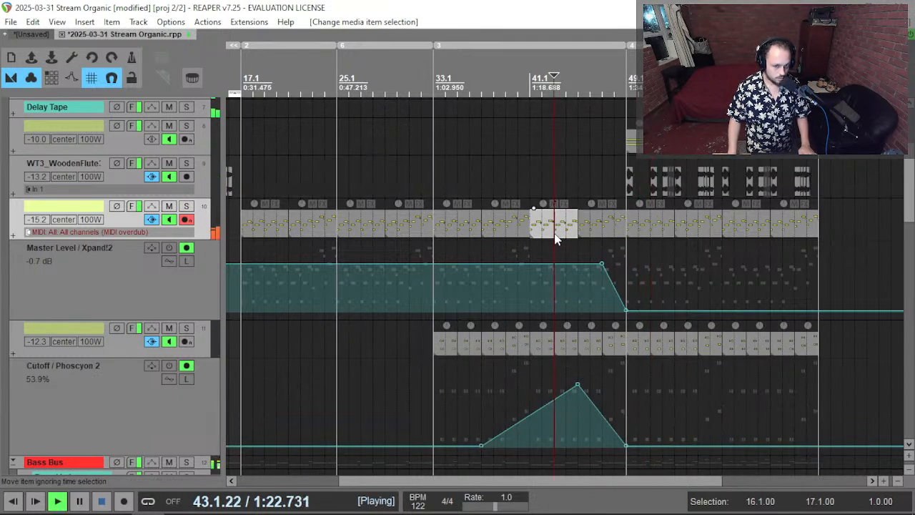
{"action": "key", "text": "space"}
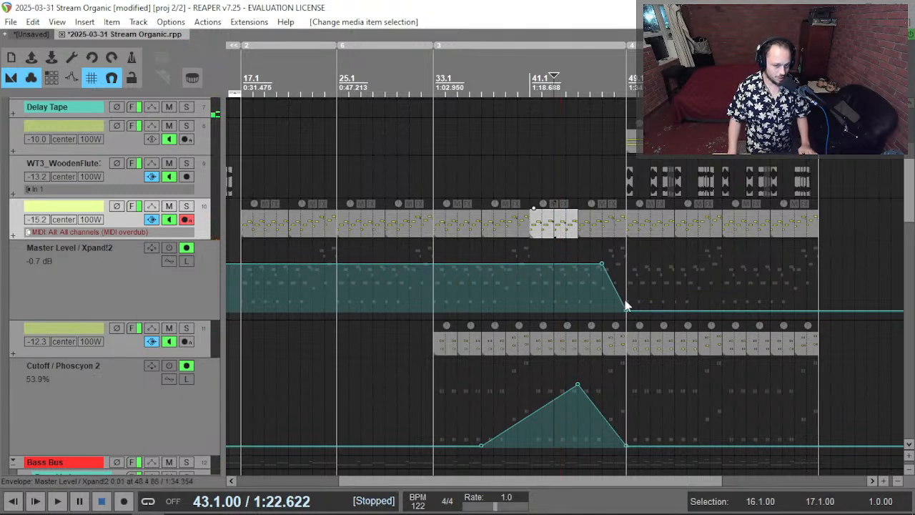
{"action": "key", "text": "space"}
{"action": "key", "text": "F6"}
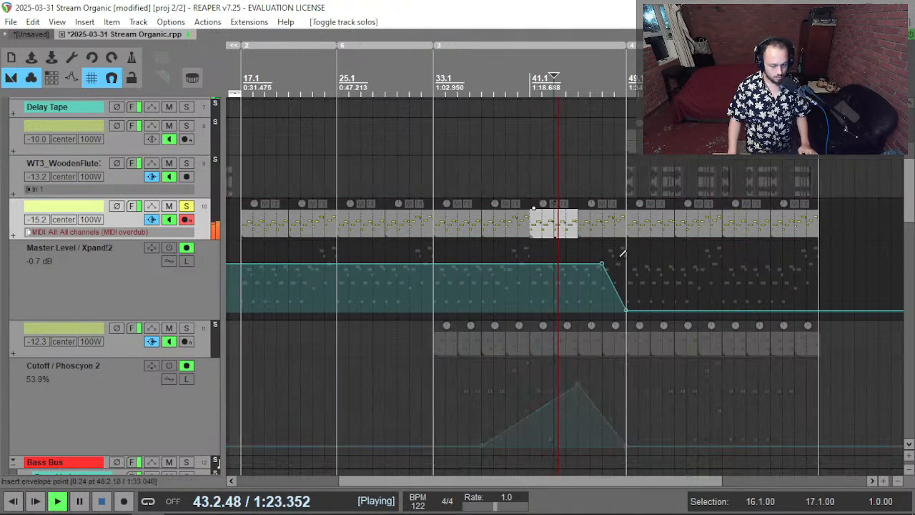
{"action": "left_click", "coordinate": [599, 297]}
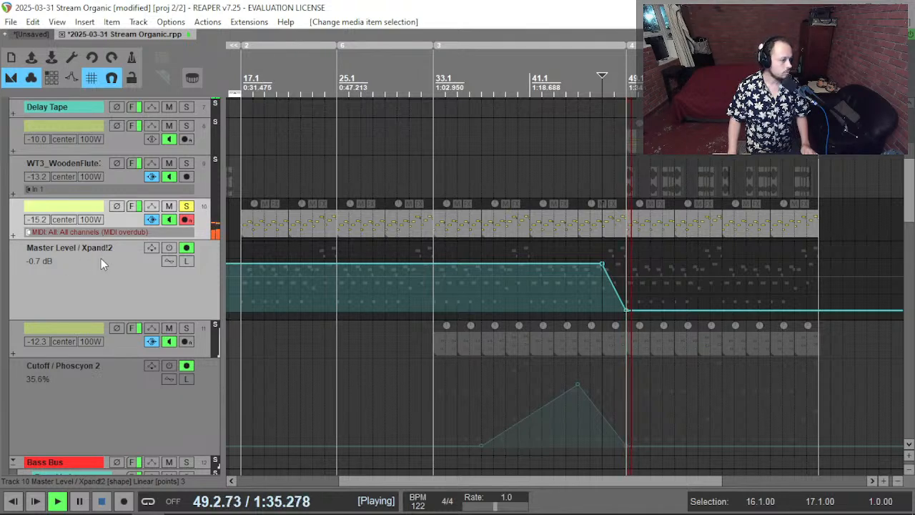
Clear track 10's solo to hear the full mix after bar 49, and replay the mix briefly from bar 33.
{"action": "left_click", "coordinate": [186, 206]}
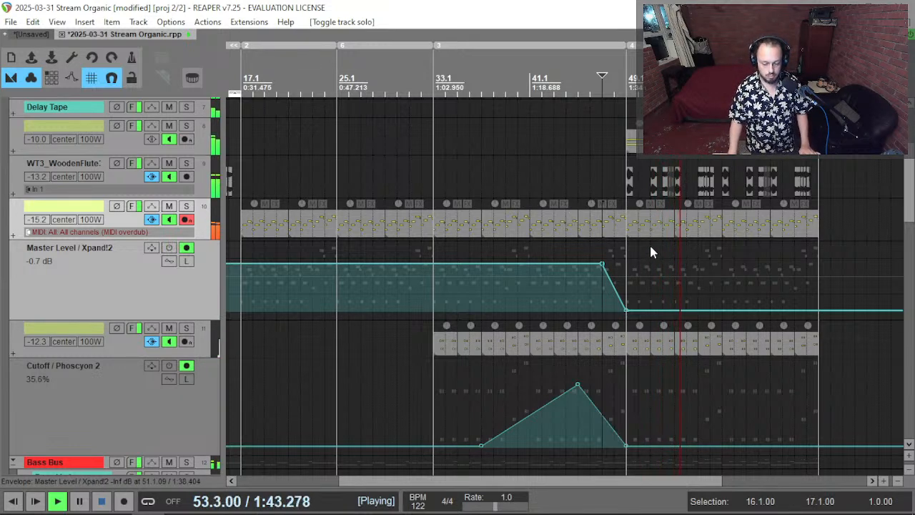
{"action": "key", "text": "space"}
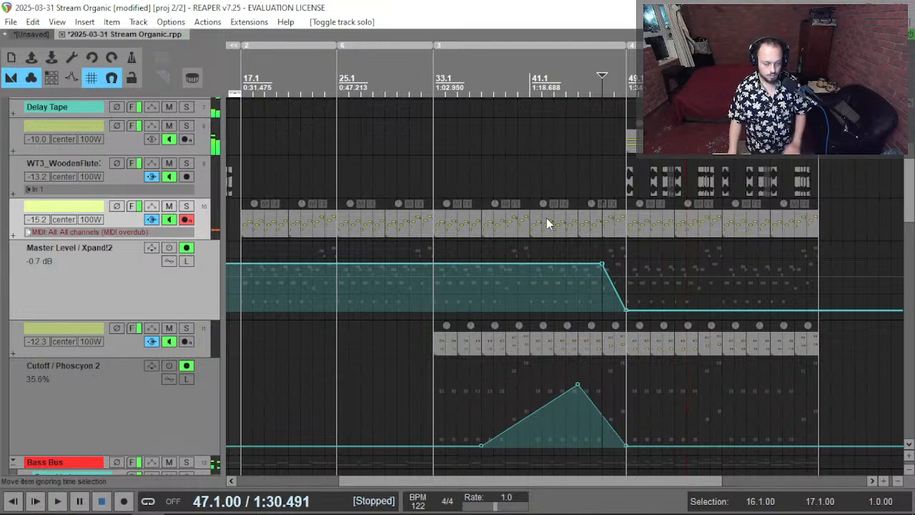
{"action": "left_click", "coordinate": [433, 216]}
{"action": "key", "text": "space"}
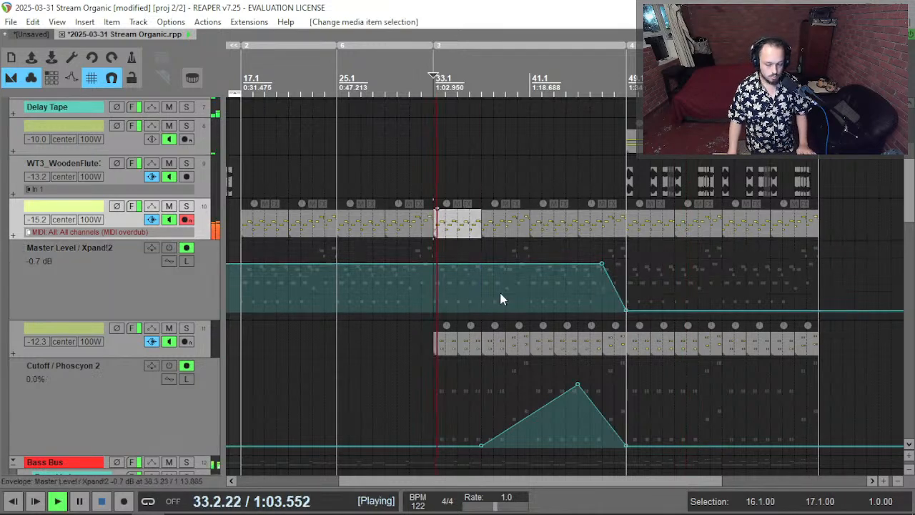
{"action": "key", "text": "space"}
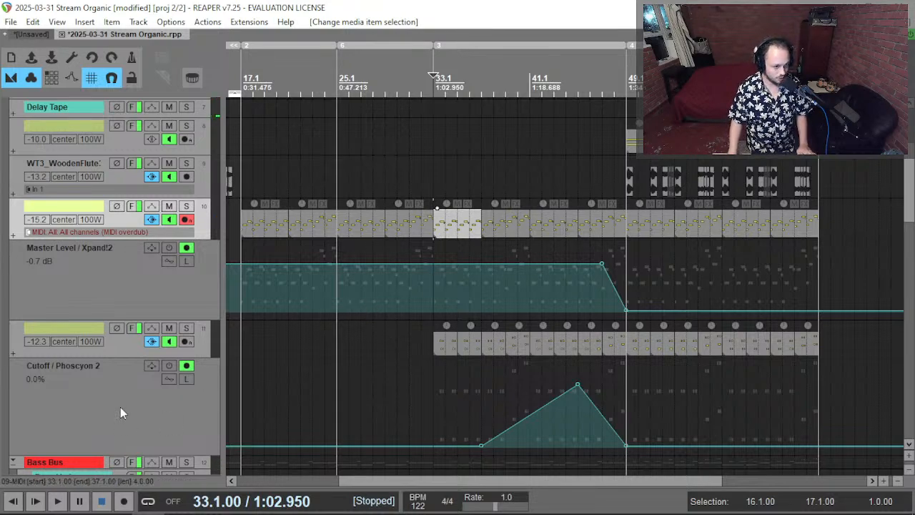
Compare the hat layers on tracks 30 and 31 in the section after bar 33 by toggling their solos and track 30's mute.
{"action": "scroll", "coordinate": [121, 409], "scroll_direction": "down", "scroll_amount": 15}
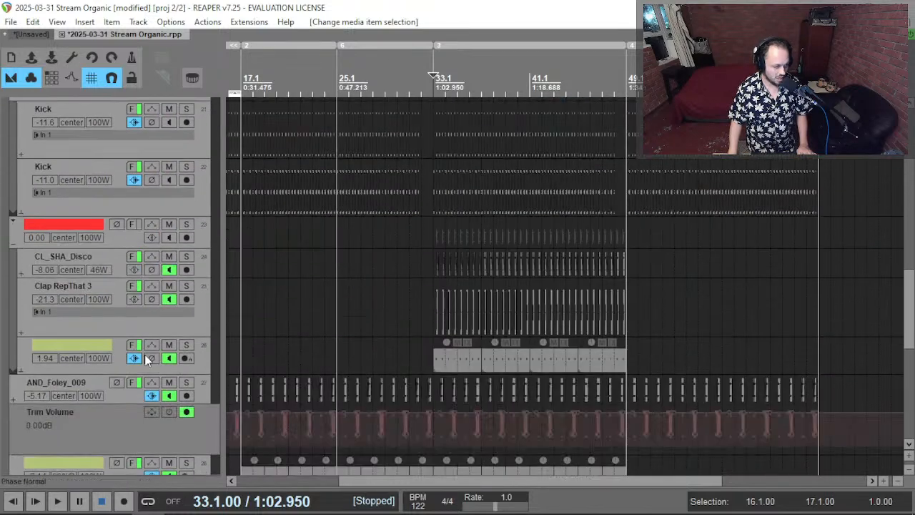
{"action": "scroll", "coordinate": [147, 357], "scroll_direction": "down", "scroll_amount": 8}
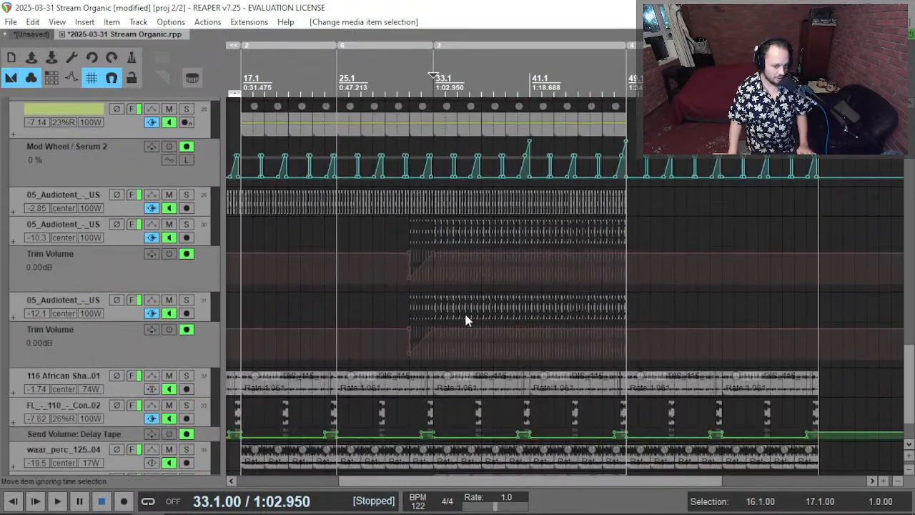
{"action": "left_click", "coordinate": [465, 316]}
{"action": "key", "text": "F6"}
{"action": "key", "text": "space"}
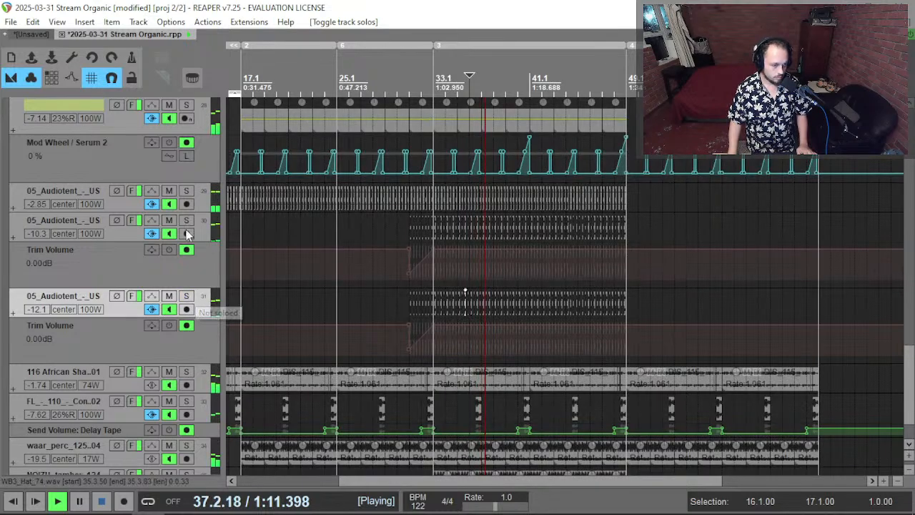
{"action": "left_click", "coordinate": [186, 220]}
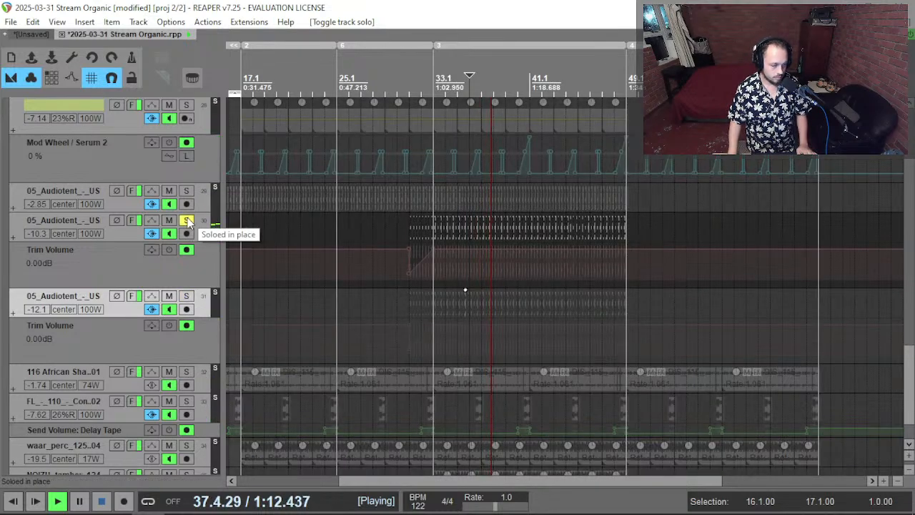
{"action": "left_click", "coordinate": [186, 221]}
{"action": "left_click", "coordinate": [170, 221]}
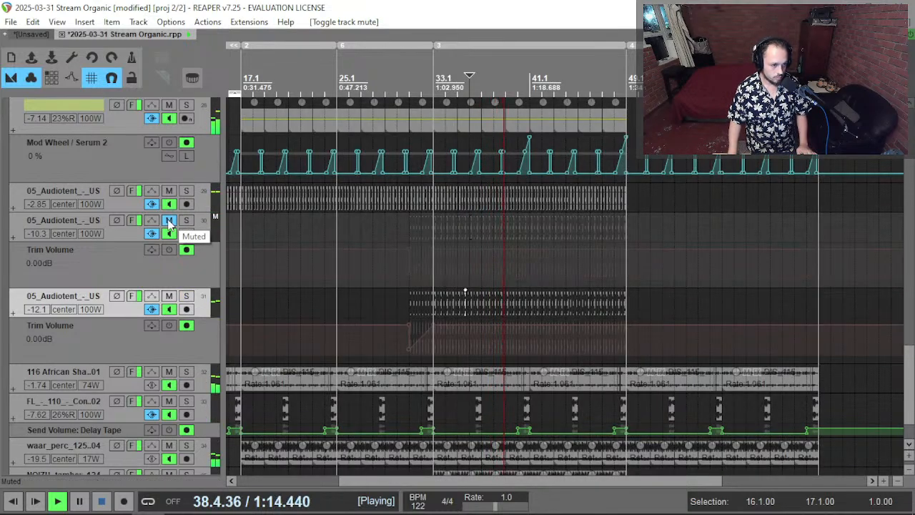
{"action": "left_click", "coordinate": [169, 221]}
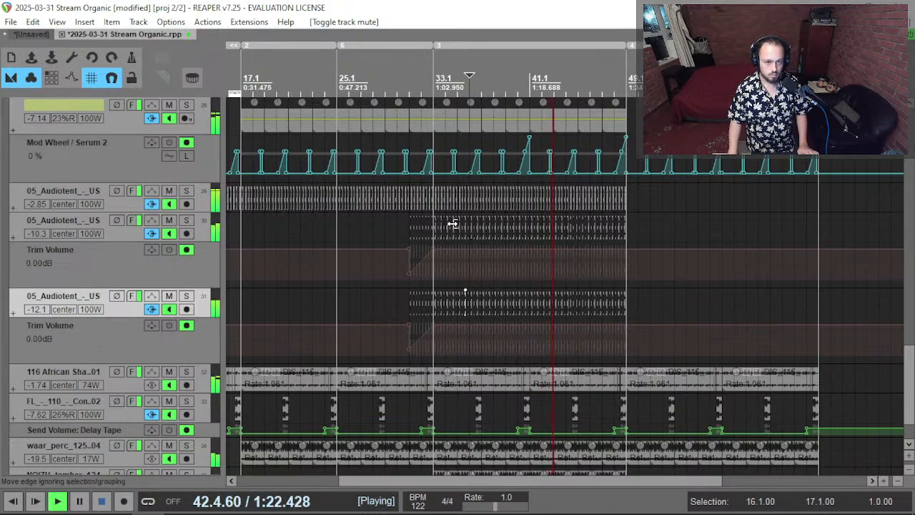
Save the project and listen through the transition into the section at bar 49.
{"action": "key", "text": "ctrl+s"}
{"action": "scroll", "coordinate": [146, 260], "scroll_direction": "up", "scroll_amount": 10}
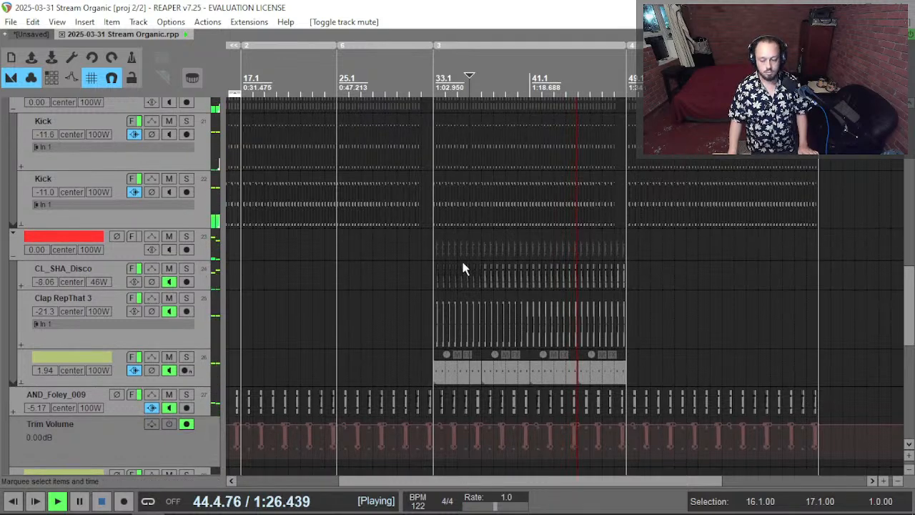
{"action": "scroll", "coordinate": [461, 266], "scroll_direction": "right", "scroll_amount": 4}
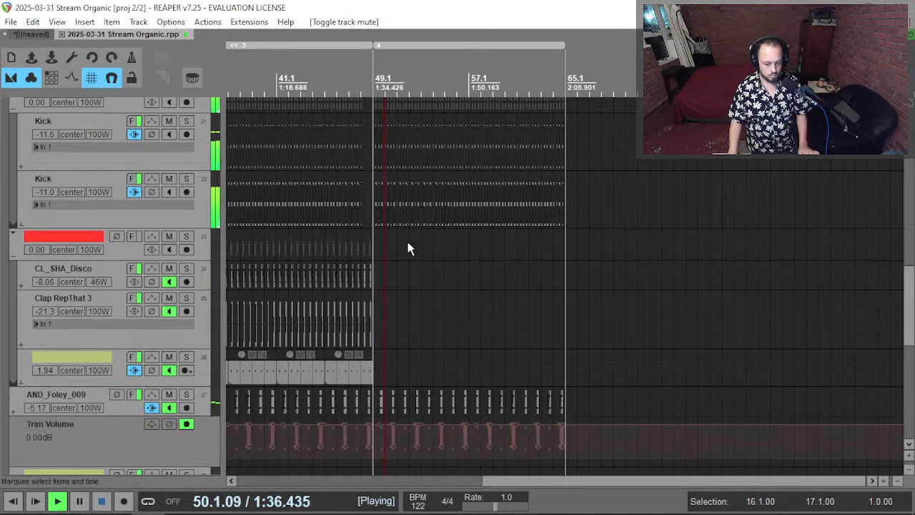
{"action": "scroll", "coordinate": [202, 159], "scroll_direction": "up", "scroll_amount": 8}
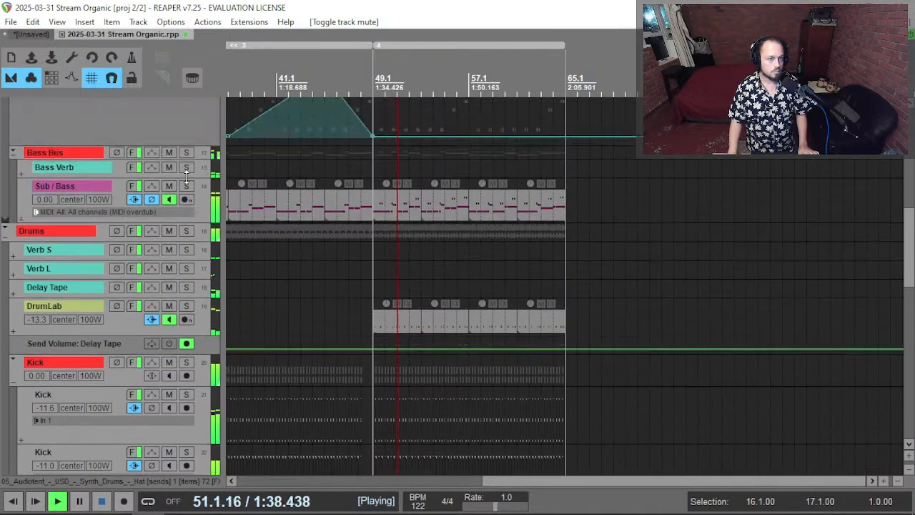
{"action": "scroll", "coordinate": [168, 198], "scroll_direction": "up", "scroll_amount": 10}
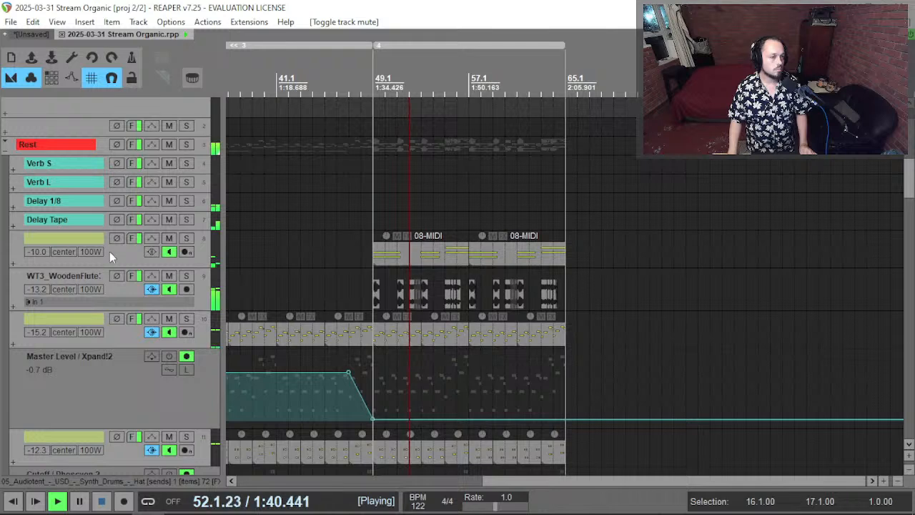
Toggle track 8's solo on and off during playback to hear its Xpand!2 part alone.
{"action": "left_click", "coordinate": [204, 306]}
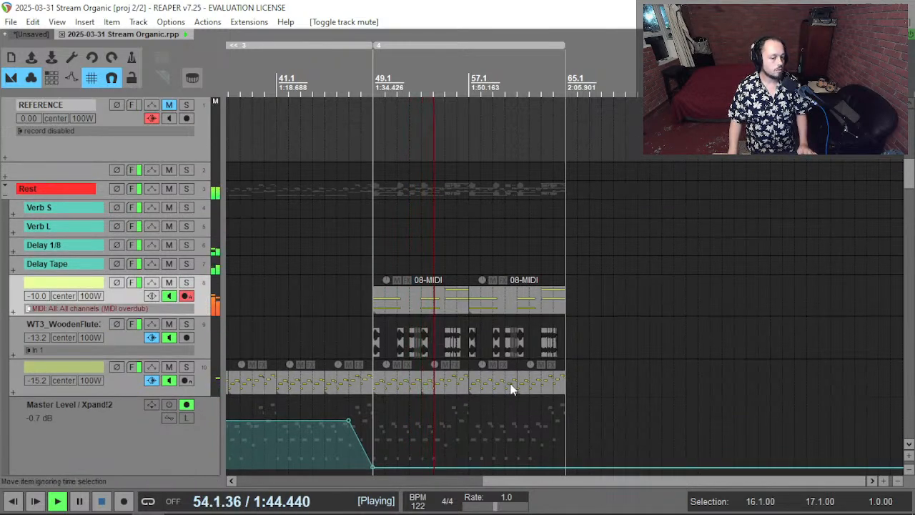
{"action": "key", "text": "F6"}
{"action": "key", "text": "F6"}
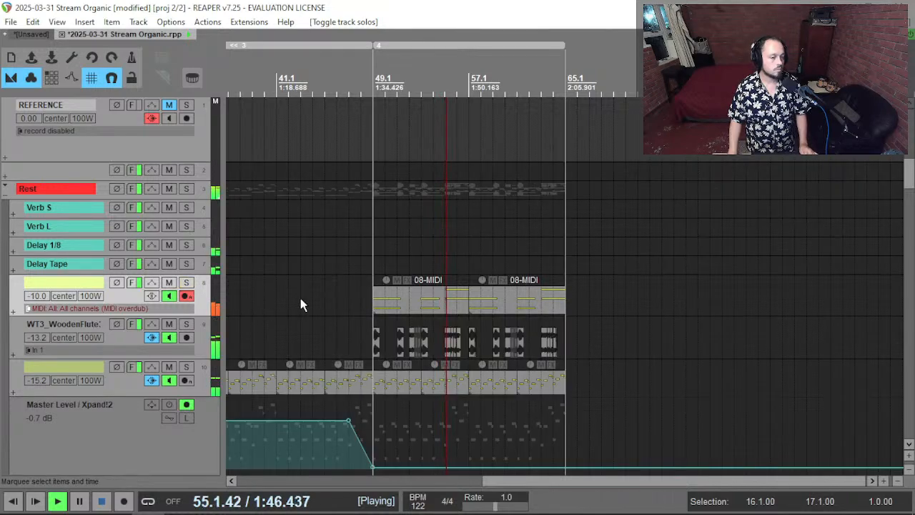
Add ReaEQ after Xpand!2 on track 8 and set its high-pass band to 176.3 Hz with a 2.80-octave bandwidth.
{"action": "left_click", "coordinate": [133, 283]}
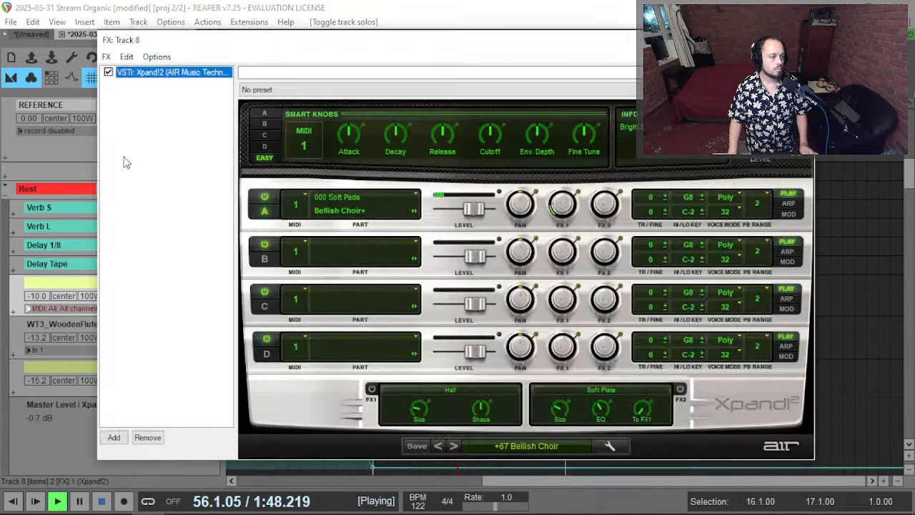
{"action": "double_click", "coordinate": [133, 122]}
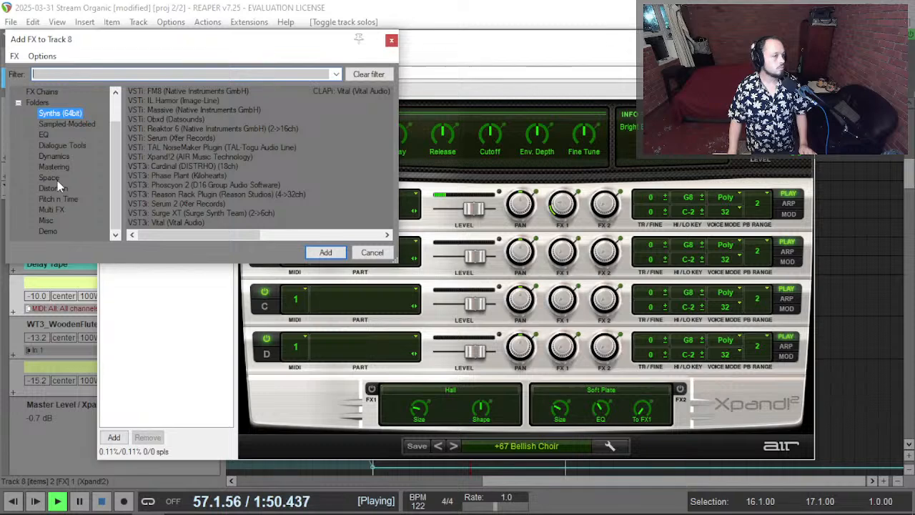
{"action": "left_click", "coordinate": [44, 134]}
{"action": "double_click", "coordinate": [199, 93]}
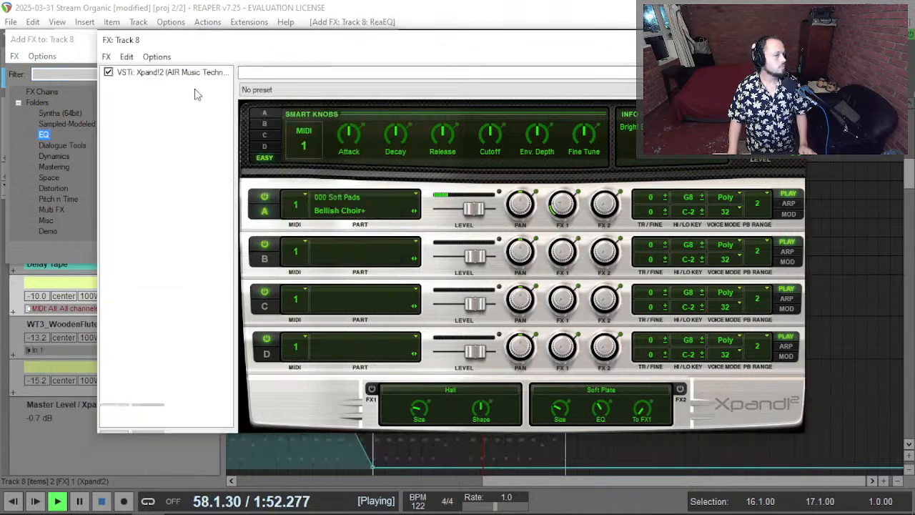
{"action": "left_click_drag", "start_coordinate": [320, 344], "coordinate": [394, 344]}
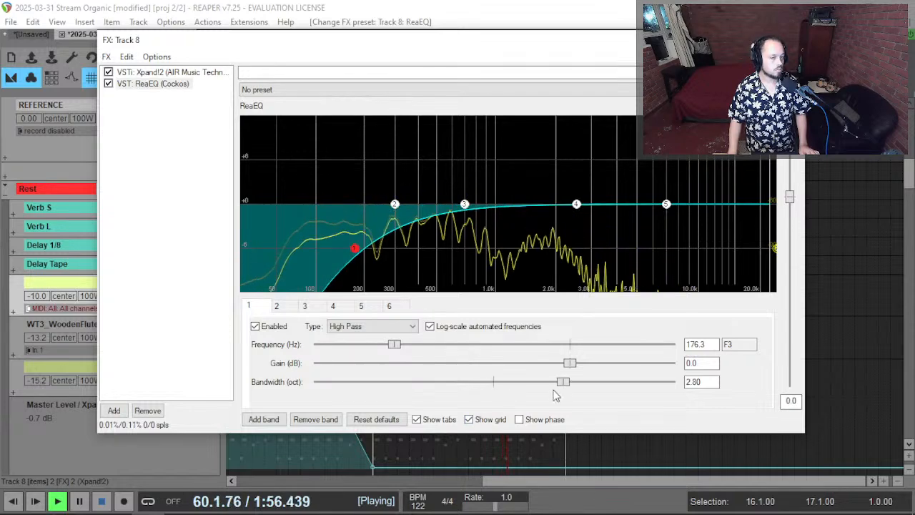
Set the Release smart knob of track 8's Xpand!2 to +54 % and close the FX window.
{"action": "left_click", "coordinate": [168, 74]}
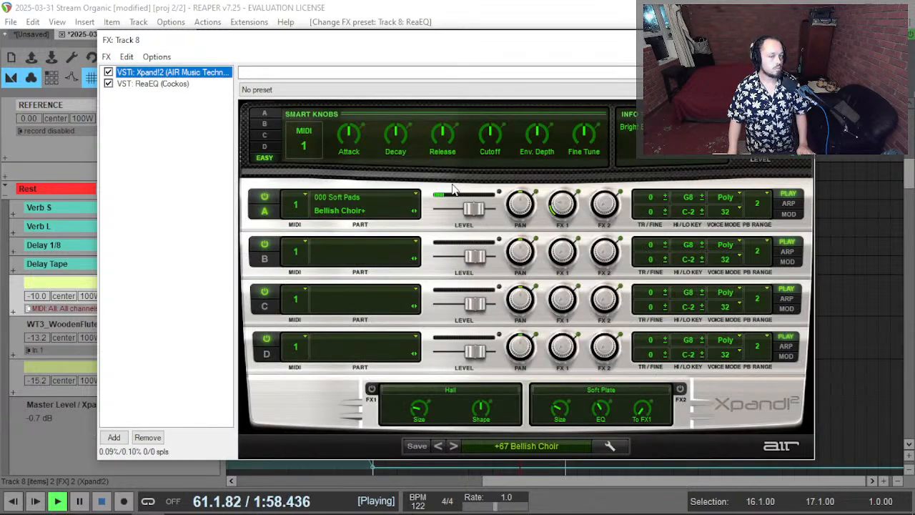
{"action": "left_click", "coordinate": [444, 137]}
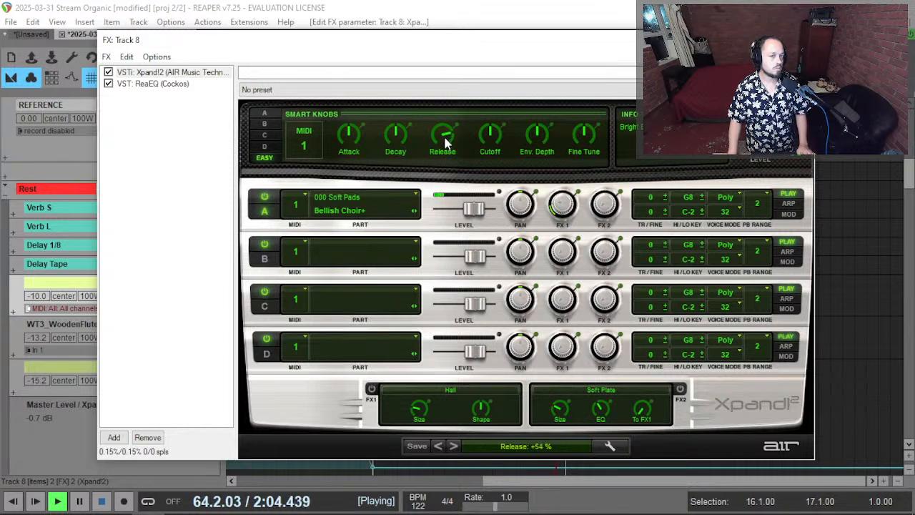
{"action": "key", "text": "Escape"}
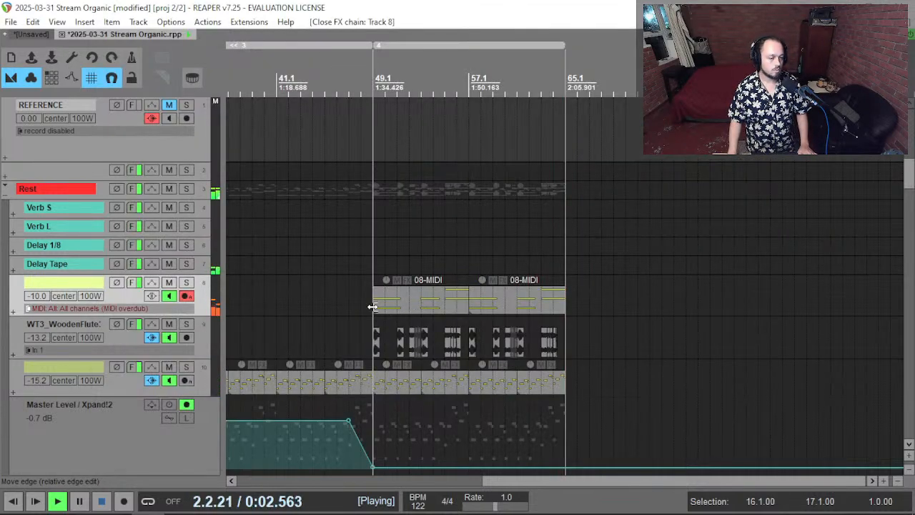
Replay the full mix from bar 49 to hear track 8's changed sound in context.
{"action": "key", "text": "space"}
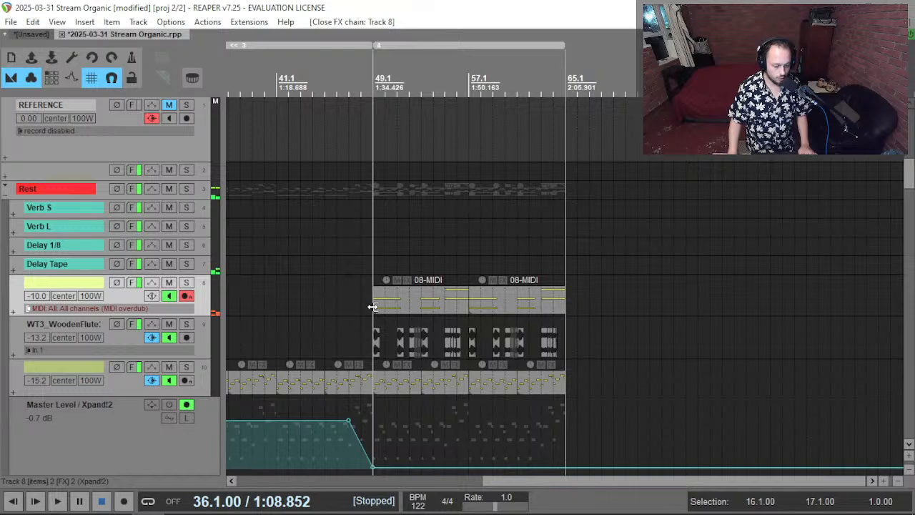
{"action": "left_click", "coordinate": [374, 307]}
{"action": "scroll", "coordinate": [157, 318], "scroll_direction": "down", "scroll_amount": 3}
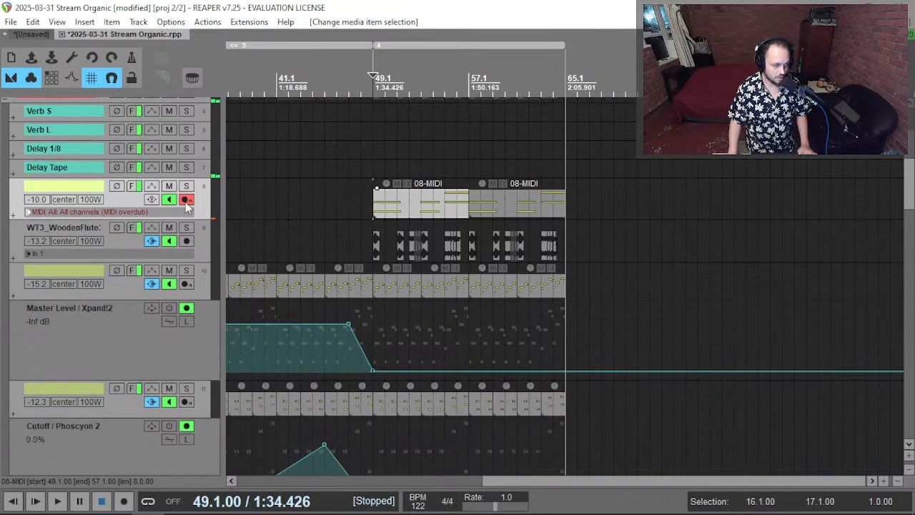
{"action": "scroll", "coordinate": [105, 253], "scroll_direction": "down", "scroll_amount": 3}
{"action": "scroll", "coordinate": [103, 258], "scroll_direction": "down", "scroll_amount": 4}
{"action": "key", "text": "space"}
{"action": "scroll", "coordinate": [103, 258], "scroll_direction": "up", "scroll_amount": 6}
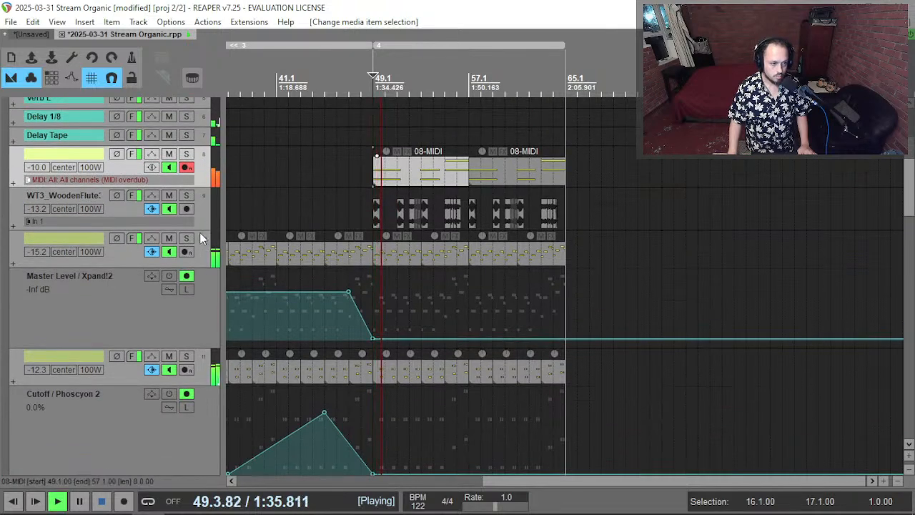
Solo the WT3_WoodenFlute track and play it from its clip at bar 49.
{"action": "key", "text": "space"}
{"action": "left_click", "coordinate": [372, 209]}
{"action": "key", "text": "F6"}
{"action": "key", "text": "space"}
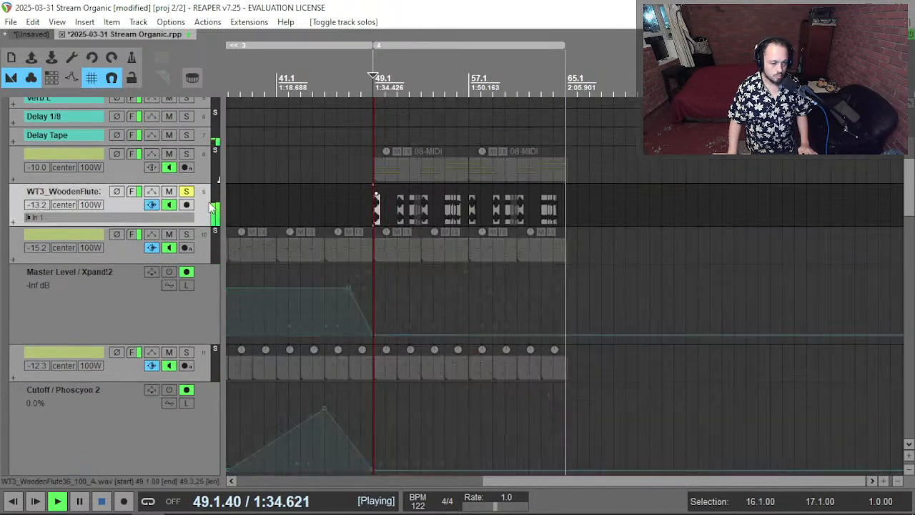
Open ReaEQ on the WT3_WoodenFlute track and set its high-pass band to 1112.5 Hz.
{"action": "key", "text": "f"}
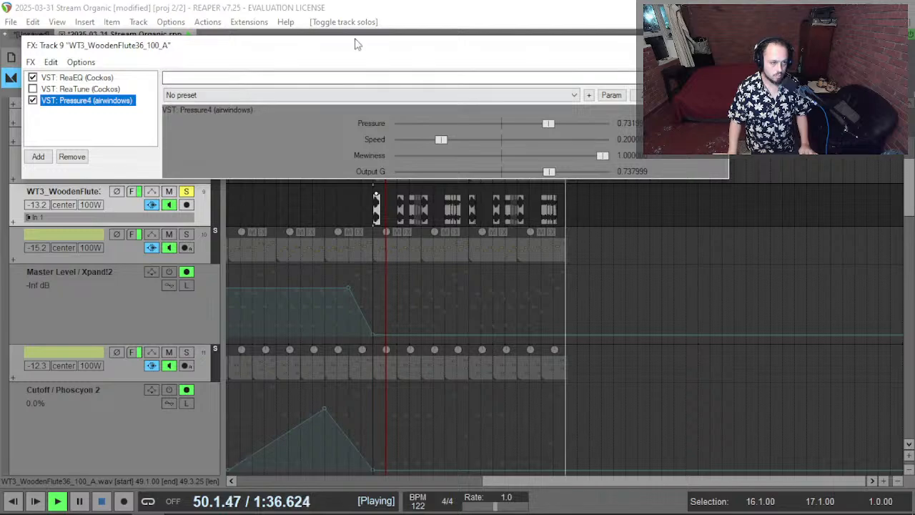
{"action": "left_click", "coordinate": [87, 89]}
{"action": "left_click", "coordinate": [87, 77]}
{"action": "key", "text": "space"}
{"action": "key", "text": "space"}
{"action": "left_click_drag", "start_coordinate": [377, 257], "coordinate": [429, 254]}
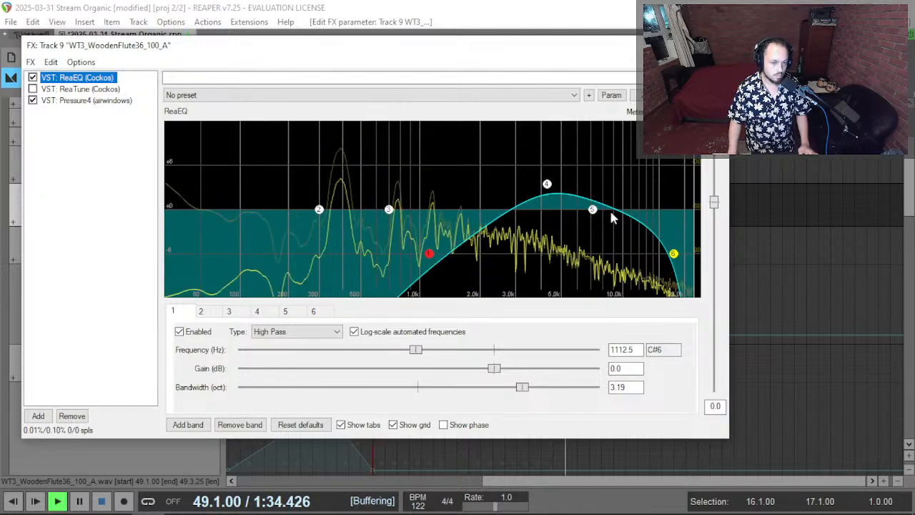
Set band 4 of the flute's ReaEQ to +5.0 dB at 8279 Hz and close the FX window.
{"action": "left_click", "coordinate": [551, 185]}
{"action": "left_click_drag", "start_coordinate": [563, 190], "coordinate": [607, 175]}
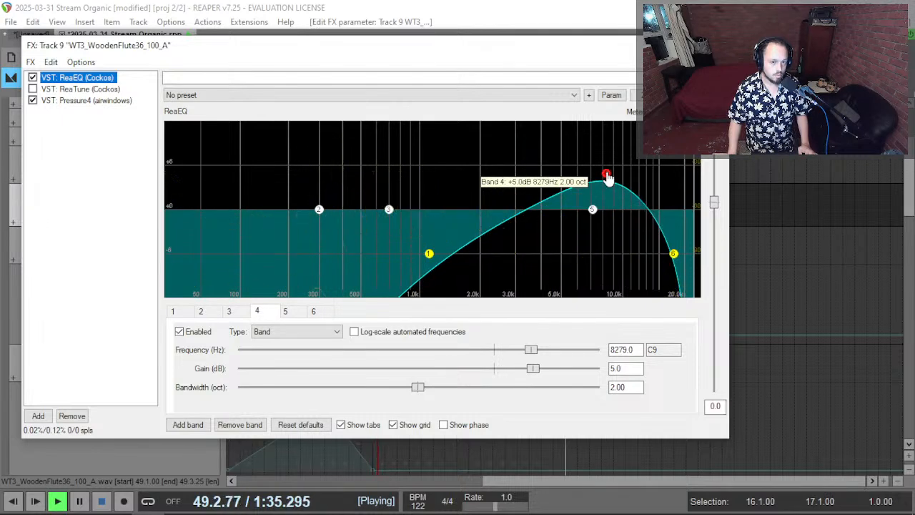
{"action": "key", "text": "Escape"}
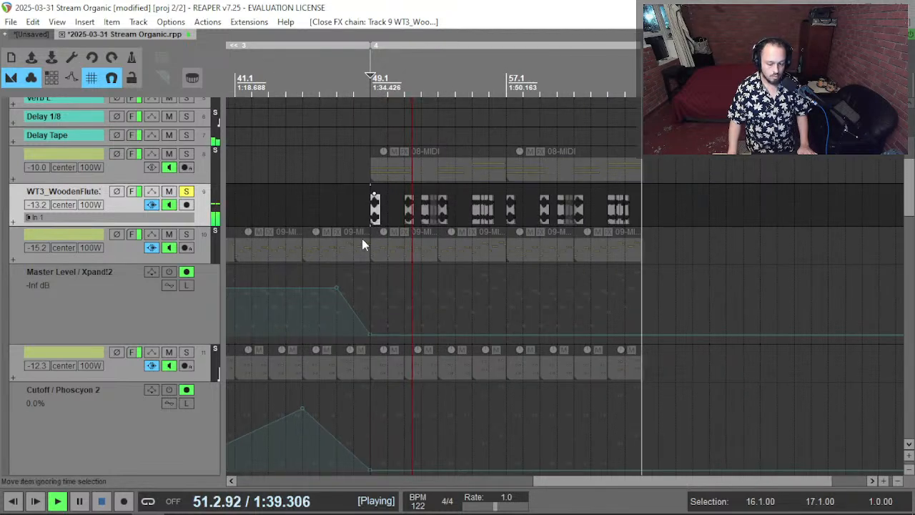
Set the WT3_WoodenFlute track's volume to -11.5 dB and clear its solo to hear it in the mix.
{"action": "mouse_move", "coordinate": [34, 205]}
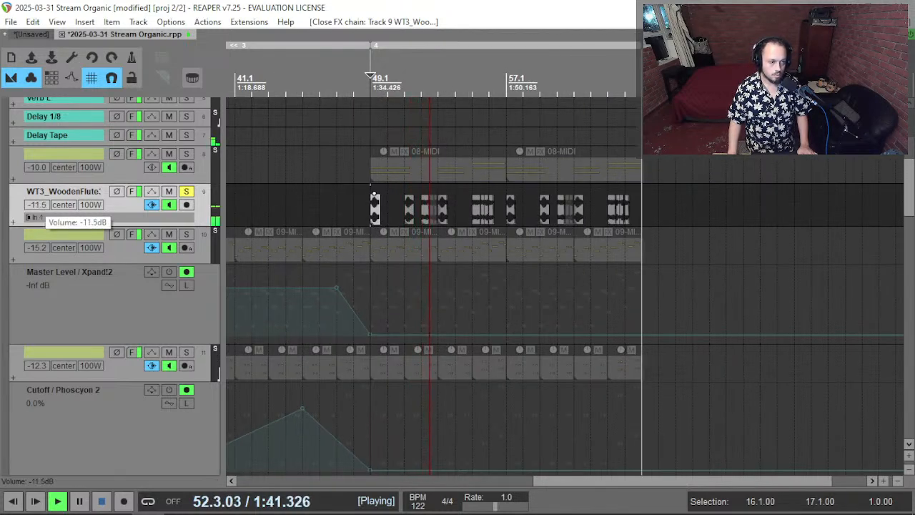
{"action": "left_click_drag", "start_coordinate": [34, 205], "coordinate": [43, 209]}
{"action": "left_click", "coordinate": [186, 191]}
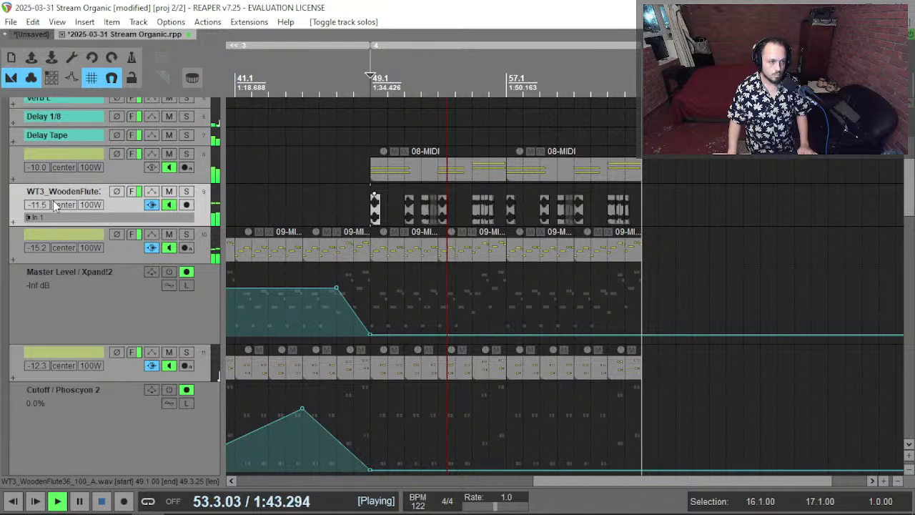
Solo the WT3_WoodenFlute track and play it from its first clip at bar 9.
{"action": "scroll", "coordinate": [319, 198], "scroll_direction": "left", "scroll_amount": 3}
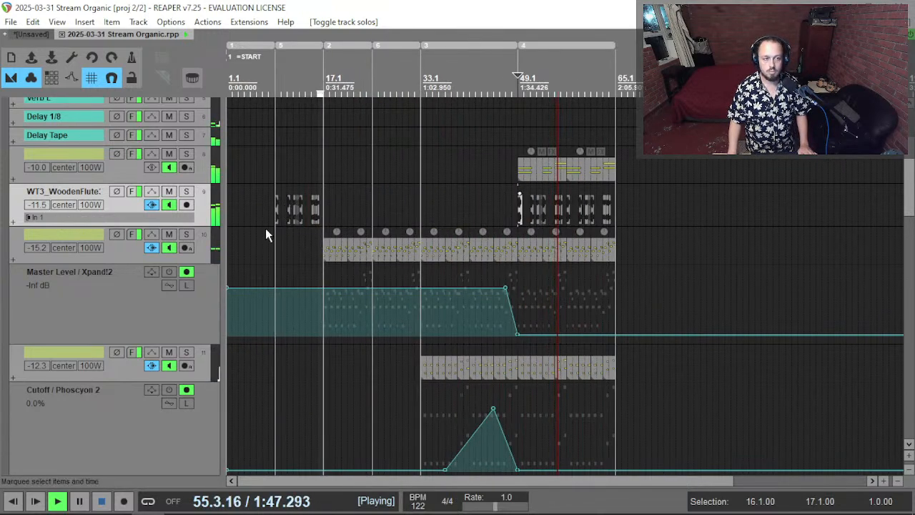
{"action": "scroll", "coordinate": [265, 235], "scroll_direction": "up", "scroll_amount": 4}
{"action": "scroll", "coordinate": [308, 209], "scroll_direction": "up", "scroll_amount": 4}
{"action": "left_click", "coordinate": [315, 212]}
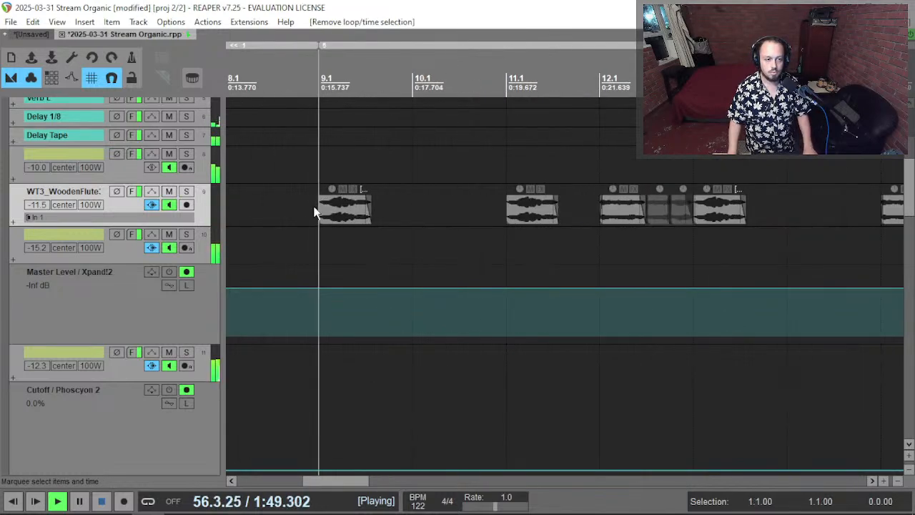
{"action": "key", "text": "space"}
{"action": "key", "text": "space"}
{"action": "key", "text": "F6"}
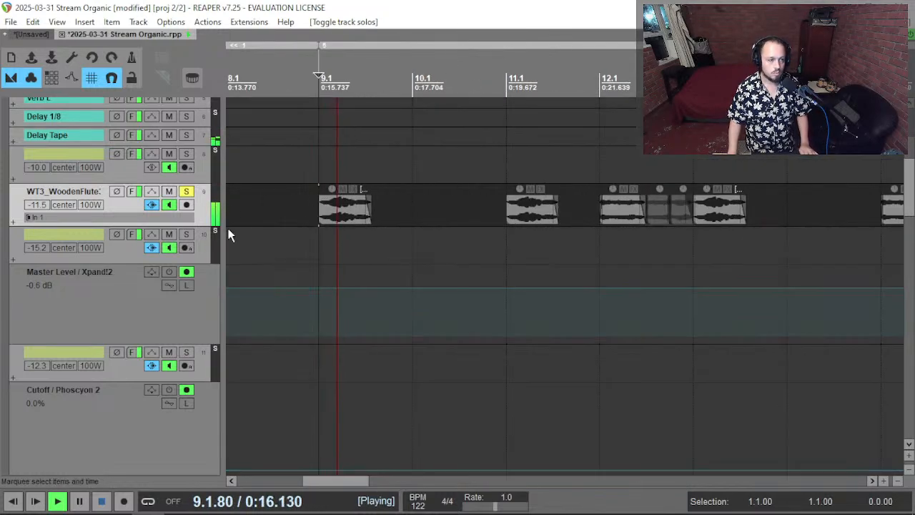
Add the AIR Reverb plugin from the Space folder to the WT3_WoodenFlute track's FX chain.
{"action": "left_click", "coordinate": [138, 190]}
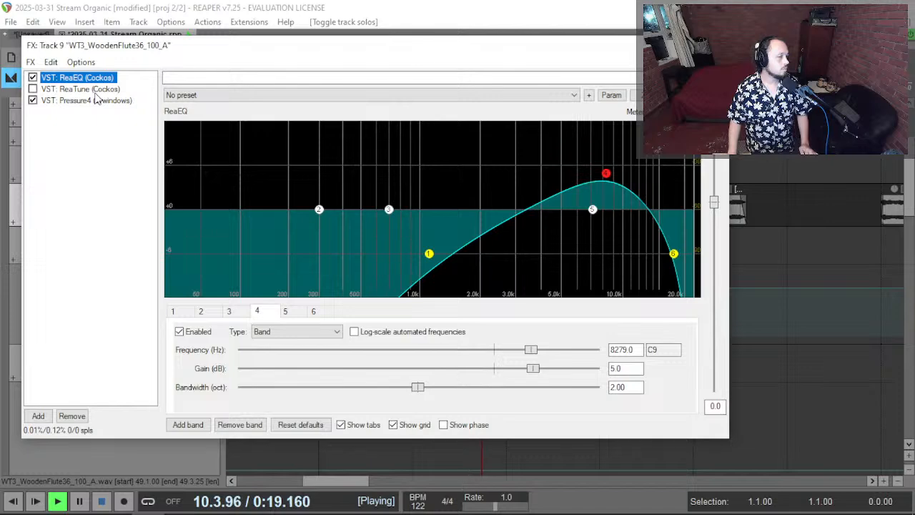
{"action": "double_click", "coordinate": [64, 153]}
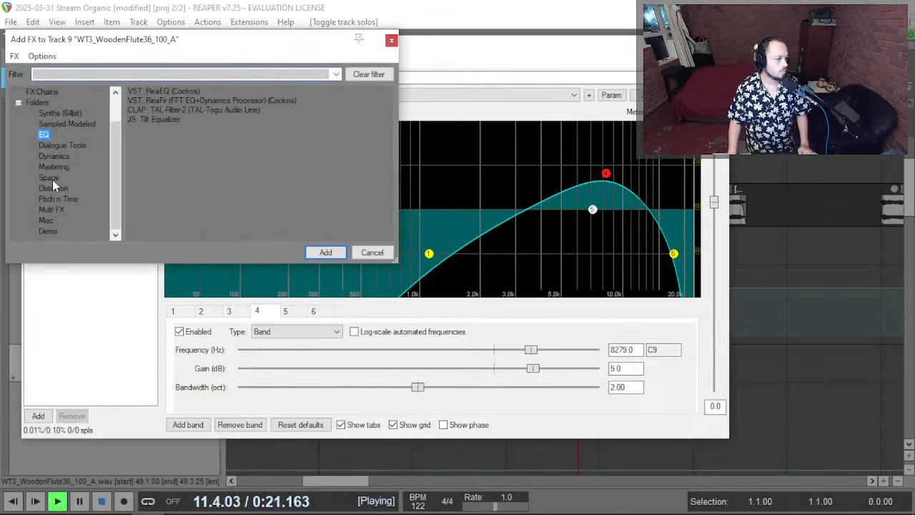
{"action": "left_click", "coordinate": [50, 178]}
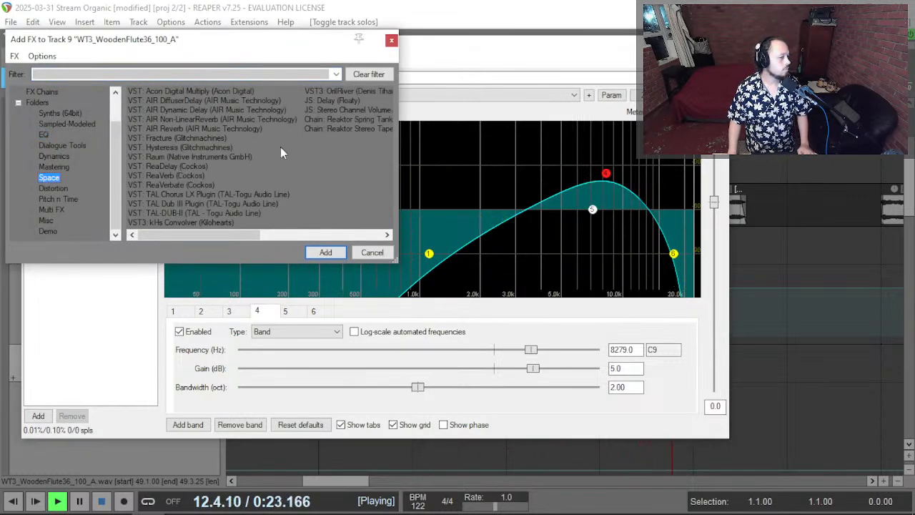
{"action": "double_click", "coordinate": [236, 129]}
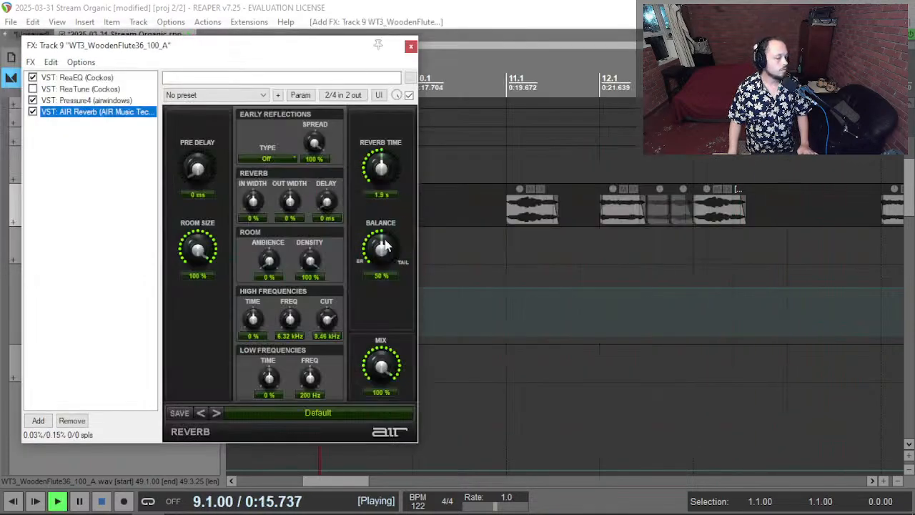
Set the flute's AIR Reverb to 30% mix, 2.7 s reverb time and +20% high-frequency time, and close the FX window.
{"action": "left_click_drag", "start_coordinate": [384, 352], "coordinate": [363, 426]}
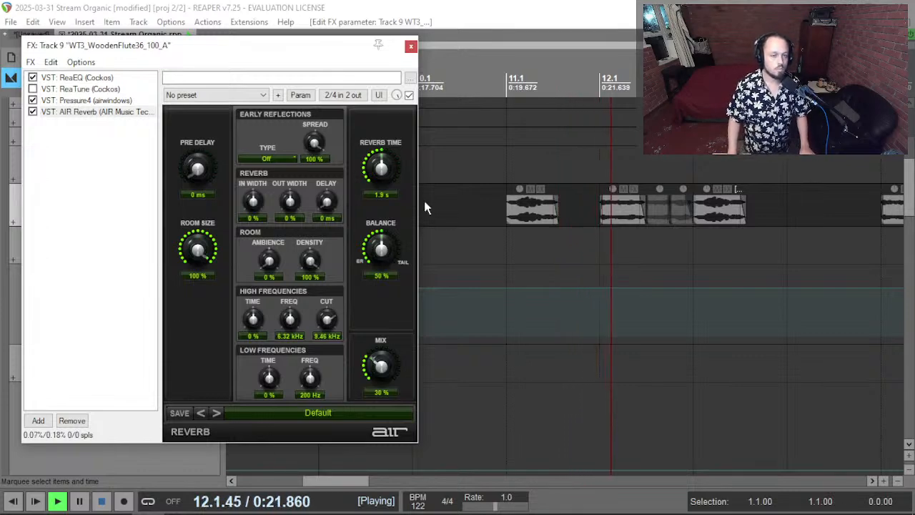
{"action": "scroll", "coordinate": [389, 175], "scroll_direction": "up", "scroll_amount": 4}
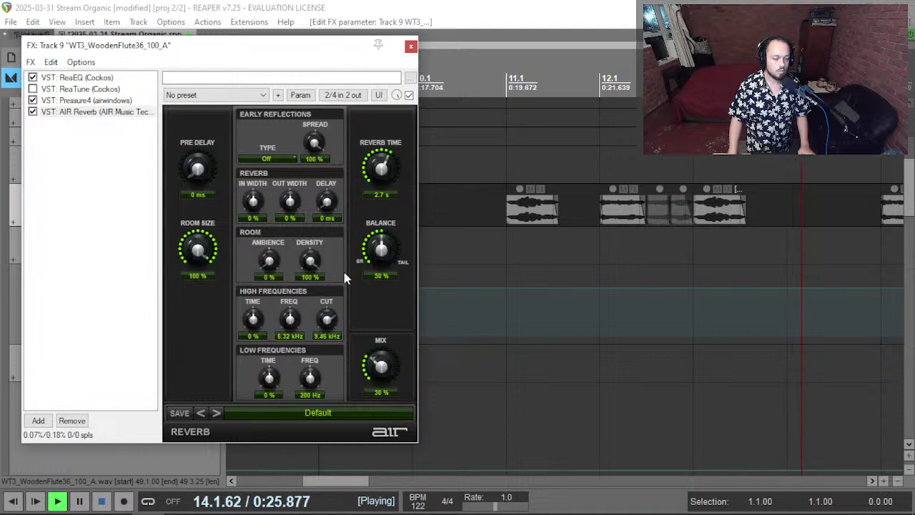
{"action": "scroll", "coordinate": [253, 315], "scroll_direction": "up", "scroll_amount": 4}
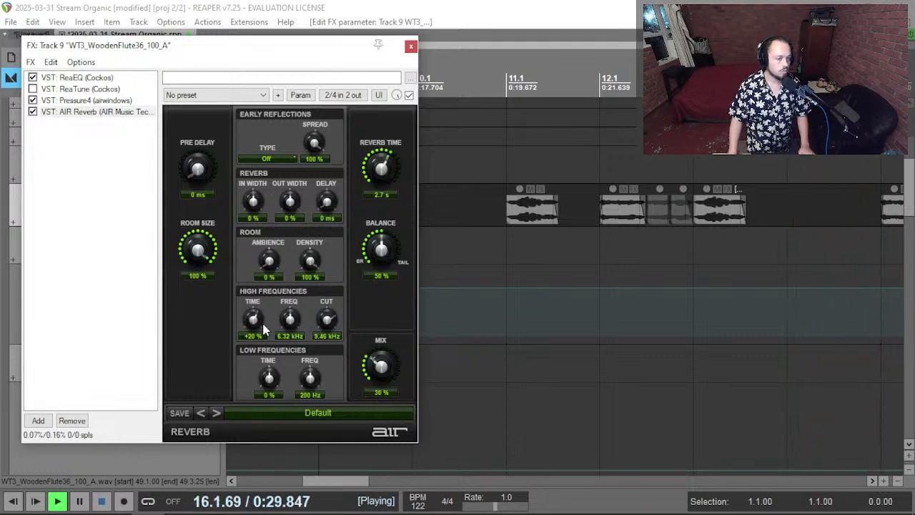
{"action": "key", "text": "Escape"}
Clear the flute's solo and replay the full mix from bar 9.
{"action": "scroll", "coordinate": [326, 211], "scroll_direction": "down", "scroll_amount": 2}
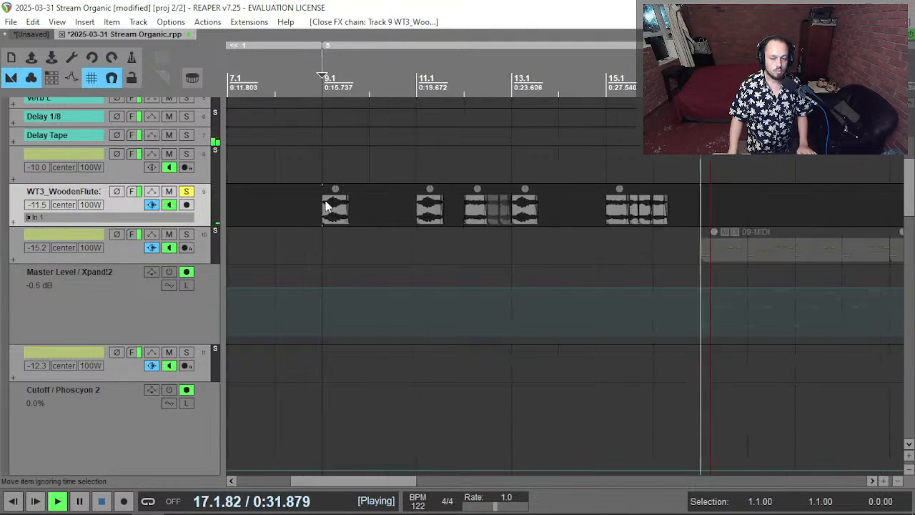
{"action": "key", "text": "F6"}
{"action": "scroll", "coordinate": [331, 201], "scroll_direction": "down", "scroll_amount": 3}
{"action": "key", "text": "space"}
{"action": "key", "text": "space"}
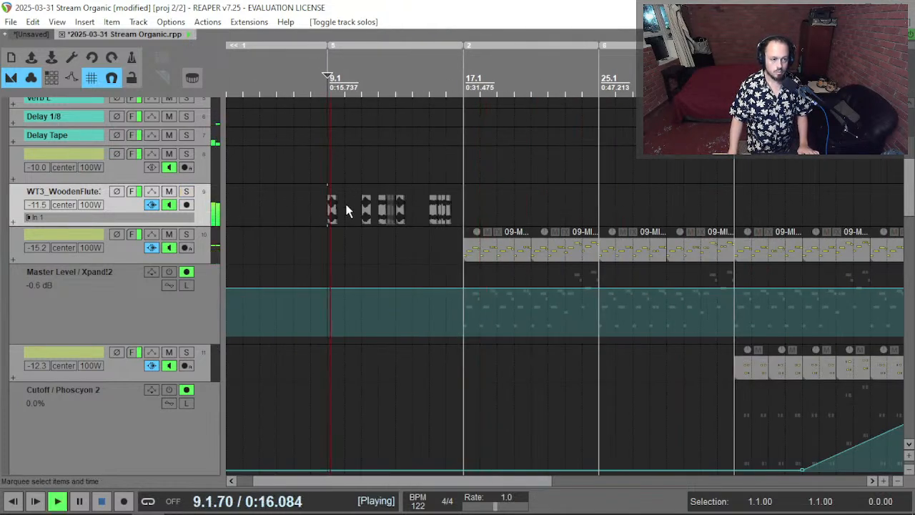
Set band 4 of the flute's ReaEQ to +3.8 dB at about 6860 Hz and close the FX window.
{"action": "left_click", "coordinate": [151, 205]}
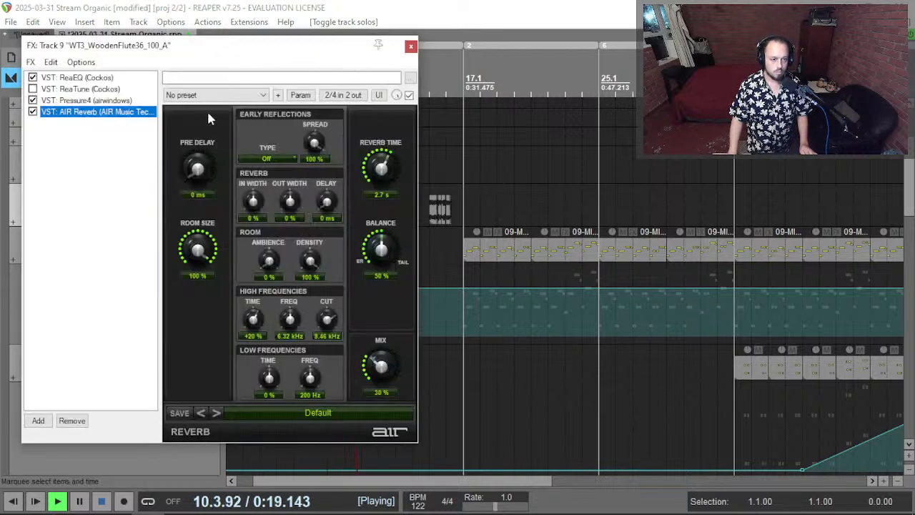
{"action": "left_click", "coordinate": [105, 90]}
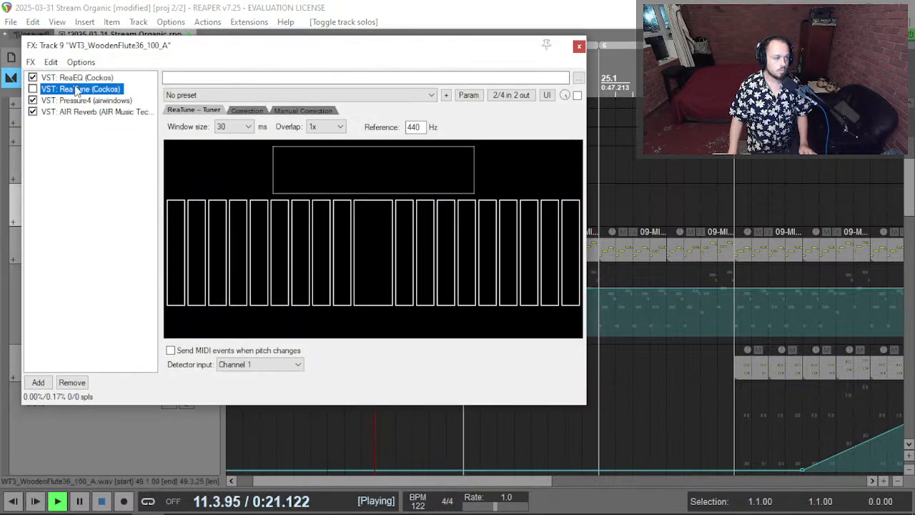
{"action": "left_click", "coordinate": [79, 78]}
{"action": "left_click_drag", "start_coordinate": [606, 175], "coordinate": [569, 190]}
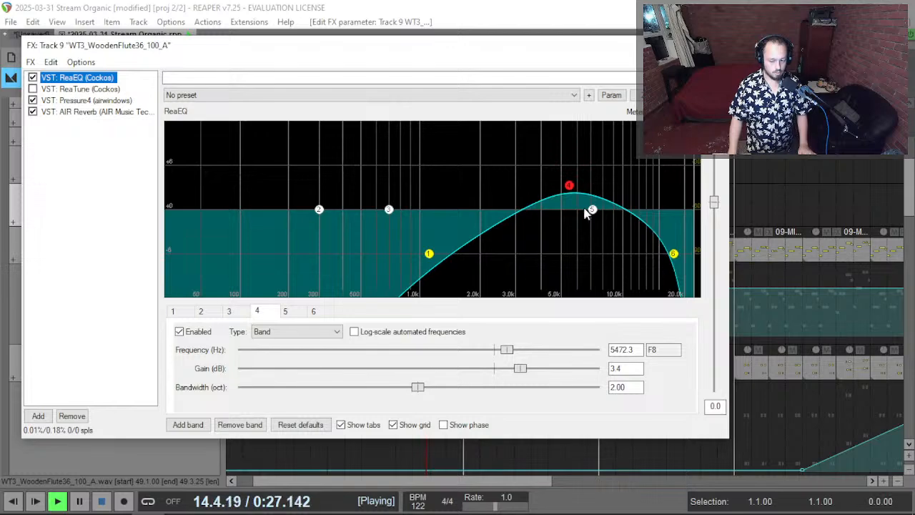
{"action": "mouse_move", "coordinate": [570, 188]}
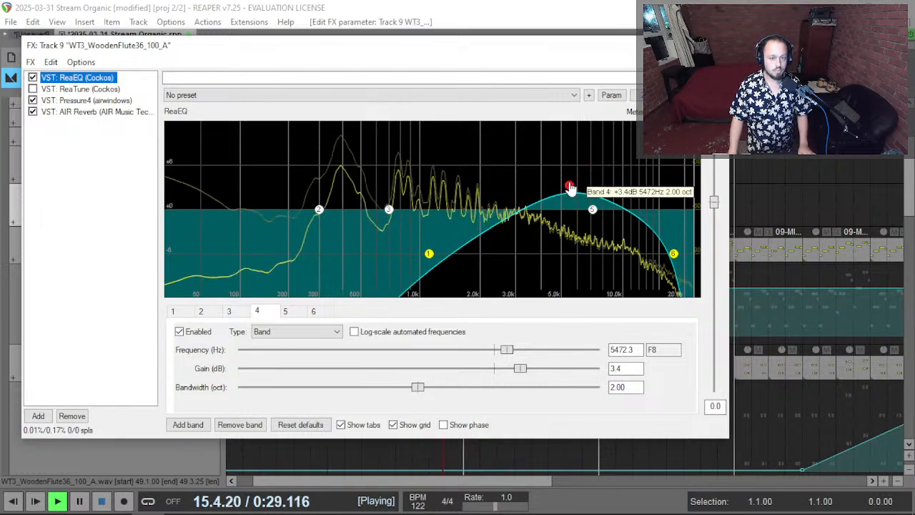
{"action": "left_click_drag", "start_coordinate": [571, 186], "coordinate": [590, 187]}
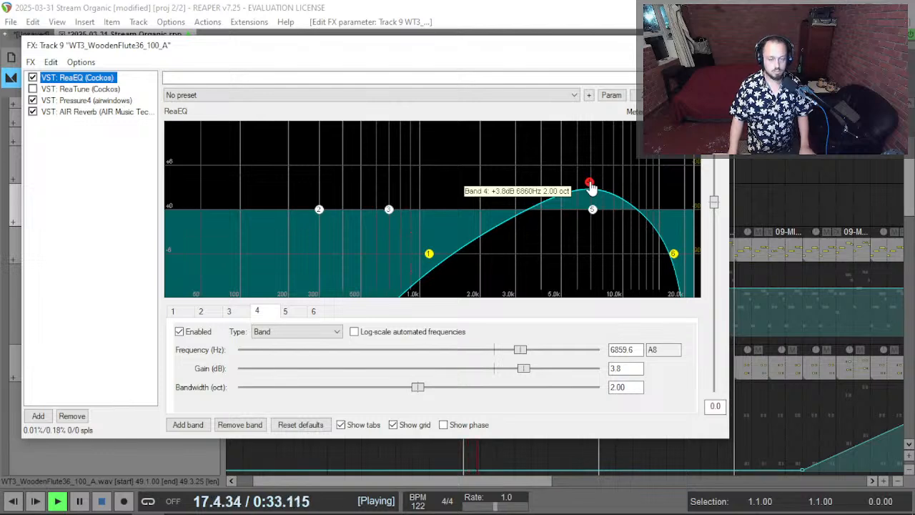
{"action": "key", "text": "Escape"}
With the flute soloed from bar 9, set its ReaEQ band 4 to +4.8 dB at 7974 Hz, and save the project unsoloed.
{"action": "scroll", "coordinate": [479, 218], "scroll_direction": "down", "scroll_amount": 2}
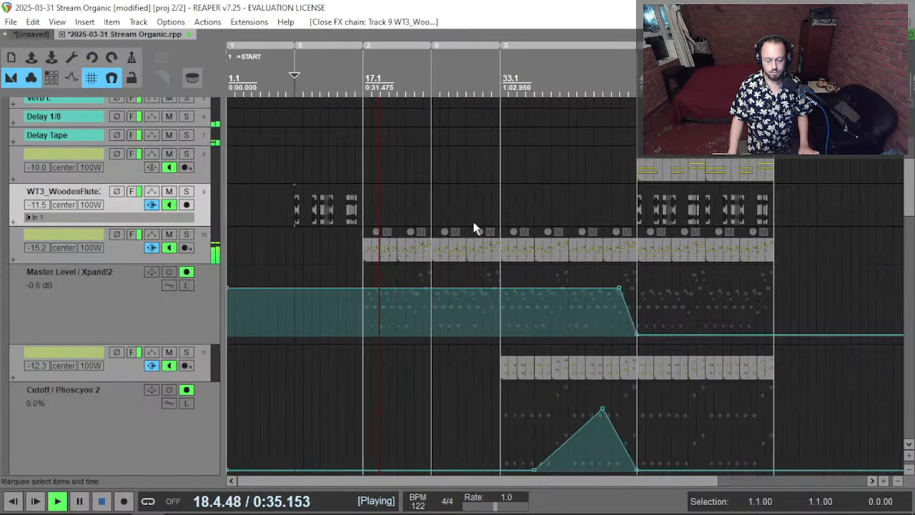
{"action": "key", "text": "space"}
{"action": "key", "text": "space"}
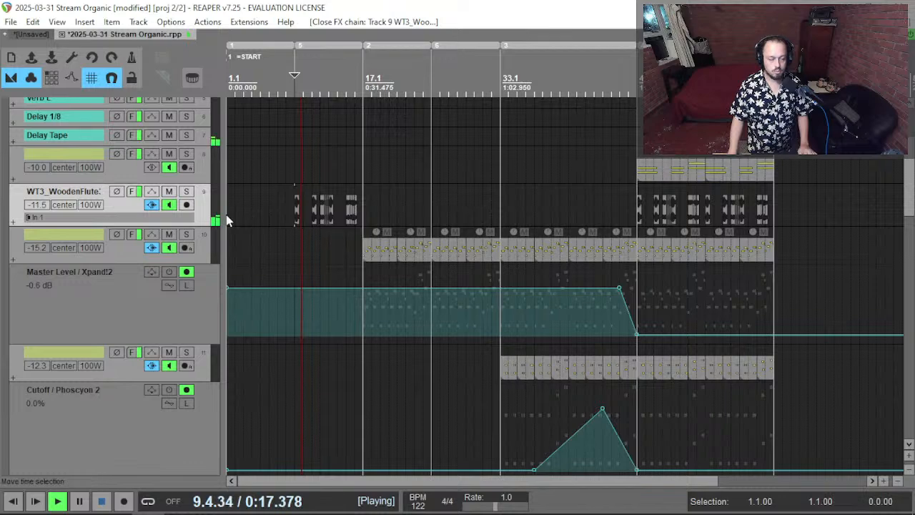
{"action": "key", "text": "F6"}
{"action": "left_click", "coordinate": [134, 192]}
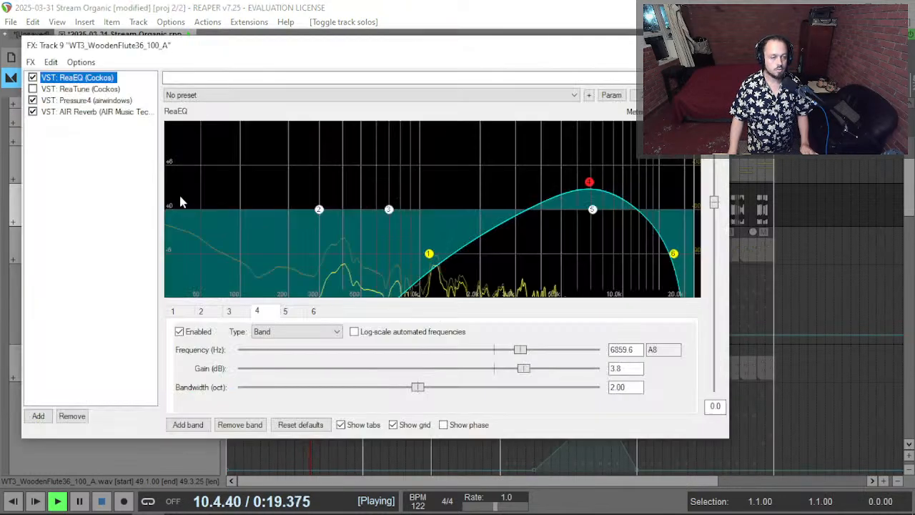
{"action": "left_click_drag", "start_coordinate": [590, 181], "coordinate": [603, 178]}
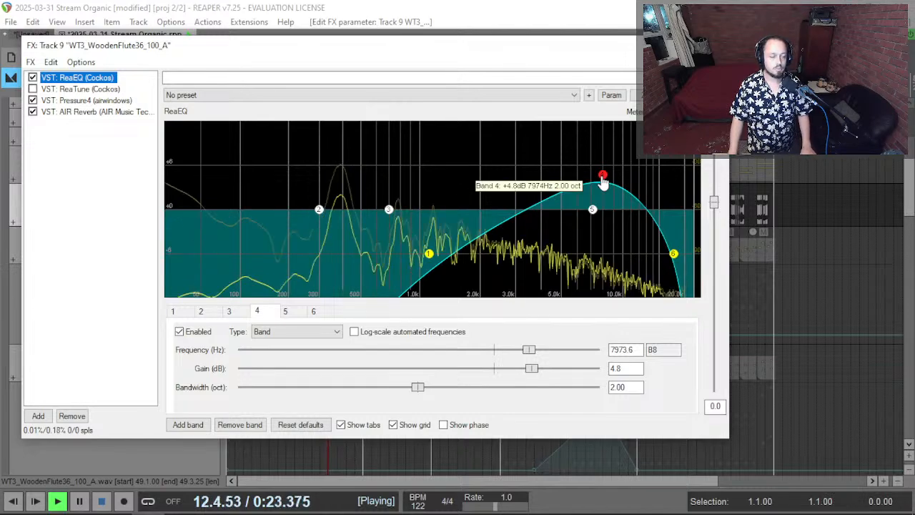
{"action": "key", "text": "Escape"}
{"action": "key", "text": "F6"}
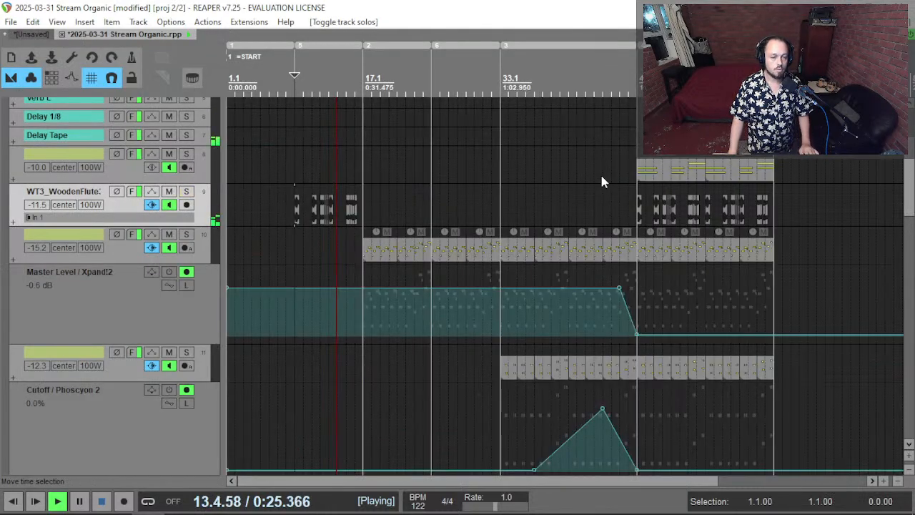
{"action": "key", "text": "ctrl+s"}
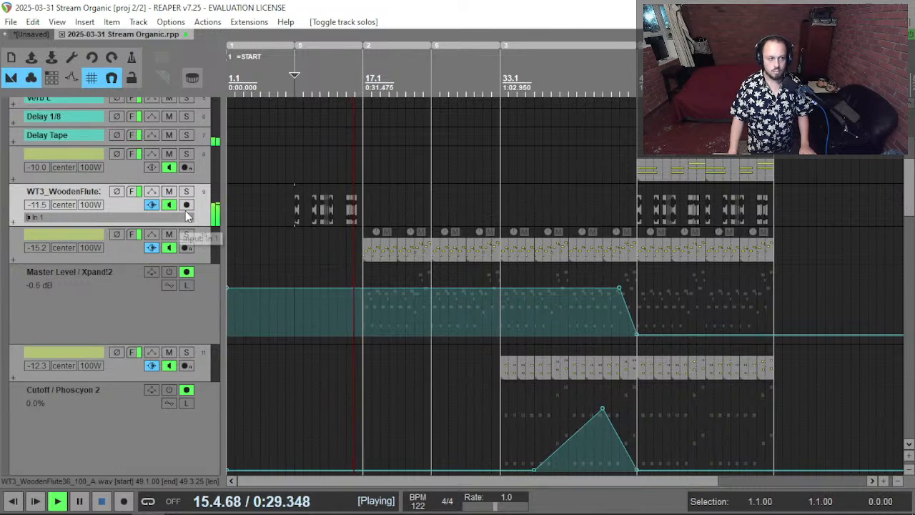
Play from bar 32 and audition the NOIZU_tambourine track soloed and in the mix.
{"action": "scroll", "coordinate": [186, 221], "scroll_direction": "down", "scroll_amount": 2}
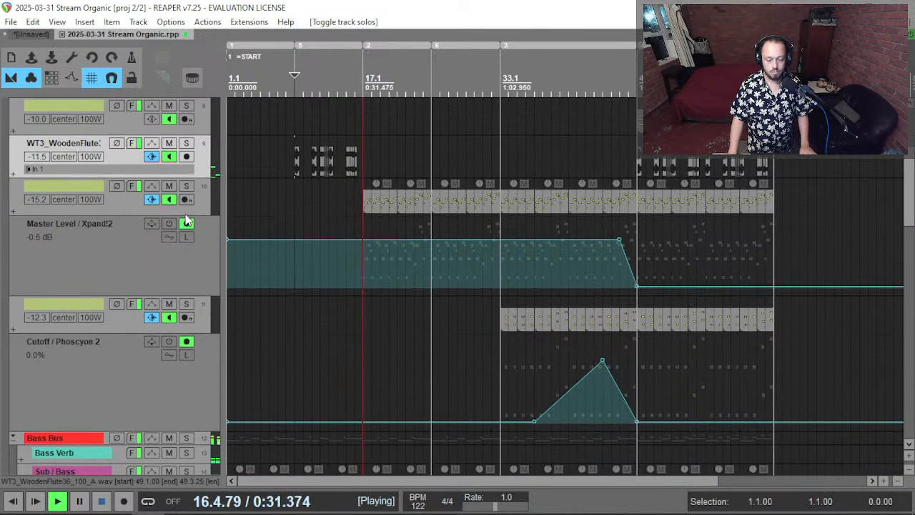
{"action": "scroll", "coordinate": [60, 336], "scroll_direction": "down", "scroll_amount": 10}
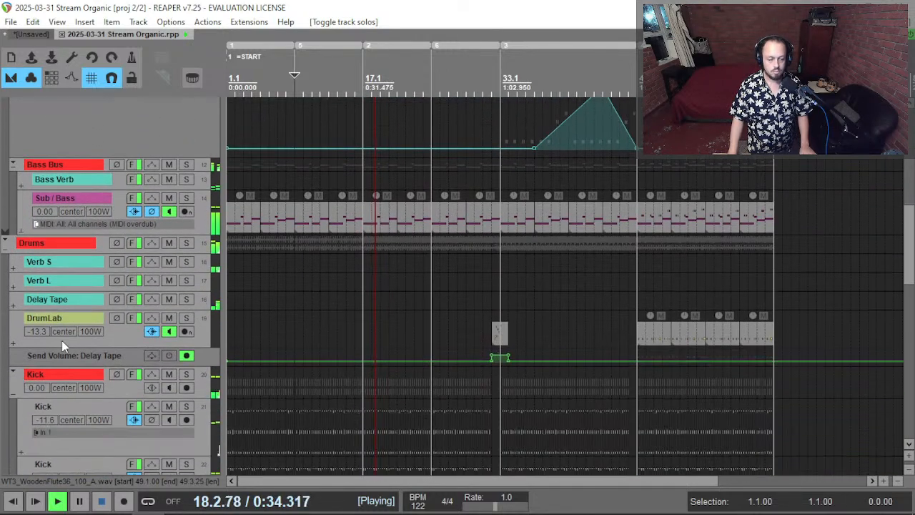
{"action": "right_click", "coordinate": [55, 352]}
{"action": "left_click", "coordinate": [54, 352]}
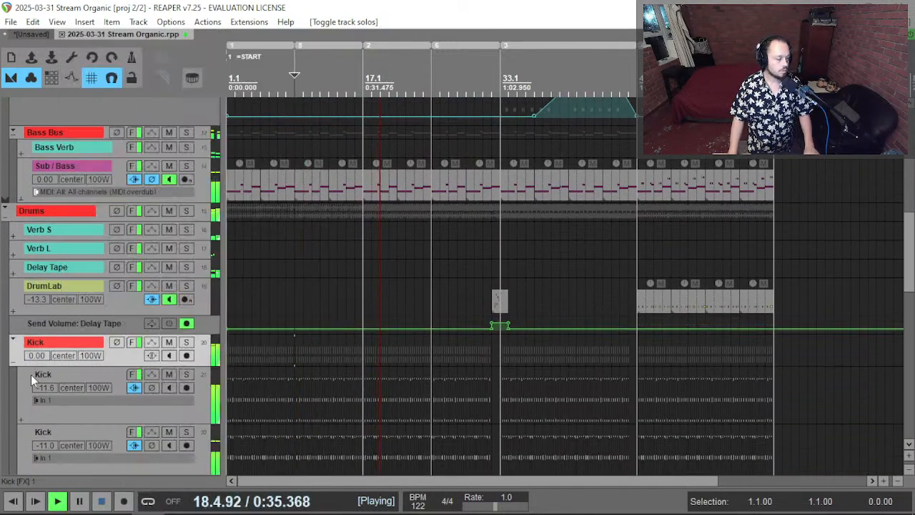
{"action": "scroll", "coordinate": [60, 372], "scroll_direction": "down", "scroll_amount": 15}
{"action": "scroll", "coordinate": [70, 376], "scroll_direction": "down", "scroll_amount": 5}
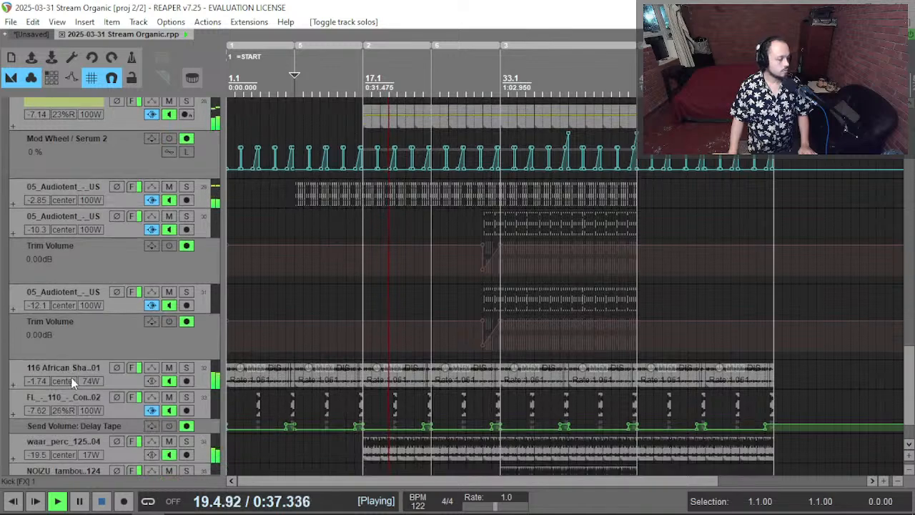
{"action": "scroll", "coordinate": [494, 424], "scroll_direction": "up", "scroll_amount": 5}
{"action": "scroll", "coordinate": [498, 434], "scroll_direction": "up", "scroll_amount": 2}
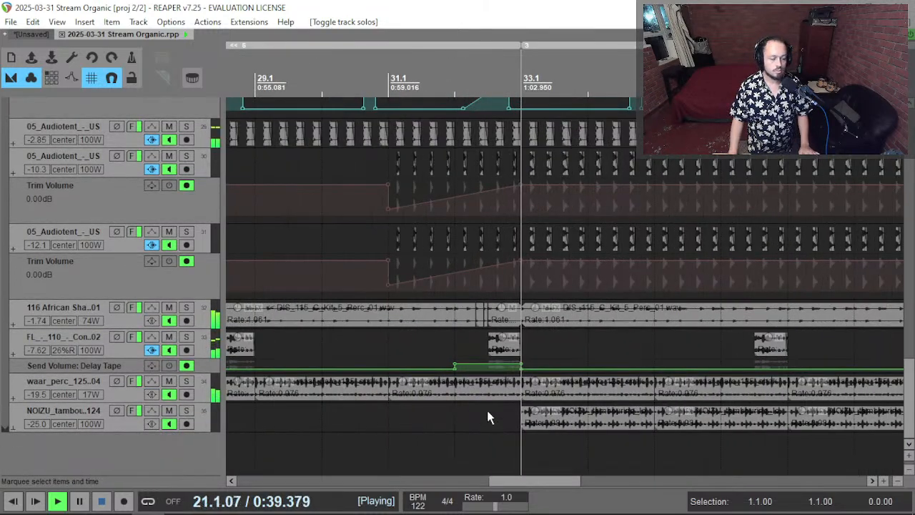
{"action": "left_click", "coordinate": [460, 419]}
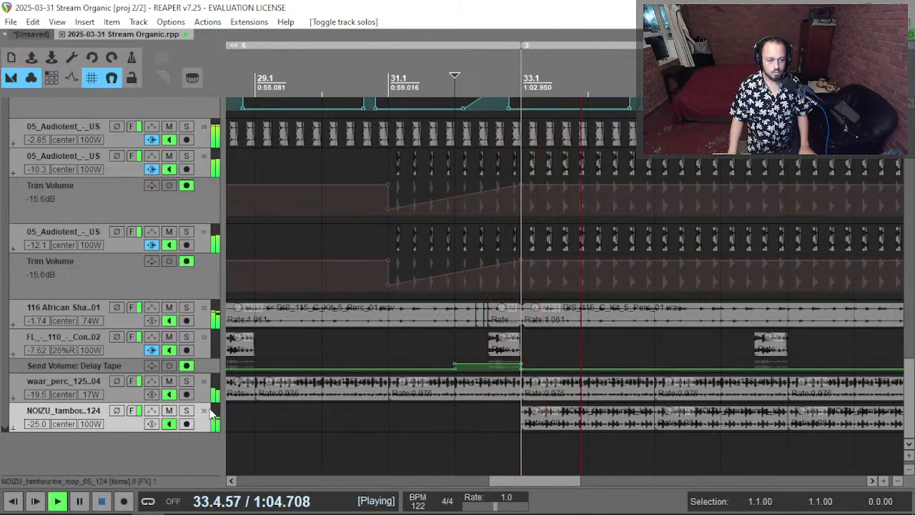
{"action": "left_click", "coordinate": [186, 412]}
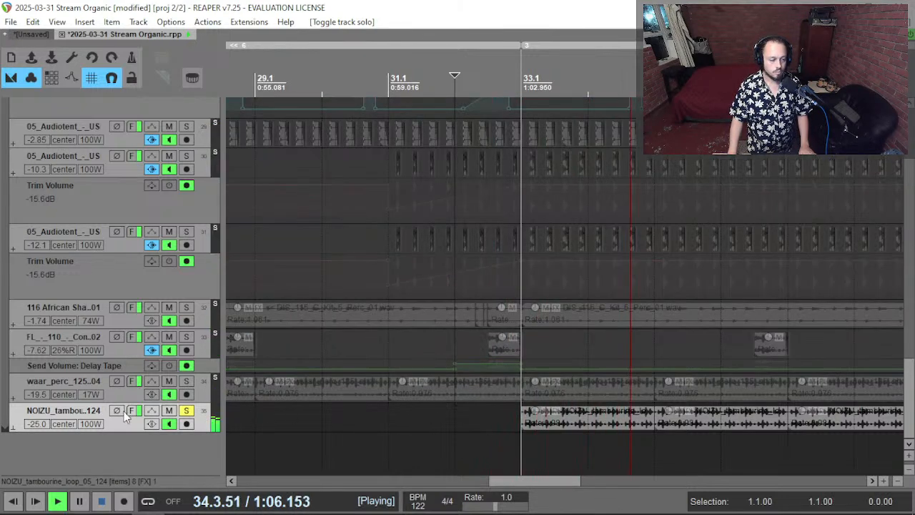
{"action": "left_click", "coordinate": [186, 411]}
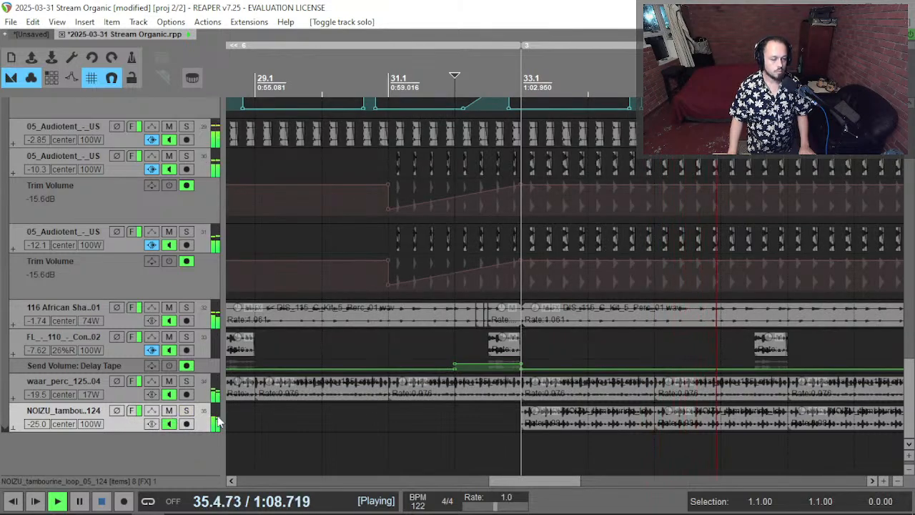
Select all clips on the NOIZU_tambourine track and toggle Loop source in their item properties.
{"action": "double_click", "coordinate": [206, 424]}
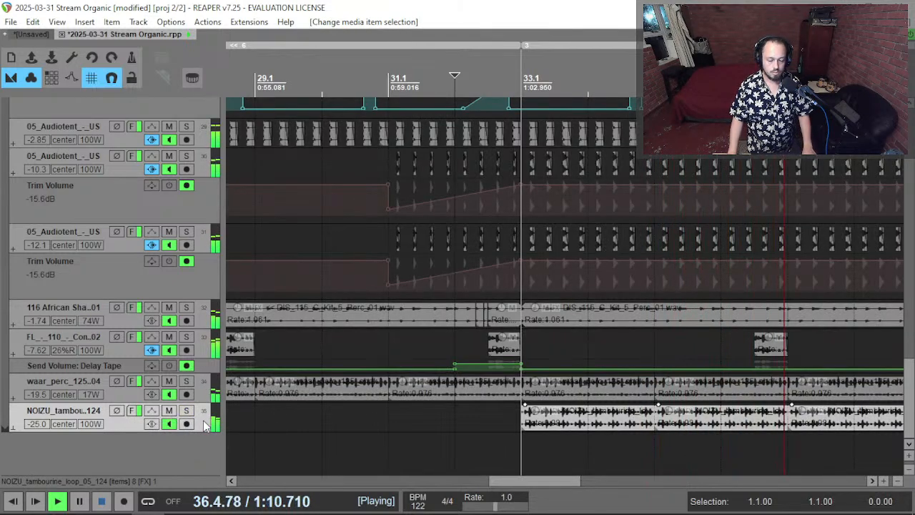
{"action": "key", "text": "F2"}
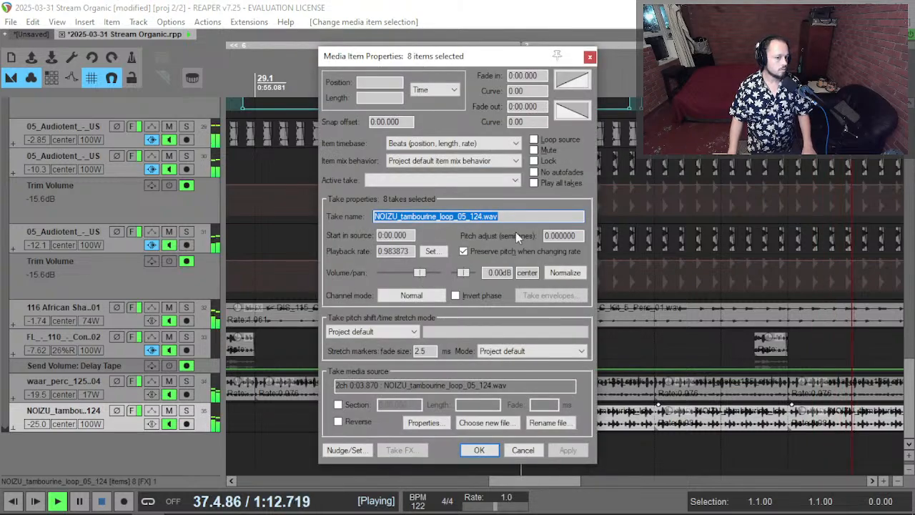
{"action": "left_click", "coordinate": [550, 139]}
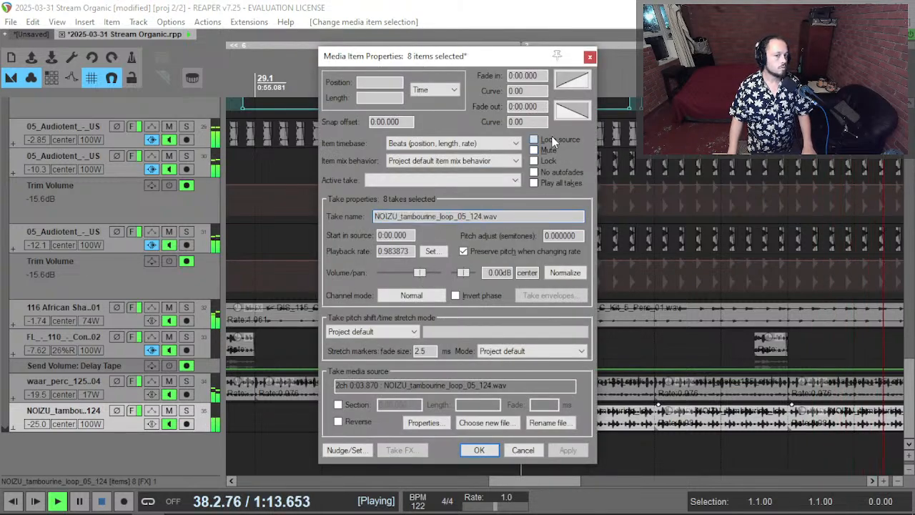
{"action": "left_click", "coordinate": [477, 450]}
{"action": "scroll", "coordinate": [511, 423], "scroll_direction": "up", "scroll_amount": 3}
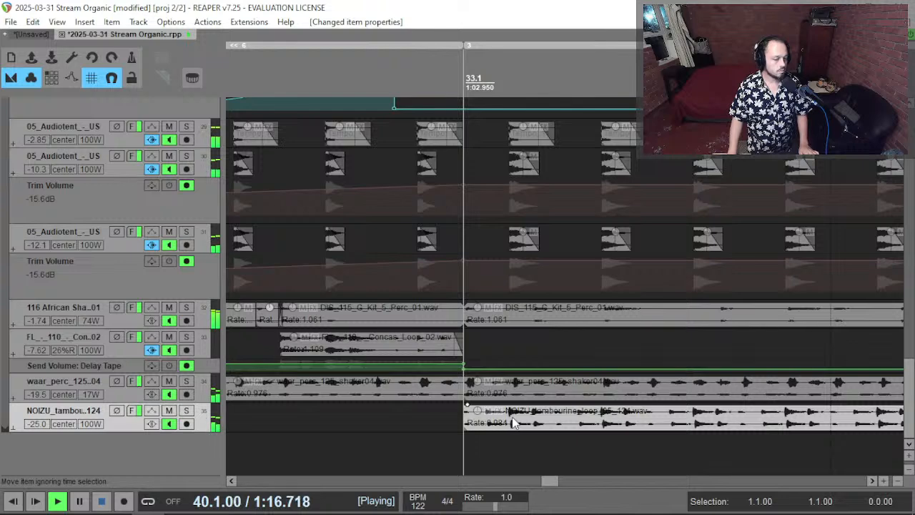
Slip the audio inside the tambourine clip at bar 33 slightly later and set the NOIZU_tambourine track volume to -22.3 dB.
{"action": "scroll", "coordinate": [515, 425], "scroll_direction": "up", "scroll_amount": 3}
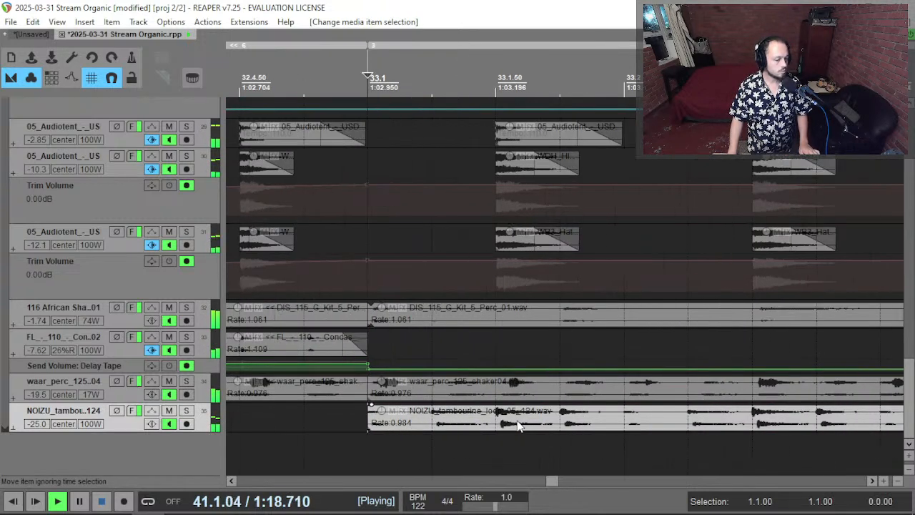
{"action": "left_click_drag", "start_coordinate": [520, 424], "coordinate": [534, 424]}
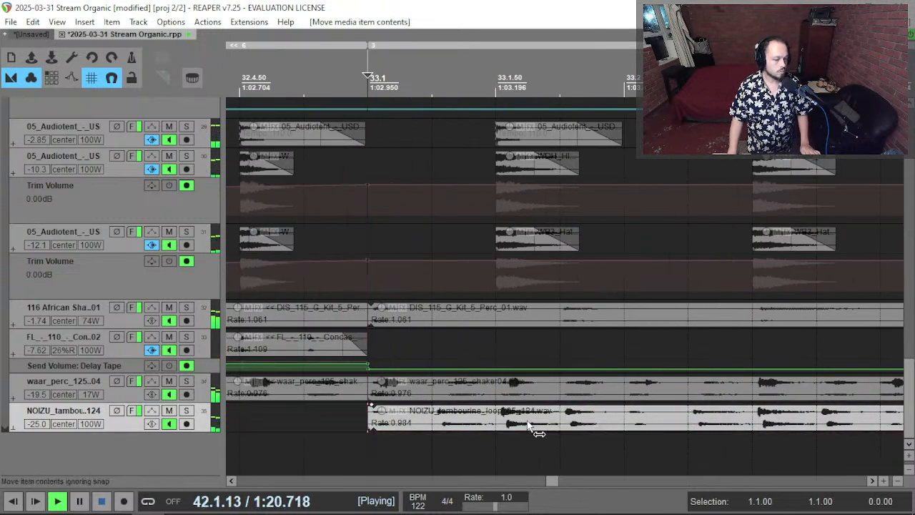
{"action": "scroll", "coordinate": [525, 423], "scroll_direction": "down", "scroll_amount": 2}
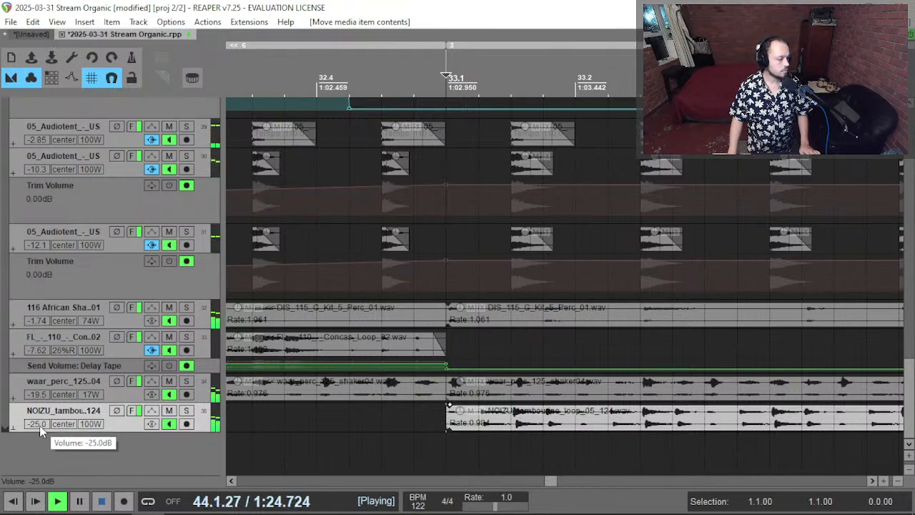
{"action": "left_click_drag", "start_coordinate": [40, 426], "coordinate": [40, 418]}
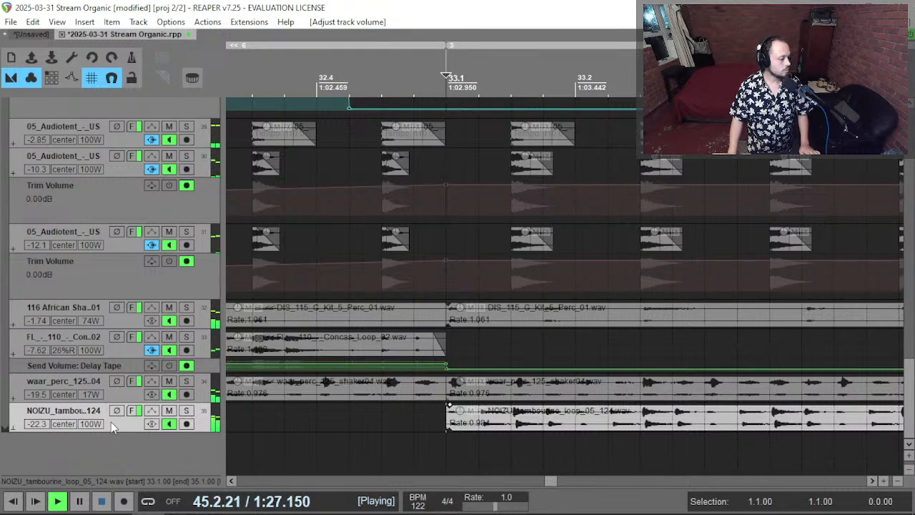
Solo the NOIZU_tambourine track, add a send from it to the drums' Verb S track and lower the send level.
{"action": "left_click", "coordinate": [186, 411]}
{"action": "scroll", "coordinate": [100, 248], "scroll_direction": "up", "scroll_amount": 10}
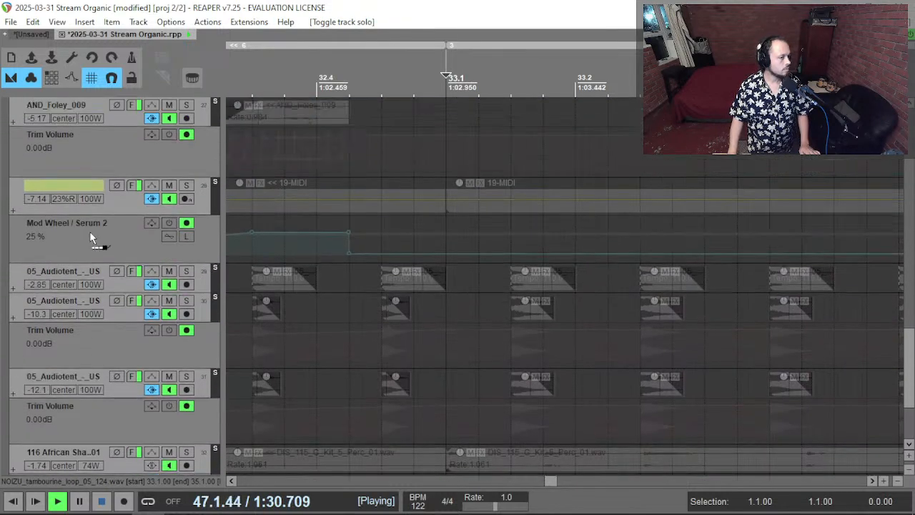
{"action": "scroll", "coordinate": [84, 183], "scroll_direction": "up", "scroll_amount": 5}
{"action": "left_click_drag", "start_coordinate": [83, 182], "coordinate": [68, 251]}
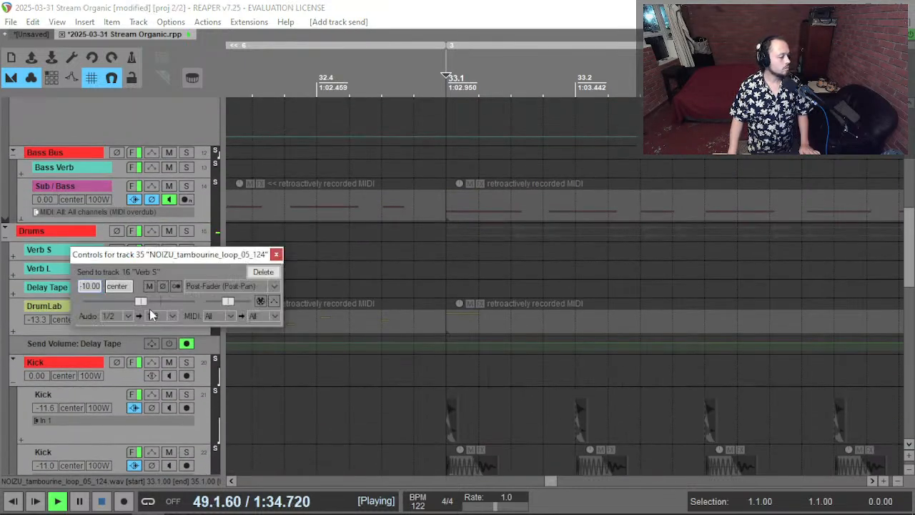
{"action": "mouse_move", "coordinate": [148, 302]}
{"action": "left_mouse_down"}
{"action": "mouse_move", "coordinate": [105, 318]}
{"action": "mouse_move", "coordinate": [69, 317]}
{"action": "mouse_move", "coordinate": [152, 316]}
{"action": "mouse_move", "coordinate": [139, 304]}
{"action": "left_mouse_up"}
{"action": "key", "text": "Escape"}
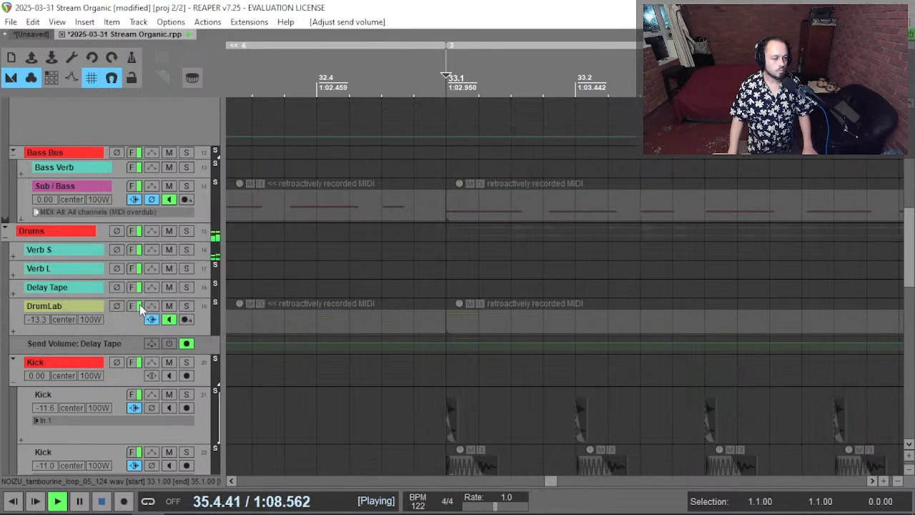
{"action": "scroll", "coordinate": [140, 304], "scroll_direction": "down", "scroll_amount": 15}
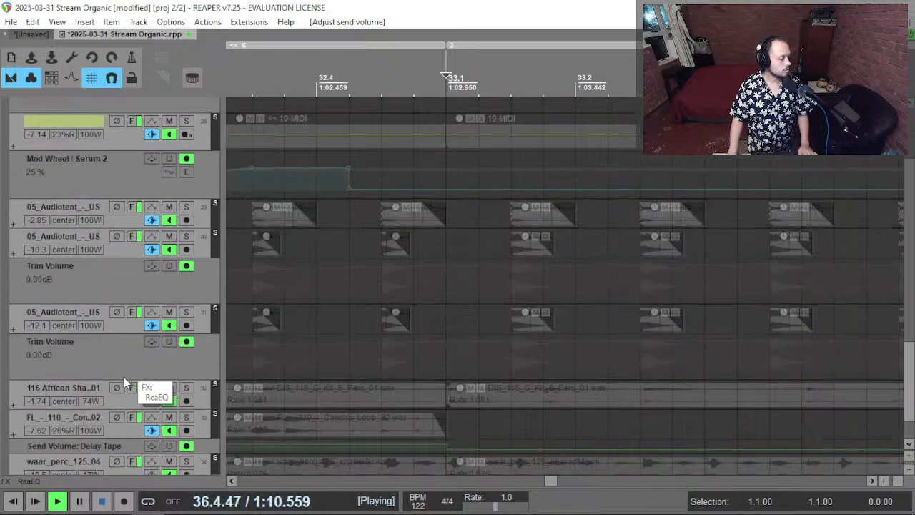
{"action": "scroll", "coordinate": [123, 381], "scroll_direction": "down", "scroll_amount": 3}
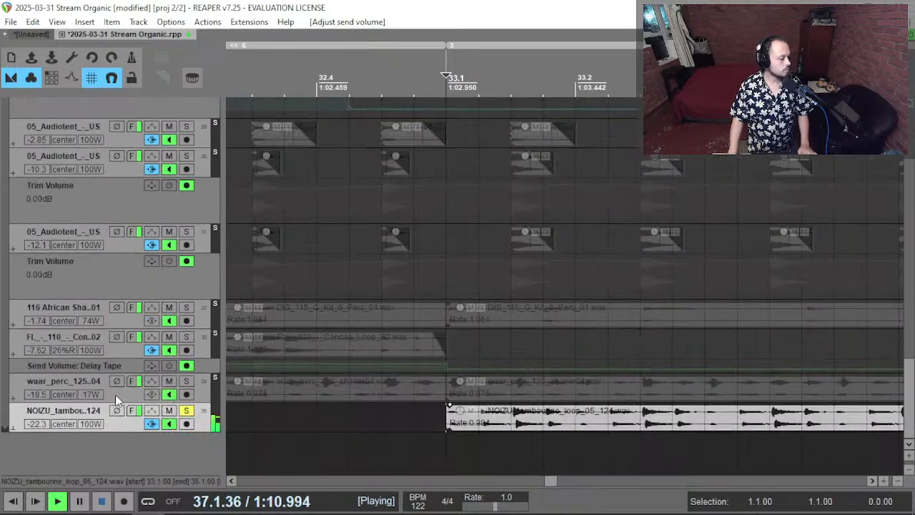
{"action": "left_click", "coordinate": [151, 423]}
{"action": "key", "text": "Escape"}
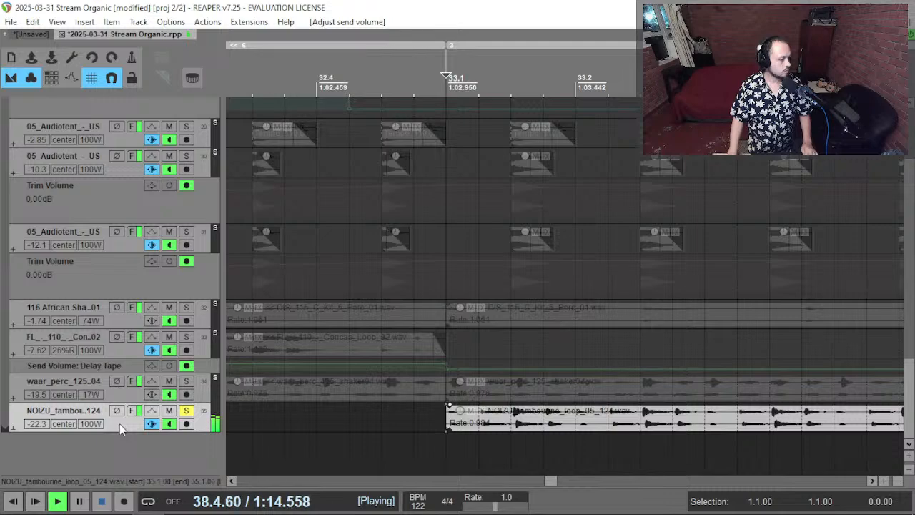
Enable the high-pass band in the tambourine's ReaEQ at 1050.8 Hz with a 2.57 octave bandwidth and close the FX window.
{"action": "left_click", "coordinate": [133, 411]}
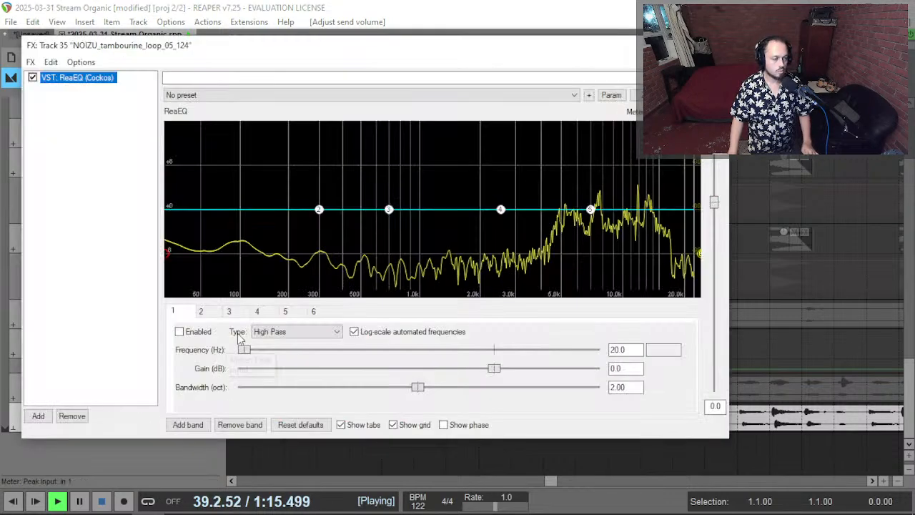
{"action": "left_click", "coordinate": [189, 331]}
{"action": "left_click_drag", "start_coordinate": [245, 355], "coordinate": [403, 354]}
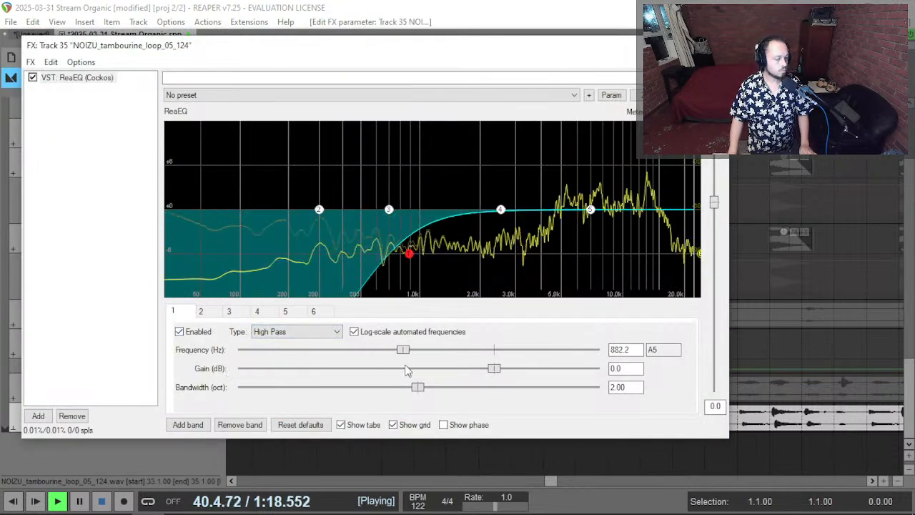
{"action": "left_click_drag", "start_coordinate": [417, 387], "coordinate": [445, 395]}
{"action": "left_click_drag", "start_coordinate": [403, 350], "coordinate": [414, 351]}
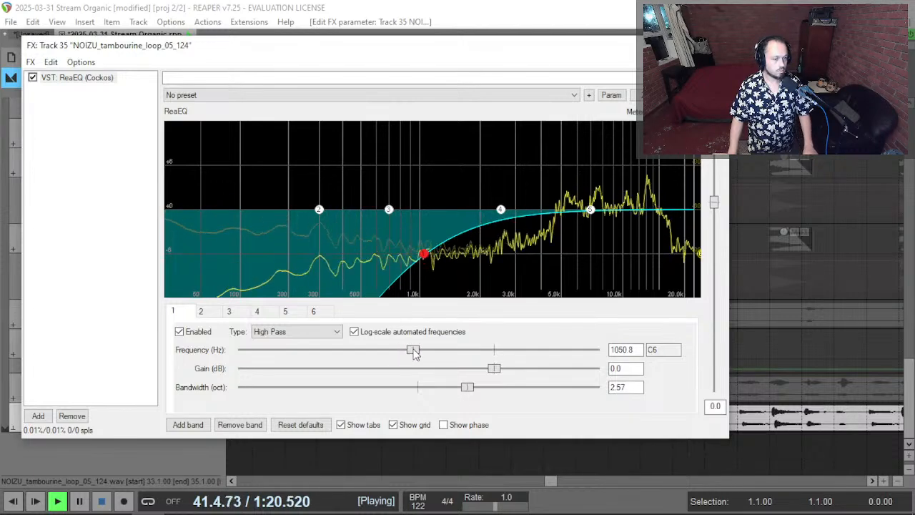
{"action": "key", "text": "Escape"}
Clear the tambourine solo and replay the full mix from bar 33.
{"action": "key", "text": "space"}
{"action": "scroll", "coordinate": [450, 435], "scroll_direction": "down", "scroll_amount": 4}
{"action": "key", "text": "space"}
{"action": "key", "text": "F6"}
{"action": "scroll", "coordinate": [449, 430], "scroll_direction": "down", "scroll_amount": 4}
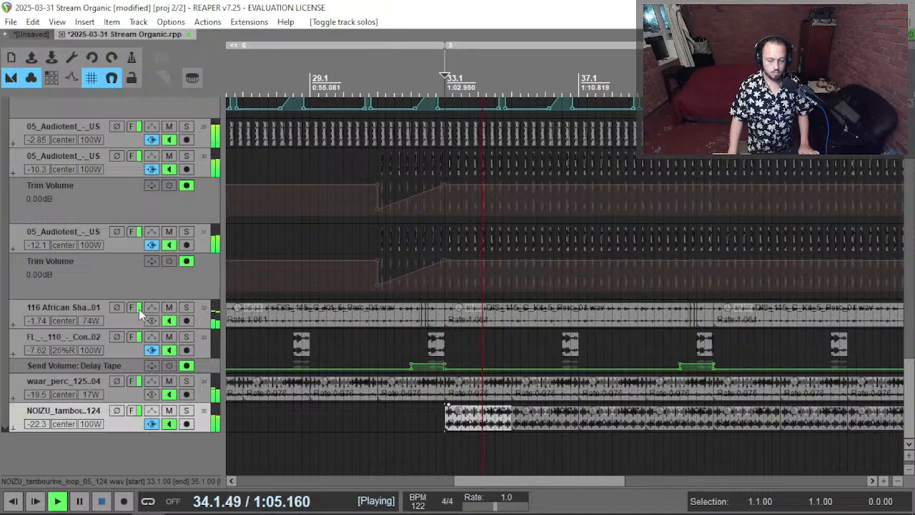
Audition the Drums bus soloed, return it to the full mix and save the project.
{"action": "scroll", "coordinate": [122, 332], "scroll_direction": "up", "scroll_amount": 5}
{"action": "scroll", "coordinate": [122, 331], "scroll_direction": "up", "scroll_amount": 10}
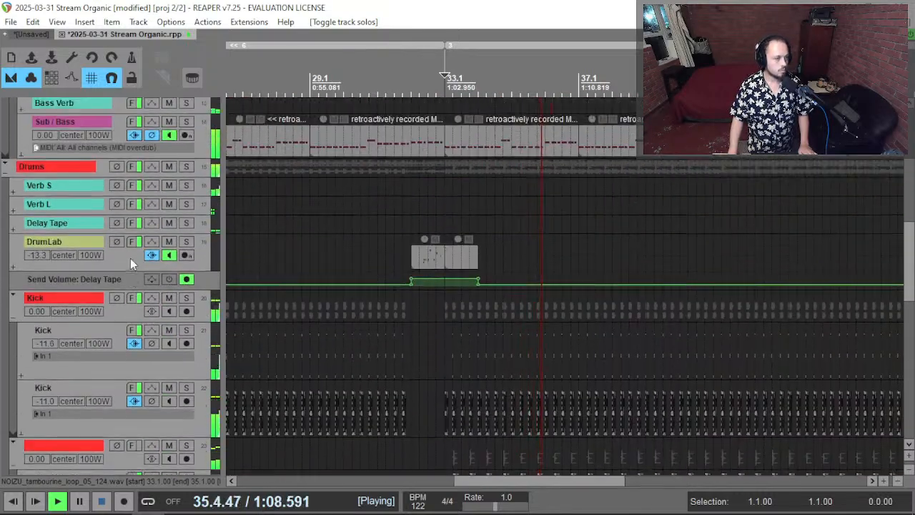
{"action": "left_click", "coordinate": [188, 168]}
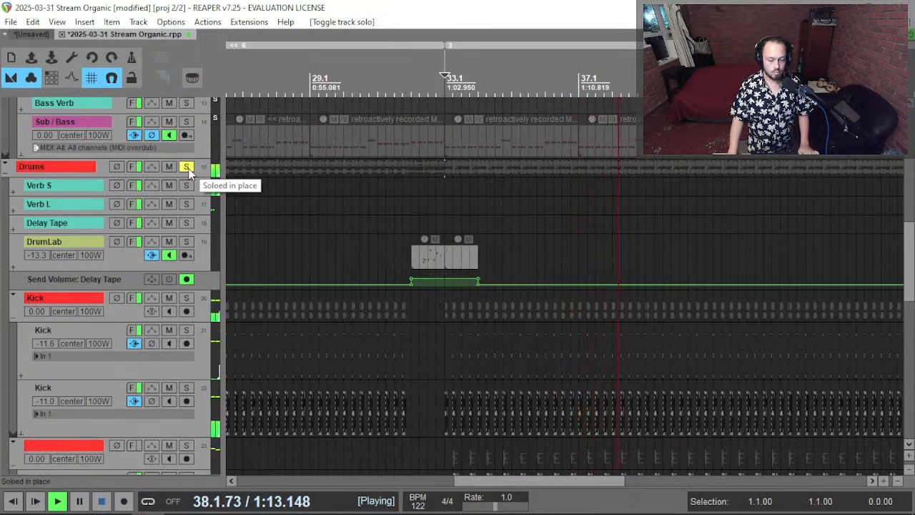
{"action": "left_click", "coordinate": [186, 166]}
{"action": "scroll", "coordinate": [366, 283], "scroll_direction": "down", "scroll_amount": 5}
{"action": "key", "text": "ctrl+s"}
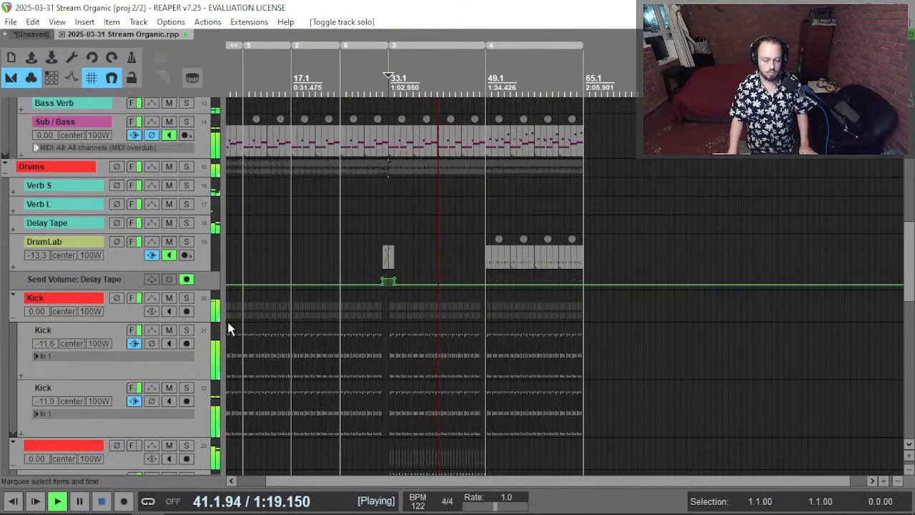
Play on into the section from bar 49 and examine the drum, bass, flute and melodic layers across the arrangement.
{"action": "scroll", "coordinate": [141, 286], "scroll_direction": "up", "scroll_amount": 1}
{"action": "scroll", "coordinate": [141, 287], "scroll_direction": "up", "scroll_amount": 1}
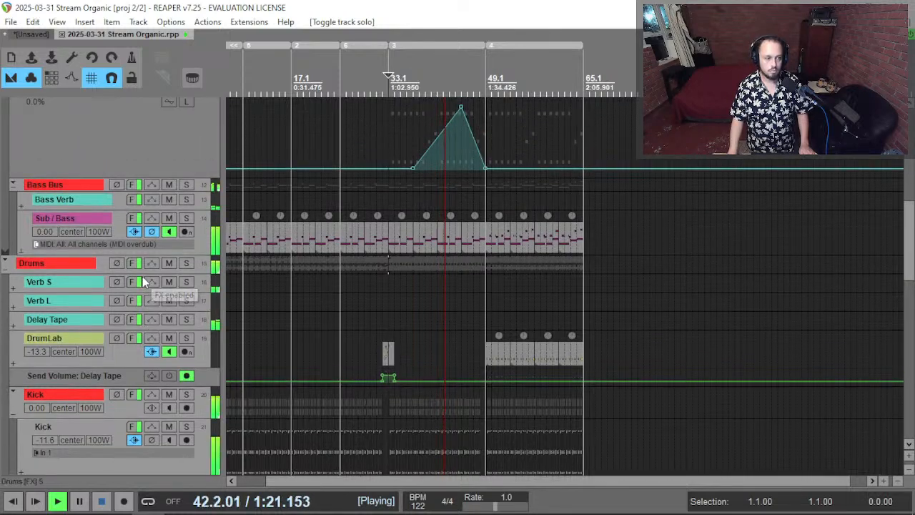
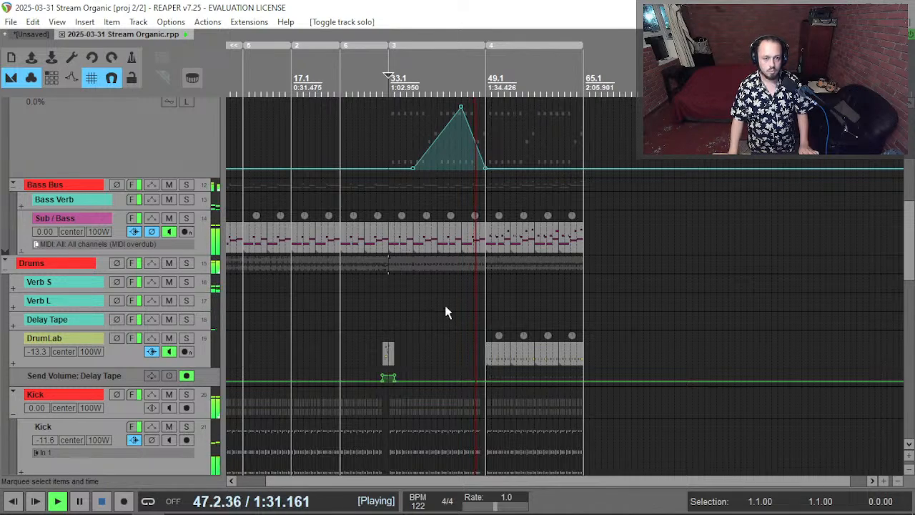
{"action": "scroll", "coordinate": [464, 260], "scroll_direction": "up", "scroll_amount": 5}
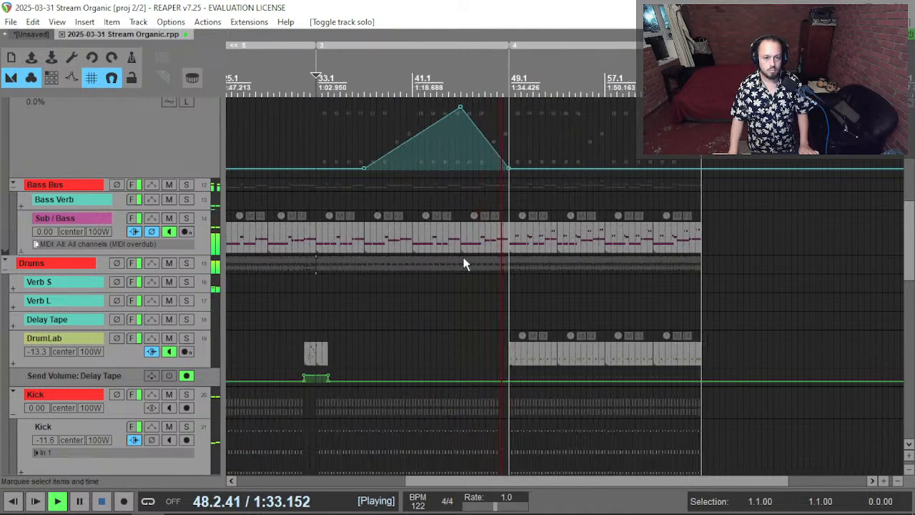
{"action": "scroll", "coordinate": [509, 250], "scroll_direction": "right", "scroll_amount": 4}
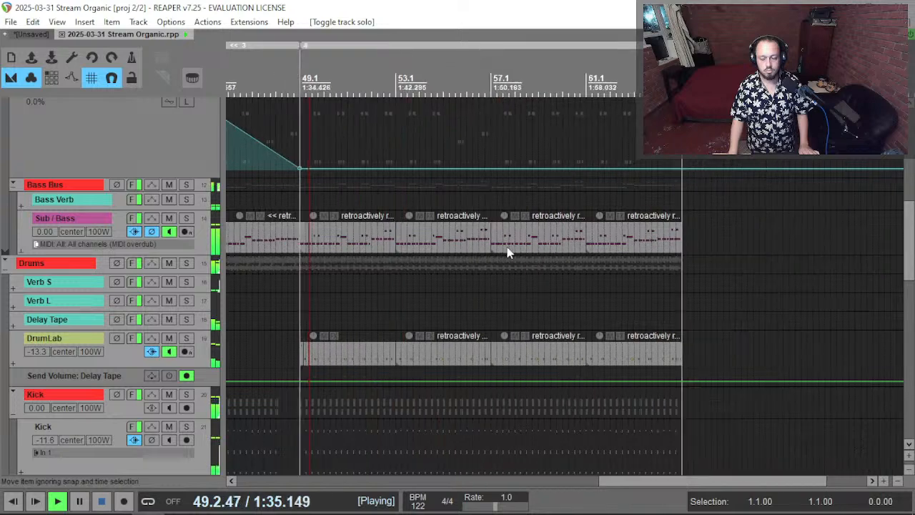
{"action": "scroll", "coordinate": [508, 251], "scroll_direction": "down", "scroll_amount": 3}
{"action": "scroll", "coordinate": [159, 241], "scroll_direction": "up", "scroll_amount": 5}
{"action": "scroll", "coordinate": [159, 241], "scroll_direction": "up", "scroll_amount": 3}
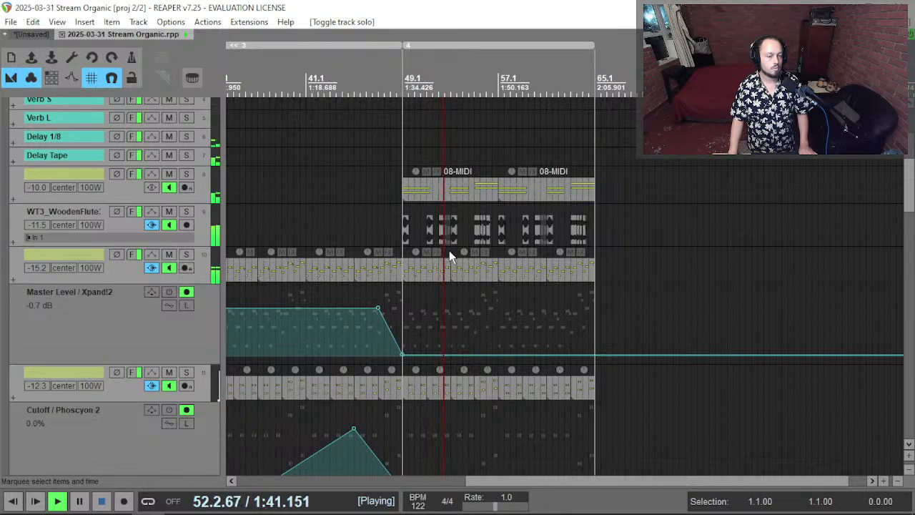
{"action": "scroll", "coordinate": [429, 186], "scroll_direction": "down", "scroll_amount": 4}
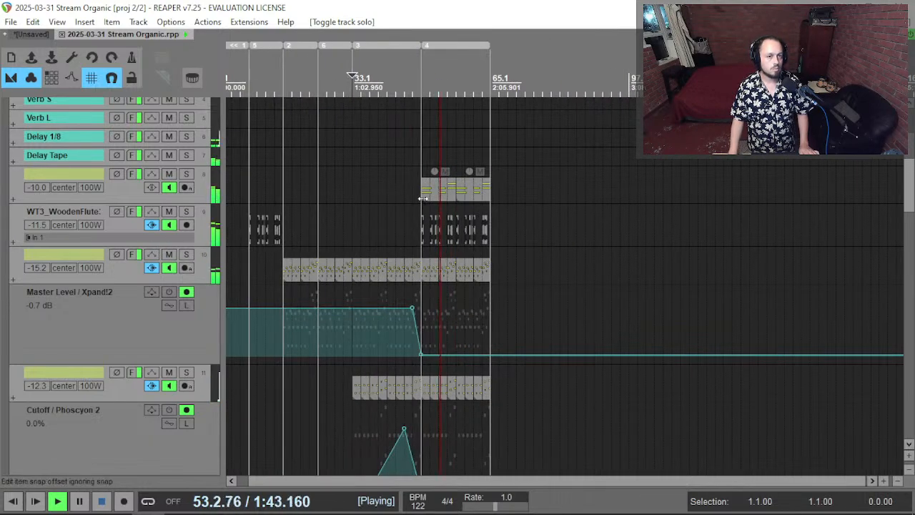
{"action": "scroll", "coordinate": [422, 202], "scroll_direction": "left", "scroll_amount": 1}
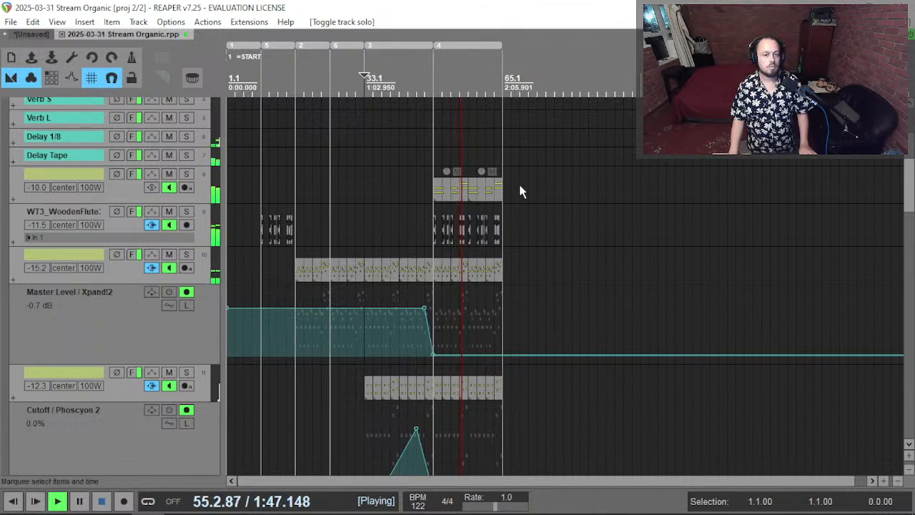
In the second 08-MIDI clip on track 8, move the lower chord note at bar 57 up one octave to G3.
{"action": "double_click", "coordinate": [456, 195]}
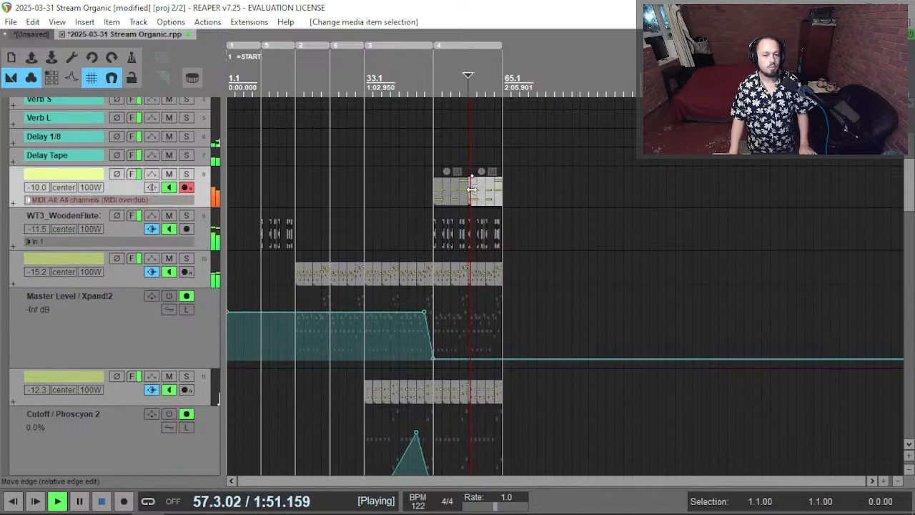
{"action": "key", "text": "space"}
{"action": "left_click_drag", "start_coordinate": [271, 300], "coordinate": [261, 375]}
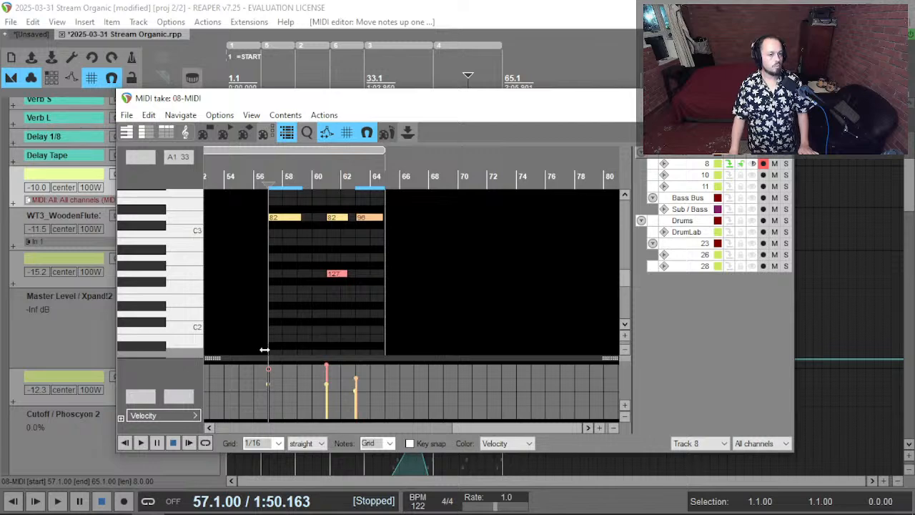
{"action": "key", "text": "space"}
{"action": "scroll", "coordinate": [196, 298], "scroll_direction": "up", "scroll_amount": 3}
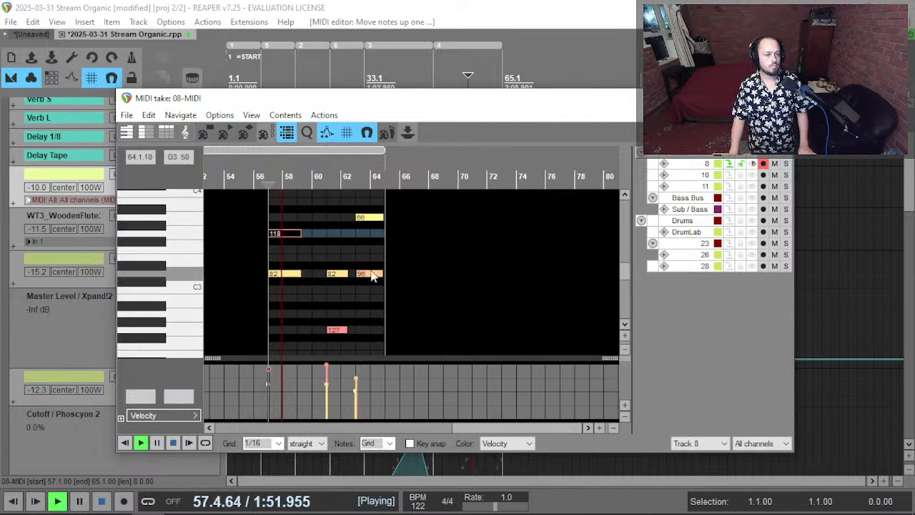
{"action": "left_click", "coordinate": [336, 331]}
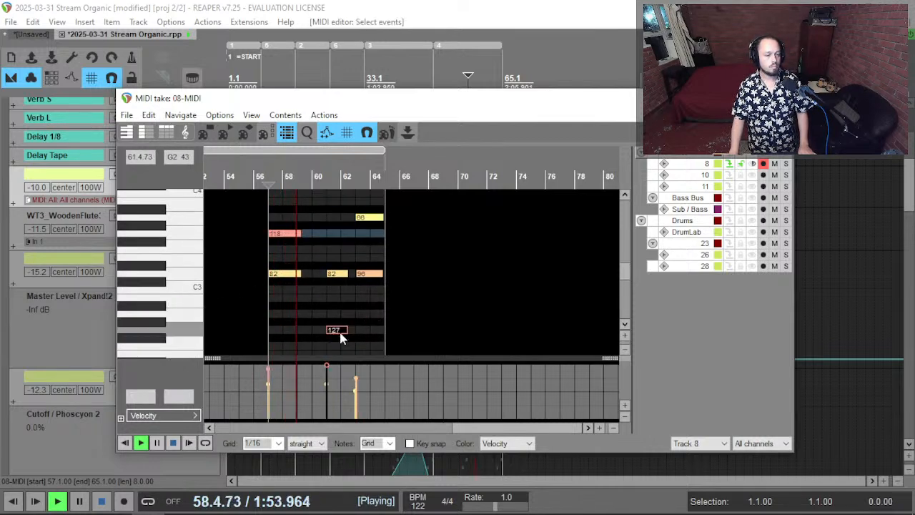
{"action": "key", "text": "Escape"}
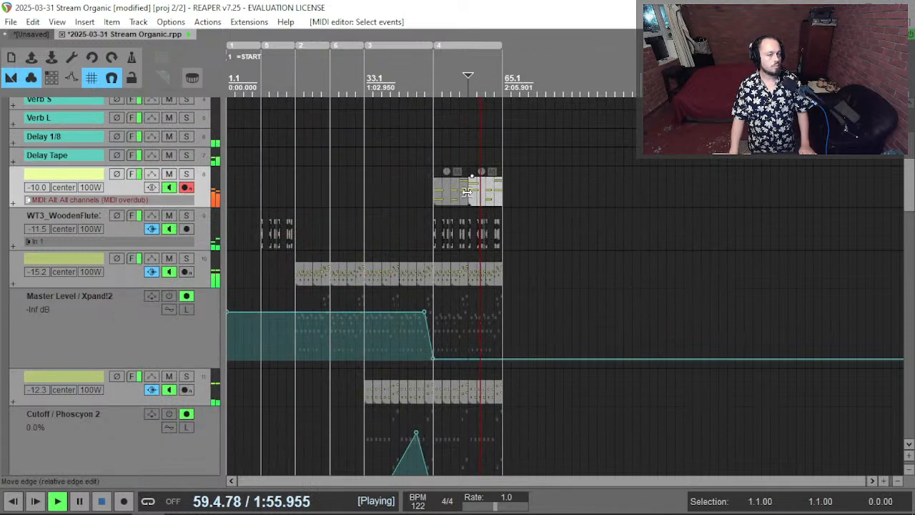
Replay the bar 57 transition and set track 8's ReaEQ high-pass to 301.4 Hz with a 3.37 octave bandwidth.
{"action": "key", "text": "space"}
{"action": "left_click", "coordinate": [460, 198]}
{"action": "scroll", "coordinate": [459, 198], "scroll_direction": "up", "scroll_amount": 4}
{"action": "key", "text": "space"}
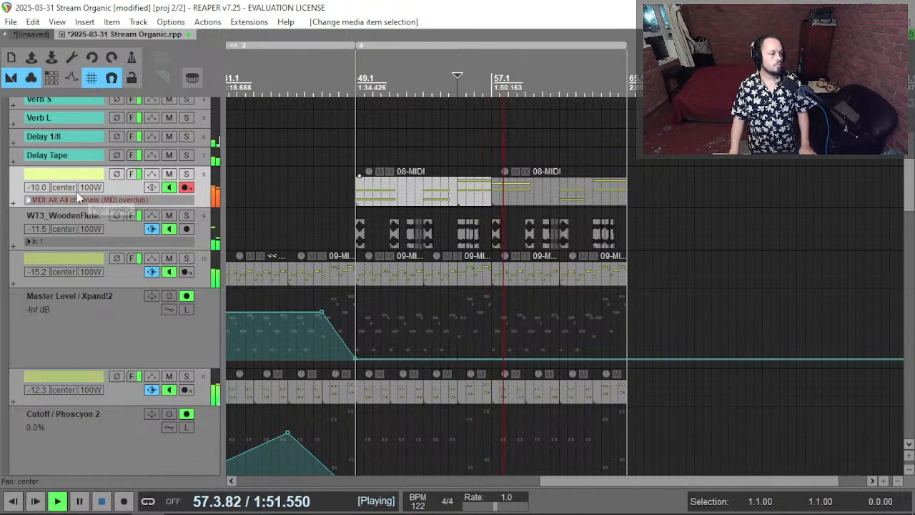
{"action": "left_click", "coordinate": [133, 174]}
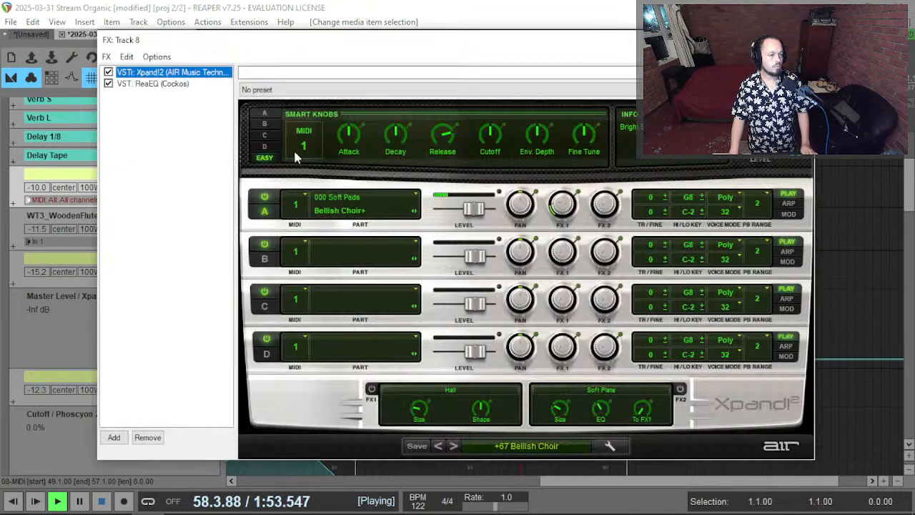
{"action": "left_click", "coordinate": [159, 84]}
{"action": "left_click_drag", "start_coordinate": [356, 247], "coordinate": [397, 251]}
{"action": "left_click_drag", "start_coordinate": [567, 383], "coordinate": [615, 383]}
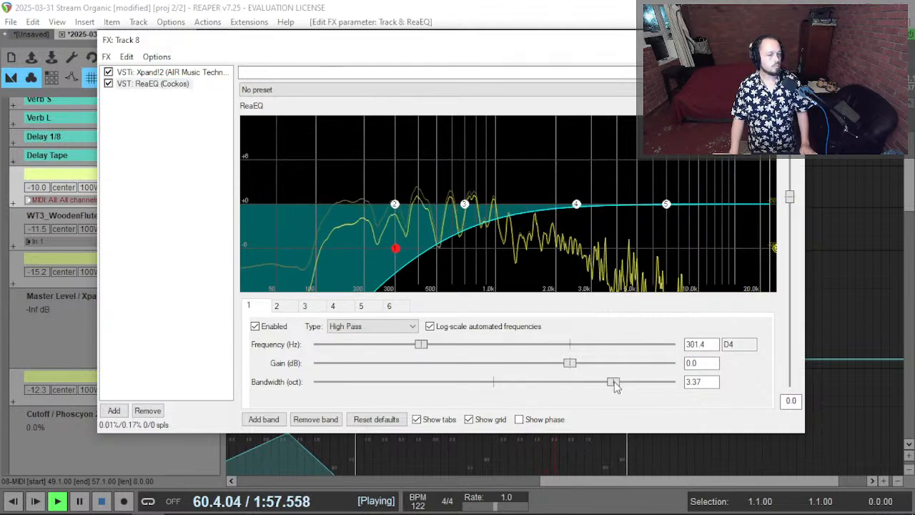
{"action": "key", "text": "Escape"}
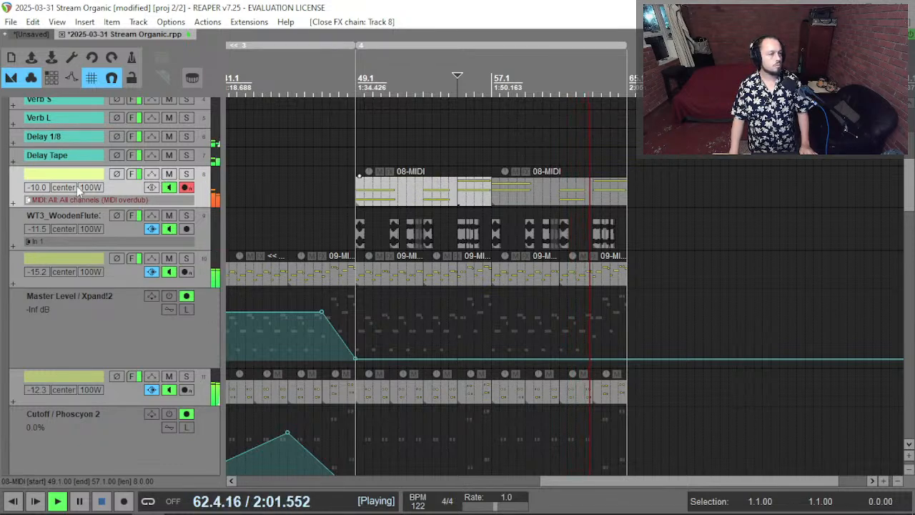
Set track 8's volume to -8.26 dB and replay from bar 61.3 in the second 08-MIDI clip.
{"action": "scroll", "coordinate": [47, 189], "scroll_direction": "up", "scroll_amount": 3}
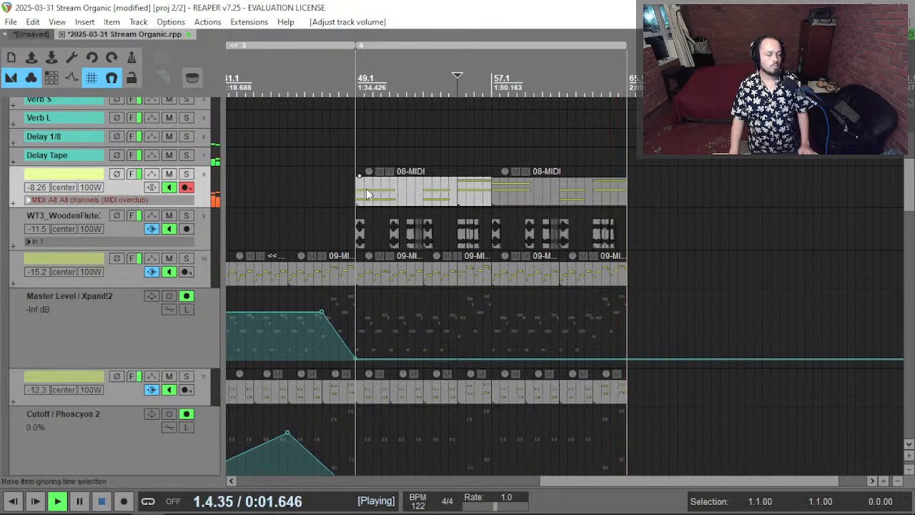
{"action": "key", "text": "space"}
{"action": "left_click", "coordinate": [581, 193]}
{"action": "key", "text": "space"}
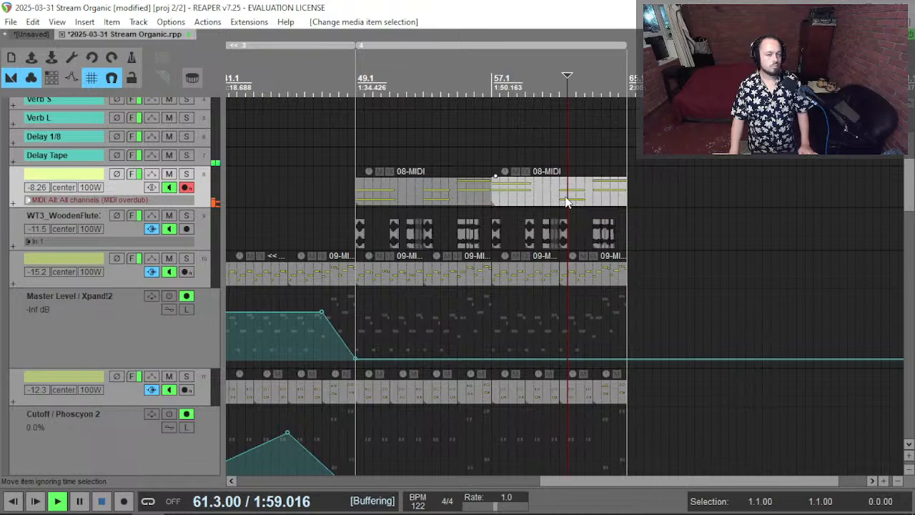
In the second 08-MIDI clip on track 8, move the lower chord note at bar 61 up one octave to G3.
{"action": "double_click", "coordinate": [581, 192]}
{"action": "left_click", "coordinate": [333, 330]}
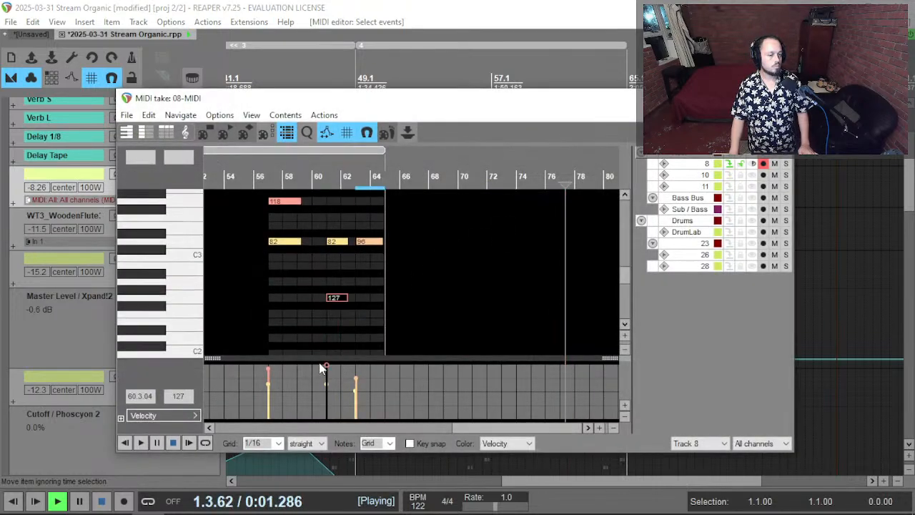
{"action": "key", "text": "space"}
{"action": "key", "text": "shift+Up"}
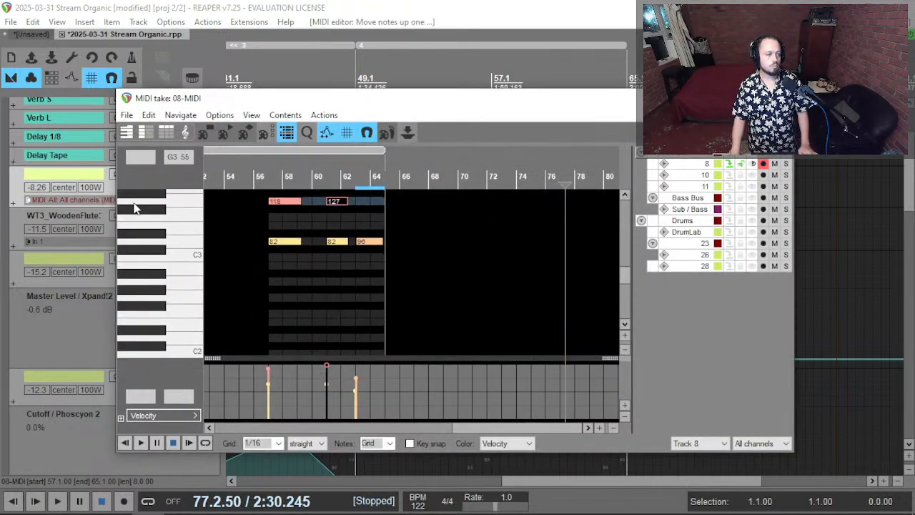
{"action": "scroll", "coordinate": [179, 271], "scroll_direction": "up", "scroll_amount": 4}
{"action": "left_click", "coordinate": [367, 260]}
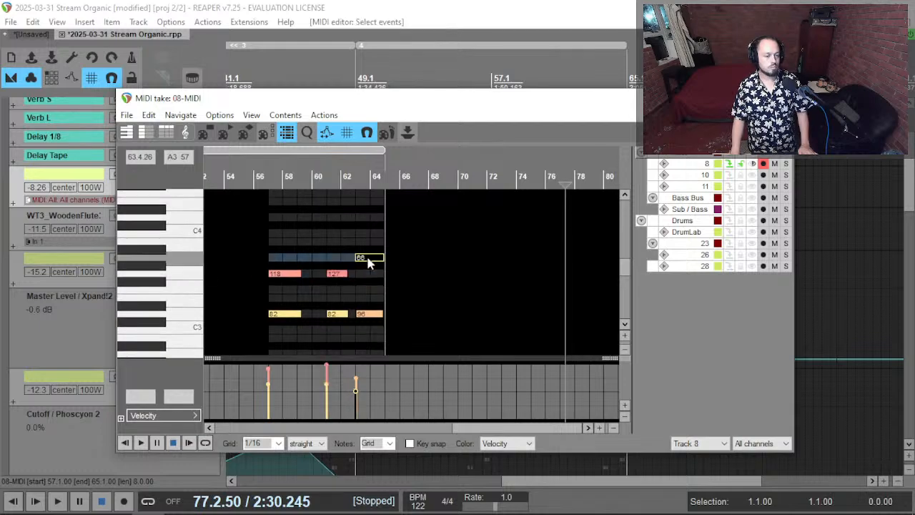
Replay the edited chords from about bar 60 in the second 08-MIDI clip and save the project.
{"action": "key", "text": "space"}
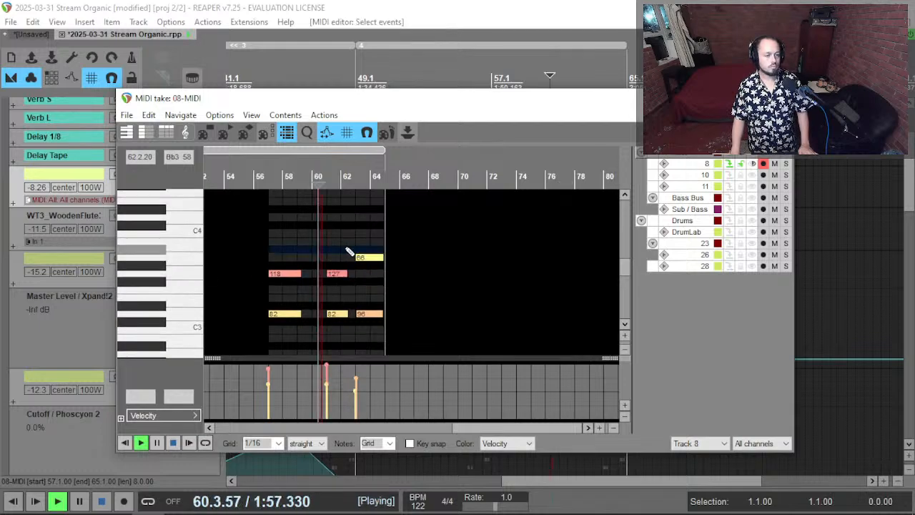
{"action": "key", "text": "Escape"}
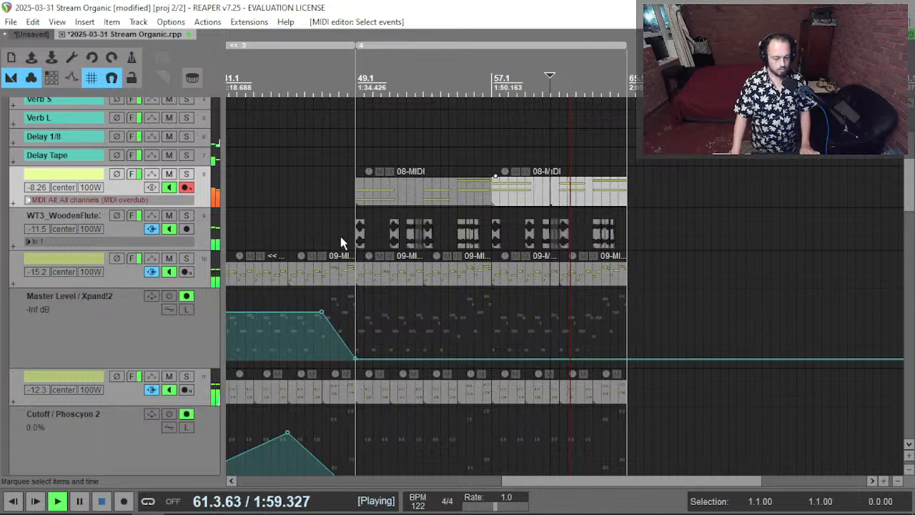
{"action": "scroll", "coordinate": [411, 184], "scroll_direction": "down", "scroll_amount": 3}
{"action": "key", "text": "ctrl+s"}
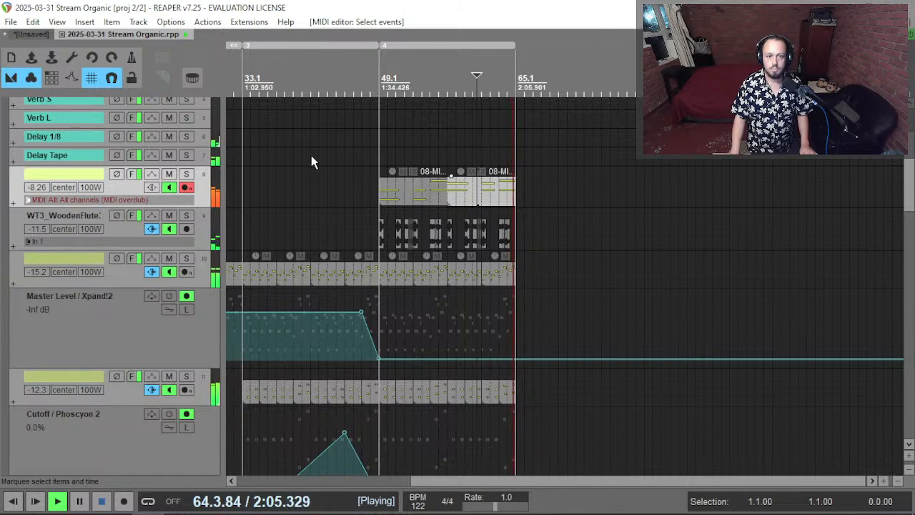
Play the transition into bar 49 from bar 47 and examine the bass, drum and percussion layers across the arrangement.
{"action": "left_click", "coordinate": [357, 132]}
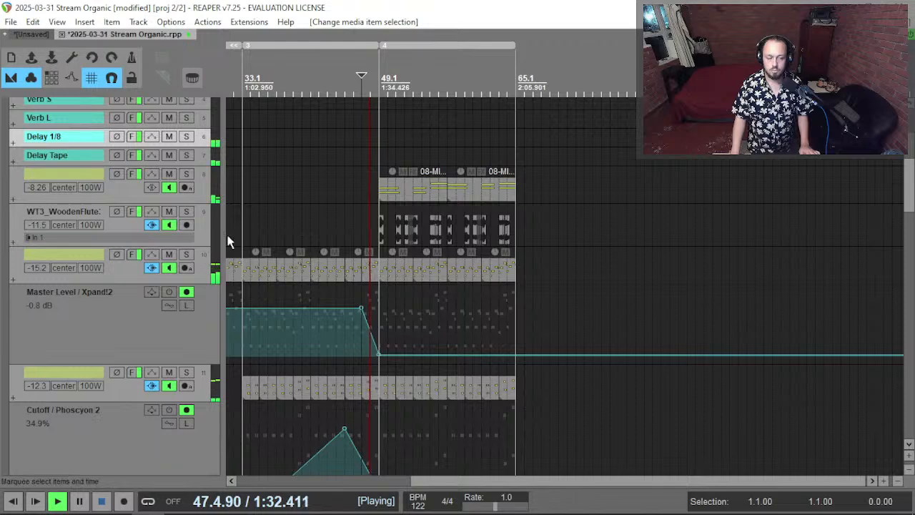
{"action": "scroll", "coordinate": [63, 251], "scroll_direction": "down", "scroll_amount": 3}
{"action": "scroll", "coordinate": [63, 250], "scroll_direction": "down", "scroll_amount": 3}
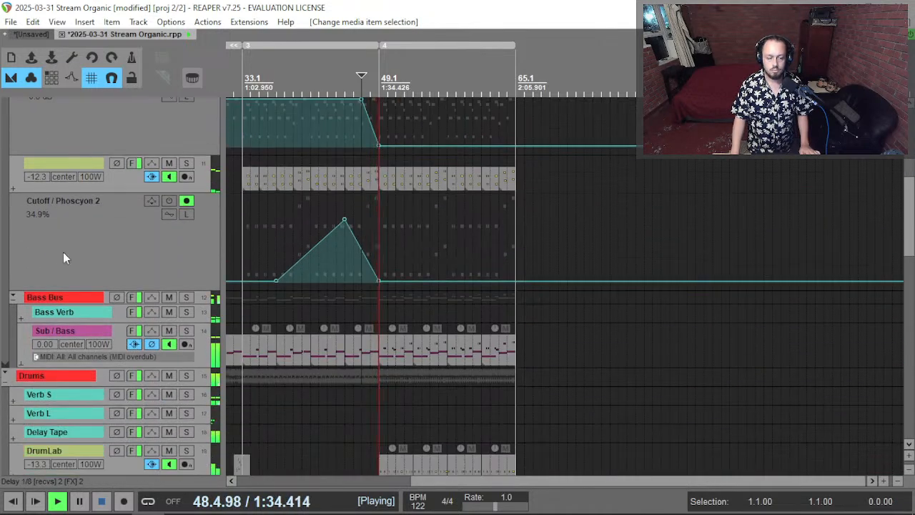
{"action": "scroll", "coordinate": [63, 252], "scroll_direction": "down", "scroll_amount": 5}
{"action": "scroll", "coordinate": [63, 259], "scroll_direction": "down", "scroll_amount": 12}
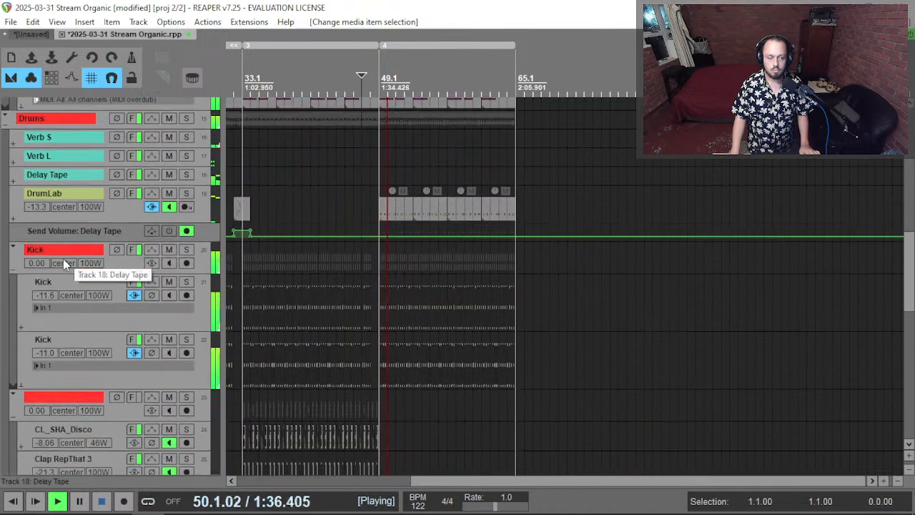
{"action": "scroll", "coordinate": [63, 260], "scroll_direction": "down", "scroll_amount": 6}
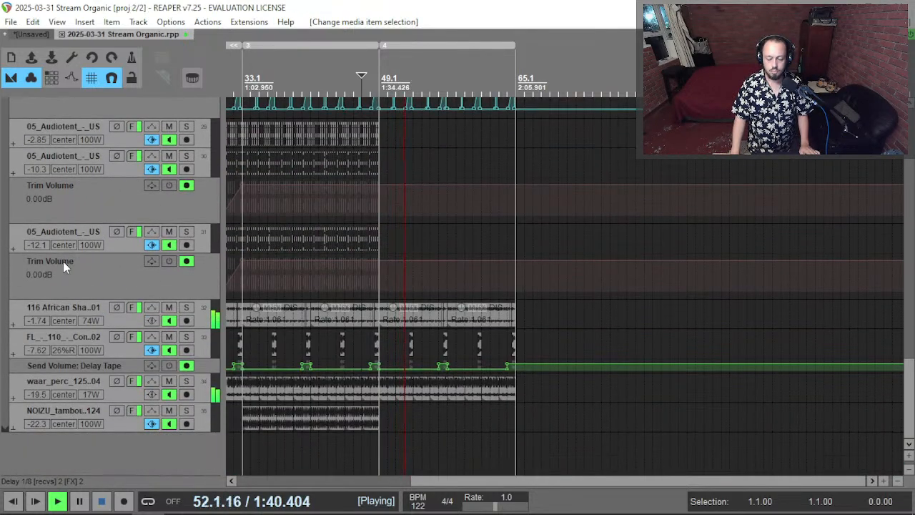
{"action": "scroll", "coordinate": [350, 218], "scroll_direction": "left", "scroll_amount": 5}
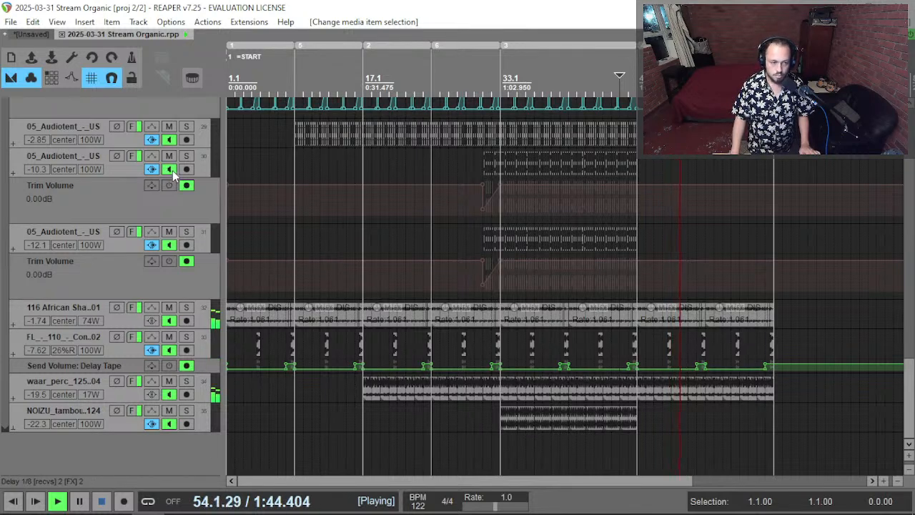
{"action": "key", "text": "space"}
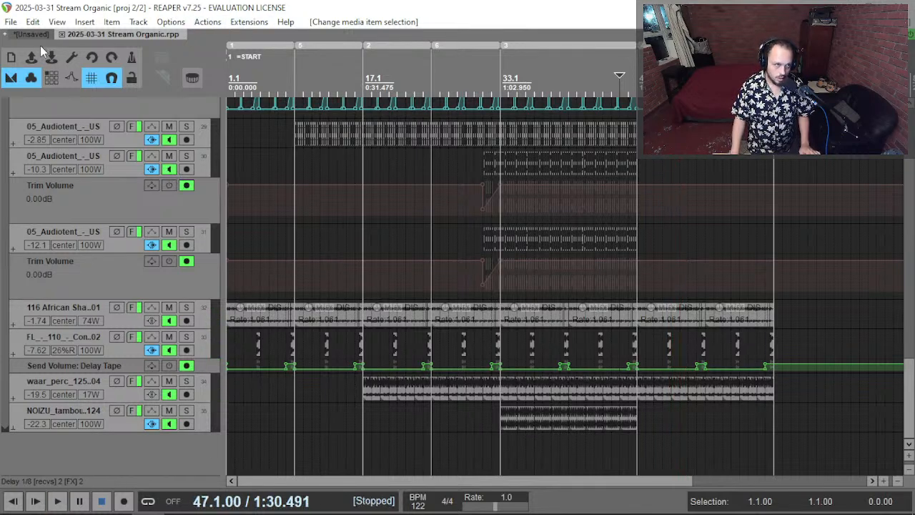
Open the recent project 2025-03-20 Serum 2Disco.rpp.
{"action": "left_click", "coordinate": [11, 22]}
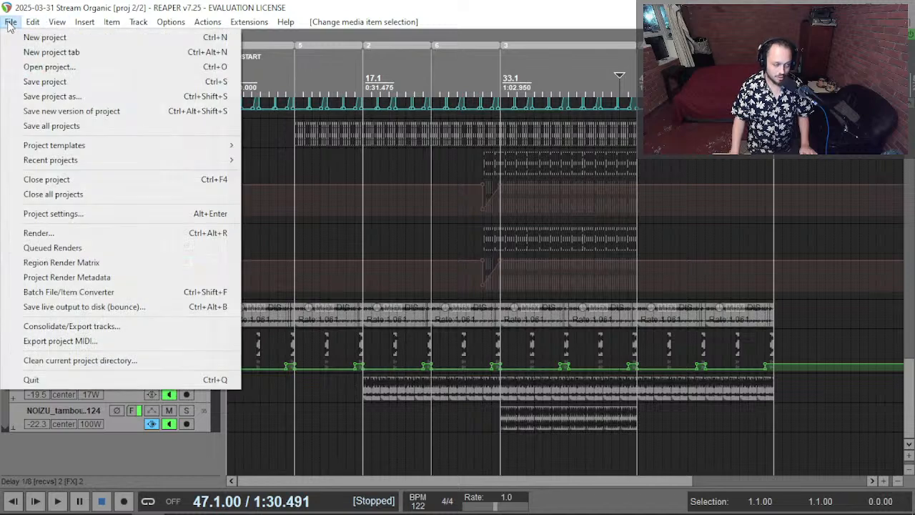
{"action": "mouse_move", "coordinate": [176, 170]}
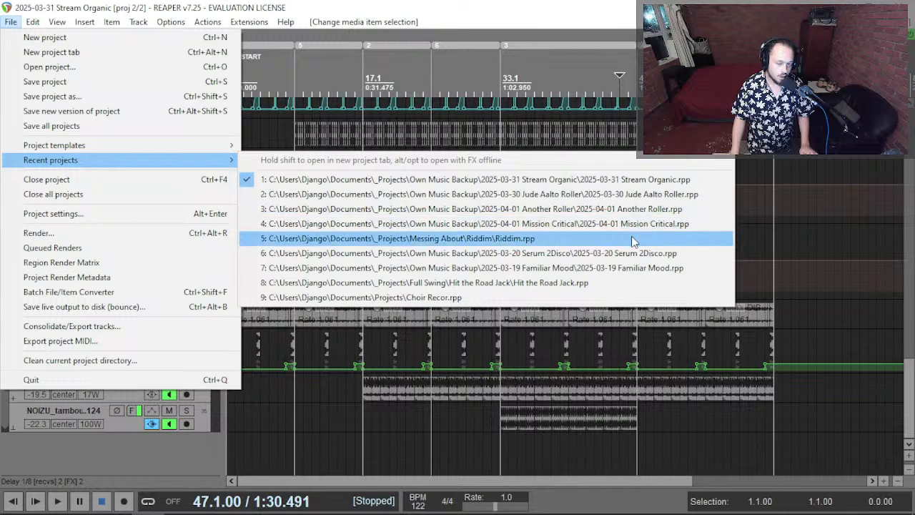
{"action": "left_click", "coordinate": [619, 255]}
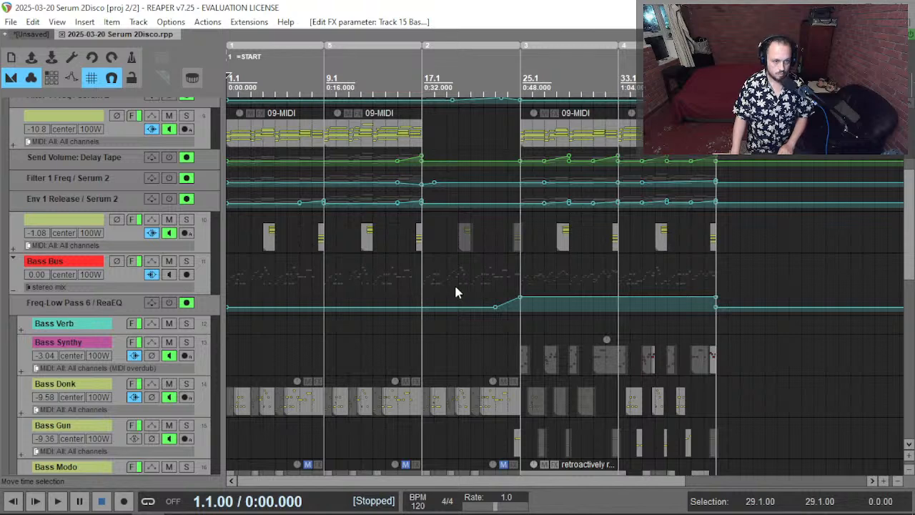
Play the Serum 2Disco project from the start to about bar 41 and examine its melodic and bass tracks.
{"action": "key", "text": "space"}
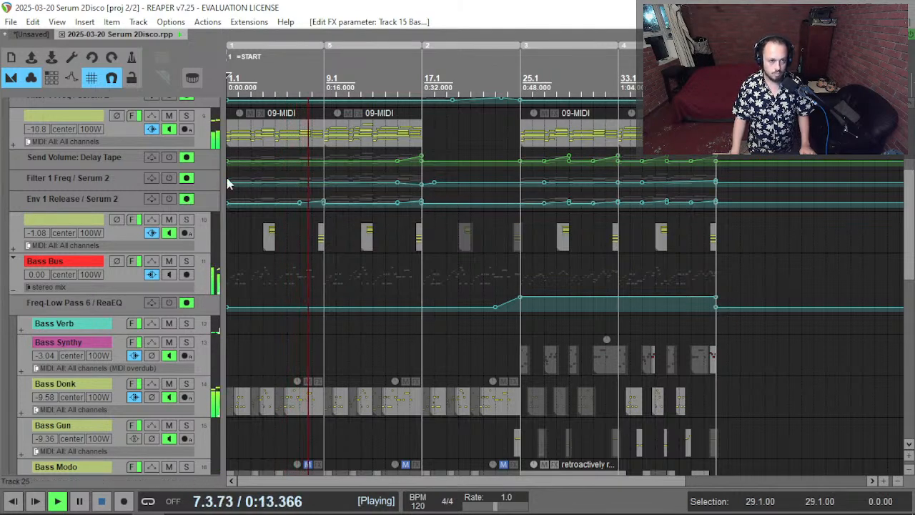
{"action": "scroll", "coordinate": [98, 183], "scroll_direction": "up", "scroll_amount": 5}
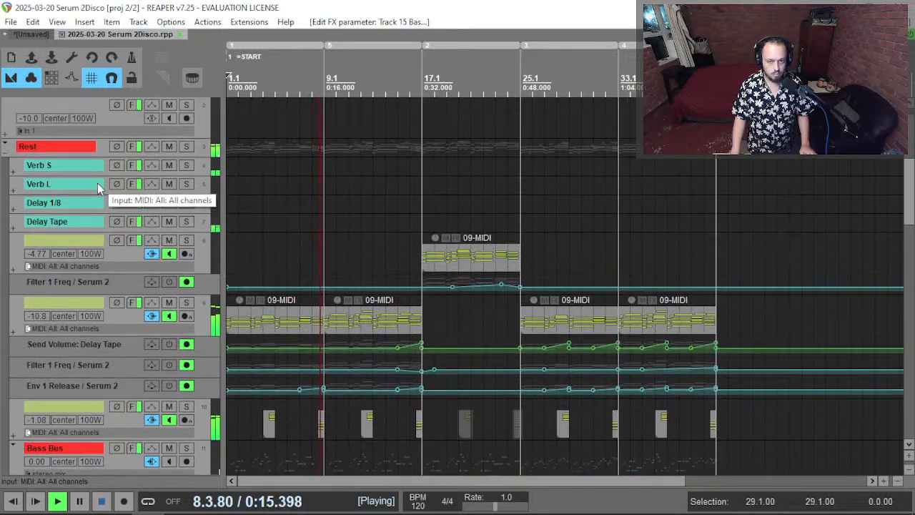
{"action": "scroll", "coordinate": [99, 186], "scroll_direction": "down", "scroll_amount": 3}
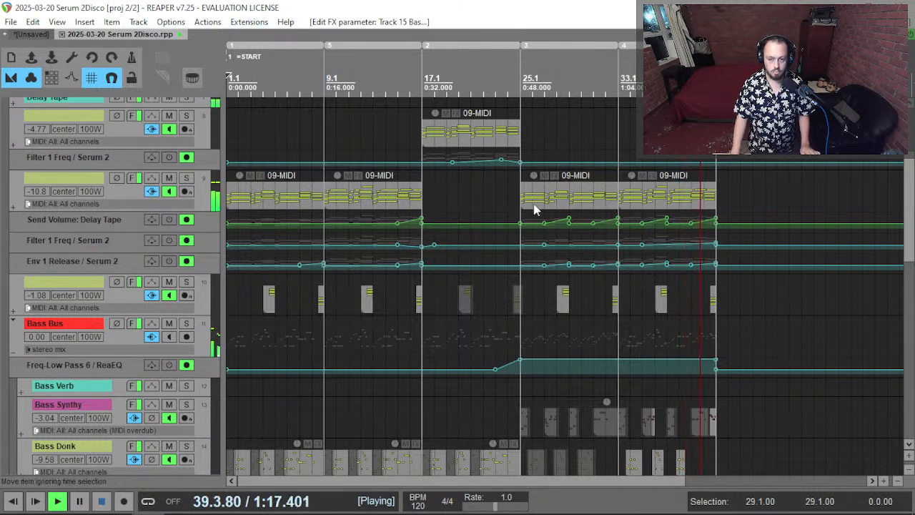
{"action": "scroll", "coordinate": [543, 144], "scroll_direction": "right", "scroll_amount": 1}
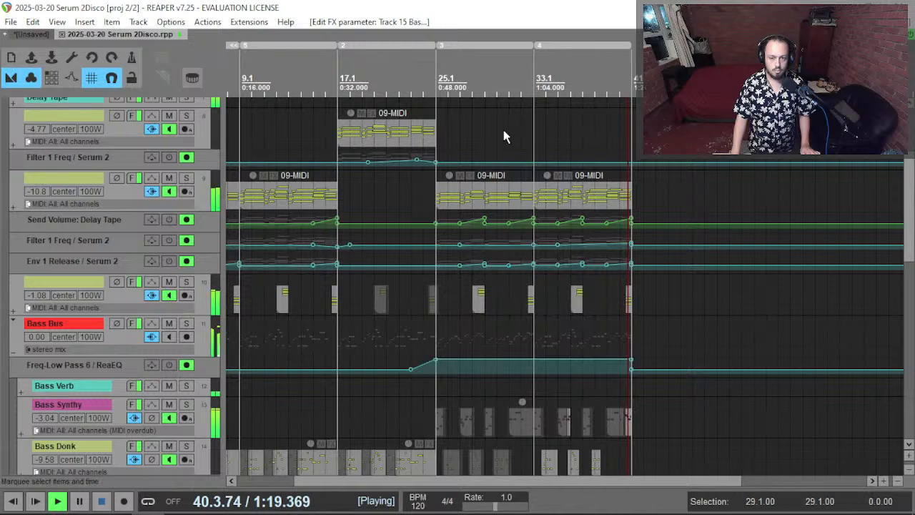
{"action": "key", "text": "space"}
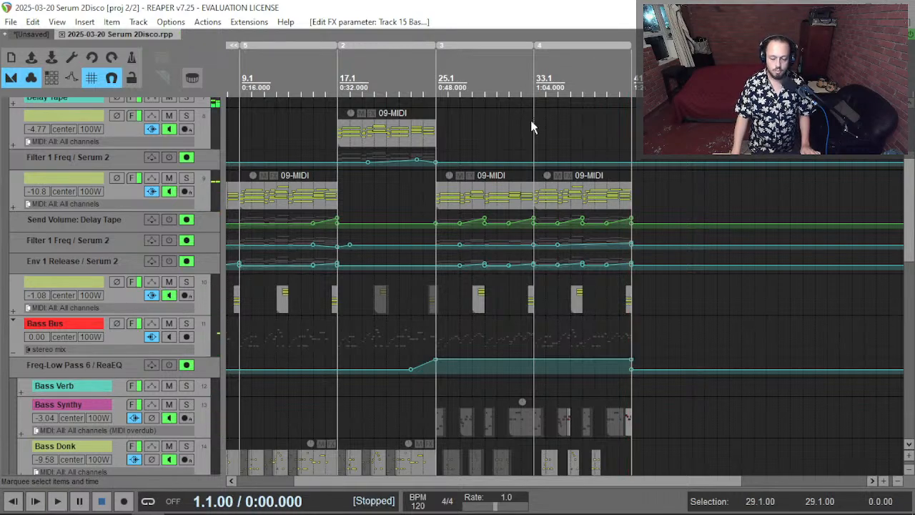
Replay from bar 33 and briefly solo the unmuted 023_SEPT open hat on track 24 to check it.
{"action": "left_click", "coordinate": [530, 120]}
{"action": "key", "text": "space"}
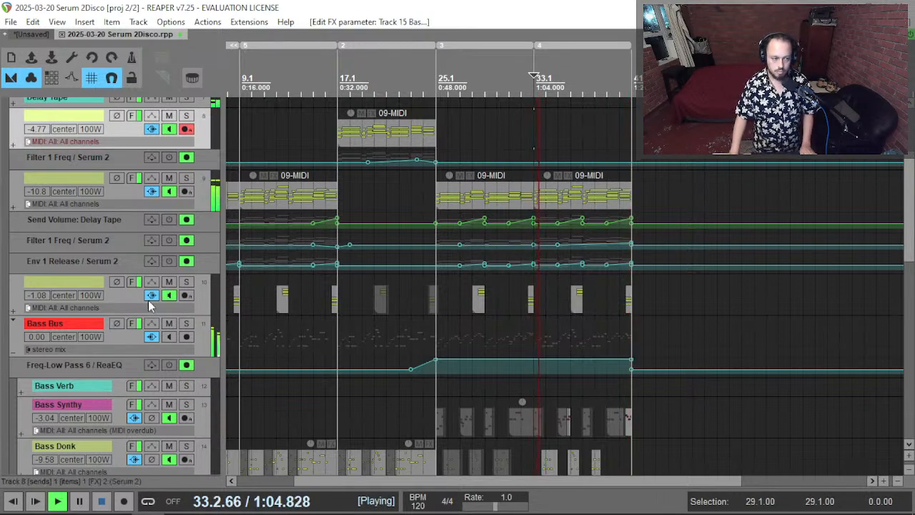
{"action": "scroll", "coordinate": [141, 323], "scroll_direction": "down", "scroll_amount": 3}
{"action": "scroll", "coordinate": [138, 320], "scroll_direction": "down", "scroll_amount": 4}
{"action": "scroll", "coordinate": [125, 326], "scroll_direction": "down", "scroll_amount": 2}
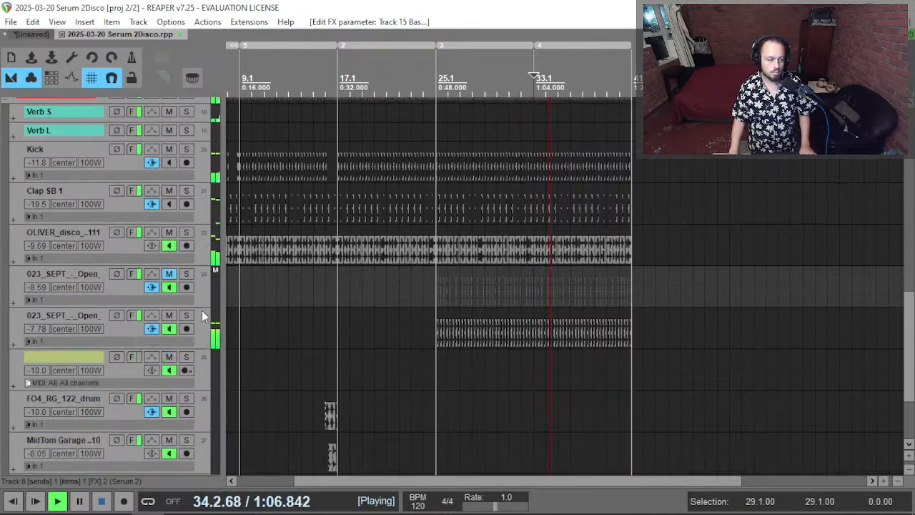
{"action": "left_click", "coordinate": [206, 334]}
{"action": "key", "text": "F6"}
{"action": "key", "text": "F6"}
Solo the Shaker[120] Vikka track briefly, then return to hearing it in the full mix.
{"action": "scroll", "coordinate": [206, 334], "scroll_direction": "right", "scroll_amount": 1}
{"action": "scroll", "coordinate": [206, 334], "scroll_direction": "down", "scroll_amount": 2}
{"action": "left_click", "coordinate": [204, 423]}
{"action": "key", "text": "F6"}
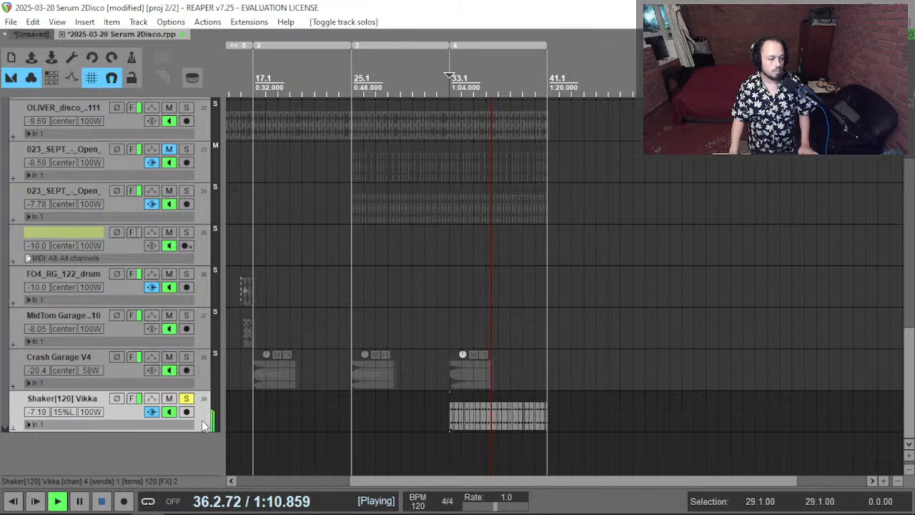
{"action": "key", "text": "F6"}
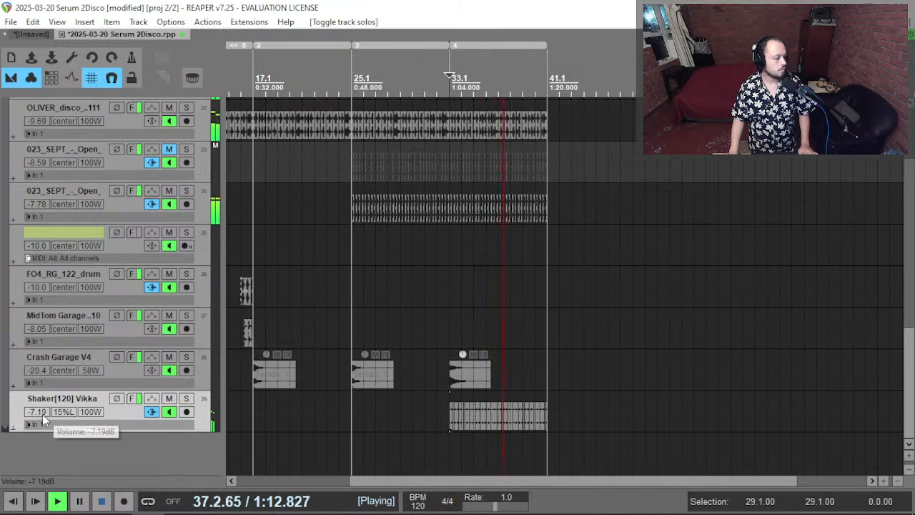
Set the Shaker[120] Vikka track's volume to -5.79 dB and save the project.
{"action": "left_click_drag", "start_coordinate": [44, 416], "coordinate": [44, 411]}
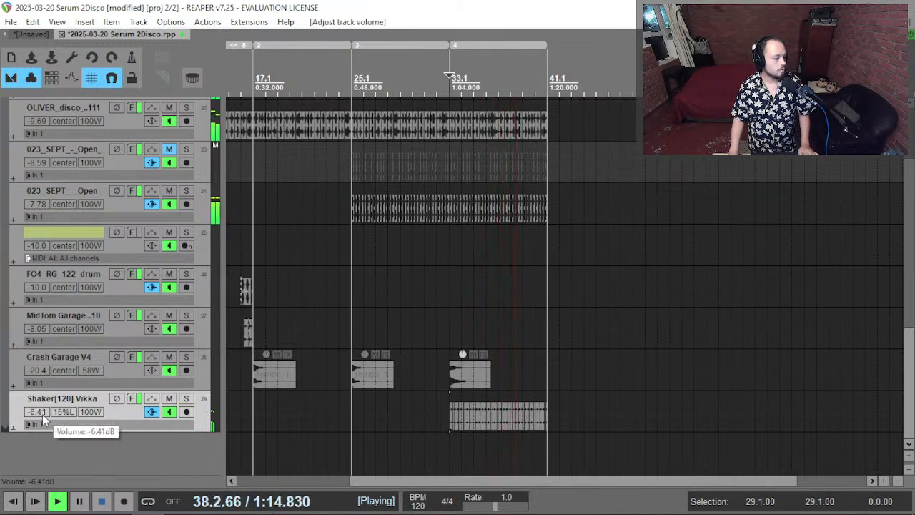
{"action": "scroll", "coordinate": [44, 421], "scroll_direction": "up", "scroll_amount": 3}
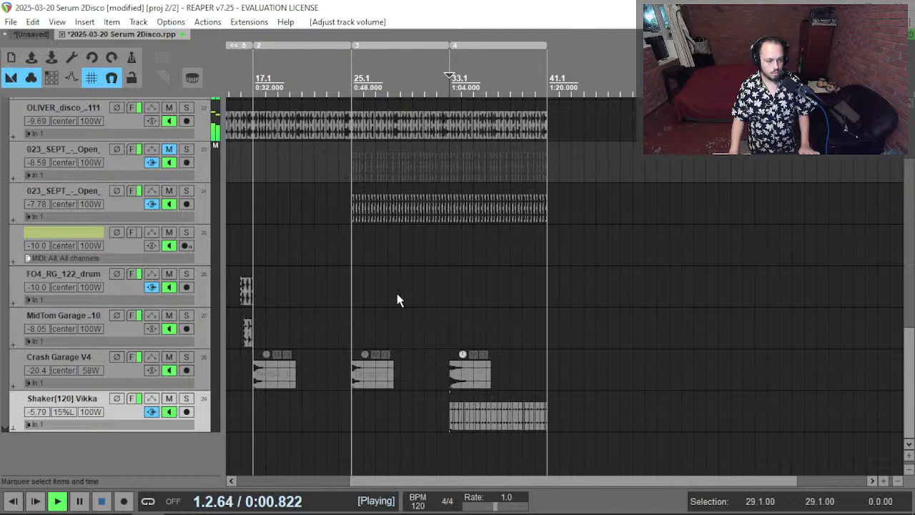
{"action": "key", "text": "space"}
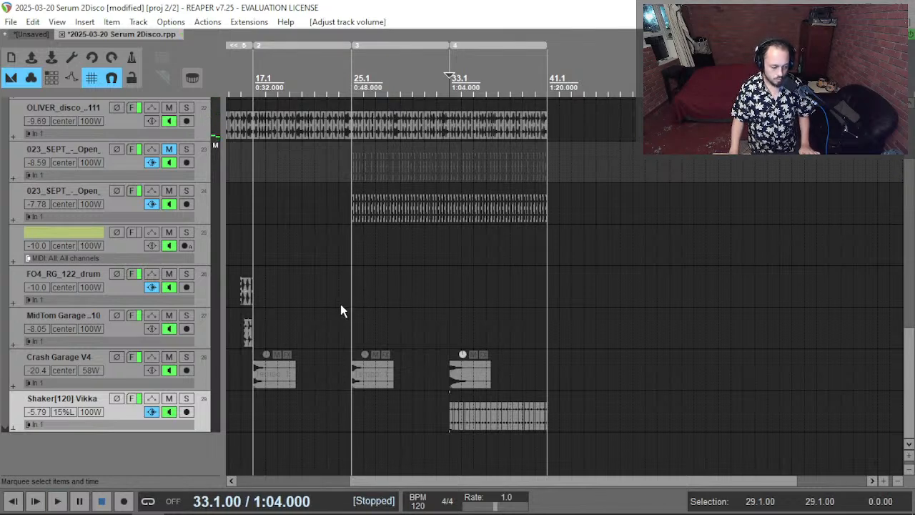
{"action": "key", "text": "ctrl+s"}
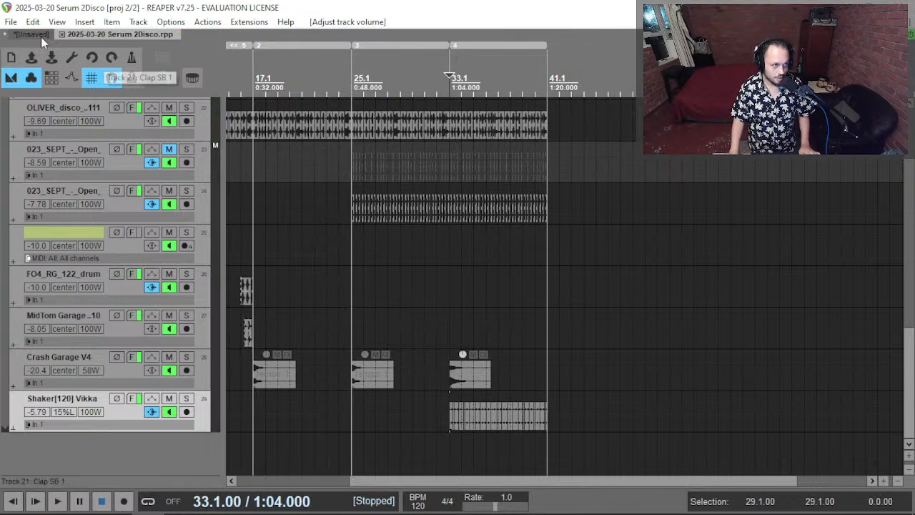
Open the recent project 2025-04-01 Mission Critical.rpp.
{"action": "left_click", "coordinate": [8, 21]}
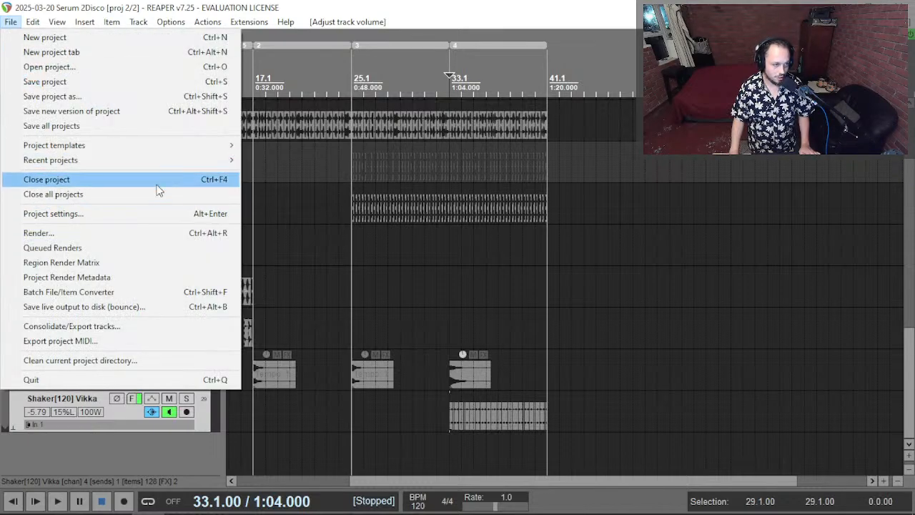
{"action": "mouse_move", "coordinate": [153, 168]}
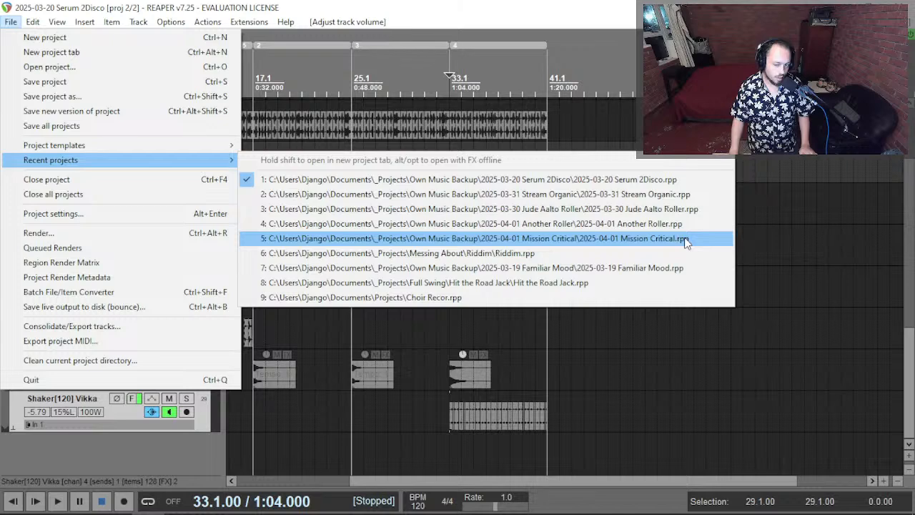
{"action": "left_click", "coordinate": [685, 240]}
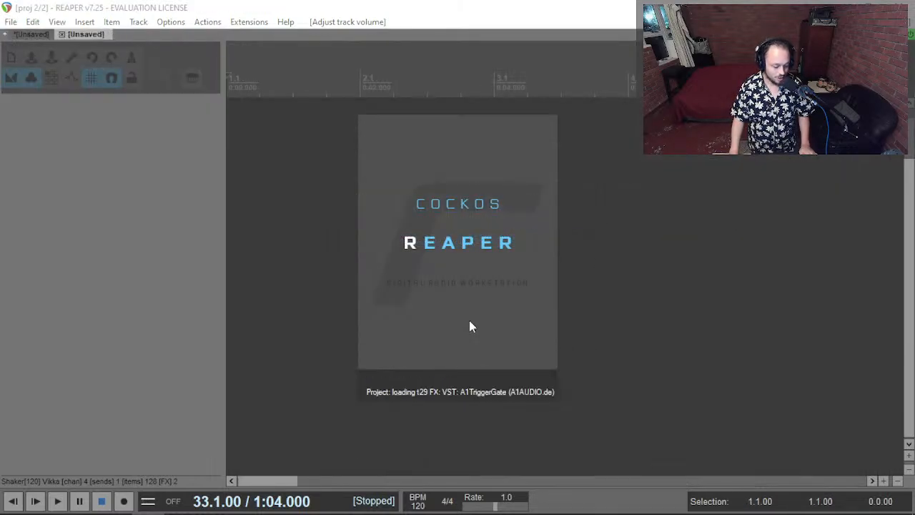
Play the project from bar 1 and set the TPCS_Snare_133 track's volume to -18.2 dB.
{"action": "key", "text": "Home"}
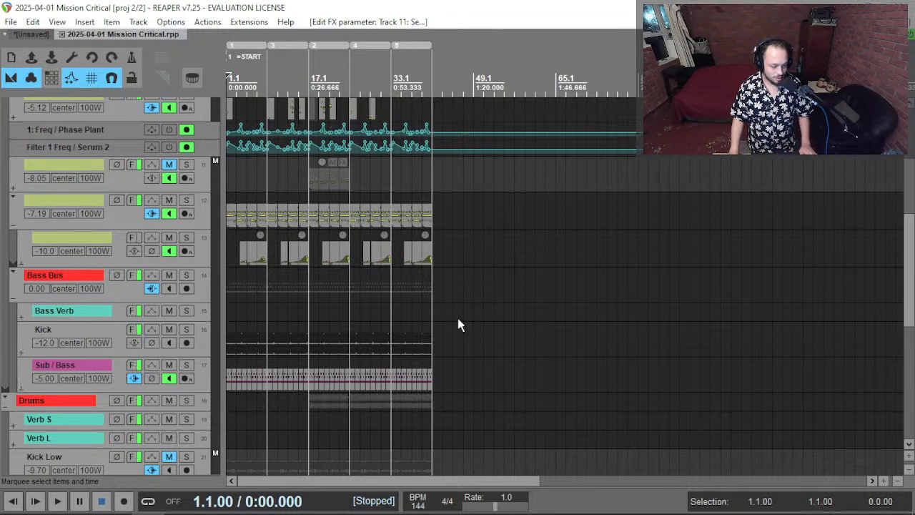
{"action": "key", "text": "space"}
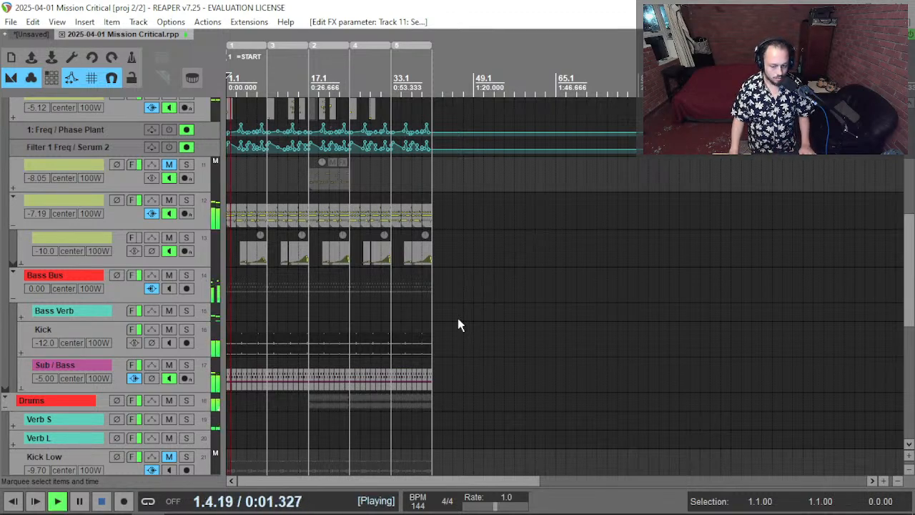
{"action": "scroll", "coordinate": [170, 224], "scroll_direction": "down", "scroll_amount": 5}
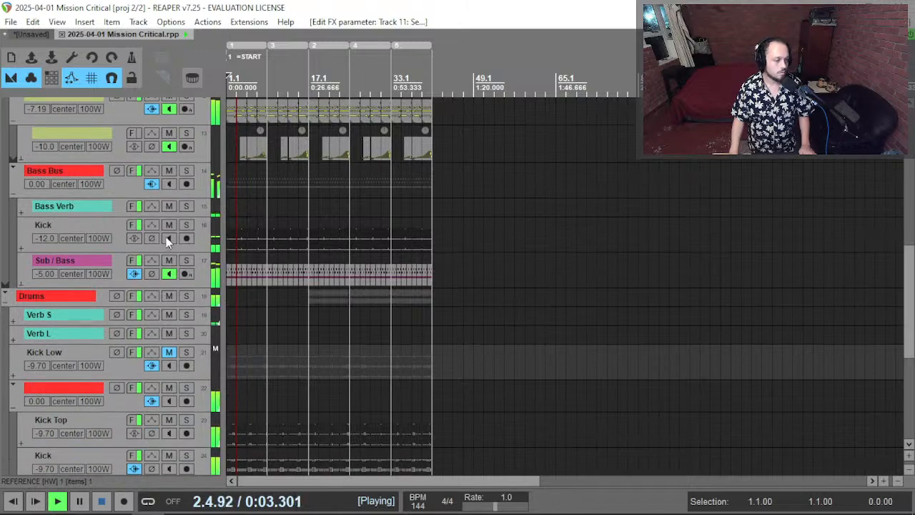
{"action": "scroll", "coordinate": [163, 273], "scroll_direction": "down", "scroll_amount": 5}
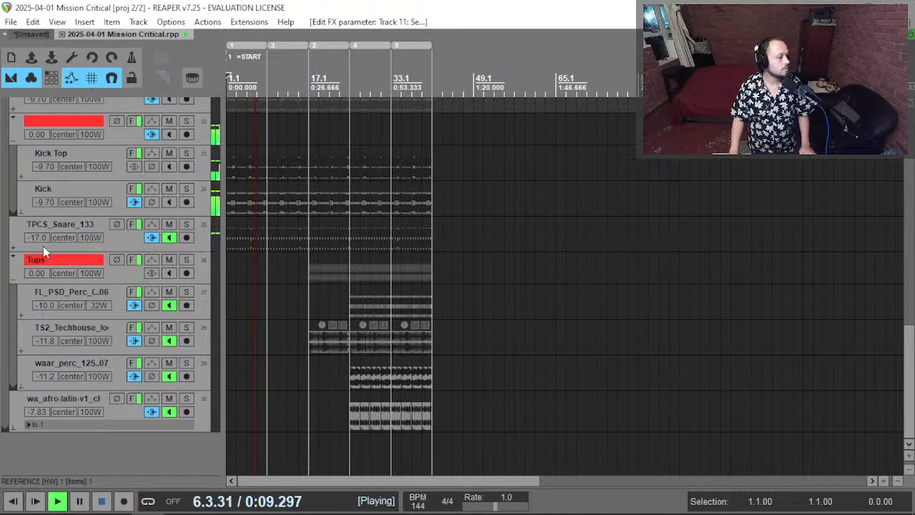
{"action": "left_click_drag", "start_coordinate": [40, 242], "coordinate": [40, 241]}
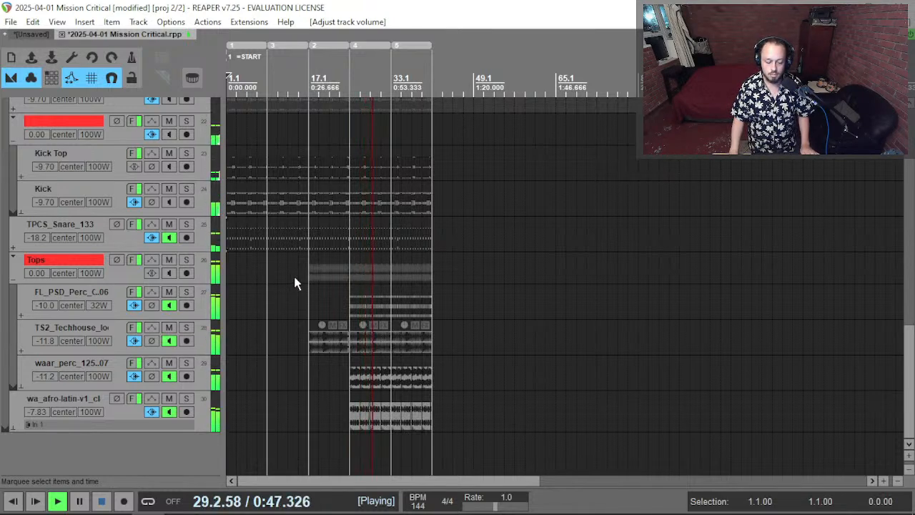
Keep listening through to the end of the arrangement at bar 41 while examining the drum and Tops tracks.
{"action": "scroll", "coordinate": [158, 214], "scroll_direction": "up", "scroll_amount": 2}
{"action": "scroll", "coordinate": [157, 225], "scroll_direction": "up", "scroll_amount": 2}
{"action": "scroll", "coordinate": [156, 230], "scroll_direction": "down", "scroll_amount": 3}
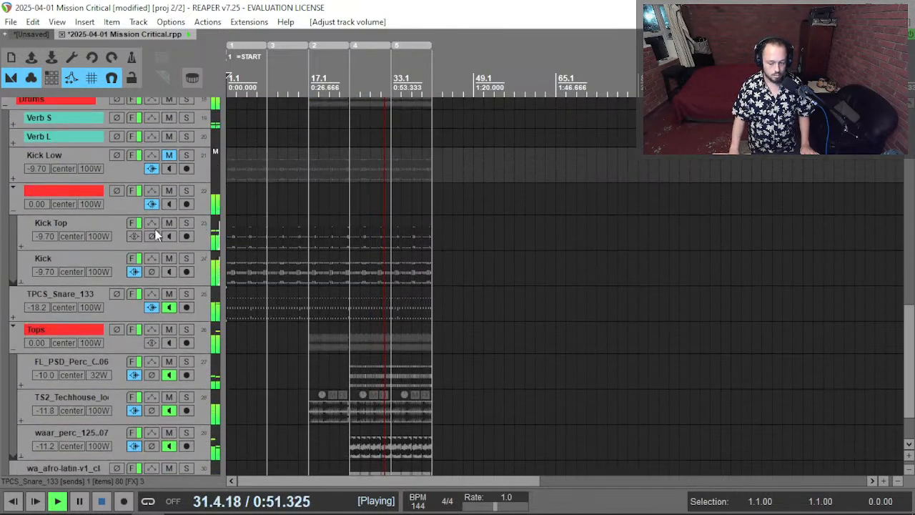
{"action": "scroll", "coordinate": [404, 218], "scroll_direction": "up", "scroll_amount": 3}
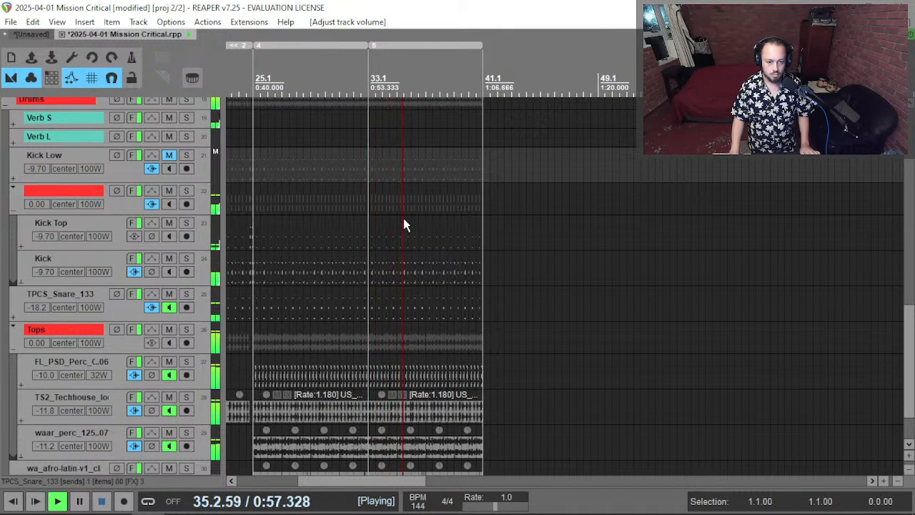
{"action": "scroll", "coordinate": [121, 253], "scroll_direction": "down", "scroll_amount": 2}
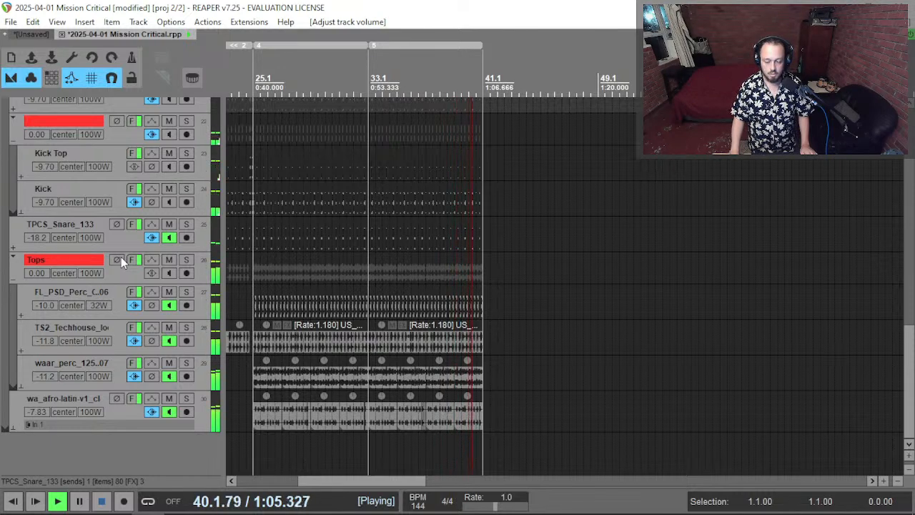
{"action": "scroll", "coordinate": [404, 252], "scroll_direction": "left", "scroll_amount": 5}
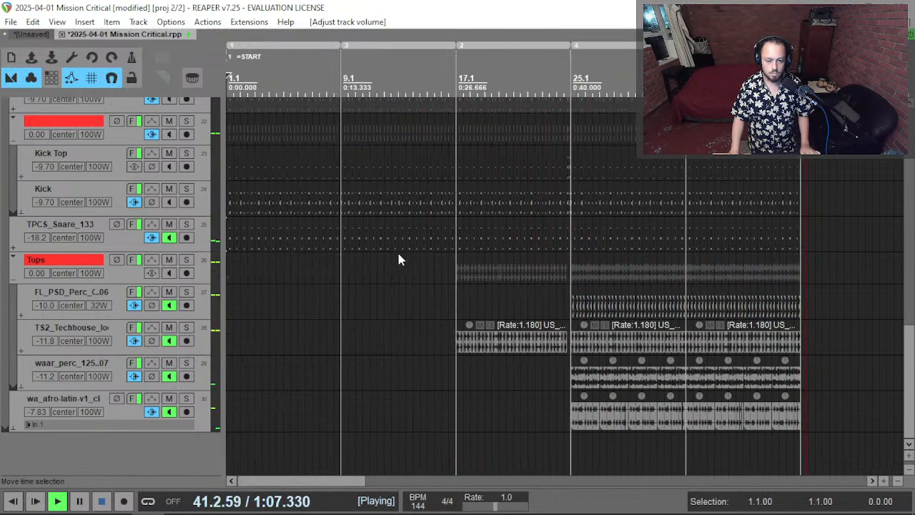
Compare the opening played from bar 1 with the fuller section played from bar 25.
{"action": "key", "text": "space"}
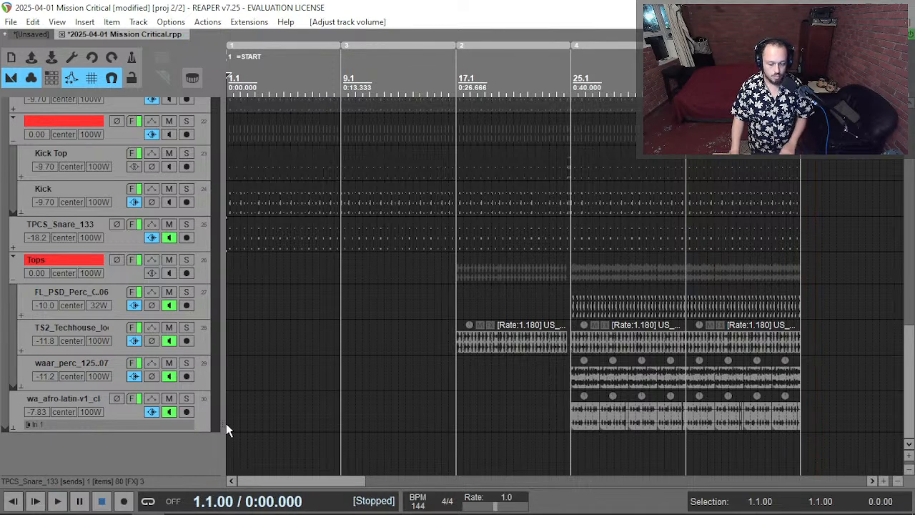
{"action": "key", "text": "space"}
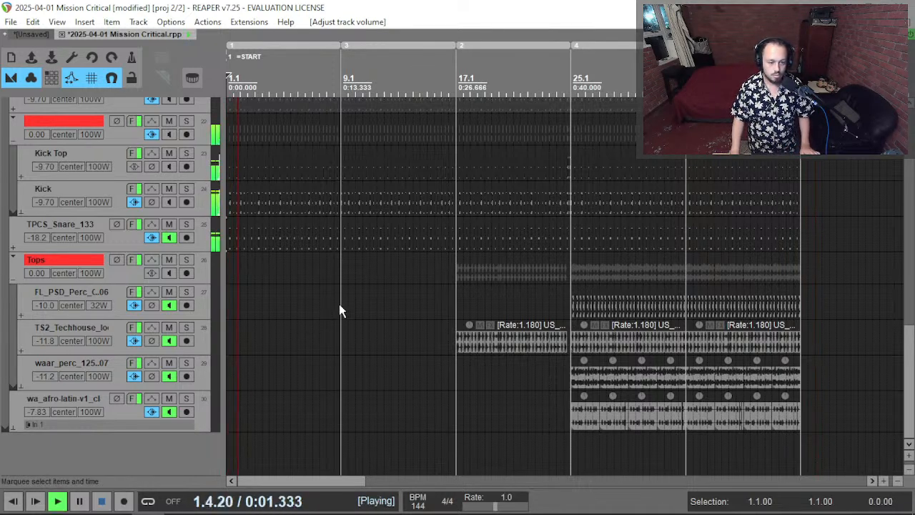
{"action": "scroll", "coordinate": [318, 414], "scroll_direction": "down", "scroll_amount": 3}
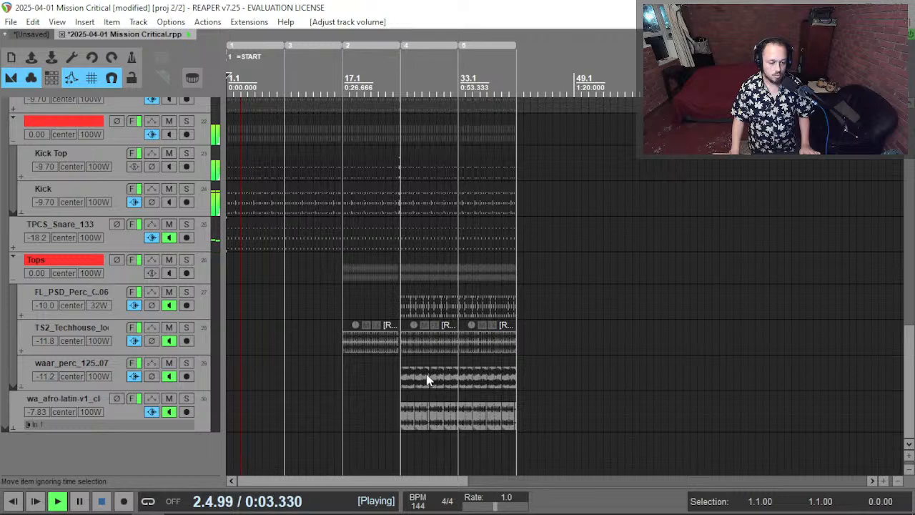
{"action": "key", "text": "space"}
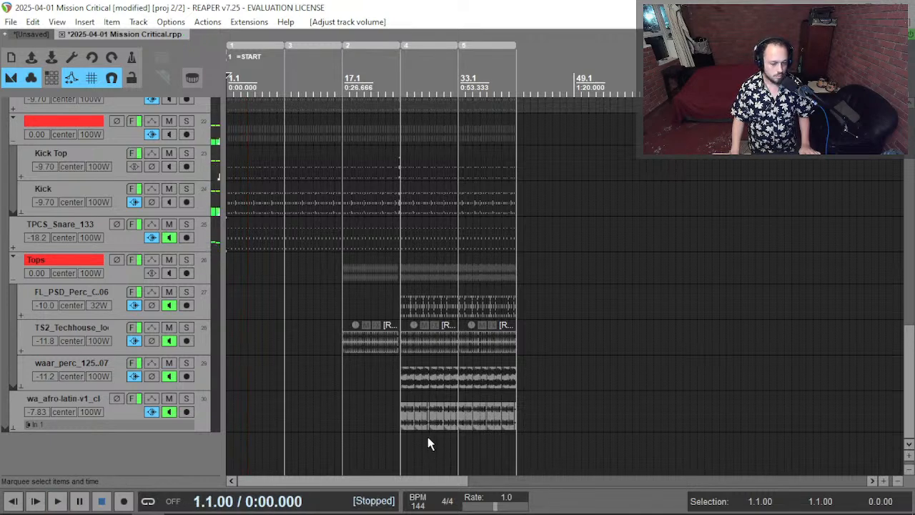
{"action": "left_click", "coordinate": [402, 440]}
{"action": "key", "text": "space"}
{"action": "scroll", "coordinate": [417, 434], "scroll_direction": "down", "scroll_amount": 2}
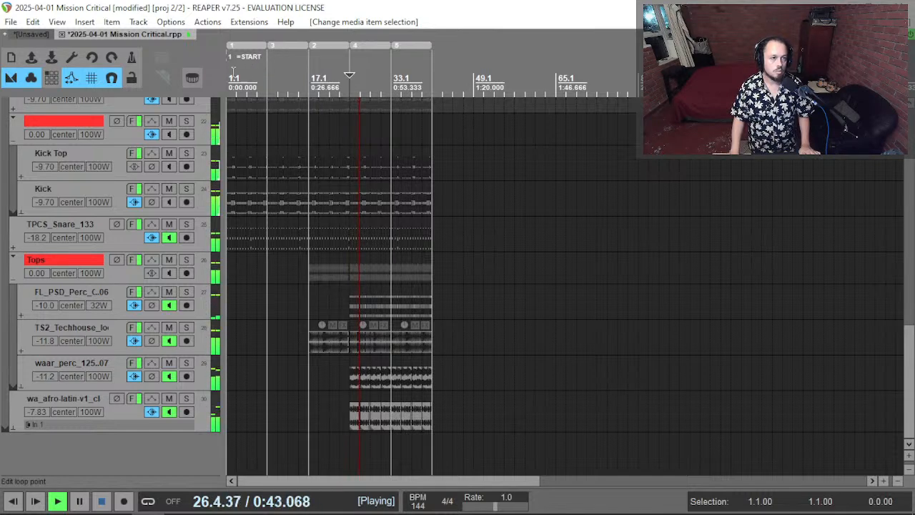
Copy the first two regions, bars 1 to 17, to bar 41 and remove the duplicated =START marker there.
{"action": "left_click", "coordinate": [265, 72]}
{"action": "key", "text": "space"}
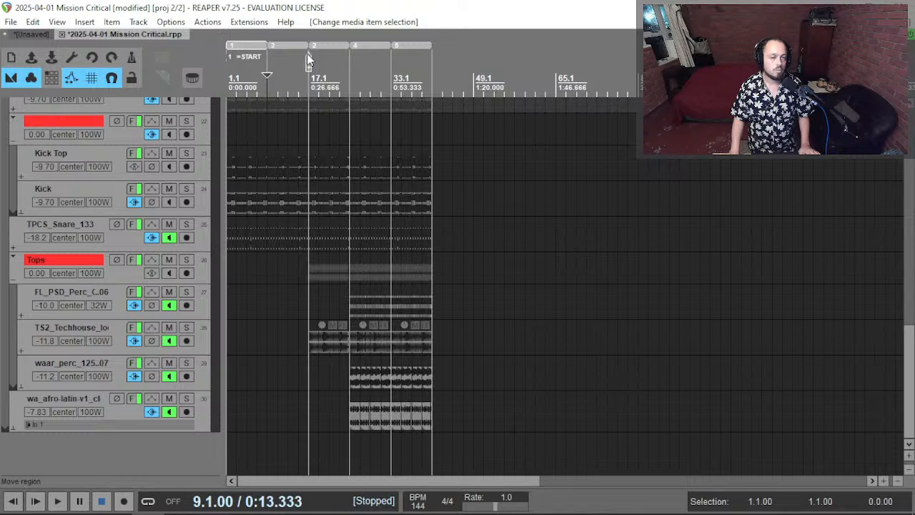
{"action": "left_click_drag", "start_coordinate": [432, 81], "coordinate": [477, 77]}
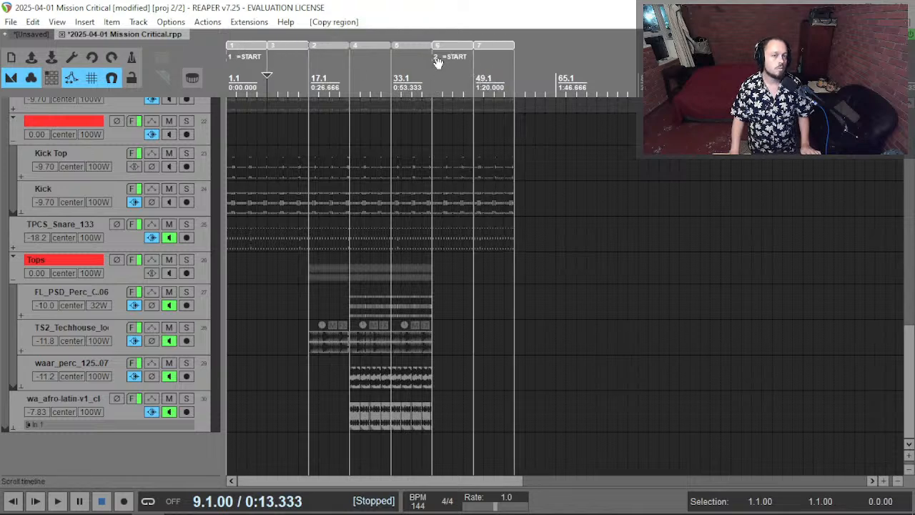
{"action": "left_click", "coordinate": [437, 58], "text": "alt"}
Play the transition from bar 39 into the copied section at bar 41 and examine the bass and drum tracks.
{"action": "left_click", "coordinate": [421, 74]}
{"action": "key", "text": "space"}
{"action": "scroll", "coordinate": [428, 136], "scroll_direction": "up", "scroll_amount": 6}
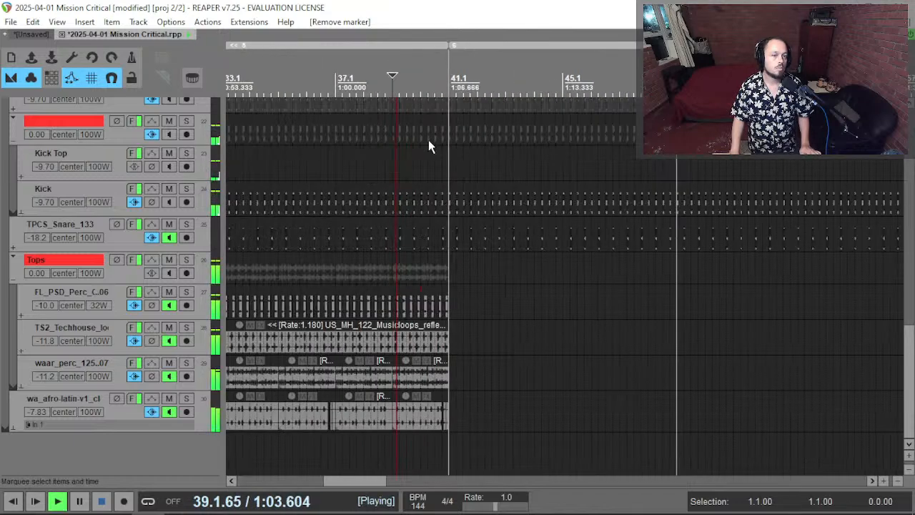
{"action": "scroll", "coordinate": [78, 354], "scroll_direction": "up", "scroll_amount": 6}
{"action": "scroll", "coordinate": [417, 304], "scroll_direction": "up", "scroll_amount": 5}
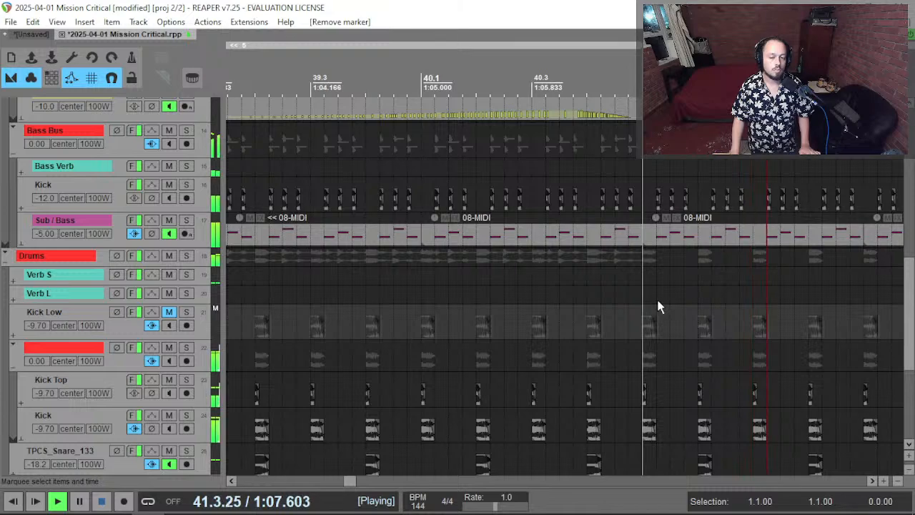
{"action": "key", "text": "space"}
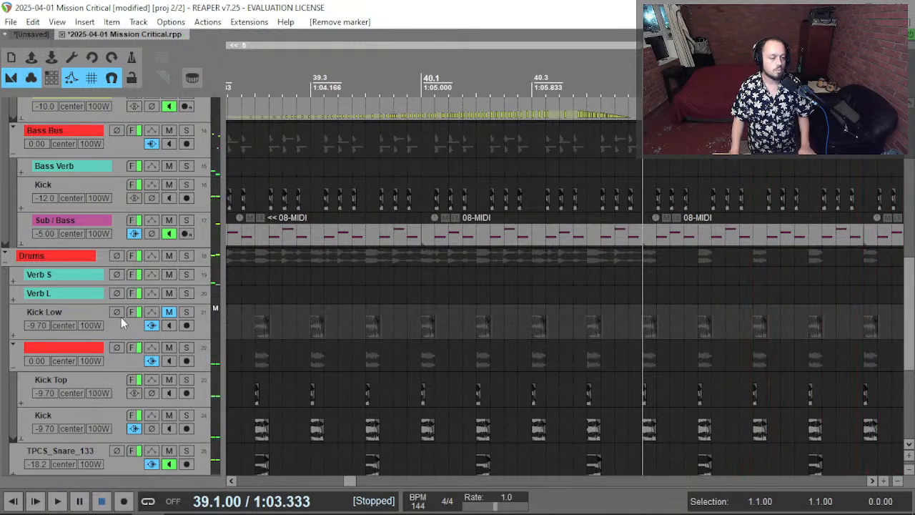
{"action": "left_click", "coordinate": [357, 293]}
{"action": "key", "text": "space"}
{"action": "scroll", "coordinate": [85, 258], "scroll_direction": "up", "scroll_amount": 3}
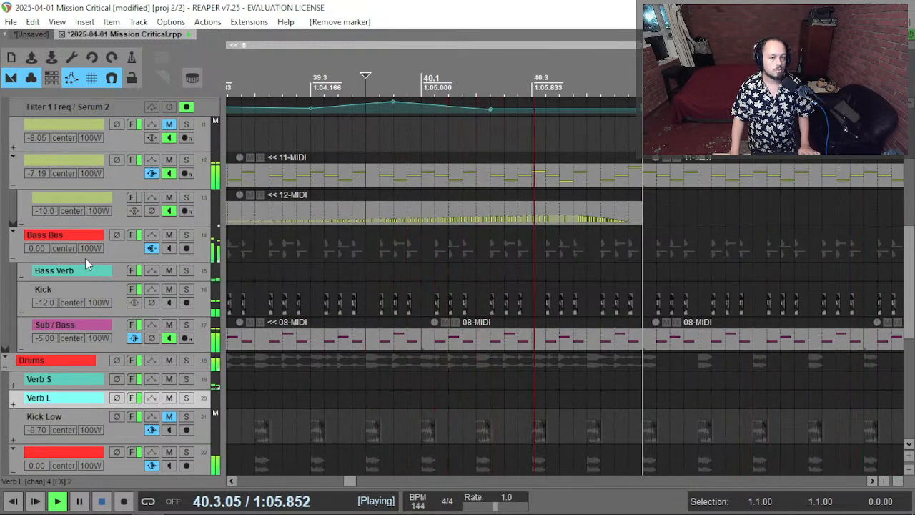
{"action": "scroll", "coordinate": [85, 258], "scroll_direction": "down", "scroll_amount": 8}
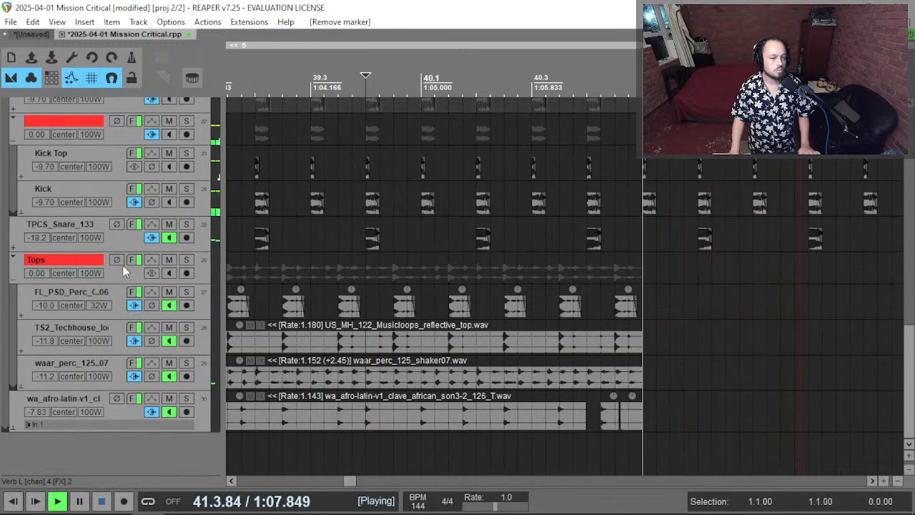
Briefly solo the FL_PSD_Perc track and the Kick track in turn to check them just before bar 41.
{"action": "key", "text": "space"}
{"action": "left_click", "coordinate": [370, 306]}
{"action": "key", "text": "space"}
{"action": "key", "text": "F6"}
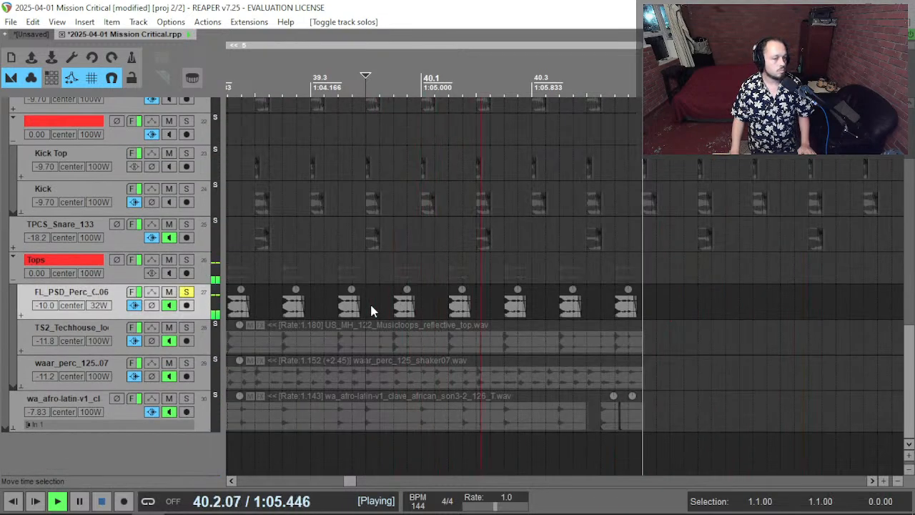
{"action": "key", "text": "F6"}
{"action": "scroll", "coordinate": [380, 240], "scroll_direction": "up", "scroll_amount": 1}
{"action": "key", "text": "space"}
{"action": "left_click", "coordinate": [420, 203]}
{"action": "key", "text": "F6"}
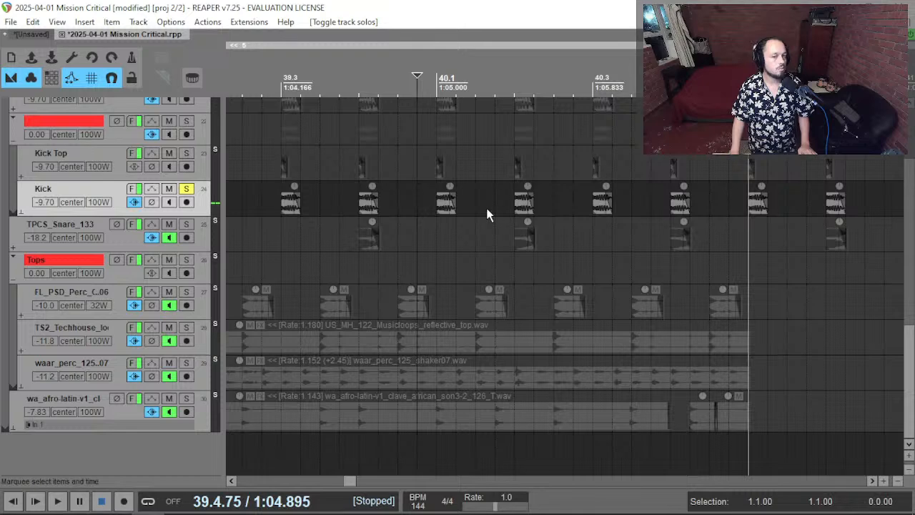
{"action": "key", "text": "space"}
{"action": "key", "text": "F6"}
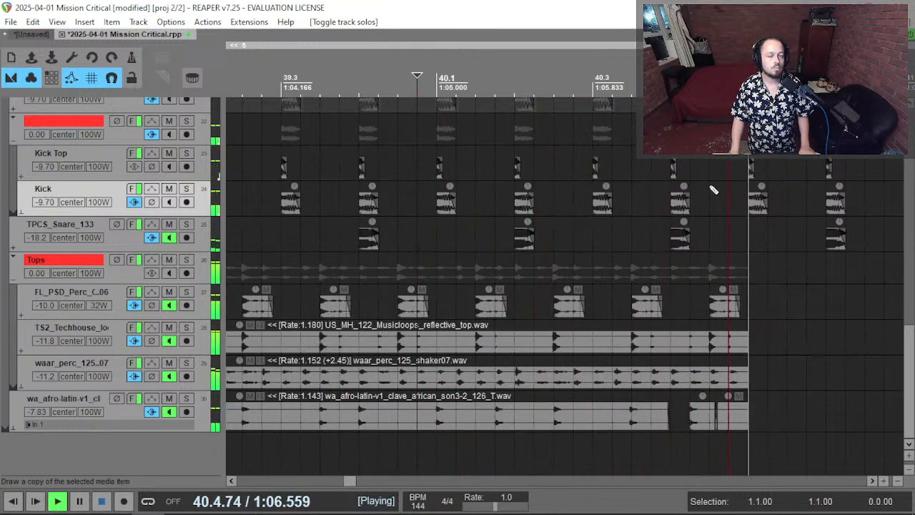
Copy the Kick Top and Kick hits at 40.3 and 40.4 half a beat further on and play the result.
{"action": "key", "text": "space"}
{"action": "left_click_drag", "start_coordinate": [585, 199], "coordinate": [649, 216]}
{"action": "left_click", "coordinate": [496, 160]}
{"action": "key", "text": "space"}
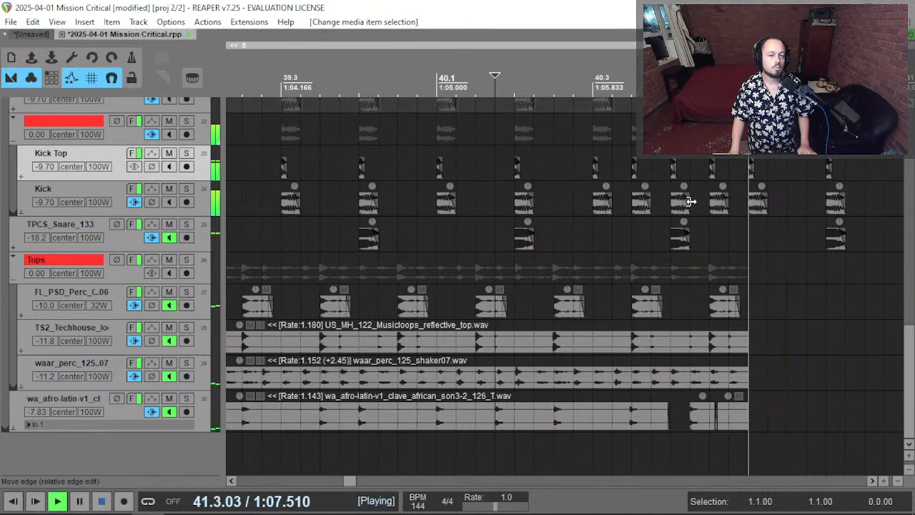
Rework the last beat of bar 40 by placing Kick Top and Kick hits at 40.4.25 and 40.4.75.
{"action": "scroll", "coordinate": [692, 202], "scroll_direction": "up", "scroll_amount": 3}
{"action": "key", "text": "space"}
{"action": "key", "text": "space"}
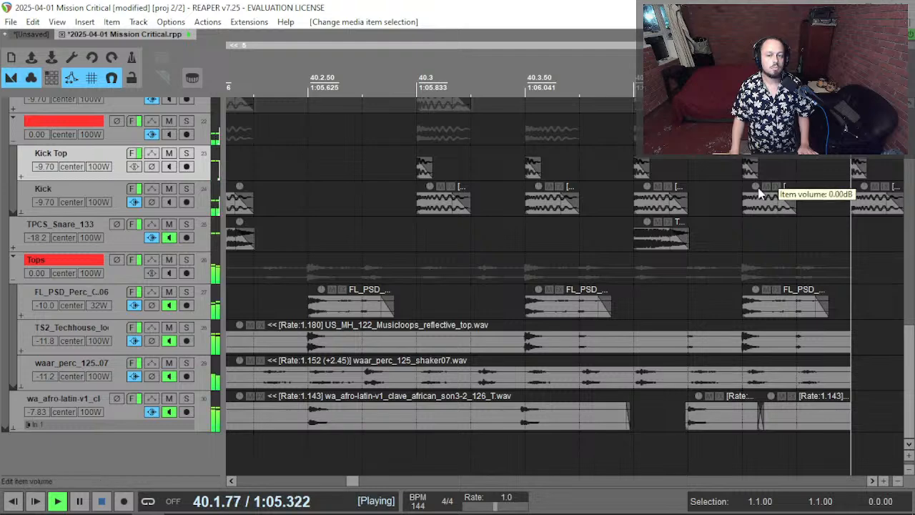
{"action": "scroll", "coordinate": [715, 196], "scroll_direction": "right", "scroll_amount": 3}
{"action": "left_click_drag", "start_coordinate": [549, 158], "coordinate": [566, 217]}
{"action": "key", "text": "space"}
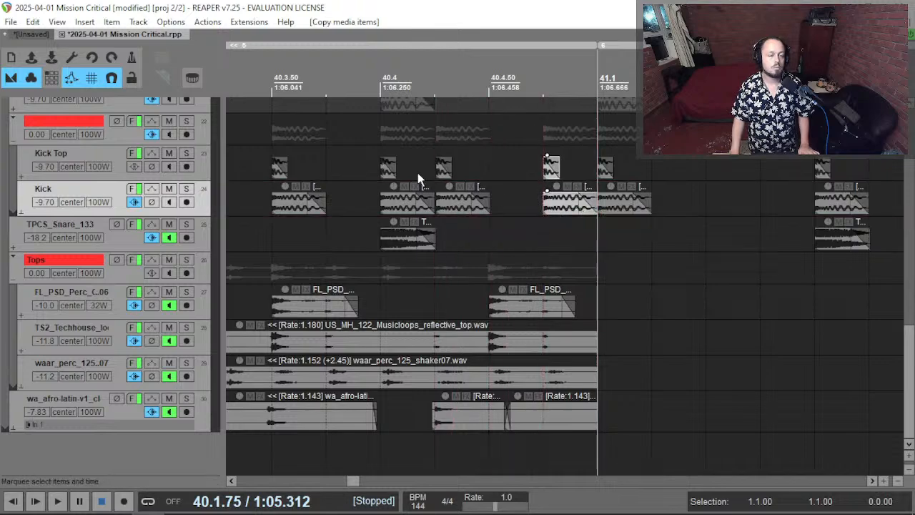
Find the existing kick fill at the end of bar 24, play it and select its last Kick Top and Kick hits.
{"action": "scroll", "coordinate": [385, 169], "scroll_direction": "down", "scroll_amount": 6}
{"action": "scroll", "coordinate": [386, 178], "scroll_direction": "left", "scroll_amount": 5}
{"action": "scroll", "coordinate": [482, 205], "scroll_direction": "up", "scroll_amount": 8}
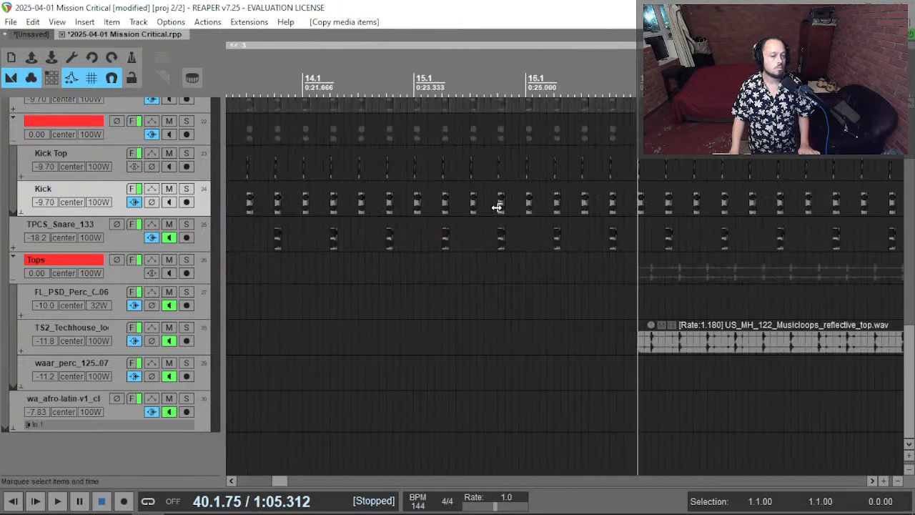
{"action": "scroll", "coordinate": [572, 214], "scroll_direction": "left", "scroll_amount": 5}
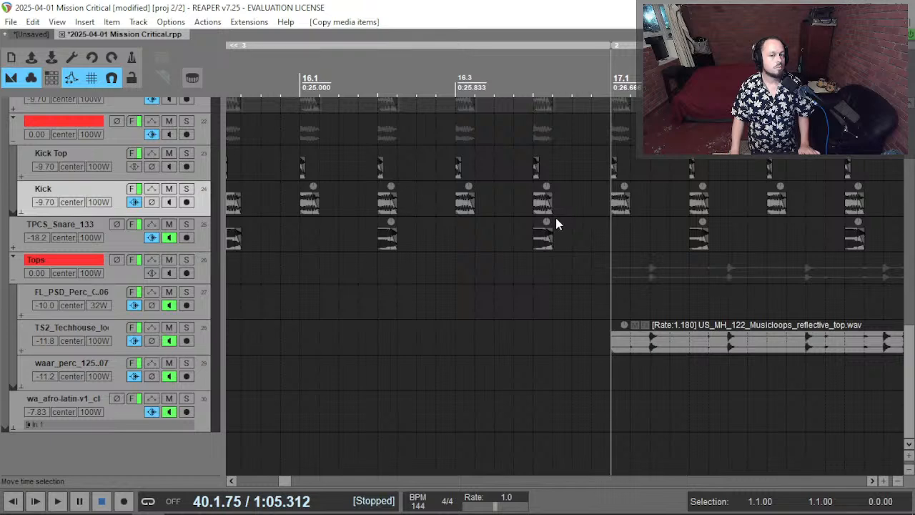
{"action": "scroll", "coordinate": [551, 224], "scroll_direction": "down", "scroll_amount": 6}
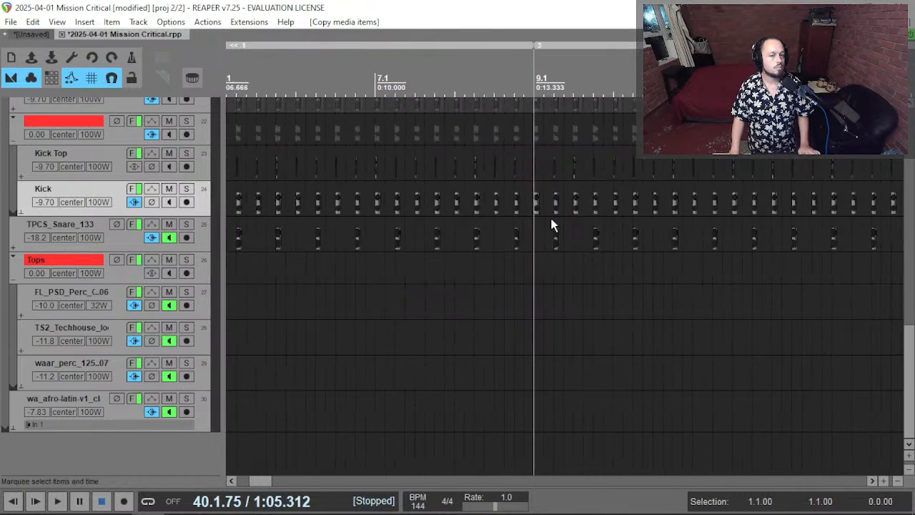
{"action": "scroll", "coordinate": [526, 223], "scroll_direction": "right", "scroll_amount": 8}
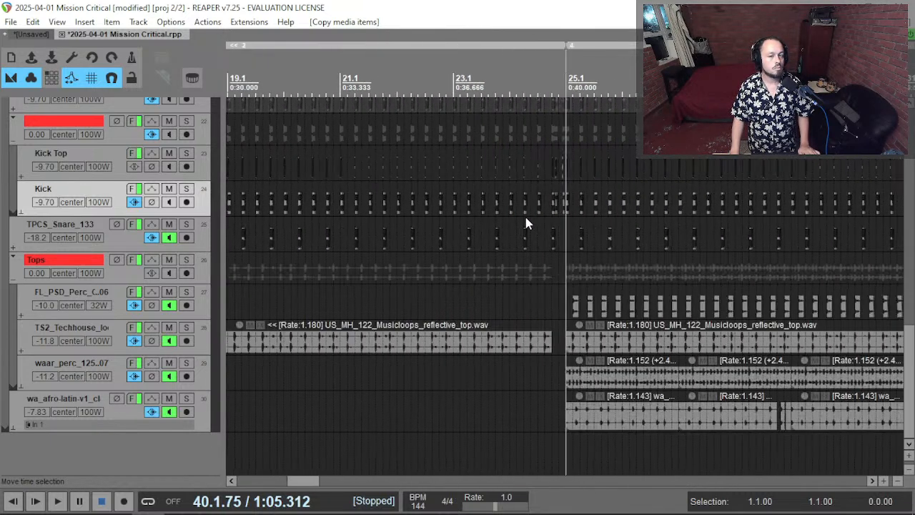
{"action": "scroll", "coordinate": [551, 198], "scroll_direction": "up", "scroll_amount": 5}
{"action": "left_click", "coordinate": [519, 171]}
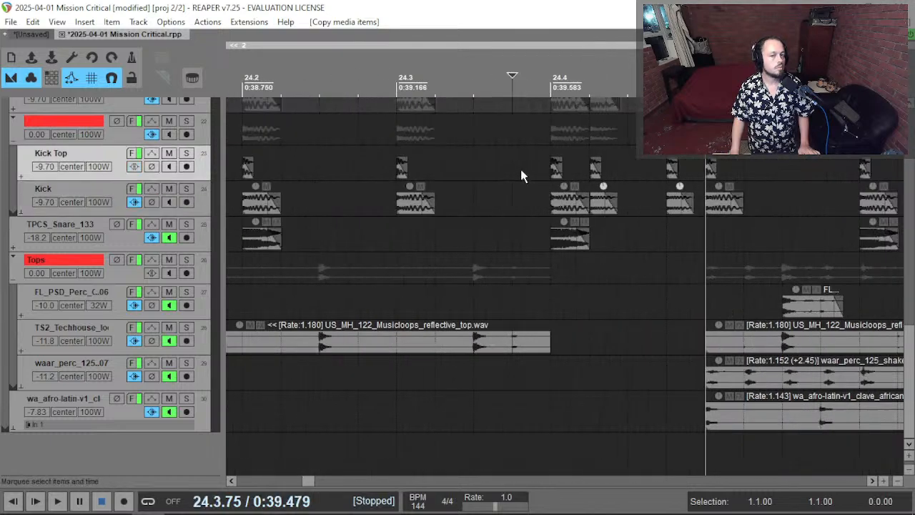
{"action": "key", "text": "space"}
{"action": "left_click_drag", "start_coordinate": [691, 163], "coordinate": [604, 204]}
{"action": "scroll", "coordinate": [568, 205], "scroll_direction": "down", "scroll_amount": 13}
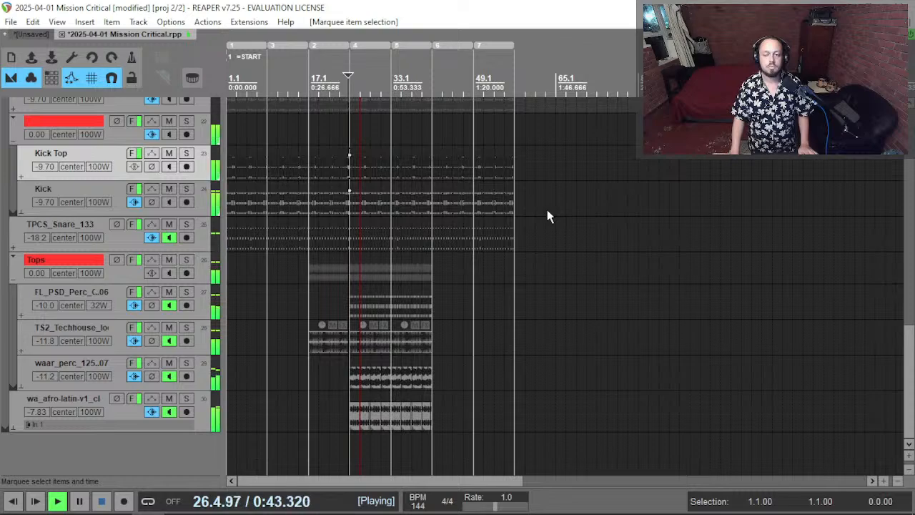
Replay the bar 40 fill from 40.3 and delete the added kick hits between 40.4 and bar 41.
{"action": "scroll", "coordinate": [456, 203], "scroll_direction": "up", "scroll_amount": 5}
{"action": "key", "text": "space"}
{"action": "left_click", "coordinate": [528, 167]}
{"action": "key", "text": "space"}
{"action": "scroll", "coordinate": [514, 194], "scroll_direction": "left", "scroll_amount": 3}
{"action": "key", "text": "space"}
{"action": "left_click", "coordinate": [569, 169]}
{"action": "scroll", "coordinate": [566, 196], "scroll_direction": "up", "scroll_amount": 2}
{"action": "key", "text": "space"}
{"action": "scroll", "coordinate": [566, 197], "scroll_direction": "up", "scroll_amount": 8}
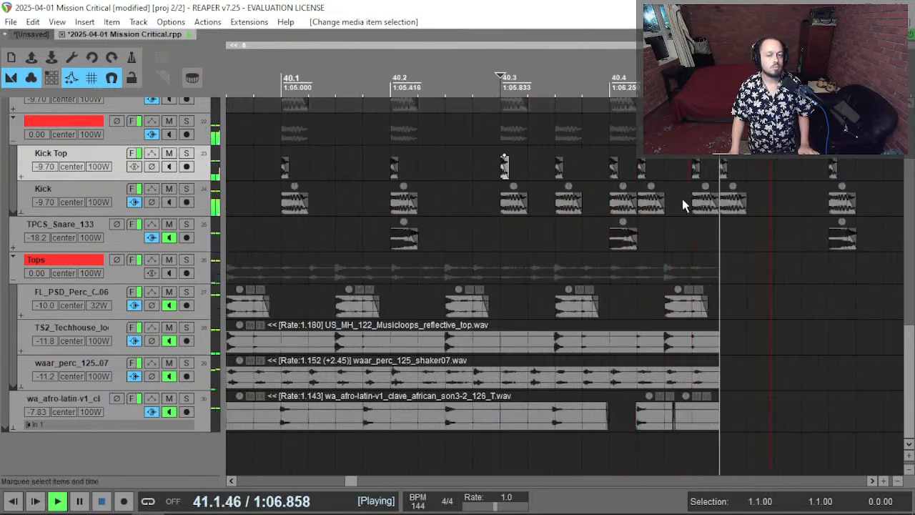
{"action": "left_click_drag", "start_coordinate": [719, 168], "coordinate": [604, 207]}
{"action": "key", "text": "Delete"}
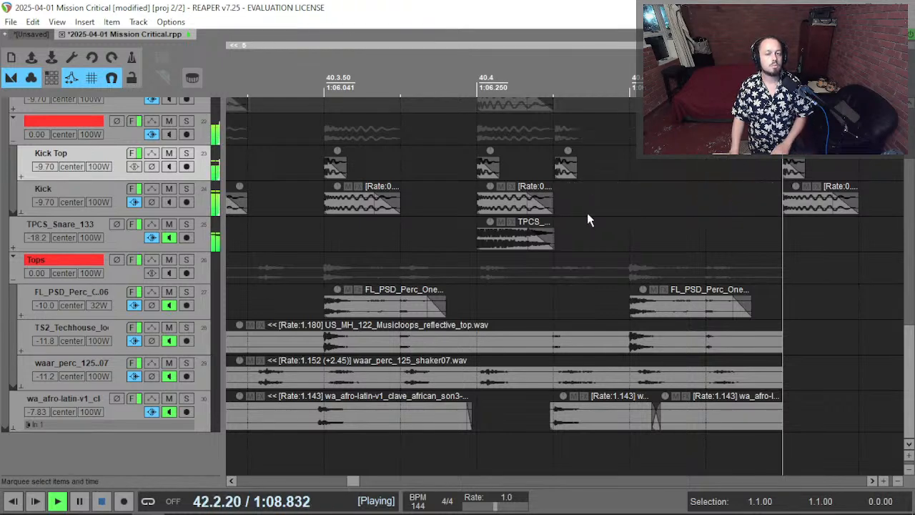
Replace the Kick Top hit at 40.4.25 with the copied Kick Top and Kick hits, then play from bar 39.
{"action": "left_click", "coordinate": [556, 167]}
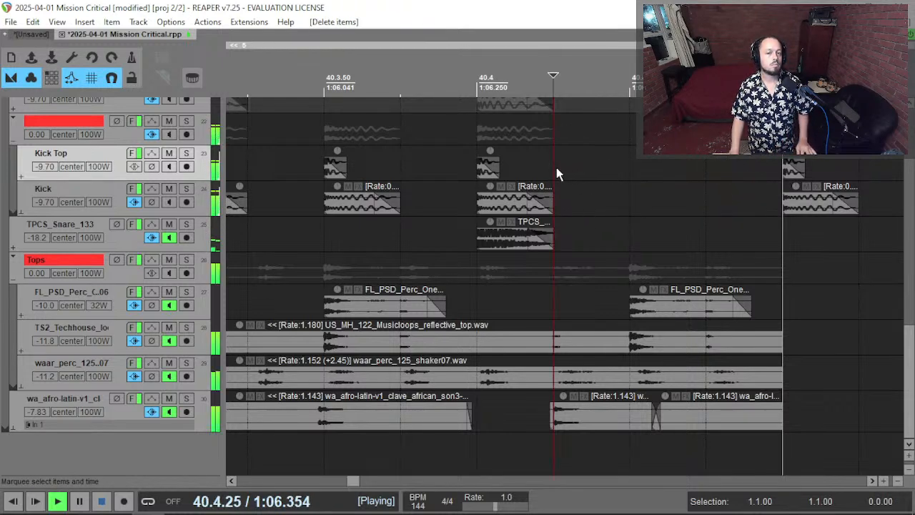
{"action": "key", "text": "ctrl+v"}
{"action": "left_click", "coordinate": [419, 165]}
{"action": "scroll", "coordinate": [550, 214], "scroll_direction": "down", "scroll_amount": 8}
{"action": "scroll", "coordinate": [547, 211], "scroll_direction": "down", "scroll_amount": 2}
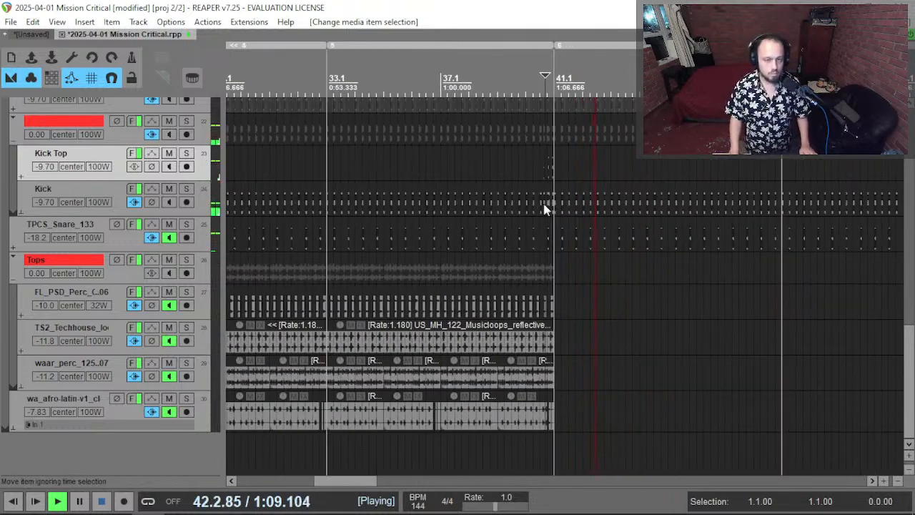
{"action": "scroll", "coordinate": [511, 206], "scroll_direction": "up", "scroll_amount": 5}
{"action": "key", "text": "space"}
{"action": "left_click", "coordinate": [469, 183]}
{"action": "key", "text": "space"}
Trim the end of the Sub/Bass MIDI item in bar 40 back to about 40.3.25 and play the fill.
{"action": "scroll", "coordinate": [170, 227], "scroll_direction": "up", "scroll_amount": 3}
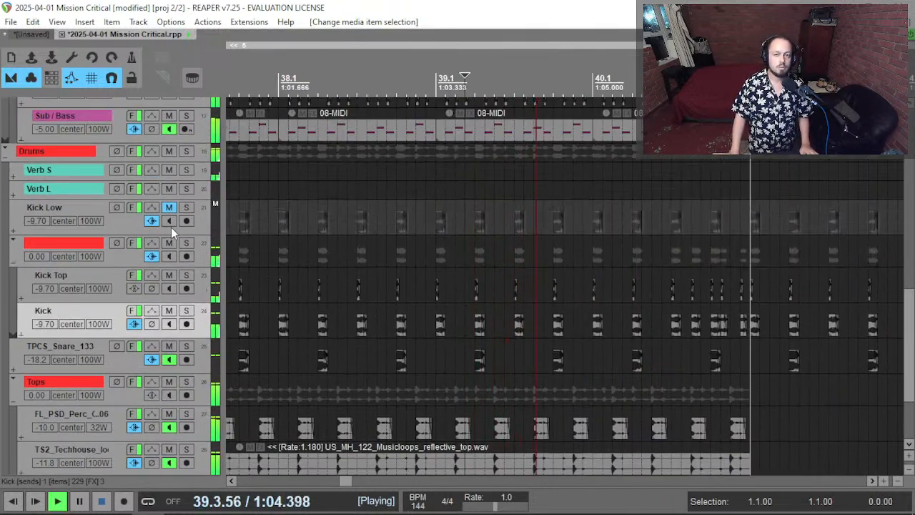
{"action": "scroll", "coordinate": [171, 227], "scroll_direction": "up", "scroll_amount": 3}
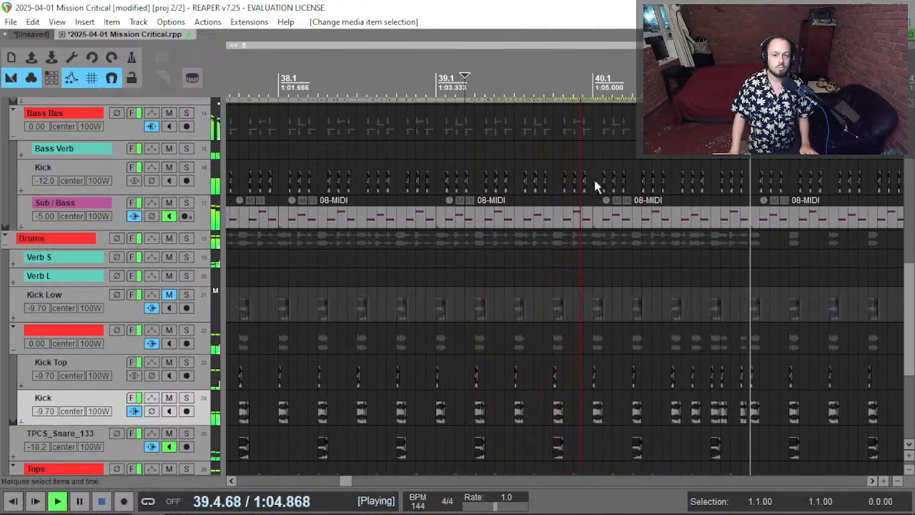
{"action": "left_click", "coordinate": [719, 218]}
{"action": "key", "text": "bracketright"}
{"action": "key", "text": "space"}
{"action": "left_click", "coordinate": [596, 217]}
{"action": "key", "text": "space"}
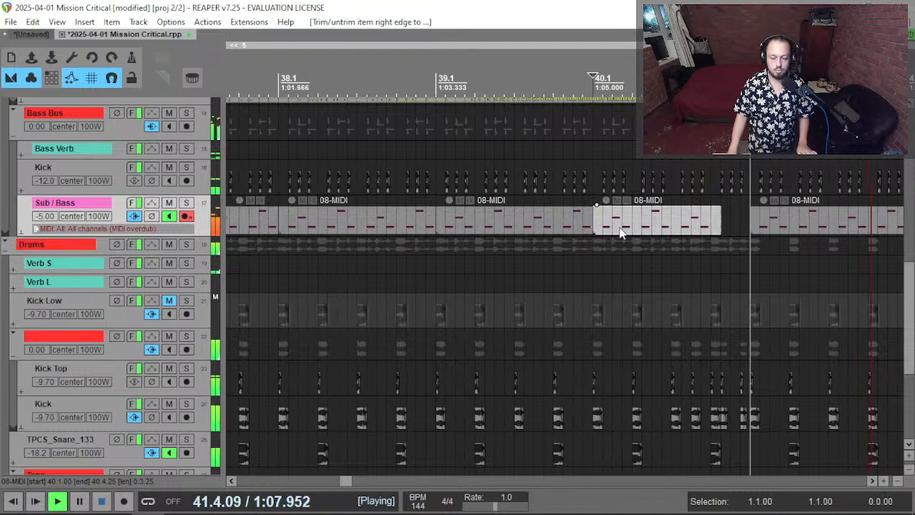
{"action": "left_click", "coordinate": [684, 222]}
{"action": "key", "text": "bracketright"}
{"action": "key", "text": "space"}
{"action": "left_click", "coordinate": [635, 233]}
{"action": "key", "text": "space"}
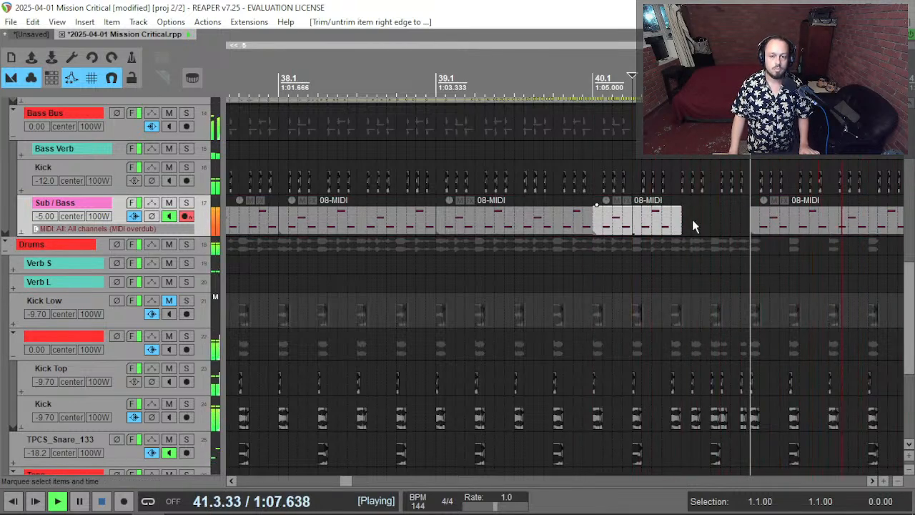
Trim the TS2_Techhouse loop and waar_perc shaker items to end at 40.3.50.
{"action": "key", "text": "space"}
{"action": "scroll", "coordinate": [204, 211], "scroll_direction": "up", "scroll_amount": 5}
{"action": "key", "text": "space"}
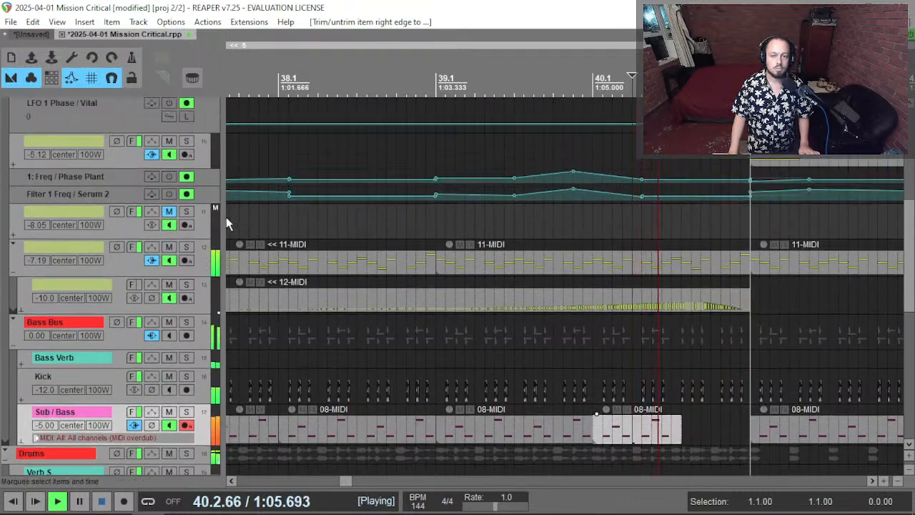
{"action": "scroll", "coordinate": [201, 231], "scroll_direction": "down", "scroll_amount": 9}
{"action": "scroll", "coordinate": [200, 232], "scroll_direction": "down", "scroll_amount": 1}
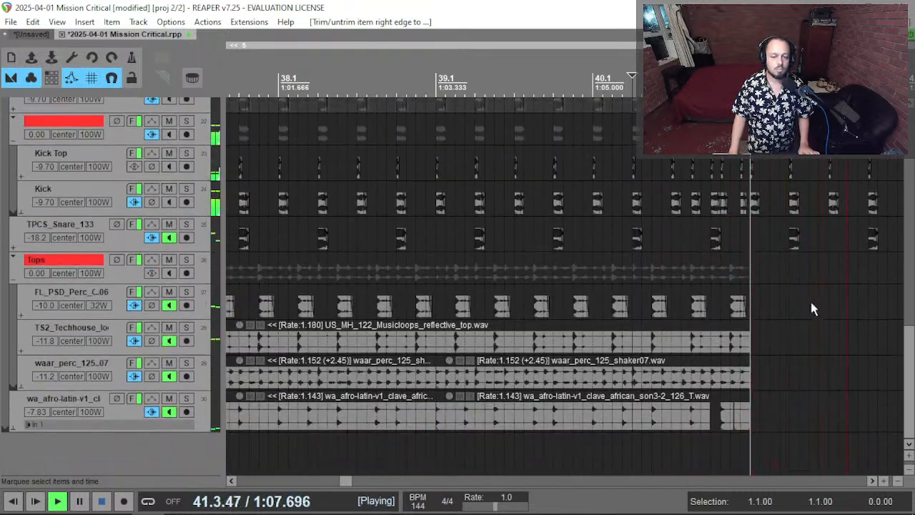
{"action": "left_click", "coordinate": [692, 336]}
{"action": "key", "text": "bracketright"}
{"action": "scroll", "coordinate": [713, 344], "scroll_direction": "up", "scroll_amount": 3}
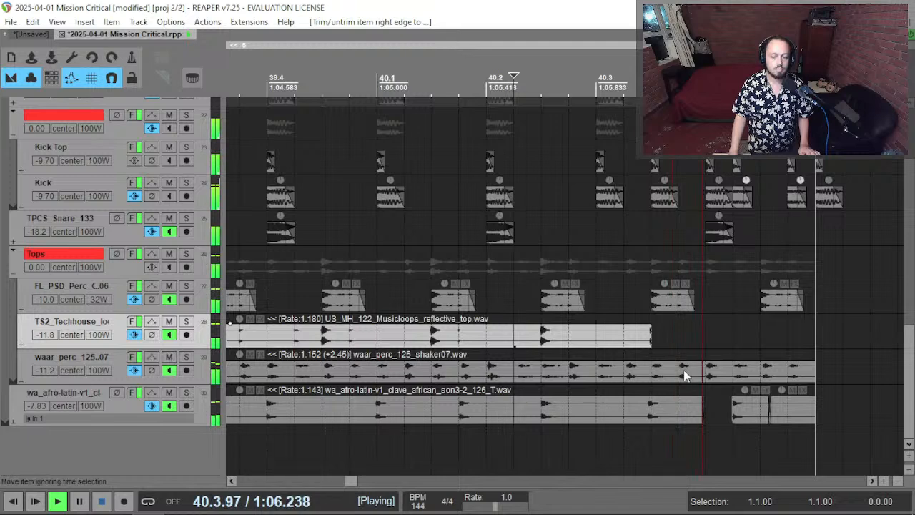
{"action": "left_click", "coordinate": [652, 378]}
{"action": "key", "text": "bracketright"}
Delete the FL_PSD_Perc hits from 40.3.50 up to bar 41 and play the thinned fill from bar 40.
{"action": "key", "text": "space"}
{"action": "key", "text": "space"}
{"action": "left_click_drag", "start_coordinate": [638, 313], "coordinate": [835, 306]}
{"action": "key", "text": "Delete"}
{"action": "key", "text": "space"}
{"action": "key", "text": "space"}
{"action": "key", "text": "space"}
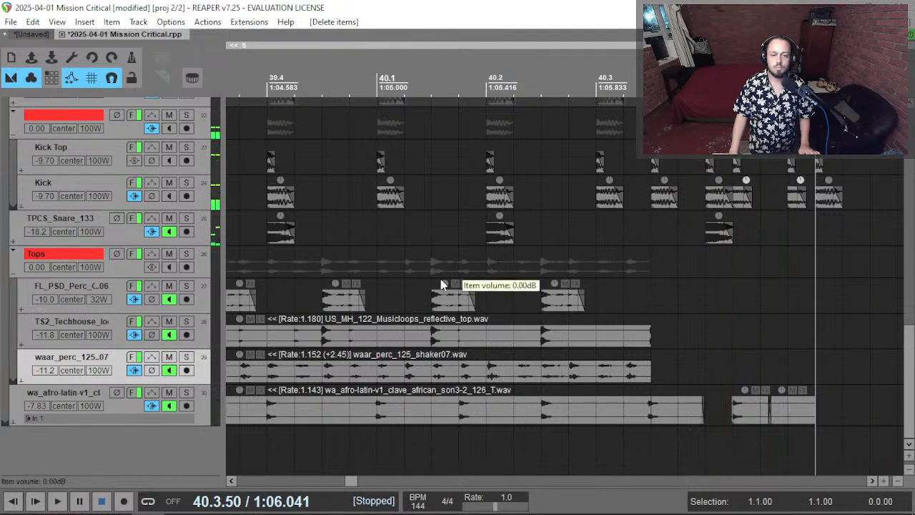
{"action": "left_click", "coordinate": [425, 262]}
{"action": "key", "text": "space"}
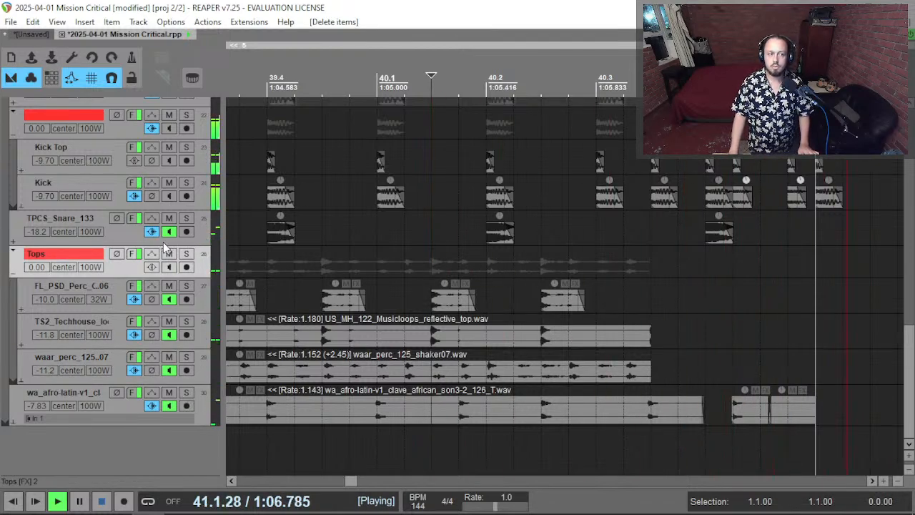
Delete the TPCS_Snare_133 hits from bar 41 onward and play the transition from bar 39.
{"action": "scroll", "coordinate": [521, 255], "scroll_direction": "down", "scroll_amount": 5}
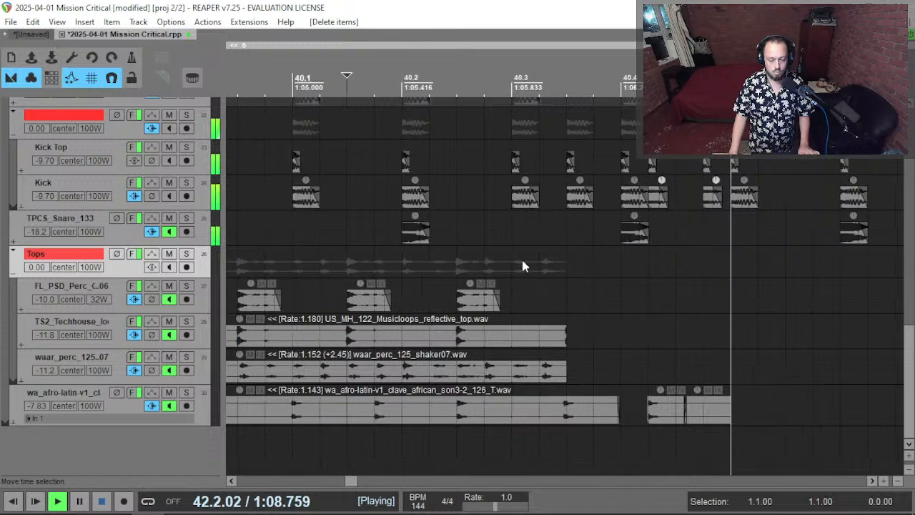
{"action": "scroll", "coordinate": [491, 272], "scroll_direction": "up", "scroll_amount": 2}
{"action": "scroll", "coordinate": [490, 272], "scroll_direction": "down", "scroll_amount": 3}
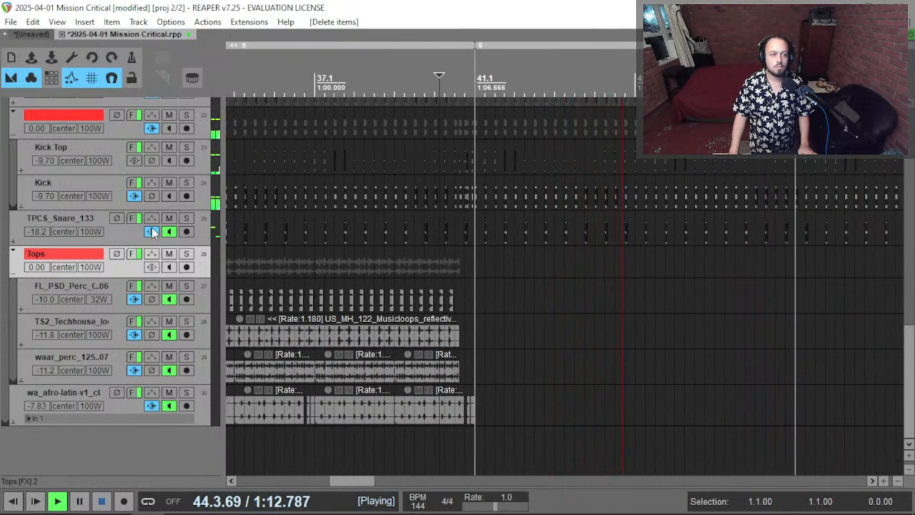
{"action": "scroll", "coordinate": [476, 236], "scroll_direction": "down", "scroll_amount": 2}
{"action": "left_click_drag", "start_coordinate": [489, 236], "coordinate": [772, 235]}
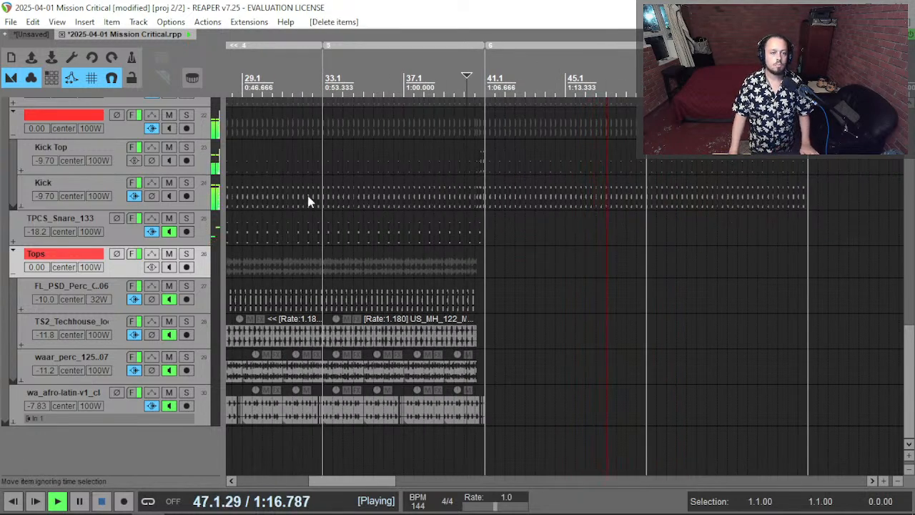
{"action": "scroll", "coordinate": [102, 236], "scroll_direction": "up", "scroll_amount": 3}
{"action": "key", "text": "space"}
{"action": "left_click", "coordinate": [443, 152]}
{"action": "key", "text": "space"}
Insert a new track below Delay Tape and load the Xpand!2 synth on it.
{"action": "scroll", "coordinate": [71, 234], "scroll_direction": "down", "scroll_amount": 3}
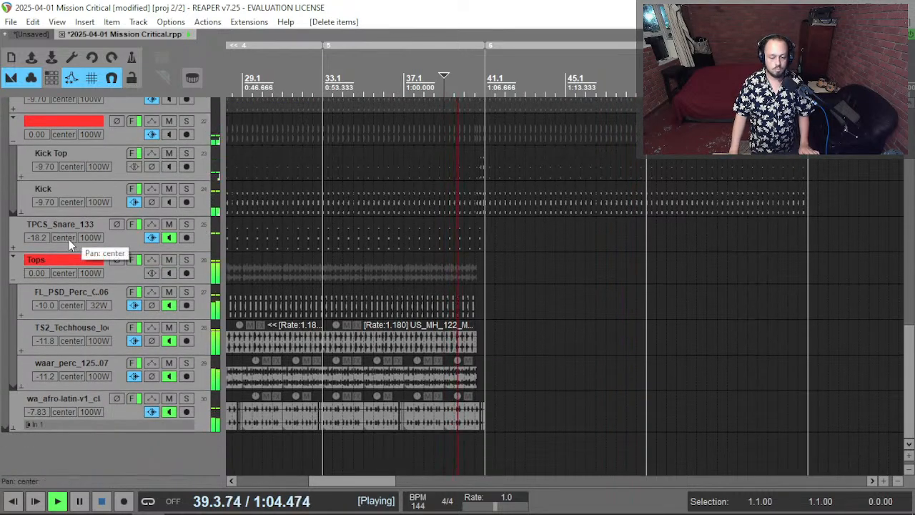
{"action": "scroll", "coordinate": [89, 285], "scroll_direction": "up", "scroll_amount": 4}
{"action": "scroll", "coordinate": [56, 273], "scroll_direction": "up", "scroll_amount": 6}
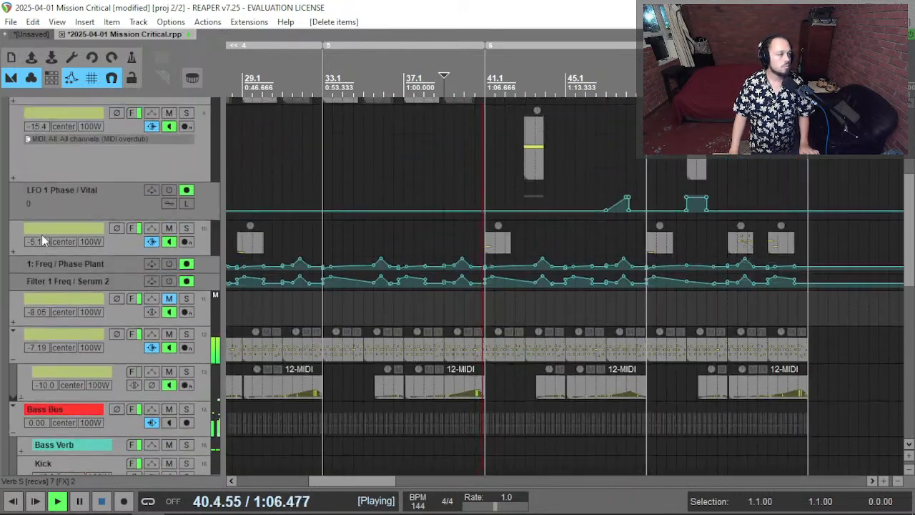
{"action": "scroll", "coordinate": [39, 171], "scroll_direction": "up", "scroll_amount": 4}
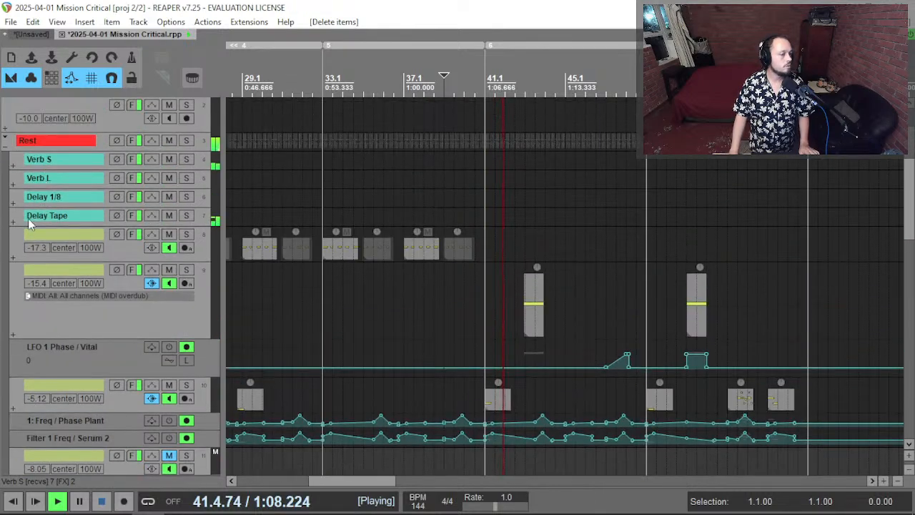
{"action": "left_click", "coordinate": [40, 222]}
{"action": "key", "text": "ctrl+t"}
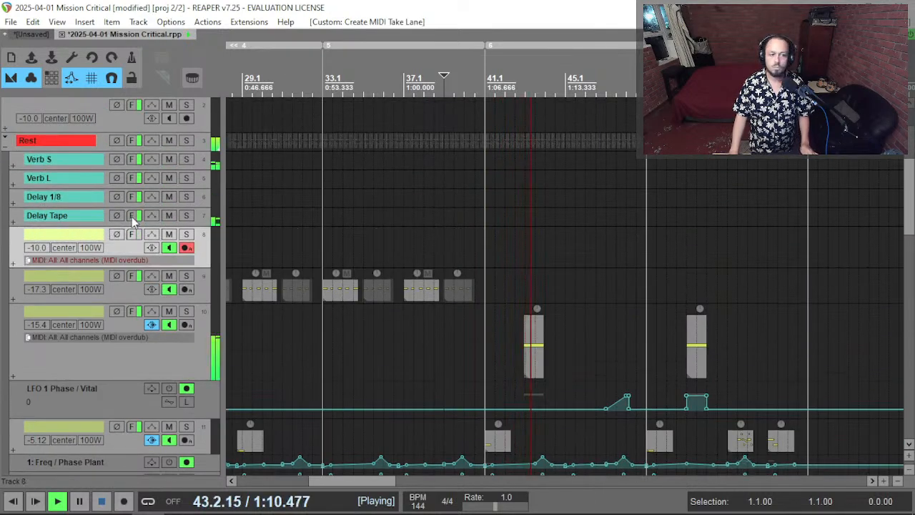
{"action": "key", "text": "f"}
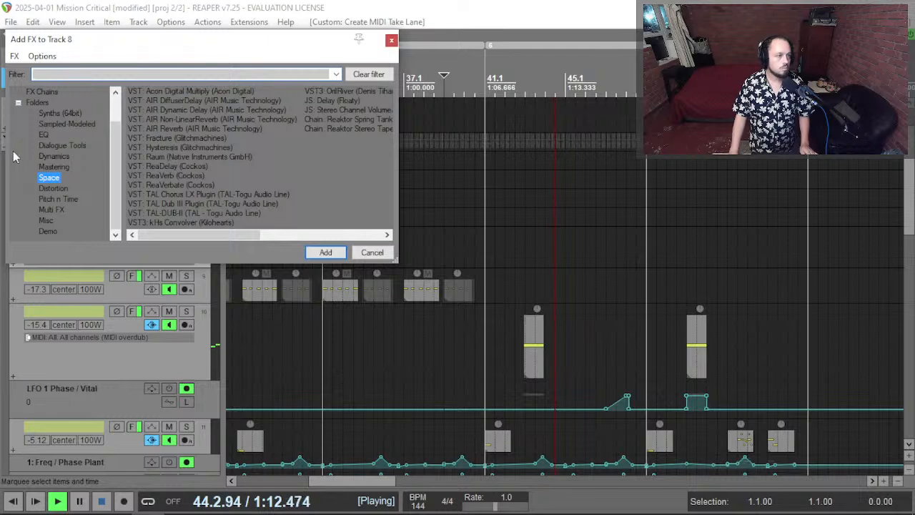
{"action": "left_click", "coordinate": [73, 114]}
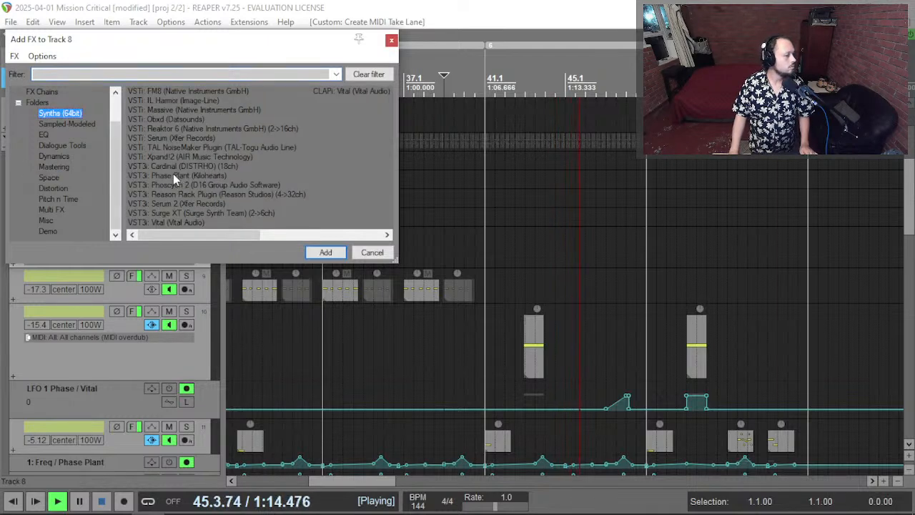
{"action": "left_click", "coordinate": [177, 157]}
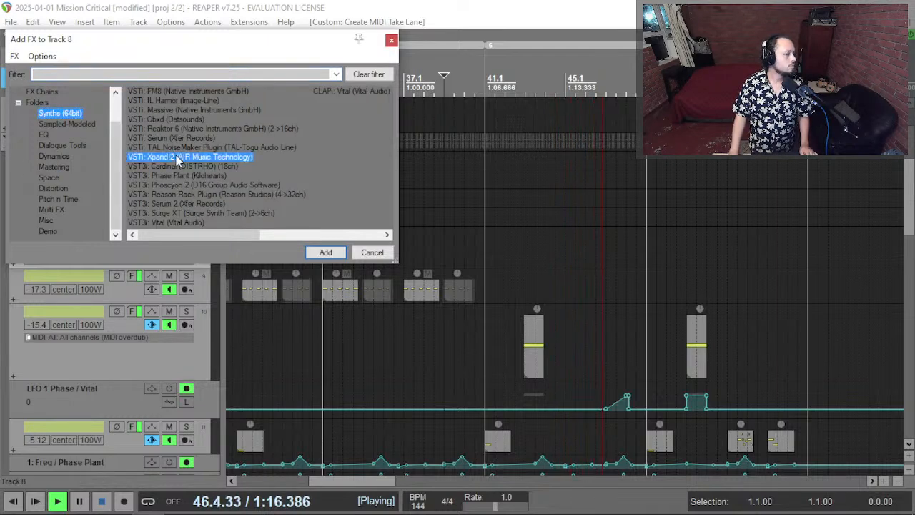
{"action": "double_click", "coordinate": [178, 157]}
Load the +16 Male Ooh Pad preset from the Vocals category in Xpand!2 and close its window.
{"action": "left_click", "coordinate": [575, 494]}
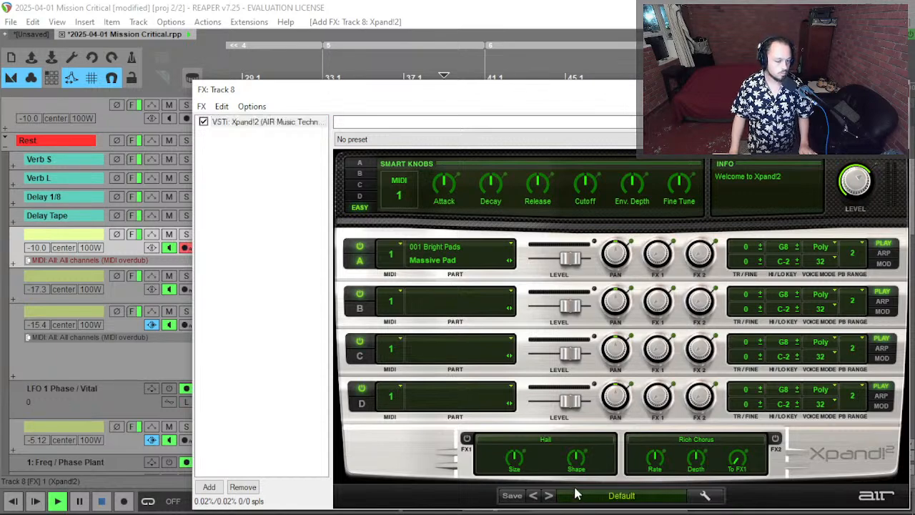
{"action": "left_click", "coordinate": [597, 495]}
{"action": "mouse_move", "coordinate": [606, 364]}
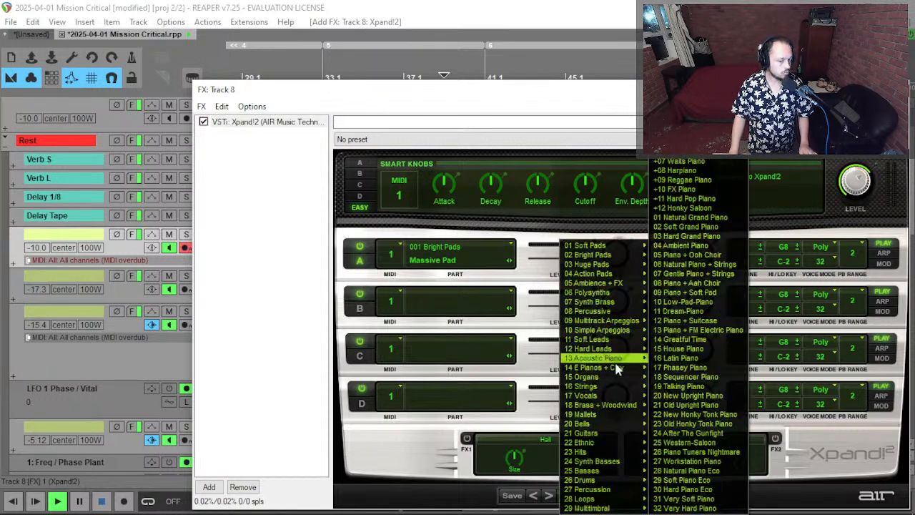
{"action": "mouse_move", "coordinate": [608, 395]}
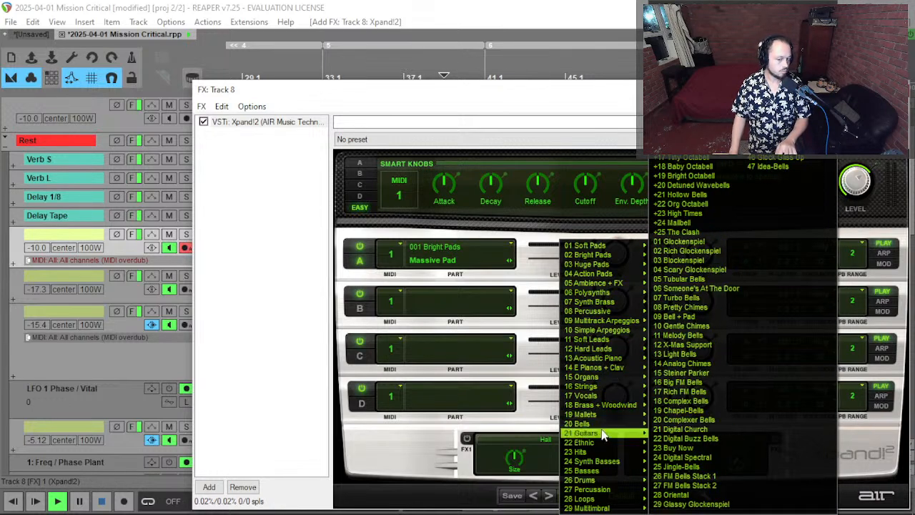
{"action": "mouse_move", "coordinate": [600, 436]}
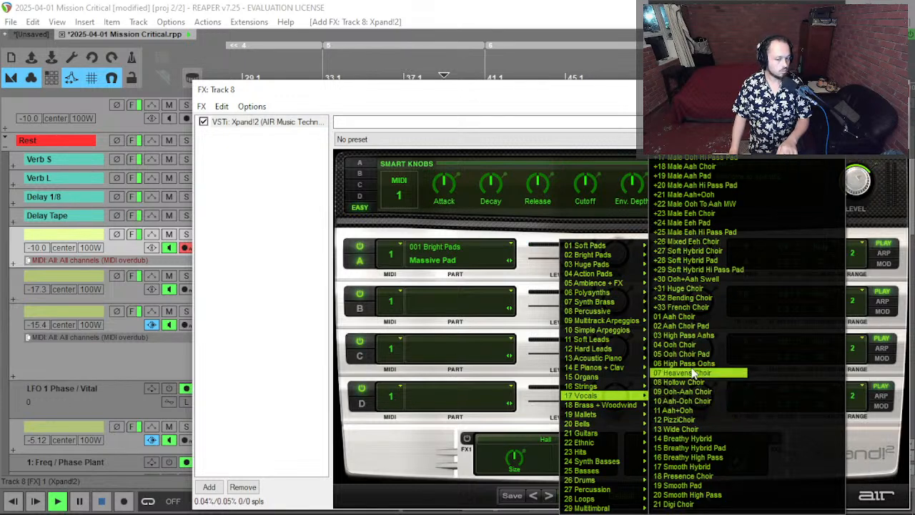
{"action": "left_click", "coordinate": [734, 158]}
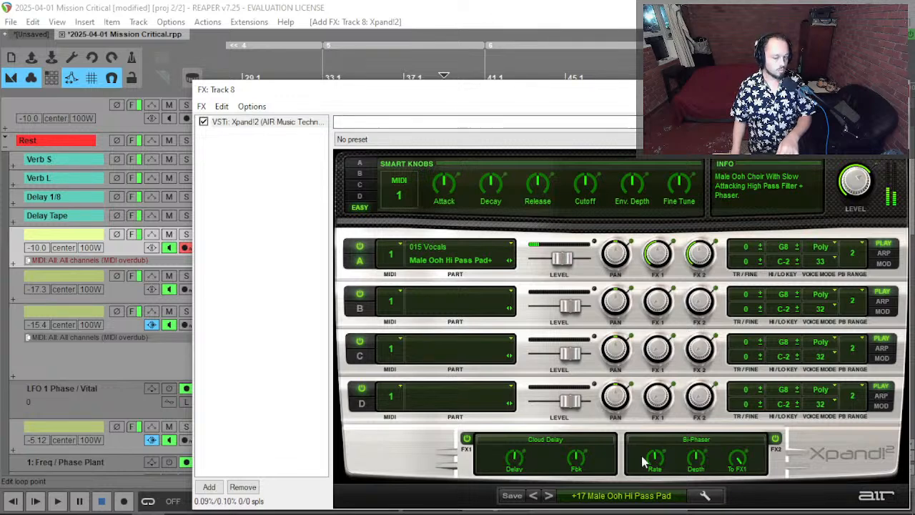
{"action": "left_click", "coordinate": [551, 500]}
{"action": "left_click", "coordinate": [534, 496]}
{"action": "left_click", "coordinate": [534, 496]}
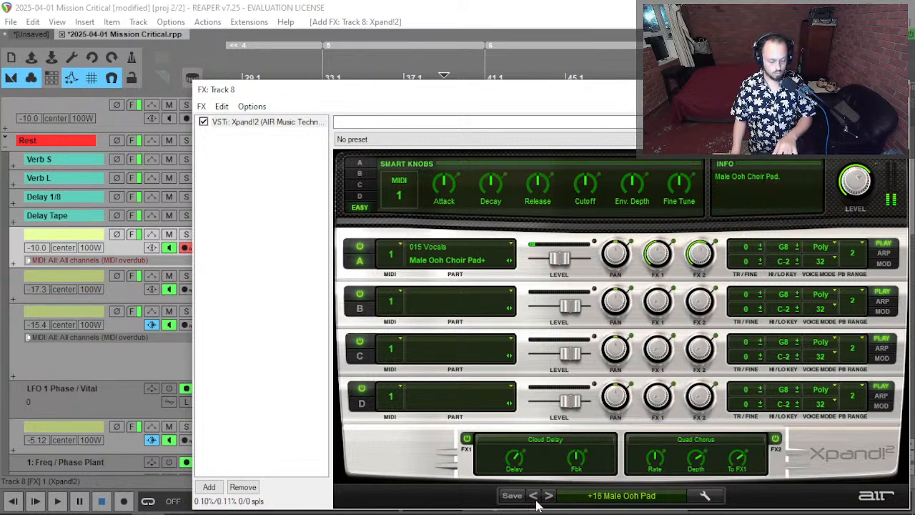
{"action": "key", "text": "Escape"}
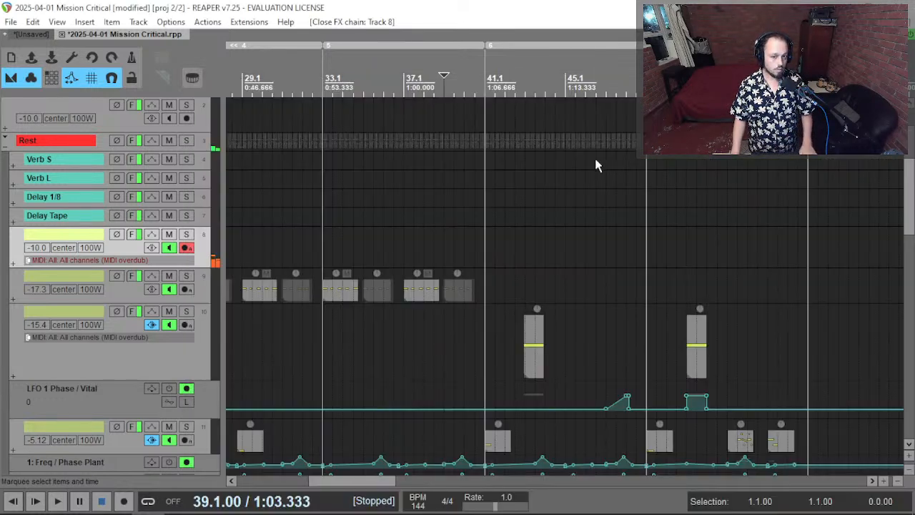
Play the transition from bar 40 and open the 11-MIDI take at bar 41 to check its notes.
{"action": "left_click", "coordinate": [477, 250]}
{"action": "key", "text": "space"}
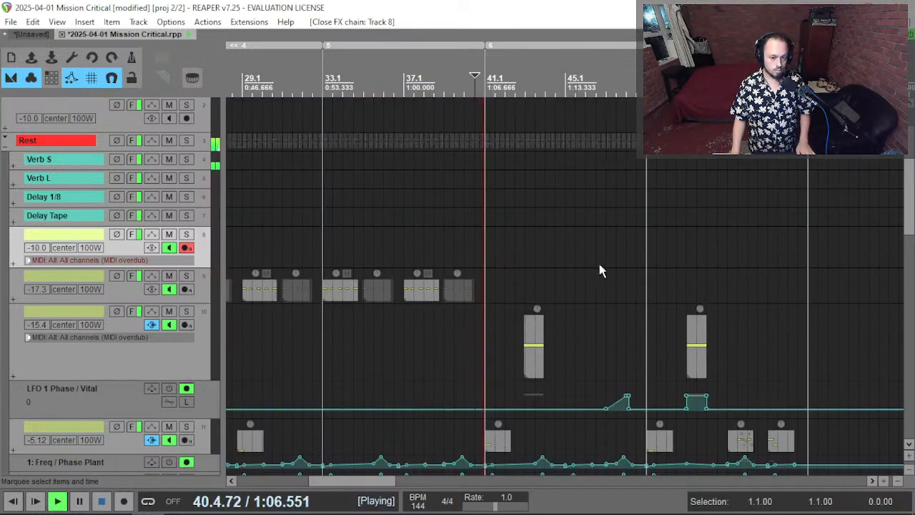
{"action": "key", "text": "space"}
{"action": "key", "text": "space"}
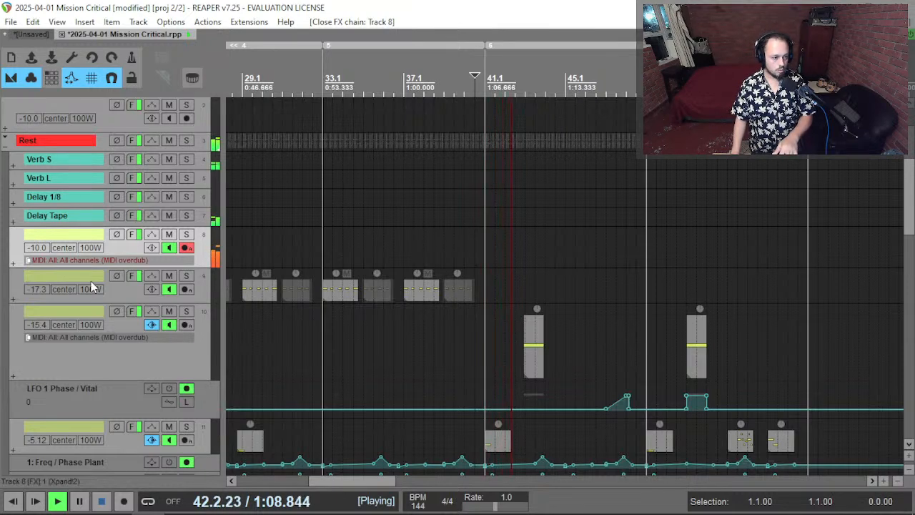
{"action": "scroll", "coordinate": [111, 286], "scroll_direction": "down", "scroll_amount": 3}
{"action": "scroll", "coordinate": [110, 290], "scroll_direction": "down", "scroll_amount": 3}
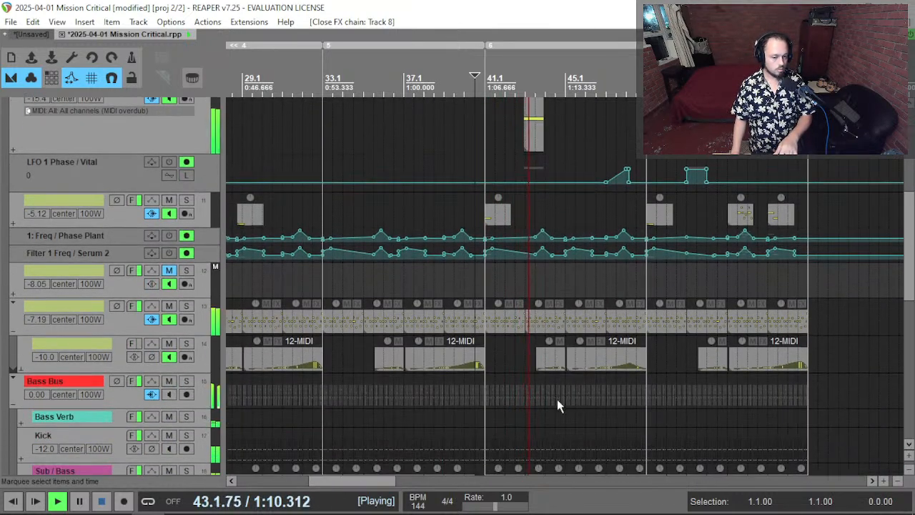
{"action": "double_click", "coordinate": [504, 324]}
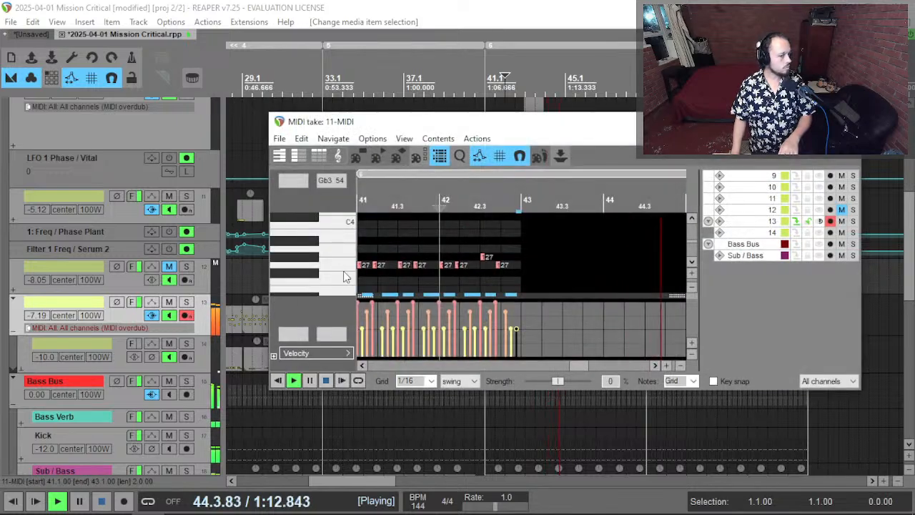
{"action": "key", "text": "Escape"}
Select the new Xpand!2 track for MIDI input and play from 41.1.
{"action": "scroll", "coordinate": [183, 196], "scroll_direction": "up", "scroll_amount": 8}
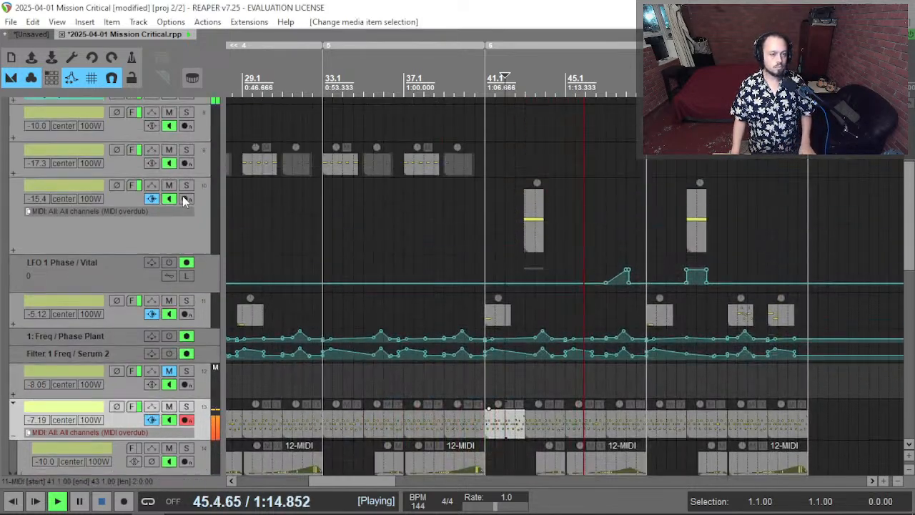
{"action": "left_click", "coordinate": [434, 239]}
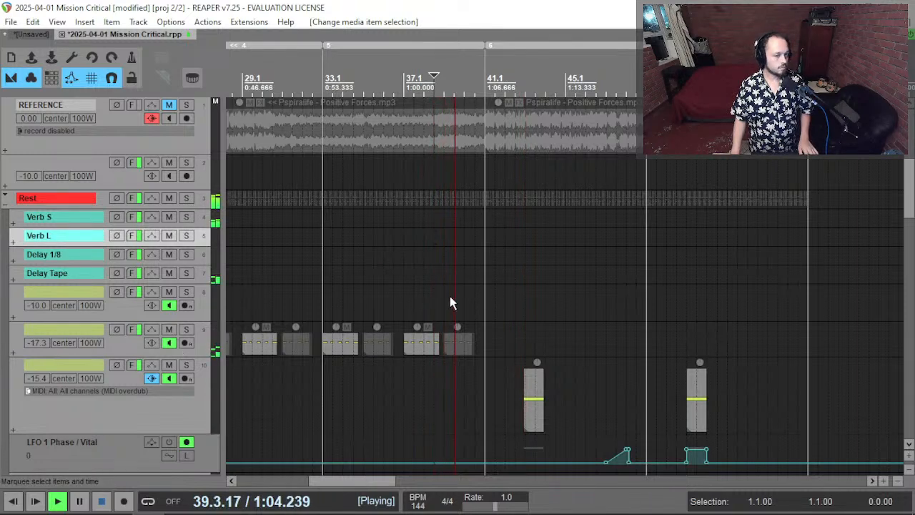
{"action": "left_click", "coordinate": [484, 317]}
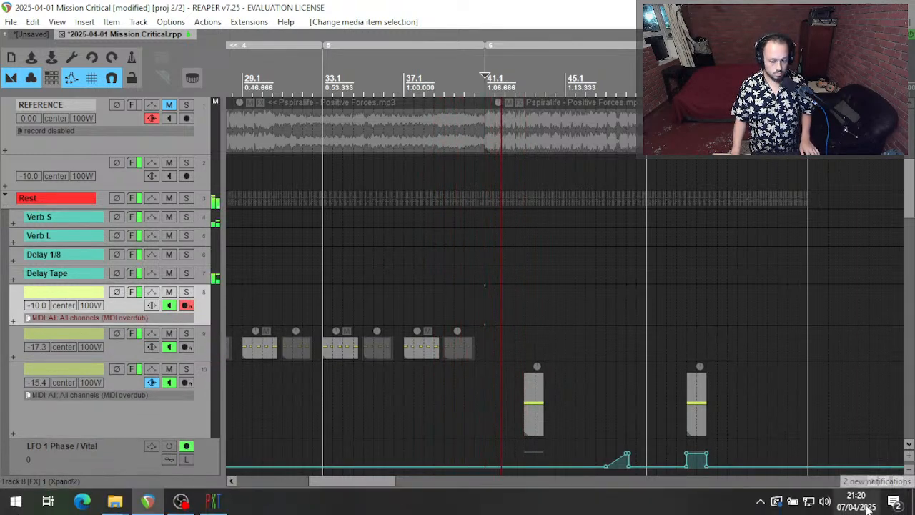
Stop playback and record a MIDI chord take on the Xpand!2 track from 41.1 to about bar 48.
{"action": "key", "text": "space"}
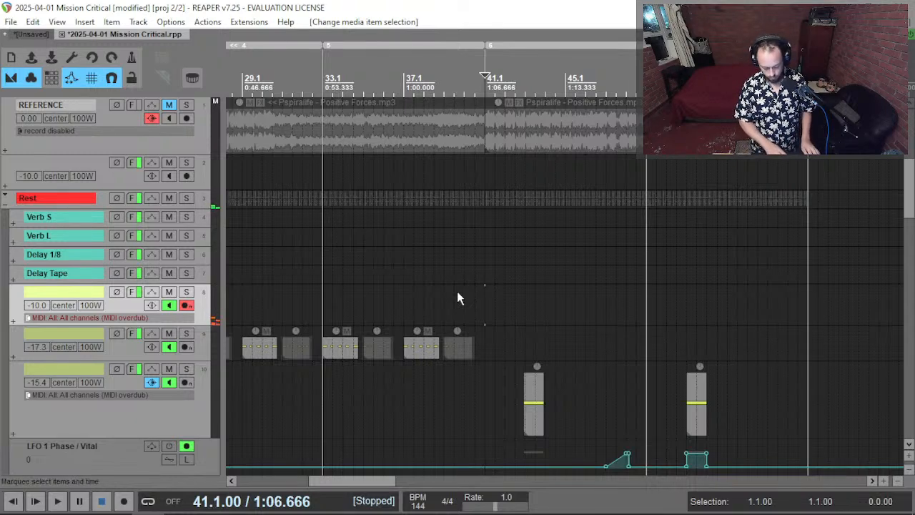
{"action": "key", "text": "ctrl+r"}
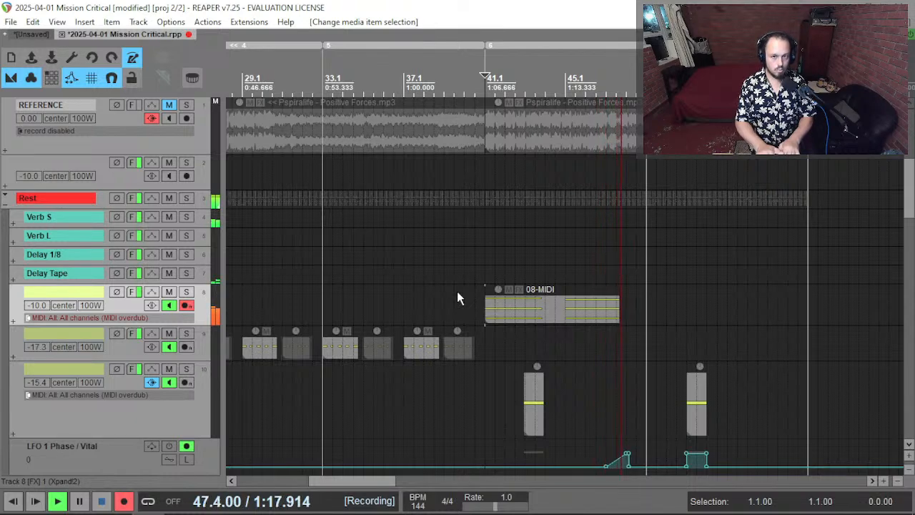
{"action": "key", "text": "space"}
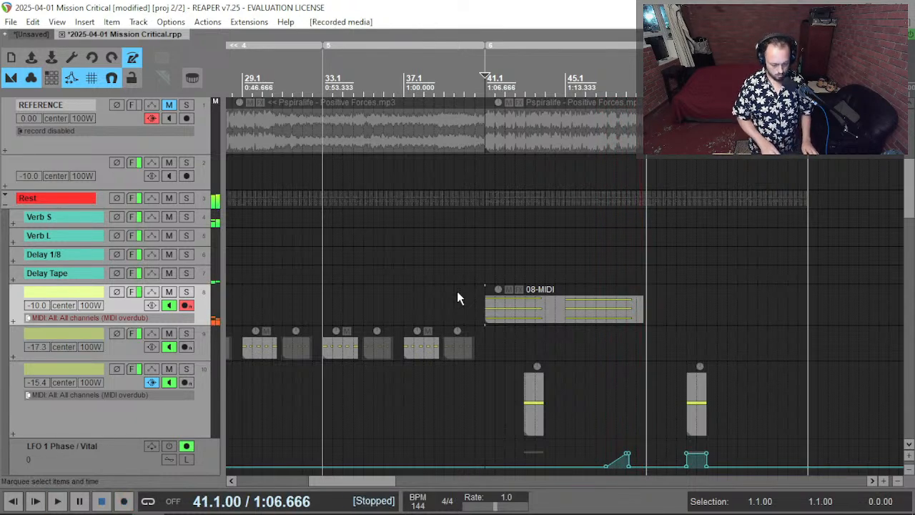
Play back the recorded 08-MIDI pad take from 41.1, then select it and save the project.
{"action": "key", "text": "space"}
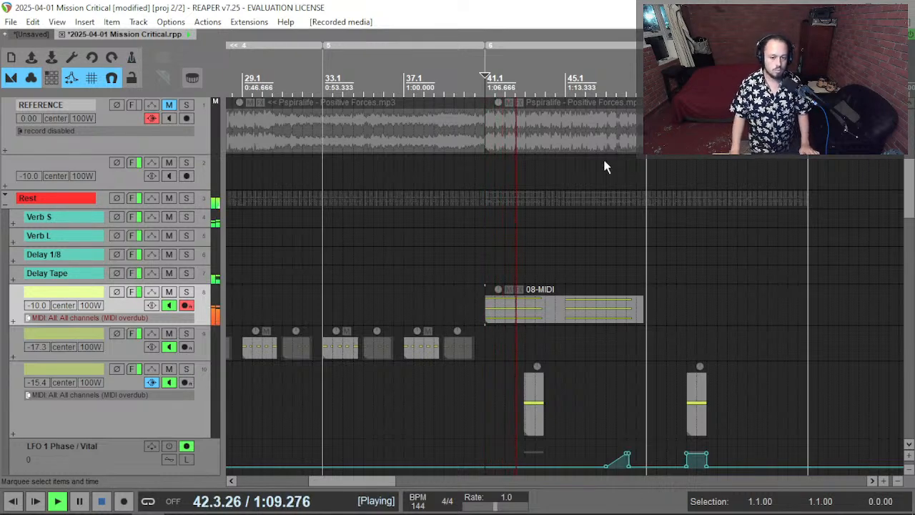
{"action": "scroll", "coordinate": [18, 306], "scroll_direction": "down", "scroll_amount": 3}
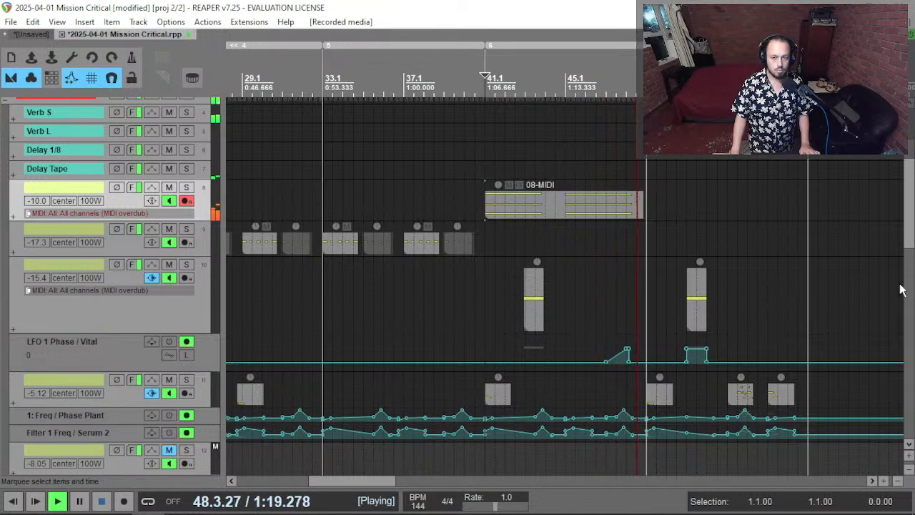
{"action": "key", "text": "space"}
{"action": "left_click", "coordinate": [575, 214]}
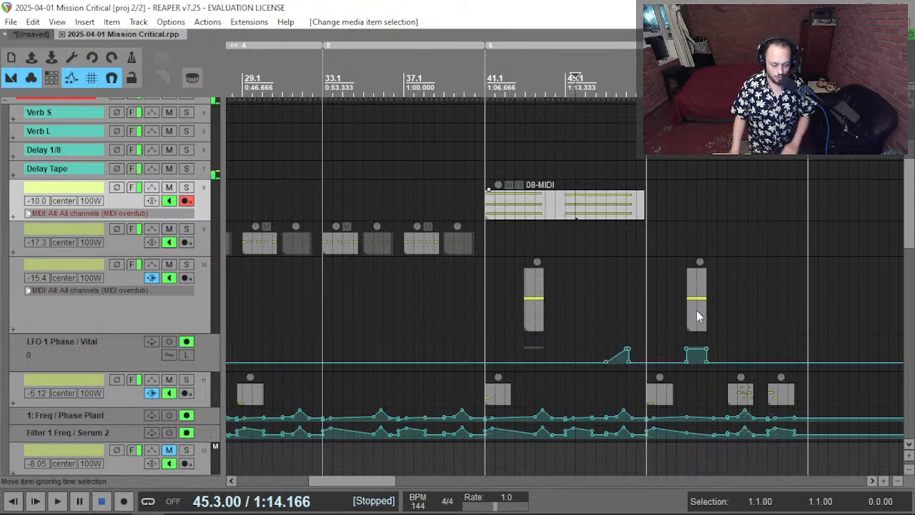
Return to the project start, close the Mission Critical project and go to the start of the unsaved one.
{"action": "key", "text": "Home"}
{"action": "scroll", "coordinate": [669, 304], "scroll_direction": "down", "scroll_amount": 5}
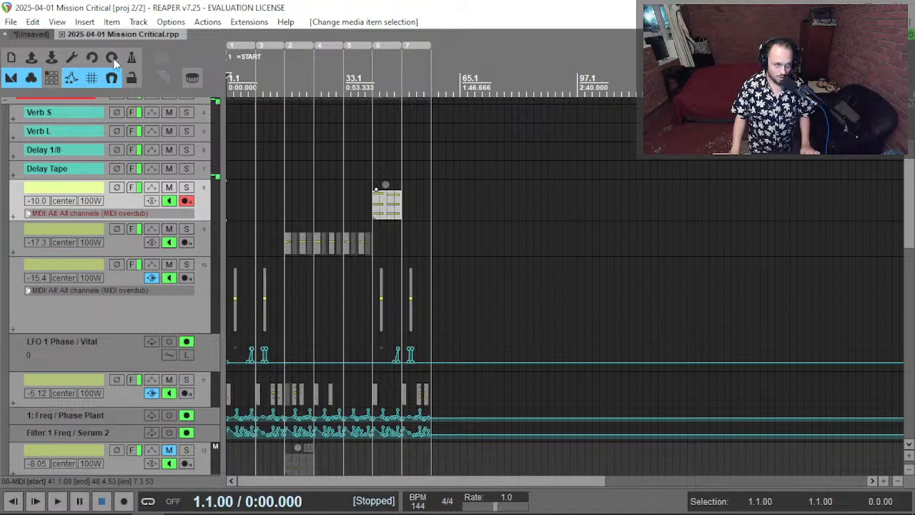
{"action": "left_click", "coordinate": [62, 35]}
{"action": "key", "text": "Home"}
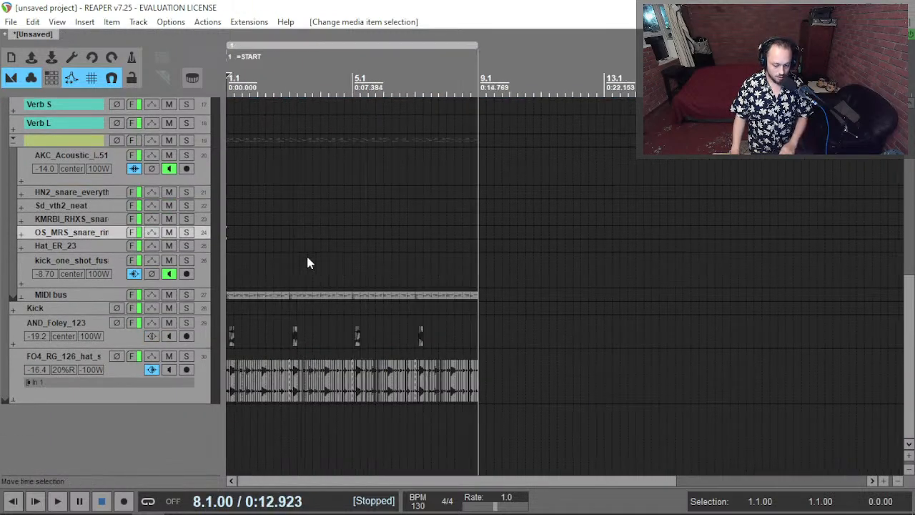
Play the unsaved 130 BPM project from the start and check the Volume/Pan Smoother in the monitoring FX chain.
{"action": "key", "text": "space"}
{"action": "key", "text": "space"}
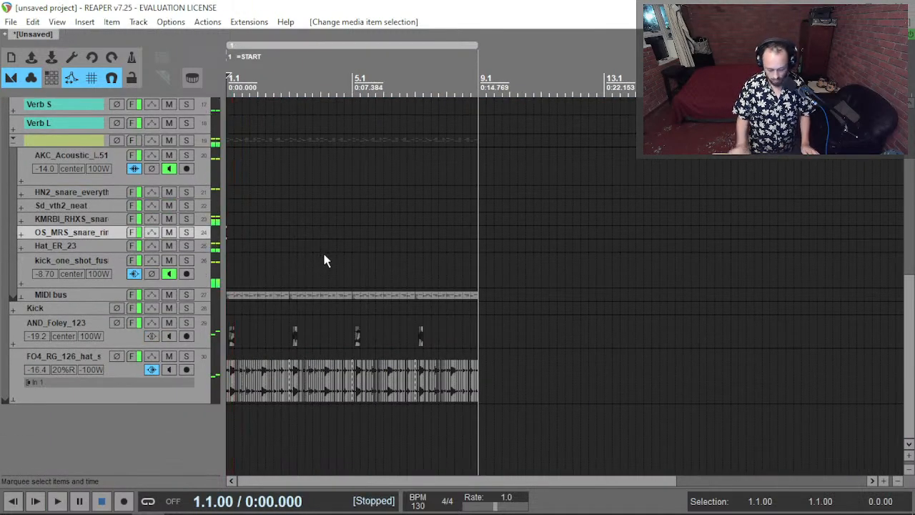
{"action": "key", "text": "shift+m"}
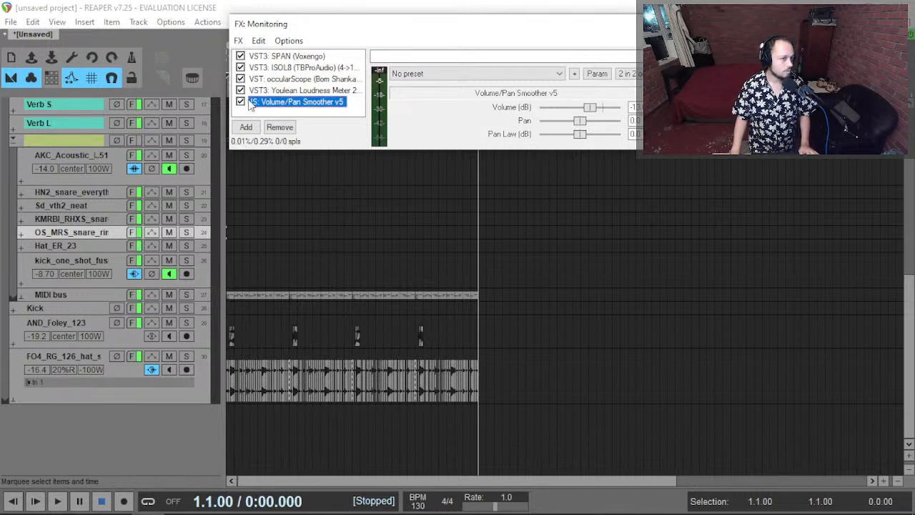
{"action": "key", "text": "shift+m"}
{"action": "key", "text": "space"}
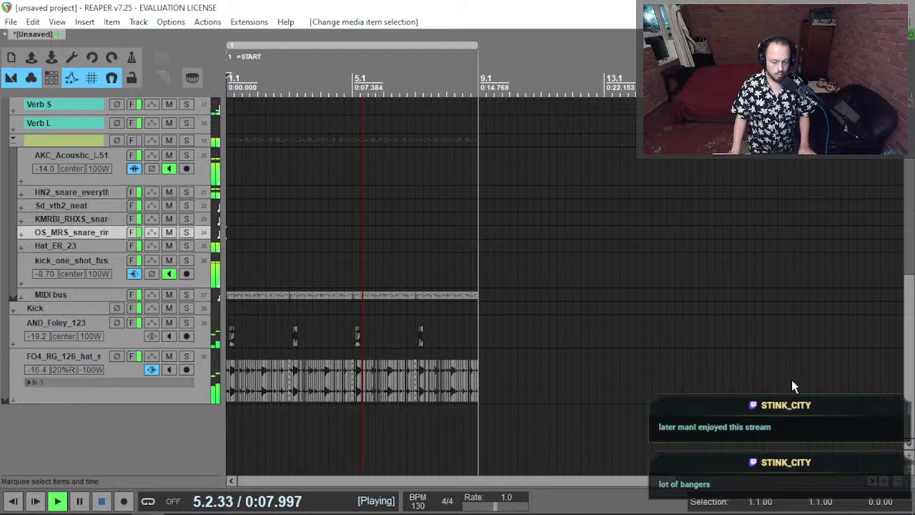
Set the volume of track 9, the Serum 2 chord track, to 0.08 dB during playback and listen to the loop.
{"action": "left_click", "coordinate": [41, 398]}
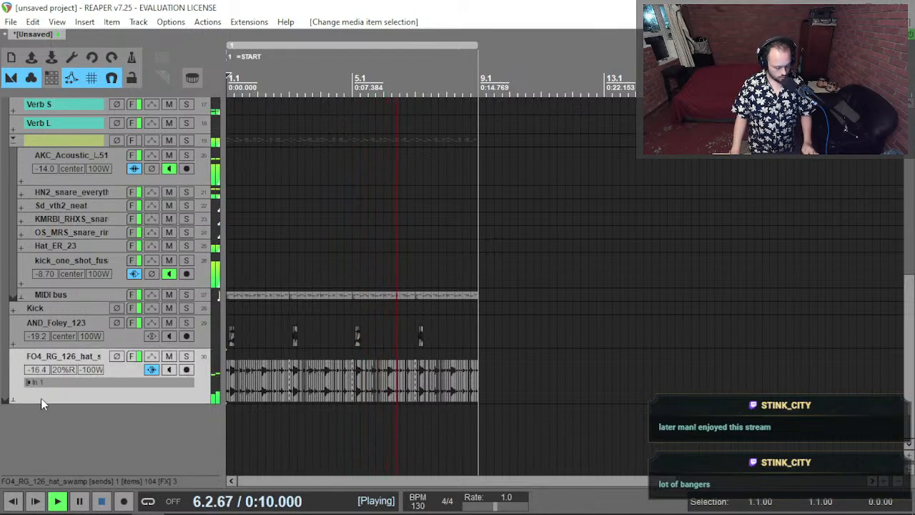
{"action": "scroll", "coordinate": [41, 398], "scroll_direction": "up", "scroll_amount": 8}
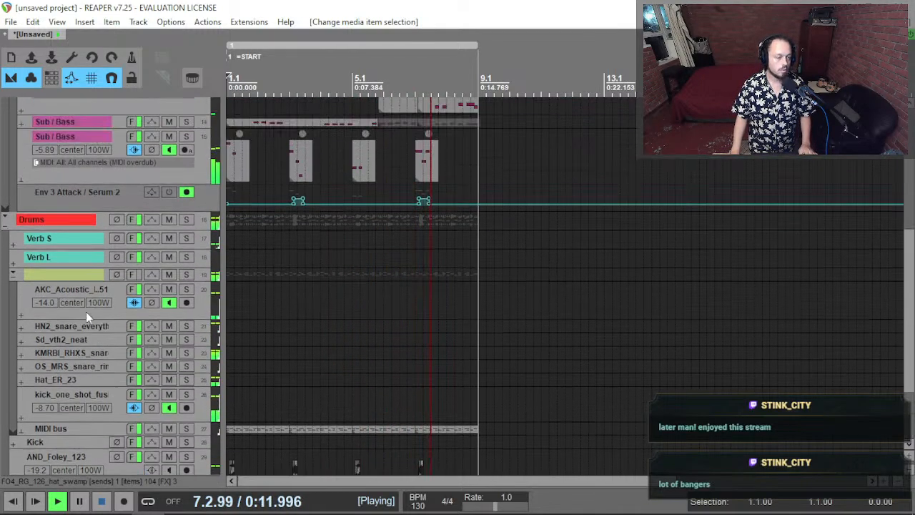
{"action": "scroll", "coordinate": [93, 281], "scroll_direction": "up", "scroll_amount": 7}
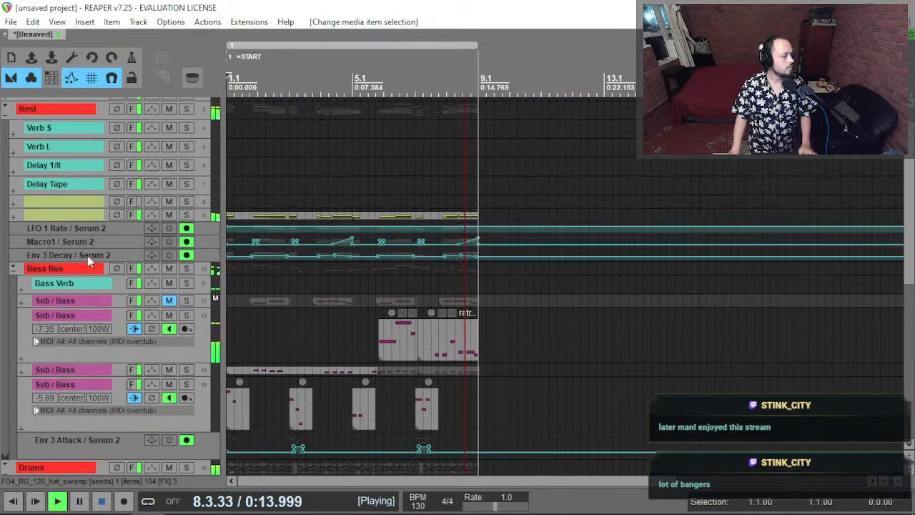
{"action": "left_click", "coordinate": [72, 216]}
{"action": "scroll", "coordinate": [37, 234], "scroll_direction": "up", "scroll_amount": 10}
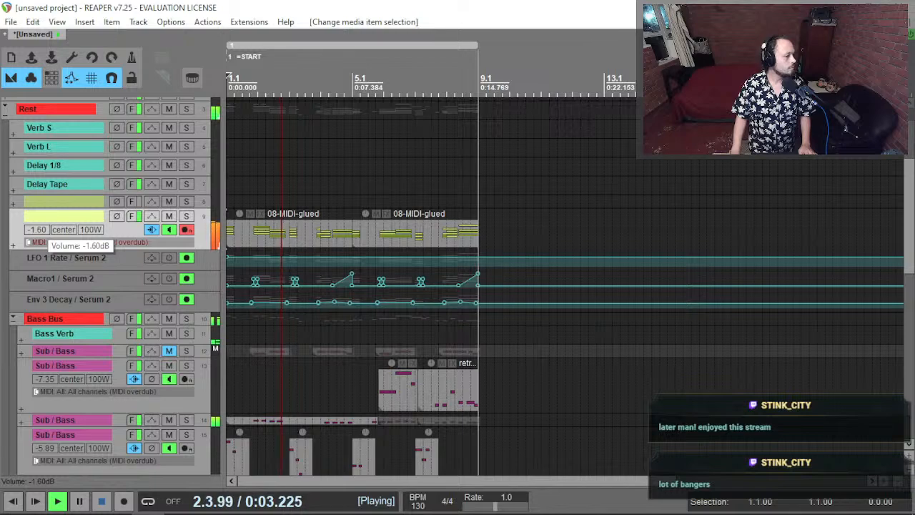
{"action": "scroll", "coordinate": [37, 234], "scroll_direction": "up", "scroll_amount": 2}
{"action": "scroll", "coordinate": [51, 285], "scroll_direction": "down", "scroll_amount": 4}
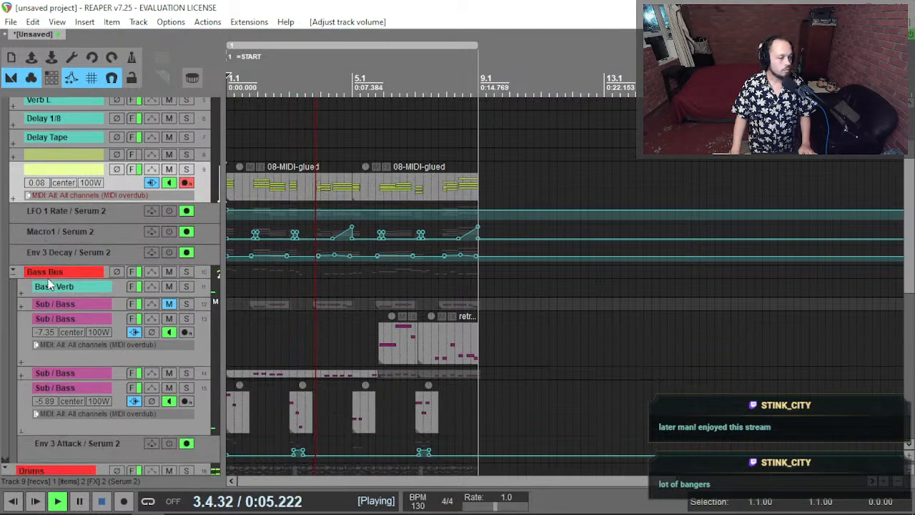
{"action": "scroll", "coordinate": [53, 284], "scroll_direction": "down", "scroll_amount": 5}
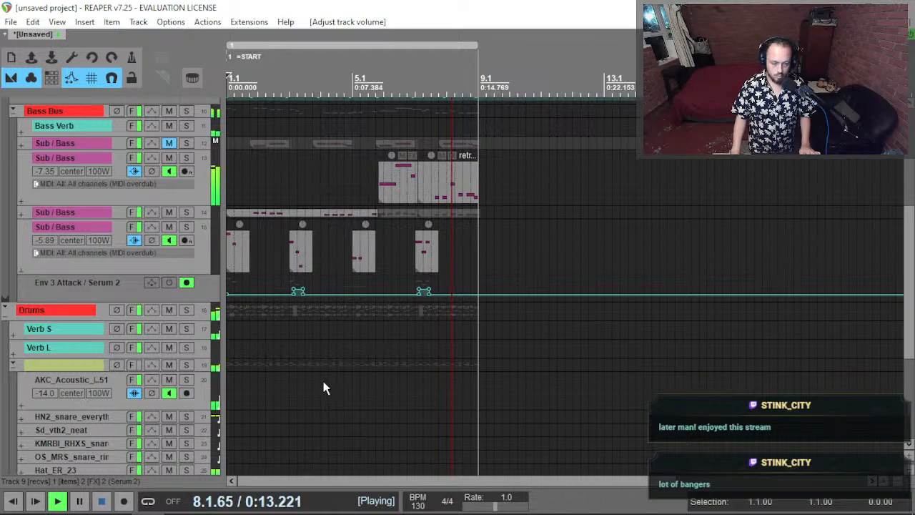
{"action": "key", "text": "space"}
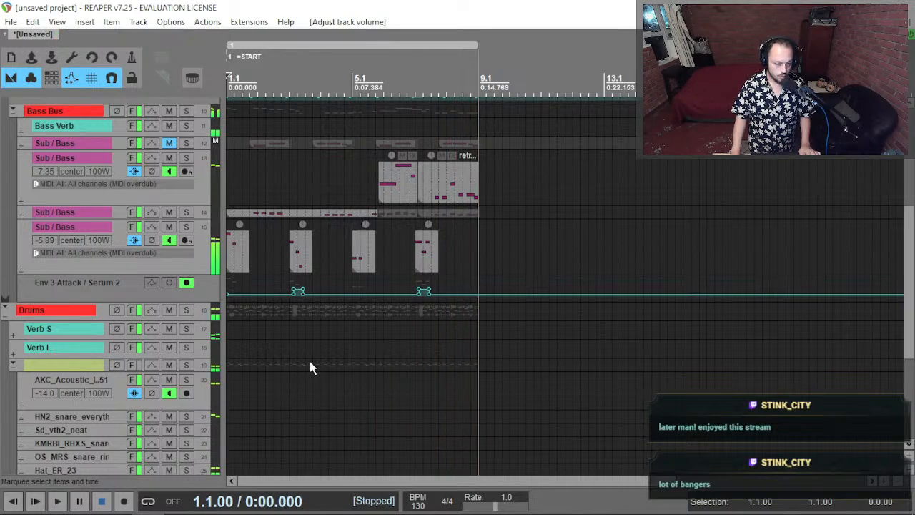
{"action": "key", "text": "ctrl+s"}
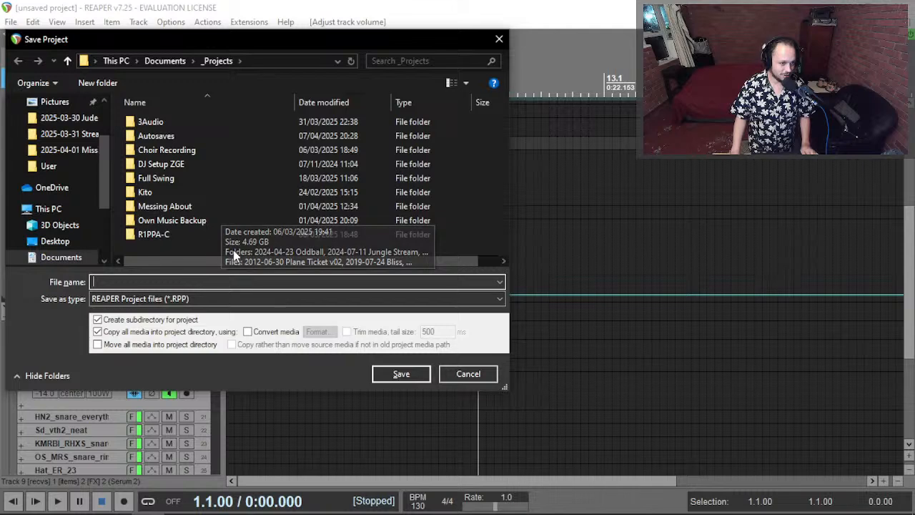
{"action": "left_click", "coordinate": [169, 225]}
{"action": "double_click", "coordinate": [169, 224]}
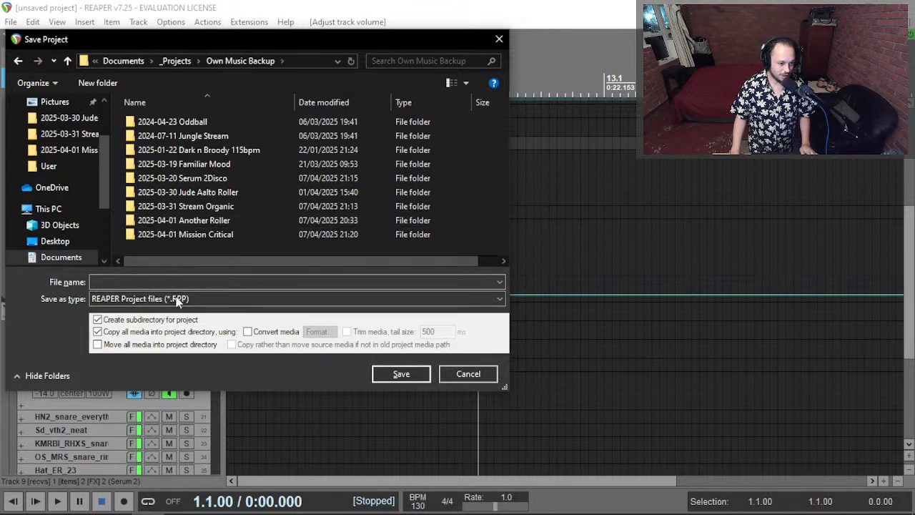
{"action": "left_click", "coordinate": [217, 282]}
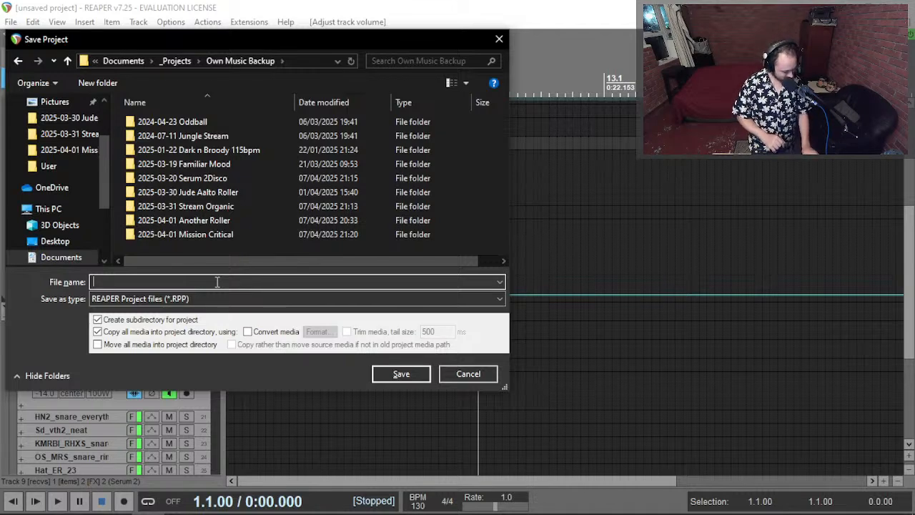
{"action": "type", "text": "2025-04"}
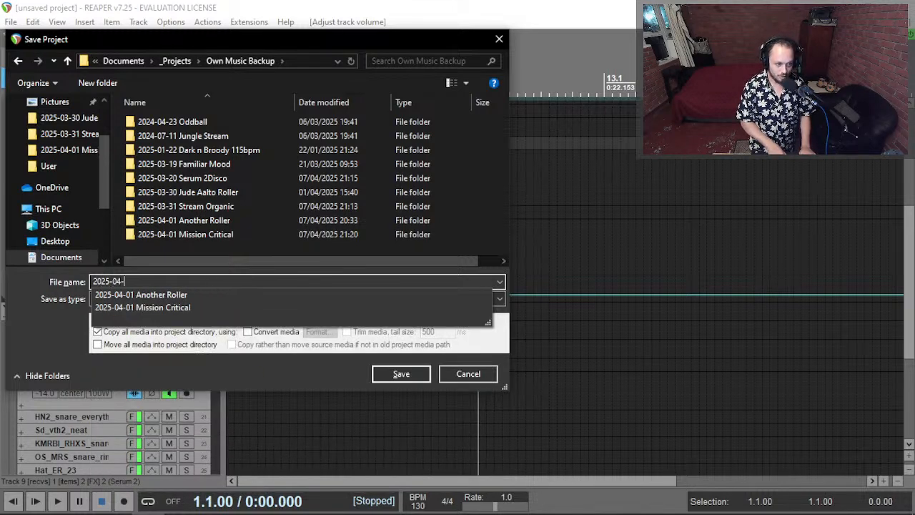
{"action": "type", "text": "-06"}
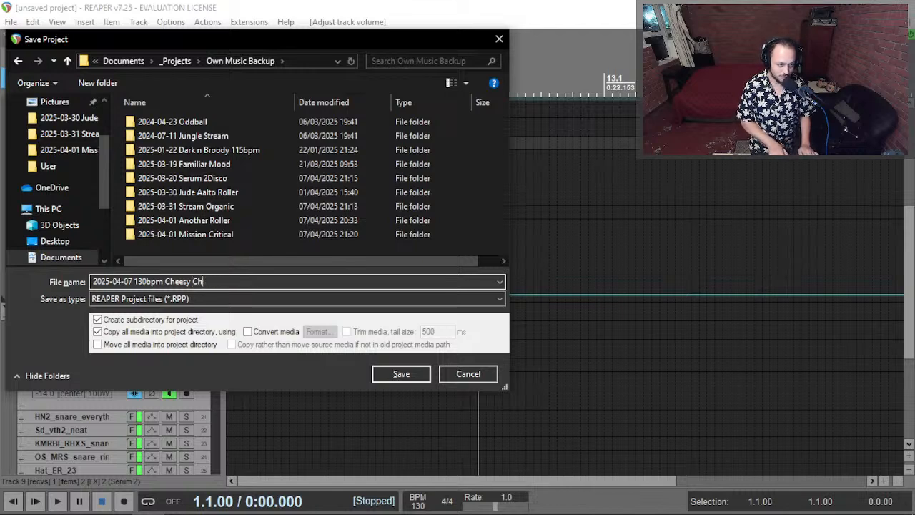
{"action": "key", "text": "Return"}
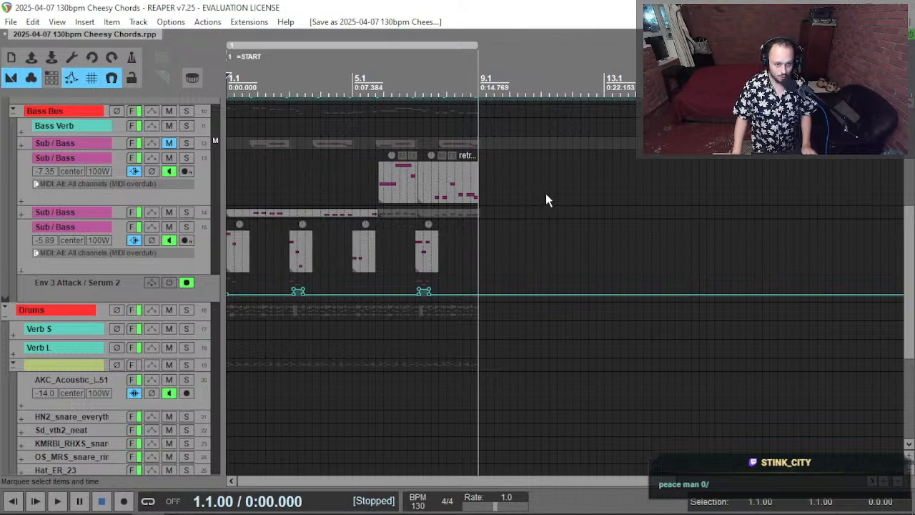
Look over the arrangement and track list, from the drum tracks up to the bass, chord and REFERENCE tracks.
{"action": "left_click", "coordinate": [286, 365]}
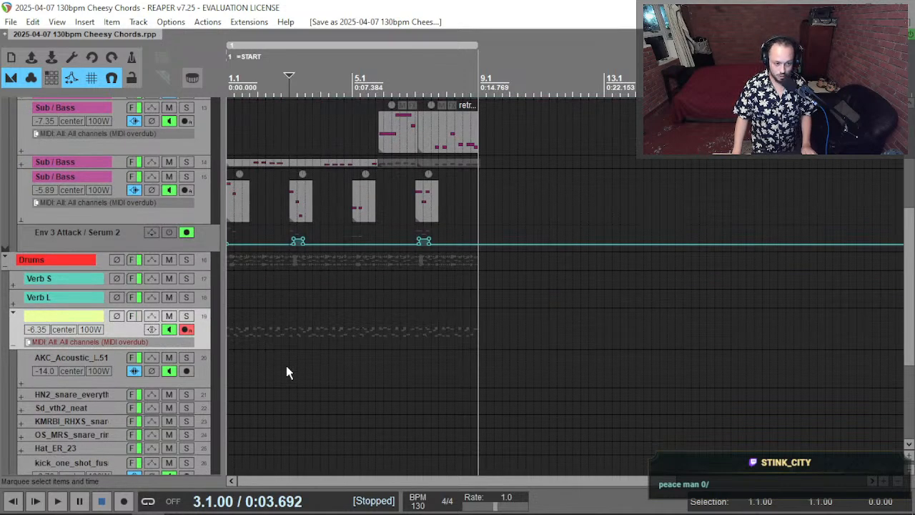
{"action": "left_click", "coordinate": [286, 365]}
{"action": "right_click", "coordinate": [270, 371]}
{"action": "left_click", "coordinate": [220, 339]}
{"action": "left_click", "coordinate": [228, 340]}
{"action": "scroll", "coordinate": [229, 339], "scroll_direction": "down", "scroll_amount": 2}
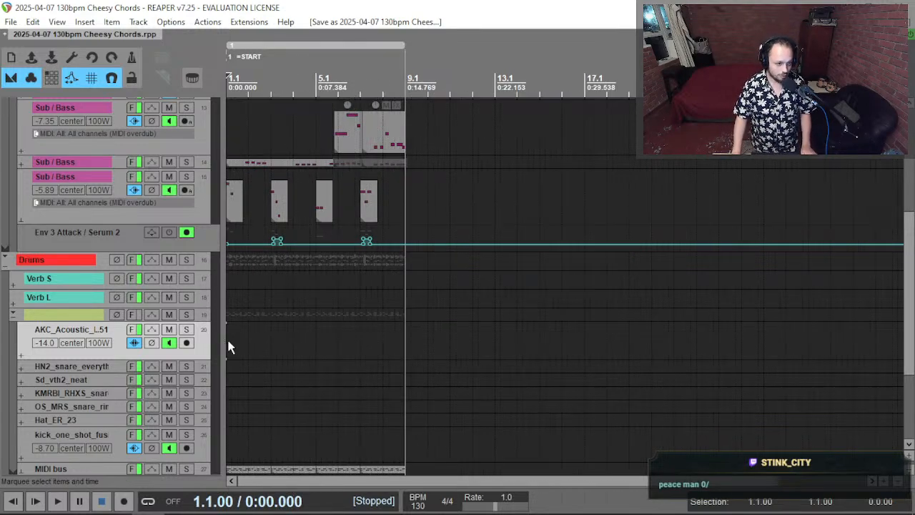
{"action": "scroll", "coordinate": [166, 345], "scroll_direction": "up", "scroll_amount": 6}
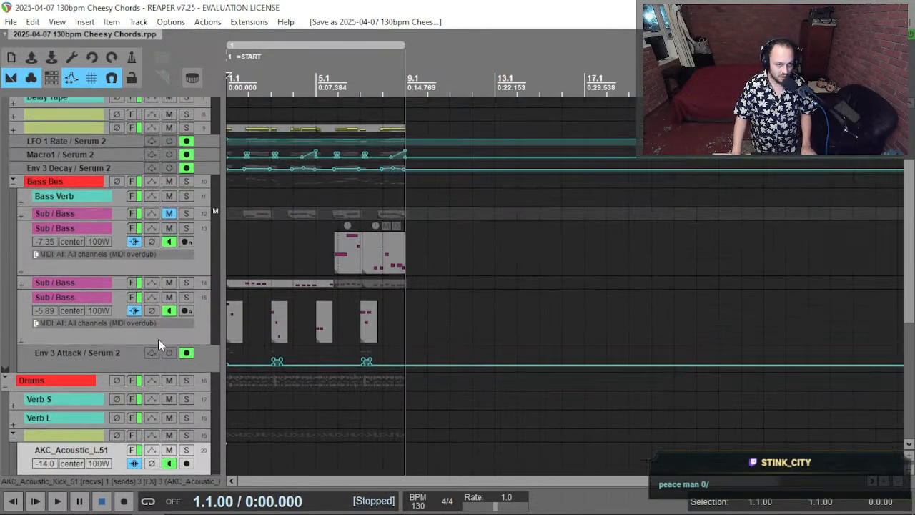
{"action": "scroll", "coordinate": [172, 309], "scroll_direction": "up", "scroll_amount": 3}
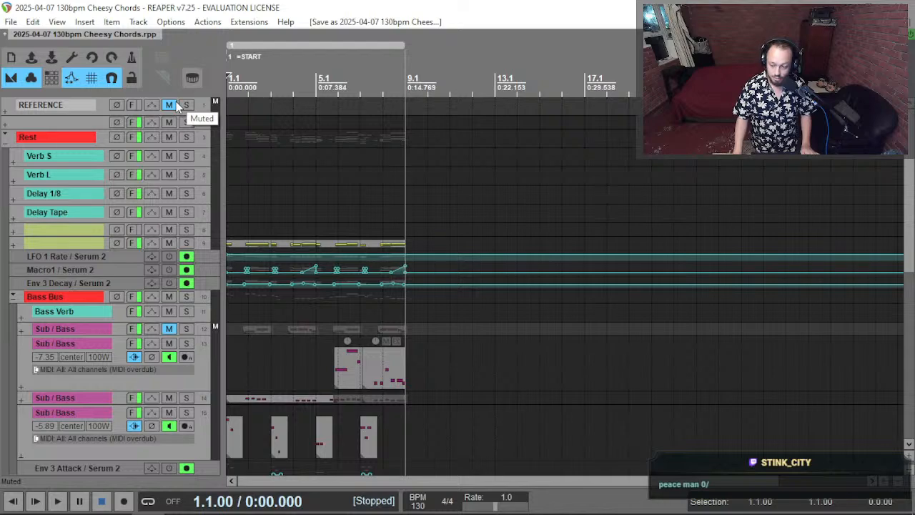
{"action": "scroll", "coordinate": [176, 108], "scroll_direction": "down", "scroll_amount": 5}
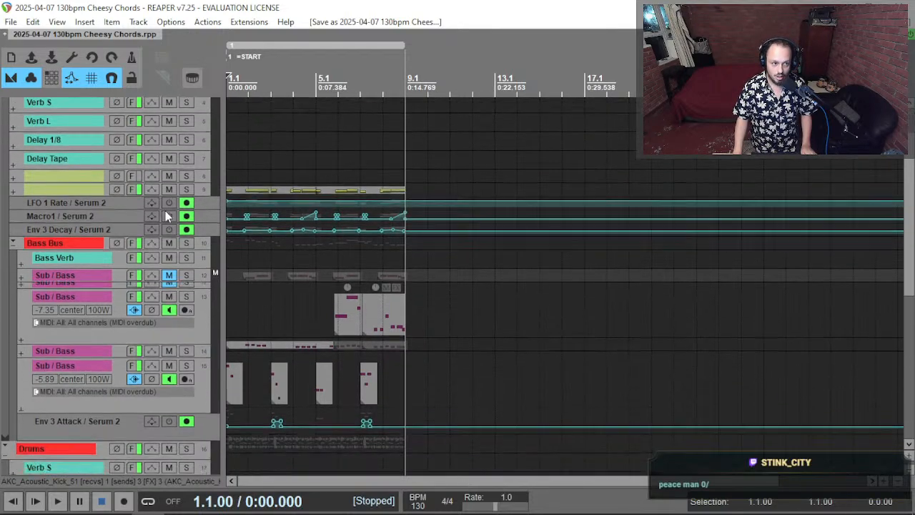
{"action": "scroll", "coordinate": [168, 216], "scroll_direction": "down", "scroll_amount": 1}
{"action": "scroll", "coordinate": [168, 211], "scroll_direction": "up", "scroll_amount": 2}
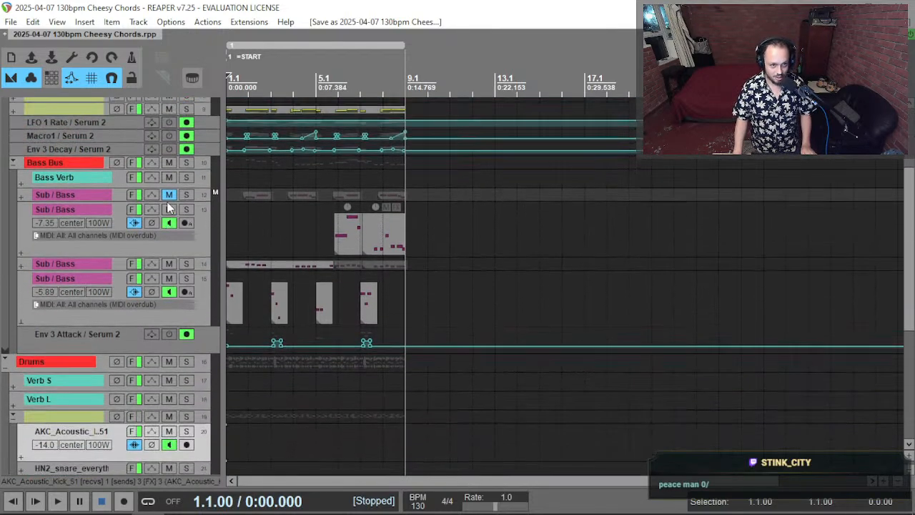
{"action": "scroll", "coordinate": [168, 206], "scroll_direction": "up", "scroll_amount": 3}
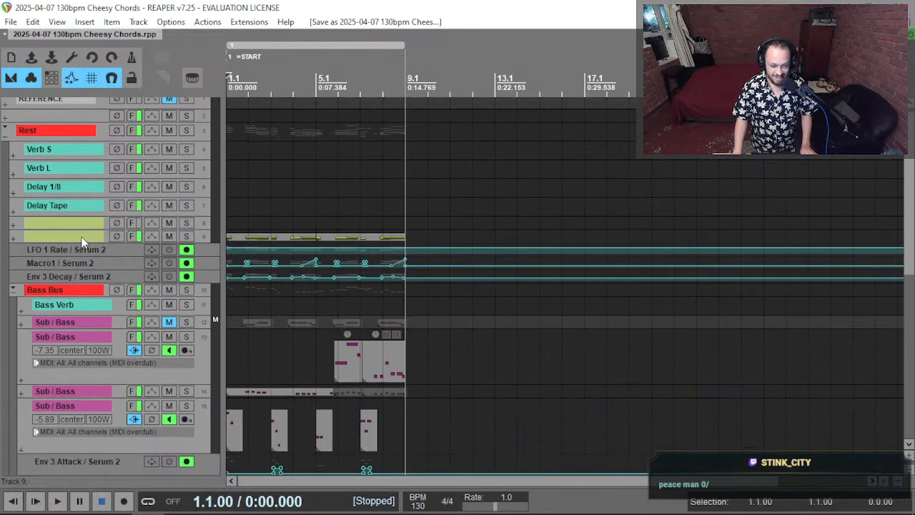
Select the second 08-MIDI-glued item on track 9, return to the start and save the project.
{"action": "left_click", "coordinate": [82, 241]}
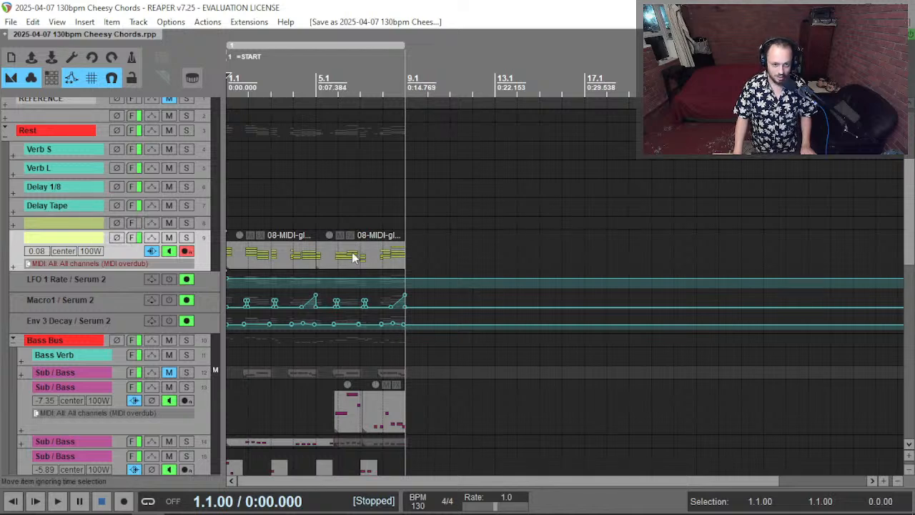
{"action": "left_click", "coordinate": [341, 219]}
{"action": "left_click", "coordinate": [281, 241]}
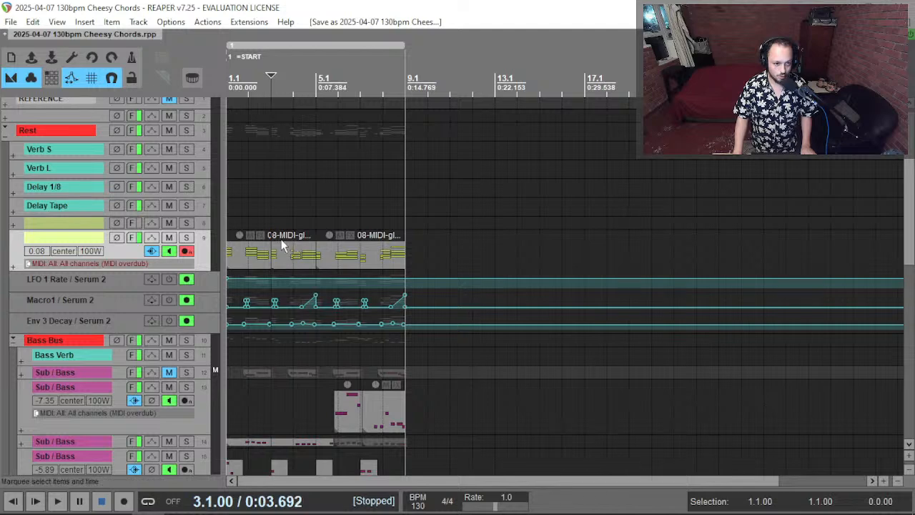
{"action": "left_click", "coordinate": [341, 258]}
{"action": "key", "text": "Home"}
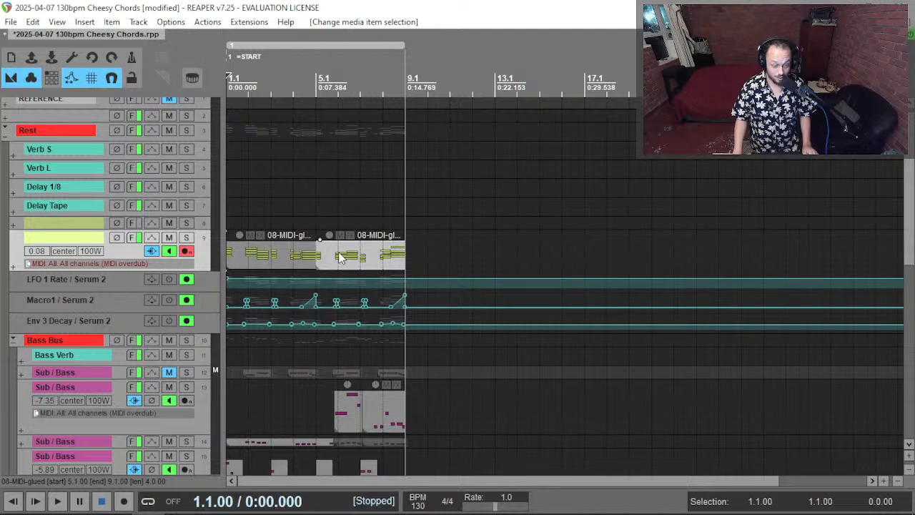
{"action": "key", "text": "ctrl+s"}
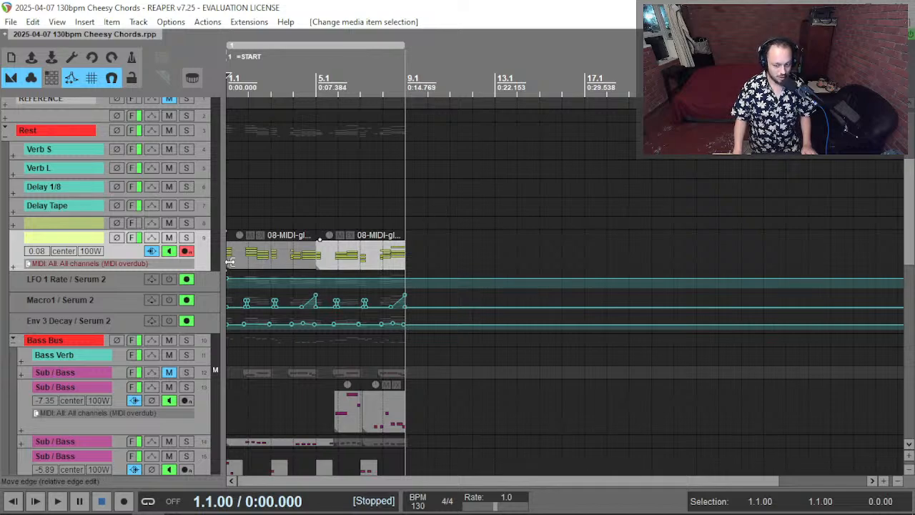
Examine the bass and drum tracks, placing the edit cursor at 9.1.00 and inspecting the FO4_RG_126_hat_swamp.wav slices up close.
{"action": "scroll", "coordinate": [168, 263], "scroll_direction": "down", "scroll_amount": 5}
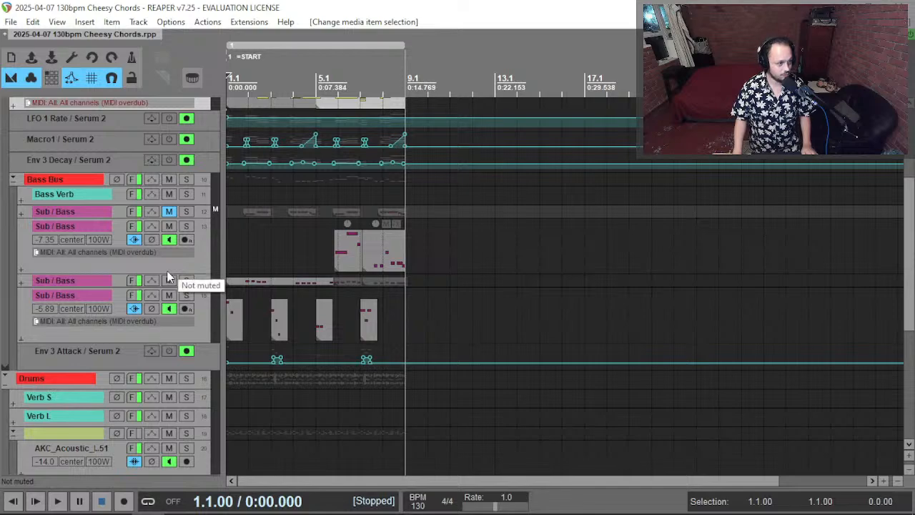
{"action": "scroll", "coordinate": [168, 277], "scroll_direction": "down", "scroll_amount": 7}
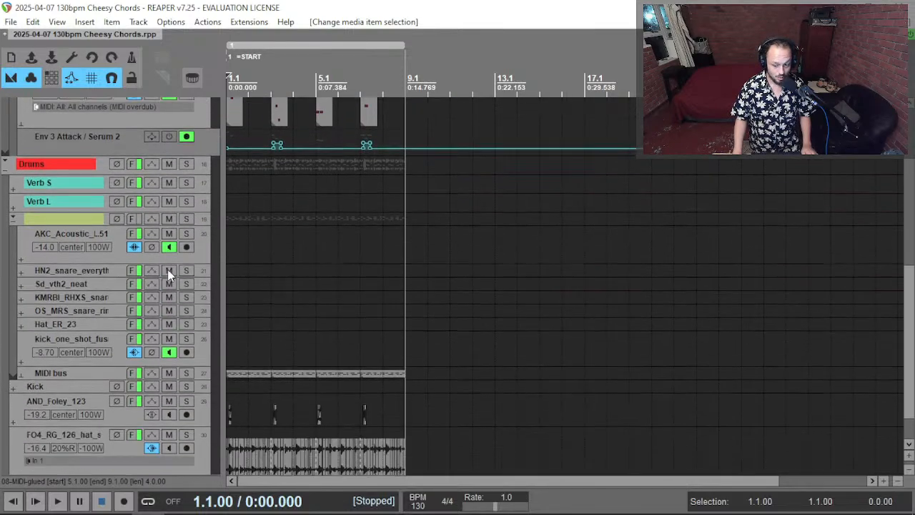
{"action": "scroll", "coordinate": [167, 271], "scroll_direction": "down", "scroll_amount": 2}
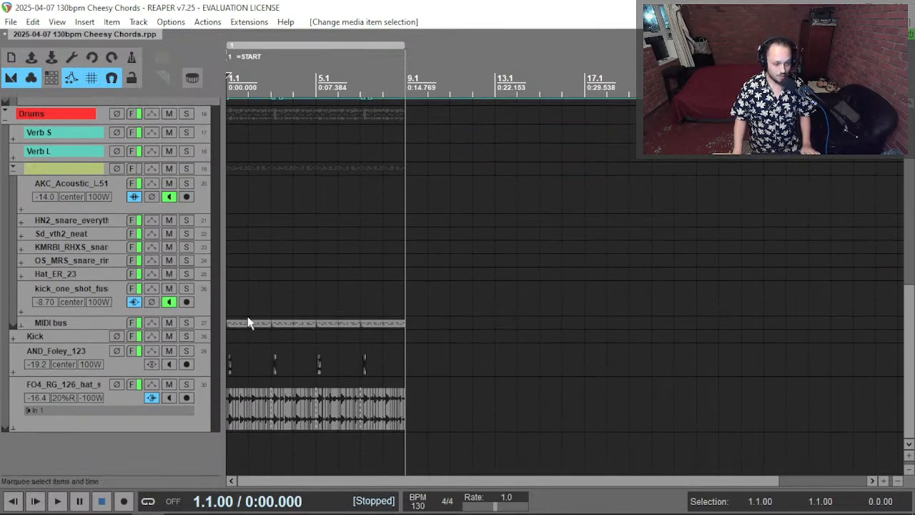
{"action": "scroll", "coordinate": [400, 300], "scroll_direction": "down", "scroll_amount": 2}
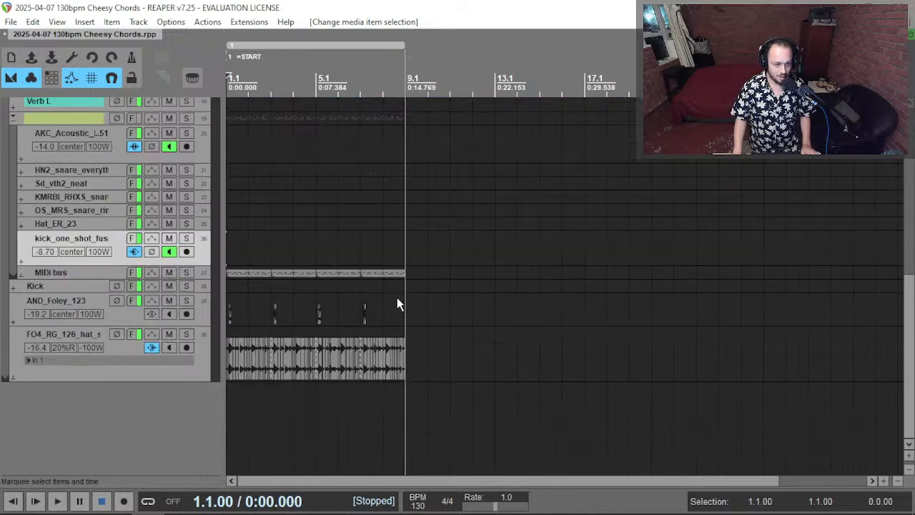
{"action": "left_click", "coordinate": [400, 306]}
{"action": "scroll", "coordinate": [379, 346], "scroll_direction": "up", "scroll_amount": 6}
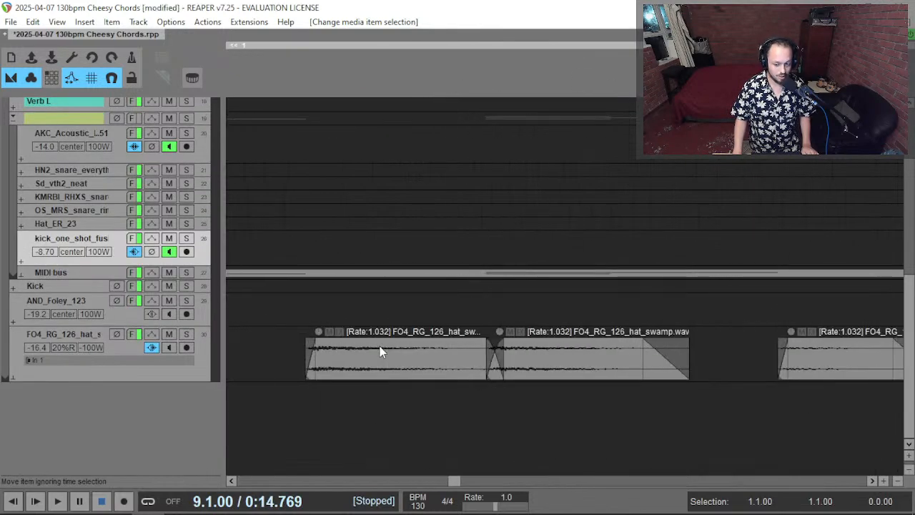
{"action": "scroll", "coordinate": [380, 345], "scroll_direction": "down", "scroll_amount": 8}
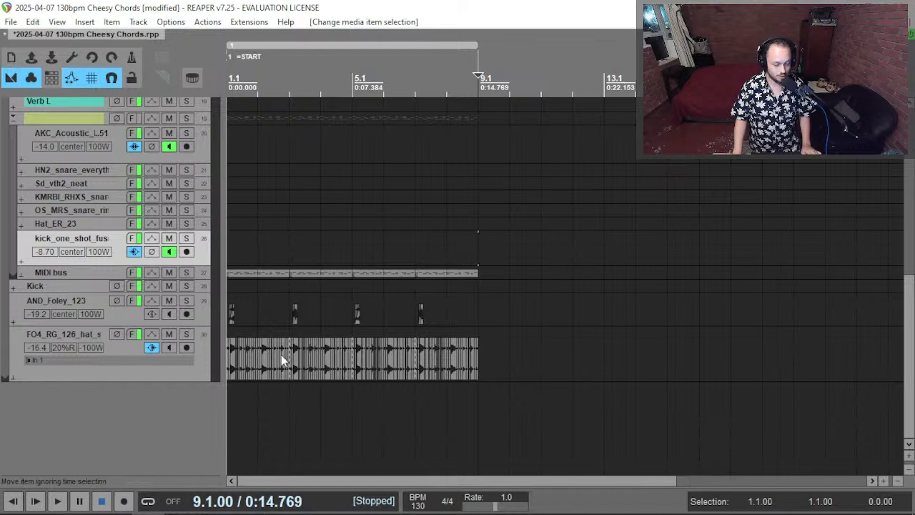
{"action": "scroll", "coordinate": [118, 293], "scroll_direction": "up", "scroll_amount": 9}
{"action": "scroll", "coordinate": [118, 293], "scroll_direction": "up", "scroll_amount": 8}
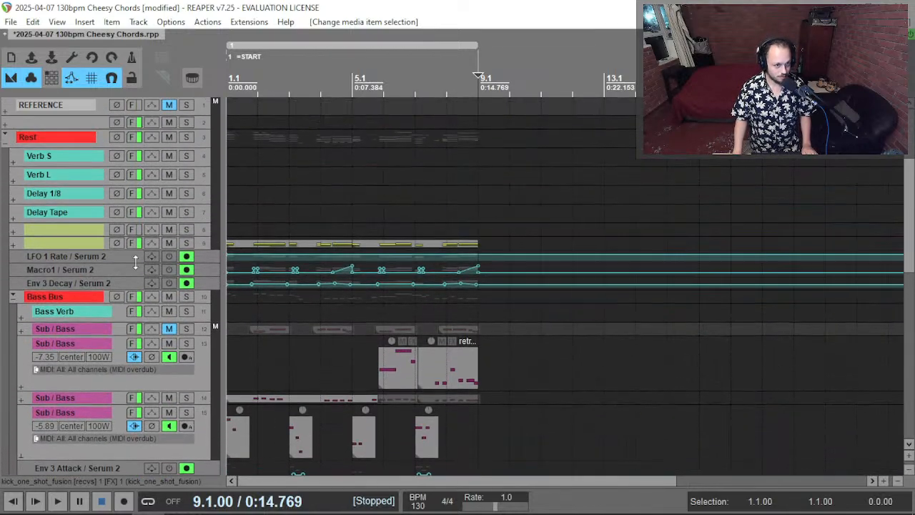